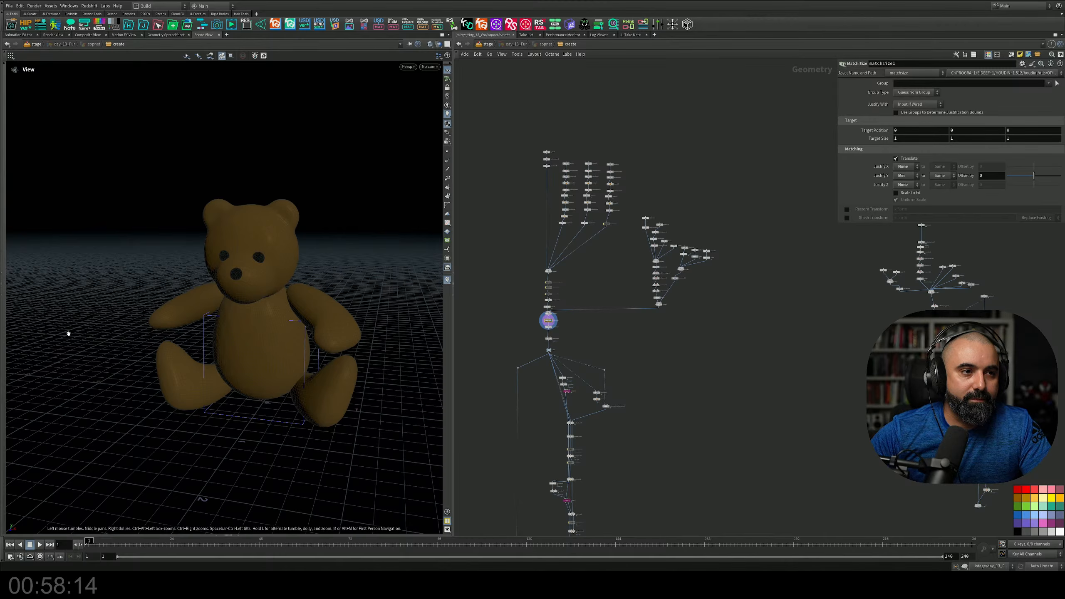
Display the output of transform4, the end of the bear body branch beginning at sphere8
scroll(529, 241, "up", 10)
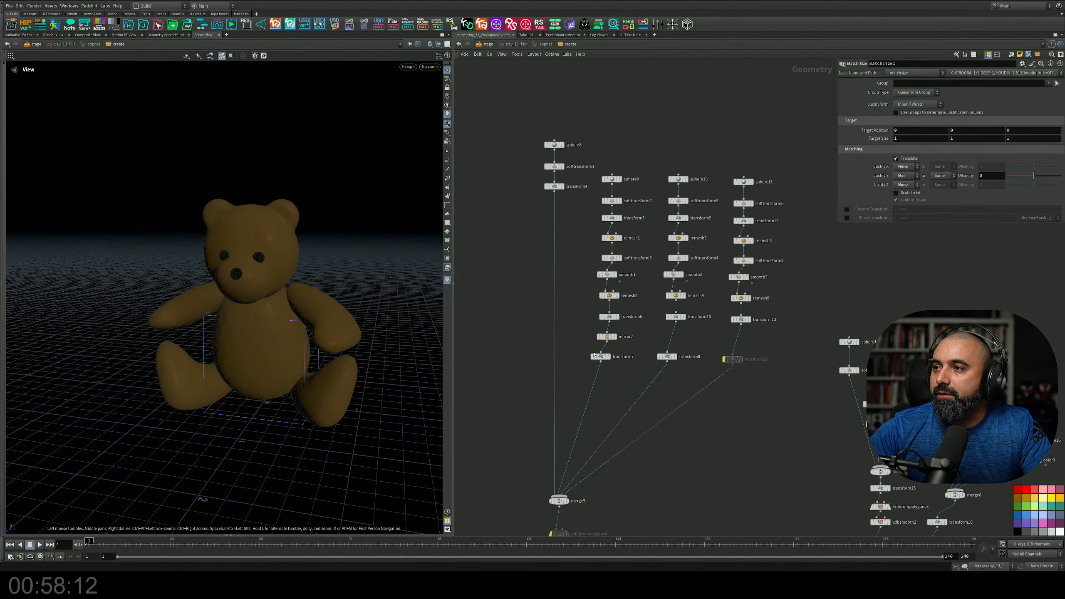
scroll(551, 251, "down", 8)
middle_click_drag(581, 358, 598, 291)
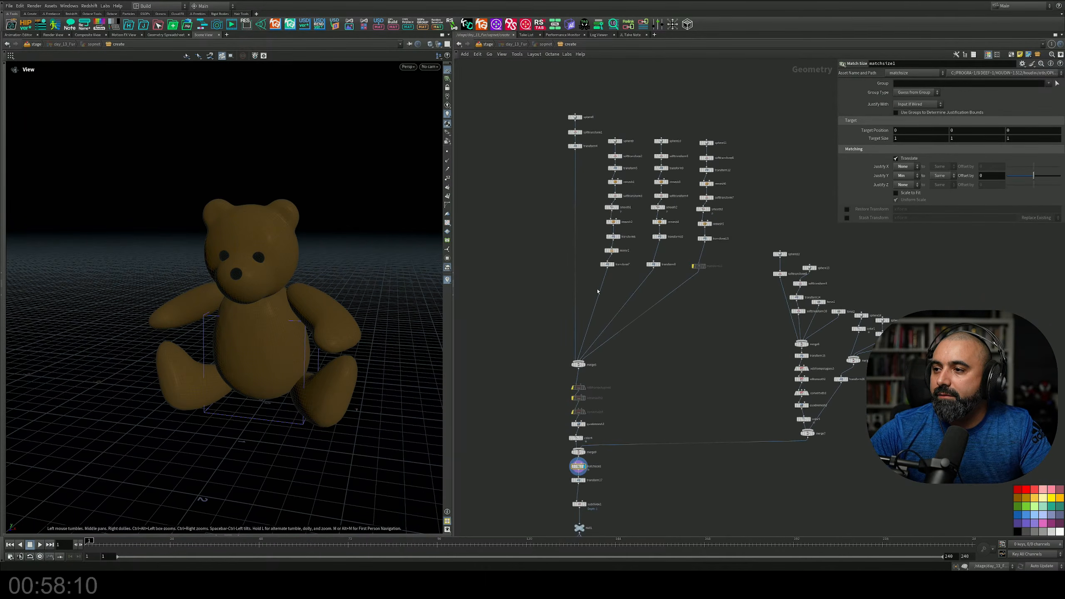
scroll(605, 368, "up", 4)
scroll(606, 364, "down", 5)
middle_click_drag(583, 166, 590, 253)
scroll(590, 253, "up", 5)
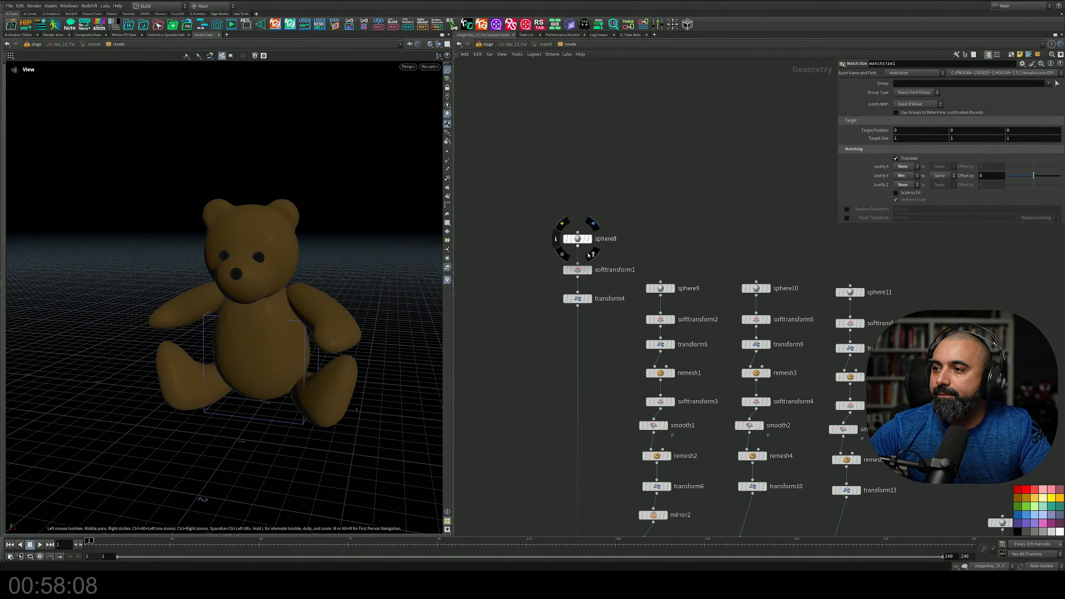
left_click(591, 299)
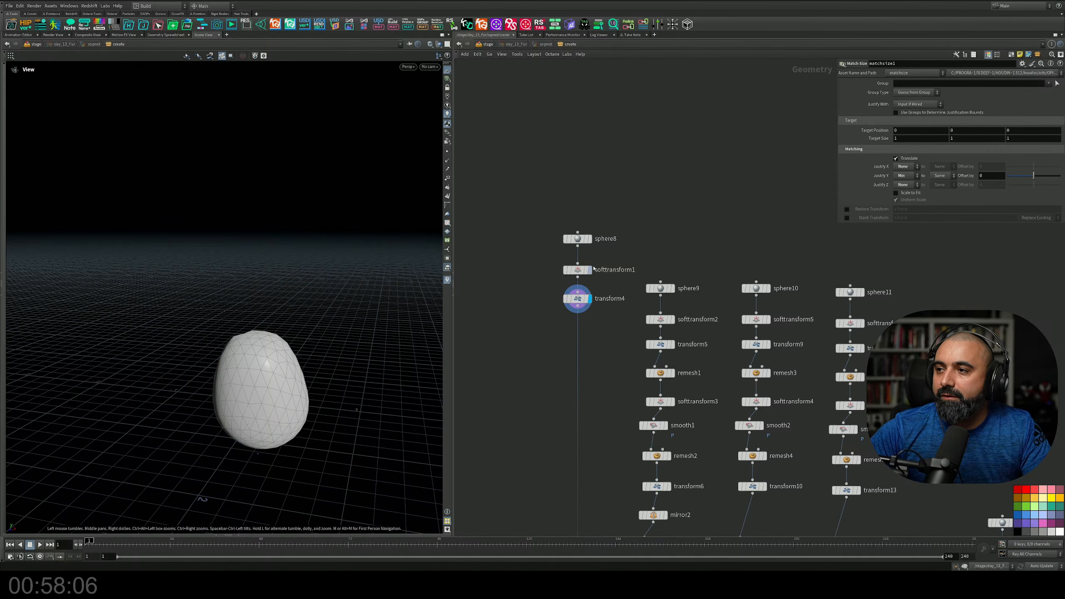
Display the body's starting sphere8 and examine its shape up close
left_click(590, 240)
middle_click_drag(268, 340, 255, 271)
left_click_drag(254, 271, 271, 278)
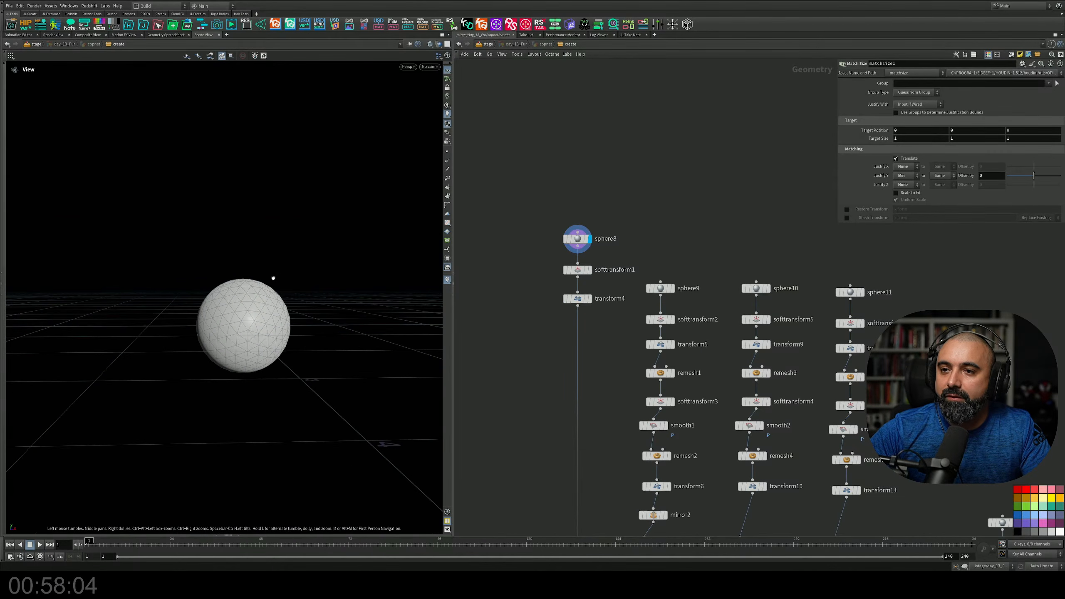
right_click_drag(271, 279, 370, 259)
left_click_drag(244, 277, 189, 312)
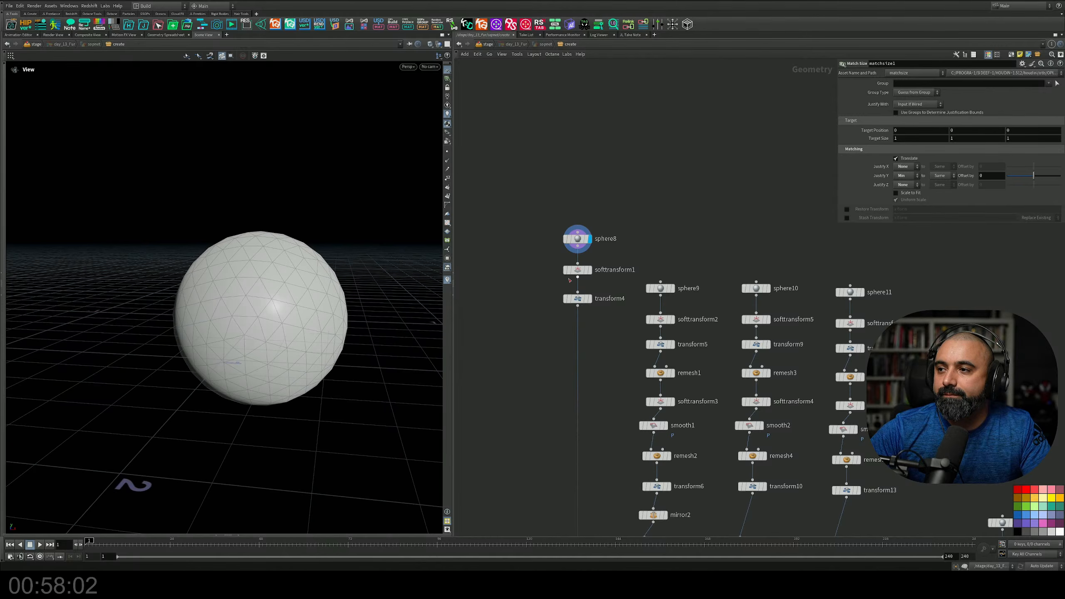
Display the sphere as reshaped by softtransform1 and check that node's information
left_click(578, 269)
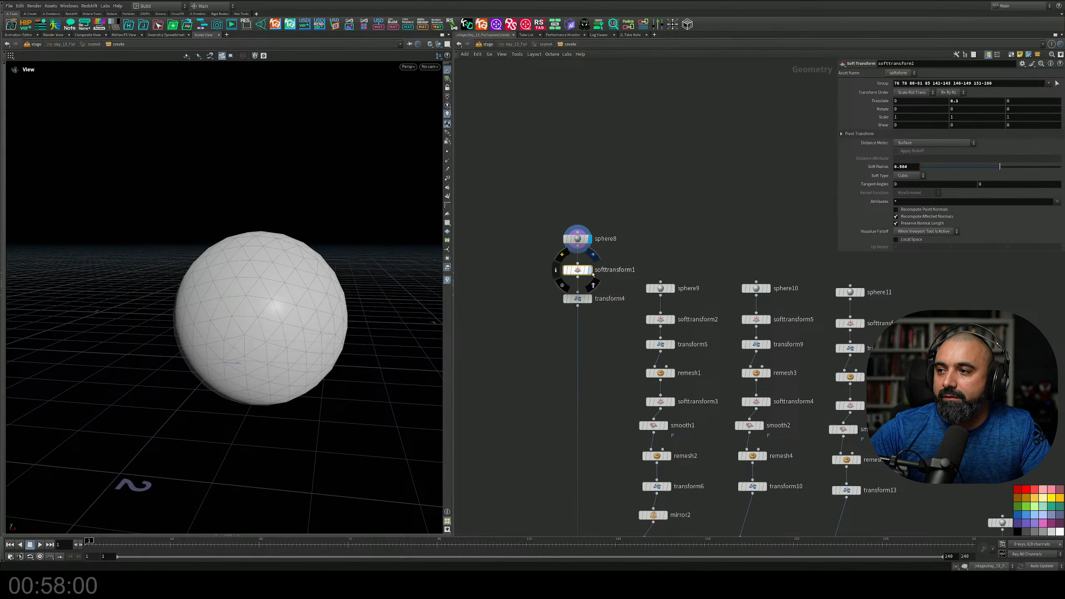
left_click(590, 269)
left_click_drag(350, 275, 375, 282)
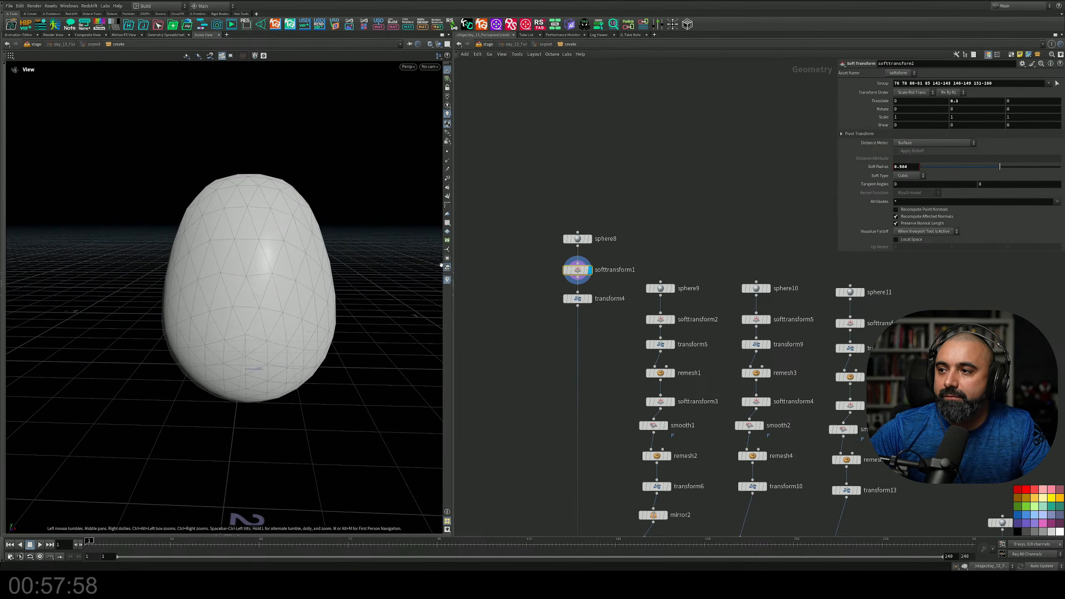
left_click(560, 271)
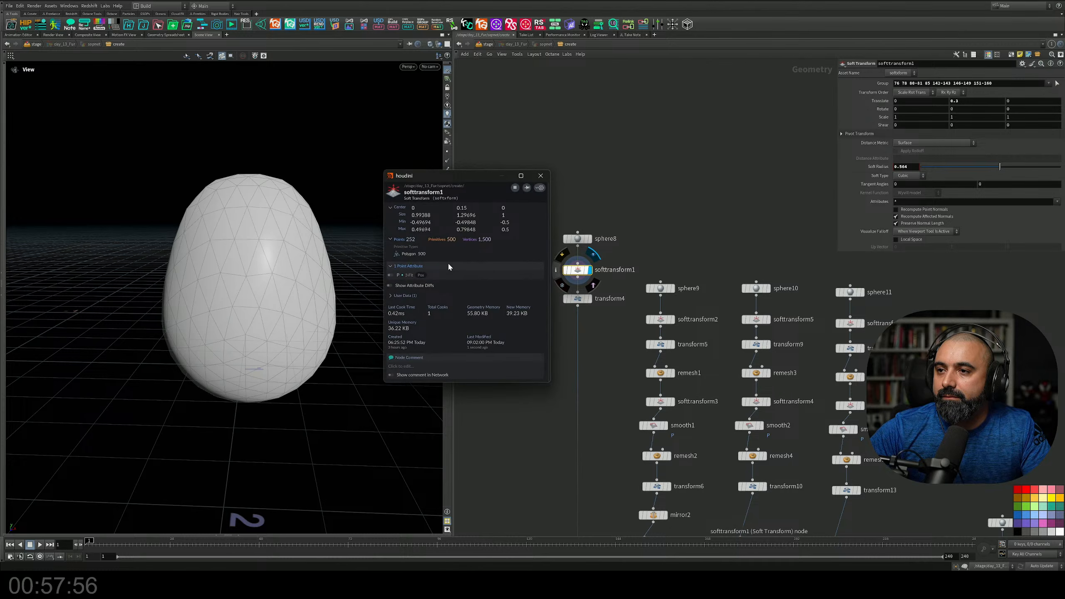
left_click(541, 176)
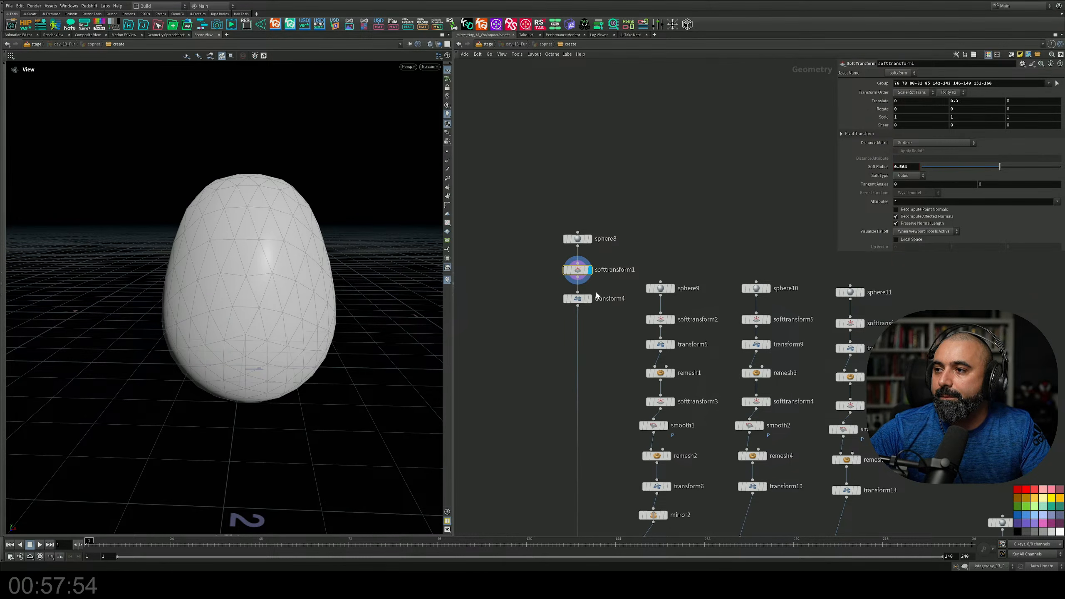
Compare the body shape at transform4 with the softtransform1 result, ending on transform4
left_click(590, 298)
left_click_drag(319, 290, 355, 289)
left_click(590, 269)
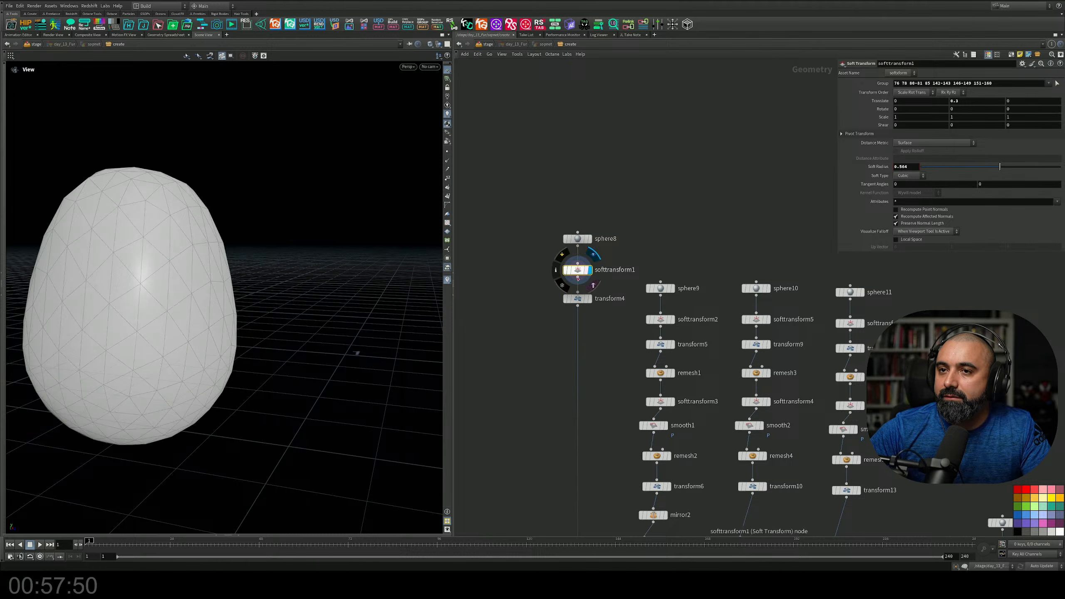
left_click_drag(281, 315, 387, 285)
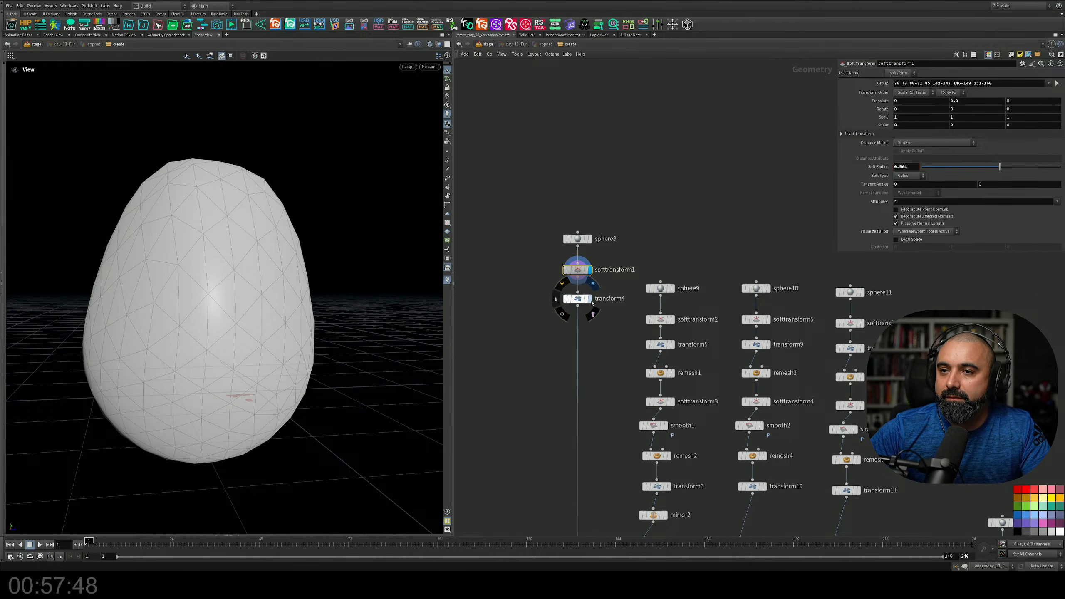
left_click(589, 298)
Display merge5 to examine the body combined with the arms and legs
scroll(592, 315, "down", 4)
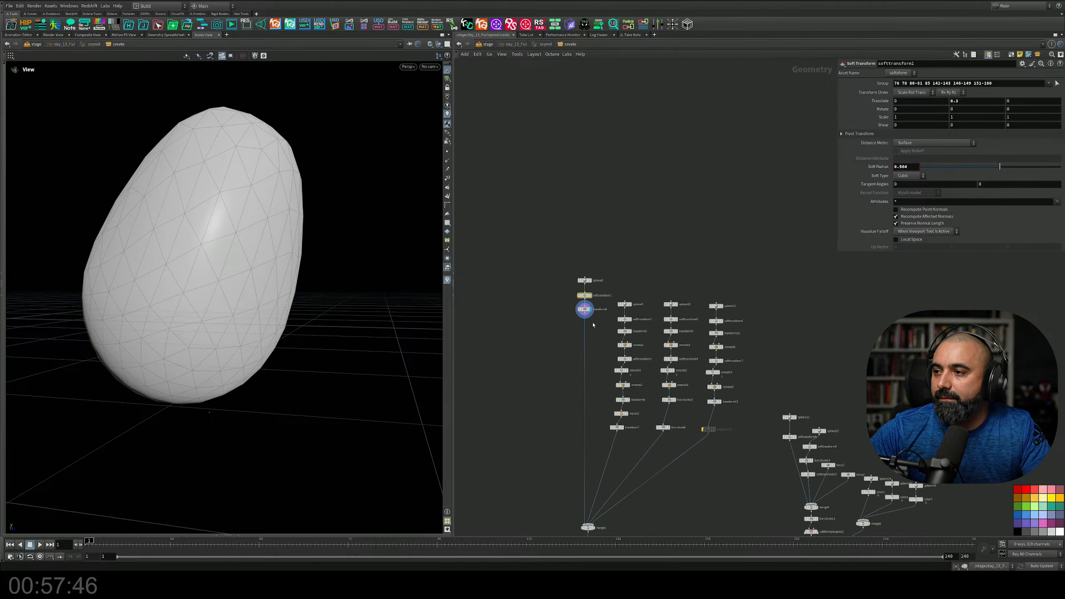
scroll(613, 268, "up", 4)
scroll(609, 269, "down", 4)
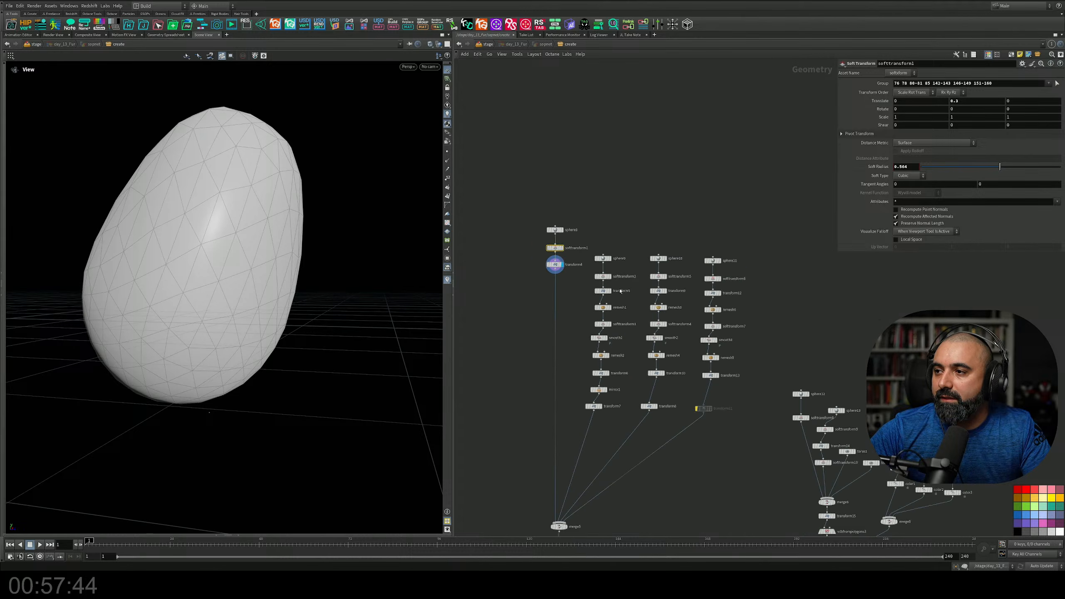
middle_click_drag(622, 293, 627, 223)
scroll(619, 315, "up", 2)
middle_click_drag(617, 361, 645, 253)
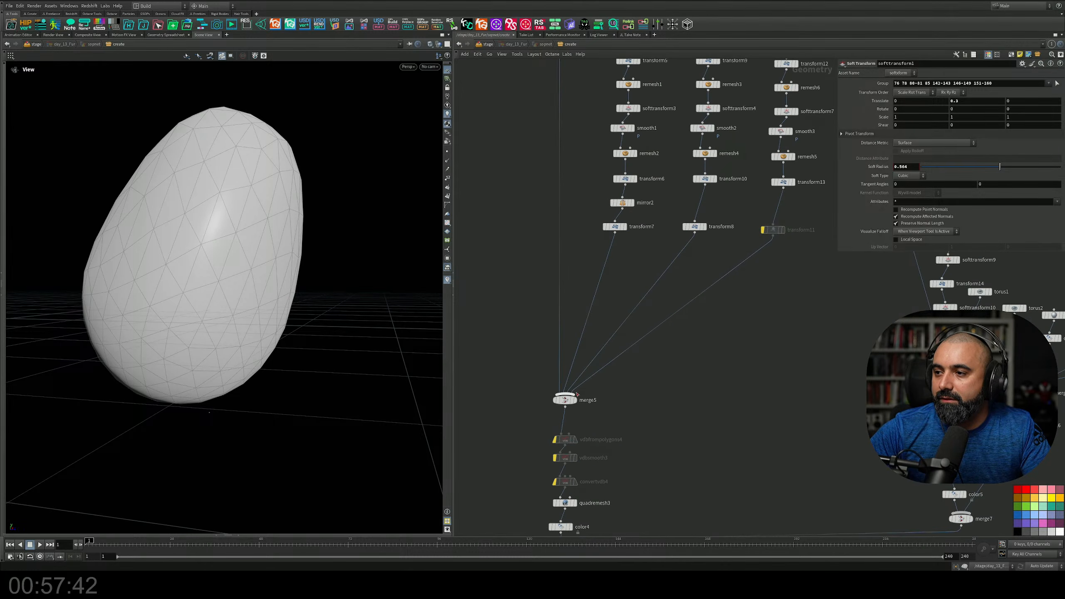
left_click(576, 399)
left_click_drag(296, 209, 316, 217)
scroll(240, 237, "down", 5)
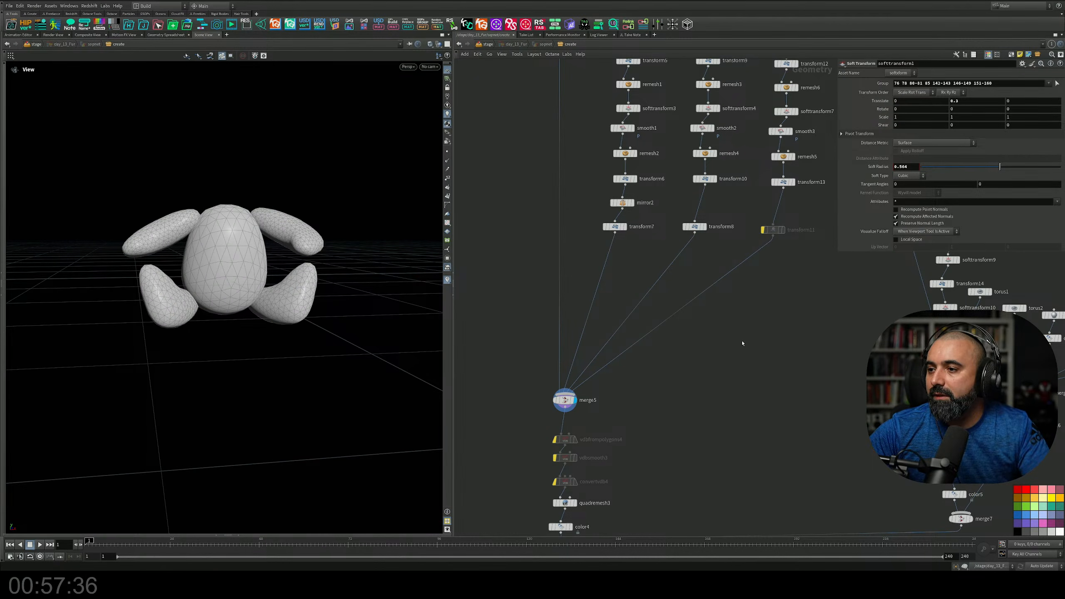
Display merge6 in the head branch and examine the combined head, muzzle and ear shapes from several angles
scroll(695, 245, "down", 8)
scroll(610, 310, "up", 5)
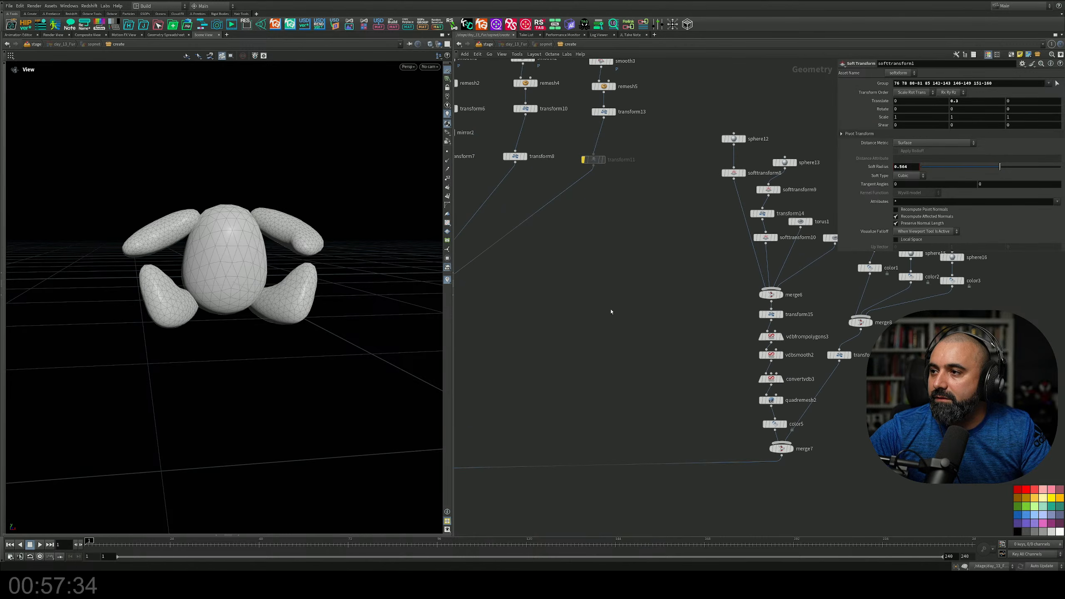
middle_click_drag(673, 274, 507, 364)
scroll(582, 346, "up", 4)
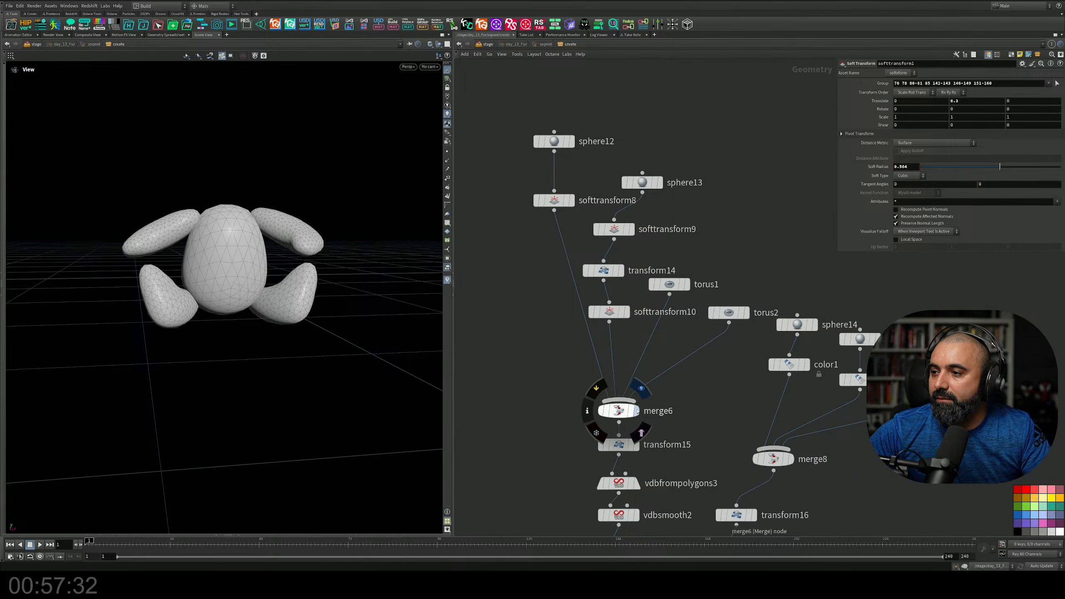
left_click(637, 410)
left_click_drag(364, 328, 226, 277)
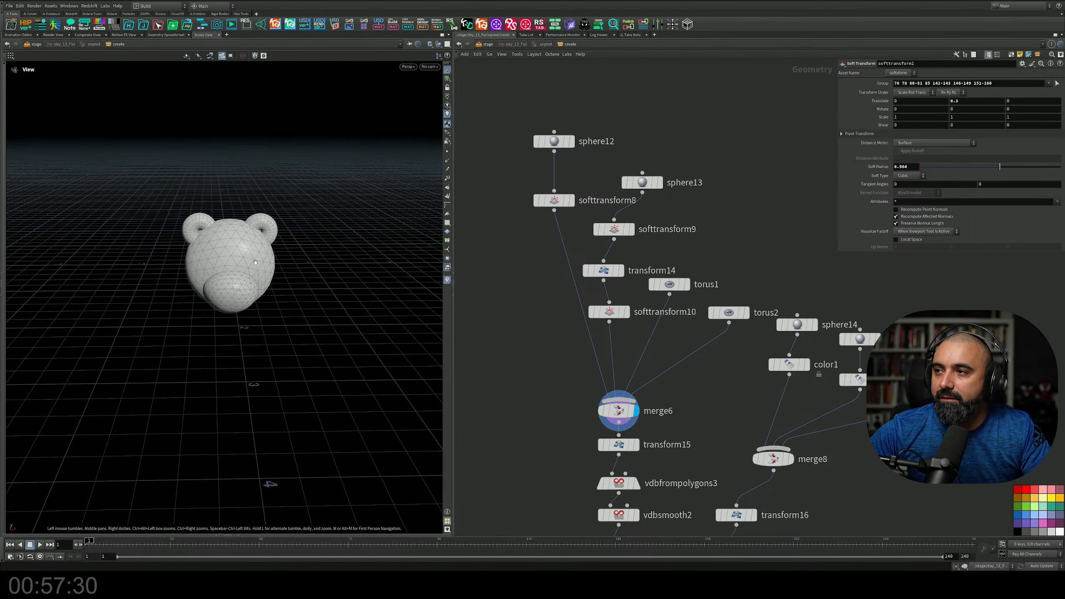
right_click_drag(226, 278, 399, 247)
left_click_drag(399, 248, 294, 206)
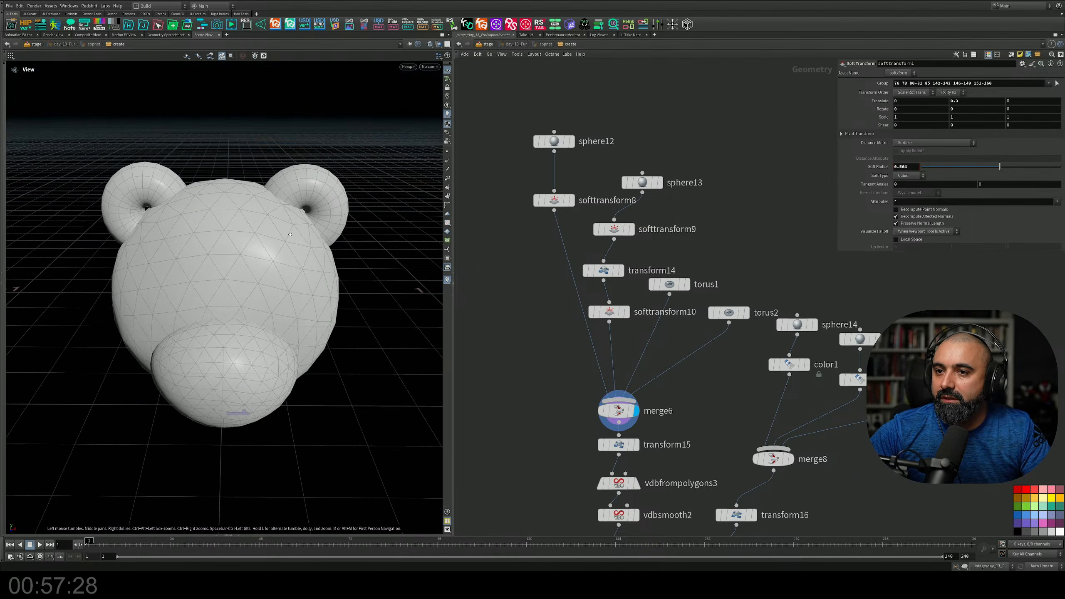
right_click_drag(294, 205, 256, 268)
left_click_drag(256, 269, 366, 312)
right_click_drag(367, 312, 307, 343)
left_click_drag(308, 343, 252, 385)
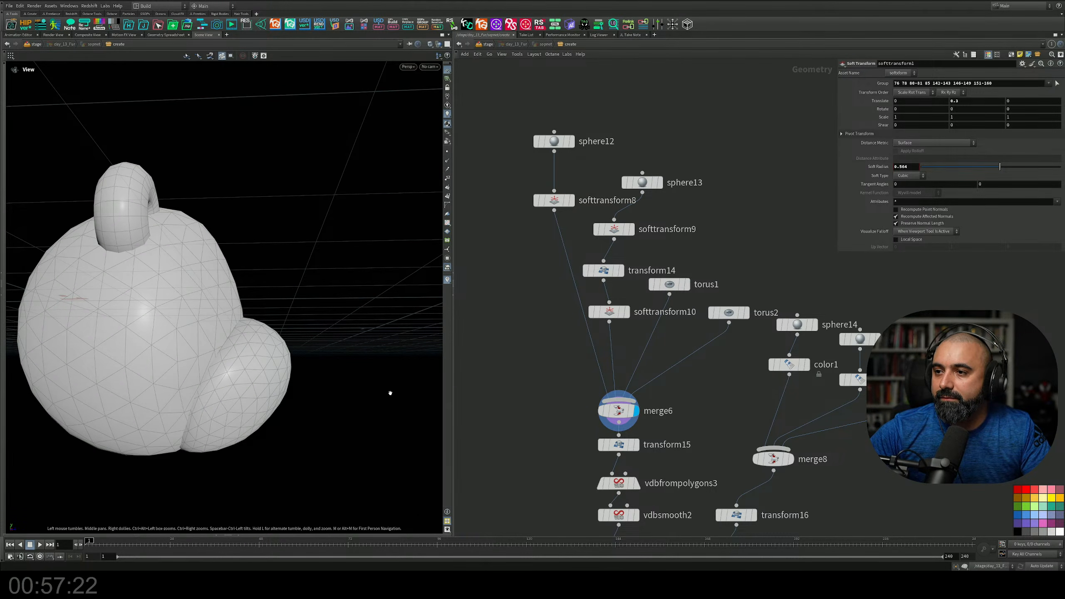
Display convertvdb3 to inspect the head's smoothed, blended VDB surface
middle_click_drag(730, 393, 718, 267)
scroll(693, 324, "down", 4)
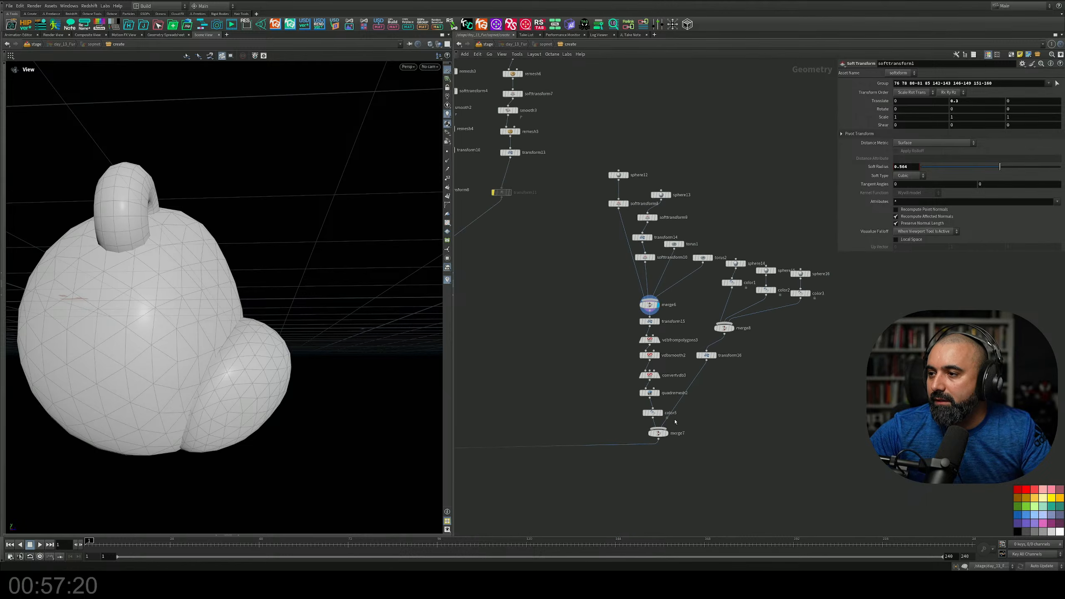
scroll(674, 423, "up", 3)
mouse_move(652, 342)
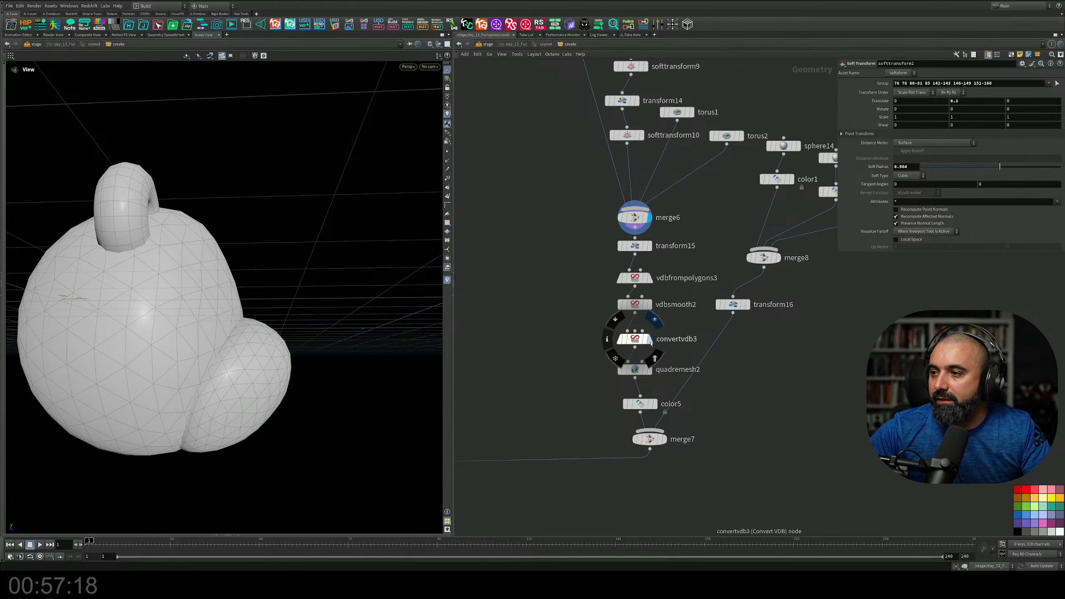
left_click(651, 344)
left_click_drag(325, 153, 212, 238)
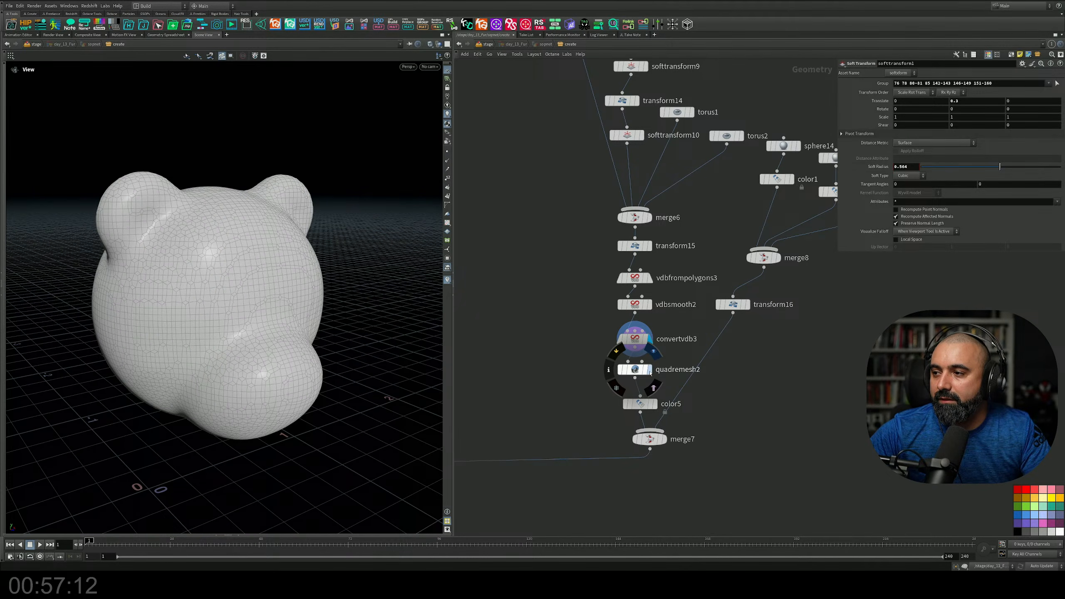
Display the head's quadremesh2 topology, followed by its color5 result
left_click(650, 374)
left_click_drag(319, 293, 176, 281)
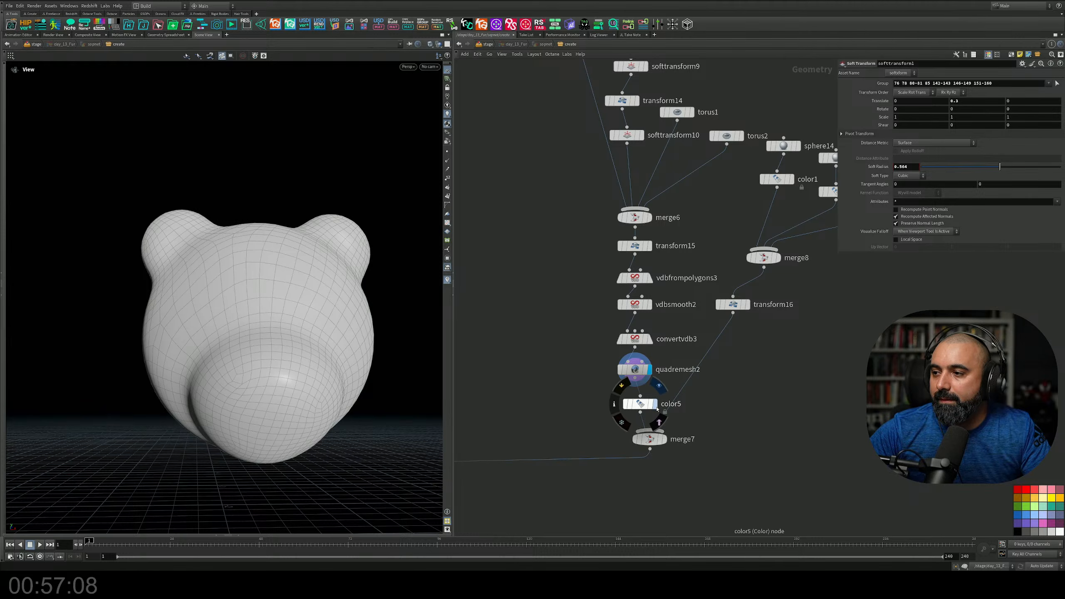
left_click(654, 403)
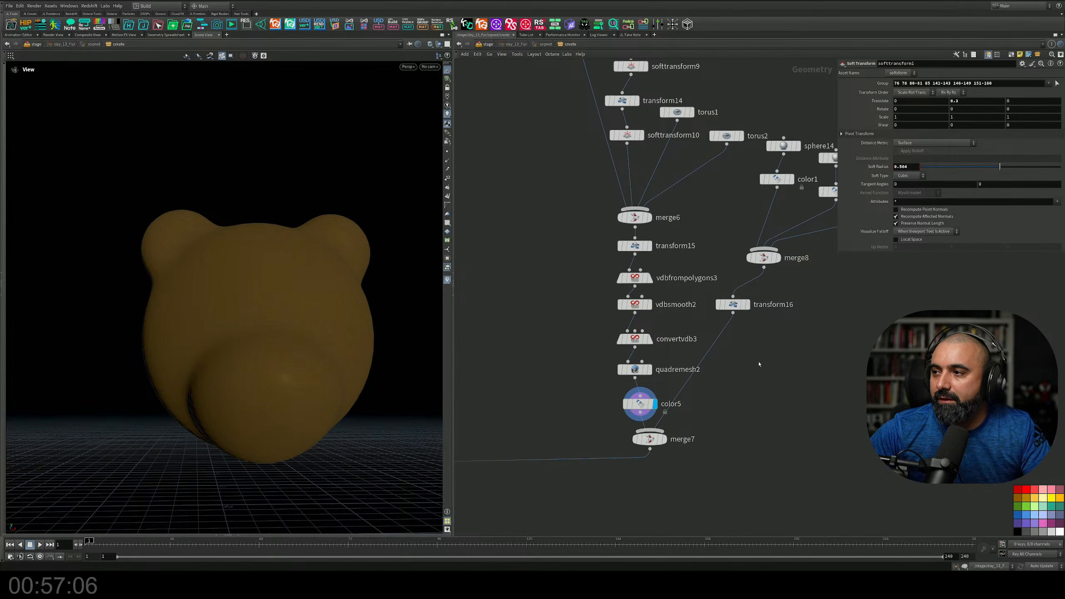
Display merge8 for the facial features, followed by merge7 to examine them on the colored head
middle_click_drag(759, 364, 664, 410)
left_click(684, 305)
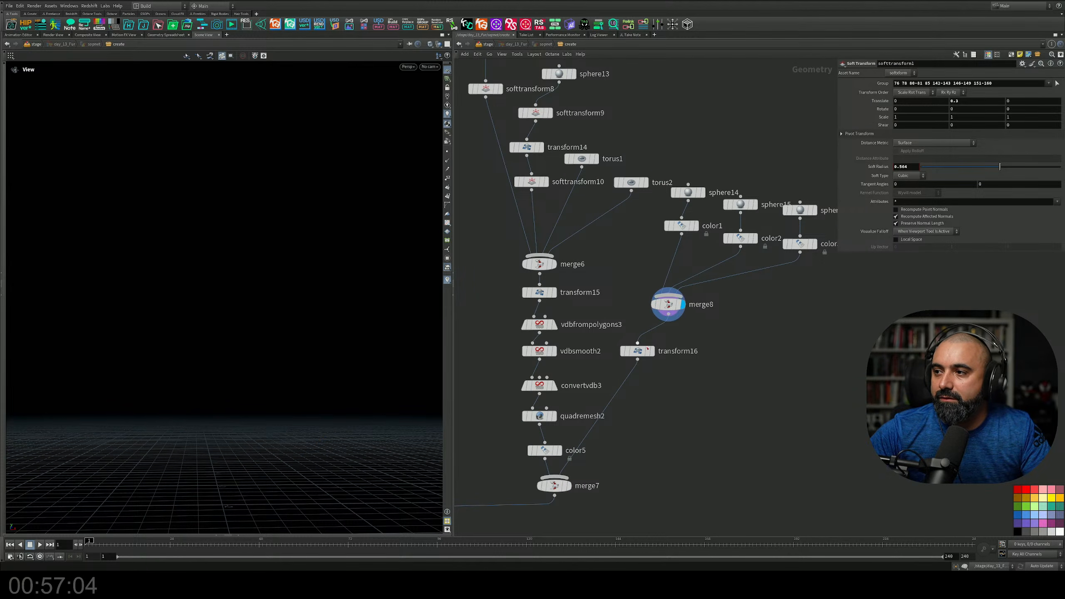
left_click(567, 486)
left_click_drag(414, 419, 366, 309)
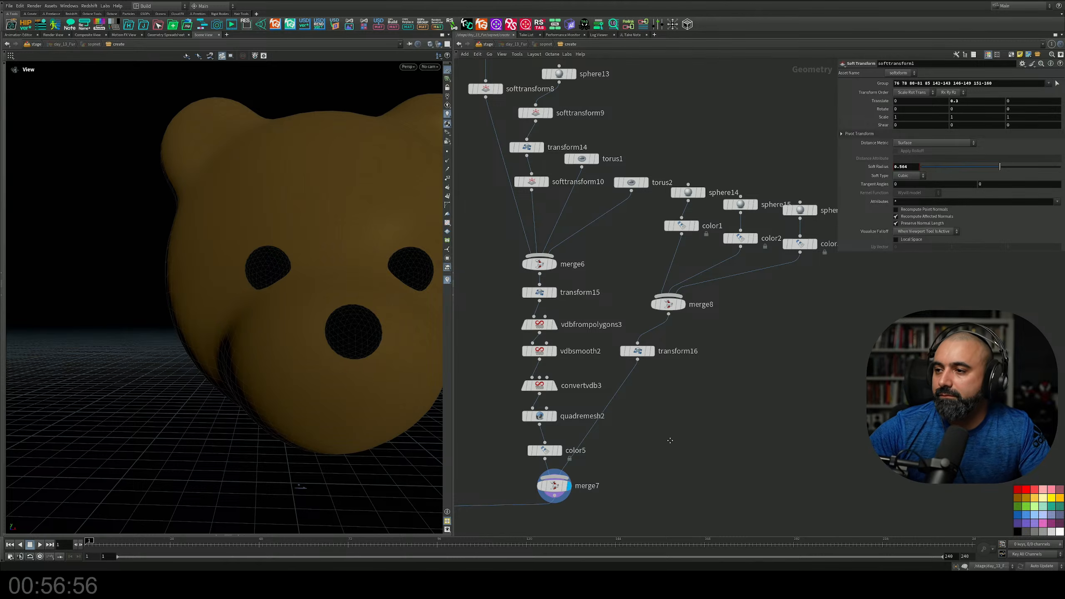
Display merge9 and examine the complete bear with the head joined to the body
middle_click_drag(671, 441, 879, 300)
scroll(759, 376, "down", 4)
middle_click_drag(557, 335, 650, 254)
scroll(610, 291, "up", 5)
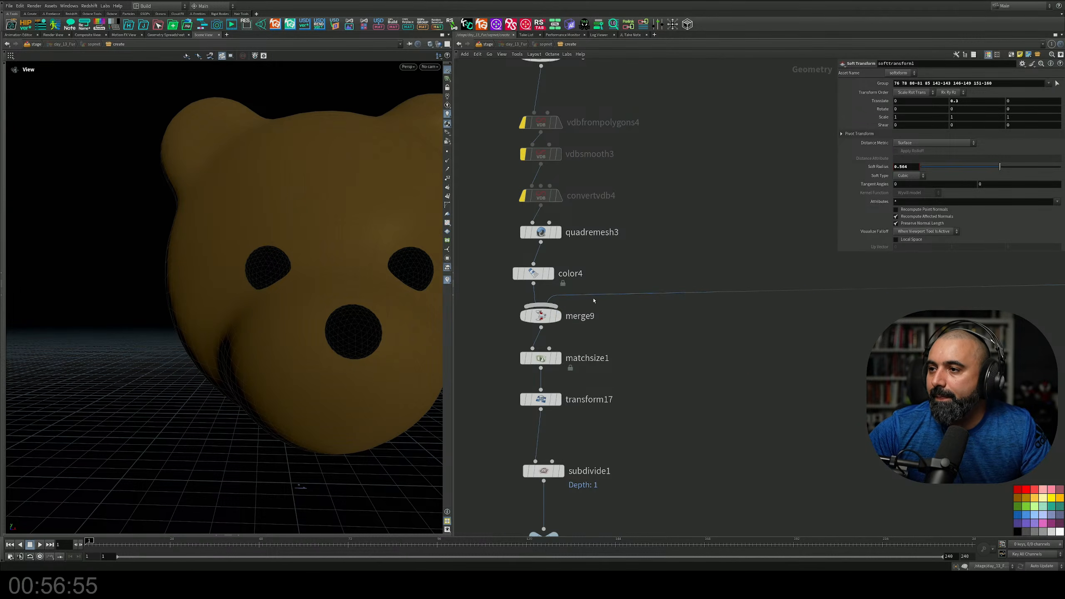
left_click(561, 320)
scroll(316, 284, "down", 5)
middle_click_drag(262, 295, 245, 206)
left_click_drag(246, 205, 292, 304)
scroll(267, 280, "down", 4)
Display matchsize1 with its parameters and check how the bear sits on the ground grid
middle_click_drag(677, 359, 694, 238)
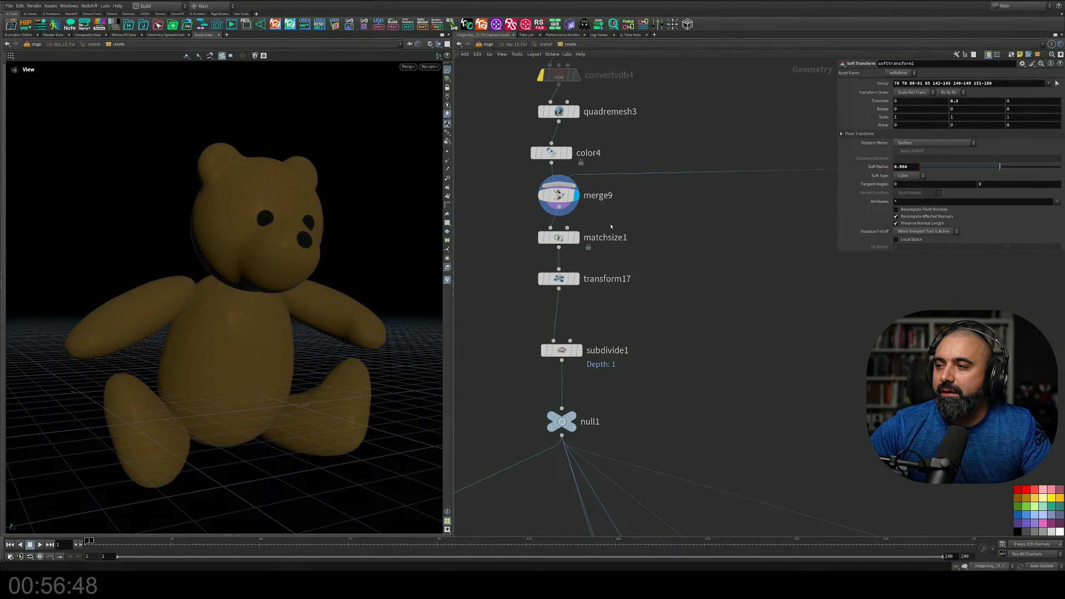
left_click(578, 240)
left_click(577, 238)
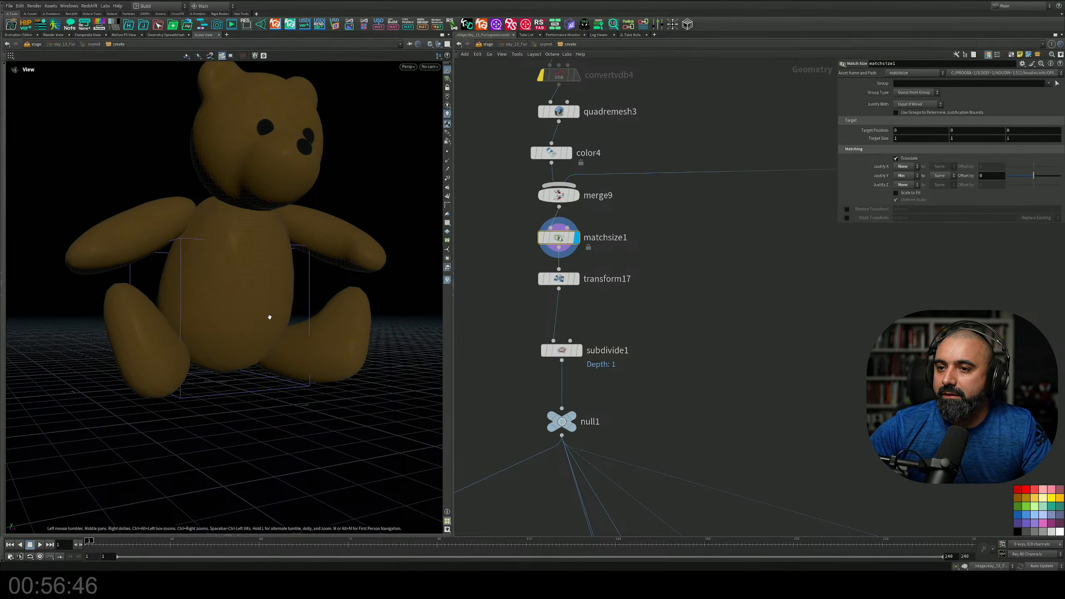
left_click_drag(269, 318, 327, 344)
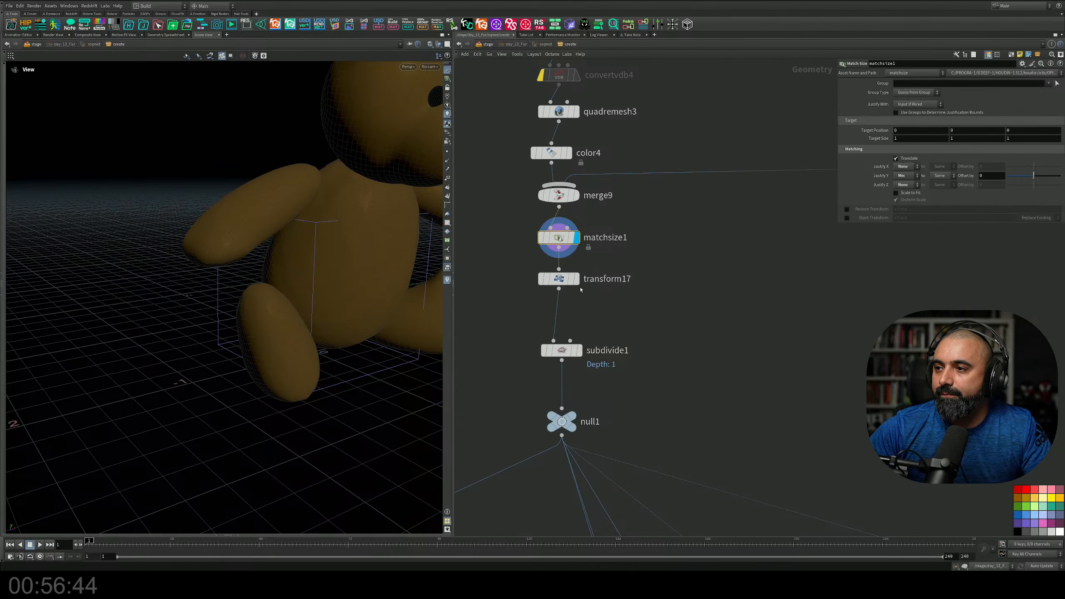
Display transform17 and subdivide1 in turn to review the bear's final scaling and subdivision
left_click(577, 279)
left_click_drag(319, 307, 309, 331)
left_click(579, 350)
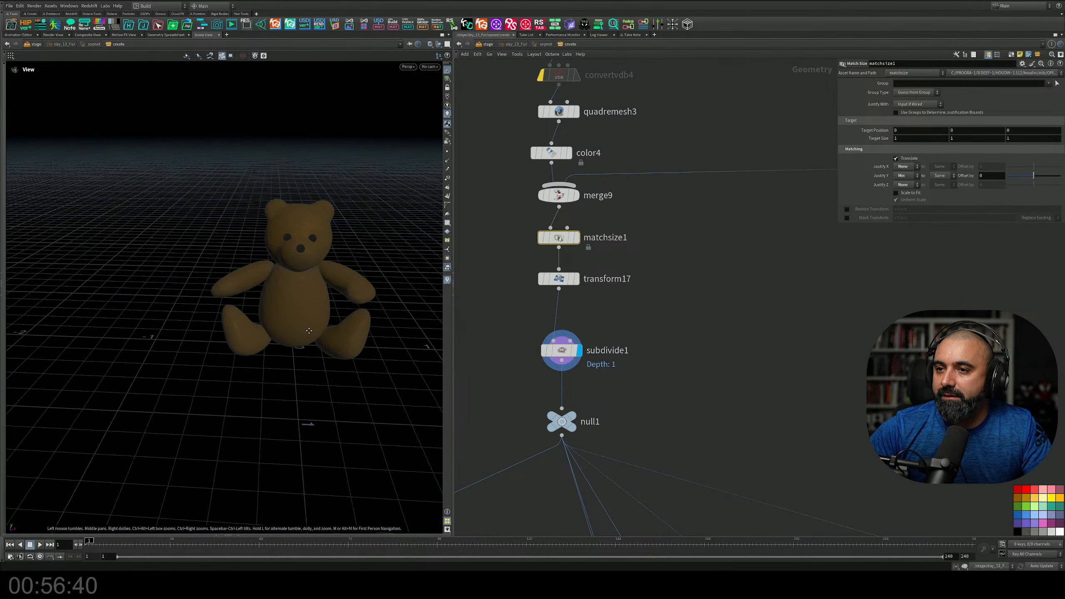
middle_click_drag(309, 331, 285, 331)
Survey the grooming branches below null1 and select the whole group of fur nodes feeding the end of the network
middle_click_drag(722, 414, 698, 184)
scroll(657, 253, "down", 5)
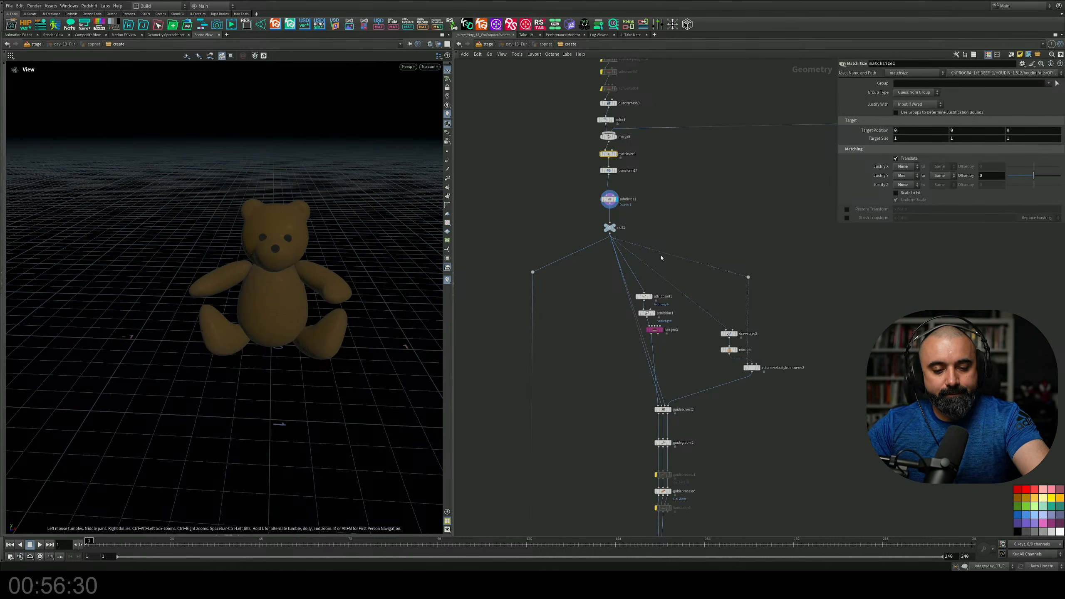
scroll(625, 295, "up", 4)
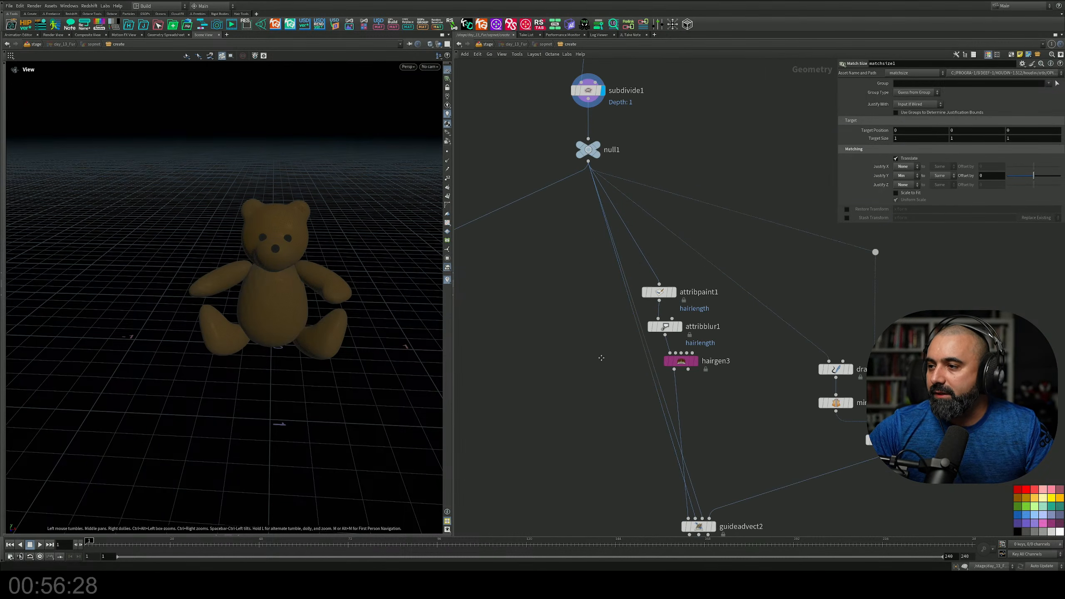
scroll(630, 268, "down", 8)
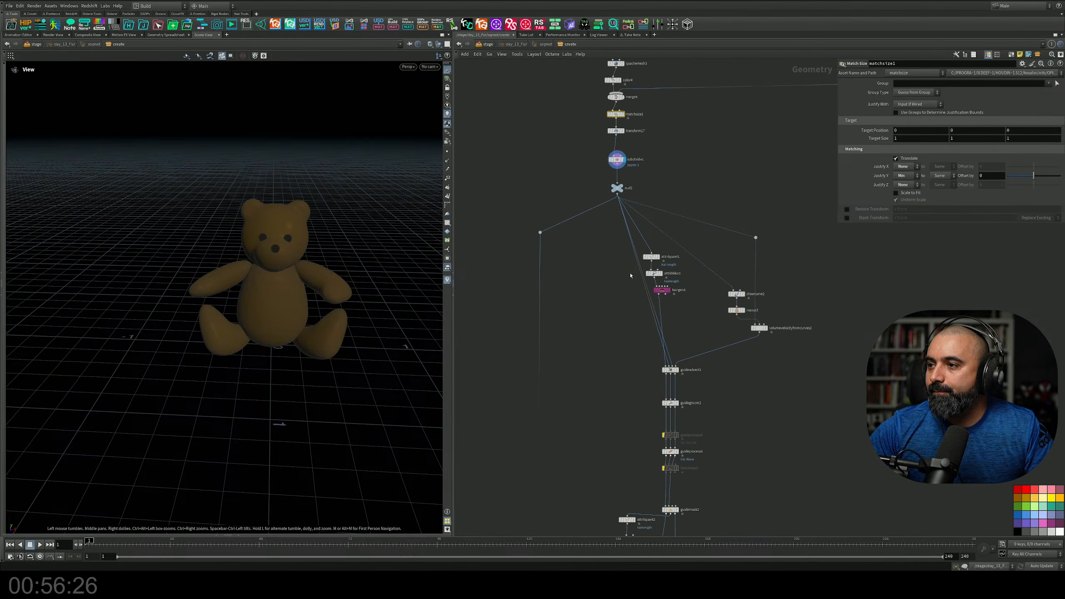
left_click_drag(748, 233, 621, 461)
left_click_drag(730, 459, 594, 257)
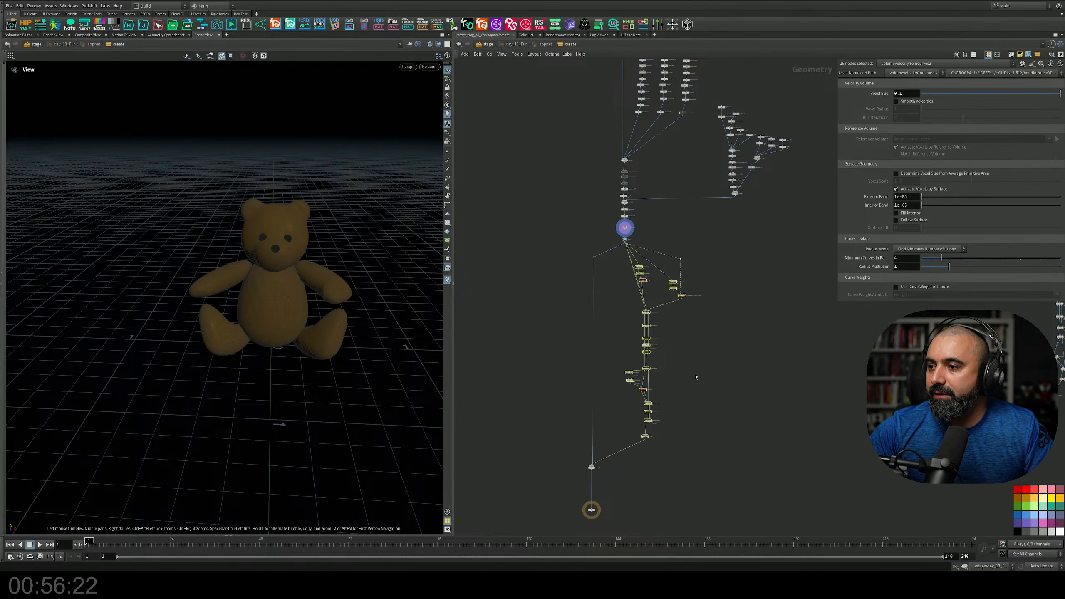
Display attribpaint1 with its parameters and visualize its hairlength attribute on the bear
scroll(650, 282, "up", 4)
scroll(658, 332, "up", 4)
middle_click_drag(632, 317, 718, 428)
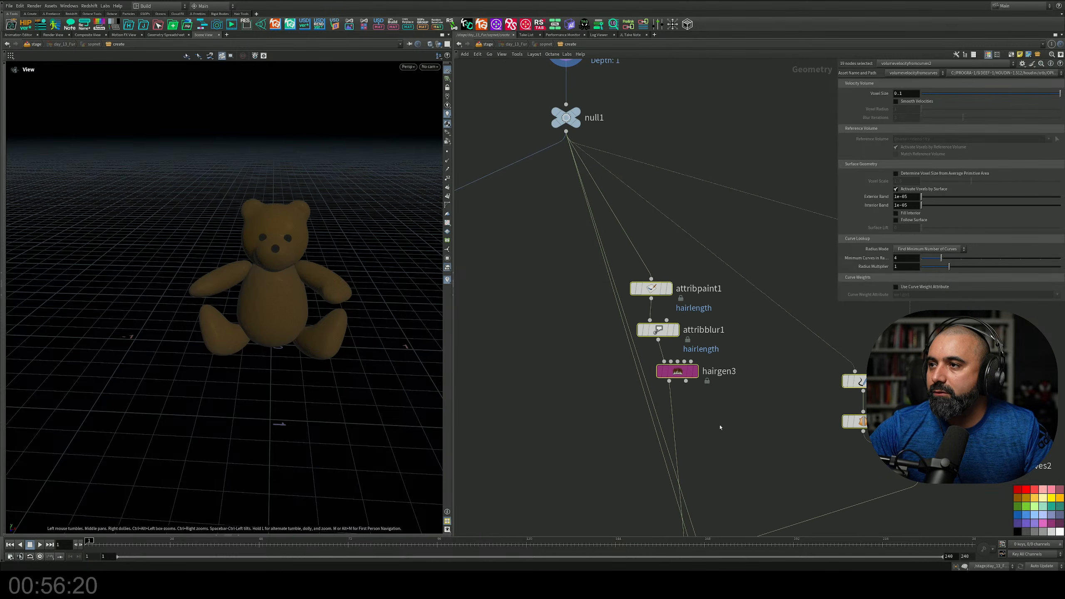
scroll(717, 420, "down", 3)
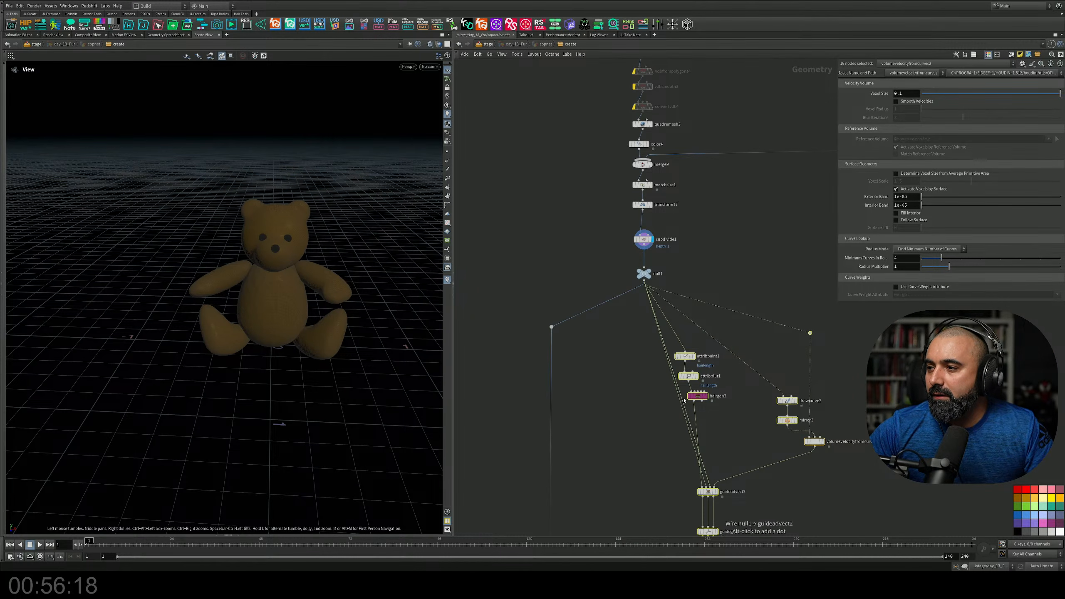
scroll(685, 401, "up", 4)
left_click(697, 295)
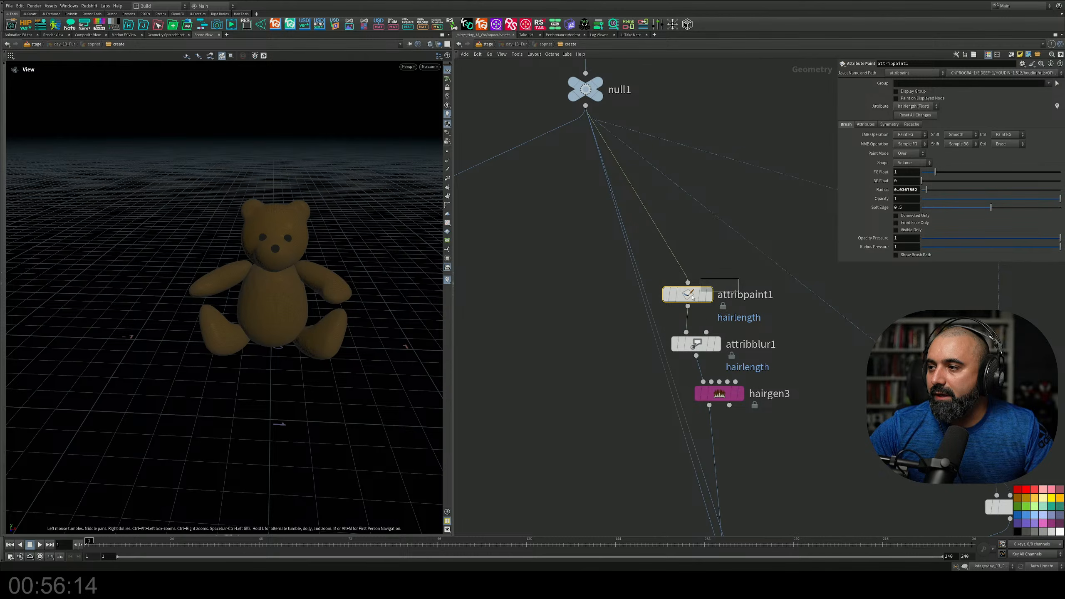
left_click(714, 269)
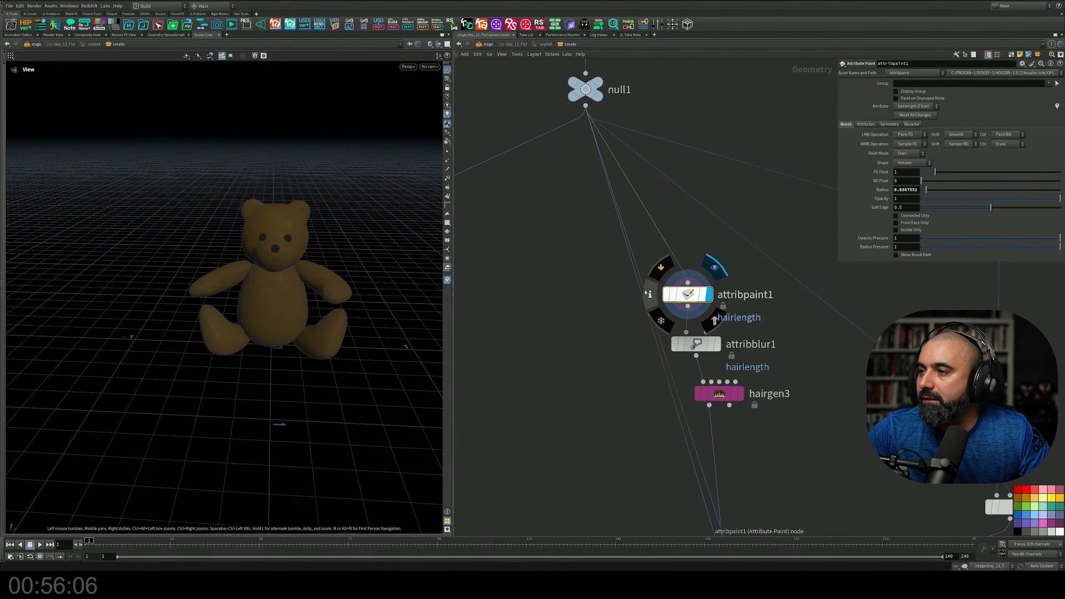
left_click(648, 293)
left_click(527, 295)
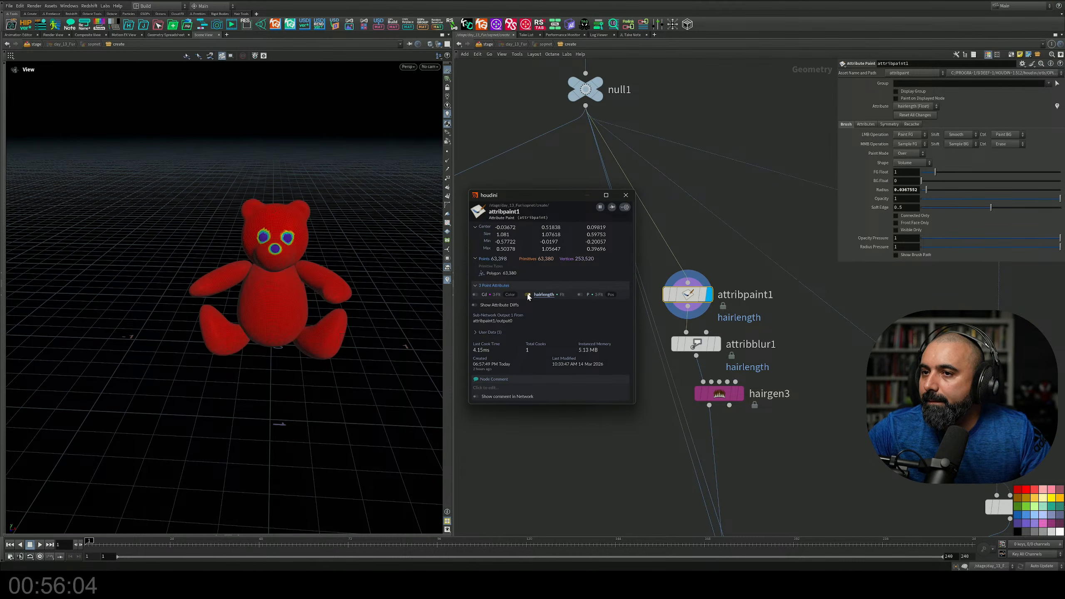
Examine the painted hairlength values around the bear's eyes and nose from the side and front
left_click_drag(306, 342, 342, 331)
right_click_drag(342, 332, 397, 202)
left_click_drag(396, 202, 277, 244)
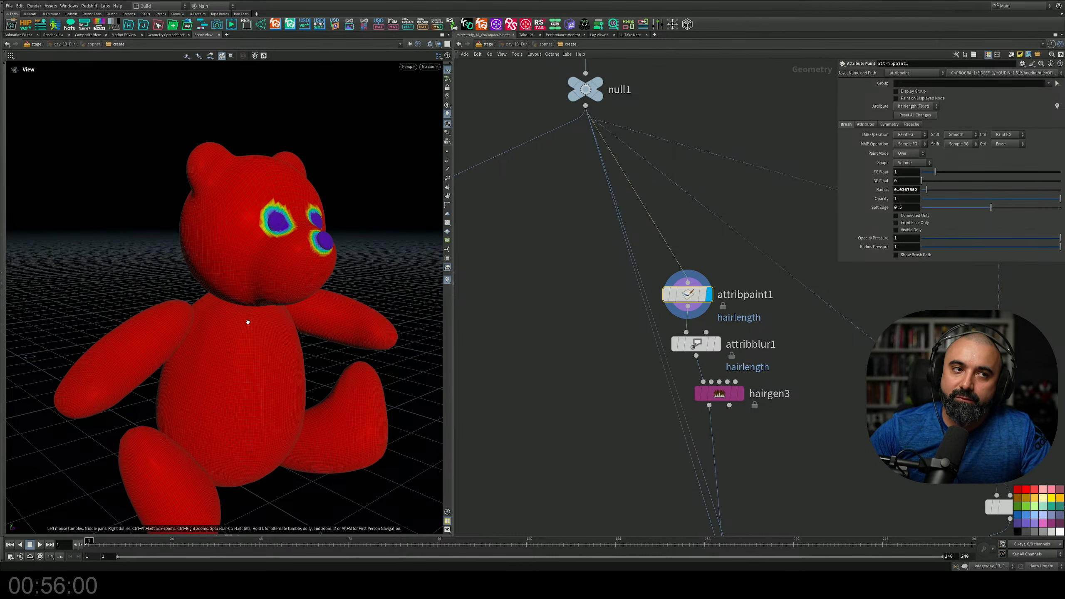
left_click_drag(248, 322, 284, 286)
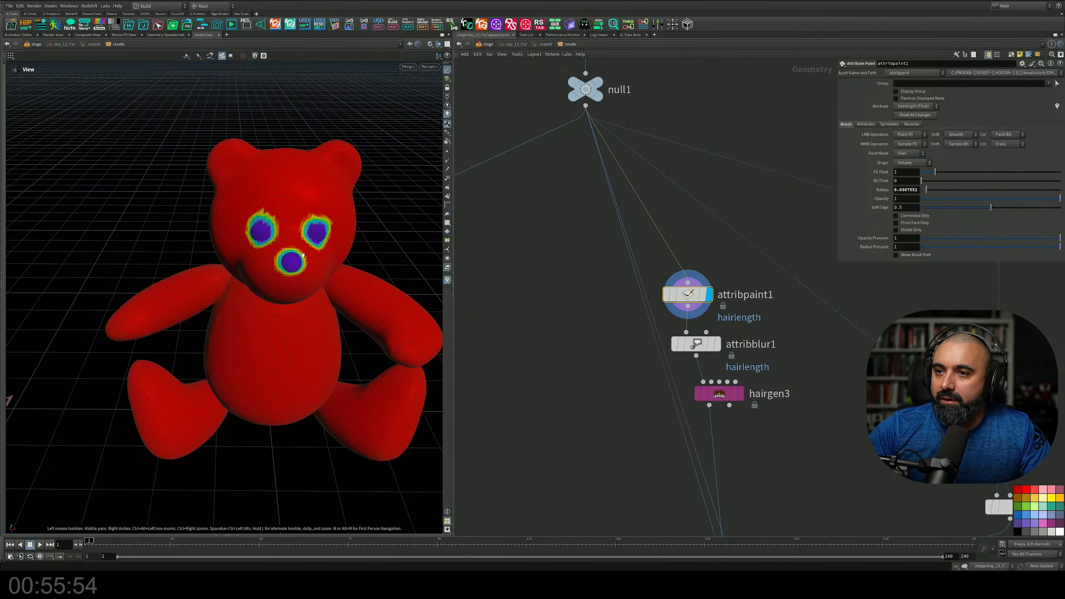
Display attribblur1 and check the softened hairlength falloff on the bear's face from several angles
mouse_move(694, 345)
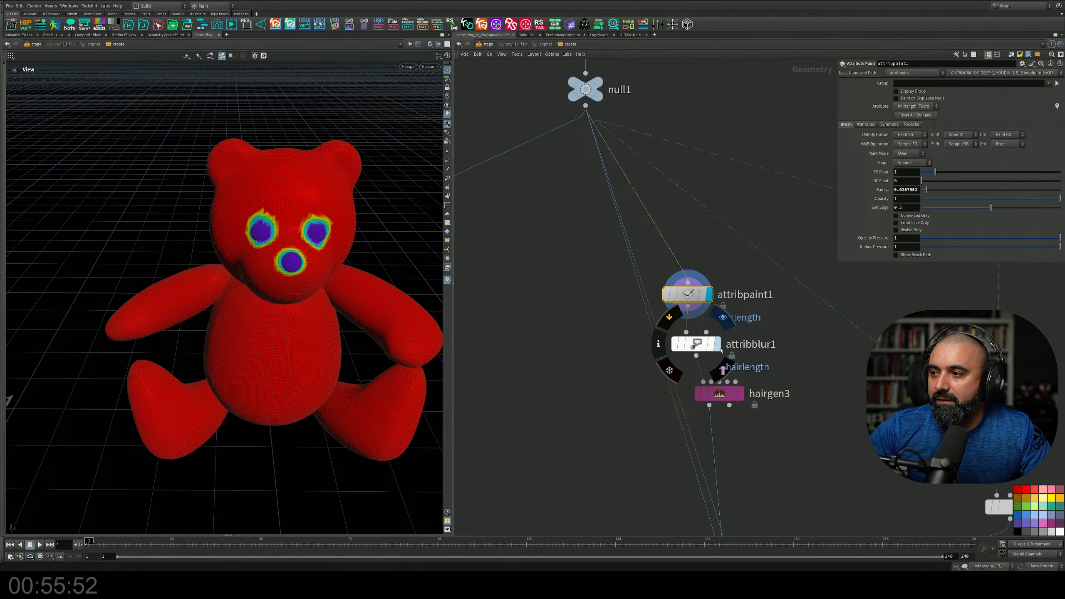
left_click(723, 369)
left_click(718, 349)
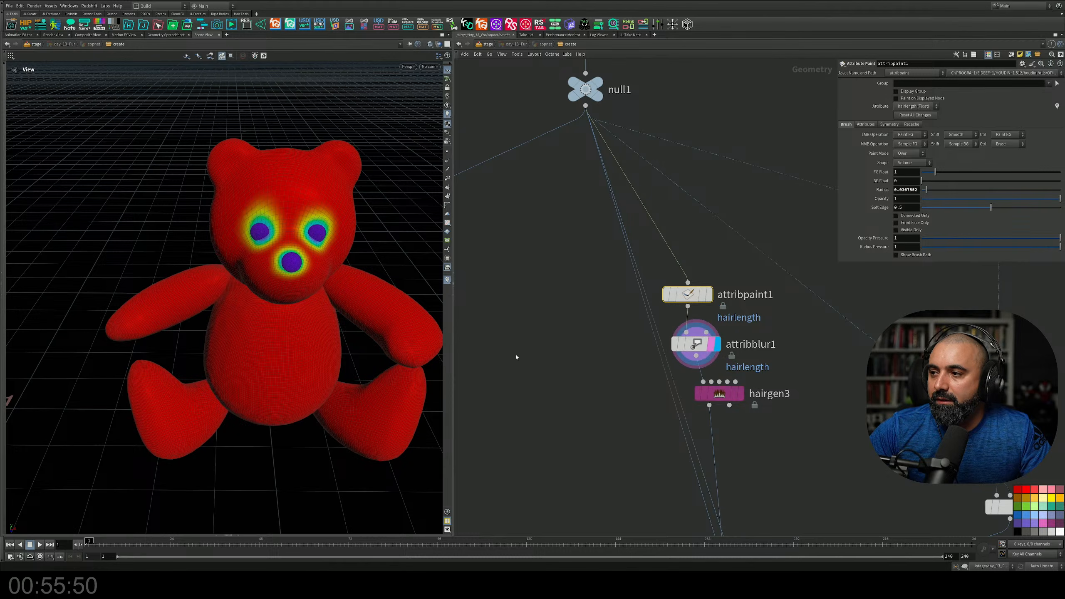
left_click_drag(269, 264, 277, 234)
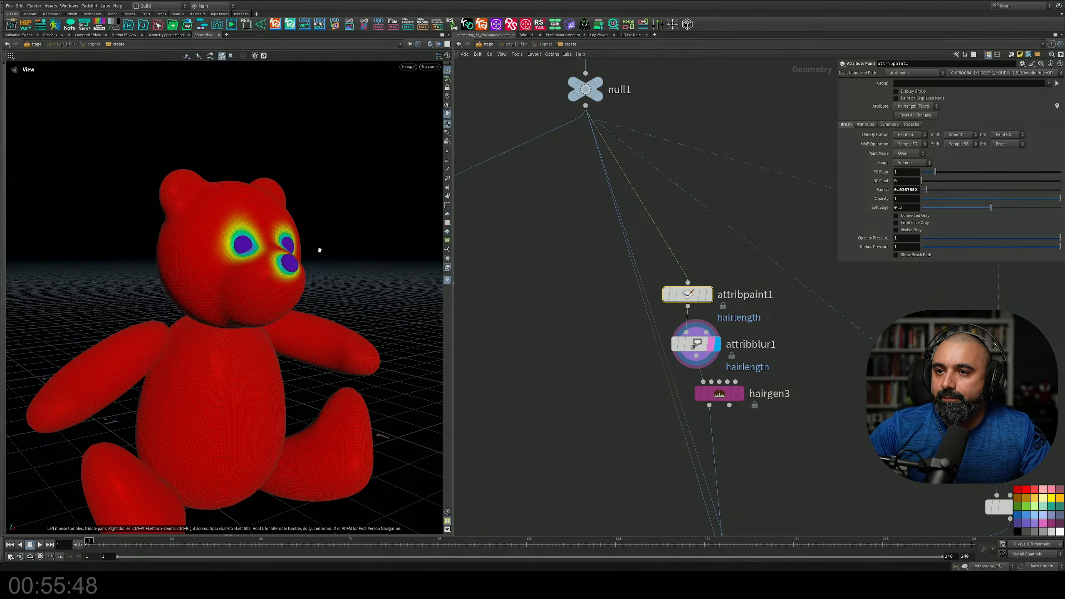
left_click_drag(282, 276, 243, 281)
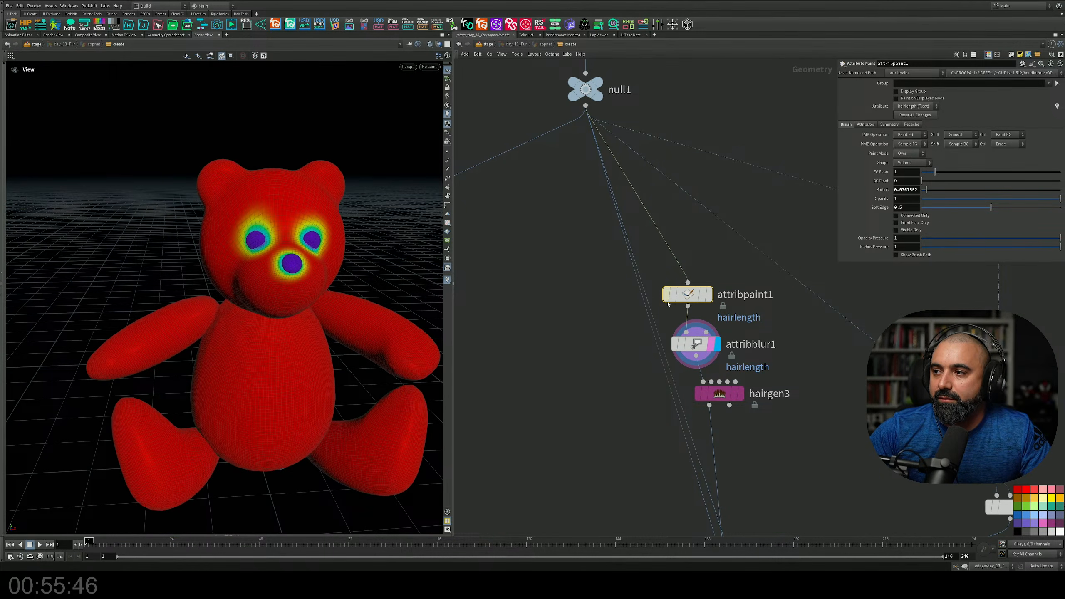
Compare attribpaint1 and attribblur1 close up by displaying each in turn around the eyes and nose
left_click(710, 295)
scroll(266, 240, "up", 10)
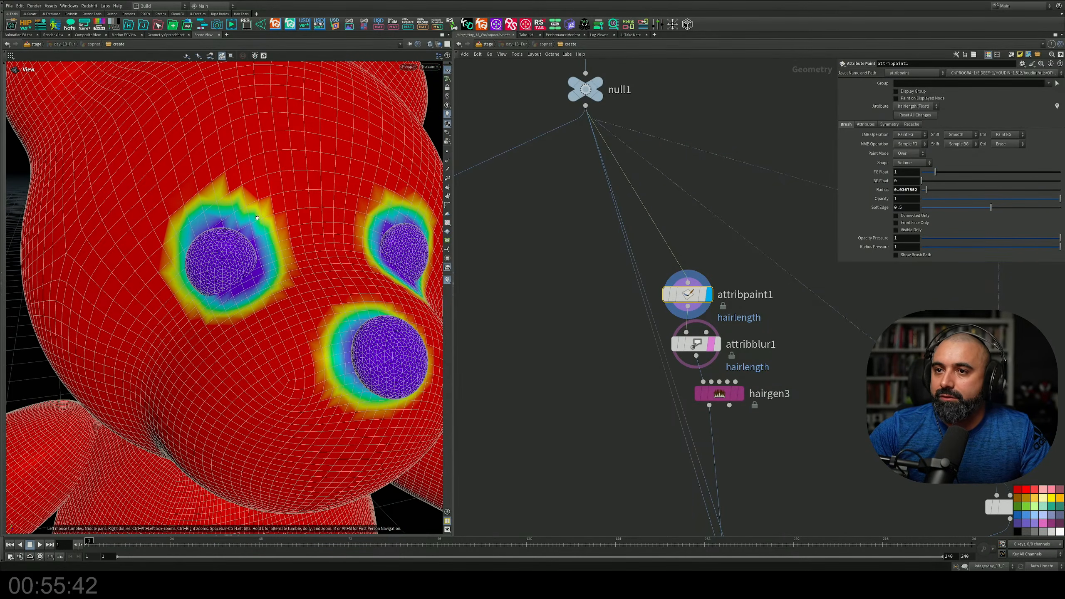
left_click(716, 344)
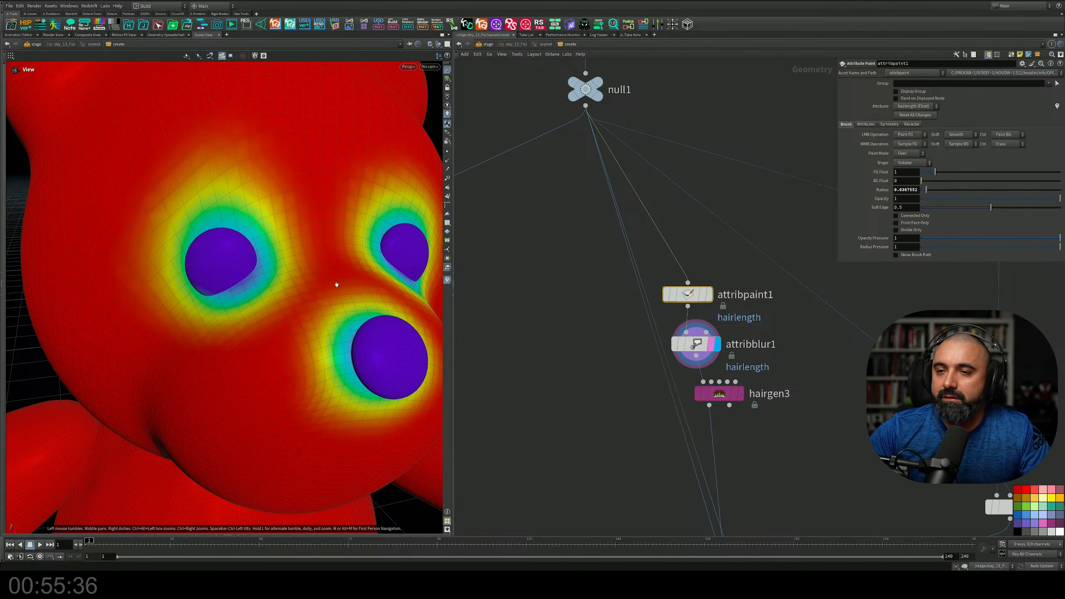
scroll(225, 281, "down", 10)
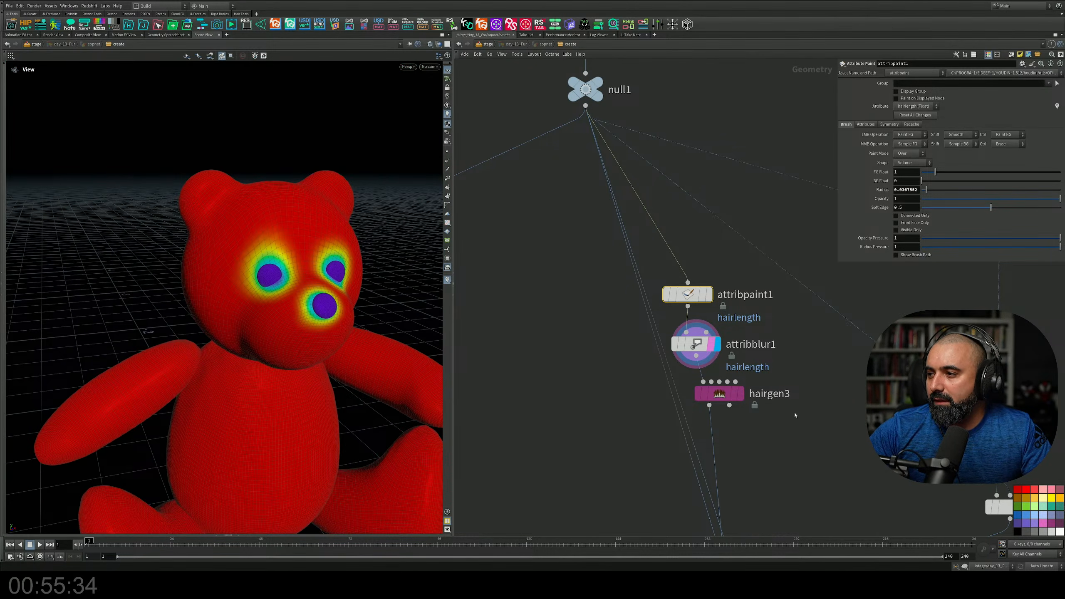
Display hairgen3 and bring up its hair generation parameters
middle_click_drag(796, 415, 741, 313)
left_click(686, 291)
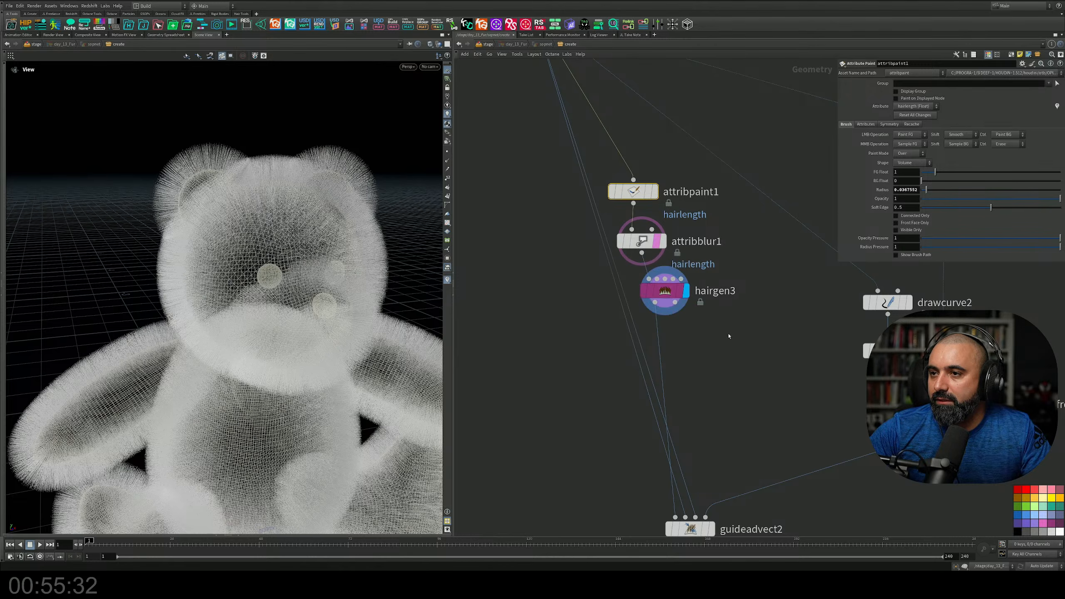
left_click(667, 292)
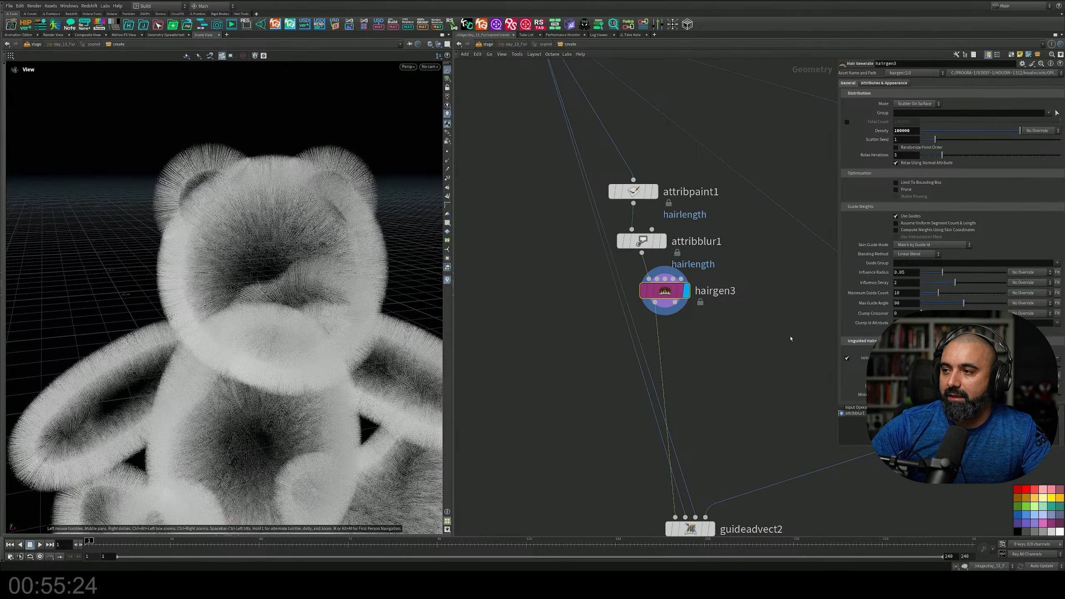
Examine the generated hair close up around the muzzle and from the side of the bear
left_click_drag(268, 272, 192, 284)
right_click_drag(192, 283, 302, 242)
left_click_drag(303, 243, 256, 261)
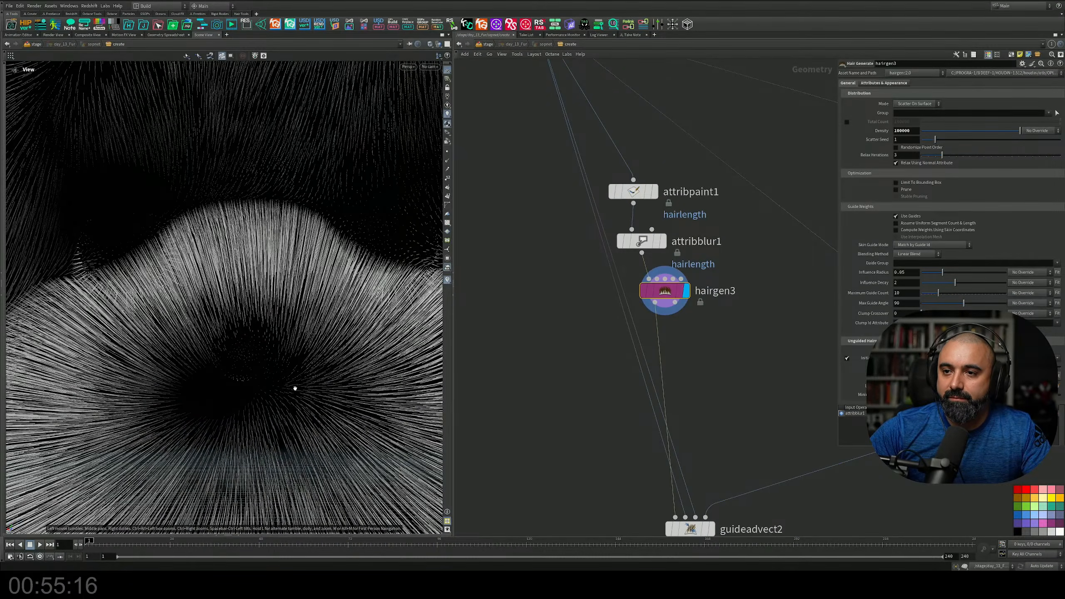
right_click_drag(278, 391, 173, 356)
left_click_drag(173, 357, 295, 434)
right_click_drag(295, 435, 193, 319)
left_click_drag(193, 320, 263, 313)
Display guideadvect2 with its parameters and inspect the advected fur on the bear
scroll(627, 365, "down", 3)
middle_click_drag(685, 366, 646, 334)
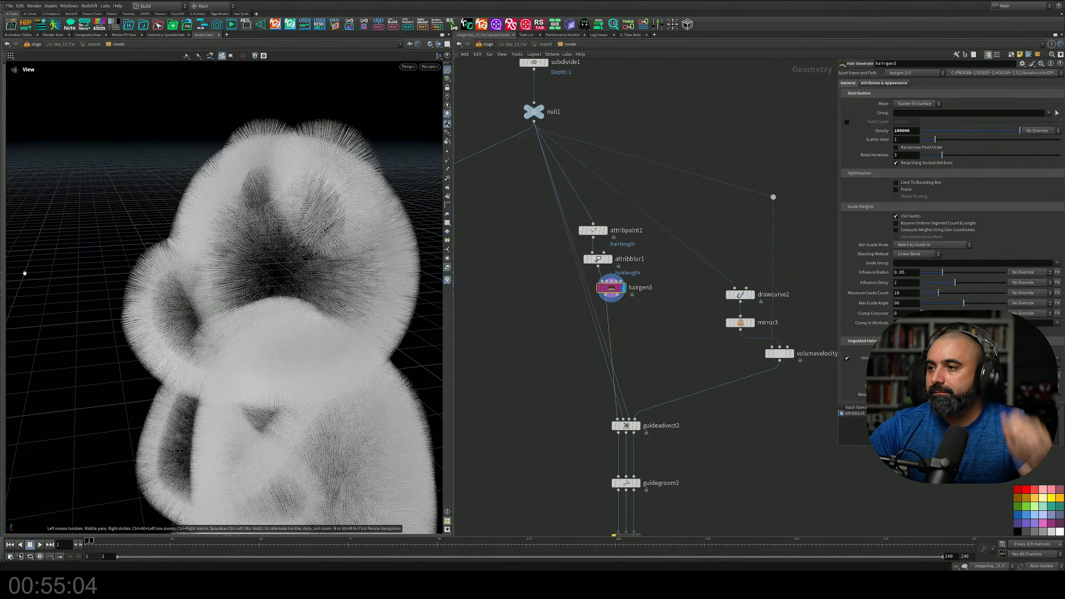
middle_click_drag(708, 351, 691, 301)
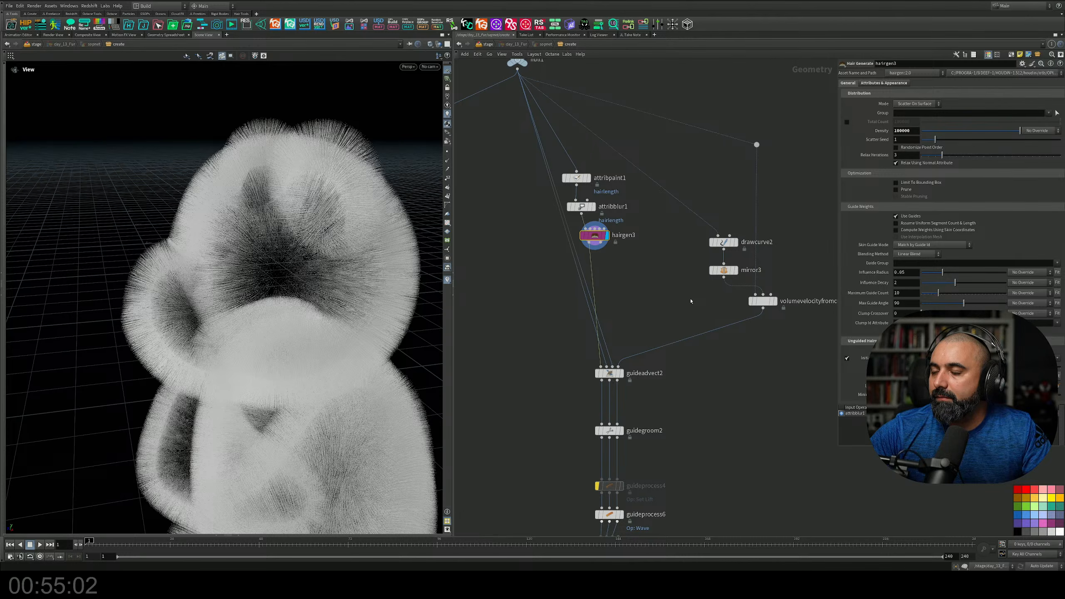
scroll(635, 377, "up", 4)
middle_click_drag(645, 372, 620, 336)
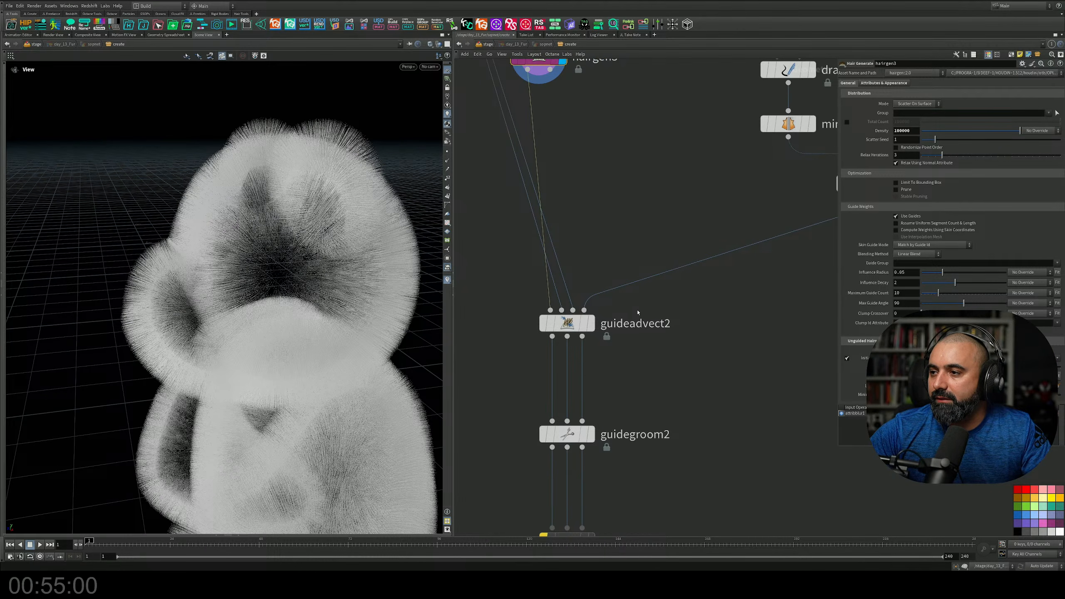
left_click(591, 324)
middle_click_drag(661, 363, 671, 391)
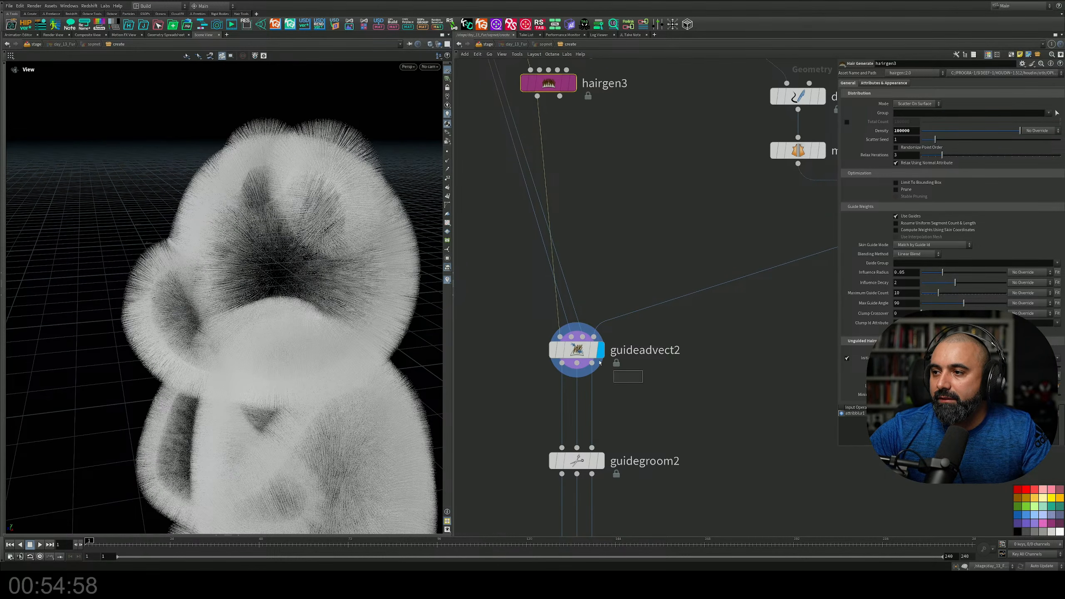
left_click_drag(599, 363, 576, 348)
mouse_move(321, 290)
left_mouse_down()
mouse_move(271, 268)
mouse_move(316, 286)
left_mouse_up()
Select the drawcurve2, mirror3 and volumevelocityfromcurves2 nodes and show the shelf of hair grooming tools
scroll(300, 272, "down", 2)
middle_click_drag(713, 193, 684, 291)
scroll(698, 290, "down", 3)
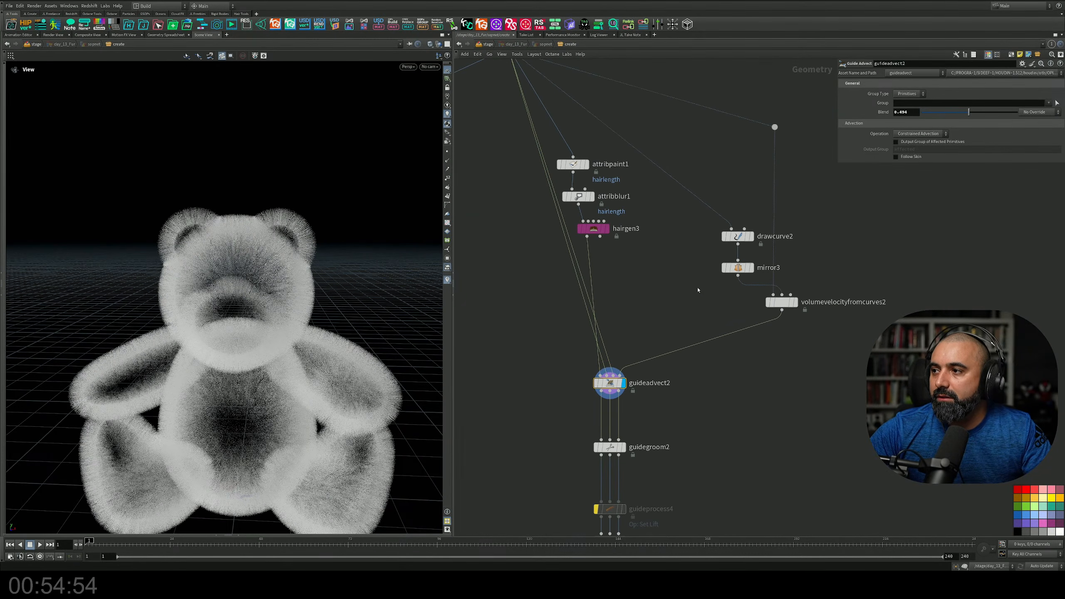
left_click_drag(849, 186, 677, 362)
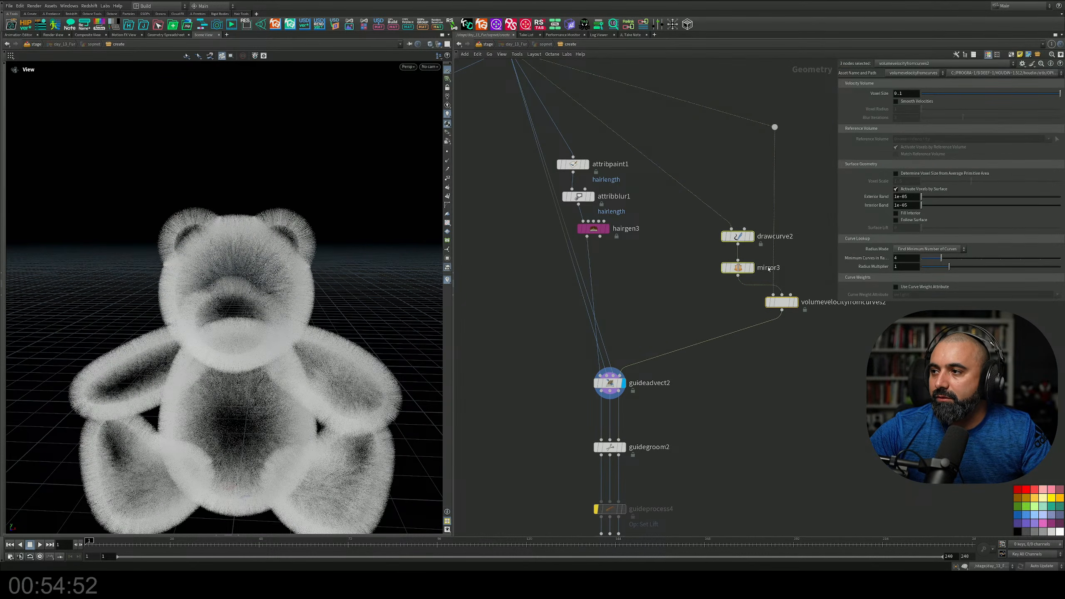
left_click(235, 14)
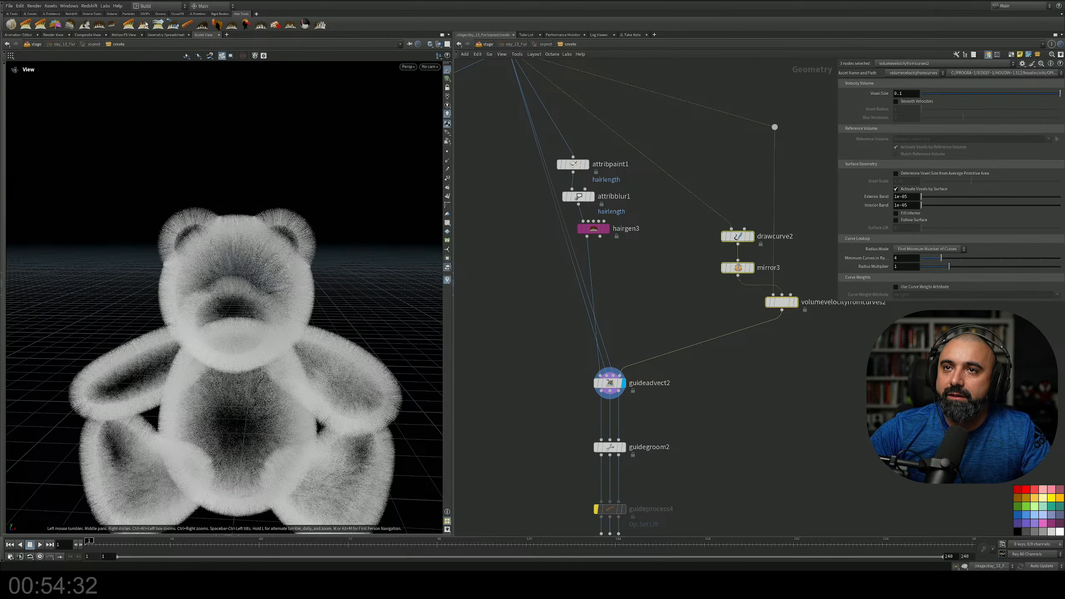
Bring up the parameters of guideadvect2 and review its incoming connections
scroll(647, 392, "up", 3)
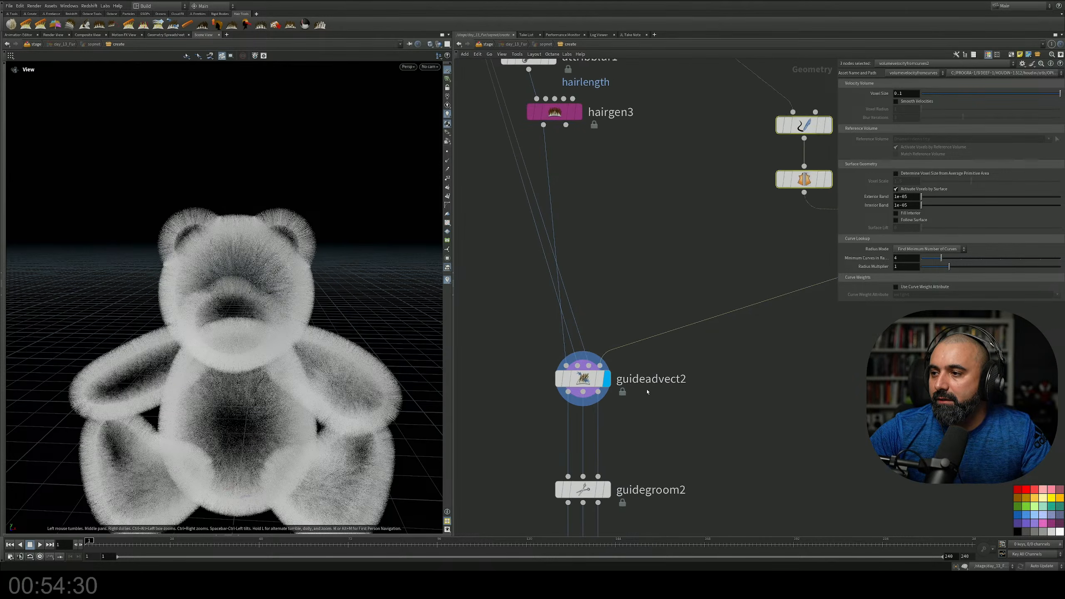
left_click_drag(611, 380, 486, 323)
scroll(766, 395, "down", 3)
scroll(777, 348, "up", 3)
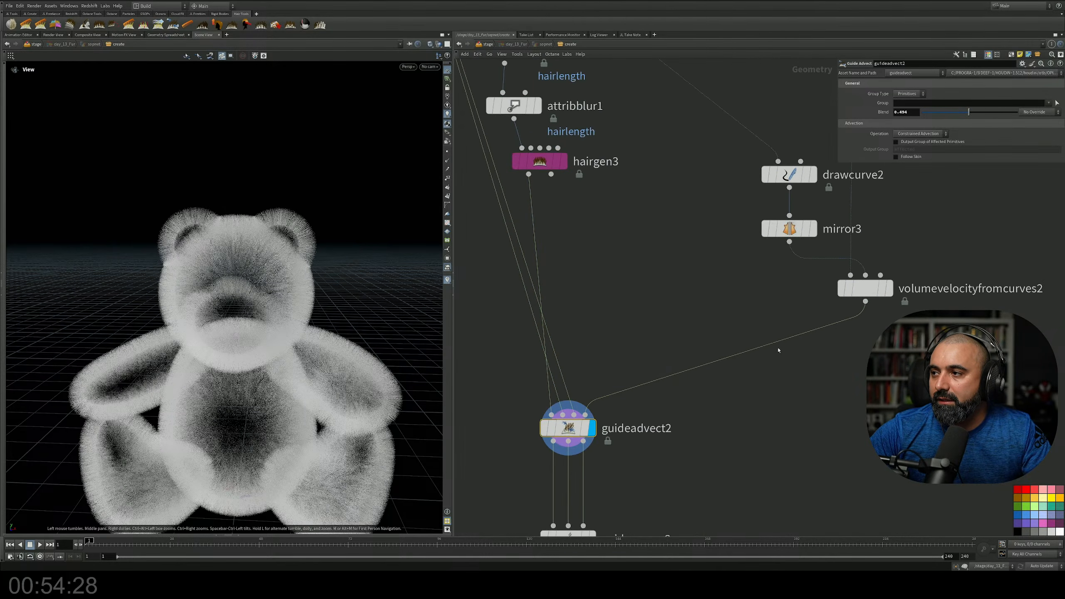
Show the stroke parameters of drawcurve2 and check the fur direction from the side of the bear
middle_click_drag(684, 278, 534, 382)
left_click_drag(676, 251, 574, 292)
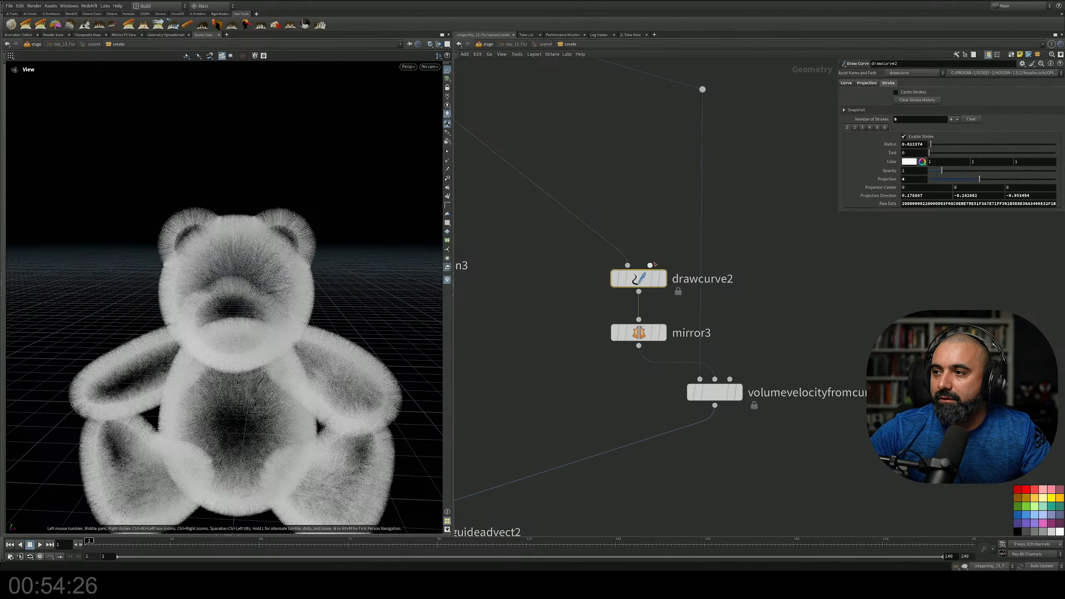
left_click_drag(255, 324, 350, 245)
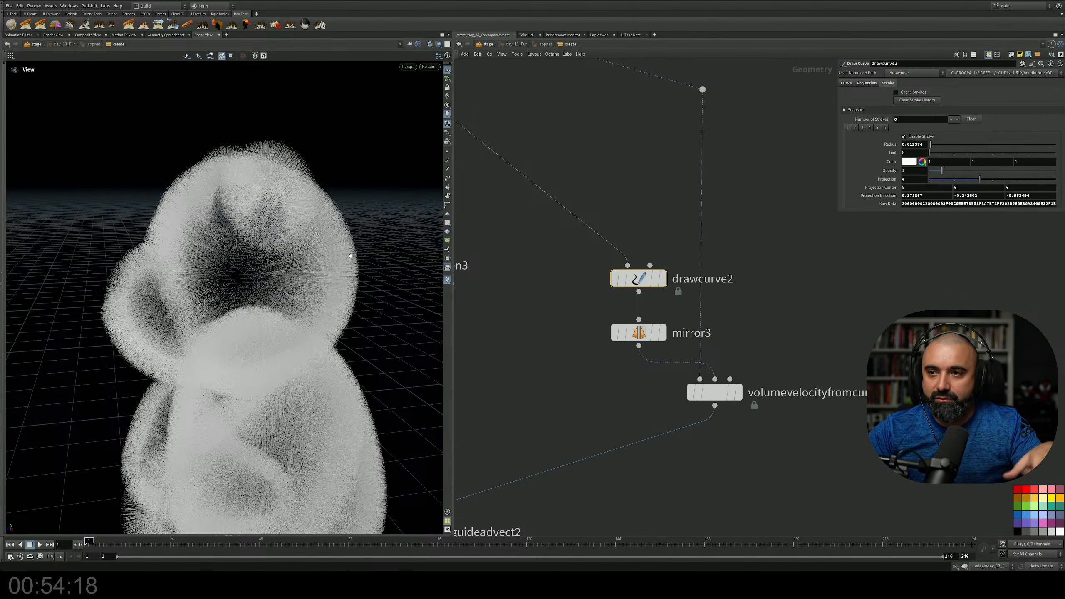
scroll(260, 326, "down", 3)
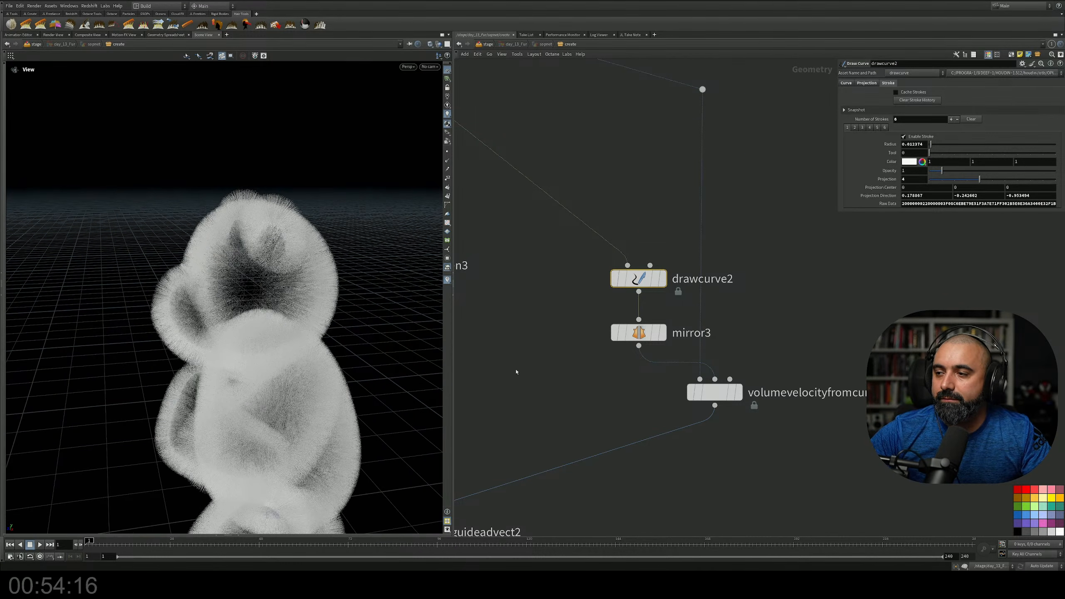
Check the fur from the front and bring up the brush parameters of guidegroom2
middle_click_drag(511, 445, 557, 357)
scroll(555, 363, "down", 4)
middle_click_drag(558, 429, 646, 303)
scroll(603, 328, "up", 4)
left_click_drag(147, 317, 254, 306)
middle_click_drag(253, 307, 310, 248)
scroll(311, 248, "down", 4)
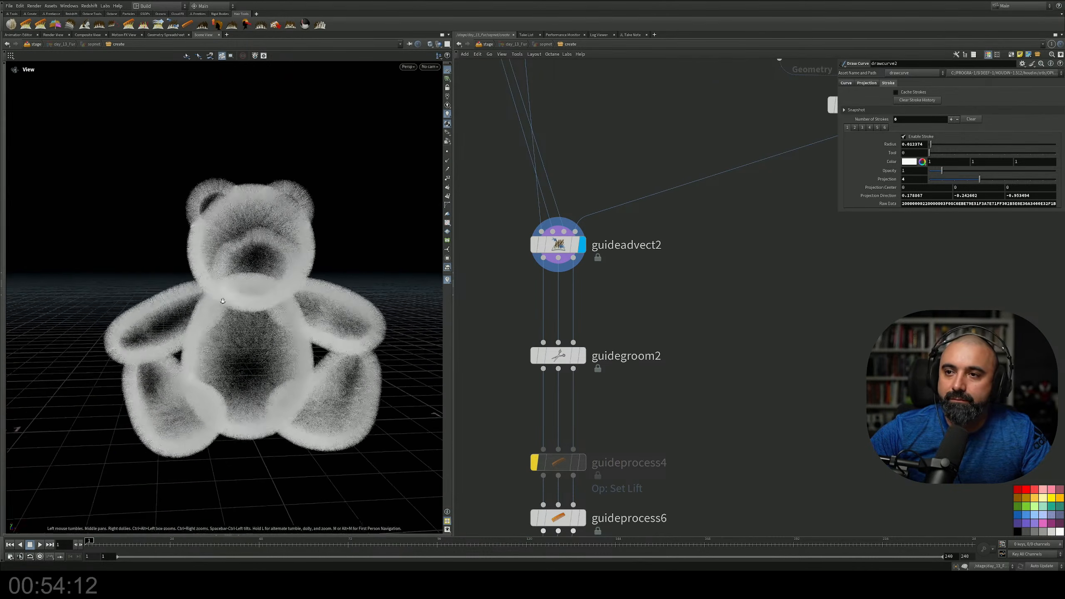
left_click_drag(294, 294, 299, 311)
left_click(581, 350)
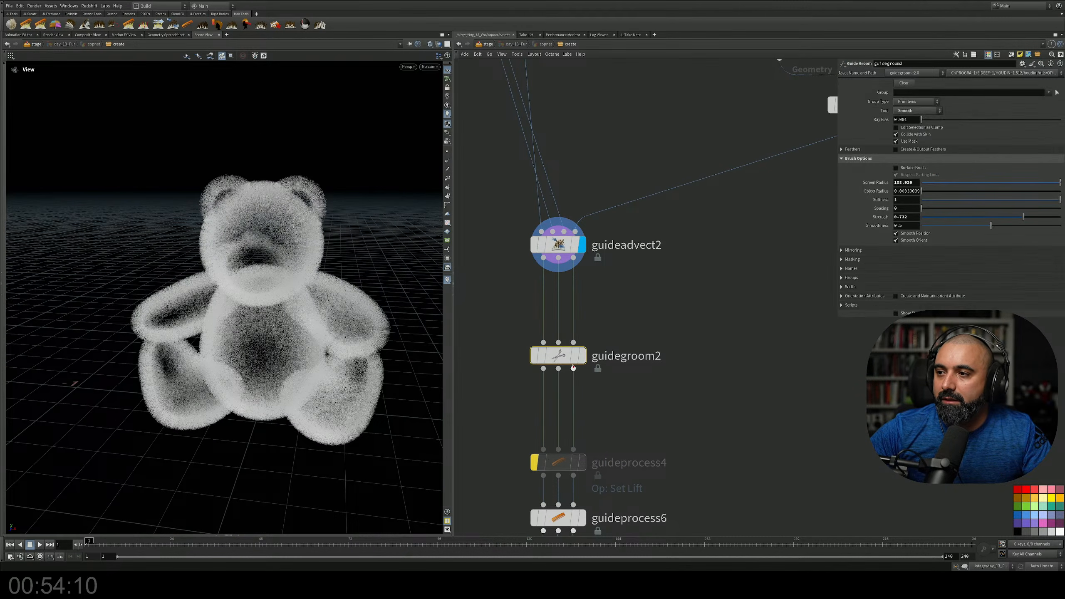
Display the output of guidegroom2 and check the groomed fur from the front of the bear
left_click(583, 356)
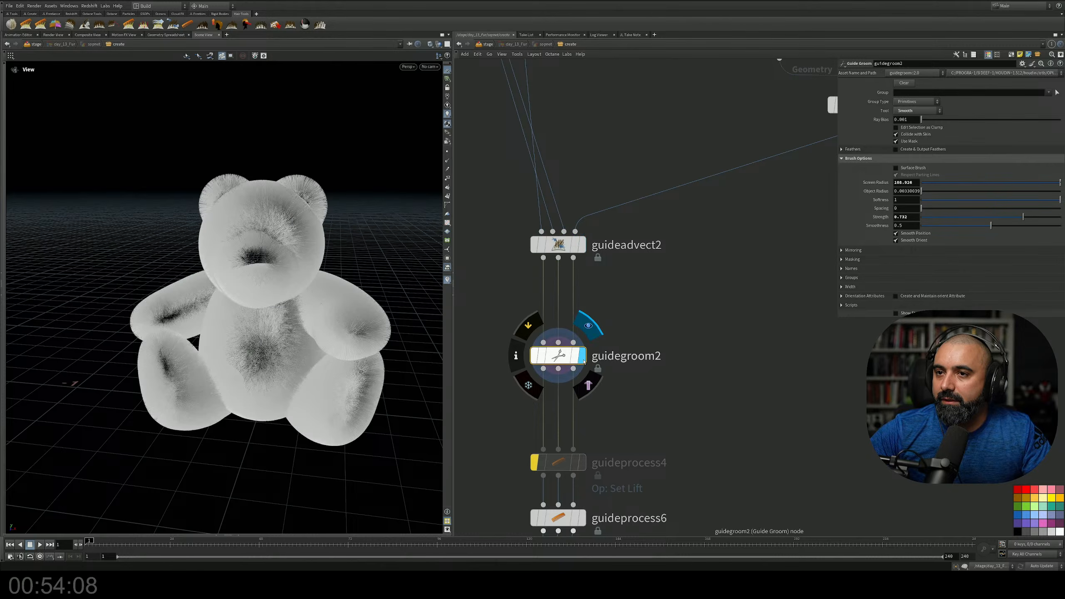
left_click_drag(268, 319, 276, 292)
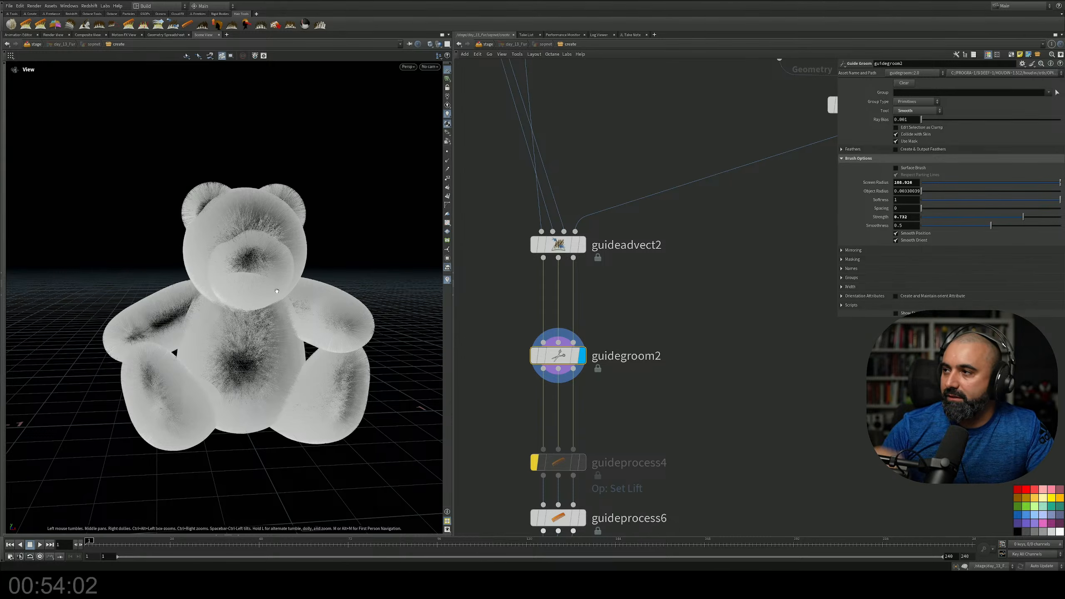
Display guideprocess6, bring up its wave parameters and examine the fur on the bear's face up close
middle_click_drag(658, 391, 670, 266)
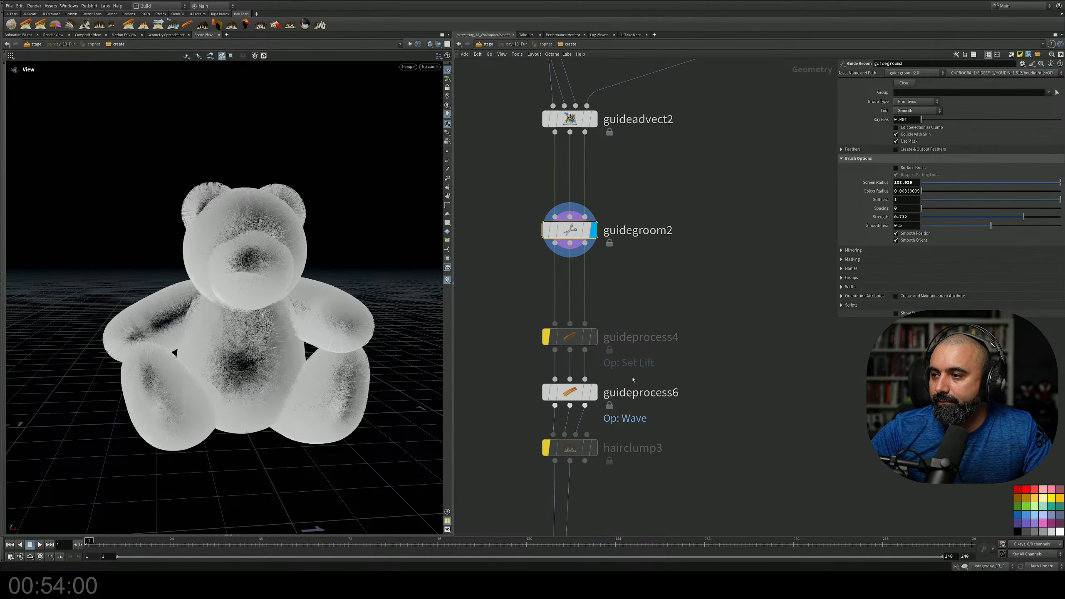
left_click(594, 393)
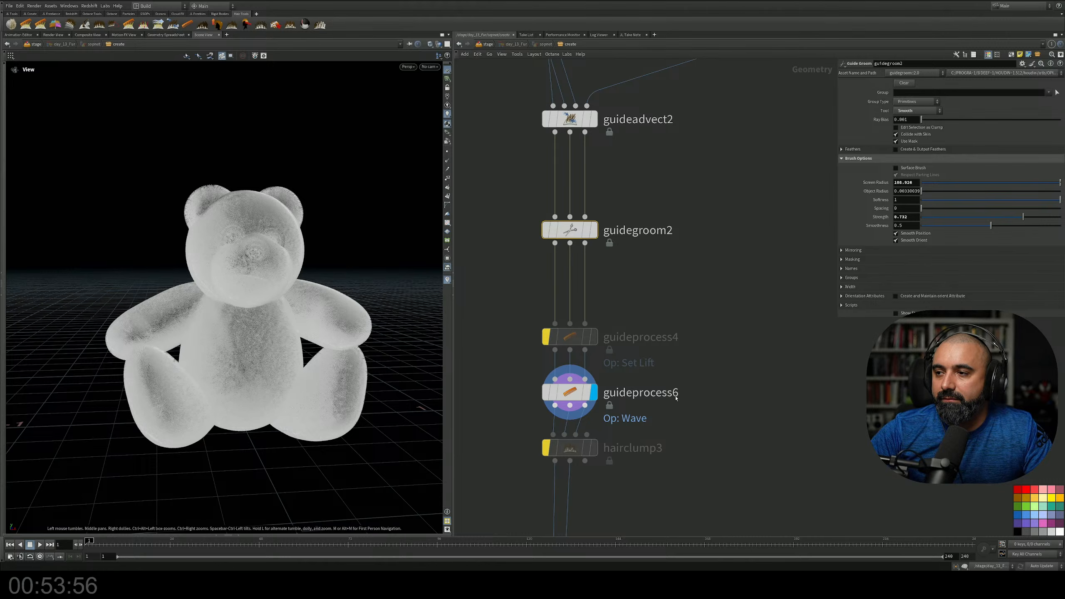
left_click(570, 392)
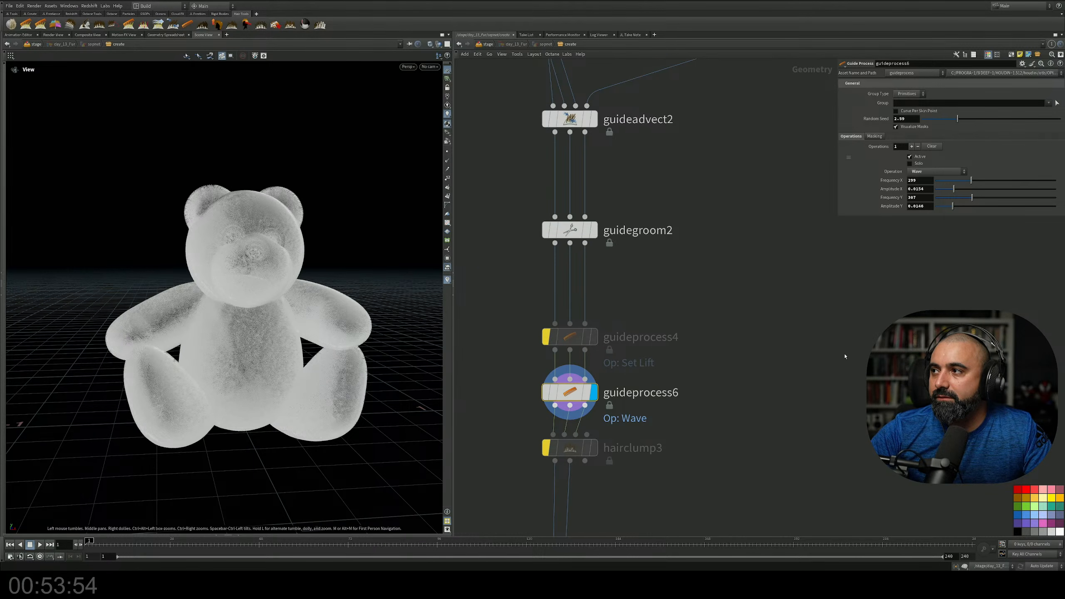
scroll(288, 314, "up", 10)
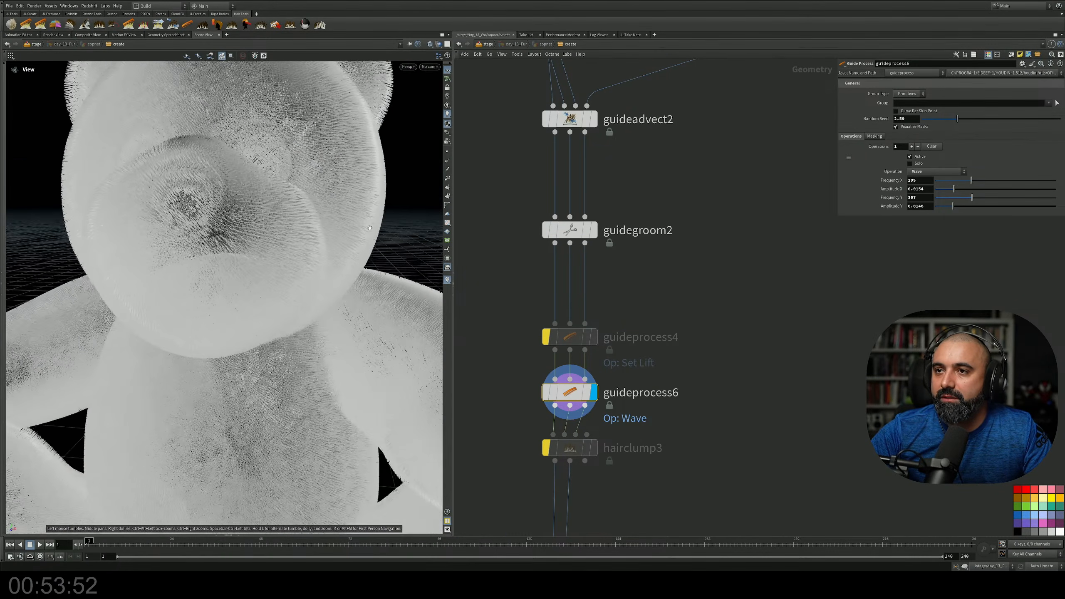
scroll(325, 274, "down", 10)
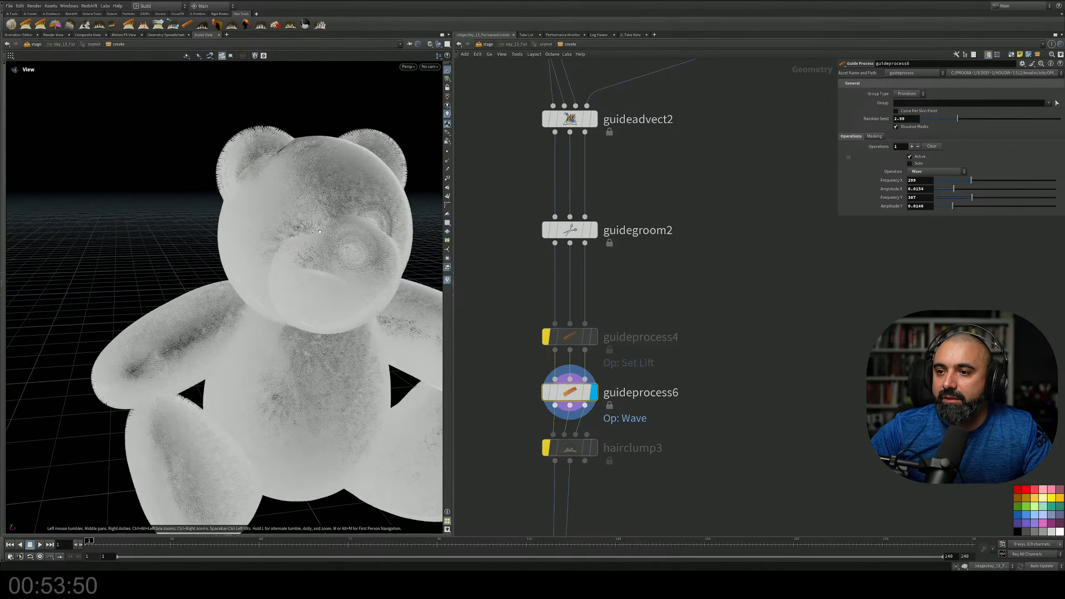
right_click(322, 316)
left_click(767, 324)
Display guidemask2, bring up its parameters and bypass the node
middle_click_drag(724, 409, 718, 247)
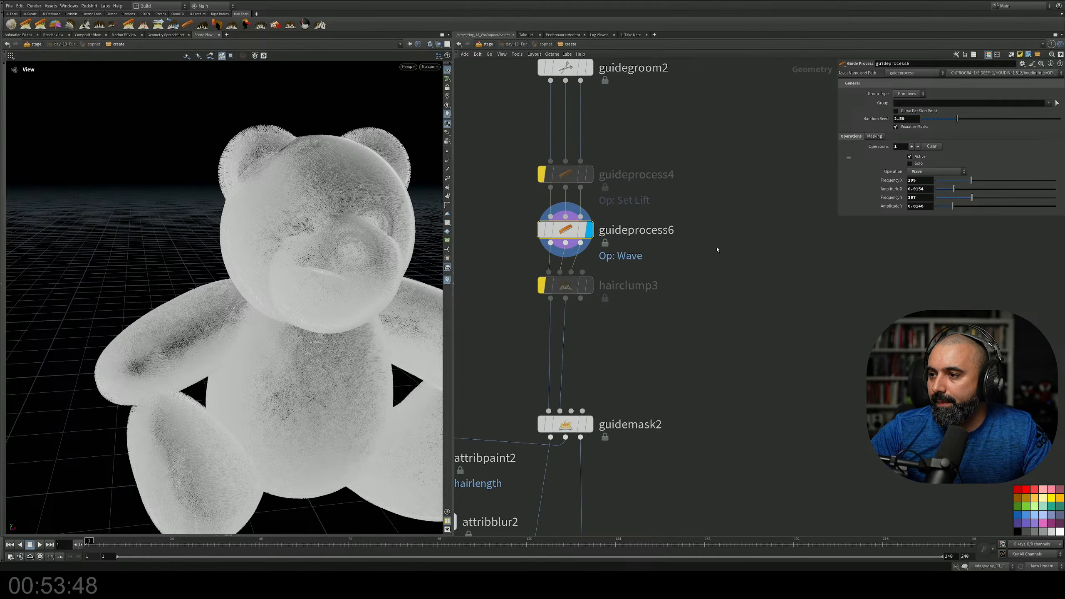
middle_click_drag(647, 354, 685, 262)
middle_click_drag(623, 292, 668, 267)
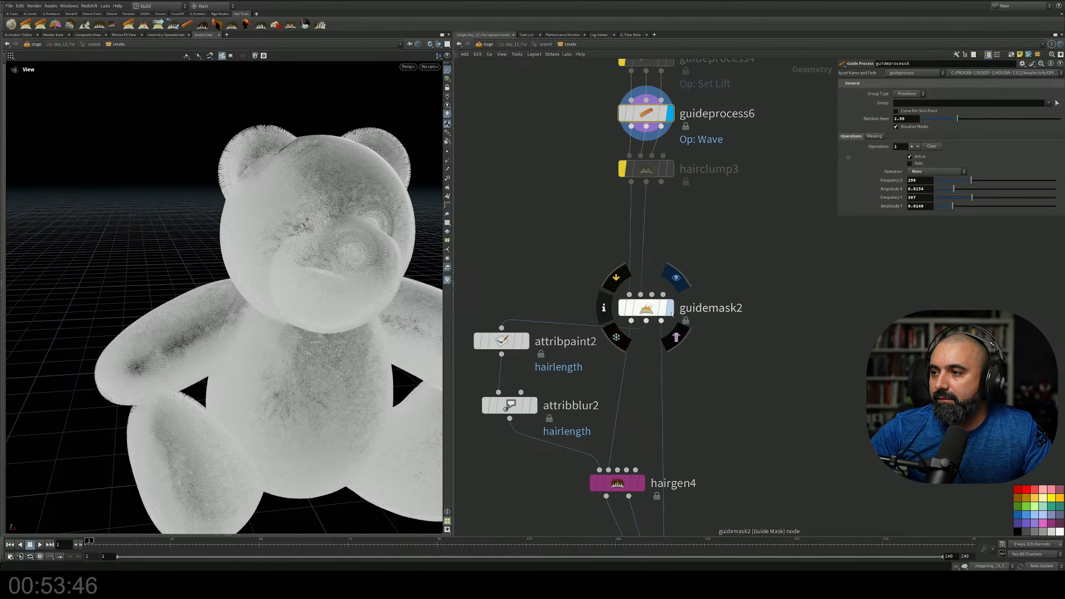
left_click(671, 308)
left_click_drag(646, 320, 648, 276)
scroll(674, 310, "down", 2)
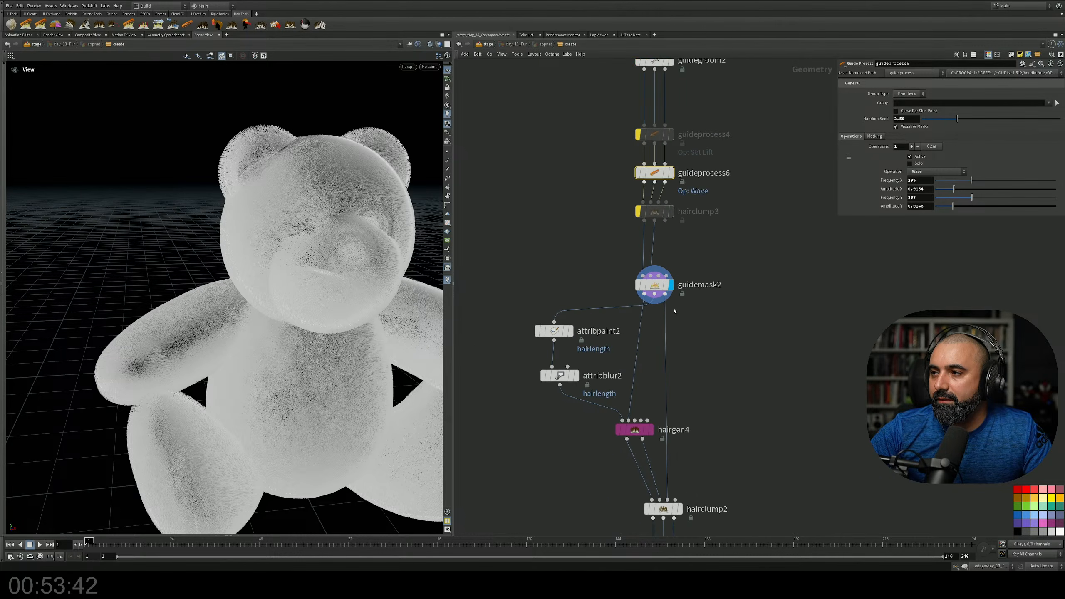
scroll(639, 290, "up", 2)
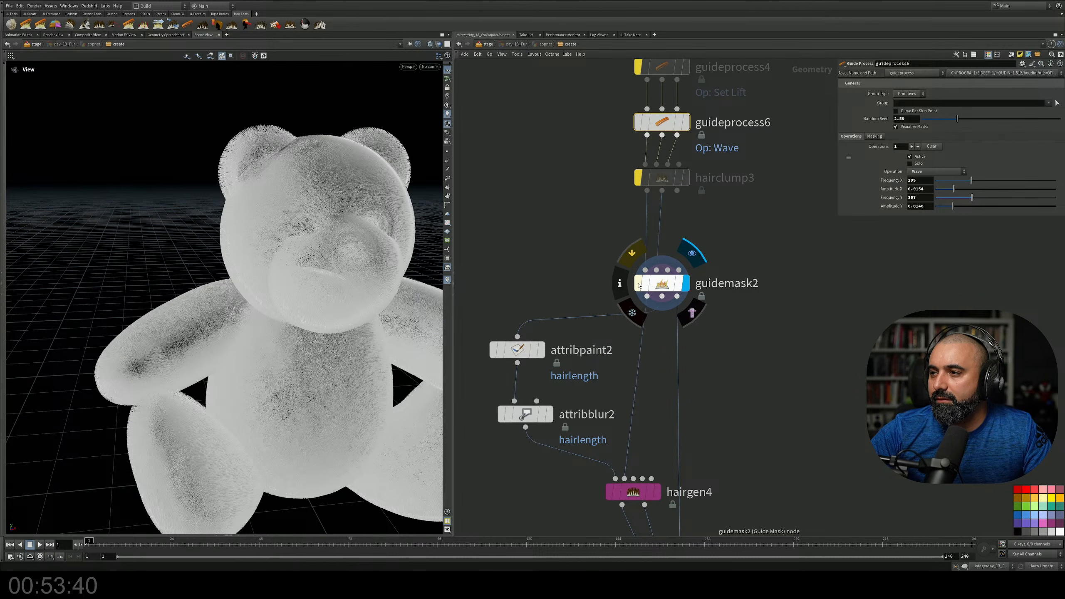
left_click(640, 285)
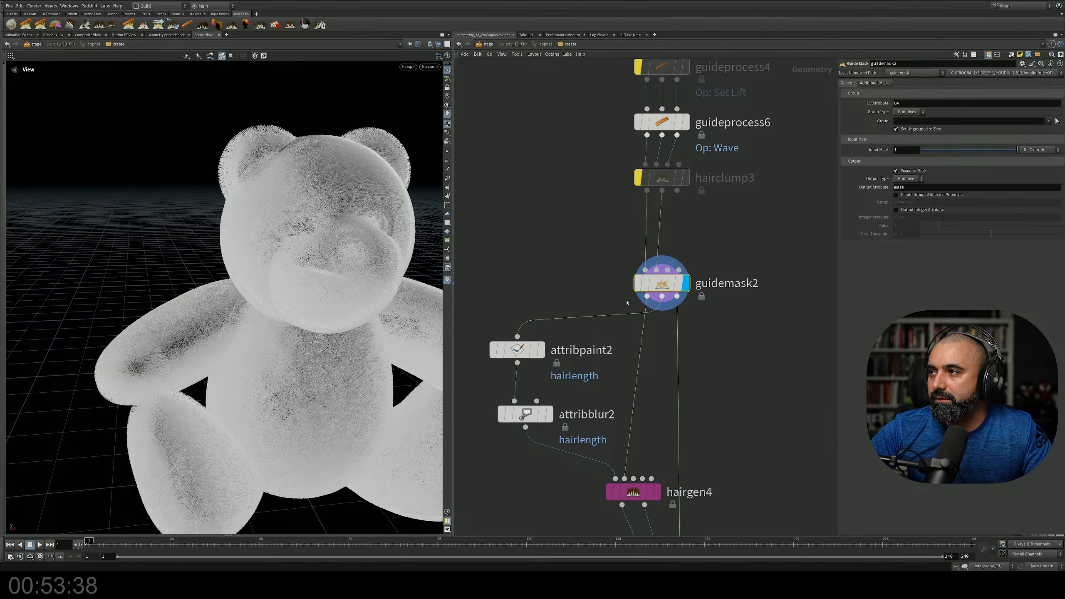
left_click(638, 284)
Display the hair generated by hairgen4 and toggle the bypass of guidemask2 off and on
middle_click_drag(711, 392, 711, 270)
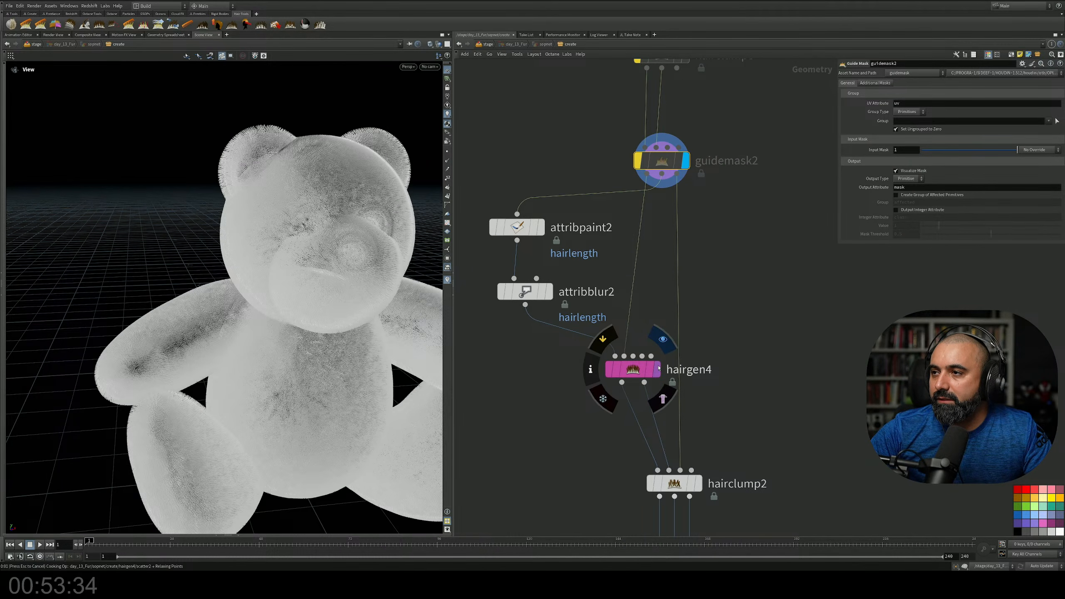
left_click(659, 369)
mouse_move(264, 294)
left_mouse_down()
mouse_move(280, 288)
mouse_move(271, 289)
left_mouse_up()
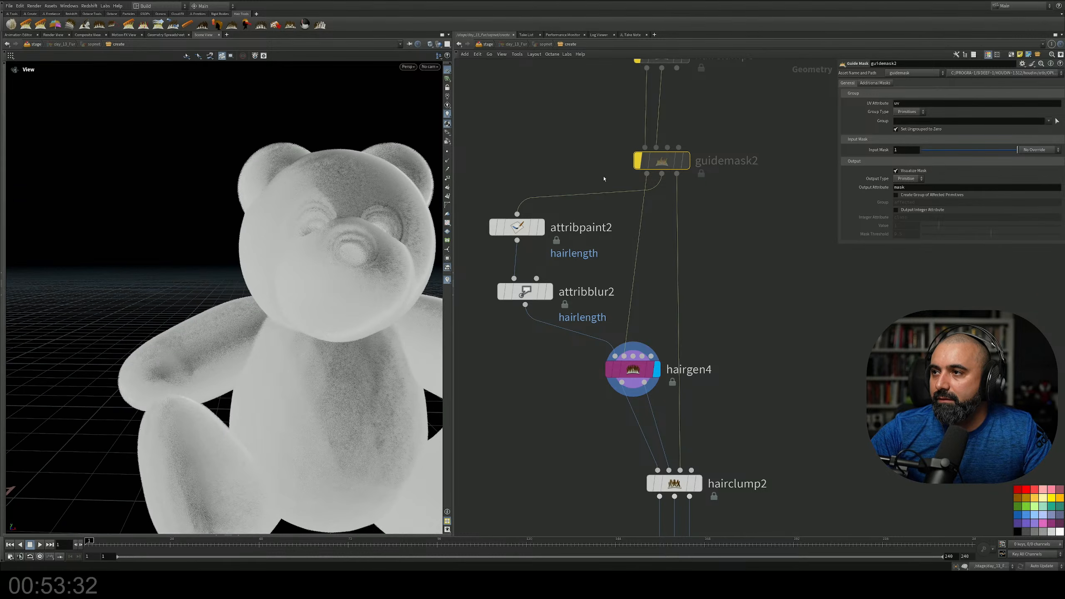
left_click(638, 163)
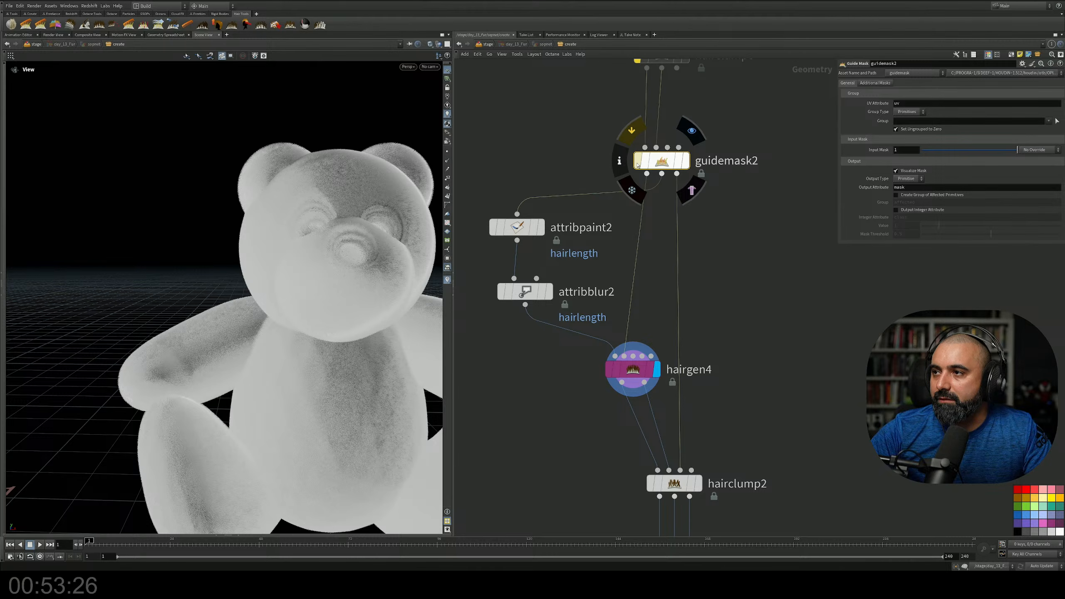
left_click(638, 163)
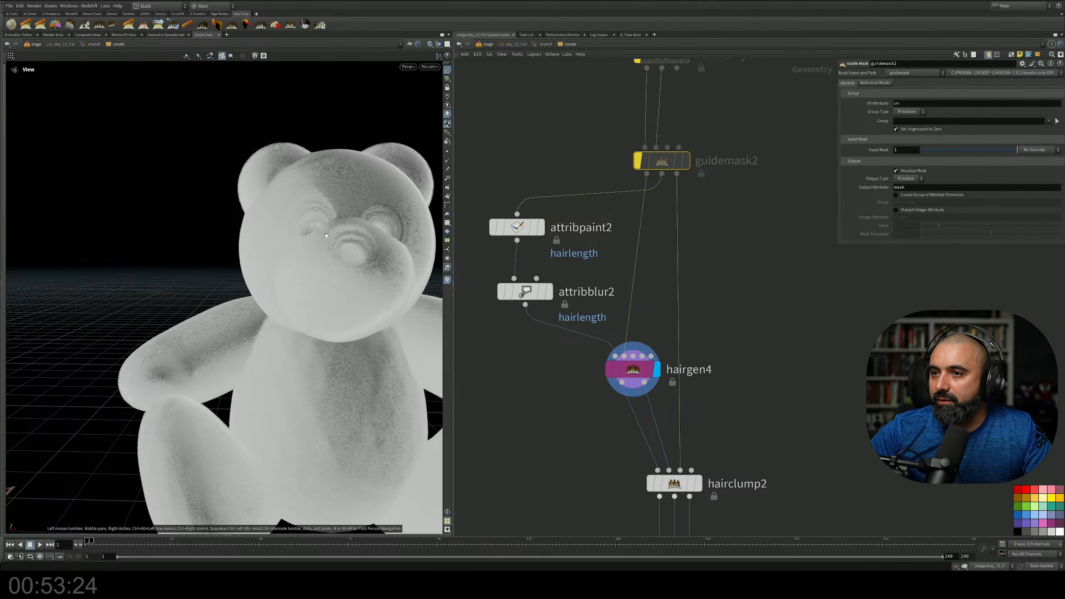
left_click_drag(361, 268, 381, 274)
right_click_drag(381, 274, 357, 336)
left_click_drag(357, 336, 377, 365)
Bring up the brush parameters of attribpaint2 and examine the hair length around the bear's eyes and nose
left_click(561, 257)
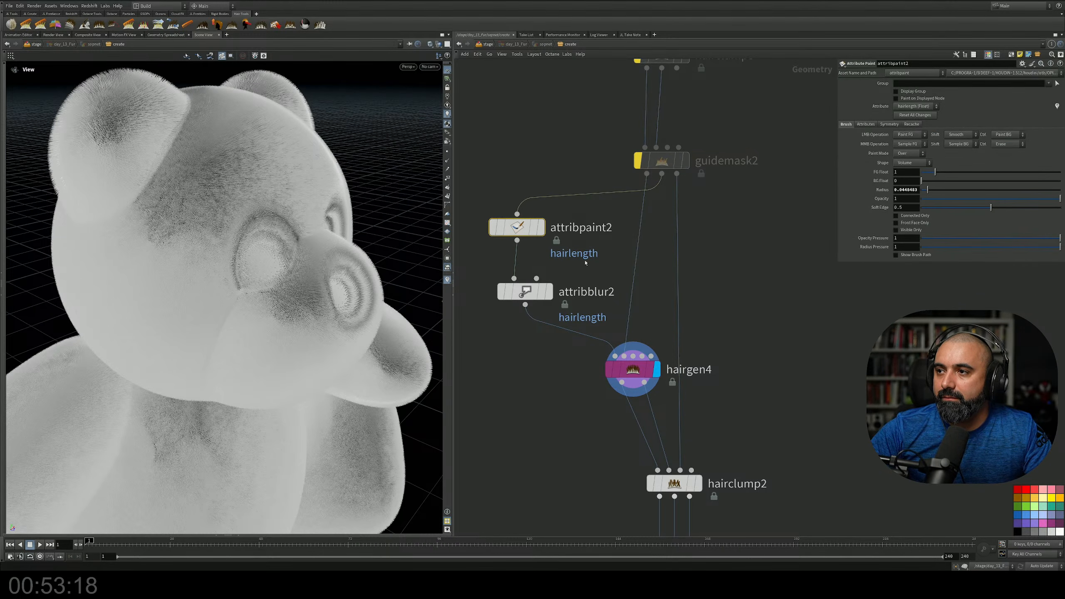
left_click_drag(378, 273, 333, 245)
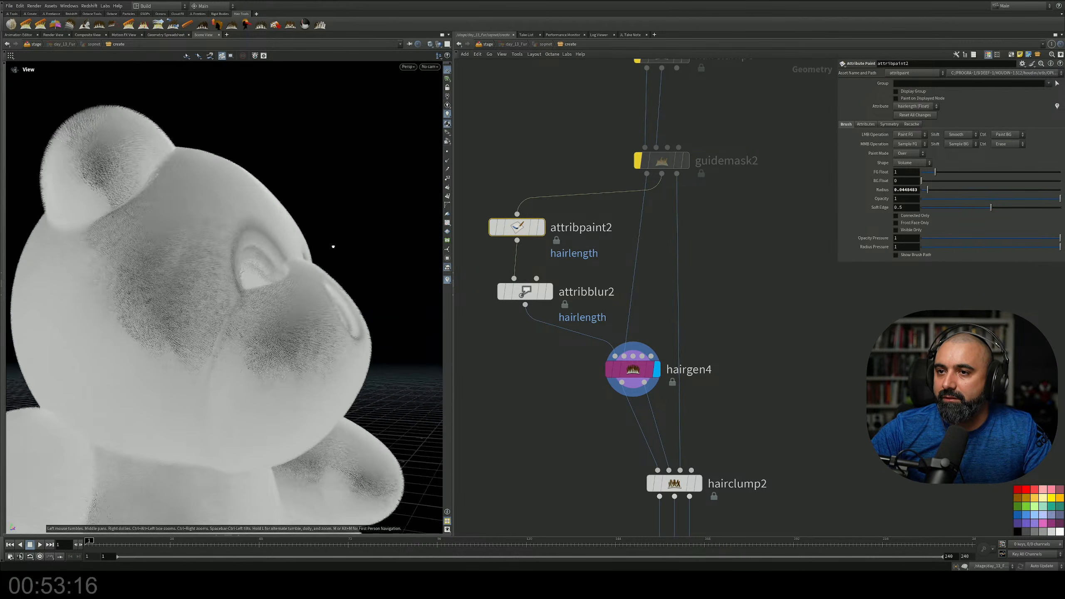
right_click_drag(333, 246, 318, 280)
left_click_drag(319, 279, 294, 230)
left_click_drag(309, 269, 228, 273)
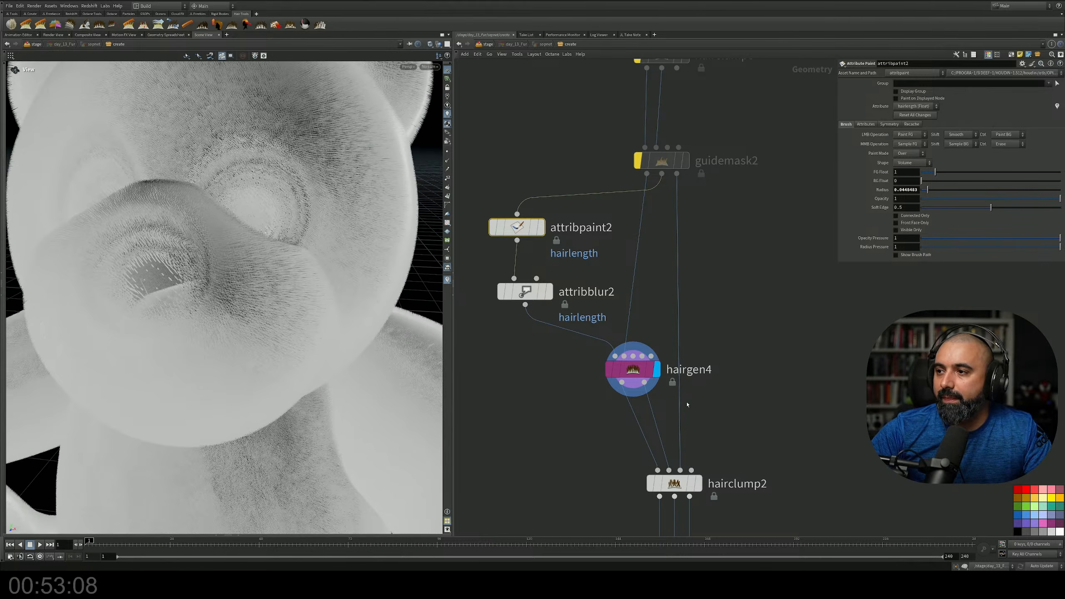
Display the output of hairclump2 and check the clumped fur on the whole bear
middle_click_drag(740, 380, 730, 255)
mouse_move(694, 365)
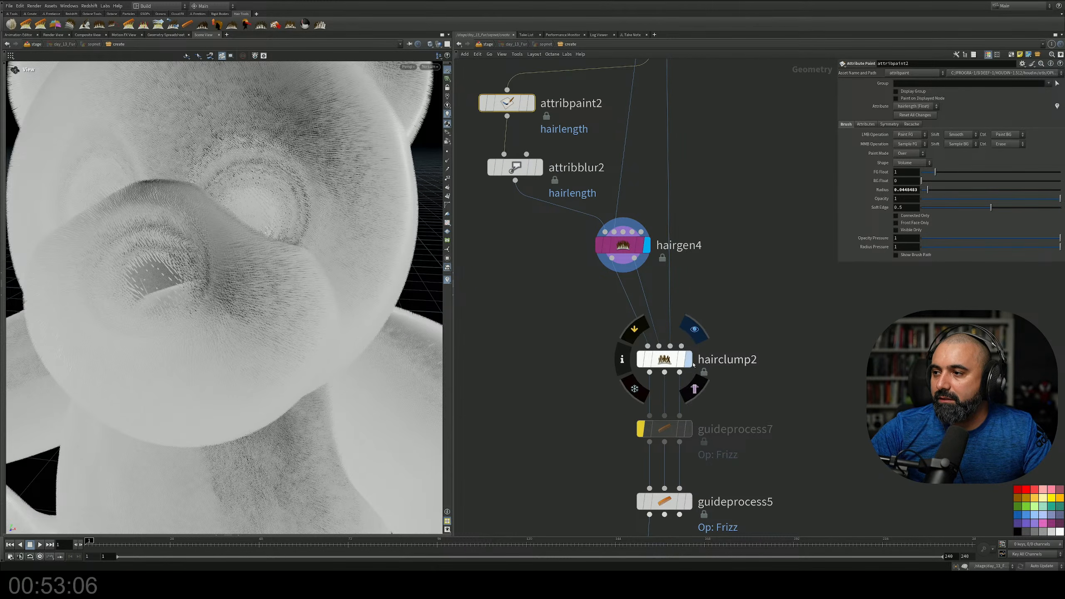
left_click(695, 329)
scroll(256, 270, "down", 5)
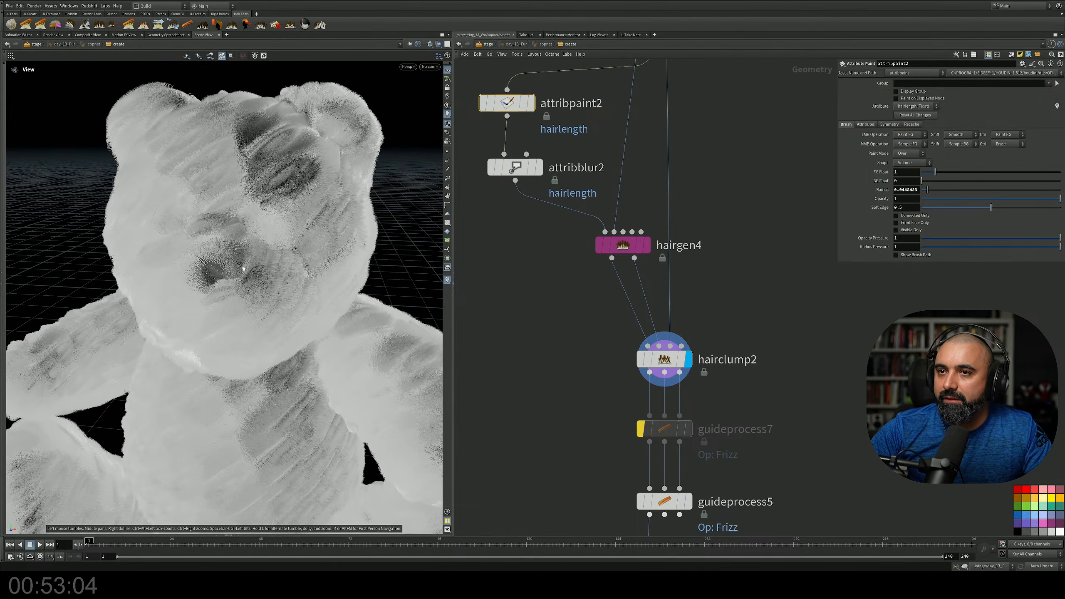
scroll(255, 269, "down", 8)
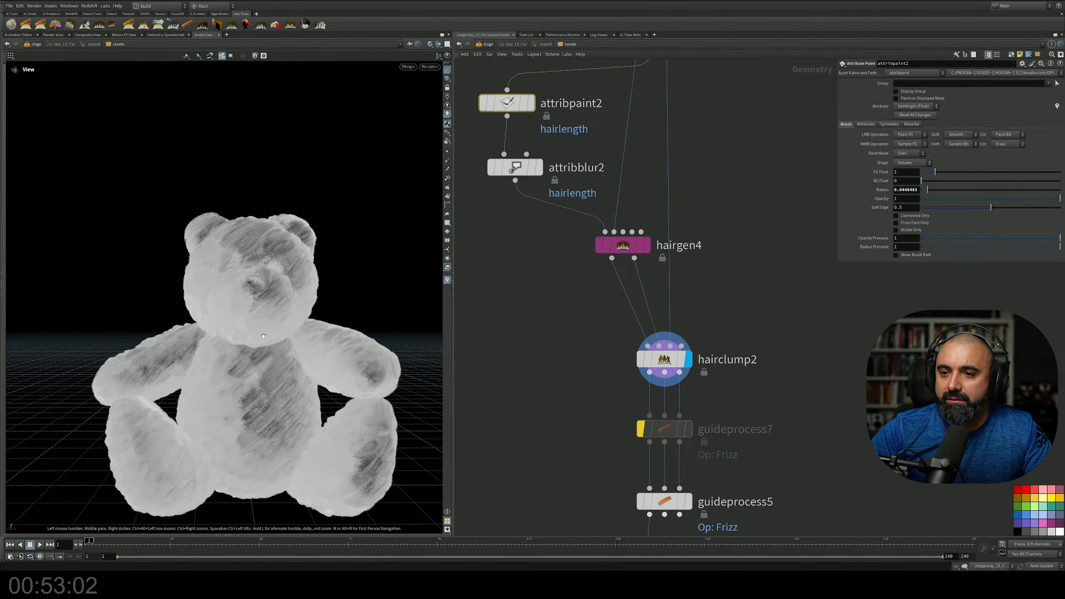
left_click_drag(253, 322, 233, 340)
Display the frizz result of guideprocess5 and inspect the fur on the head from the side
middle_click_drag(741, 414, 732, 312)
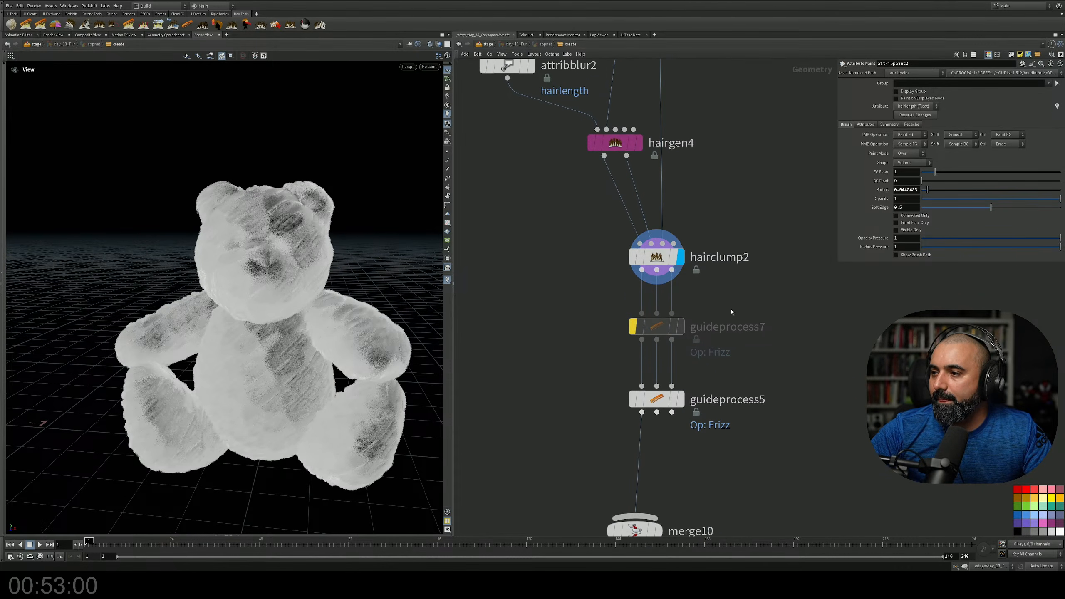
left_click(681, 404)
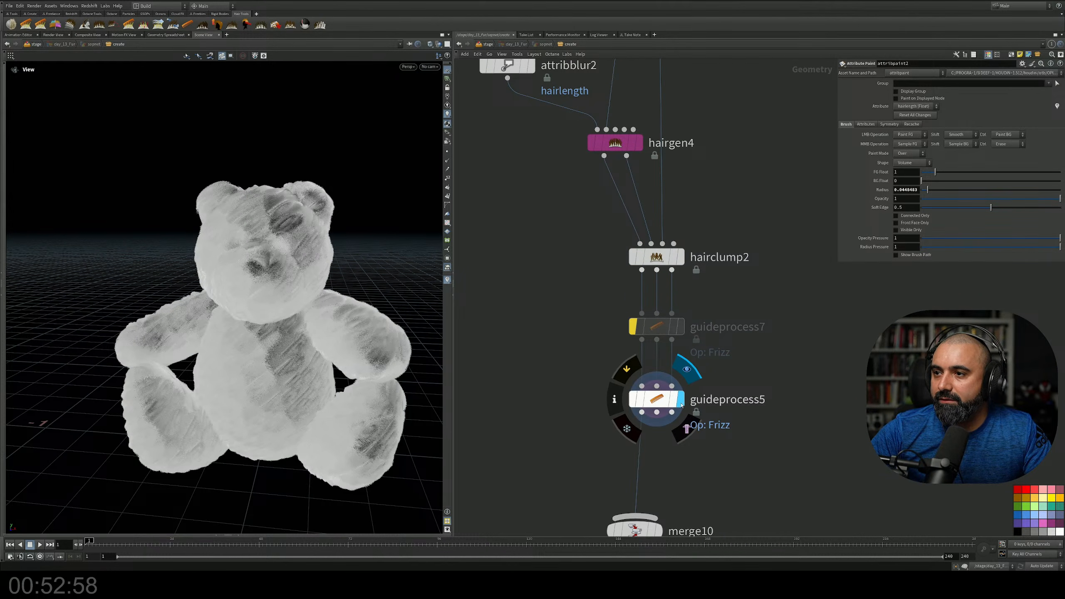
scroll(402, 211, "up", 6)
left_click_drag(401, 211, 311, 264)
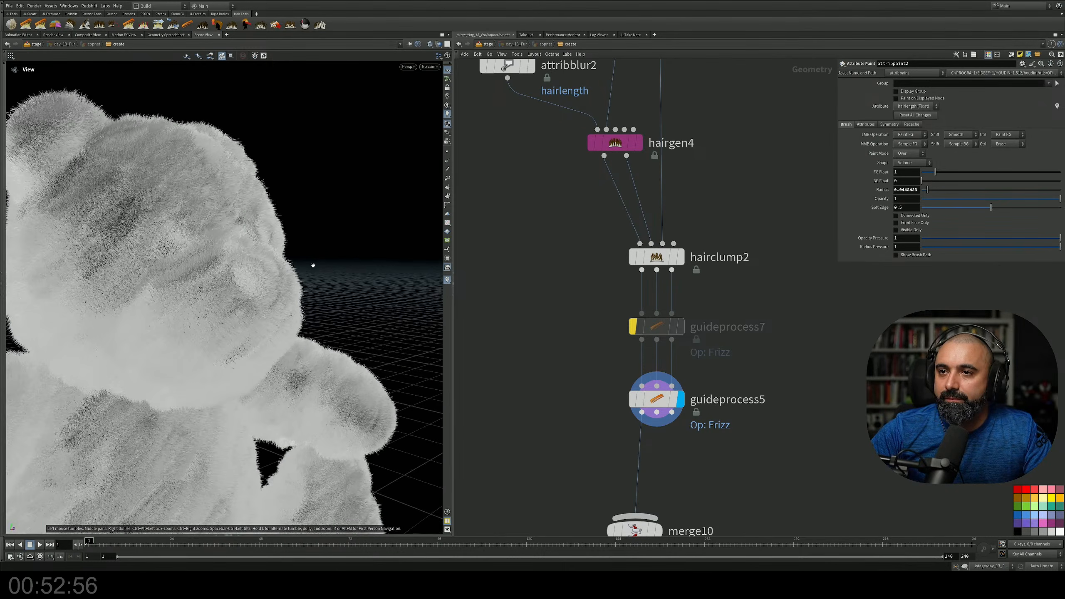
Display the merged bear with eyes and nose at merge11 and output0, and check the whole bear from the front
middle_click_drag(732, 378, 761, 305)
scroll(744, 332, "down", 5)
middle_click_drag(568, 466, 636, 309)
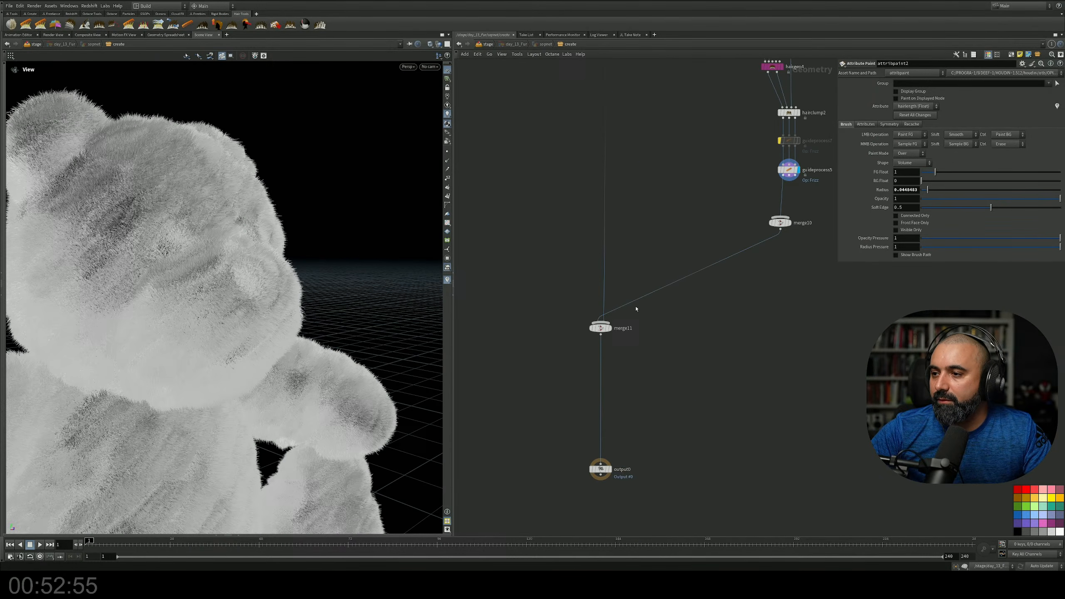
left_click(611, 330)
mouse_move(612, 471)
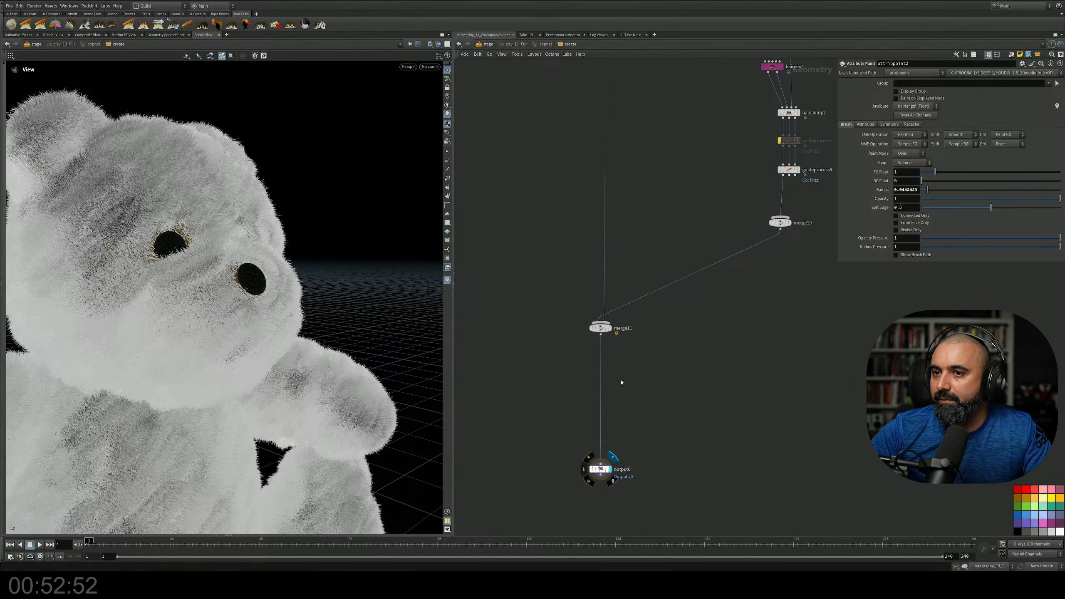
left_click_drag(319, 256, 240, 231)
scroll(247, 268, "down", 5)
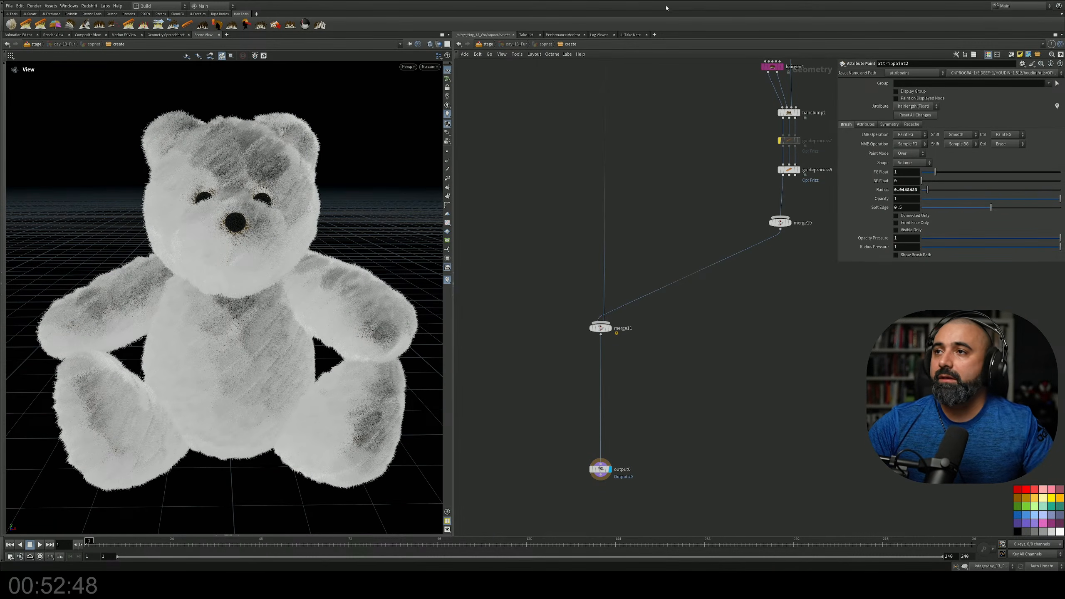
Go up to the stage network and enter the grid1 SOP Create node below assignmaterial
middle_click_drag(523, 168, 524, 189)
key("u")
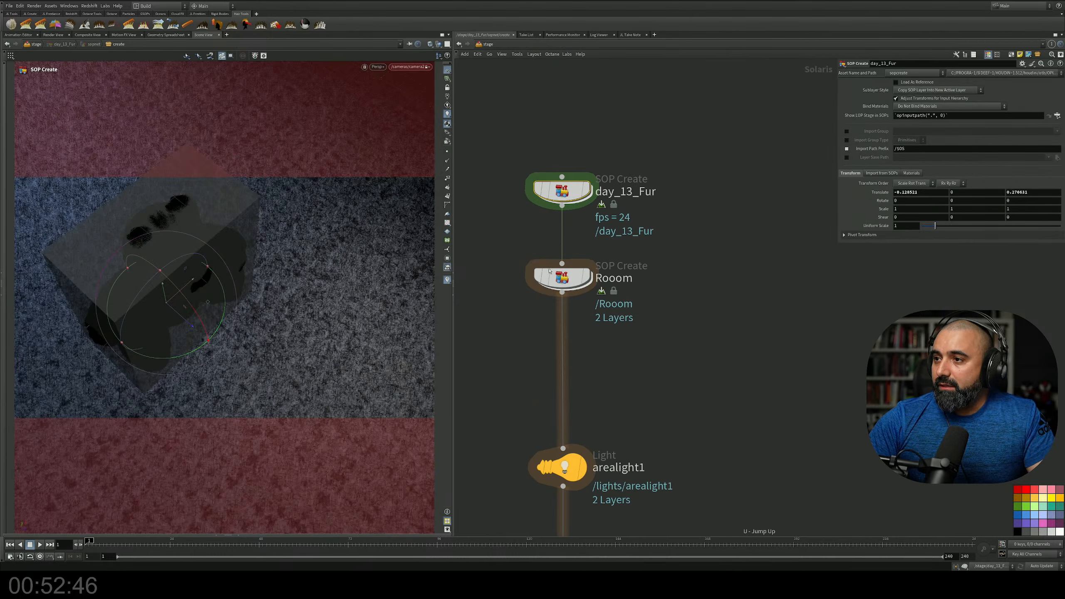
middle_click_drag(706, 327, 725, 255)
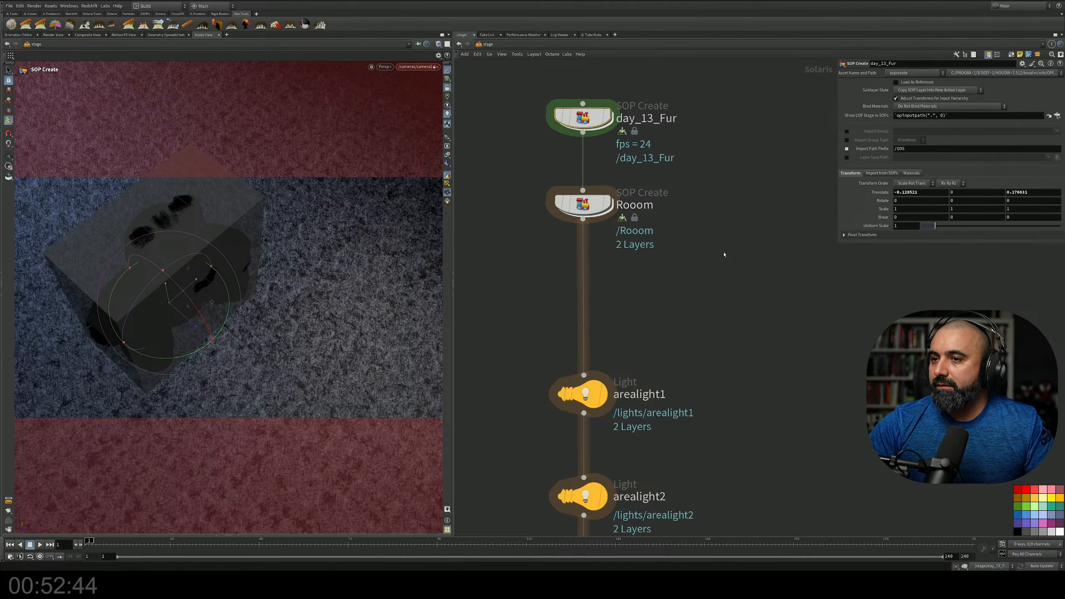
middle_click_drag(718, 308, 741, 181)
middle_click_drag(743, 287, 768, 116)
mouse_move(735, 349)
middle_mouse_down()
mouse_move(721, 151)
mouse_move(701, 92)
middle_mouse_up()
mouse_move(689, 155)
middle_mouse_down()
mouse_move(672, 322)
mouse_move(673, 273)
middle_mouse_up()
middle_click_drag(650, 343, 668, 257)
mouse_move(600, 407)
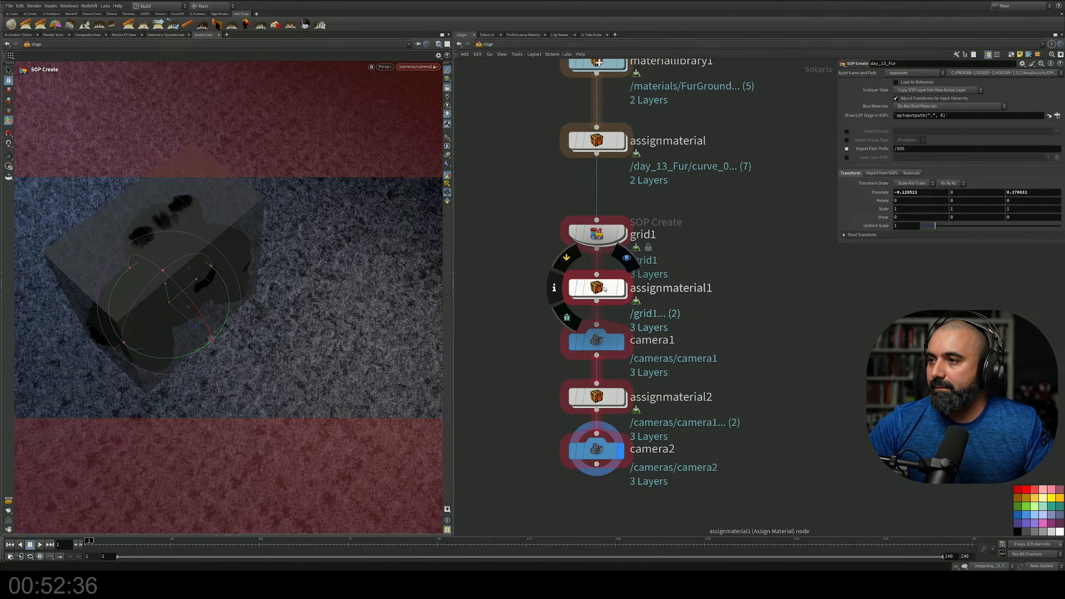
left_click(606, 239)
double_click(606, 239)
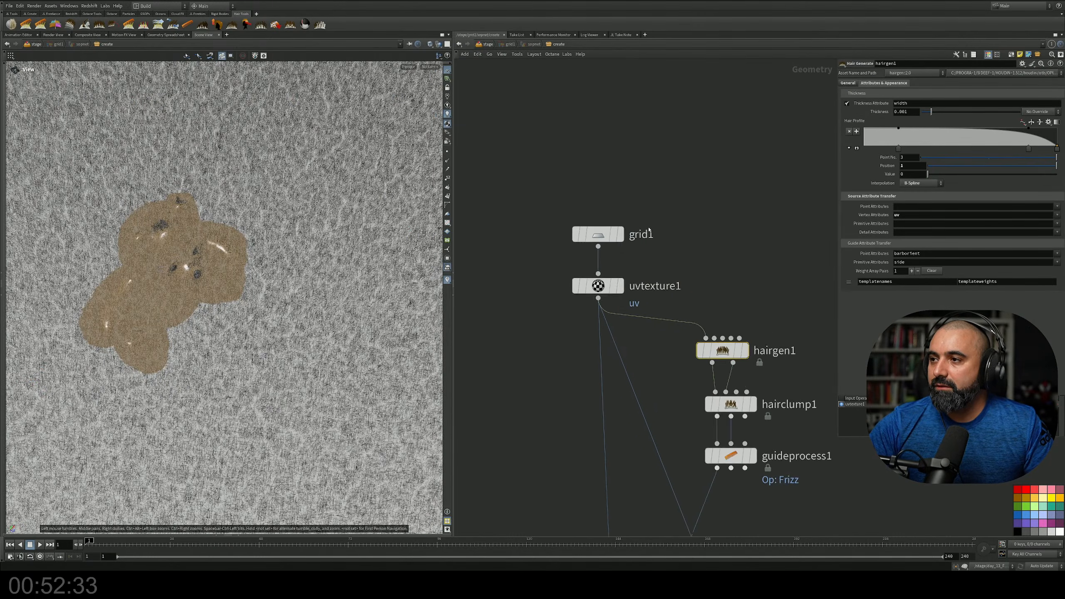
Display the grid1 plane and hide the other objects in the viewport using local space
left_click(630, 231)
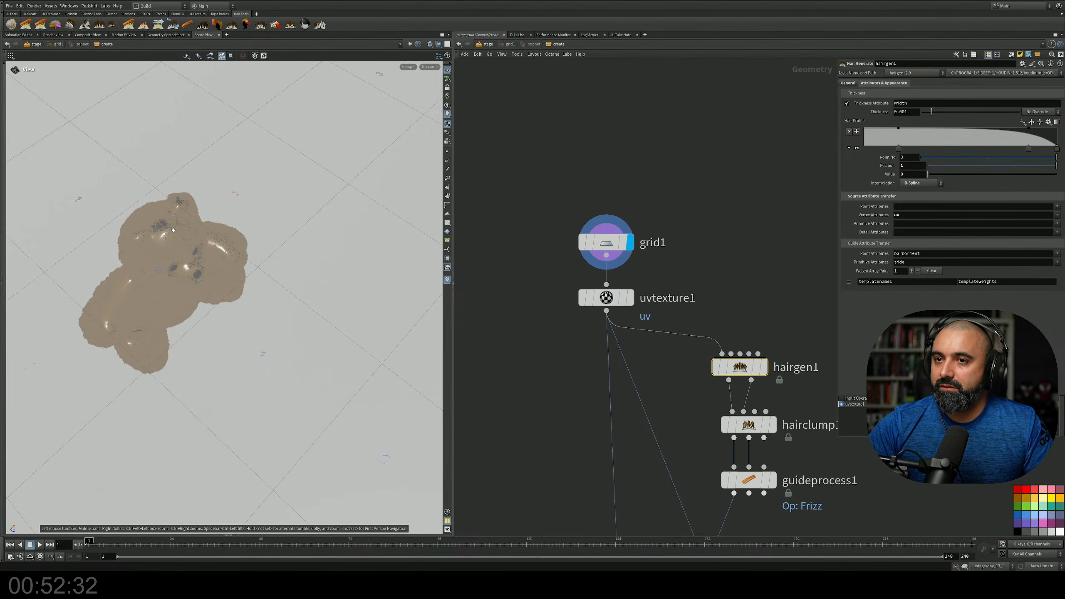
left_click(437, 44)
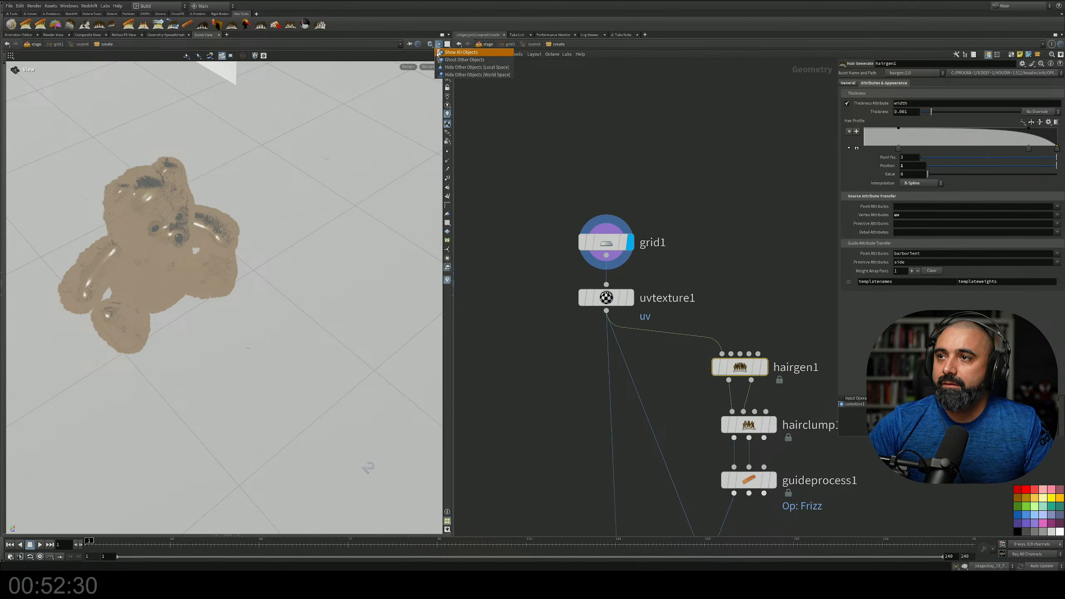
left_click(448, 69)
scroll(105, 297, "down", 5)
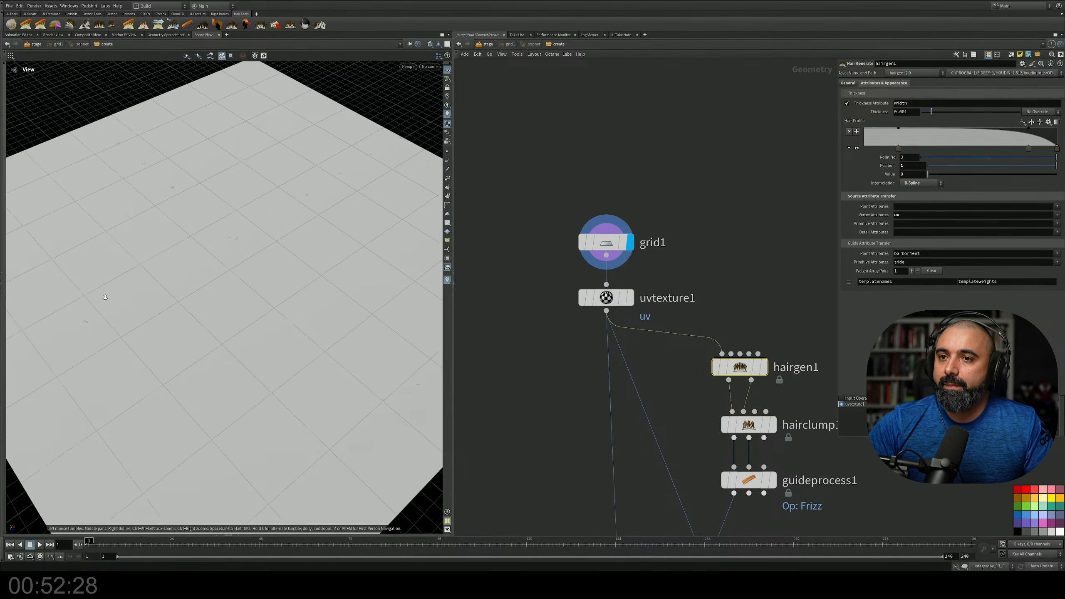
Display the uvtexture1 node's result on the grid and bring the hair nodes below it into reach
left_click_drag(105, 298, 147, 243)
left_click(631, 299)
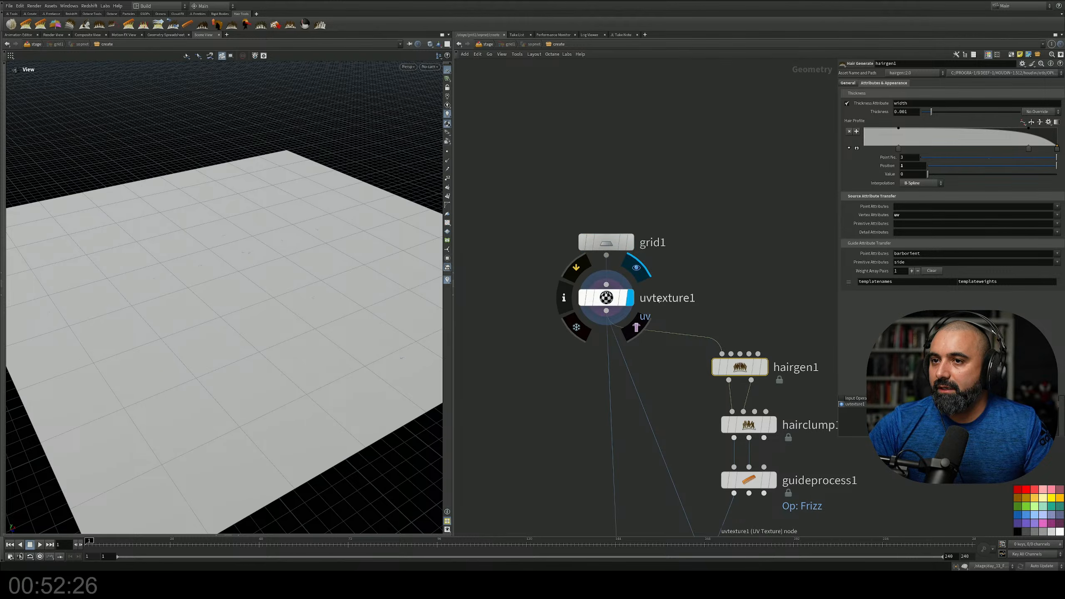
middle_click_drag(649, 315, 543, 152)
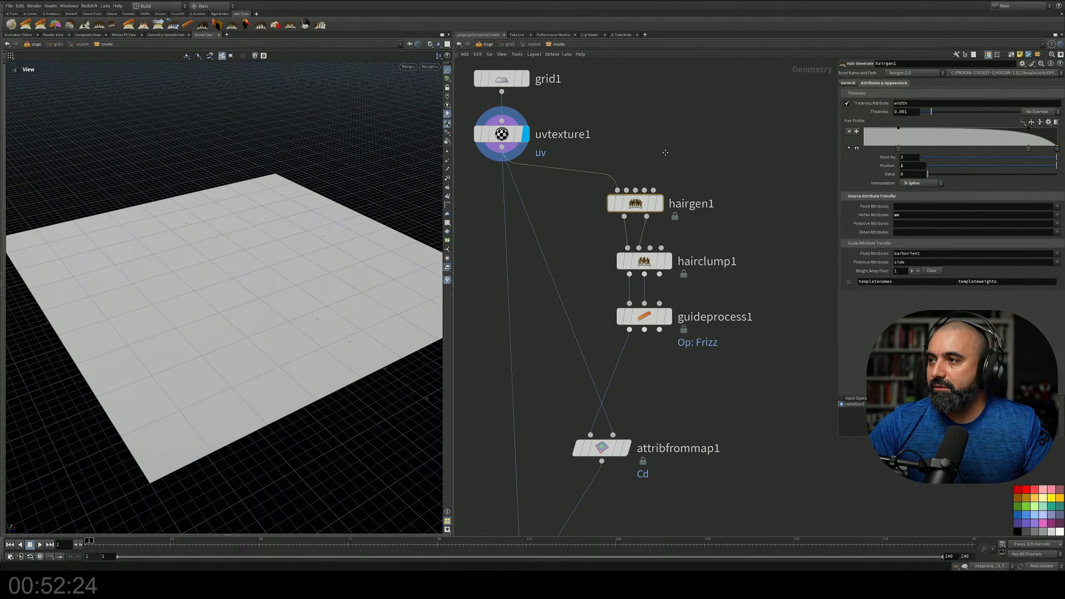
Display the hairgen1 result on the grid and inspect the generated hairs up close
left_click(678, 171)
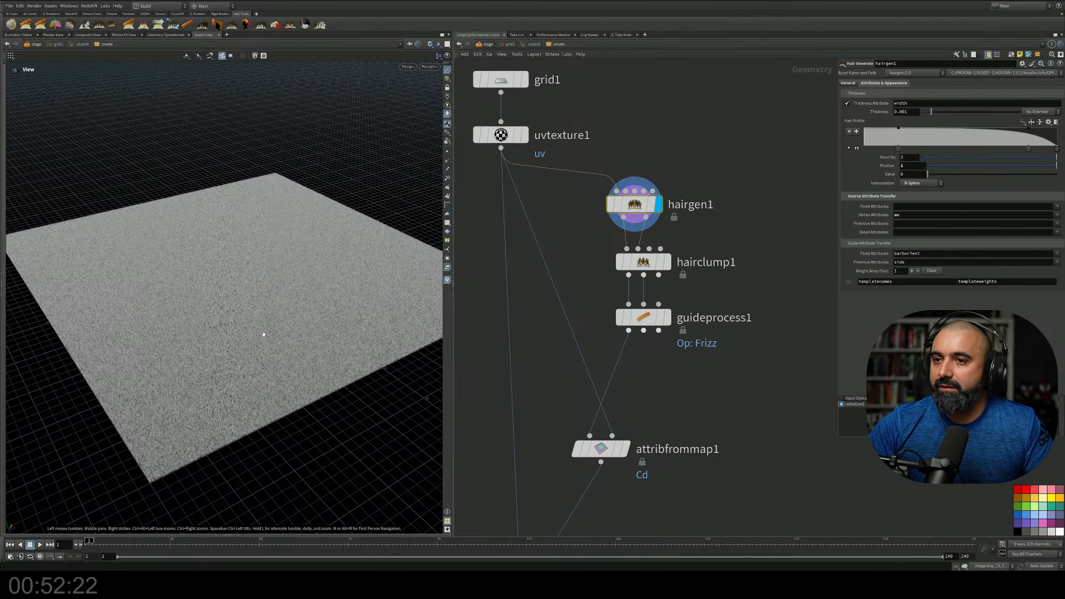
left_click_drag(294, 268, 400, 298)
scroll(252, 345, "up", 5)
scroll(393, 287, "up", 4)
scroll(400, 298, "down", 4)
scroll(400, 298, "down", 2)
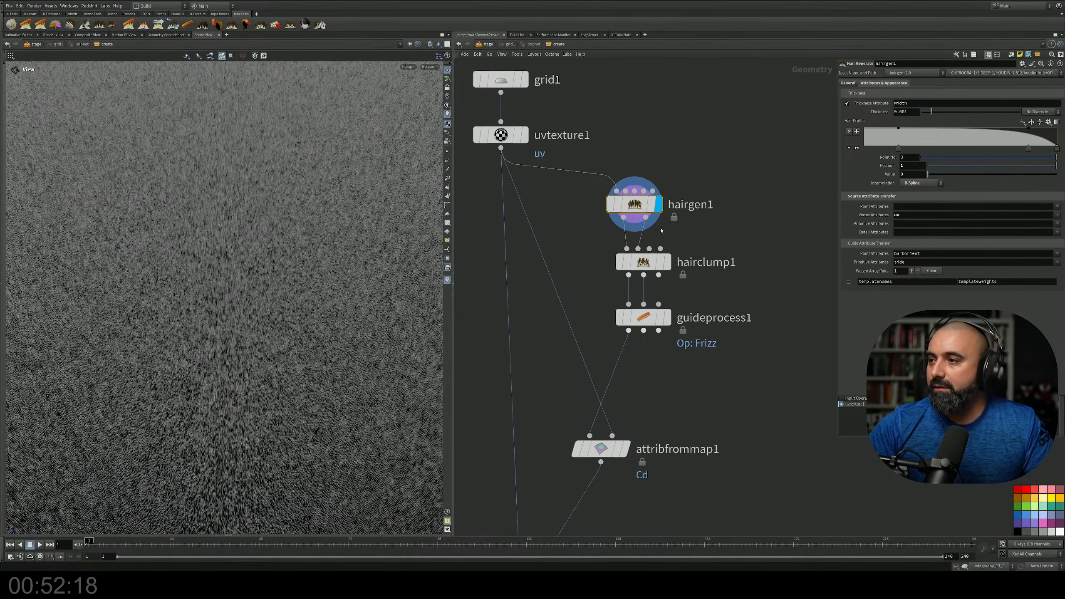
Display the hairclump1 result and inspect the clumped carpet hair from near and far
left_click(668, 265)
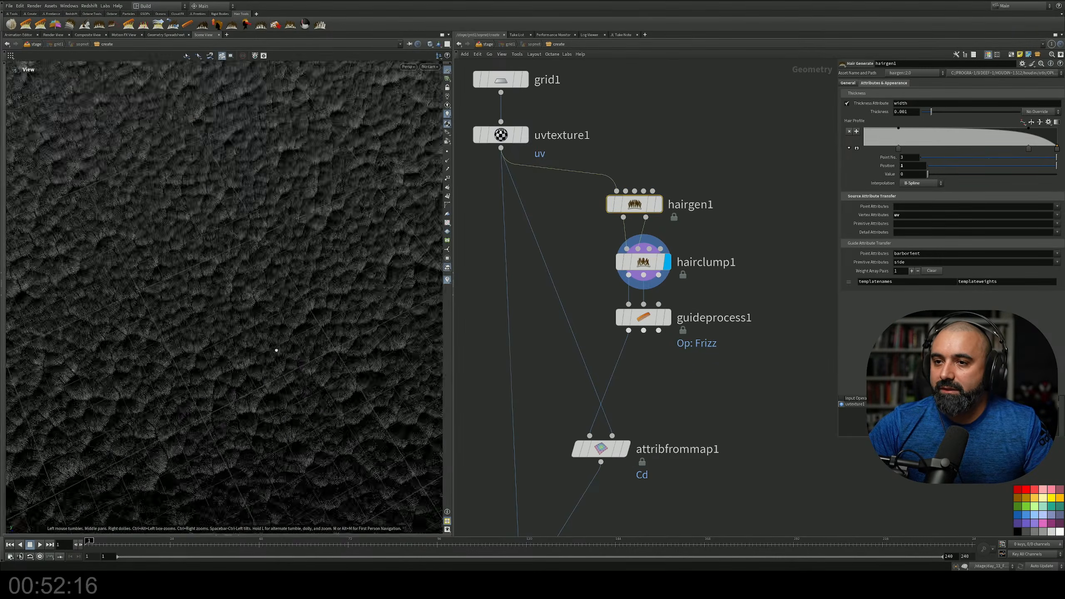
scroll(273, 304, "down", 5)
scroll(274, 319, "up", 6)
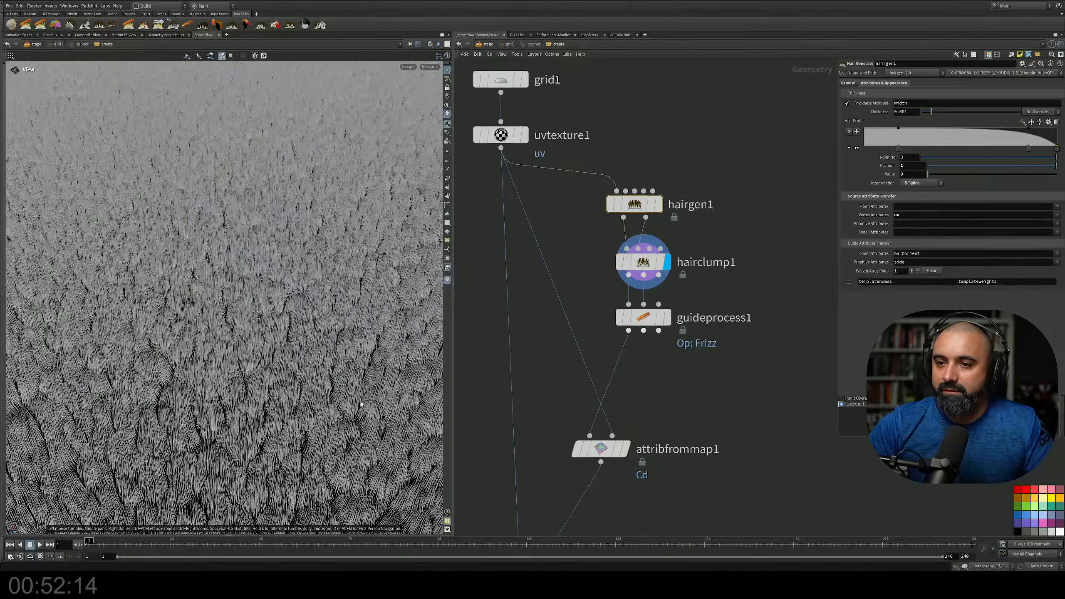
left_click_drag(289, 356, 309, 427)
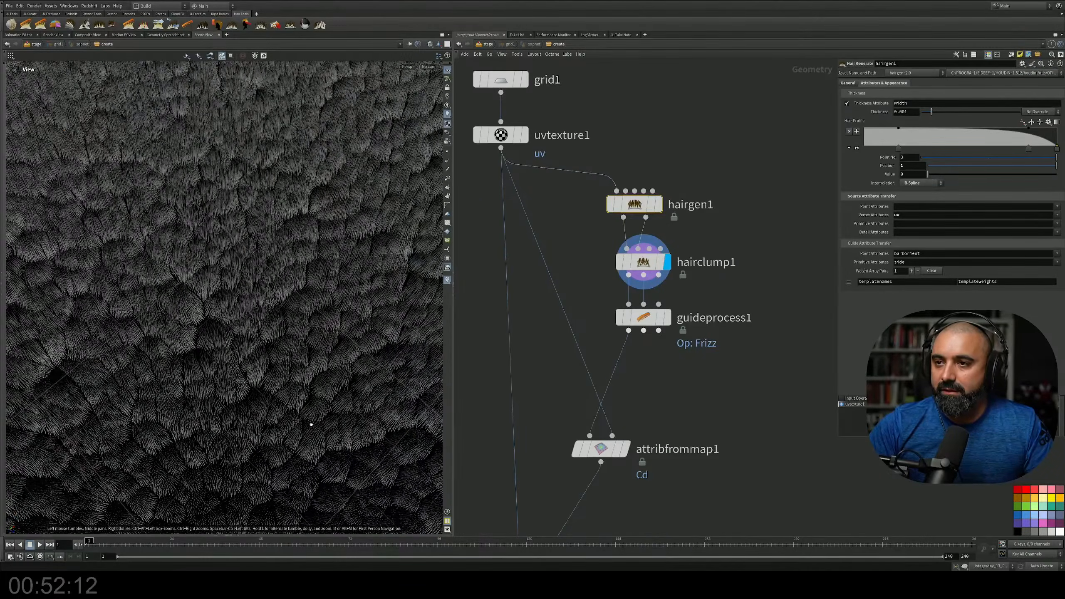
Display the frizz result of guideprocess1 and check the carpet hair over a wider area
left_click(668, 318)
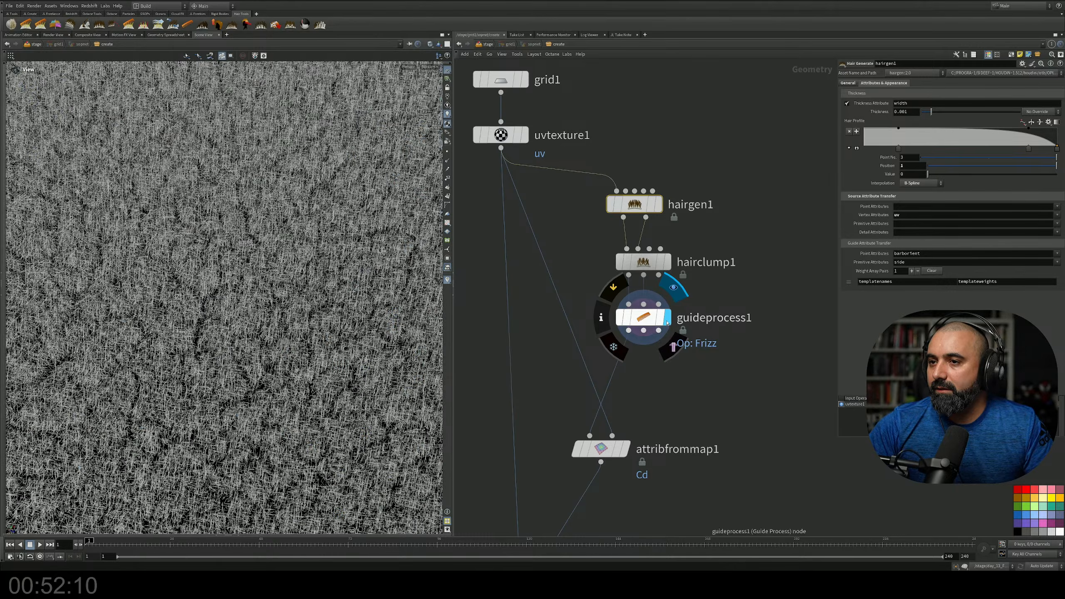
scroll(341, 345, "down", 4)
middle_click_drag(768, 420, 777, 322)
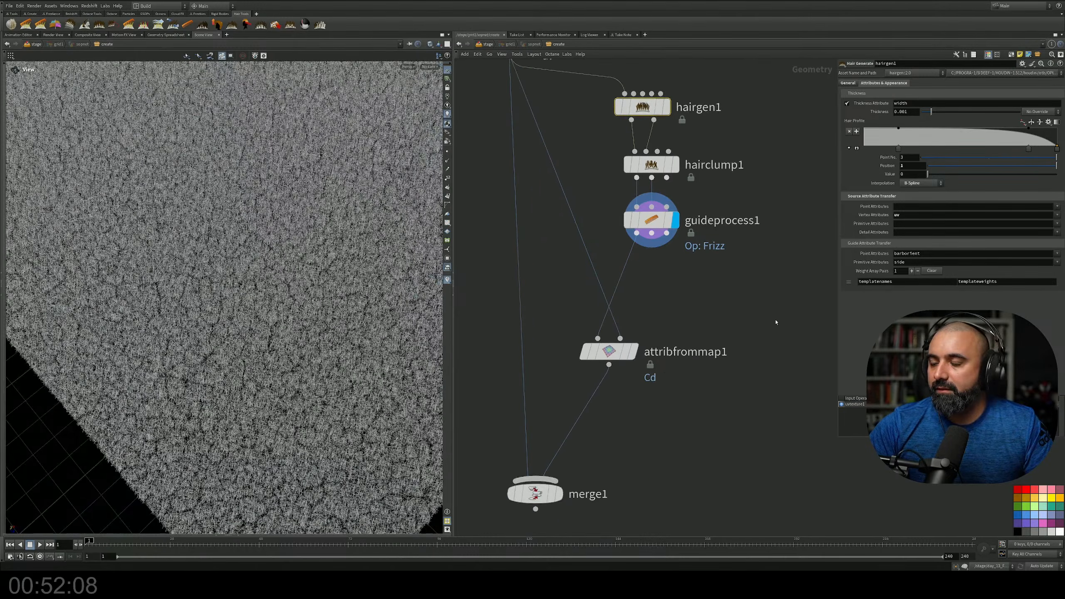
Show attribfrommap1's parameters, shift the node slightly away from merge1 and widen the parameter area to reveal the texture map path
left_click(633, 353)
left_click_drag(691, 403, 628, 370)
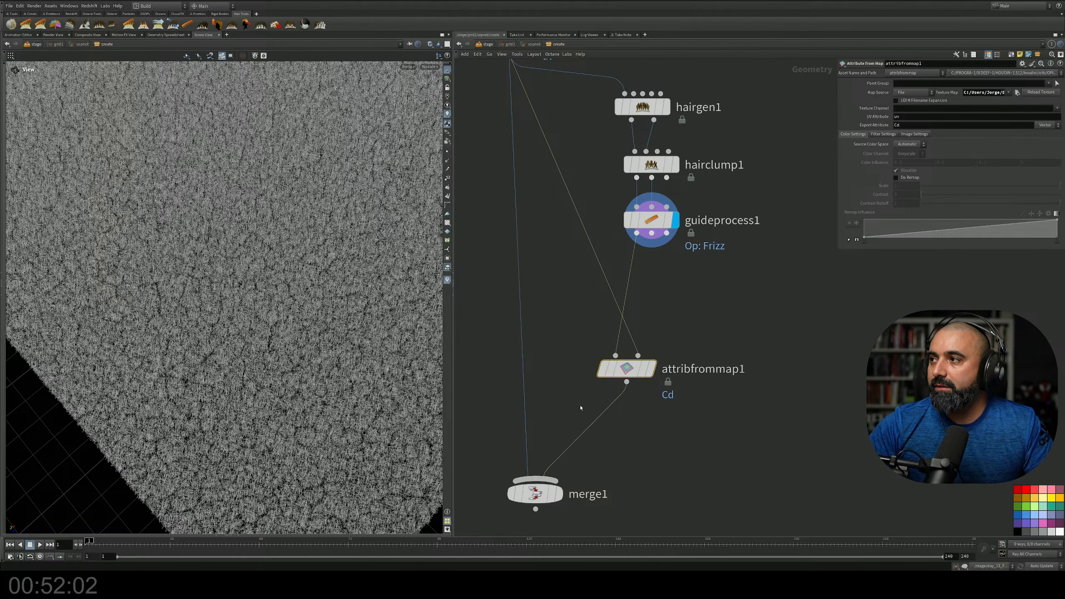
left_click_drag(838, 86, 752, 88)
Check the uvtexture1 projection settings and return to the attribfrommap1 parameters
middle_click_drag(603, 144, 678, 298)
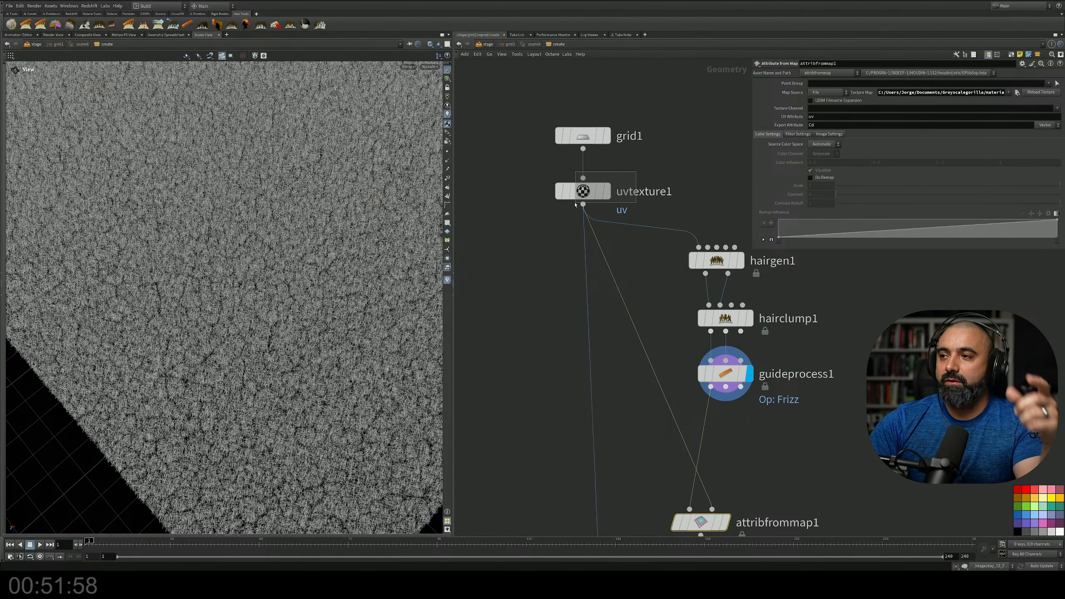
left_click(583, 191)
middle_click_drag(876, 429, 821, 253)
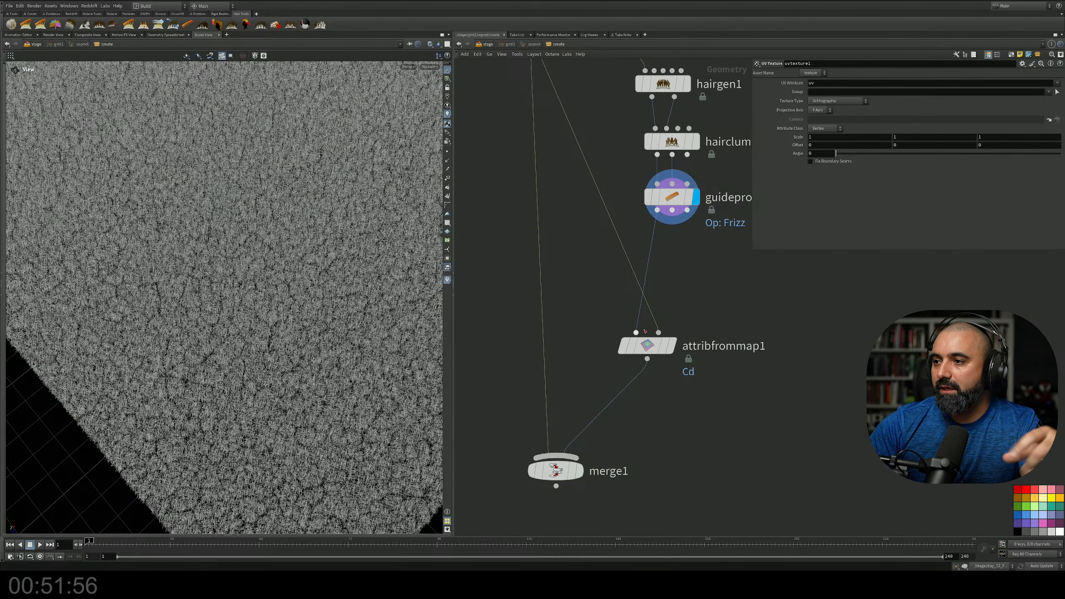
left_click(654, 348)
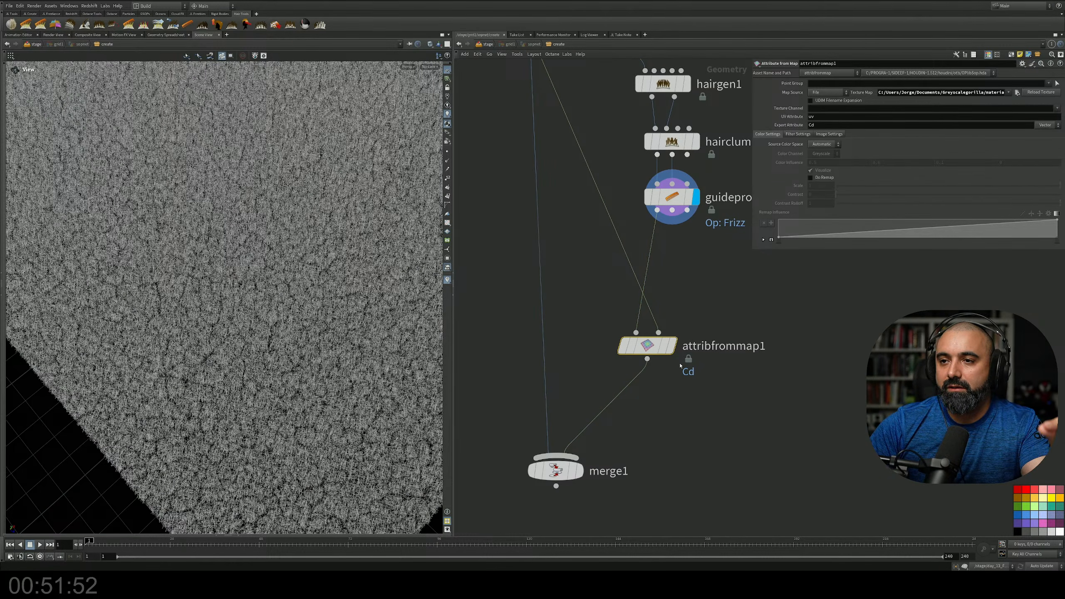
Display the colored hair at attribfrommap1, inspect it from a low angle, and display the combined carpet at merge1
left_click(671, 345)
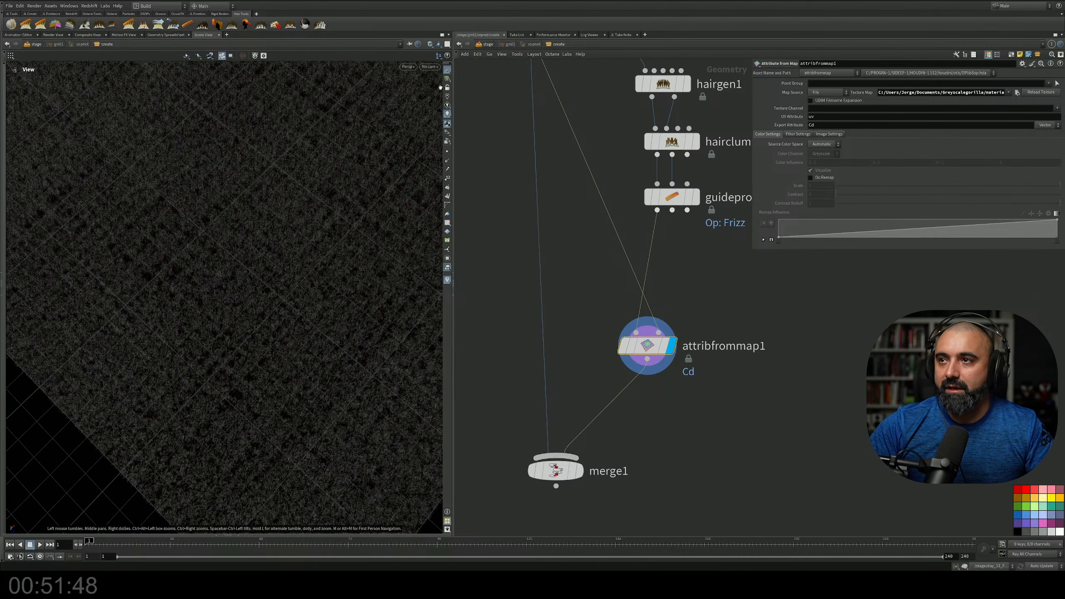
left_click_drag(346, 232, 389, 240)
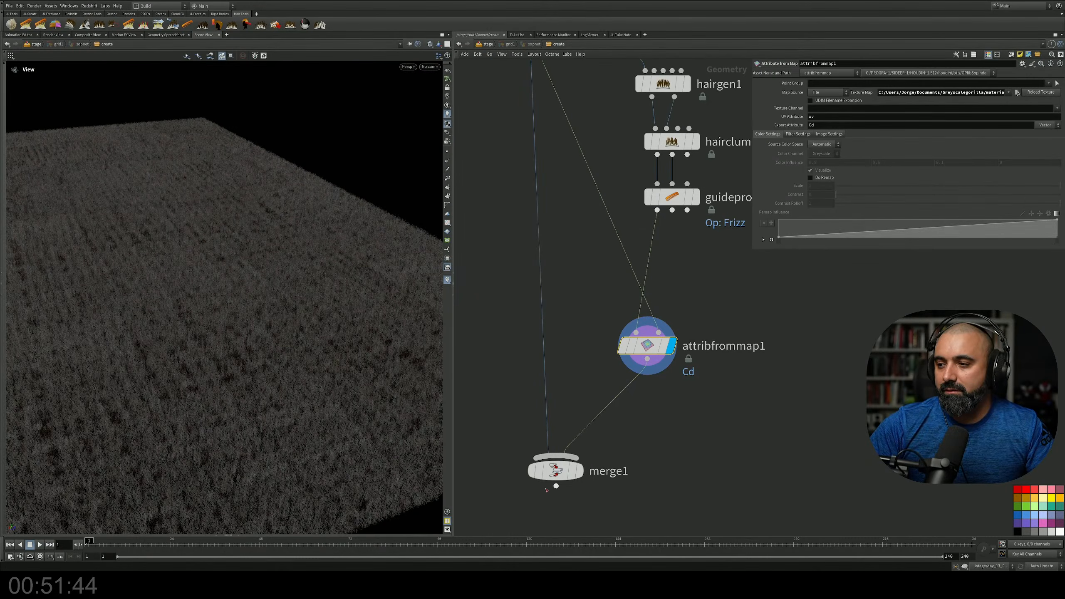
left_click(581, 473)
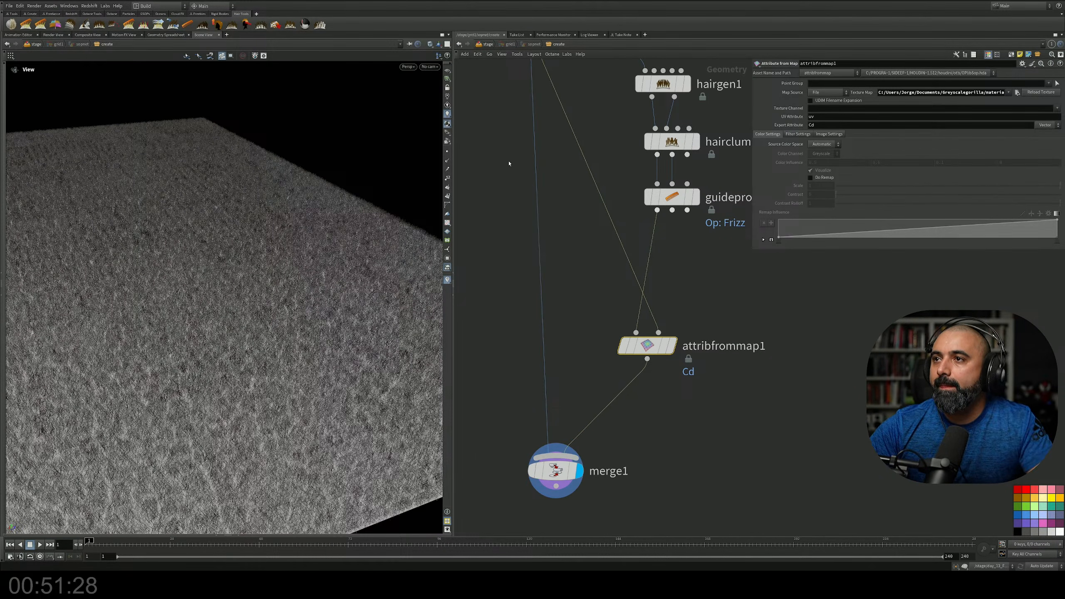
Return to the stage network, open materiallibrary1 and enter the FurGround material
key("u")
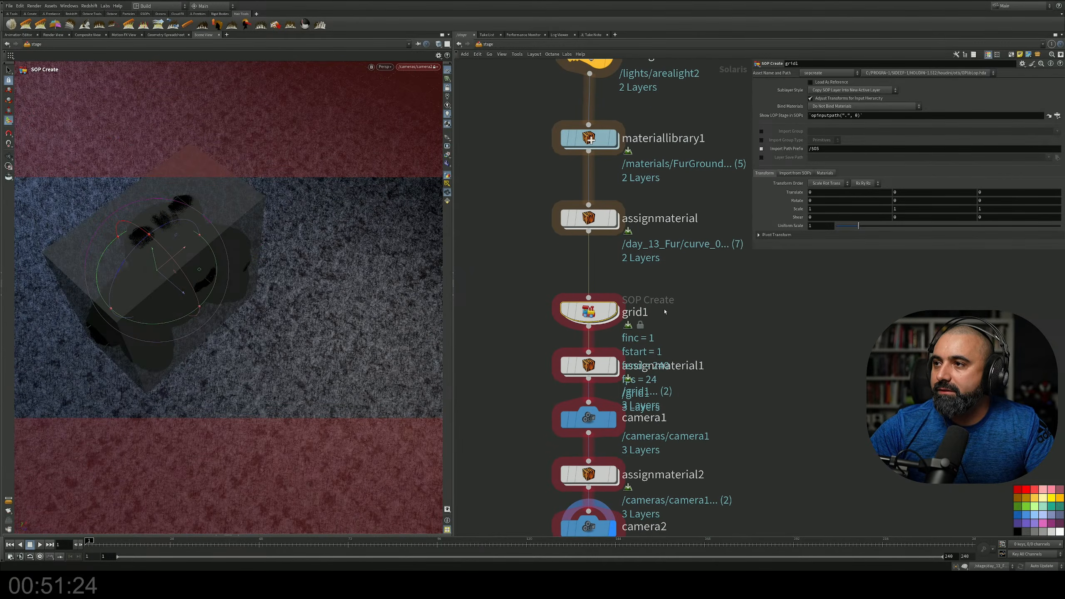
double_click(591, 140)
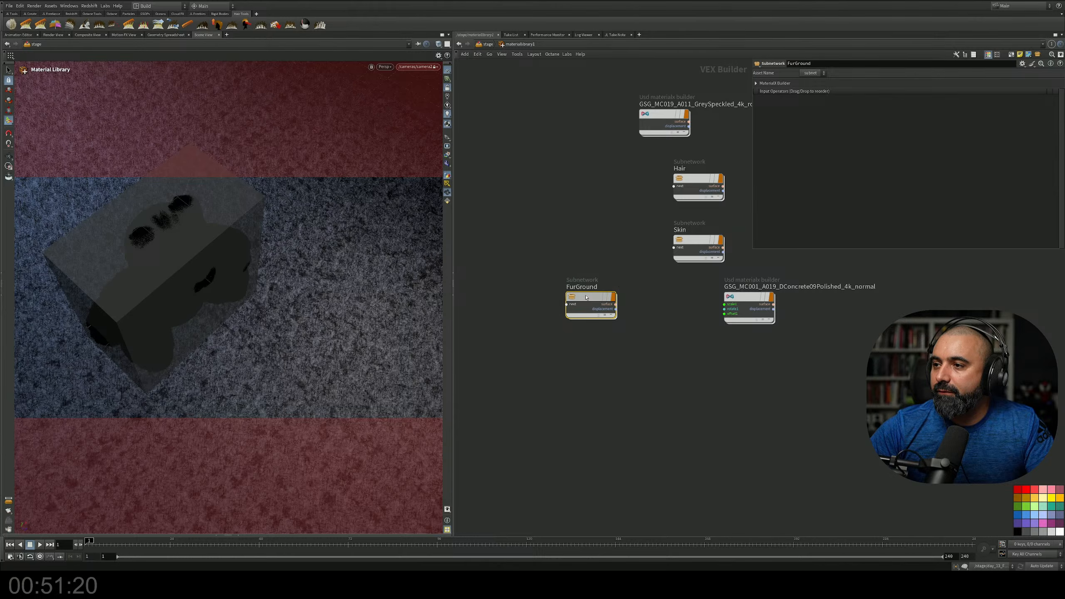
double_click(595, 296)
Rearrange the inputs, mtlxgeomcolor1 and mtlxstandard_surface nodes in FurGround to show the base color connection, and return to the material library
middle_click_drag(634, 280, 621, 336)
left_click_drag(583, 277, 585, 172)
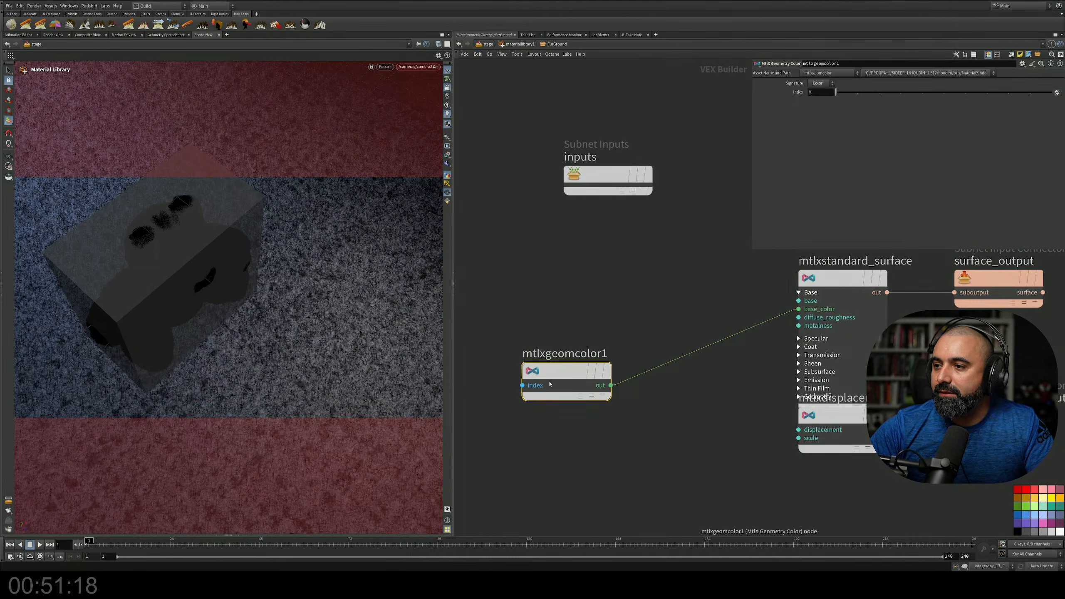
left_click_drag(553, 380, 568, 275)
middle_click_drag(664, 211, 656, 259)
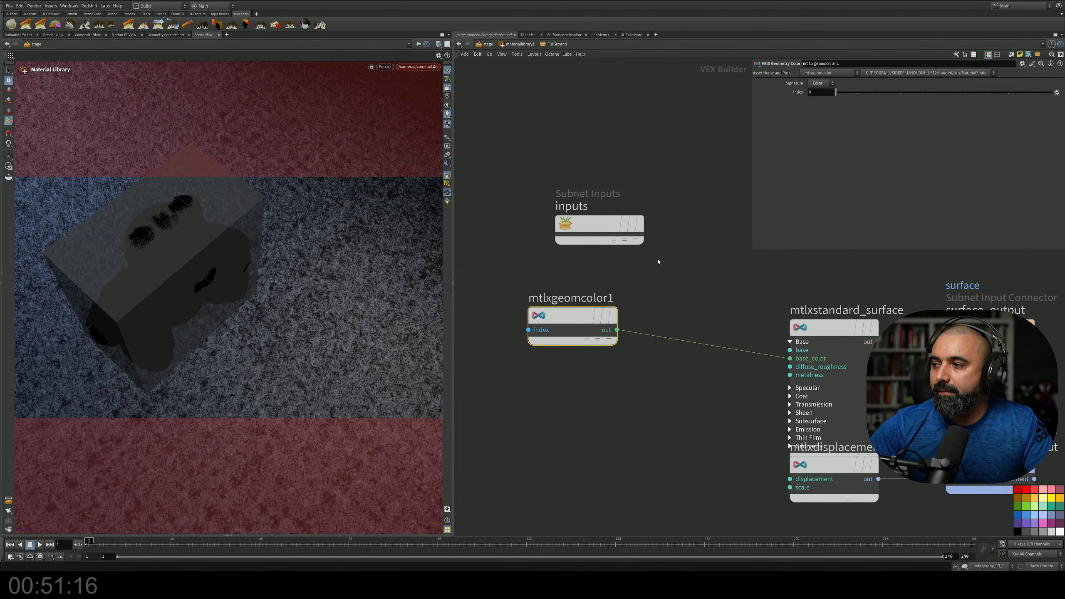
middle_click_drag(771, 325, 754, 302)
left_click_drag(809, 312, 758, 274)
middle_click_drag(700, 252, 679, 293)
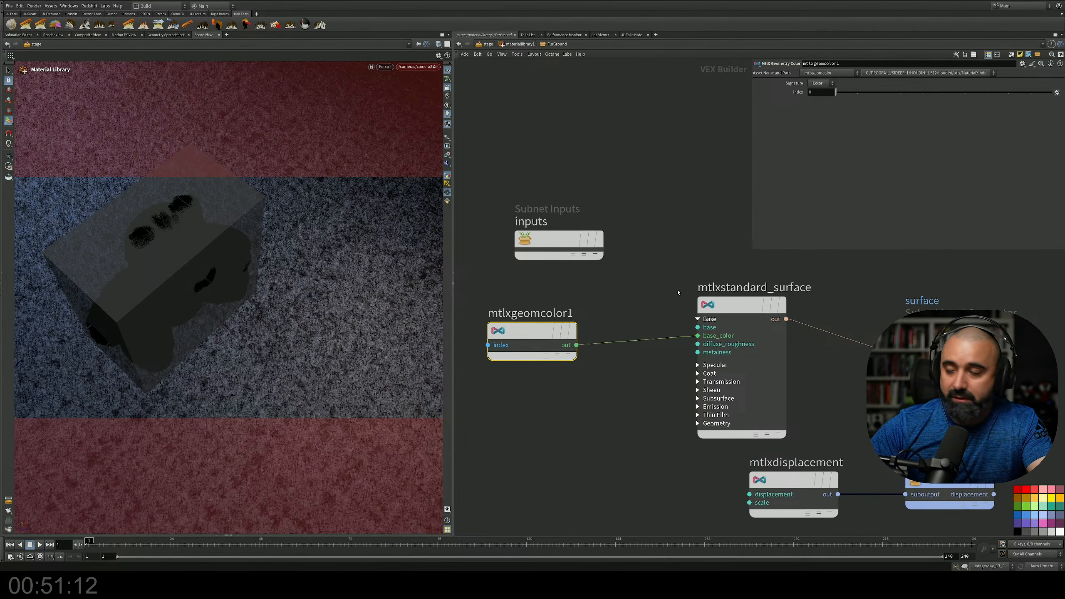
key("u")
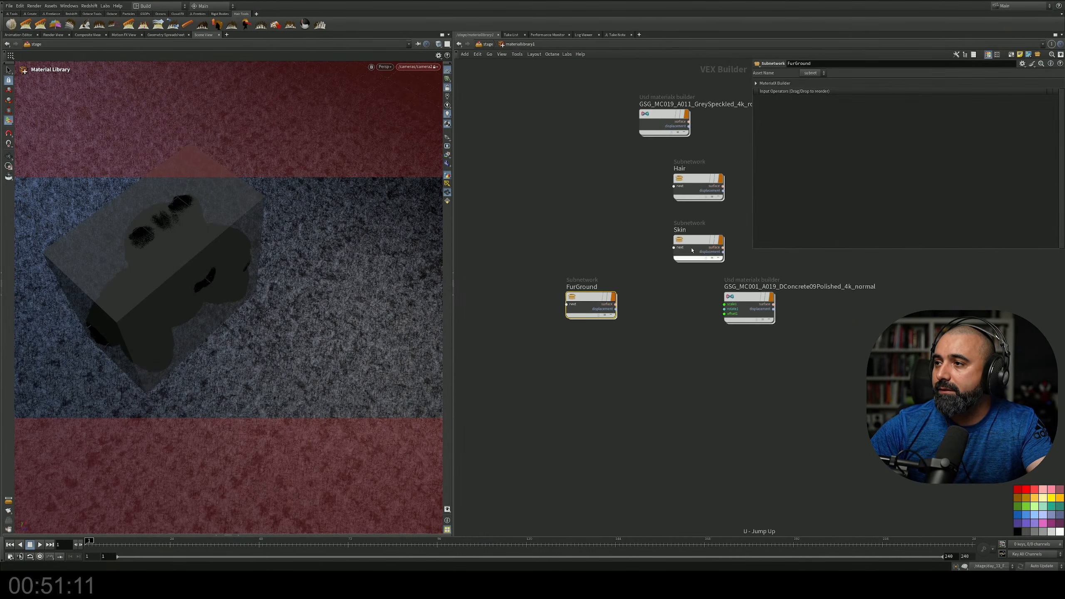
Enter the Hair material, check its mtlxstandard_surface node and return to the material library
double_click(695, 182)
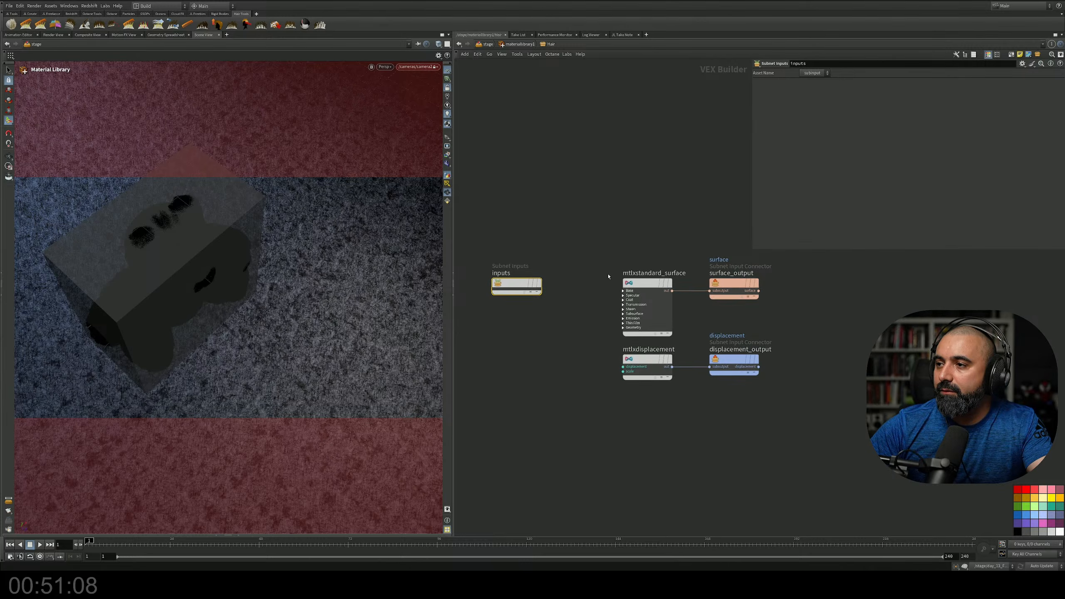
left_click(650, 312)
key("u")
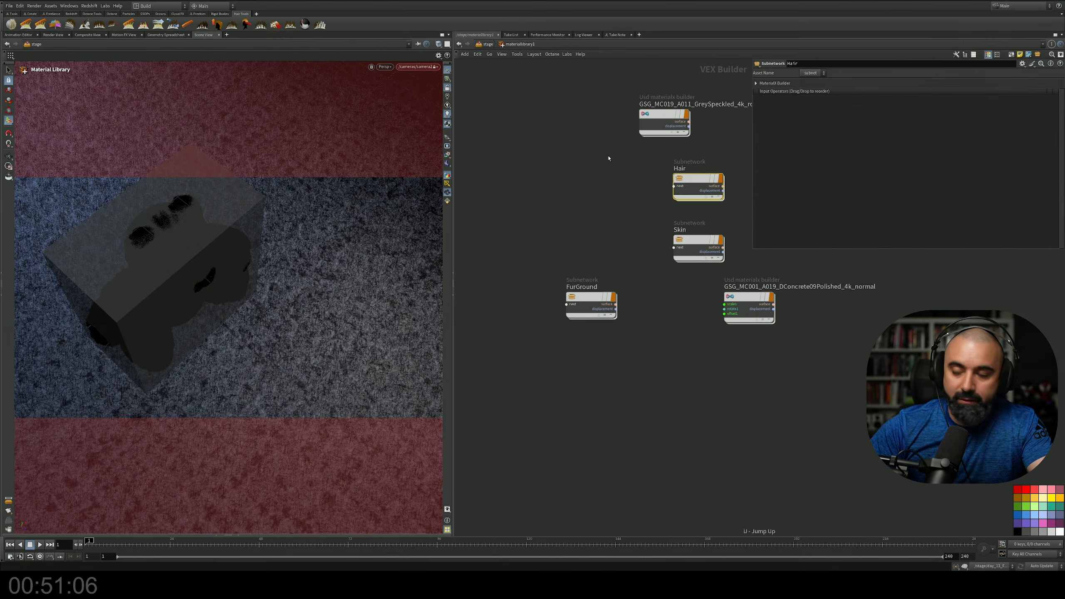
In the Skin material, move mtlxgeomcolor1 farther from the surface shader, check the mtlxstandard_surface parameters, and return to the material library
double_click(691, 243)
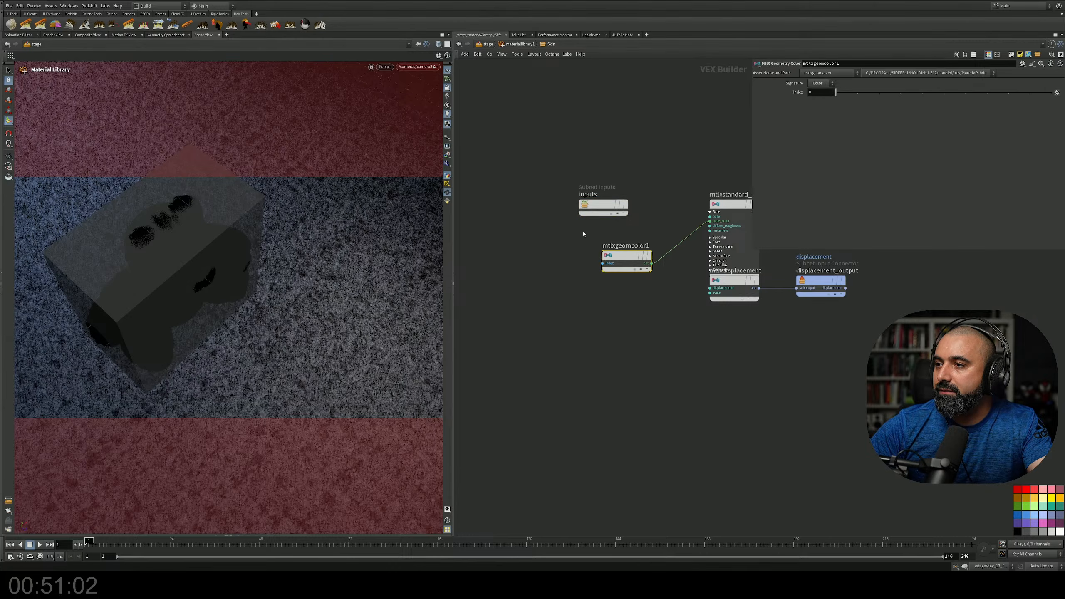
left_click_drag(625, 256, 584, 263)
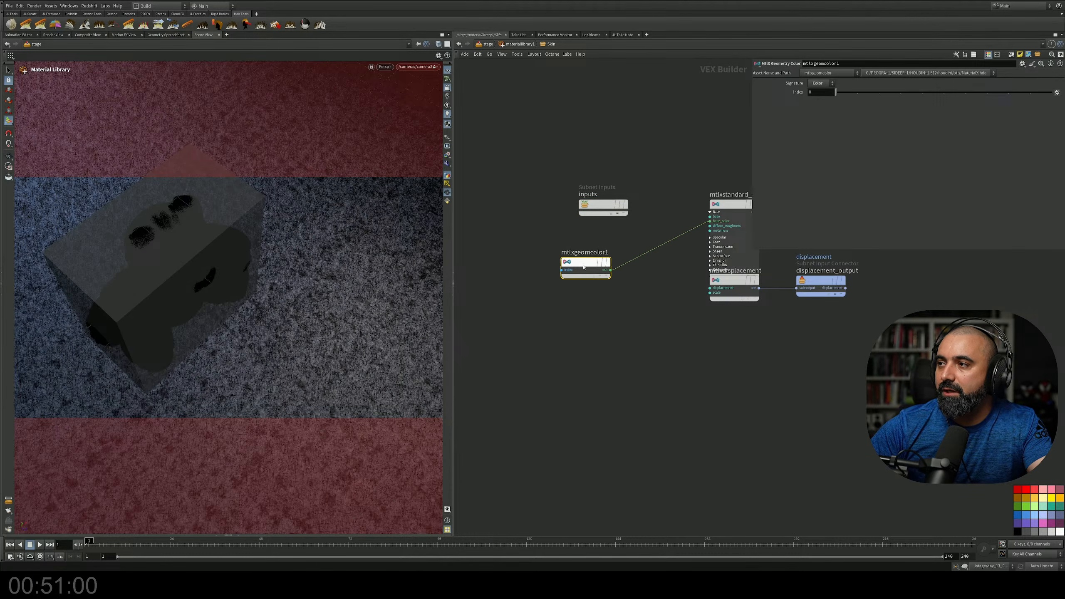
mouse_move(585, 263)
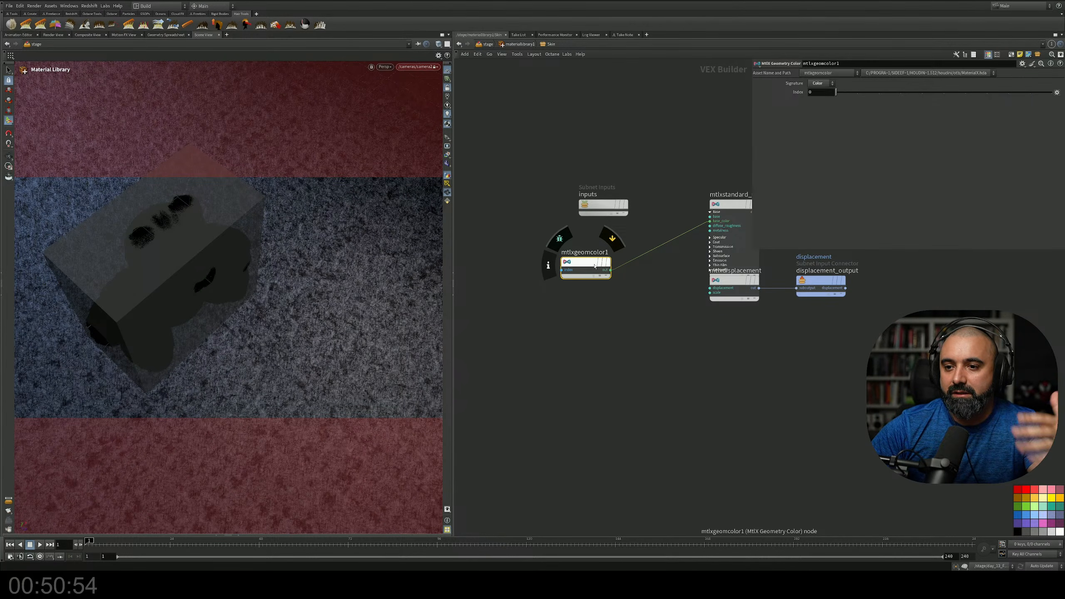
middle_click_drag(569, 158, 563, 186)
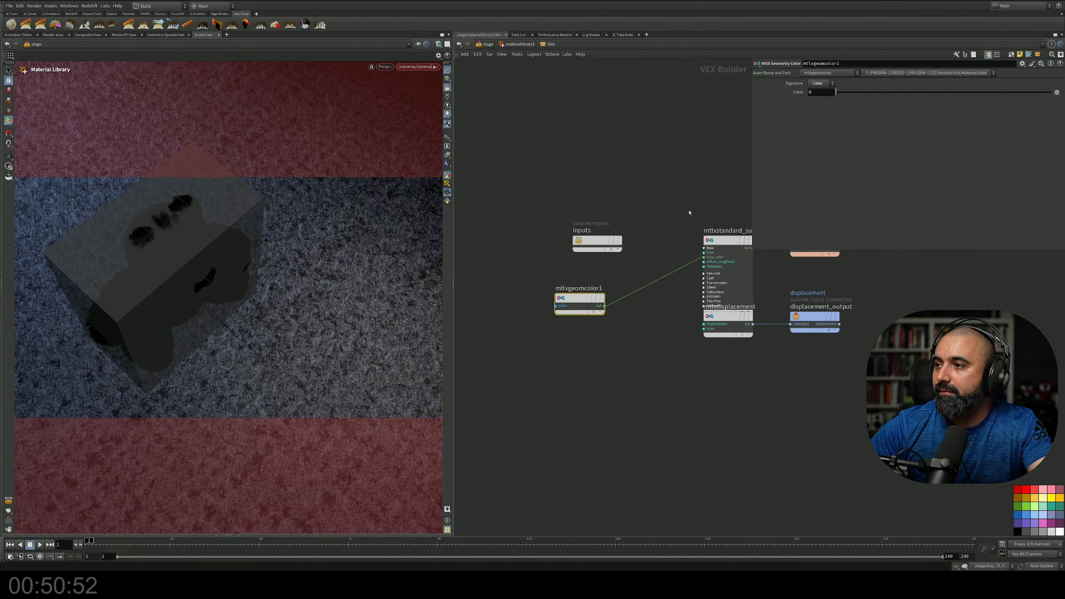
left_click(721, 240)
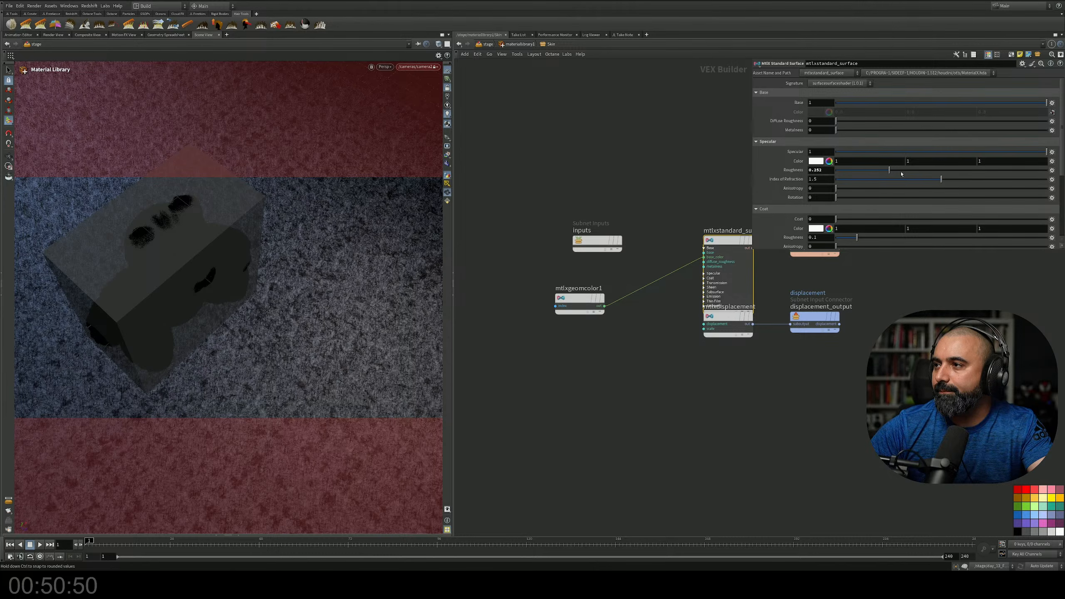
key("u")
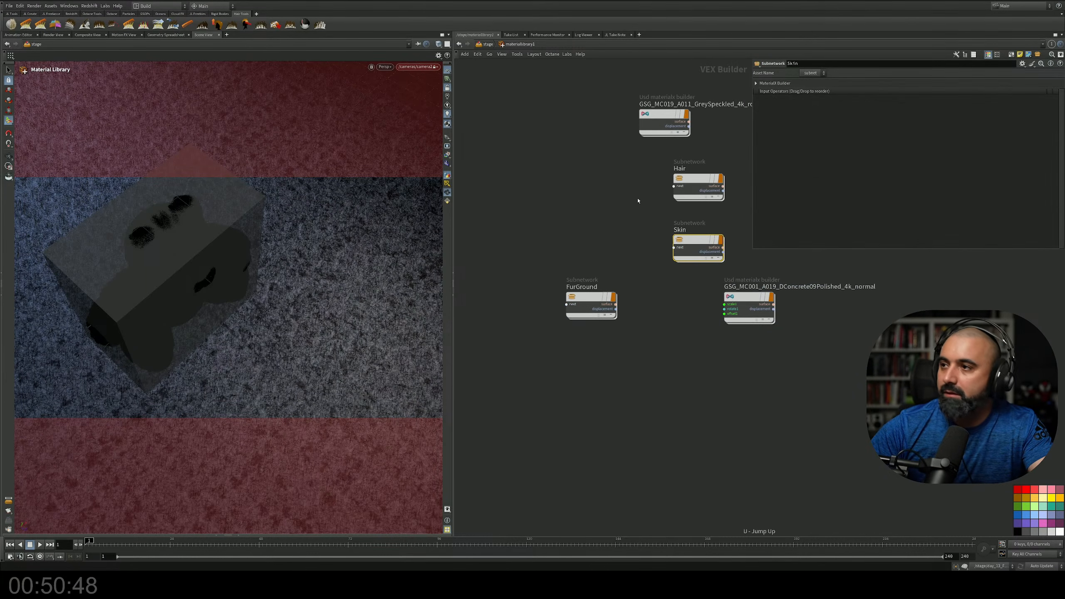
Stack the polished concrete and GreySpeckled material builders in one column, apart from the Hair and Skin materials
left_click_drag(749, 299, 575, 199)
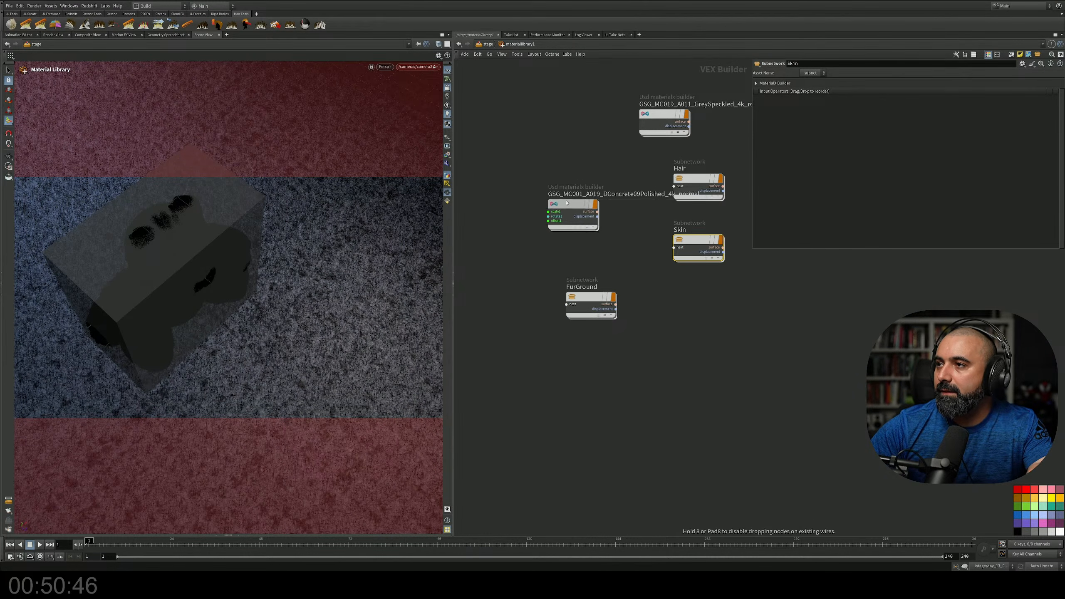
middle_click_drag(649, 259, 698, 327)
left_click_drag(627, 266, 577, 279)
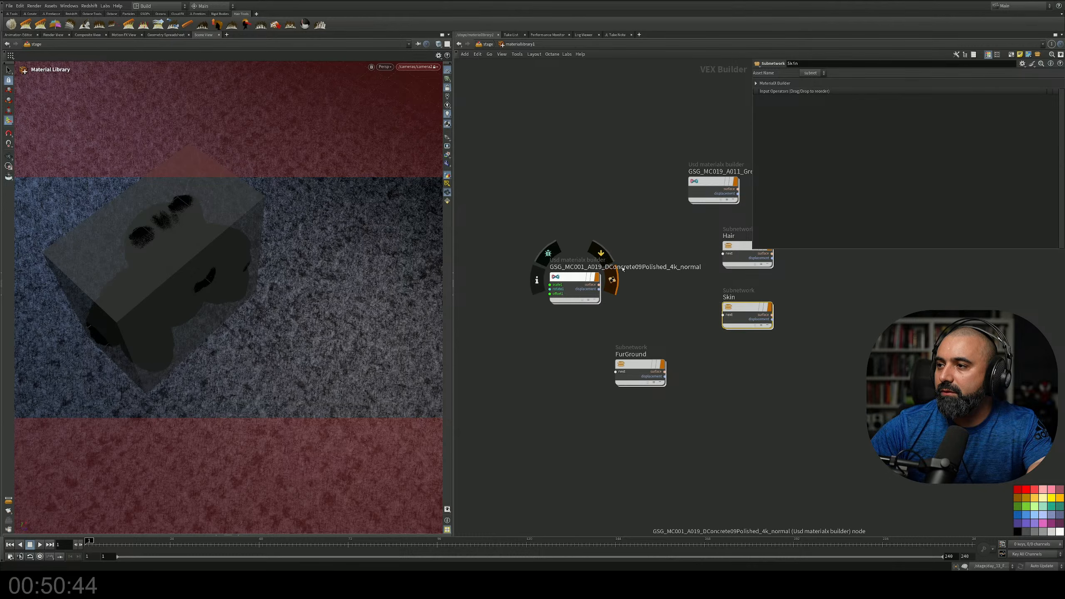
middle_click_drag(641, 260, 635, 286)
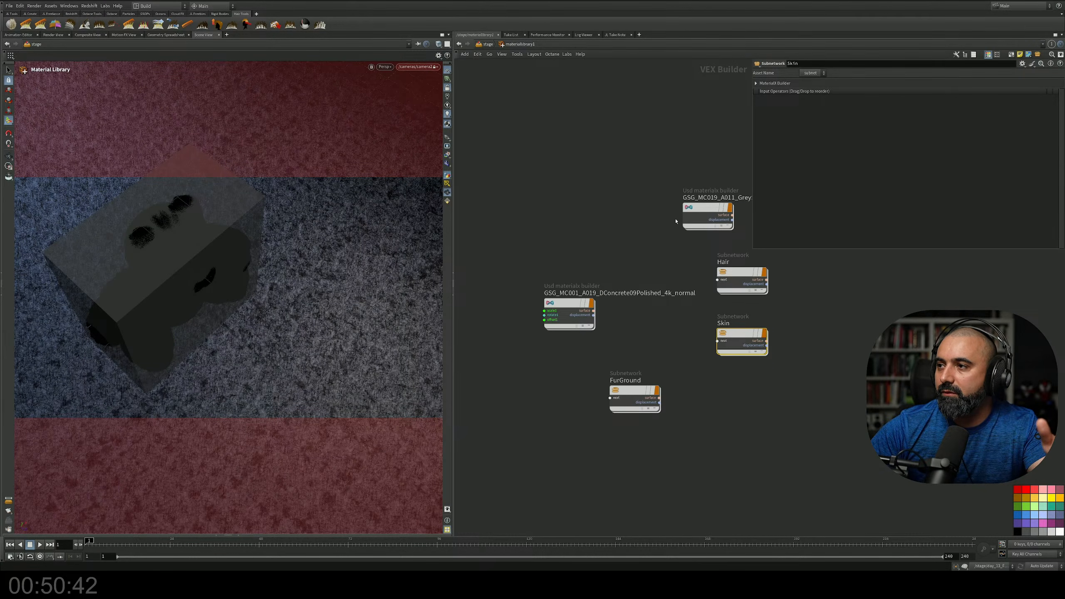
left_click_drag(698, 211, 559, 239)
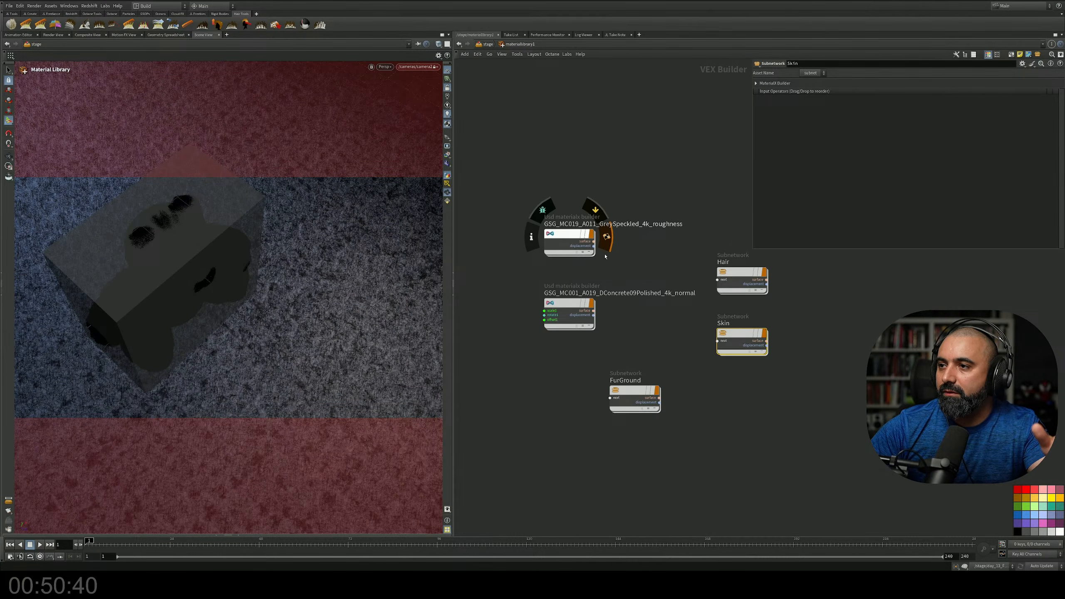
middle_click_drag(528, 123, 532, 131)
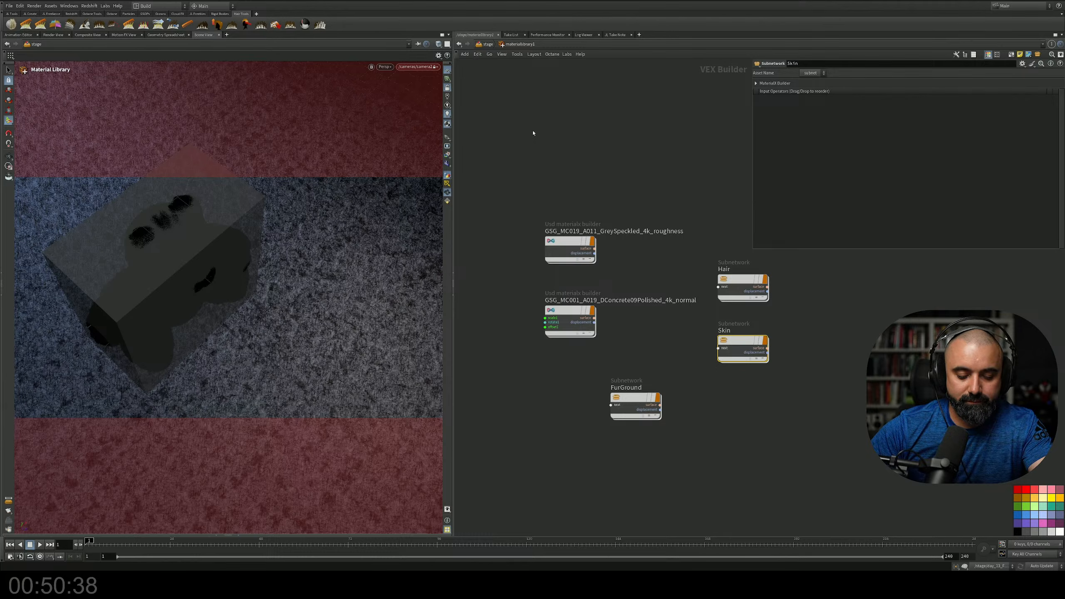
Return to the stage network, orbit out of the camera view, and display the light guides in the viewport
key("u")
scroll(666, 300, "down", 5)
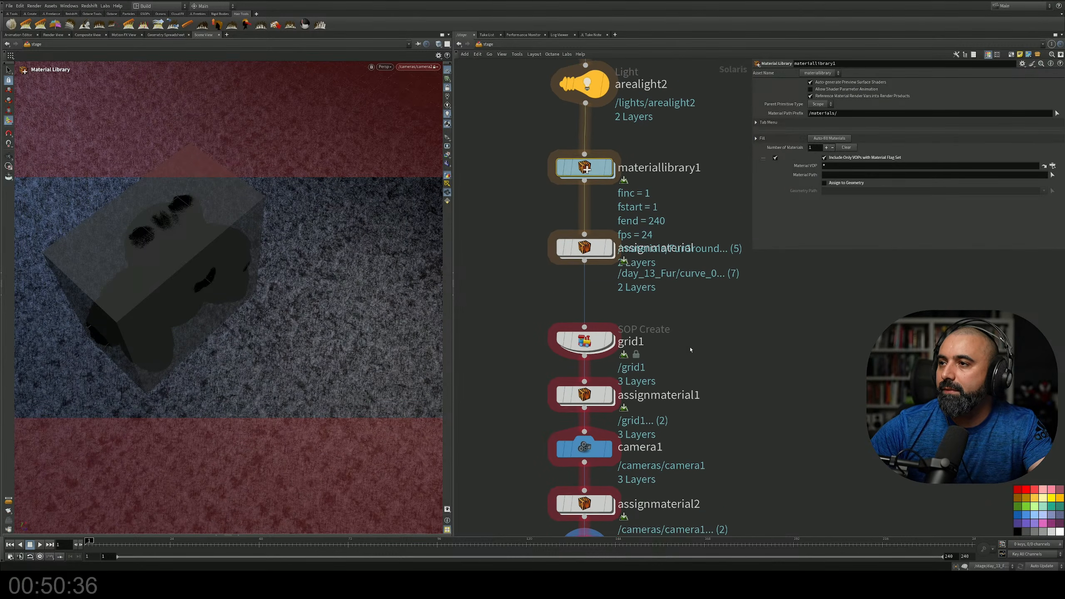
key("Escape")
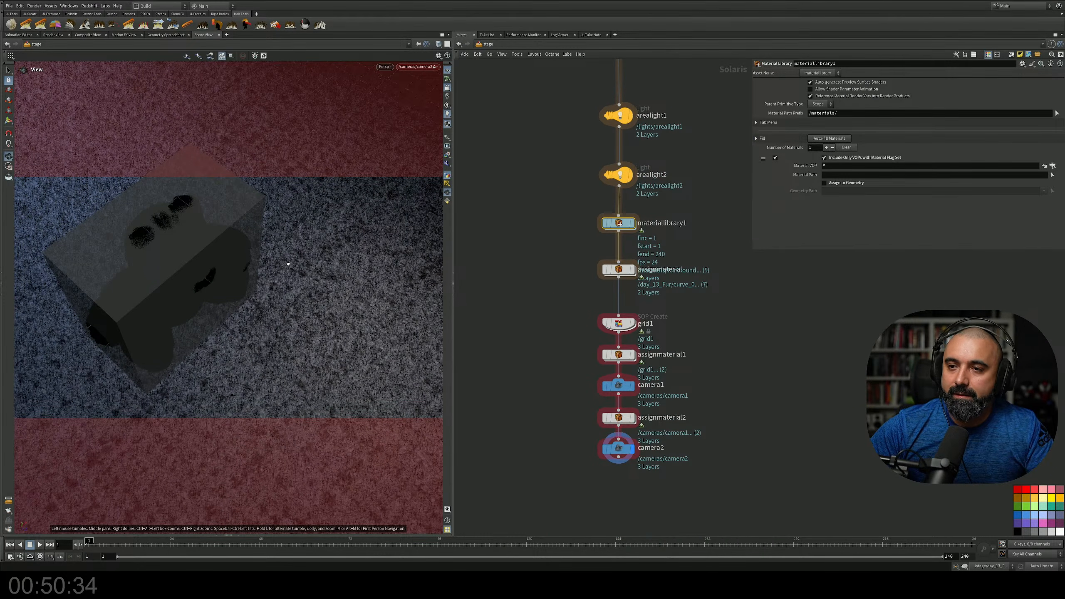
left_click_drag(294, 252, 249, 334)
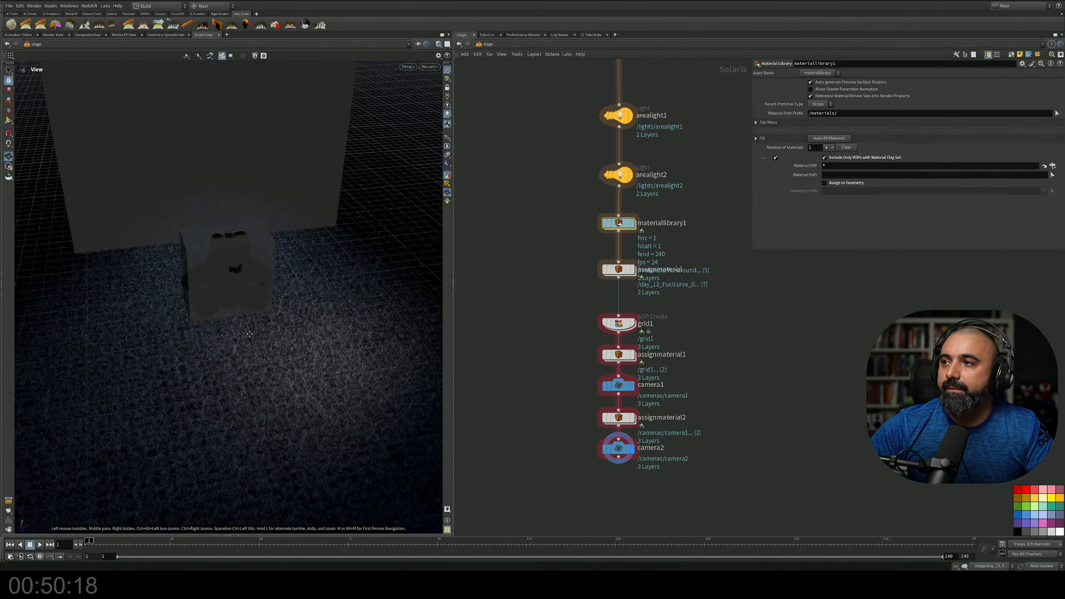
middle_click_drag(250, 335, 271, 366)
middle_click_drag(585, 207, 575, 304)
left_click(449, 186)
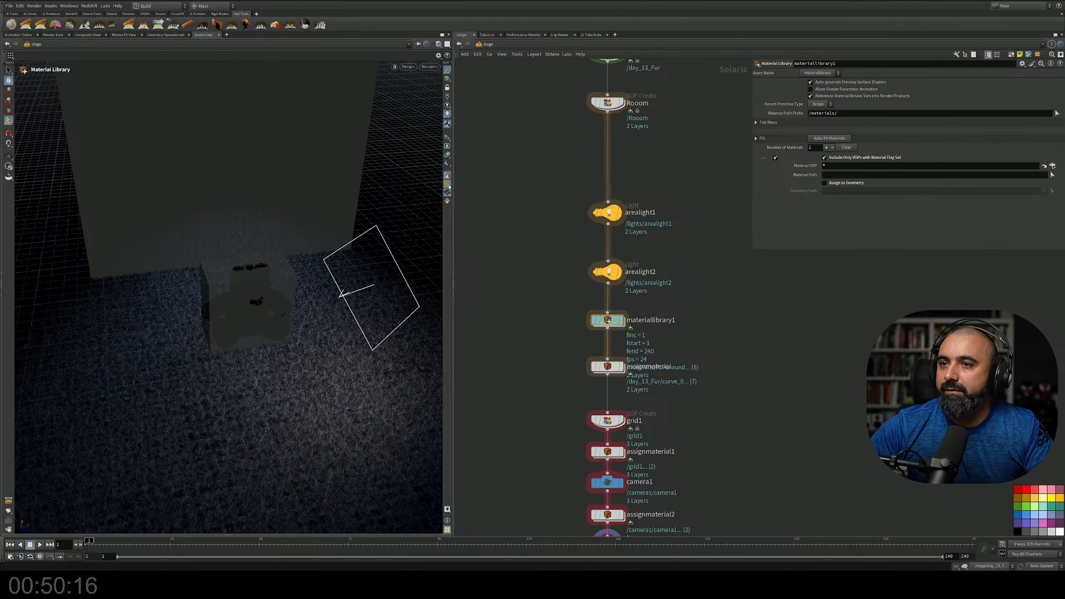
Frame the whole scene in the viewport and bypass the Rooom node
left_click_drag(242, 347, 294, 321)
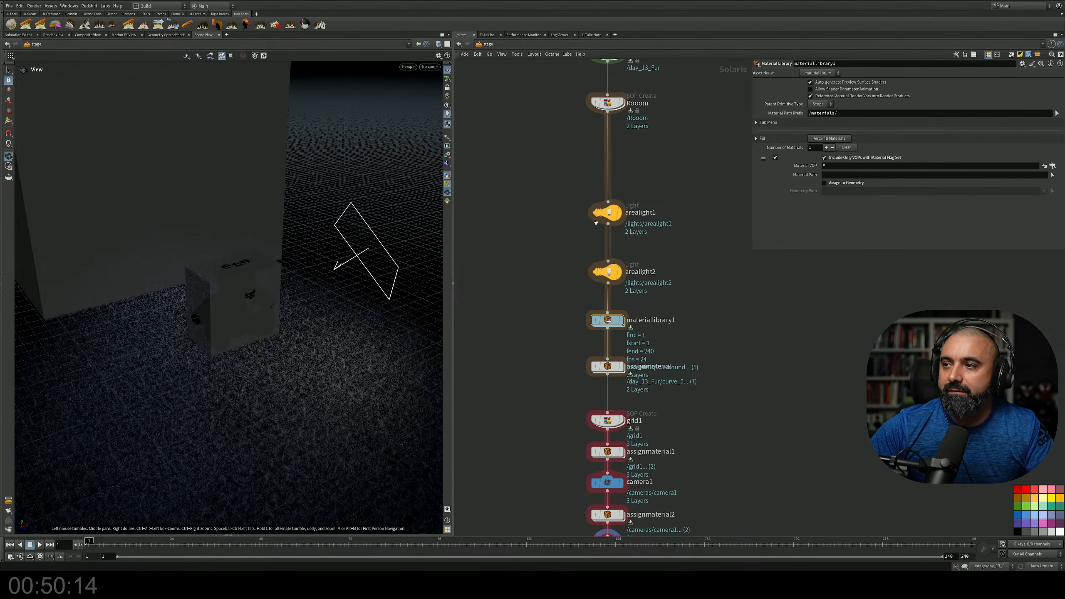
key("Escape")
left_click_drag(245, 214, 78, 231)
middle_click_drag(78, 231, 1, 231)
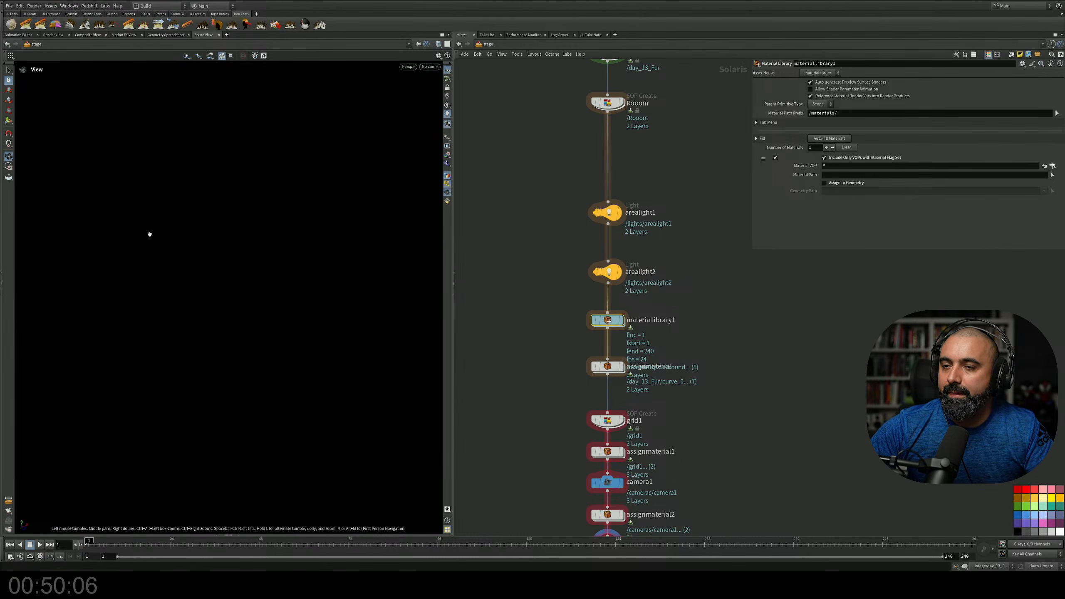
key("space+h")
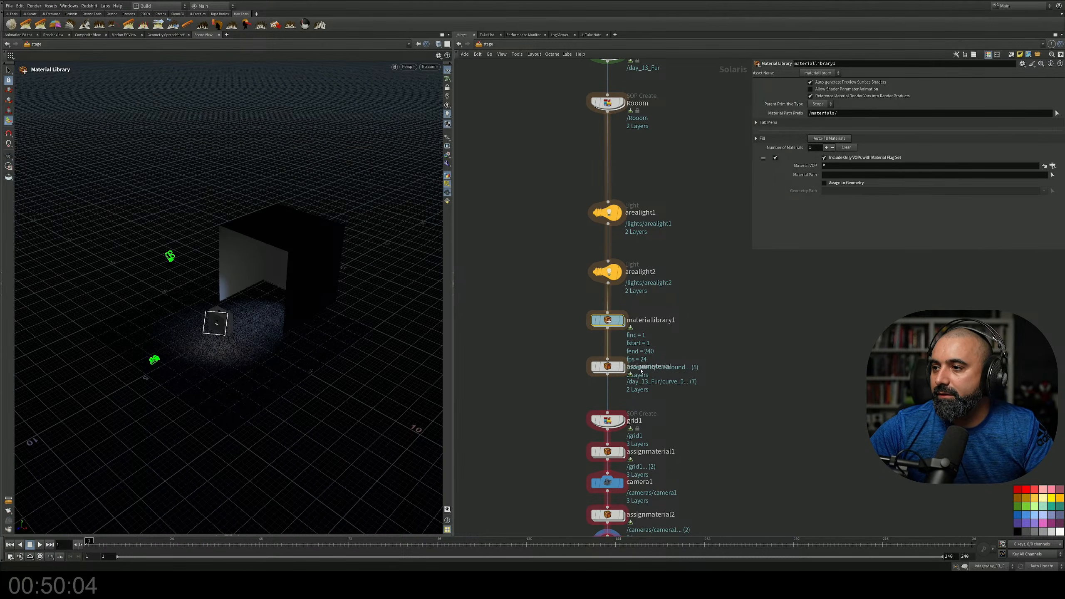
middle_click_drag(670, 257, 669, 346)
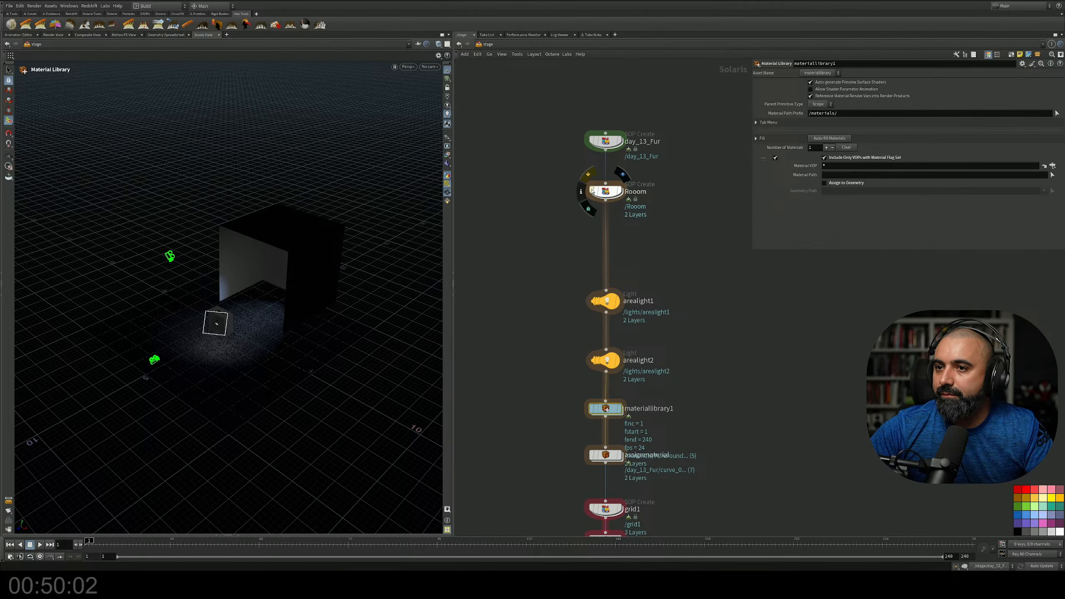
left_click(588, 173)
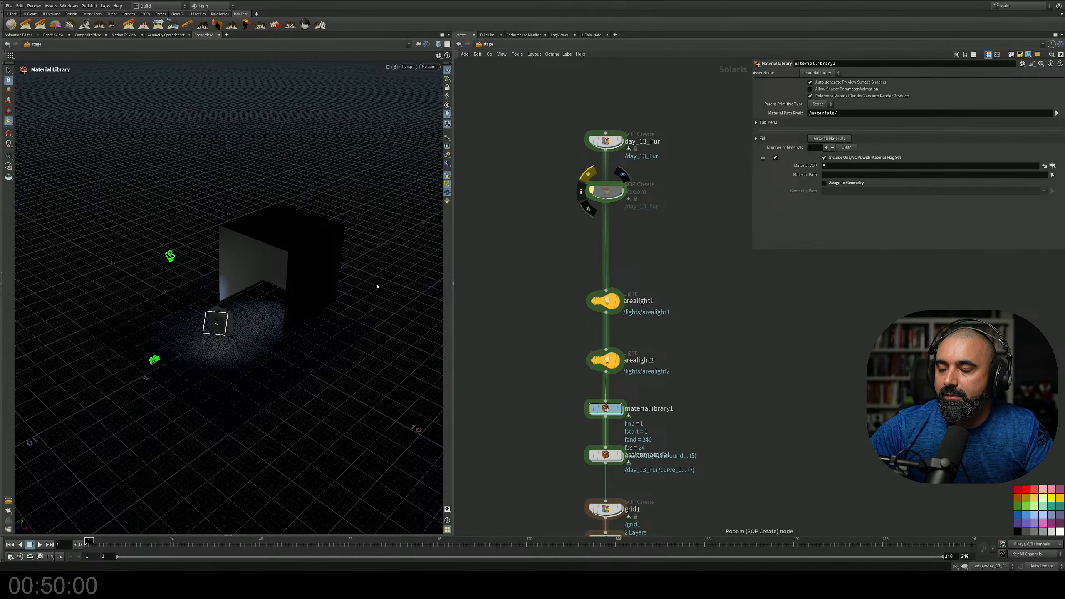
right_click_drag(255, 287, 364, 272, "alt")
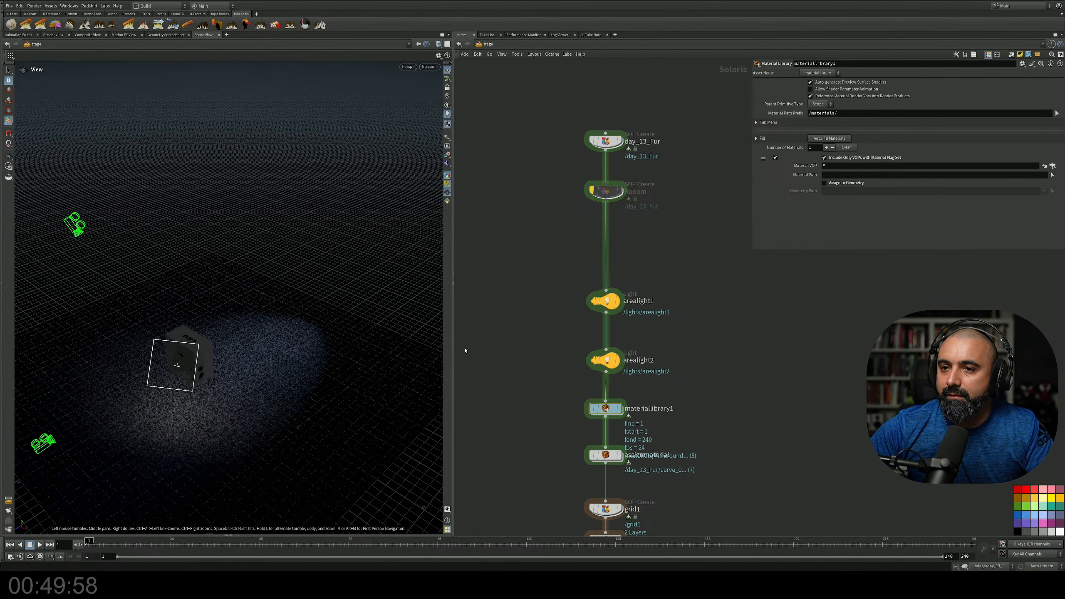
Select the arealight2 node and examine the light's placement relative to the bear
left_click_drag(655, 264, 566, 324)
left_click_drag(661, 336, 540, 383)
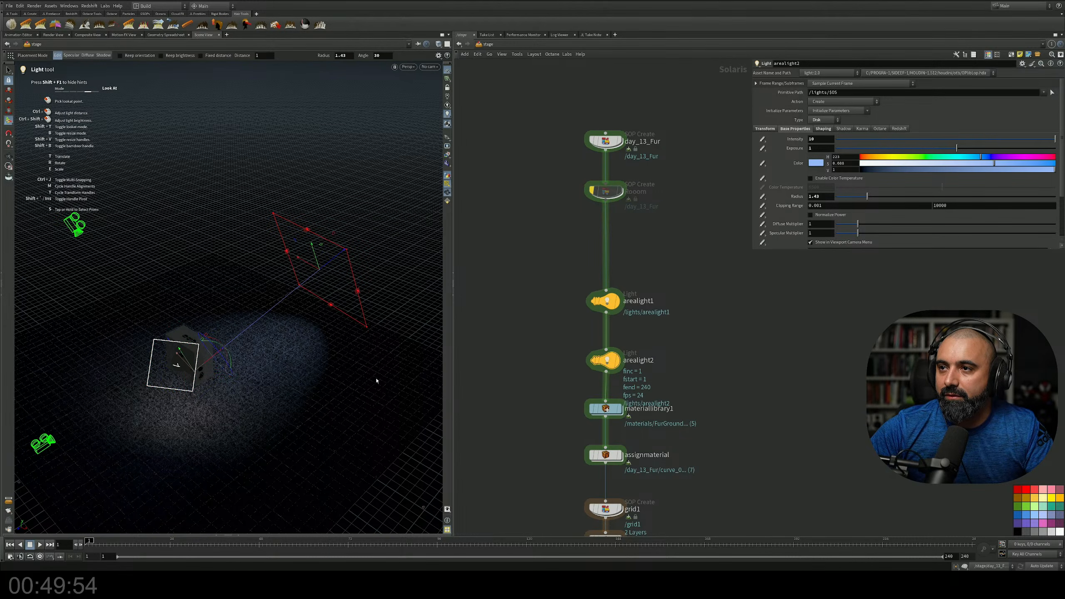
left_click_drag(248, 410, 238, 348, "alt")
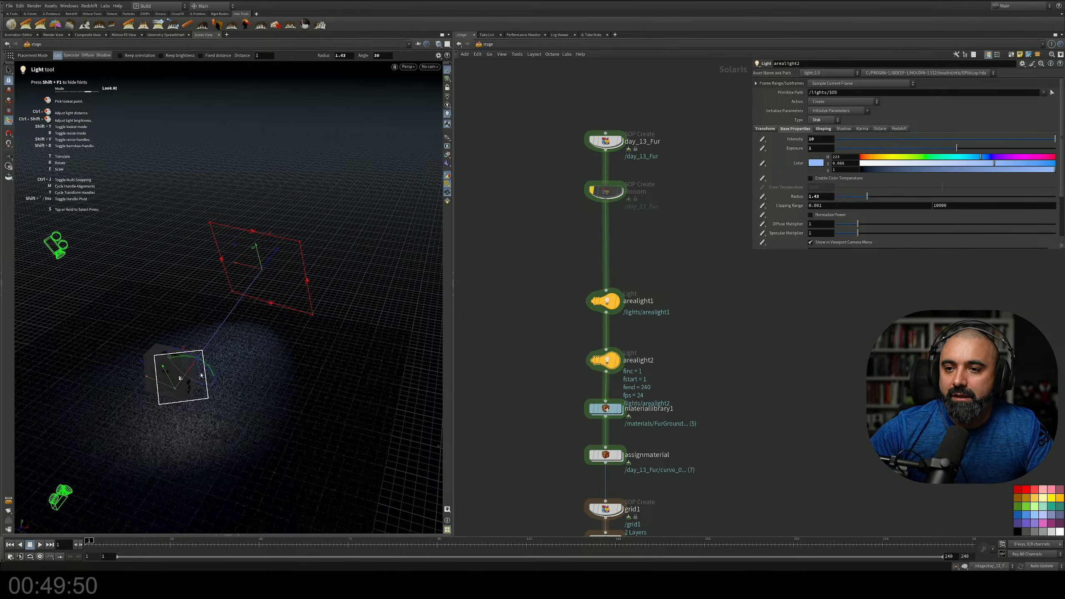
Look through camera2 in the viewport and save the scene
middle_click_drag(655, 474, 658, 305)
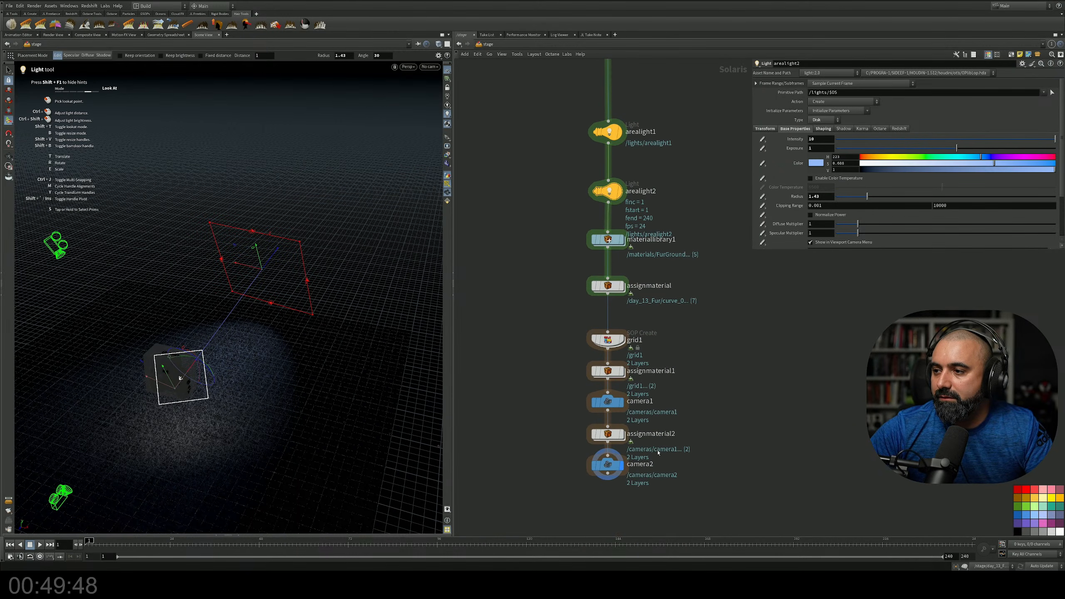
left_click(425, 67)
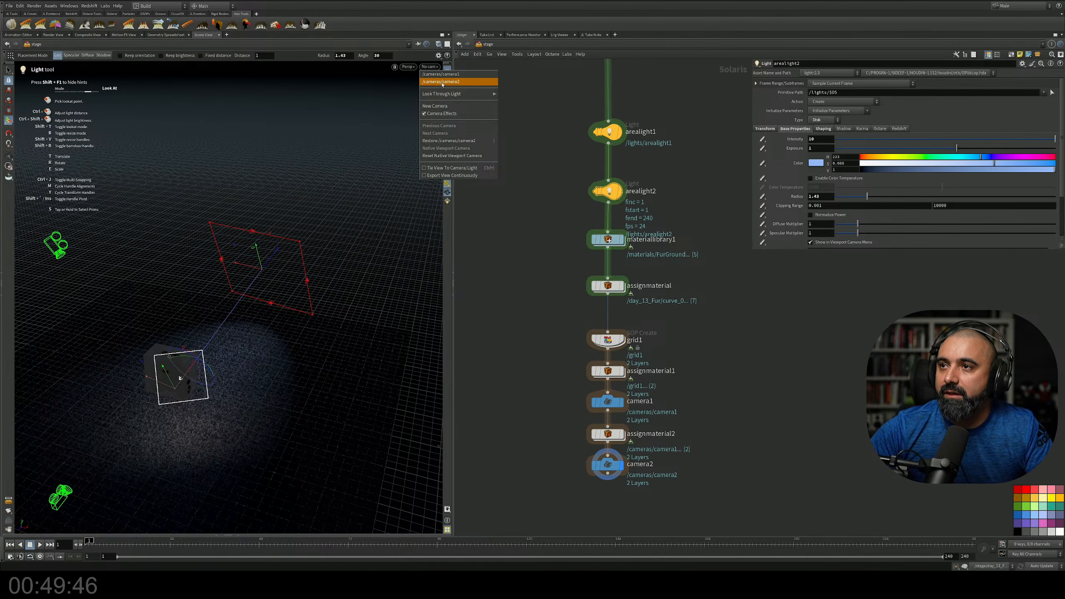
left_click(446, 82)
key("ctrl+s")
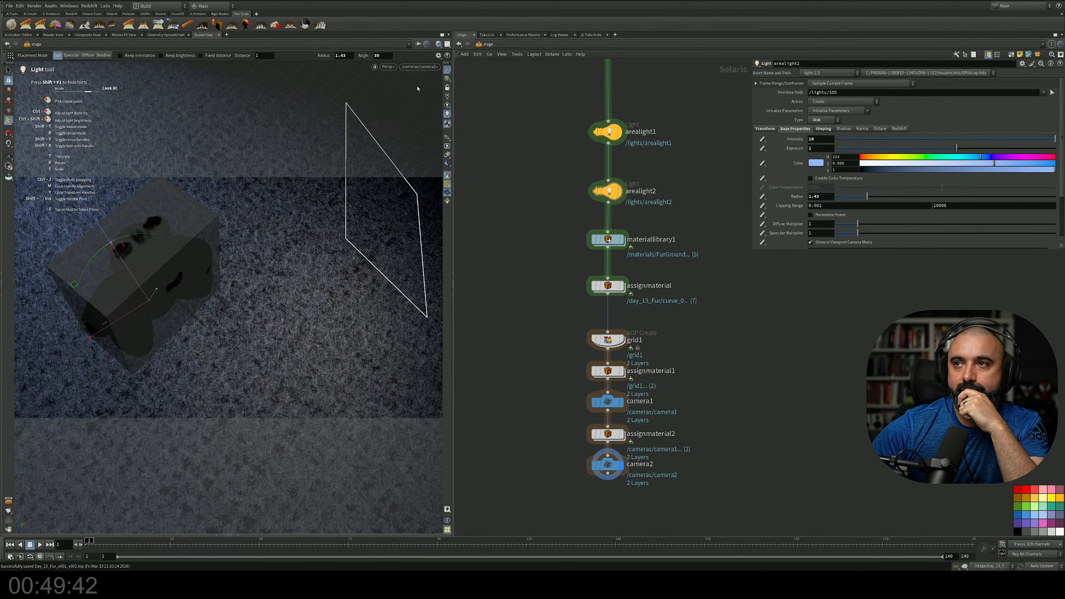
Preview the camera view in Karma XPU with the light guides hidden, and switch the renderer back to Houdini VK
left_click(388, 66)
left_click(402, 109)
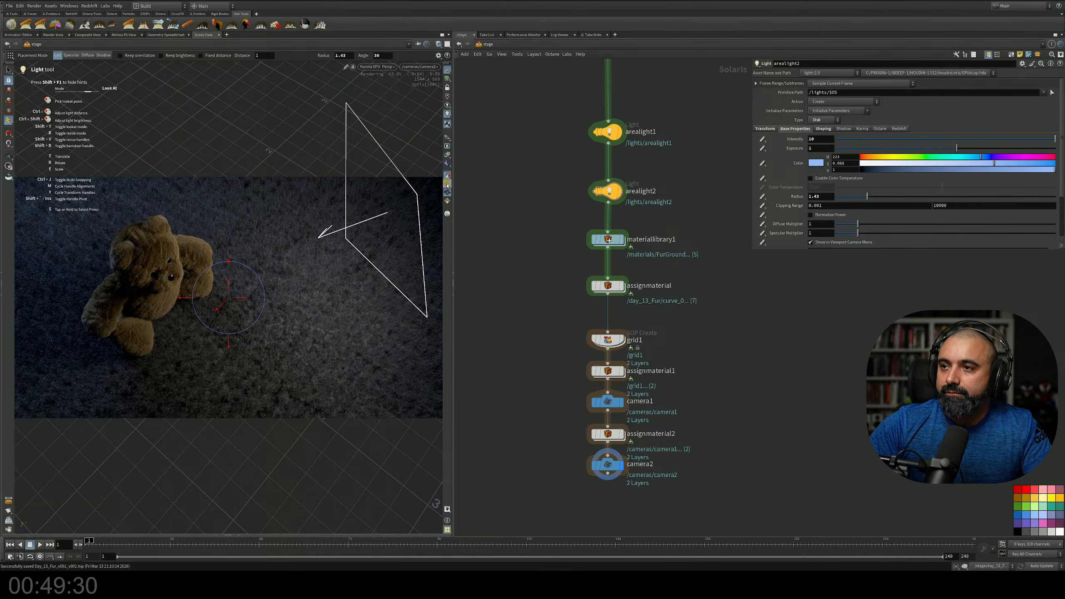
left_click(447, 183)
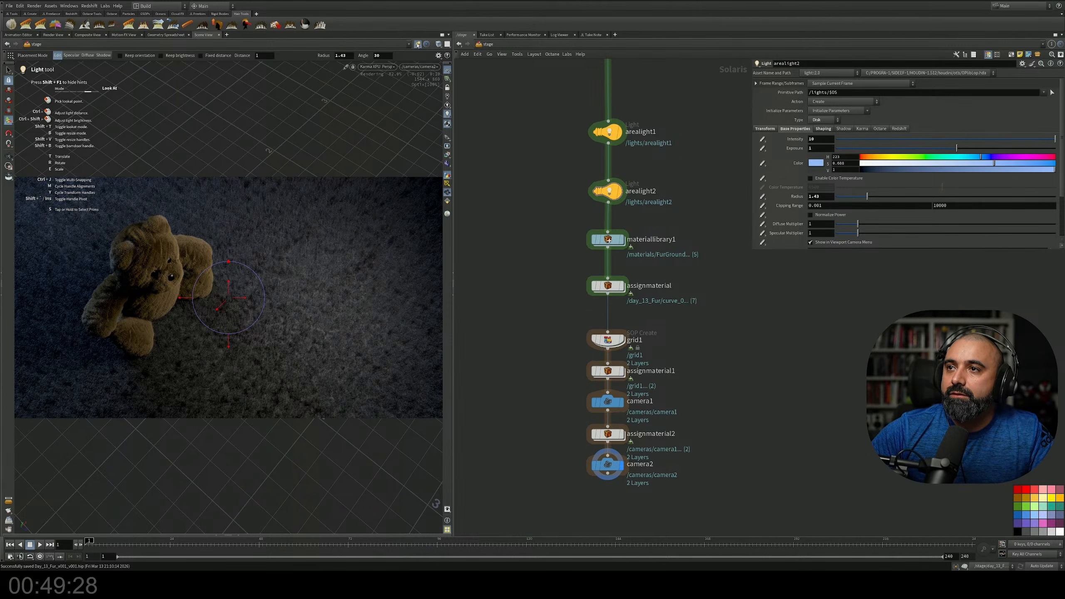
left_click(382, 67)
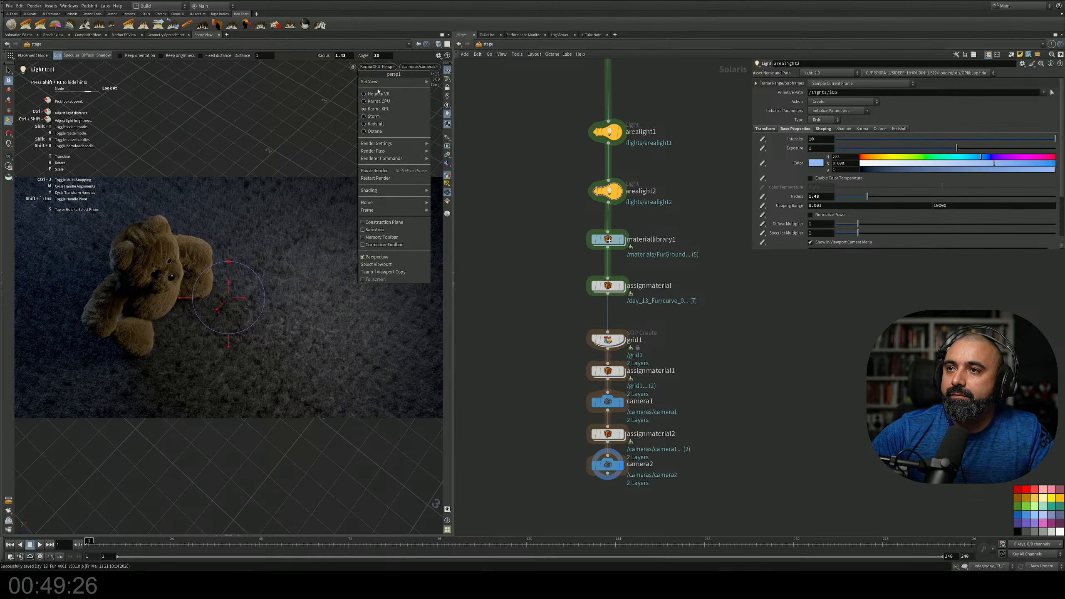
left_click(378, 94)
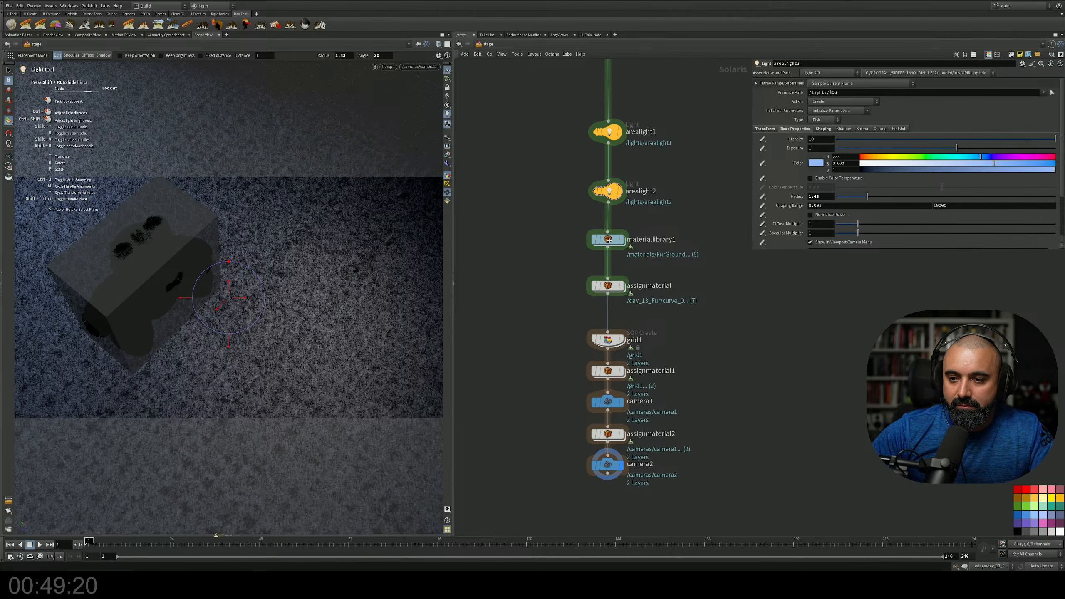
Display the Grundig remote reference image below the viewport, inspect its buttons up close, and frame the whole image
left_click(226, 536)
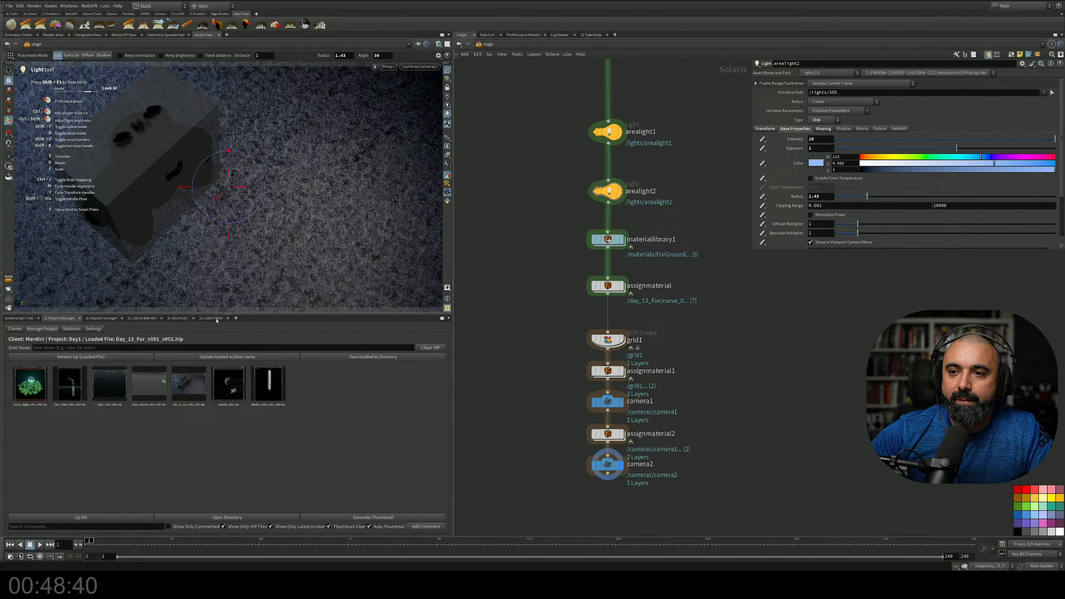
left_click(213, 318)
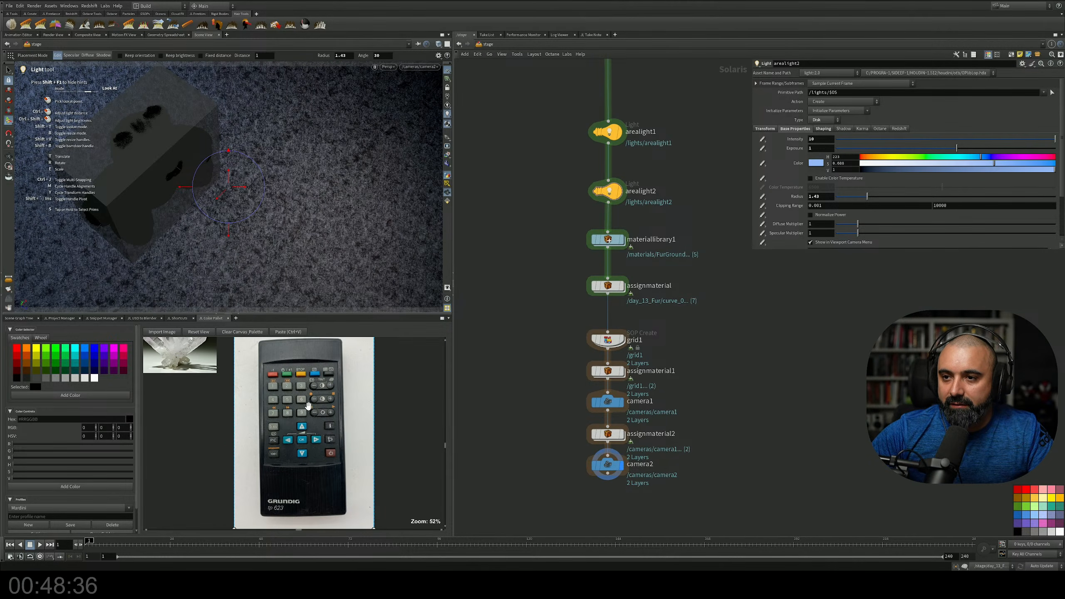
scroll(308, 406, "up", 4)
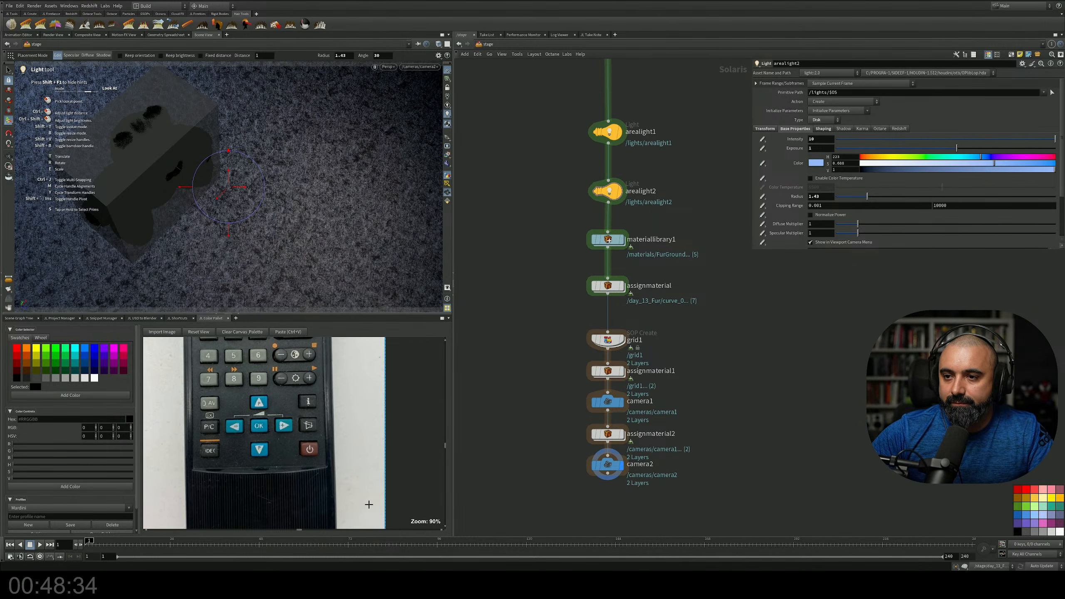
middle_click_drag(325, 483, 375, 515)
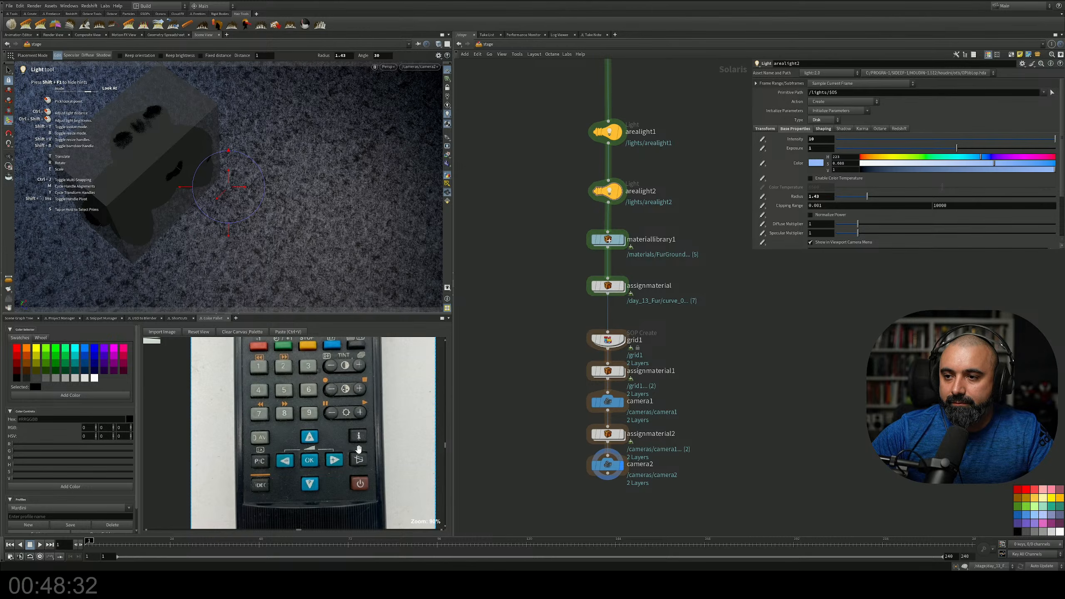
key("f")
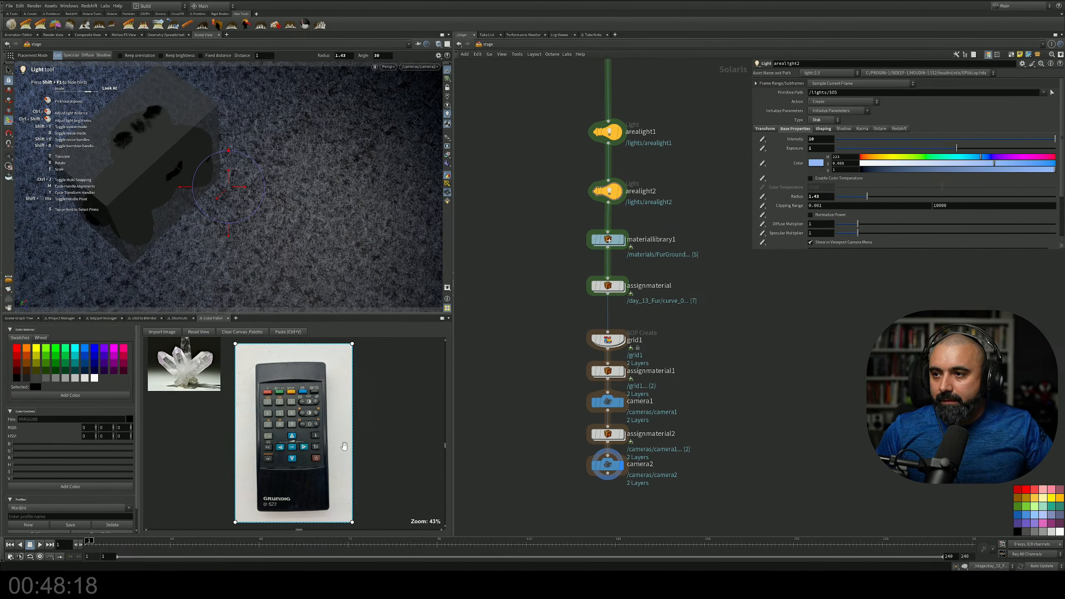
Add a SOP Create node beside the wire between Rooom and arealight1, and rename it remote
middle_click_drag(758, 456, 683, 310)
middle_click_drag(591, 288, 599, 444)
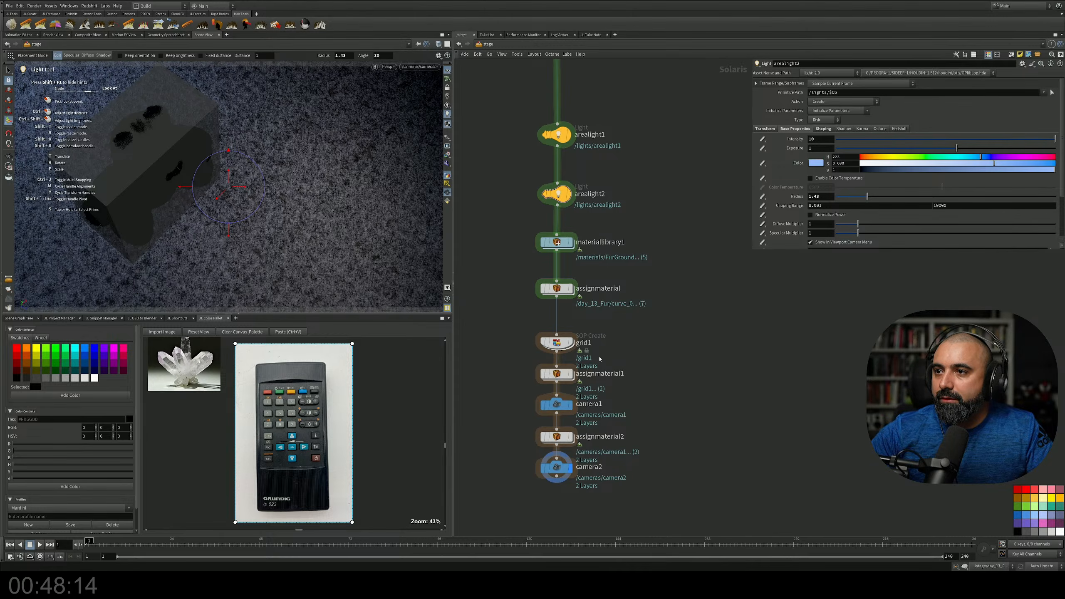
middle_click_drag(625, 286, 627, 329)
middle_click_drag(661, 161, 634, 316)
key("Tab")
type("sop")
key("Return")
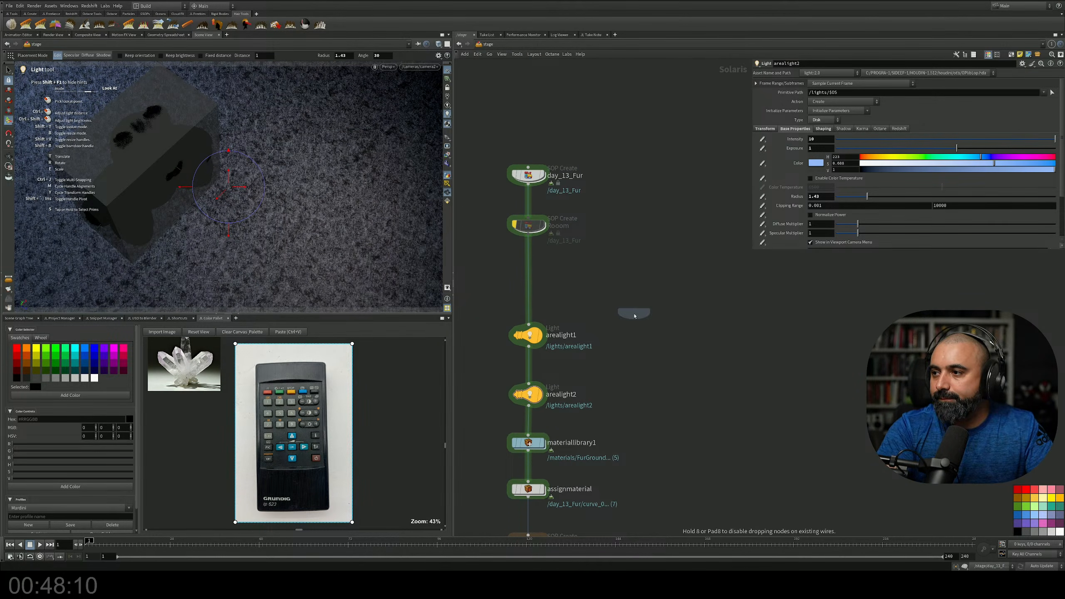
left_click(625, 288)
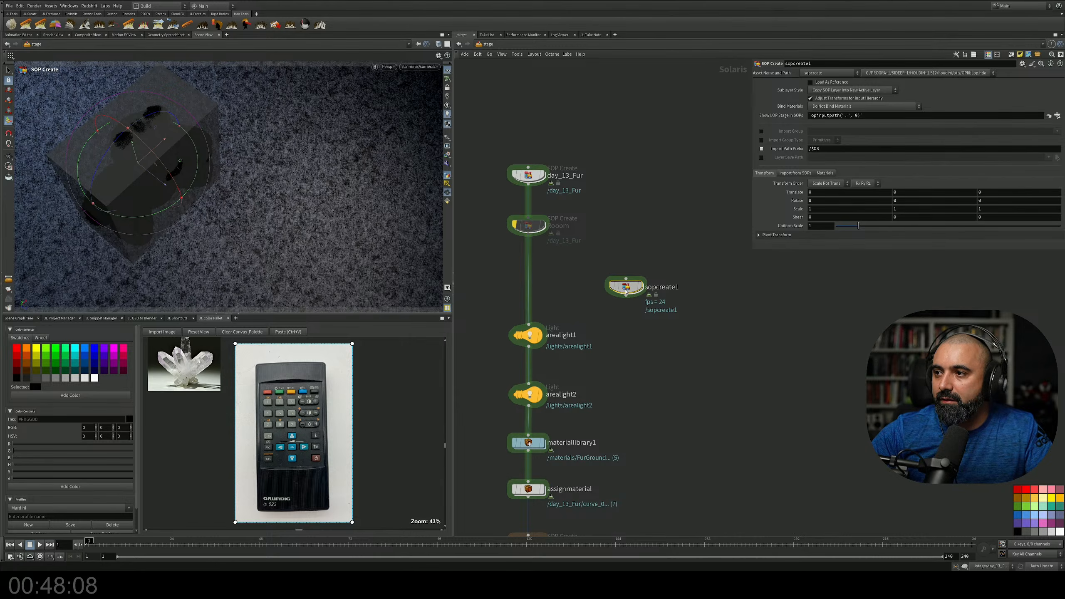
double_click(639, 280)
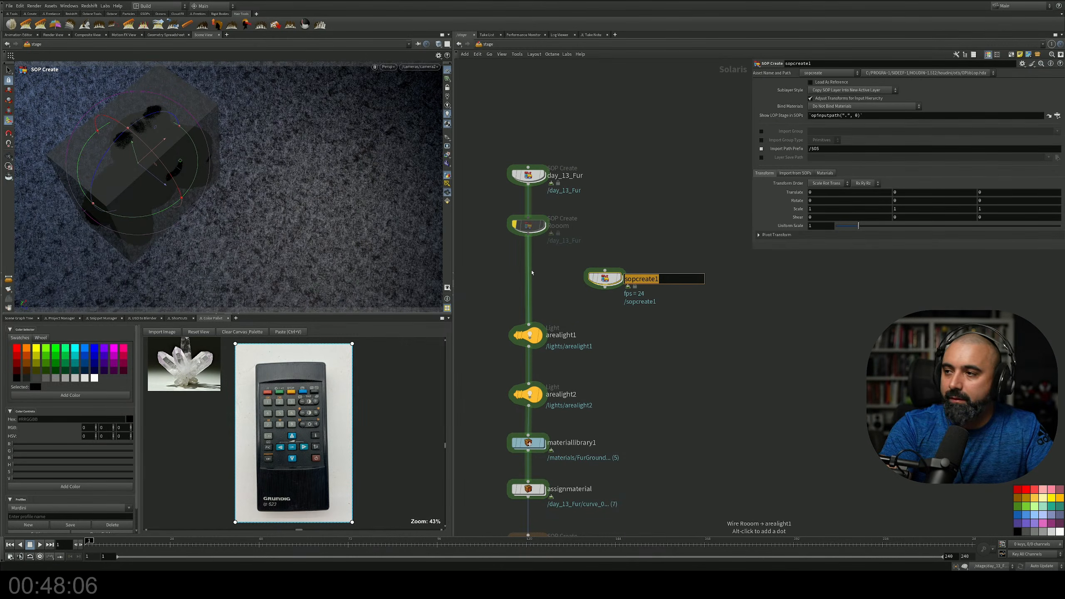
type("remote")
key("Return")
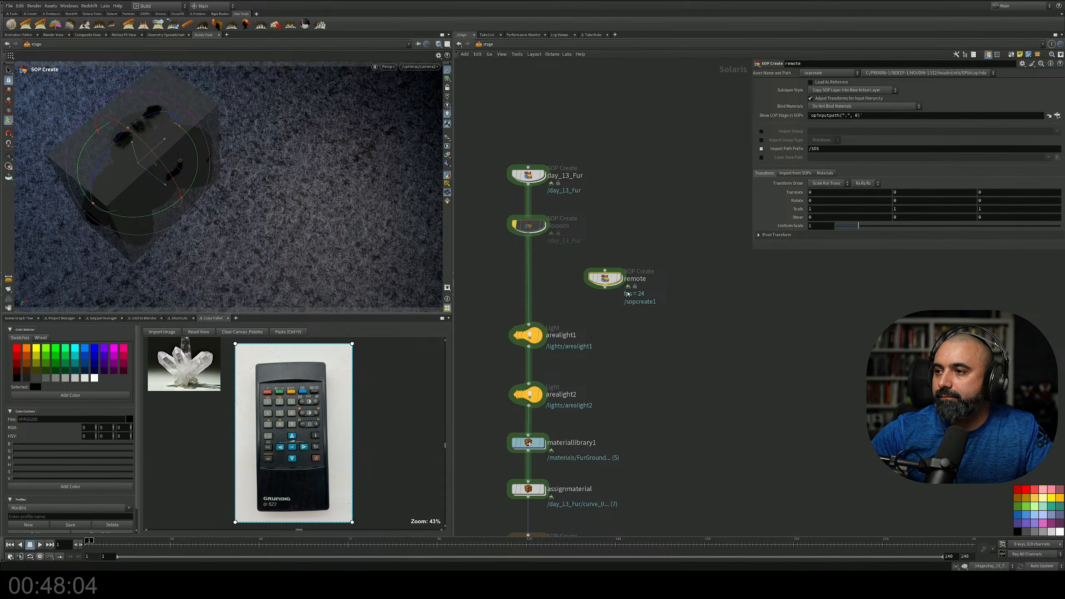
Enter the remote node and add a Box node to its geometry network
double_click(609, 281)
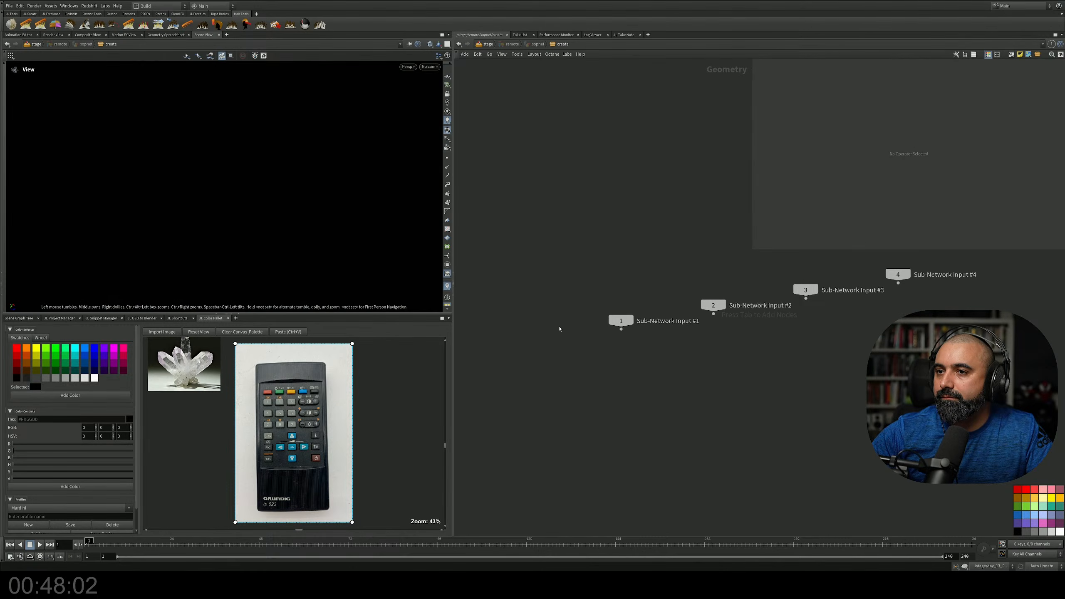
key("Tab")
type("box")
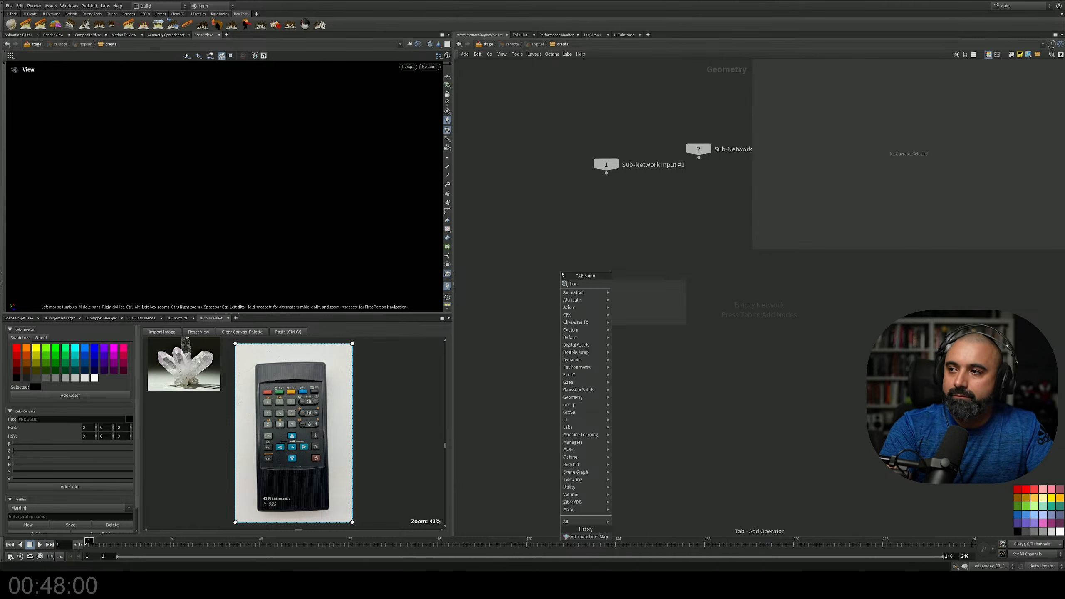
key("Return")
left_click(564, 269)
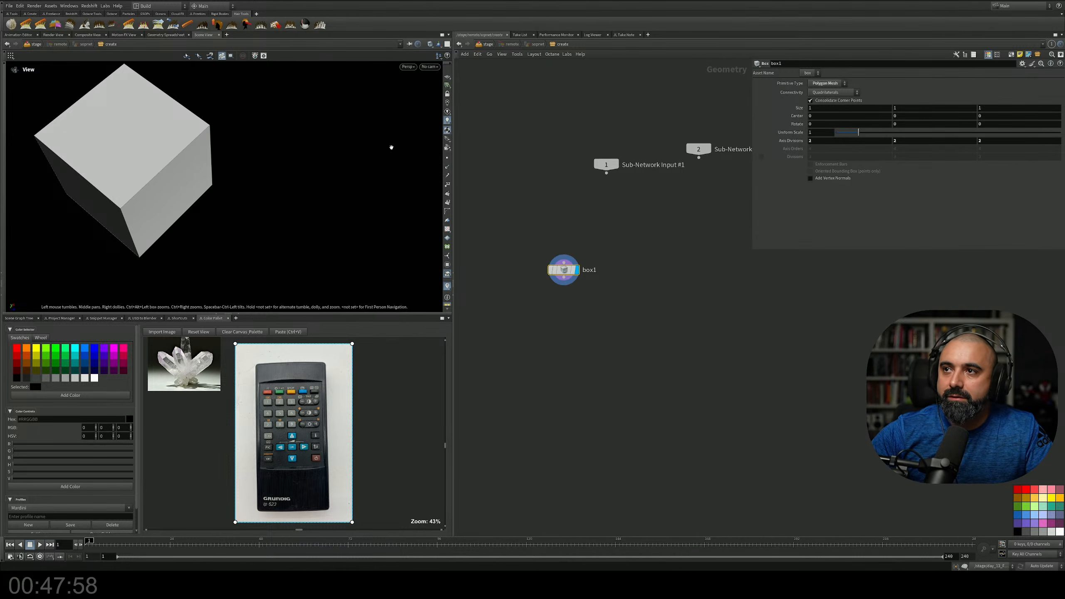
Turn on the viewport's reference grid, frame the box, and activate the box's manipulation handles
left_click(446, 77)
key("g")
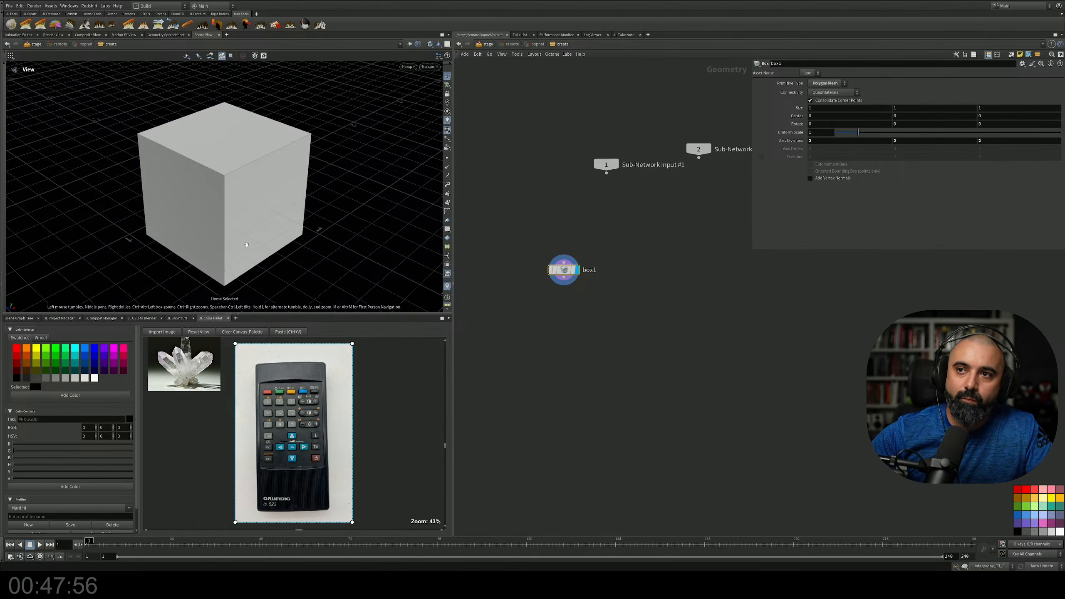
left_click_drag(243, 180, 250, 229)
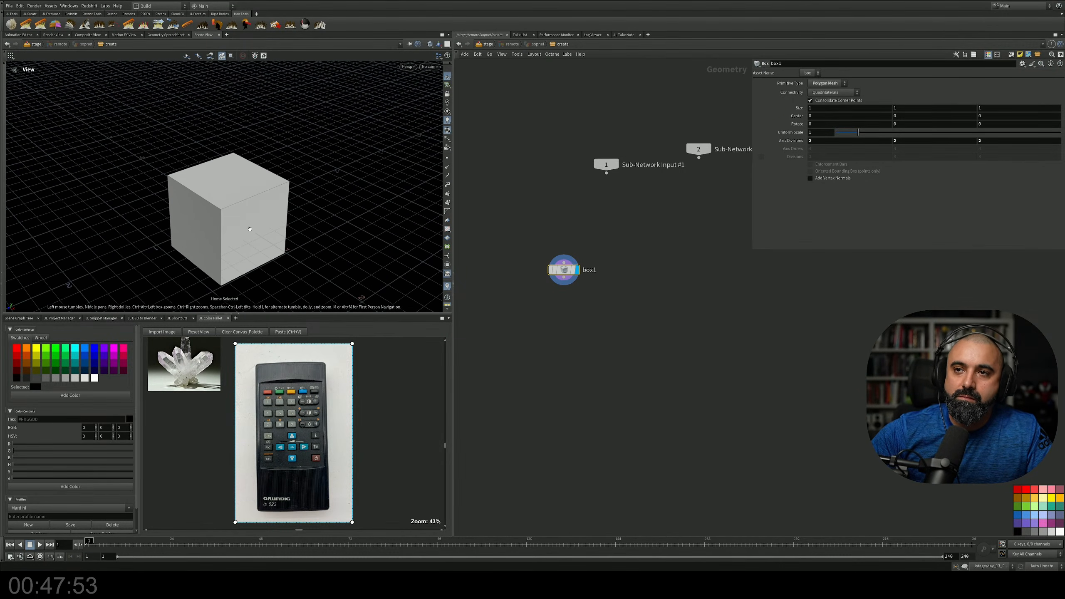
left_click(4, 140)
left_click(8, 162)
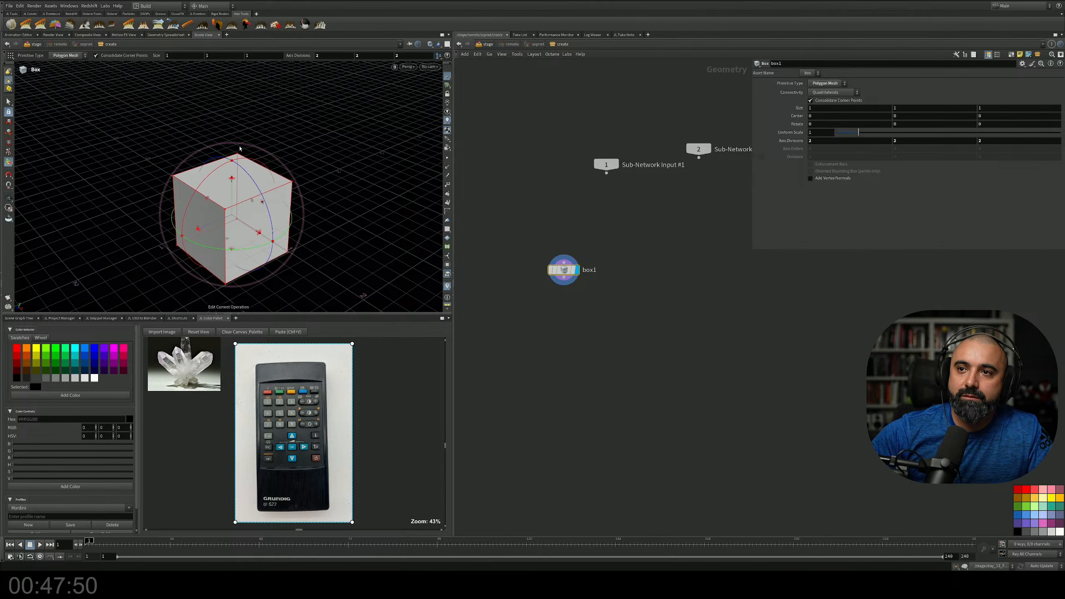
Flatten the box to about 0.24 high and stretch it to about 2.77 long with its handles
left_click_drag(232, 180, 286, 285)
left_click_drag(207, 226, 178, 203)
left_click_drag(247, 223, 214, 294, "alt")
middle_click_drag(214, 294, 235, 202, "alt")
left_click_drag(234, 203, 223, 194, "alt")
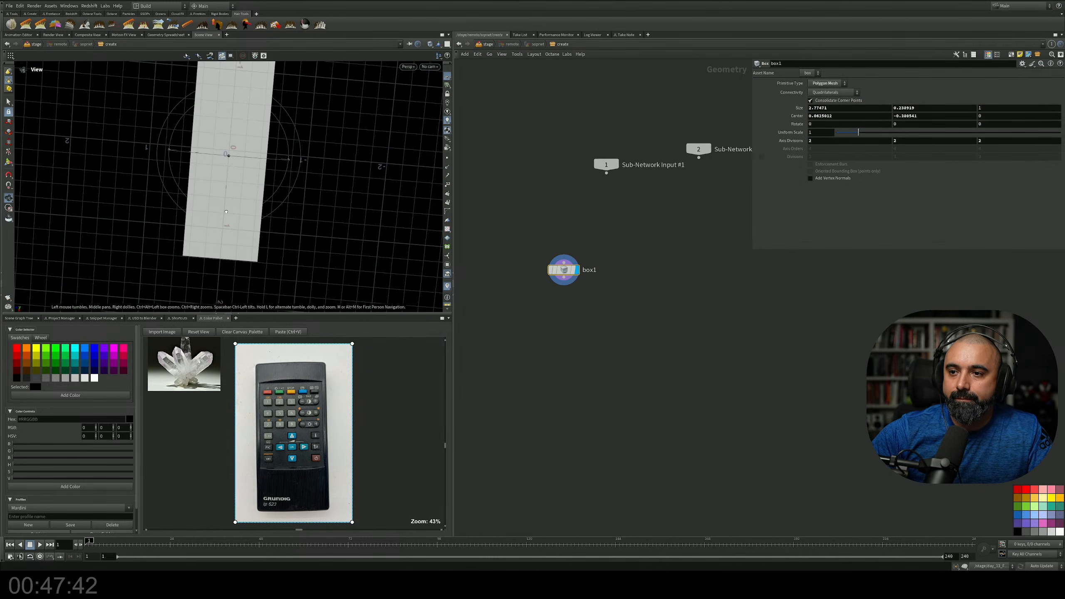
Widen the box to about 1.45 along Z to match the proportions of the reference remote
middle_click_drag(240, 180, 256, 223, "alt")
left_click_drag(252, 218, 305, 208, "alt")
left_click_drag(285, 209, 270, 200, "alt")
mouse_move(273, 200)
middle_mouse_down("alt")
mouse_move(257, 160)
mouse_move(263, 194)
middle_mouse_up("alt")
key("Return")
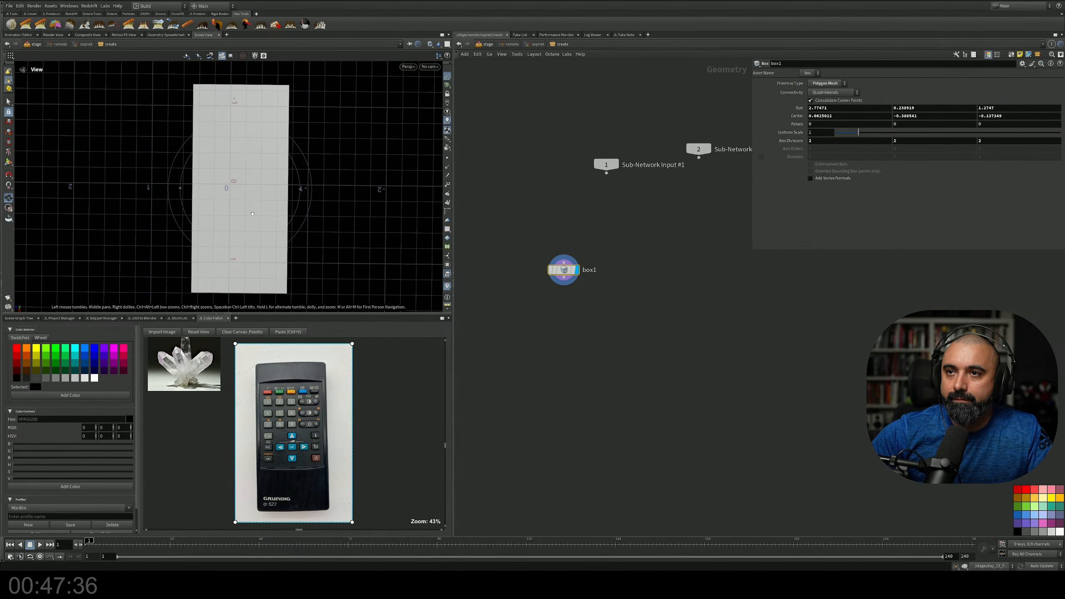
left_click_drag(289, 192, 300, 192)
left_click_drag(227, 187, 300, 131, "alt")
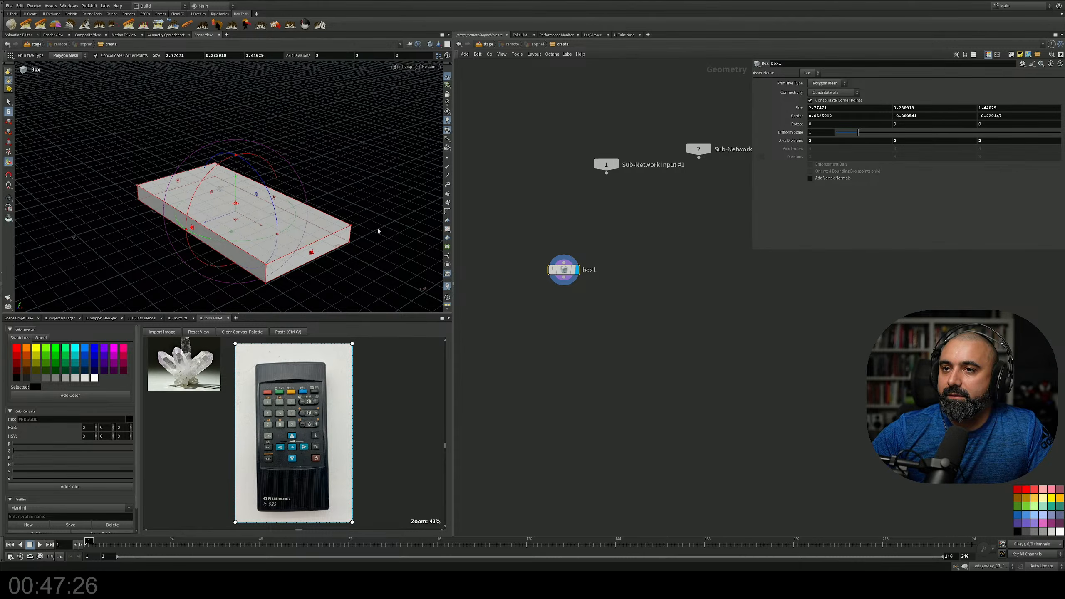
Set the box's Z axis divisions to 28, leaving the X and Y divisions at 2
middle_click_drag(554, 328, 552, 366)
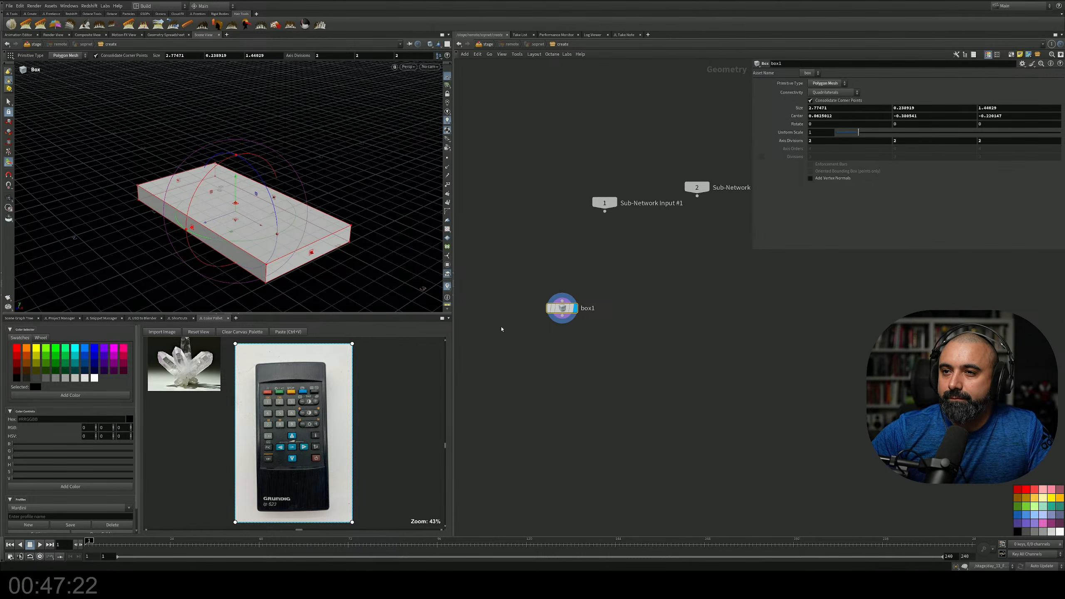
left_click_drag(331, 218, 306, 229, "alt")
left_click_drag(640, 282, 554, 328)
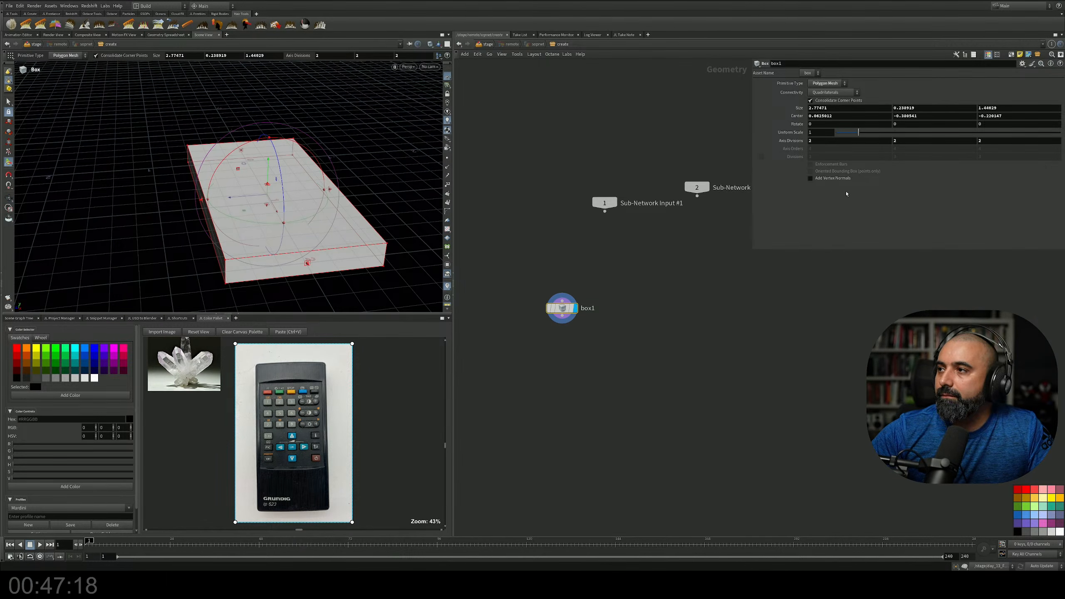
mouse_move(822, 141)
middle_mouse_down()
mouse_move(839, 141)
mouse_move(823, 141)
middle_mouse_up()
middle_click_drag(911, 141, 1008, 140)
key("ctrl+z")
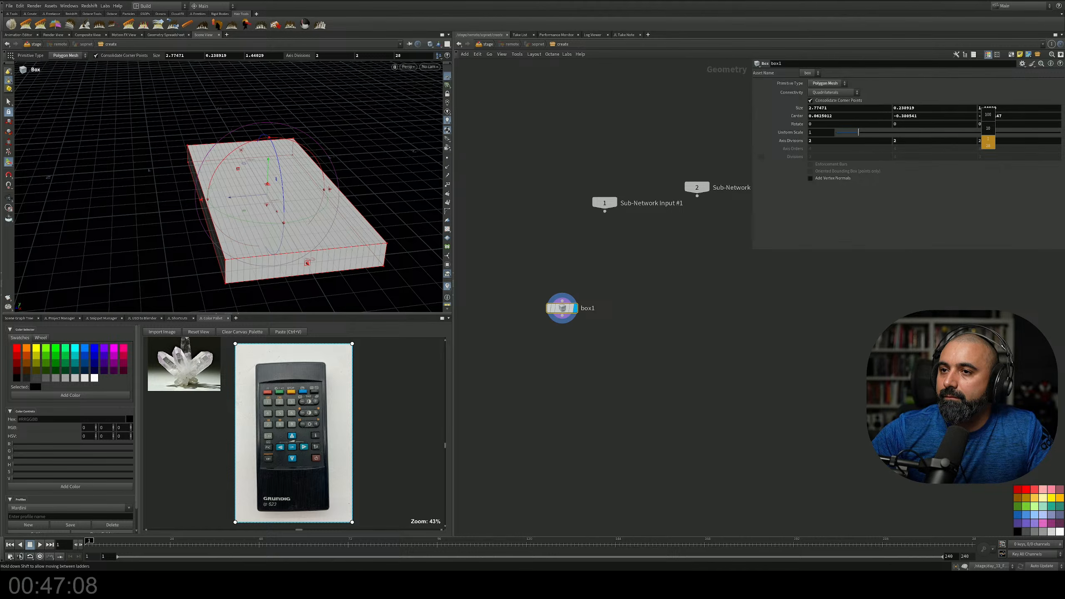
middle_click_drag(988, 143, 988, 143)
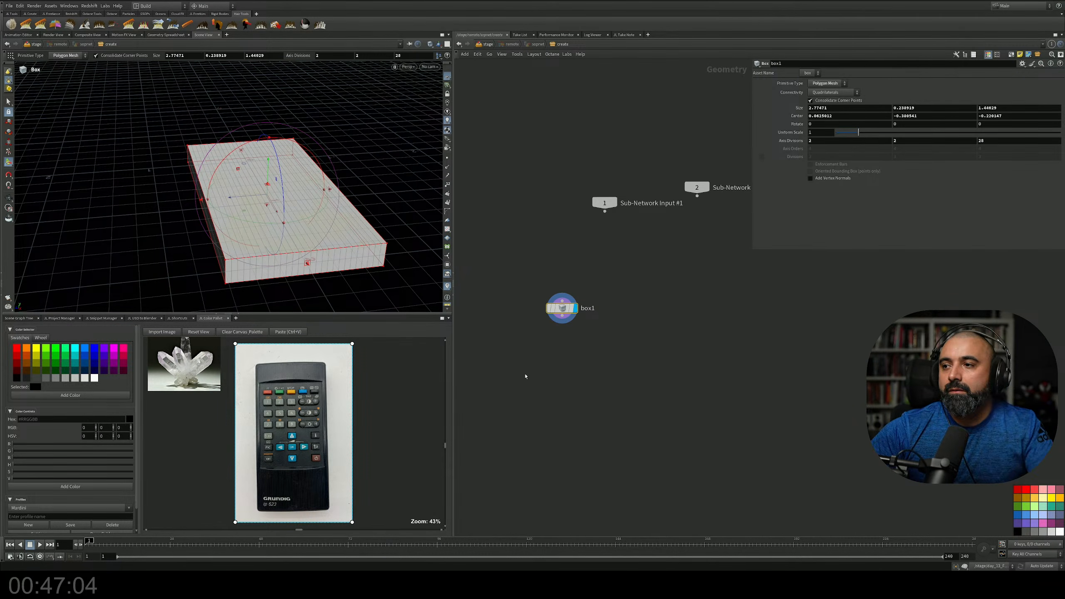
Add a Soft Transform node directly below box1, wired to its output
middle_click_drag(554, 355, 562, 317)
key("Tab")
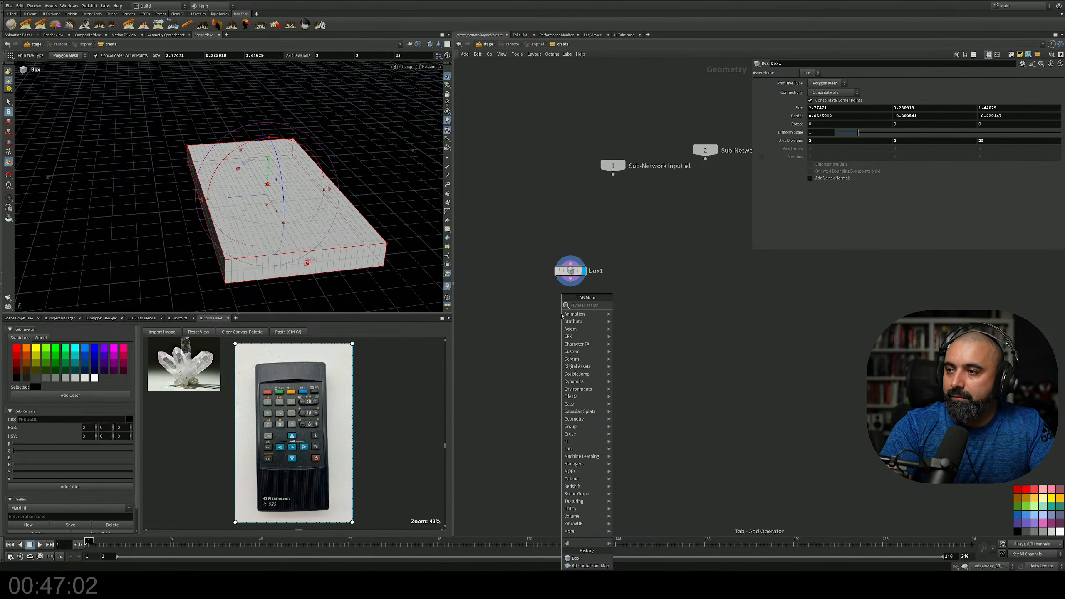
type("t")
key("BackSpace")
type("soft")
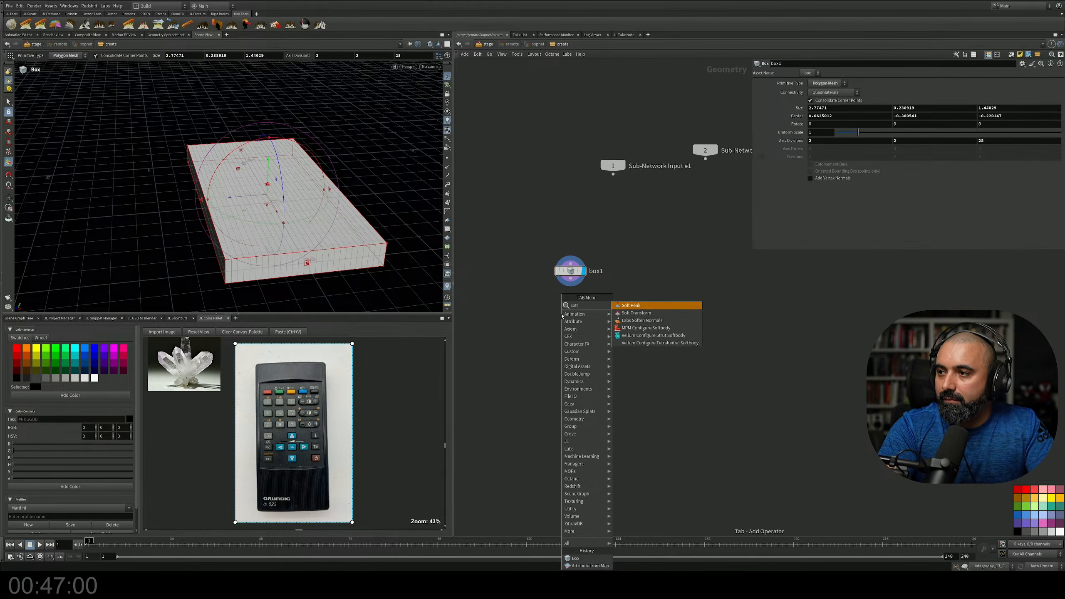
key("Down")
key("Return")
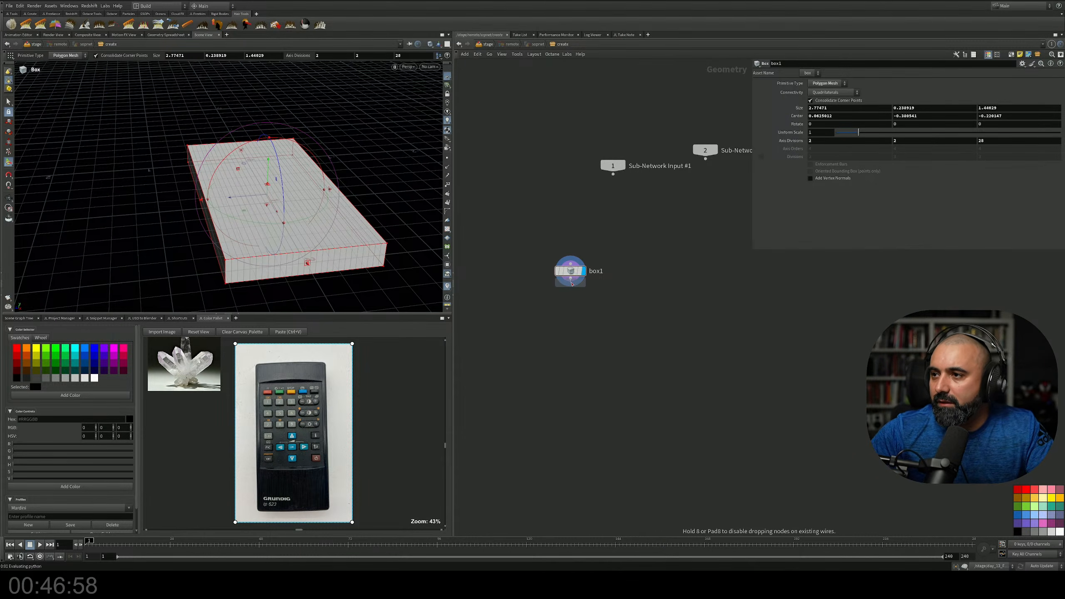
left_click(580, 302)
left_click(584, 302)
left_click_drag(628, 331, 546, 270)
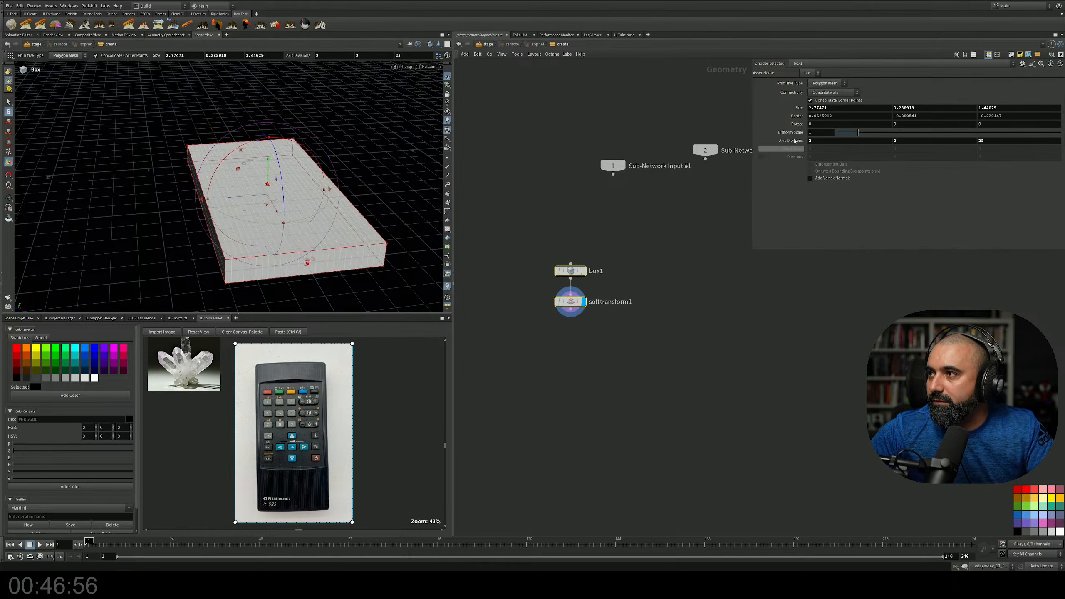
left_click(833, 83)
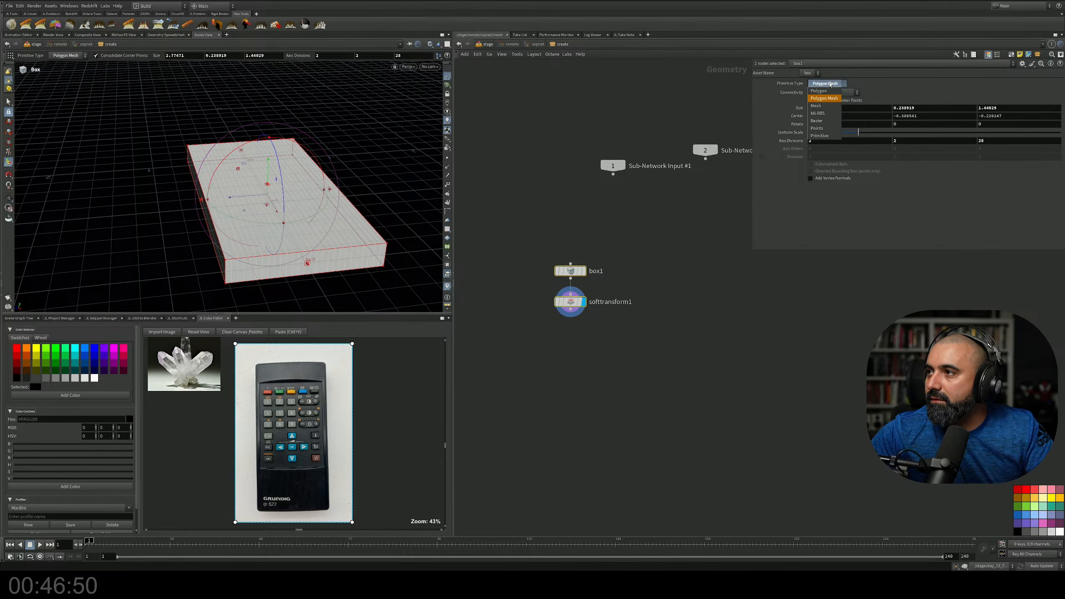
left_click(871, 84)
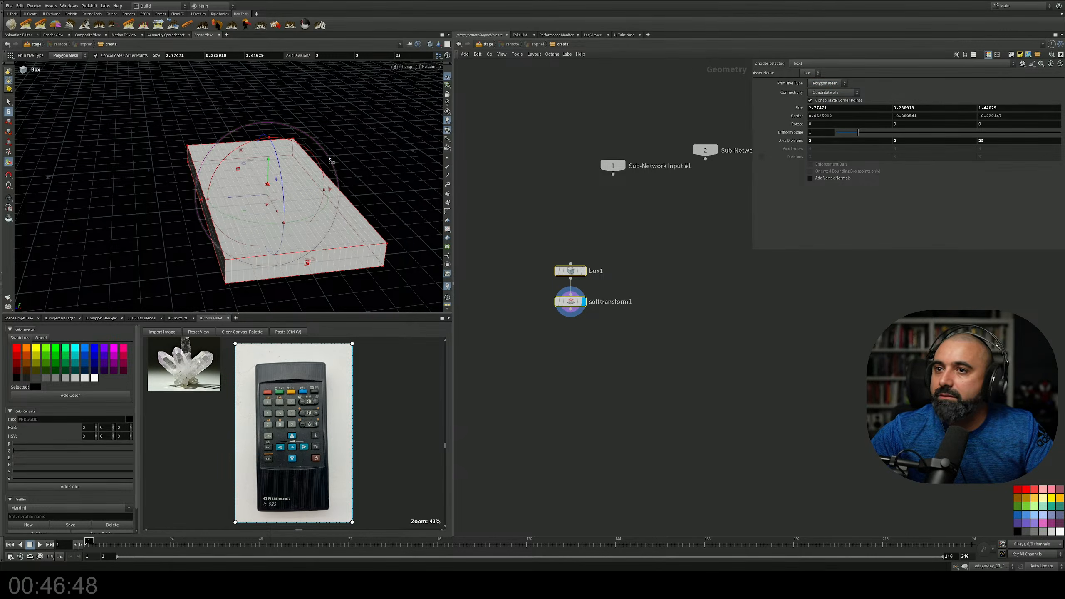
left_click(9, 102)
left_click_drag(300, 156, 280, 180, "alt")
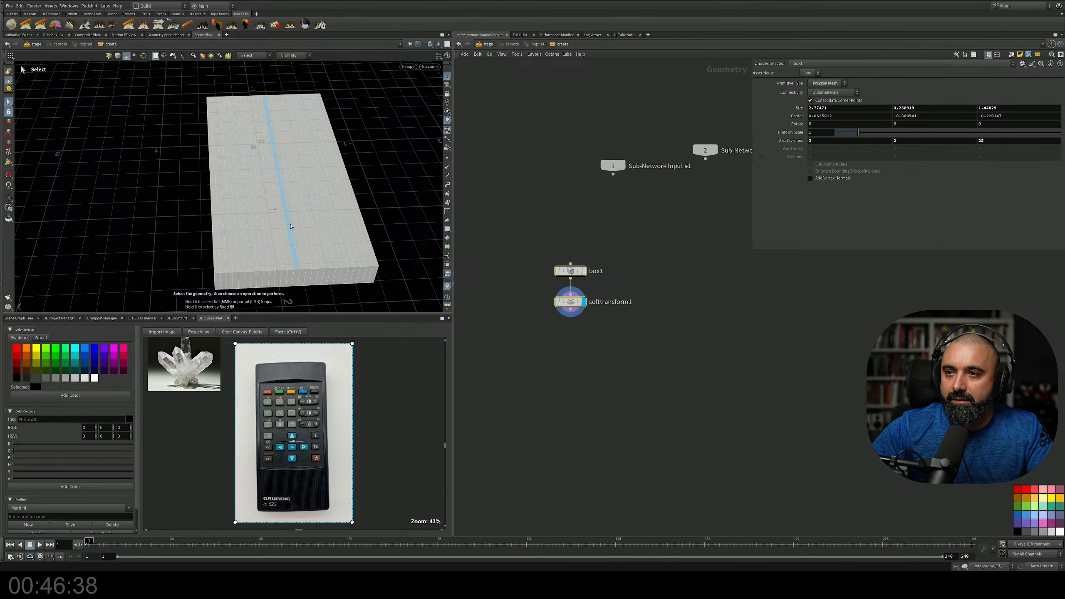
key("Return")
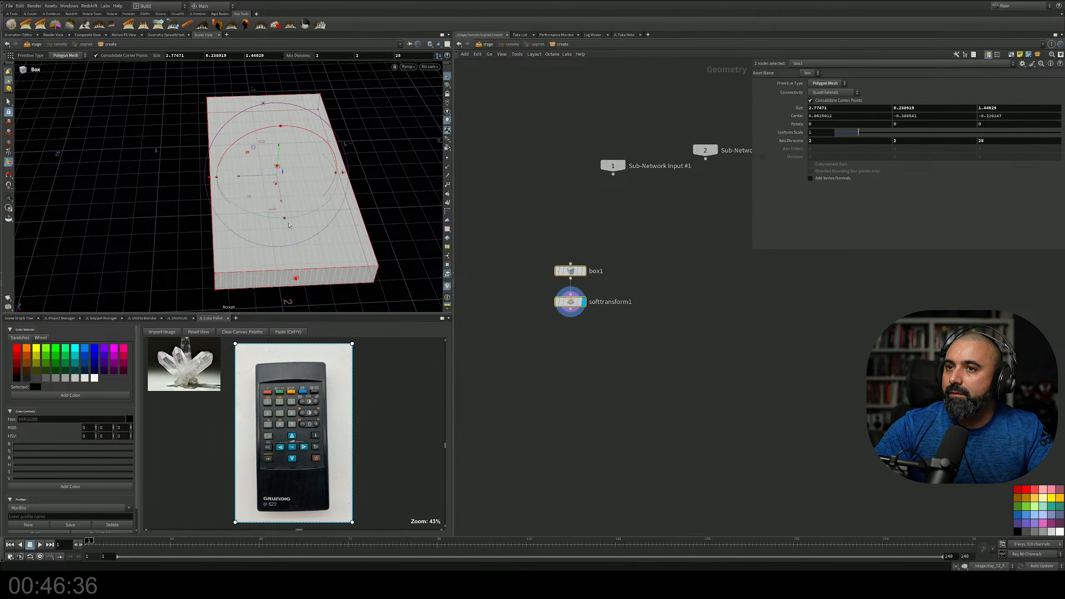
Try to pick geometry for the softtransform1 node's group
left_click_drag(614, 284, 519, 323)
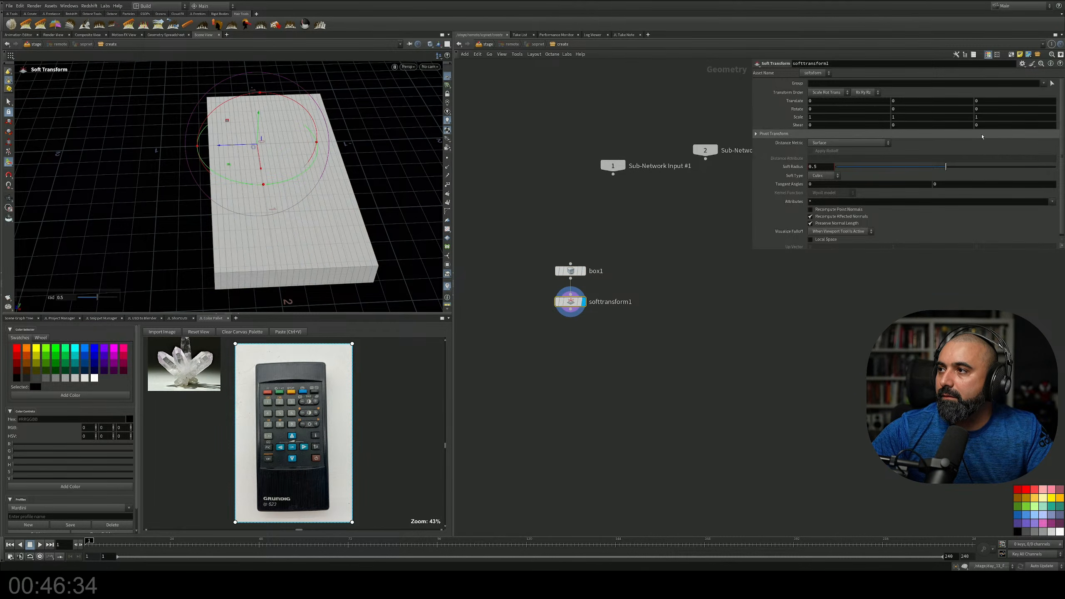
left_click(1052, 83)
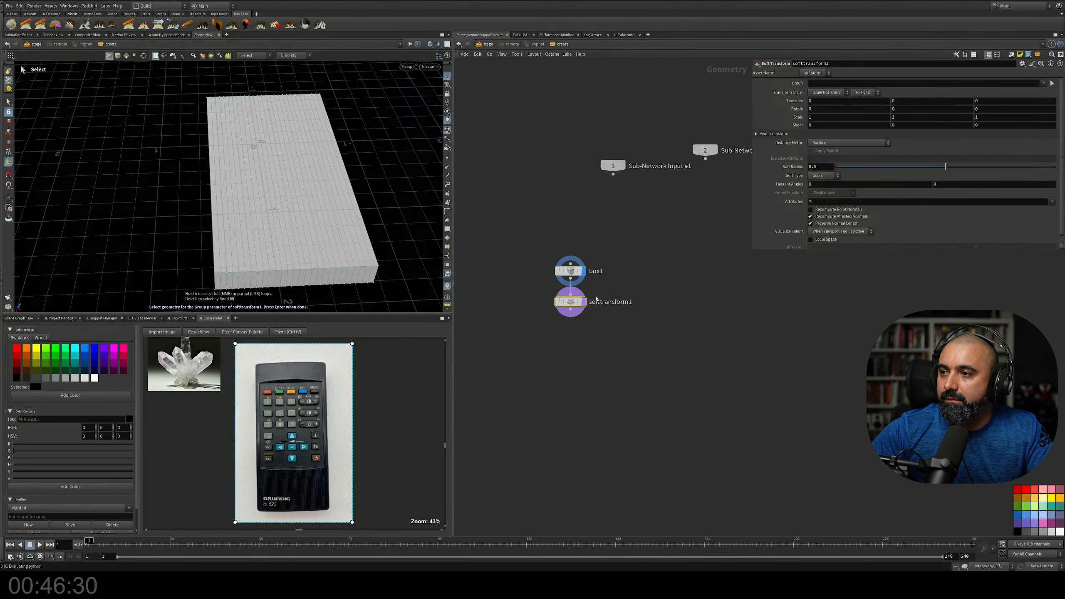
key("Return")
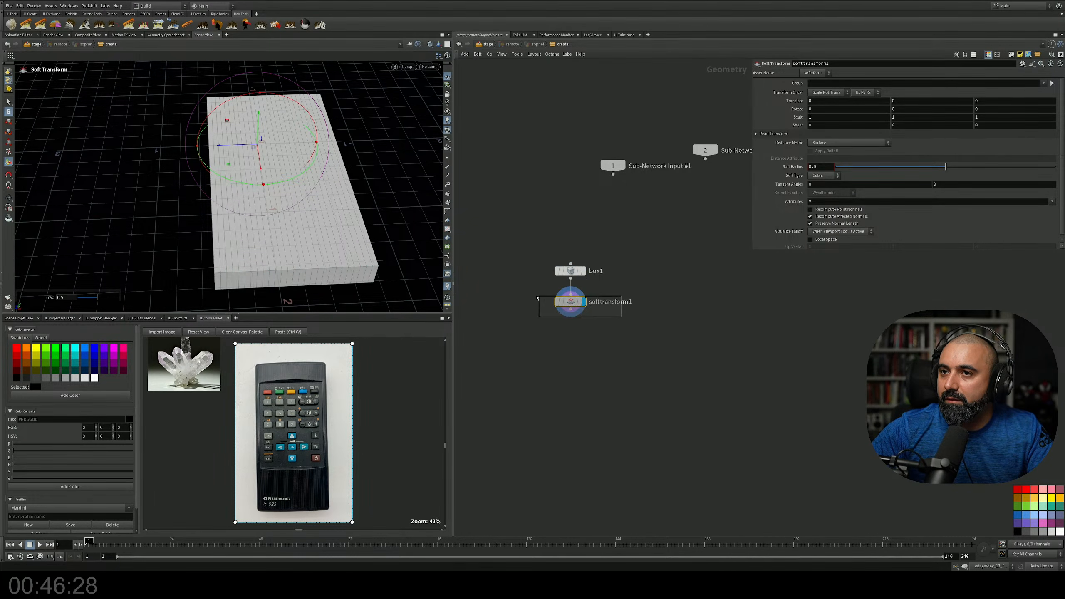
left_click_drag(303, 237, 310, 223, "alt")
right_click_drag(310, 222, 361, 197, "alt")
left_click_drag(361, 198, 396, 105, "alt")
left_click(448, 77)
left_click_drag(261, 130, 234, 185, "alt")
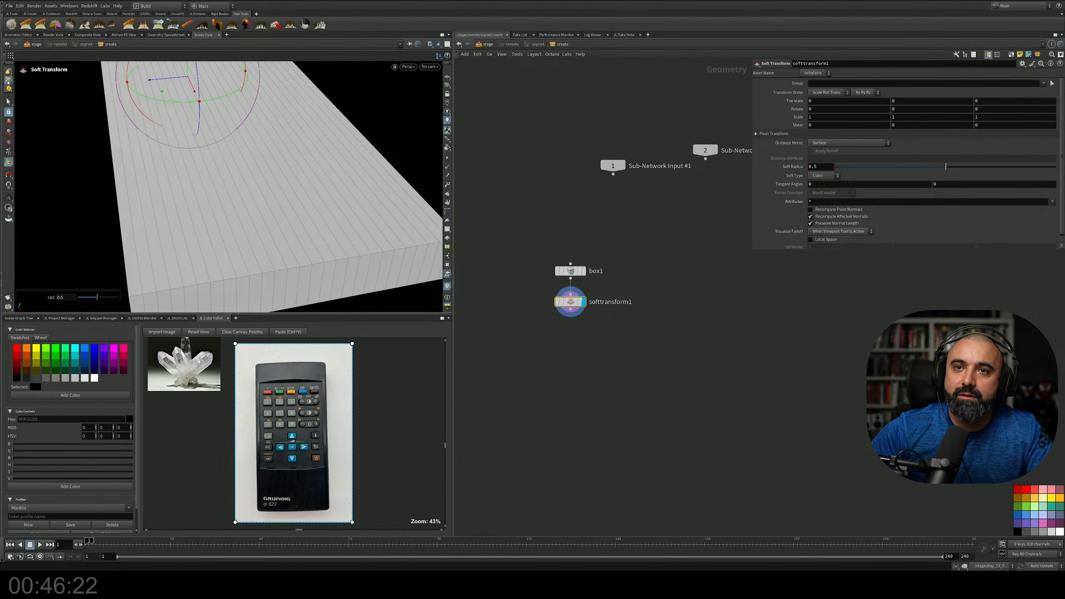
Select the lengthwise faces along the middle of the box's top and apply a second Soft Transform to them
right_click(8, 82)
left_click(16, 101)
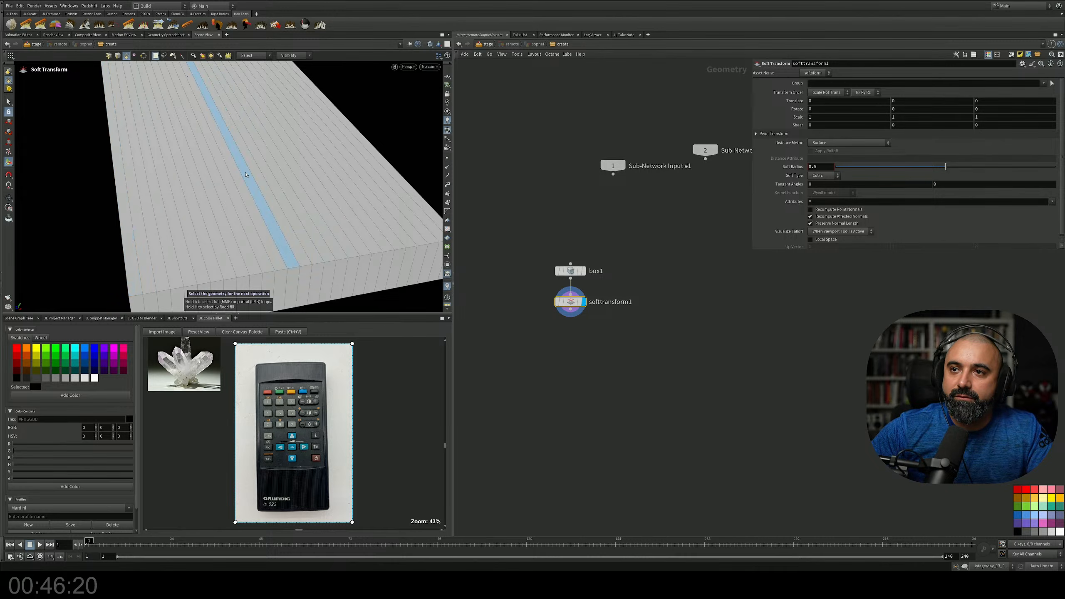
scroll(246, 175, "down", 5)
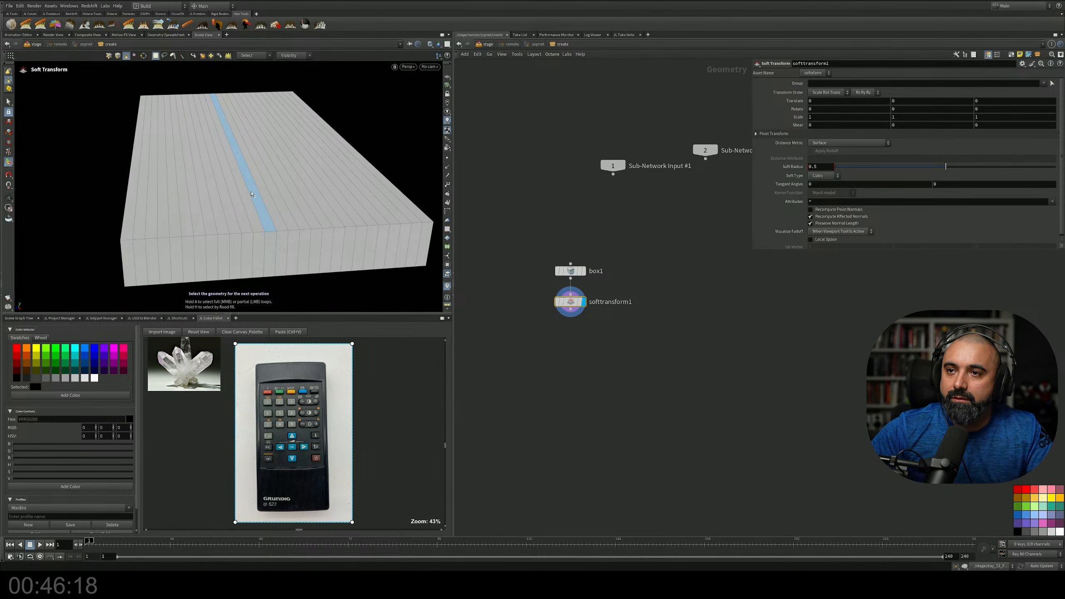
left_click(252, 194)
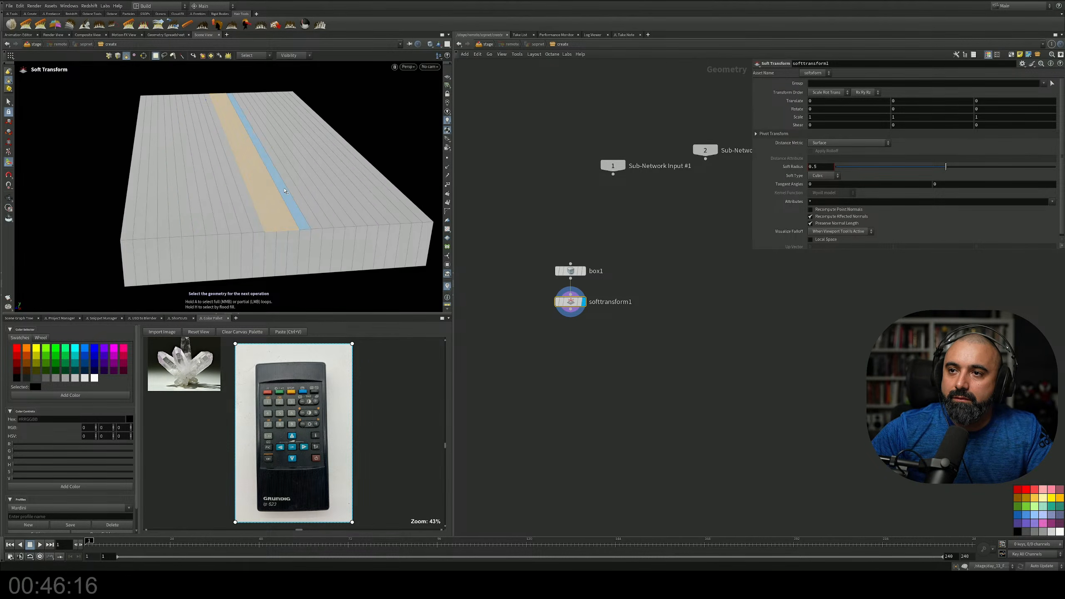
key("Return")
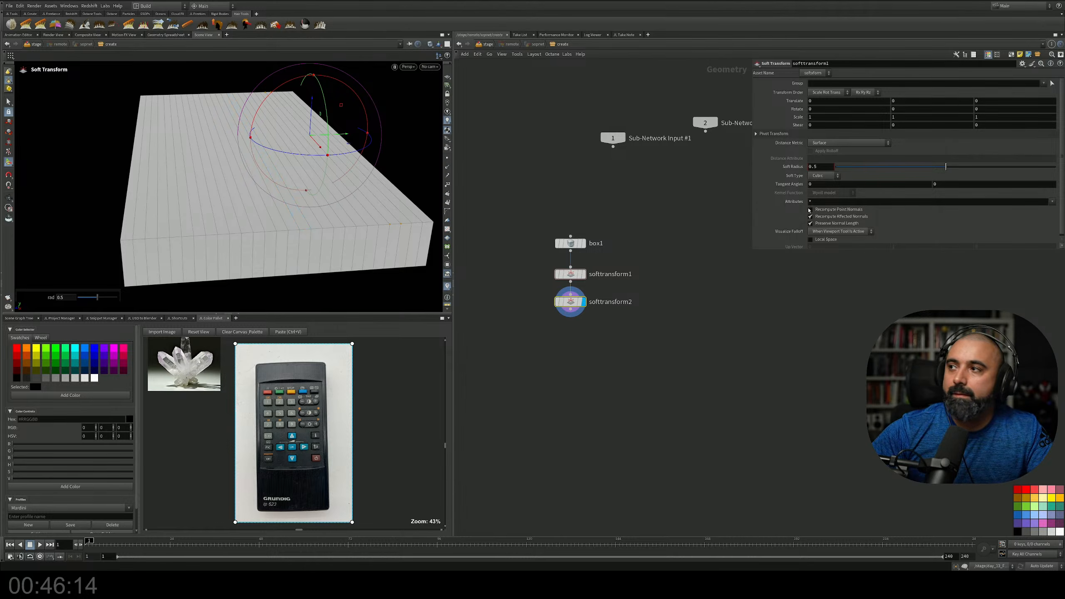
Set softtransform1's group to the middle points 28-39 along the box's upper edge, selecting them in the right view
left_click(1052, 83)
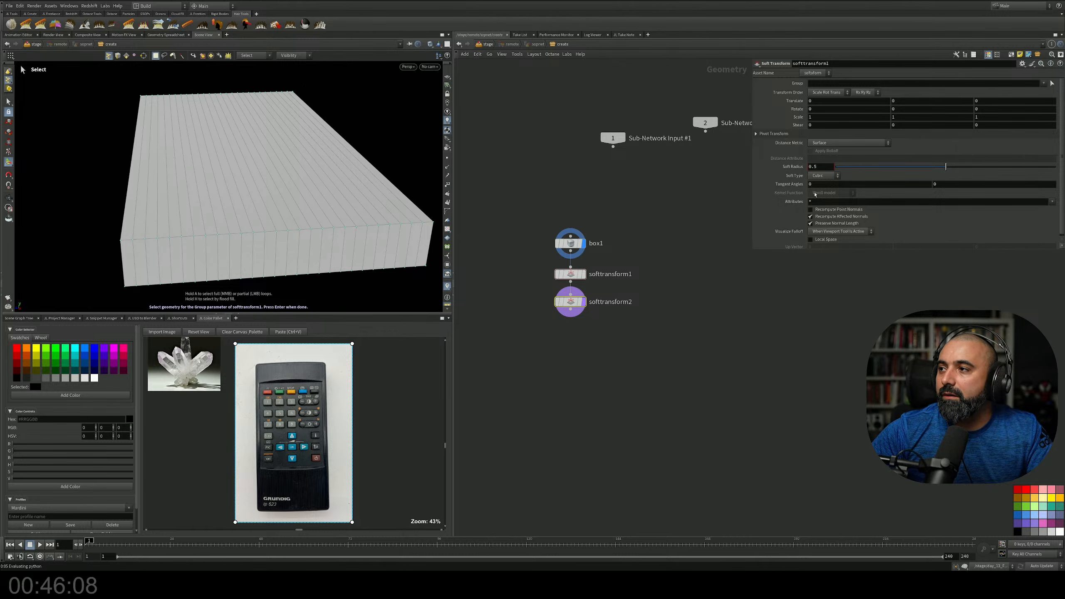
mouse_move(548, 272)
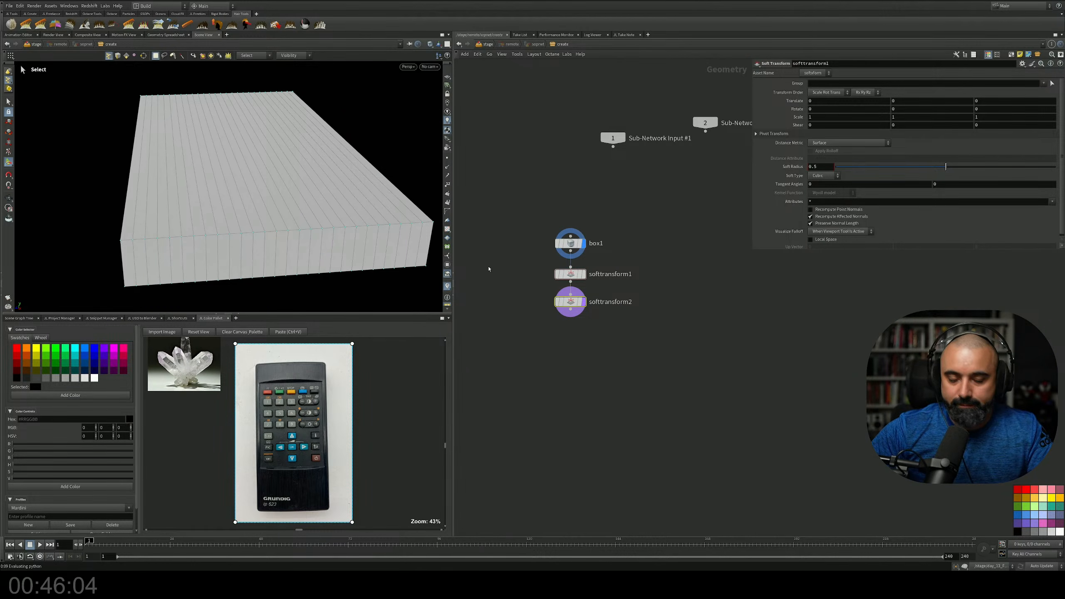
key("space+b")
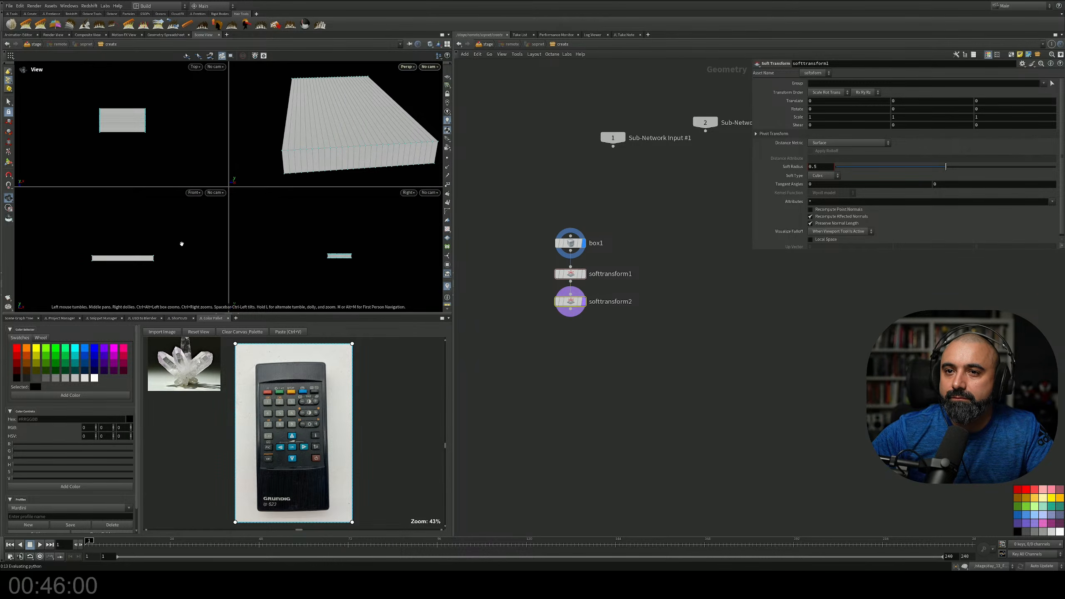
key("space+b")
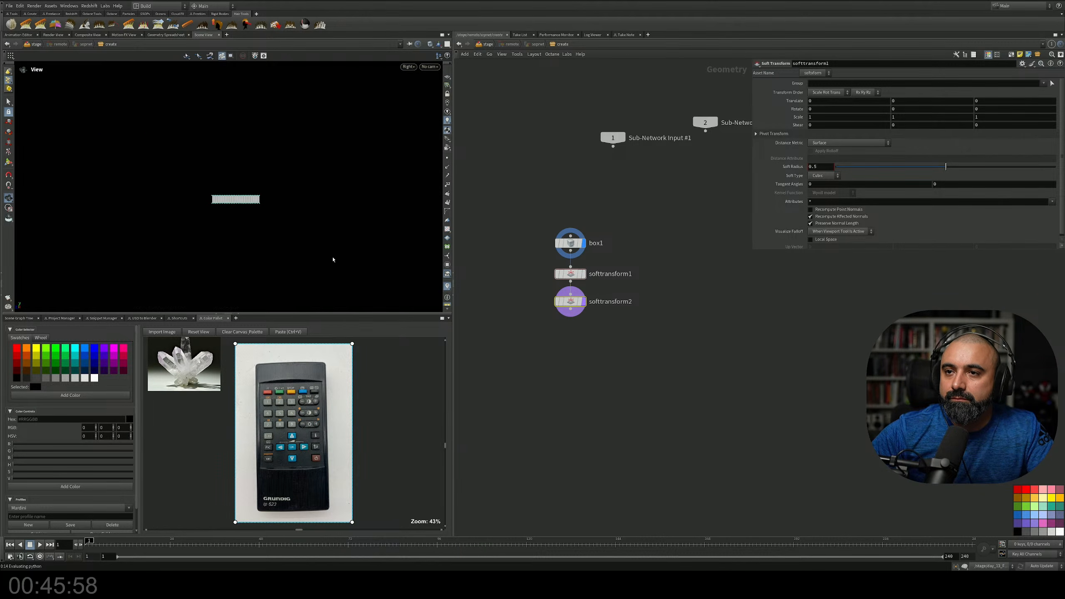
scroll(281, 205, "up", 4)
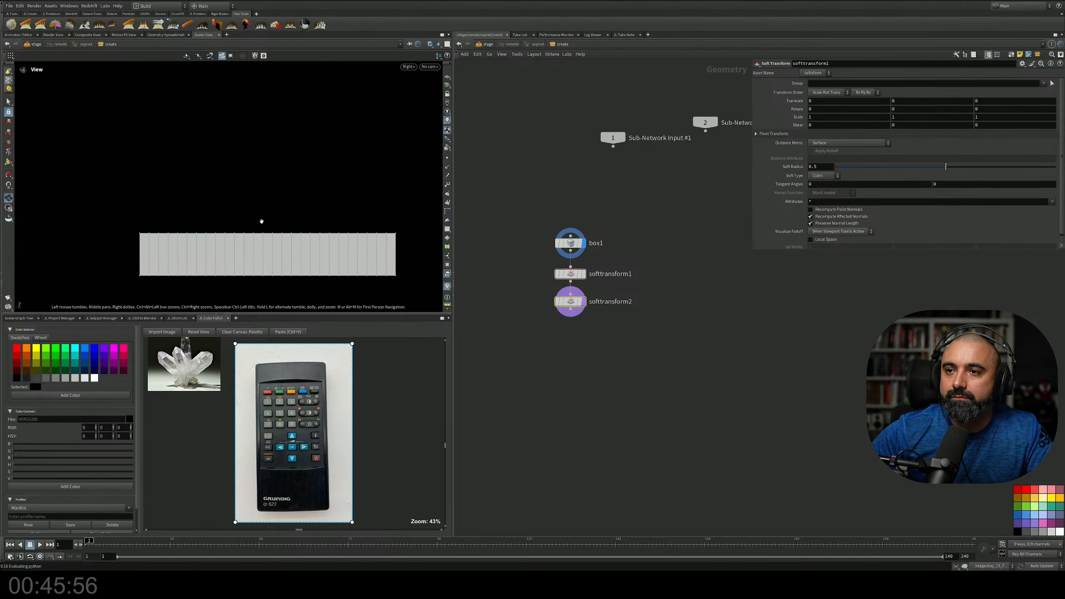
scroll(269, 227, "up", 2)
left_click_drag(248, 232, 314, 254)
key("Return")
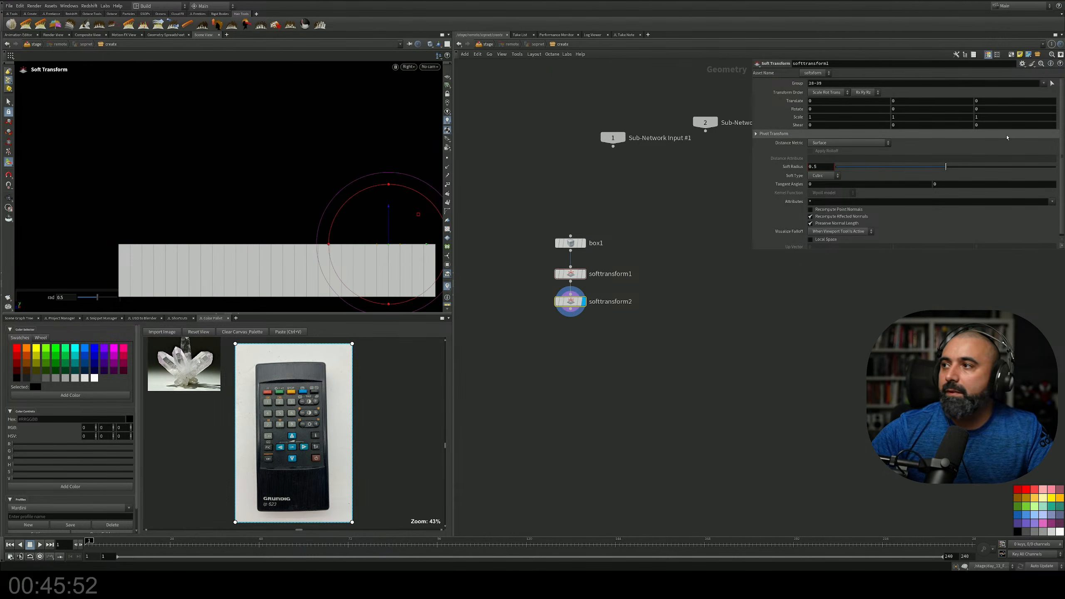
Try raising softtransform1's point group by 0.2 in Y with a soft radius of about 0.238
mouse_move(911, 102)
middle_mouse_down()
mouse_move(929, 103)
mouse_move(912, 105)
middle_mouse_up()
key("Escape")
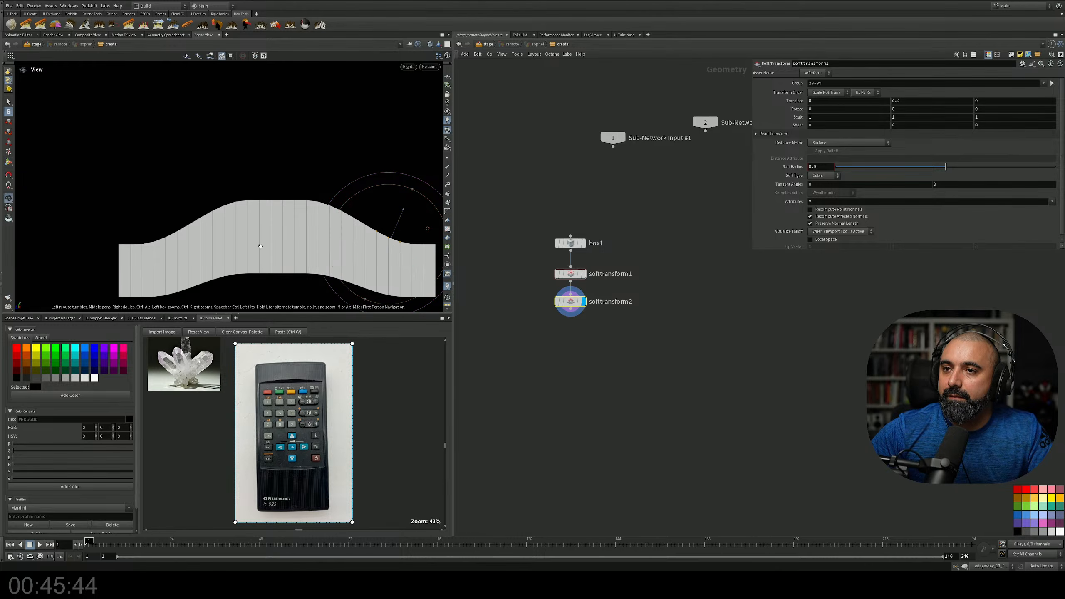
key("Return")
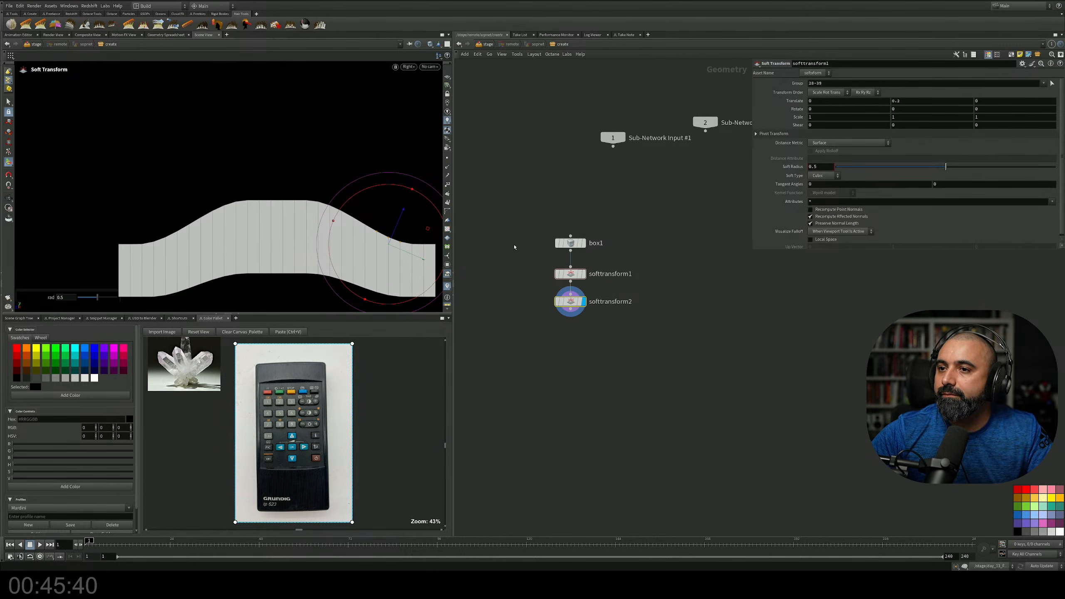
left_click_drag(945, 167, 888, 166)
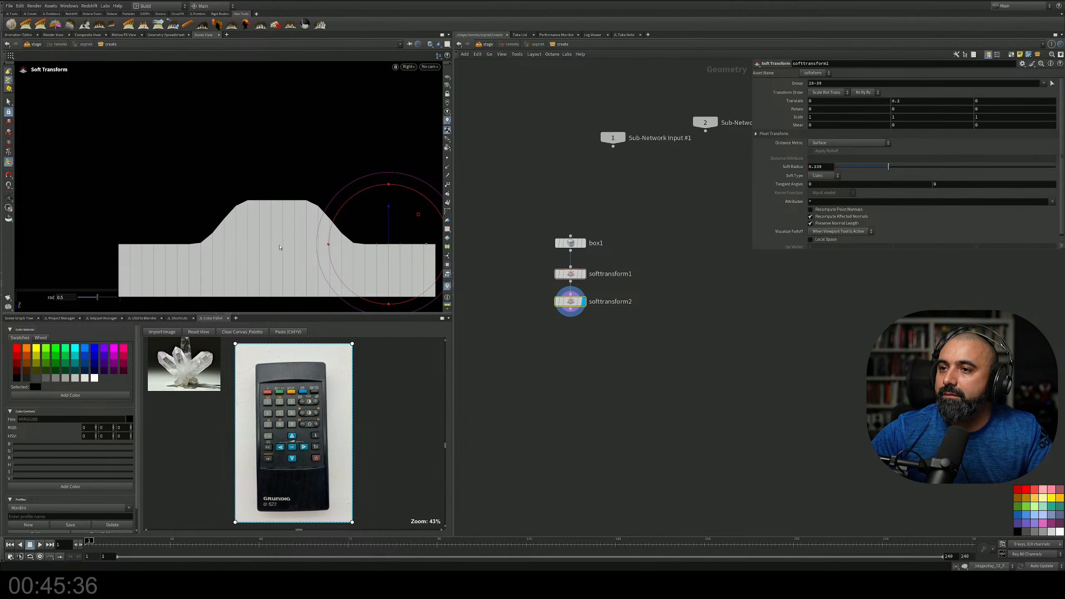
key("Escape")
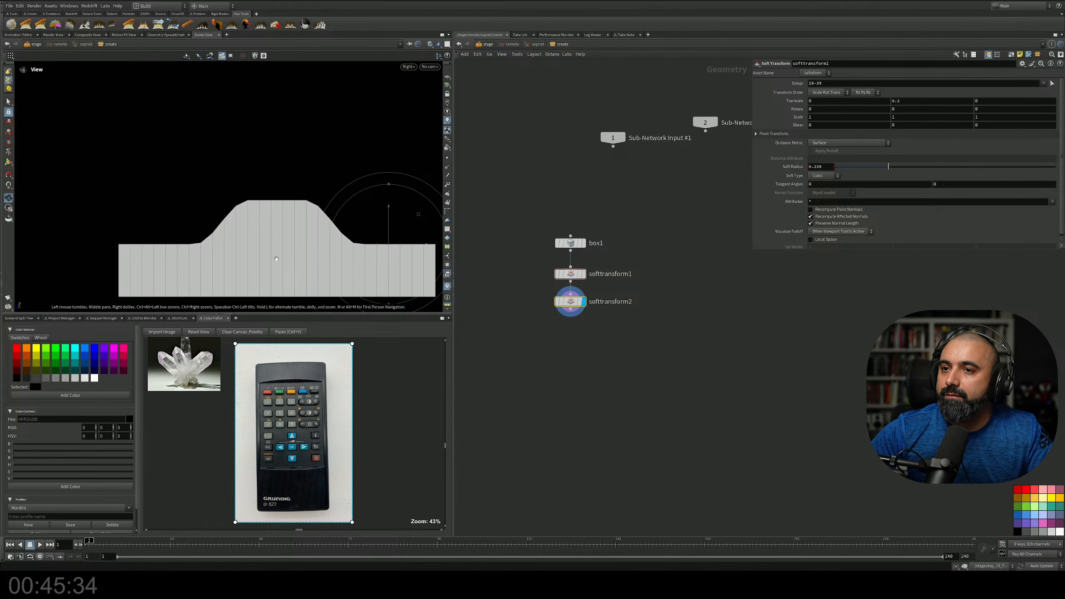
Set softtransform1's Y translation to 0.05 and its soft radius to about 0.587 for a gentle bulge
key("Return")
middle_click_drag(904, 104, 856, 122)
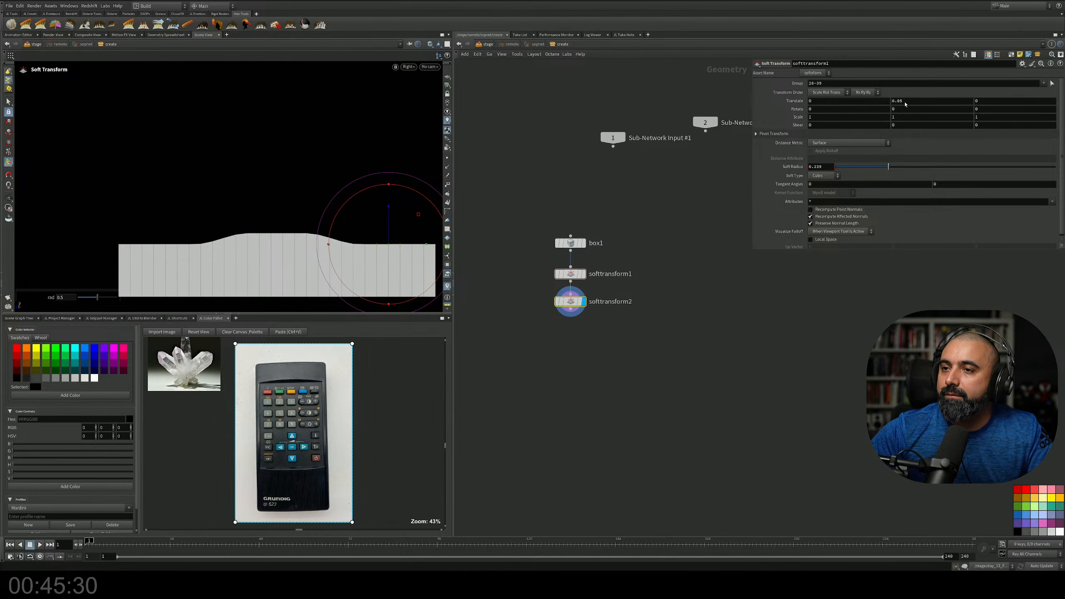
left_click_drag(888, 167, 965, 169)
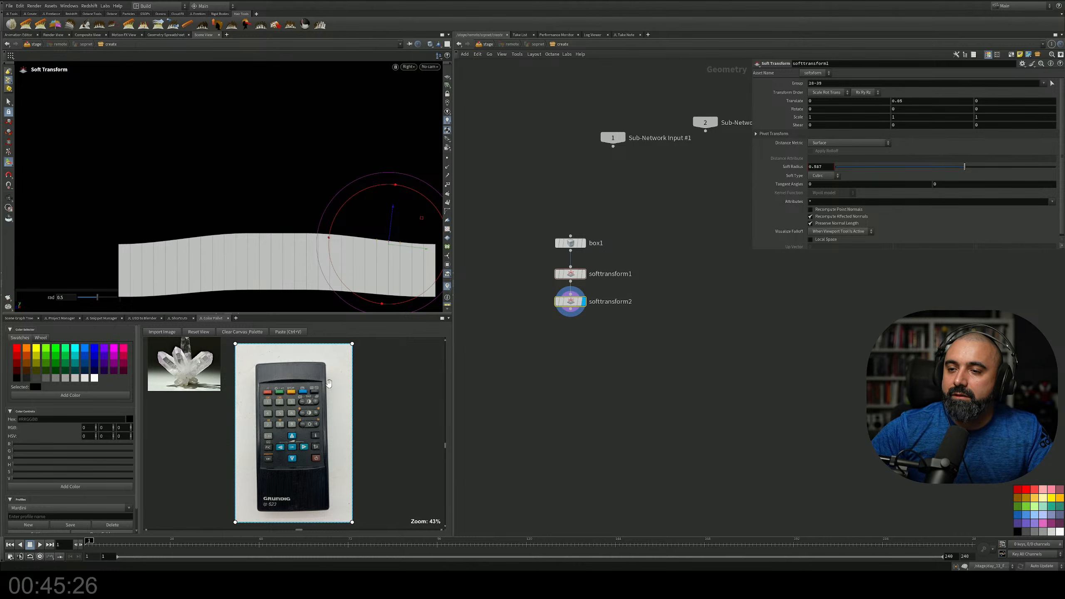
Inspect the upper part of the remote reference closely and delete the box and both Soft Transform nodes
scroll(286, 416, "up", 3)
scroll(286, 416, "down", 2)
scroll(296, 415, "up", 5, "ctrl")
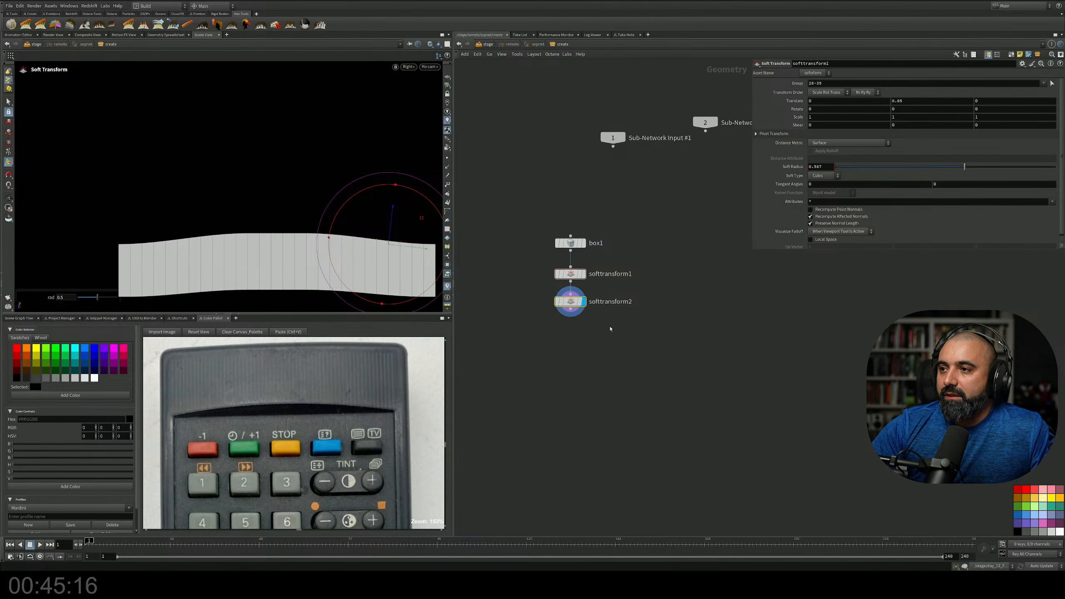
left_click_drag(626, 346, 529, 195)
key("Delete")
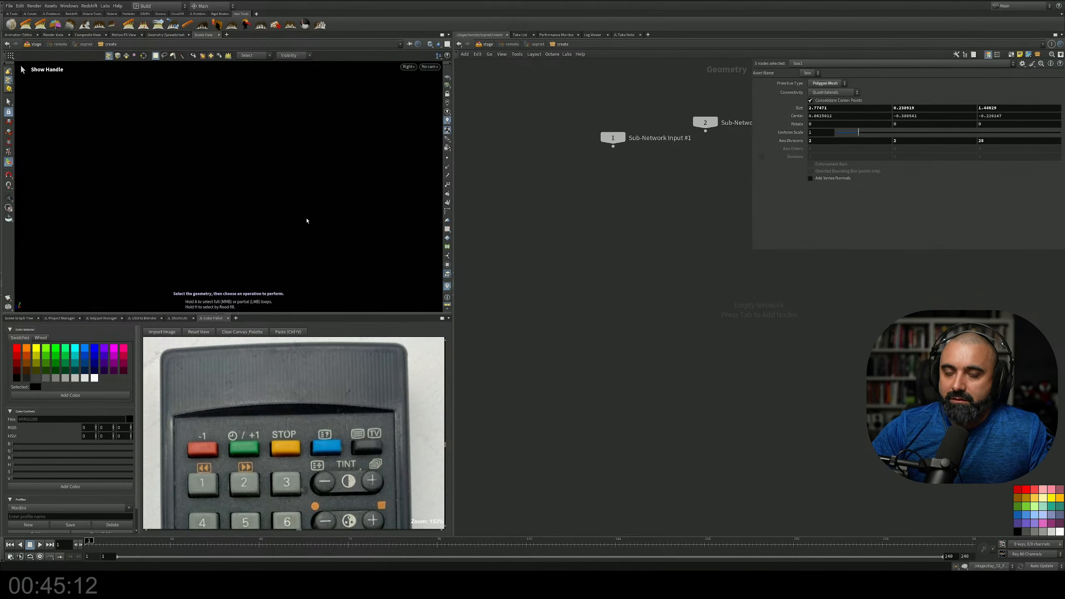
Display the reference grid in the viewport and set up an enlarged right view with the Select tool
key("space+b")
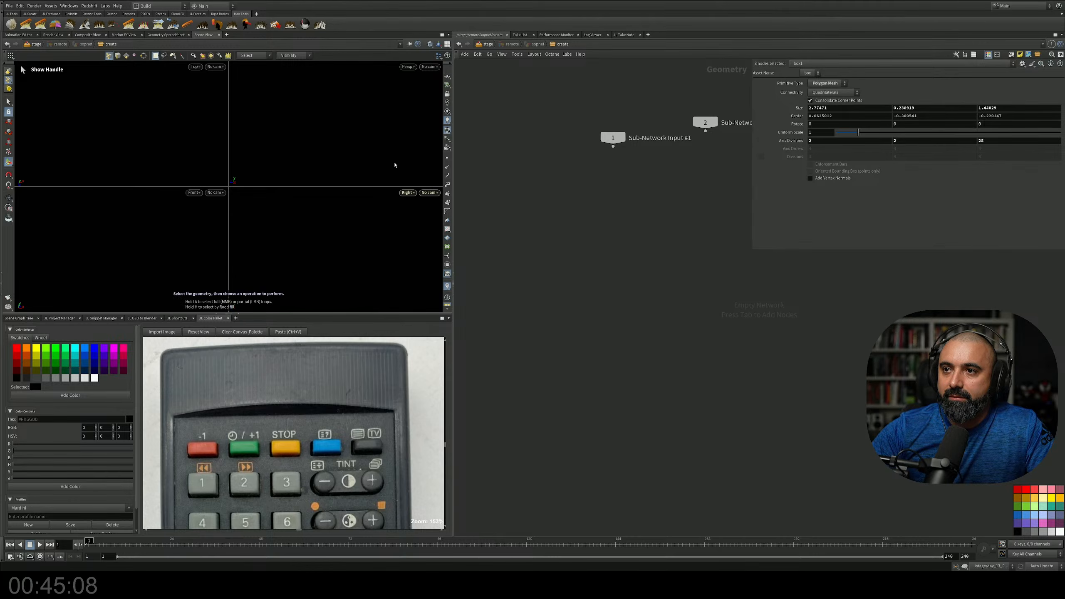
left_click(448, 77)
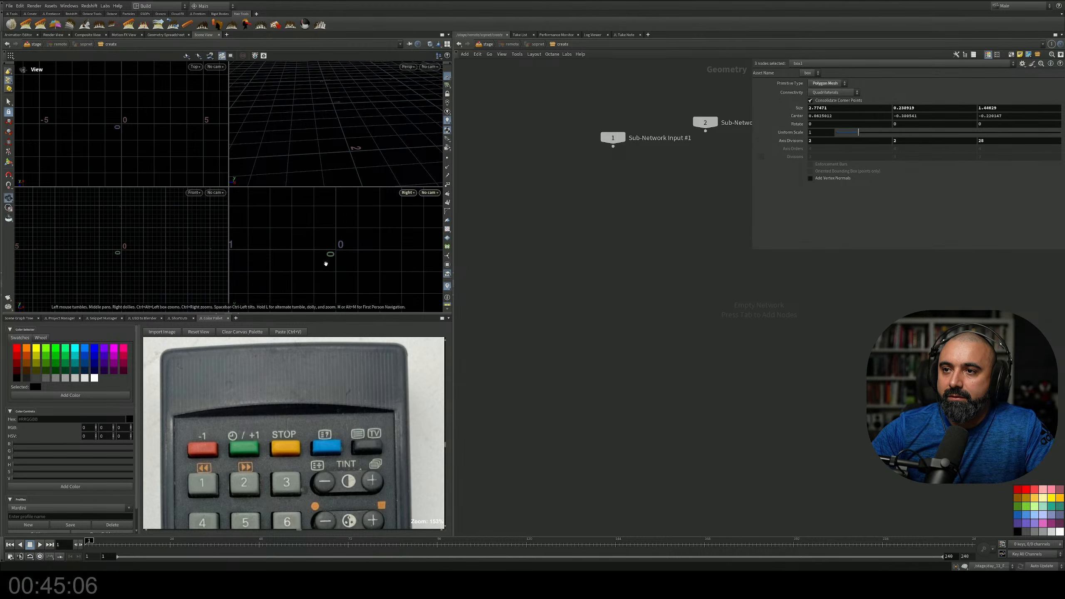
key("space+b")
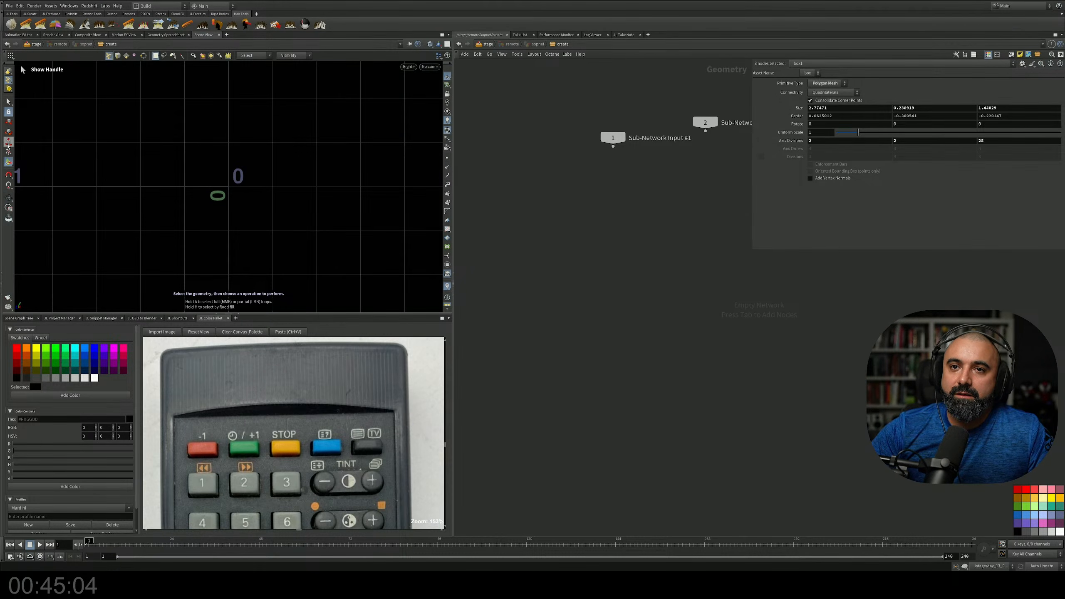
left_click(8, 101)
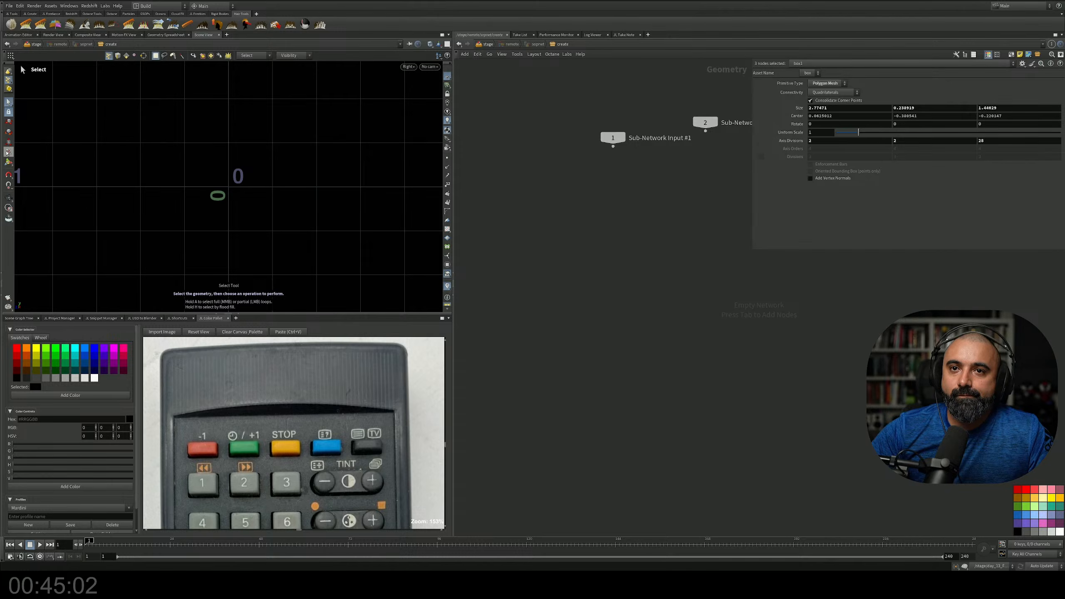
right_click(8, 80)
left_click(15, 85)
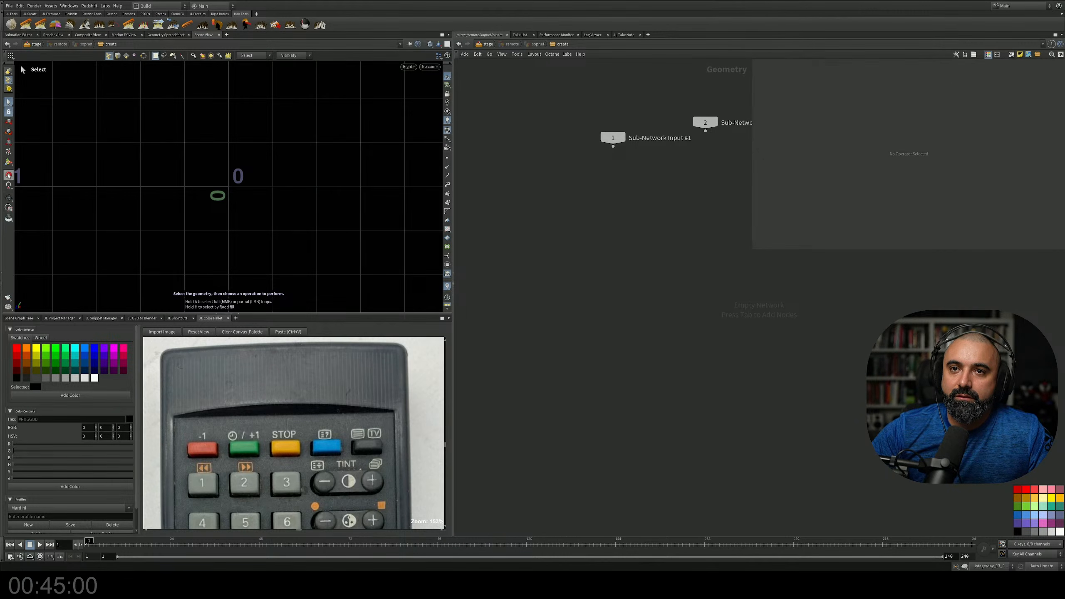
Add a Curve node, set its primitive type to Polygon, and start drawing in the right view
key("Tab")
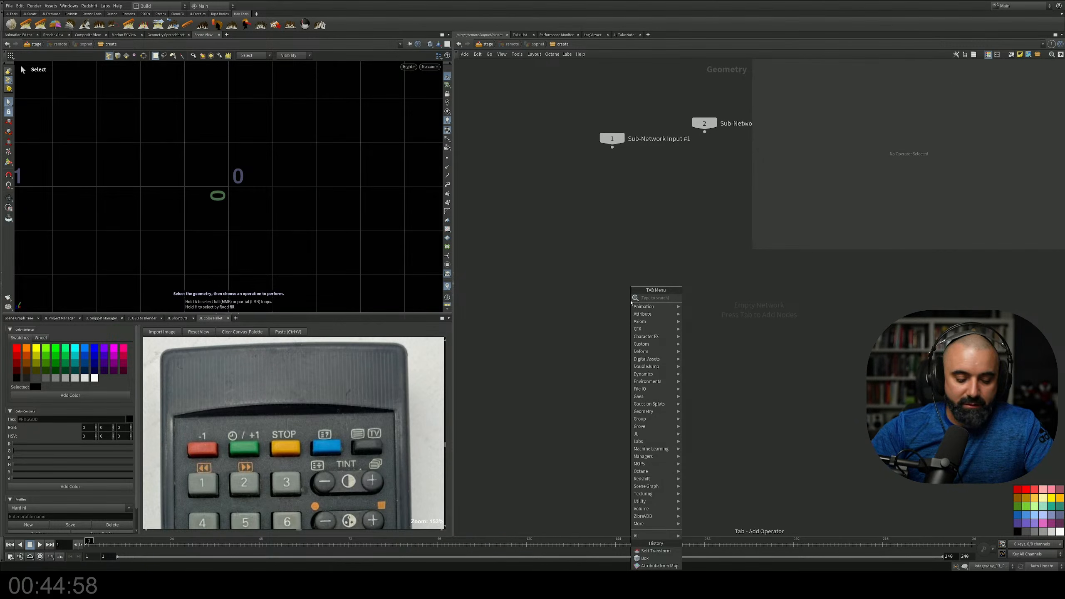
type("curve")
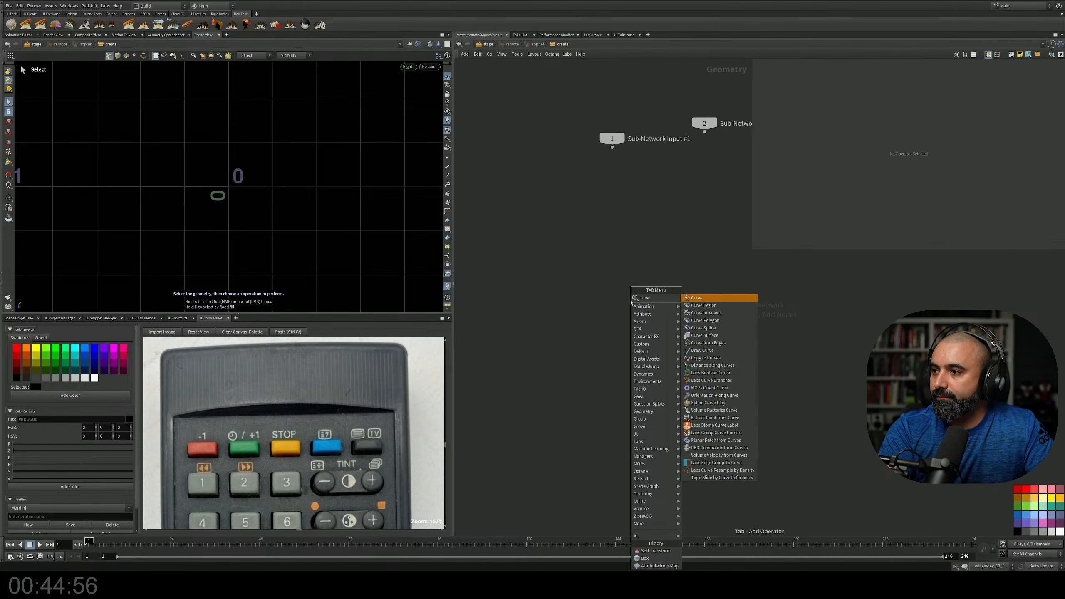
key("Return")
left_click(649, 349)
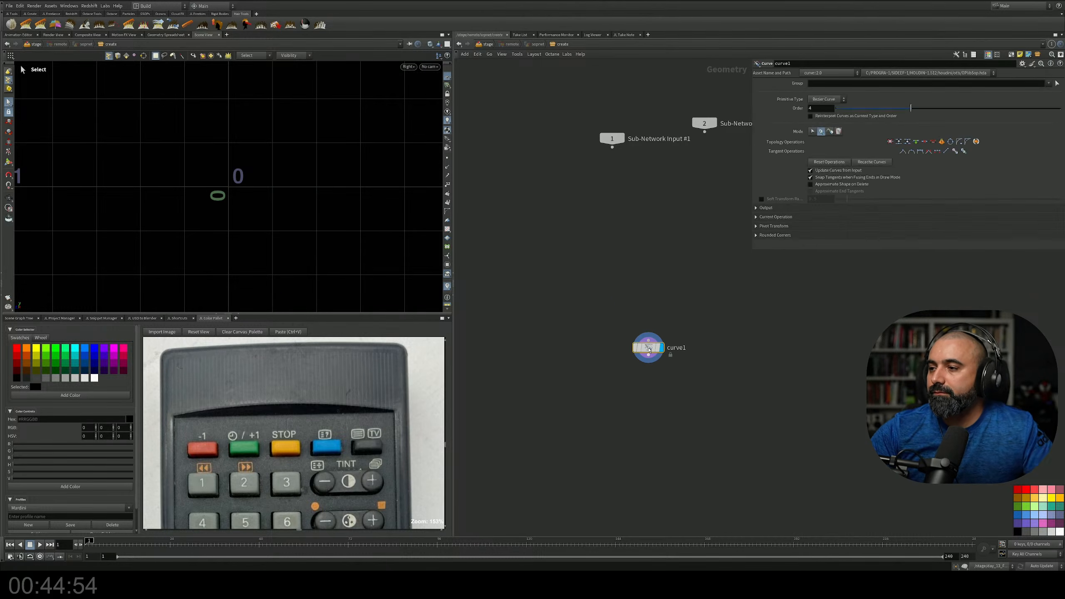
left_click_drag(649, 349, 618, 296)
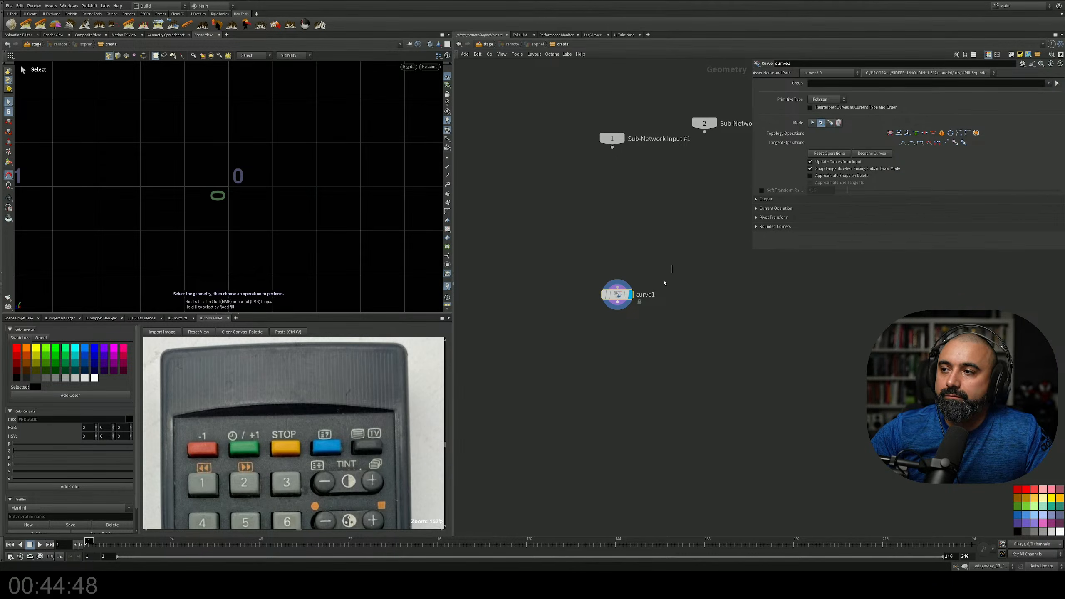
key("Return")
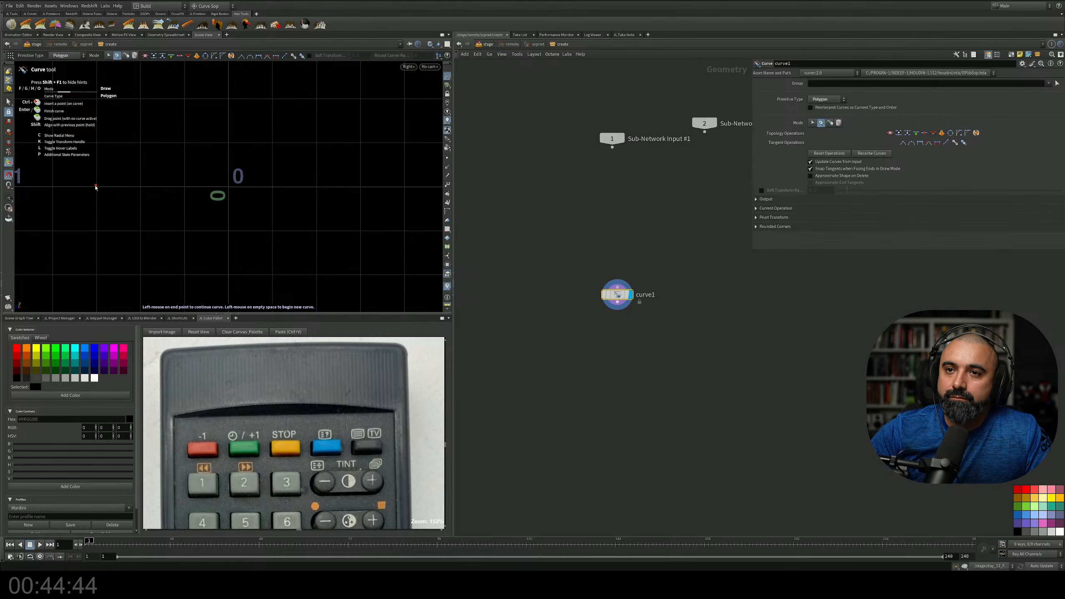
Turn on grid snapping for drawing the curve
right_click(10, 180)
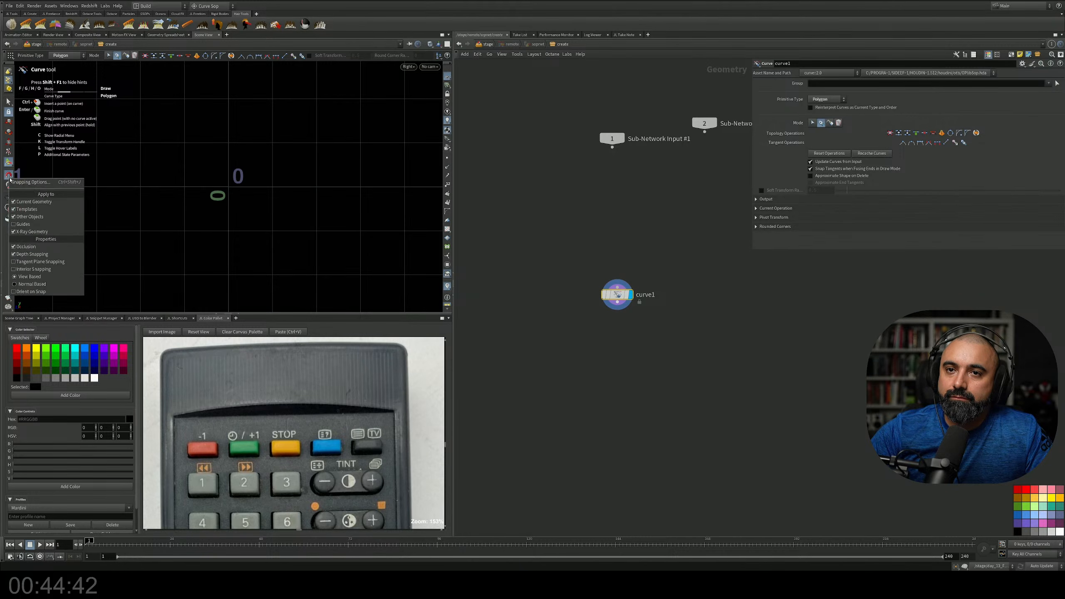
left_click(6, 186)
right_click(9, 186)
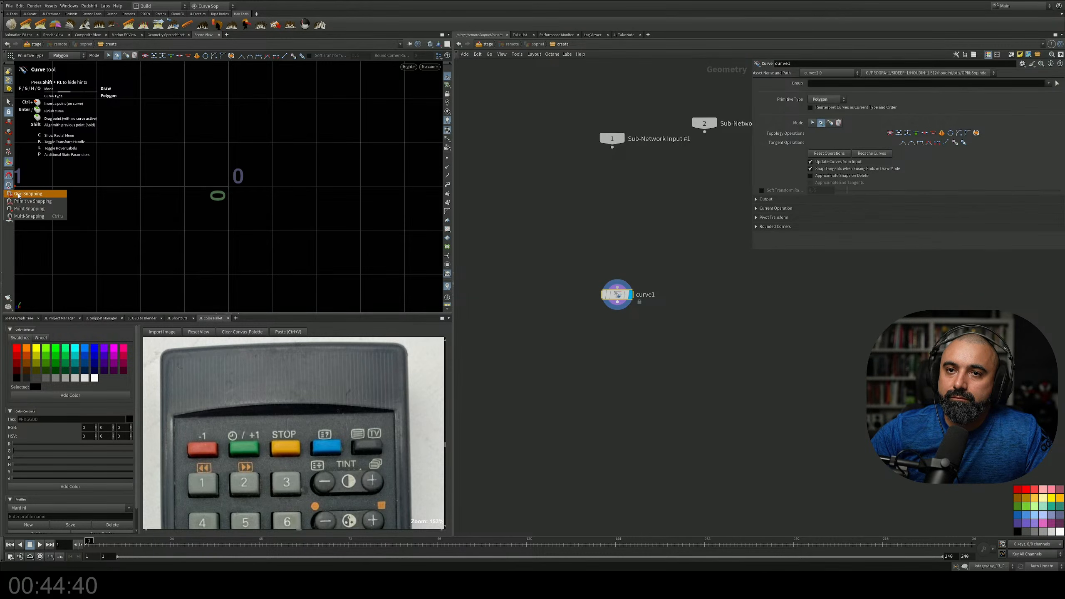
left_click(16, 195)
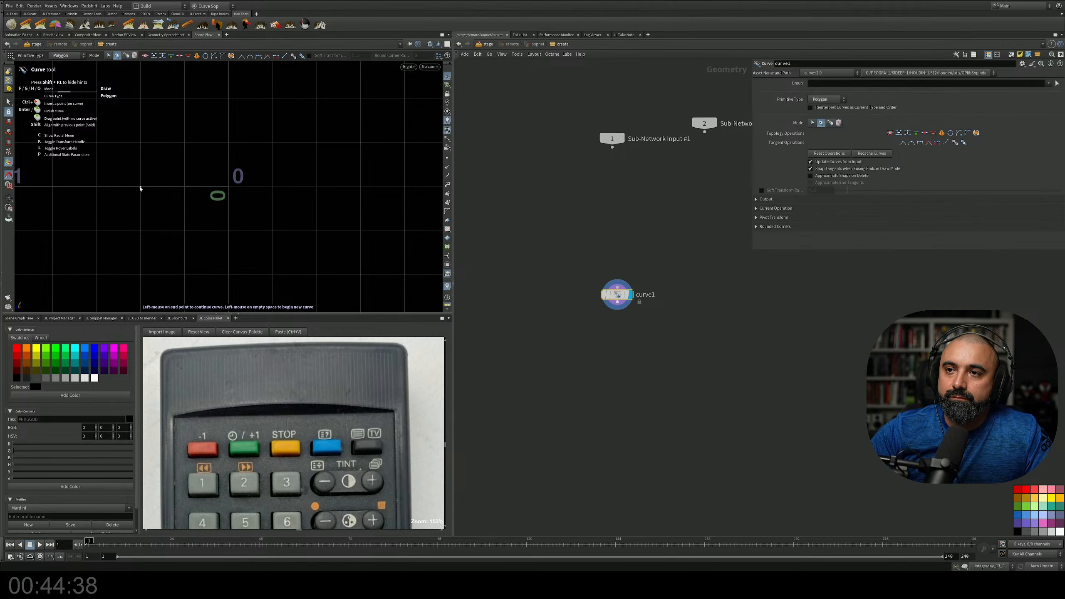
left_click(140, 187)
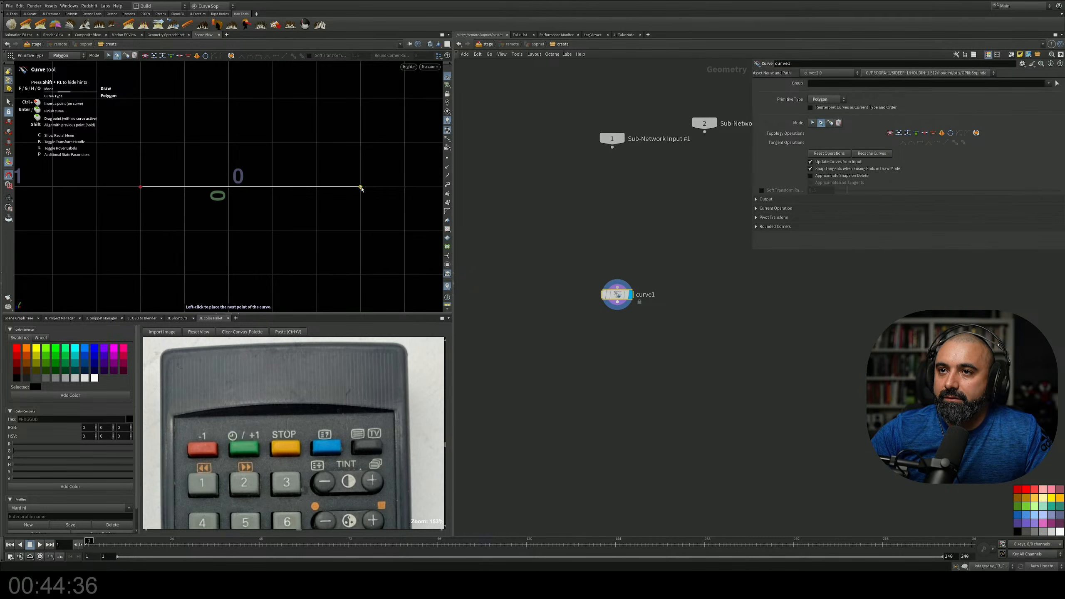
left_click(361, 143)
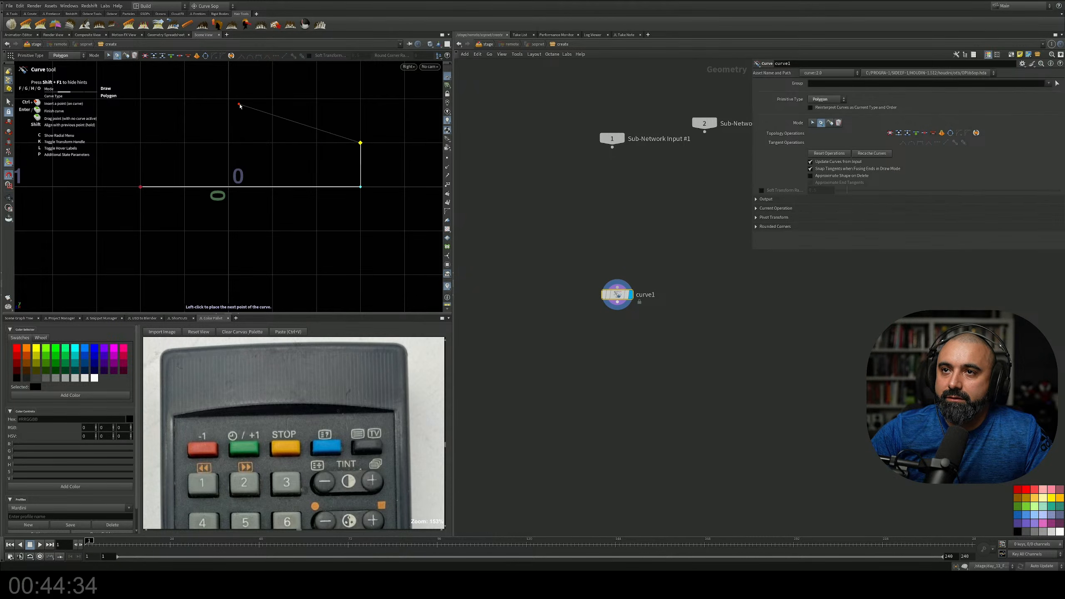
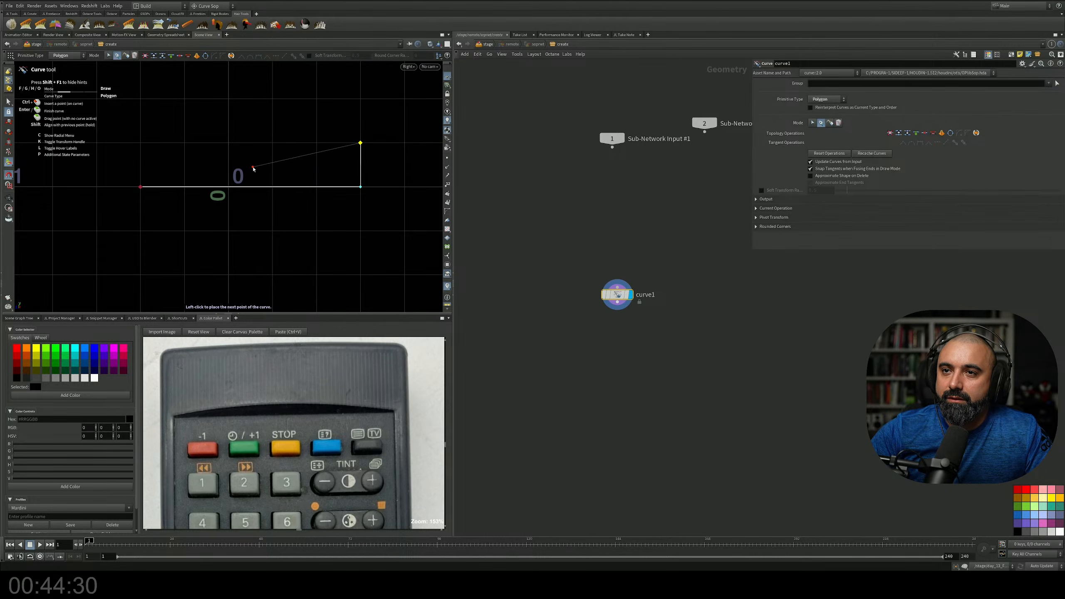
key("ctrl+z")
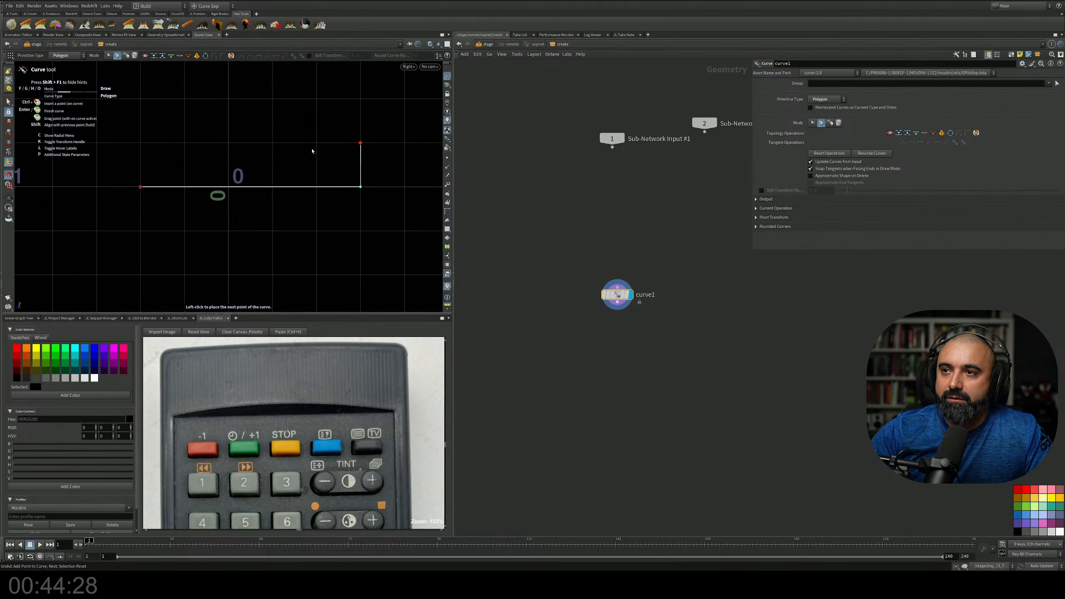
key("ctrl+z")
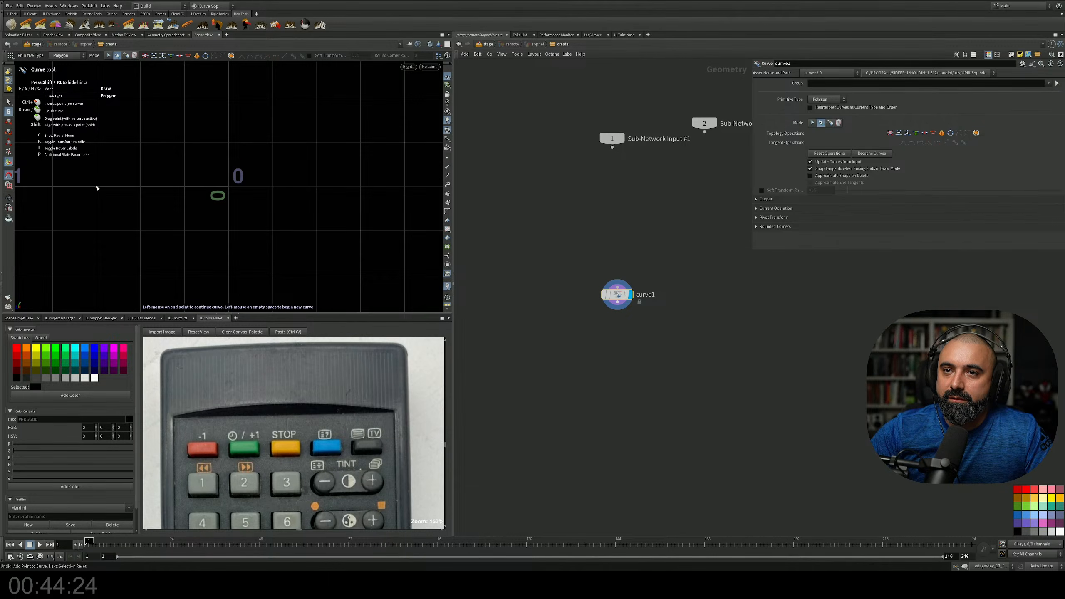
Draw a closed five-point profile six grid squares wide, with one-square-high sides and a central peak two squares high
left_click(97, 187)
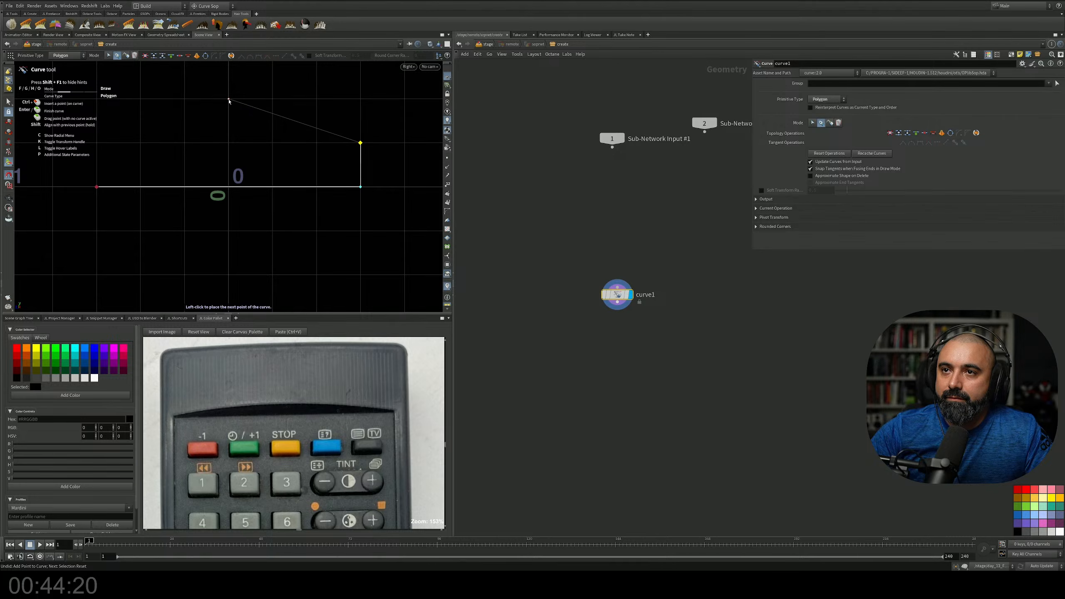
left_click(229, 99)
left_click(97, 145)
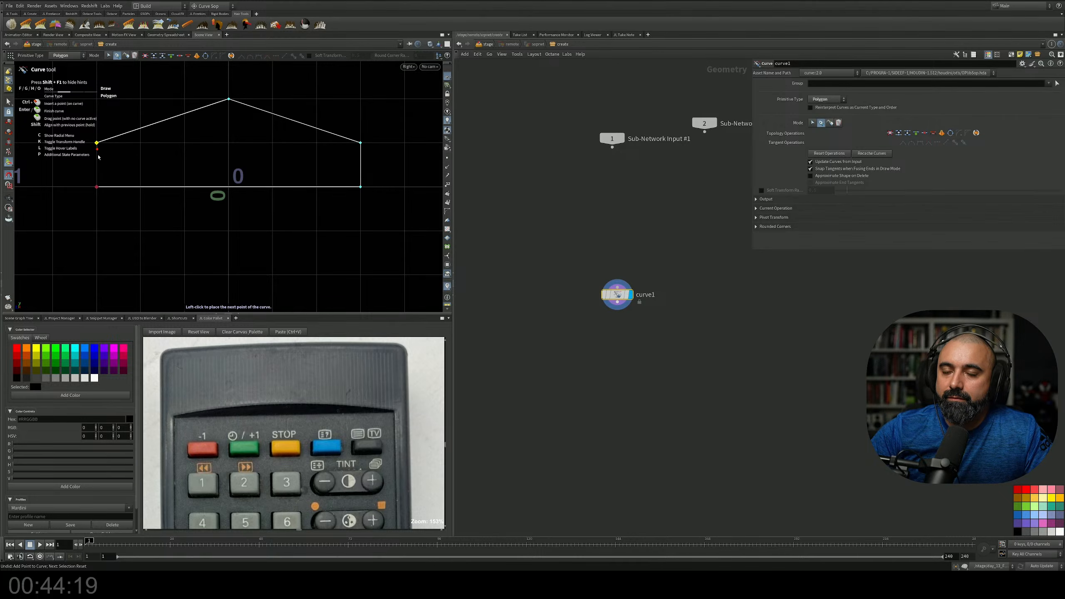
left_click(97, 188)
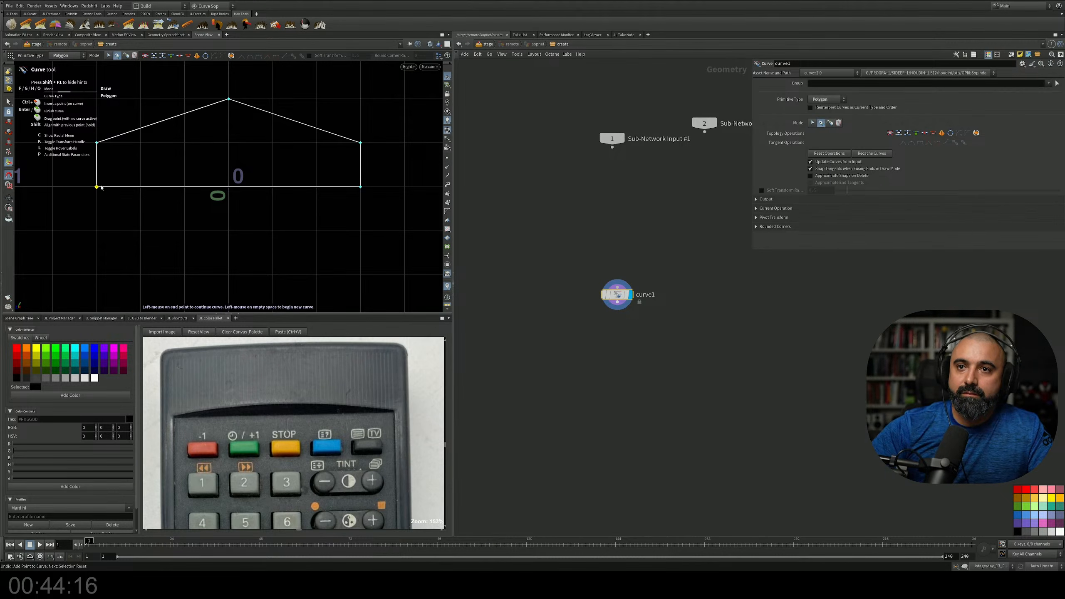
key("Escape")
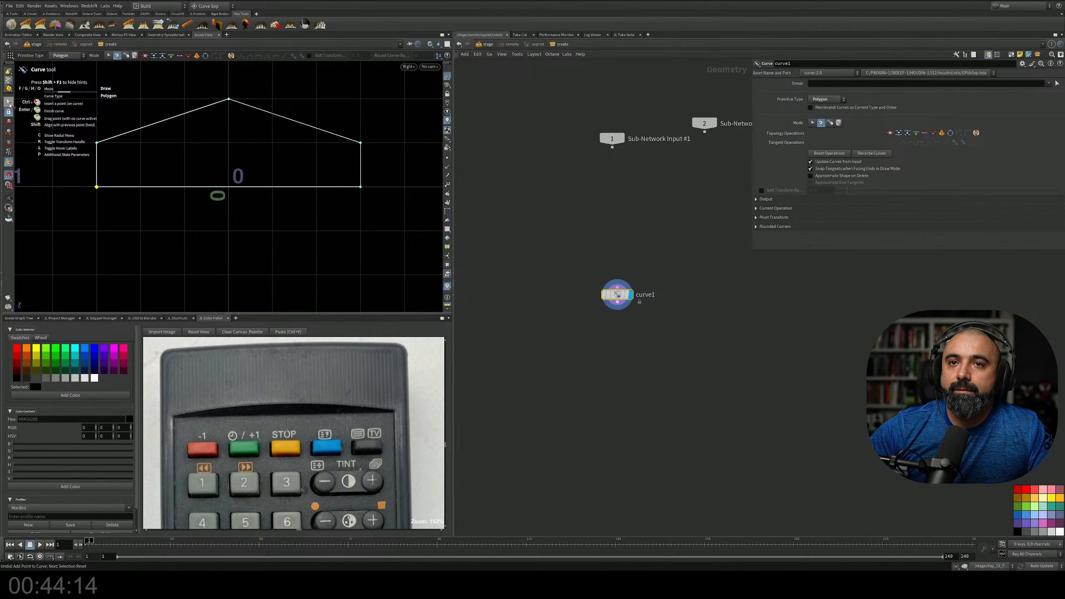
key("Escape")
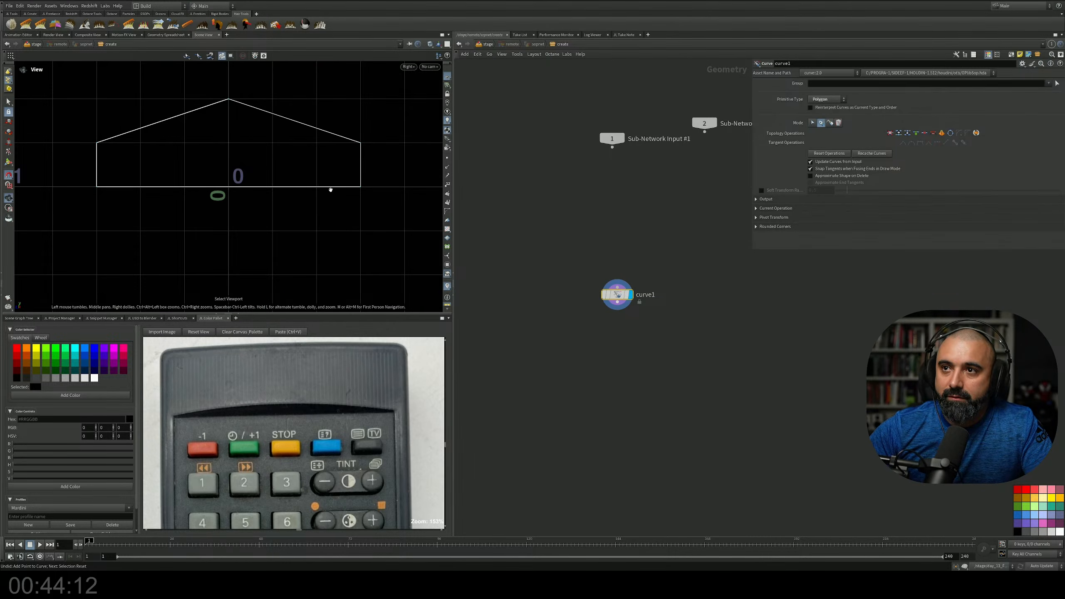
Examine the closed profile at an angle in the perspective view
key("s")
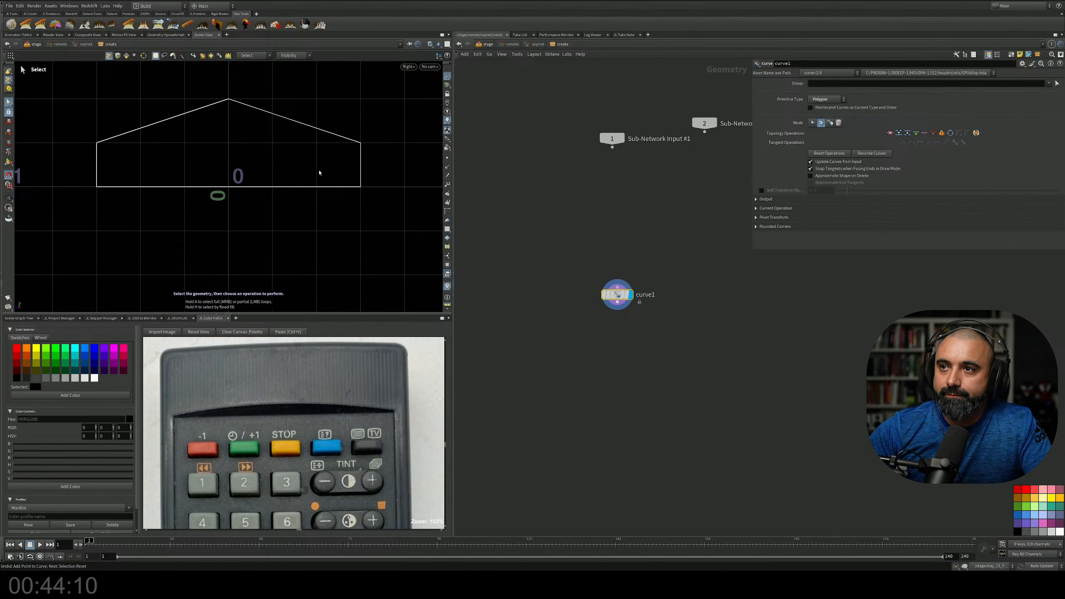
key("space+b")
key("space+b")
left_click_drag(269, 157, 247, 179, "alt")
scroll(265, 188, "down", 4)
middle_click_drag(612, 337, 594, 309)
key("Tab")
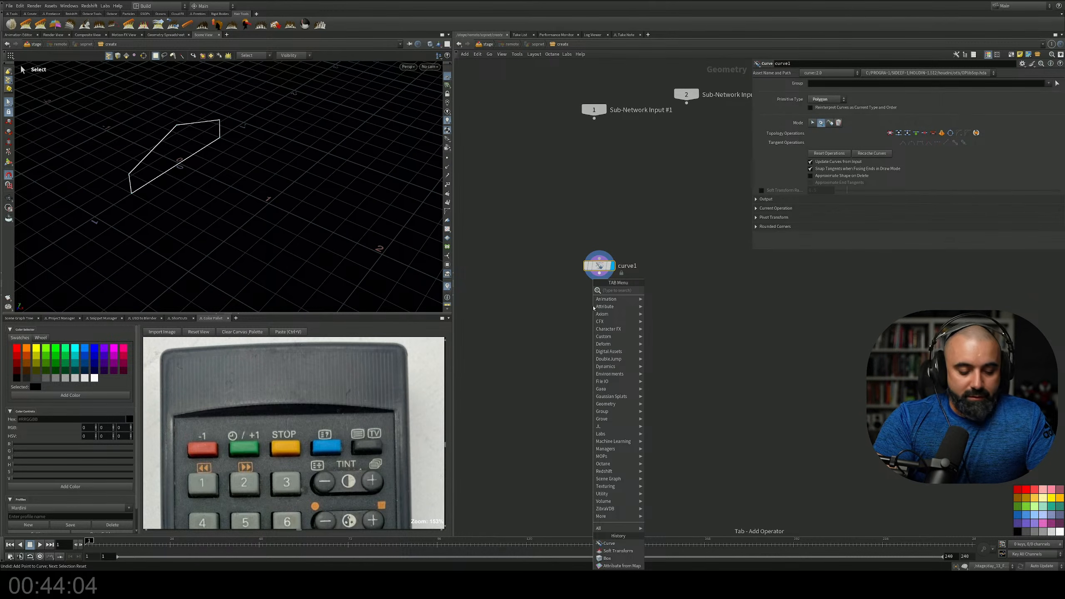
type("tr")
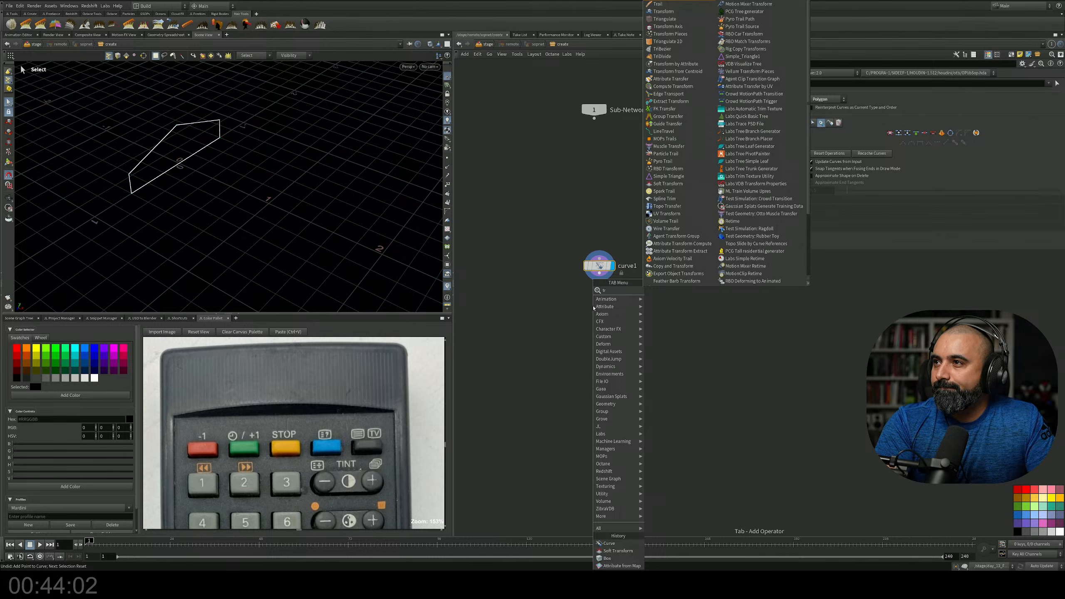
key("BackSpace")
key("BackSpace")
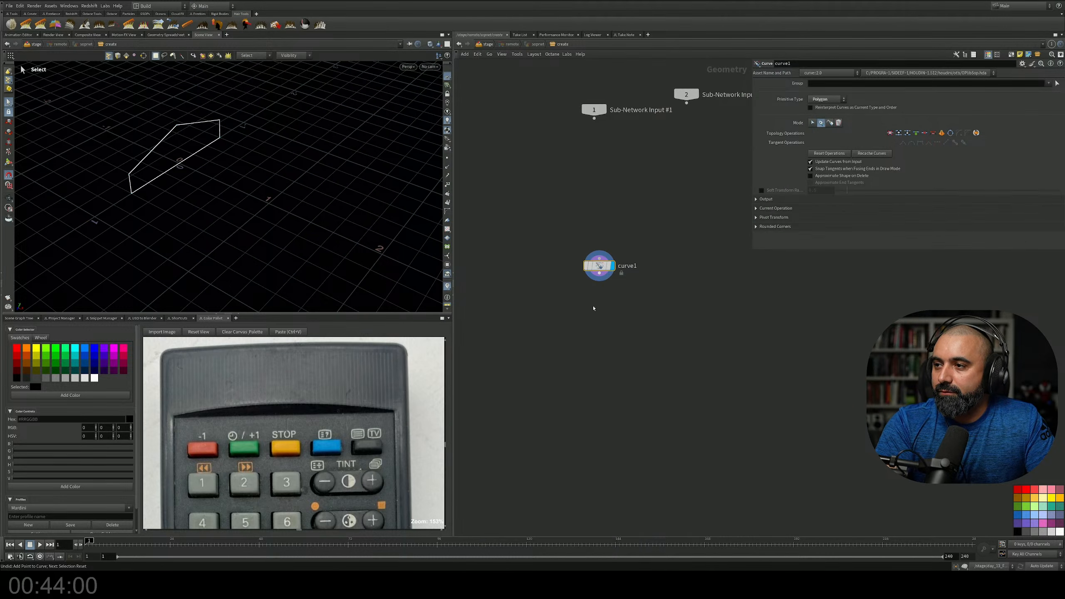
type("ex")
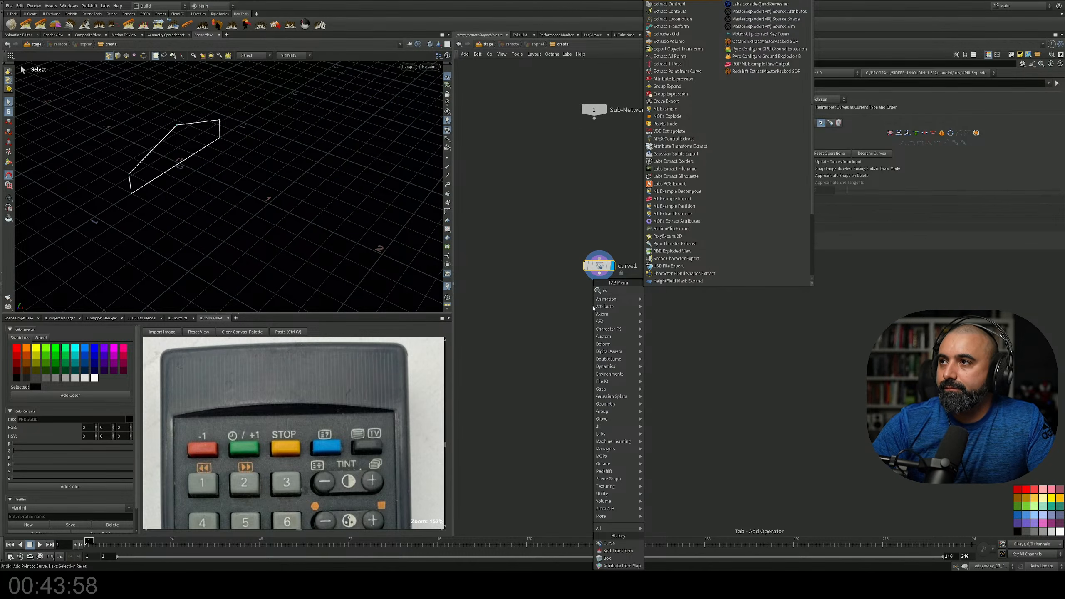
type("tr")
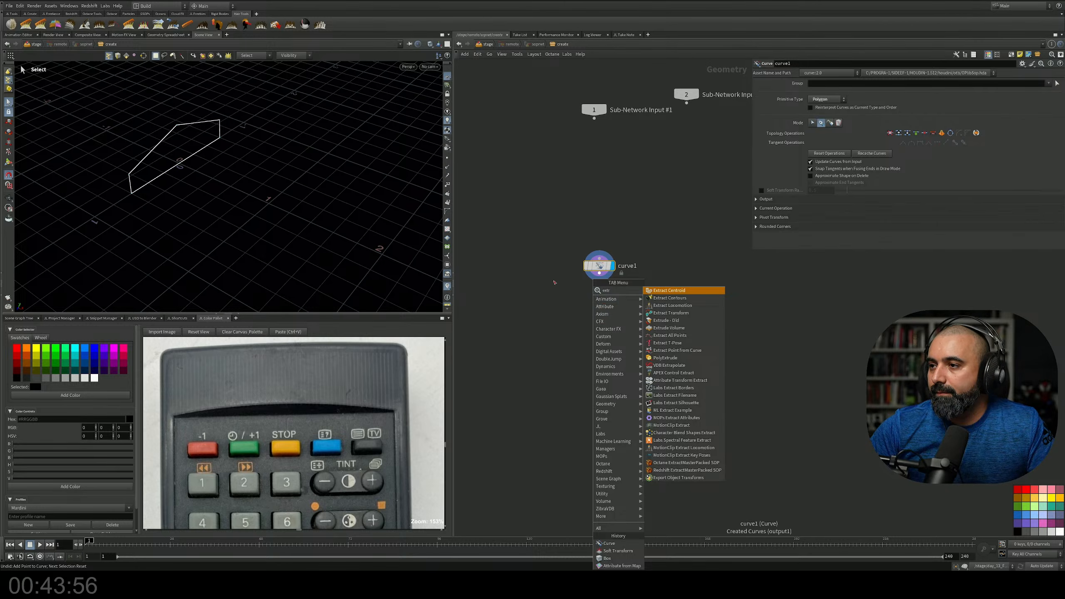
key("Escape")
Append a PolyFill node in Single Polygon mode to the profile curve to fill it with a face
key("Tab")
type("ppoly")
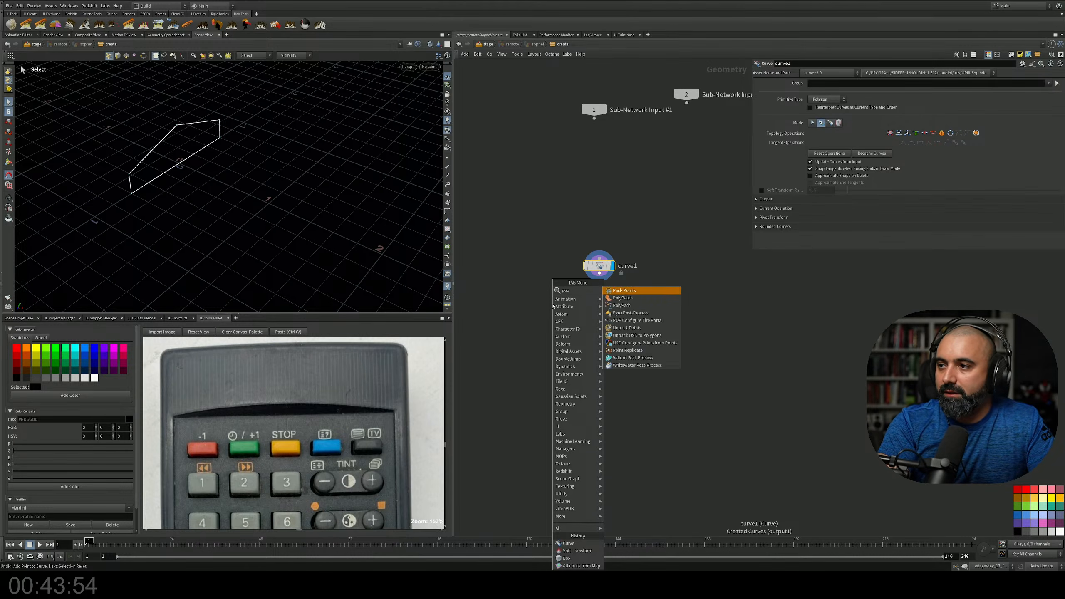
key("BackSpace")
key("BackSpace")
key("BackSpace")
key("BackSpace")
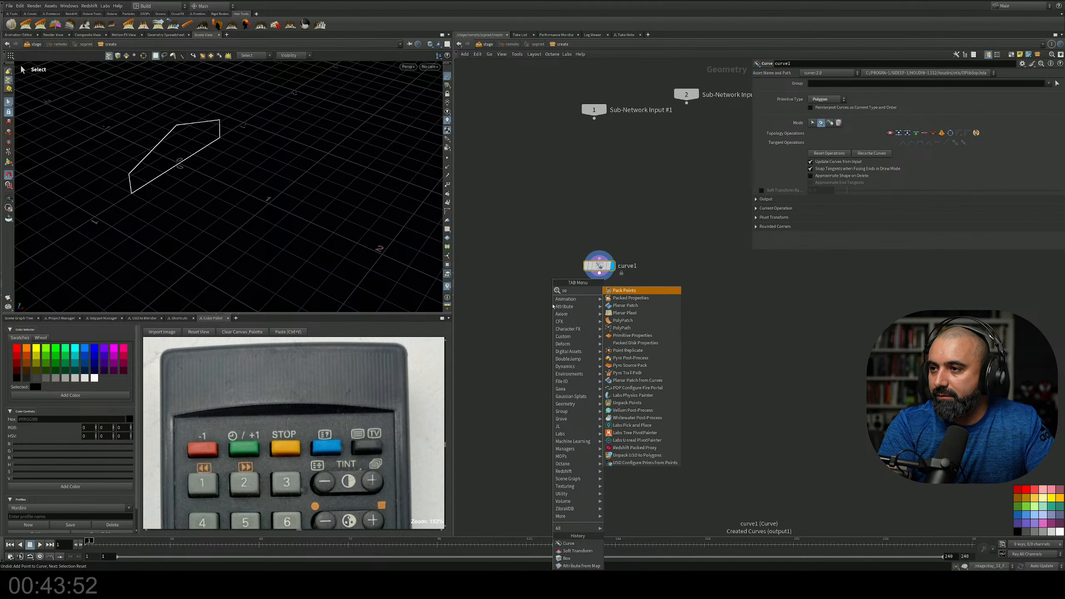
type("polyfi")
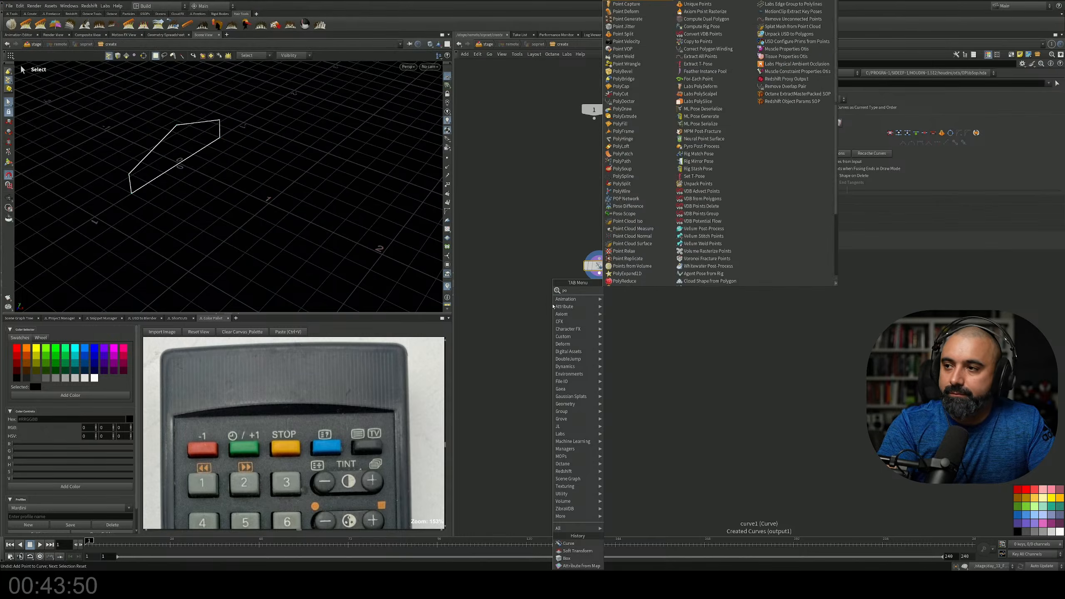
key("Return")
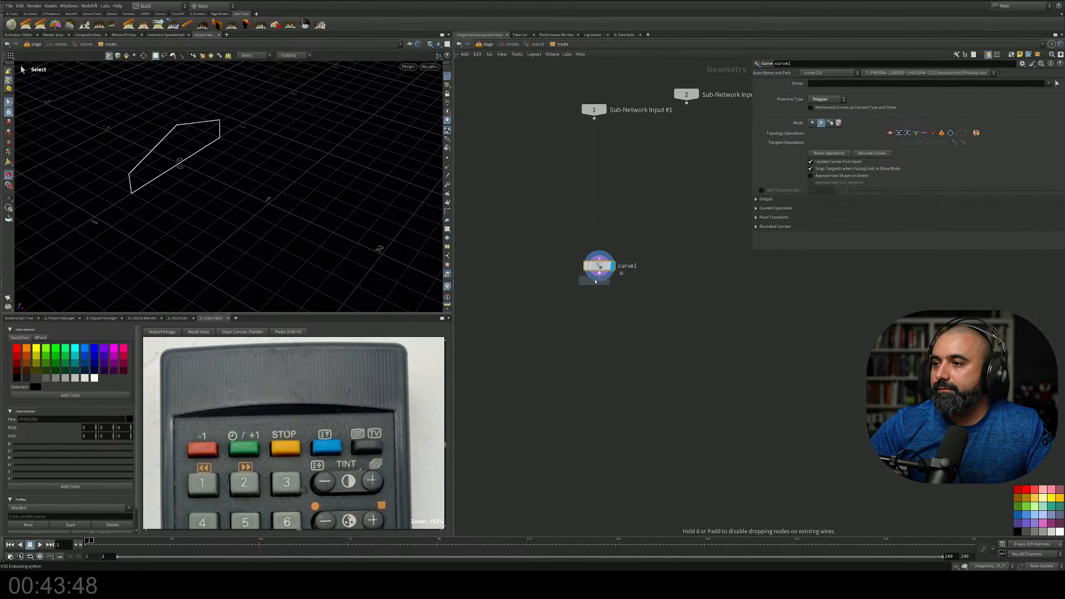
left_click(600, 297)
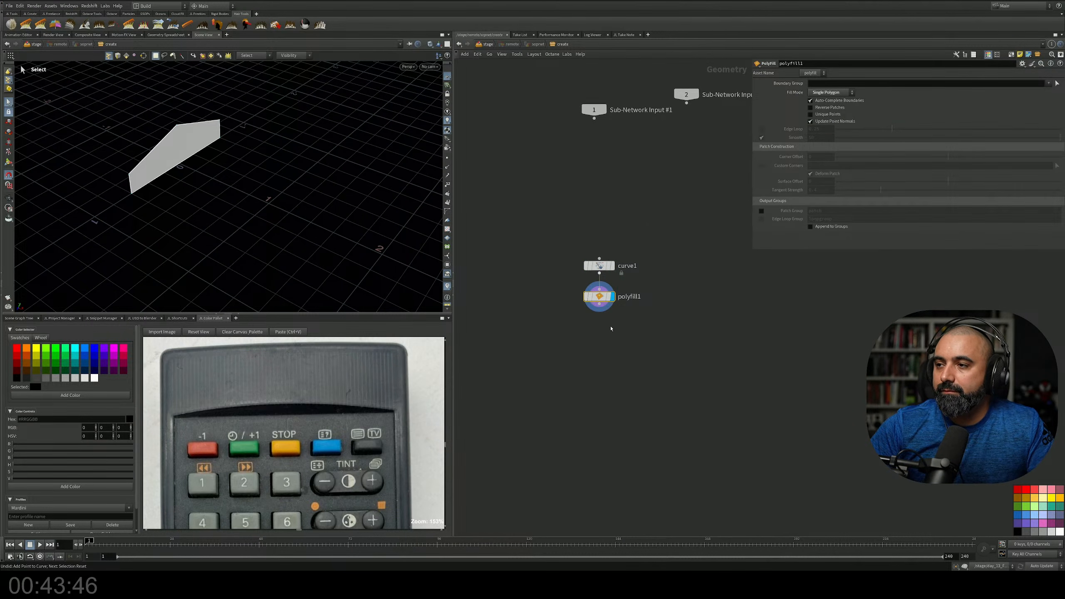
Append a PolyExtrude node to the filled profile and set its extrusion distance to 1
key("Tab")
type("extru")
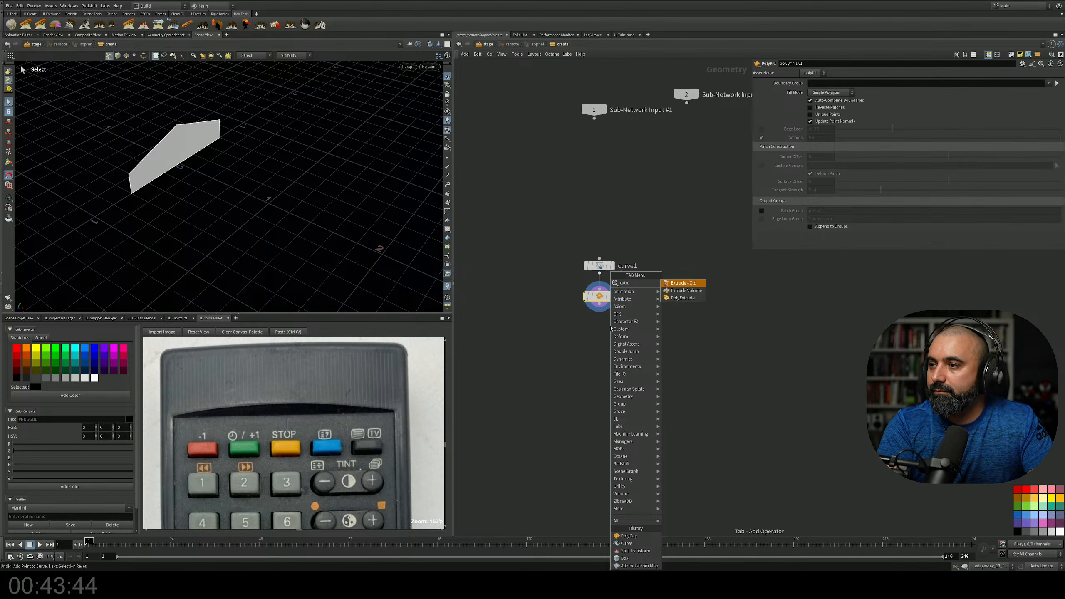
key("Down")
key("Down")
key("Return")
left_click(610, 329)
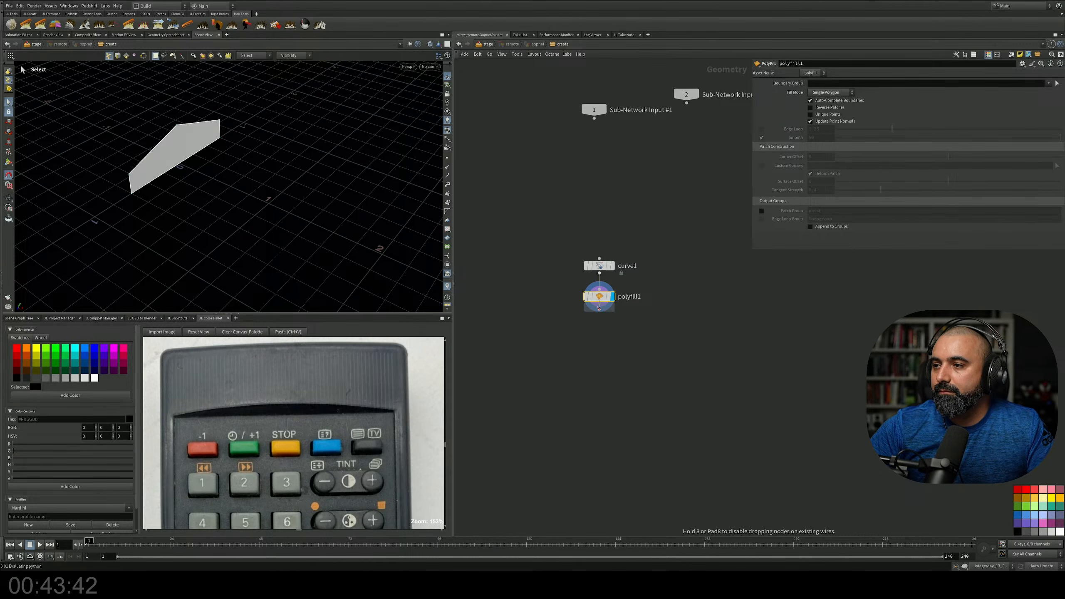
left_click_drag(946, 120, 1056, 121)
left_click_drag(268, 189, 269, 167, "alt")
key("s")
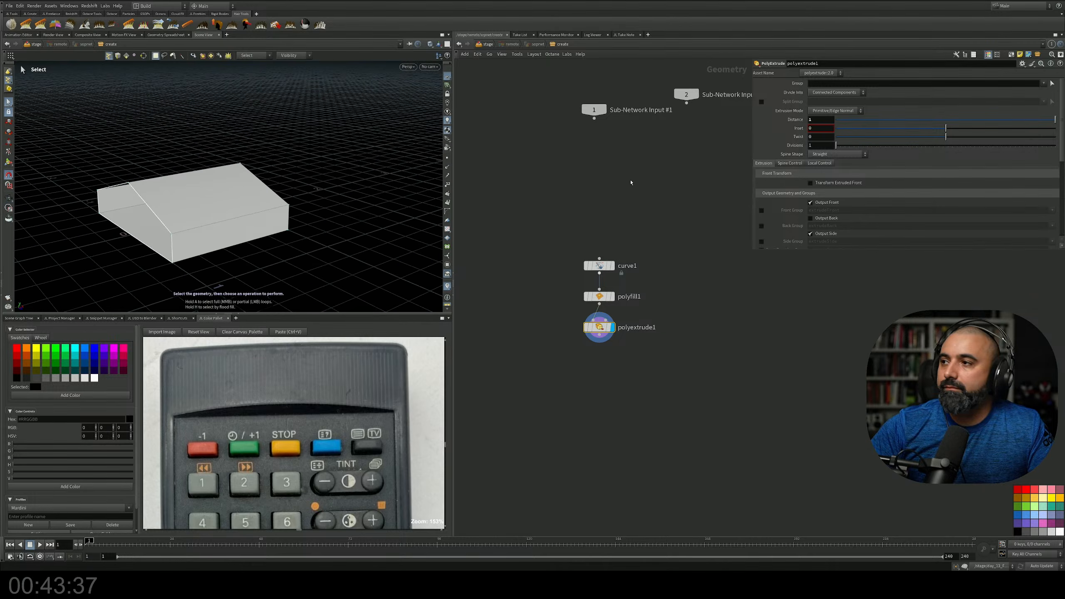
Enable Output Back on the PolyExtrude node and set its extrusion distance to 1.8
left_click(811, 219)
left_click_drag(310, 180, 197, 214, "alt")
right_click_drag(197, 214, 88, 229, "alt")
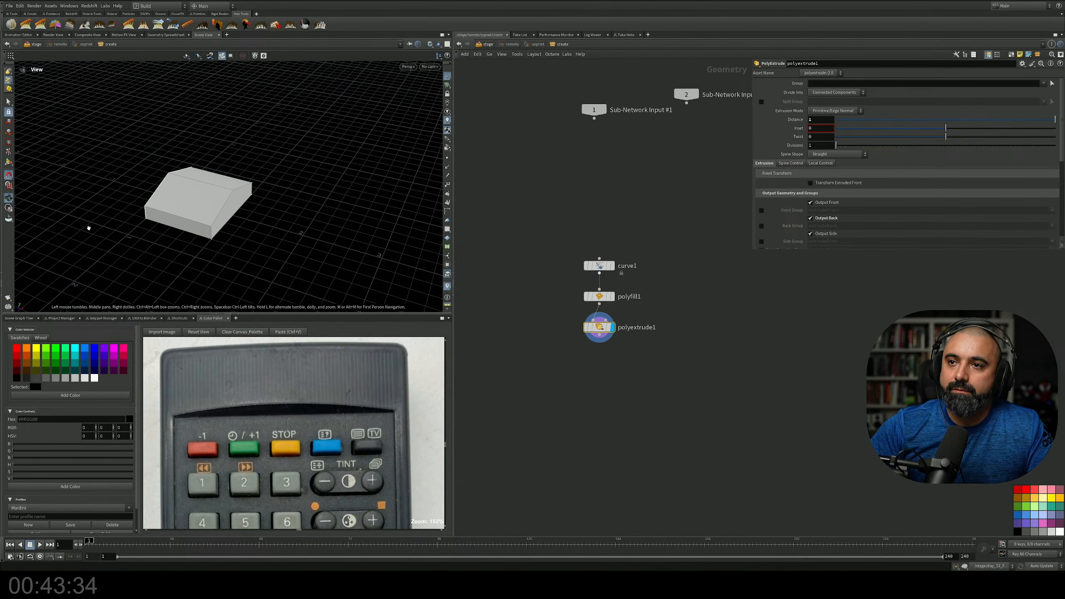
left_click_drag(88, 228, 293, 276, "alt")
key("s")
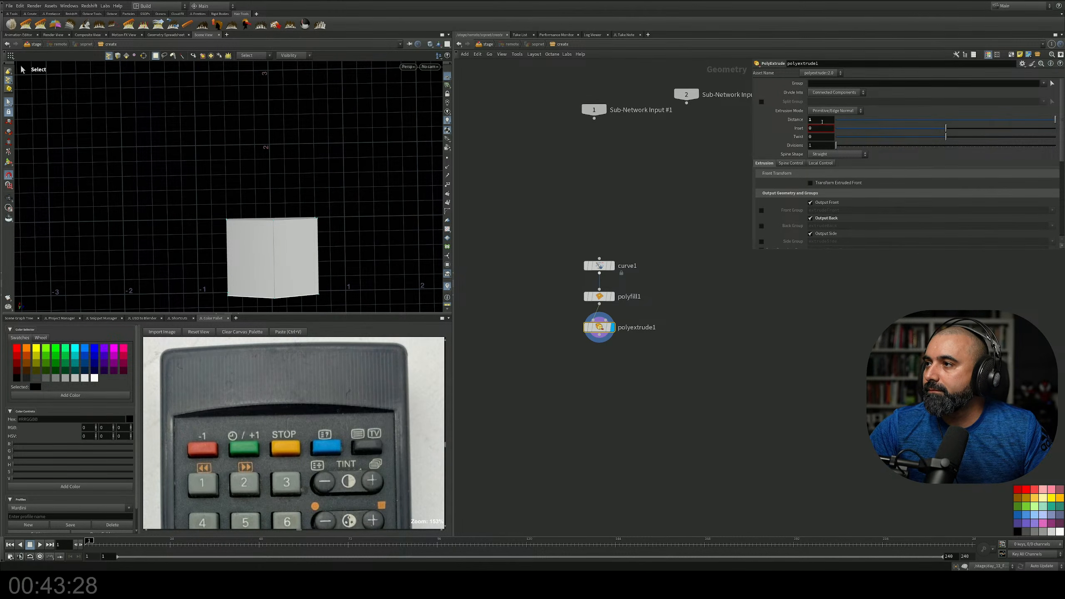
middle_click_drag(822, 121, 857, 117)
left_click_drag(356, 176, 362, 113, "alt")
Append a PolyBevel node after the PolyExtrude node and display its result
middle_click_drag(657, 388, 643, 342)
key("Tab")
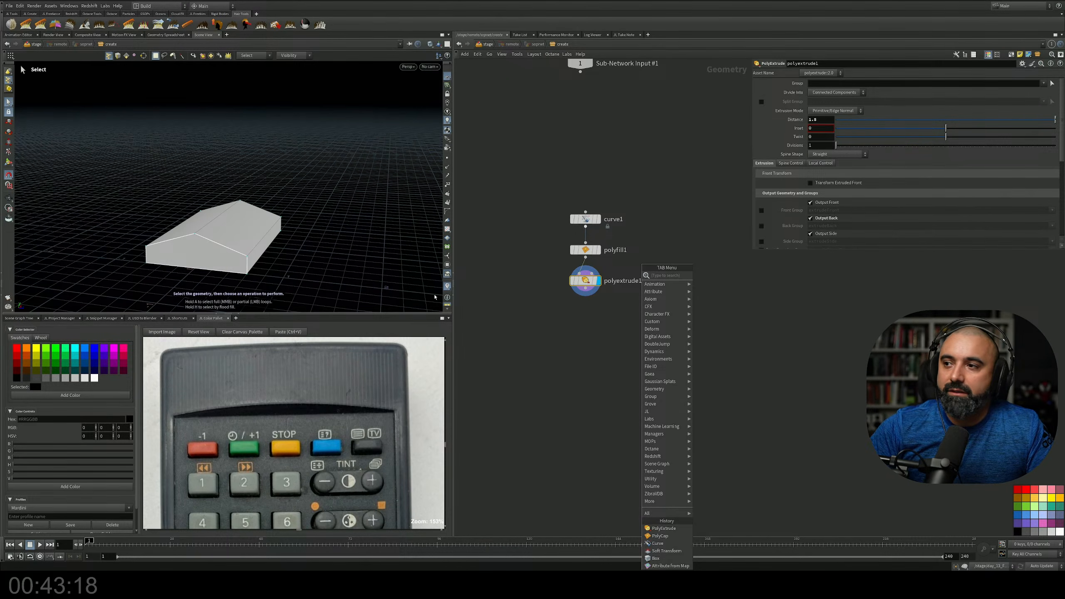
left_click(560, 314)
middle_click_drag(560, 315, 552, 309)
key("Tab")
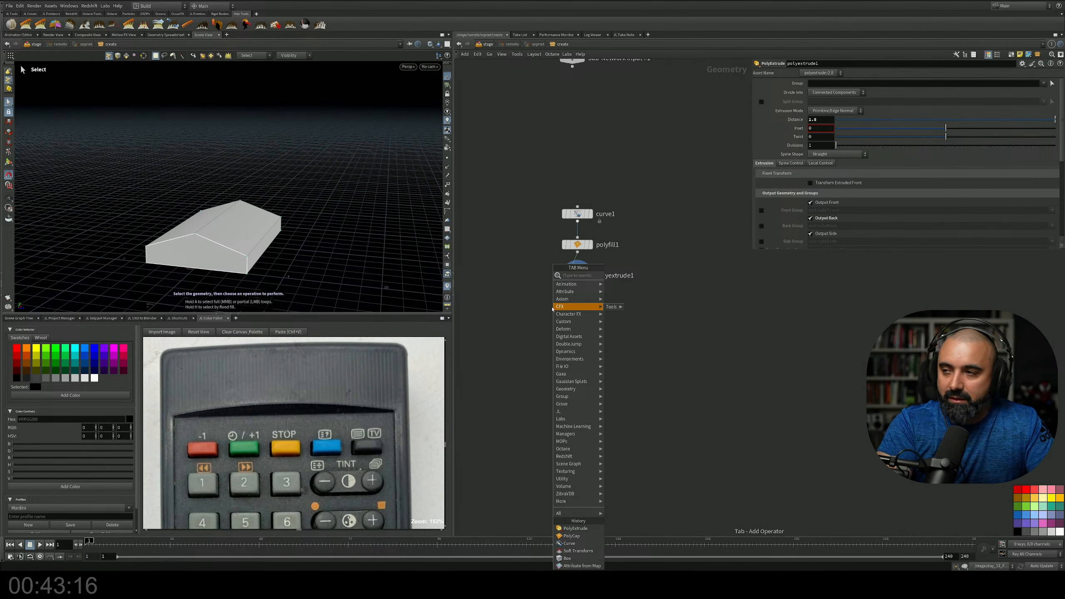
type("po")
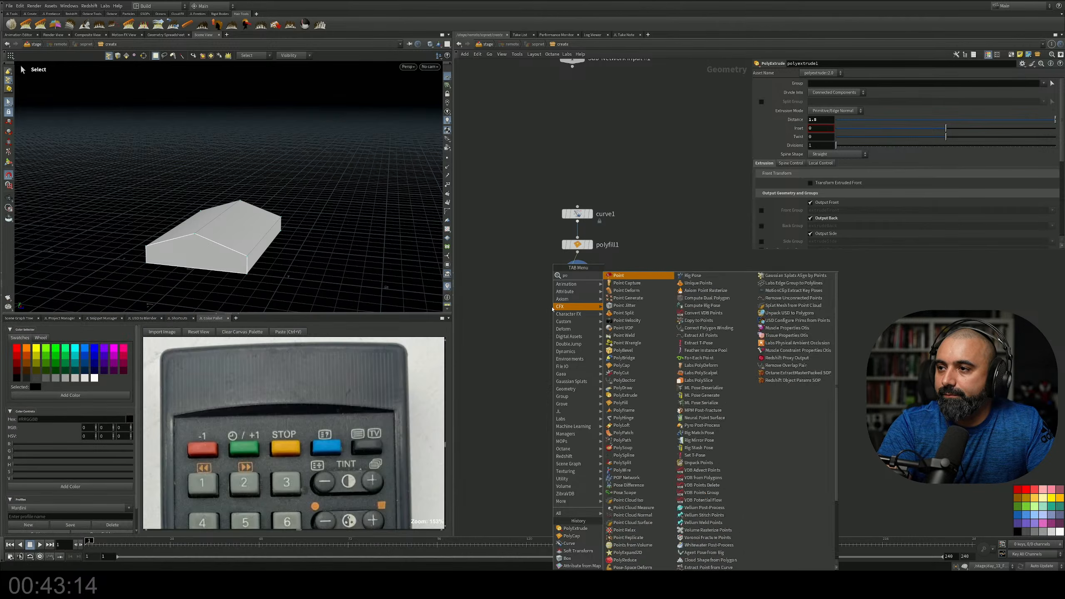
type("ly")
key("Return")
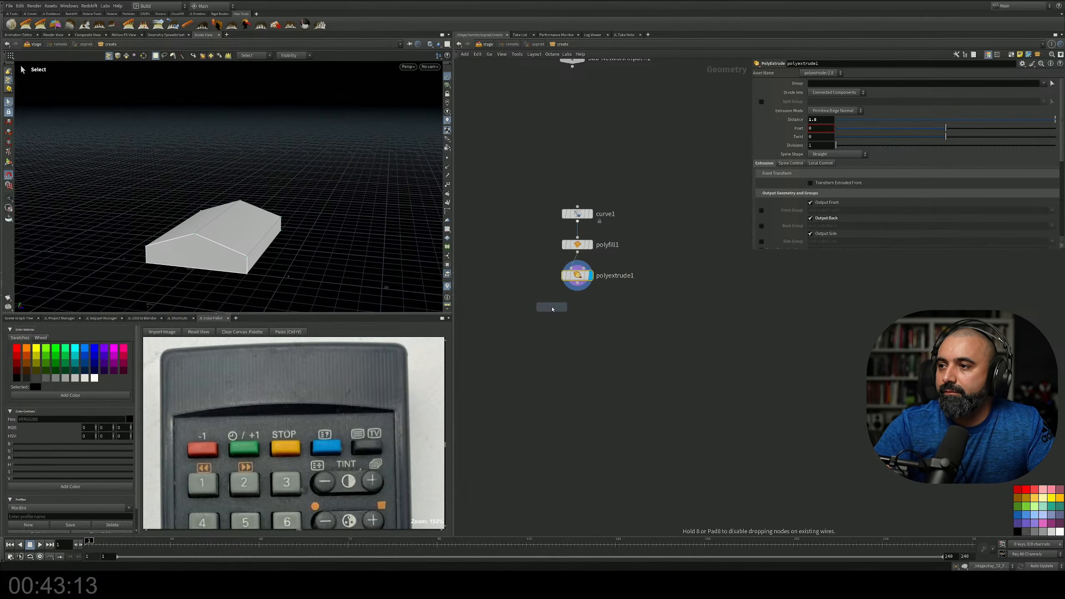
left_click(578, 289)
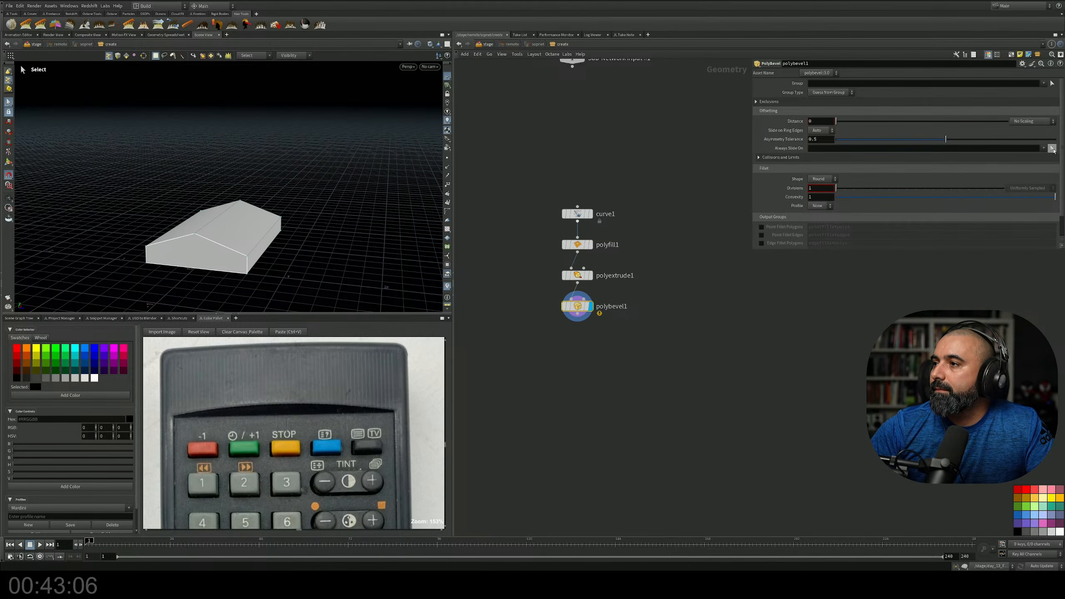
Assign the ridge edge along the top of the body to the PolyBevel's Always Slide On parameter
left_click(1053, 148)
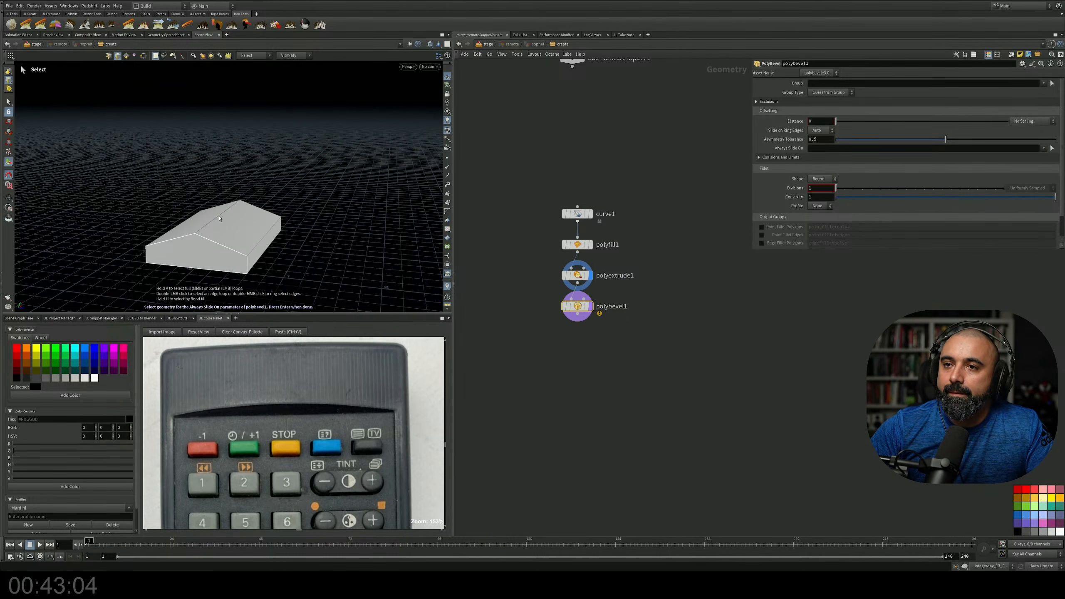
left_click_drag(220, 218, 184, 247, "alt")
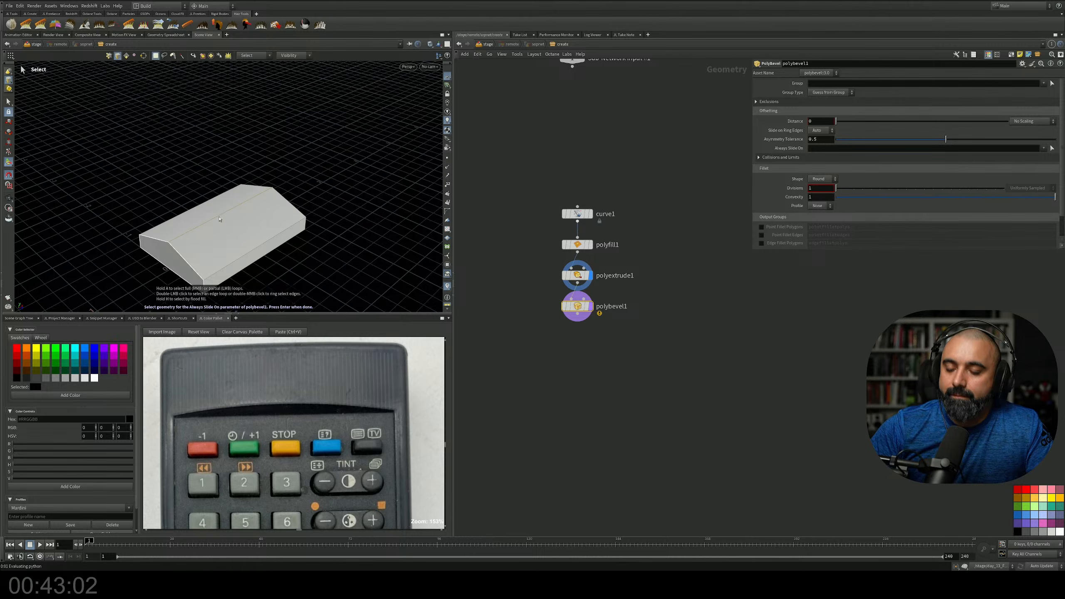
left_click(220, 219)
key("Return")
Try a larger PolyBevel distance, undo it, and inspect the body's ridge up close
left_click_drag(836, 121, 860, 121)
key("ctrl+z")
left_click_drag(394, 234, 290, 209, "alt")
right_click_drag(291, 209, 290, 195, "alt")
middle_click_drag(290, 195, 290, 176, "alt")
scroll(601, 325, "up", 1)
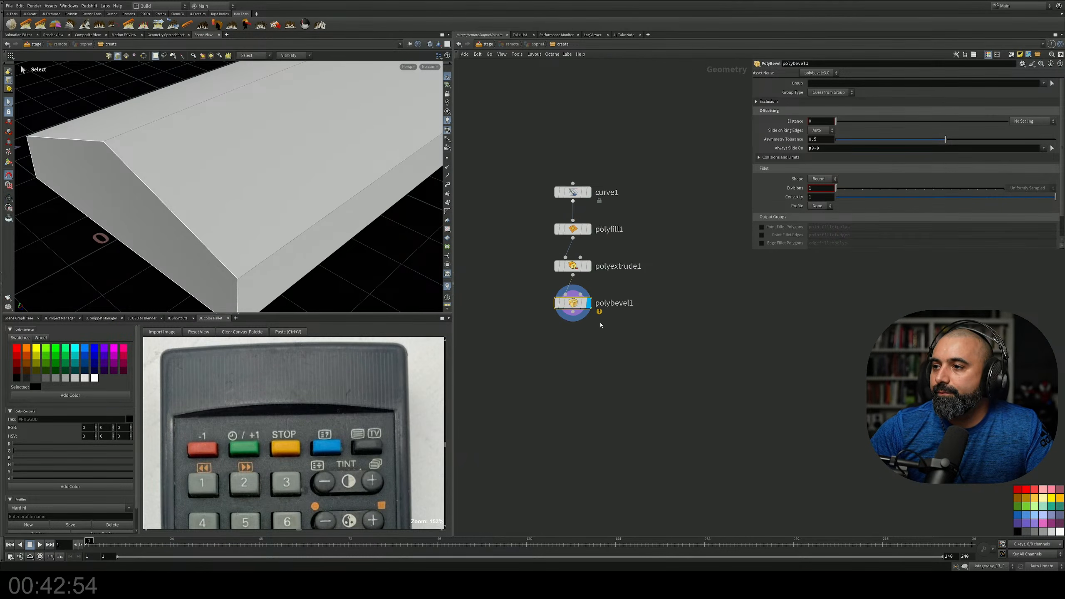
Move the PolyBevel node further below the PolyExtrude node and set its group type to Edges
scroll(601, 325, "up", 1)
left_click_drag(569, 301, 569, 332)
left_click_drag(632, 313, 517, 363)
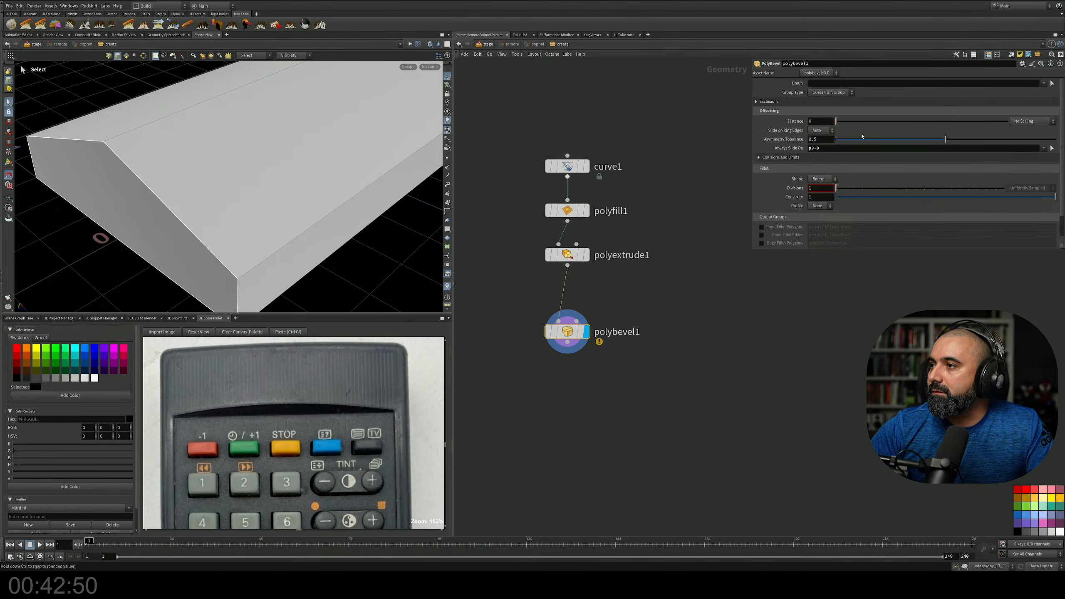
left_click(830, 92)
left_click(822, 119)
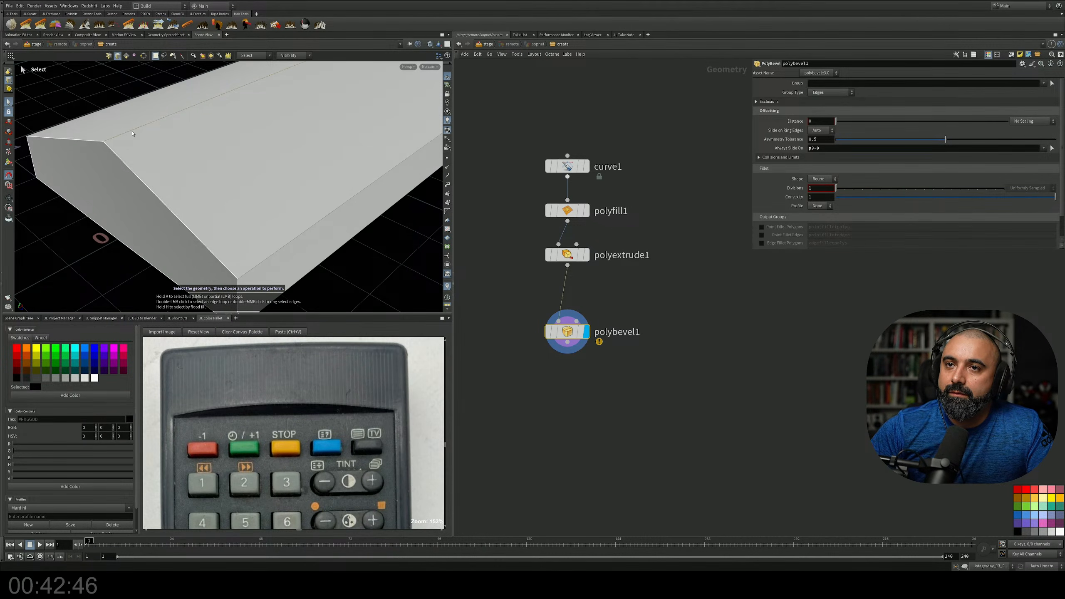
Try 4 divisions for the PolyBevel fillet while viewing the whole body
key("Return")
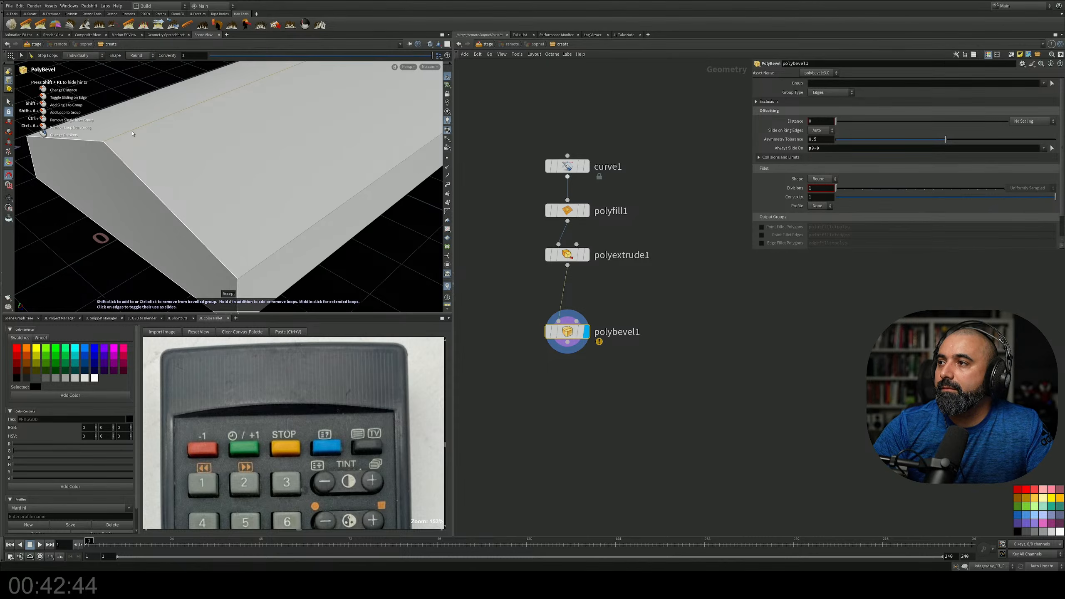
left_click_drag(132, 134, 212, 175, "alt")
right_click_drag(213, 176, 250, 150, "alt")
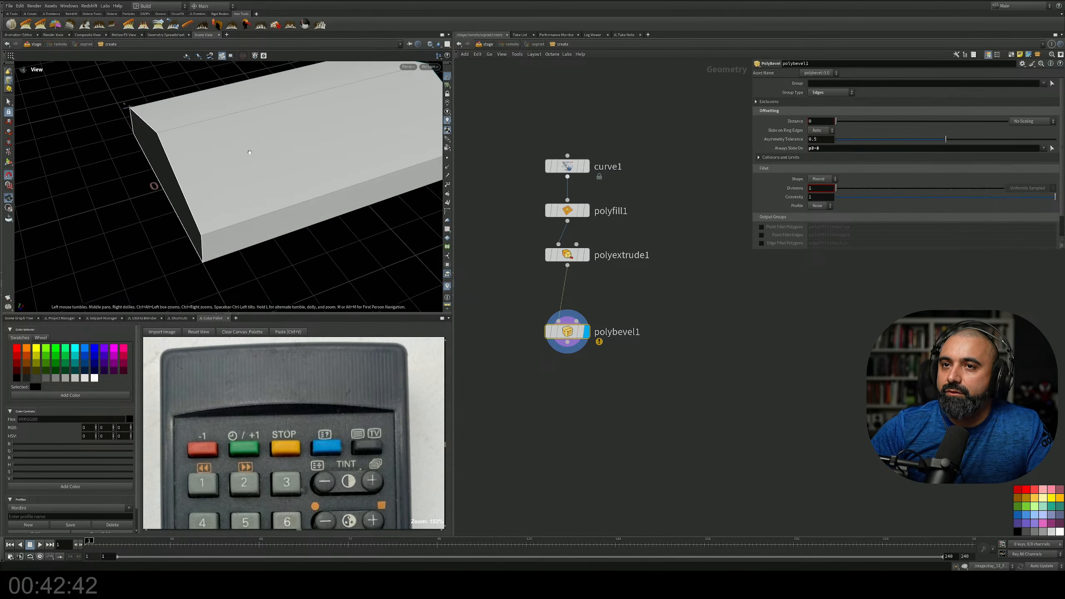
middle_click_drag(250, 150, 218, 187, "alt")
left_click_drag(858, 189, 864, 192)
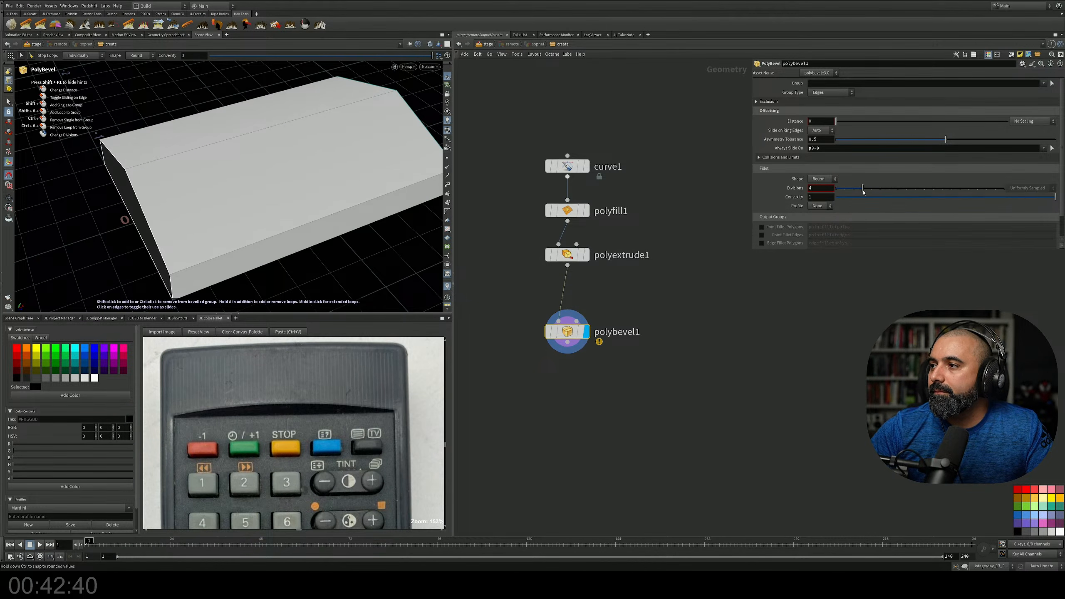
Assign the top ridge edge to the PolyBevel's group and try changing the bevel distance
left_click(1053, 84)
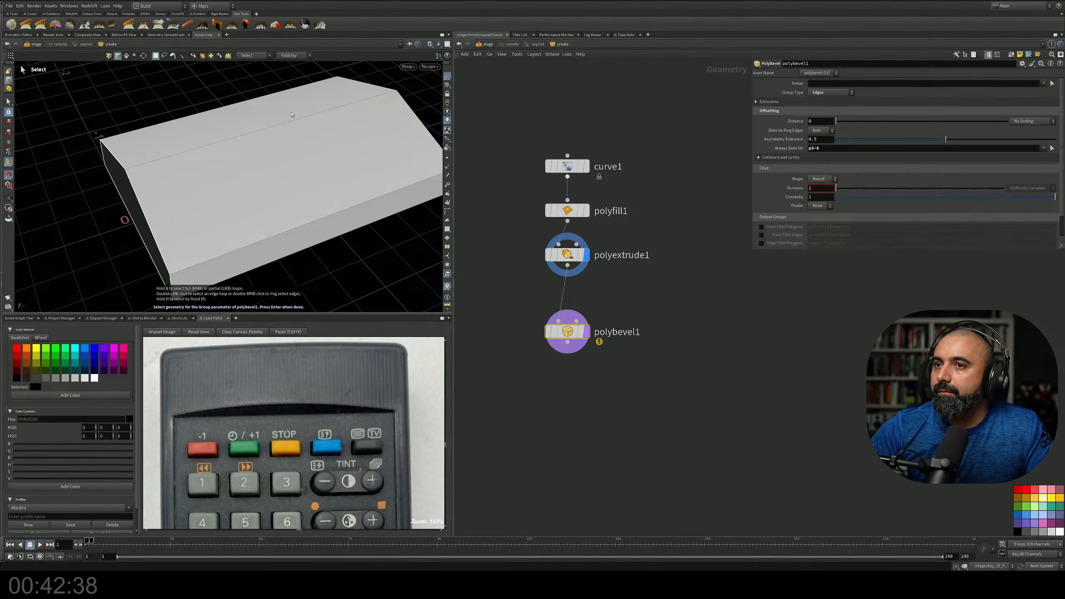
key("Return")
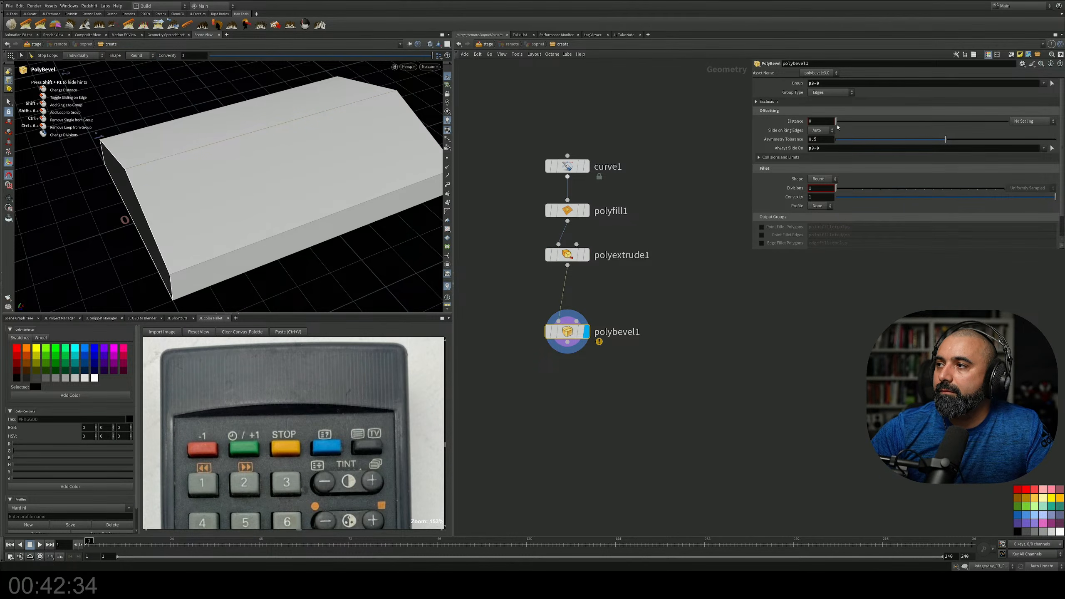
left_click_drag(837, 122, 808, 121)
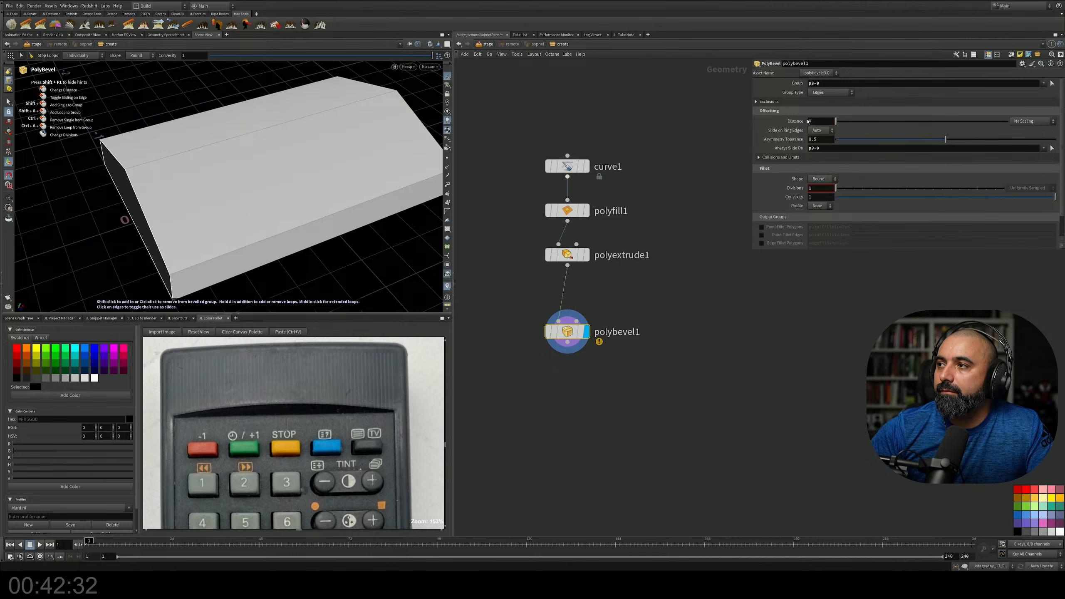
left_click_drag(364, 172, 472, 193, "alt")
Insert a Fuse node between the PolyExtrude and PolyBevel nodes
key("Tab")
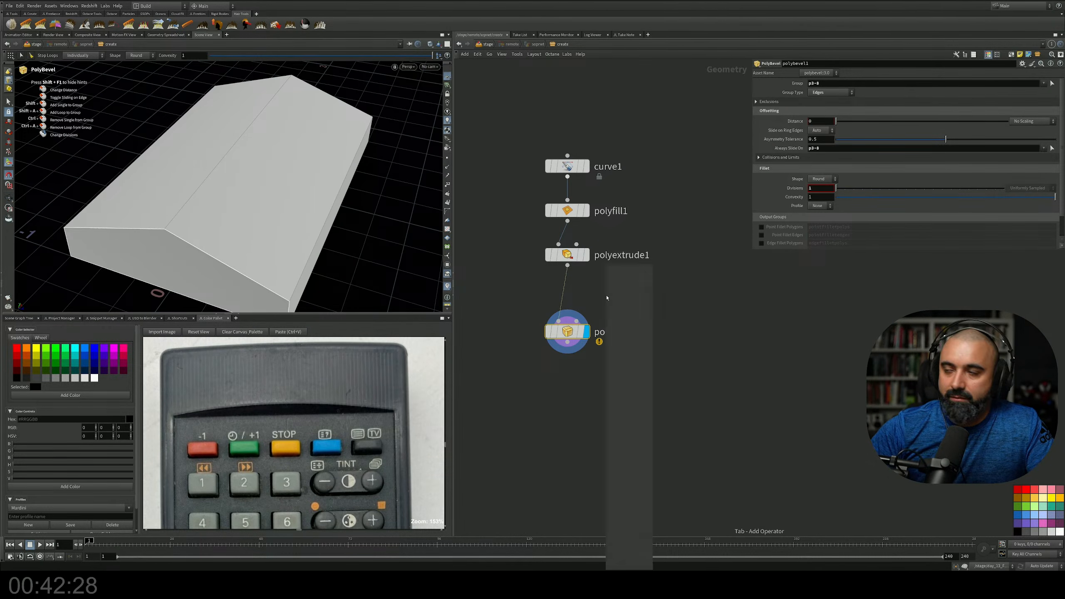
type("fuse")
key("Return")
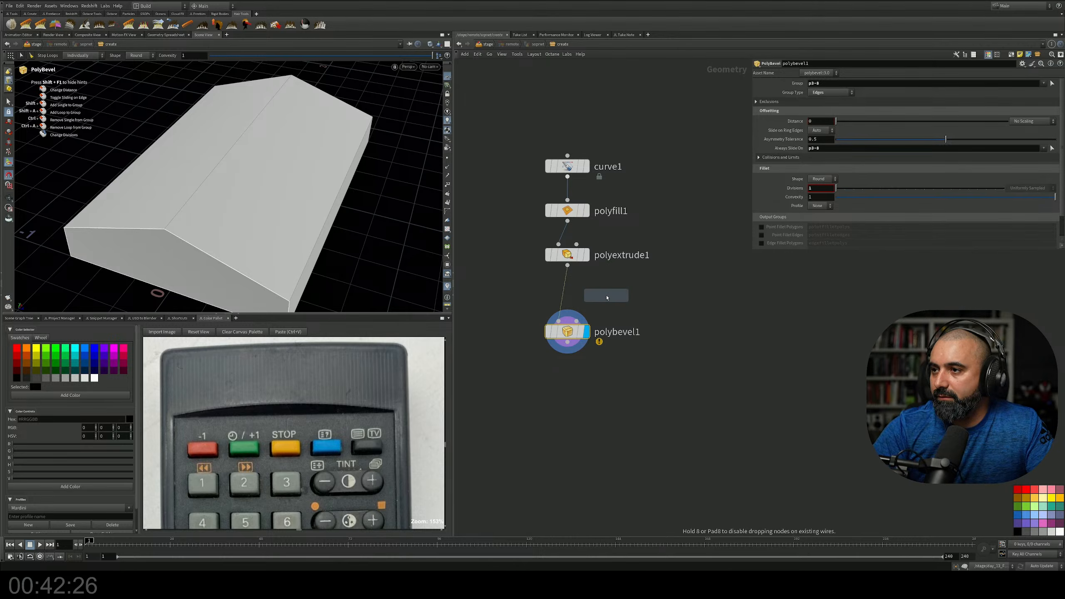
left_click(577, 292)
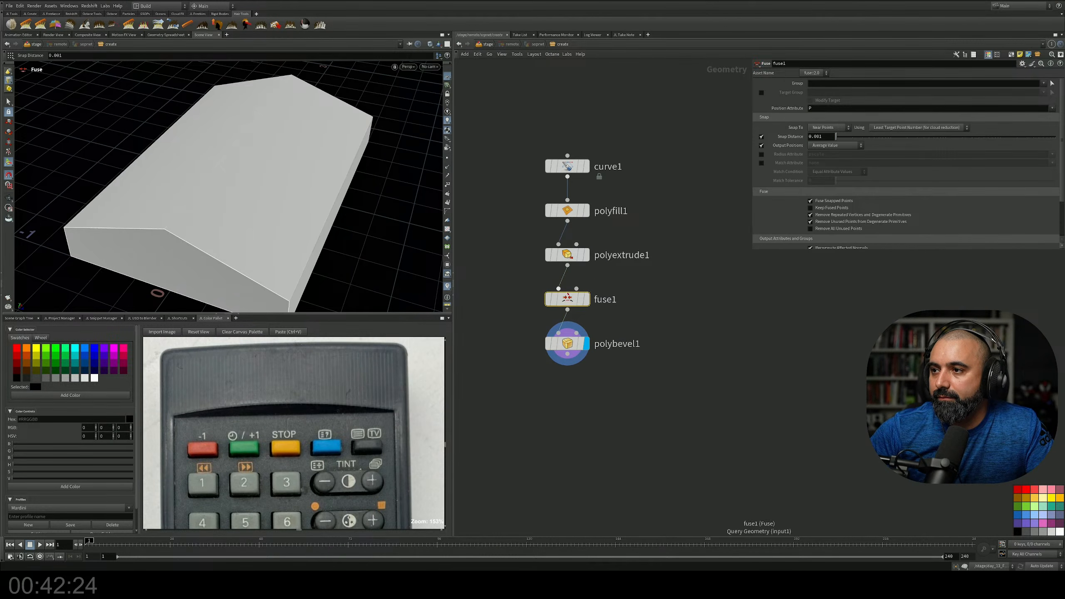
Reselect the top ridge edge of the fused body as the PolyBevel's group
left_click(1052, 83)
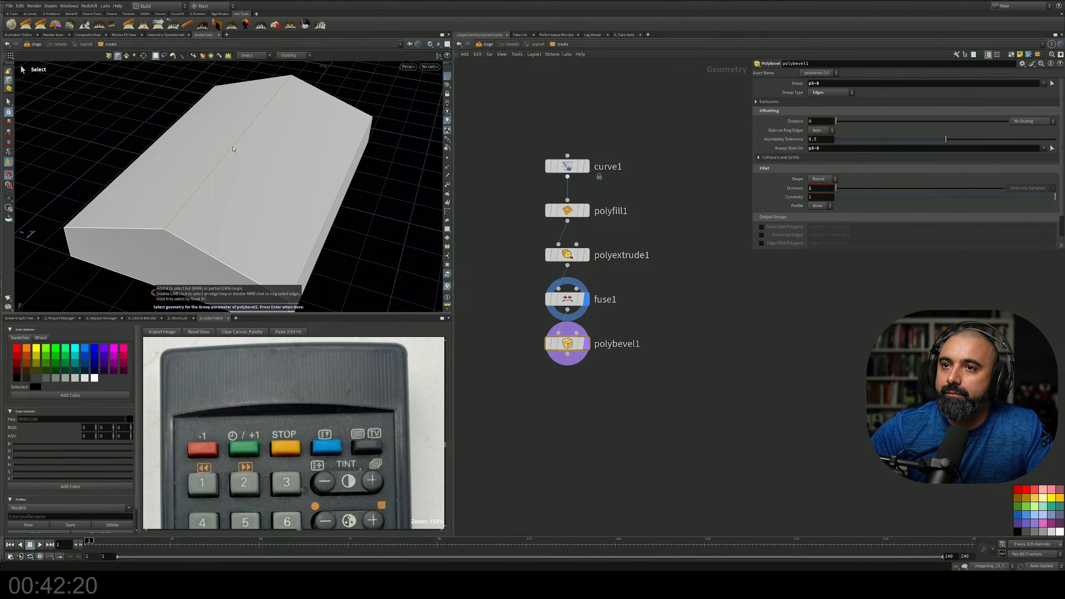
key("Return")
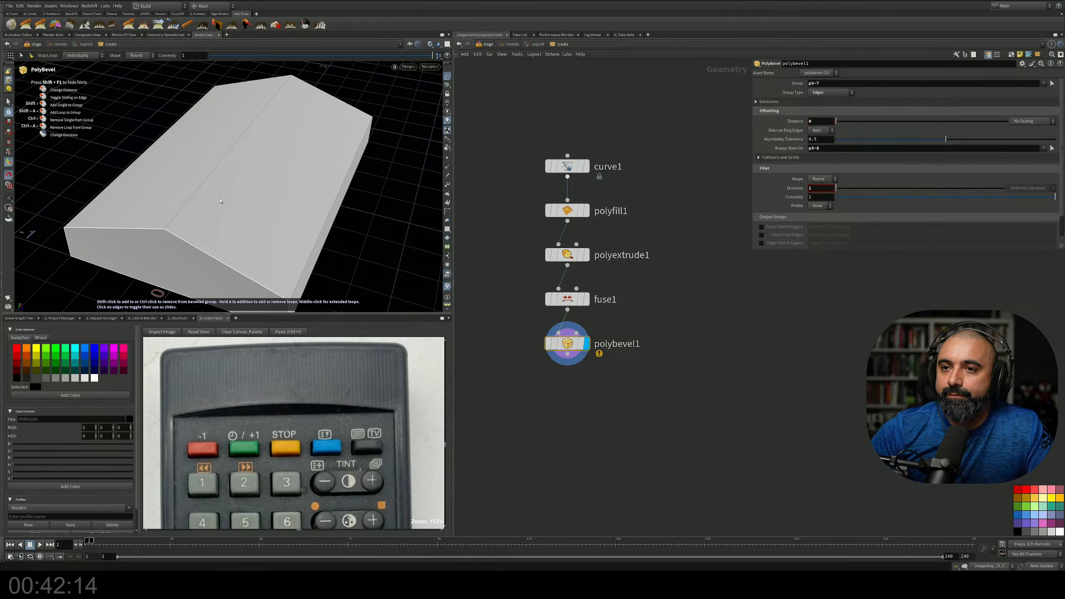
scroll(545, 242, "up", 2)
scroll(604, 248, "down", 3)
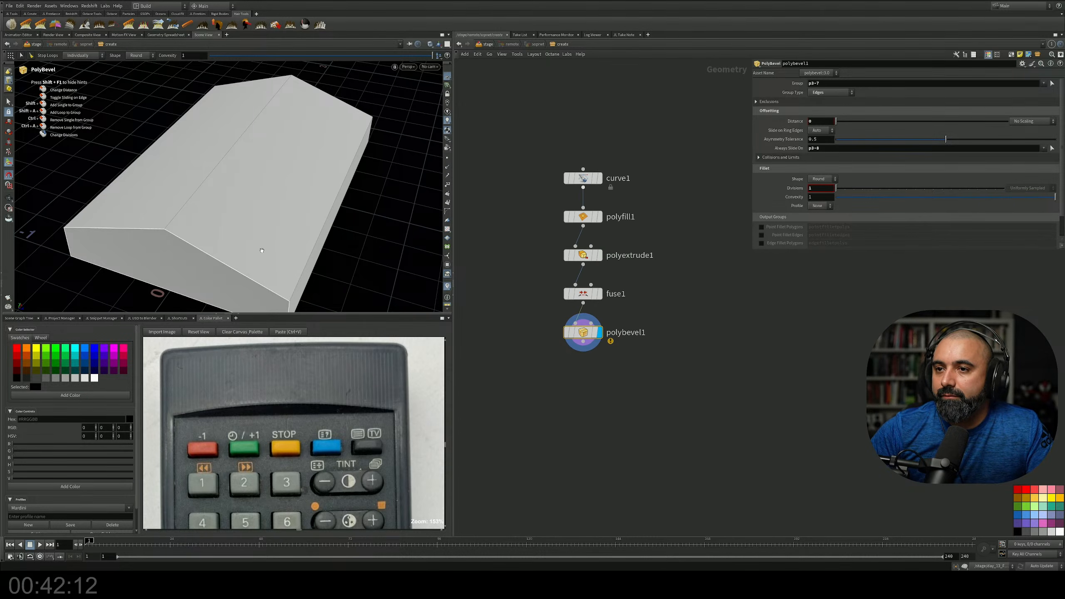
left_click_drag(262, 251, 201, 222, "alt")
Move the Curve and PolyFill nodes upward to space out the chain and display the PolyFill output
left_click_drag(582, 180, 582, 106)
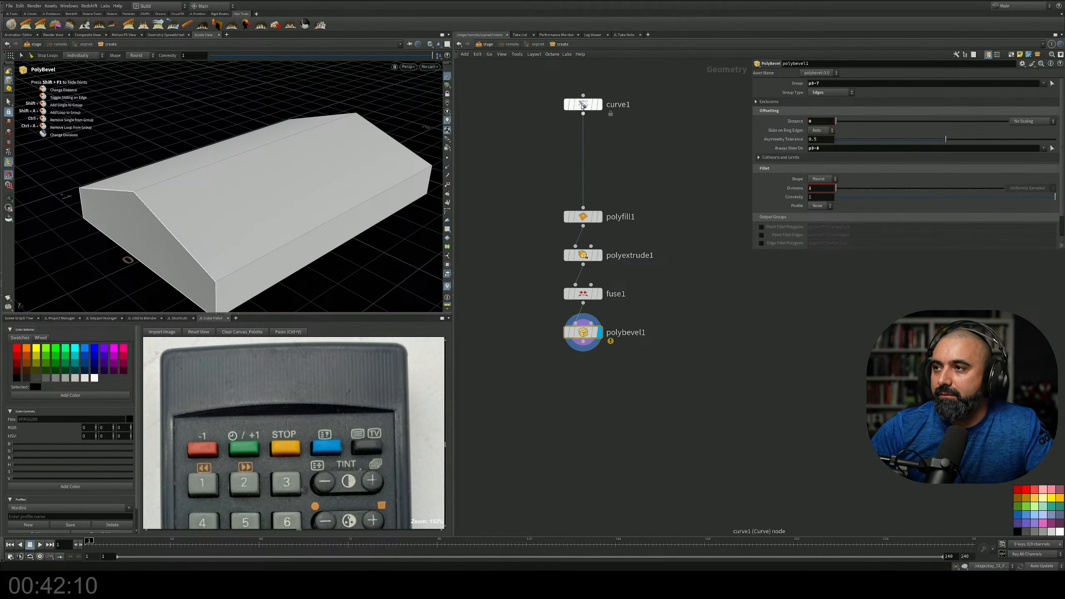
key("Tab")
key("Escape")
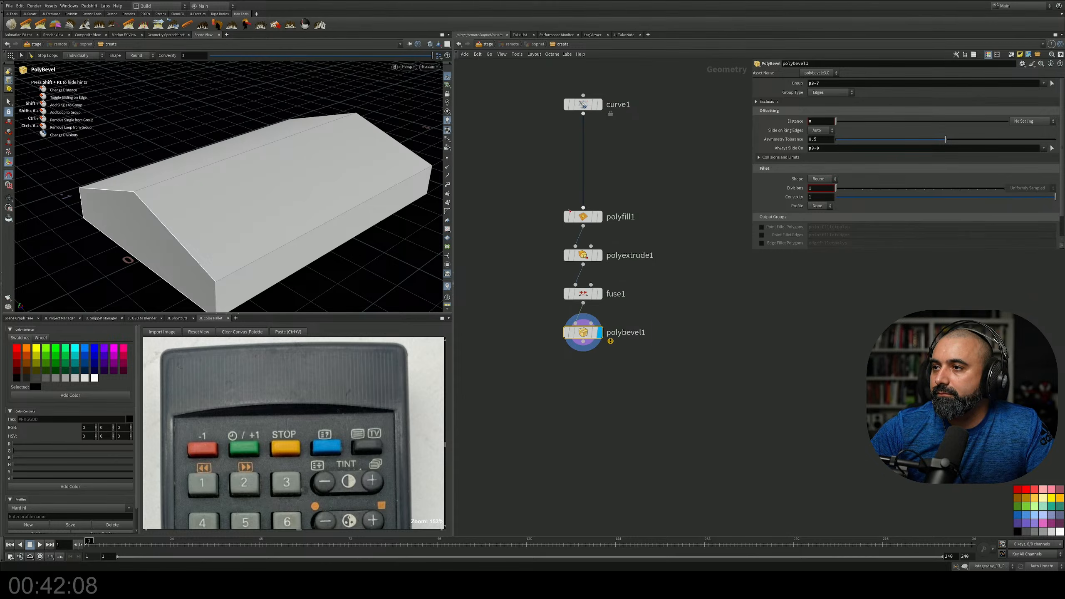
left_click_drag(570, 211, 570, 152)
left_click(601, 159)
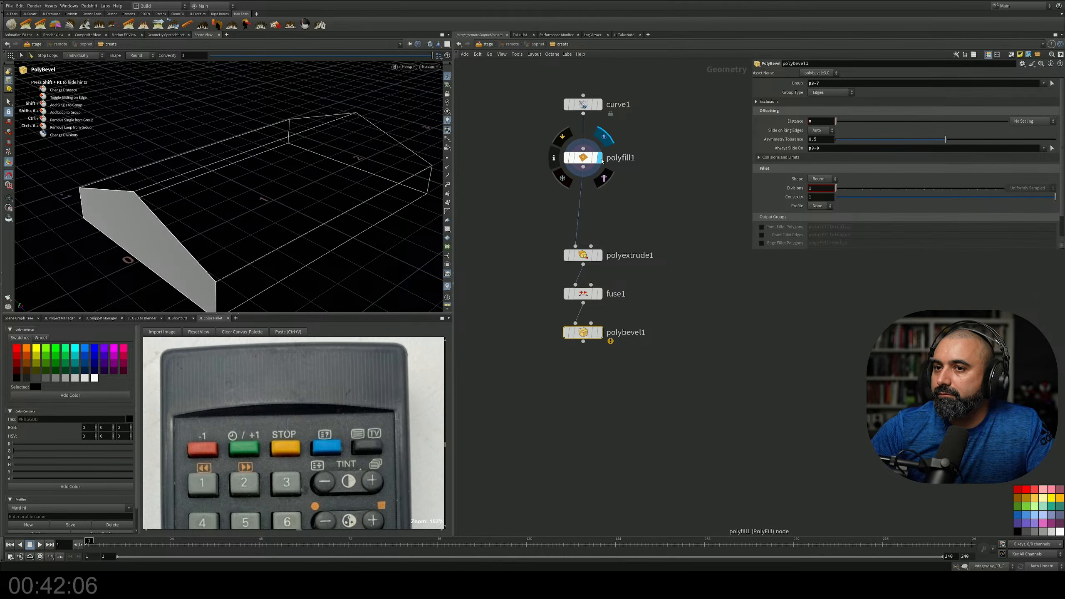
Move the PolyExtrude node up below the PolyFill, insert a Blast node between it and the Fuse node, and display the Blast
left_click(600, 255)
left_click_drag(593, 257, 593, 195)
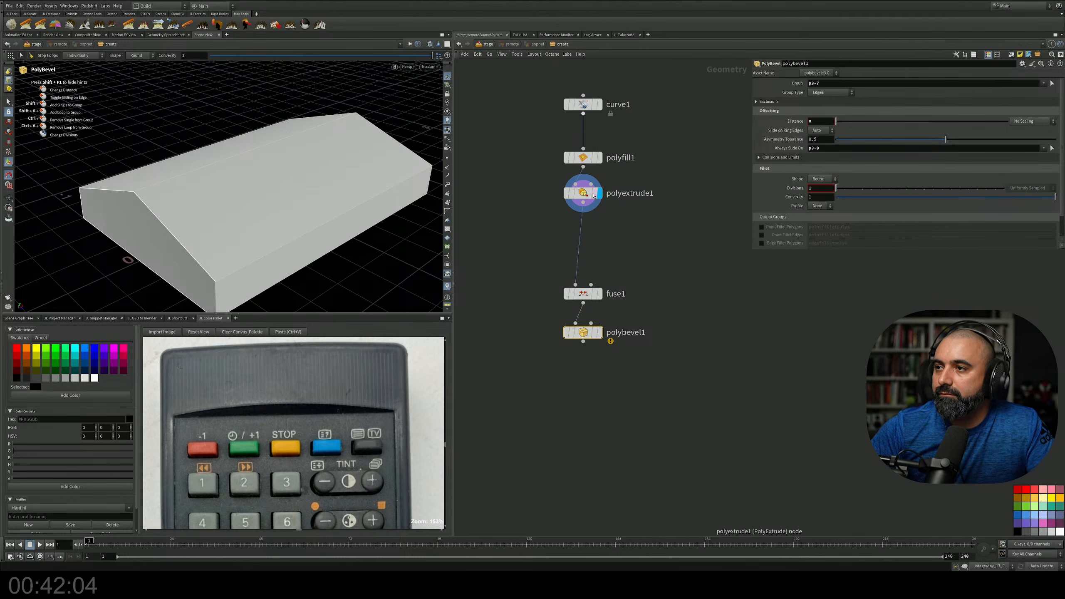
key("Tab")
type("mir")
key("Return")
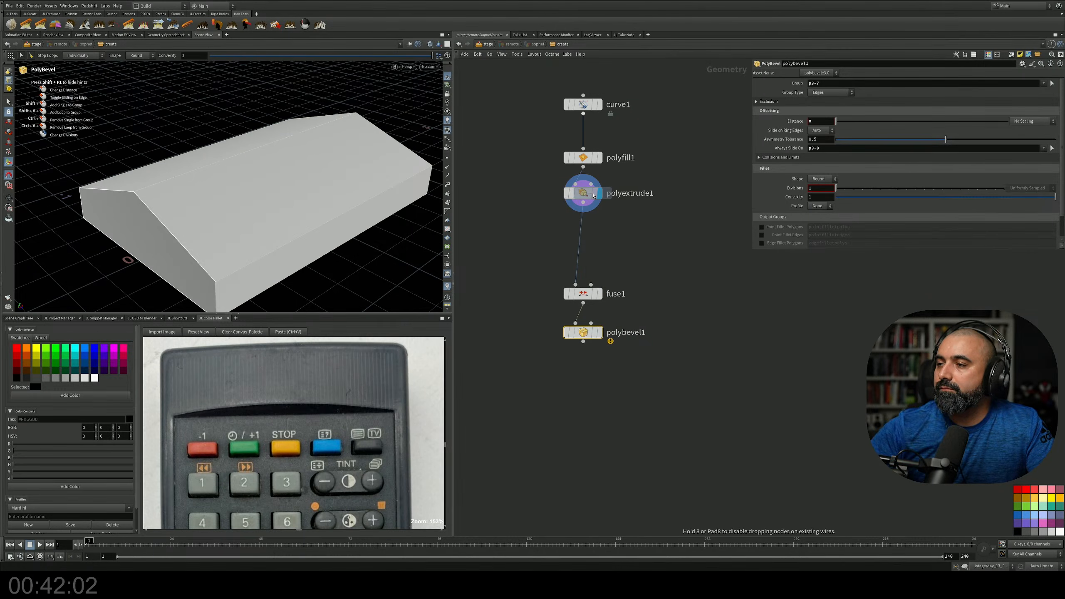
left_click(585, 234)
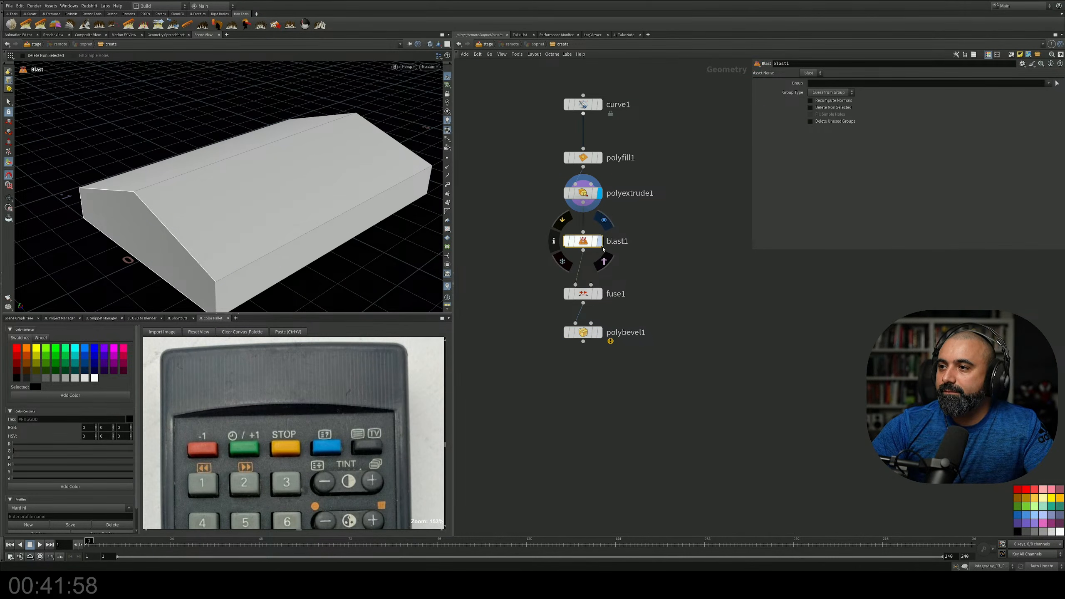
left_click(598, 241)
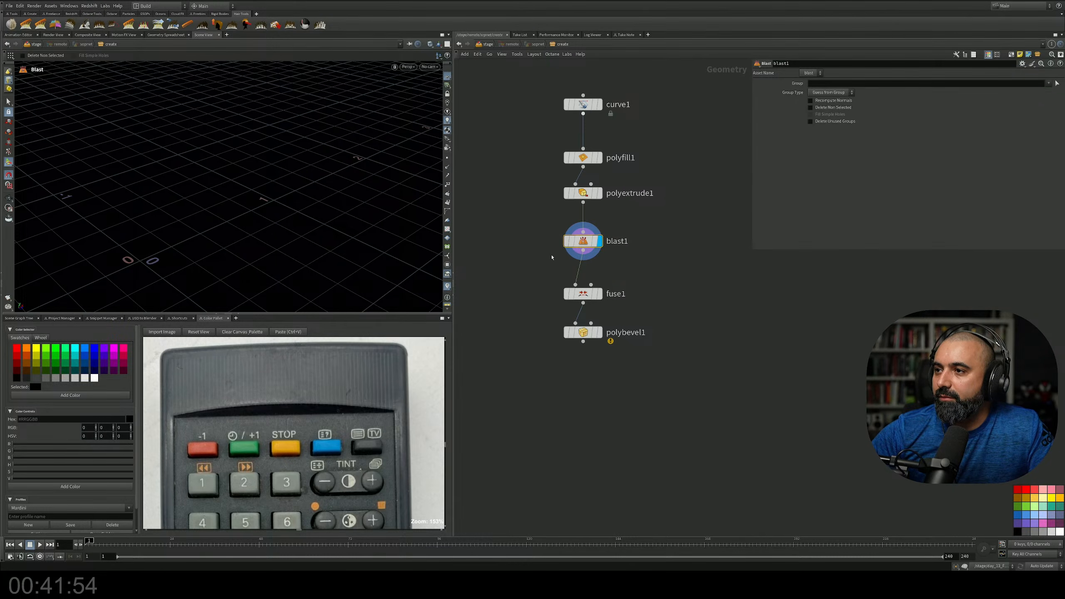
Set the Blast node's group to 0 to delete that primitive from the extruded body
left_click(829, 83)
type("0")
key("Return")
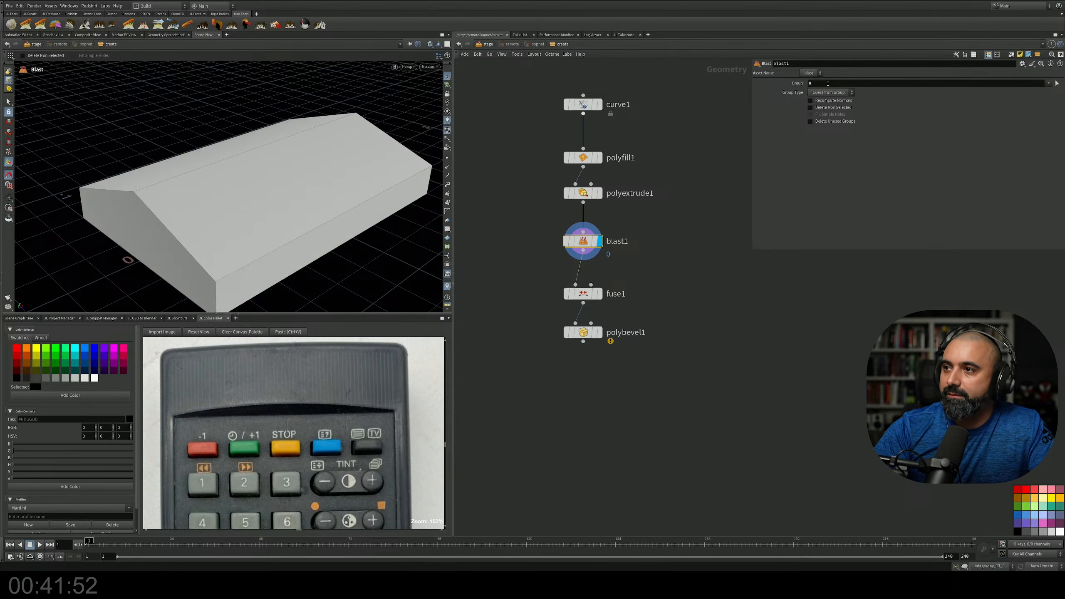
key("Escape")
left_click_drag(219, 186, 238, 170)
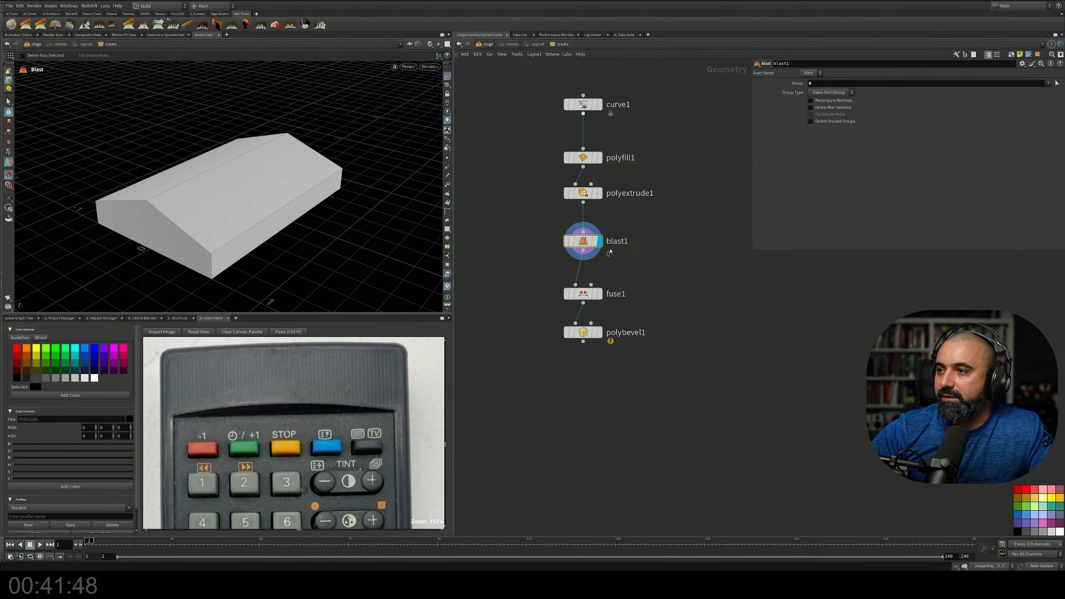
Reposition the Fuse node between the Blast and PolyBevel nodes and set the PolyBevel distance to 0.134
mouse_move(604, 298)
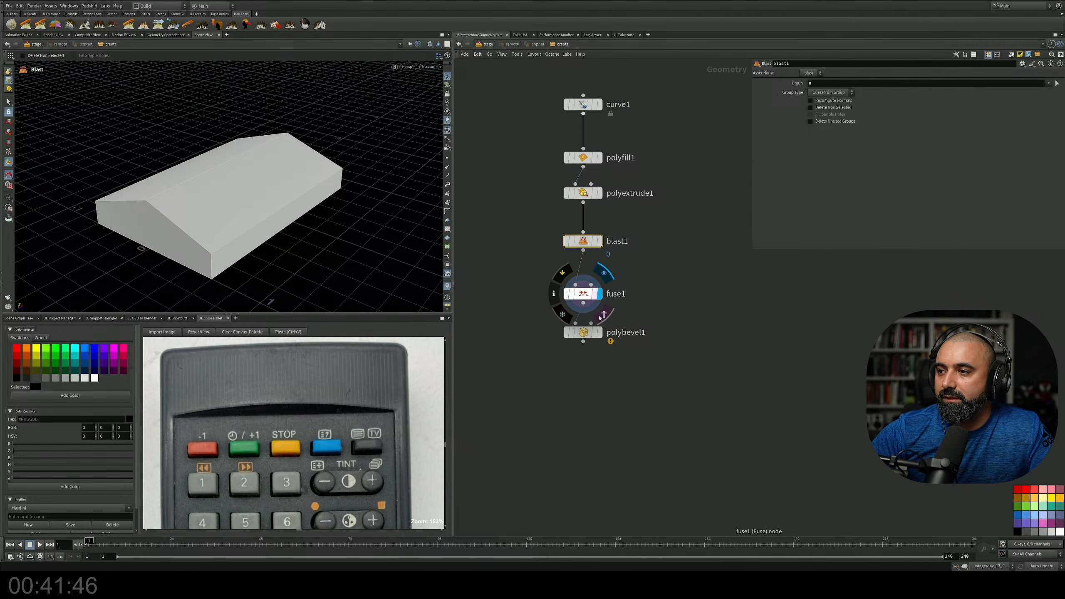
left_click_drag(596, 296, 603, 275)
left_click(583, 333)
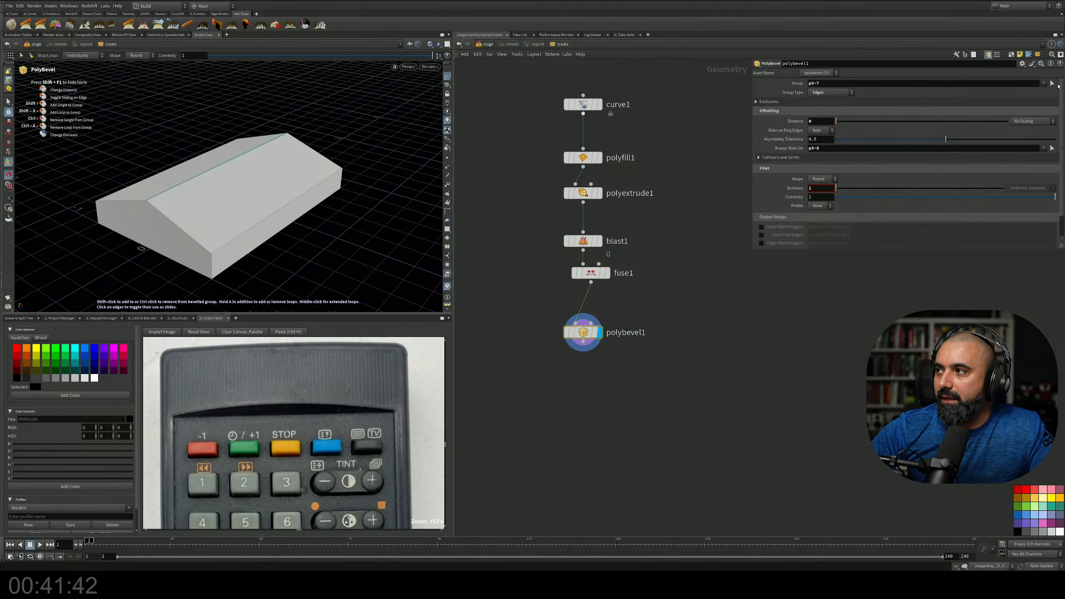
left_click(1054, 83)
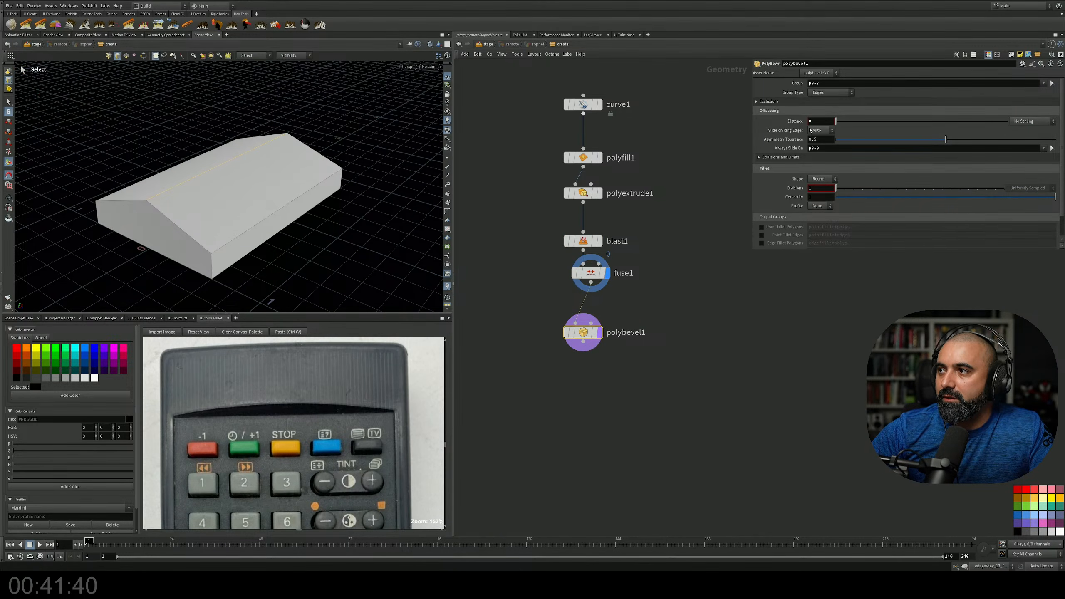
left_click_drag(252, 189, 319, 202, "alt")
scroll(269, 184, "up", 4)
left_click_drag(589, 273, 577, 286)
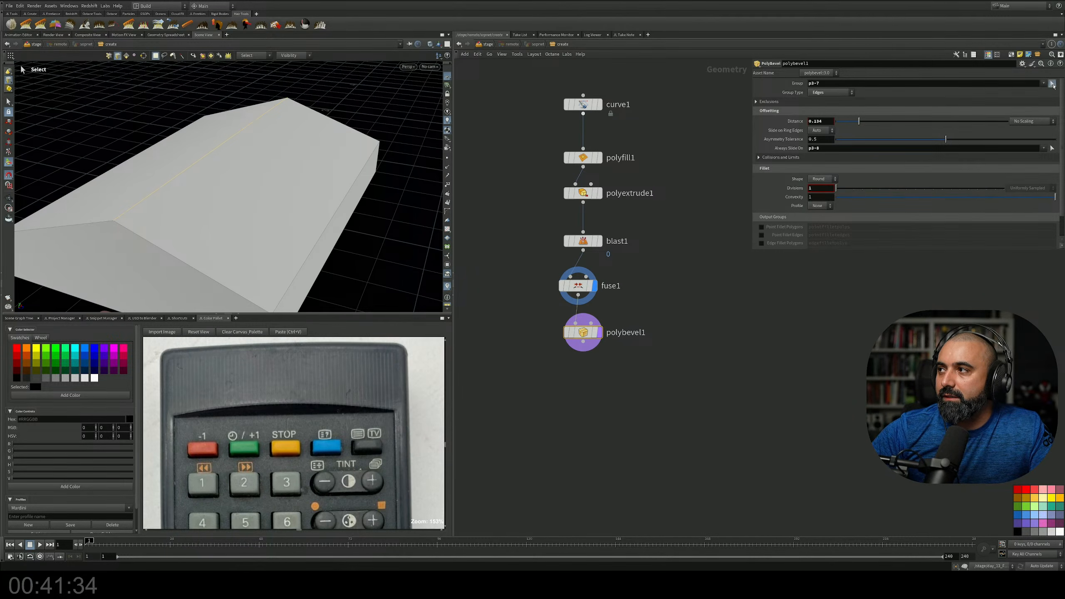
Confirm the top ridge edge again as the PolyBevel's group and display the bevelled body
left_click(1053, 83)
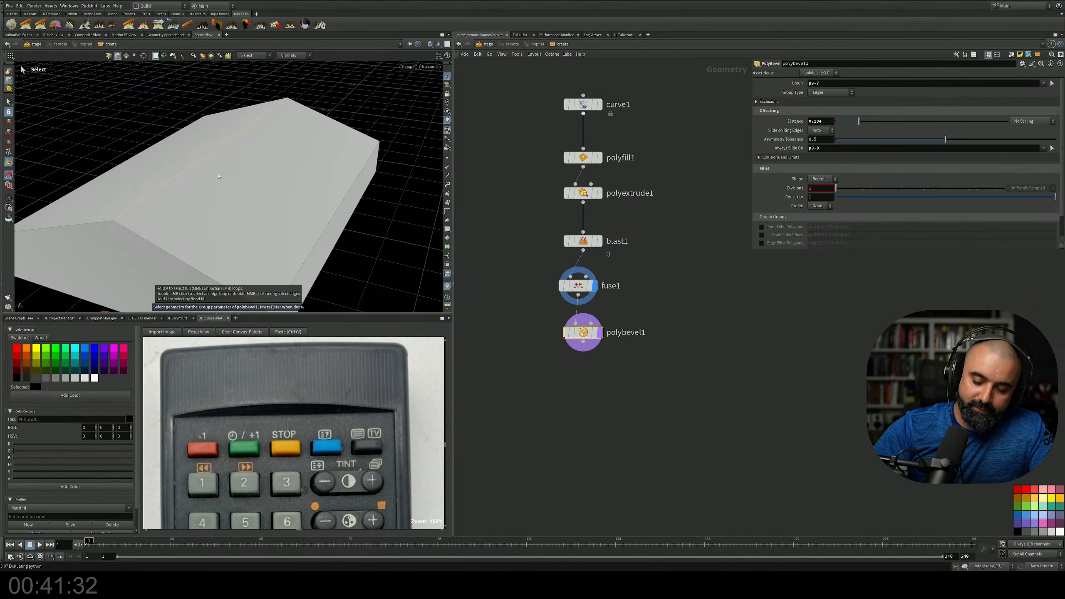
key("Return")
left_click_drag(218, 177, 269, 197, "alt")
key("Return")
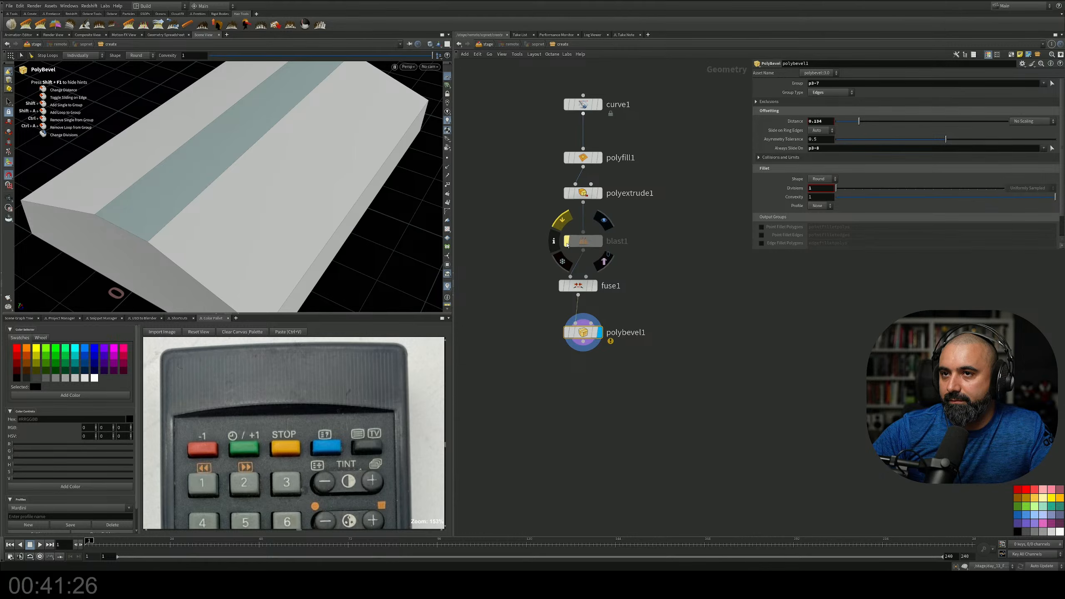
Bypass and re-enable the Blast node repeatedly to compare its effect on the ridge bevel
left_click(567, 245)
left_click(567, 245)
left_click(567, 246)
left_click(567, 245)
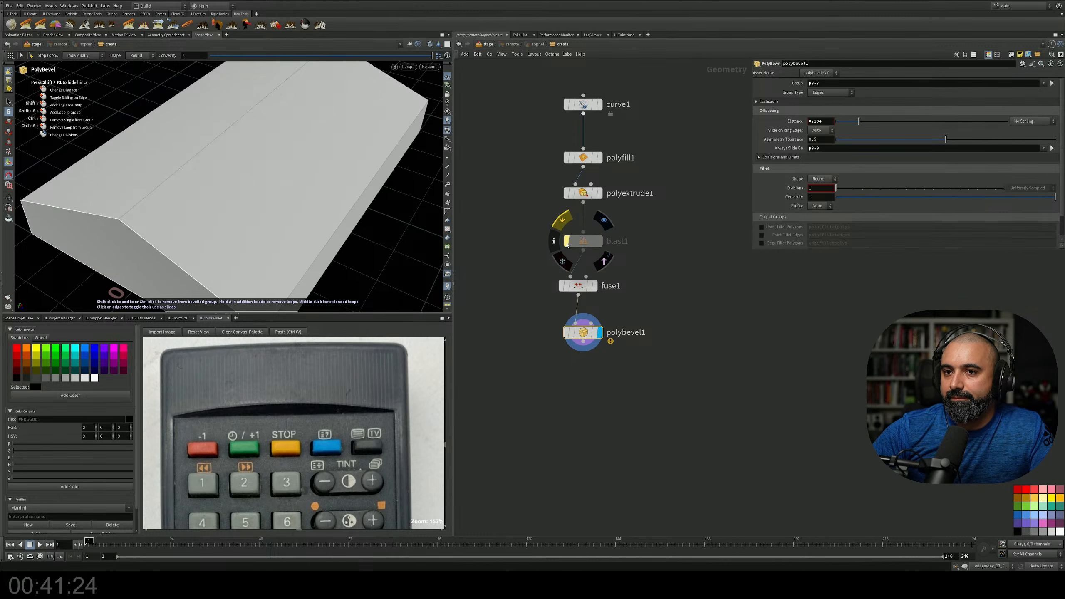
left_click(567, 245)
left_click(567, 246)
left_click(567, 245)
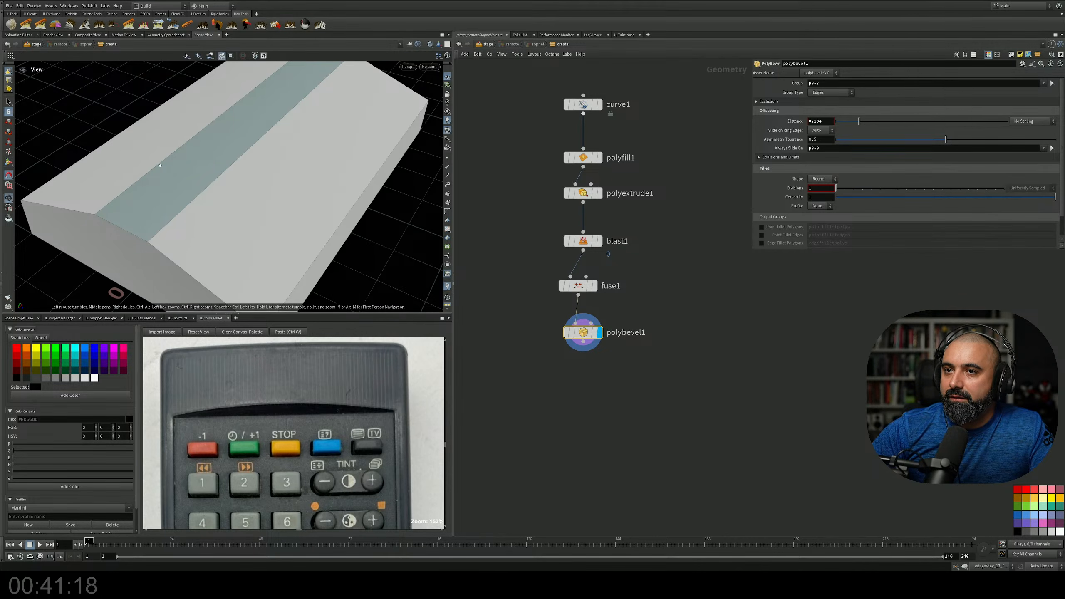
Set the PolyBevel divisions to 5 to round the ridge
left_click_drag(294, 188, 214, 176, "alt")
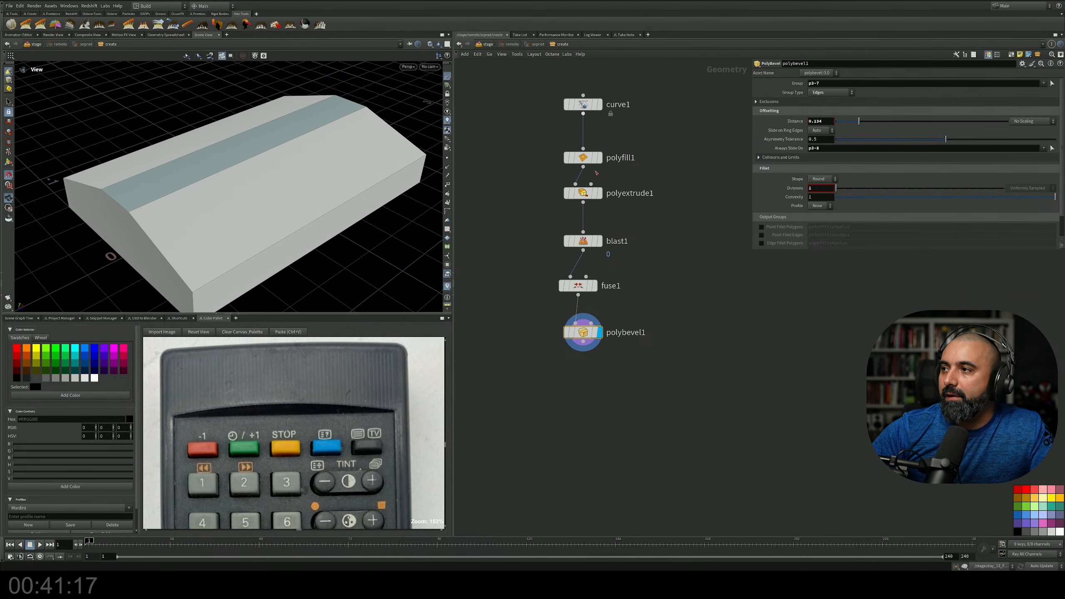
left_click(845, 189)
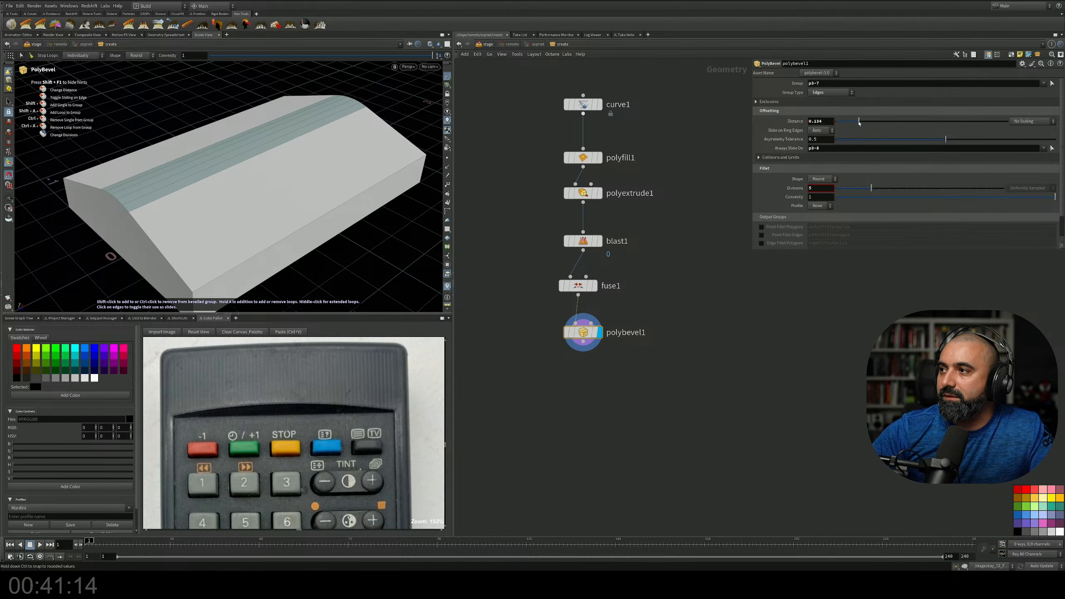
left_click_drag(268, 205, 310, 189, "alt")
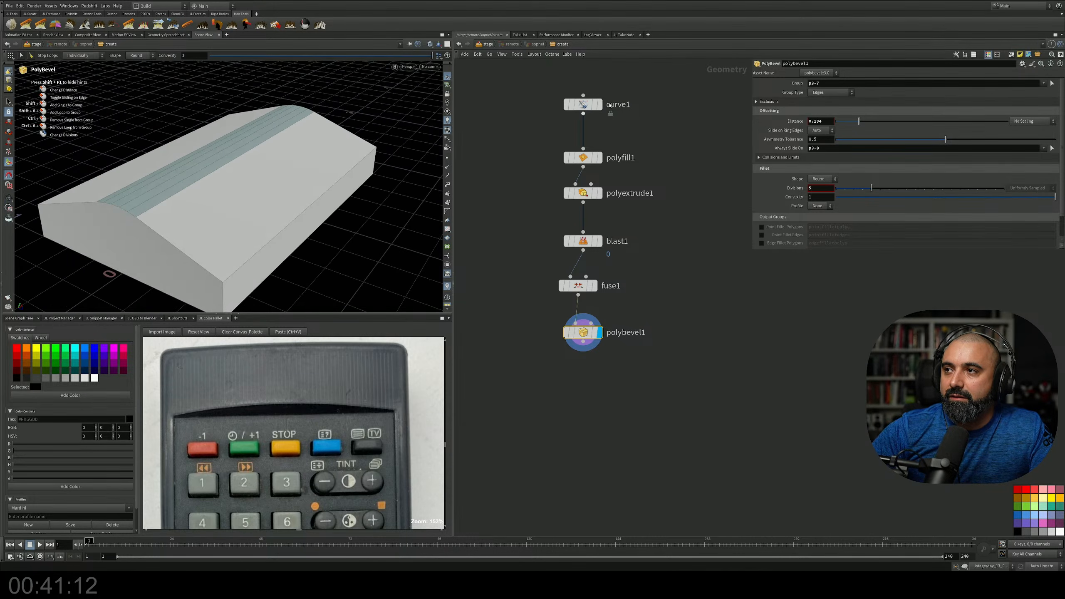
Display the PolyExtrude output to examine the unbevelled body's ridge and end face
left_click(600, 194)
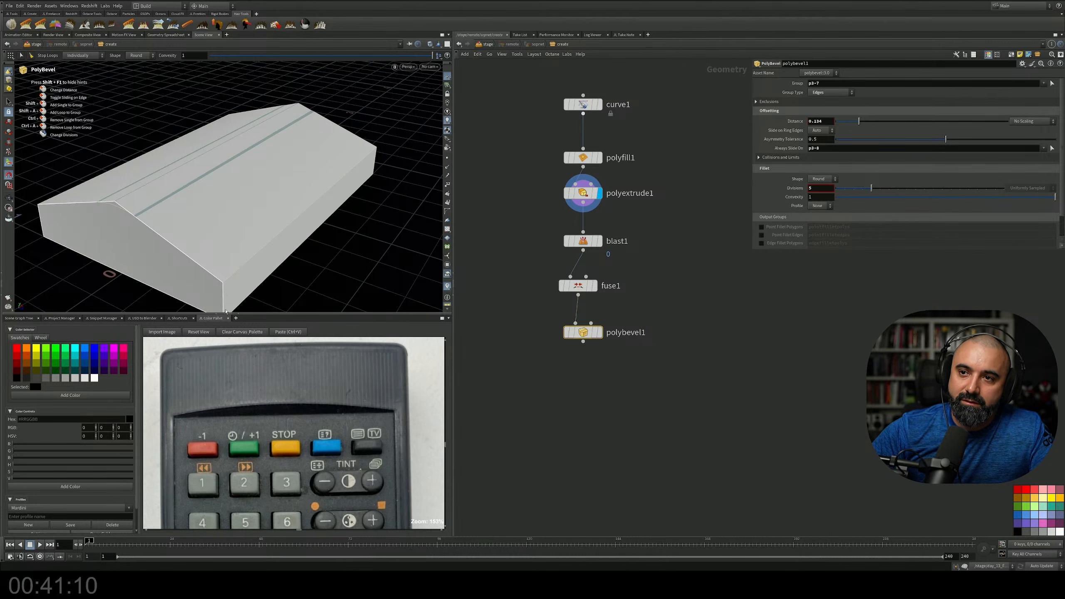
left_click_drag(218, 248, 202, 290, "alt")
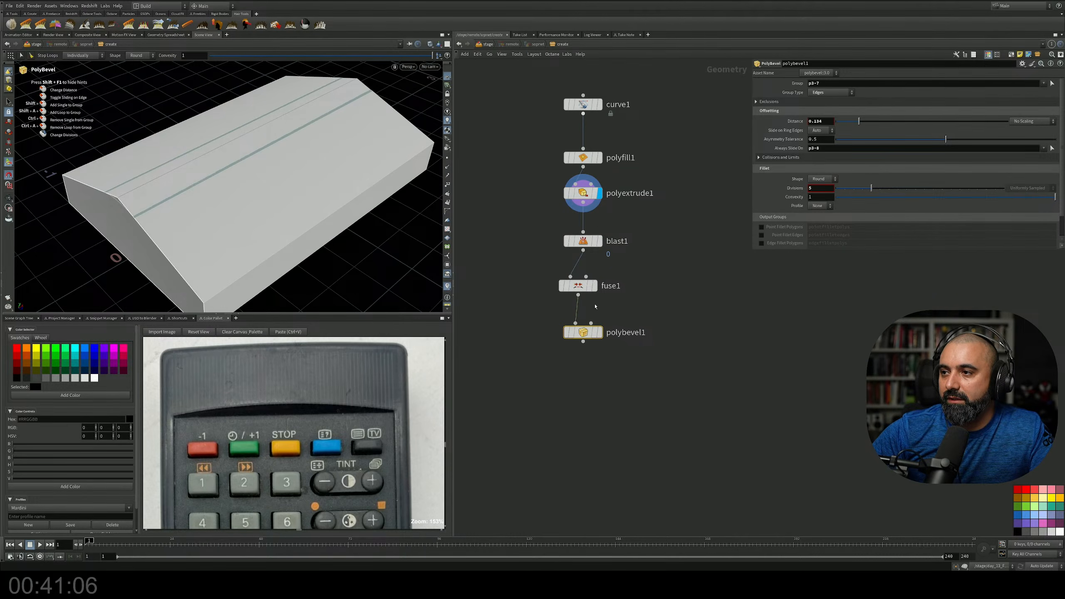
left_click_drag(361, 252, 382, 247, "alt")
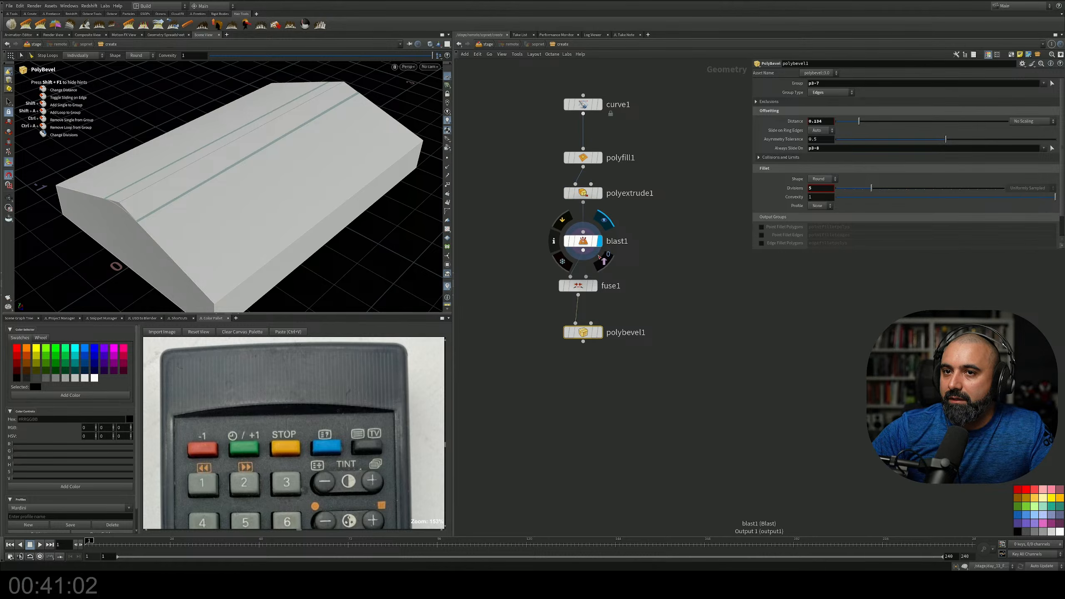
Toggle the Fuse node's bypass repeatedly and display the PolyBevel output to compare the result with and without fusing
left_click(561, 287)
left_click(562, 287)
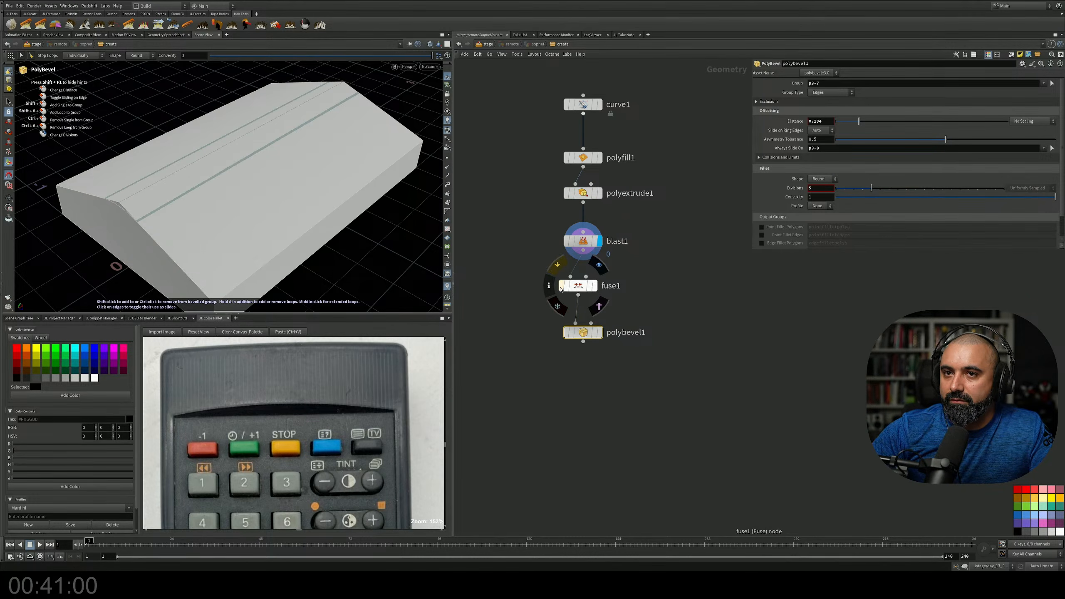
left_click(562, 286)
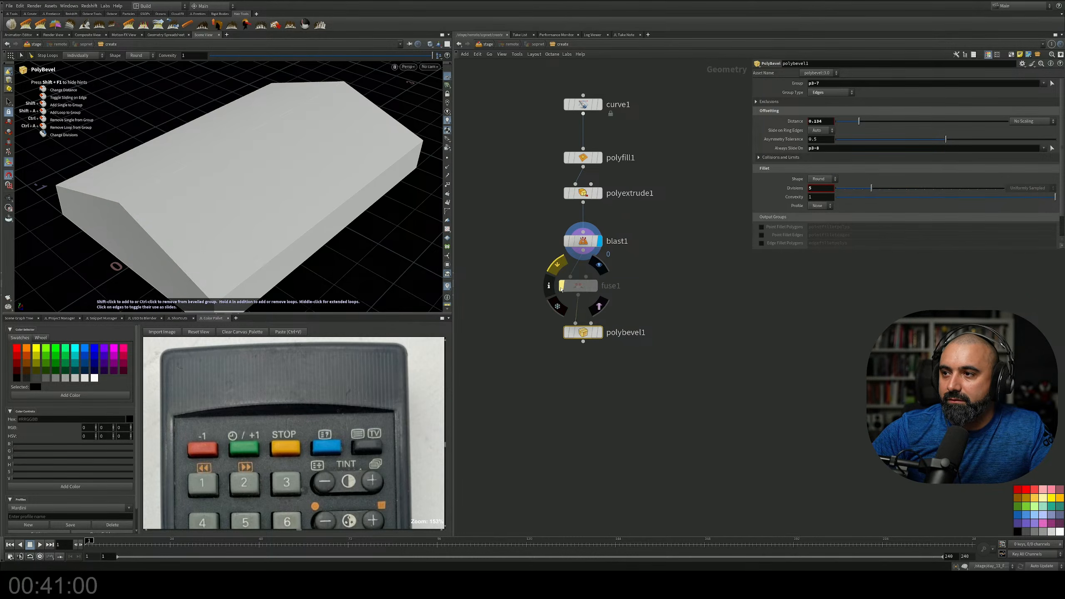
left_click(600, 332)
left_click(562, 286)
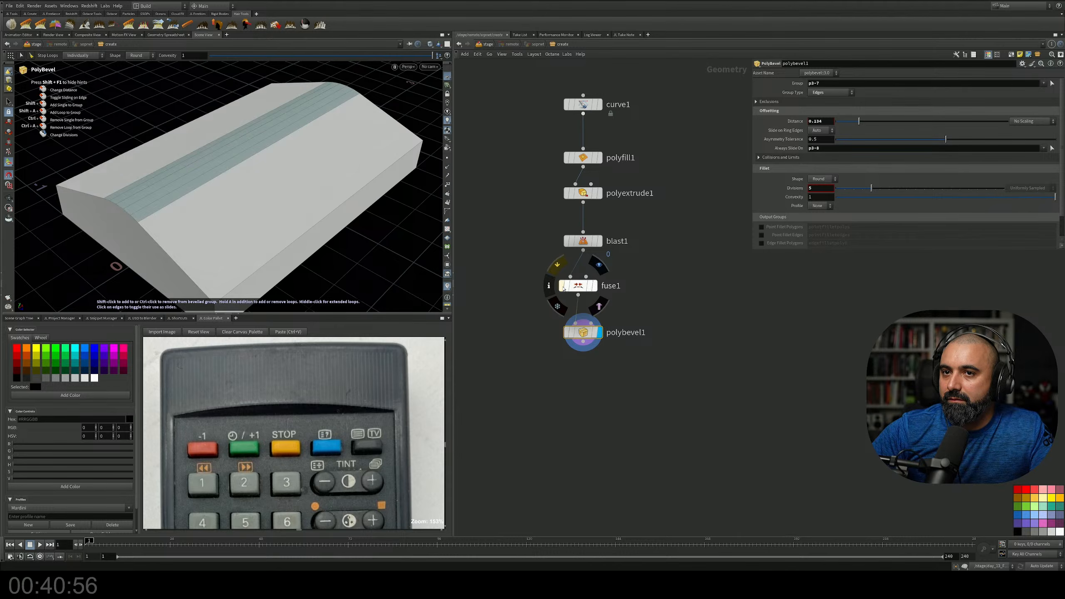
left_click(562, 287)
left_click(563, 286)
left_click(562, 286)
left_click(562, 286)
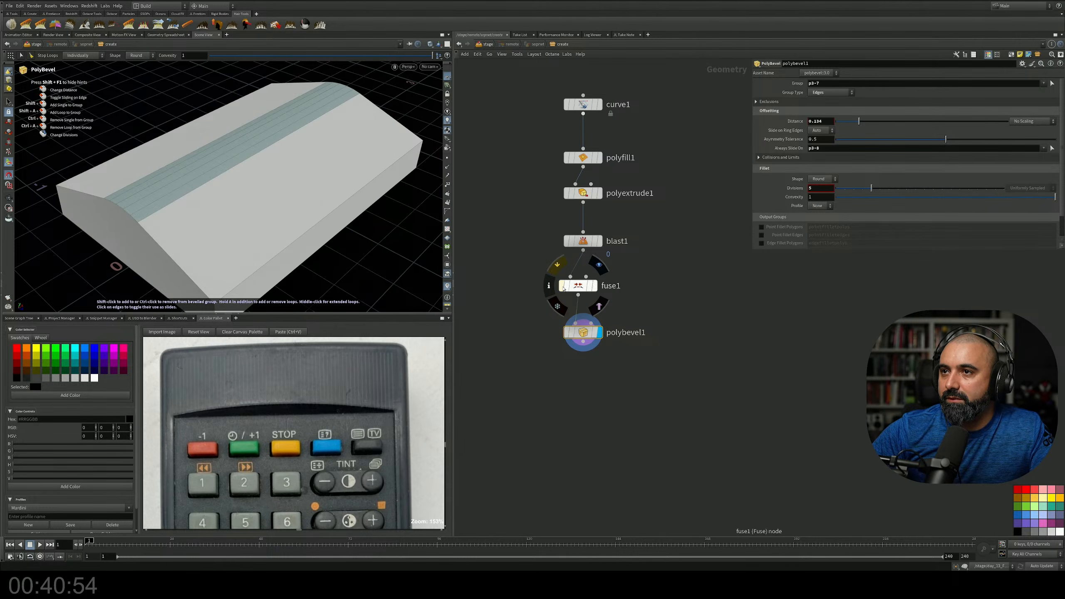
Increase the PolyBevel distance to 0.502 and check the curvature across the top
left_click_drag(859, 121, 922, 121)
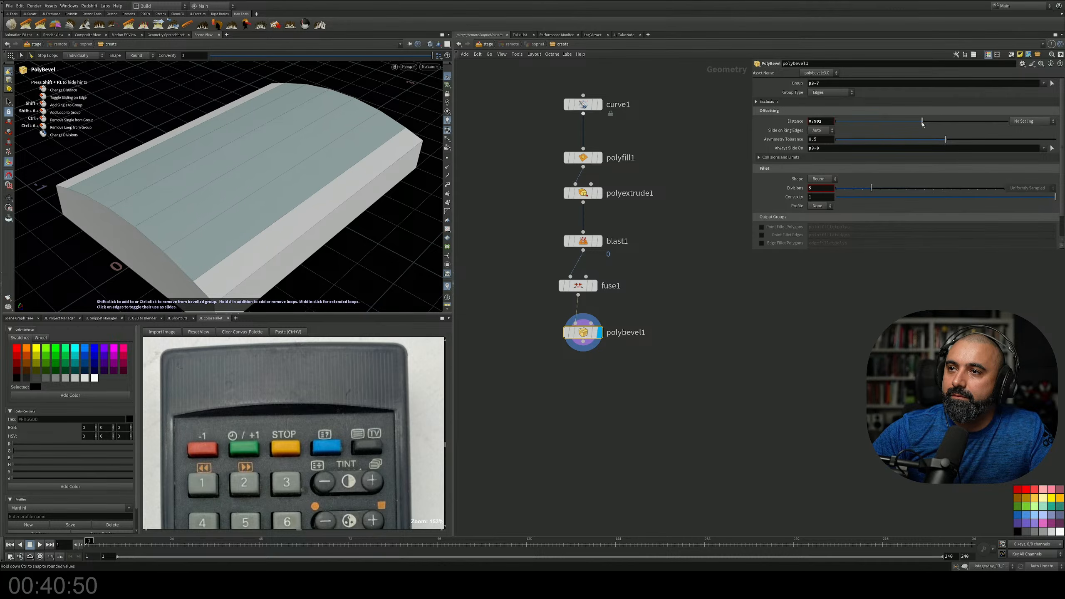
left_click_drag(268, 268, 337, 231, "alt")
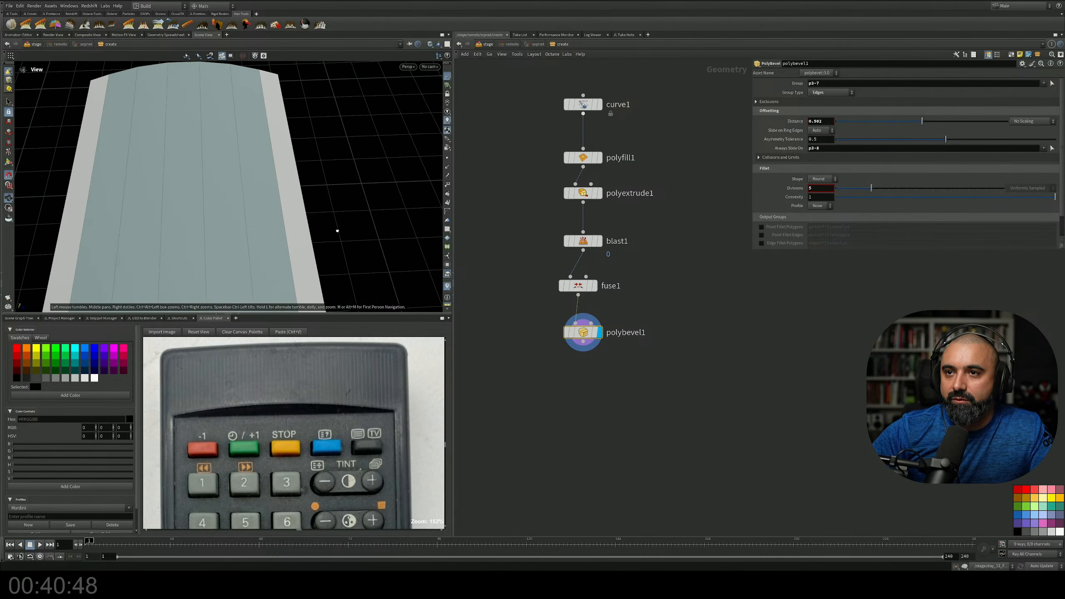
middle_click_drag(337, 231, 339, 151, "alt")
Frame the whole Grundig remote in the reference image to examine its overall shape
middle_click_drag(345, 517, 346, 447)
scroll(344, 453, "down", 2)
scroll(328, 438, "right", 2)
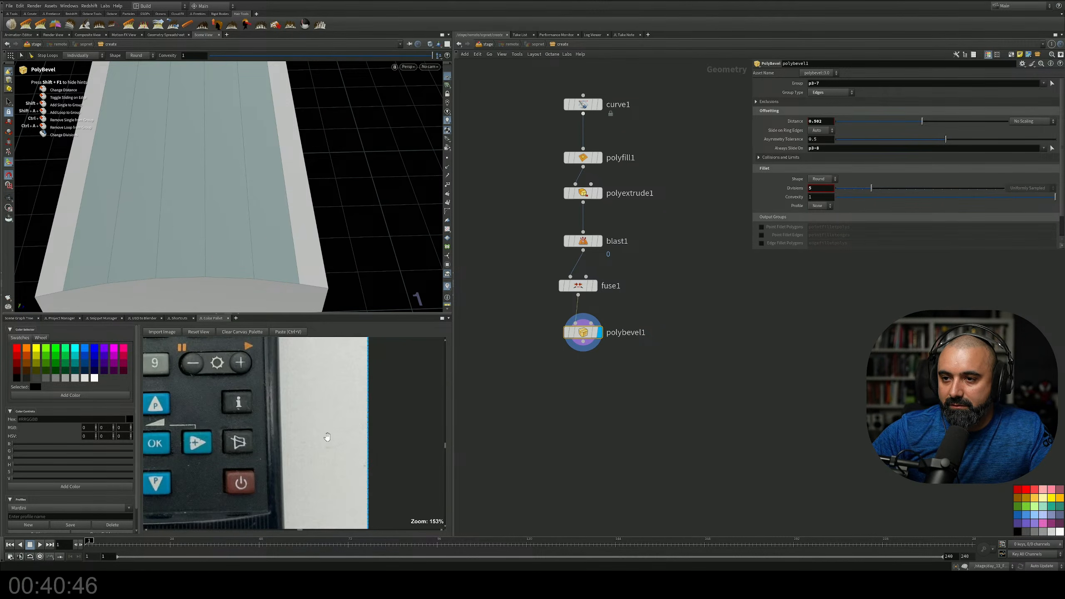
scroll(269, 423, "left", 2)
scroll(270, 421, "down", 1, "ctrl")
scroll(272, 417, "down", 5, "ctrl")
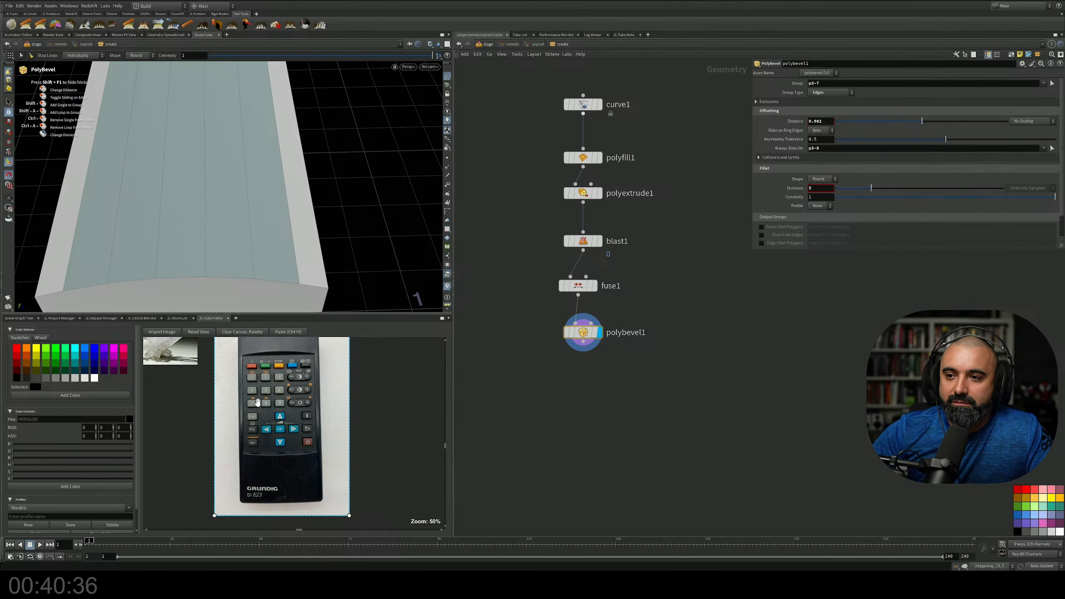
Set the PolyBevel divisions to 13 and the distance to 0.571 to smooth the curved top
left_click_drag(321, 252, 236, 269, "alt")
left_click_drag(871, 189, 879, 190)
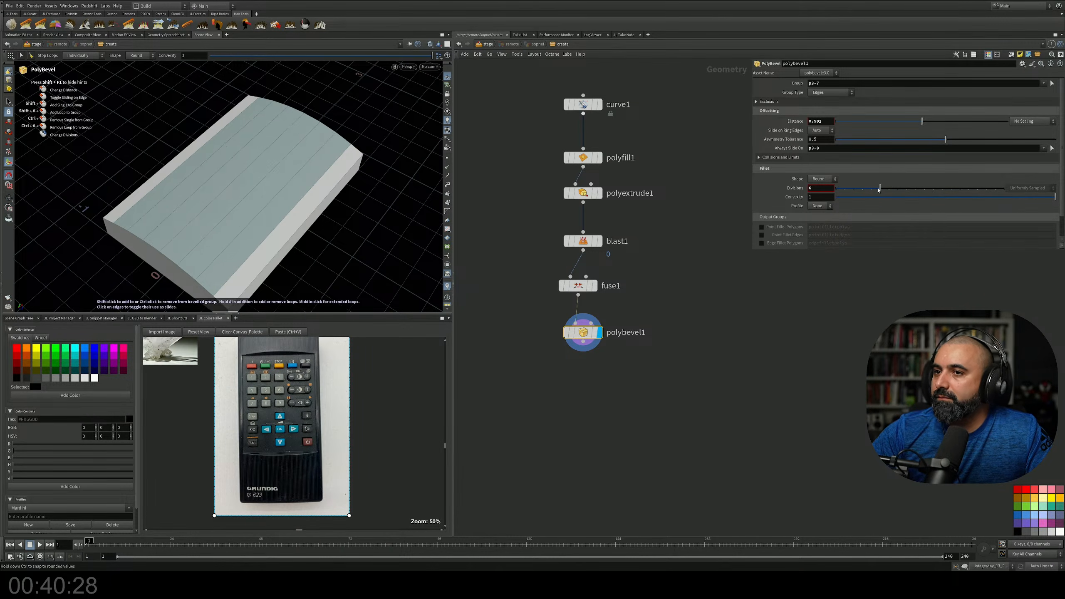
left_click_drag(922, 121, 935, 122)
left_click_drag(257, 227, 257, 199, "alt")
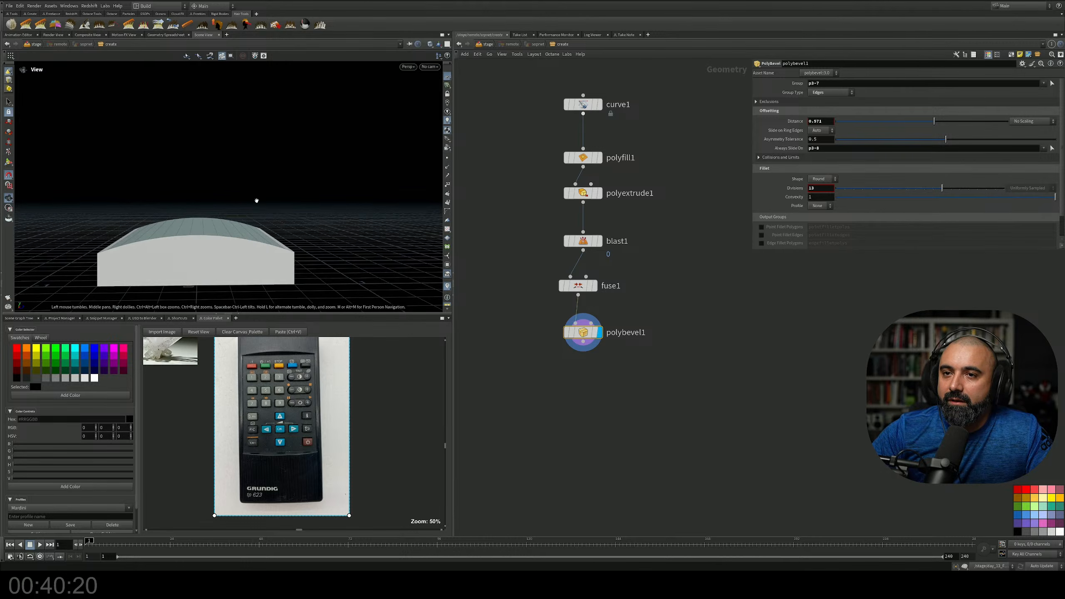
right_click_drag(257, 200, 261, 229, "alt")
Add a Transform node below the PolyBevel node and display its output
middle_click_drag(564, 384, 579, 348)
key("Tab")
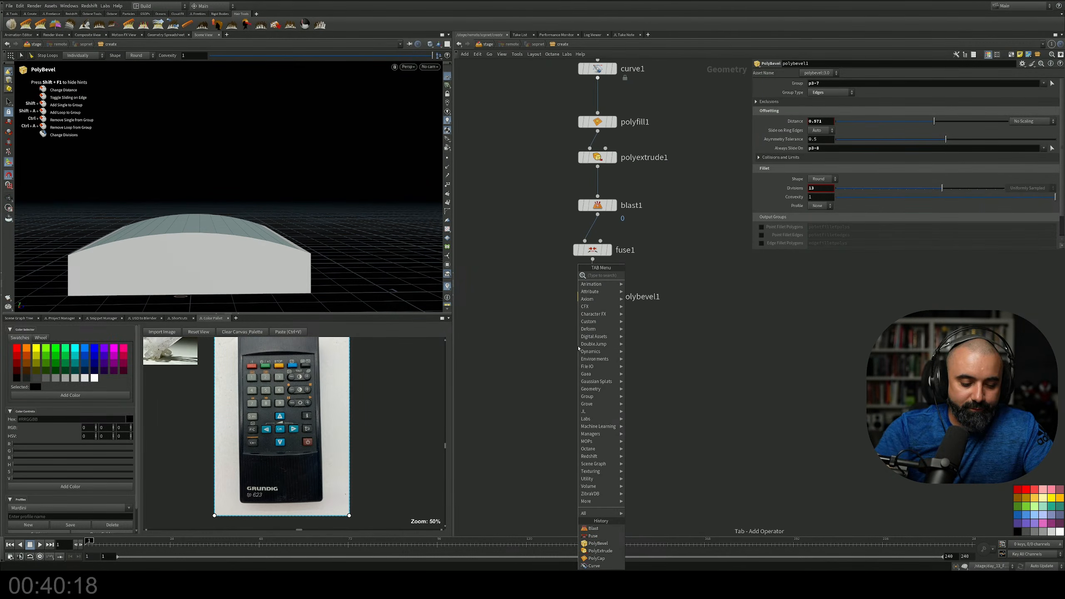
type("trans")
key("Return")
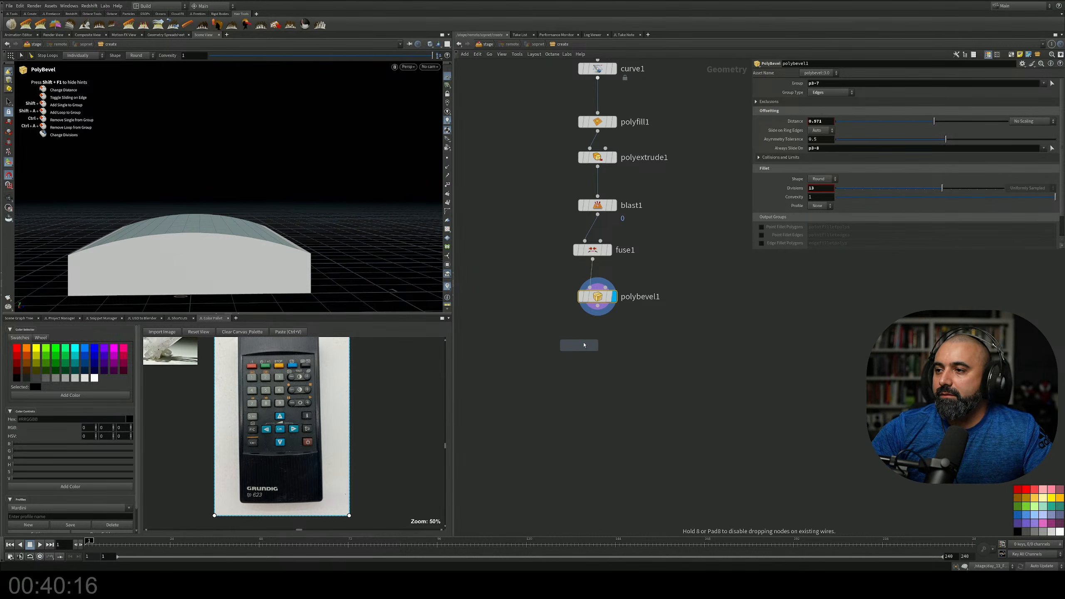
left_click(597, 335)
left_click(615, 336)
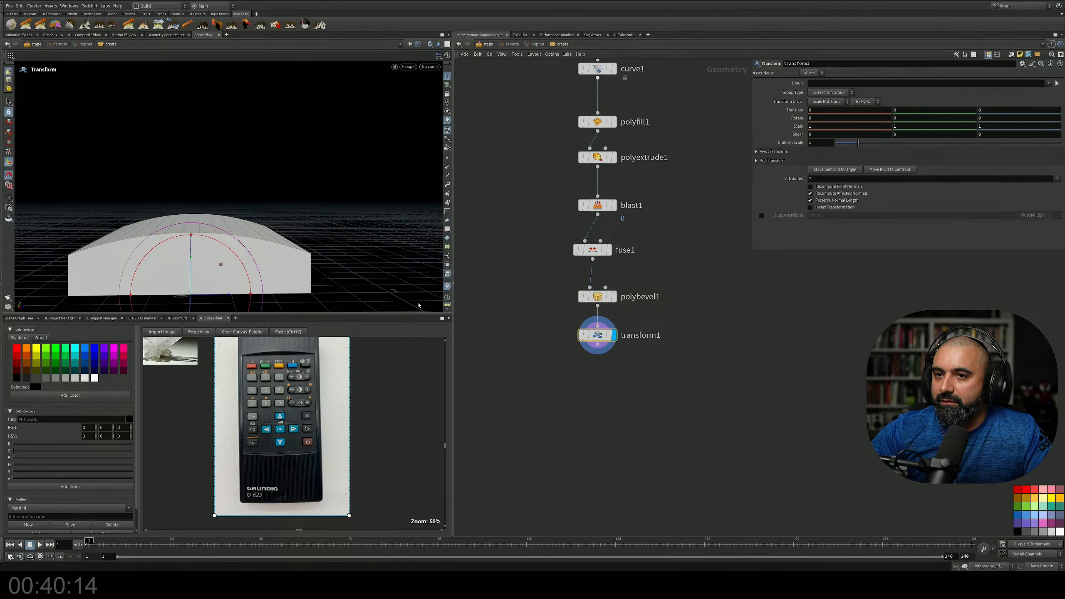
Set the Transform's Y scale to 0.5 to flatten the remote body and inspect it from above
mouse_move(926, 129)
middle_mouse_down()
mouse_move(905, 133)
mouse_move(926, 130)
middle_mouse_up()
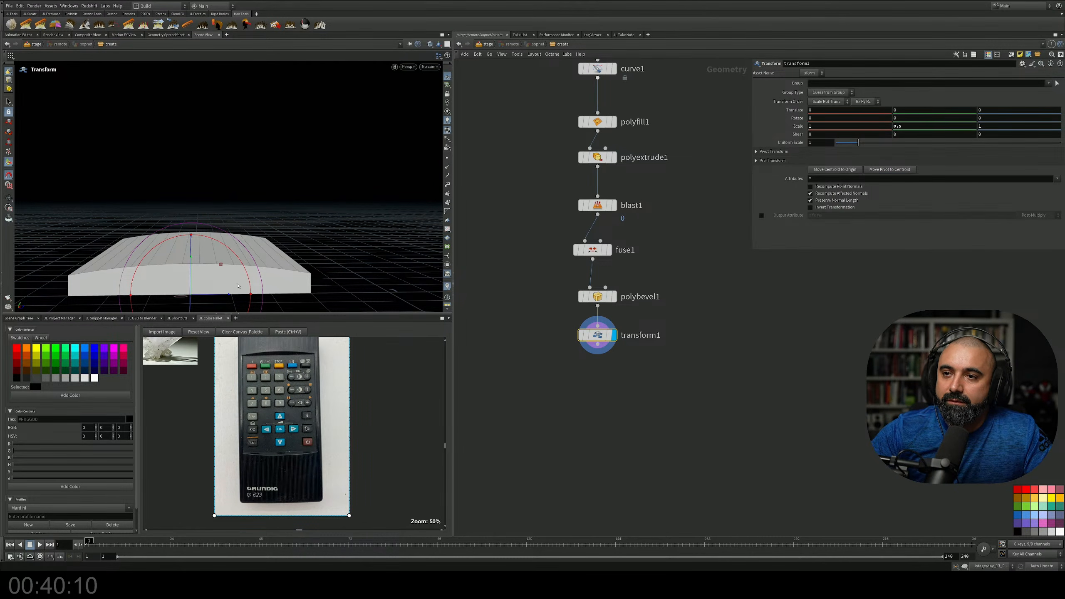
left_click_drag(235, 239, 335, 258, "alt")
middle_click_drag(334, 257, 326, 226, "alt")
left_click_drag(327, 226, 289, 269, "alt")
right_click_drag(290, 268, 367, 189, "alt")
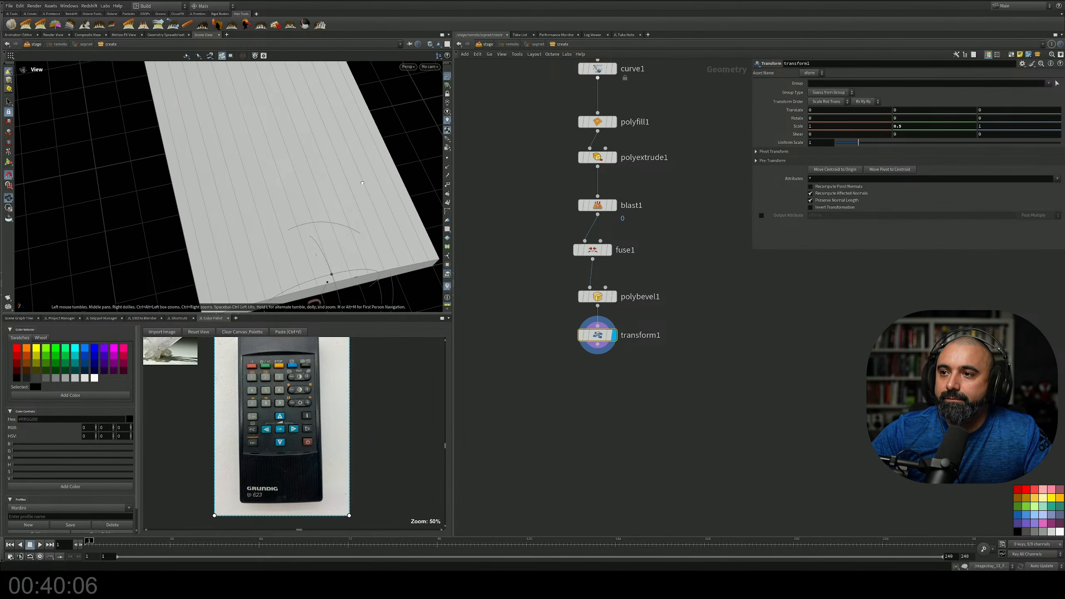
Add a Box node beside the Transform node to serve as a cutter for the remote body
key("Return")
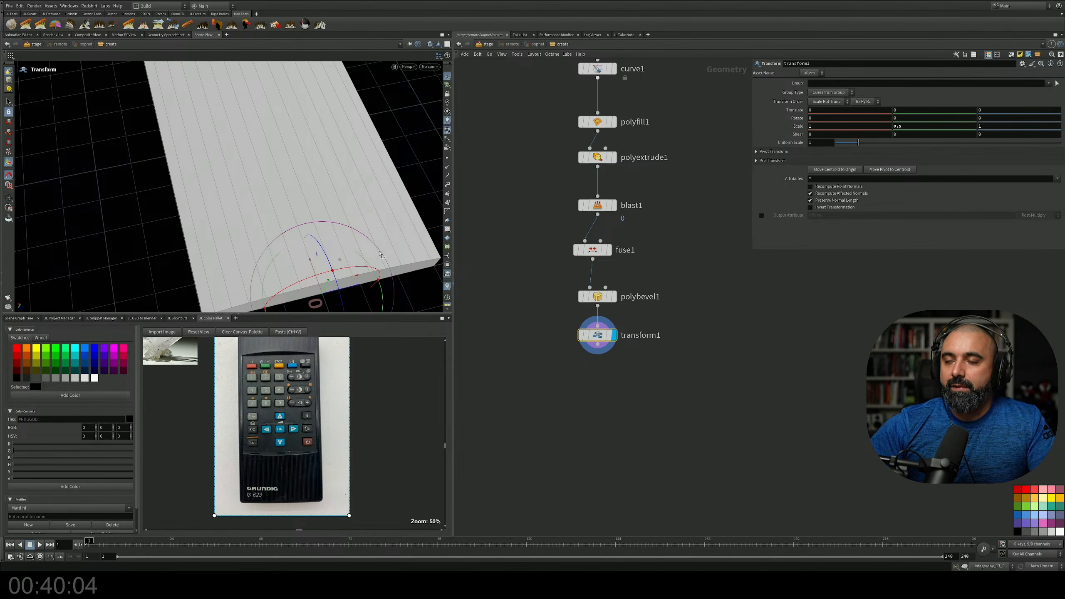
middle_click_drag(613, 389, 606, 344)
left_click(607, 343)
key("Tab")
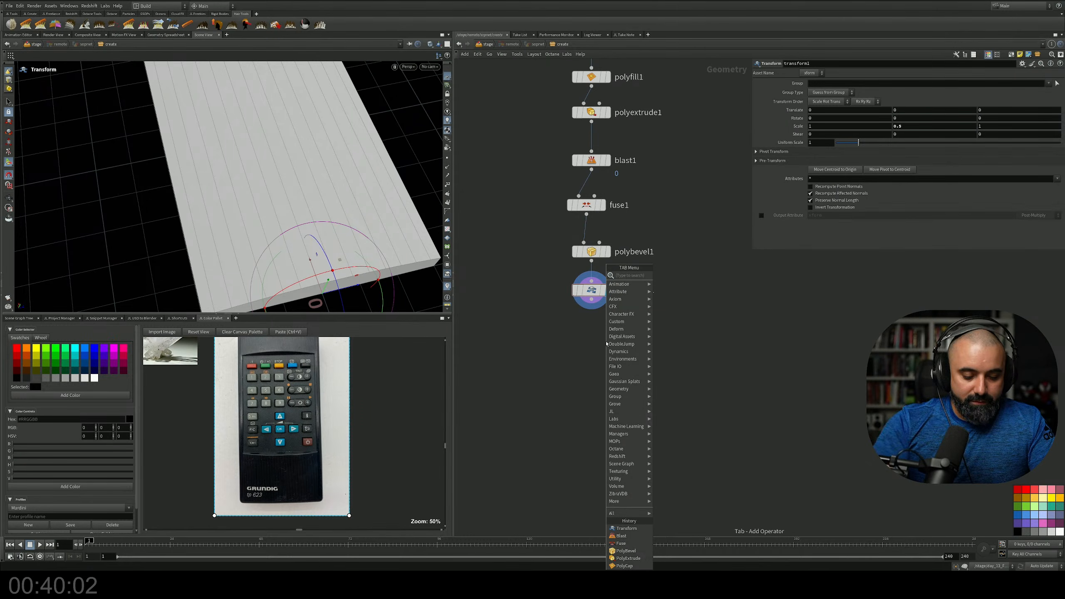
type("box")
key("Return")
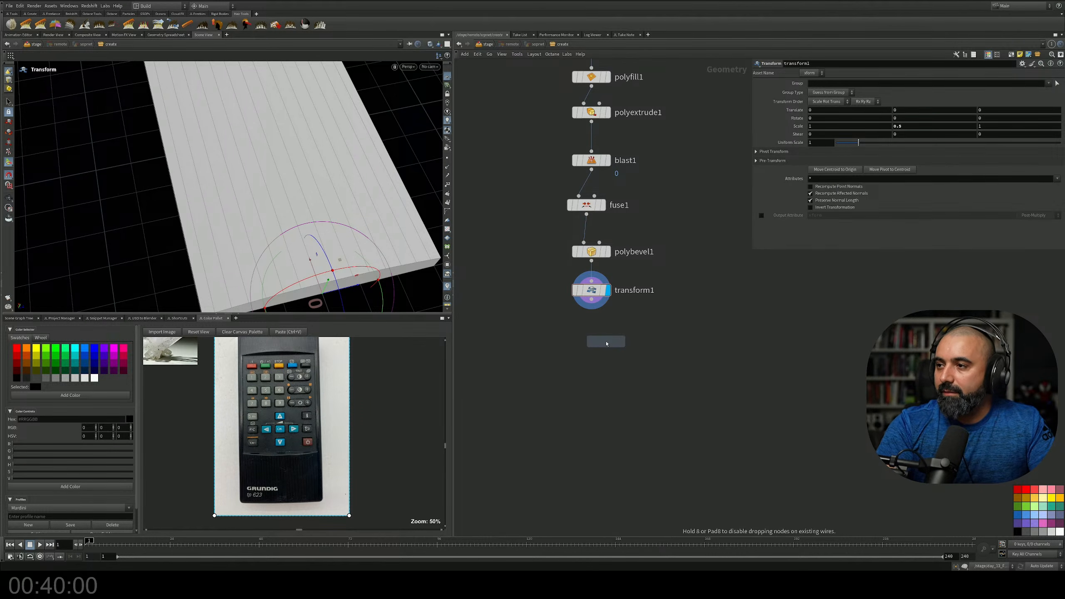
left_click(685, 277)
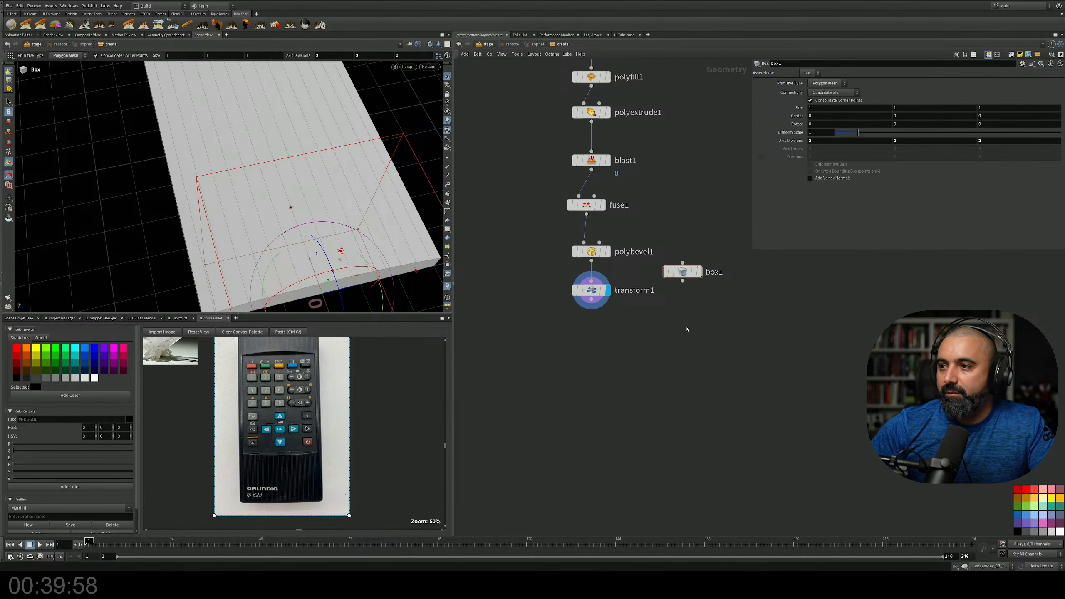
Add a Boolean node below transform1, connect the box as its second input, and display the subtraction
key("Tab")
type("tran")
key("Return")
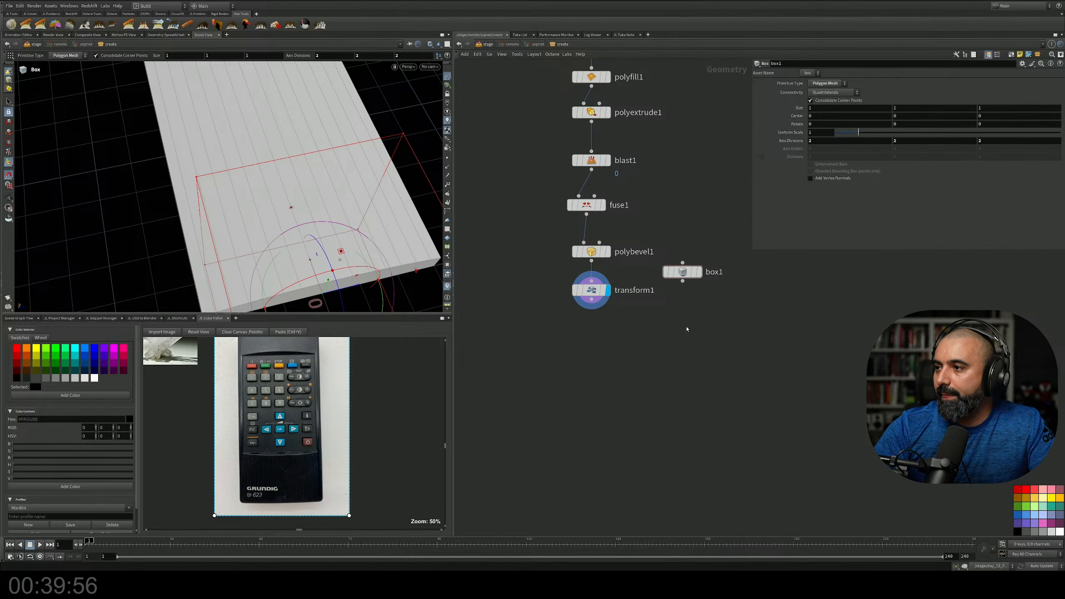
left_click(598, 365)
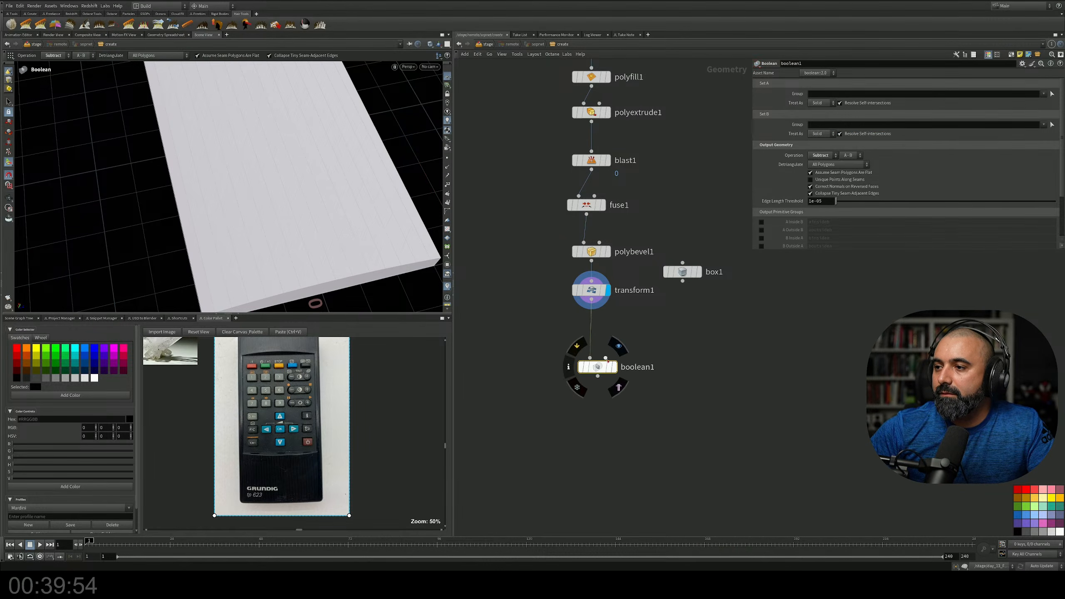
left_click(606, 359)
left_click(683, 281)
left_click(615, 367)
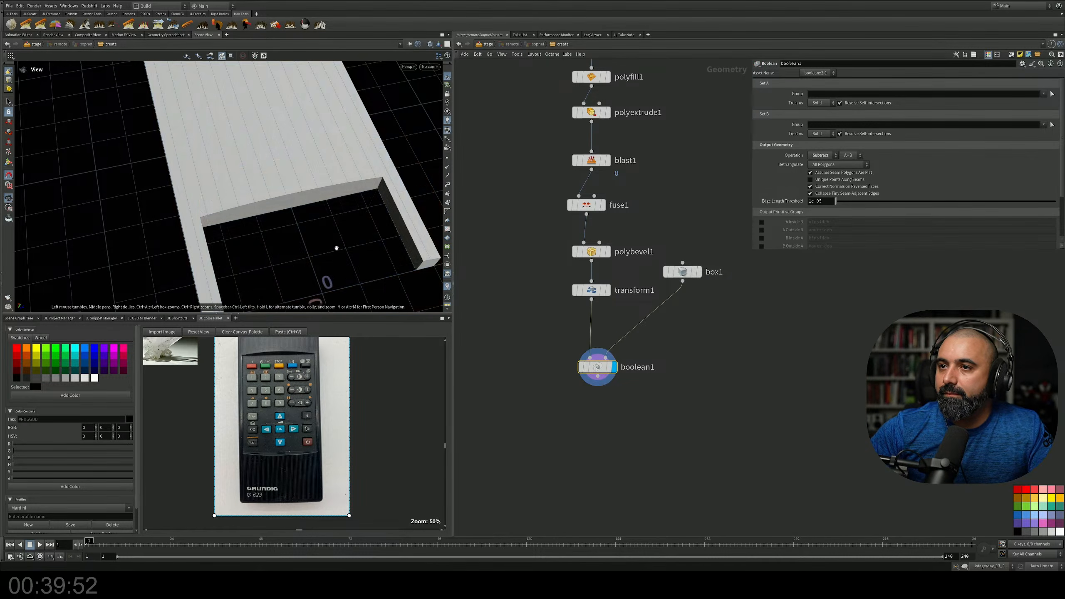
left_click_drag(336, 248, 382, 217, "alt")
right_click_drag(382, 217, 330, 236, "alt")
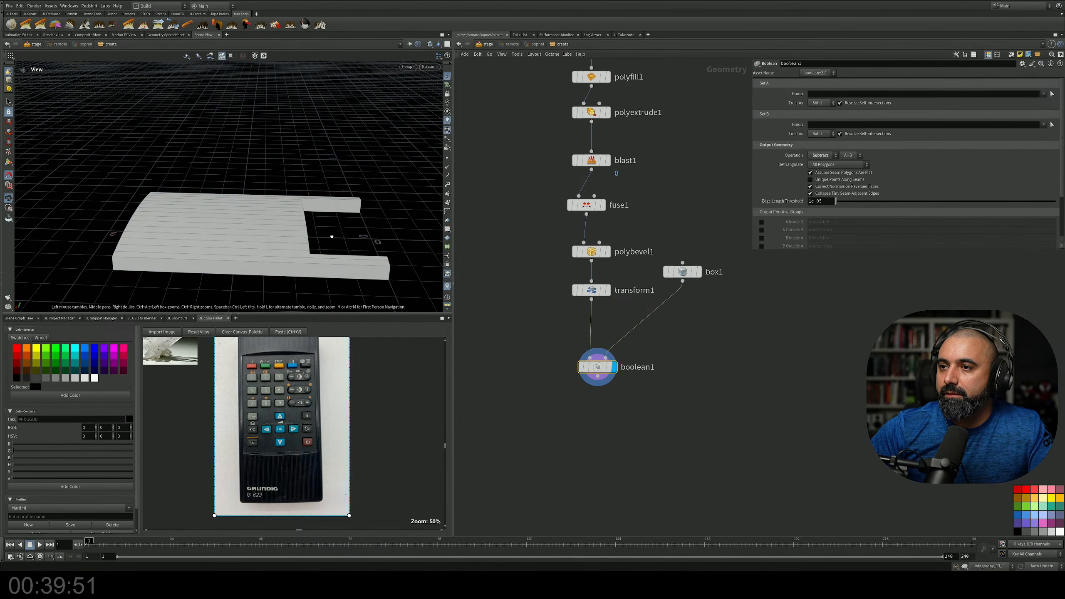
Move the box upward and along the remote body so it cuts shallowly into the top surface, and undo its accidental rotation
left_click(698, 271)
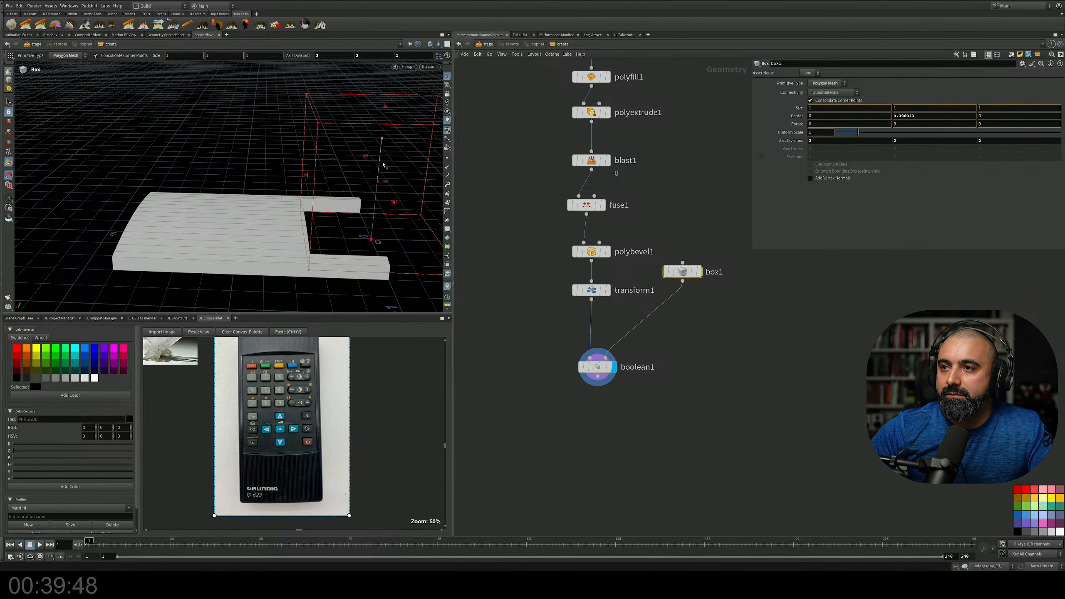
left_click_drag(382, 164, 229, 161)
left_click_drag(276, 219, 249, 167, "alt")
left_click_drag(245, 113, 244, 123)
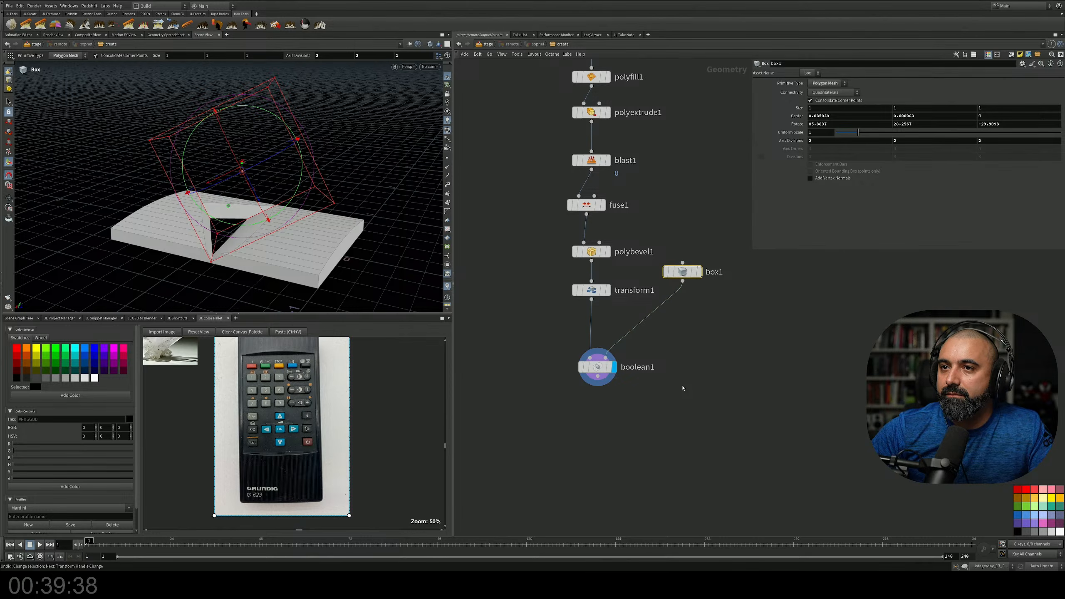
key("ctrl+z")
left_click_drag(259, 176, 312, 254, "alt")
key("Return")
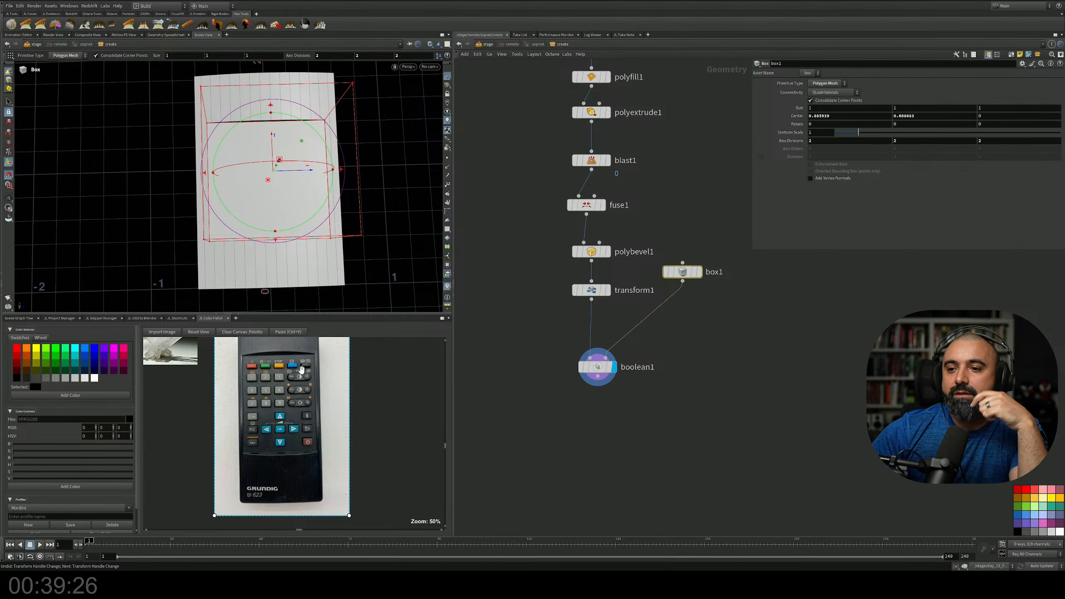
Compare the remote with the reference from above and set the PolyExtrude distance to 2.1 to lengthen the body
middle_click_drag(302, 421, 304, 436)
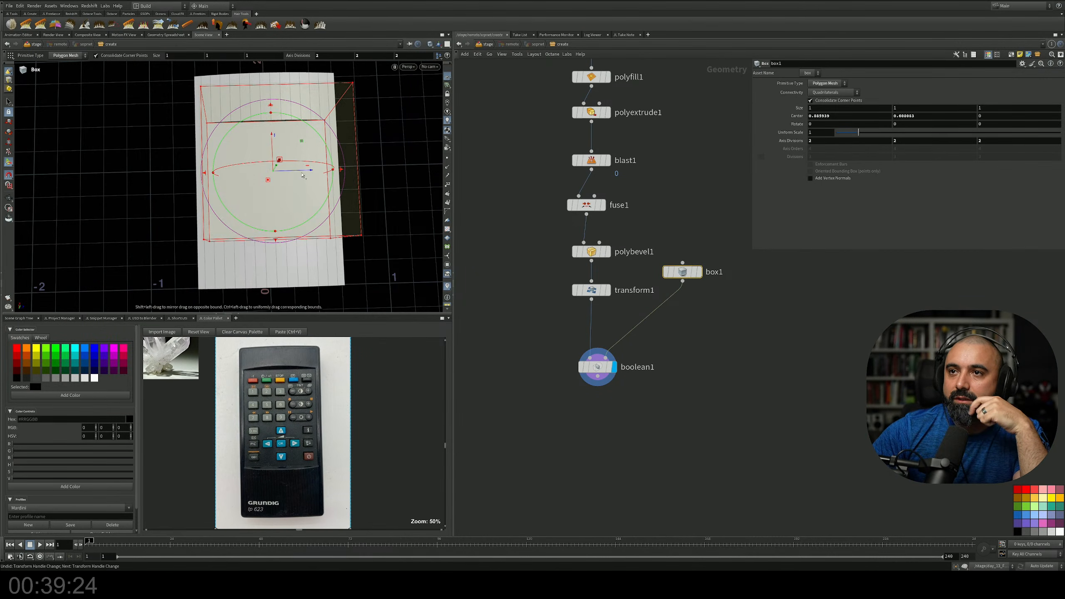
key("Escape")
left_click_drag(277, 180, 282, 191)
middle_click_drag(283, 192, 283, 185, "alt")
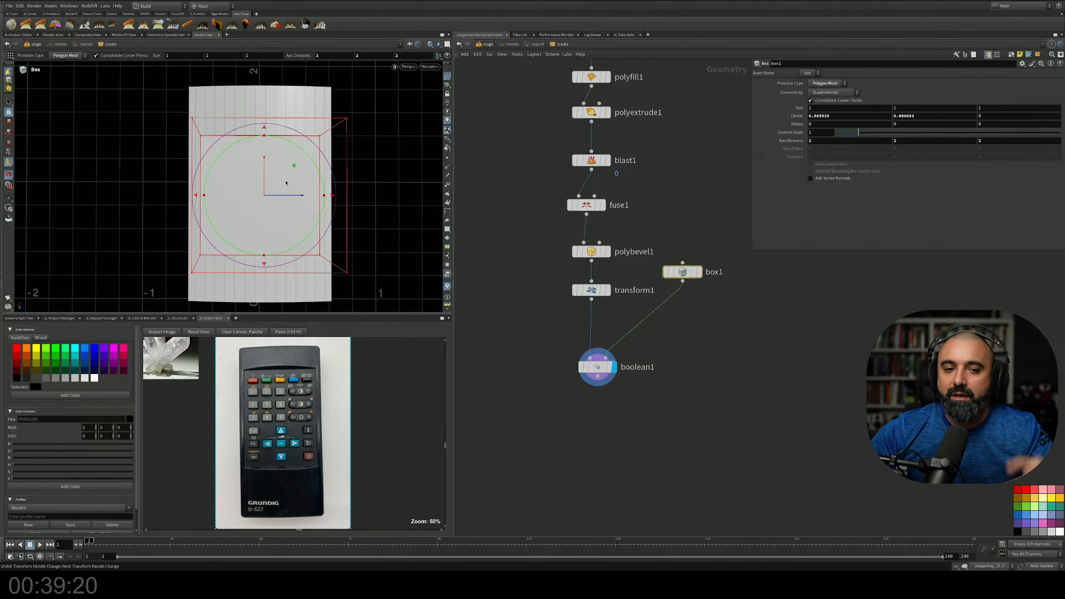
middle_click_drag(715, 131, 704, 227)
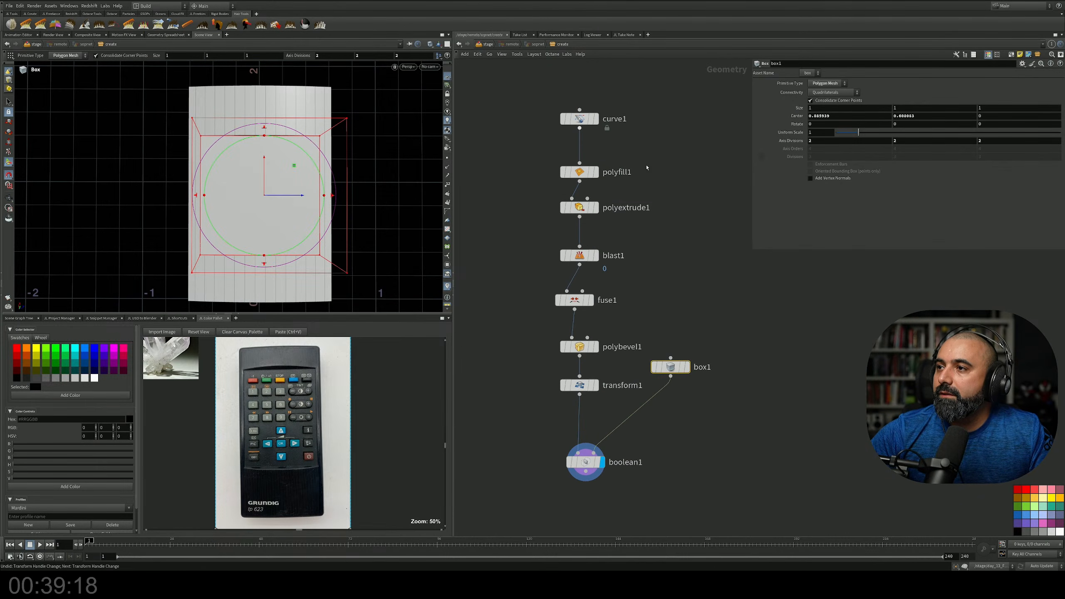
left_click(590, 211)
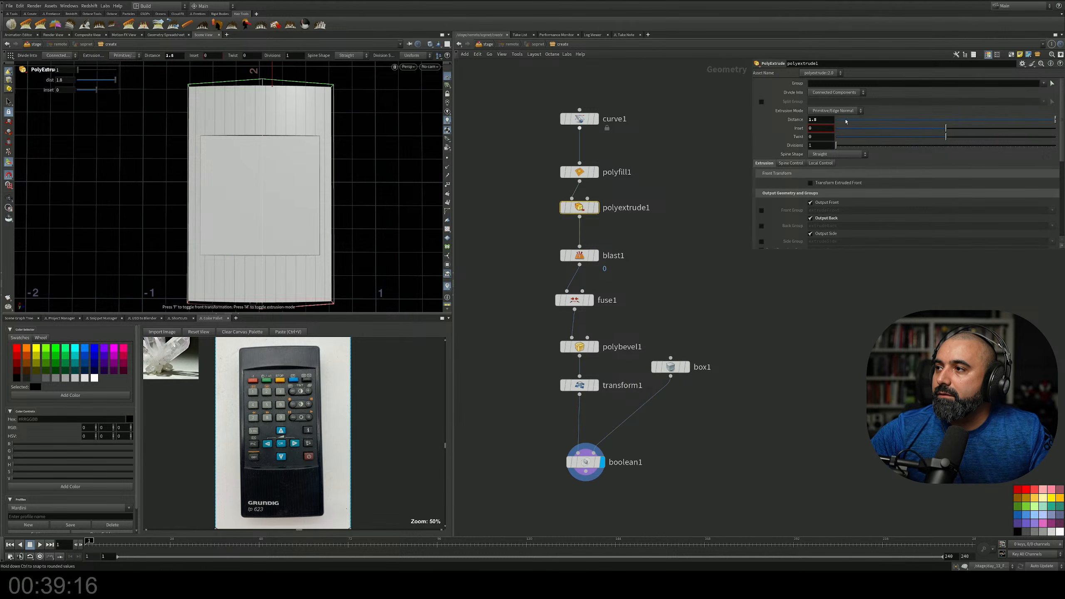
middle_click_drag(821, 119, 835, 117)
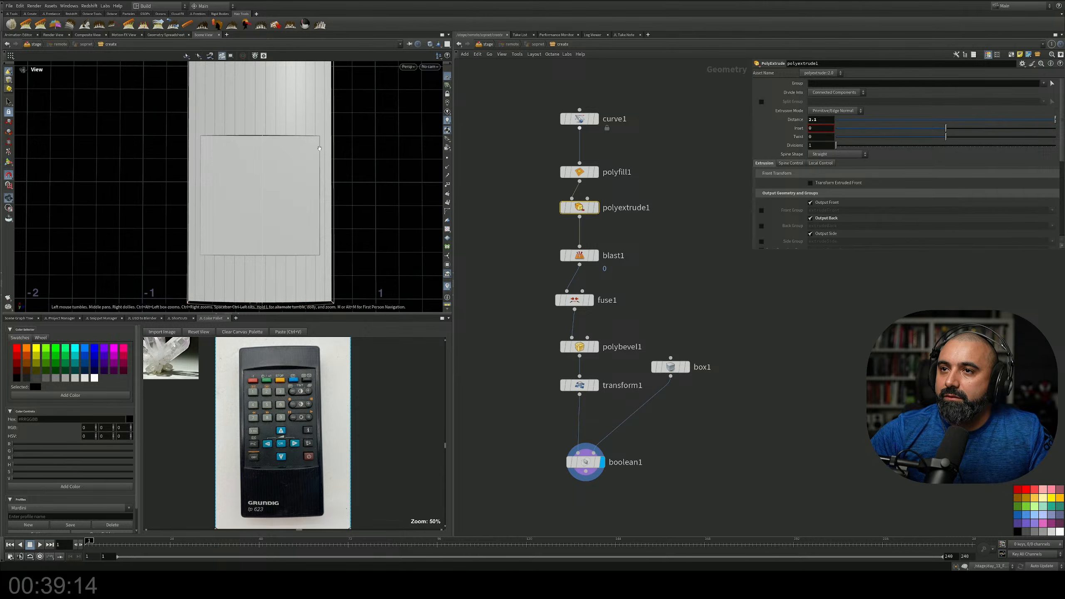
Check the body's proportions from above and set the PolyExtrude distance to 2.2
right_click_drag(318, 149, 334, 144, "alt")
middle_click_drag(334, 144, 309, 162, "alt")
left_click_drag(309, 162, 314, 165, "alt")
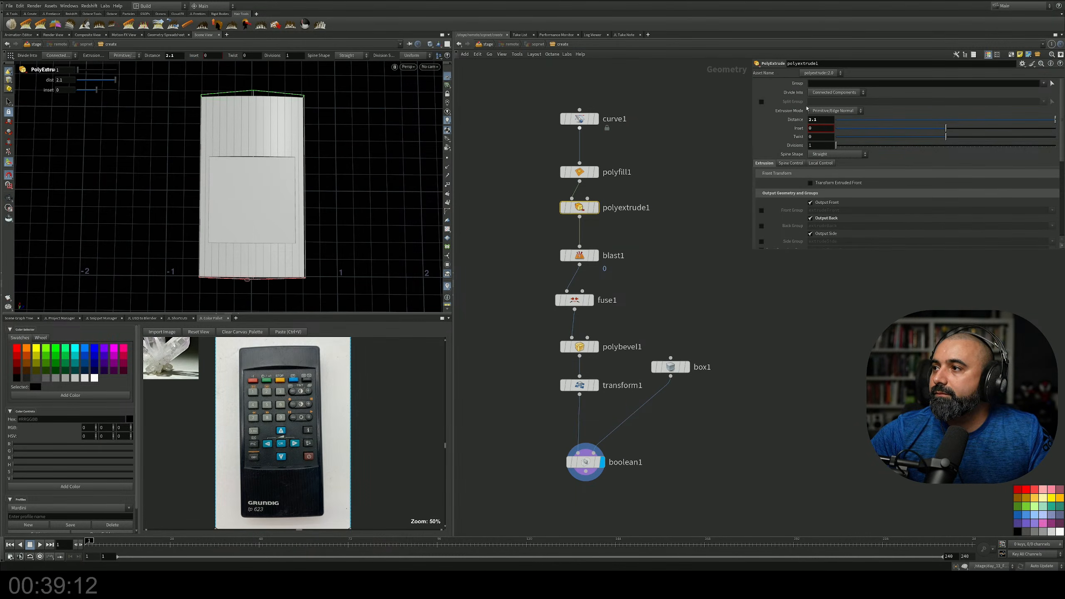
middle_click_drag(299, 193, 315, 206, "alt")
left_click_drag(315, 205, 297, 199, "alt")
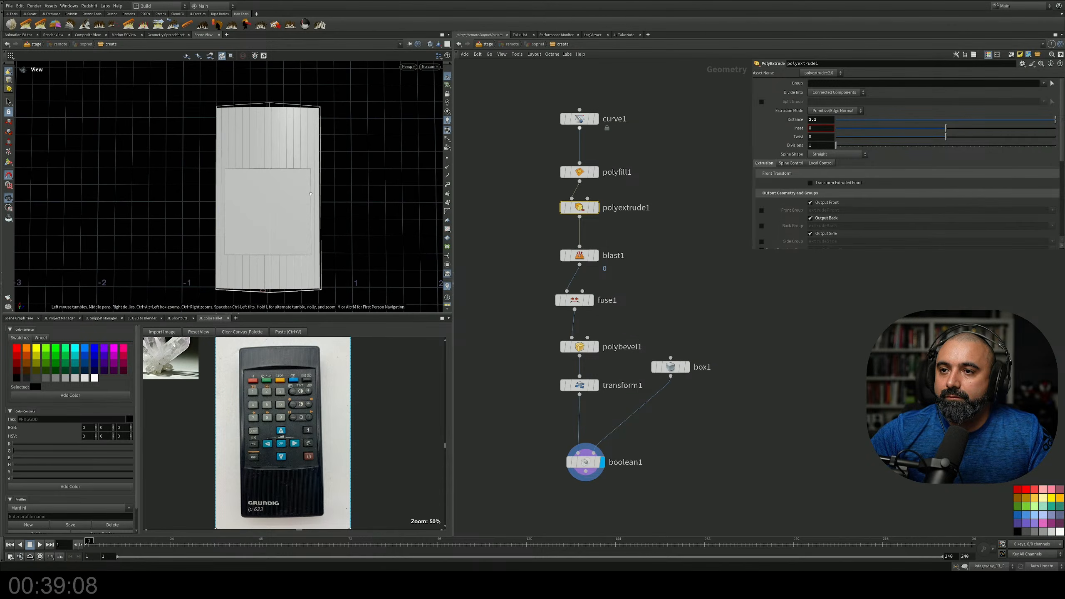
right_click_drag(277, 209, 301, 199, "alt")
middle_click_drag(302, 200, 306, 223, "alt")
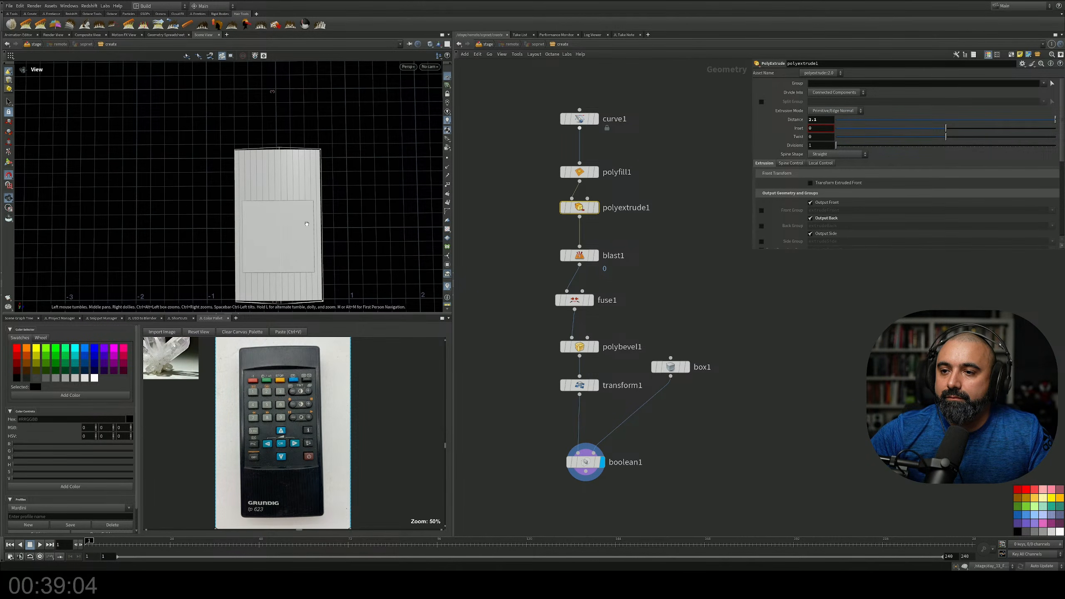
key("Return")
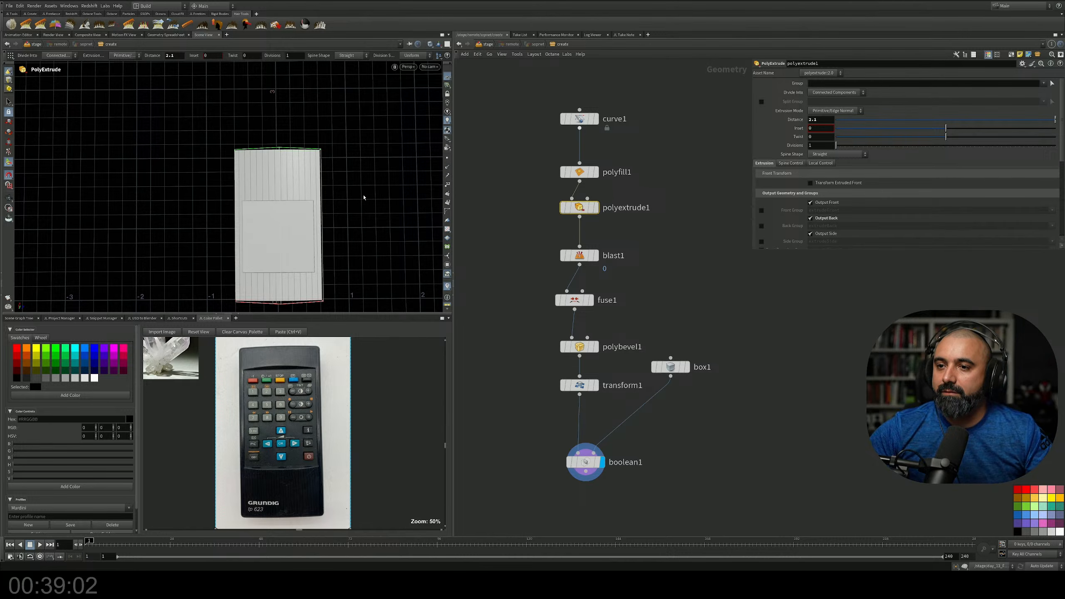
mouse_move(821, 119)
middle_mouse_down()
mouse_move(835, 120)
mouse_move(821, 122)
middle_mouse_up()
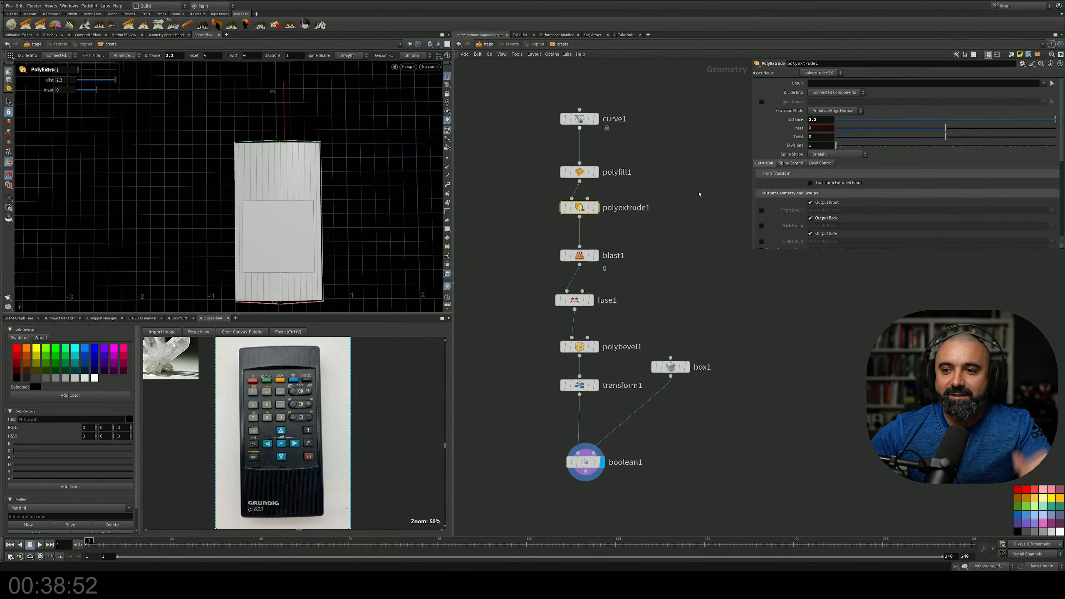
Return to the stage network and preview the teddy bear scene through the camera with Karma XPU, using the Select tool
left_click(546, 184)
middle_click_drag(525, 139, 521, 193)
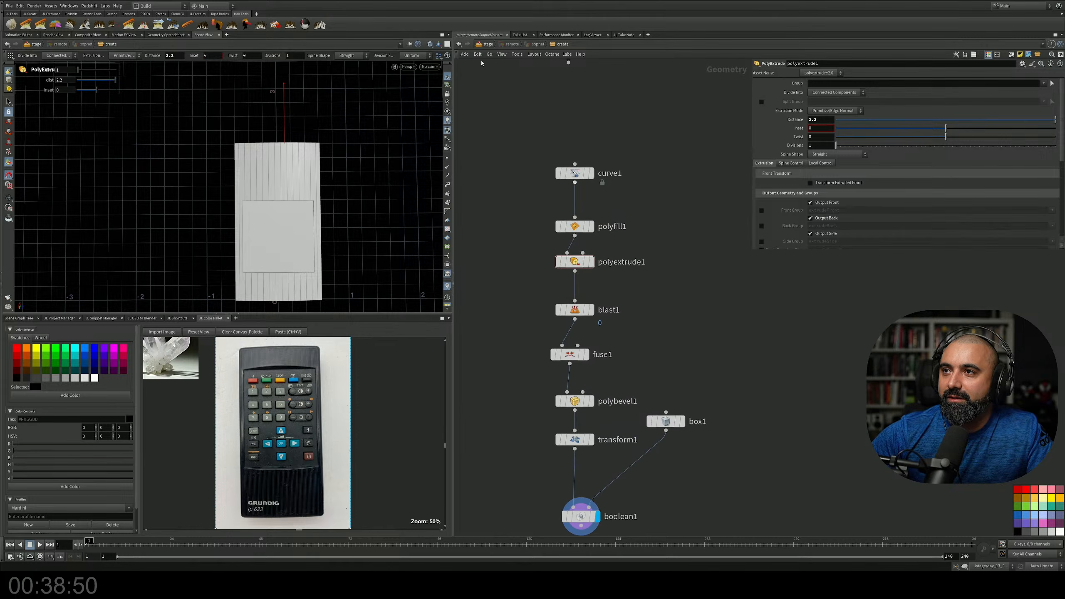
middle_click_drag(505, 140, 515, 199)
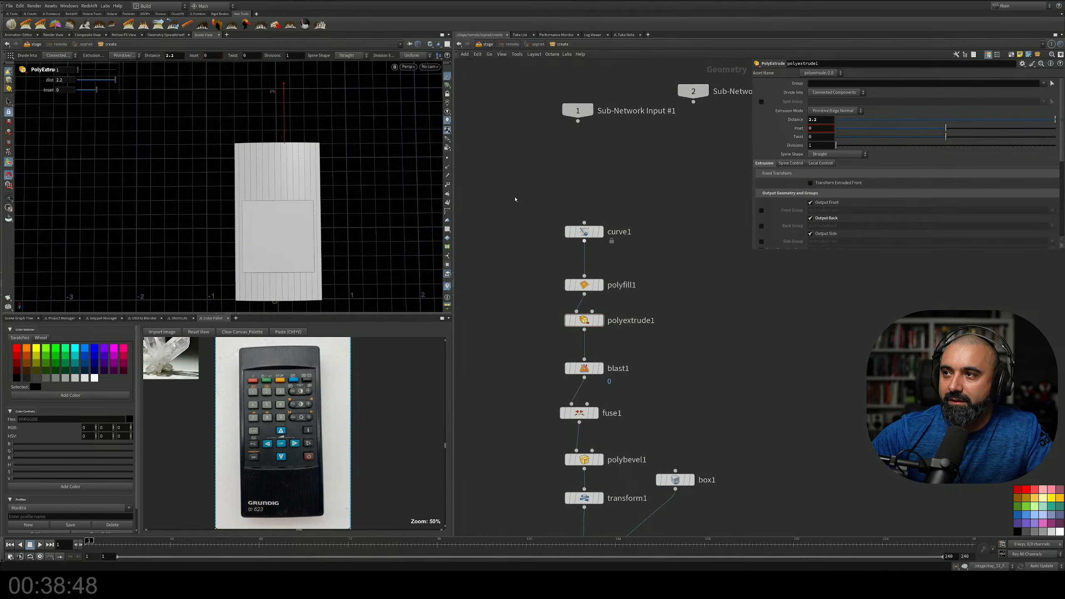
left_click(487, 45)
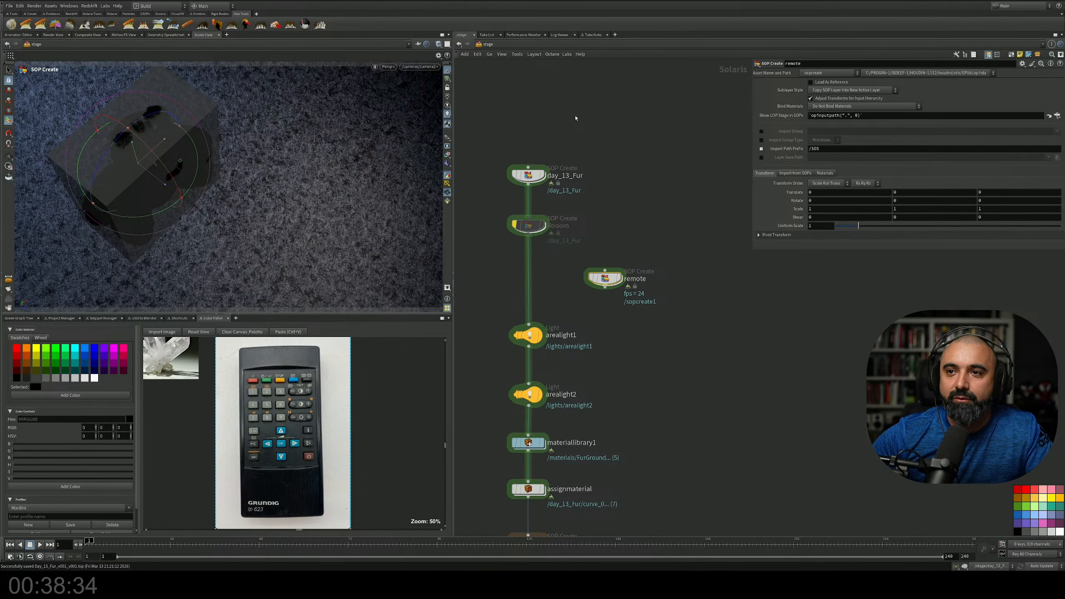
middle_click_drag(581, 193, 590, 166)
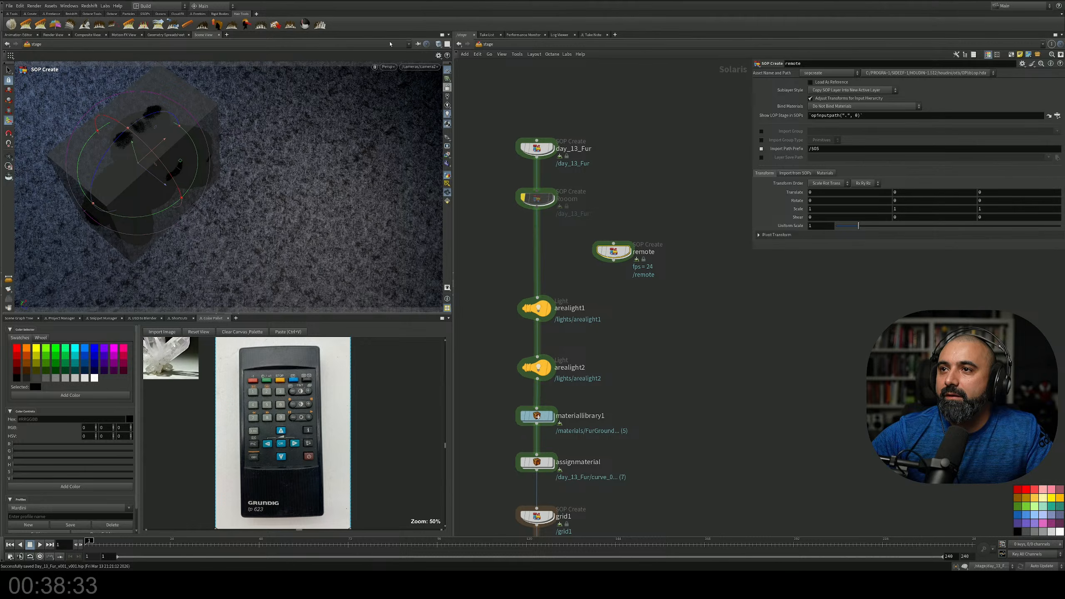
left_click(386, 68)
left_click(399, 108)
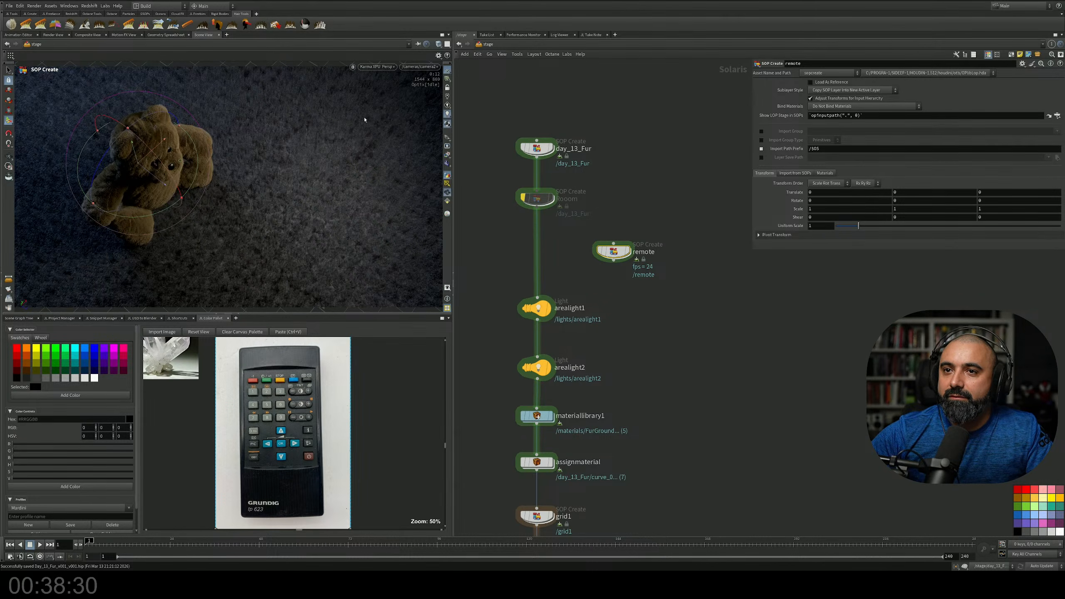
left_click(10, 72)
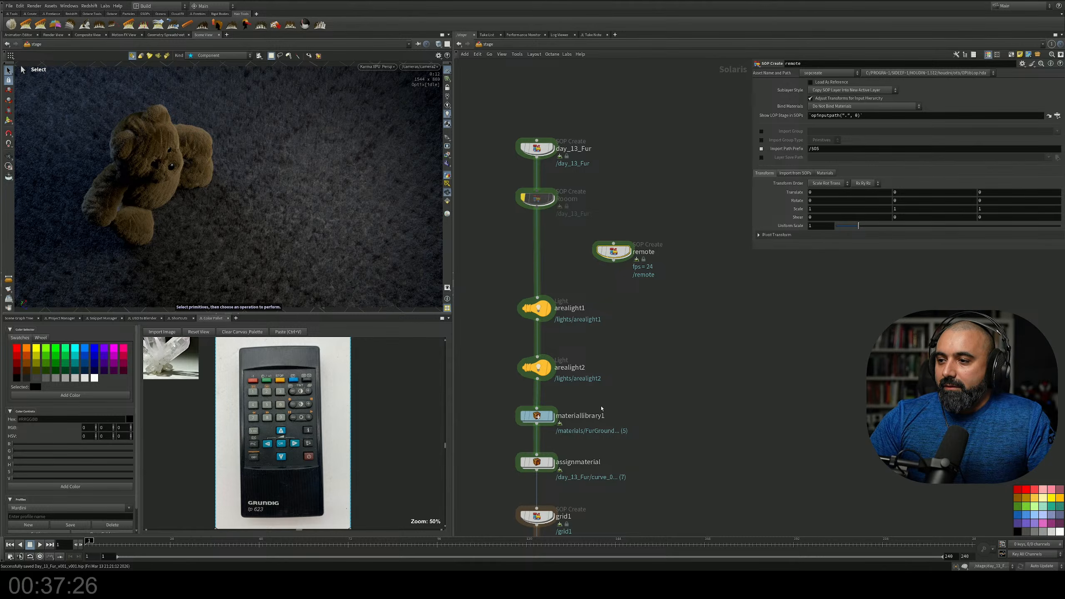
Go back inside the remote's geometry network and view the body from above with the Select tool active
middle_click_drag(601, 410, 618, 327)
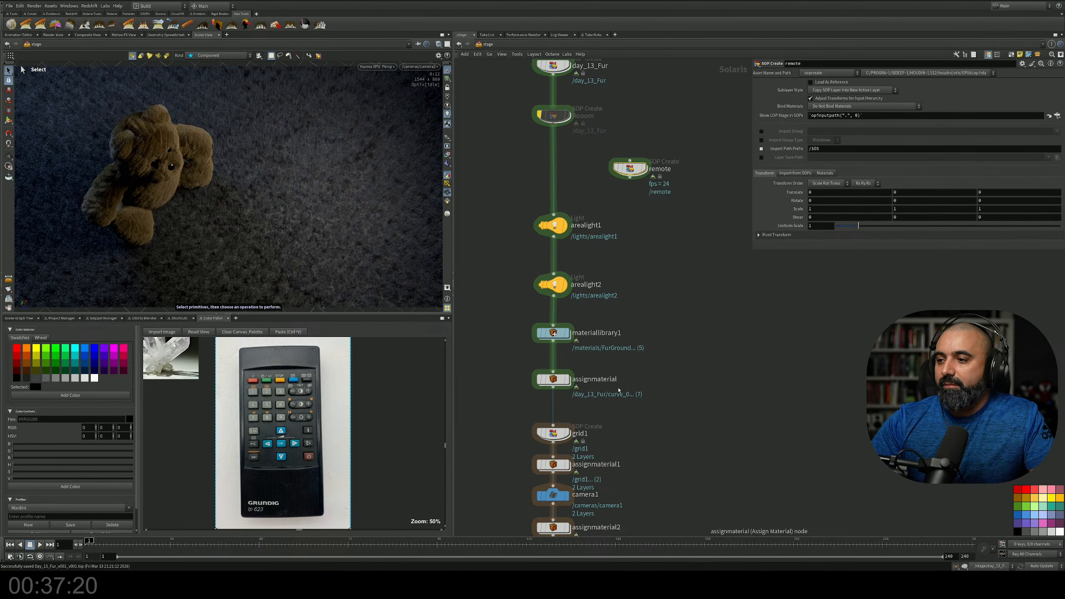
middle_click_drag(654, 439, 626, 368)
middle_click_drag(619, 122, 595, 255)
left_click_drag(588, 233, 591, 257)
double_click(591, 255)
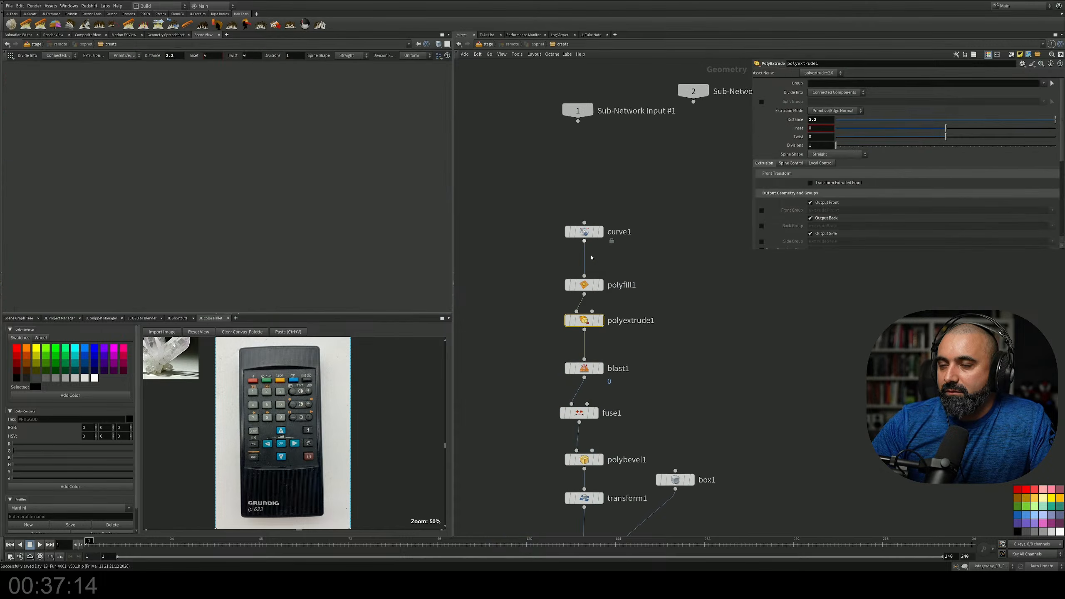
left_click_drag(384, 233, 292, 220, "alt")
key("Return")
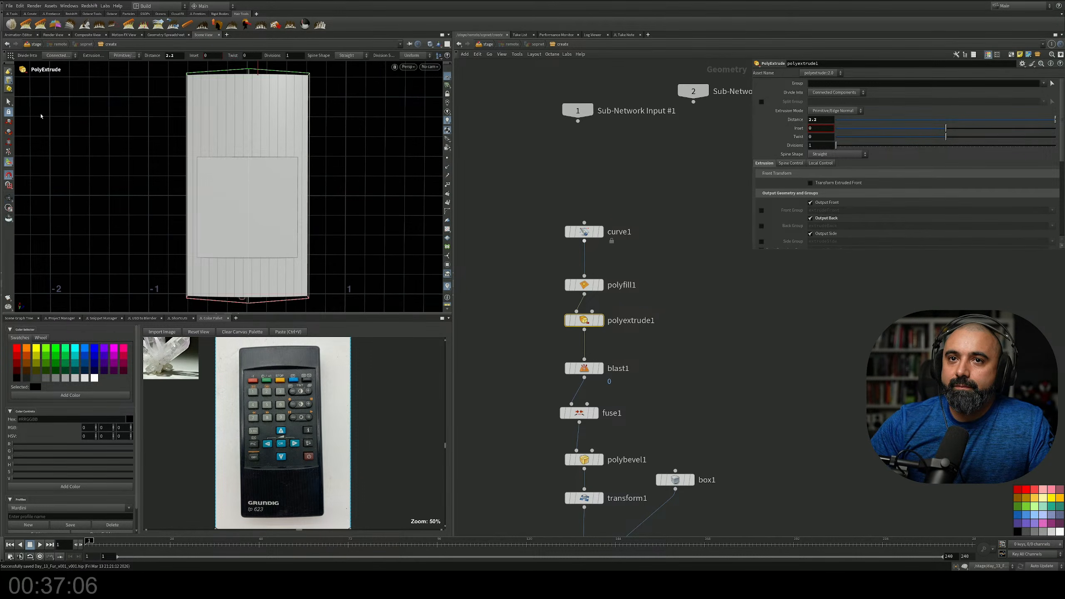
left_click(9, 102)
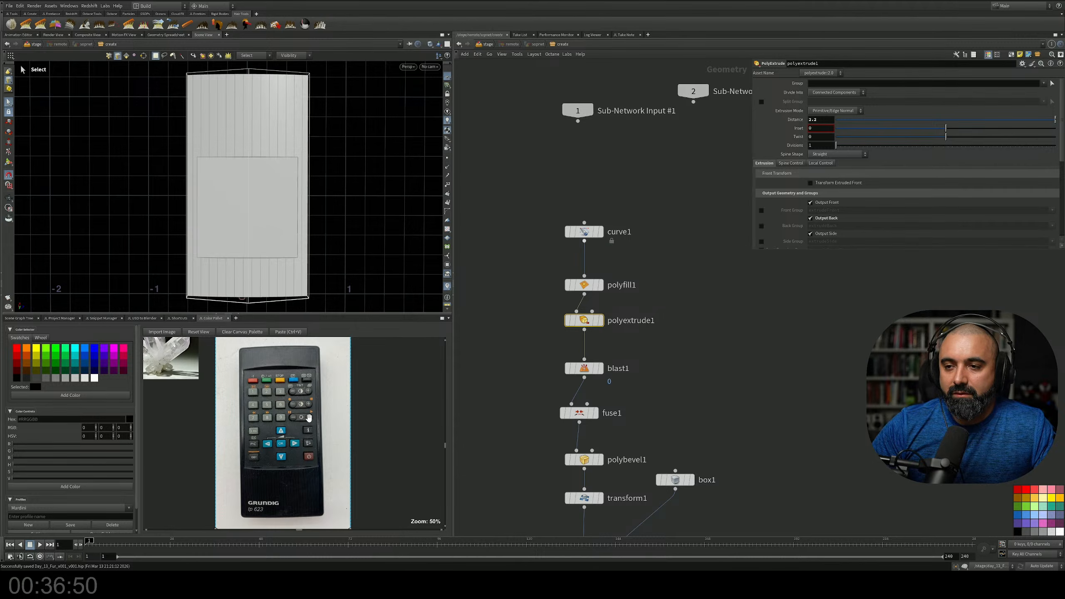
Resize the box1 cutter along the remote's length to about 1.25, adjusting both ends of the button recess to match the reference
middle_click_drag(680, 379, 666, 284)
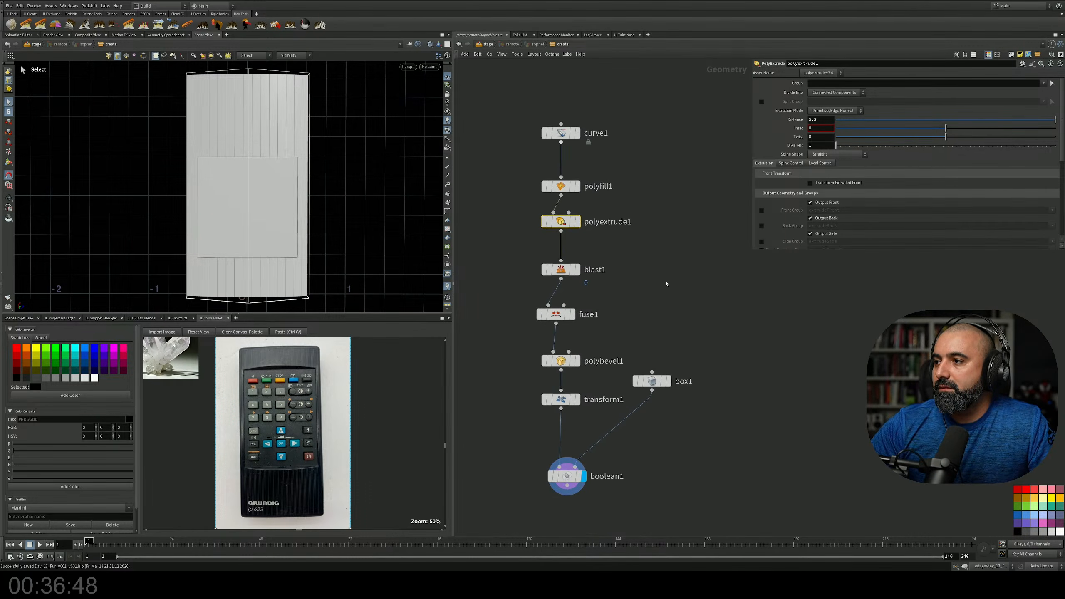
middle_click_drag(688, 365, 691, 347)
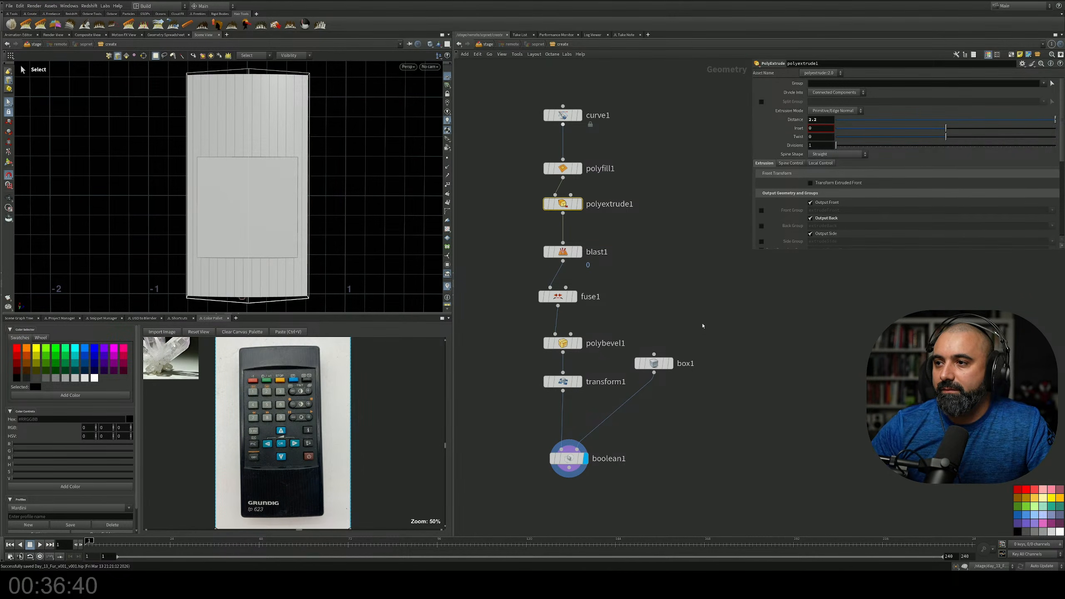
middle_click_drag(656, 319, 656, 293)
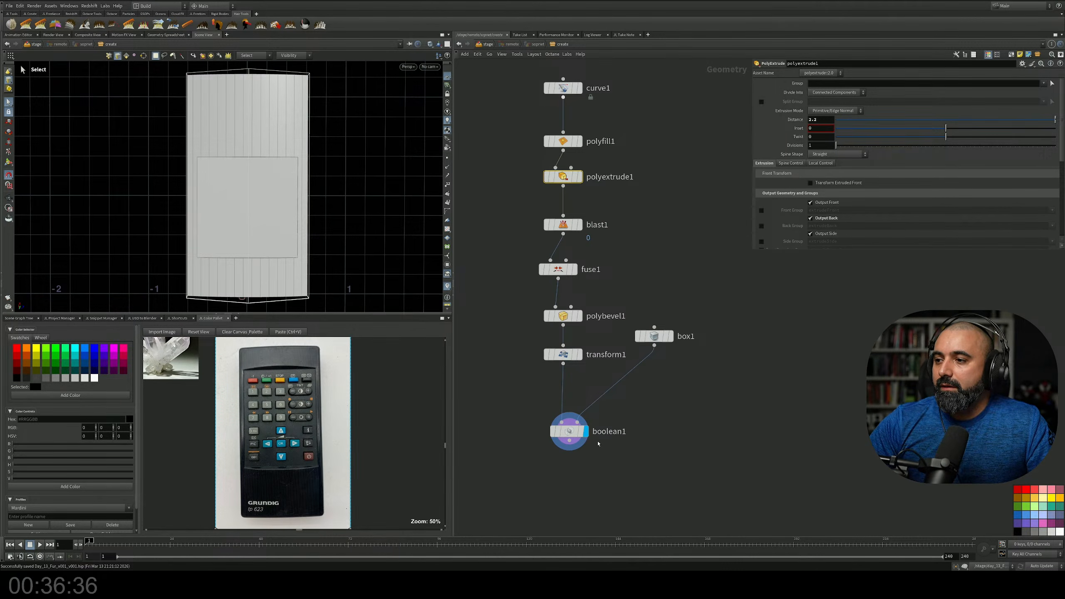
middle_click_drag(602, 439, 575, 479)
left_click(626, 376)
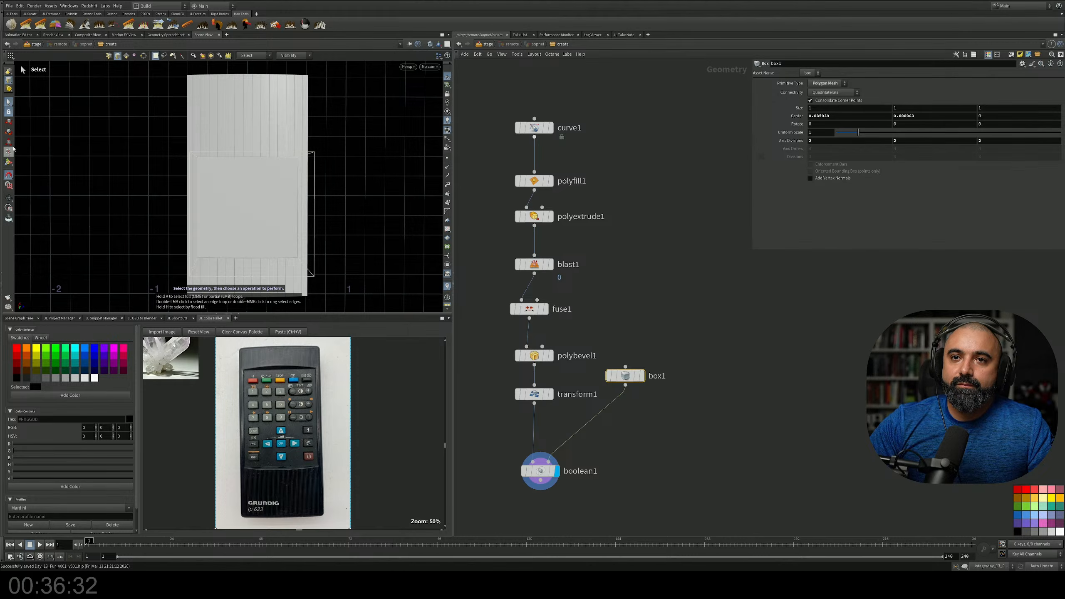
left_click(9, 163)
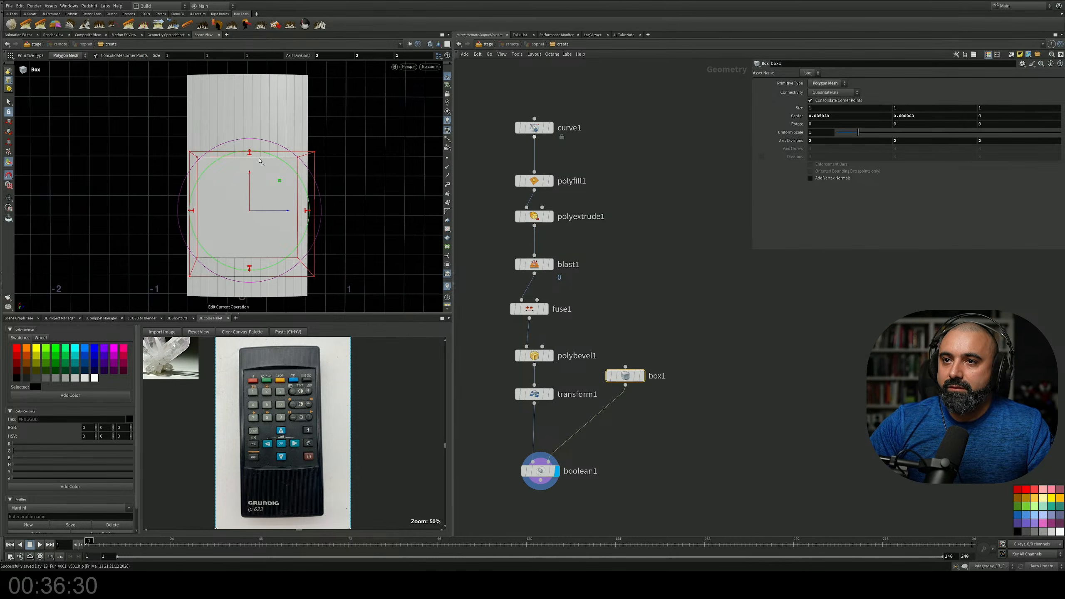
left_click_drag(250, 151, 249, 109)
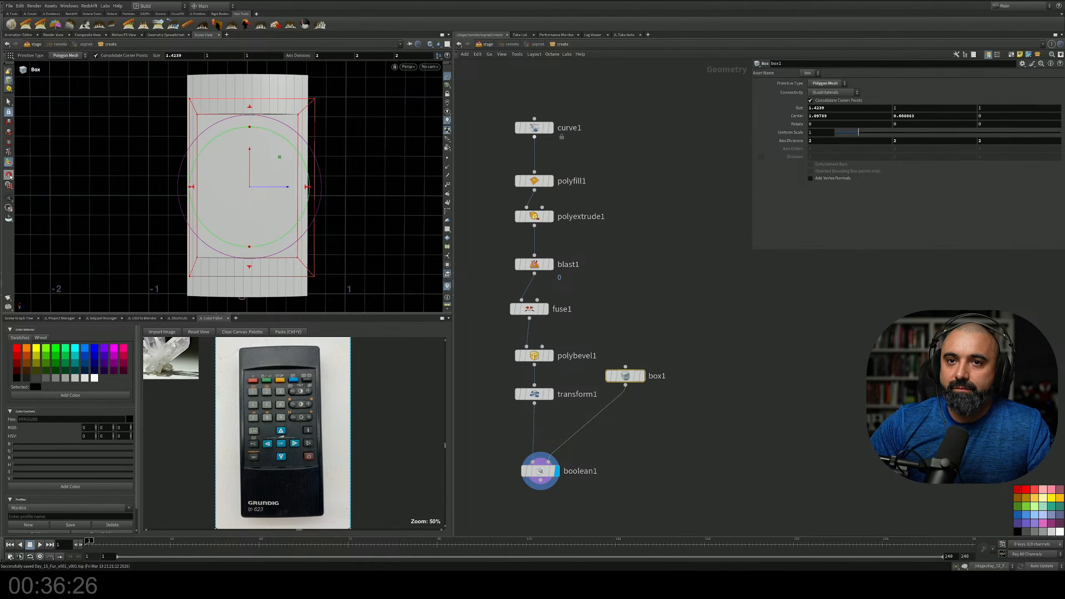
left_click_drag(250, 108, 252, 112)
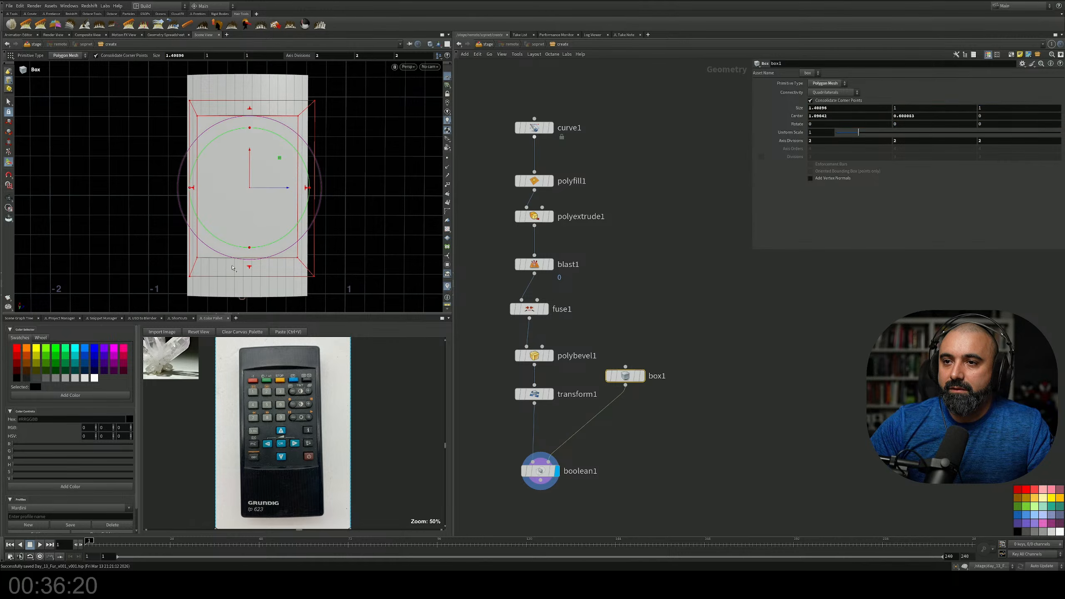
left_click_drag(250, 267, 254, 251)
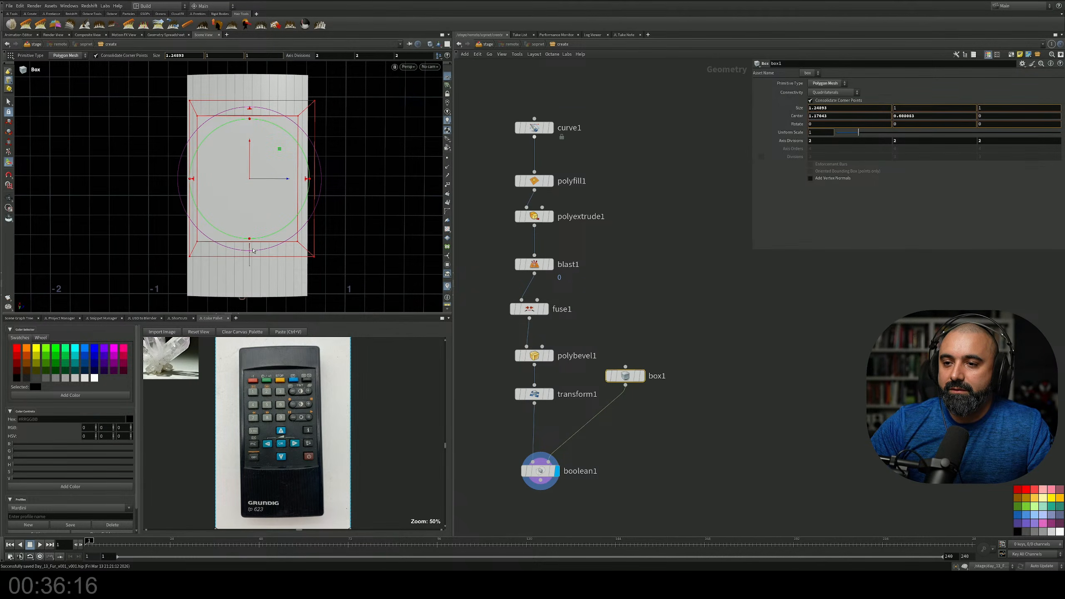
key("Escape")
left_click_drag(320, 224, 327, 249)
Add a Null node after boolean1 in the network and make it the displayed output
left_click(583, 471)
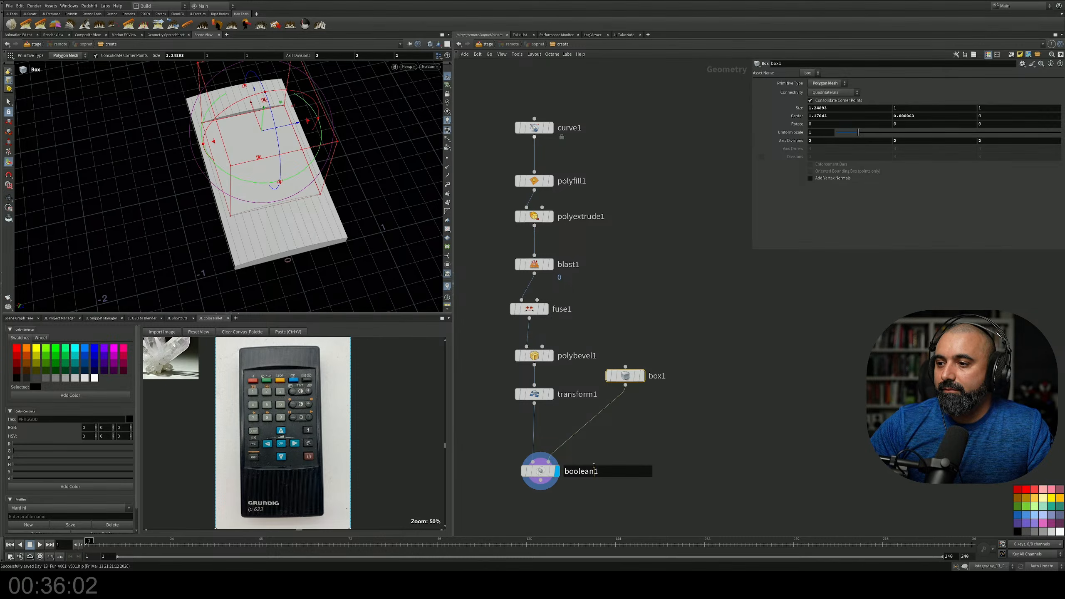
left_click(629, 460)
left_click_drag(635, 454, 507, 505)
middle_click_drag(623, 450, 631, 351)
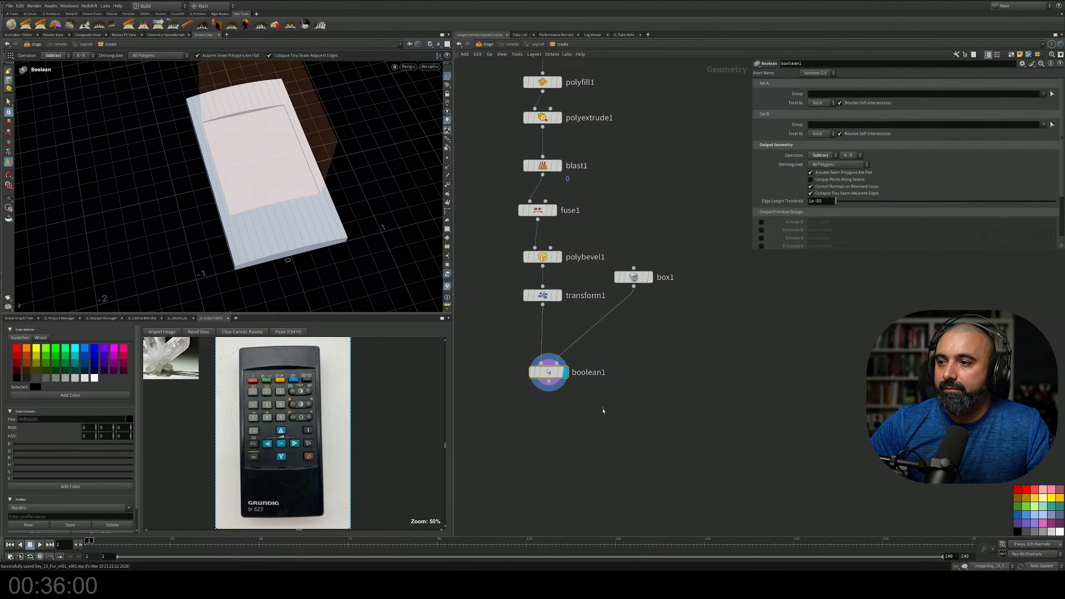
key("Tab")
type("fuse")
key("Return")
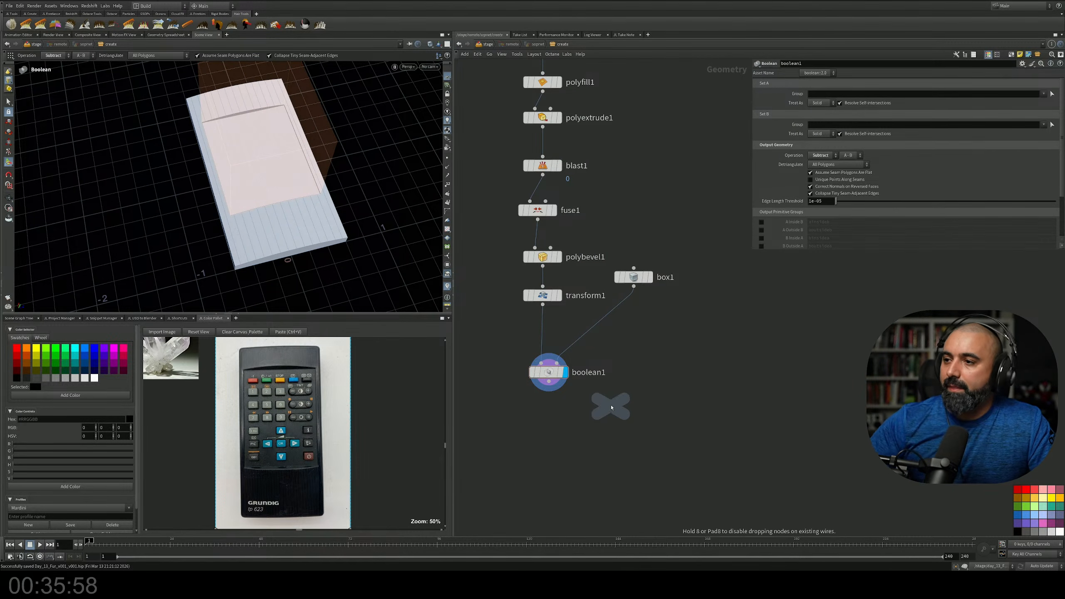
left_click(555, 405)
left_click(568, 396)
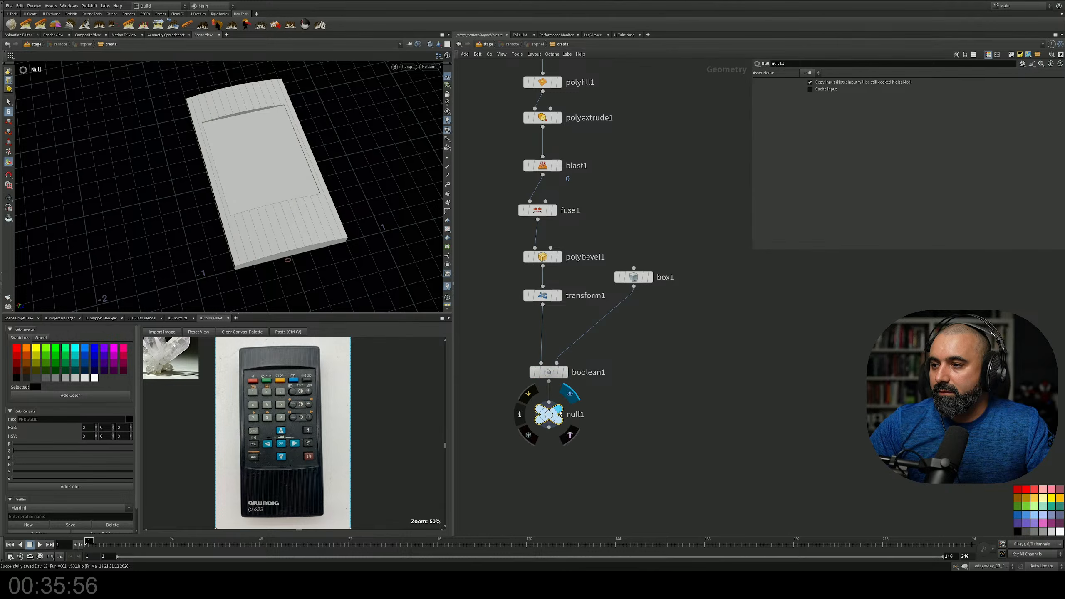
Place the new Null further below boolean1 and rename it Base
left_click_drag(551, 416, 551, 440)
left_click(575, 439)
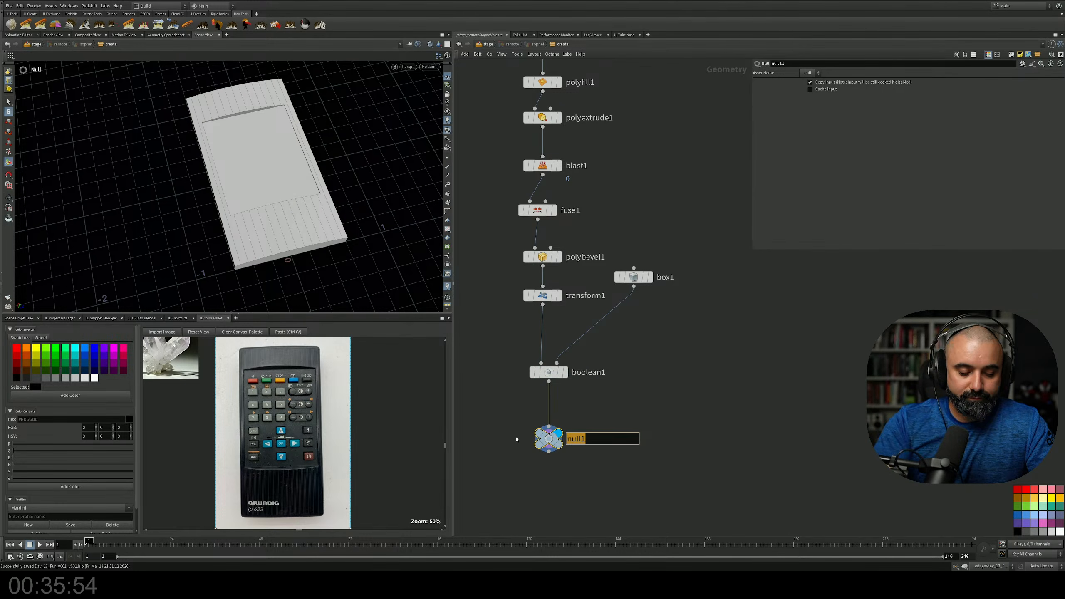
type("Base")
key("Return")
Examine the recess in the body from above and the upper button rows of the reference photo close up
key("Escape")
left_click_drag(412, 282, 348, 205)
scroll(359, 159, "up", 4)
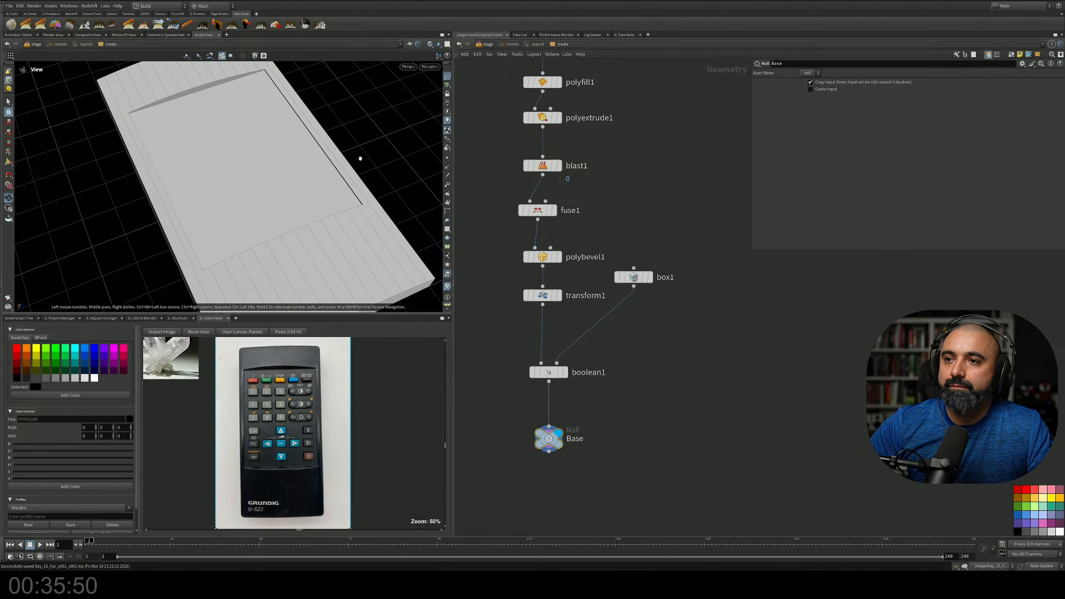
left_click_drag(360, 159, 290, 254)
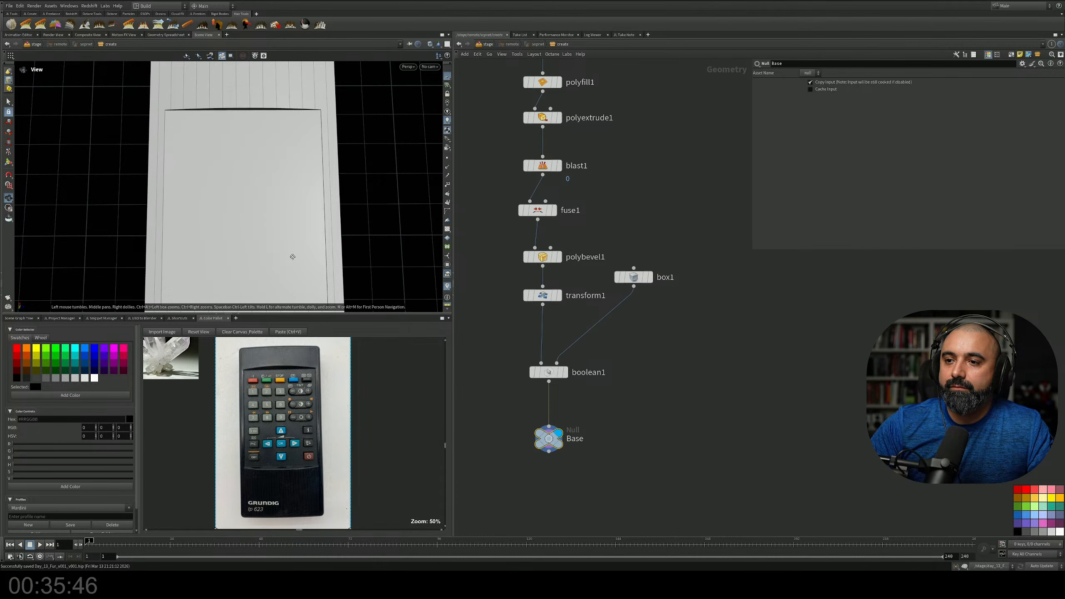
key("Return")
scroll(282, 419, "up", 3)
scroll(282, 419, "down", 4)
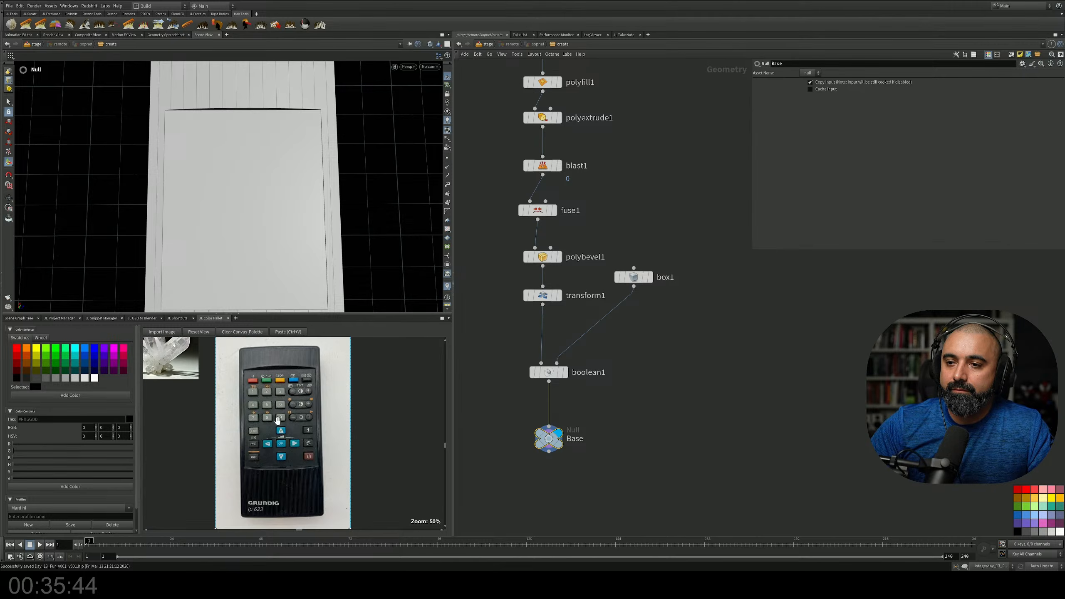
scroll(279, 417, "up", 10, "ctrl")
scroll(274, 410, "down", 3, "ctrl")
left_click_drag(297, 398, 281, 468)
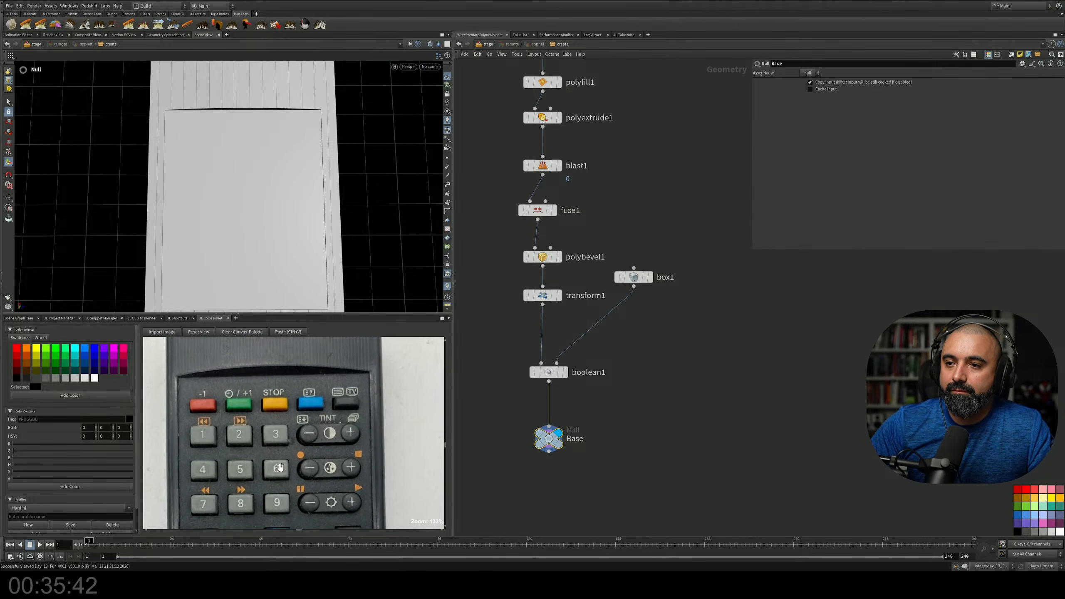
Add a second Box node beside the body's network as the starting shape for a button
middle_click_drag(689, 382, 658, 337)
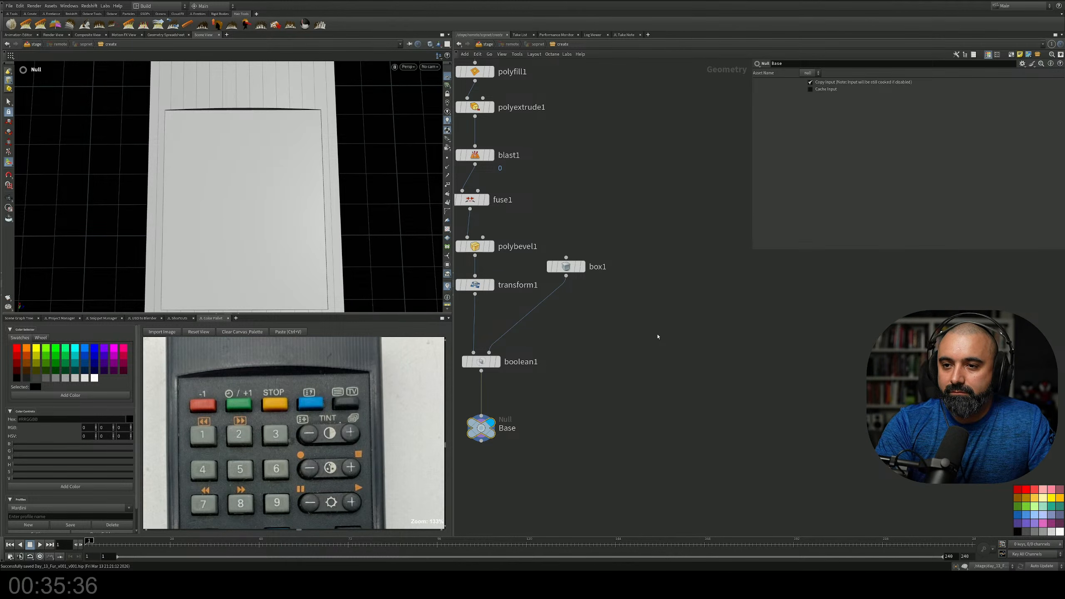
key("Tab")
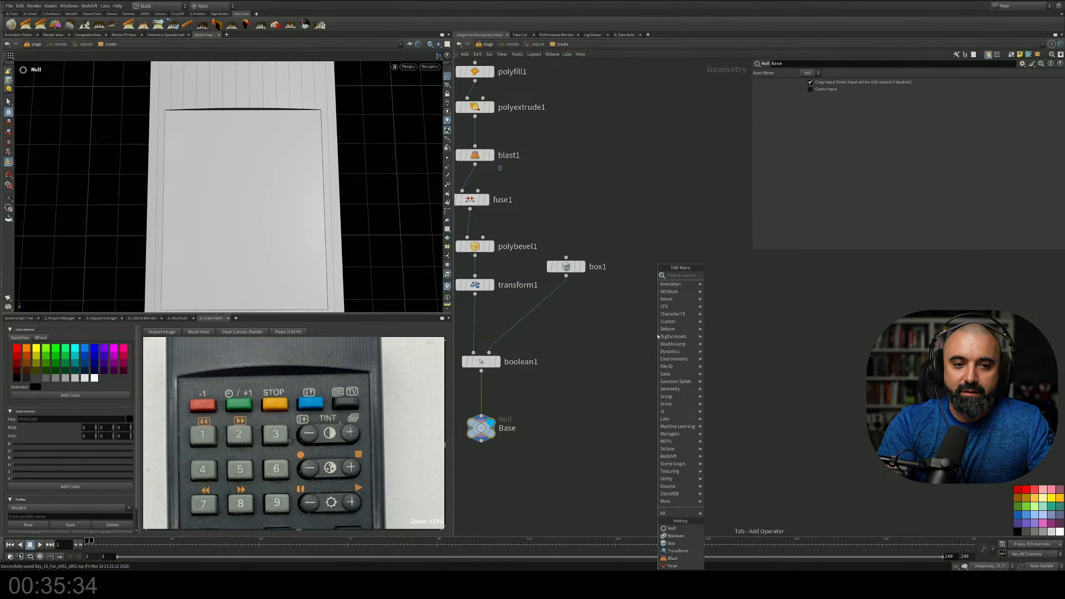
type("b")
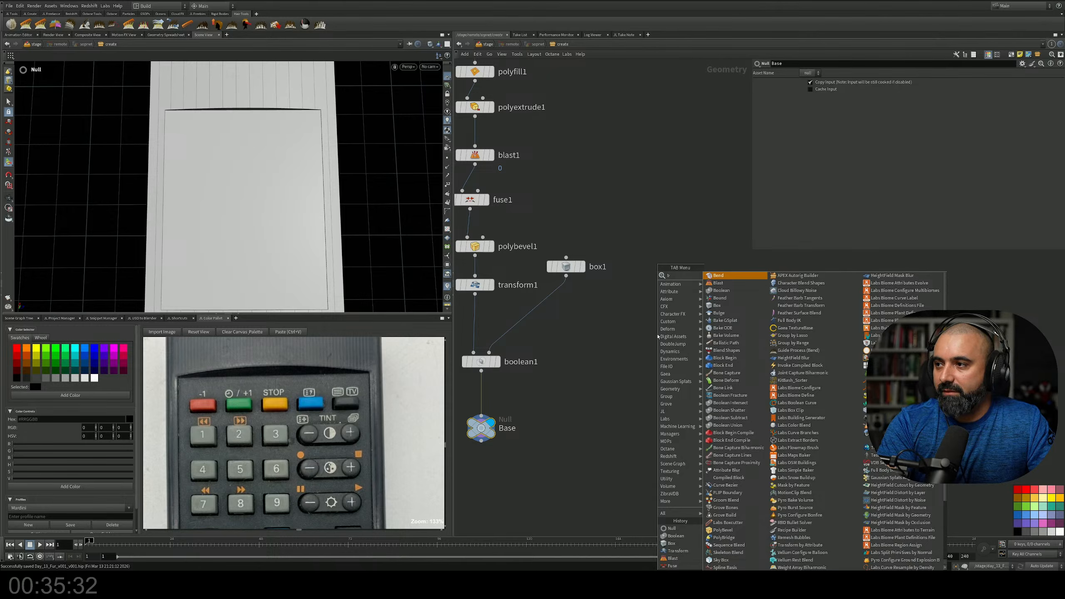
key("BackSpace")
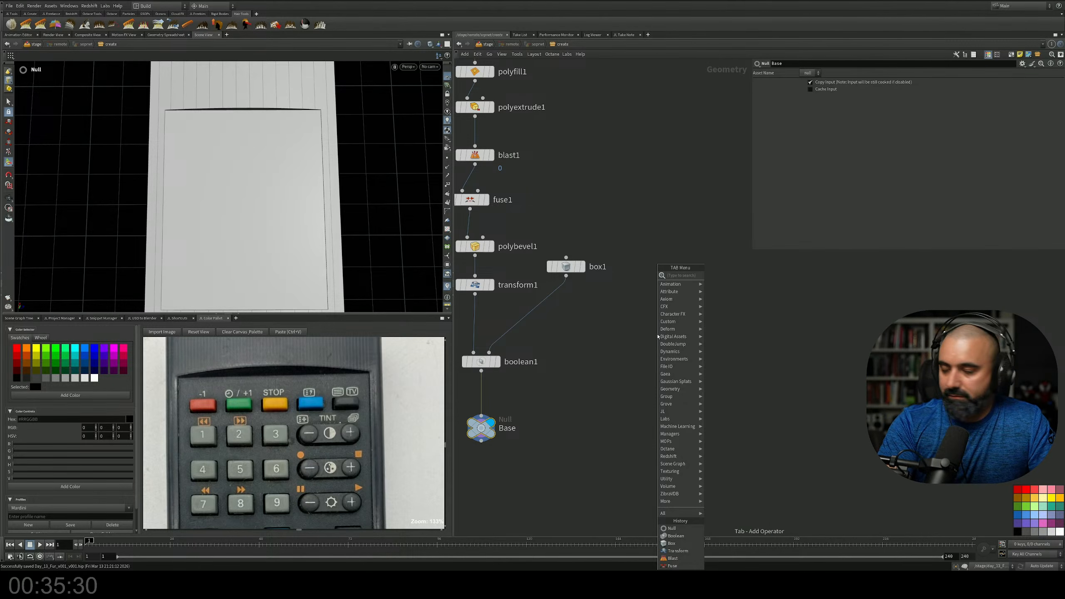
type("bo")
key("Down")
key("Down")
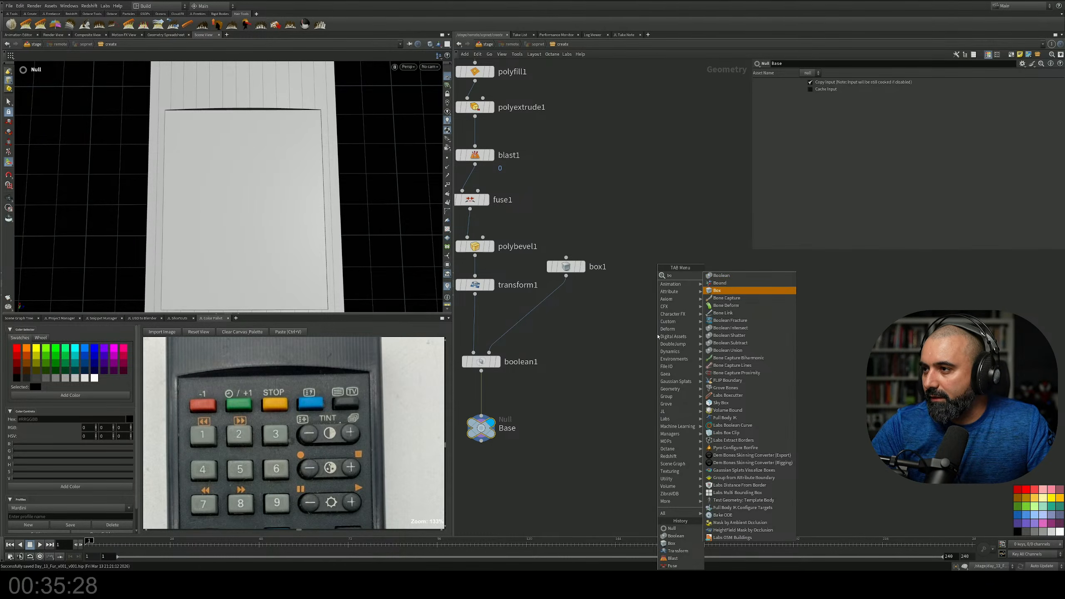
key("Return")
left_click(676, 314)
Add a Merge node below Base and connect both Base and box2 to it
middle_click_drag(523, 489, 543, 386)
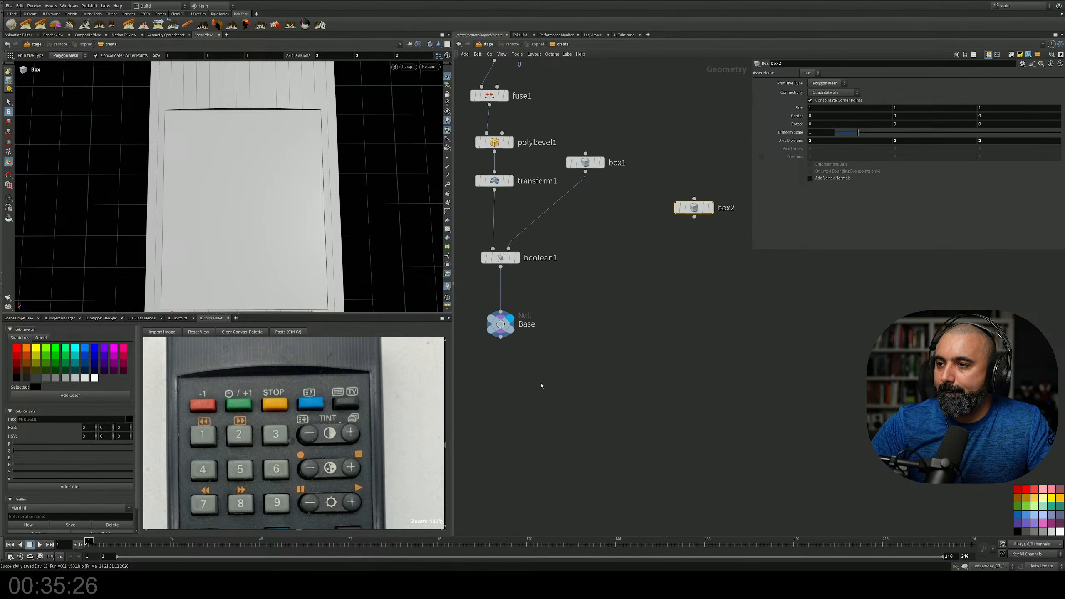
key("Tab")
type("mer")
key("Return")
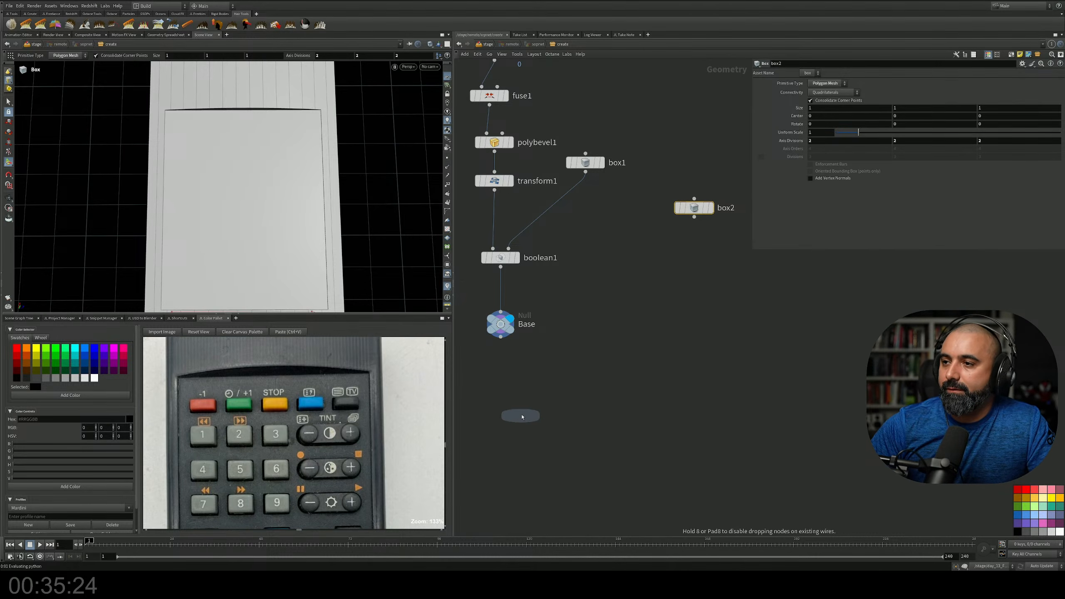
left_click(523, 413)
left_click_drag(512, 401, 523, 403)
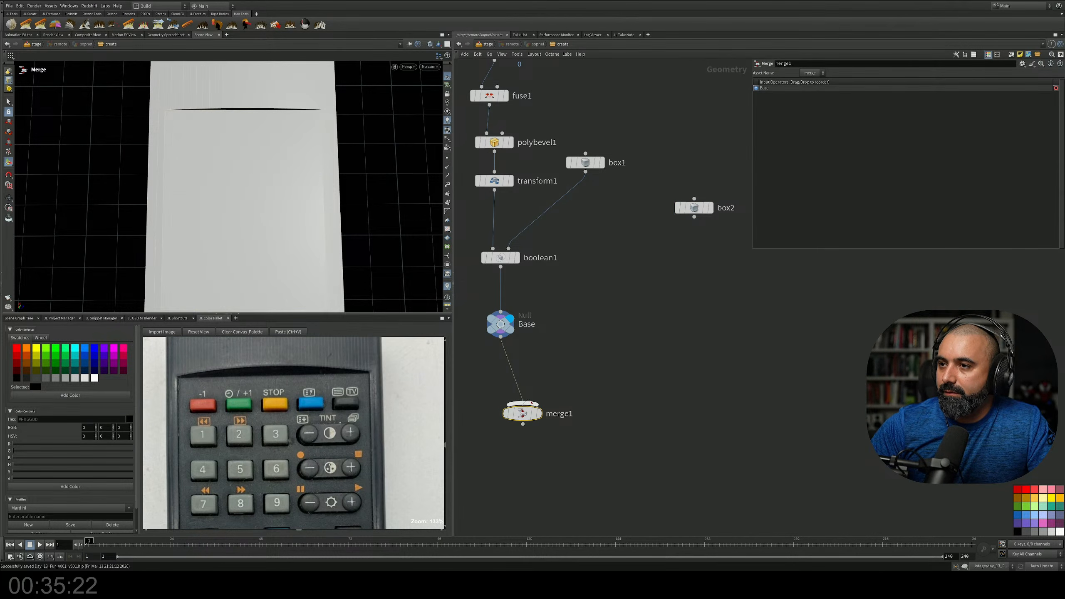
left_click(523, 403)
left_click(694, 217)
middle_click_drag(739, 234, 673, 262)
left_click(564, 235)
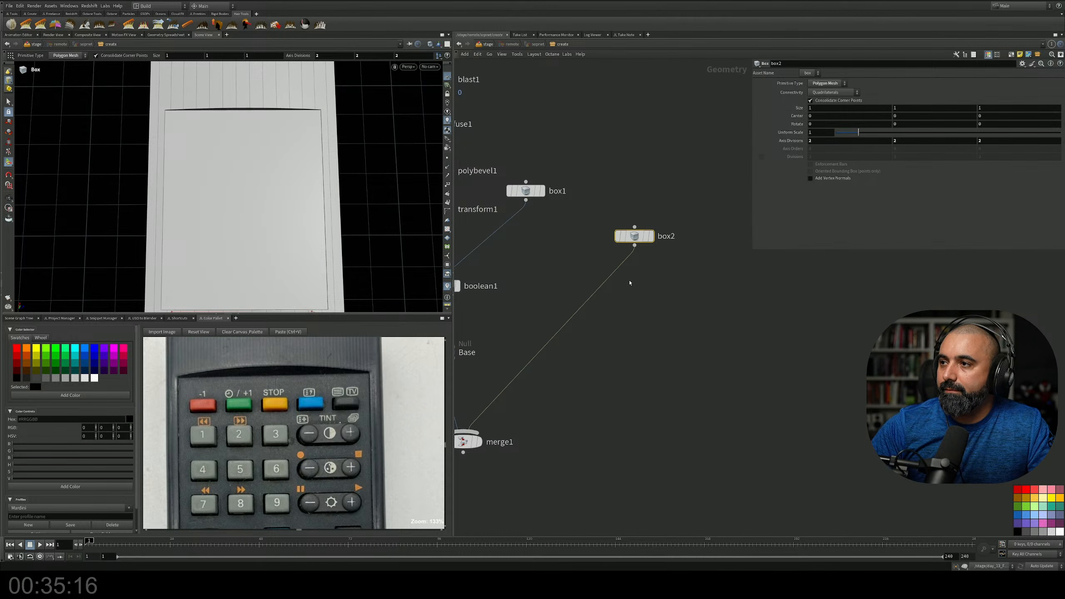
left_click(633, 268)
key("Tab")
type("tra")
key("Escape")
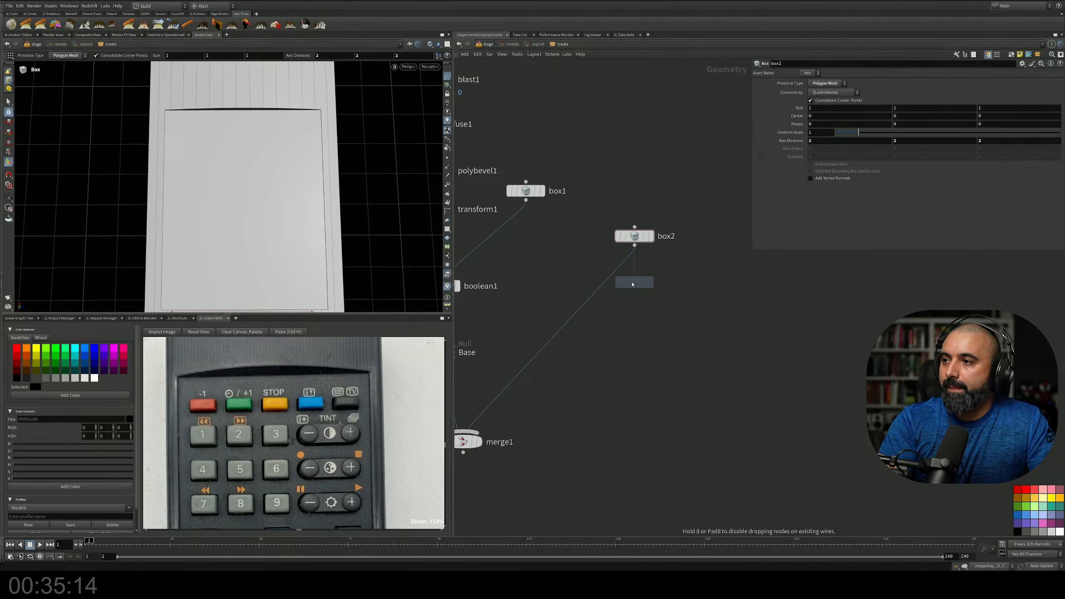
Insert a Transform node on the connection between box2 and merge1
key("Tab")
type("tra")
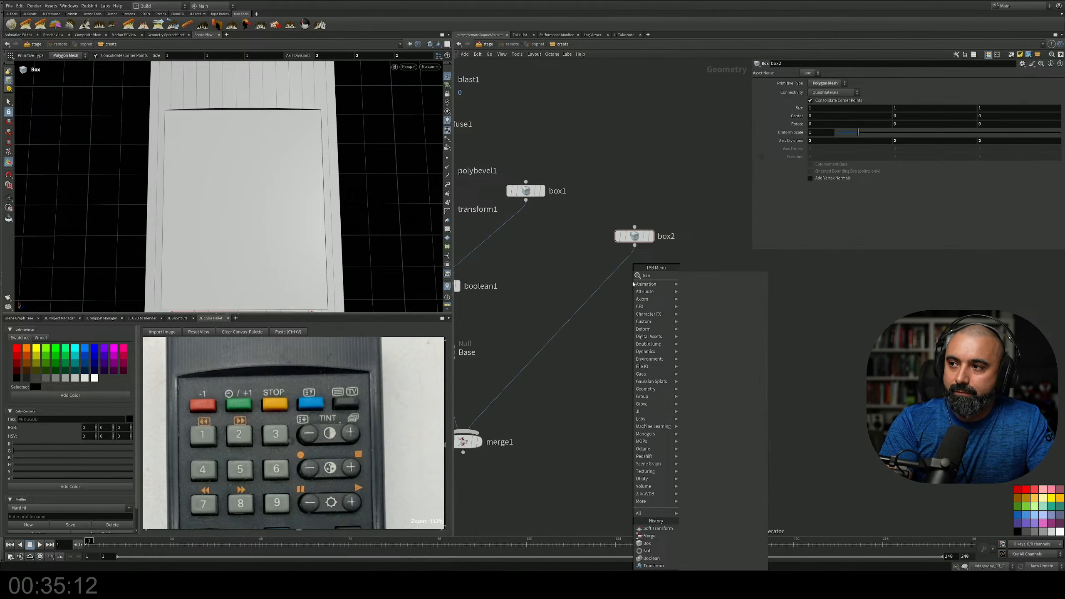
key("Return")
left_click(620, 275)
mouse_move(621, 276)
left_mouse_down()
mouse_move(612, 278)
mouse_move(635, 288)
left_mouse_up()
Make transform2 the displayed output, with the remote viewed at an angle, to see the button box on its own
key("Escape")
left_click_drag(205, 191, 275, 200)
key("Return")
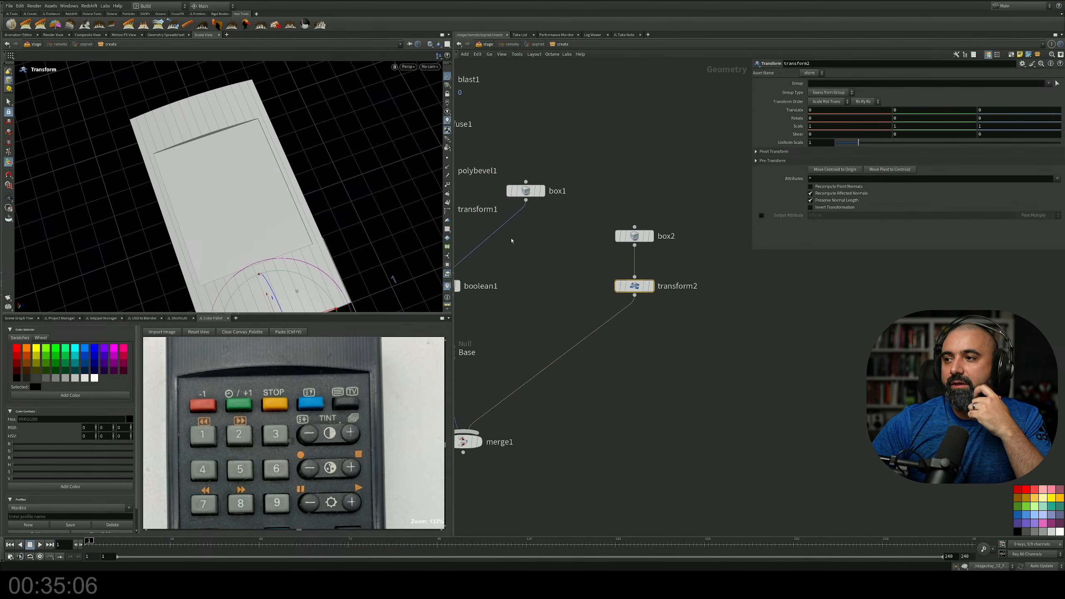
middle_click_drag(641, 335, 648, 299)
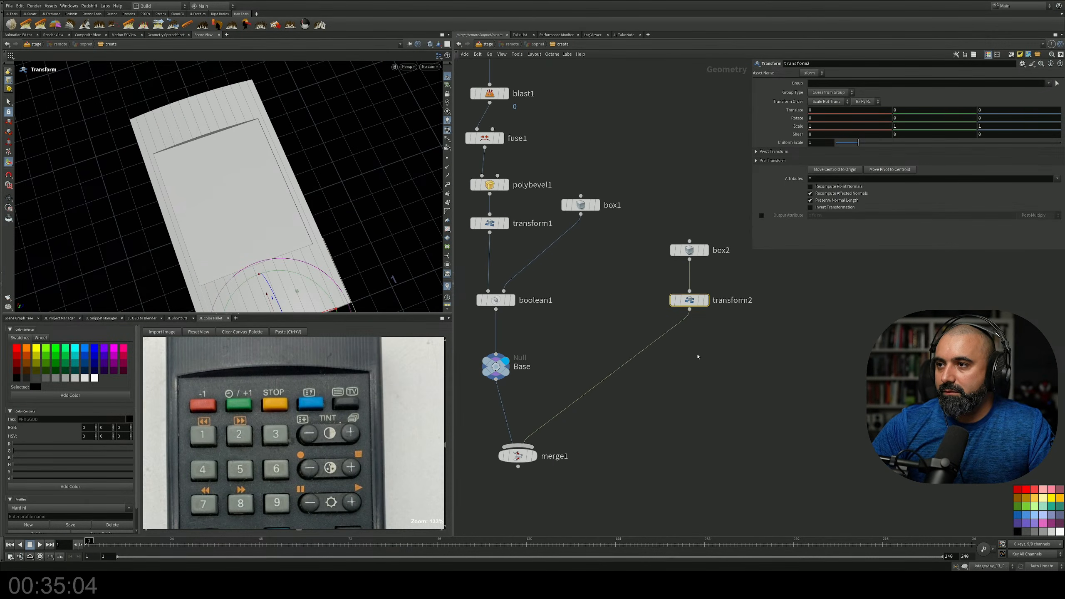
middle_click_drag(573, 307, 587, 227)
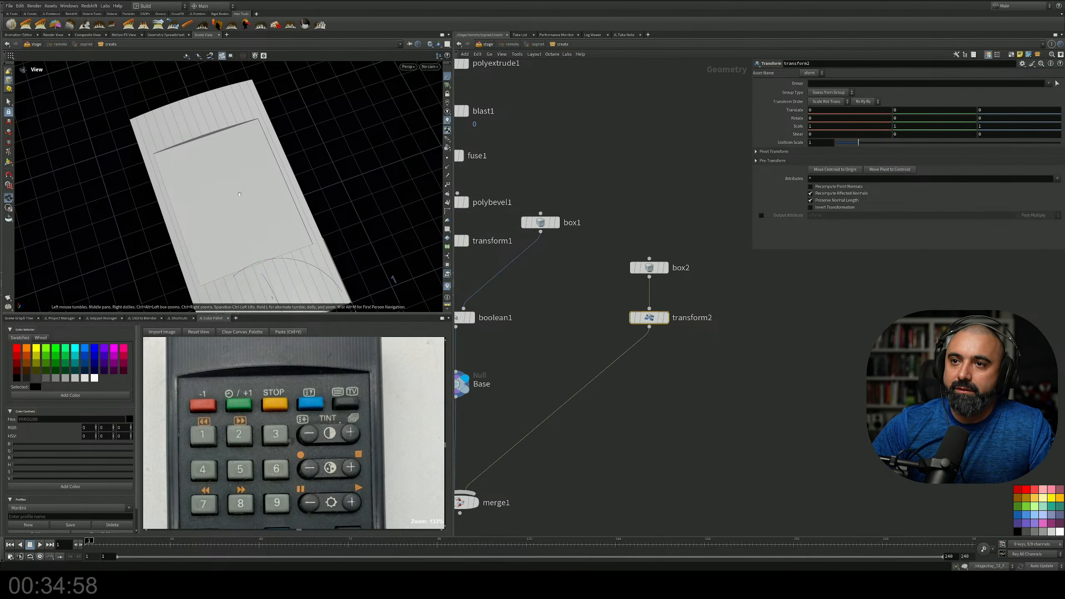
left_click_drag(285, 214, 235, 188, "alt")
middle_click_drag(236, 188, 246, 154, "alt")
mouse_move(246, 155)
left_mouse_down()
mouse_move(257, 144)
mouse_move(244, 163)
left_mouse_up()
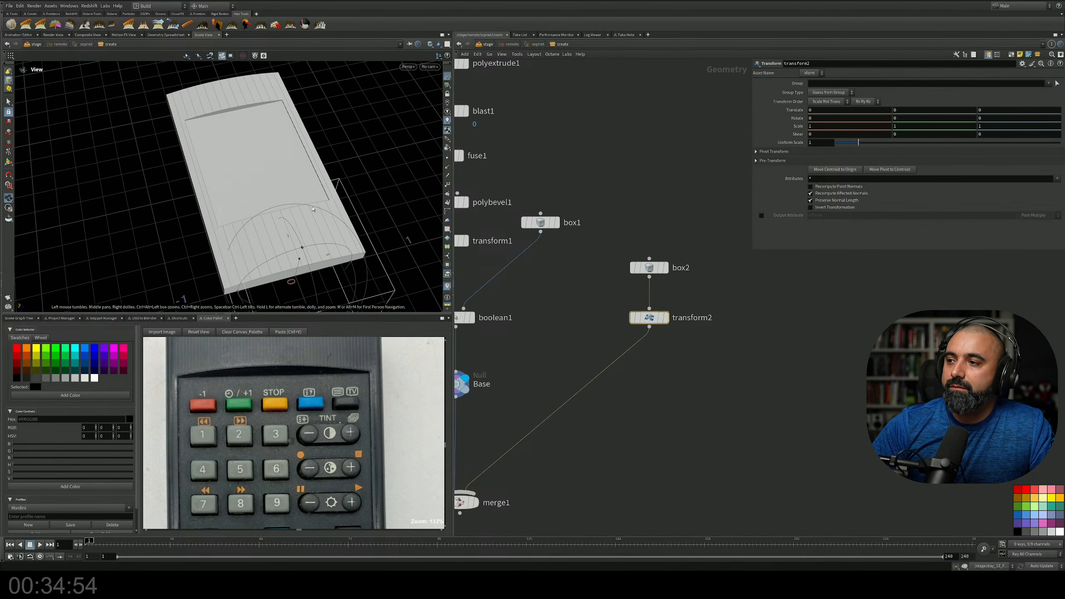
left_click(667, 319)
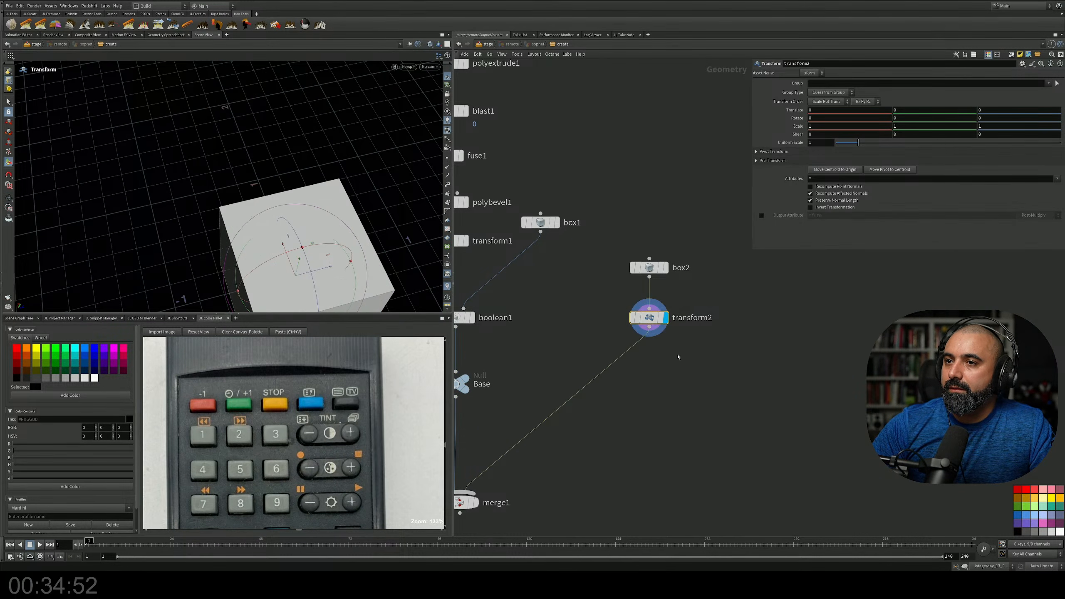
Set transform2's uniform scale to about 0.43 and shrink box2 to about 0.57 in X and 0.65 in Y
left_click_drag(859, 143, 847, 151)
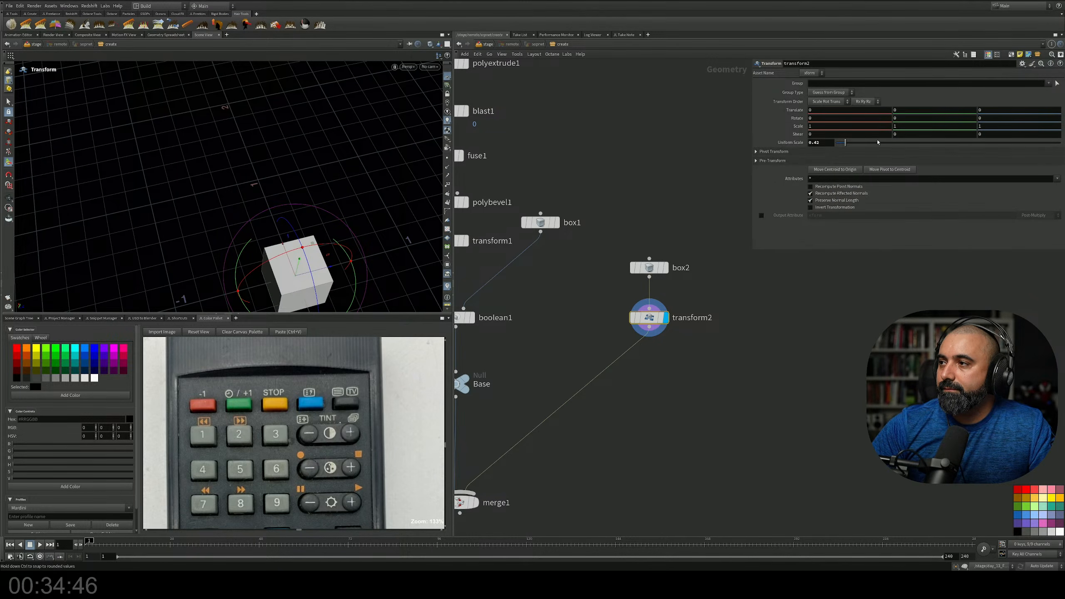
left_click(653, 268)
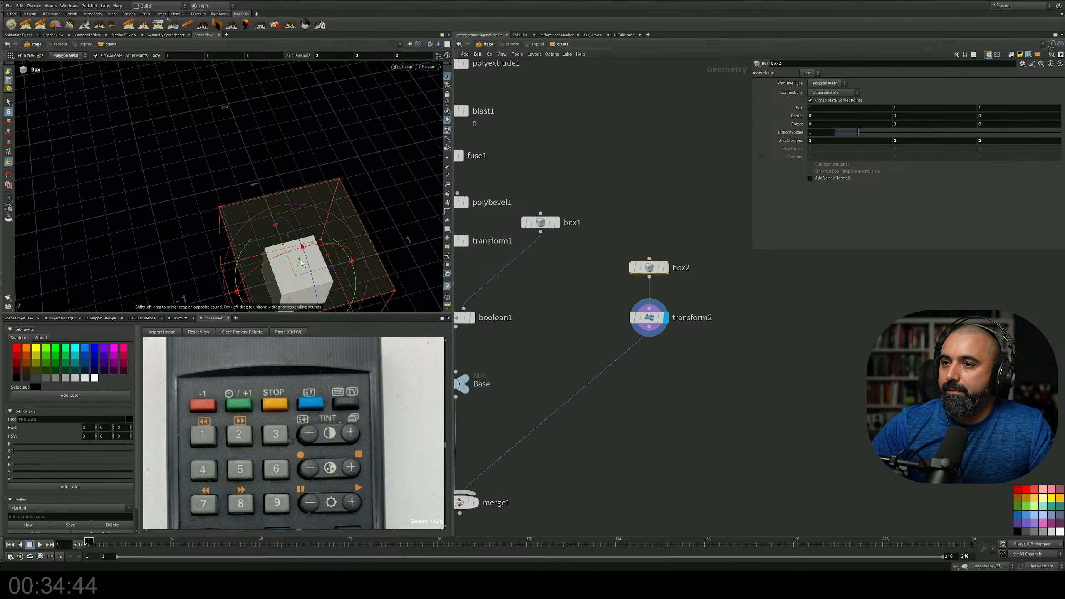
left_click_drag(275, 222, 290, 278)
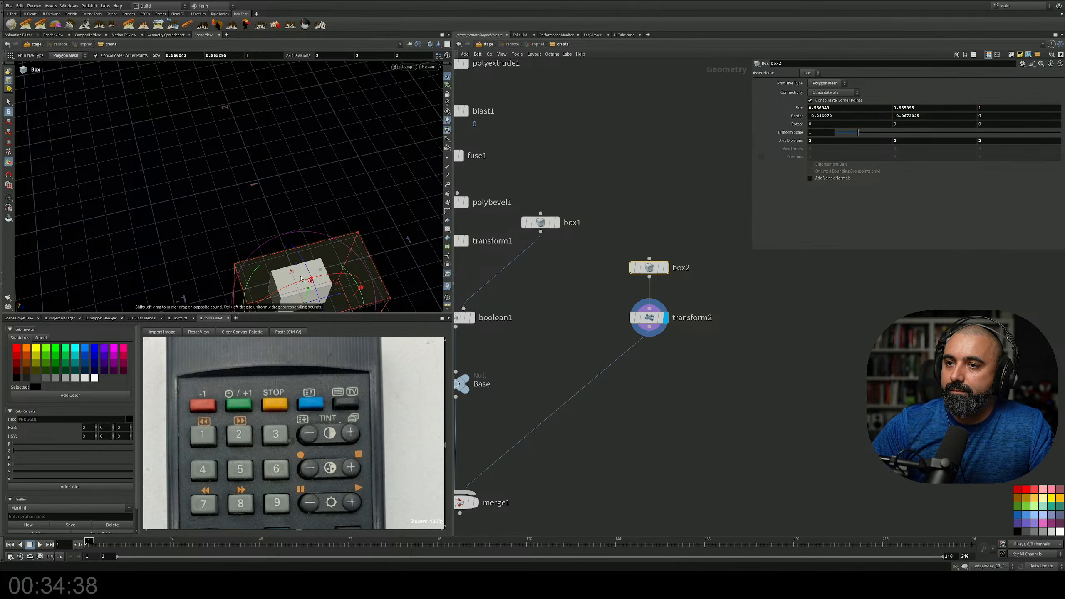
middle_click_drag(289, 278, 260, 164, "alt")
left_click_drag(260, 164, 313, 110, "alt")
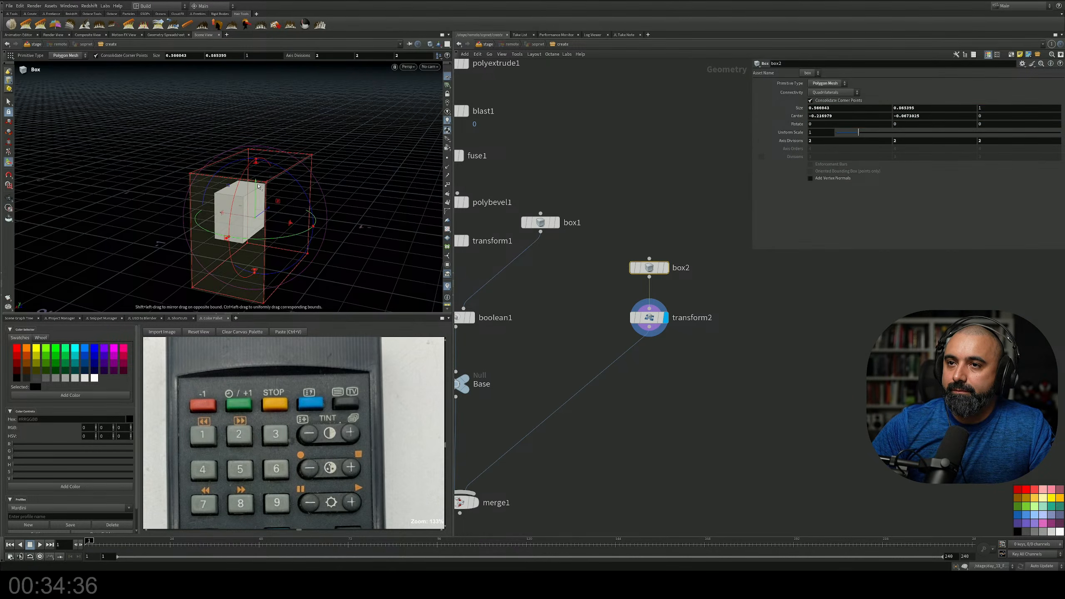
left_click_drag(257, 164, 257, 193)
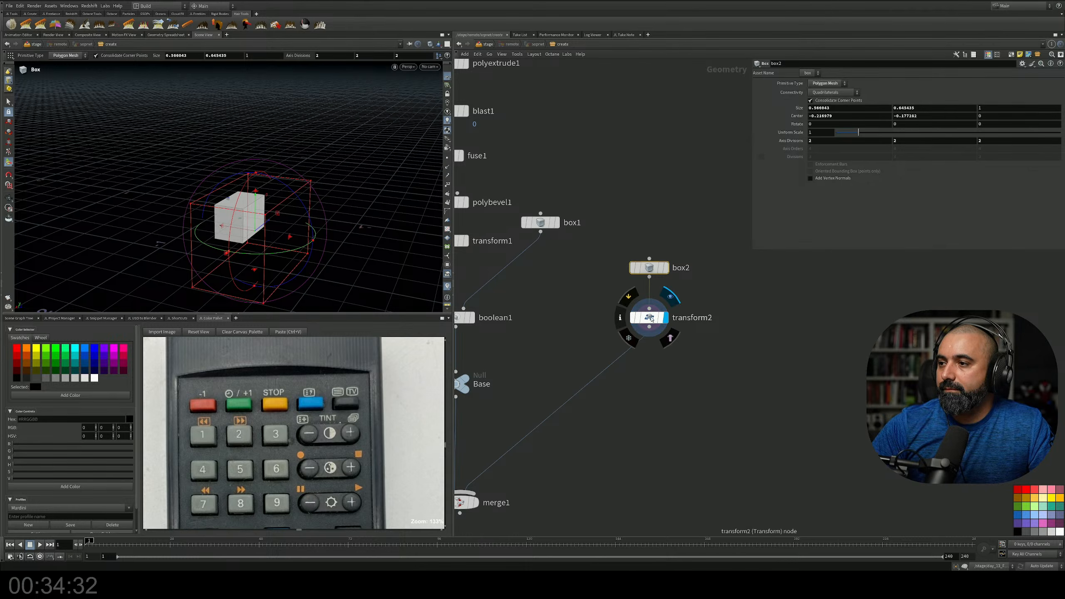
Insert a PolyBevel node between box2 and transform2, making room for it in the chain
left_click_drag(651, 310, 650, 335)
key("Tab")
type("poly")
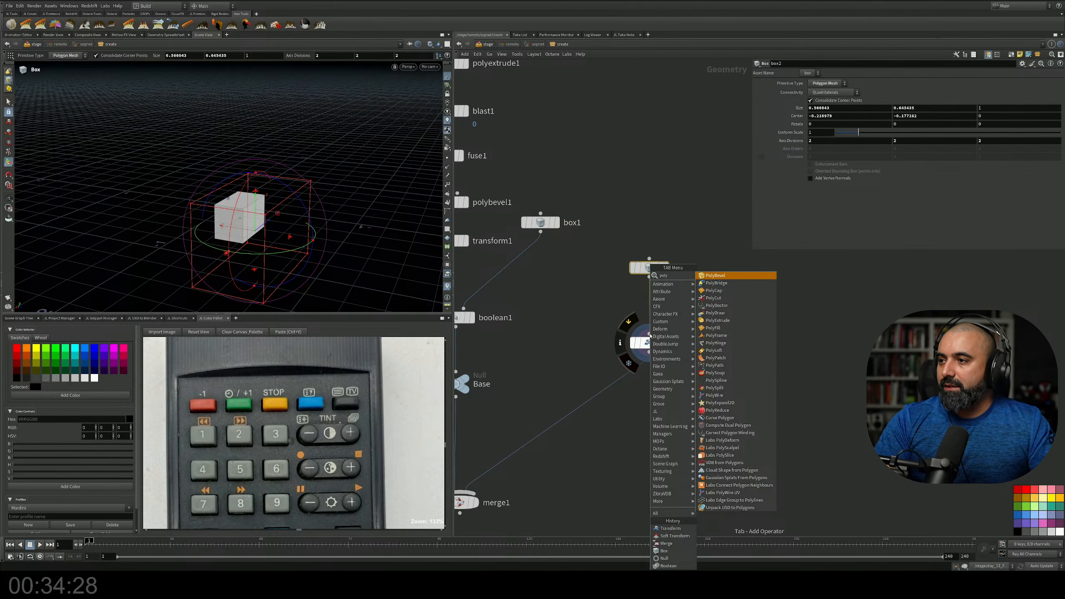
key("Escape")
left_click(653, 307)
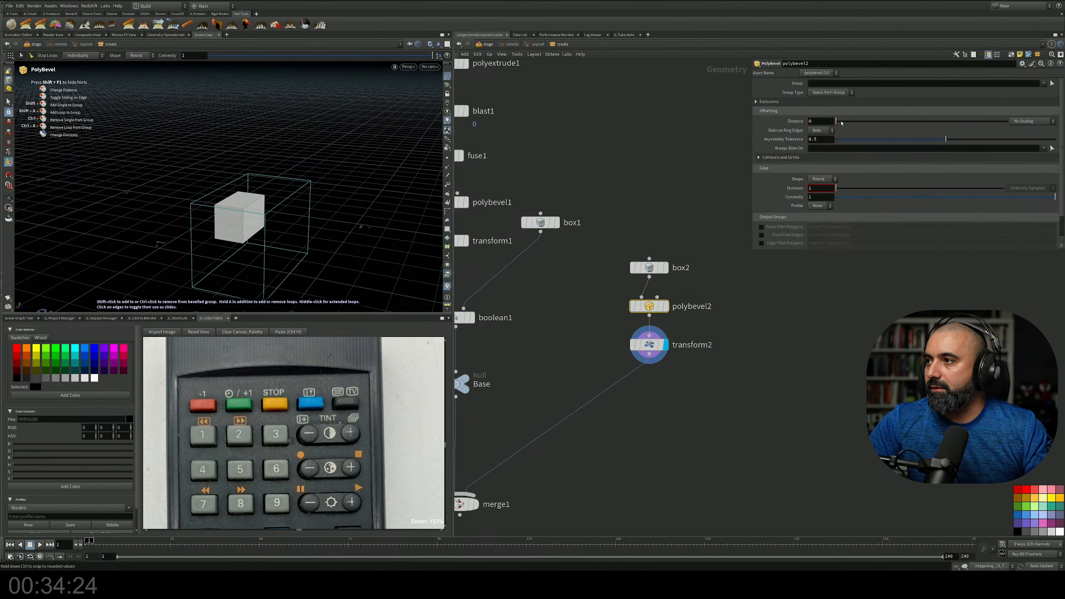
Round the box's edges by setting the bevel distance to about 0.074 with 4 divisions
left_click_drag(836, 121, 845, 121)
left_click_drag(403, 181, 319, 218, "alt")
right_click_drag(201, 185, 235, 164, "alt")
key("Return")
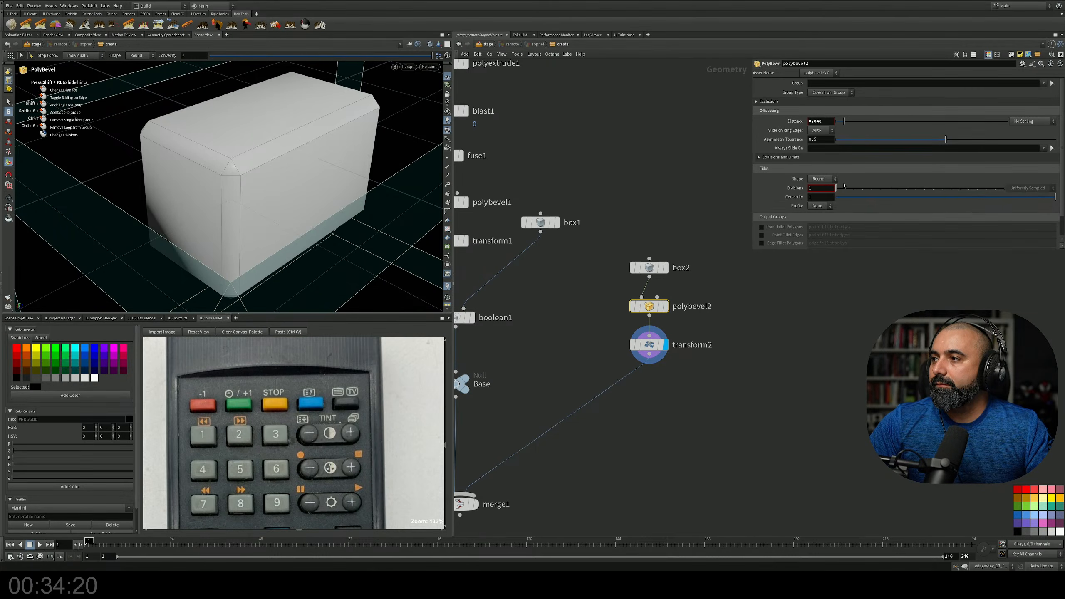
left_click_drag(845, 186, 863, 187)
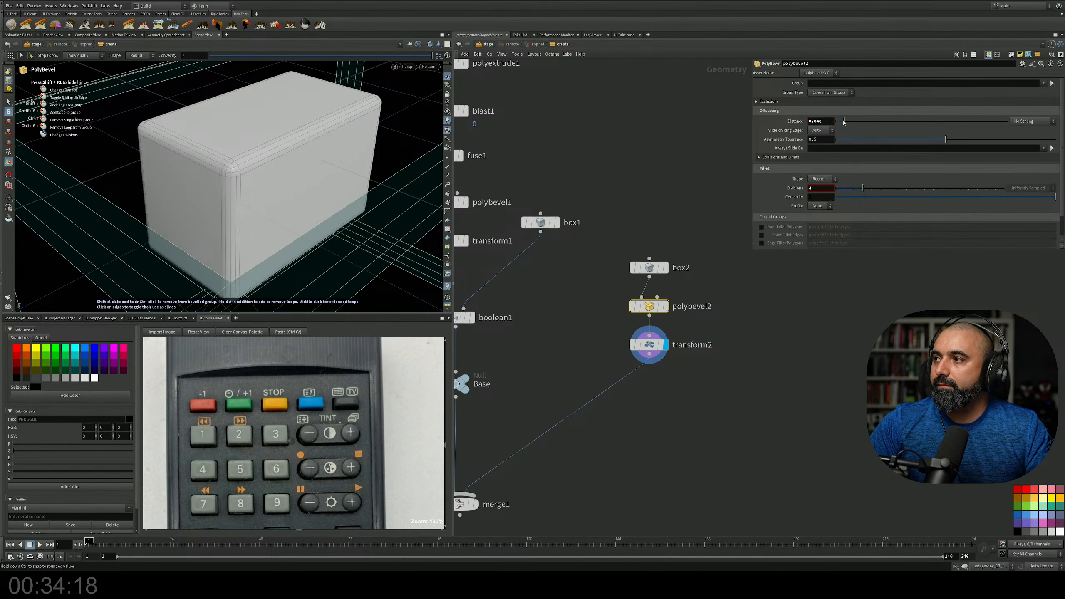
left_click_drag(844, 121, 849, 121)
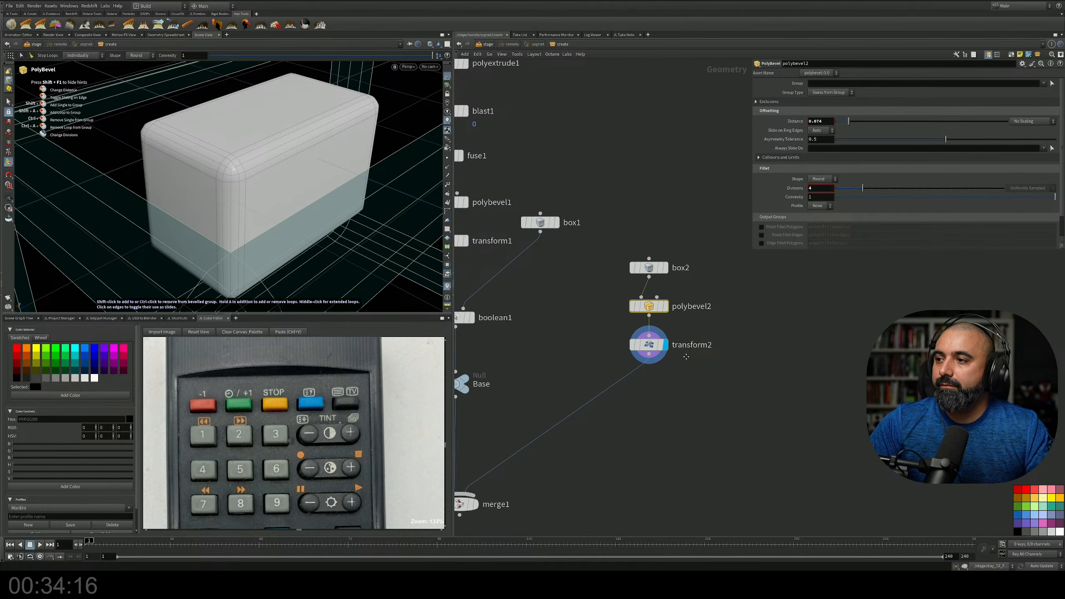
Display merge1 and insert another Transform node between transform2 and merge1
middle_click_drag(687, 356, 729, 296)
middle_click_drag(579, 474, 593, 425)
left_click(538, 375)
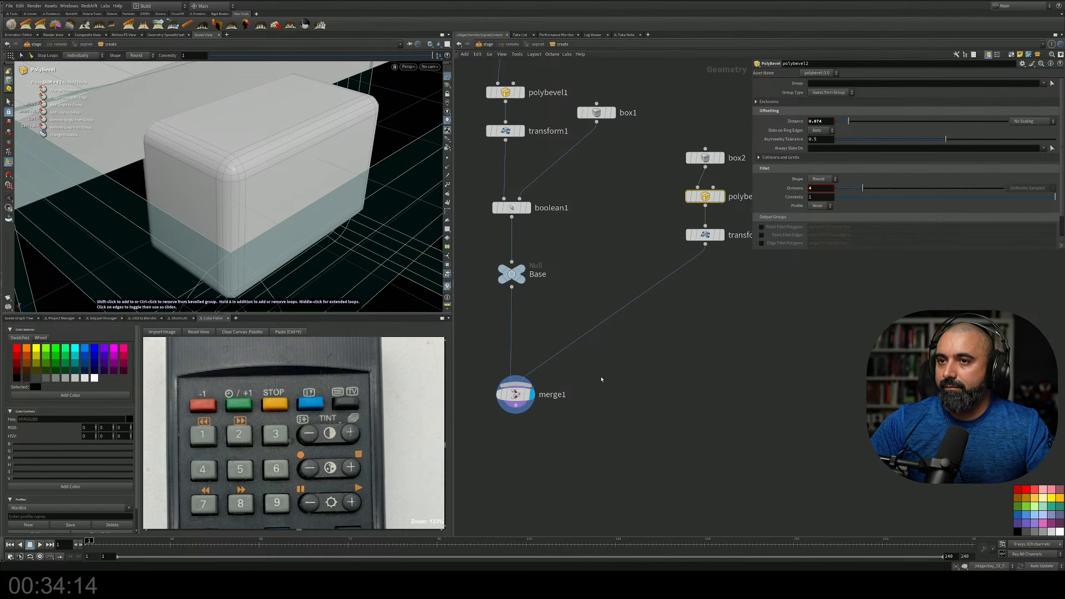
scroll(601, 379, "down", 5)
key("Tab")
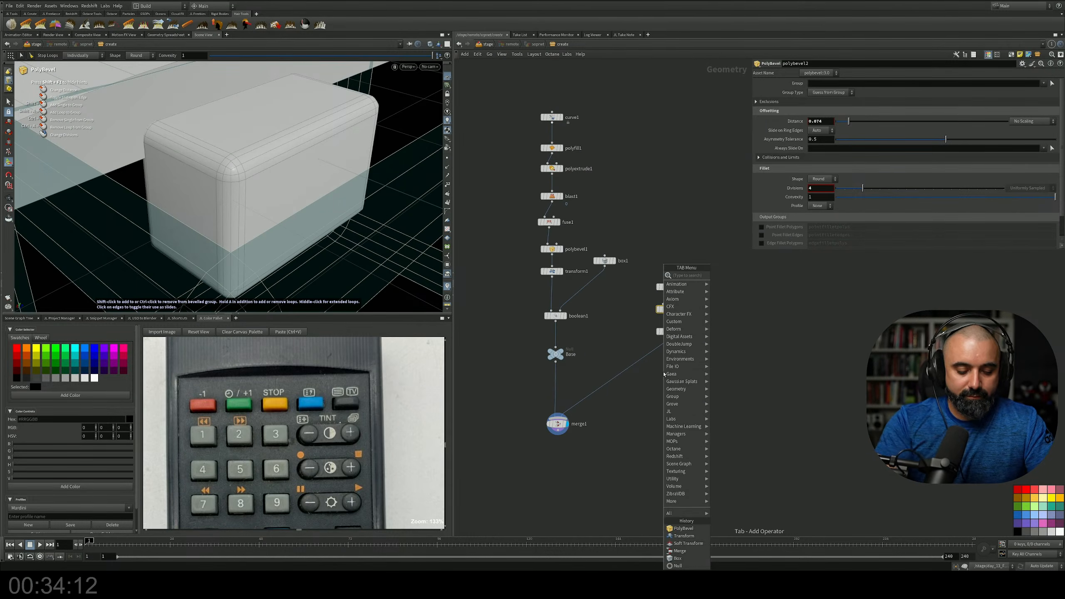
type("nu")
key("Return")
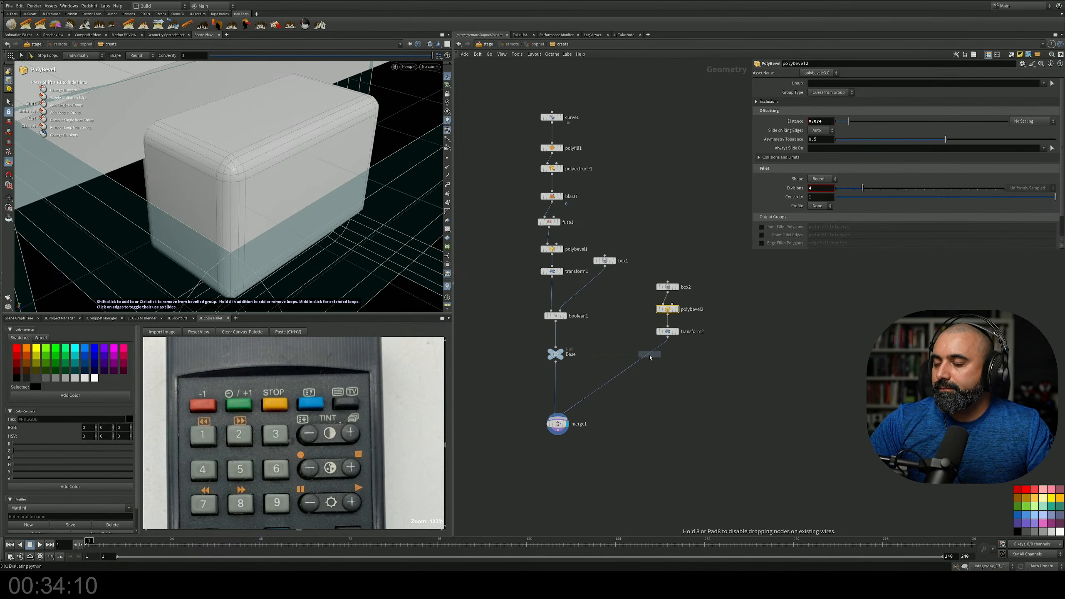
left_click(650, 357)
left_click_drag(651, 357, 670, 363)
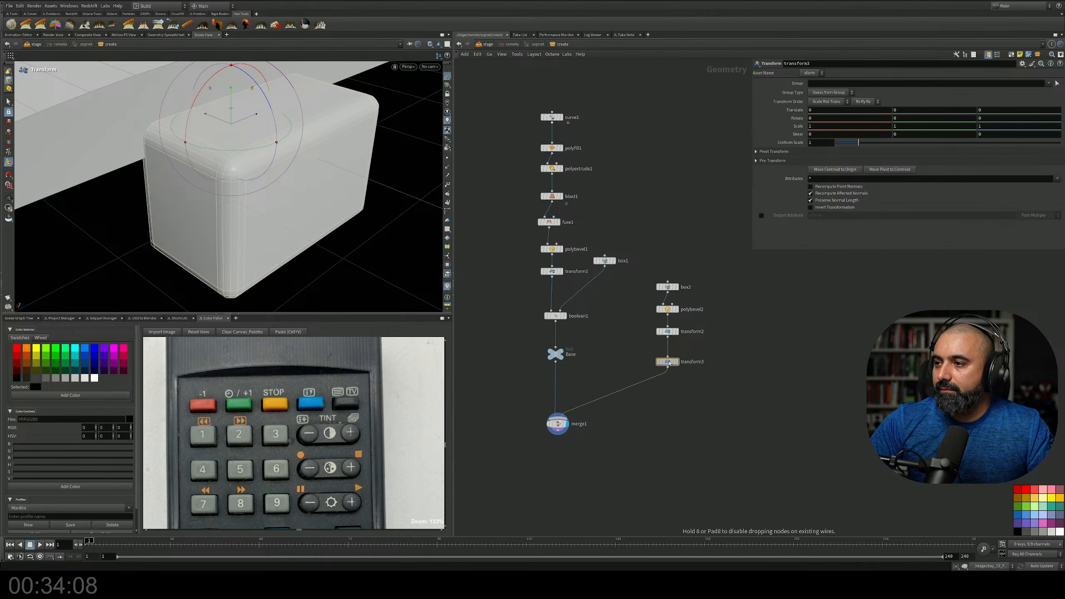
scroll(684, 373, "up", 1)
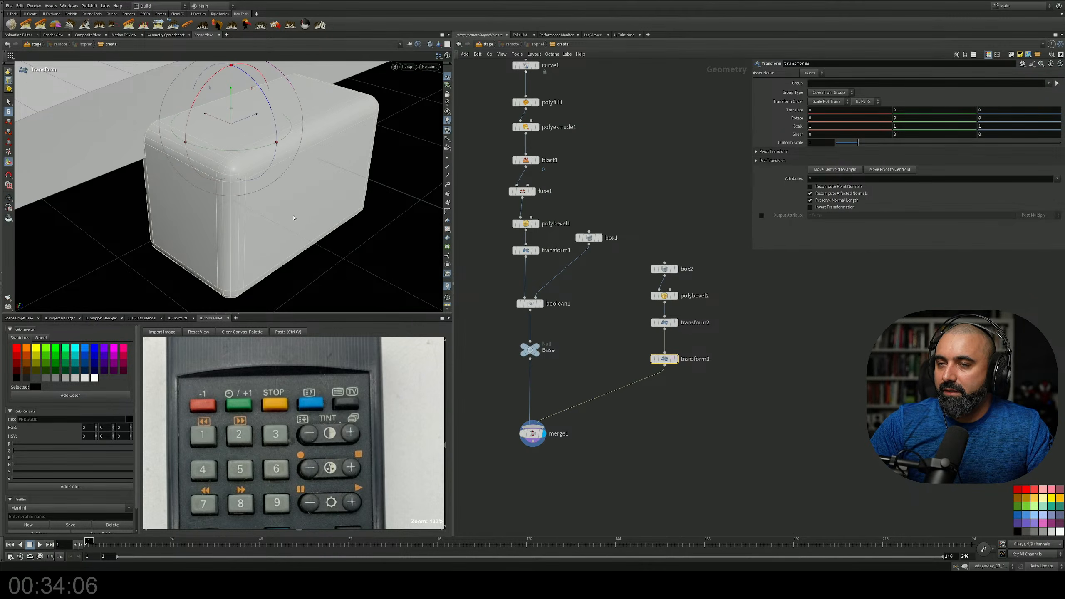
Reduce transform2's uniform scale to 0.17 so the button better suits the size of the remote base
right_click_drag(294, 218, 145, 219, "alt")
left_click_drag(146, 219, 239, 231, "alt")
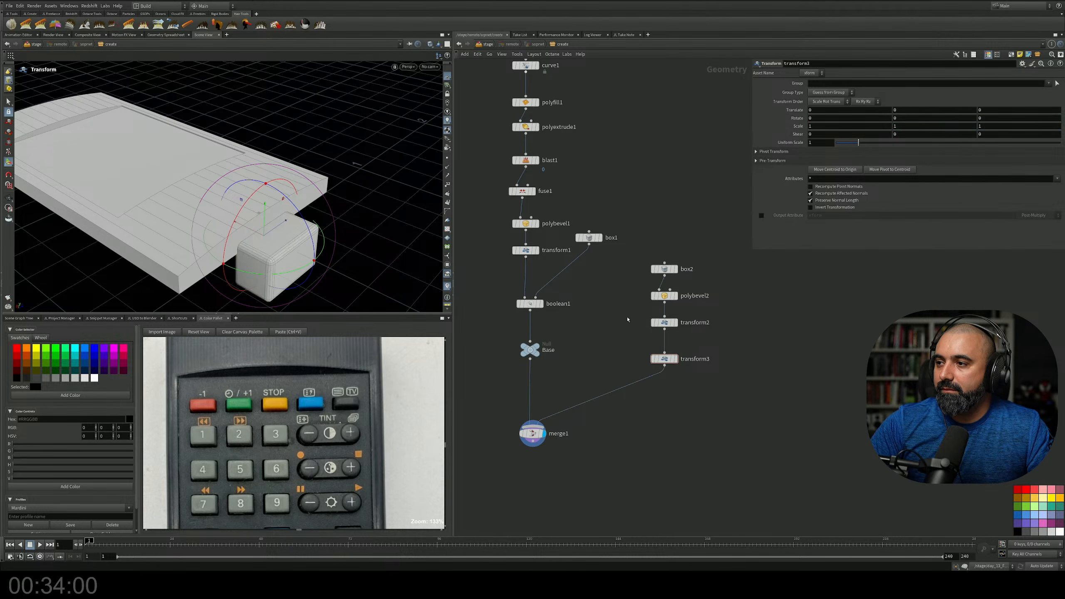
left_click(663, 322)
middle_click_drag(276, 238, 328, 247, "alt")
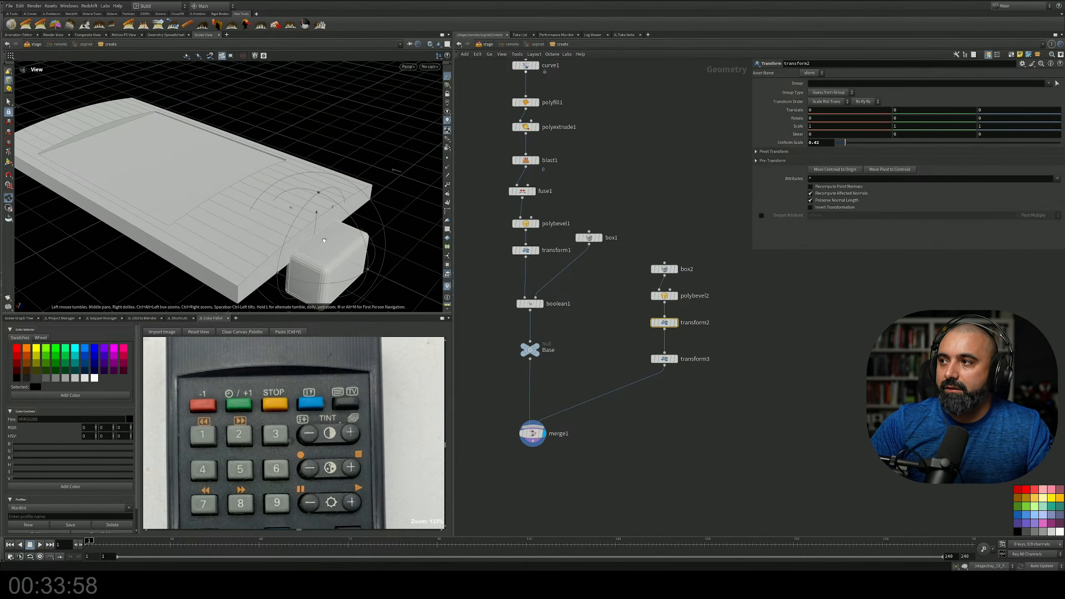
left_click_drag(846, 144, 841, 144)
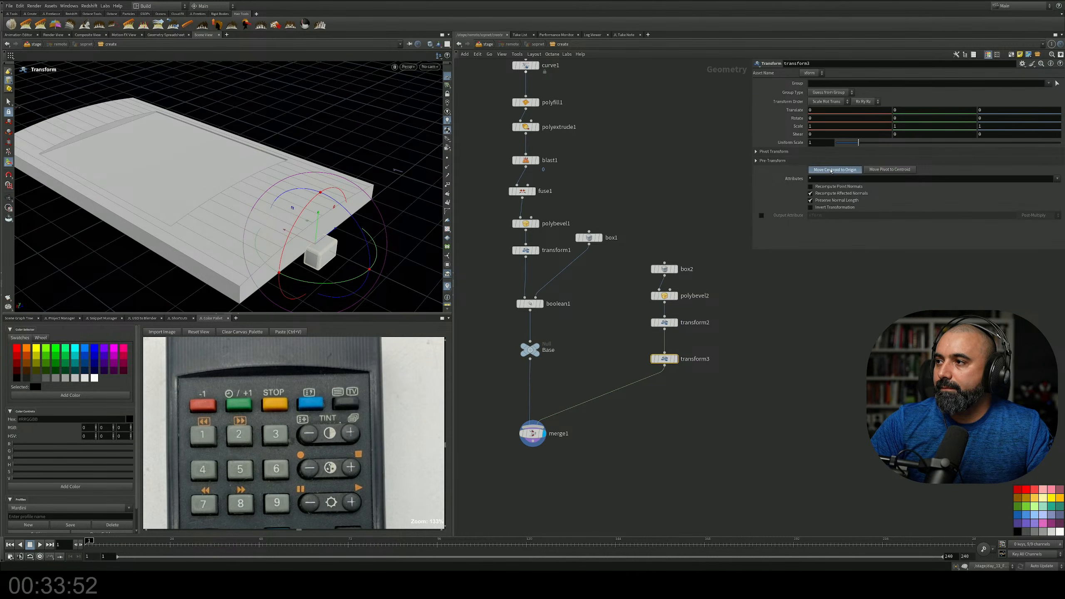
In transform3, move the button's centroid to the origin, then offset it to about 1.32 in X and 0.147 in Y
left_click(832, 170)
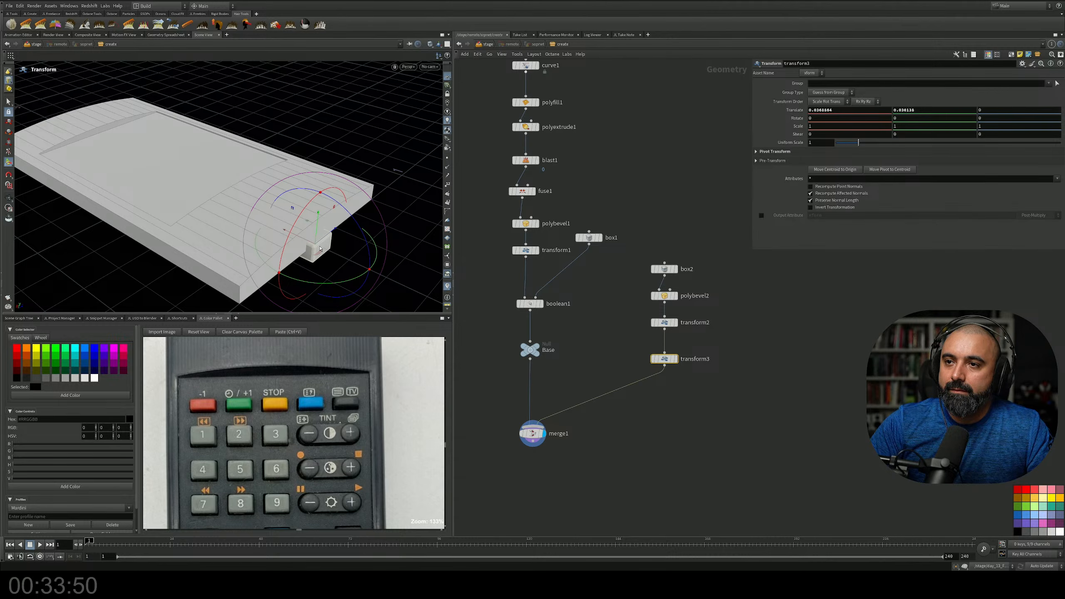
left_click_drag(320, 248, 285, 234)
left_click_drag(144, 181, 141, 143)
middle_click_drag(142, 143, 202, 165, "alt")
left_click_drag(201, 166, 216, 187, "alt")
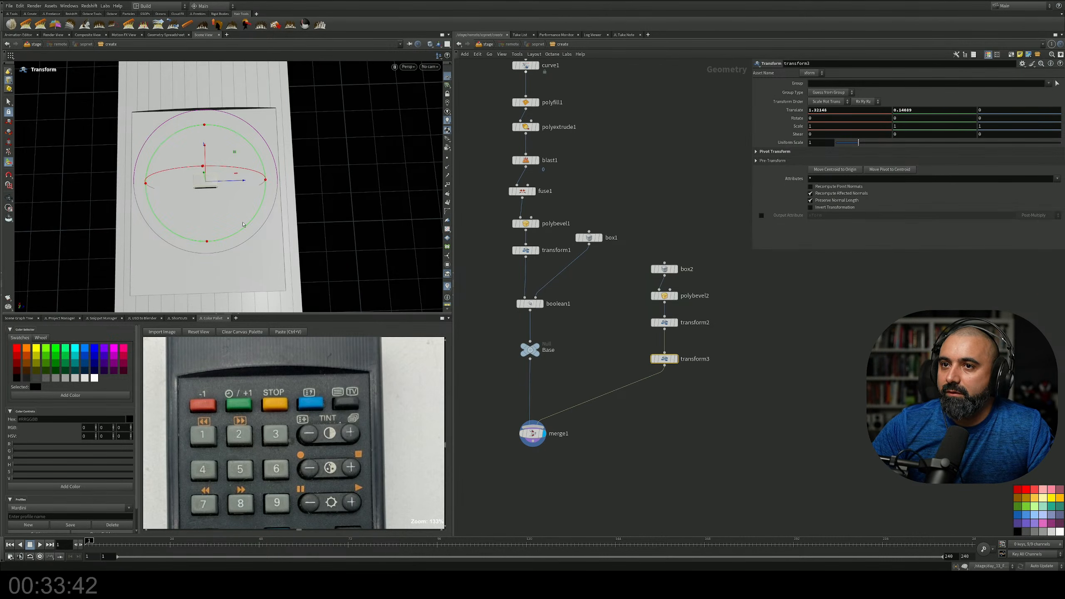
Move the button near a corner of the recessed panel, at about 1.717 in X and -0.346 in Z
middle_click_drag(207, 190, 259, 197, "alt")
left_click_drag(259, 198, 291, 183, "alt")
right_click_drag(291, 184, 191, 204, "alt")
middle_click_drag(191, 205, 290, 189, "alt")
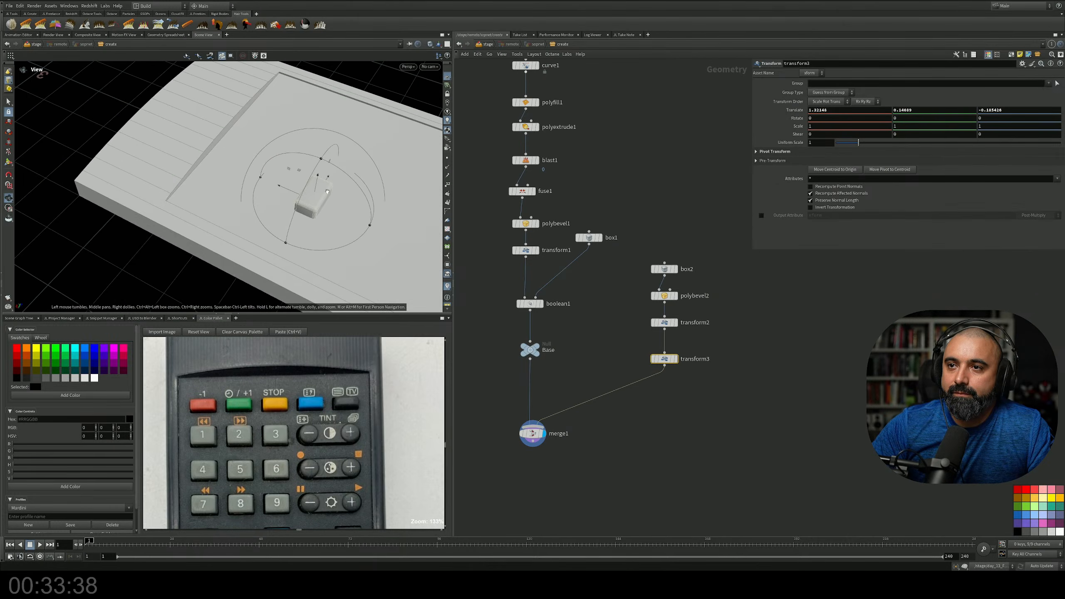
left_click_drag(285, 189, 279, 214)
key("Escape")
key("Return")
Insert a Copy and Transform node between transform3 and merge1, keeping merge1 displayed
scroll(675, 426, "up", 2)
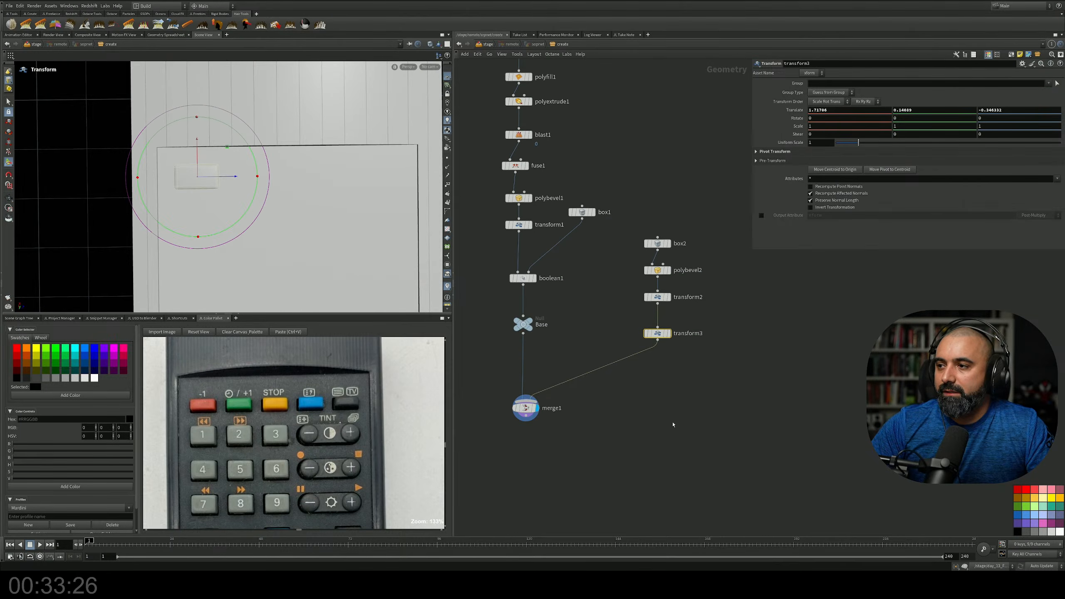
key("Tab")
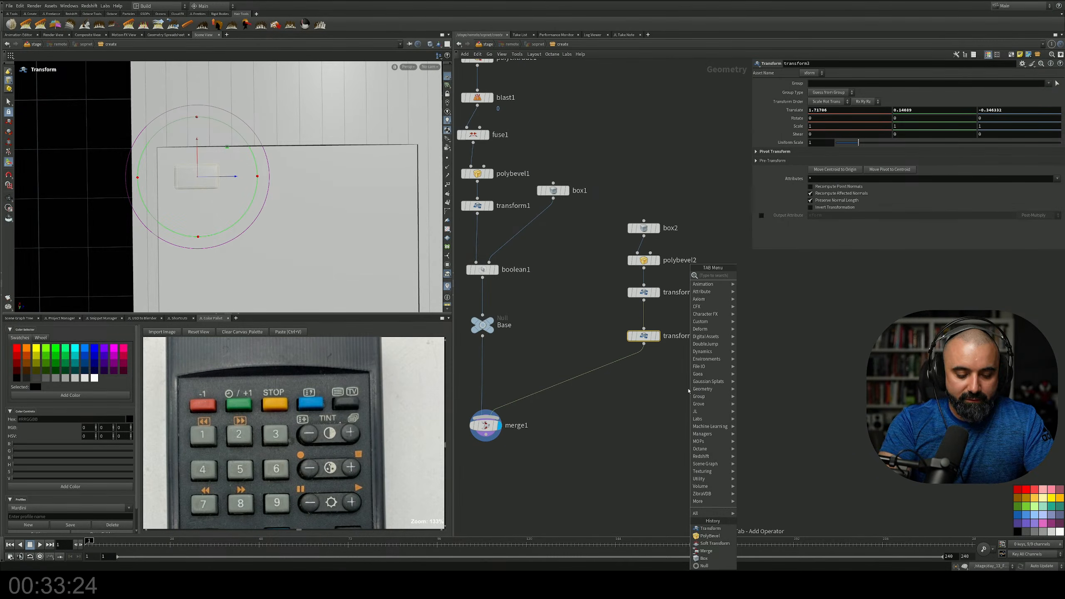
type("tra")
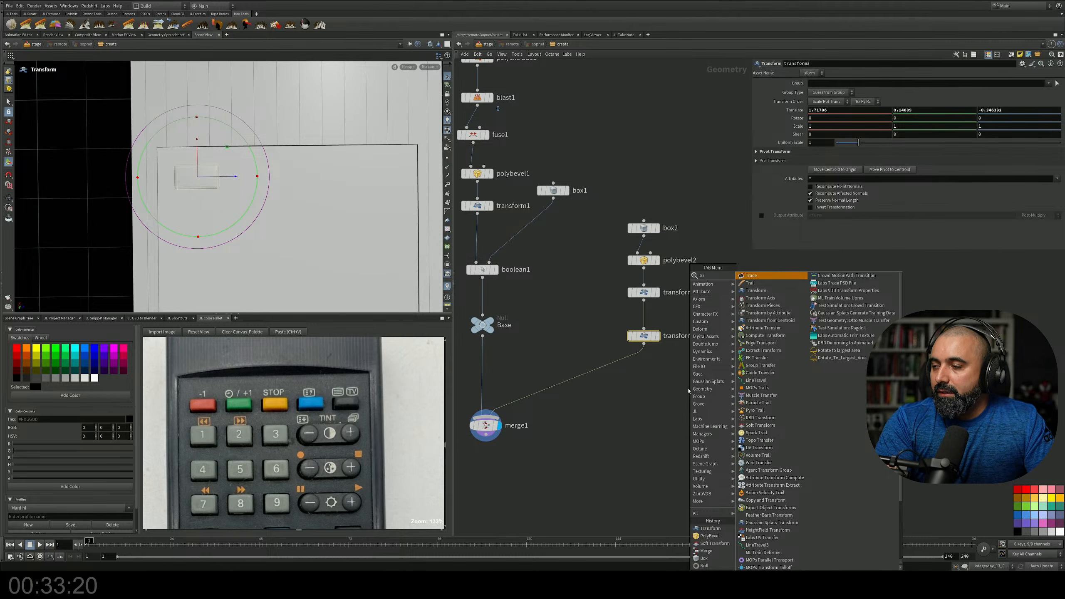
key("BackSpace")
key("BackSpace")
key("BackSpace")
type("co")
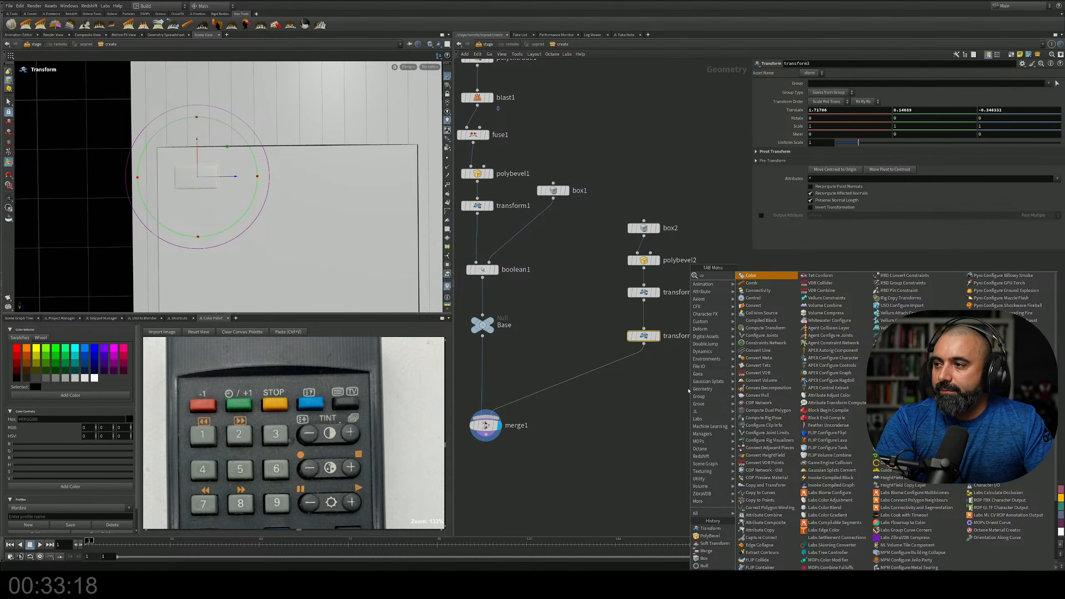
key("BackSpace")
key("BackSpace")
type("cat")
key("Return")
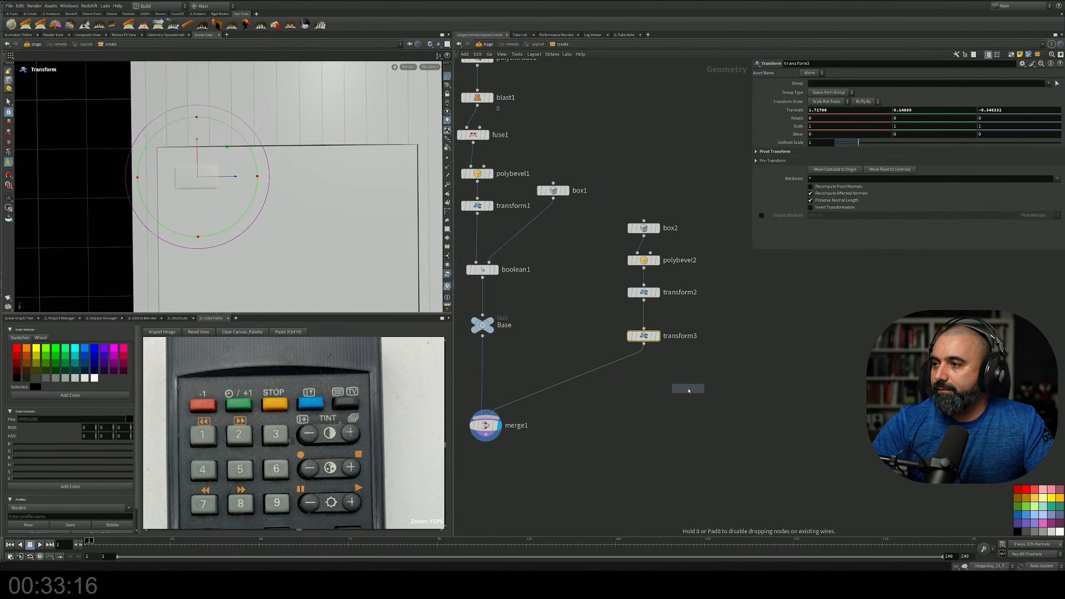
left_click(621, 366)
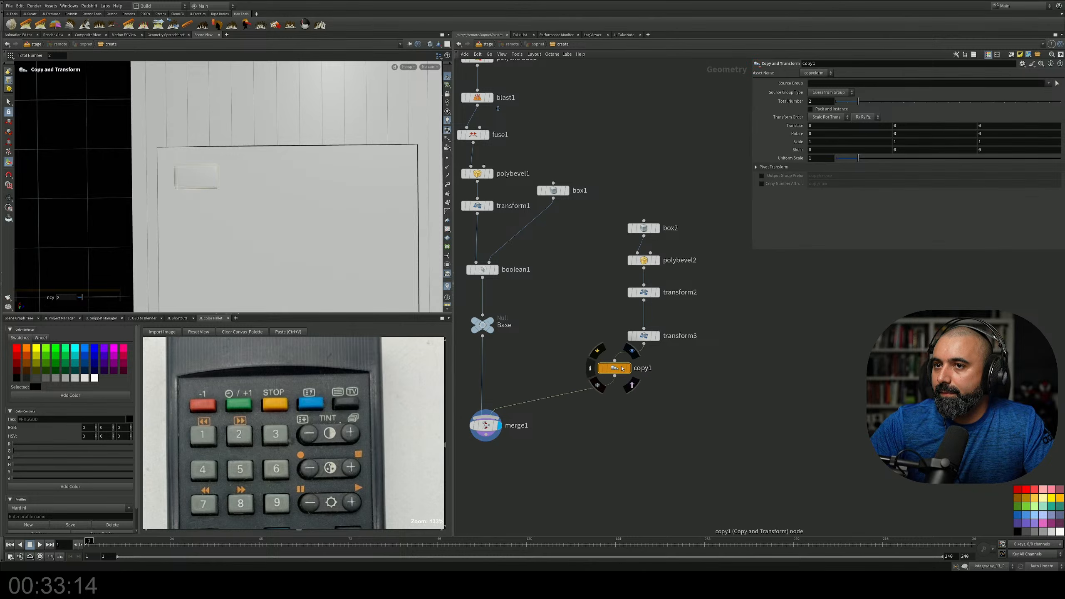
left_click(632, 350)
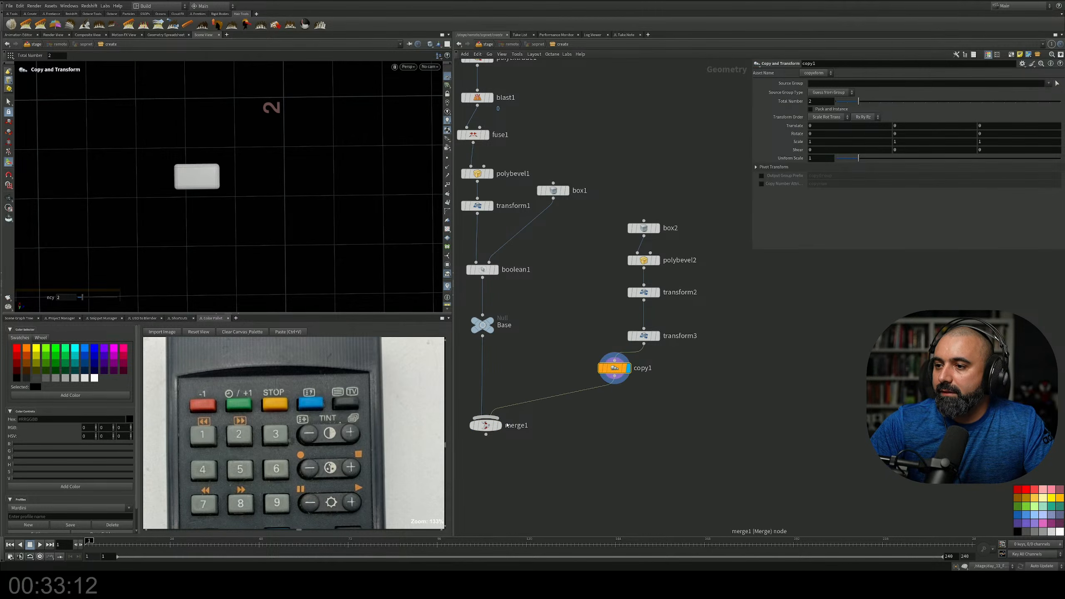
left_click(499, 426)
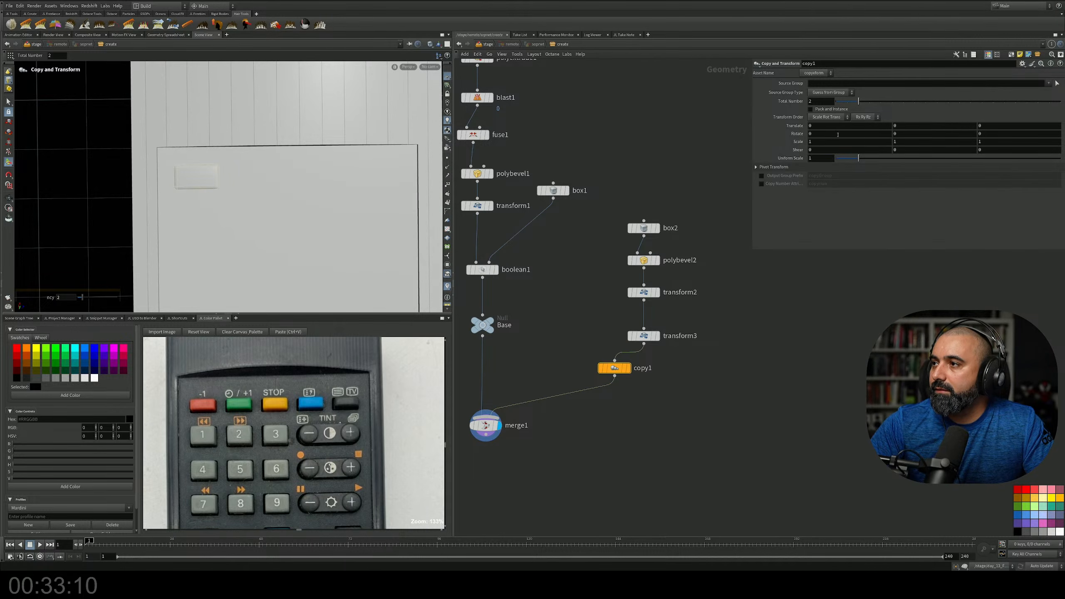
Create a row of 5 button copies spaced 0.214 apart along Z
middle_click_drag(828, 125, 844, 126)
key("ctrl+z")
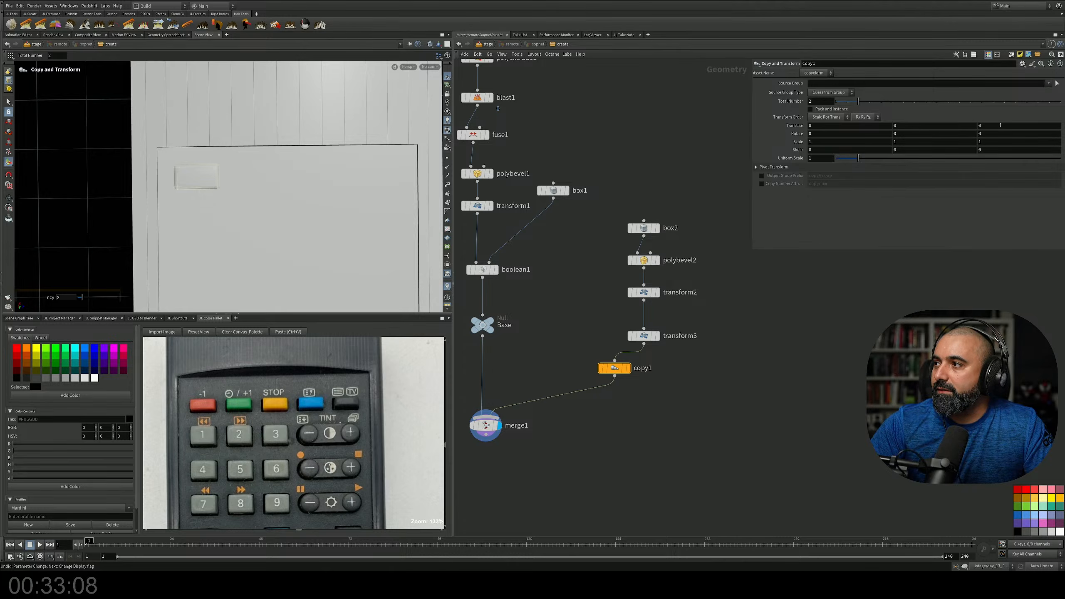
middle_click_drag(1000, 125, 1049, 159)
left_click_drag(861, 102, 879, 103)
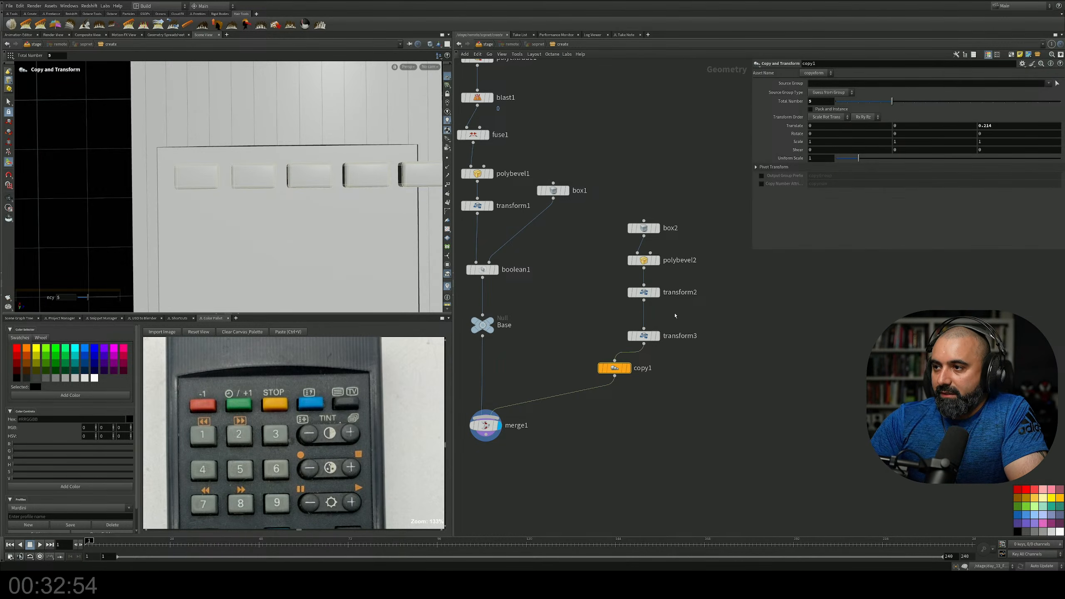
Reduce transform2's uniform scale to about 0.12 and tighten the copies' Z spacing to 0.184 to fit the recess
left_click(644, 293)
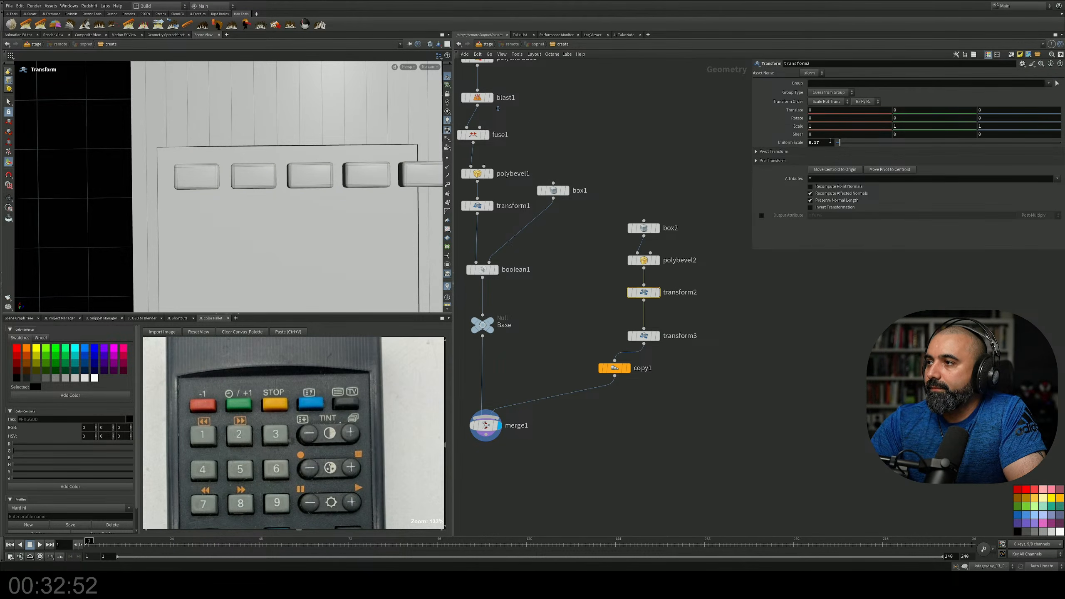
middle_click_drag(828, 143, 663, 166)
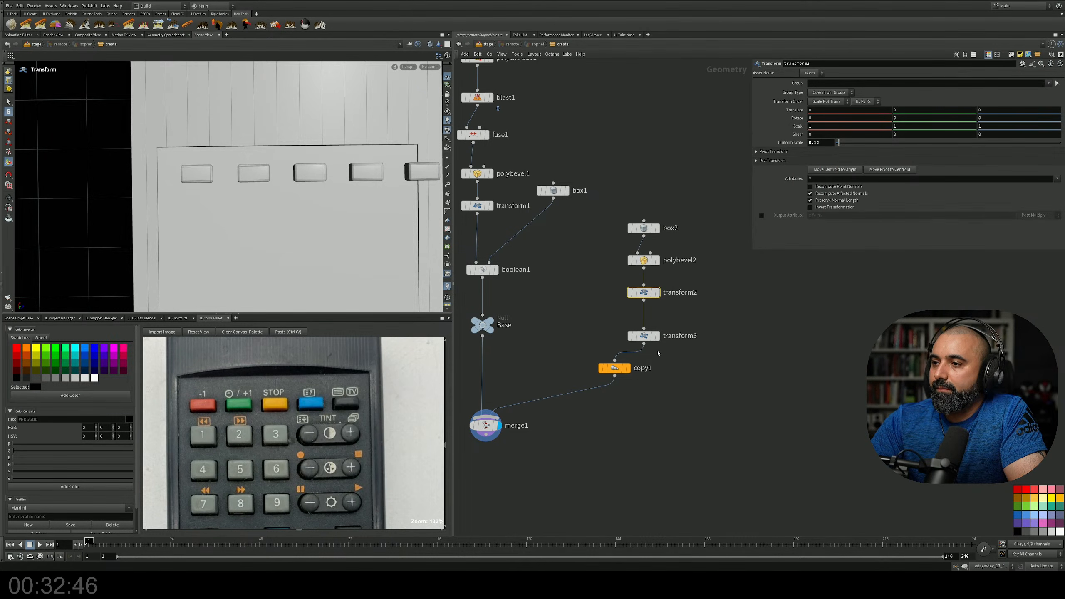
left_click(620, 367)
mouse_move(1003, 126)
middle_mouse_down()
mouse_move(1006, 137)
mouse_move(990, 139)
middle_mouse_up()
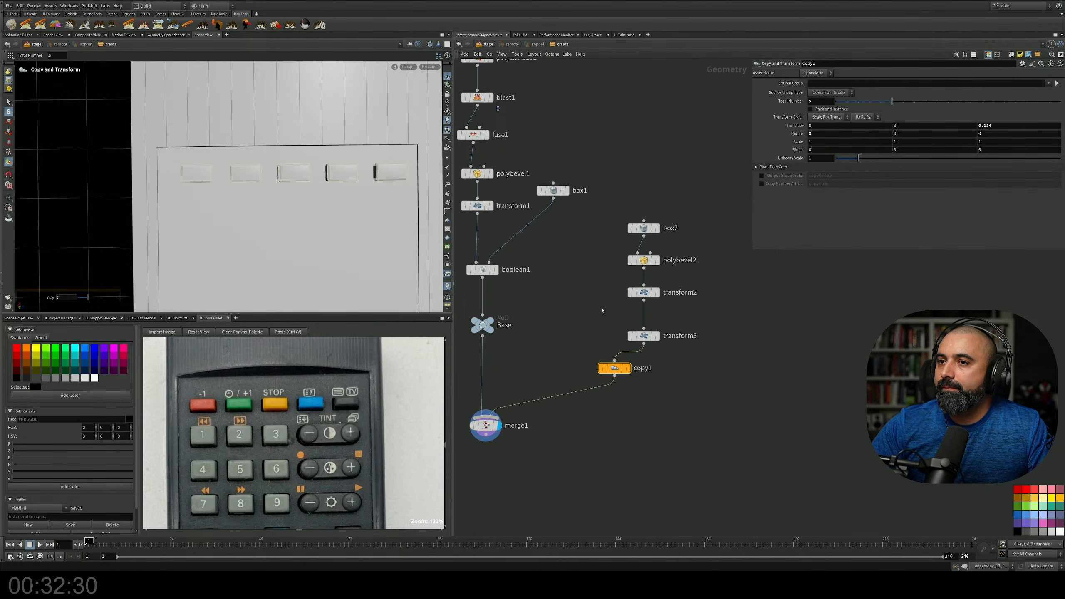
Move the copy1 node closer beneath transform3 and view the button row on the remote from an angle
left_click_drag(615, 368, 633, 378)
middle_click_drag(690, 334, 641, 276)
left_click_drag(248, 228, 219, 214, "alt")
right_click_drag(219, 214, 216, 275, "alt")
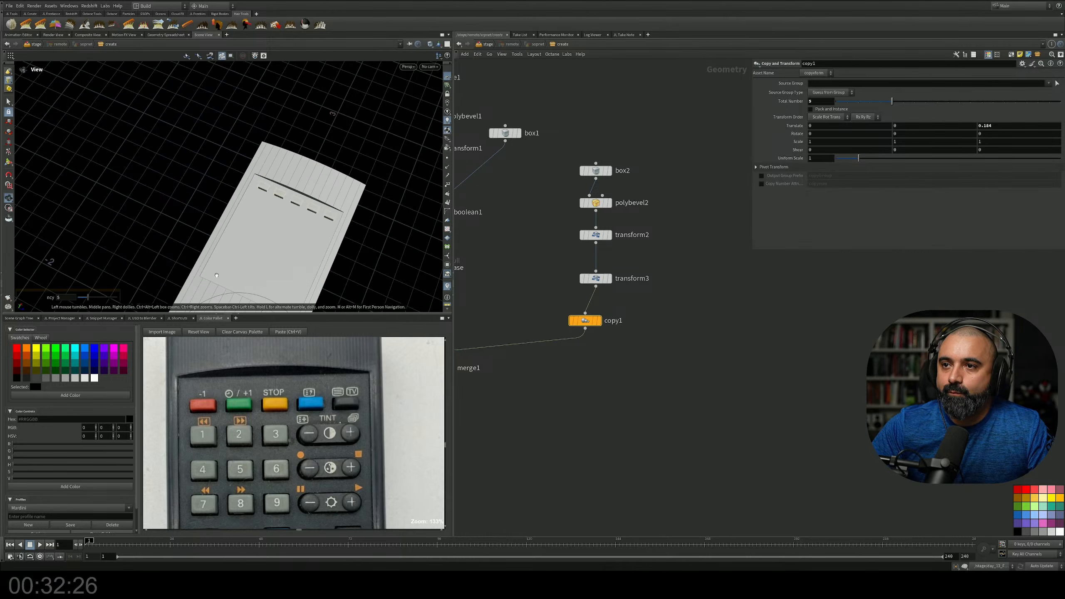
Align the copy1 node directly beneath transform3 and move merge1 further down the network
left_click_drag(216, 275, 276, 187)
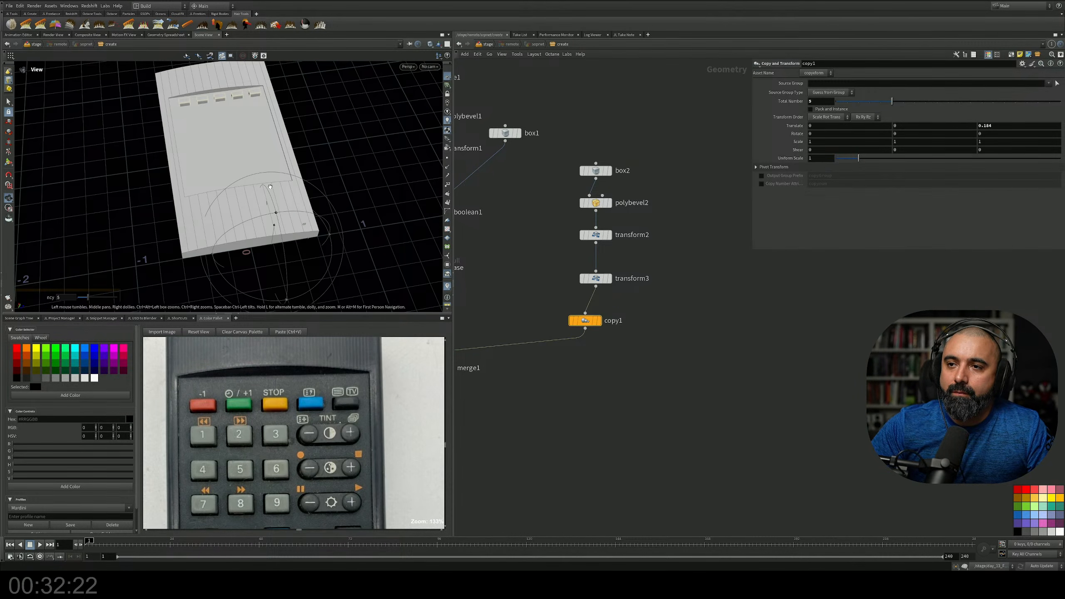
middle_click_drag(270, 187, 270, 222)
right_click_drag(250, 224, 262, 195)
middle_click_drag(262, 195, 261, 214)
mouse_move(584, 328)
left_mouse_down()
mouse_move(598, 326)
mouse_move(595, 336)
left_mouse_up()
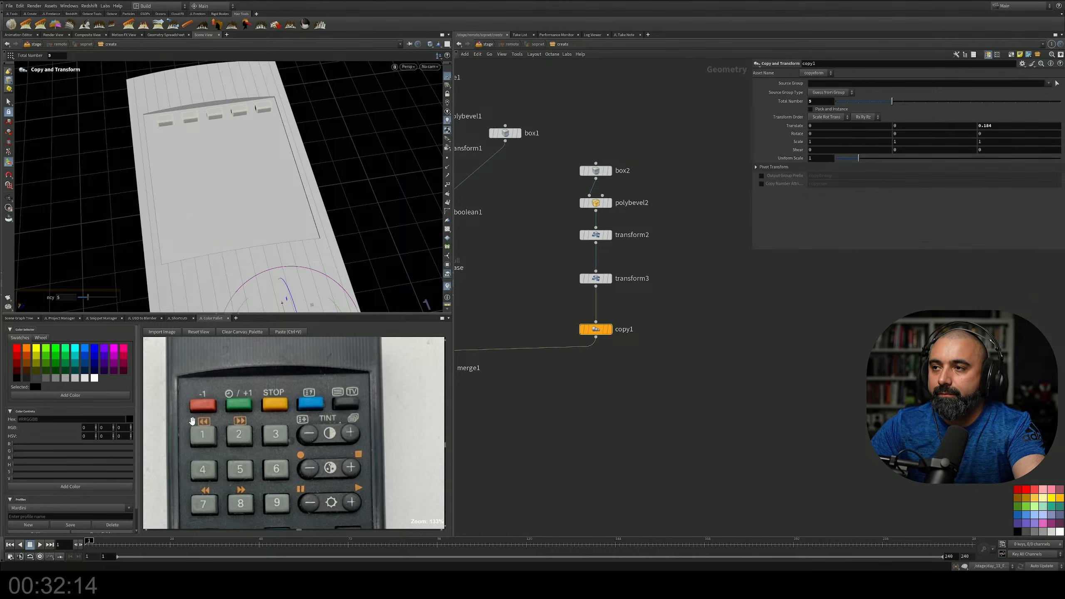
middle_click_drag(702, 381, 727, 373)
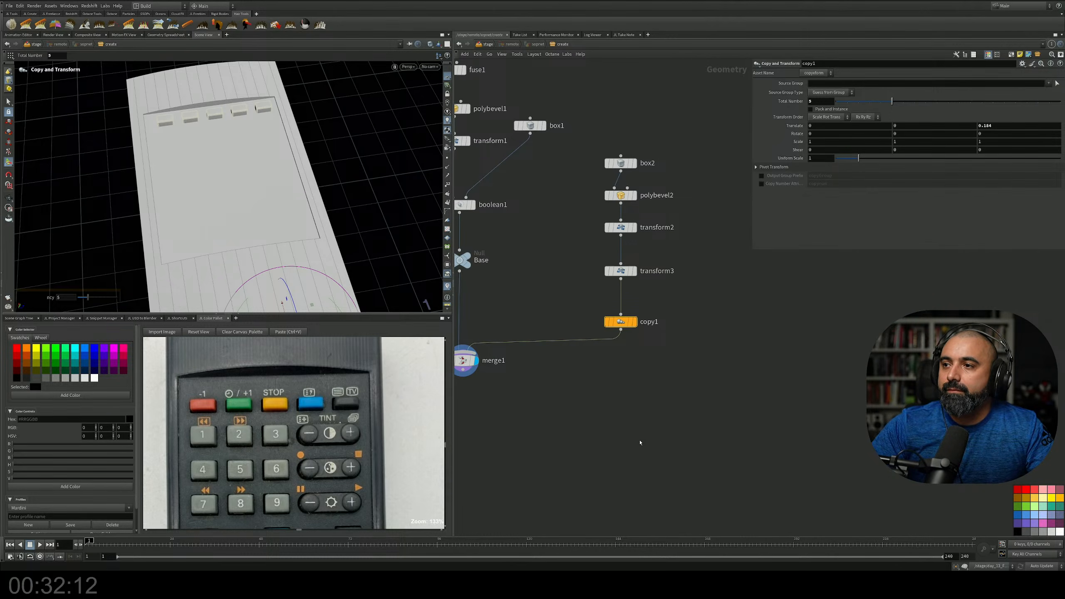
mouse_move(640, 405)
middle_mouse_down()
mouse_move(637, 392)
mouse_move(650, 409)
middle_mouse_up()
middle_click_drag(551, 388, 581, 368)
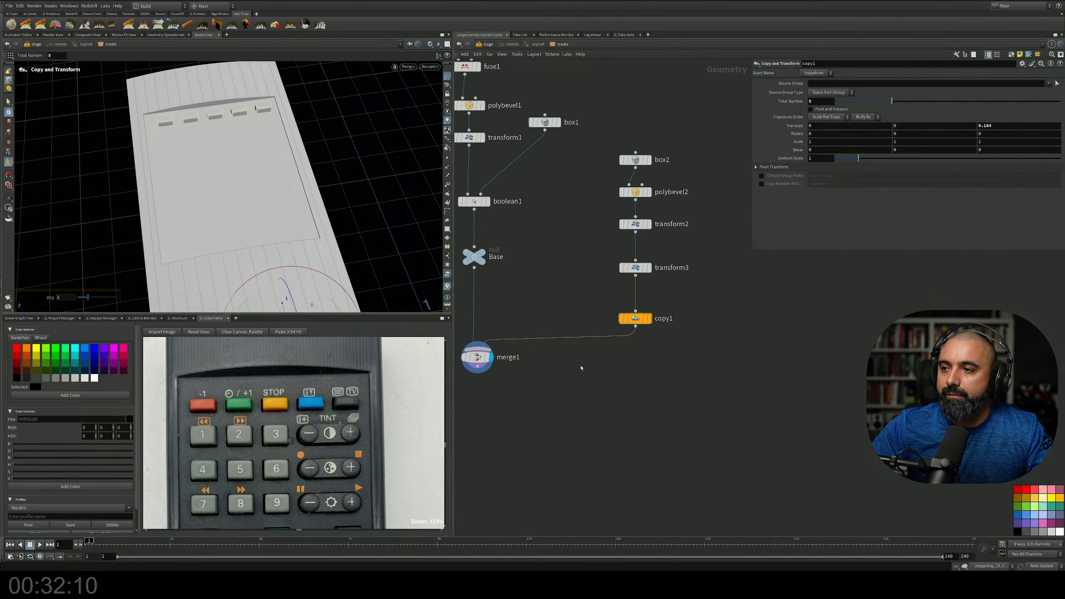
left_click_drag(486, 367, 490, 424)
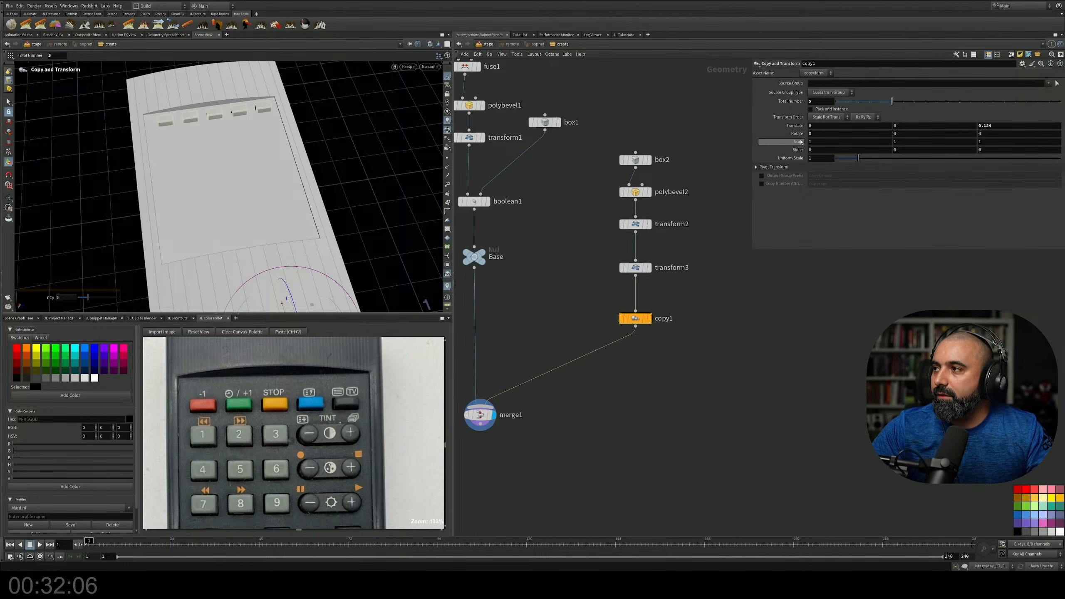
Shift the button row slightly along Z with transform3 to about -0.37 so it sits centred in the recess
left_click(635, 267)
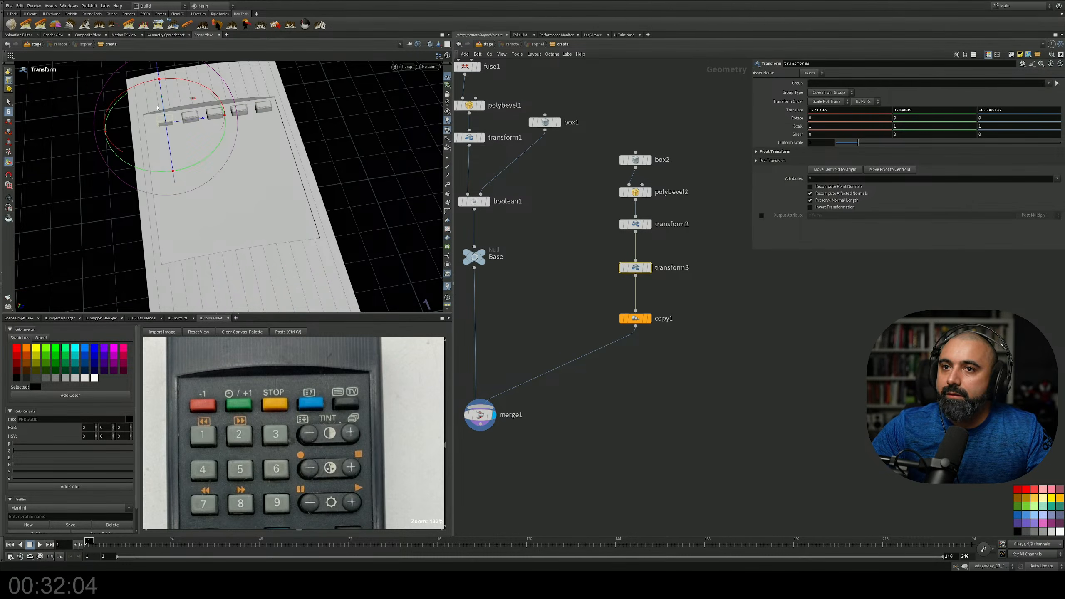
left_click_drag(198, 121, 198, 120)
key("r")
middle_click_drag(588, 405, 616, 355)
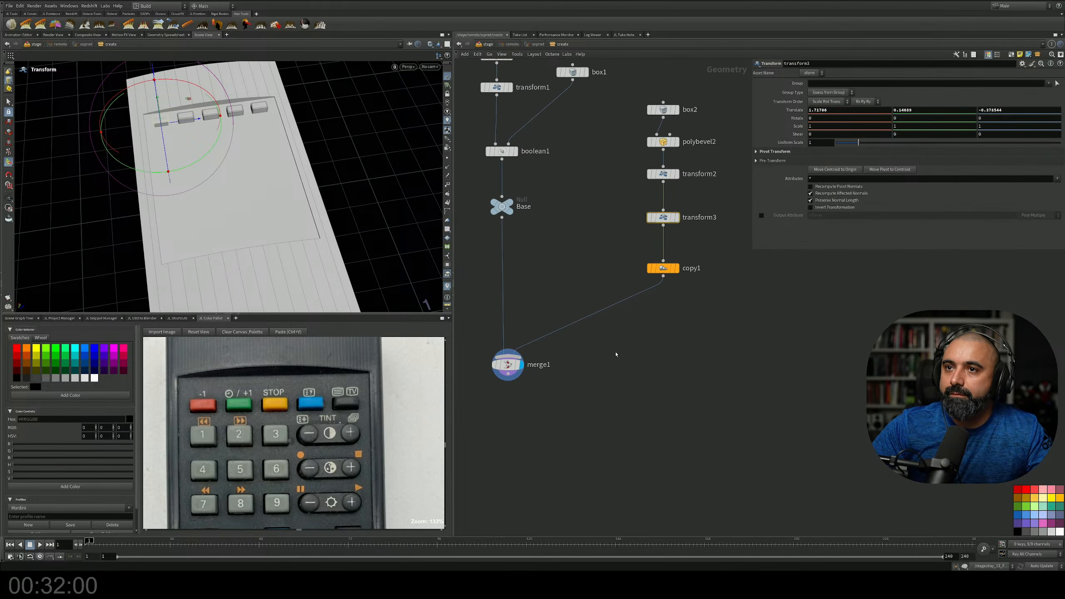
Compare the model from above with the full reference photo, and duplicate copy1 as a separate unconnected node placed beside it
scroll(363, 429, "down", 1)
scroll(363, 429, "down", 5)
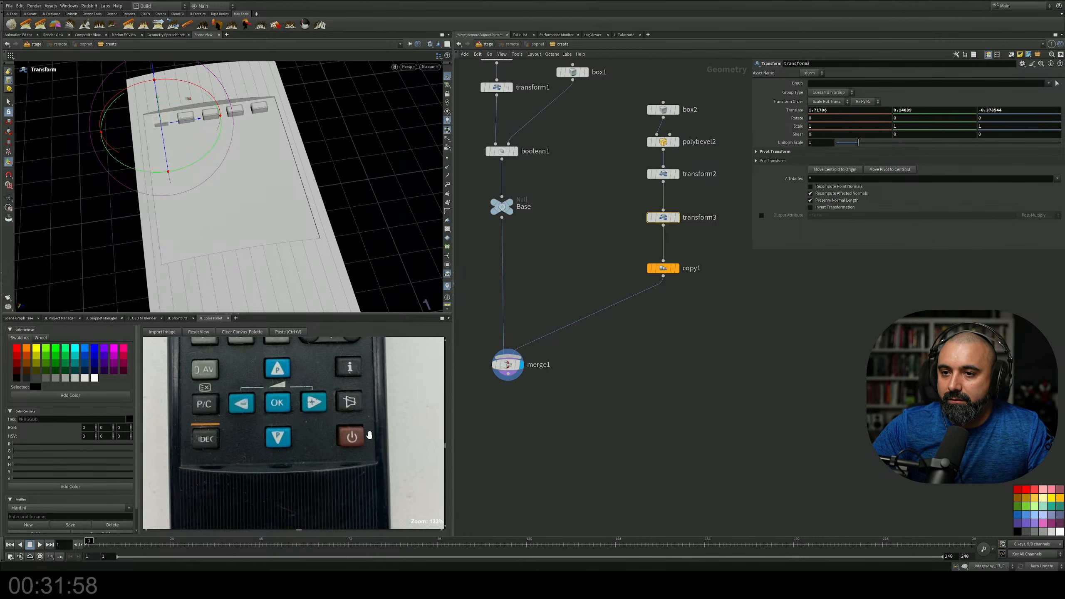
scroll(369, 434, "up", 4)
scroll(279, 411, "down", 4)
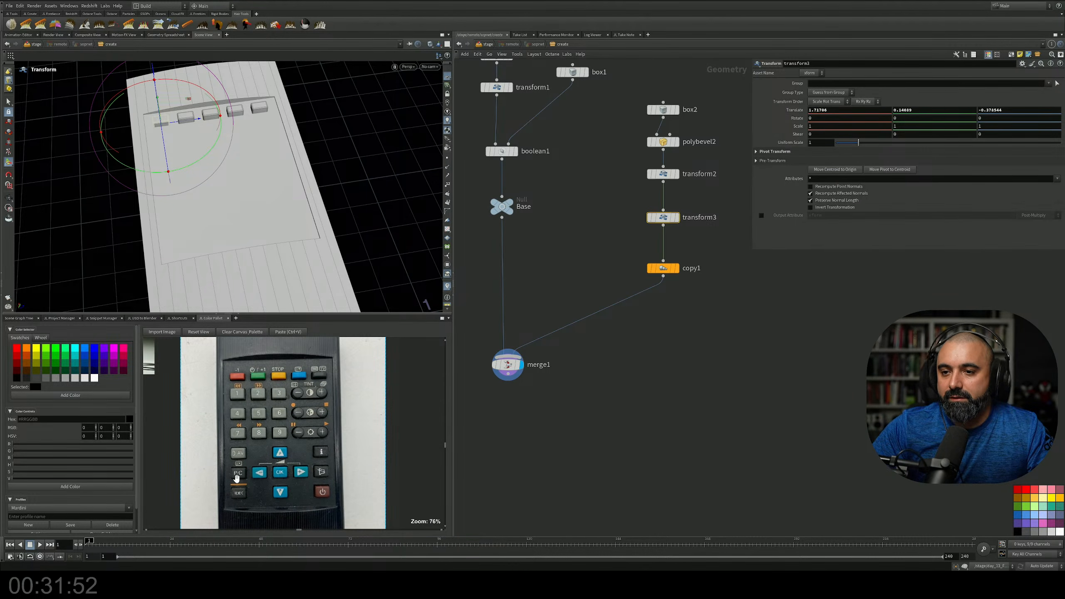
left_click_drag(252, 189, 252, 243, "alt")
scroll(252, 230, "down", 4)
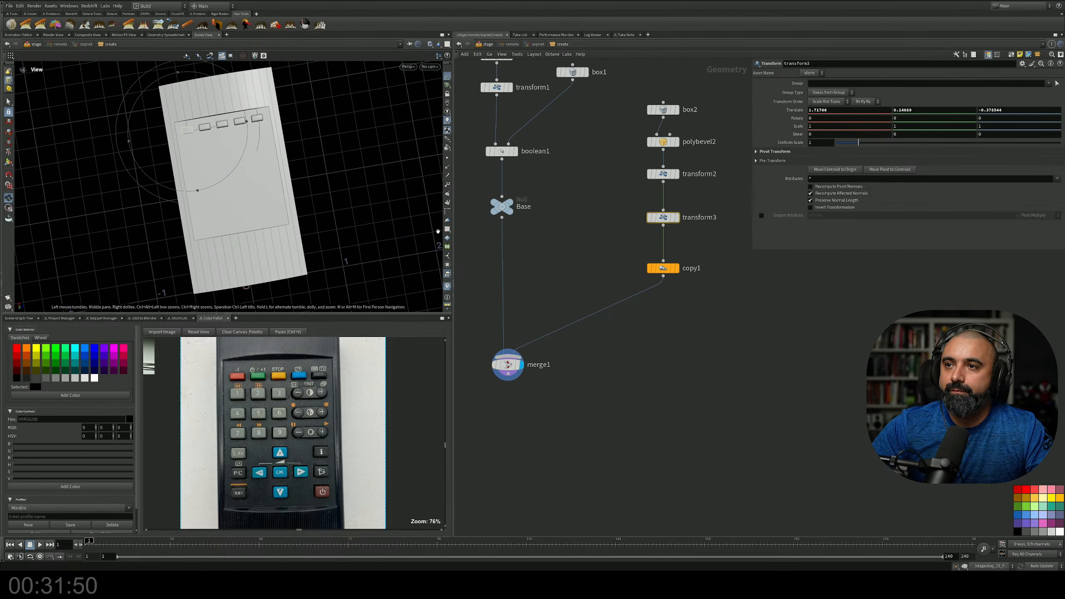
left_click_drag(666, 270, 671, 313, "alt")
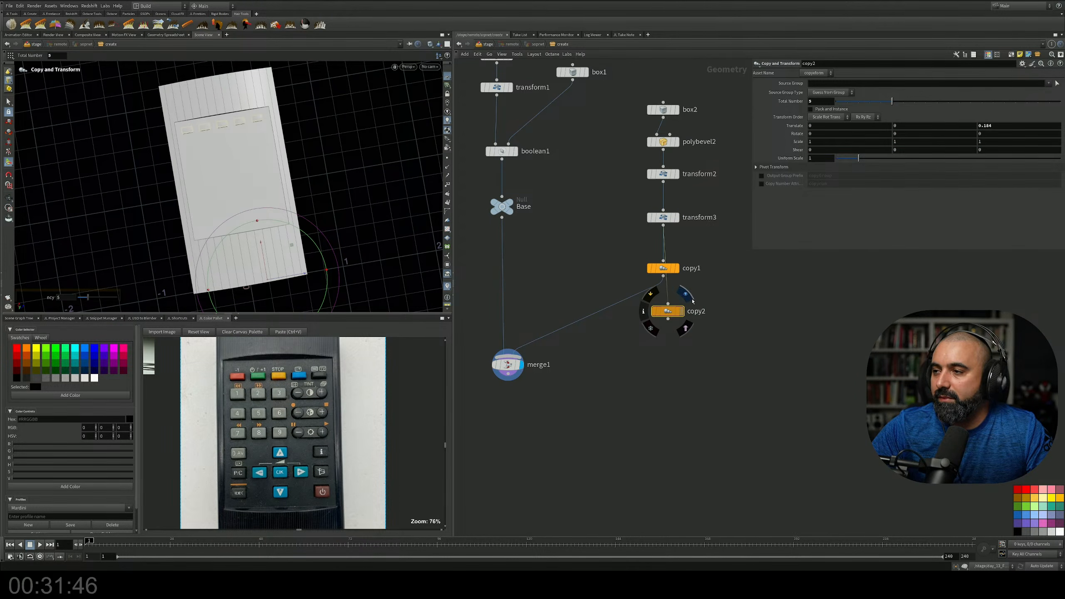
middle_click_drag(670, 313, 608, 324)
left_click_drag(607, 325, 718, 311)
Duplicate the button chain from box2 to copy1 beside the original, wire it into merge1, and move the spare copy2 clear below
middle_click_drag(664, 138, 639, 134)
left_click_drag(637, 79, 646, 284)
middle_click_drag(646, 283, 686, 261)
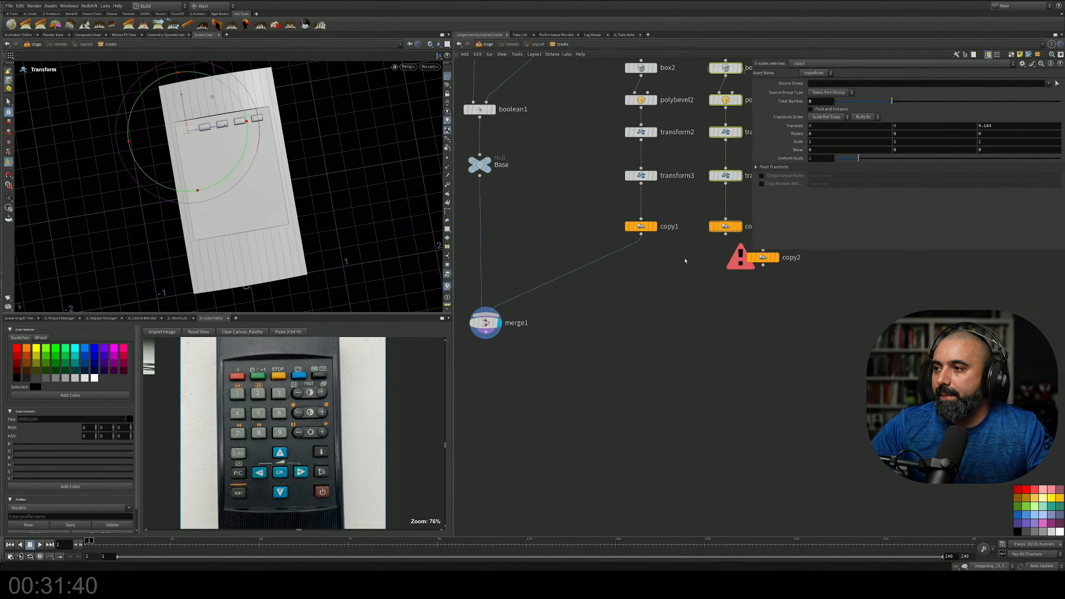
left_click(726, 235)
key("Escape")
left_click(724, 242)
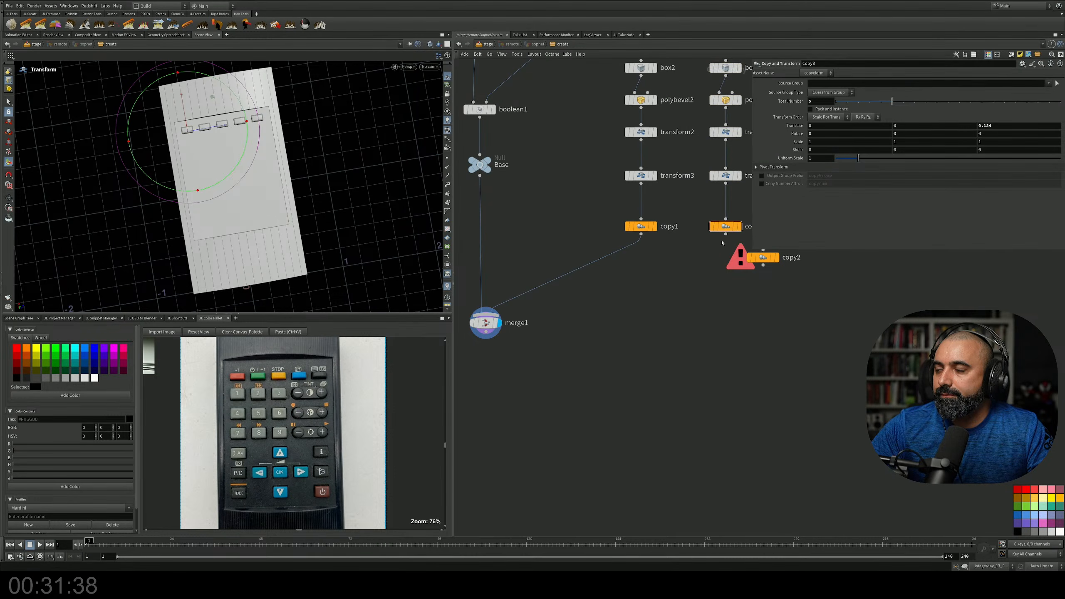
middle_click_drag(727, 237, 552, 292)
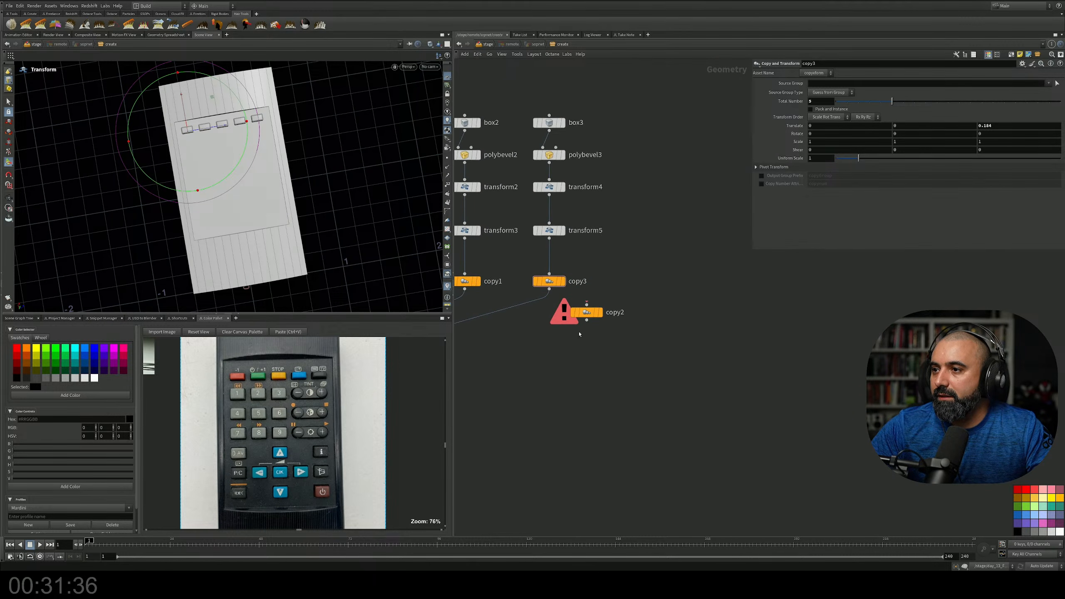
left_click_drag(590, 314, 581, 360)
Move the duplicated button row down the remote with transform5, about 0.17 towards negative X, to form a second row
middle_click_drag(560, 110, 609, 115)
left_click(604, 128)
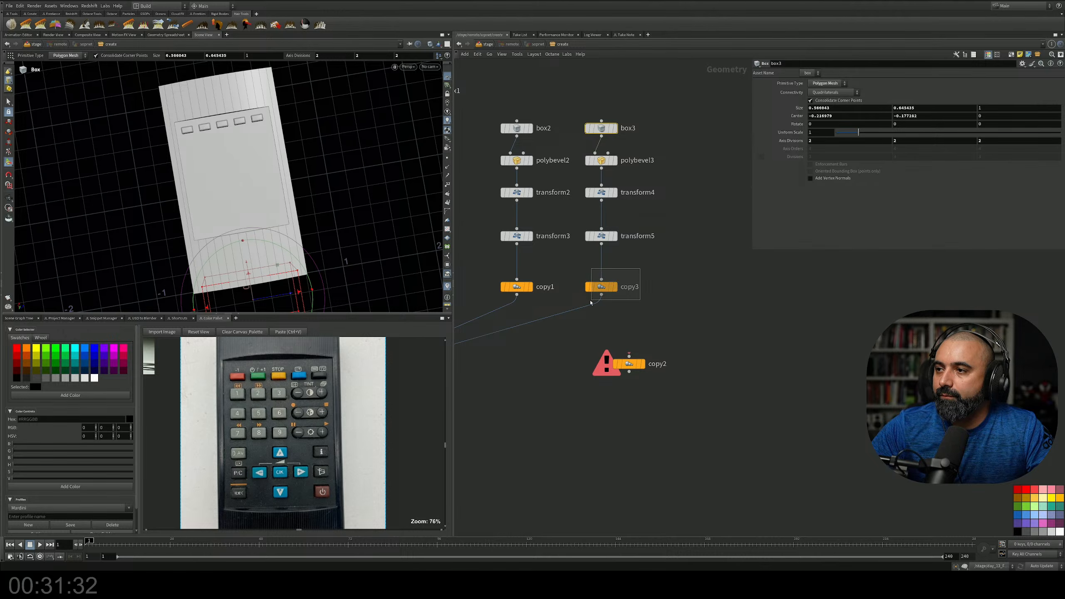
left_click(601, 236)
left_click_drag(183, 100, 188, 116)
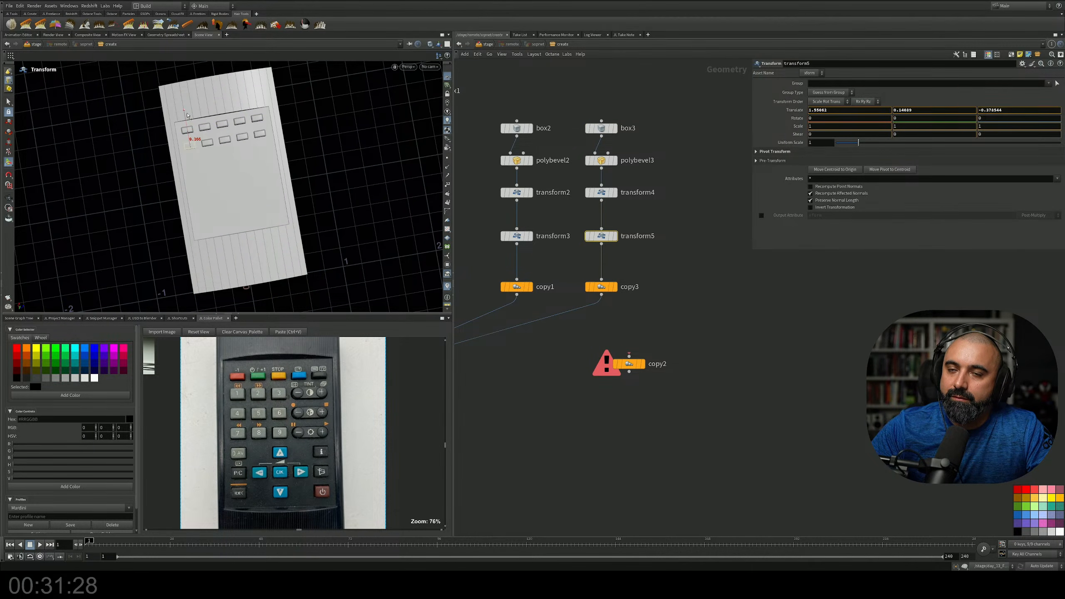
Increase box3's X size to make the second-row buttons taller, and adjust transform5's X translate to about 1.578
left_click(610, 129)
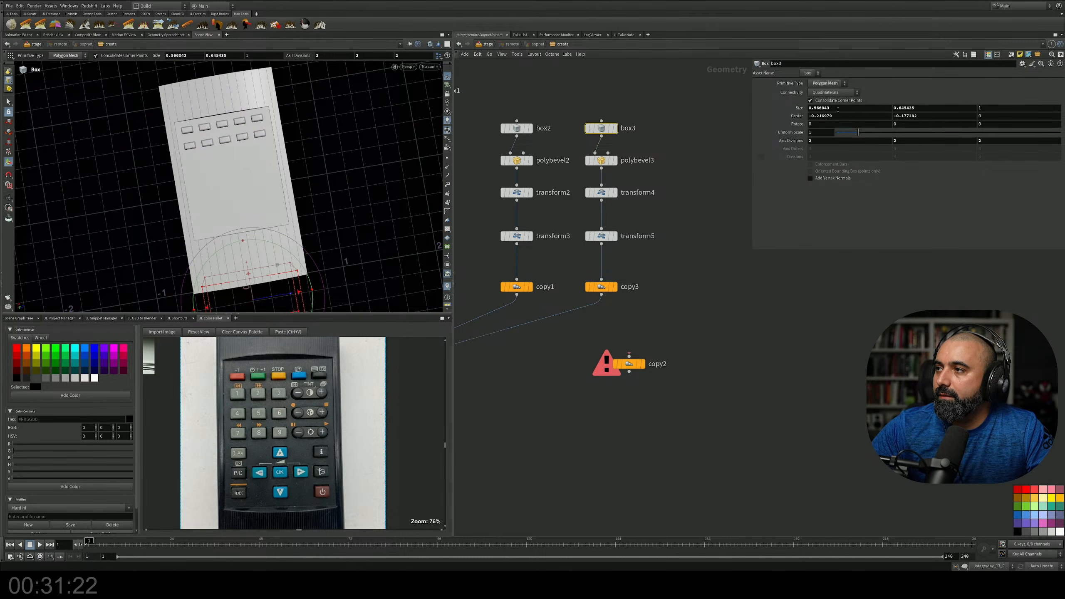
middle_click_drag(838, 109, 859, 134)
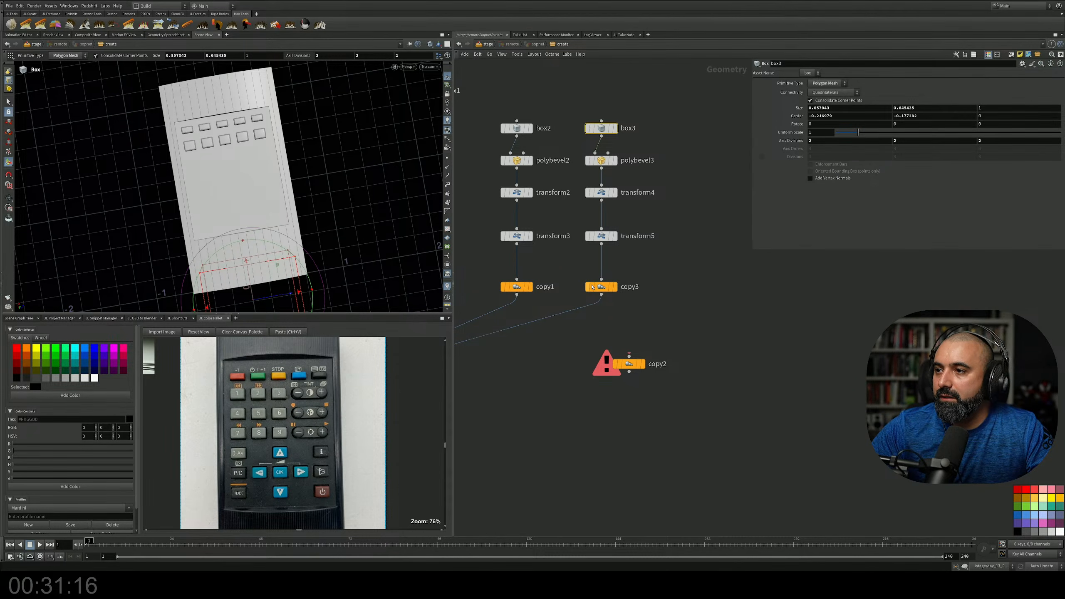
left_click(602, 236)
left_click_drag(181, 112, 185, 110)
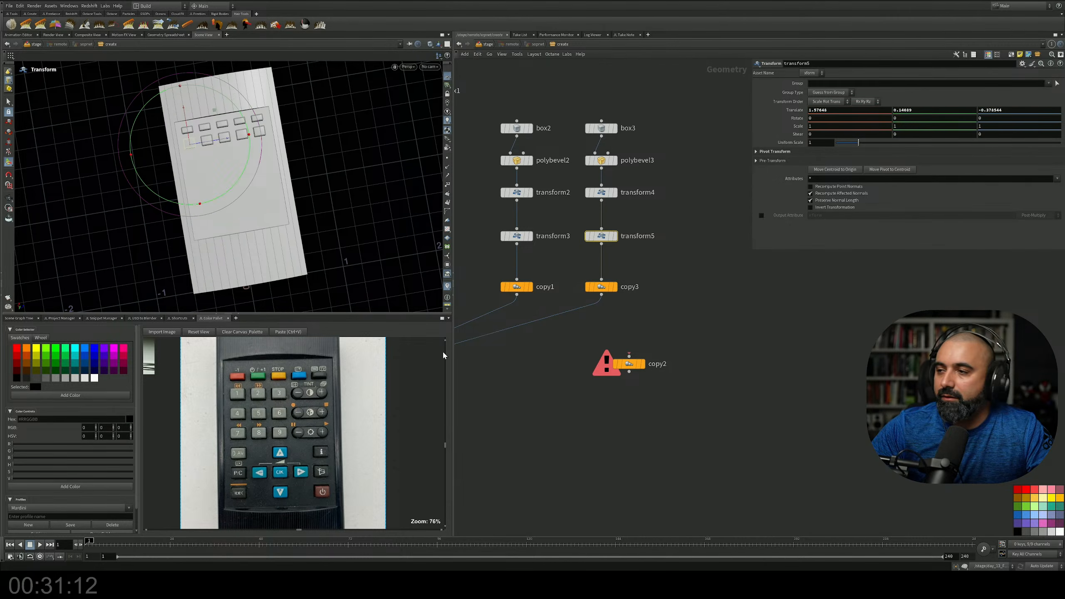
Insert the spare copy2 node between copy3 and merge1, and set copy3's Z translate to 0
left_click(601, 287)
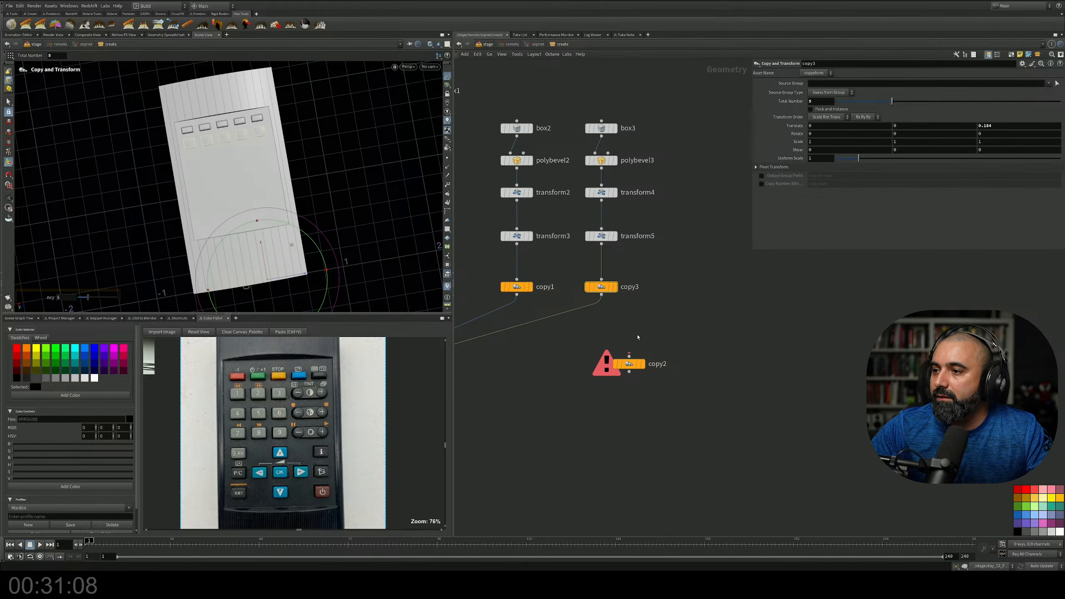
left_click_drag(633, 369, 602, 323)
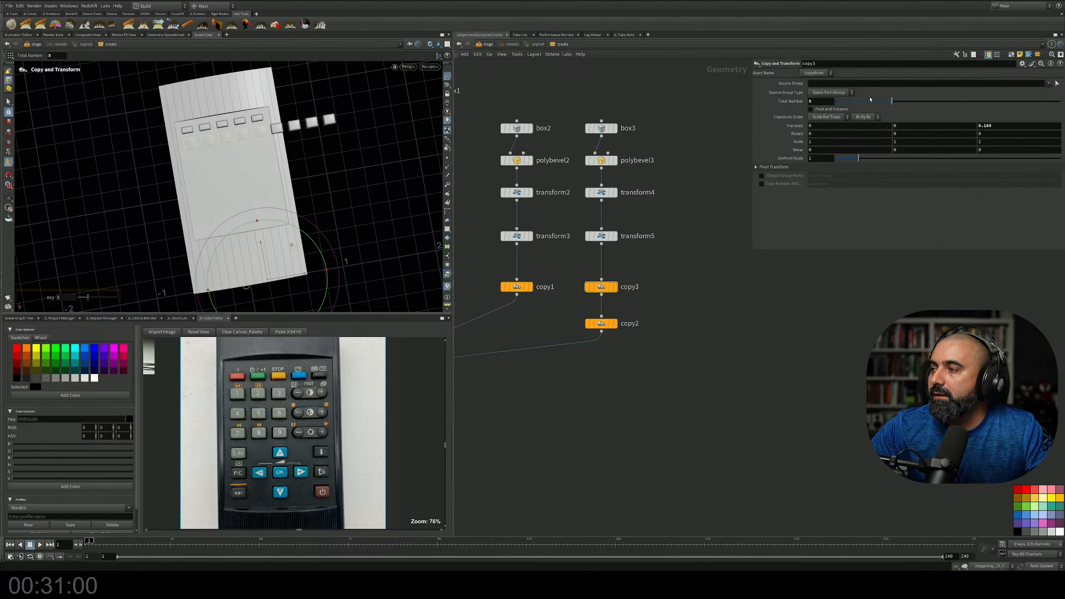
double_click(981, 125)
type("0")
key("Return")
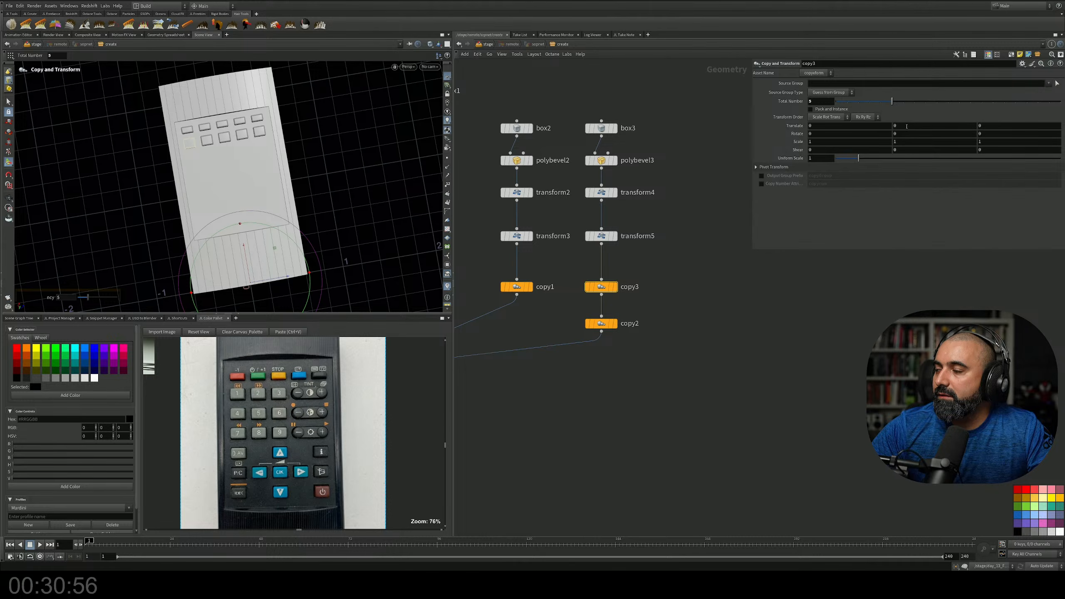
Fill the recess with button rows by giving copy3 an X translate of -0.177 and a total number of 6
middle_click_drag(863, 126, 319, 54)
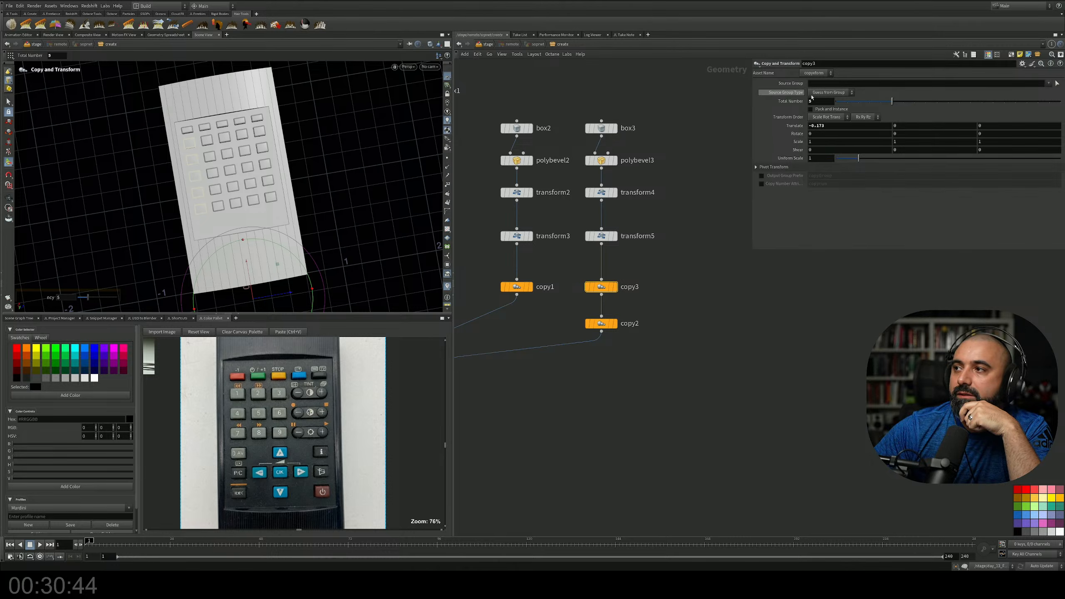
left_click_drag(892, 101, 903, 103)
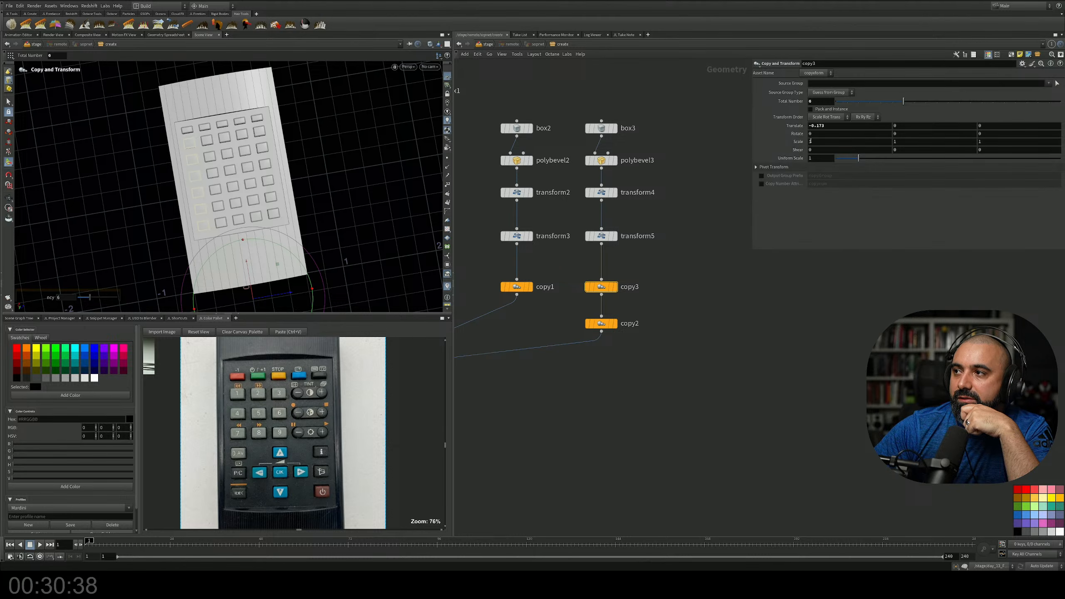
middle_click_drag(829, 127, 810, 158)
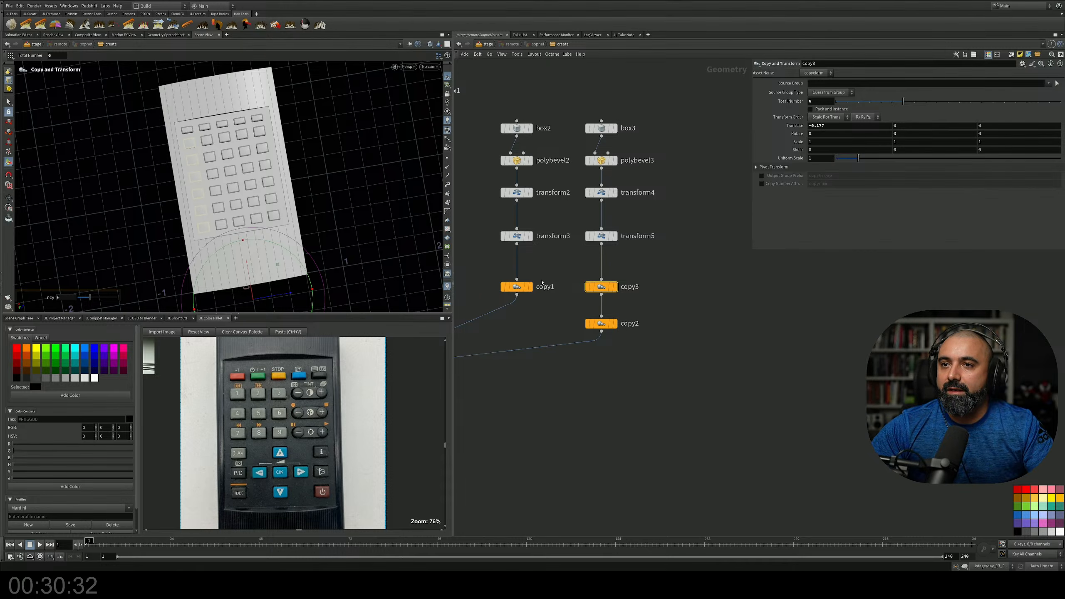
middle_click_drag(502, 385, 594, 348)
key("Tab")
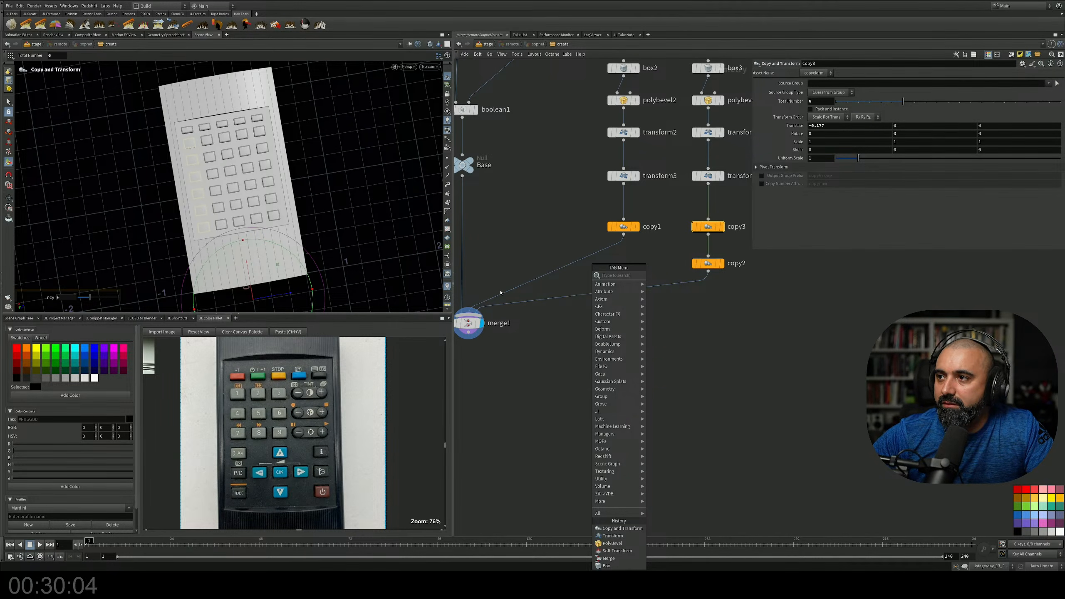
left_click(549, 312)
middle_click_drag(559, 250, 548, 328)
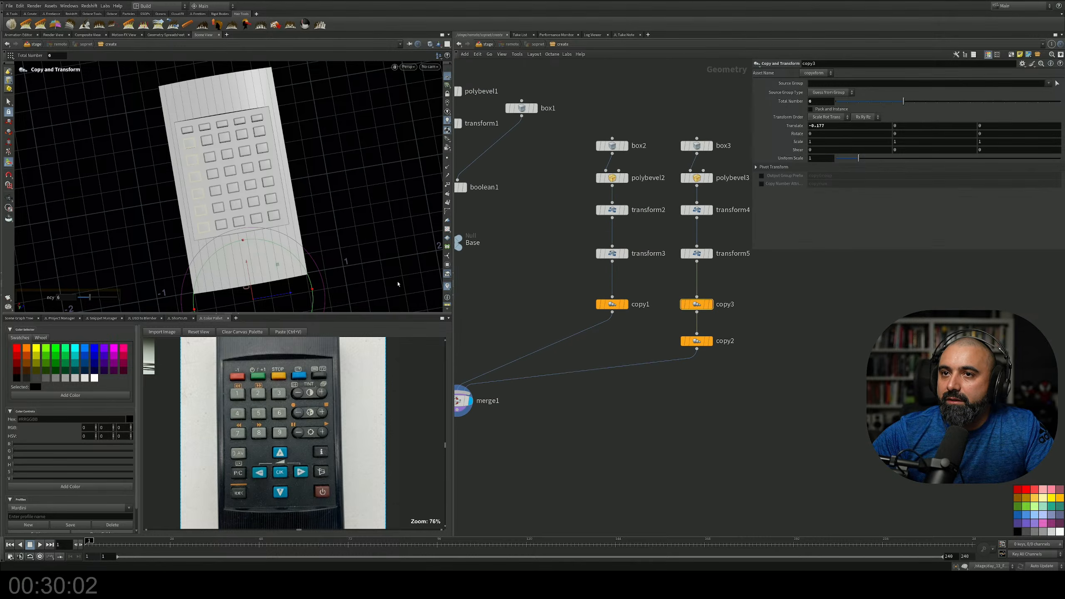
key("Escape")
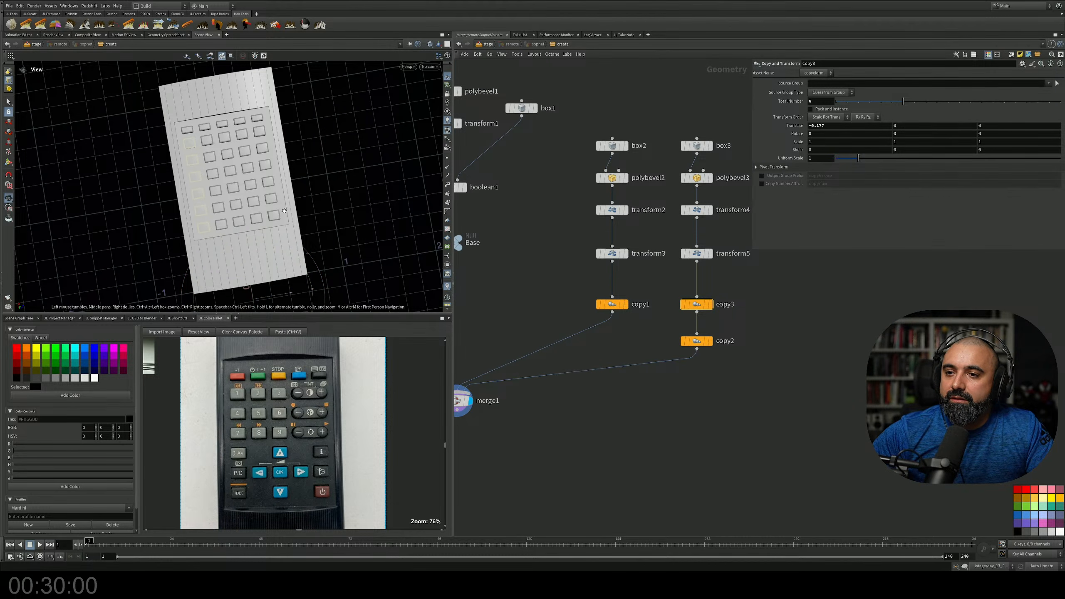
key("Return")
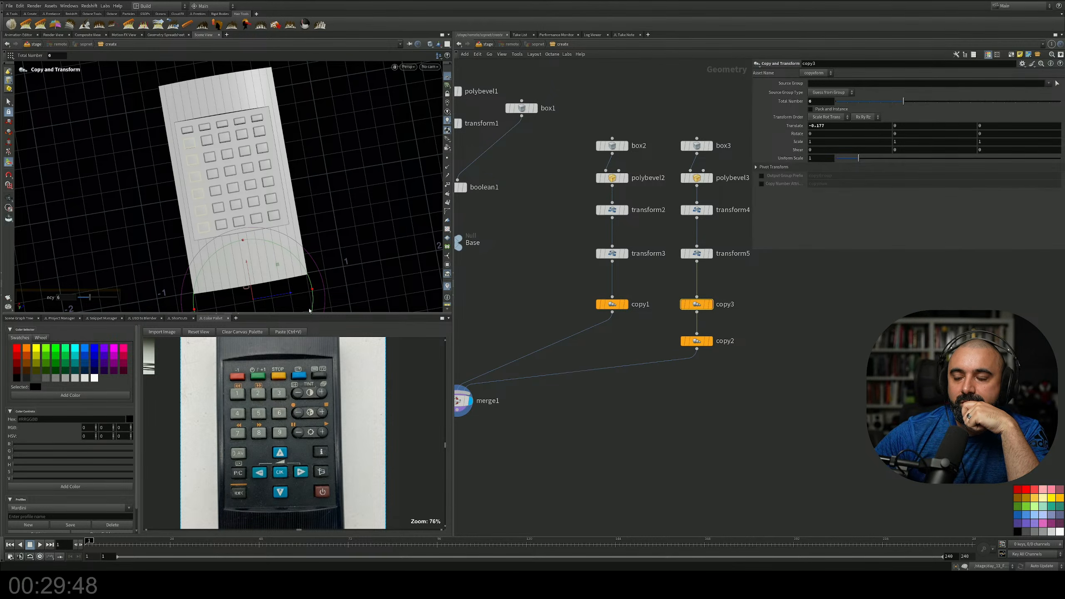
Add a new Merge node below the button chains and connect the outputs of copy1 and copy2 to it
middle_click_drag(623, 435, 619, 395)
scroll(620, 392, "up", 3)
key("Tab")
type("box")
key("Return")
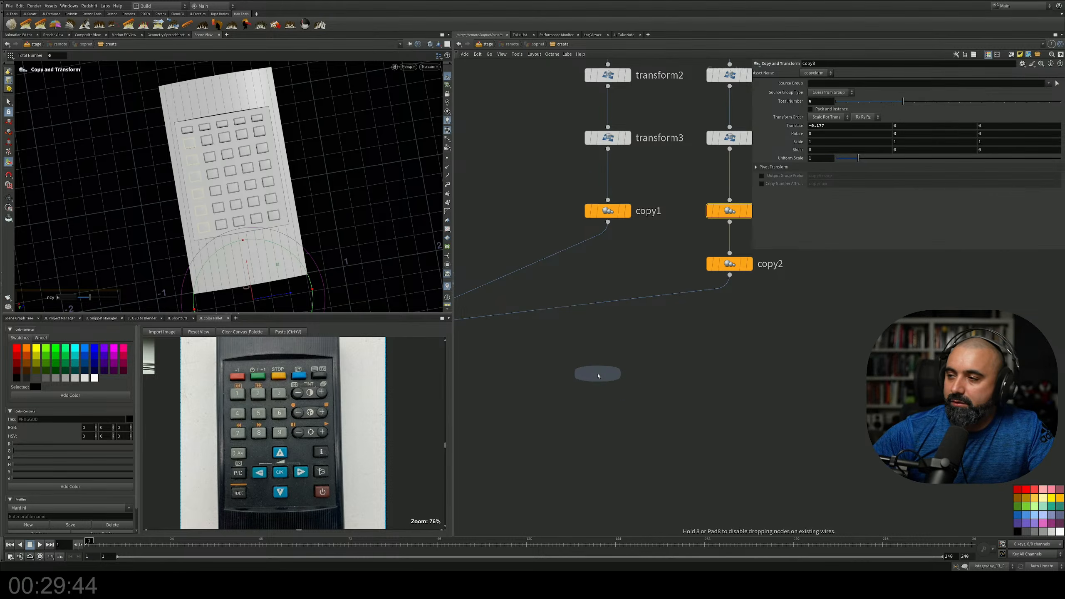
left_click(598, 376)
left_click_drag(608, 255, 608, 363)
left_click_drag(730, 275, 618, 363)
middle_click_drag(521, 360, 635, 341)
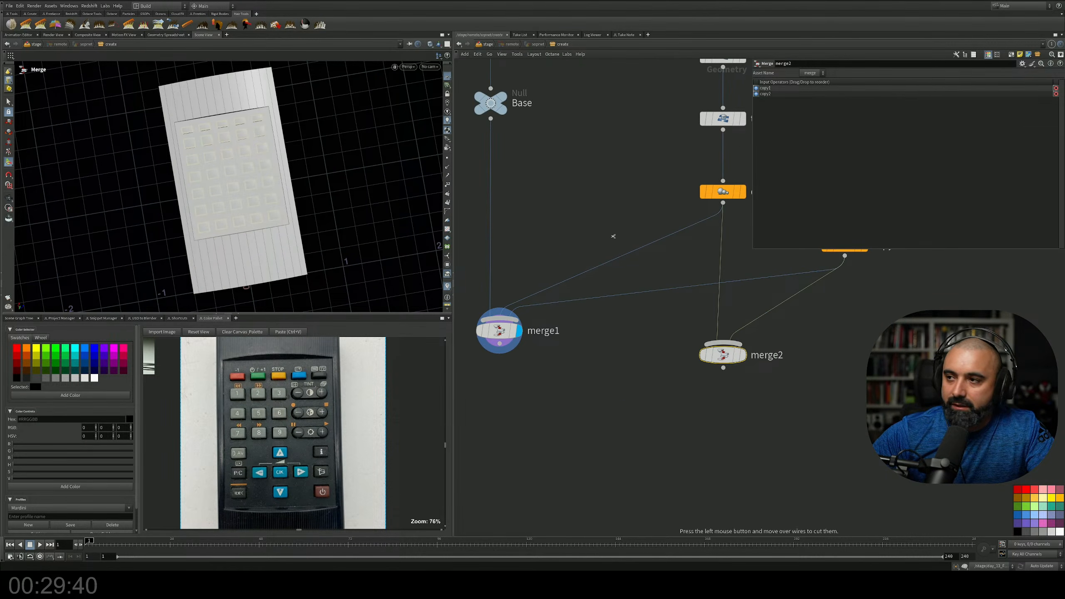
Replace the direct button wires into merge1 with the output of merge2, placing merge1 lower in the network
left_click_drag(614, 235, 606, 381)
left_click_drag(506, 336, 518, 532)
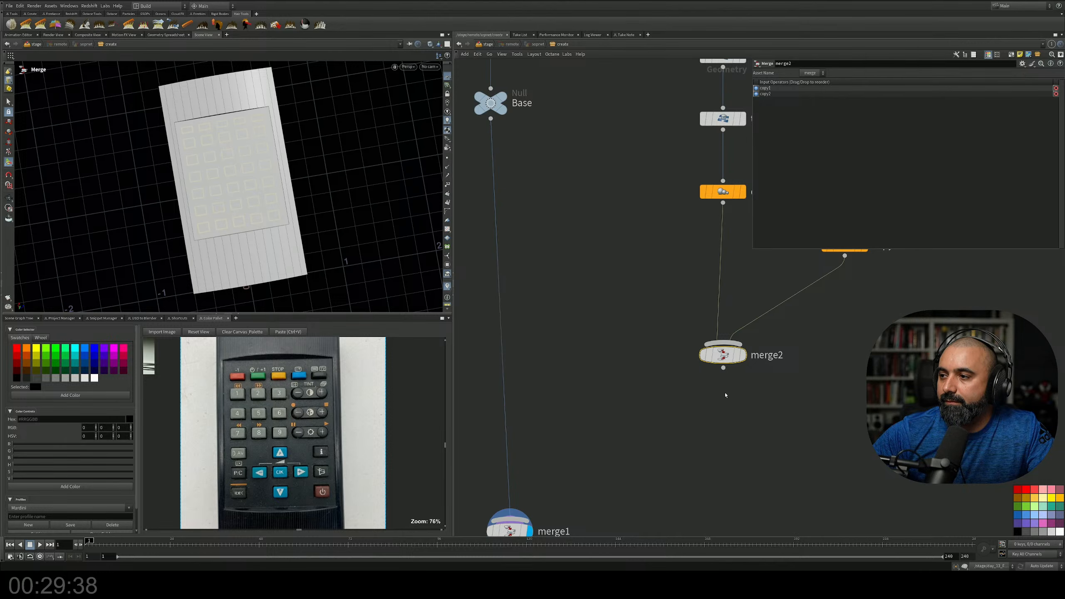
left_click_drag(723, 368, 520, 513)
middle_click_drag(617, 365, 523, 434)
scroll(523, 434, "down", 3)
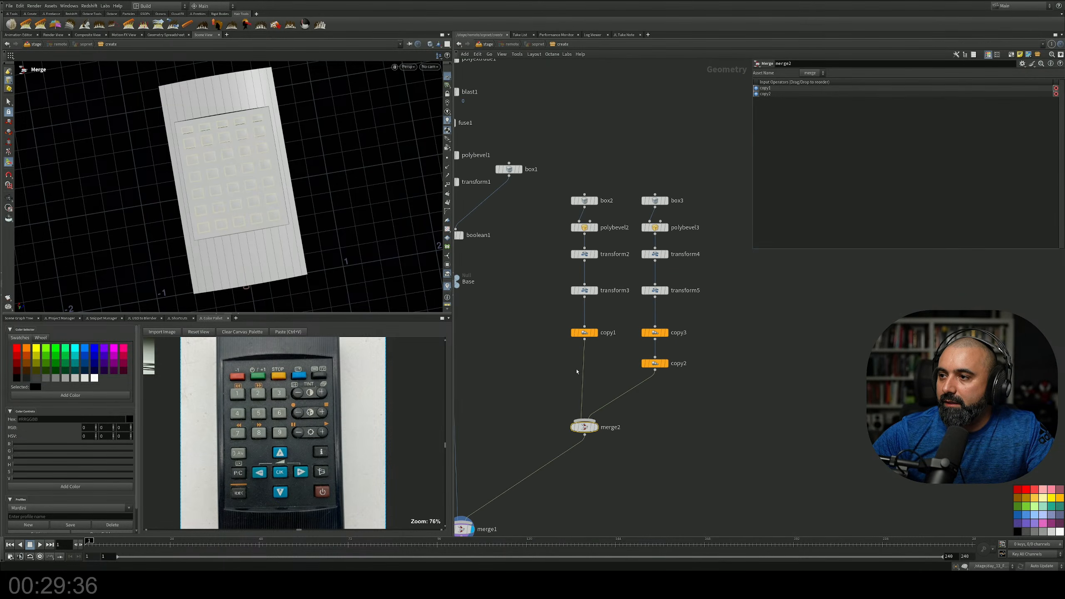
Enable Pack and Instance on the copy1 node
scroll(585, 354, "up", 4)
left_click(593, 313)
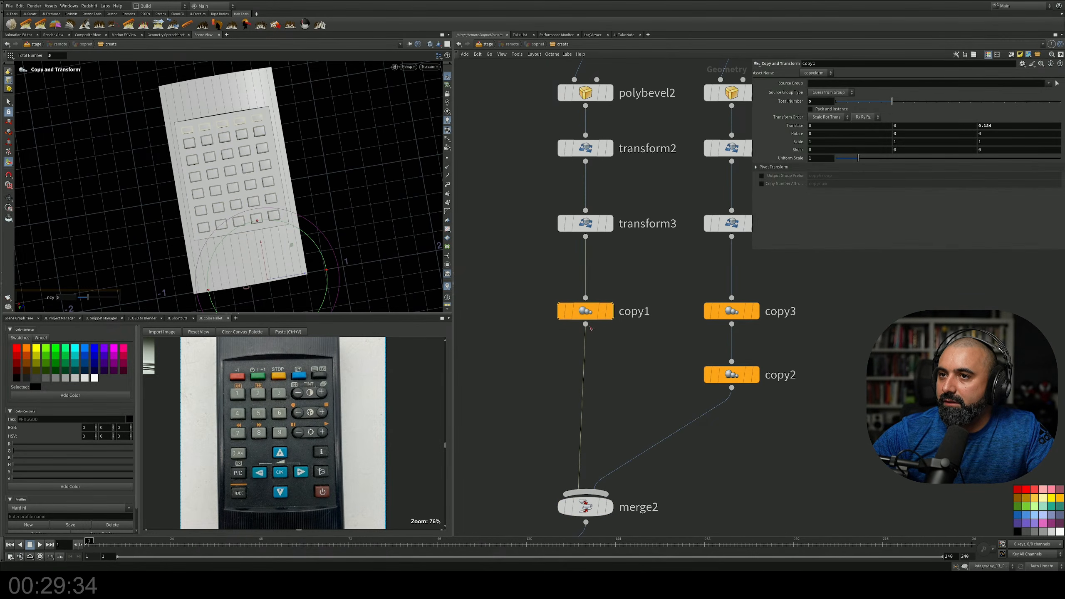
left_click(811, 110)
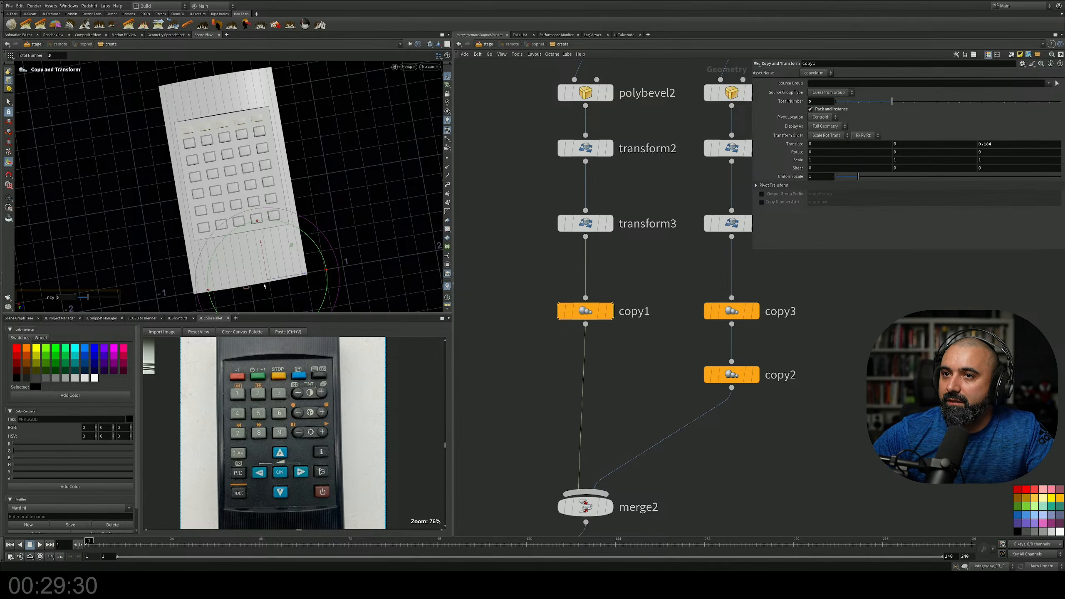
Enable Pack and Instance on the copy2 node and leave the option off on copy3
left_click(732, 311)
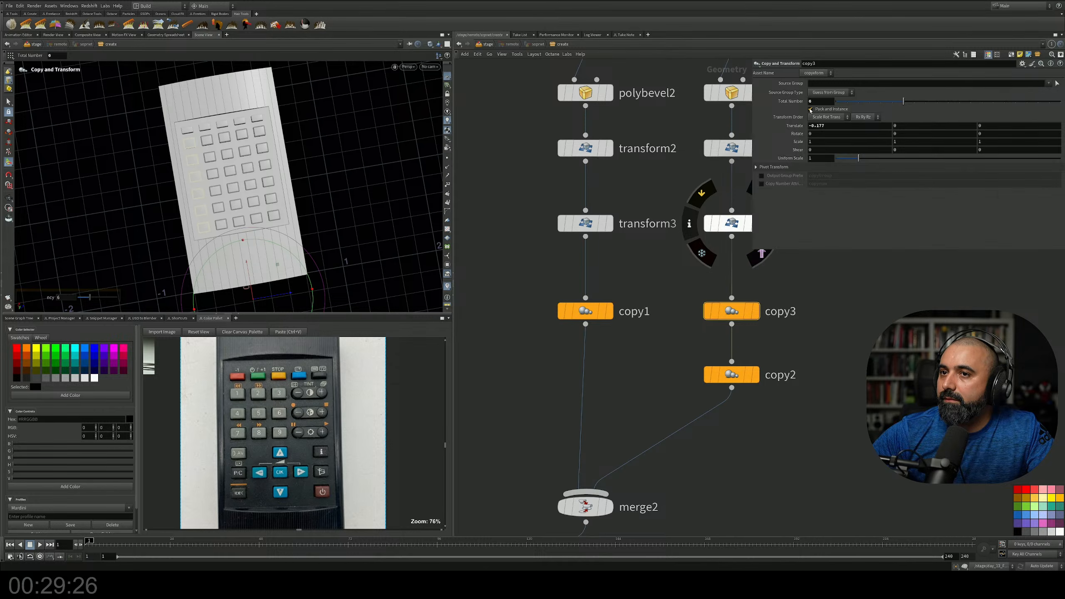
left_click(732, 375)
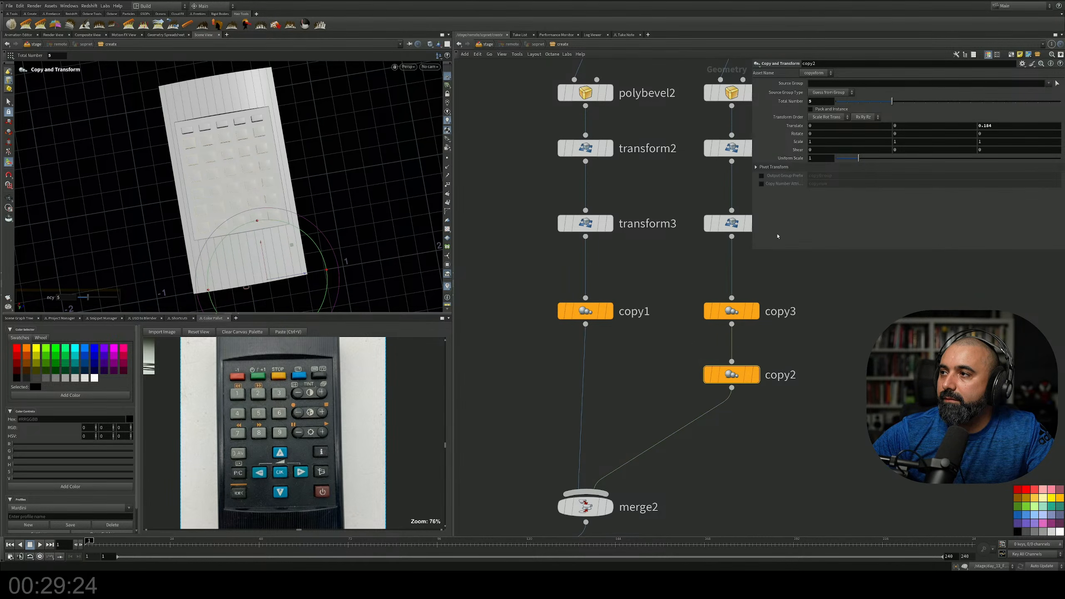
left_click(816, 110)
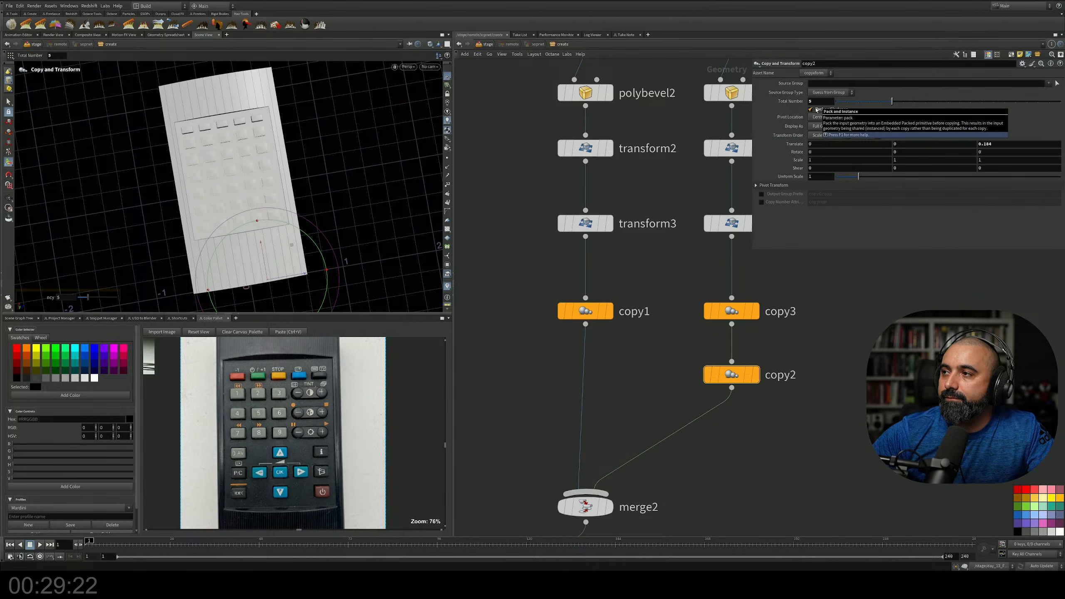
left_click(732, 311)
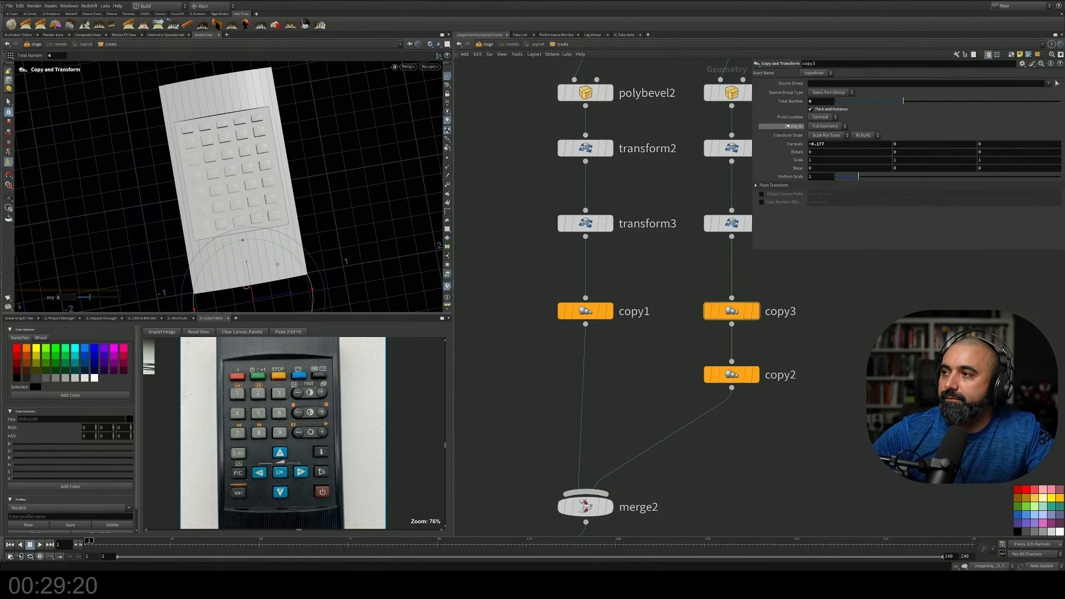
left_click_drag(265, 261, 292, 225, "alt")
left_click(10, 103)
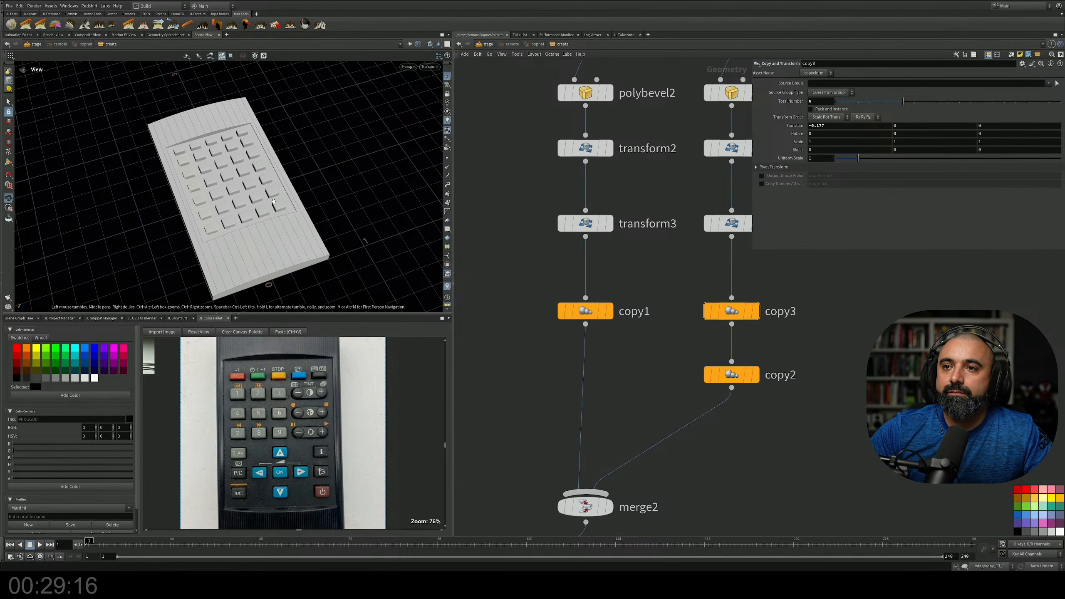
left_click_drag(234, 180, 212, 195, "alt")
Display only the merge2 output and examine the merged button grid from above
middle_click_drag(690, 457, 687, 323)
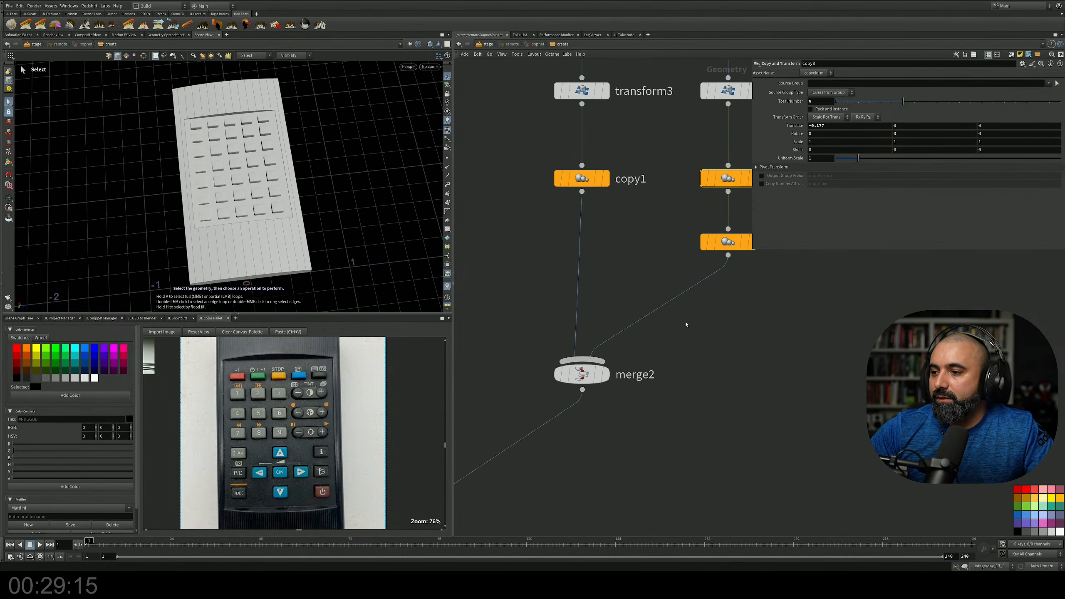
left_click(605, 376)
left_click_drag(239, 181, 209, 221, "alt")
right_click_drag(265, 181, 323, 144, "alt")
left_click_drag(322, 144, 274, 211, "alt")
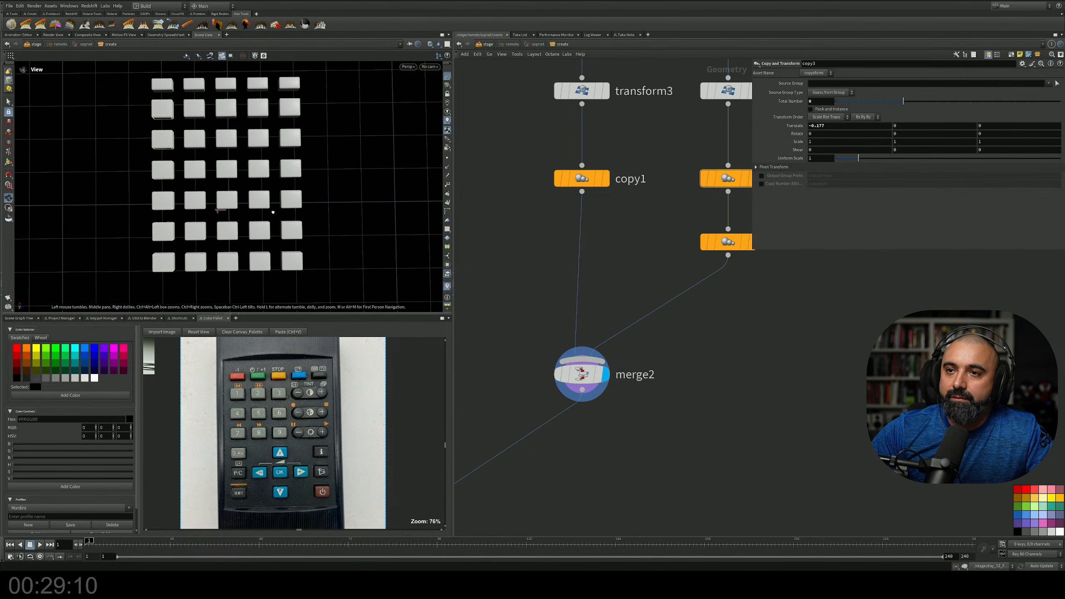
left_click(8, 162)
Insert a Blast node directly below merge2 and display its output
left_click_drag(617, 346, 544, 406)
key("Tab")
type("null")
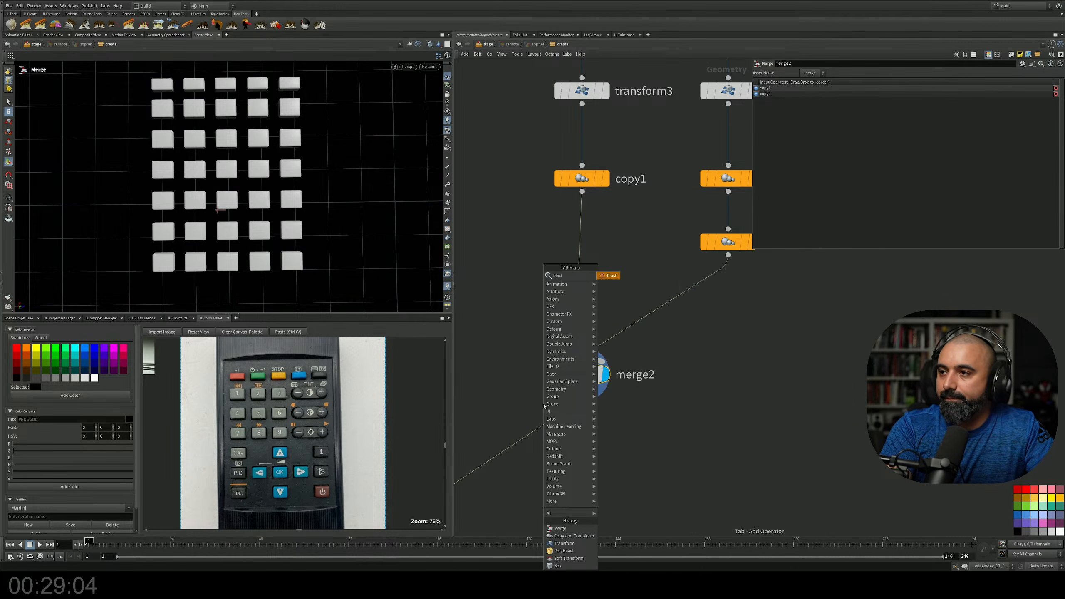
key("Return")
left_click(562, 413)
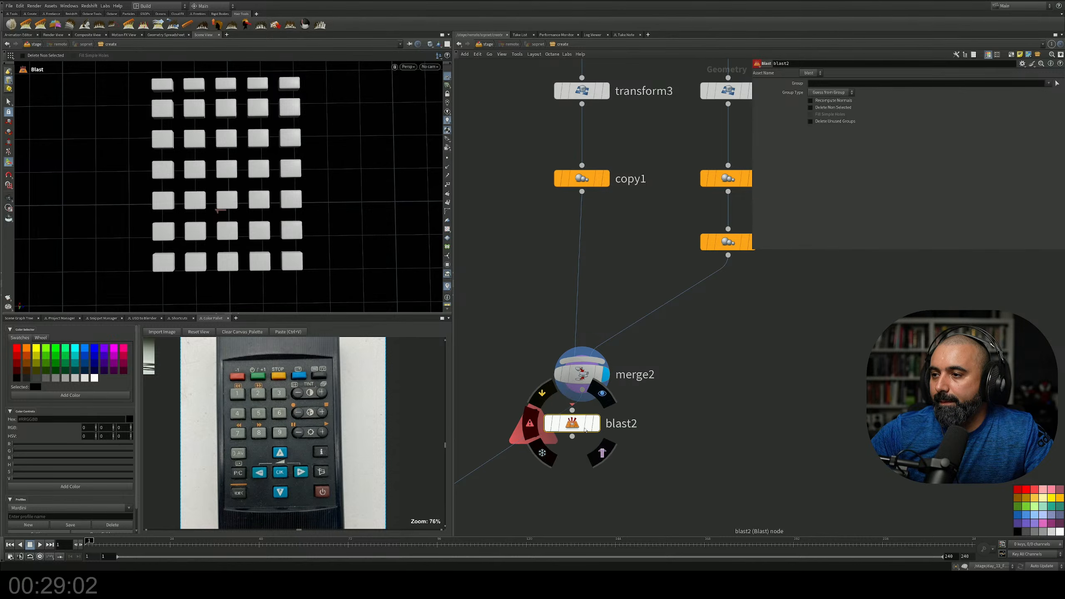
left_click_drag(572, 419, 596, 440)
left_click(617, 437)
Try to pick whole buttons in the viewport for the blast2 group
left_click(1058, 84)
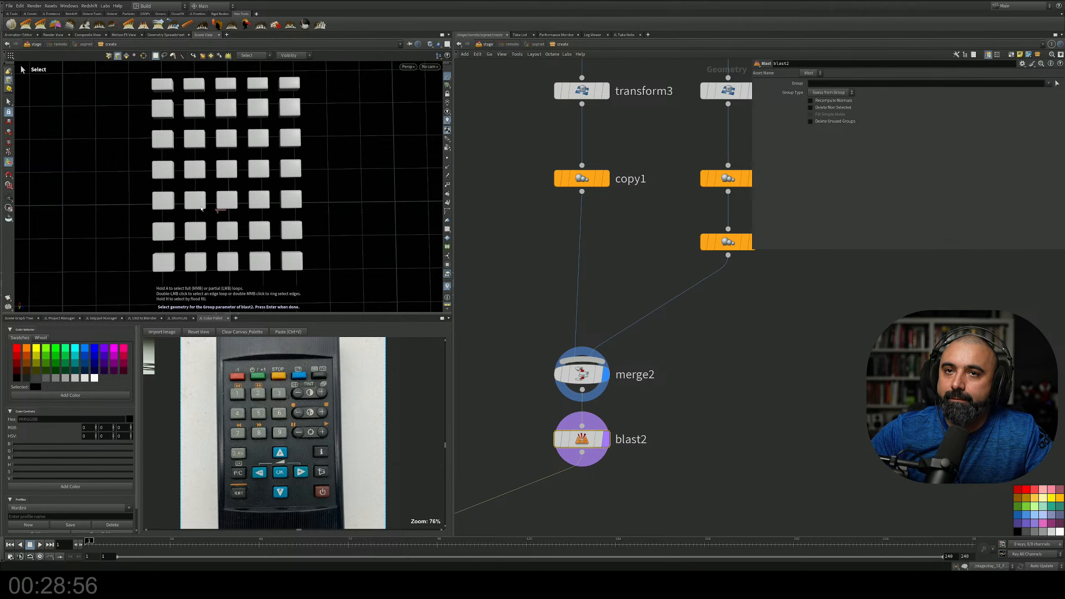
right_click(9, 80)
left_click(15, 84)
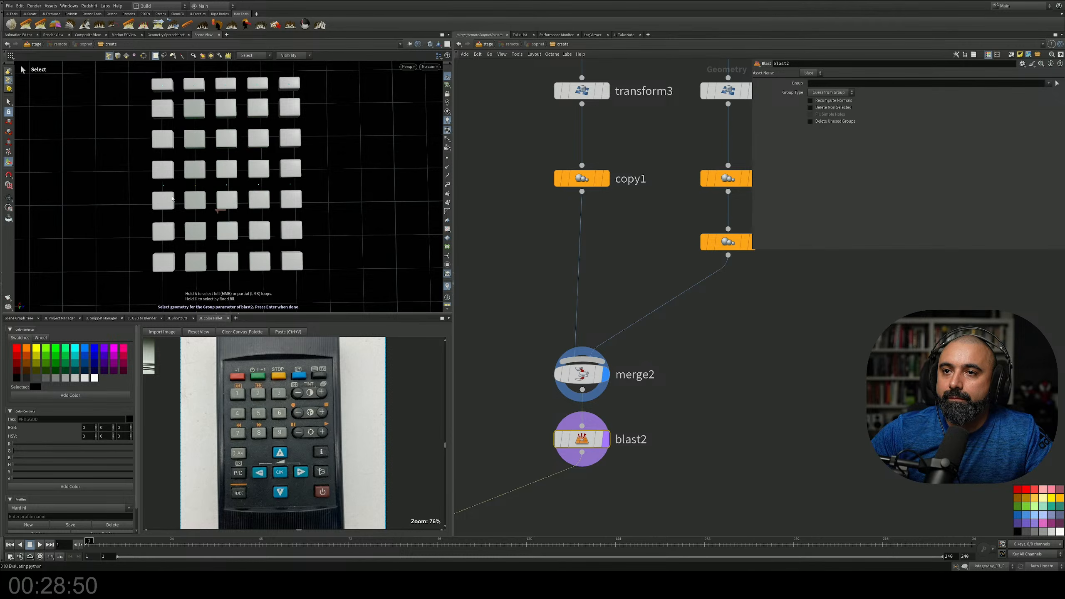
middle_click_drag(645, 364, 608, 328)
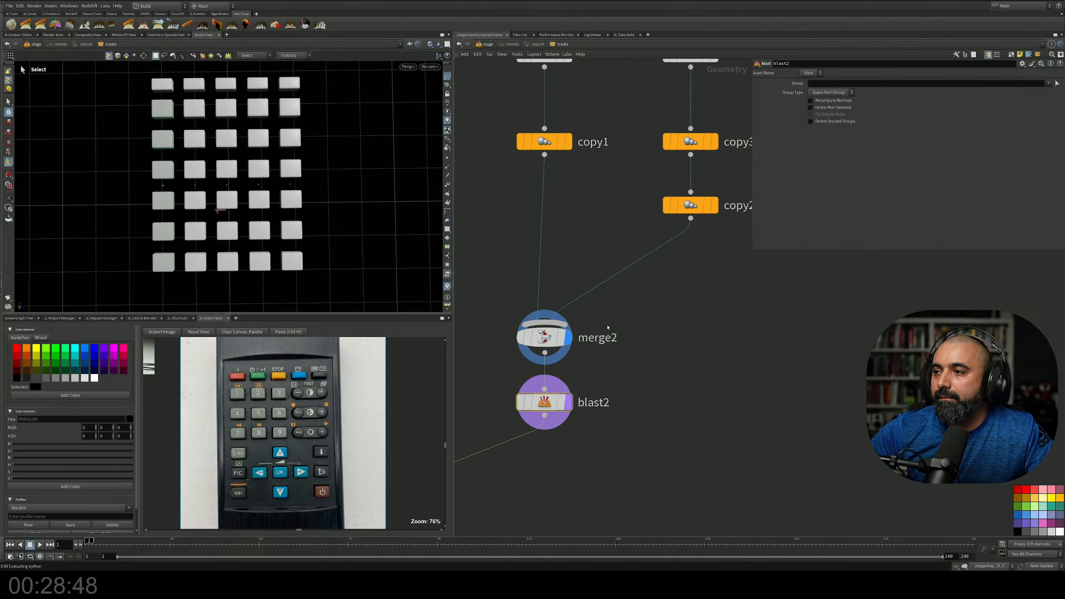
scroll(607, 327, "down", 3)
Delete the blast2 node below merge2
left_click_drag(607, 401, 551, 323)
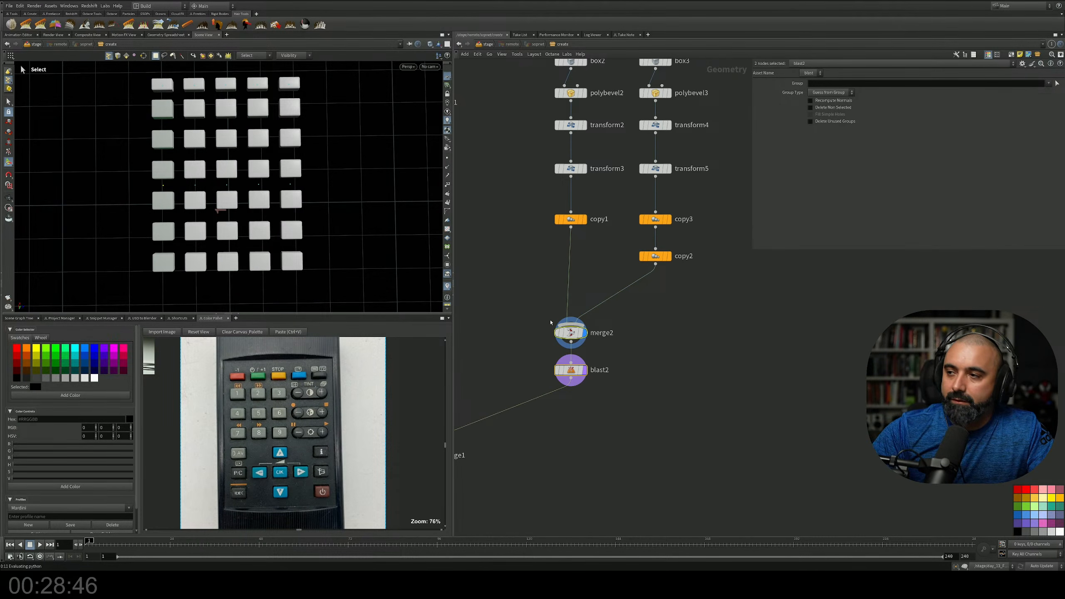
left_click(571, 370)
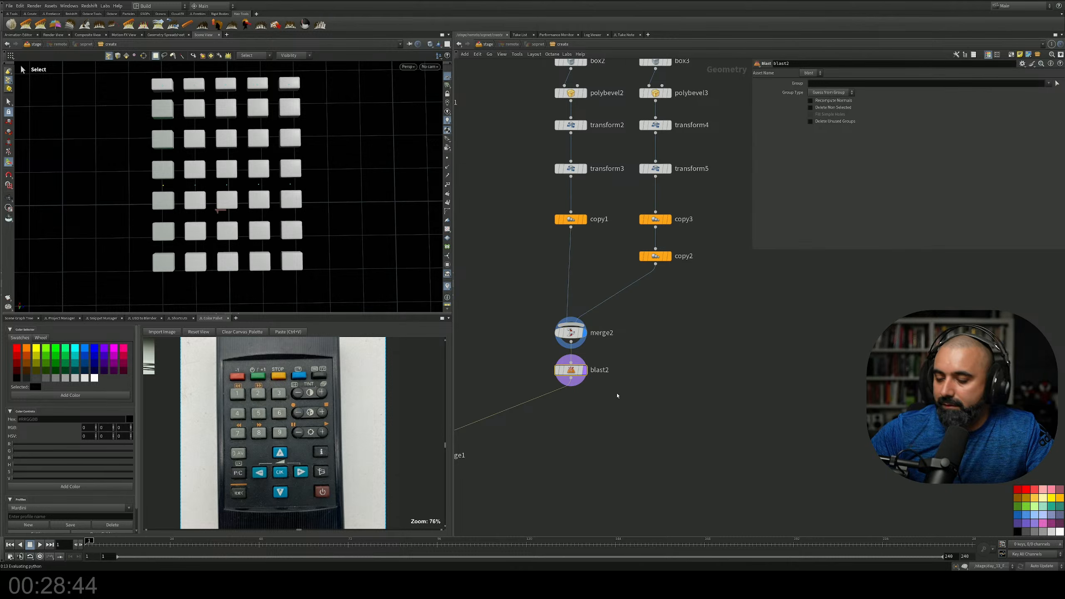
key("Delete")
Disable Pack and Instance on the copy1 and copy2 nodes
left_click(571, 219)
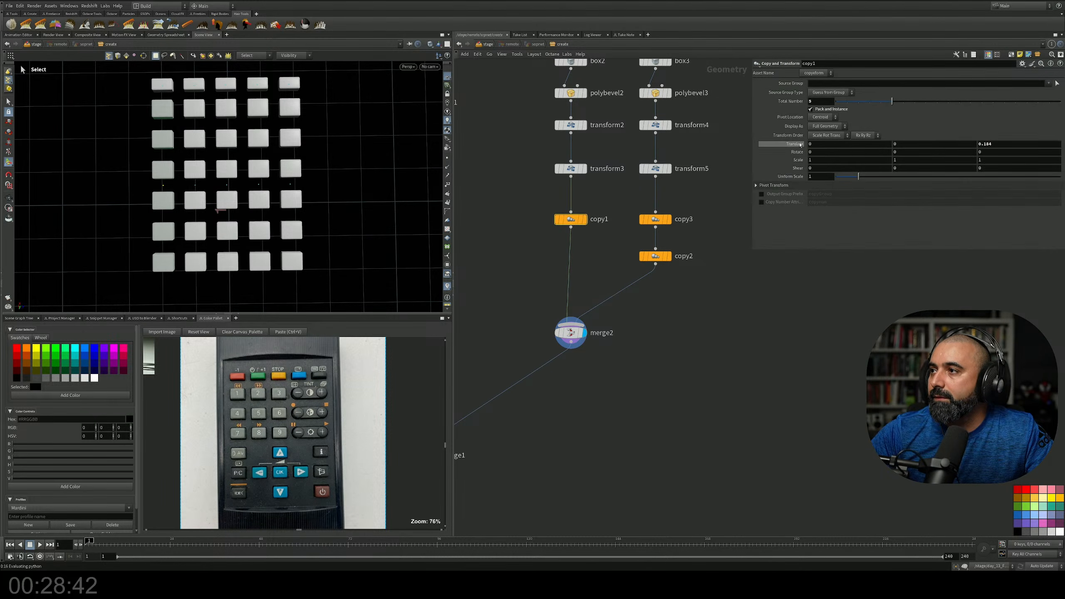
left_click(810, 109)
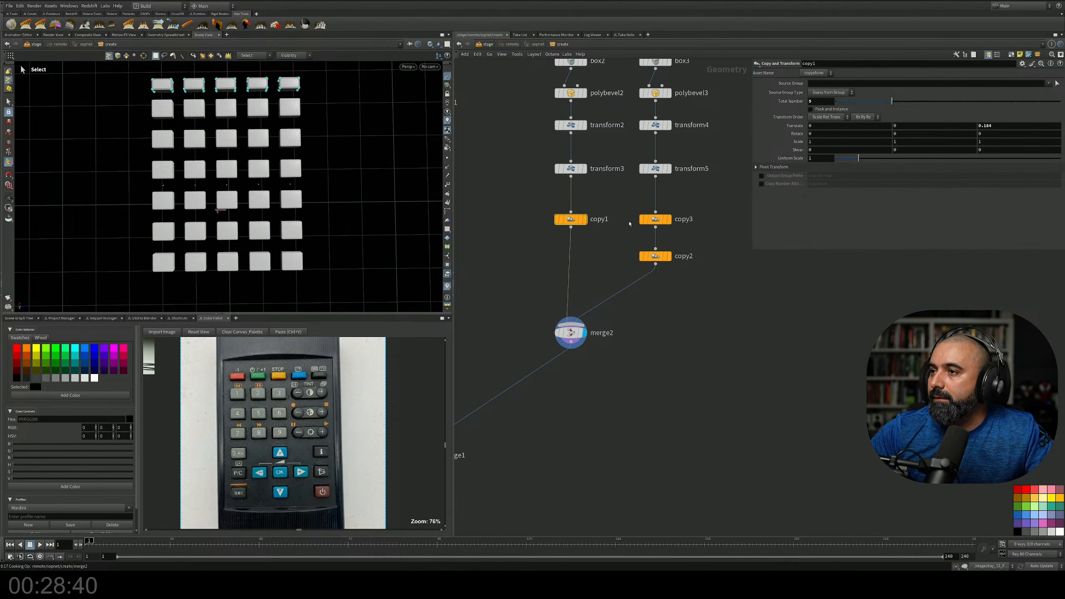
left_click(671, 258)
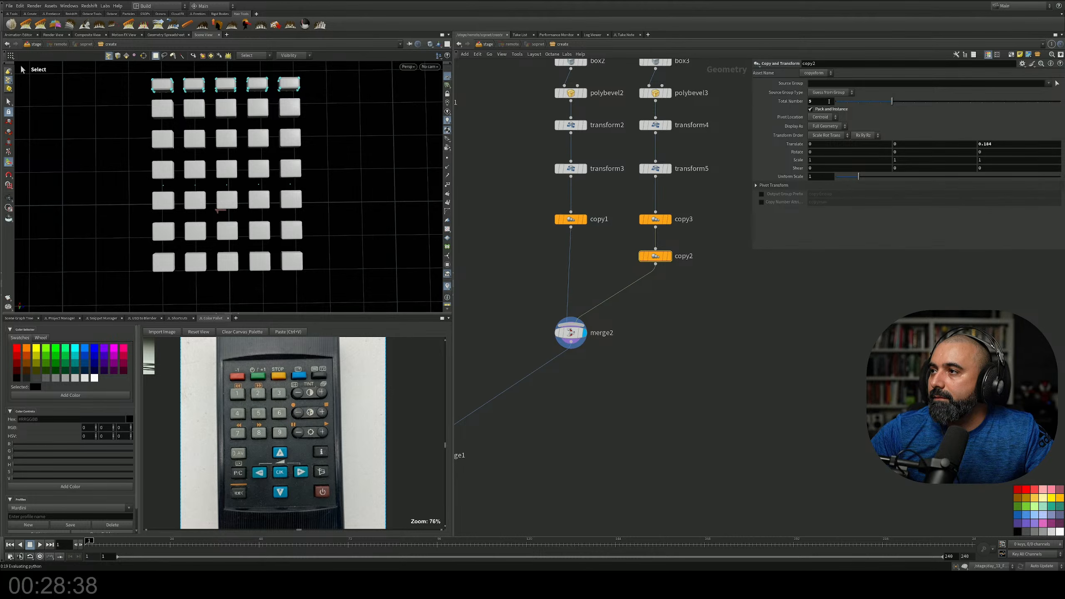
left_click(811, 109)
Move merge2 up beneath the copy nodes and insert a For-Each Connected Piece block between merge2 and merge1
middle_click_drag(625, 338, 635, 282)
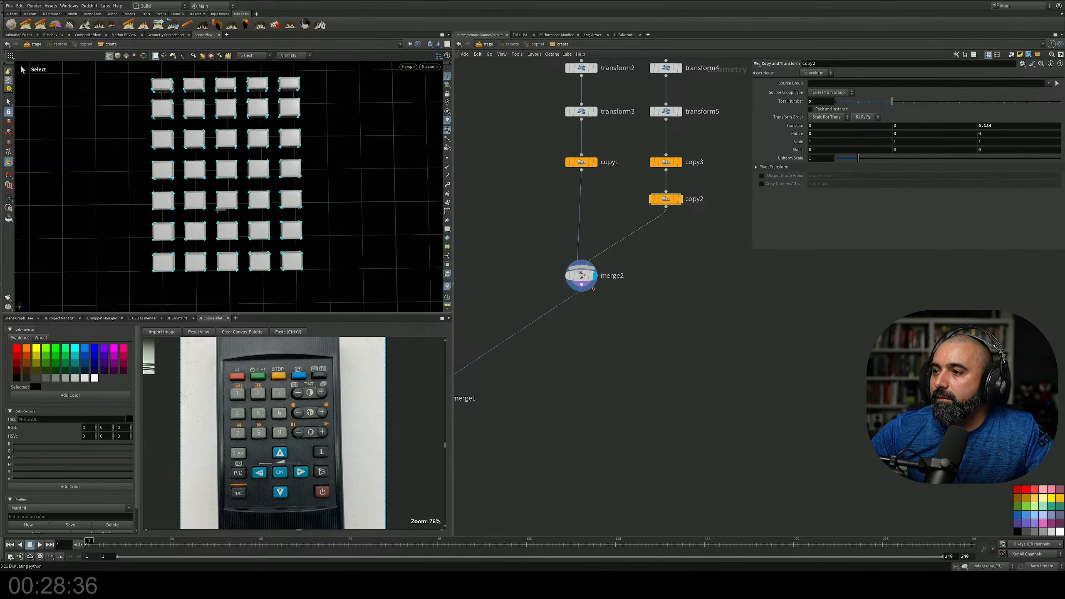
left_click_drag(593, 288, 627, 254)
key("Tab")
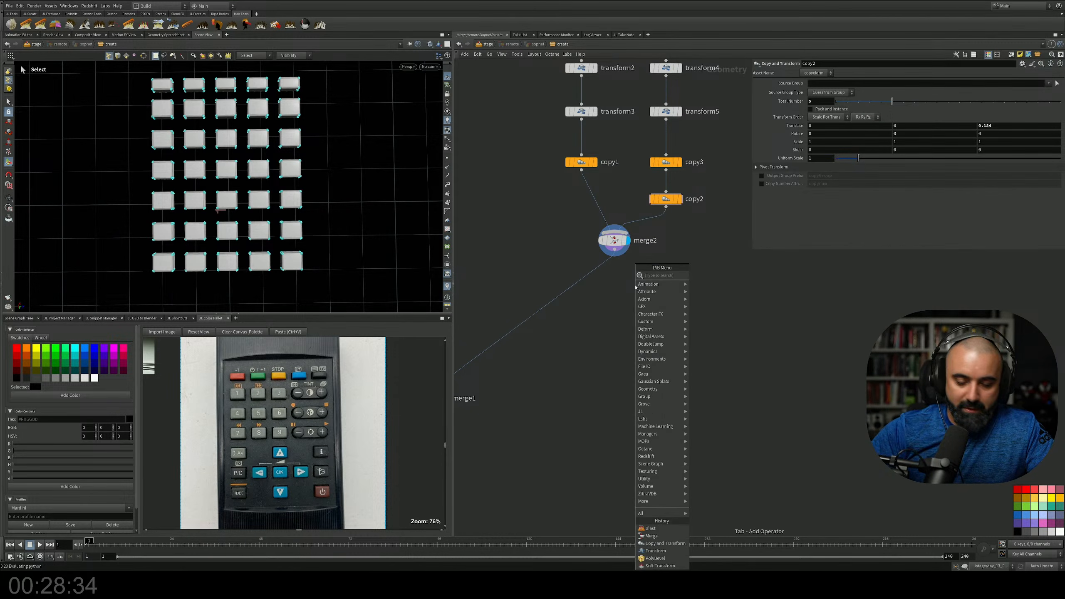
type("for")
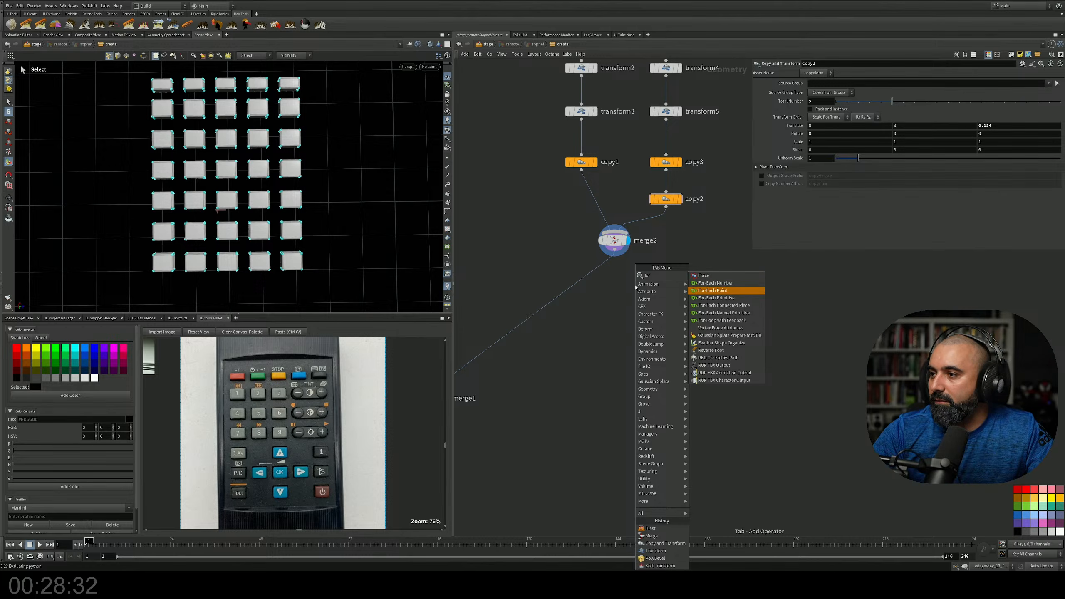
key("Down")
key("Down")
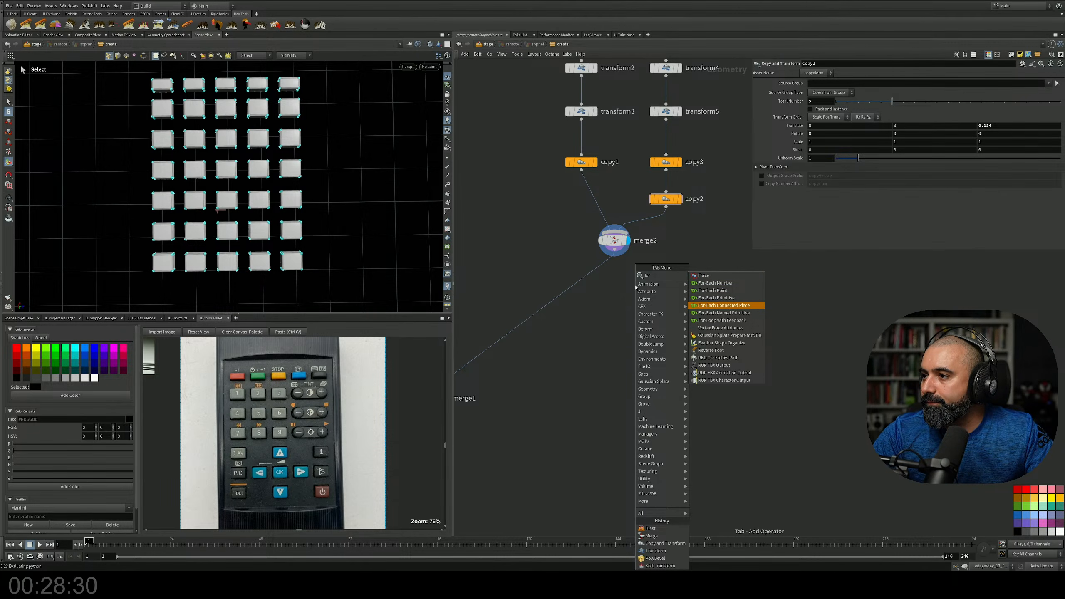
key("Return")
left_click(606, 272)
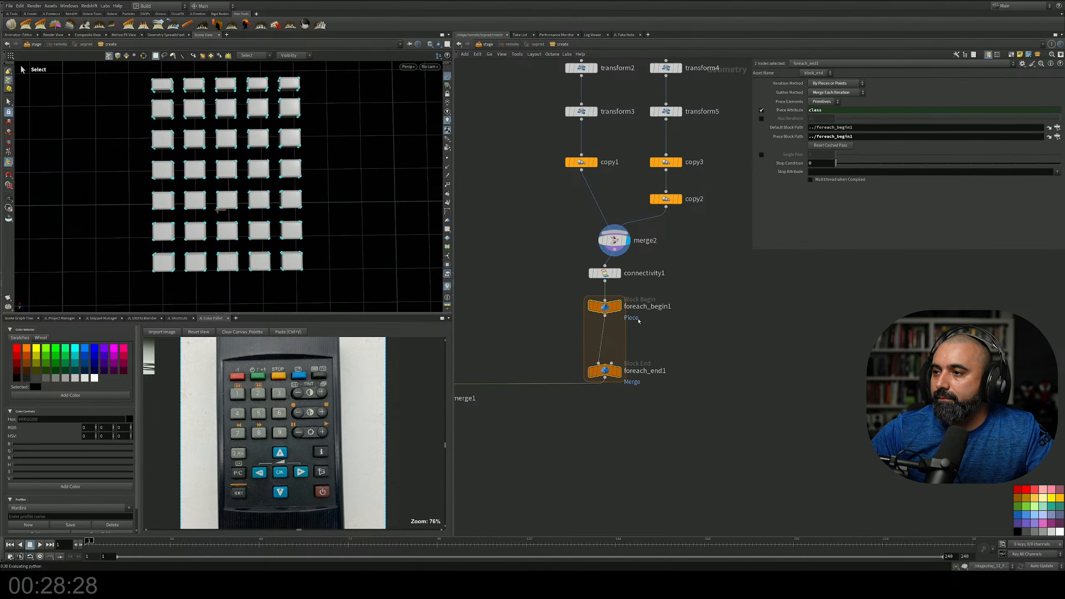
Insert a Pack node between foreach_begin1 and foreach_end1 so that each button is packed separately
key("Tab")
key("BackSpace")
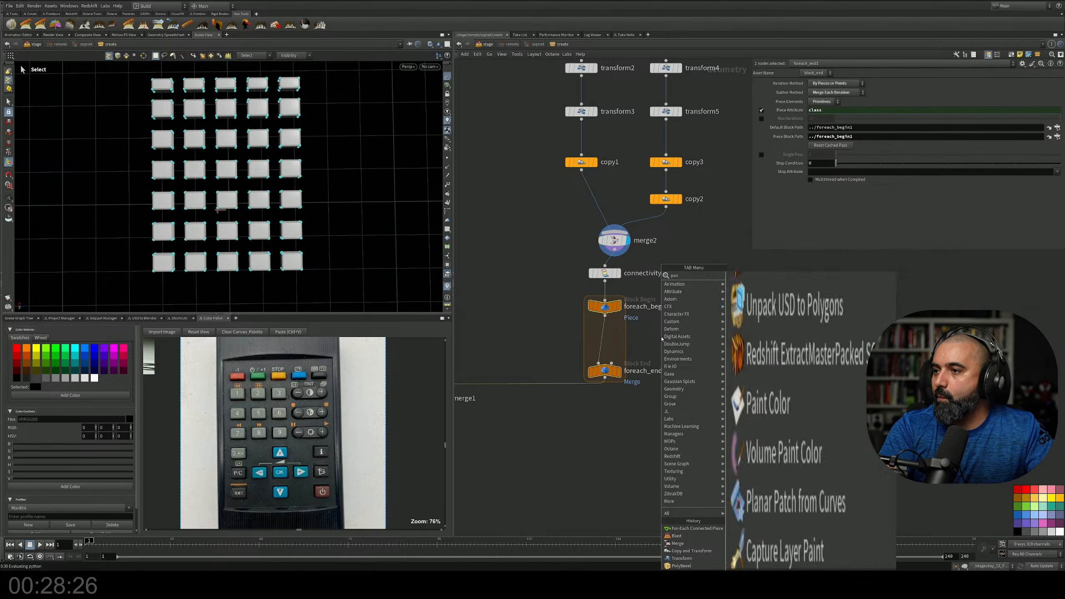
type("k")
key("Return")
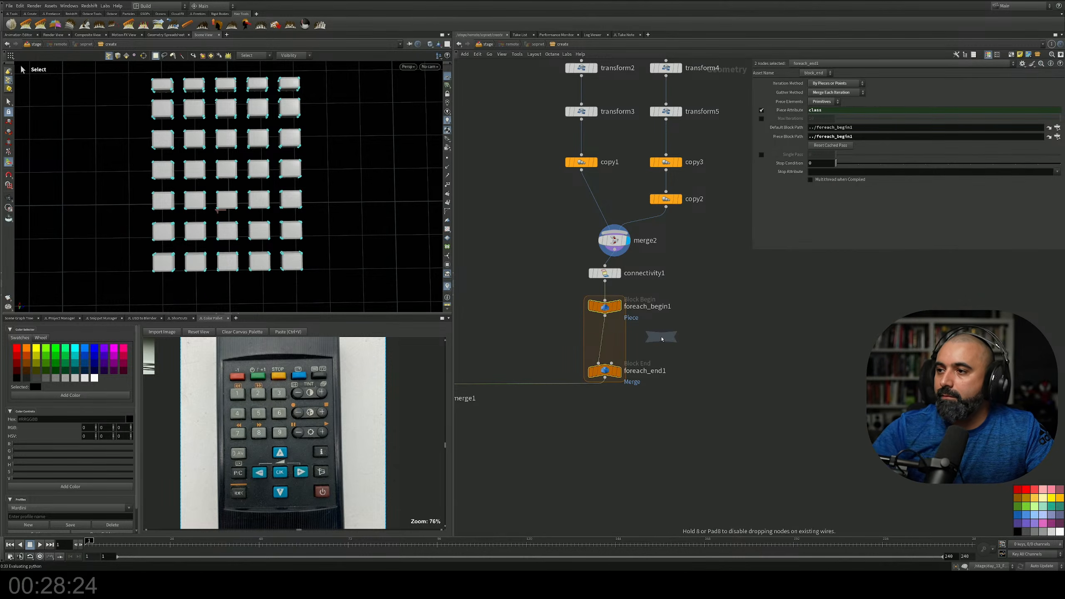
left_click(600, 340)
middle_click_drag(600, 341, 646, 289)
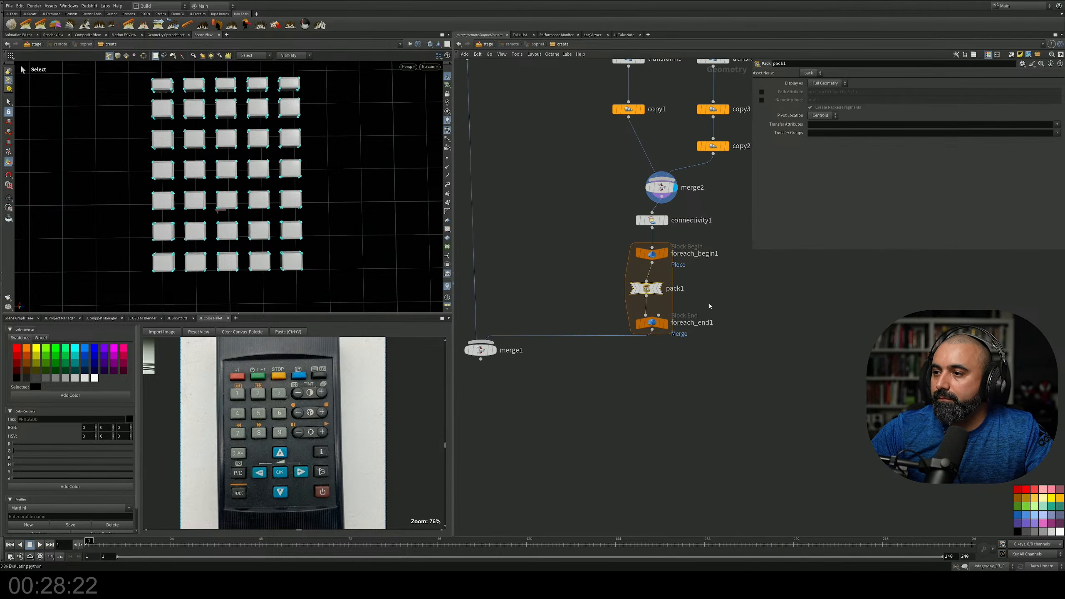
Insert a Blast node between foreach_end1 and merge1, place it below the loop and display its output
key("Tab")
type("blas")
key("Return")
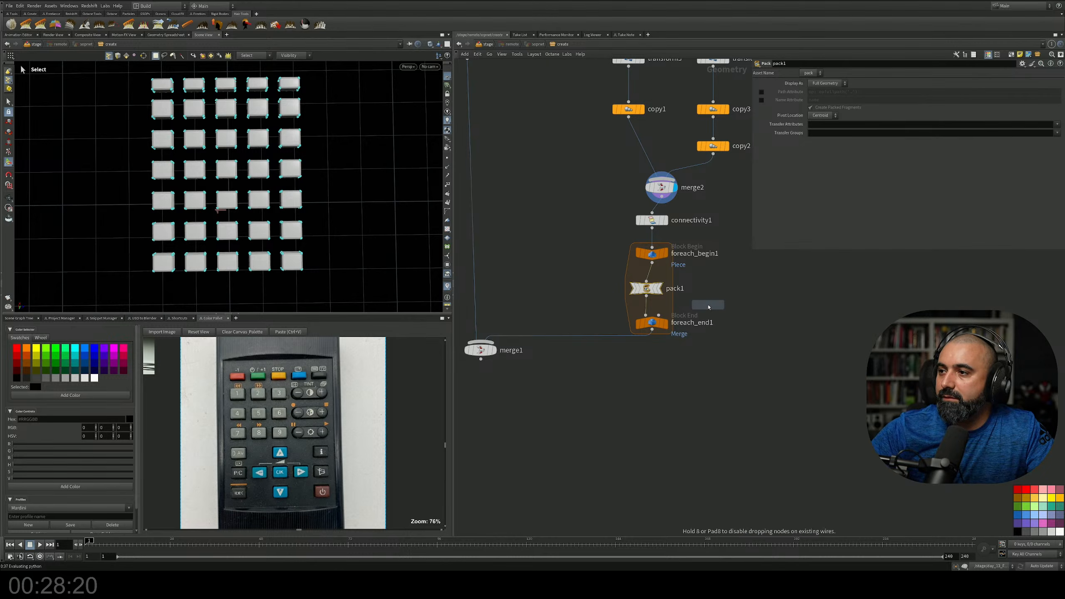
left_click(587, 338)
left_click_drag(589, 356, 655, 362)
left_click(669, 362)
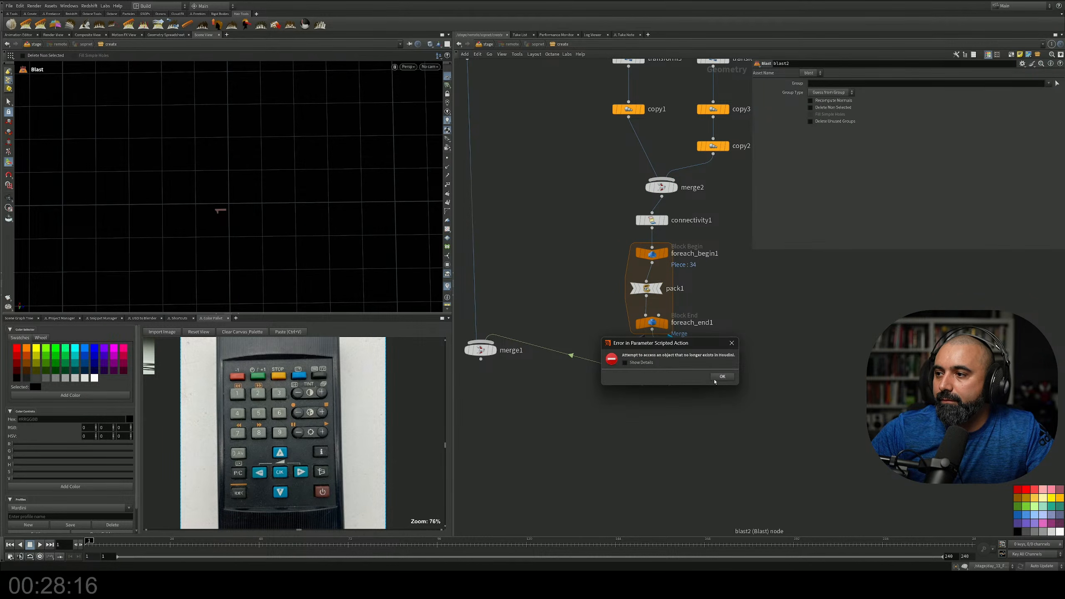
left_click(721, 377)
Blast the second and fourth buttons of the lowest and third-lowest rows, plus the two rightmost buttons of the three rows beneath the uppermost one
left_click(1051, 84)
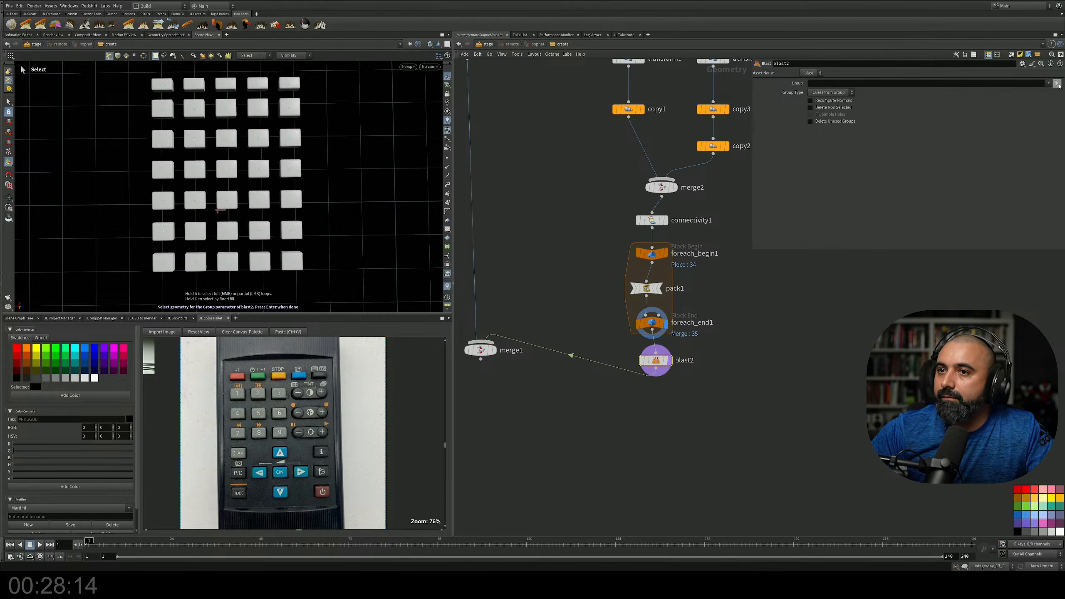
key("Escape")
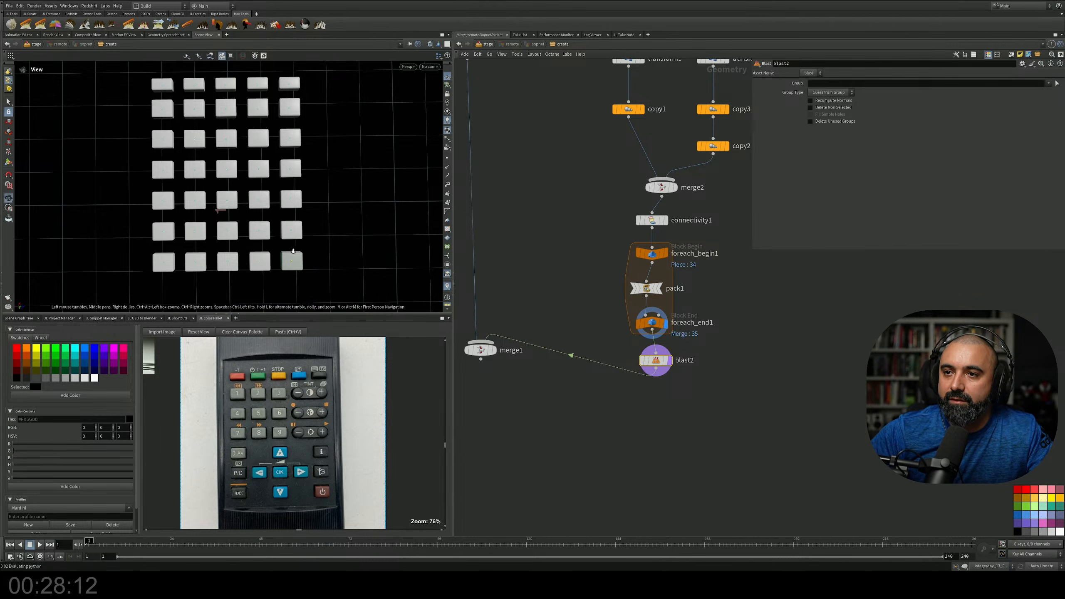
scroll(337, 243, "up", 5)
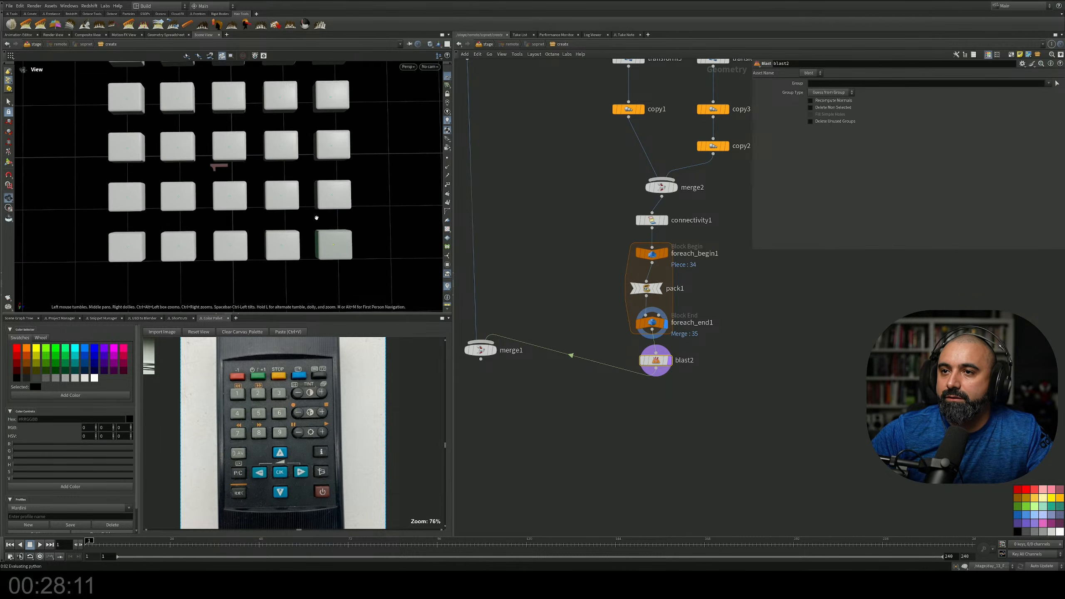
scroll(316, 218, "down", 5)
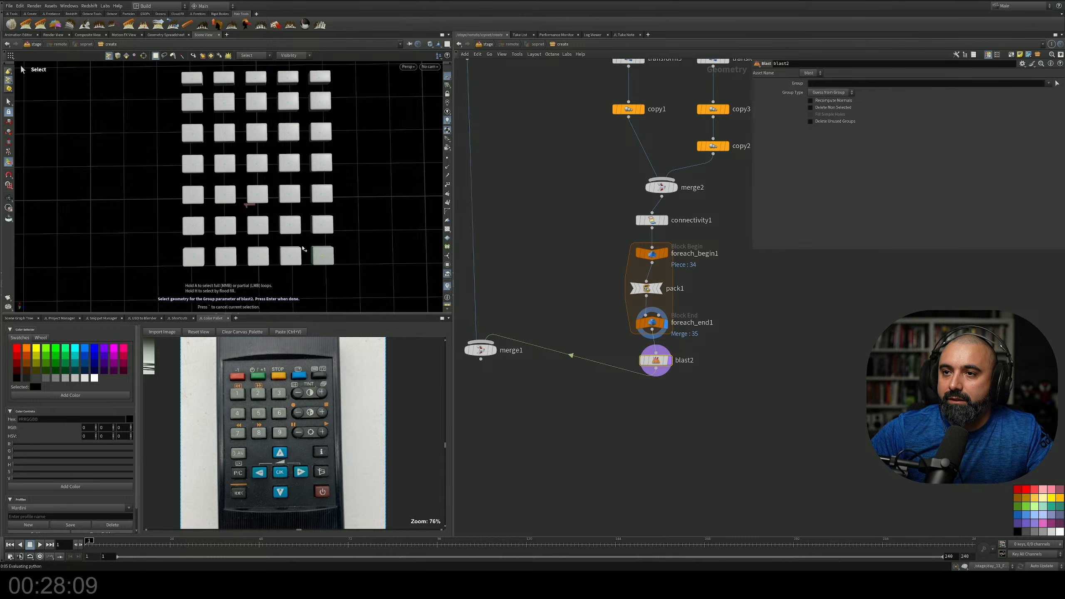
left_click(298, 252, "shift")
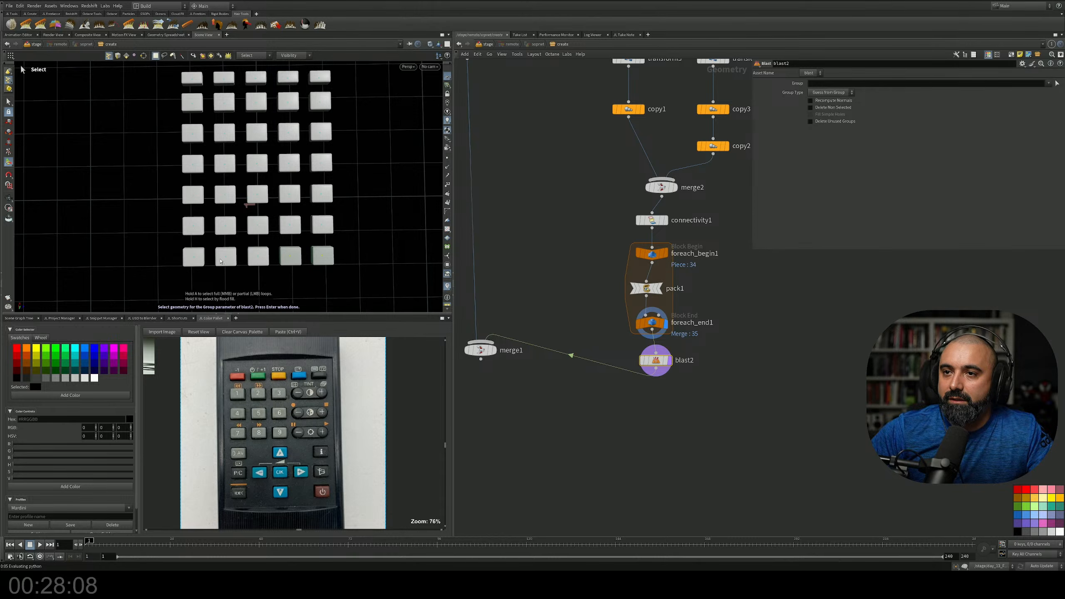
left_click(289, 252)
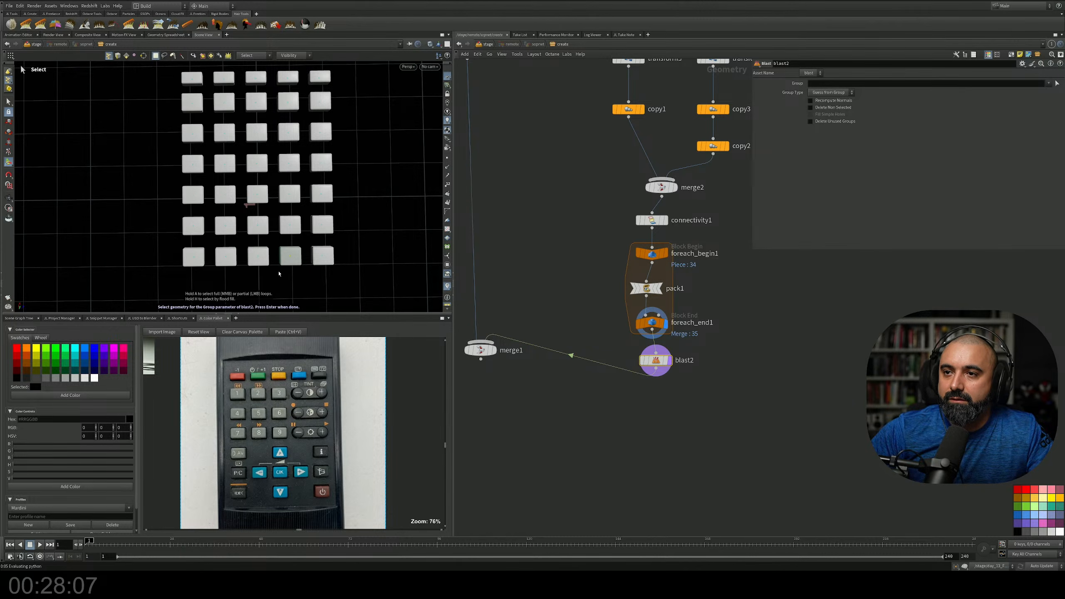
left_click(234, 250, "shift")
left_click(231, 203, "shift")
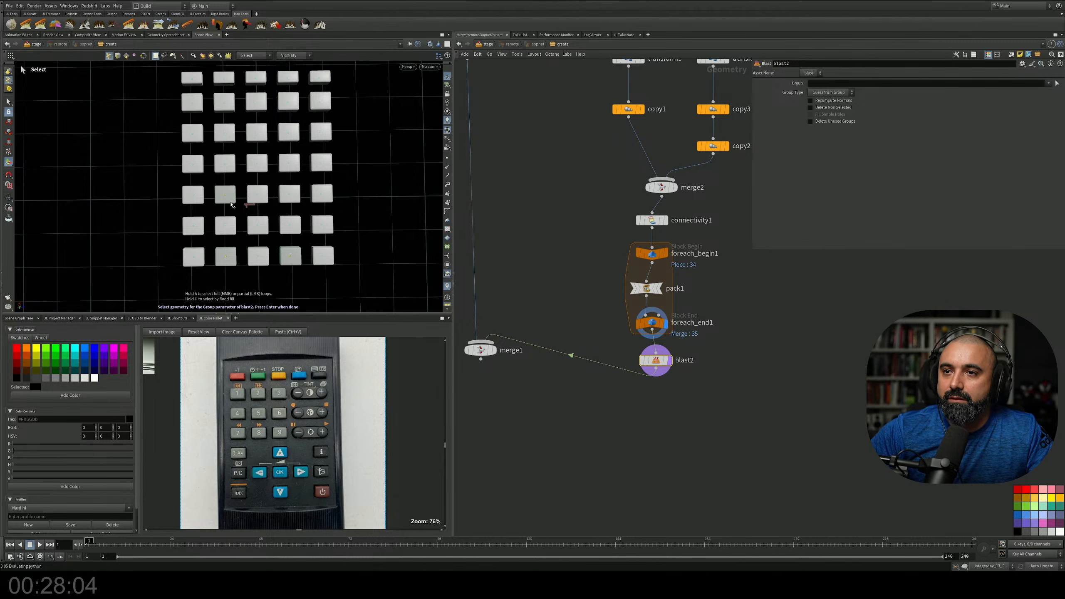
left_click(285, 203, "shift")
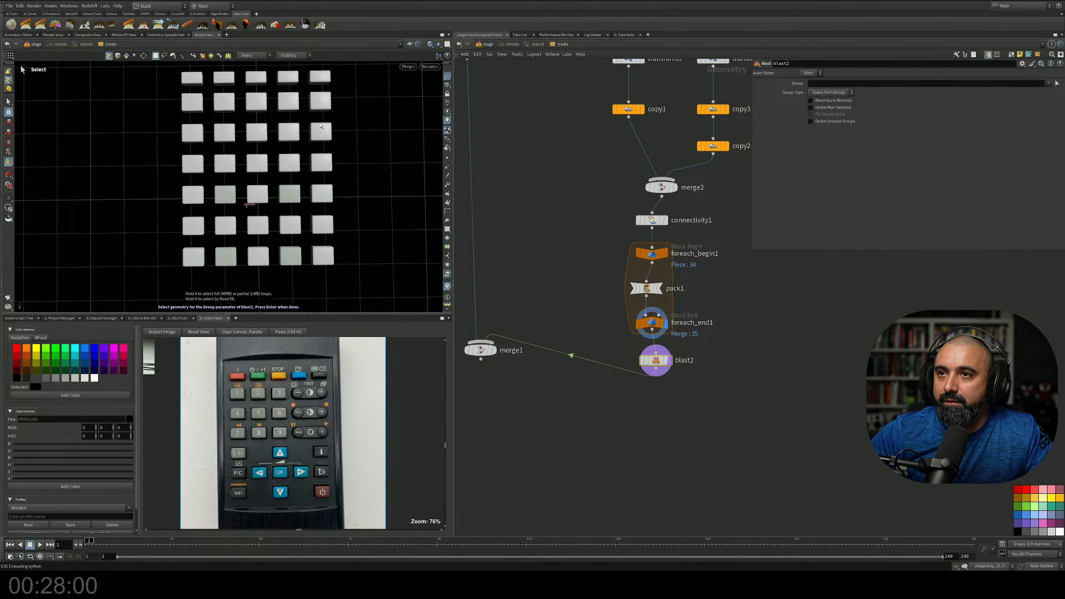
left_click_drag(347, 174, 280, 126, "shift")
left_click_drag(338, 110, 279, 92, "shift")
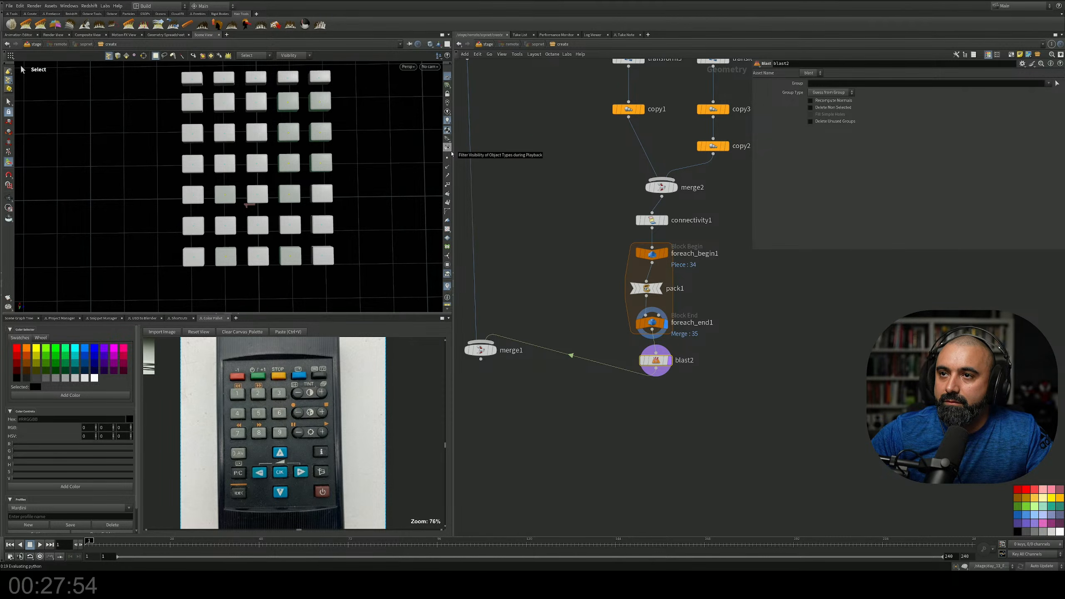
key("Delete")
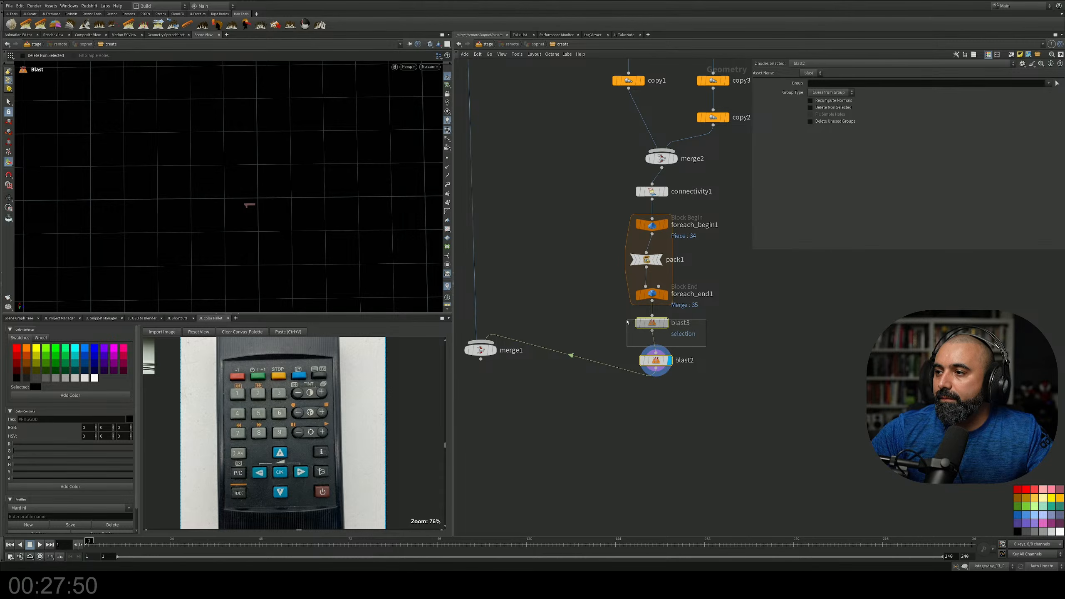
left_click(655, 361)
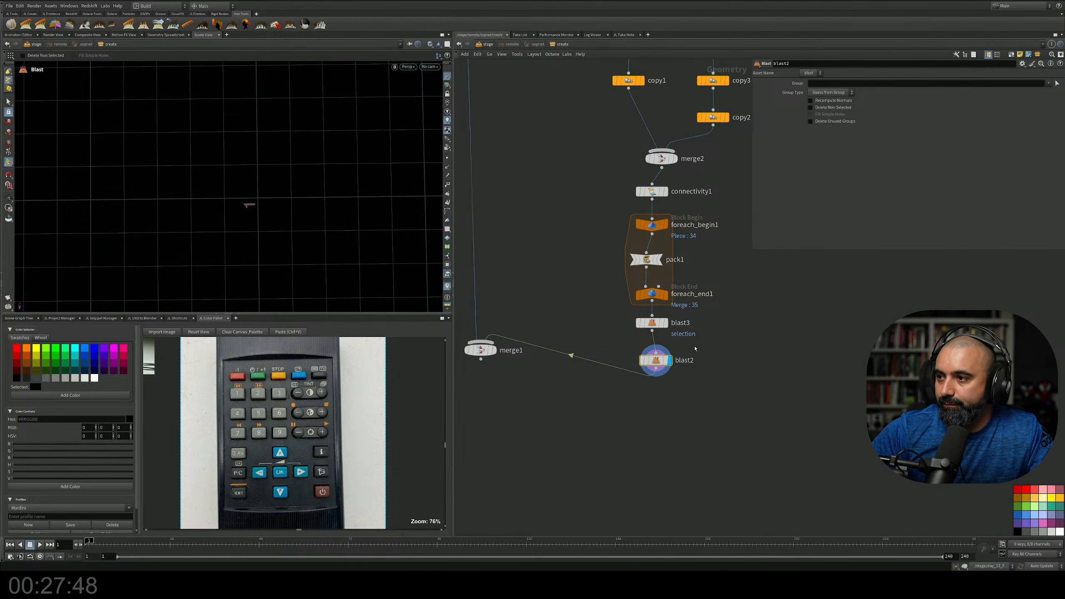
left_click(652, 323)
left_click_drag(857, 83, 799, 84)
key("ctrl+c")
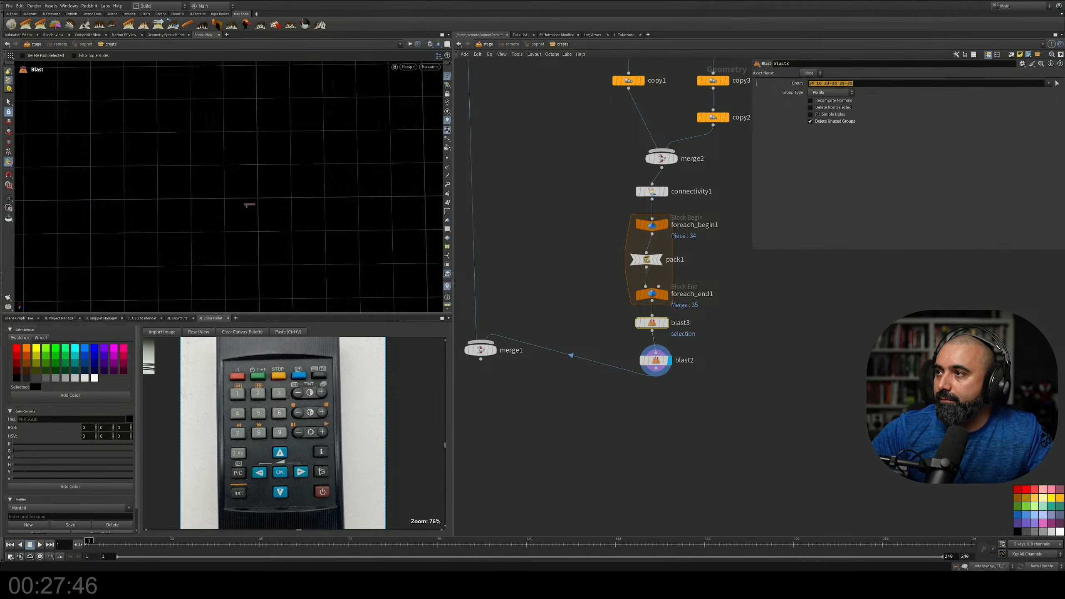
key("BackSpace")
key("Return")
left_click(655, 360)
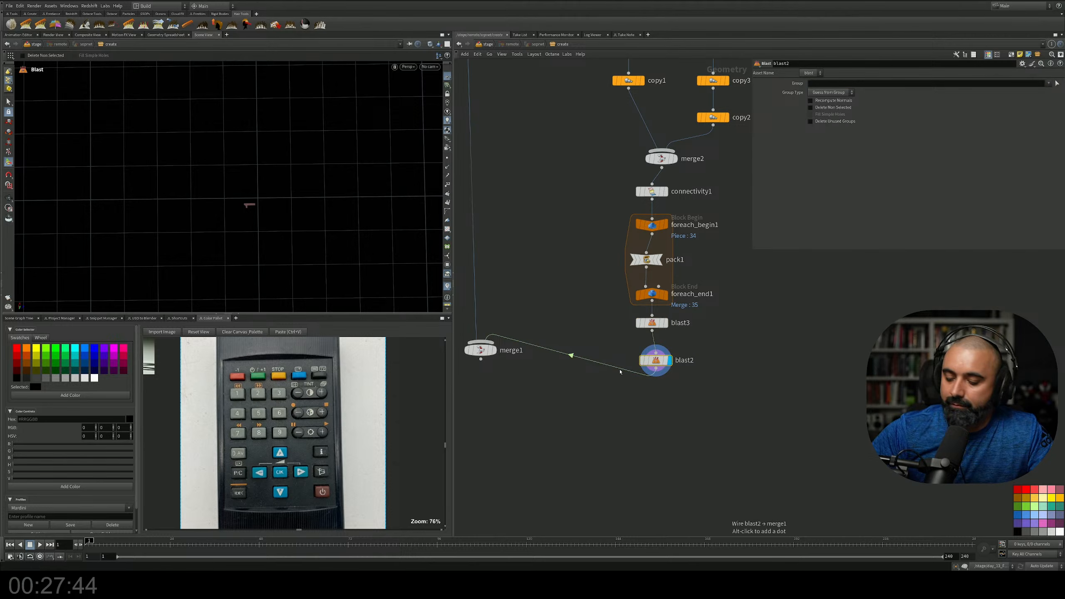
key("Delete")
left_click(864, 83)
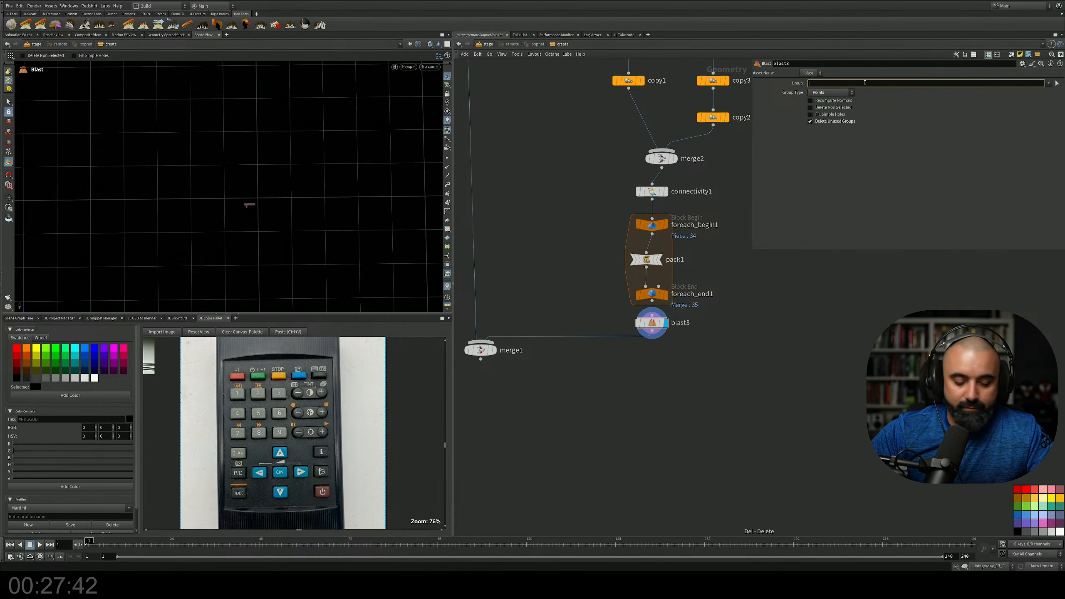
key("ctrl+v")
left_click(935, 185)
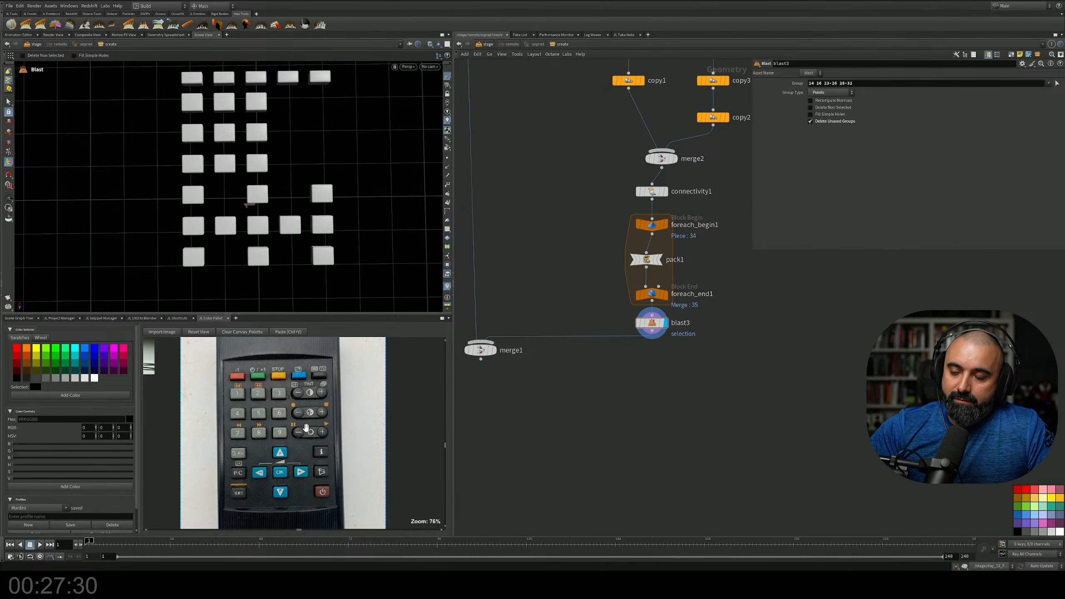
Compare the button layout with the reference photo, lower merge1 beneath blast3 with its output displayed, and save the scene
scroll(315, 437, "up", 3)
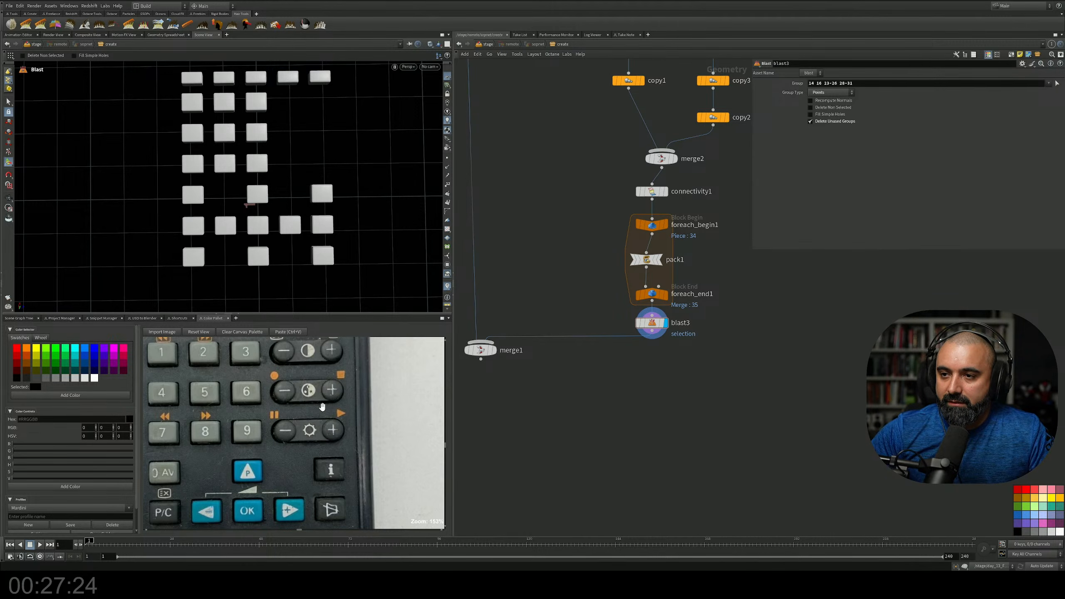
scroll(306, 402, "down", 2)
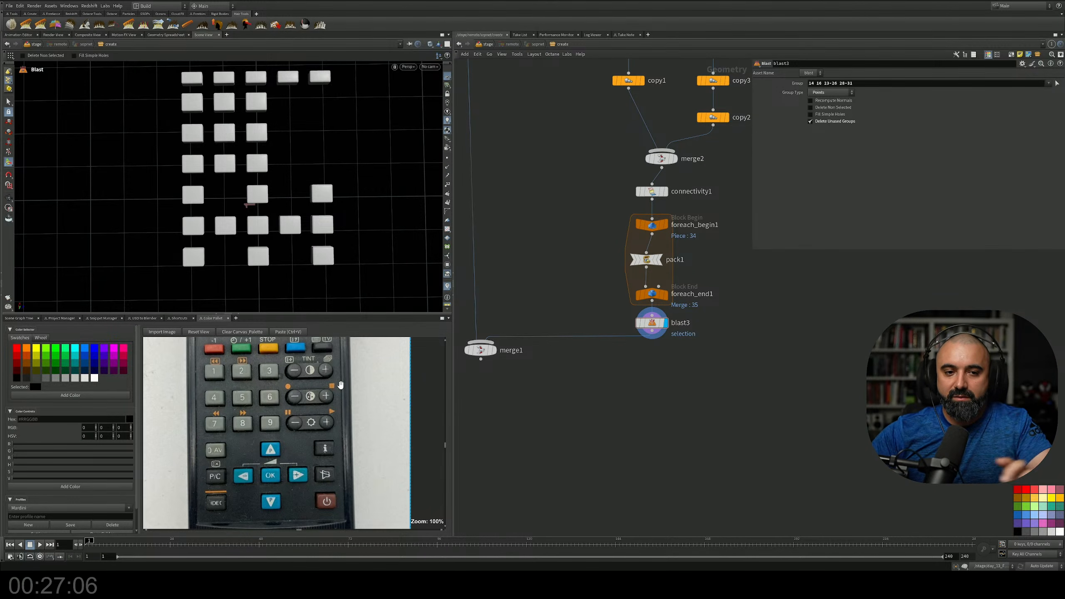
scroll(582, 431, "down", 5)
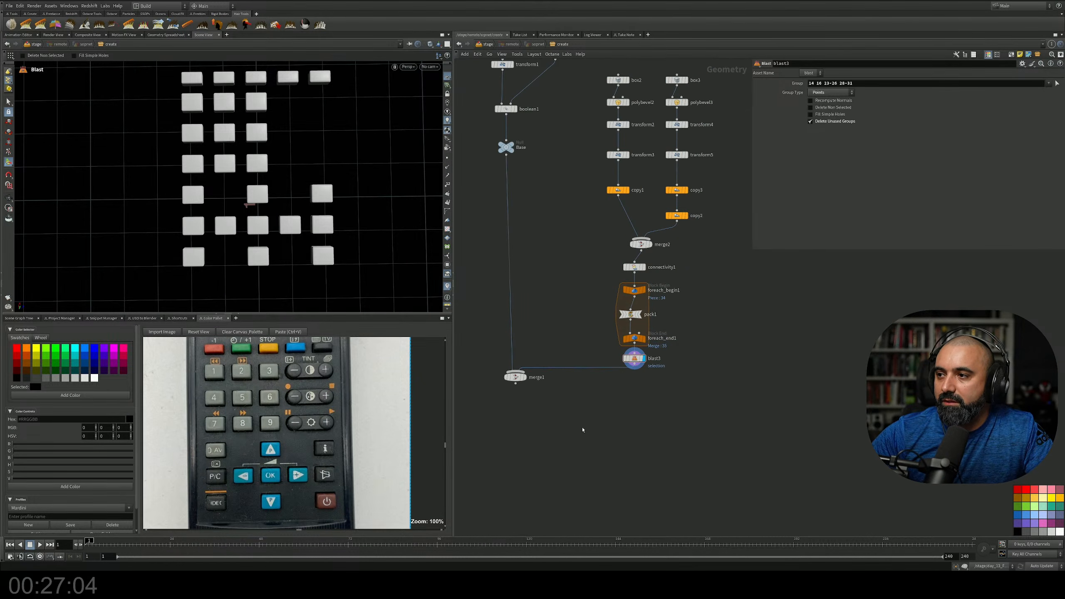
scroll(593, 409, "up", 5)
left_click_drag(506, 347, 501, 391)
left_click(515, 392)
middle_click_drag(519, 407, 528, 422)
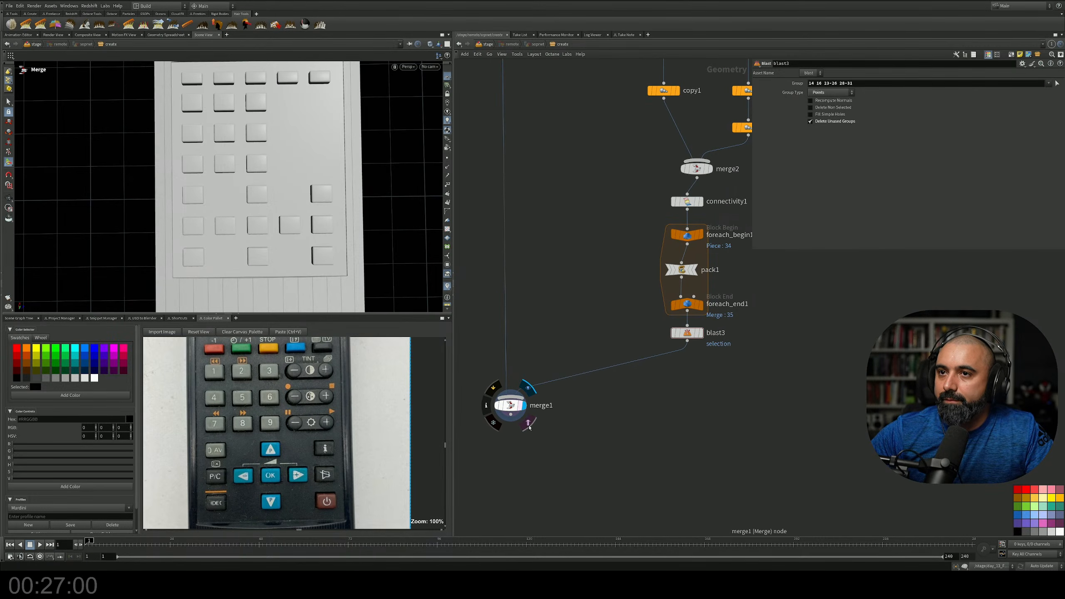
key("ctrl+s")
scroll(530, 425, "down", 6)
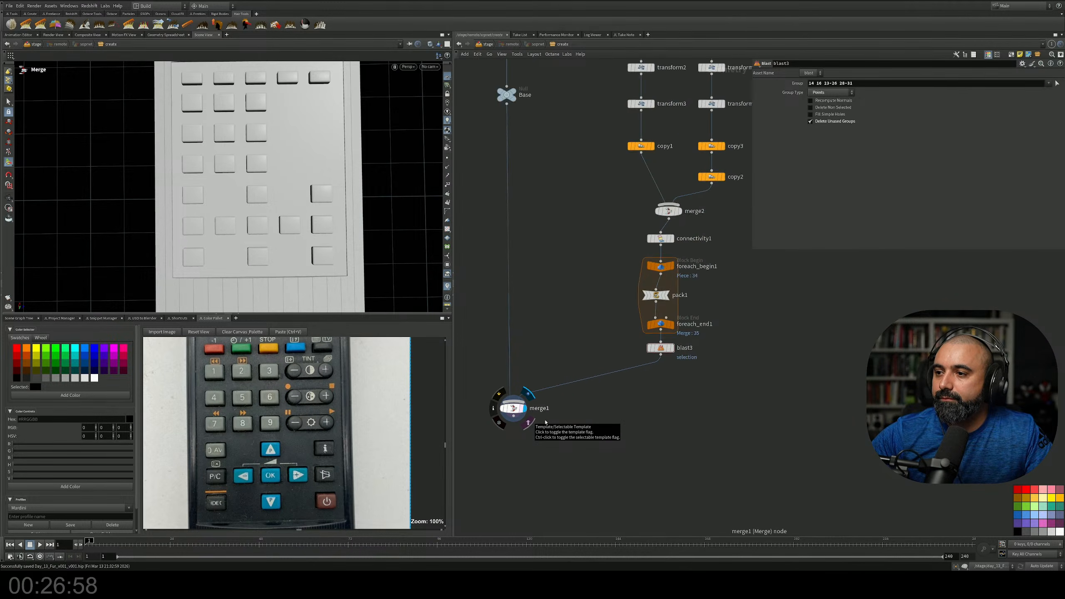
key("Tab")
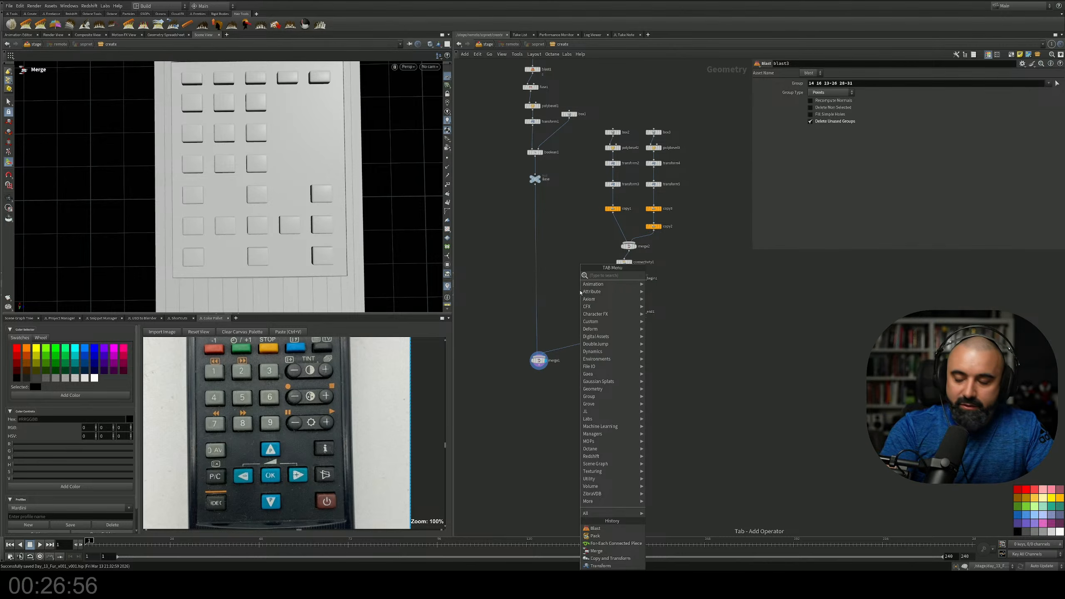
type("our")
key("Down")
key("Down")
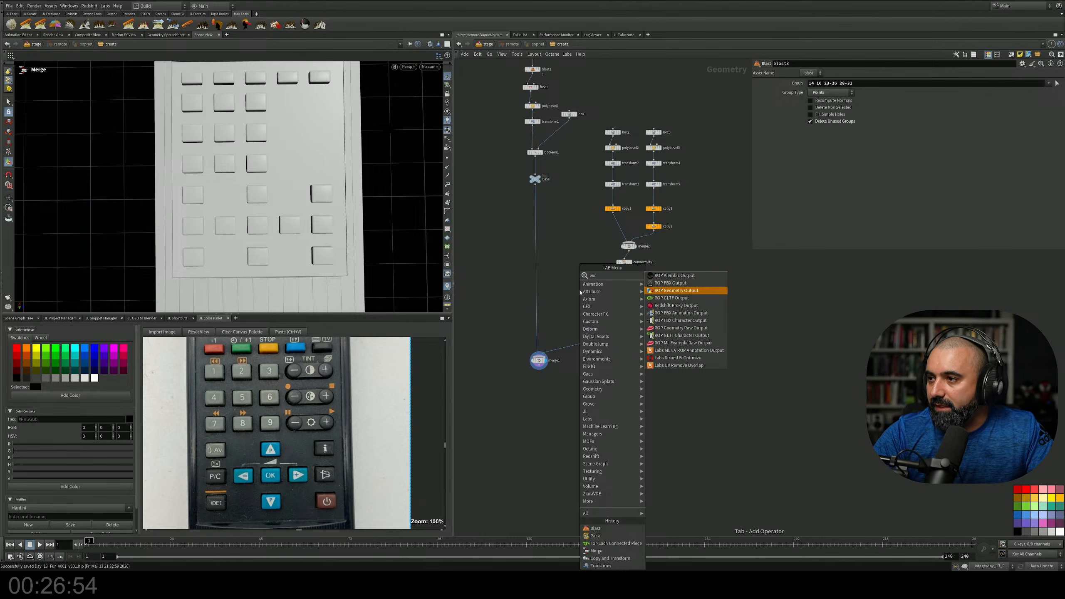
key("Escape")
Add an Output node well below merge1, connect merge1 into it and display it
key("Tab")
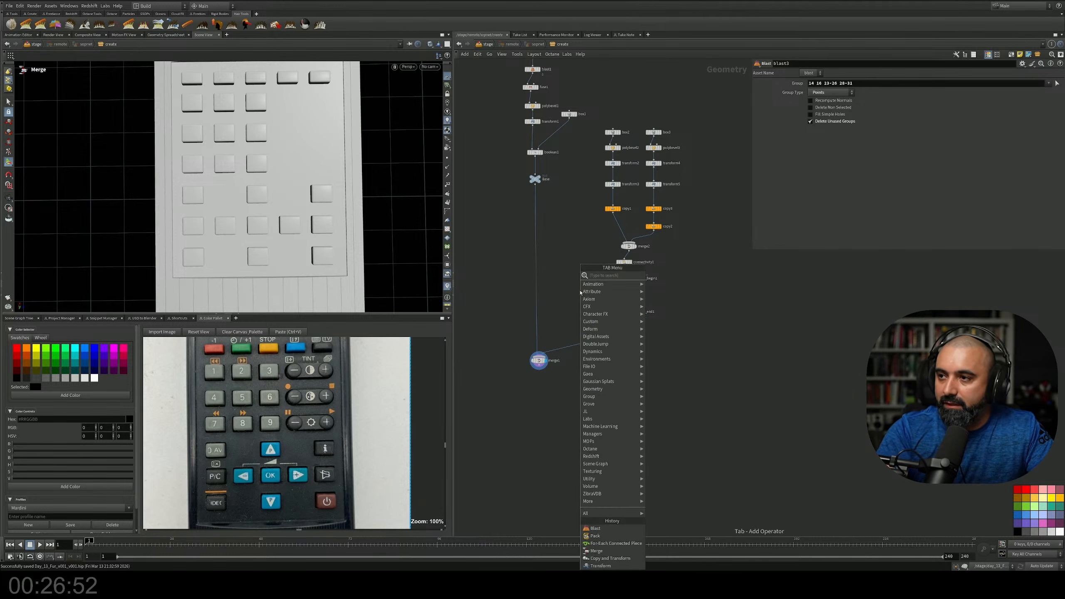
type("out")
key("Return")
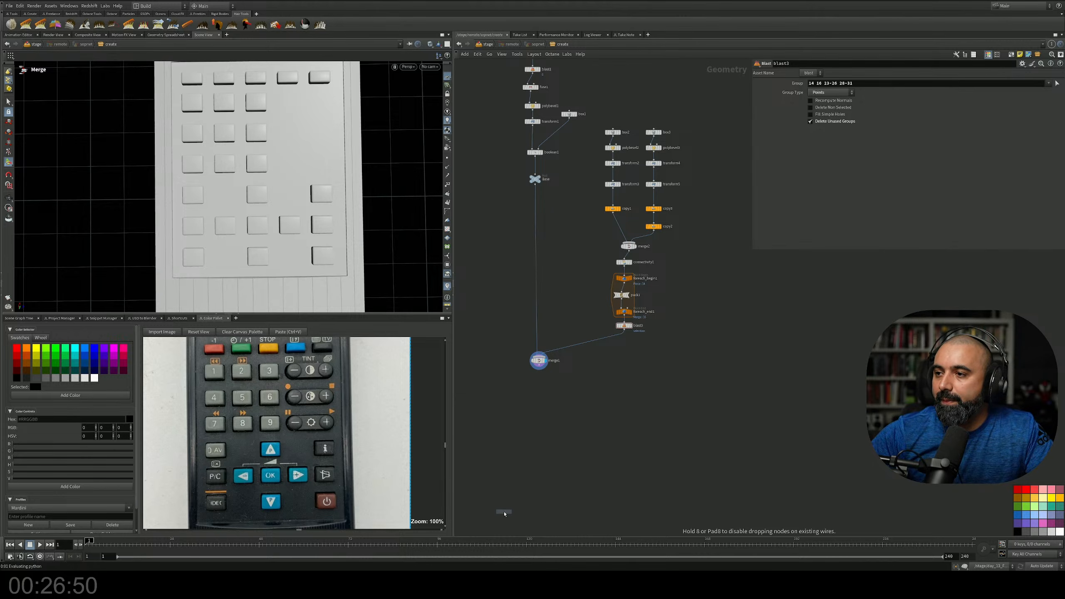
left_click(535, 457)
scroll(541, 386, "up", 3)
left_click_drag(538, 357, 495, 522)
left_click(543, 515)
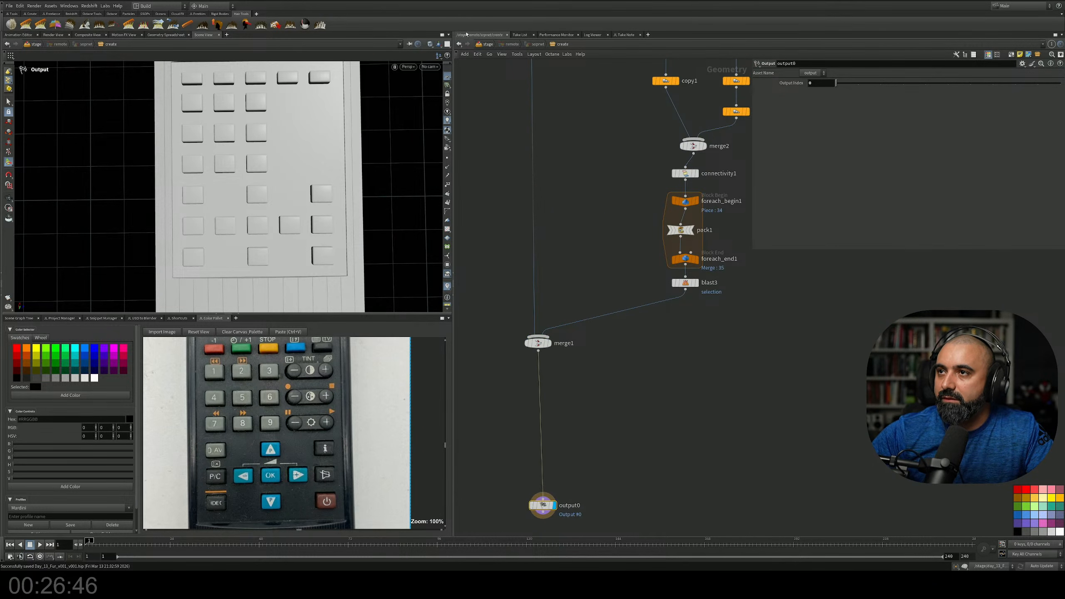
Return to the stage network, set the viewport renderer to Houdini VK and insert the remote node into the chain directly above arealight1
left_click(484, 44)
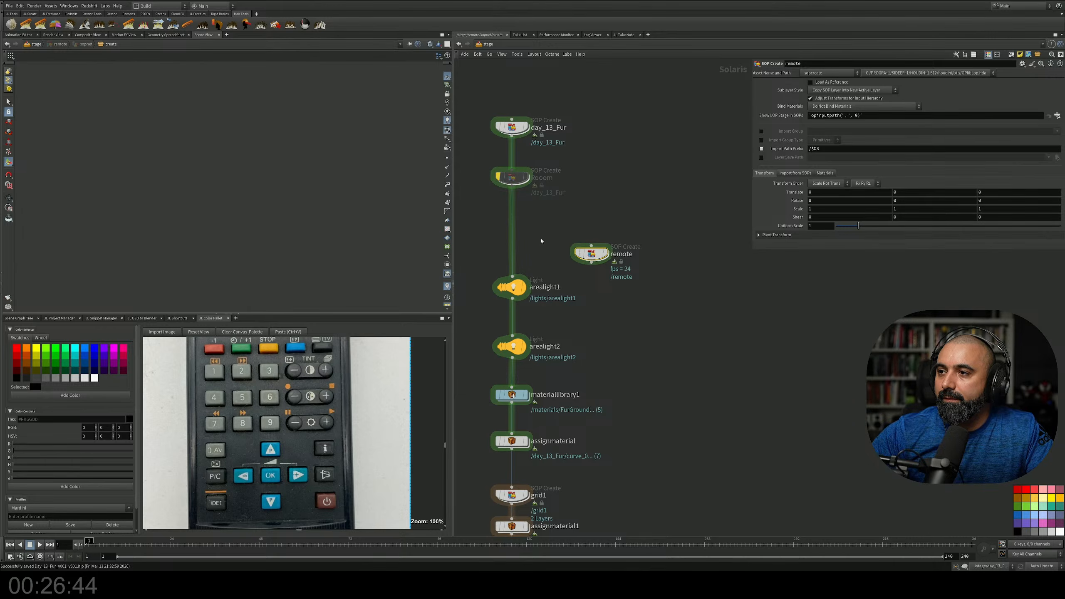
left_click_drag(595, 257, 541, 241)
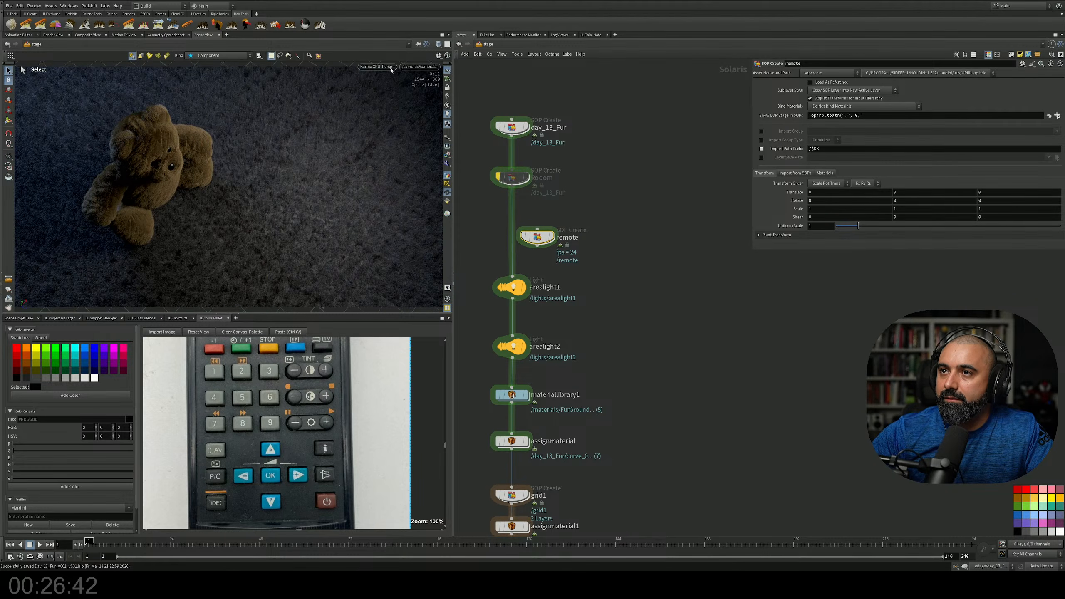
left_click(376, 66)
left_click(394, 94)
left_click_drag(540, 242, 519, 241)
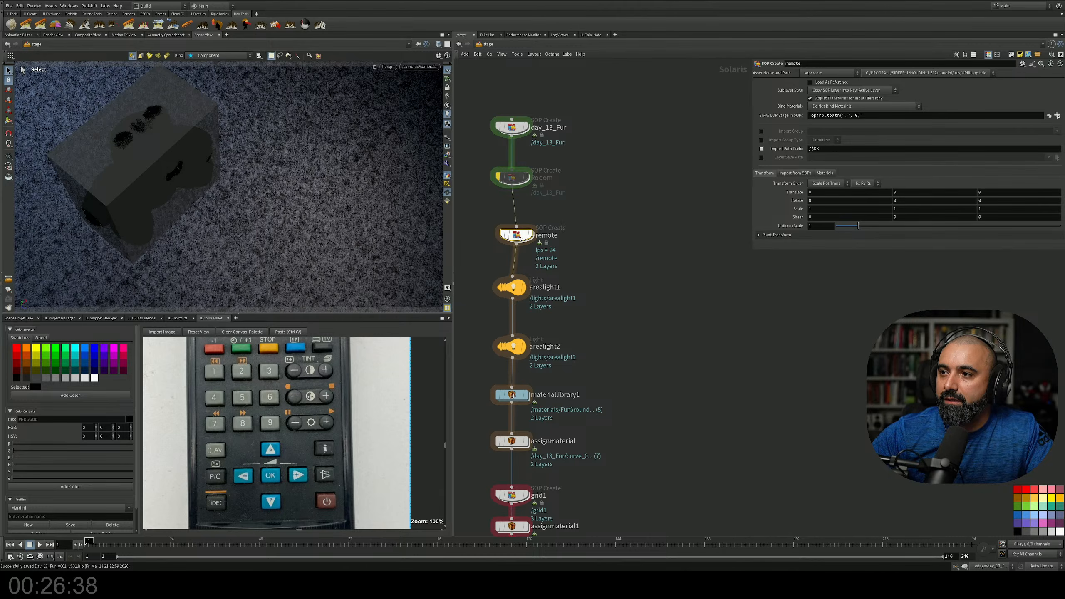
left_click_drag(527, 241, 523, 231)
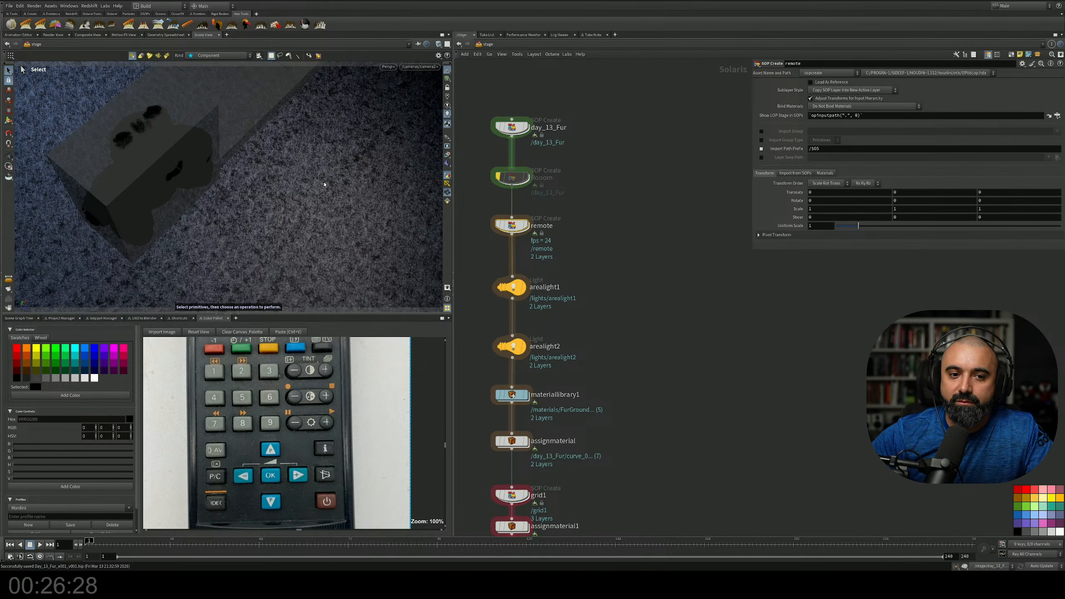
Raise the viewport's Scene Polygon Limit for packed geometry culling to 40 million in the display options
key("d")
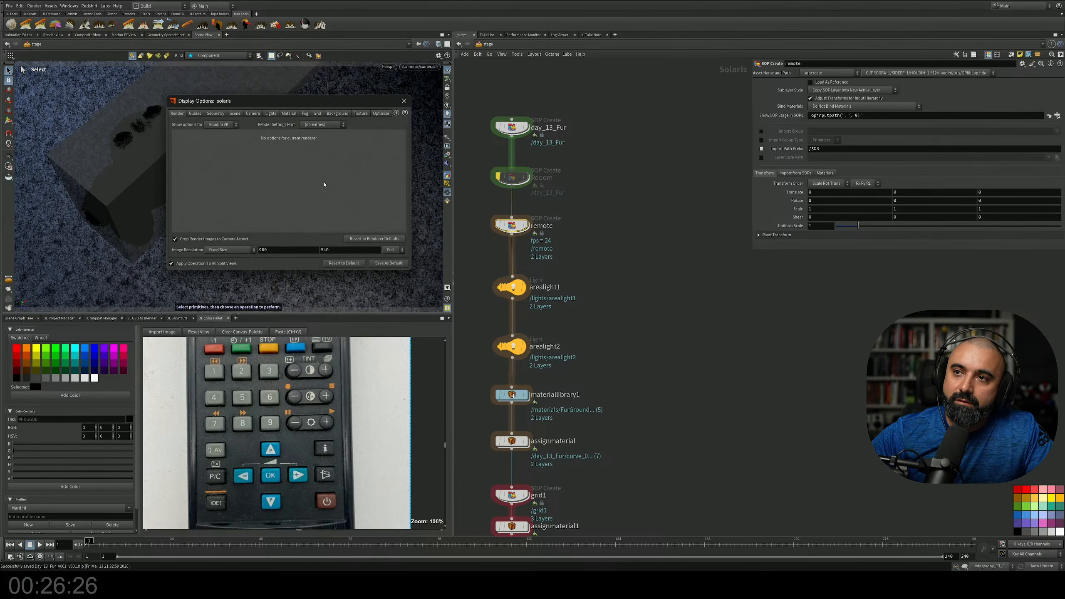
left_click(380, 113)
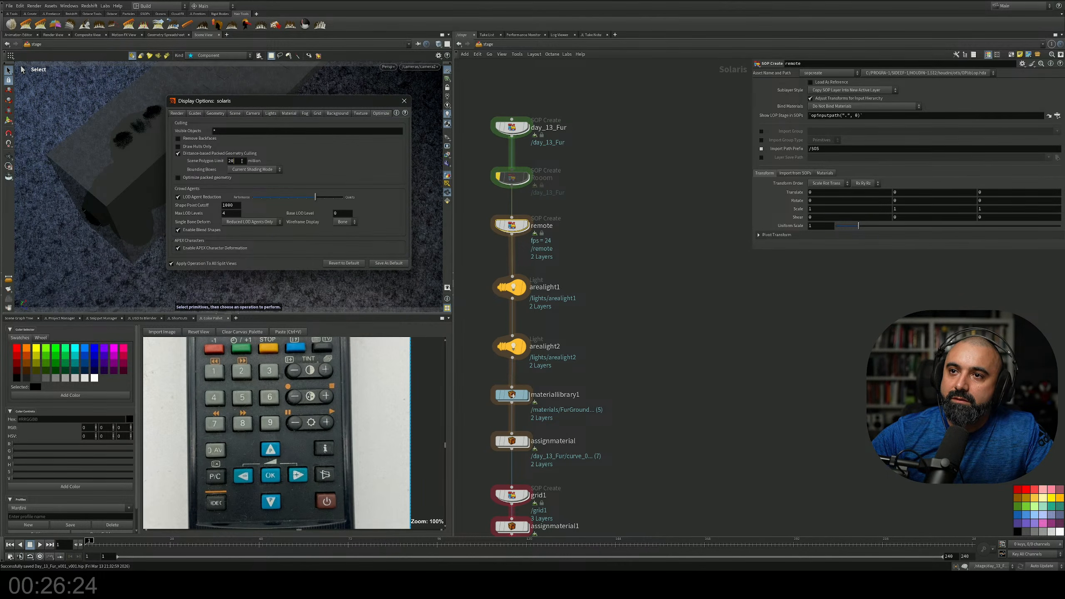
type("40")
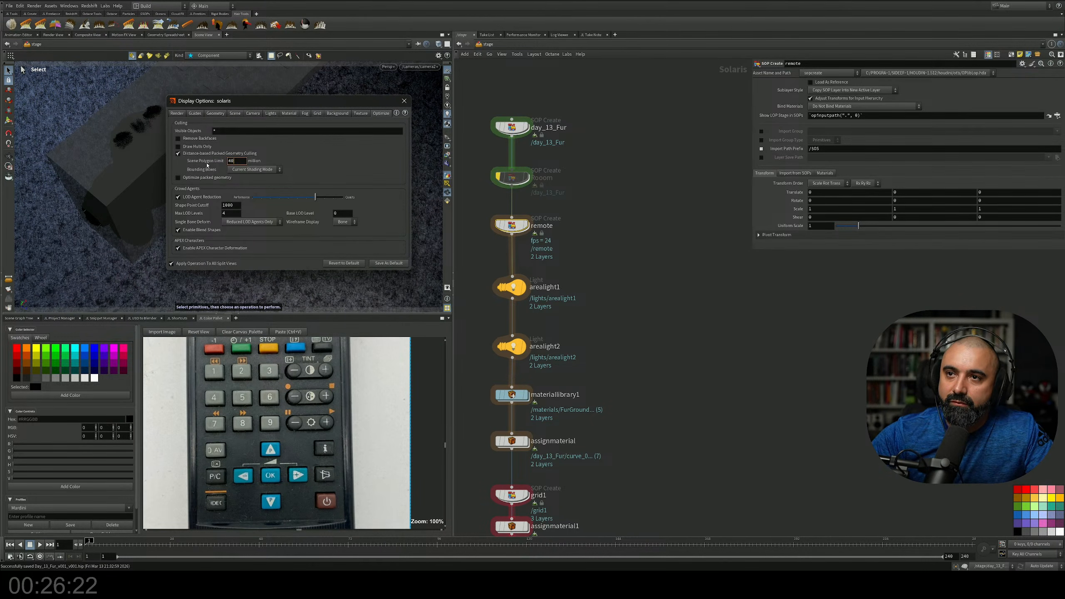
key("Return")
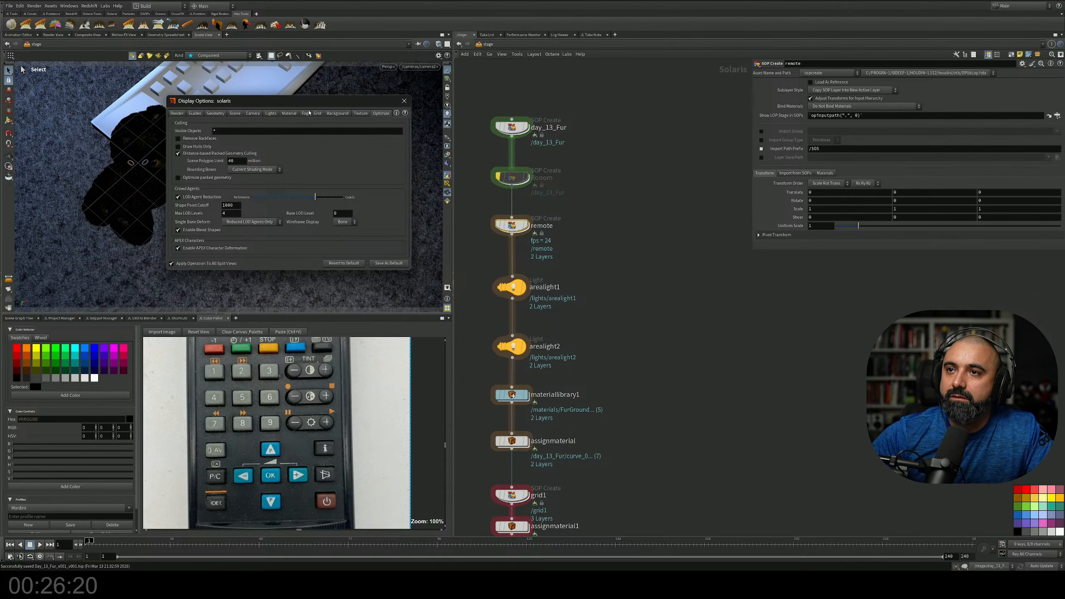
left_click_drag(314, 108, 0, 289)
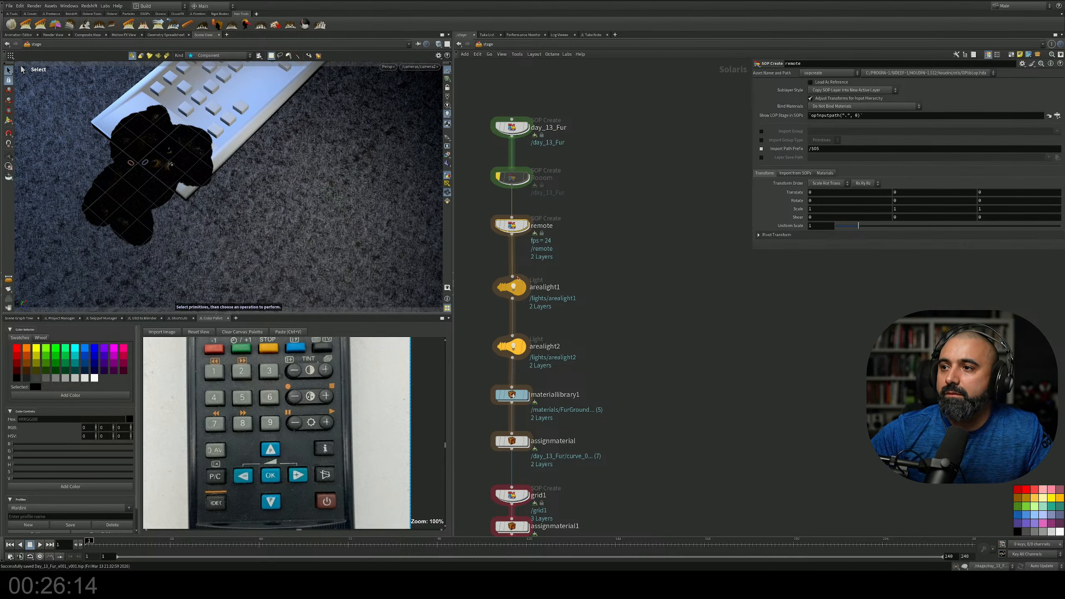
Enter the remote's geometry network, insert a Match Size node between merge1 and output0 and set its Justify Y to Min
key("Escape")
left_click_drag(216, 151, 226, 146, "alt")
middle_click_drag(226, 146, 222, 202, "alt")
left_click(8, 120)
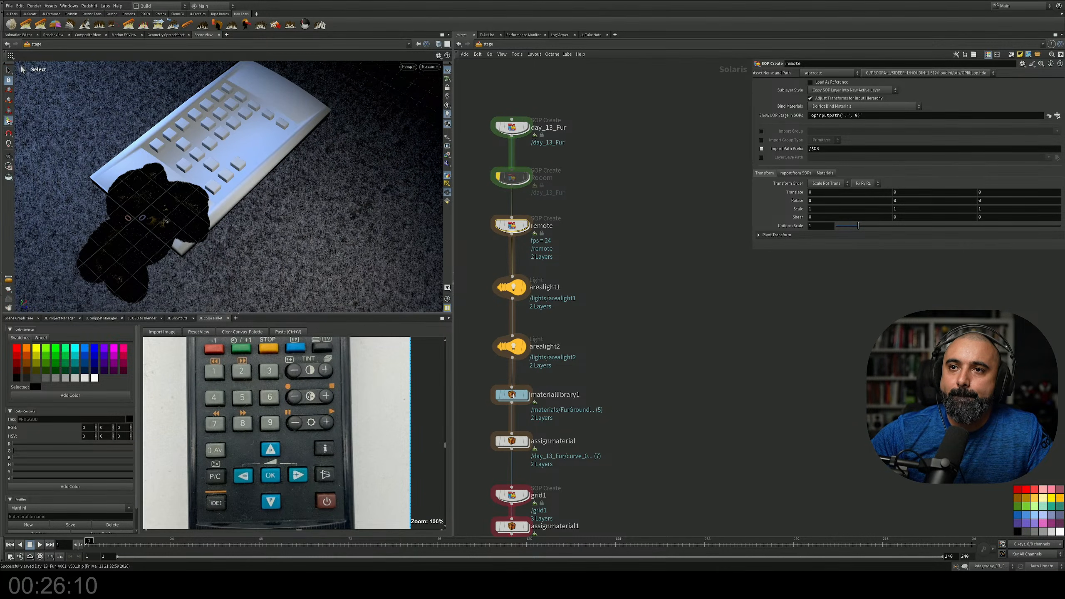
double_click(512, 226)
key("Tab")
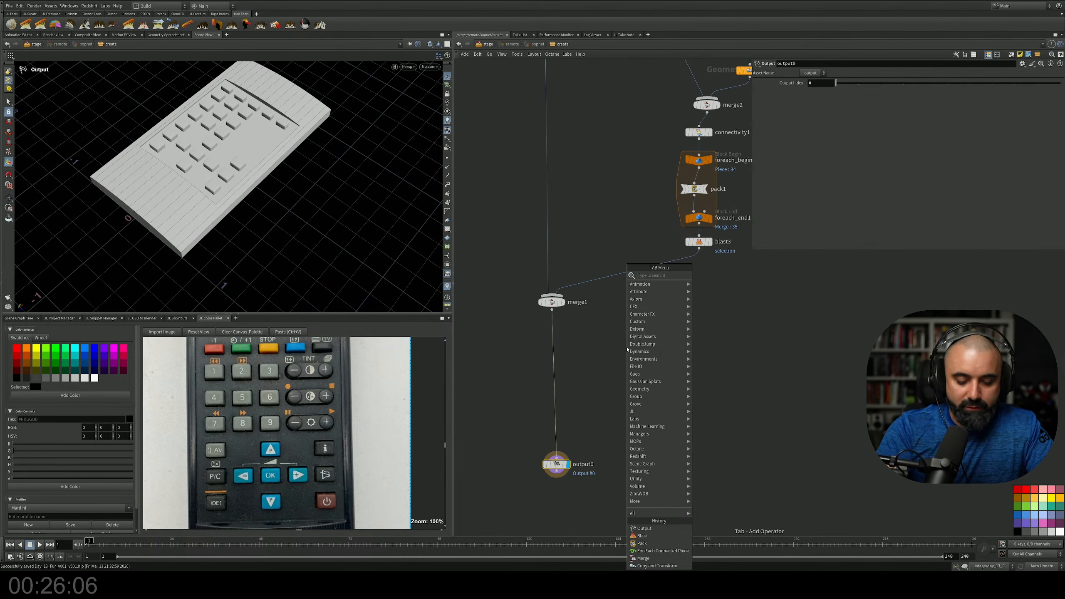
type("mat")
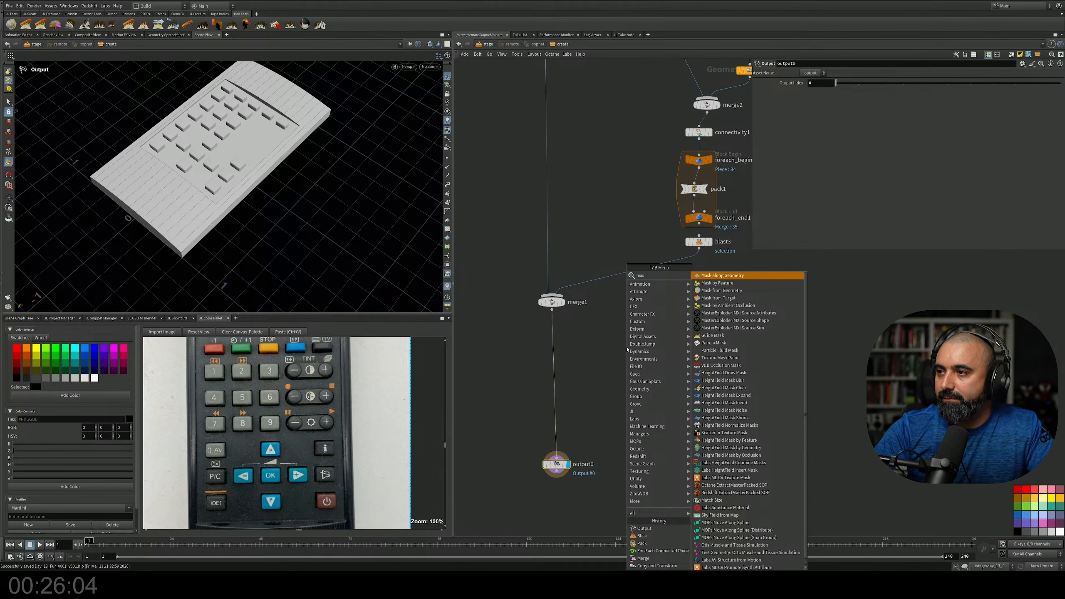
key("Down")
key("Down")
key("Return")
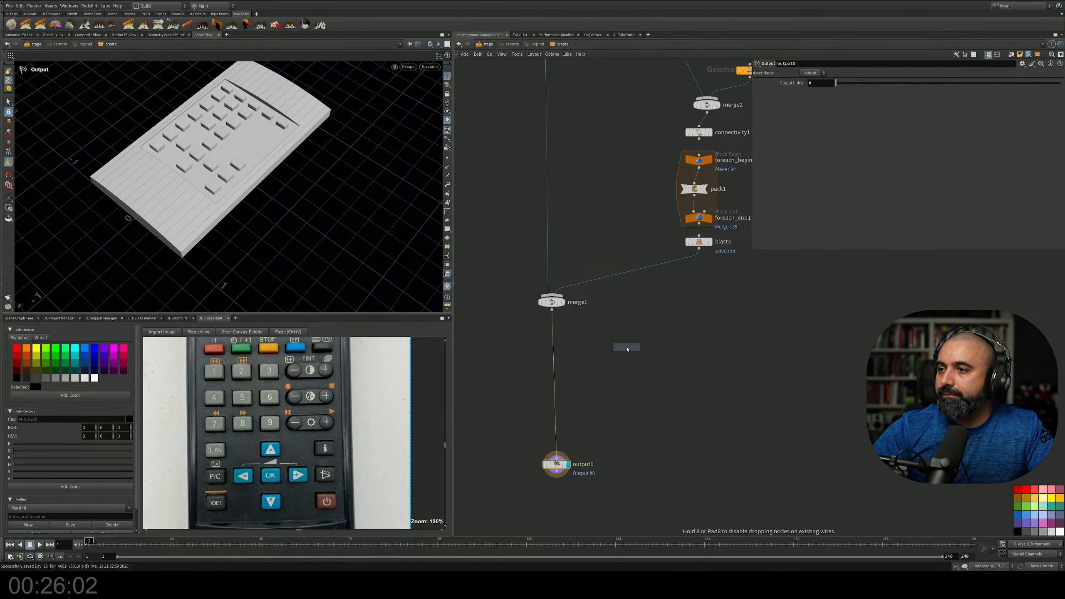
left_click(545, 358)
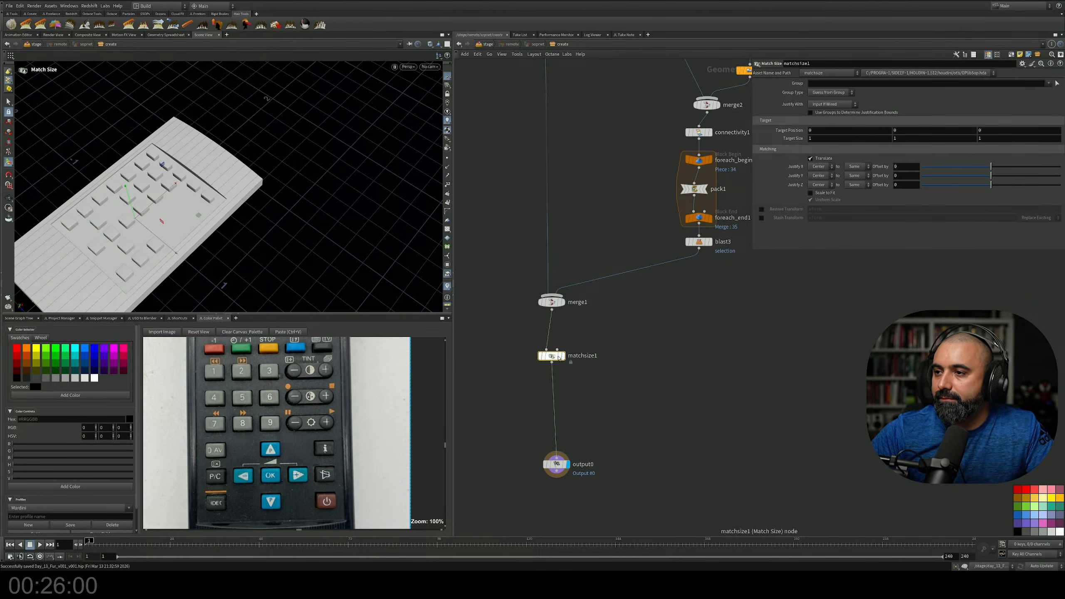
left_click(819, 176)
left_click(814, 191)
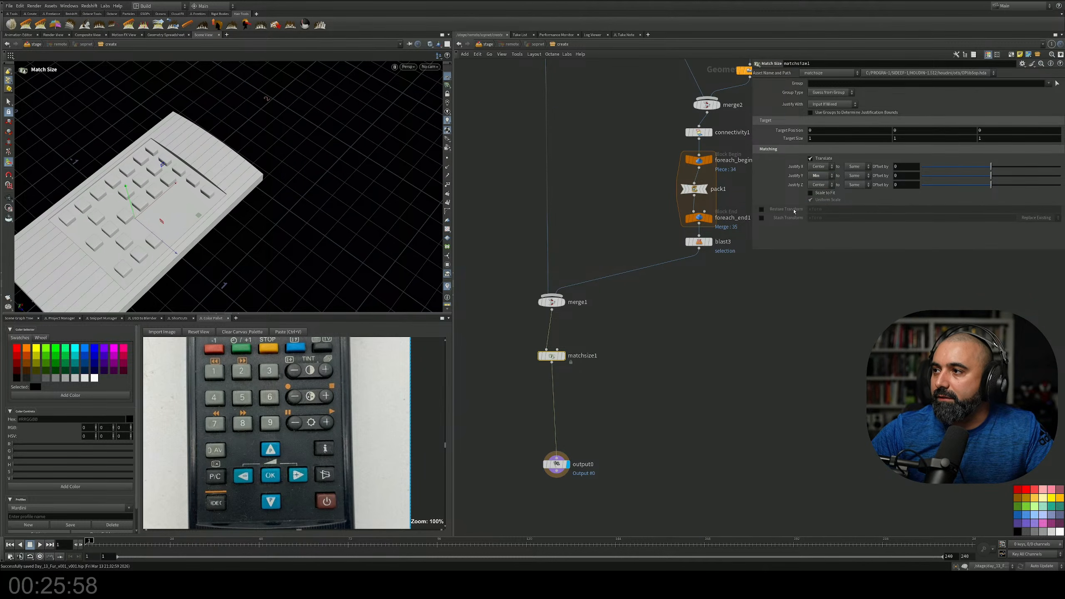
Insert a Transform node between matchsize1 and output0 and set its uniform scale to 0.2
middle_click_drag(672, 347, 718, 292)
key("Tab")
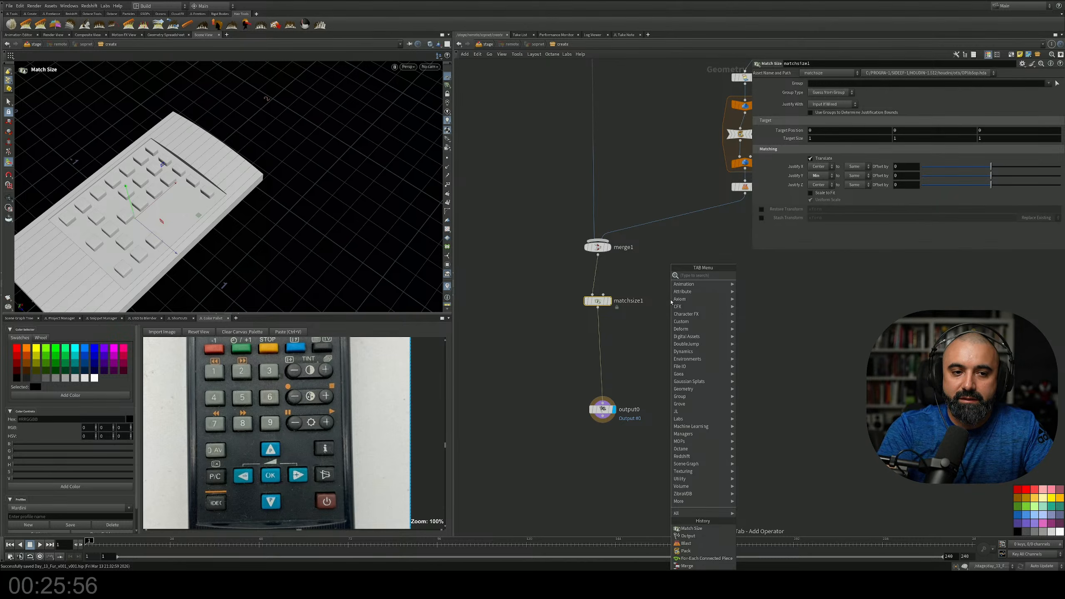
type("spli")
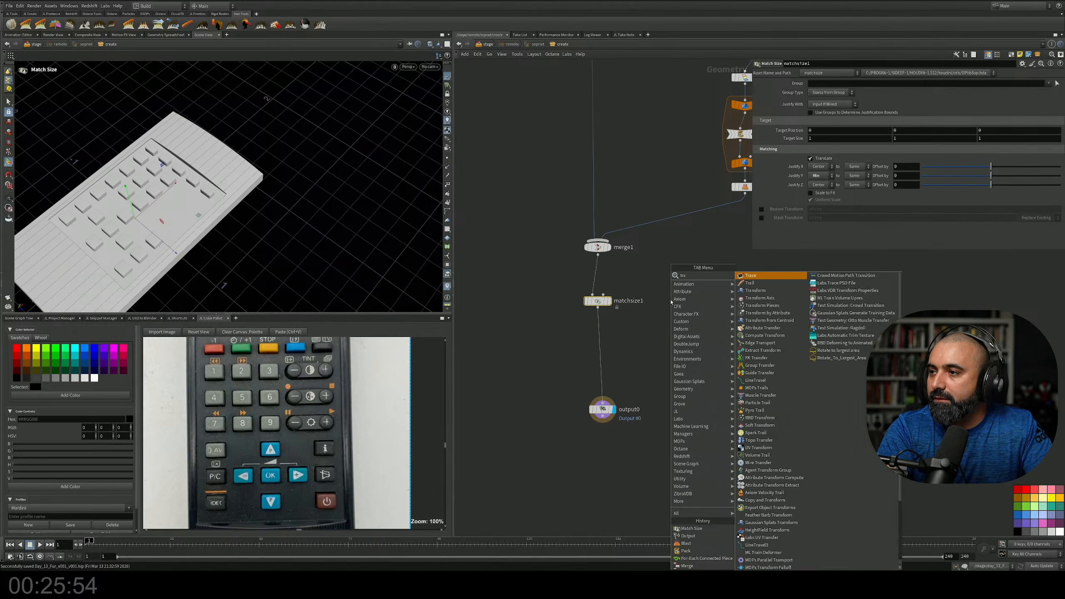
key("Return")
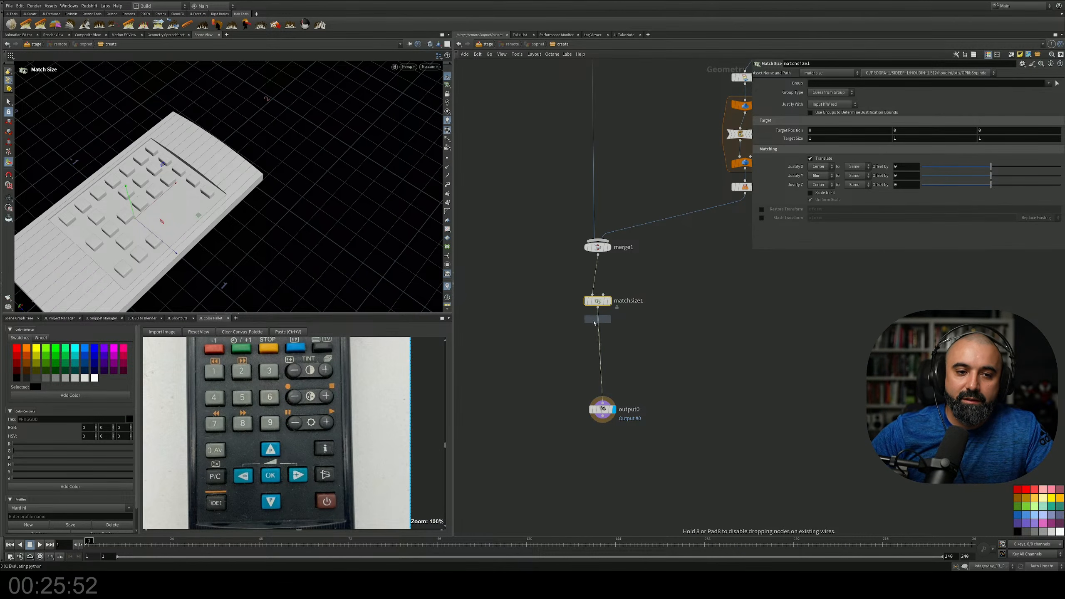
left_click(618, 340)
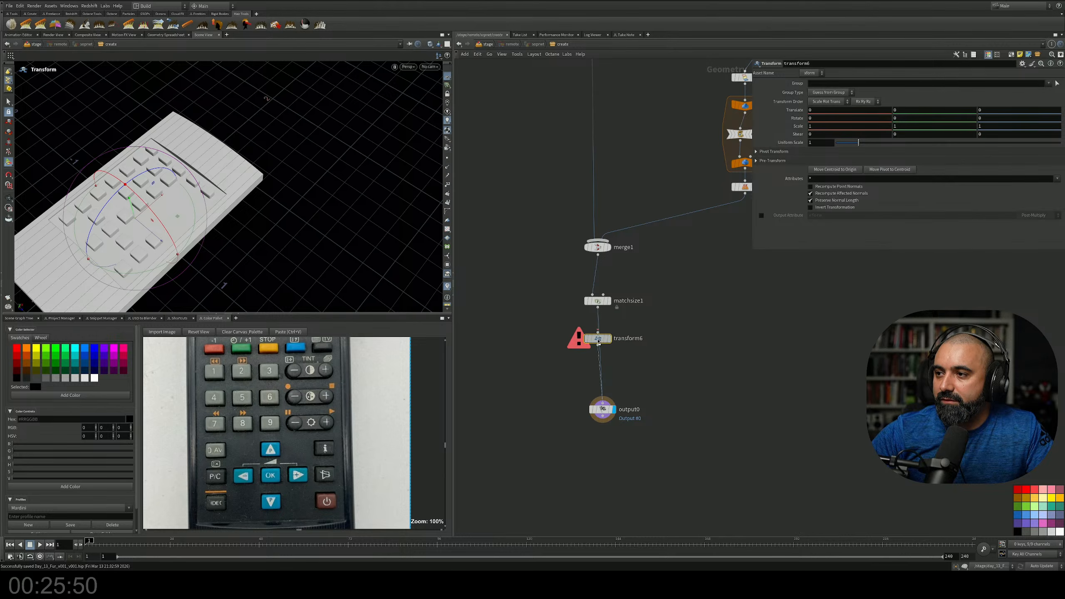
type(".2")
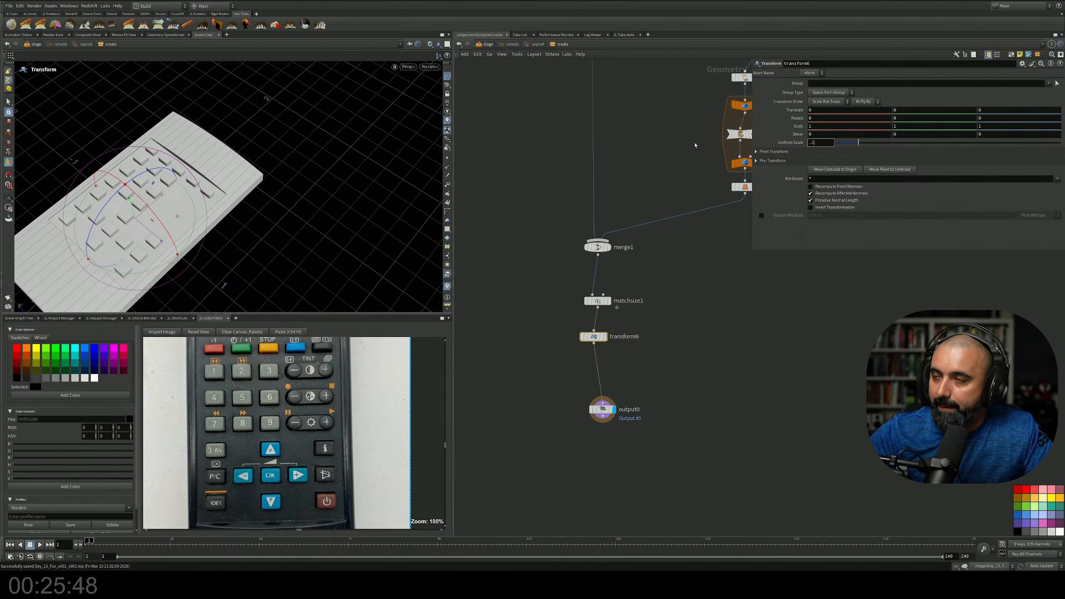
key("Return")
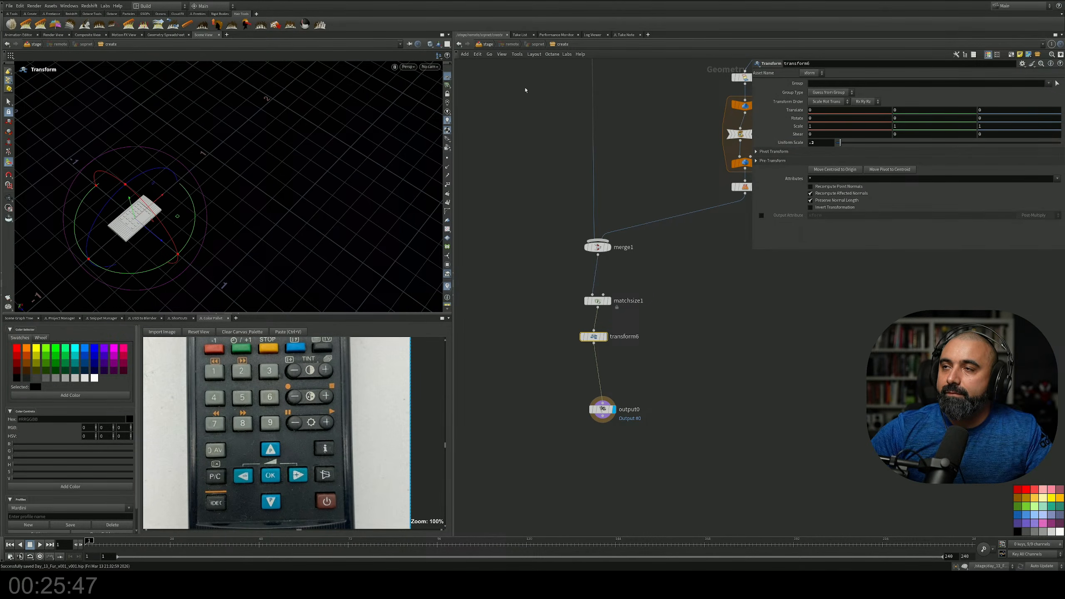
Return to the stage, move the remote onto the carpet beside the bear at about 0.43, 0.05, 1.69, and rotate it around Y
left_click(486, 44)
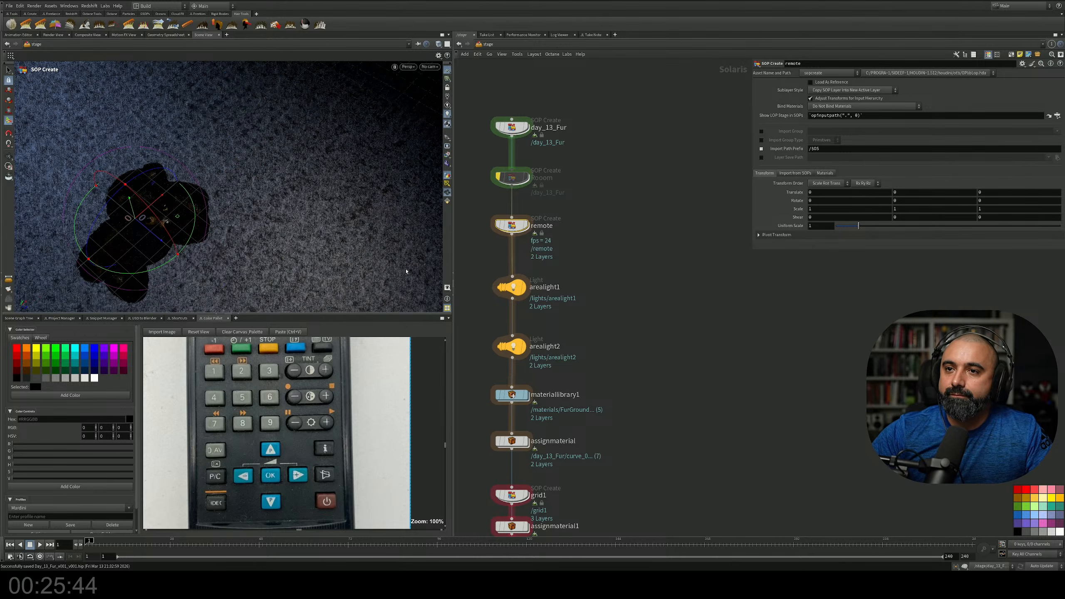
middle_click_drag(275, 243, 285, 196, "alt")
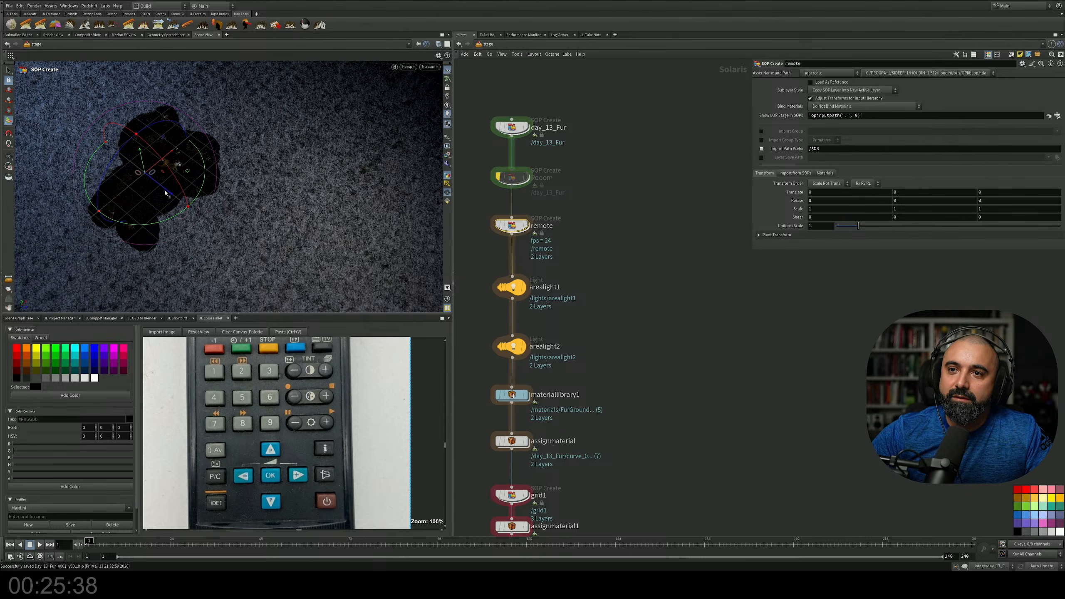
left_click_drag(166, 193, 242, 248)
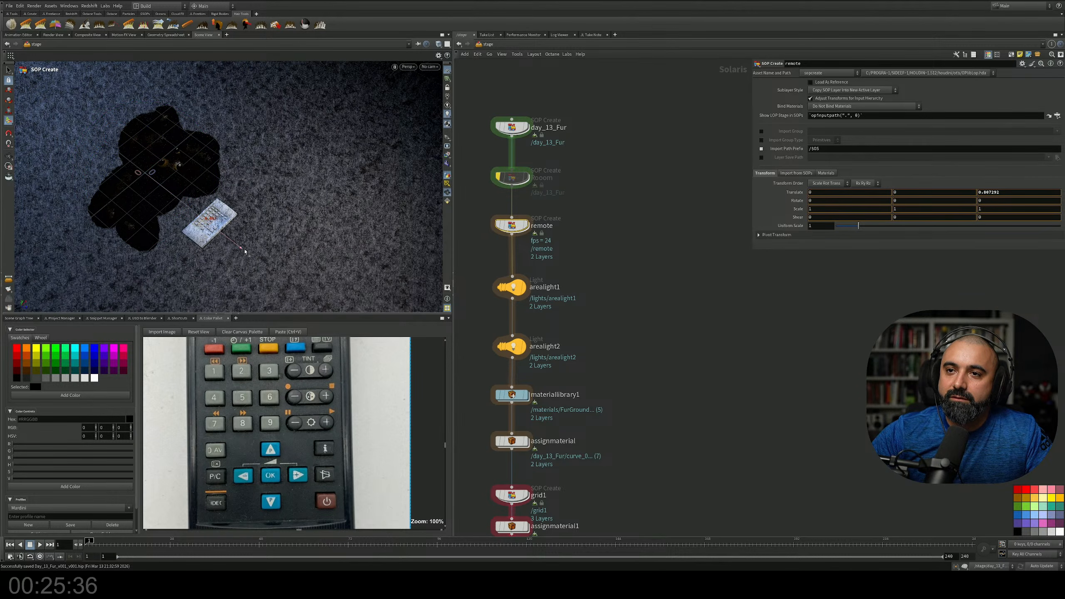
left_click_drag(296, 298, 318, 312)
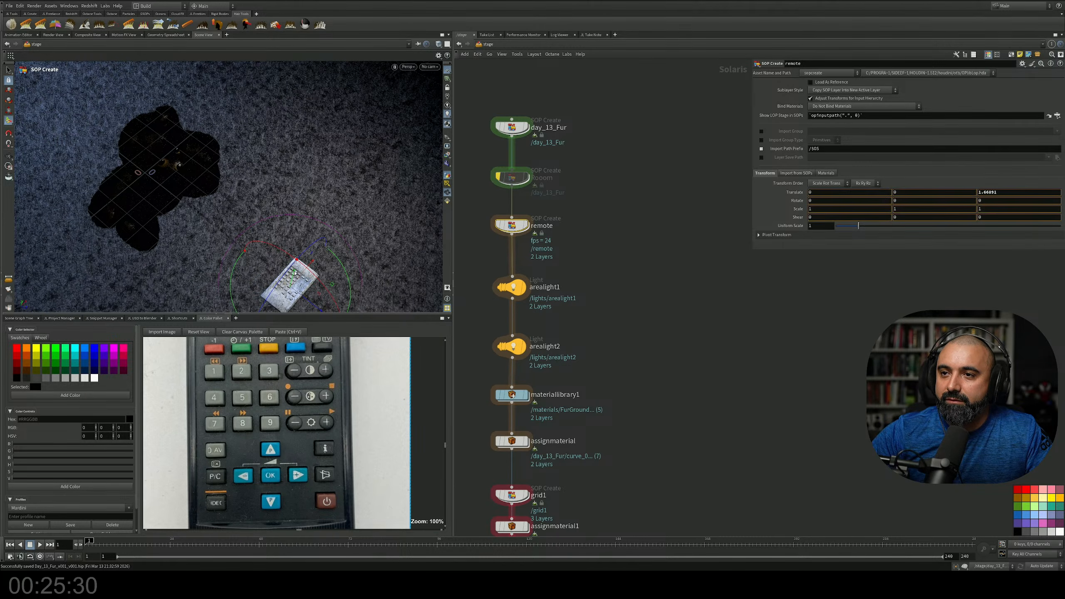
left_click_drag(293, 270, 365, 248)
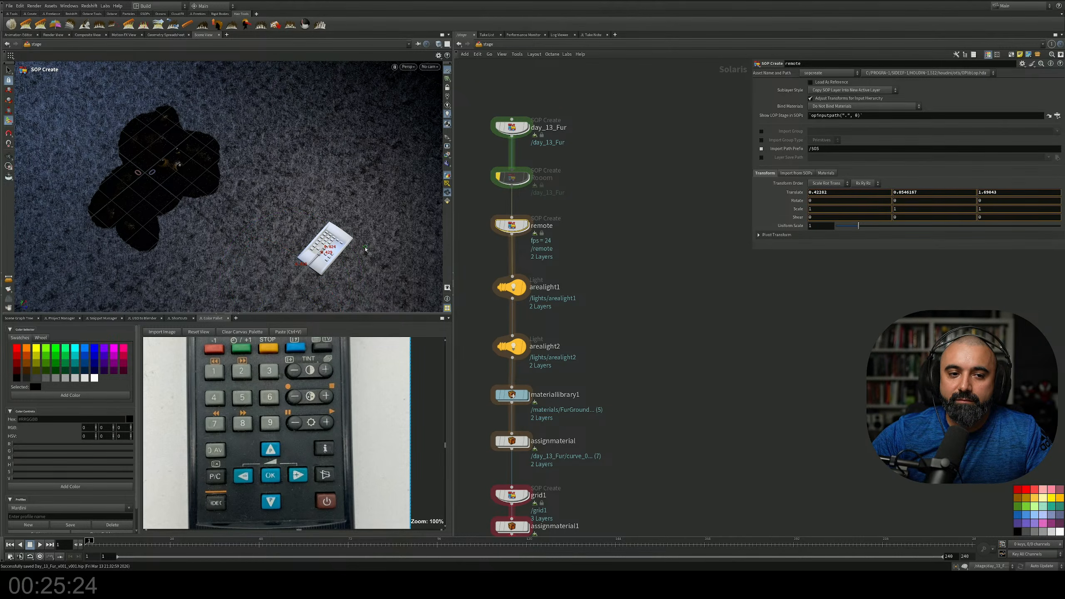
key("r")
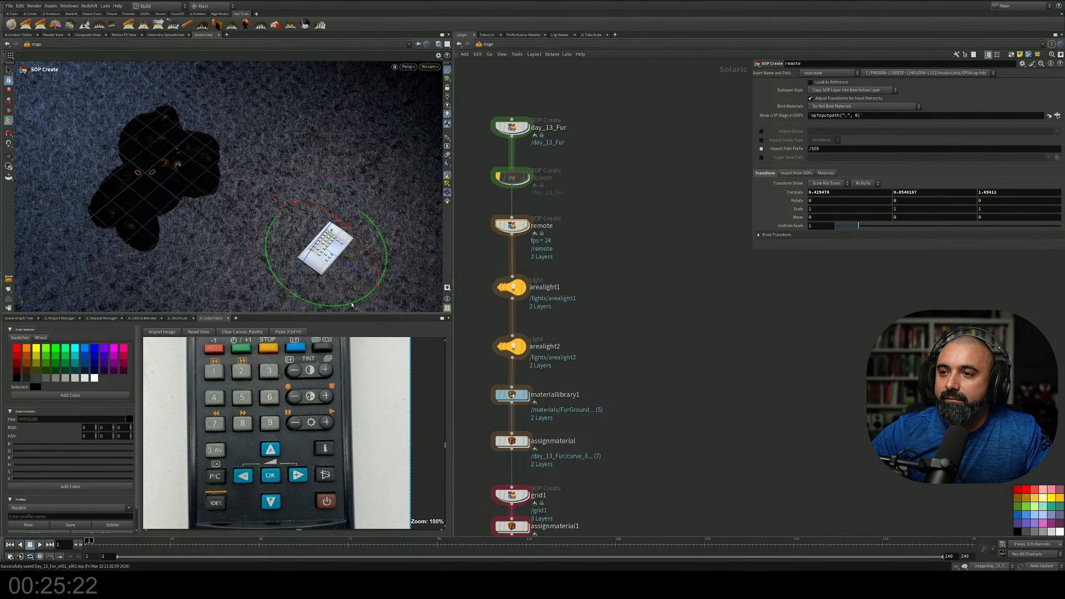
left_click_drag(378, 287, 393, 280)
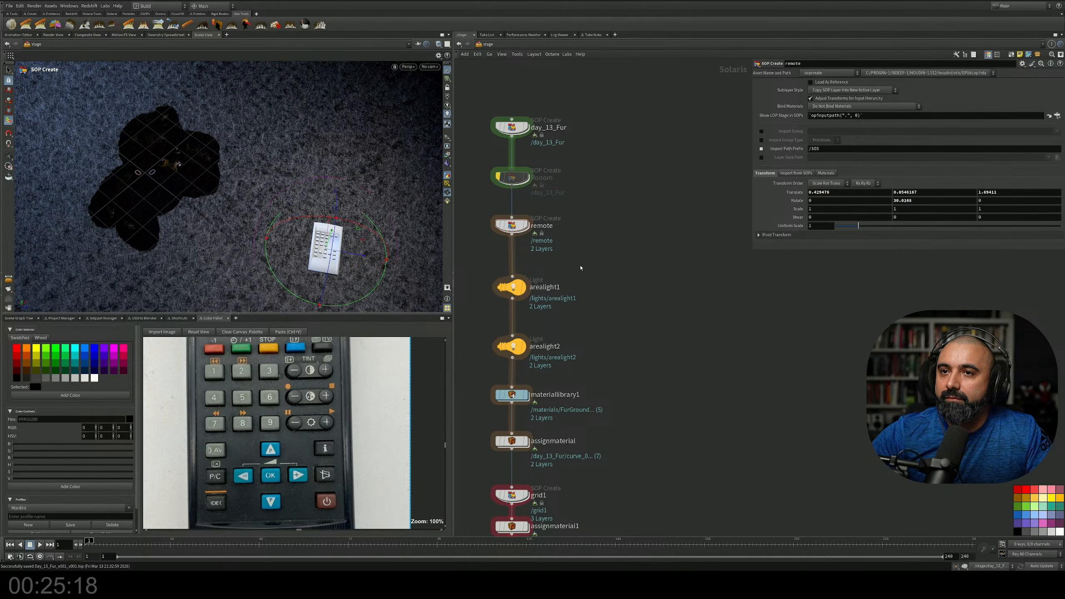
Render the viewport with Karma XPU without the transform handles to check the remote's size and placement beside the teddy bear
left_click(408, 67)
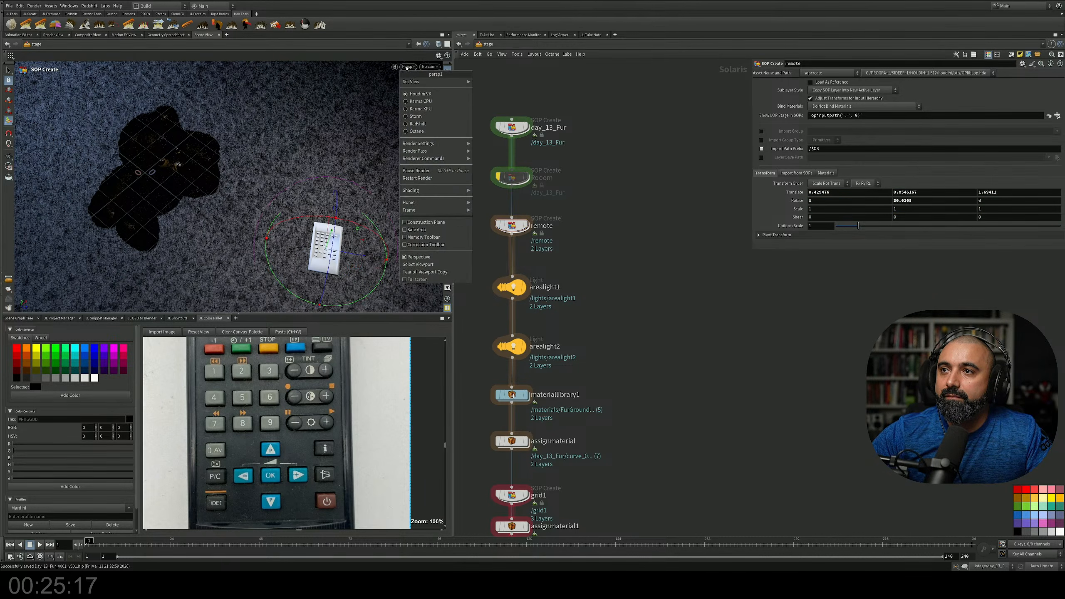
left_click(418, 108)
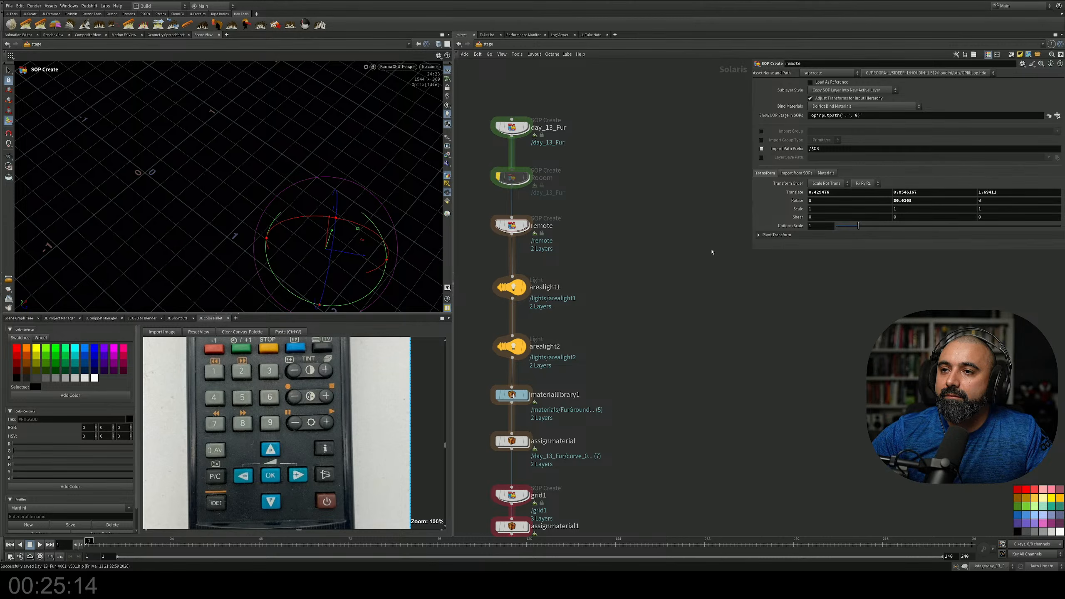
left_click(8, 70)
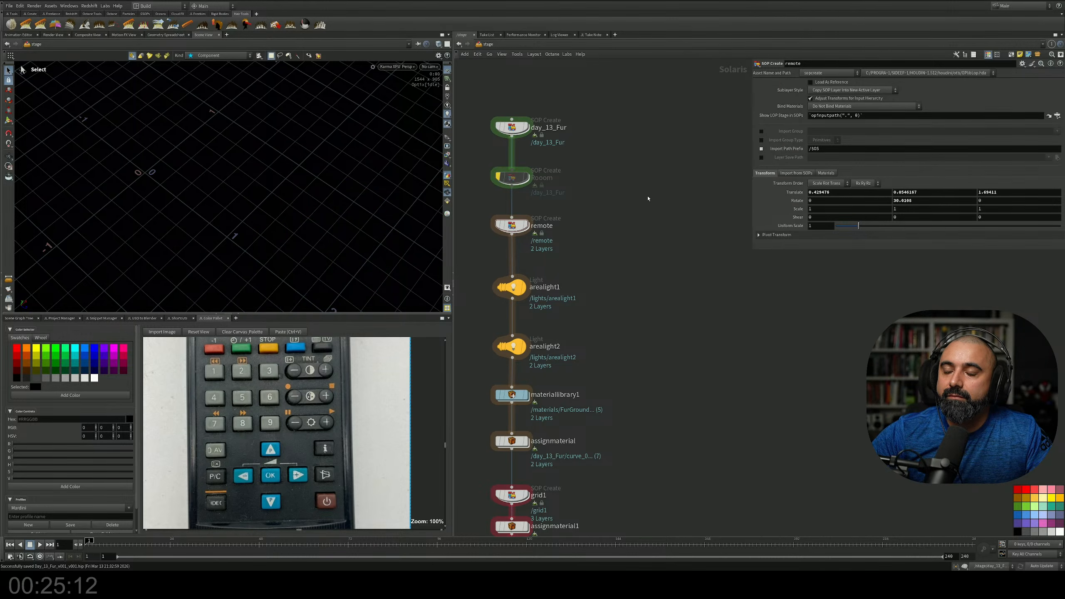
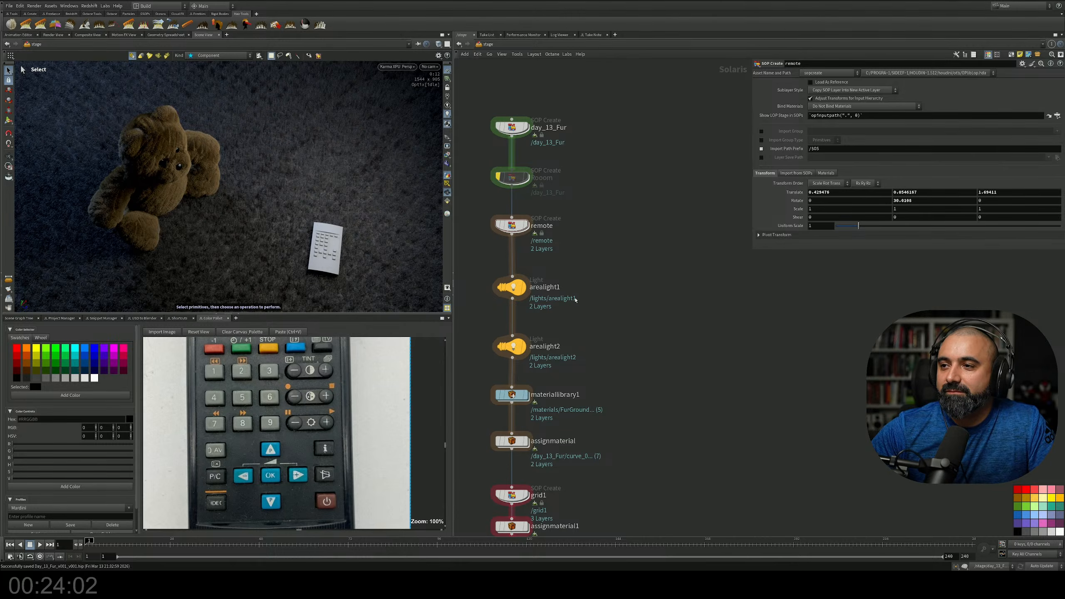
scroll(576, 300, "down", 5)
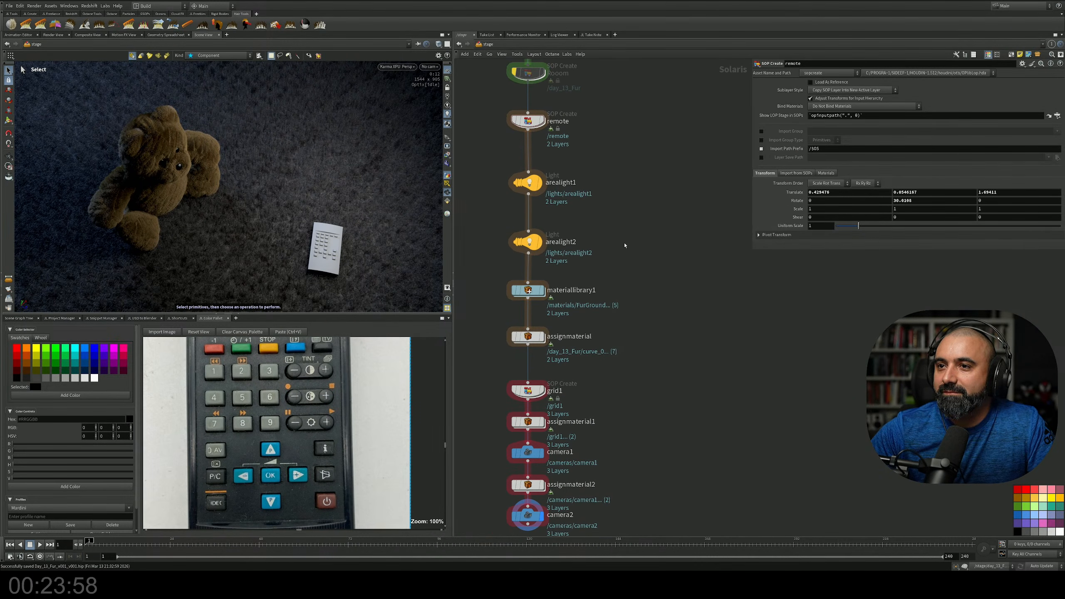
middle_click_drag(625, 245, 594, 249)
Switch the viewport renderer back to Houdini VK and open the remote node's geometry network
left_click(396, 66)
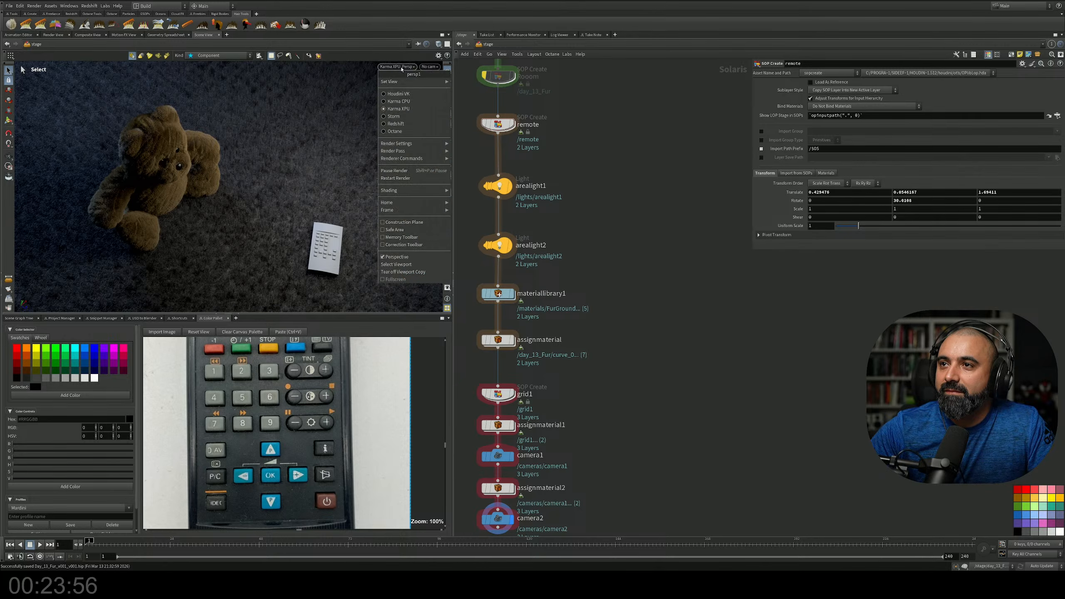
left_click(398, 94)
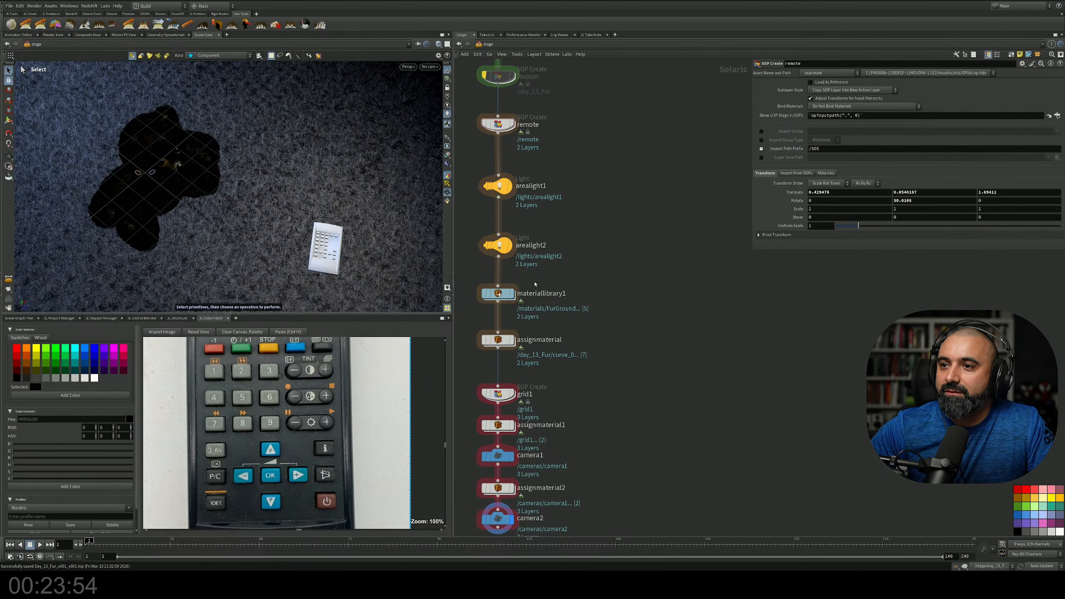
middle_click_drag(556, 246, 567, 303)
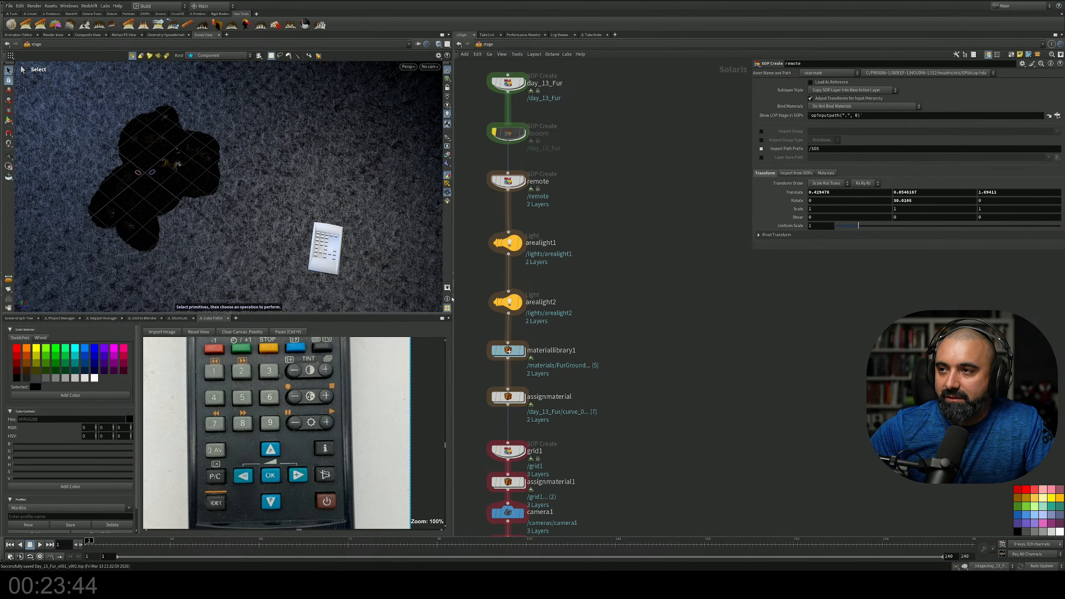
middle_click_drag(582, 218, 582, 244)
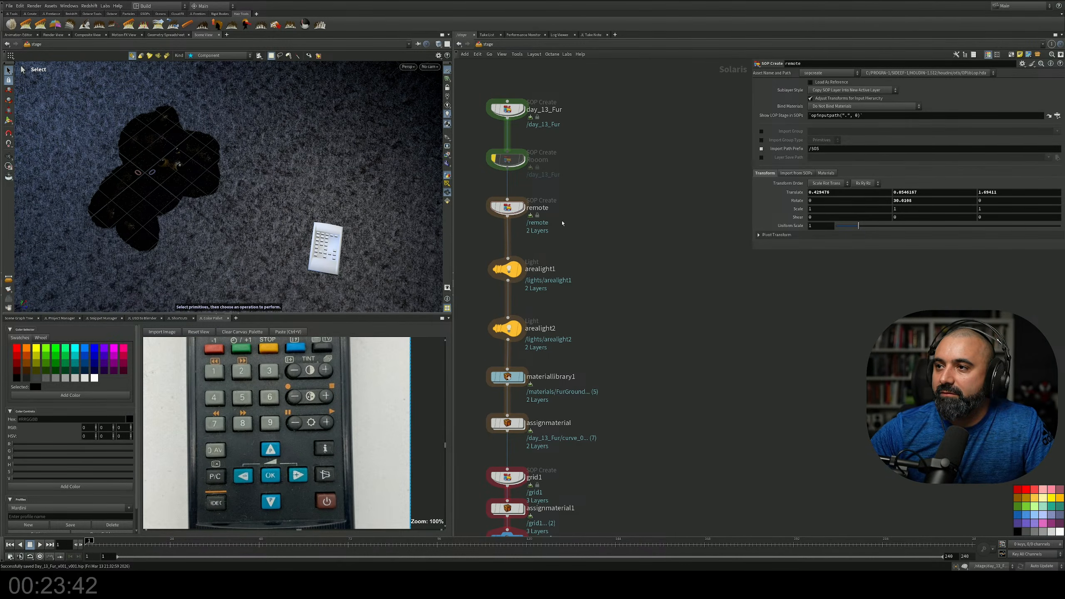
scroll(579, 241, "up", 3)
middle_click_drag(593, 328, 591, 331)
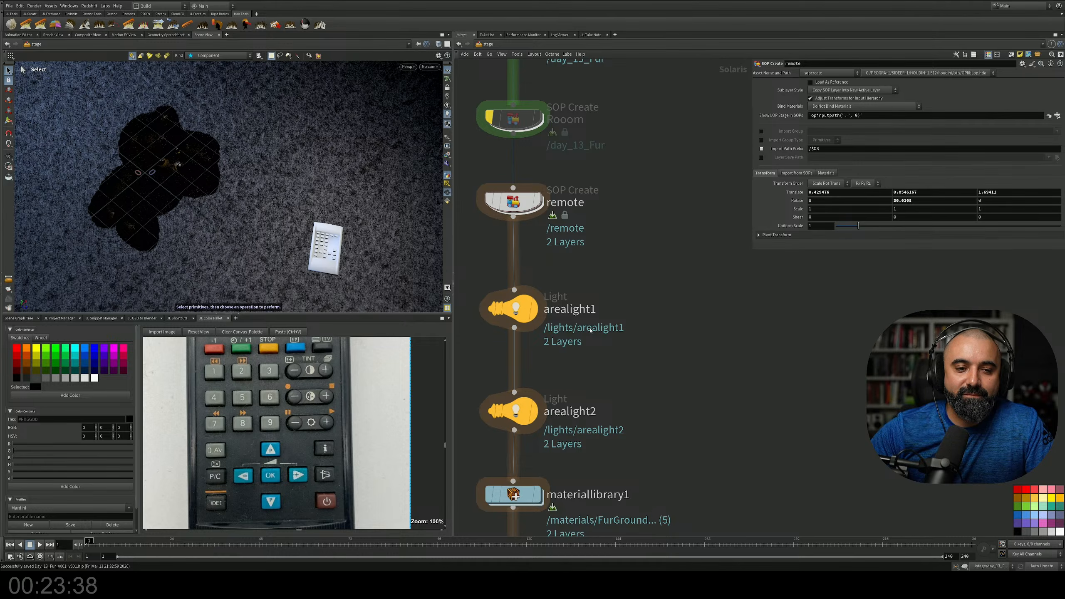
middle_click_drag(575, 247, 610, 269)
middle_click_drag(586, 225, 579, 270)
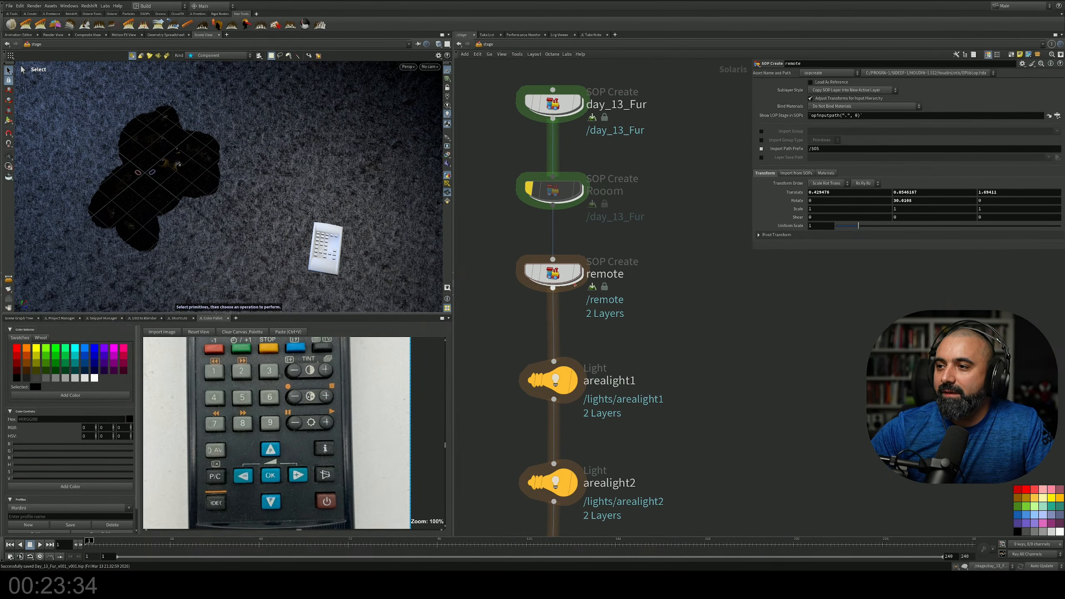
left_click(563, 272)
double_click(563, 273)
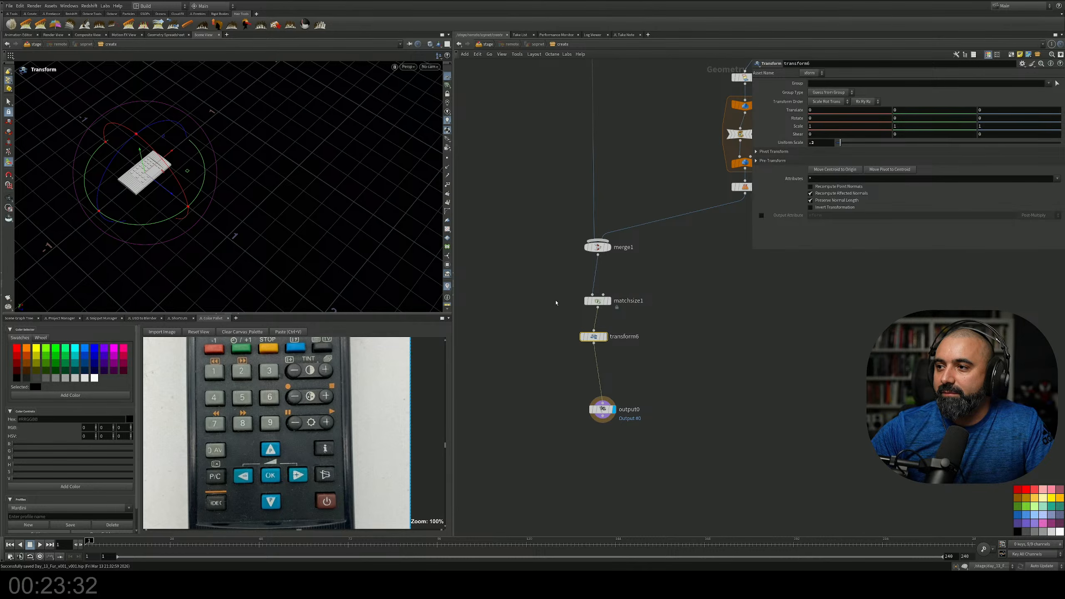
Arrange matchsize1, transform6 and output0 in an evenly spaced straight column beneath merge1
left_click_drag(542, 291, 625, 353)
left_click_drag(606, 413, 600, 444)
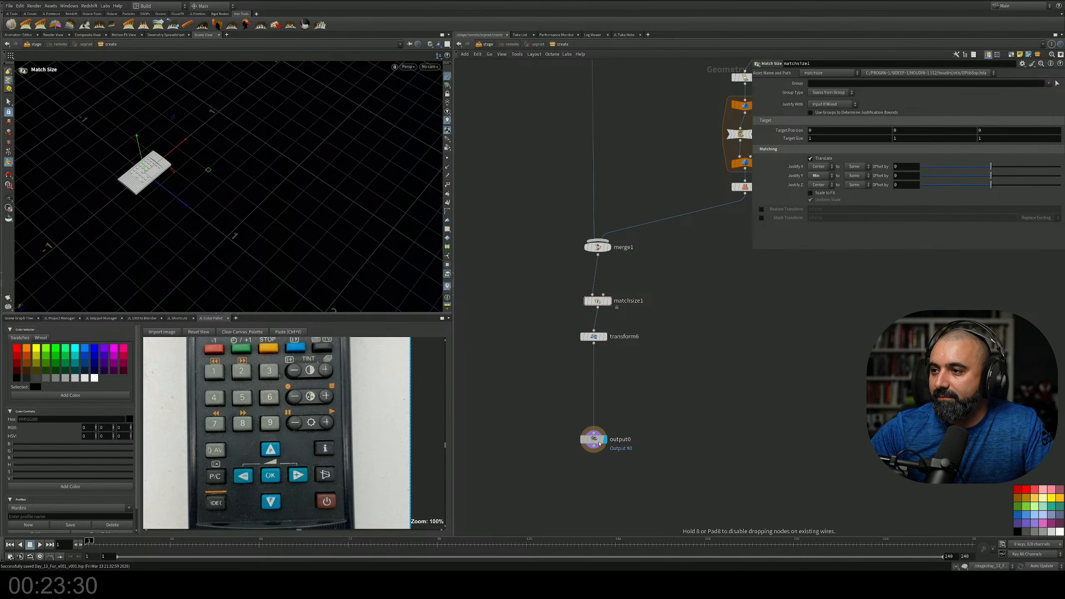
left_click_drag(594, 337, 598, 352)
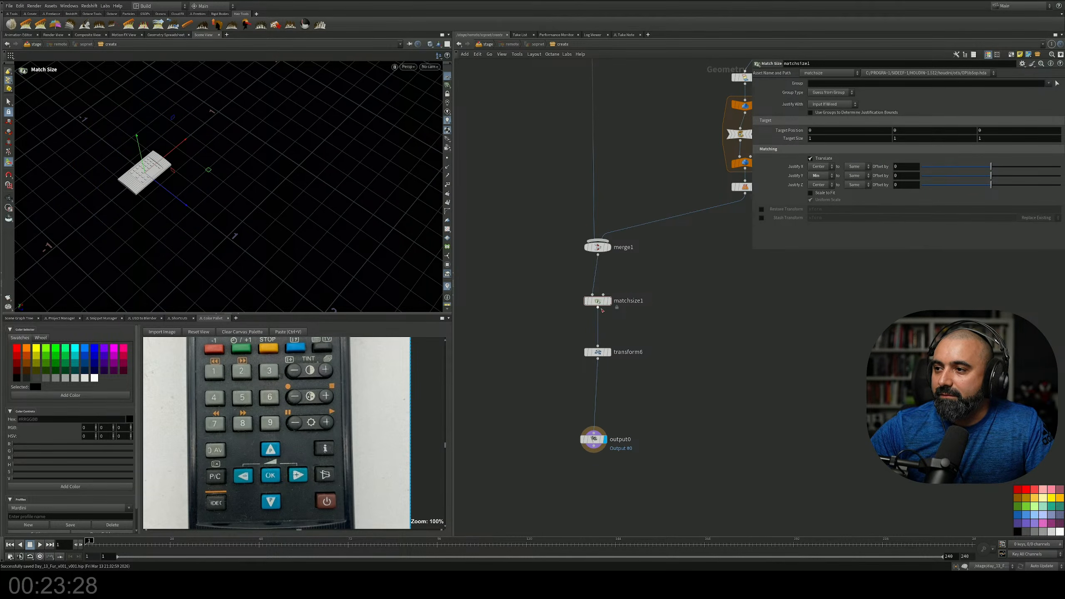
left_click_drag(603, 310, 603, 318)
left_click_drag(598, 439, 603, 428)
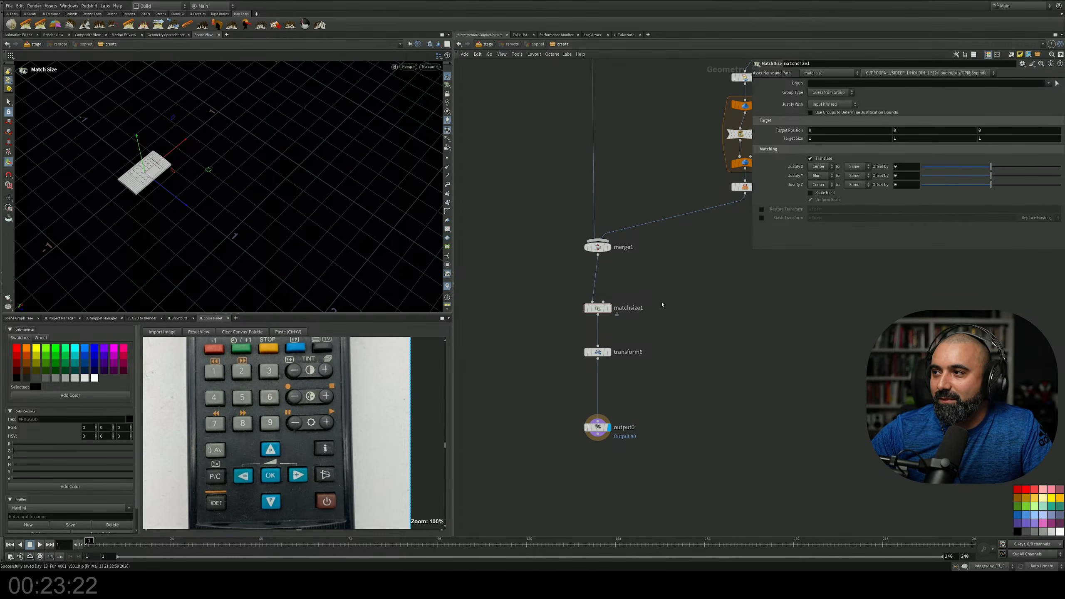
middle_click_drag(651, 326, 611, 256)
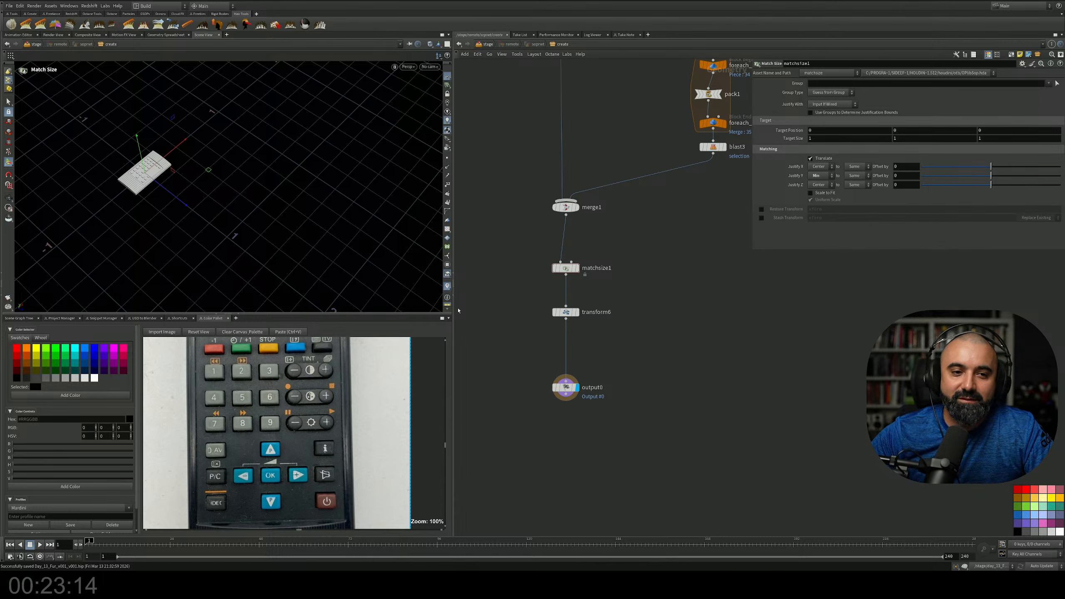
Move matchsize1, transform6 and output0 further down the network to leave a larger gap beneath merge1
middle_click_drag(644, 233, 621, 314)
middle_click_drag(585, 356, 594, 246)
left_click_drag(605, 391, 551, 371)
middle_click_drag(584, 265, 582, 336)
Insert a Color node on the remote body's branch between the Base null and merge1
key("Tab")
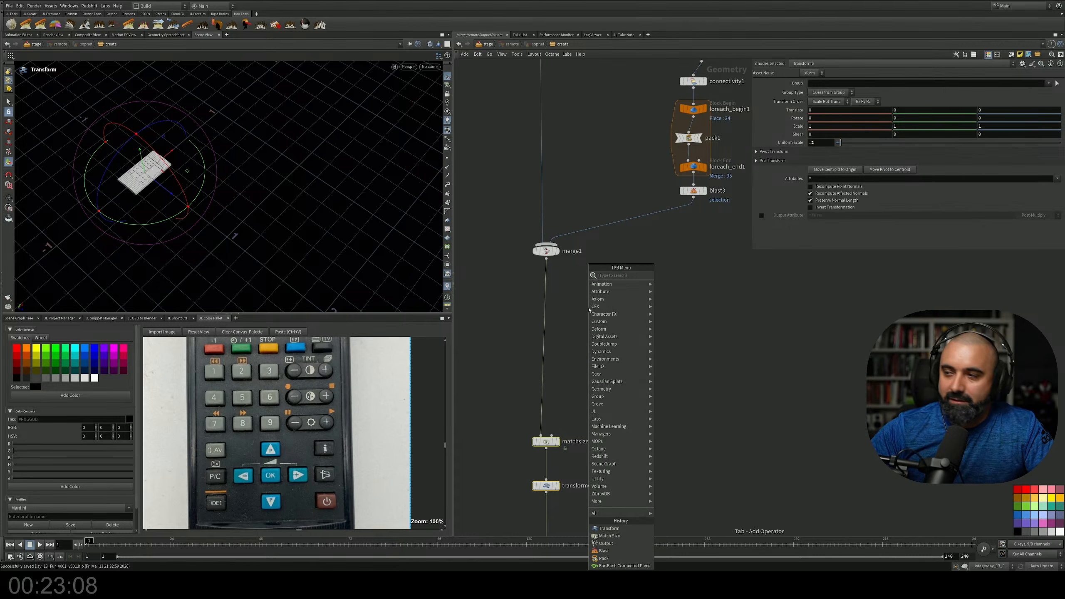
type("ci")
key("BackSpace")
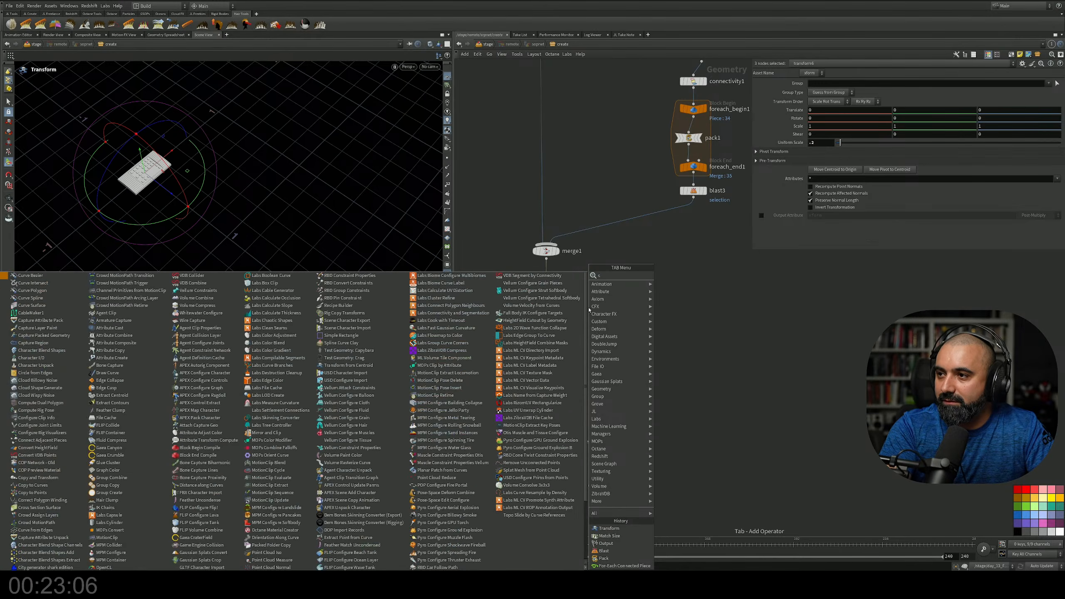
type("lean")
key("Return")
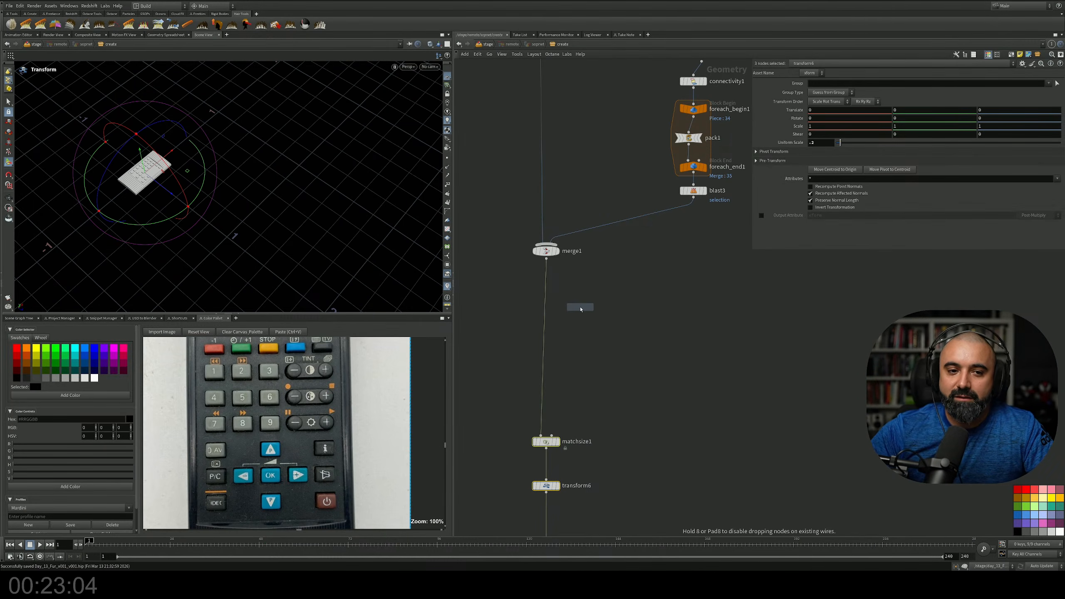
left_click(562, 156)
middle_click_drag(575, 206, 601, 288)
left_click_drag(584, 240, 568, 250)
Set the remote body's colour in color1 to near-black 0.0125 on all three channels
left_click(778, 127)
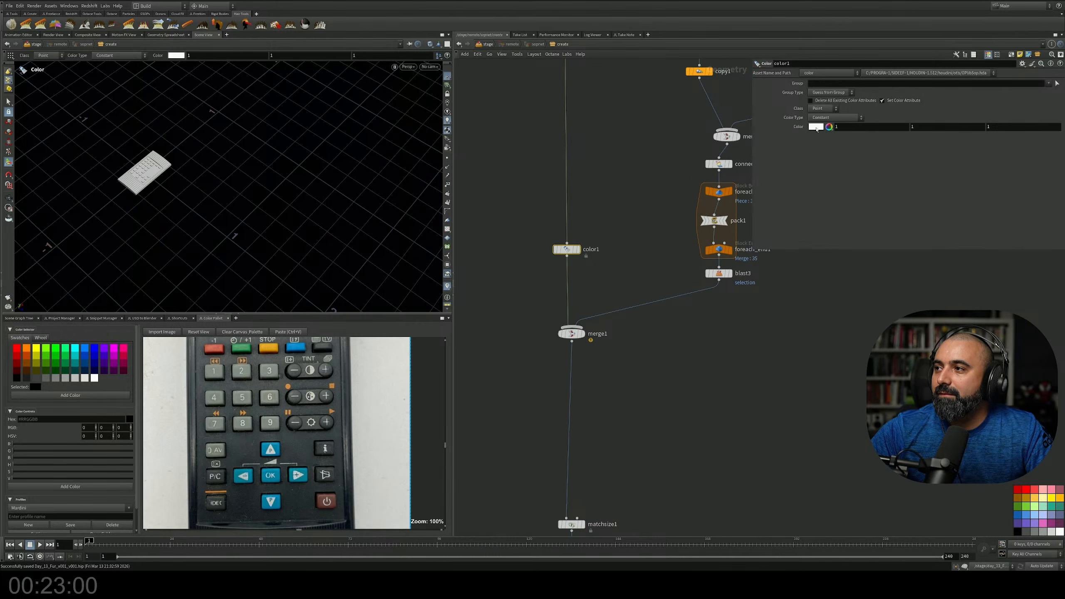
left_click(809, 112)
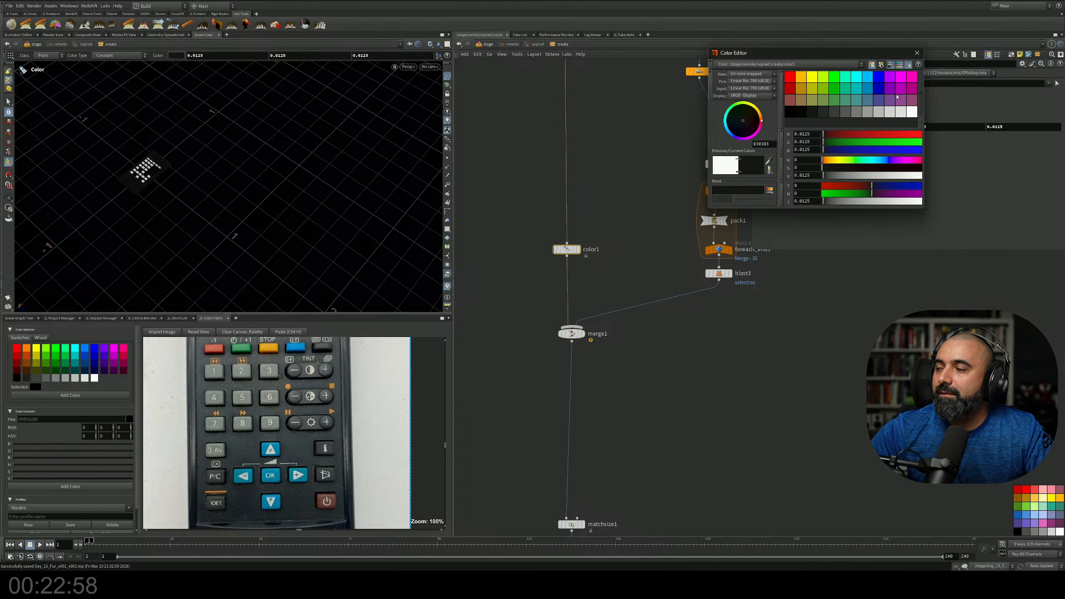
left_click(917, 53)
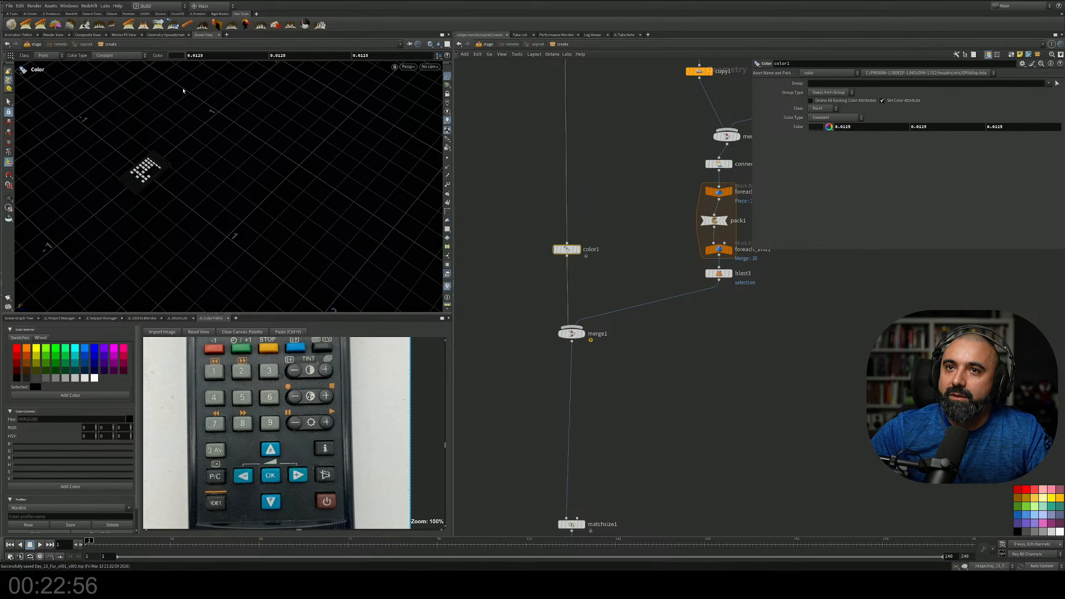
Switch the viewport background to the lighter grey scheme and frame the remote for a closer look at the dark body
left_click(28, 14)
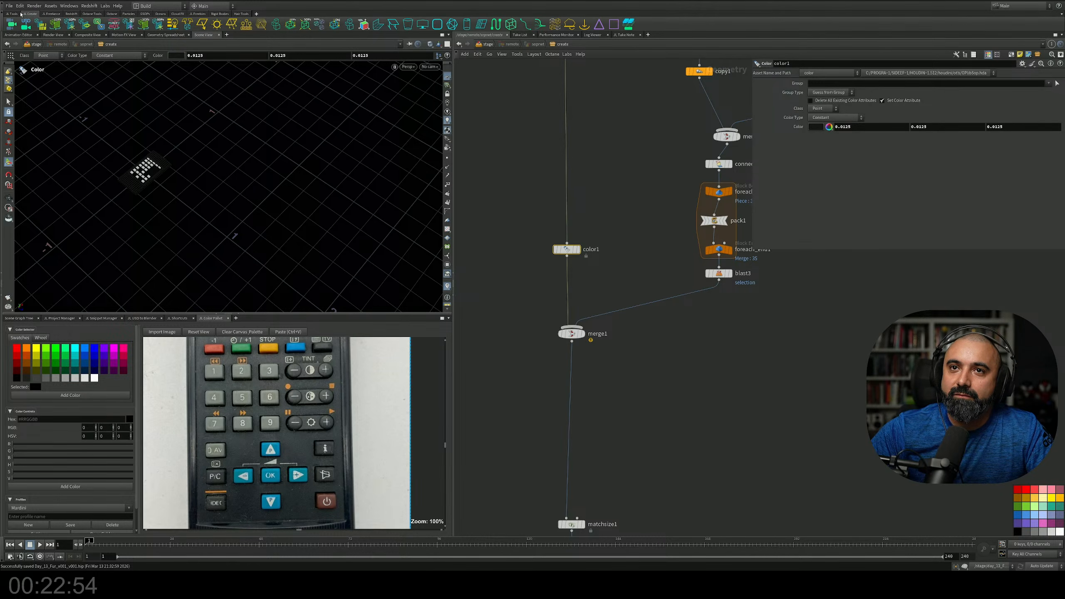
left_click(14, 14)
left_click(113, 24)
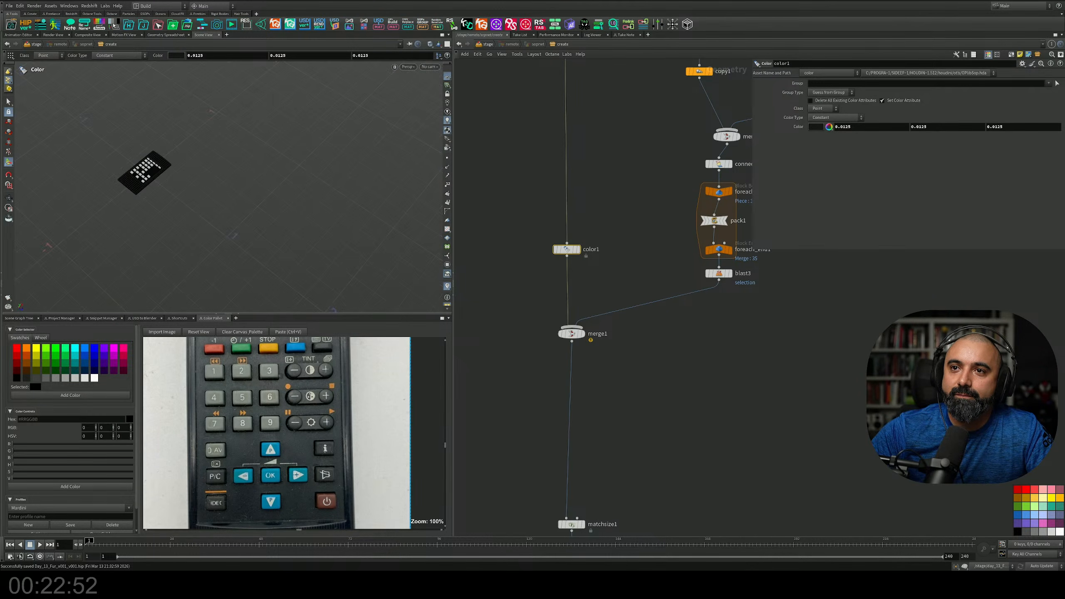
middle_click_drag(176, 176, 253, 203, "alt")
scroll(205, 203, "up", 4)
left_click_drag(205, 204, 273, 186)
key("Return")
middle_click_drag(730, 381, 718, 424)
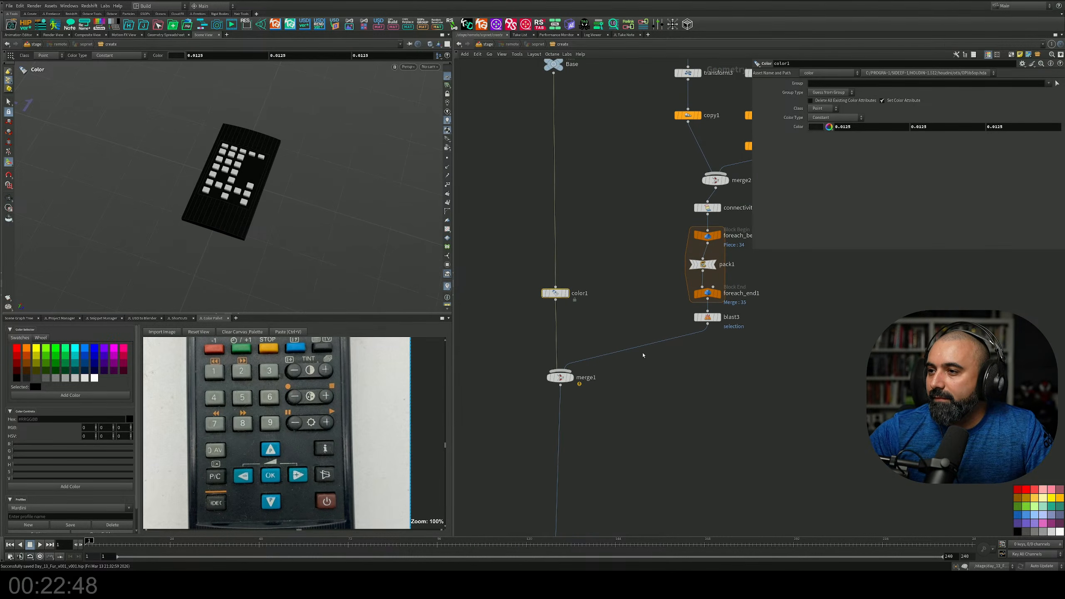
left_click_drag(557, 294, 670, 344, "alt")
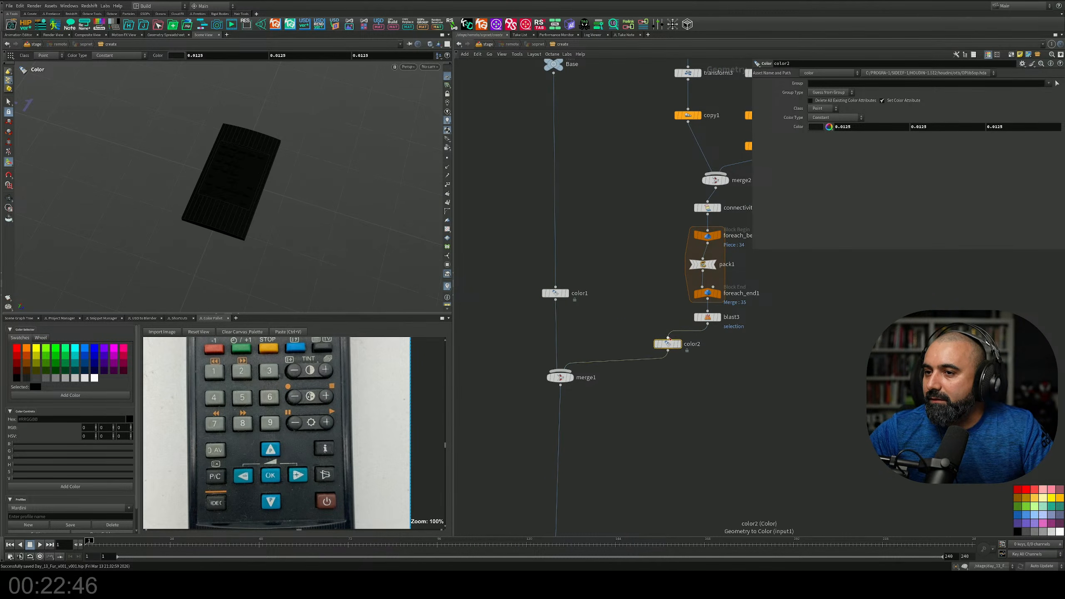
middle_click_drag(718, 377, 661, 418)
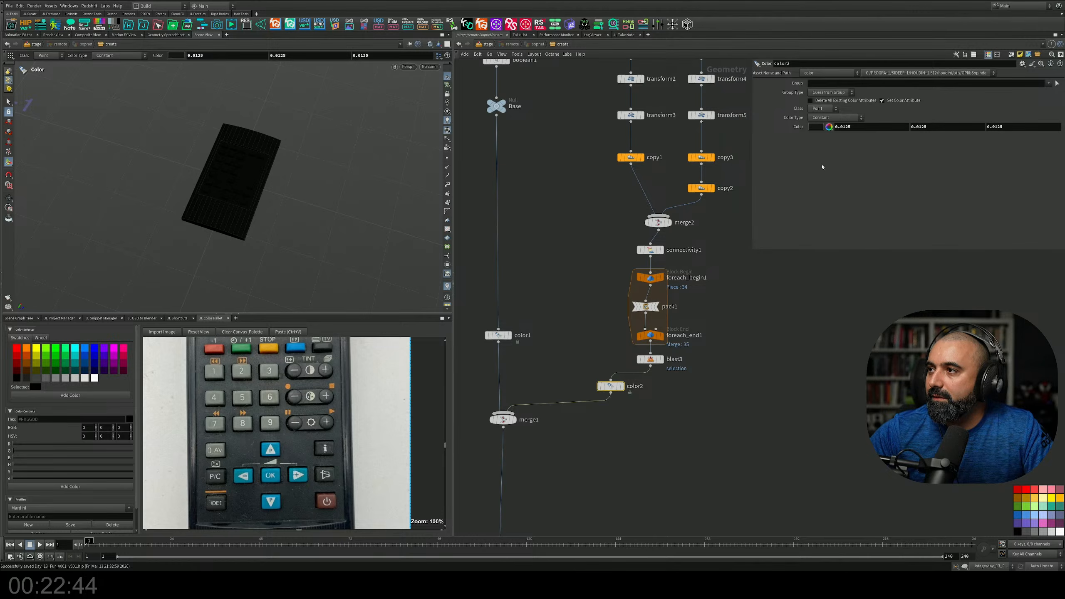
left_click(662, 360)
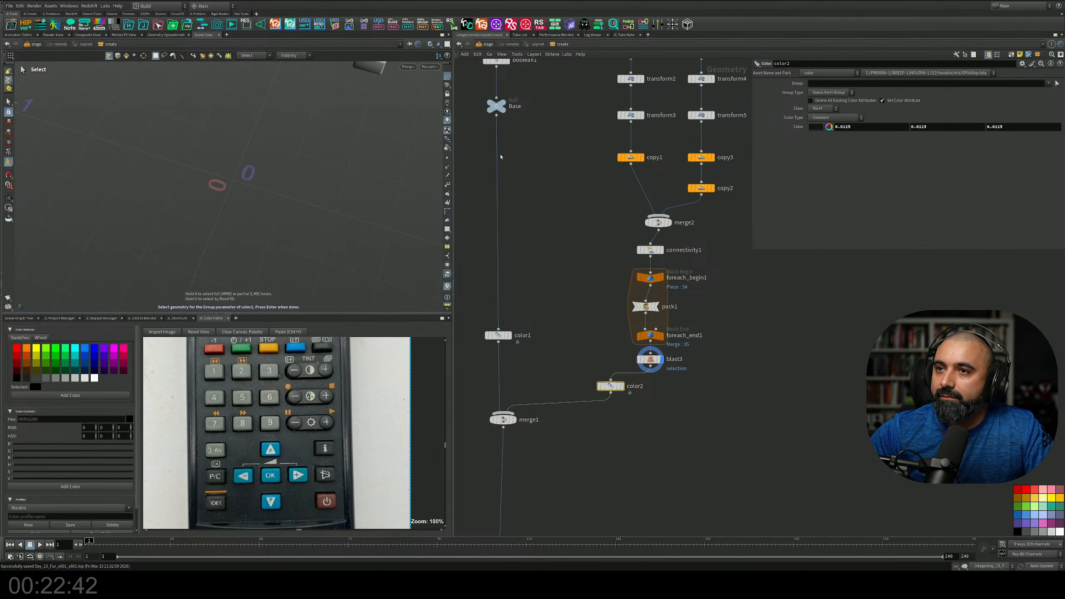
middle_click_drag(273, 189, 271, 194, "alt")
right_click_drag(270, 195, 181, 211, "alt")
middle_click_drag(252, 143, 252, 207, "alt")
mouse_move(252, 207)
left_mouse_down("alt")
mouse_move(286, 227)
mouse_move(271, 200)
mouse_move(267, 216)
left_mouse_up("alt")
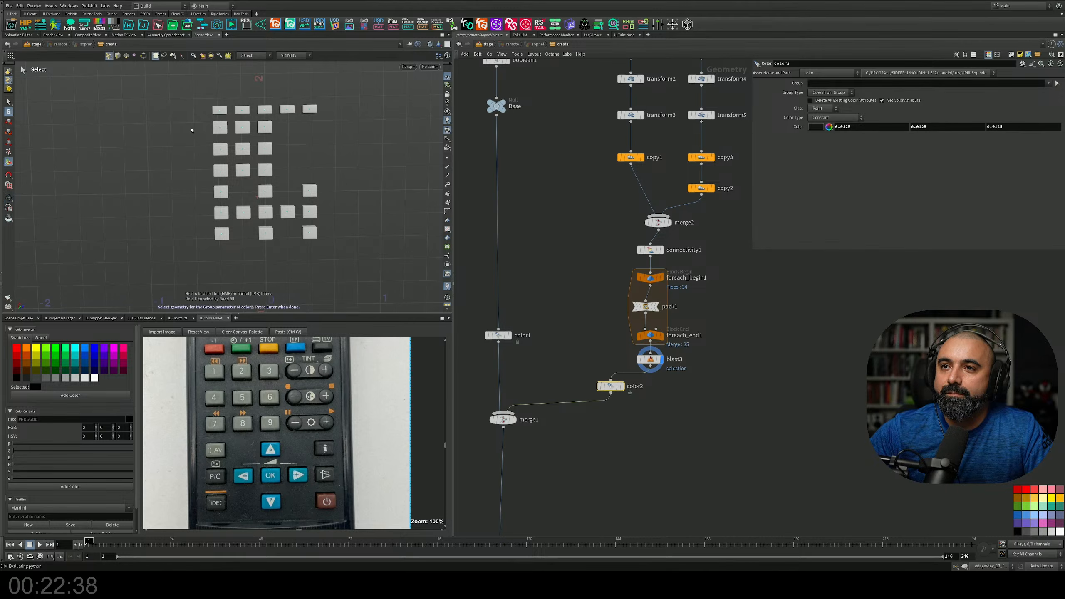
left_click_drag(193, 124, 278, 182)
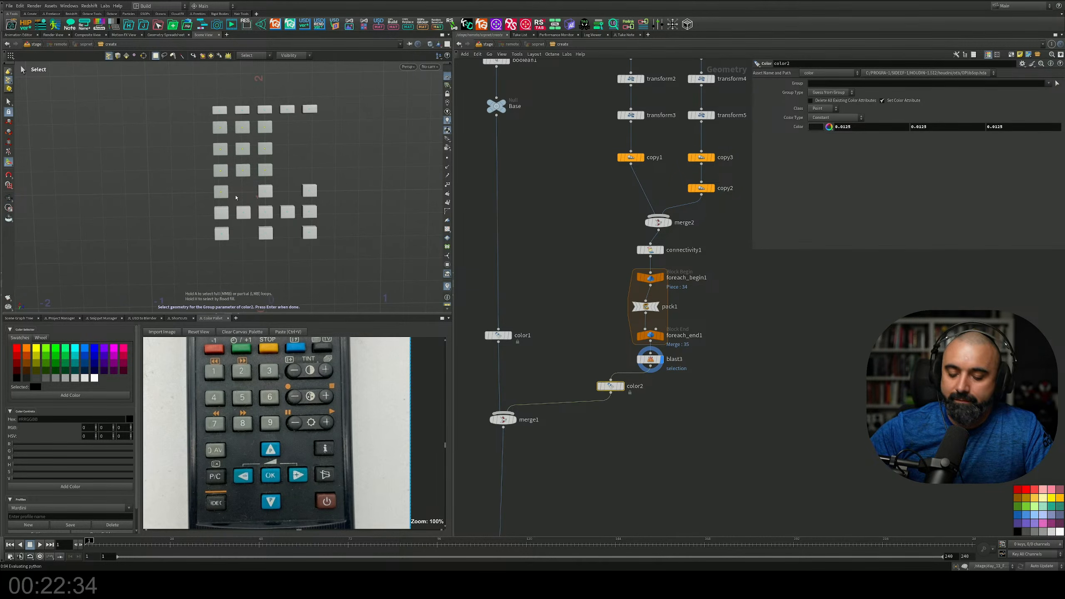
key("Return")
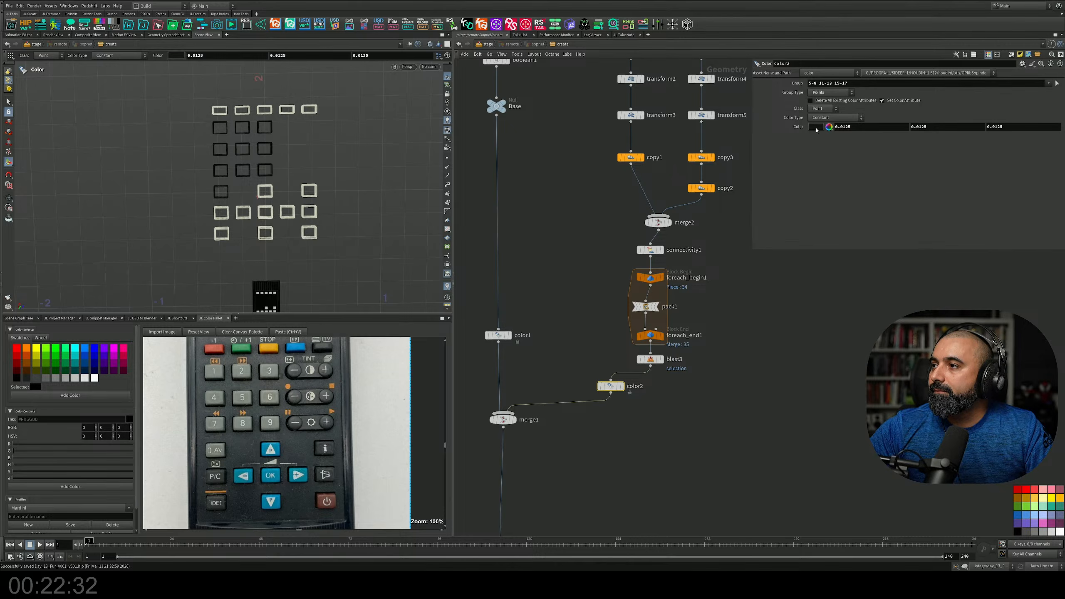
Display color2 and set the number buttons' colour to mid-grey 0.5 on all three channels
left_click(830, 127)
left_click(849, 113)
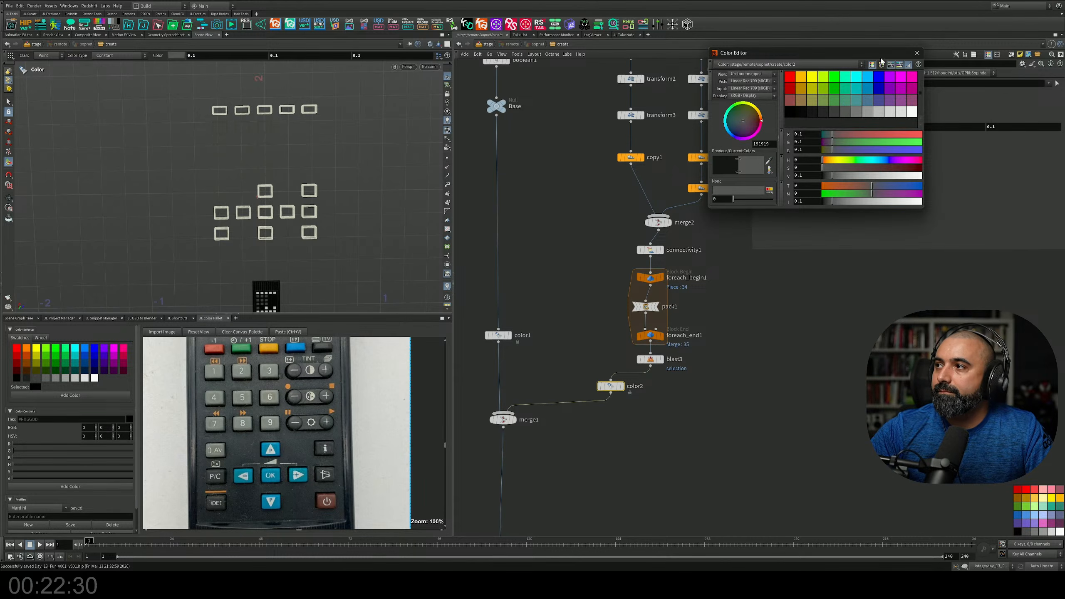
left_click(917, 52)
left_click(622, 386)
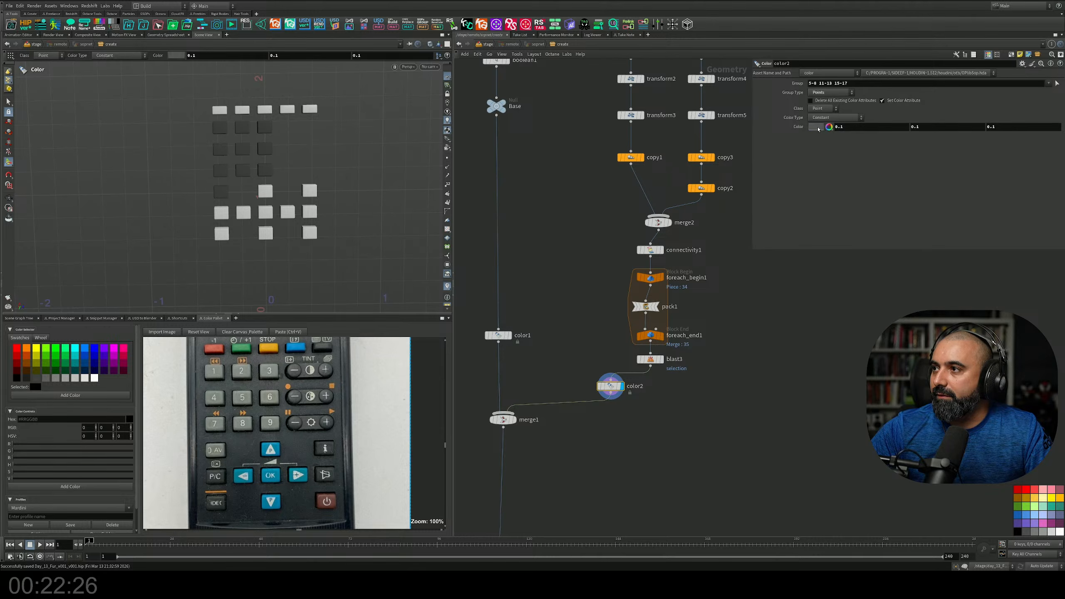
left_click(830, 127)
left_click(879, 112)
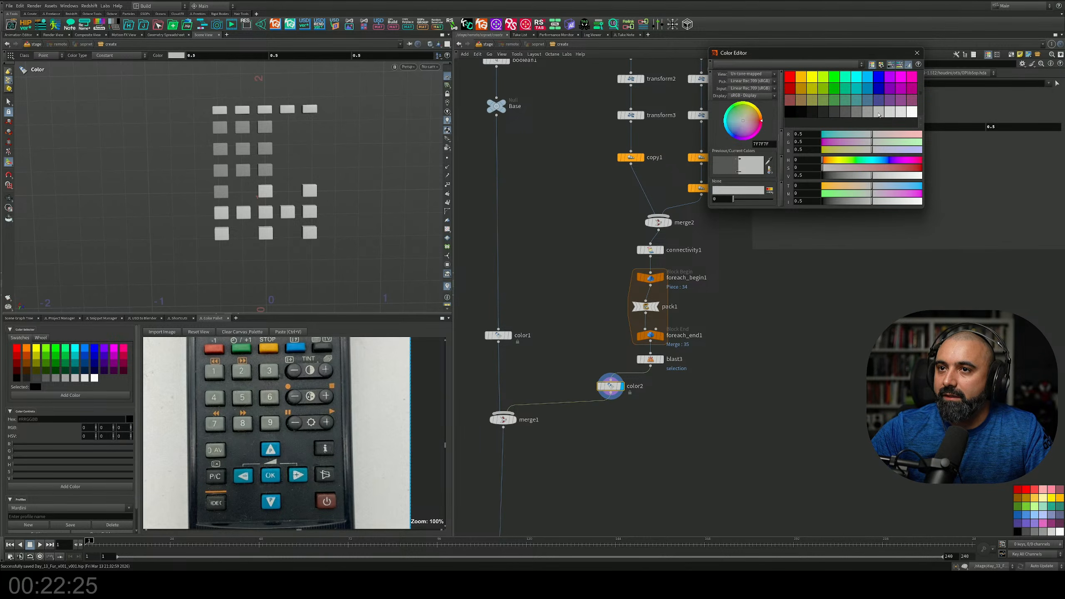
left_click(918, 53)
Duplicate color2 below itself and limit the copy's group to the TINT button and the arrow and OK buttons, points 3 14 18-21
left_click_drag(614, 391, 583, 418, "alt")
left_click(1057, 83)
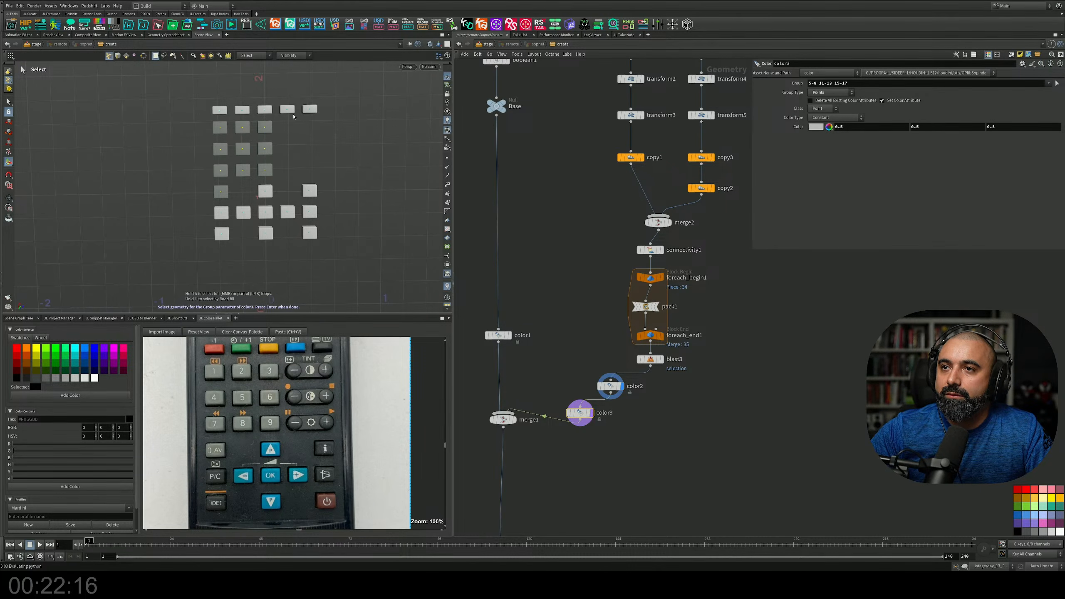
left_click_drag(292, 99, 275, 121)
left_click_drag(289, 187, 246, 244, "shift")
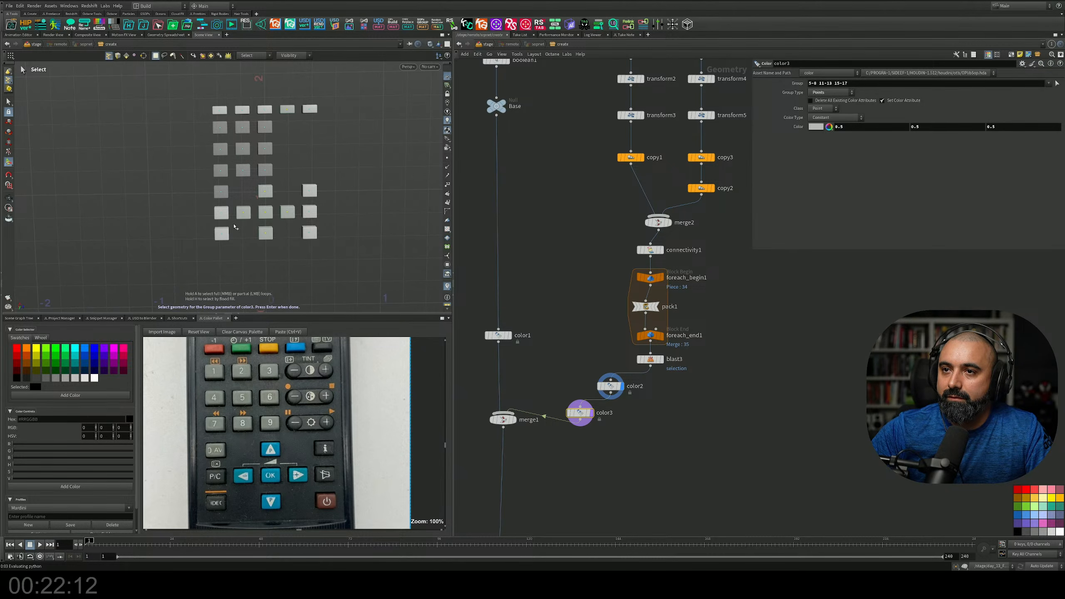
key("Return")
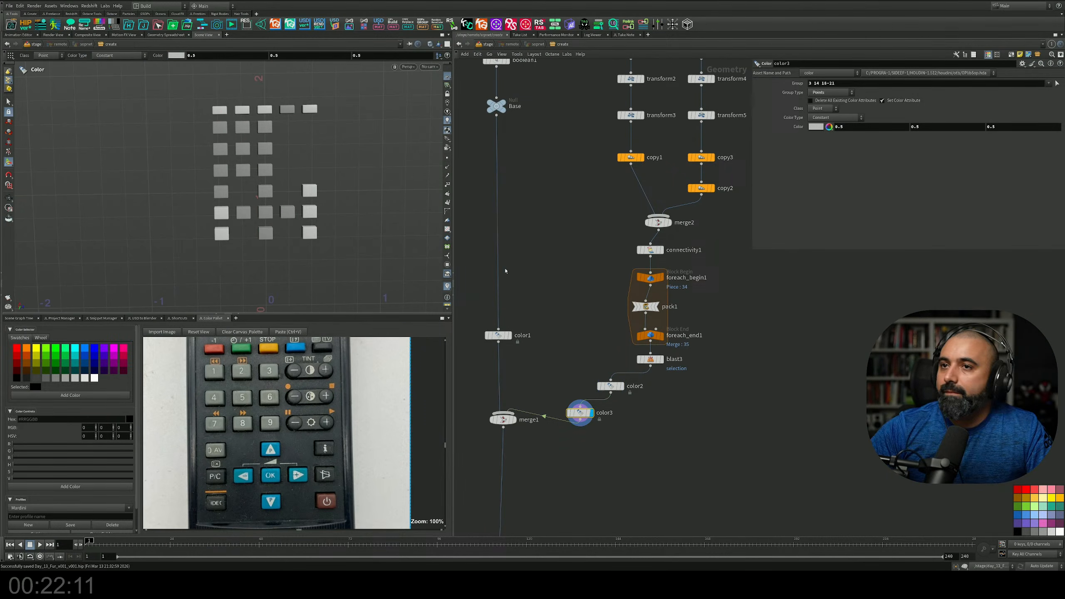
Set the colour of the TINT, arrow and OK buttons in color3 to bright blue 0, 0.5, 1
left_click(816, 126)
left_click(869, 88)
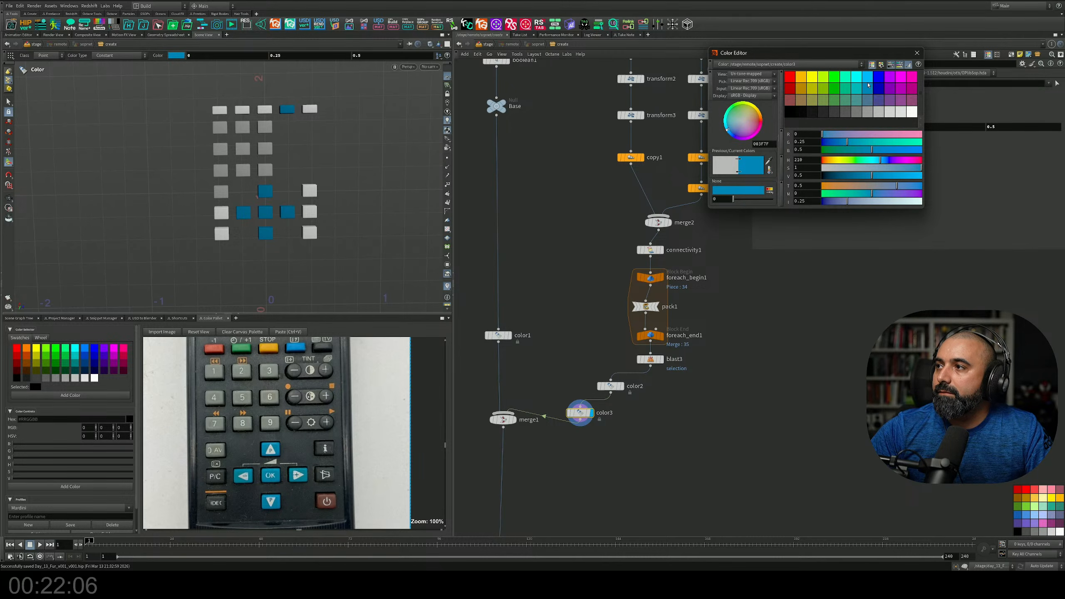
left_click(869, 78)
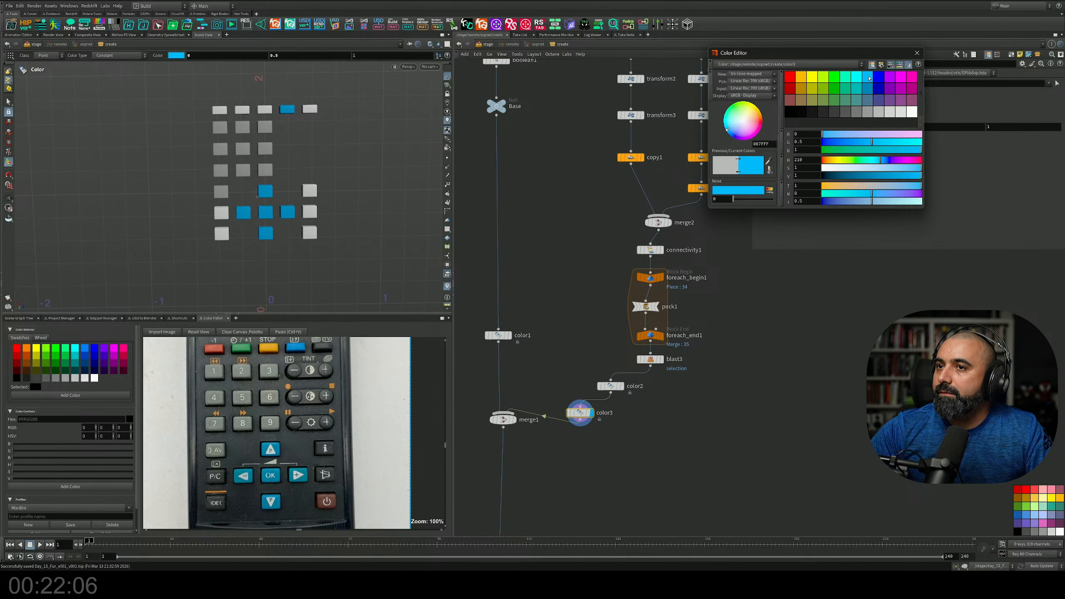
left_click(917, 52)
Lower merge1, duplicate color3 above it, and limit the copy's group to the four buttons flanking the arrow keys, points 9-10 22-23
middle_click_drag(524, 438, 565, 366)
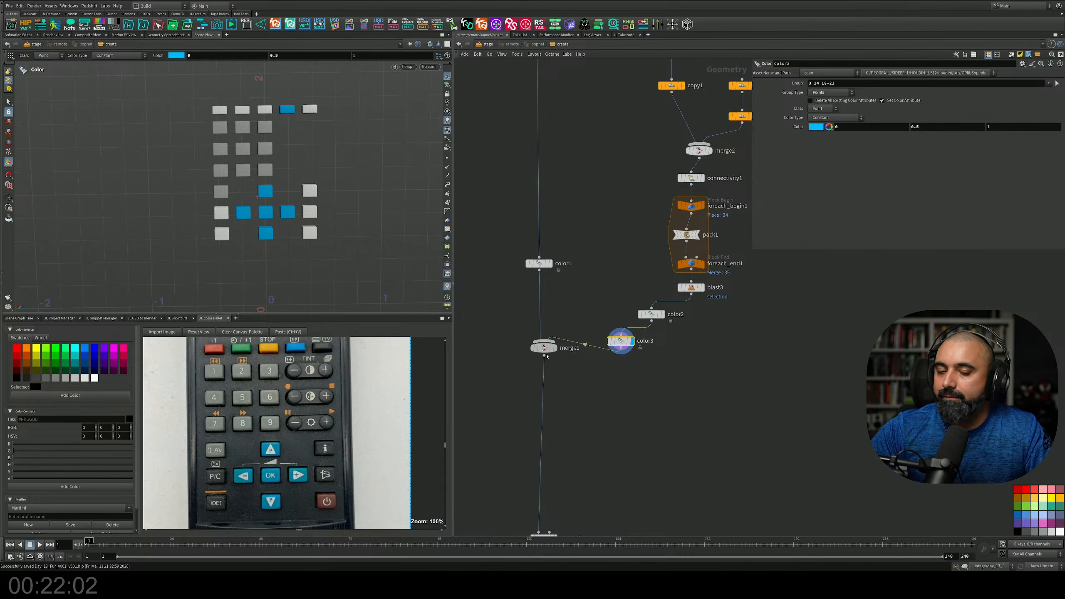
left_click_drag(544, 347, 533, 391)
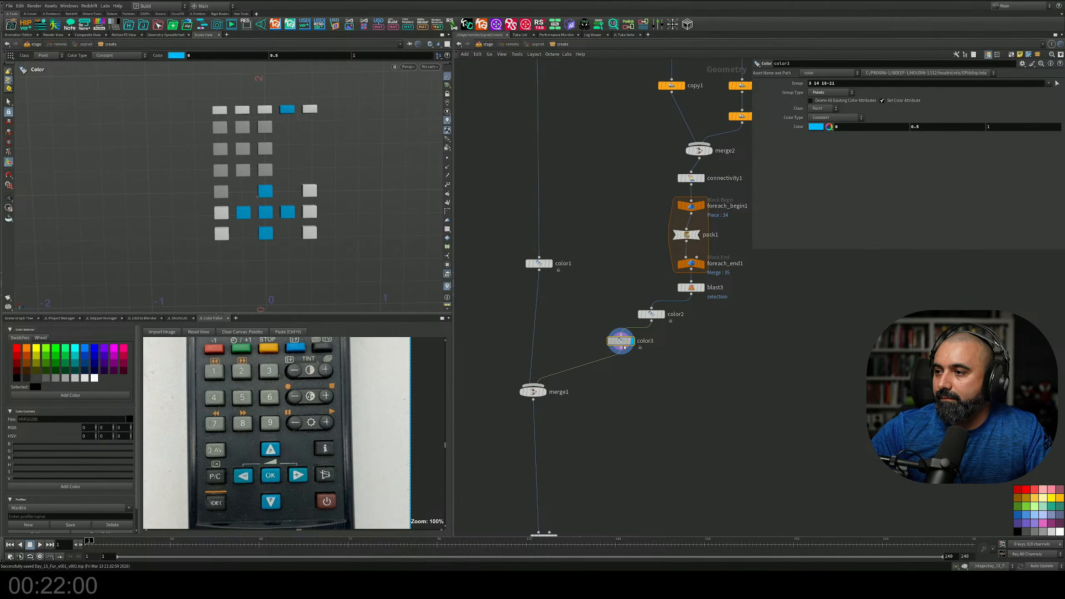
left_click_drag(622, 344, 599, 368, "alt")
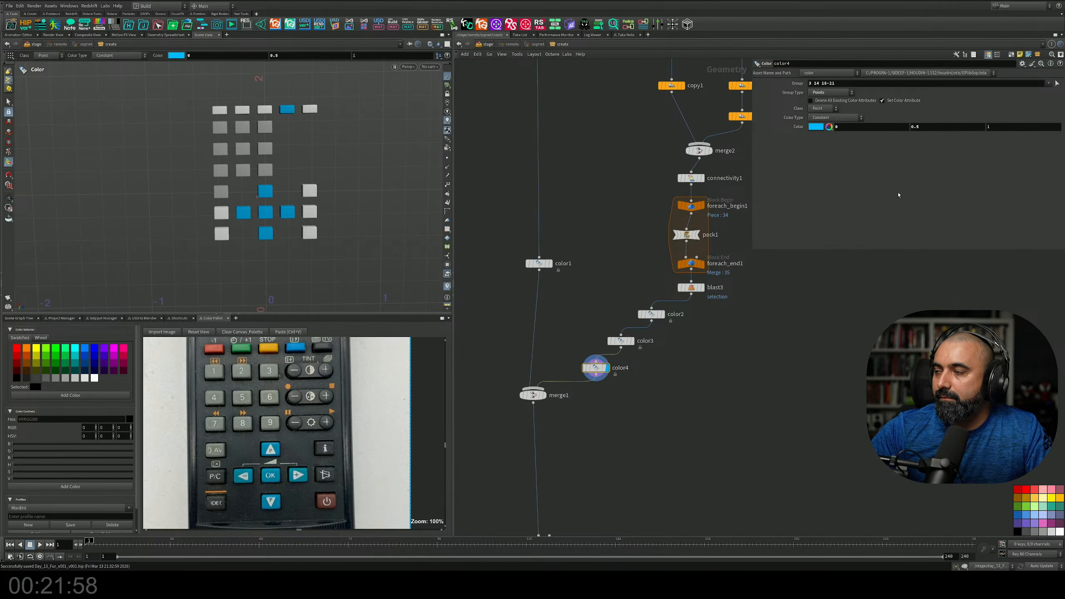
left_click(1057, 84)
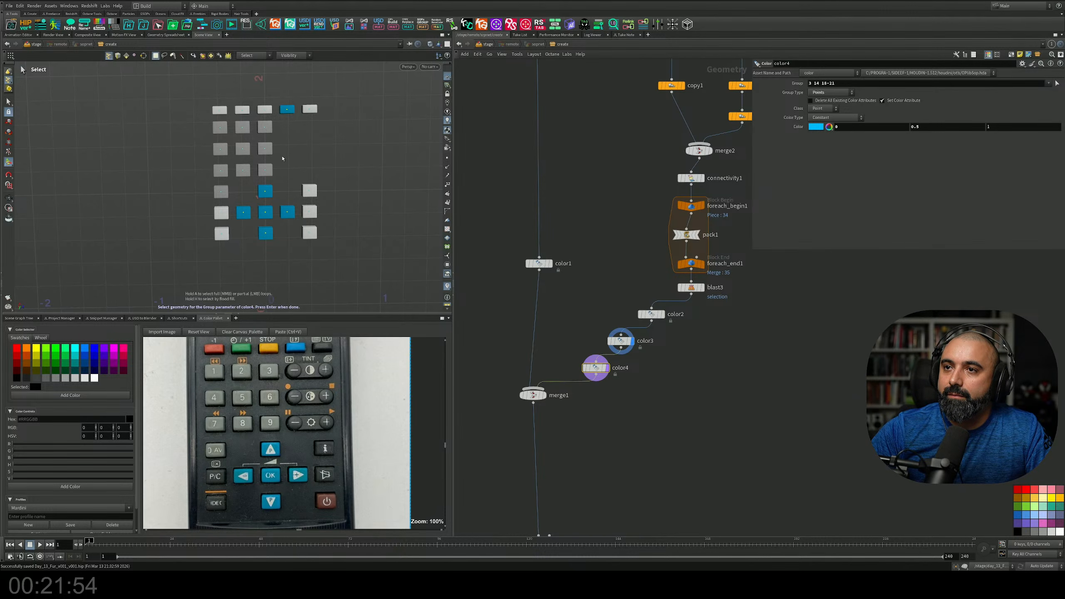
left_click_drag(209, 205, 233, 244)
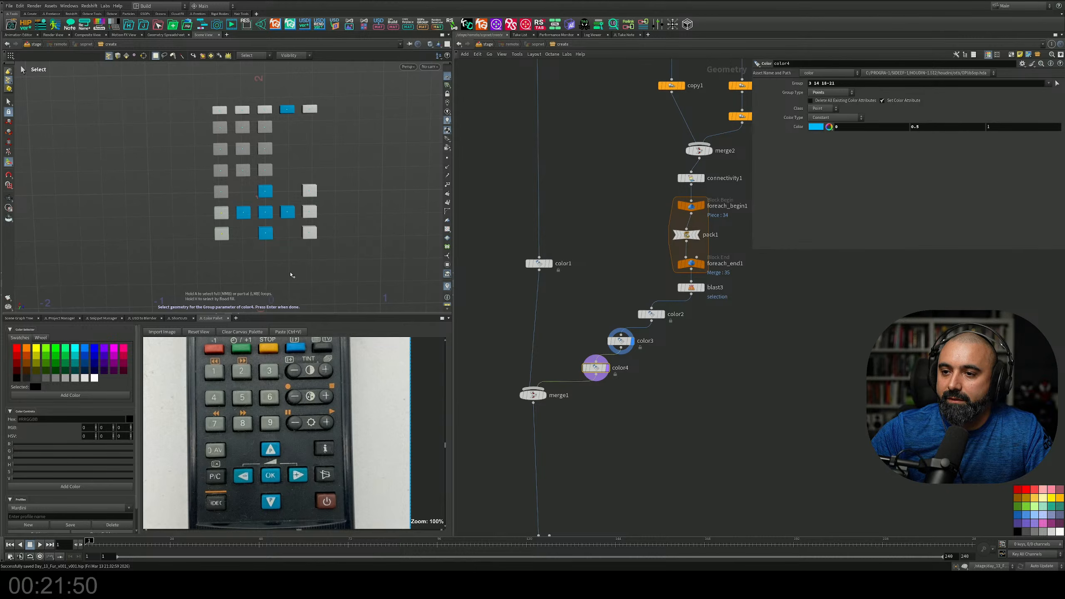
left_click_drag(320, 185, 304, 224, "shift")
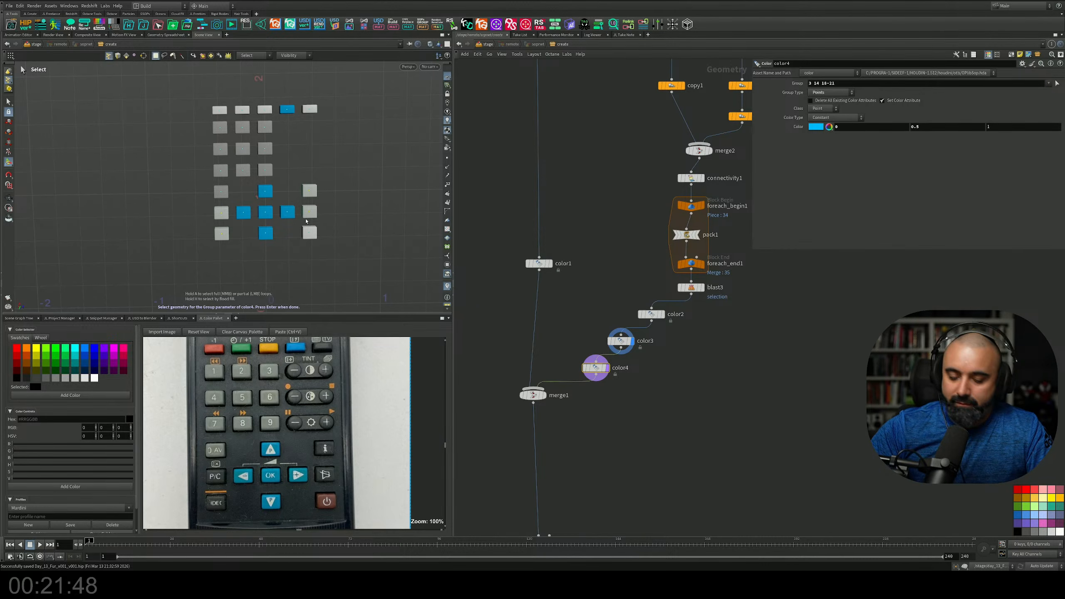
key("Return")
Set the colour of the four flanking buttons in color4 to near-black 0.025 on all three channels
left_click(829, 127)
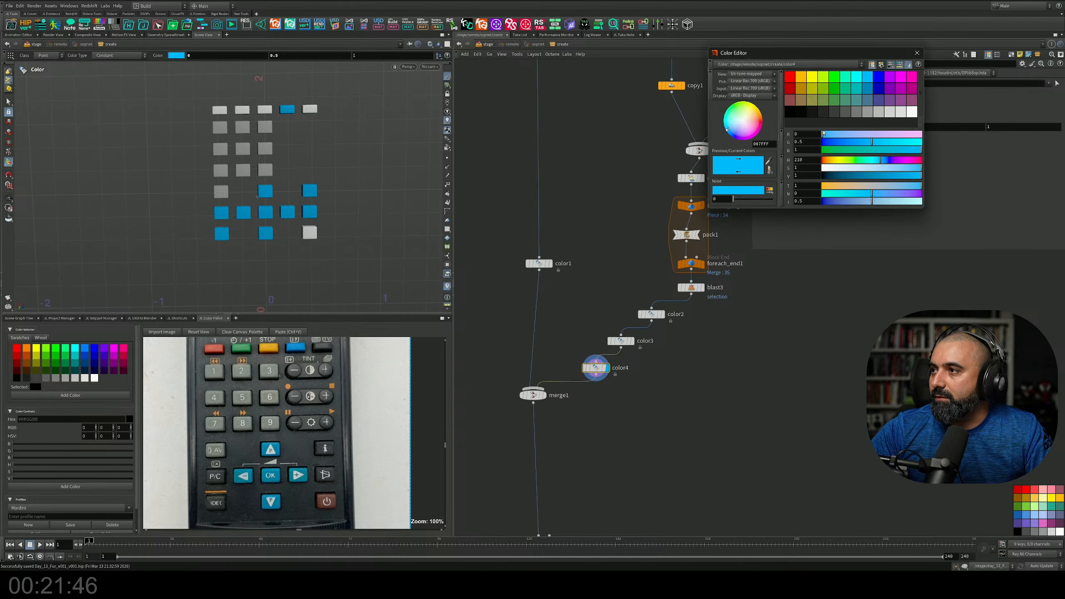
left_click(825, 113)
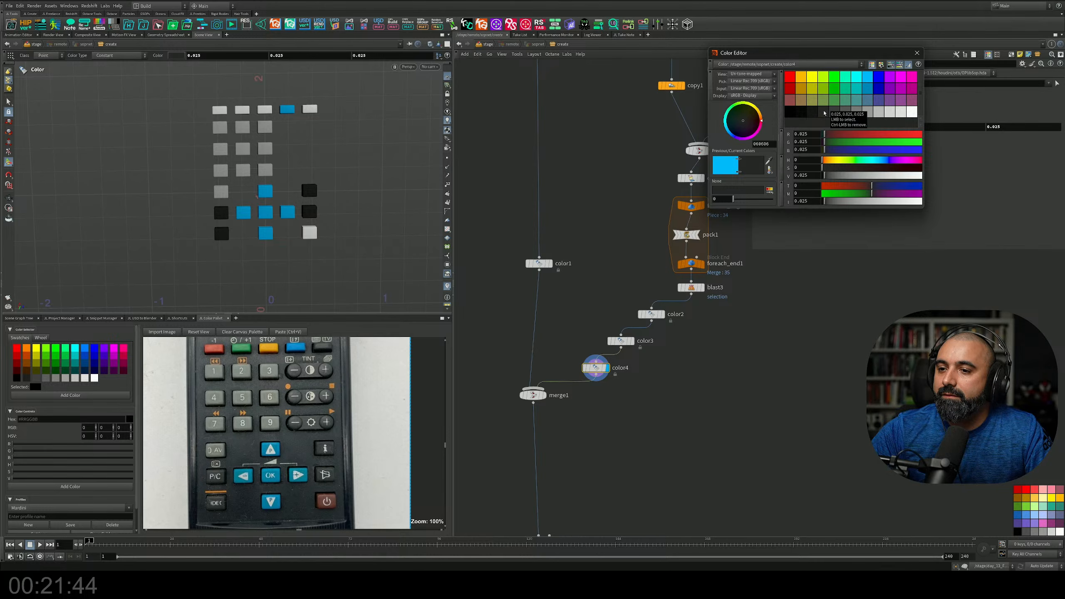
left_click(917, 53)
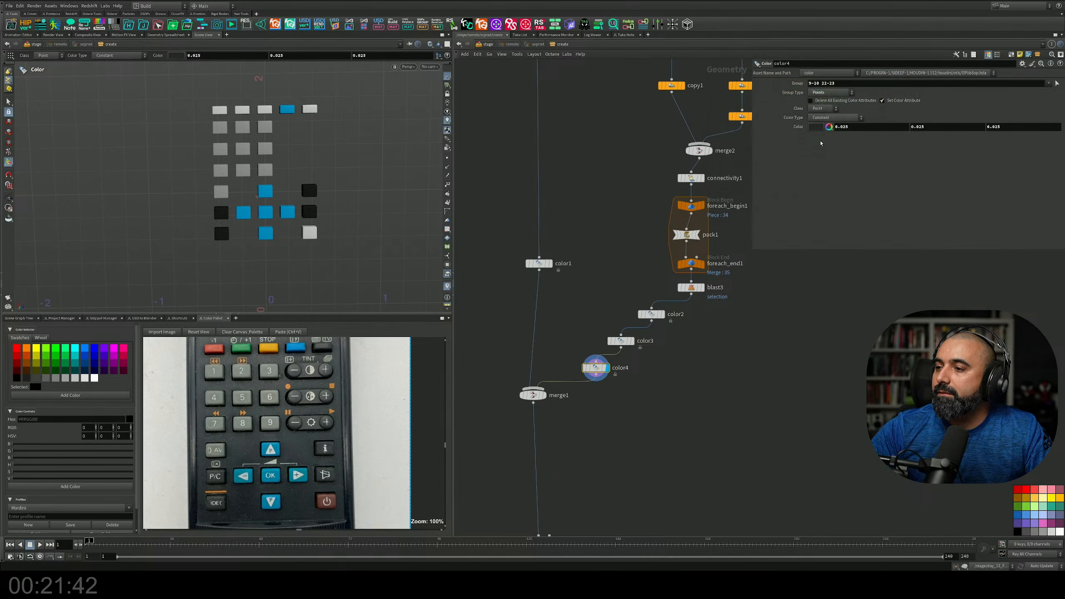
Duplicate color4 above merge1 and limit the copy's group to the first button of the top row, point 0
left_click_drag(596, 364, 585, 390, "alt")
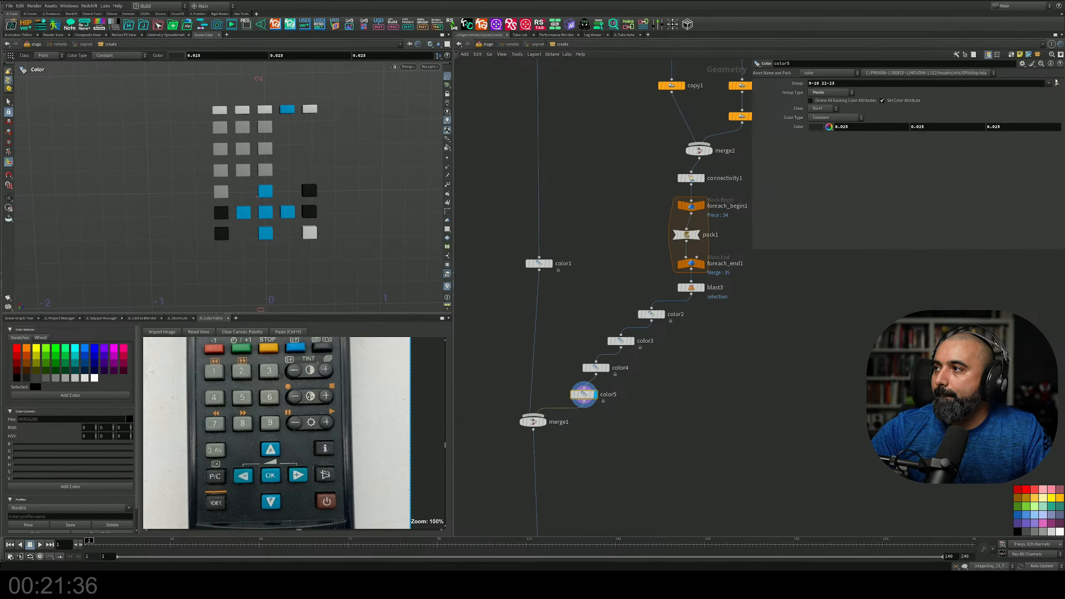
left_click(1058, 83)
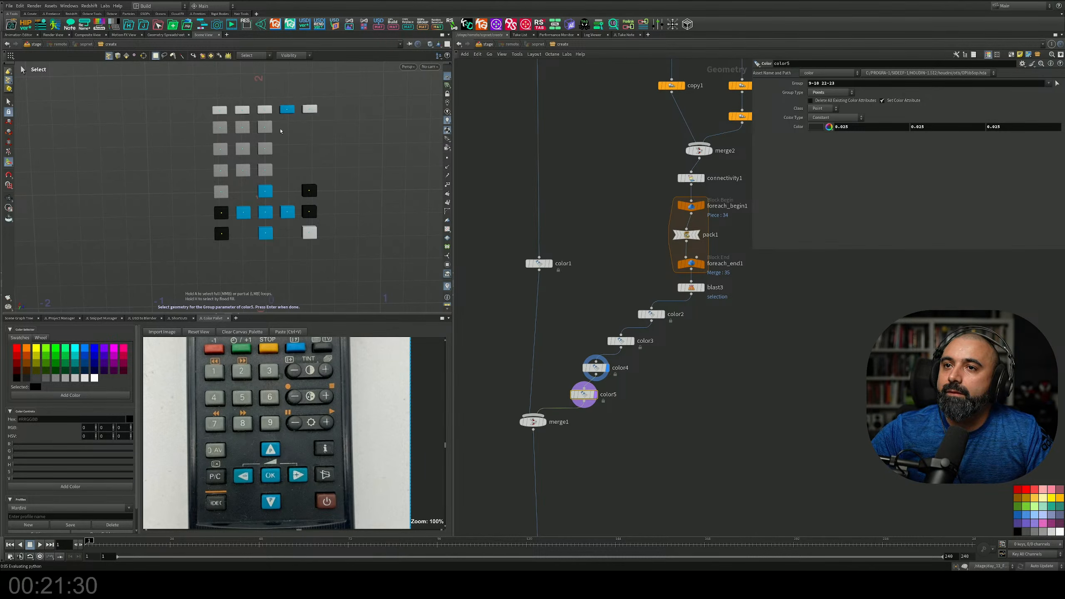
left_click(217, 108)
key("Return")
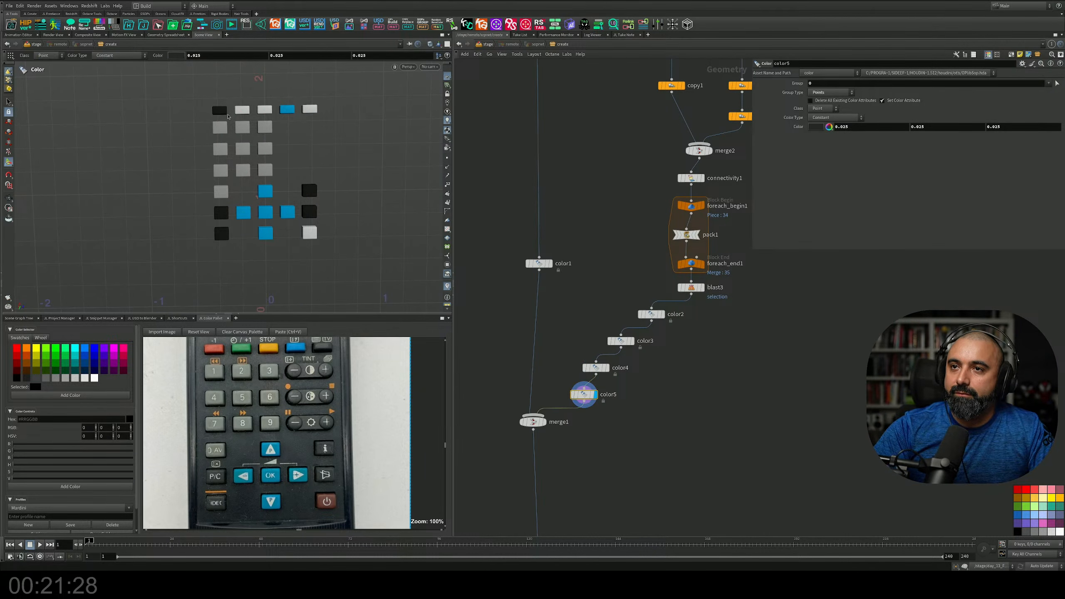
Set the colour of the first top-row button in color5 to red 0.5, 0.0795, 0.0795
left_click(830, 127)
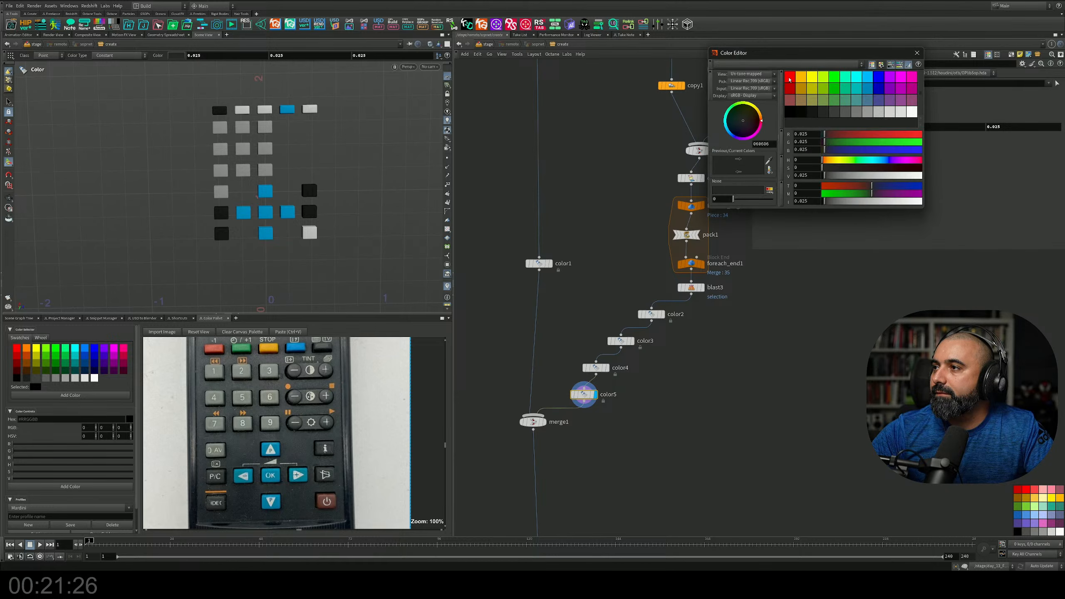
left_click(791, 100)
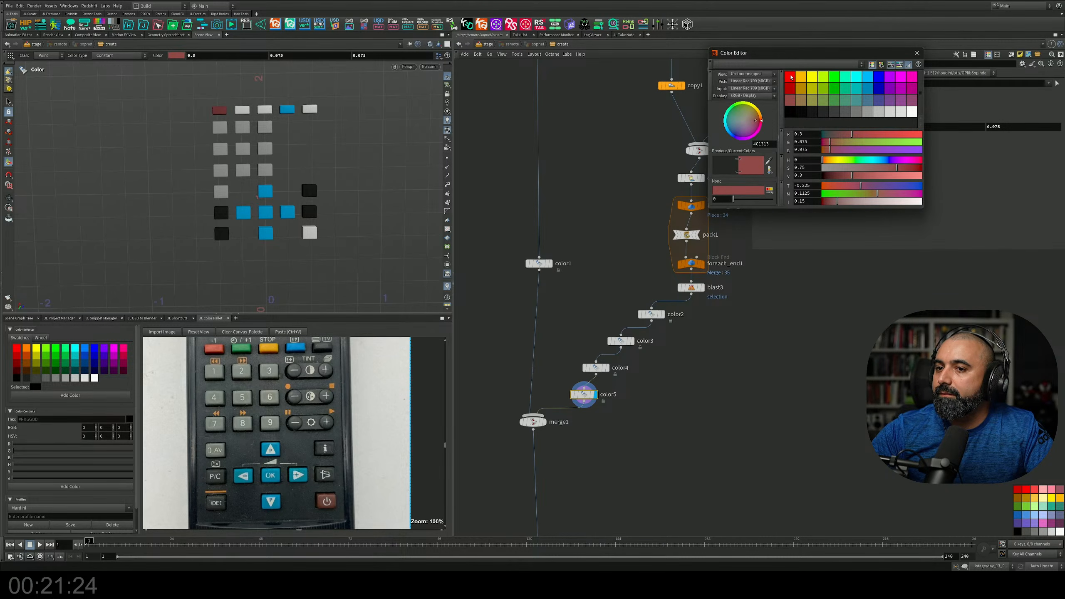
left_click_drag(901, 168, 872, 177)
left_click(917, 52)
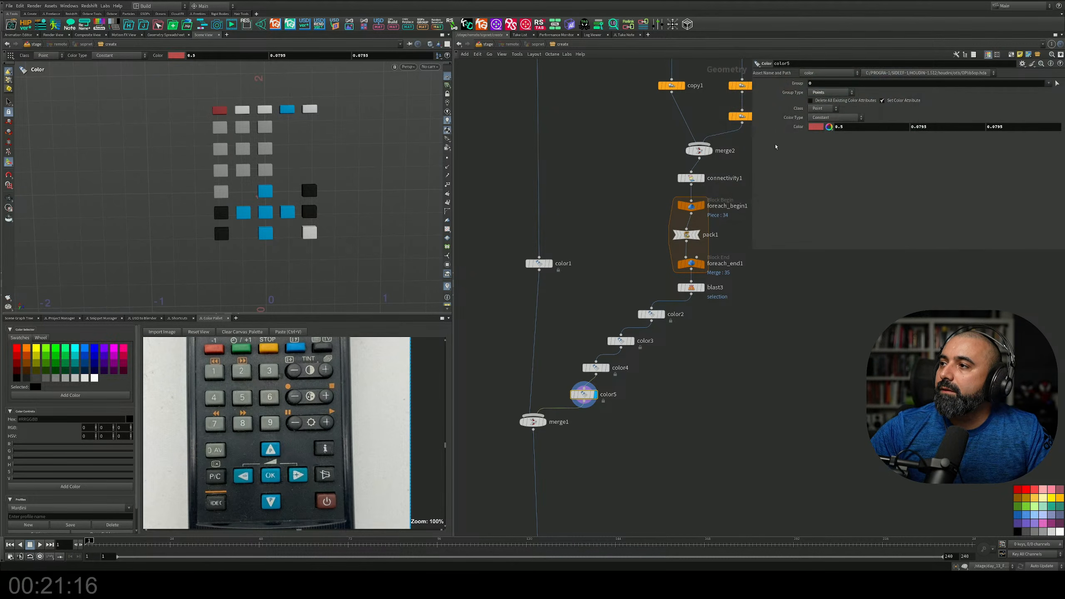
Duplicate color5 above merge1 and limit the copy's group to the second button of the top row, point 1
left_click_drag(585, 395, 575, 420, "alt")
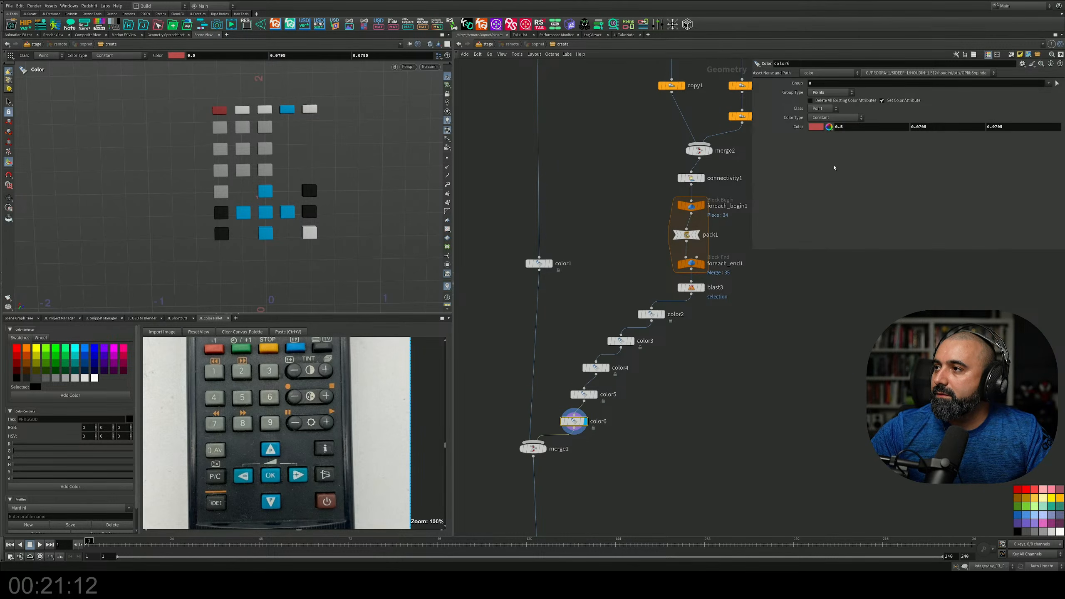
left_click(1057, 82)
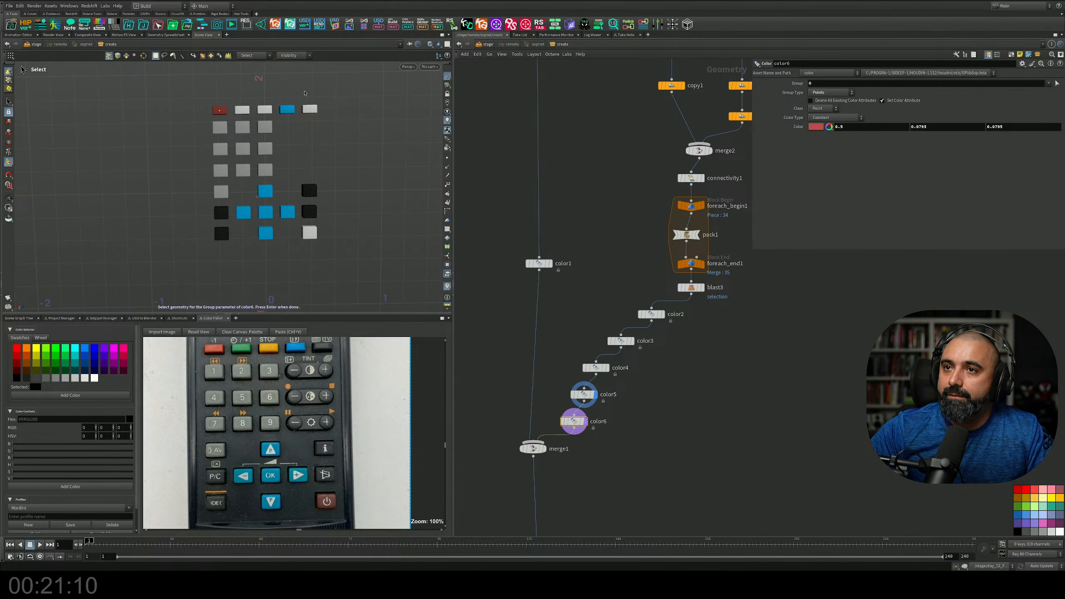
key("Return")
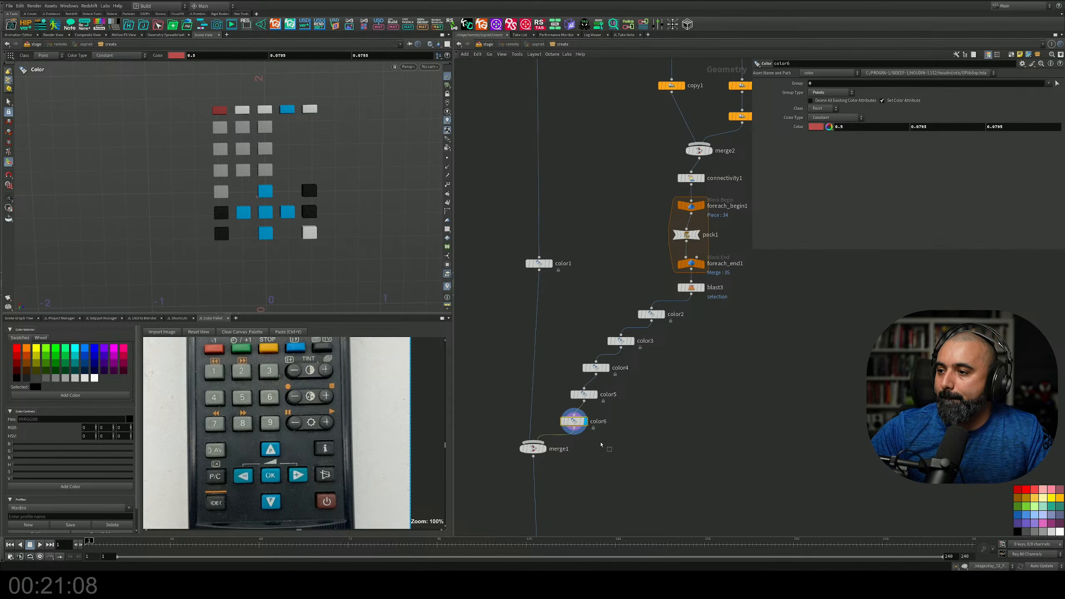
left_click(1058, 83)
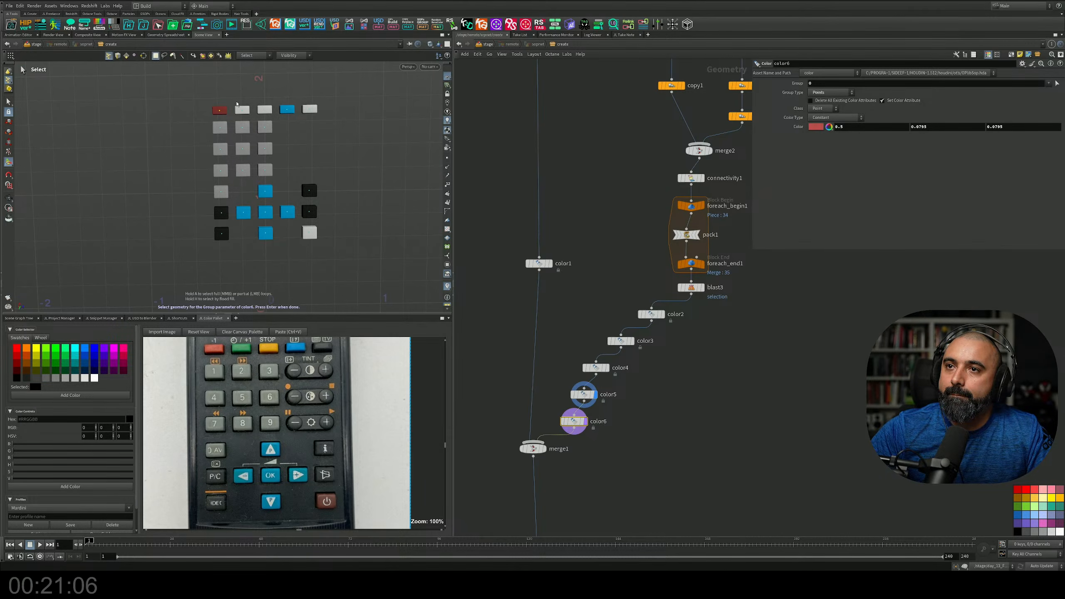
key("Return")
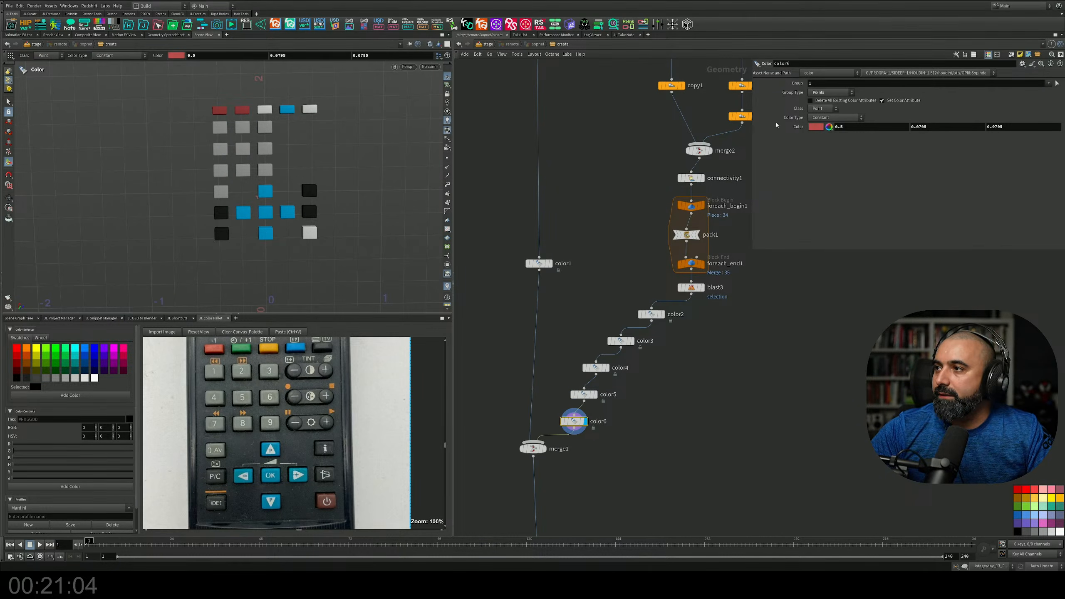
Set the colour of the second top-row button in color6 to green 0, 0.447, 0.0795
left_click(816, 127)
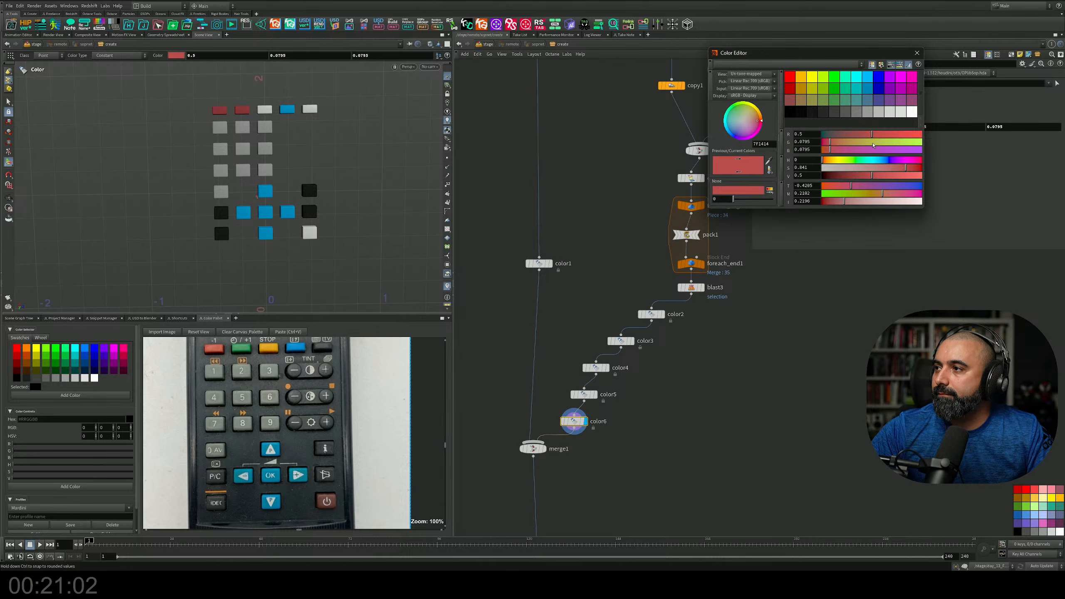
mouse_move(872, 135)
left_mouse_down()
mouse_move(820, 136)
mouse_move(865, 144)
left_mouse_up()
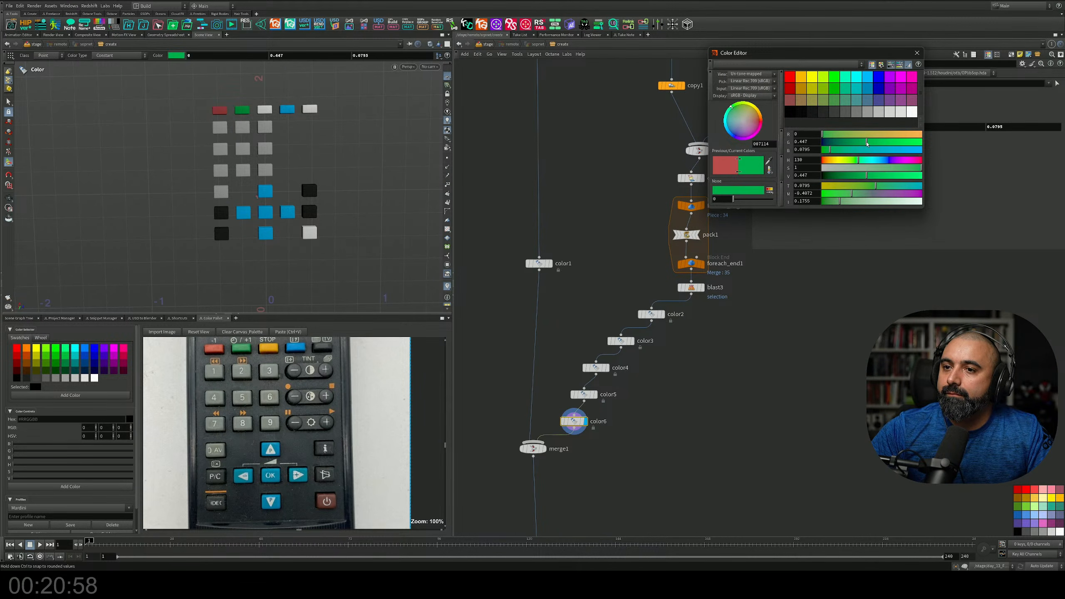
left_click(918, 52)
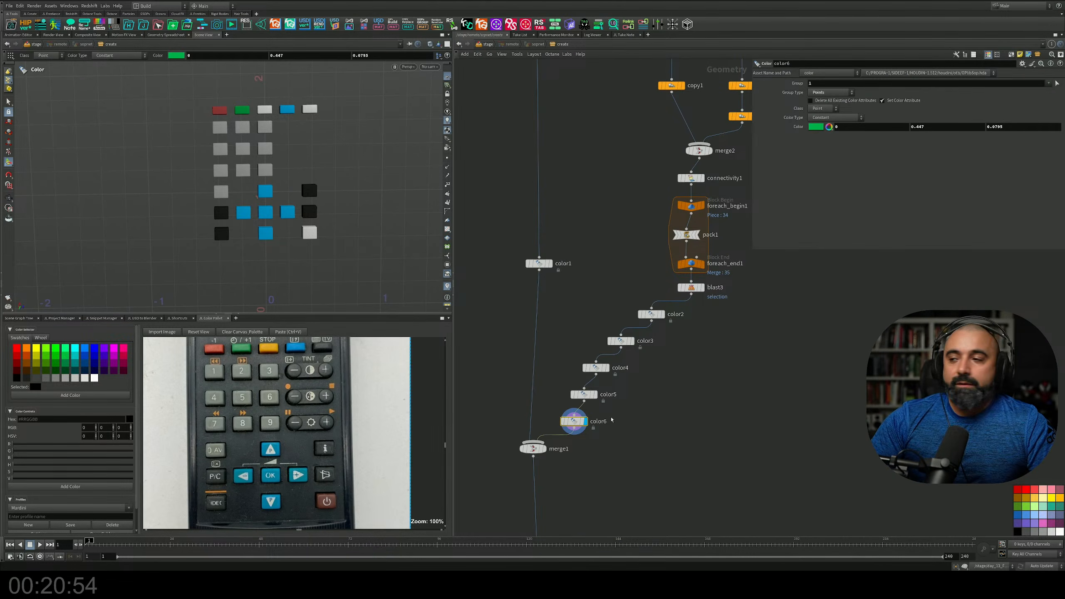
Lower merge1, duplicate color6 above it, and limit the copy's group to the third button of the top row, point 2
middle_click_drag(623, 430, 672, 348)
left_click_drag(583, 367, 579, 417)
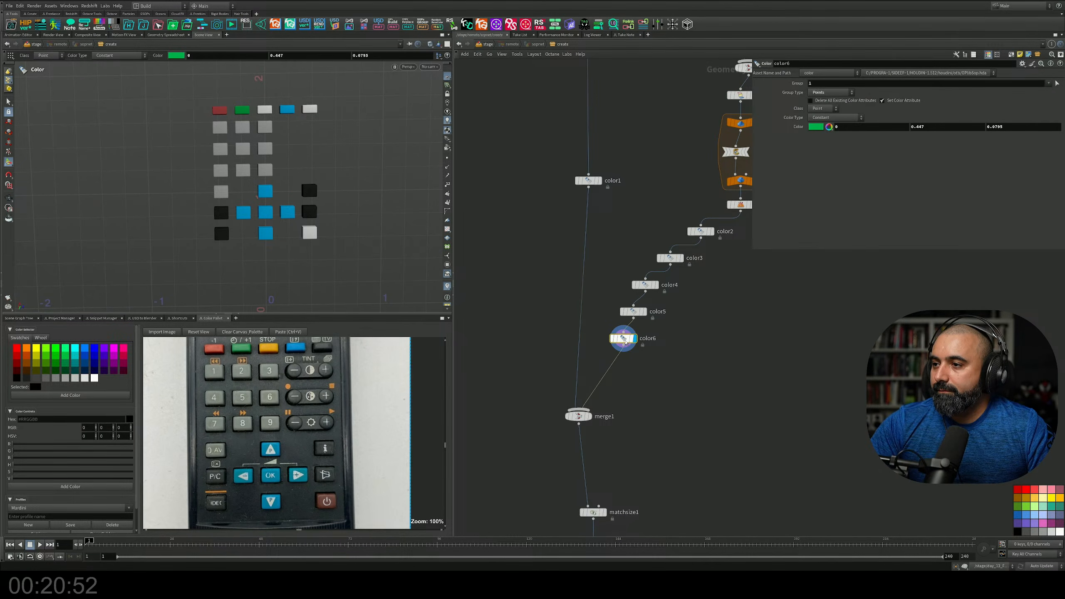
left_click_drag(625, 342, 629, 379, "alt")
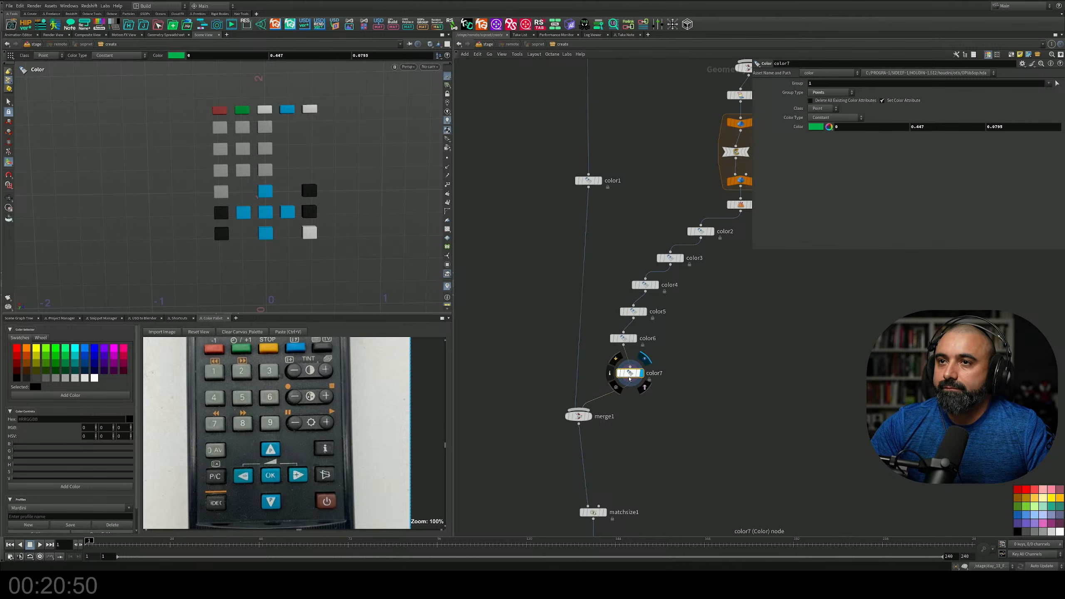
middle_click_drag(629, 379, 569, 401)
left_click(1057, 84)
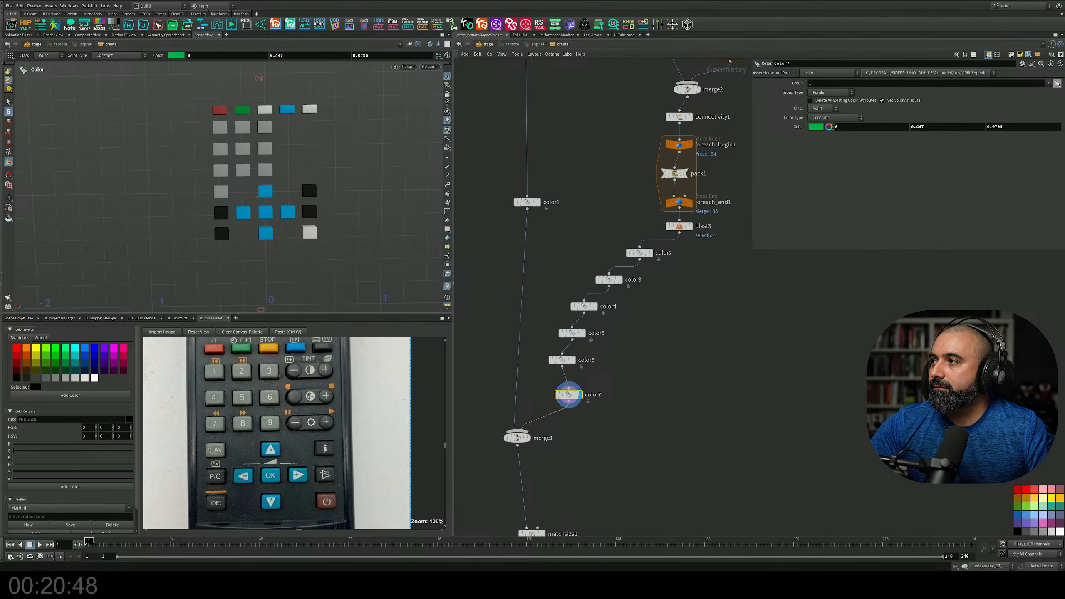
left_click(264, 117)
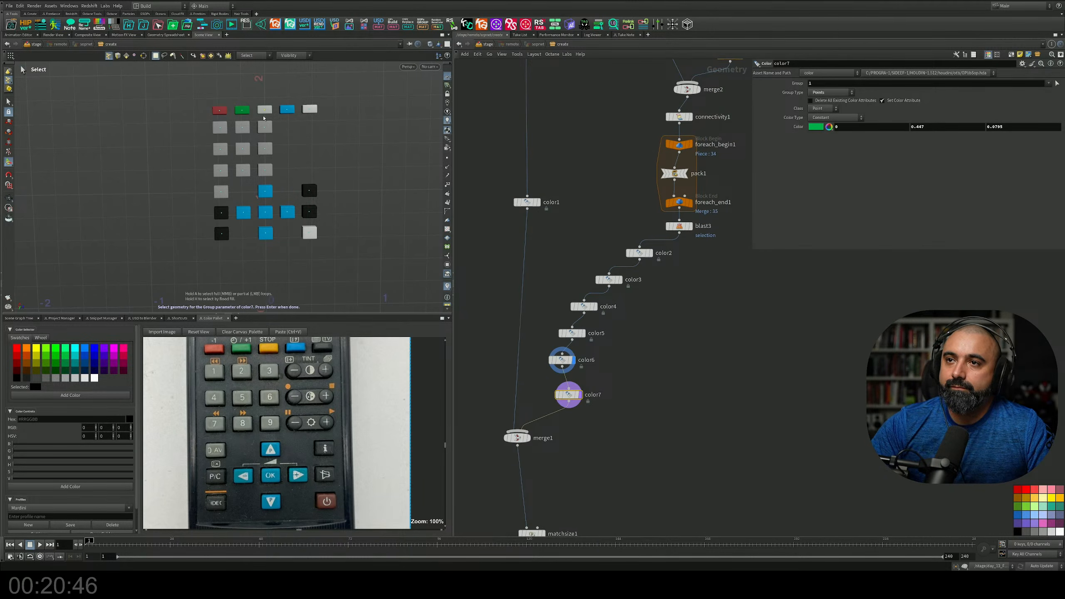
key("Return")
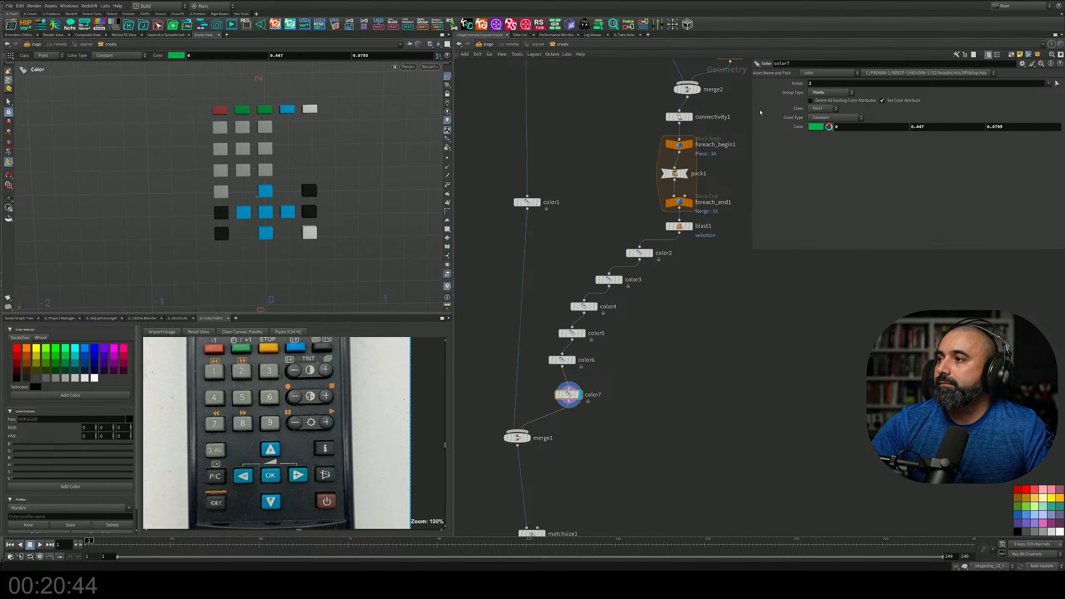
Set the colour of the third top-row button in color7 to yellow-orange 1, 0.601, 0.0795
left_click(829, 127)
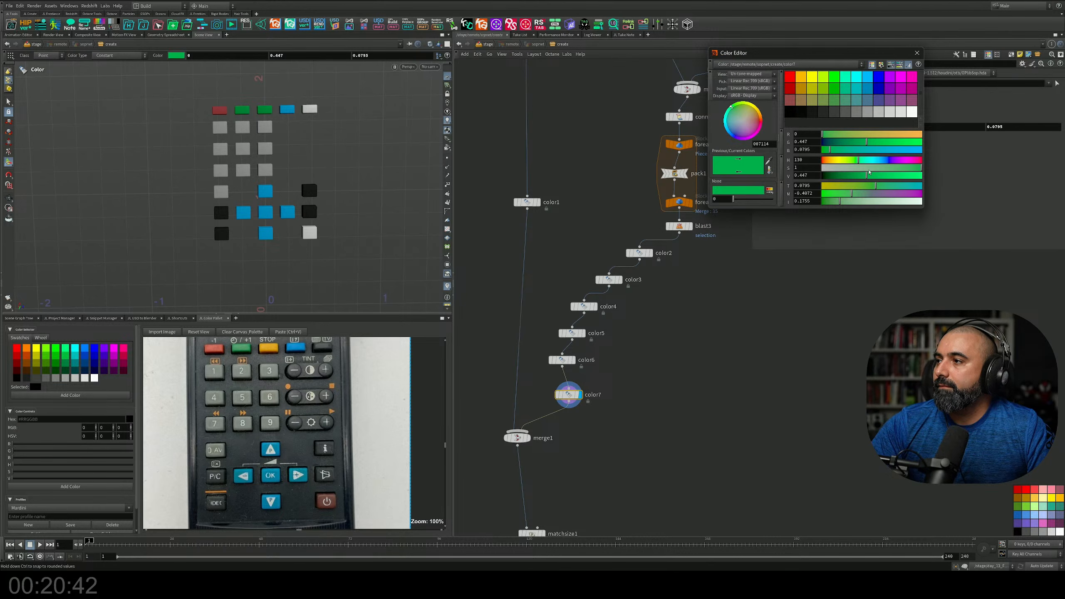
left_click_drag(865, 137, 887, 144)
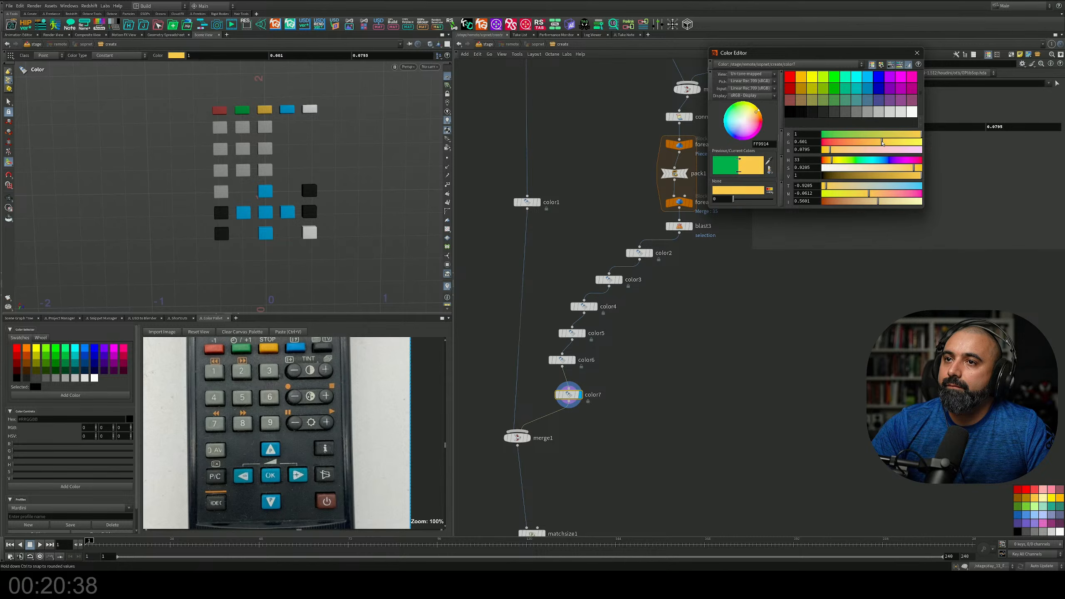
left_click(917, 52)
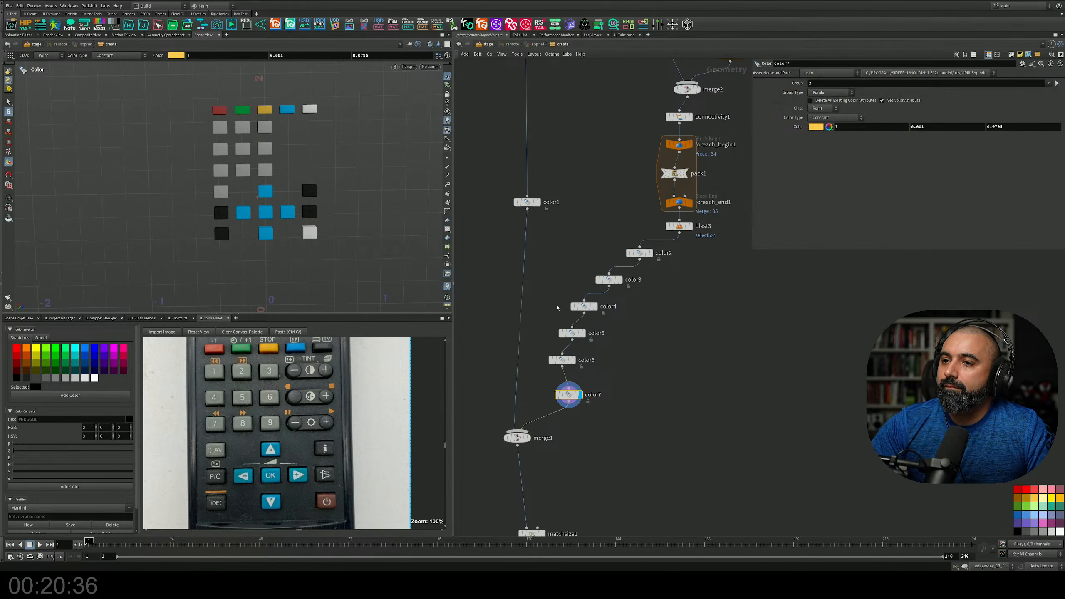
middle_click_drag(621, 335, 621, 353)
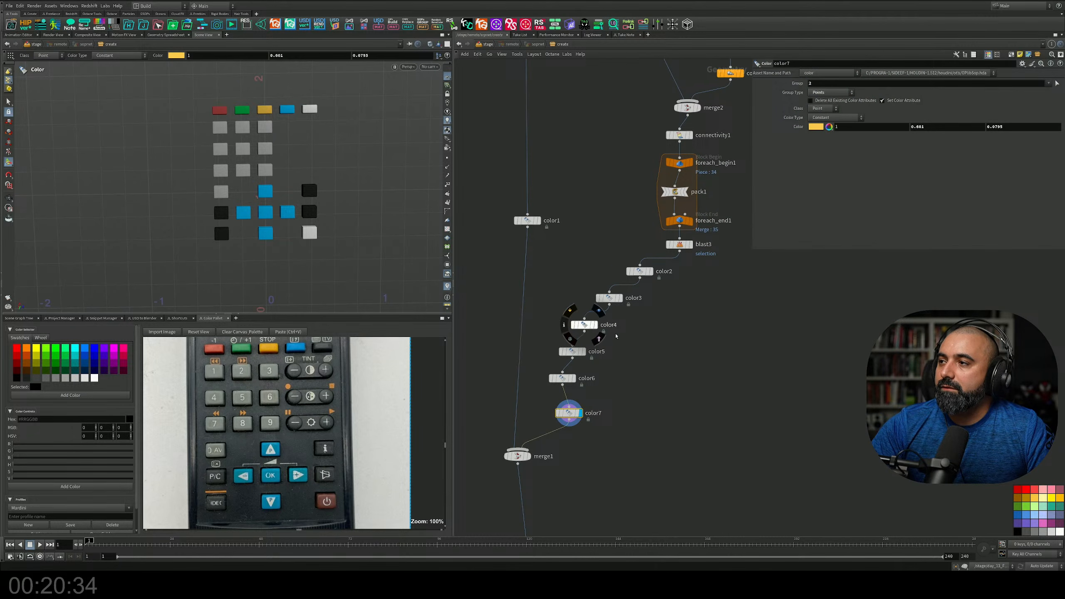
left_click(581, 325)
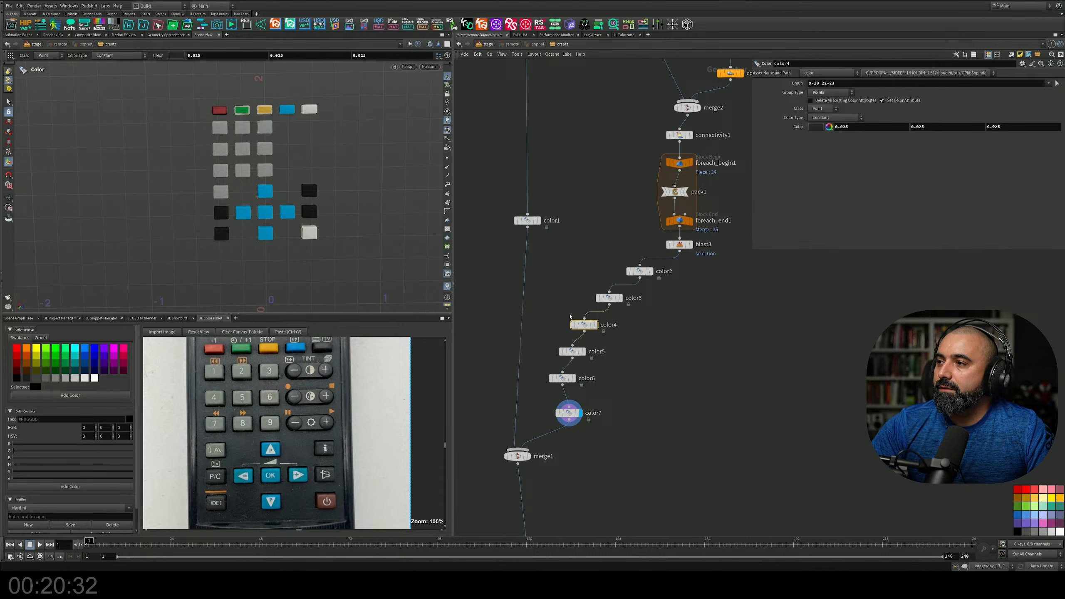
left_click_drag(565, 313, 635, 342)
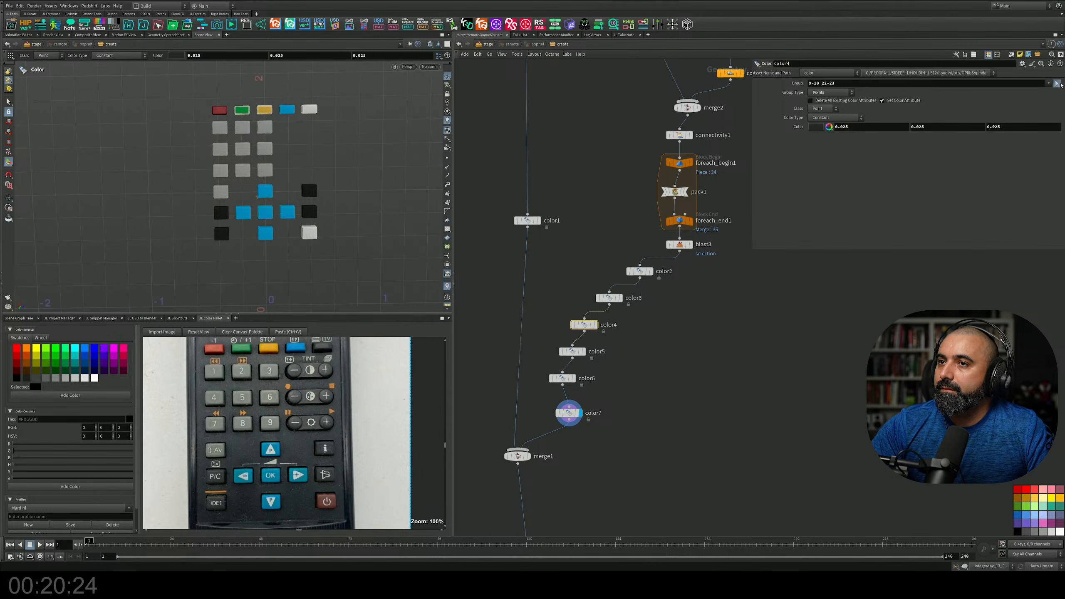
left_click(1057, 83)
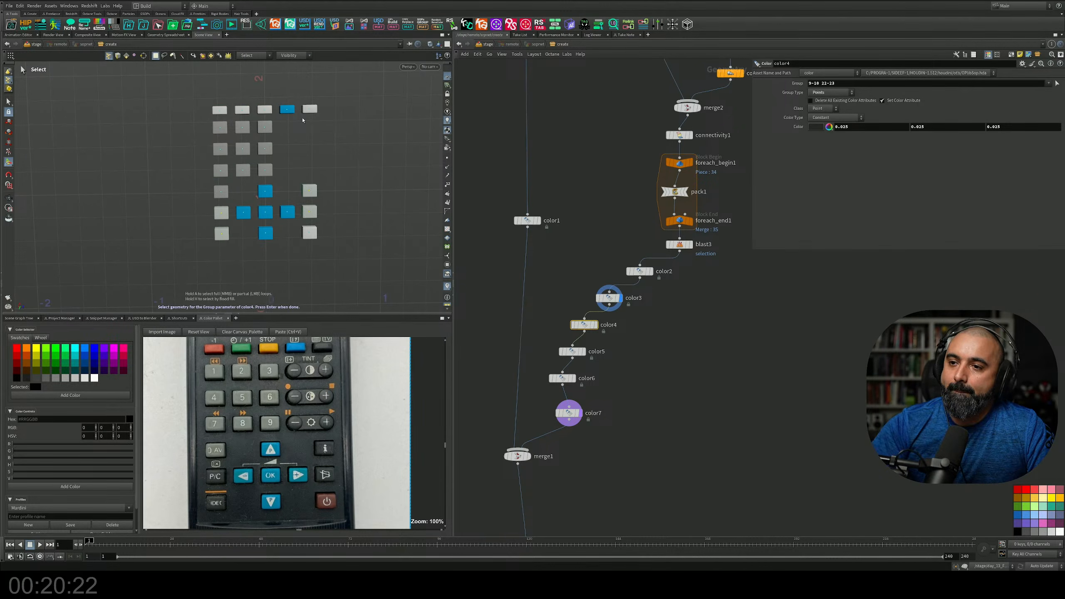
key("Return")
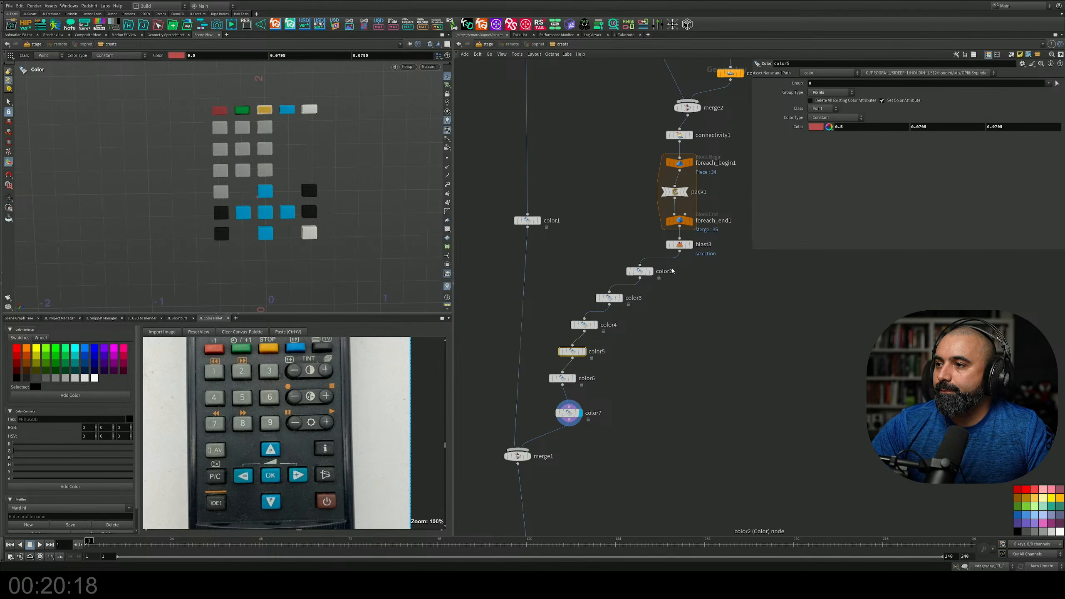
left_click(639, 271)
Add the last button of the top row, point 4, to color4's group so it reads 4 9-10 22-23
left_click(584, 325)
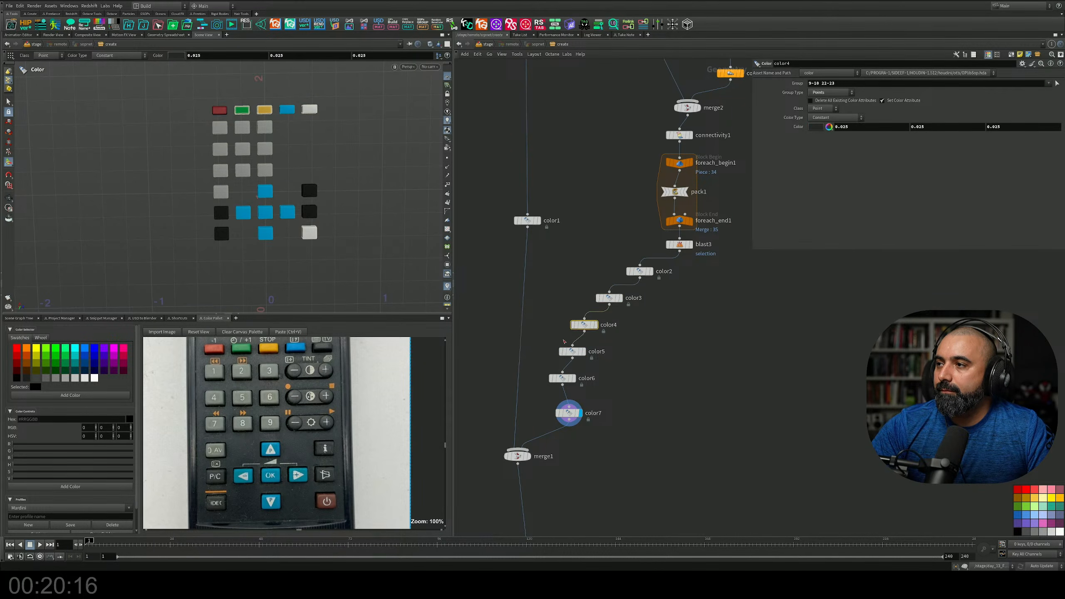
left_click(1057, 83)
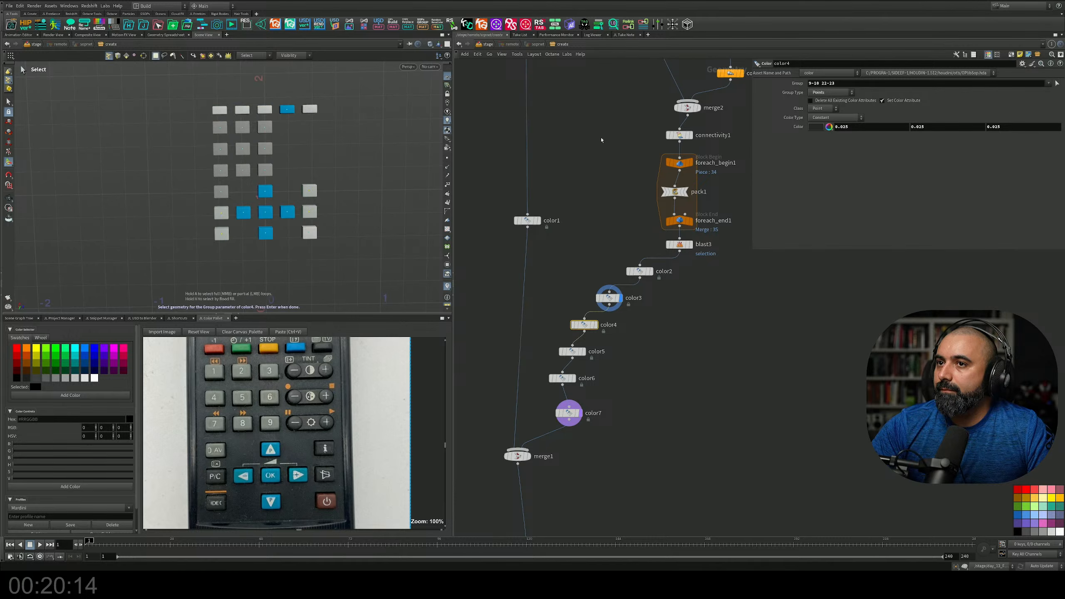
left_click(309, 109, "shift")
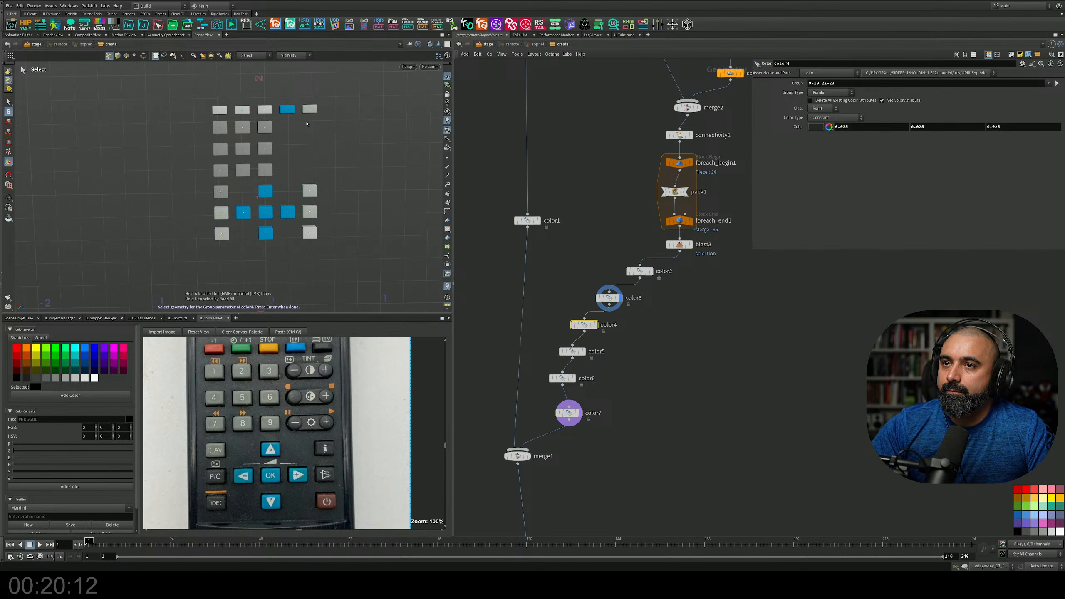
key("Return")
Duplicate color7 above merge1 and limit the copy's group to the power button at the lower-right corner, point 24
middle_click_drag(753, 375, 758, 347)
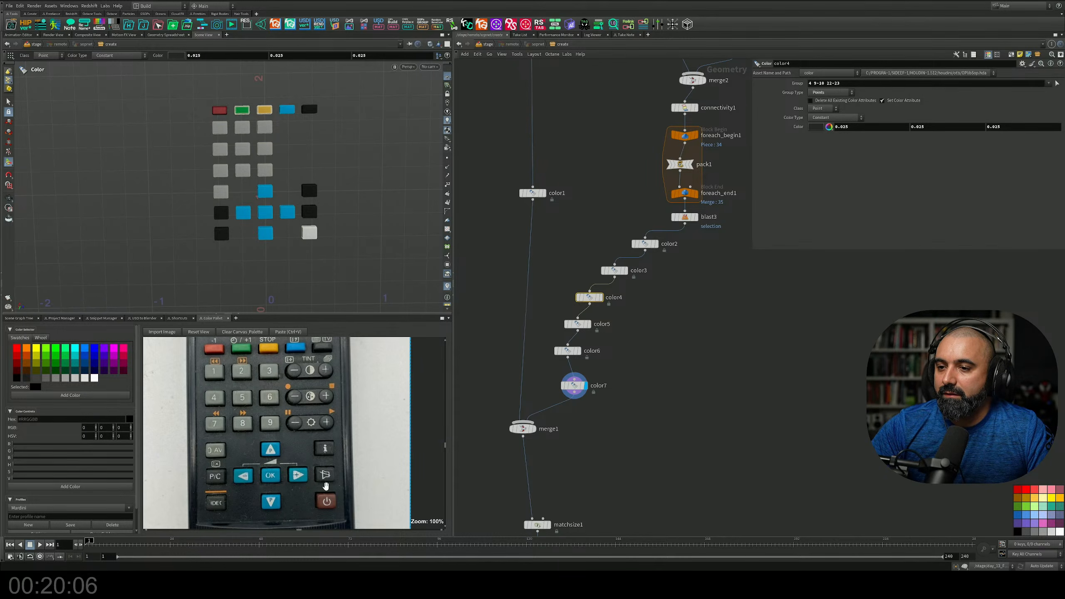
middle_click_drag(543, 406, 546, 343)
left_click(577, 323)
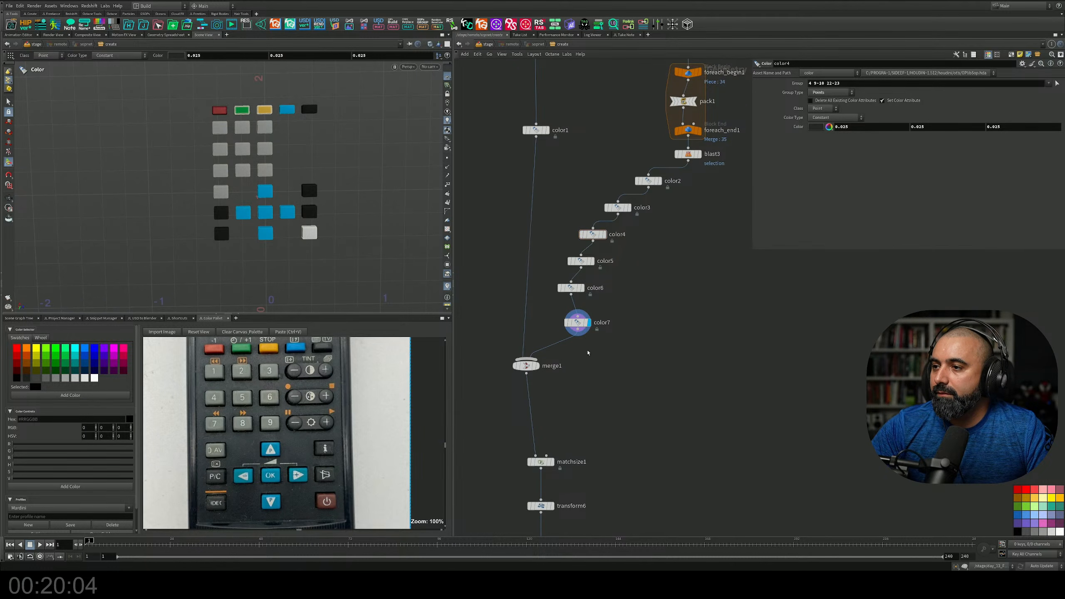
left_click_drag(577, 322, 563, 349, "alt")
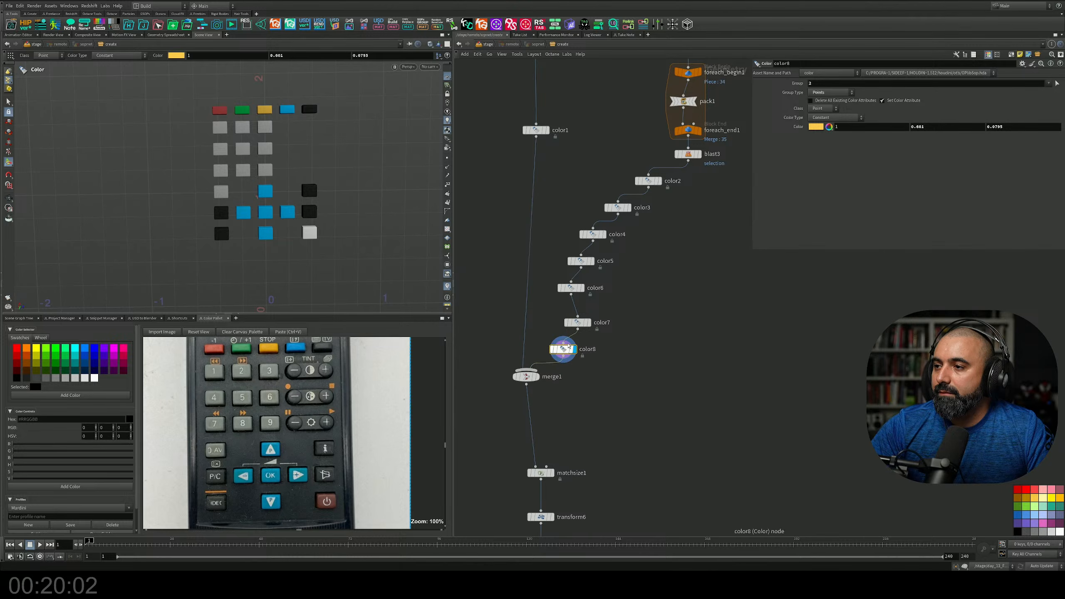
left_click(1057, 83)
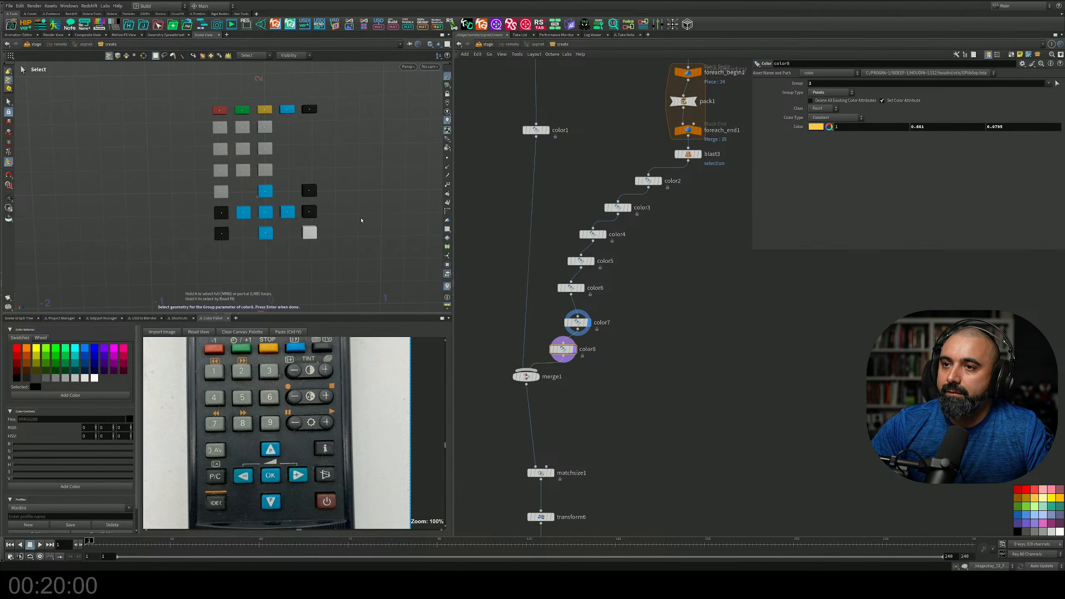
left_click(285, 243)
key("Return")
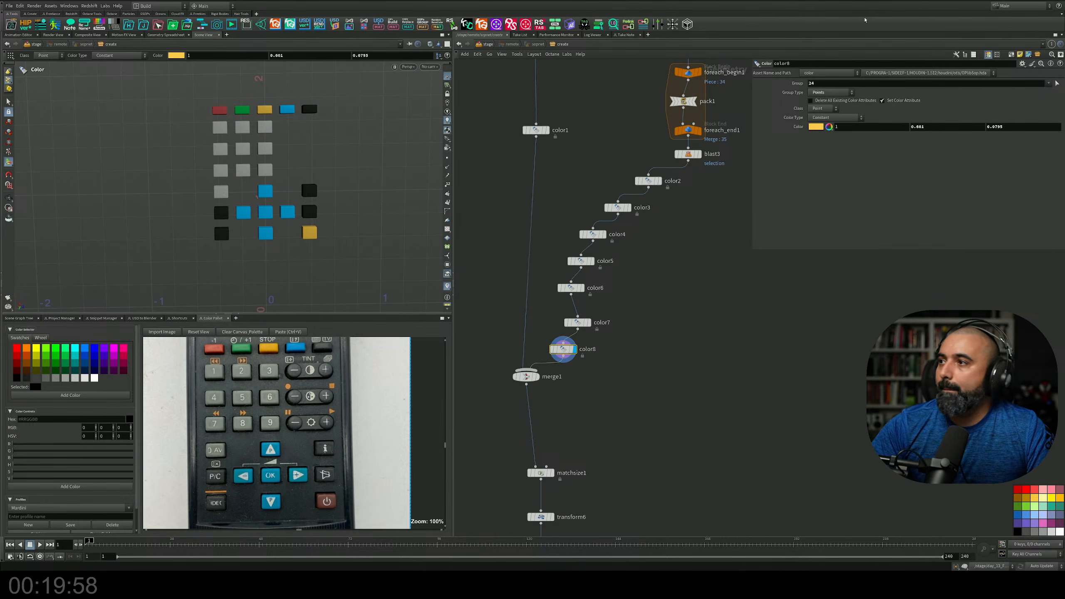
Set the power button's colour in color8 to dark reddish brown, about 0.184, 0.075, 0.035, and save the scene
left_click(827, 128)
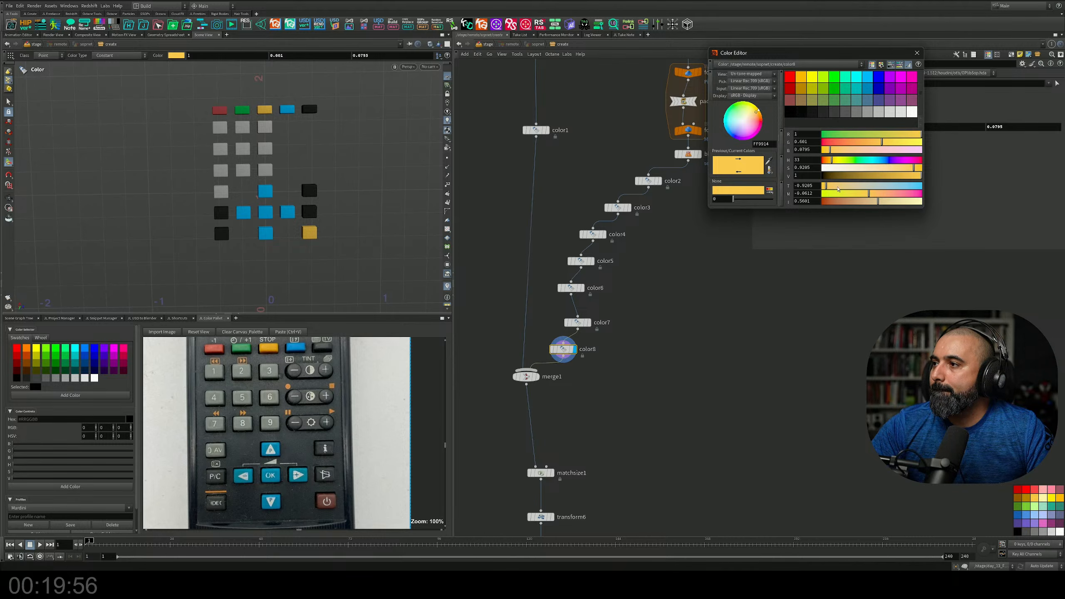
left_click_drag(851, 180, 842, 180)
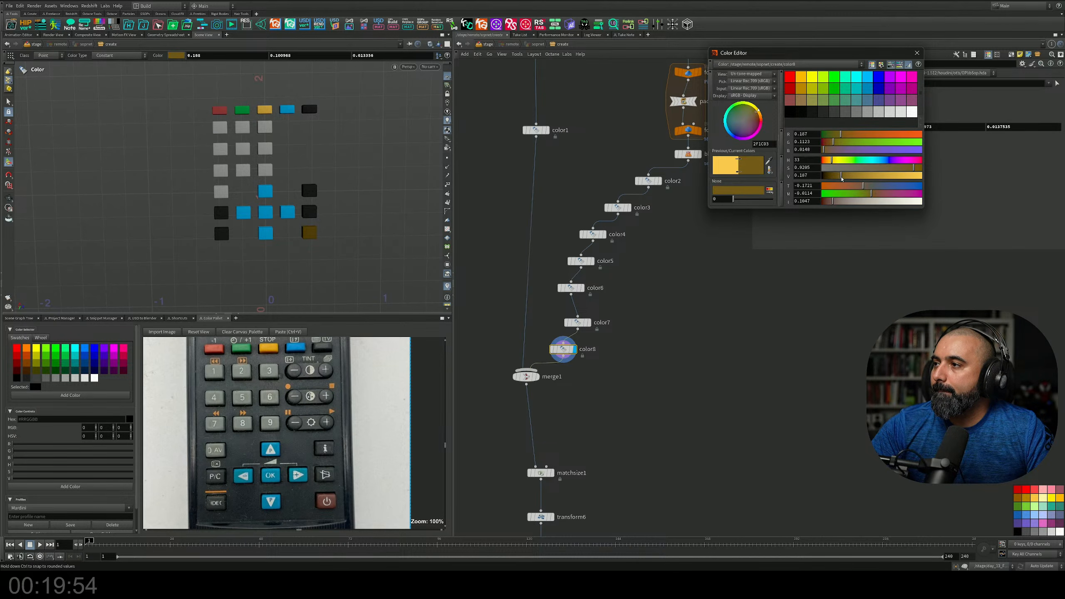
left_click_drag(838, 135, 855, 135)
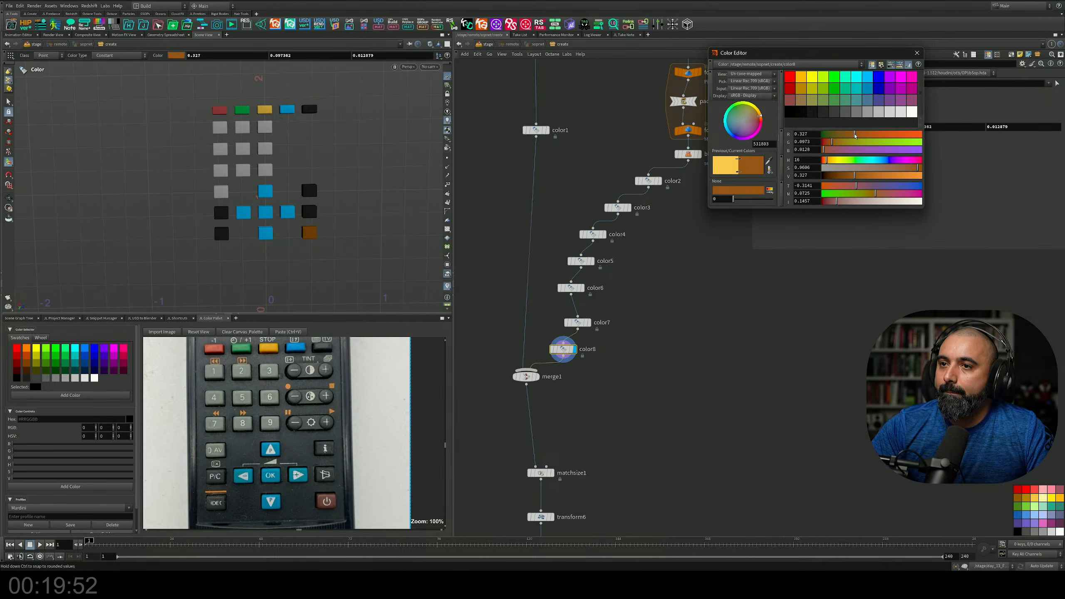
left_click_drag(918, 168, 842, 178)
left_click(918, 53)
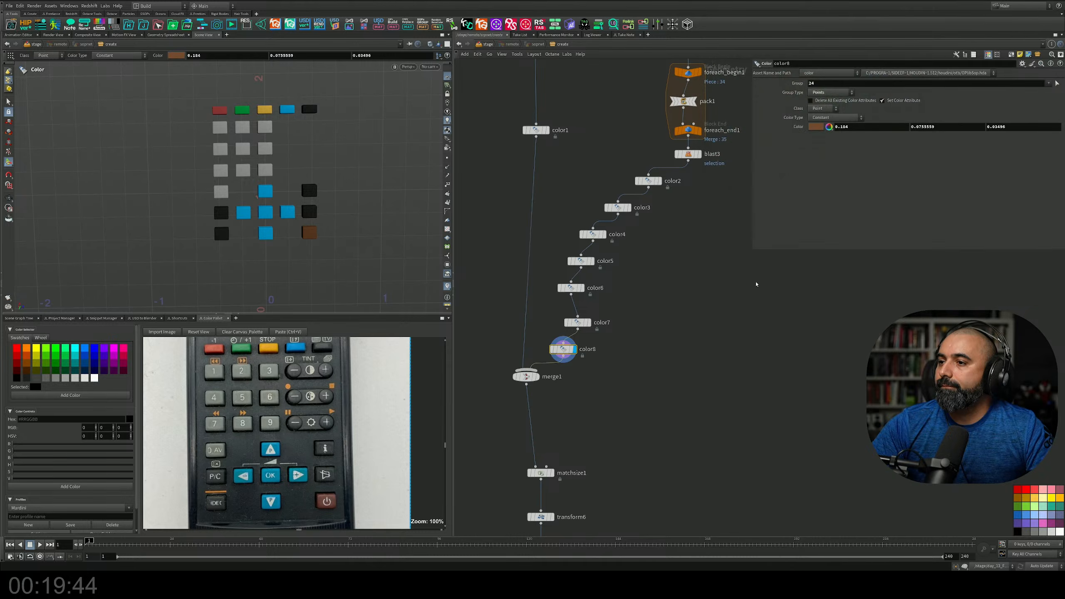
middle_click_drag(692, 358, 696, 286)
key("ctrl+s")
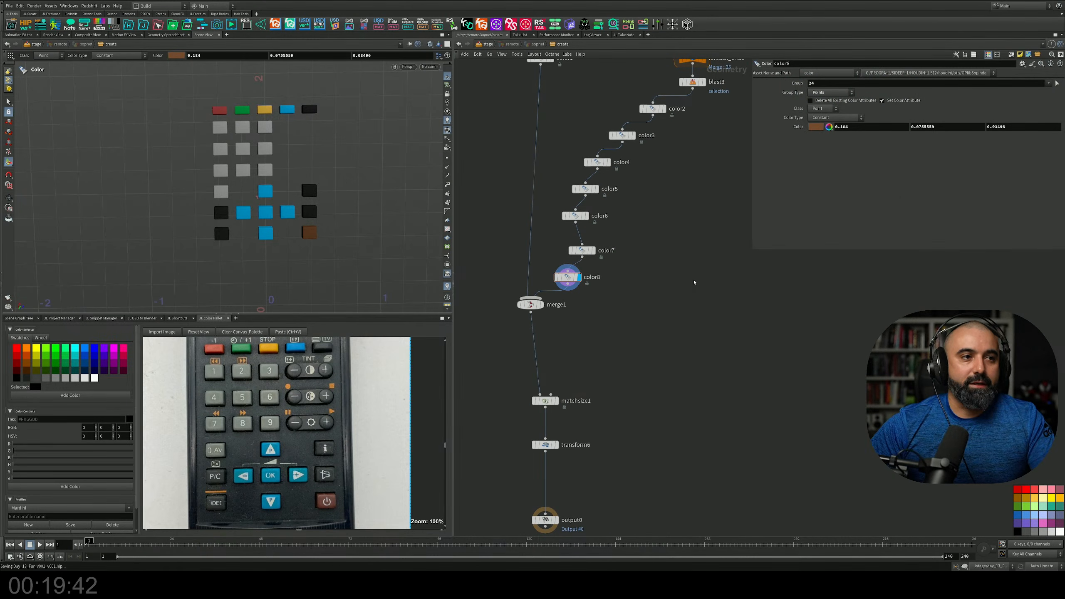
Return to the stage network and preview the scene through camera2 with the Karma XPU renderer, beside the lower half of the reference photo
middle_click_drag(642, 331, 660, 400)
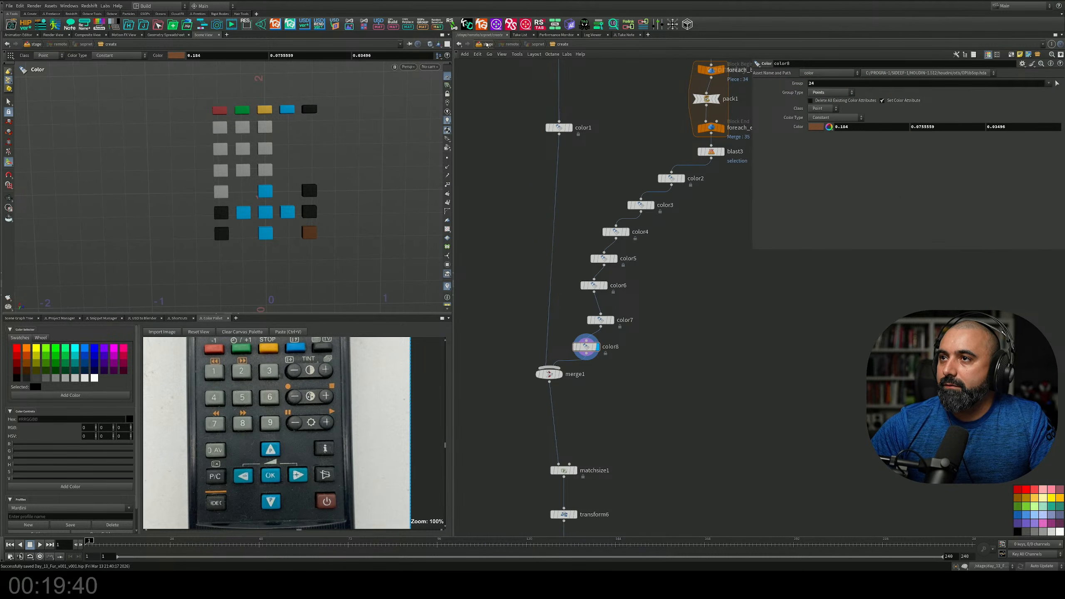
left_click(484, 44)
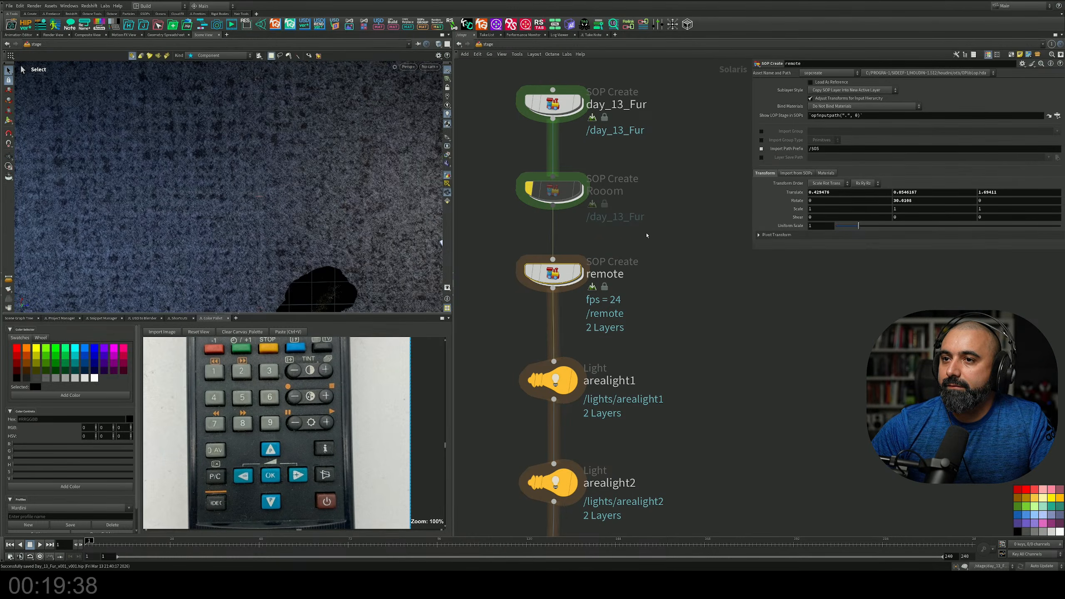
left_click(427, 67)
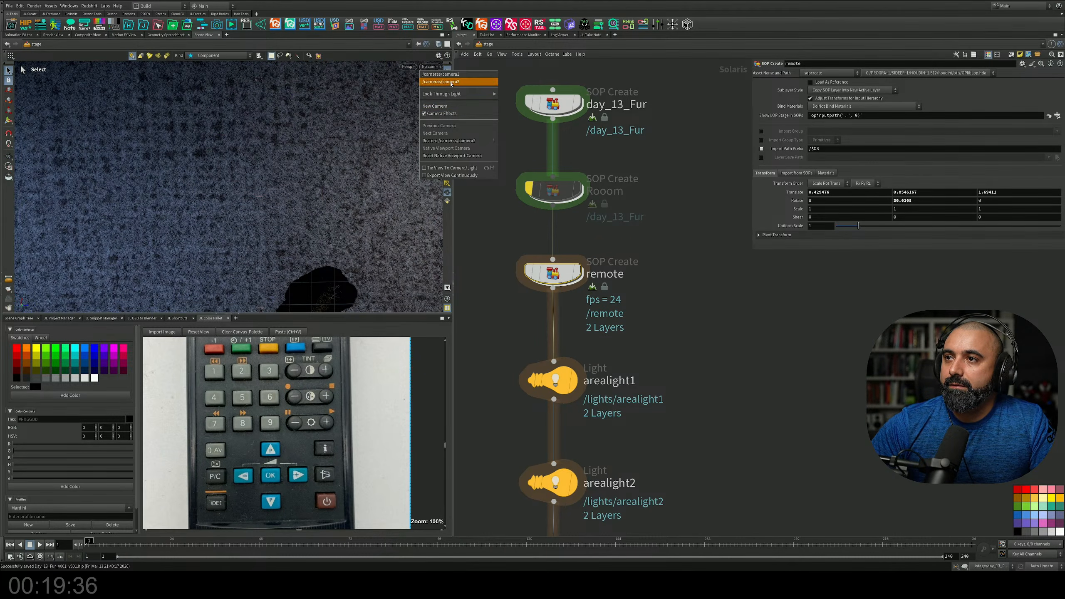
left_click(440, 81)
left_click(392, 68)
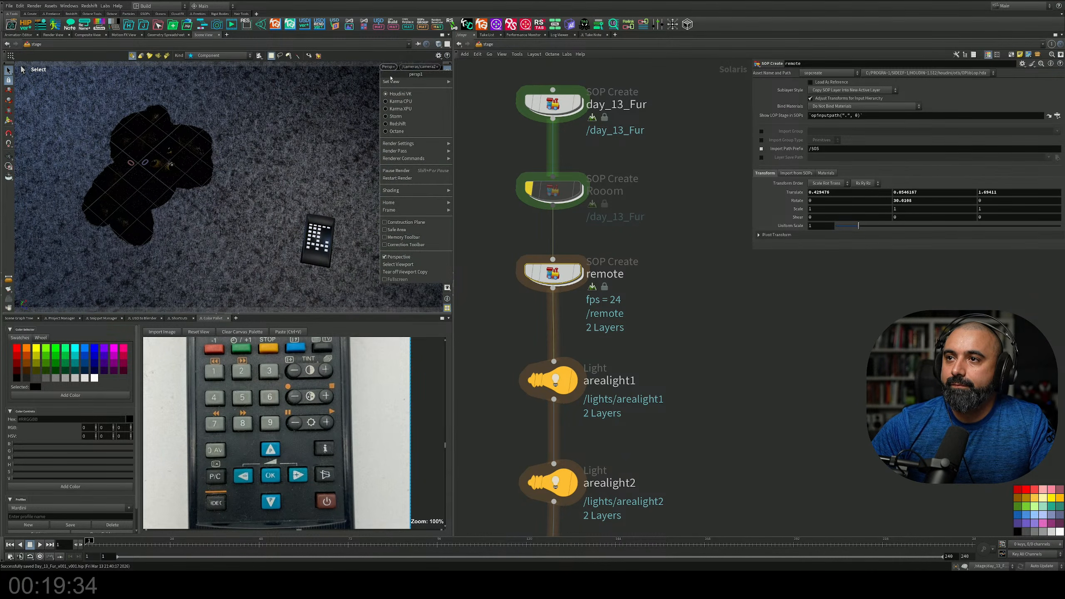
left_click(405, 105)
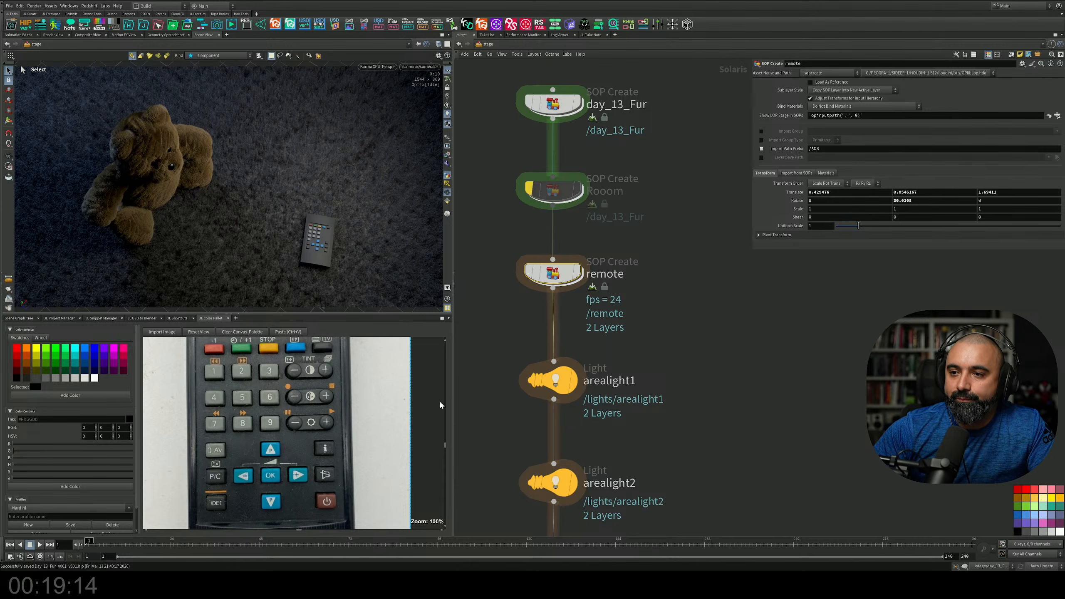
left_click_drag(379, 410, 390, 314)
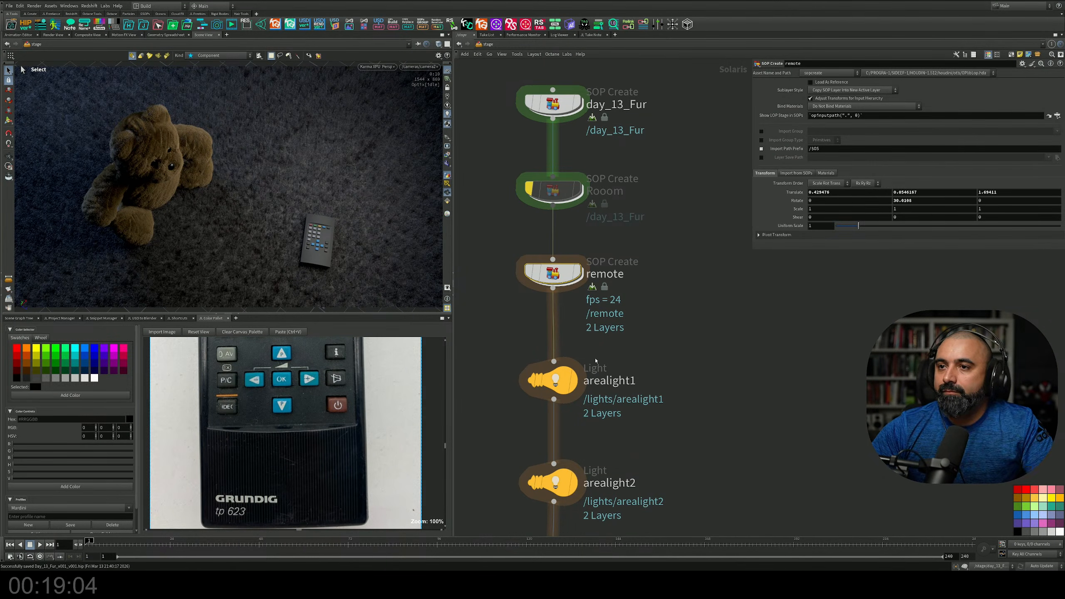
Open the materiallibrary1 network below the area lights
left_click(653, 288)
middle_click_drag(653, 289, 650, 340)
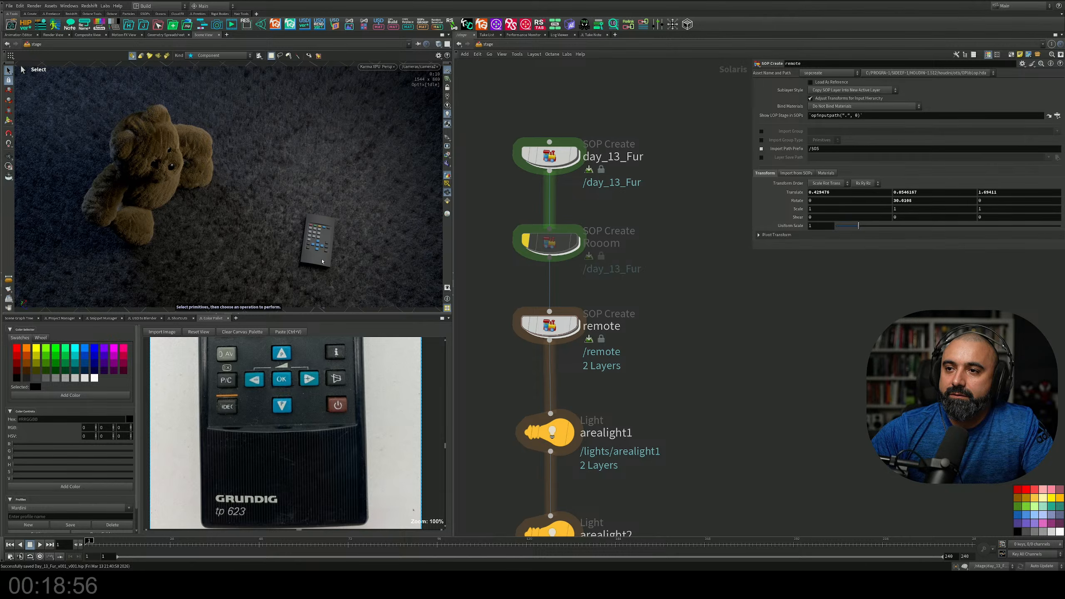
scroll(588, 203, "down", 4)
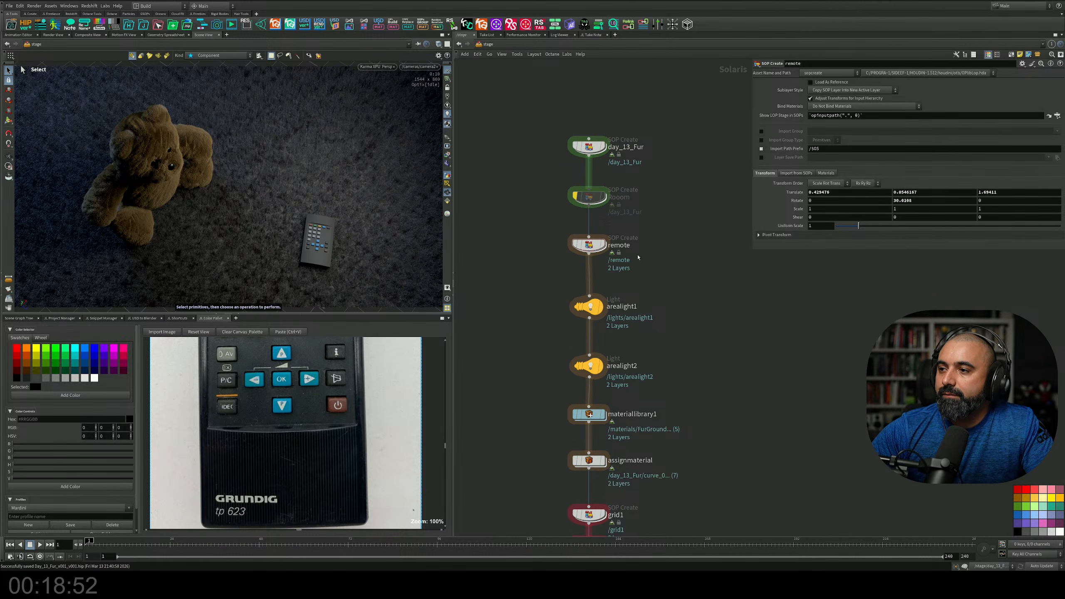
middle_click_drag(637, 349, 627, 198)
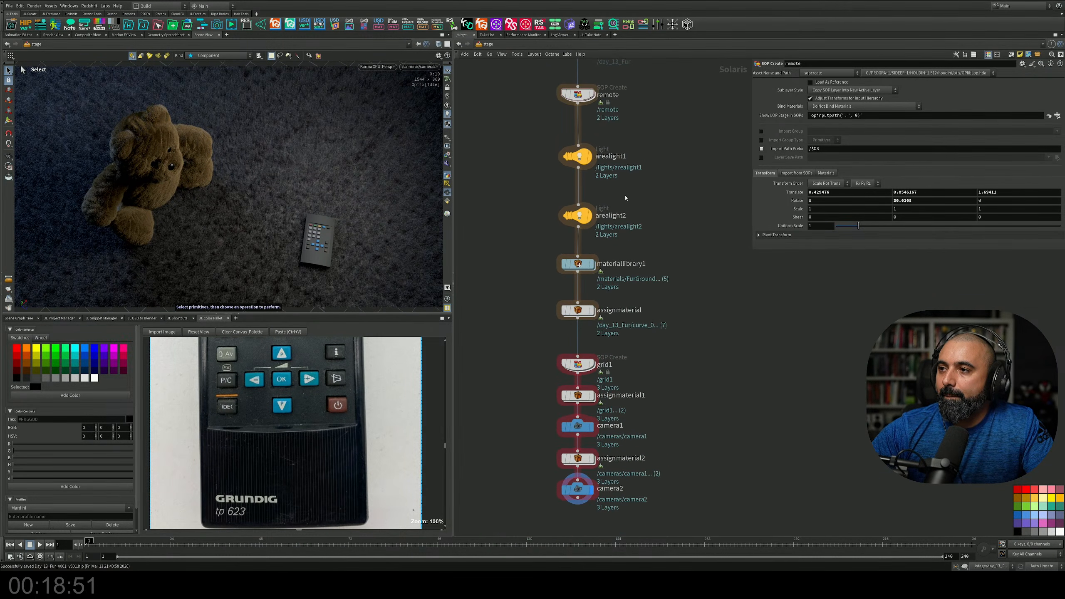
double_click(581, 264)
middle_click_drag(637, 299, 648, 191)
left_click(596, 385)
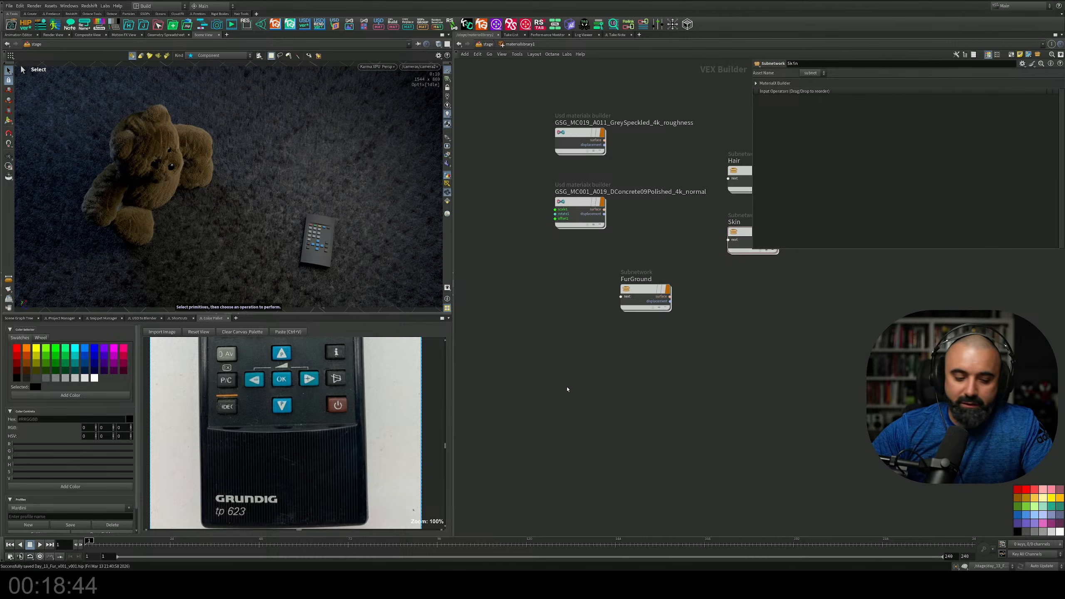
Add a MaterialX material builder below FurGround and name it Remote
key("Tab")
type("bui")
key("Return")
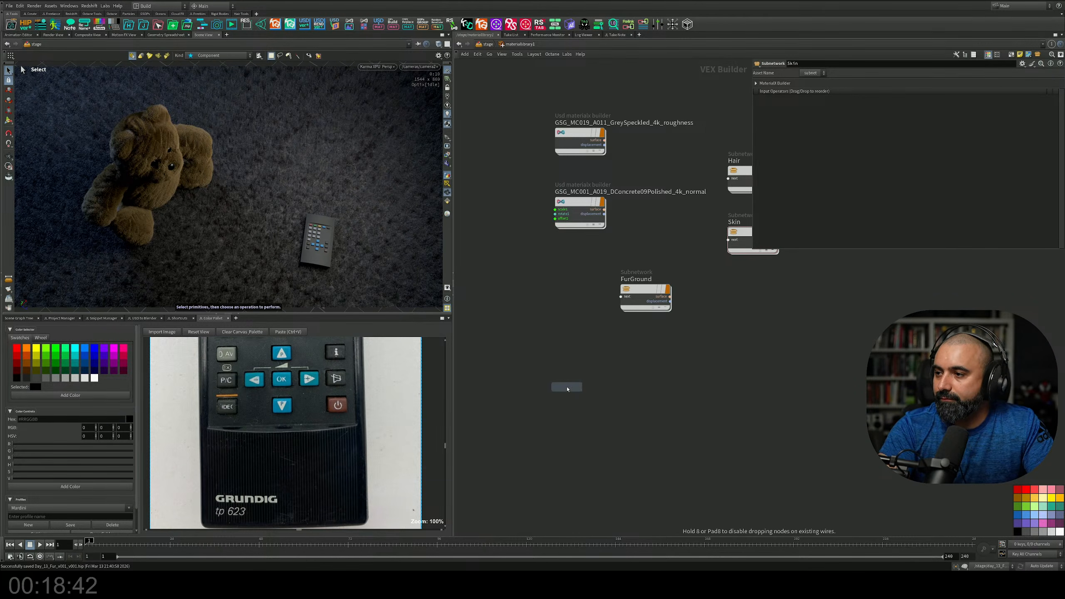
left_click(642, 326)
left_click_drag(642, 330, 595, 426)
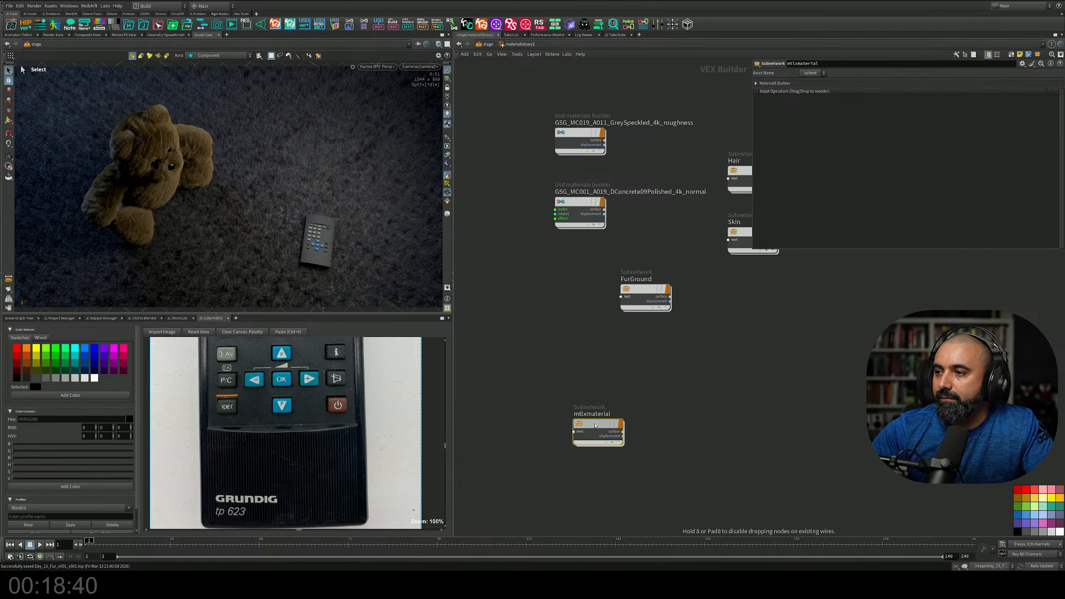
left_click(592, 415)
type("Remote")
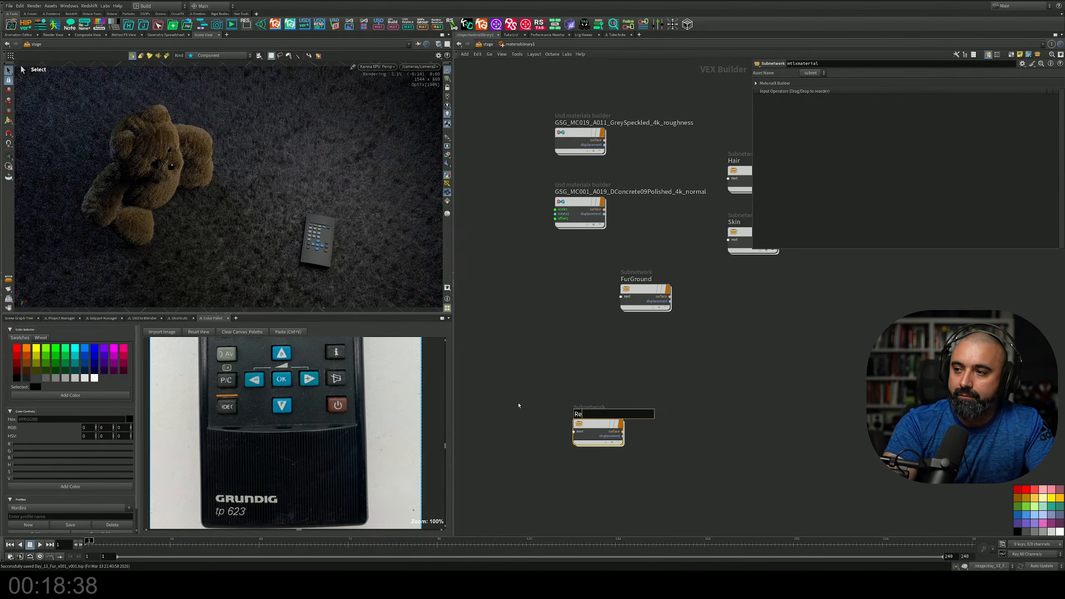
key("Return")
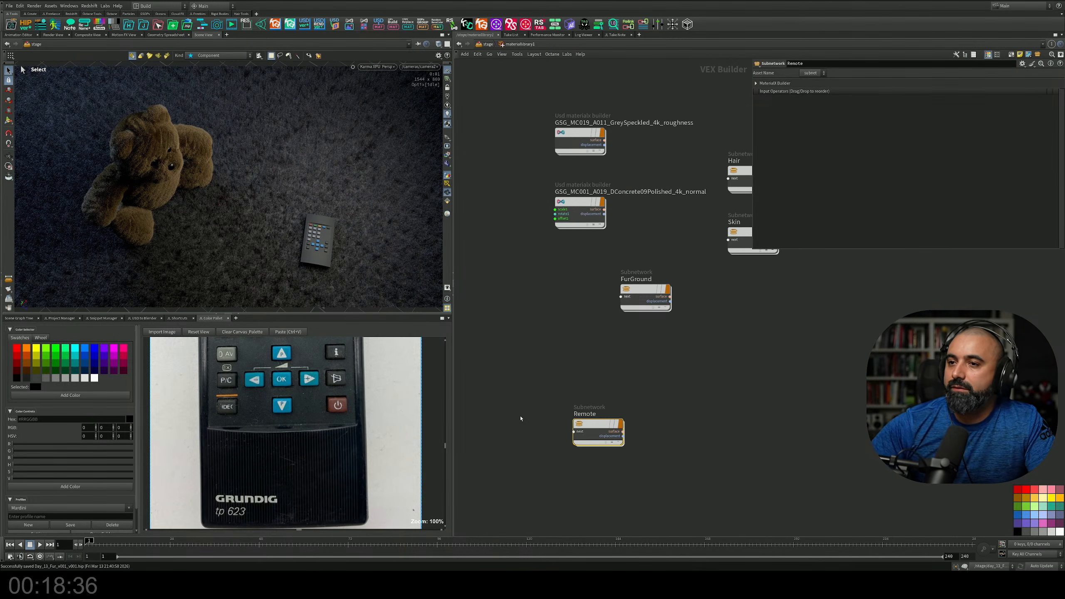
Inside the Remote material, add a MtlX Geometry Color node beside the standard surface
double_click(602, 427)
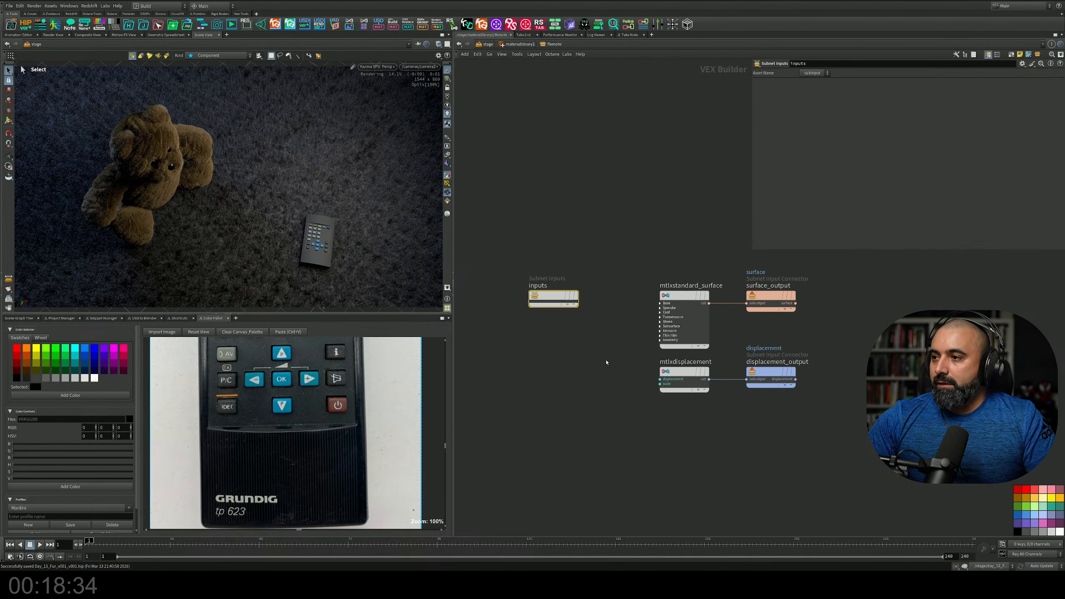
key("Tab")
type("geo")
key("Return")
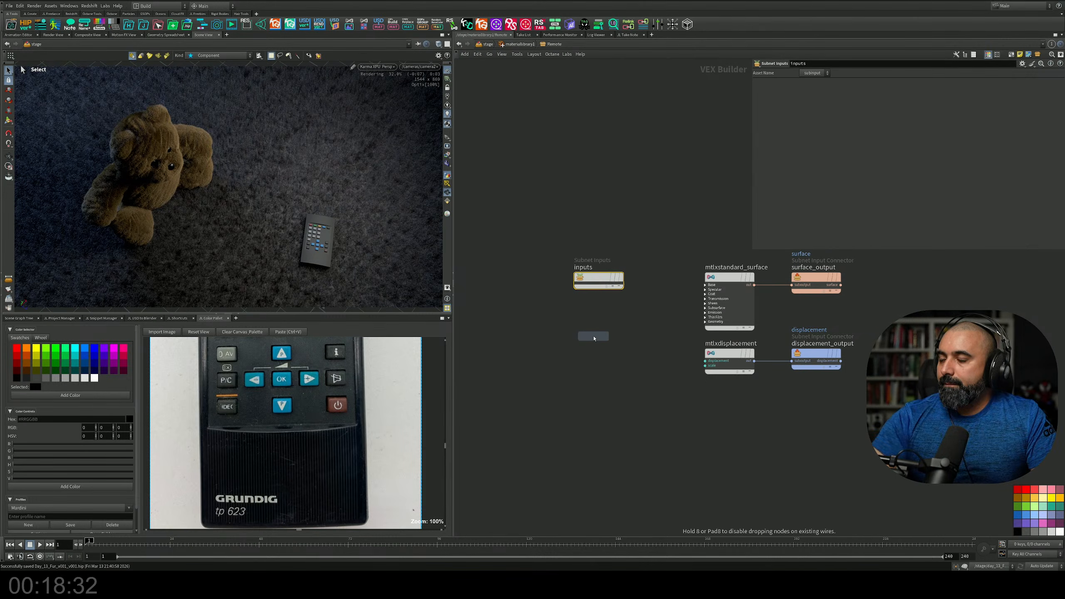
left_click(601, 332)
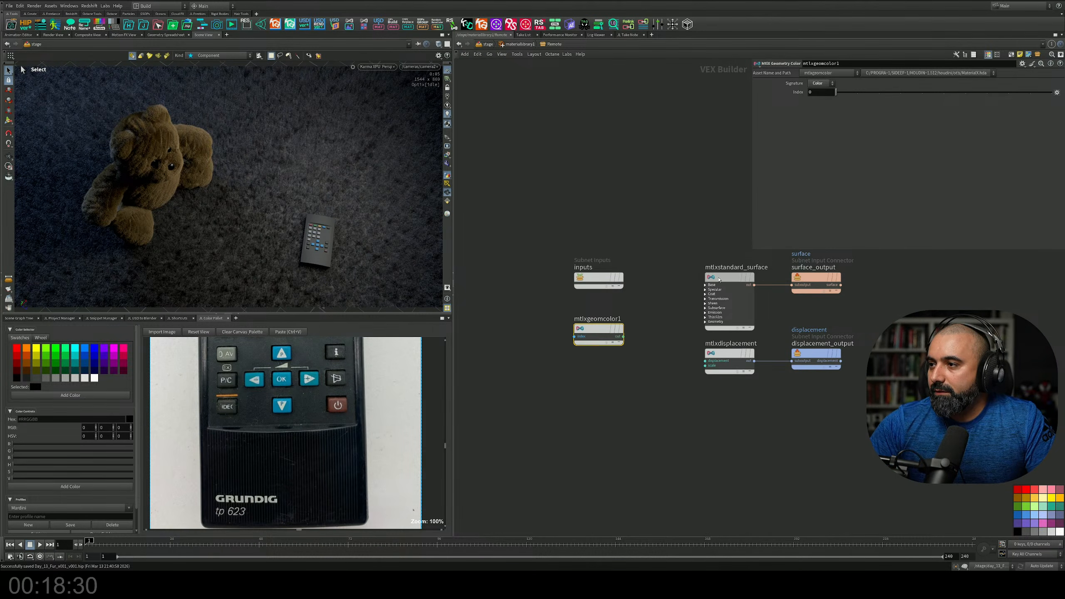
Connect mtlxgeomcolor1 to the base color input of mtlxstandard_surface and tidy the node layout
left_click_drag(705, 288, 652, 288)
left_click(652, 285)
left_click(652, 294)
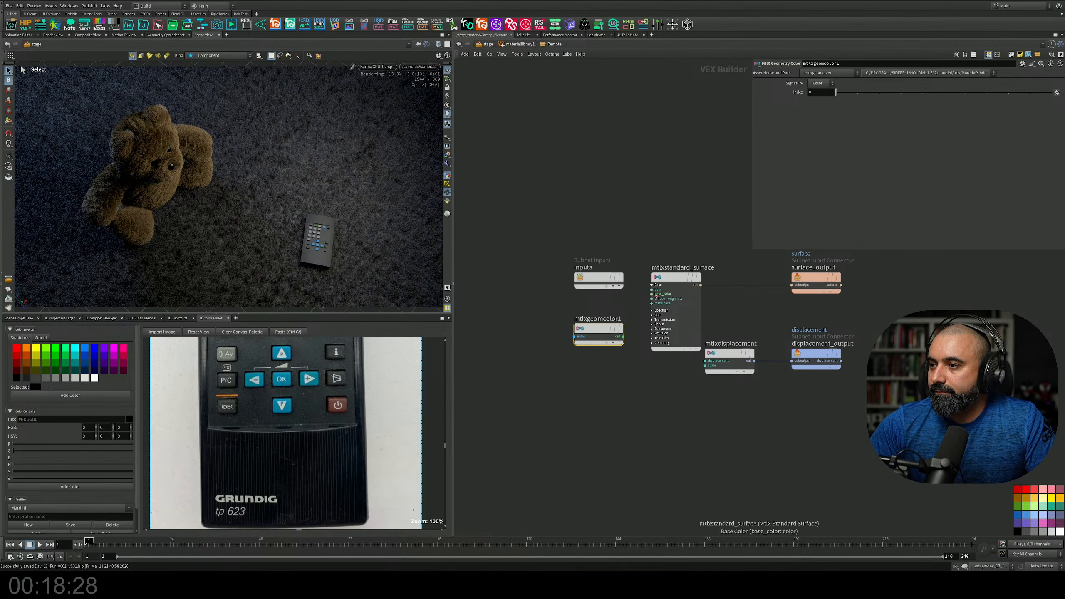
left_click(623, 336)
left_click_drag(600, 335, 564, 318)
left_click_drag(580, 244, 577, 203)
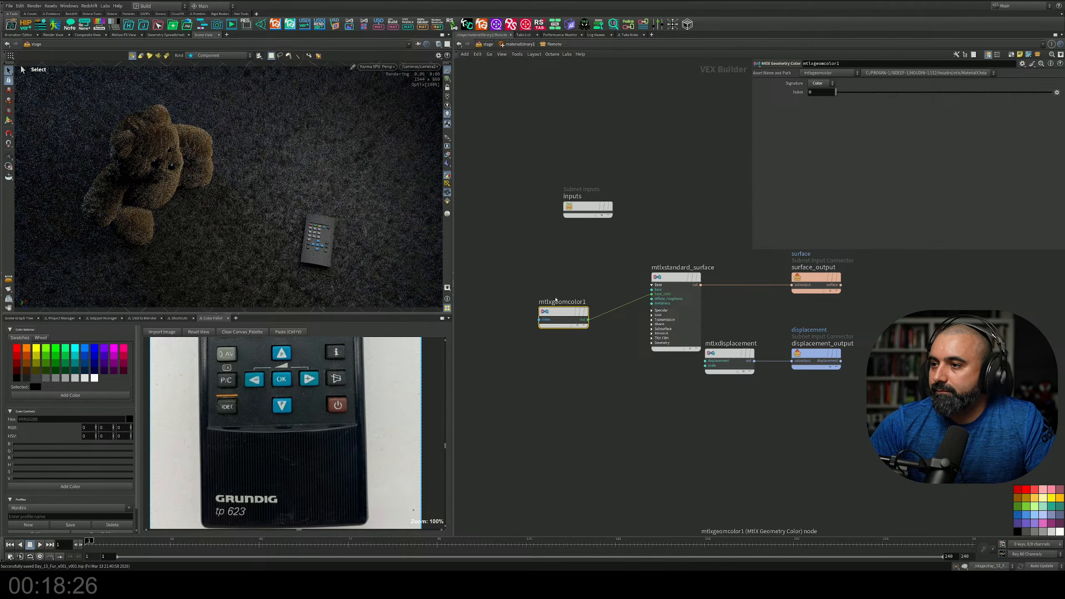
left_click_drag(561, 311, 561, 283)
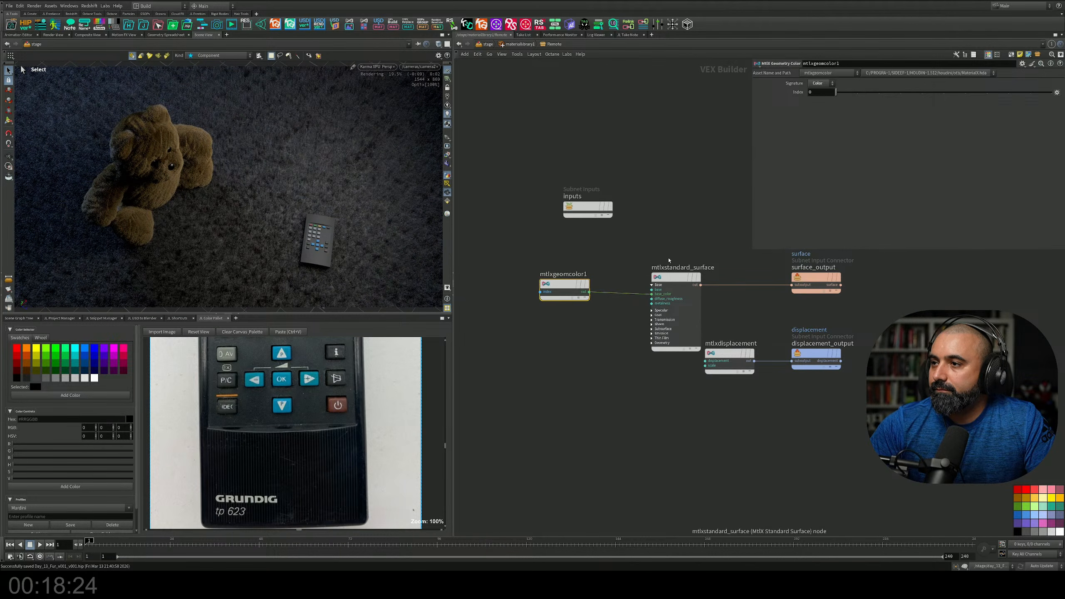
Switch the viewport renderer to Houdini VK and move the Remote material up closer to FurGround in materiallibrary1
left_click(376, 66)
left_click(389, 94)
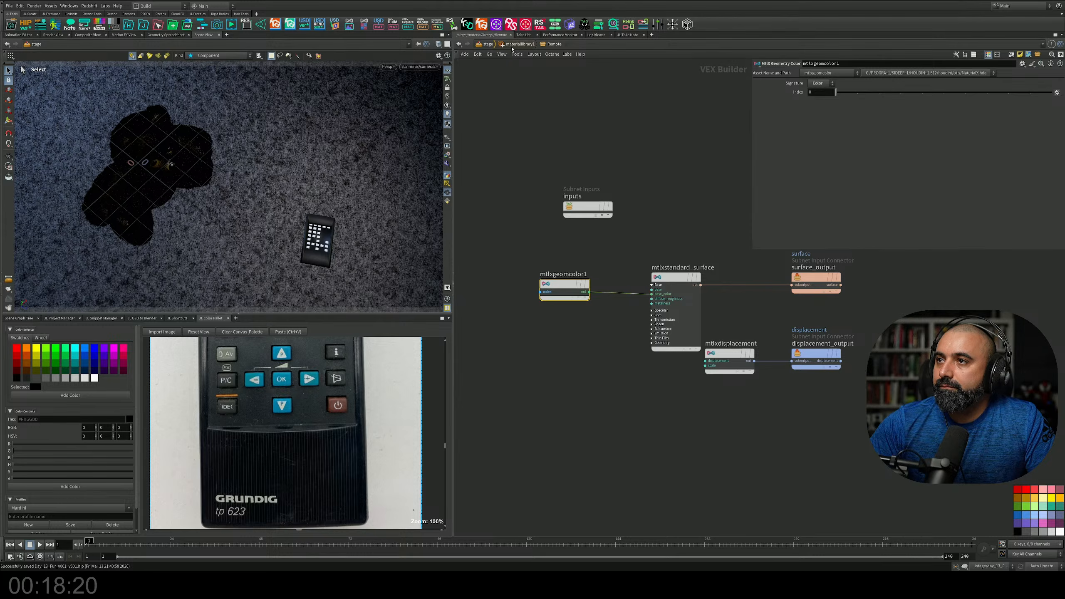
left_click(515, 45)
left_click_drag(594, 419, 325, 234)
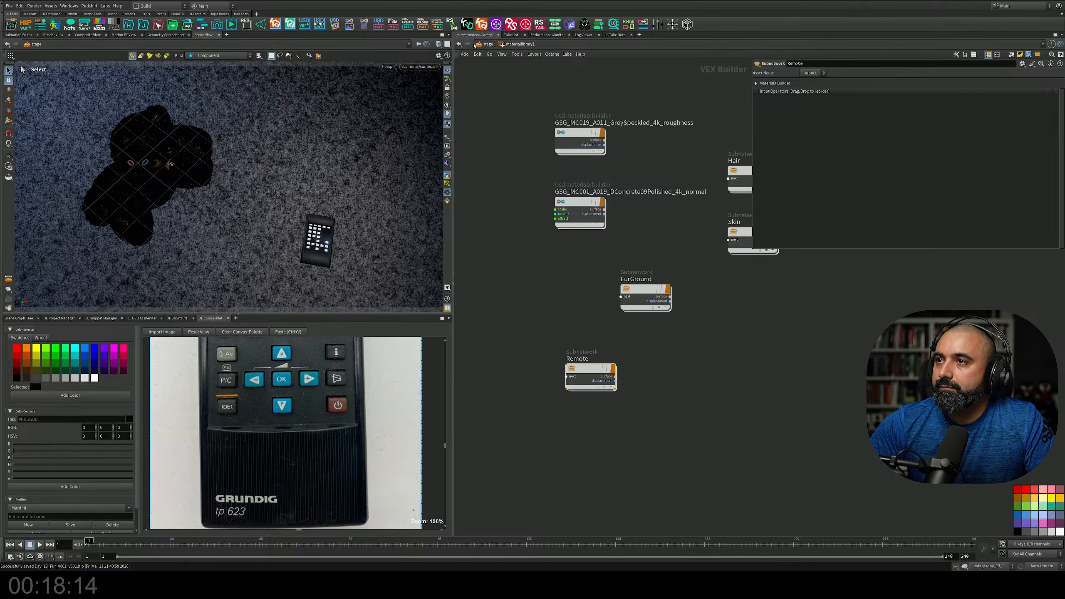
In the stage network, move assignmaterial1 above grid1 and assignmaterial2 above camera1 so the material assignments precede the cameras
left_click(482, 44)
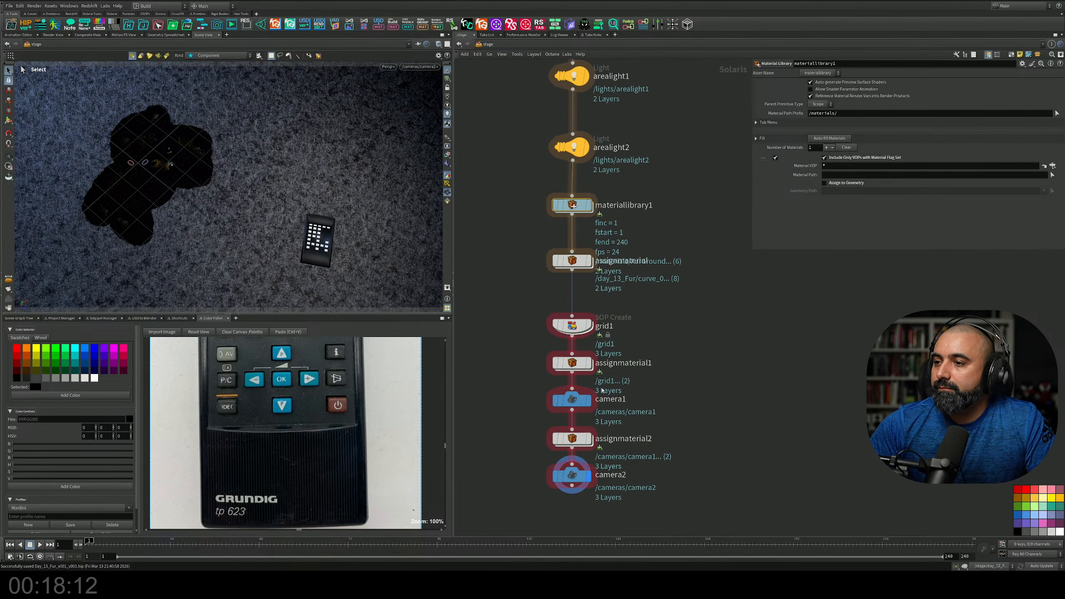
left_click_drag(571, 264, 571, 247)
left_click_drag(575, 367, 575, 278)
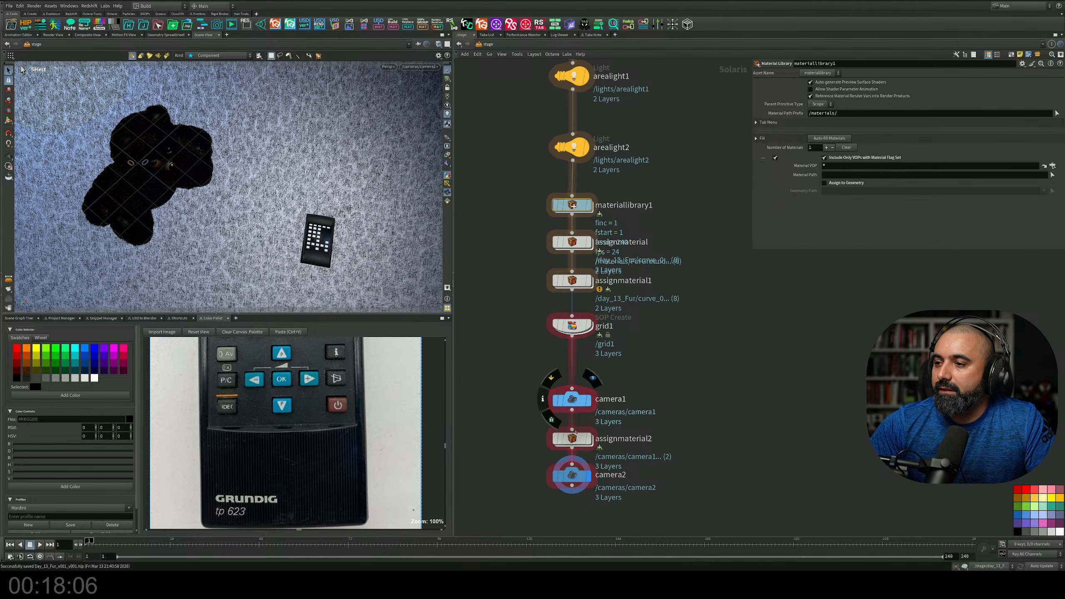
mouse_move(572, 439)
left_mouse_down()
mouse_move(611, 409)
mouse_move(743, 378)
mouse_move(576, 376)
mouse_move(575, 305)
mouse_move(755, 341)
mouse_move(683, 353)
mouse_move(643, 405)
mouse_move(578, 419)
left_mouse_up()
Pull grid1 out of the chain and reinsert it between remote and arealight1
left_click_drag(572, 358, 752, 321)
left_click_drag(706, 211, 702, 205)
middle_click_drag(693, 161, 698, 268)
left_click_drag(707, 312, 577, 150)
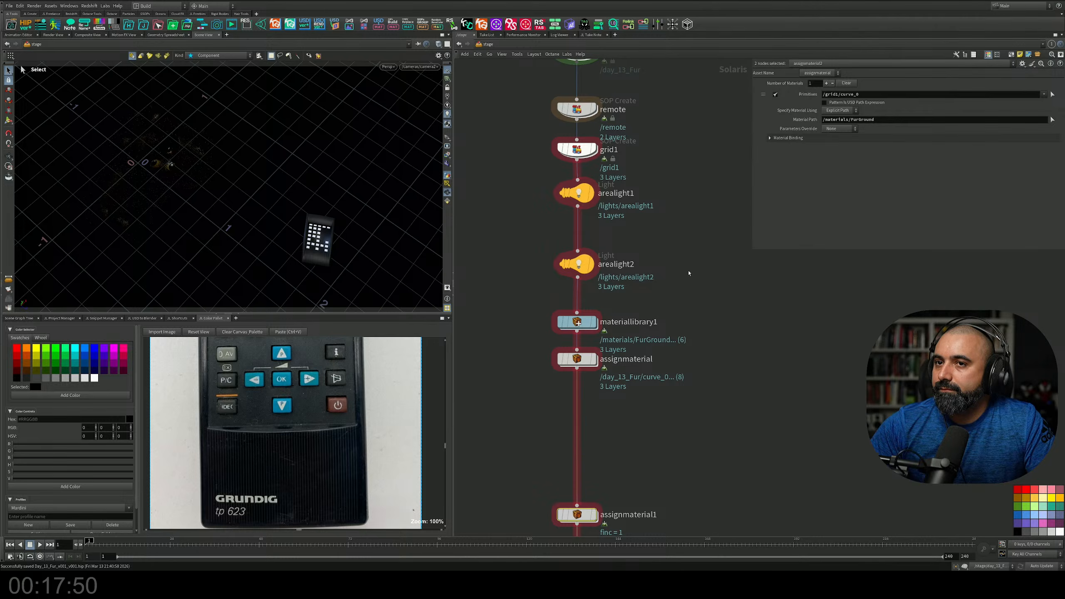
Move assignmaterial1 and assignmaterial2 up directly below assignmaterial
middle_click_drag(663, 517, 675, 290)
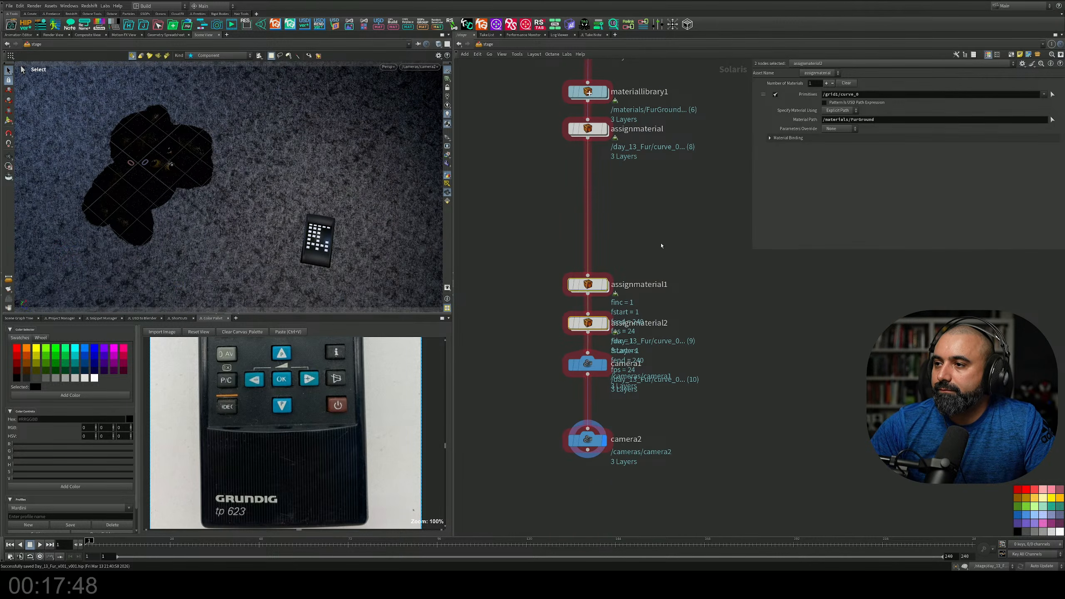
left_click_drag(579, 284, 584, 170)
middle_click_drag(640, 118, 652, 257)
Add a third material entry to assignmaterial and target the /remote primitive from the scene graph
left_click(621, 267)
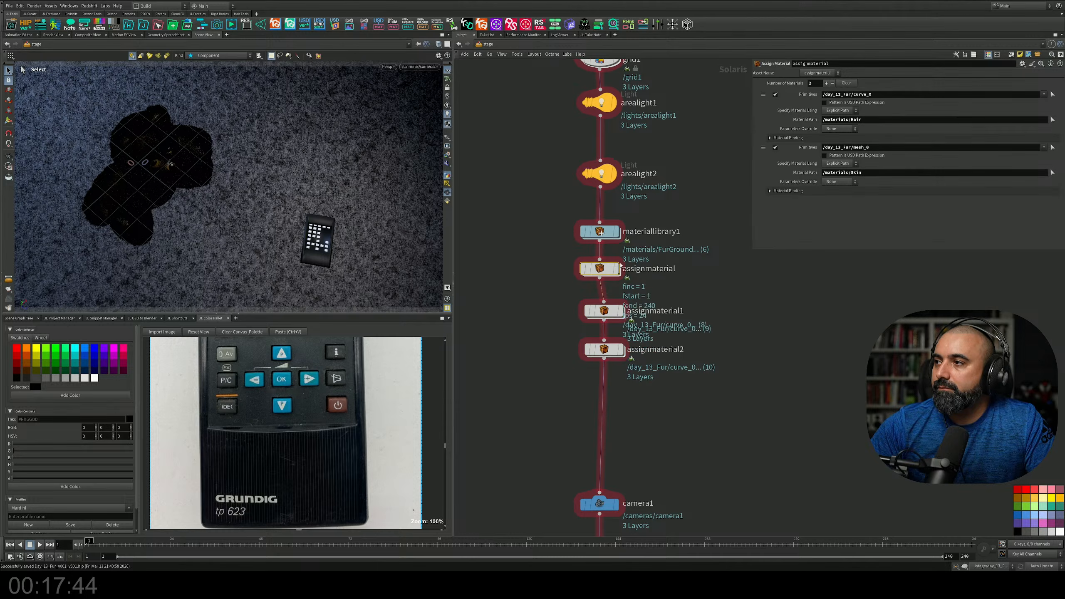
left_click(826, 83)
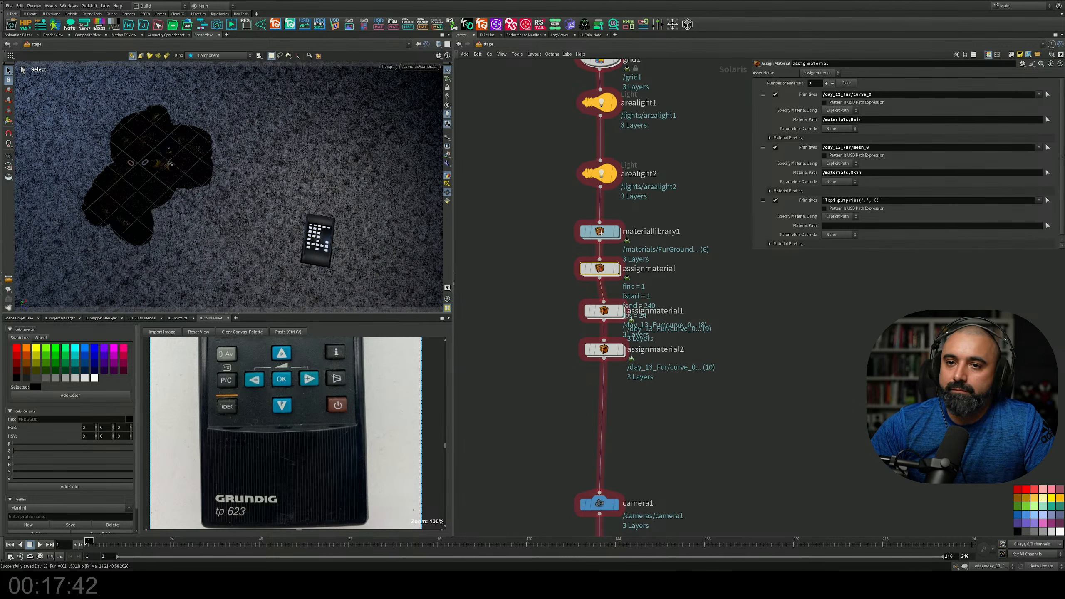
left_click(18, 318)
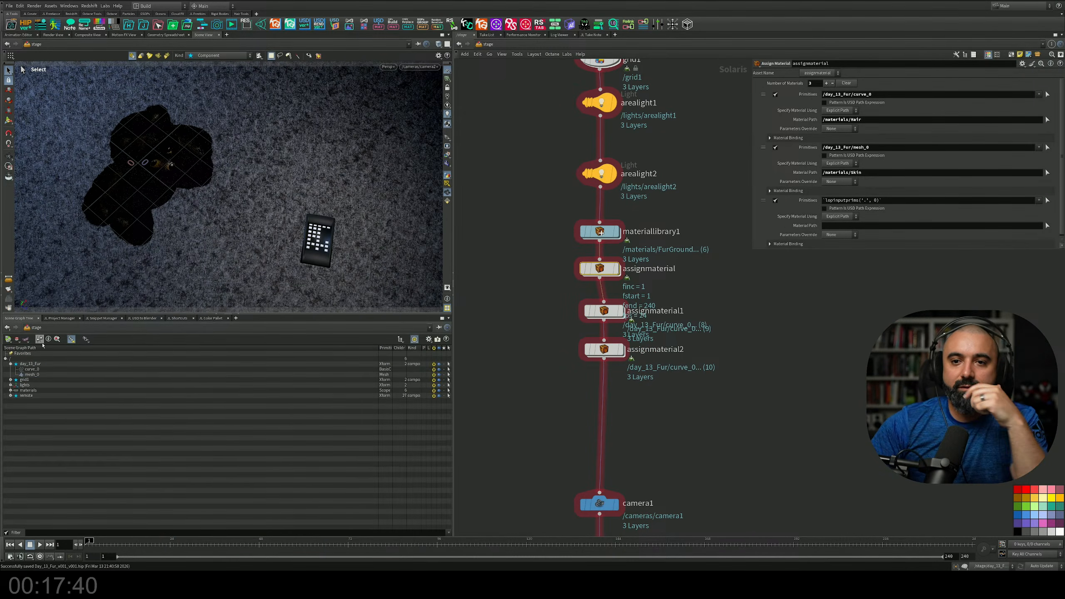
left_click(25, 396)
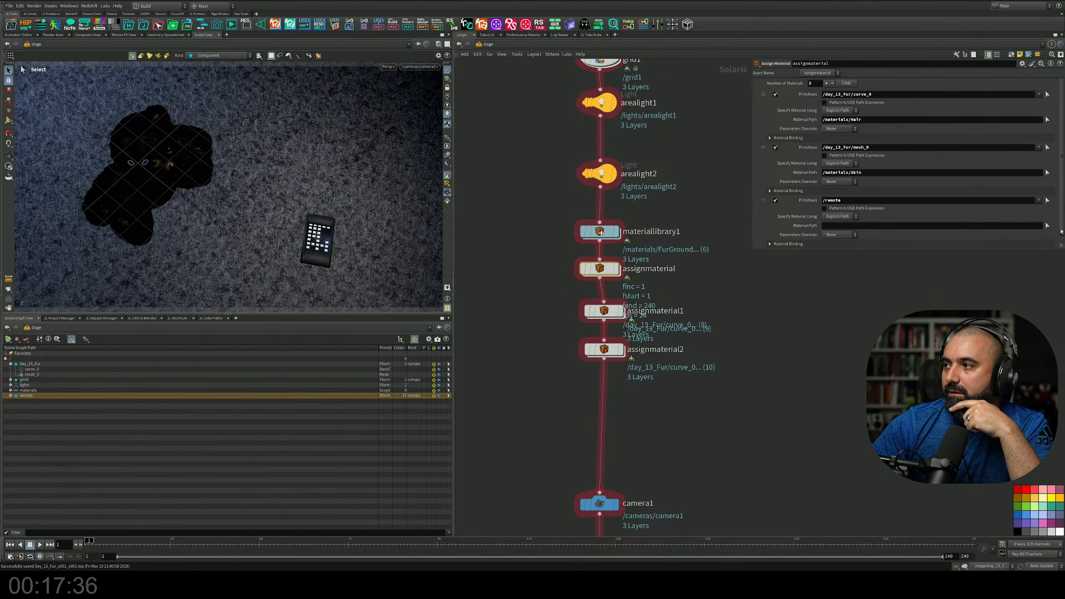
Assign the Remote material from /materials to the /remote entry of assignmaterial
left_click(1047, 226)
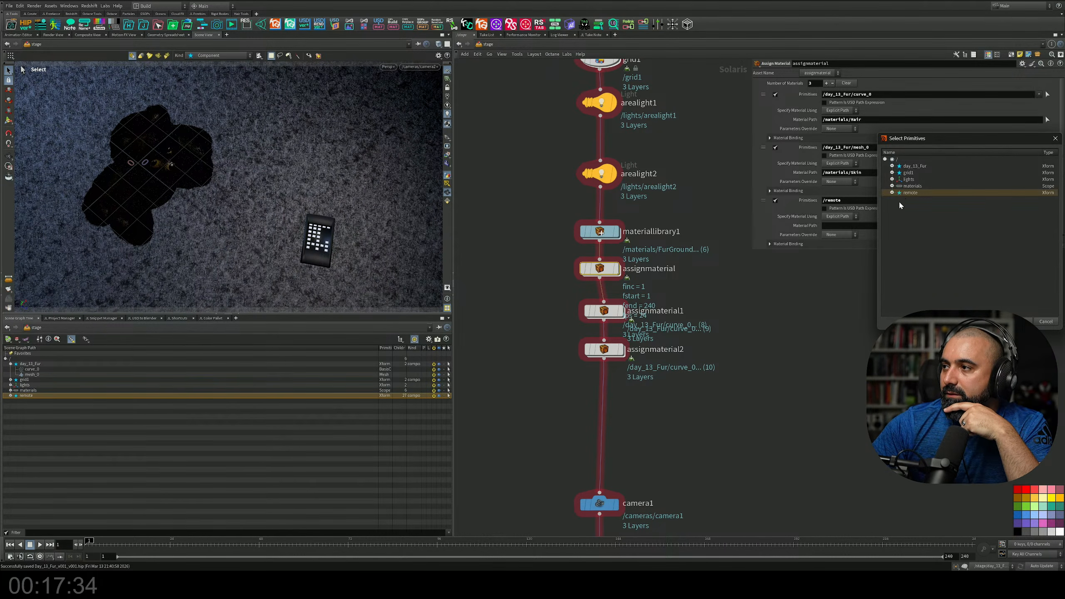
left_click(892, 186)
left_click(911, 233)
left_click(918, 219)
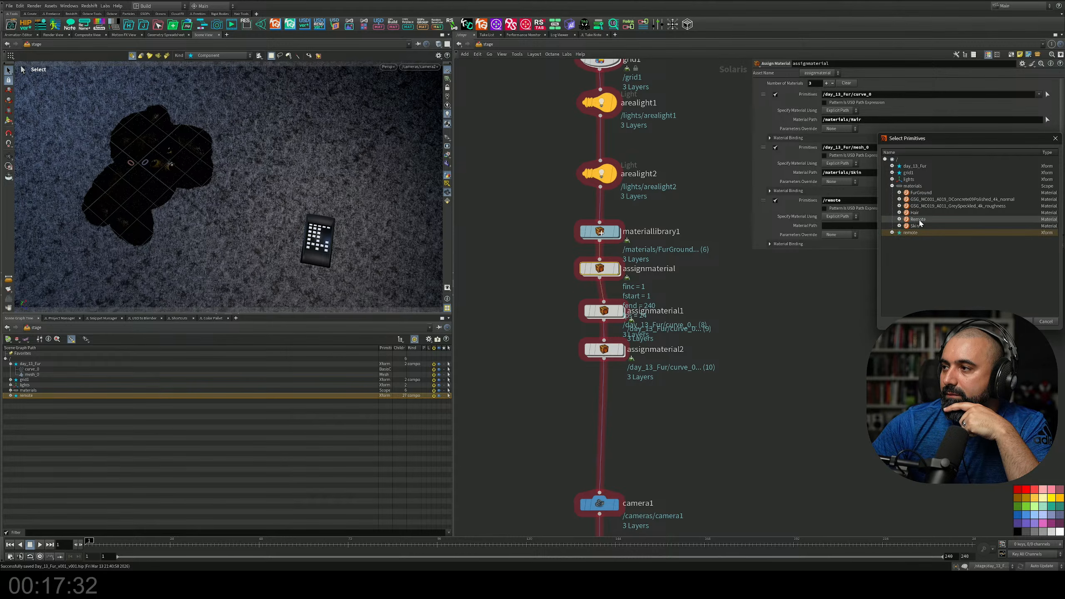
double_click(918, 219)
Switch the scene viewport's renderer to Karma XPU to preview the remote beside the bear
middle_click_drag(720, 213, 729, 320)
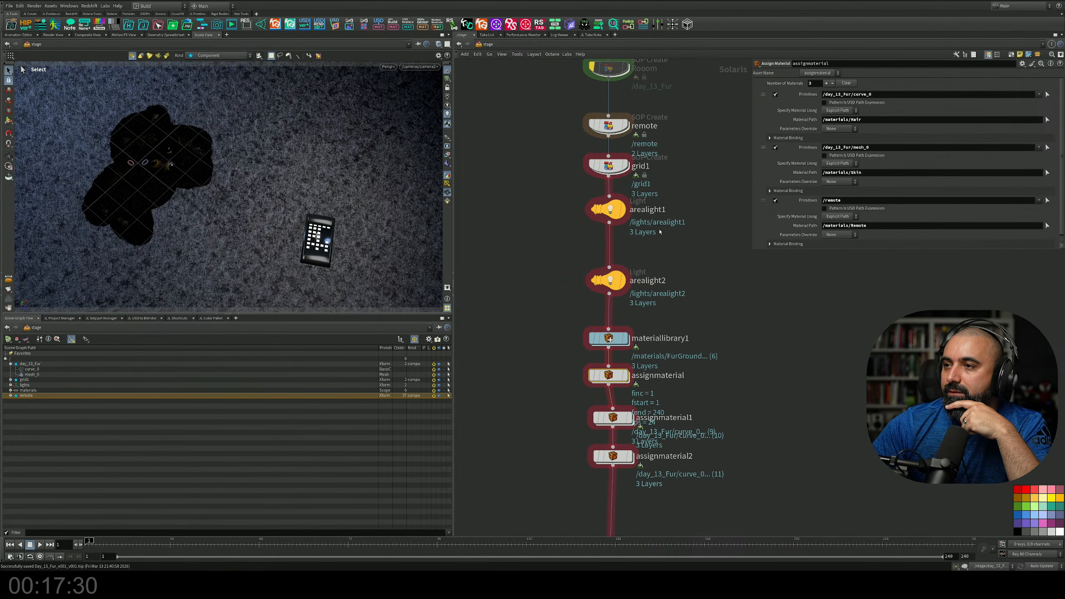
left_click(387, 67)
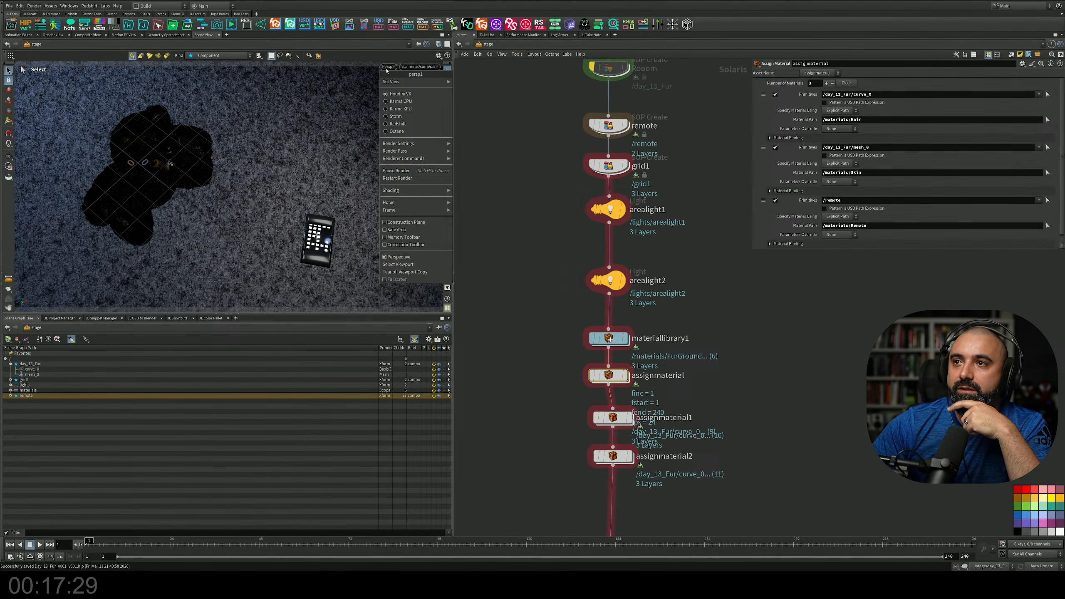
left_click(396, 108)
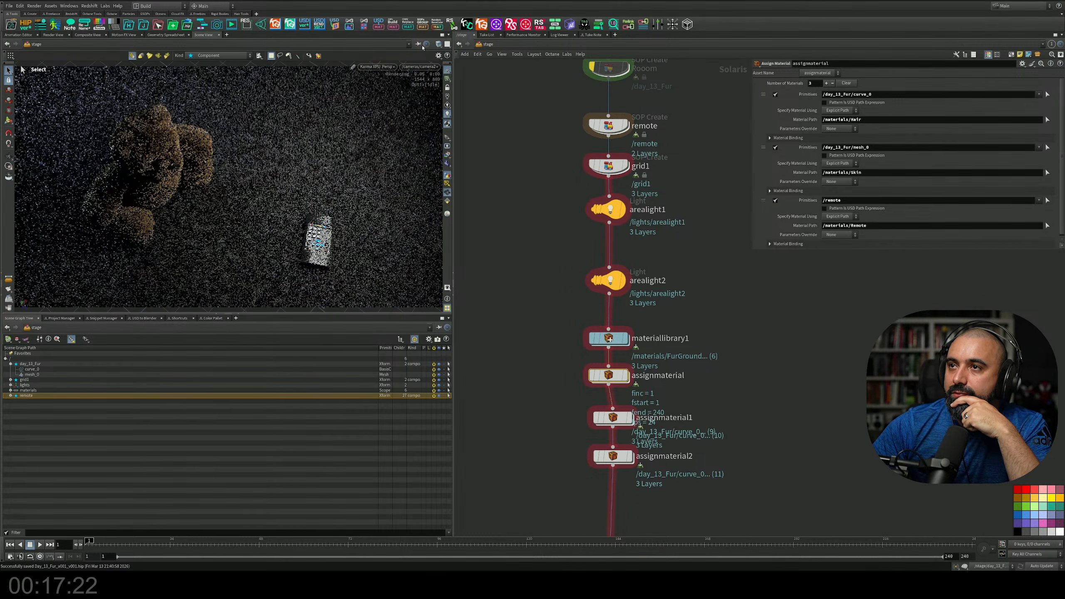
In the Remote material's standard surface, set Specular to 0.3 and its Roughness to 0.317
double_click(608, 126)
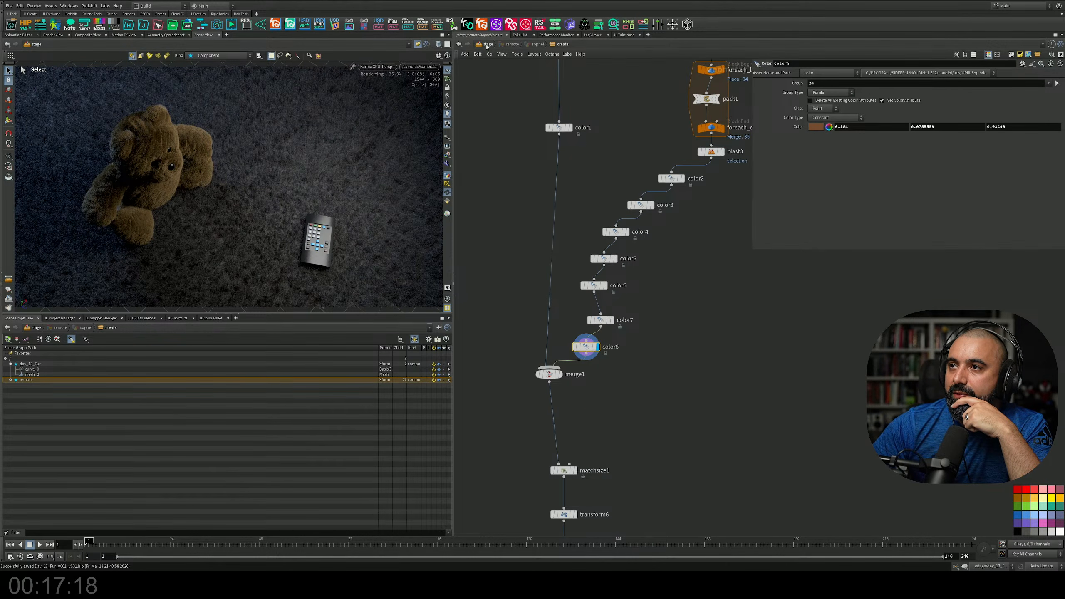
left_click(487, 45)
double_click(608, 342)
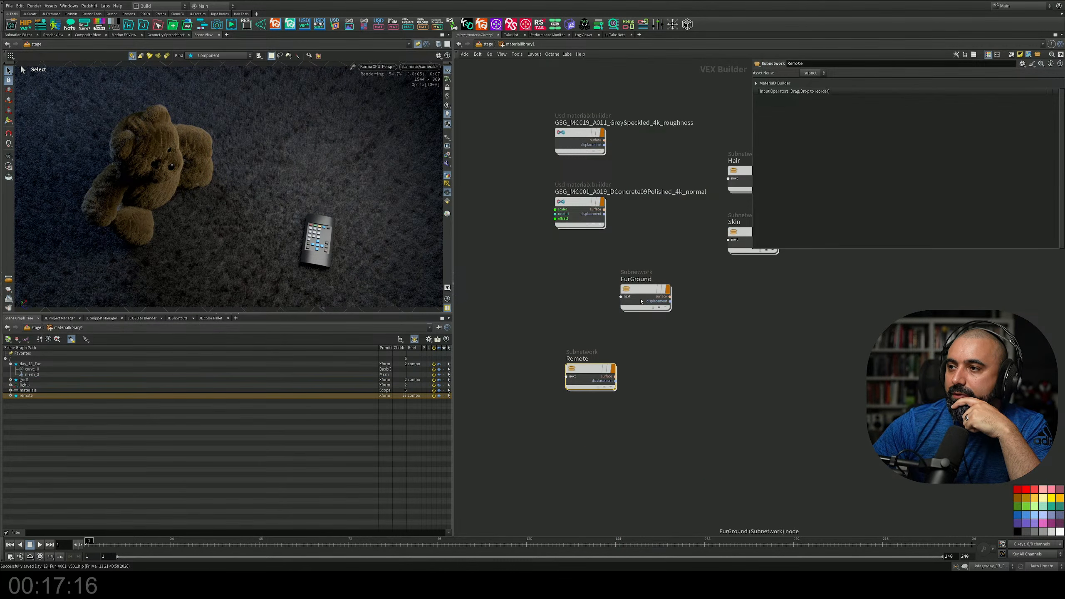
double_click(587, 376)
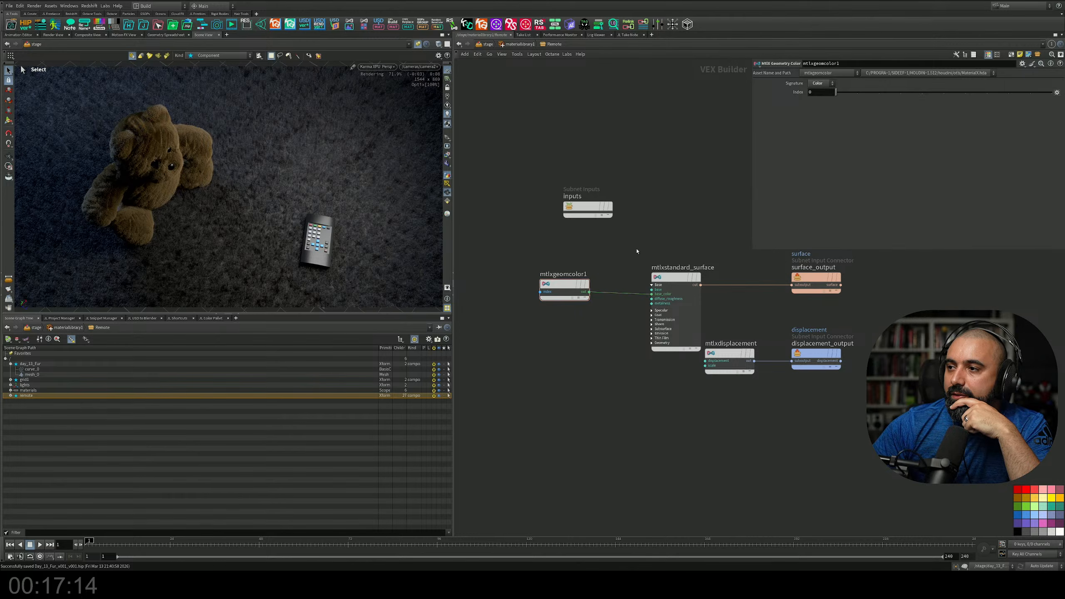
left_click(676, 278)
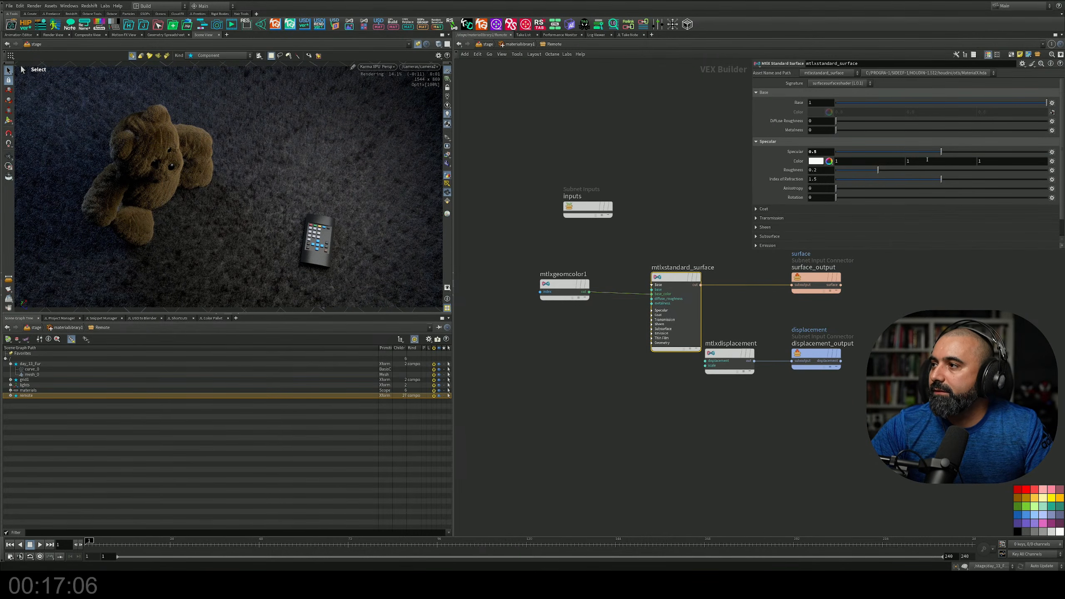
left_click(889, 153)
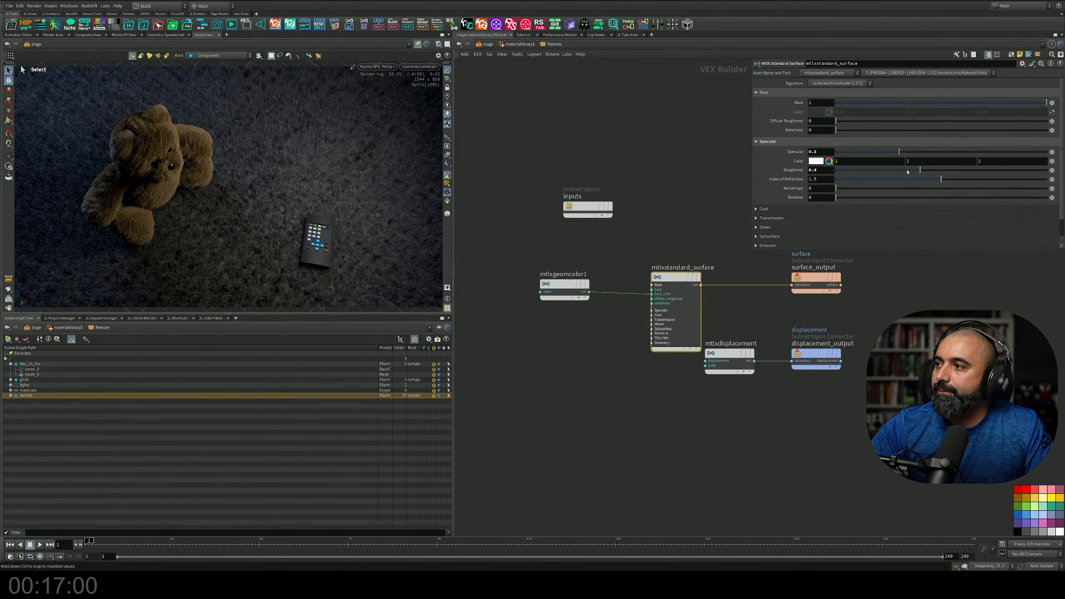
left_click(907, 170)
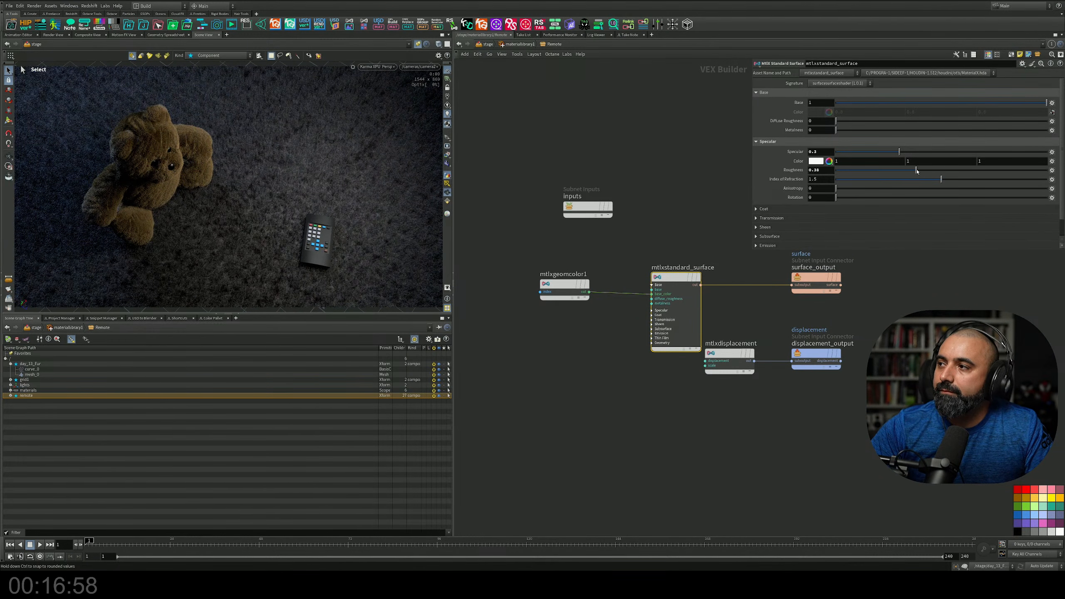
left_click_drag(918, 171, 903, 171)
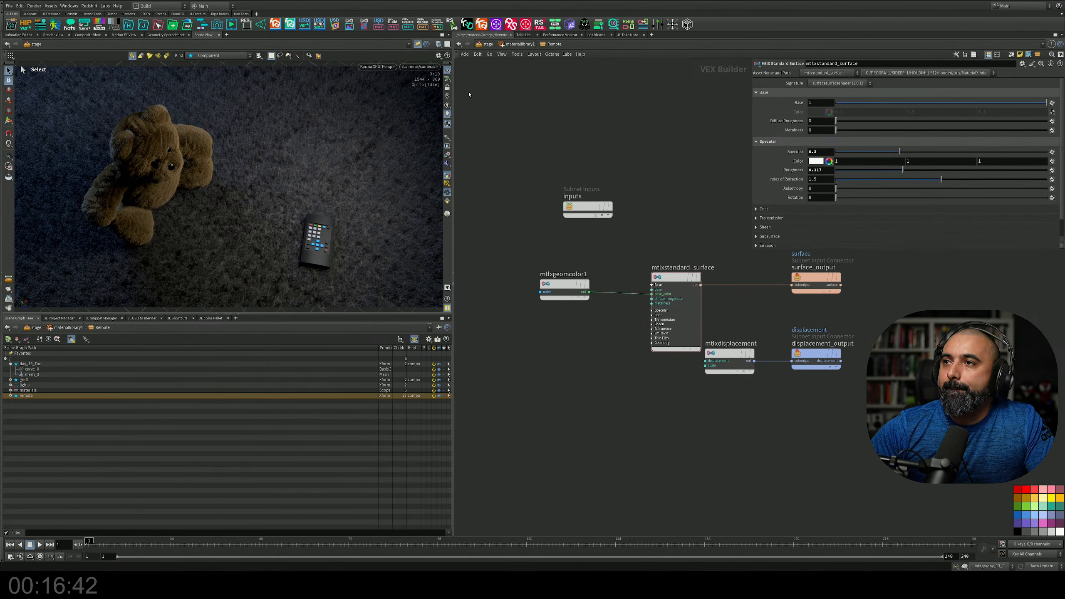
Back in the stage network, move materiallibrary1 and the three material assignments down to leave space below arealight2
left_click(486, 44)
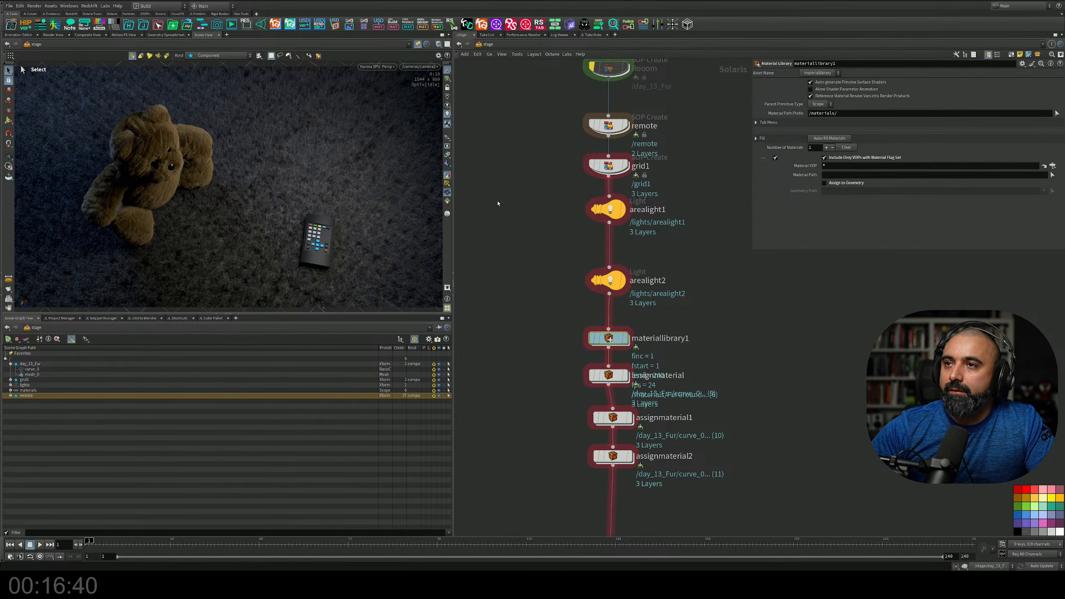
scroll(489, 206, "down", 3)
middle_click_drag(498, 342, 499, 258)
left_click_drag(634, 200, 506, 360)
left_click_drag(571, 221, 572, 292)
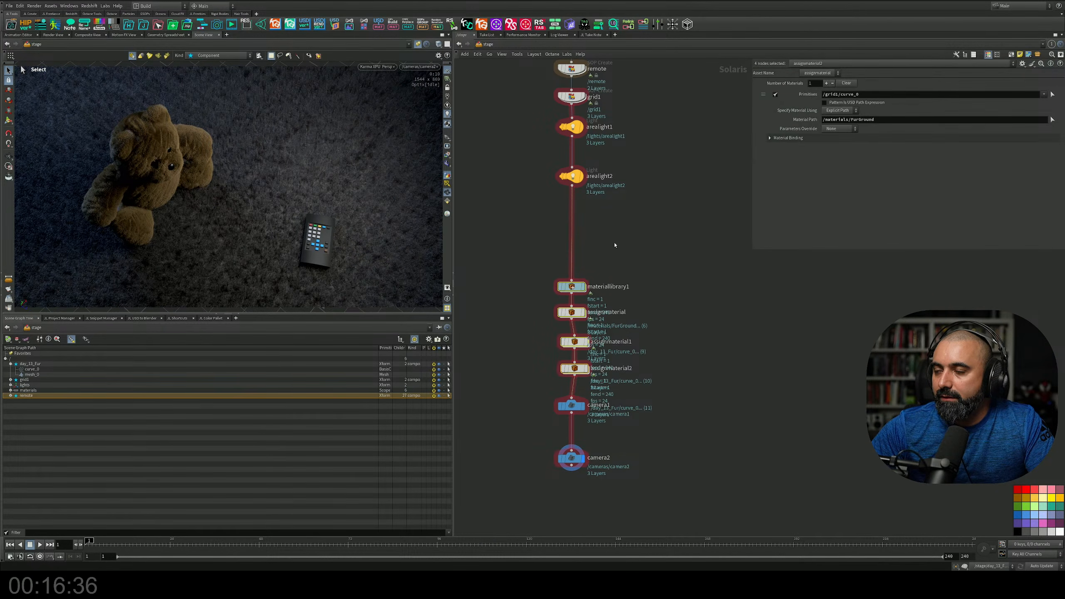
middle_click_drag(614, 240, 600, 378)
left_click(614, 302)
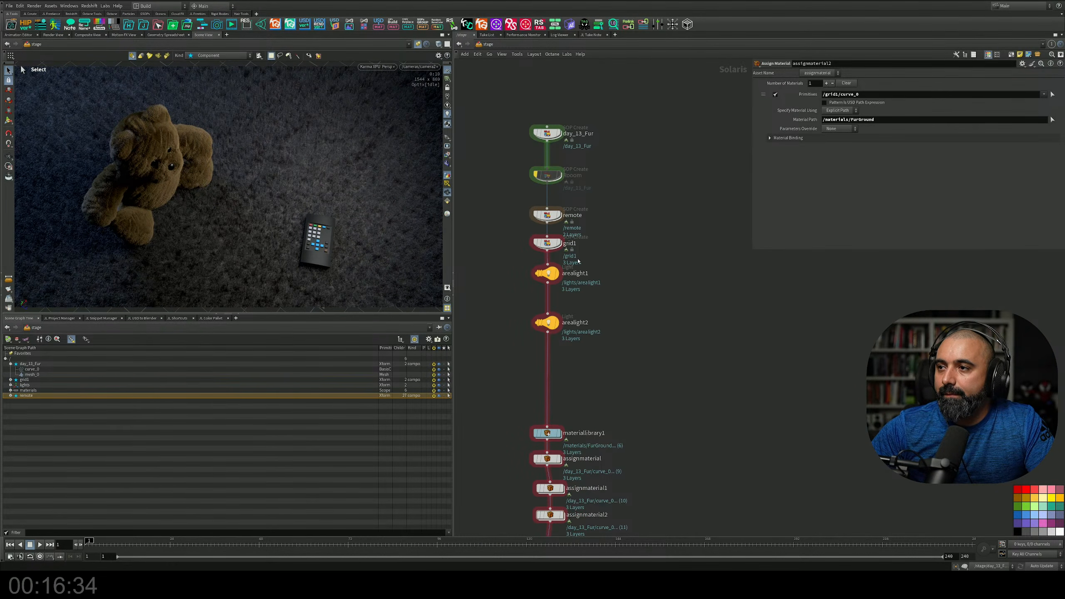
Return the viewport to the Houdini VK renderer and move both area lights down, just above materiallibrary1
left_click(376, 66)
left_click(380, 95)
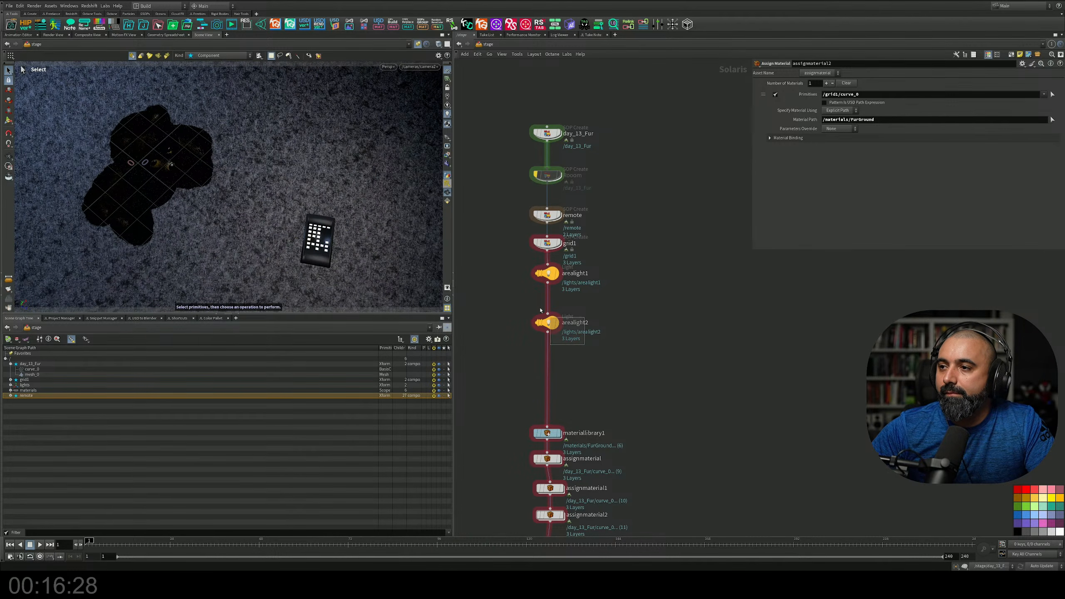
left_click_drag(541, 311, 548, 348)
middle_click_drag(578, 297, 580, 316)
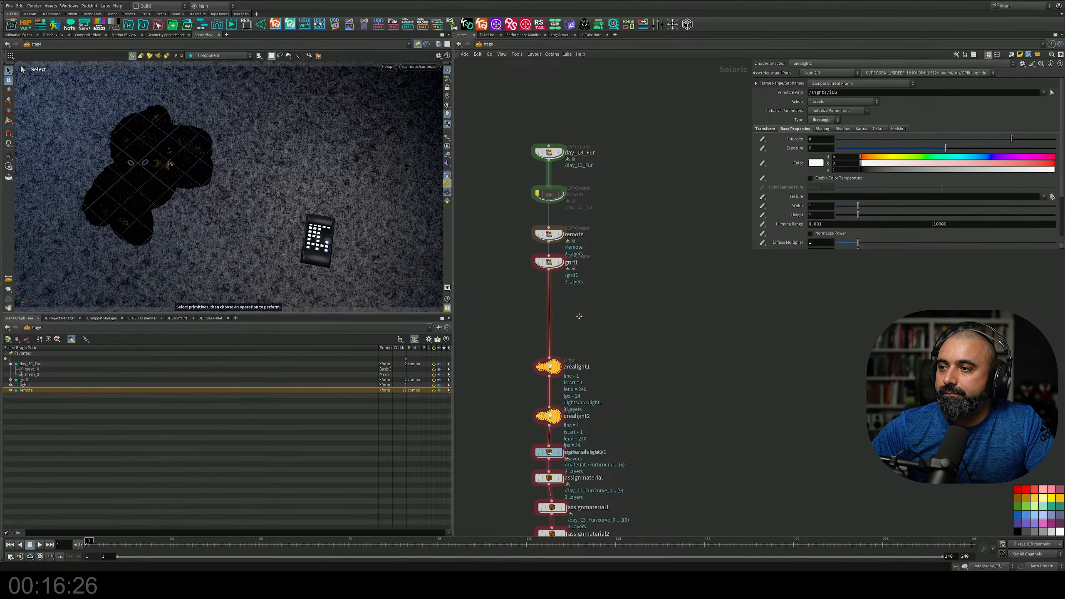
Inside grid1's geometry network, display the UV texture node and unpin the viewport so it follows this network
scroll(554, 270, "up", 2)
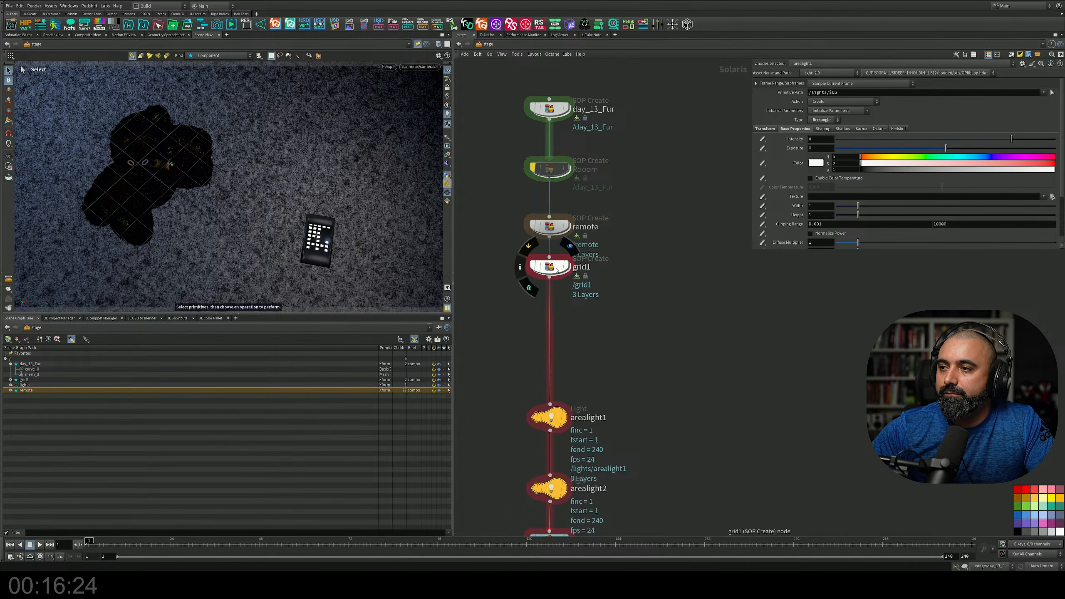
double_click(557, 269)
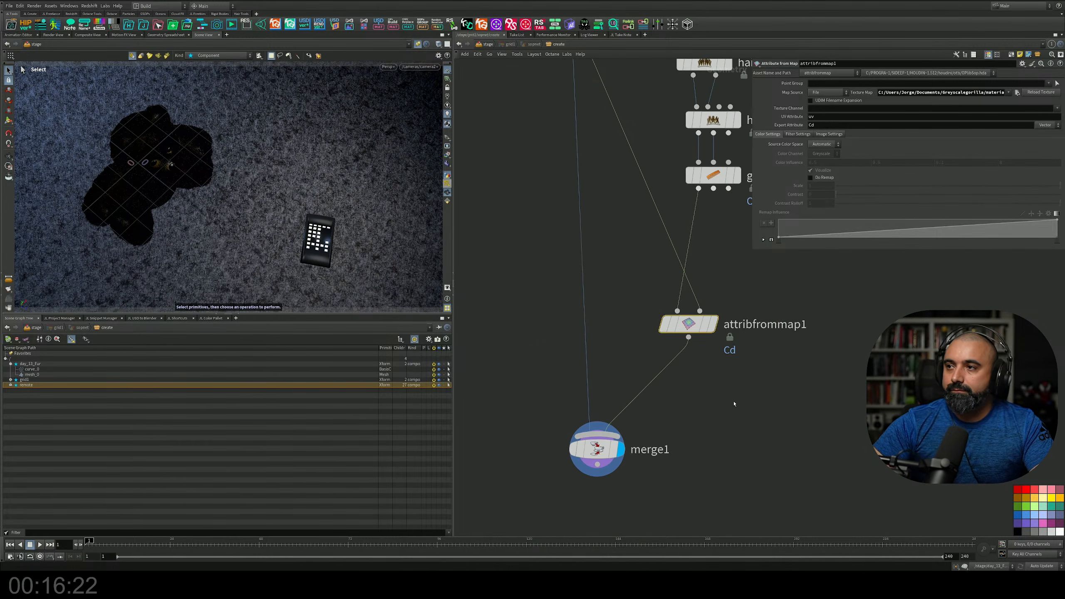
scroll(734, 404, "down", 4)
scroll(600, 274, "up", 2)
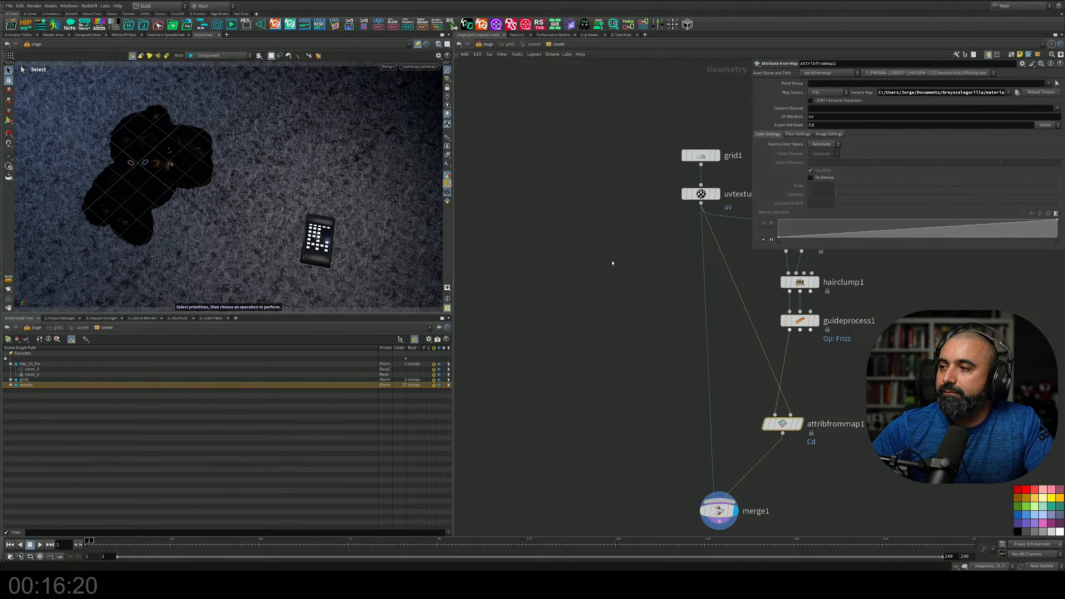
left_click(713, 195)
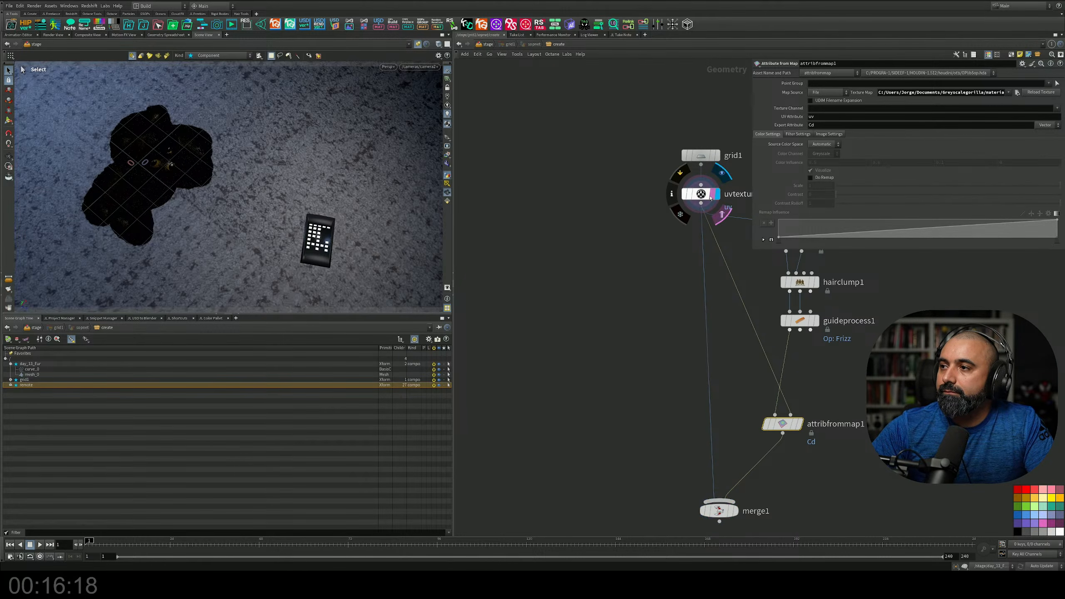
left_click(418, 44)
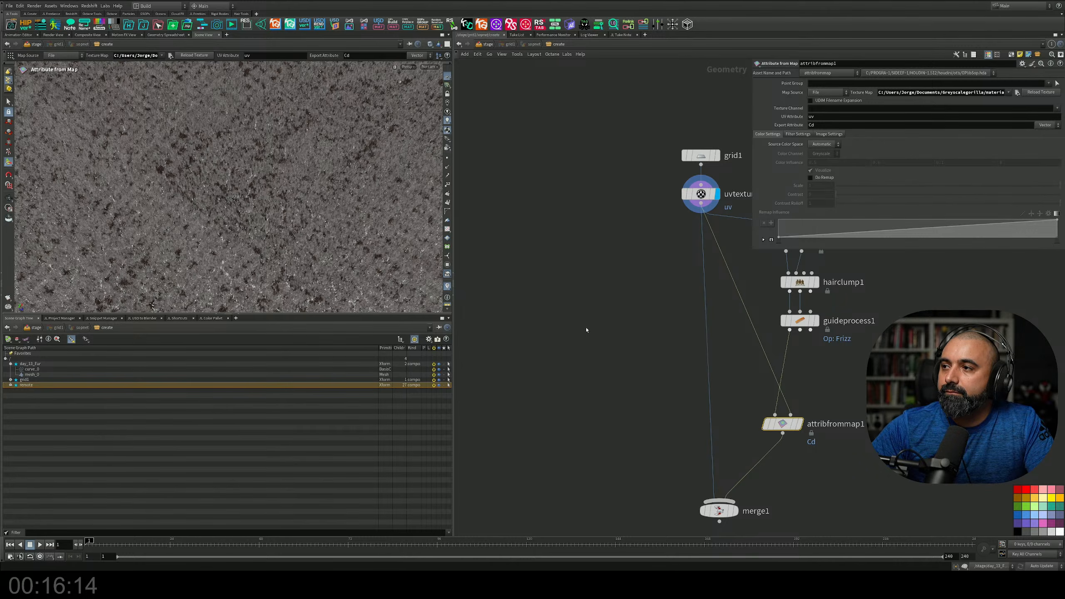
Add a Paint Color node, feed it from the UV texture node and display it
key("Tab")
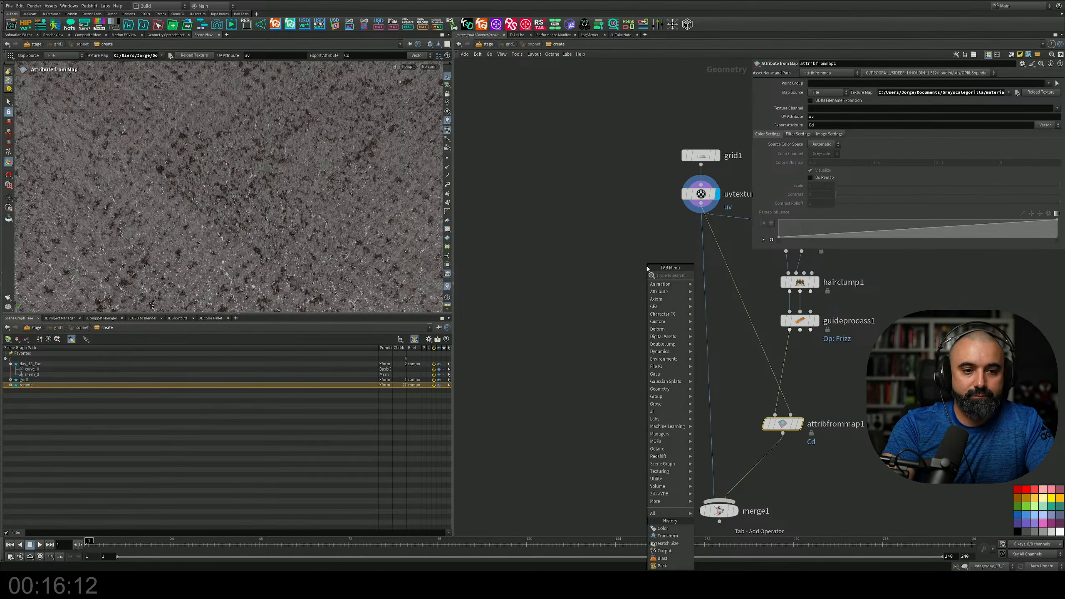
type("paint")
key("Return")
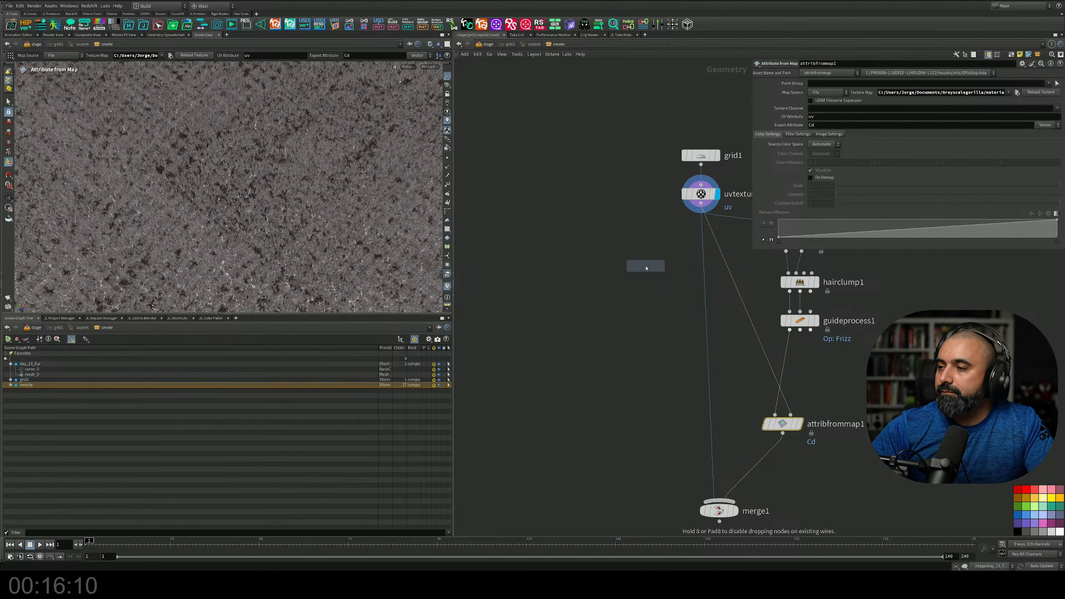
left_click(595, 288)
left_click_drag(700, 204, 575, 331)
key("Tab")
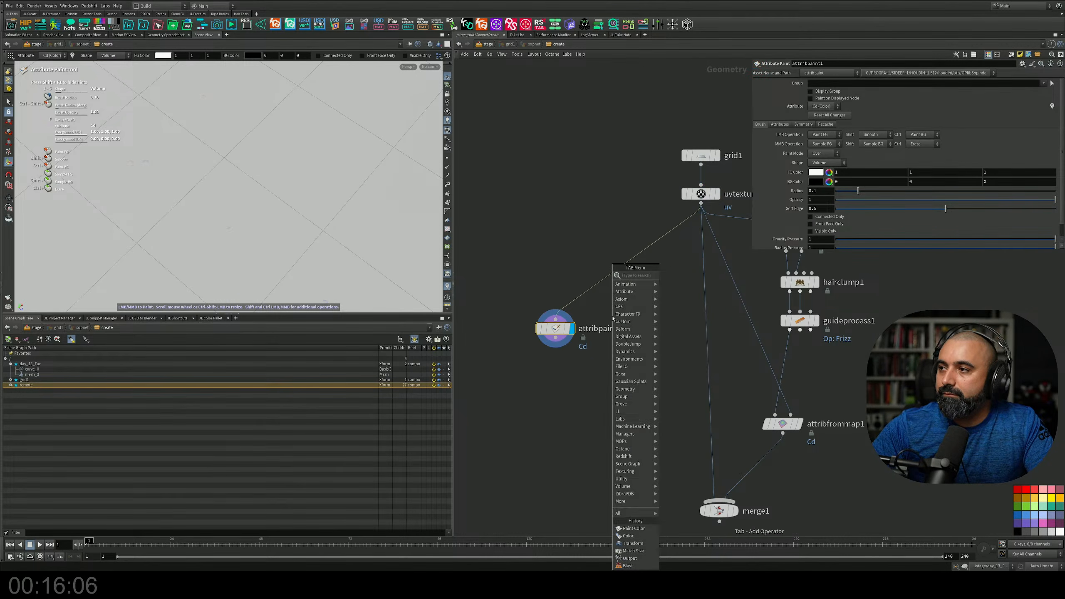
Set attribpaint1's foreground paint color to black
left_click(817, 174)
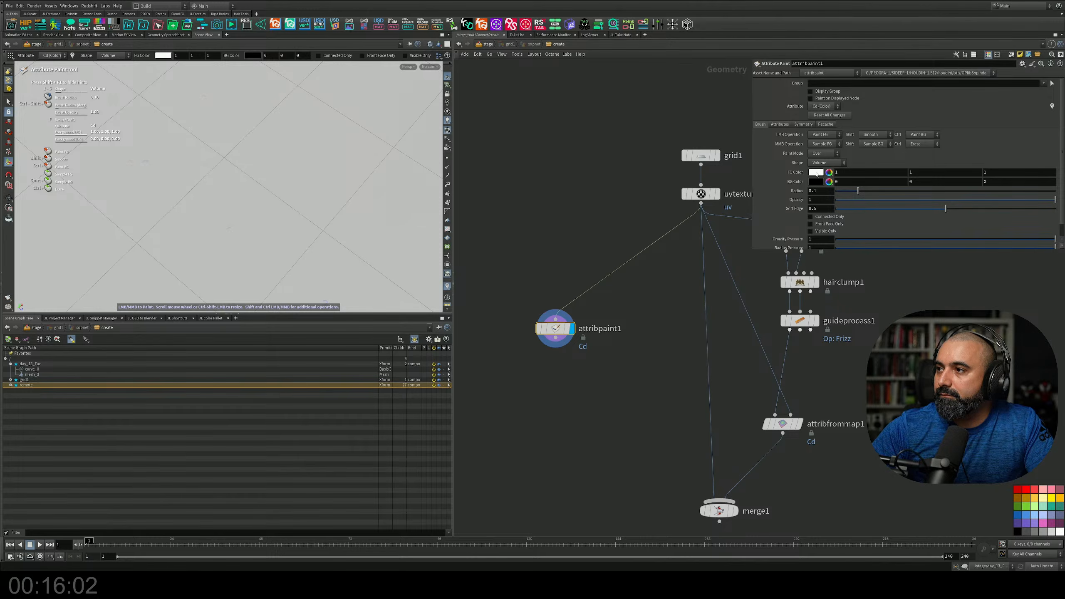
left_click(817, 173)
left_click(790, 78)
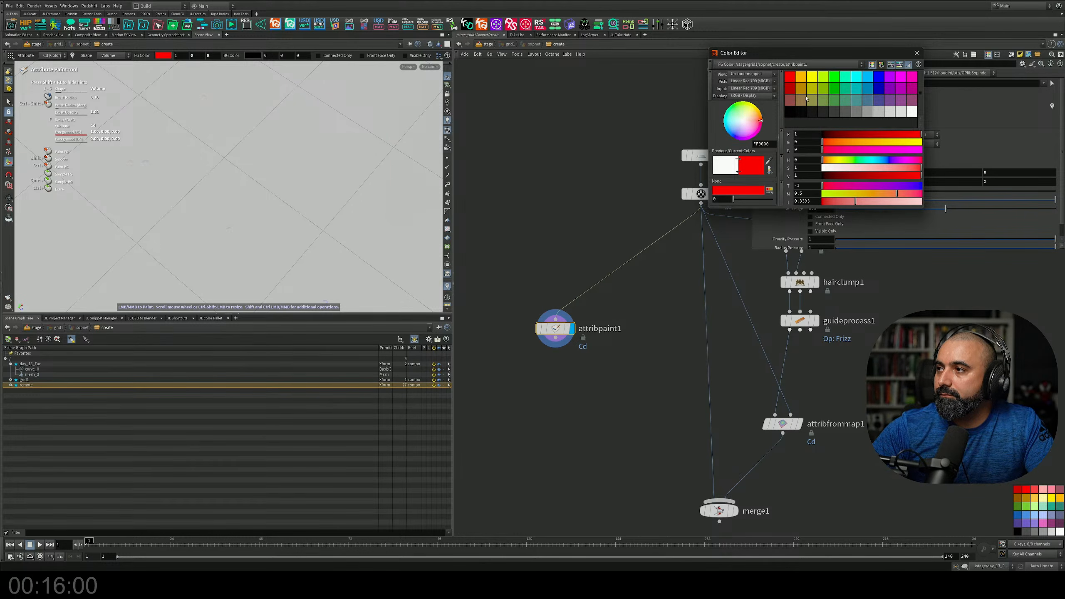
left_click(794, 113)
left_click(918, 52)
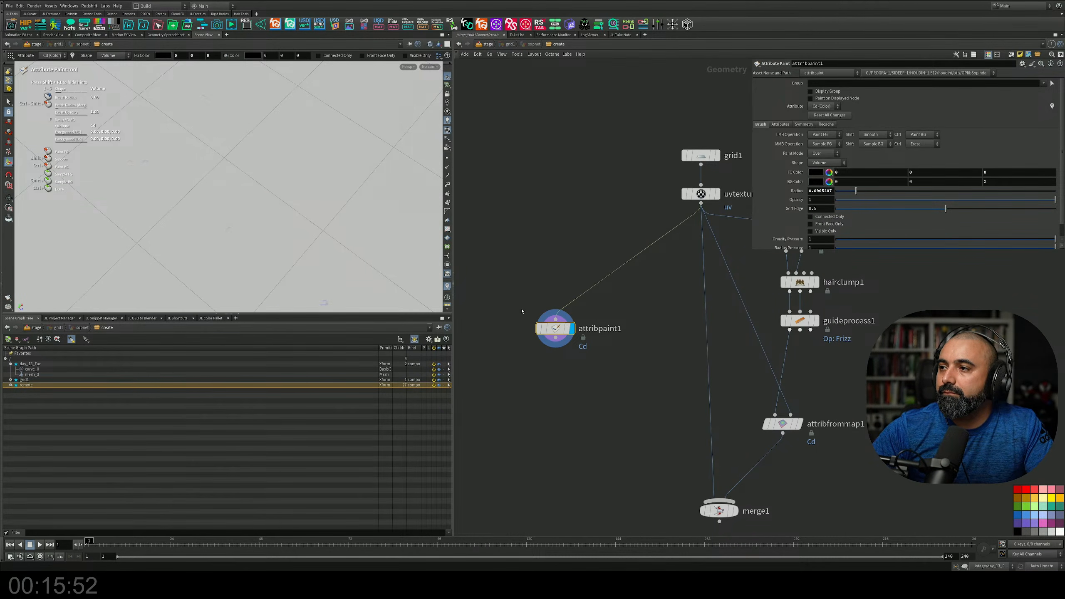
key("Tab")
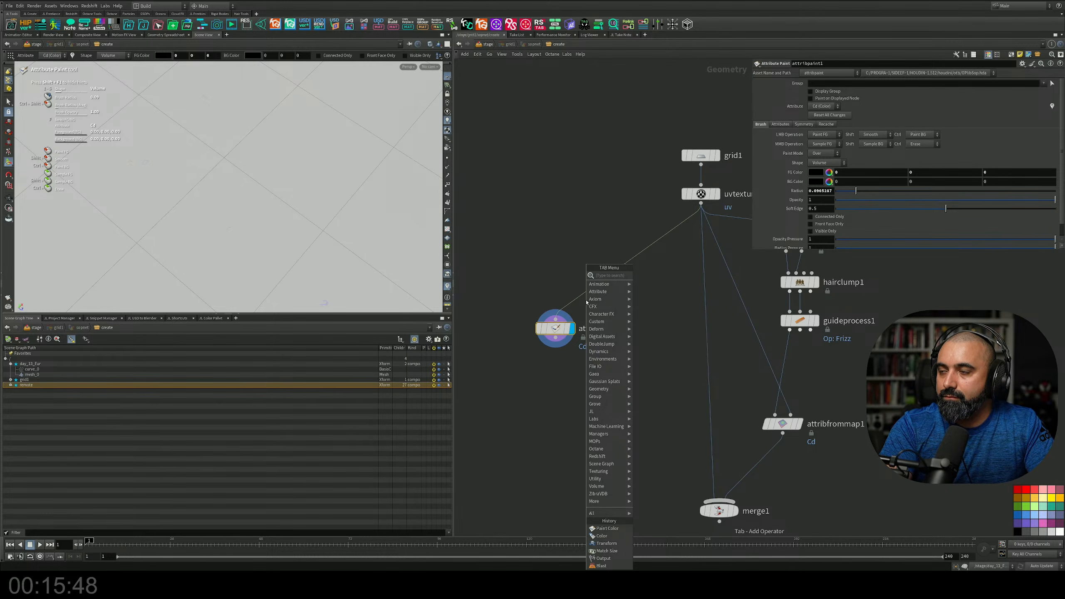
key("Escape")
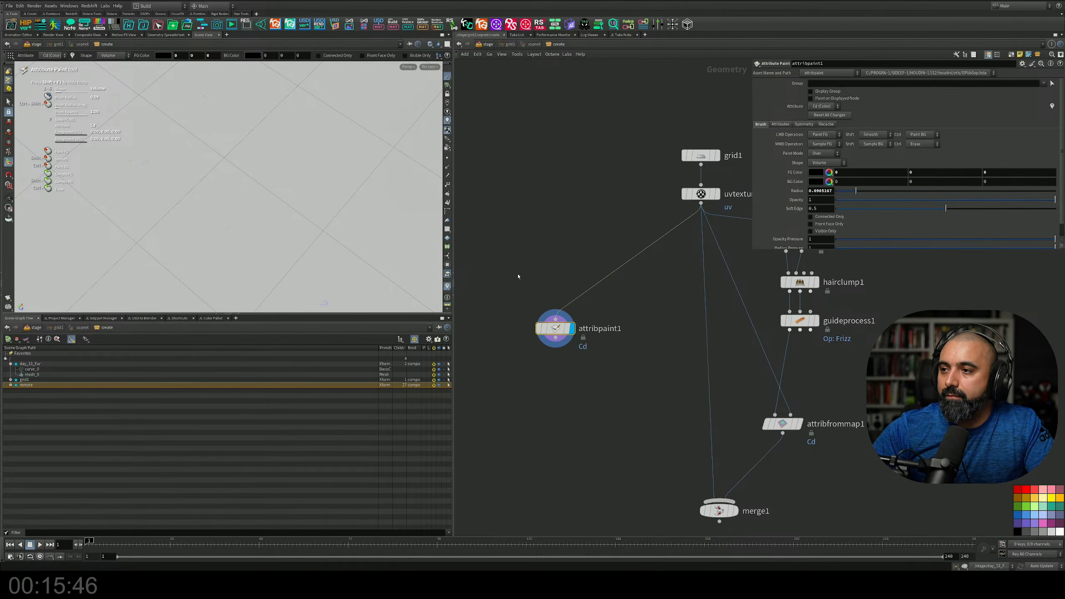
Leave the paint tool for the Select tool, then add a new Grid node and connect it as attribpaint1's input
left_click(408, 66)
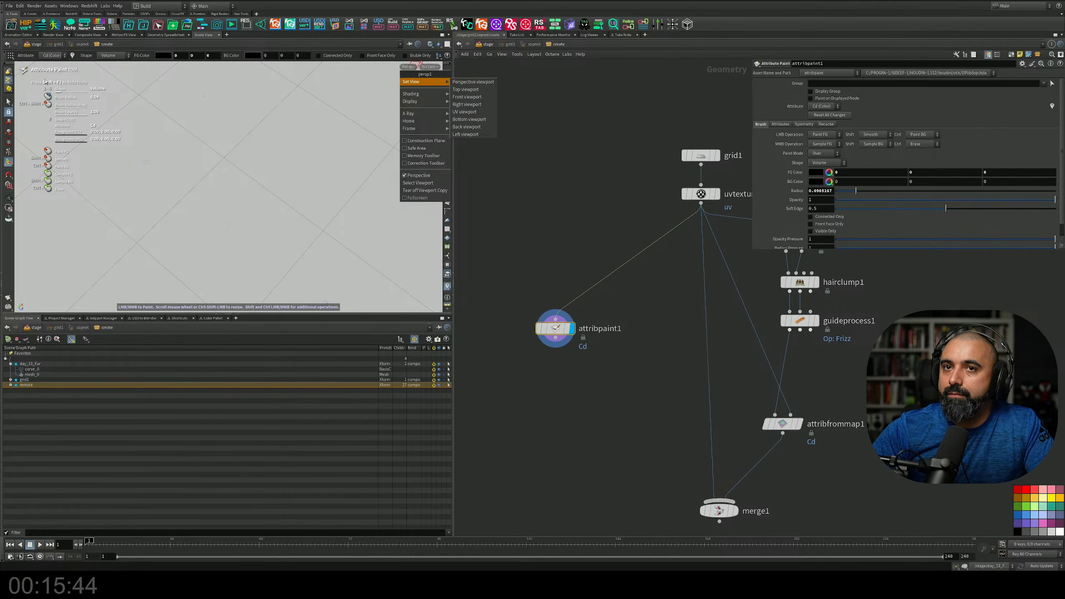
left_click(8, 101)
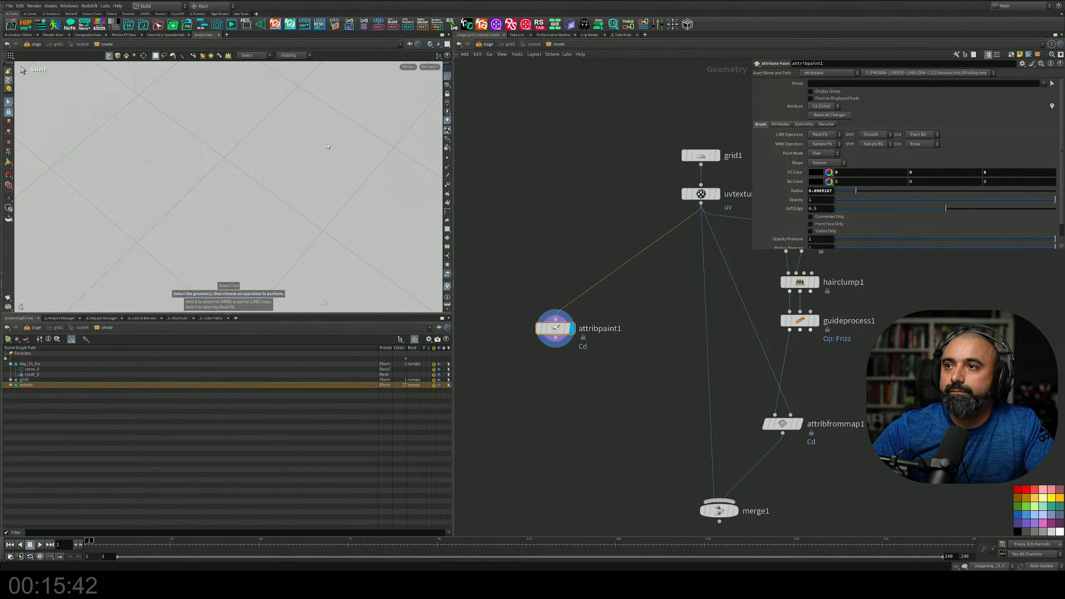
right_click_drag(269, 198, 235, 212, "alt")
key("Tab")
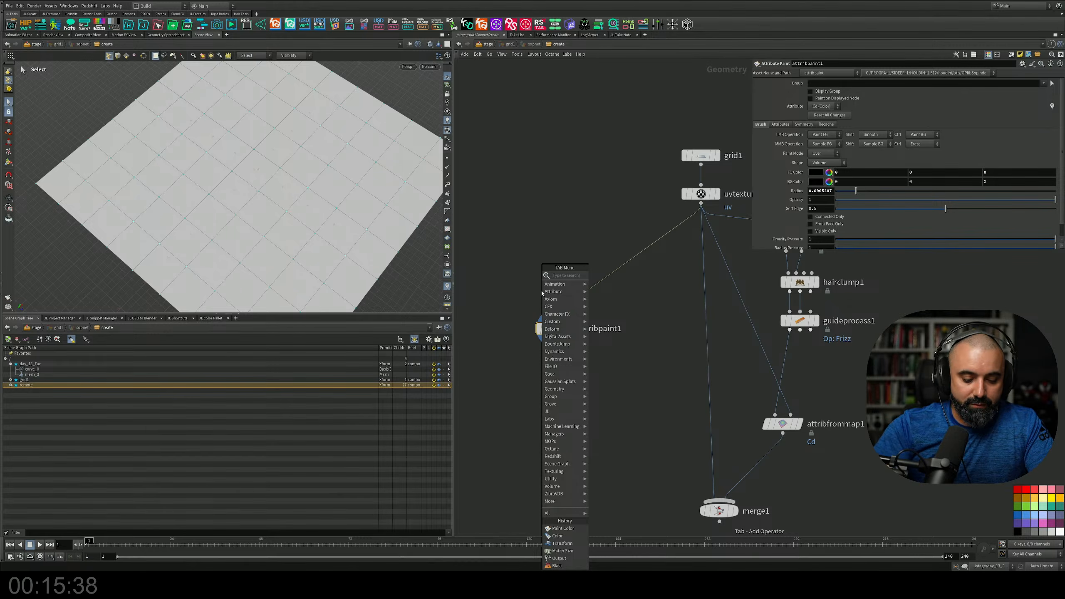
type("gr")
key("Return")
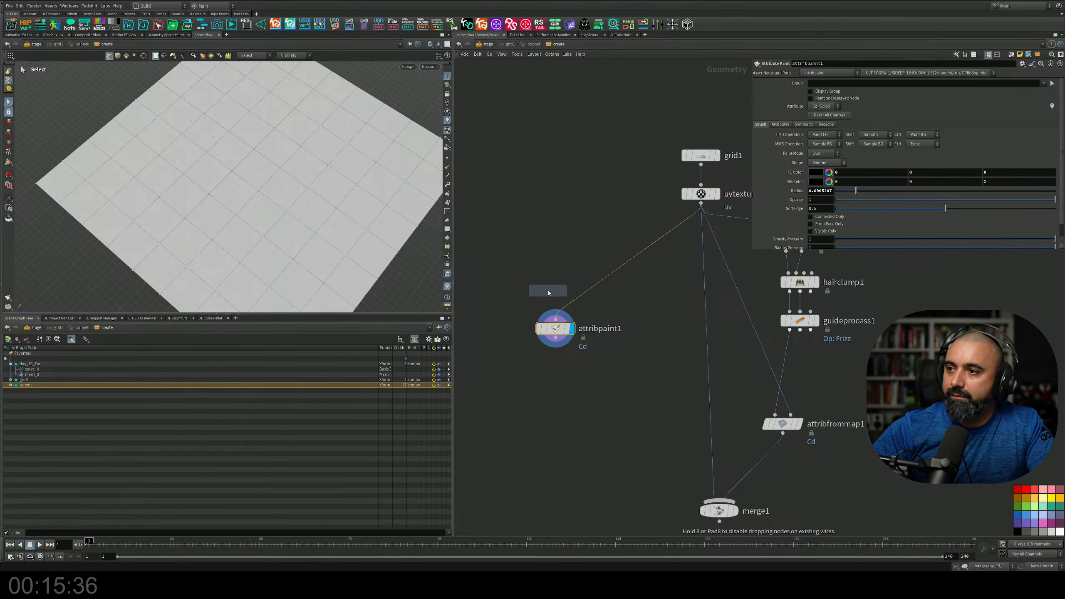
left_click(559, 249)
left_click_drag(560, 258, 553, 318)
left_click(556, 319)
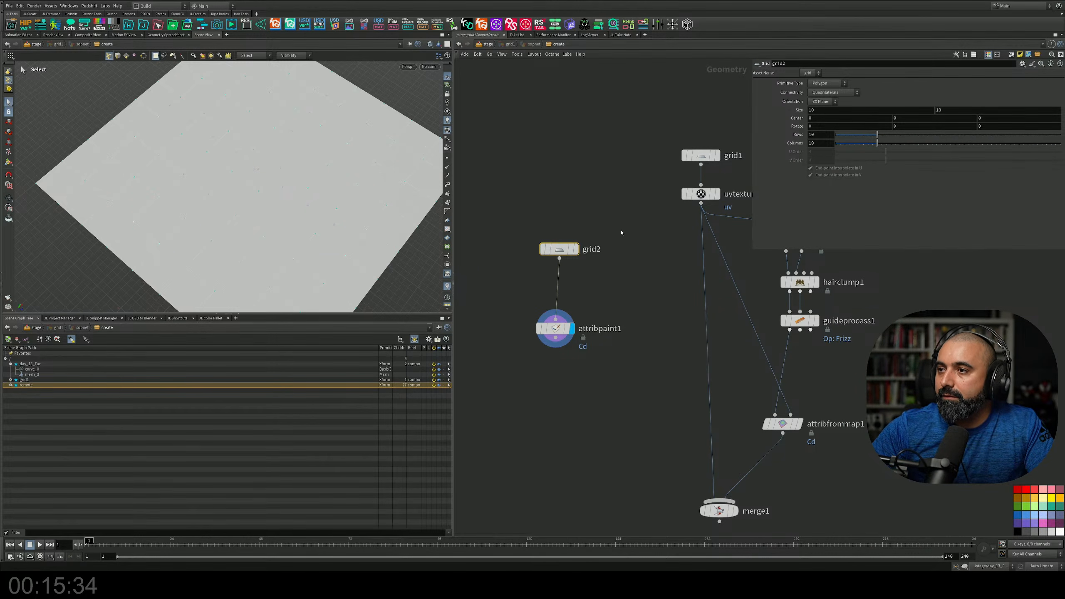
Resize grid2 to 1.9 by 1.9 and subdivide it into 50 rows and 50 columns
middle_click_drag(809, 111, 547, 114)
right_click_drag(302, 189, 368, 193, "alt")
middle_click_drag(368, 193, 228, 248, "alt")
left_click_drag(880, 136, 1061, 136)
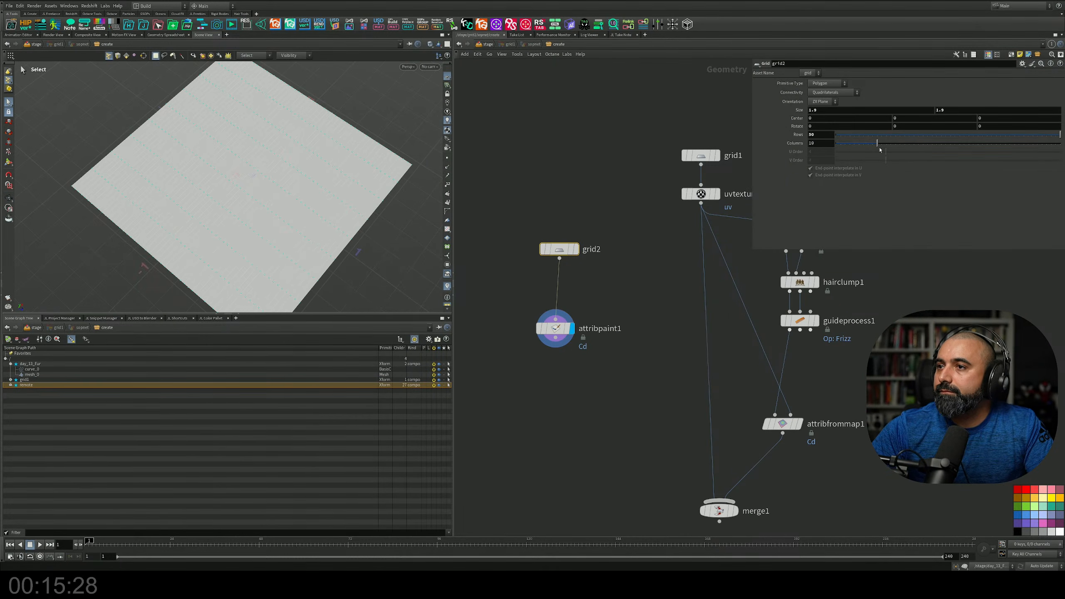
left_click_drag(880, 144, 1061, 144)
left_click_drag(311, 181, 294, 177, "alt")
right_click_drag(293, 176, 342, 168, "alt")
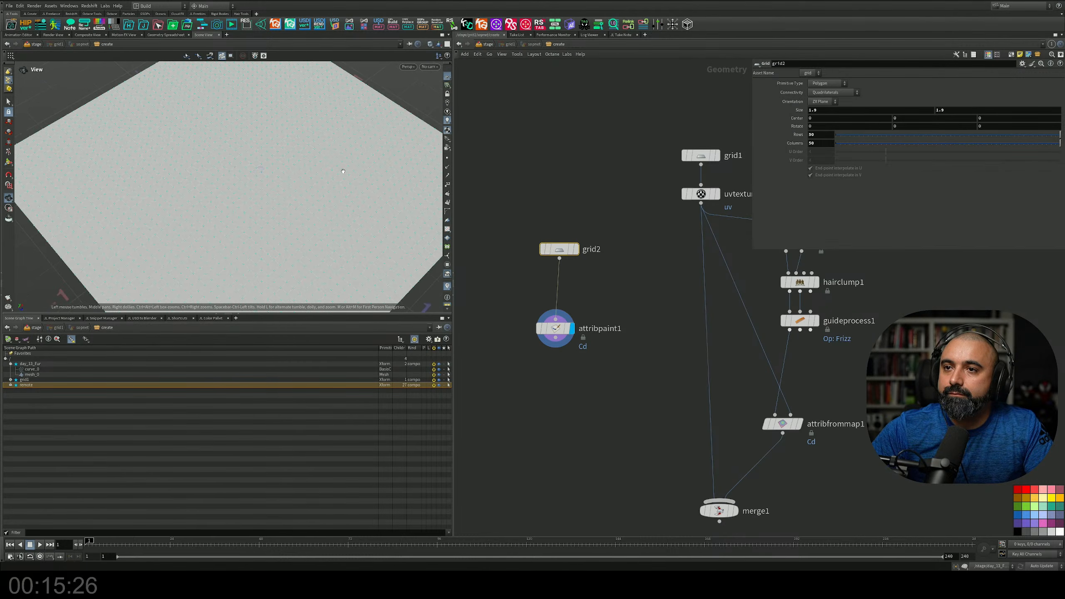
mouse_move(342, 169)
left_mouse_down("alt")
mouse_move(286, 165)
mouse_move(290, 176)
left_mouse_up("alt")
Select attribpaint1, activate the Attribute Paint tool and cover the whole grid in black with a greatly enlarged brush
left_click(554, 328)
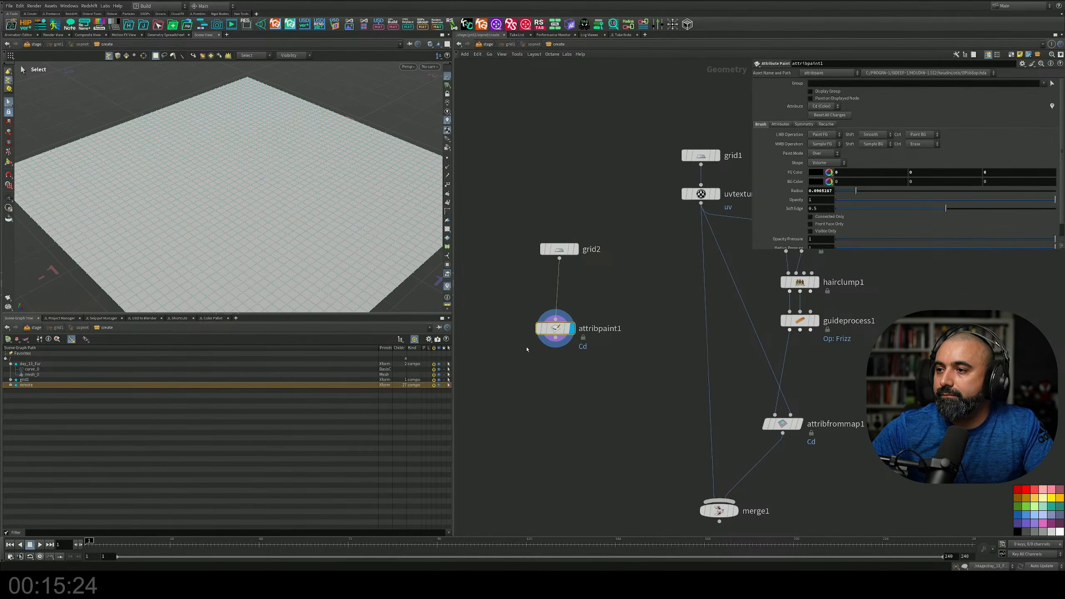
left_click_drag(296, 229, 309, 240)
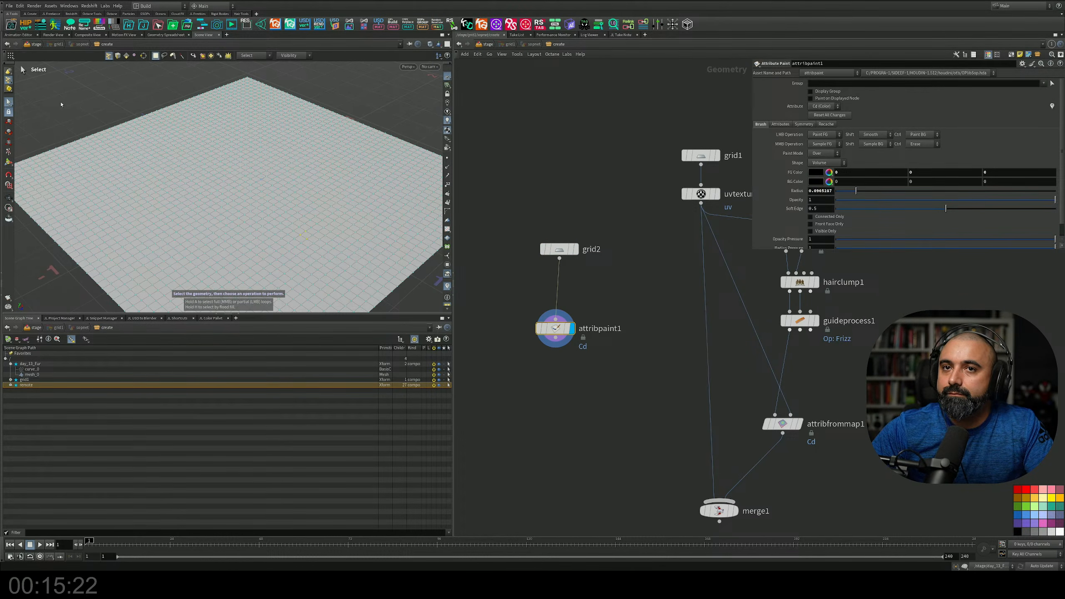
left_click(8, 161)
mouse_move(302, 200)
left_mouse_down()
mouse_move(232, 231)
mouse_move(289, 210)
mouse_move(322, 223)
mouse_move(331, 208)
left_mouse_up()
scroll(330, 205, "up", 20)
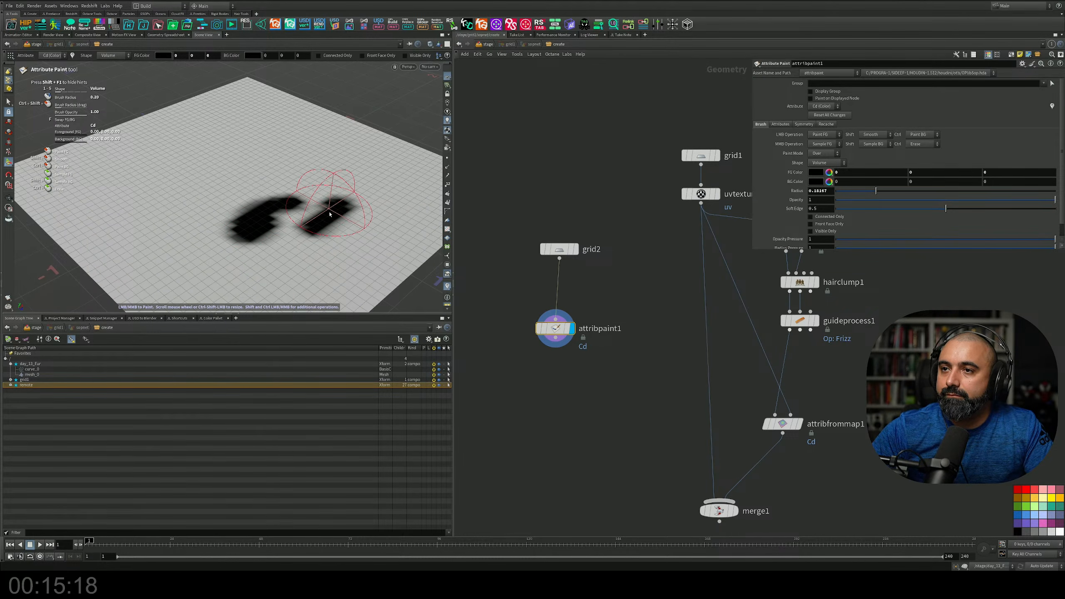
left_click(309, 202)
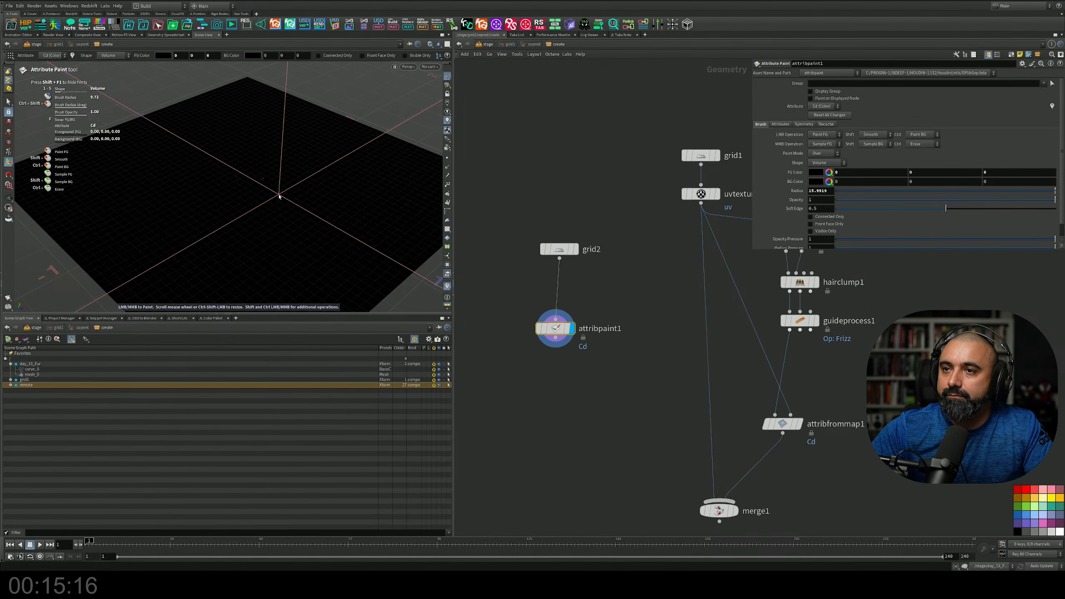
Shrink the paint brush again and set attribpaint1's foreground color to pure red
scroll(281, 192, "down", 20)
scroll(281, 192, "down", 7)
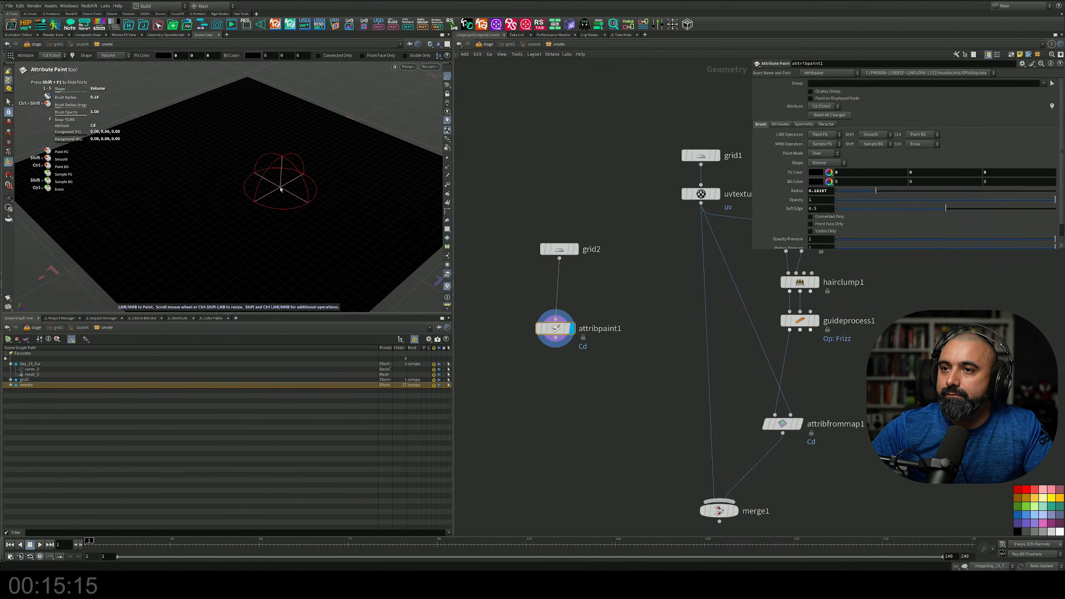
left_click(829, 173)
left_click(792, 78)
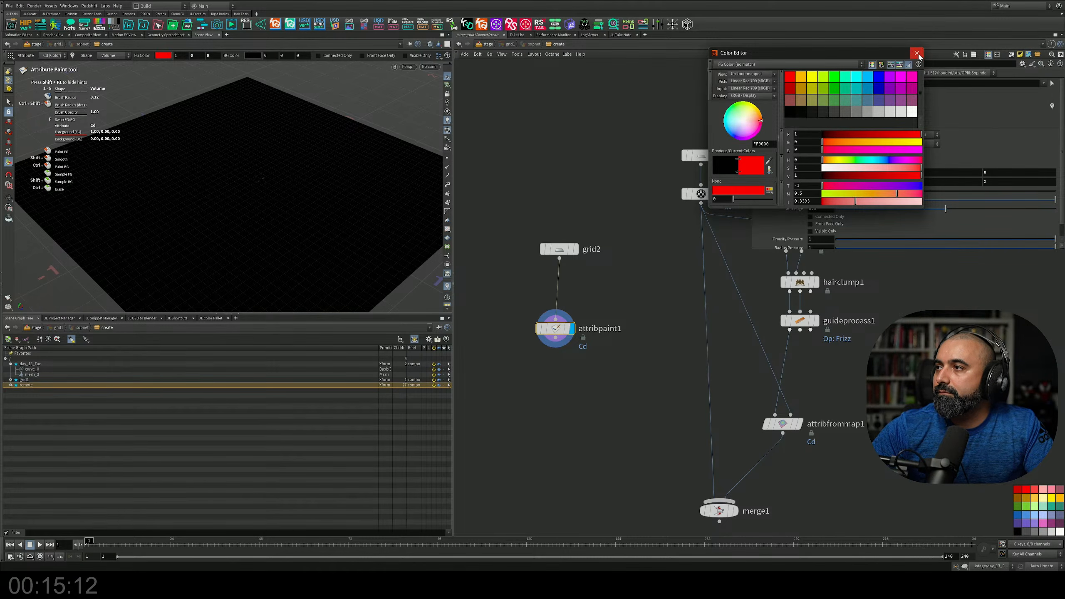
left_click(917, 54)
Paint a solid irregular red patch near the middle of the black grid with a brush radius of about 0.07
mouse_move(590, 250)
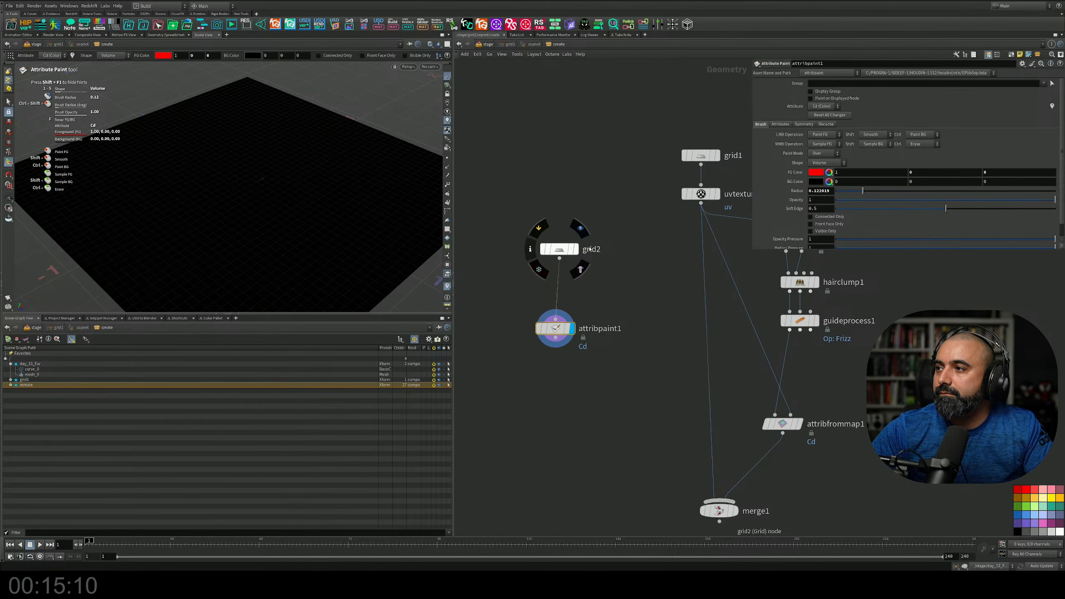
scroll(590, 249, "down", 1)
scroll(302, 219, "down", 2)
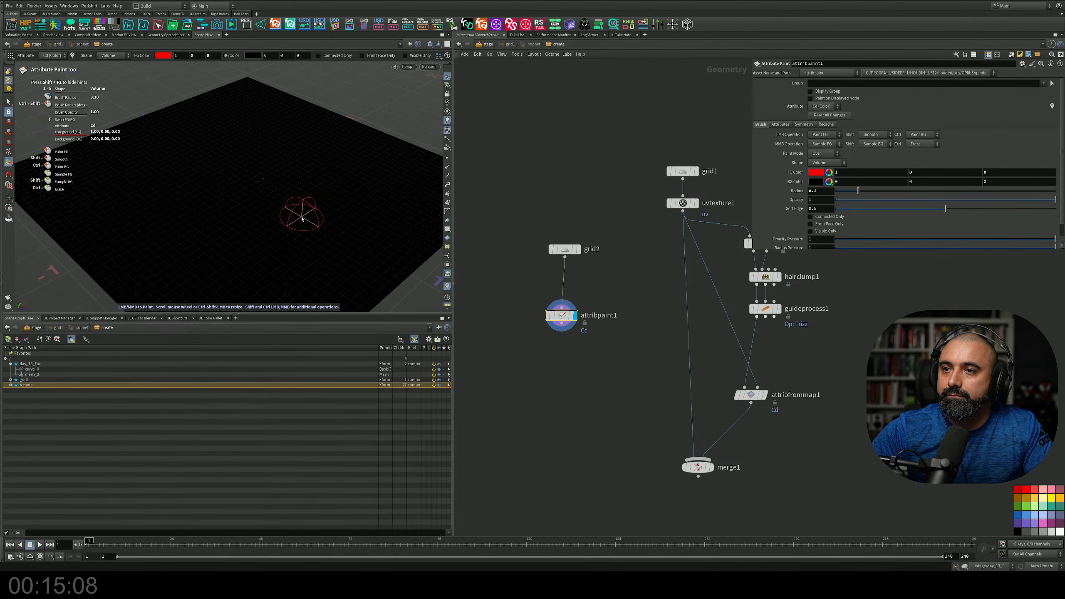
scroll(299, 215, "down", 2)
left_click_drag(308, 241, 295, 223, "alt")
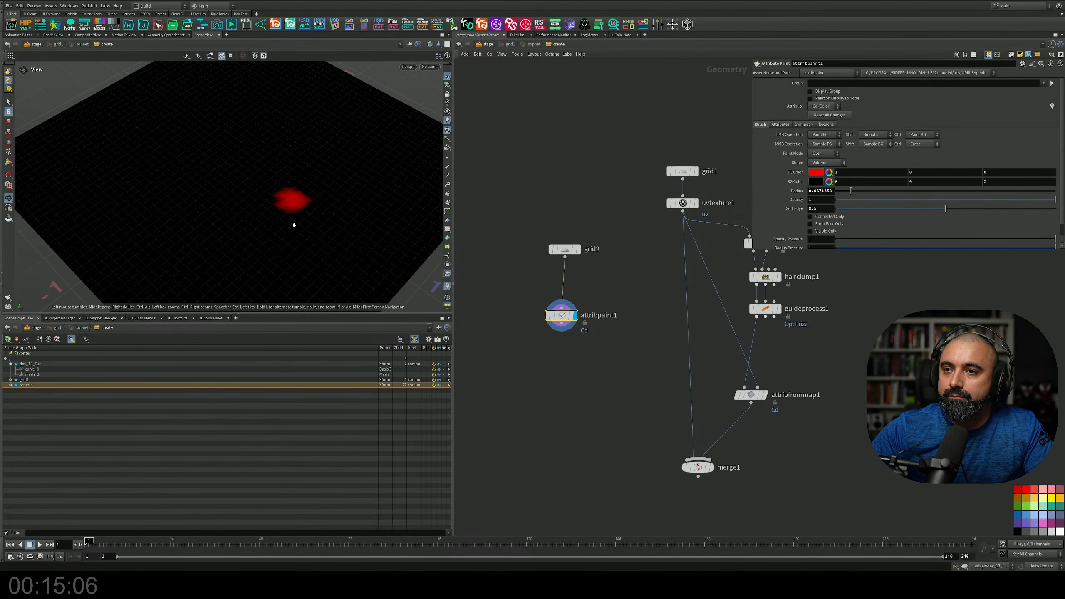
right_click_drag(295, 223, 320, 201, "alt")
middle_click_drag(320, 201, 316, 227, "alt")
mouse_move(309, 223)
left_mouse_down()
mouse_move(269, 216)
mouse_move(245, 227)
mouse_move(258, 247)
left_mouse_up()
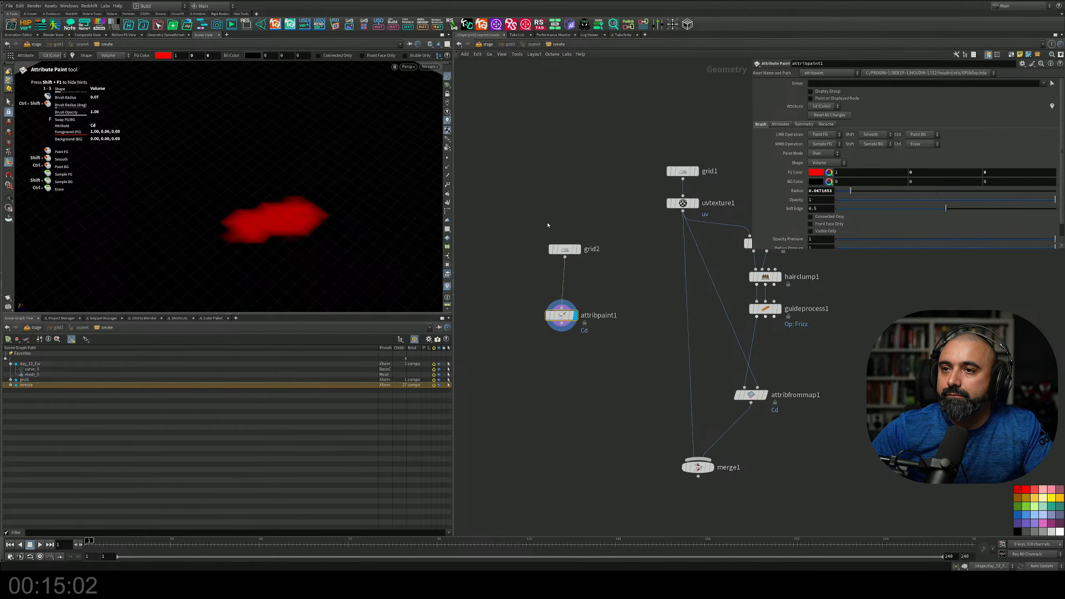
left_click_drag(334, 230, 330, 218)
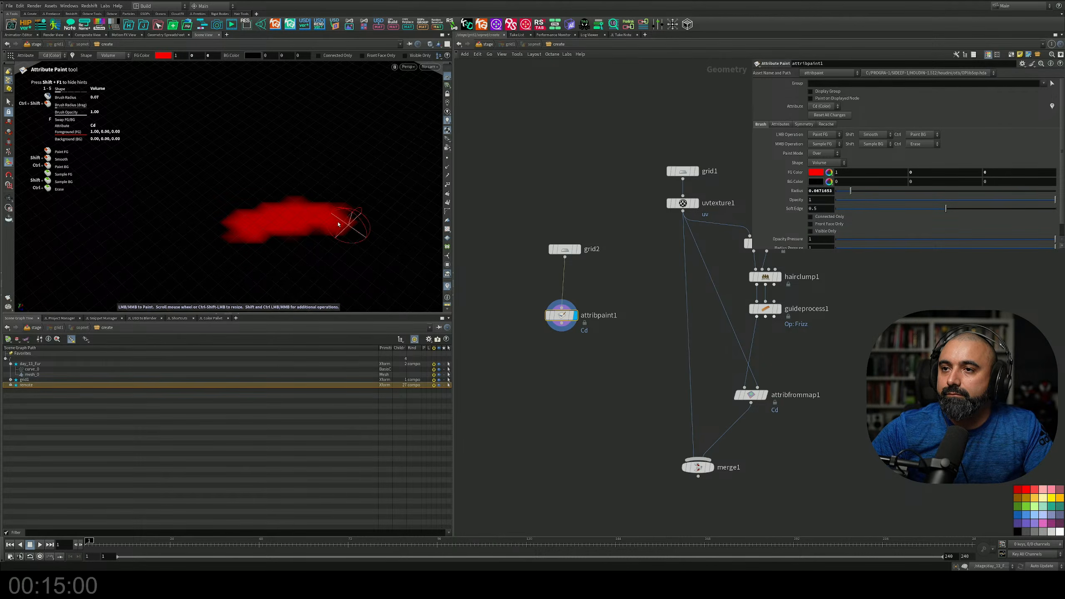
key("Escape")
left_click_drag(333, 218, 330, 234)
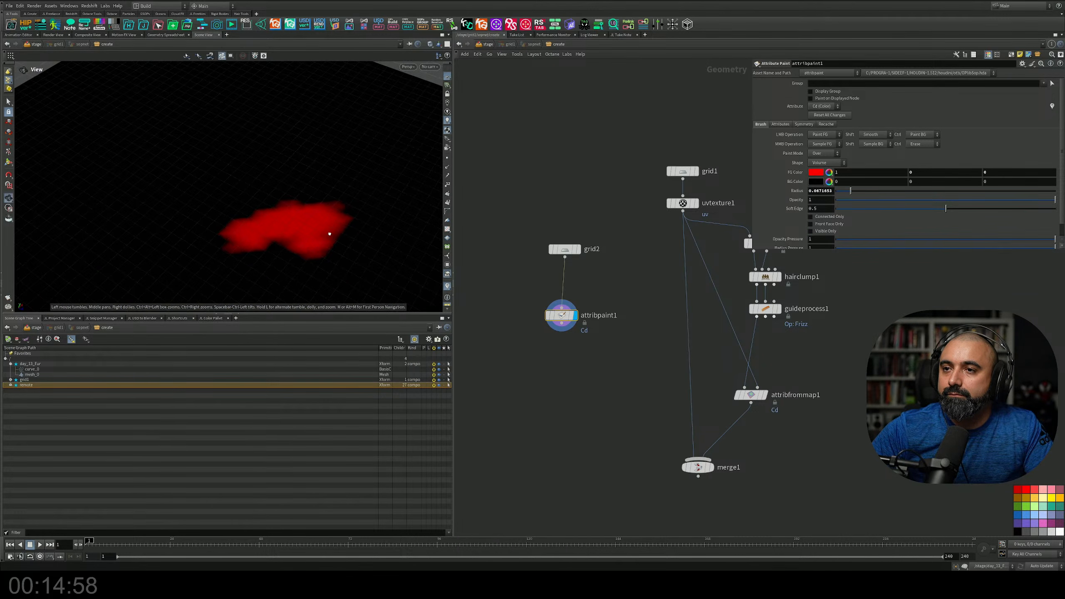
middle_click_drag(329, 240, 300, 185, "alt")
Reduce the brush radius to about 0.02 and paint thin red branches spreading outward from the patch
scroll(306, 180, "down", 10)
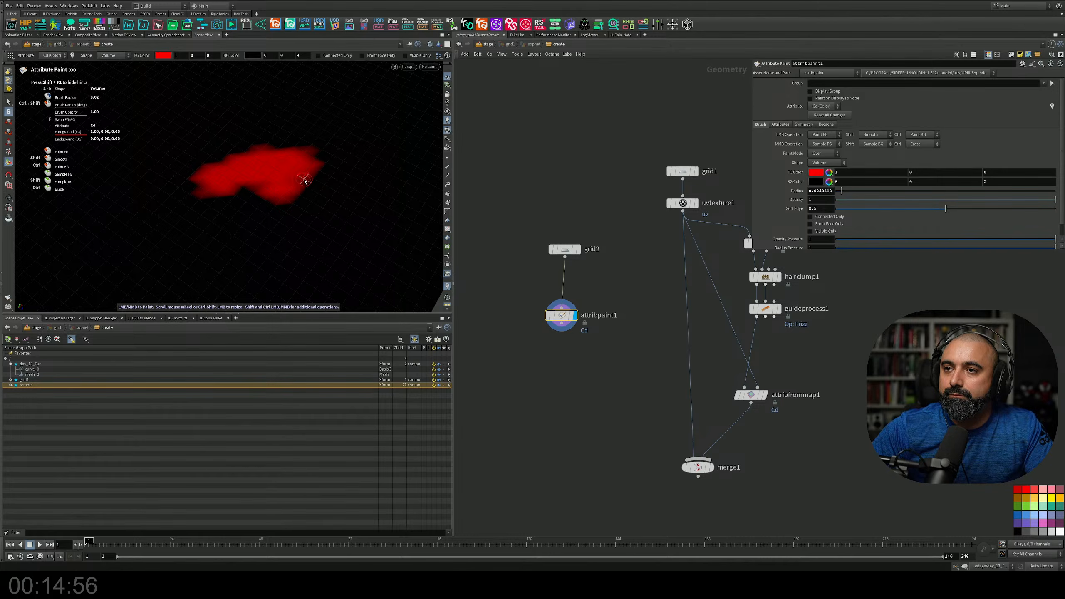
left_click_drag(305, 180, 364, 192)
left_click_drag(292, 149, 358, 123)
mouse_move(314, 180)
left_mouse_down()
mouse_move(349, 171)
mouse_move(313, 180)
left_mouse_up()
left_click_drag(249, 156, 223, 134)
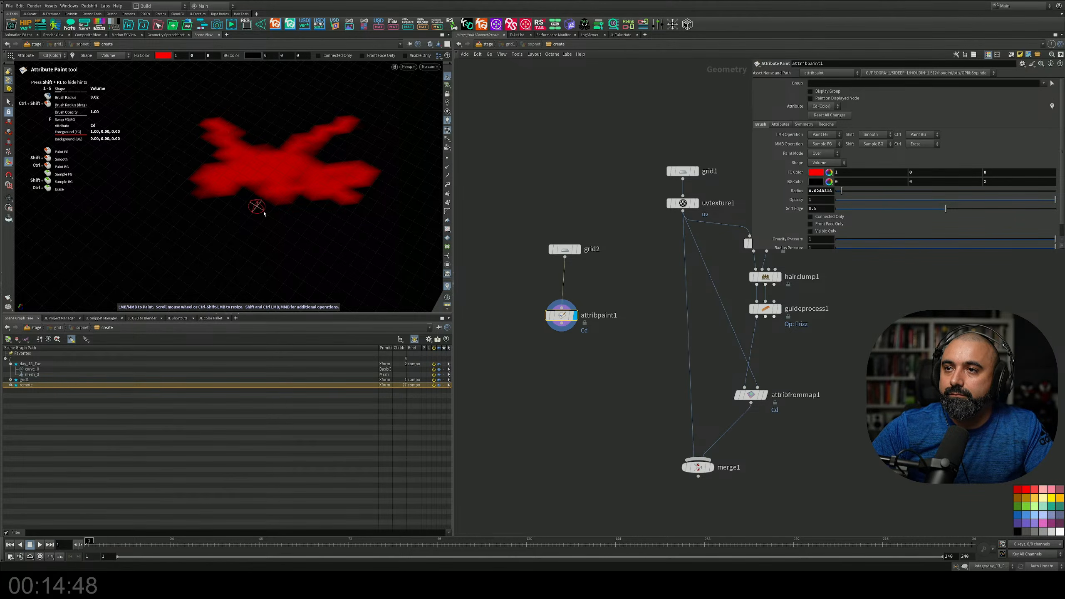
Add a displayed Scatter node below attribpaint1 and use Cd as its density attribute
key("Tab")
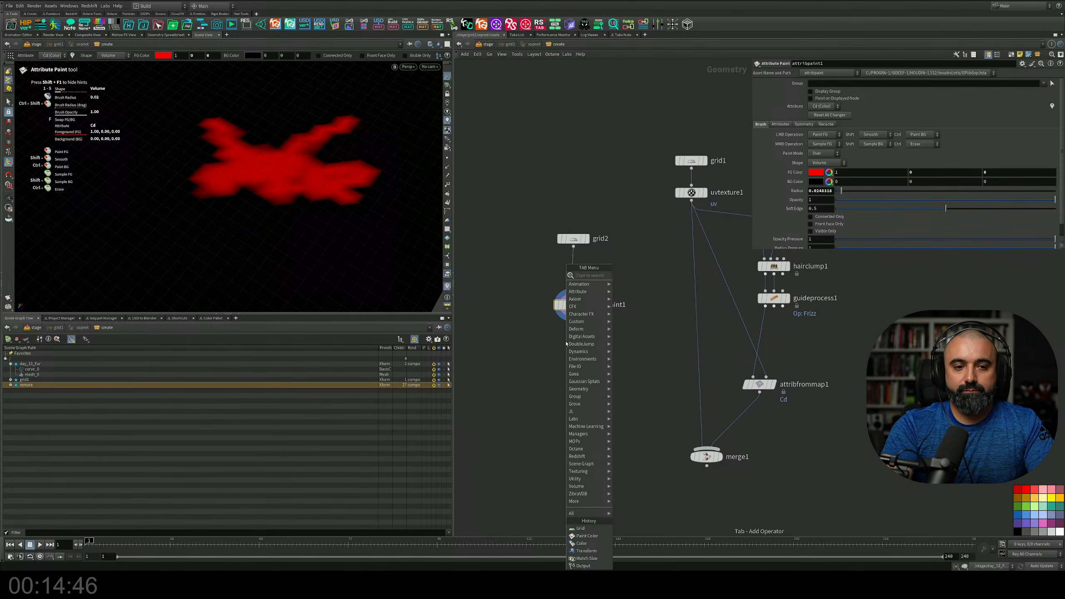
type("scat")
key("Return")
left_click(567, 344)
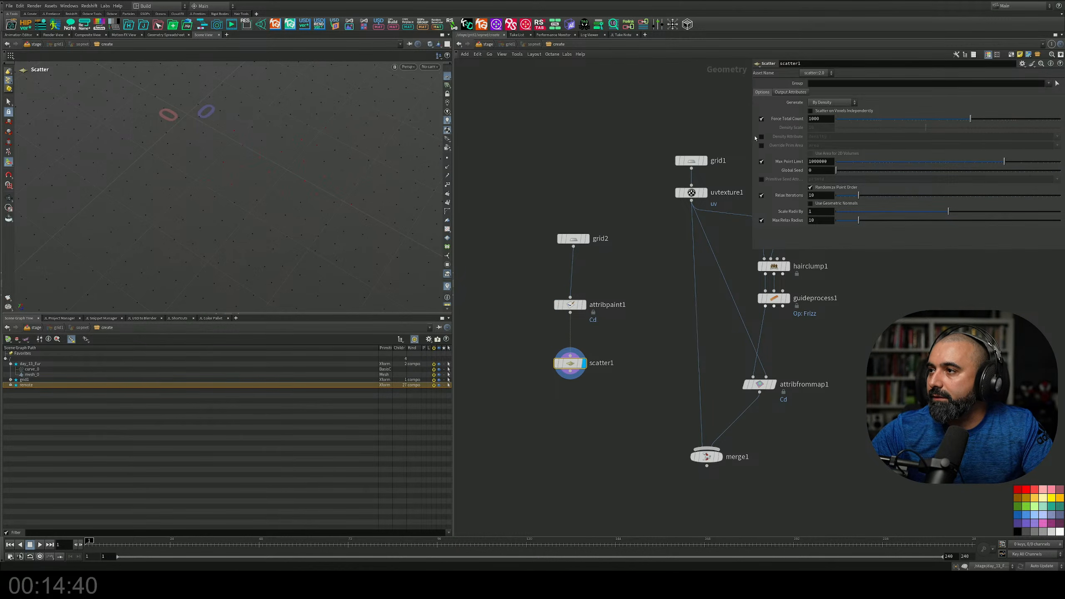
left_click(762, 136)
type("Cd")
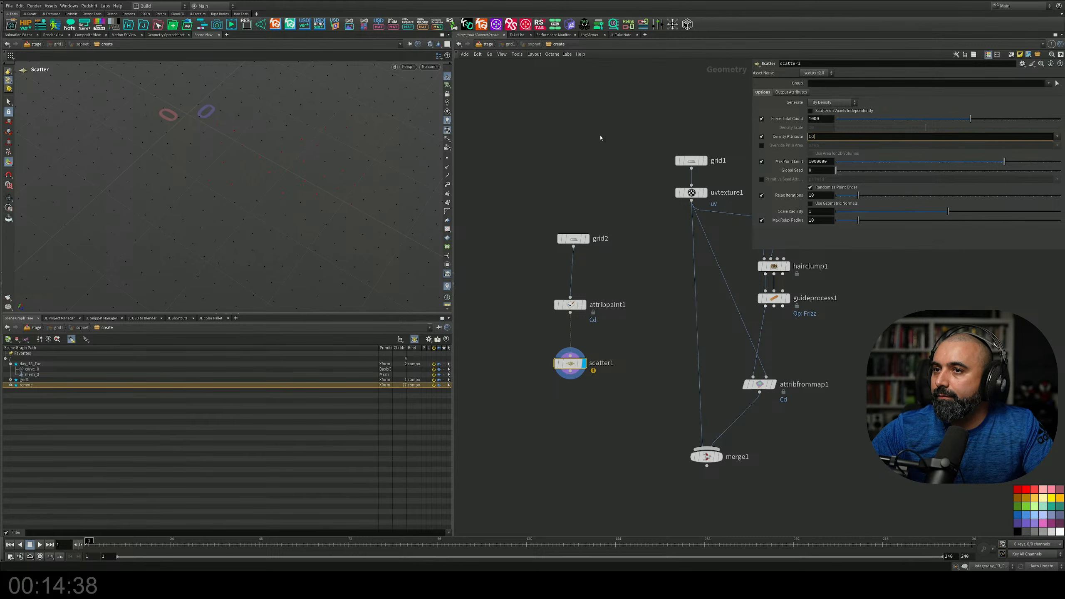
key("Return")
key("Escape")
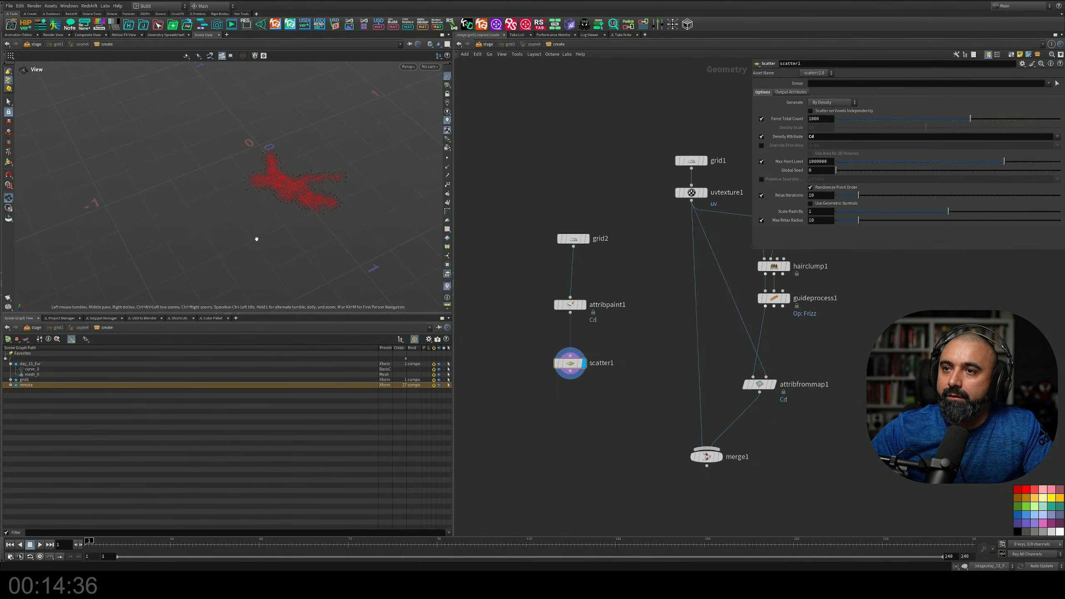
left_click_drag(292, 262, 305, 267, "alt")
Add a VDB from Particles node below scatter1
middle_click_drag(592, 418, 593, 397)
key("Tab")
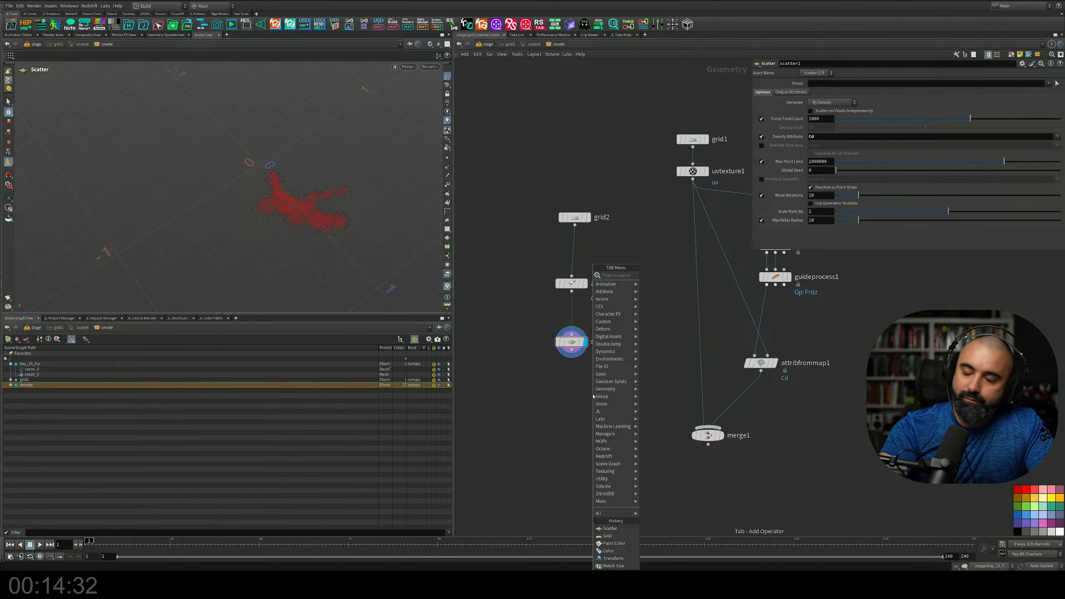
type("vdb from")
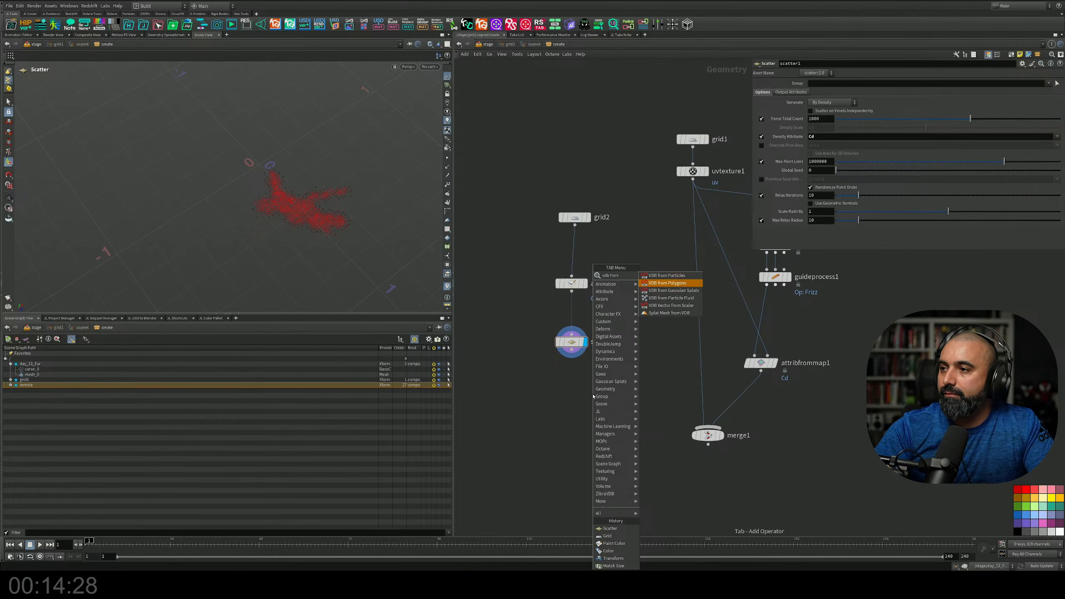
key("Return")
left_click(569, 407)
Insert an Attribute Adjust Float node for pscale between scatter1 and vdbfromparticles1
key("Tab")
type("af")
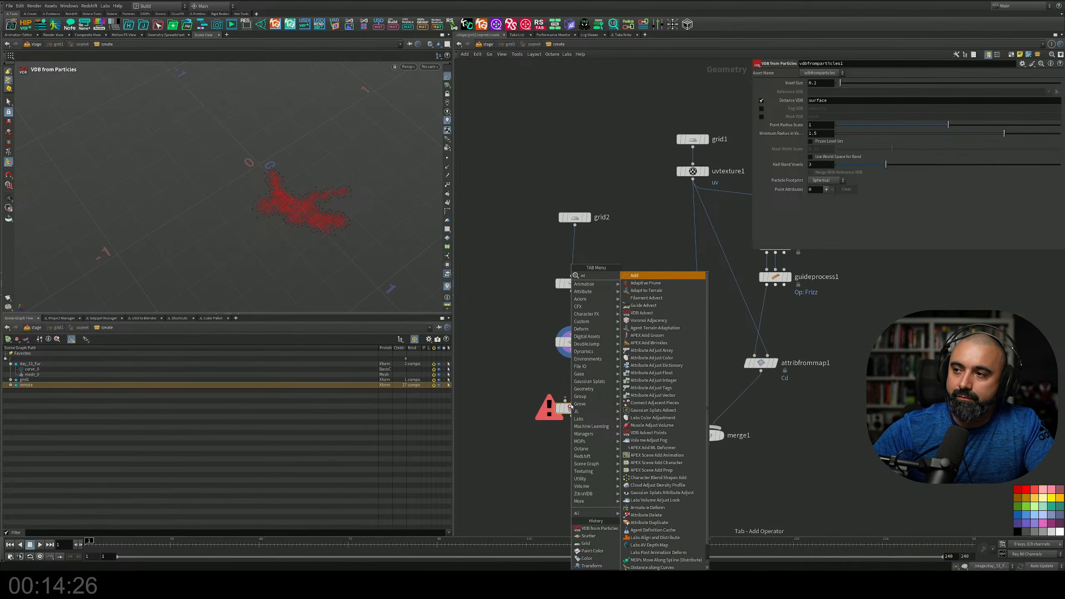
key("BackSpace")
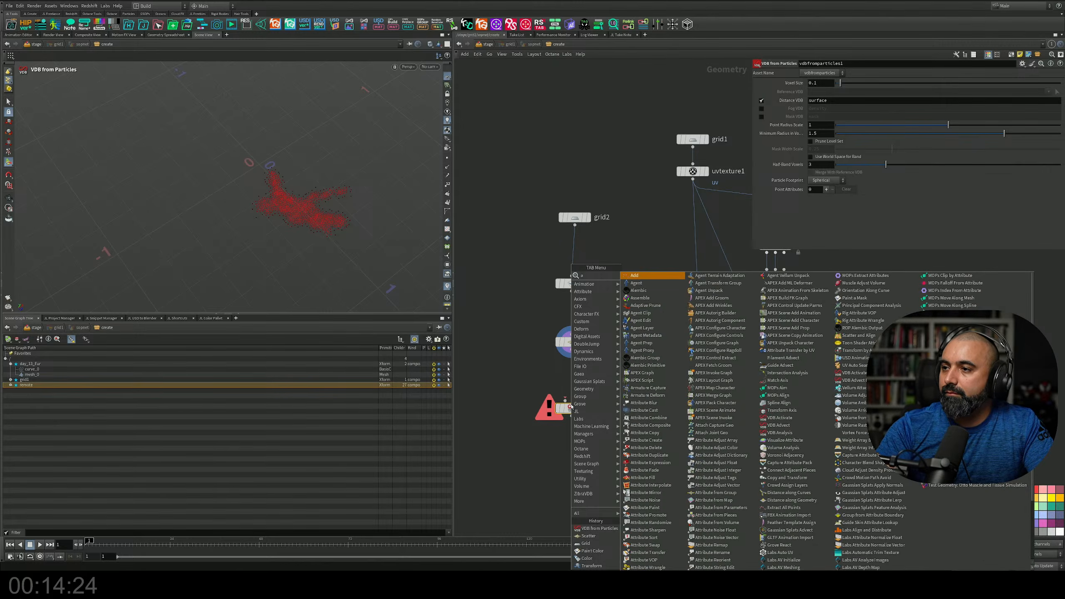
type("af")
key("Return")
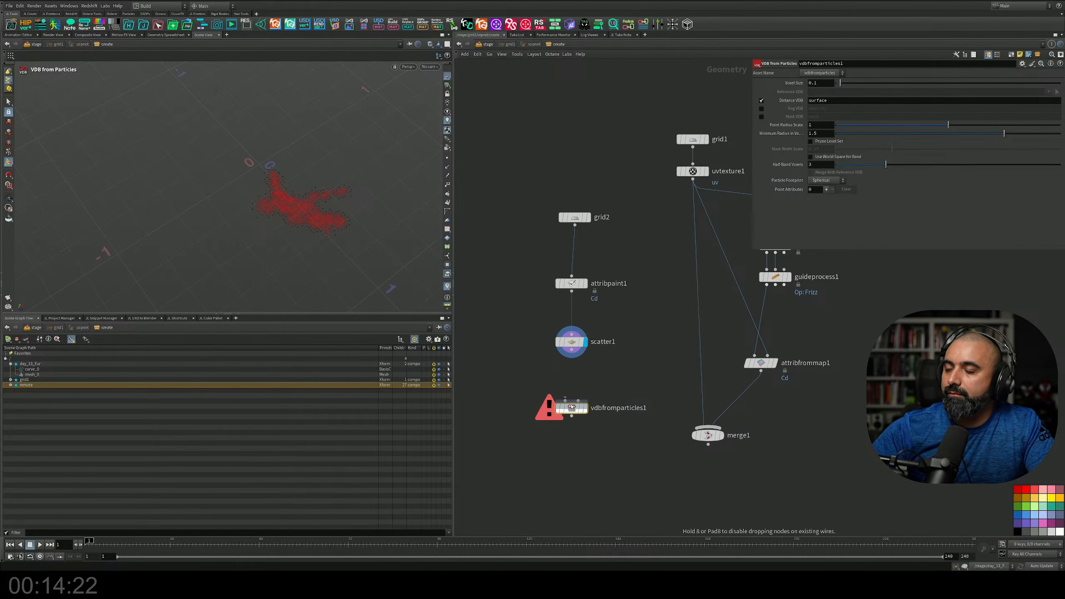
left_click(570, 361)
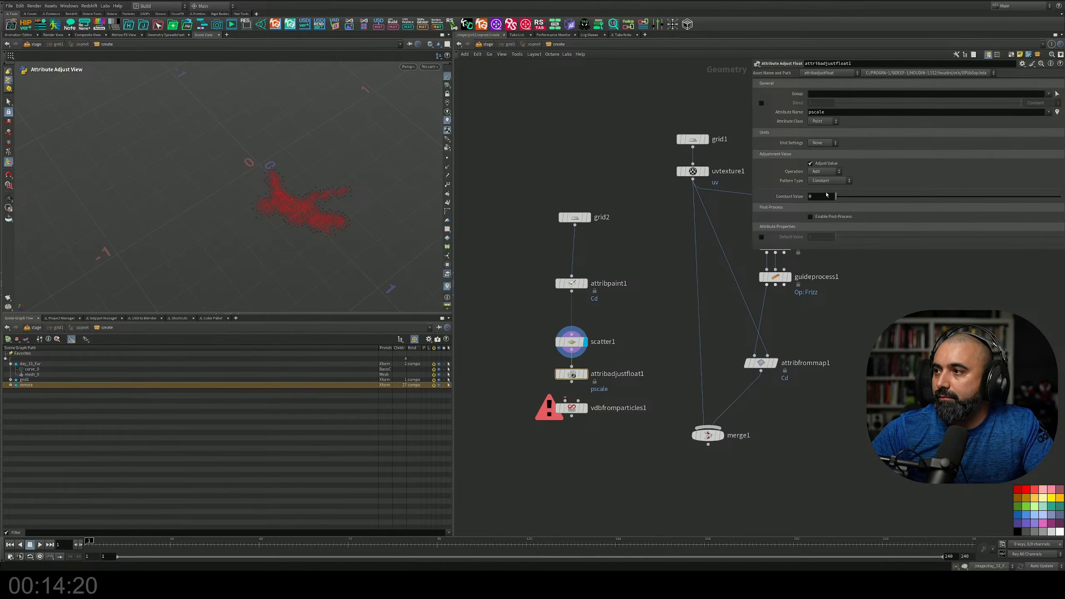
Set attribadjustfloat1's constant pscale value to 0.1, feed it into vdbfromparticles1 and display the VDB node
left_click_drag(836, 197, 849, 197)
left_click(584, 408)
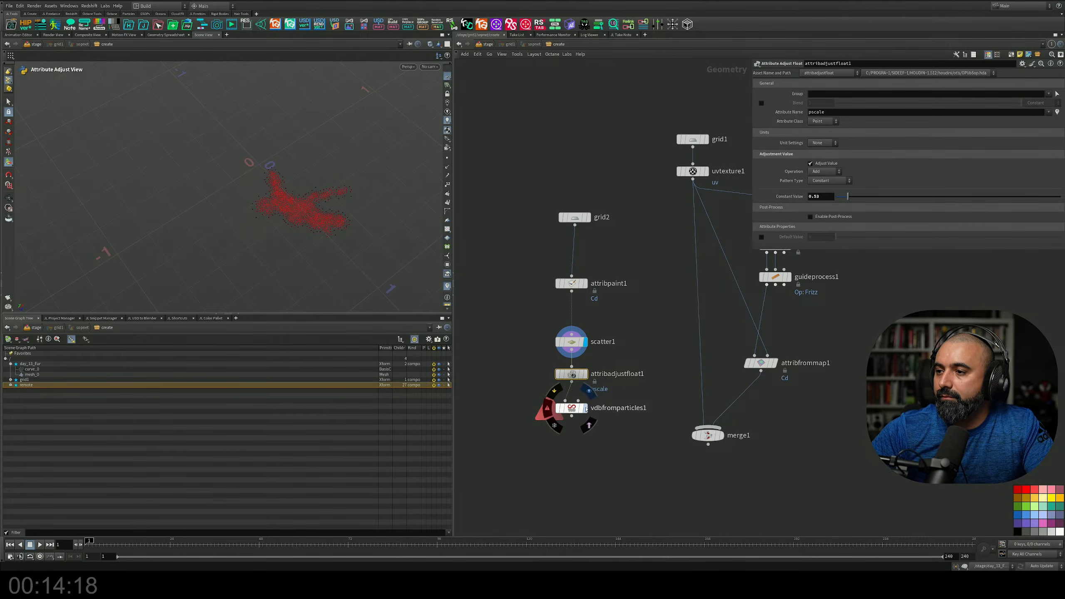
left_click_drag(848, 197, 836, 201)
middle_click_drag(830, 198, 829, 212)
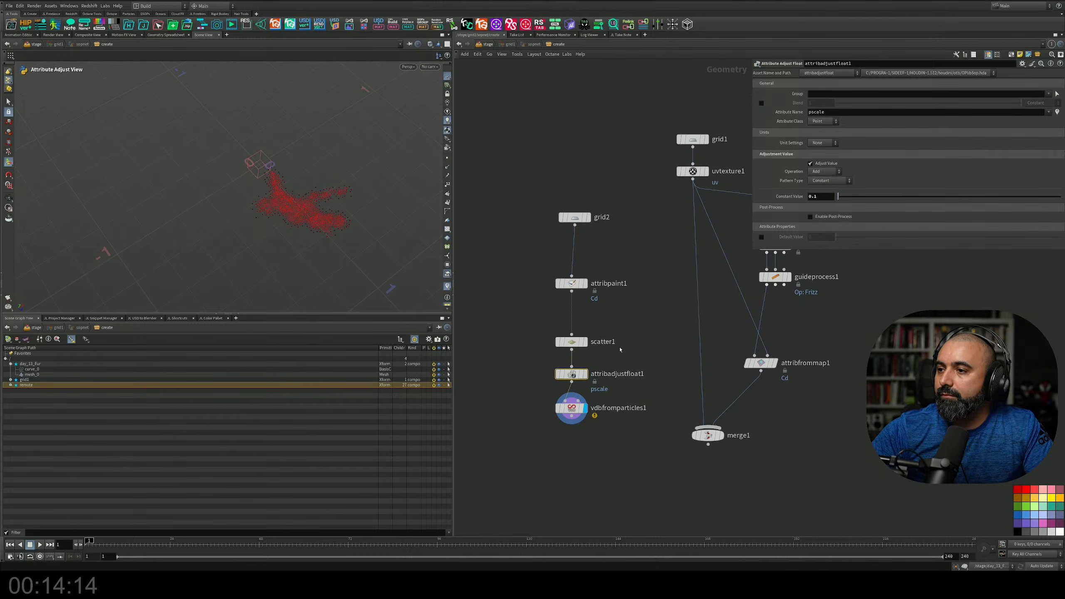
Set vdbfromparticles1's voxel size to 0.01
left_click_drag(619, 387, 554, 426)
left_click(825, 84)
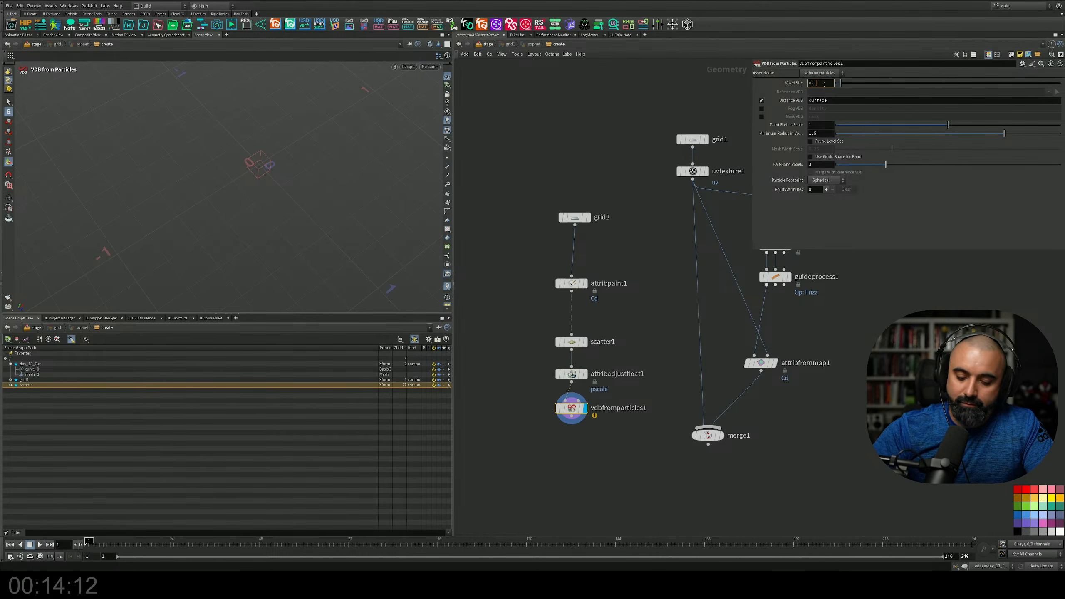
key("BackSpace")
type("01")
key("Return")
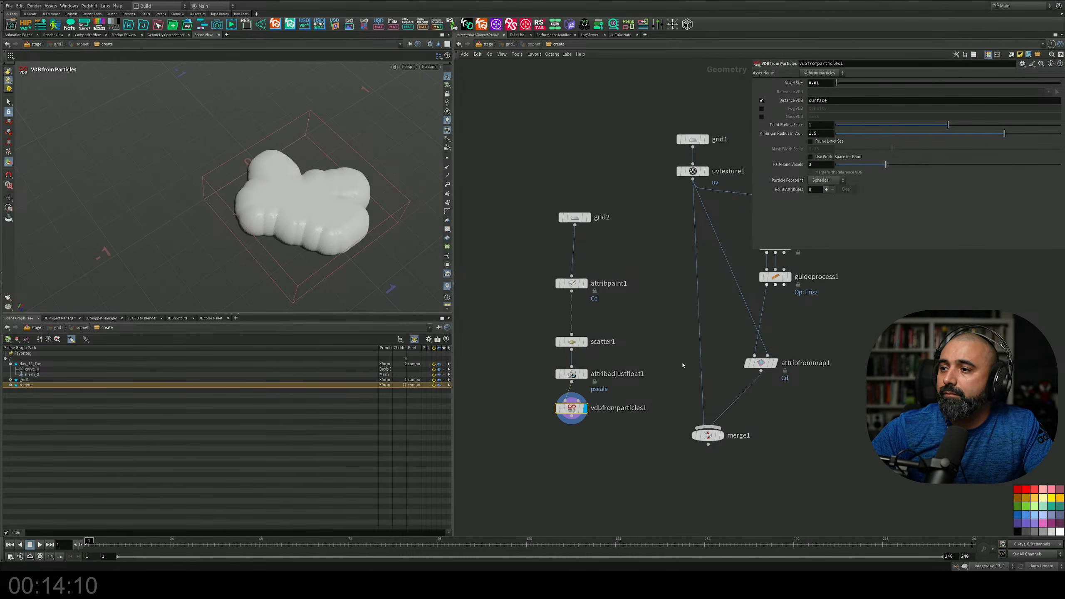
Change attribadjustfloat1's operation to Multiply and lower its constant value to 0.027
left_click(580, 373)
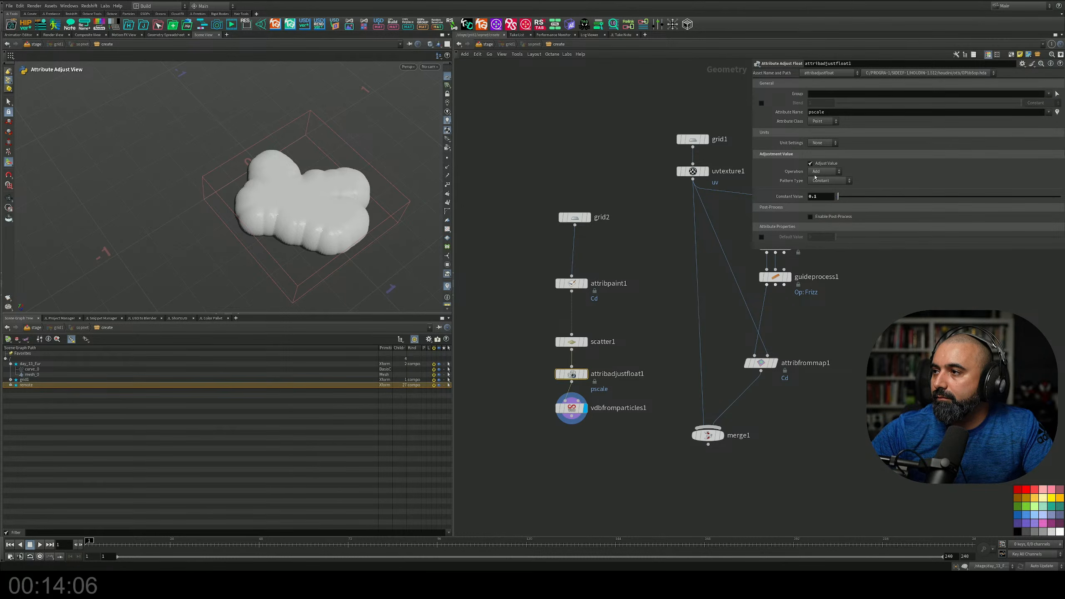
left_click(824, 171)
left_click(818, 209)
mouse_move(838, 196)
left_mouse_down()
mouse_move(848, 198)
mouse_move(838, 200)
left_mouse_up()
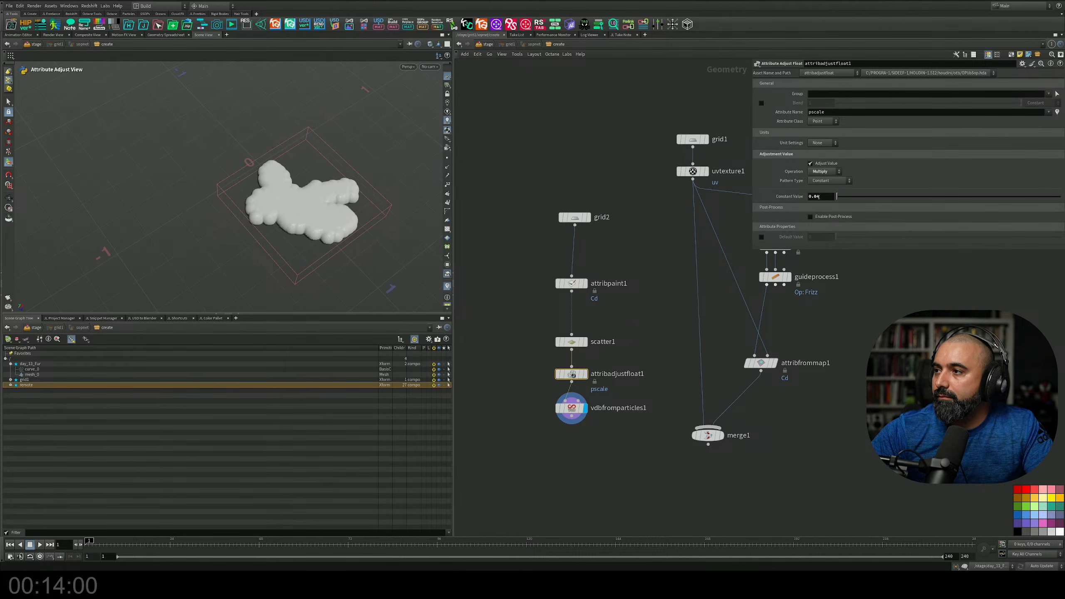
middle_click_drag(819, 197, 772, 228)
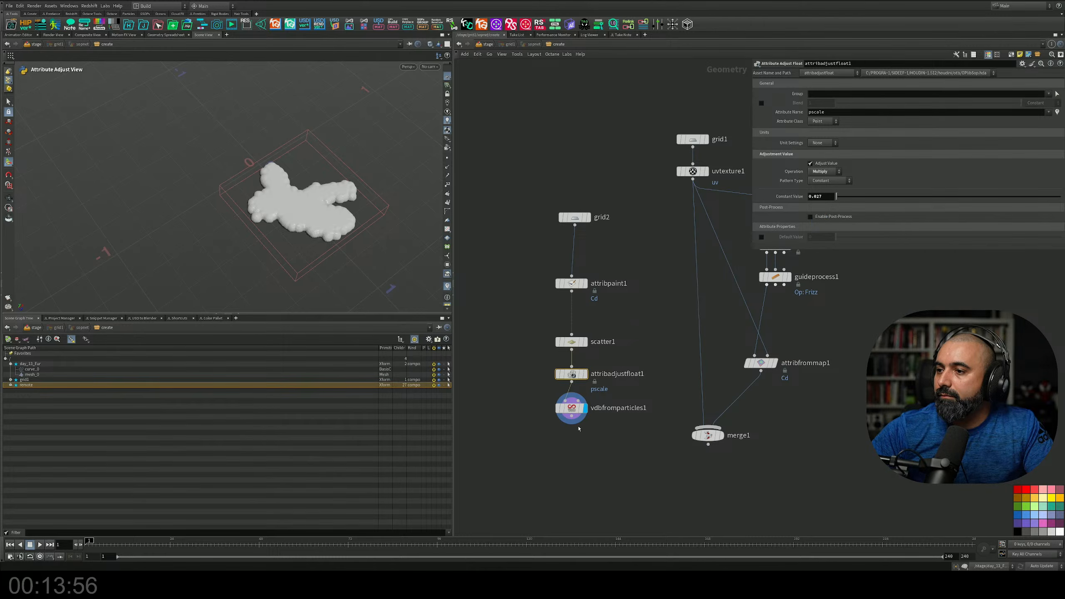
Refine vdbfromparticles1's voxel size to 0.005
left_click(575, 409)
double_click(821, 83)
type("0.005")
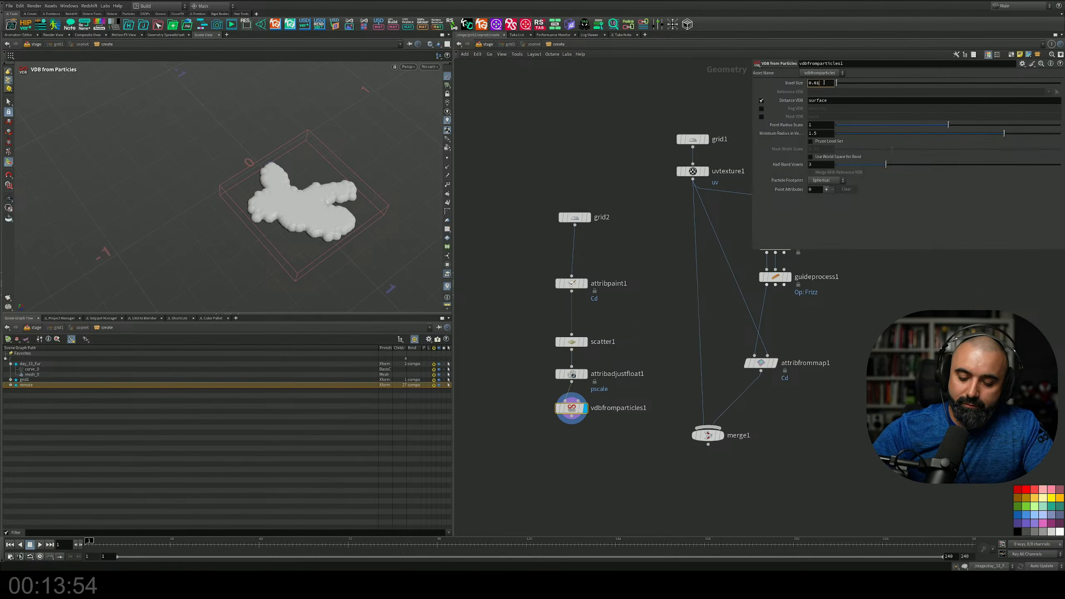
key("Return")
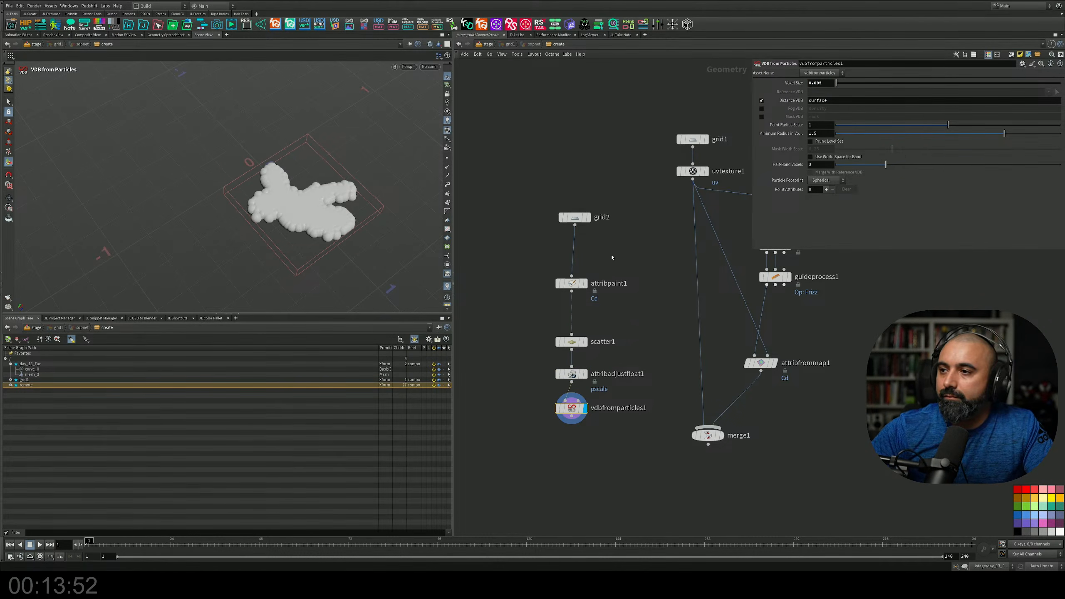
Add a VDB Smooth node after vdbfromparticles1 and display it
left_click(571, 374)
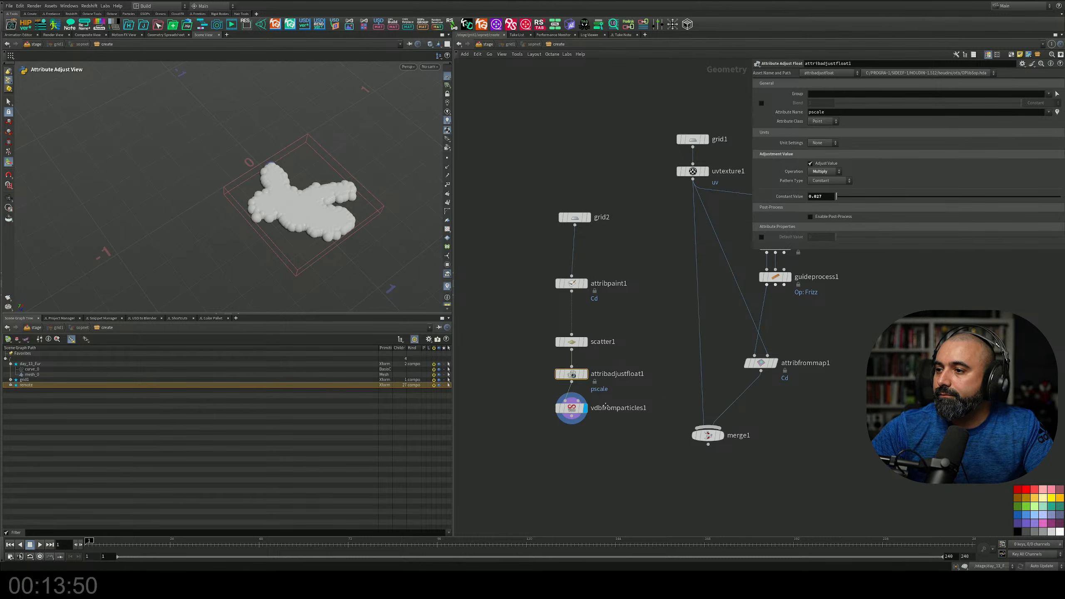
key("Tab")
type("vd b")
key("BackSpace")
key("BackSpace")
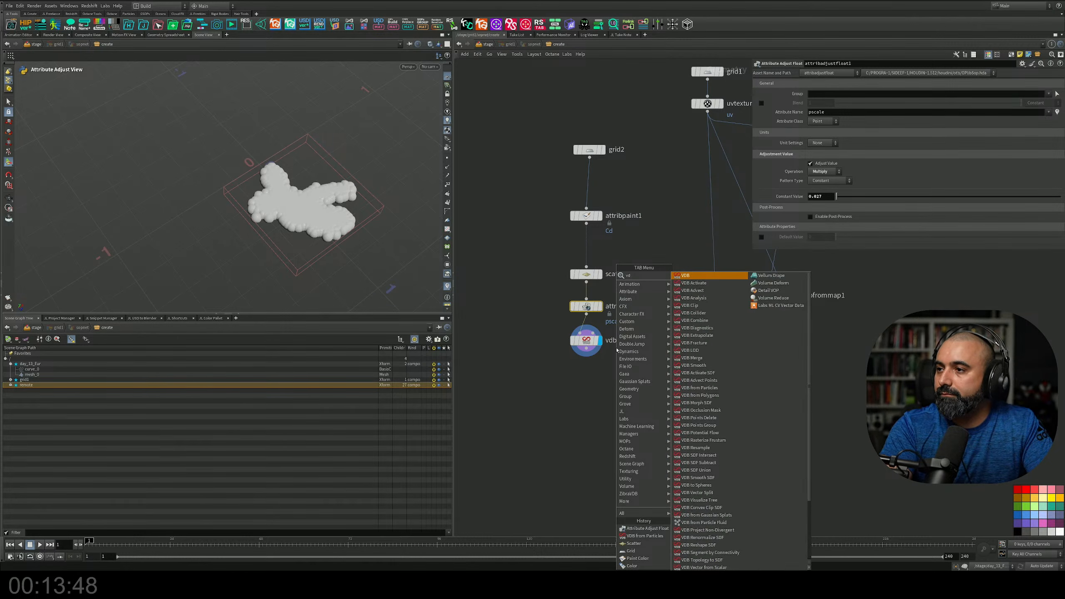
type("b sm")
key("Return")
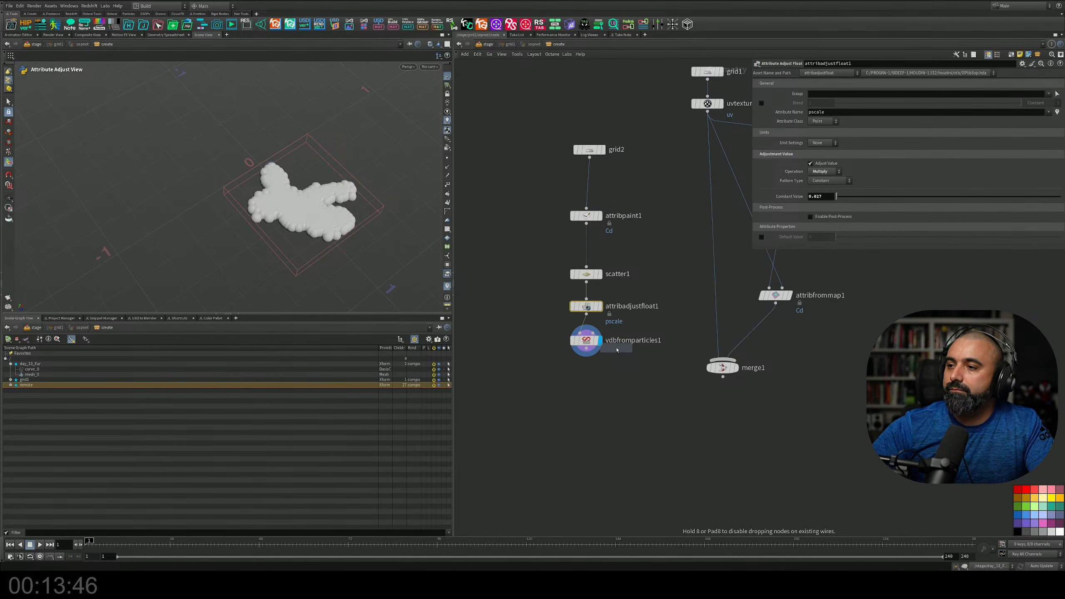
left_click(601, 374)
mouse_move(601, 373)
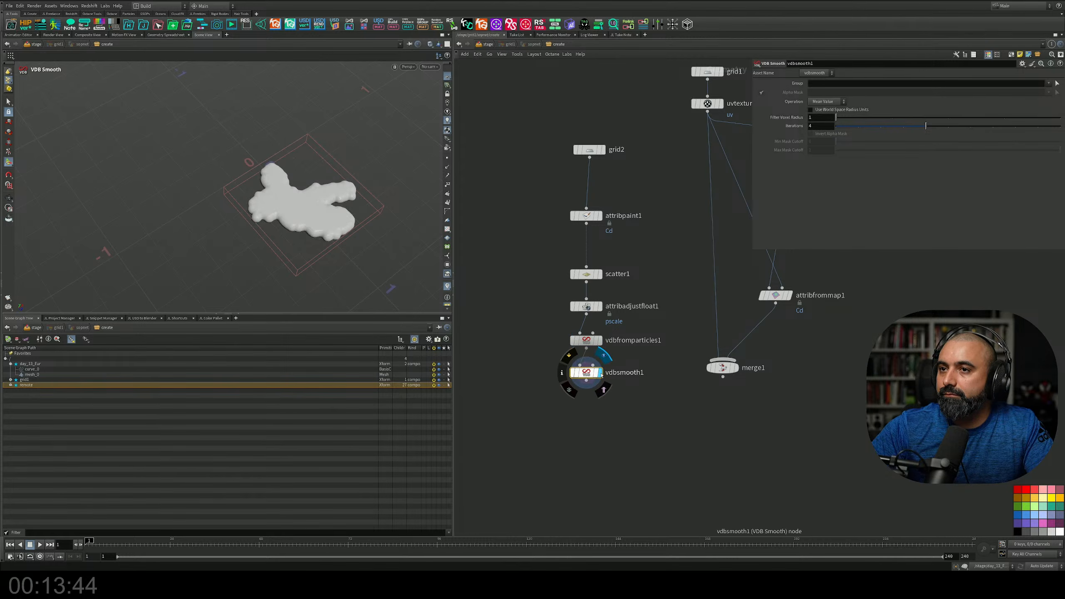
Set vdbsmooth1's filter voxel radius to 2 and its iterations to 10, and space the node further below vdbfromparticles1
left_click_drag(836, 117, 1060, 127)
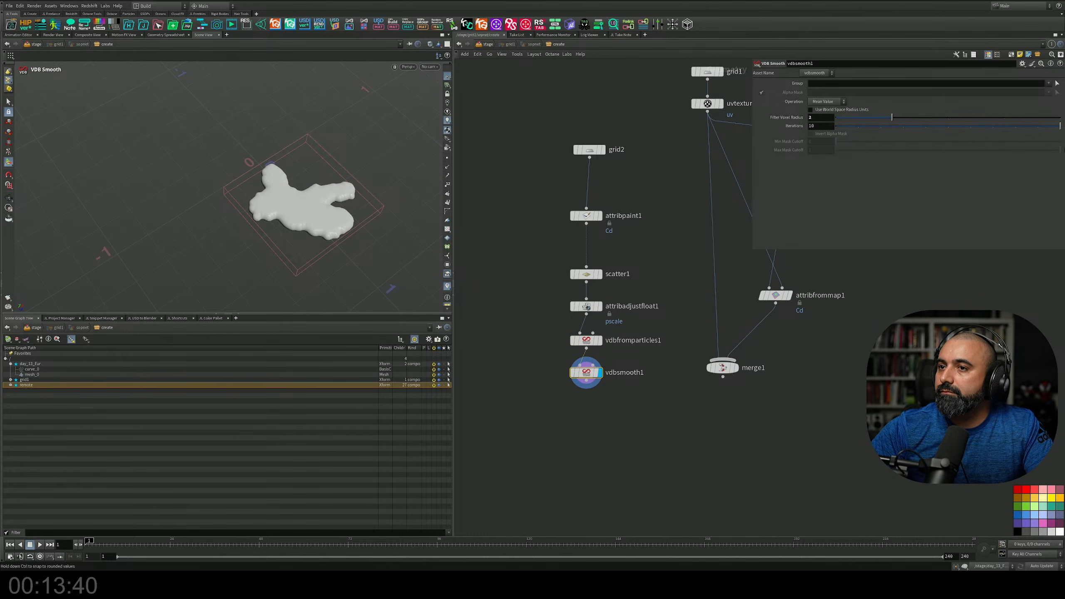
left_click_drag(311, 235, 347, 171, "alt")
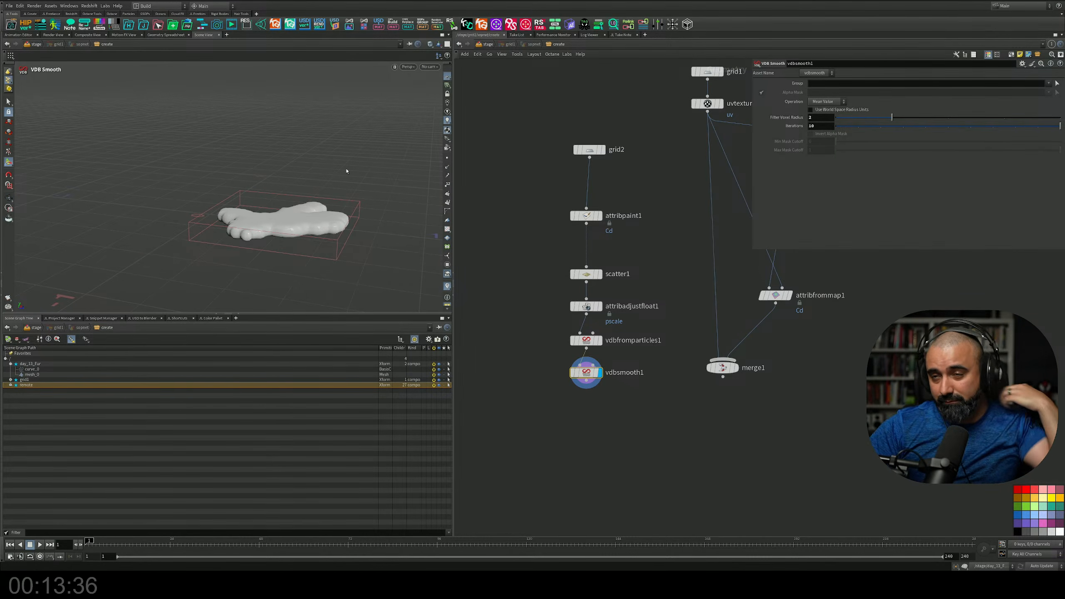
left_click_drag(586, 373, 586, 398)
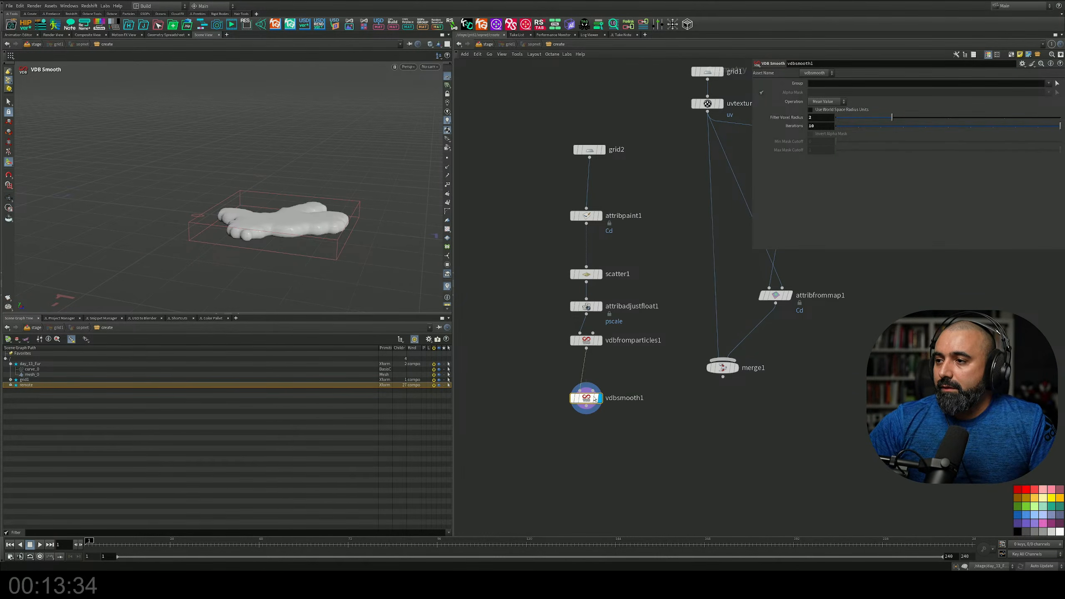
Reduce vdbfromparticles1's point radius scale to 0.68, check the smoothed shape, and settle the scale at 0.789
left_click(583, 340)
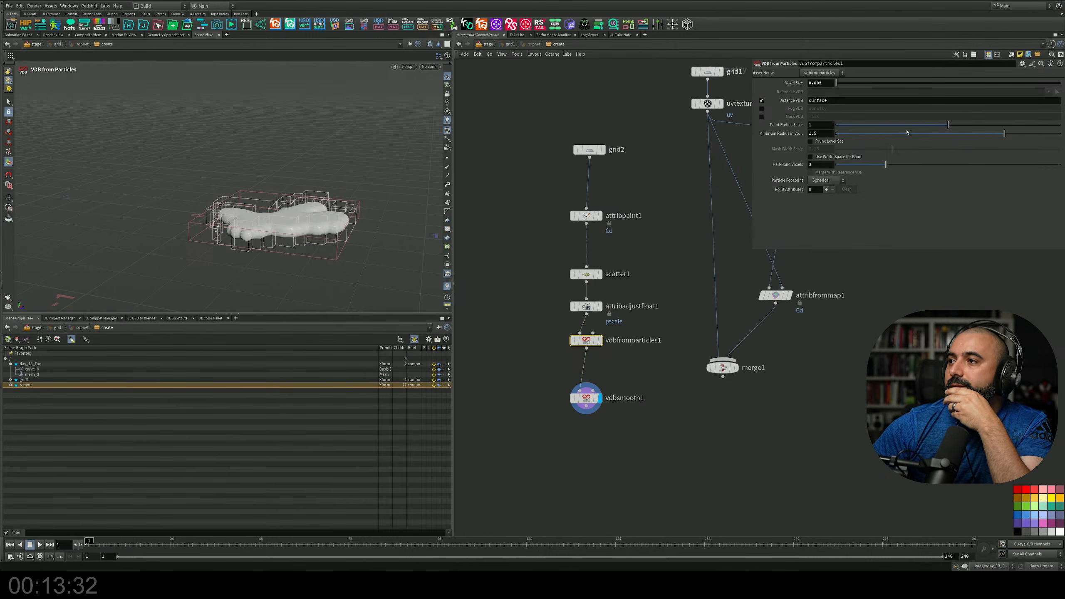
left_click_drag(908, 126, 913, 130)
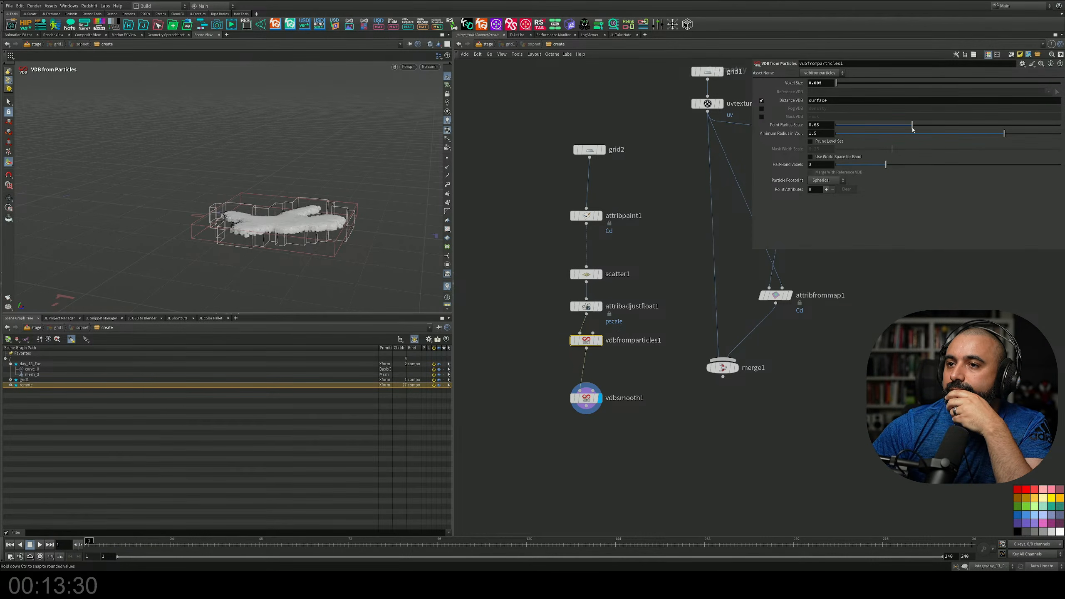
left_click_drag(634, 381, 571, 416)
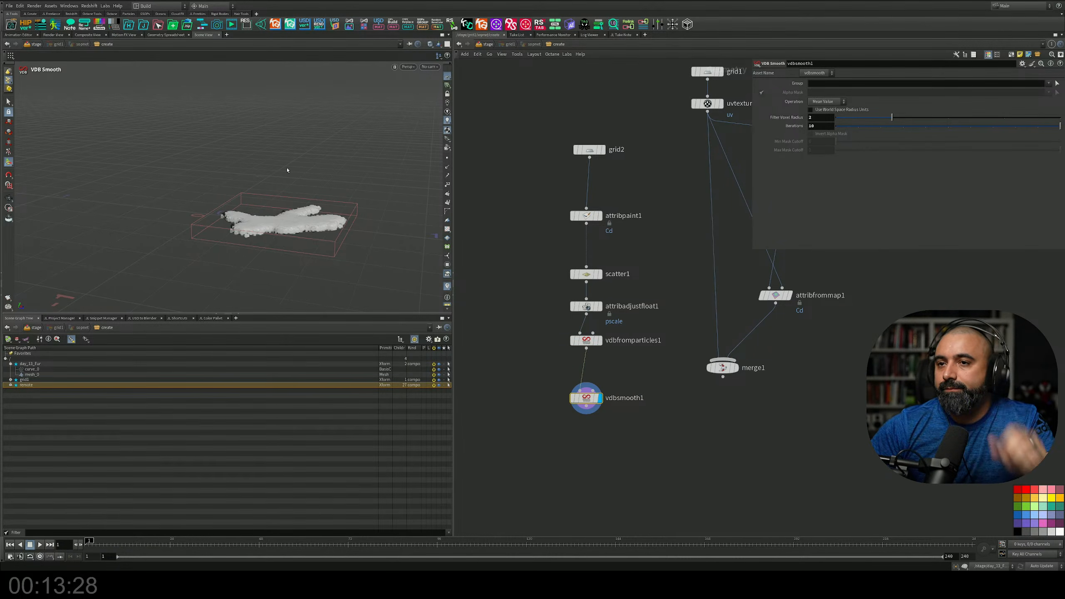
left_click_drag(288, 170, 283, 264, "alt")
scroll(283, 264, "up", 4)
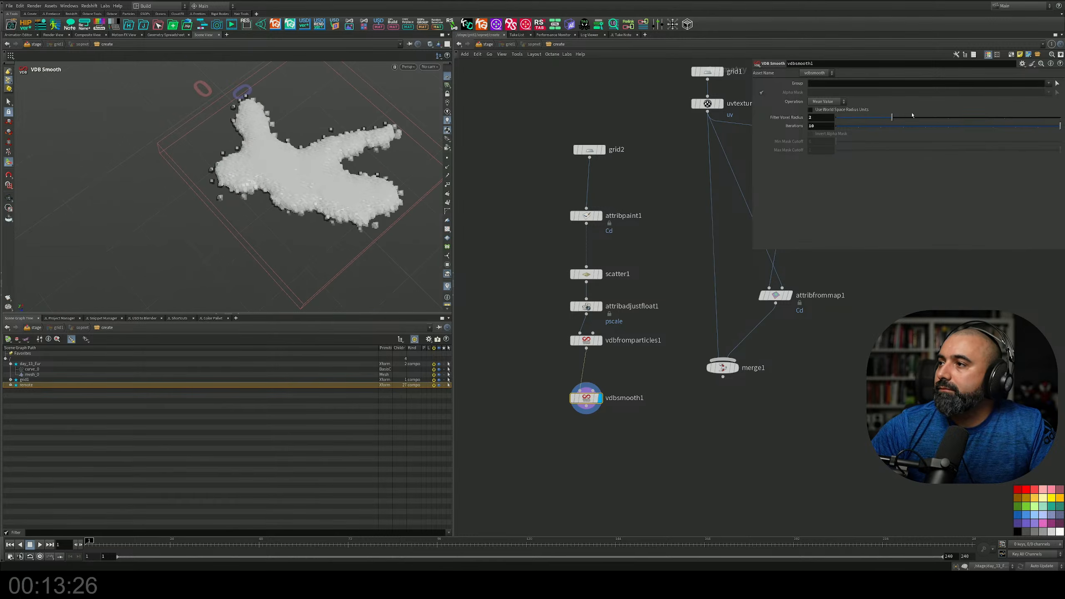
mouse_move(913, 118)
left_mouse_down()
mouse_move(938, 118)
mouse_move(914, 119)
left_mouse_up()
left_click_drag(627, 353, 600, 343)
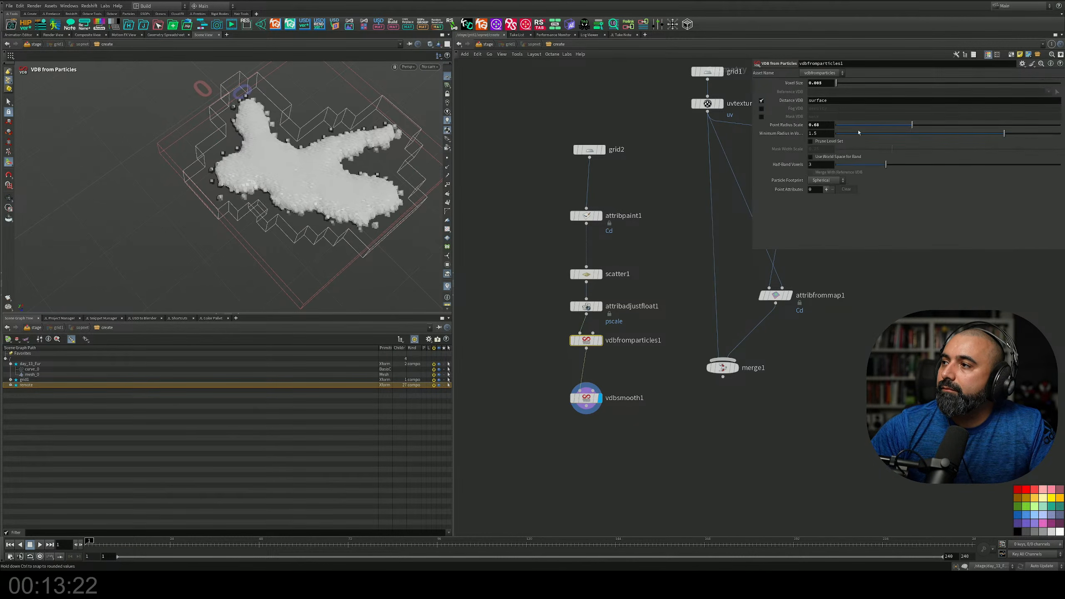
left_click_drag(921, 127, 925, 129)
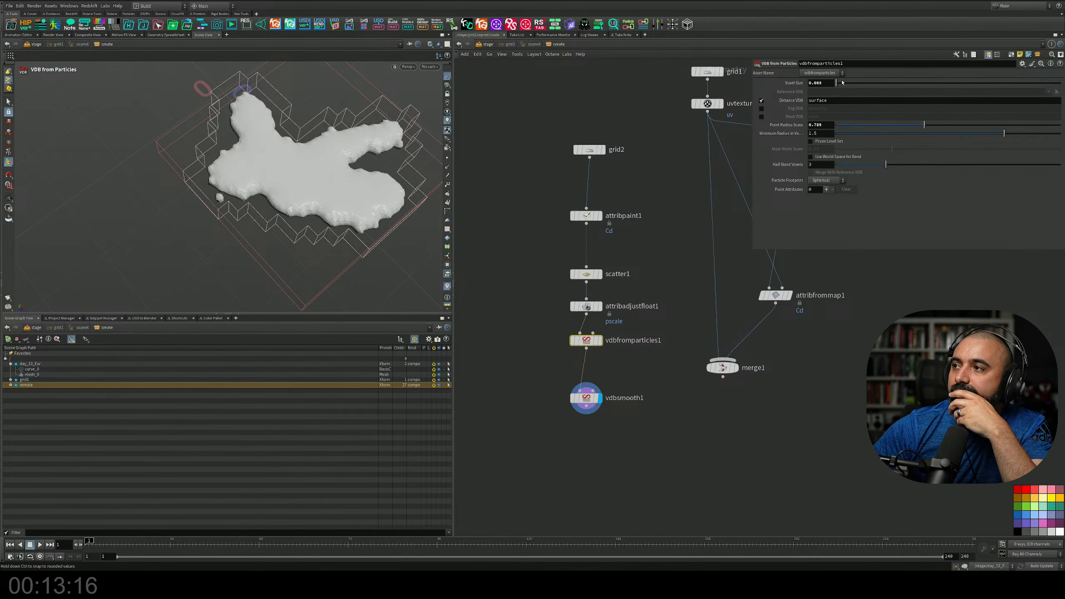
Lower vdbsmooth1's iterations to 4
left_click(583, 398)
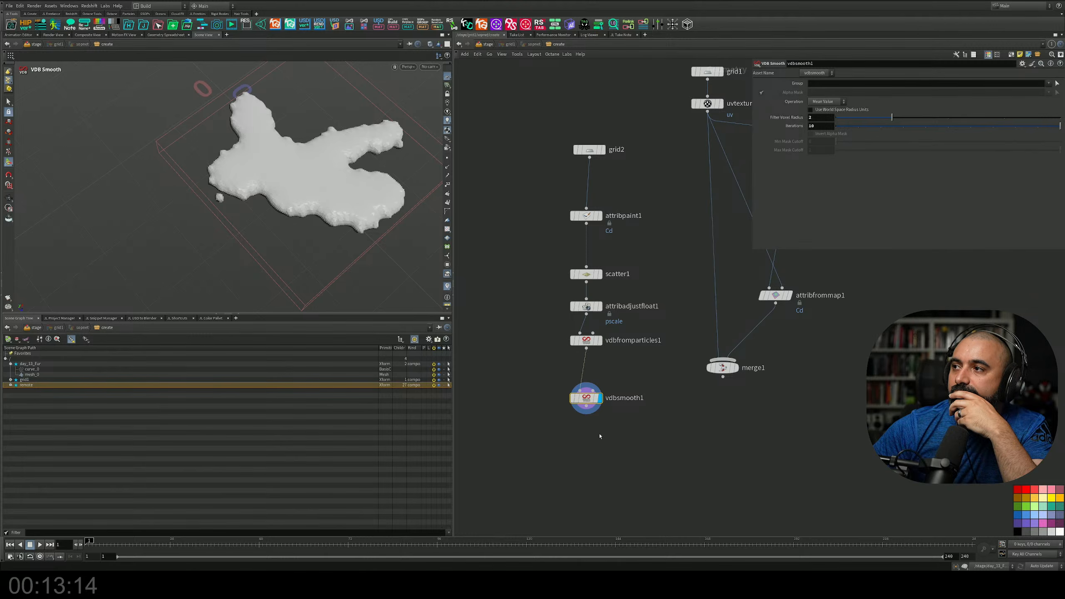
middle_click_drag(599, 436, 642, 338)
left_click_drag(972, 128, 921, 127)
middle_click_drag(638, 196, 637, 170)
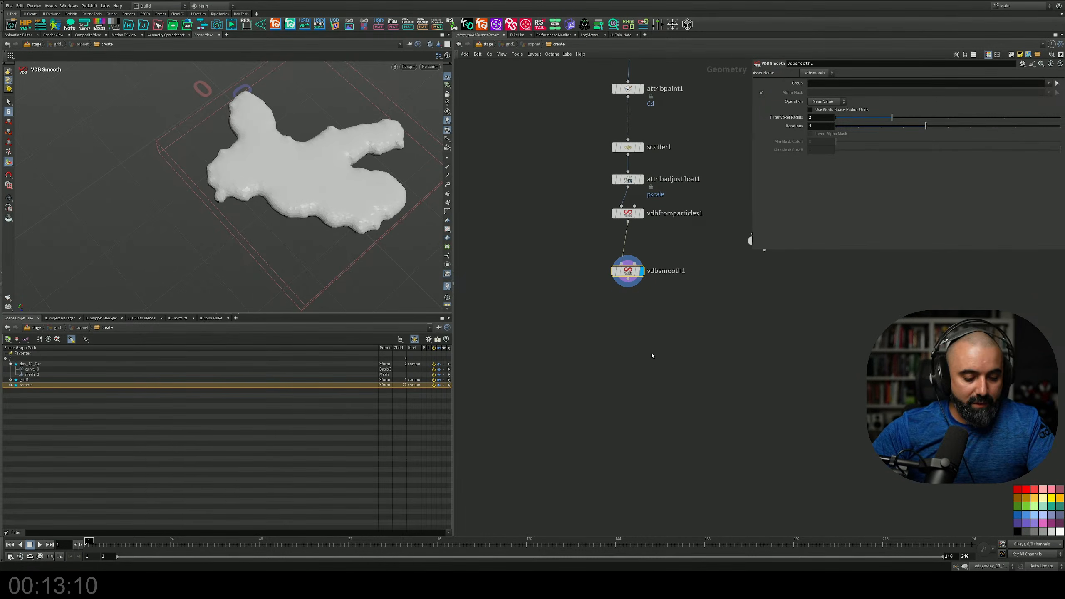
Add a Convert VDB node below vdbsmooth1 and display it
key("Tab")
type("conv")
key("Down")
key("Down")
key("Down")
key("Down")
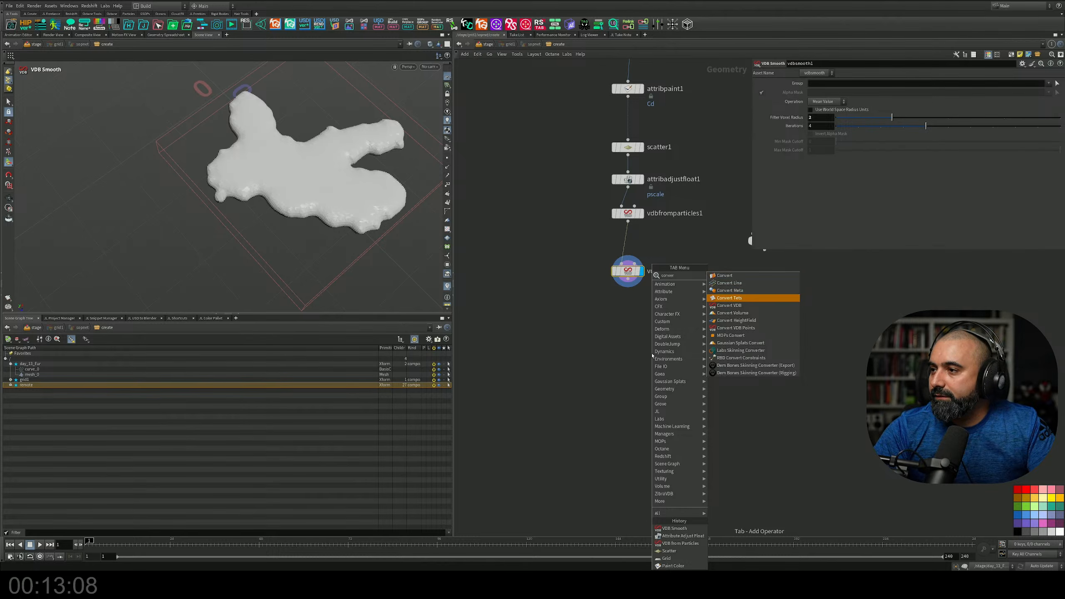
key("Return")
left_click(643, 305)
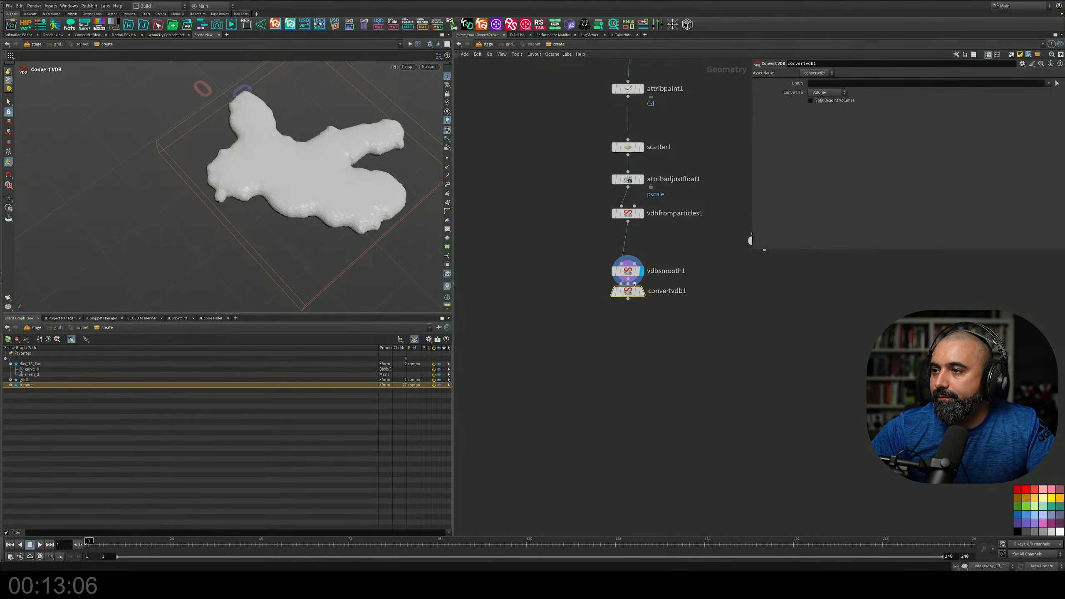
left_click_drag(644, 307, 656, 333)
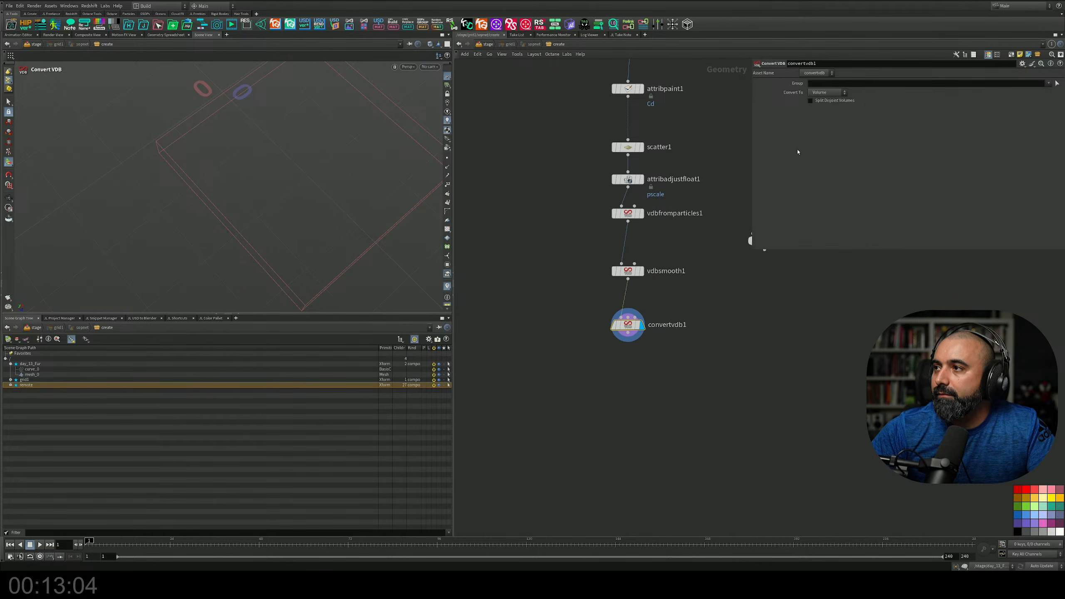
Set convertvdb1 to convert to Polygons and inspect the resulting mesh
left_click(826, 92)
left_click(823, 115)
left_click_drag(313, 182, 282, 211, "alt")
scroll(265, 184, "up", 3)
scroll(265, 184, "down", 4)
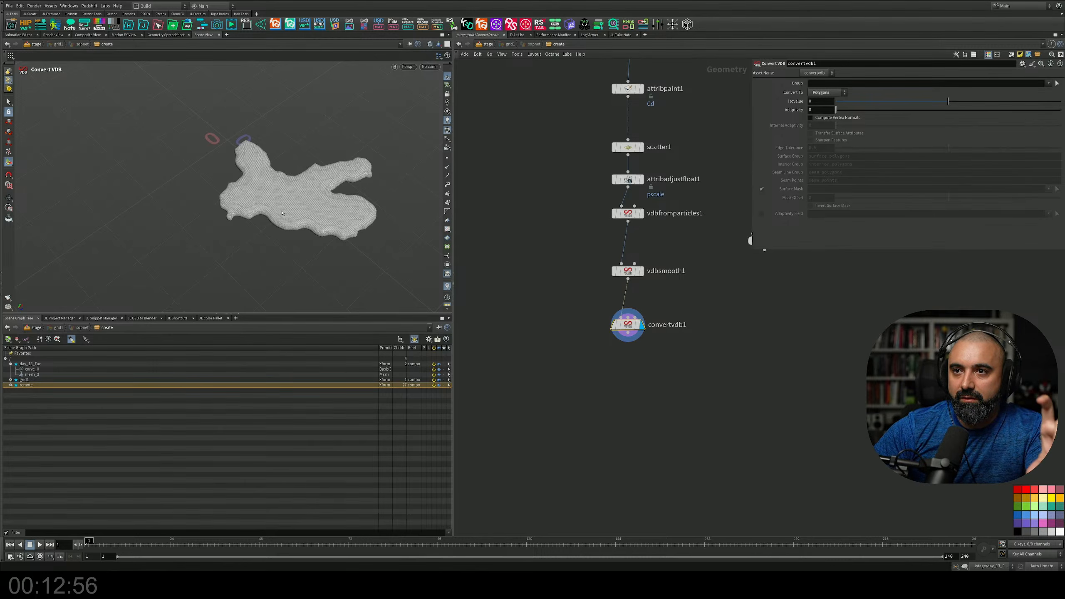
Add a Color node after convertvdb1, set its color to dark red (0.061, 0, 0), and display it
middle_click_drag(635, 397, 635, 389)
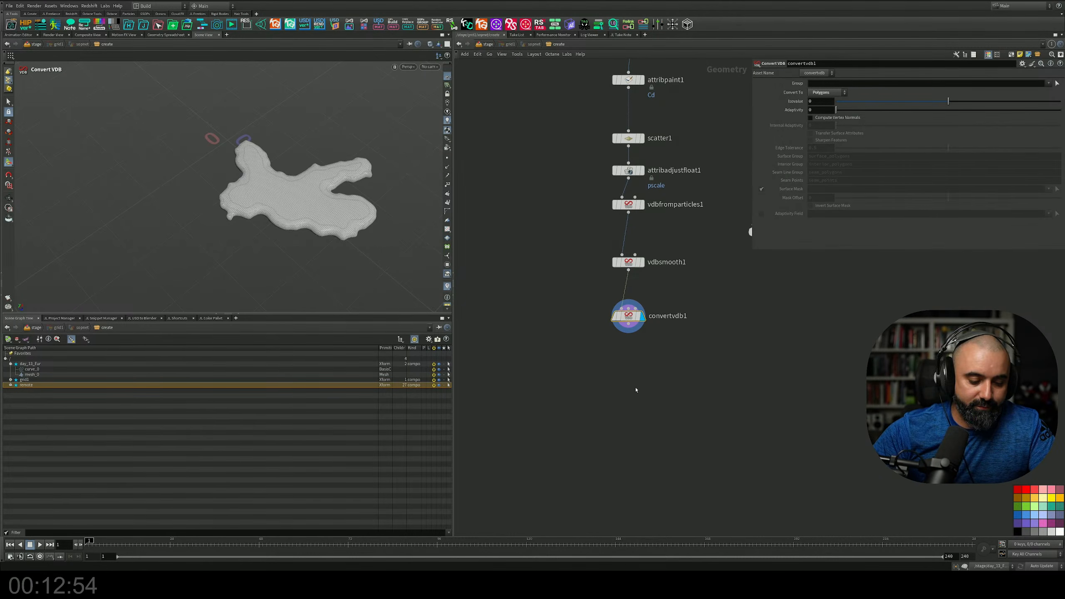
key("Tab")
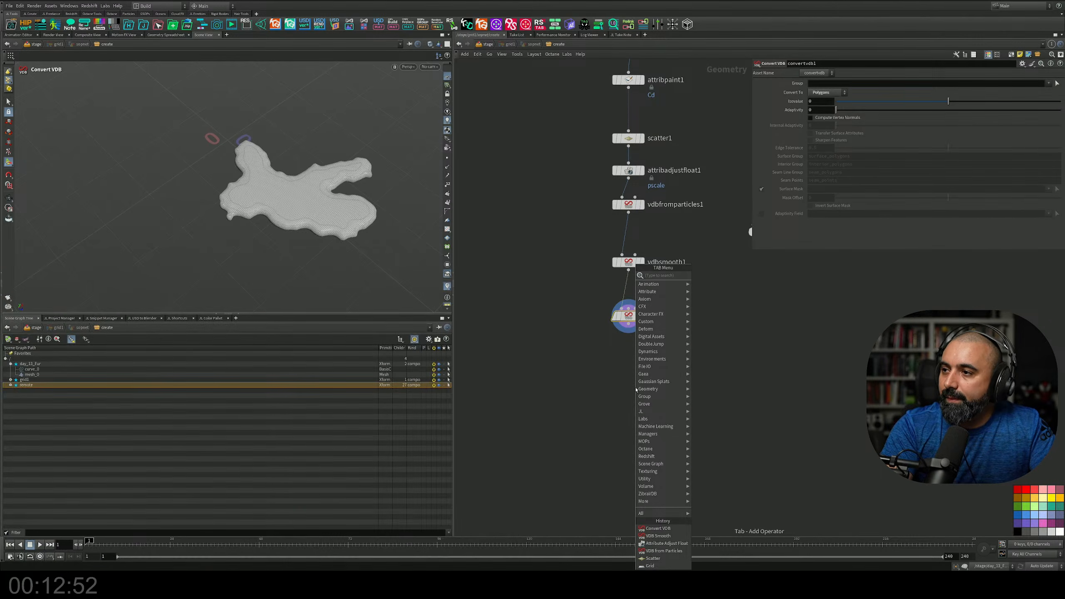
type("co")
key("Return")
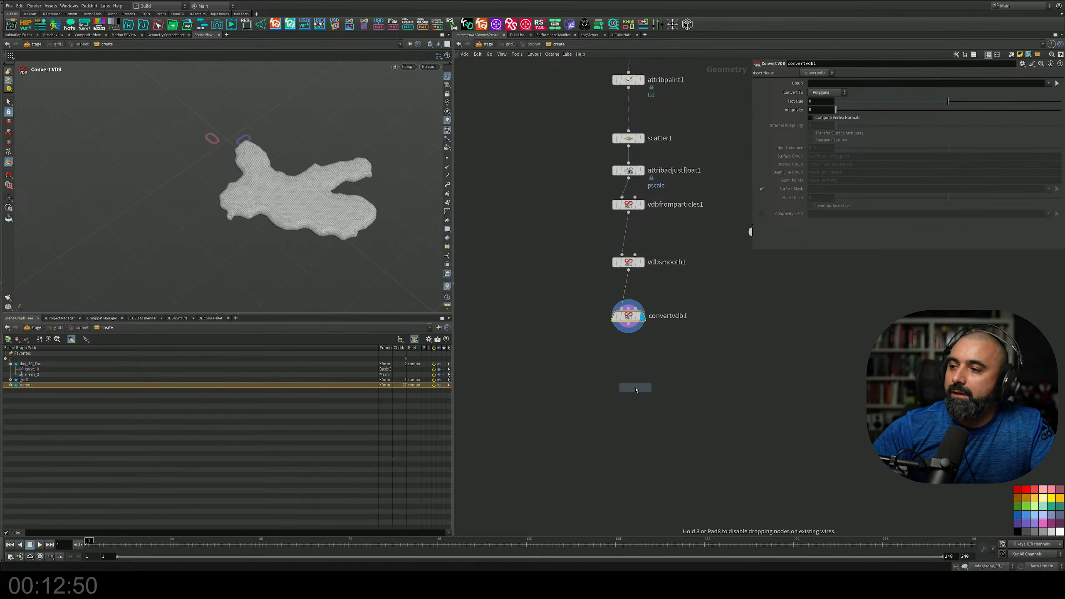
left_click(812, 126)
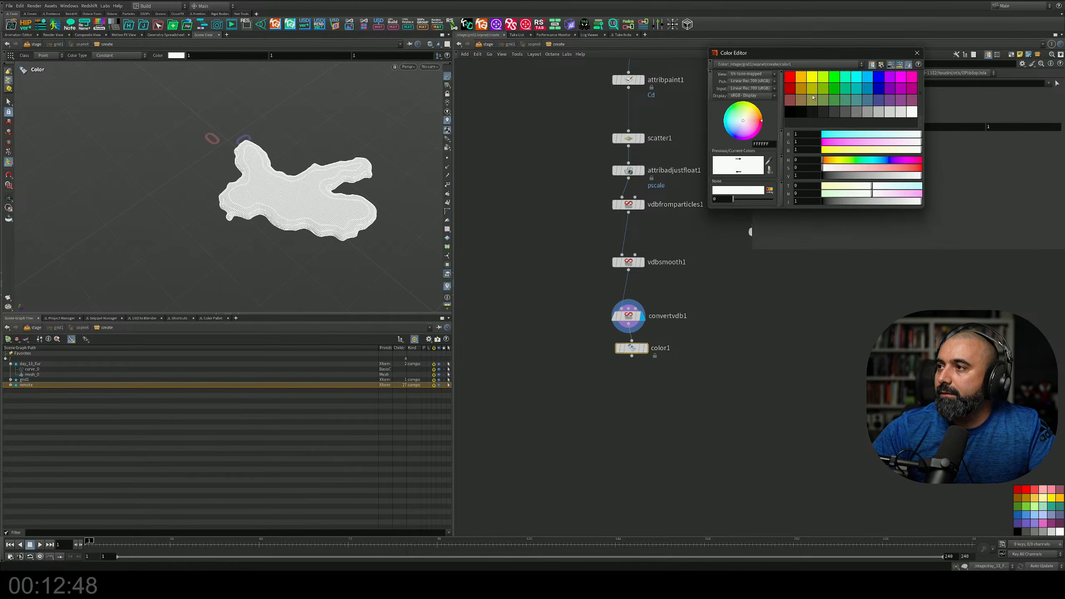
left_click(788, 85)
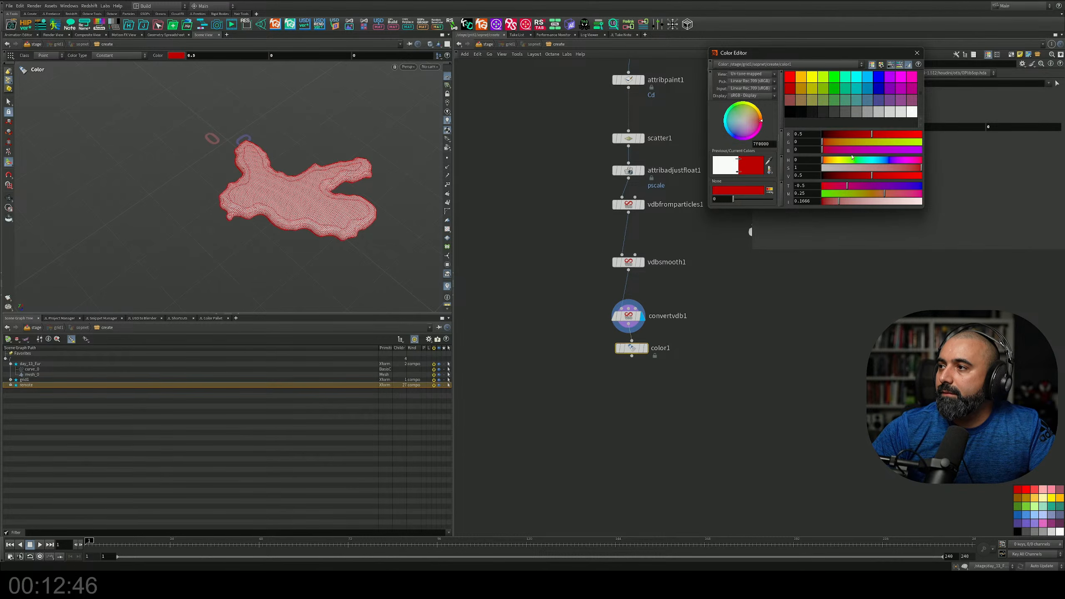
left_click_drag(894, 182, 841, 180)
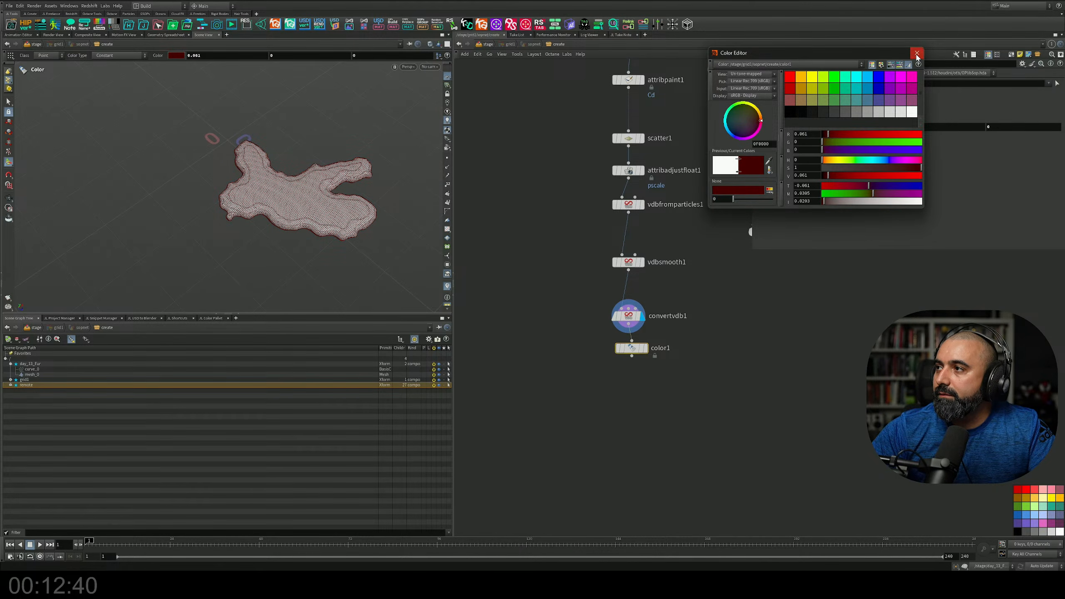
left_click(917, 53)
left_click(646, 348)
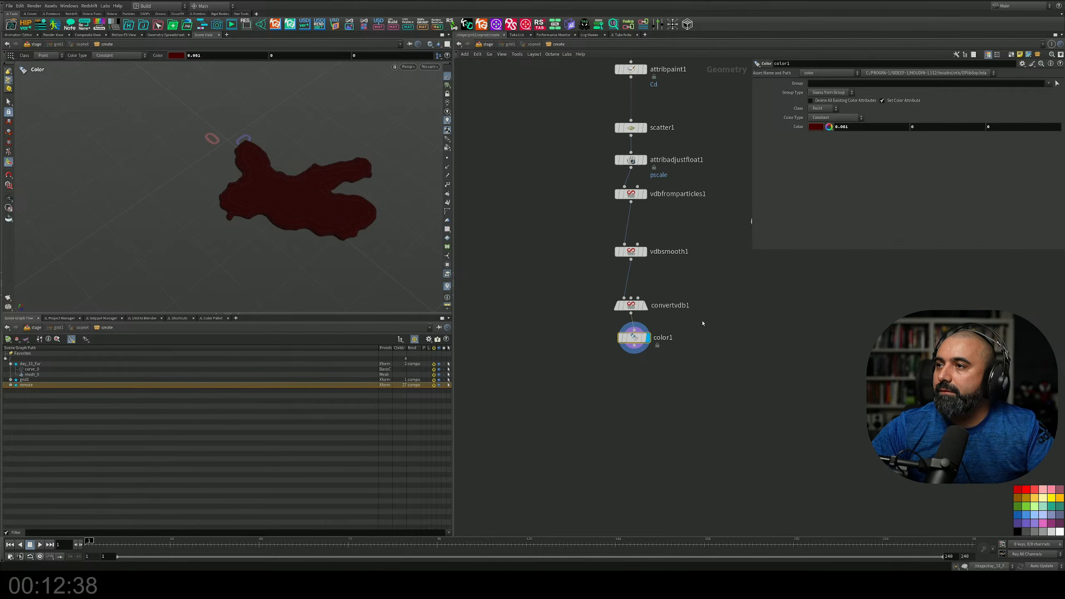
Add a Null node connected below color1 and name it OUT_Blood
scroll(544, 166, "down", 4)
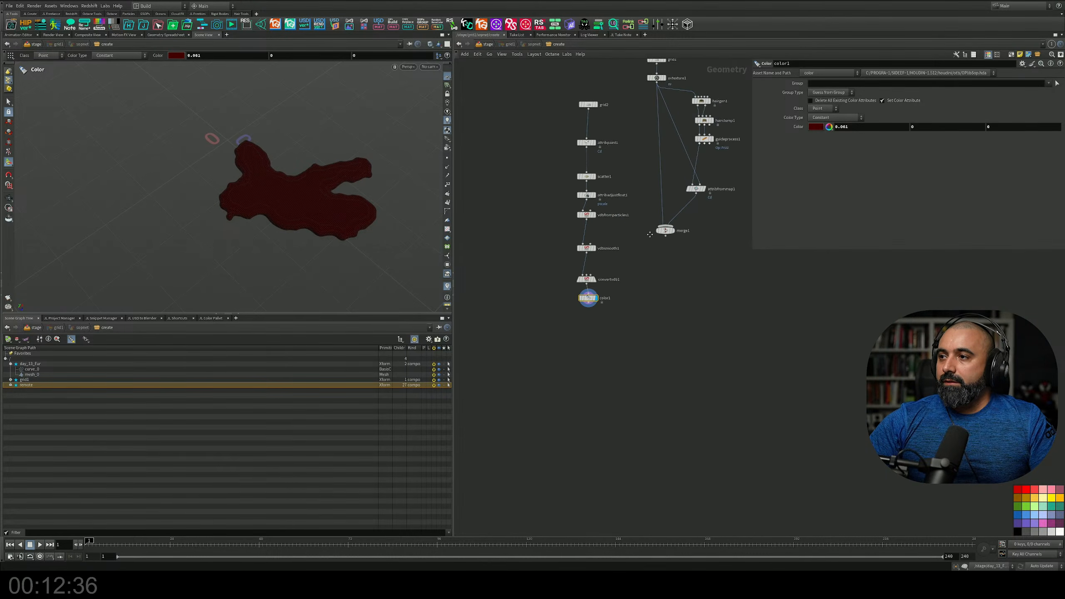
key("Tab")
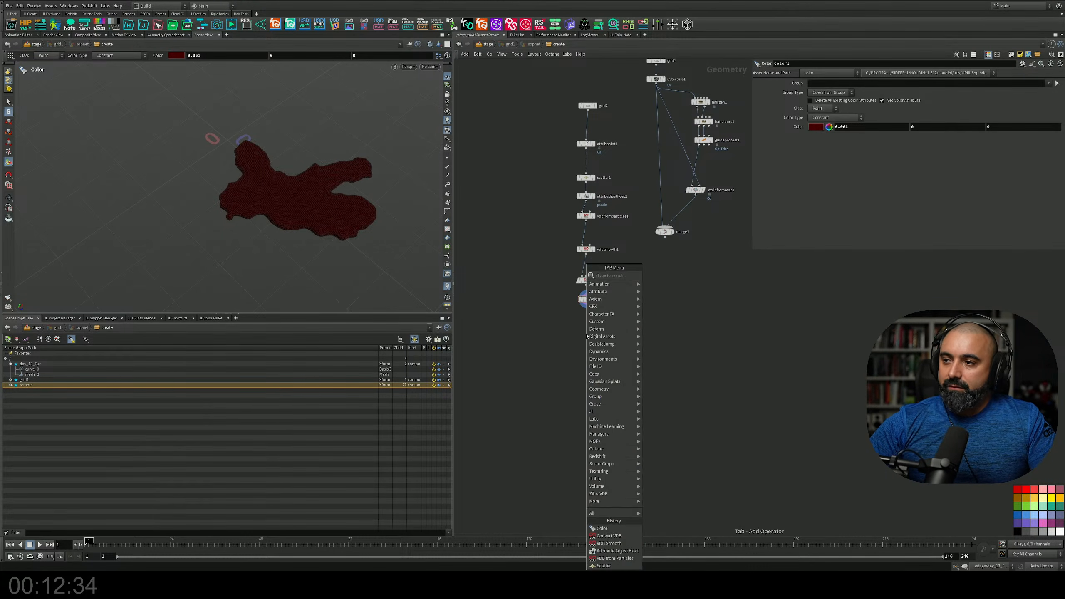
key("Escape")
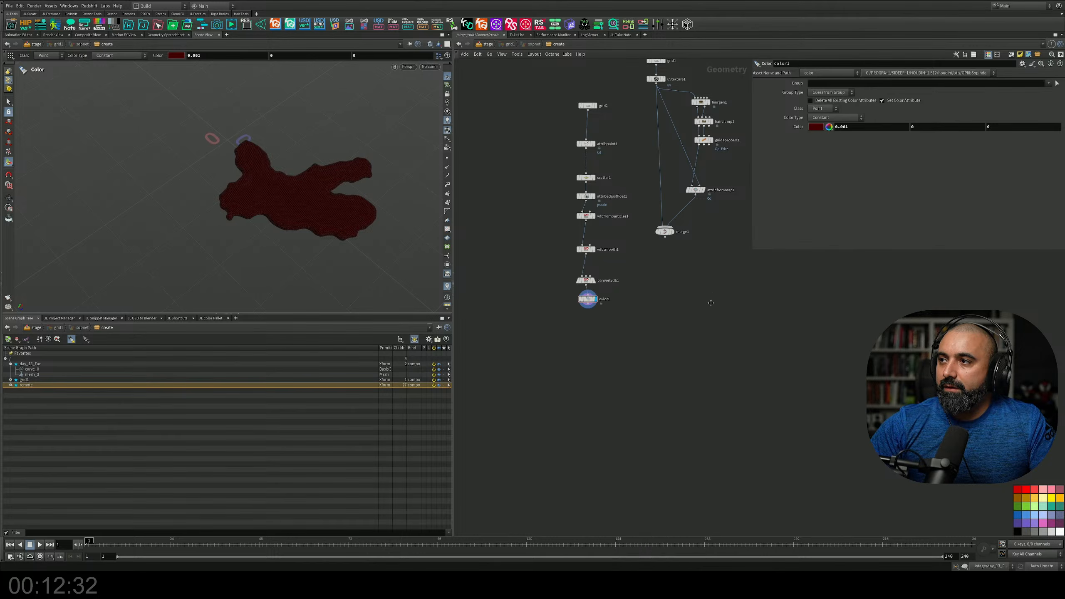
key("Tab")
type("null")
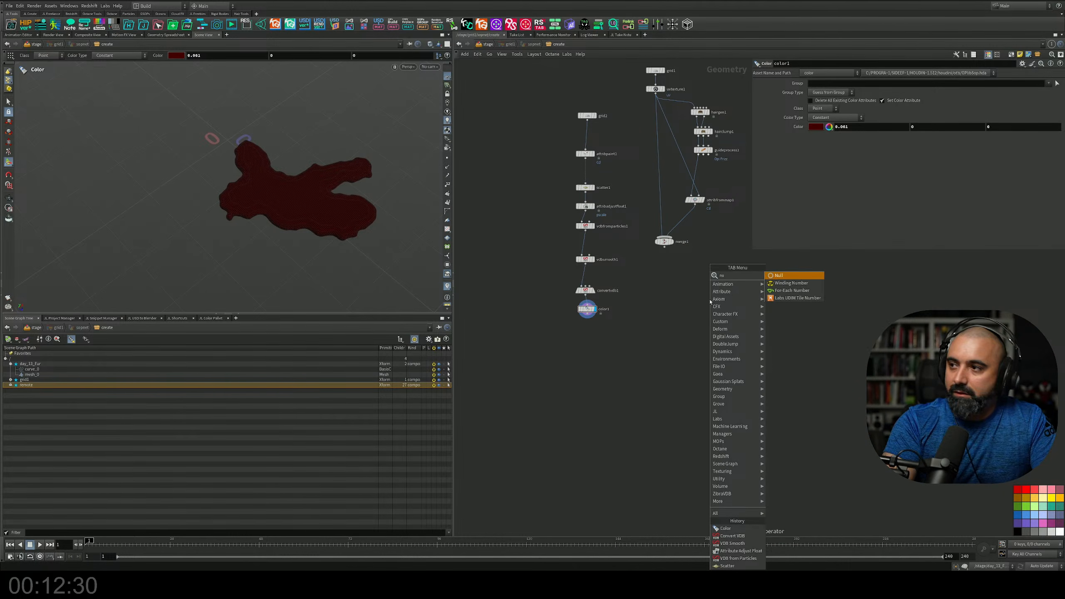
key("Return")
scroll(631, 337, "up", 4)
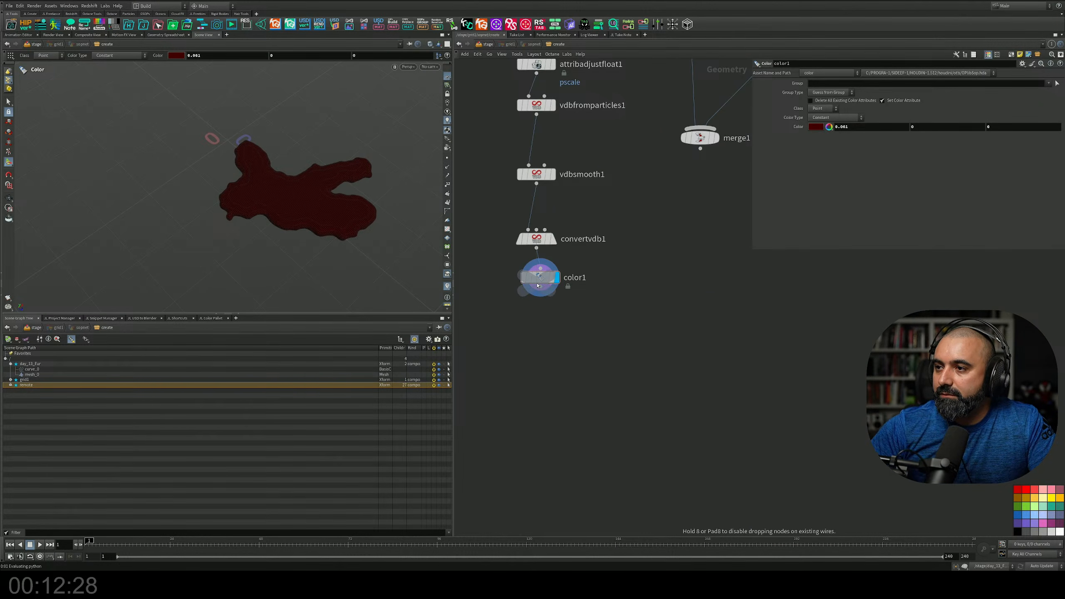
left_click(541, 279)
left_click_drag(541, 280, 533, 329)
double_click(565, 331)
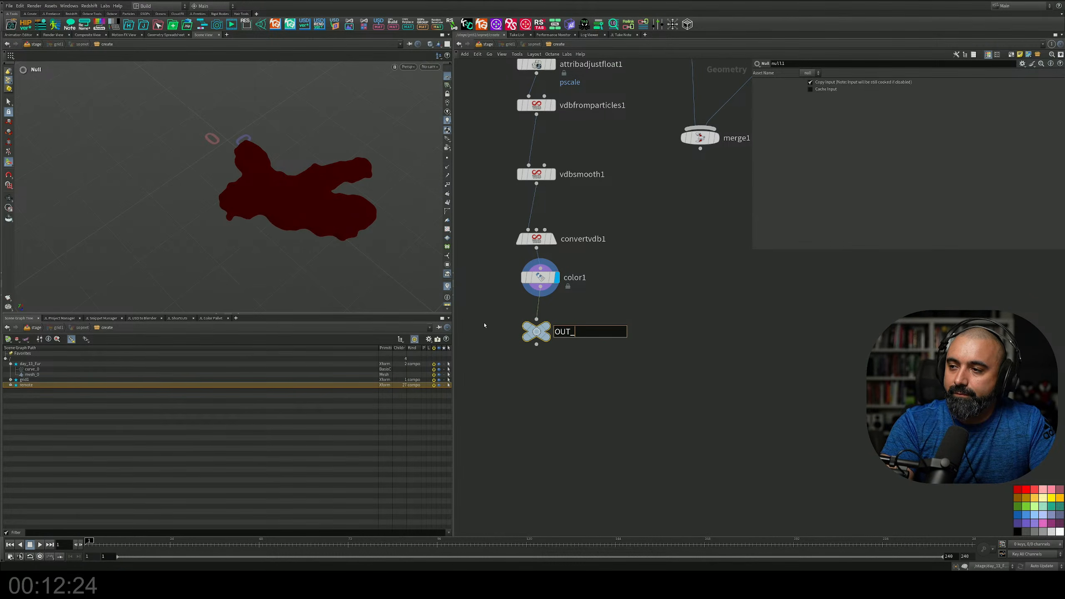
key("Return")
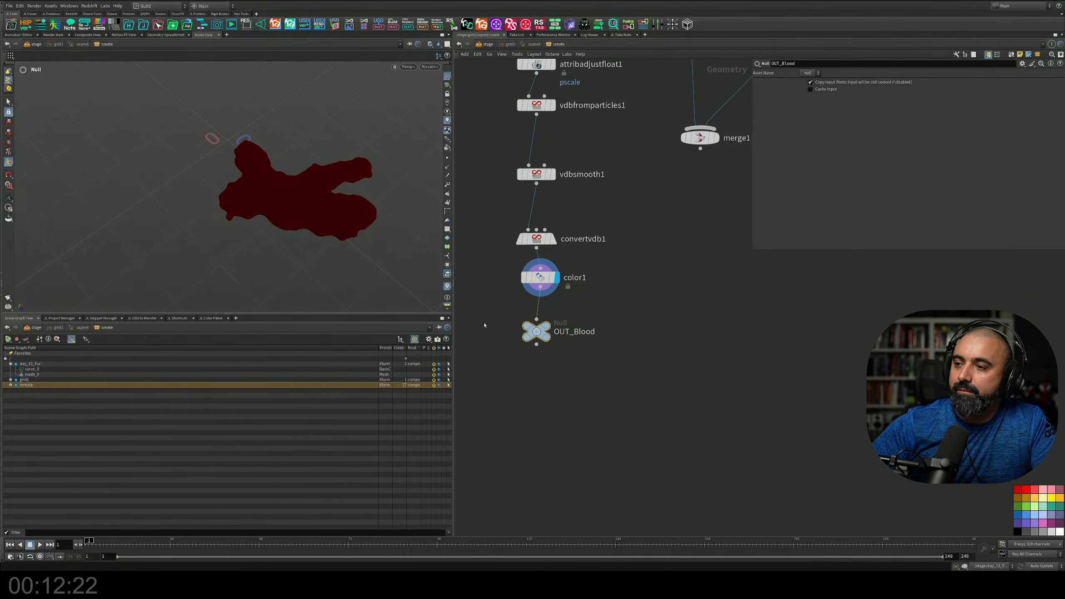
Return to the stage network and look up the SOP Create node to add it near grid1
left_click(488, 44)
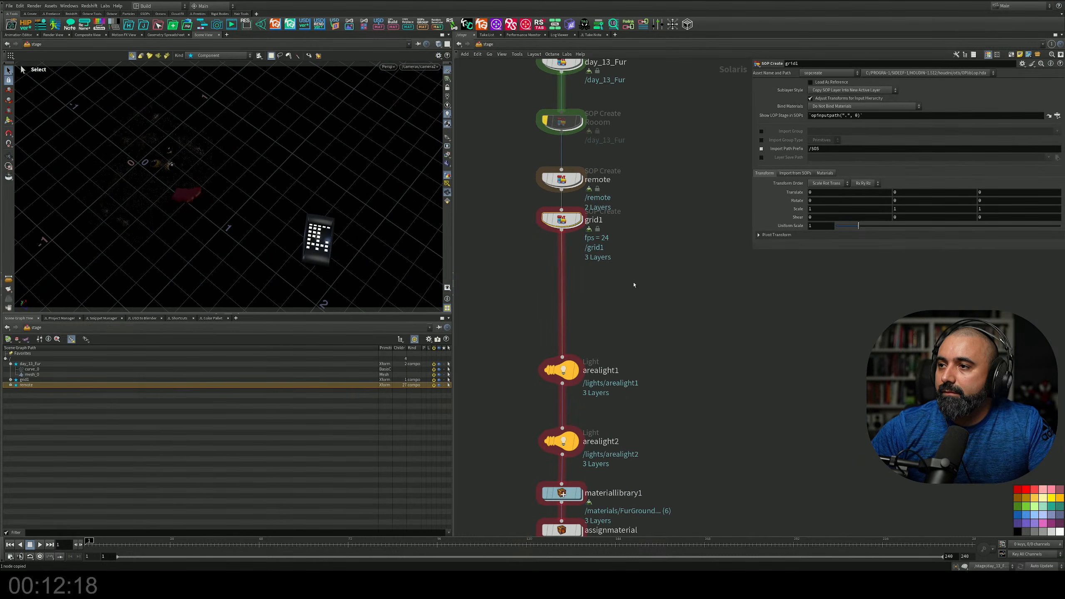
key("Tab")
type("sopcre")
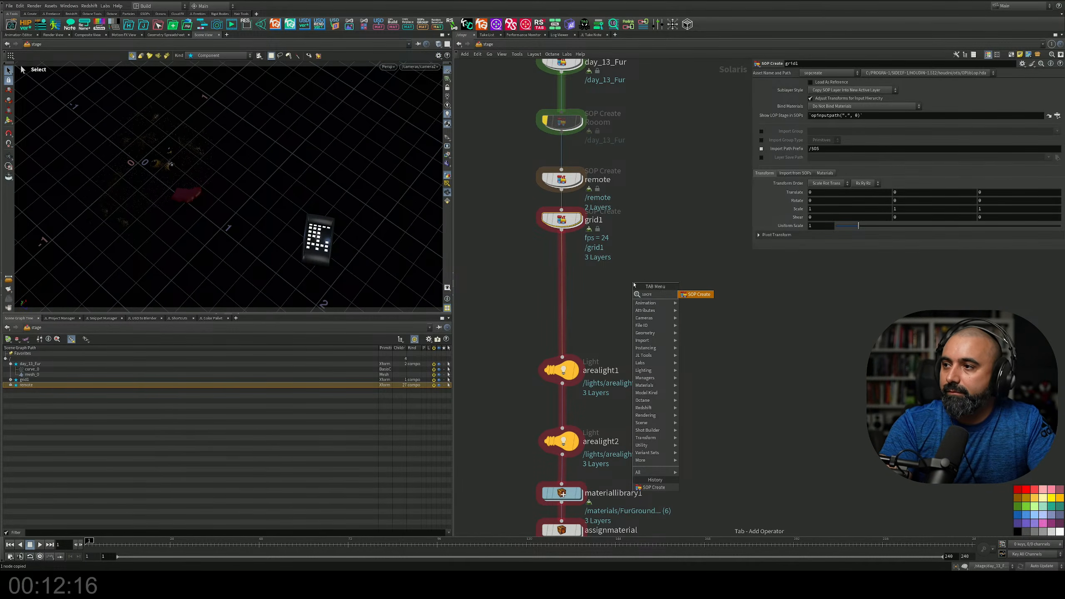
Add a SOP Create node beside the chain, between grid1 and arealight1
key("Return")
left_click(633, 284)
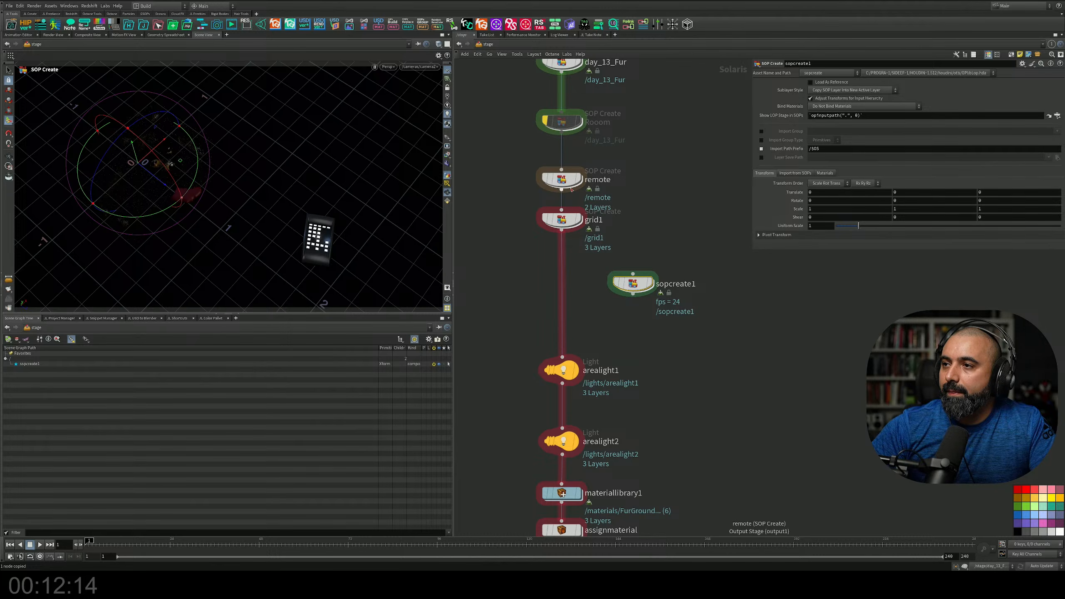
Inside grid1, add an Output node after merge1 and return to the stage level
double_click(564, 219)
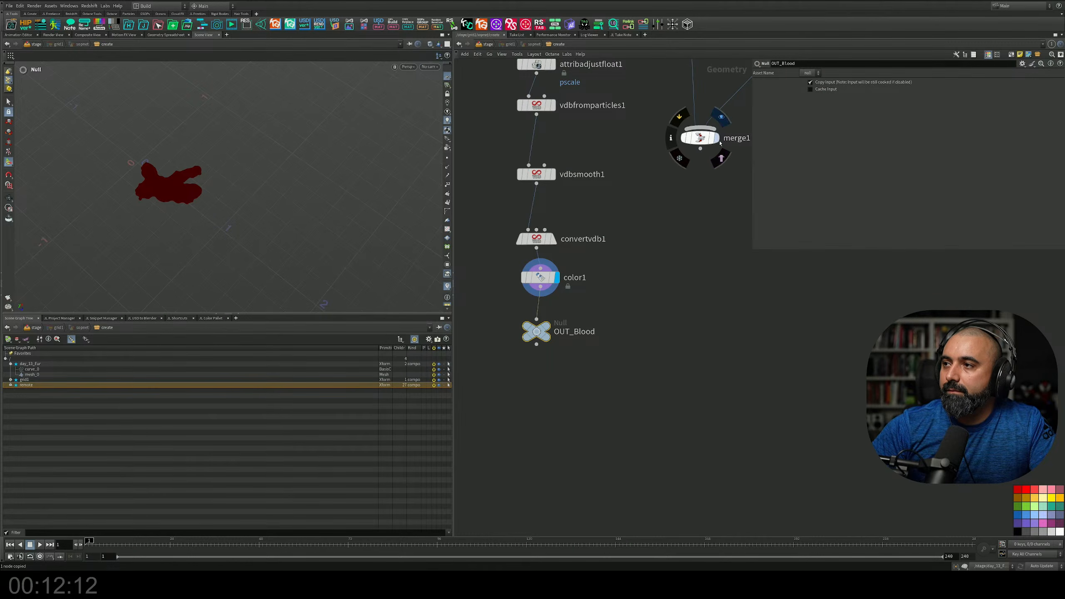
left_click(716, 138)
key("Tab")
type("output")
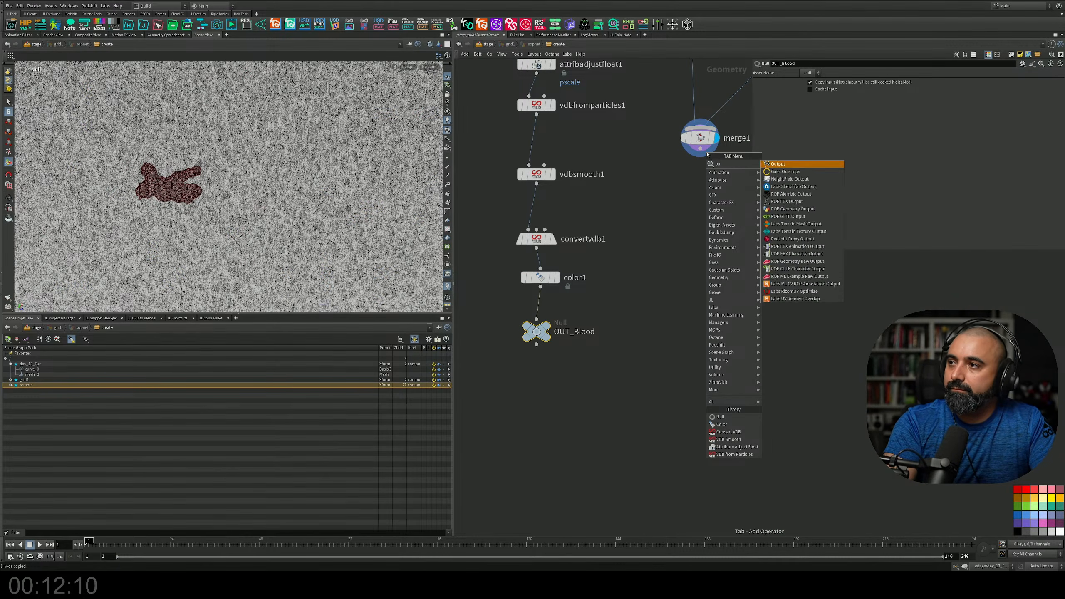
key("Return")
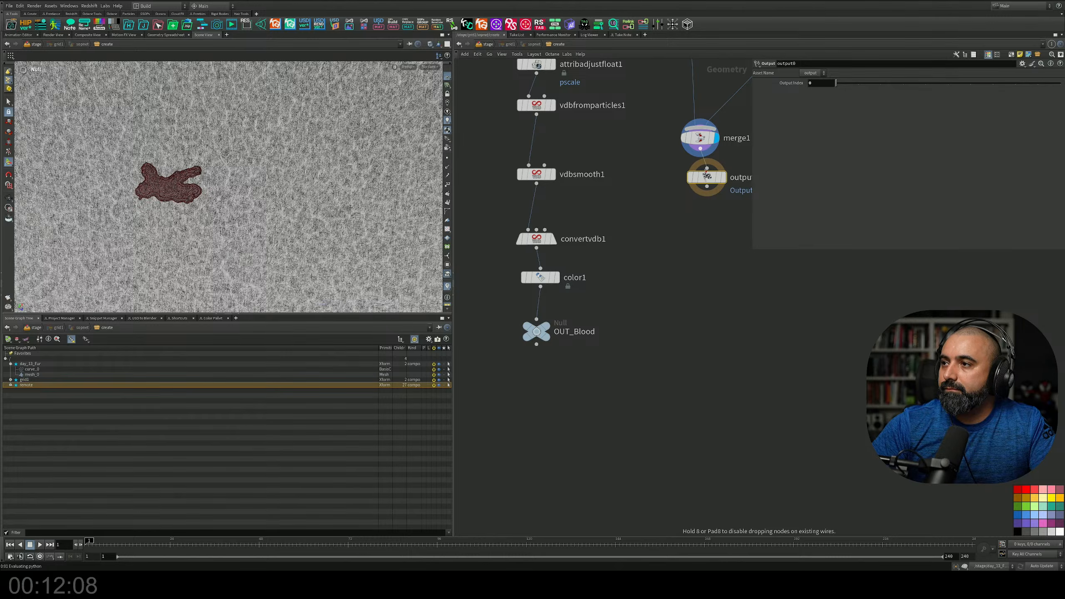
key("u")
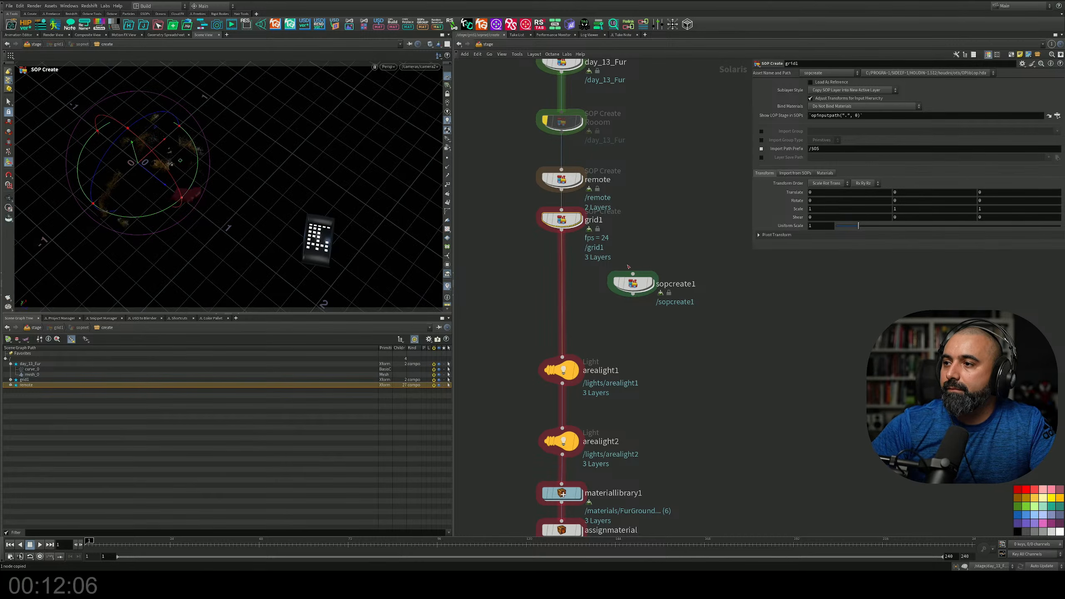
Rename the new SOP Create node as Blood and insert it between grid1 and arealight1
double_click(688, 284)
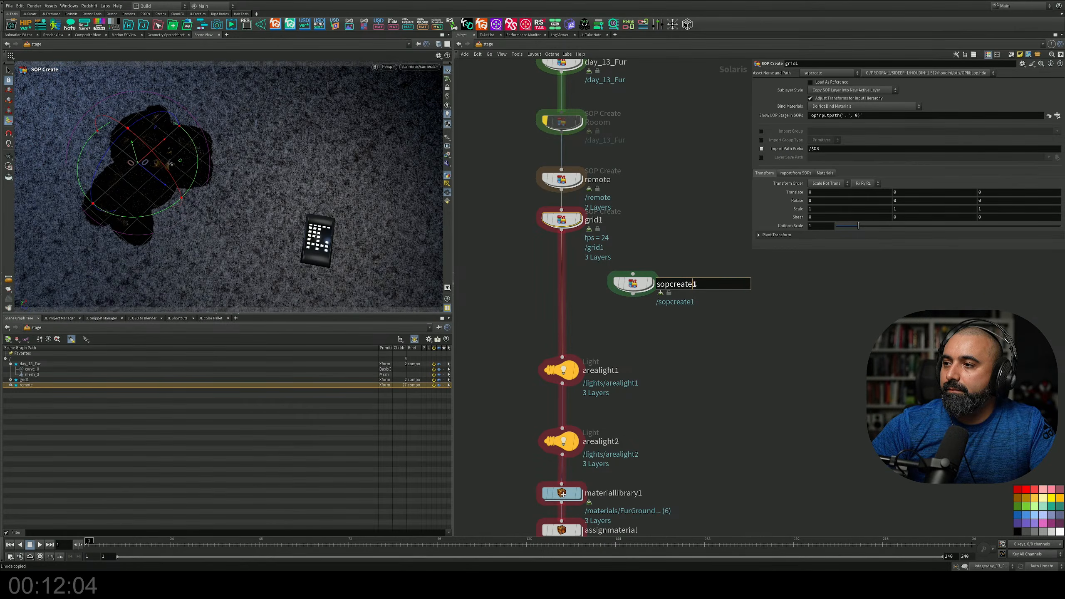
type("Blood")
key("Return")
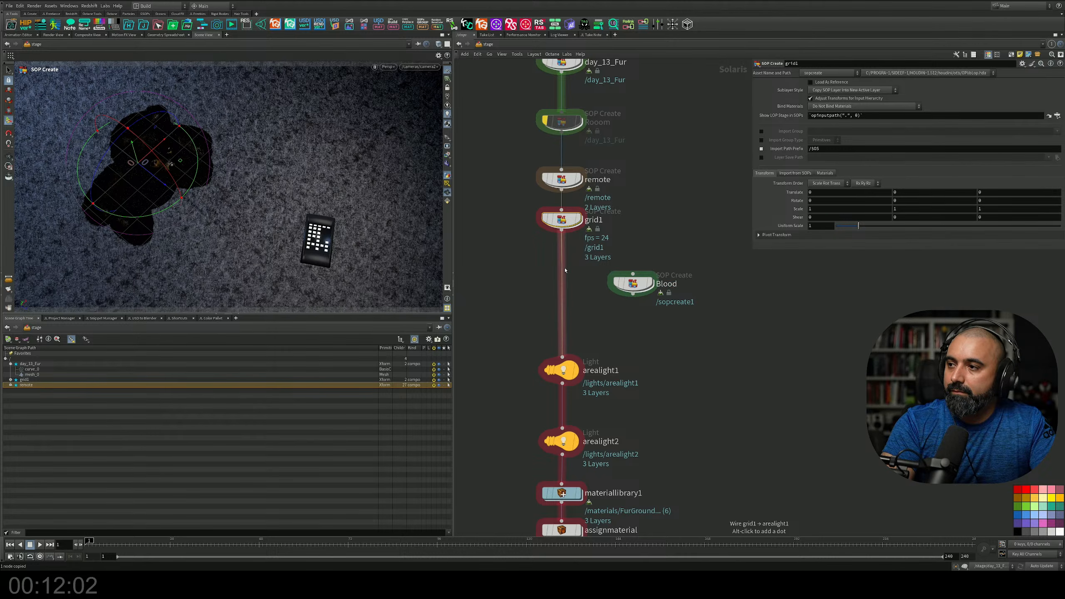
left_click_drag(633, 284, 568, 277)
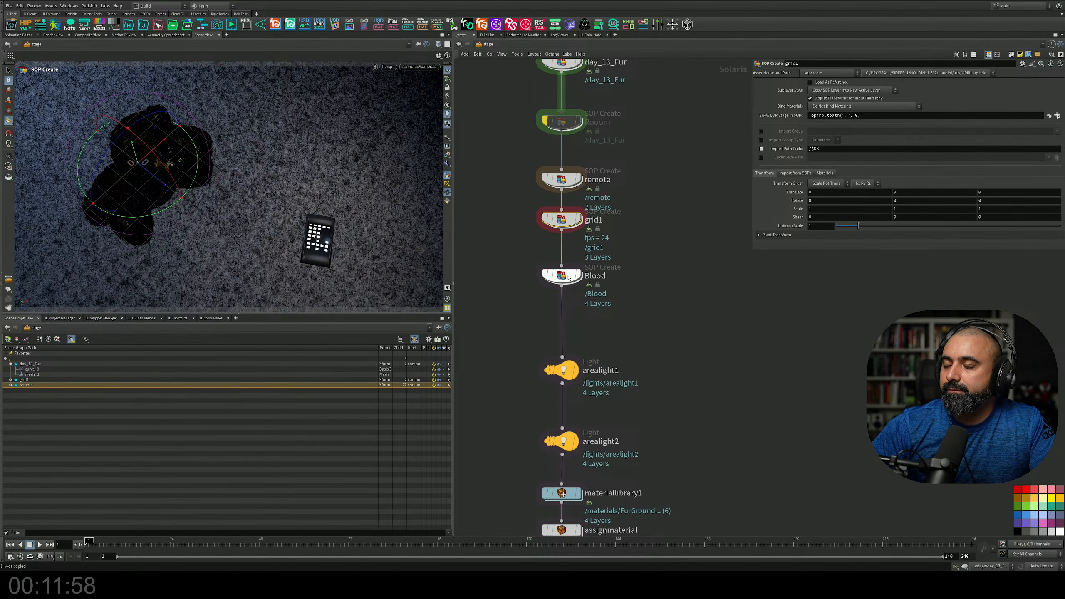
Inside Blood, add an Object Merge that references /stage/grid1/sopnet/create/OUT_Blood, and return to the stage
double_click(569, 278)
key("Tab")
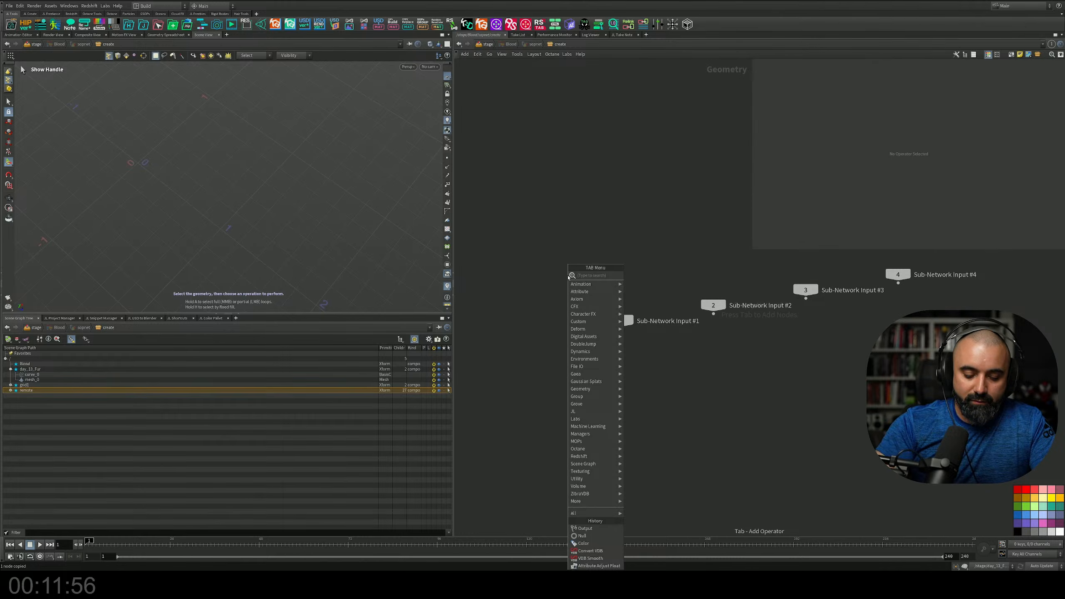
type("obj")
key("Return")
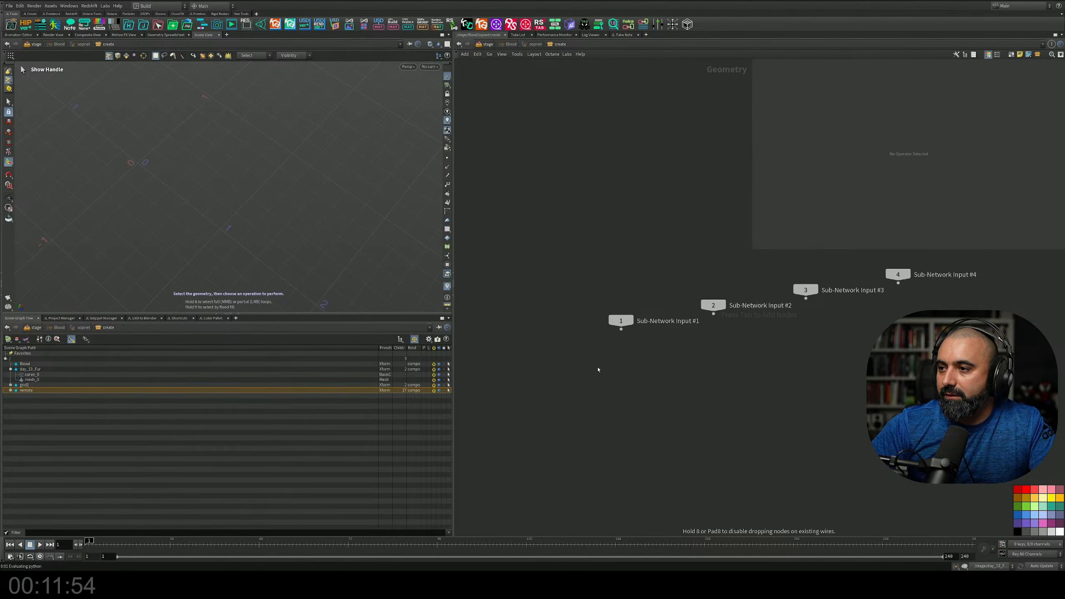
left_click(598, 368)
type("/stage/grid1/sopnet/create/OUT_Blood")
key("Return")
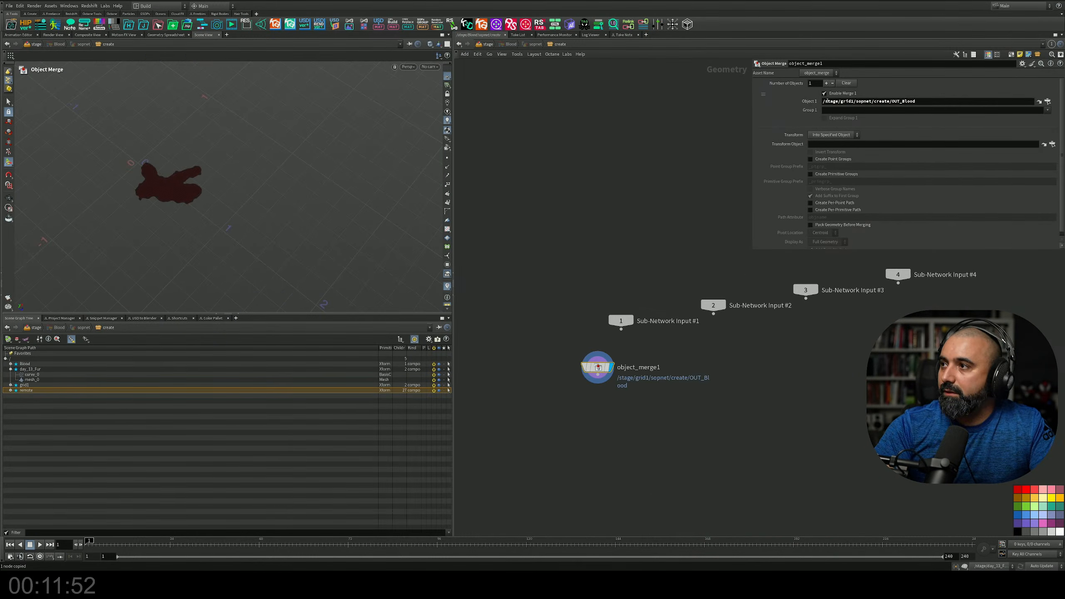
left_click(485, 44)
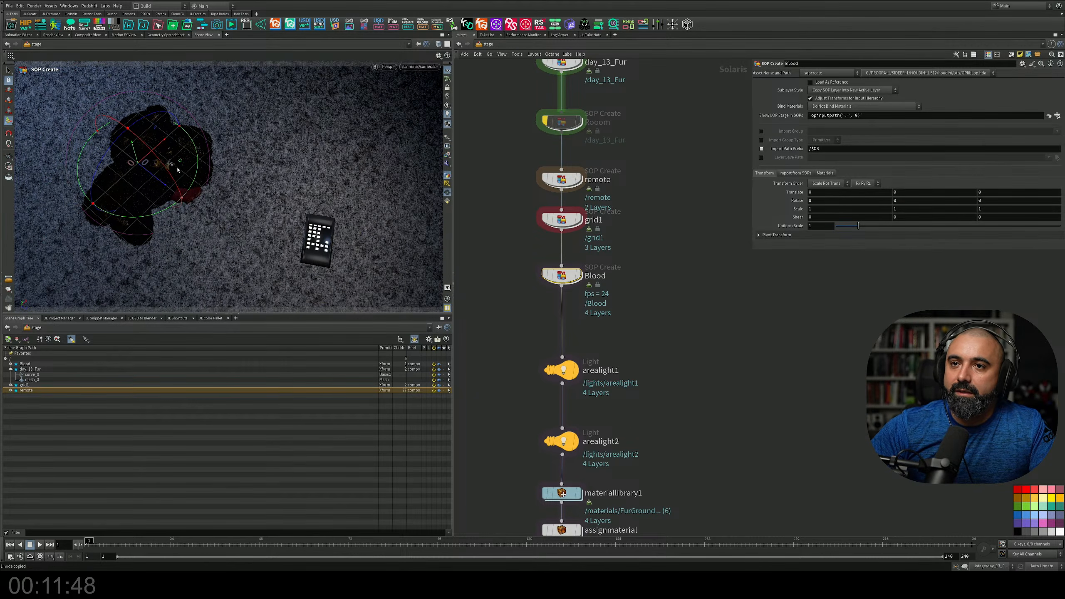
Move the blood puddle beneath the remote, to about 1.3 in Z, and set its uniform scale to 2
left_click_drag(182, 161, 283, 227)
left_click_drag(301, 237, 335, 241)
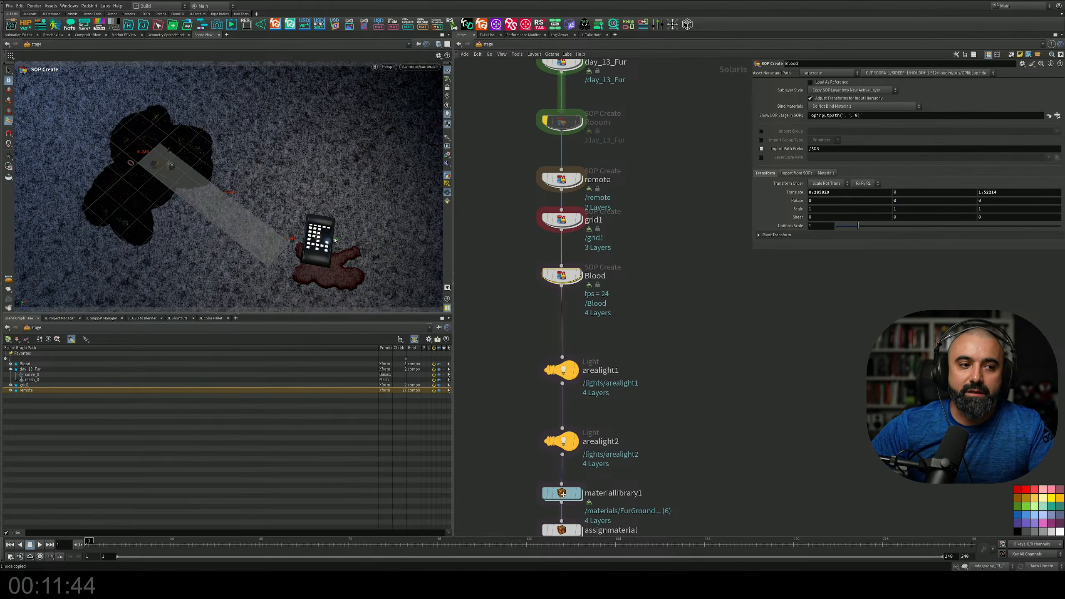
key("r")
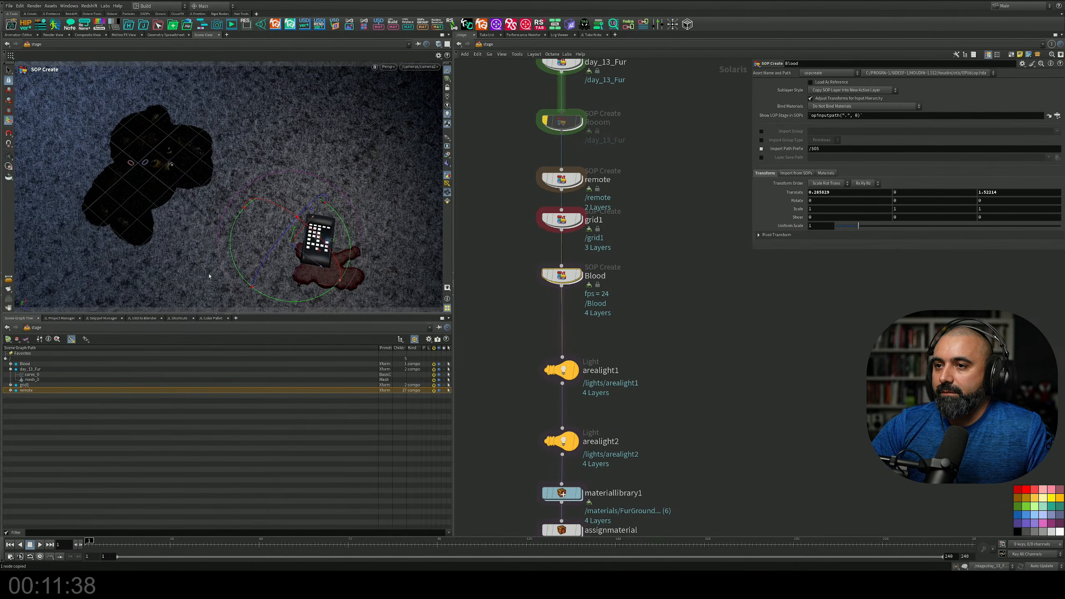
left_click_drag(858, 226, 882, 228)
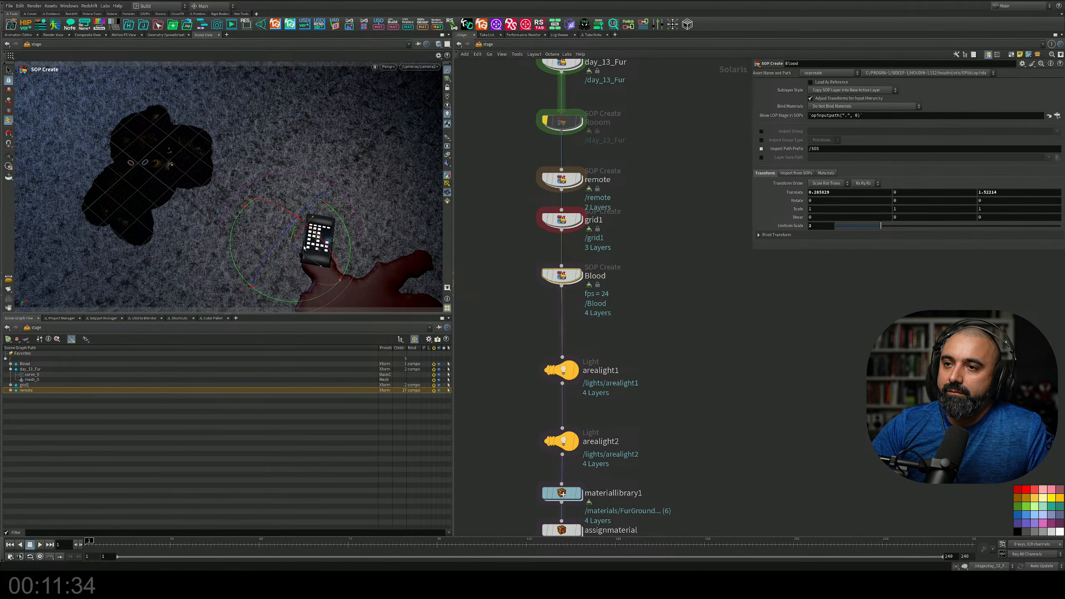
left_click_drag(306, 258, 279, 242)
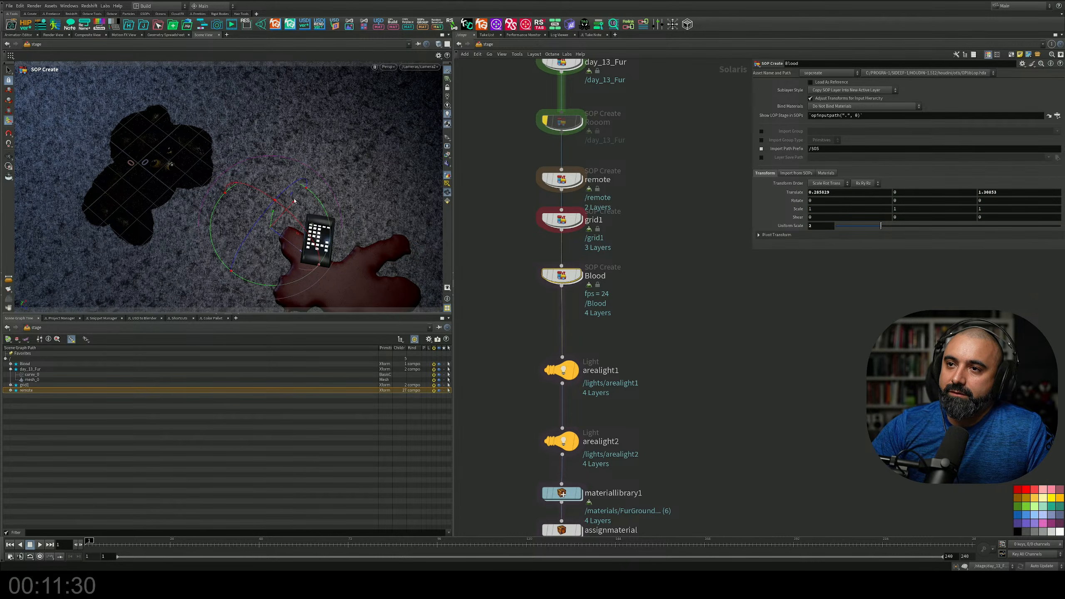
left_click_drag(293, 202, 501, 258)
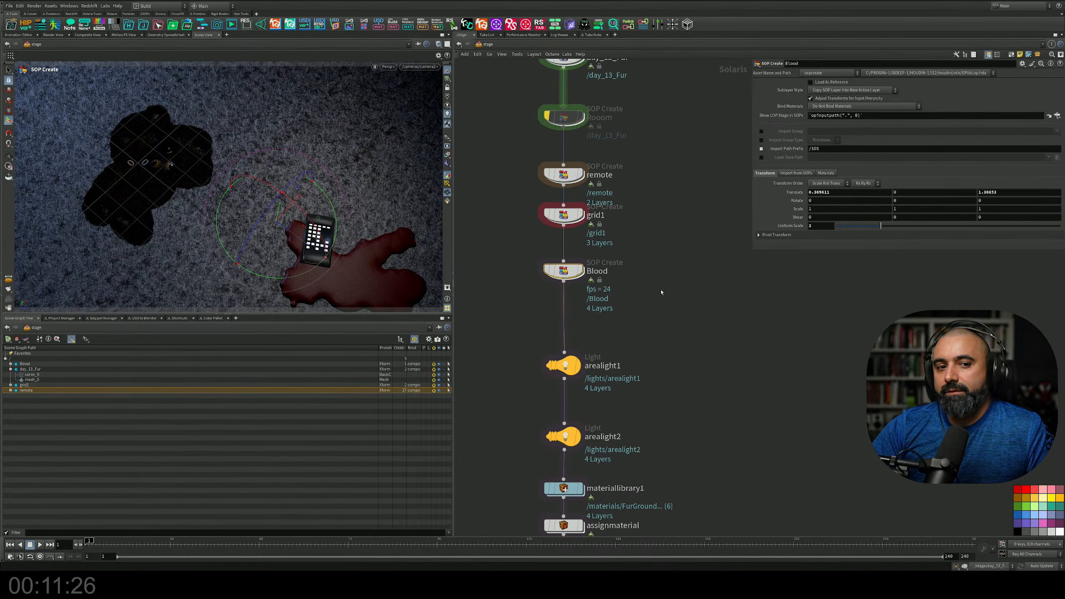
Preview the scene in the viewport with the Karma XPU renderer, with the transform handles hidden
left_click(388, 67)
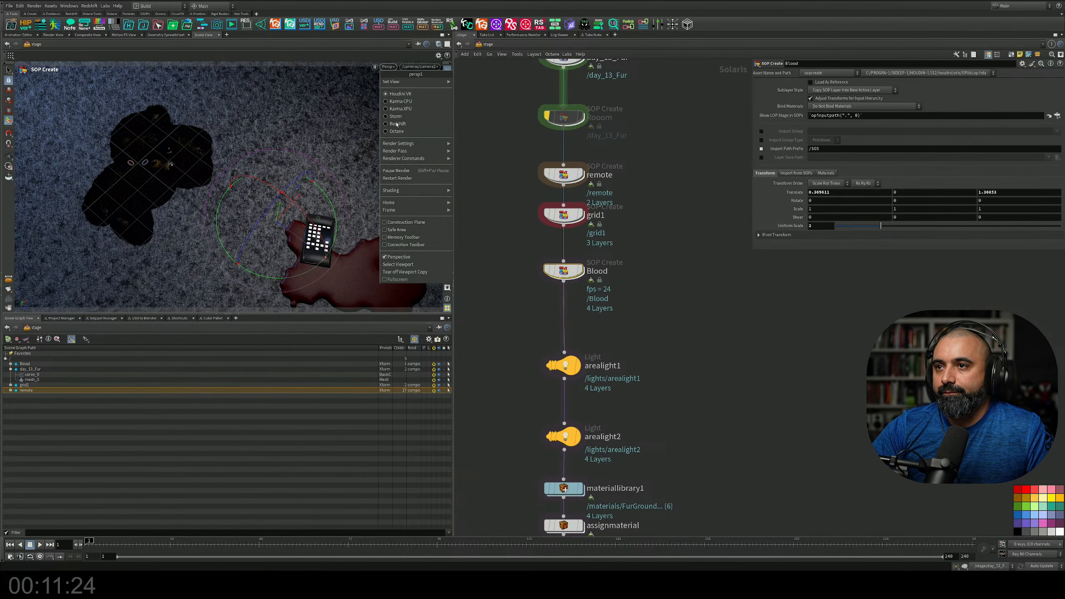
left_click(403, 114)
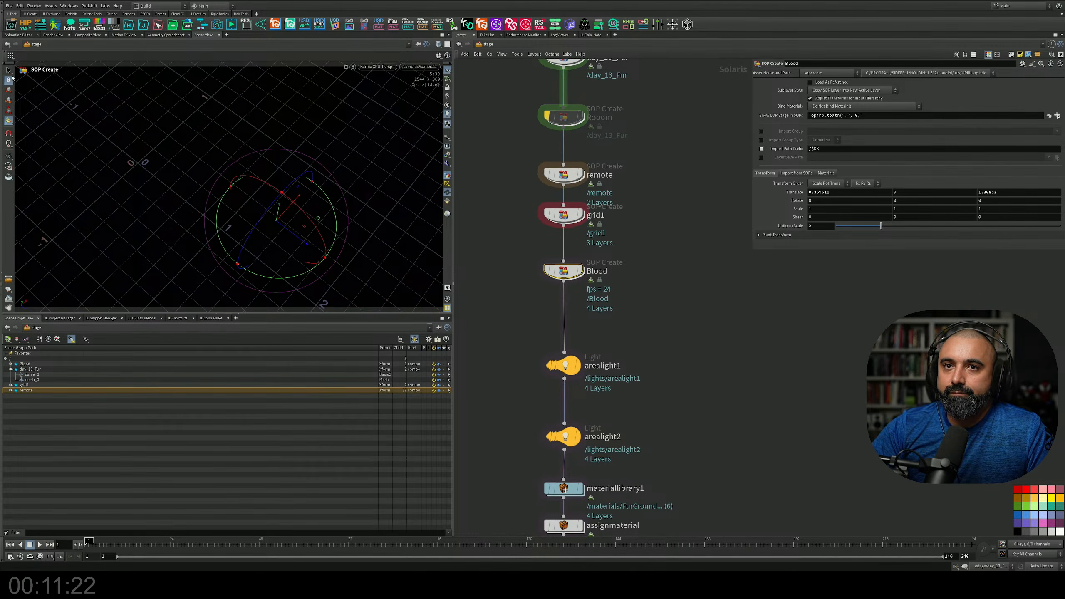
left_click(9, 71)
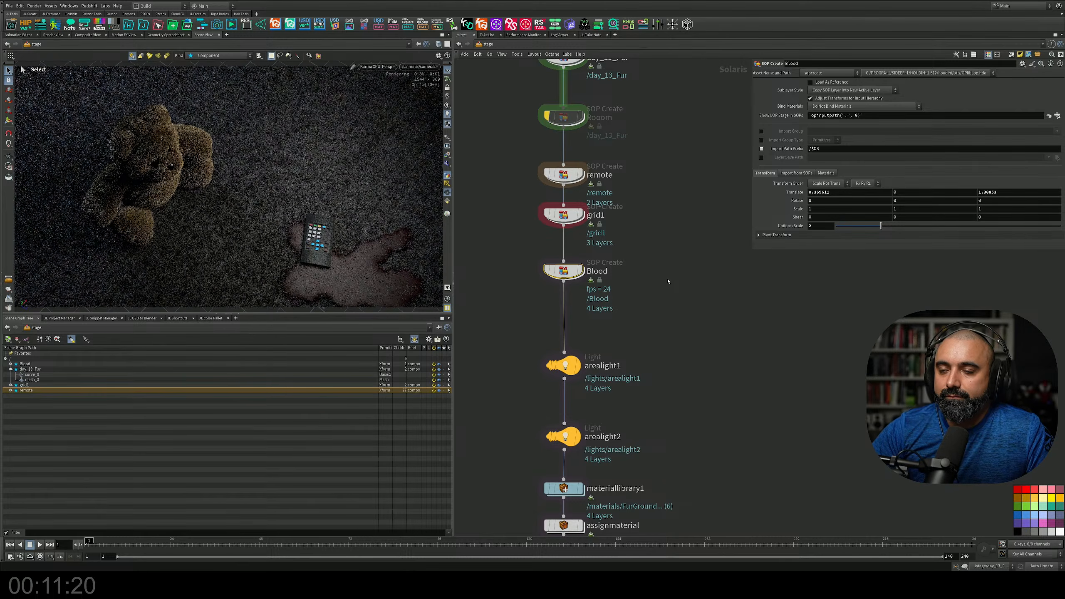
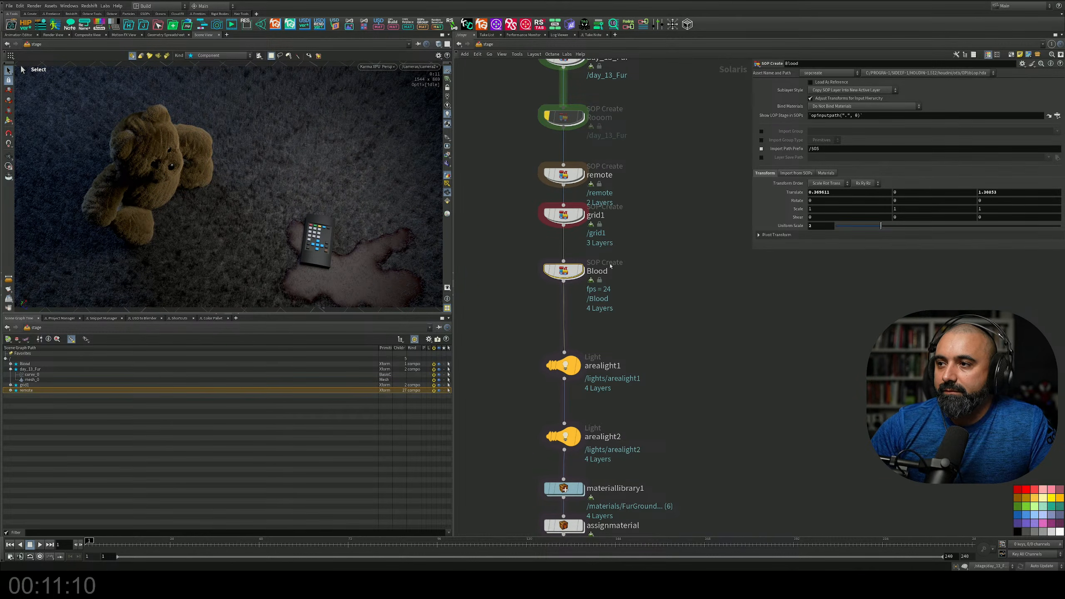
In materiallibrary1, duplicate the Remote material and rename the copy as Blood
middle_click_drag(583, 471, 568, 334)
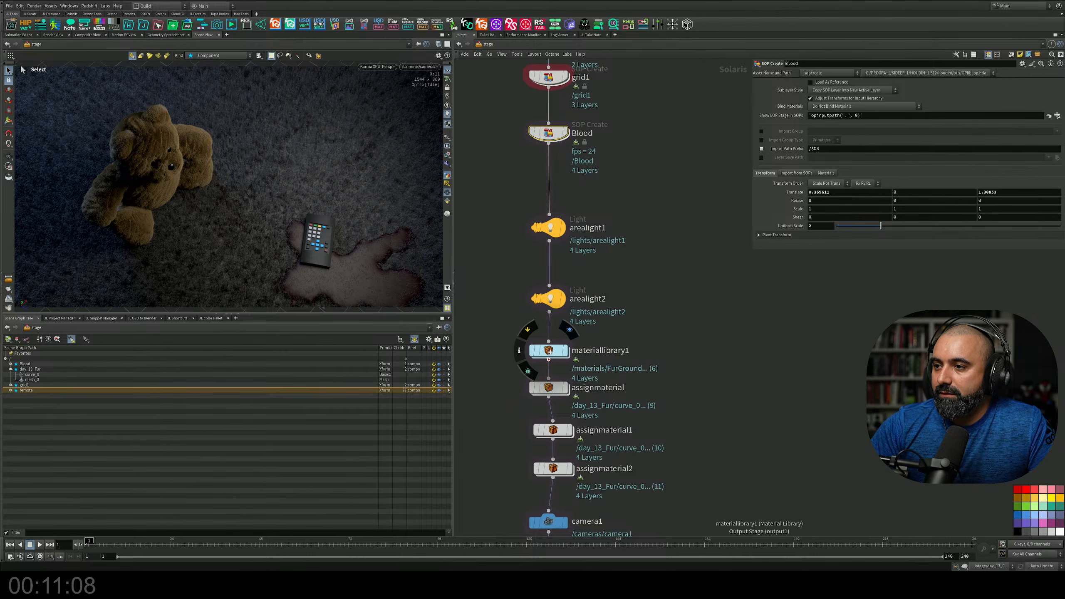
double_click(550, 351)
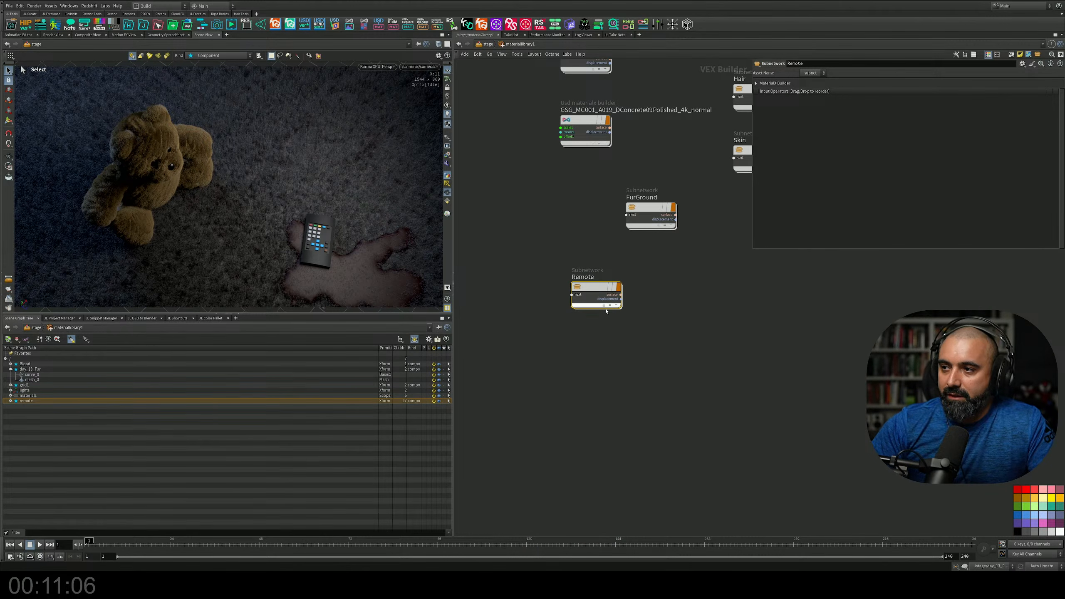
key("Tab")
key("Escape")
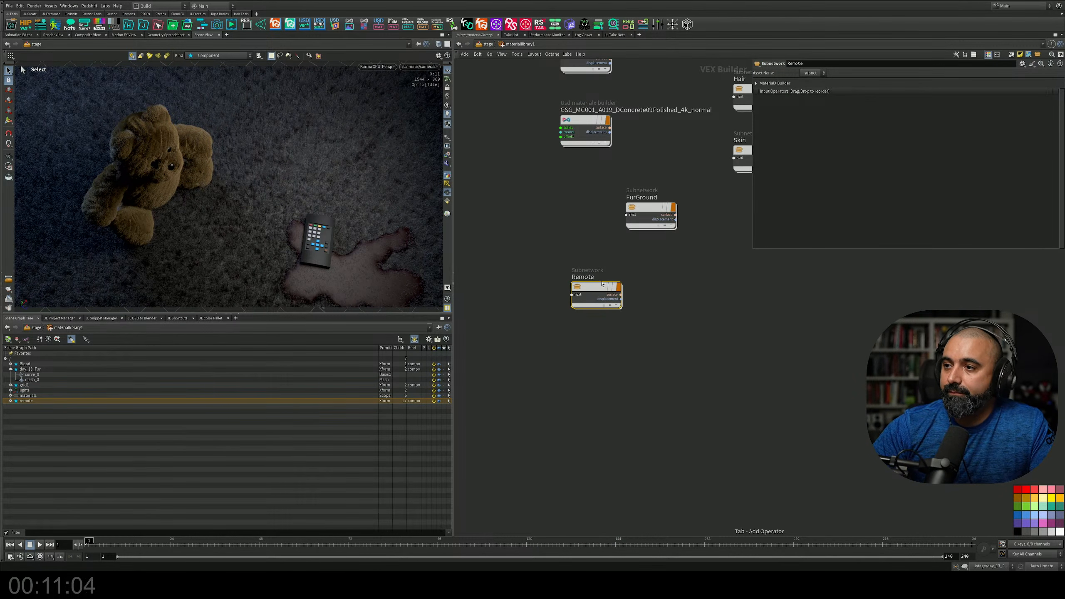
left_click_drag(600, 290, 589, 360, "alt")
double_click(573, 348)
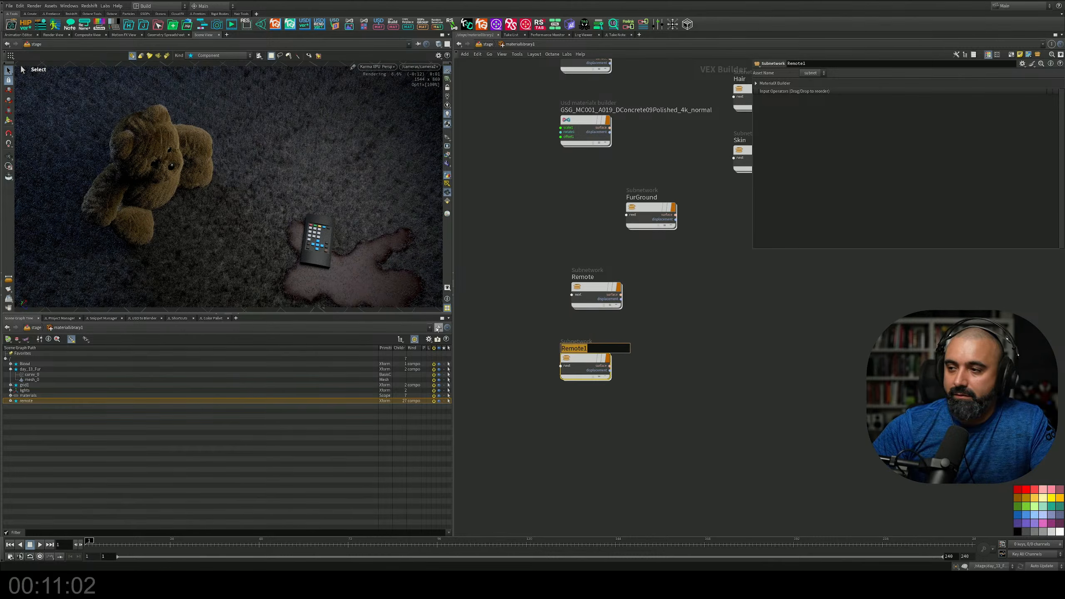
type("Bloo")
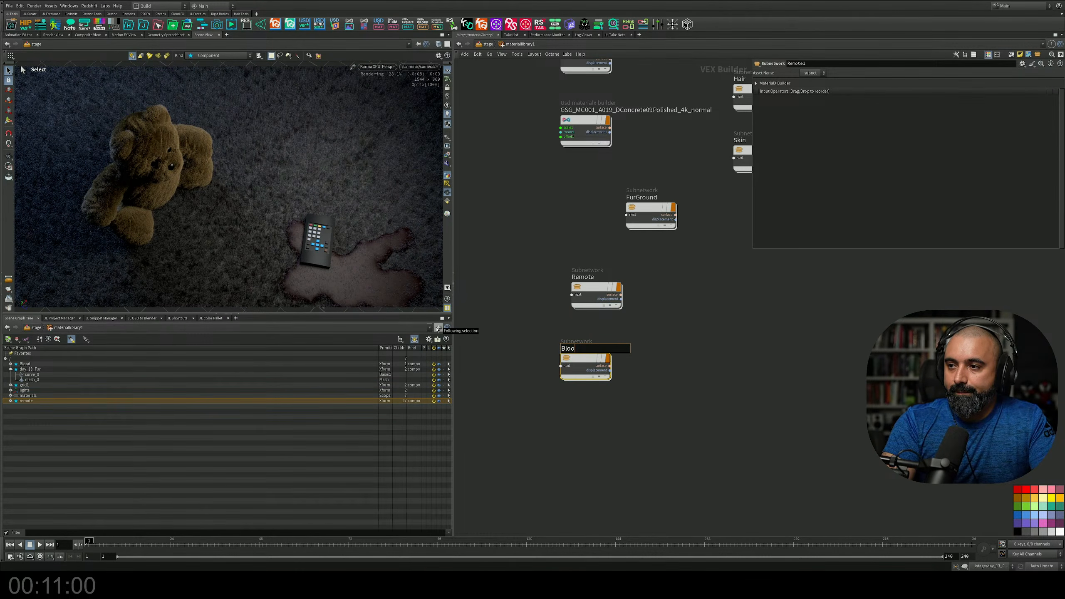
type("d")
key("Return")
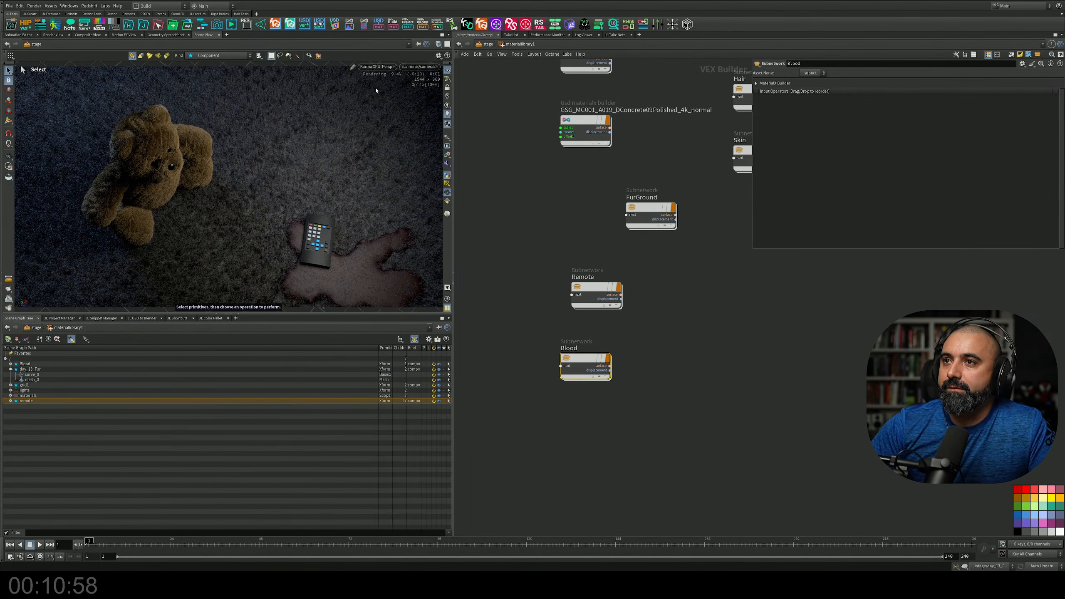
Switch the viewport renderer back to Houdini VK and return to the stage network
left_click(378, 67)
left_click(375, 94)
left_click(486, 44)
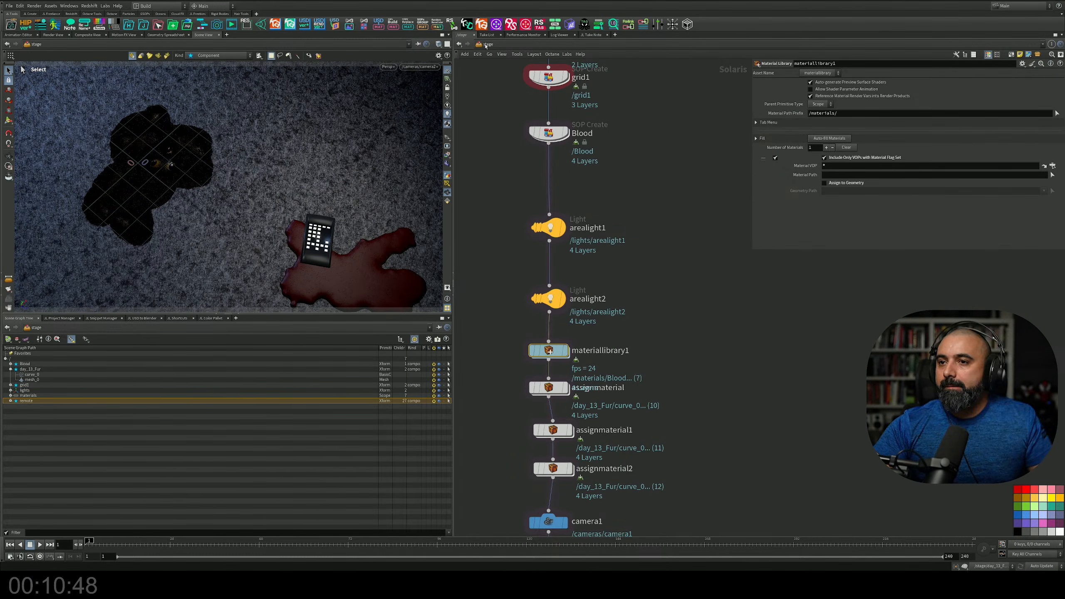
In the assignmaterial node, add a fourth material entry that assigns /materials/Blood to the /Blood primitive
middle_click_drag(720, 296, 718, 249)
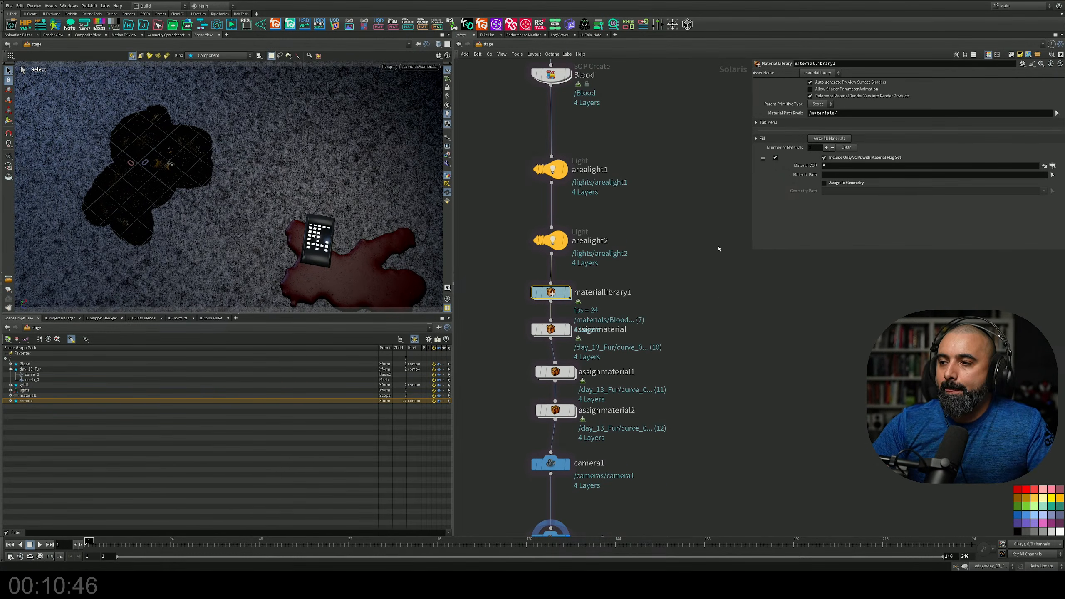
middle_click_drag(713, 286, 699, 187)
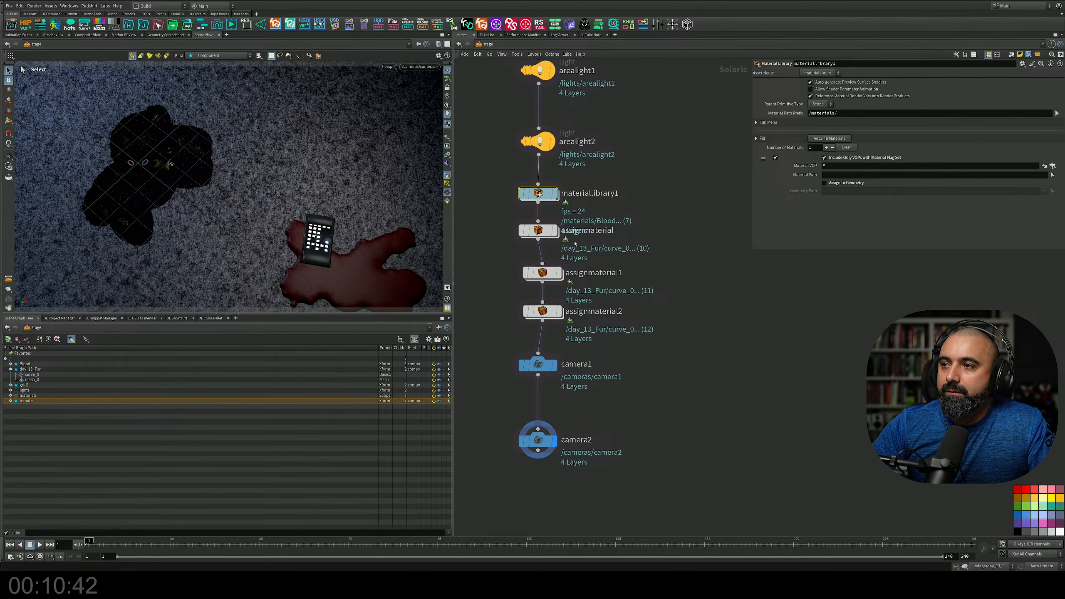
middle_click_drag(629, 195, 637, 248)
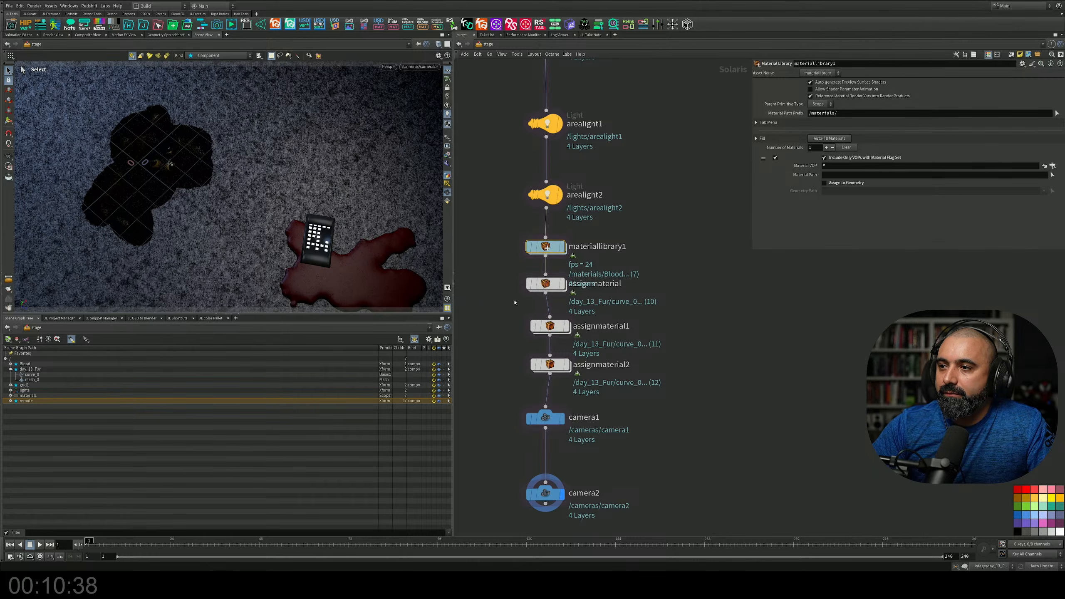
left_click(534, 289)
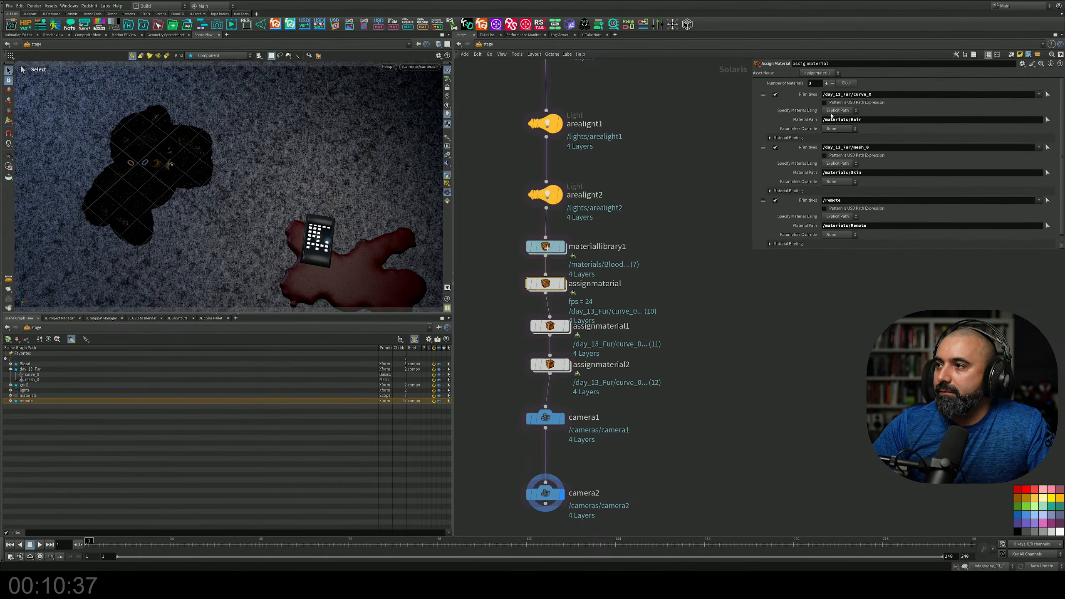
left_click(826, 83)
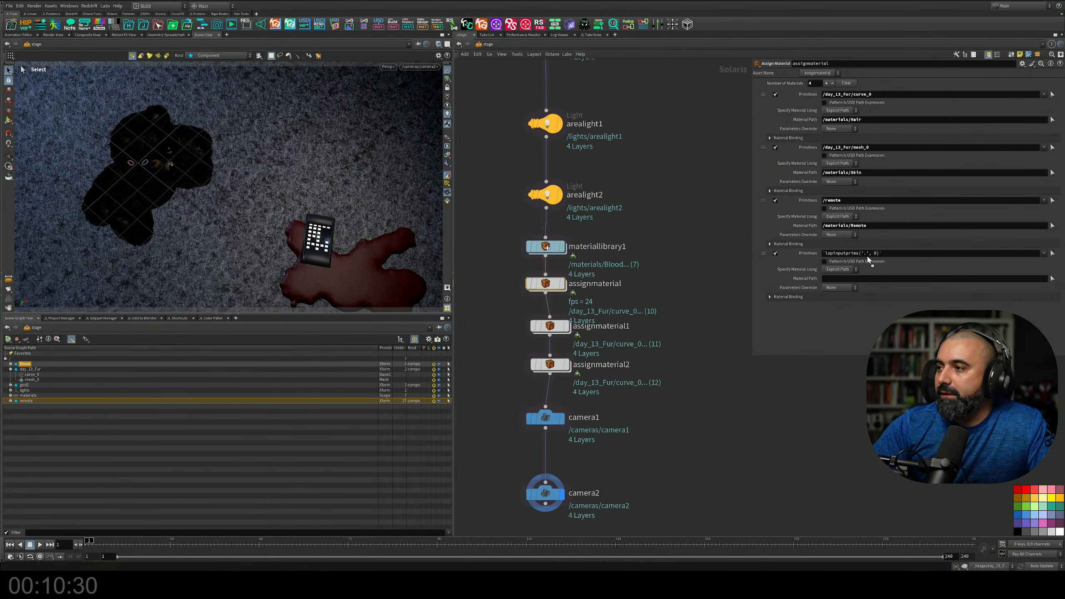
left_click(1053, 279)
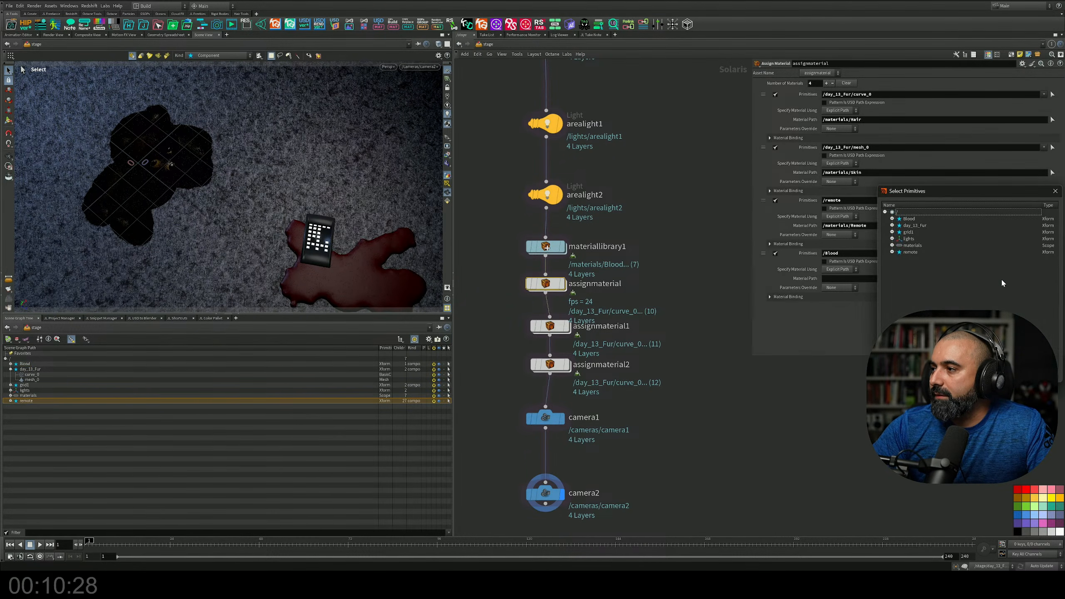
left_click(893, 246)
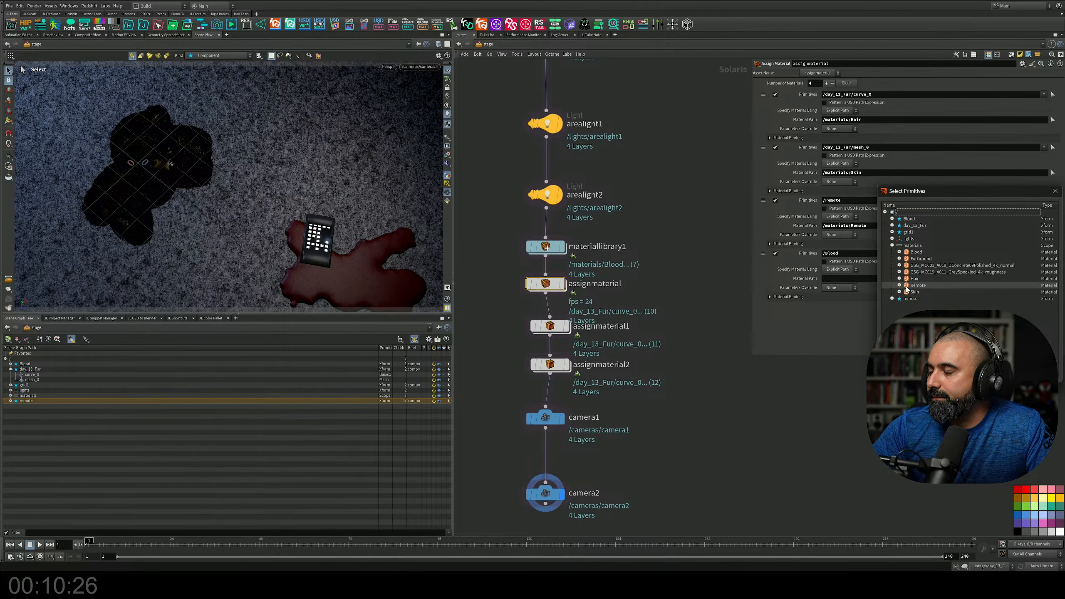
left_click(917, 252)
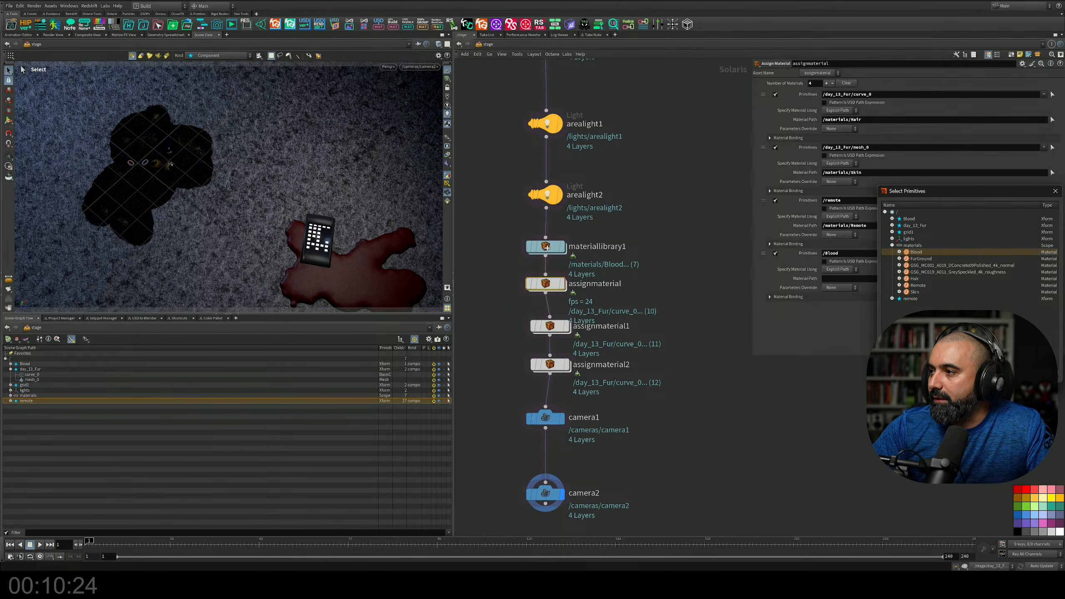
left_click(1010, 374)
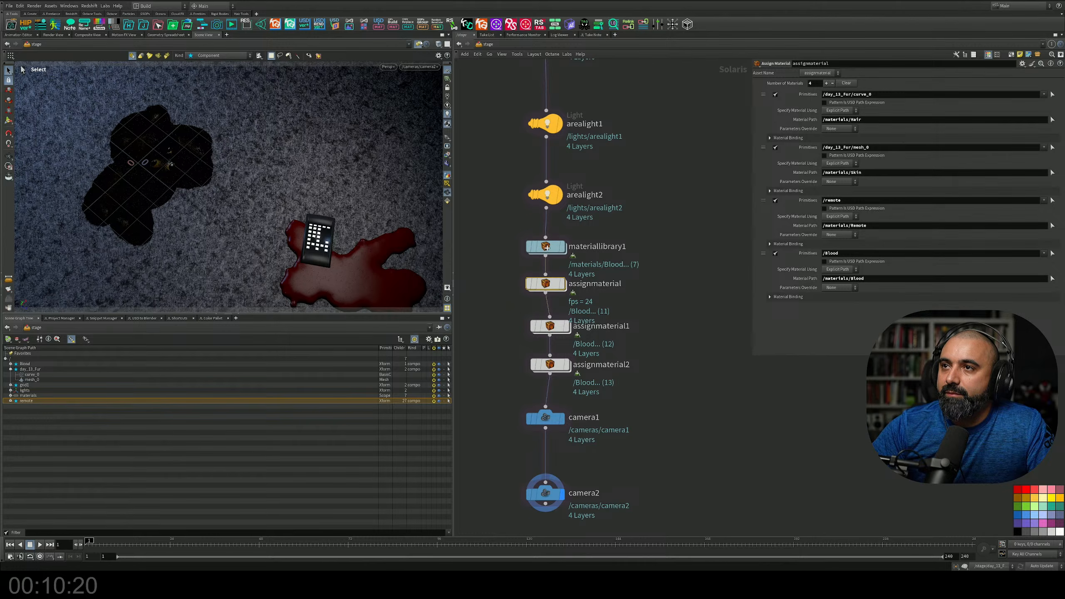
Render the viewport with Karma XPU, and set the Blood material's specular to about 0.701 and its specular roughness to about 0.237
left_click(388, 67)
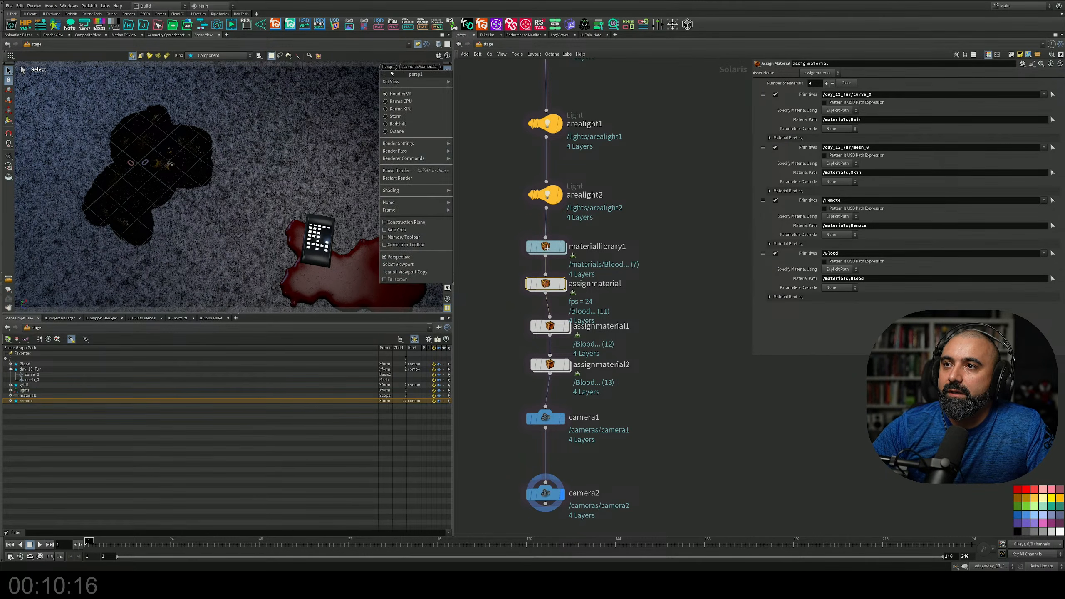
left_click(399, 110)
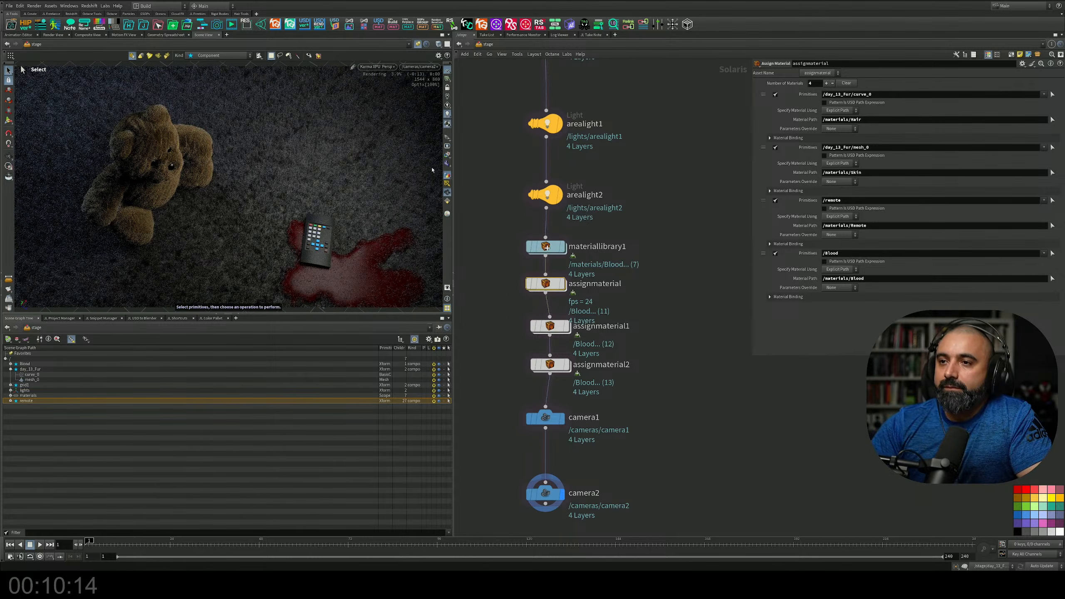
double_click(551, 248)
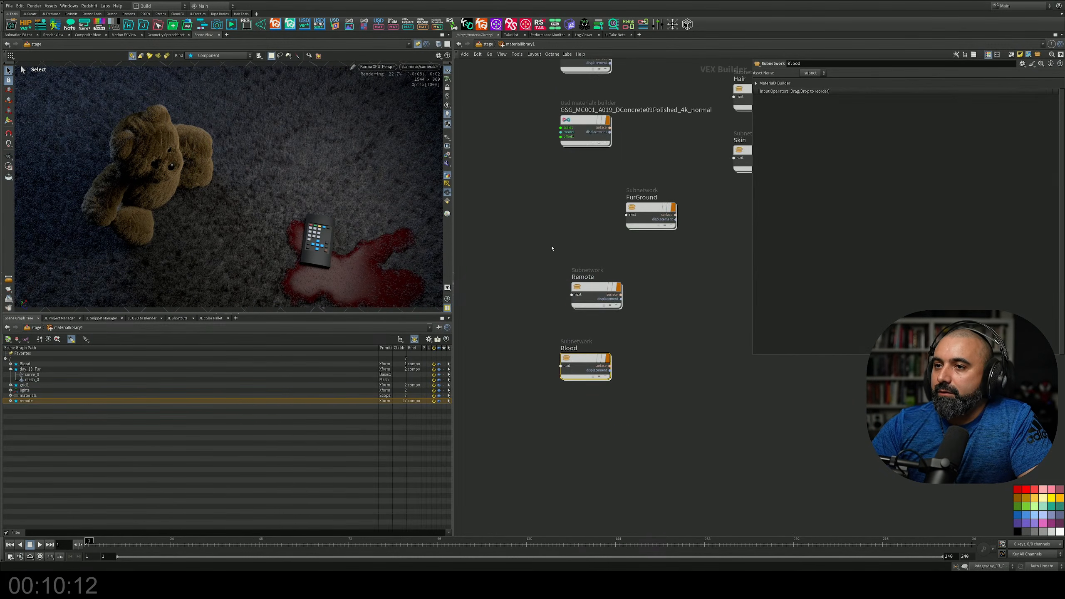
double_click(580, 376)
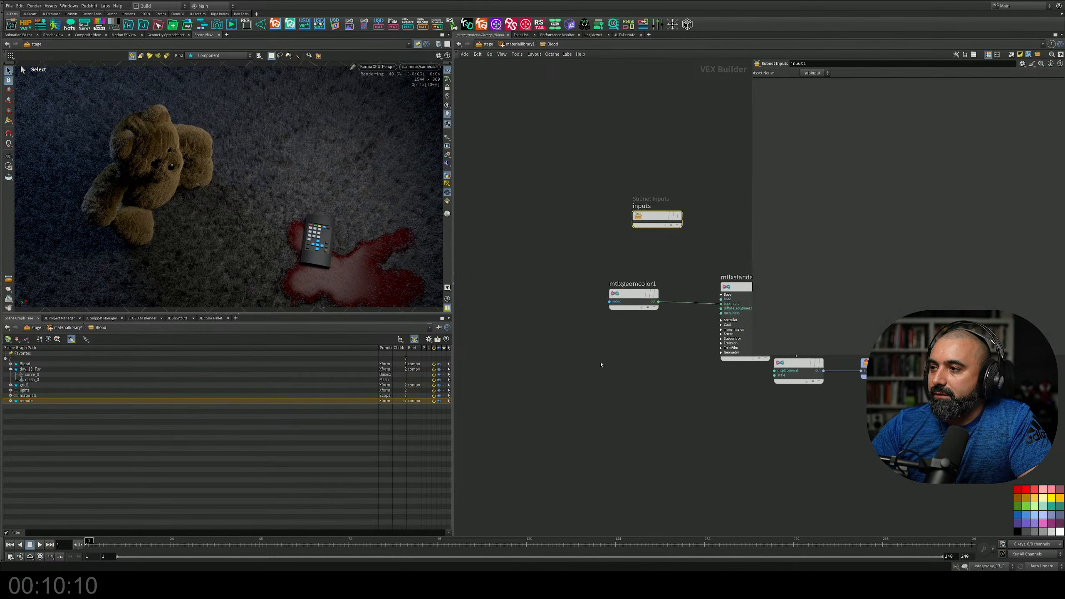
left_click(682, 336)
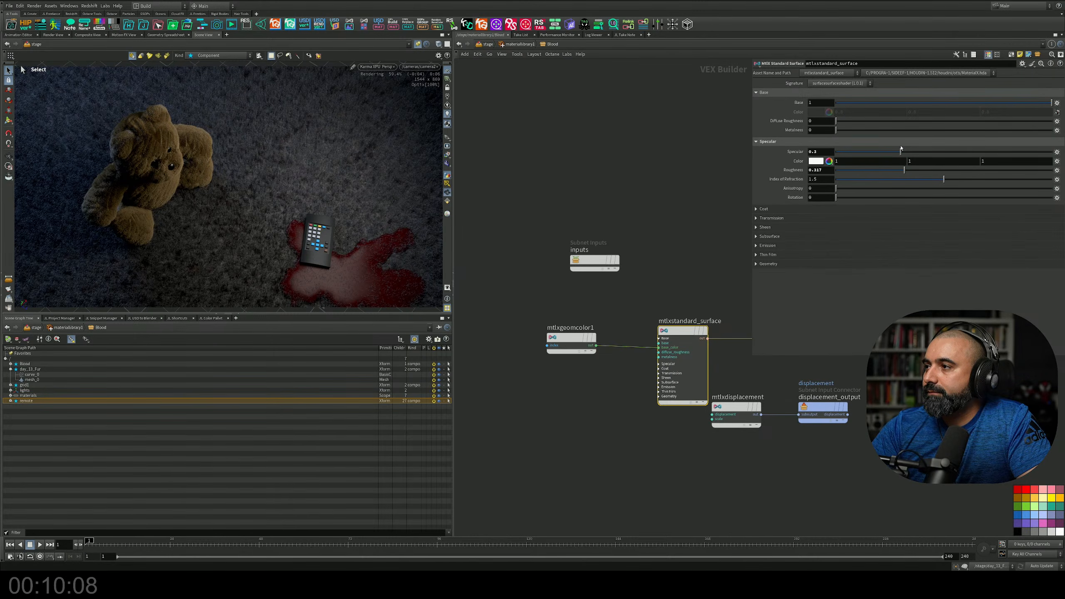
left_click_drag(901, 148, 987, 151)
mouse_move(904, 170)
left_mouse_down()
mouse_move(844, 173)
mouse_move(887, 172)
left_mouse_up()
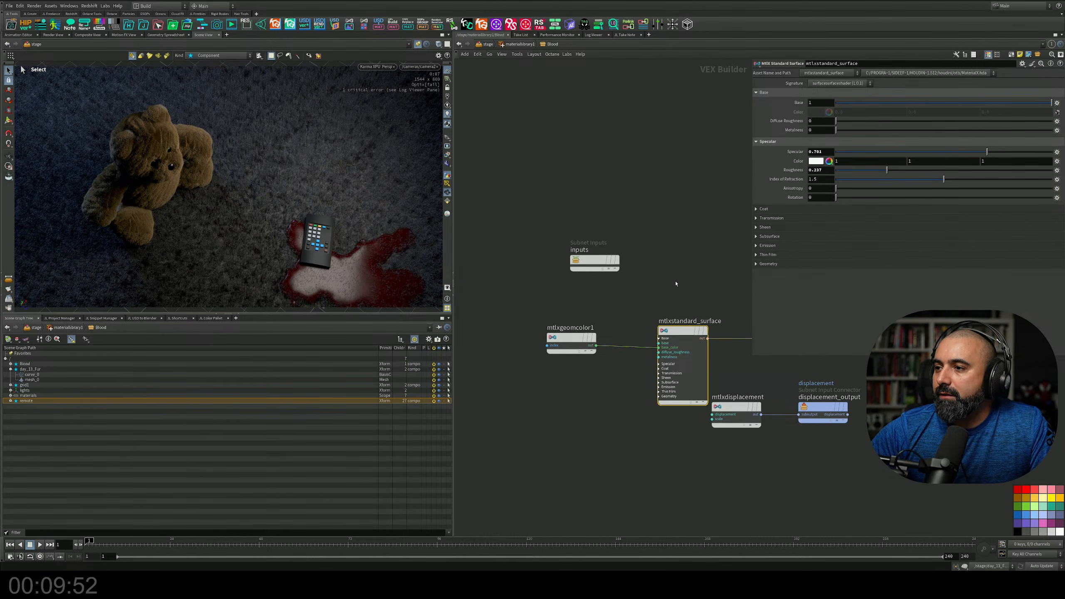
key("u")
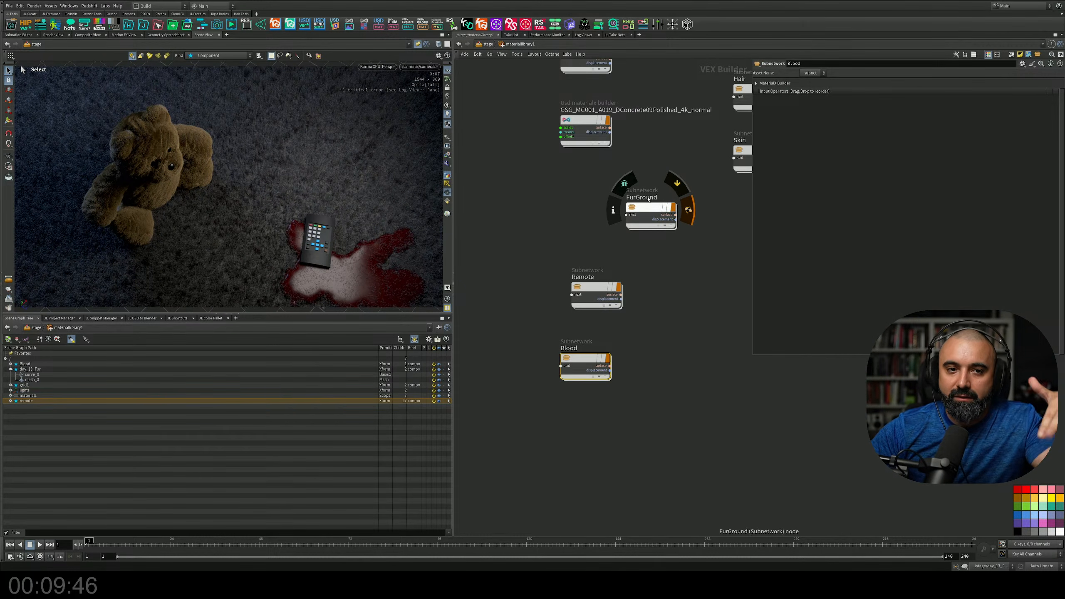
left_click(643, 212)
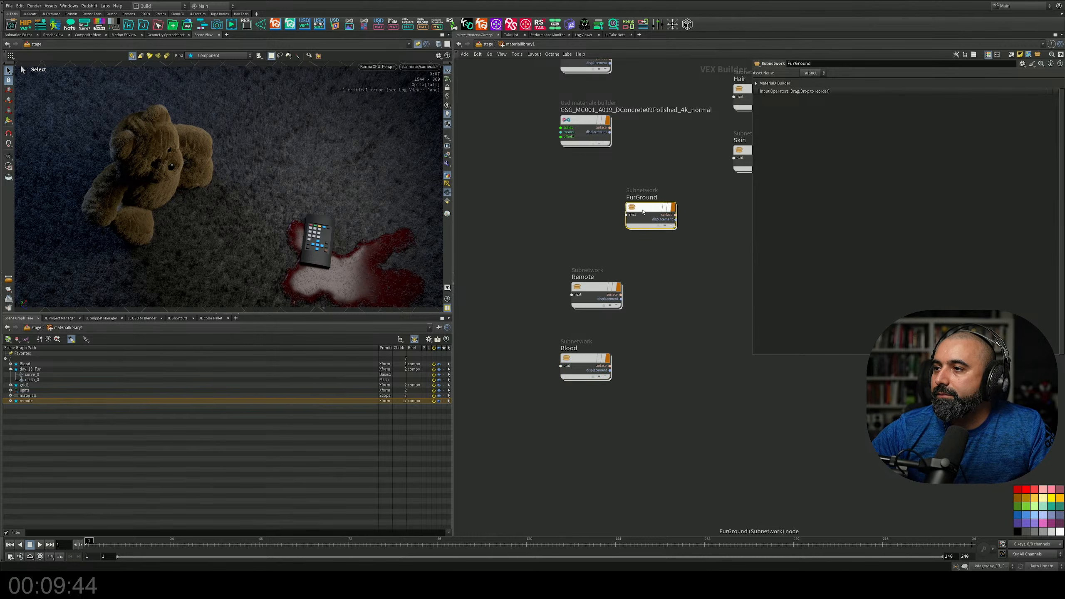
mouse_move(645, 208)
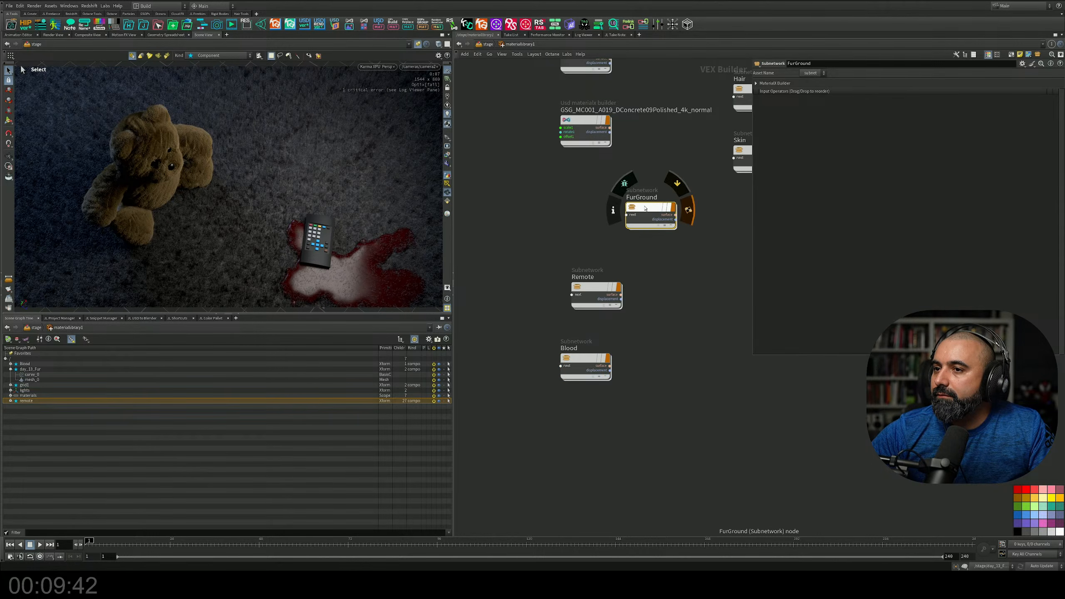
middle_click_drag(677, 249, 611, 254)
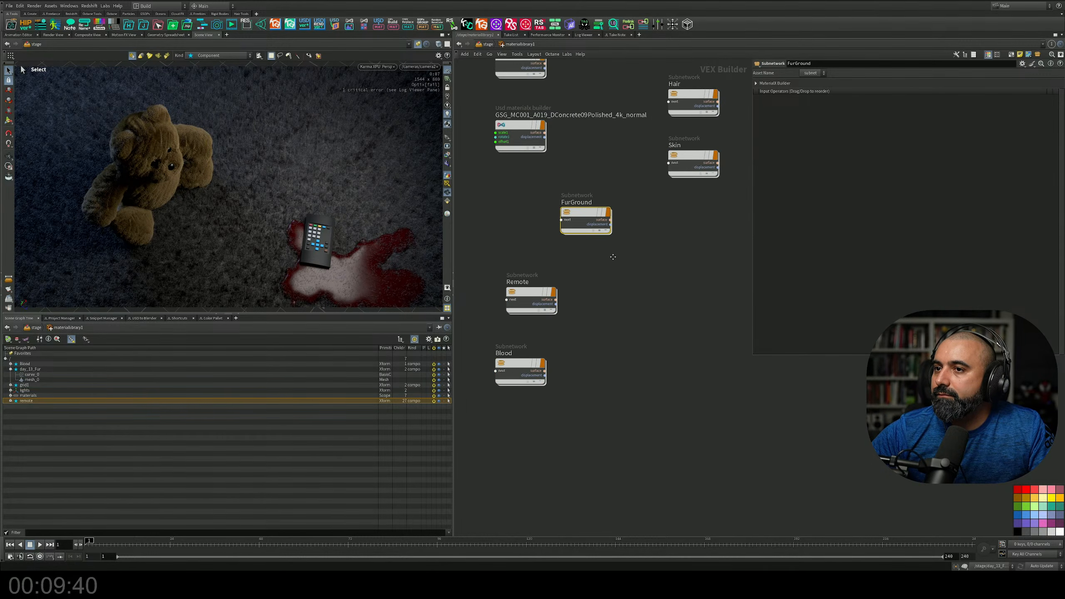
middle_click_drag(578, 304, 600, 400)
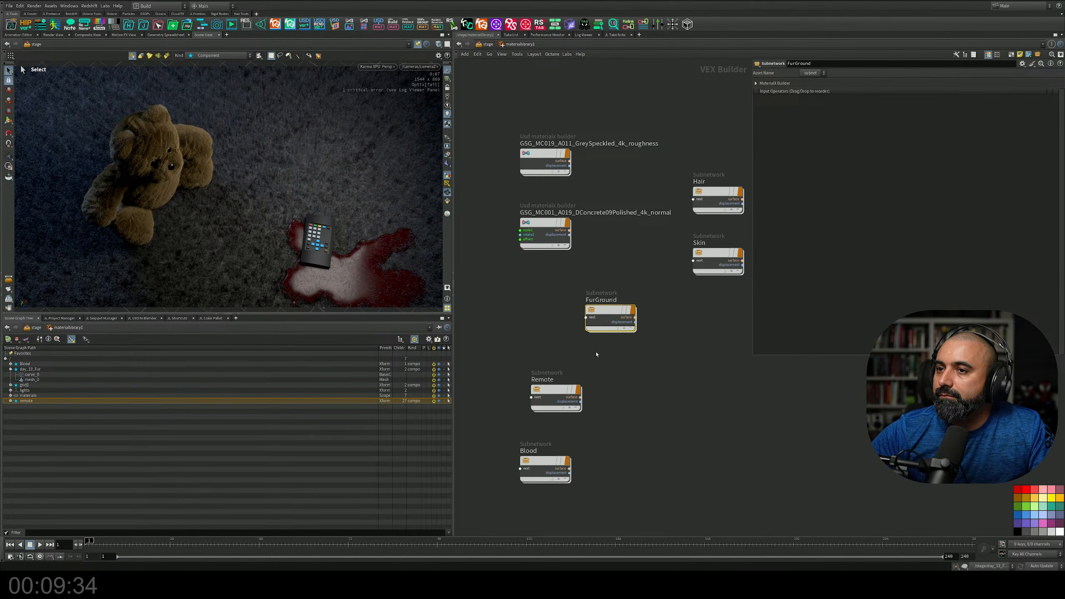
middle_click_drag(612, 218, 561, 353)
key("u")
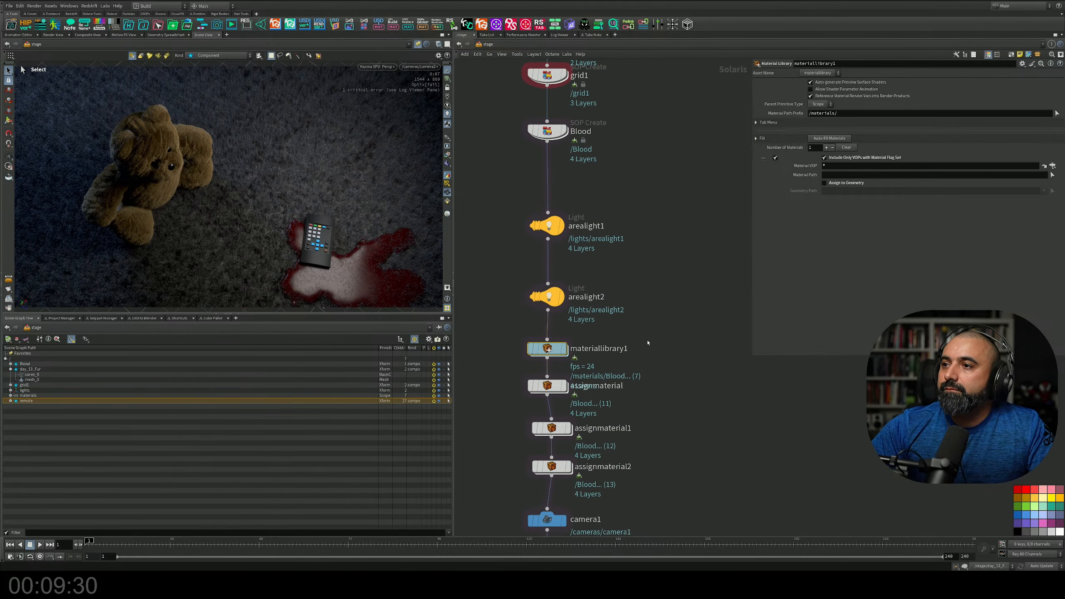
In materiallibrary1's Blood material, move mtlxgeomcolor1 further away from the standard surface and disconnect it from the base color input
double_click(561, 354)
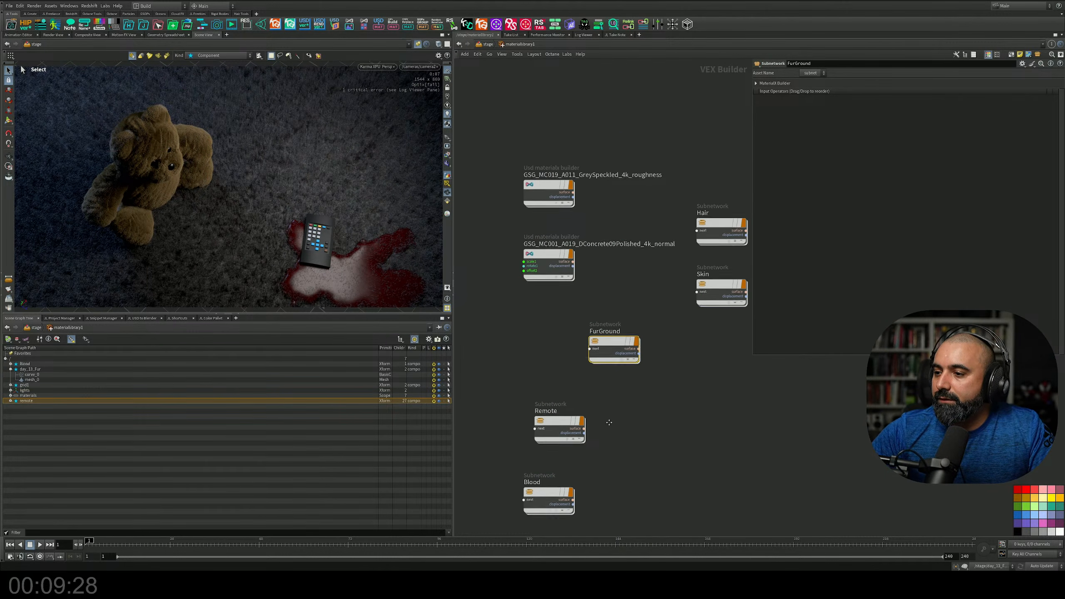
middle_click_drag(539, 496, 564, 353)
double_click(565, 352)
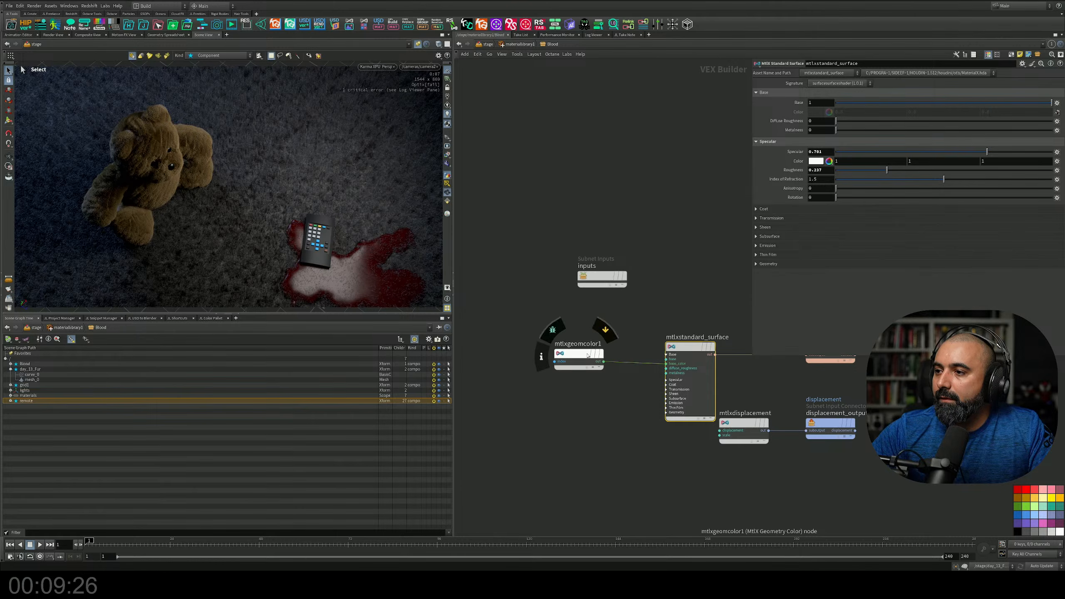
left_click_drag(582, 356, 515, 357)
middle_click_drag(537, 377, 554, 336)
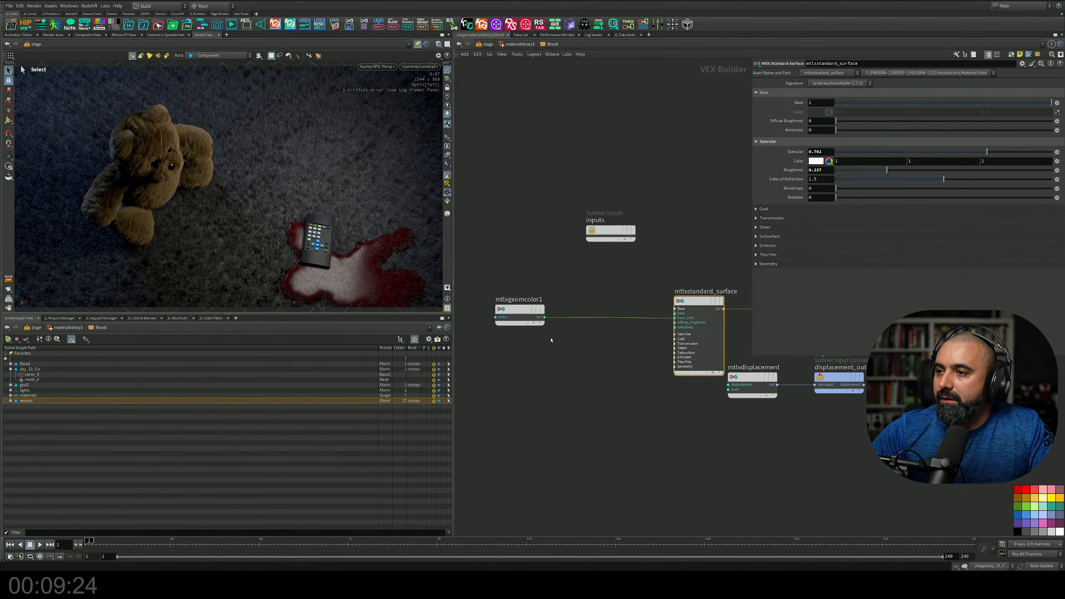
key("Tab")
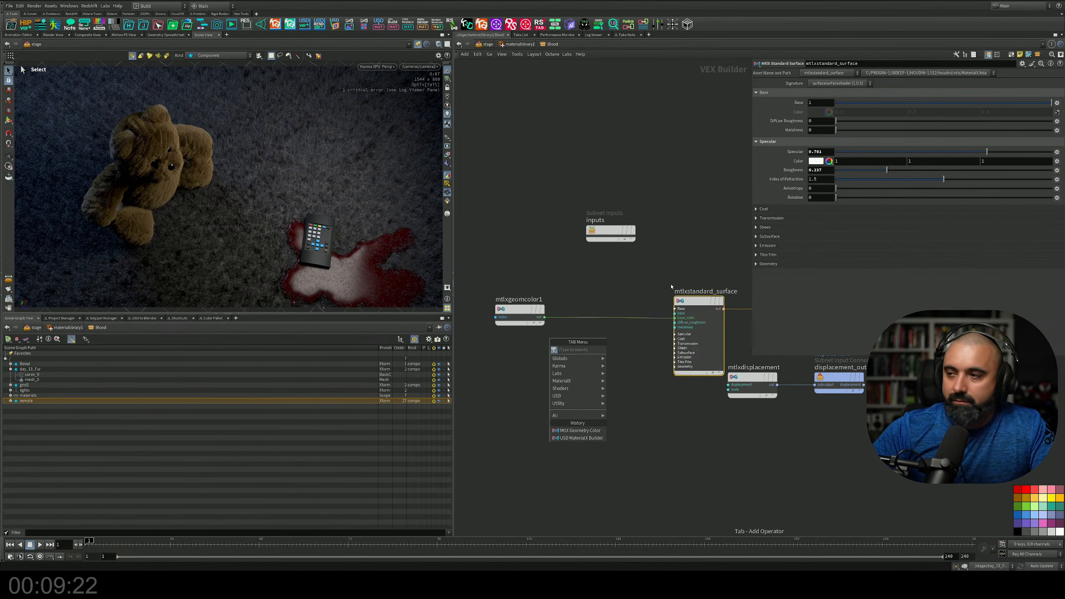
left_click(655, 289)
key("y")
left_click_drag(653, 289, 660, 332)
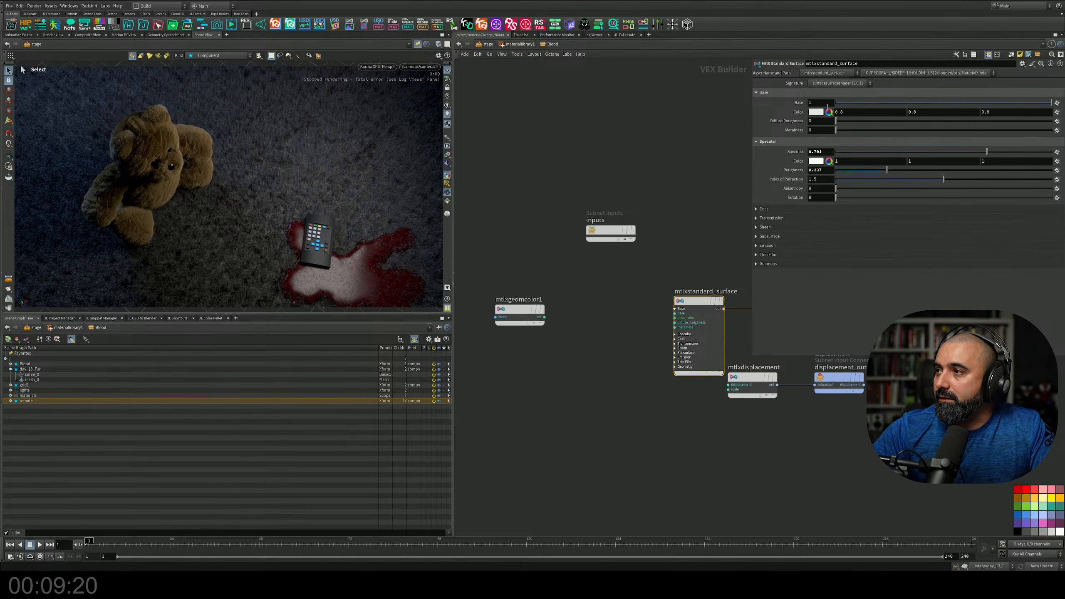
Set the Blood standard surface's base color to a dark red of 0.067, 0.01675, 0.01675
left_click(815, 112)
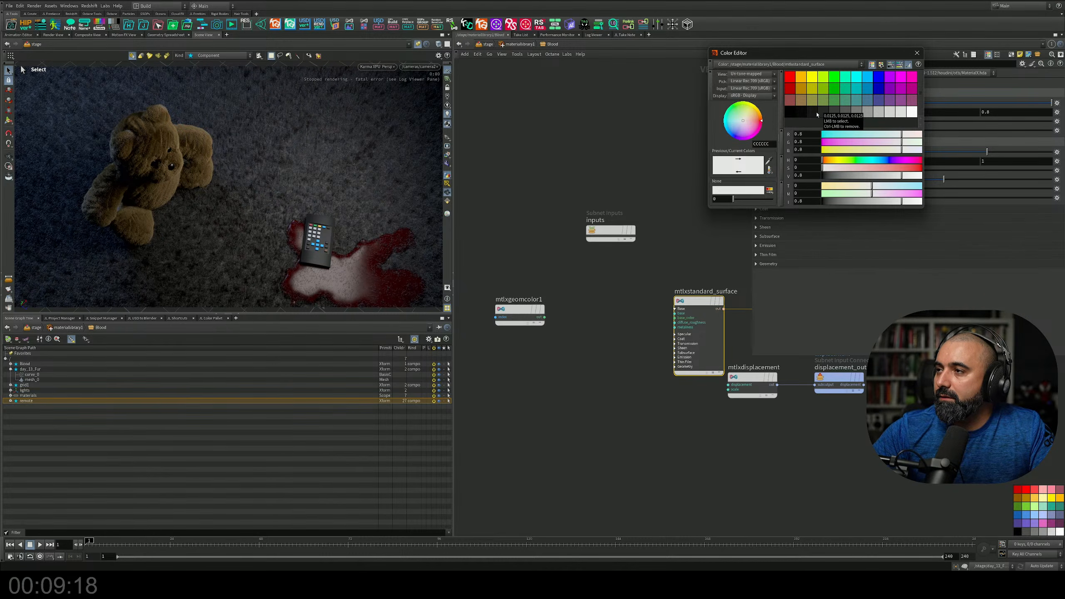
left_click(792, 101)
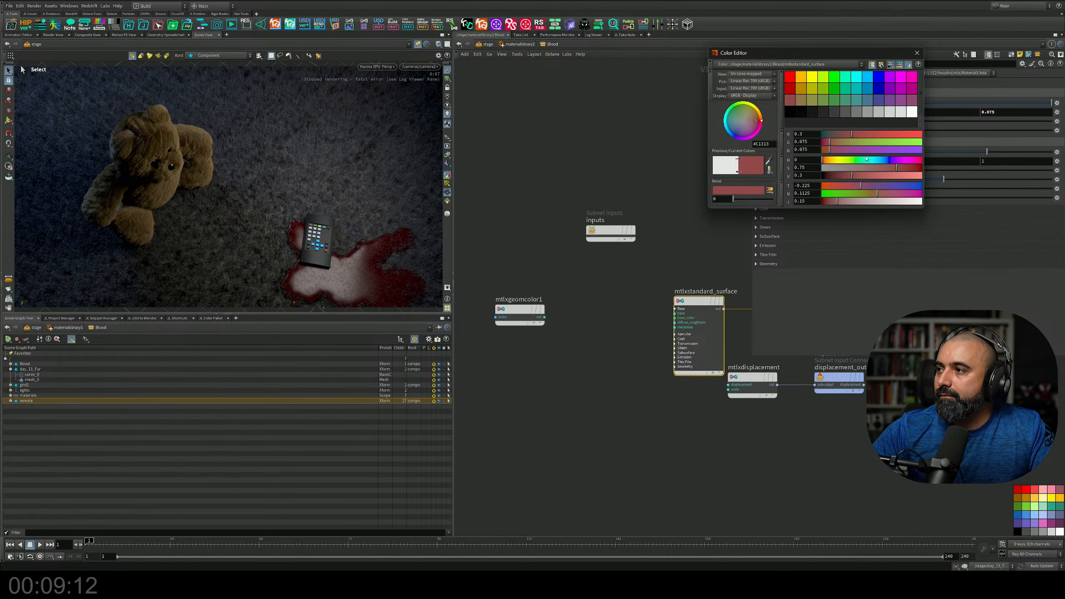
left_click_drag(852, 176, 830, 177)
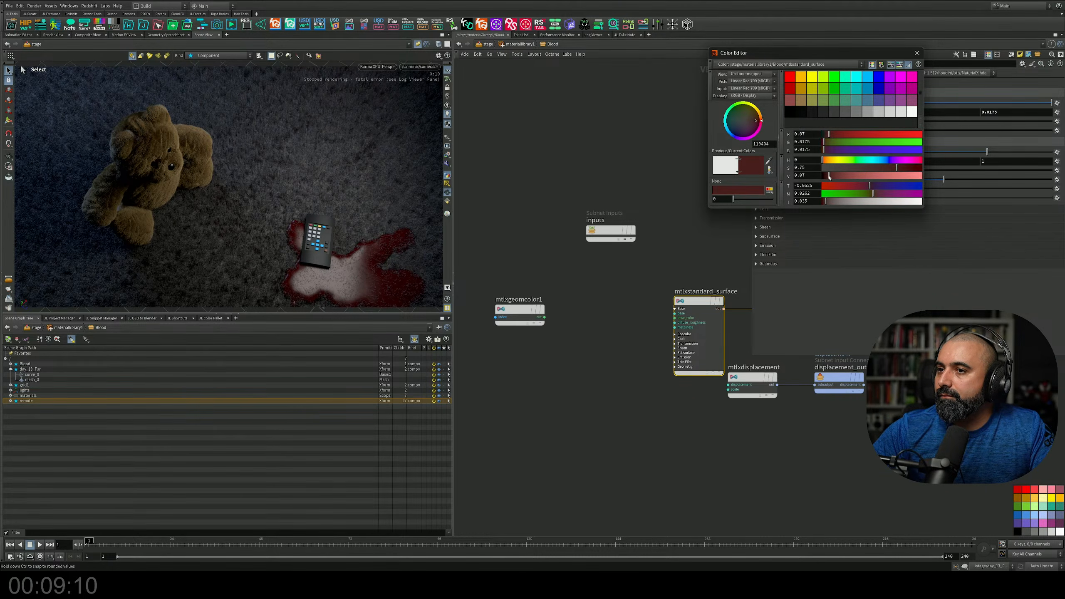
left_click(917, 53)
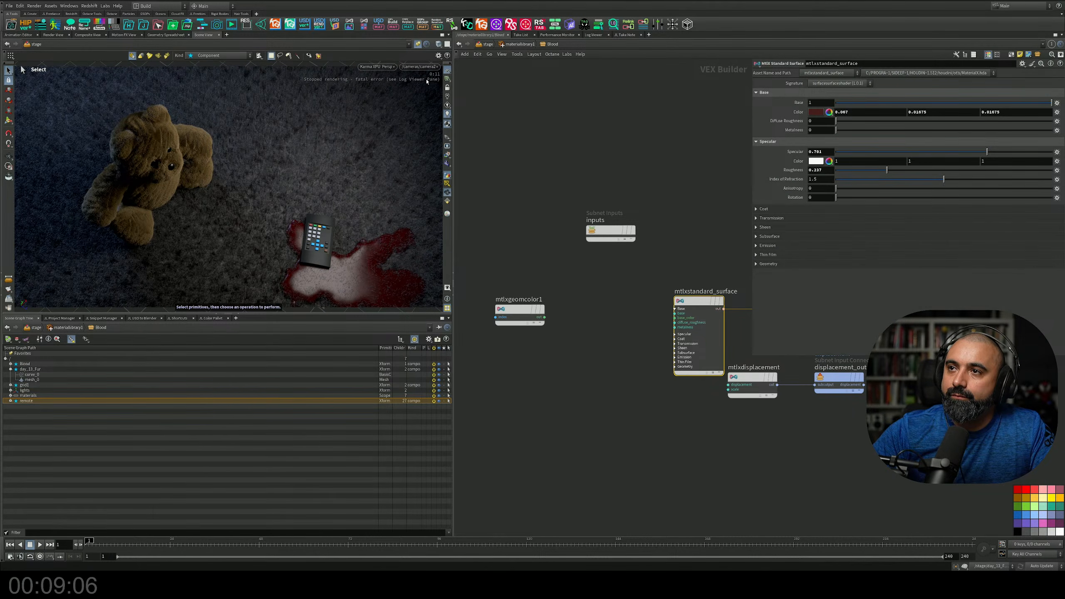
Switch the viewport renderer to Karma CPU
left_click(377, 67)
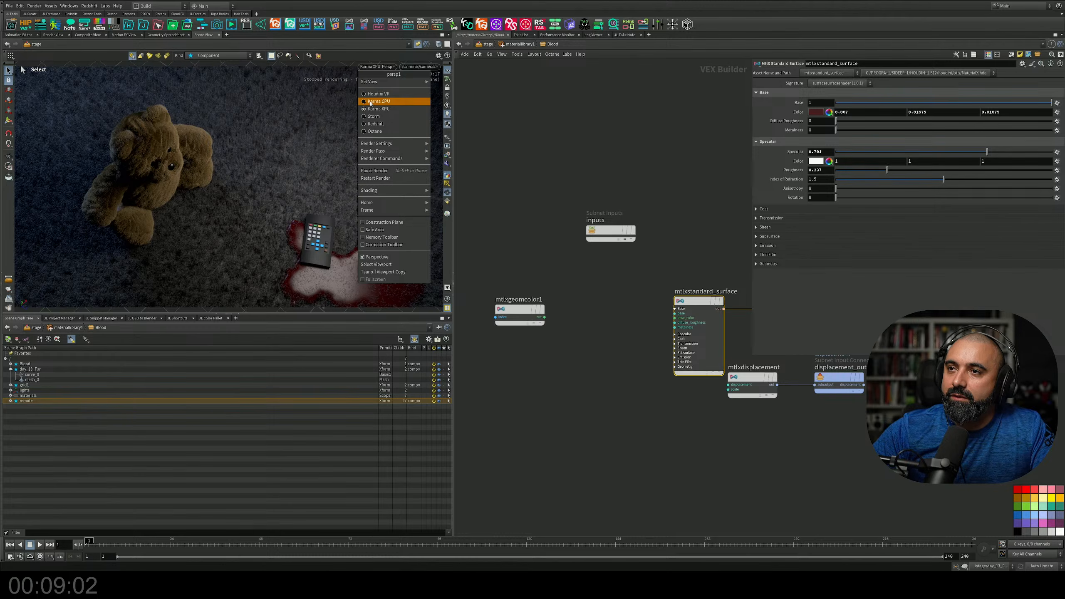
left_click(537, 110)
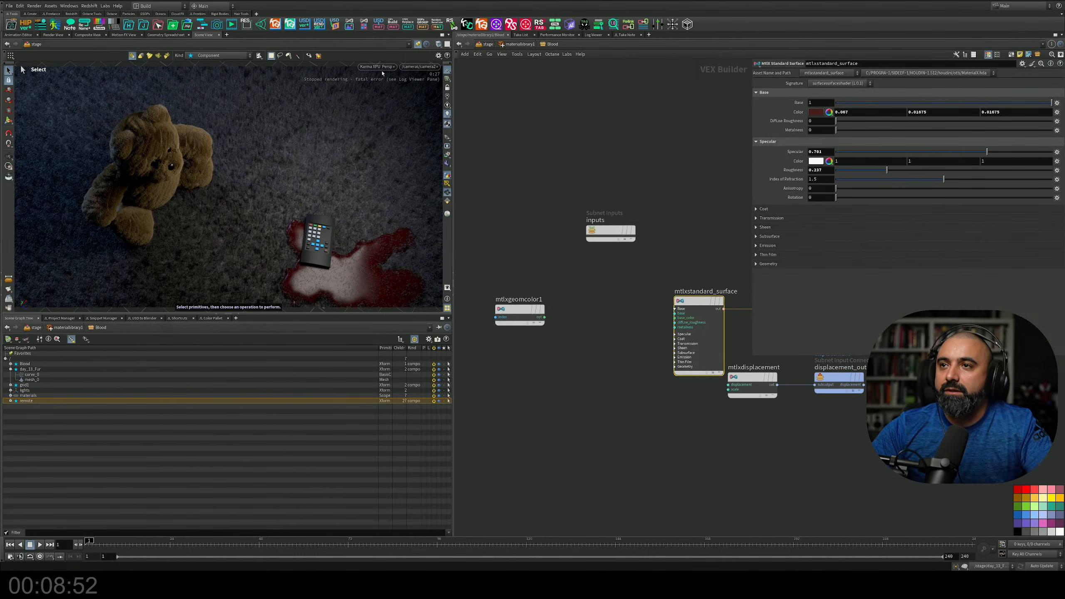
left_click(377, 67)
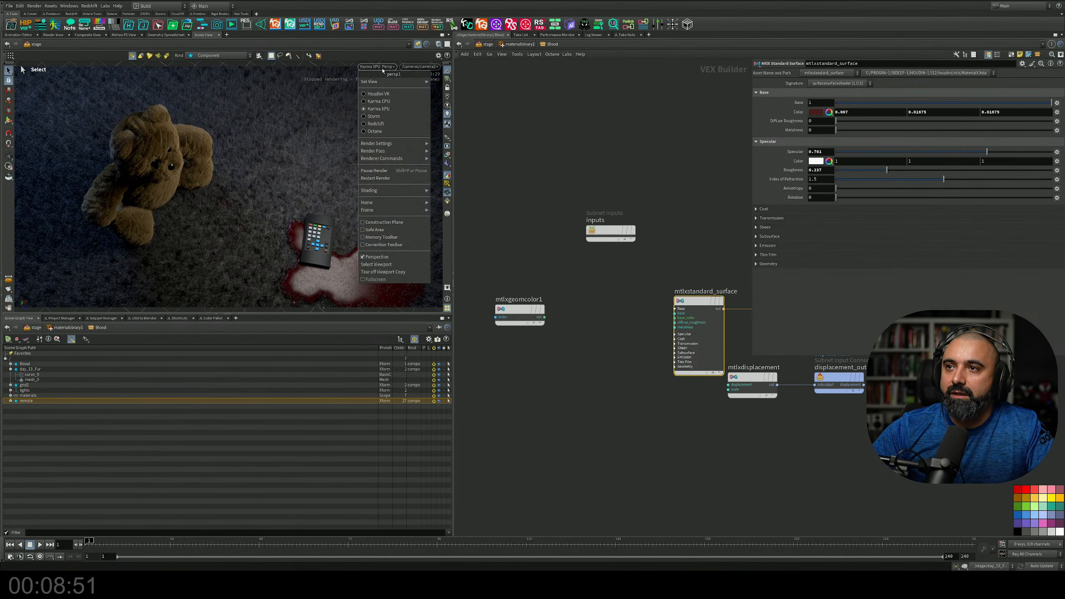
left_click(379, 101)
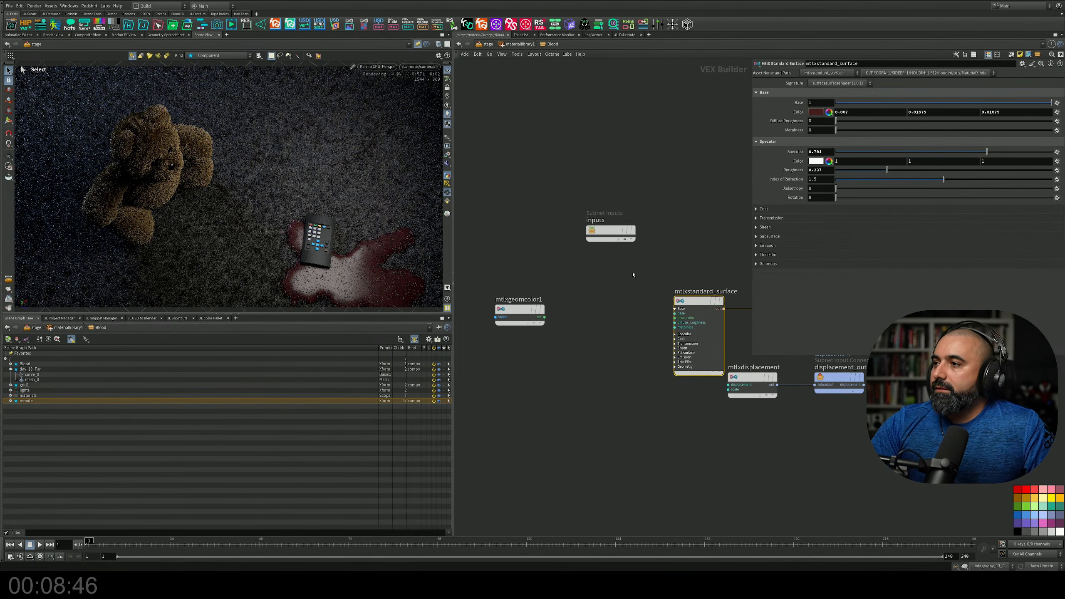
Deepen the Blood standard surface's base color to a more saturated, darker red of 0.045, 0.00477, 0.00477
left_click(815, 112)
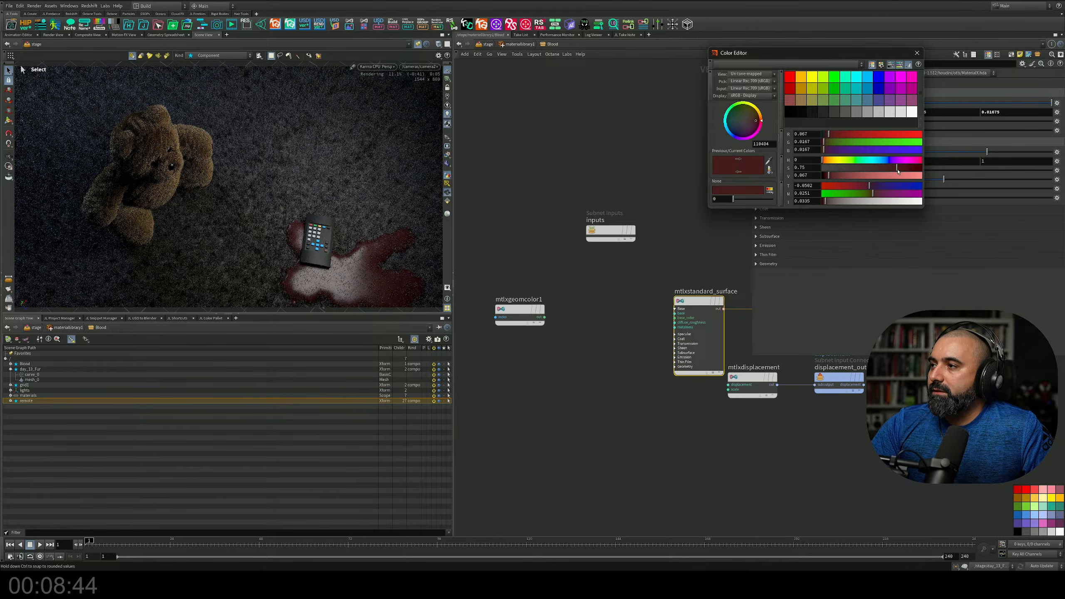
left_click_drag(898, 168, 912, 168)
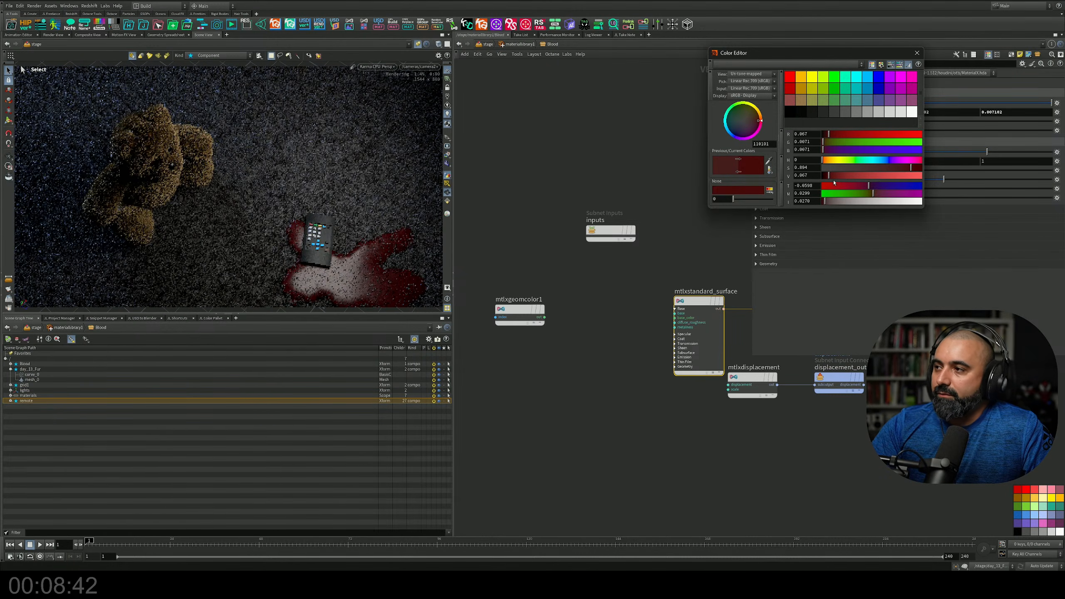
left_click_drag(829, 176, 827, 177)
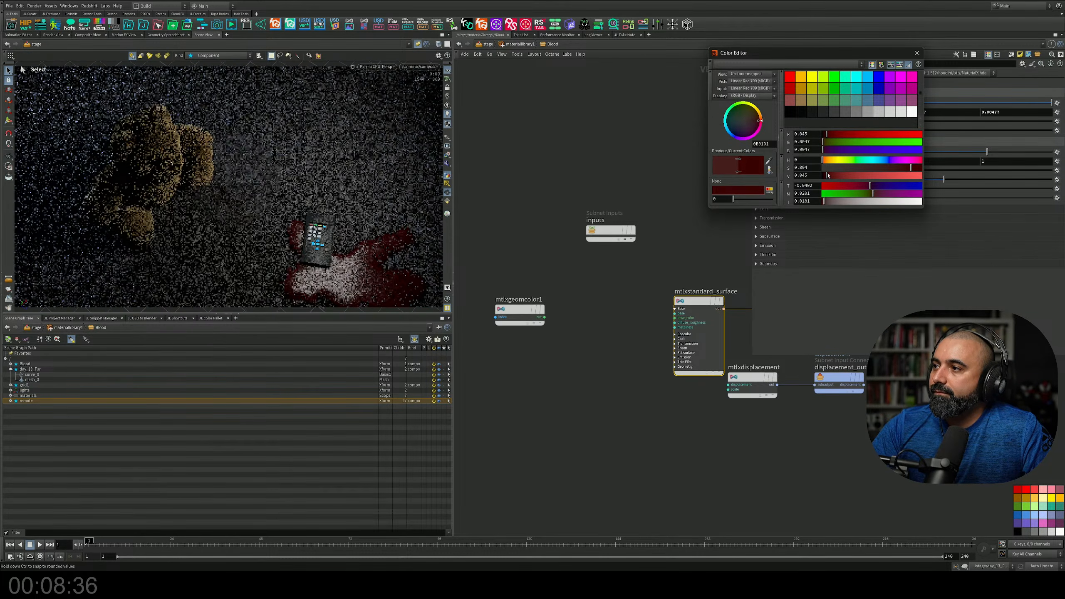
Return to the stage network and set arealight1's specular multiplier to 0.4
left_click(486, 44)
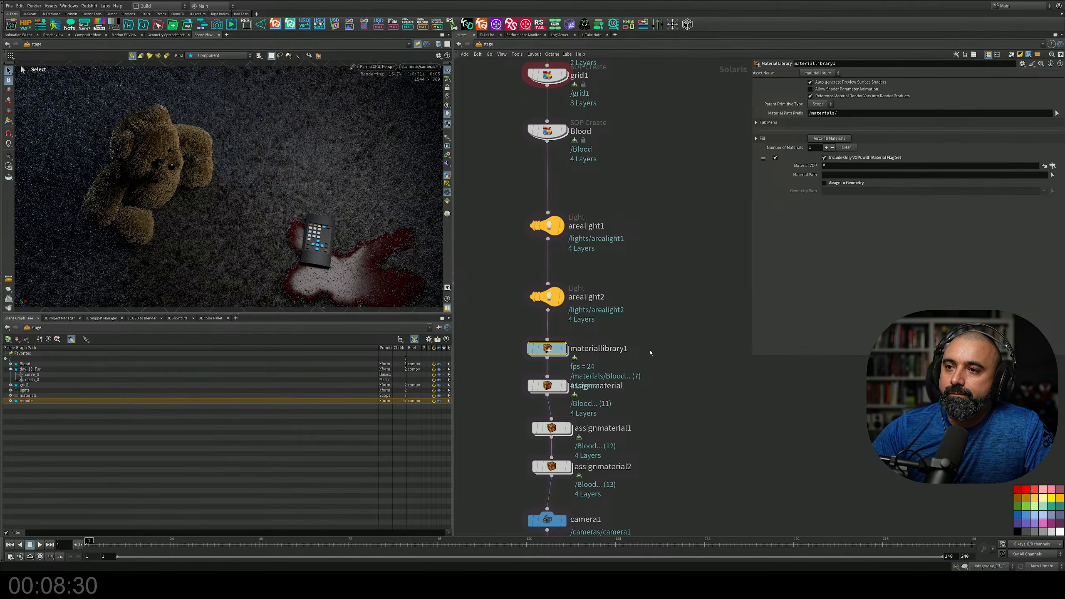
middle_click_drag(651, 351, 654, 290)
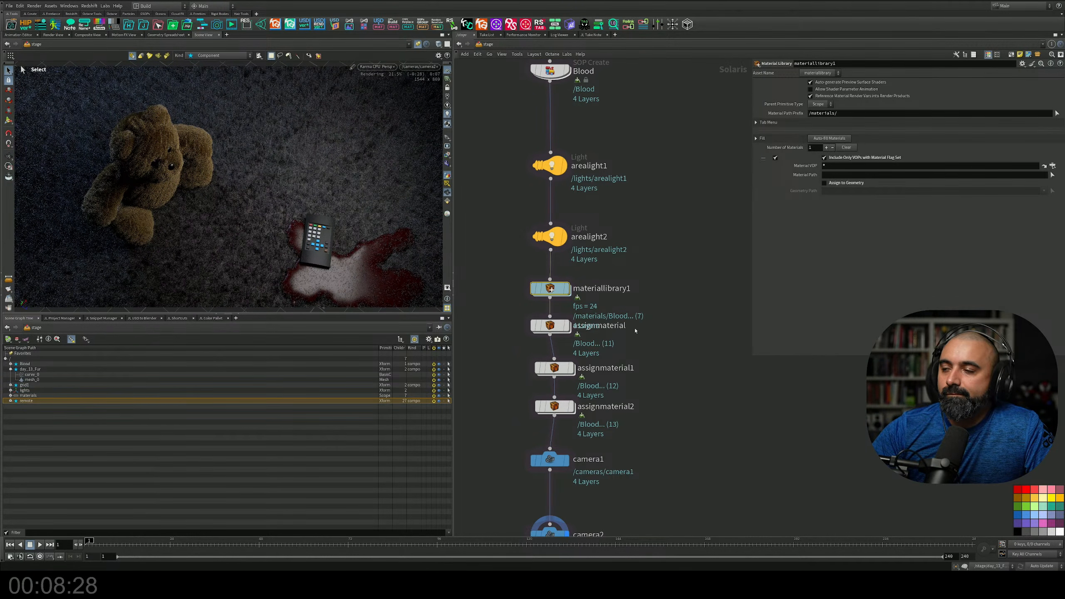
middle_click_drag(636, 331, 654, 269)
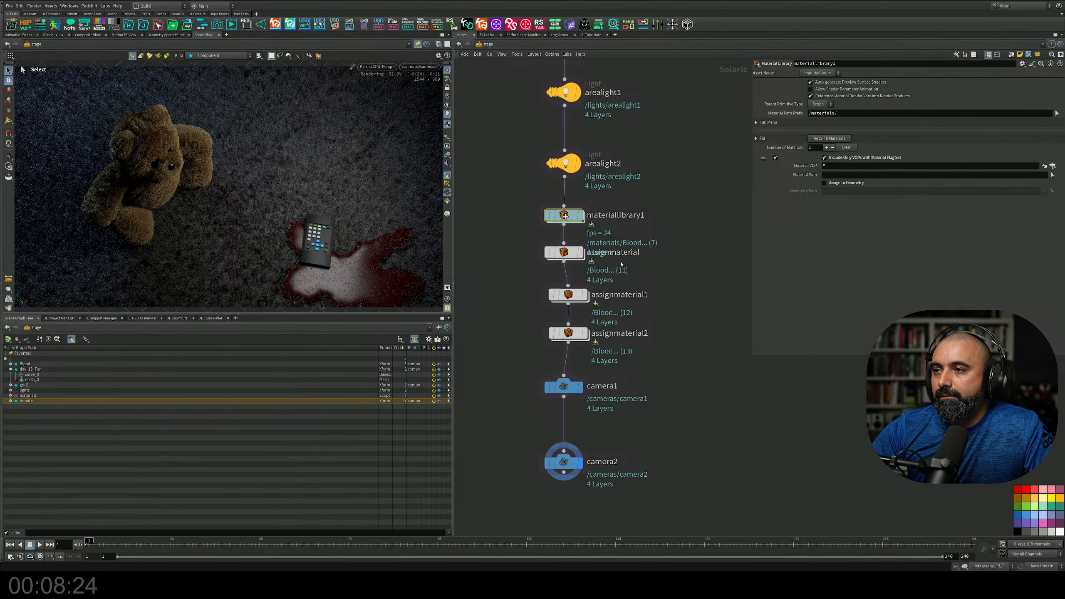
mouse_move(565, 215)
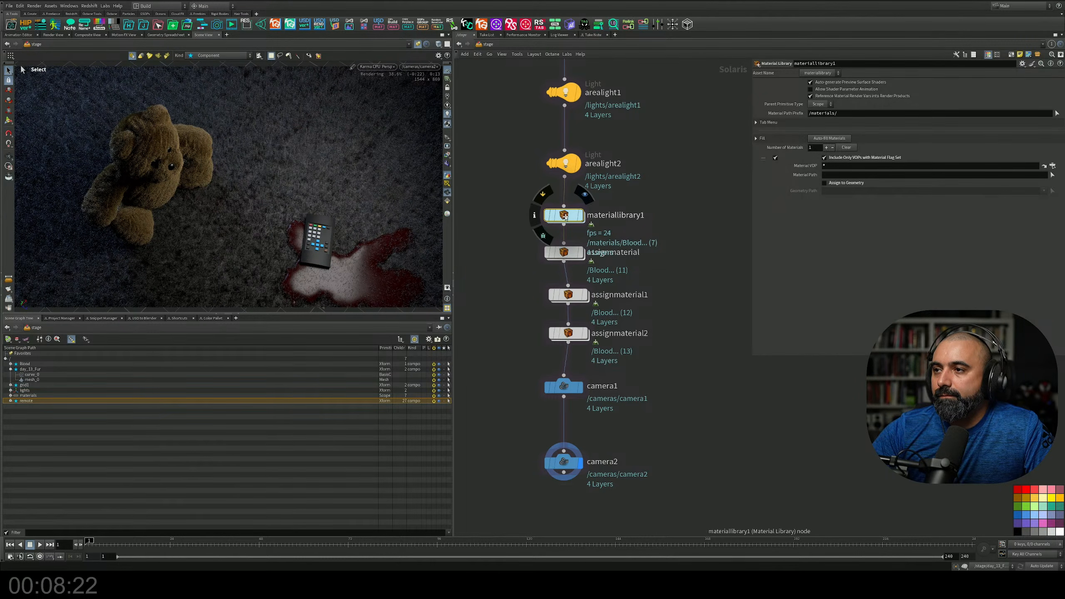
middle_click_drag(608, 194, 614, 253)
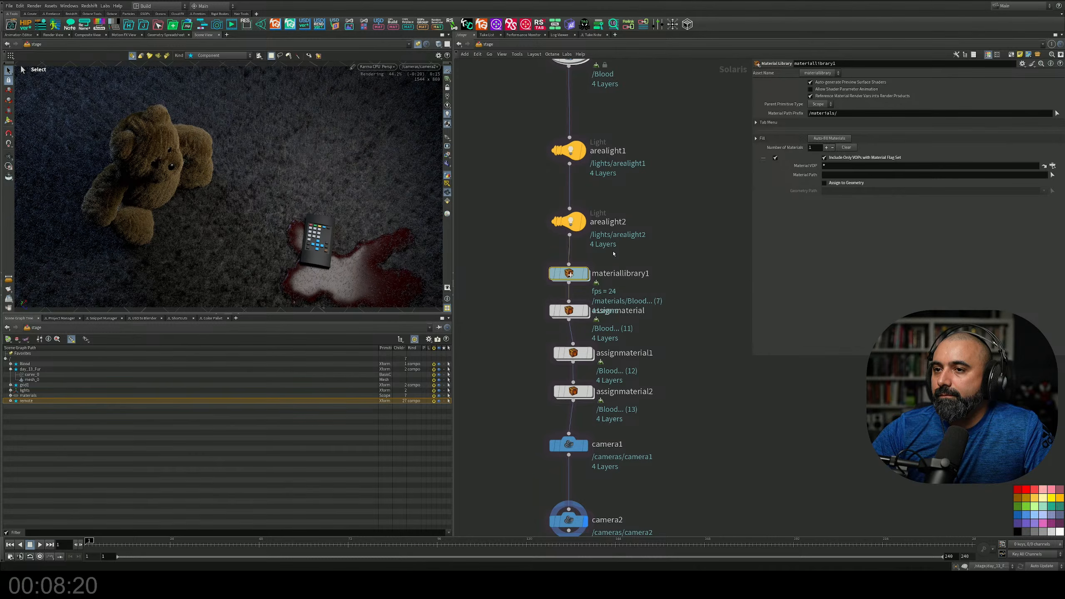
left_click_drag(614, 253, 529, 189)
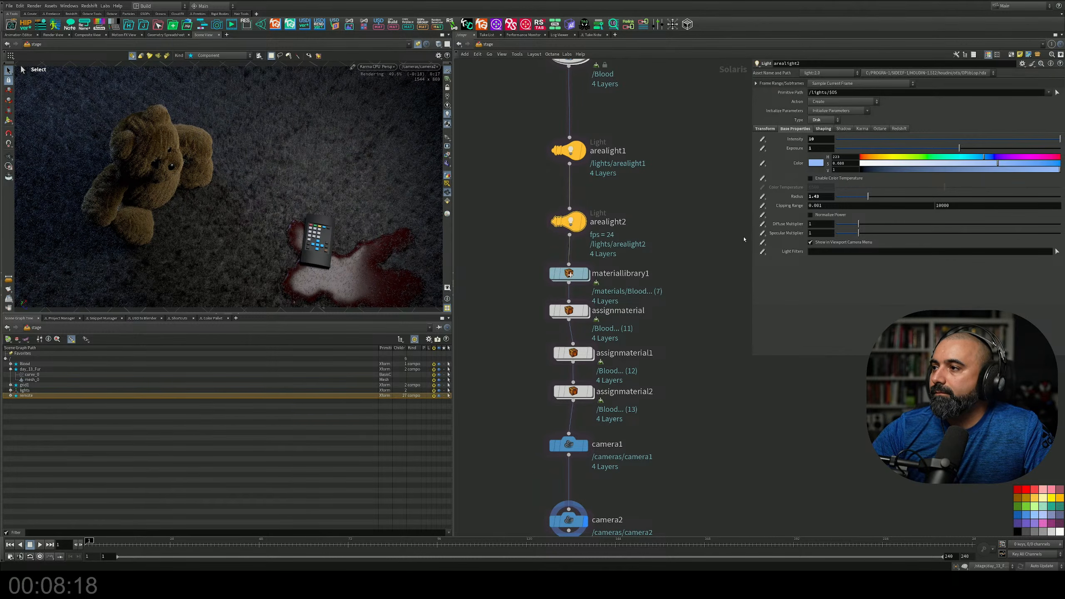
left_click(569, 150)
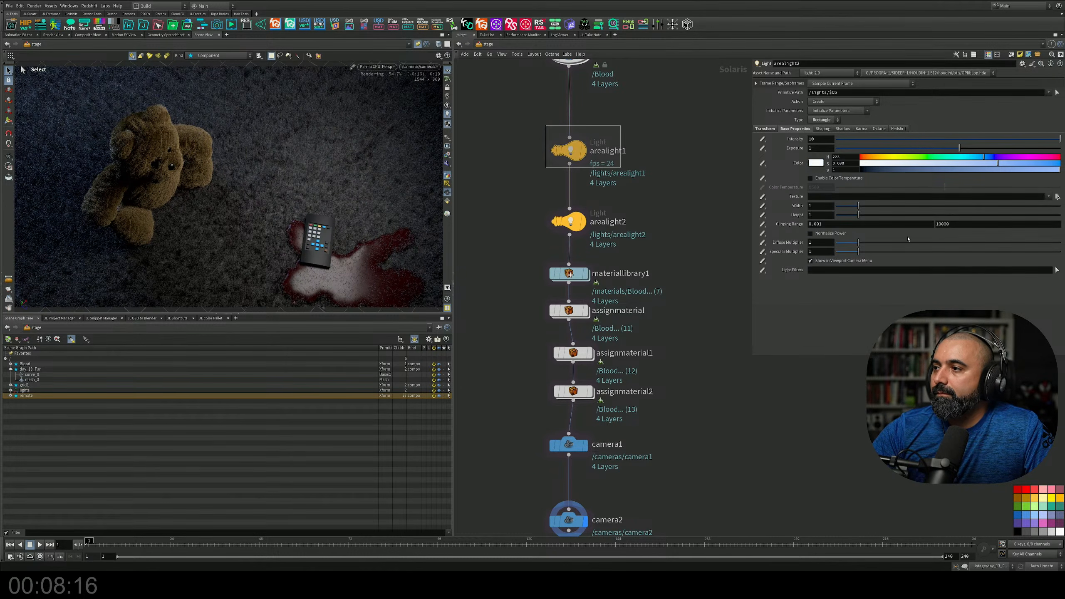
left_click_drag(848, 253, 845, 252)
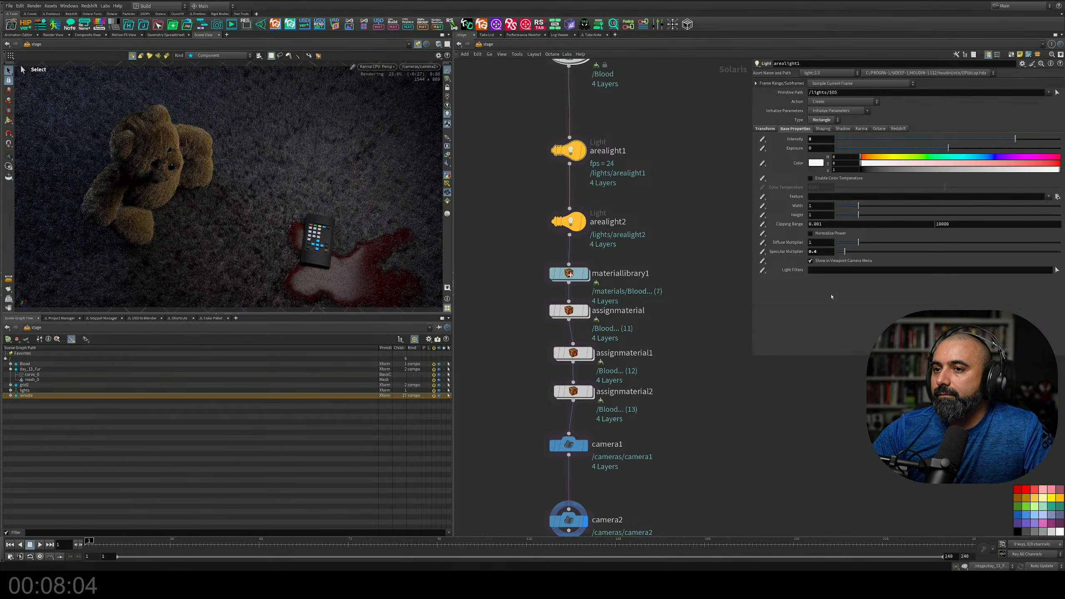
Inside the Blood SOP Create, append a Transform node after object_merge1
middle_click_drag(675, 146, 672, 331)
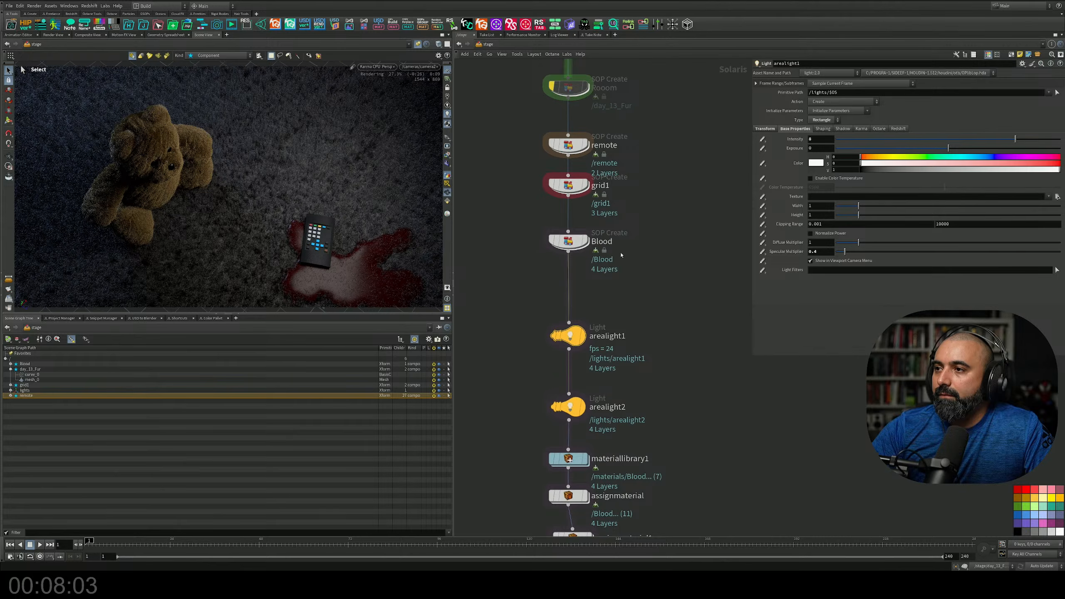
double_click(569, 241)
key("Tab")
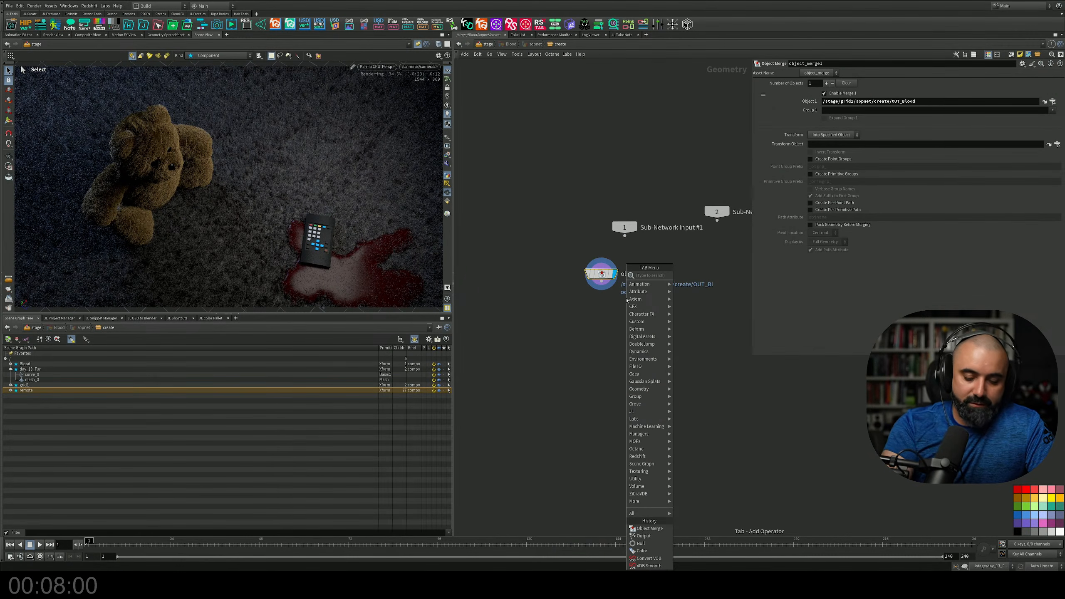
key("Escape")
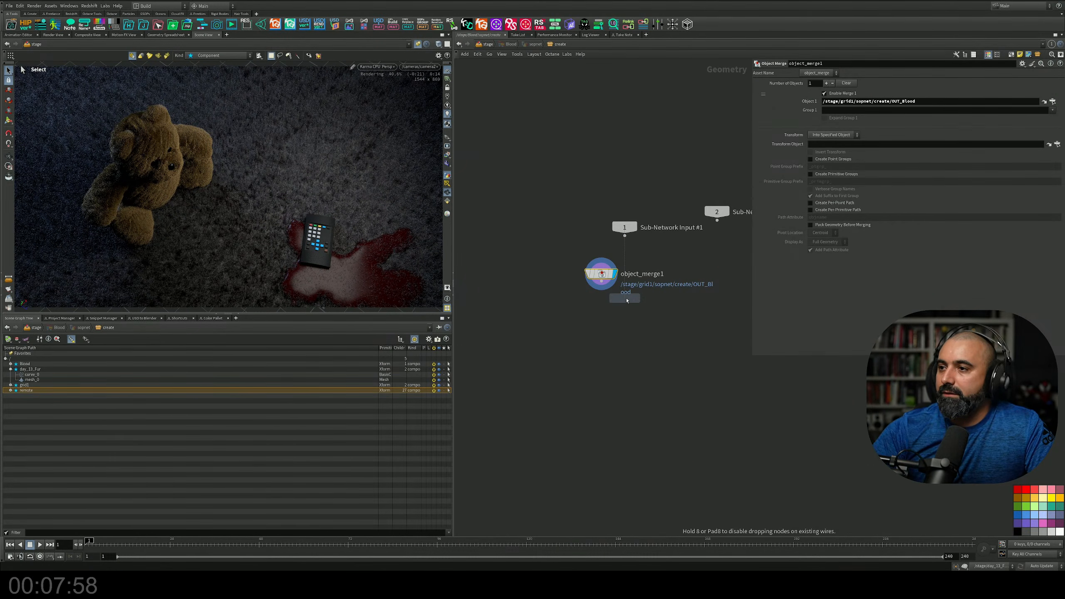
left_click(605, 289)
left_click(615, 305)
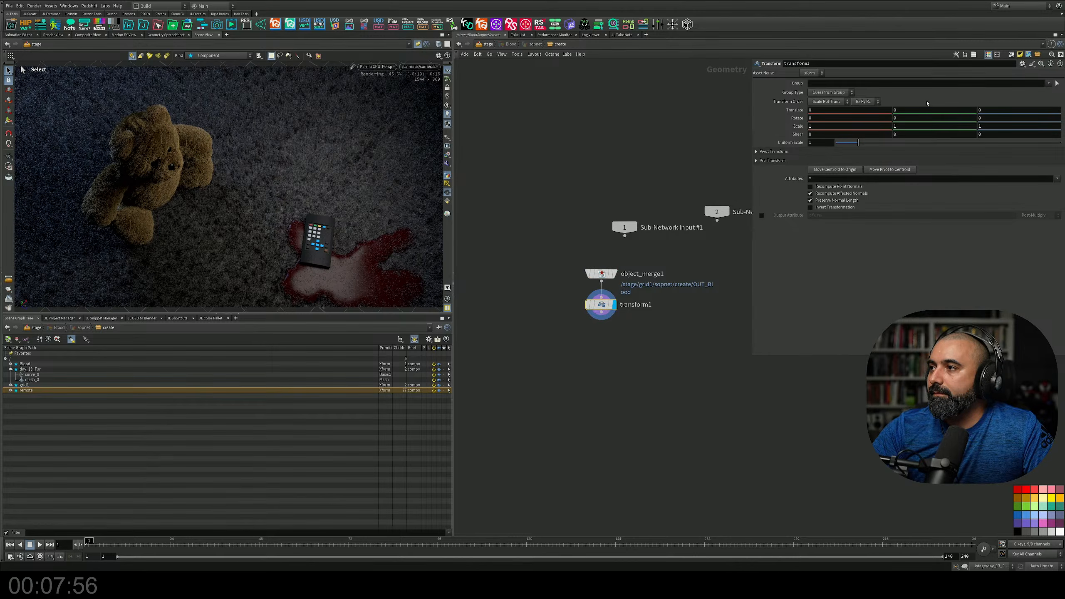
Flatten the blood puddle by setting the Transform's Y scale to 0.2, and return to the stage network
double_click(899, 126)
type(".5")
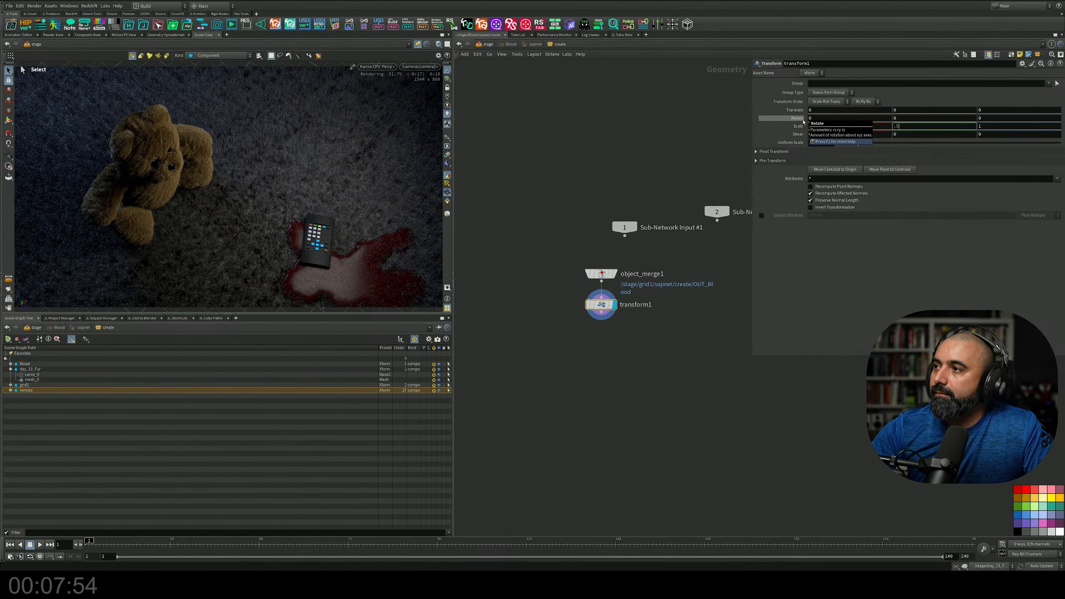
key("Return")
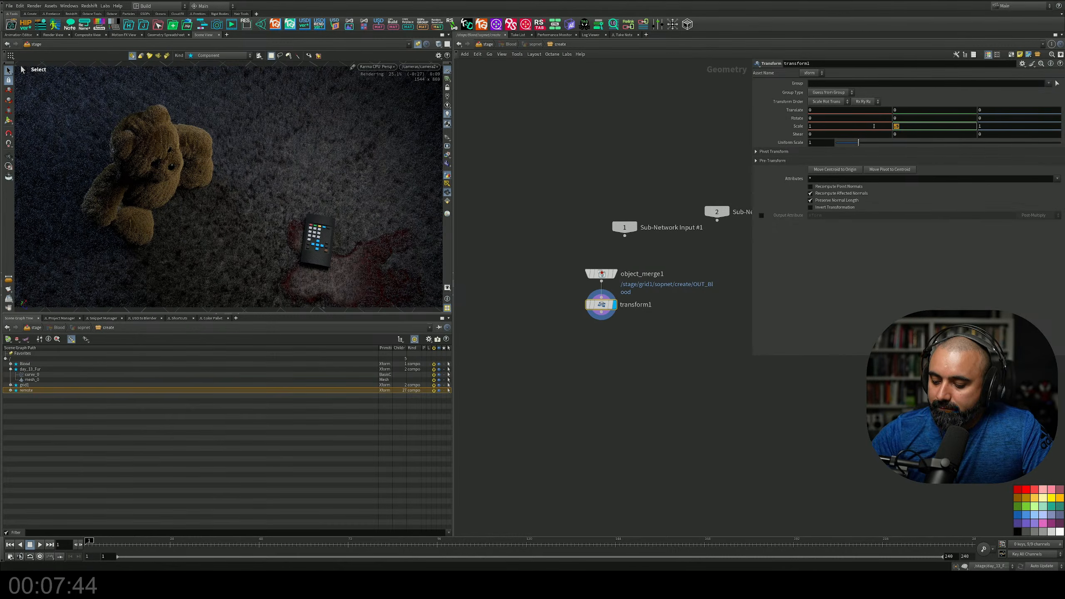
key("Return")
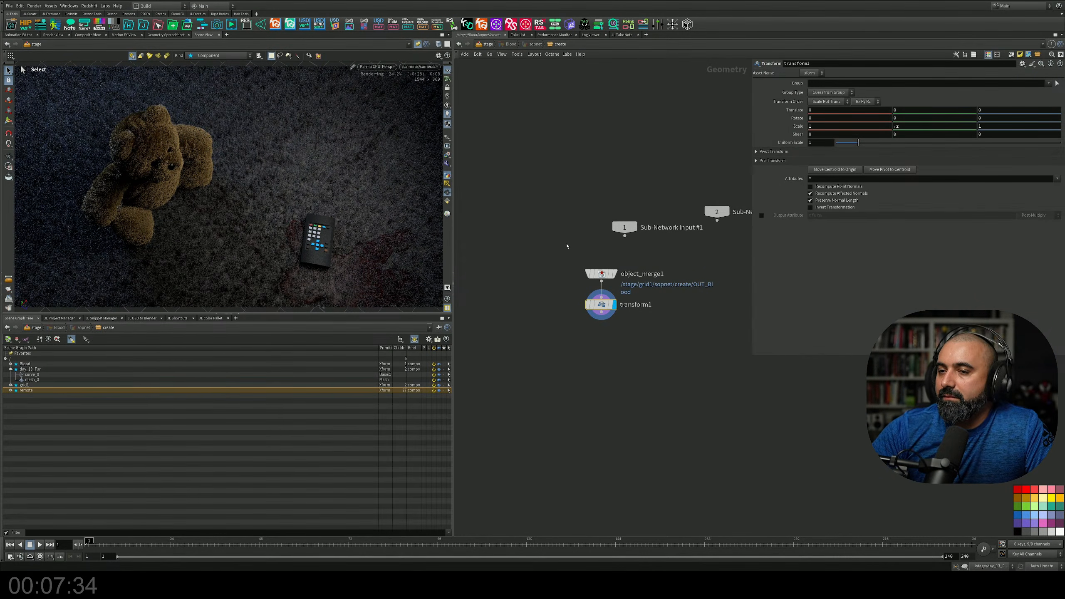
key("u")
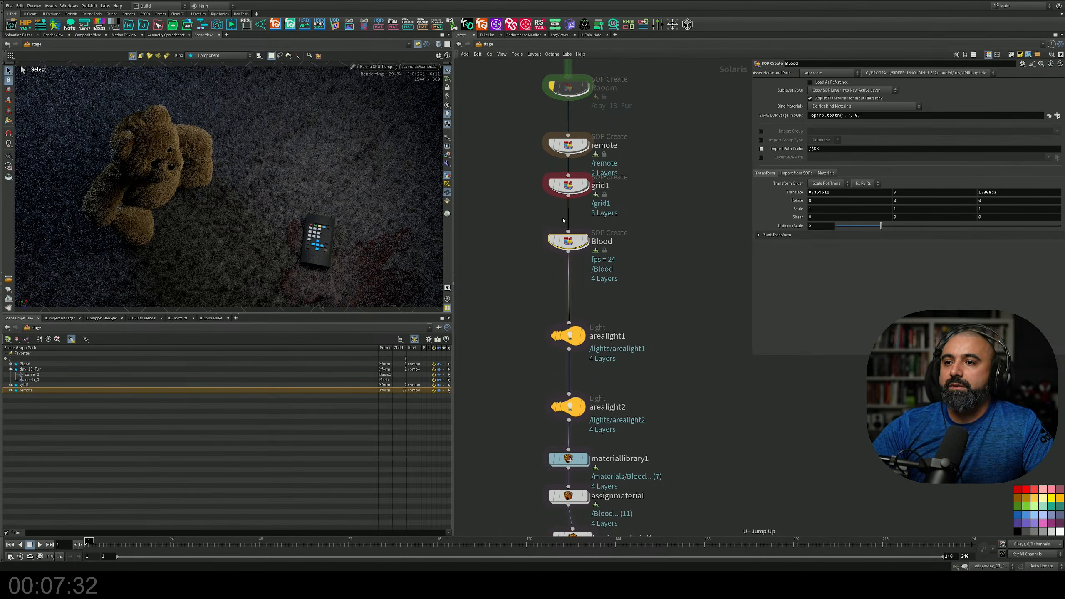
In materiallibrary1's Blood material, tint the standard surface's specular color to a muted red of about 0.419, 0.307, 0.307
mouse_move(568, 249)
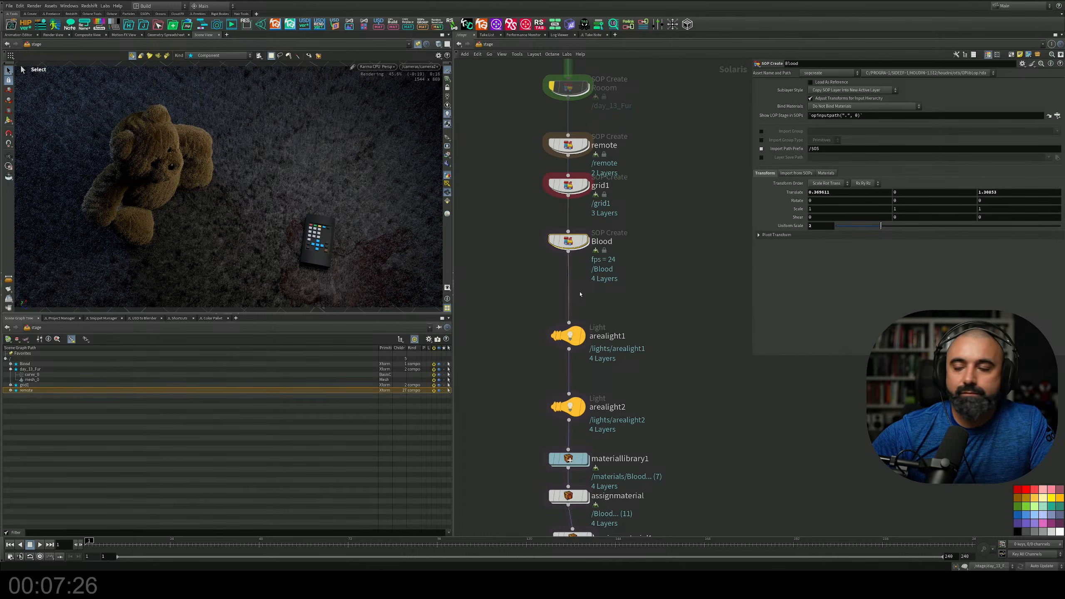
middle_click_drag(605, 296, 593, 261)
mouse_move(562, 208)
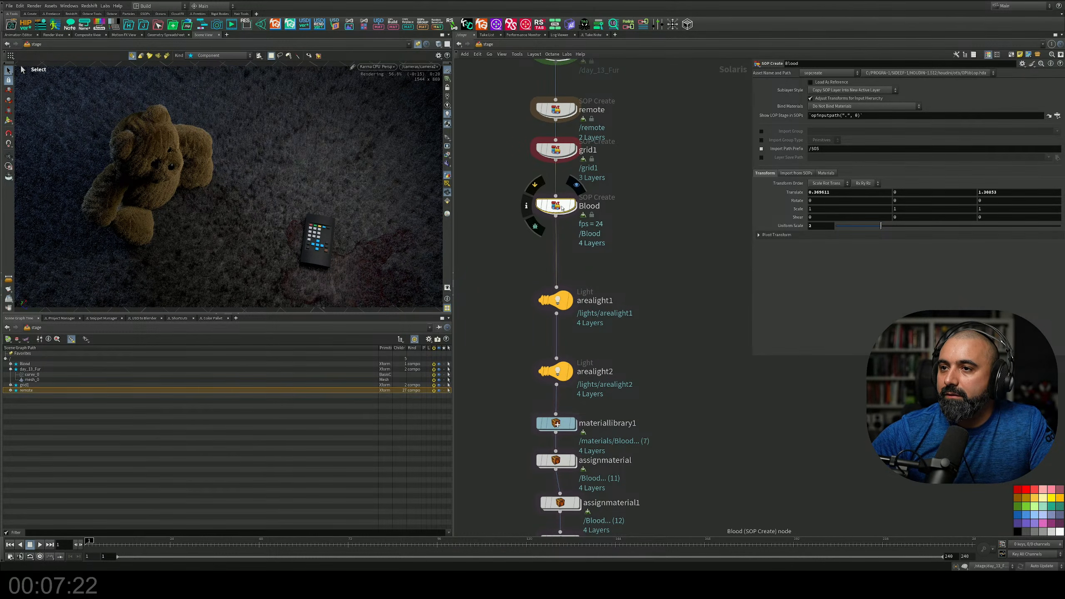
mouse_move(565, 427)
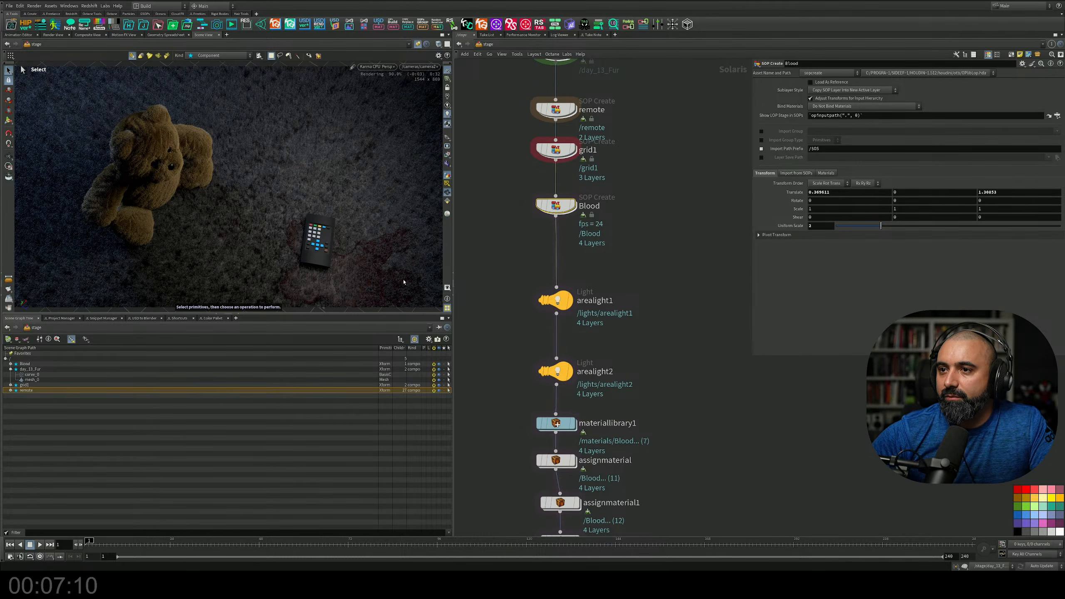
double_click(566, 426)
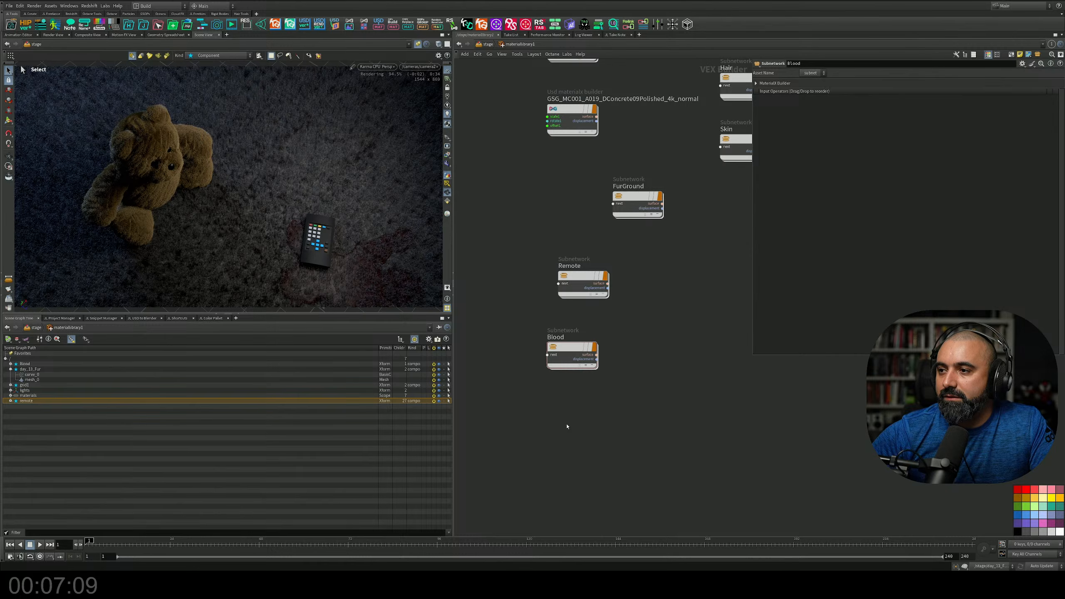
double_click(570, 346)
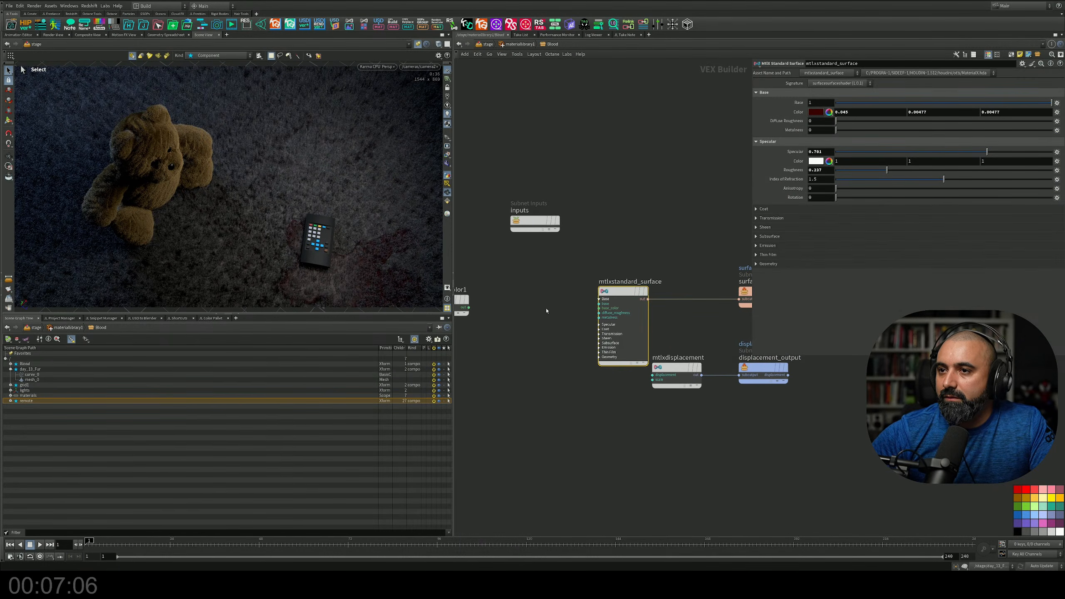
left_click(816, 161)
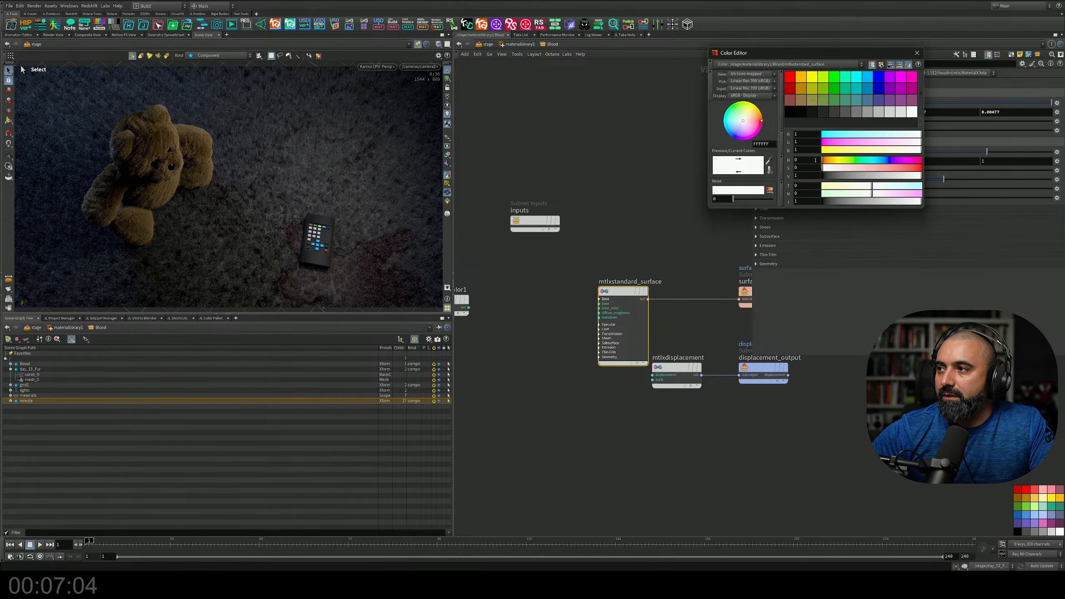
left_click(790, 100)
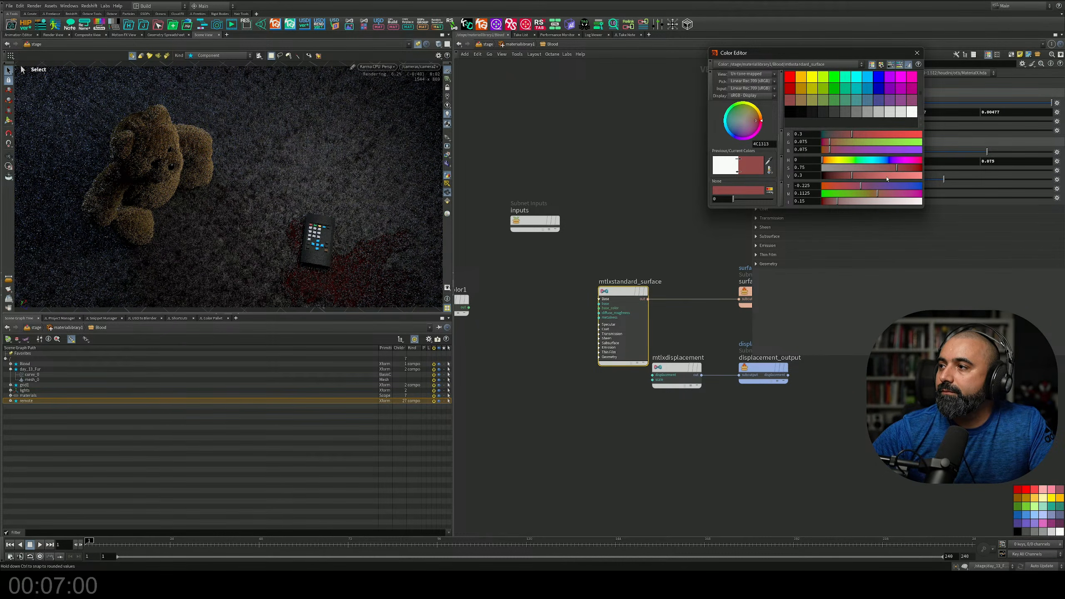
mouse_move(857, 169)
left_mouse_down()
mouse_move(846, 174)
mouse_move(877, 176)
mouse_move(864, 177)
left_mouse_up()
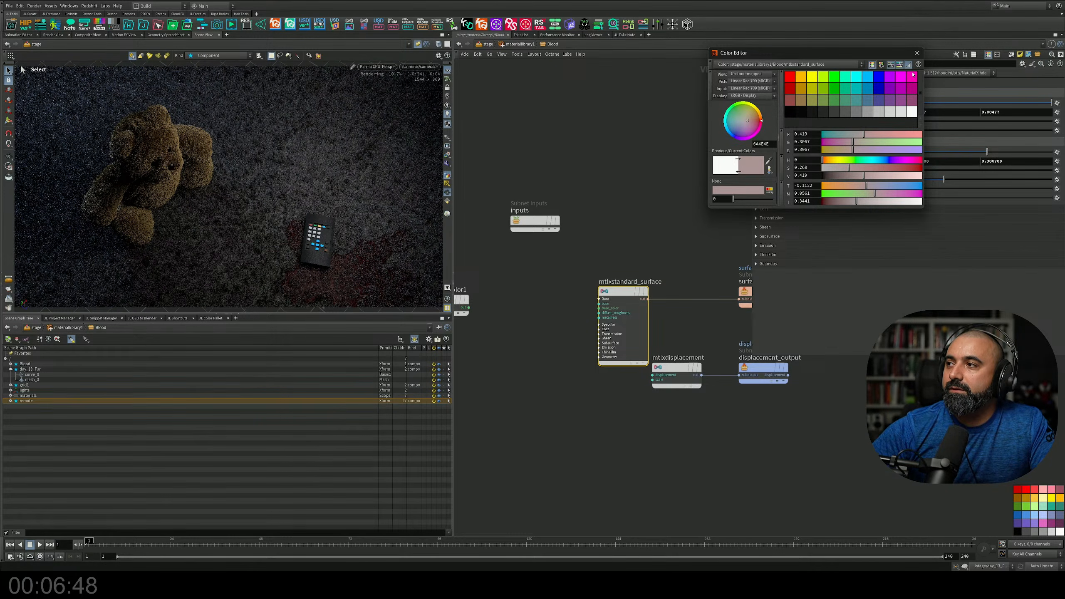
left_click(918, 54)
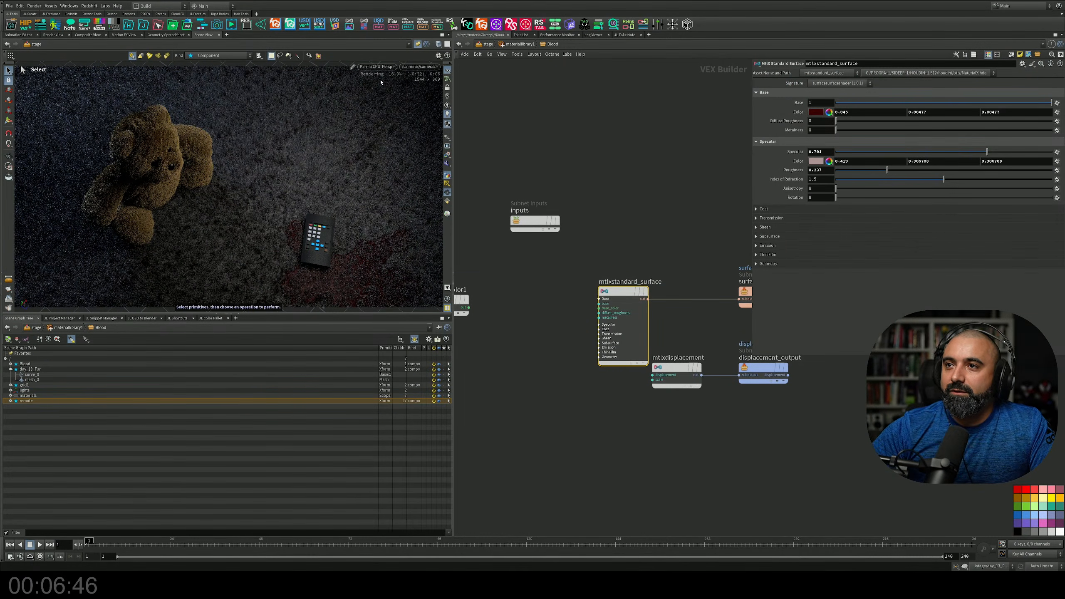
Try rendering the viewport with Karma XPU, and switch it back to Karma CPU
left_click(385, 66)
left_click(383, 109)
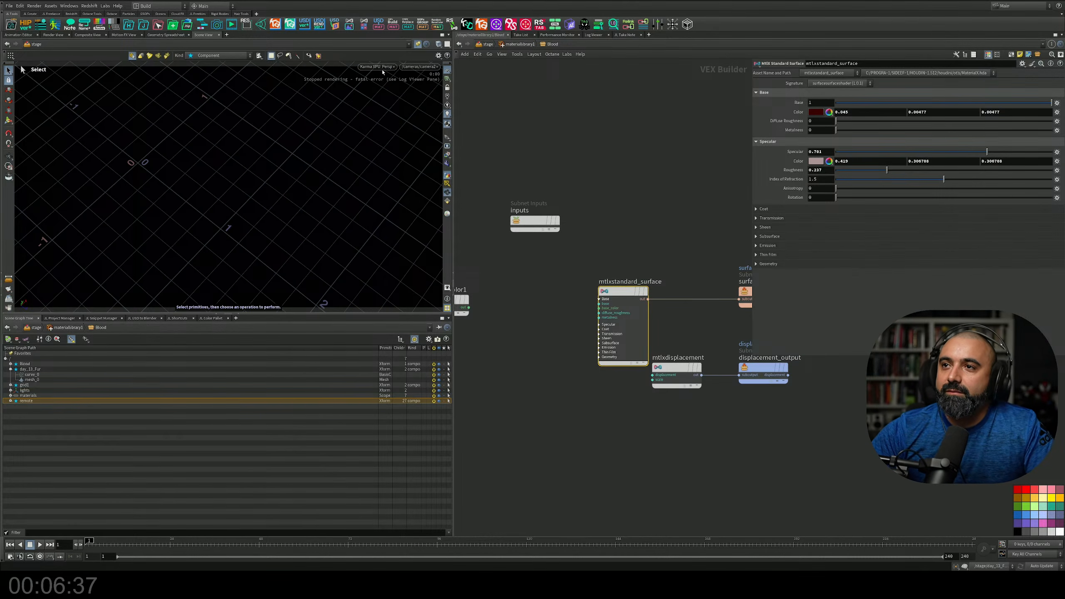
left_click(383, 70)
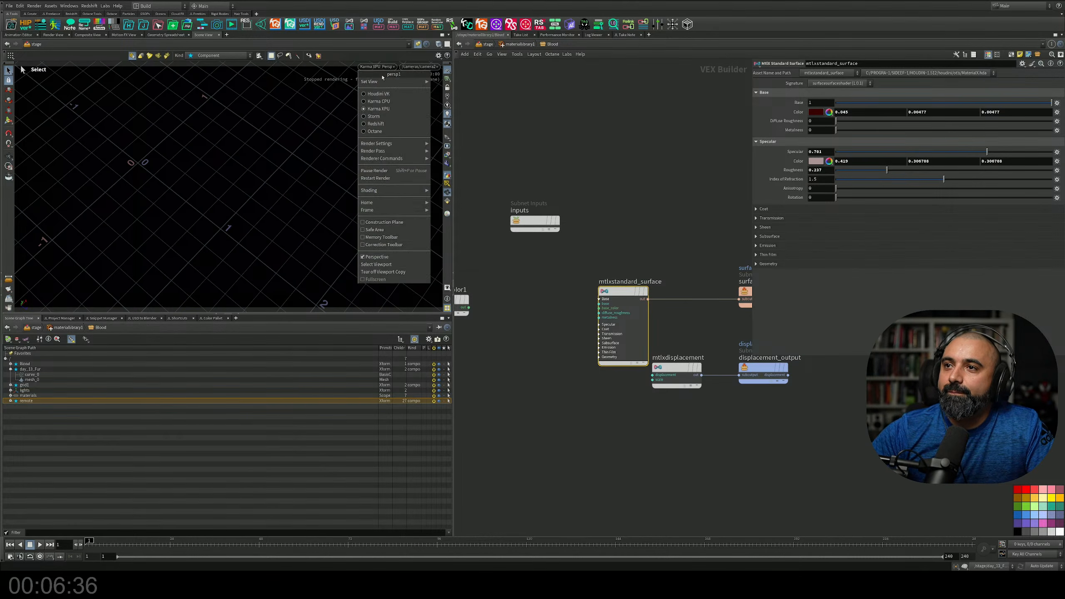
left_click(393, 102)
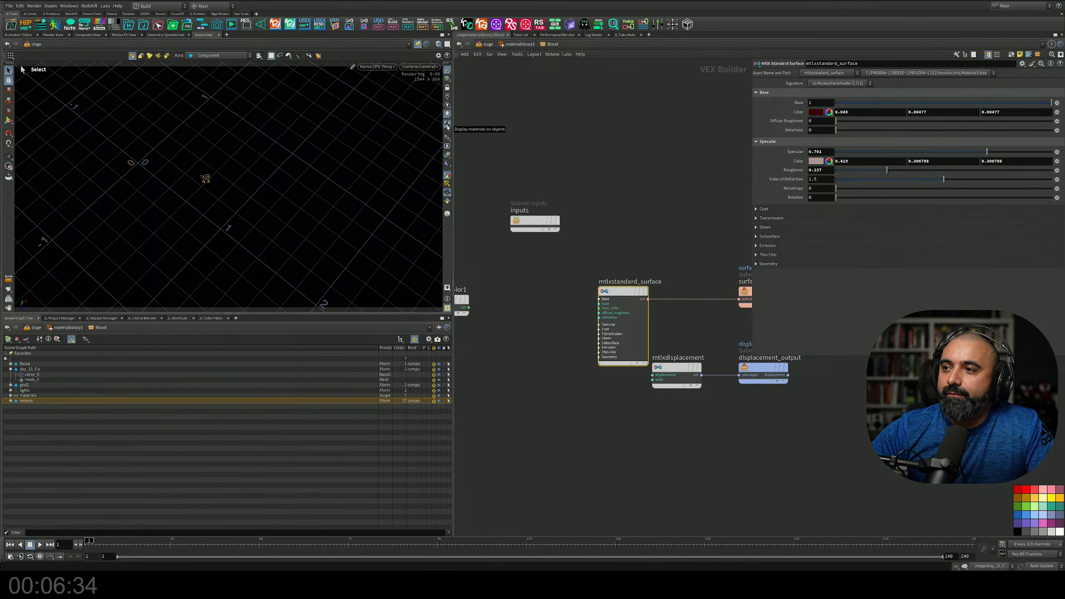
Save the scene file
middle_click_drag(531, 162, 603, 168)
key("ctrl+s")
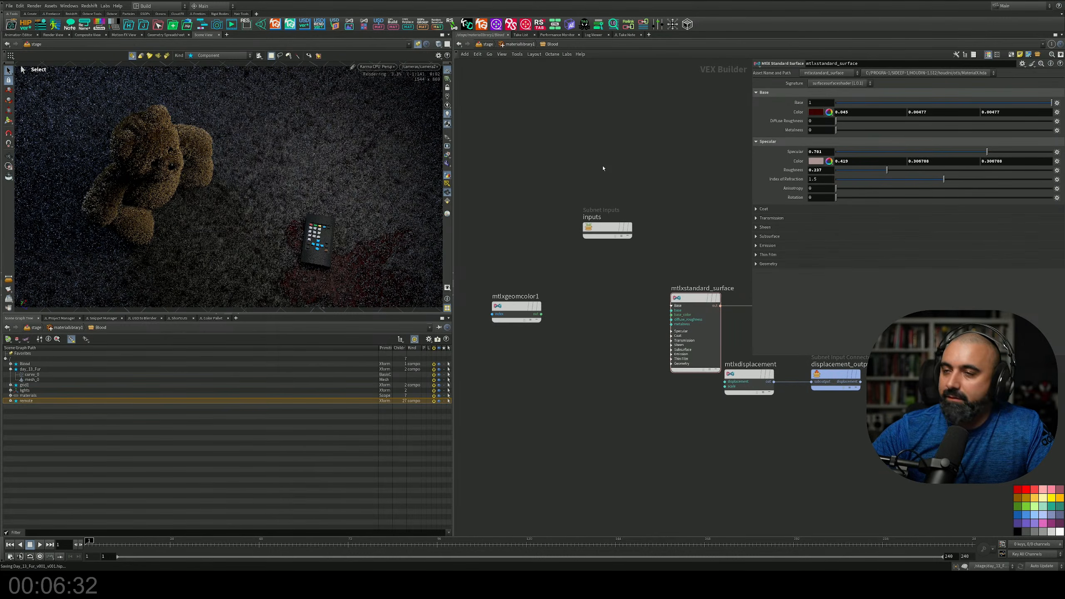
Return to the stage network and enlarge the Blood puddle by raising its uniform scale to about 3
left_click(488, 44)
middle_click_drag(644, 352, 661, 283)
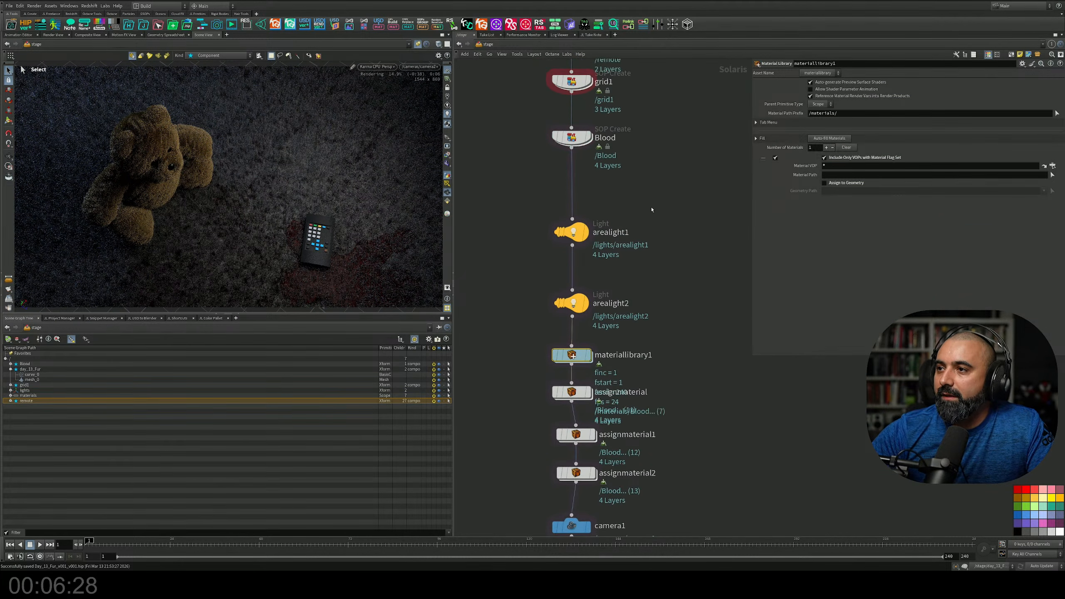
middle_click_drag(651, 210, 637, 340)
scroll(585, 242, "up", 2)
left_click(547, 281)
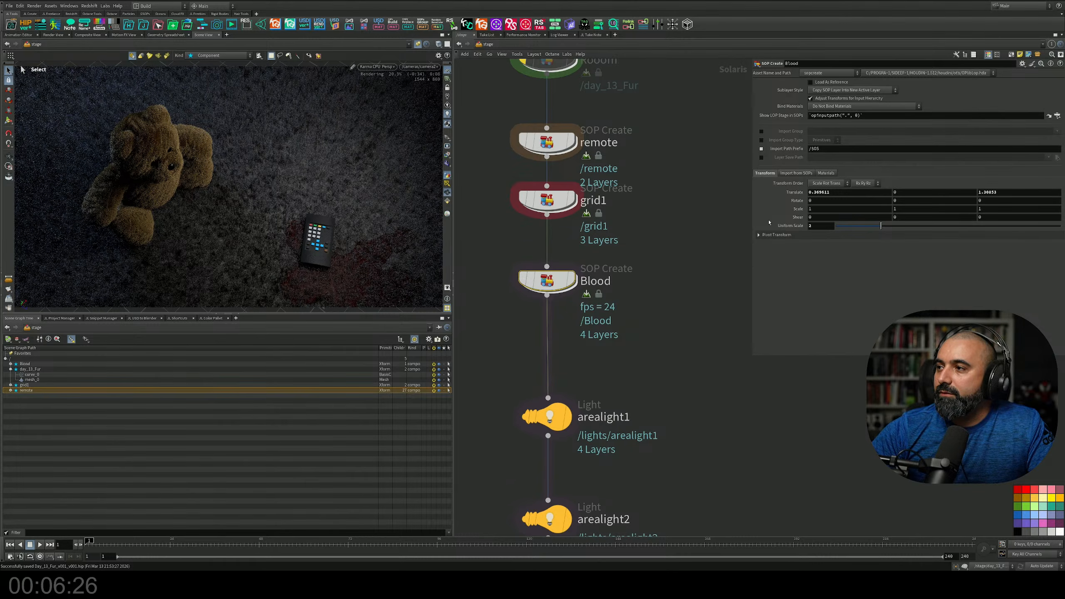
left_click_drag(881, 225, 904, 226)
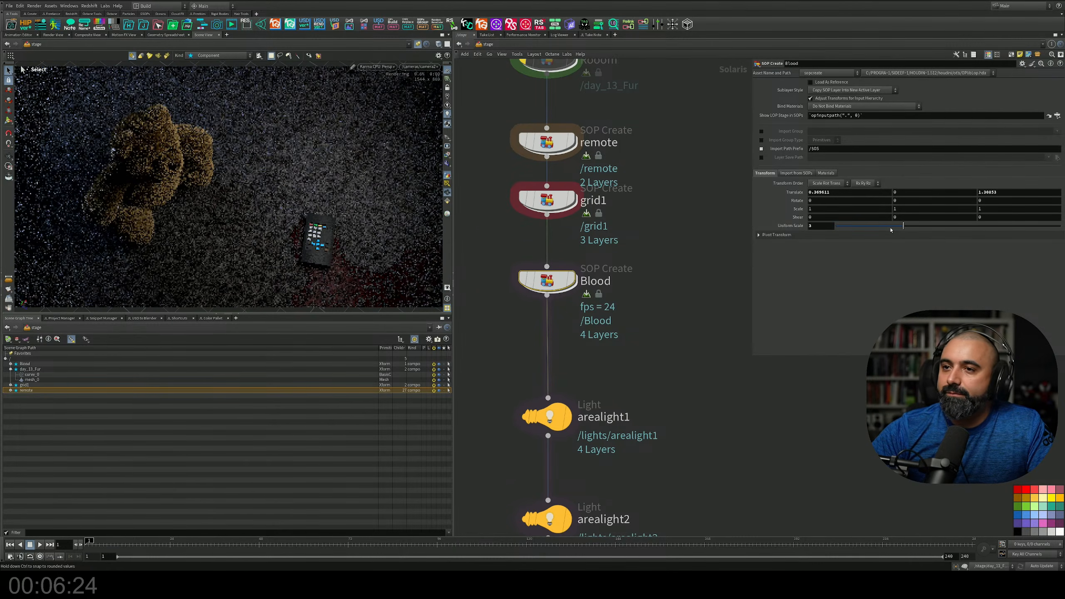
Reposition the Blood puddle on the floor around the remote, at about 0.49 in X and 0.95 in Z
left_click(9, 120)
left_click_drag(291, 236, 257, 213)
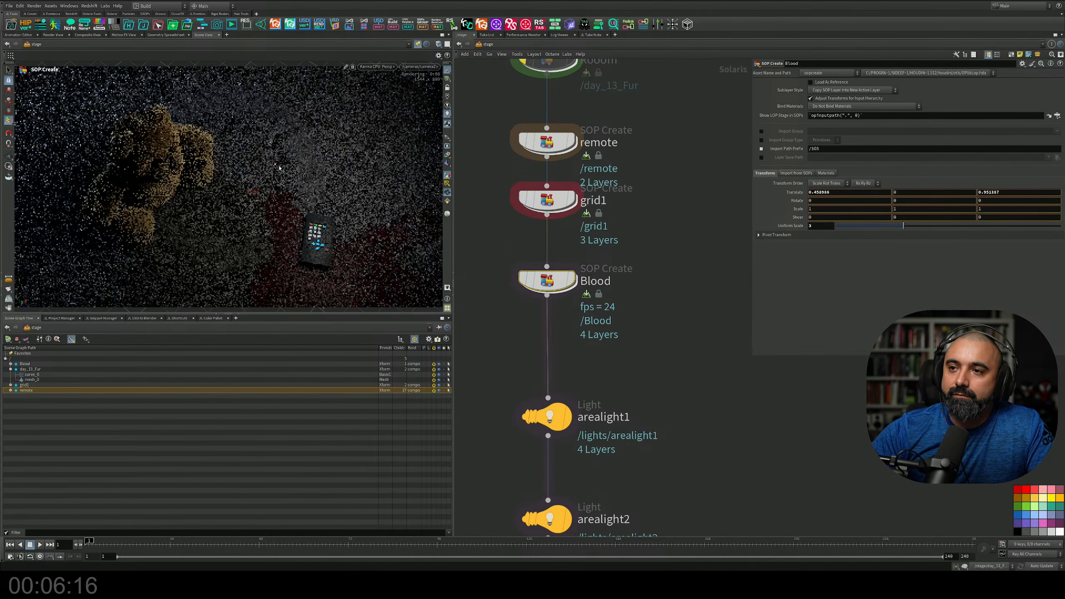
left_click_drag(272, 172, 279, 168)
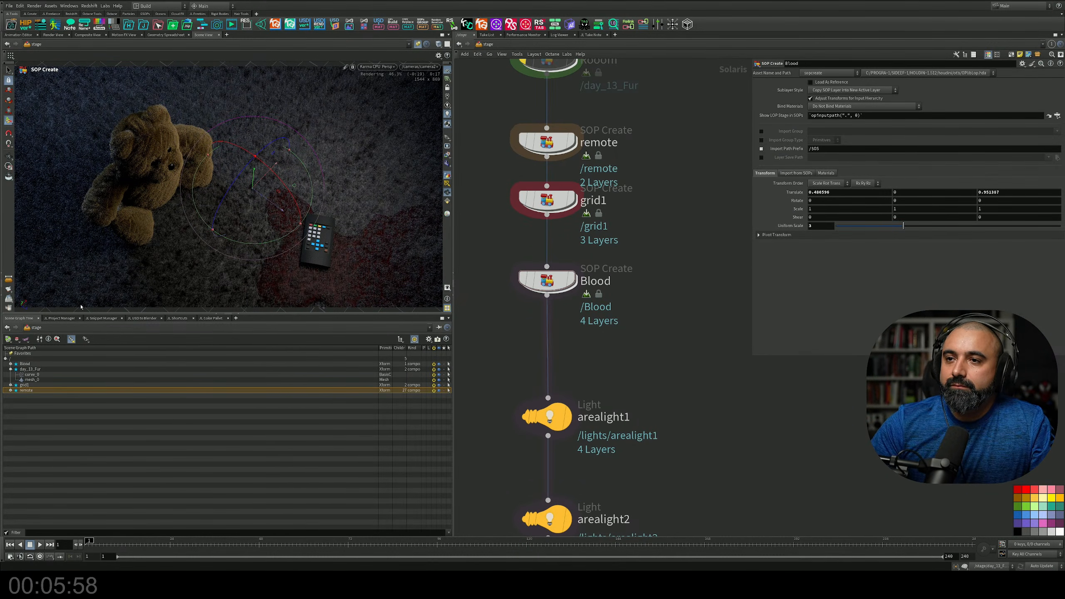
key("s")
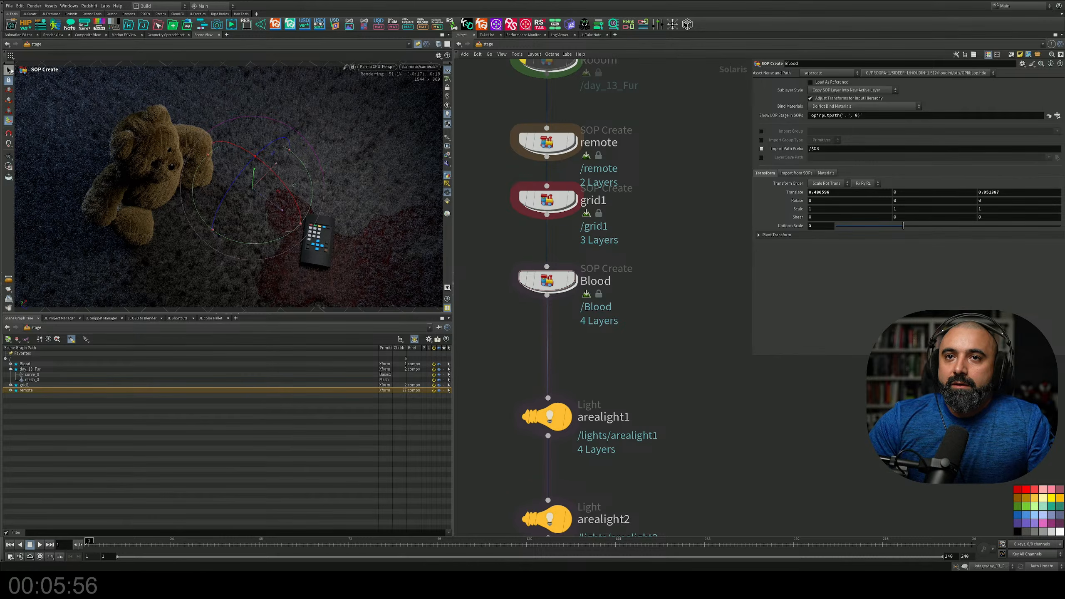
middle_click_drag(614, 306, 587, 287)
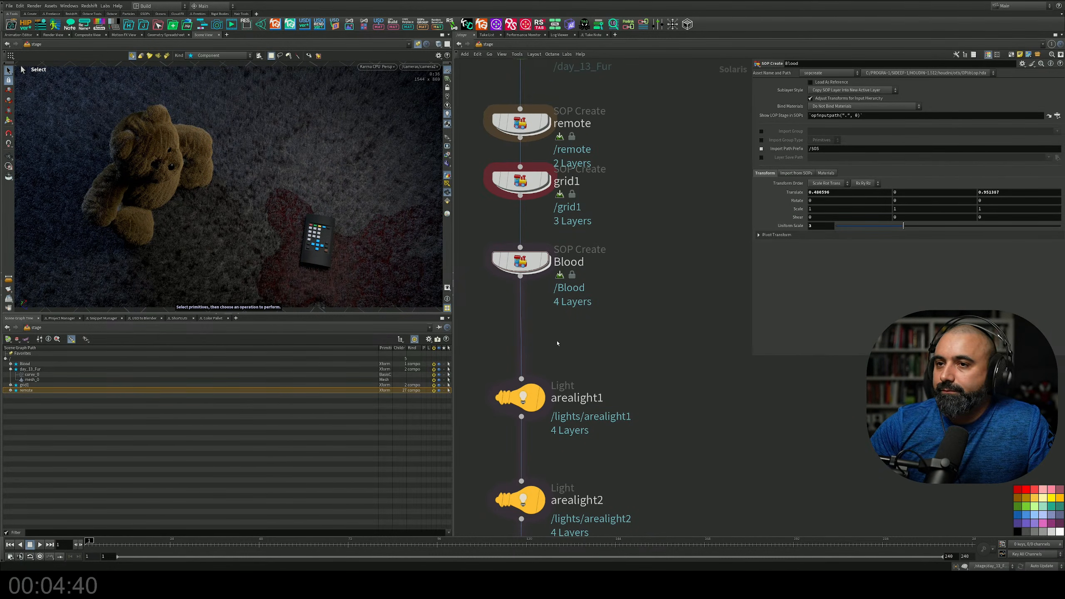
middle_click_drag(605, 322, 623, 346)
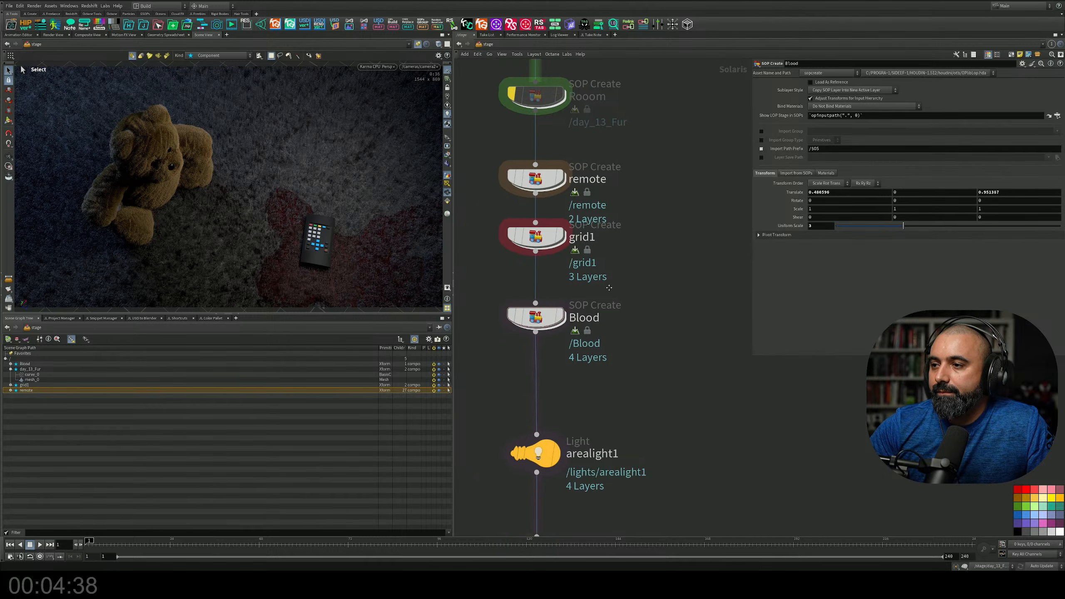
double_click(557, 308)
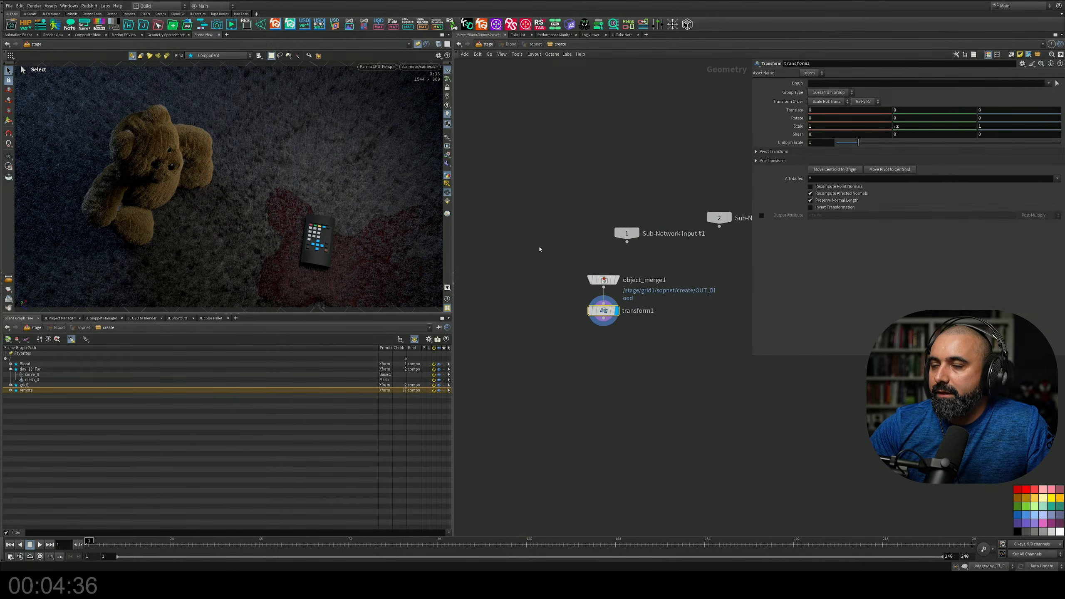
scroll(501, 83, "up", 3)
left_click(487, 44)
Open the Blood material's shader network inside materiallibrary1
middle_click_drag(634, 396, 652, 284)
middle_click_drag(710, 415, 729, 153)
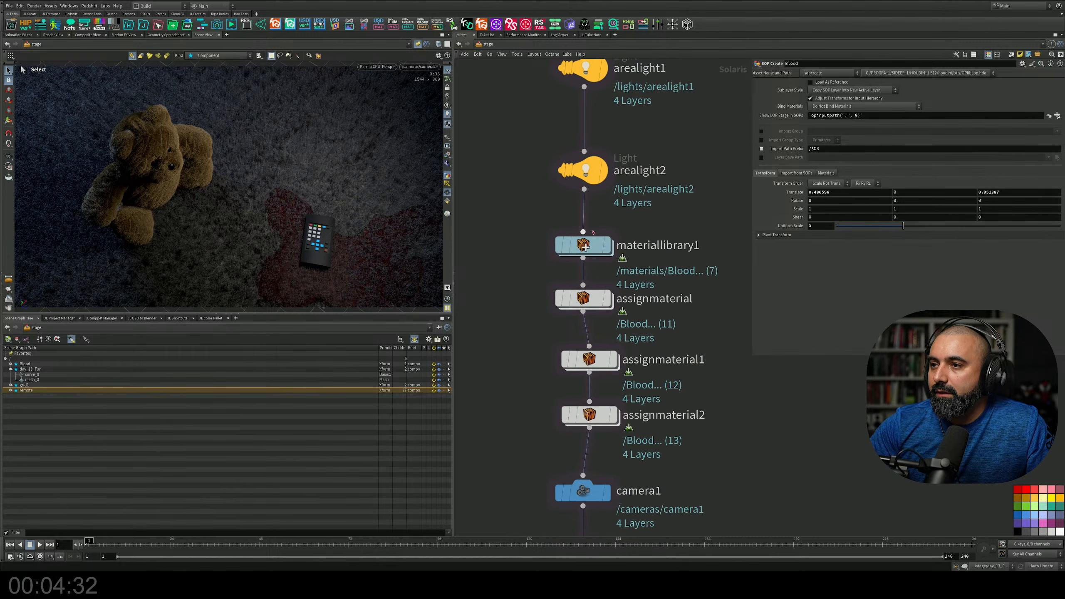
double_click(602, 241)
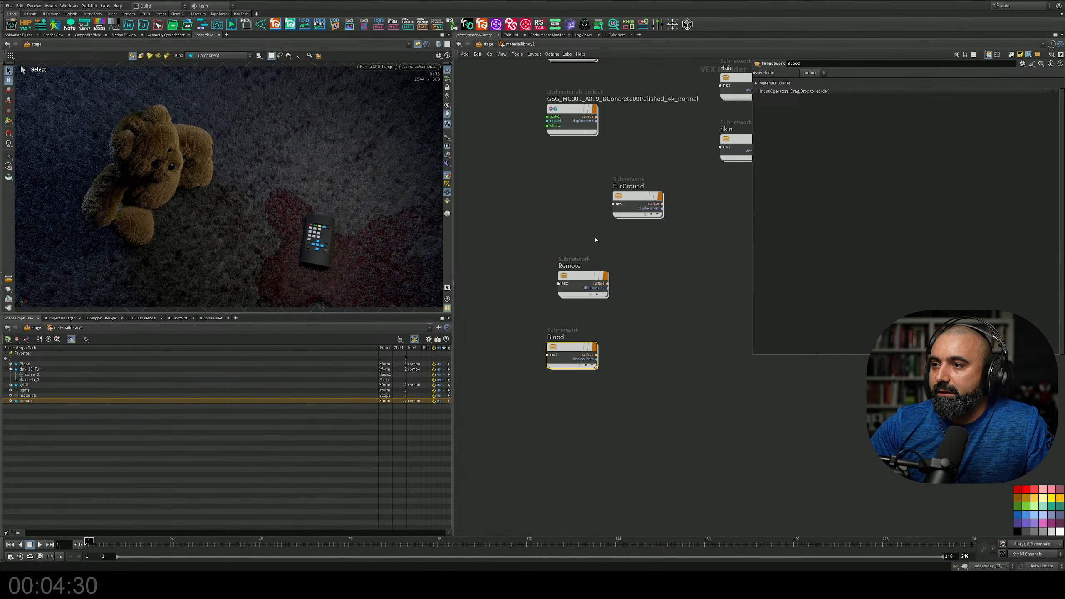
double_click(588, 350)
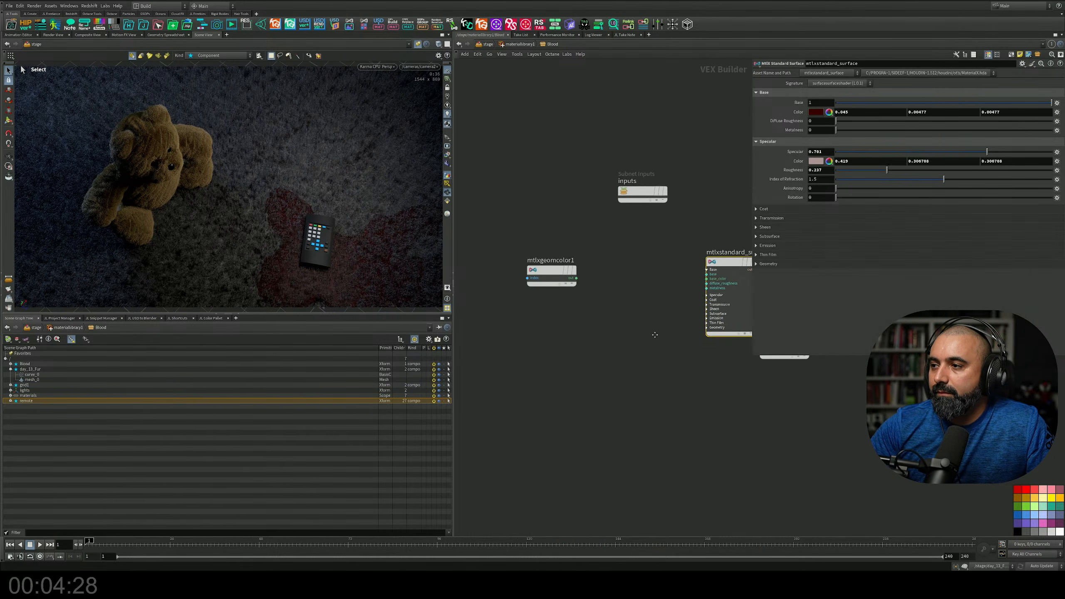
Add an MtlX Unified Noise 3D node and wire its output into the standard surface's base color
key("Tab")
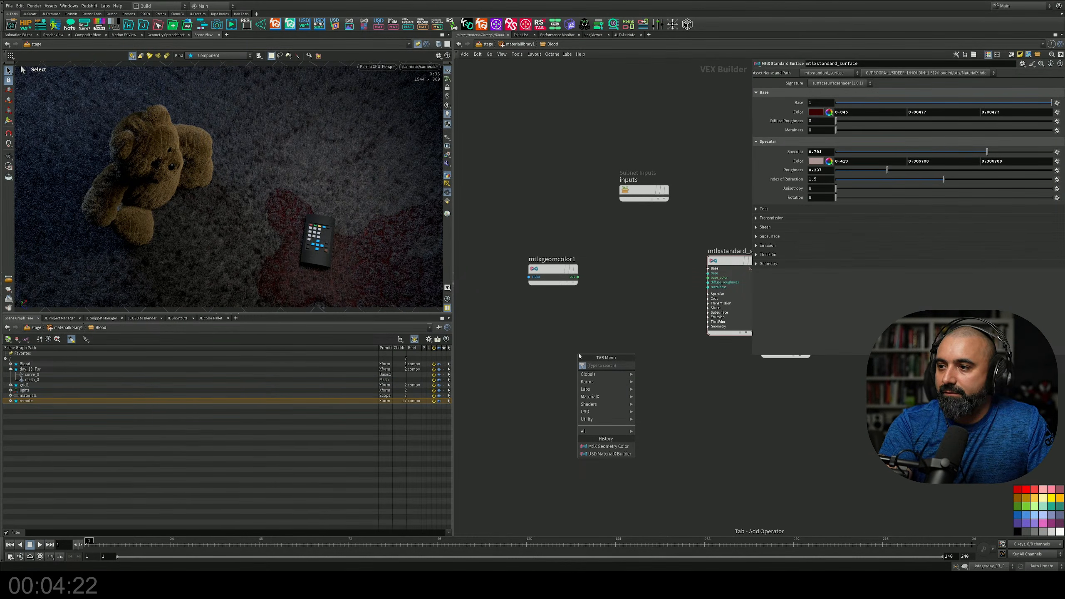
type("noi")
key("Down")
key("Down")
key("Down")
key("Down")
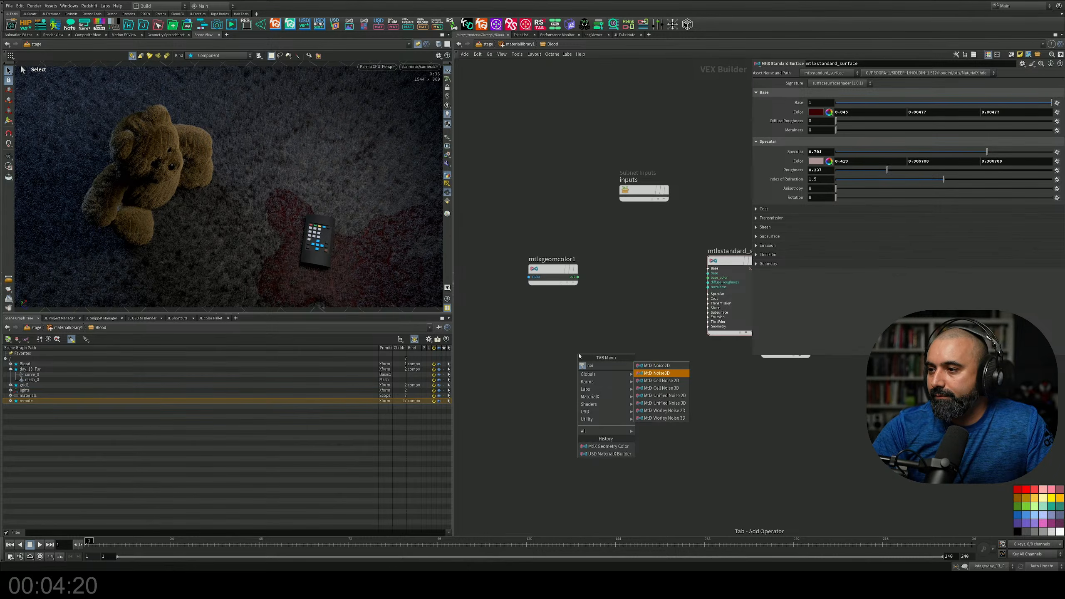
key("Down")
key("Return")
left_click(581, 349)
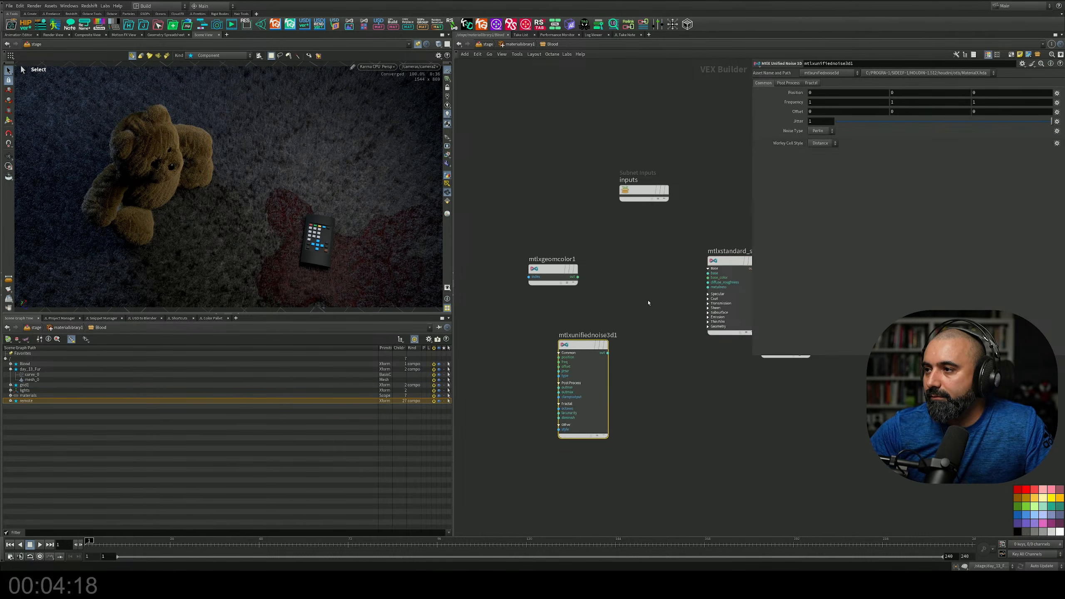
left_click_drag(708, 278, 497, 350)
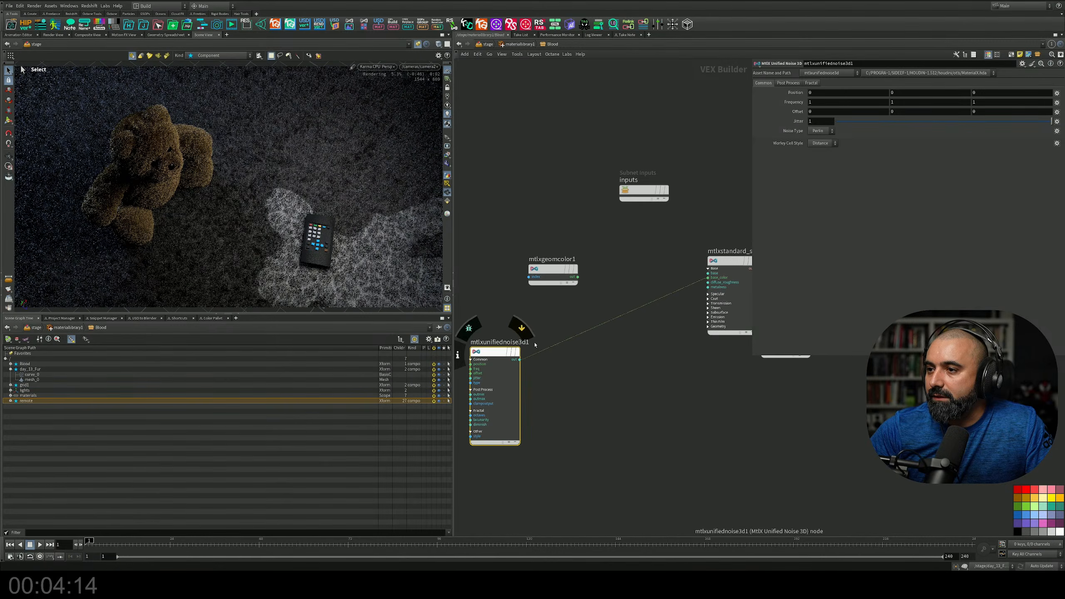
Insert an MtlX Mix node between the unified noise and the standard surface, and set its signature to Color
middle_click_drag(606, 378, 594, 385)
key("Tab")
type("mi")
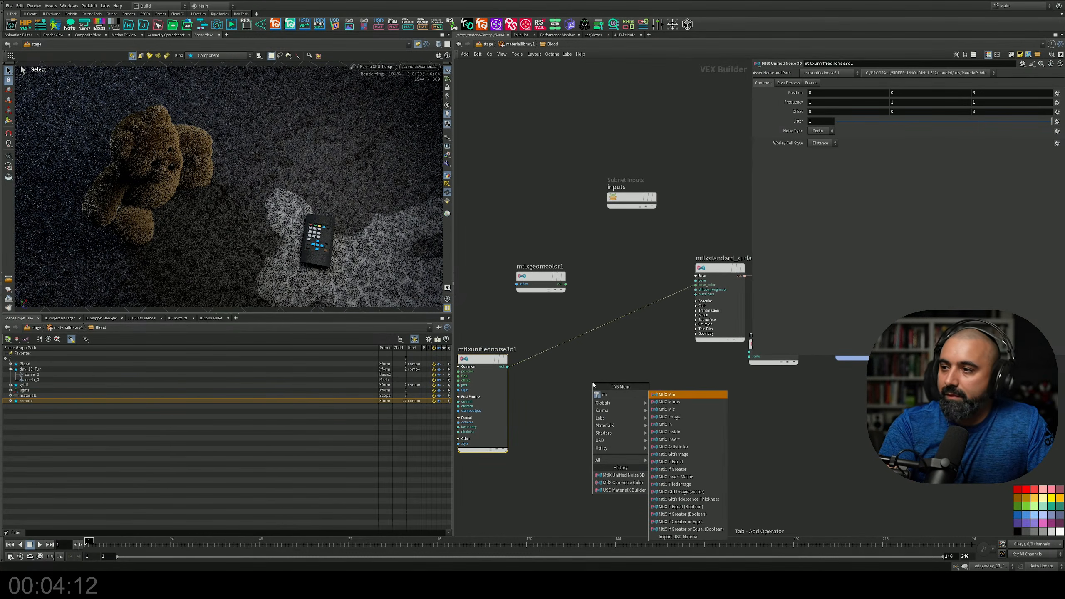
key("Down")
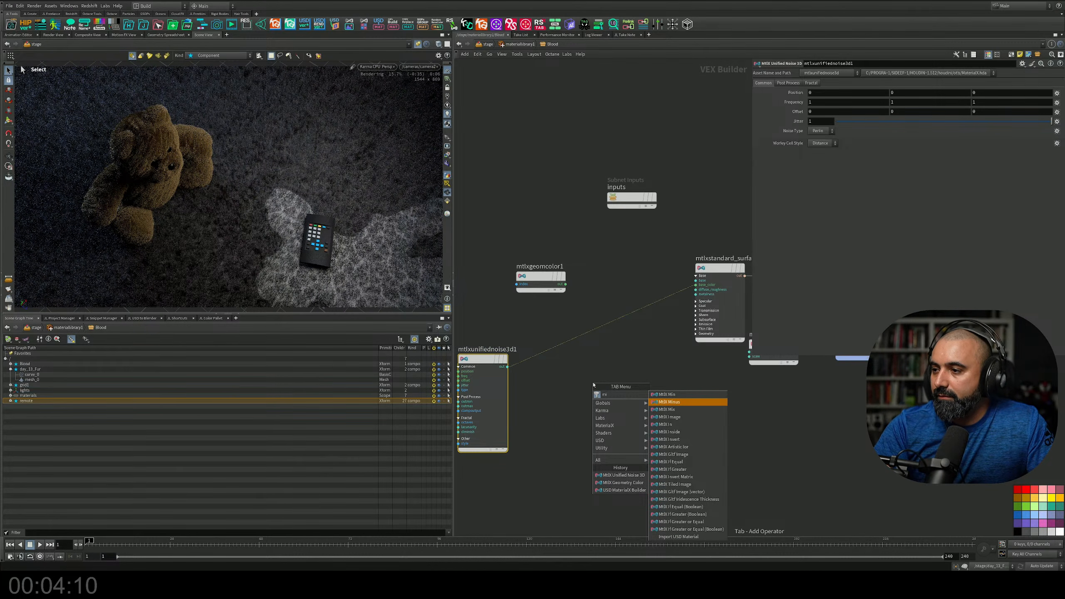
key("Return")
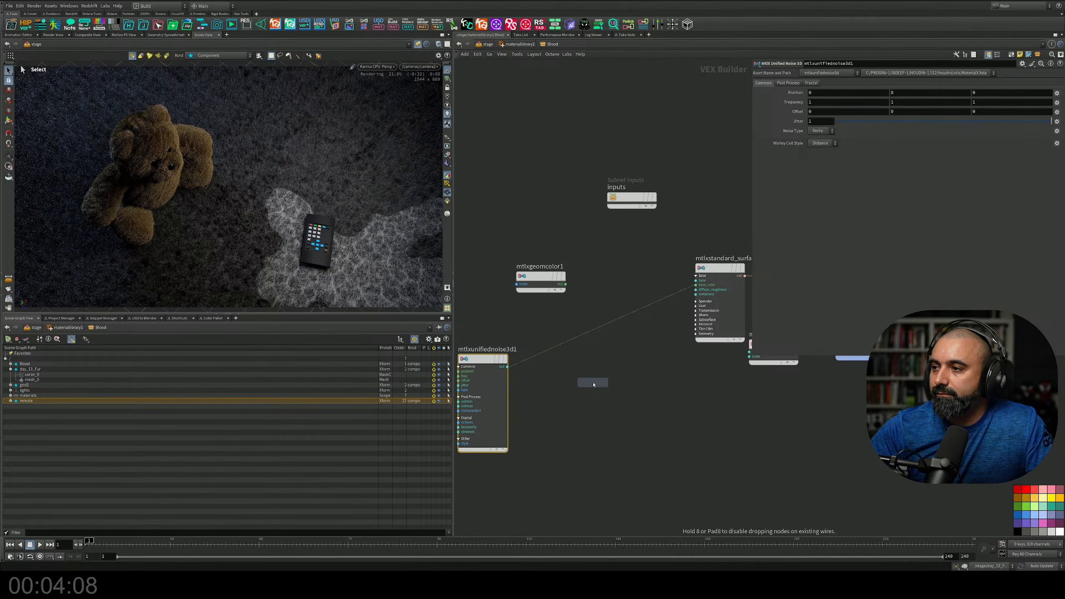
left_click(607, 324)
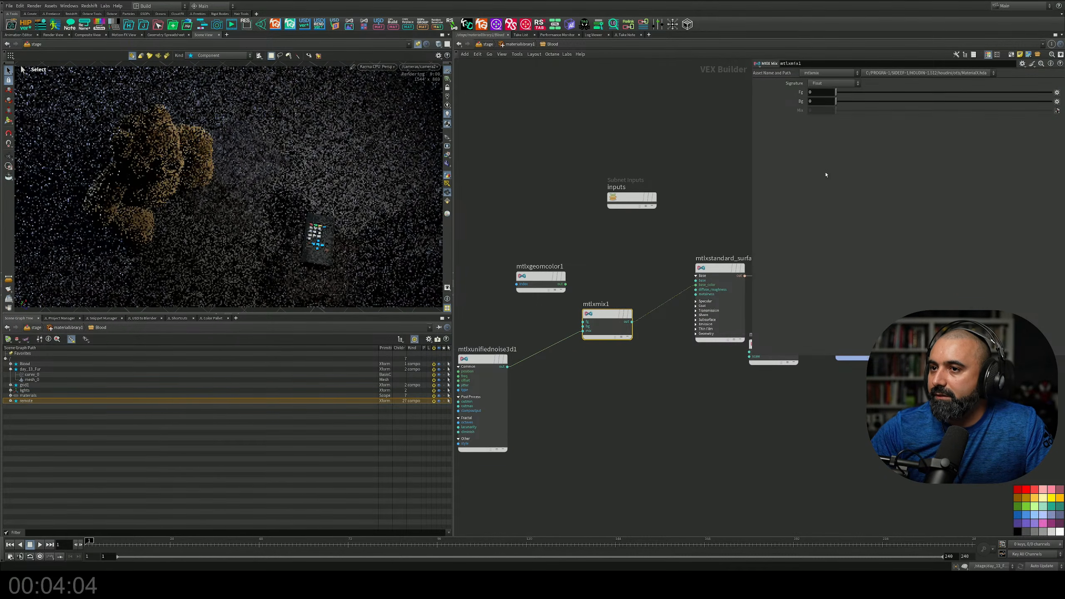
left_click(834, 83)
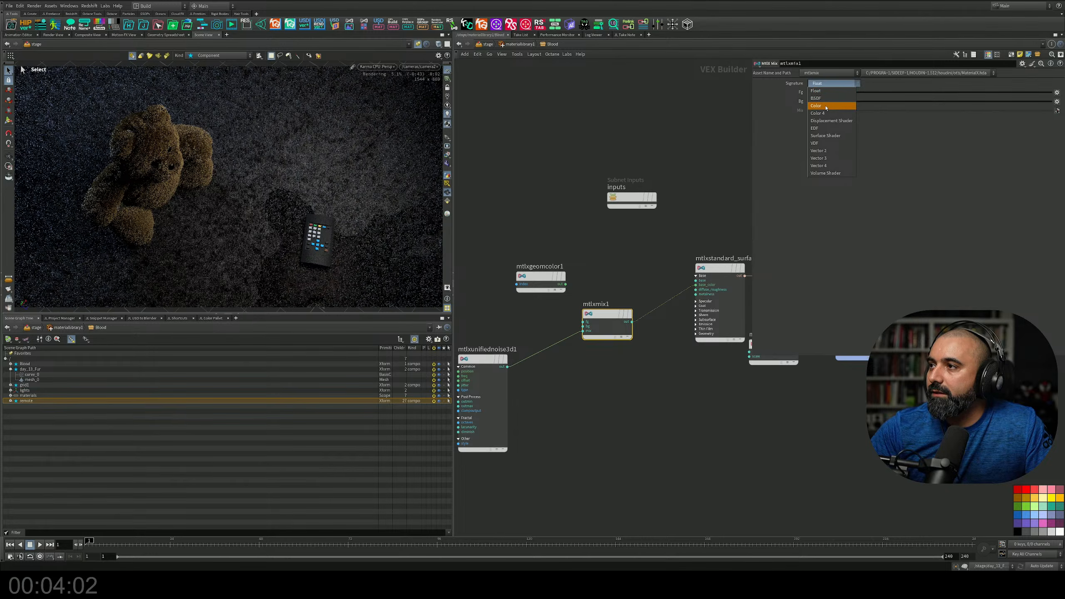
left_click(822, 101)
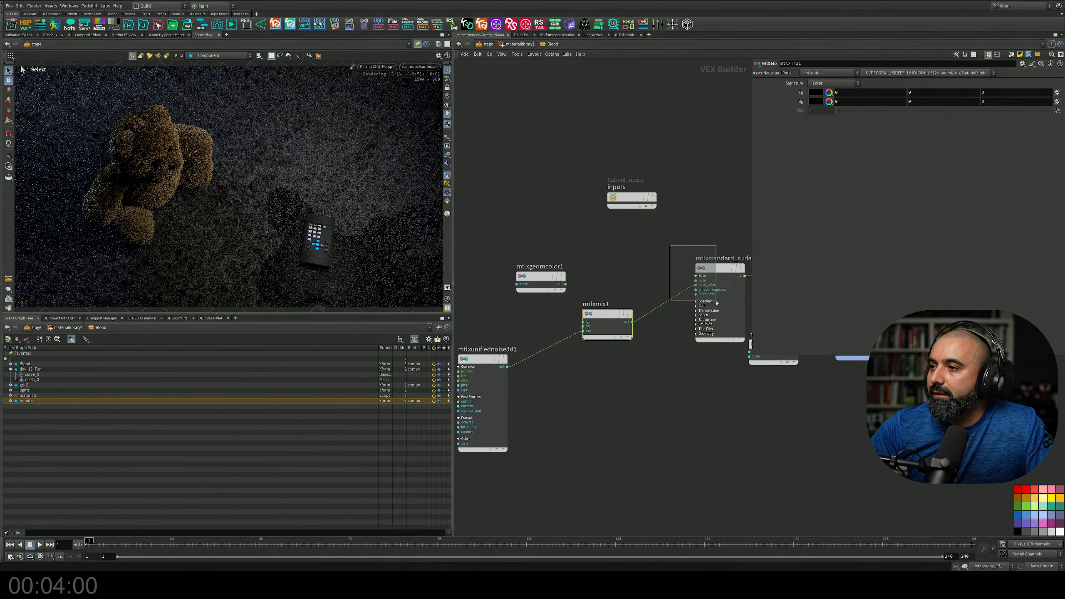
Disconnect the mix node from the standard surface's base color and copy that color's hex value
left_click(720, 268)
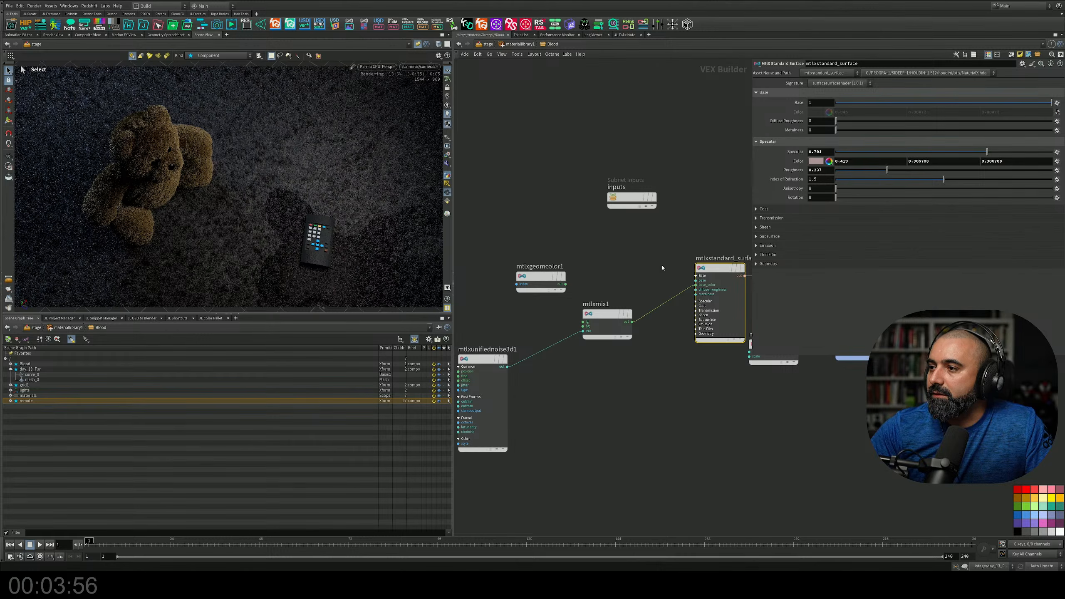
key("y")
left_click_drag(673, 258, 684, 300)
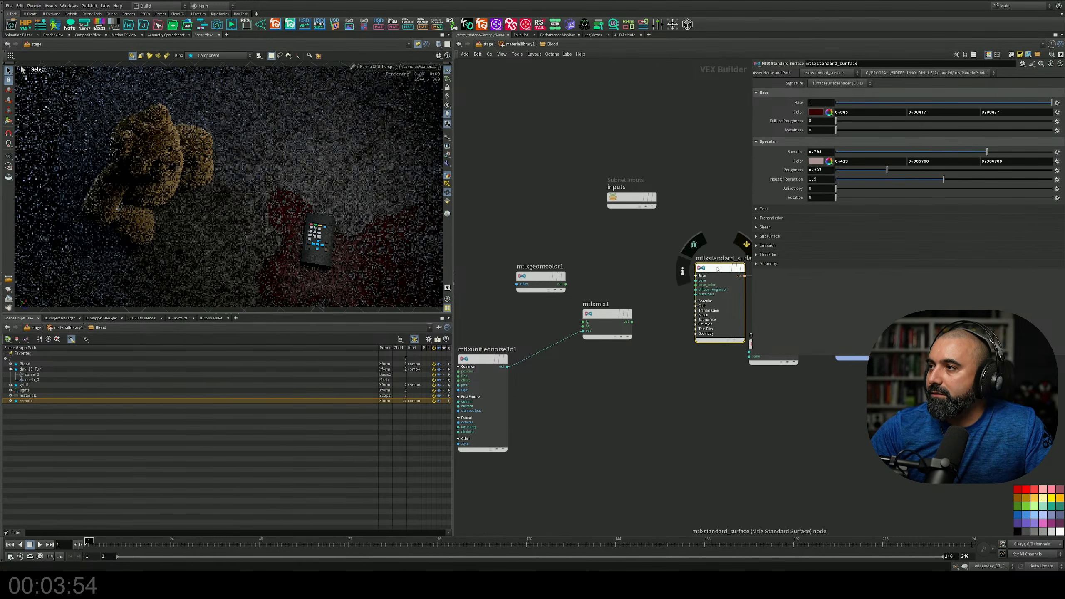
left_click(817, 112)
left_click(763, 144)
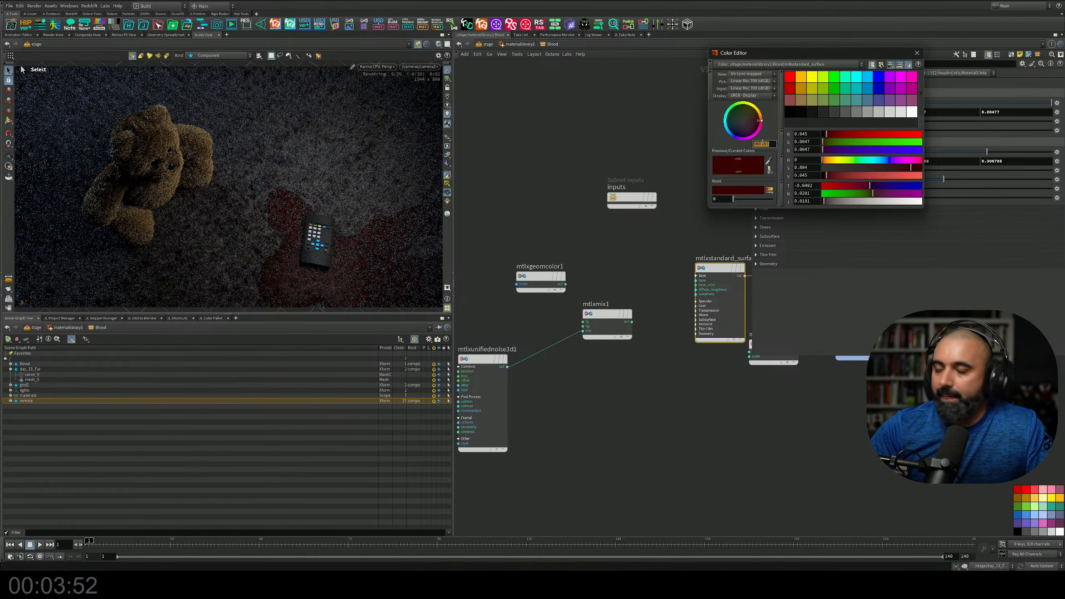
left_click(918, 53)
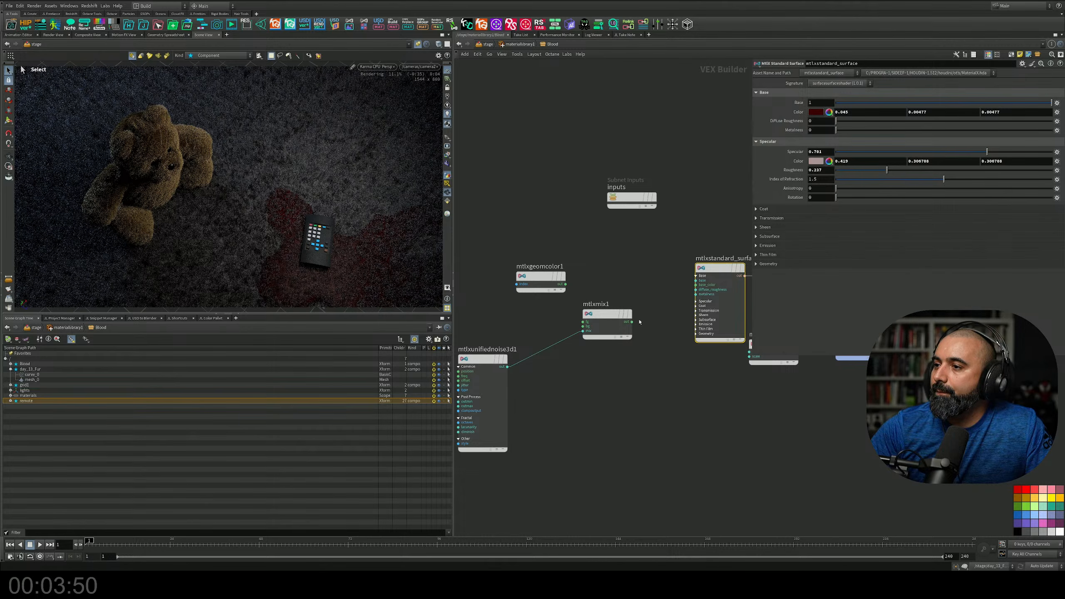
Reconnect the mix node to the base color and set its foreground color to the copied dark red, 0B0101
left_click_drag(632, 322, 697, 284)
left_click_drag(622, 290, 589, 354)
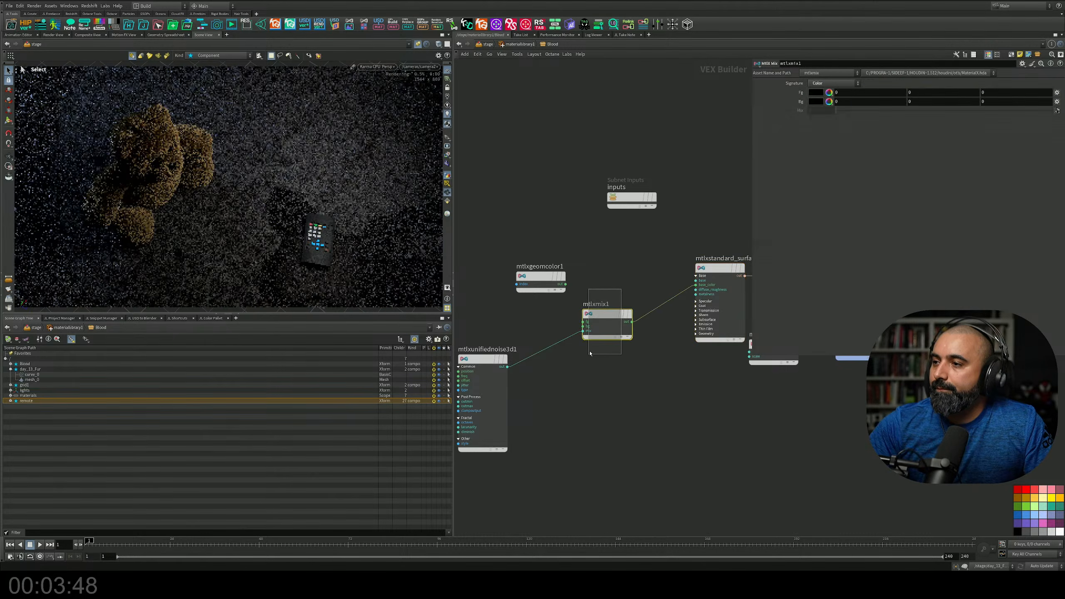
left_click(816, 92)
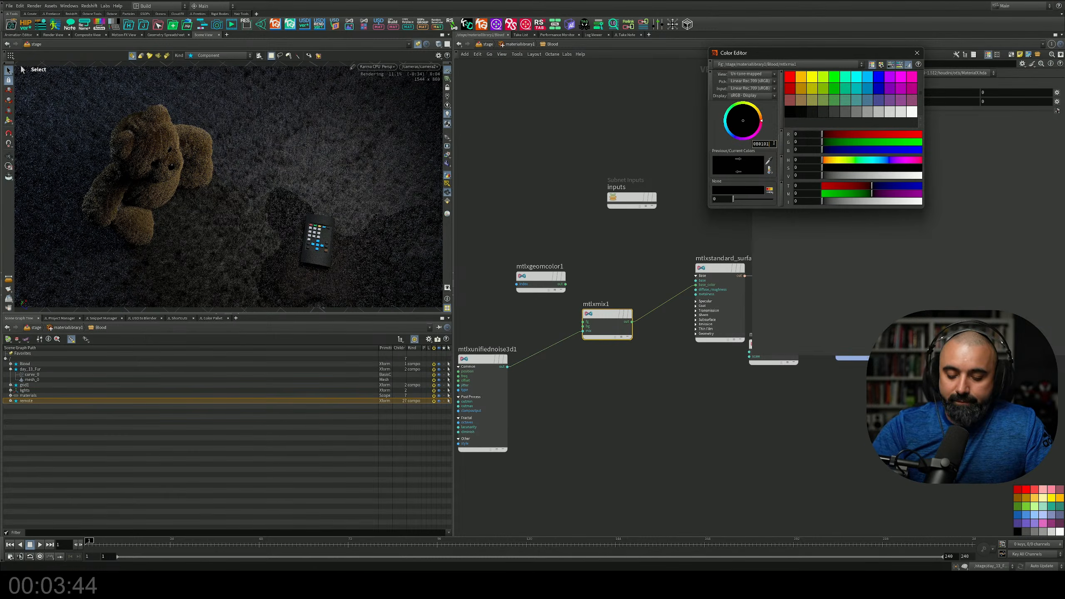
key("Return")
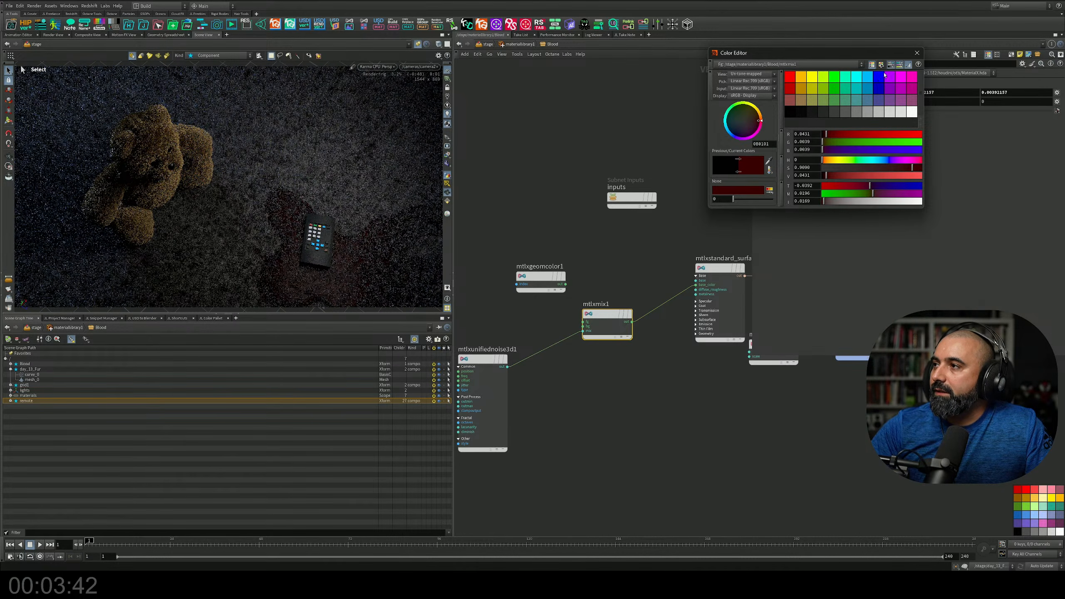
left_click(917, 53)
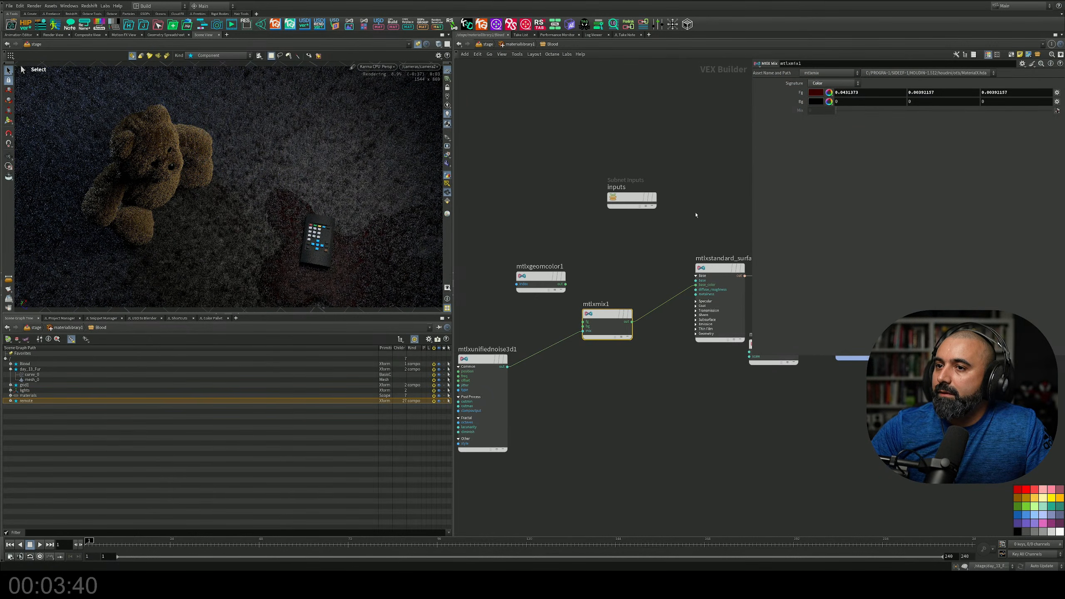
Set the mix node's background color to 0B0101 and brighten it to a value of about 0.095
left_click(817, 101)
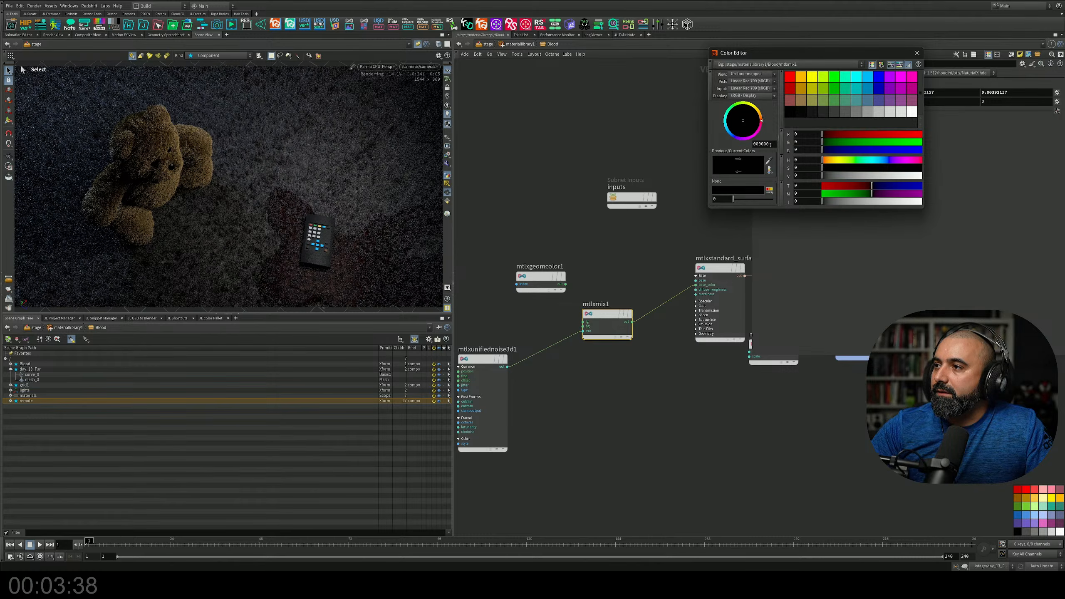
type("0B0101")
key("Return")
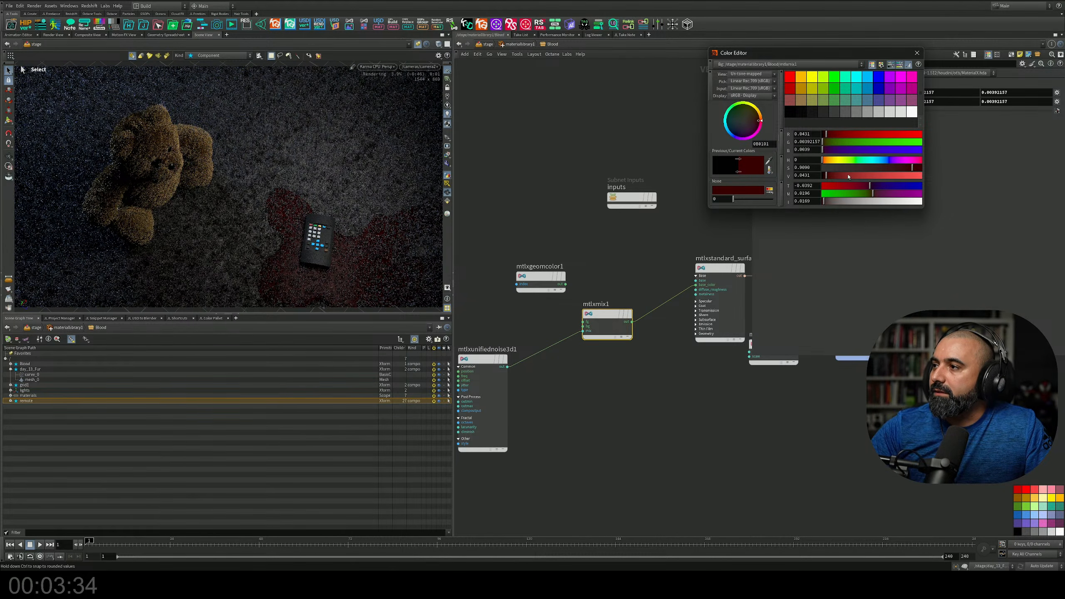
left_click_drag(823, 177, 831, 178)
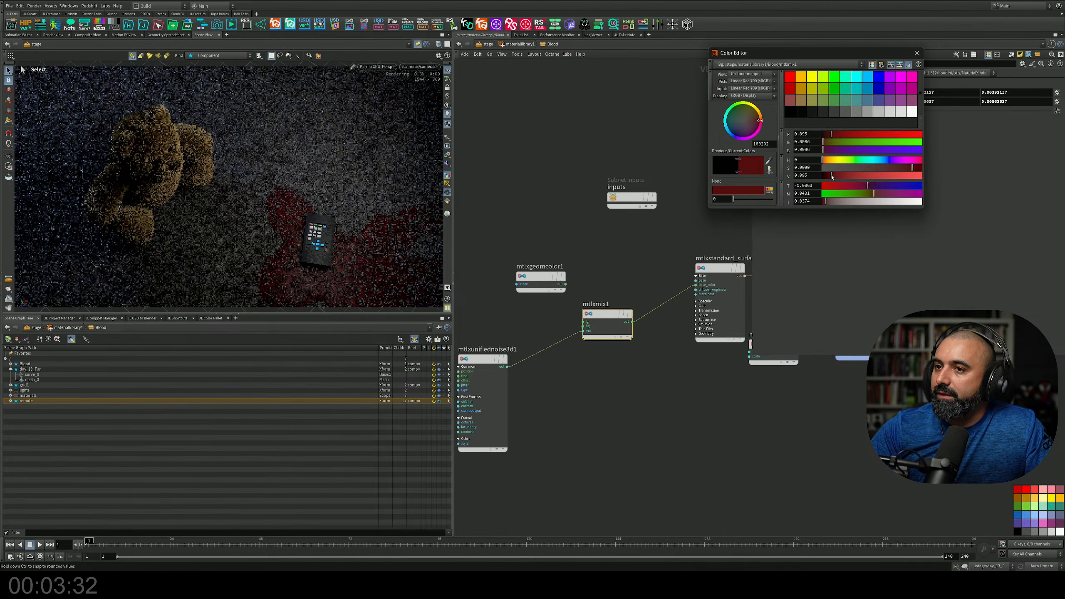
left_click(918, 54)
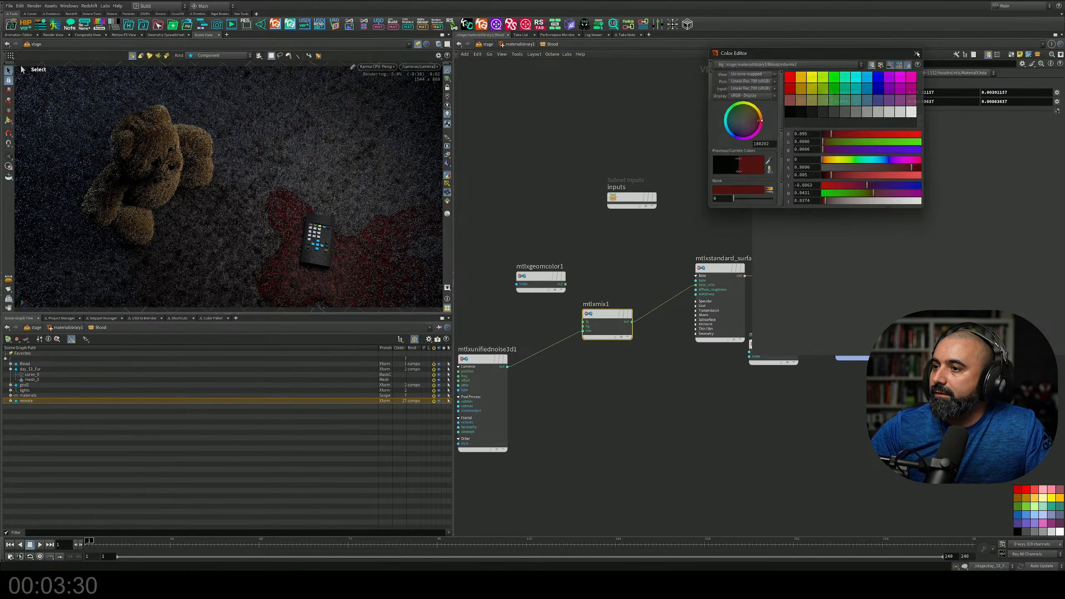
Set the unified noise node's type to Fractal and its frequency to 1.9 on all axes
middle_click_drag(564, 402, 677, 365)
left_click_drag(651, 282, 509, 393)
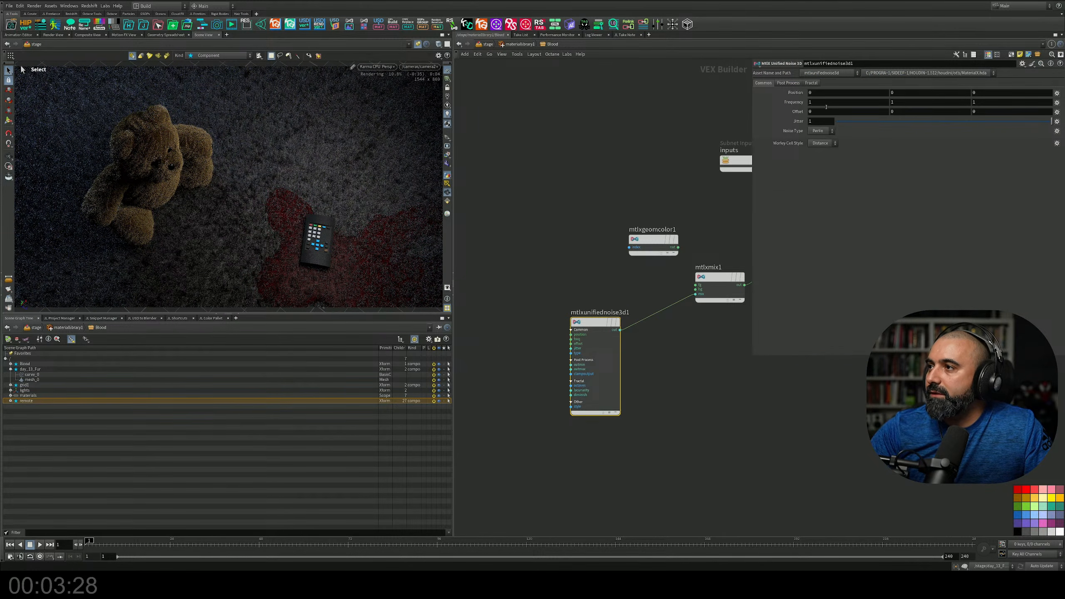
left_click(819, 131)
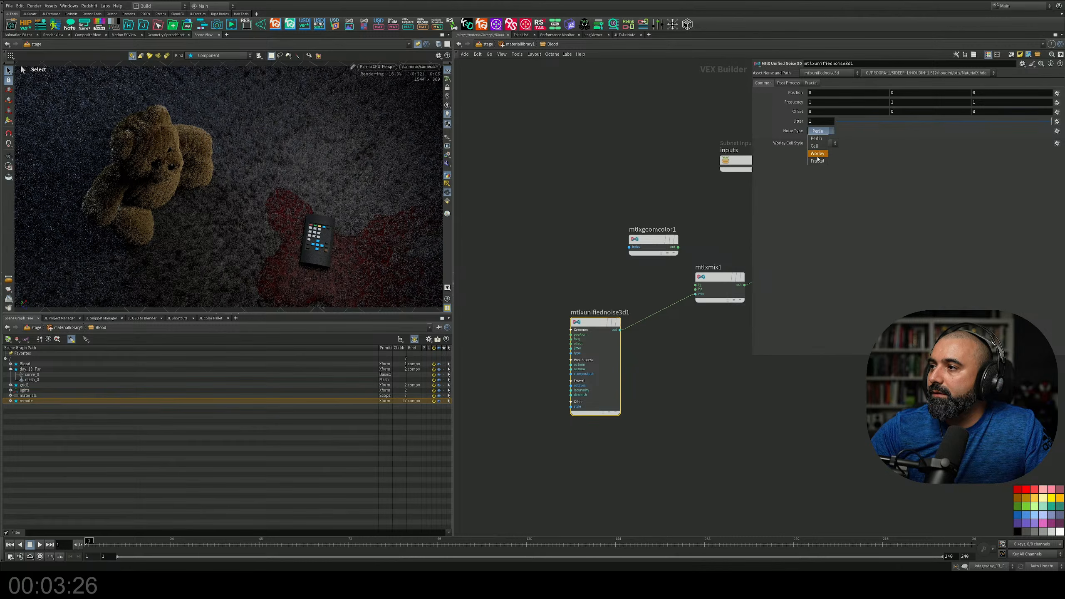
left_click(815, 156)
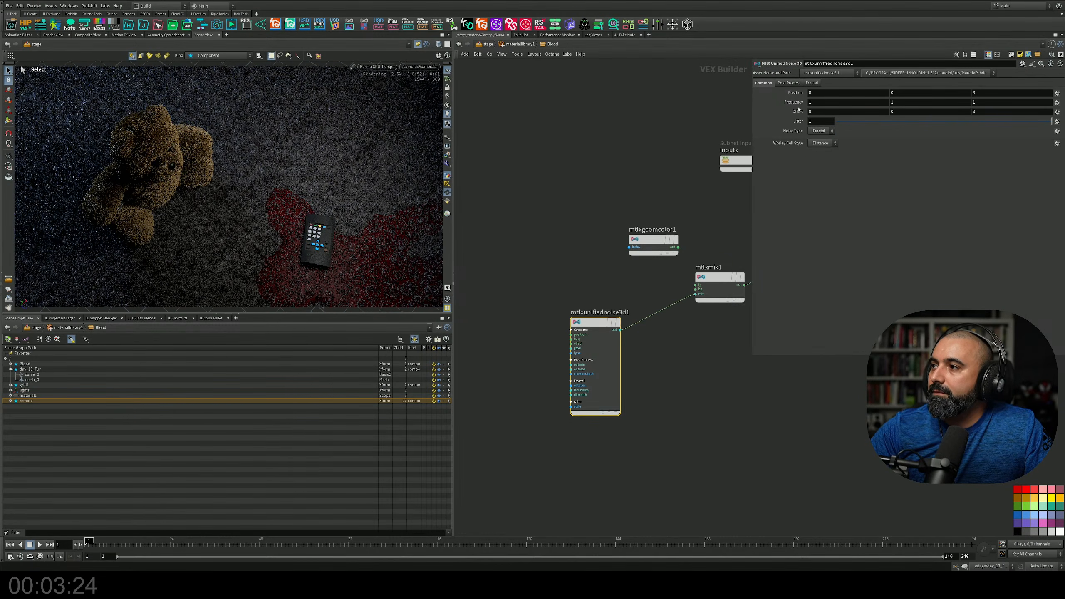
middle_click_drag(797, 102, 837, 103)
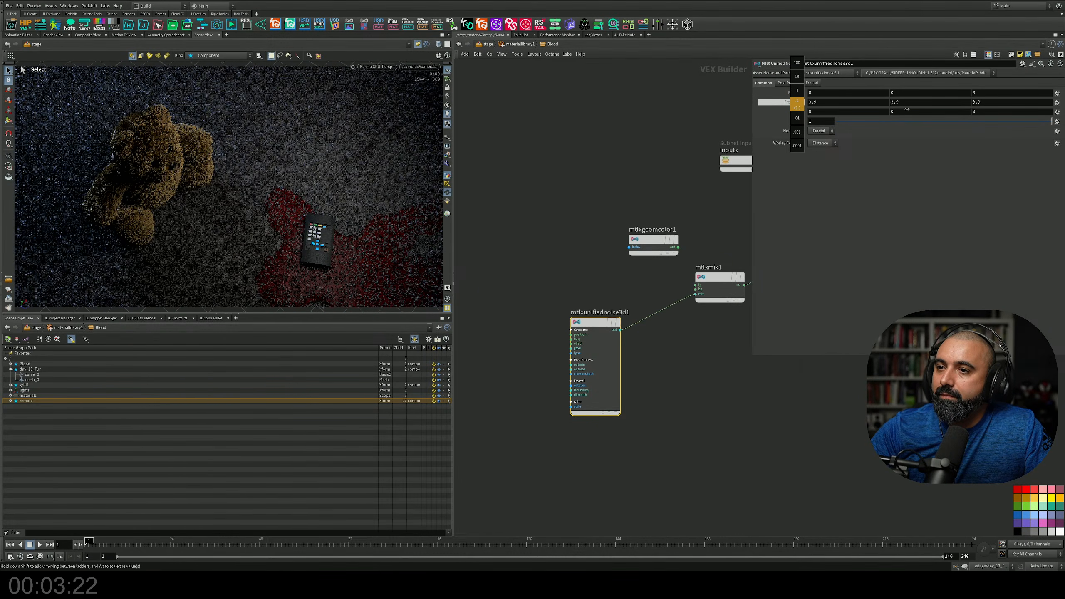
middle_click_drag(907, 109, 907, 109)
middle_click_drag(976, 111, 982, 111)
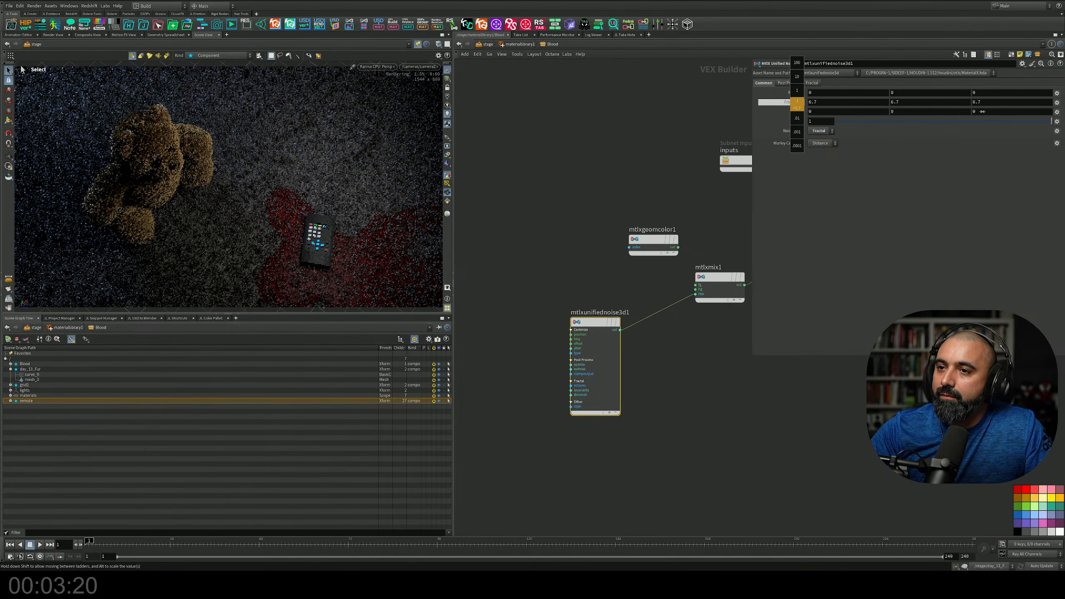
middle_click_drag(833, 105, 832, 106)
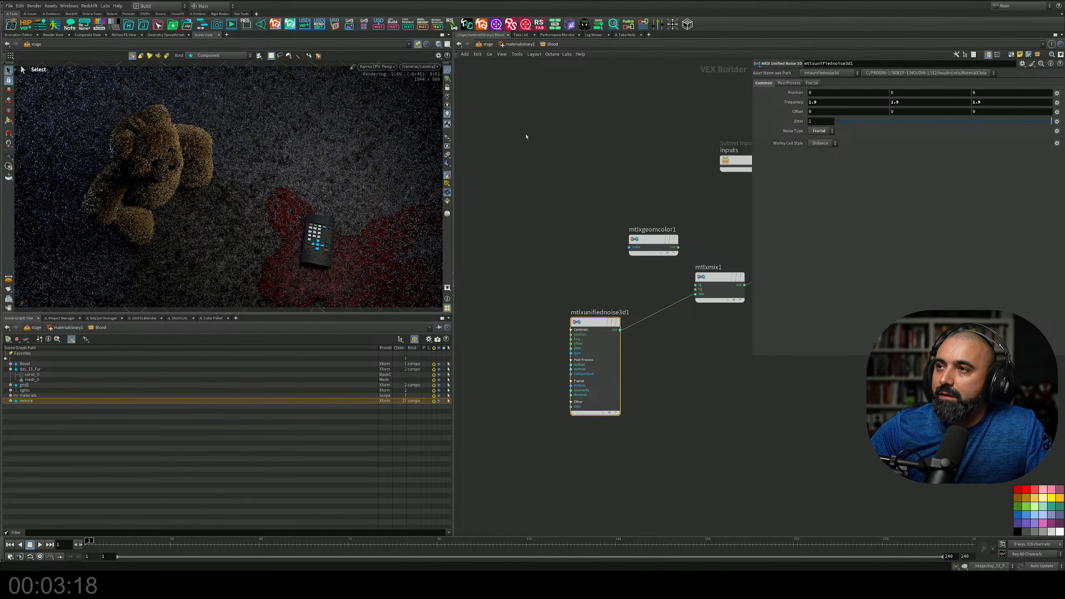
Switch the viewport away from Karma rendering and open the geometry network inside the stage's Blood node
middle_click_drag(525, 135, 518, 165)
left_click(377, 66)
left_click(395, 96)
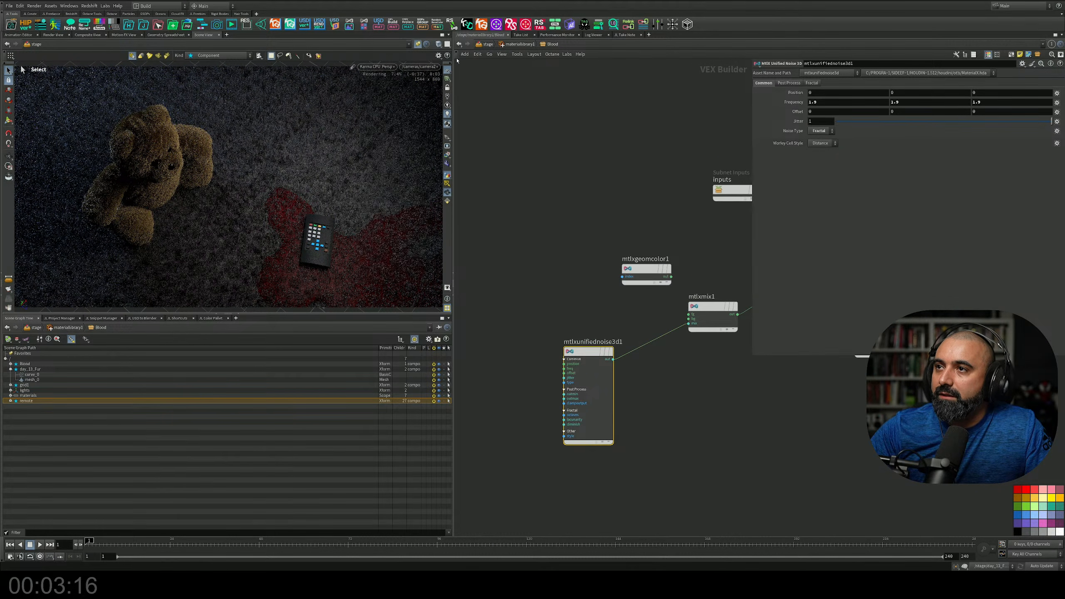
left_click(486, 44)
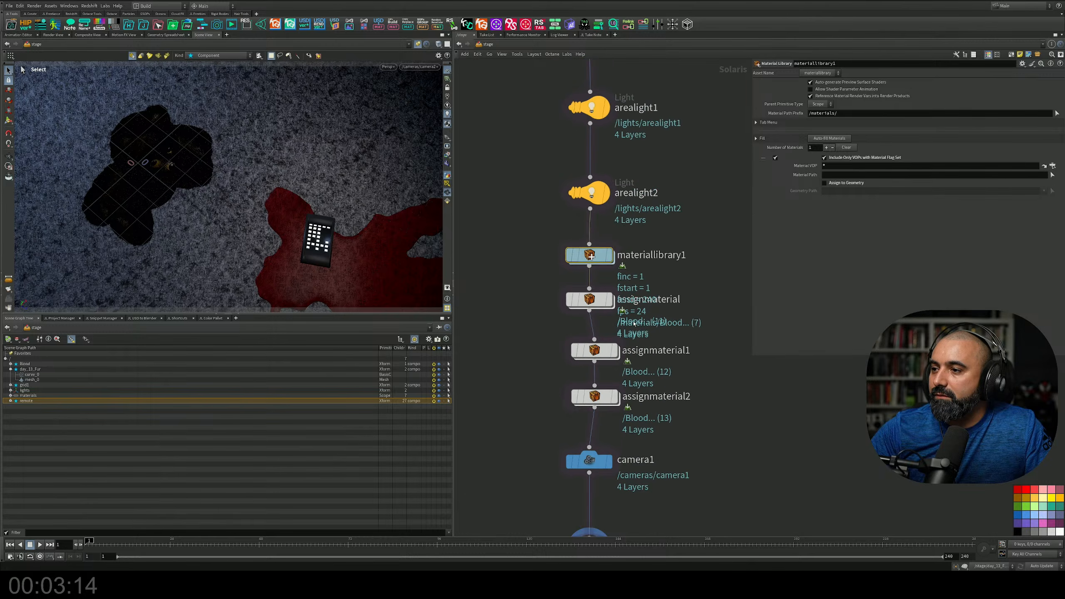
middle_click_drag(661, 197, 647, 390)
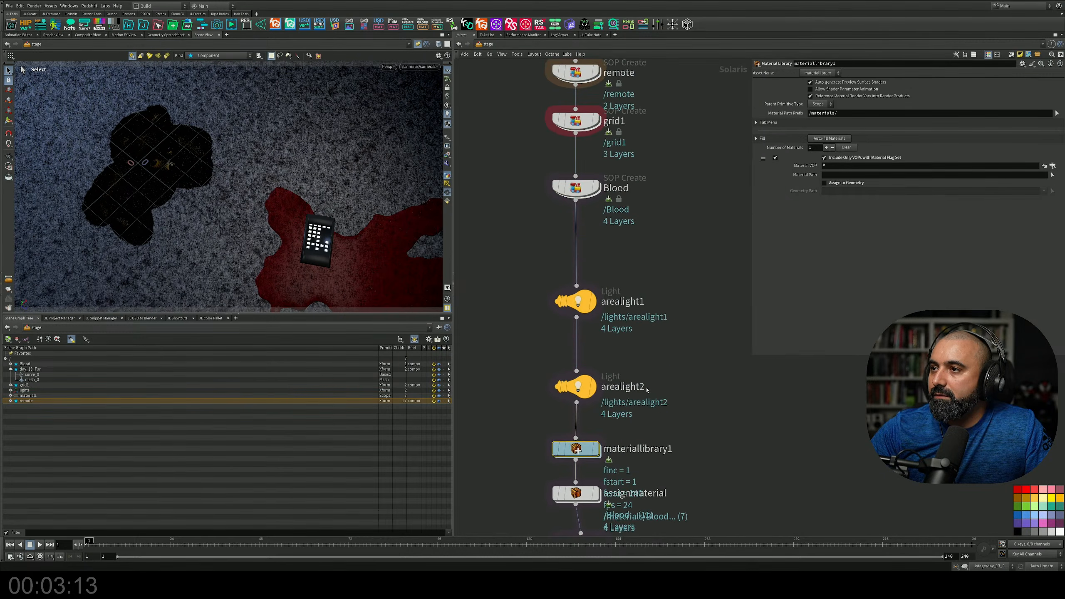
double_click(575, 187)
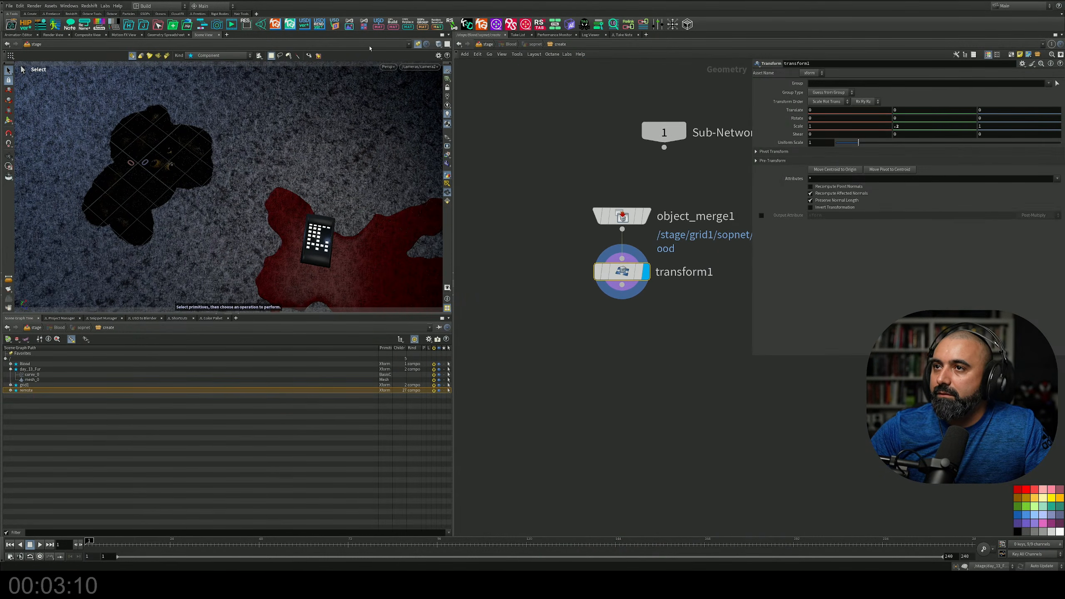
Add a UV Texture node after transform1 and display its result on the blood puddle
key("Tab")
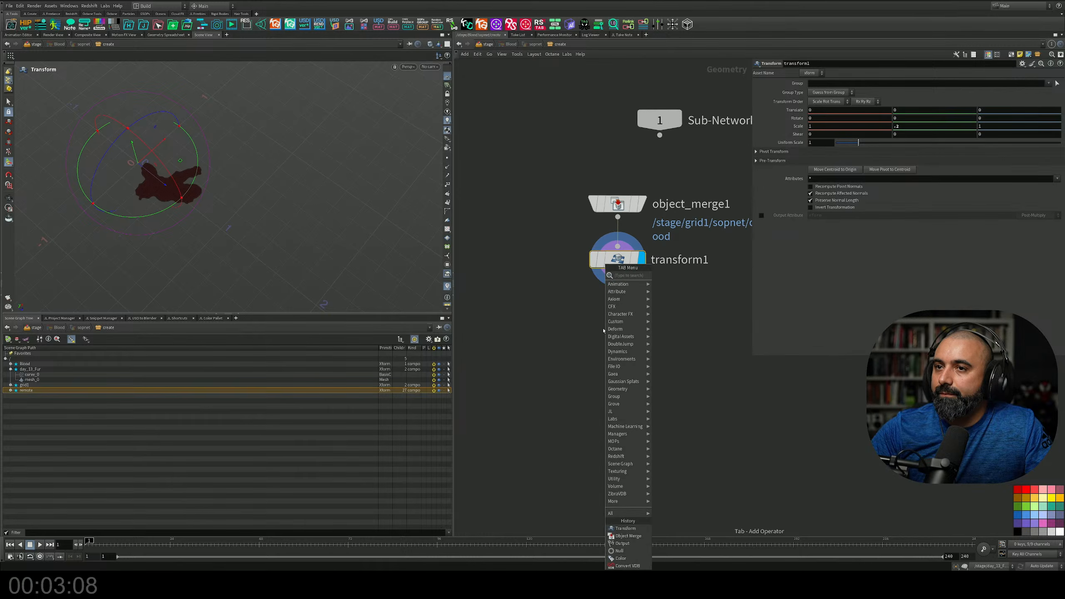
type("uv")
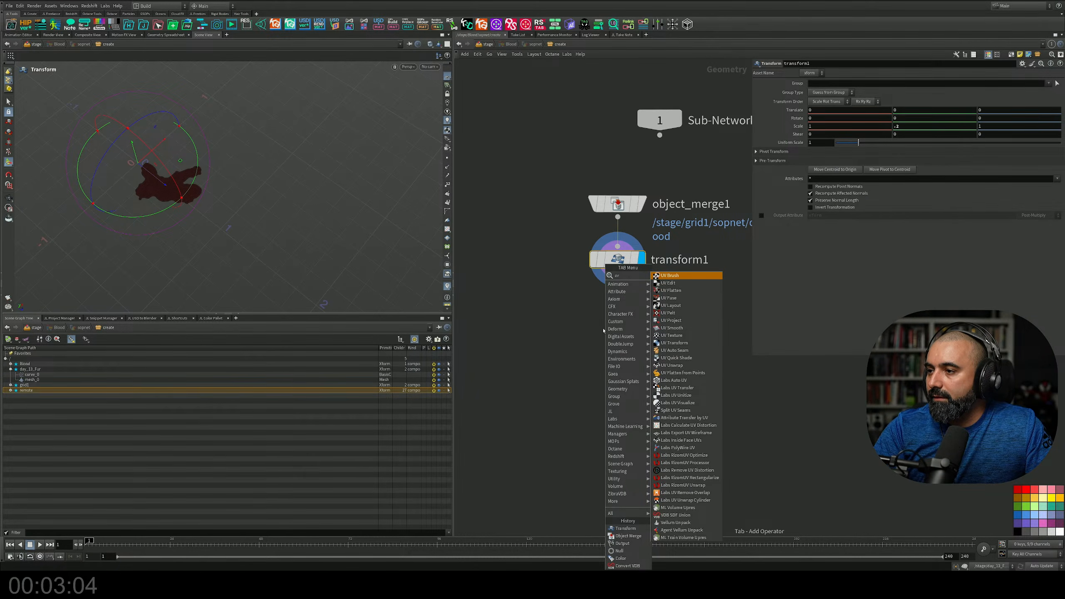
key("Down")
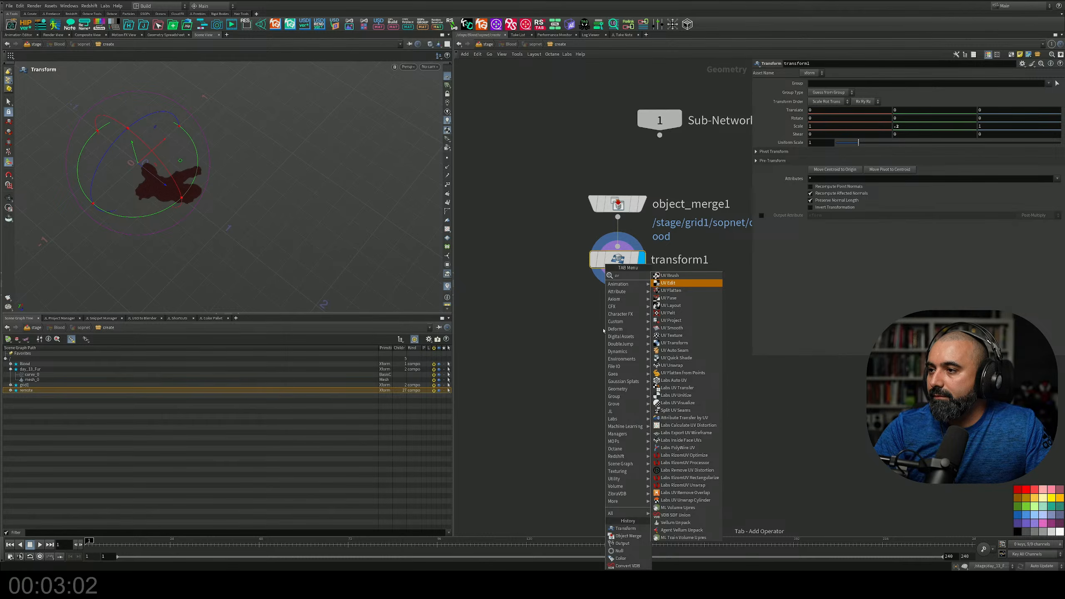
key("Down")
key("Down")
key("Down")
key("Down")
key("Down")
key("Down")
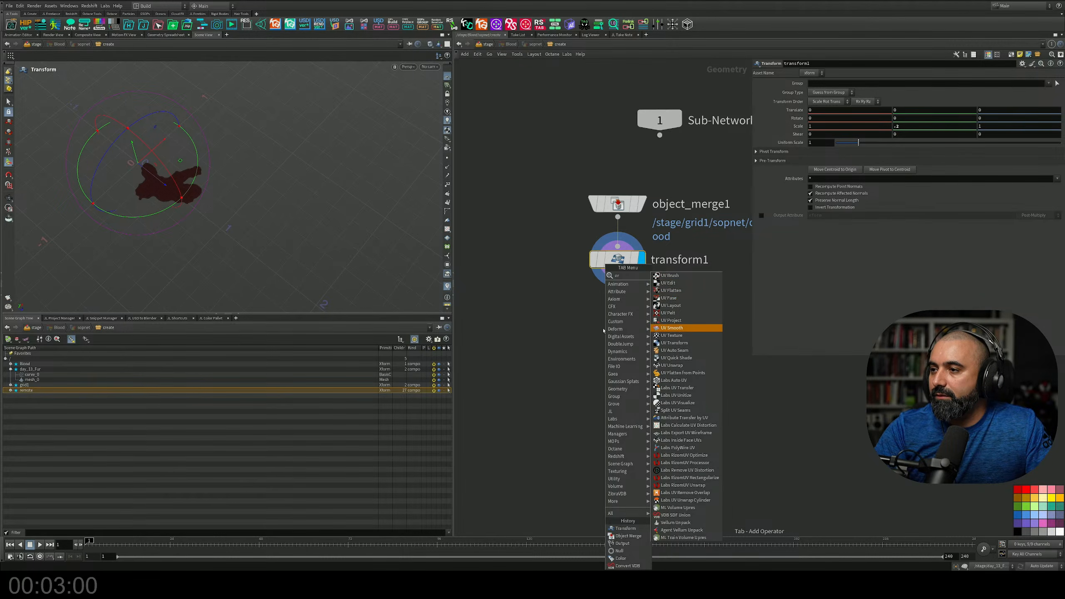
key("Down")
key("Return")
left_click(615, 314)
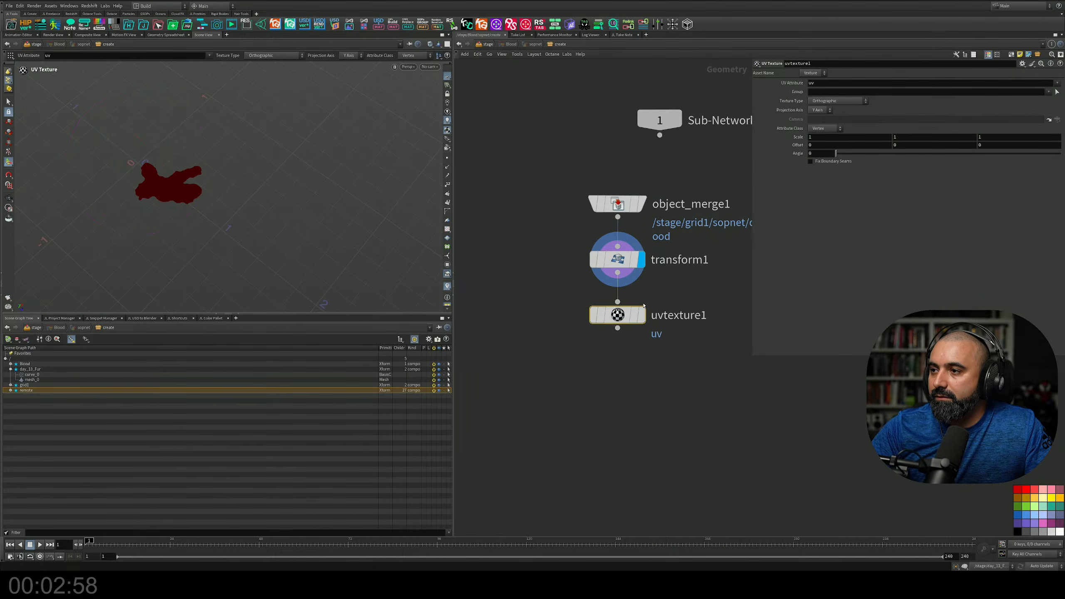
key("space+g")
left_click_drag(277, 144, 257, 210)
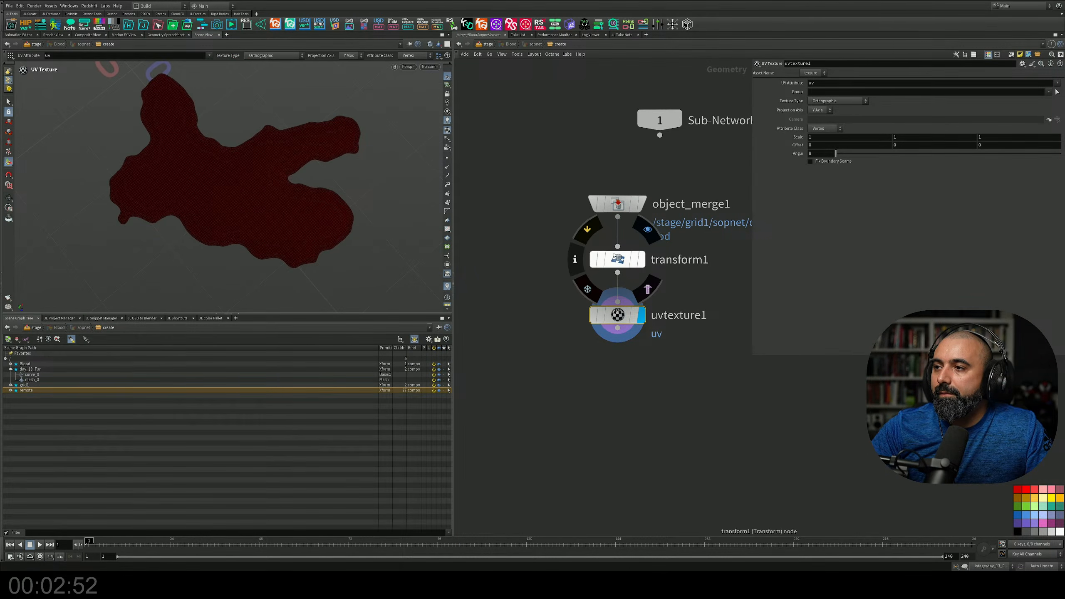
Space out the object merge and transform nodes, and replace the UV Texture node with a Labs Auto UV node below transform1
left_click_drag(621, 206, 621, 158)
left_click_drag(619, 260, 619, 253)
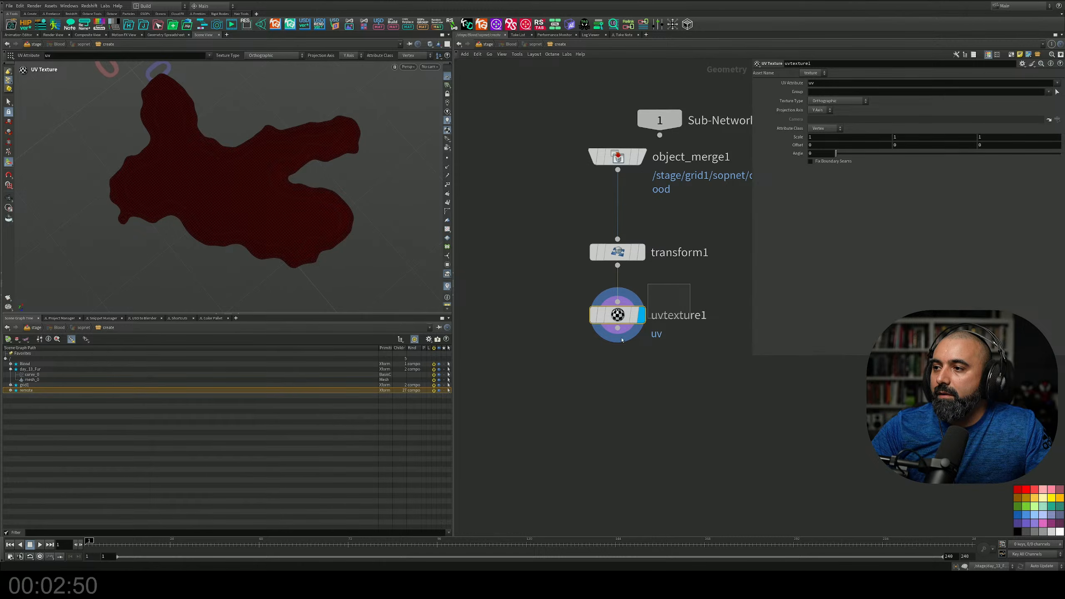
key("Delete")
key("Tab")
type("au")
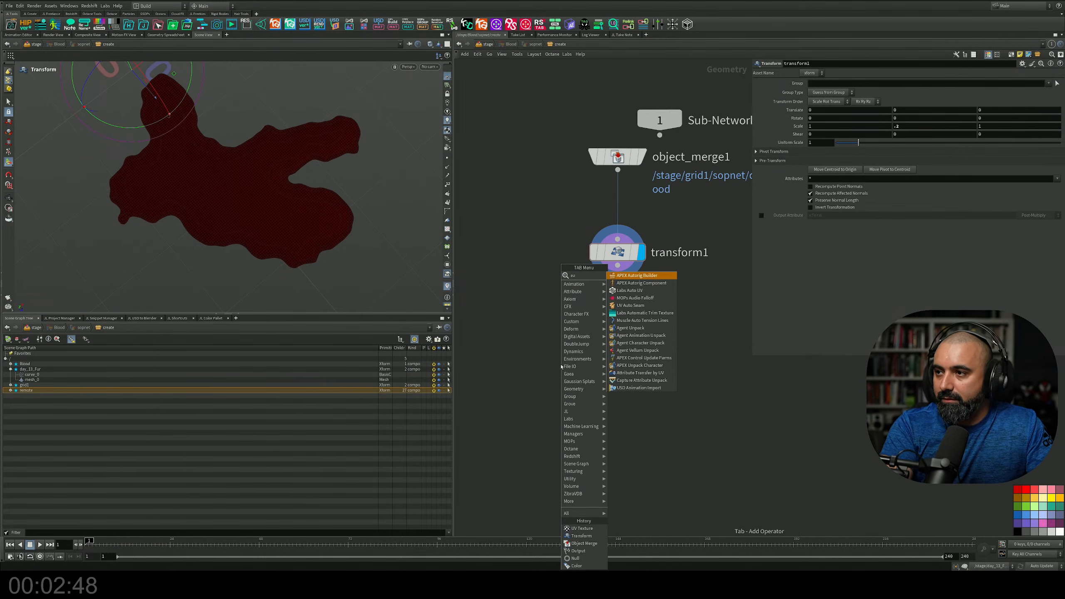
key("Down")
key("Down")
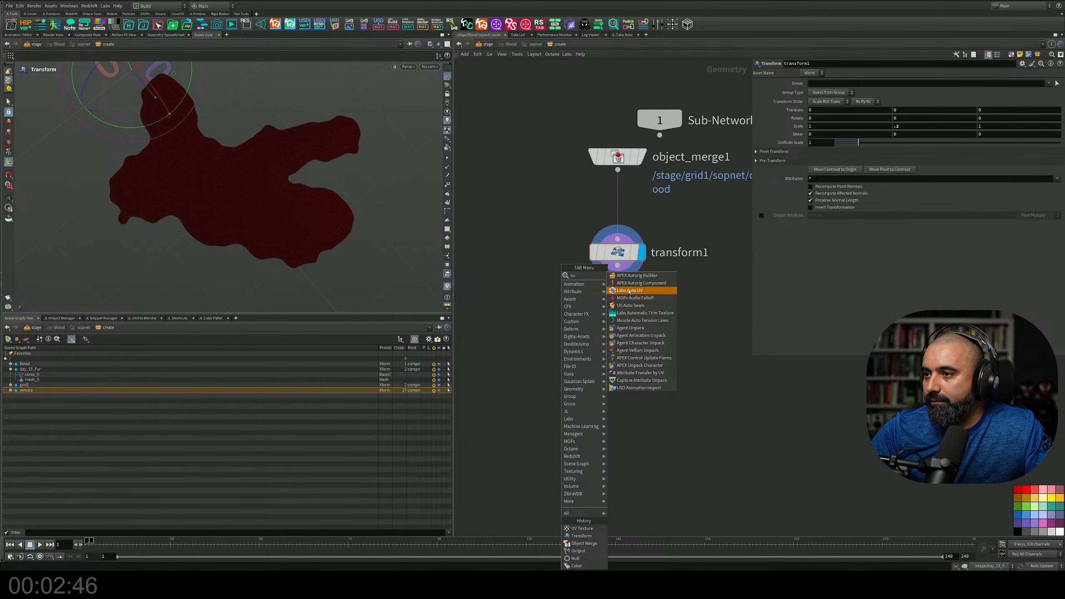
key("Return")
left_click(615, 305)
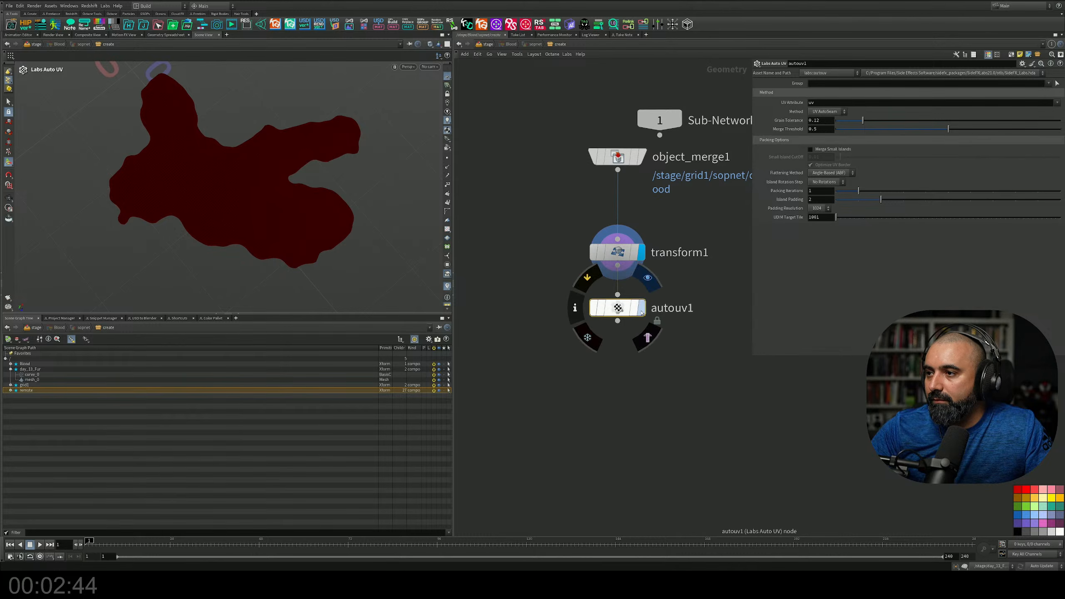
Move the Auto UV node well below transform1 and make it the displayed node
left_click_drag(613, 305, 609, 416)
left_click(638, 253)
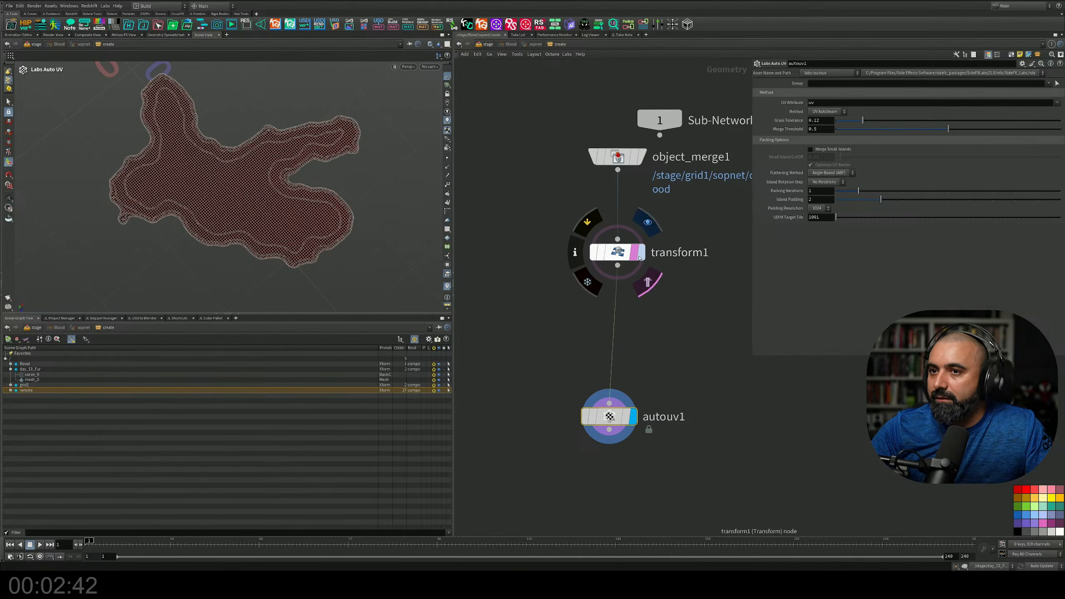
key("Escape")
left_click_drag(245, 210, 253, 219)
mouse_move(253, 218)
right_mouse_down("alt")
mouse_move(350, 216)
mouse_move(252, 218)
right_mouse_up("alt")
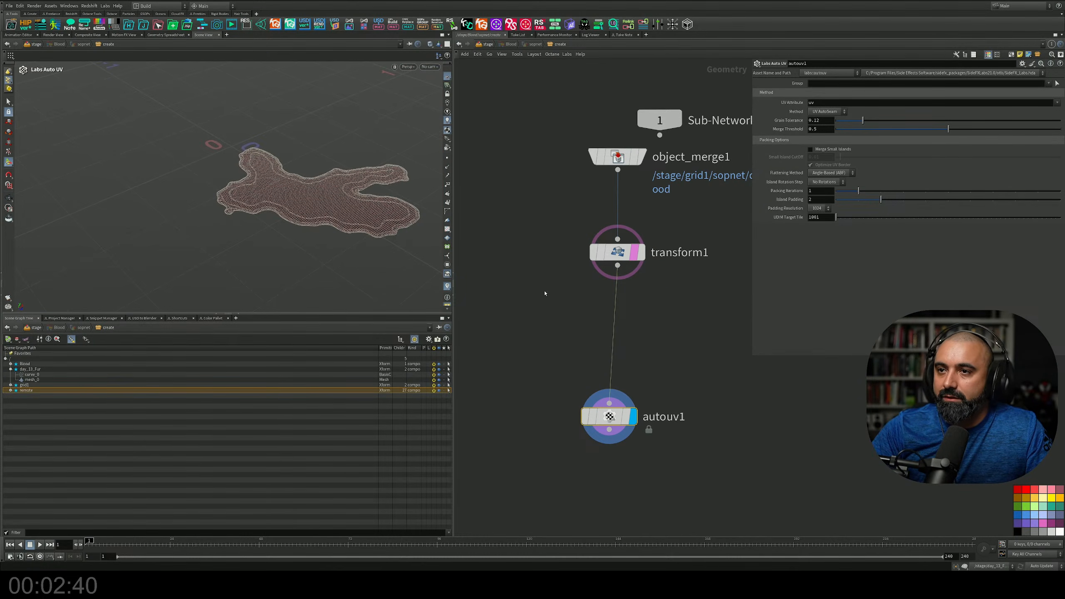
Insert a Quad Remesh node between transform1 and autouv1 and display the remeshed puddle
middle_click_drag(588, 293, 575, 297)
key("Tab")
type("qu")
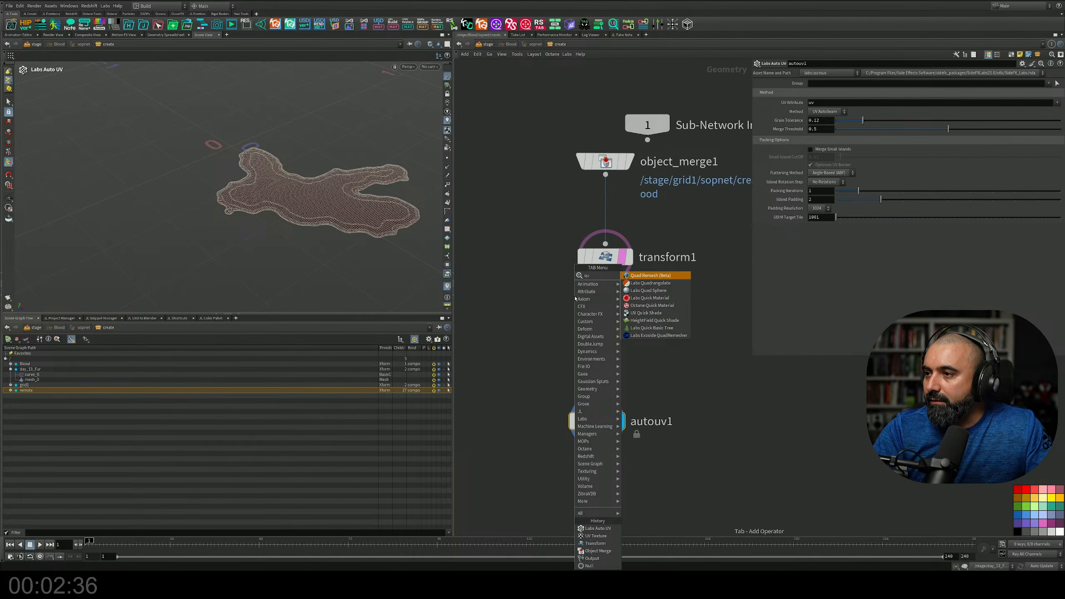
key("Return")
left_click(597, 299)
left_click_drag(600, 300, 609, 317)
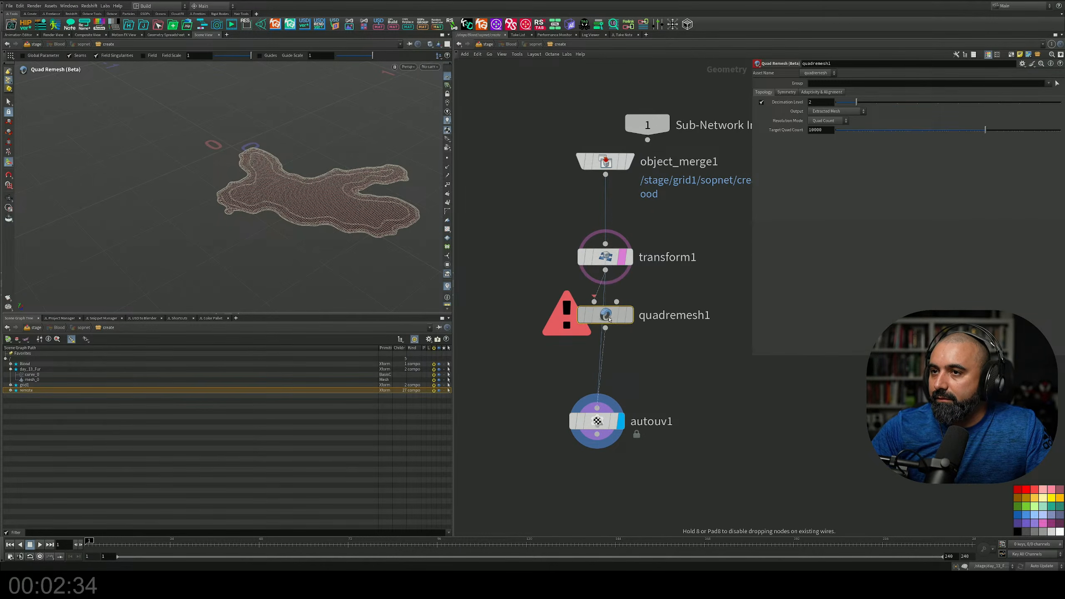
left_click(630, 319)
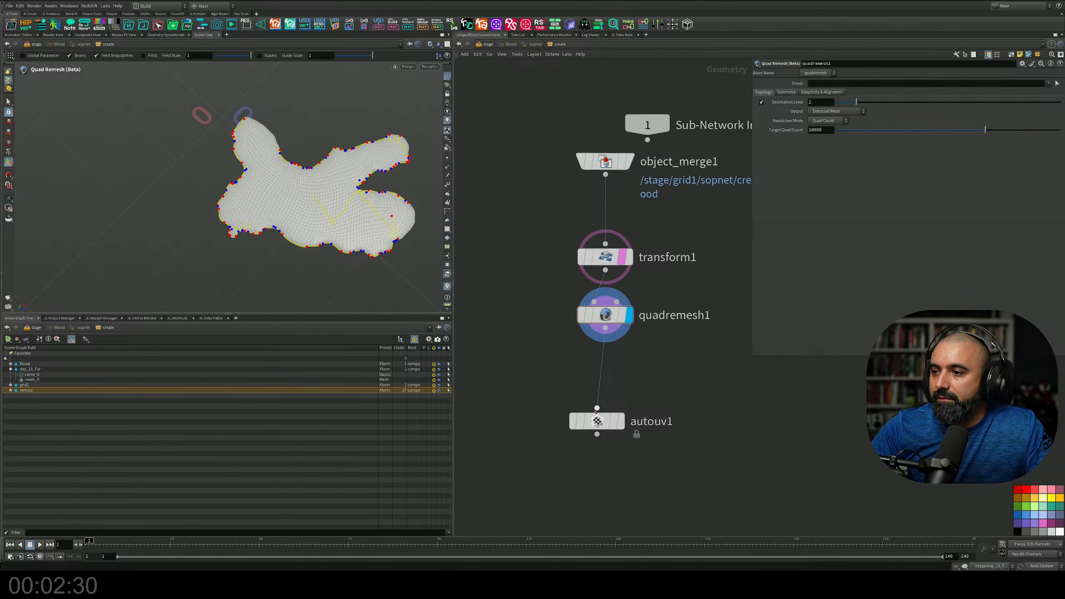
Display the Auto UV node and turn on the UV checker texture to inspect the puddle's unwrapping
left_click(623, 424)
left_click(608, 422)
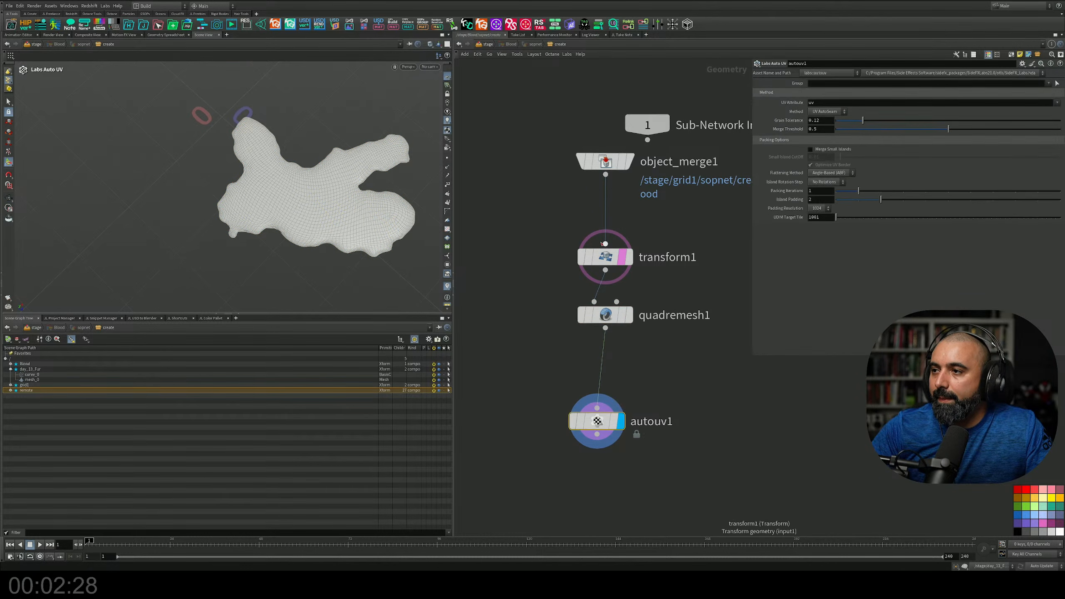
mouse_move(624, 264)
left_click_drag(356, 209, 331, 179, "alt")
middle_click_drag(332, 179, 270, 176, "alt")
left_click(447, 229)
left_click_drag(352, 145, 302, 170, "alt")
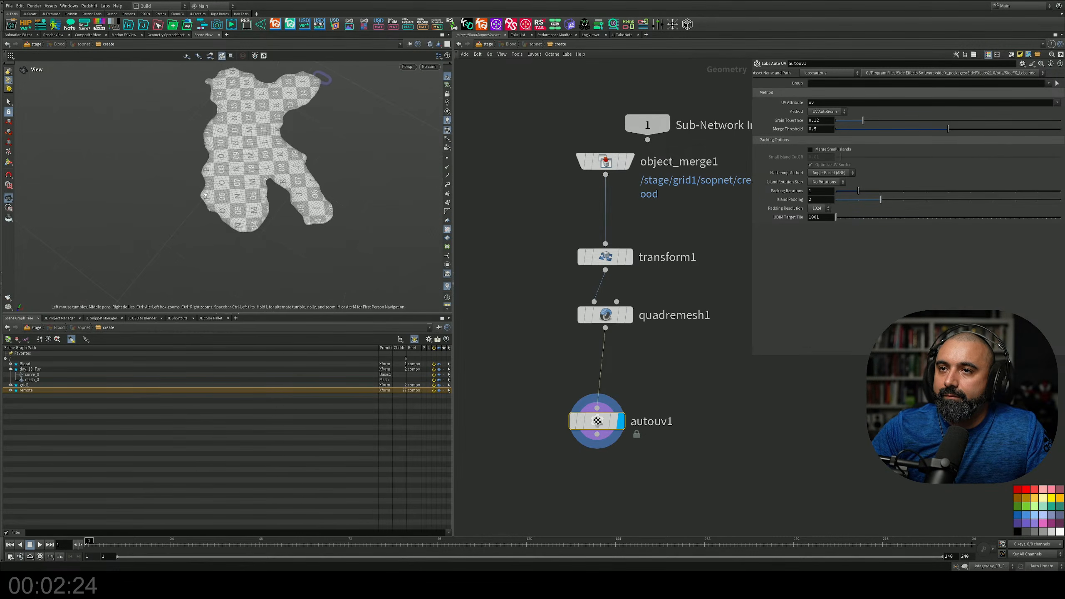
right_click_drag(302, 170, 320, 164, "alt")
mouse_move(320, 163)
left_mouse_down("alt")
mouse_move(342, 119)
mouse_move(312, 181)
left_mouse_up("alt")
right_click_drag(312, 180, 268, 178, "alt")
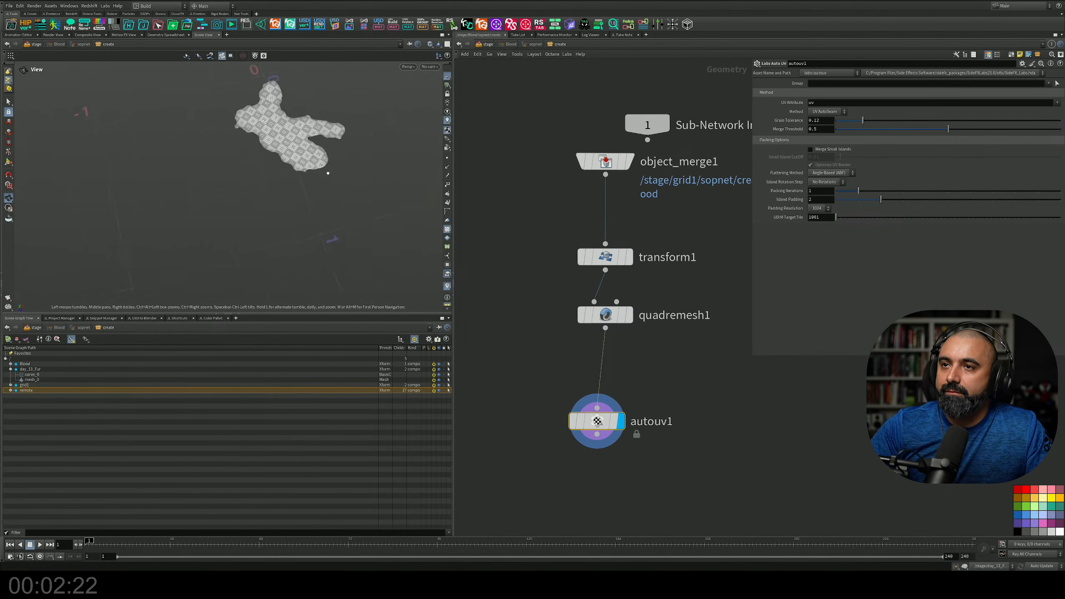
left_click_drag(268, 179, 321, 194, "alt")
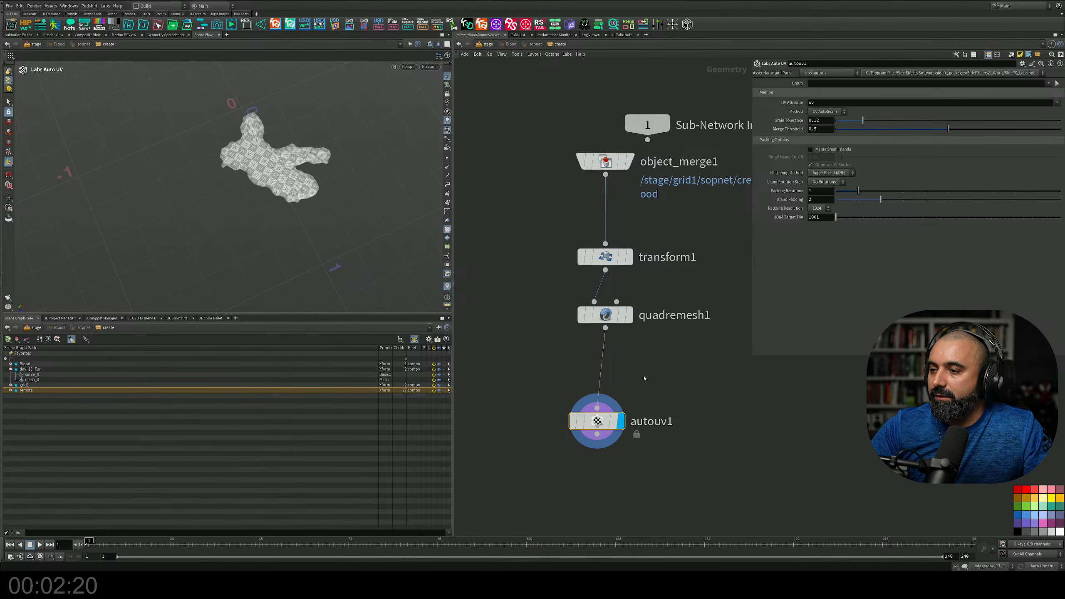
Return to the stage and open the Blood material's network inside materiallibrary1
left_click(485, 46)
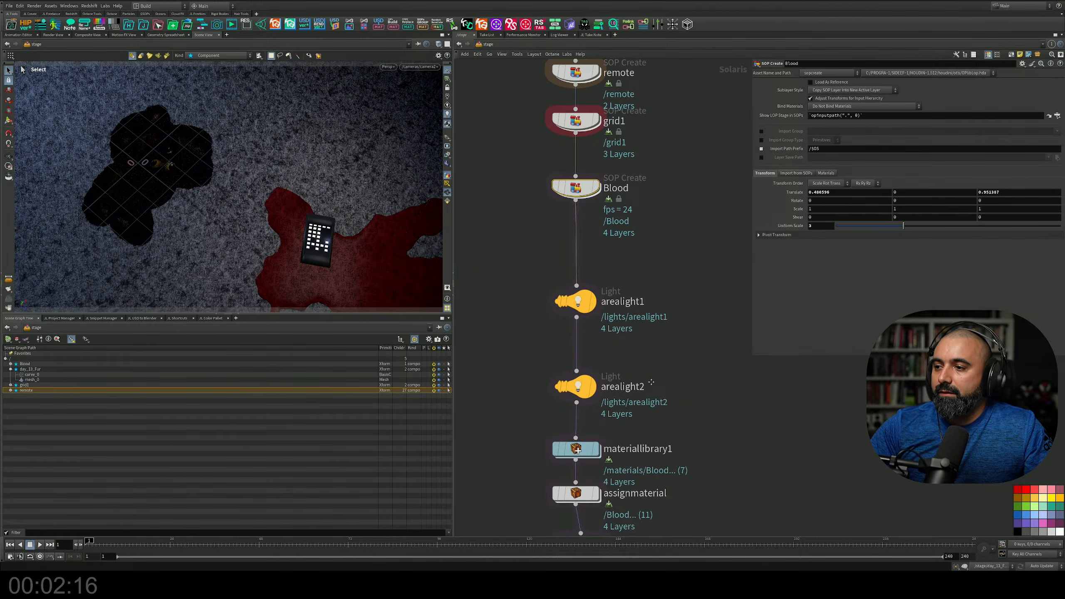
scroll(651, 382, "down", 2)
double_click(587, 369)
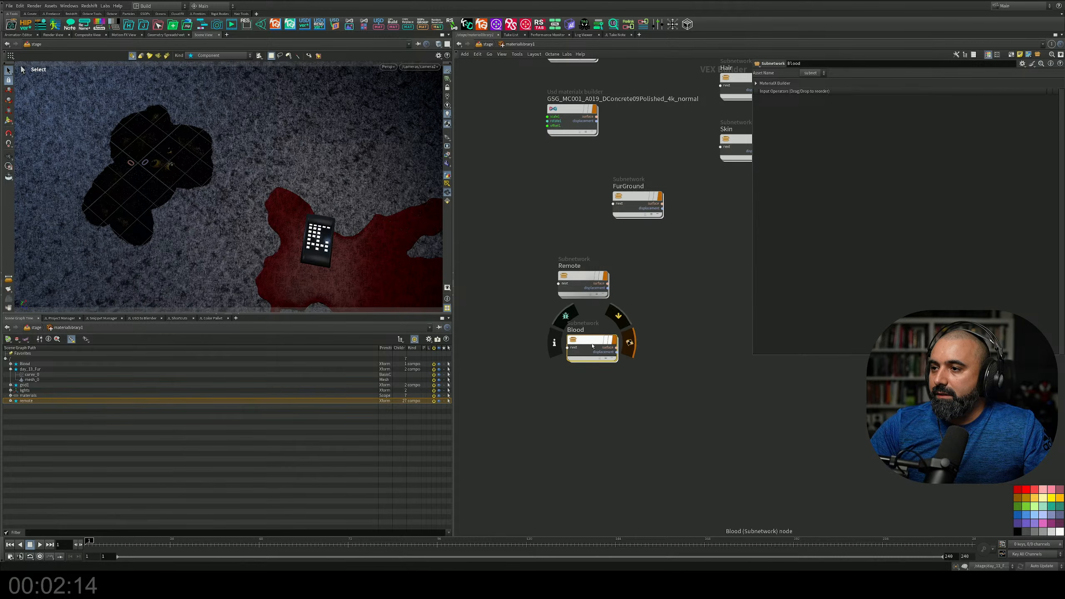
double_click(604, 352)
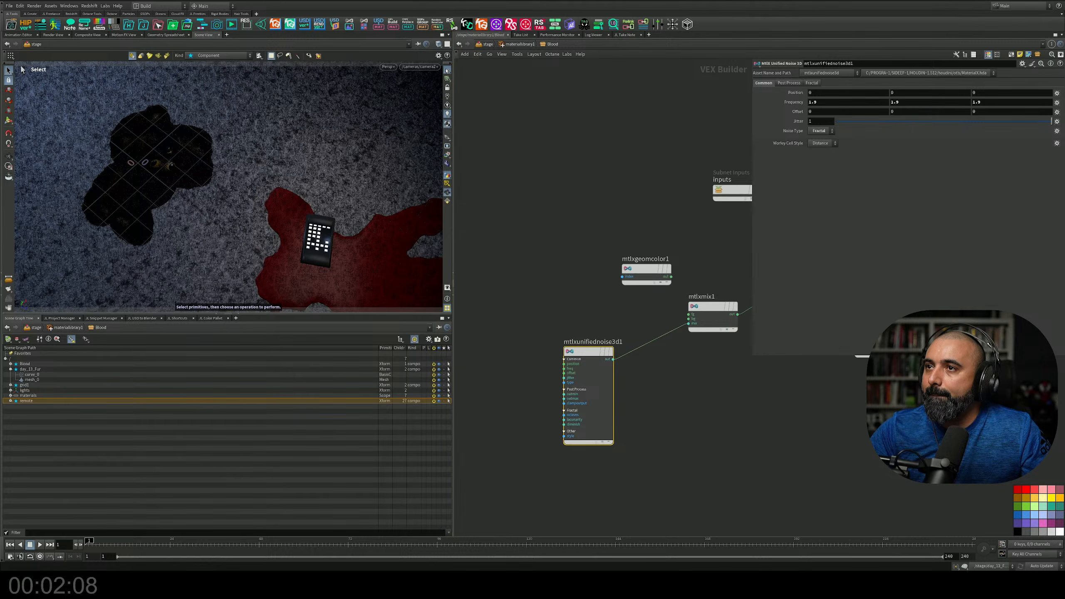
Set the unified noise's frequency to 4.1 on all axes and its output maximum to about 4.7
middle_click_drag(791, 102, 839, 97)
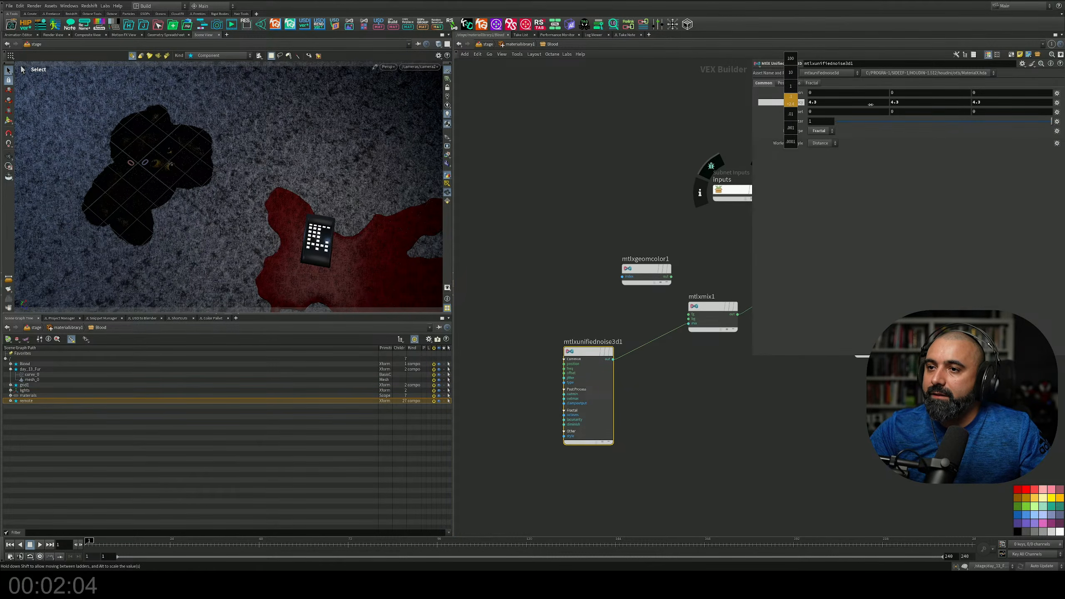
middle_click_drag(874, 103, 874, 103)
left_click(790, 83)
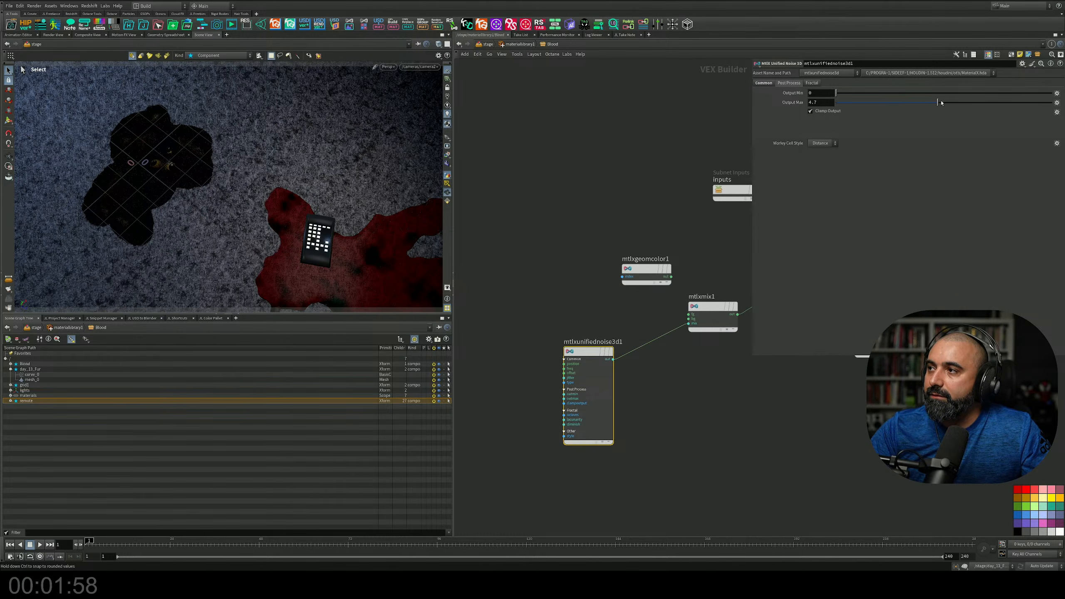
left_click(764, 83)
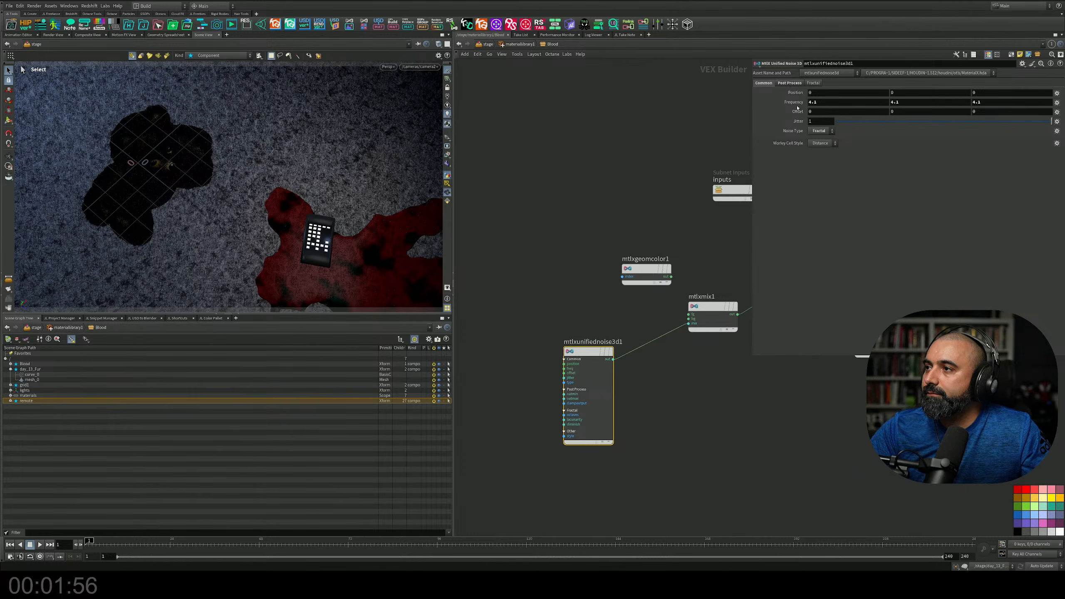
Set the unified noise's frequency to 1.3 on all axes, with 6 octaves, lacunarity about 3.03 and diminish about 0.26
middle_click_drag(797, 108, 702, 103)
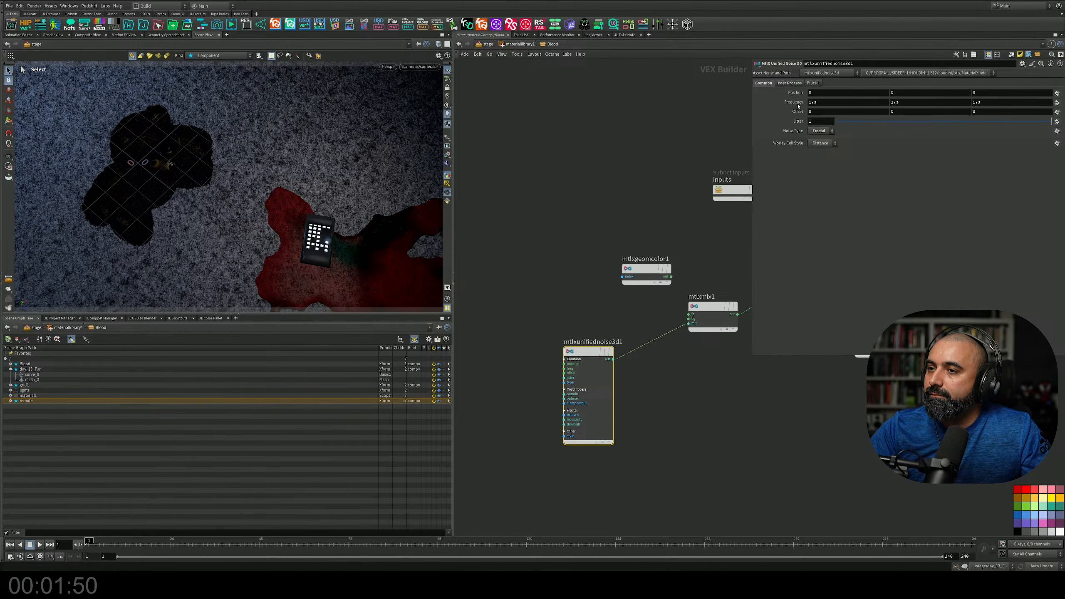
left_click(813, 83)
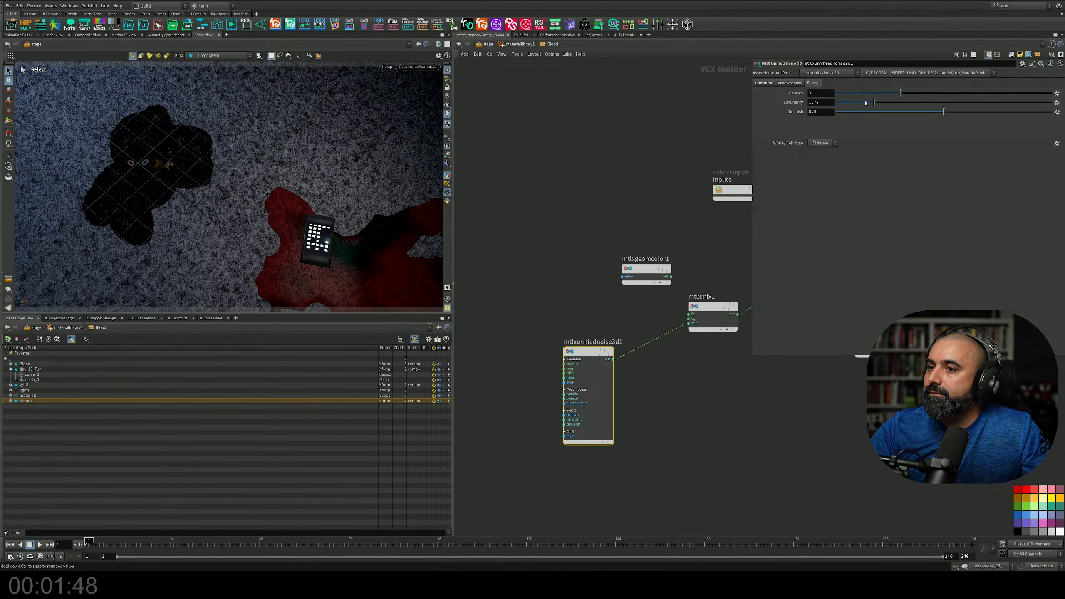
left_click_drag(866, 104, 914, 109)
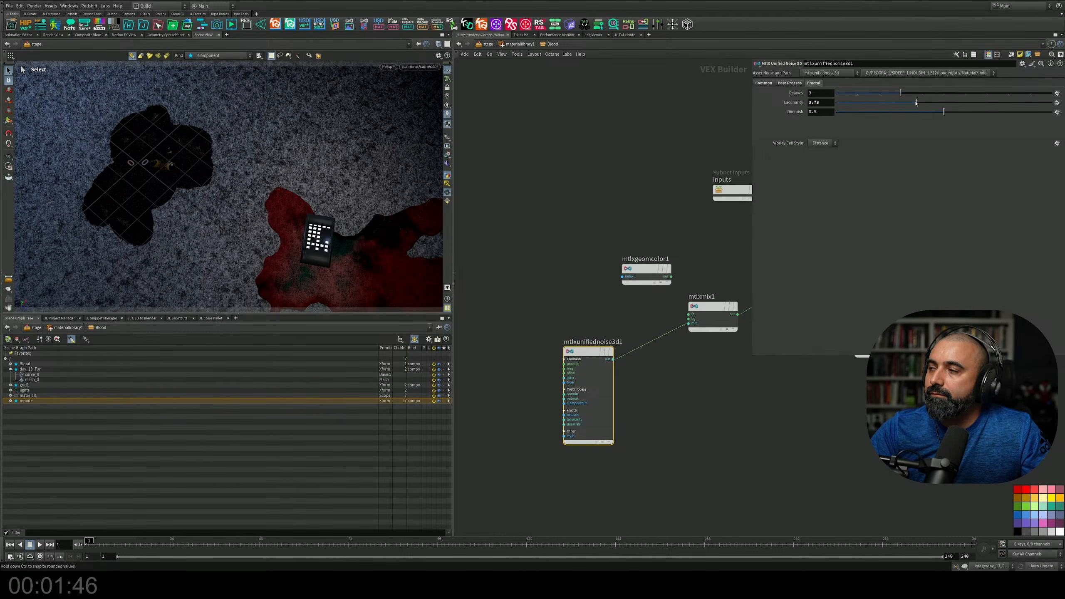
mouse_move(922, 94)
left_mouse_down()
mouse_move(967, 94)
mouse_move(906, 93)
left_mouse_up()
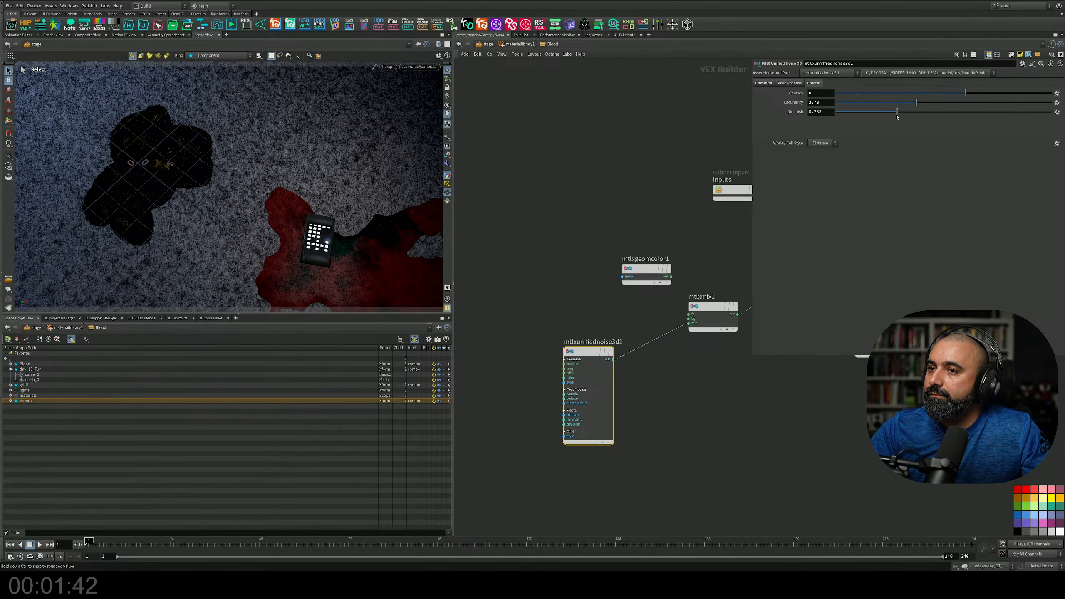
left_click_drag(894, 117, 896, 104)
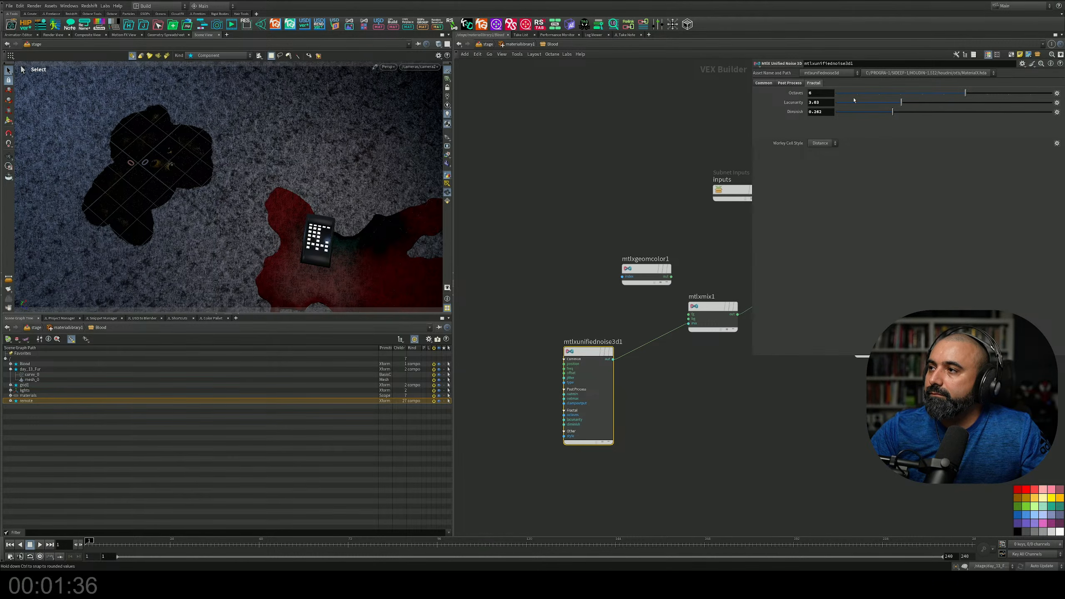
Compare the Perlin, Cell and Worley noise types on the unified noise and restore it to Fractal
left_click(771, 84)
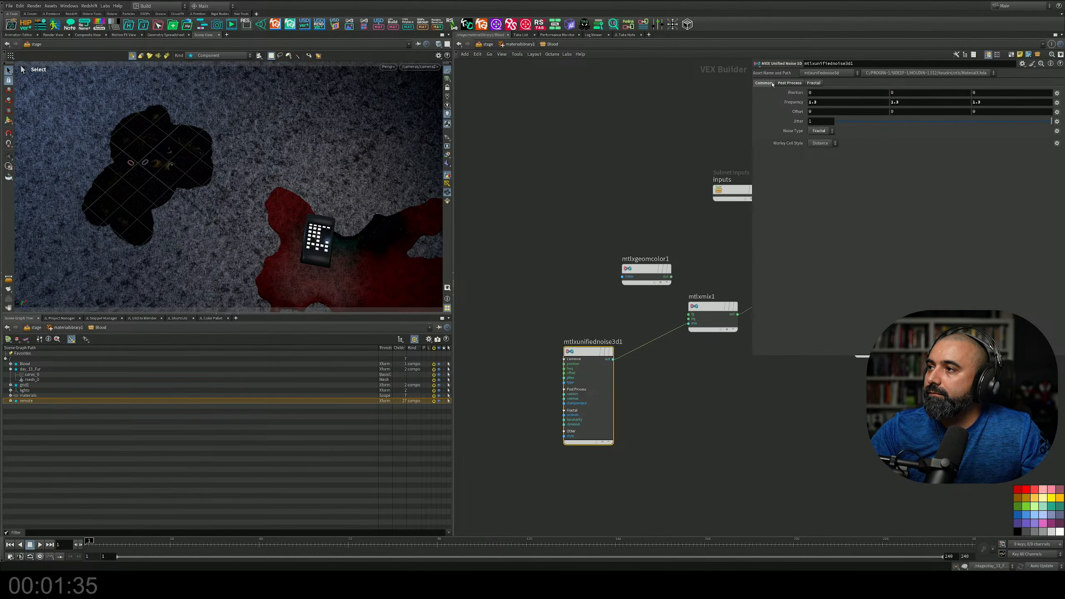
left_click(820, 131)
left_click(821, 139)
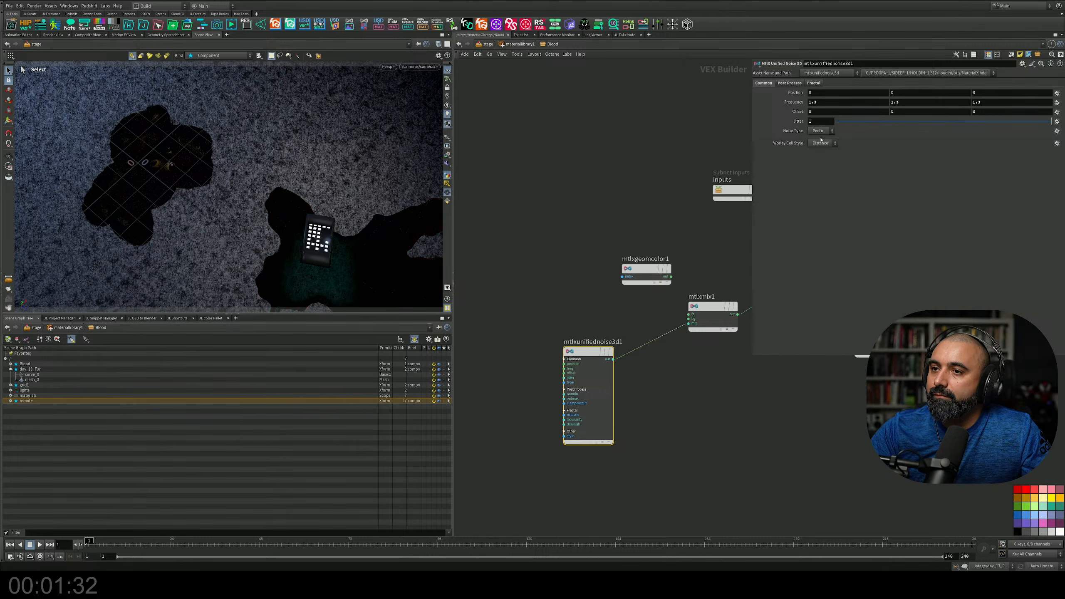
left_click(821, 131)
left_click(822, 141)
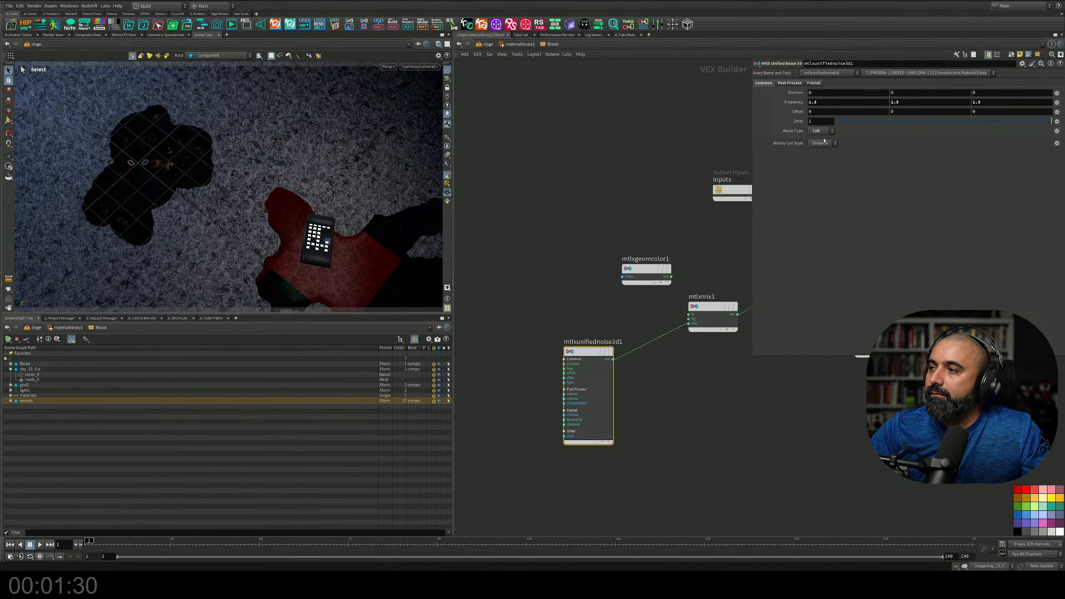
left_click(821, 131)
left_click(823, 153)
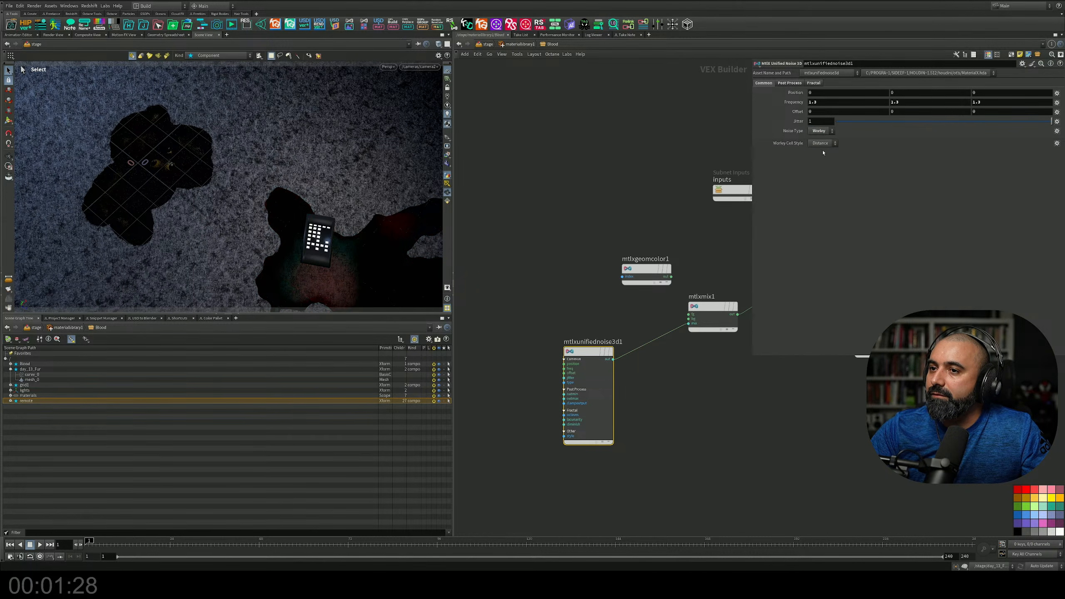
left_click(821, 131)
left_click(826, 162)
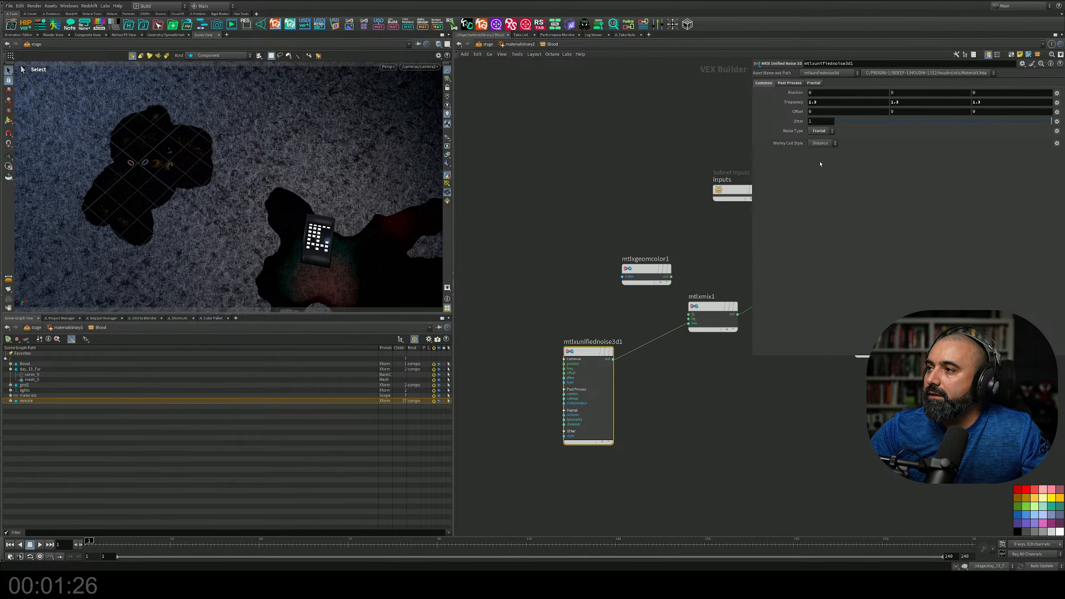
Offset the unified noise by -0.2 on the first axis and 1.1 on the third axis
middle_click_drag(810, 102, 839, 115)
middle_click_drag(973, 110, 1019, 105)
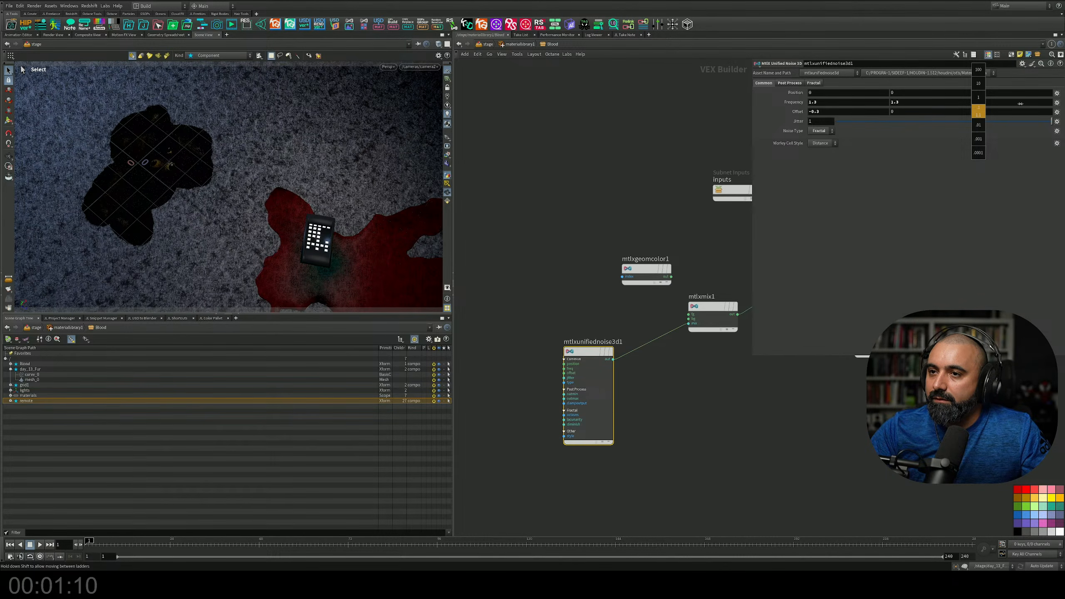
middle_click_drag(1020, 104, 1020, 104)
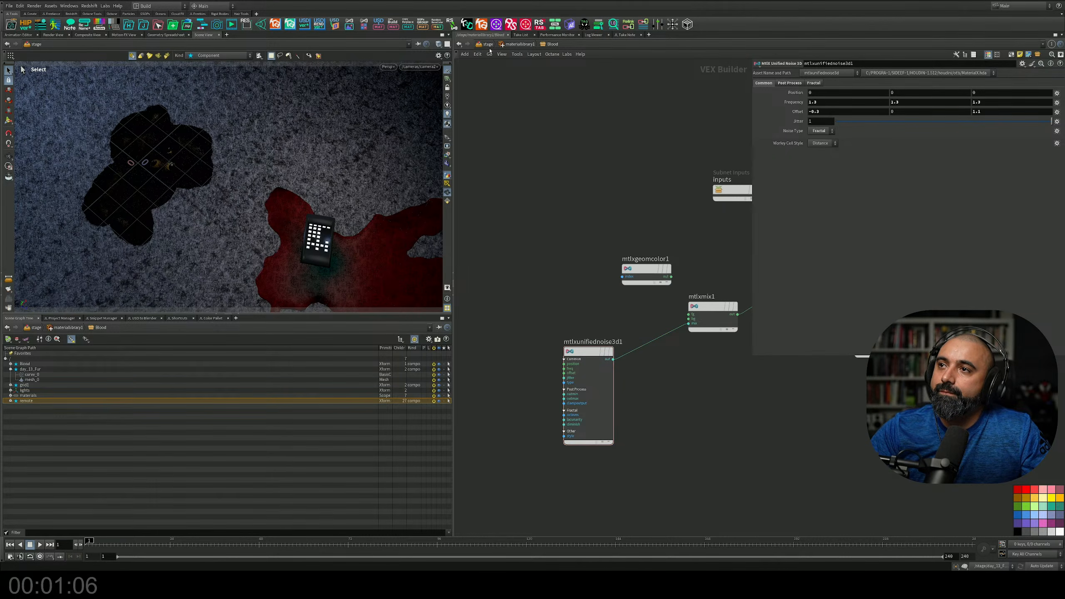
Switch the viewport renderer to Karma CPU and move the mtlxgeomcolor1 node farther away from mtlxmix1
left_click(398, 69)
left_click(394, 103)
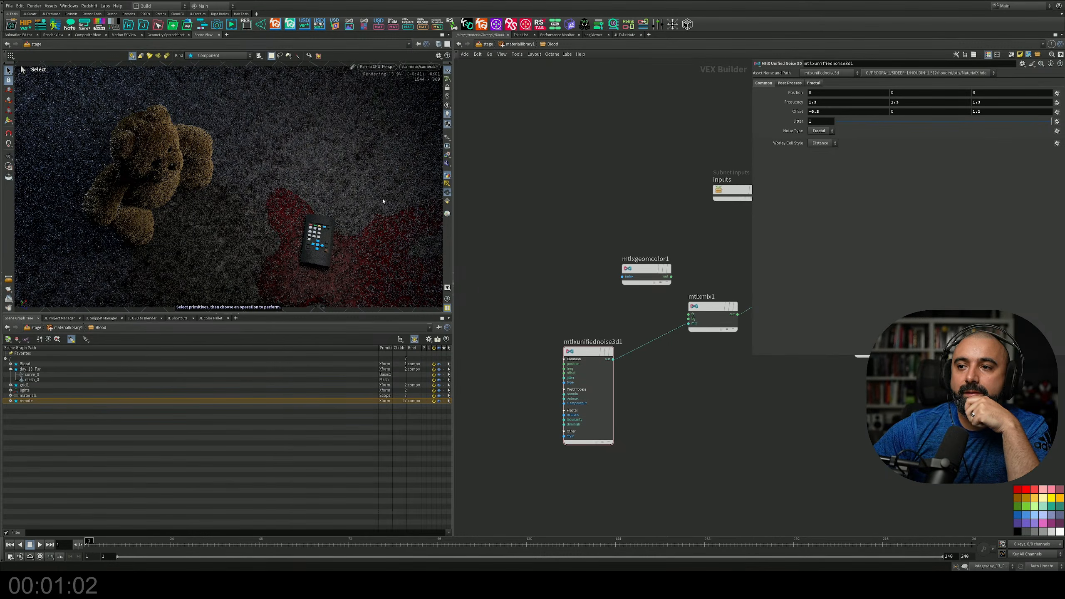
middle_click_drag(541, 294, 394, 307)
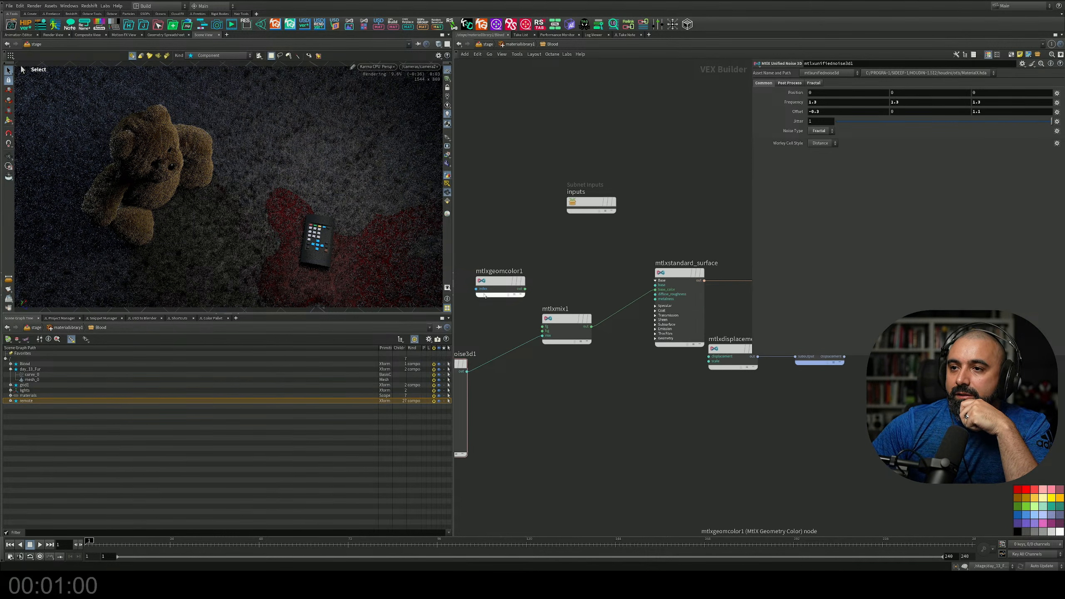
middle_click_drag(539, 360, 577, 319)
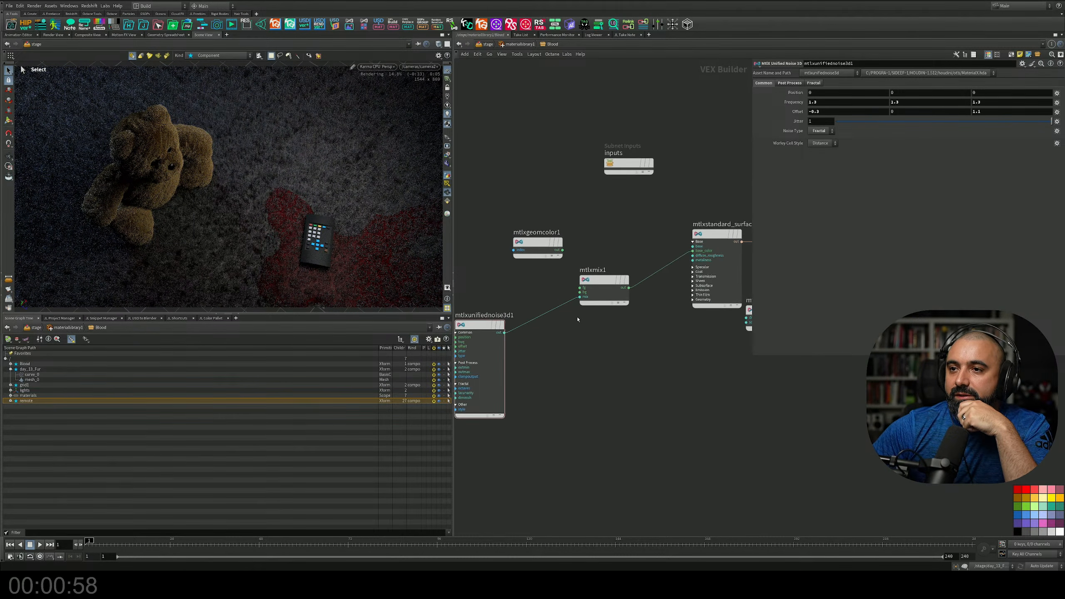
left_click_drag(537, 244, 527, 204)
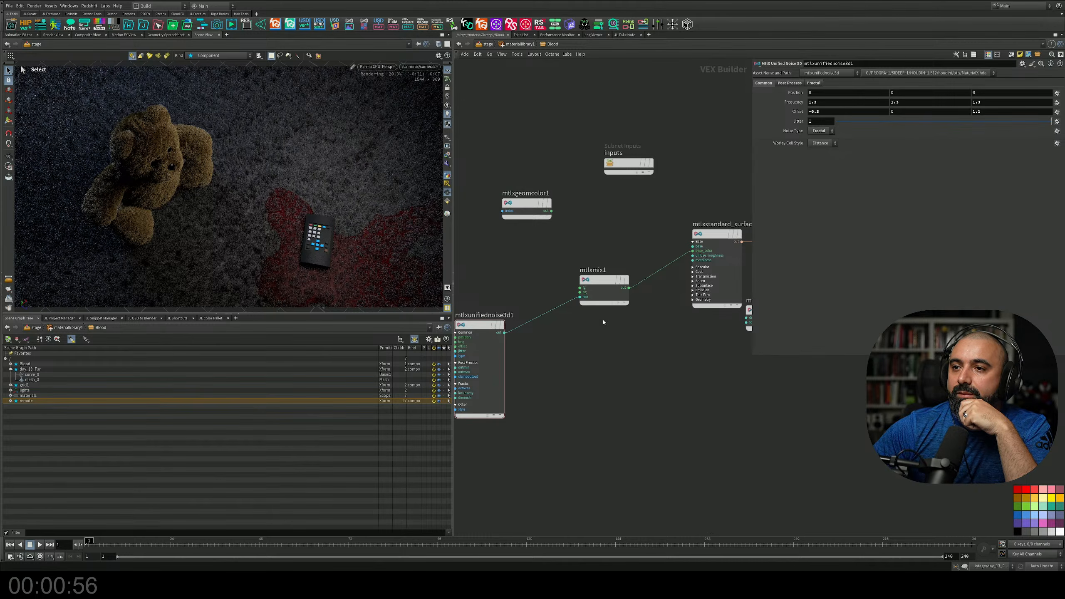
Darken mtlxmix1's background color to a deep red with a value of 0.045
left_click(600, 291)
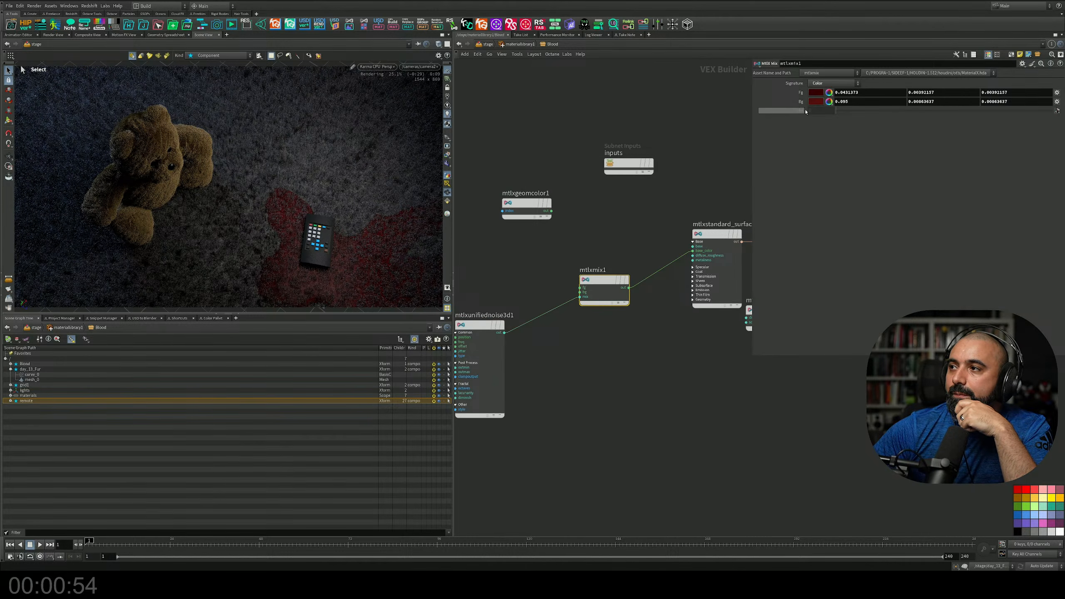
left_click(818, 102)
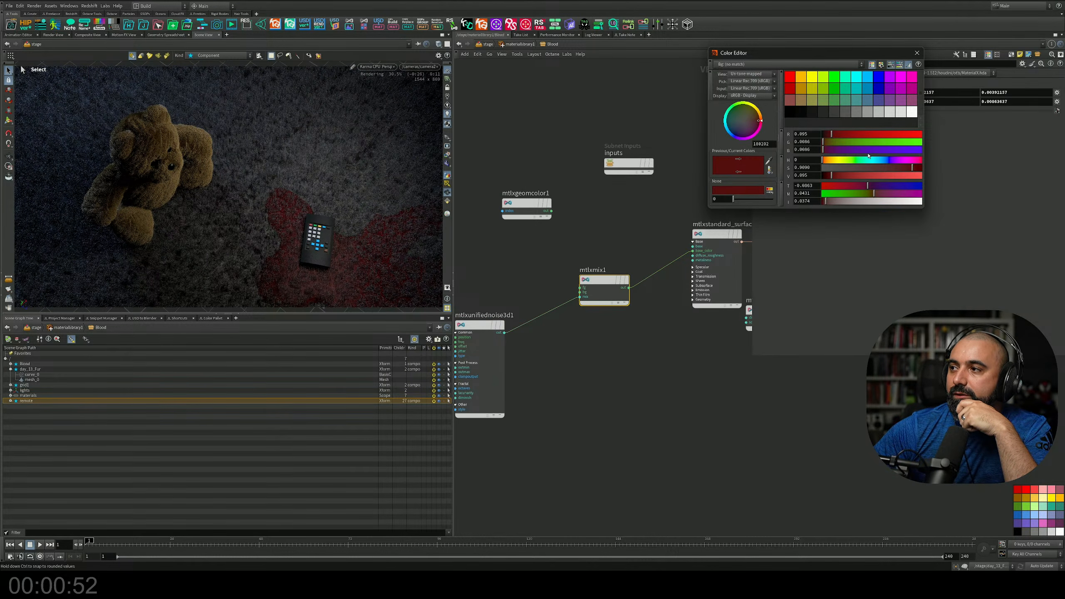
left_click_drag(834, 179, 823, 179)
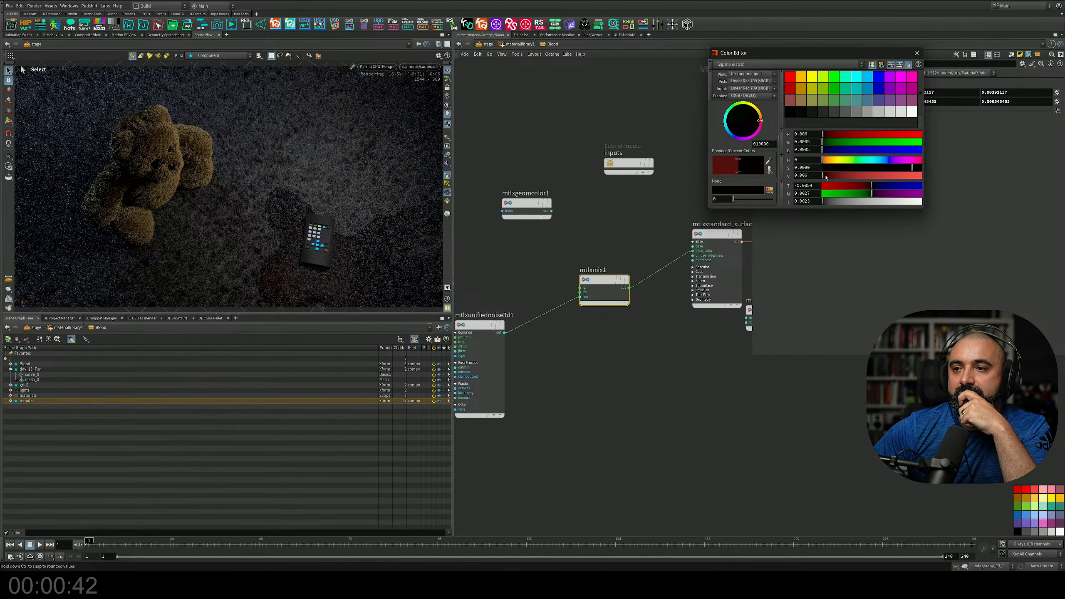
left_click_drag(824, 174, 827, 176)
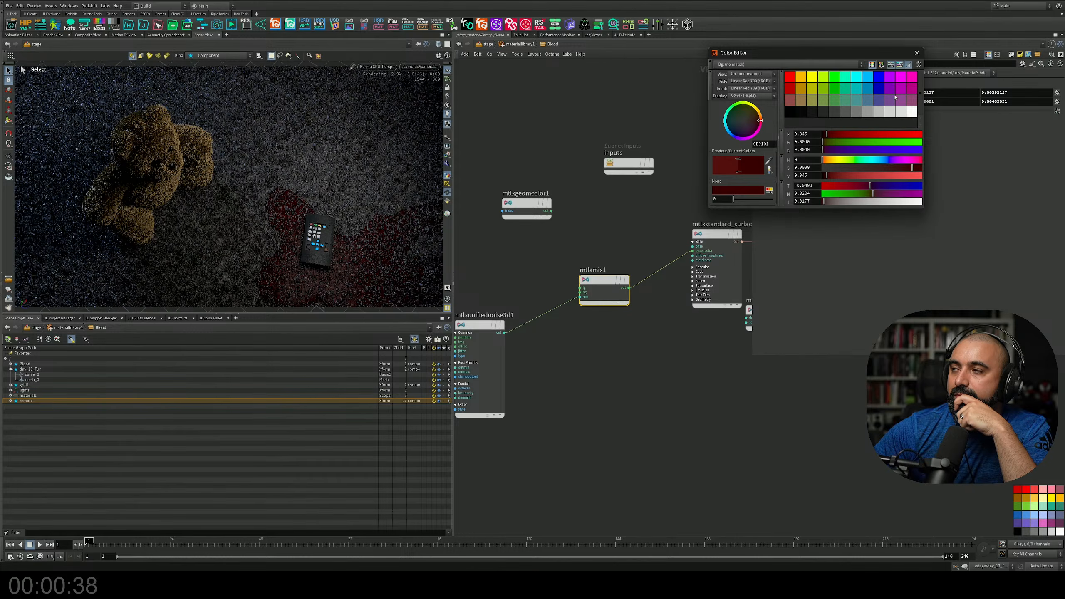
left_click(917, 53)
middle_click_drag(568, 266, 629, 241)
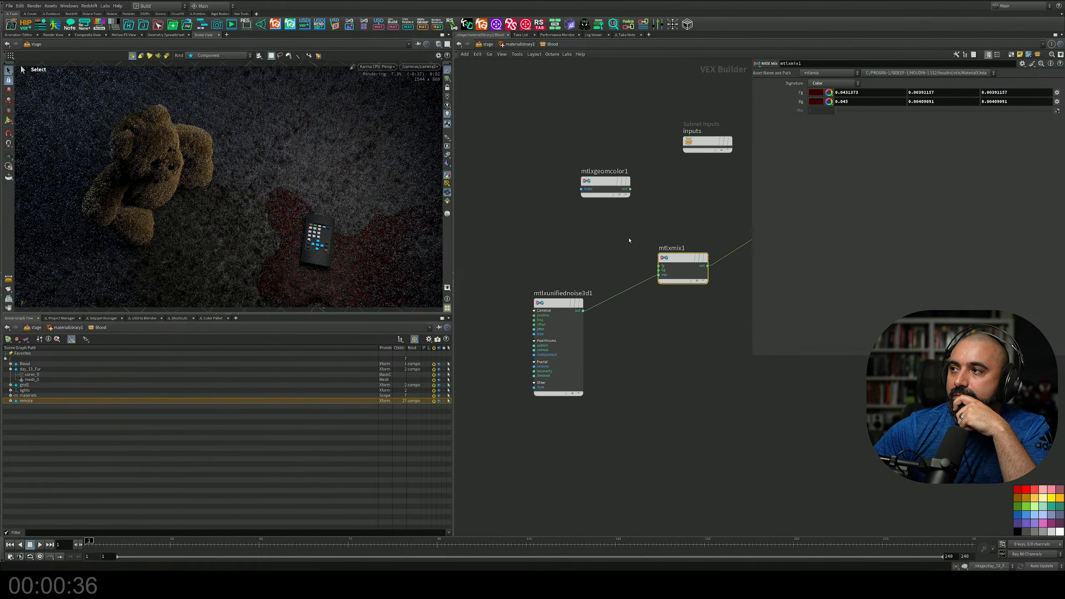
Brighten mtlxmix1's background color to a vivid red with a value of 0.743
left_click(816, 102)
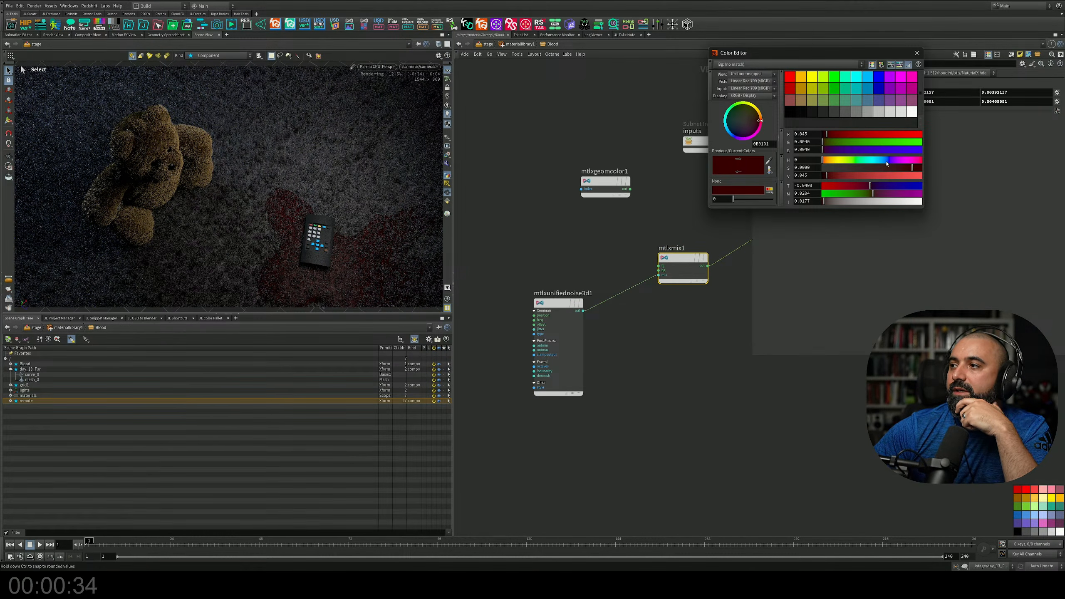
left_click_drag(829, 176, 896, 176)
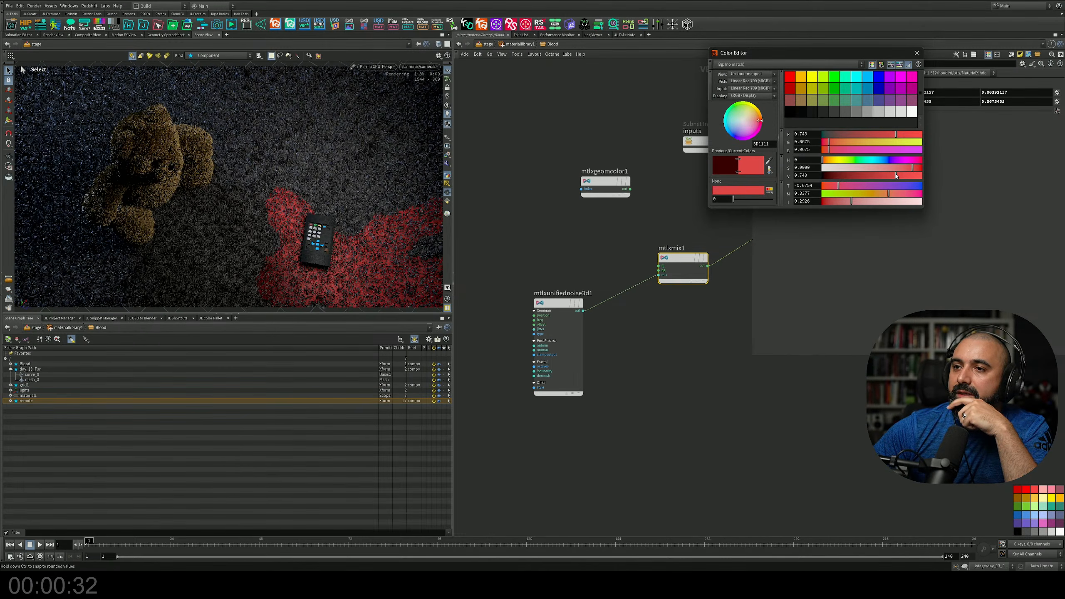
left_click(917, 52)
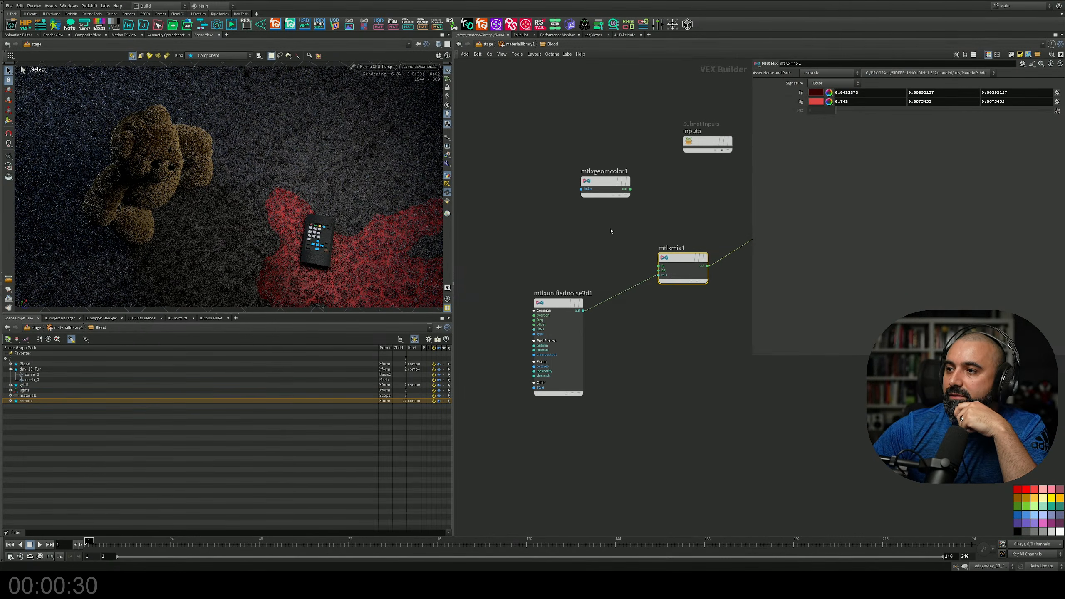
Lower the unified noise's output maximum and reduce its fractal lacunarity
left_click_drag(614, 231, 553, 349)
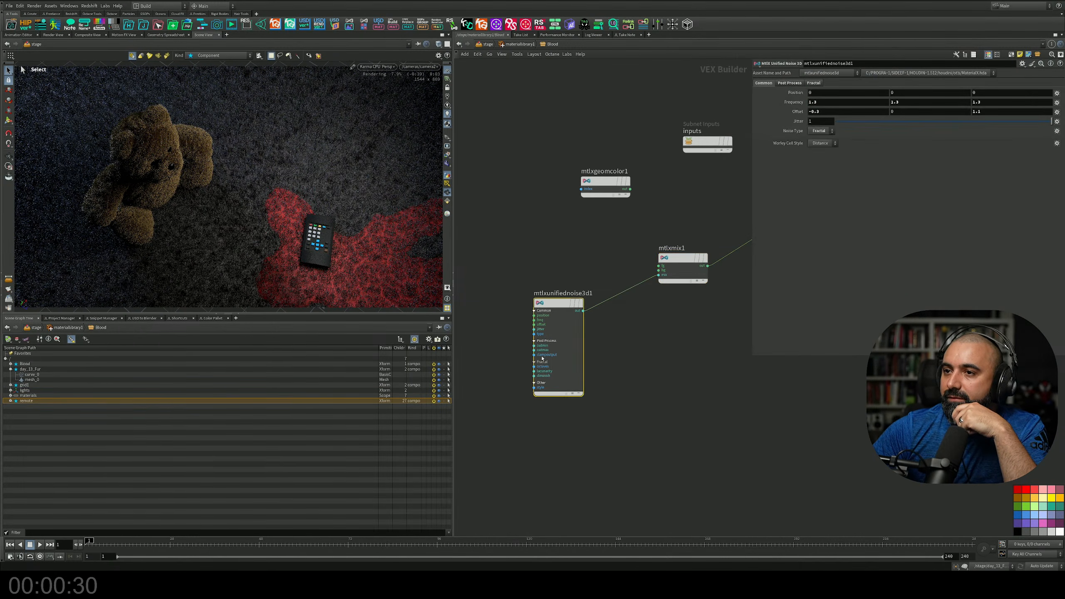
left_click(797, 84)
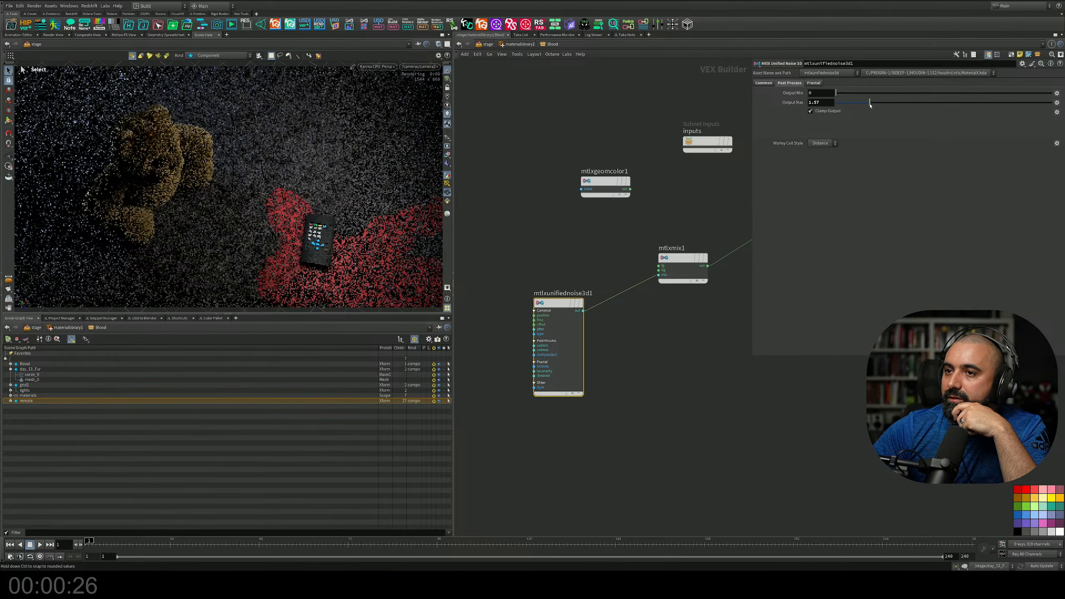
left_click_drag(870, 106, 850, 108)
left_click(814, 84)
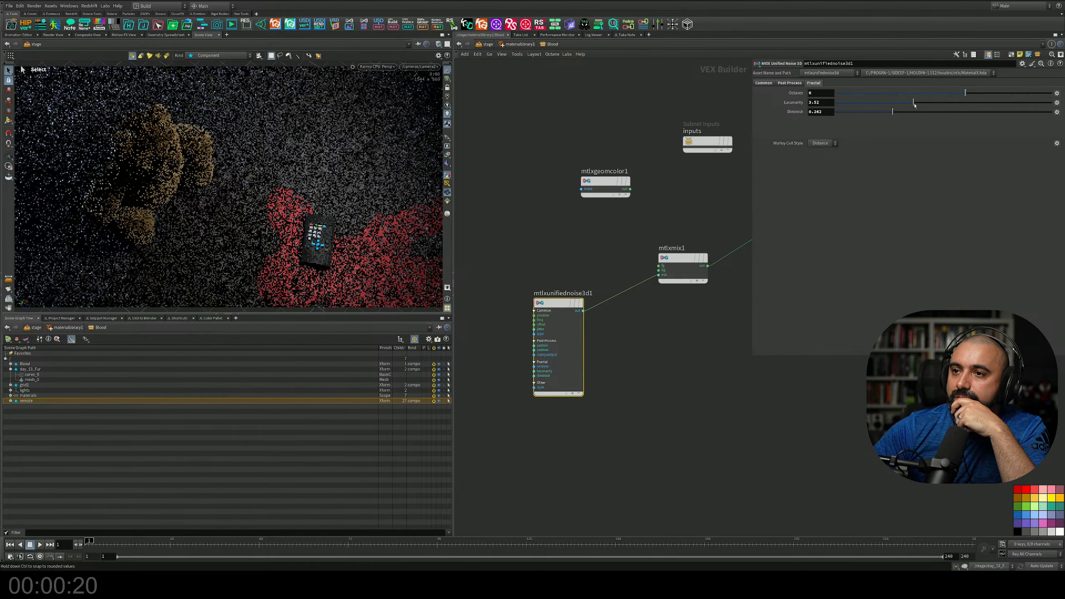
left_click_drag(911, 104, 866, 103)
Change the unified noise's noise type to Perlin
left_click(770, 84)
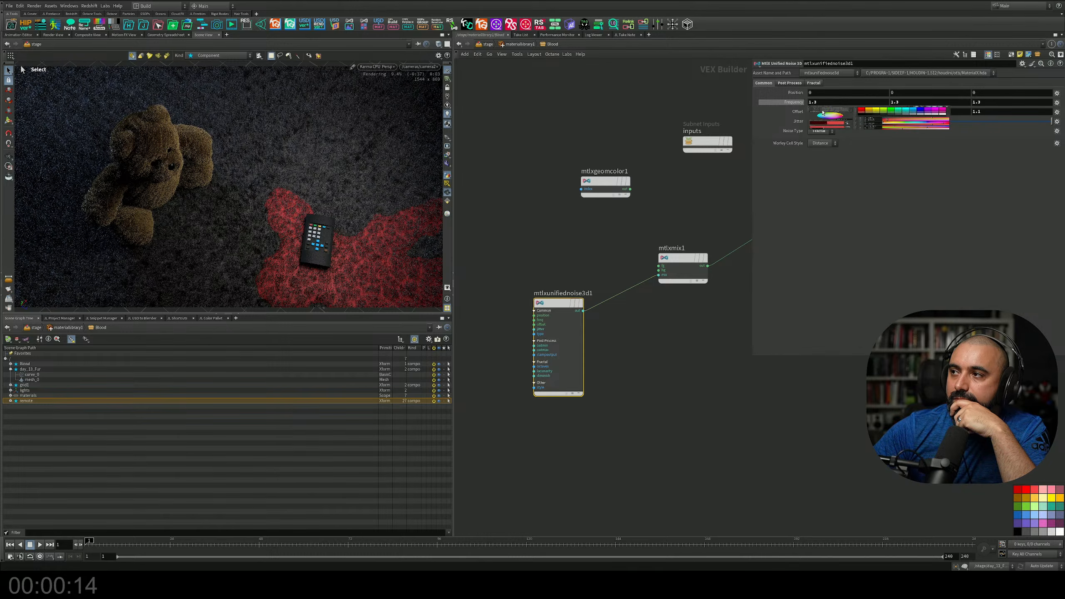
left_click(821, 132)
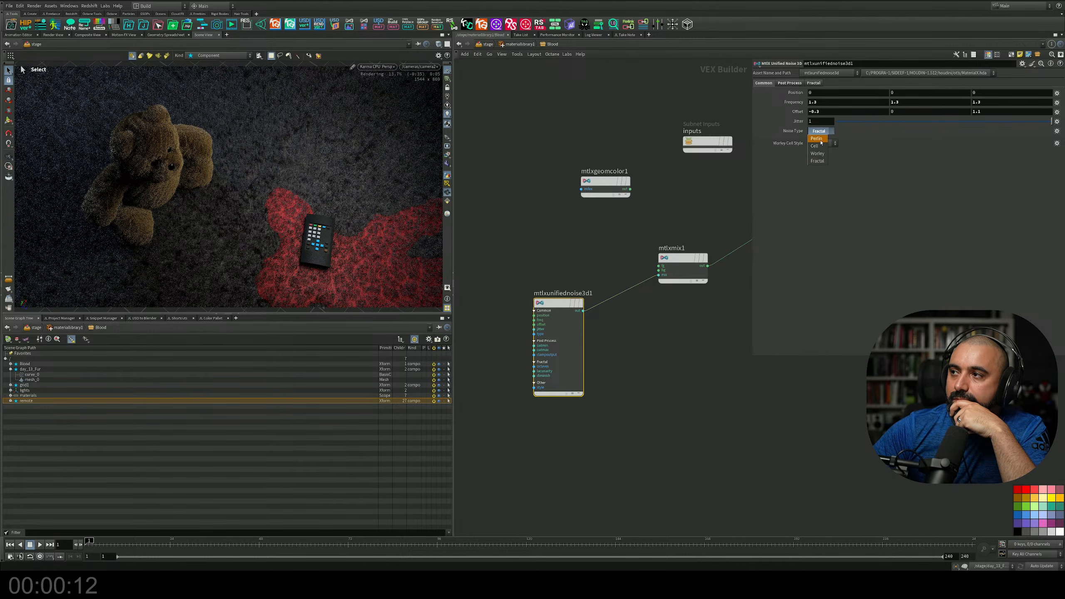
left_click(821, 132)
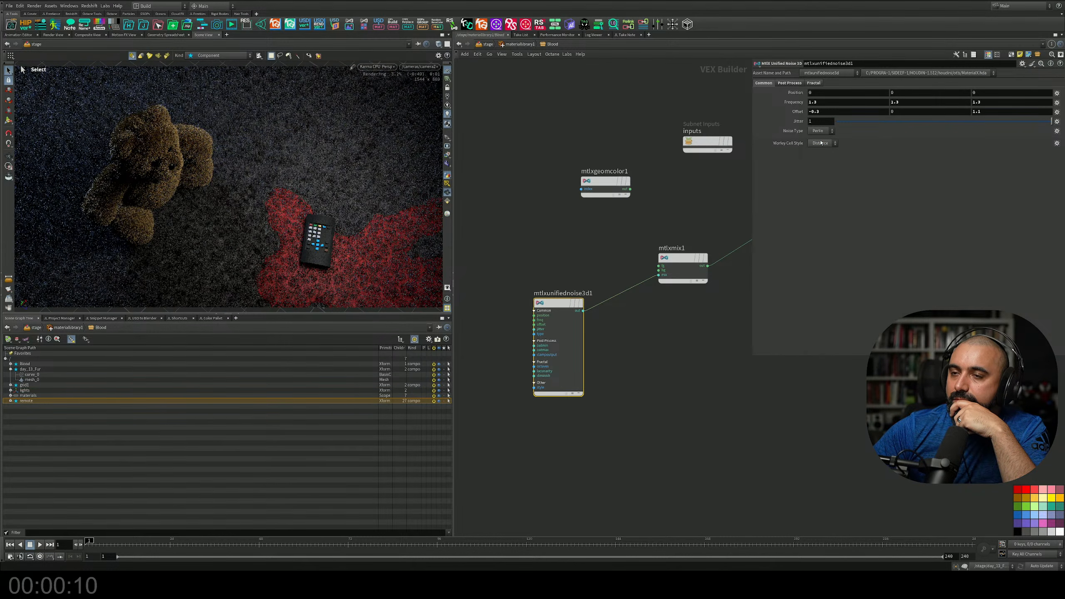
Return to the stage and bypass the four SOP Create nodes above Blood, including remote and grid1
left_click(484, 44)
key("h")
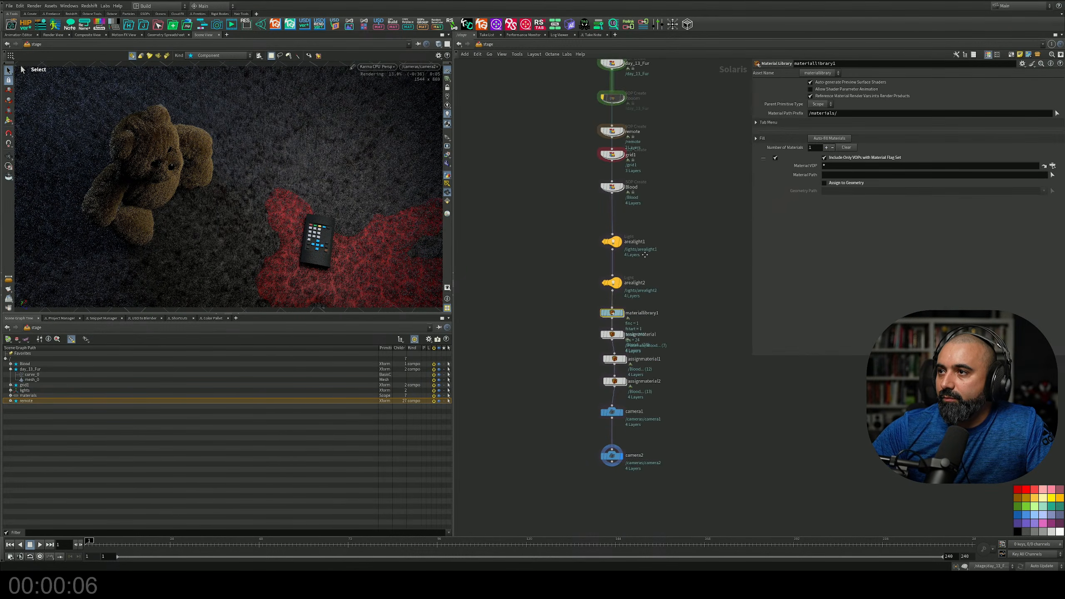
left_click_drag(562, 89, 665, 211)
mouse_move(608, 201)
key("b")
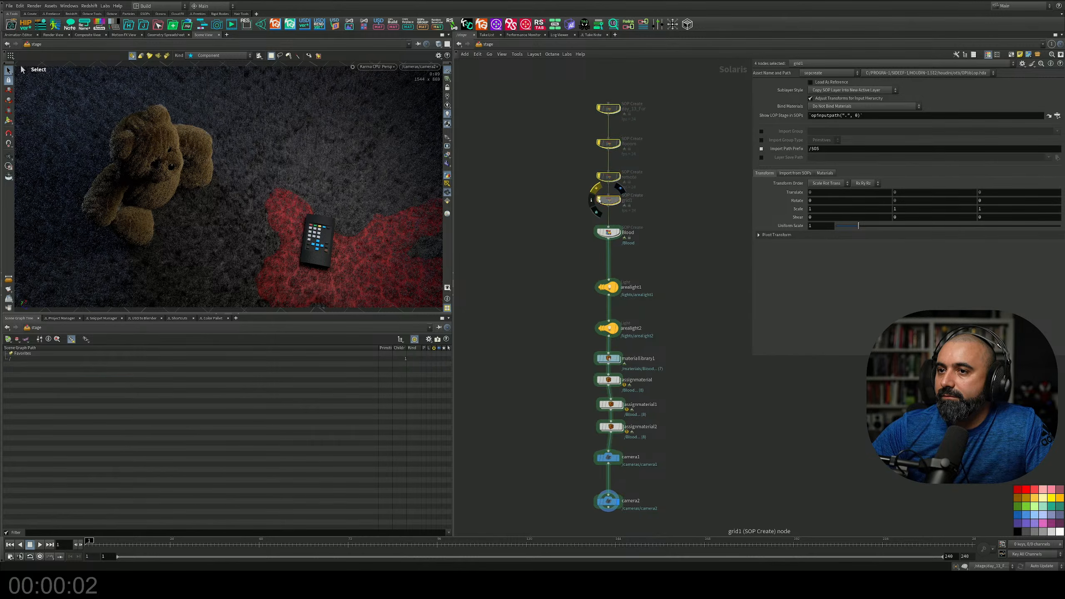
Reopen the Blood material's network inside materiallibrary1 with only the blood puddle left in the scene
middle_click_drag(660, 342, 659, 295)
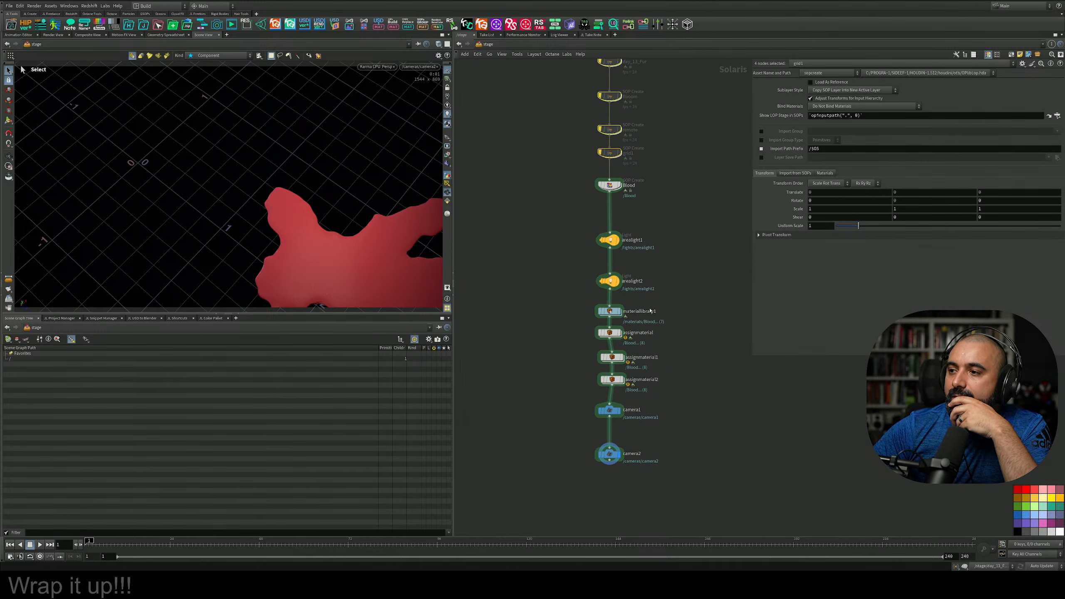
scroll(634, 357, "up", 1)
double_click(605, 301)
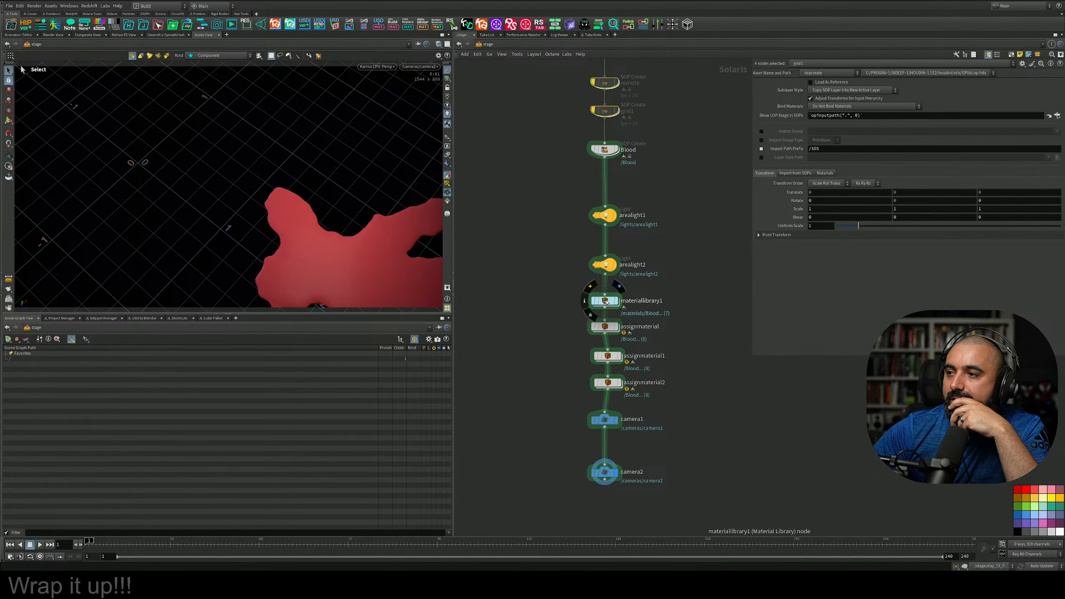
double_click(585, 342)
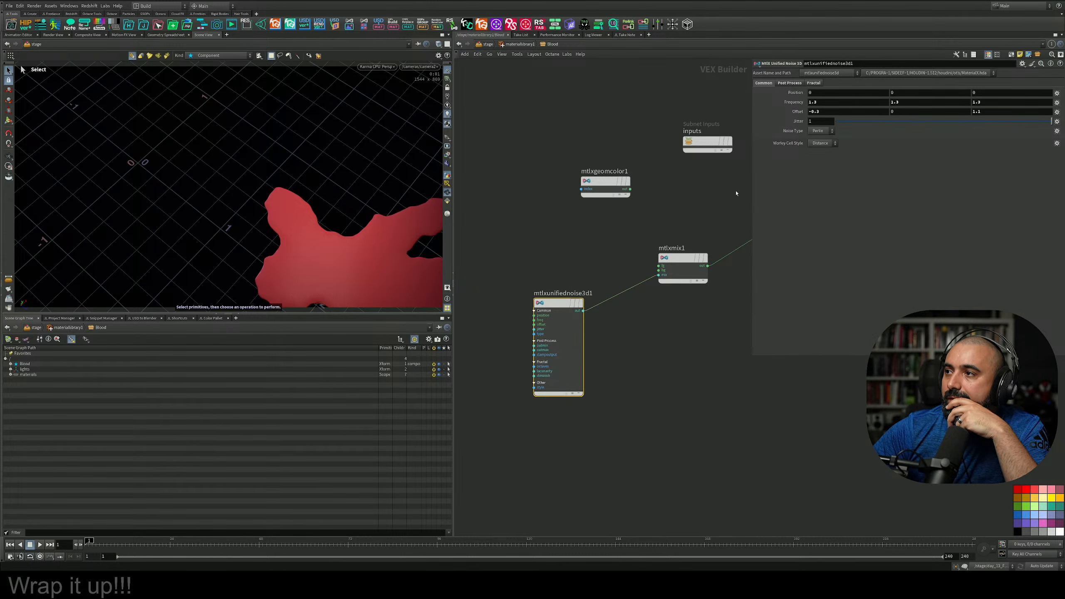
Raise the unified noise's frequency to 17.7 on all axes and its output maximum to about 1.66
middle_click_drag(789, 101, 925, 105)
middle_click_drag(998, 114, 1059, 114)
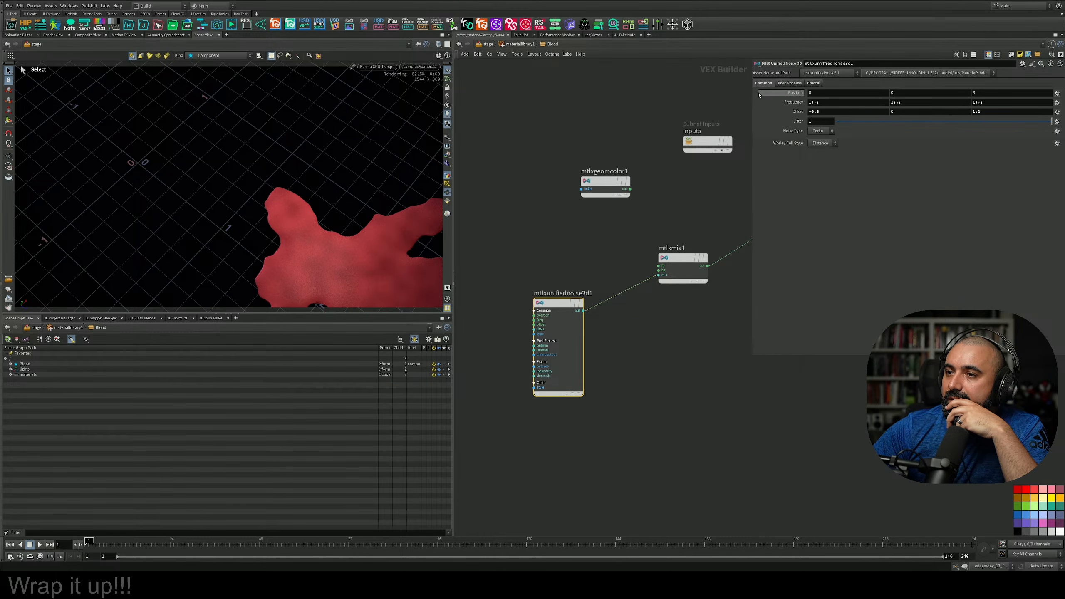
left_click(790, 83)
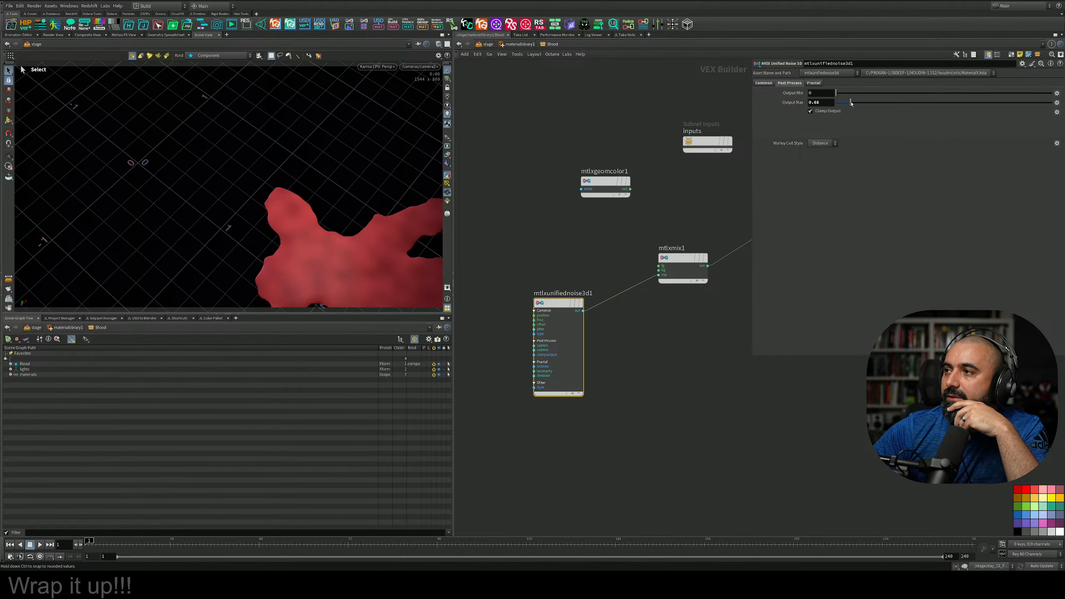
mouse_move(865, 102)
left_mouse_down()
mouse_move(893, 102)
mouse_move(875, 105)
left_mouse_up()
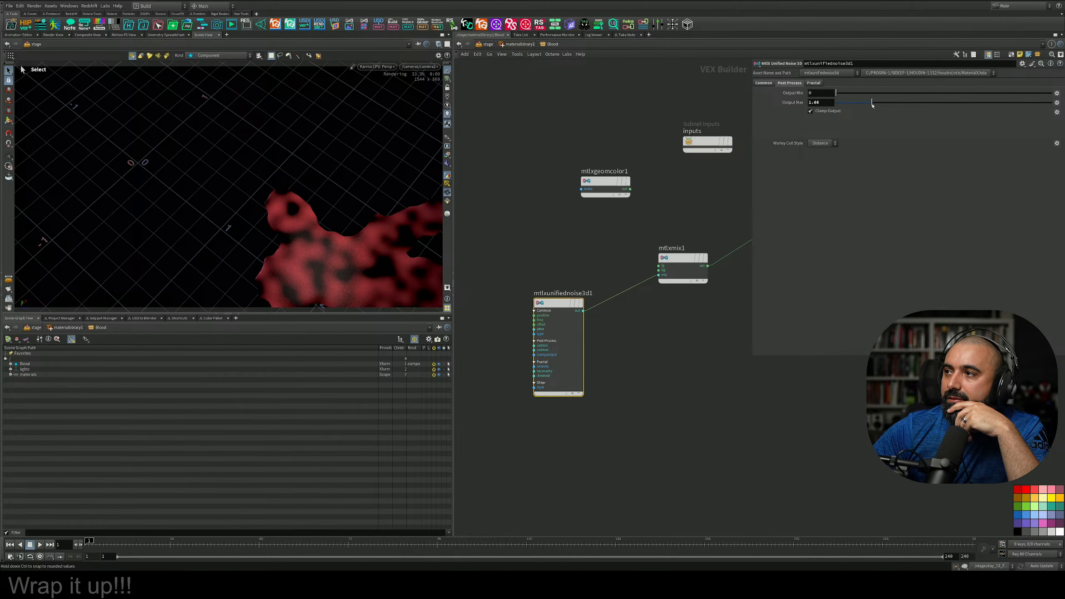
Lower the unified noise's frequency to 16.1 and raise its fractal lacunarity to about 5.9
left_click(764, 83)
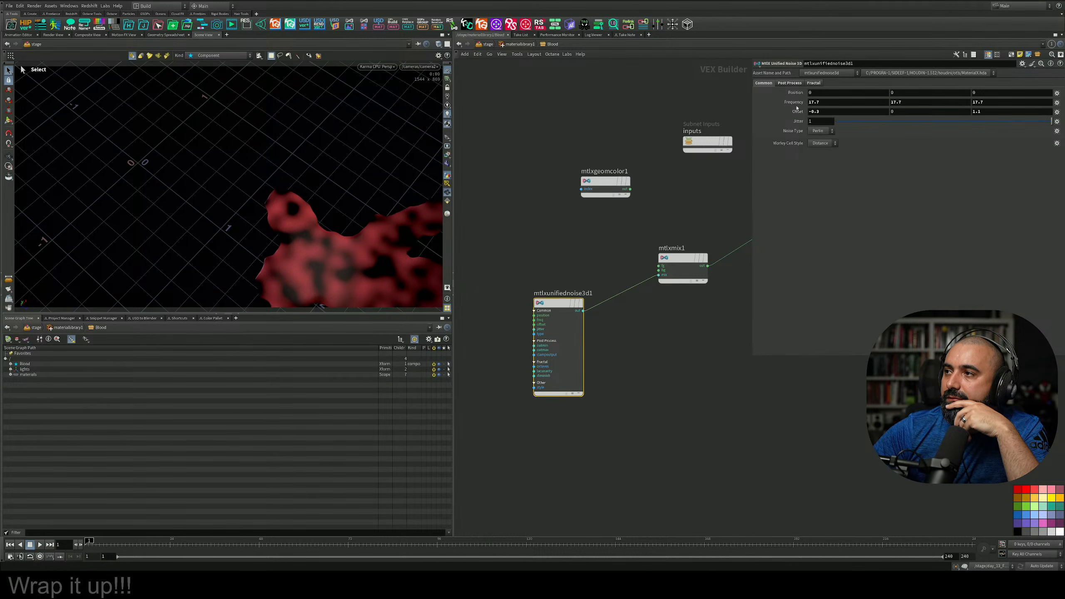
middle_click_drag(797, 103, 677, 93)
left_click(814, 83)
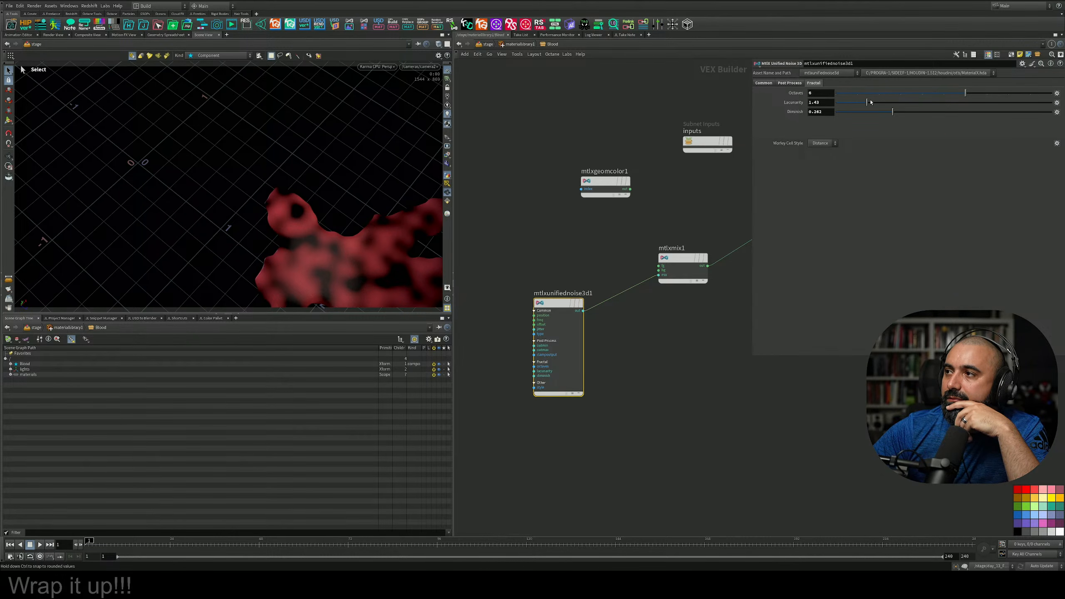
left_click_drag(870, 102, 910, 106)
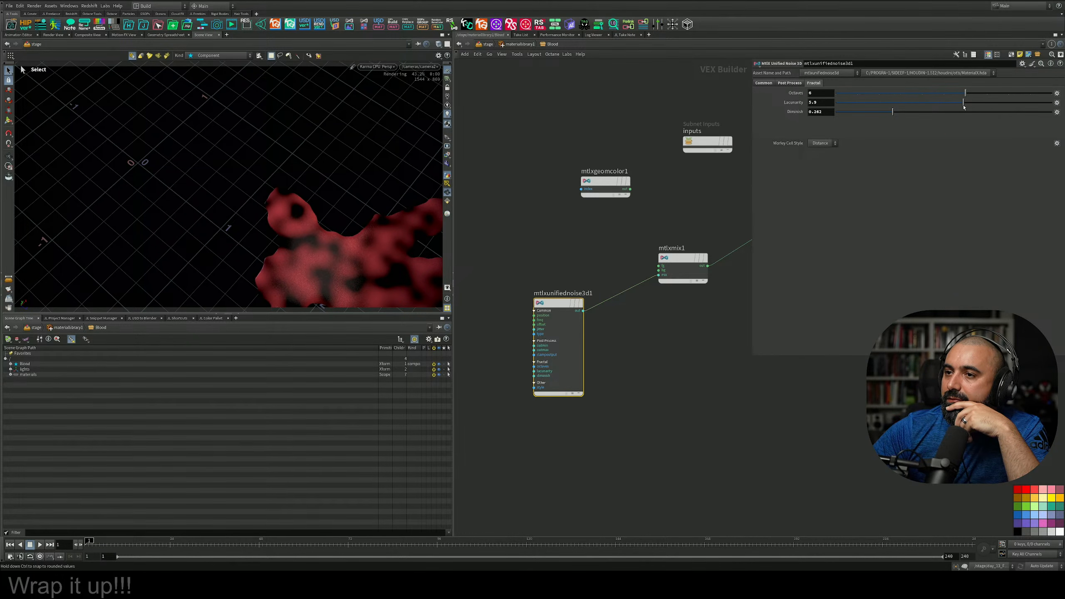
left_click(901, 93)
Change the noise type to Fractal, set its frequency to -2.9, and adjust the offset to 0 in X and 0.7 in Z
left_click(770, 84)
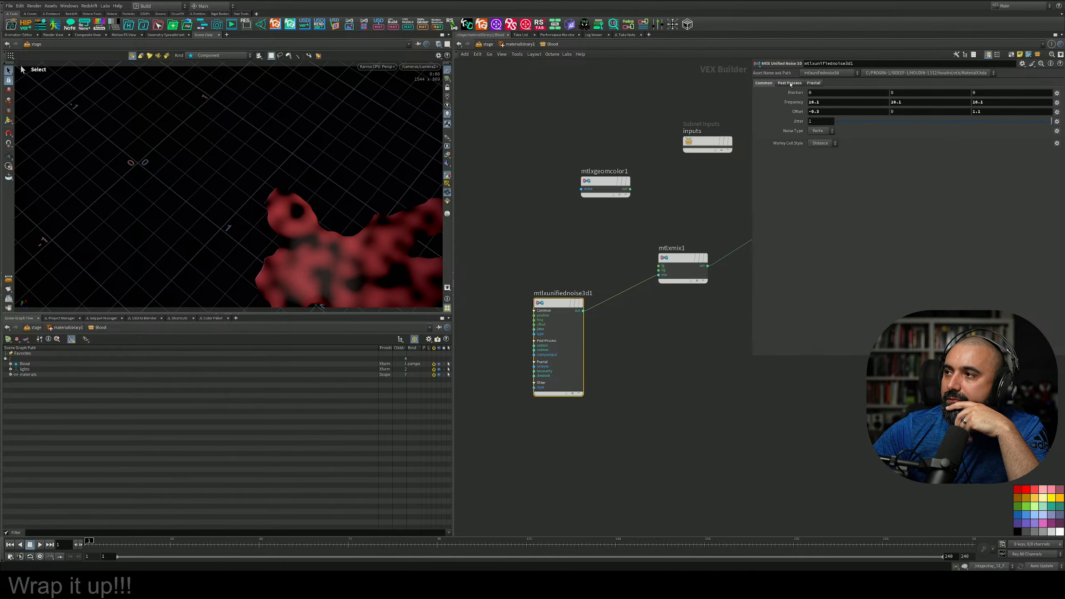
left_click(821, 130)
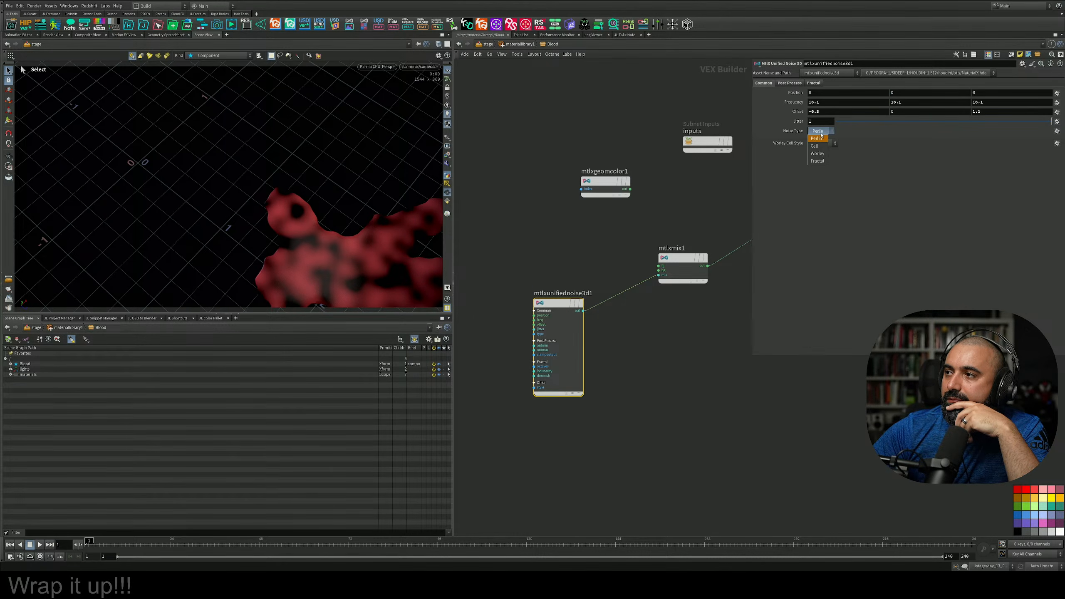
left_click(820, 161)
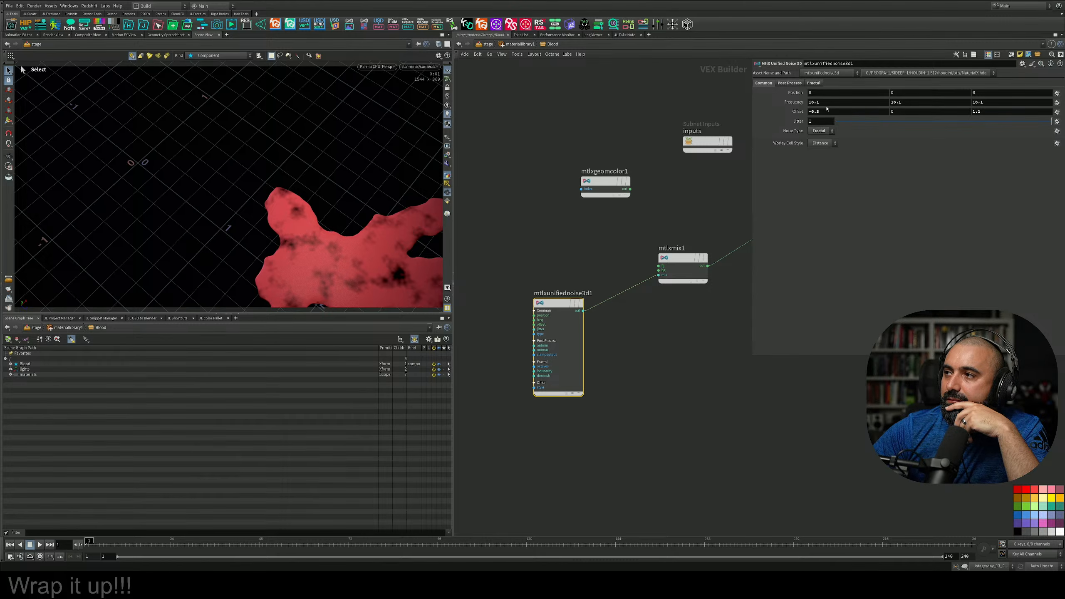
middle_click_drag(793, 102, 732, 95)
middle_click_drag(834, 112, 909, 112)
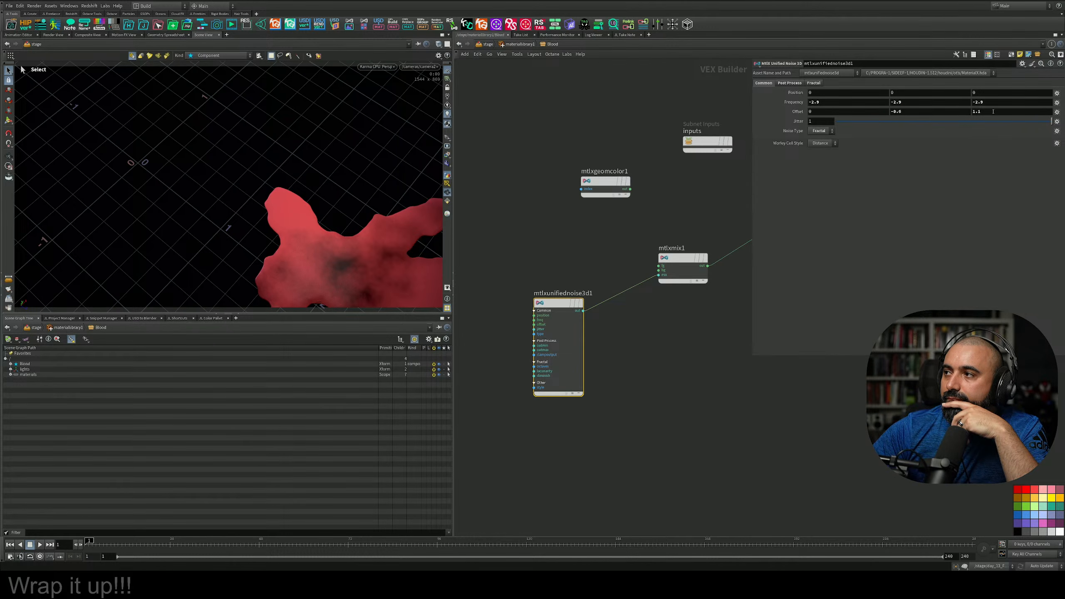
mouse_move(993, 111)
middle_mouse_down()
mouse_move(964, 112)
mouse_move(974, 111)
middle_mouse_up()
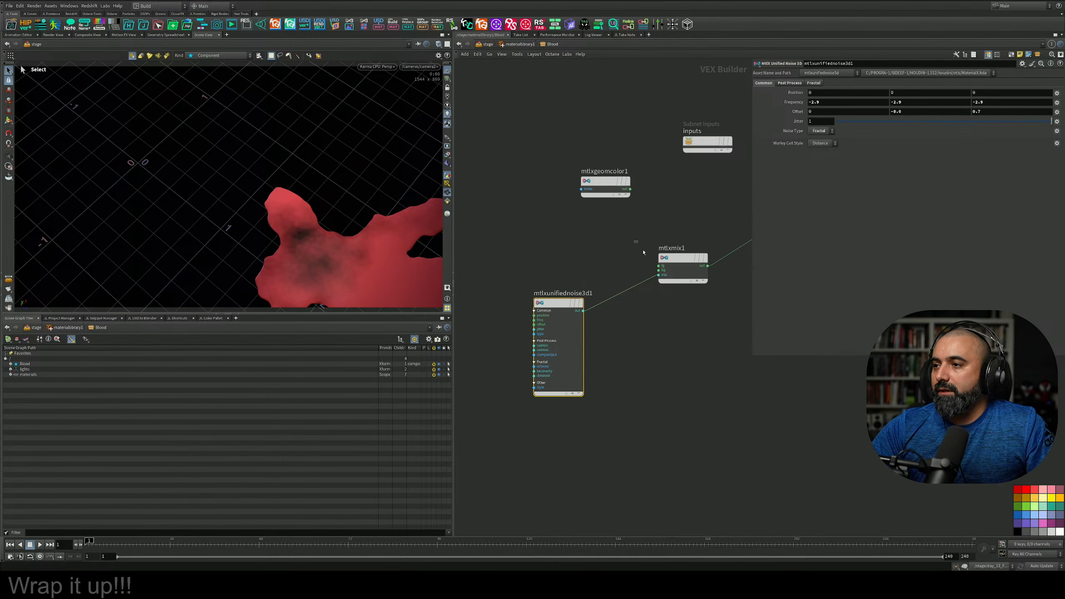
Darken the background color of mtlxmix1 to a deep red with a value of about 0.075
left_click(683, 268)
left_click(821, 101)
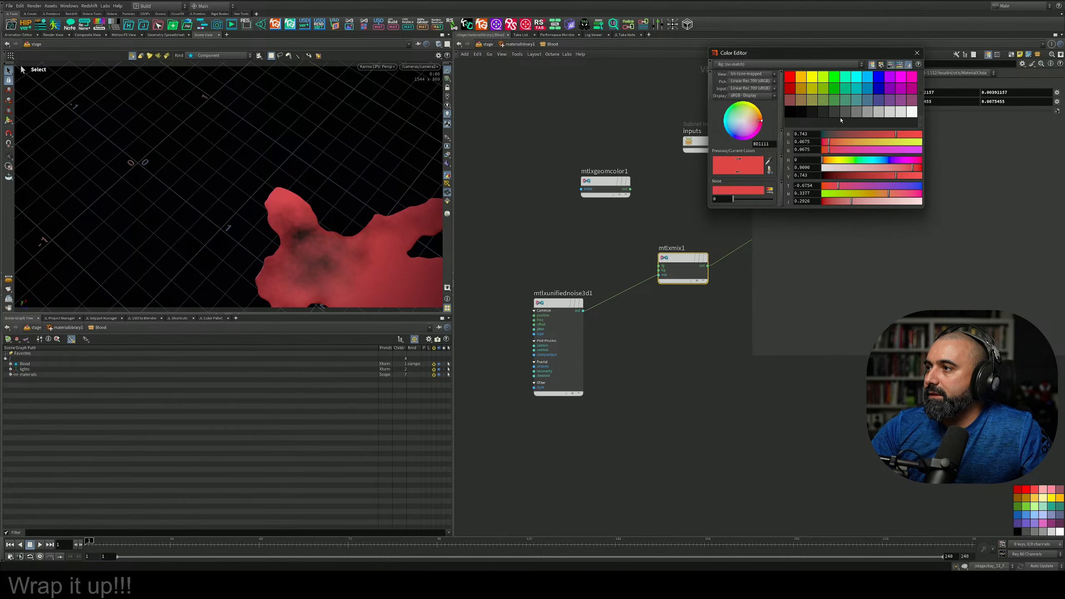
left_click_drag(897, 176, 840, 179)
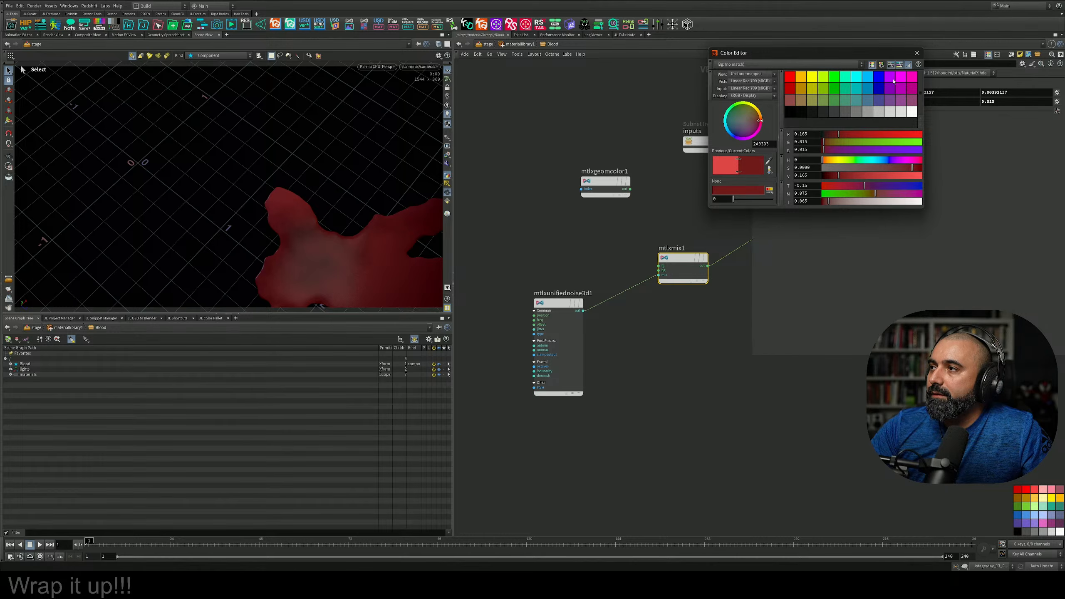
left_click_drag(839, 176, 829, 178)
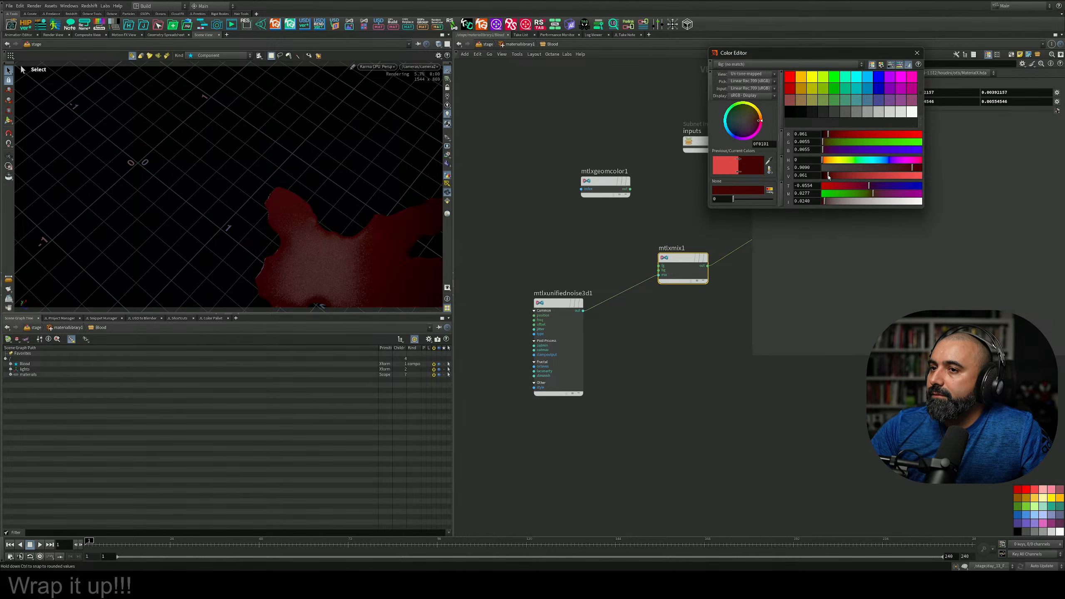
left_click(917, 53)
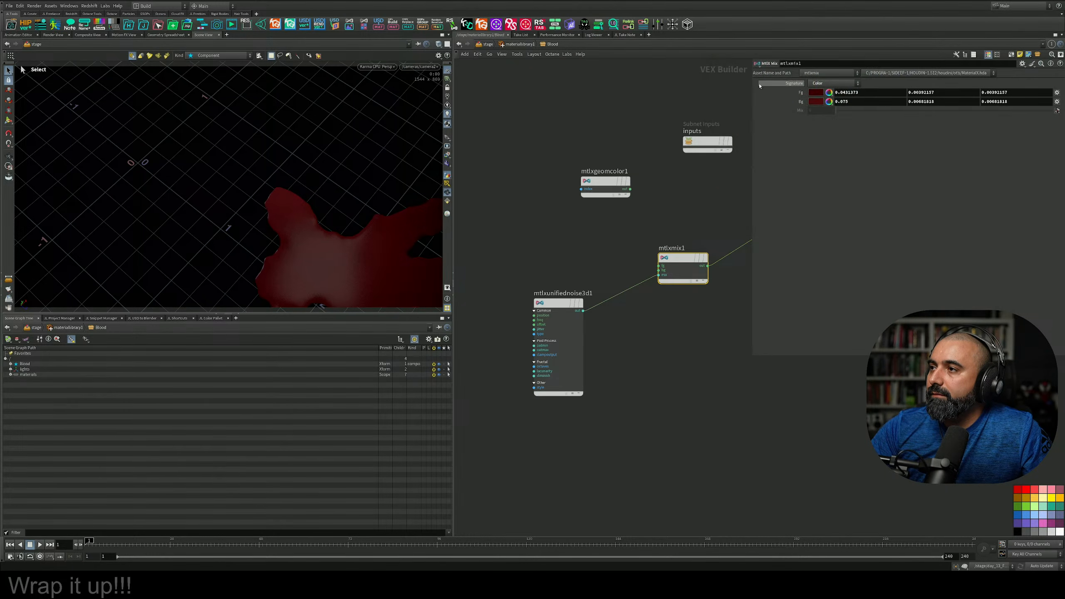
Darken the foreground color of mtlxmix1 to a near-black red with a value of about 0.011
left_click(820, 93)
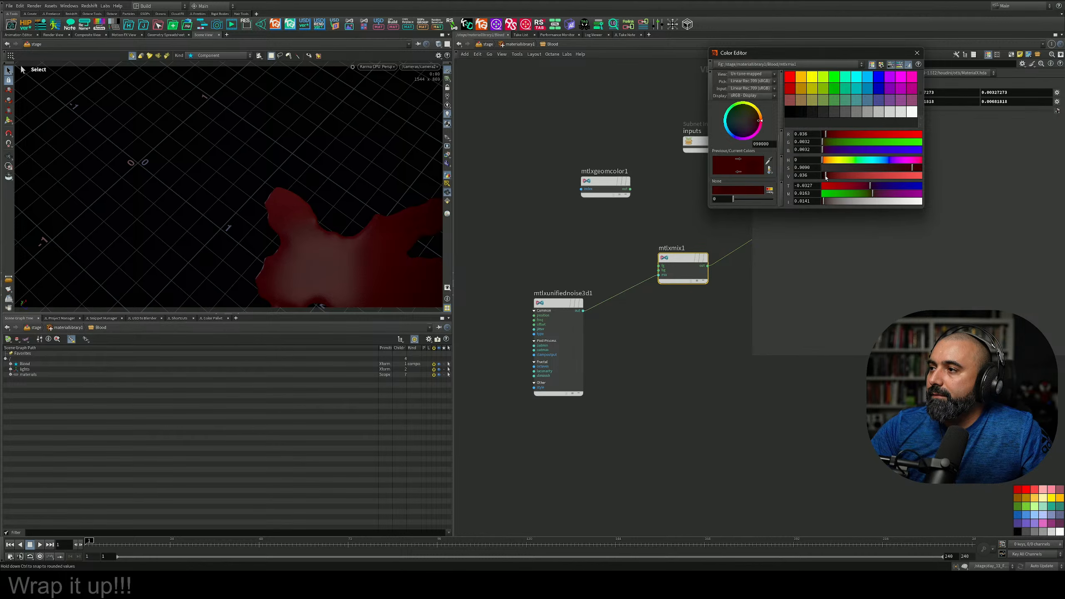
left_click_drag(827, 178, 824, 178)
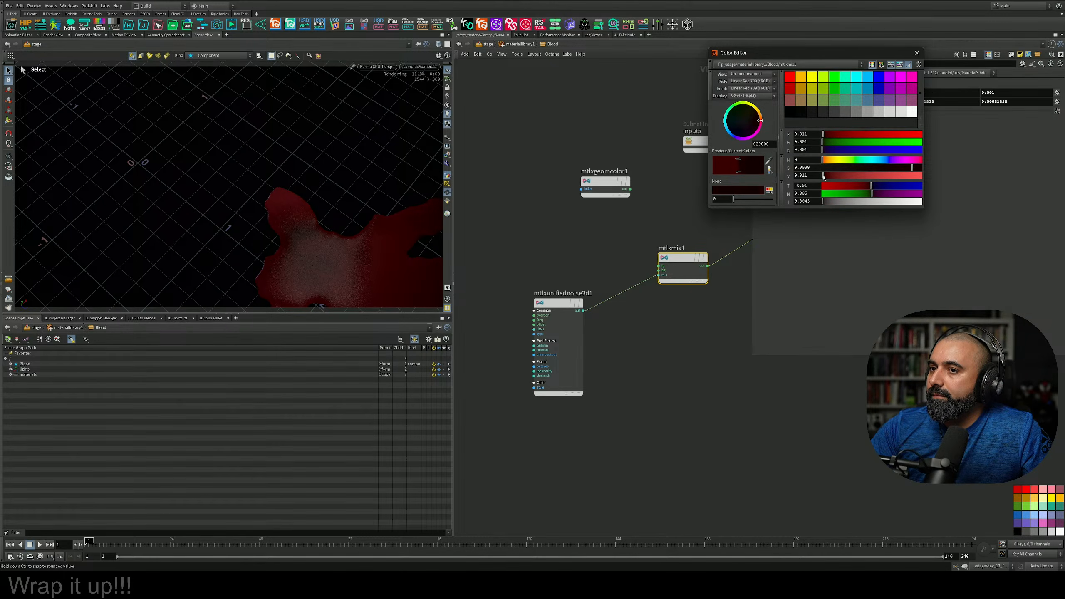
left_click(917, 53)
Re-enable the four bypassed SOP Create nodes above Blood on the stage and preview the full scene with Karma CPU
left_click(487, 44)
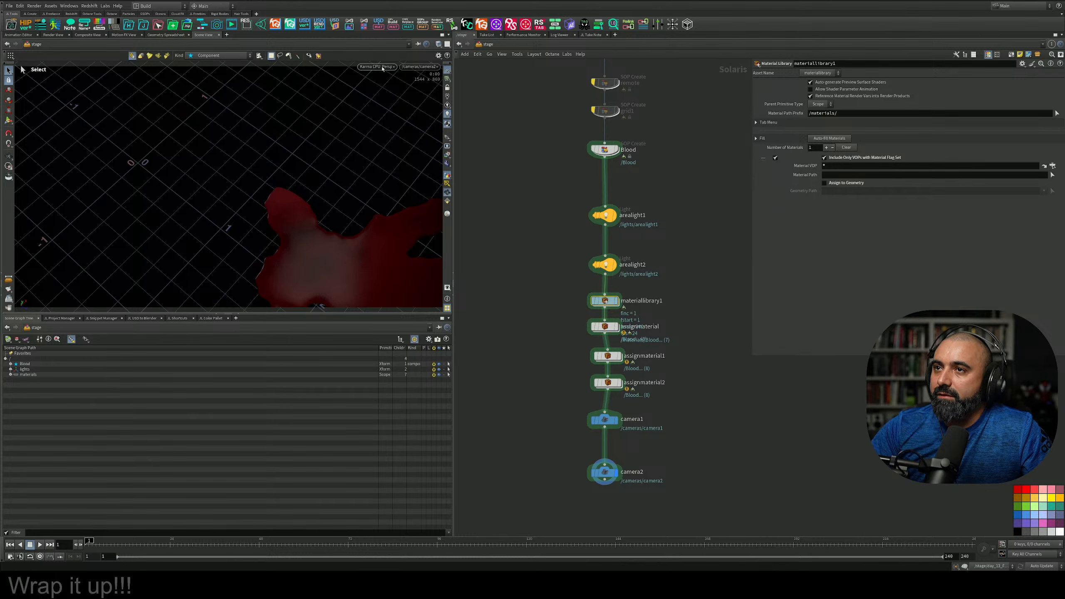
middle_click_drag(483, 133, 545, 240)
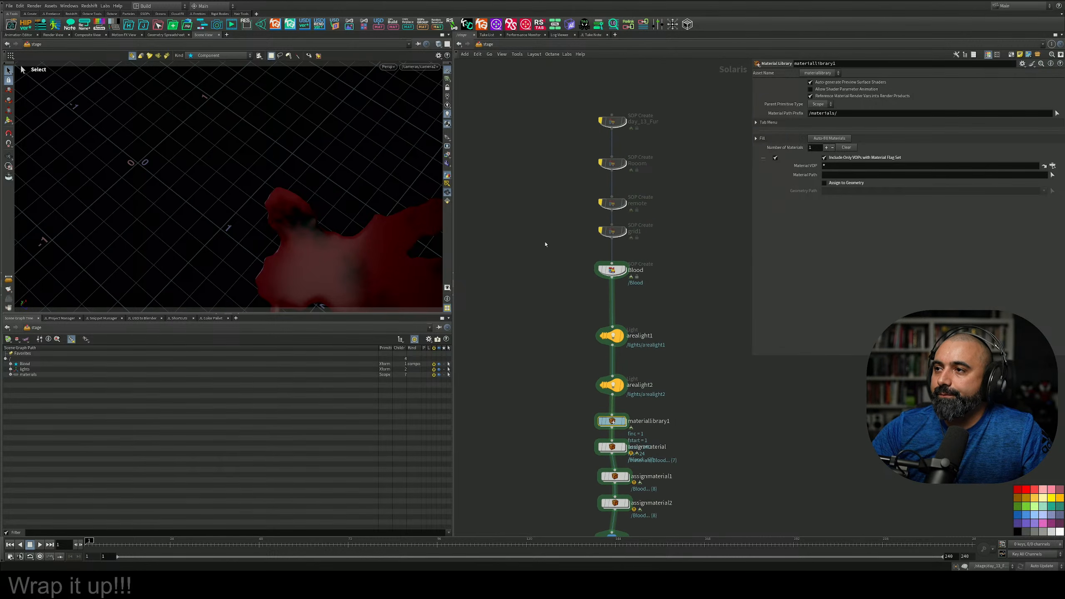
left_click_drag(561, 99, 622, 236)
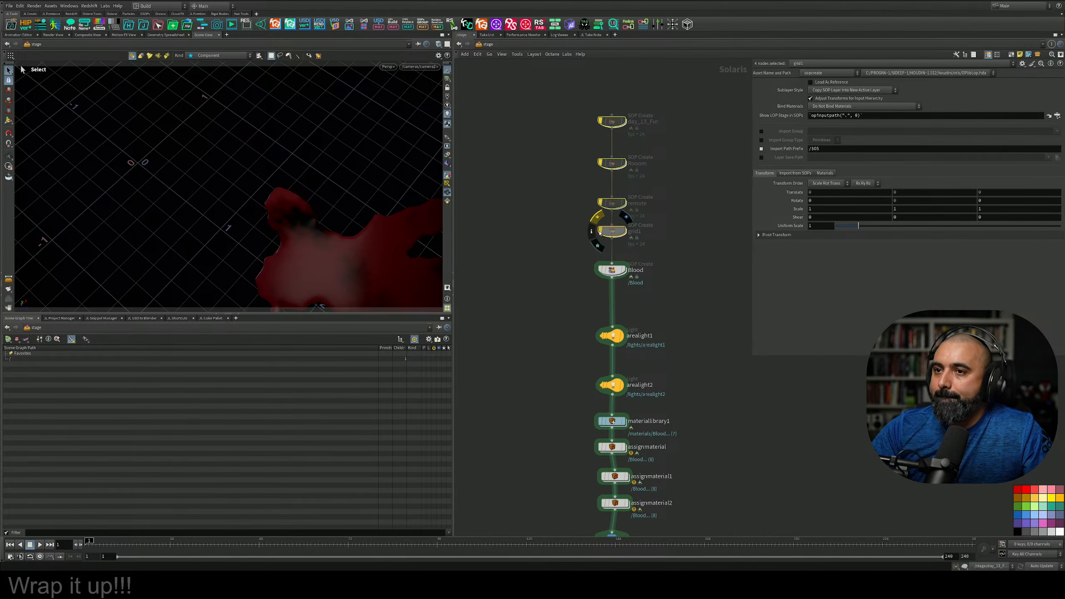
left_click(597, 217)
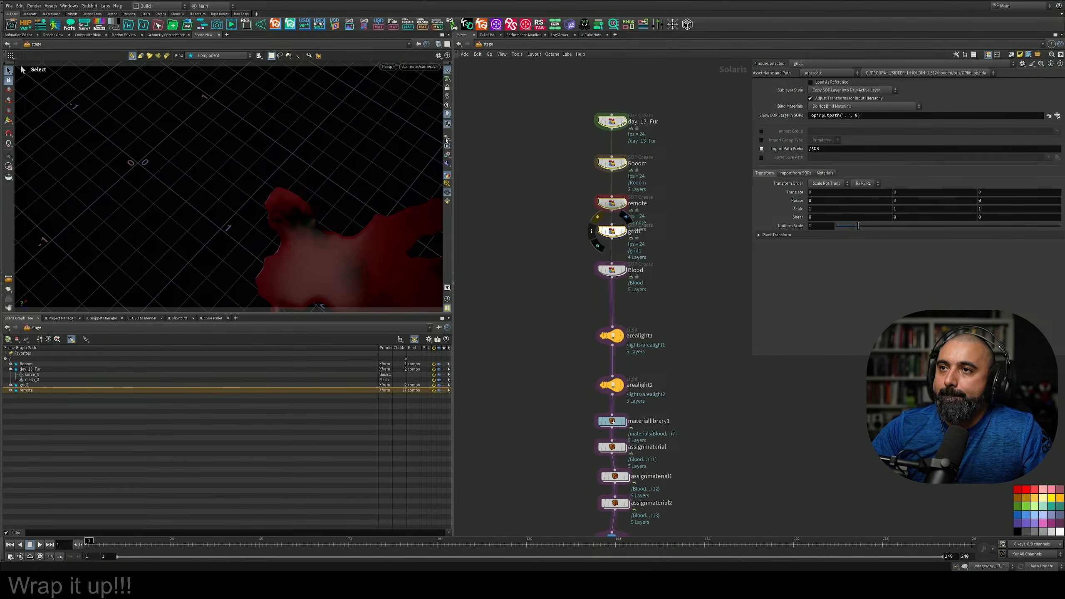
left_click(388, 66)
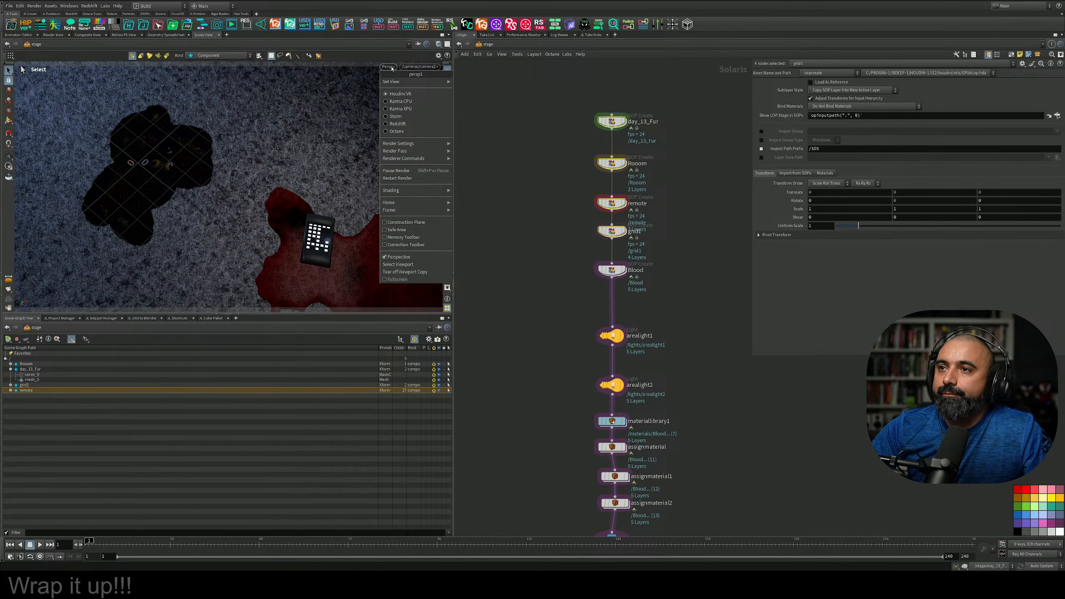
left_click(397, 102)
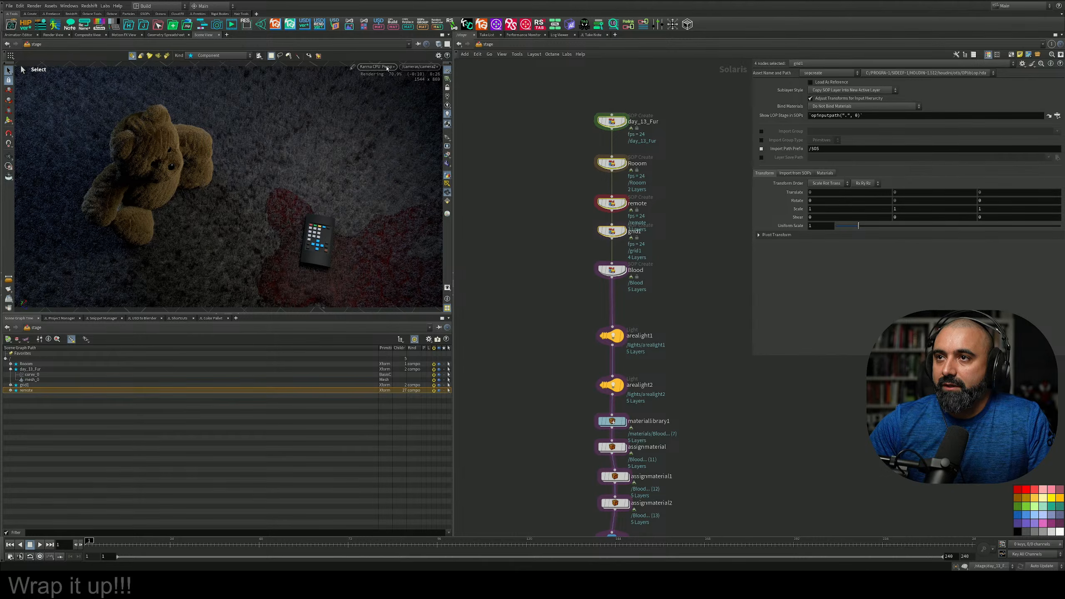
Switch the viewport renderer back to Houdini VK and save the scene file
left_click(386, 67)
left_click(377, 96)
left_click(482, 155)
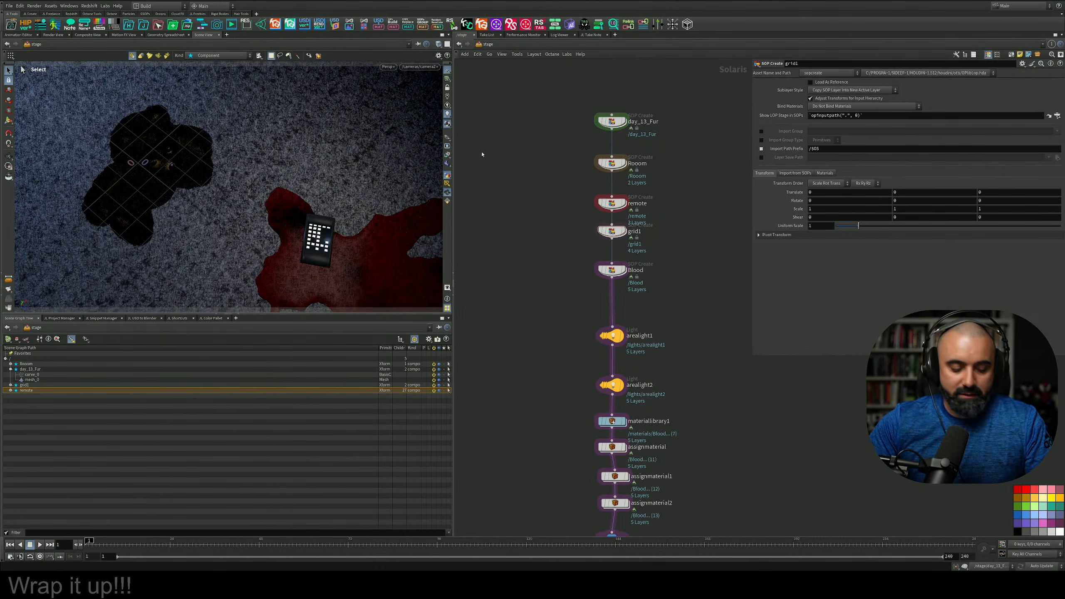
key("ctrl+s")
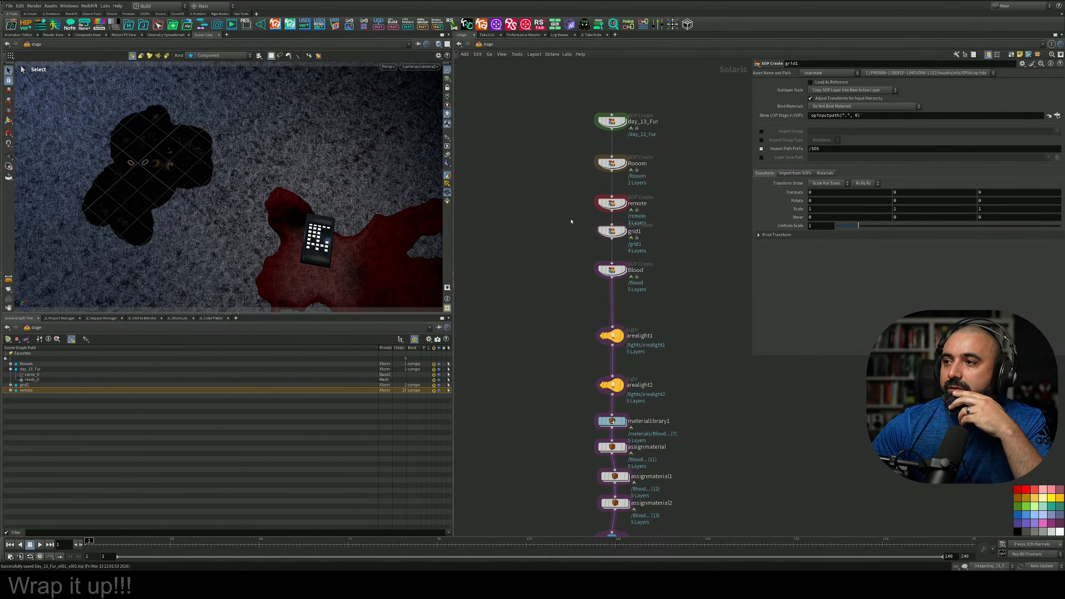
Open the geometry network inside the remote node, display transform6, and frame the remote in the viewport
scroll(572, 201, "up", 3)
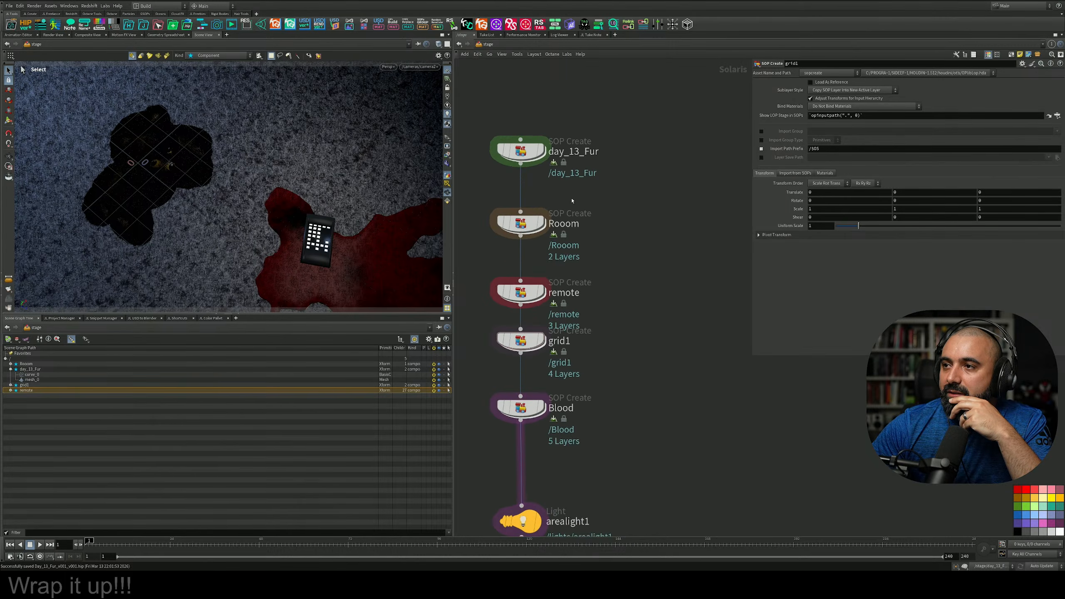
double_click(521, 290)
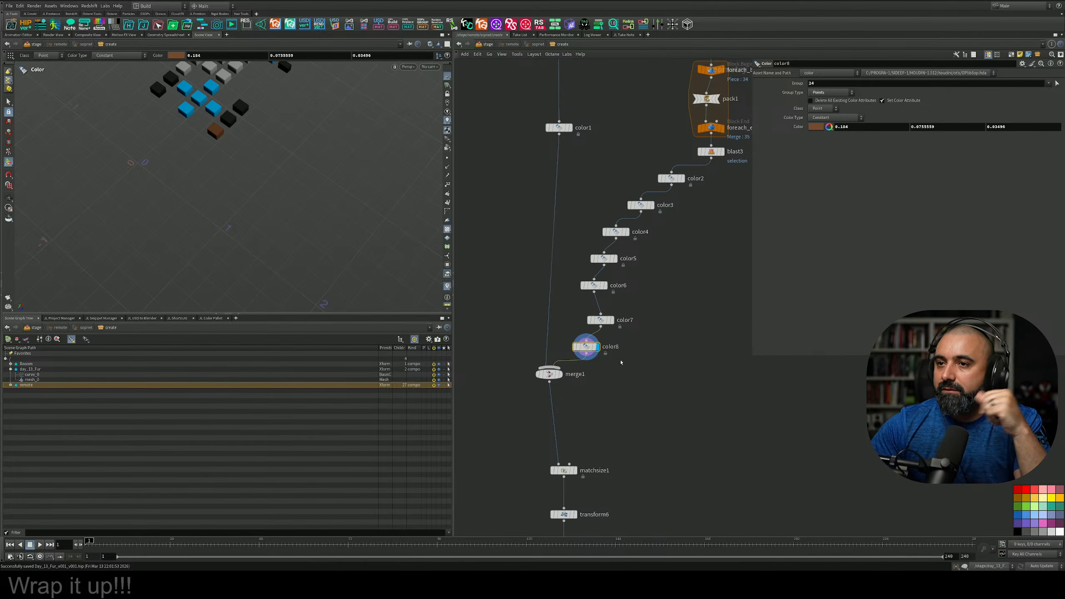
middle_click_drag(621, 363, 594, 290)
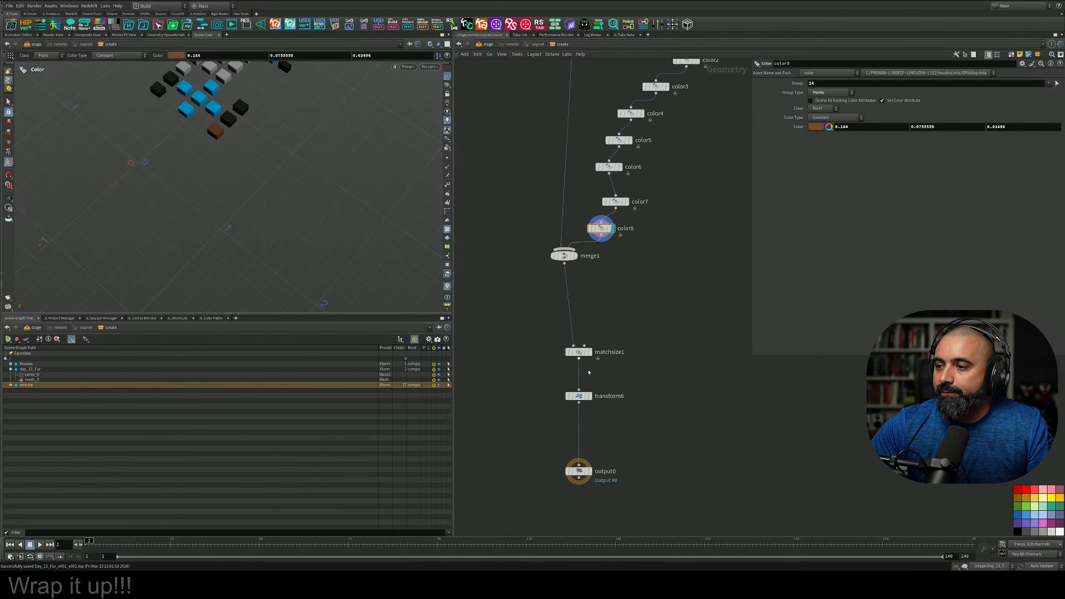
left_click(590, 396)
middle_click_drag(631, 382, 601, 316)
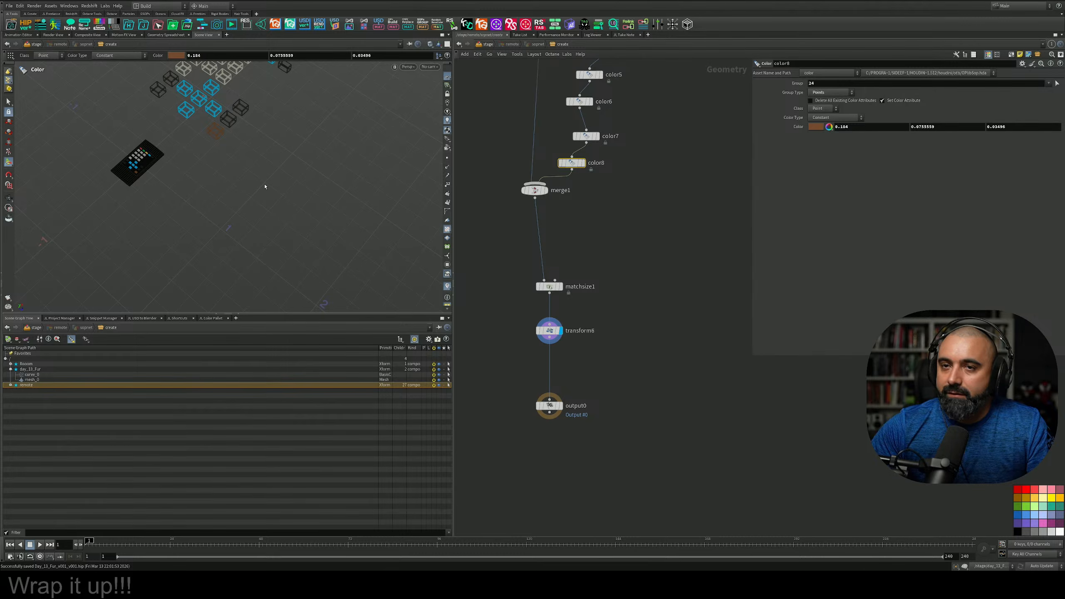
key("space+f")
left_click_drag(134, 162, 226, 160, "alt")
scroll(105, 166, "up", 5)
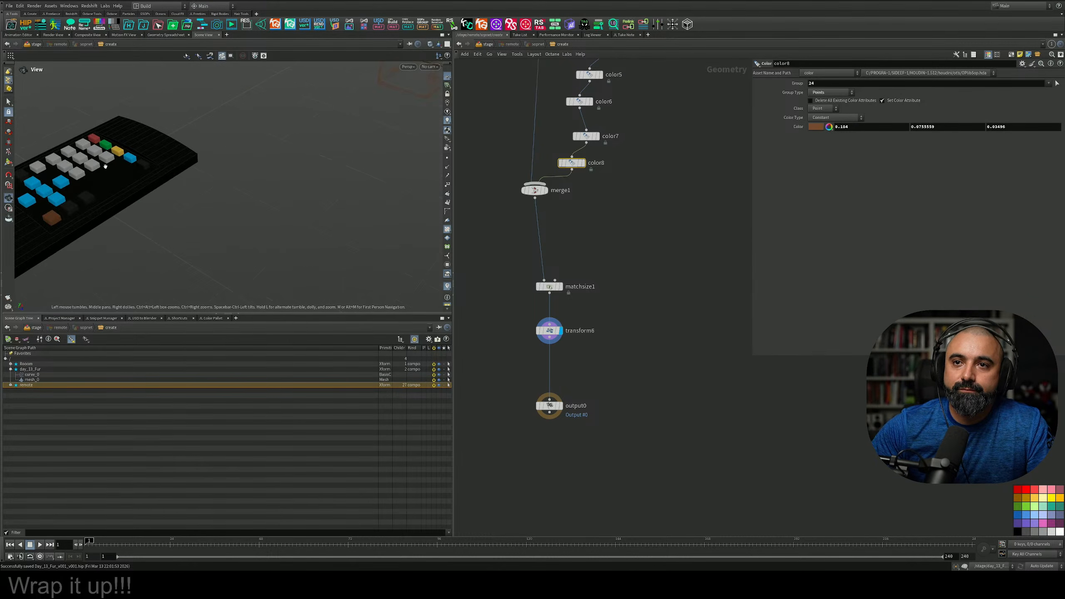
middle_click_drag(106, 166, 327, 109, "alt")
left_click_drag(326, 109, 328, 145, "alt")
middle_click_drag(654, 319, 650, 275)
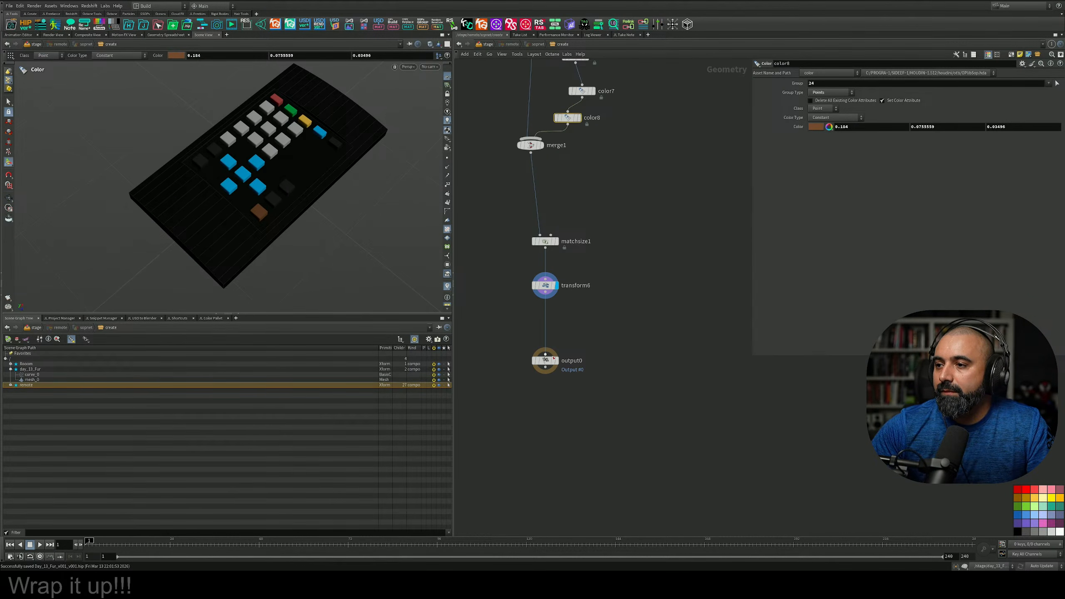
Move output0 further down, add an Unpack node fed by transform6, and display it
left_click_drag(555, 359, 546, 462)
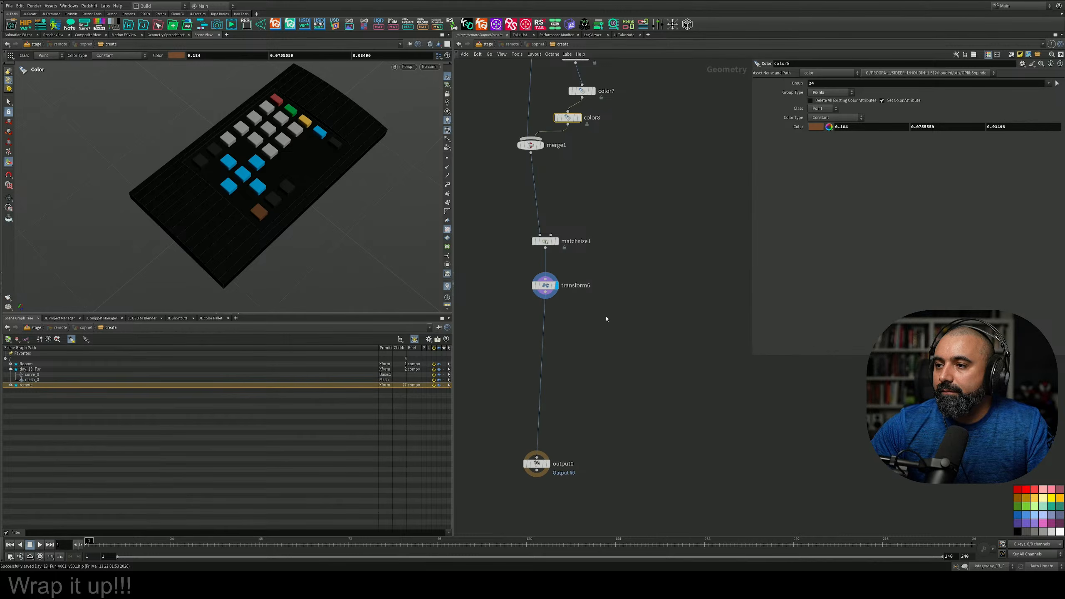
key("Tab")
type("un")
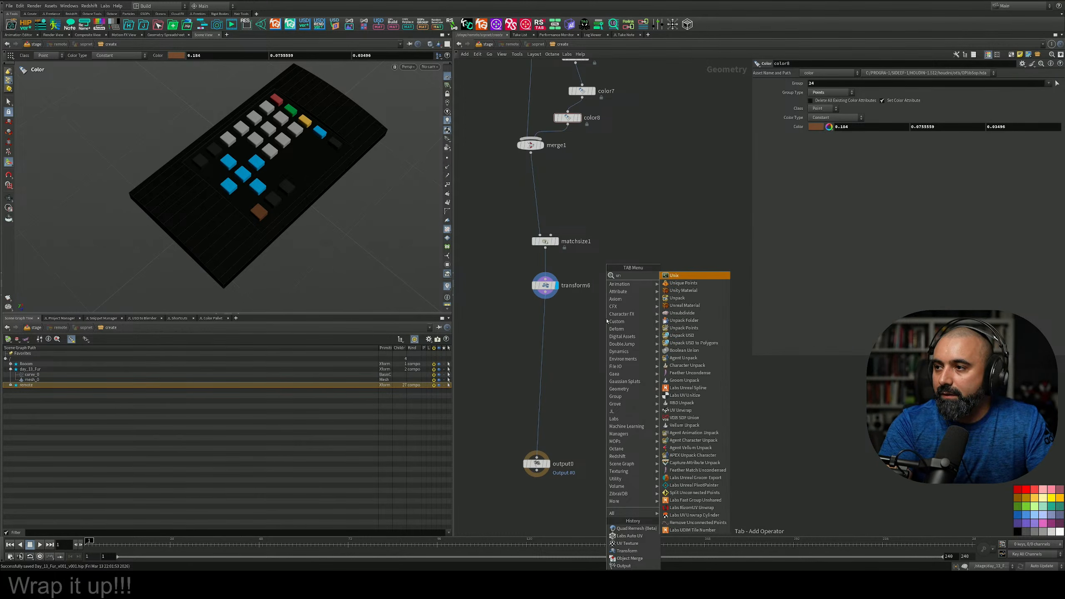
type("pac")
key("Return")
left_click(603, 331)
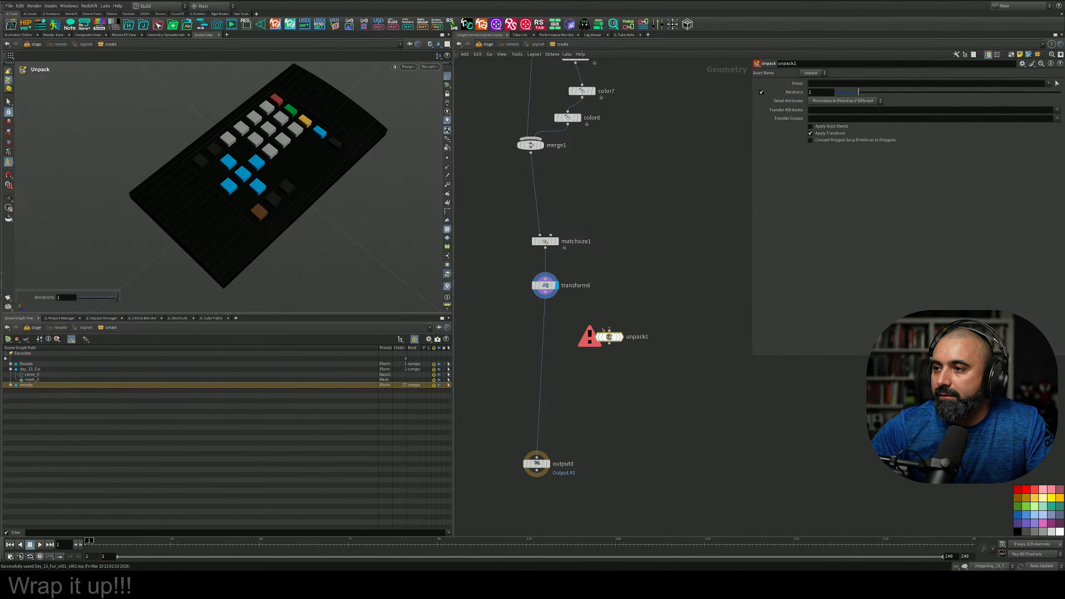
left_click_drag(610, 330, 545, 292)
left_click(622, 337)
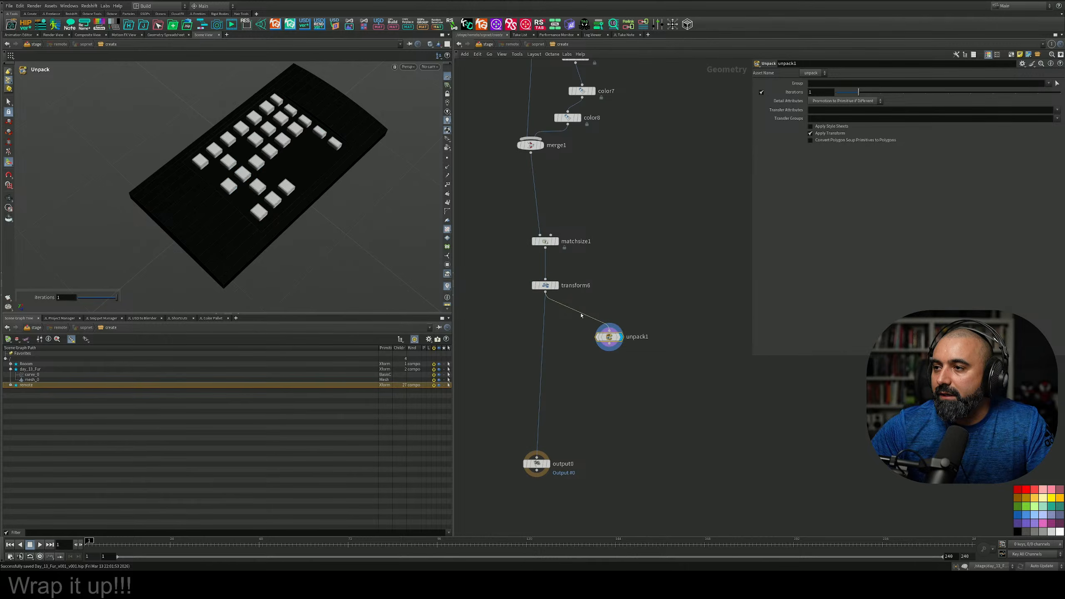
Keep unpack1 at 1 iteration after checking its geometry information at 2, and set its transferred attributes to Cd
middle_click_drag(615, 241, 557, 469)
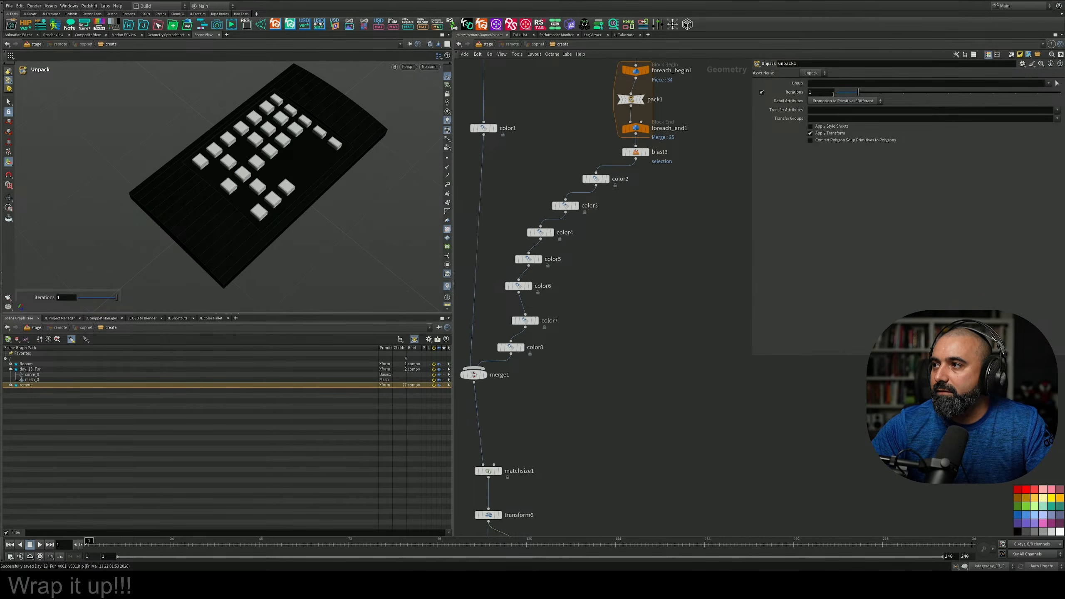
middle_click_drag(646, 338, 664, 124)
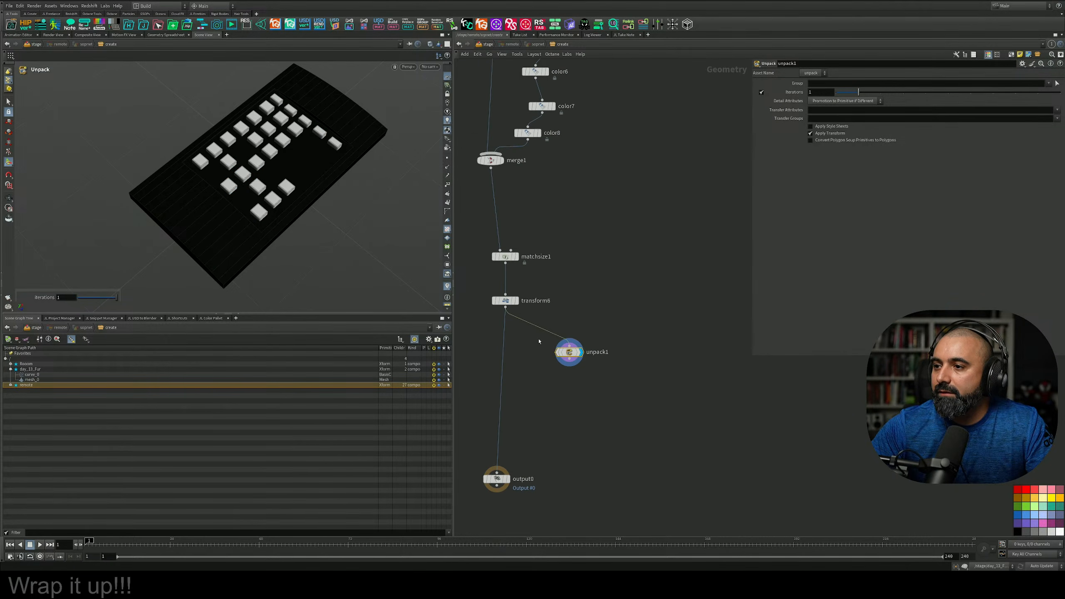
middle_click(574, 355)
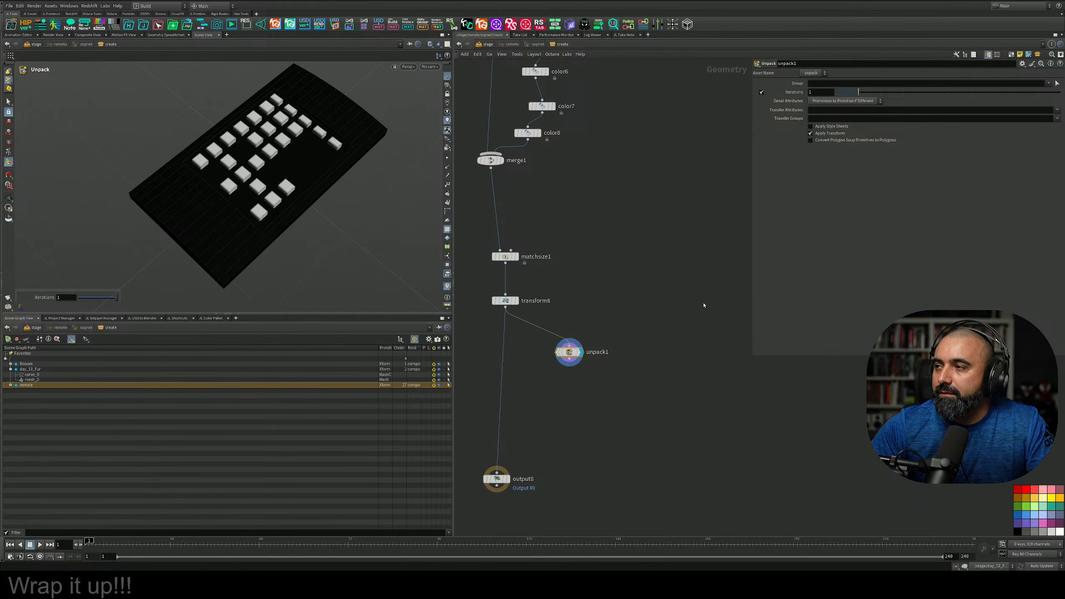
left_click(881, 92)
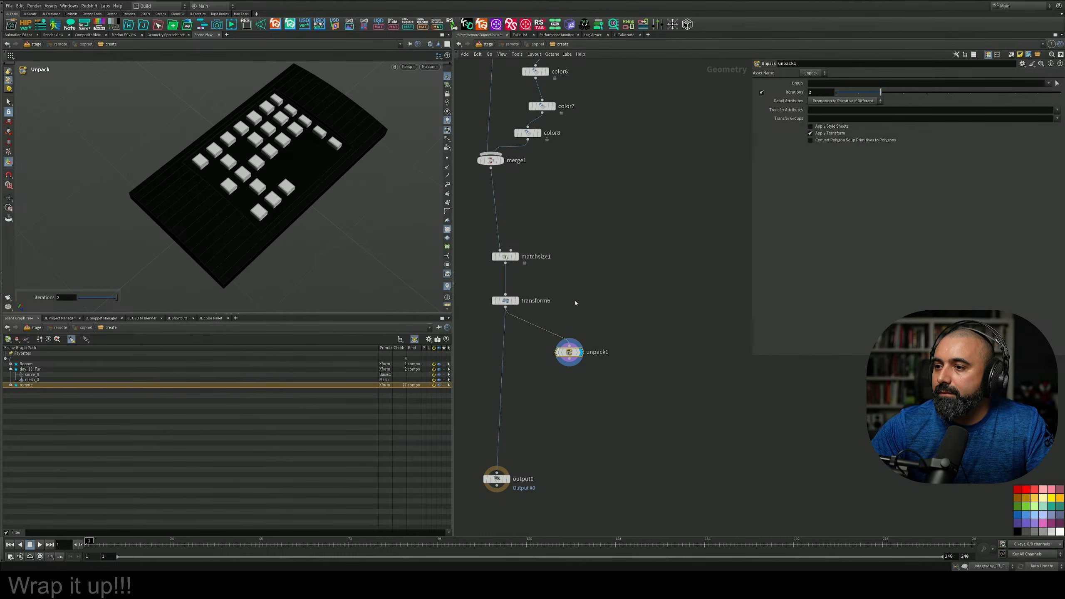
middle_click(569, 354)
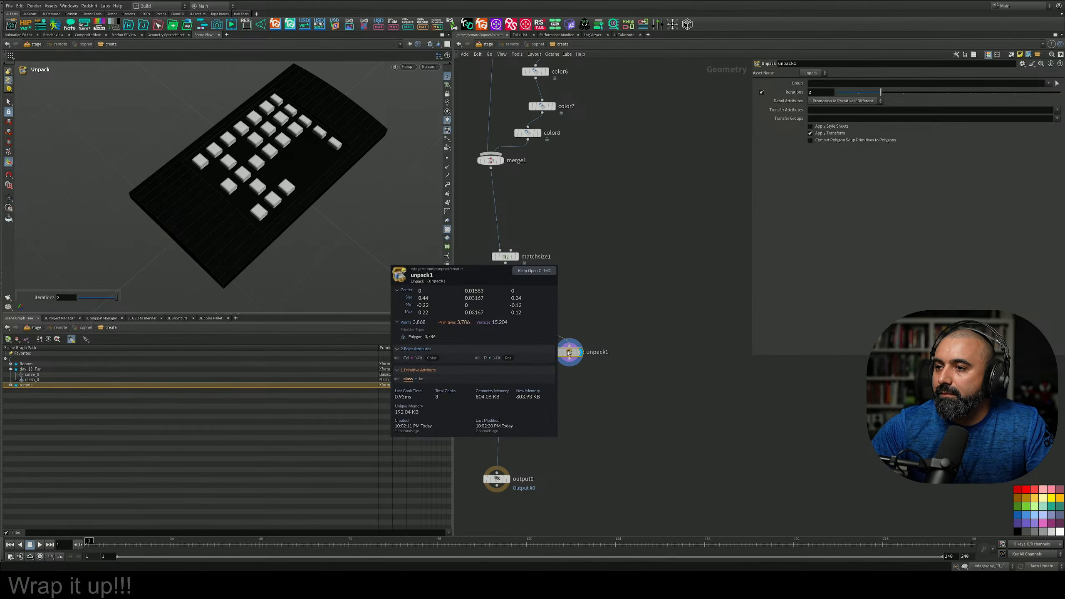
left_click(859, 93)
middle_click_drag(611, 318, 629, 226)
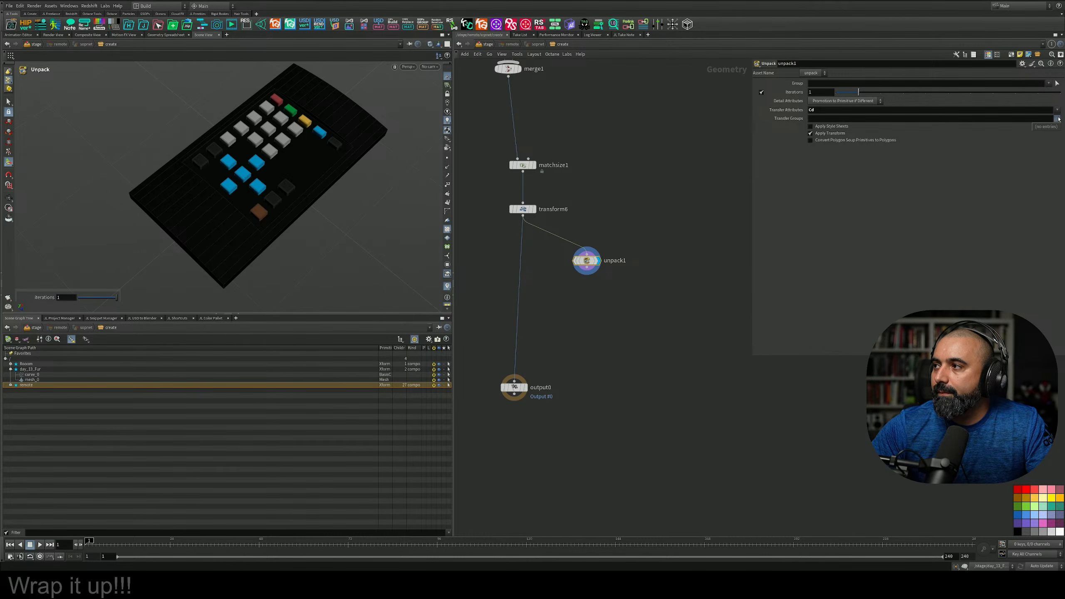
Add a VDB from Polygons node below unpack1, fed by it, and display its result
middle_click_drag(673, 316, 639, 276)
key("Tab")
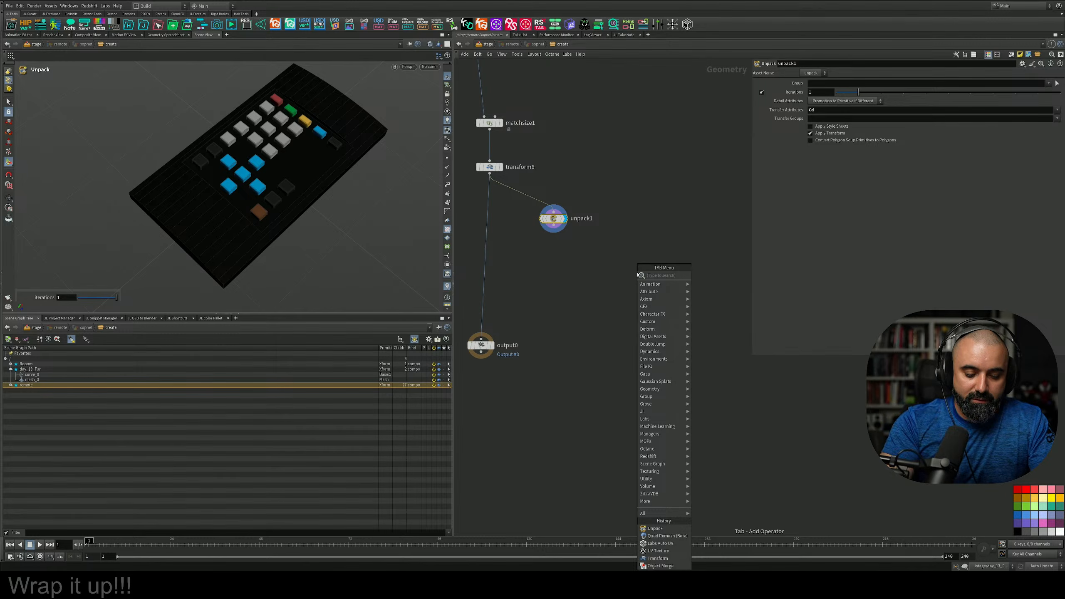
type("vdb from")
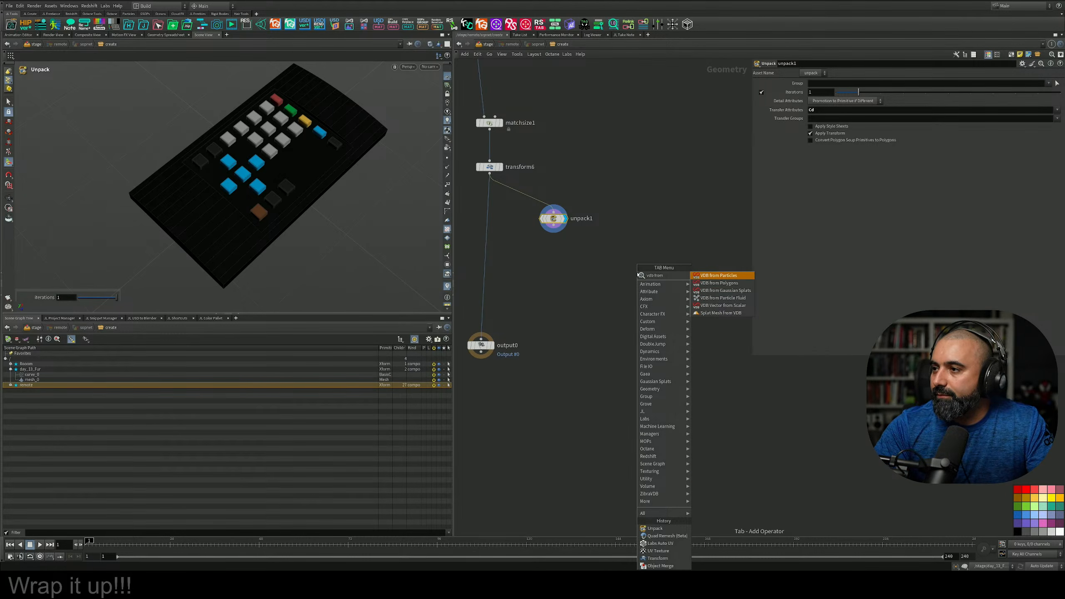
key("Return")
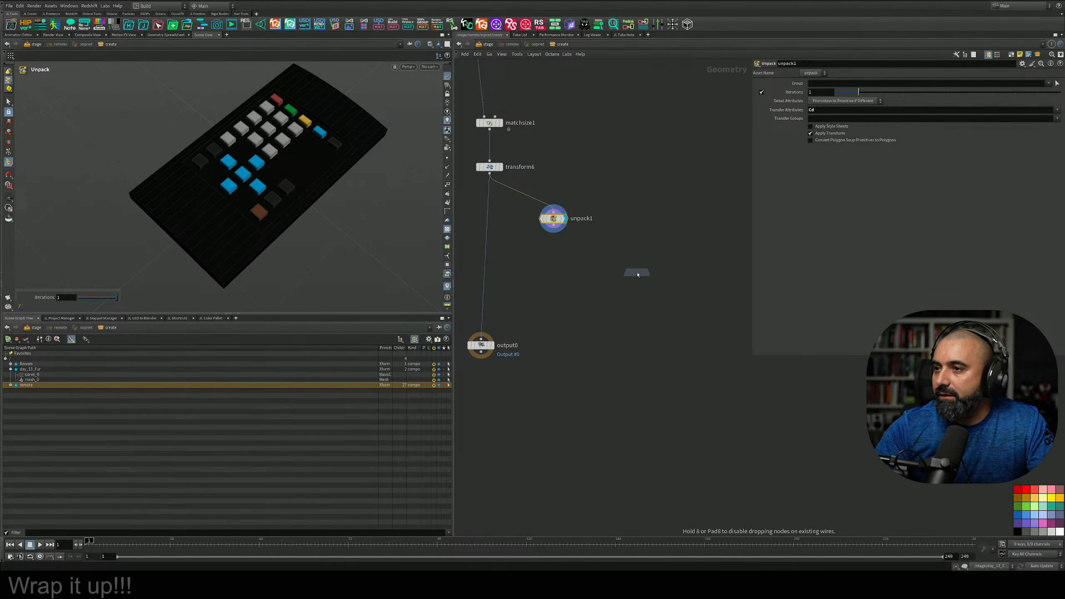
left_click(554, 247)
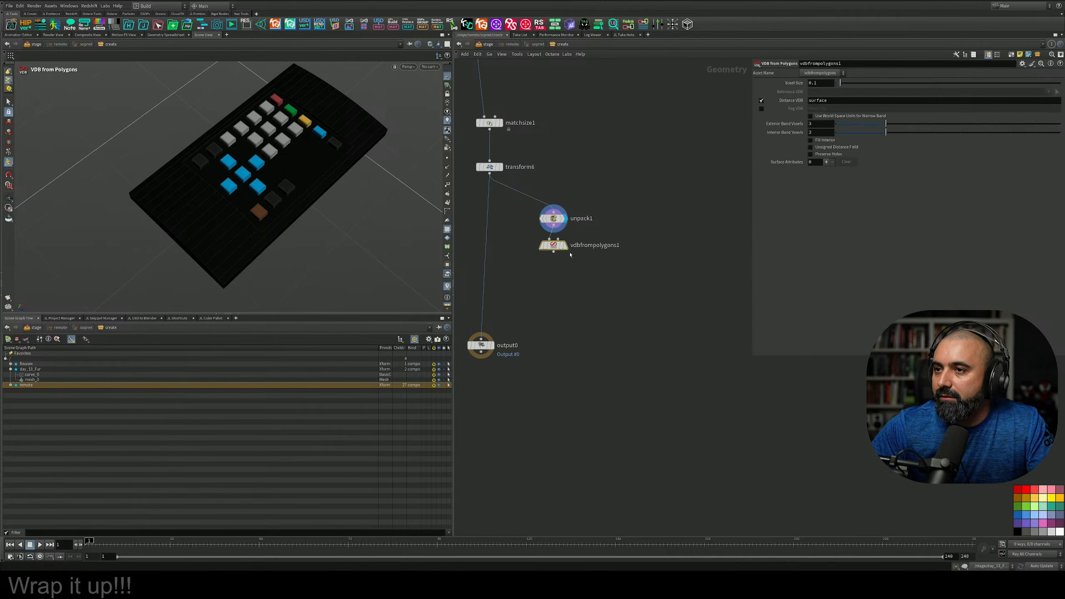
left_click_drag(559, 252, 559, 268)
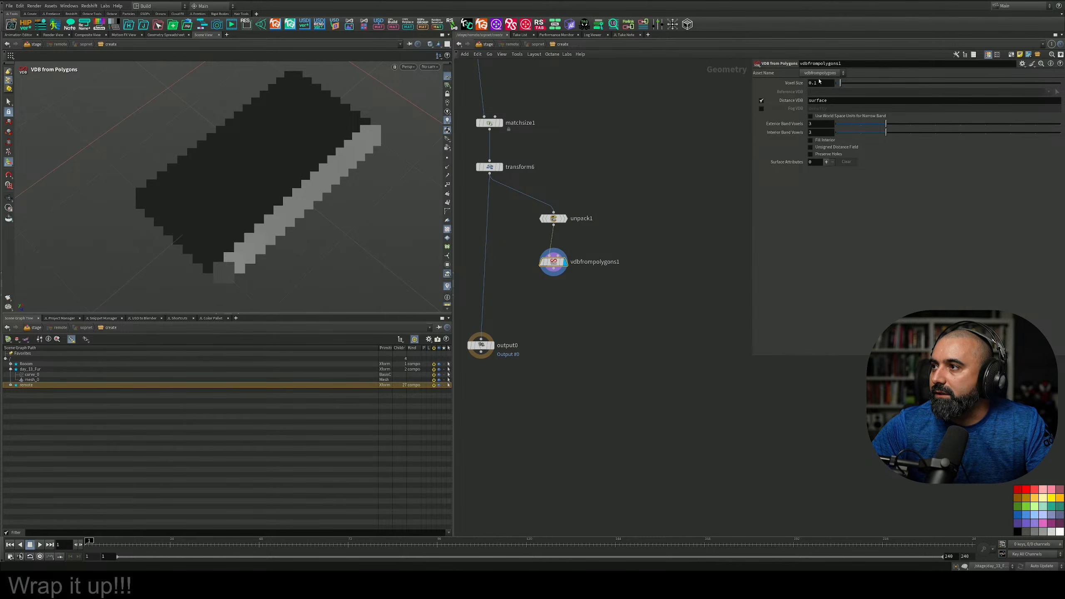
Try voxel sizes of 0.01 and 0.001 on vdbfrompolygons1 and inspect the remote's surface from a lower angle
double_click(820, 82)
type("0.01")
key("Return")
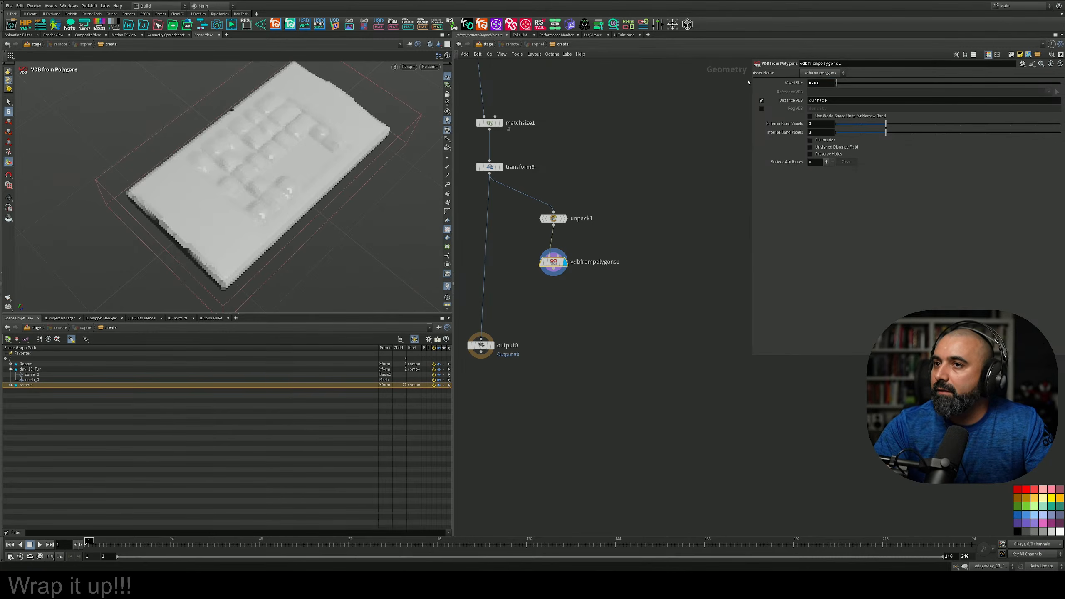
left_click(831, 83)
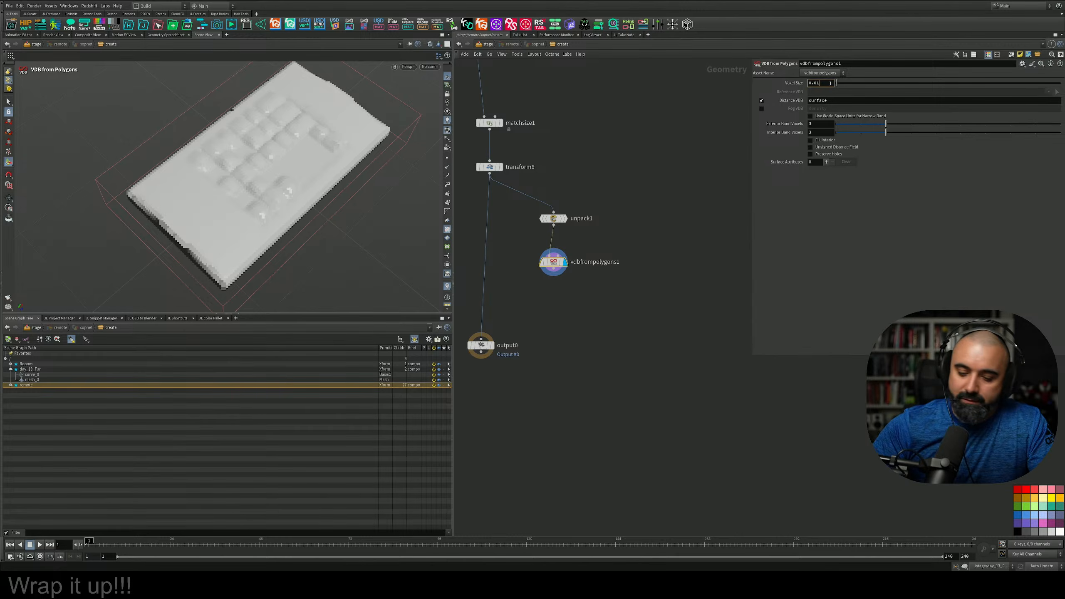
type("0")
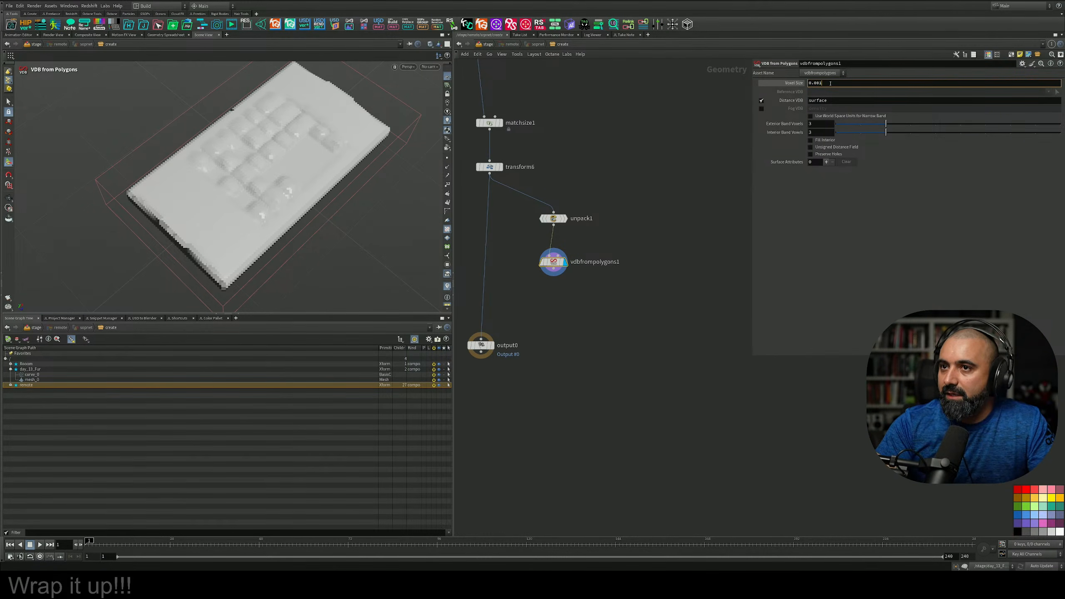
key("Return")
left_click_drag(364, 183, 392, 145, "alt")
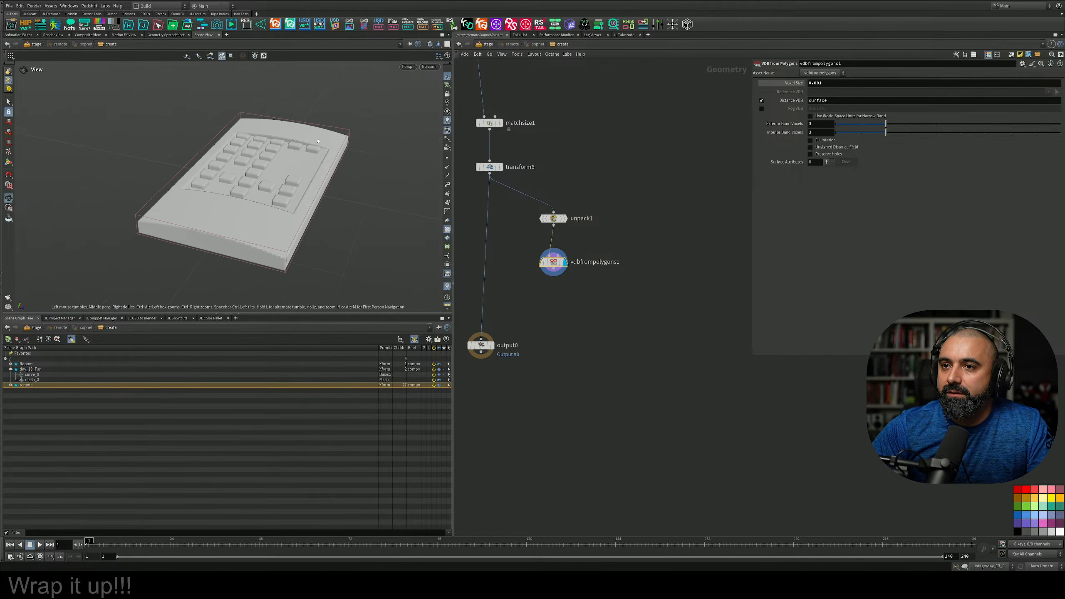
right_click_drag(392, 144, 407, 156, "alt")
left_click_drag(407, 155, 396, 181, "alt")
middle_click_drag(575, 290, 574, 278)
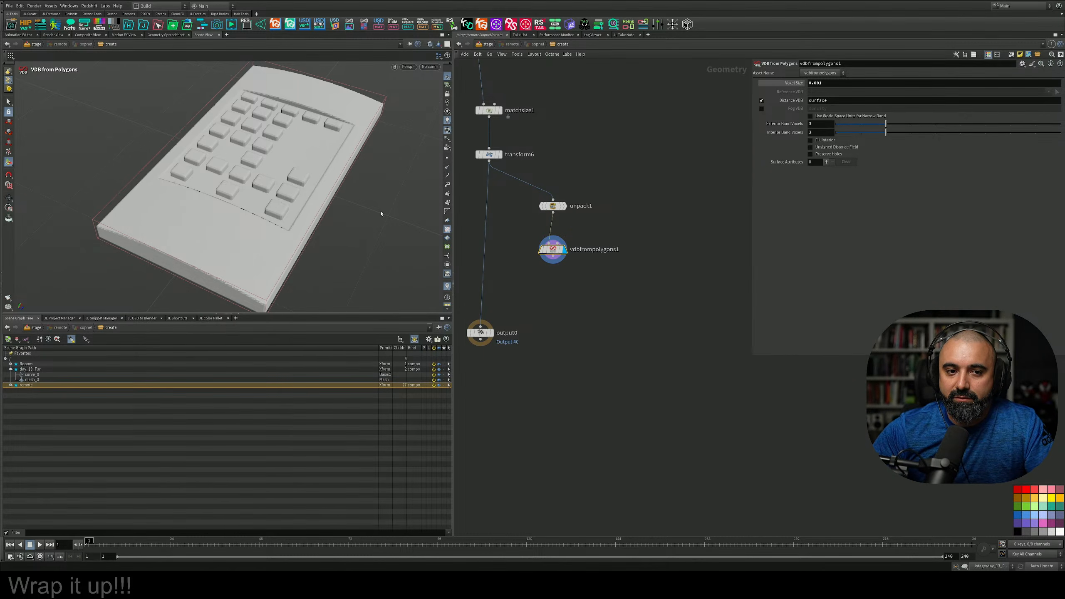
middle_click_drag(591, 291, 577, 303)
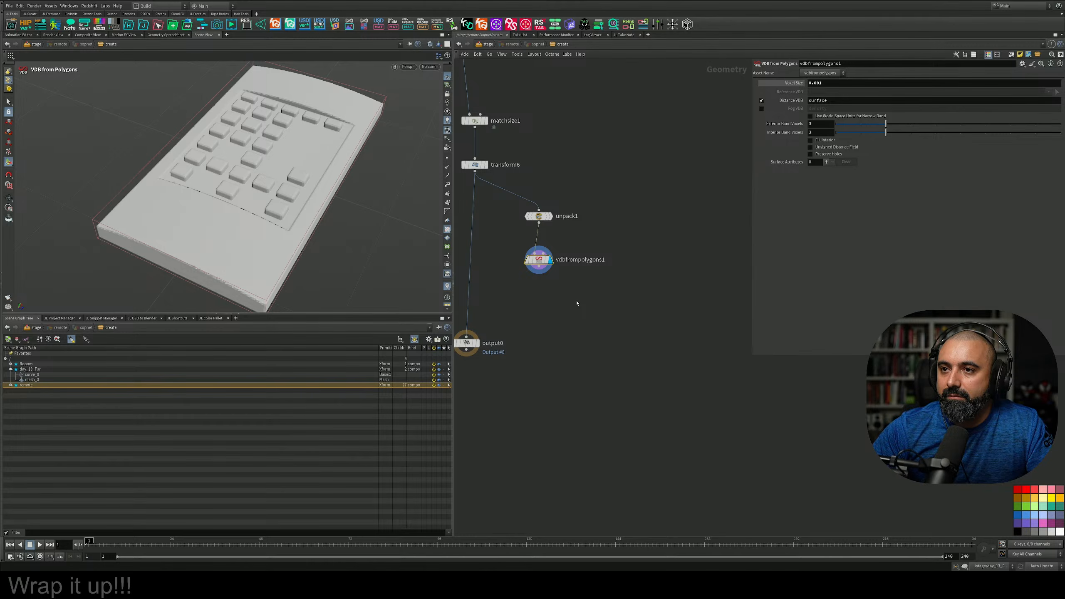
Move output0 further down and set the voxel size of vdbfrompolygons1 to 0.0003
key("Tab")
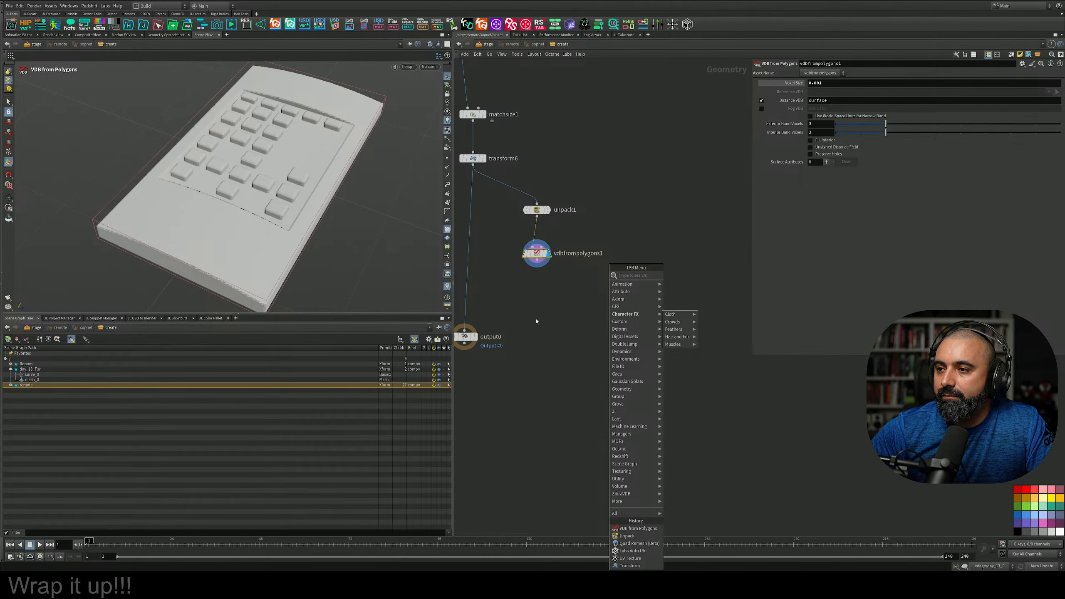
left_click_drag(474, 340, 494, 388)
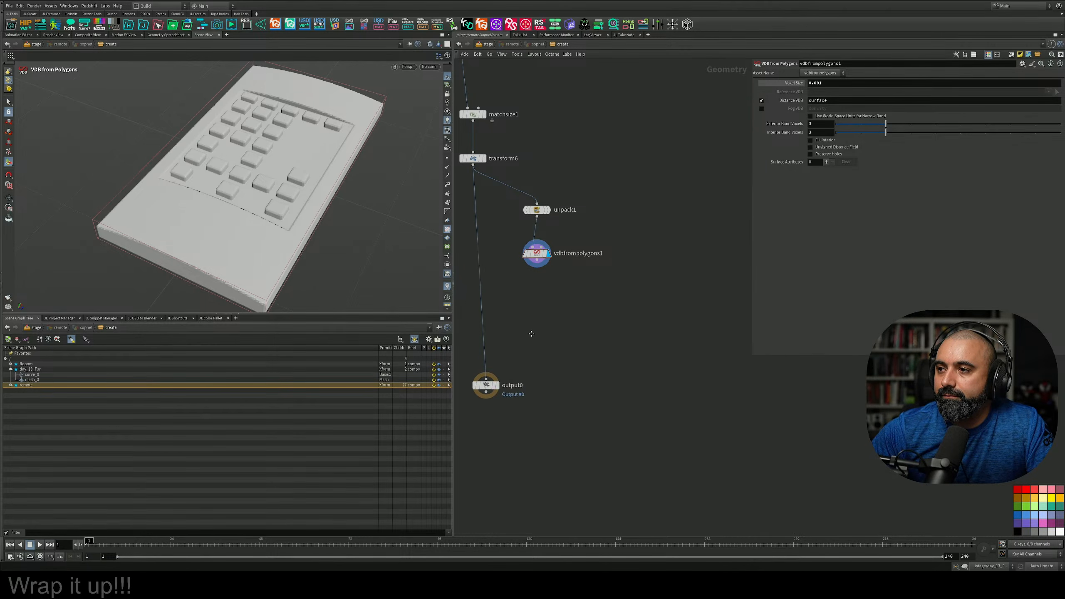
middle_click_drag(549, 319, 570, 341)
scroll(583, 328, "up", 3)
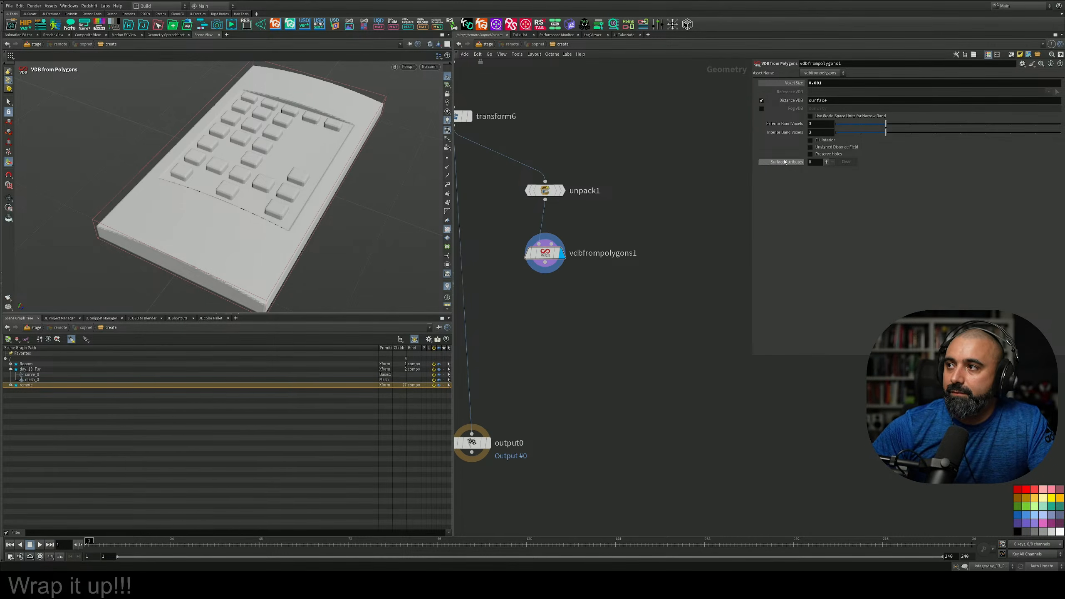
left_click(823, 83)
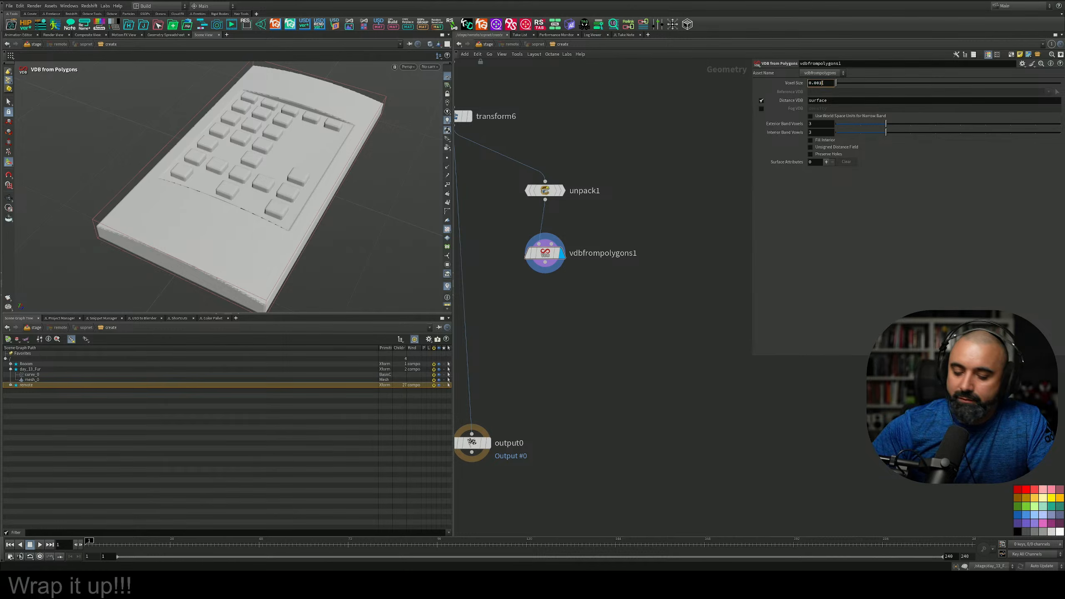
key("BackSpace")
type("0")
type("3")
key("Return")
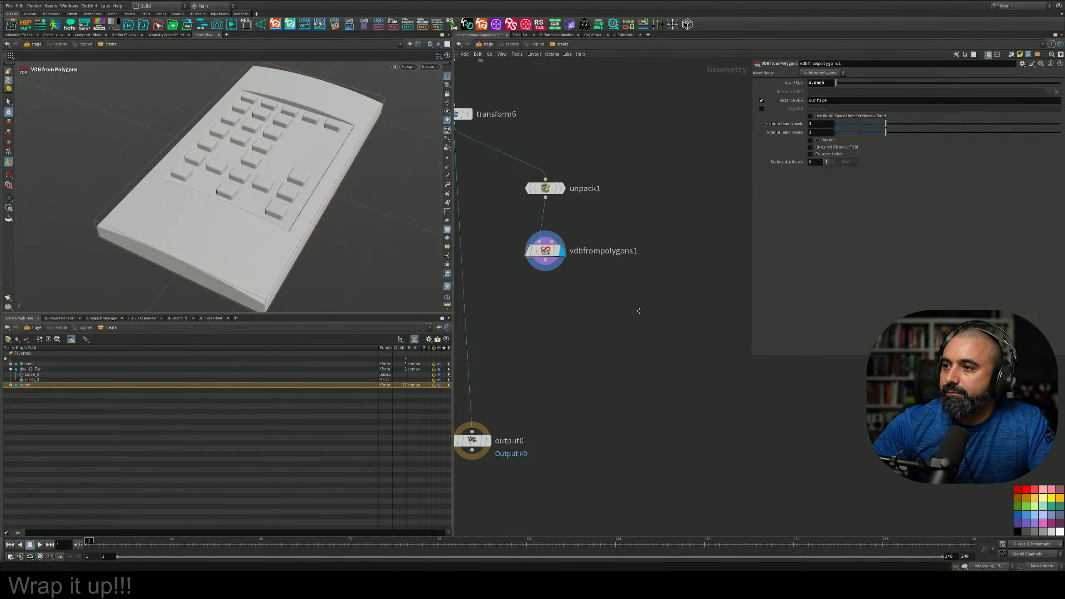
Add a Convert VDB node below vdbfrompolygons1, fed by it, and display its result
key("Tab")
type("vd con")
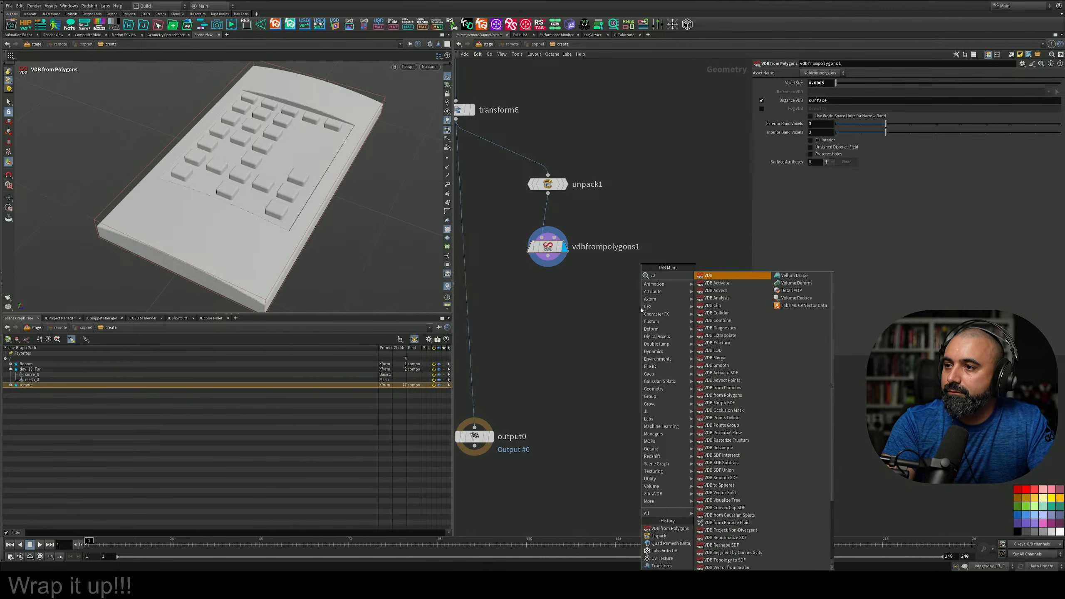
key("Return")
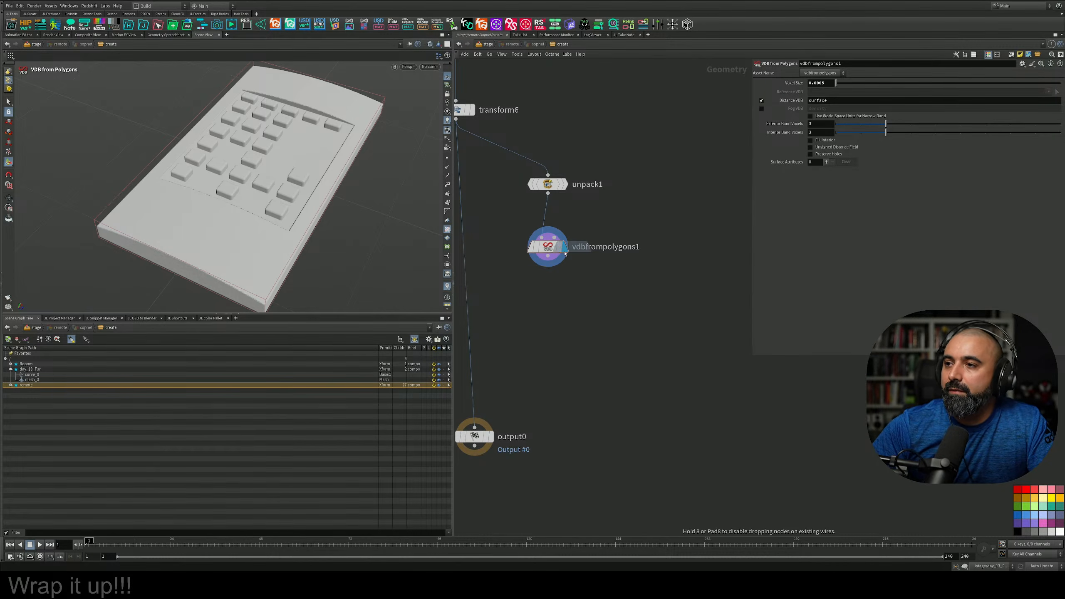
left_click(563, 275)
left_click(566, 286)
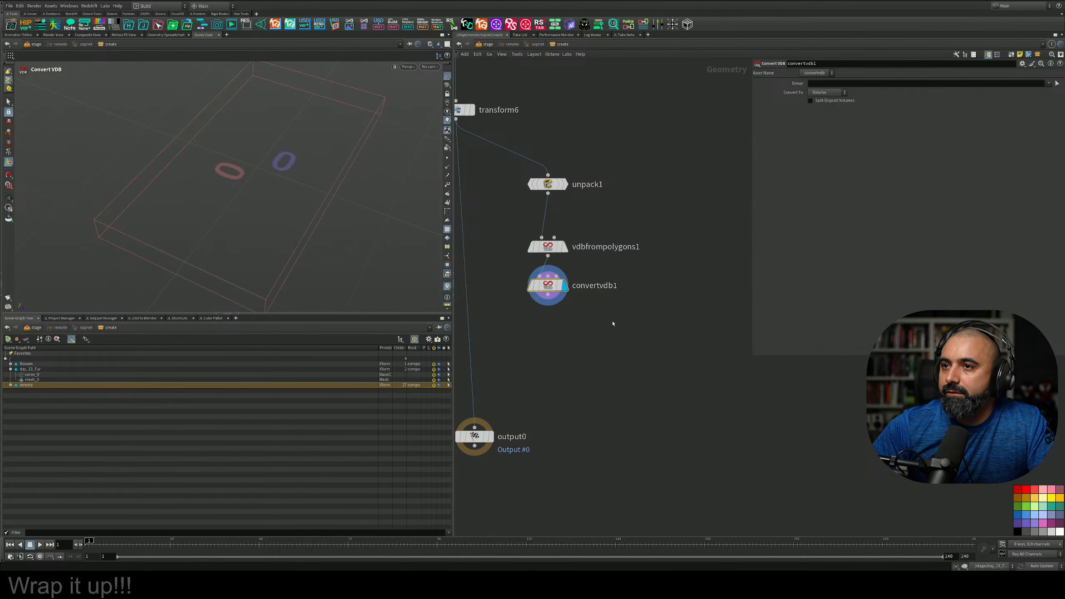
Set convertvdb1 to convert to Polygons with an adaptivity of 0.143 and check the resulting mesh
left_click(827, 93)
left_click(821, 112)
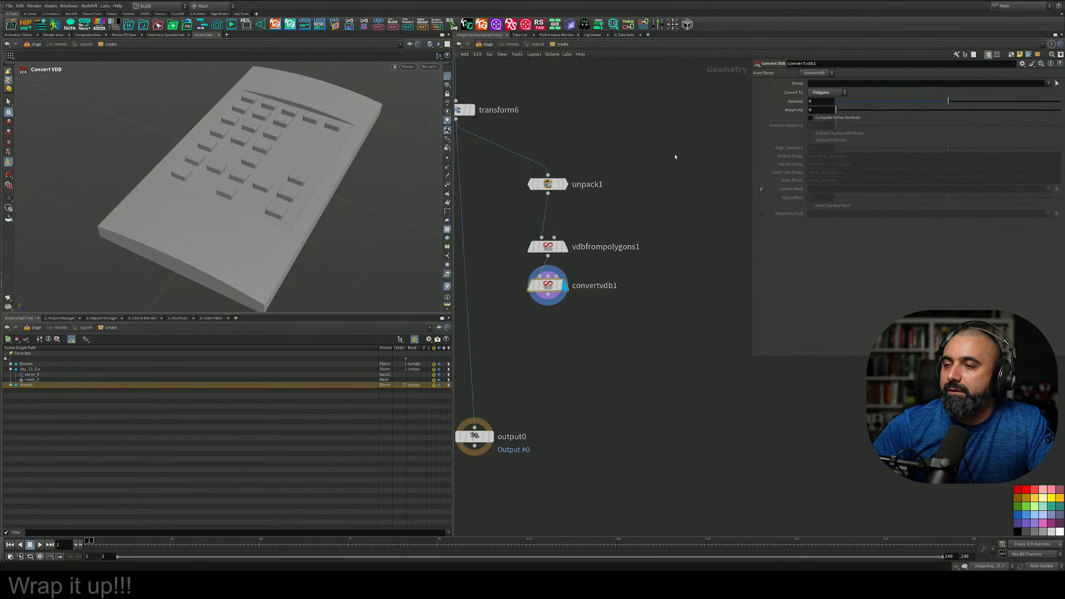
left_click_drag(836, 110, 852, 110)
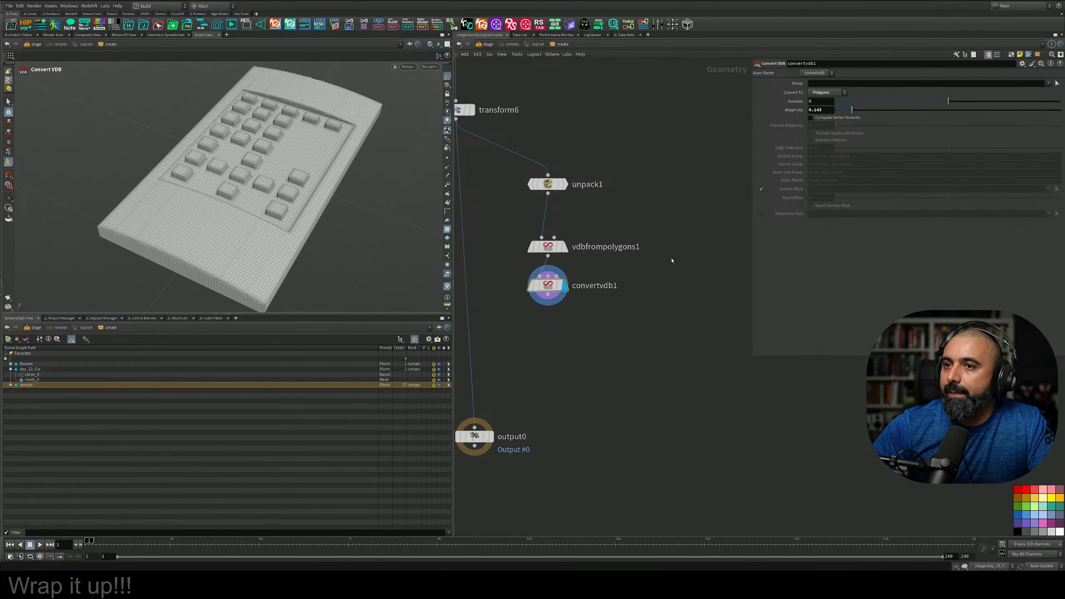
middle_click_drag(674, 311, 701, 265)
left_click_drag(342, 227, 234, 282, "alt")
right_click_drag(234, 283, 285, 204, "alt")
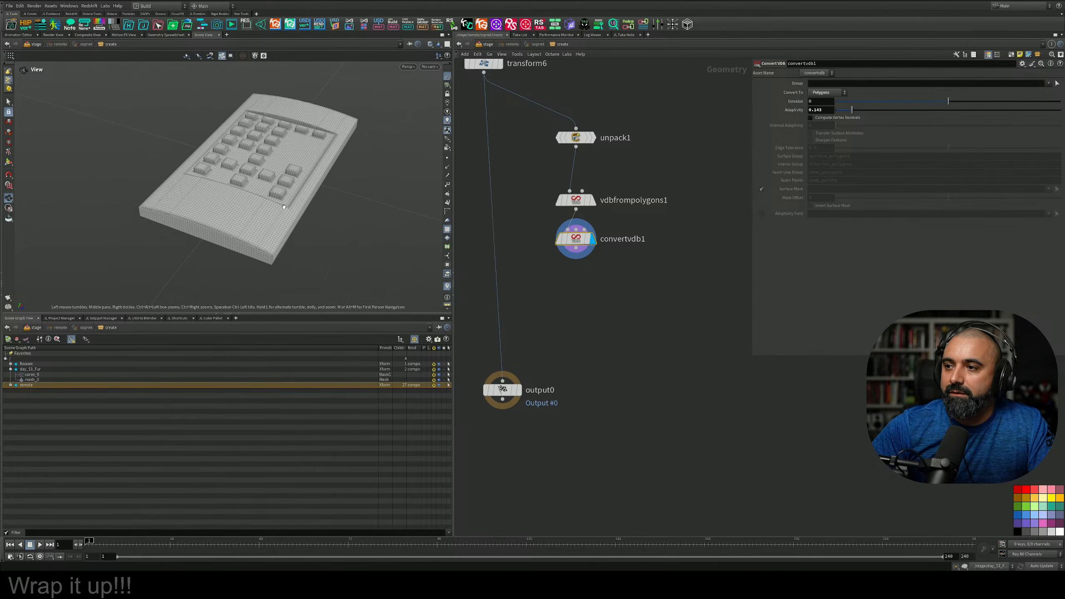
Add an Attribute Paint node for Cd below convertvdb1, fed by it, and display its result
middle_click_drag(565, 278, 558, 290)
key("Tab")
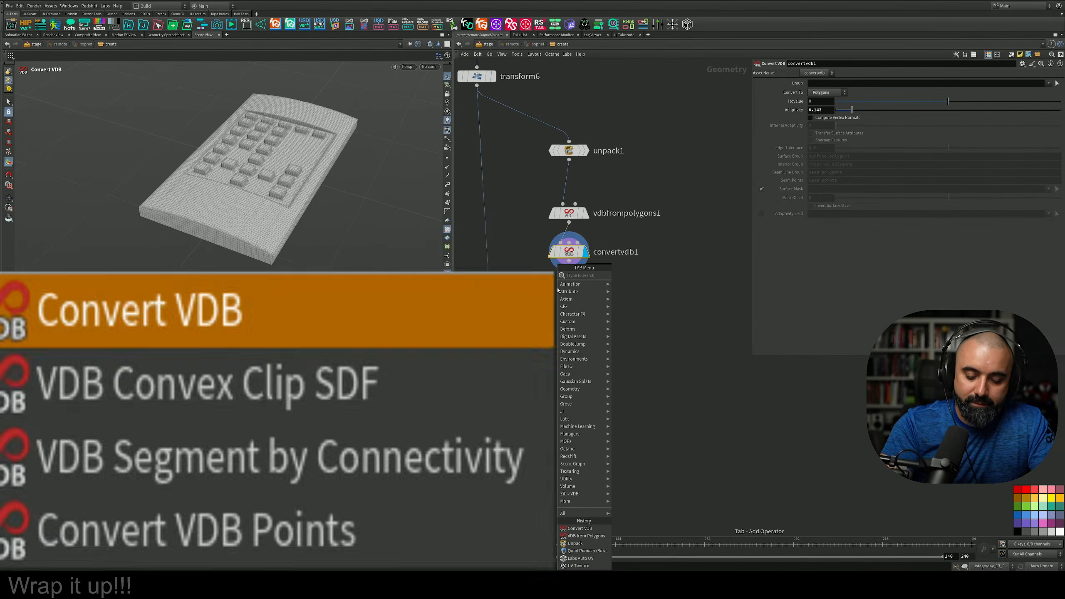
type("pain")
key("Return")
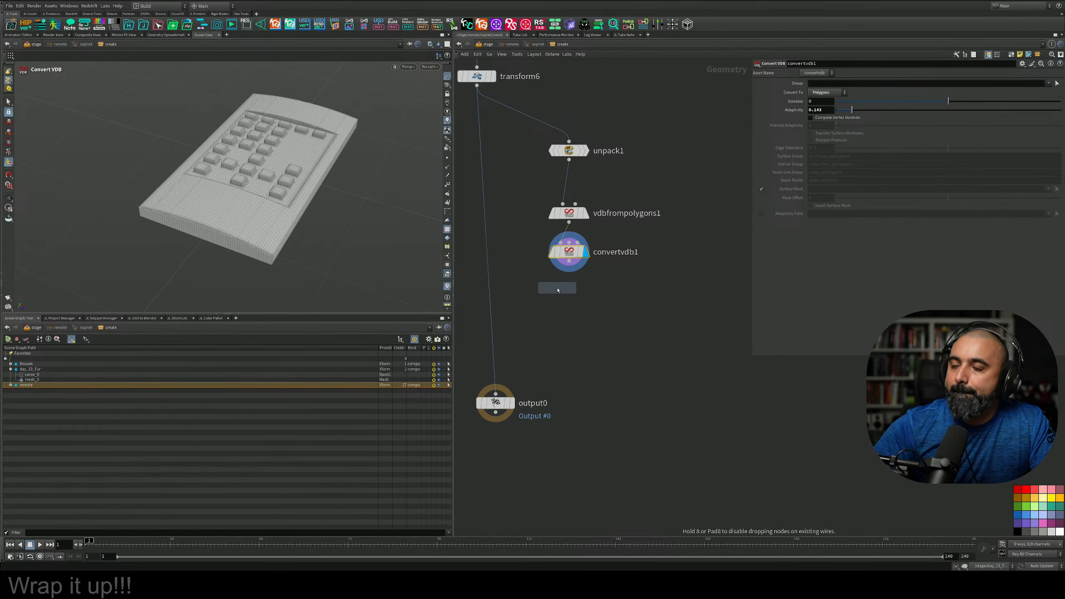
left_click(569, 310)
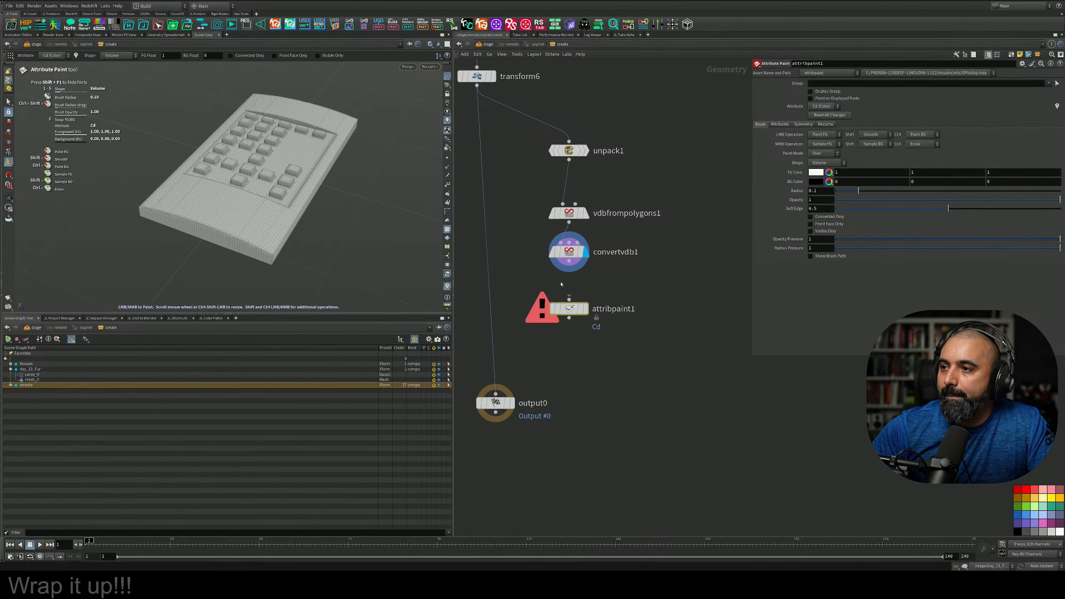
left_click(588, 310)
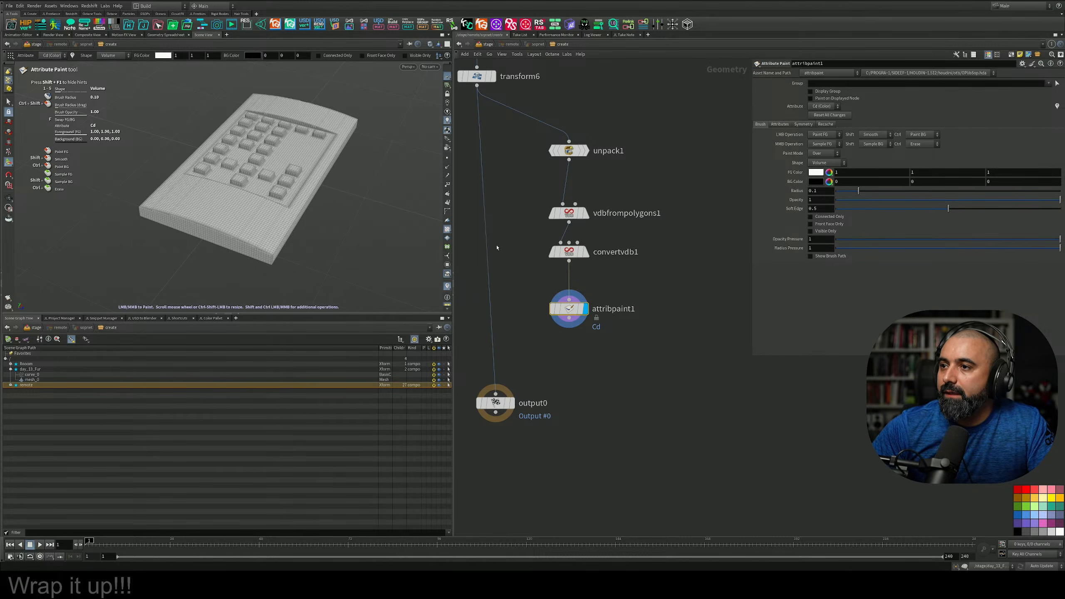
Set the Attribute Paint foreground color to black, enlarge the brush radius to about 0.24, and paint the whole remote
left_click(818, 174)
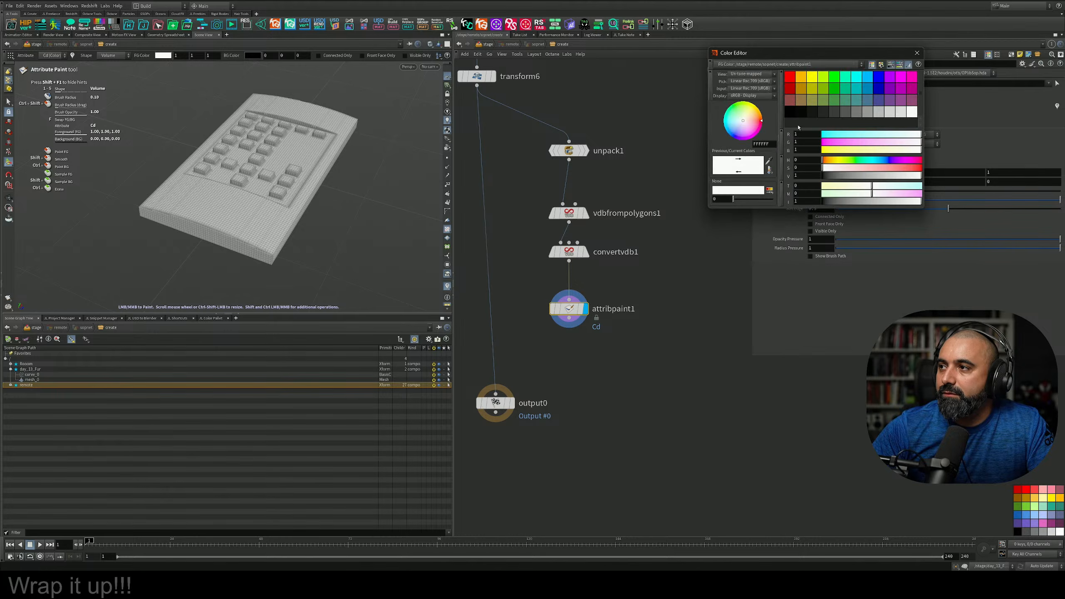
left_click(791, 112)
scroll(287, 193, "up", 9)
mouse_move(287, 193)
left_mouse_down()
mouse_move(267, 117)
mouse_move(345, 143)
mouse_move(319, 165)
mouse_move(315, 95)
mouse_move(292, 197)
left_mouse_up()
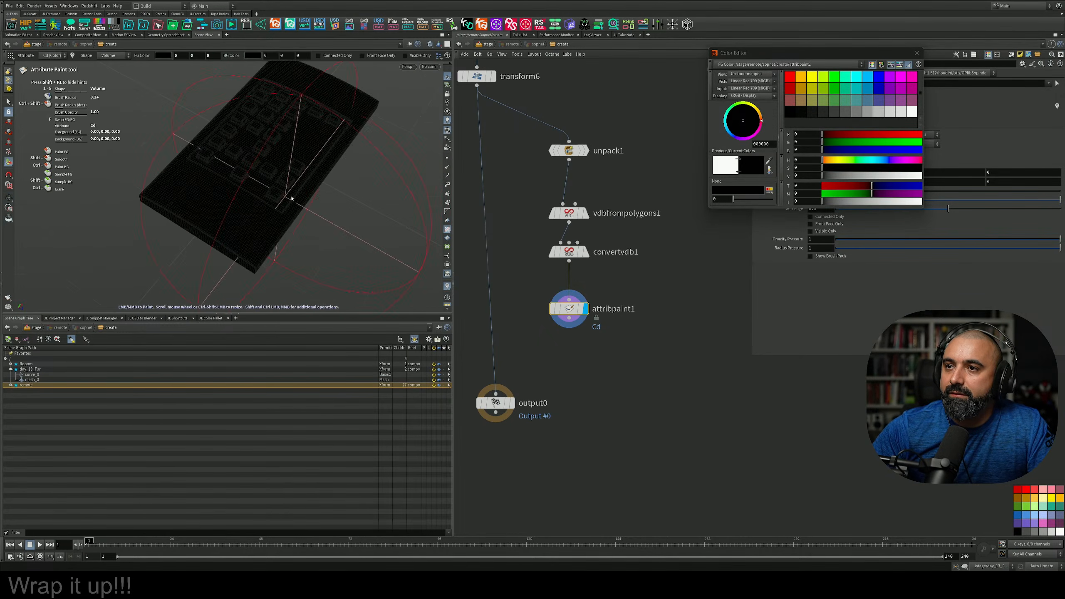
Set the Attribute Paint foreground color to pure red, shrink the brush radius, and paint the remote's near end
left_click(791, 77)
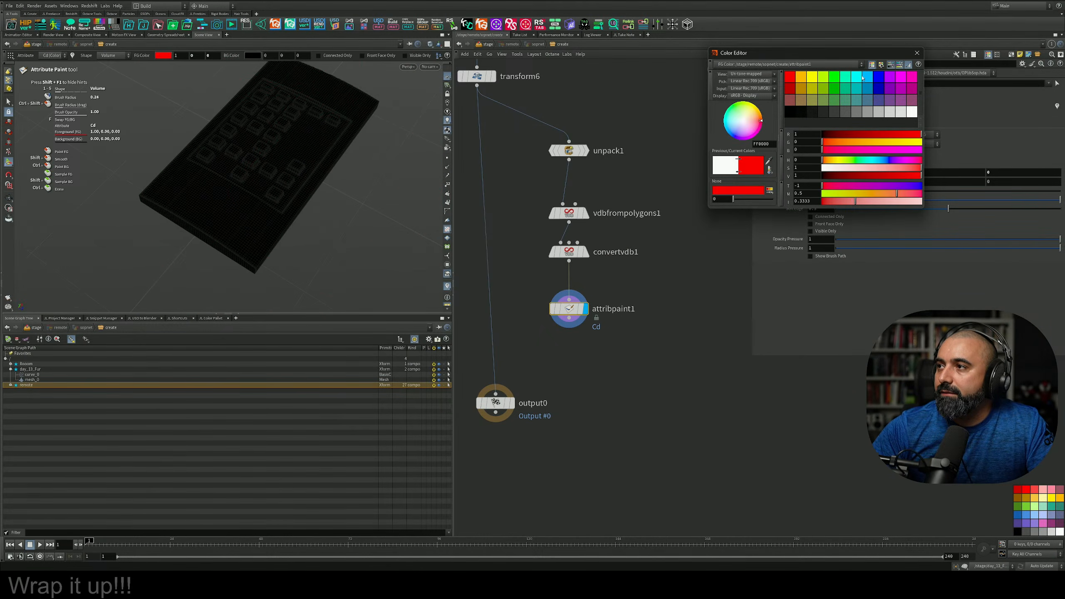
left_click(917, 53)
scroll(277, 218, "down", 8)
scroll(276, 218, "down", 15)
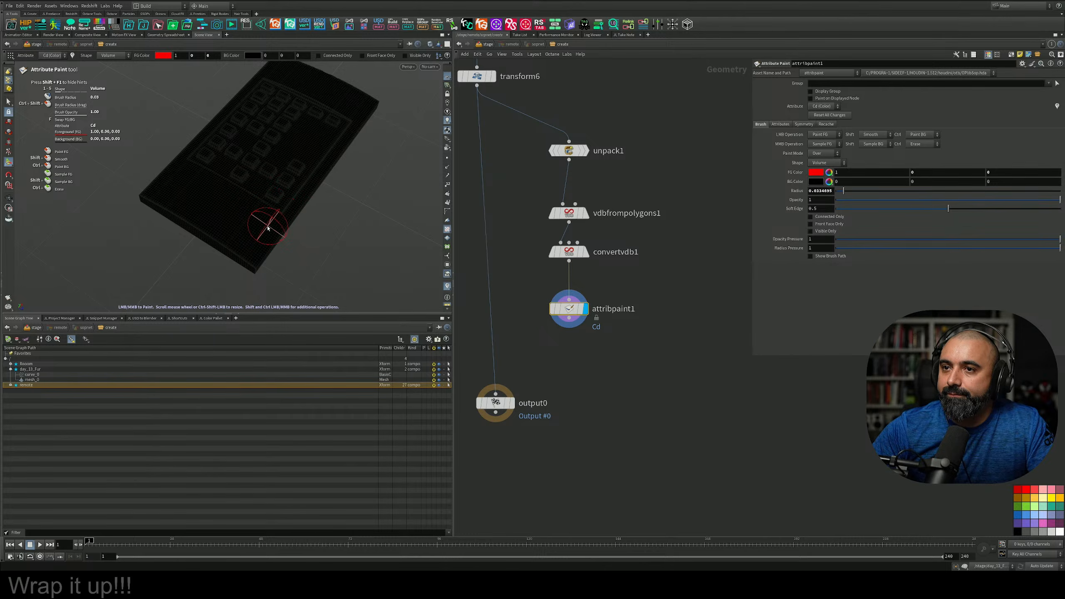
mouse_move(249, 257)
left_mouse_down()
mouse_move(184, 222)
mouse_move(248, 260)
mouse_move(297, 220)
mouse_move(248, 266)
mouse_move(230, 253)
mouse_move(245, 255)
mouse_move(231, 222)
left_mouse_up()
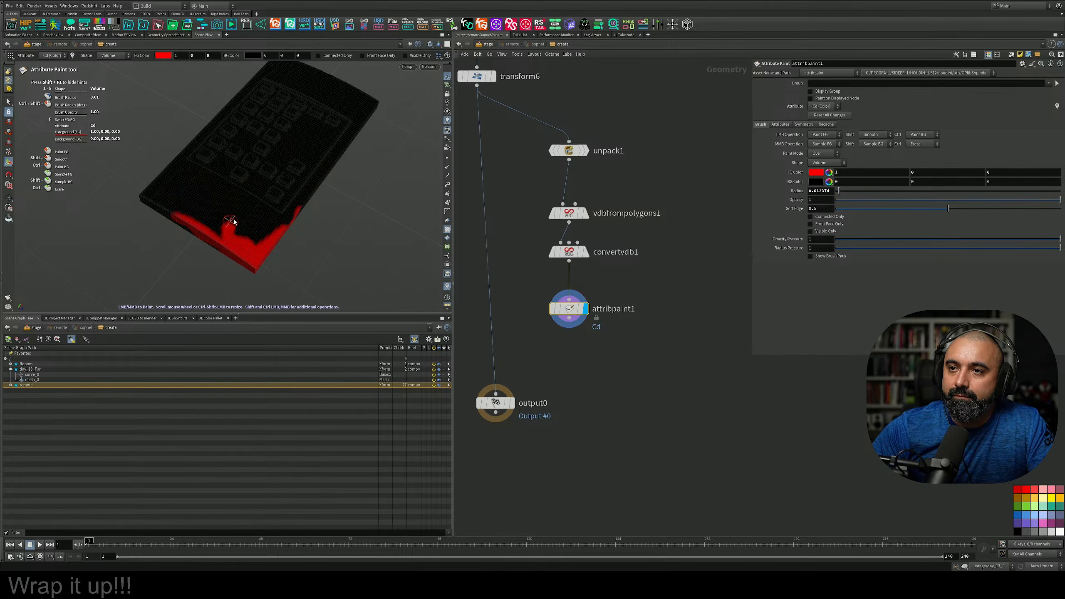
Paint a branching red streak across the remote's buttons with a brush radius of about 0.01
key("Escape")
mouse_move(294, 168)
left_mouse_down()
mouse_move(287, 223)
mouse_move(302, 227)
mouse_move(286, 148)
mouse_move(262, 241)
mouse_move(296, 248)
left_mouse_up()
key("Return")
scroll(266, 224, "down", 3)
mouse_move(299, 159)
left_mouse_down()
mouse_move(321, 165)
mouse_move(316, 180)
mouse_move(281, 127)
mouse_move(263, 165)
left_mouse_up()
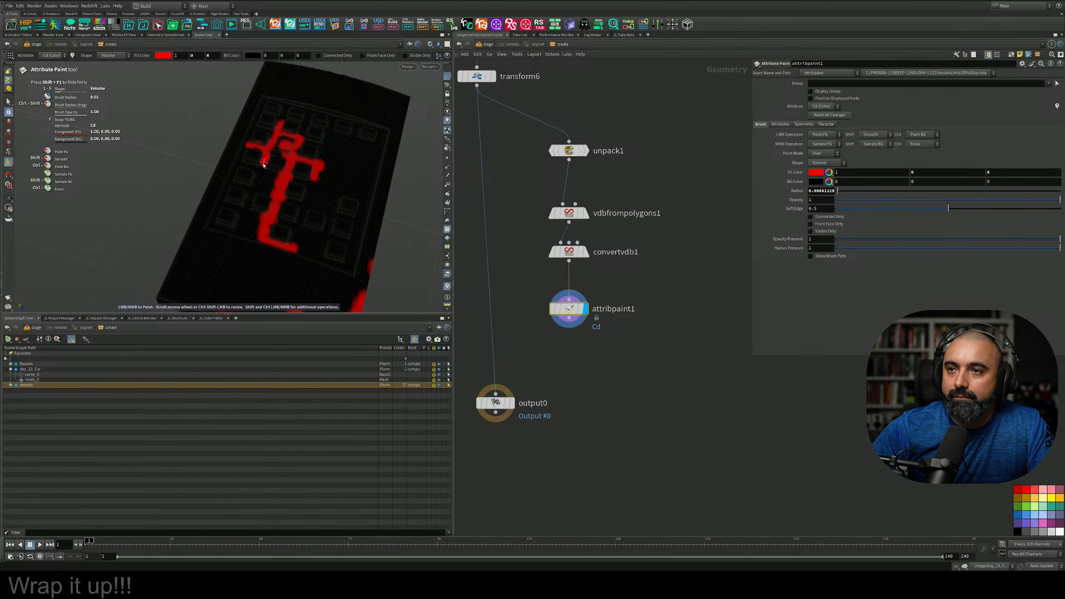
Enlarge the brush radius to about 0.02 and paint red along the remote's long edge from the far corner
mouse_move(328, 191)
left_mouse_down("alt")
mouse_move(344, 202)
mouse_move(321, 214)
left_mouse_up("alt")
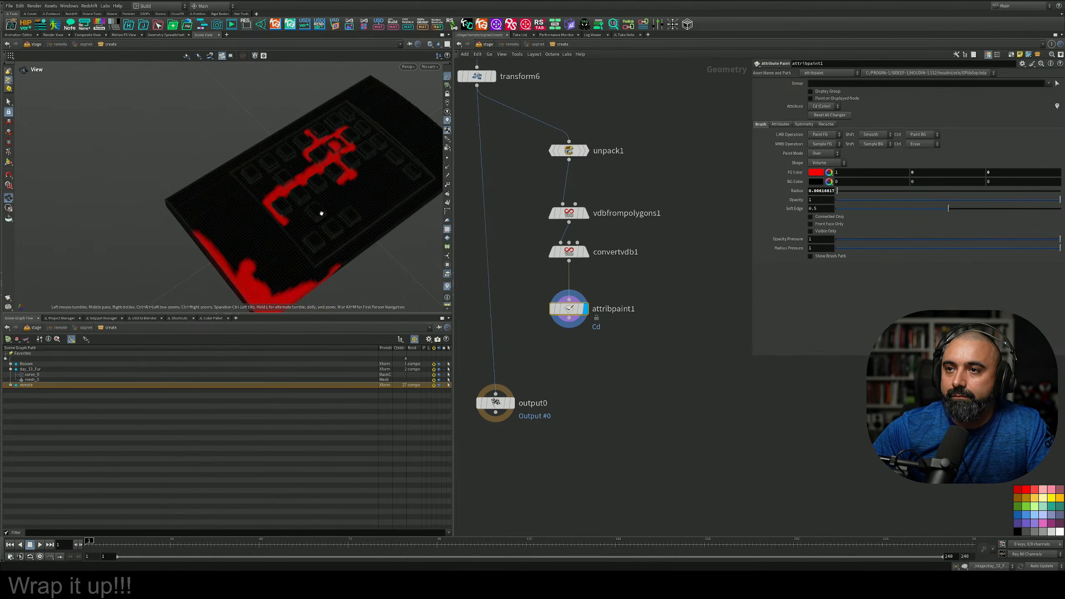
scroll(321, 214, "down", 3, "alt")
scroll(367, 160, "down", 1)
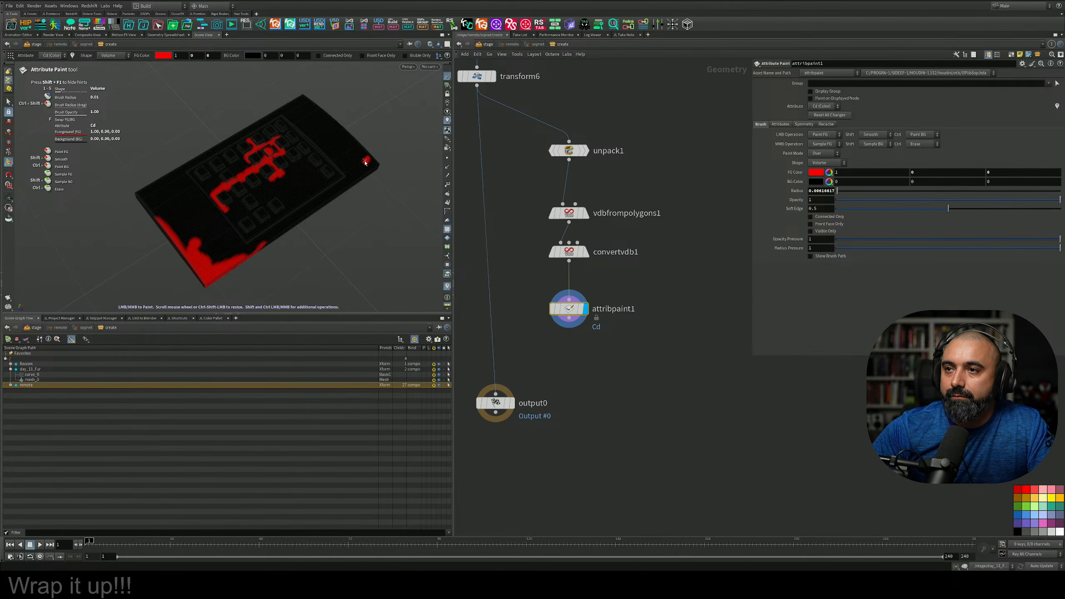
scroll(367, 160, "up", 10)
mouse_move(376, 155)
left_mouse_down()
mouse_move(374, 183)
mouse_move(363, 179)
mouse_move(274, 238)
left_mouse_up()
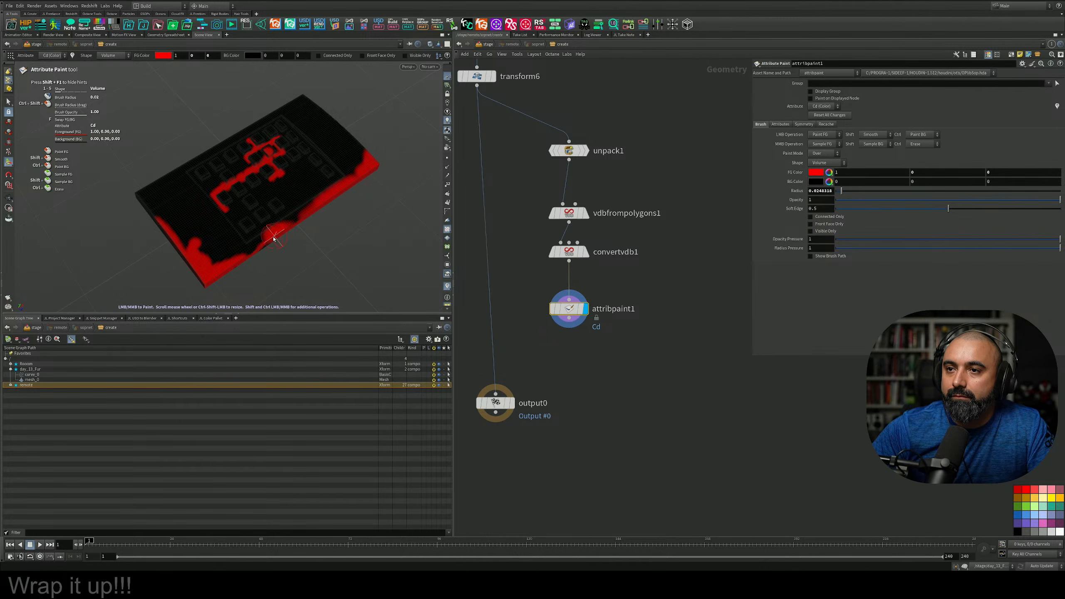
Add an Attribute Blur node below attribpaint1, fed by it, and display its result
middle_click_drag(563, 390, 580, 354)
key("Tab")
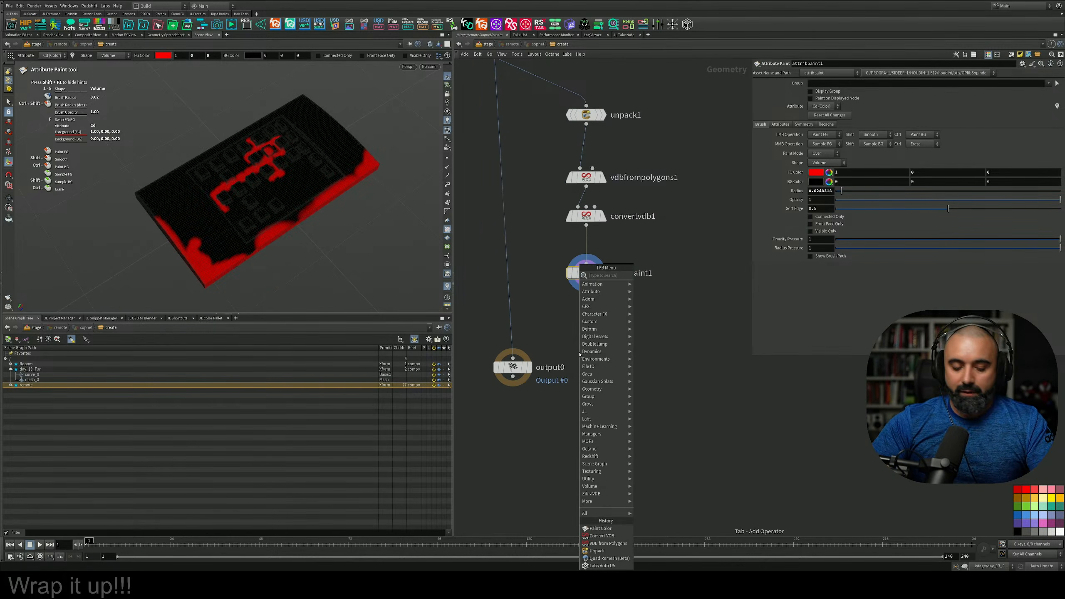
type("at")
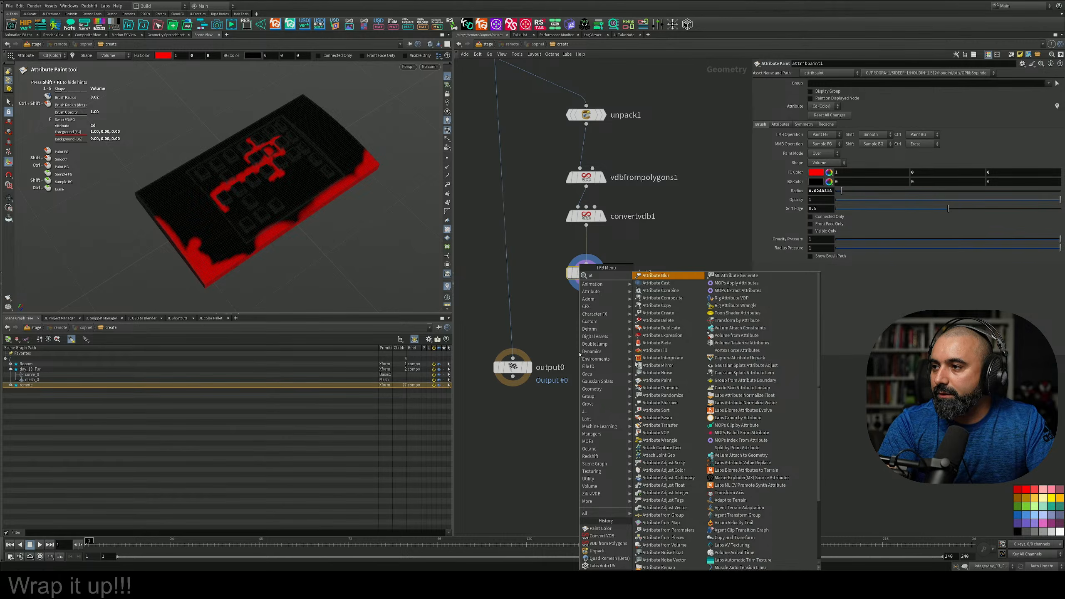
key("Return")
left_click(592, 289)
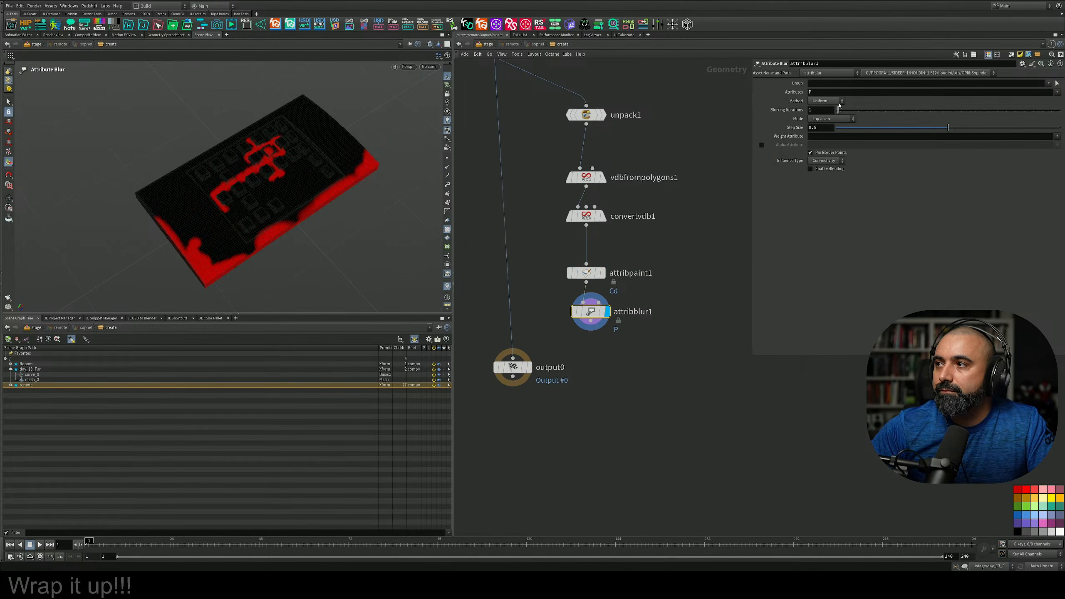
Set attribblur1 to blur the Cd attribute with 6 blurring iterations
type("Cd")
key("Return")
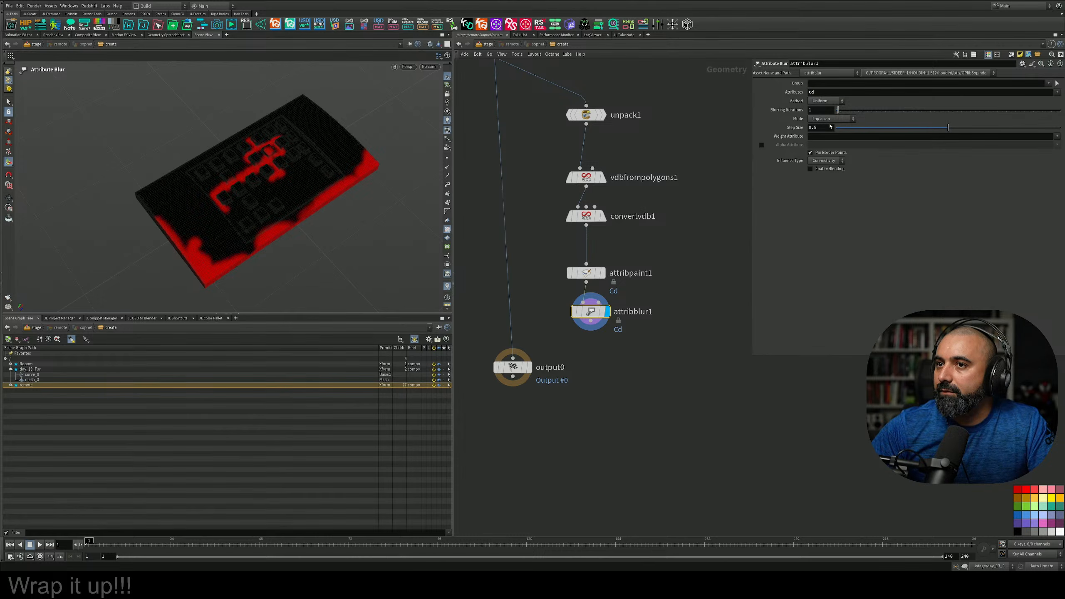
left_click_drag(839, 109, 852, 111)
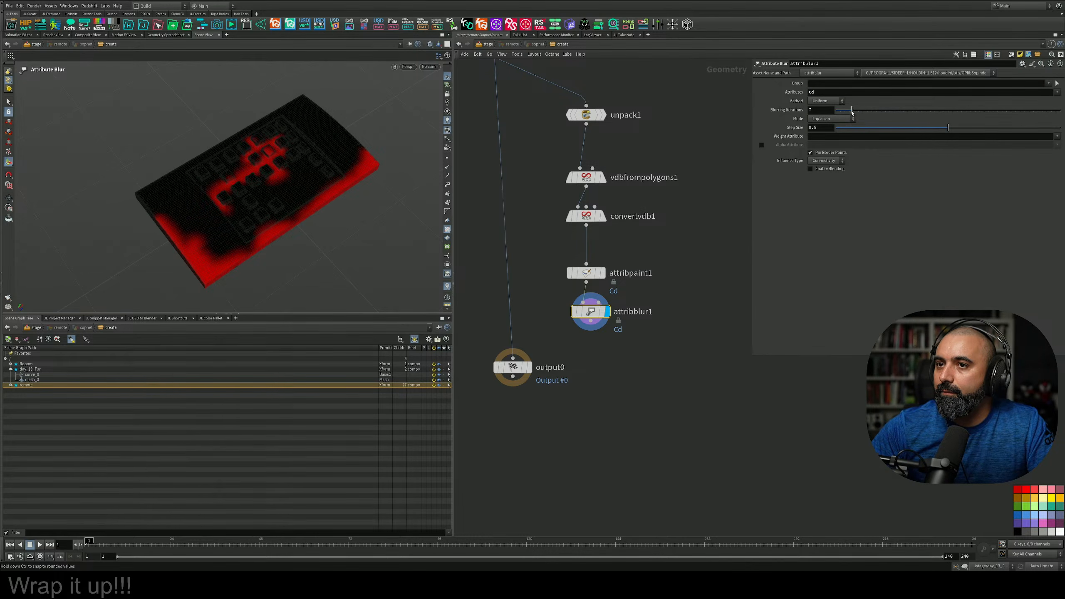
Move output0 farther down the network and add a Scatter node below attribblur1, fed by it
middle_click_drag(663, 345, 685, 266)
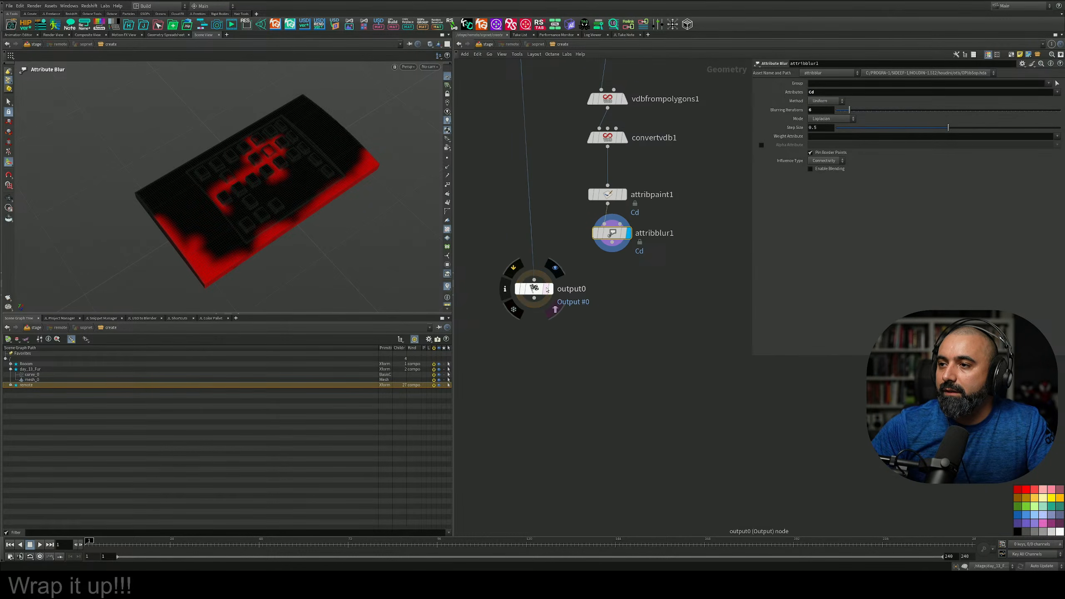
left_click_drag(537, 289, 509, 370)
left_click(605, 316)
key("Tab")
type("scatter")
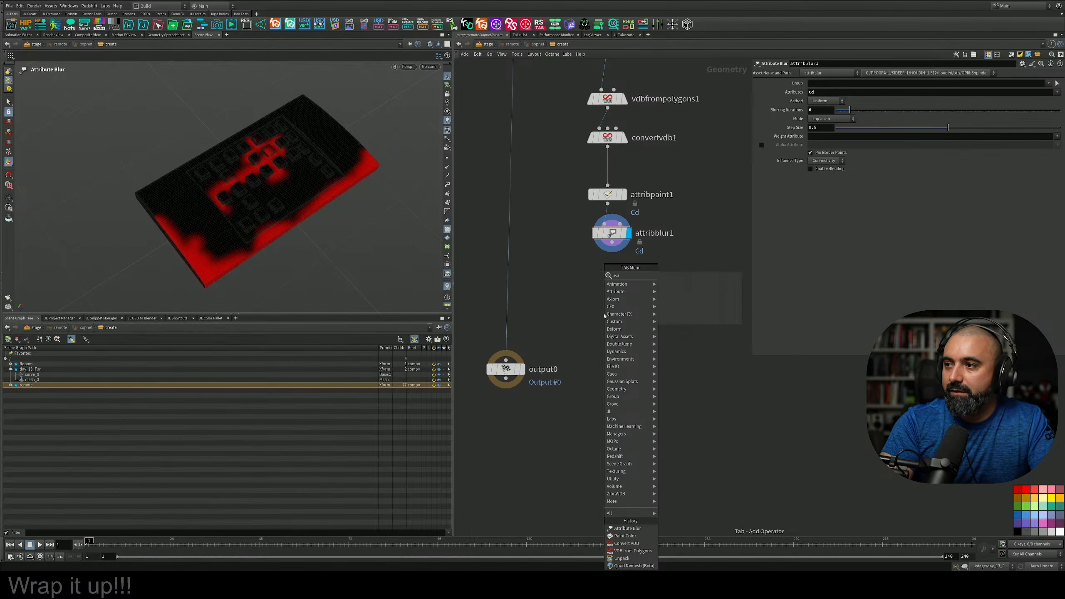
key("Return")
left_click(610, 272)
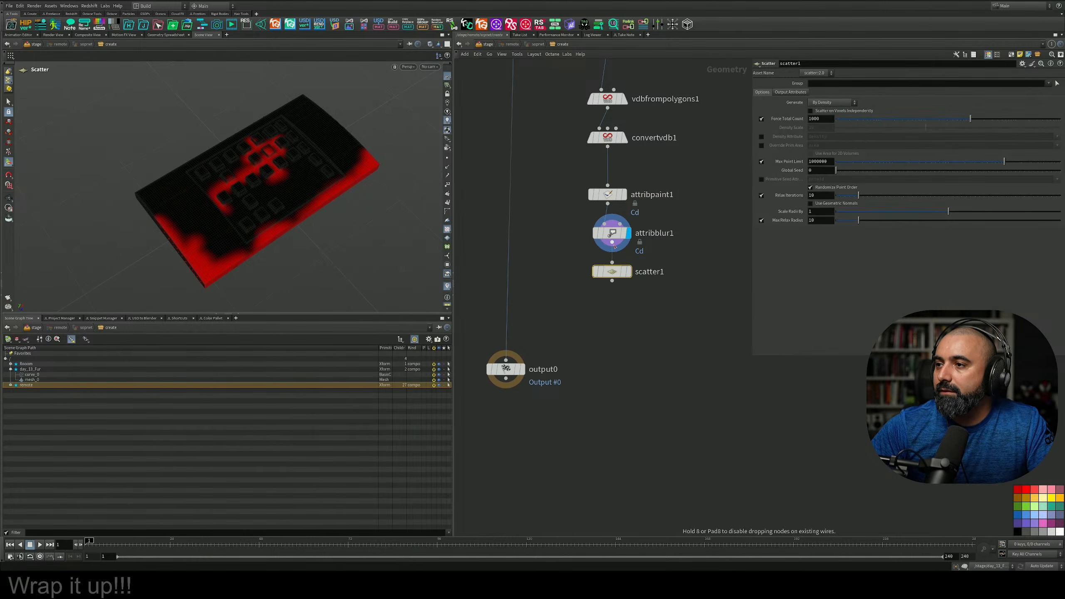
Display scatter1 and enable its density attribute, using Cd to drive the point distribution
left_click(762, 137)
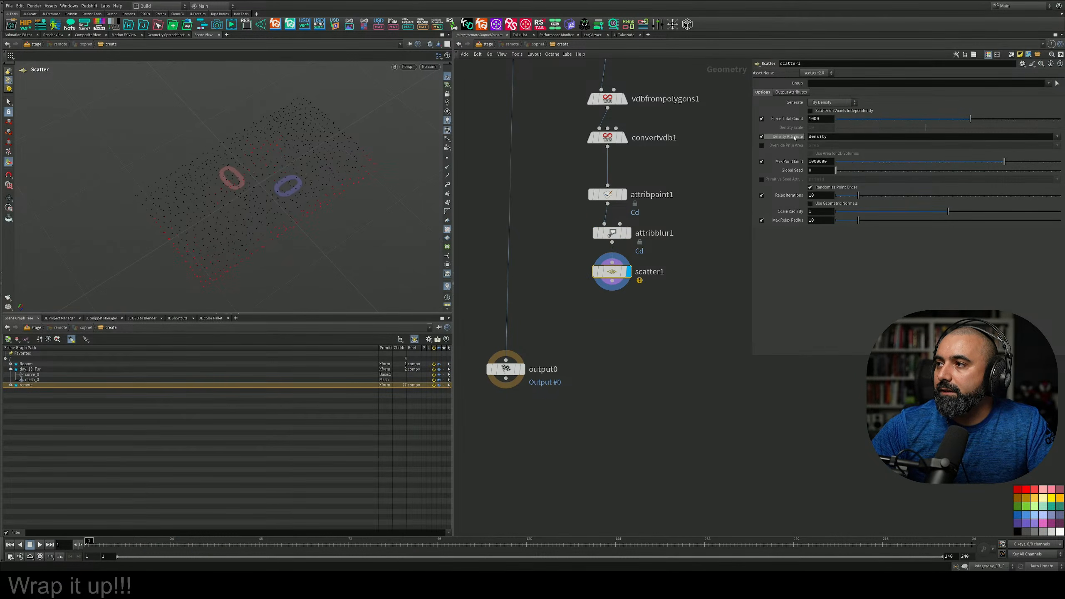
type("Cd")
key("Return")
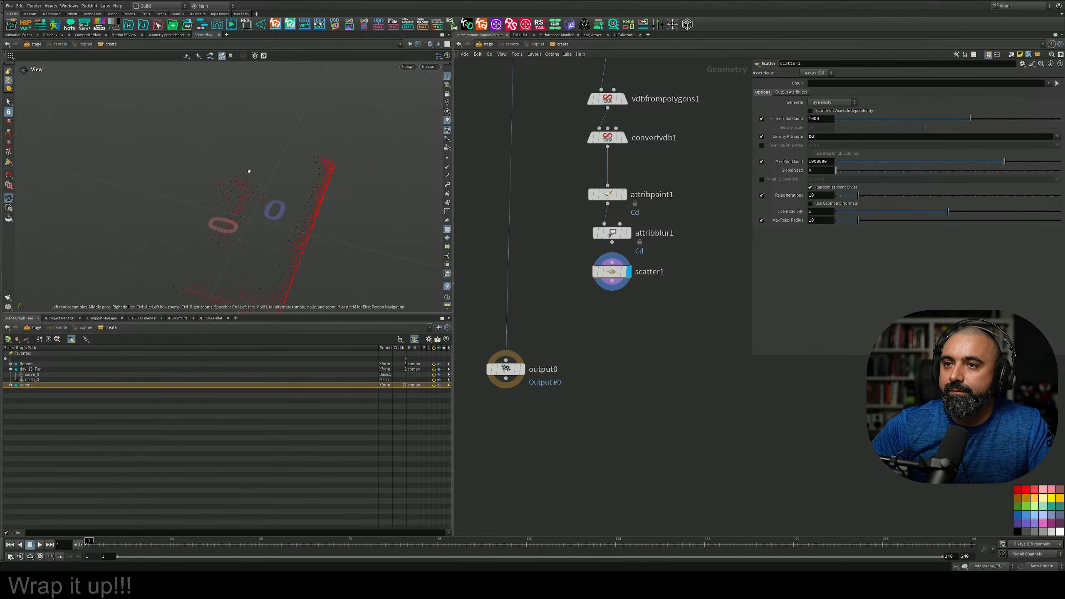
Add an Attribute Adjust Float node for pscale below scatter1, fed by it
key("h")
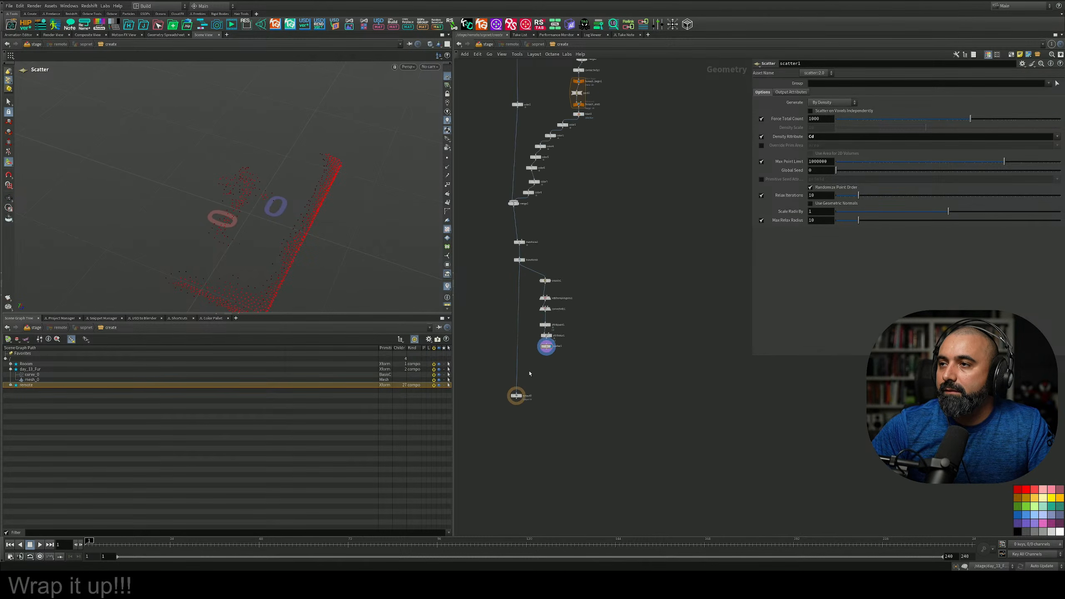
middle_click_drag(592, 231, 582, 143)
scroll(625, 327, "up", 5)
middle_click_drag(625, 328, 666, 207)
scroll(653, 233, "down", 3)
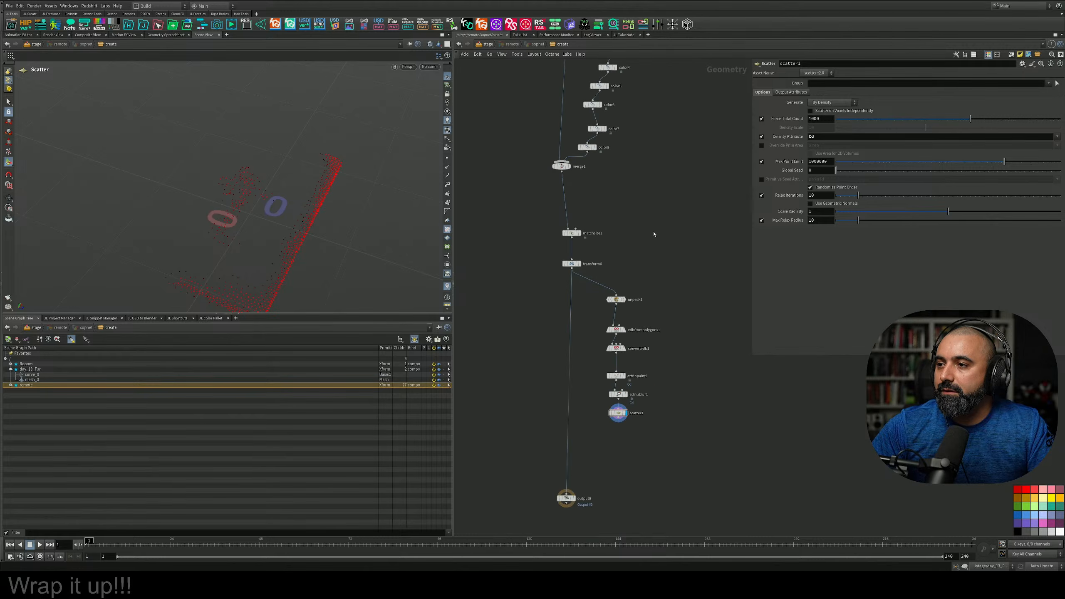
scroll(650, 332, "up", 7)
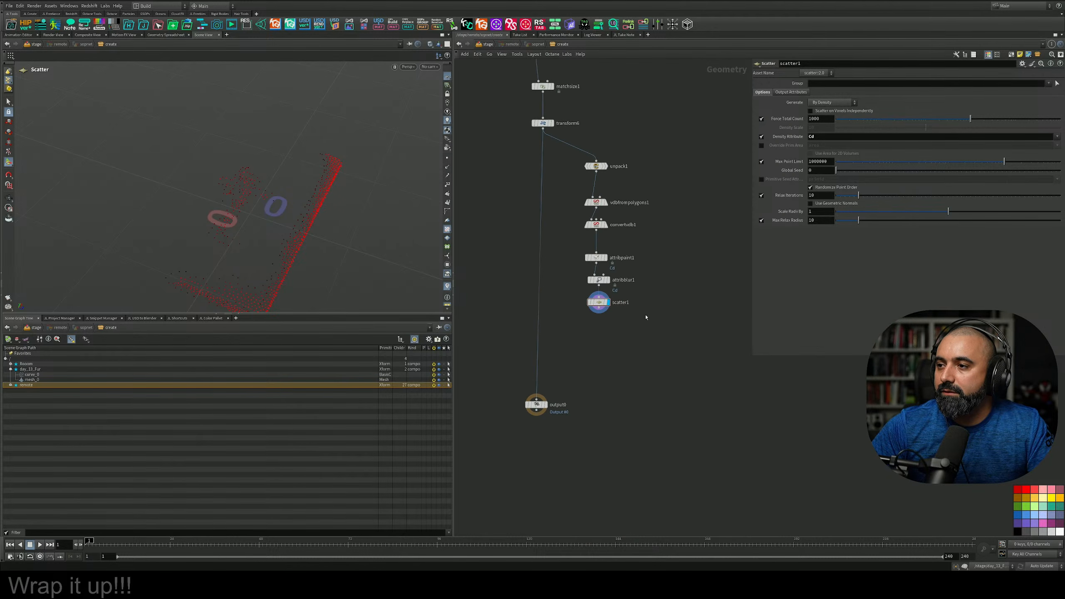
key("Tab")
type("asa")
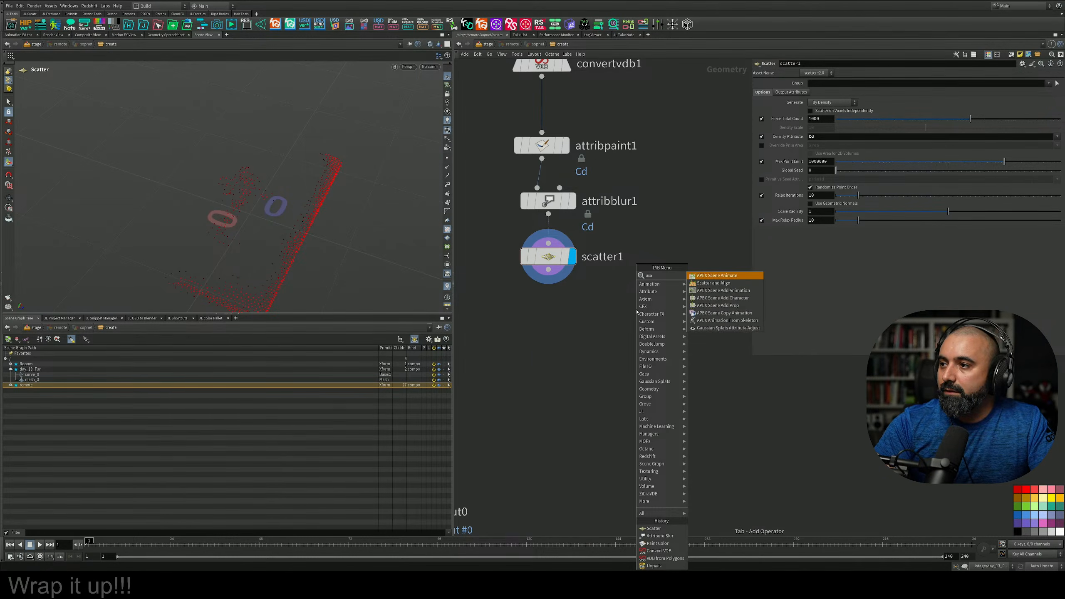
key("BackSpace")
key("BackSpace")
type("a")
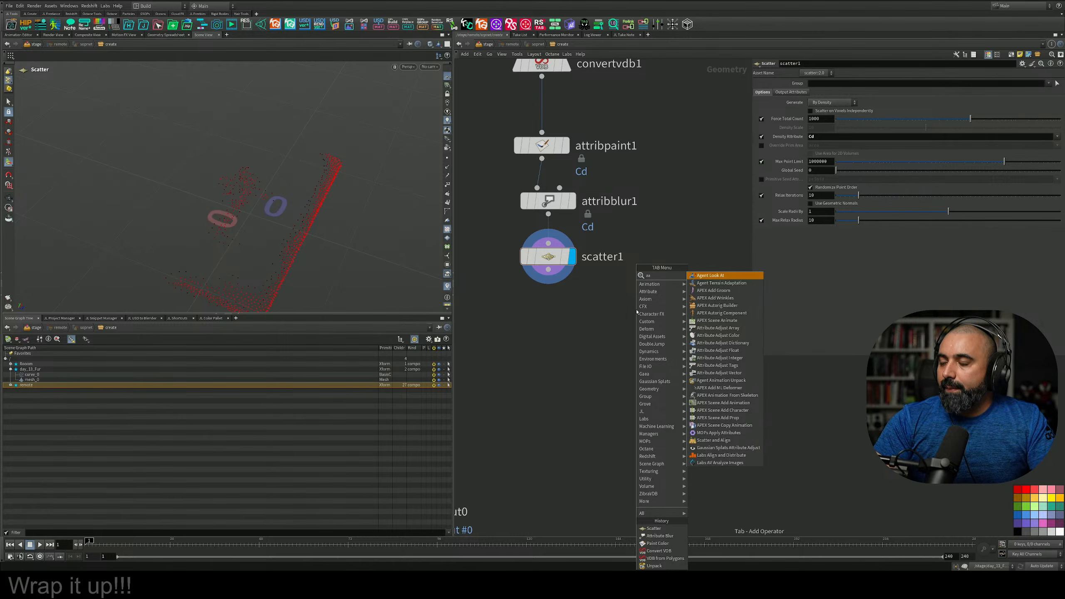
type("f")
key("Return")
left_click(549, 277)
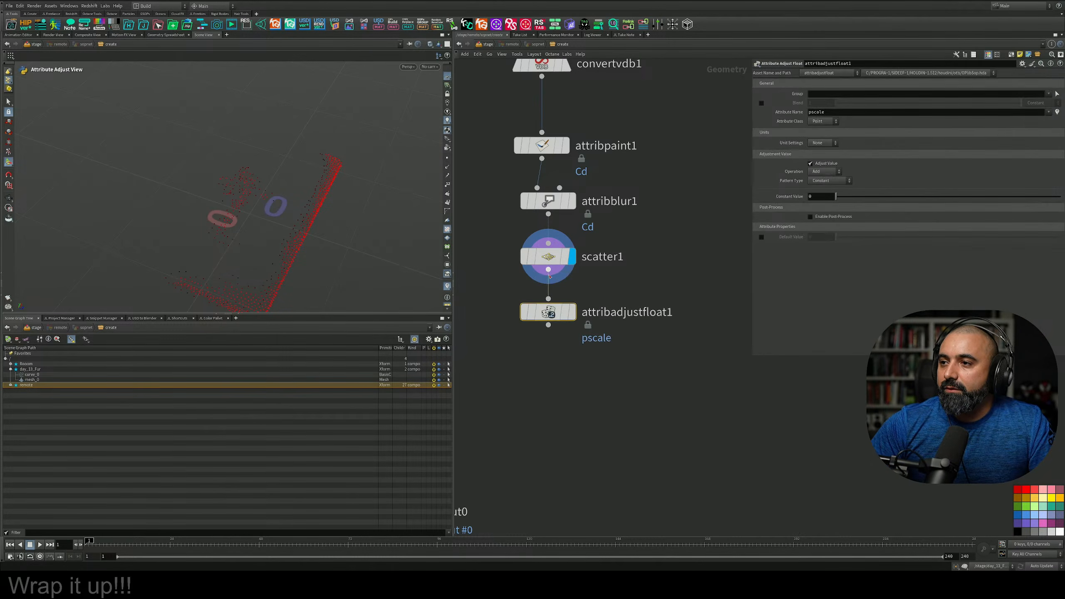
Set attribadjustfloat1's constant pscale value to 0.17 and display its result
left_click_drag(836, 196, 840, 198)
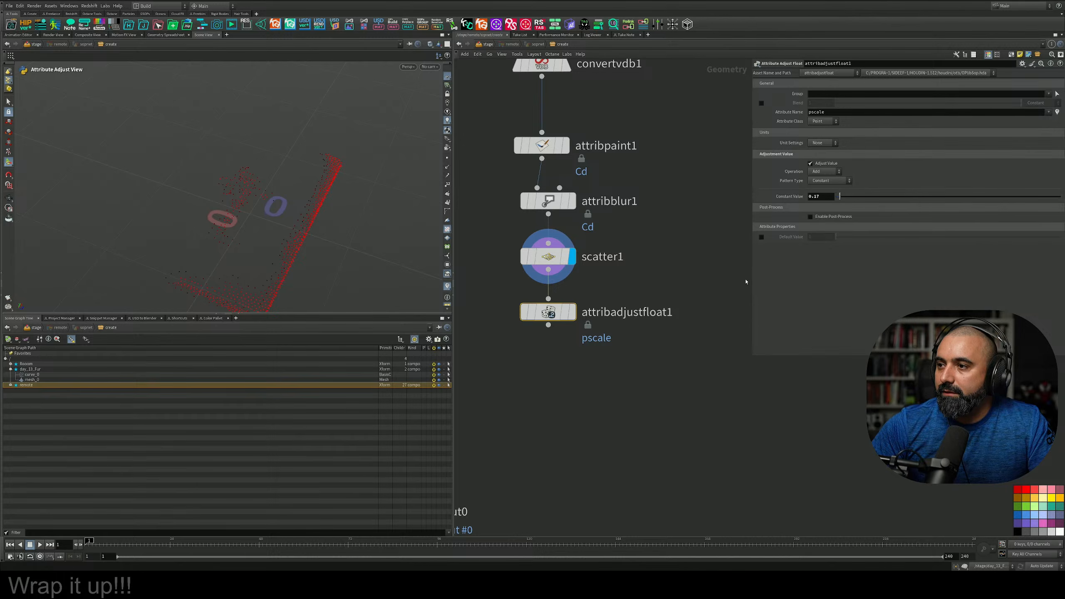
middle_click_drag(606, 349, 628, 298)
left_click(595, 263)
Add a VDB from Particles node below attribadjustfloat1, fed by it, and display its result
key("Tab")
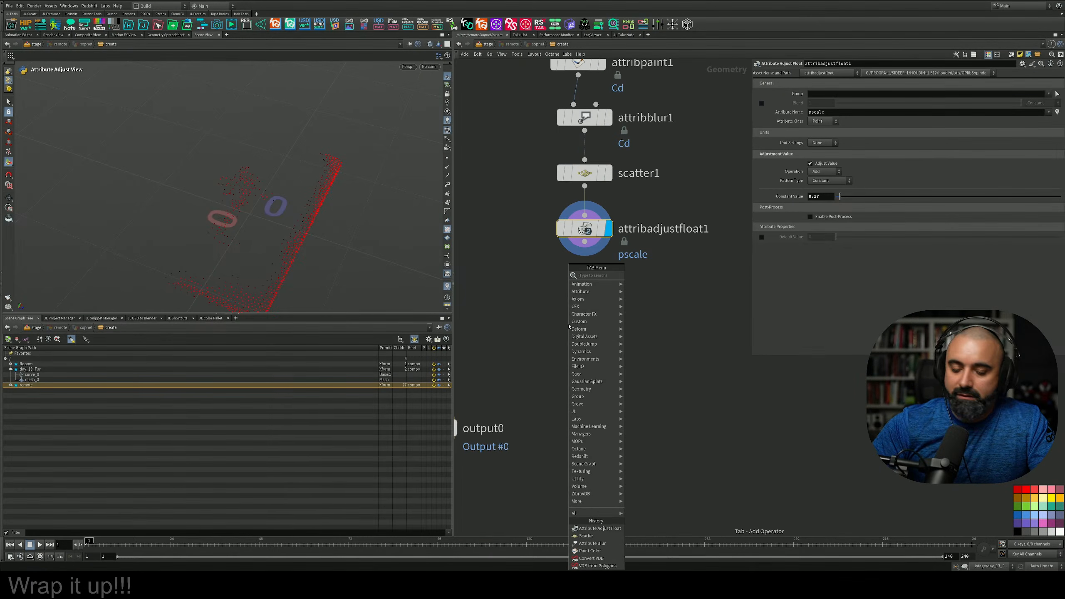
type("vdp")
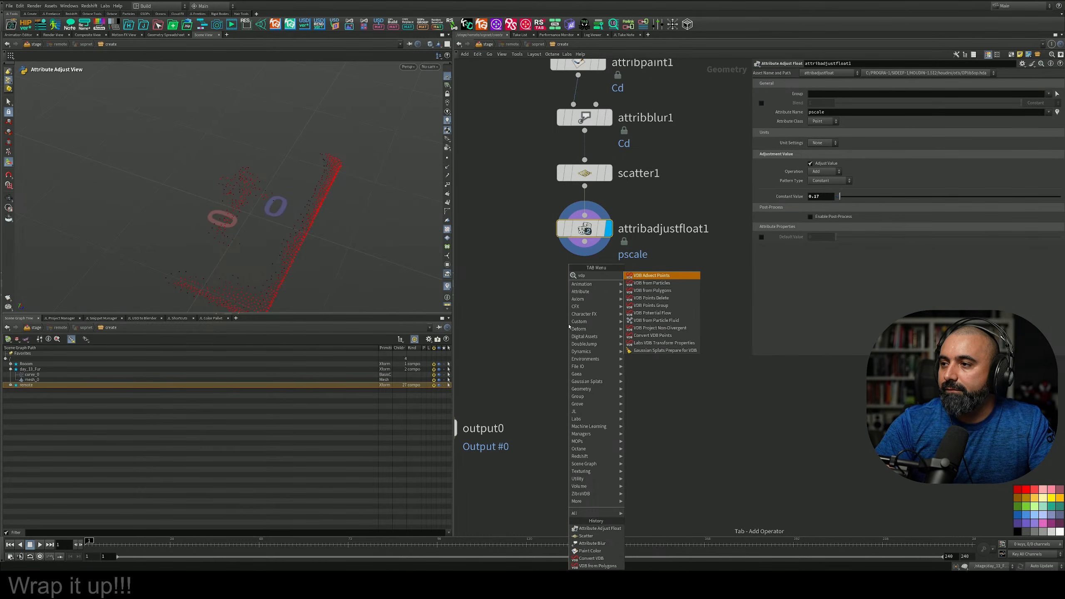
key("Return")
left_click(571, 295)
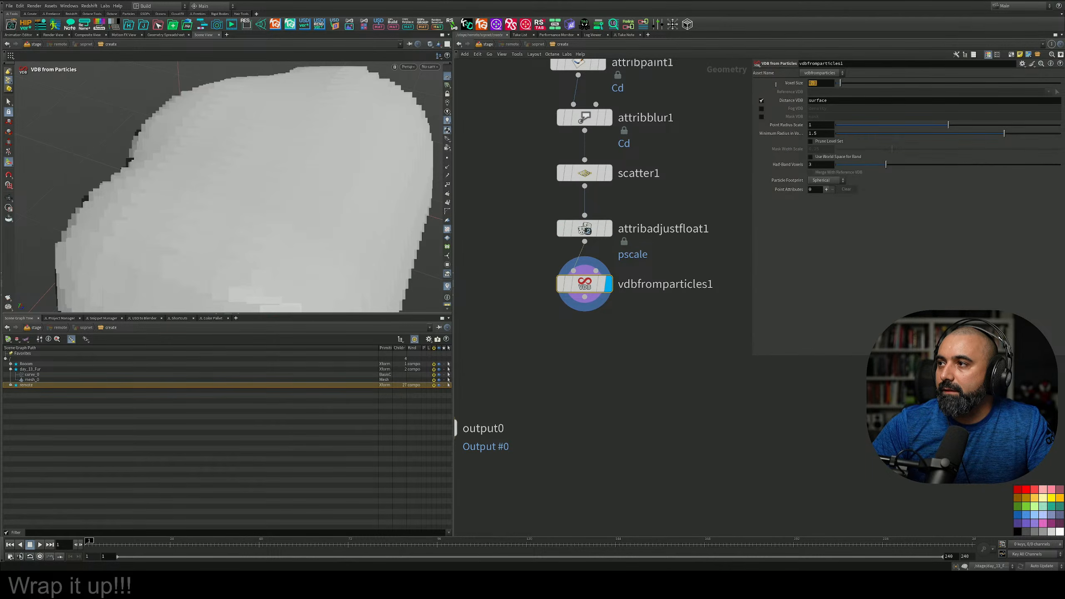
Set the voxel size of vdbfromparticles1 to 0.001
type("0")
key("Return")
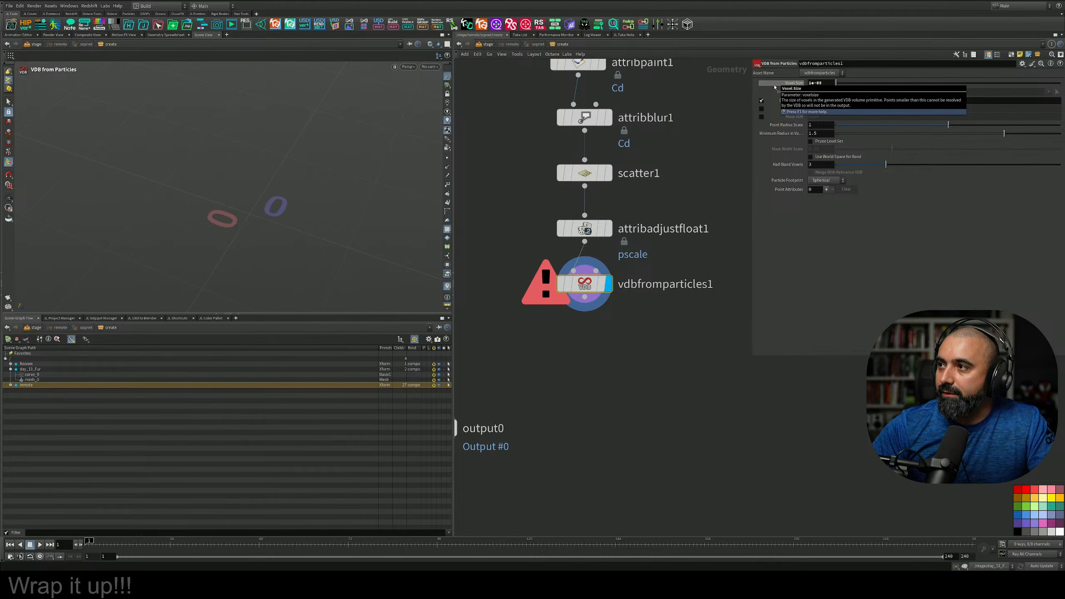
left_click_drag(826, 83, 789, 83)
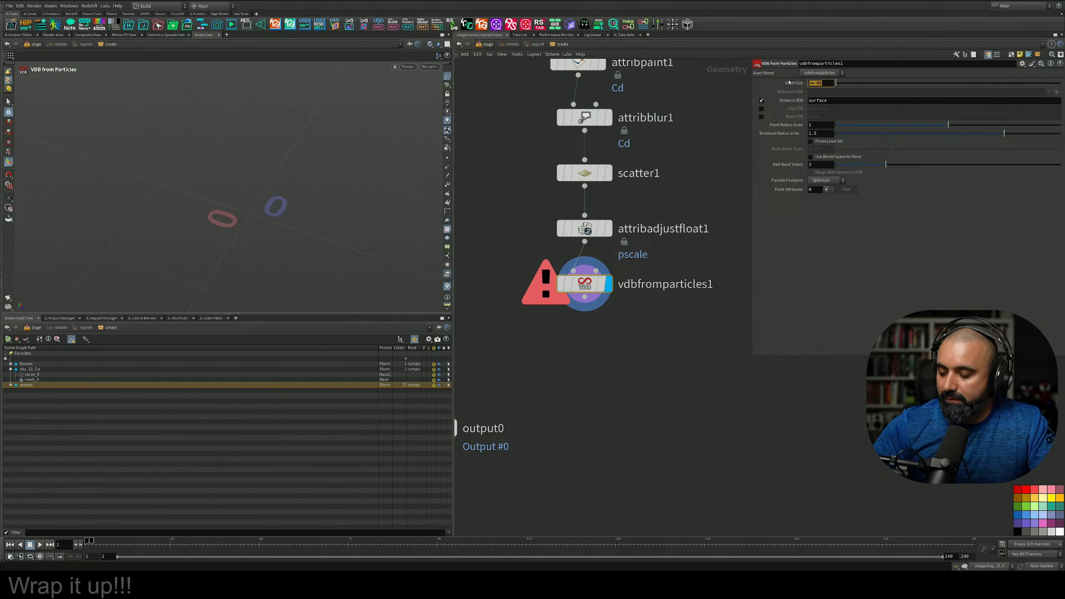
type("0.00")
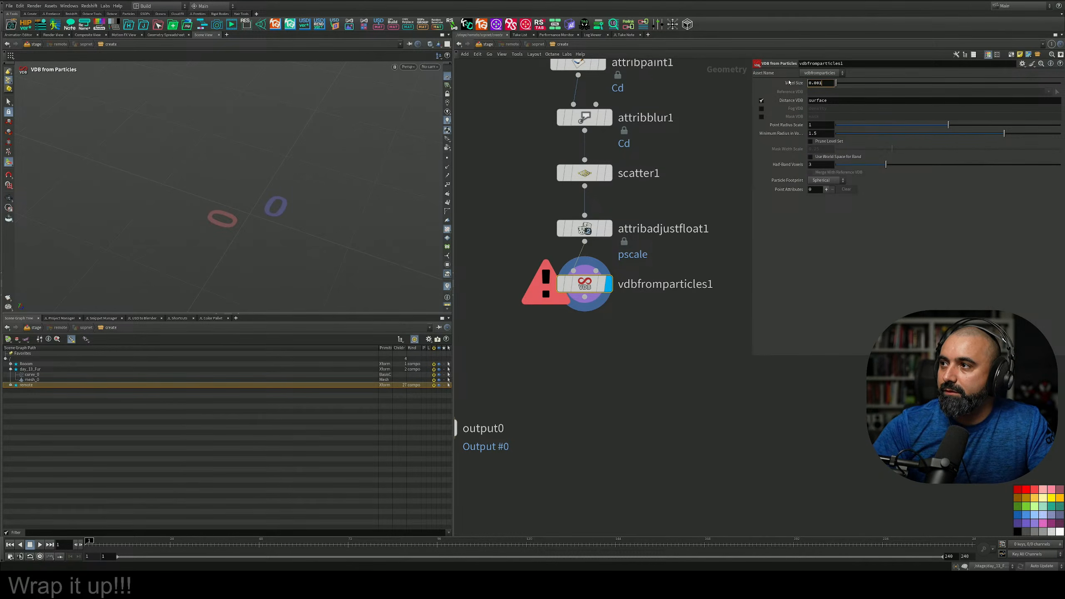
type("1")
key("Return")
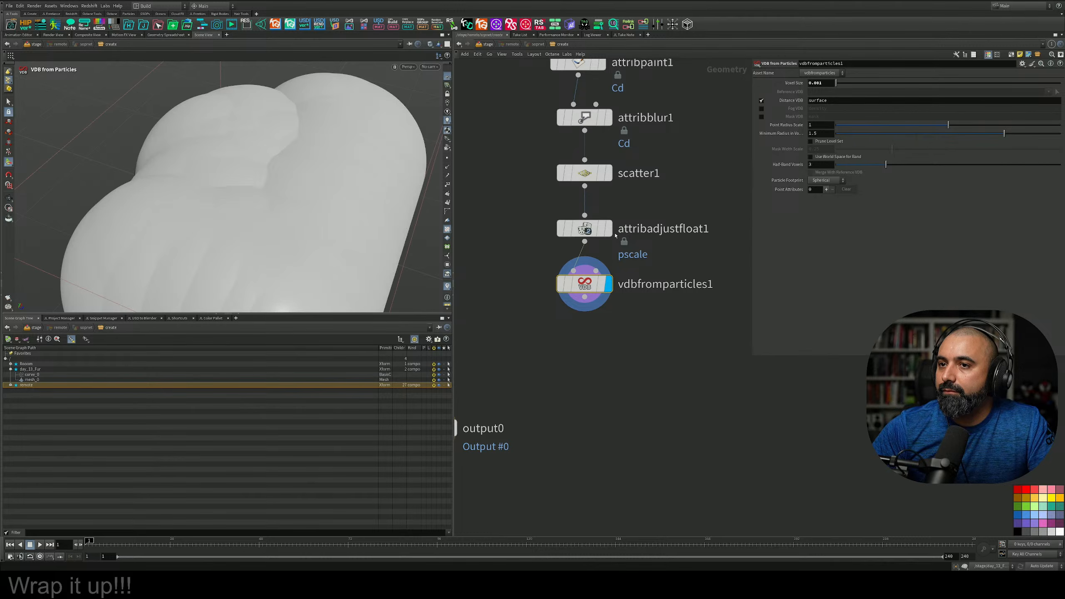
Reduce attribadjustfloat1's constant pscale value, trying 0.01 and settling on 0.002
left_click(604, 229)
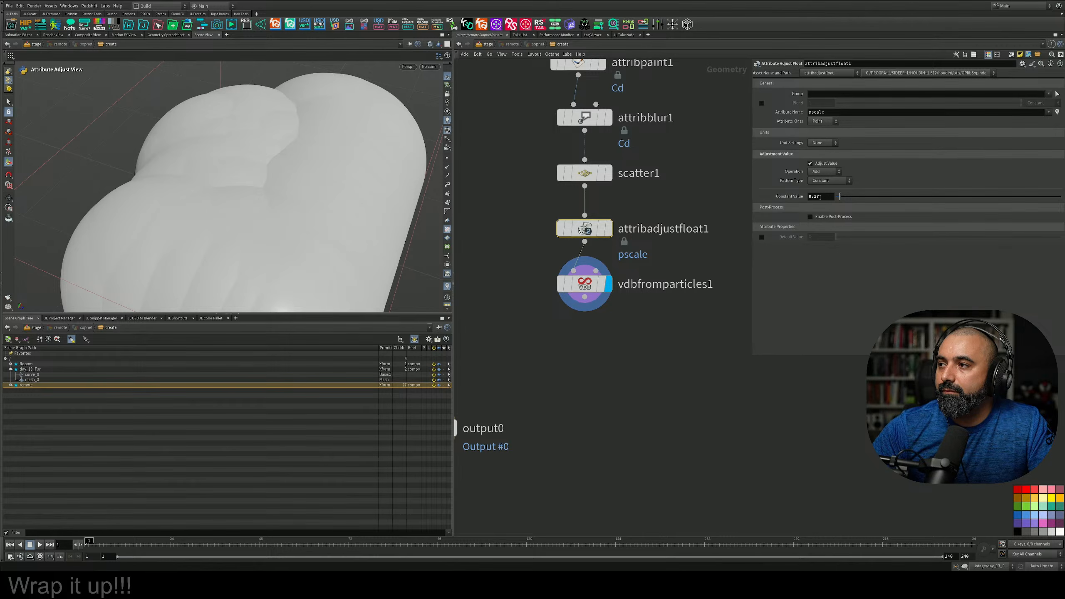
type("1")
key("Return")
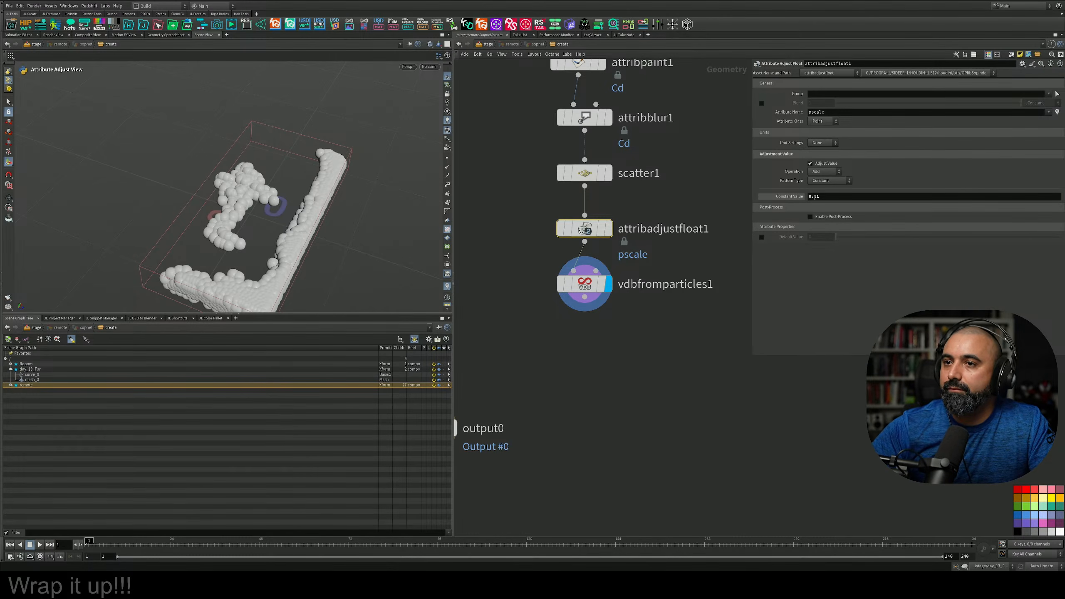
double_click(837, 197)
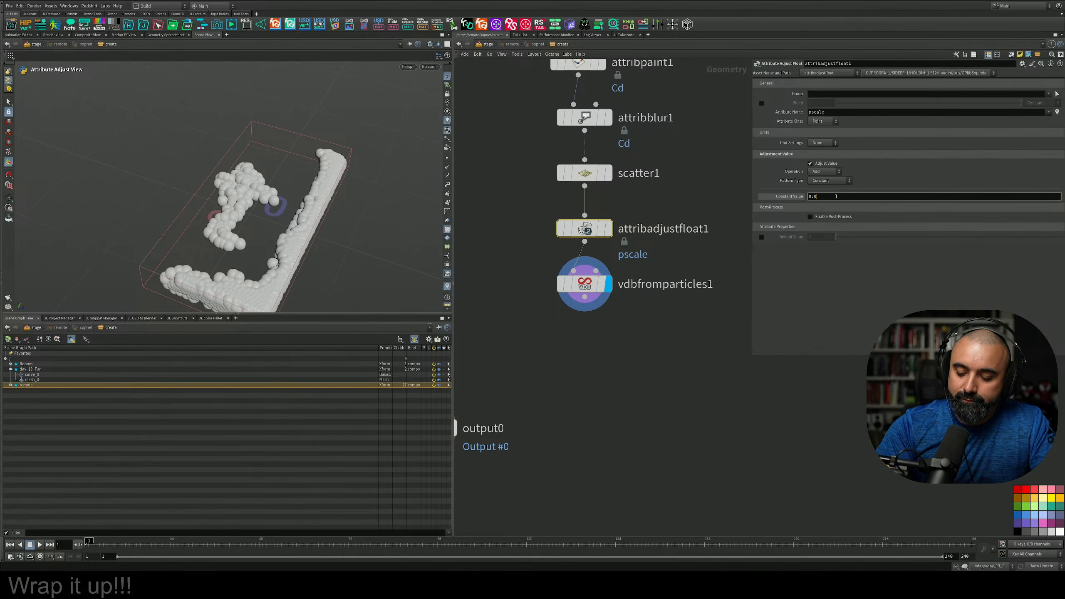
type("002")
key("Return")
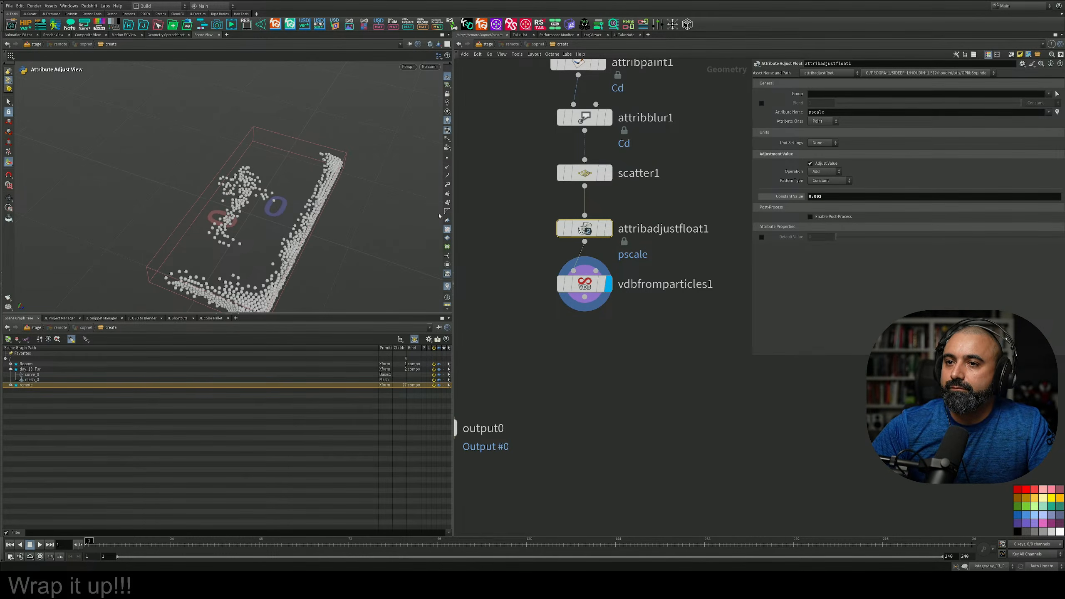
Bypass attribadjustfloat1 above vdbfromparticles1 and cancel the resulting cook
left_click_drag(263, 251, 277, 229, "alt")
scroll(267, 241, "up", 3)
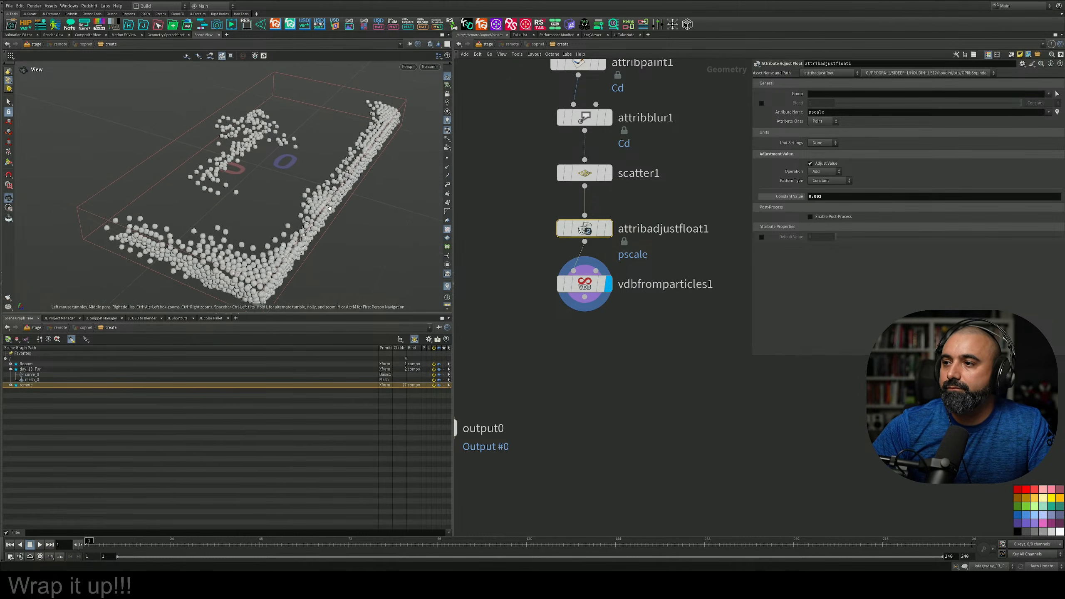
left_click(583, 284)
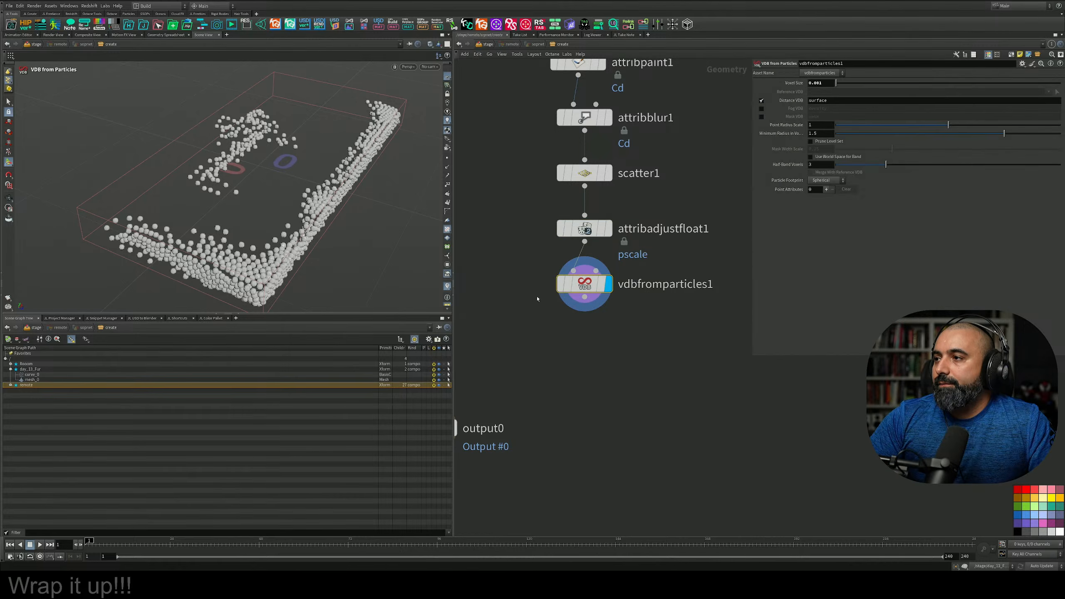
mouse_move(562, 231)
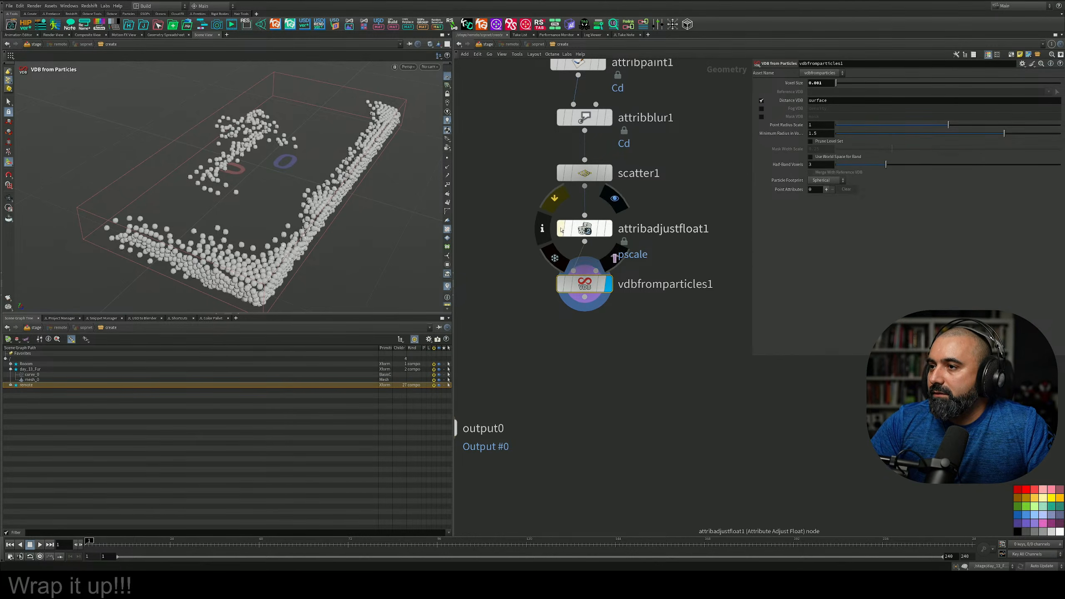
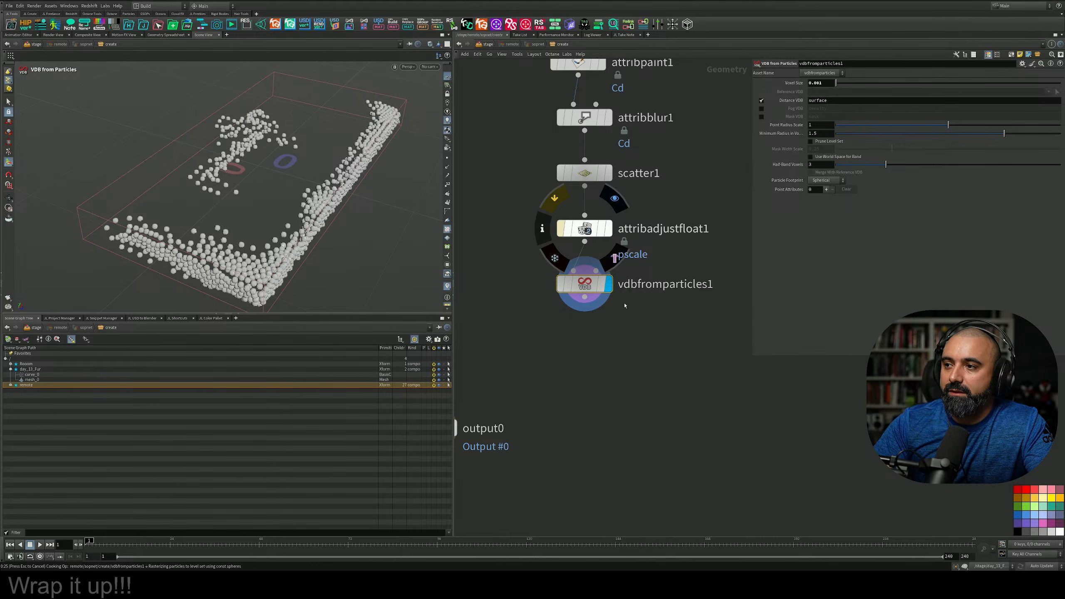
key("Escape")
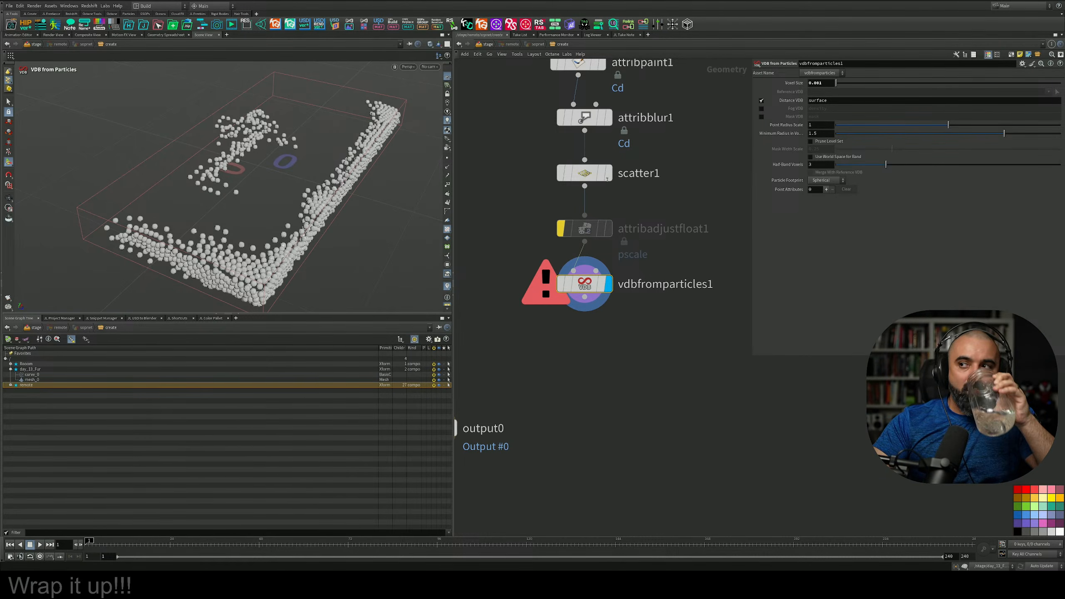
Switch the scene updating to Manual and set the voxel size of vdbfromparticles1 to 0.01
left_click(1031, 566)
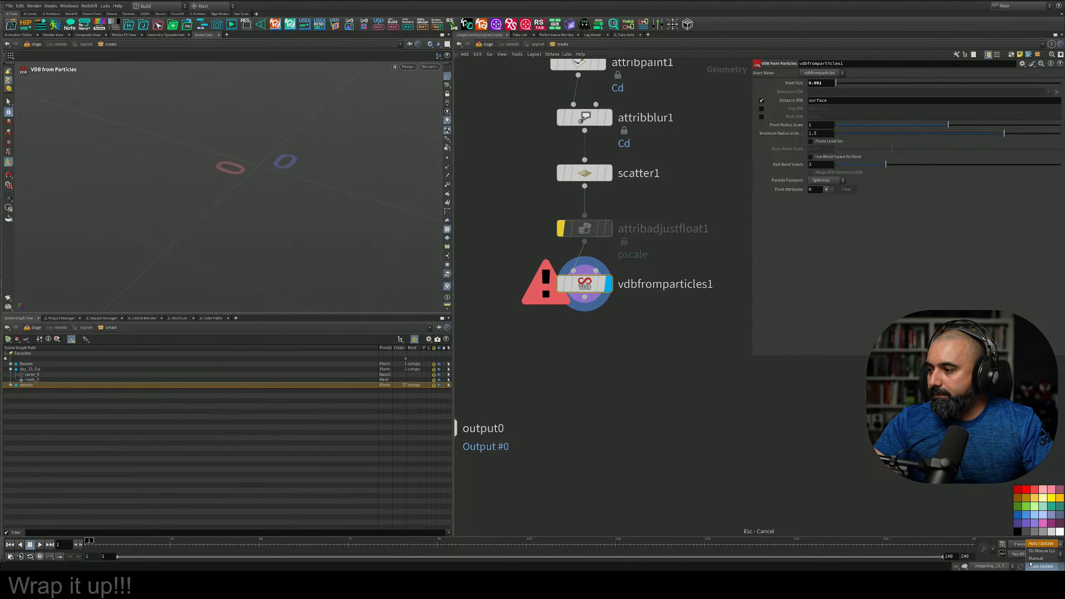
left_click(1036, 559)
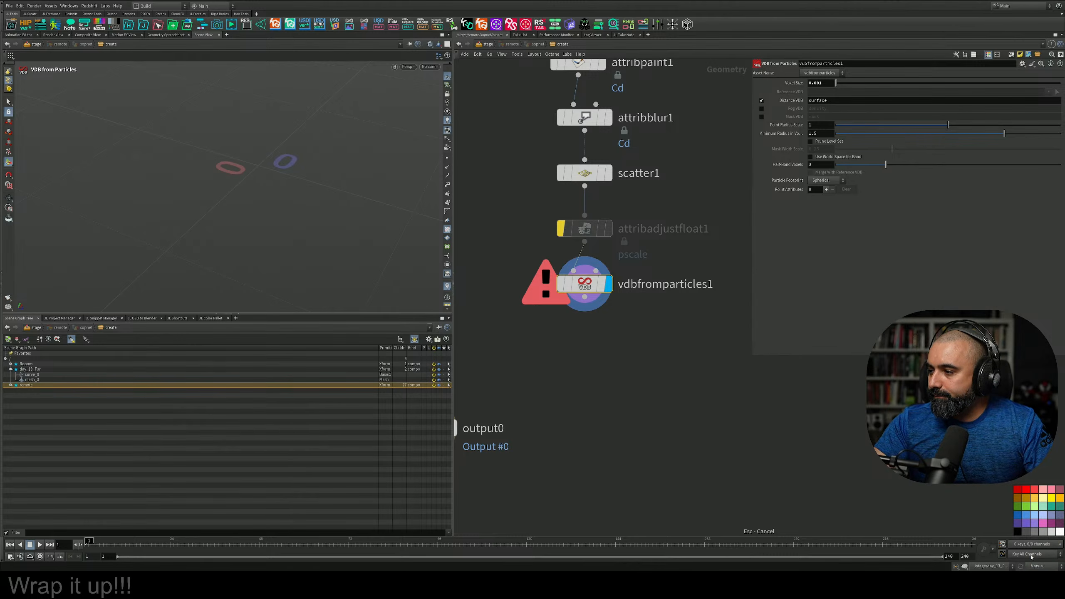
left_click(828, 83)
key("BackSpace")
key("BackSpace")
type("1")
key("Return")
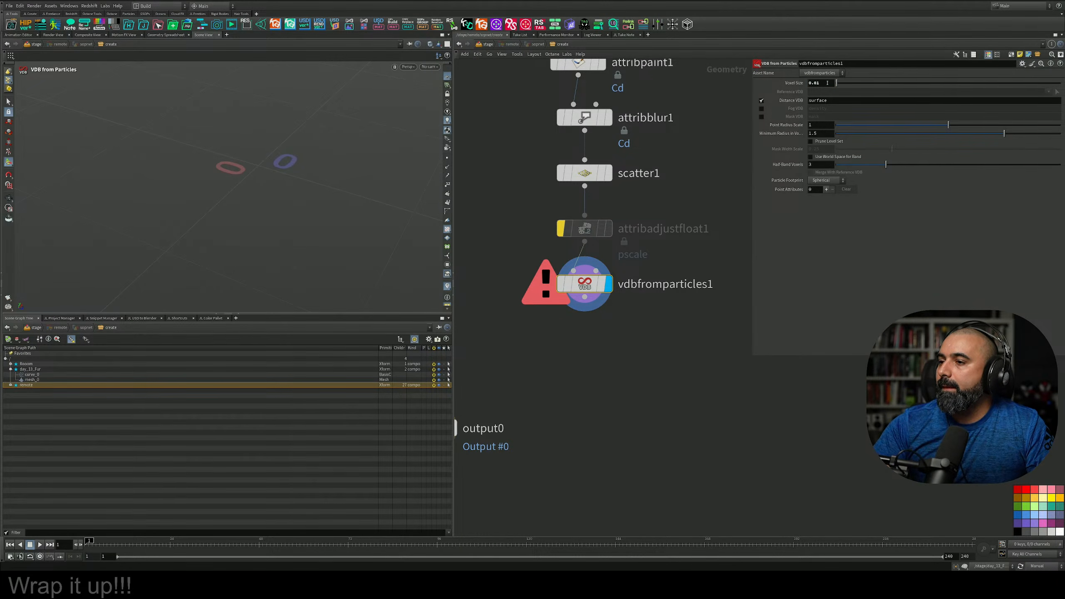
Lower the Point Radius Scale of vdbfromparticles1, trying 0.398 and settling on 0.015, with scene updating set to Auto Update
left_click(880, 125)
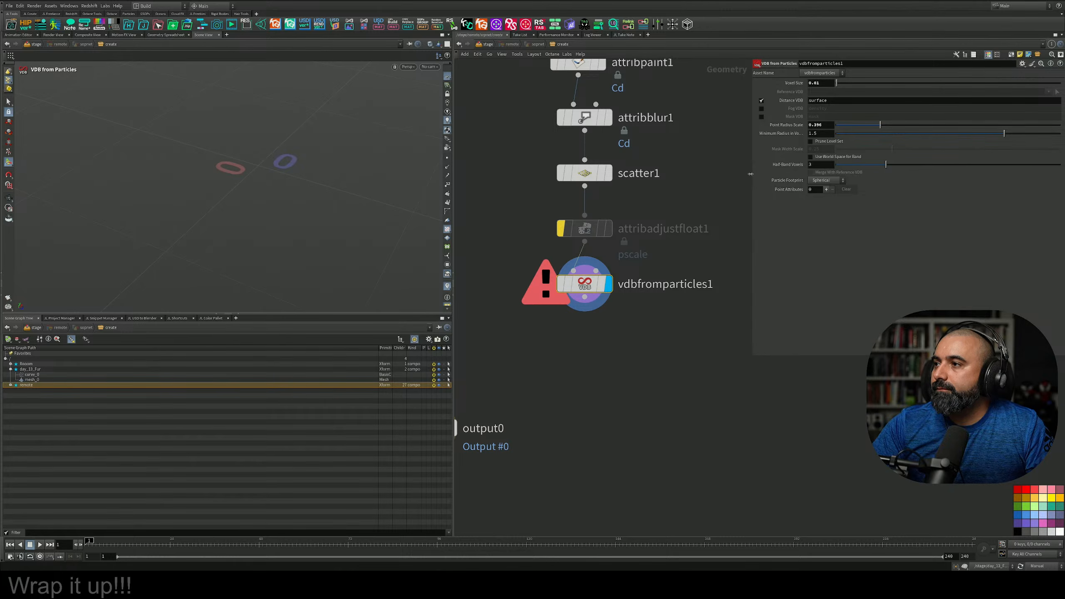
left_click_drag(649, 258, 567, 302)
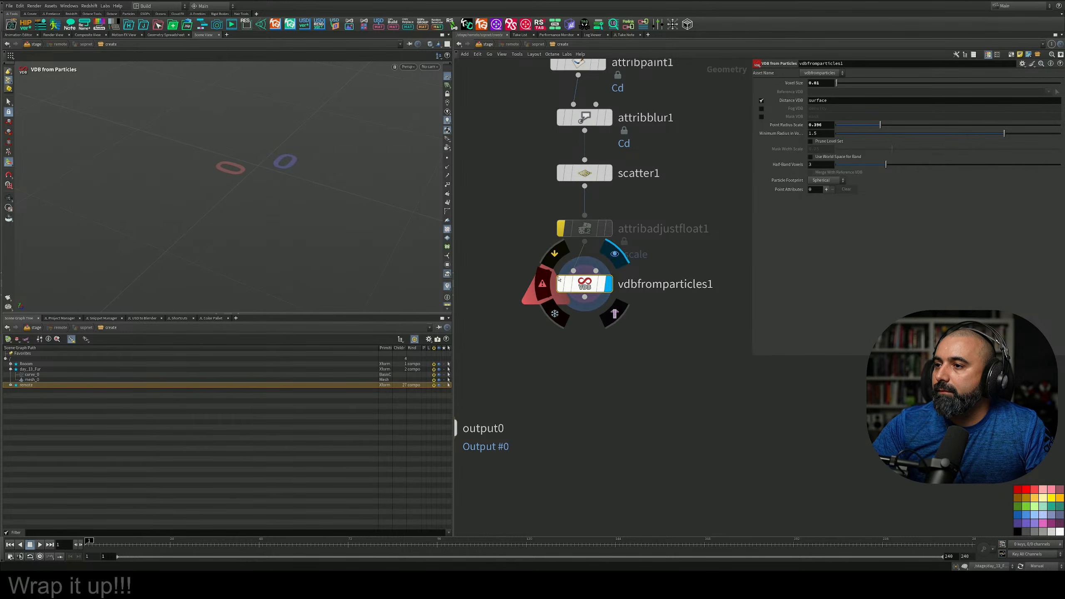
left_click(1038, 566)
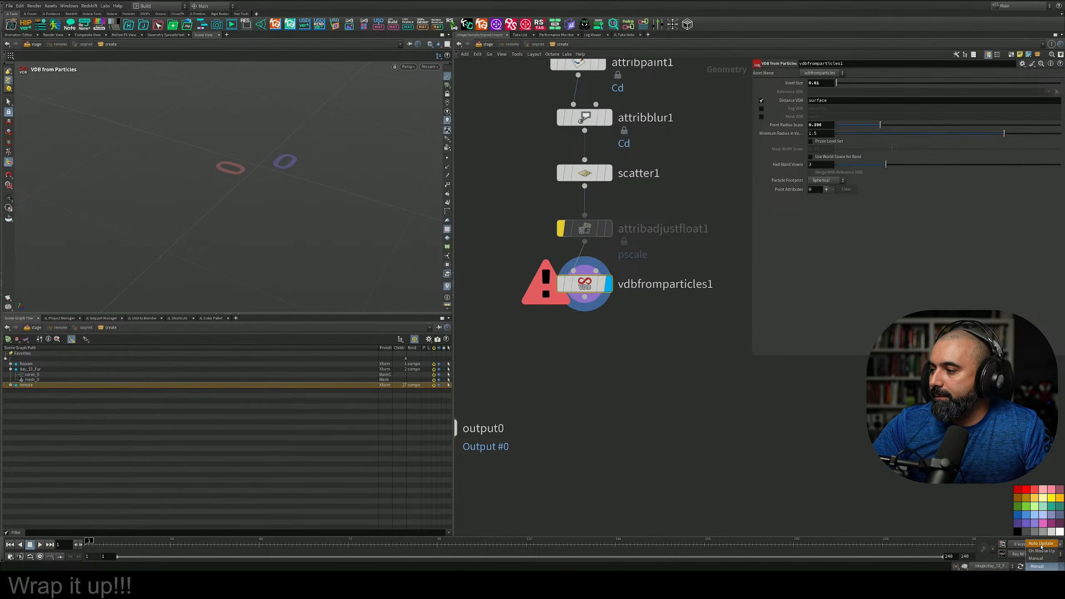
left_click(1039, 546)
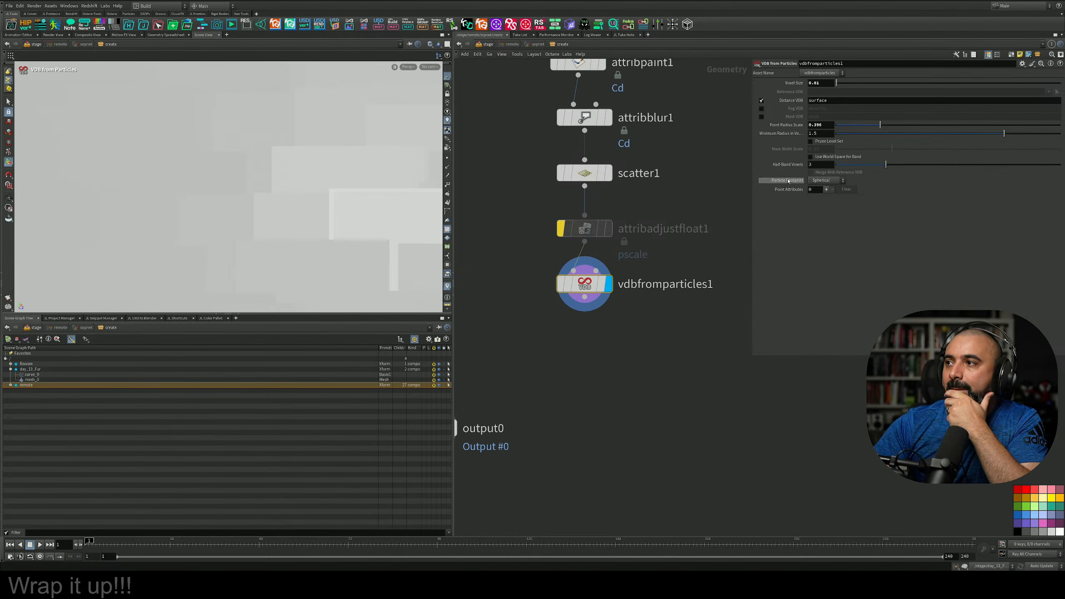
left_click(854, 125)
left_click_drag(853, 126, 838, 124)
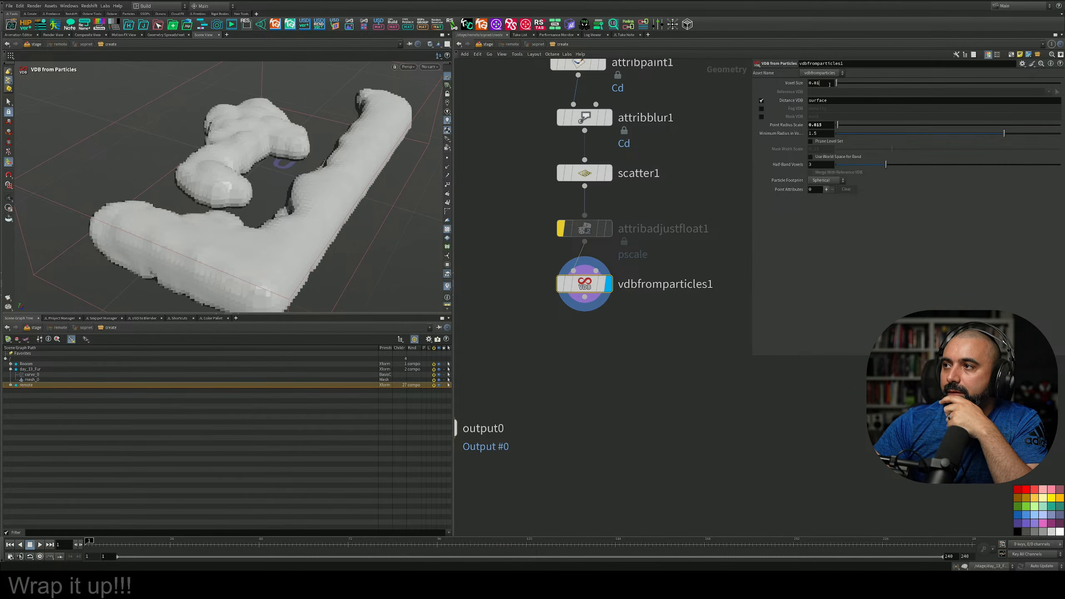
Set the voxel size of vdbfromparticles1 to 0.005
key("BackSpace")
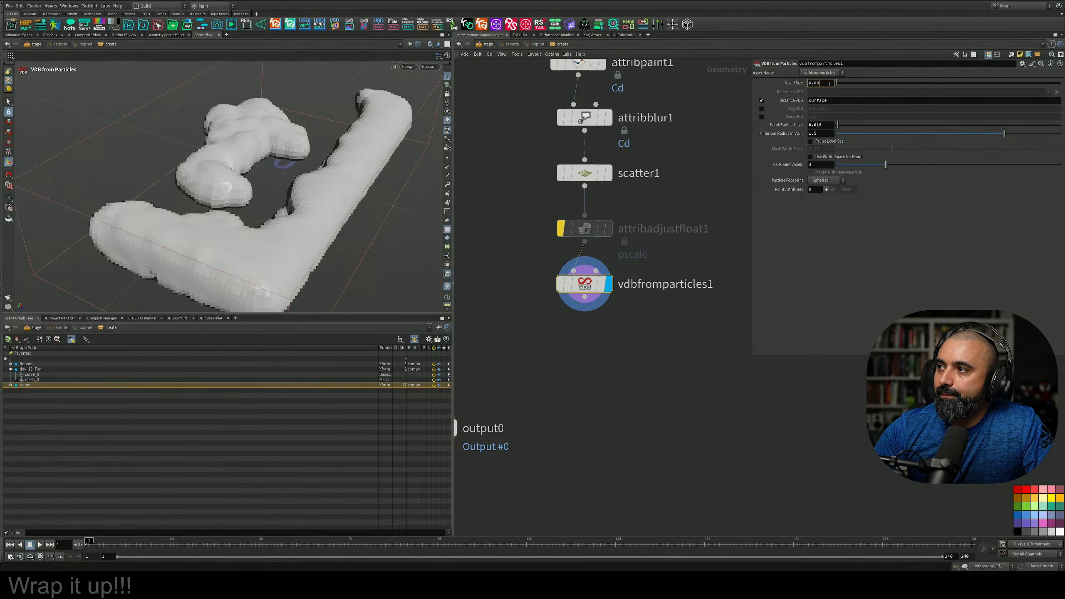
type("5")
key("Return")
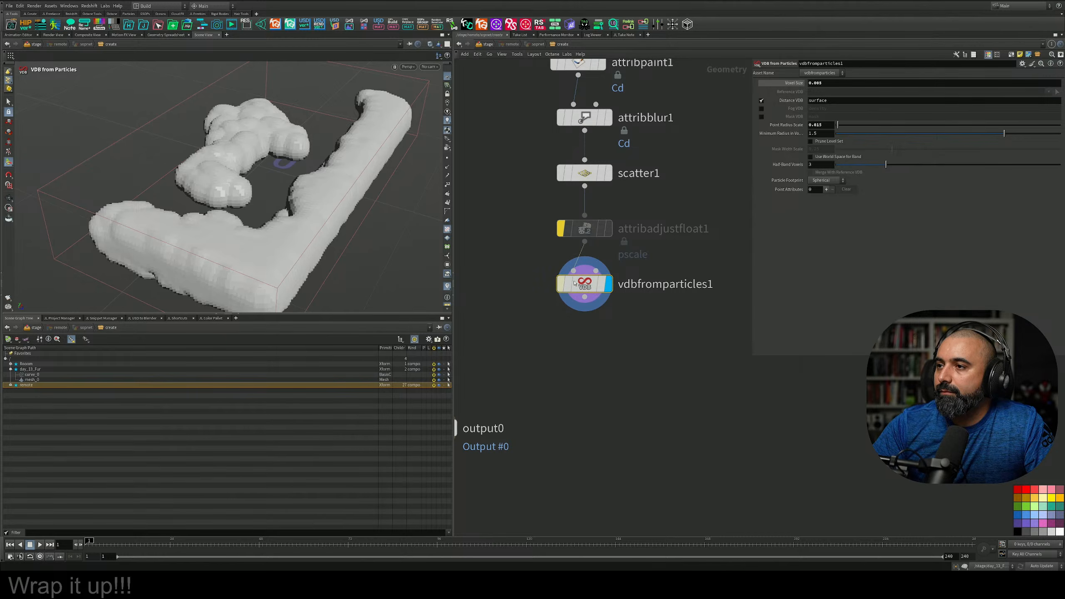
Re-enable attribadjustfloat1 and set its pscale adjustment to Multiply with a constant value of 0.52
left_click(562, 228)
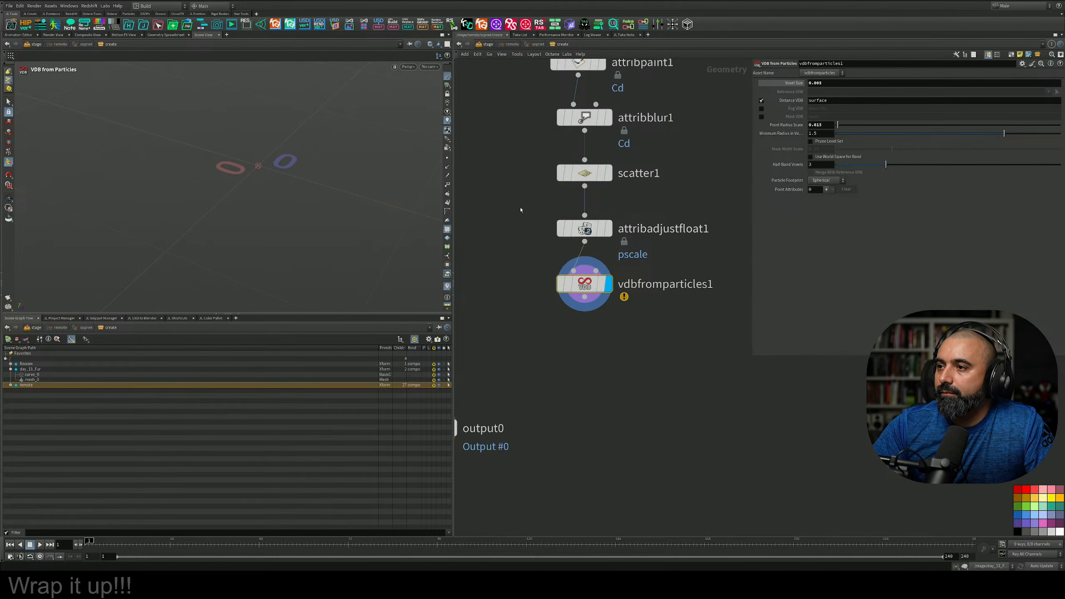
left_click(585, 229)
left_click(825, 172)
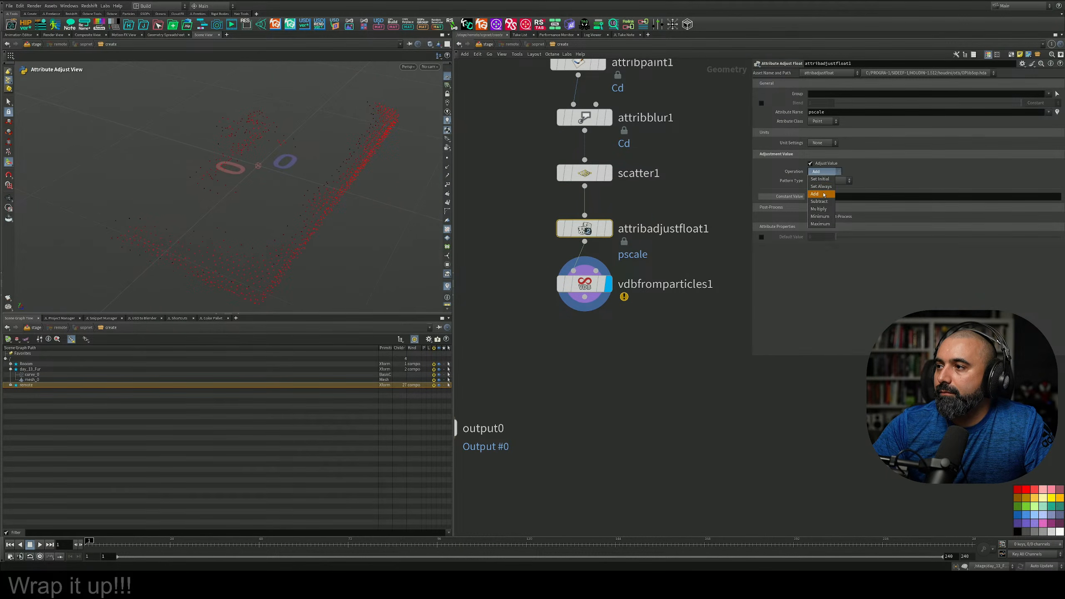
left_click(819, 209)
left_click_drag(797, 198, 848, 197)
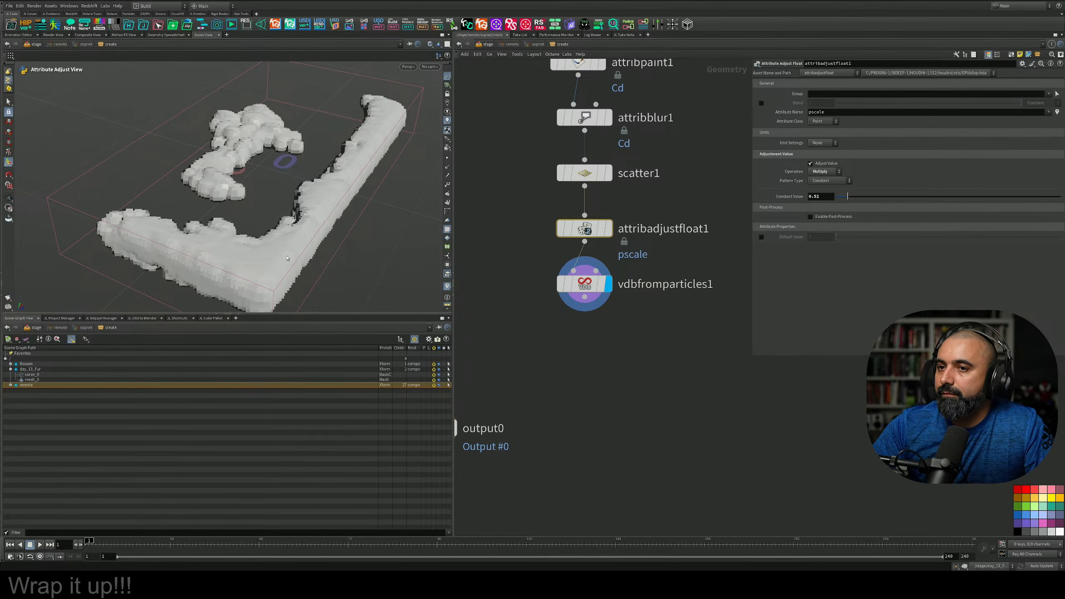
left_click_drag(269, 248, 294, 265, "alt")
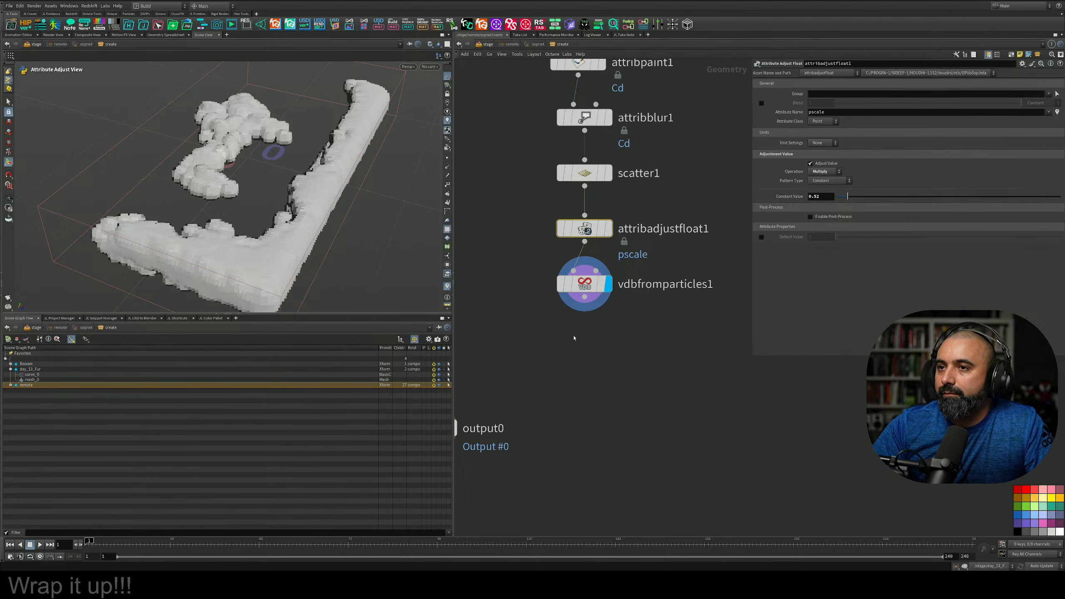
Add a VDB Smooth node below vdbfromparticles1, fed by it, display its result and keep 4 iterations
scroll(556, 373, "down", 4)
scroll(558, 373, "up", 4)
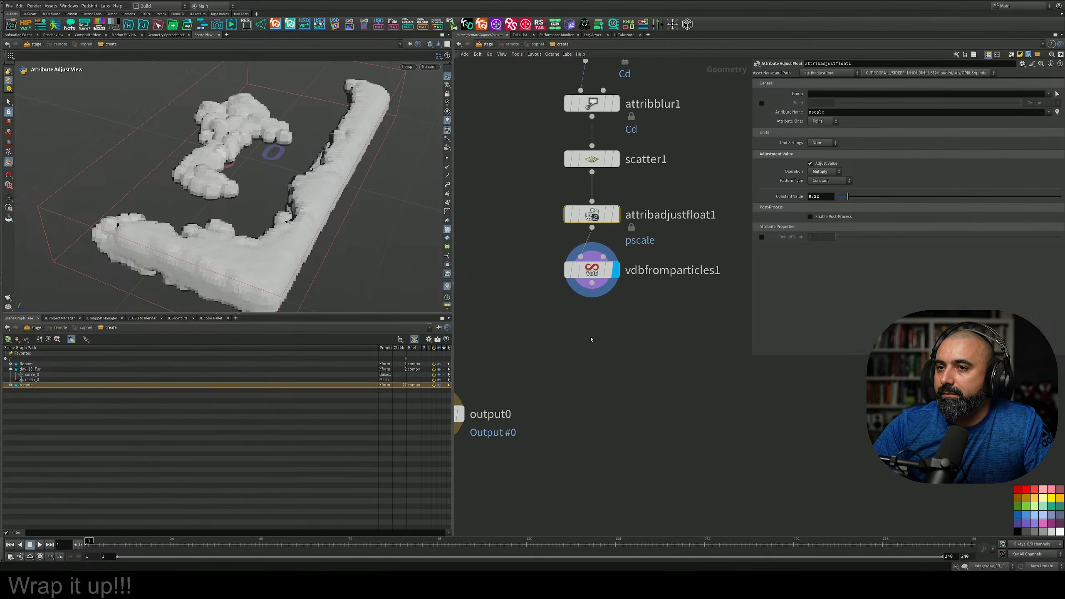
middle_click_drag(544, 384, 608, 345)
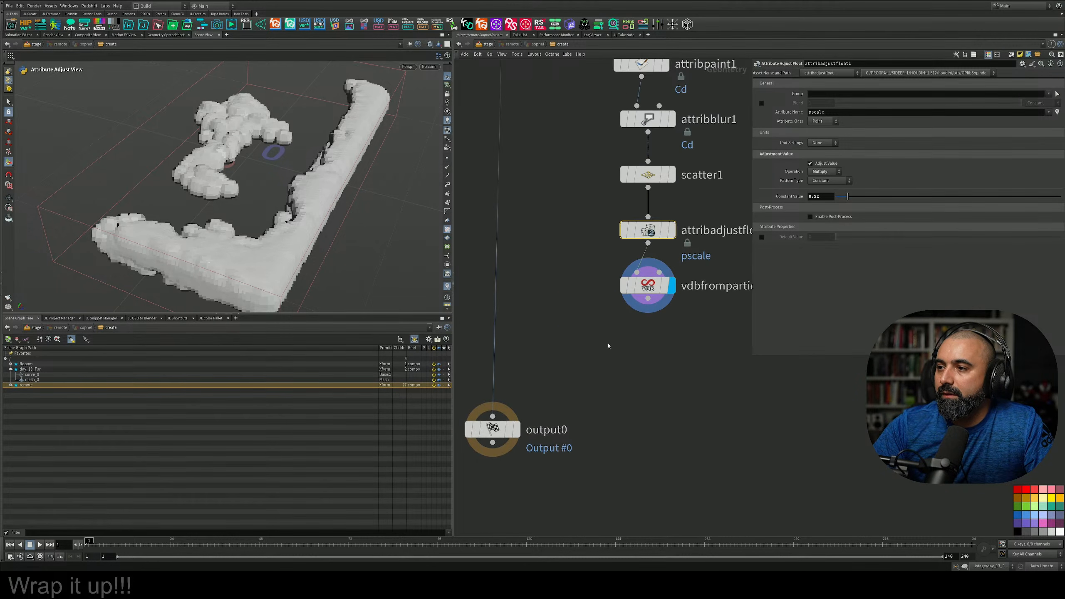
key("Tab")
type("m")
key("BackSpace")
key("BackSpace")
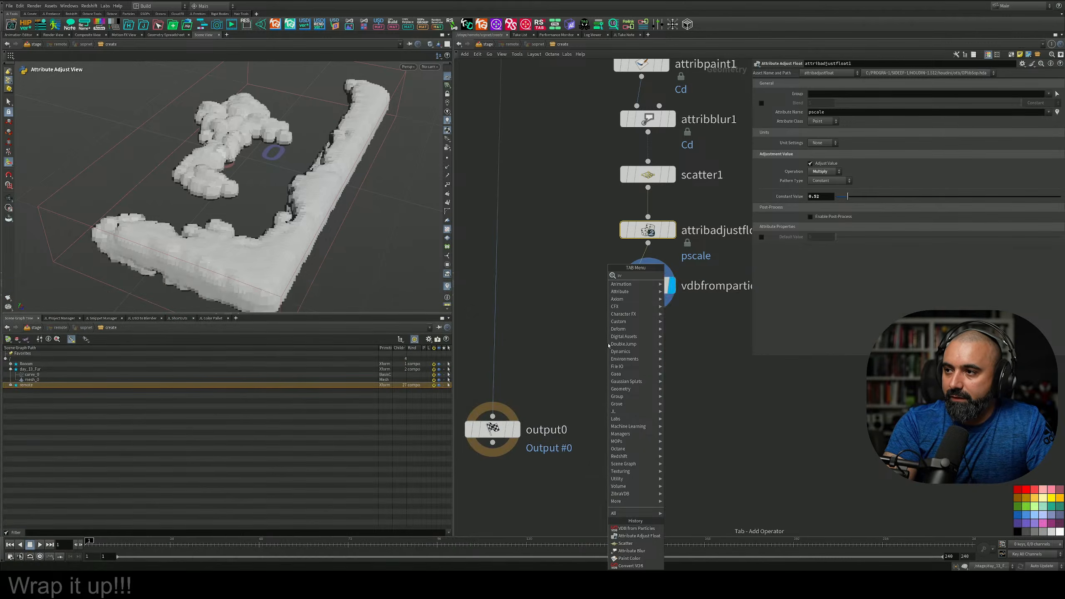
type("vdb")
key("BackSpace")
key("BackSpace")
key("BackSpace")
type("vdb smoot")
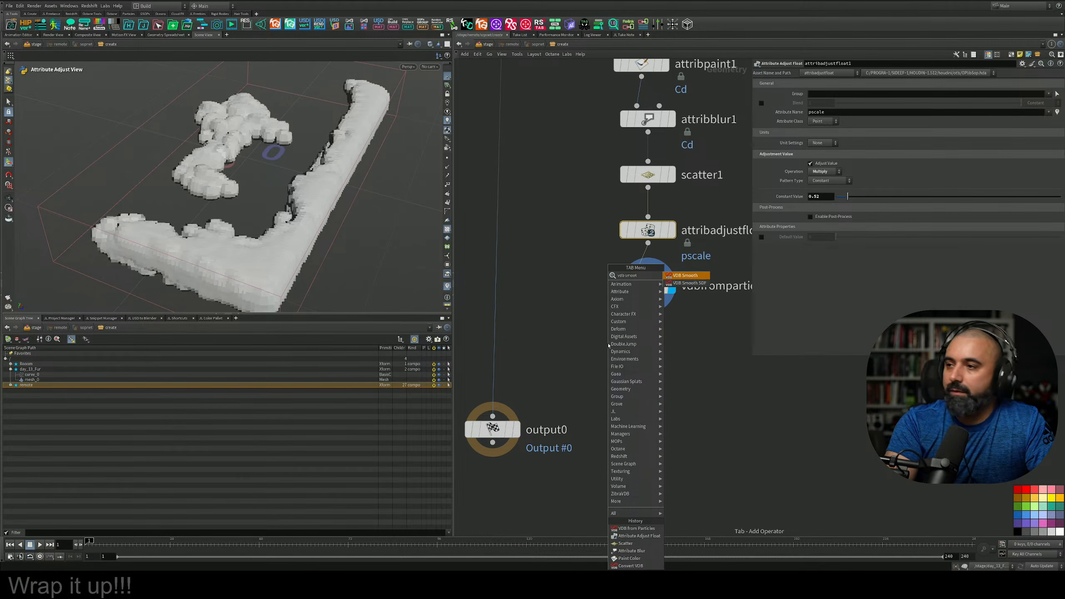
key("Return")
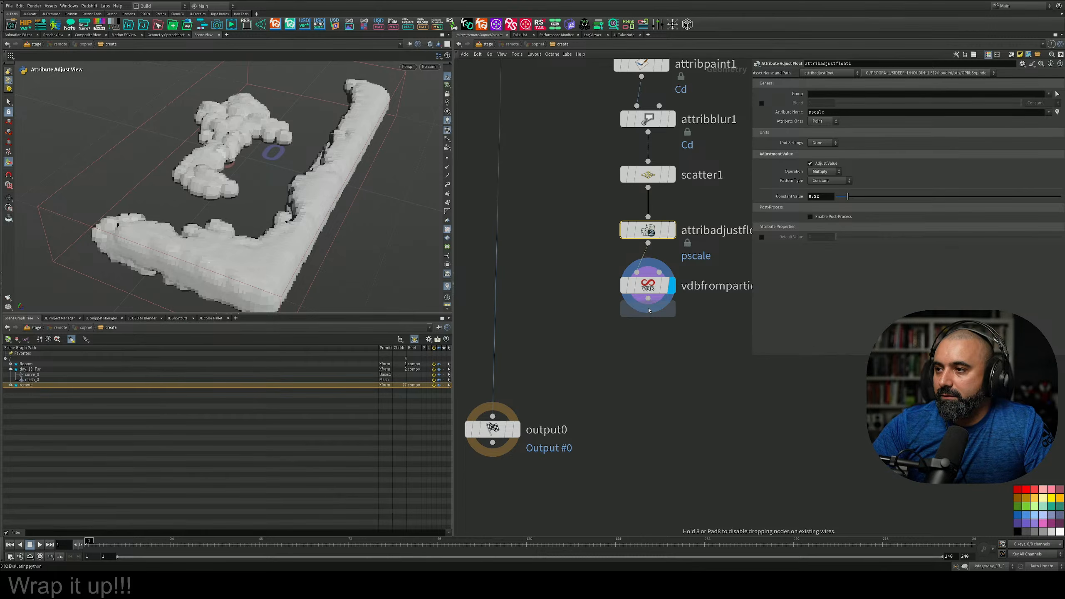
left_click(660, 345)
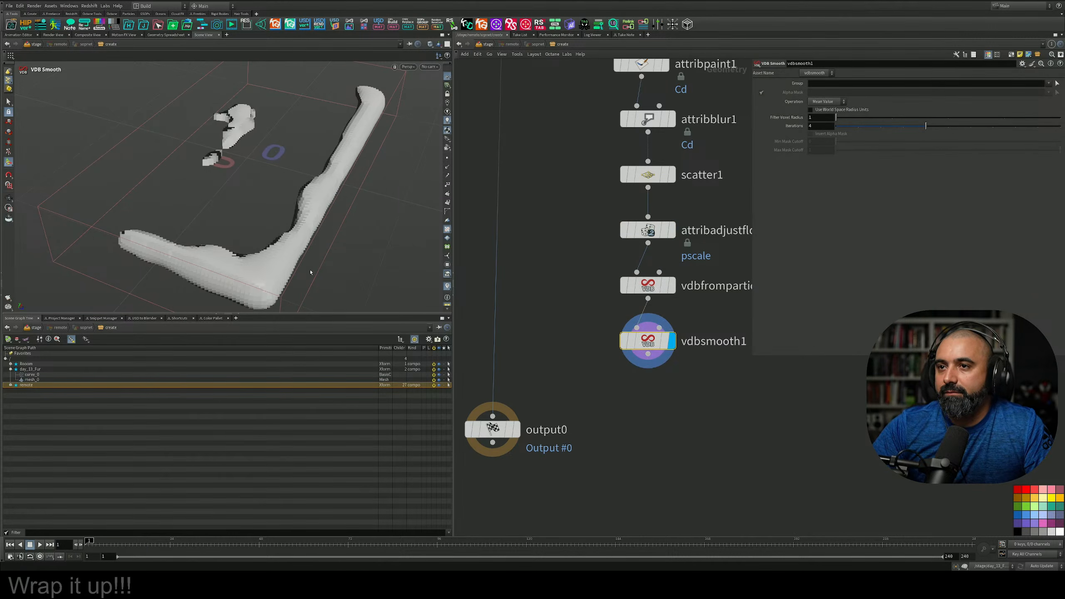
left_click_drag(269, 258, 202, 226, "alt")
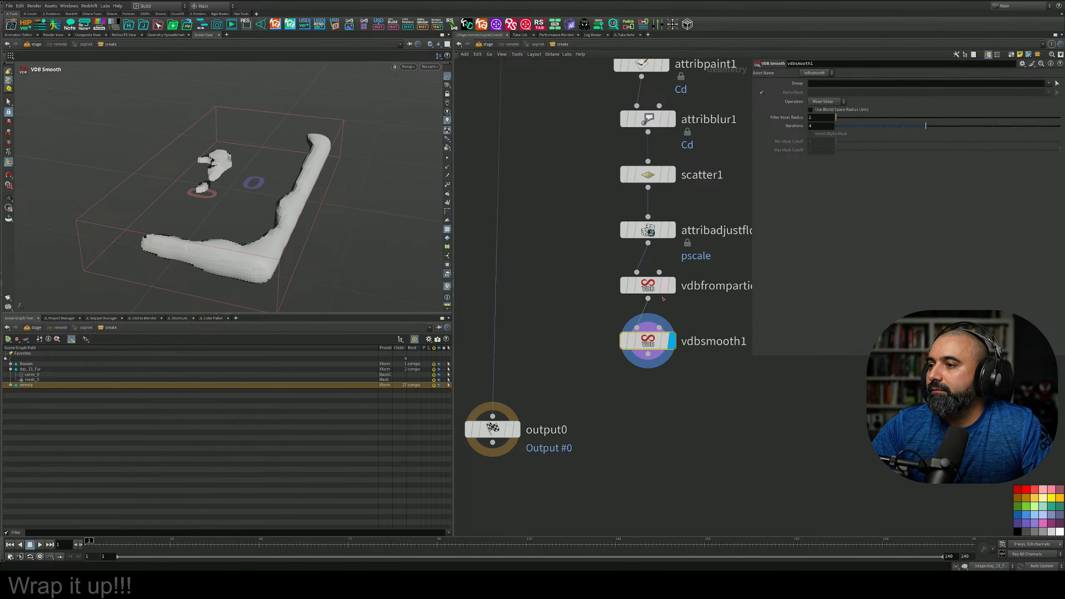
mouse_move(925, 126)
left_mouse_down()
mouse_move(946, 128)
mouse_move(905, 129)
mouse_move(944, 128)
mouse_move(927, 129)
left_mouse_up()
Move the output0 node further down to make room for more nodes after vdbsmooth1
middle_click_drag(676, 429, 658, 379)
key("Tab")
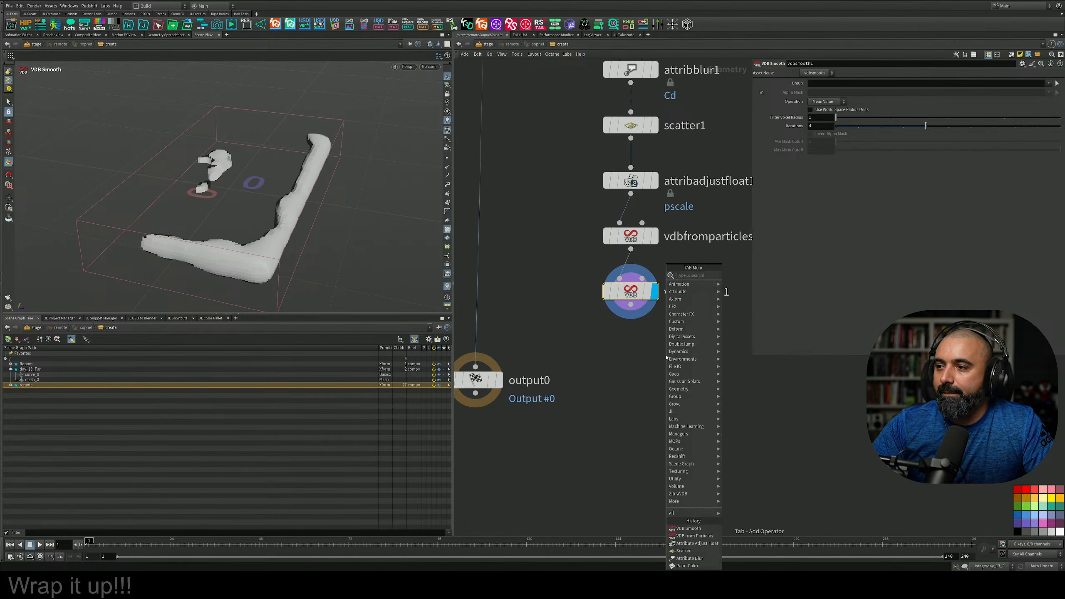
left_click(567, 310)
left_click_drag(479, 380, 478, 457)
middle_click_drag(533, 386, 564, 404)
Try a VDB from Polygons node below vdbsmooth1, then delete it
key("Tab")
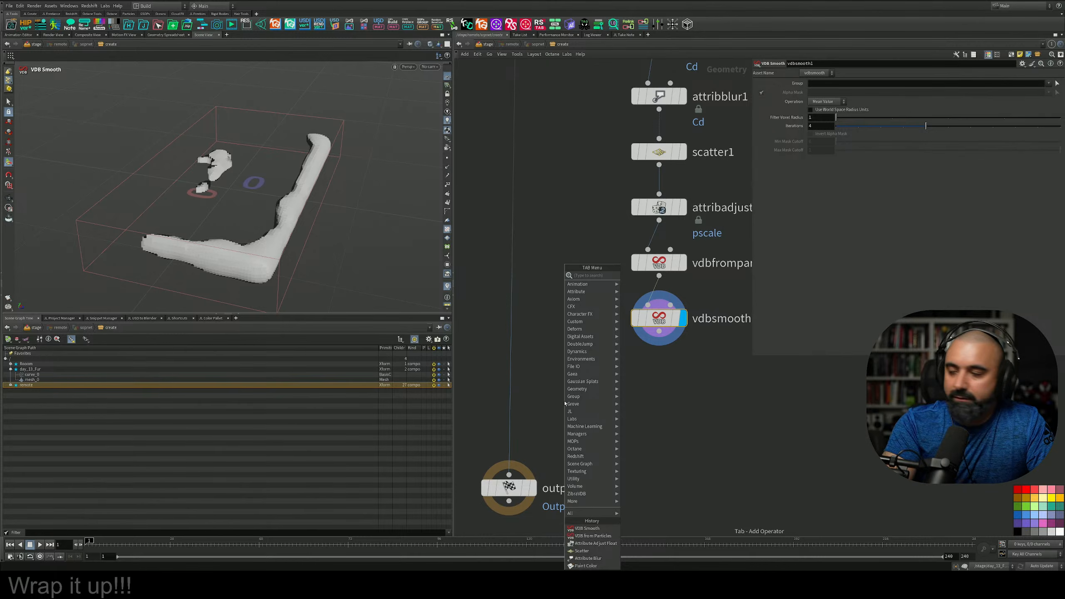
type("vdb")
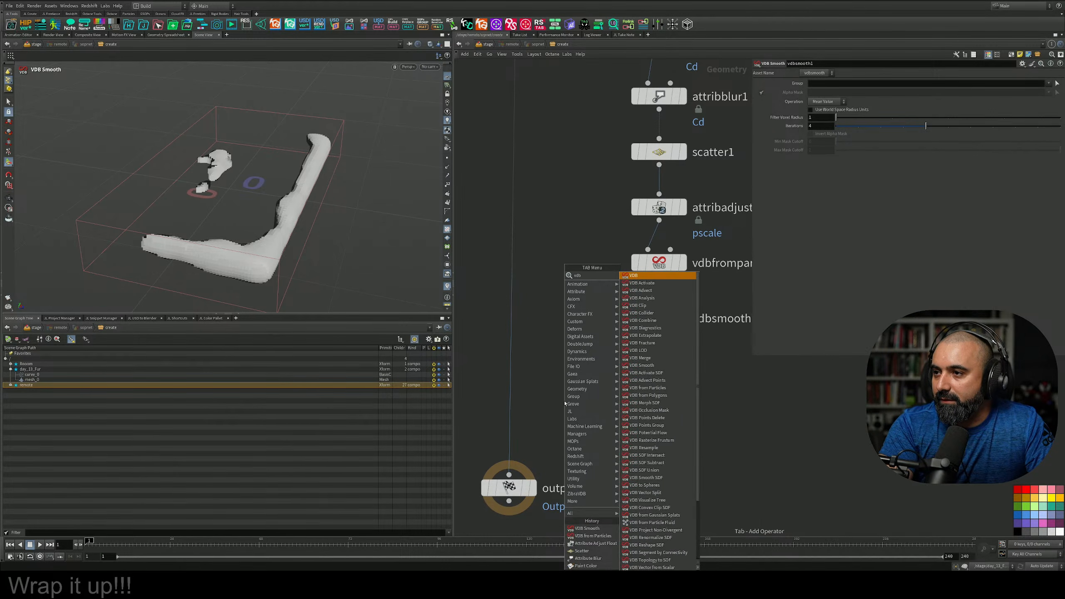
type(" fr")
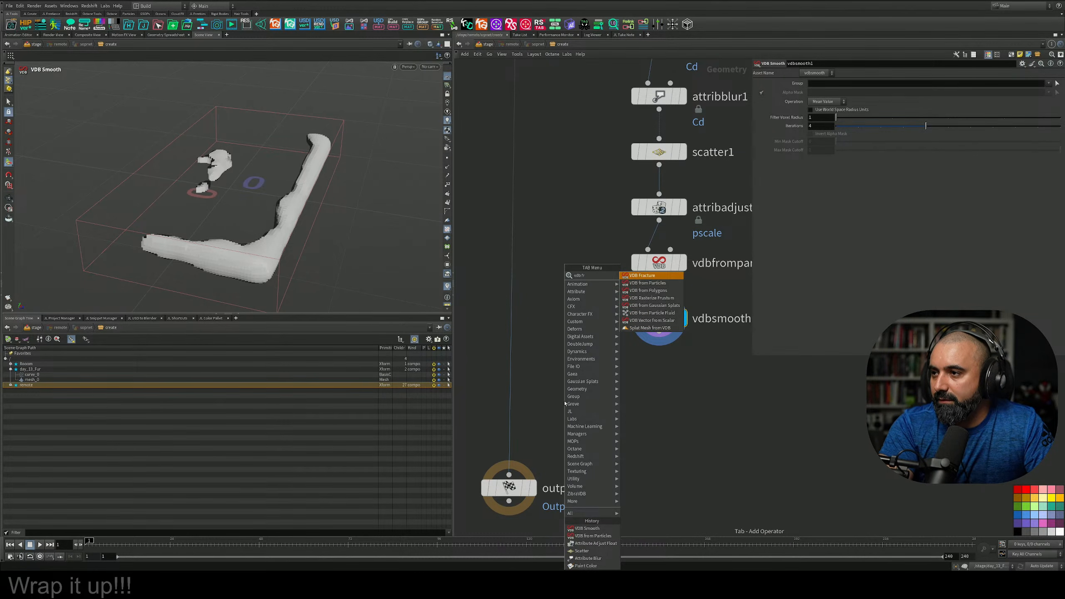
key("Down")
key("Down")
key("Return")
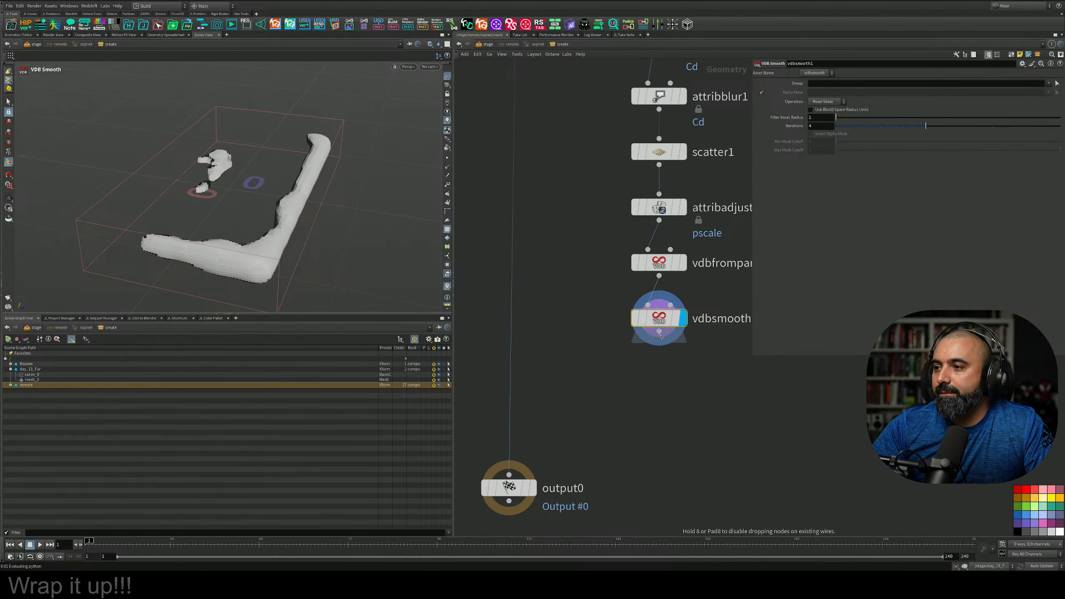
left_click(659, 373)
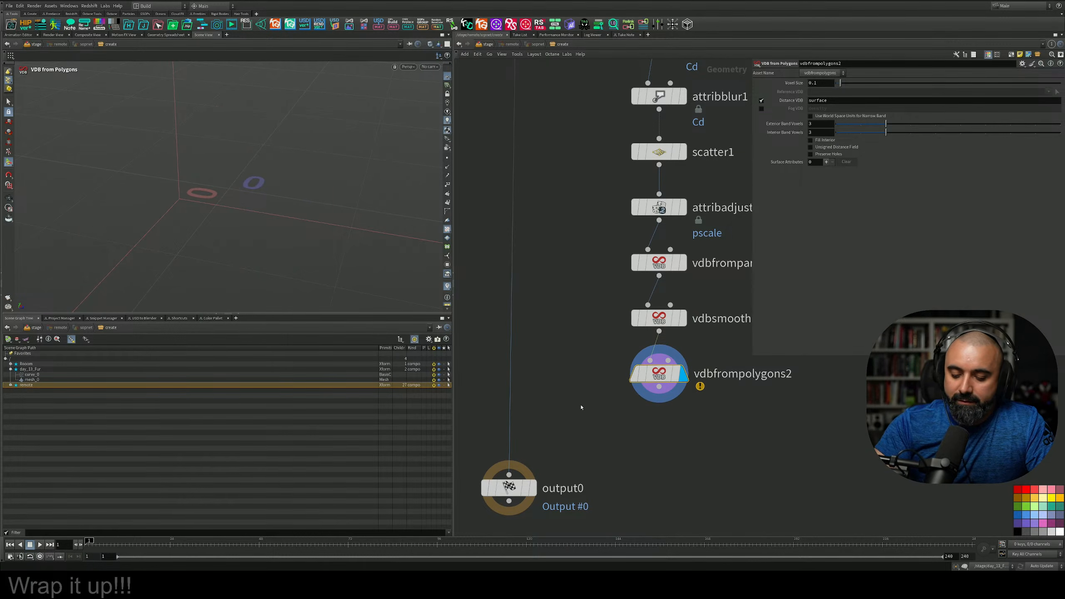
key("Delete")
Add a Convert VDB node below vdbsmooth1, fed by it, and display its result
key("Tab")
type("vdb con")
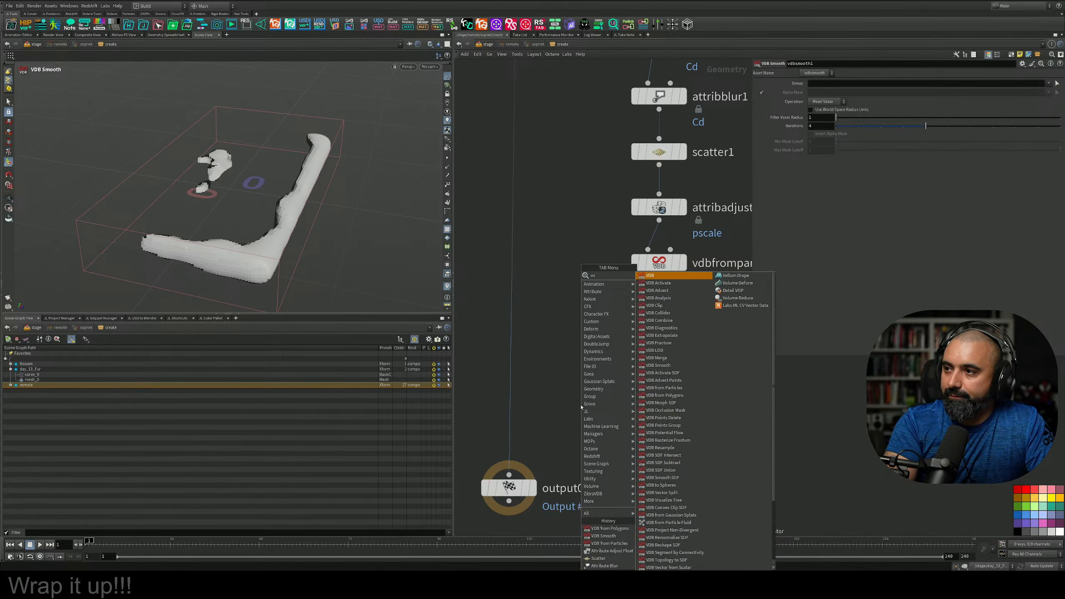
key("Return")
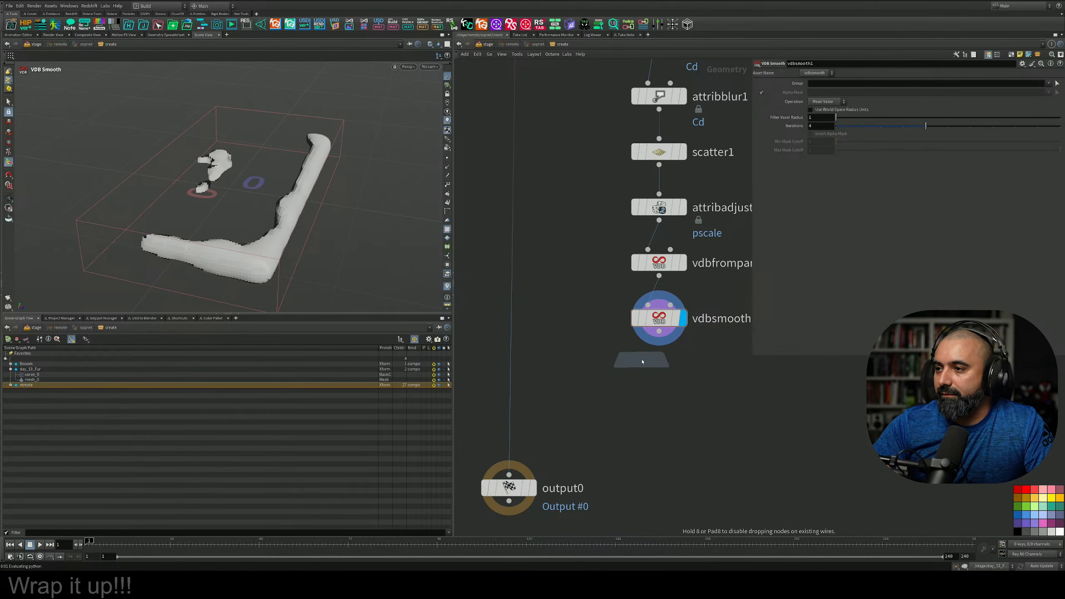
left_click(659, 372)
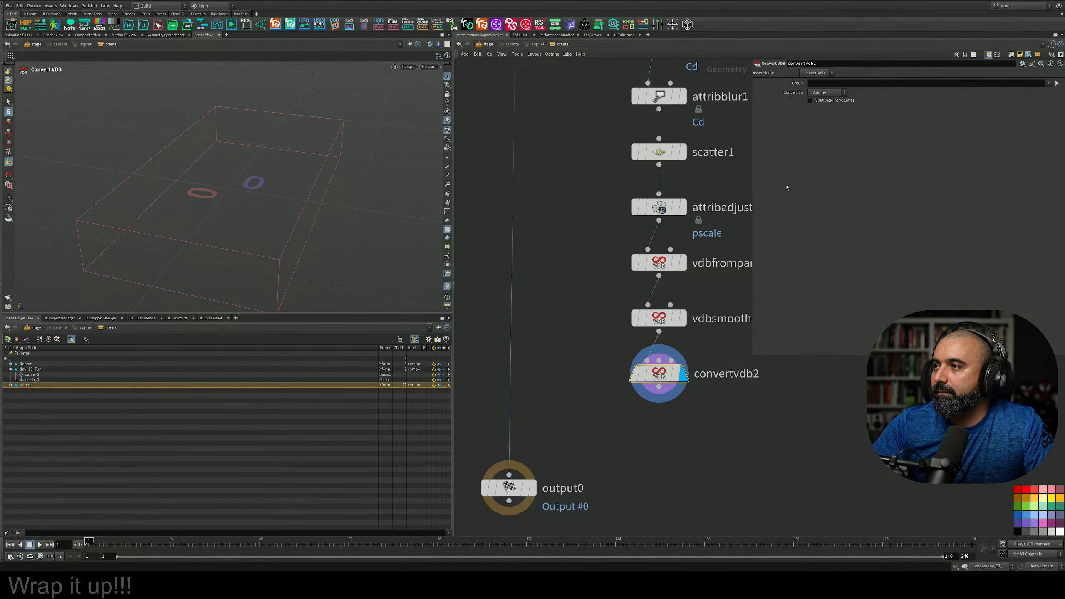
Set convertvdb2 to convert the smoothed volume to Polygons
left_click(830, 95)
left_click(827, 119)
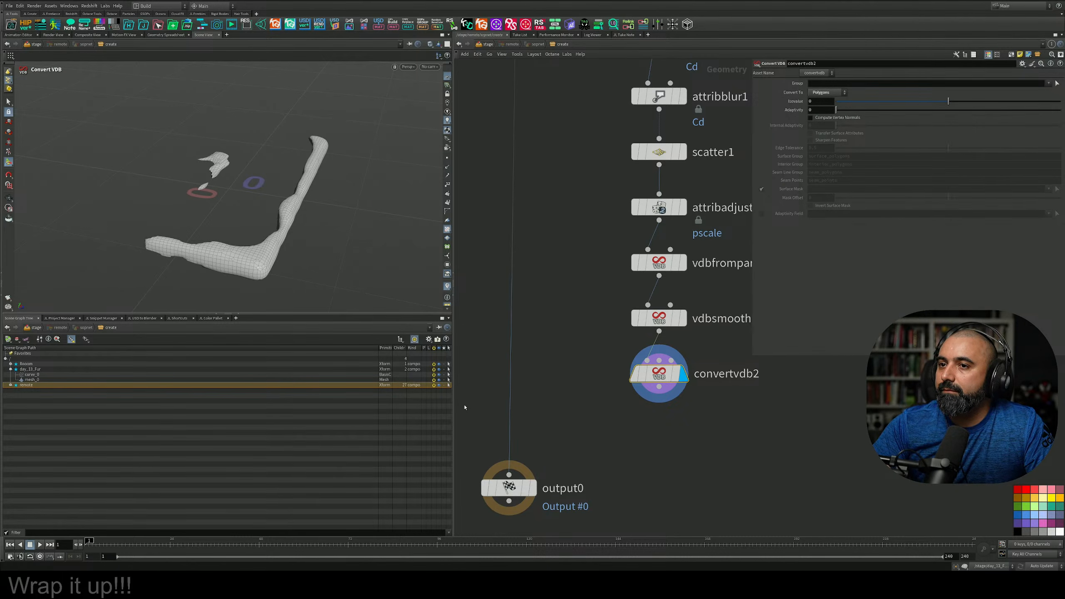
Insert a Merge node above output0, feed convertvdb2 into it alongside the remote geometry, and display its result
key("Tab")
type("merge")
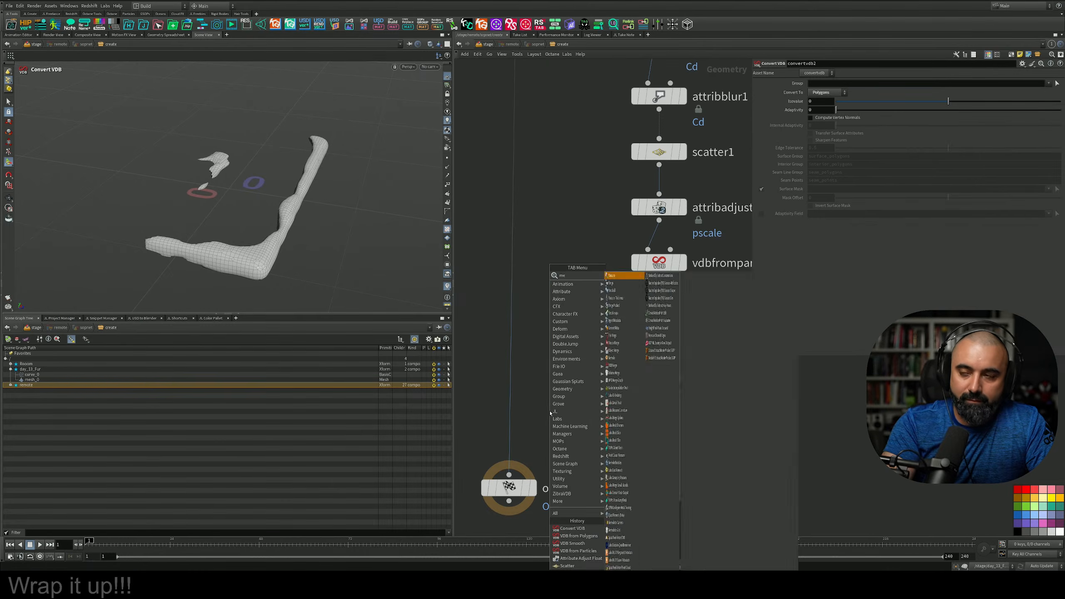
key("Return")
left_click(528, 415)
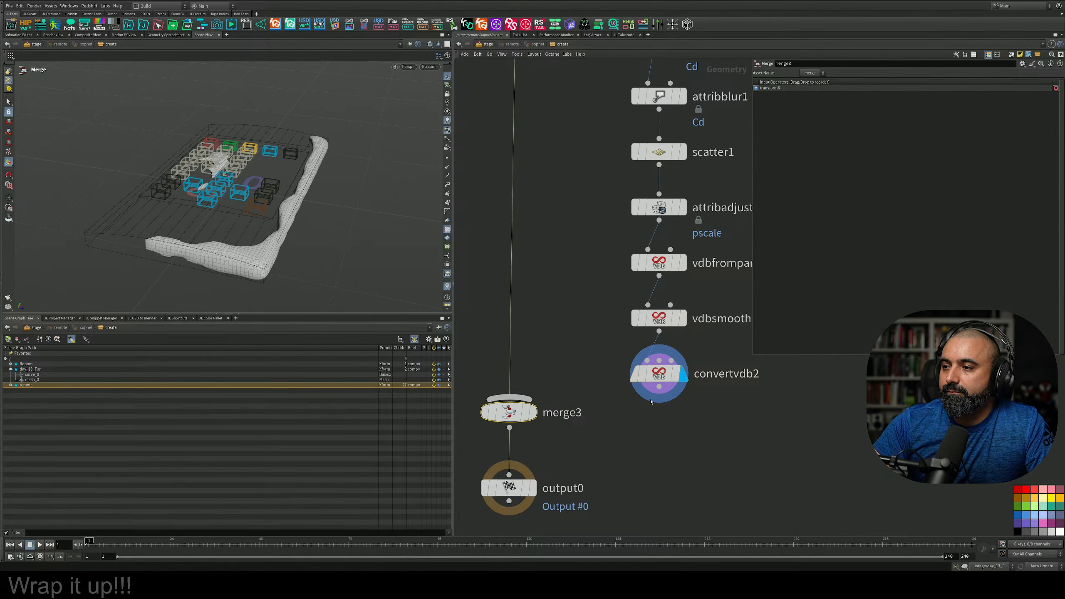
left_click(539, 382)
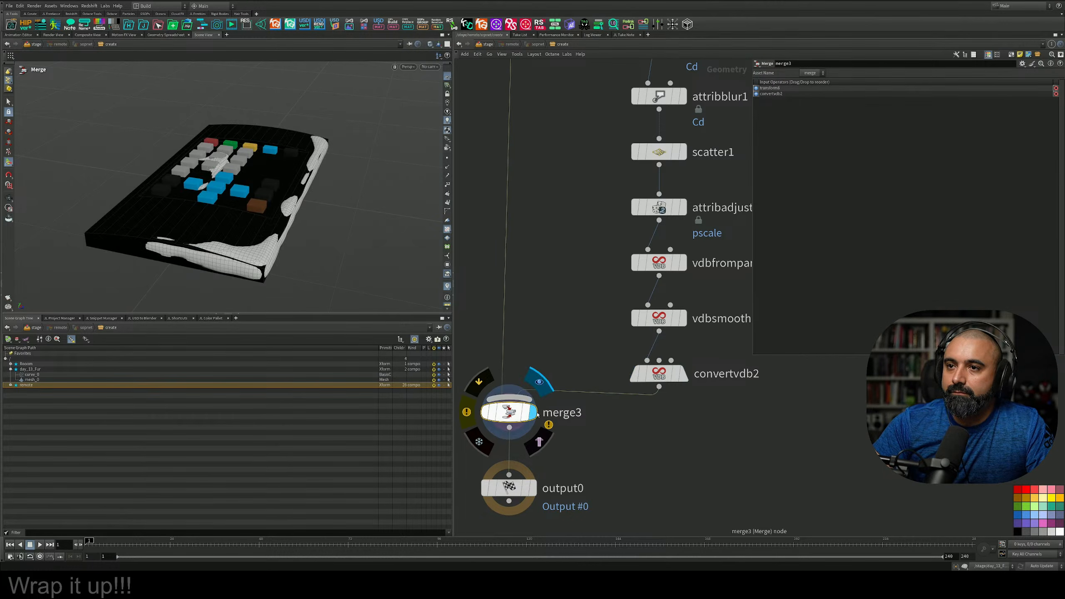
left_click_drag(183, 264, 293, 201)
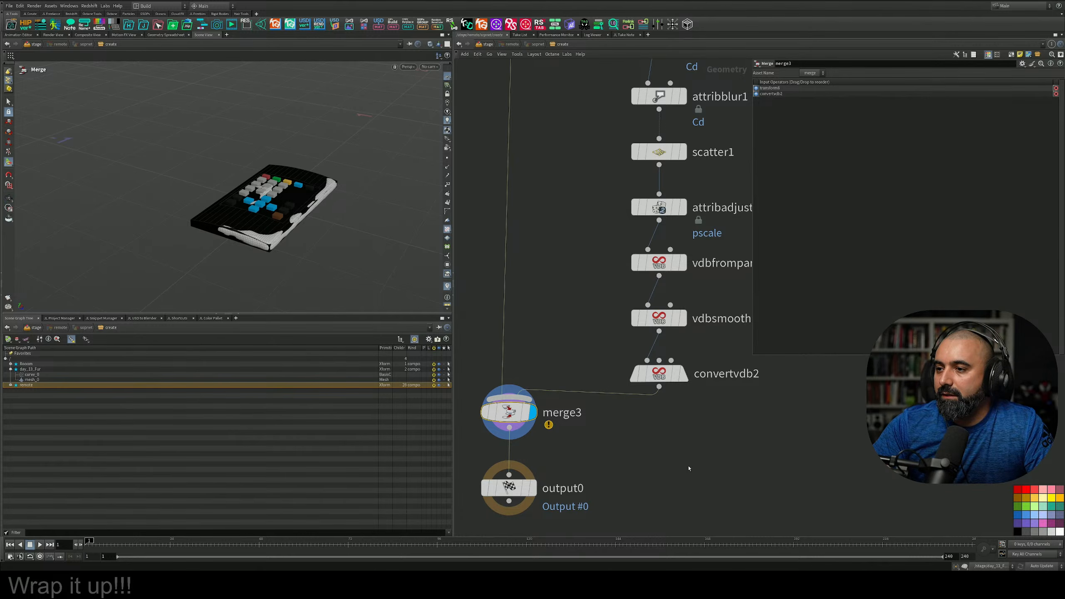
Detach the five nodes from scatter1 to convertvdb2 from the chain and move them aside, leaving attribblur1 feeding merge3
key("h")
left_click_drag(602, 327, 590, 182)
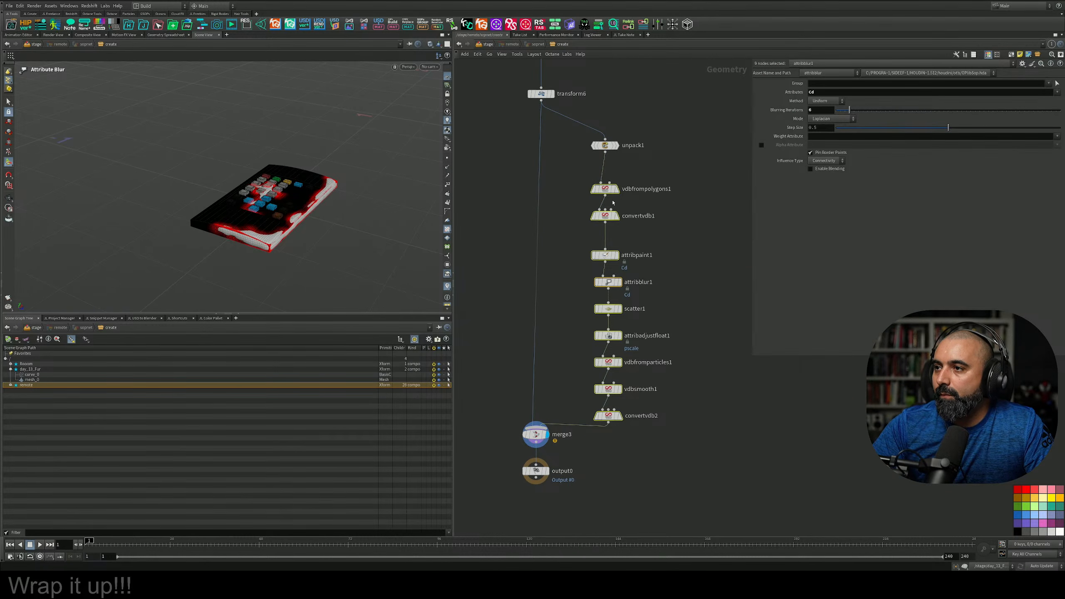
left_click_drag(654, 116, 584, 449)
left_click(672, 358)
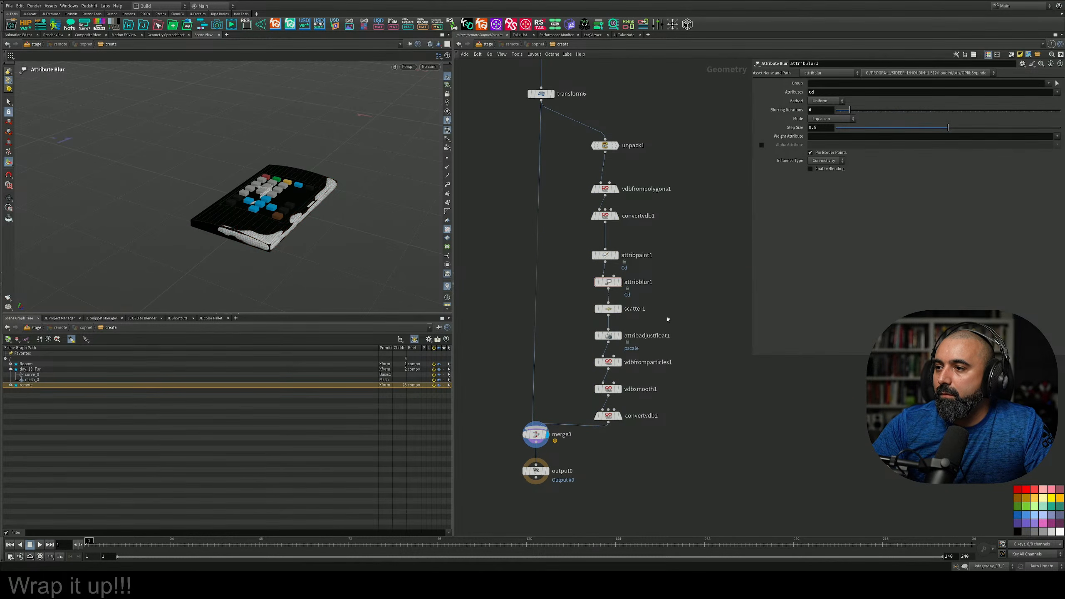
scroll(626, 321, "up", 2)
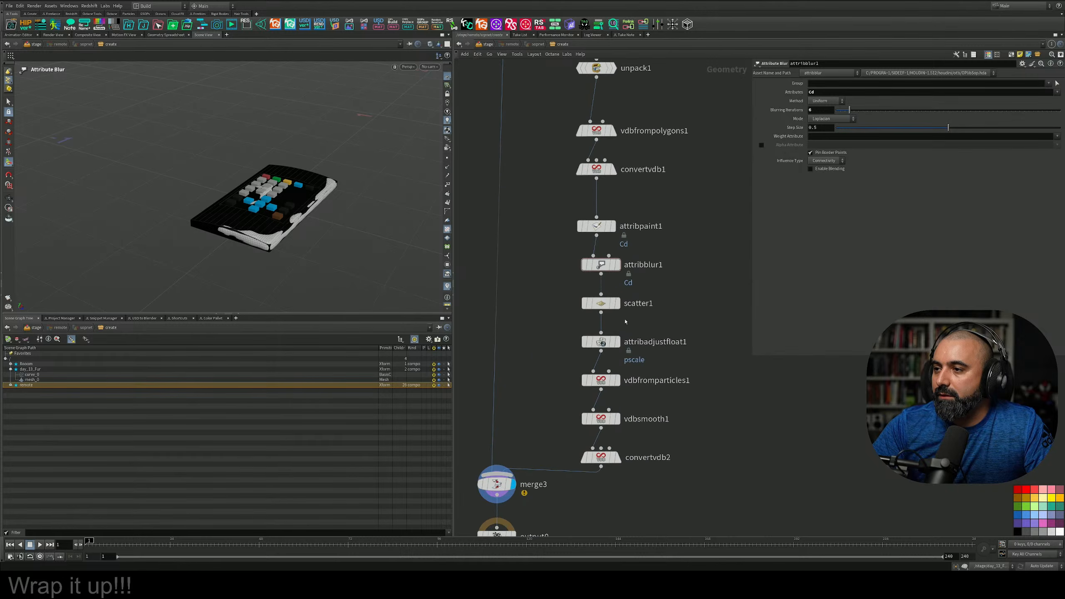
left_click_drag(647, 287, 552, 469)
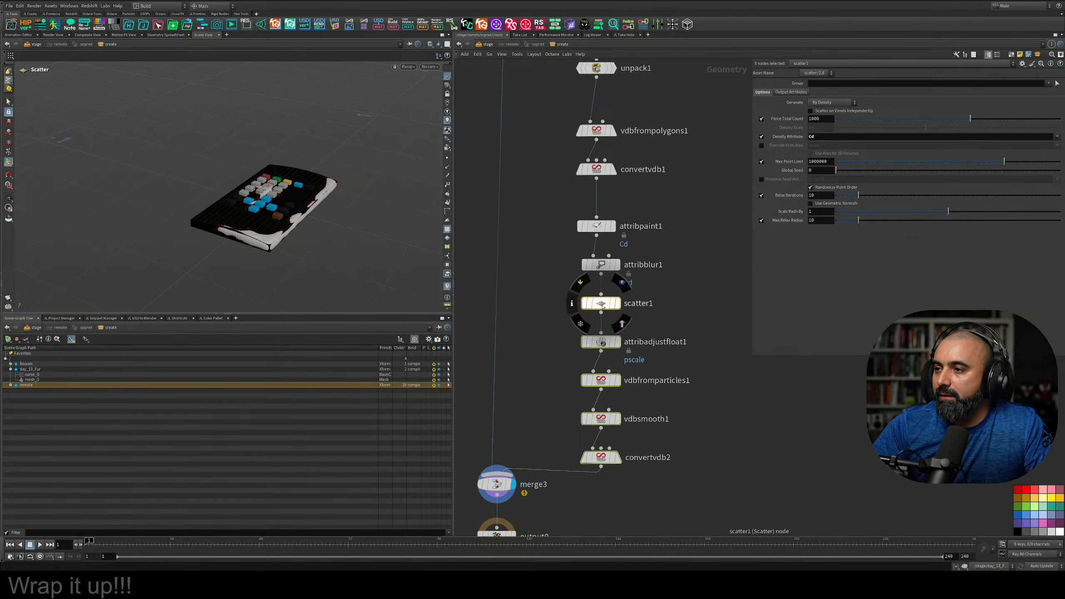
left_click_drag(636, 312, 699, 304)
Try an Attribute Remap node on the wire between attribblur1 and merge3
middle_click_drag(590, 400, 655, 374)
key("Tab")
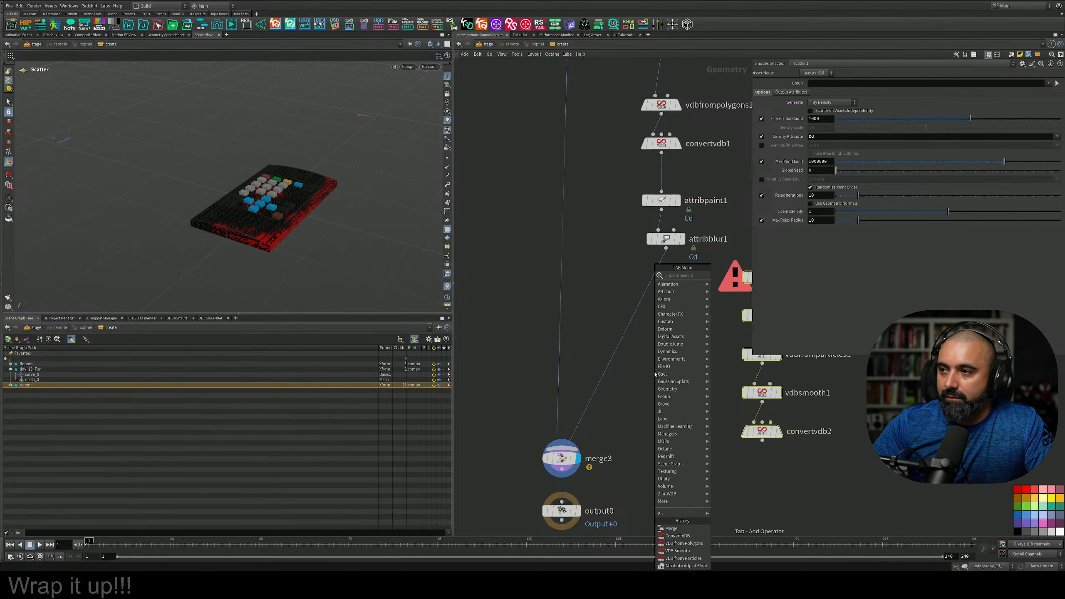
type("atra")
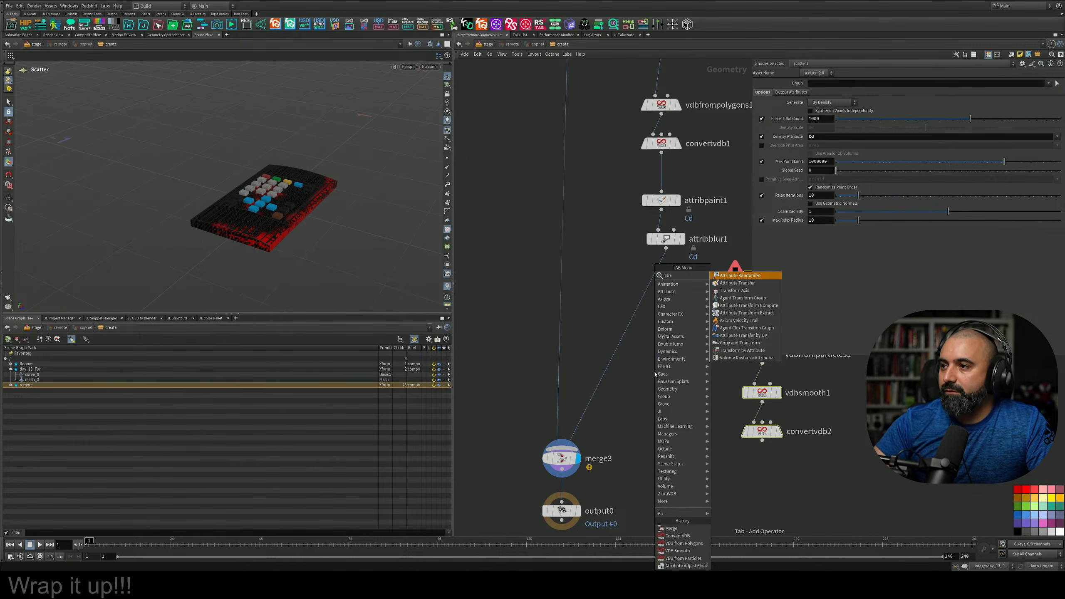
key("Return")
middle_click_drag(623, 288, 604, 301)
key("Tab")
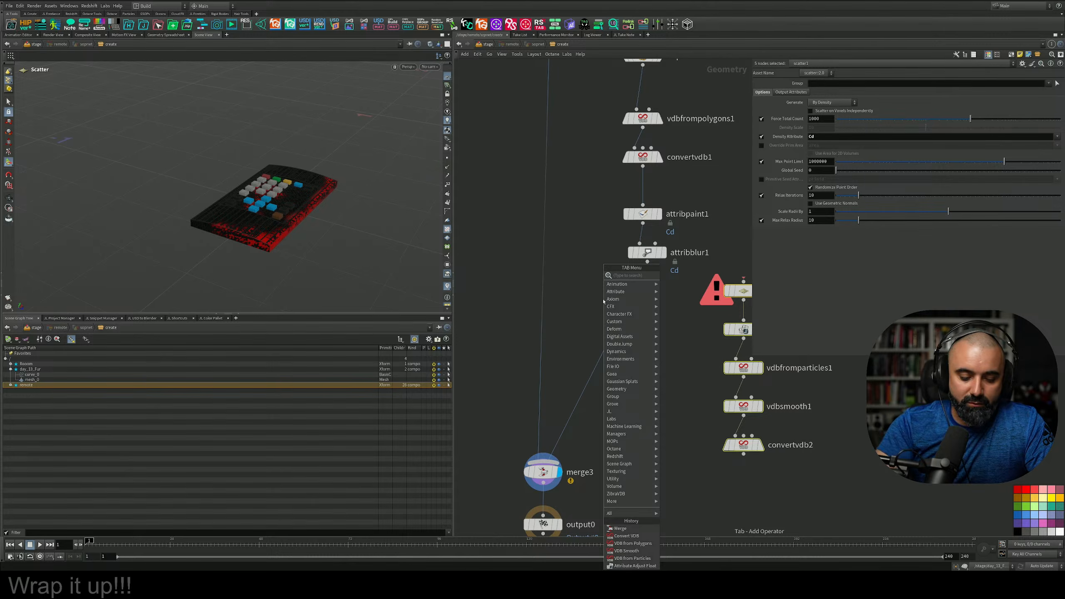
type("atr")
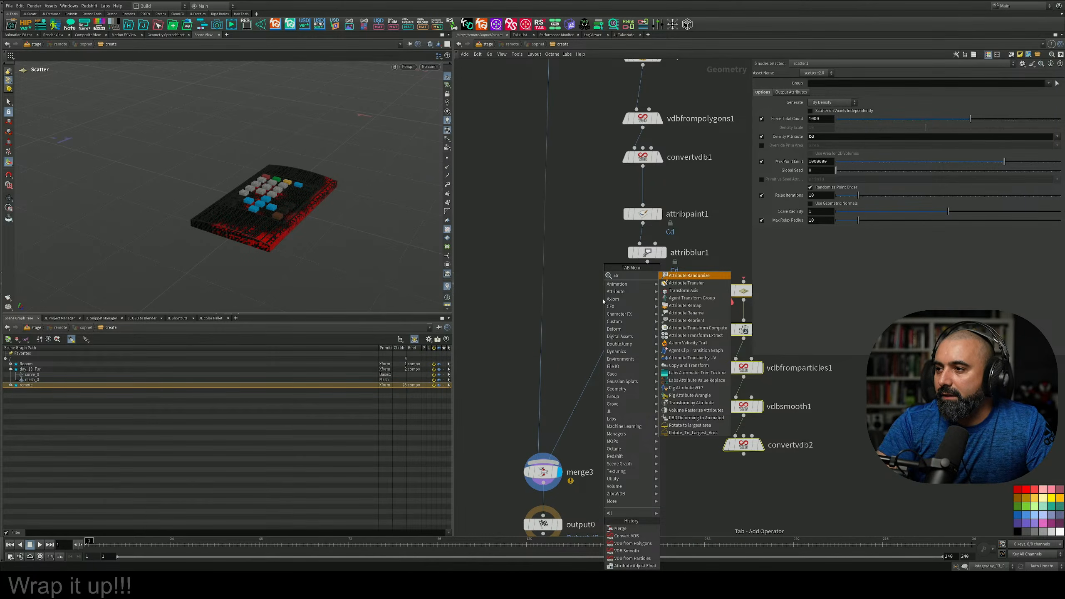
key("Down")
key("Down")
key("Down")
key("Return")
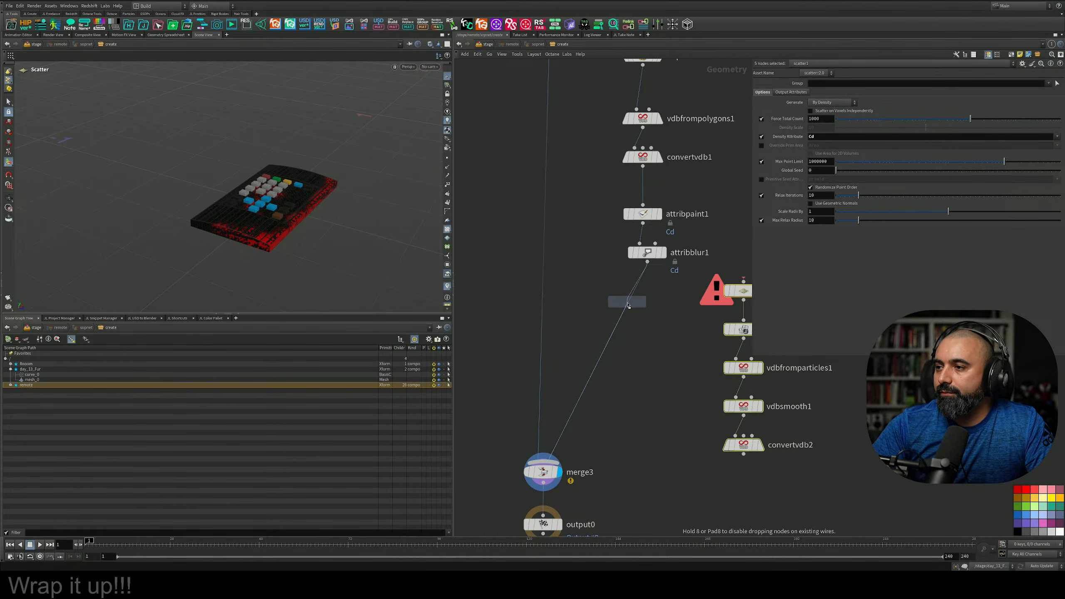
left_click(628, 305)
Display attribremap1, try setting its class to Primitive, and delete the node
left_click(829, 112)
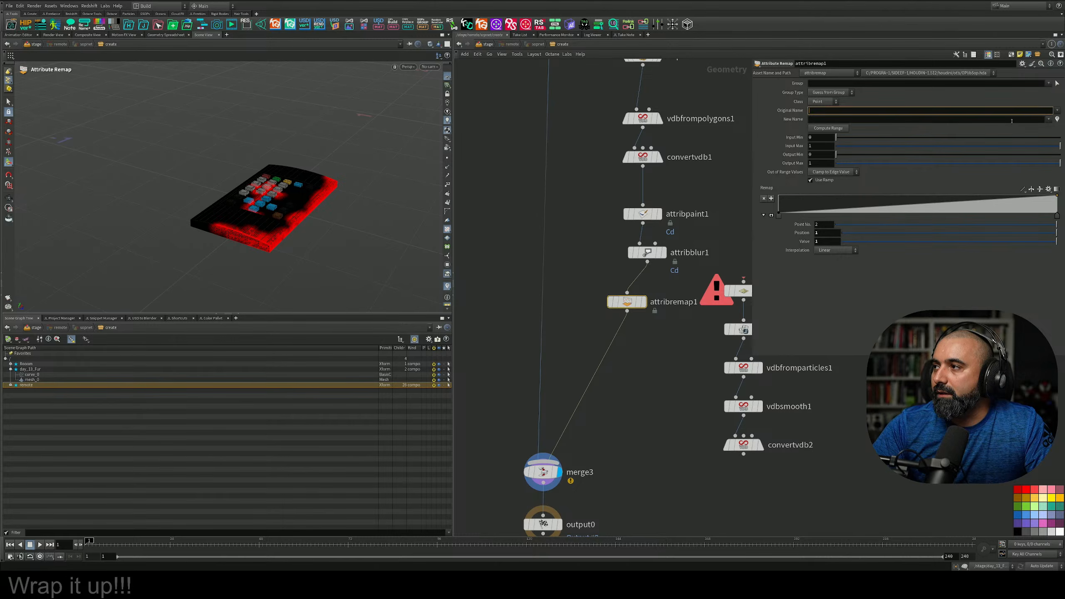
left_click(1057, 111)
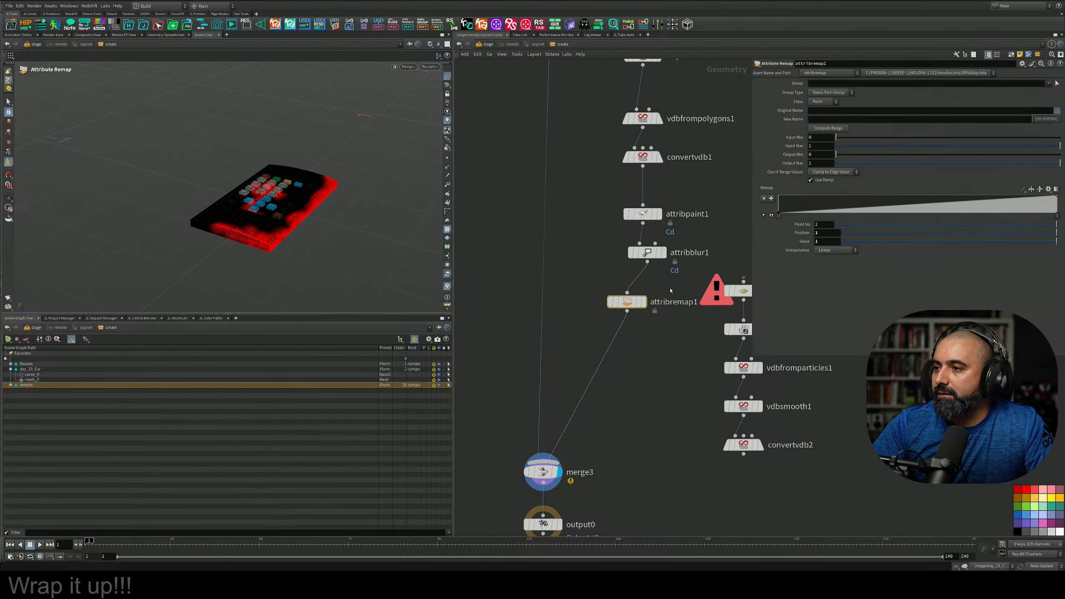
left_click(645, 301)
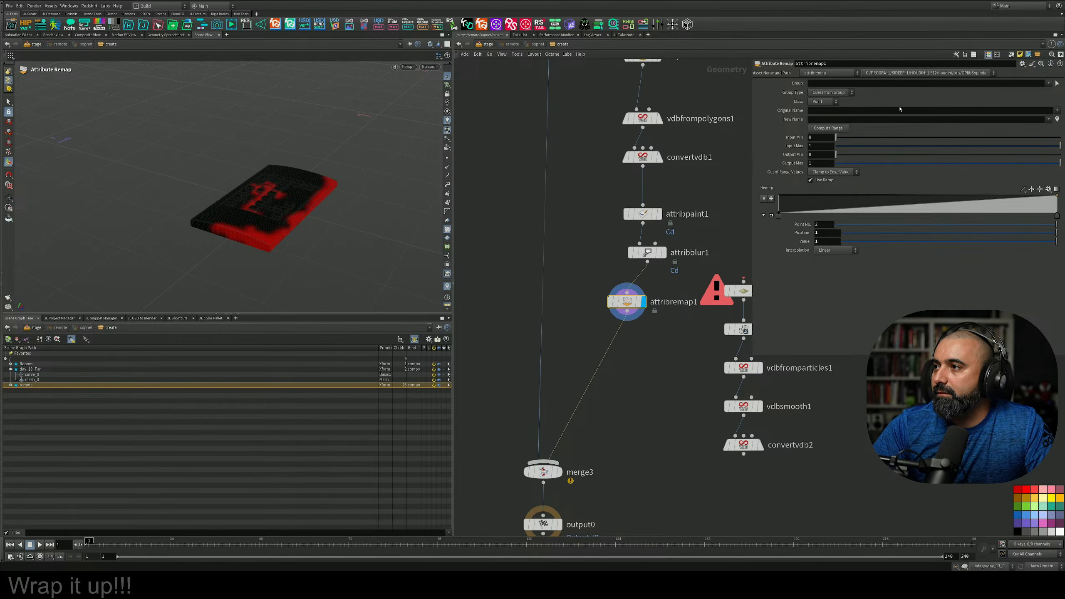
left_click(822, 102)
left_click(822, 121)
scroll(608, 302, "up", 3)
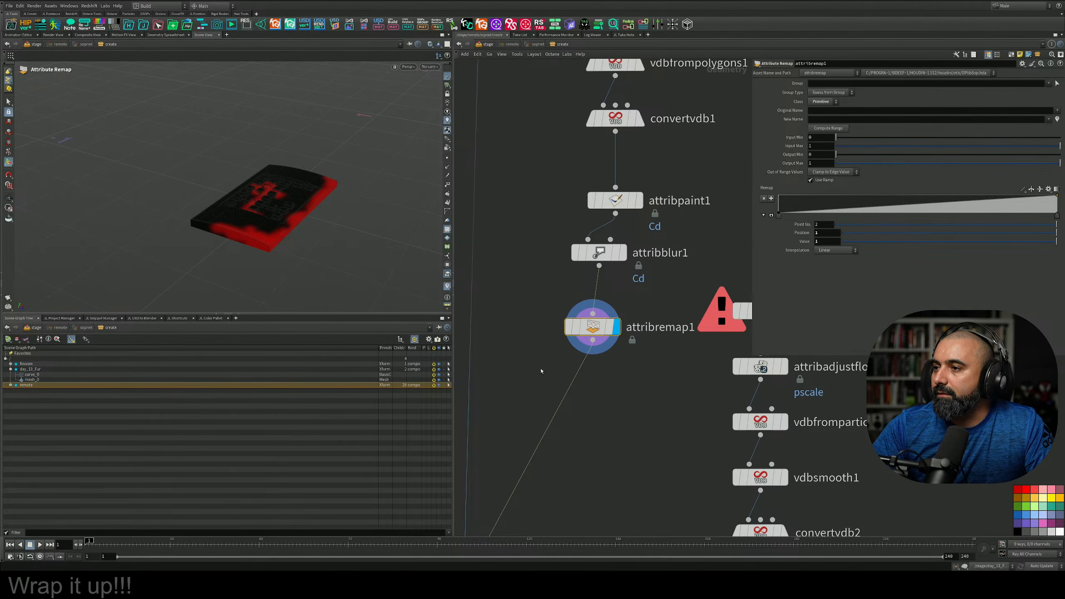
key("Delete")
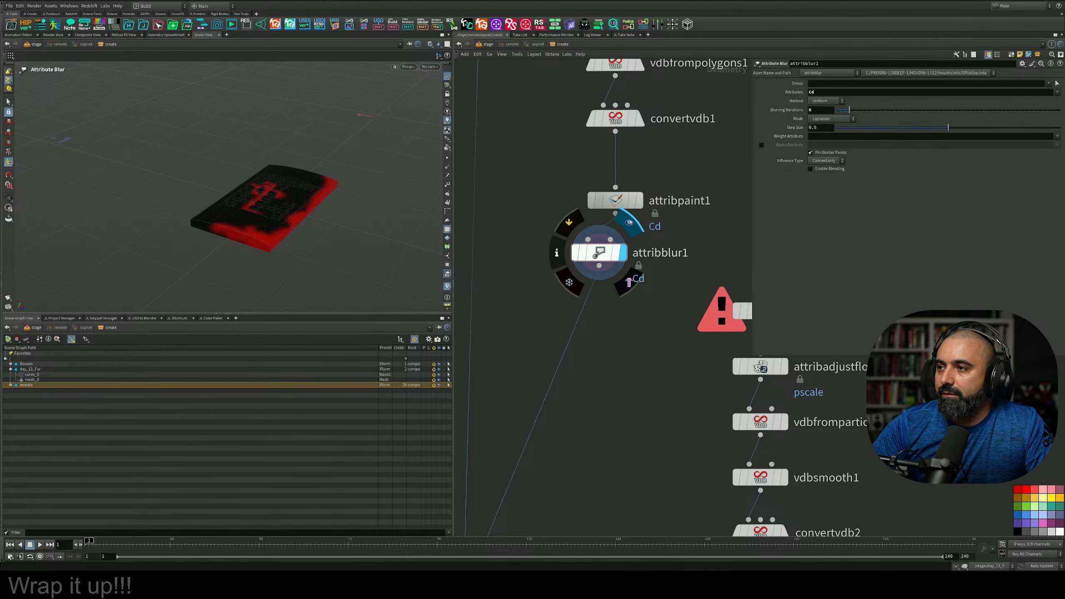
Rename the painted color attribute of attribpaint1 to mask, keeping it as the only attribute
left_click(615, 200)
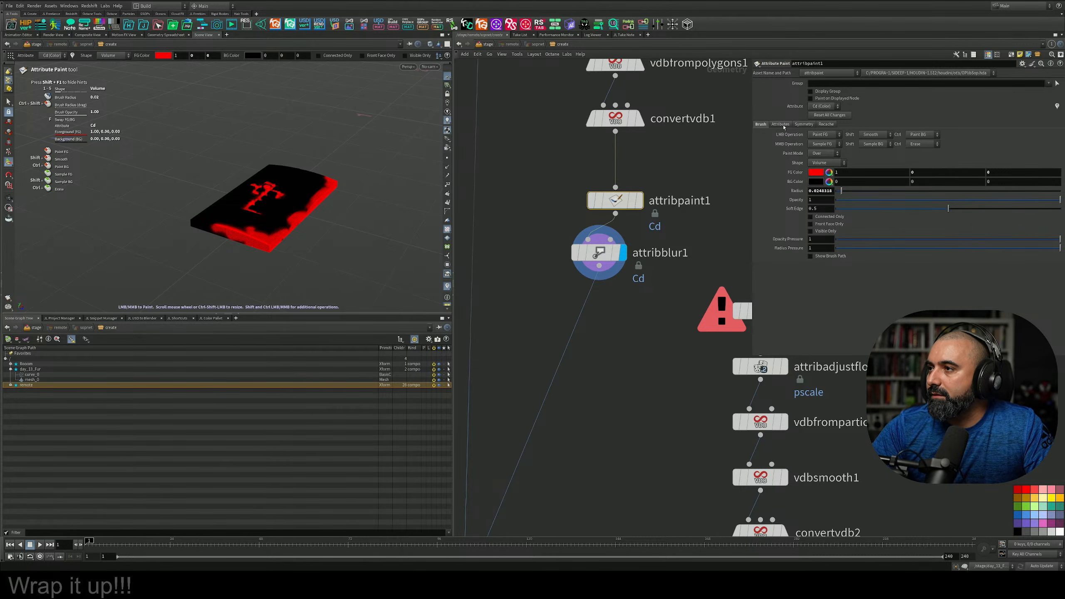
left_click(781, 124)
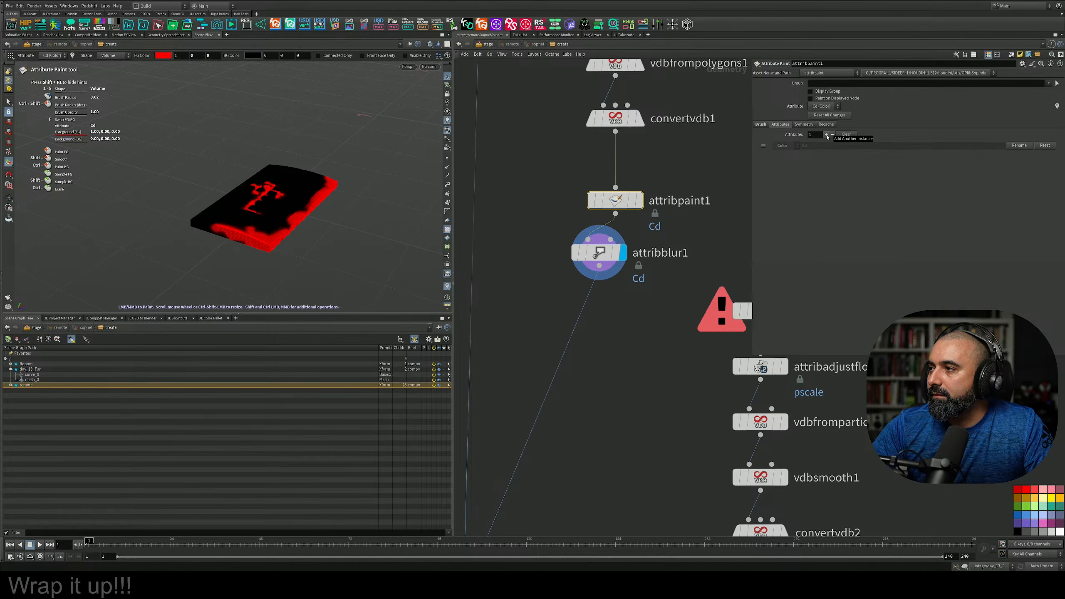
left_click(826, 135)
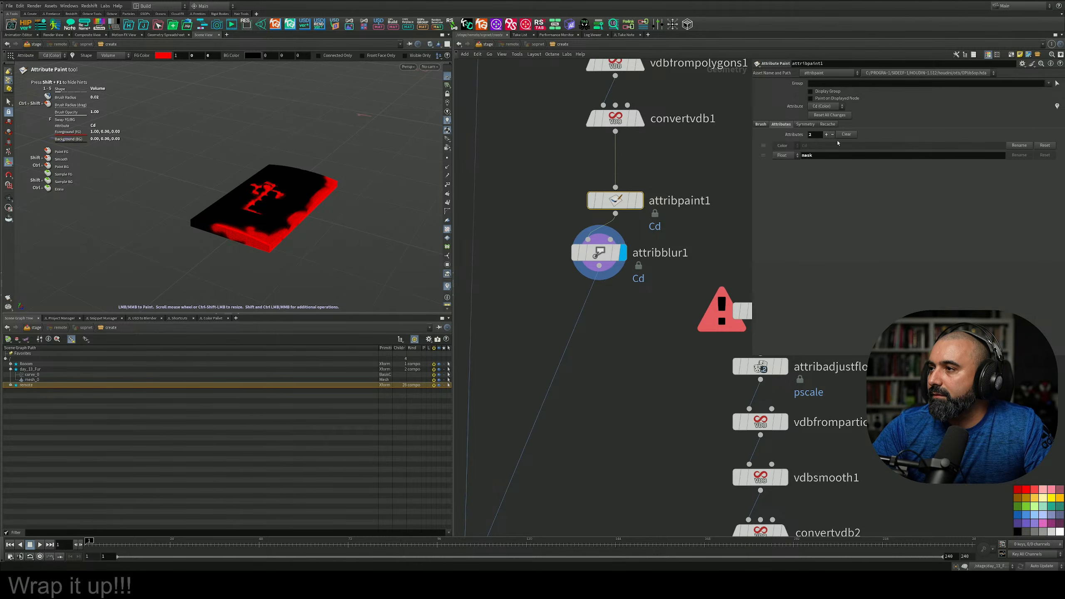
left_click(833, 135)
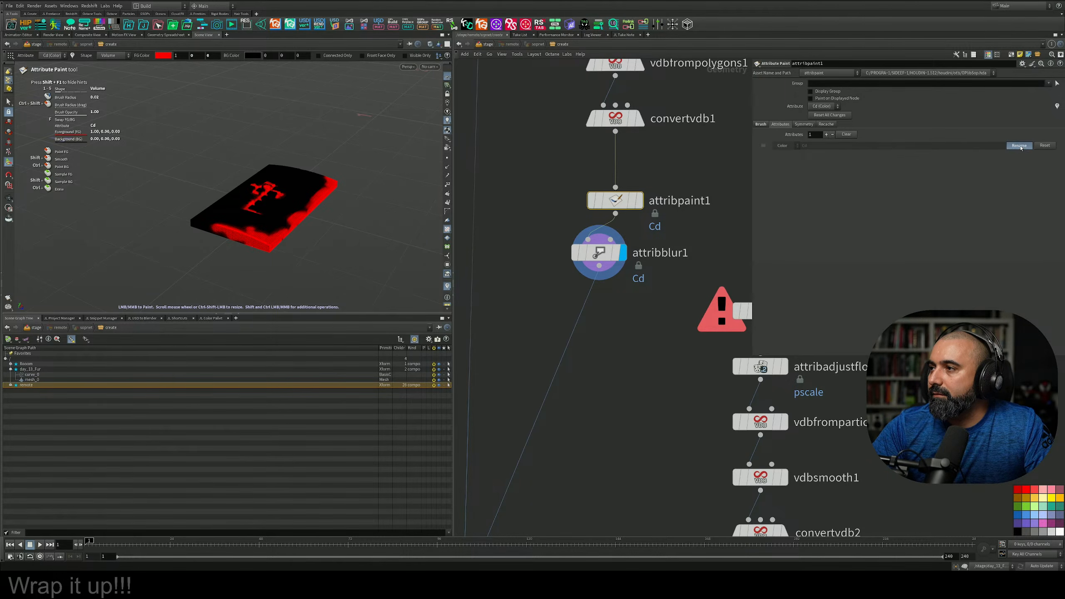
left_click(1020, 147)
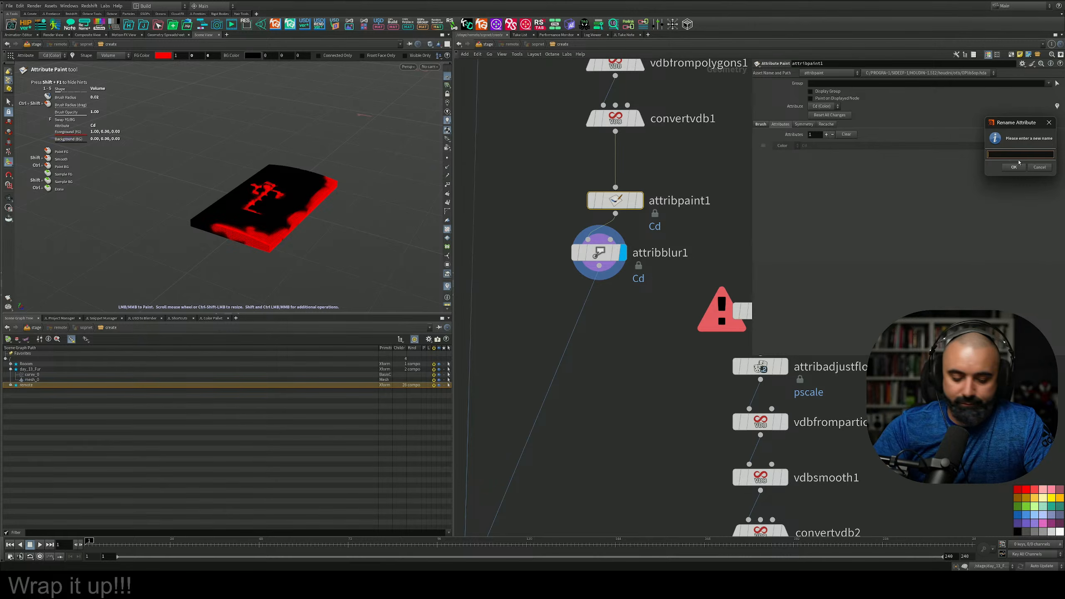
type("mask")
left_click(1019, 164)
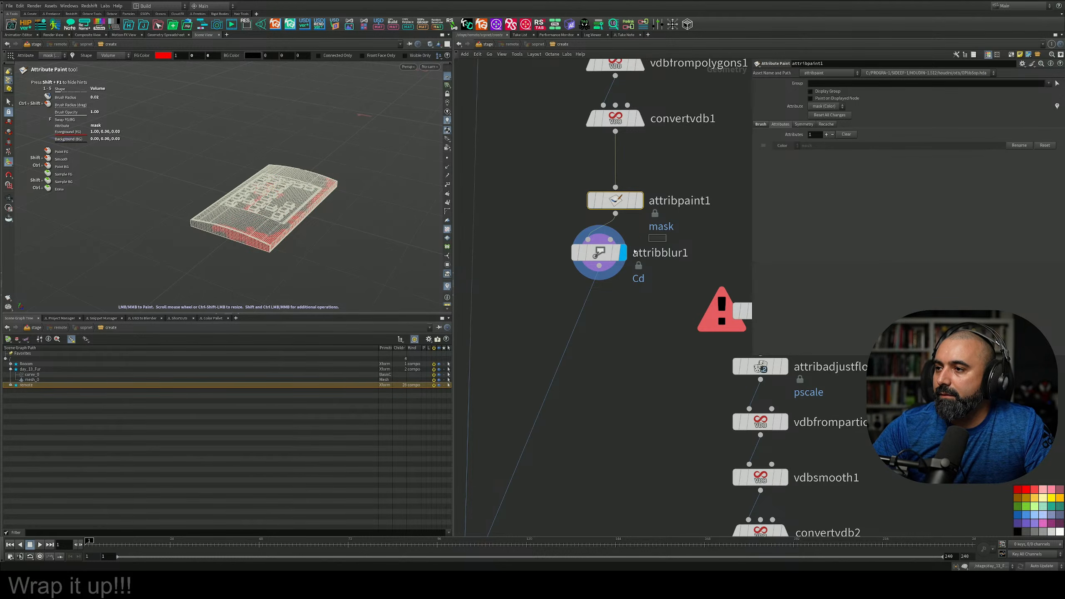
Replace Cd with mask as the attribute blurred by attribblur1
left_click(604, 252)
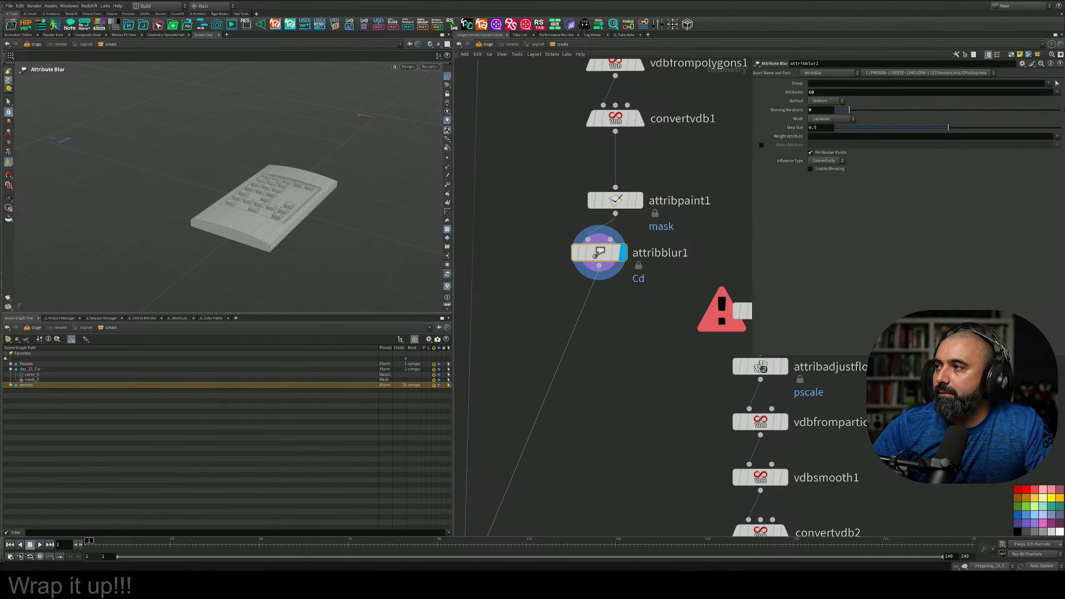
left_click(1047, 109)
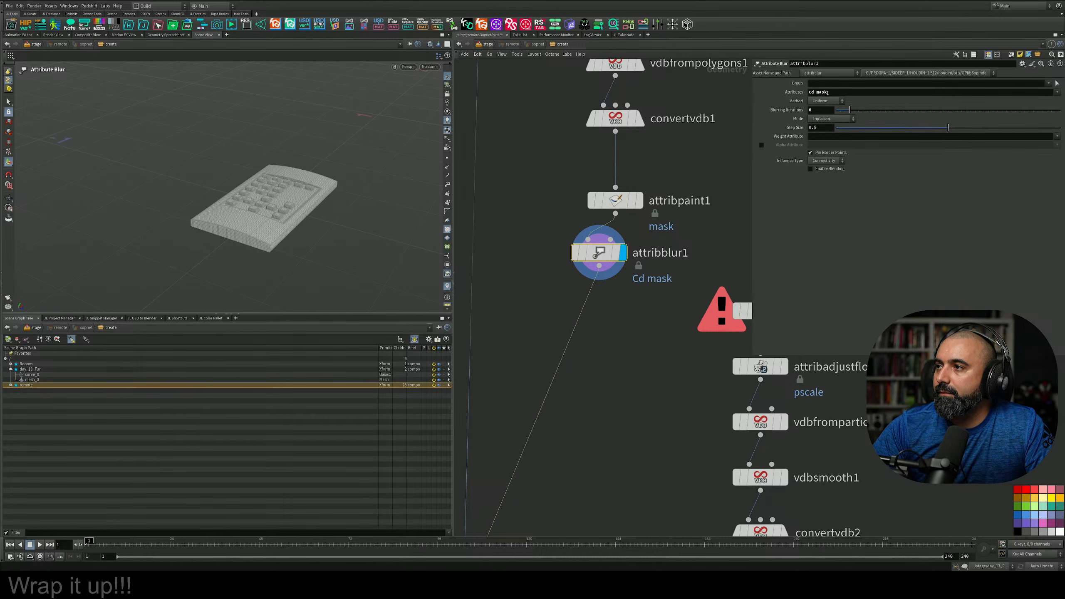
left_click_drag(817, 92, 781, 95)
key("BackSpace")
key("Return")
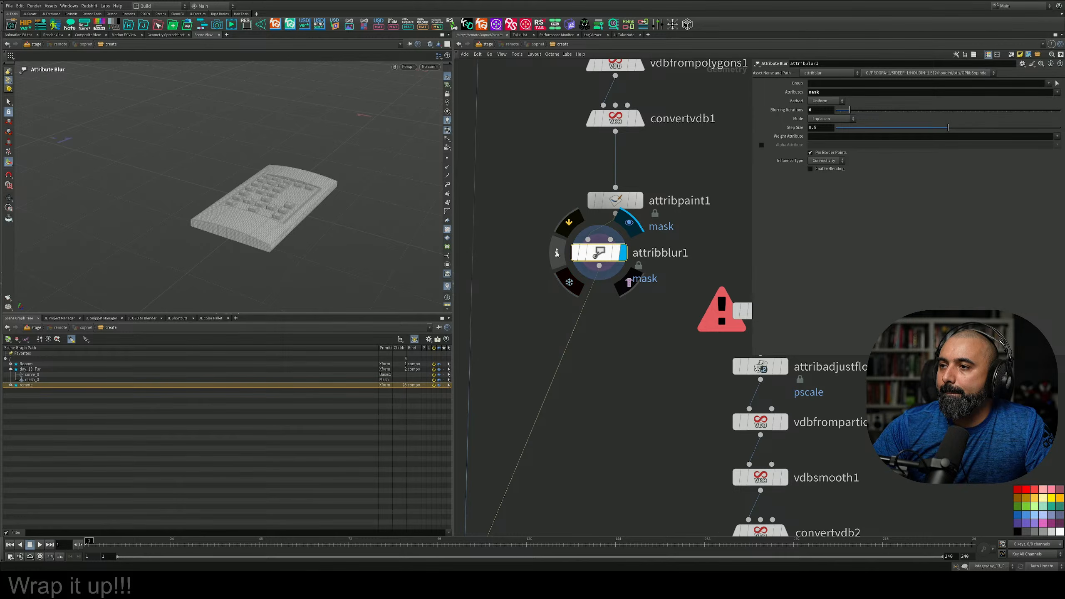
Turn on the viewport visualizer for the mask attribute from attribblur1's node info and inspect the blurred paint
left_click(556, 240)
left_click(388, 247)
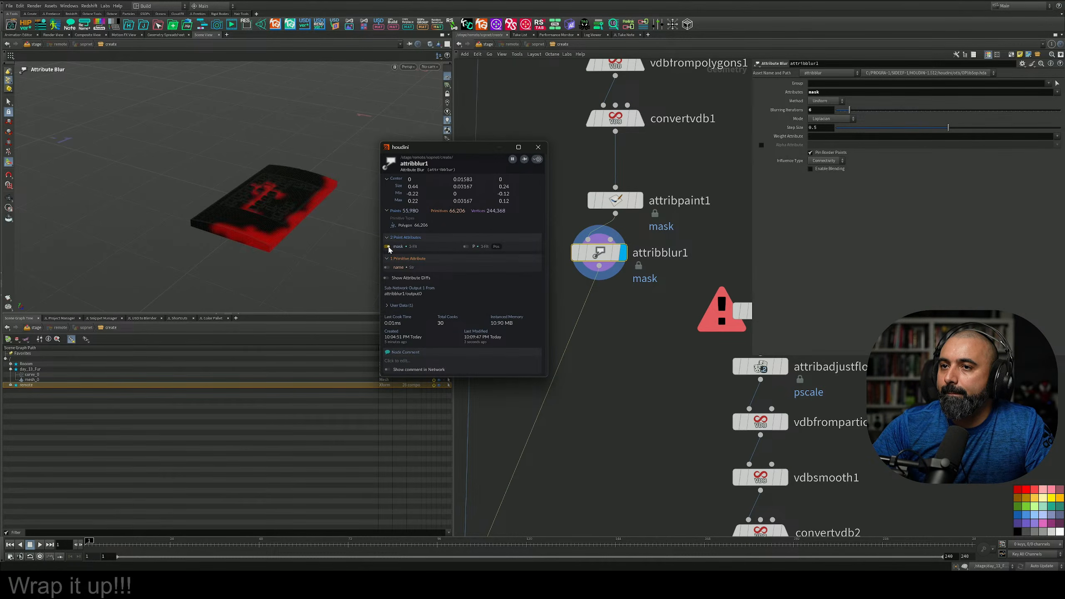
left_click_drag(289, 218, 274, 263, "alt")
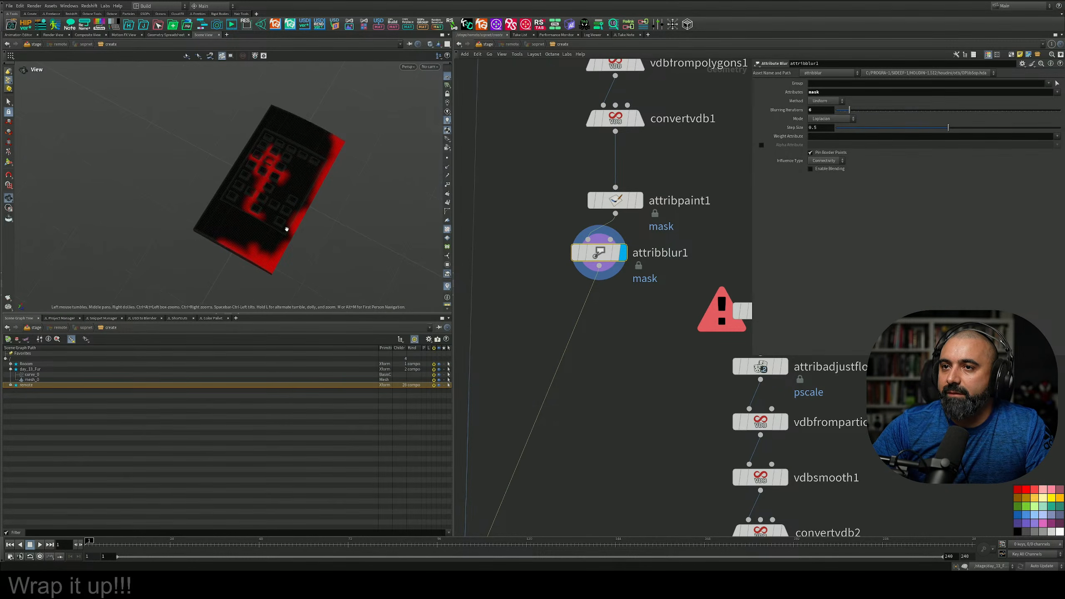
right_click_drag(288, 229, 310, 234, "alt")
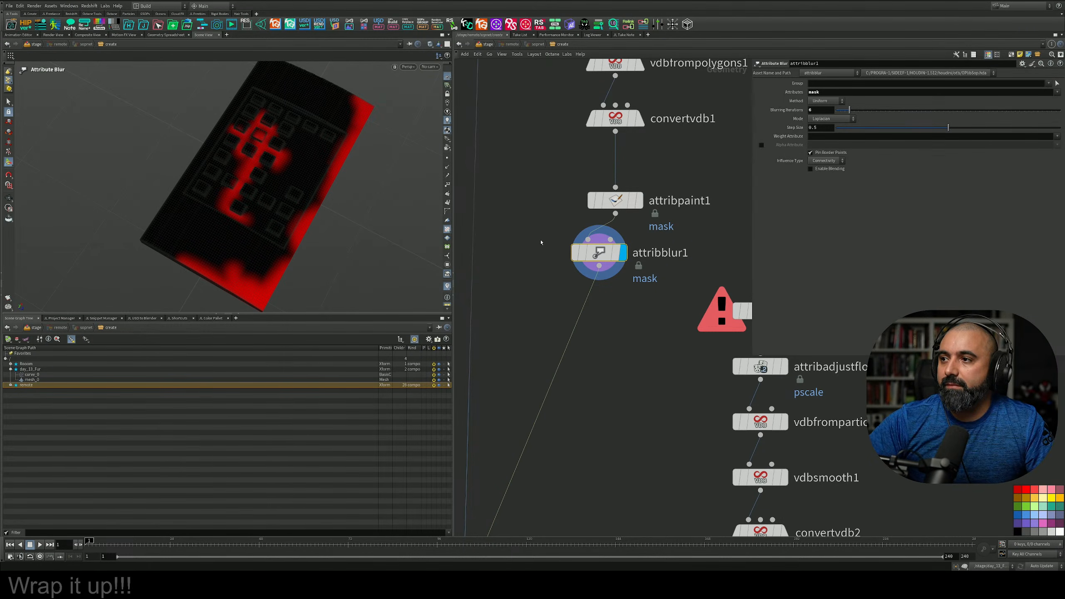
Display the result of merge3 with the masked mesh combined with the remote
scroll(636, 297, "down", 5)
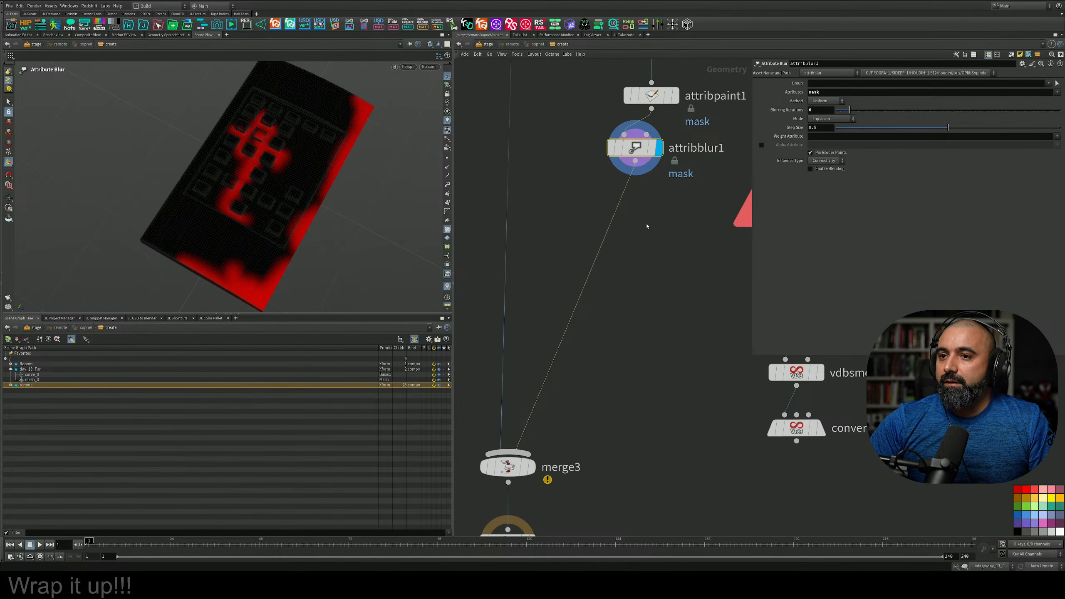
middle_click_drag(646, 264, 663, 197)
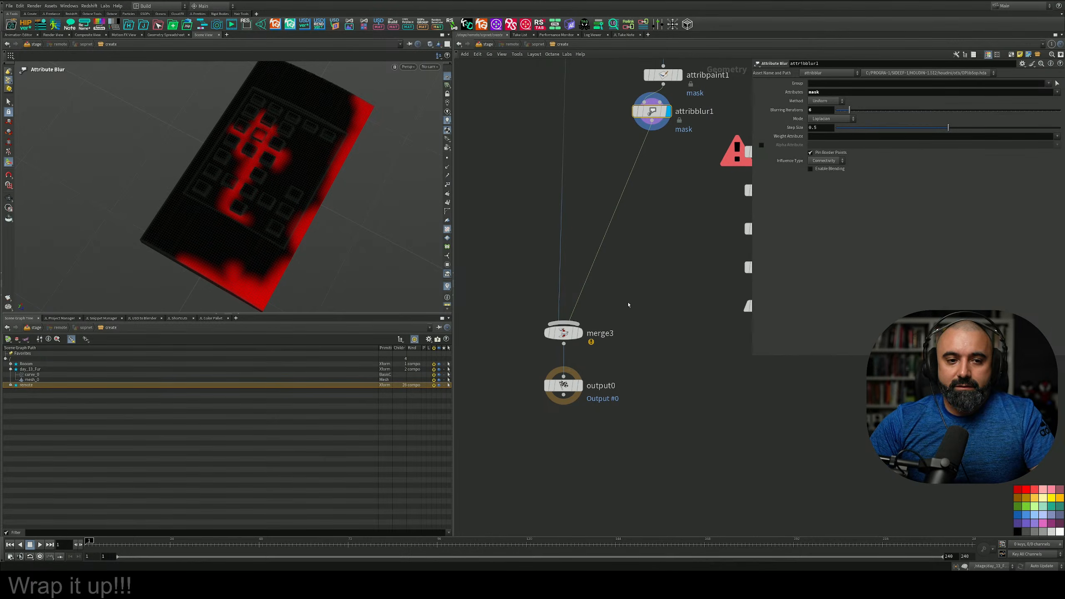
middle_click_drag(628, 334, 642, 260)
scroll(608, 268, "up", 3)
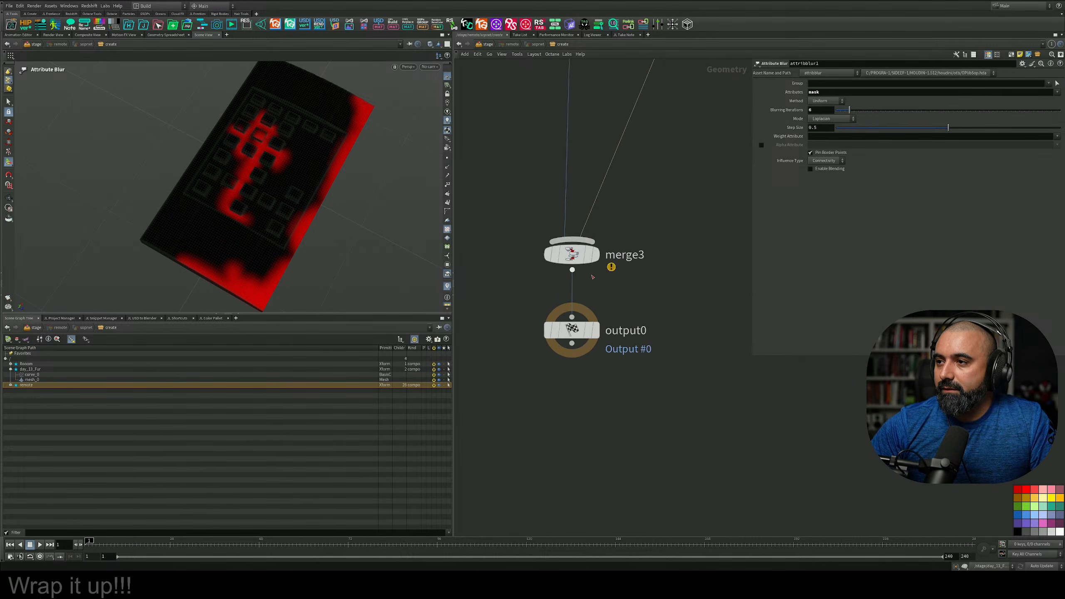
left_click(599, 257)
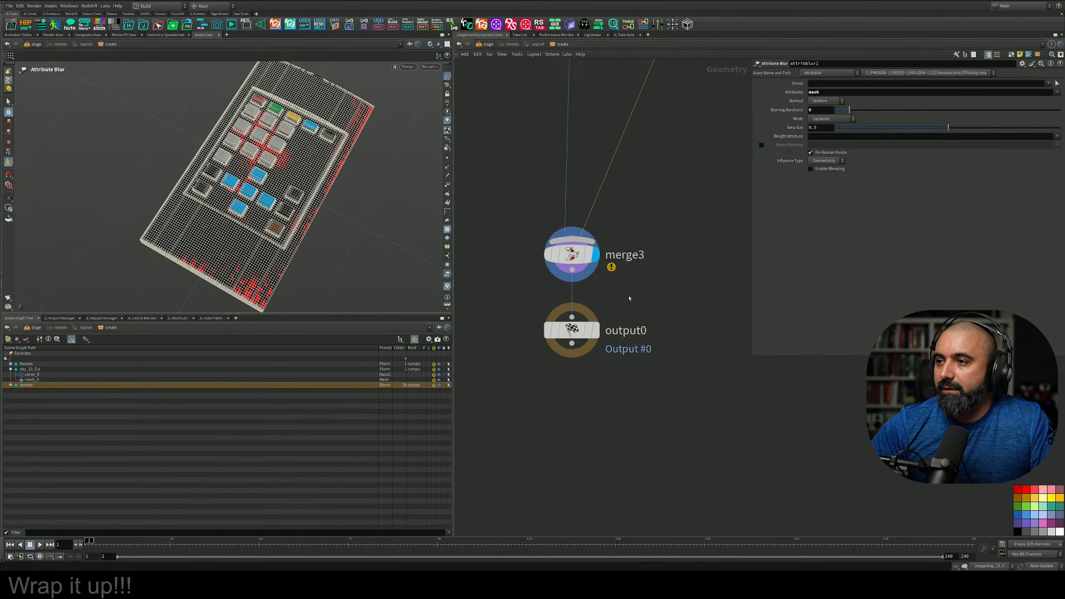
scroll(629, 298, "down", 2)
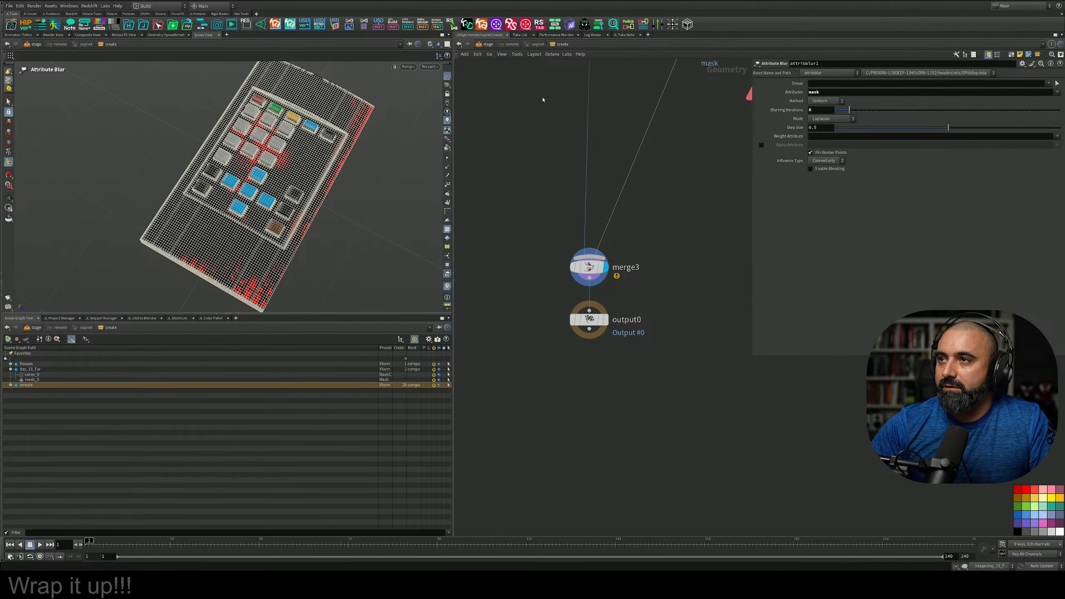
Insert an Attribute Transfer node on the wire between transform6 and merge3
middle_click_drag(543, 100, 539, 187)
left_click(484, 45)
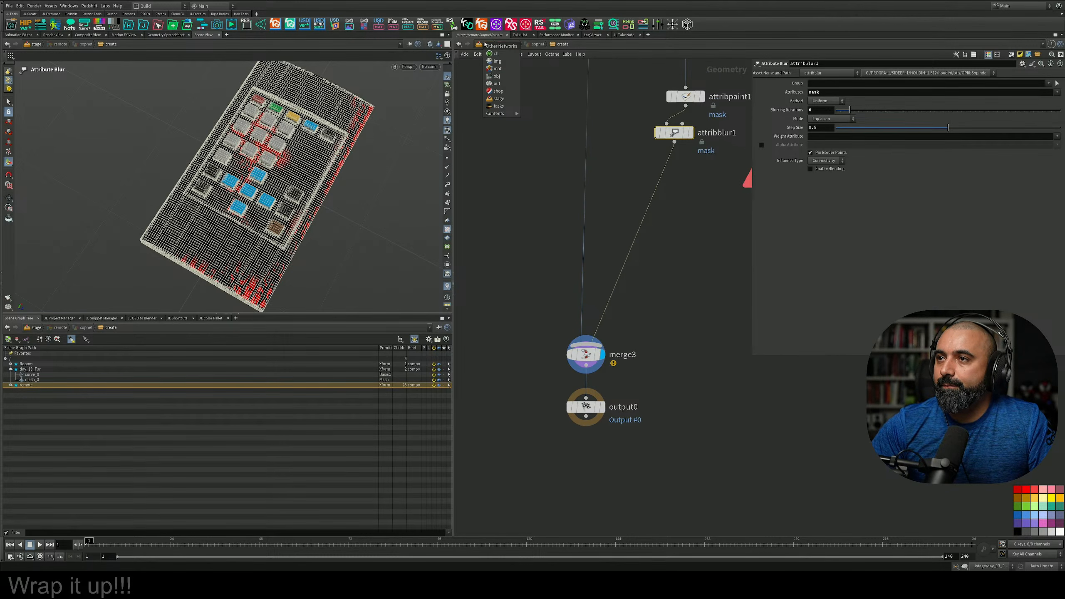
left_click(504, 183)
middle_click_drag(617, 185, 602, 256)
scroll(602, 256, "up", 2)
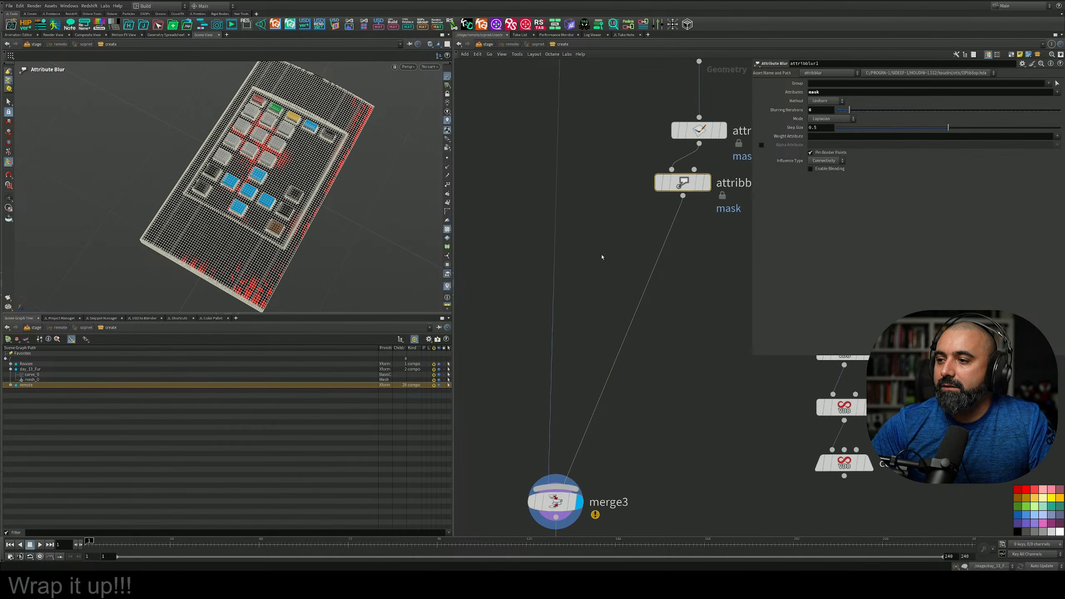
key("Tab")
type("attran")
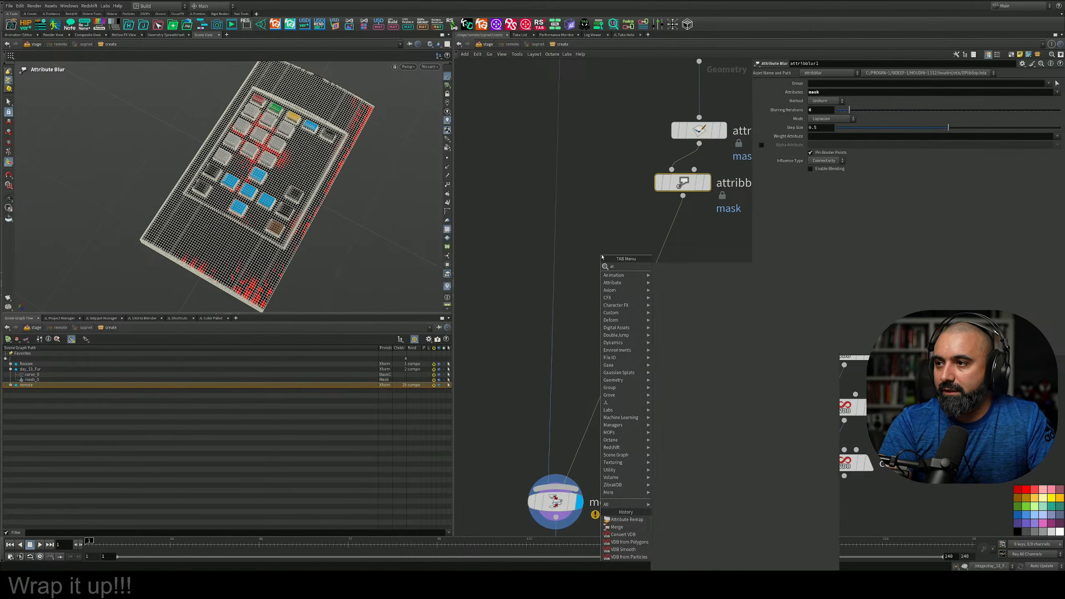
key("Return")
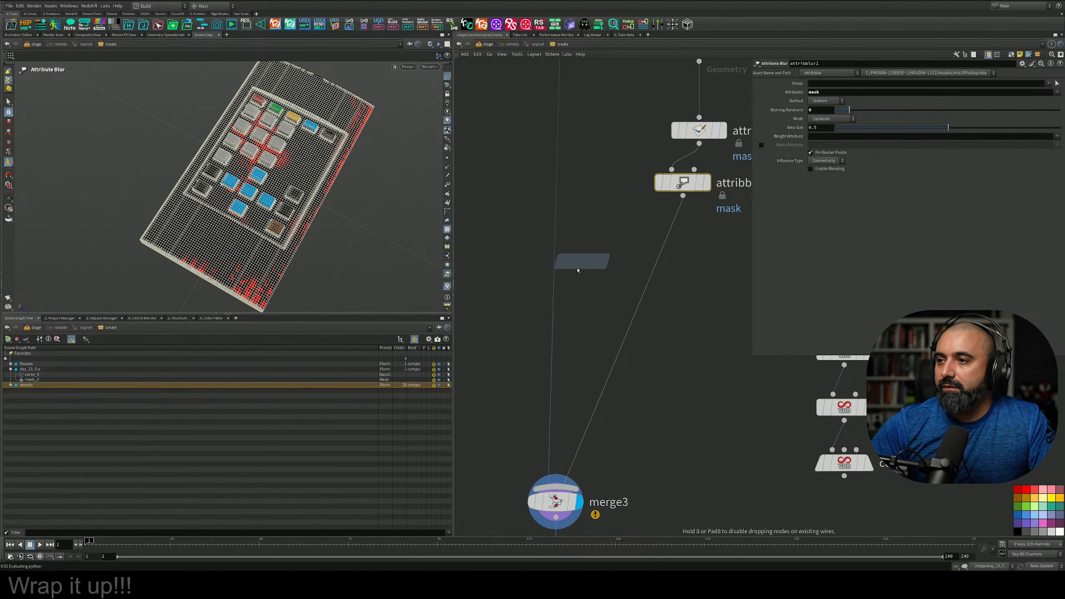
left_click(573, 287)
Connect attribblur1 as attribtransfer1's source, transferring only the mask point attribute, and display the node
left_click_drag(573, 287, 683, 195)
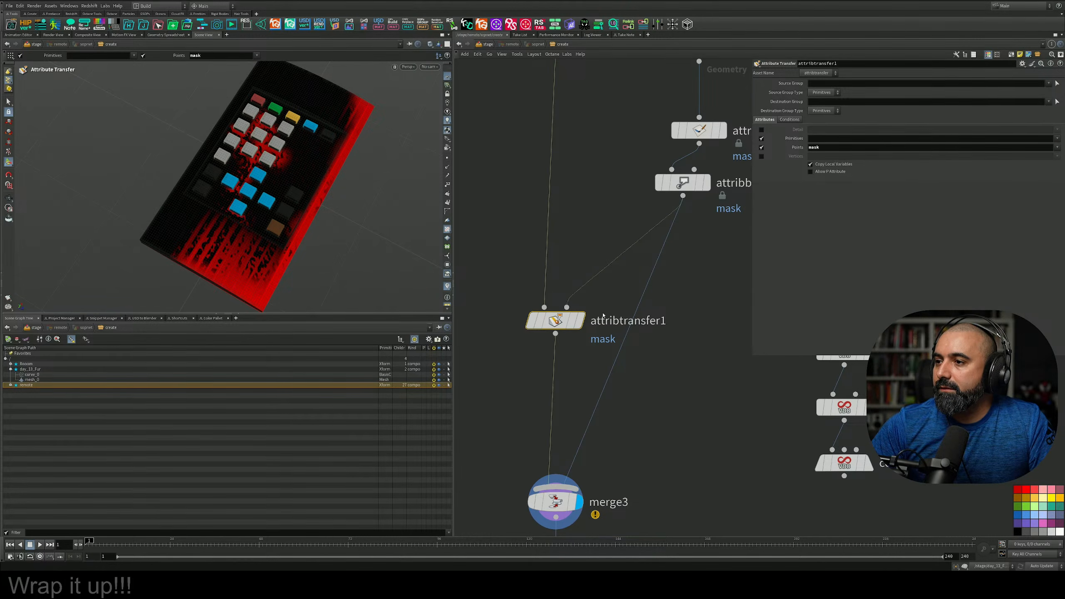
left_click(587, 290)
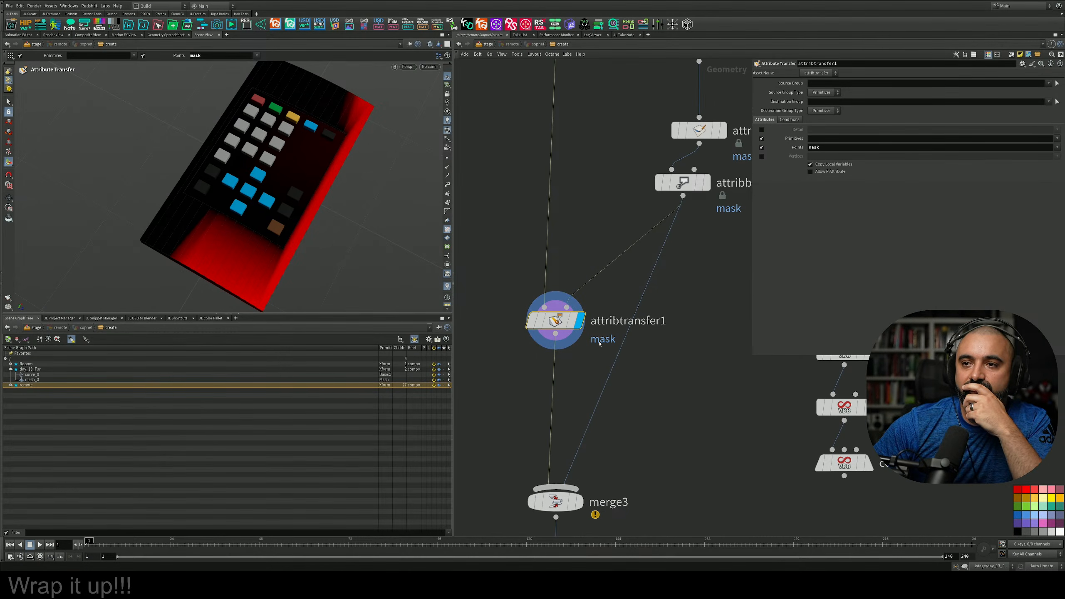
middle_click_drag(597, 235, 592, 256)
scroll(595, 296, "down", 4)
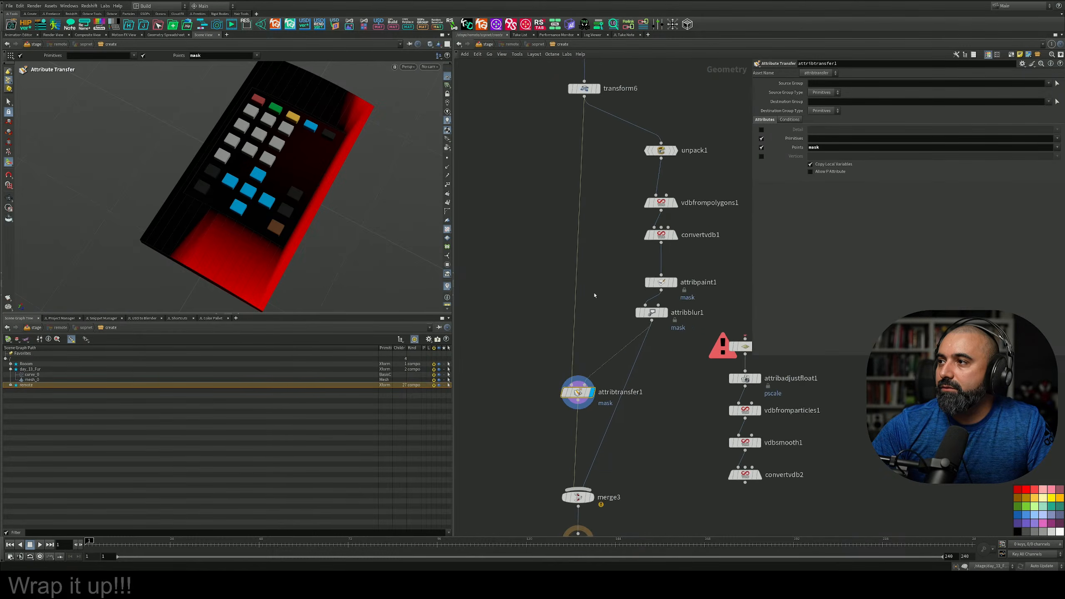
scroll(594, 296, "up", 3)
scroll(594, 295, "down", 3)
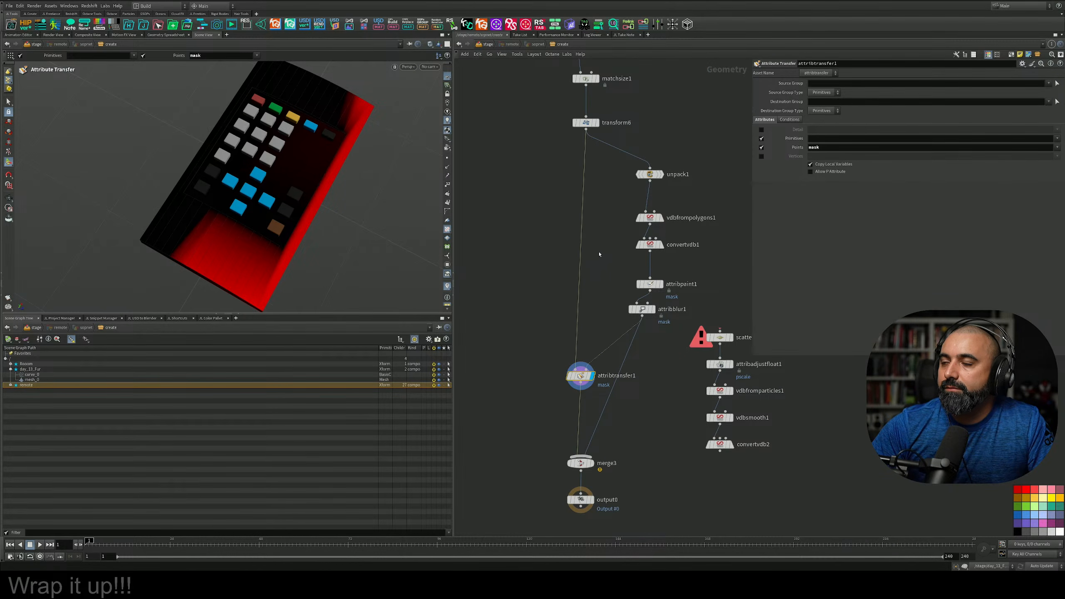
middle_click_drag(599, 254, 610, 309)
key("Tab")
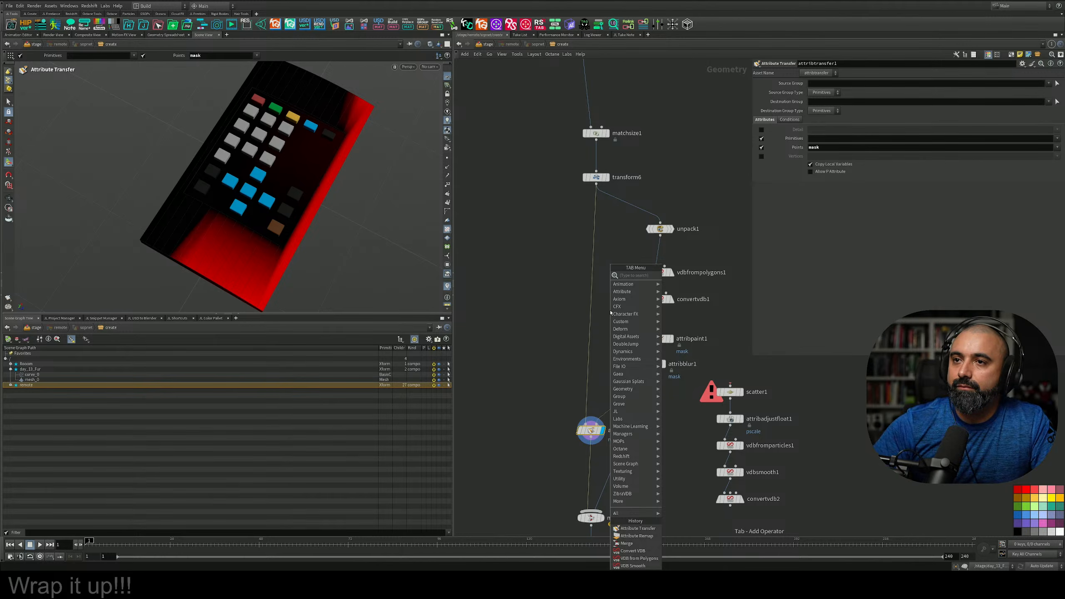
left_click(505, 240)
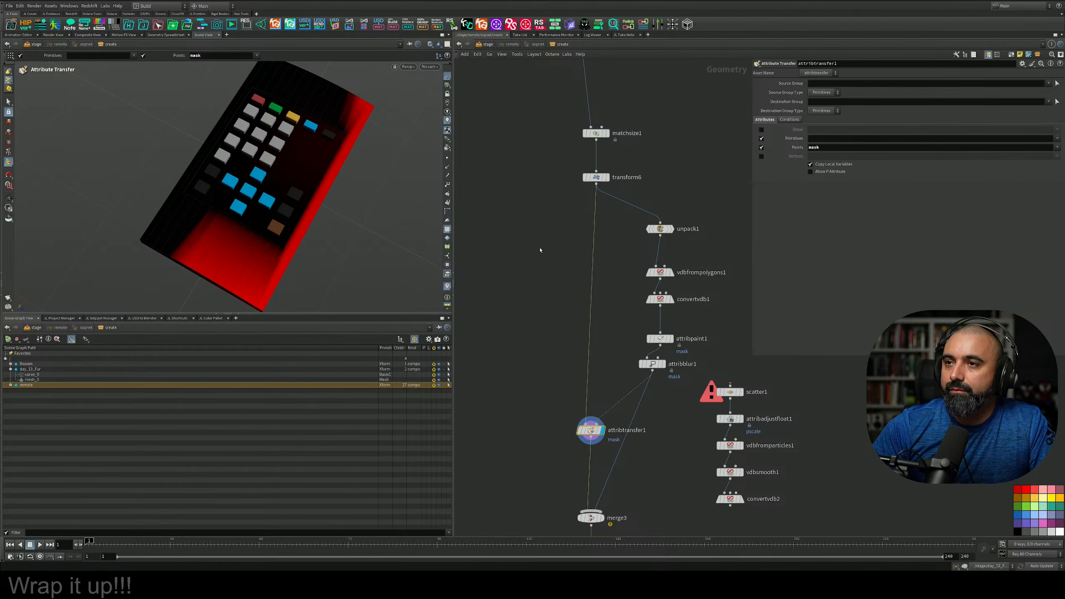
middle_click_drag(540, 250, 542, 245)
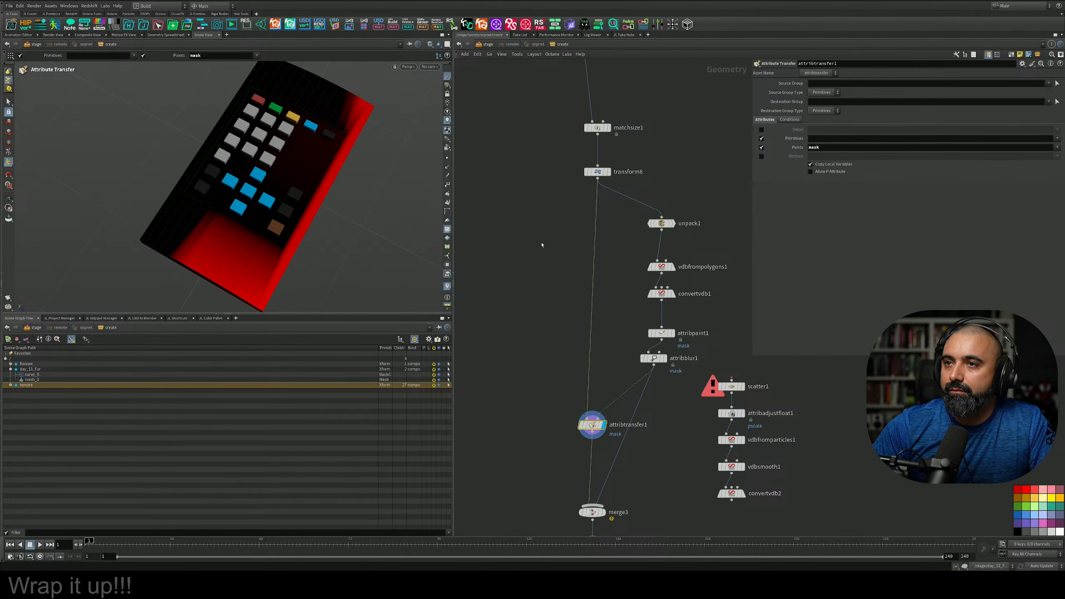
Try selecting and deleting geometry of the remote in the viewport, and undo the deletion
left_click(9, 102)
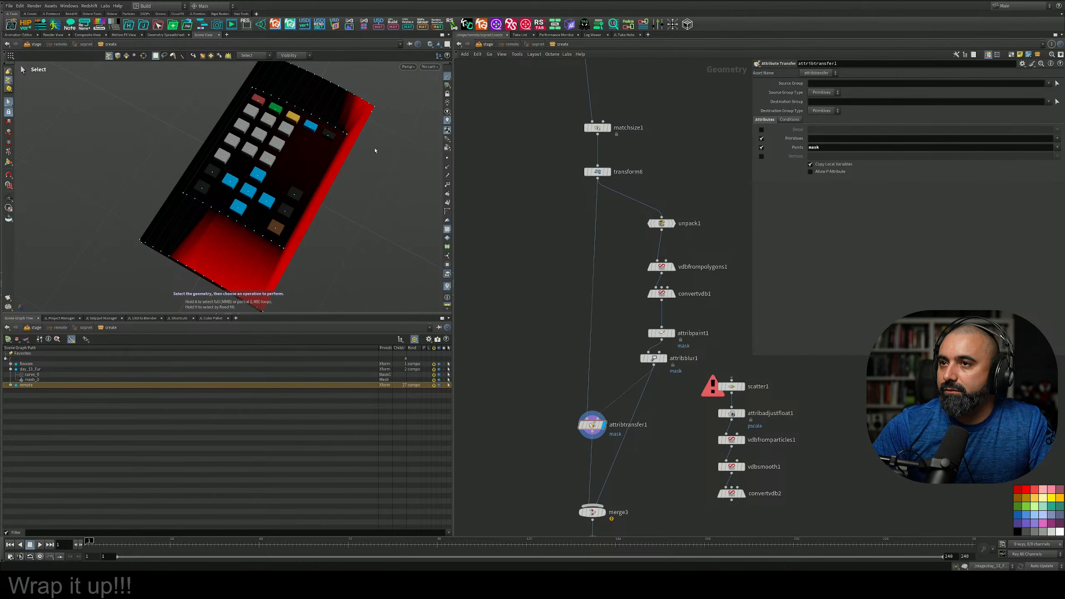
right_click(8, 80)
left_click(25, 102)
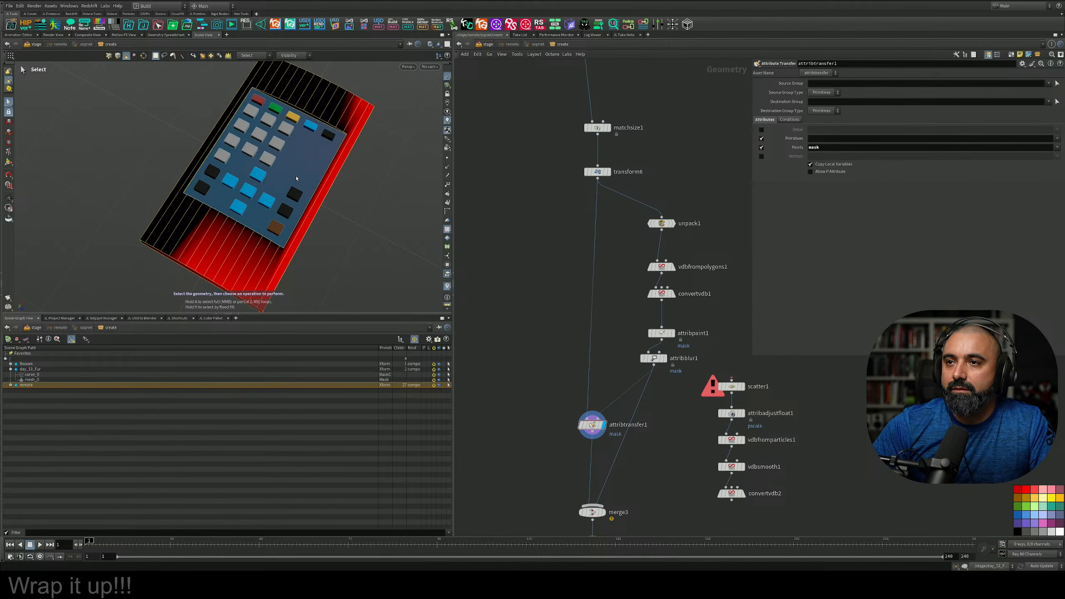
left_click_drag(364, 250, 326, 190, "alt")
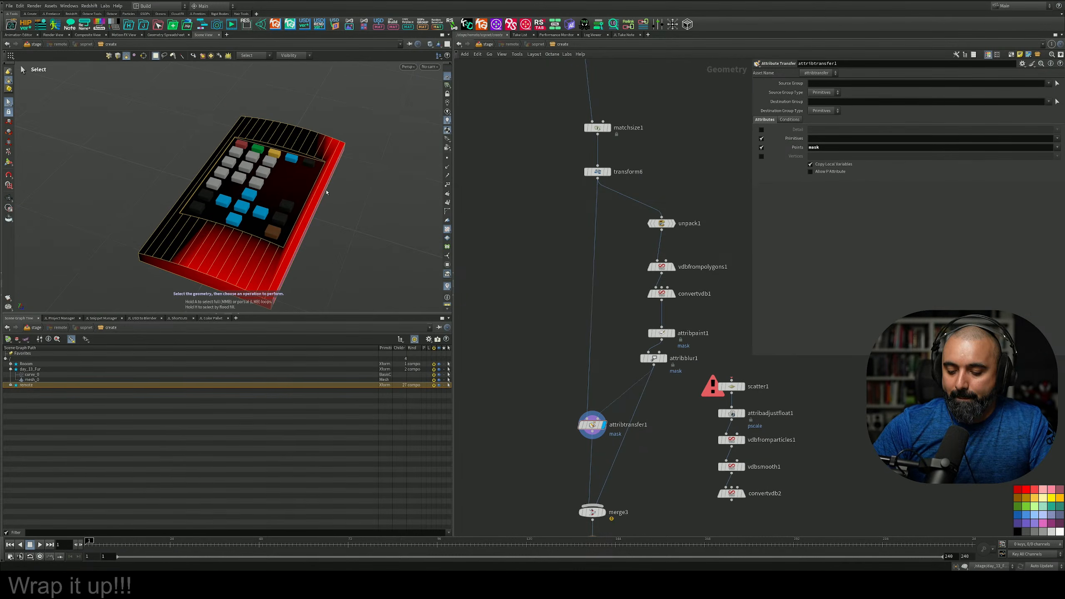
key("Delete")
key("ctrl+z")
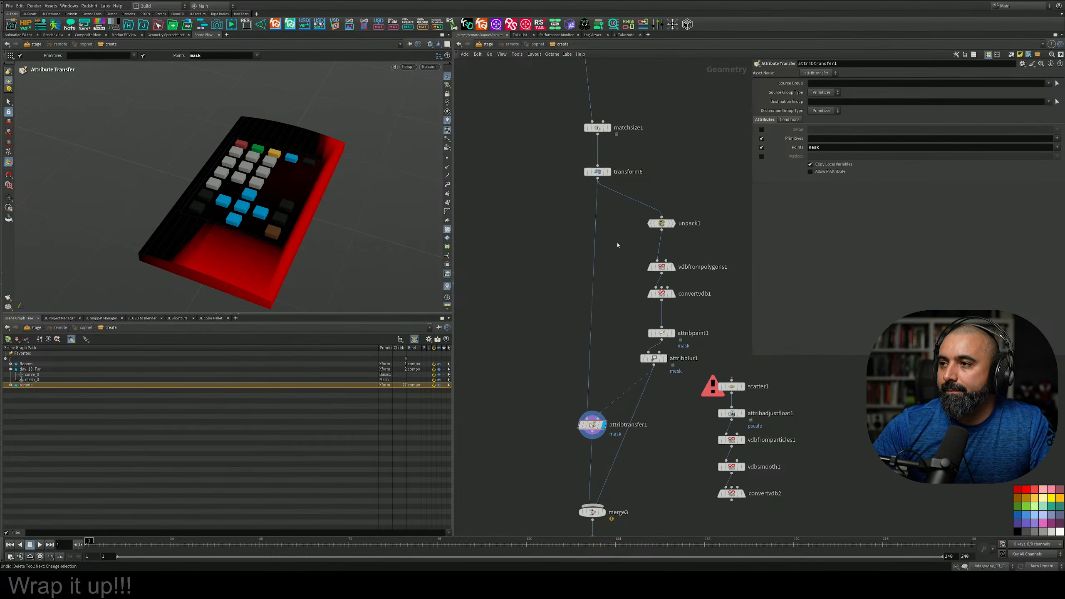
Insert a Split node between transform6 and attribtransfer1 and set its group to the remote body's primitives 0-35
key("Tab")
type("split")
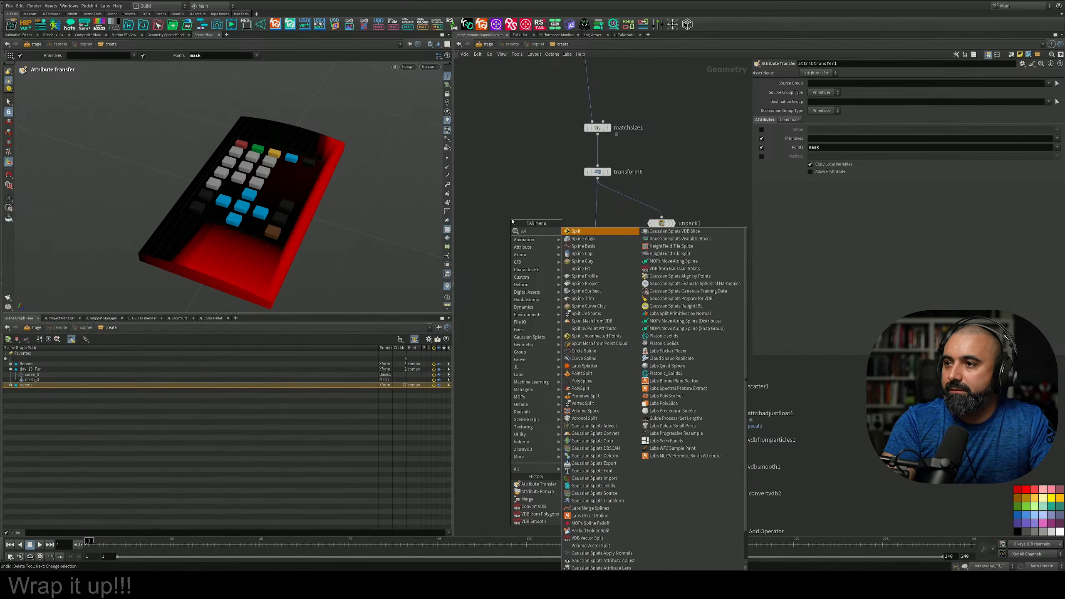
key("Return")
left_click(585, 243)
left_click_drag(588, 243, 601, 255)
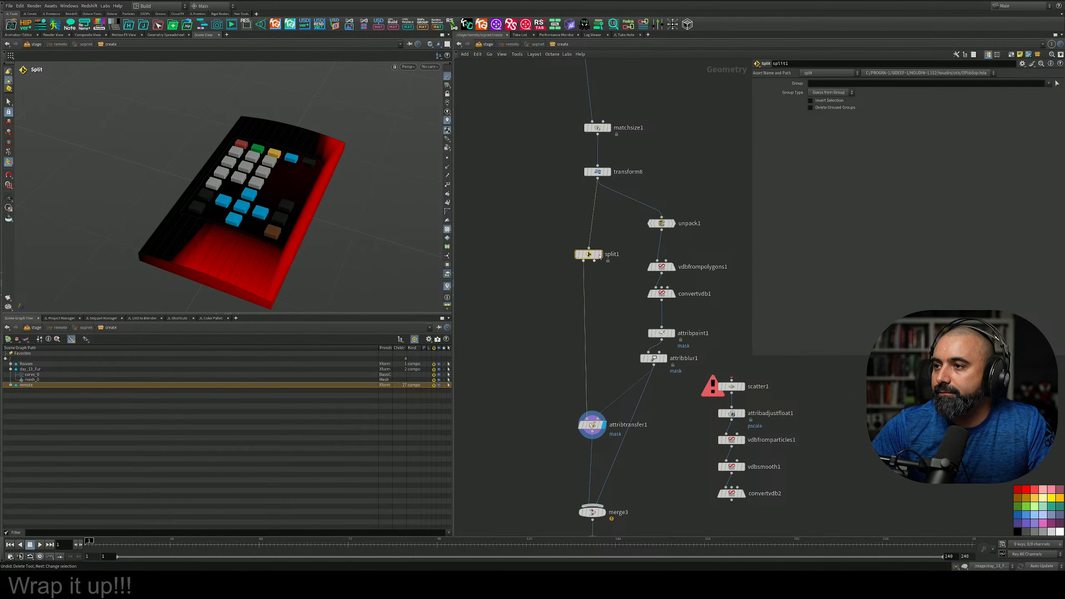
left_click(1057, 84)
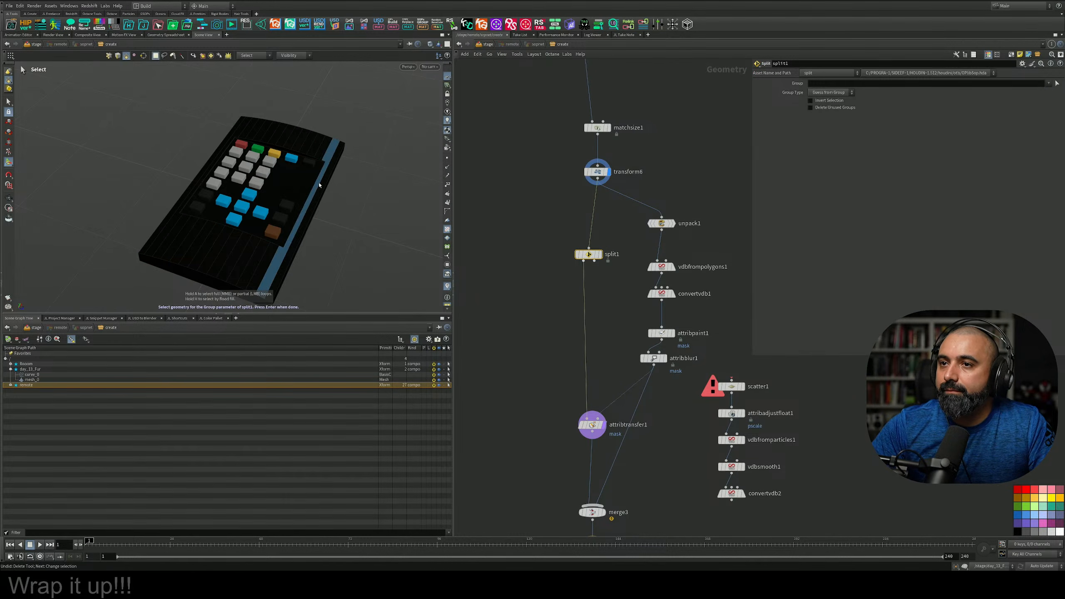
key("Return")
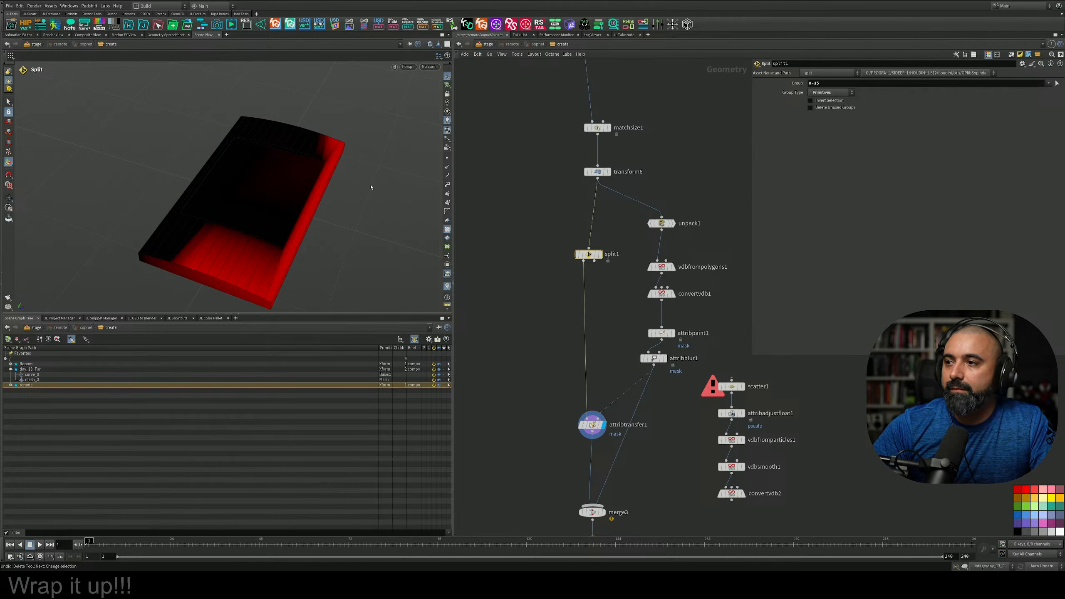
Connect split1's non-selected geometry output to merge3 and move attribtransfer1 clear of the new wire
key("Tab")
left_click(569, 294)
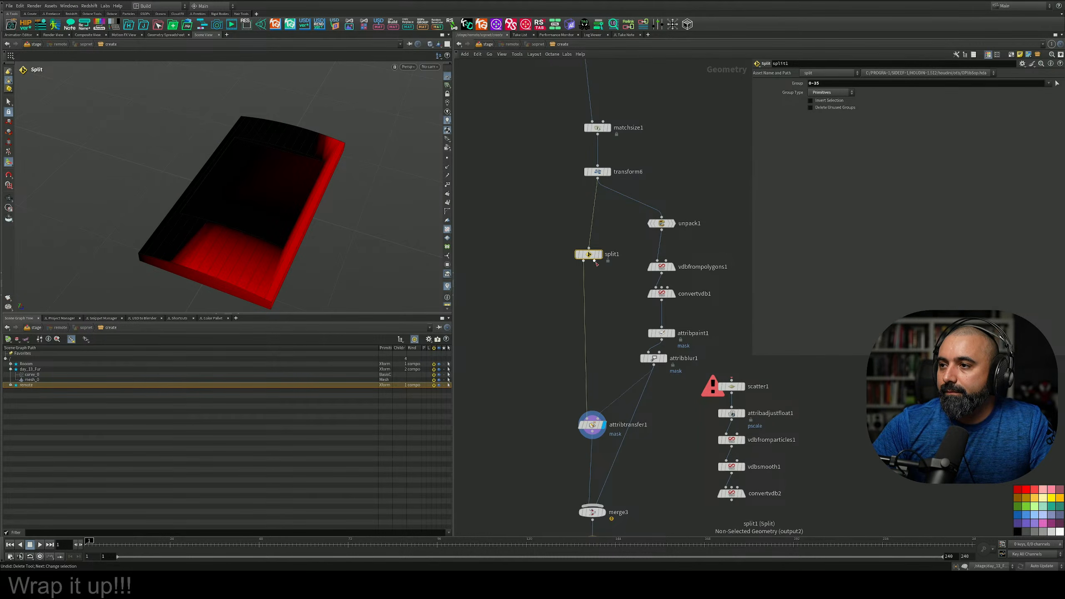
left_click(595, 260)
left_click(581, 513)
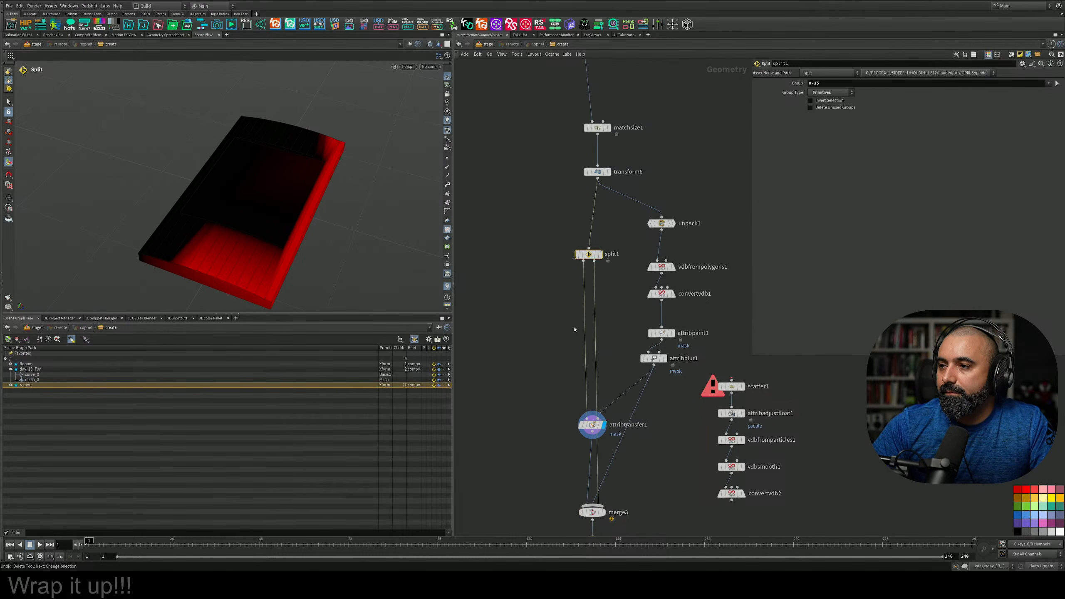
left_click_drag(584, 427, 534, 420)
Try a VDB from Polygons node between split1 and attribtransfer1
key("Tab")
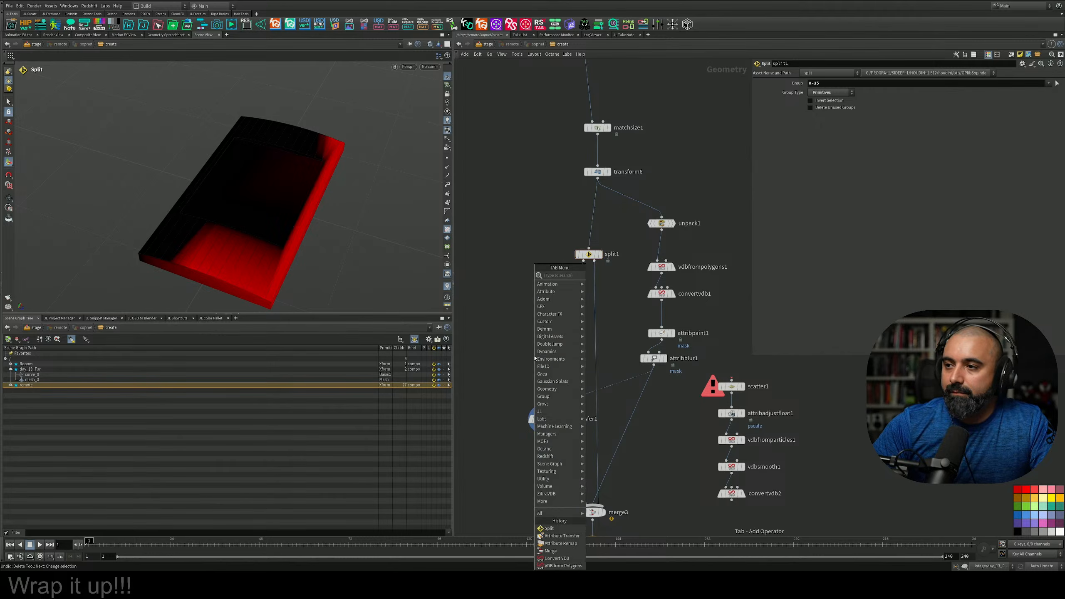
type("vdbfp")
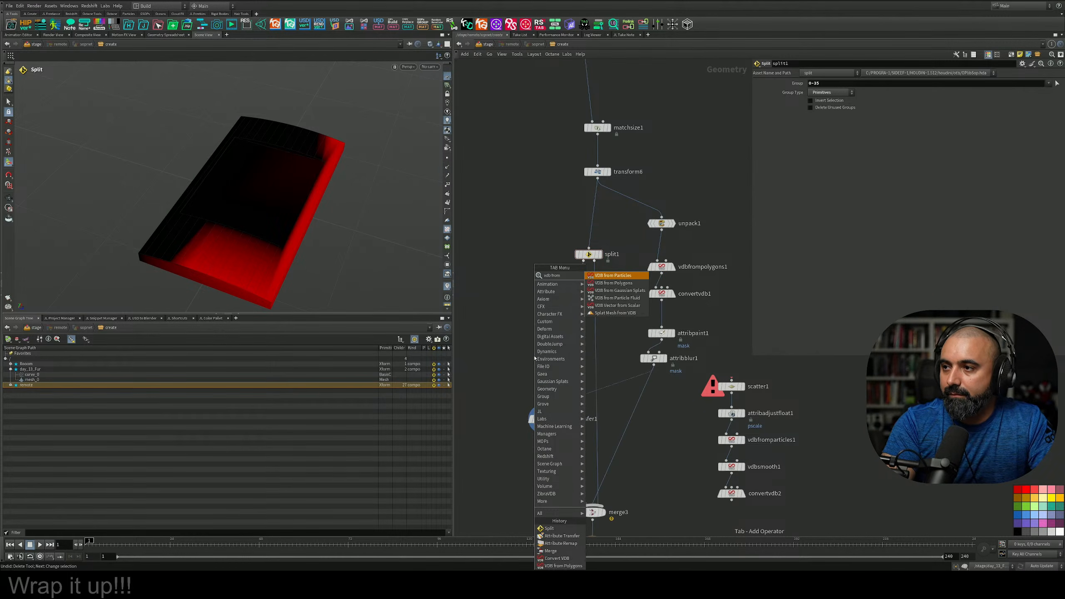
key("Down")
key("Return")
left_click(557, 321)
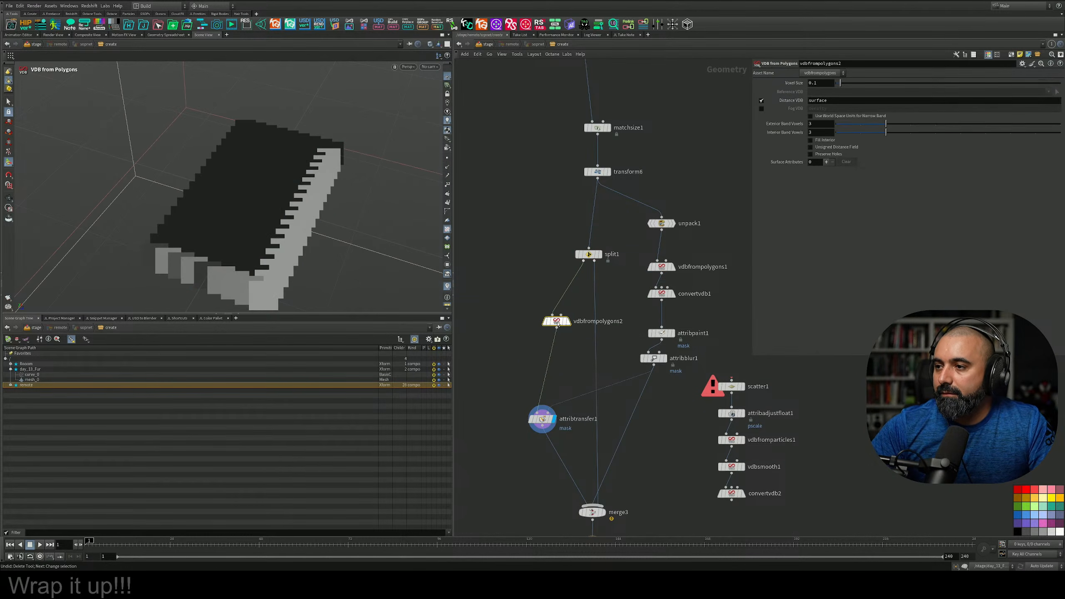
left_click_drag(556, 321, 534, 297)
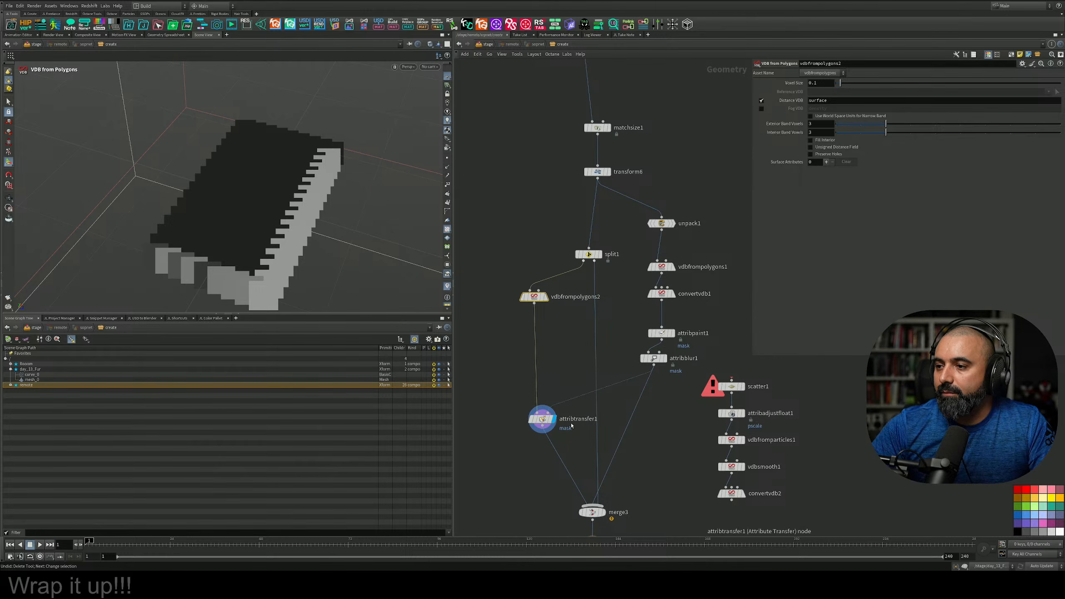
Bypass vdbfrompolygons2 to inspect the transferred mask on the remote's body, and delete the node
mouse_move(547, 302)
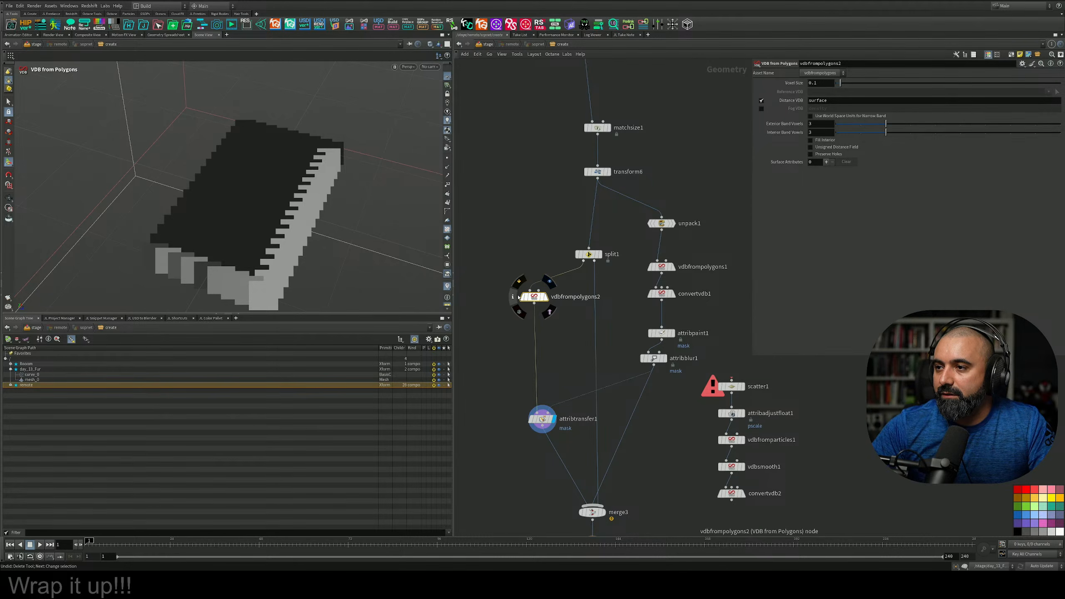
left_click(520, 281)
left_click_drag(271, 234, 207, 234, "alt")
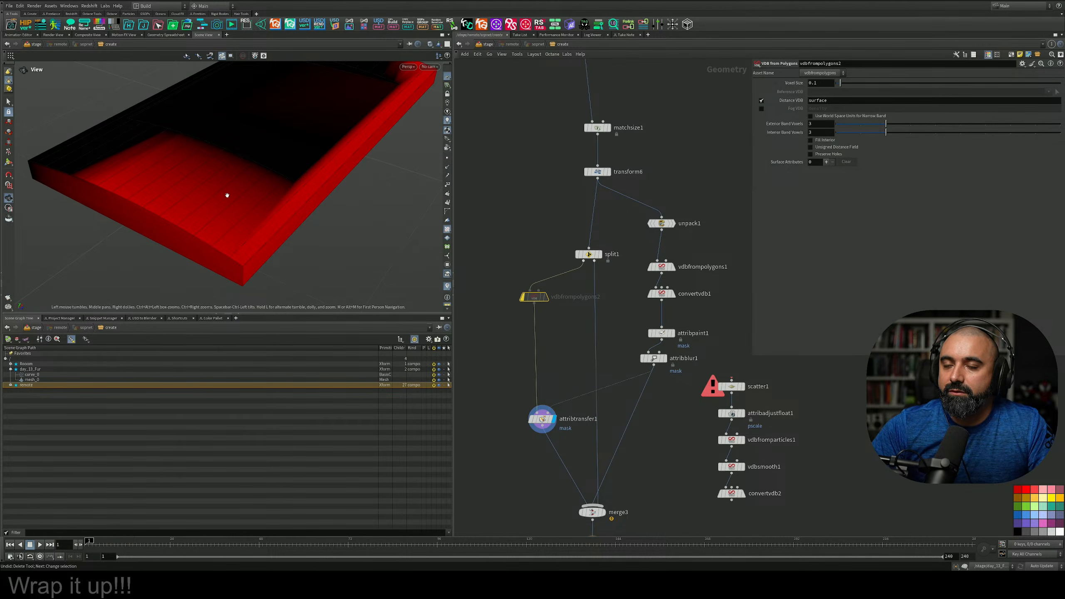
left_click_drag(227, 196, 236, 222, "alt")
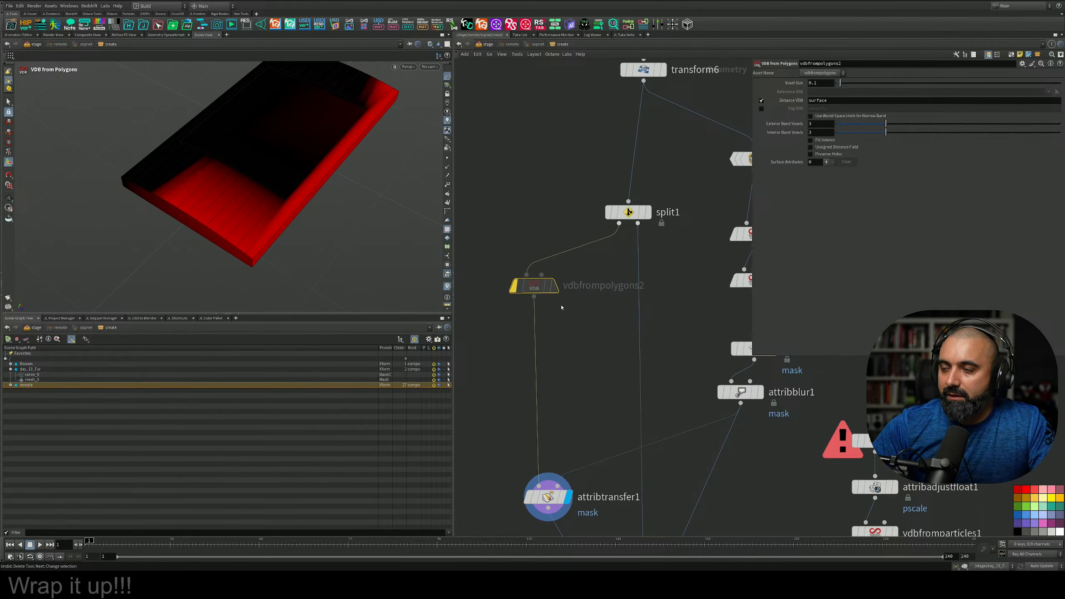
key("Delete")
Insert a Divide node between split1 and attribtransfer1
key("Tab")
type("de")
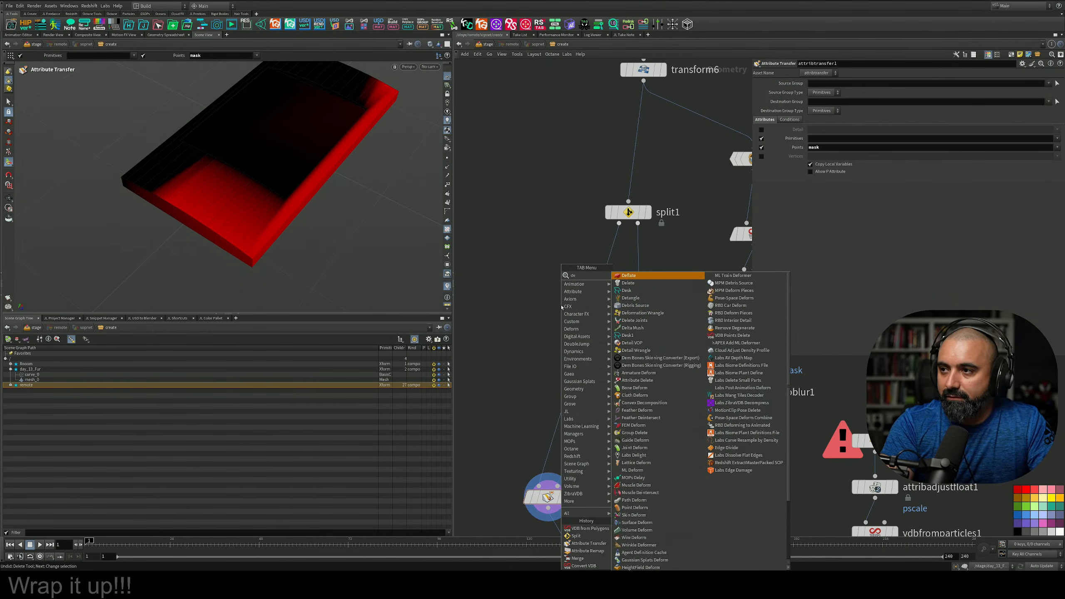
key("BackSpace")
type("iv")
key("Return")
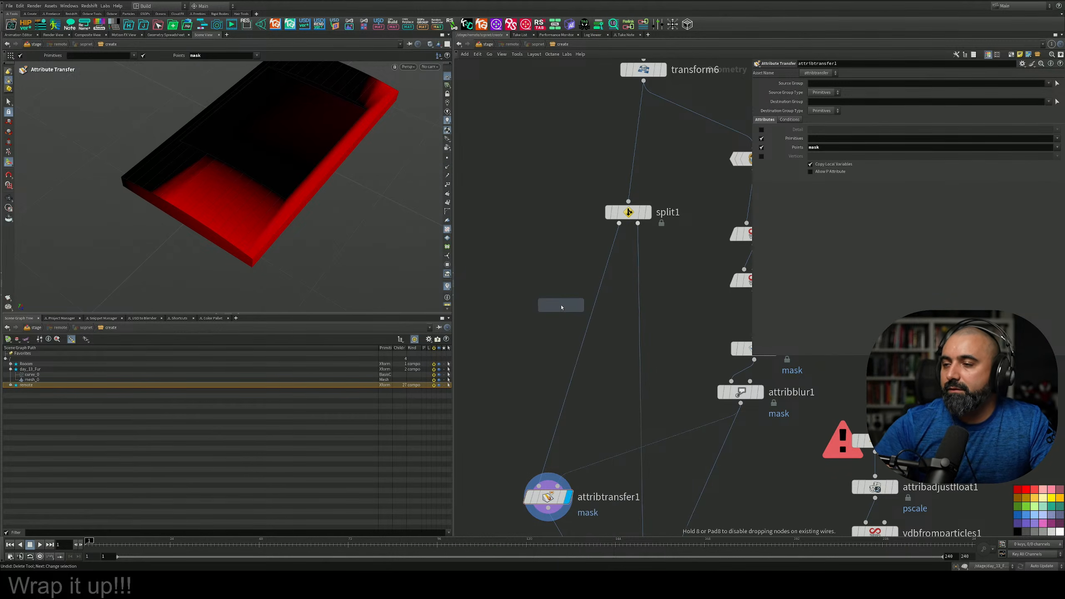
left_click(569, 314)
left_click_drag(571, 317, 525, 293)
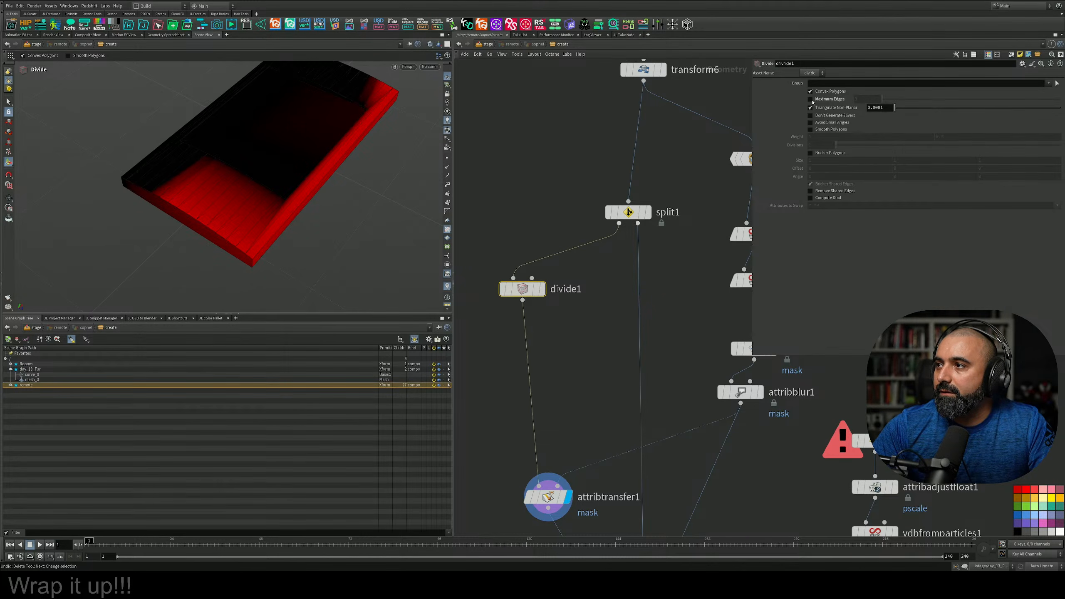
Enable Bricker Polygons on divide1 and set its size to 0.002 on all three axes
left_click(810, 153)
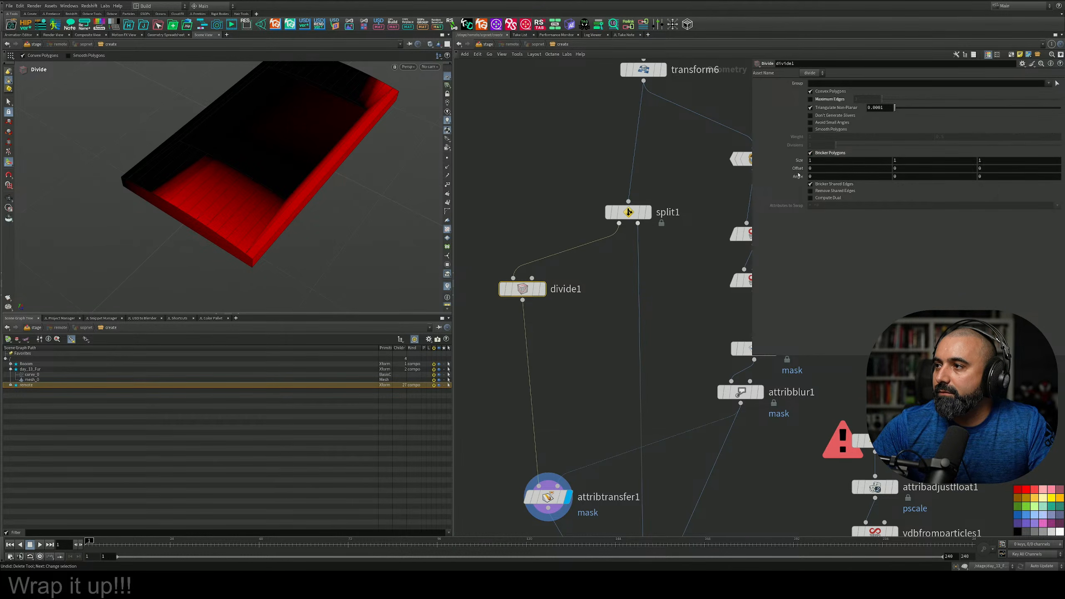
mouse_move(802, 157)
middle_mouse_down()
mouse_move(766, 158)
mouse_move(802, 186)
mouse_move(765, 186)
mouse_move(796, 160)
middle_mouse_up()
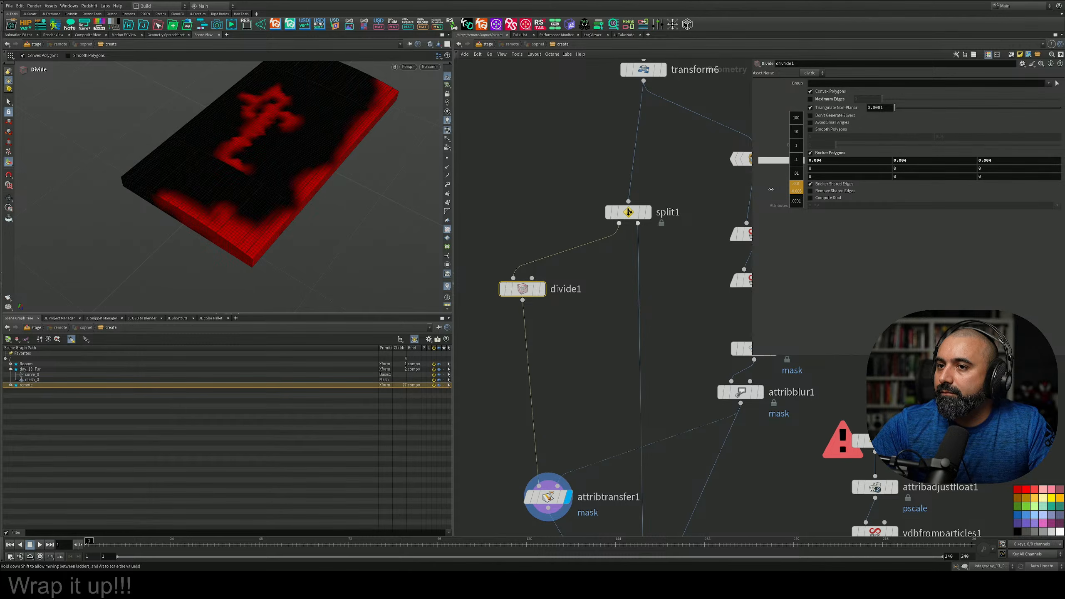
middle_click_drag(765, 190, 763, 190)
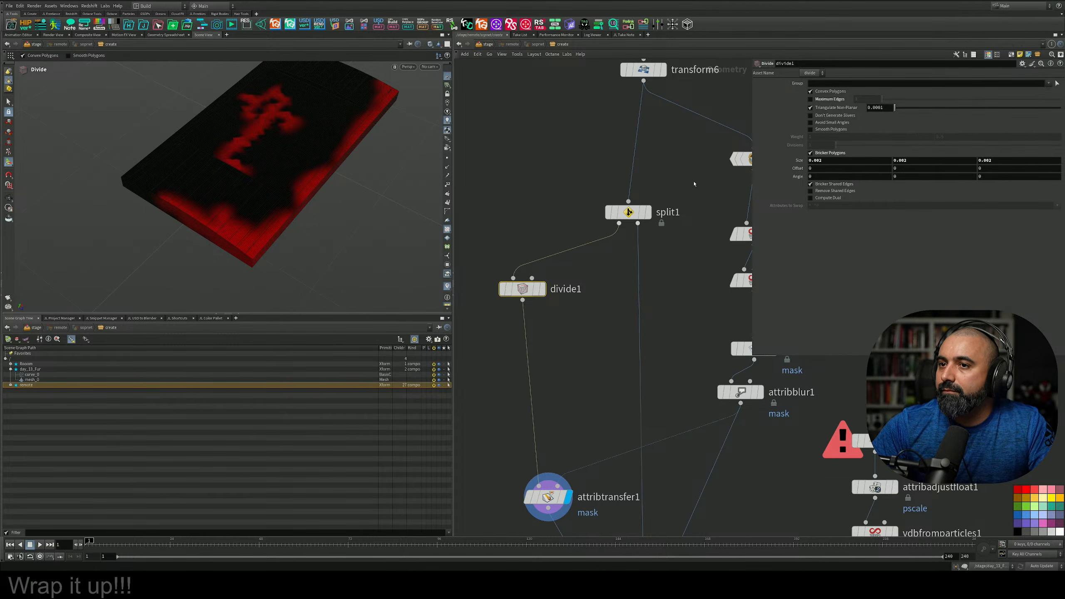
key("Escape")
mouse_move(319, 227)
left_mouse_down()
mouse_move(357, 162)
mouse_move(325, 234)
left_mouse_up()
middle_click_drag(621, 426, 622, 171)
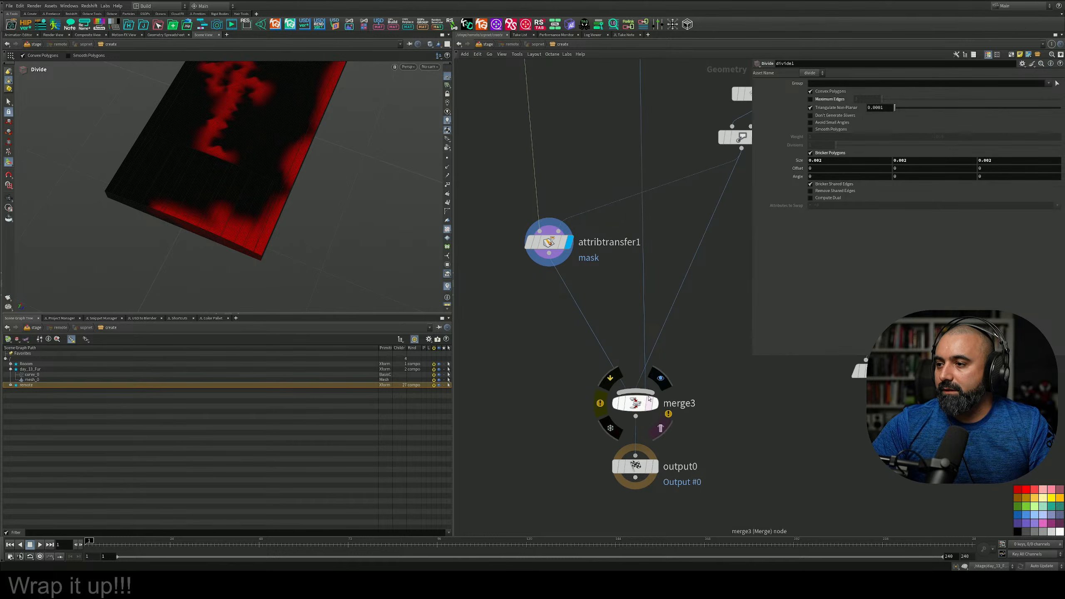
Display merge3 to check the masked remote body together with its buttons, and set the display to output0
left_click(656, 404)
left_click_drag(375, 202, 364, 168, "alt")
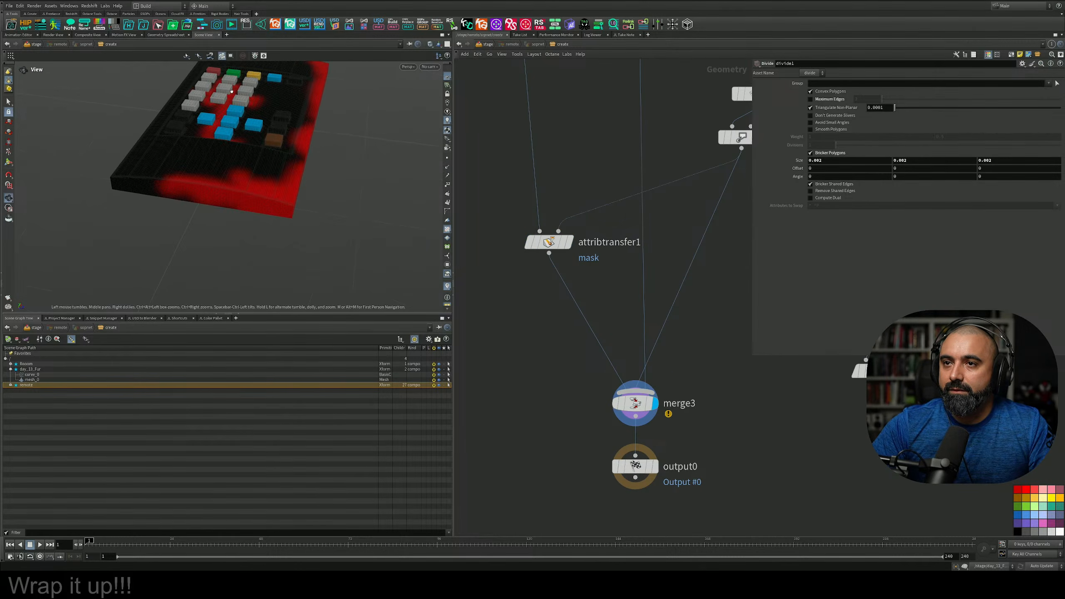
right_click_drag(364, 168, 158, 197, "alt")
left_click_drag(158, 197, 172, 233, "alt")
mouse_move(637, 466)
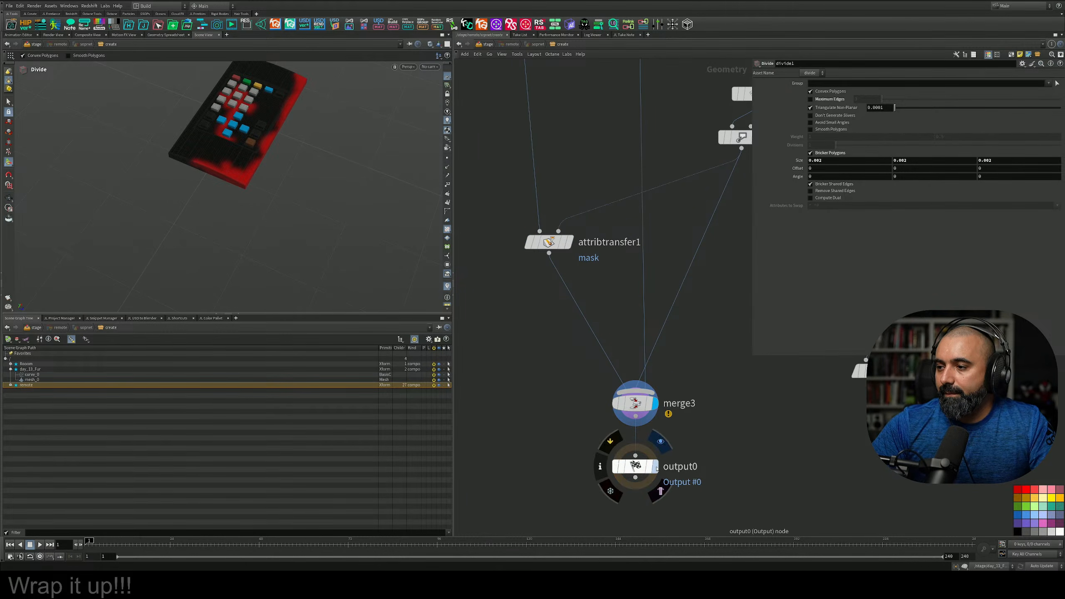
left_click(661, 442)
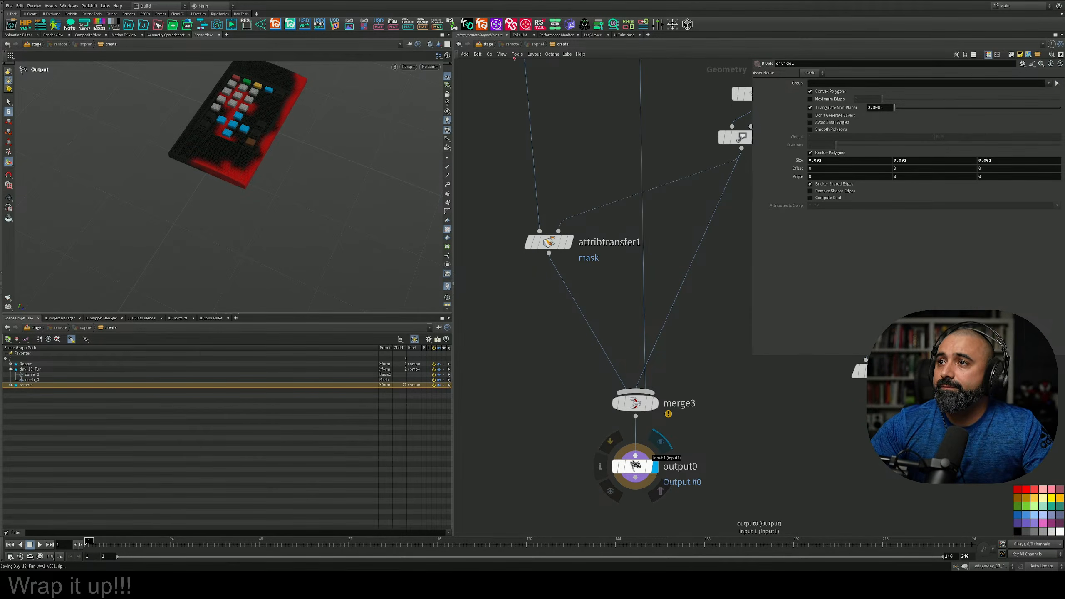
Insert a Normal node between divide1 and attribtransfer1
middle_click_drag(565, 64, 594, 179)
key("Tab")
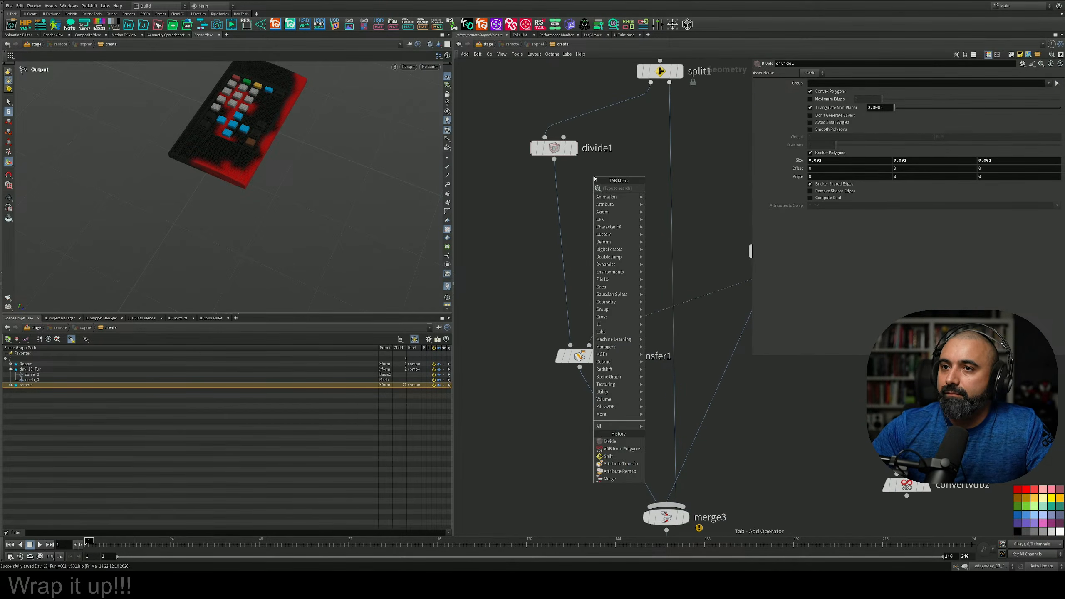
type("no")
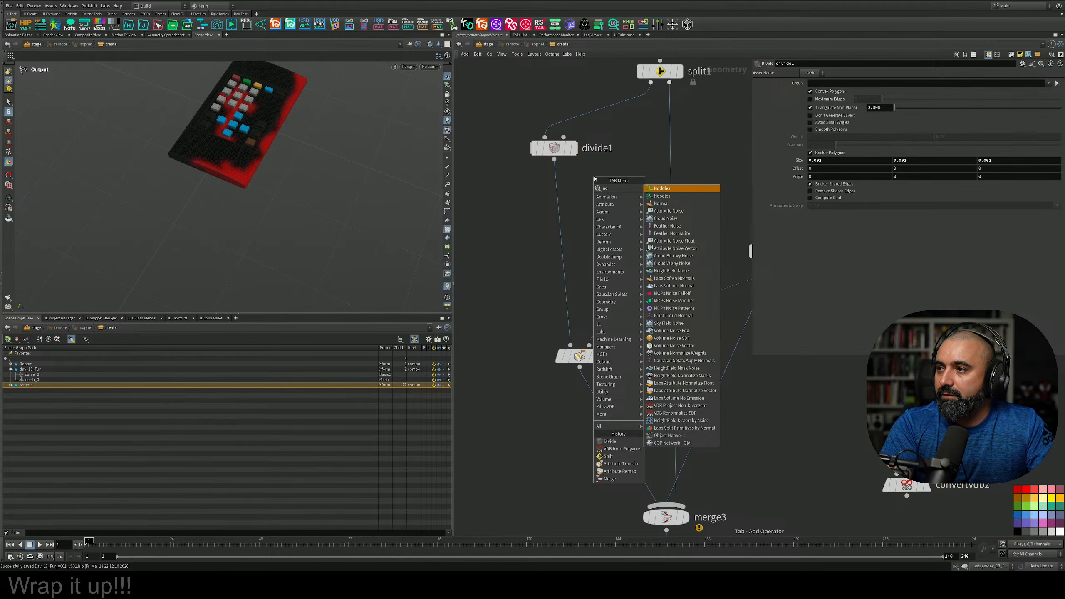
key("Down")
key("Down")
key("Return")
left_click(566, 228)
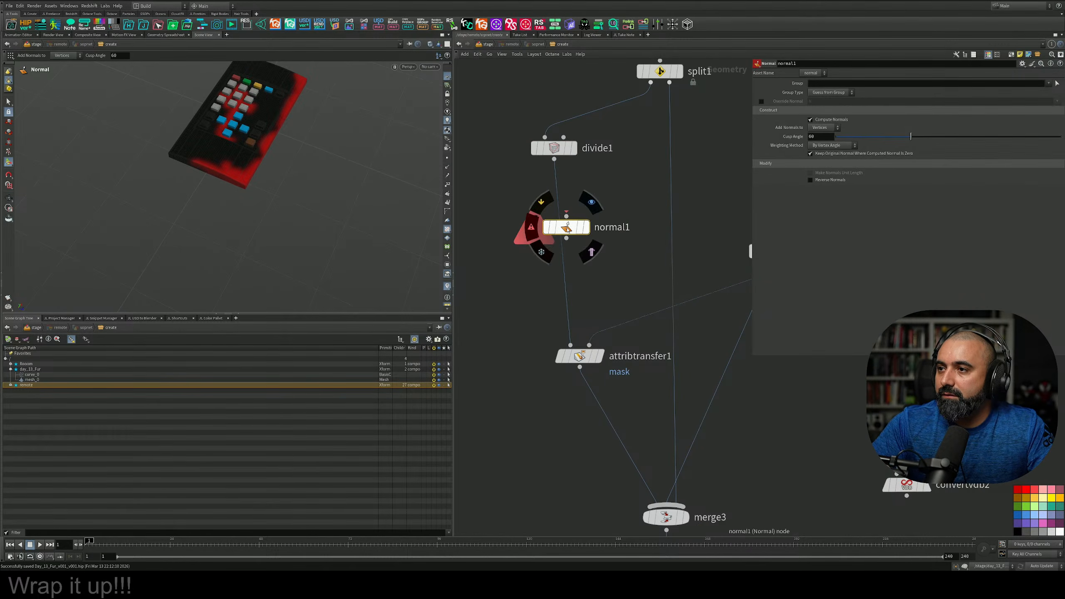
left_click_drag(569, 231, 556, 241)
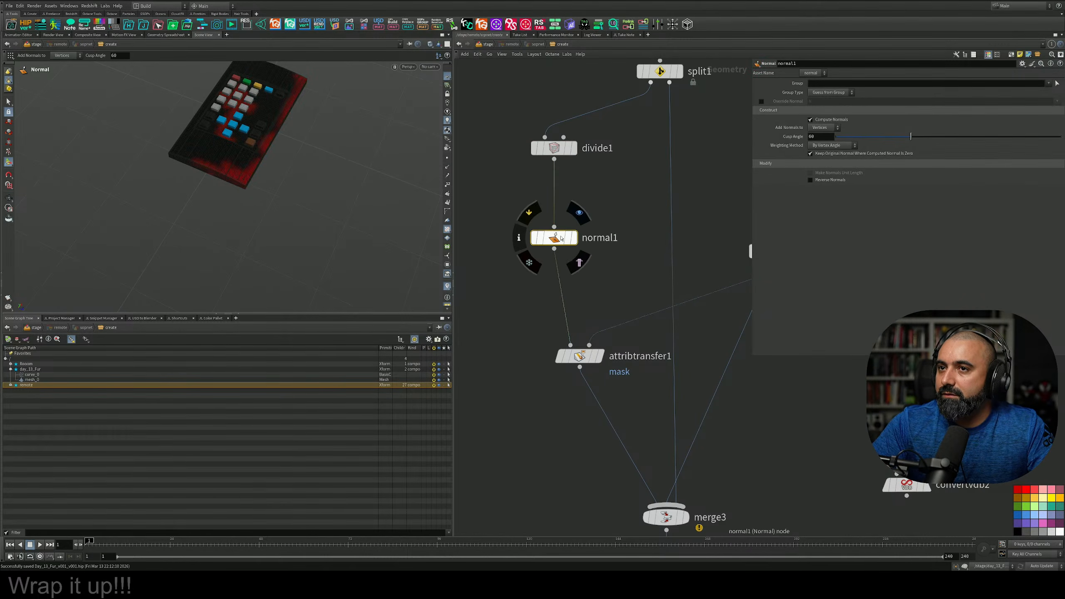
Return to the stage level, preview the scene with Karma XPU and Karma CPU, and restore the Houdini VK viewport
left_click(488, 44)
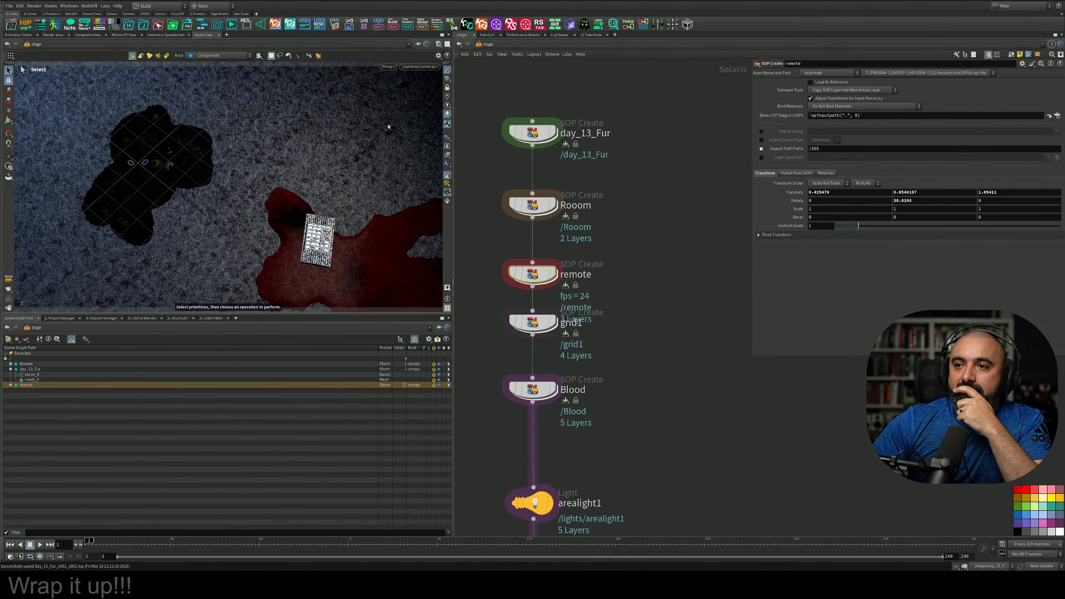
left_click(397, 66)
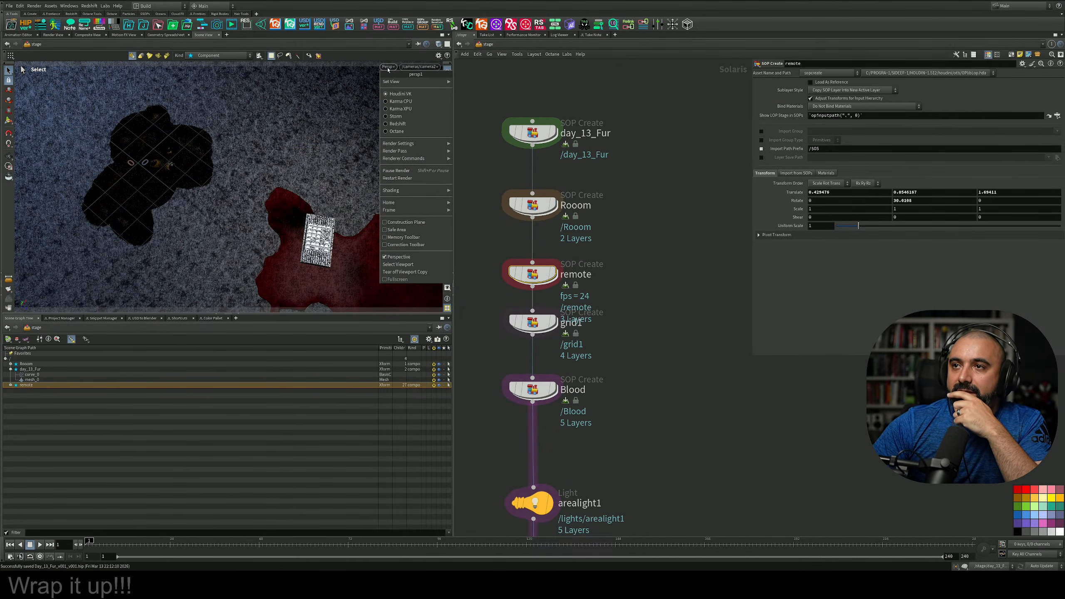
left_click(396, 109)
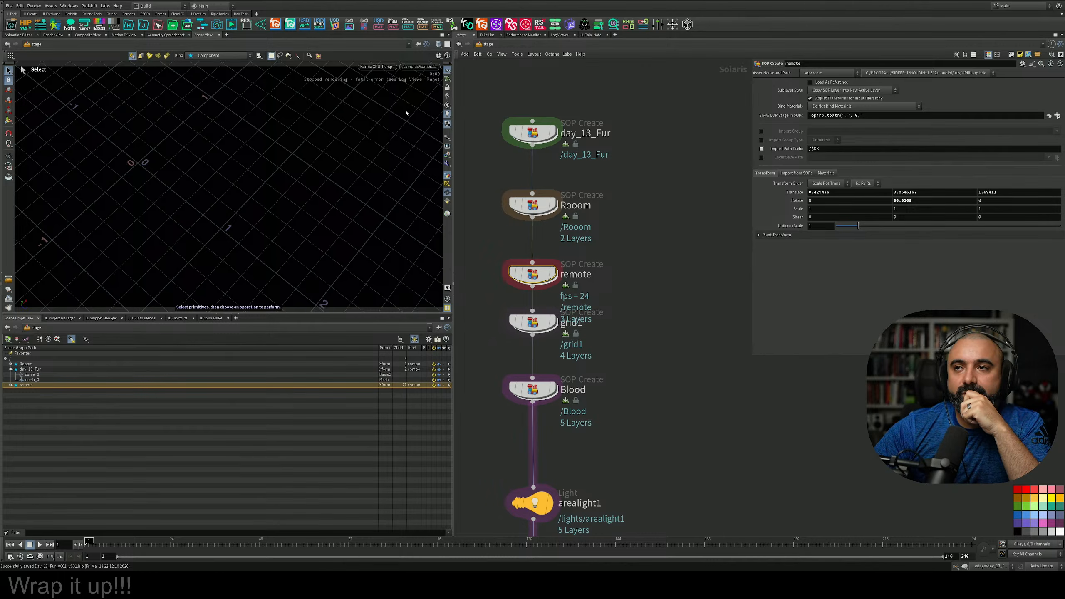
left_click(382, 66)
left_click(384, 103)
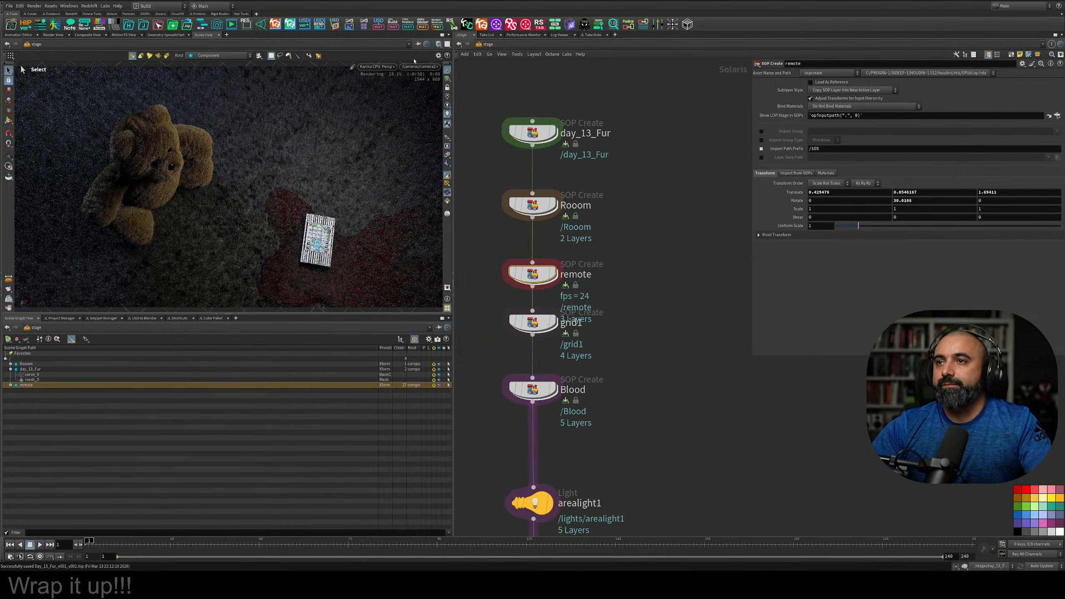
left_click(382, 66)
left_click(379, 100)
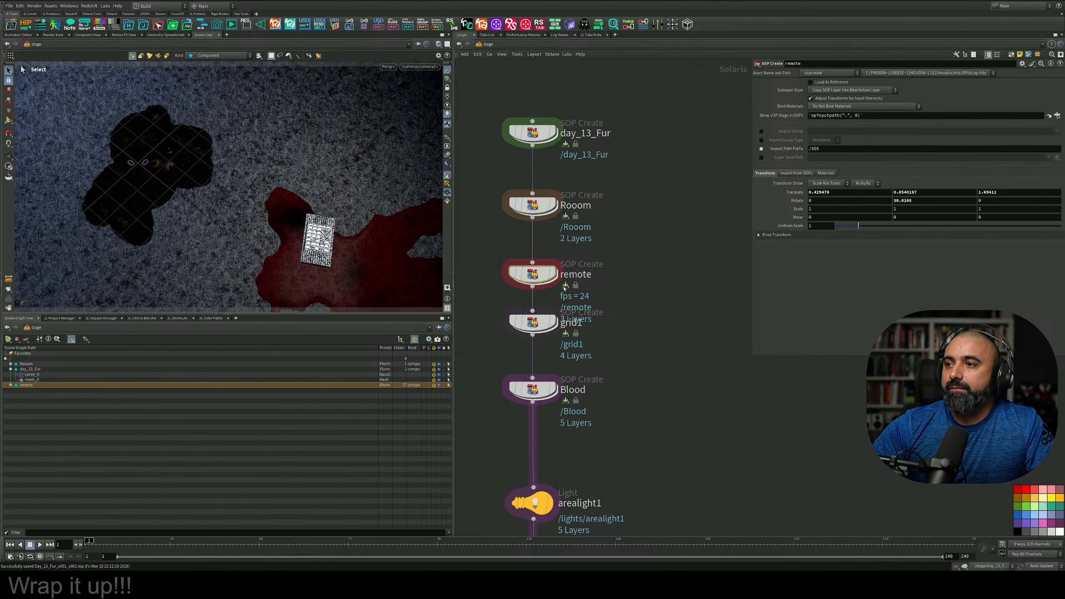
Reopen the remote's geometry network and inspect the output of normal1 and split1
double_click(532, 276)
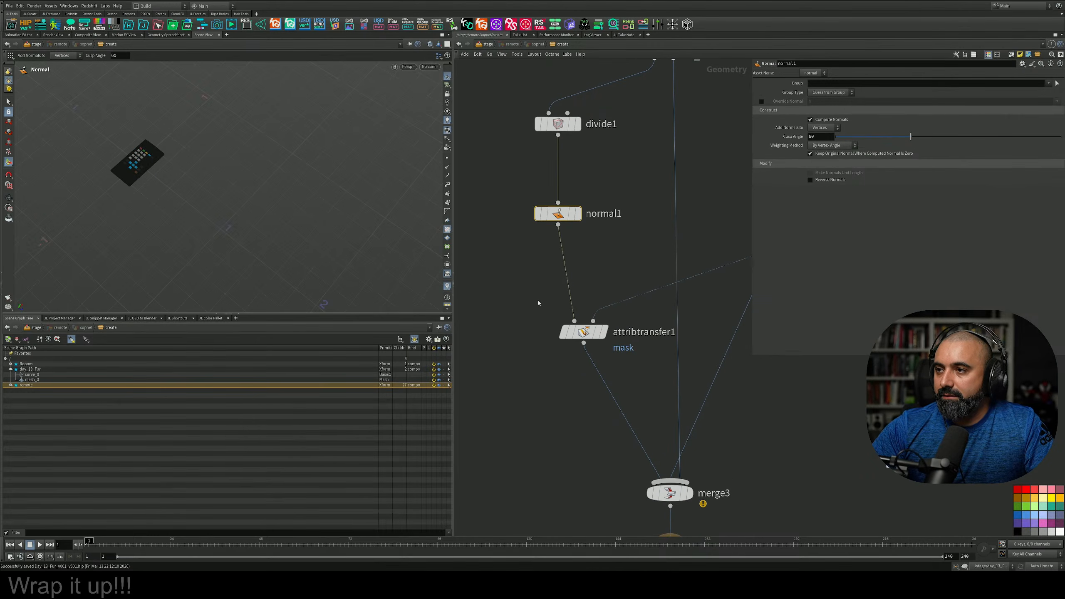
key("Tab")
key("Escape")
mouse_move(581, 221)
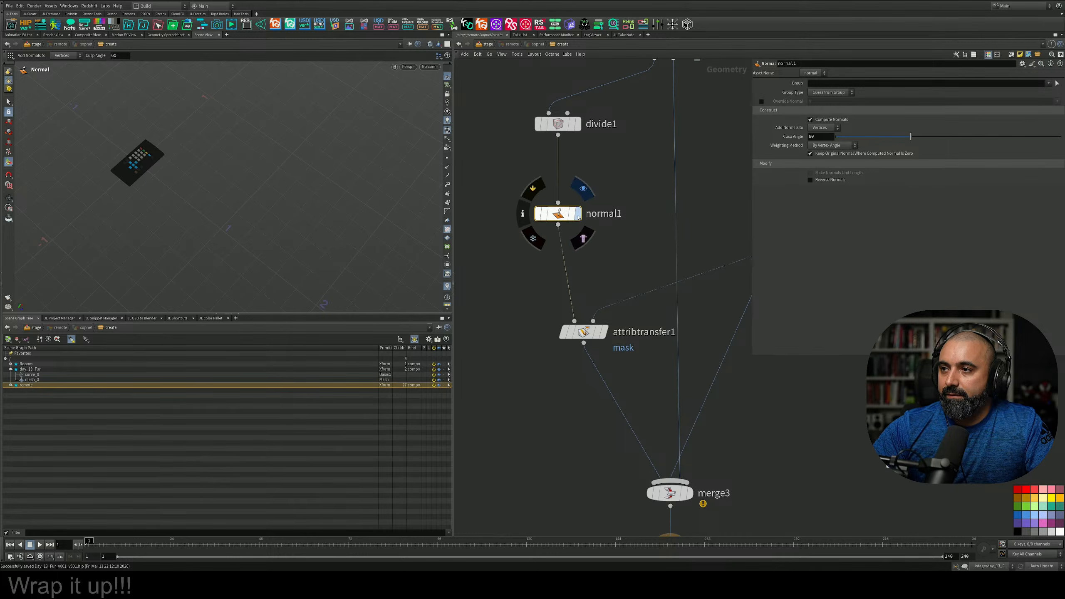
scroll(616, 271, "down", 3)
middle_click_drag(638, 252, 586, 297)
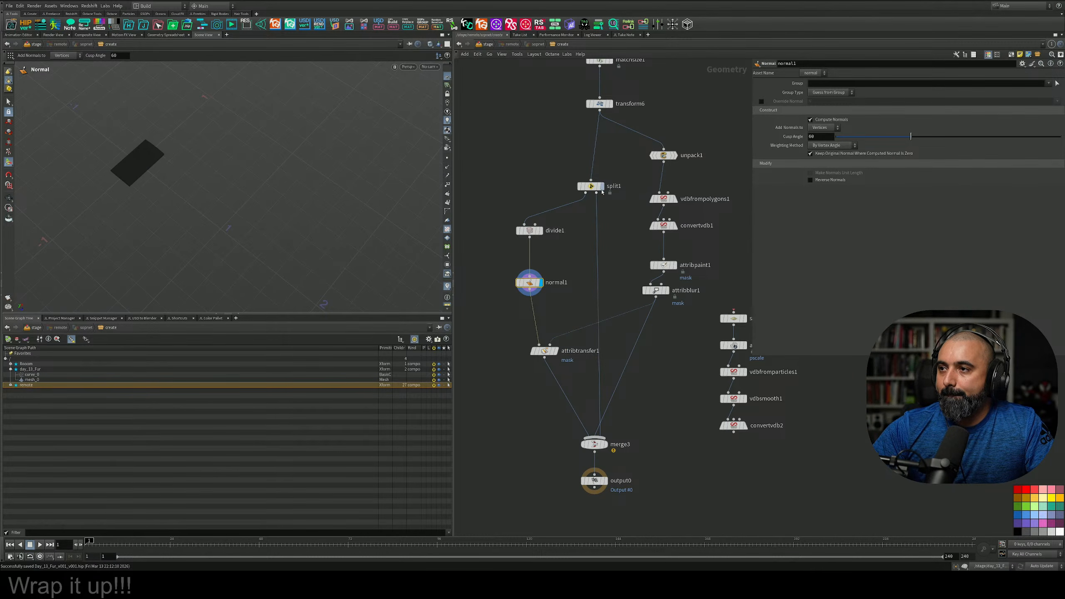
left_click(603, 186)
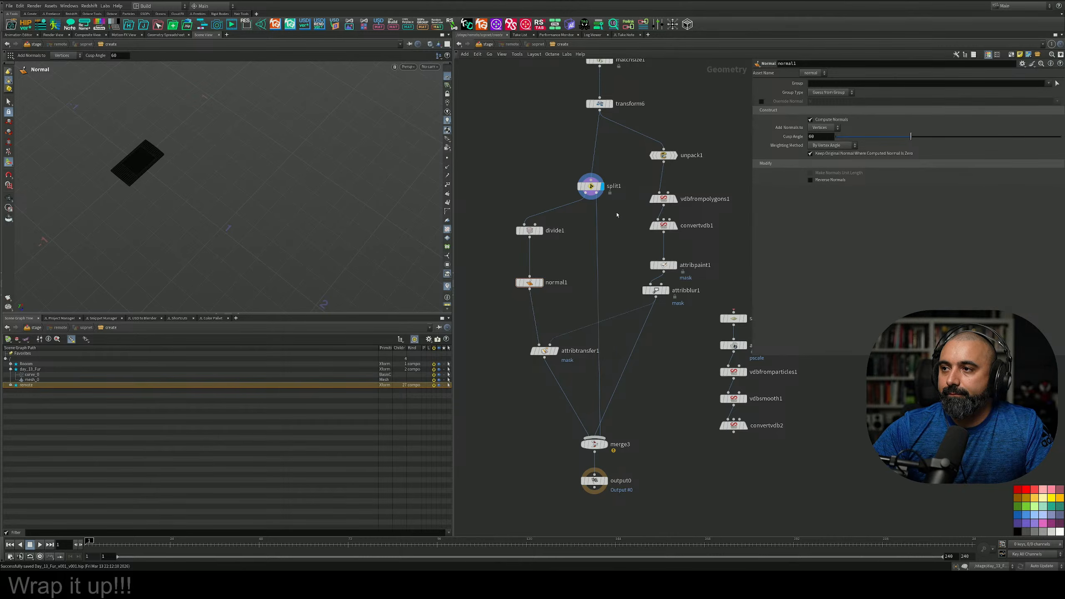
Add a Null node and place it on the wire between attribblur1 and merge3
scroll(614, 207, "up", 3)
key("Tab")
type("null")
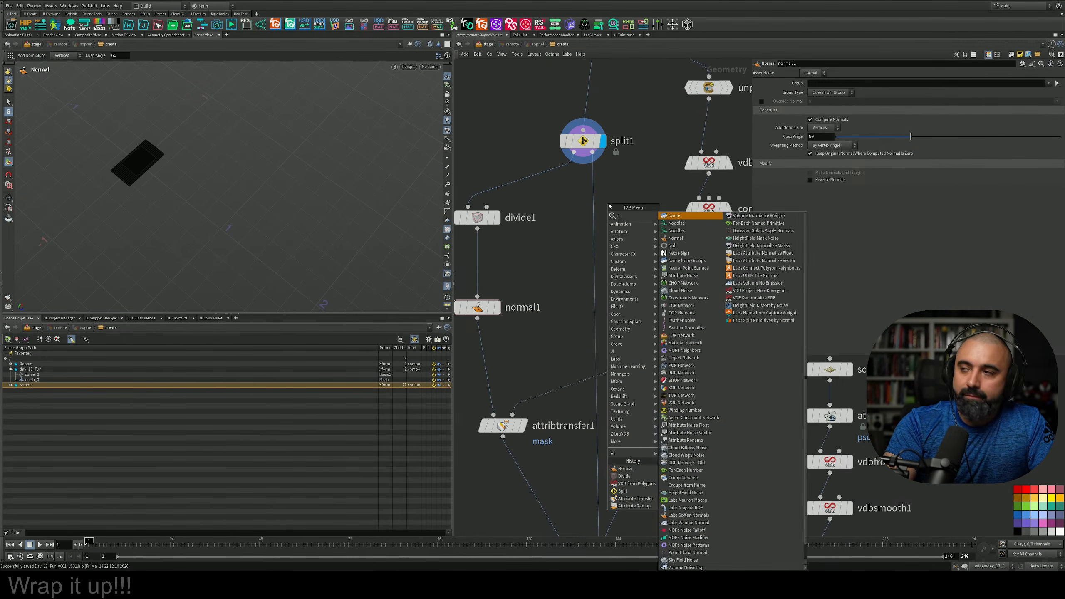
key("Return")
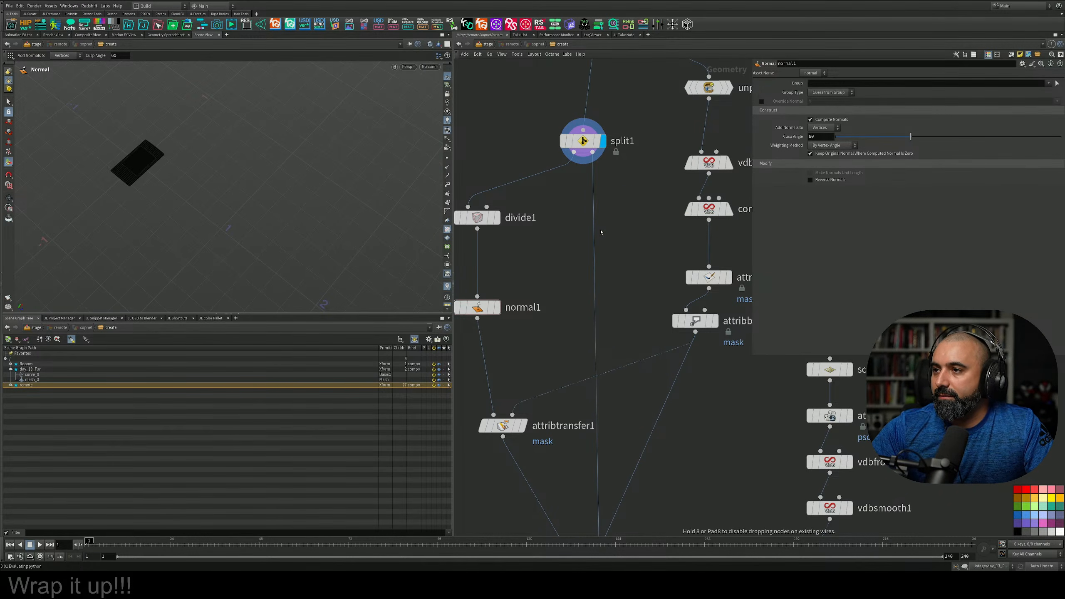
left_click(590, 236)
middle_click_drag(602, 282, 636, 223)
left_click_drag(620, 198, 556, 457)
middle_click_drag(602, 420, 520, 361)
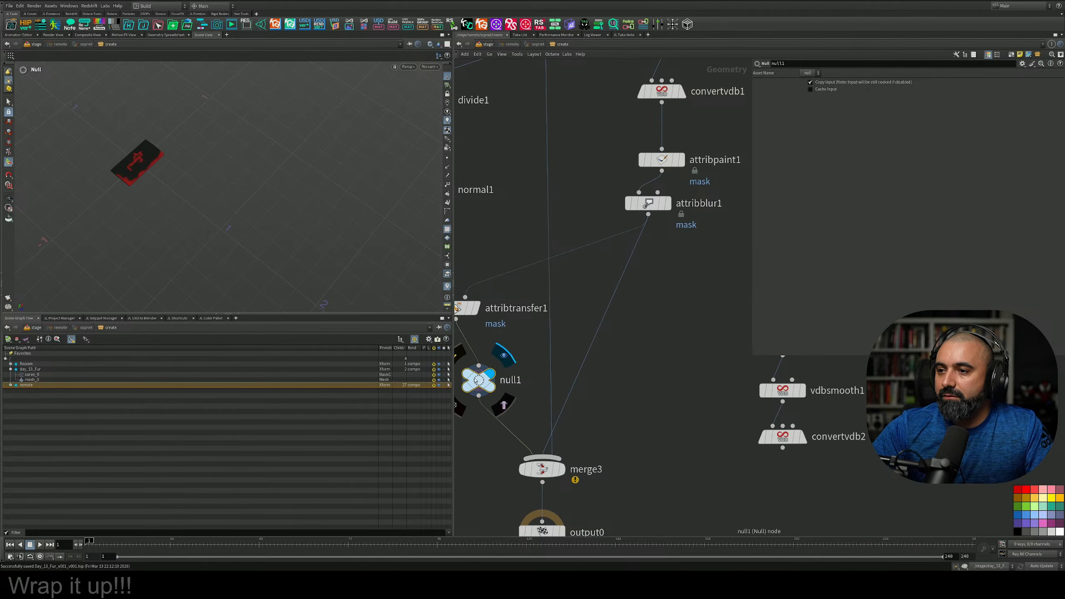
left_click_drag(477, 380, 611, 304)
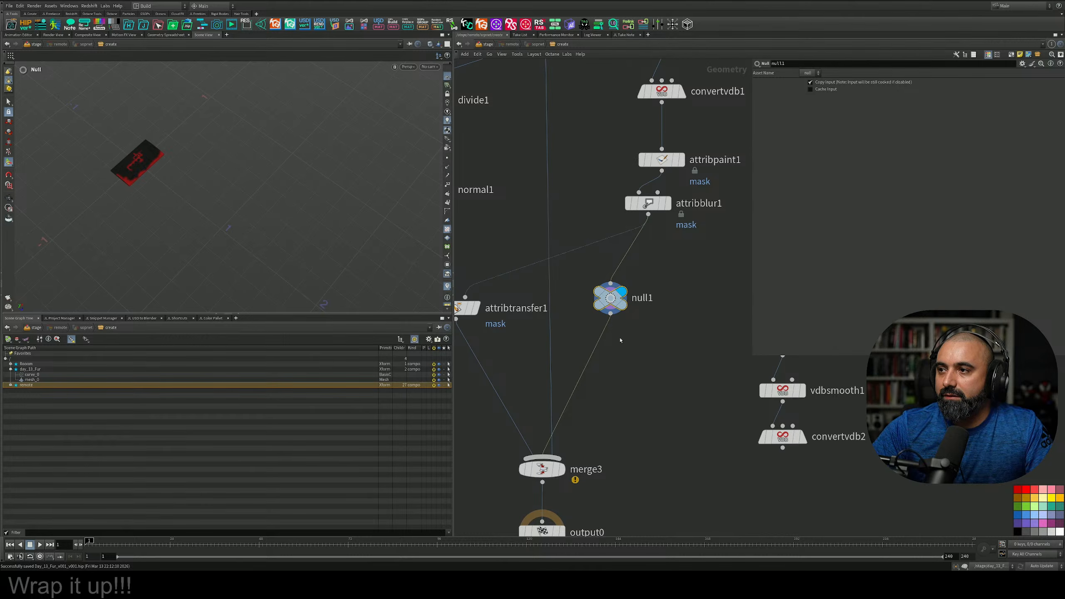
Cut the connection from null1 to merge3 so the VDB branch stays out of the merge
scroll(612, 346, "down", 3)
key("y")
left_click_drag(592, 347, 649, 362)
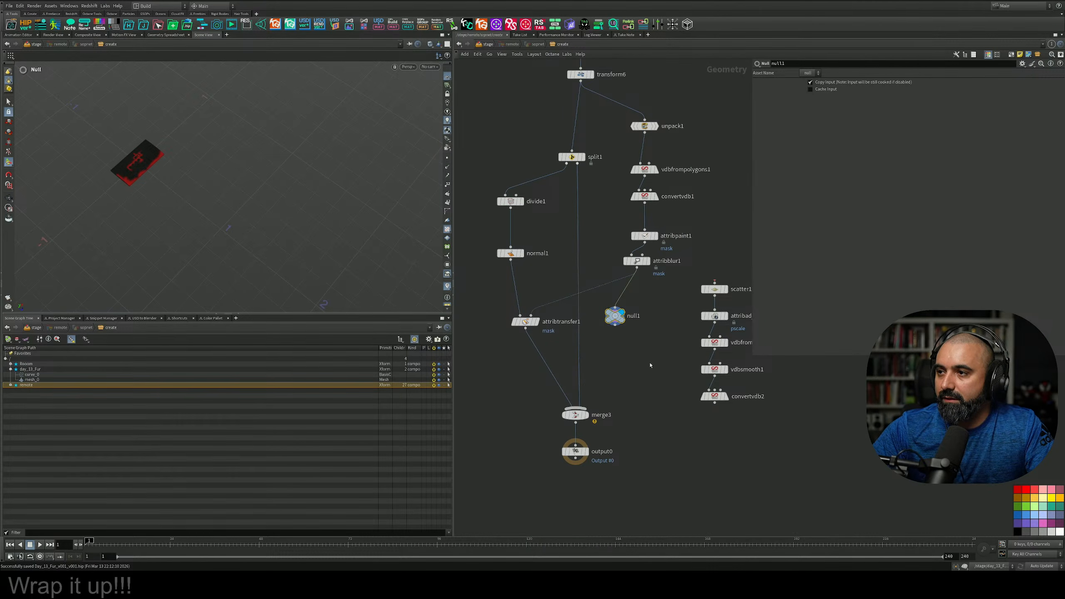
left_click_drag(610, 323, 623, 323)
Set the display to output0 and return to the stage level
middle_click_drag(604, 376, 650, 319)
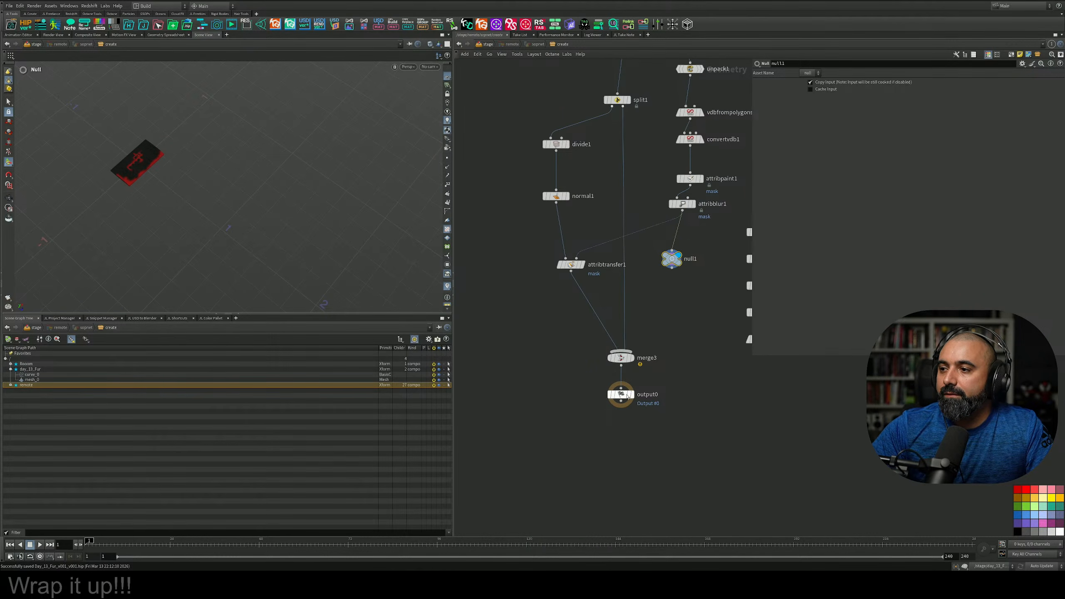
left_click(634, 381)
middle_click_drag(566, 352, 565, 359)
key("u")
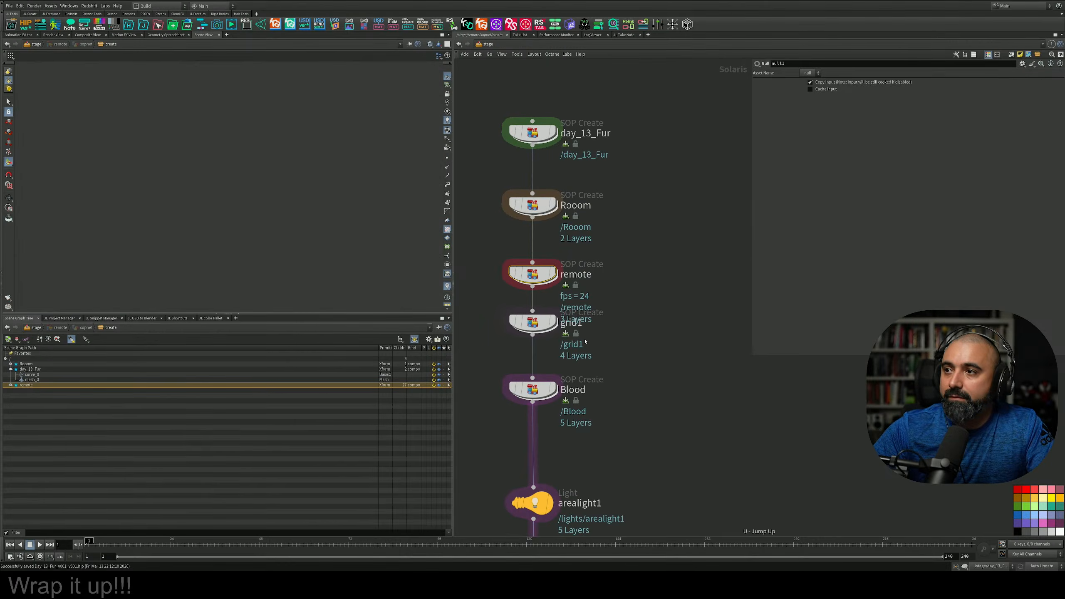
key("ctrl+s")
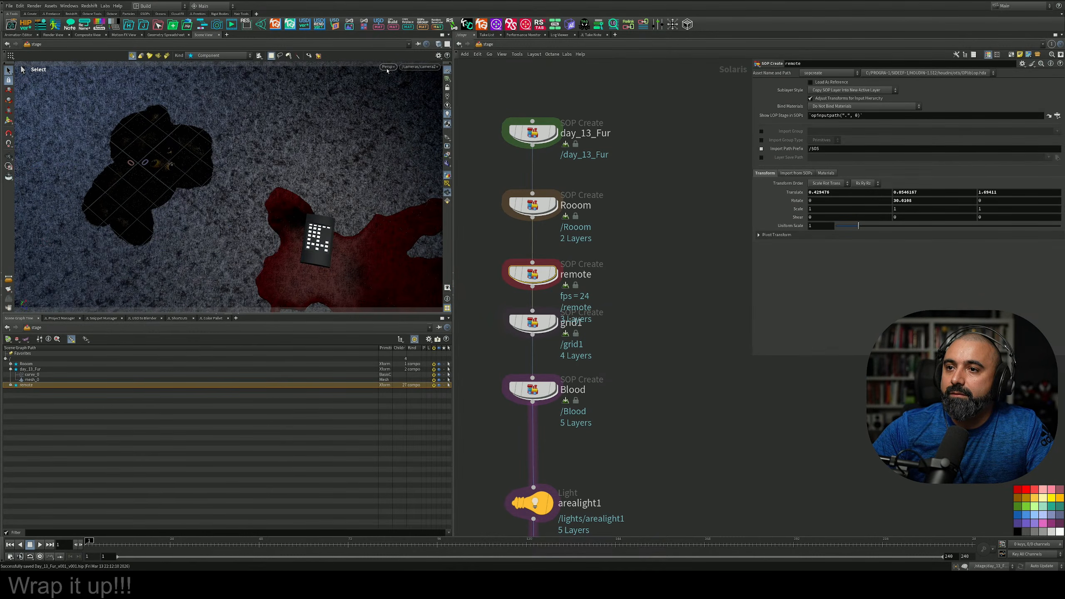
Render the stage viewport with Karma CPU to check the remote's shading
left_click(388, 67)
left_click(396, 103)
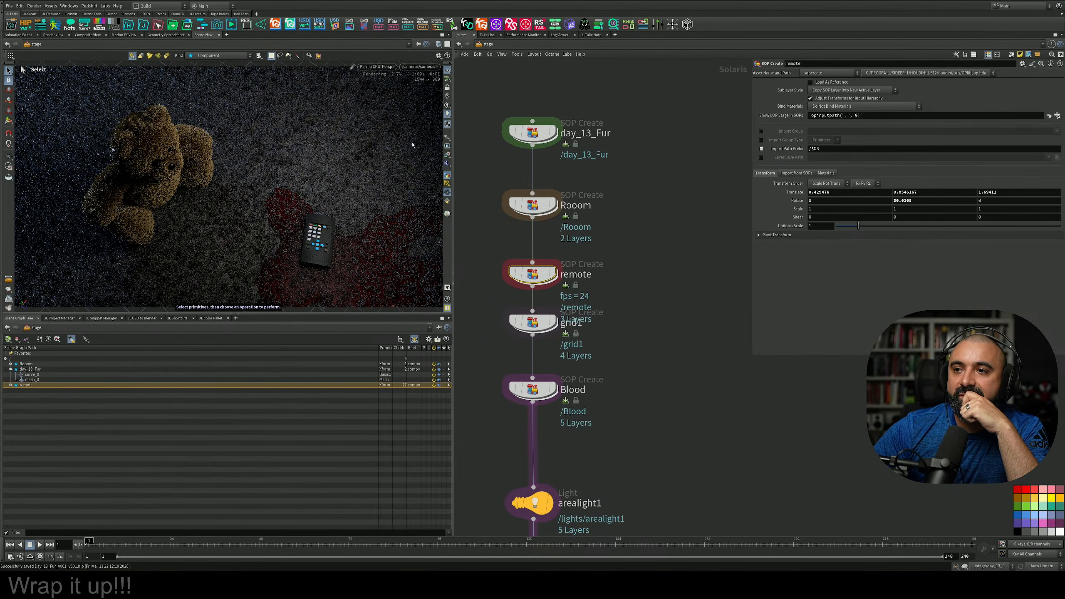
left_click(377, 67)
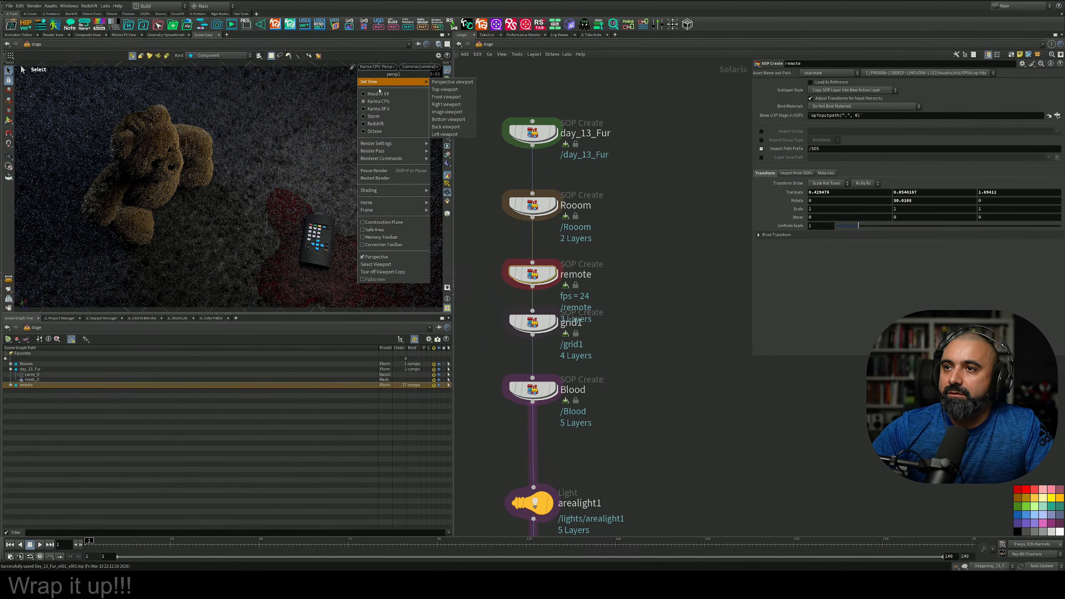
left_click(416, 48)
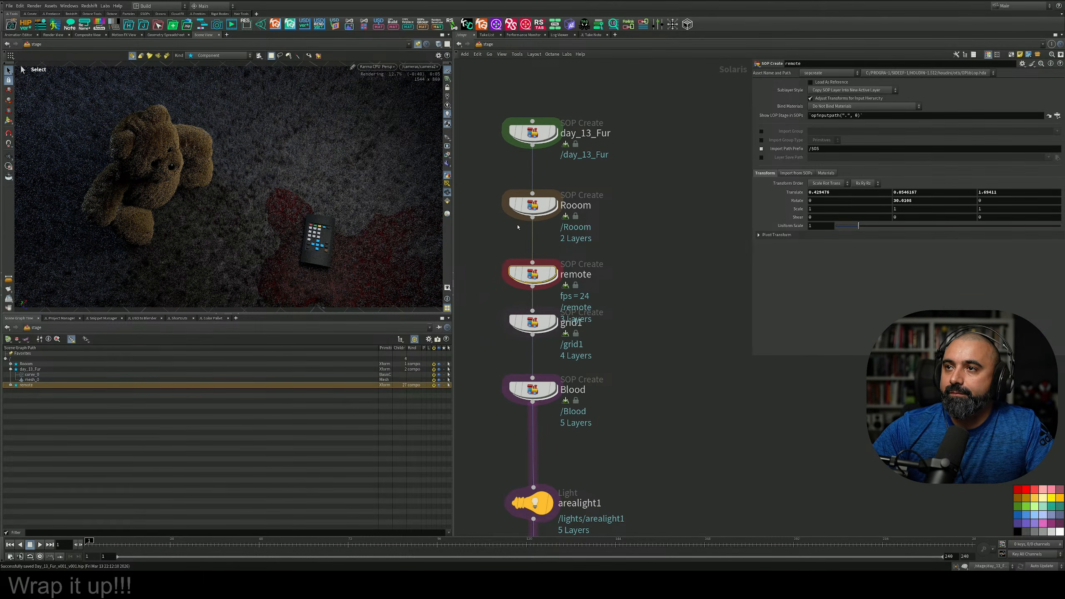
Open the Blood material's network inside materiallibrary1
middle_click_drag(597, 315, 647, 185)
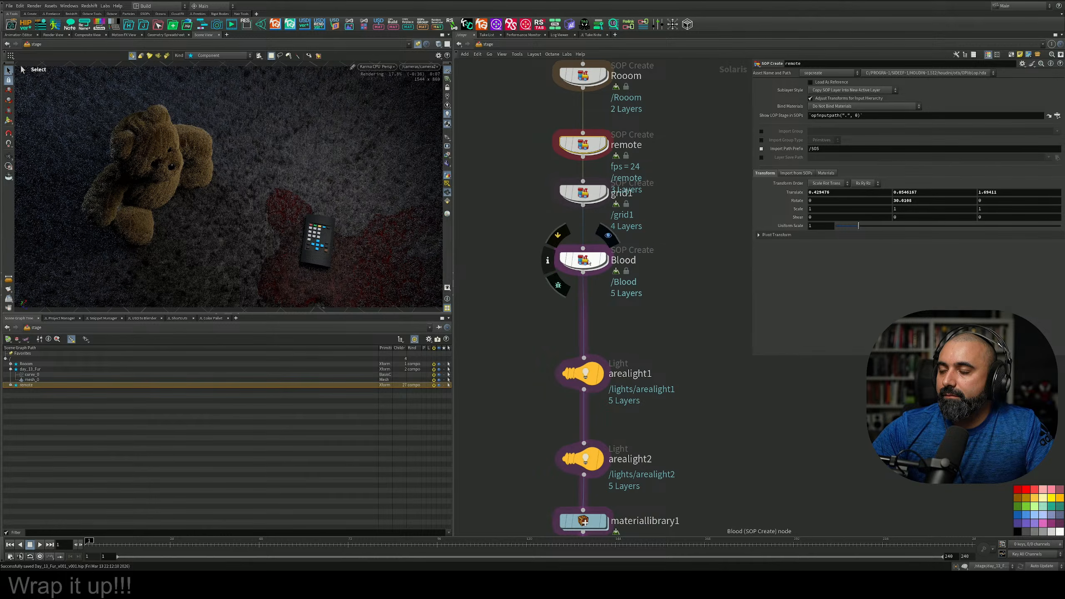
left_click(608, 269)
middle_click_drag(609, 269, 597, 110)
left_click(581, 367)
double_click(581, 367)
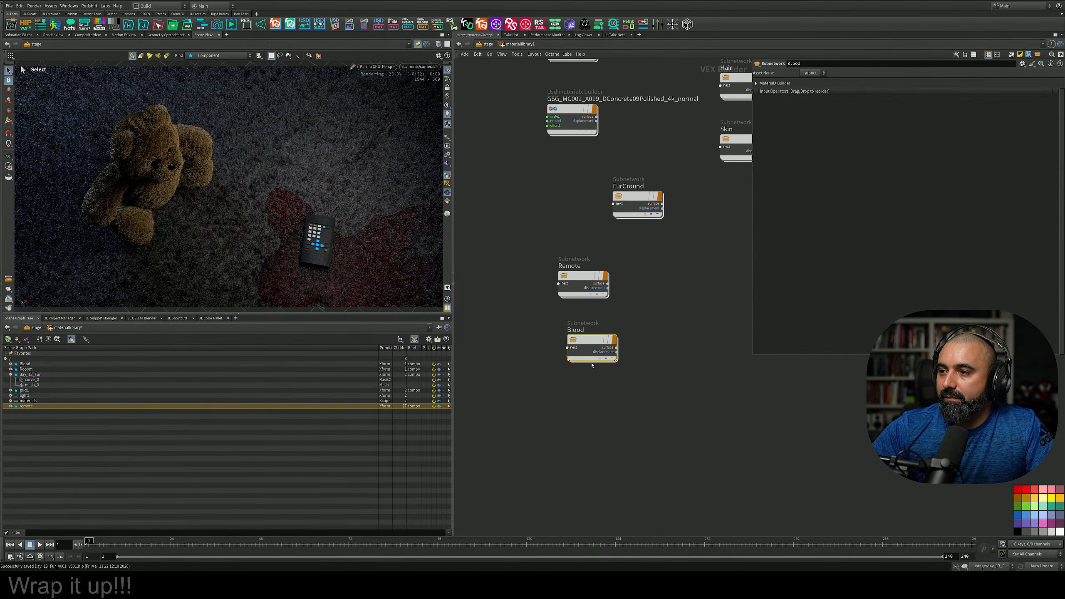
double_click(591, 344)
middle_click_drag(691, 363, 608, 364)
key("l")
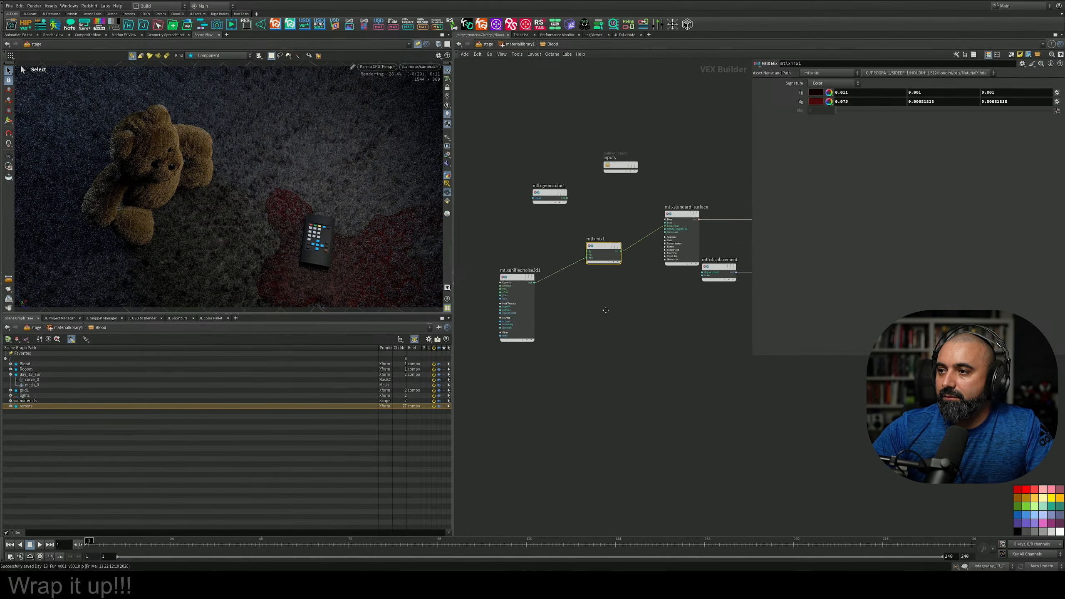
Add a MtlX Geometry Property Value node to the Blood material and set its Geomprop to mask
right_click(541, 308)
key("Tab")
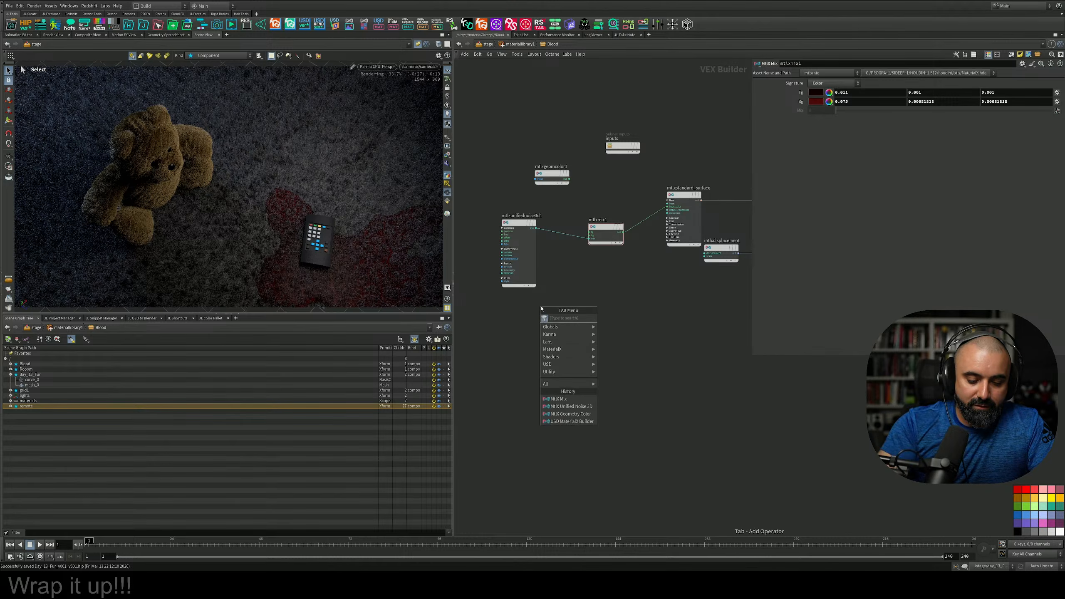
type("geom")
key("Down")
key("Return")
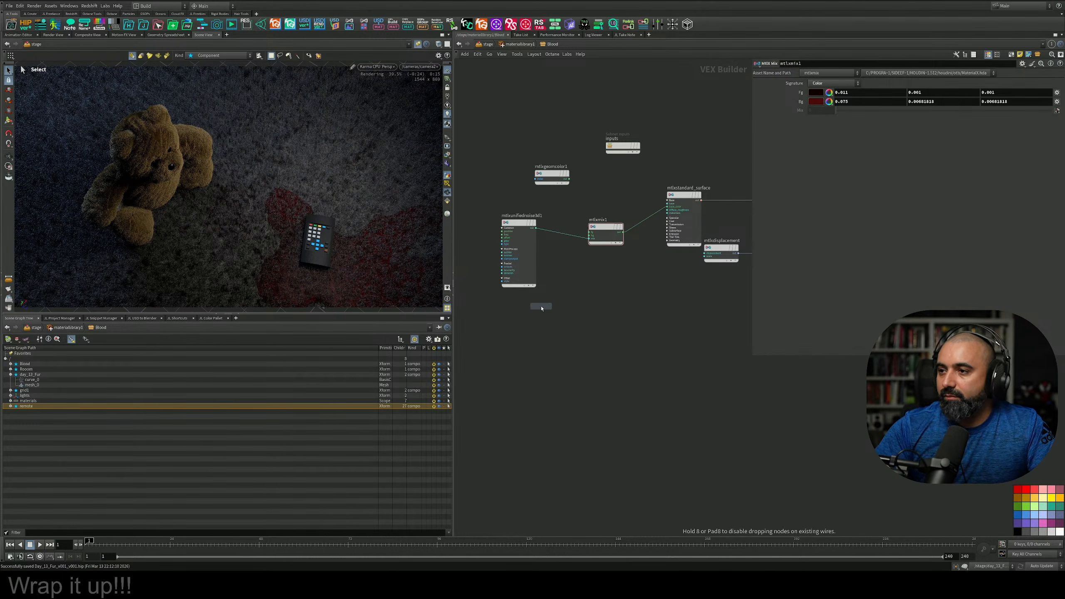
left_click(541, 310)
left_click(822, 93)
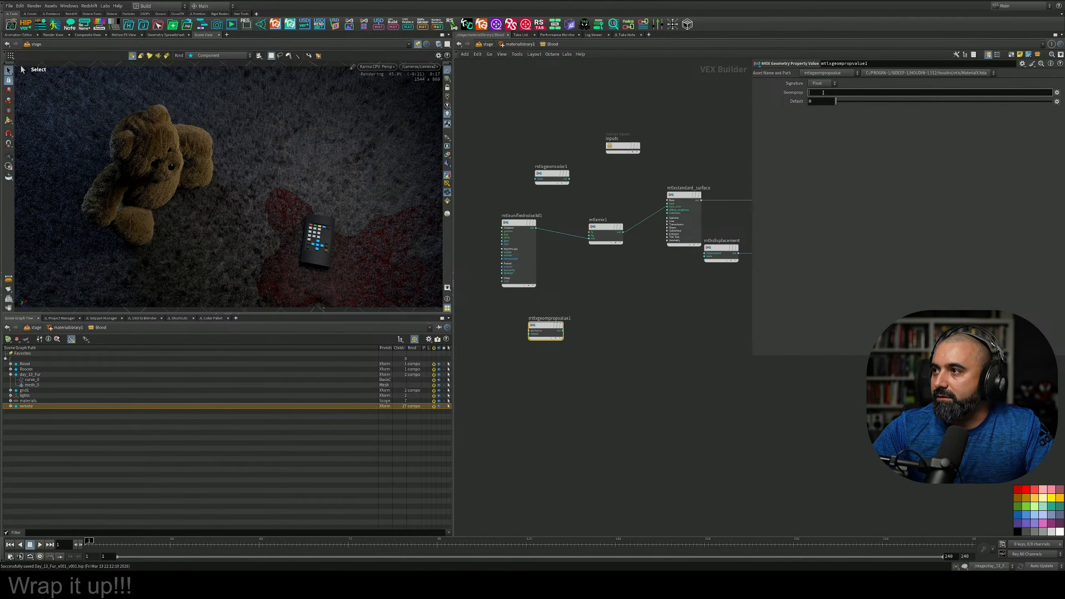
type("m")
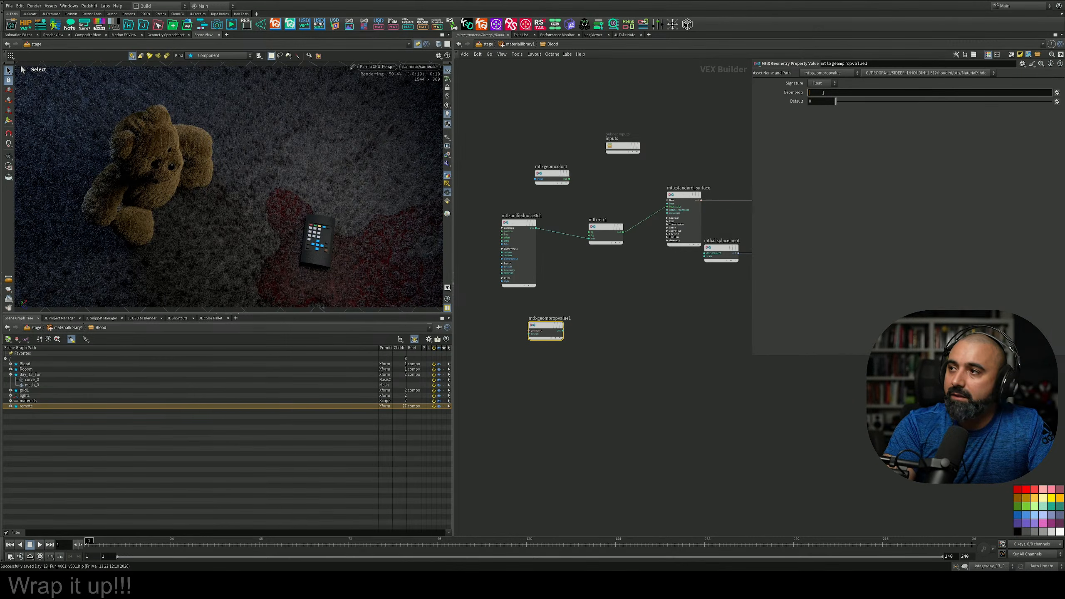
type("ask")
key("Return")
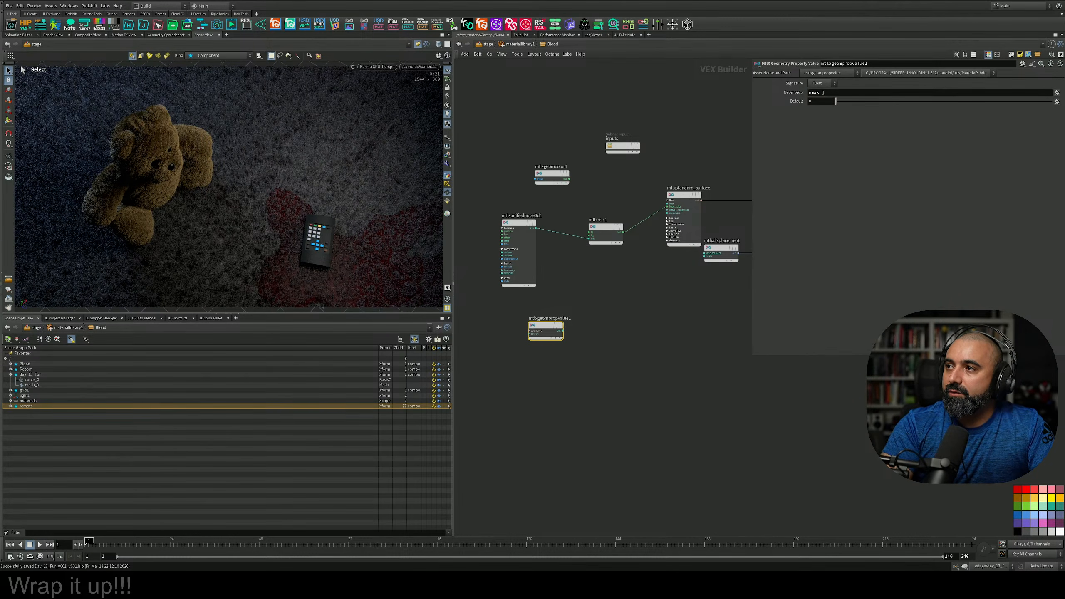
Connect the mask geometry property node's output to the emission input of the Blood material's standard surface
scroll(684, 247, "up", 4)
middle_click_drag(568, 298, 605, 286)
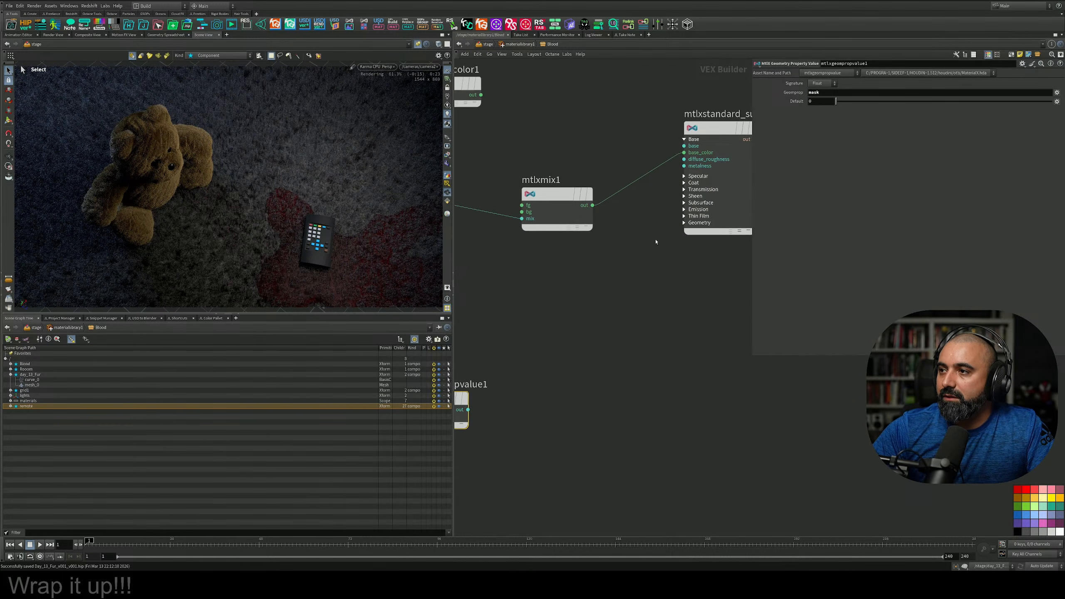
left_click(684, 209)
left_click_drag(684, 216, 468, 410)
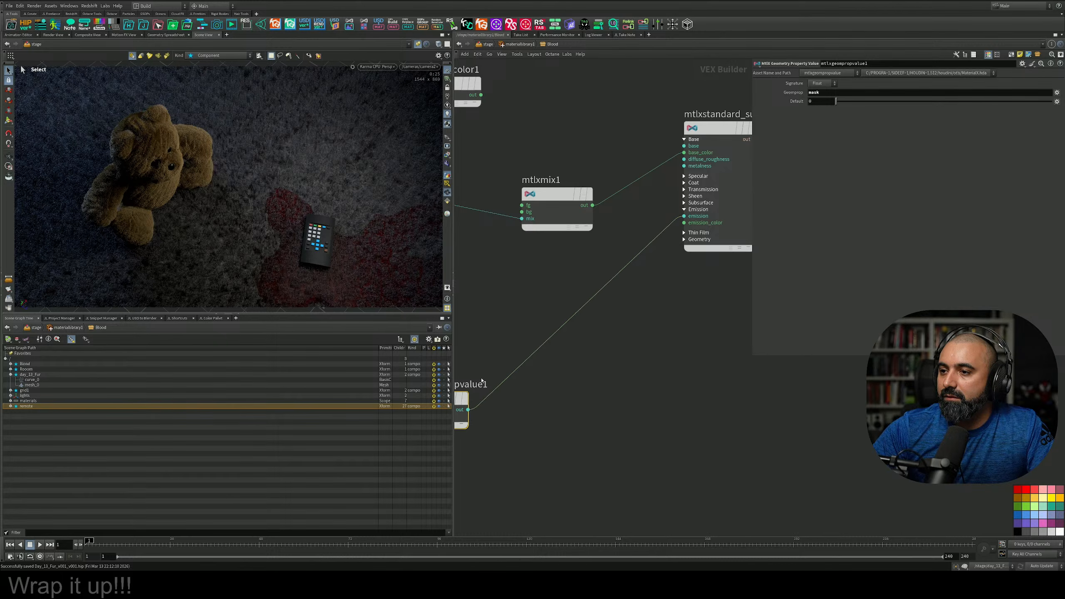
middle_click_drag(493, 363, 540, 341)
left_click_drag(502, 377, 586, 335)
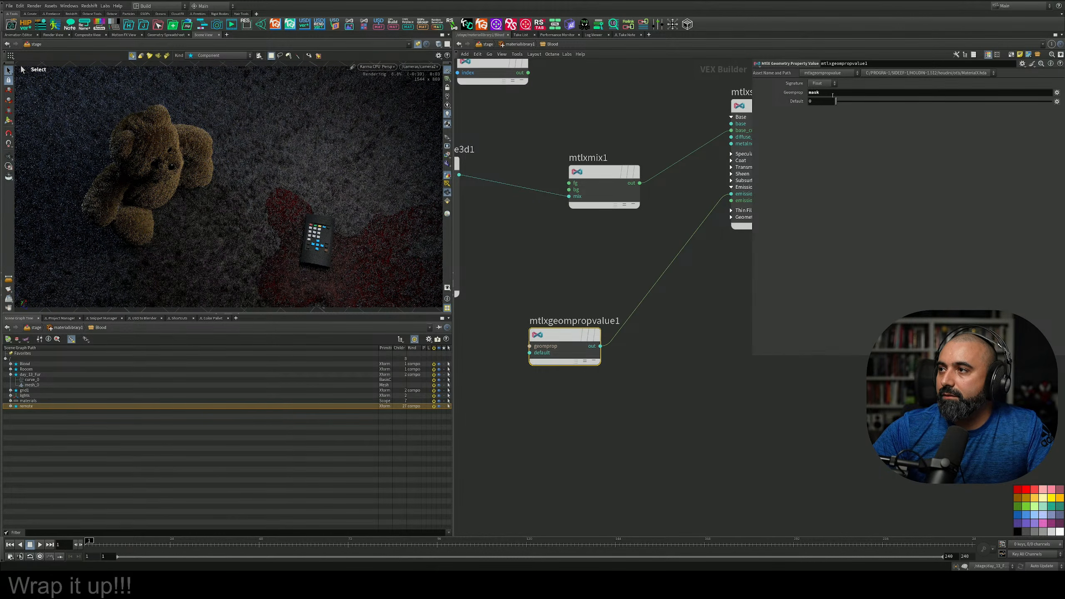
Set the geometry property node's Signature to Color and its default colour to red (0.5, 0, 0)
left_click(822, 83)
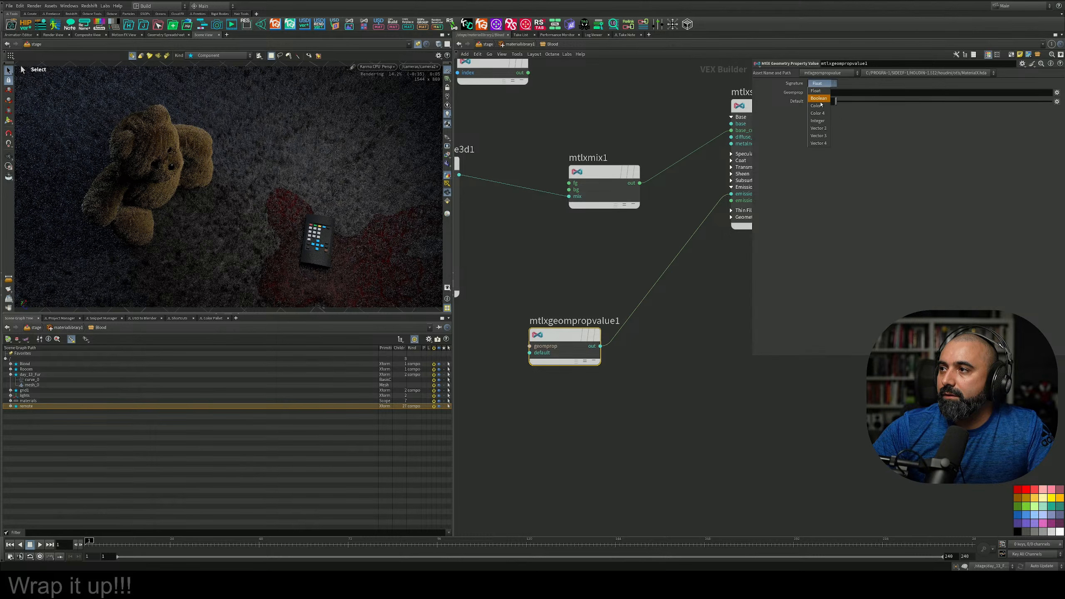
left_click(821, 108)
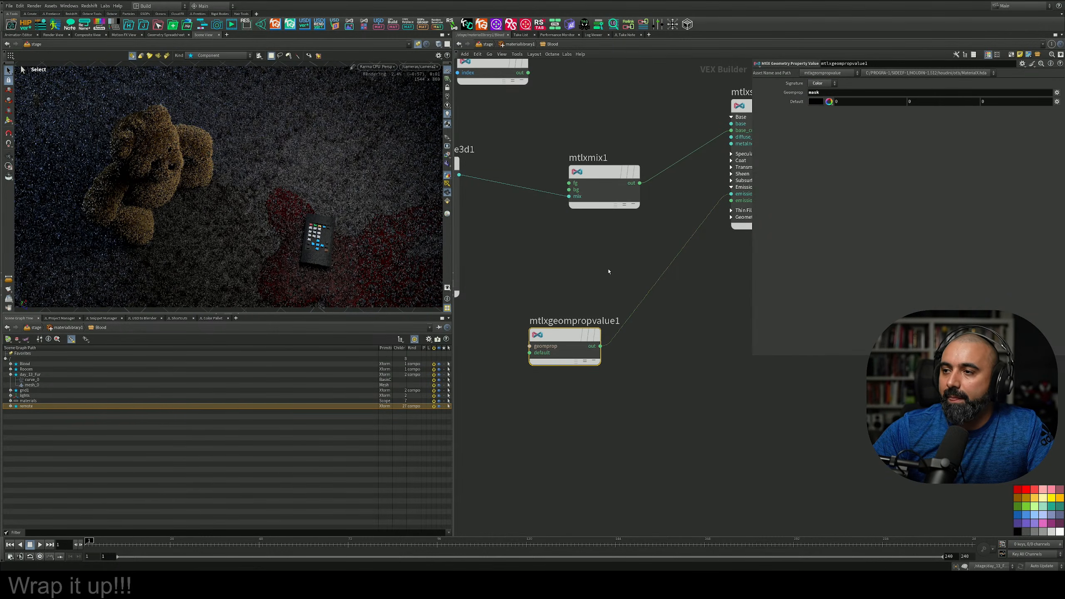
left_click_drag(564, 330, 587, 312)
scroll(588, 311, "down", 4)
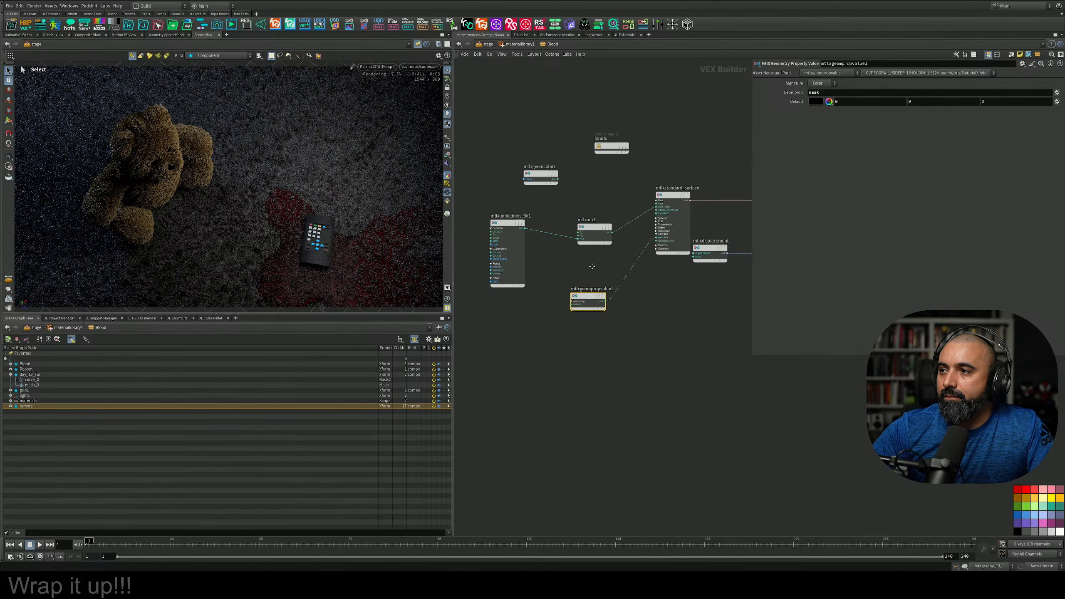
scroll(606, 279, "up", 5)
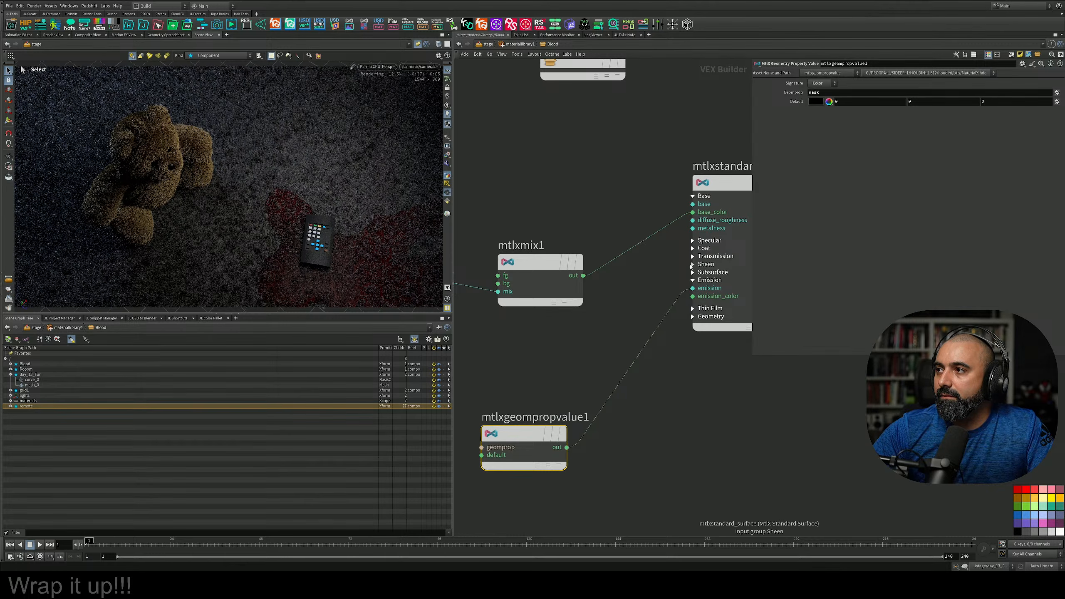
left_click(814, 102)
left_click(790, 88)
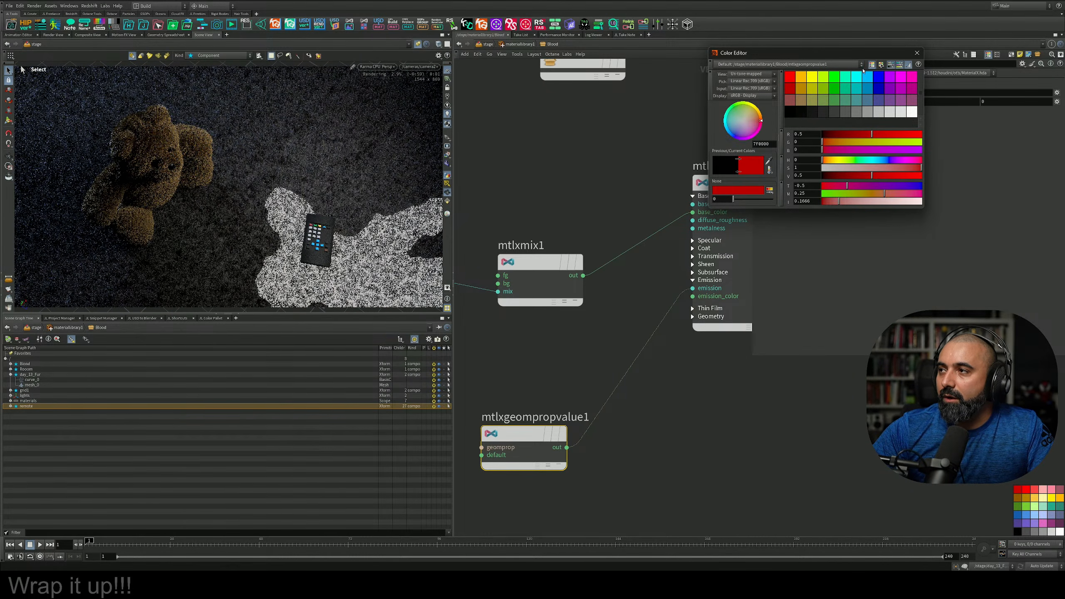
left_click(917, 53)
middle_click_drag(633, 314, 628, 271)
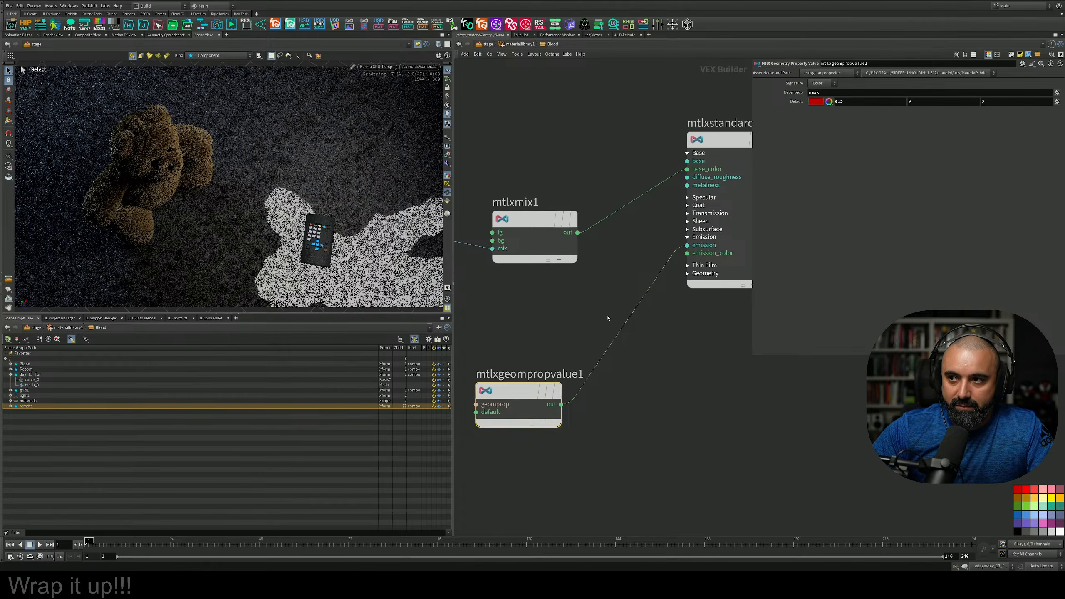
Move the mask geometry property node out of the Blood material and into the Remote material's network
key("Delete")
middle_click_drag(585, 313, 593, 389)
key("u")
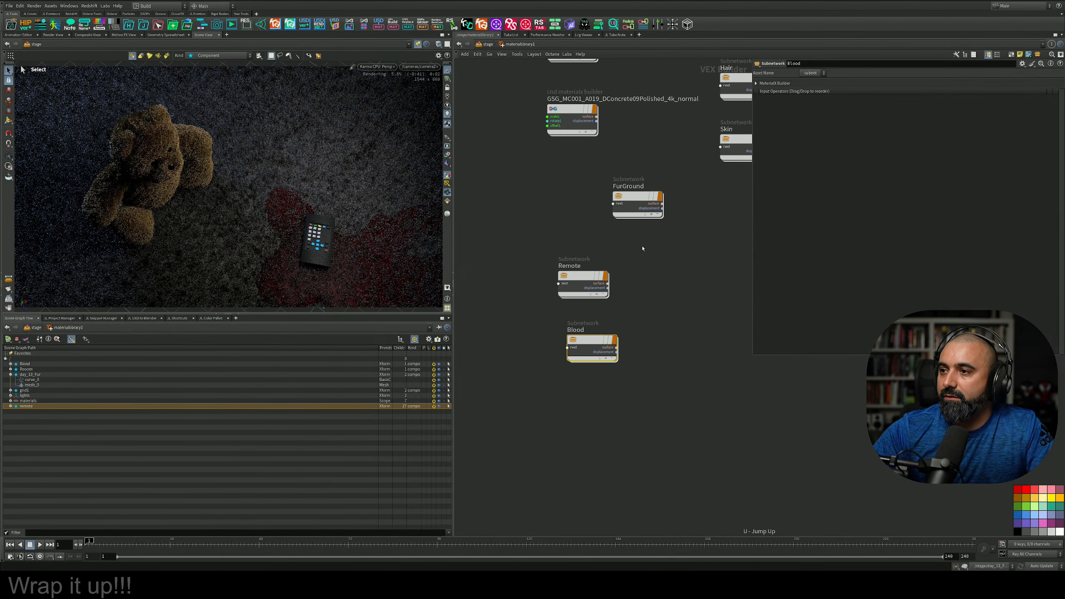
middle_click_drag(642, 246, 637, 286)
double_click(585, 307)
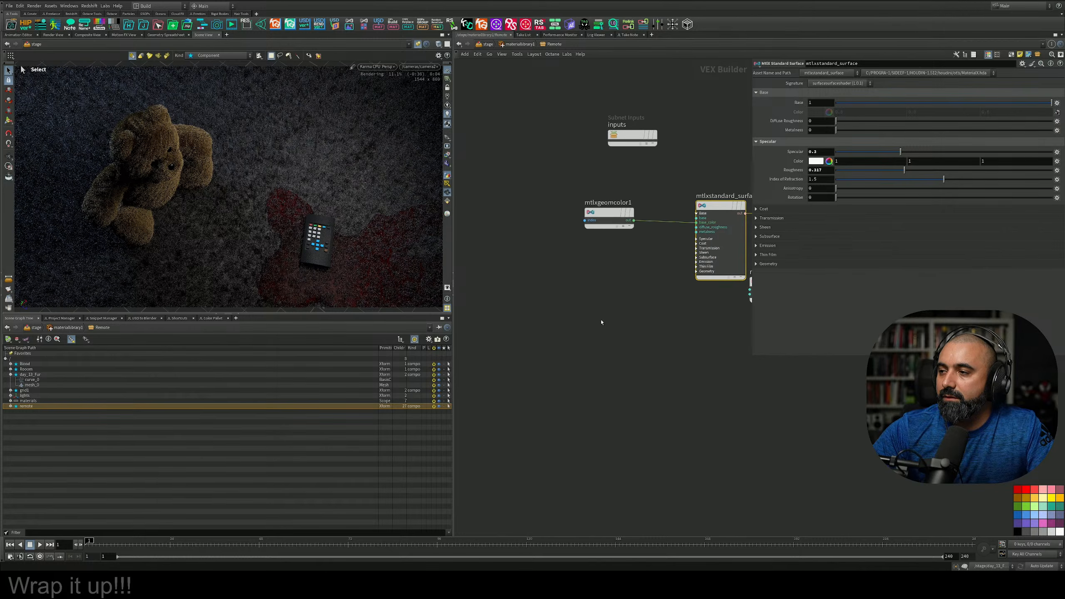
key("ctrl+v")
scroll(599, 326, "up", 3)
middle_click_drag(657, 280, 545, 313)
scroll(584, 302, "down", 2)
scroll(631, 281, "up", 2)
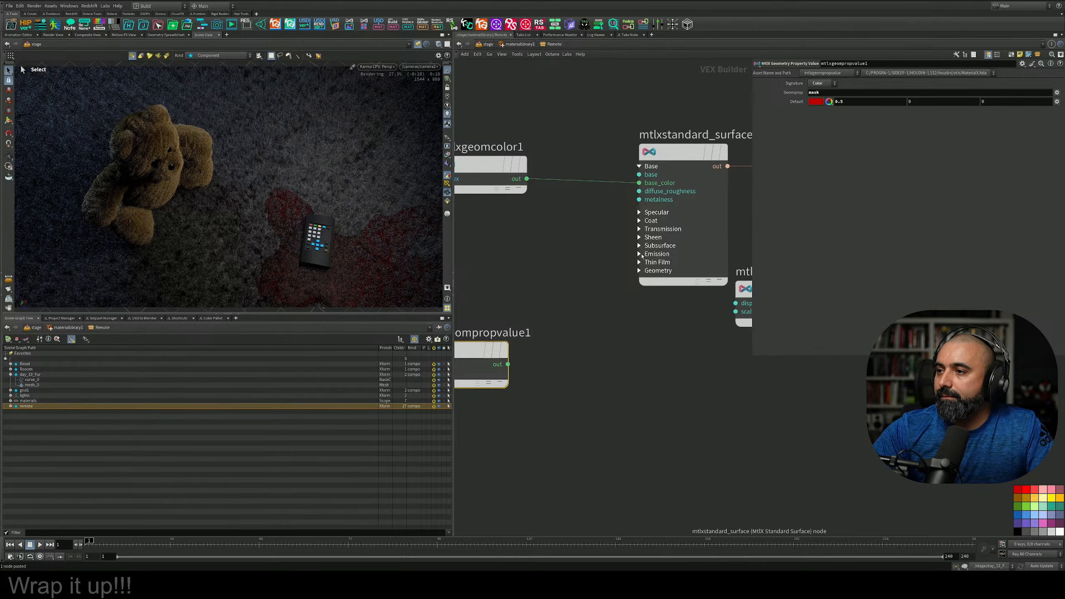
Connect the mask property to the emission input of the Remote material's standard surface to preview the mask in the render
left_click(640, 254)
left_click_drag(640, 262, 508, 364)
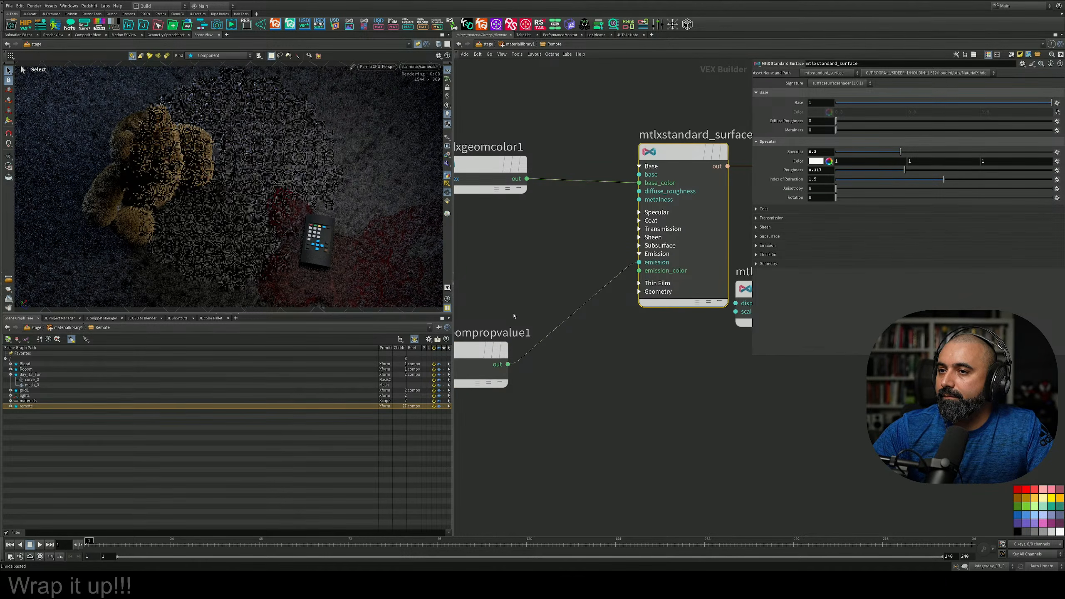
middle_click_drag(514, 316, 609, 275)
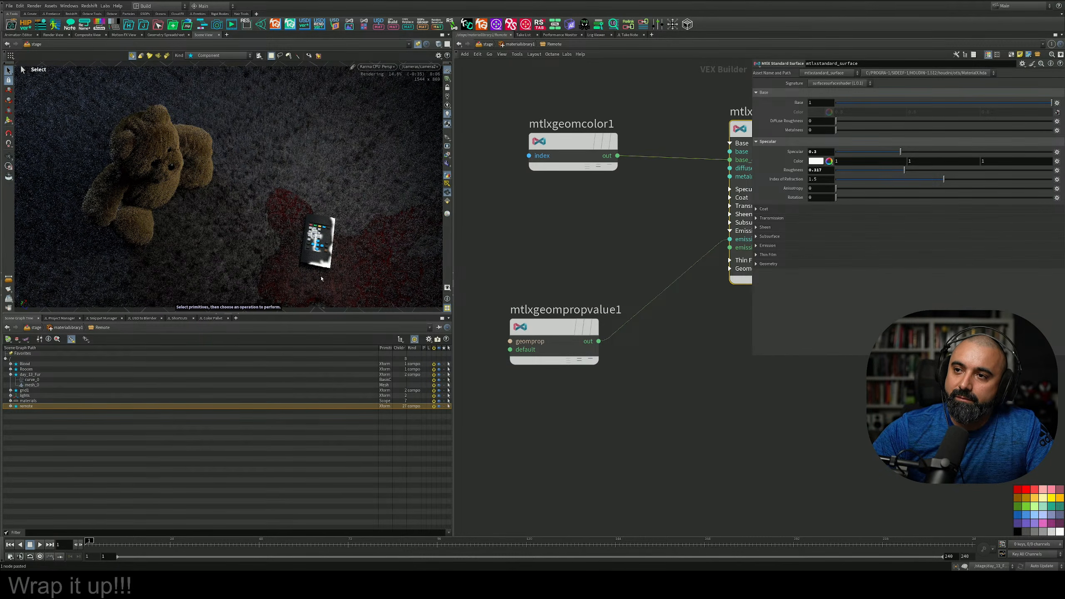
middle_click_drag(683, 253, 661, 327)
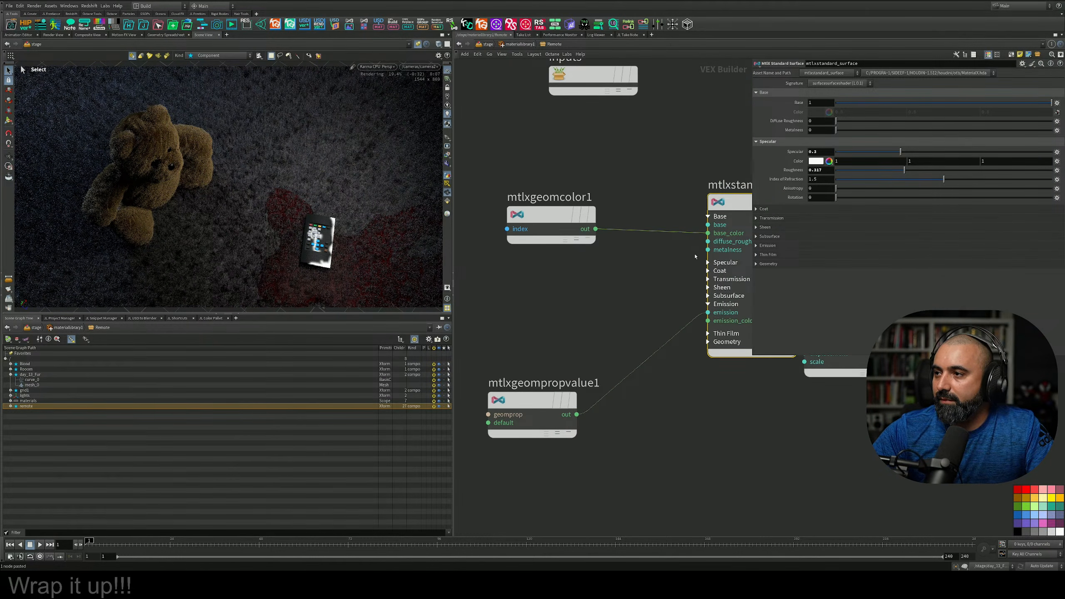
middle_click_drag(672, 294, 650, 335)
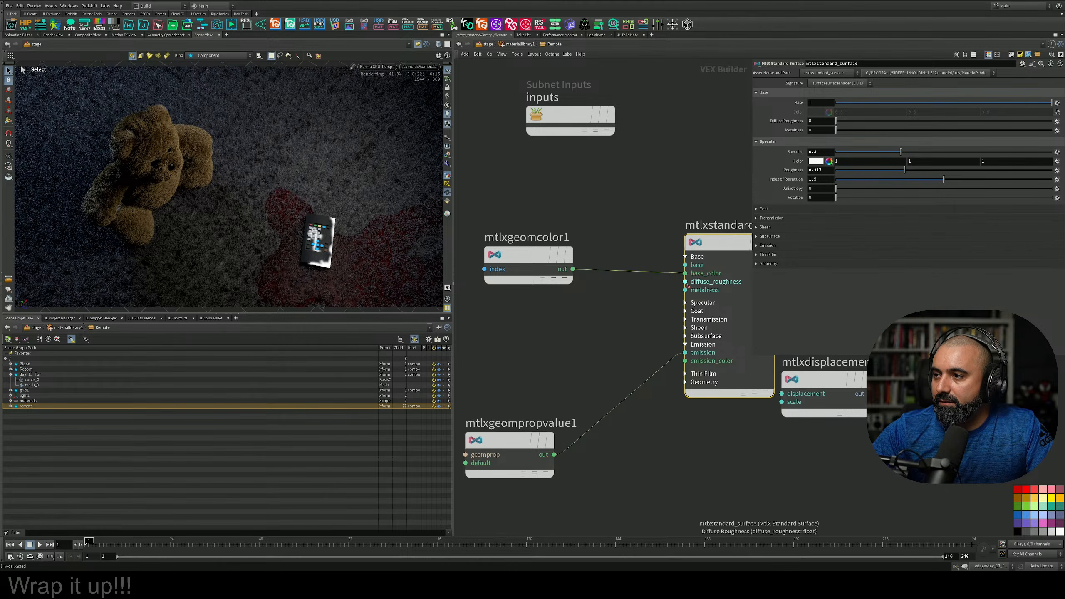
Connect the mask property to the Remote surface's specular input and disconnect it from emission
left_click(687, 305)
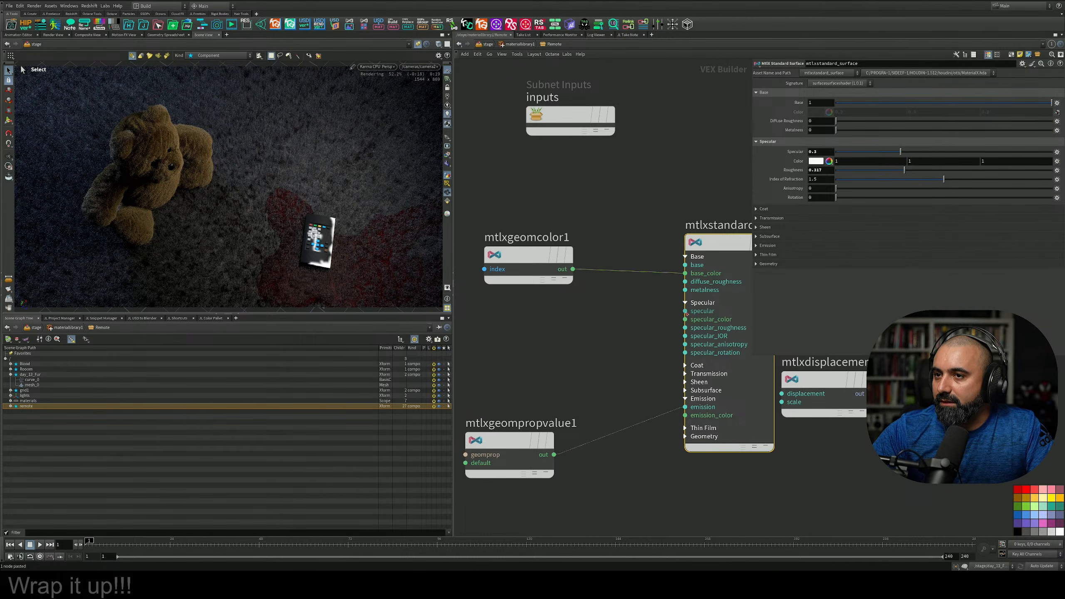
left_click_drag(687, 313, 554, 455)
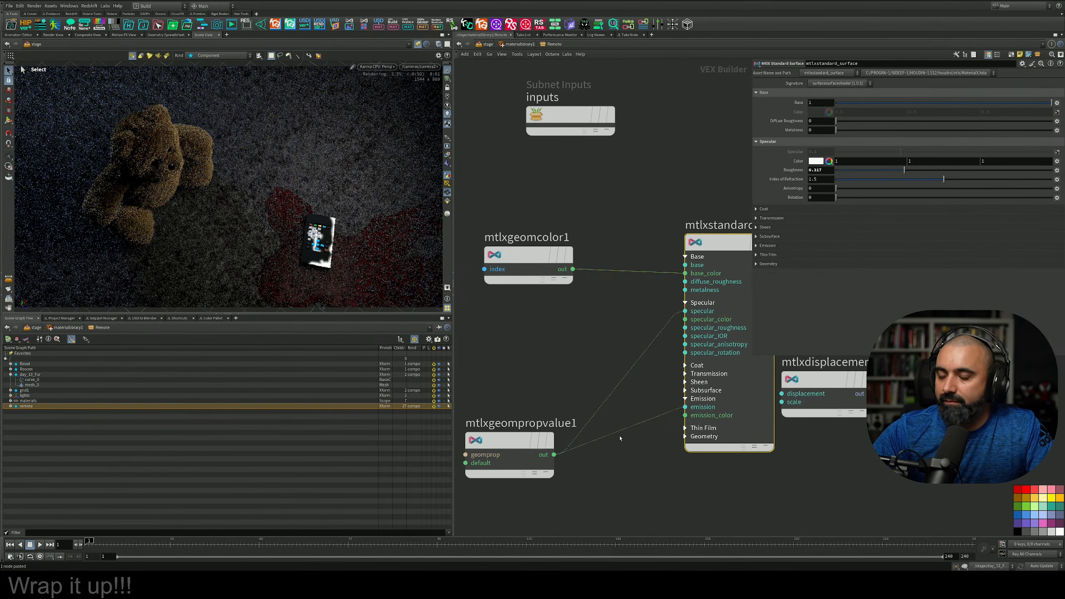
left_click_drag(667, 399, 642, 440)
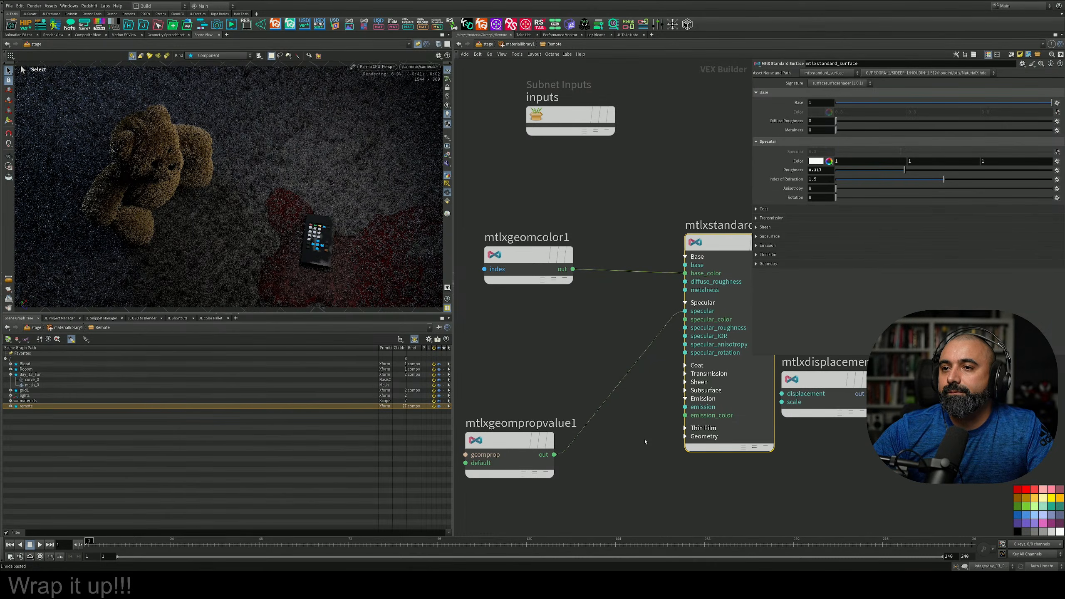
middle_click_drag(563, 409, 625, 380)
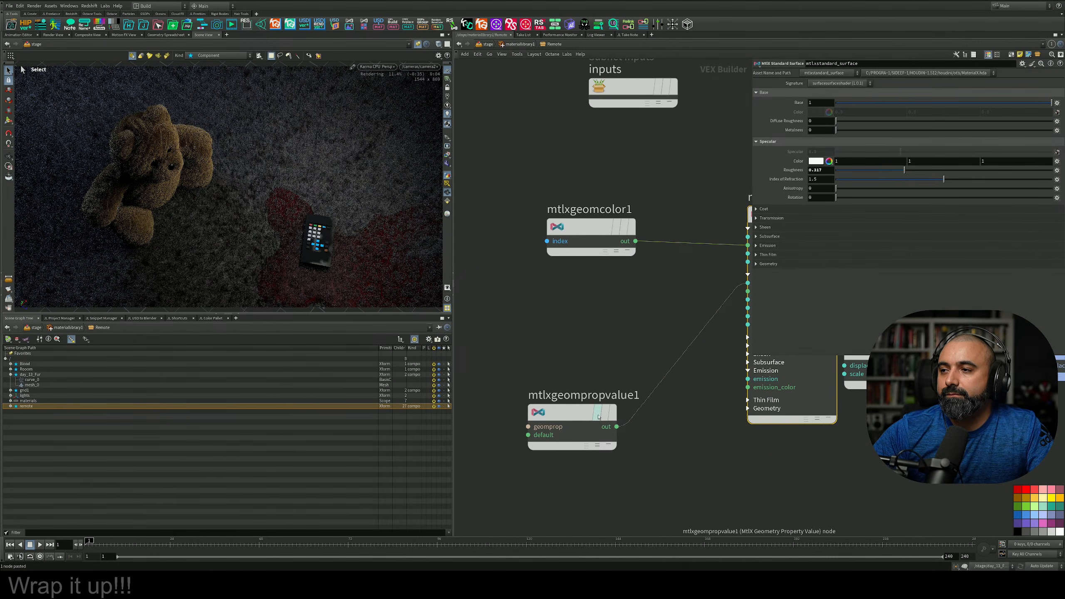
Spread the geometry color and mask property nodes apart and add a MtlX Mix node before the standard surface
left_click_drag(600, 413, 567, 420)
left_click_drag(590, 231, 503, 198)
key("Tab")
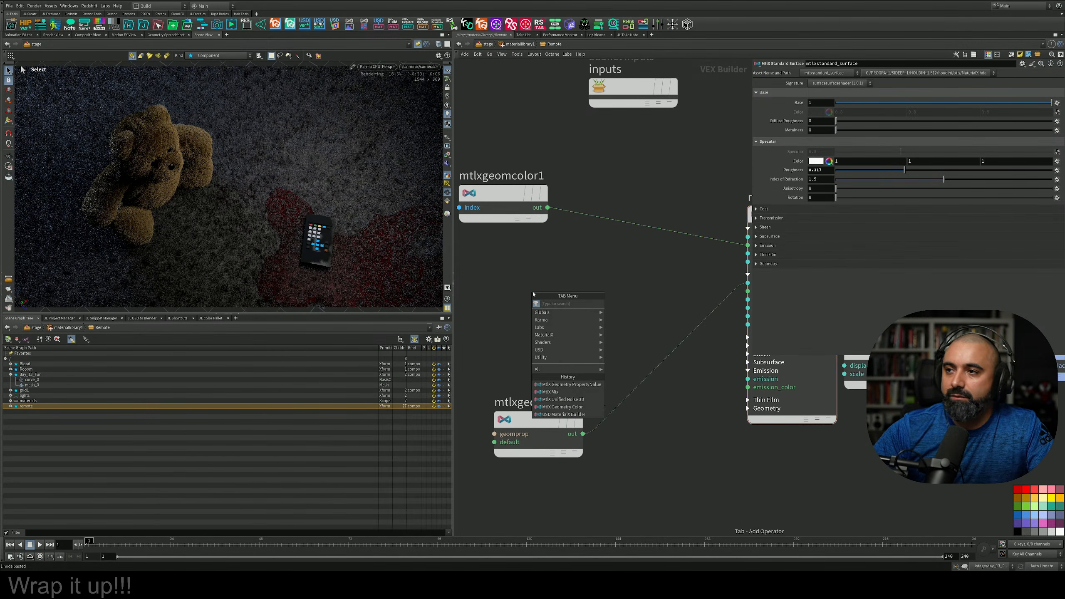
type("mix")
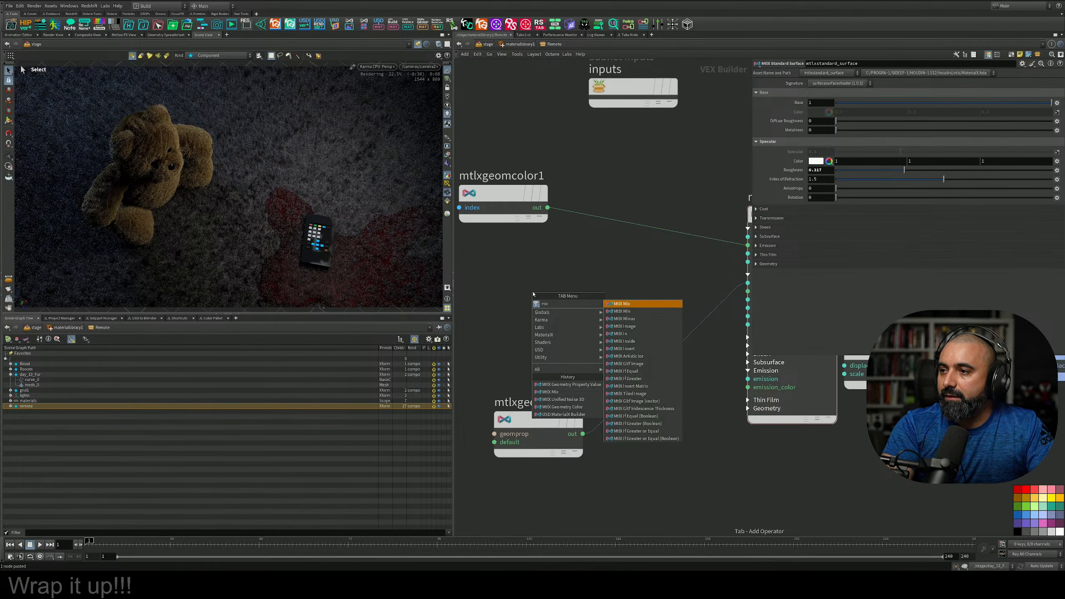
key("Return")
left_click_drag(600, 275, 630, 265)
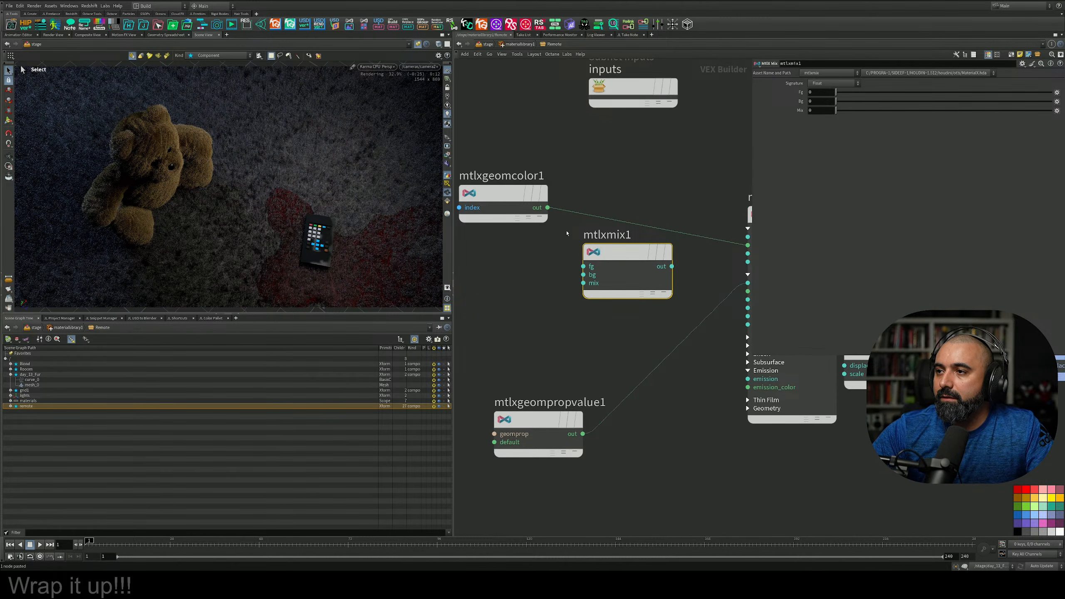
Wire the mask property into the Mix node's mix input and the geometry color into its fg input
left_click_drag(541, 419, 581, 299)
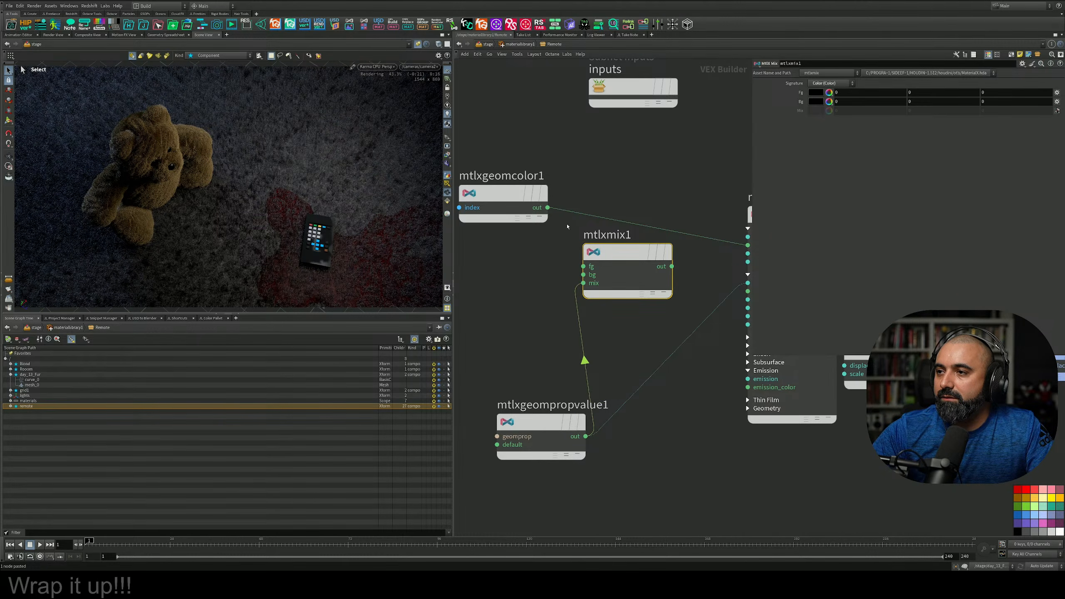
left_click_drag(547, 207, 579, 286)
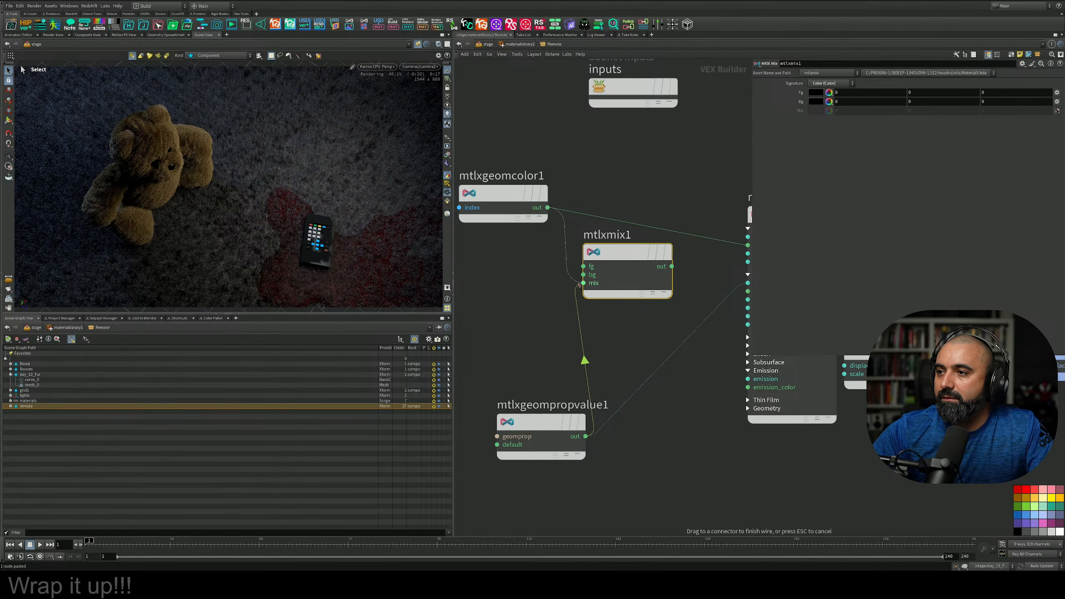
left_click(592, 266)
Set the Mix node's Bg colour to red (0.5, 0, 0) and connect its output to the Remote surface's base_color
left_click(819, 101)
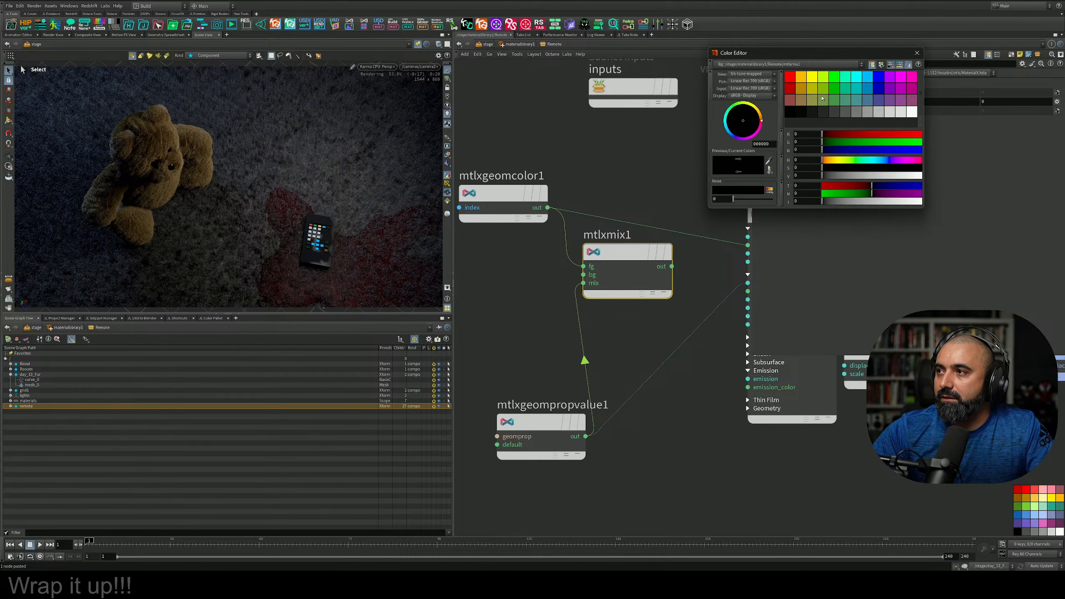
left_click(791, 91)
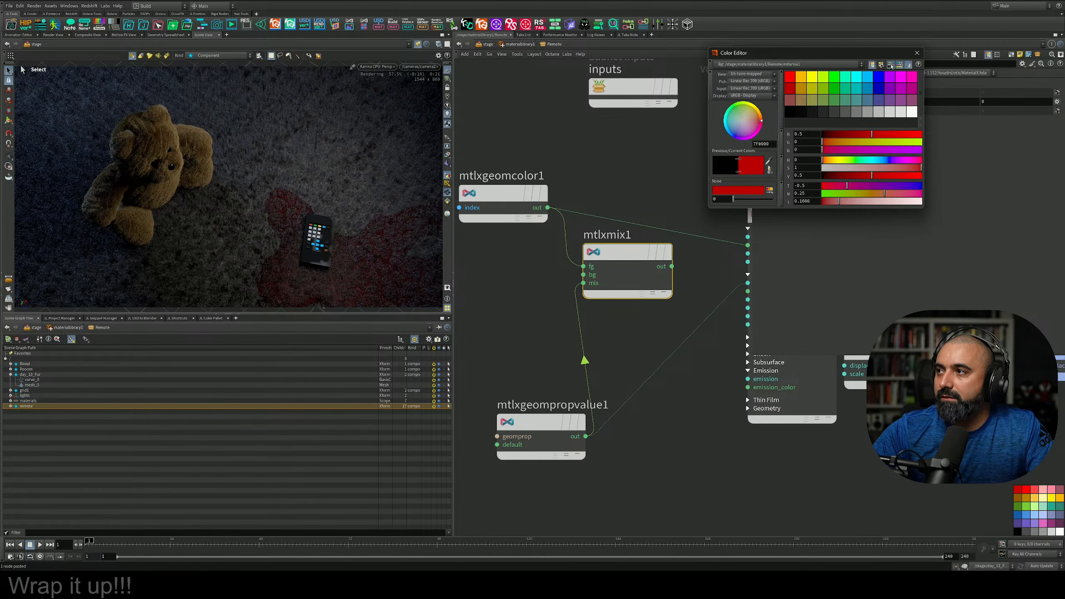
left_click(916, 55)
middle_click_drag(688, 269, 656, 270)
left_click(641, 267)
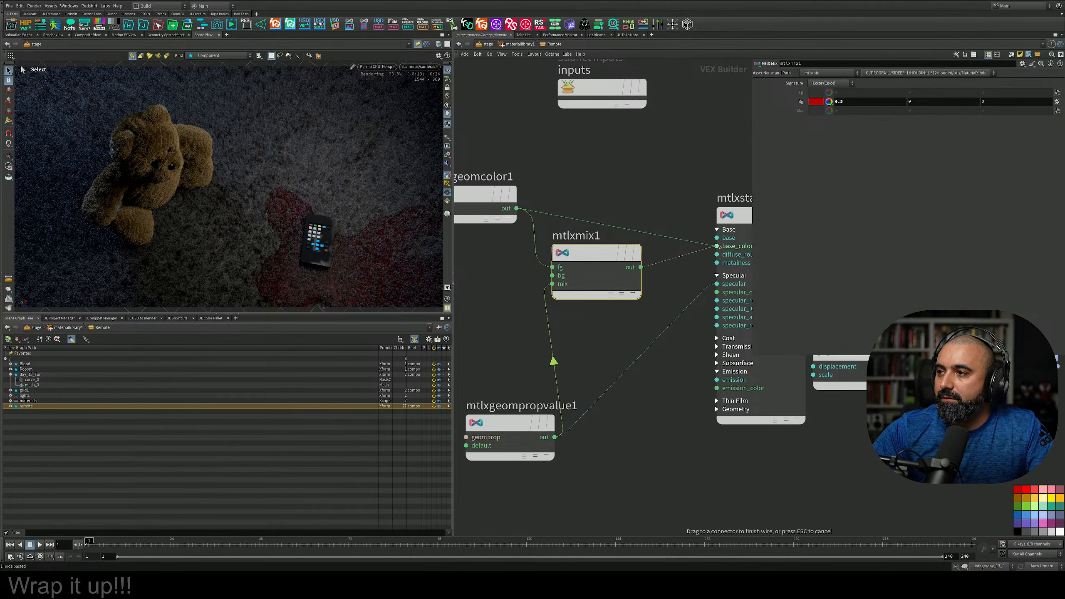
left_click(718, 246)
mouse_move(570, 256)
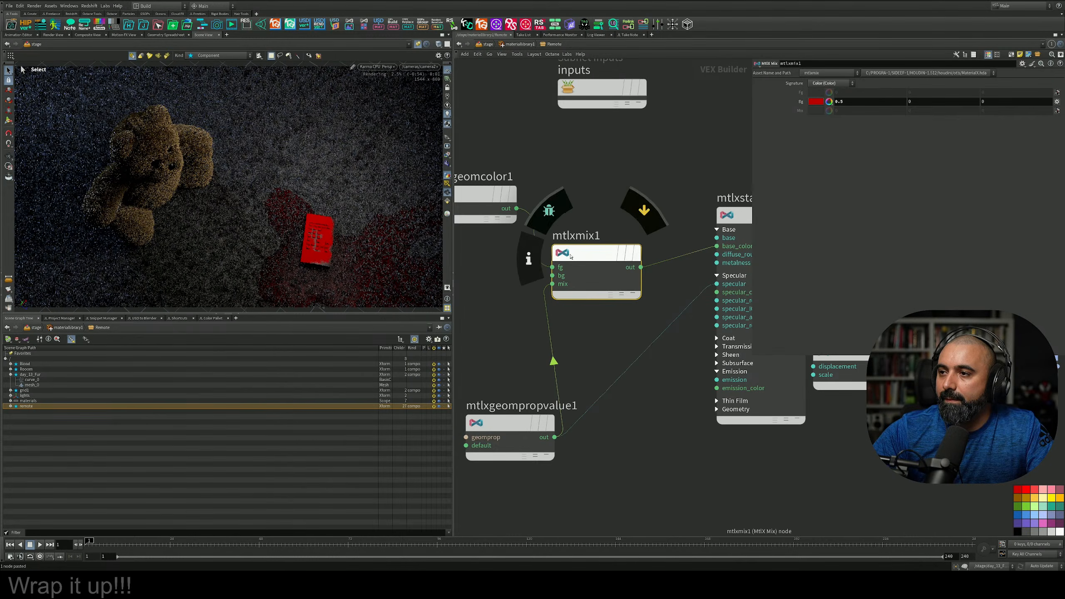
Move the geometry color connection to the Mix node's bg input and set its Fg colour to dark red (0.053, 0, 0)
middle_click_drag(595, 331, 644, 332)
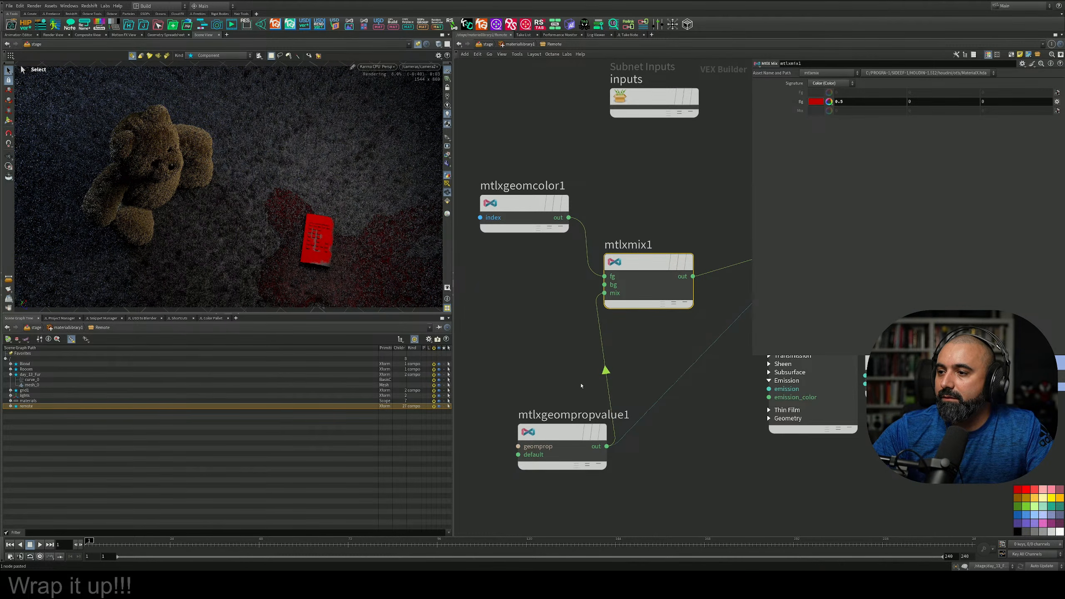
left_click_drag(565, 433, 528, 432)
left_click_drag(592, 273, 605, 285)
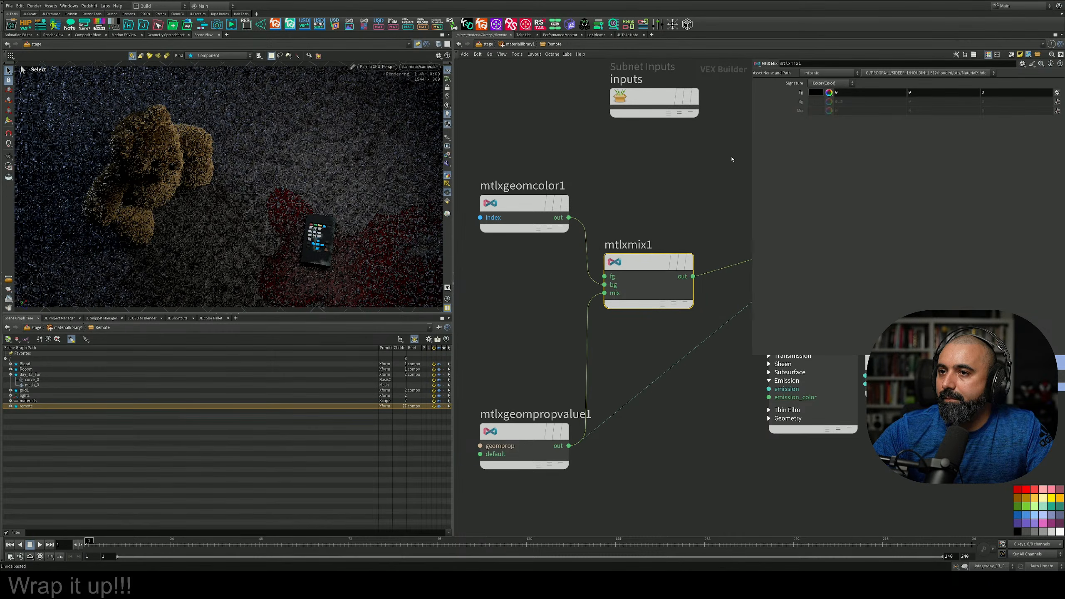
left_click(816, 93)
left_click(794, 97)
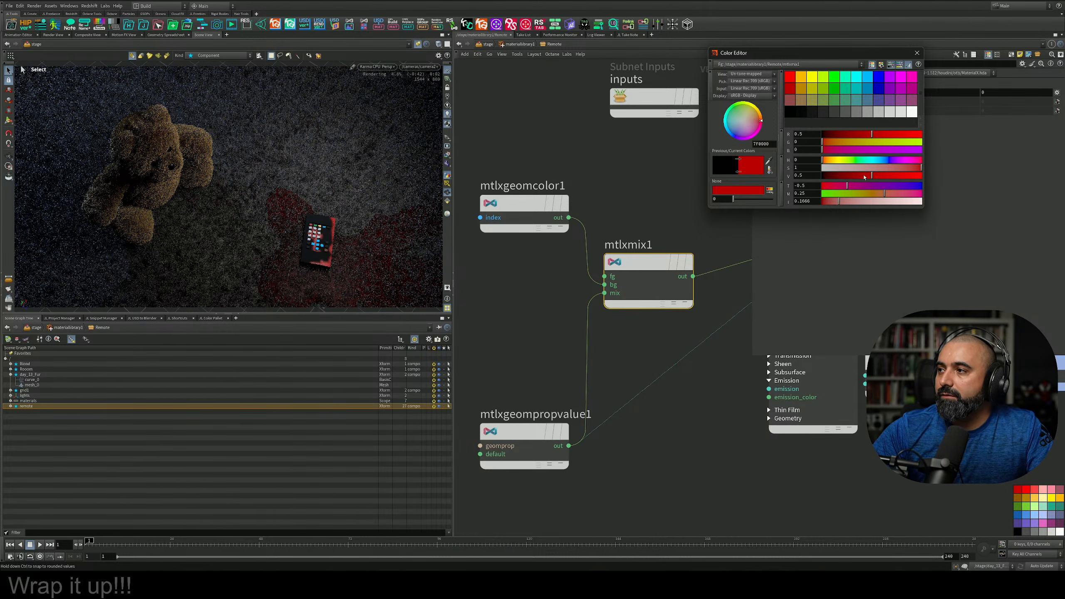
left_click_drag(873, 177, 829, 177)
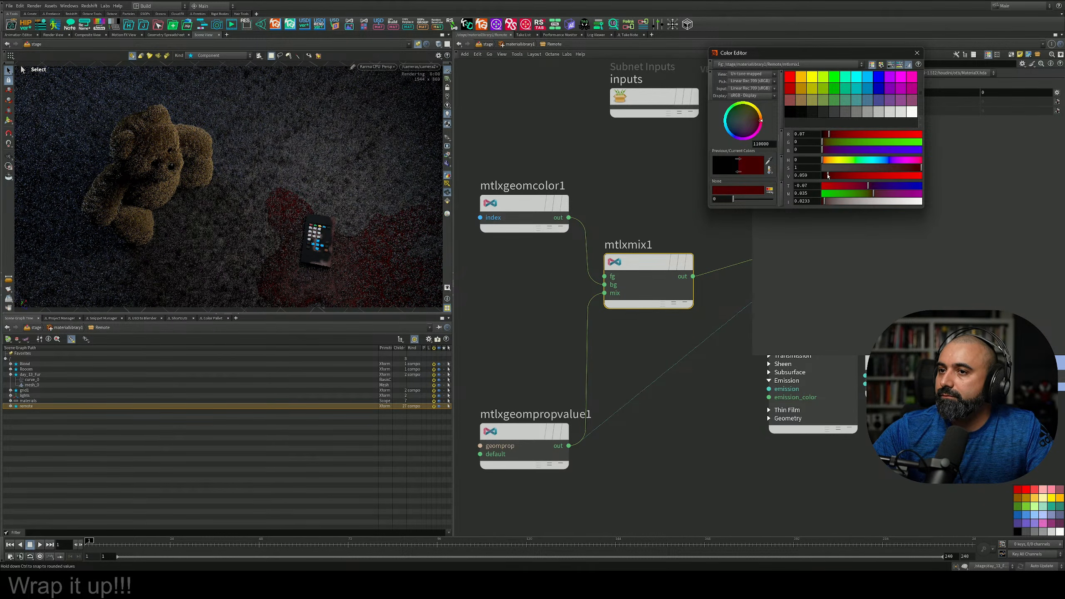
left_click_drag(828, 176, 828, 176)
Disconnect the mask property from the specular input of the Remote material's standard surface
middle_click_drag(667, 354, 627, 375)
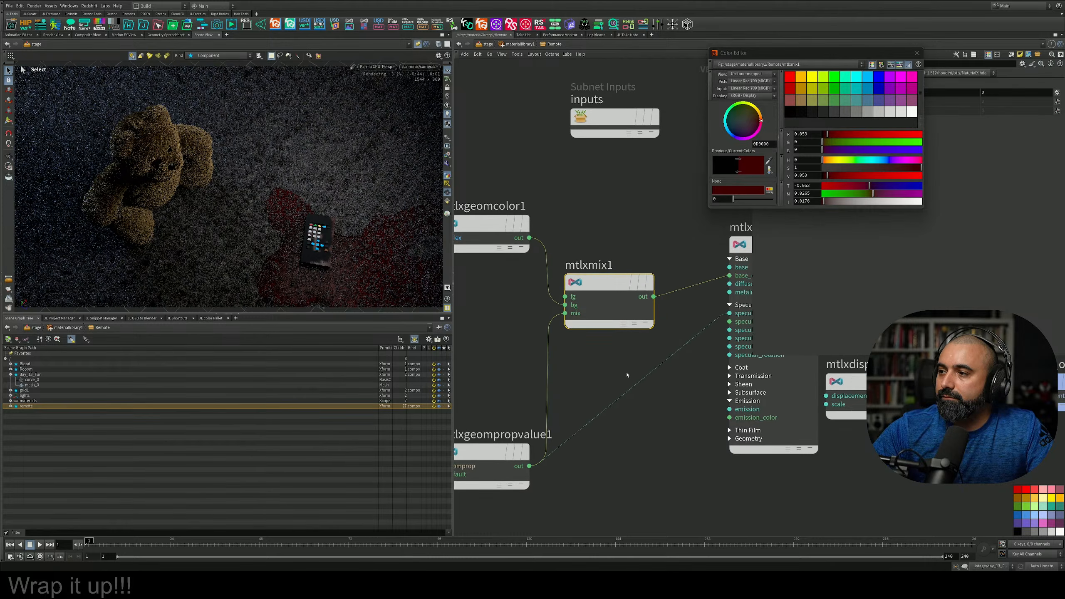
left_click_drag(631, 369, 639, 404)
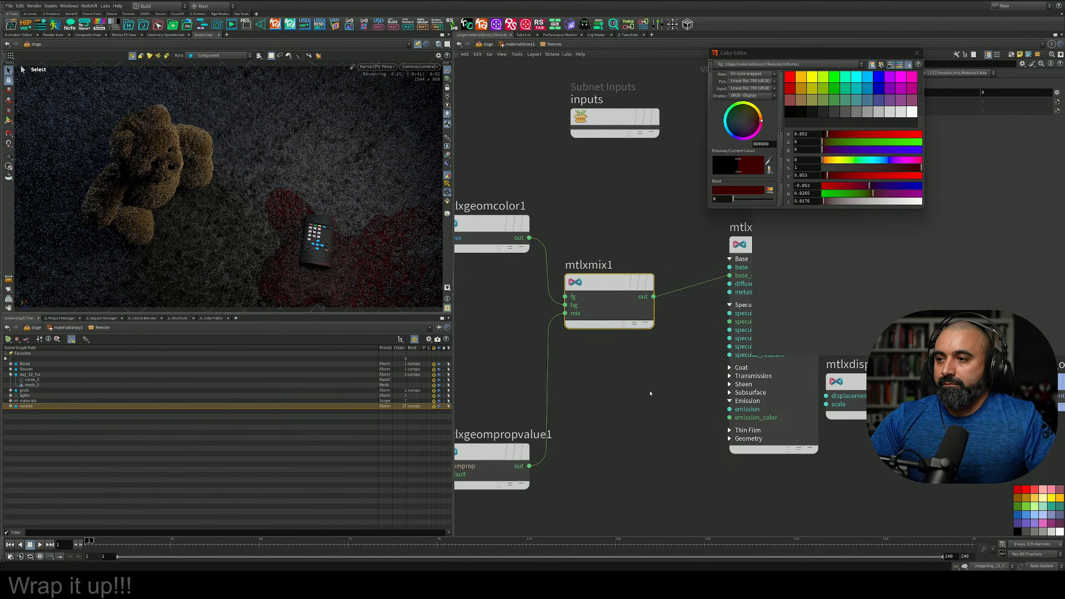
Spread the geometry color, Mix and mask property nodes out, leaving more room before the Remote material's standard surface
middle_click_drag(639, 374, 682, 353)
left_click_drag(535, 445, 473, 436)
middle_click_drag(643, 383, 611, 412)
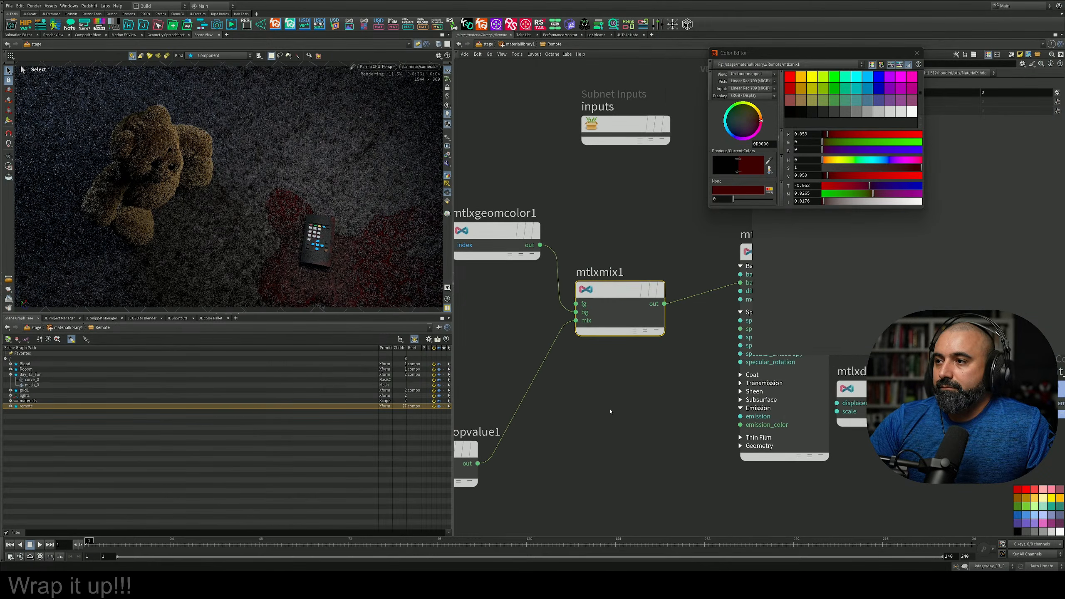
left_click_drag(625, 300, 606, 299)
scroll(602, 332, "down", 4)
middle_click_drag(602, 332, 644, 320)
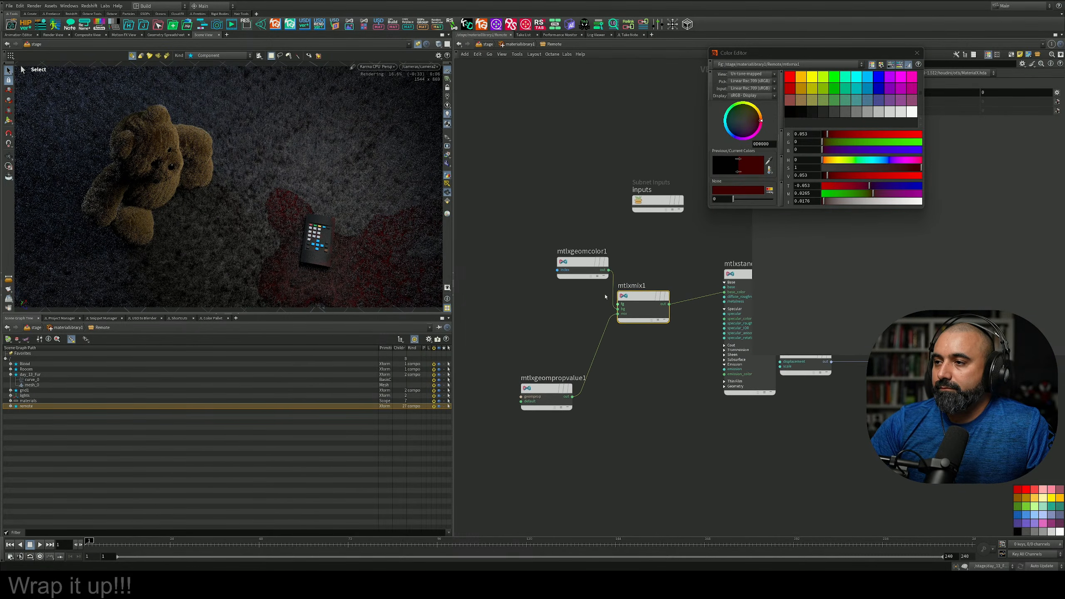
left_click_drag(577, 259, 531, 234)
left_click_drag(639, 304, 608, 292)
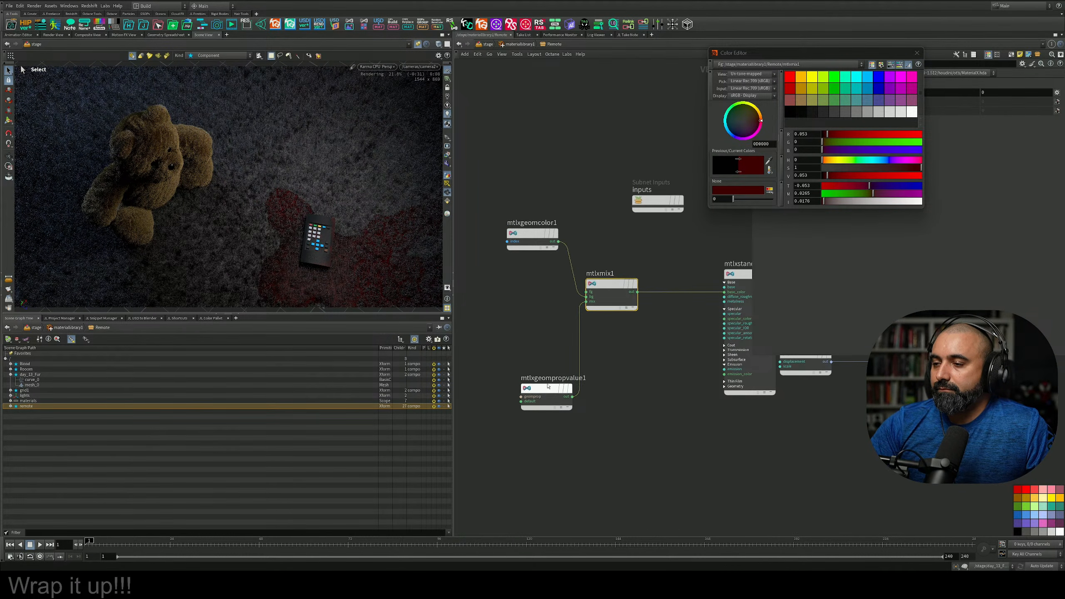
left_click_drag(548, 388, 509, 382)
Duplicate the Mix node with its inputs below the original and cut the geometry color wire from the copy
left_click_drag(603, 287, 611, 372, "alt")
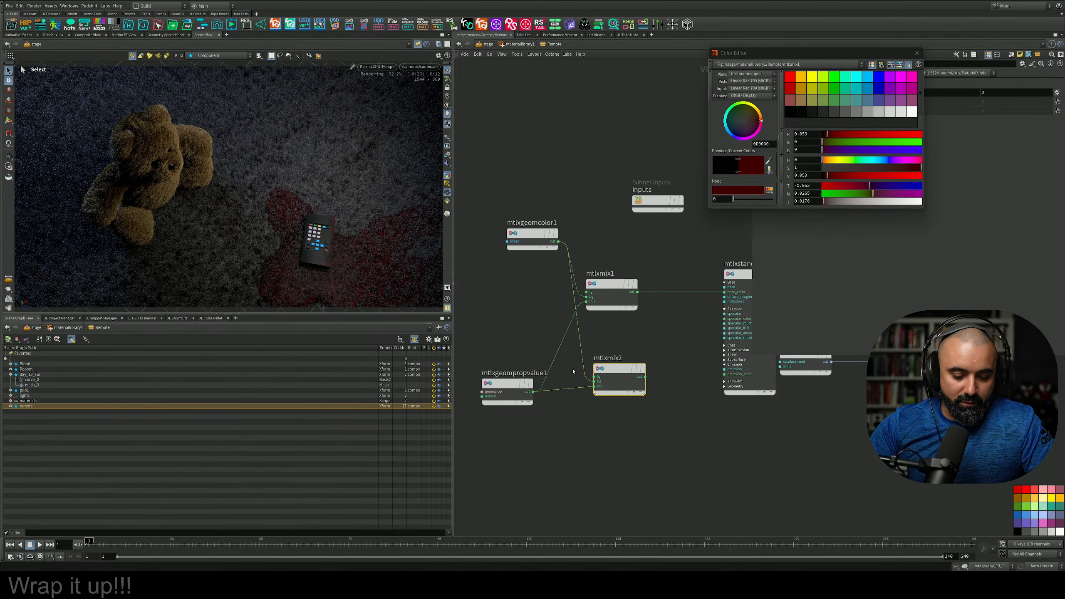
key("y")
scroll(617, 373, "up", 4)
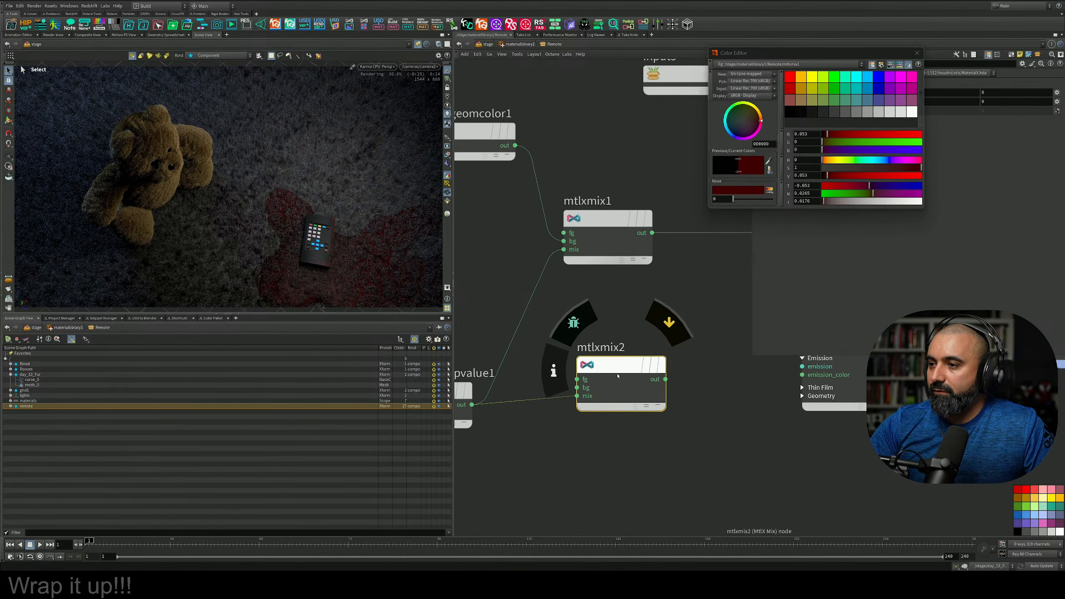
left_click(917, 53)
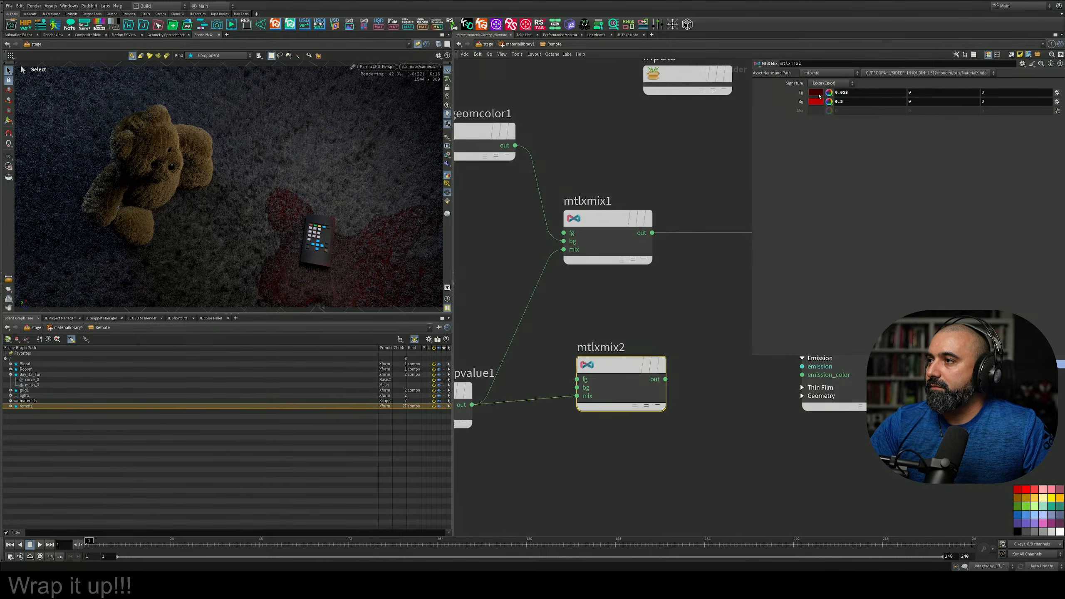
Set the second Mix node's Fg colour to white (1, 1, 1) and its Bg colour to dark grey (0.1, 0.1, 0.1)
left_click(819, 96)
left_click(911, 113)
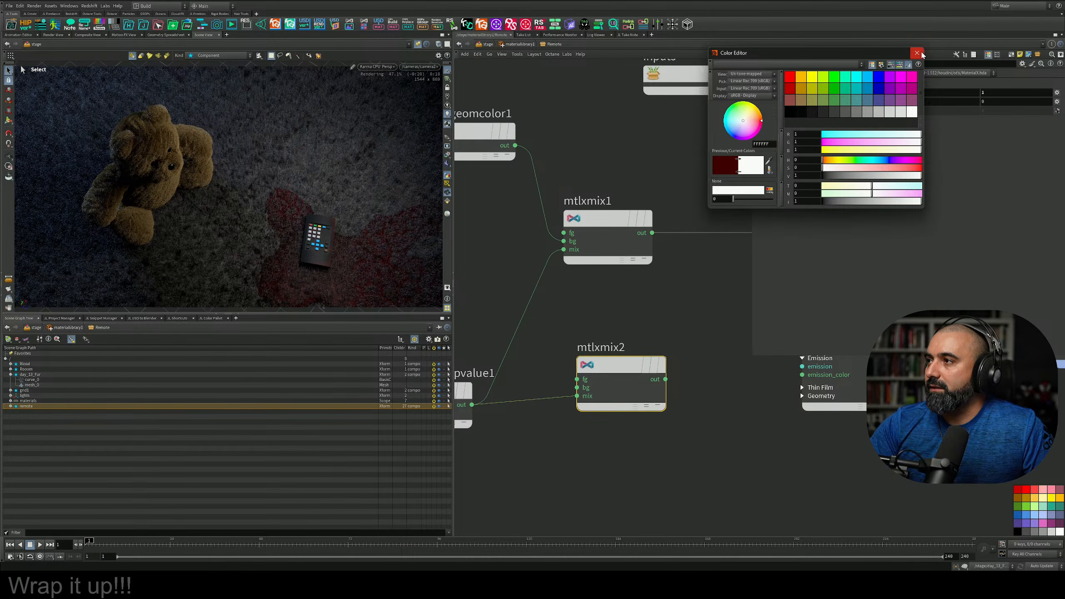
left_click(918, 52)
left_click(820, 102)
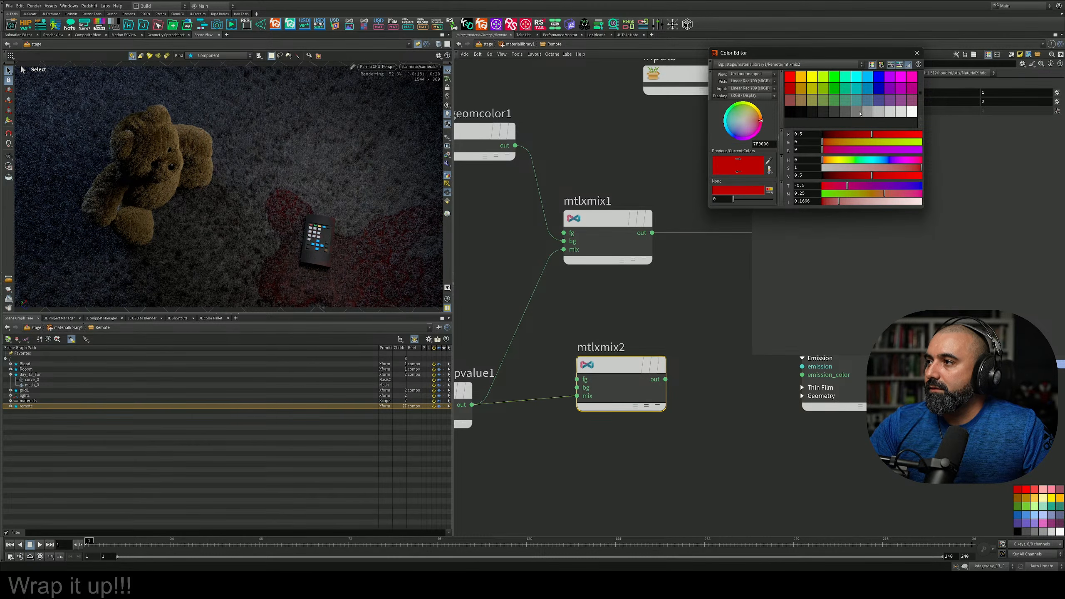
left_click(849, 114)
left_click(917, 52)
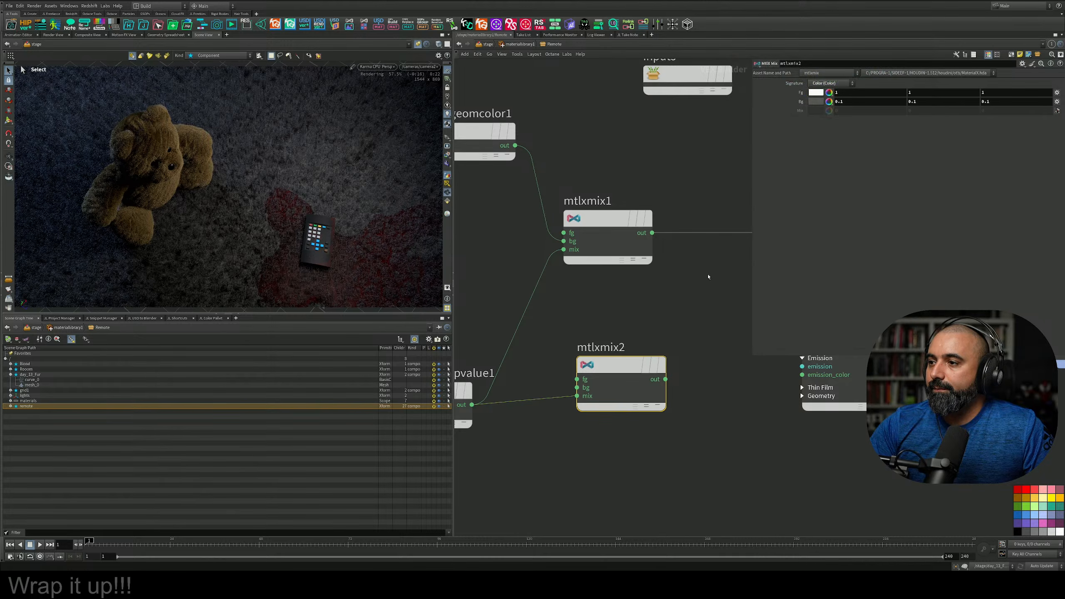
Connect the second Mix node's output to the standard surface's specular input
middle_click_drag(690, 356, 613, 355)
mouse_move(590, 377)
left_mouse_down()
mouse_move(671, 280)
mouse_move(722, 269)
mouse_move(711, 267)
left_mouse_up()
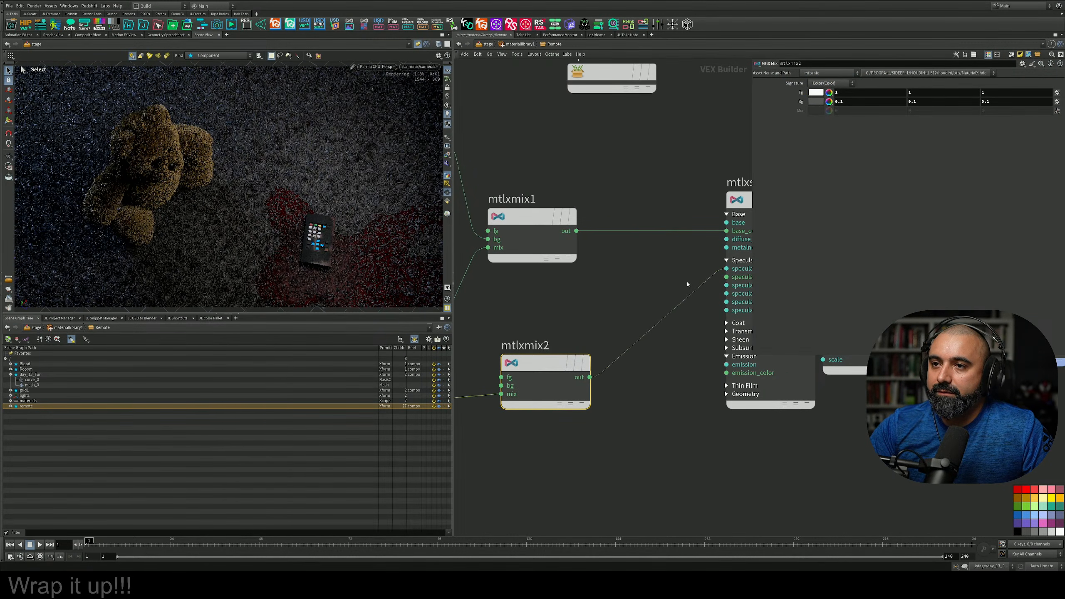
middle_click_drag(582, 295, 619, 281)
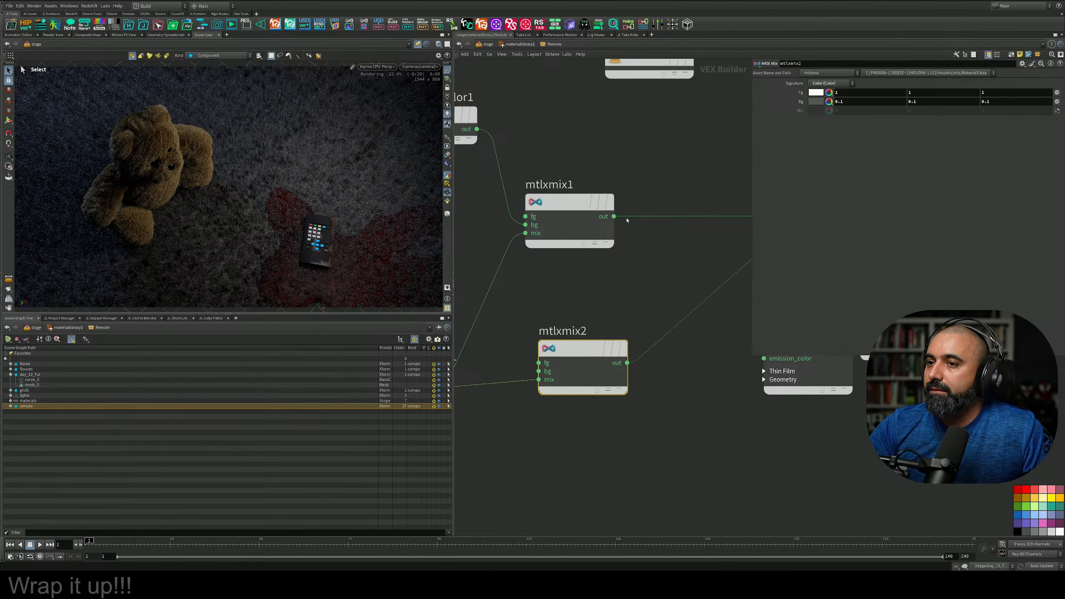
middle_click_drag(627, 220, 589, 232)
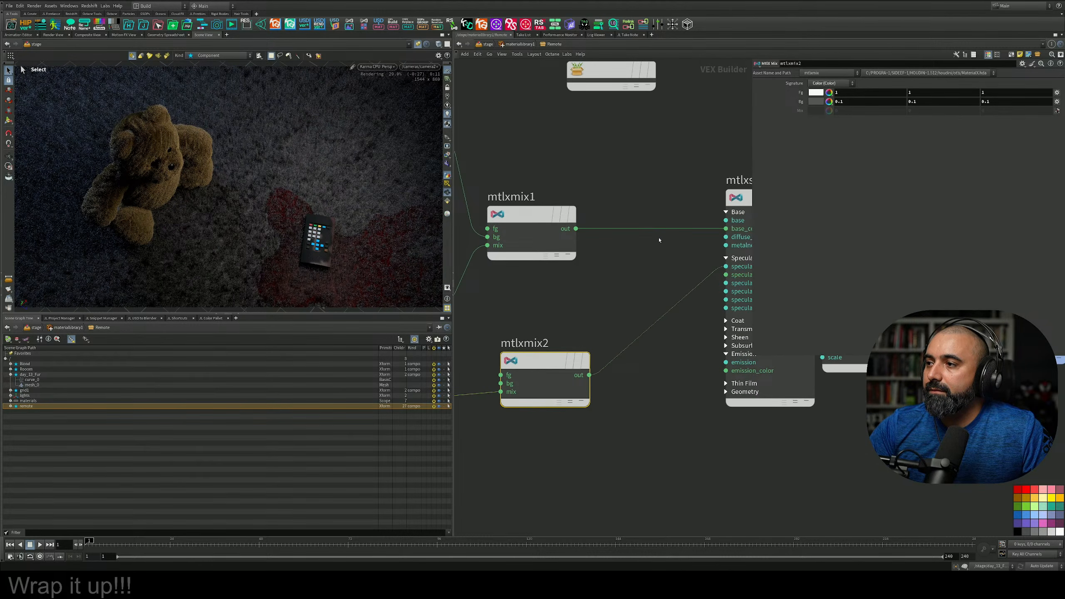
middle_click_drag(659, 240, 629, 237)
Set the standard surface's specular color to a dull red (0.321, 0.0802, 0.0802)
left_click(724, 195)
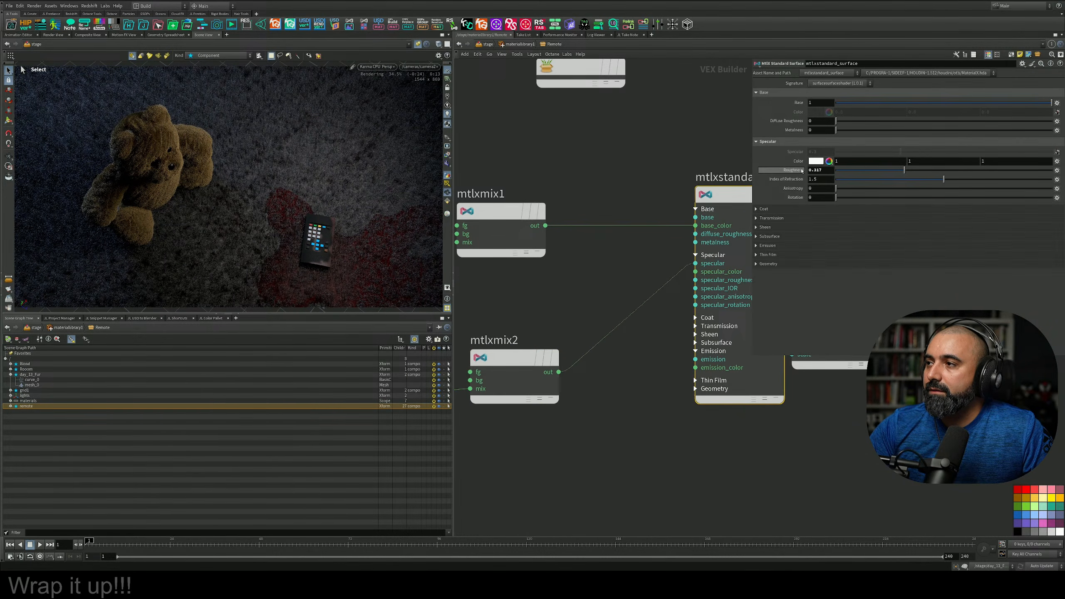
left_click(818, 161)
left_click(791, 102)
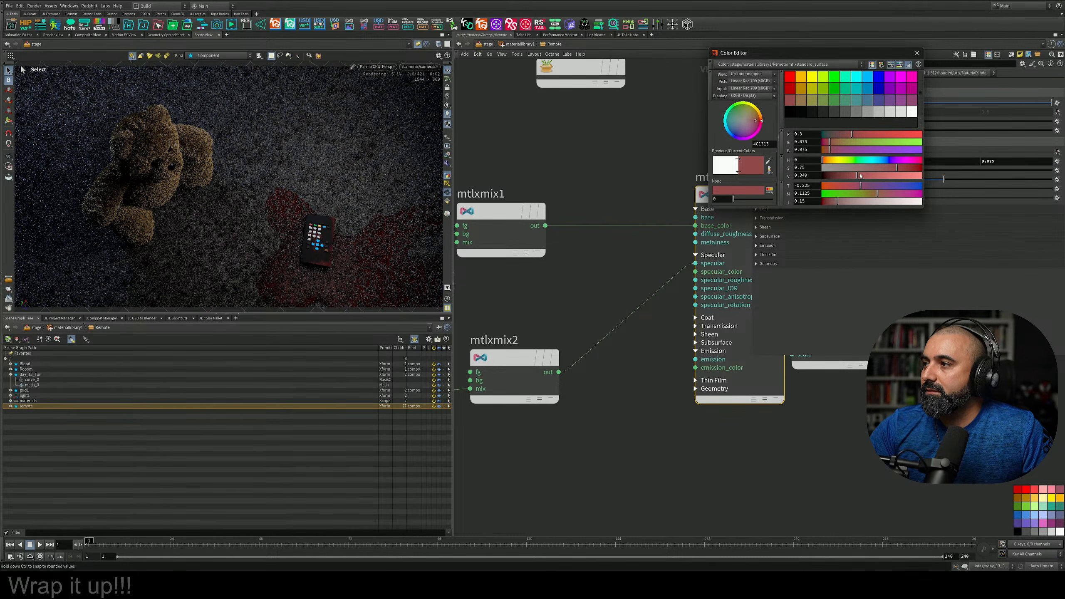
left_click_drag(861, 176, 829, 177)
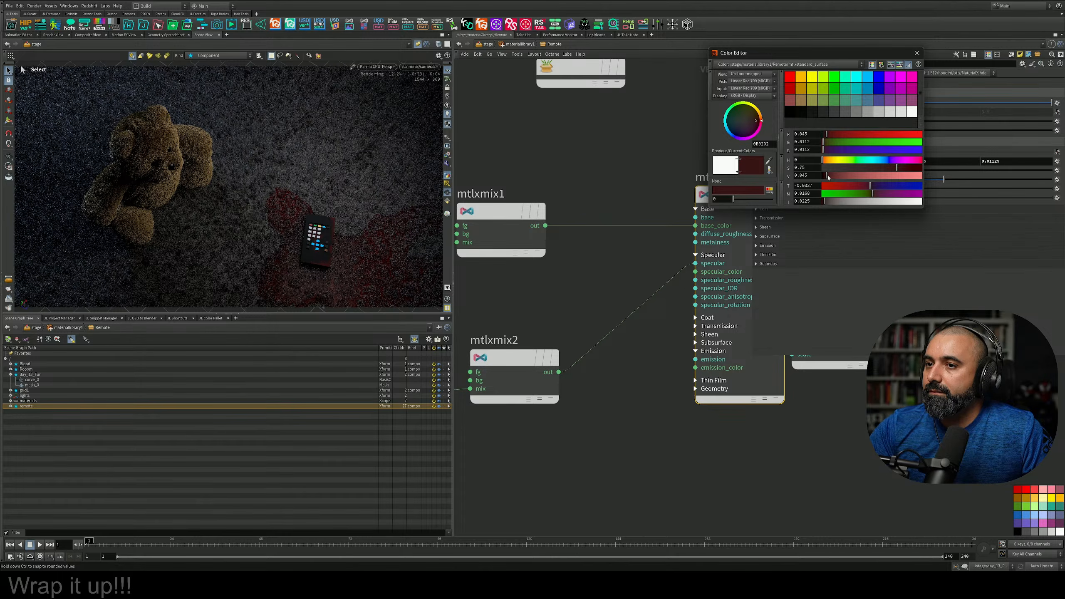
left_click_drag(837, 177, 856, 179)
Duplicate the specular Mix node with its mask connection, place the copy between the two Mix nodes, and wire it to specular_color
middle_click_drag(522, 323, 646, 312)
left_click_drag(630, 364, 632, 281, "alt")
middle_click_drag(714, 294, 601, 349)
left_click_drag(568, 333, 706, 314)
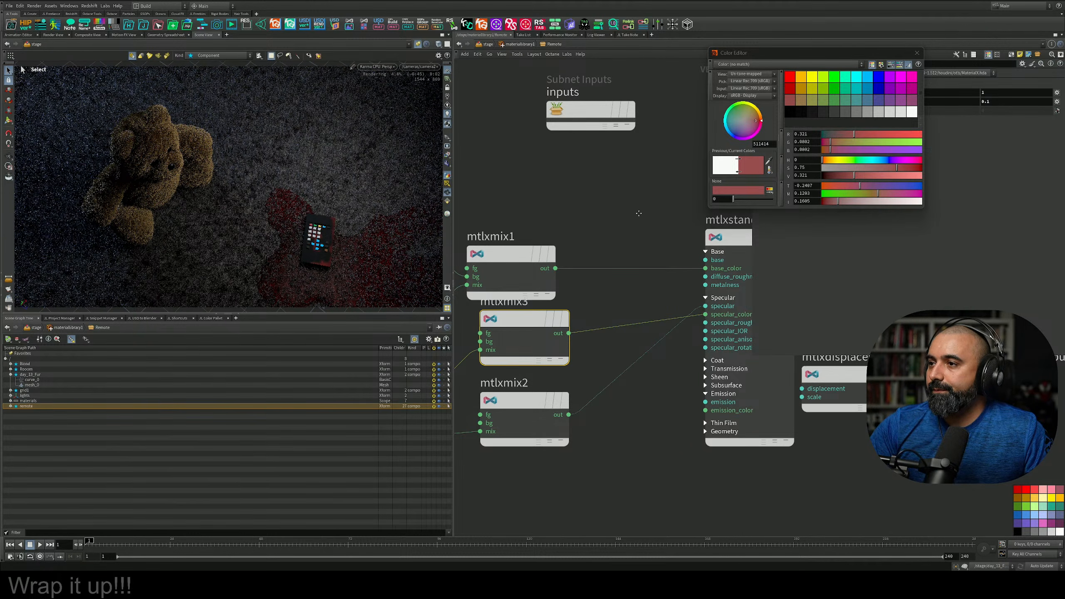
middle_click_drag(639, 213, 653, 227)
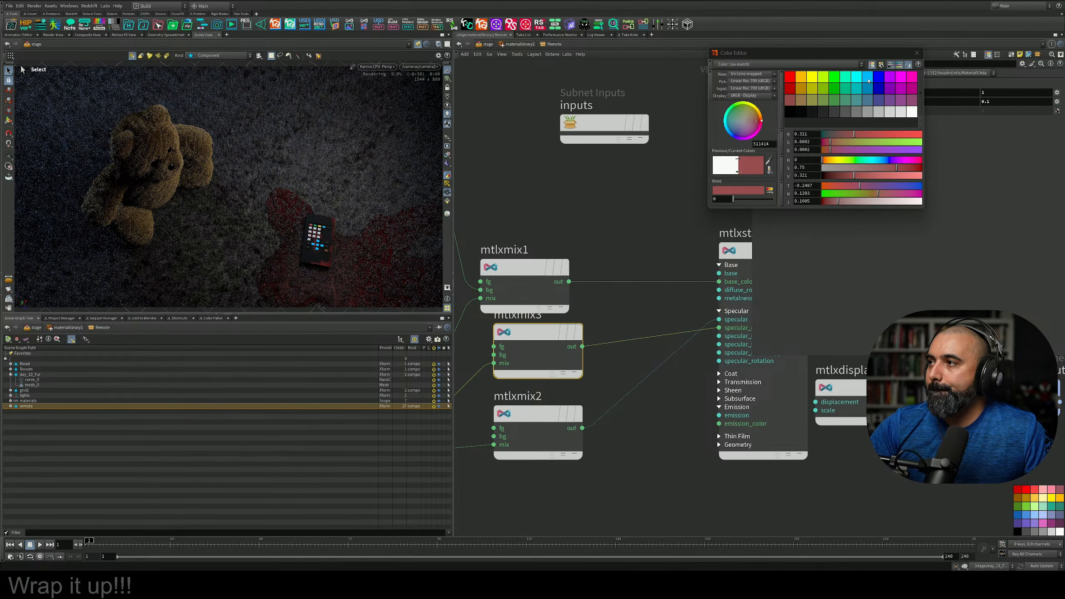
left_click(918, 53)
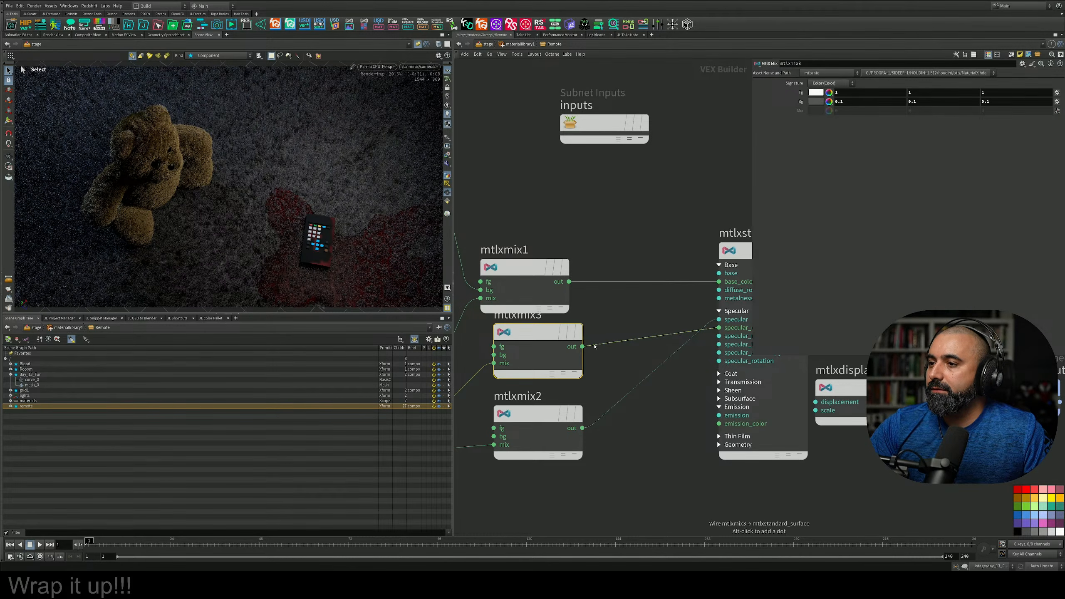
left_click_drag(527, 341, 527, 350)
Try yellow (1, 1, 0) as the Fg colour of the Mix node feeding specular_color
left_click(815, 93)
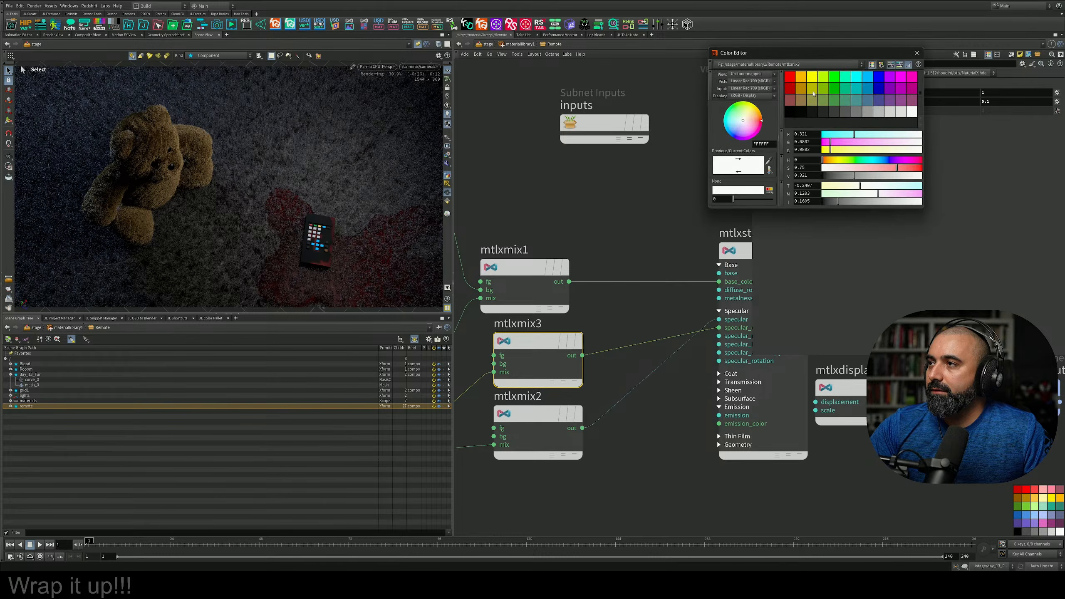
left_click(813, 76)
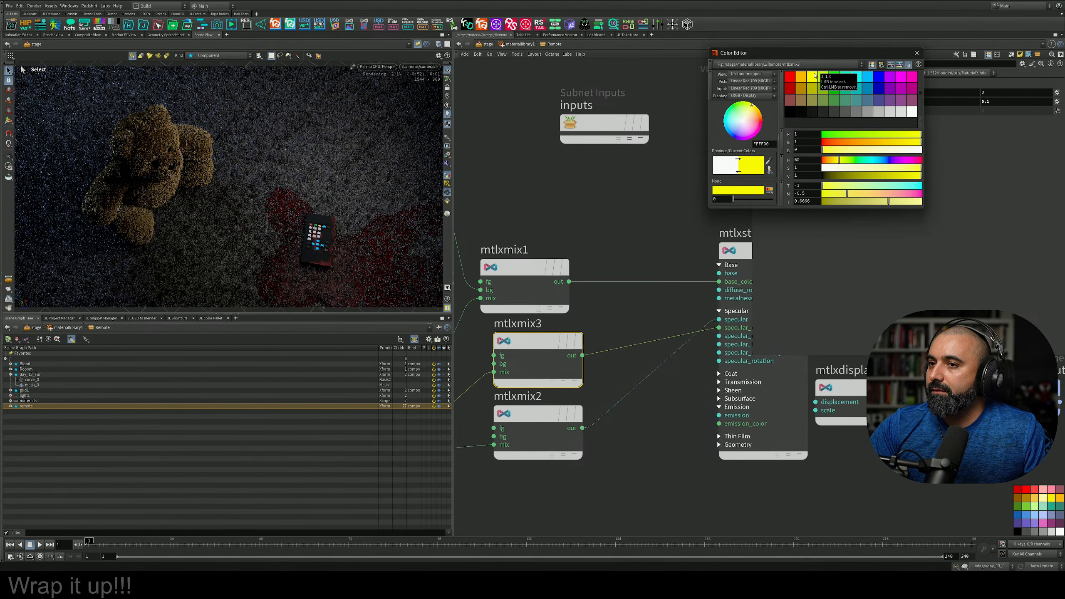
left_click(918, 53)
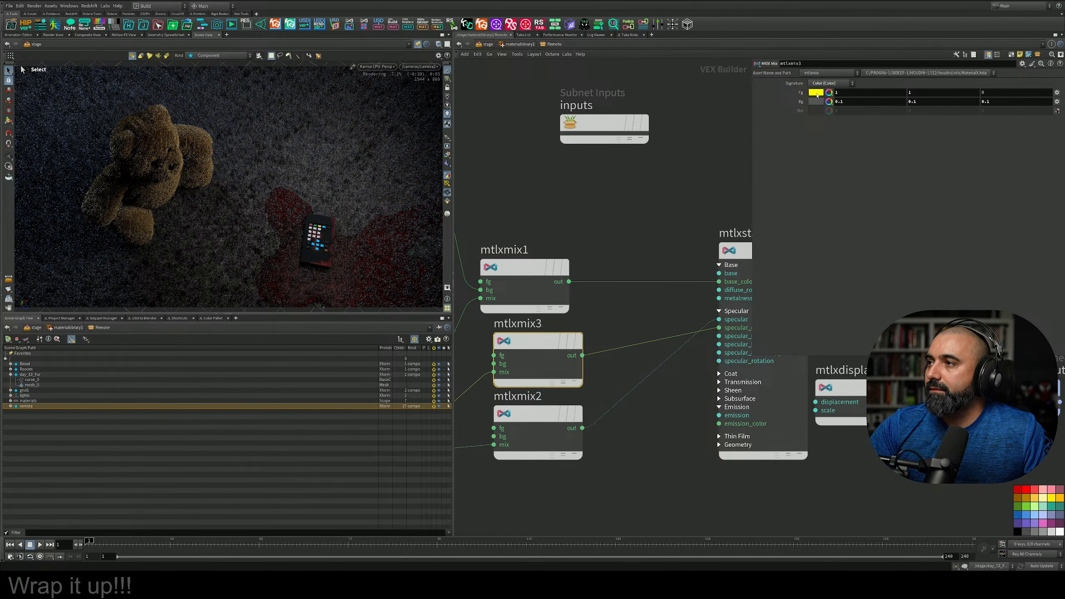
Set the specular_color Mix node's Fg colour to dull red (0.3, 0.075, 0.075) and its Bg colour to red (0.5, 0, 0)
left_click(816, 93)
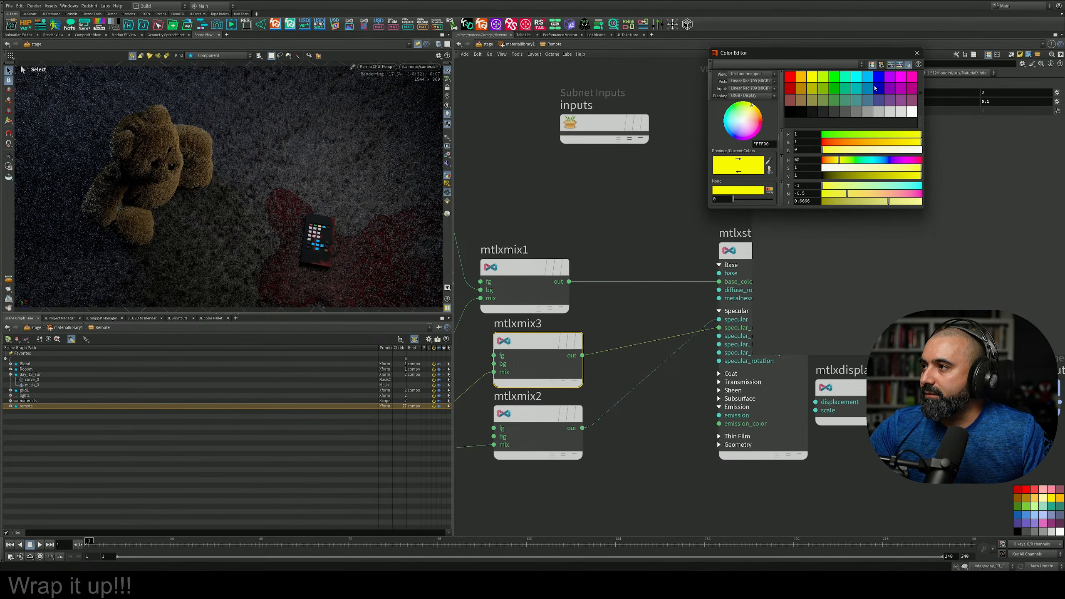
left_click(796, 105)
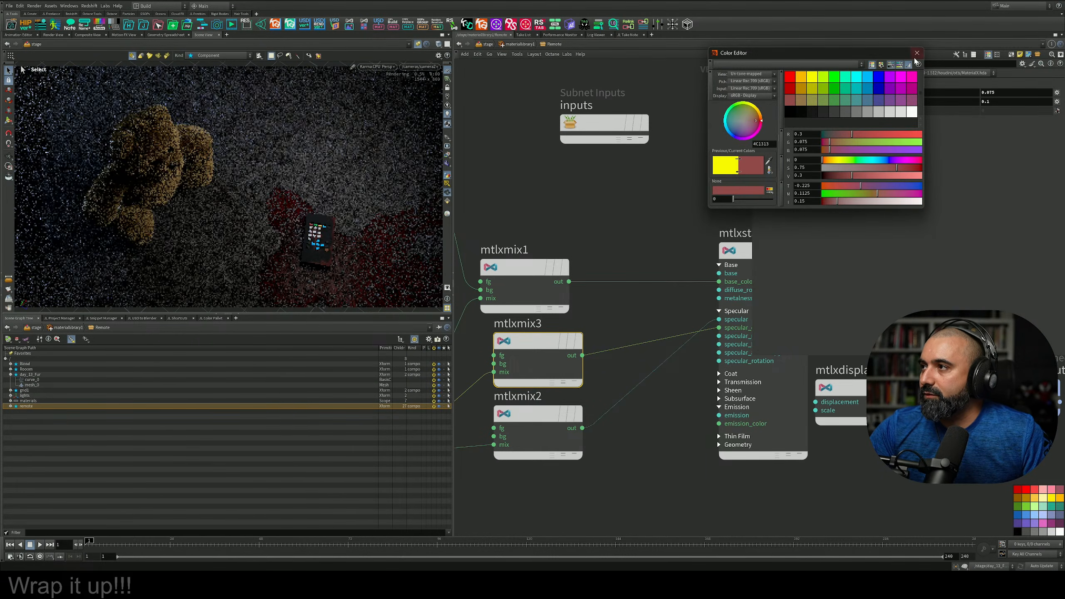
left_click(917, 53)
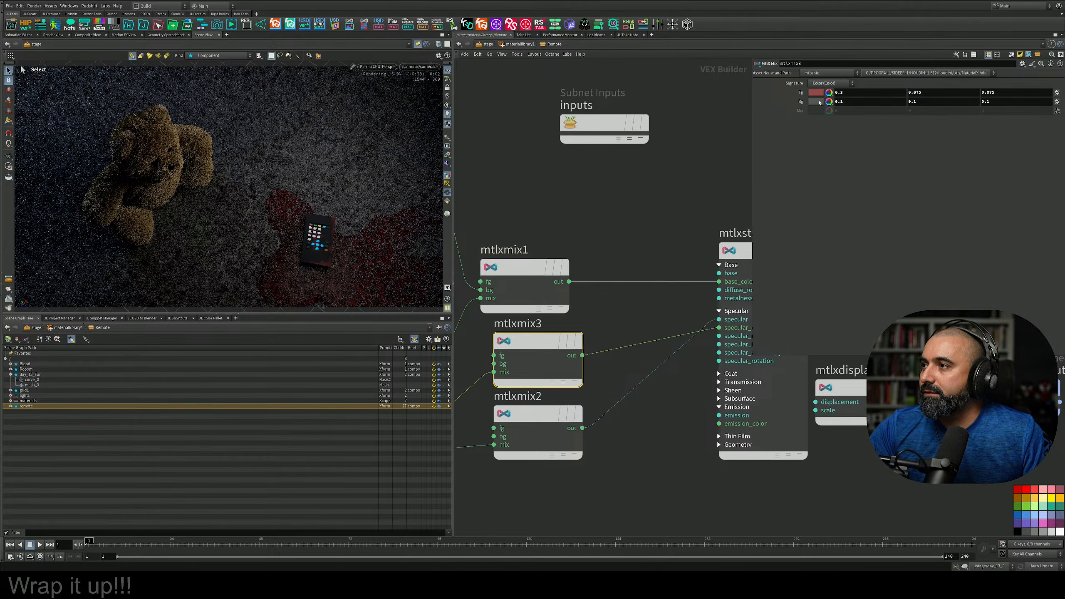
left_click(817, 102)
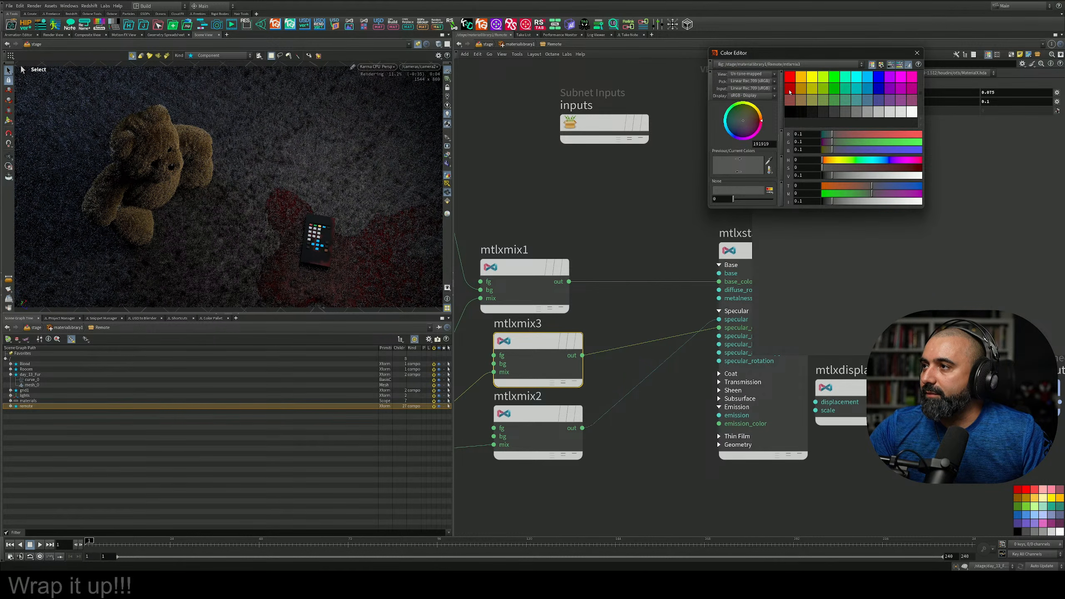
left_click(790, 91)
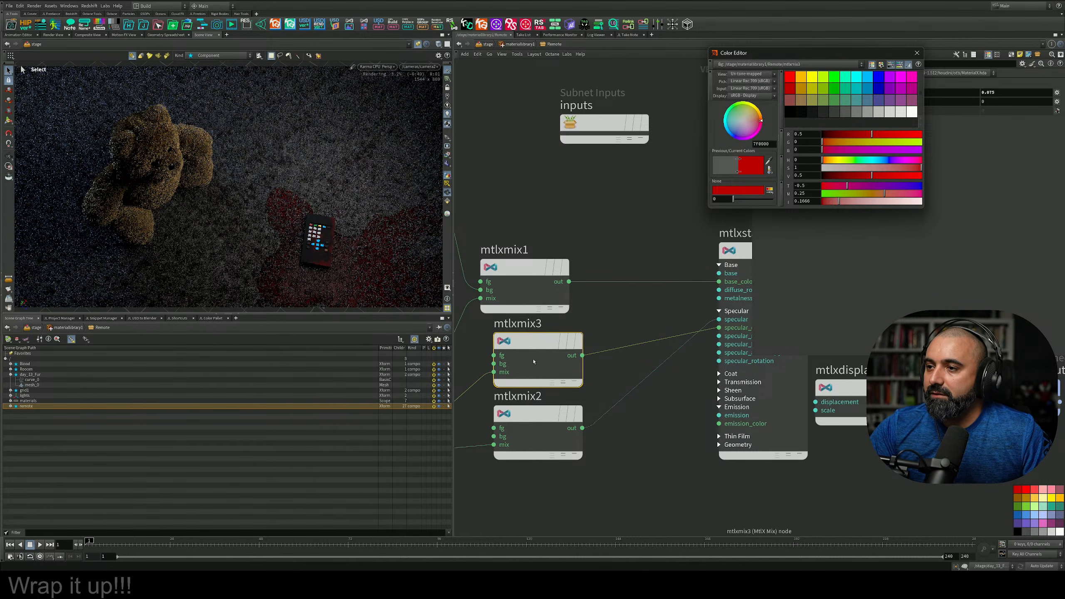
middle_click_drag(734, 273, 655, 285)
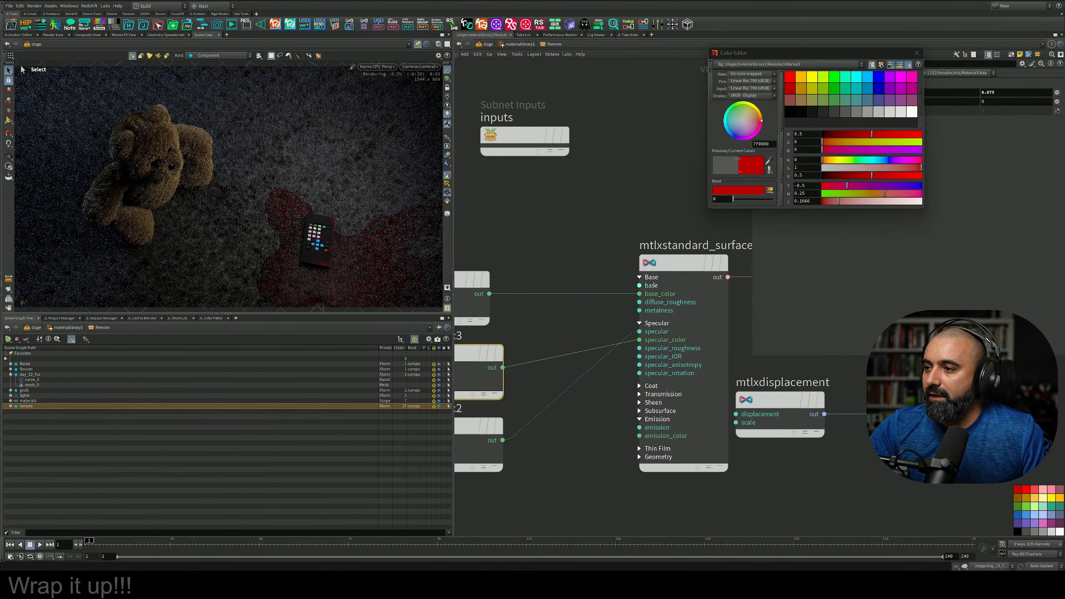
left_click_drag(754, 357, 851, 322)
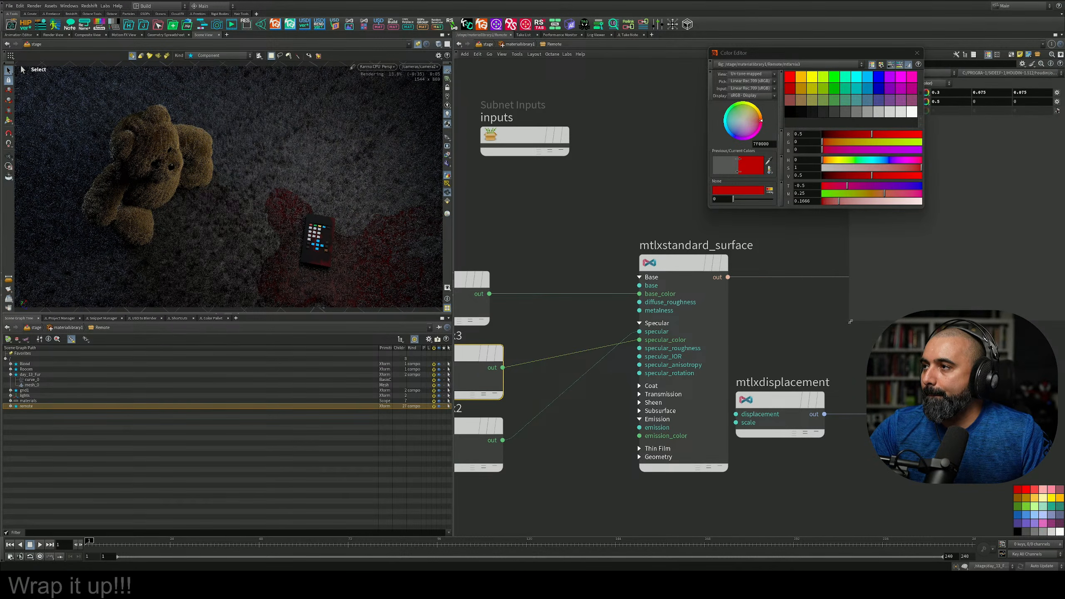
middle_click_drag(566, 227, 648, 236)
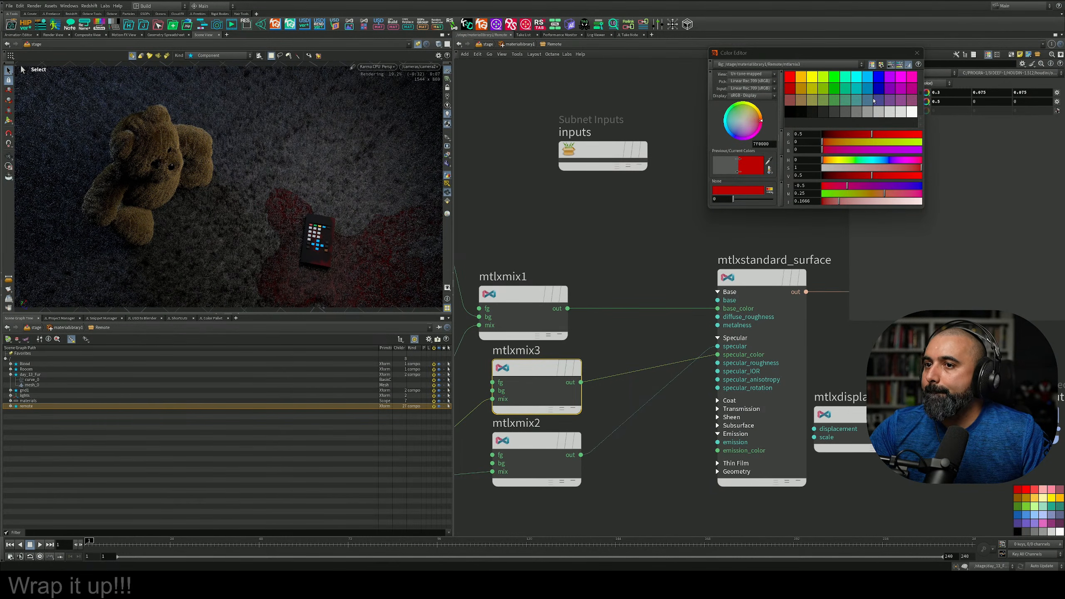
left_click(916, 53)
On the Mix node feeding specular, try black as Fg before returning it to white, and set Bg to light grey (0.75, 0.75, 0.75)
middle_click_drag(549, 446, 622, 372)
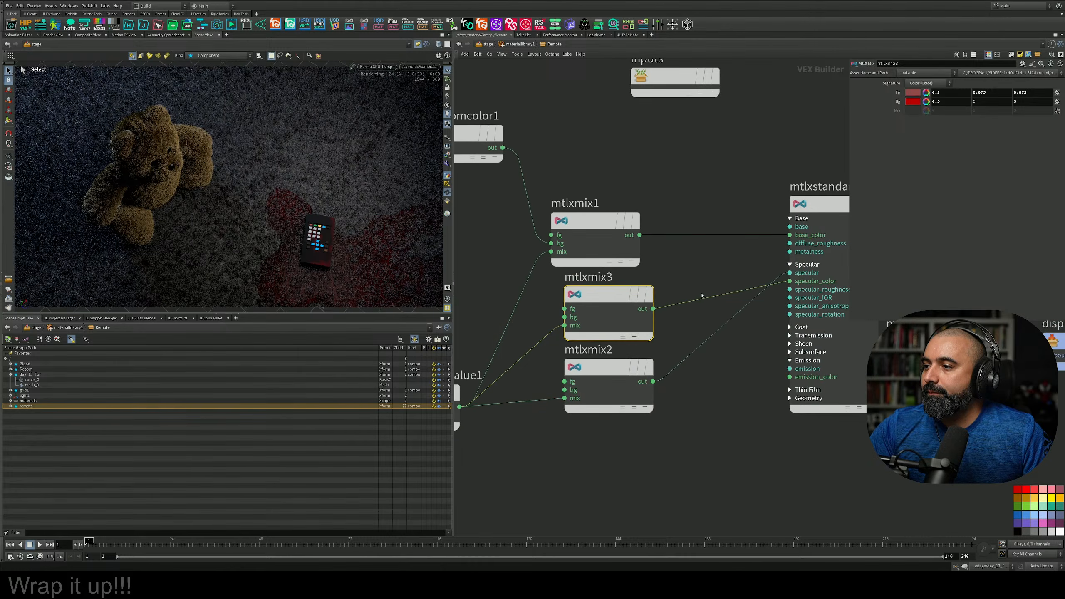
left_click(621, 372)
left_click(913, 93)
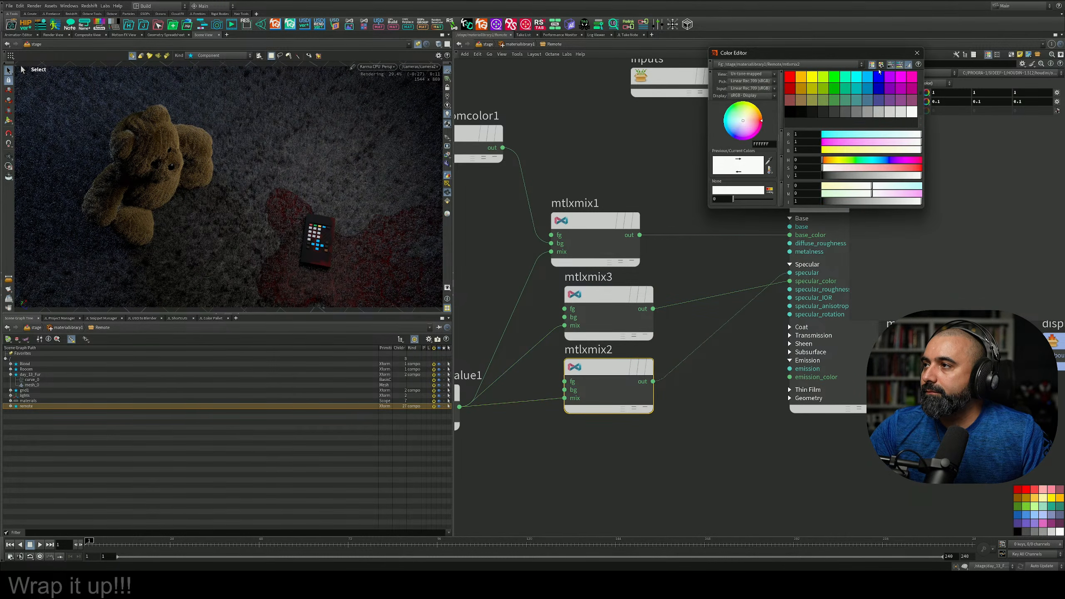
left_click(791, 112)
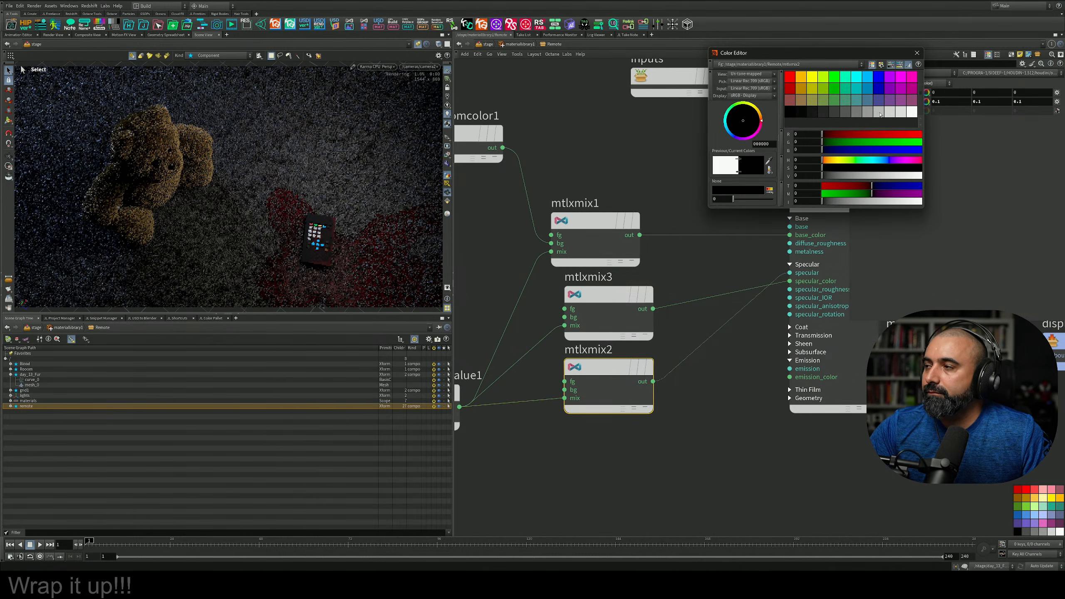
left_click(914, 113)
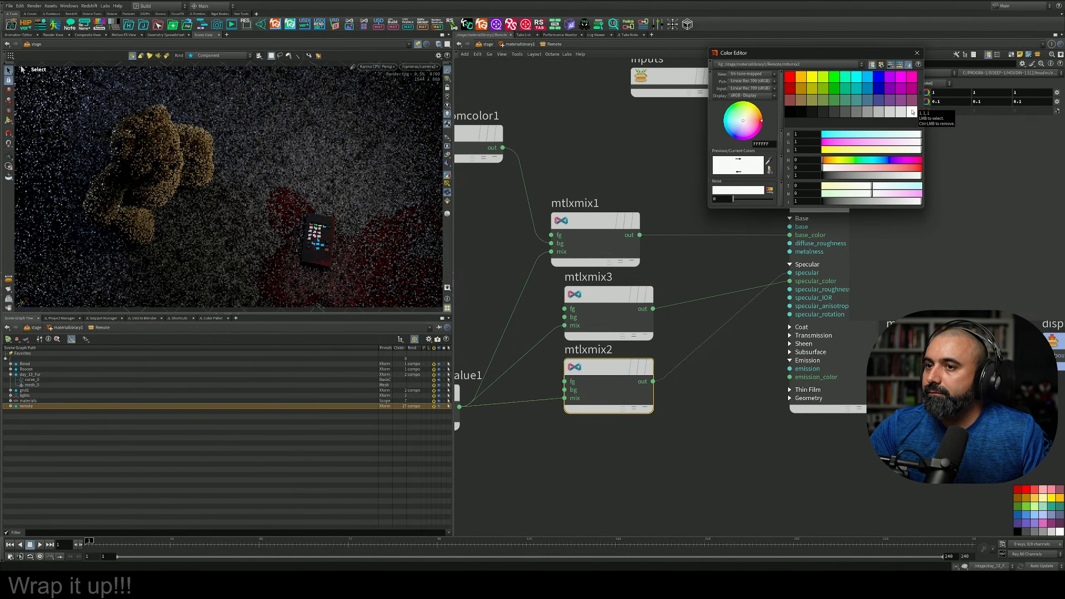
left_click(918, 53)
left_click(913, 101)
left_click(913, 113)
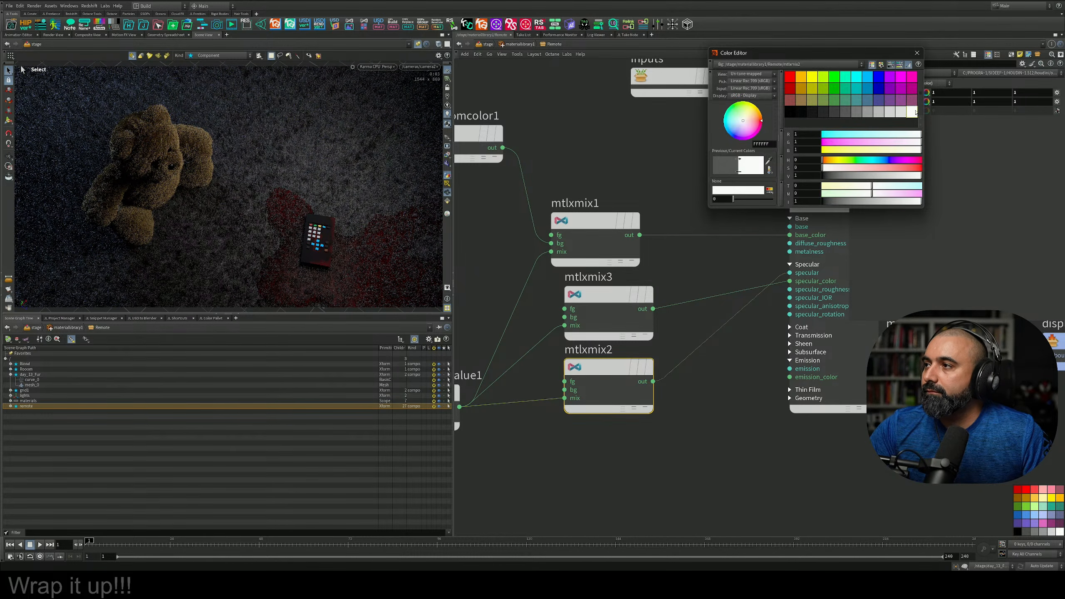
left_click(886, 112)
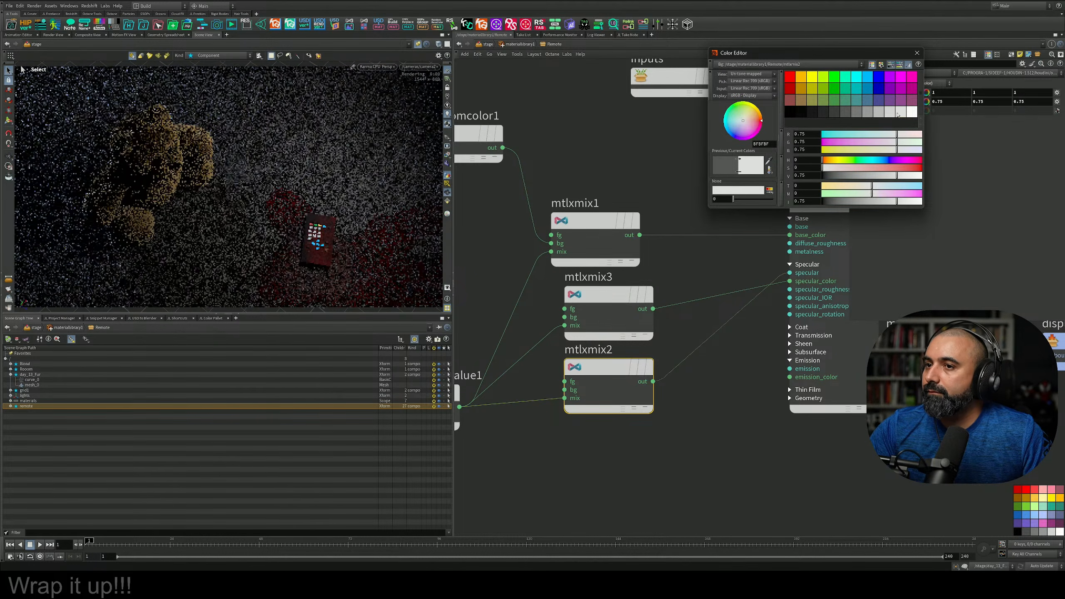
Try darker greys for the Bg colour of the Mix node feeding specular, ending on dark grey (0.1, 0.1, 0.1)
left_click(875, 115)
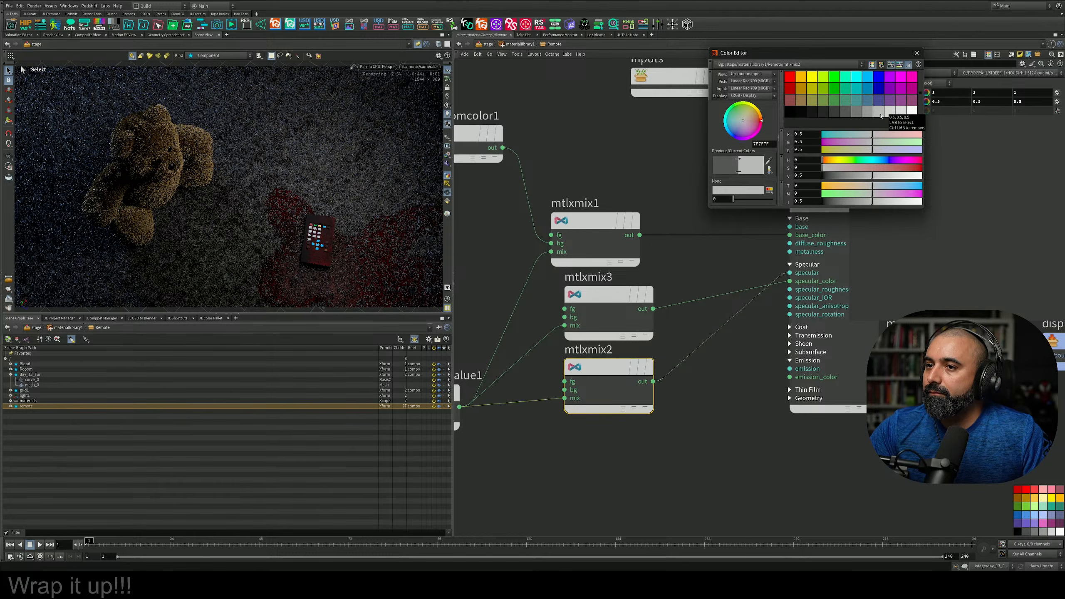
left_click(860, 113)
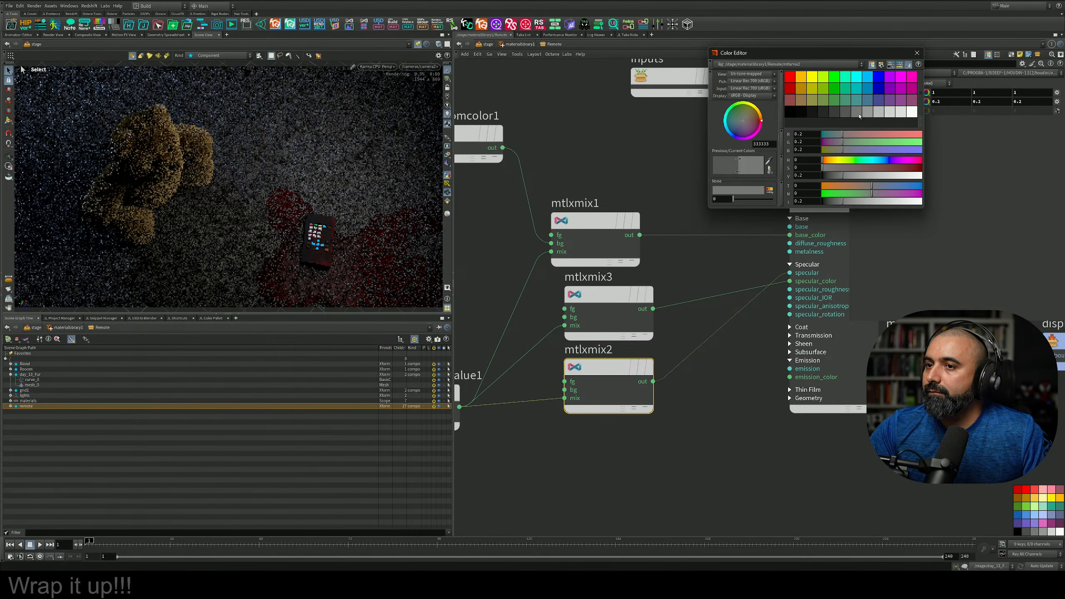
left_click(849, 112)
left_click(917, 52)
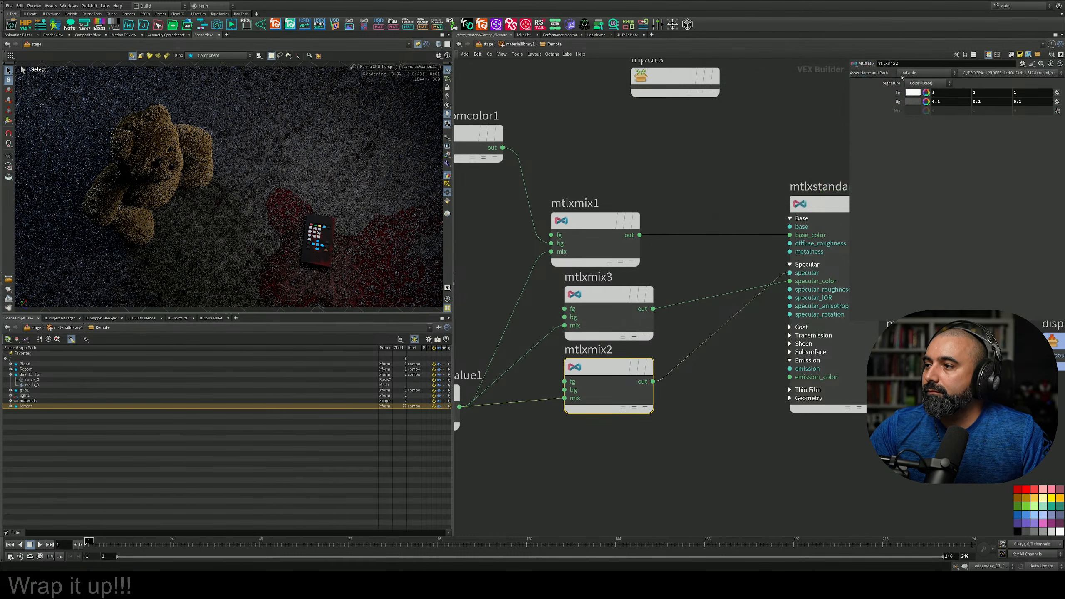
Disconnect the Mix node from the standard surface's specular input and set the surface's Specular amount to 0.381
mouse_move(694, 325)
middle_mouse_down()
mouse_move(751, 277)
mouse_move(739, 282)
middle_mouse_up()
key("y")
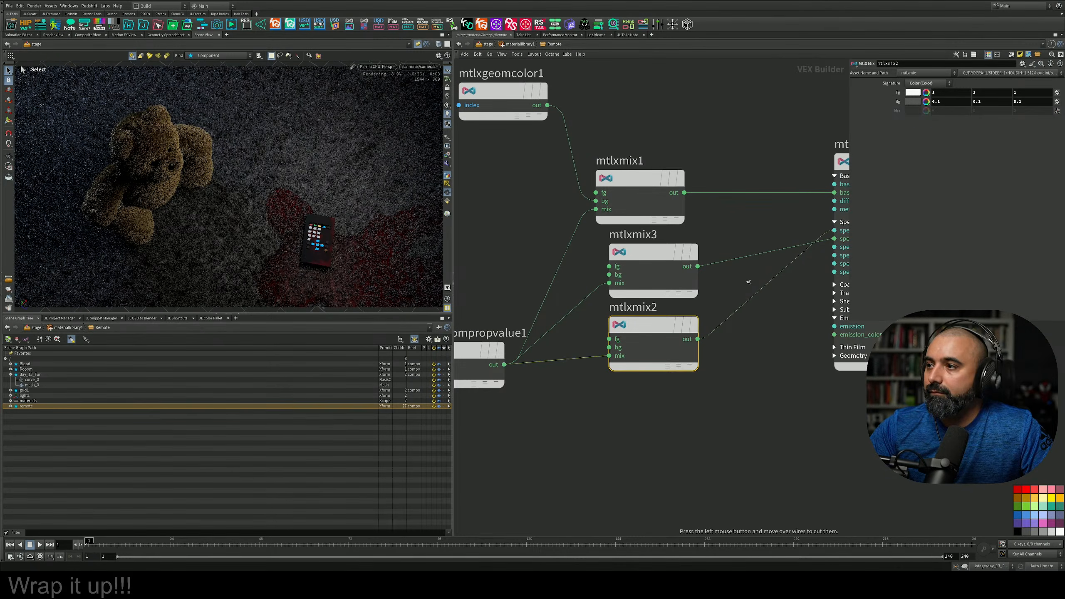
left_click_drag(749, 281, 767, 359)
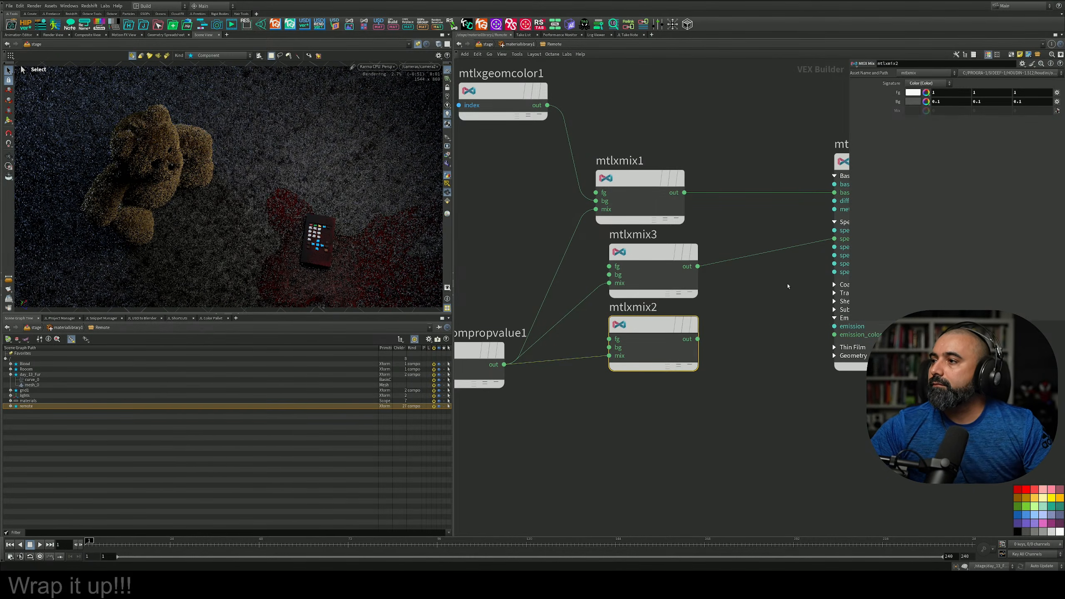
middle_click_drag(757, 317, 710, 336)
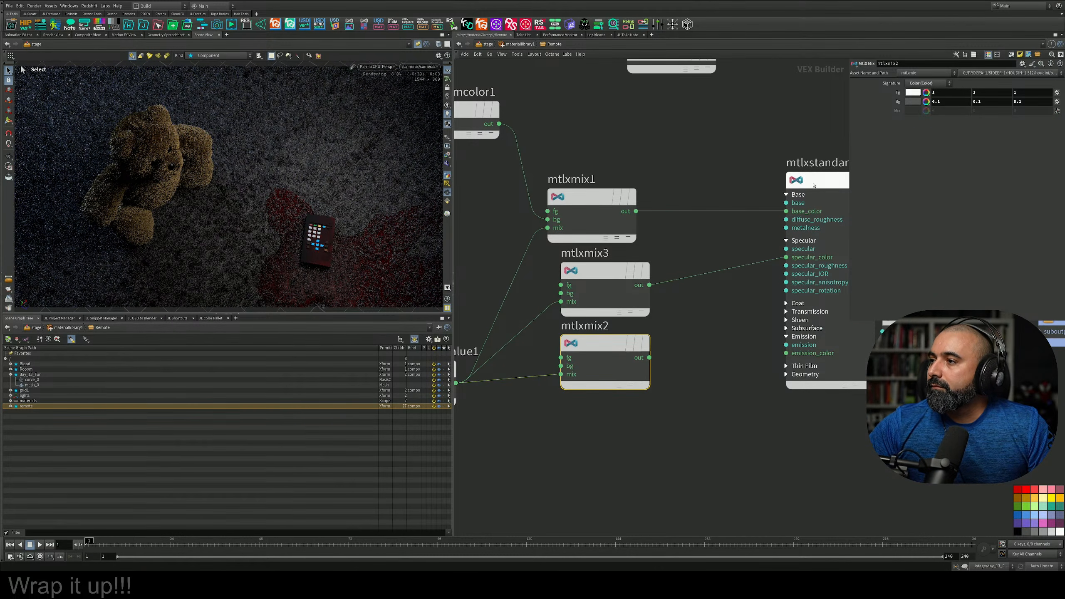
left_click(833, 180)
mouse_move(969, 152)
left_mouse_down()
mouse_move(1053, 154)
mouse_move(979, 154)
left_mouse_up()
middle_click_drag(738, 250, 721, 250)
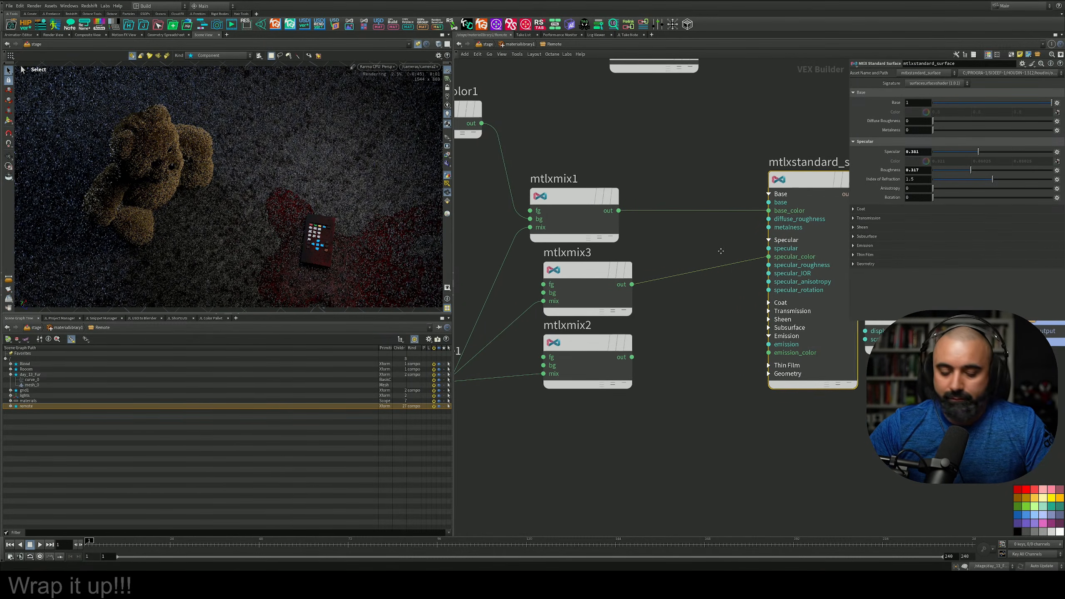
Cut the wire into specular_color and set the standard surface's specular Color to white (1, 1, 1)
key("y")
left_click_drag(736, 288, 734, 252)
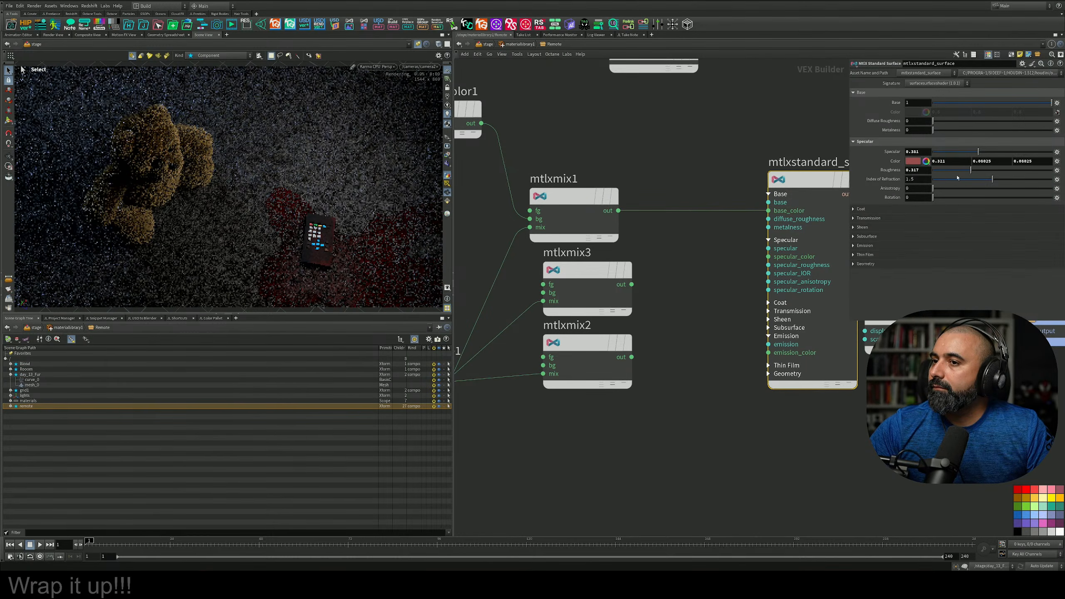
left_click(914, 162)
left_click(912, 112)
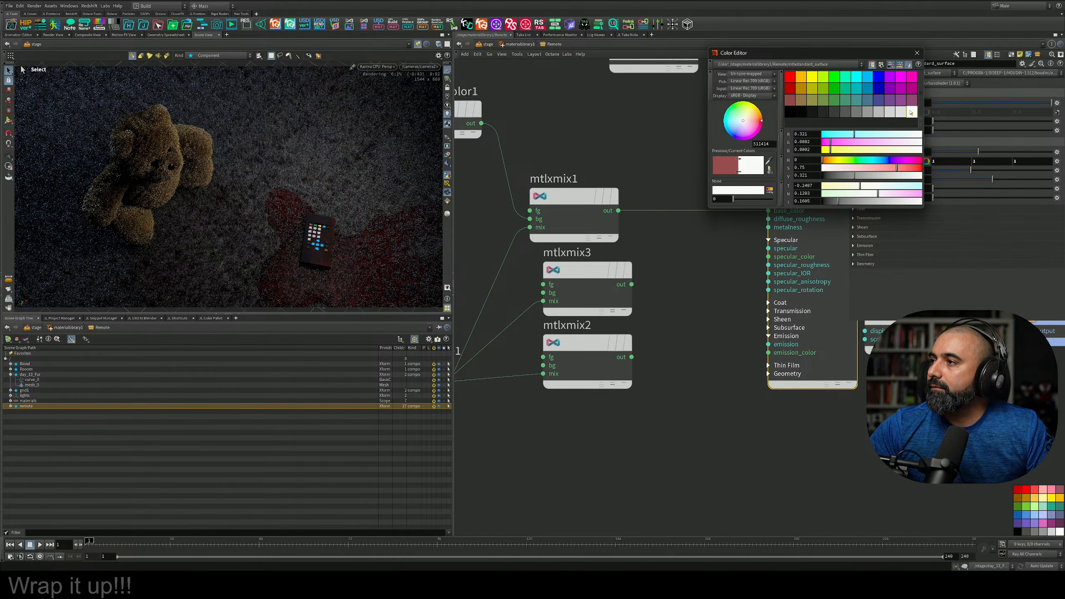
left_click(917, 53)
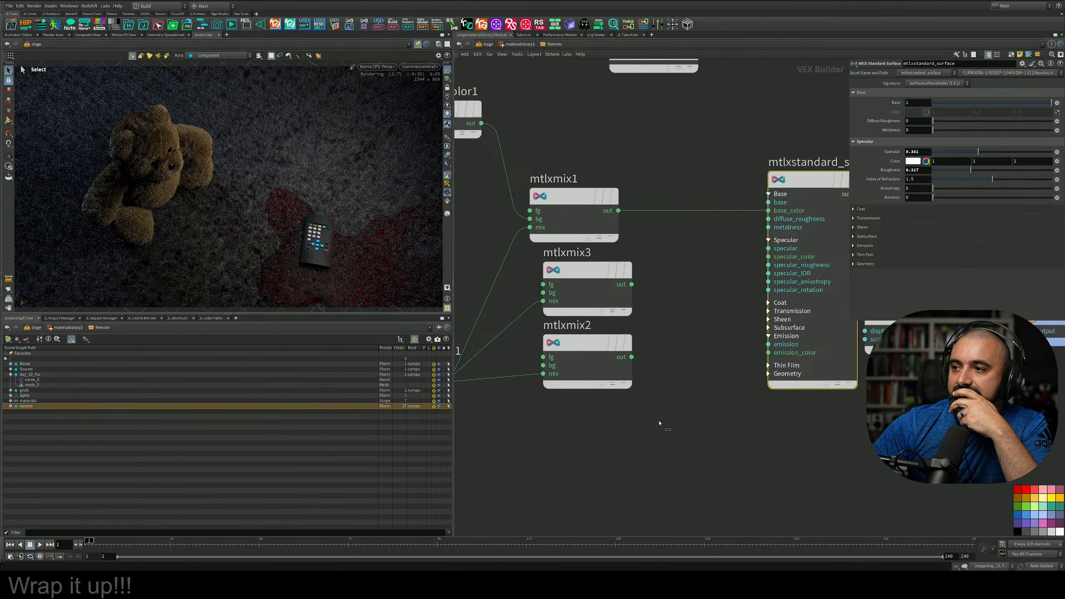
Delete the two disconnected specular Mix nodes, leaving only the one that drives base_color
left_click_drag(659, 423, 555, 260)
key("Delete")
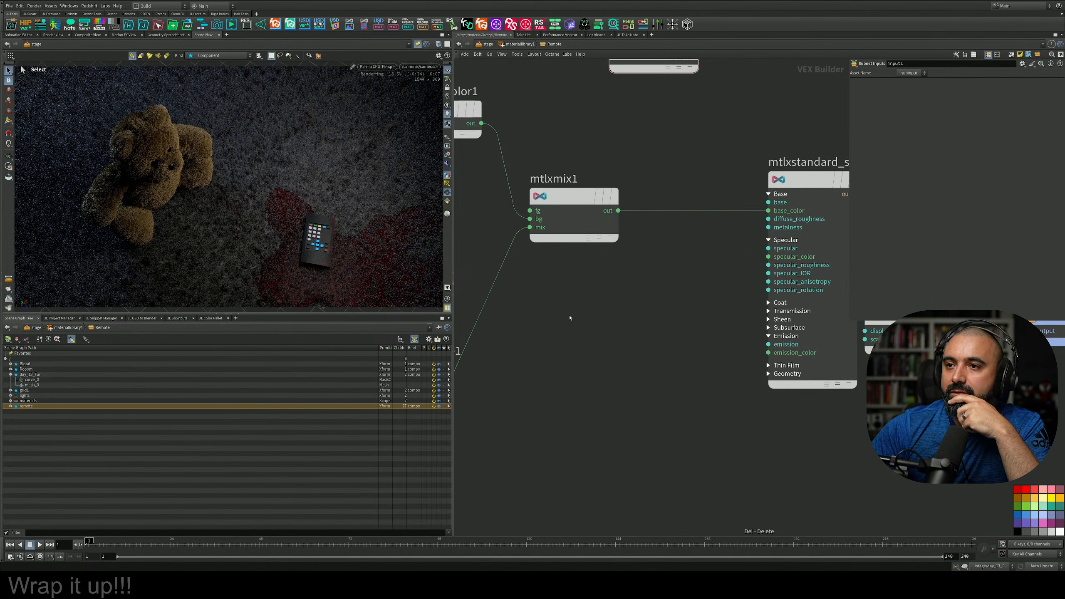
middle_click_drag(568, 316, 614, 293)
scroll(616, 291, "down", 3)
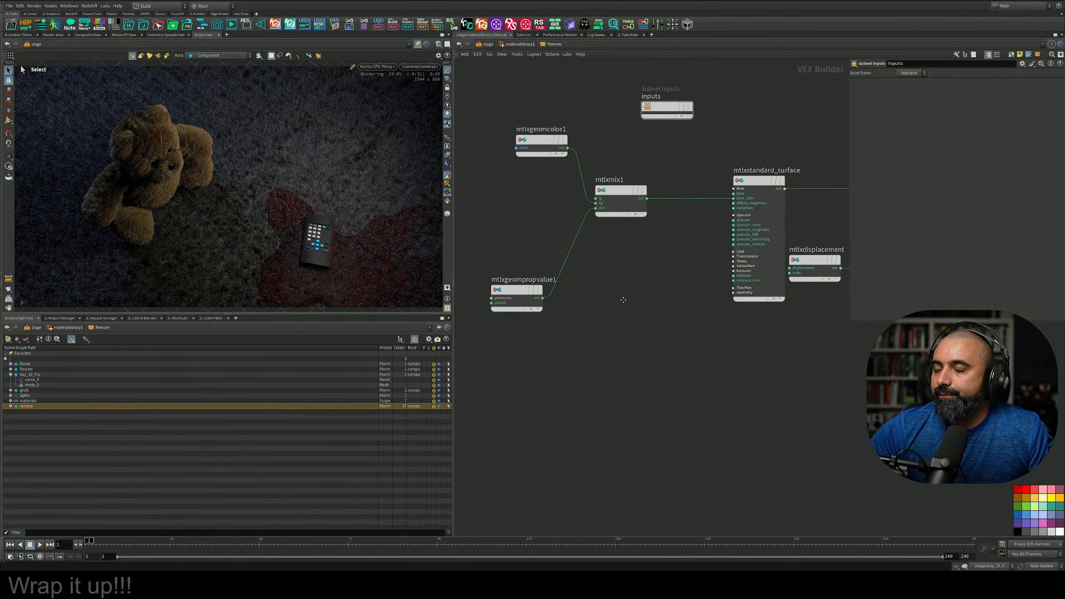
Tidy the network by moving the geometry property value node up closer beneath the geometry color node
left_click_drag(515, 281, 517, 240)
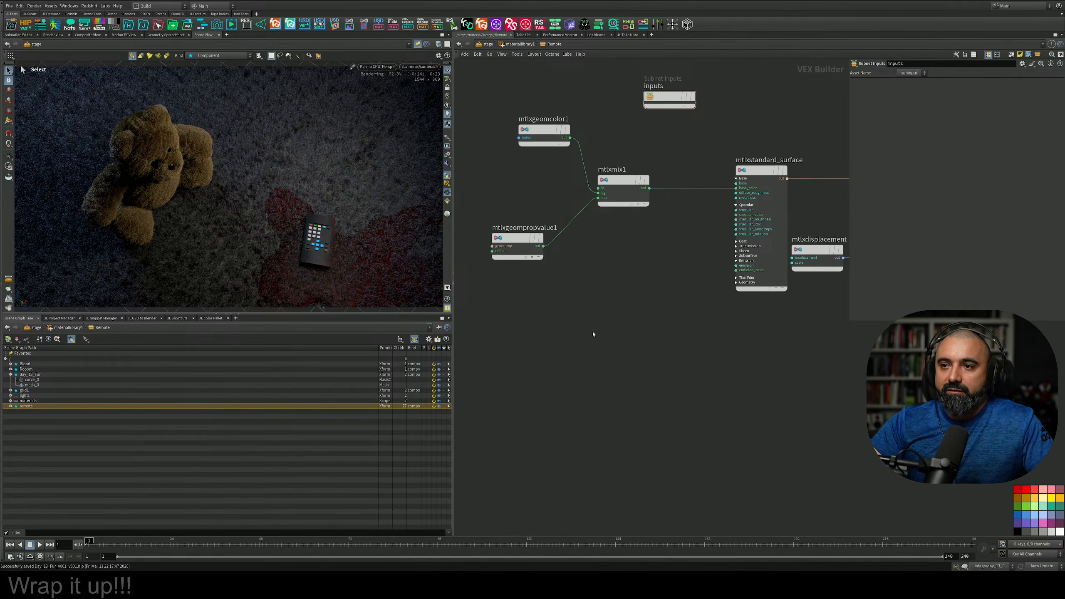
middle_click_drag(585, 277, 564, 356)
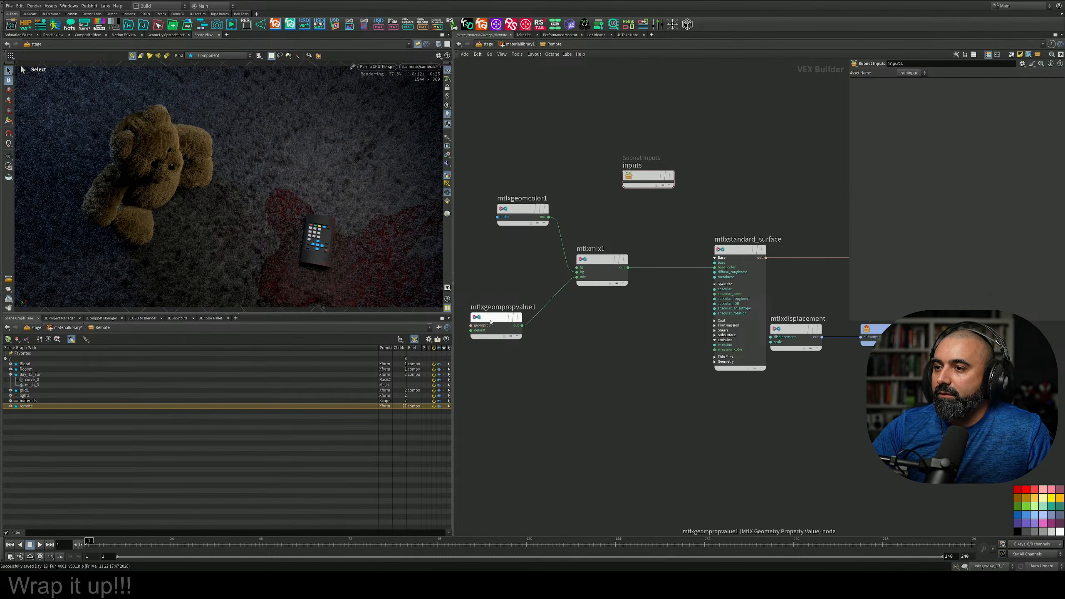
left_click_drag(489, 321, 510, 294)
middle_click_drag(604, 342, 590, 364)
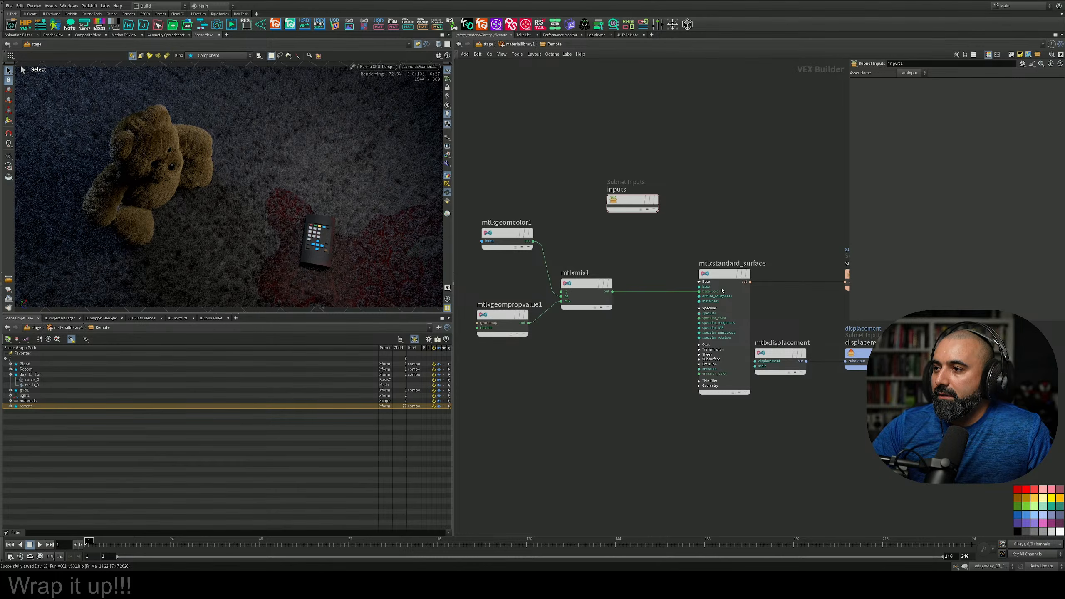
left_click_drag(724, 276, 717, 276)
middle_click_drag(590, 360, 648, 305)
Move the geometry color, geometry property value and Mix nodes together farther away from the standard surface node
left_click_drag(596, 215, 713, 300)
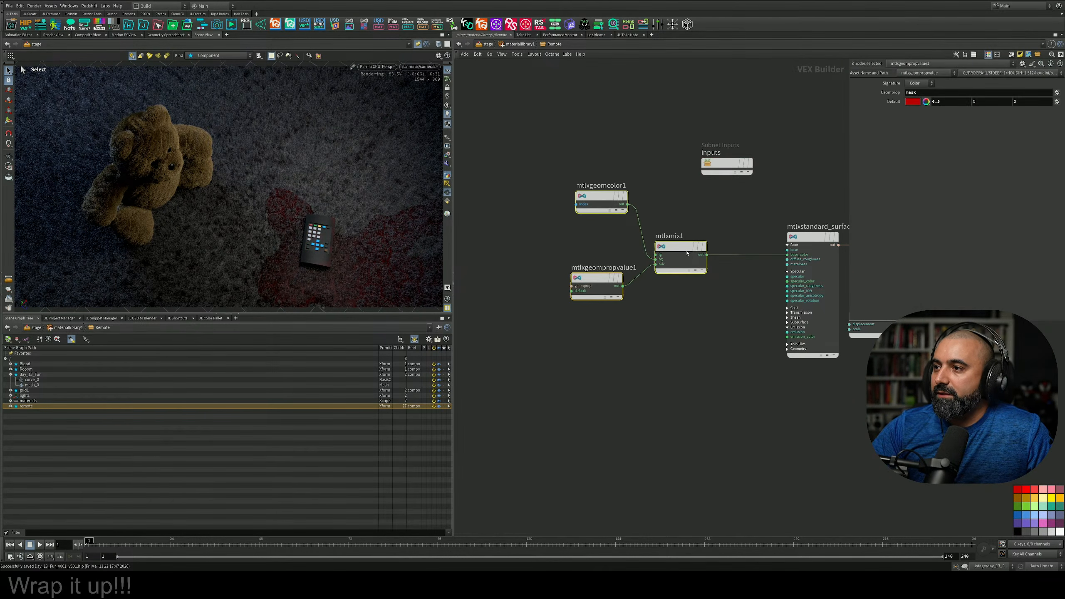
left_click_drag(688, 251, 634, 249)
mouse_move(633, 244)
left_click(602, 300)
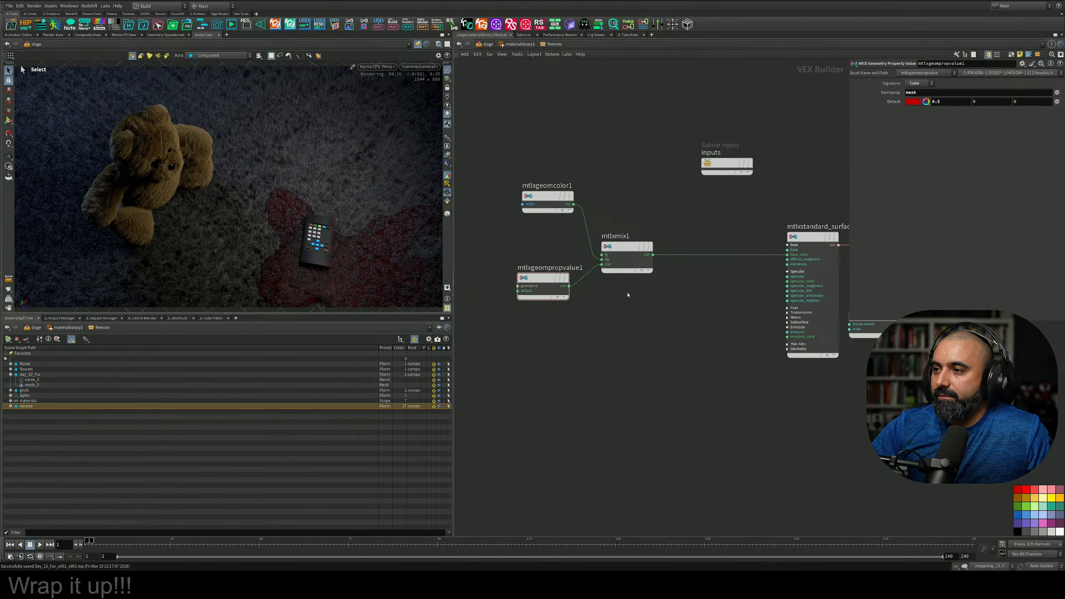
Space the Mix node farther from its two input nodes and save the scene
middle_click_drag(628, 296, 630, 320)
left_click_drag(623, 277, 645, 276)
left_click_drag(645, 276, 665, 276)
middle_click_drag(663, 363, 643, 364)
scroll(642, 364, "down", 3)
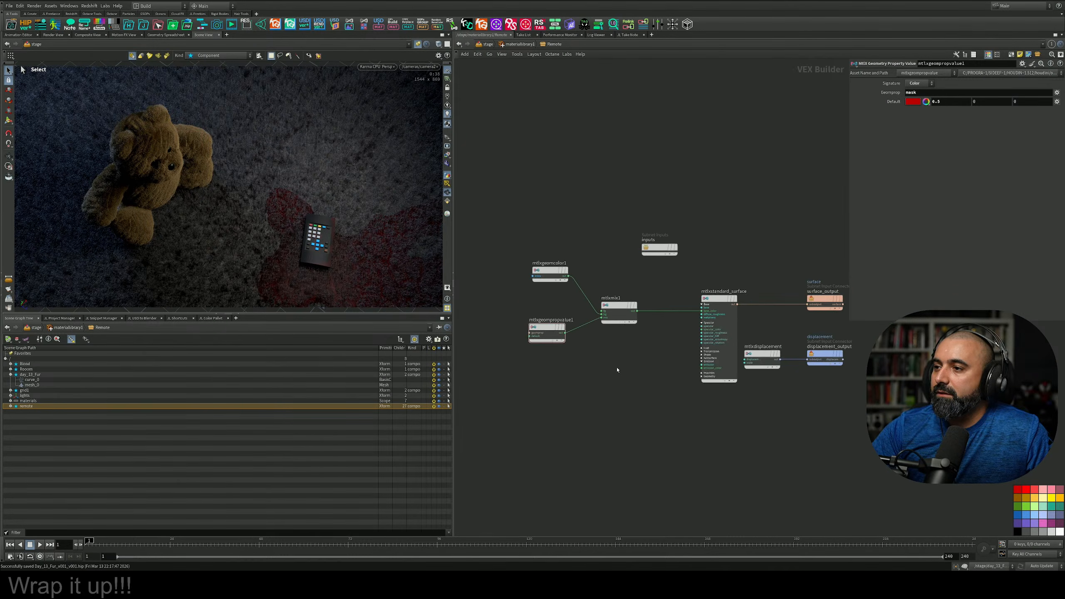
key("ctrl+s")
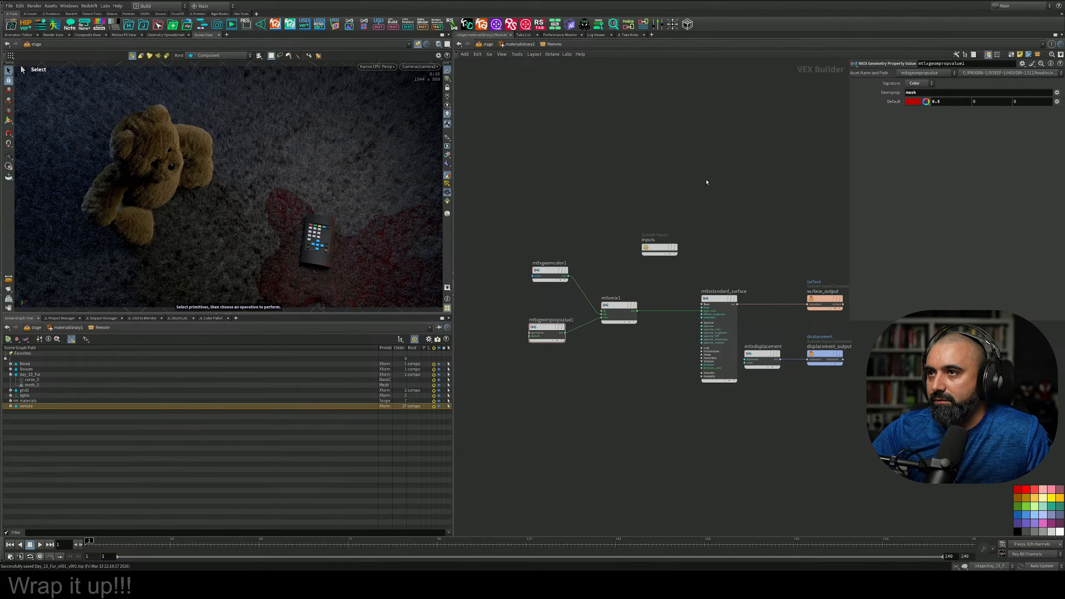
Set the Metalness of the standard surface to 0.495
middle_click_drag(596, 139, 571, 155)
middle_click_drag(608, 416, 622, 378)
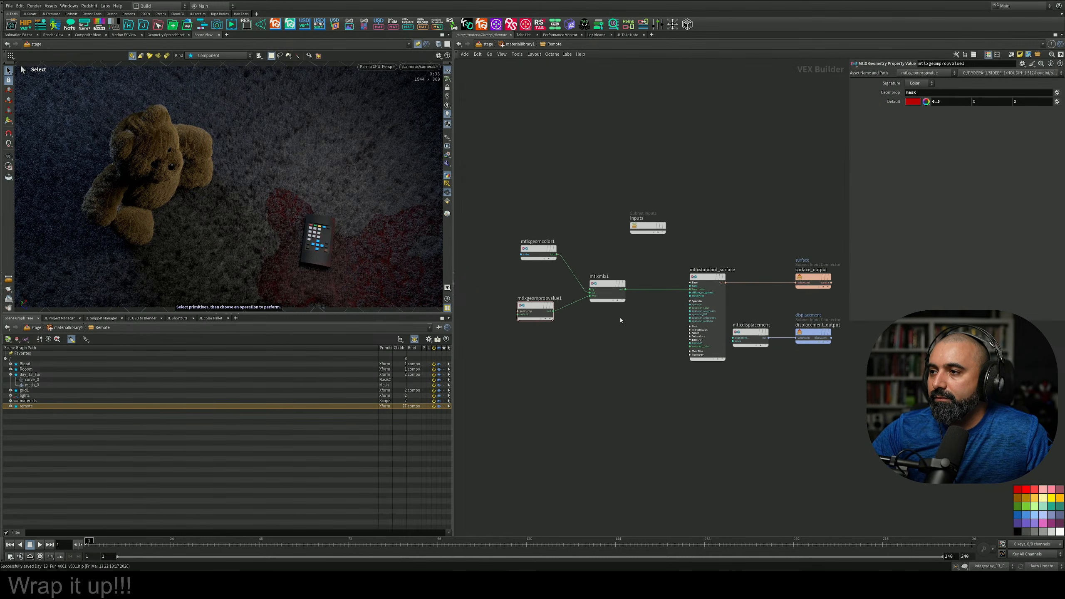
scroll(643, 310, "up", 3)
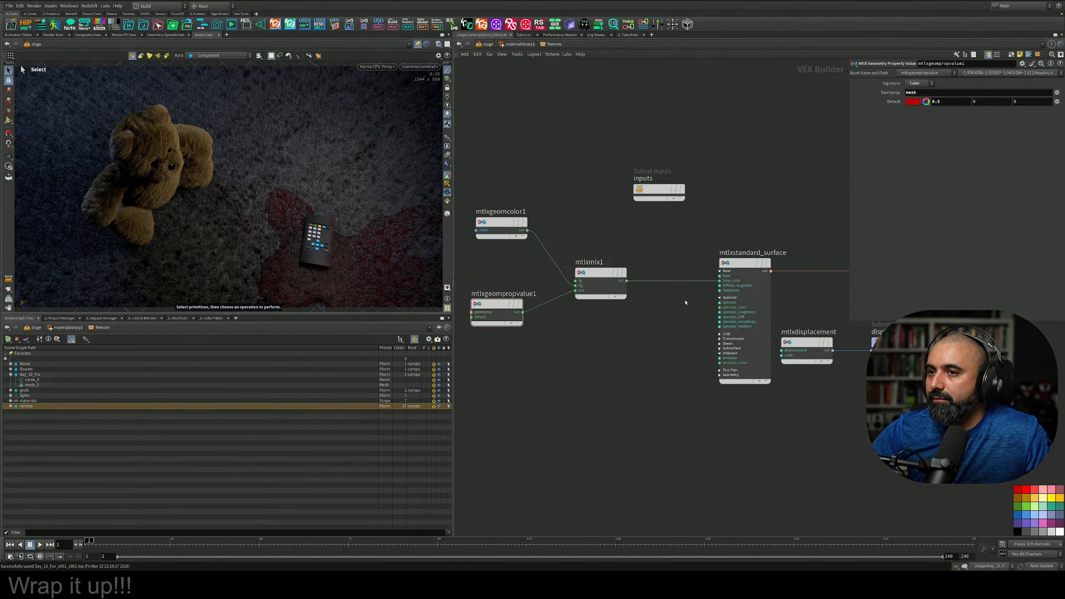
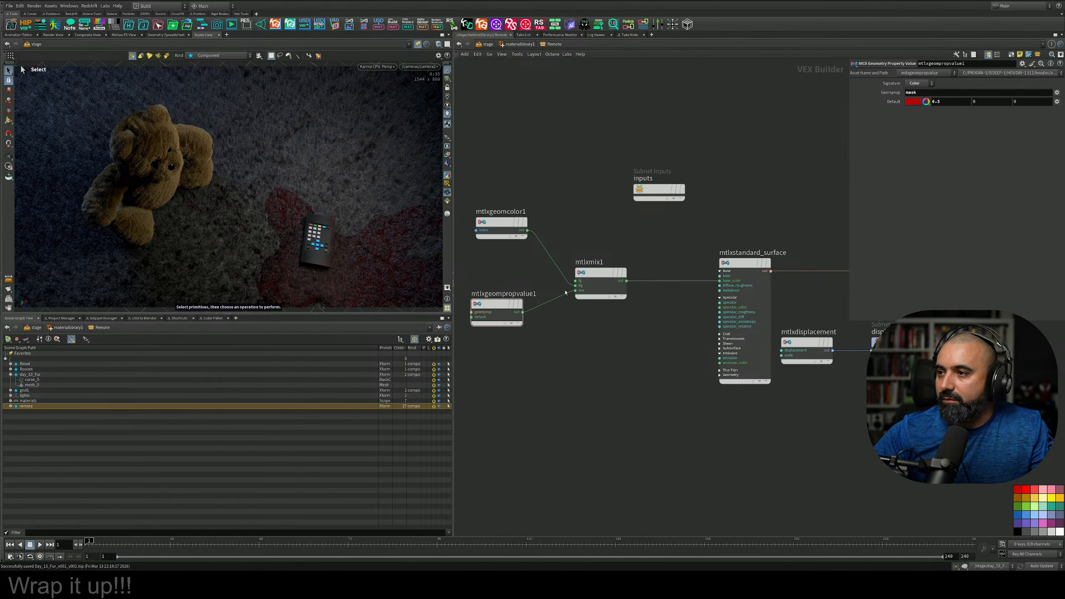
middle_click_drag(610, 329, 609, 326)
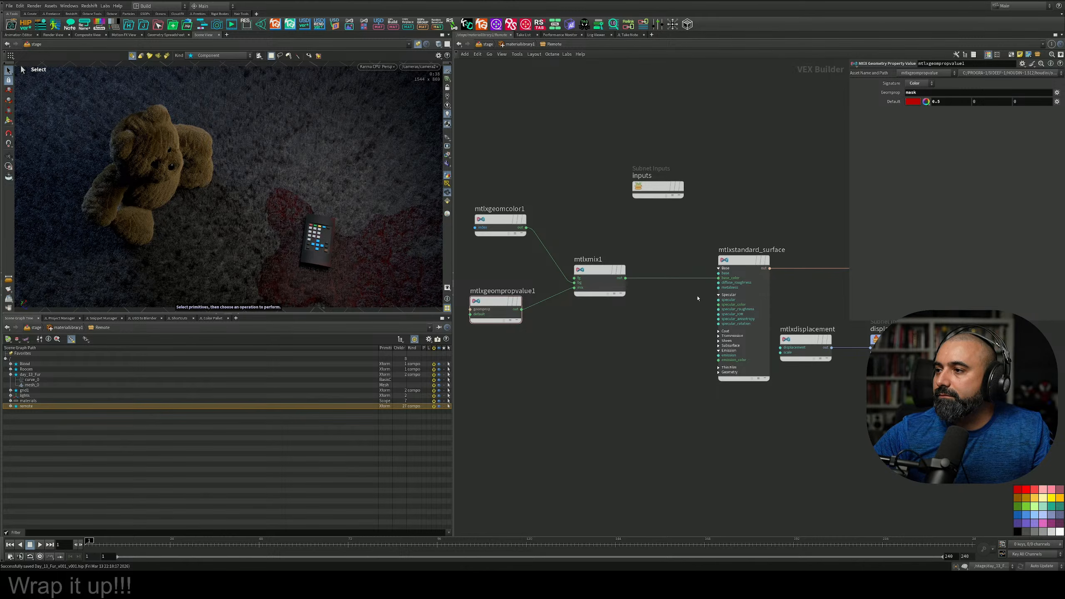
scroll(711, 287, "up", 3)
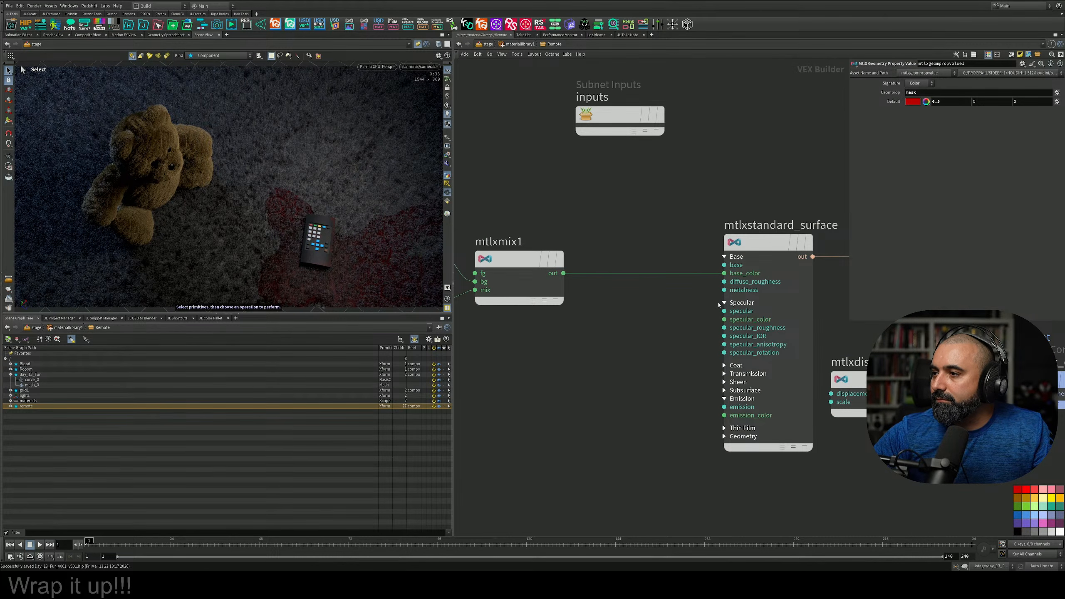
left_click(734, 248)
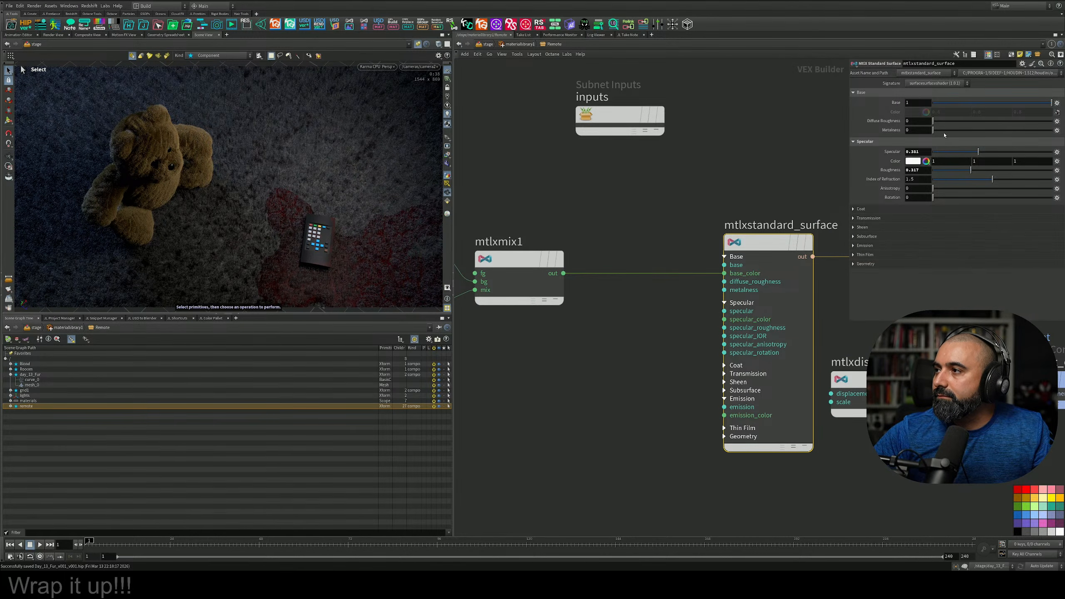
left_click_drag(944, 135, 1016, 135)
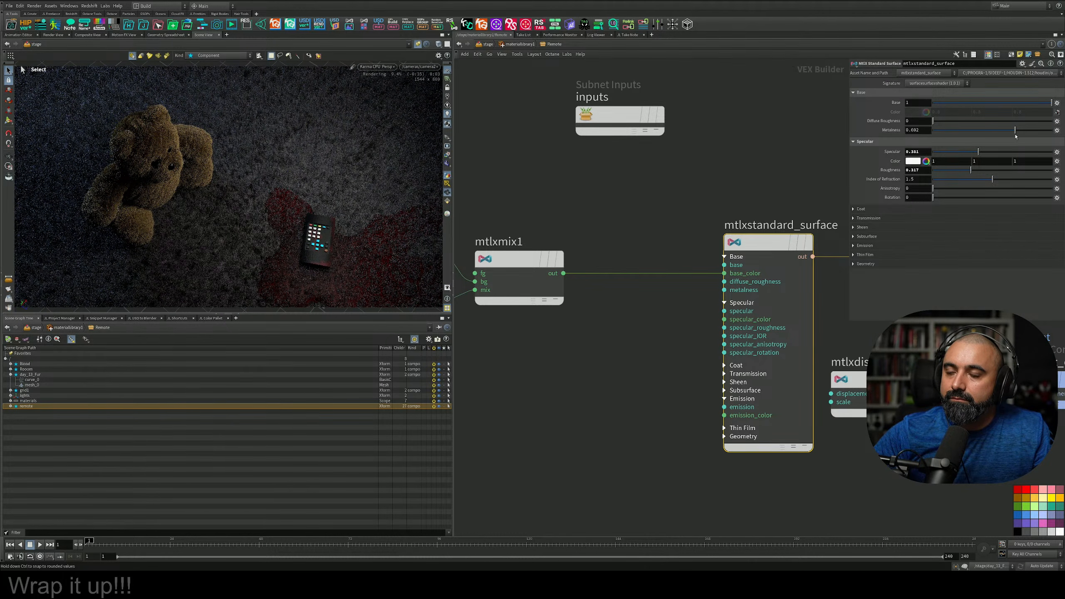
left_click_drag(1009, 137, 992, 130)
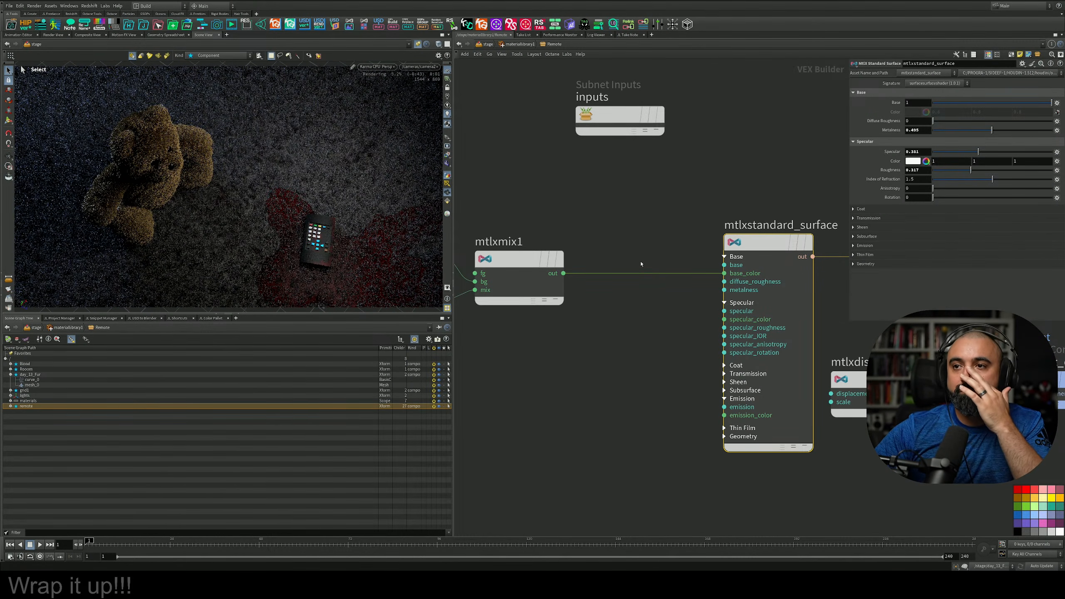
Give the standard surface a Coat of 0.28 with a coat Roughness of about 0.18
mouse_move(813, 232)
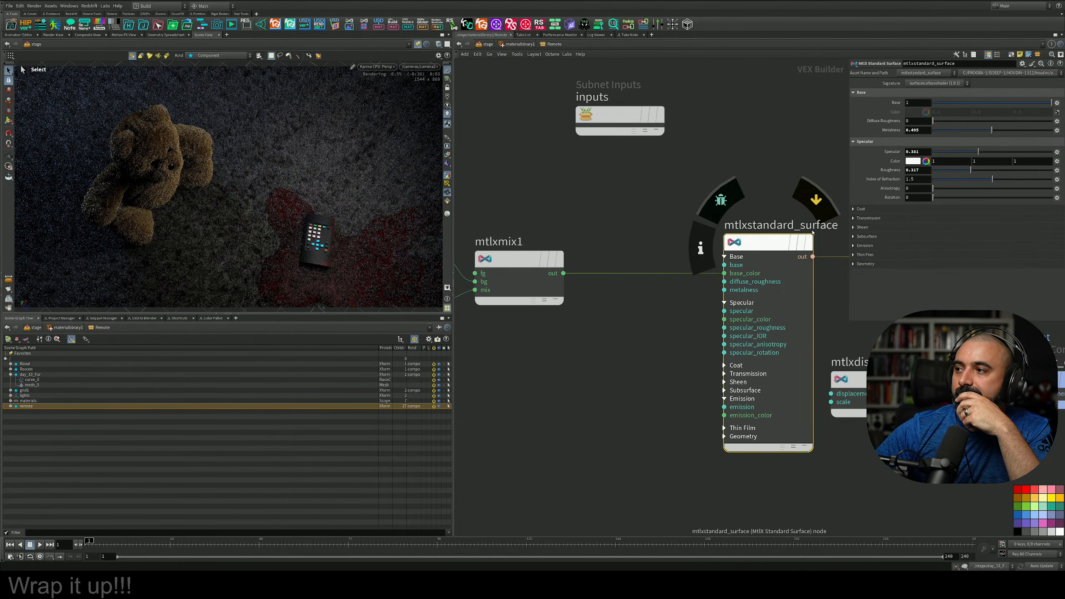
left_click(878, 209)
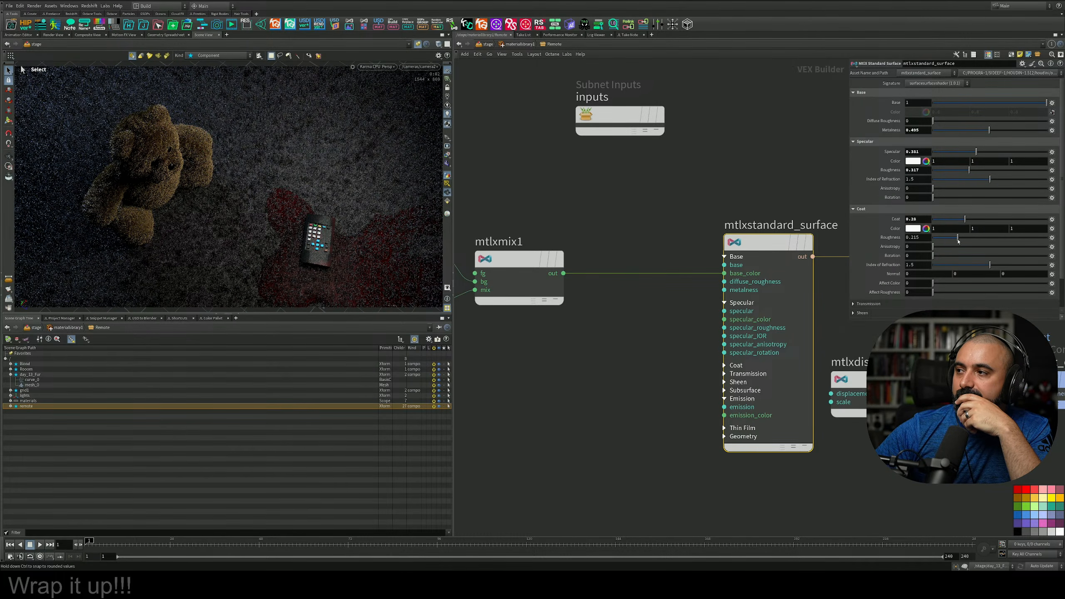
left_click_drag(958, 241, 953, 241)
Try adding another MtlX Displacement node in the empty area below the standard surface
middle_click_drag(557, 466, 687, 309)
scroll(620, 380, "down", 2)
key("Tab")
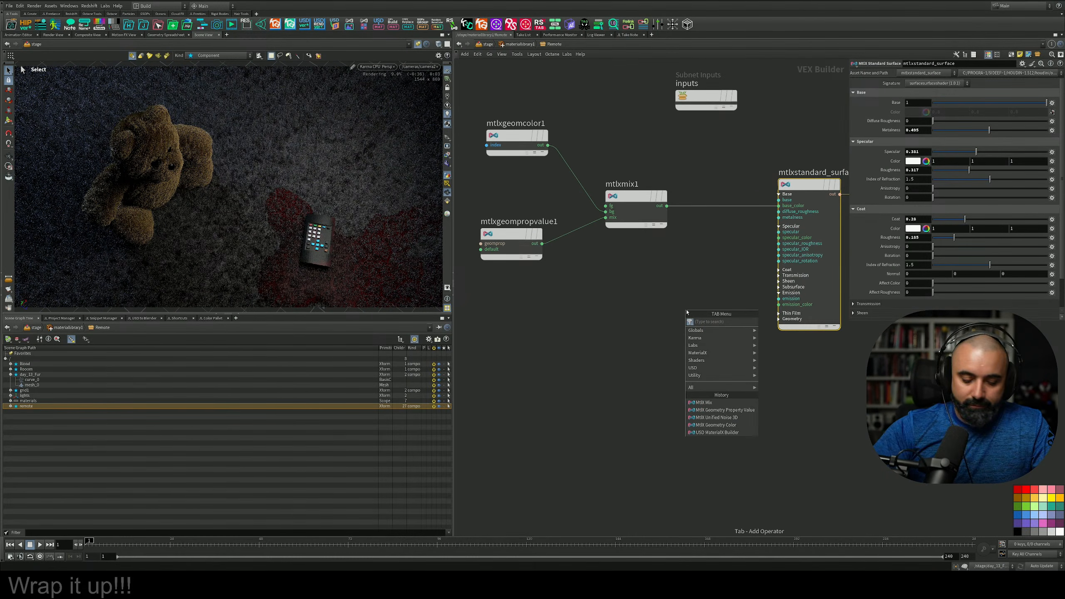
type("nom")
key("BackSpace")
key("BackSpace")
key("BackSpace")
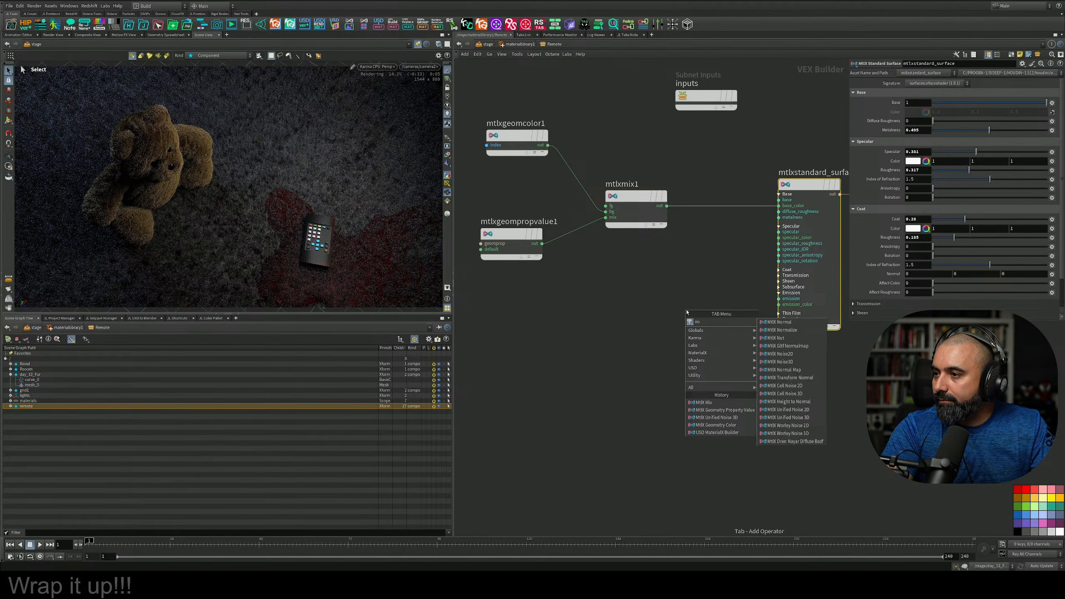
type("disp")
key("Return")
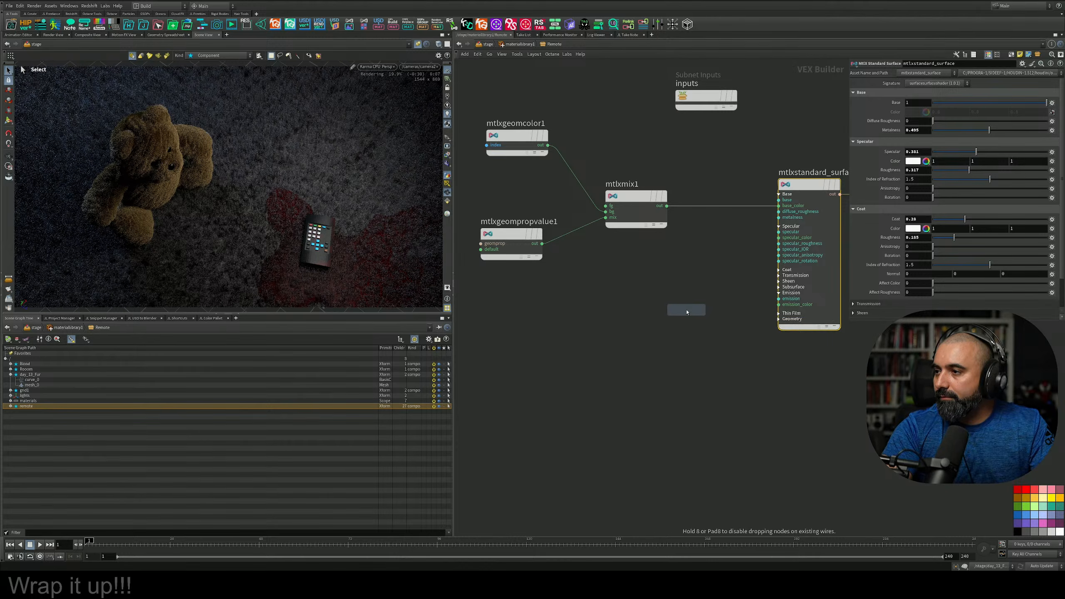
left_click(711, 405)
middle_click_drag(749, 368, 581, 364)
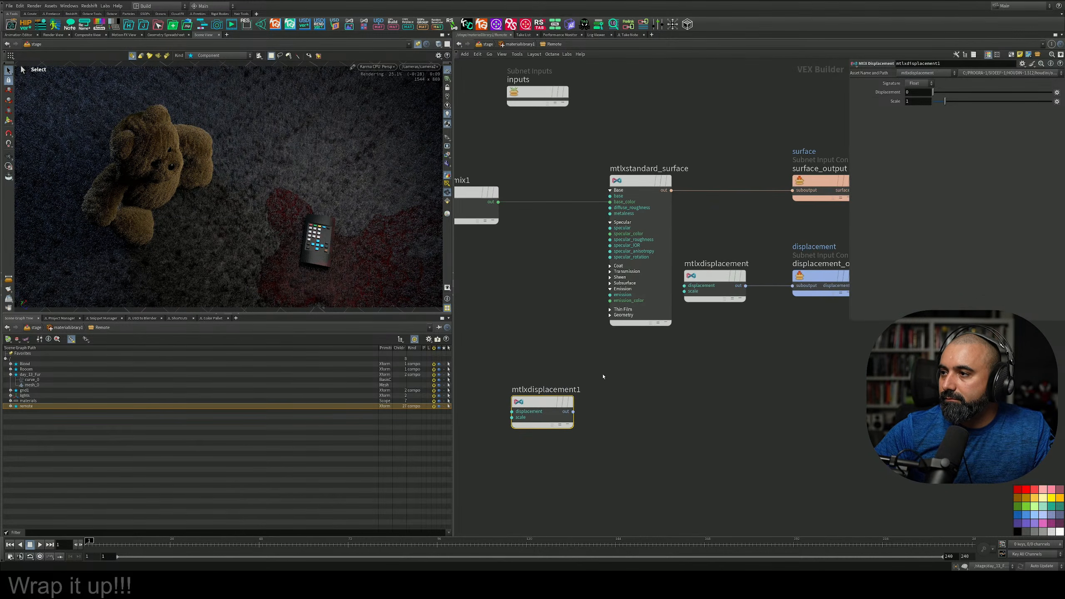
Move the existing displacement node below the standard surface and delete the duplicate displacement node
left_click_drag(706, 278, 648, 383)
left_click_drag(572, 374, 538, 423)
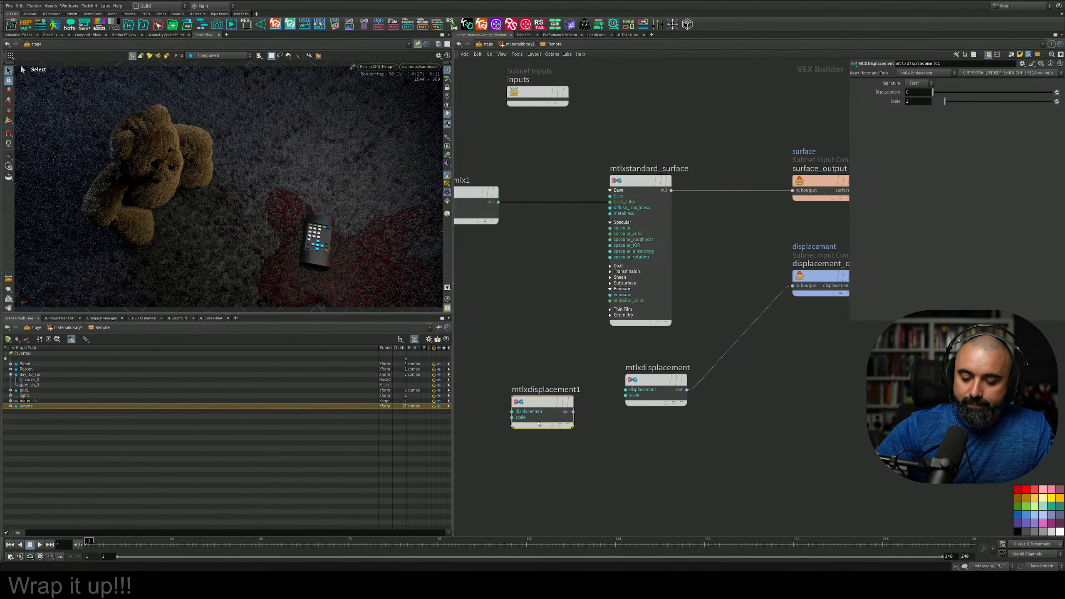
key("Delete")
middle_click_drag(506, 373, 703, 381)
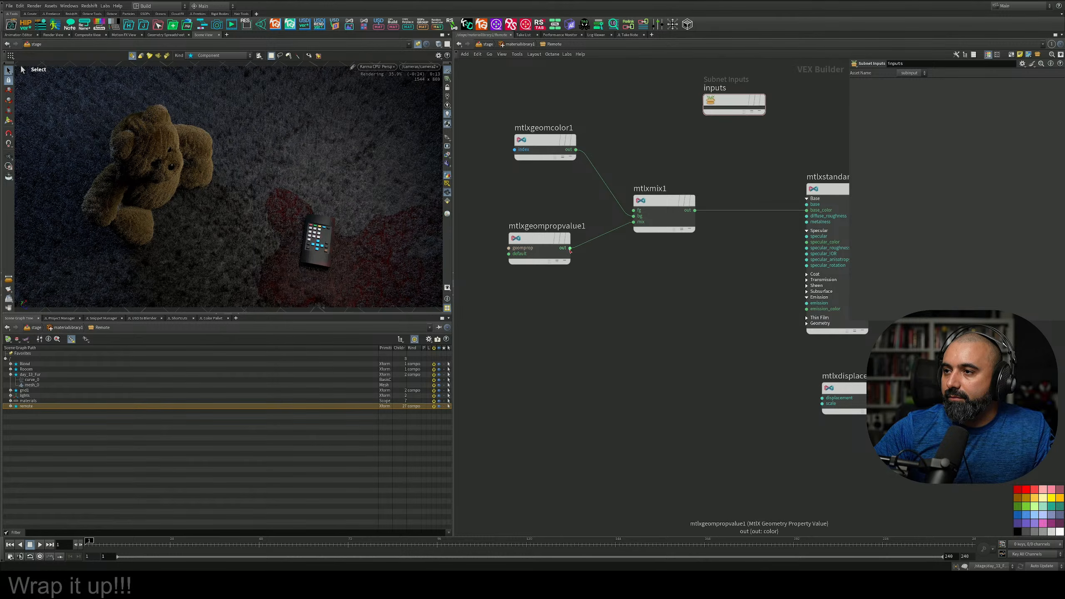
Try driving mtlxdisplacement with the mtlxgeompropvalue1 output at a Scale of 0.01, and disconnect it again
left_click_drag(570, 248, 752, 435)
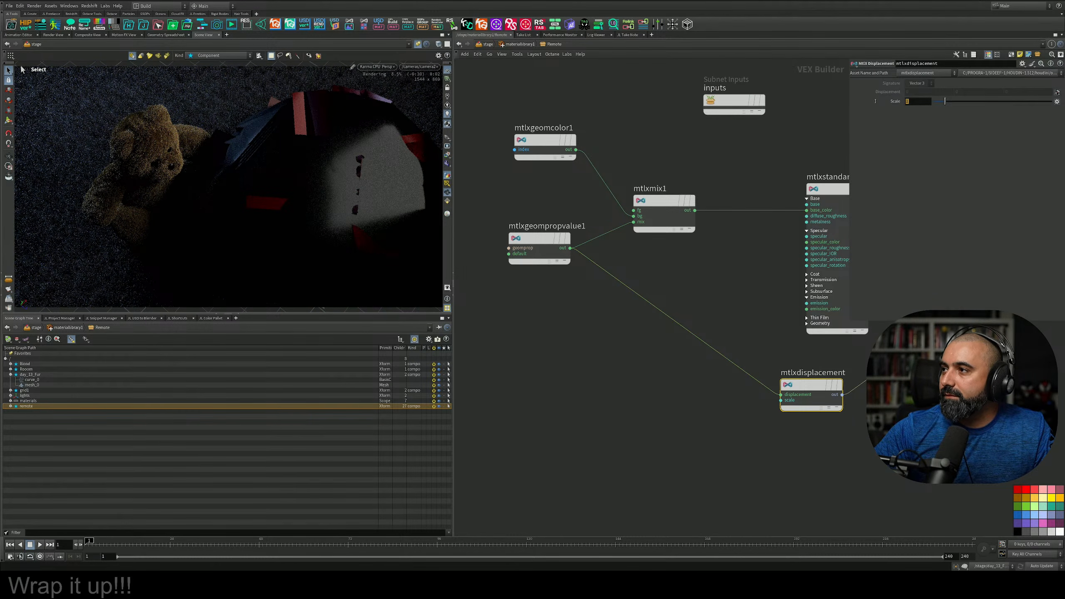
type("0.")
key("Return")
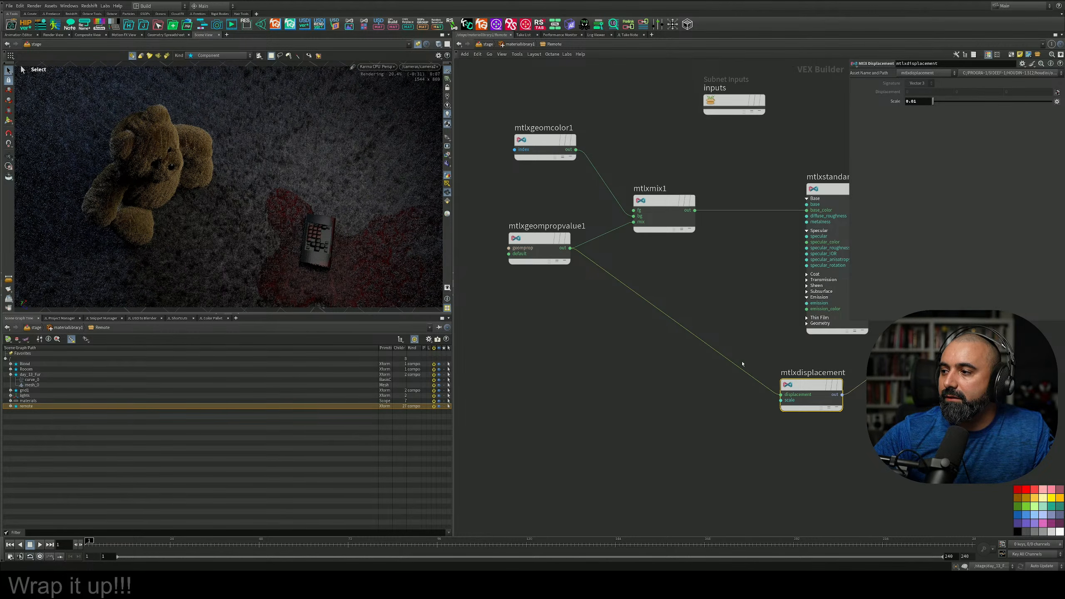
key("y")
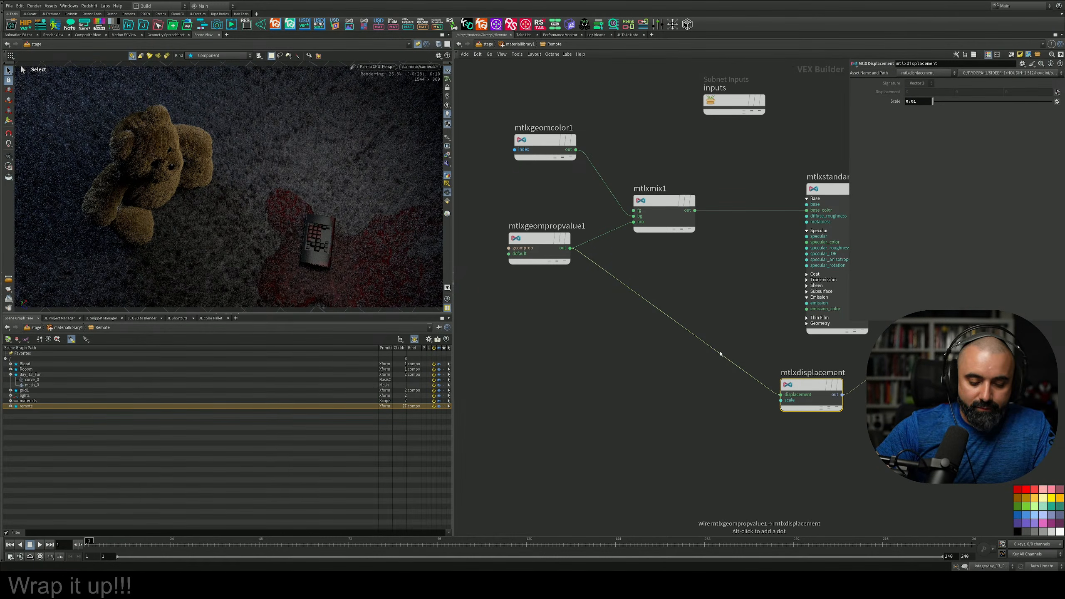
left_click_drag(733, 304, 595, 365)
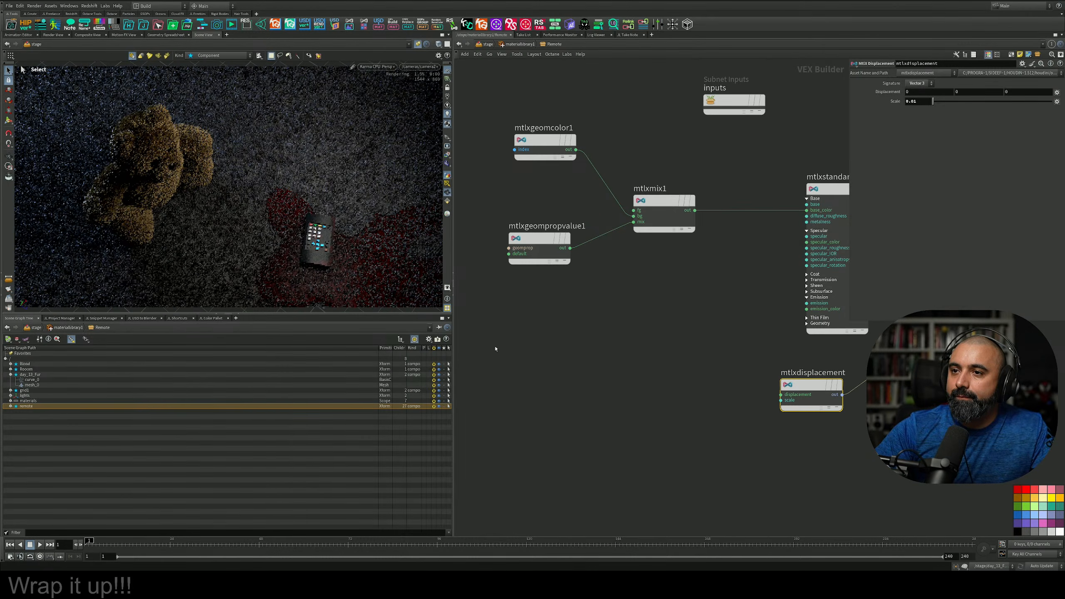
Lower the Coat of the standard surface to 0.1 and its Specular to 0.3
middle_click_drag(753, 277, 649, 305)
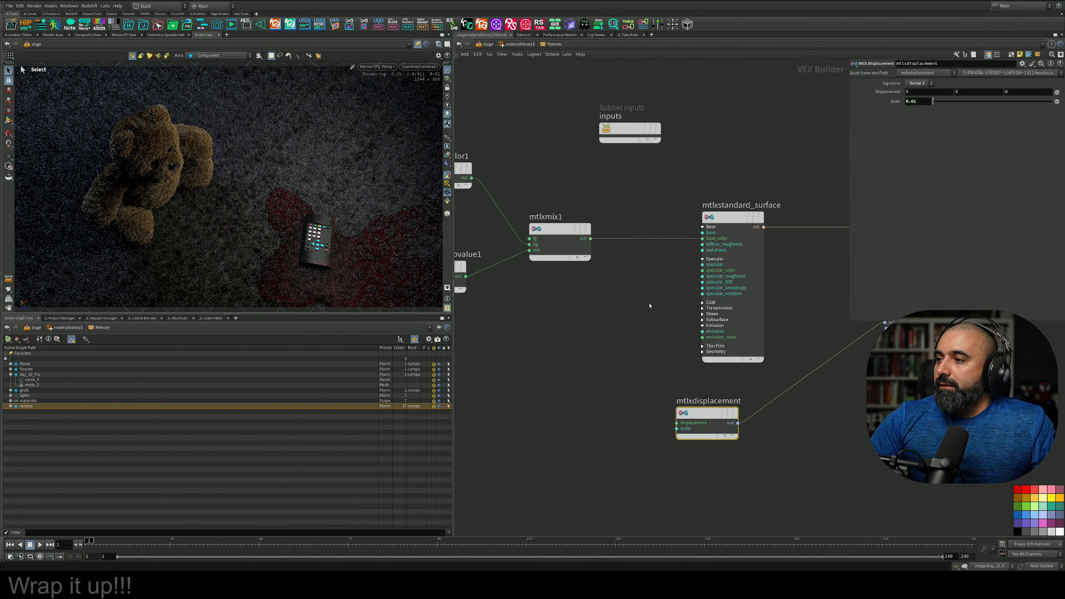
left_click_drag(688, 196, 760, 286)
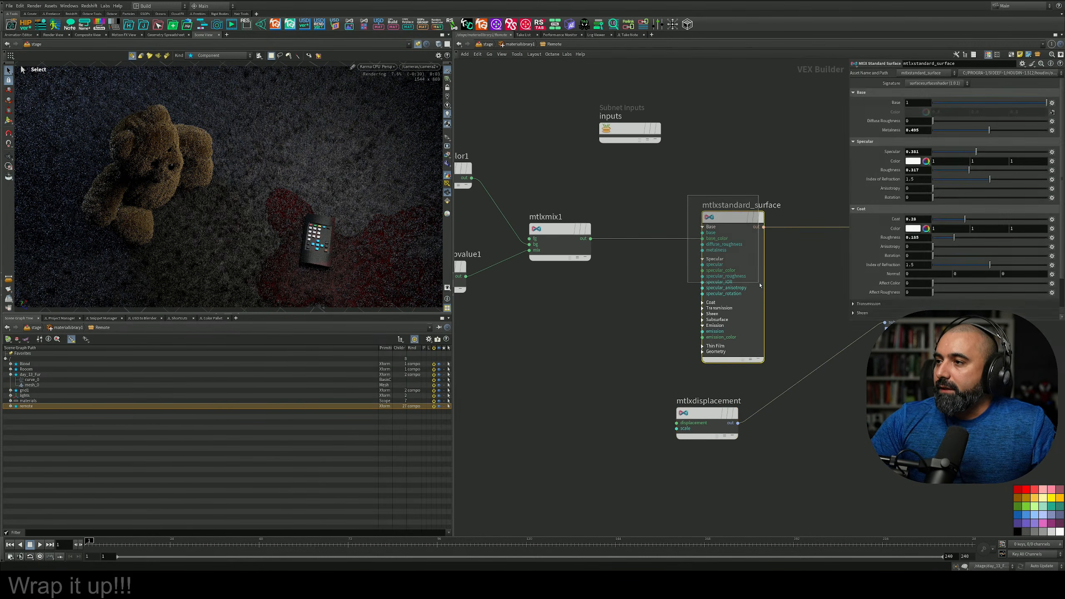
left_click(947, 219)
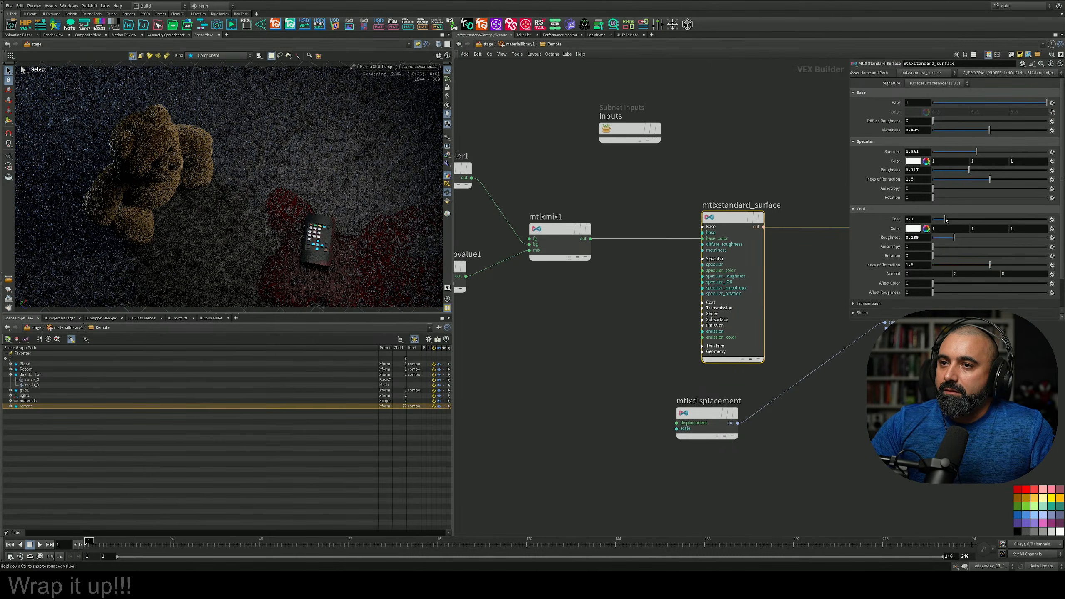
left_click(533, 315)
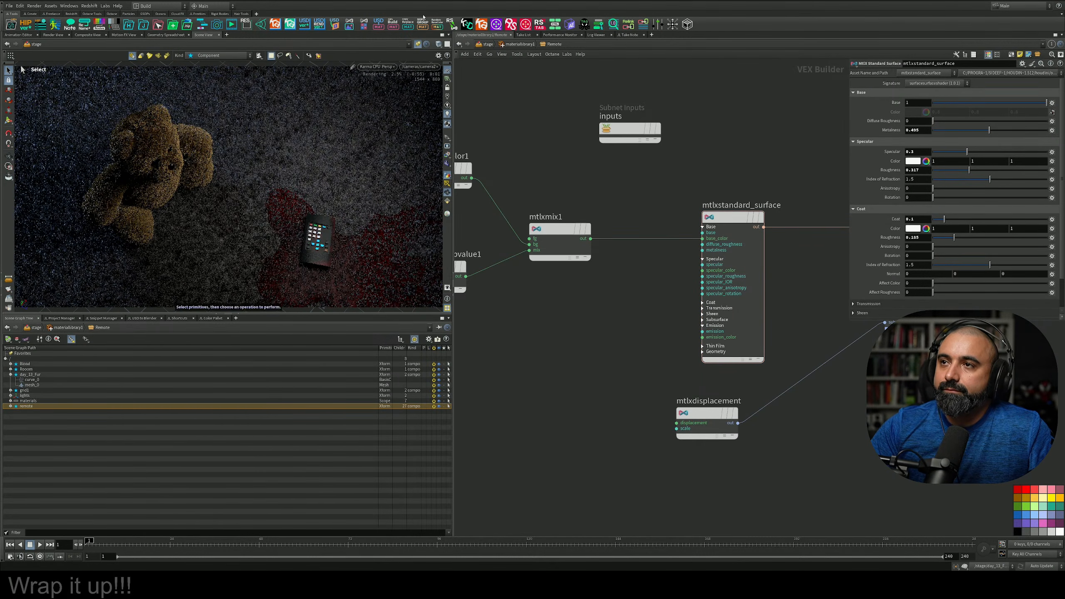
Switch the viewport from Karma to the regular viewport renderer and open the remote's geometry network from the stage
left_click(378, 66)
left_click(380, 95)
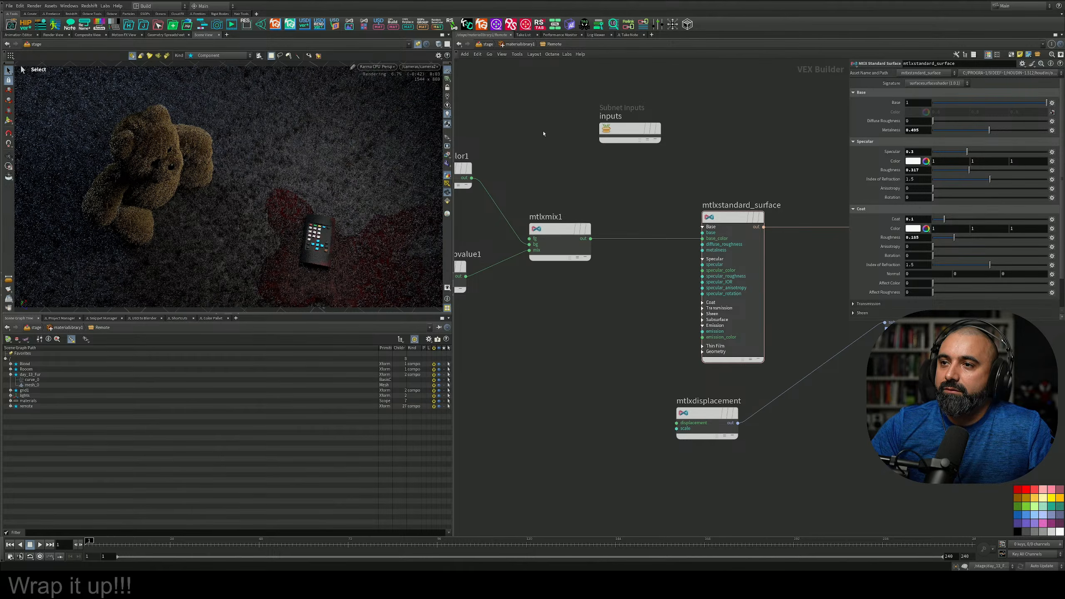
left_click(484, 45)
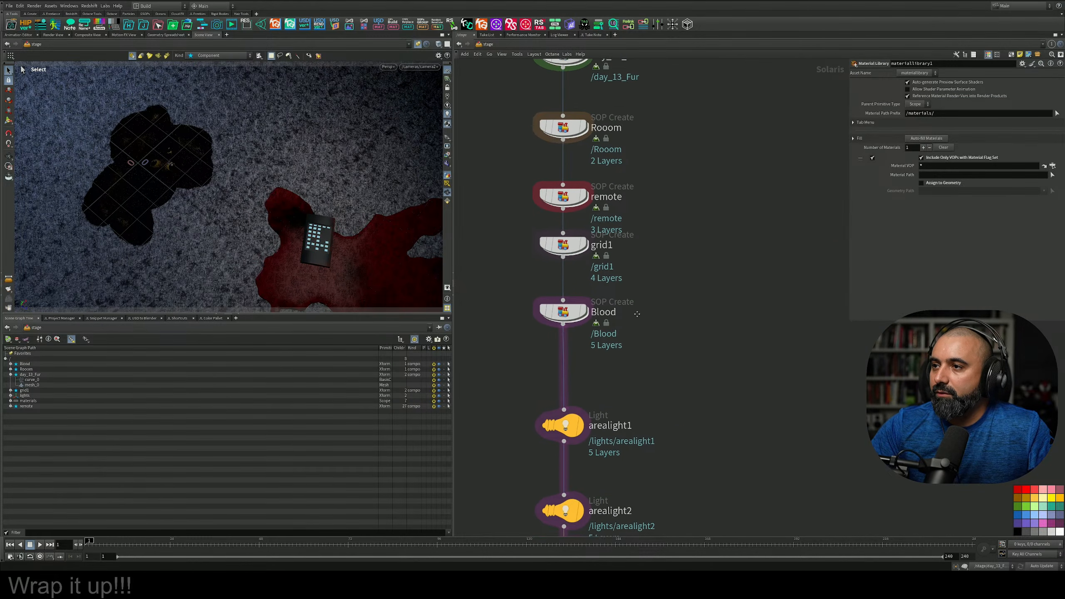
double_click(581, 201)
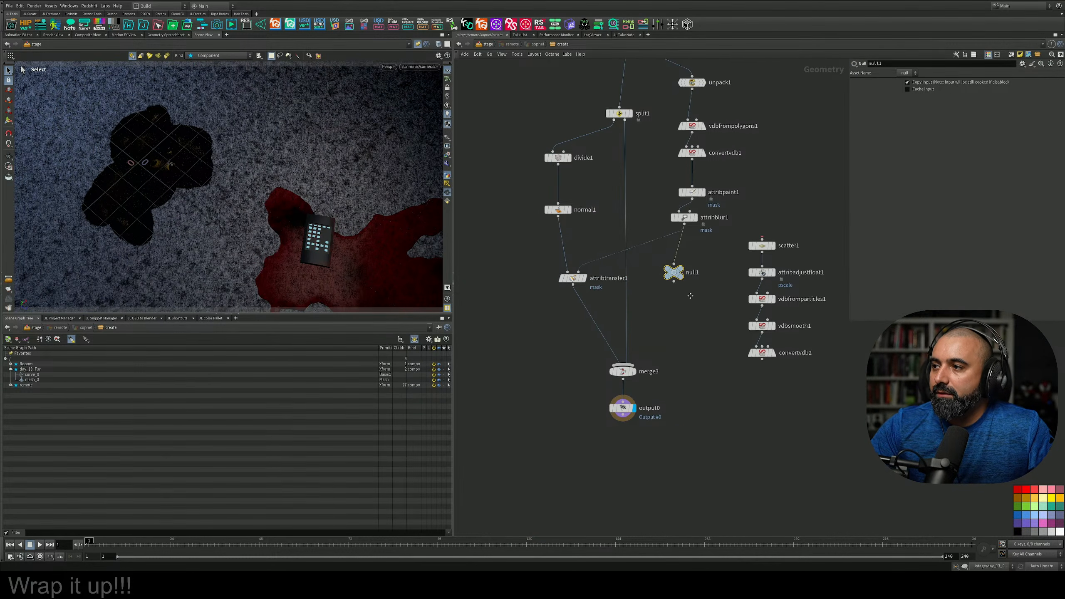
key("h")
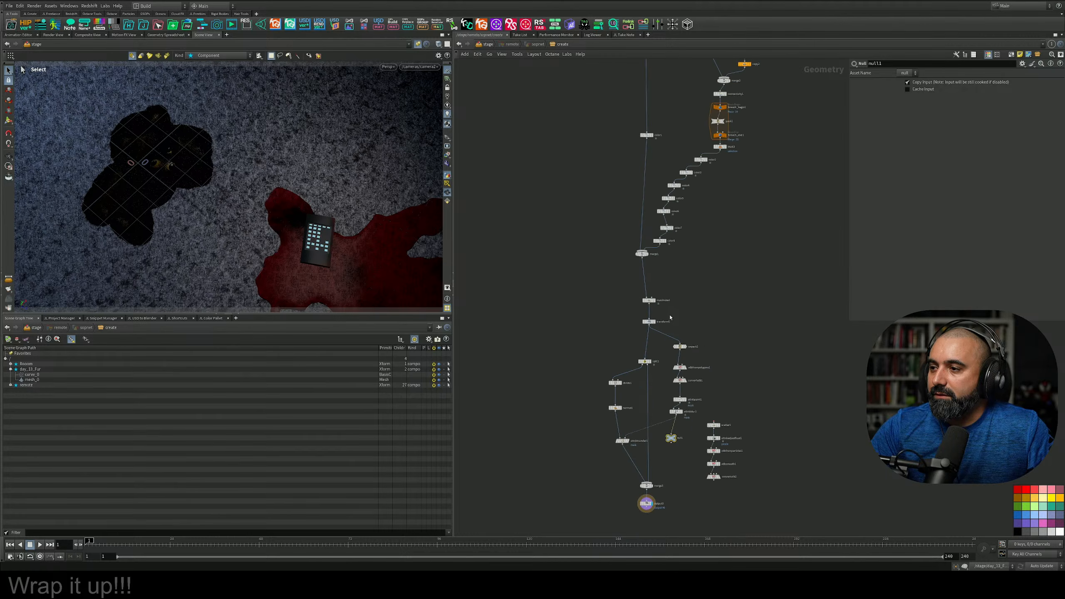
scroll(687, 263, "up", 3)
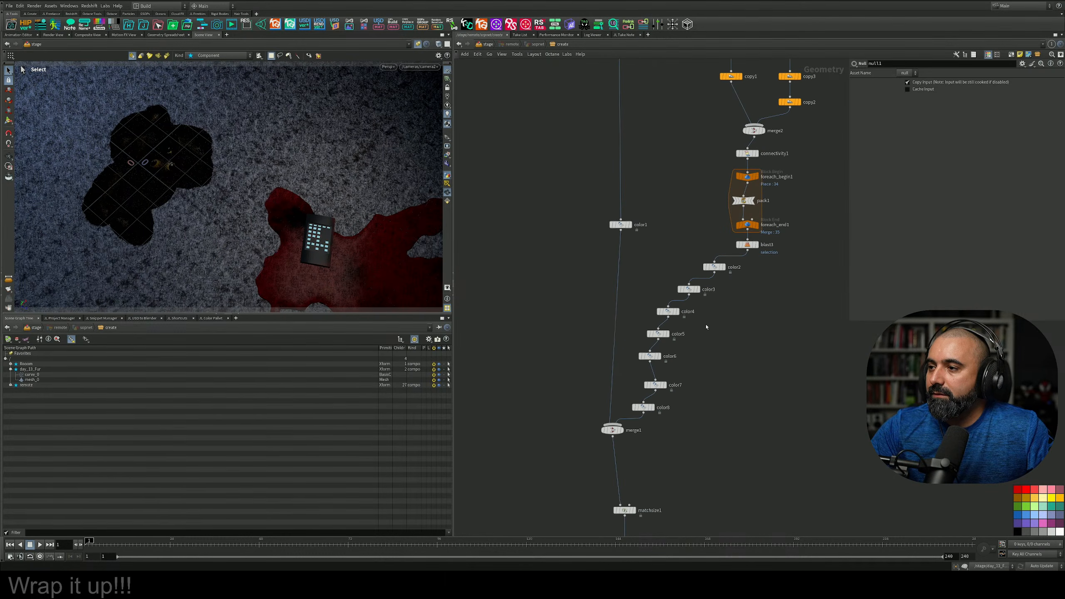
Line up the color2 to color8 nodes in a straight vertical column beneath blast3
left_click_drag(652, 256, 732, 428)
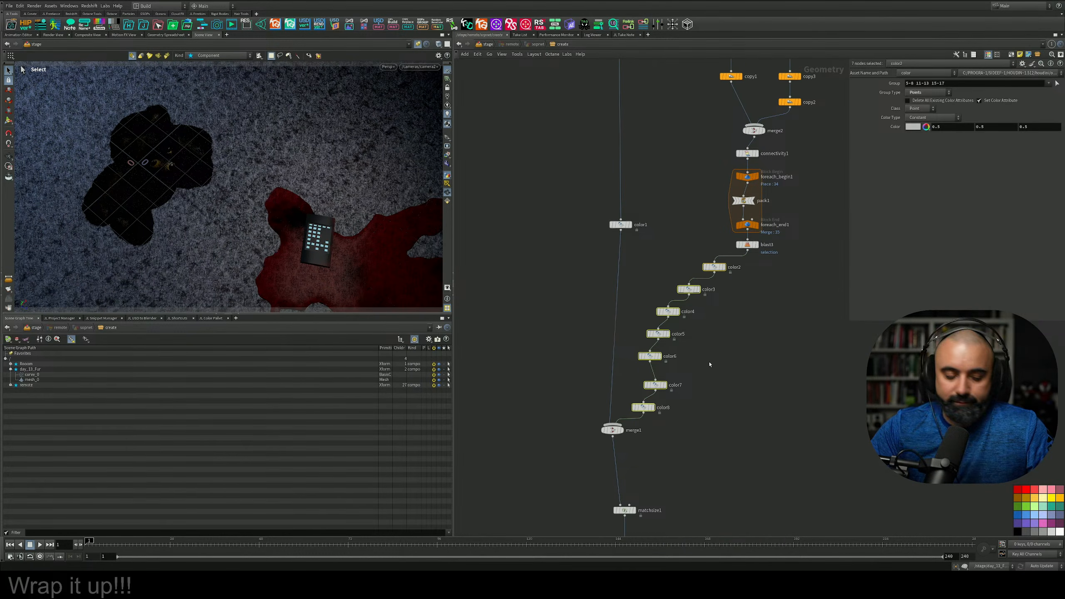
key("l")
left_click_drag(737, 334, 754, 292)
scroll(684, 219, "down", 3)
middle_click_drag(685, 225, 713, 355)
scroll(699, 306, "up", 3)
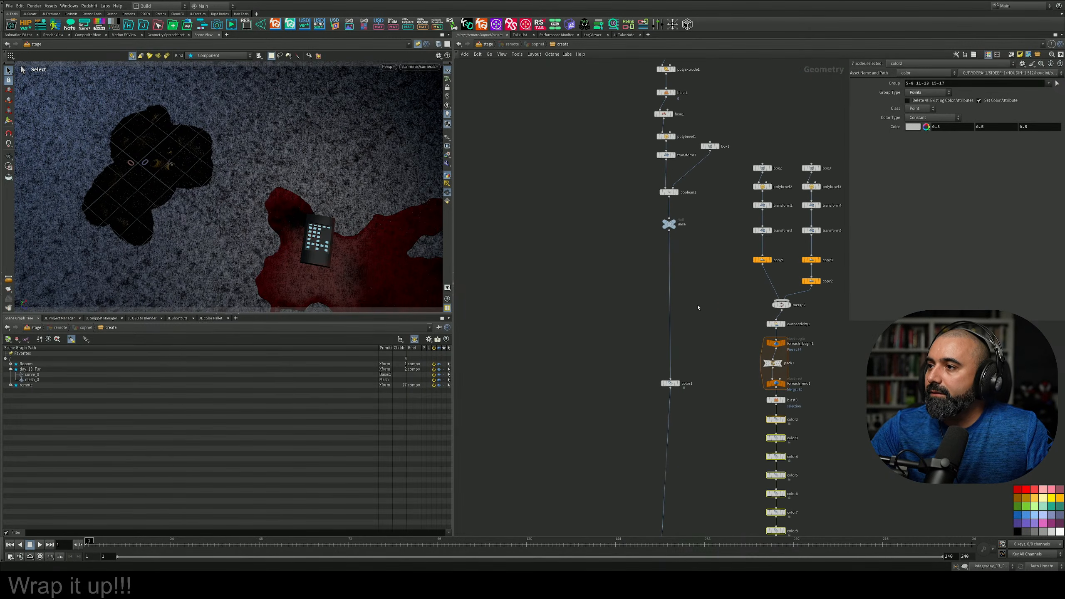
middle_click_drag(684, 261, 690, 288)
scroll(692, 294, "down", 3)
middle_click_drag(705, 336, 666, 200)
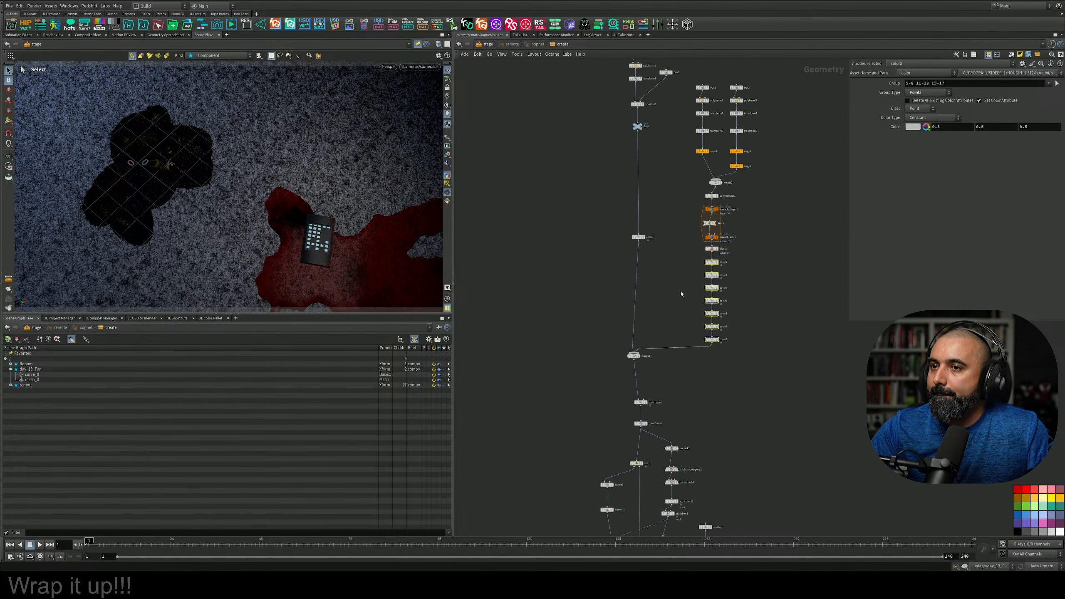
Examine the remote's button layout at merge2 and after the blast3 deletion
scroll(684, 295, "up", 3)
middle_click_drag(793, 90, 694, 314)
scroll(702, 307, "up", 1)
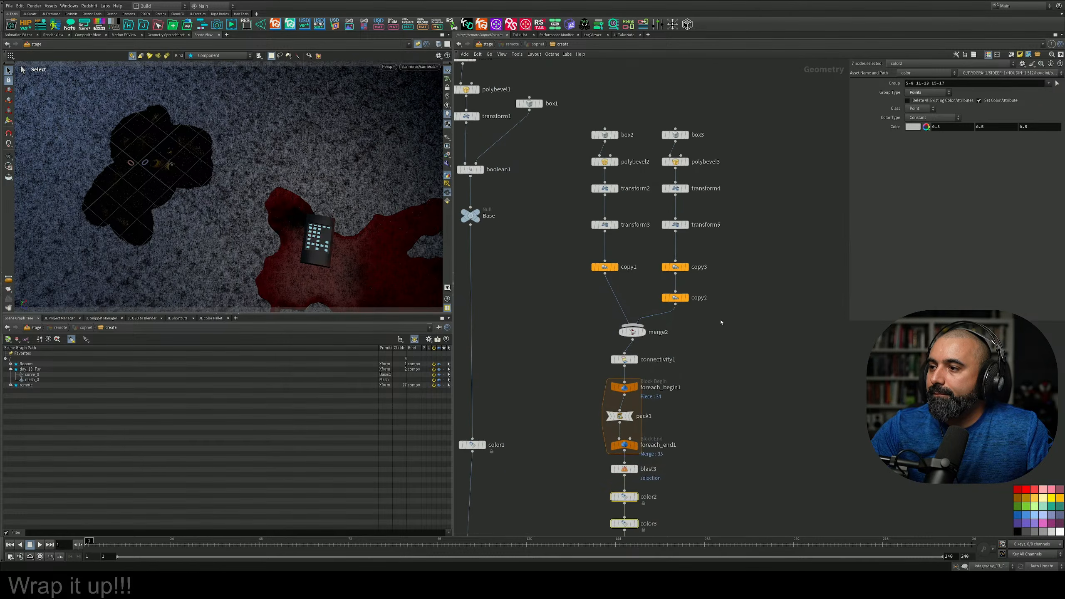
middle_click_drag(745, 286, 693, 323)
scroll(693, 322, "up", 2)
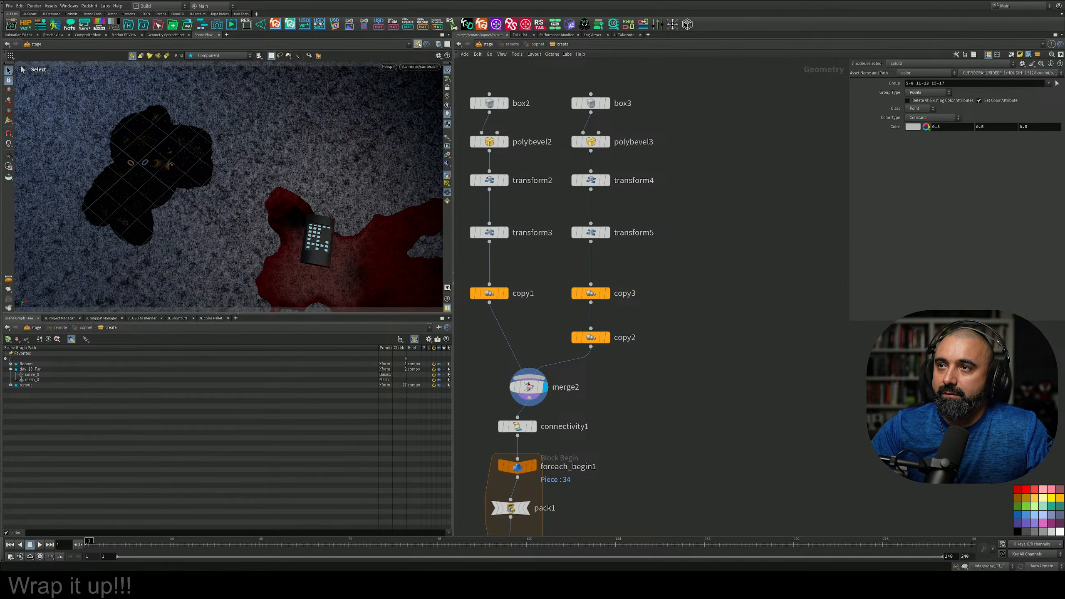
key("Return")
left_click_drag(233, 140, 247, 129, "alt")
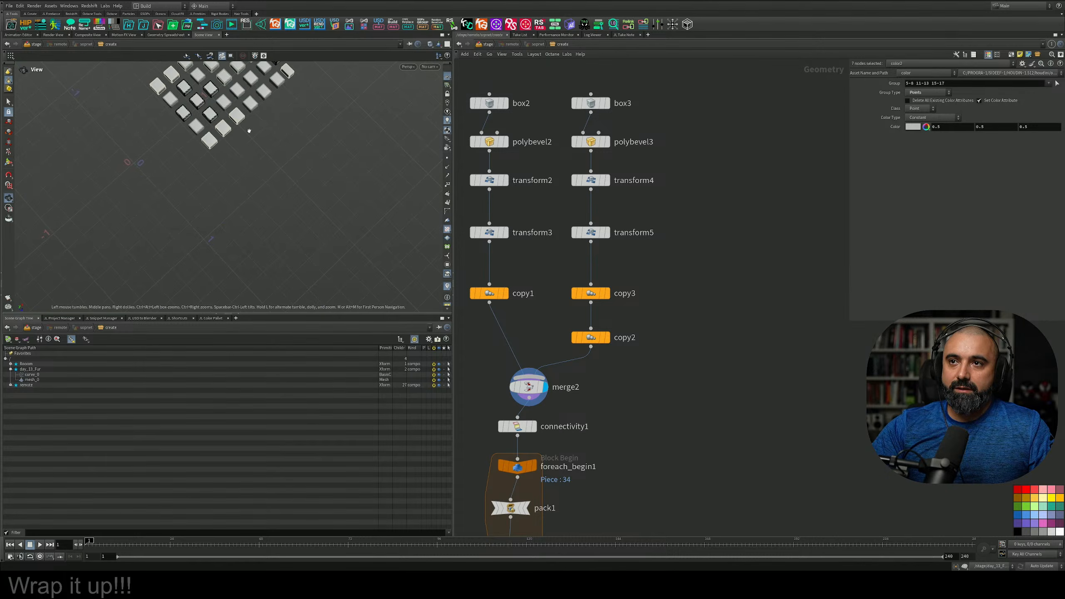
middle_click_drag(247, 128, 262, 195, "alt")
middle_click_drag(584, 446, 627, 198)
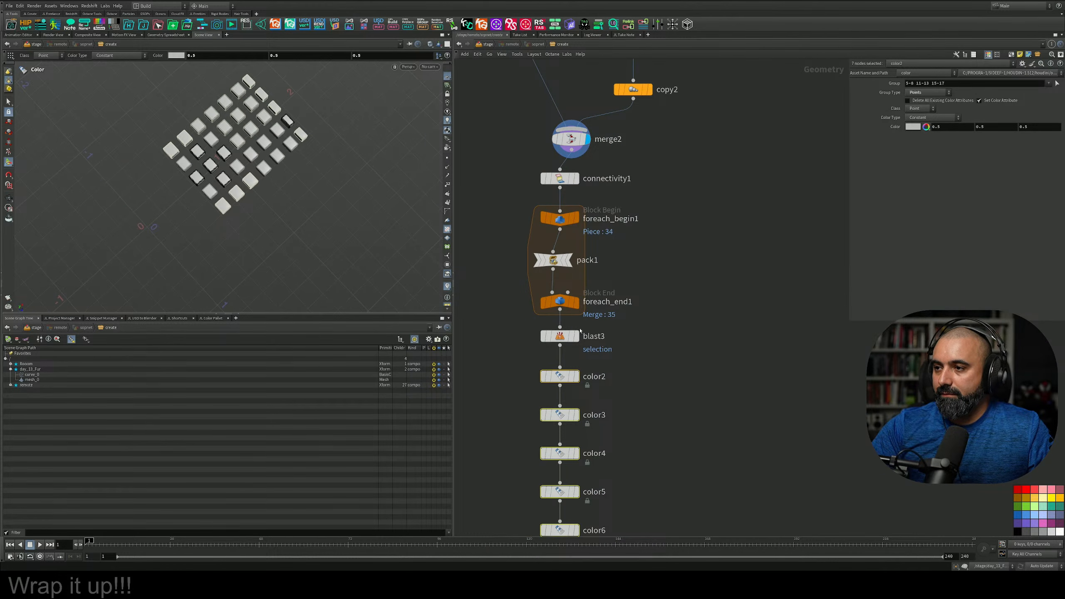
left_click(577, 336)
middle_click_drag(658, 358, 638, 279)
scroll(578, 307, "down", 5)
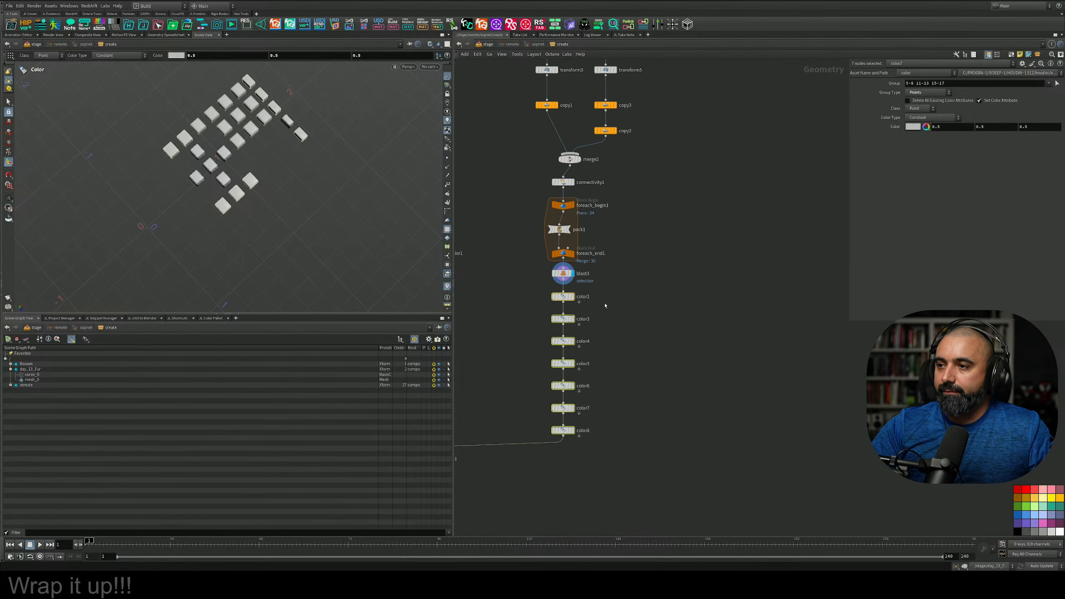
Insert a Merge node on the wire between color8 and merge1
key("Tab")
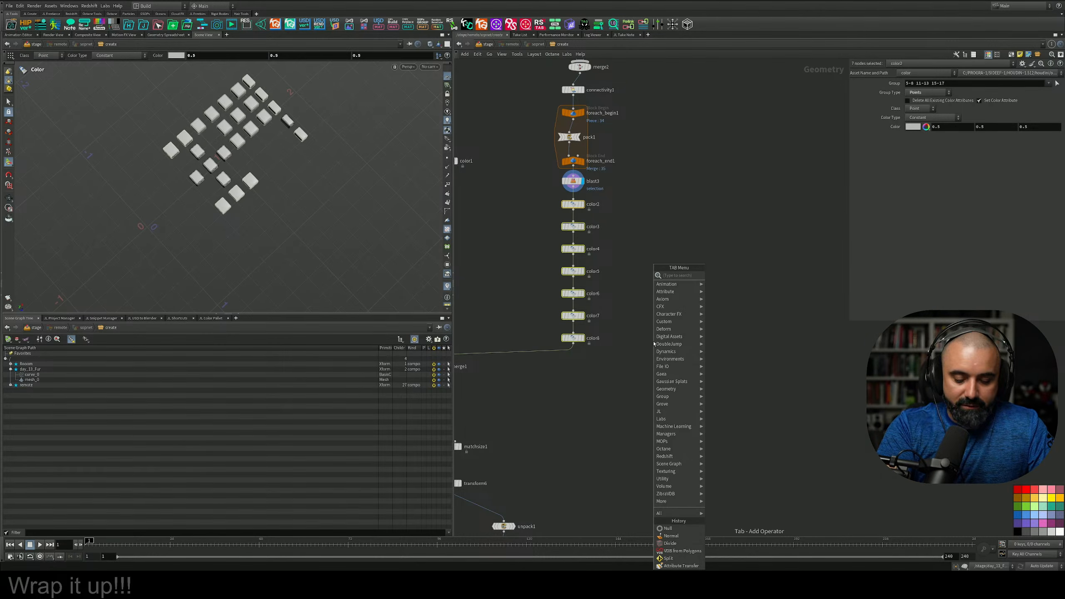
type("merge")
key("Return")
left_click(542, 354)
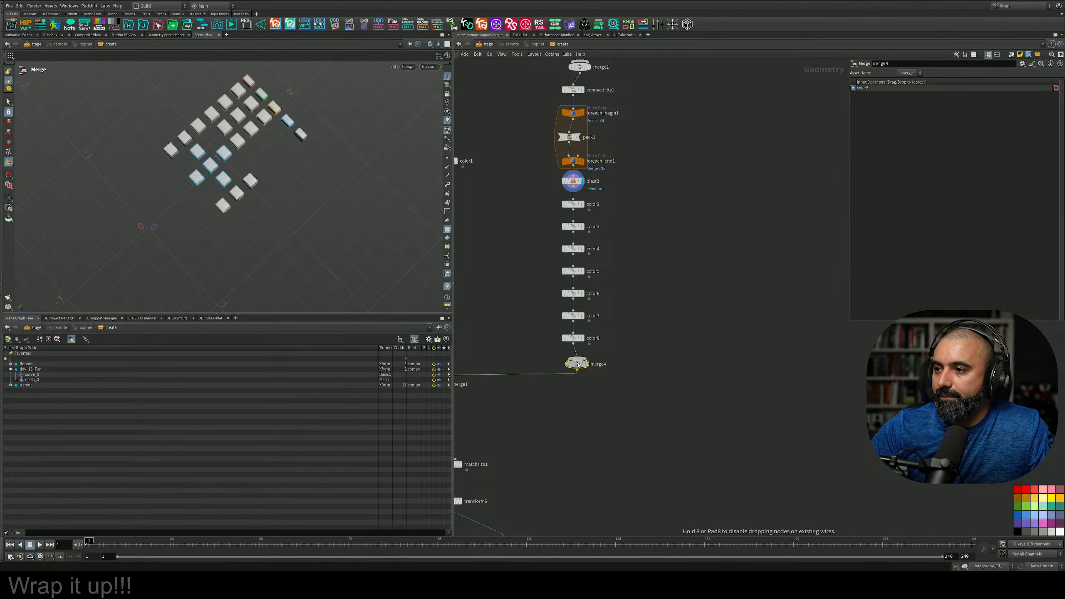
Duplicate the button chain from box3 to copy3 beside the color nodes and wire it into the new merge
middle_click_drag(661, 278, 620, 293)
middle_click_drag(633, 191, 626, 285)
middle_click_drag(616, 126, 622, 190)
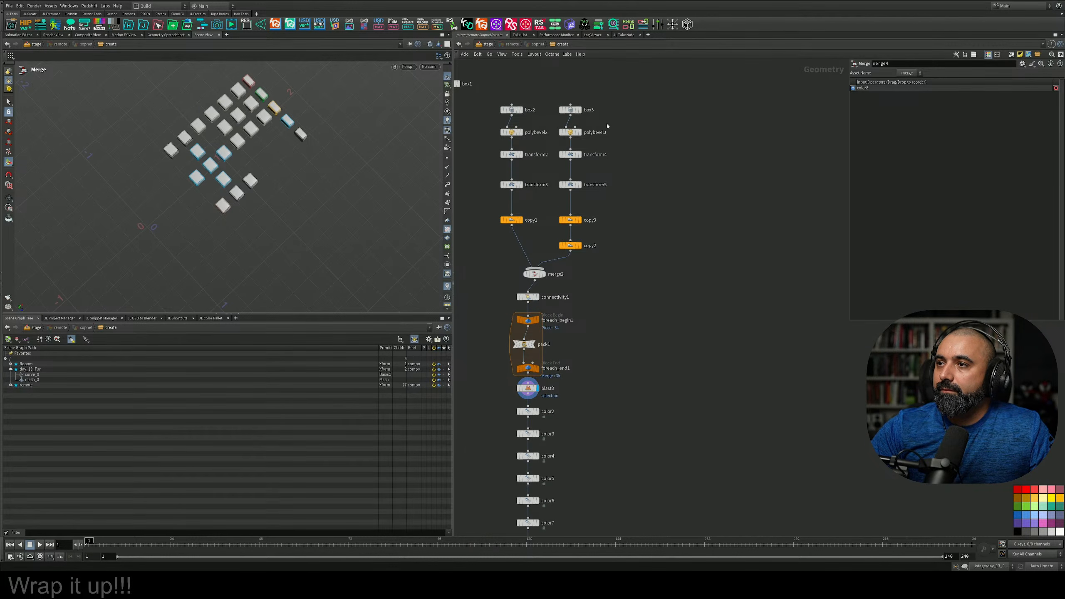
left_click_drag(592, 164, 573, 226)
left_click_drag(537, 92, 633, 430)
middle_click_drag(625, 441, 661, 205)
left_click_drag(661, 193, 582, 351)
left_click(626, 312)
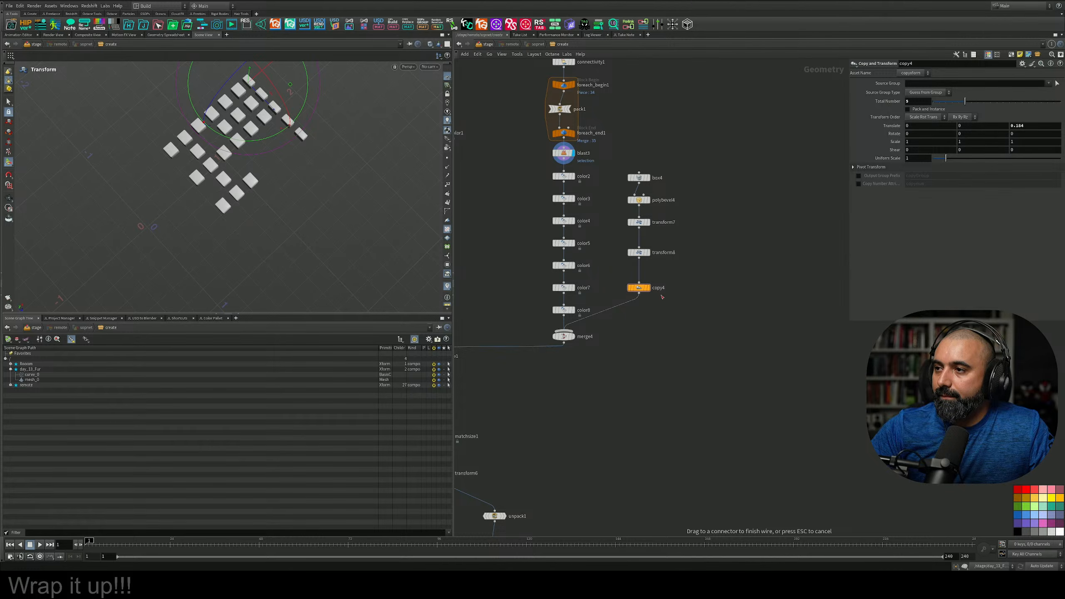
Set the duplicated copy node to 3 copies spaced about 0.2 along negative X, with a Z translation of 0
middle_click_drag(714, 309, 715, 360)
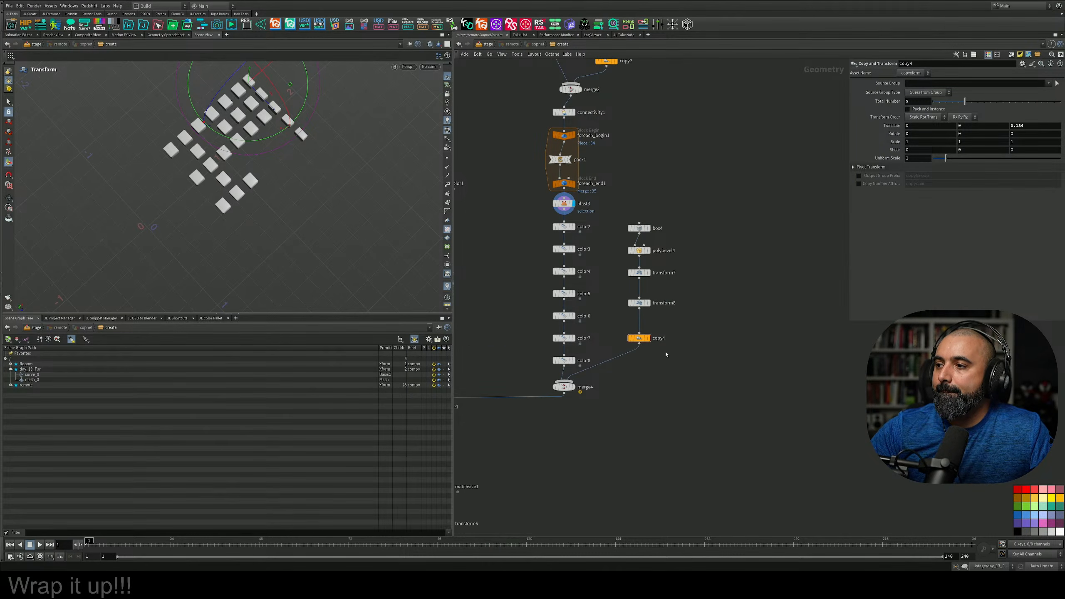
left_click(650, 339)
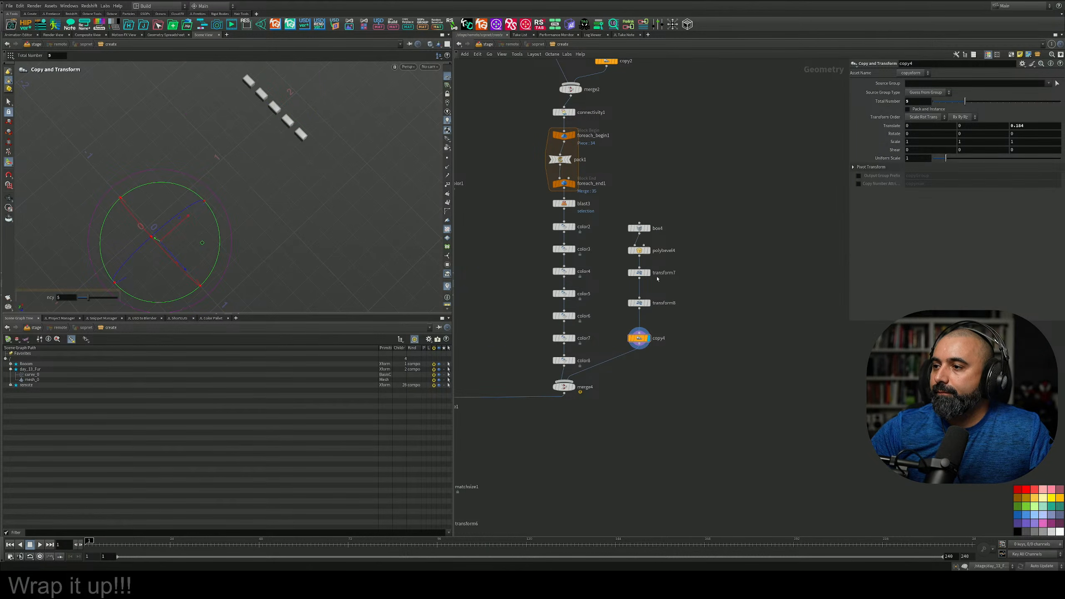
double_click(1031, 129)
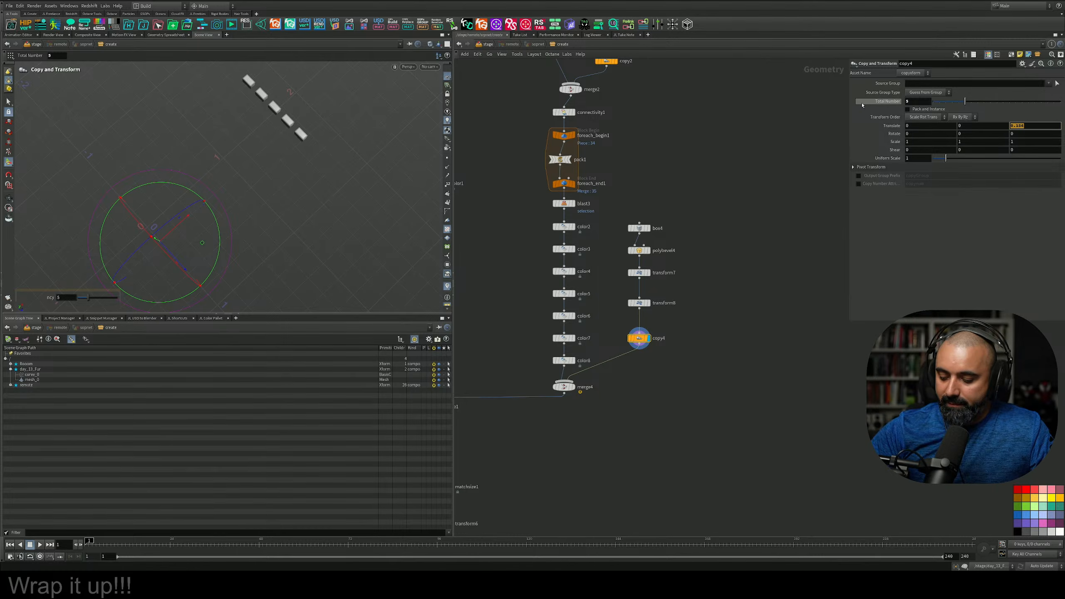
type("0")
key("Return")
middle_click_drag(954, 125, 949, 129)
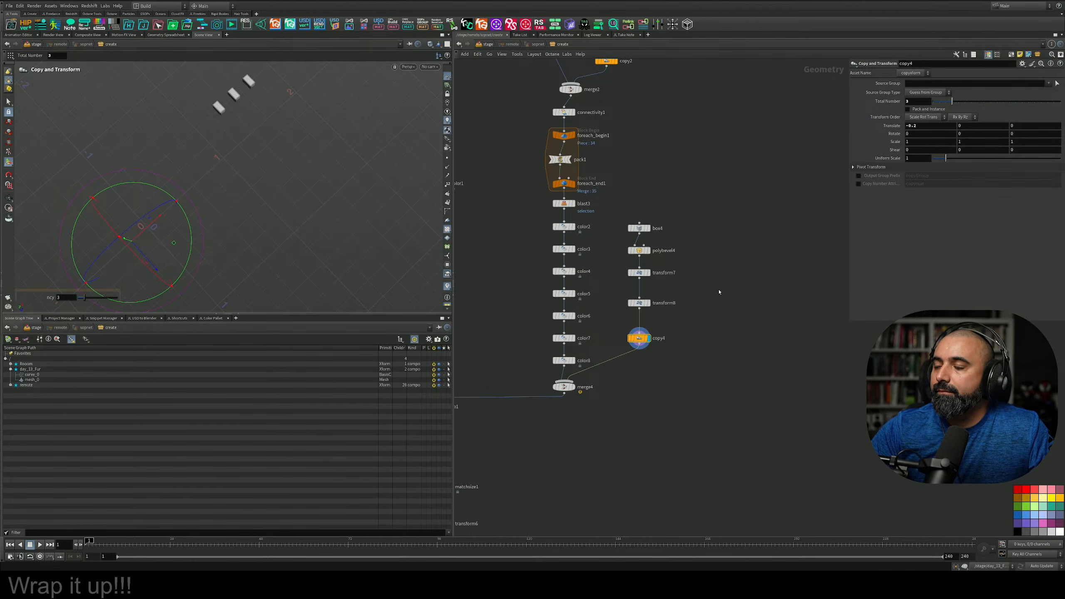
Stretch the duplicated box to about 2.75 in Z and set its PolyBevel distance to about 0.22
left_click(639, 228)
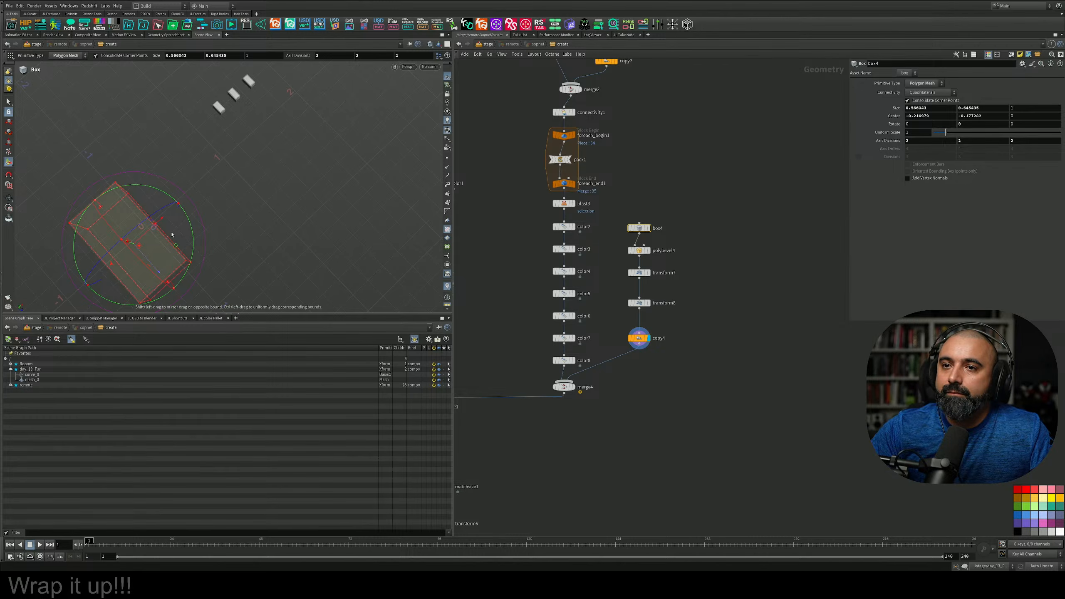
left_click_drag(162, 280, 8, 66)
middle_click_drag(198, 174, 324, 184, "alt")
left_click_drag(273, 203, 378, 235)
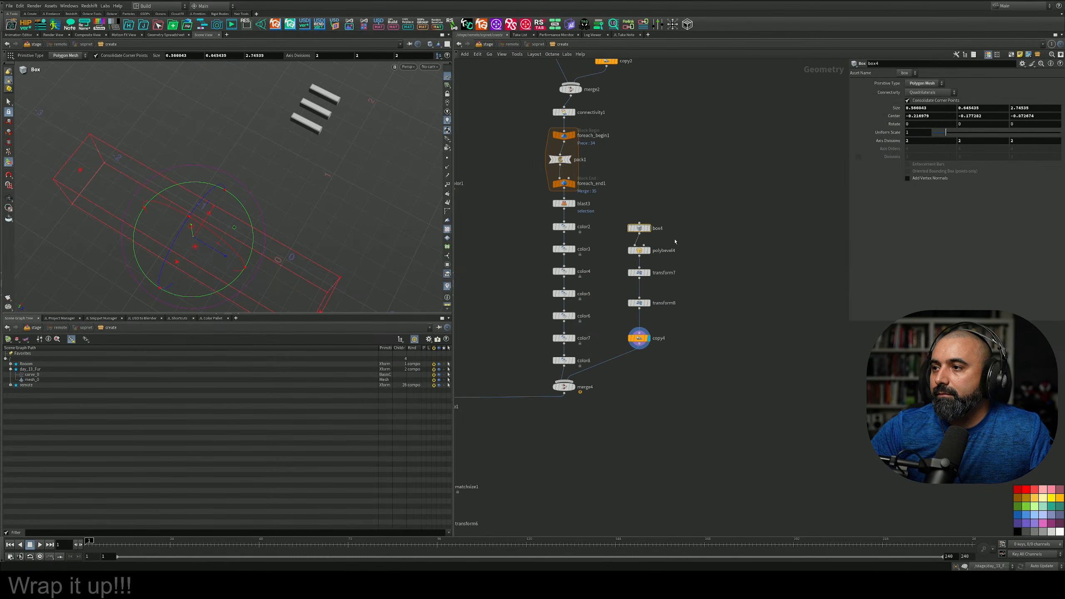
left_click(639, 250)
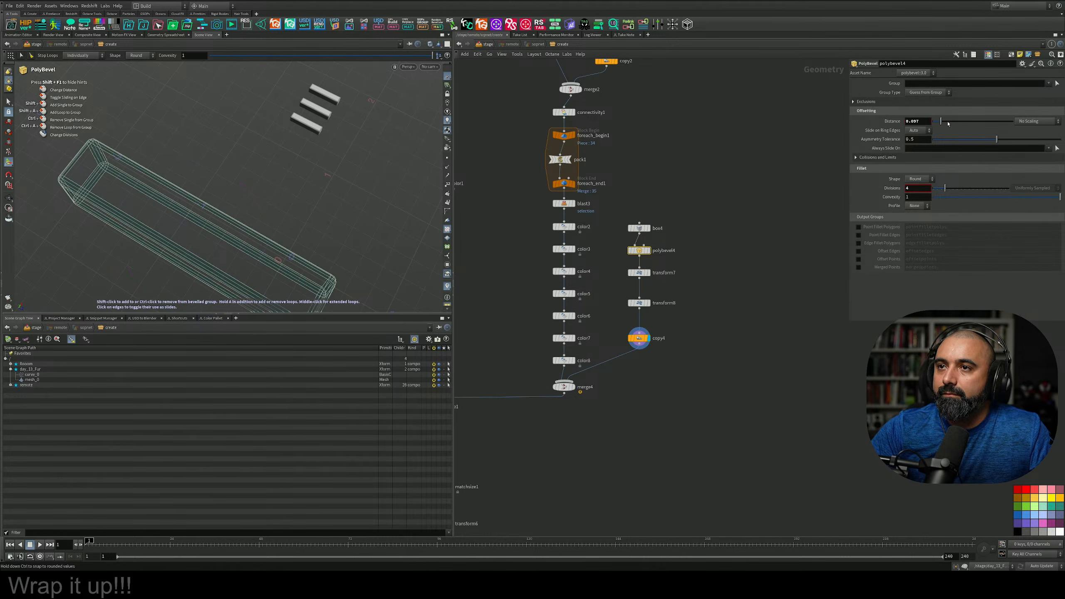
left_click_drag(948, 123, 964, 122)
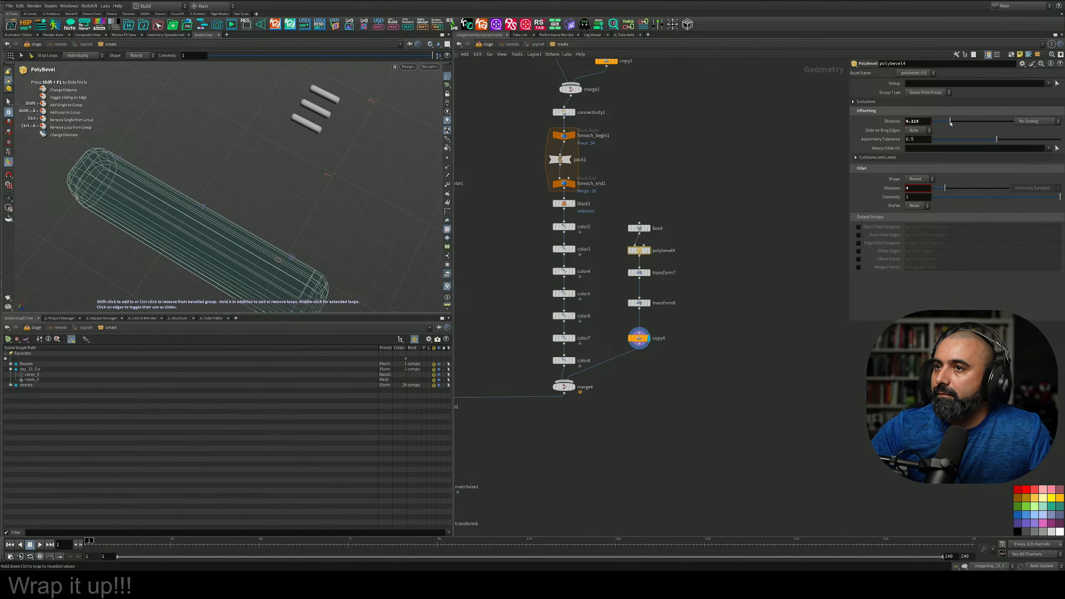
Display merge4 and insert a Transform node on the wire between copy4 and merge4
left_click_drag(274, 167, 357, 200, "alt")
middle_click_drag(572, 391, 618, 344)
left_click(620, 341)
left_click_drag(278, 135, 266, 252, "alt")
key("Tab")
type("trans")
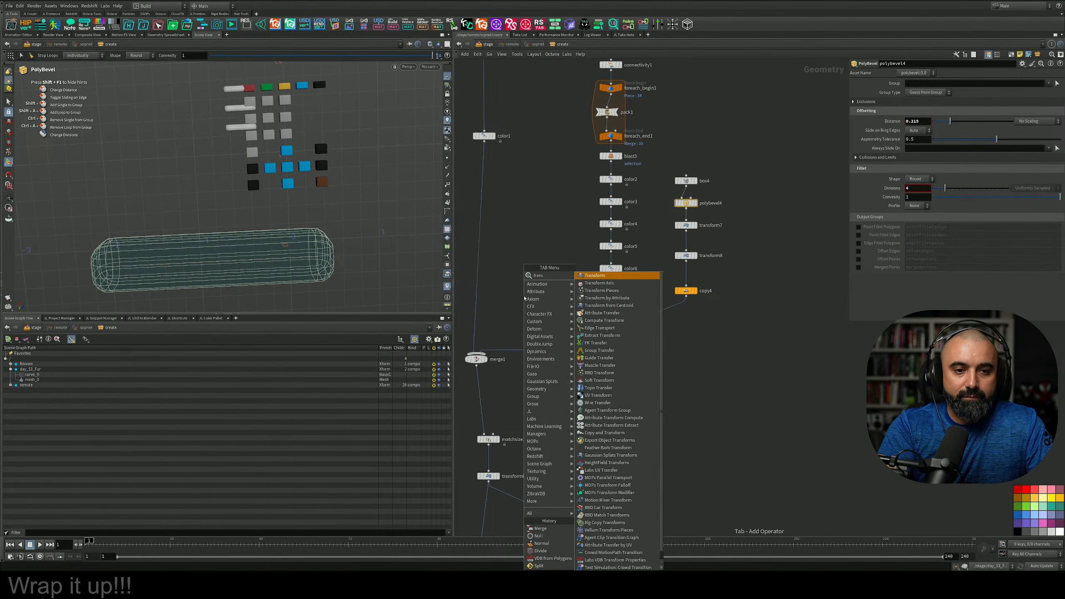
key("Return")
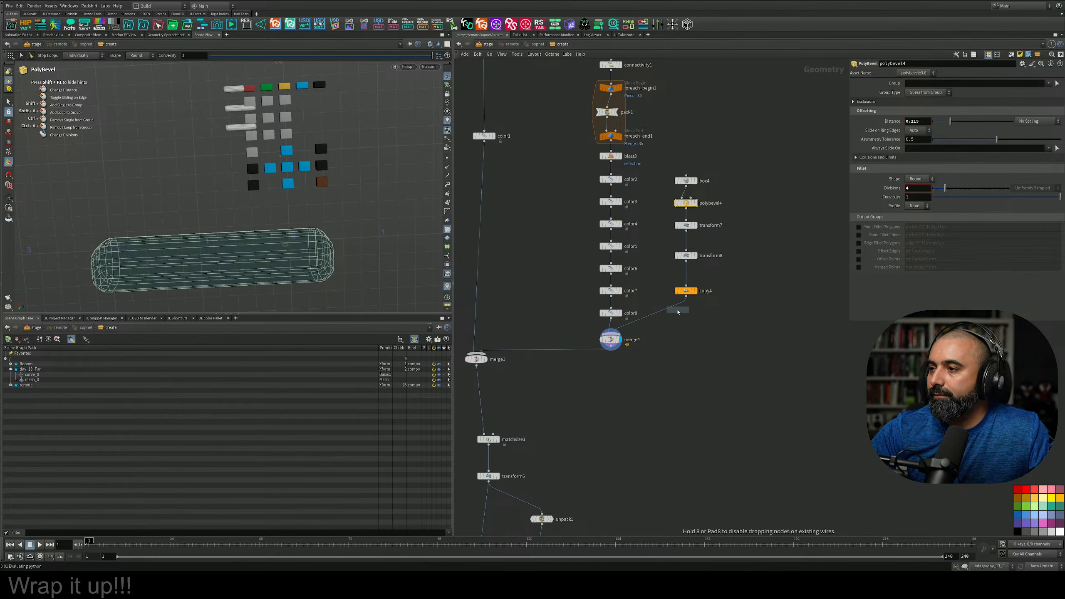
left_click(669, 310)
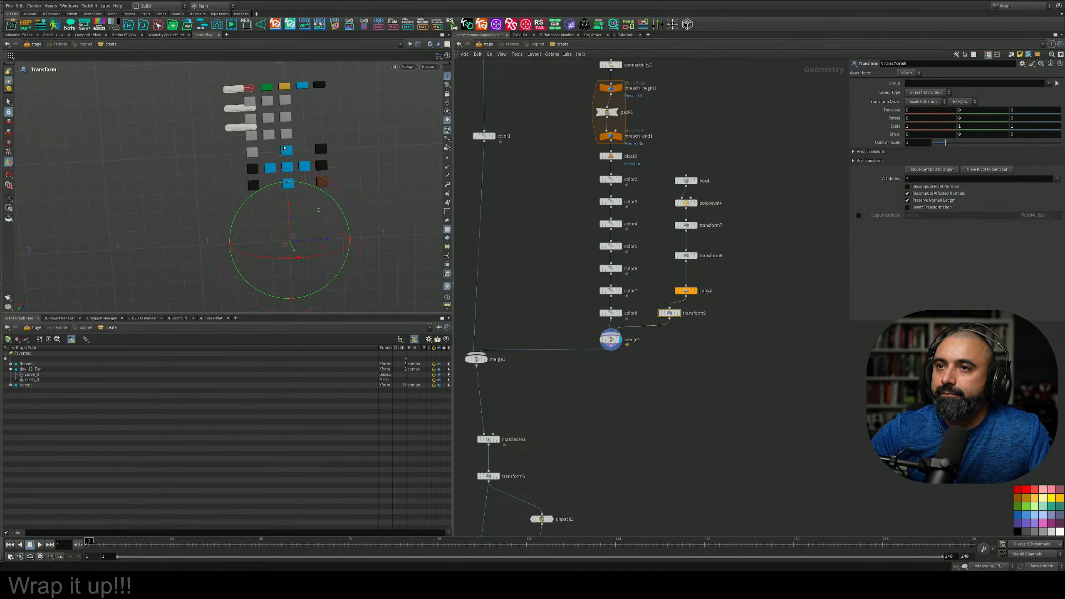
Move the three long buttons about -0.14 in X and 0.75 in Z, beside the number buttons
left_click_drag(319, 211, 389, 222)
left_click_drag(275, 145, 345, 132, "alt")
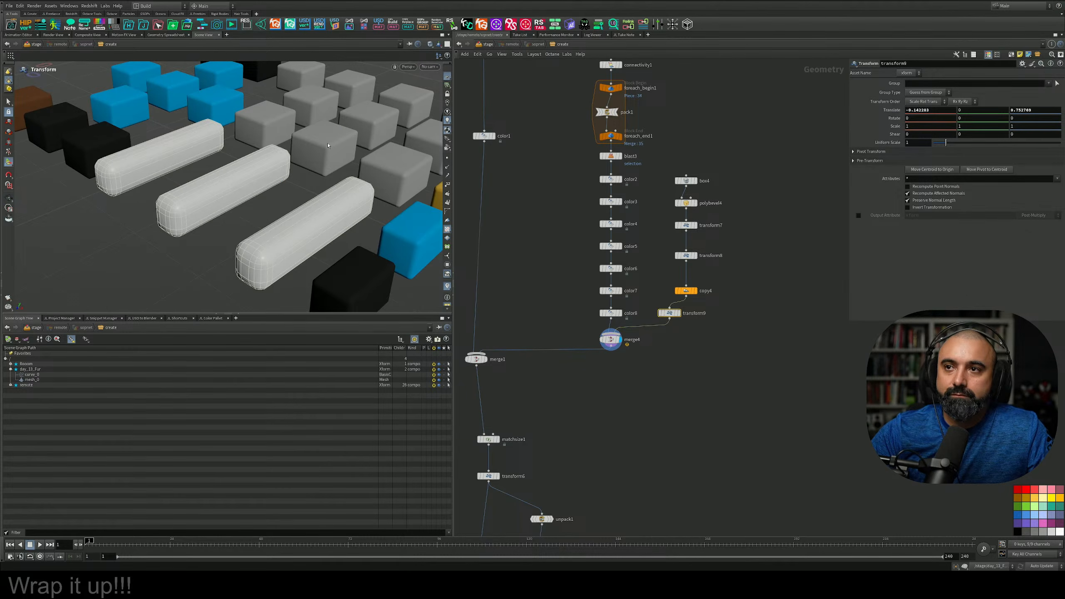
left_click_drag(285, 161, 312, 171, "alt")
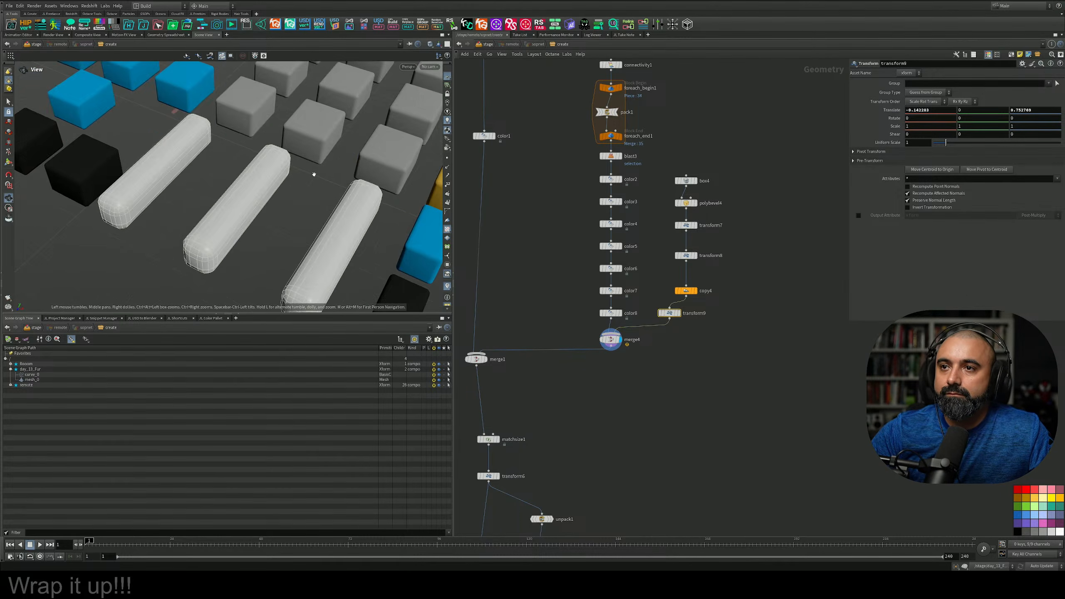
right_click_drag(311, 171, 290, 195, "alt")
left_click_drag(289, 195, 248, 276, "alt")
key("Return")
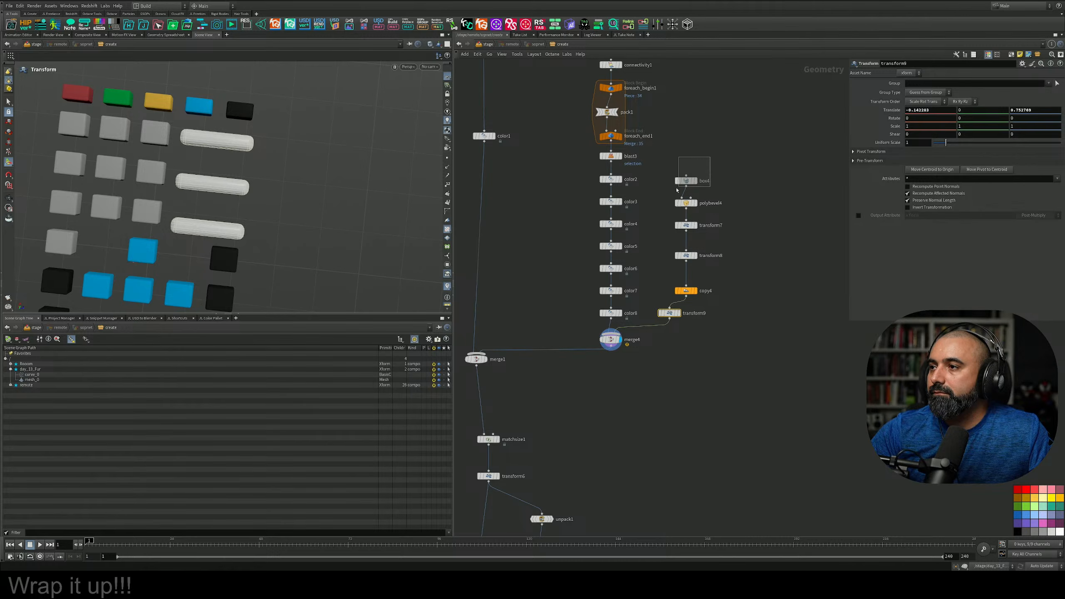
Shorten box4 from both ends to about 2.55 in Z
left_click_drag(677, 191, 673, 192)
right_click_drag(164, 218, 138, 221, "alt")
middle_click_drag(220, 253, 225, 167, "alt")
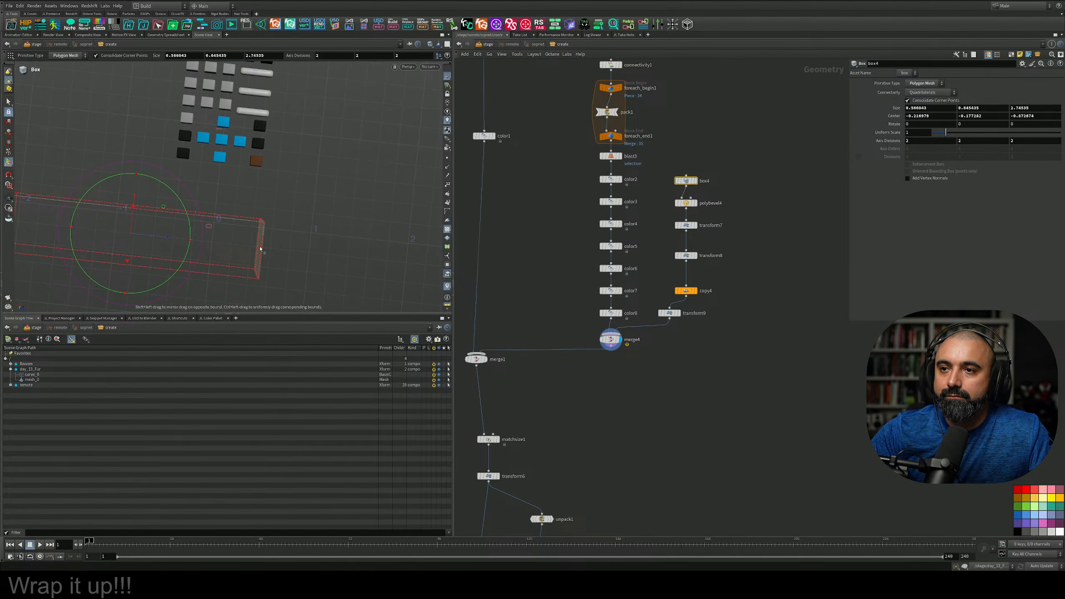
left_click_drag(260, 249, 249, 246)
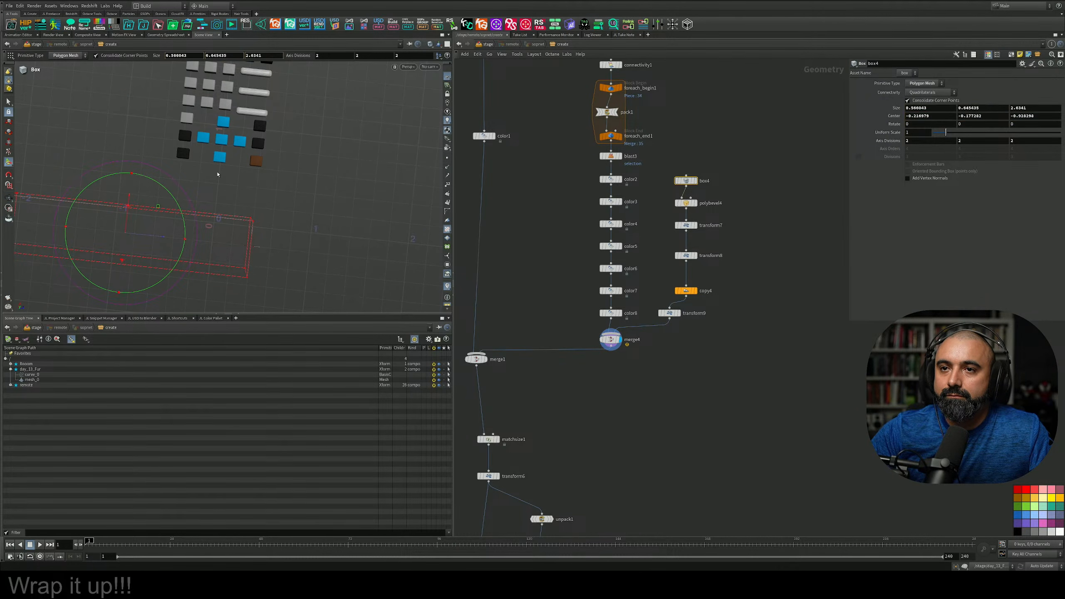
middle_click_drag(216, 172, 277, 165, "alt")
left_click_drag(60, 215, 69, 215)
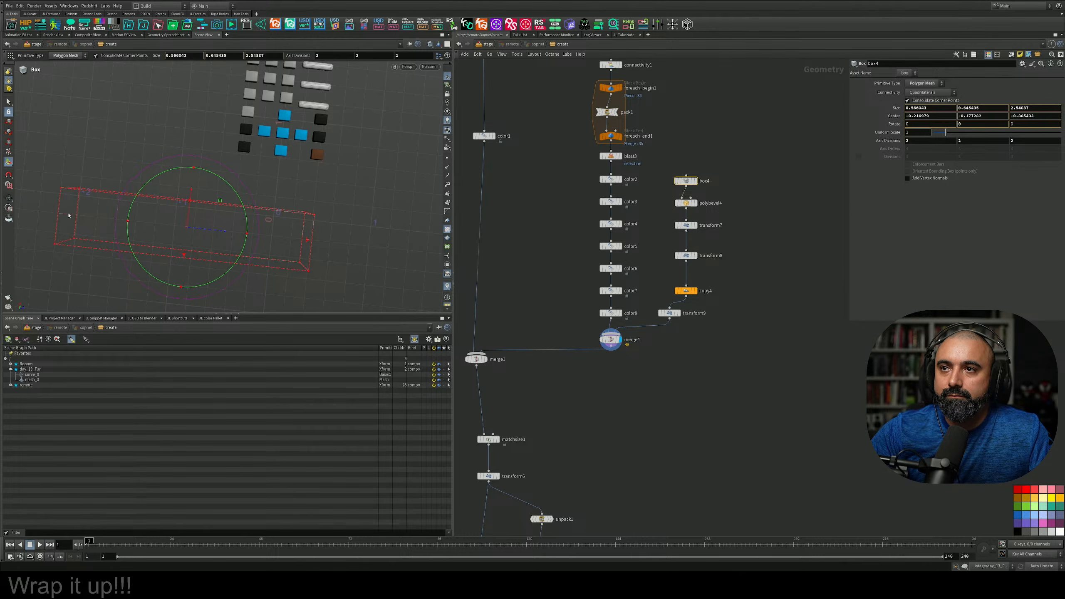
Set the X translation of copy4 to -0.17 to tighten the spacing of the long buttons
left_click(688, 291)
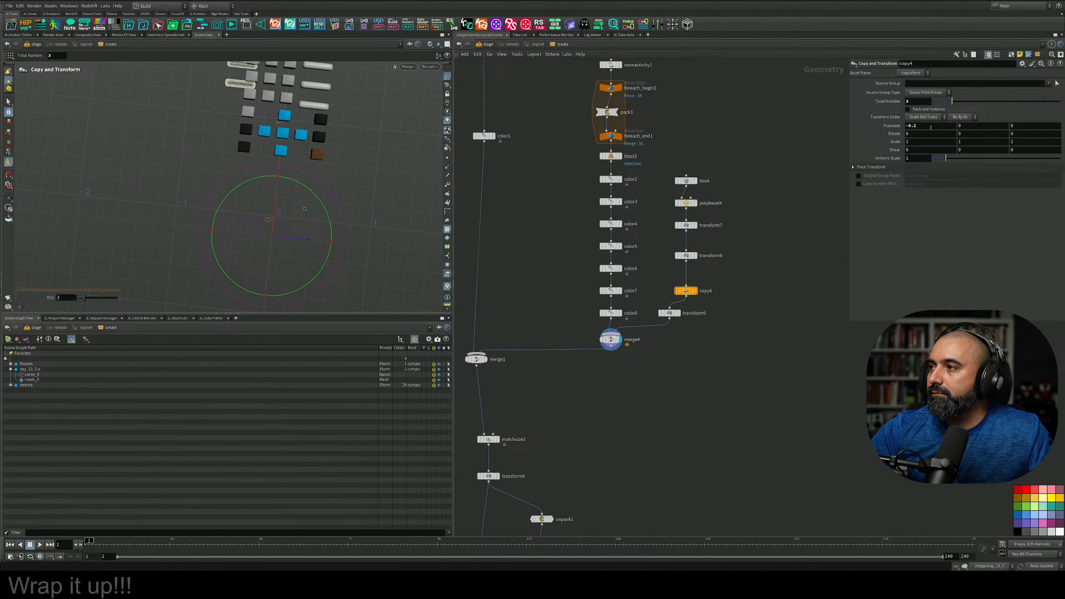
middle_click_drag(930, 127, 950, 158)
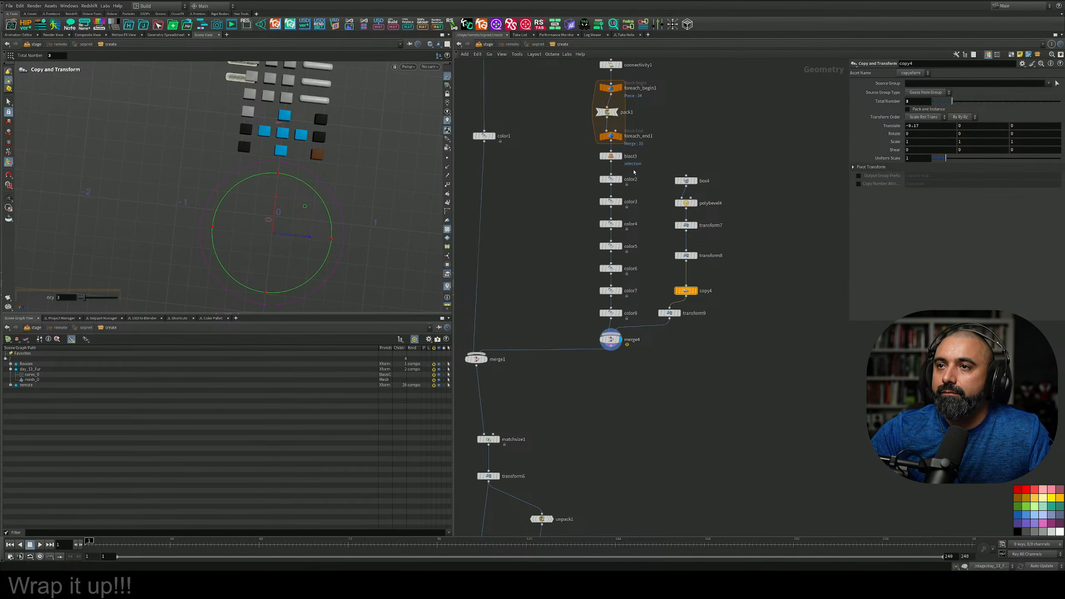
left_click_drag(384, 123, 331, 148, "alt")
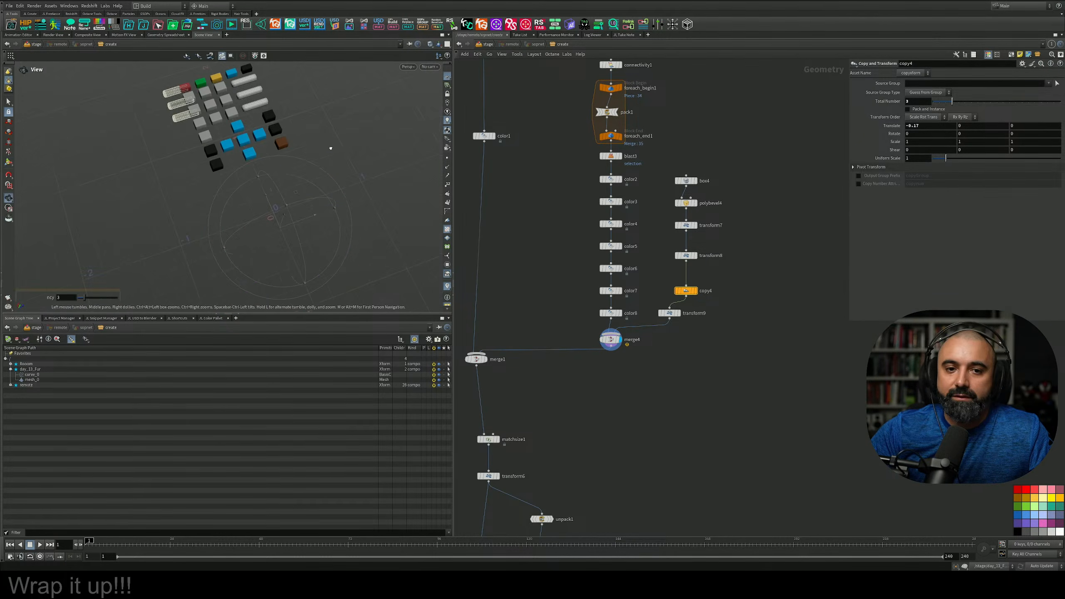
Show the buttons in the reference photo, and insert a copy of the black color4 node between transform9 and merge4 with its group cleared
left_click(205, 319)
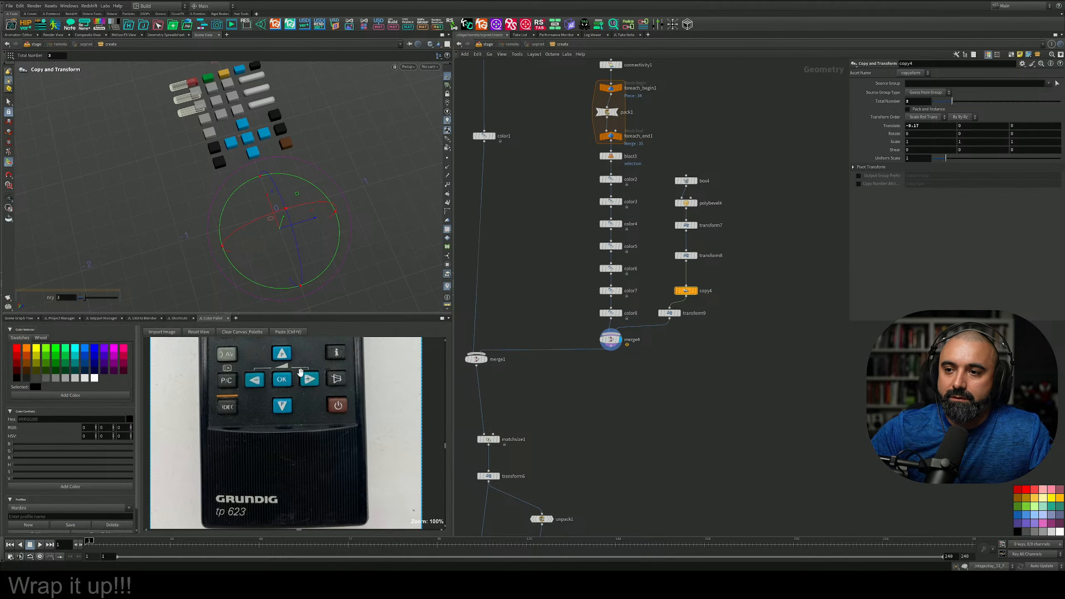
left_click_drag(347, 380, 321, 489)
scroll(623, 246, "up", 8)
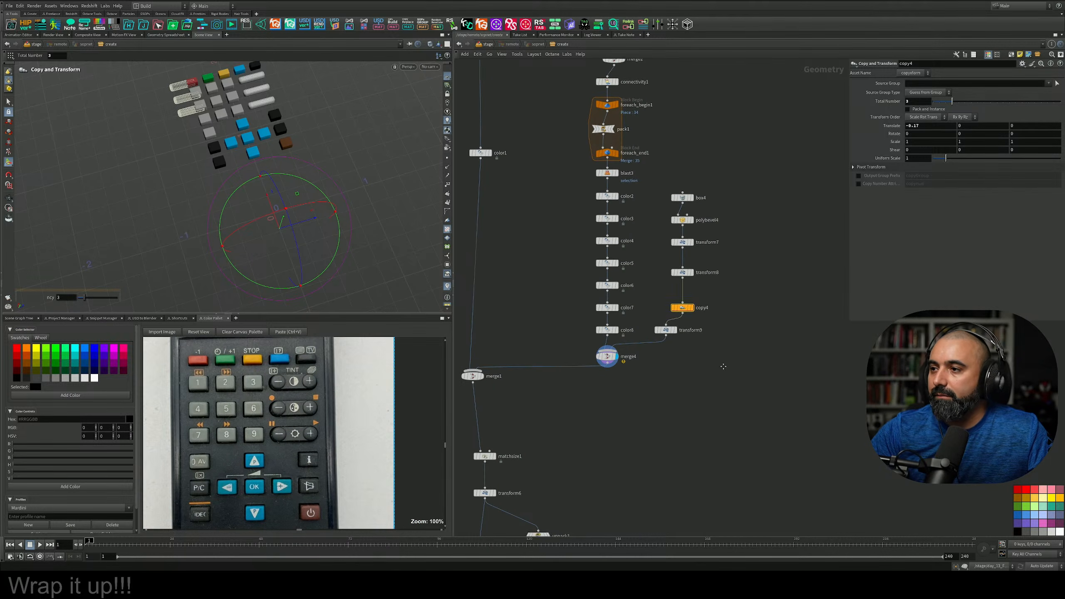
left_click(552, 278)
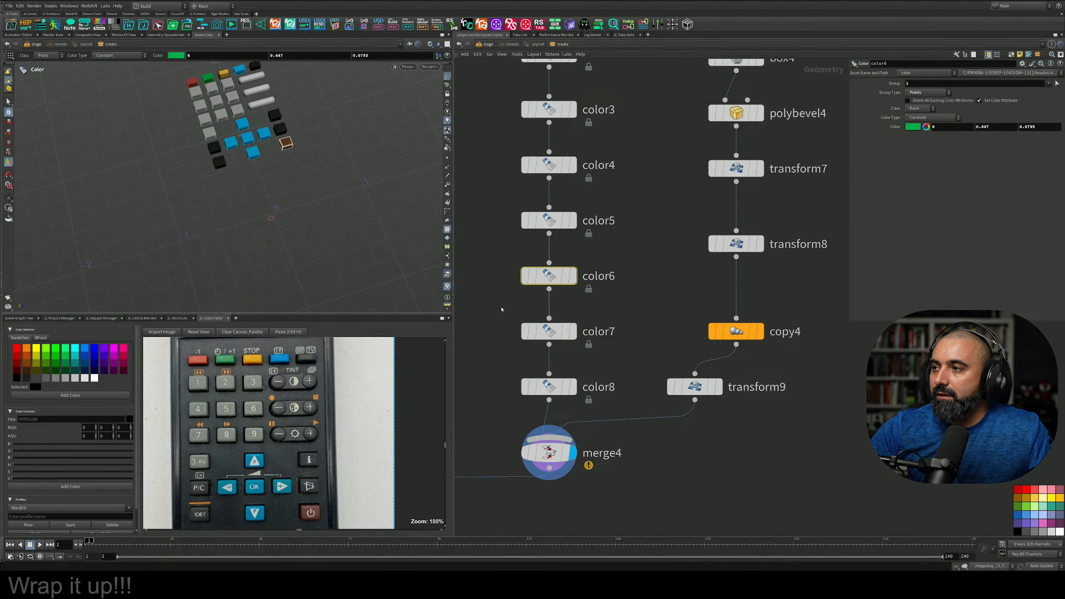
left_click(566, 221)
left_click(568, 168)
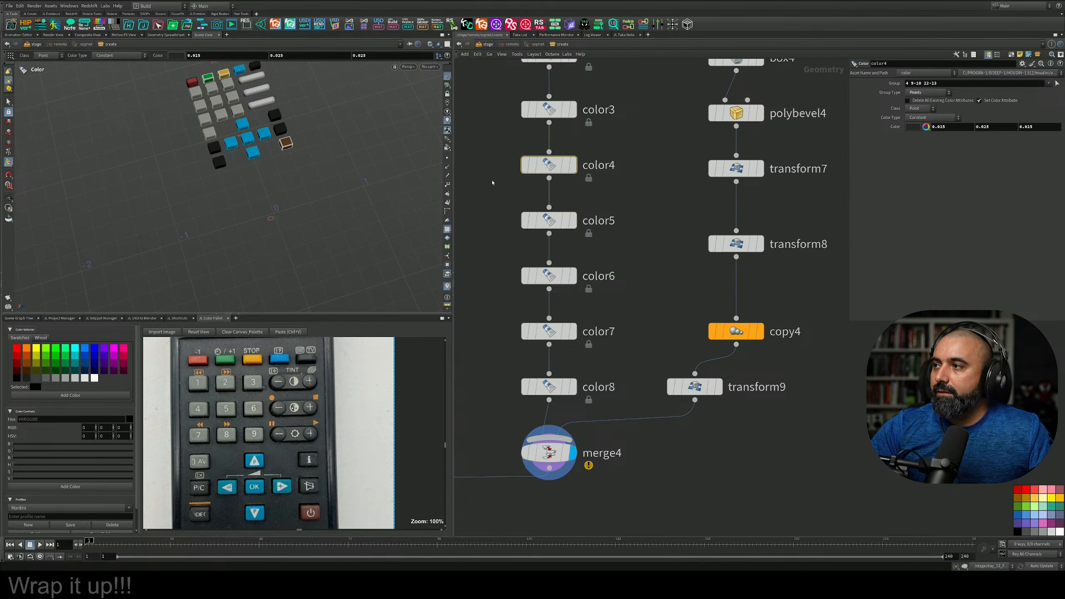
left_click_drag(568, 167, 655, 423, "alt")
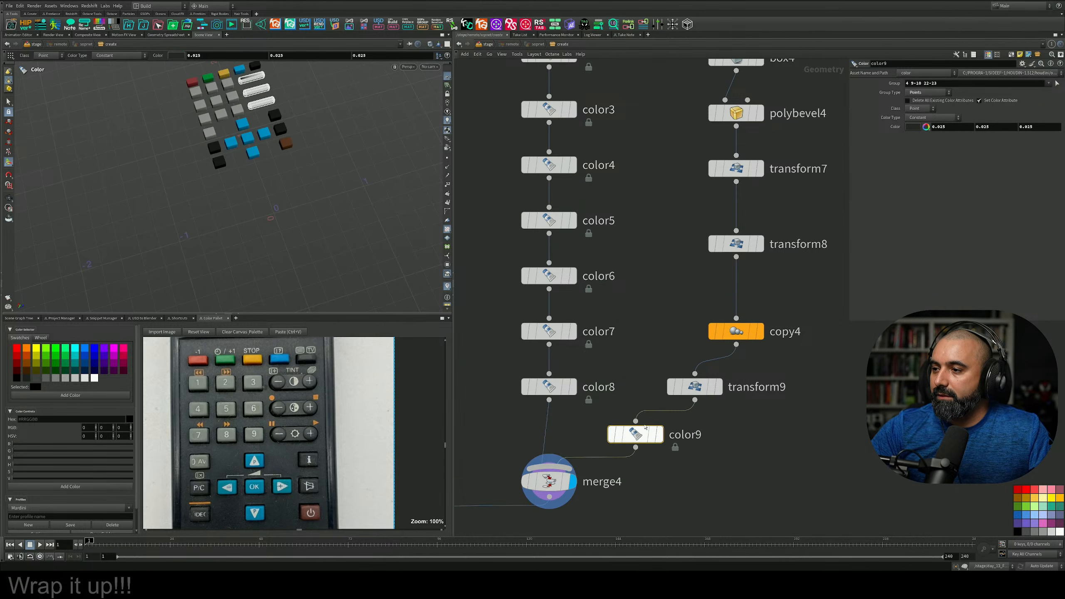
triple_click(958, 85)
key("BackSpace")
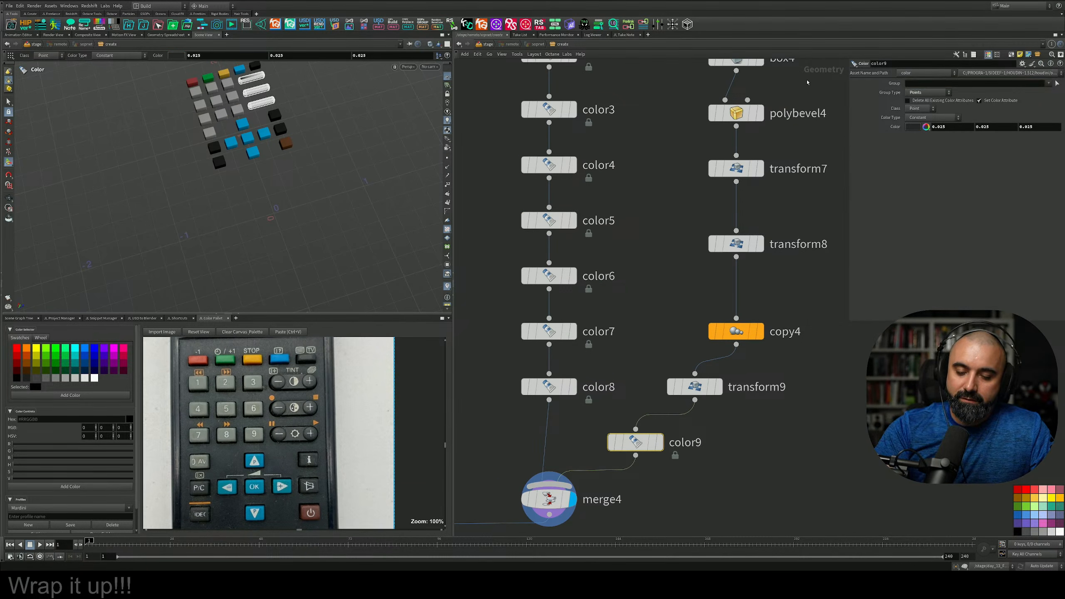
Display the output0 node at the end of the remote's network
scroll(678, 349, "down", 6)
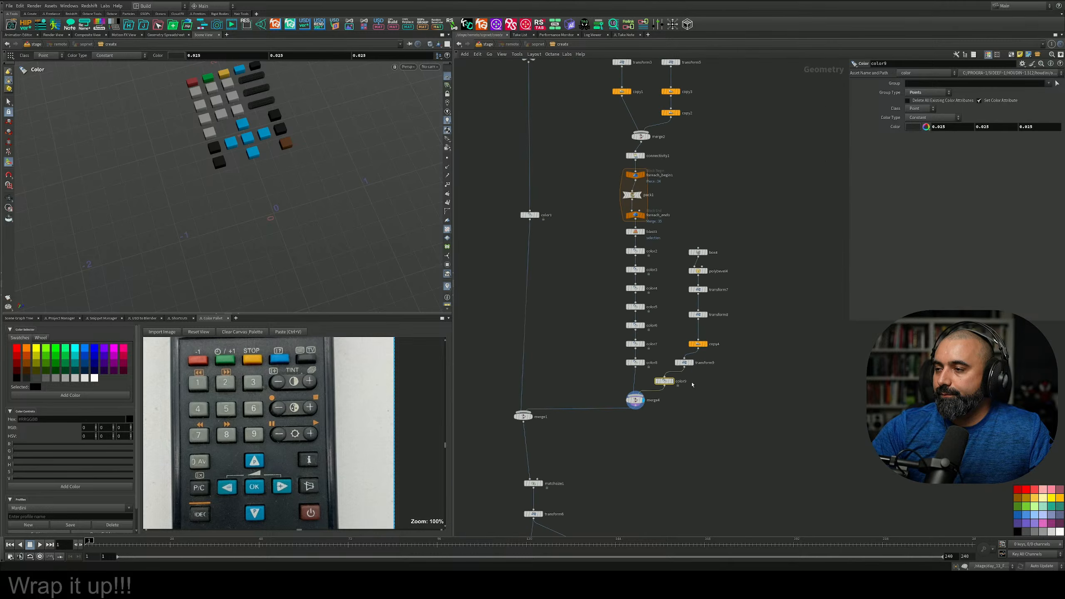
middle_click_drag(679, 463, 704, 191)
scroll(692, 283, "down", 3)
scroll(644, 393, "up", 4)
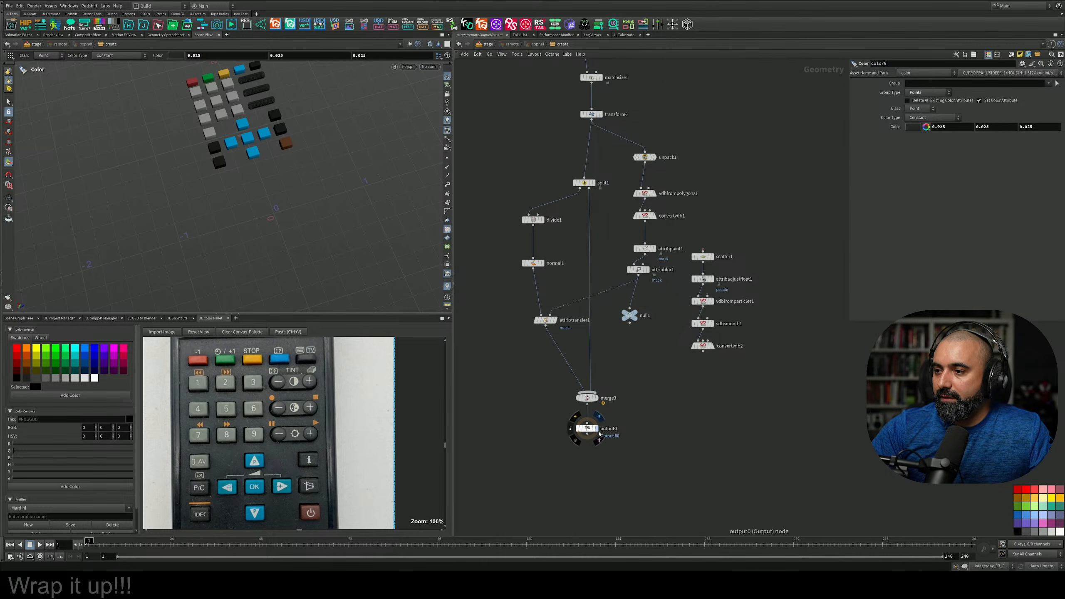
left_click(599, 434)
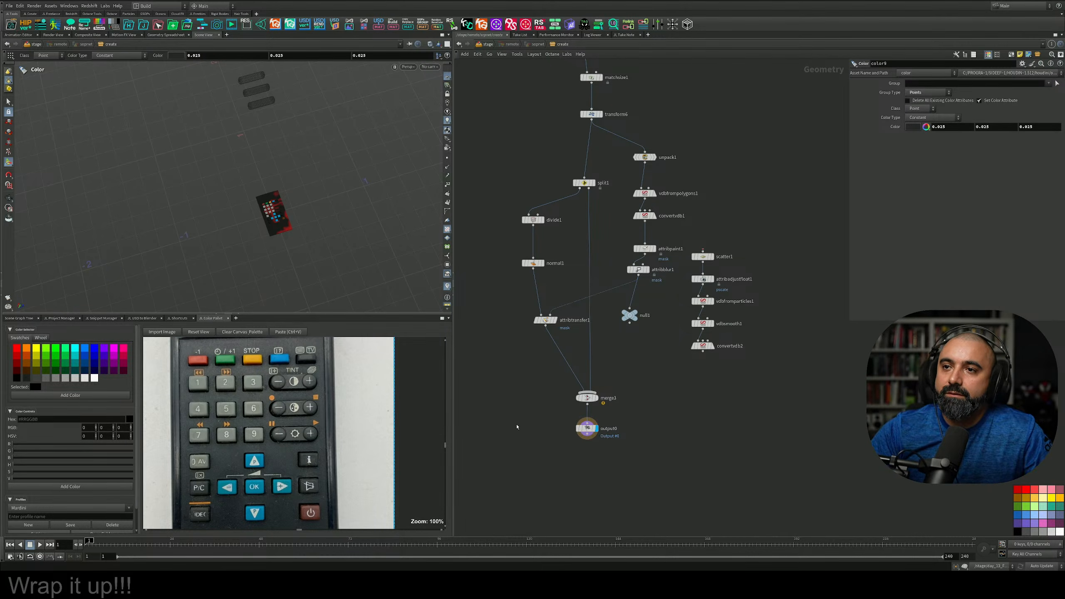
Examine the assembled remote's button layout and the edges of its body from several angles
key("Escape")
left_click_drag(310, 203, 262, 221)
right_click_drag(262, 221, 326, 241)
left_click_drag(326, 241, 340, 226)
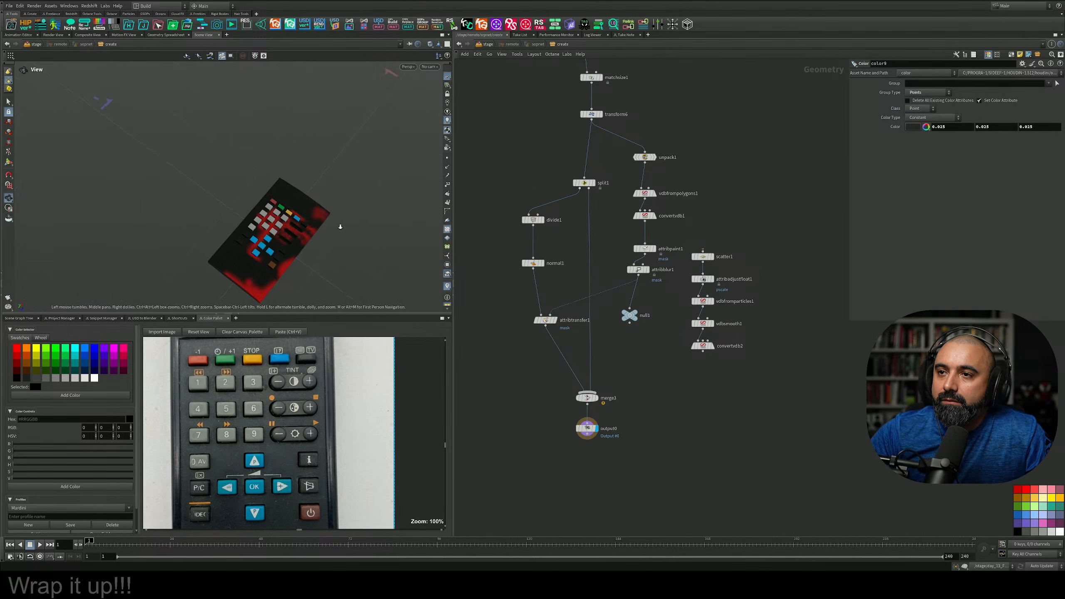
right_click_drag(340, 226, 337, 260)
left_click_drag(338, 260, 338, 193)
right_click_drag(339, 194, 283, 219)
middle_click_drag(283, 219, 293, 201)
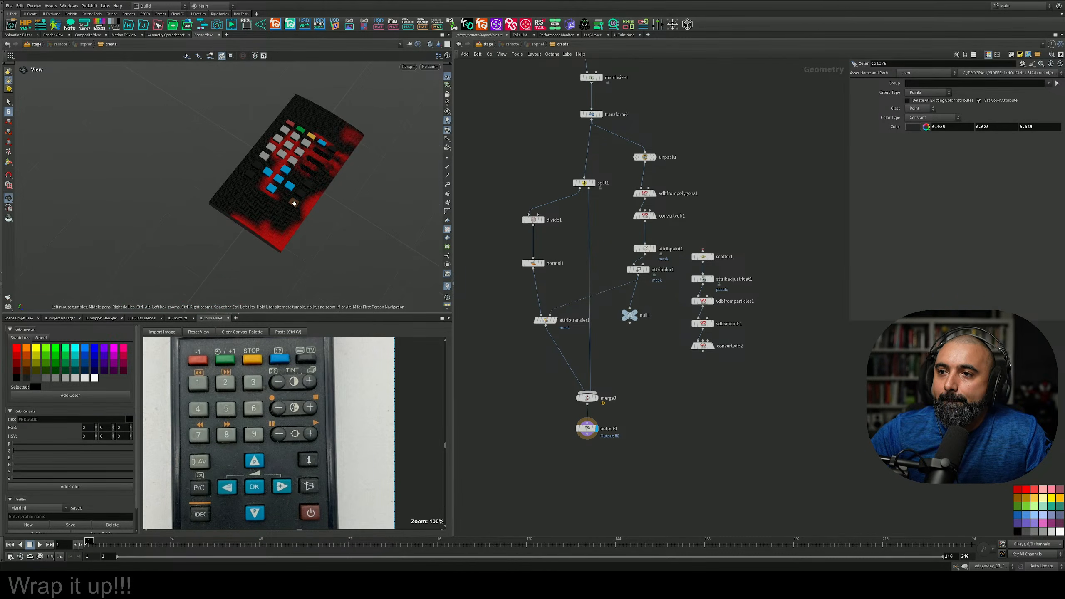
mouse_move(294, 201)
left_mouse_down()
mouse_move(308, 189)
mouse_move(311, 205)
left_mouse_up()
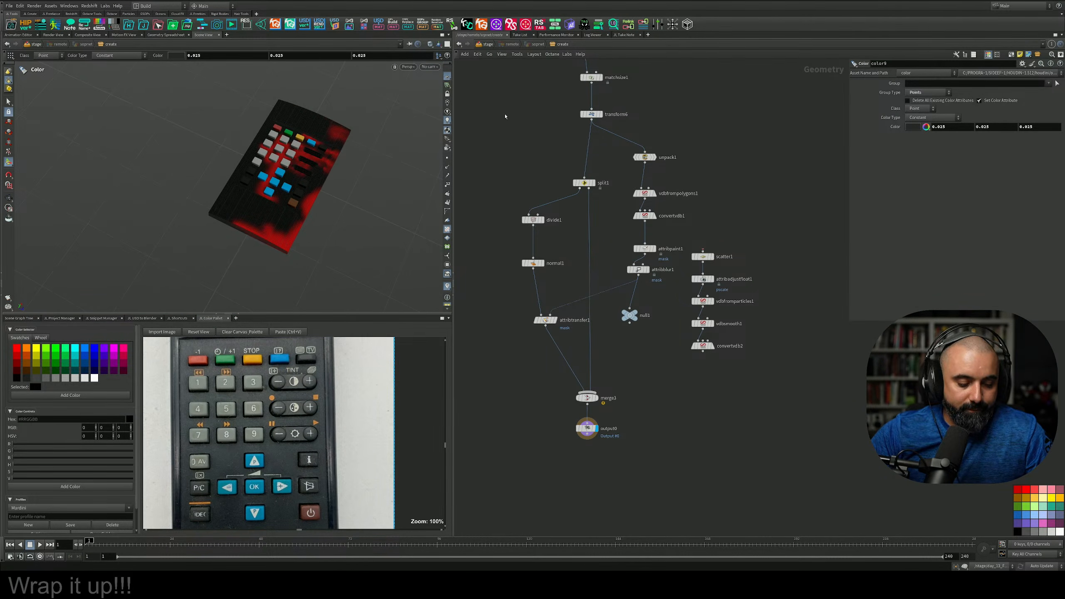
mouse_move(328, 204)
left_mouse_down()
mouse_move(340, 140)
mouse_move(348, 202)
left_mouse_up()
right_click_drag(347, 202, 398, 191)
middle_click_drag(325, 260, 342, 161)
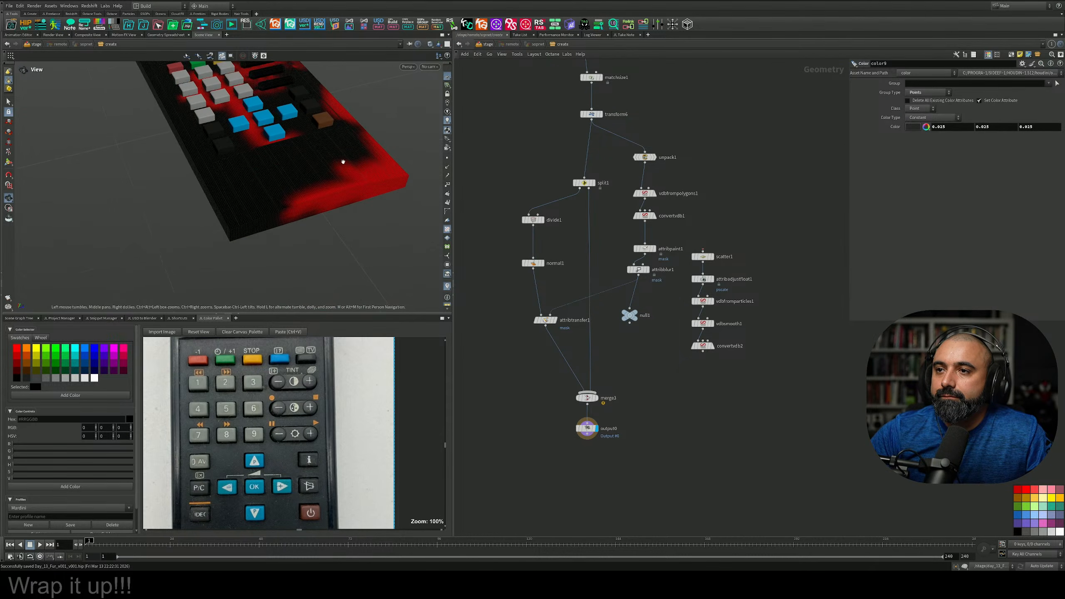
left_click_drag(342, 162, 369, 128)
right_click_drag(368, 129, 422, 155)
left_click_drag(336, 184, 310, 240)
Inspect the settings of polybevel1 in the base branch and check the remote body's edge
middle_click_drag(548, 167, 554, 332)
middle_click_drag(638, 177, 655, 361)
middle_click_drag(660, 200, 668, 413)
middle_click_drag(660, 239, 655, 395)
scroll(631, 259, "up", 3)
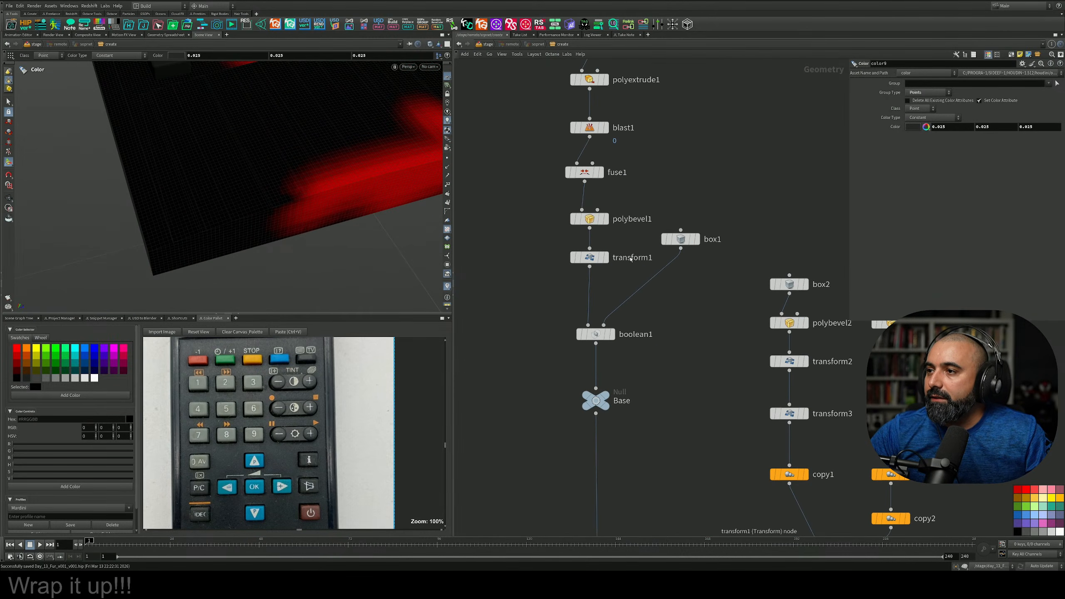
left_click(590, 219)
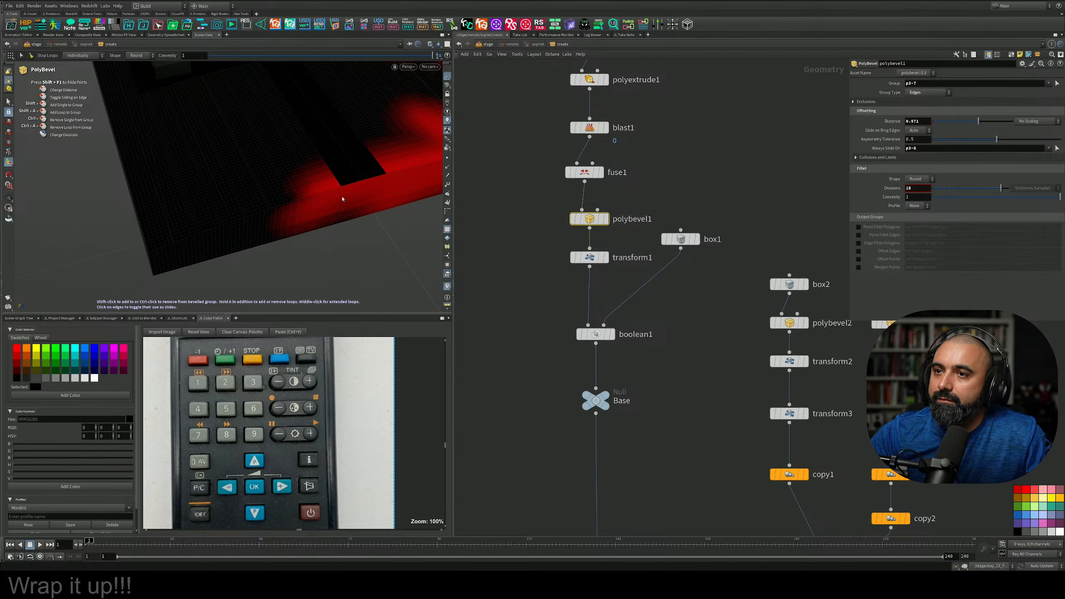
key("Escape")
mouse_move(281, 190)
left_mouse_down()
mouse_move(347, 146)
mouse_move(383, 145)
mouse_move(321, 191)
mouse_move(261, 144)
mouse_move(269, 197)
left_mouse_up()
Try adding the normals of normal1 to Points, and set them back to Vertices
scroll(544, 388, "down", 6)
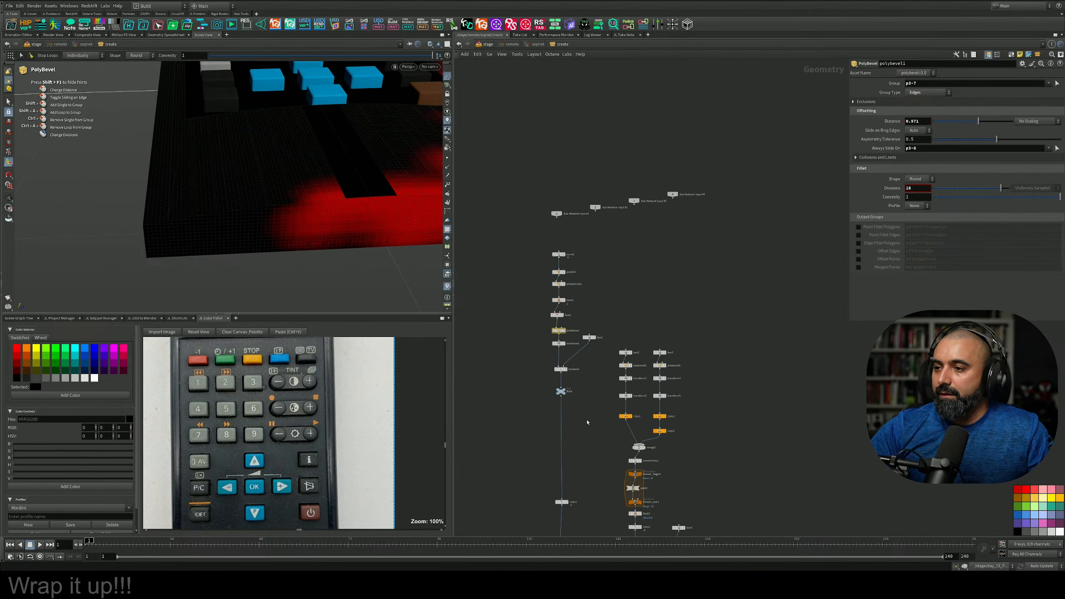
middle_click_drag(589, 423, 632, 193)
scroll(590, 418, "up", 5)
scroll(564, 497, "down", 1)
middle_click_drag(564, 497, 633, 305)
scroll(596, 401, "down", 3)
middle_click_drag(596, 400, 603, 241)
scroll(631, 335, "up", 5)
scroll(631, 335, "up", 2)
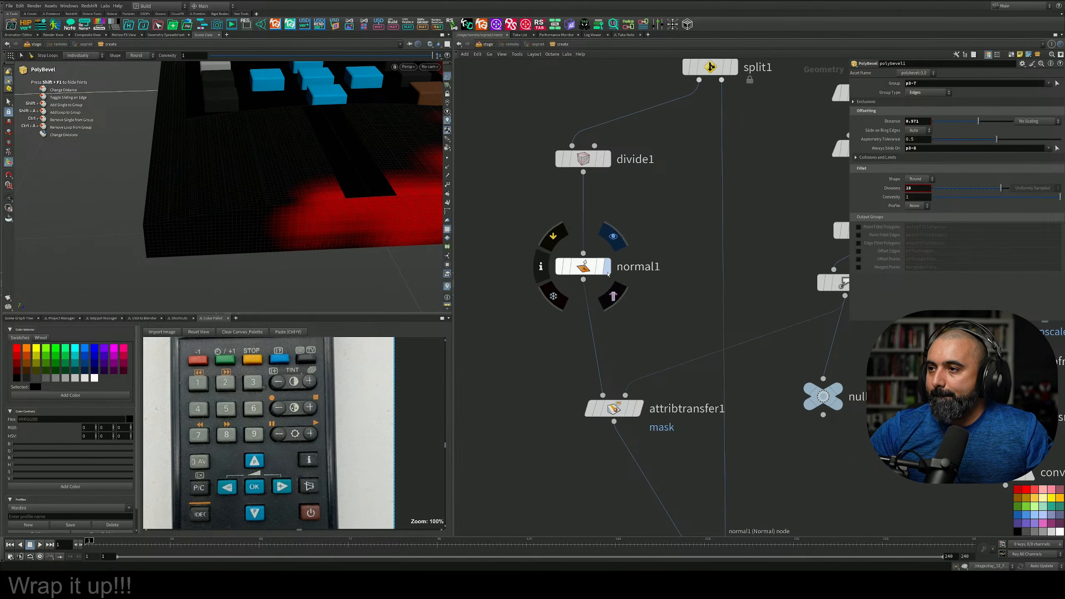
left_click(608, 274)
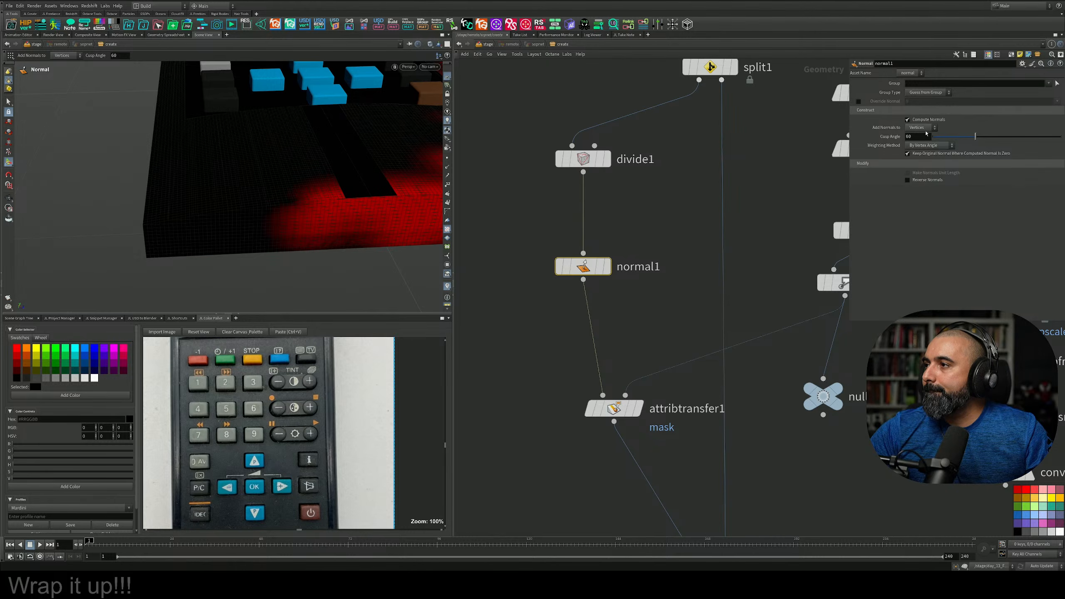
left_click(922, 128)
left_click(926, 136)
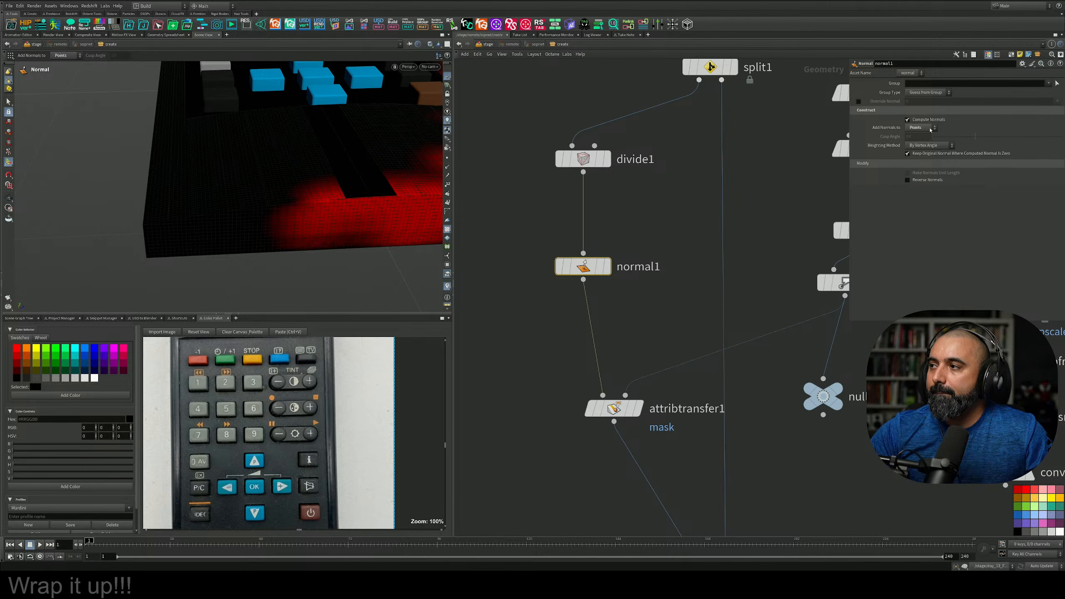
left_click(930, 129)
left_click(928, 143)
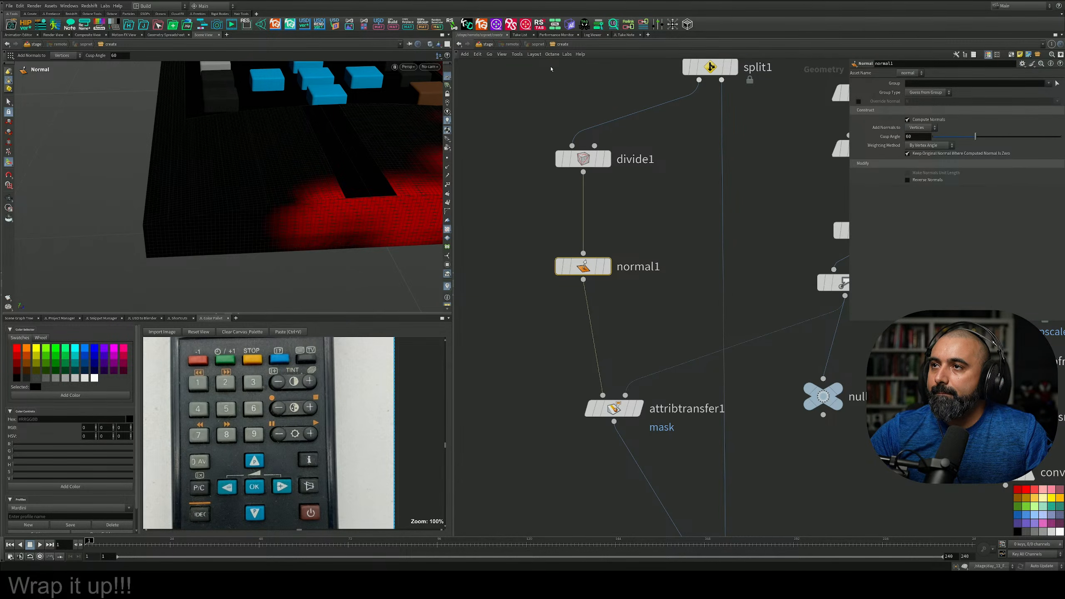
Return to the stage network and render the camera view with Karma CPU
left_click(478, 45)
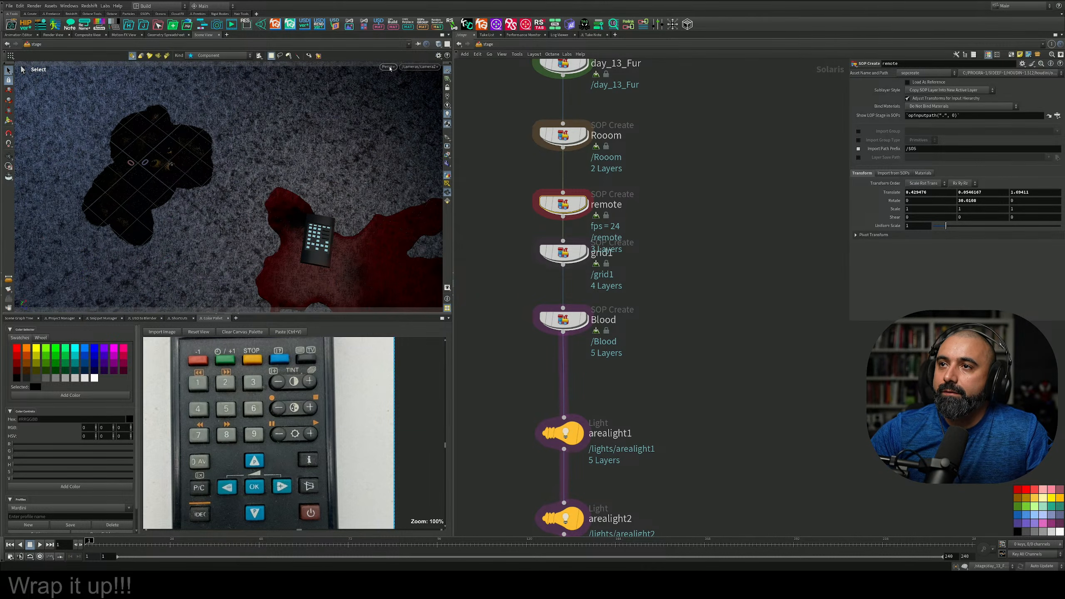
left_click(388, 66)
left_click(397, 106)
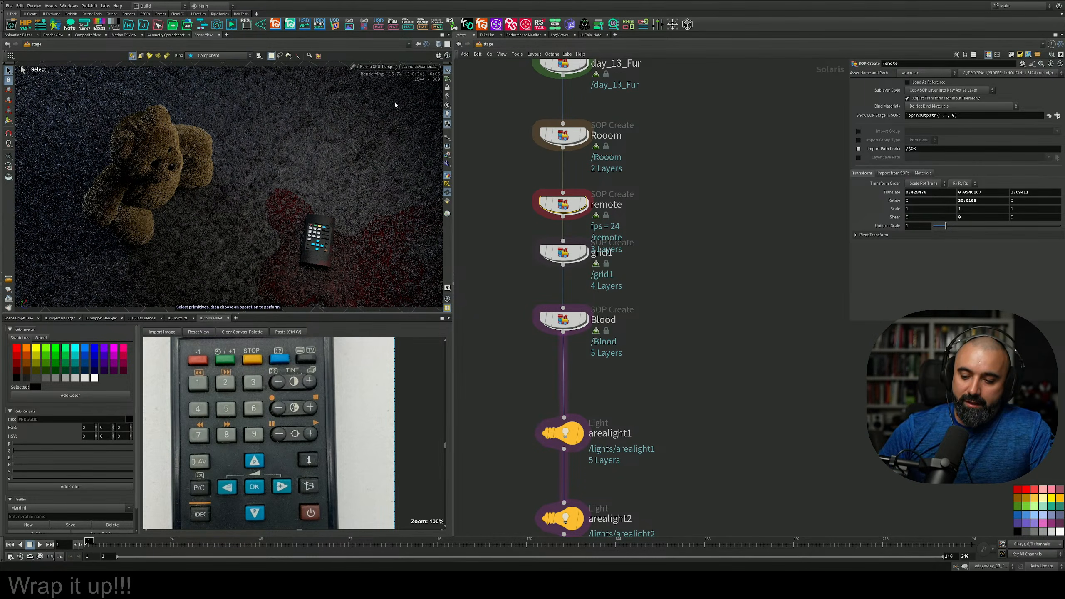
left_click(377, 66)
left_click(382, 96)
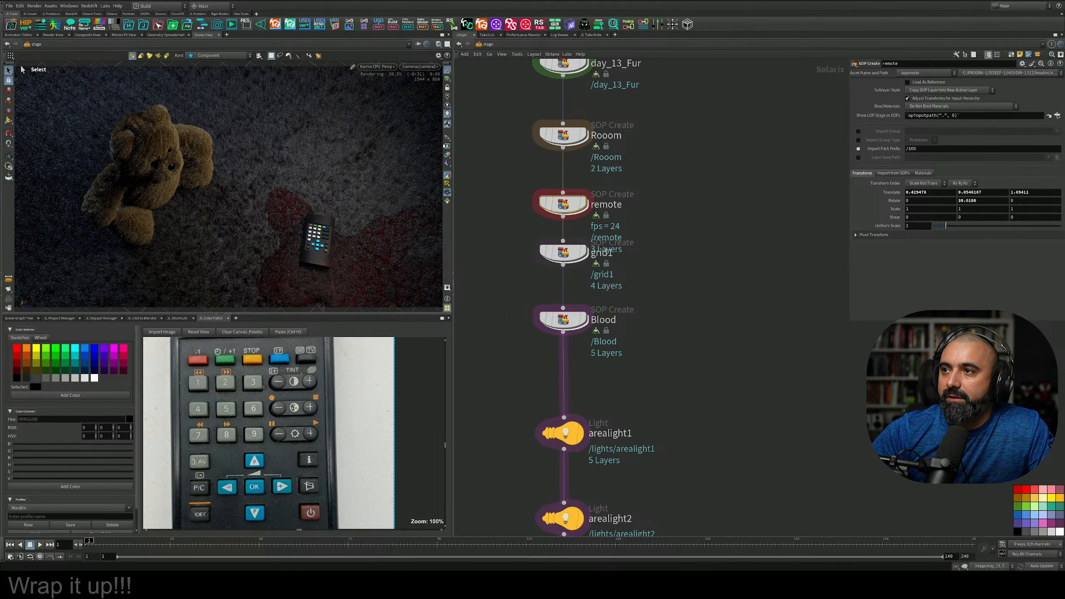
Move the day_13_Fur node up in the stage network to open space above the Rooom node
scroll(712, 270, "down", 5)
scroll(698, 268, "up", 4)
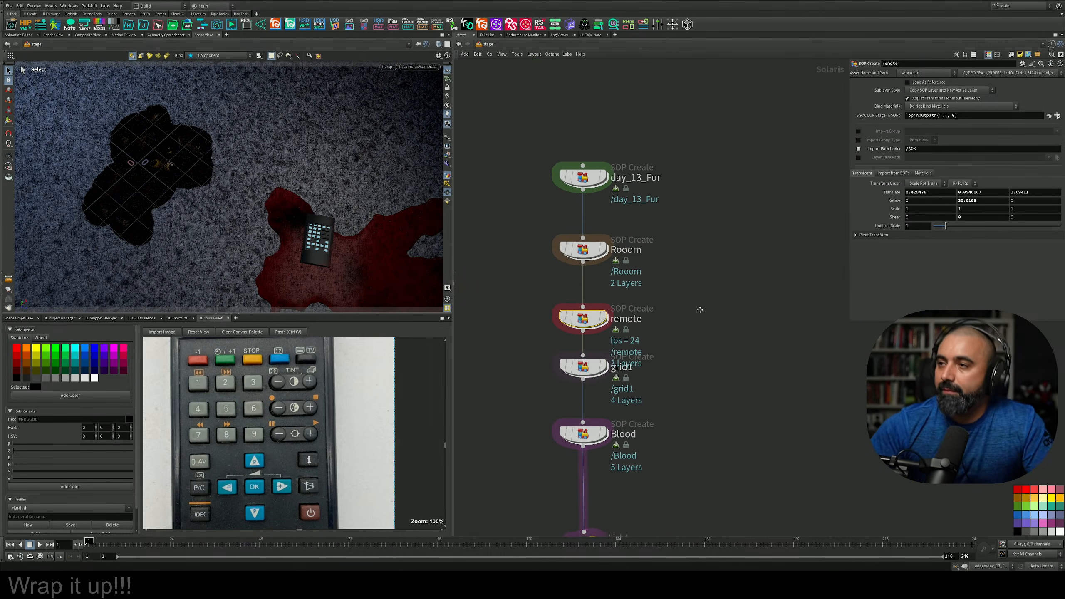
scroll(678, 293, "down", 2)
left_click_drag(641, 252, 638, 122)
middle_click_drag(656, 169, 623, 251)
middle_click_drag(707, 293, 664, 290)
Add a SOP Create node beside the chain, between day_13_Fur and Rooom
key("Tab")
key("Escape")
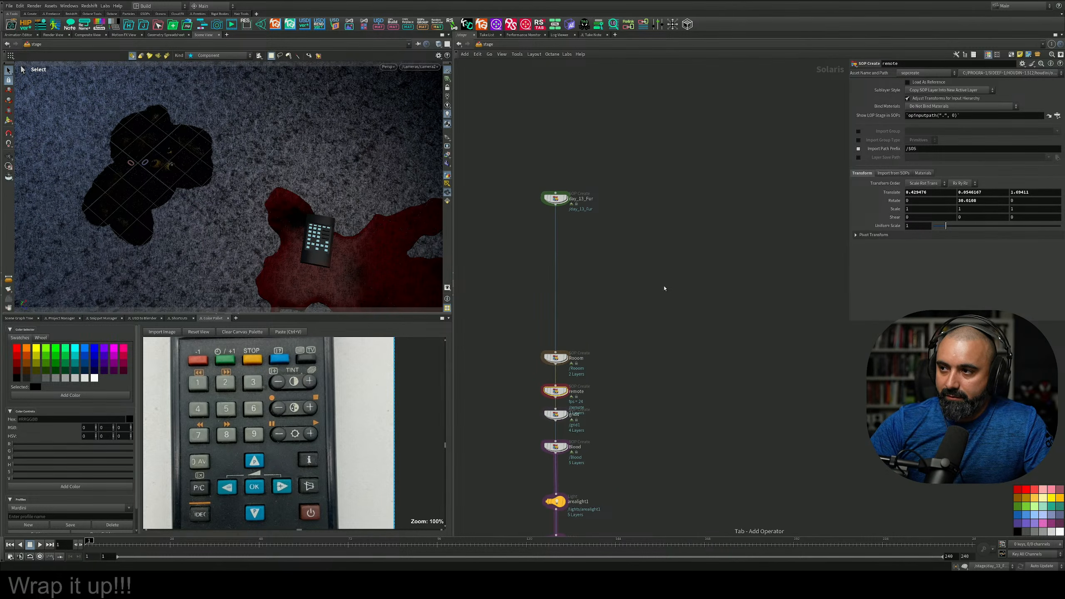
key("Tab")
type("si")
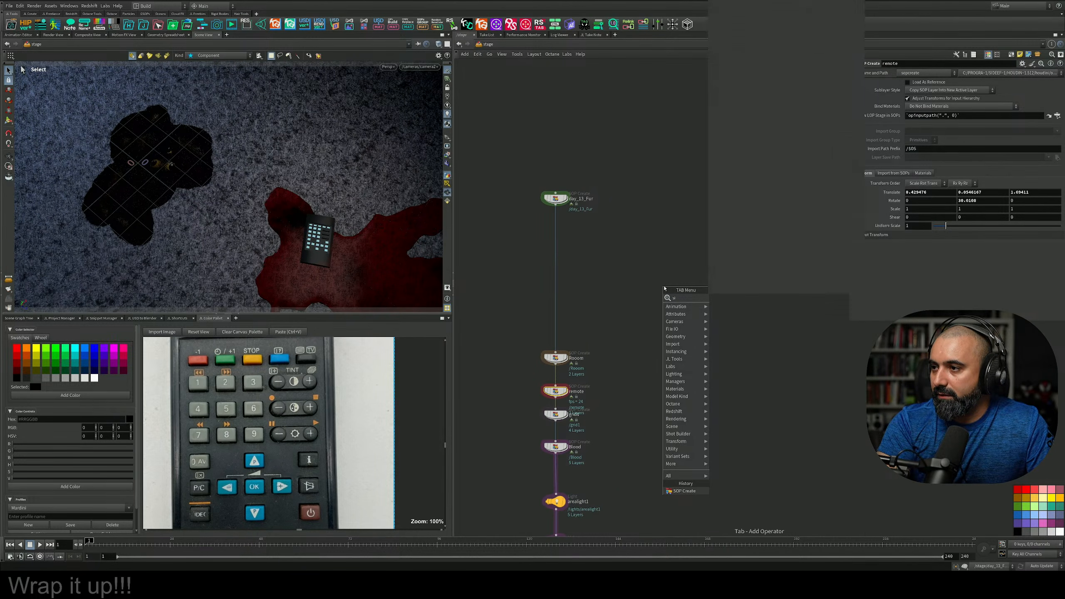
key("BackSpace")
key("BackSpace")
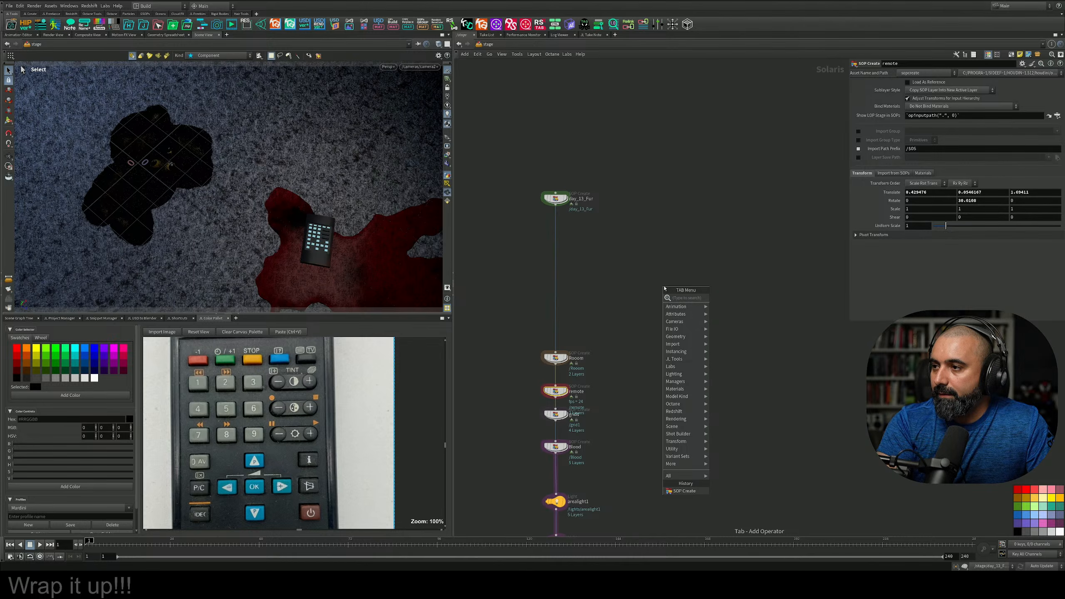
type("sopc")
key("Return")
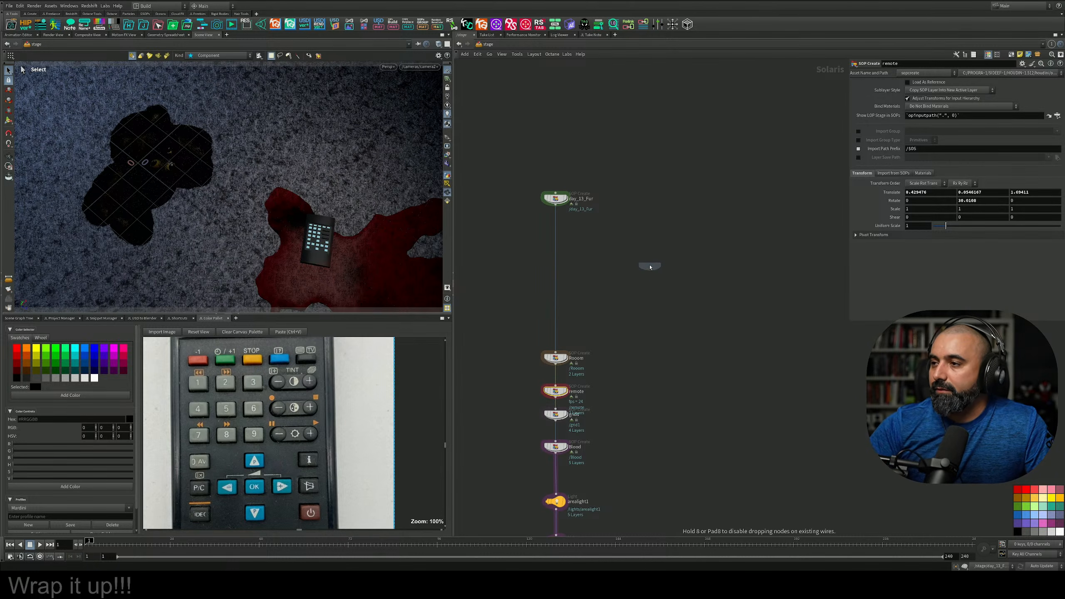
left_click(650, 267)
Rename the new SOP Create node as Glass
scroll(654, 254, "up", 5)
mouse_move(681, 251)
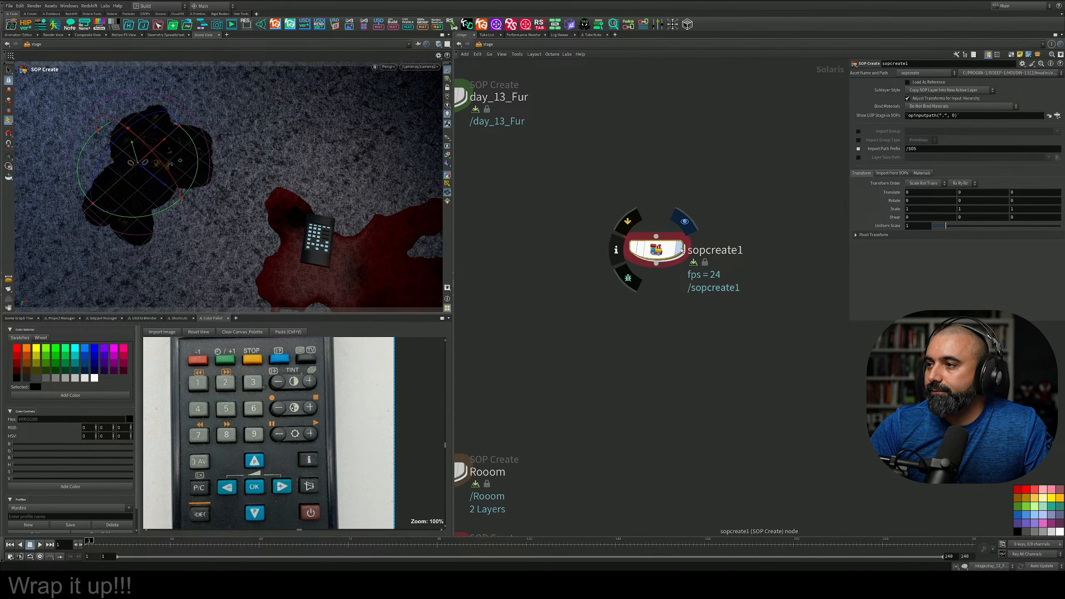
key("F2")
type("Glass")
key("Return")
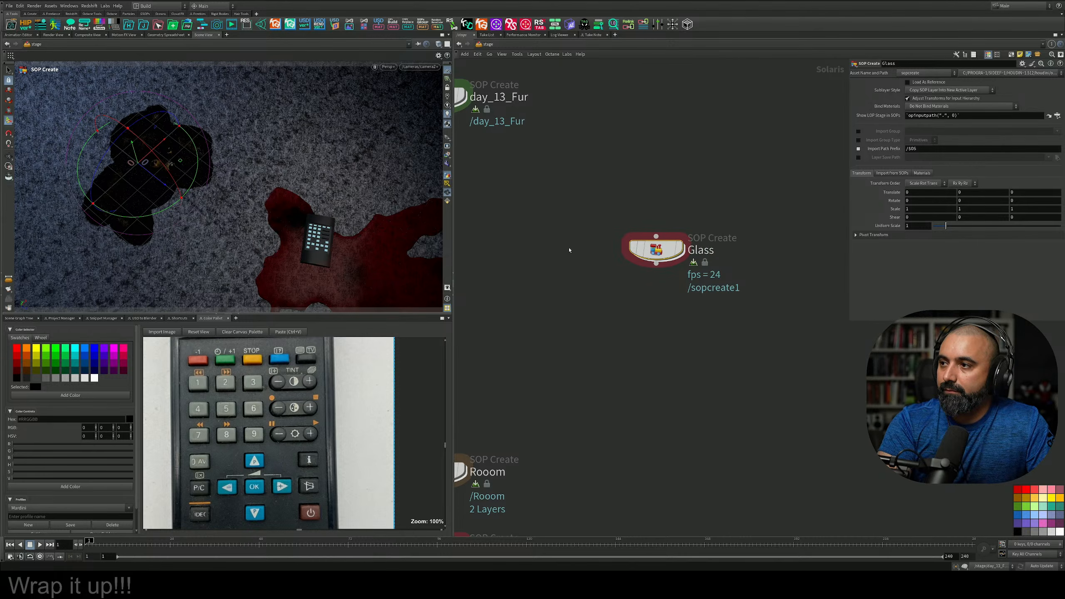
Open the Glass node's inner geometry network and add a Box node
double_click(657, 249)
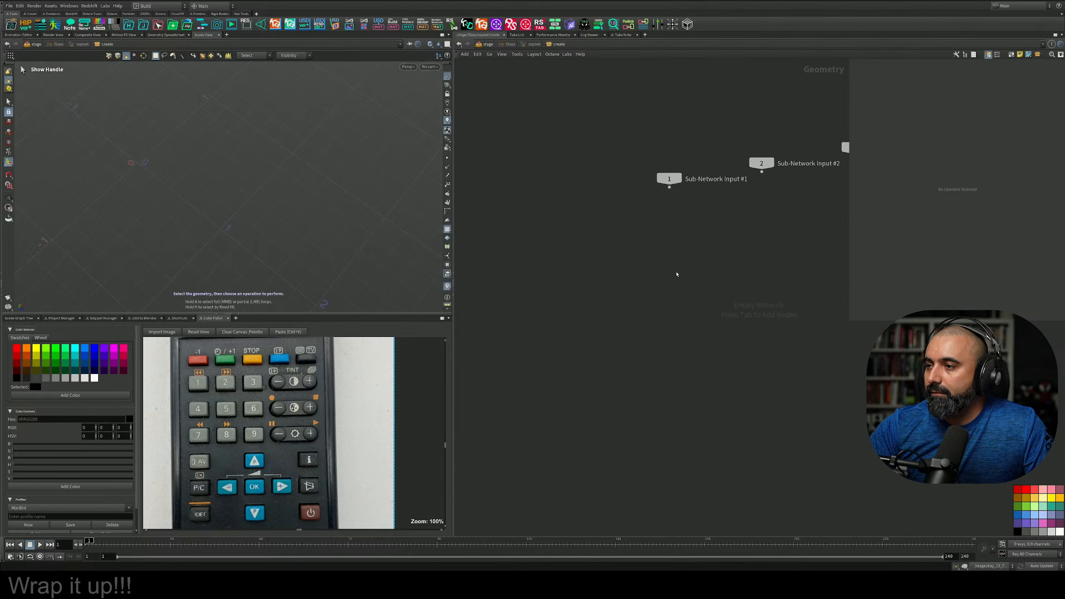
key("Tab")
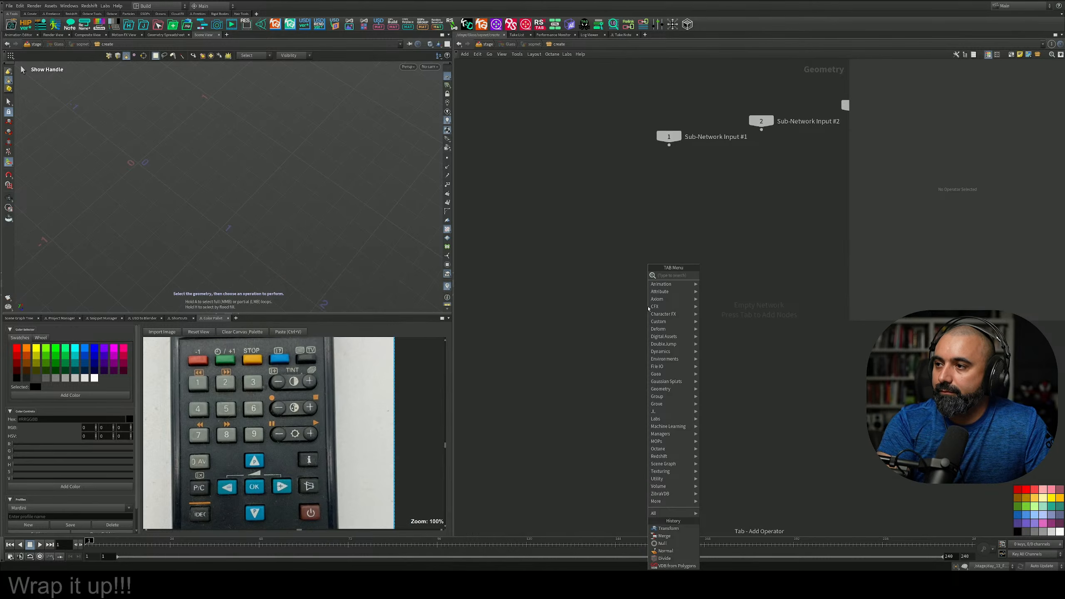
type("box")
key("Return")
left_click(660, 262)
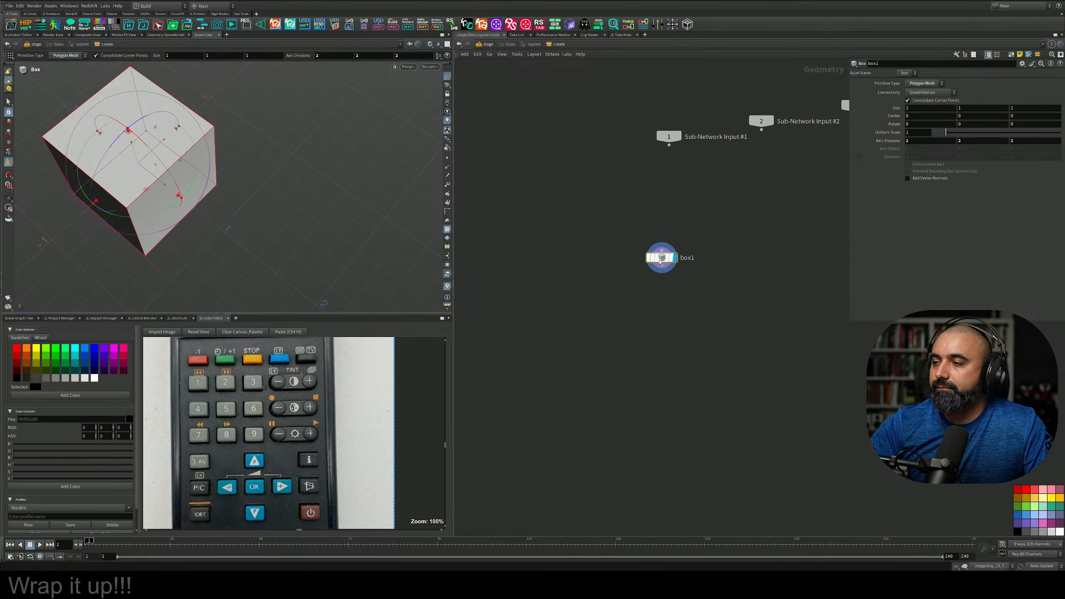
Flatten the box from above into a thin pane about 0.0085 high
left_click_drag(239, 181, 252, 133, "alt")
right_click_drag(251, 134, 211, 136, "alt")
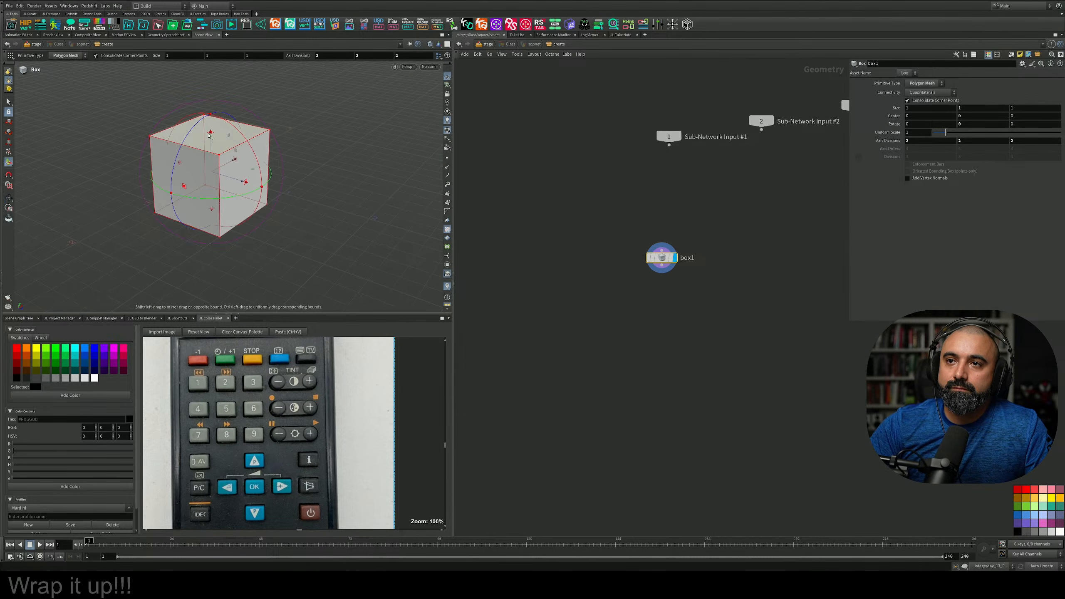
left_click_drag(211, 135, 216, 211)
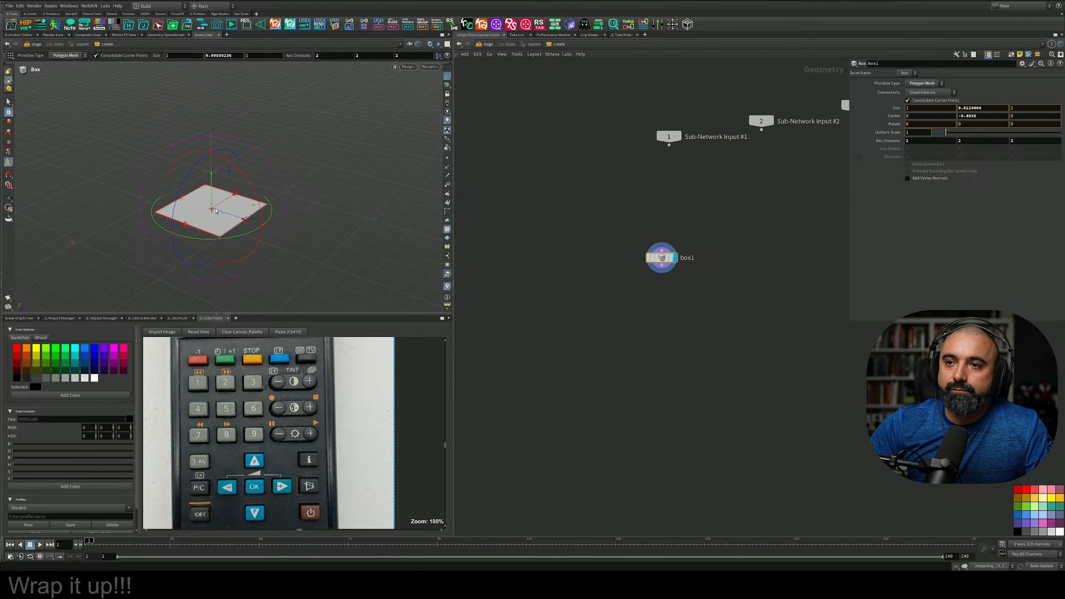
right_click_drag(217, 211, 244, 209, "alt")
mouse_move(244, 210)
left_mouse_down("alt")
mouse_move(246, 218)
mouse_move(241, 134)
mouse_move(236, 155)
mouse_move(333, 167)
mouse_move(269, 171)
mouse_move(296, 152)
mouse_move(260, 222)
mouse_move(223, 204)
mouse_move(248, 153)
mouse_move(235, 235)
mouse_move(240, 212)
left_mouse_up("alt")
Add an RBD Material Fracture node below box1, feed the box into its geometry input and display it
middle_click_drag(712, 282, 699, 257)
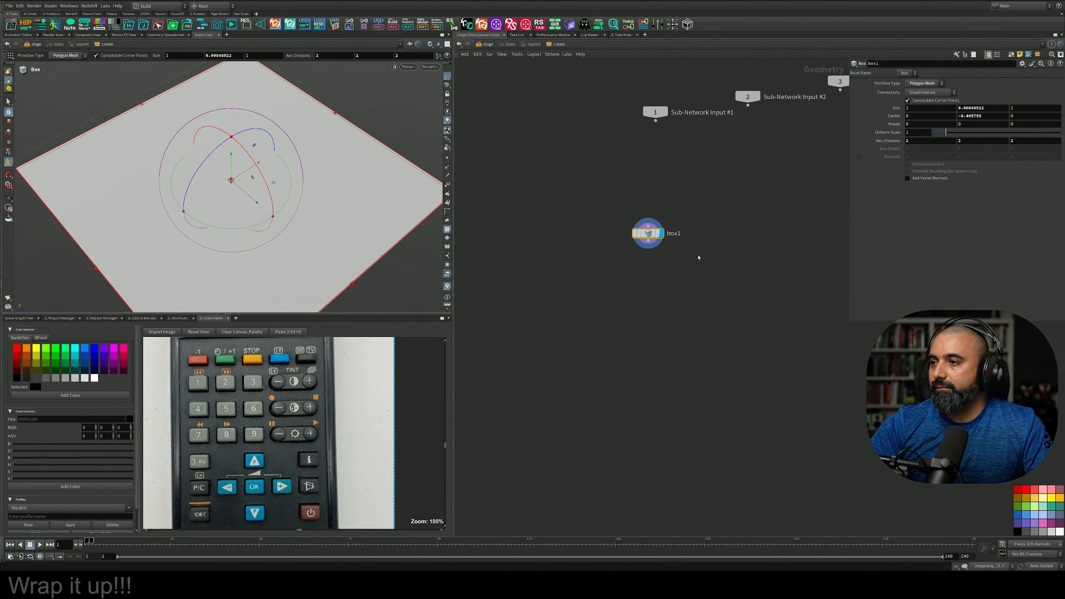
key("Tab")
type("rbd")
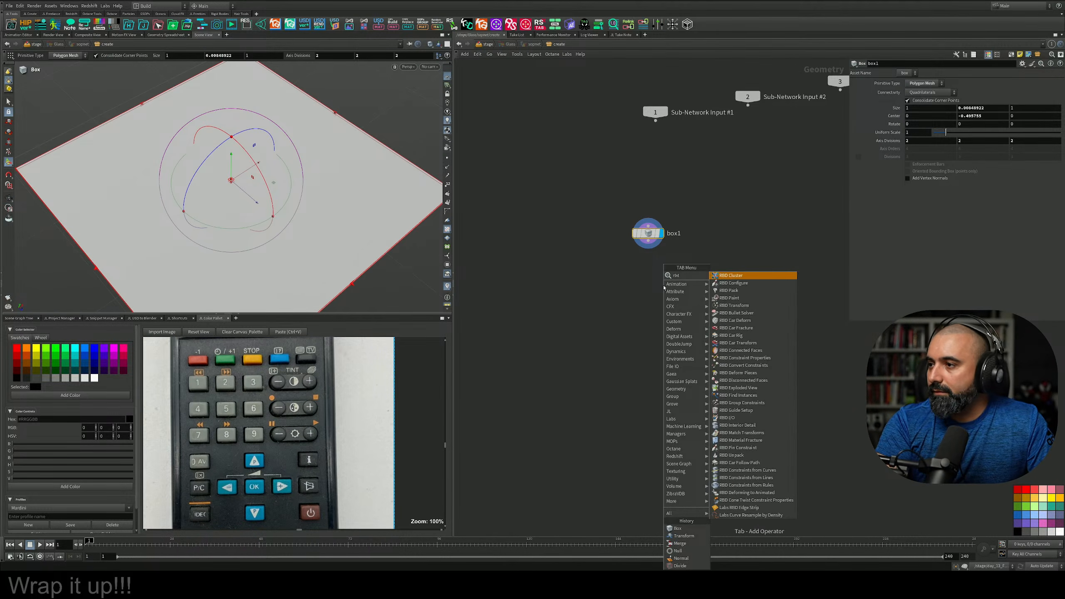
type(" ma")
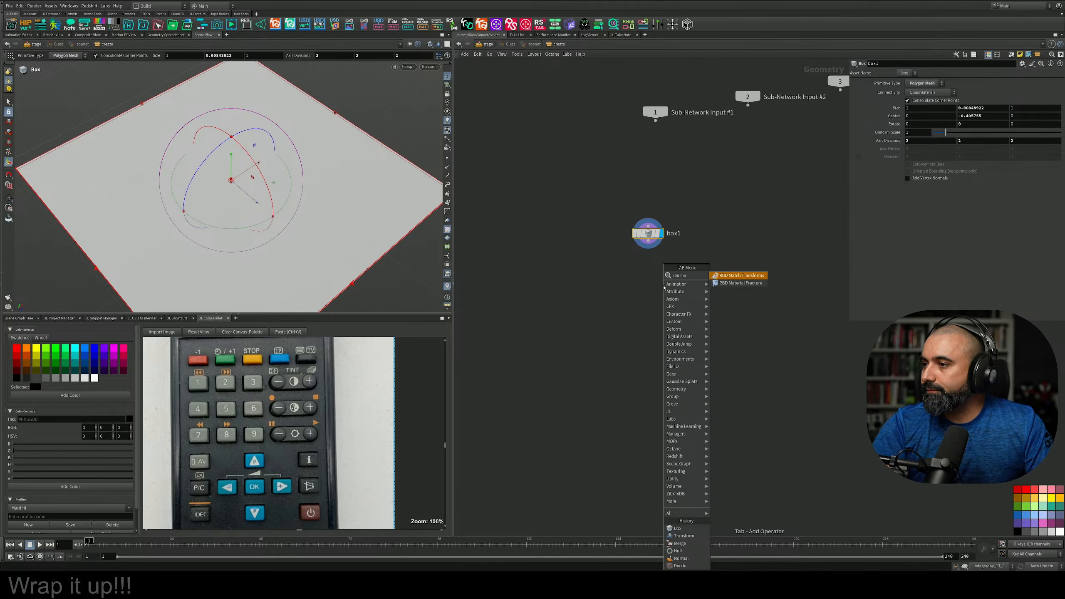
key("Down")
key("Return")
left_click(648, 300)
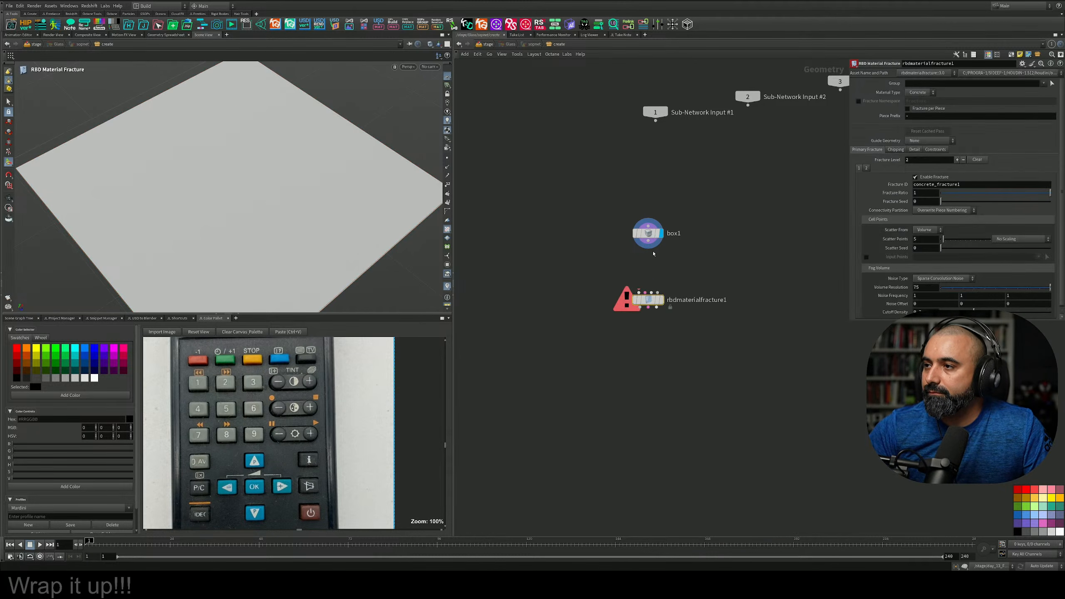
left_click_drag(649, 248, 639, 290)
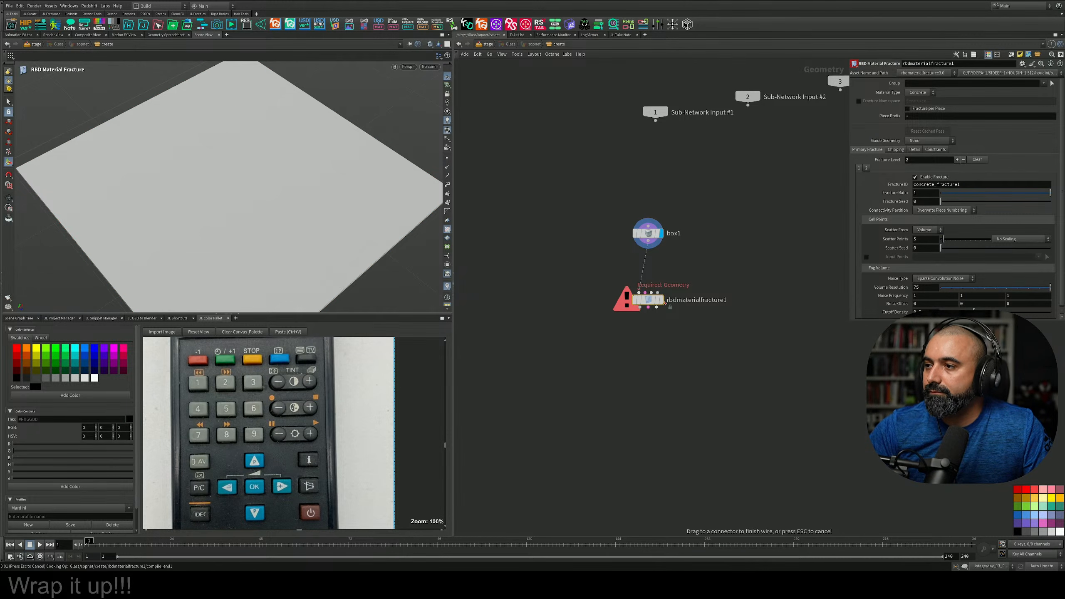
left_click(662, 302)
Examine the pane's concrete fracture pattern and the node's primary fracture, chipping, detail, constraint and guide geometry options
left_click_drag(386, 172, 333, 175, "alt")
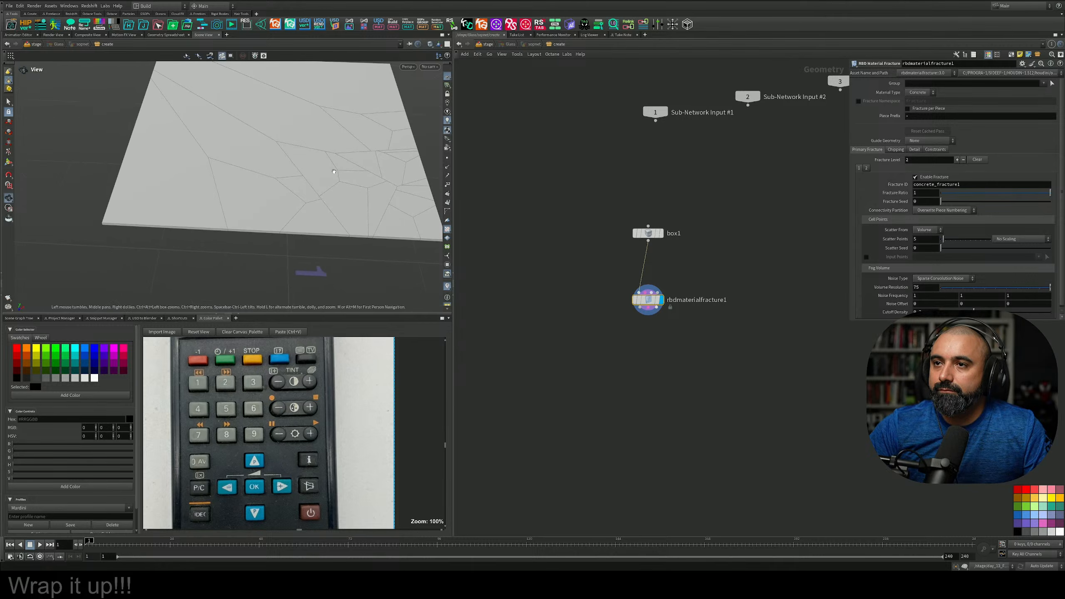
right_click_drag(333, 175, 311, 218, "alt")
left_click_drag(312, 218, 308, 250, "alt")
right_click_drag(308, 250, 331, 222, "alt")
middle_click_drag(332, 222, 338, 185, "alt")
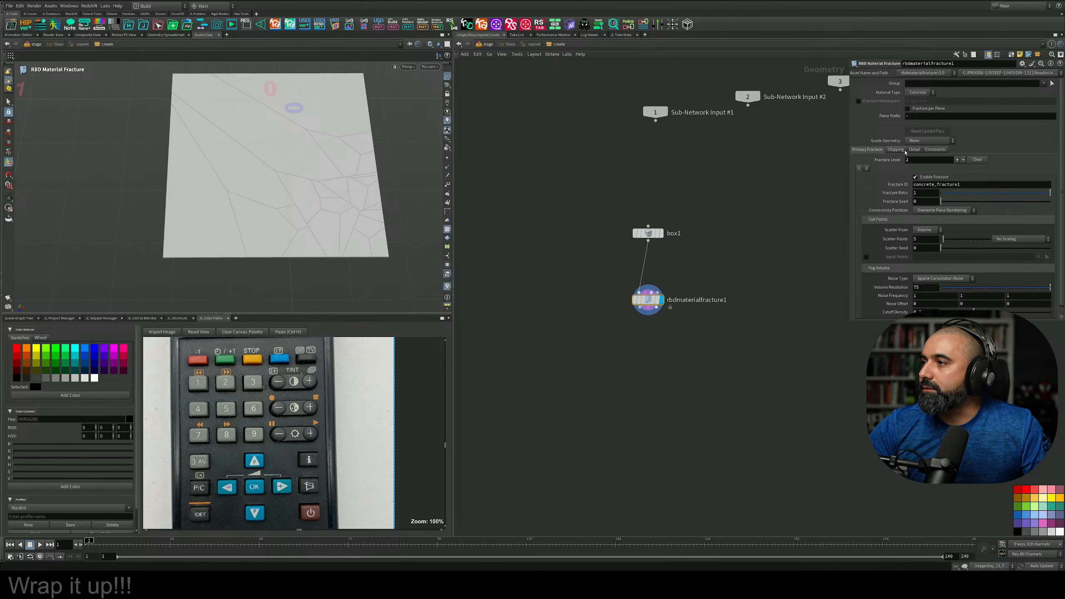
scroll(881, 246, "down", 2)
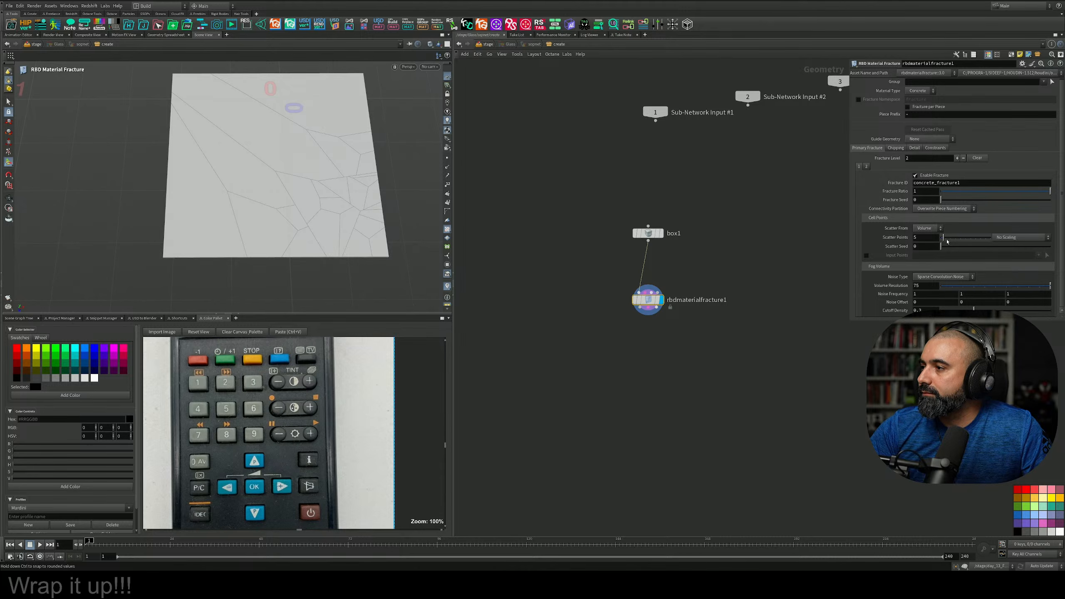
left_click(938, 230)
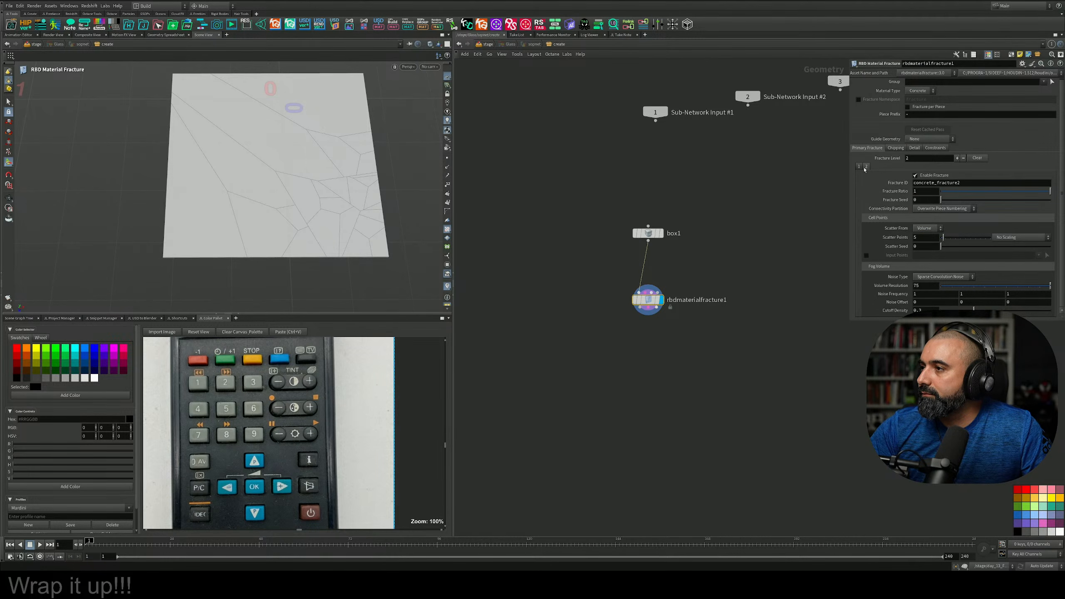
left_click(901, 149)
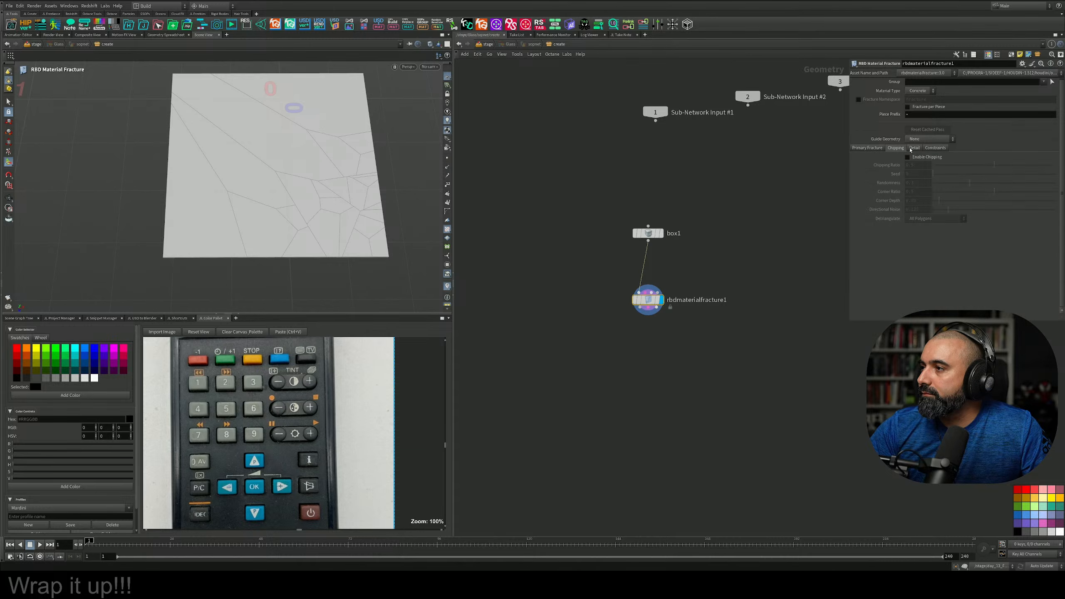
left_click(915, 148)
left_click(936, 149)
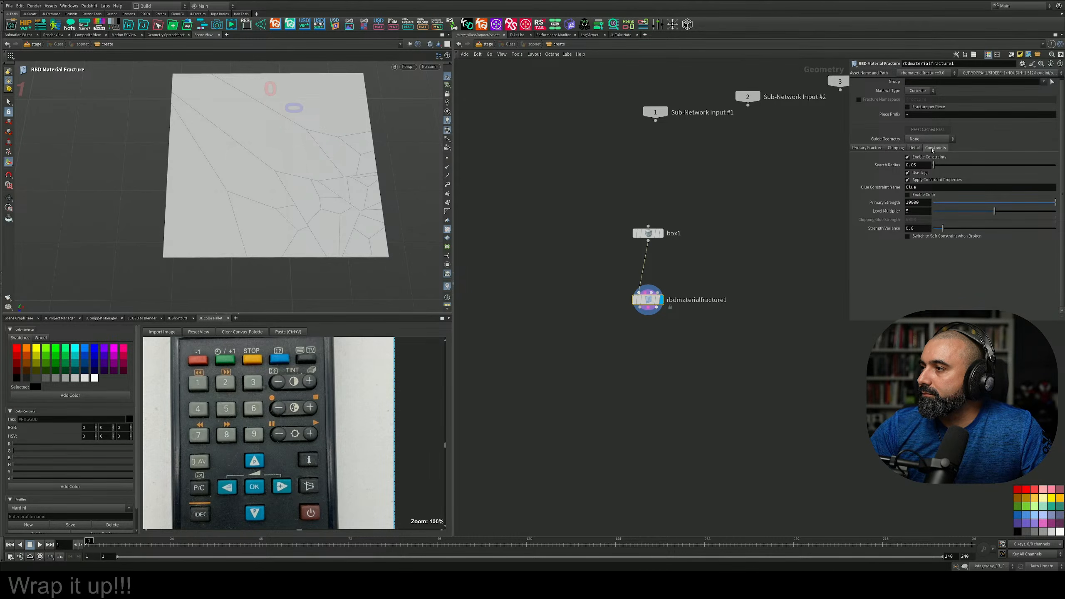
left_click(868, 148)
left_click(932, 139)
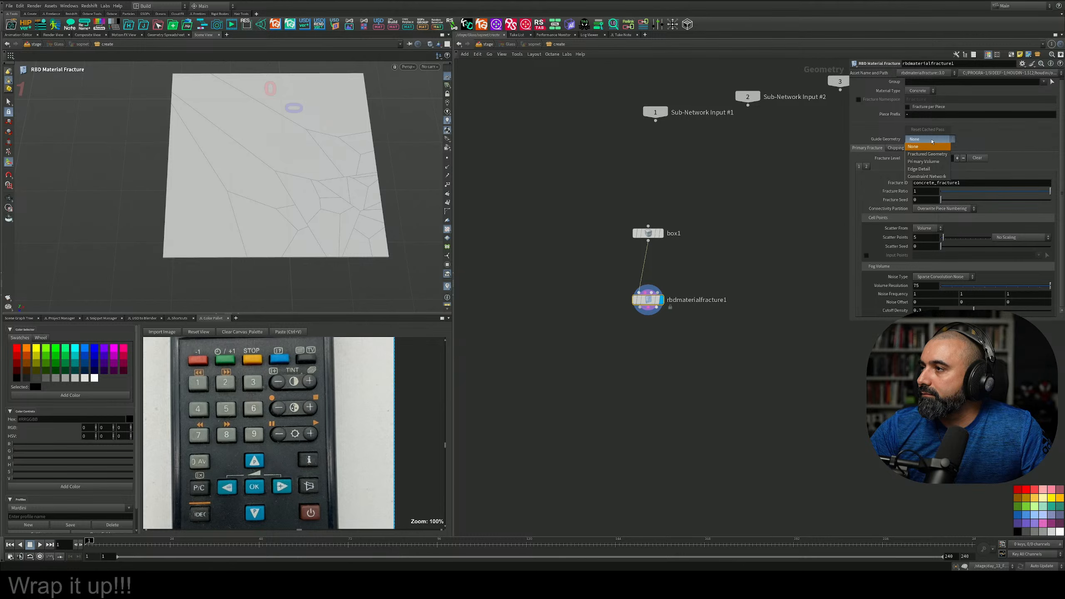
left_click(932, 141)
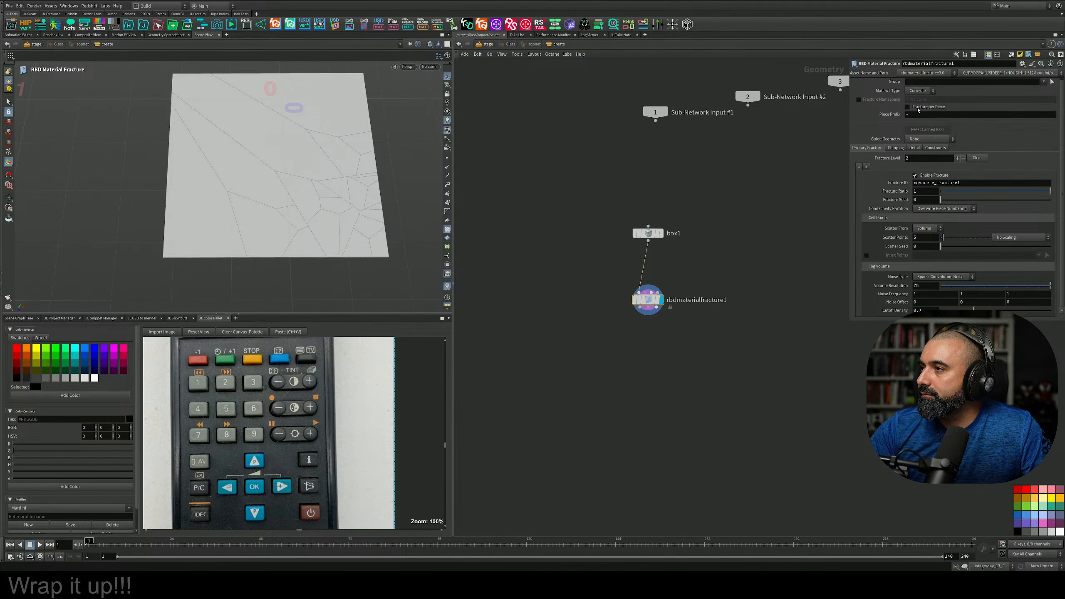
Set the fracture's material type to Glass and its impact scatter points to 0
left_click(918, 91)
left_click(918, 107)
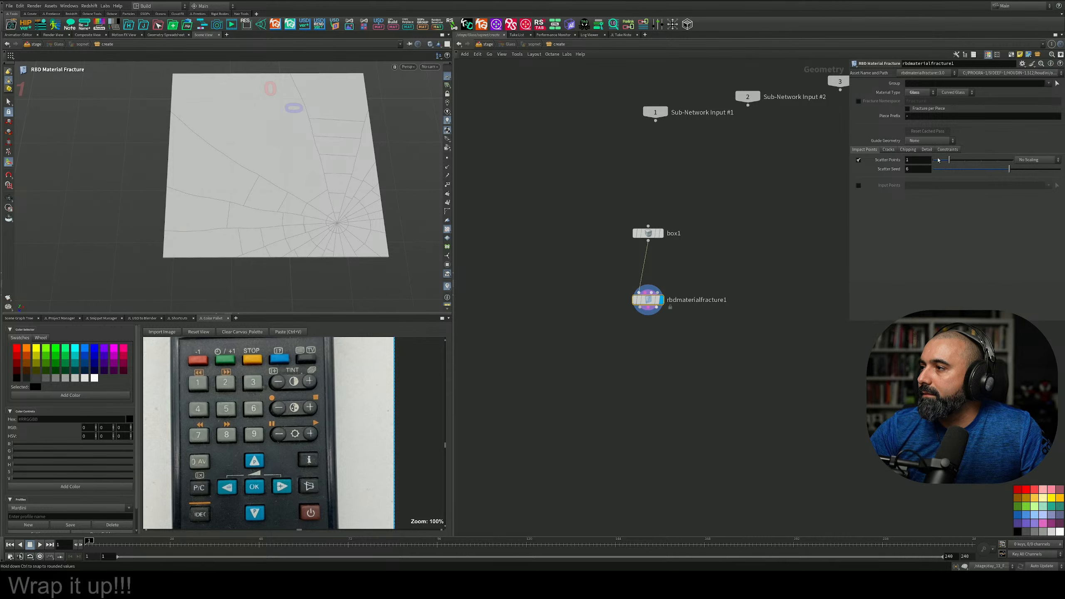
left_click(935, 164)
Place an Add node beside box1 and give it one point at the origin
middle_click_drag(671, 337, 671, 367)
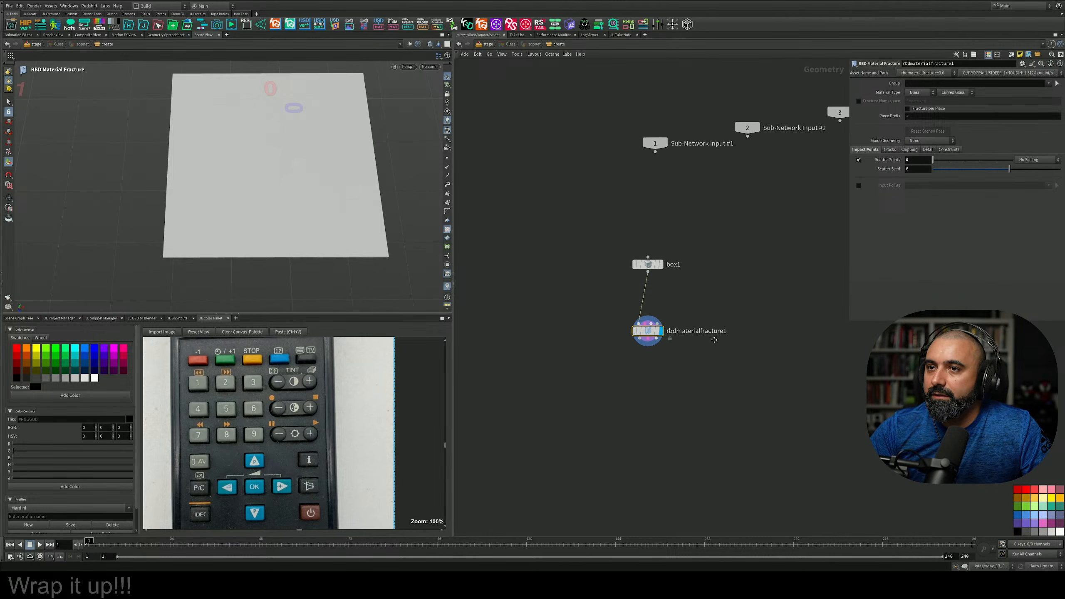
key("Tab")
type("ad")
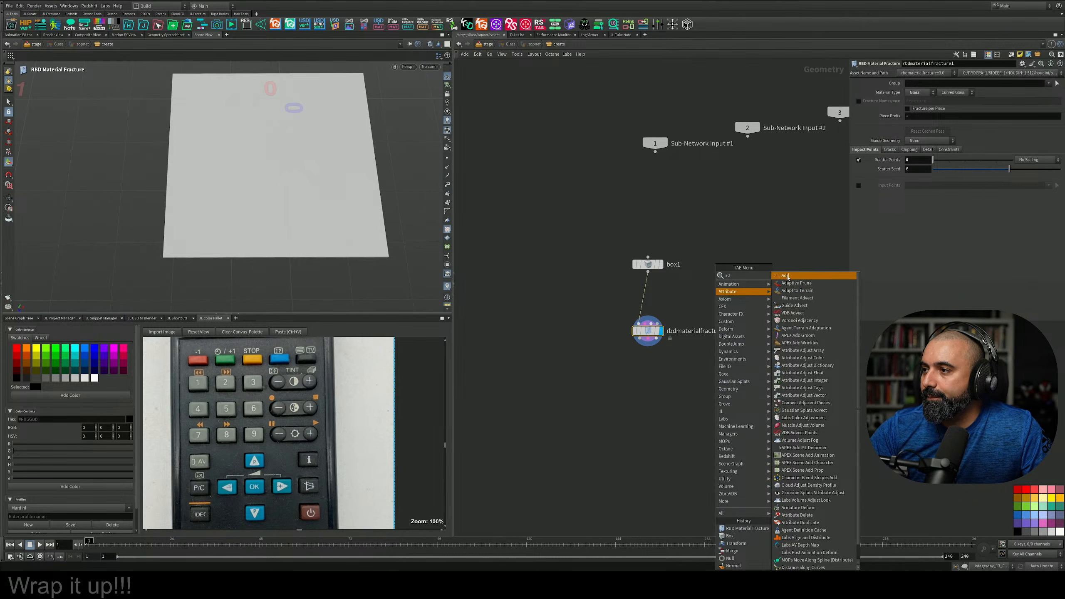
left_click(785, 275)
left_click(715, 284)
scroll(708, 290, "up", 3)
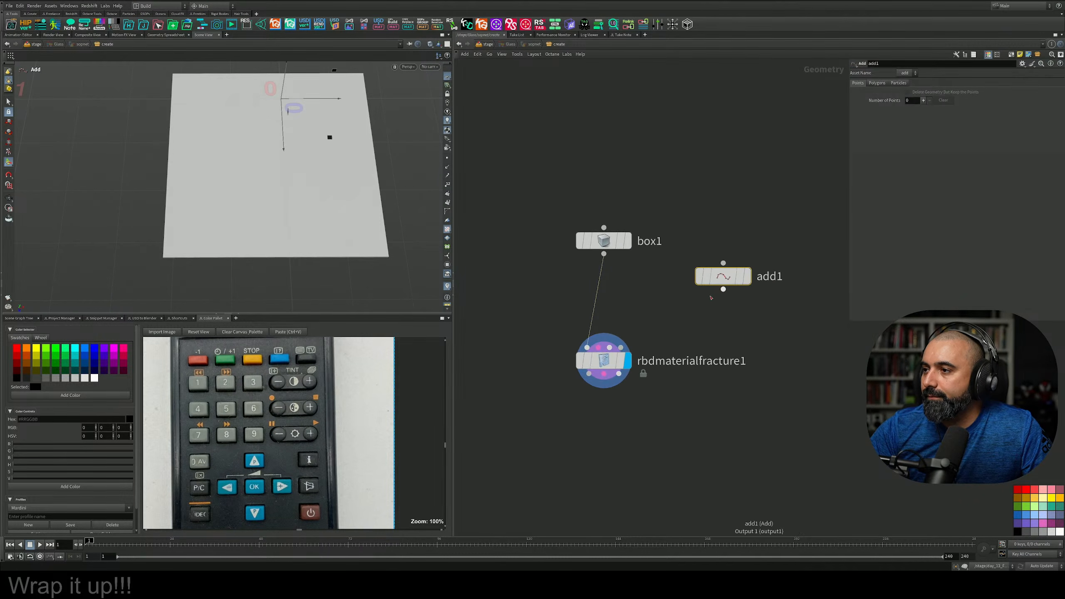
left_click(923, 101)
left_click_drag(401, 219, 344, 191, "alt")
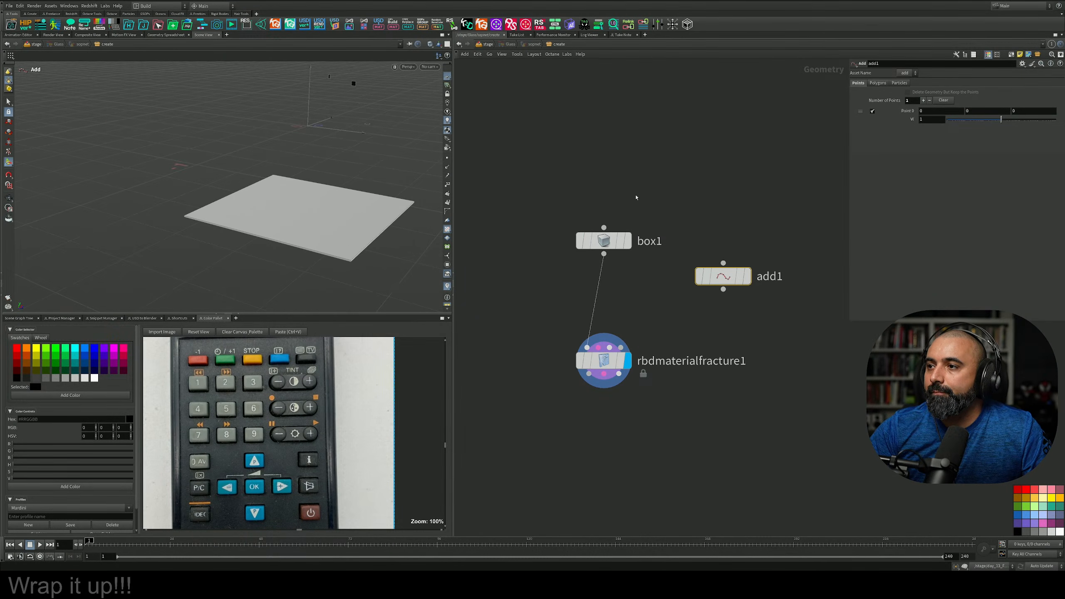
left_click(604, 240)
key("Tab")
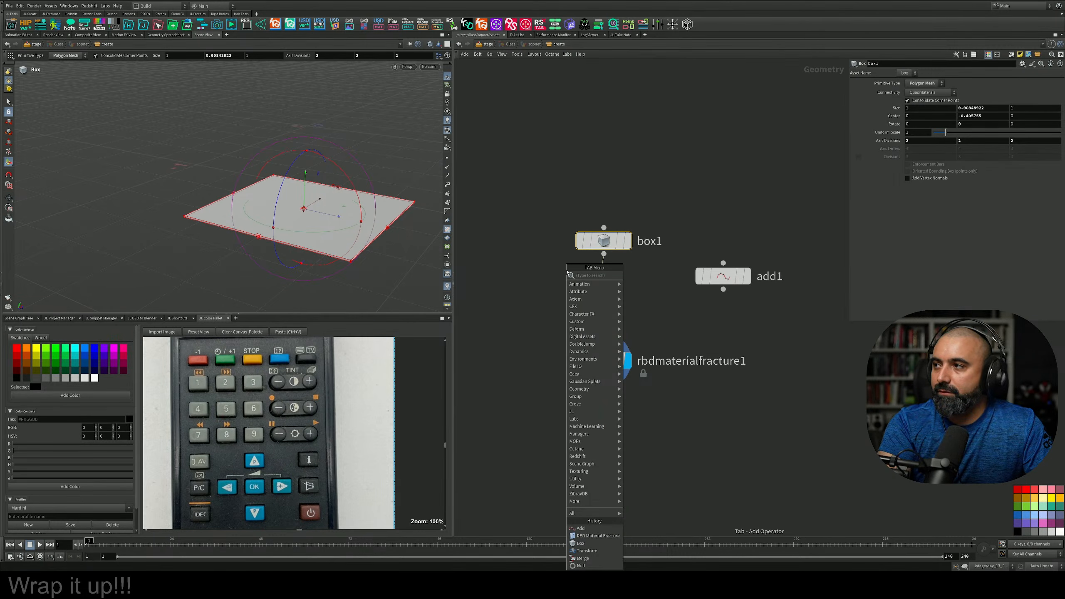
type("tran")
key("Return")
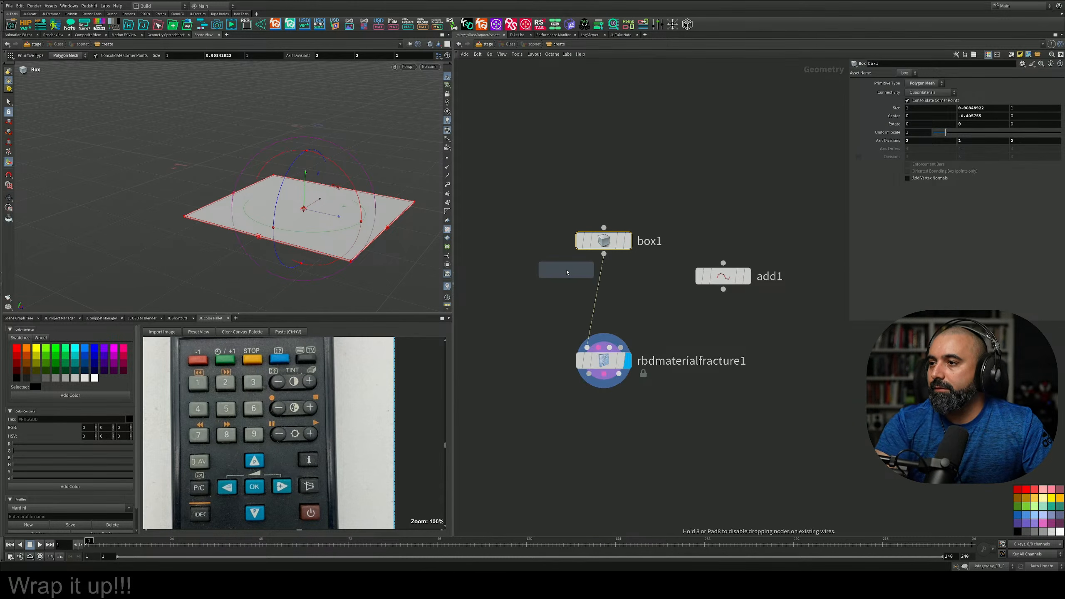
key("Escape")
Insert a Match Size node between box1 and rbdmaterialfracture1 to center the pane at the origin
key("Tab")
type("siz")
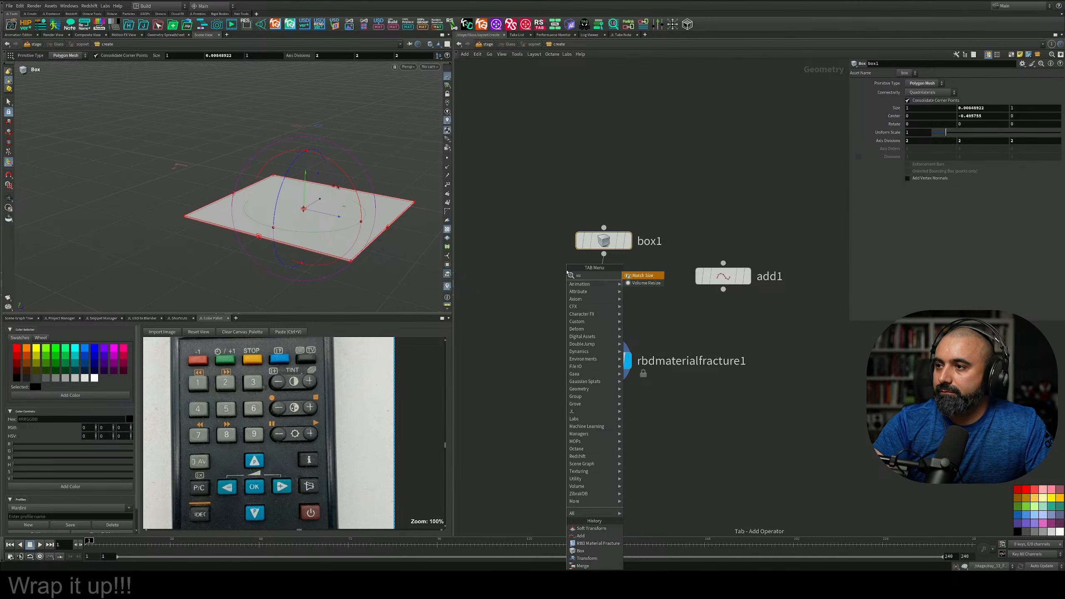
key("Up")
key("Return")
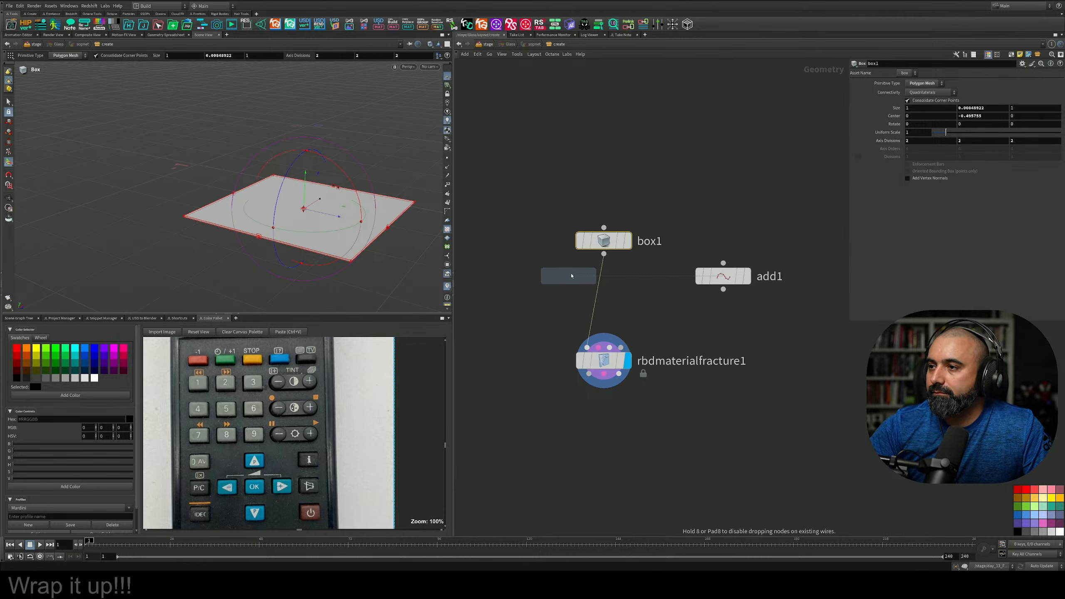
left_click(606, 296)
left_click(756, 347)
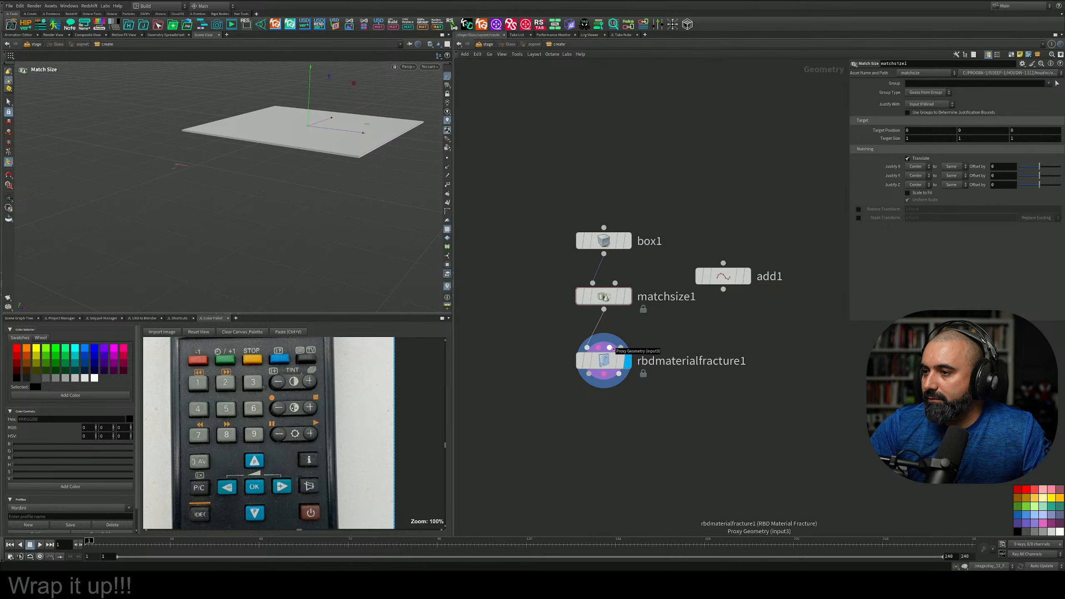
Wire add1 into the fourth input of rbdmaterialfracture1 so its point supplies the glass impact location
left_click_drag(724, 289, 621, 348)
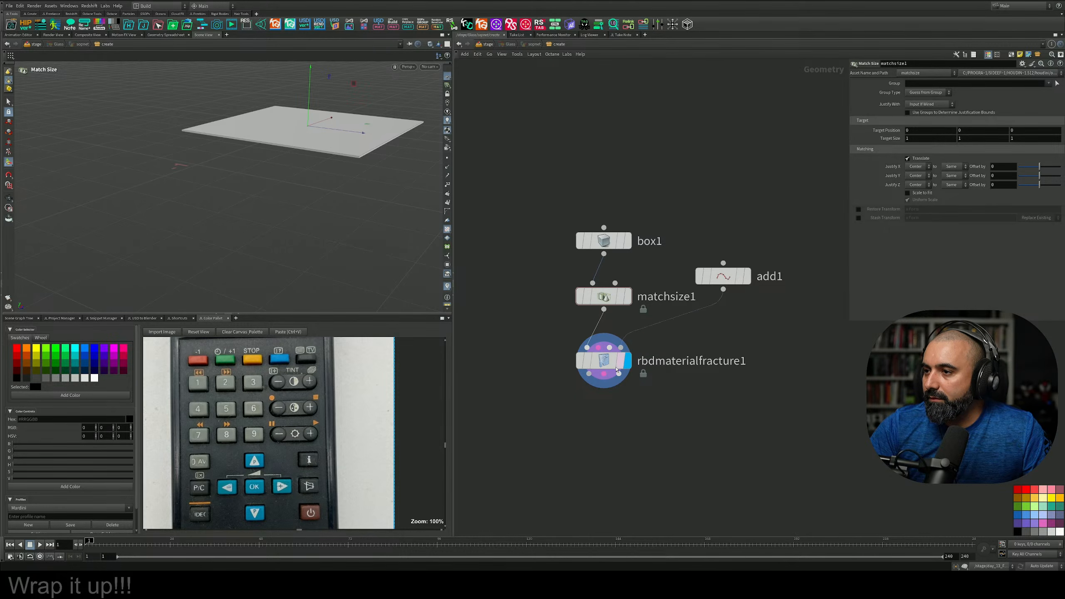
mouse_move(610, 346)
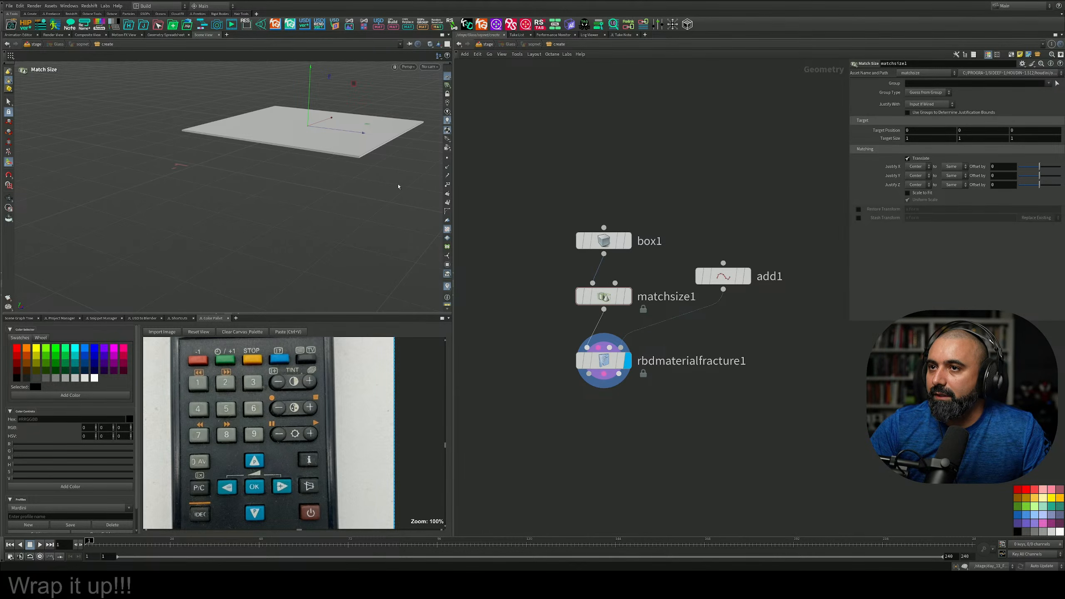
left_click_drag(371, 165, 328, 114, "alt")
right_click_drag(328, 115, 340, 136, "alt")
left_click_drag(340, 136, 300, 235, "alt")
right_click_drag(301, 235, 260, 227, "alt")
middle_click_drag(260, 227, 277, 245, "alt")
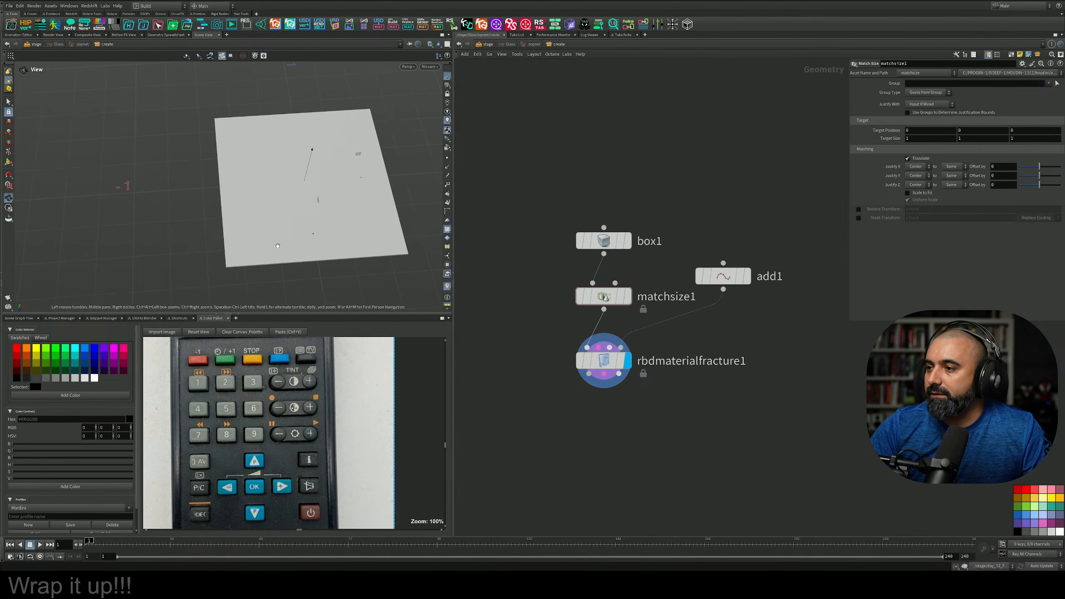
mouse_move(622, 349)
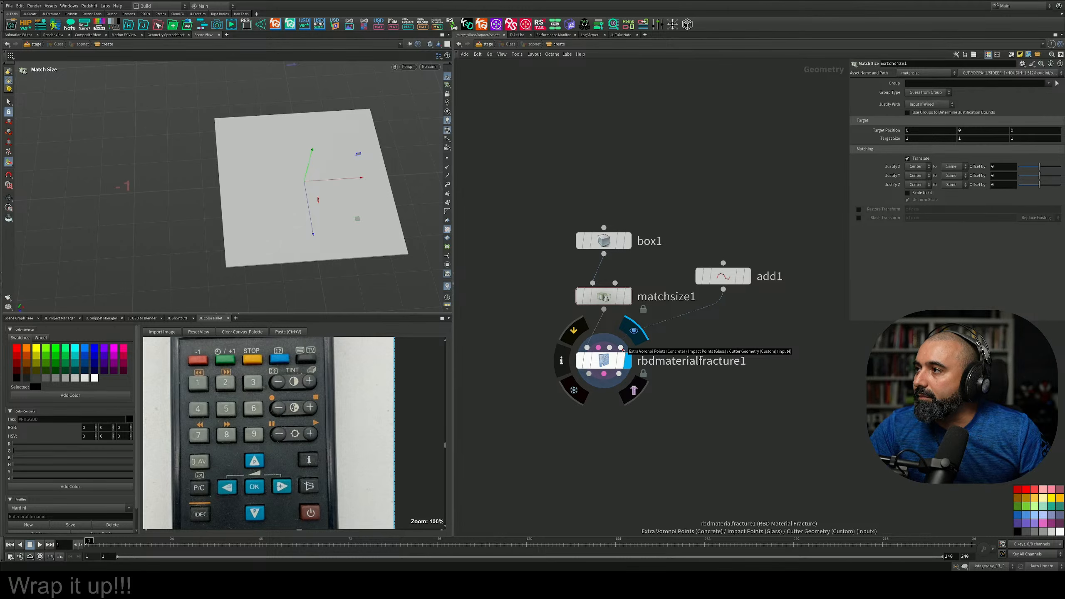
Try raising add1's point along Y, and set its Y position back to 0
left_click(724, 276)
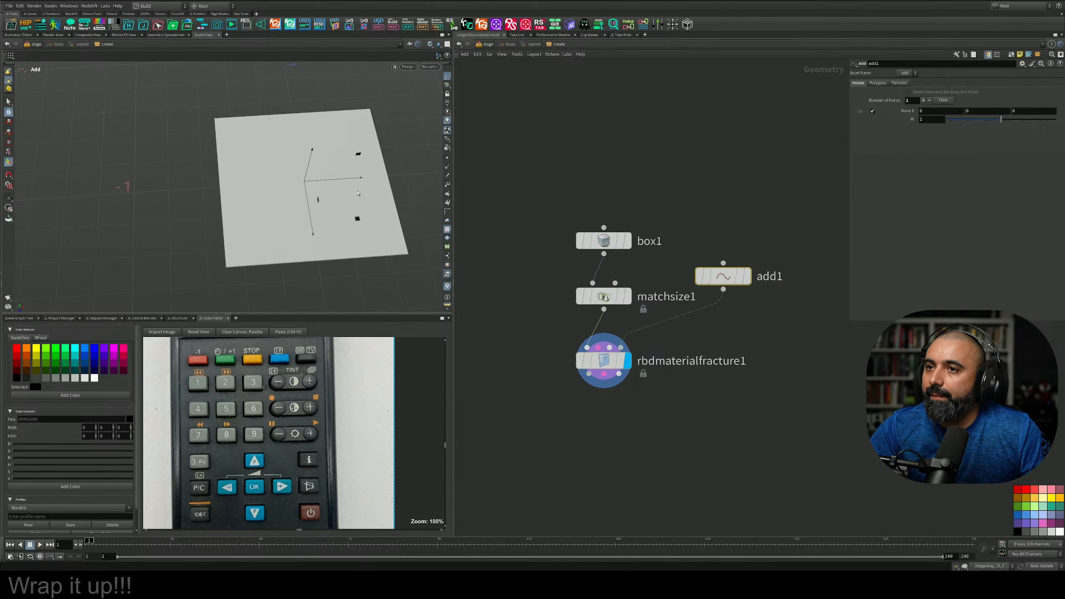
left_click_drag(358, 194, 304, 139, "alt")
key("ctrl+z")
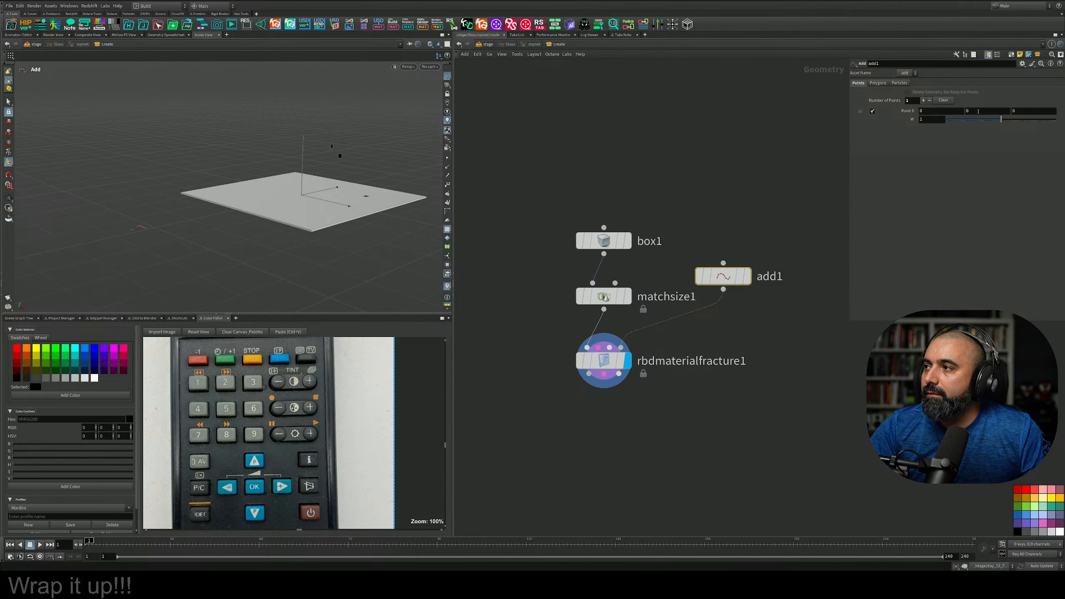
middle_click_drag(982, 109, 985, 109)
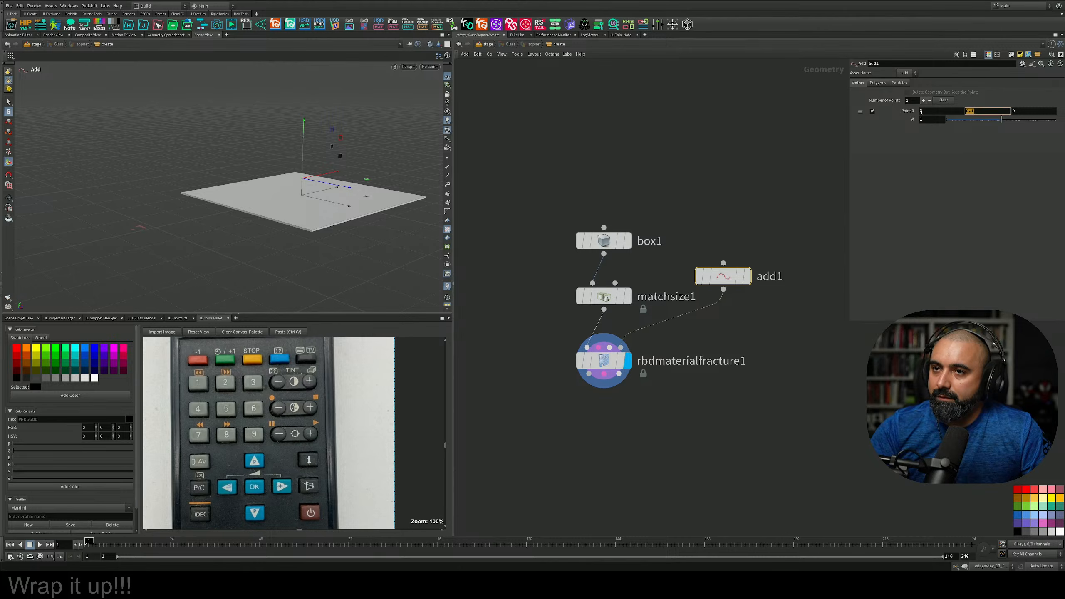
type("0")
key("Return")
On rbdmaterialfracture1, disable Scatter Points and enable Input Points so the glass cracks radiate from the supplied point
left_click(629, 385)
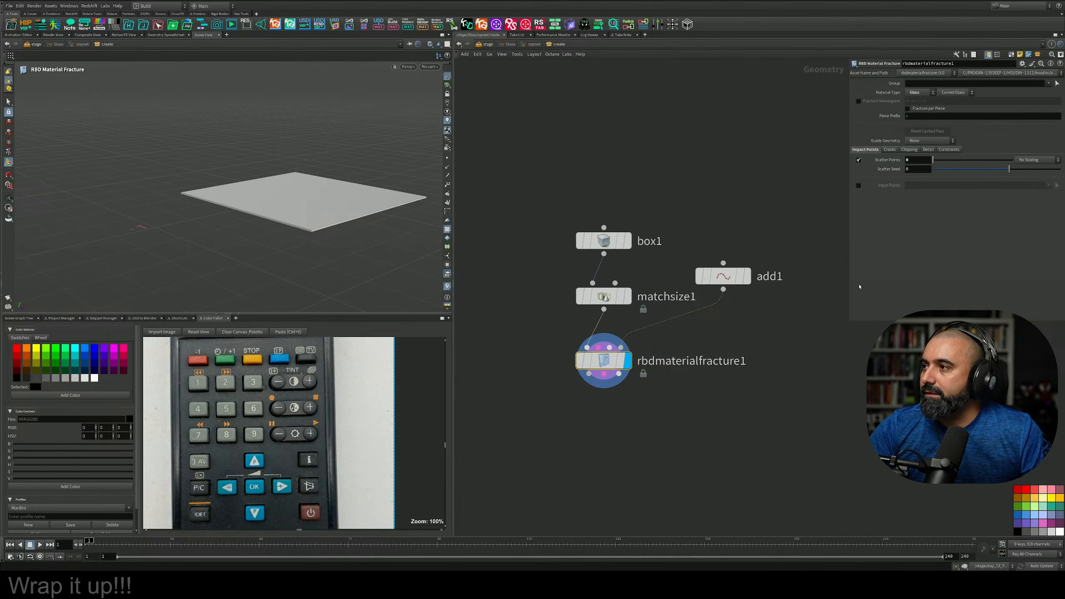
left_click(859, 161)
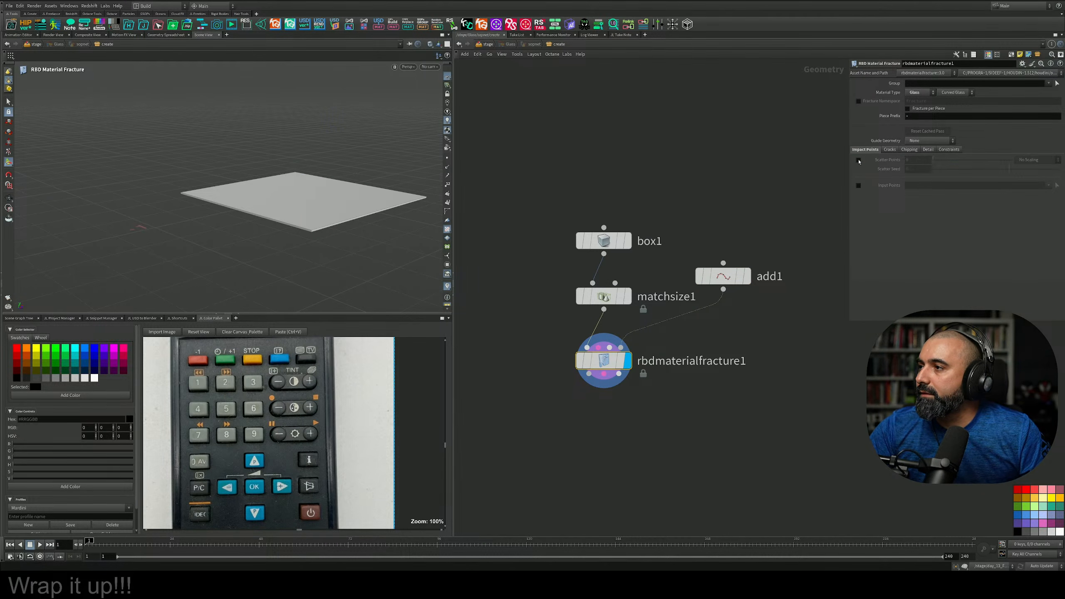
left_click_drag(358, 240, 305, 262, "alt")
middle_click_drag(312, 207, 309, 245, "alt")
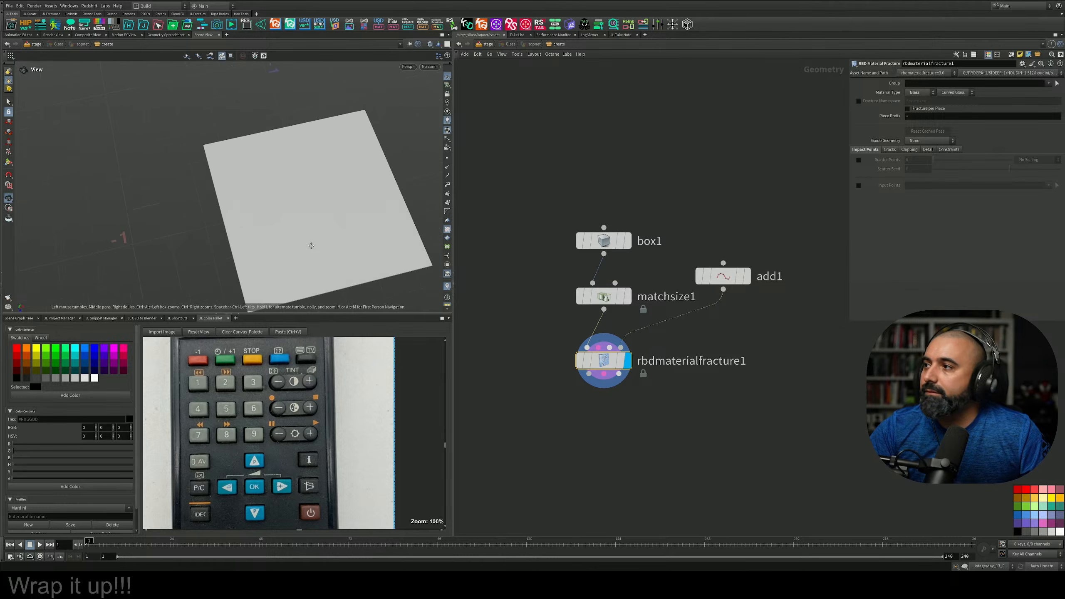
right_click_drag(309, 245, 363, 201, "alt")
left_click_drag(362, 201, 360, 202, "alt")
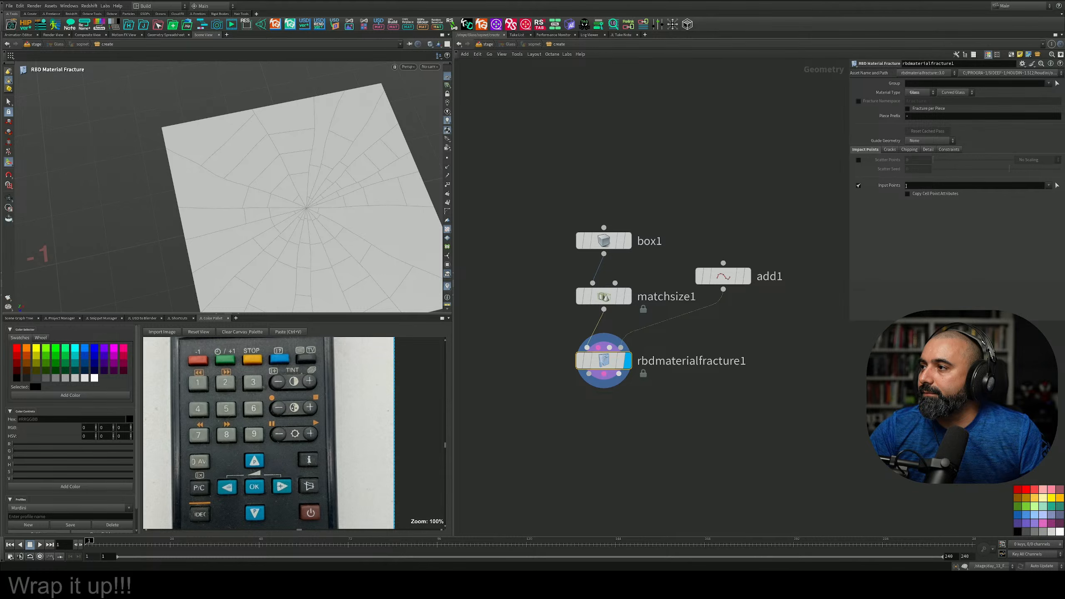
left_click_drag(319, 235, 318, 266, "alt")
scroll(290, 235, "down", 3)
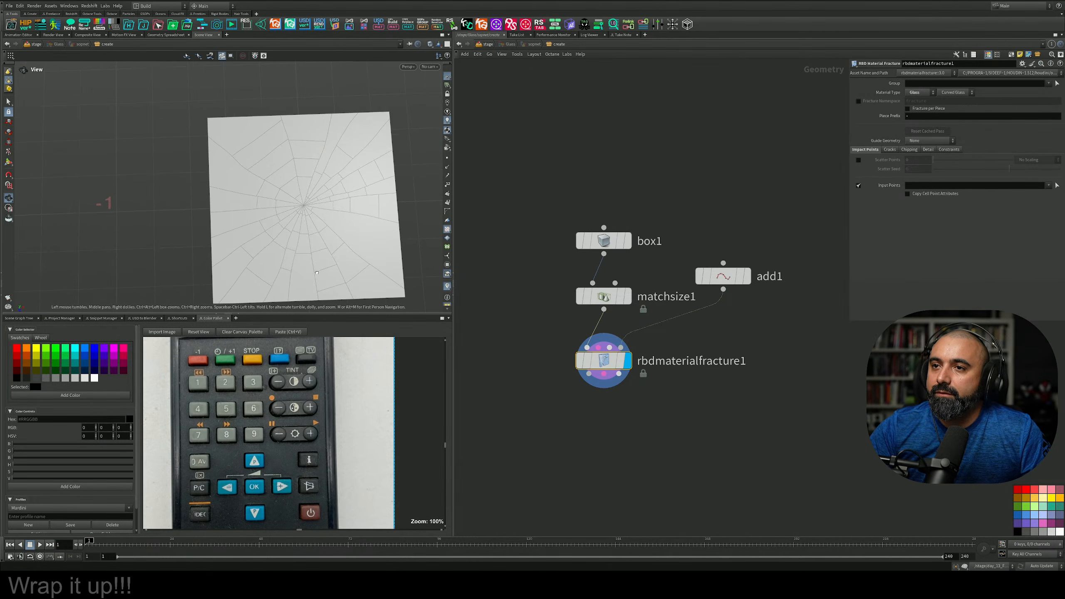
Move box1 higher in the network to leave more room above matchsize1
left_click_drag(609, 250, 603, 179)
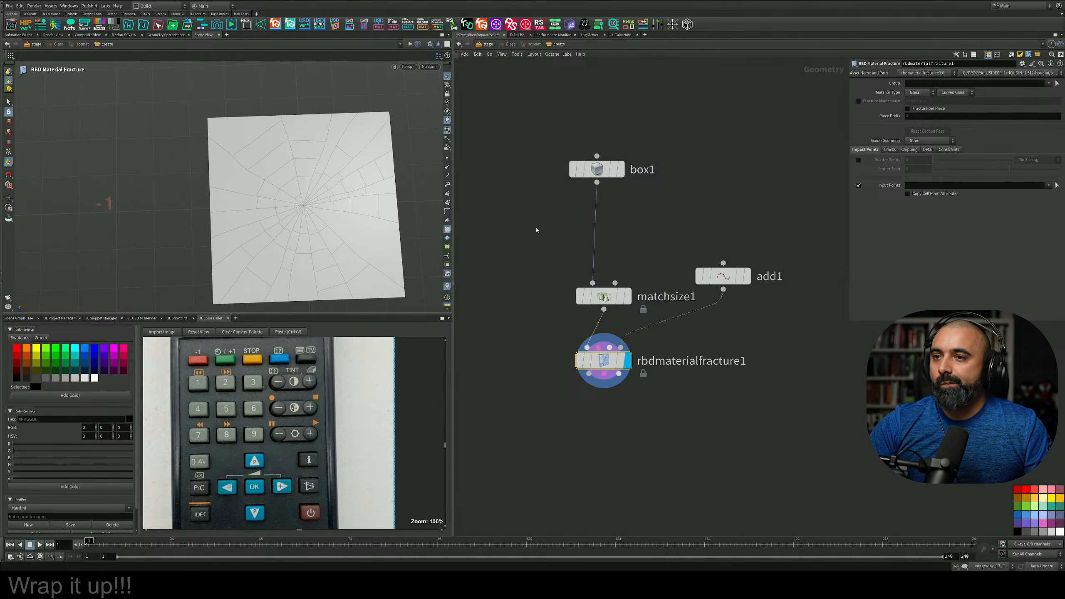
left_click_drag(630, 141, 588, 181)
left_click_drag(681, 336, 561, 403)
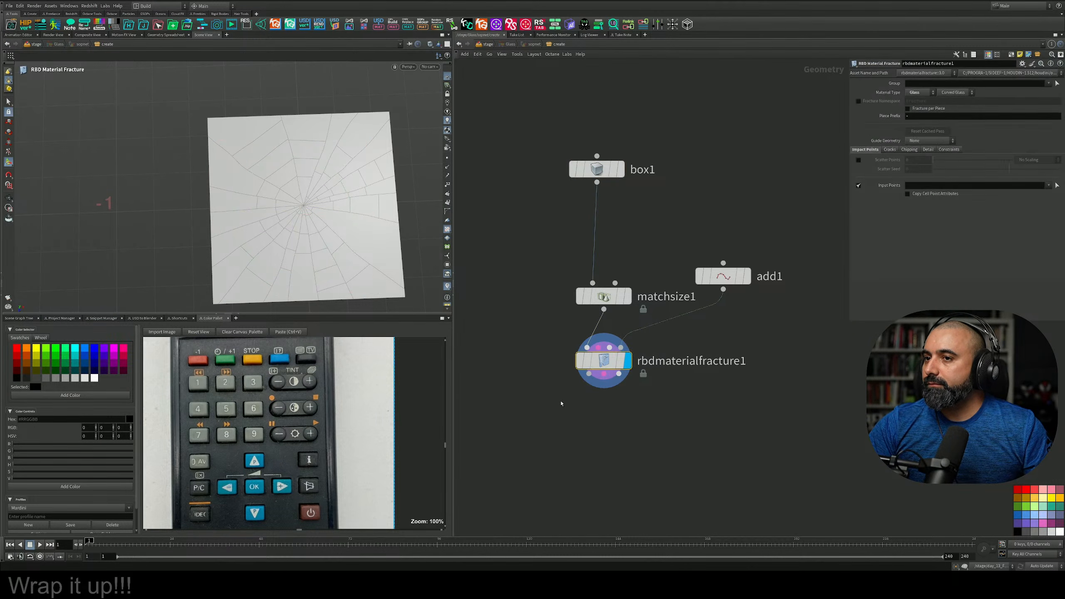
Increase the fracture's radial crack number and enable chipping with a chipping ratio of about 0.7
left_click(892, 150)
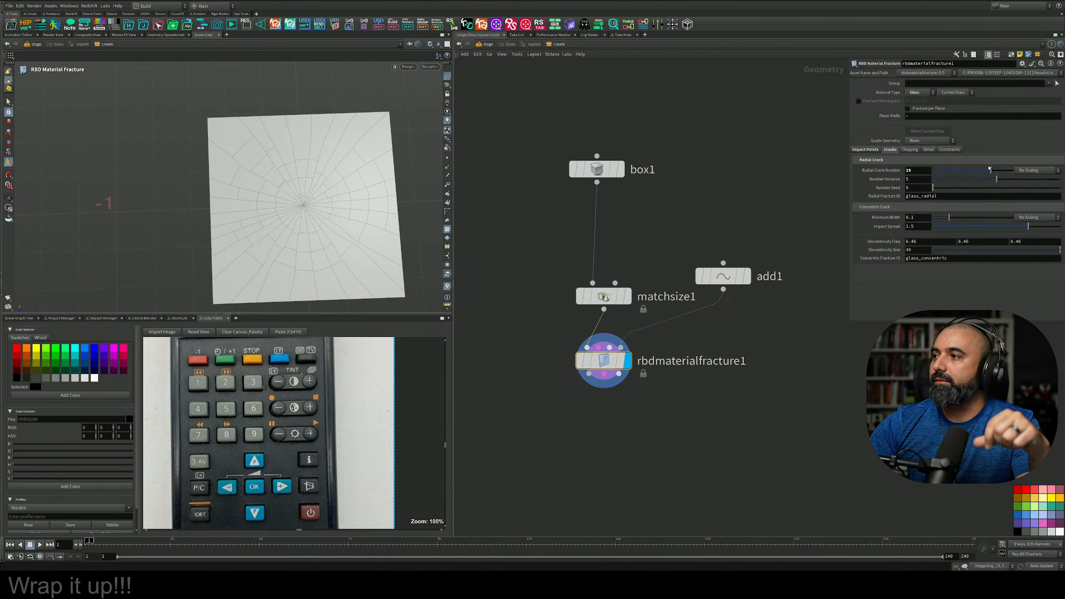
left_click(910, 150)
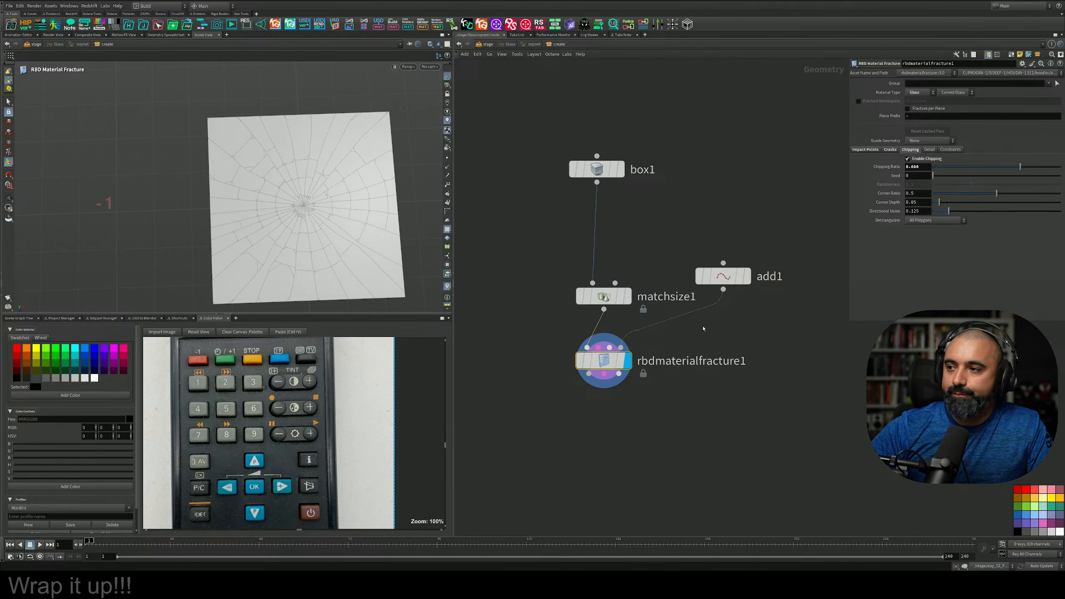
Align matchsize1 and rbdmaterialfracture1 in a column under box1 and add an RBD Bullet Solver wired to the fracture's three outputs
left_click_drag(614, 303, 601, 257)
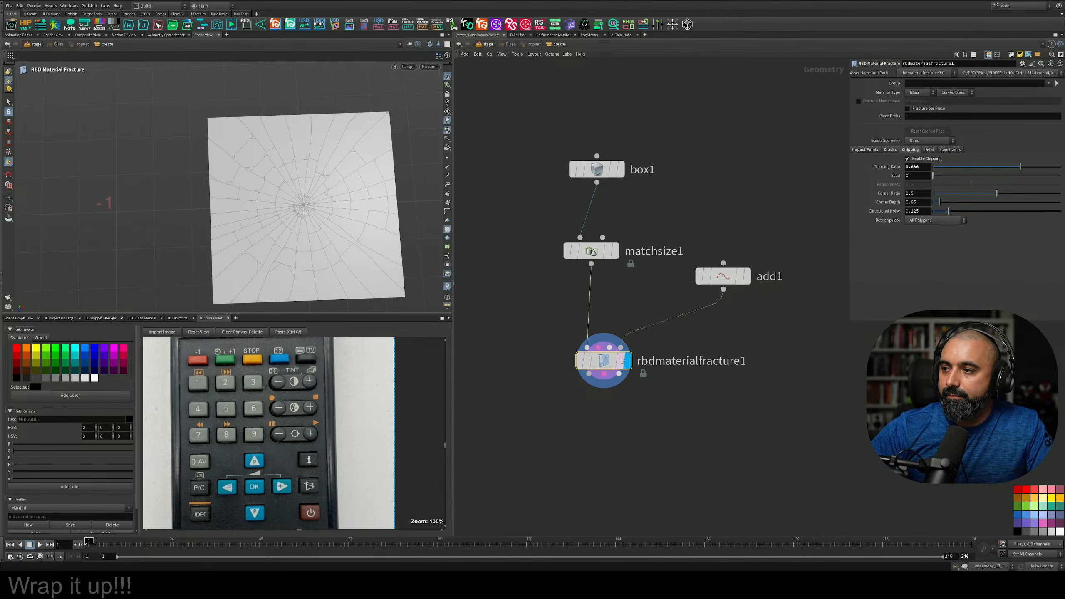
left_click_drag(611, 366, 597, 380)
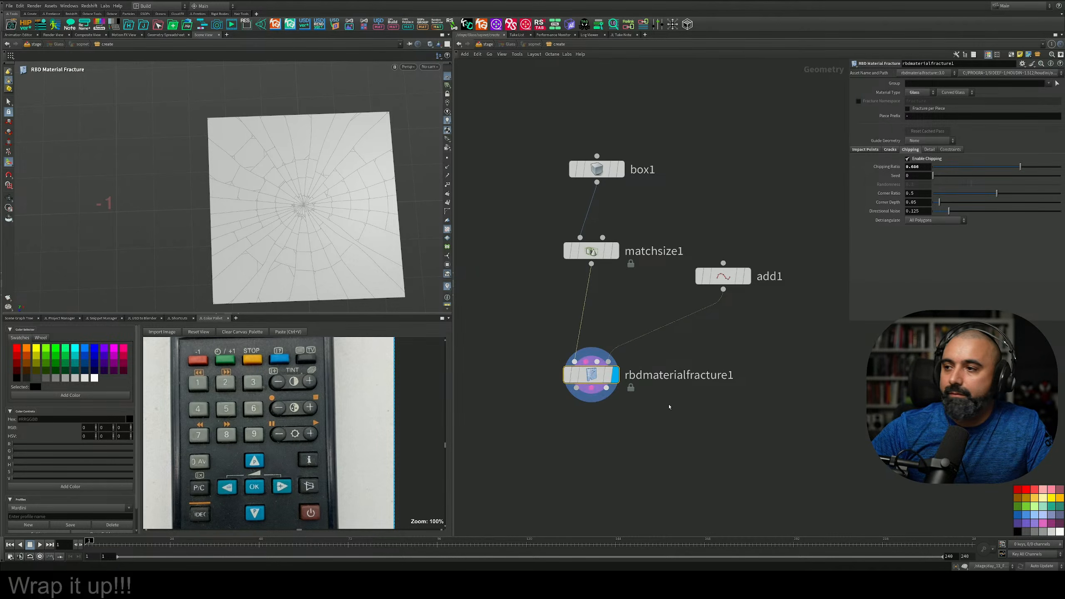
key("h")
key("Tab")
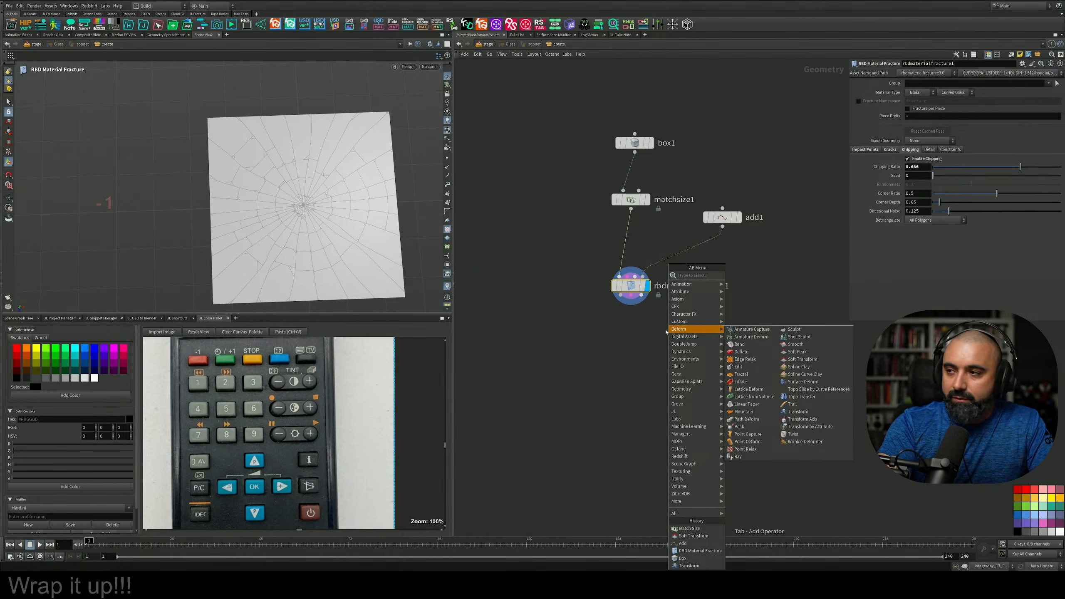
type("expl")
key("Return")
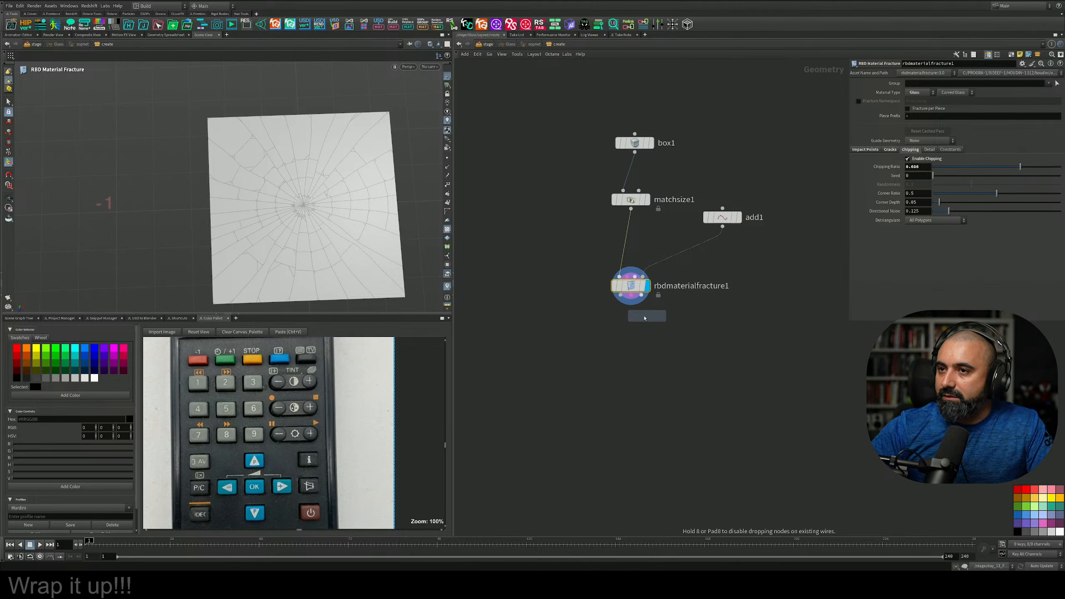
left_click(632, 325)
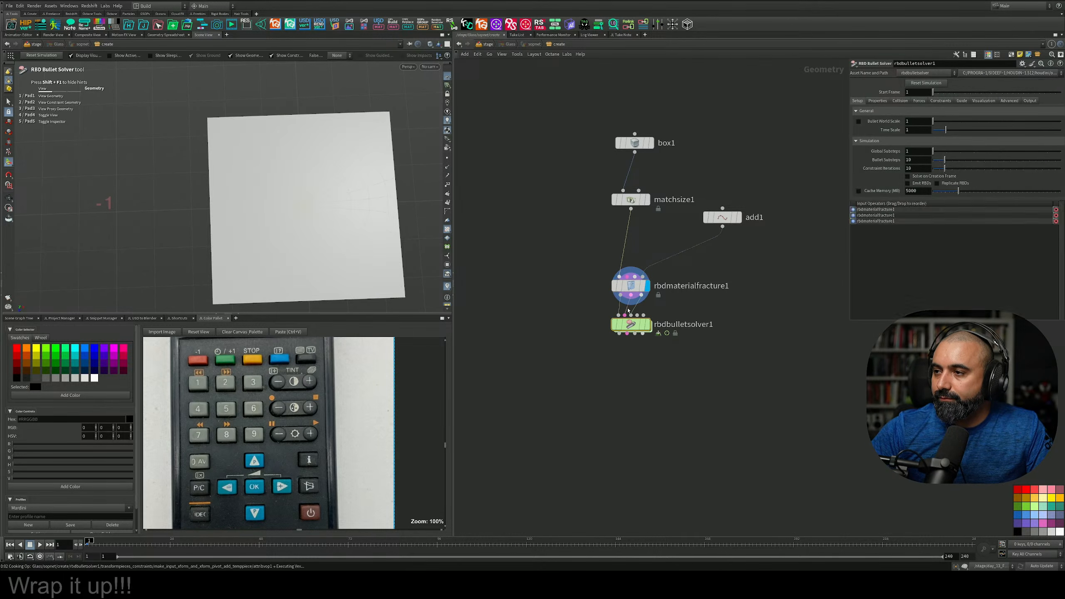
Move rbdbulletsolver1 farther below the fracture node and display its result
left_click_drag(634, 328, 636, 389)
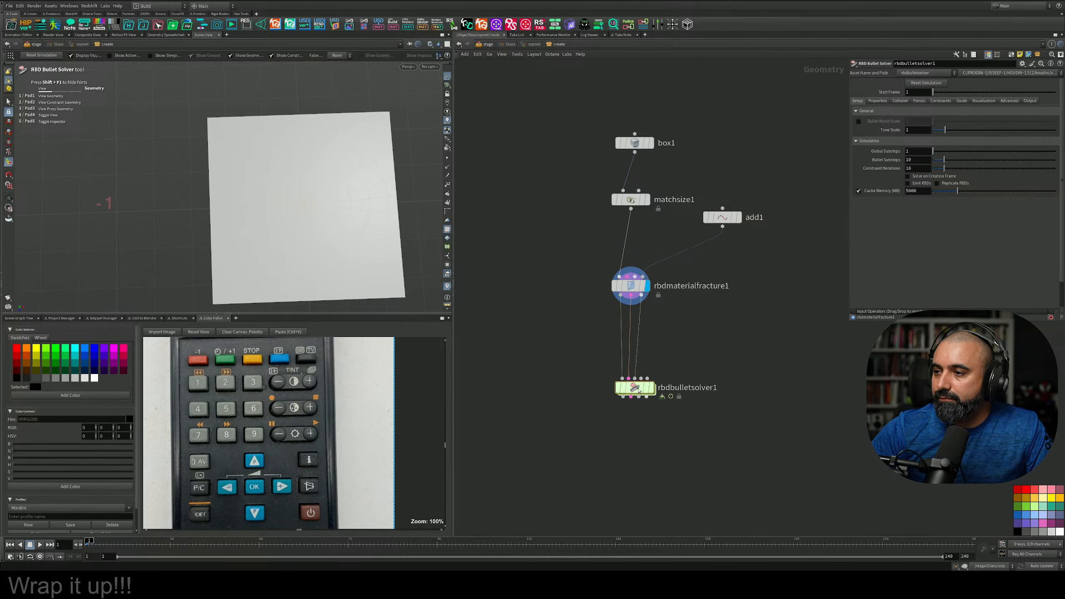
left_click(655, 365)
left_click_drag(363, 231, 403, 181, "alt")
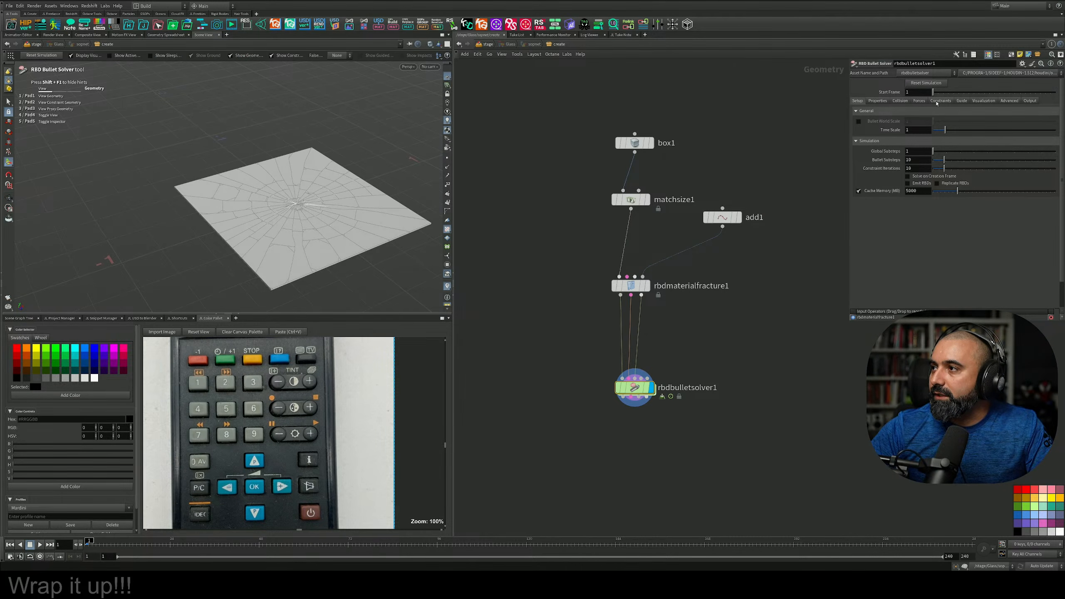
Set the solver's ground collision type to Ground Plane and lower the plane along Y below the glass pane
left_click(900, 101)
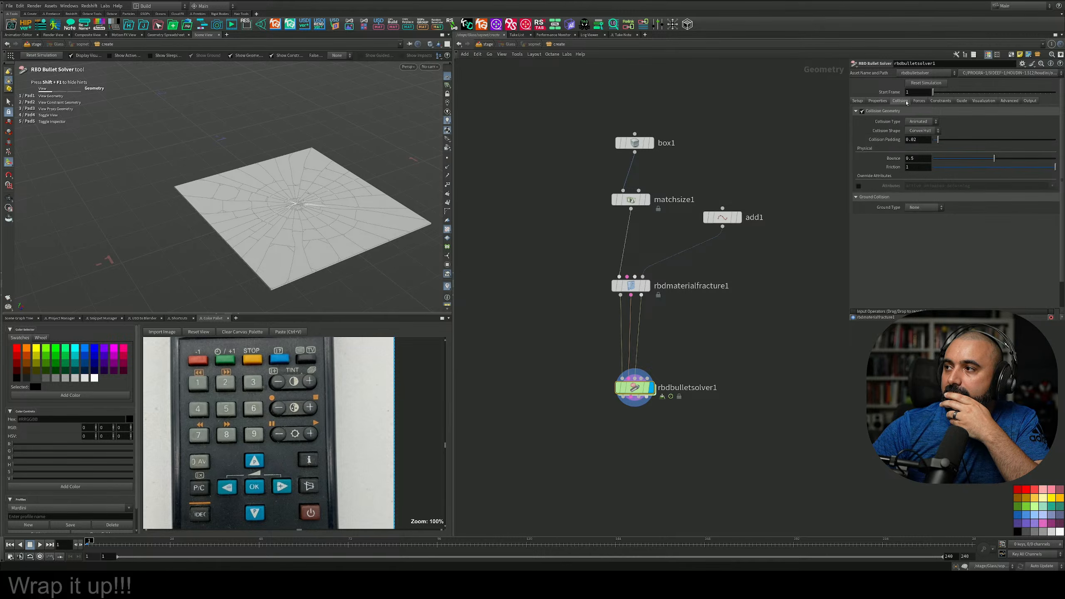
left_click(919, 121)
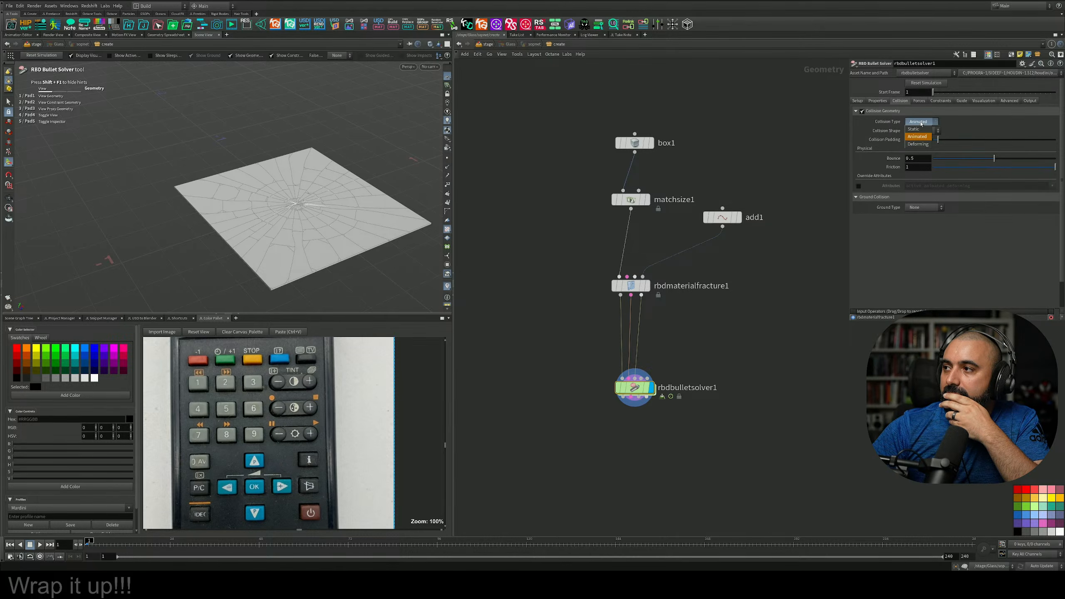
left_click(948, 117)
left_click(928, 122)
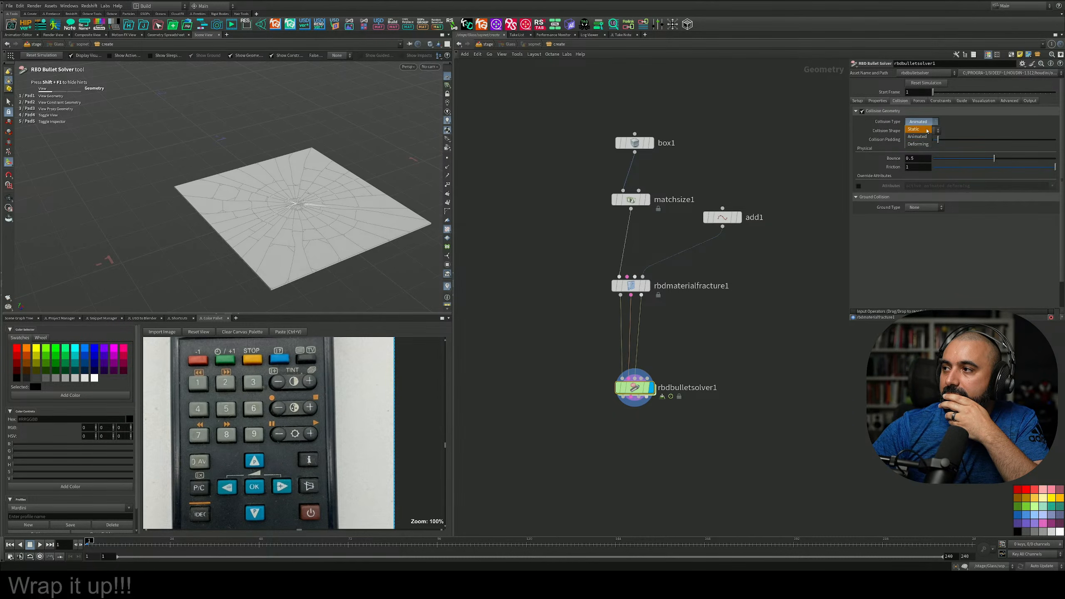
left_click(958, 118)
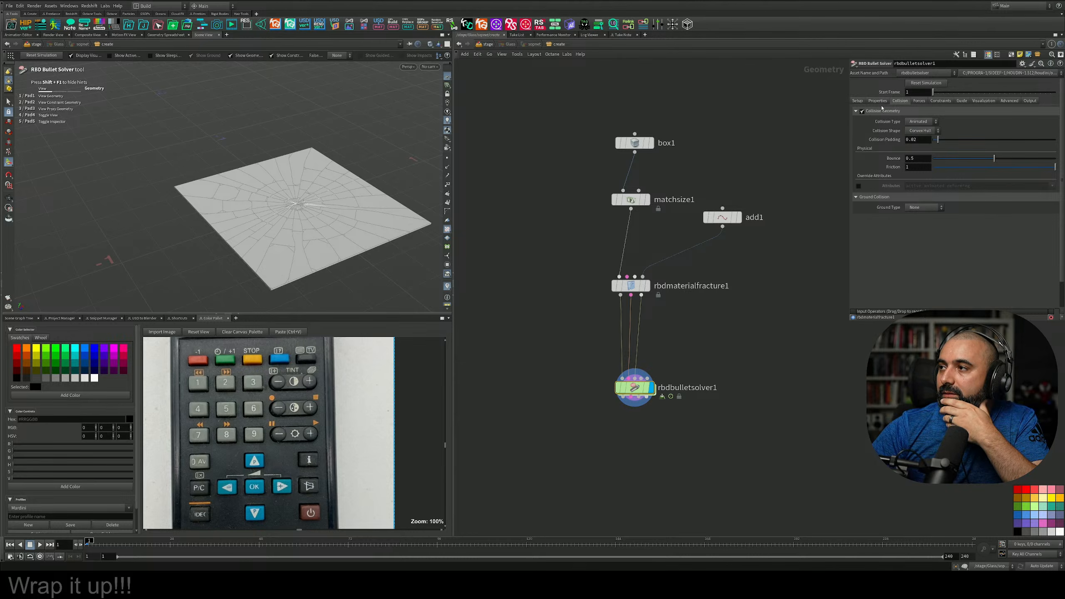
left_click(922, 207)
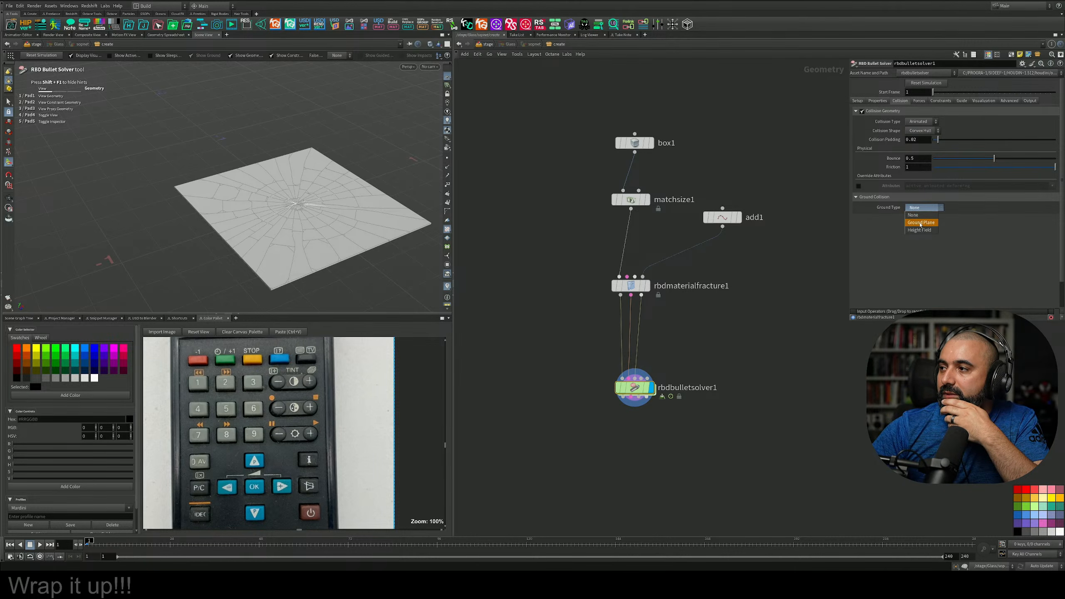
left_click(923, 222)
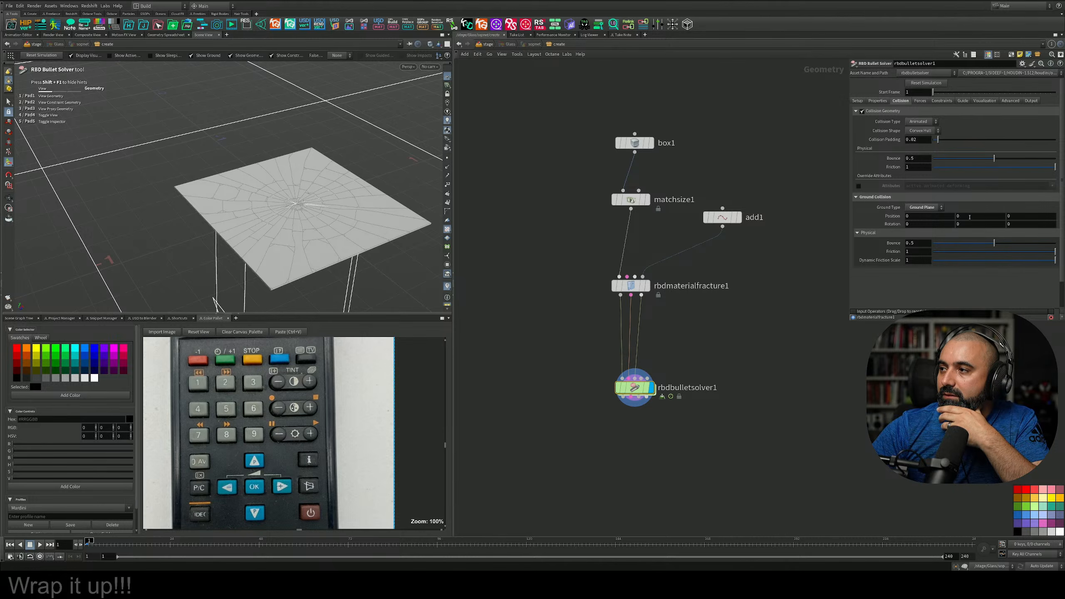
middle_click_drag(970, 217, 813, 224)
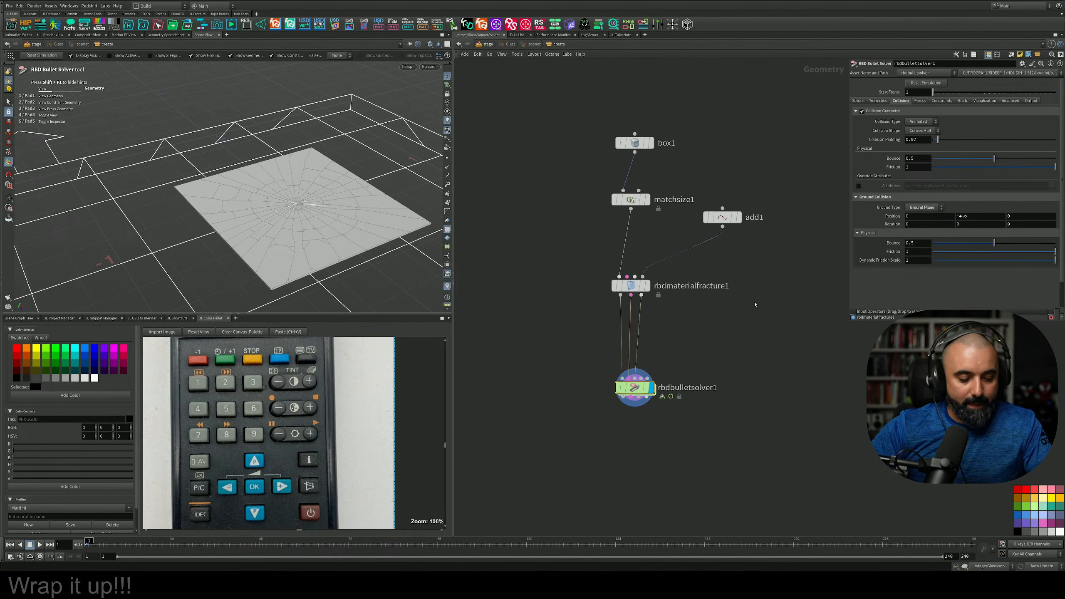
Add a polygon Sphere node beside the fracture node and wire it into the bullet solver's fourth input as collision geometry
key("Tab")
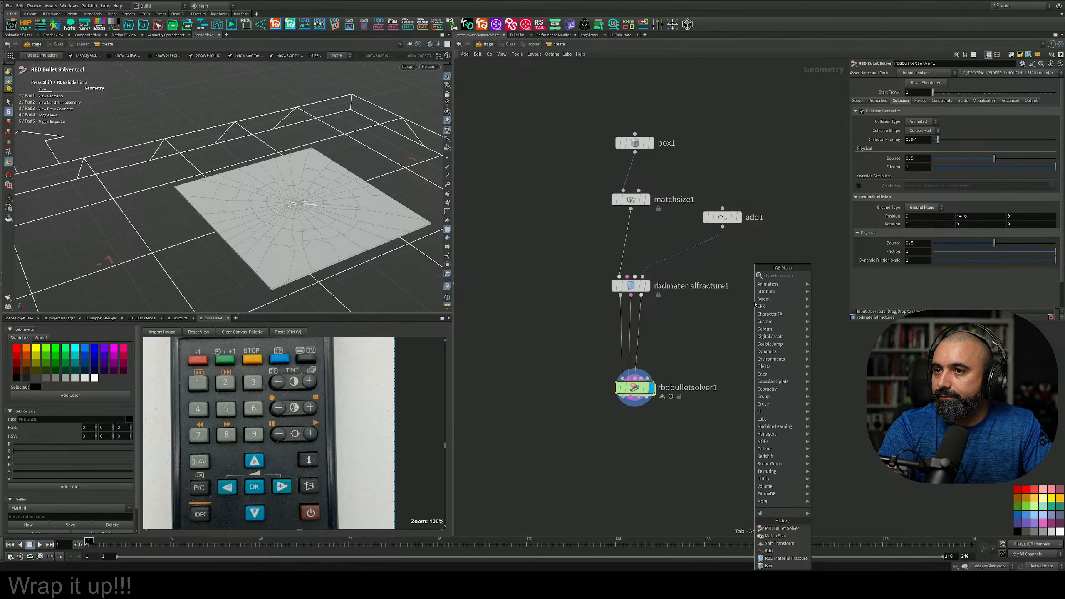
type("sphere")
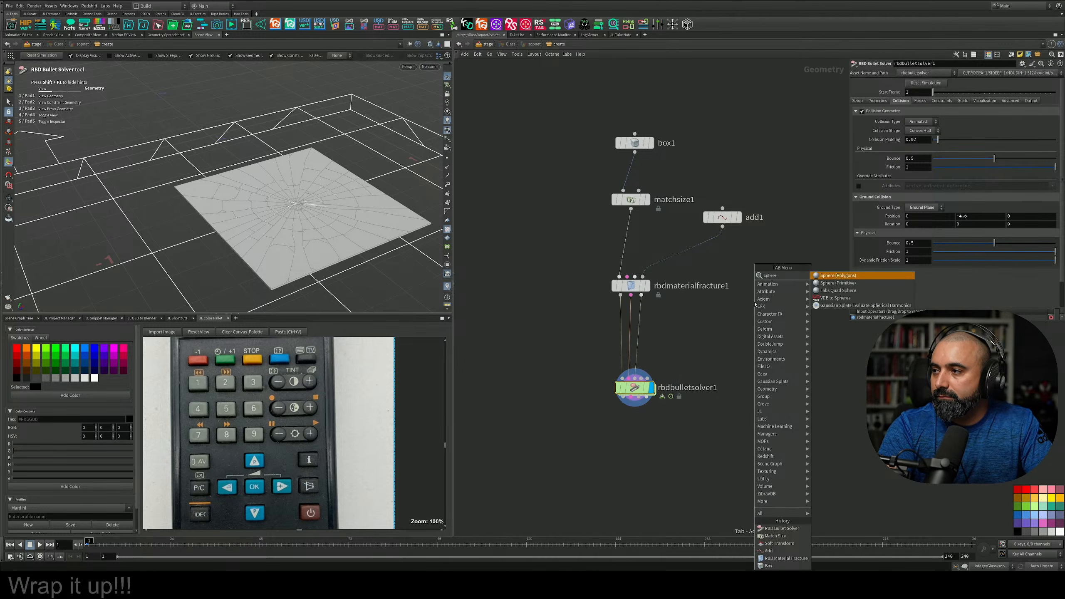
key("Return")
left_click(749, 281)
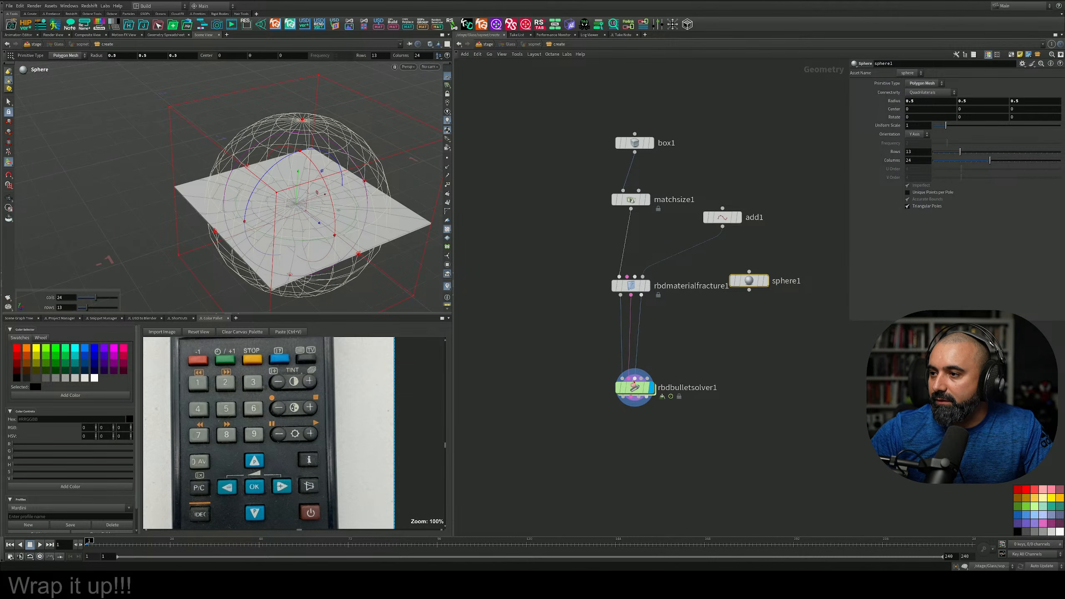
left_click_drag(641, 379, 749, 290)
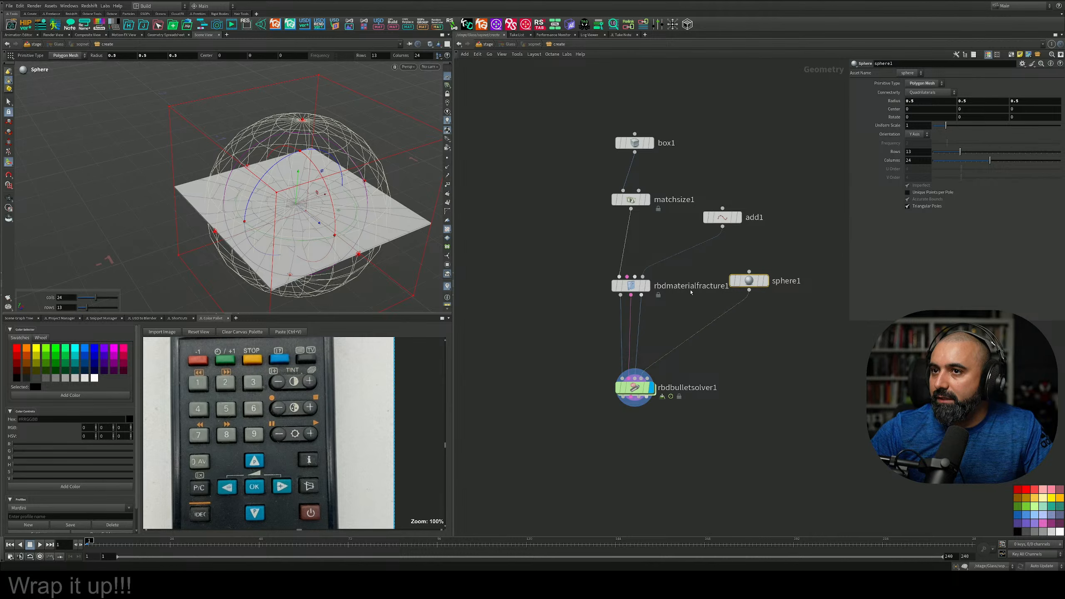
Raise the sphere above the glass pane to a center Y of about 0.7
left_click_drag(335, 227, 345, 180, "alt")
left_click_drag(288, 210, 322, 85)
left_click(786, 306)
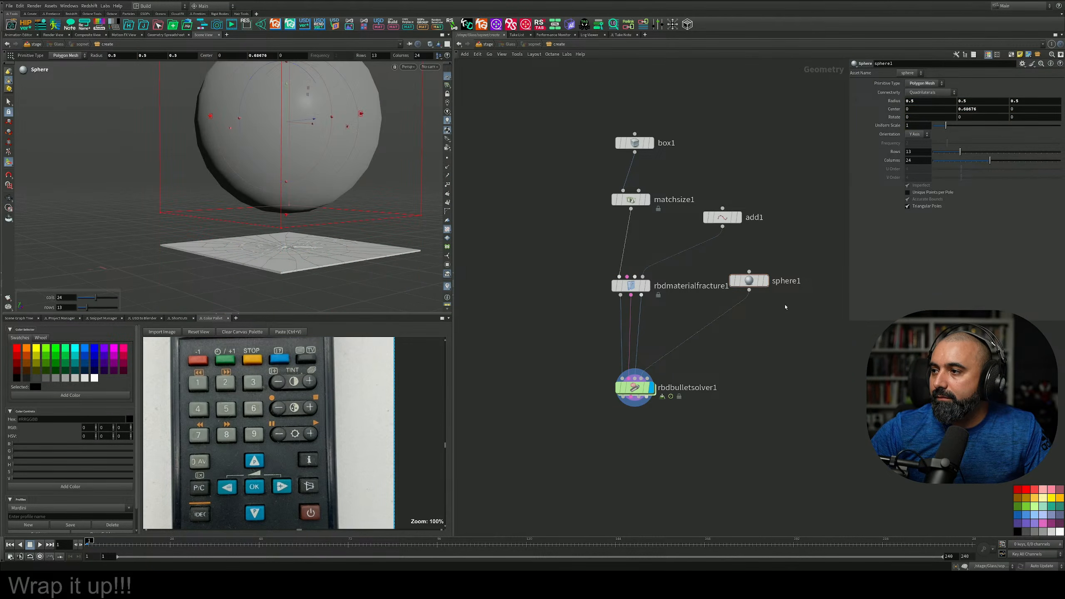
Display sphere1 and keyframe its radius at frames 1 and 11
left_click_drag(786, 304, 710, 268)
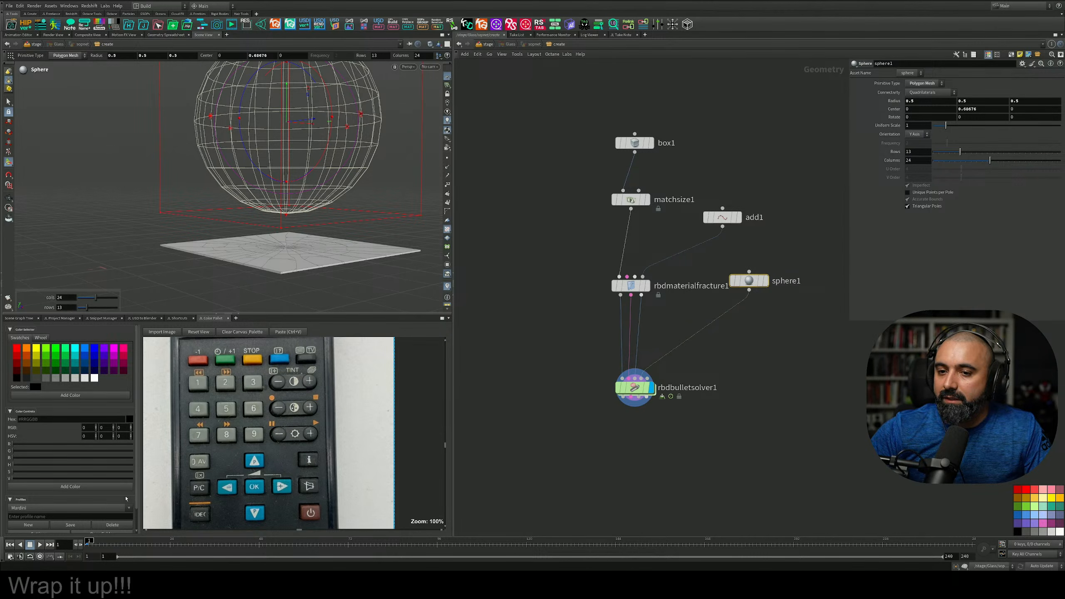
left_click(765, 280)
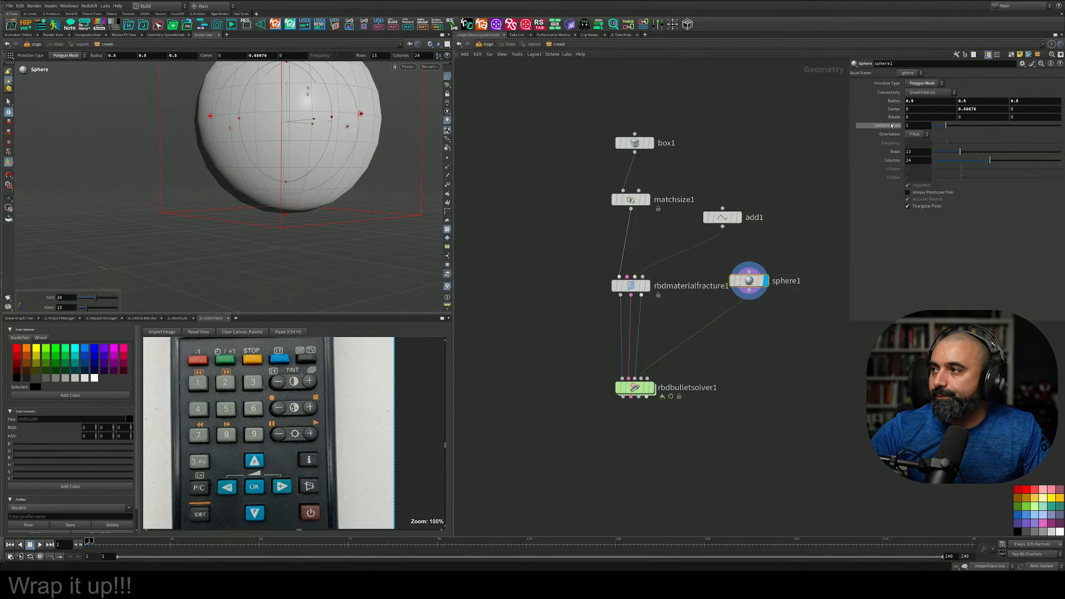
left_click(897, 102, "alt")
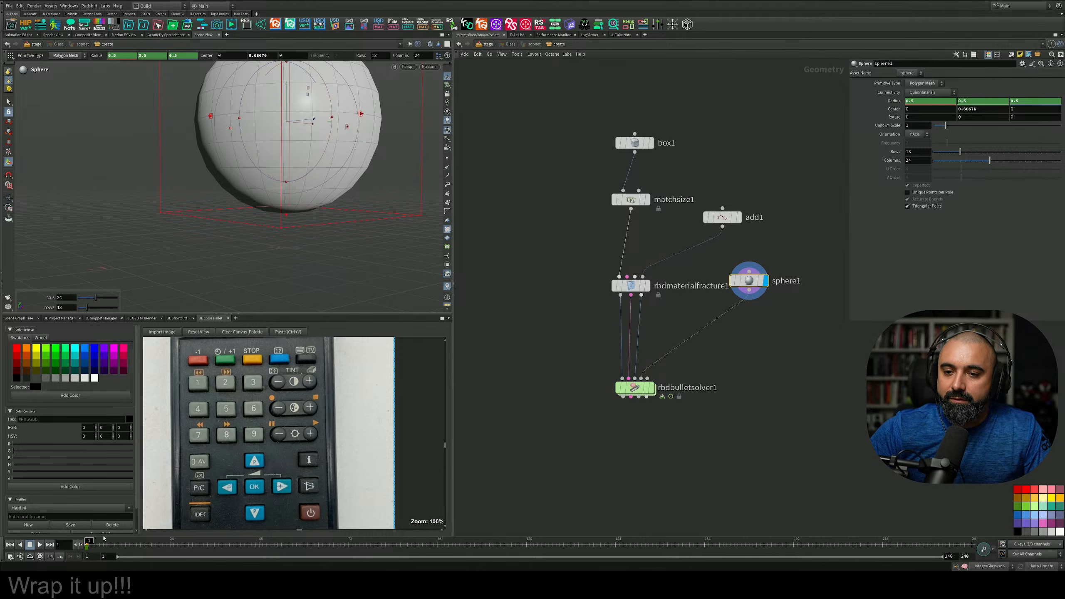
left_click_drag(104, 538, 121, 540)
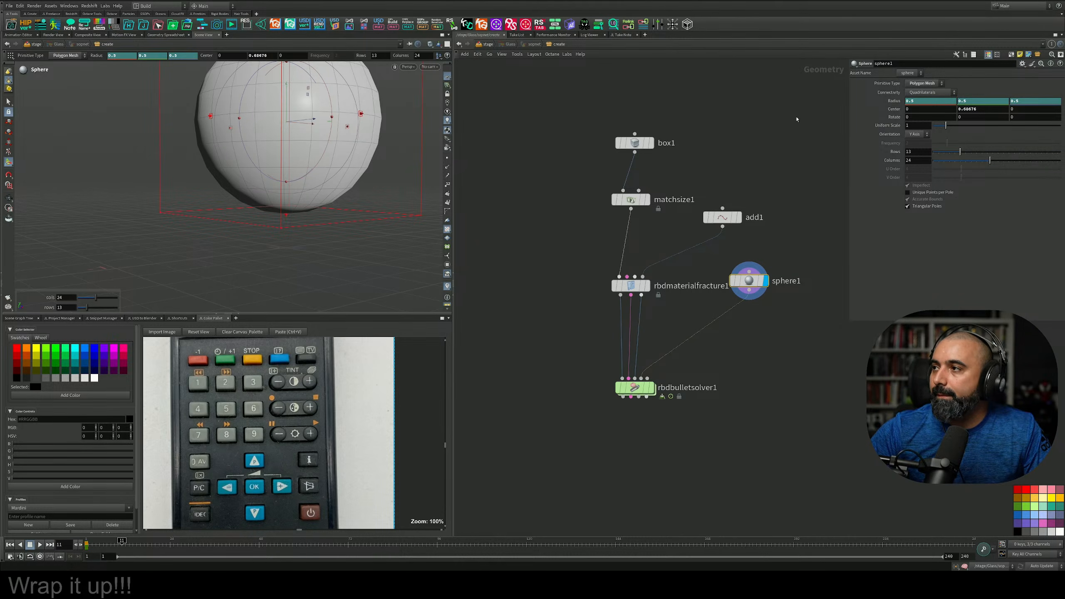
left_click(898, 102, "alt")
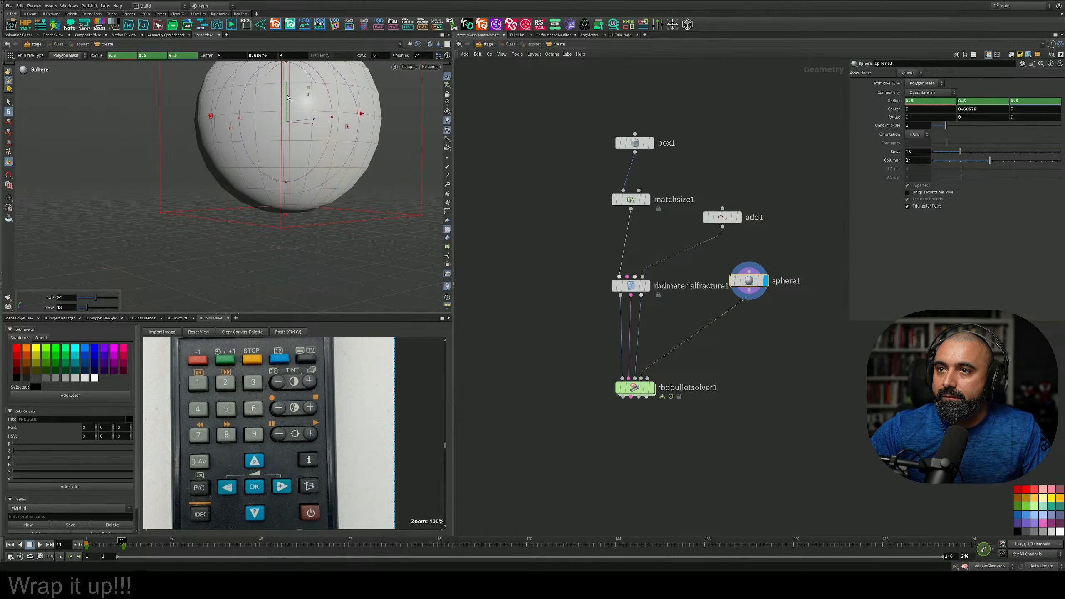
Lower the sphere to a center Y of about 0.1 and play the bullet solver's result from the first frame
left_click_drag(291, 104, 291, 208)
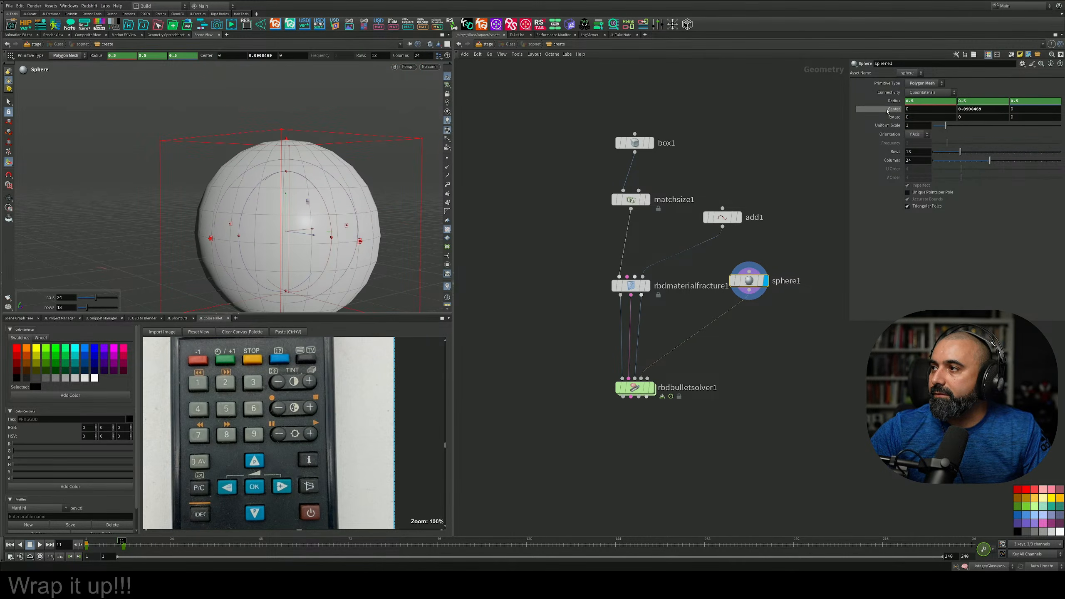
left_click(651, 388)
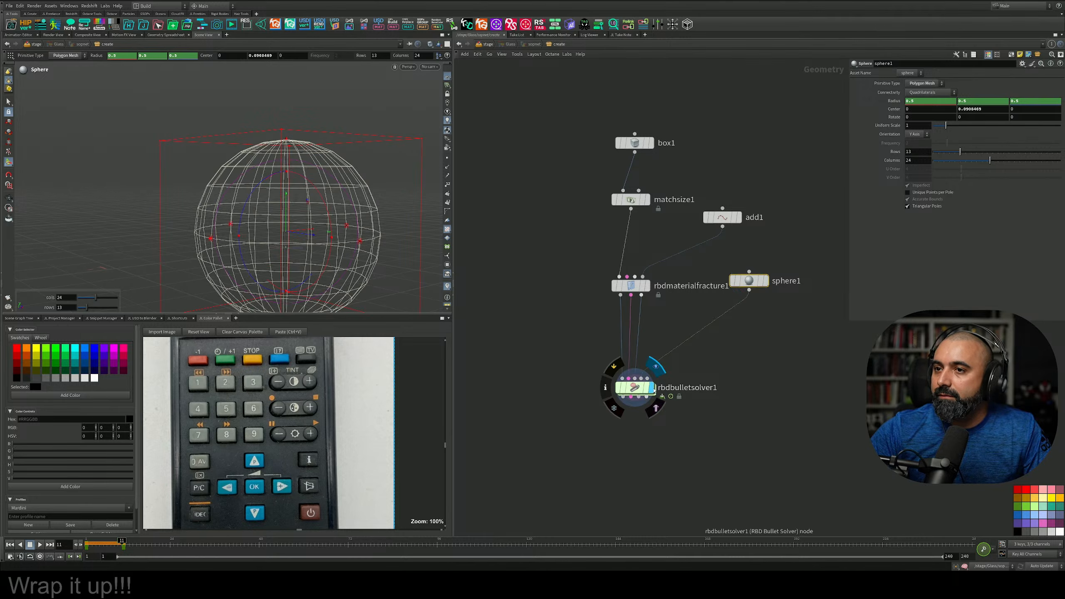
left_click(9, 545)
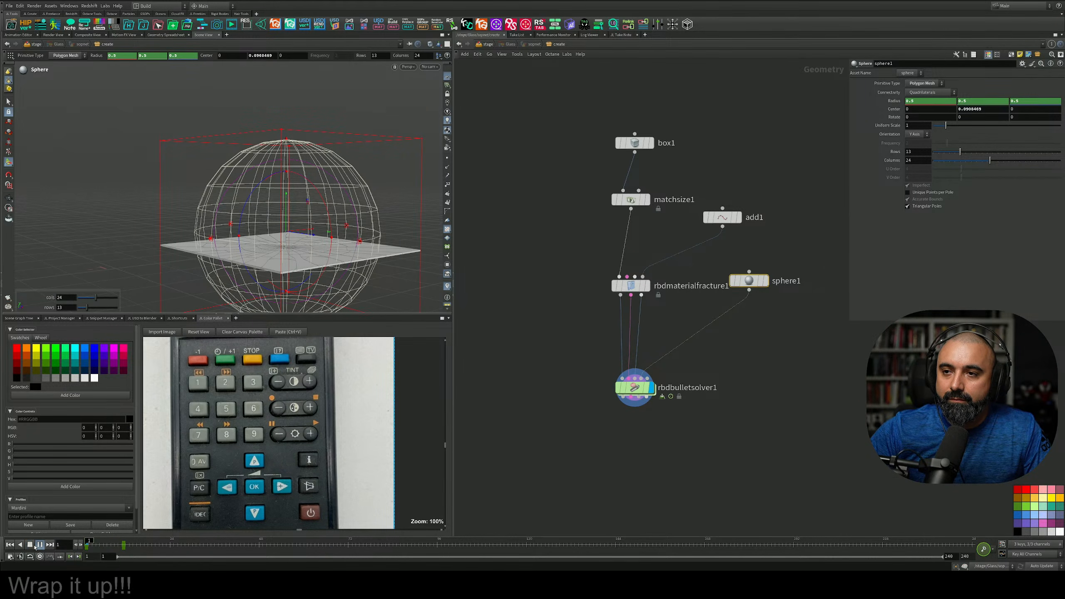
left_click(30, 545)
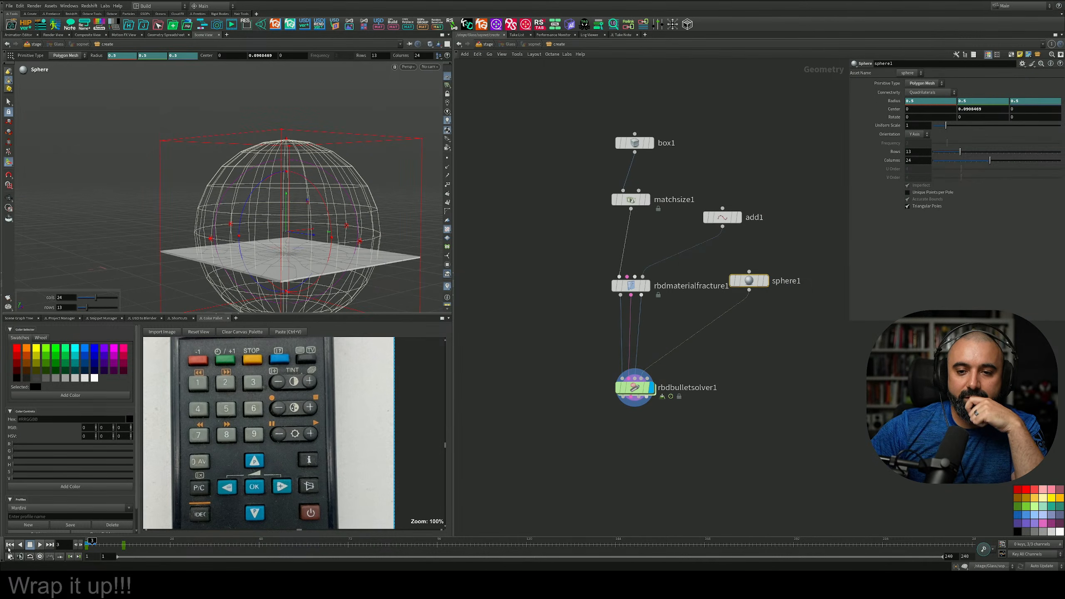
left_click(9, 546)
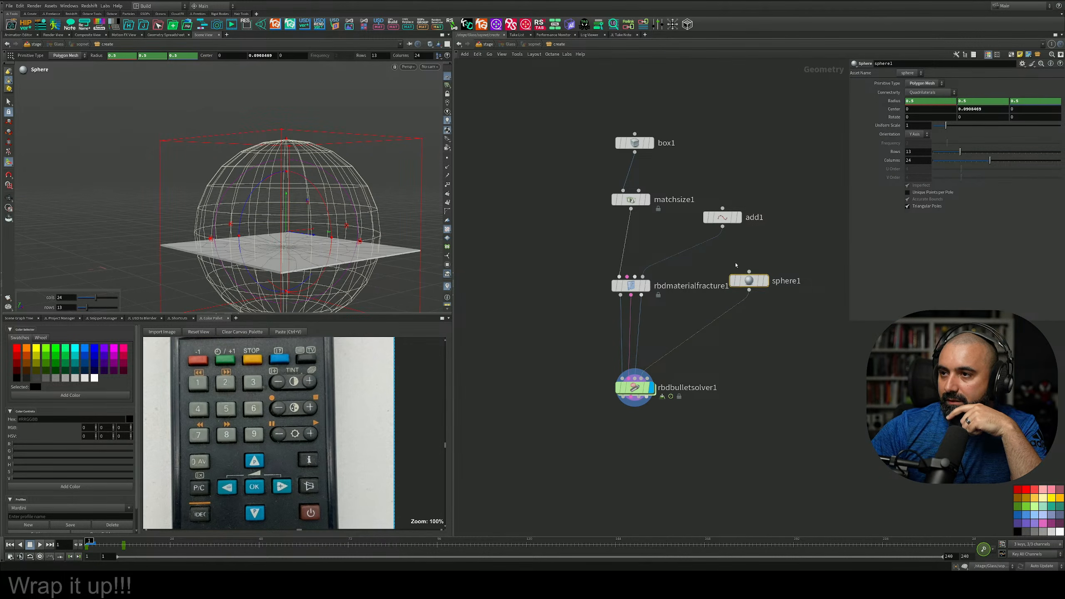
Delete the animation channels on the sphere's radius
right_click(900, 105)
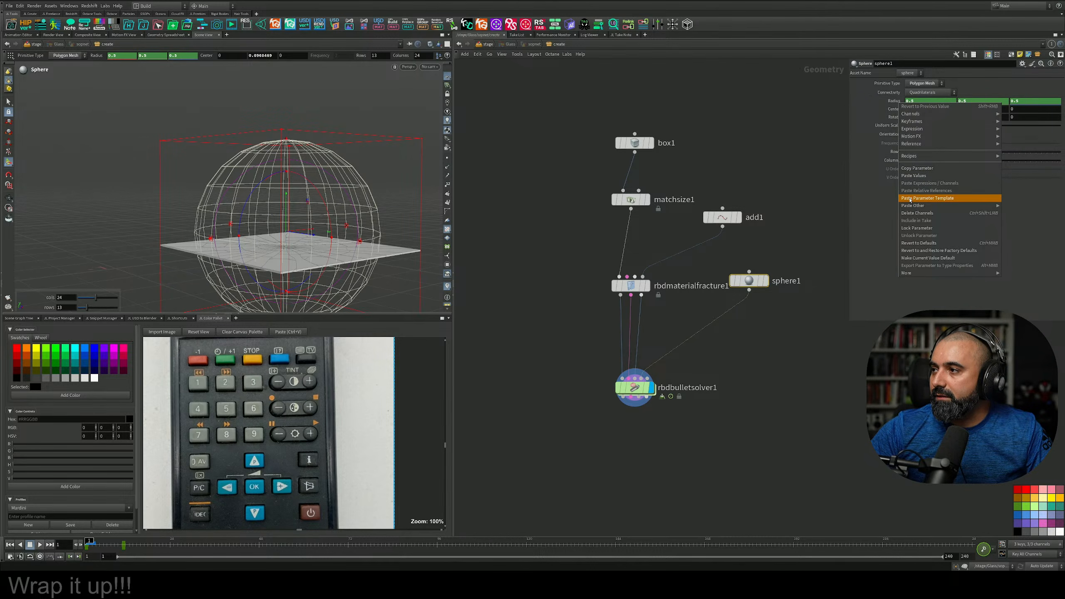
left_click(903, 211)
key("Tab")
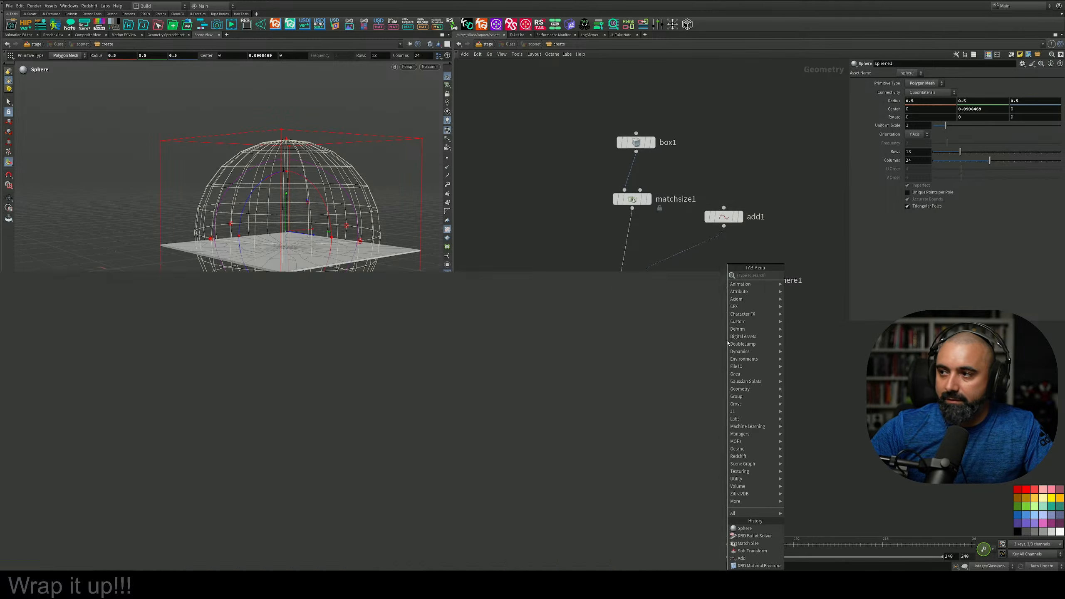
key("Escape")
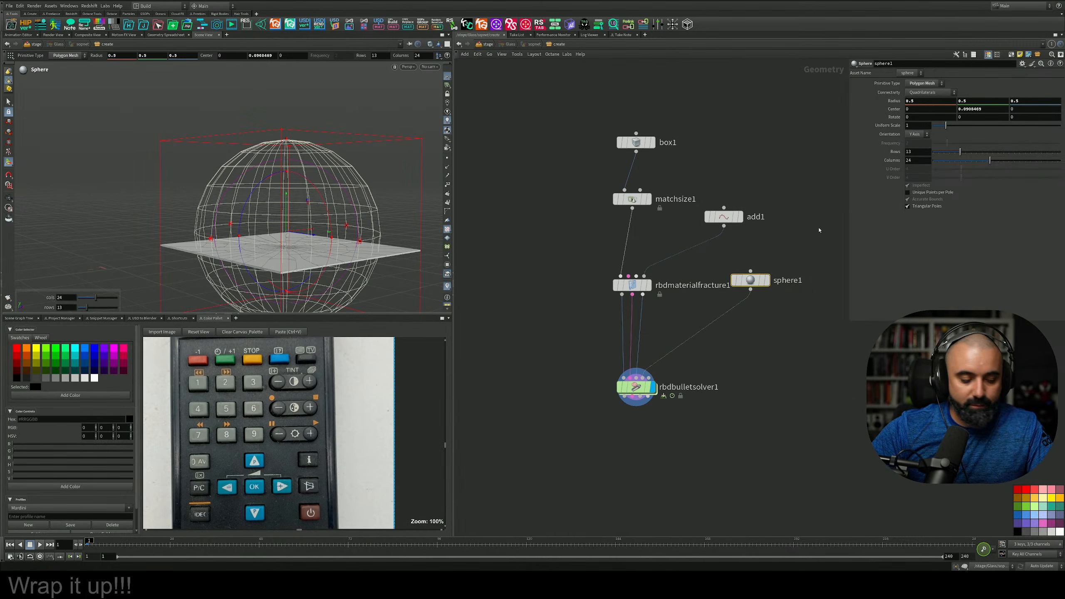
Insert a Transform node between sphere1 and rbdbulletsolver1
key("Tab")
type("tran")
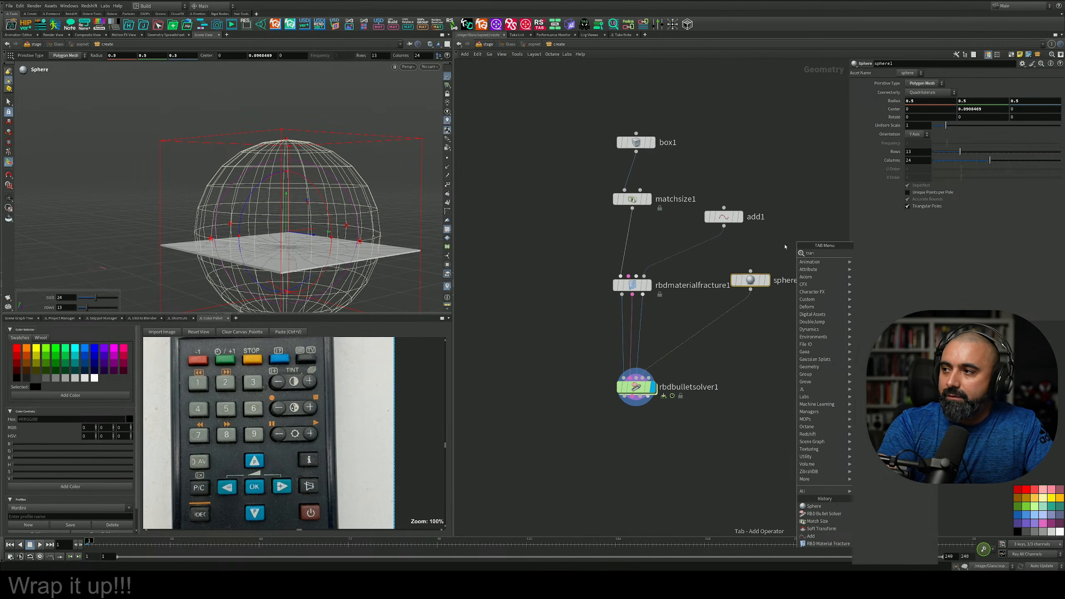
key("Return")
left_click(708, 332)
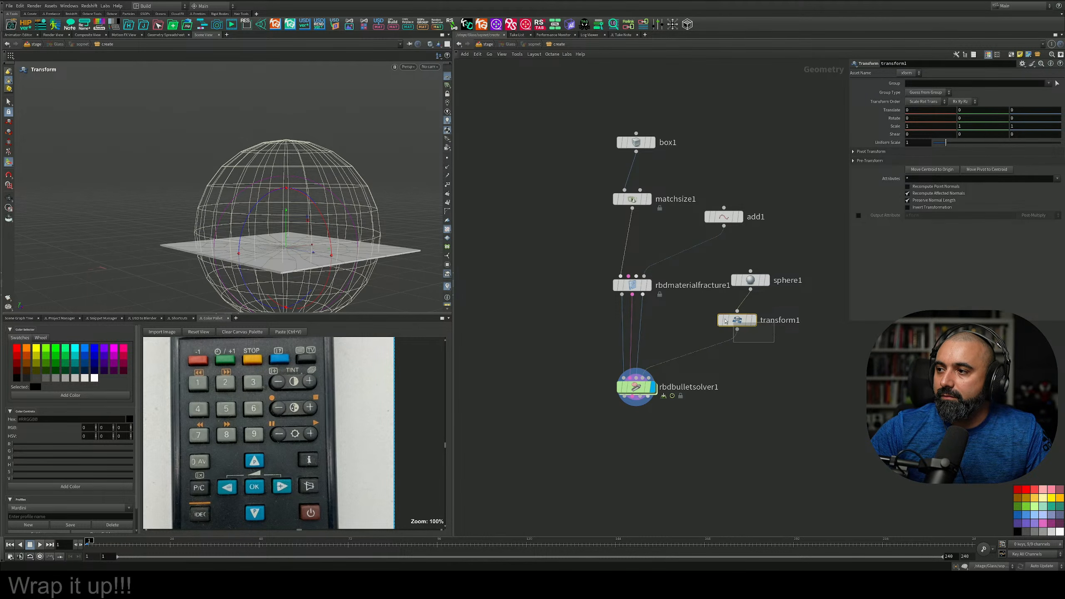
Animate the transform's translate Y with keyframes of about 0.9 at frame 1 and 0.1 at frame 16
middle_click_drag(966, 112, 990, 97)
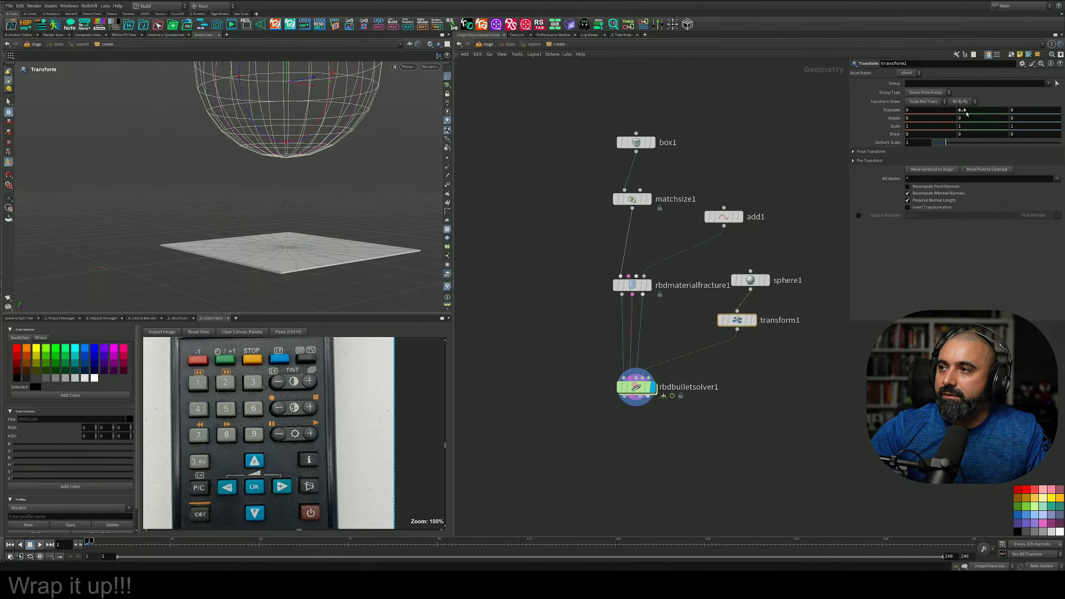
left_click(892, 111, "alt")
left_click_drag(89, 545, 140, 545)
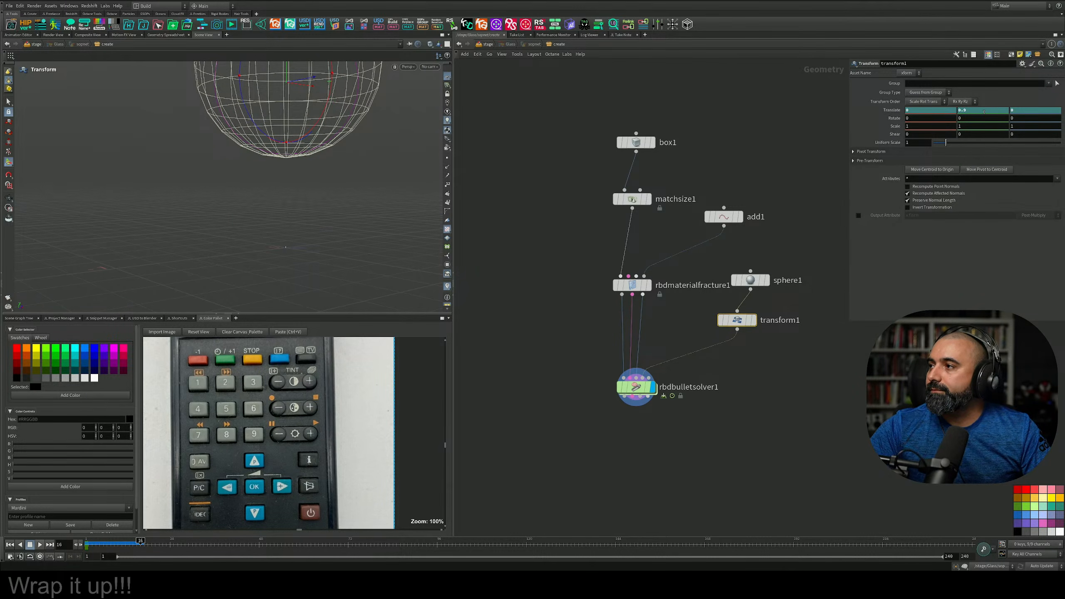
middle_click_drag(981, 111, 954, 122)
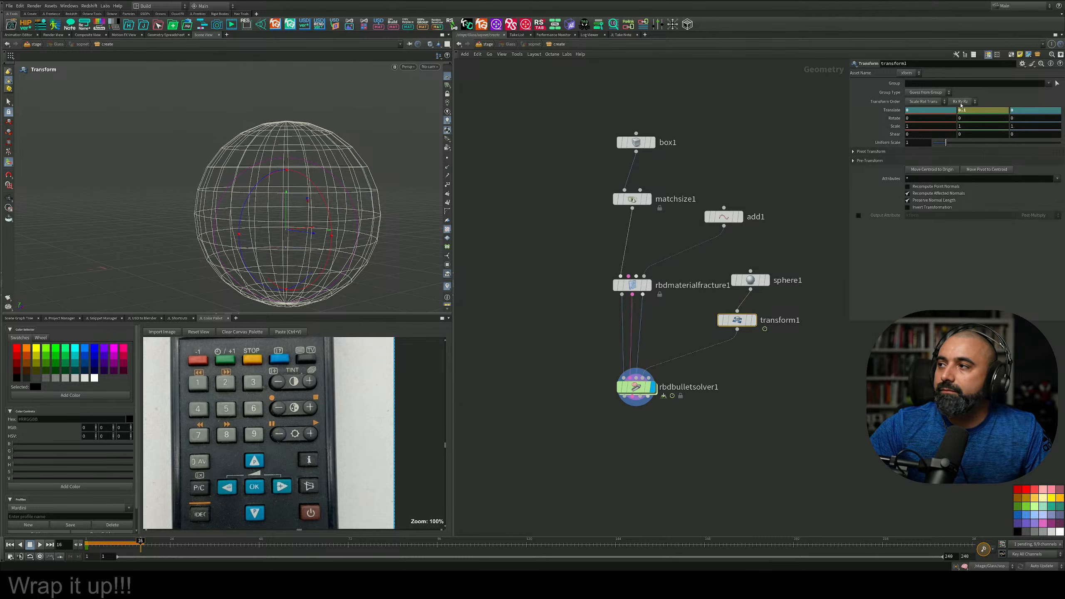
left_click(893, 110, "alt")
Play the rbdbulletsolver1 simulation and change its collision geometry type to Deforming
left_click(635, 387)
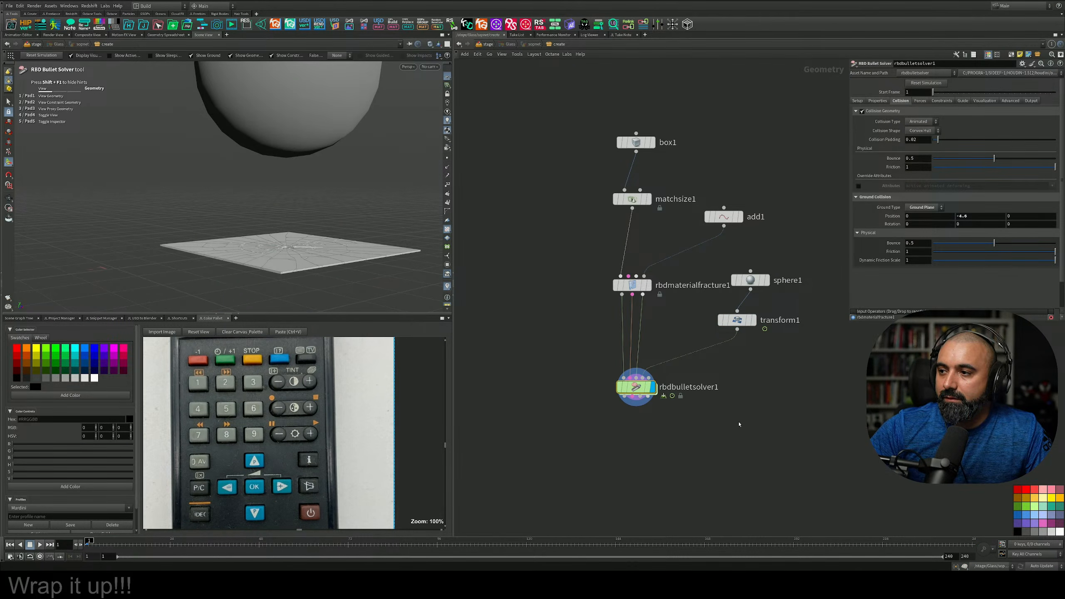
left_click(40, 545)
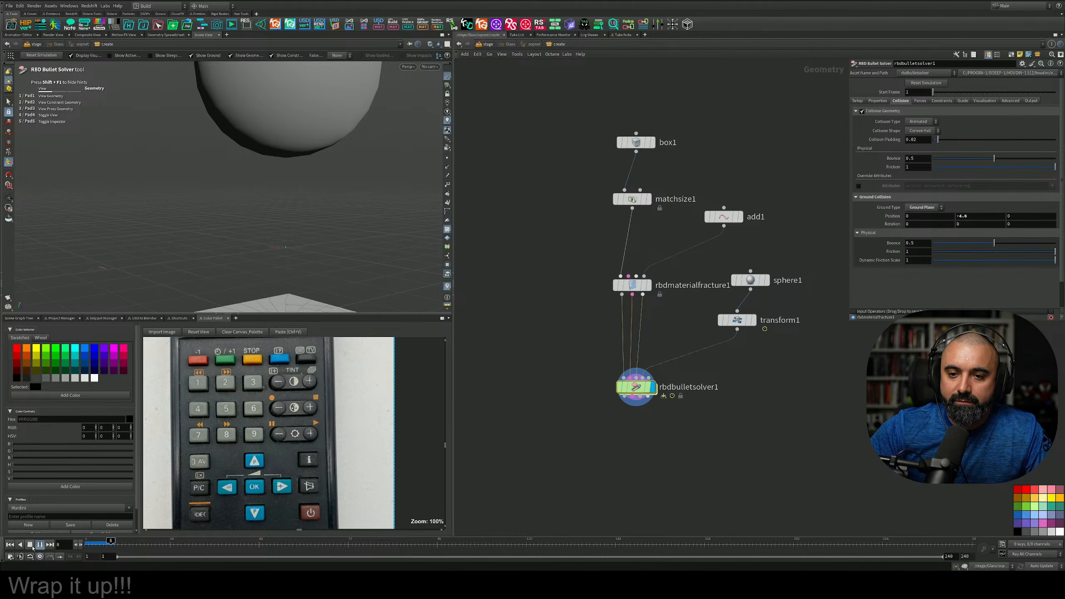
left_click(9, 545)
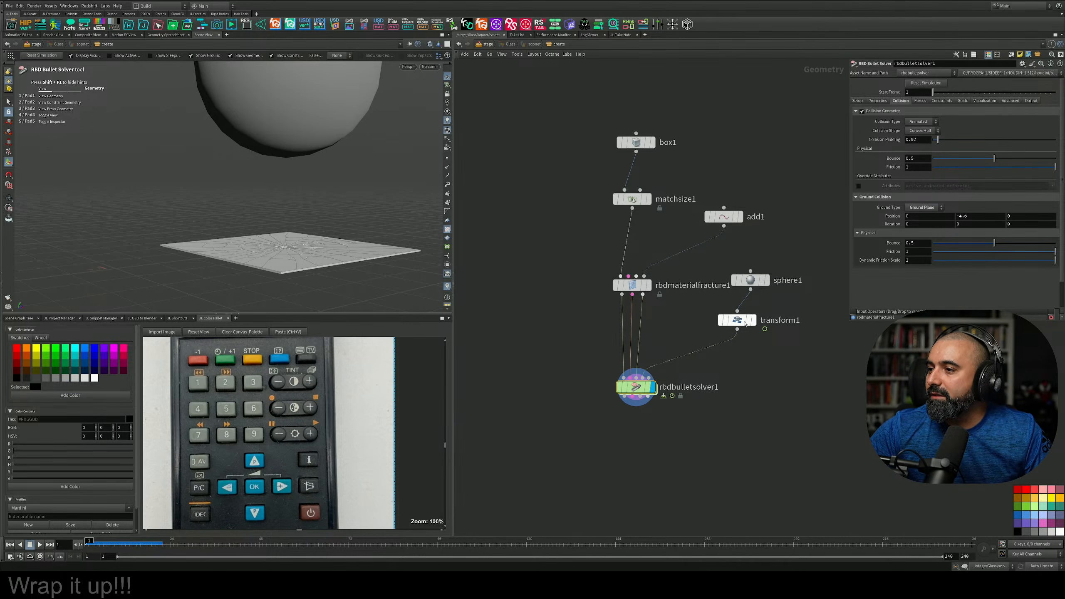
left_click(920, 121)
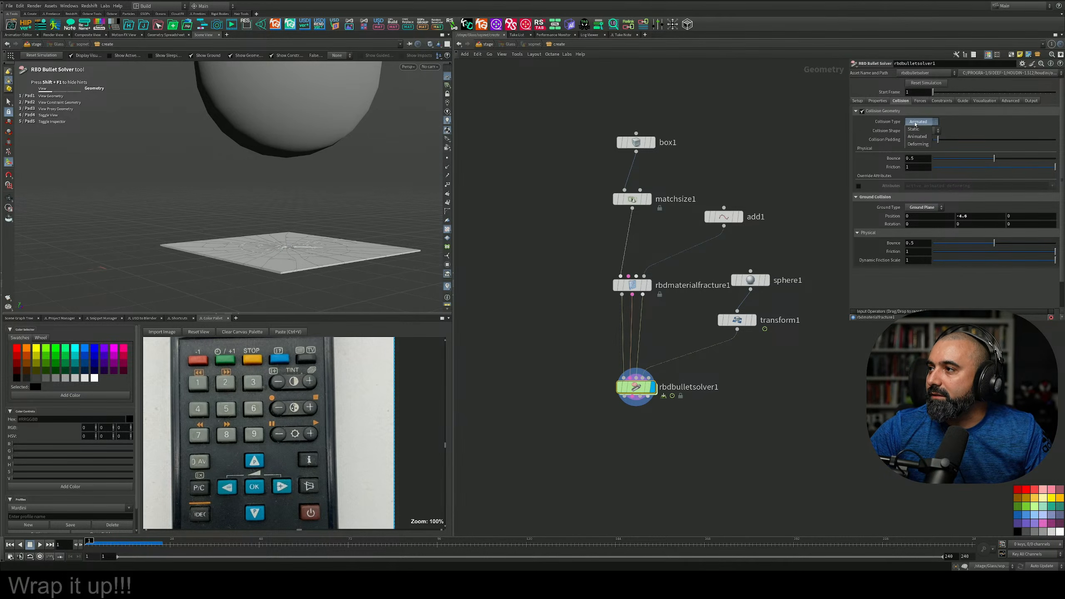
left_click(919, 144)
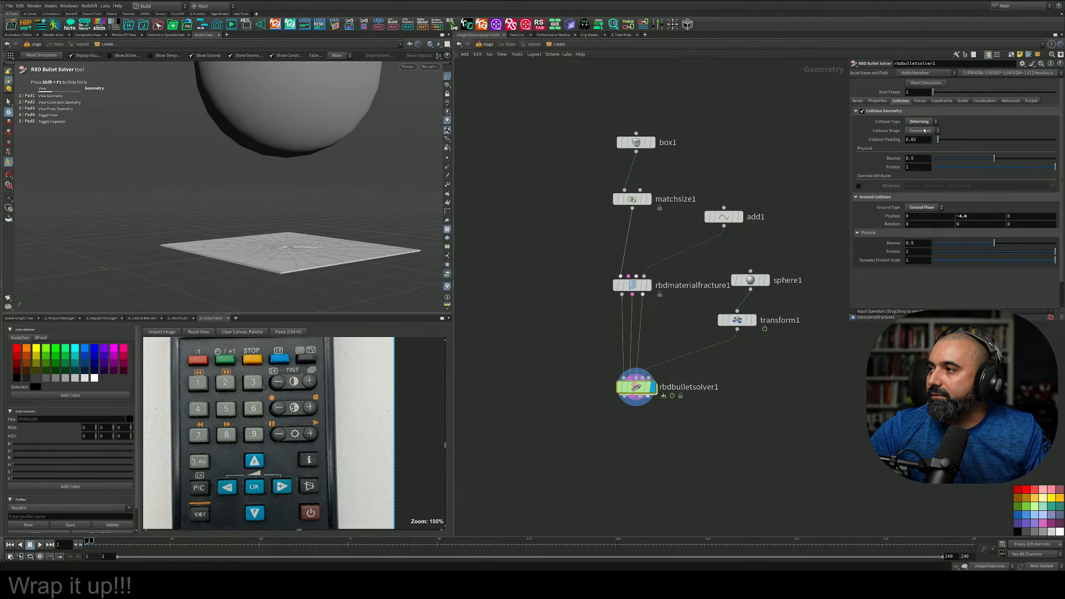
Set the bullet solver's gravity along Y to 0
left_click(921, 101)
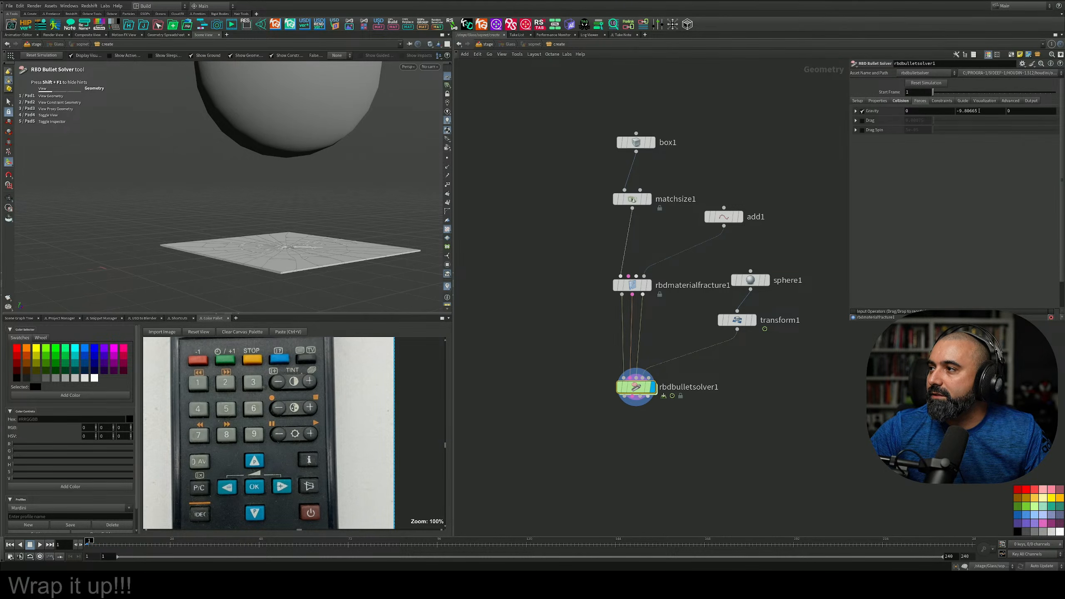
left_click_drag(979, 110, 884, 105)
type("0")
key("Return")
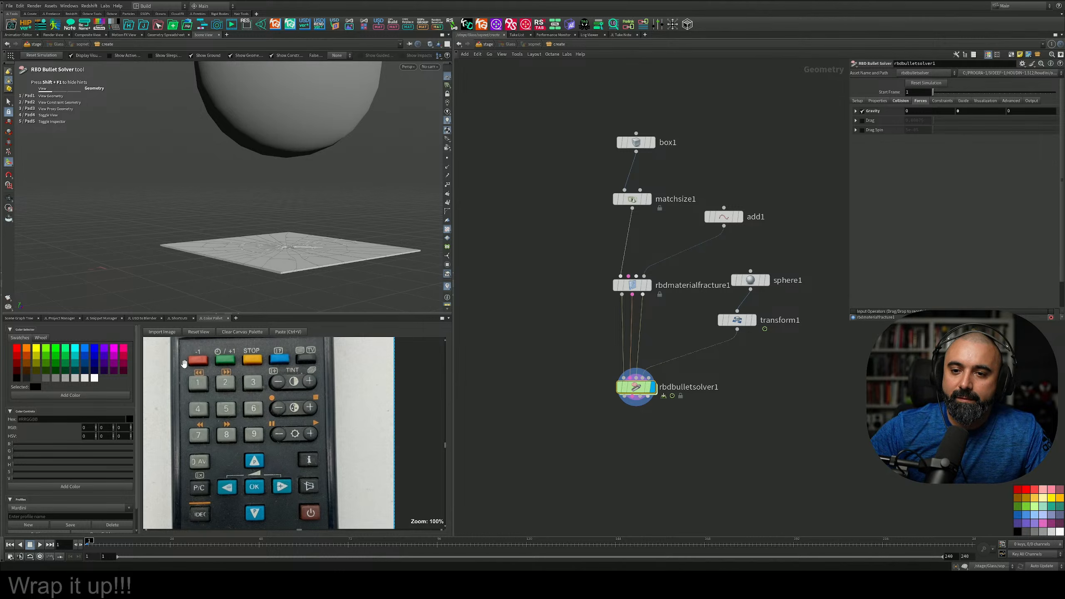
Play the simulation repeatedly from the first frame and examine how the glass pane reacts to the descending sphere
left_click(37, 545)
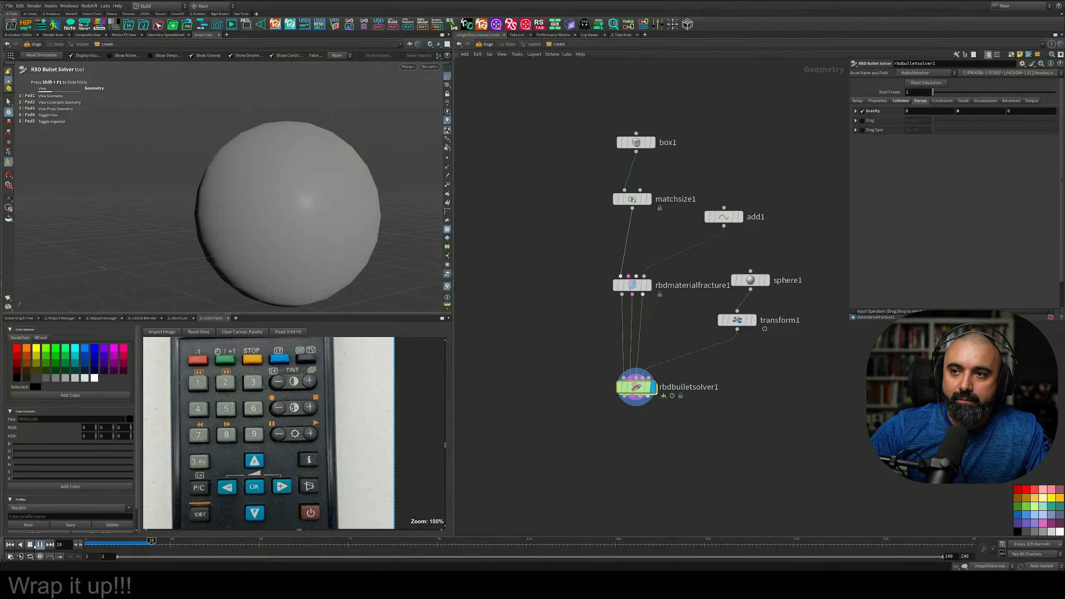
left_click(34, 545)
middle_click_drag(340, 229, 336, 168, "alt")
right_click_drag(336, 168, 226, 247, "alt")
left_click_drag(247, 210, 271, 279, "alt")
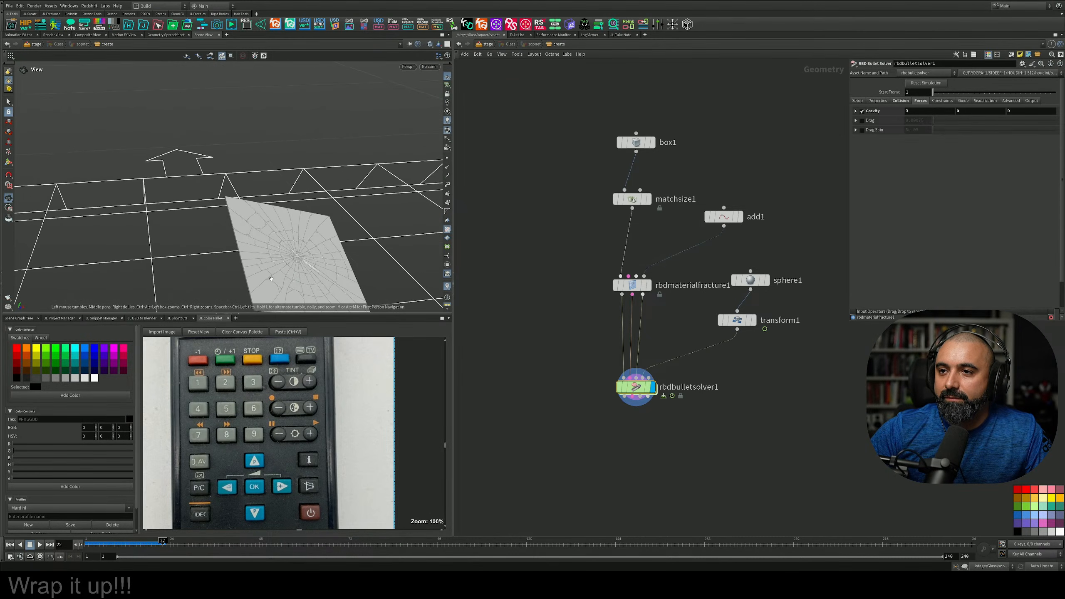
key("Return")
left_click(9, 544)
left_click(39, 544)
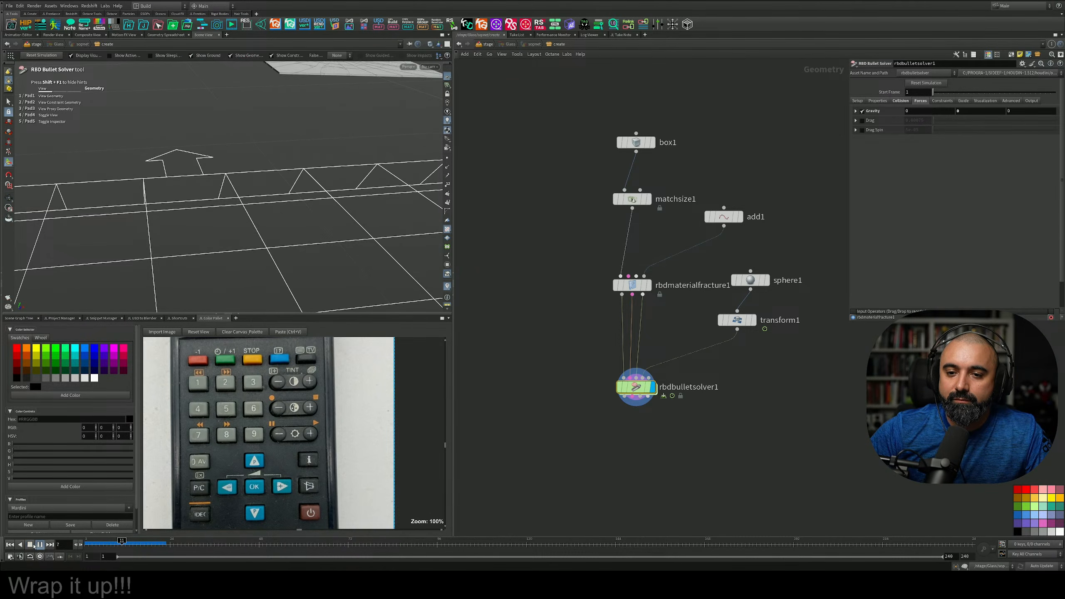
left_click(30, 544)
left_click(10, 545)
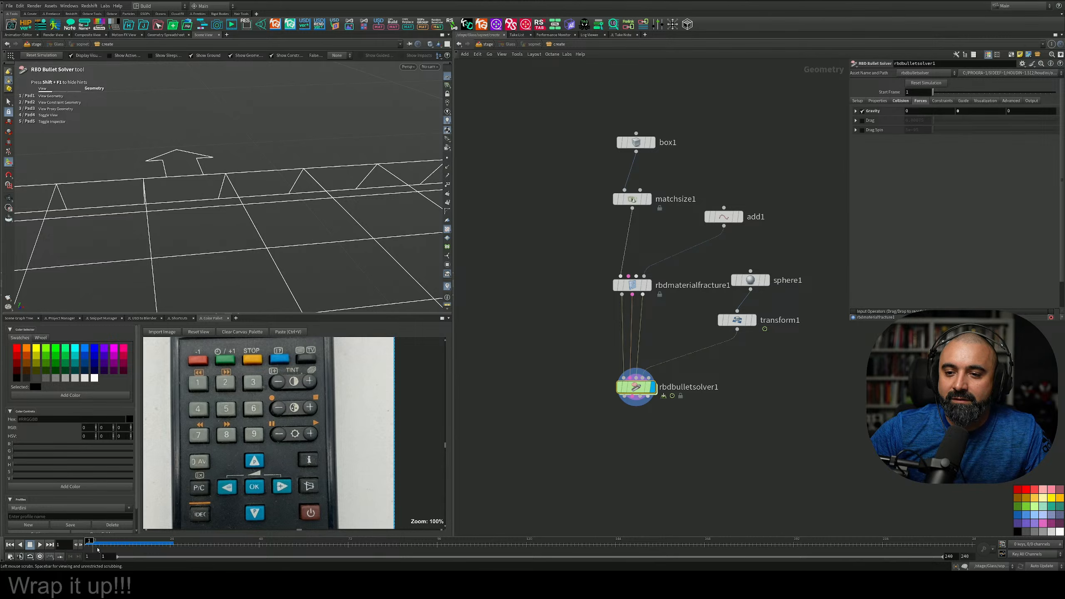
Scrub to frame 9 and examine the contact between the sphere and the fractured pane up close
left_click_drag(86, 542, 115, 541)
right_click_drag(319, 182, 274, 209, "alt")
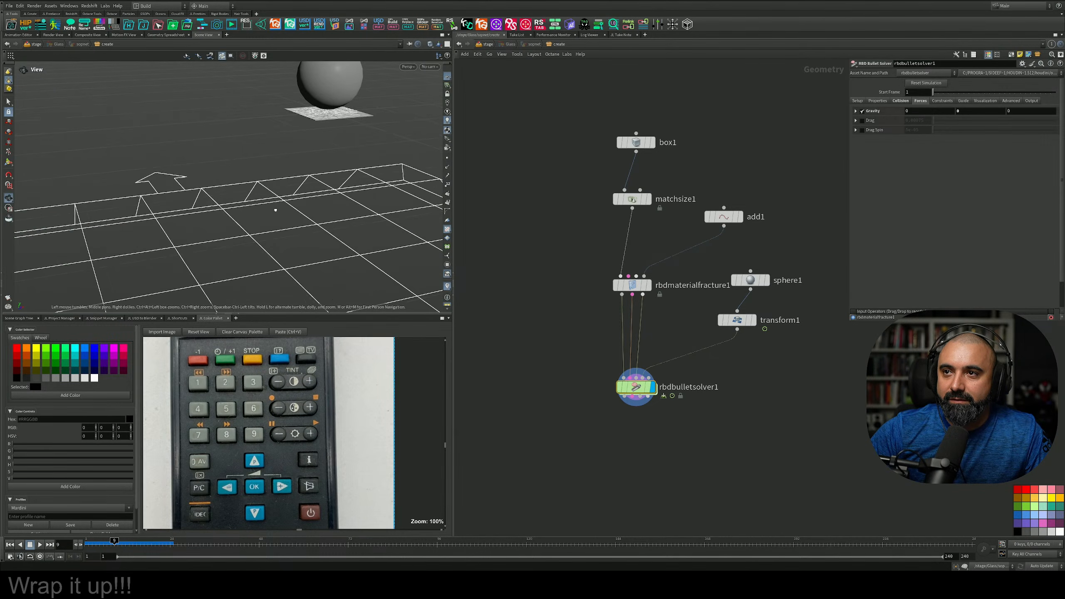
middle_click_drag(300, 164, 305, 209, "alt")
right_click_drag(305, 209, 500, 87, "alt")
left_click_drag(320, 211, 350, 233, "alt")
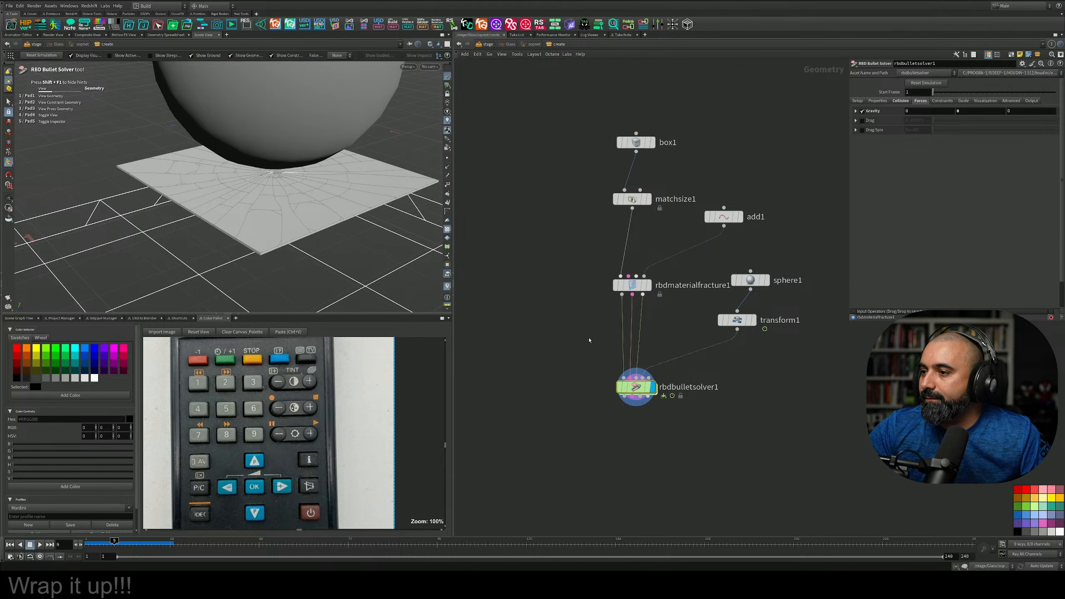
Check the collision shape options and set the solver's collision geometry type to Animated
left_click(898, 102)
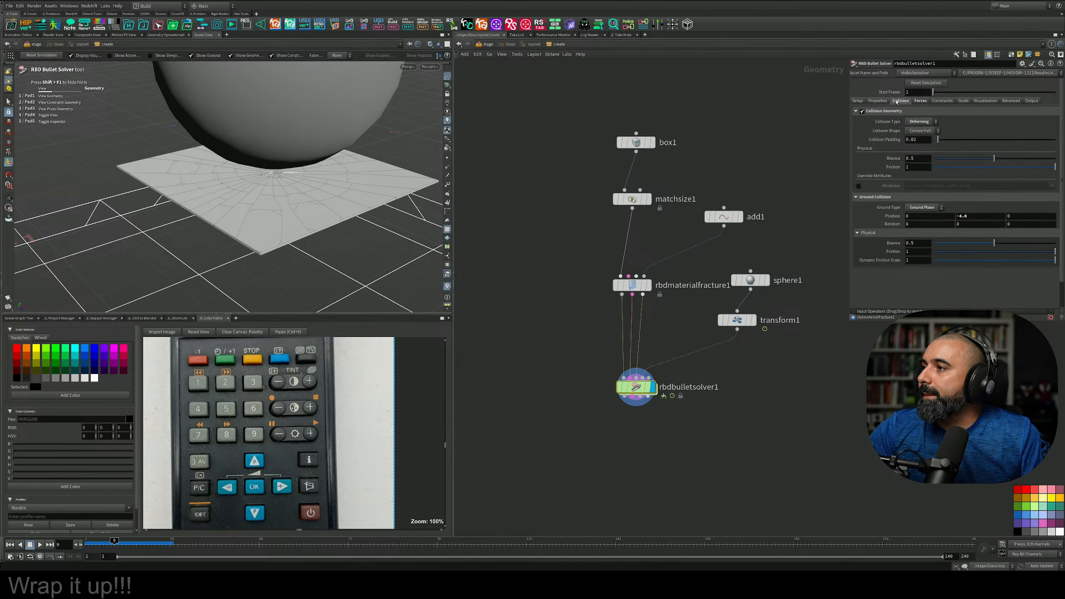
left_click(920, 131)
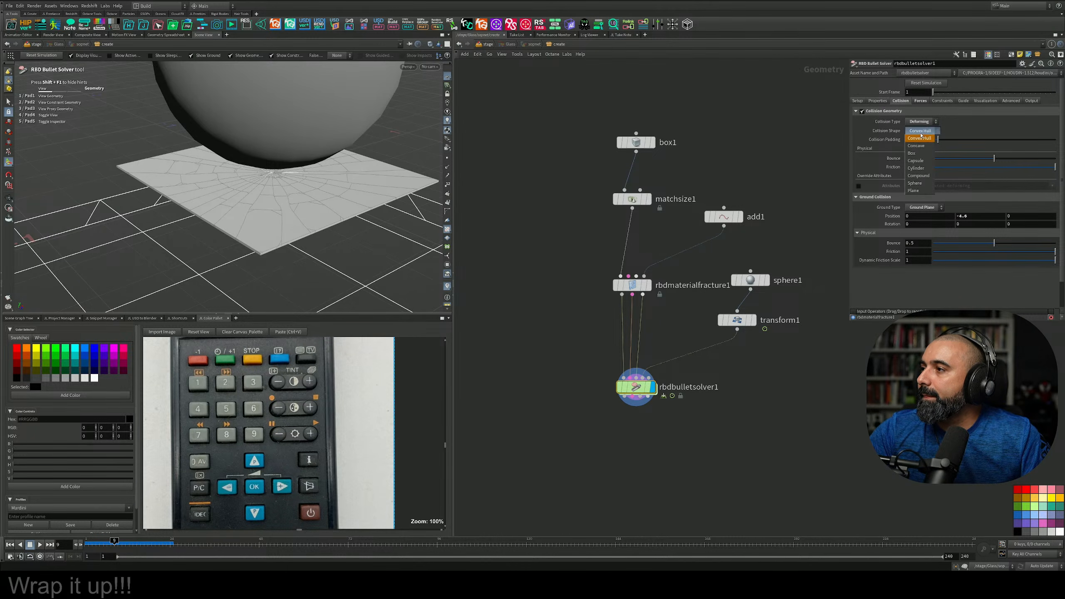
left_click(921, 129)
left_click(921, 121)
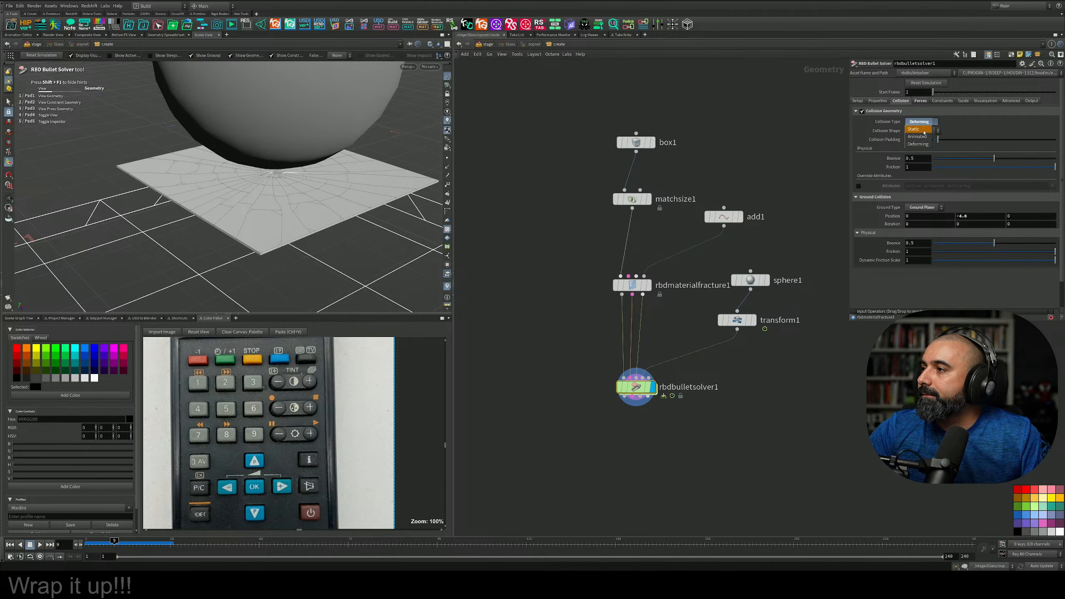
left_click(924, 137)
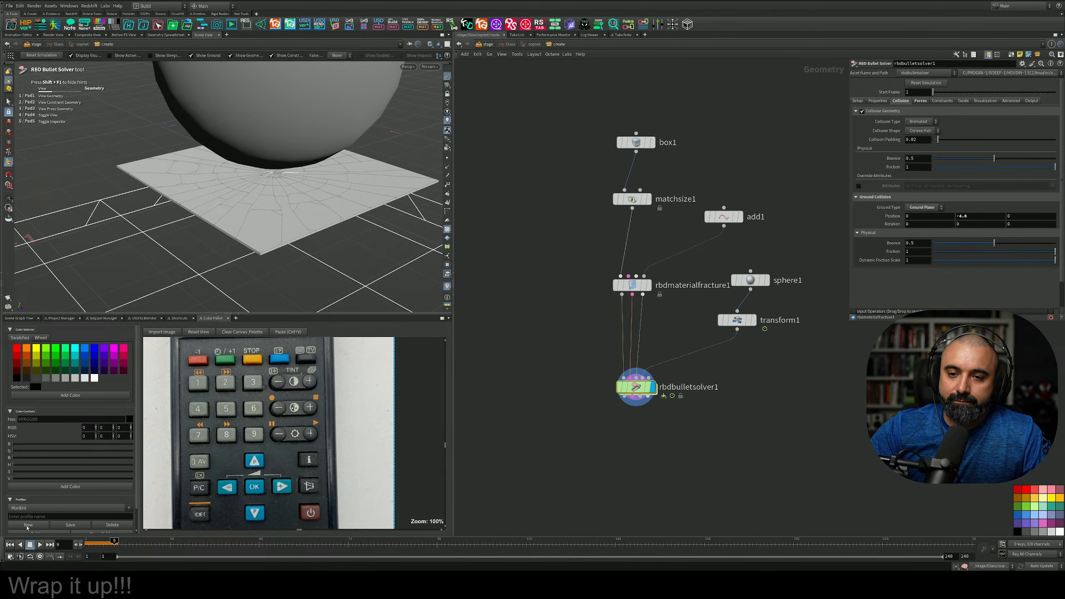
Play the simulation from the first frame and examine the pane's reaction with the Animated collision type
left_click(10, 544)
left_click(39, 545)
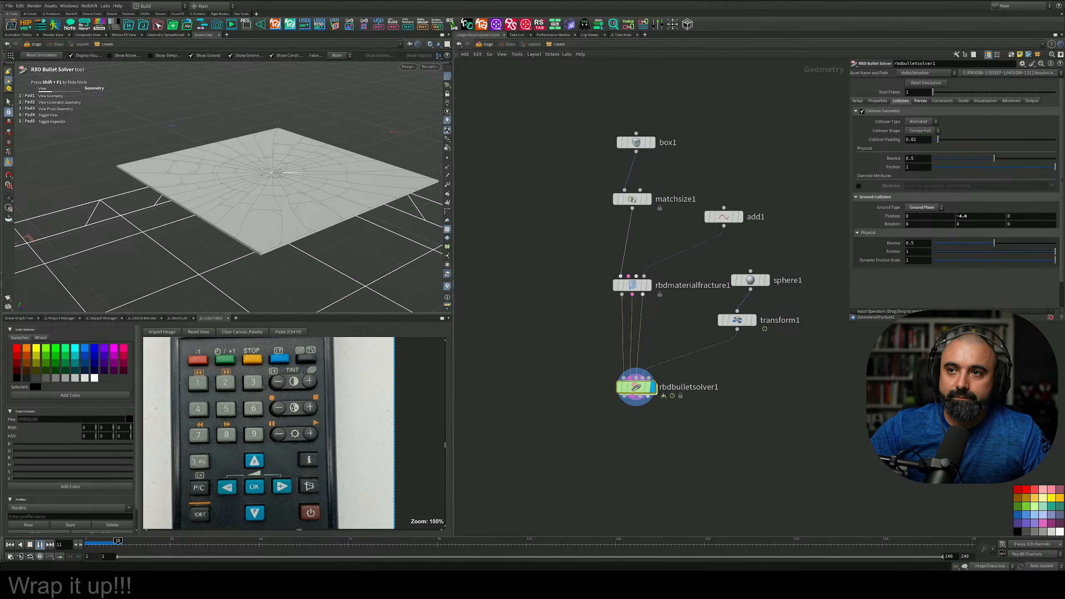
left_click(30, 545)
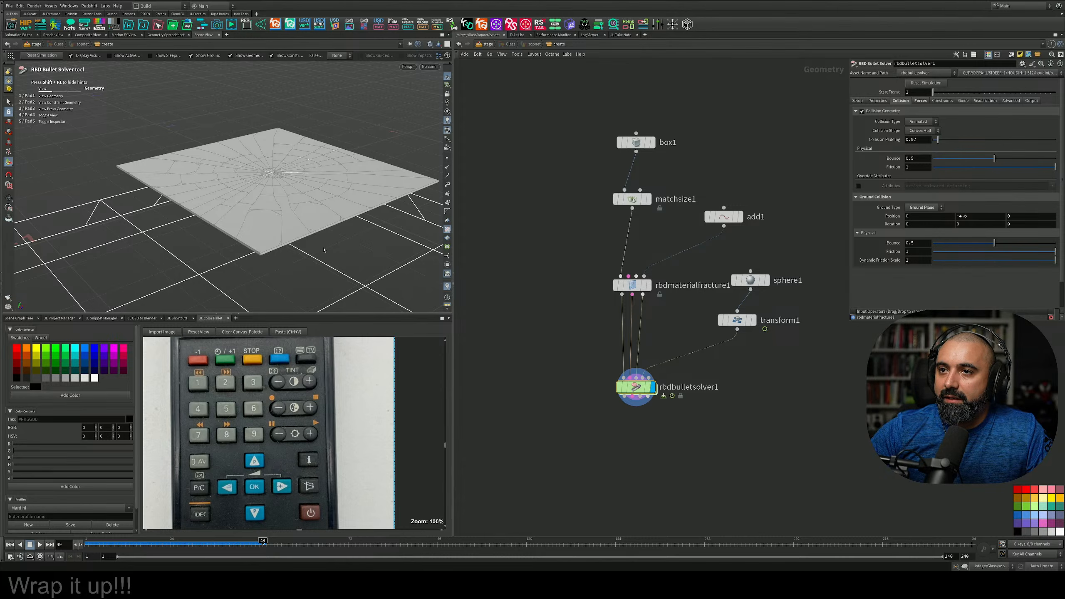
left_click_drag(323, 250, 272, 215, "alt")
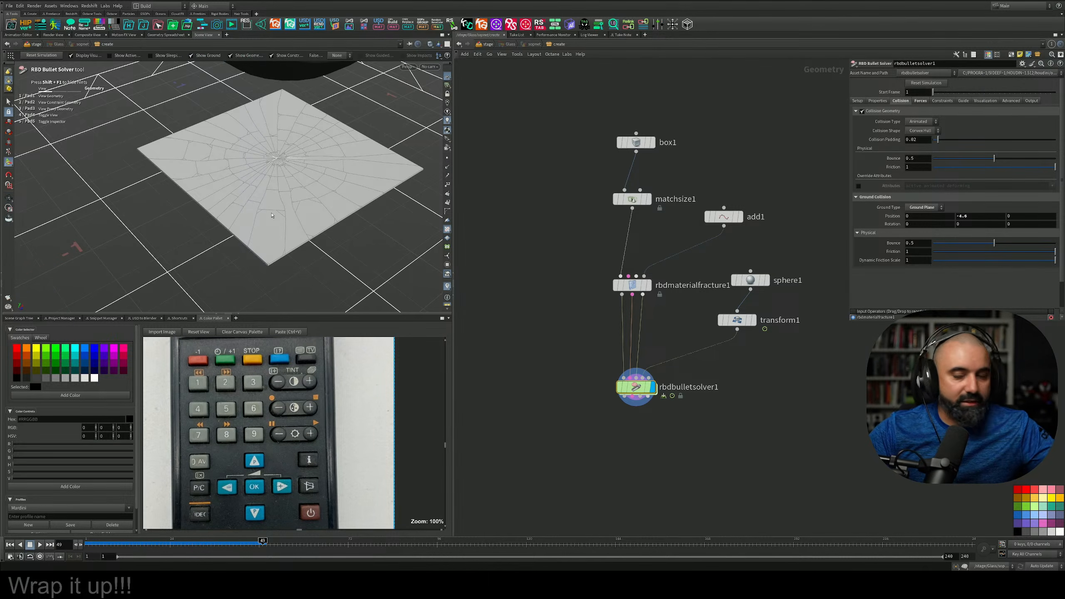
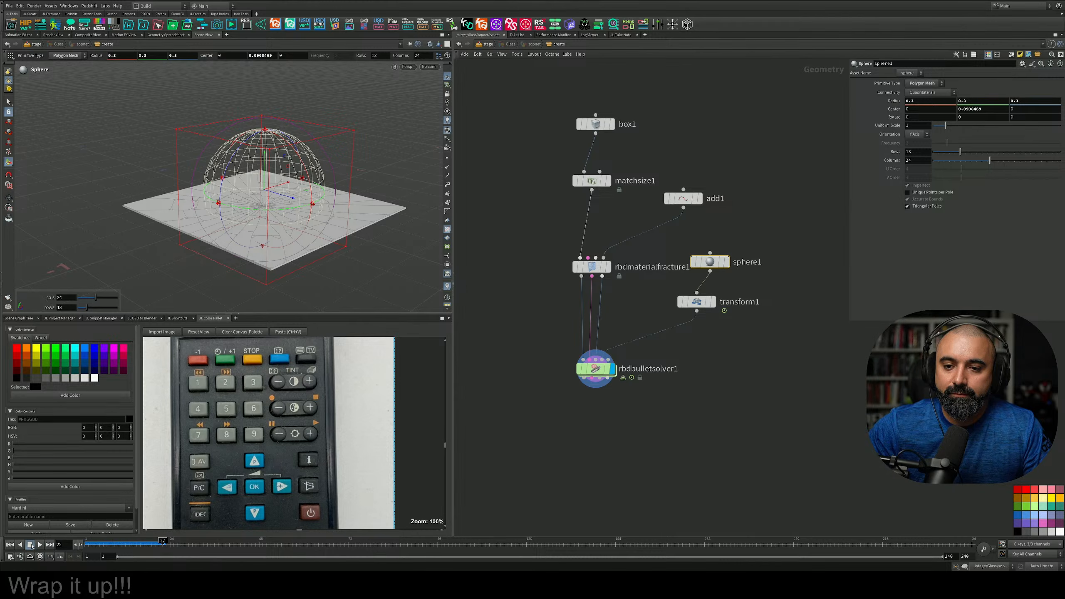
Select the bullet solver, replay the simulation and return to the first frame
left_click(11, 546)
left_click_drag(641, 420, 589, 372)
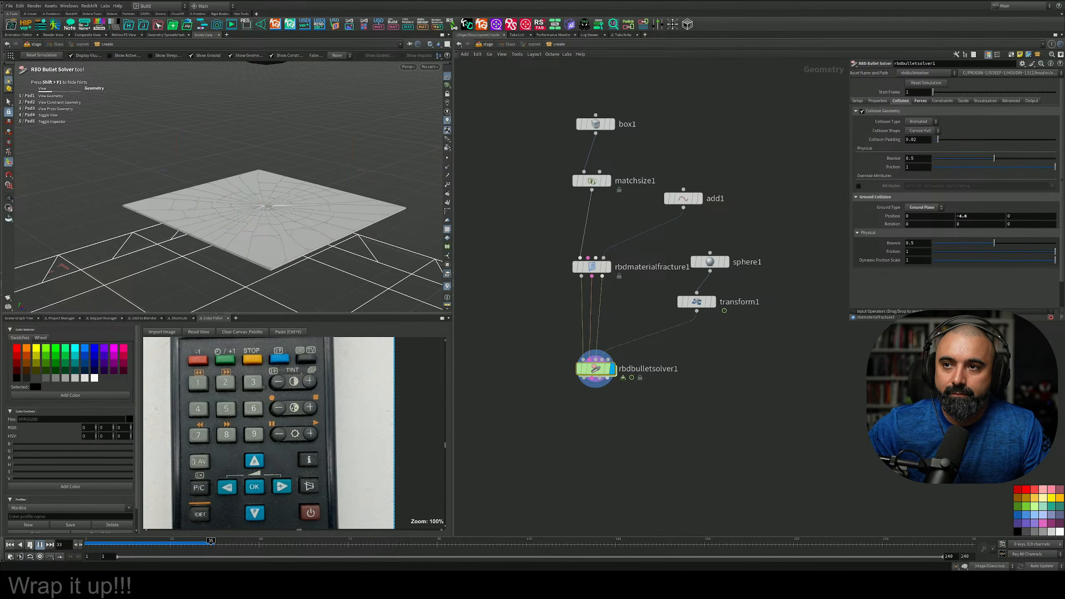
left_click(30, 545)
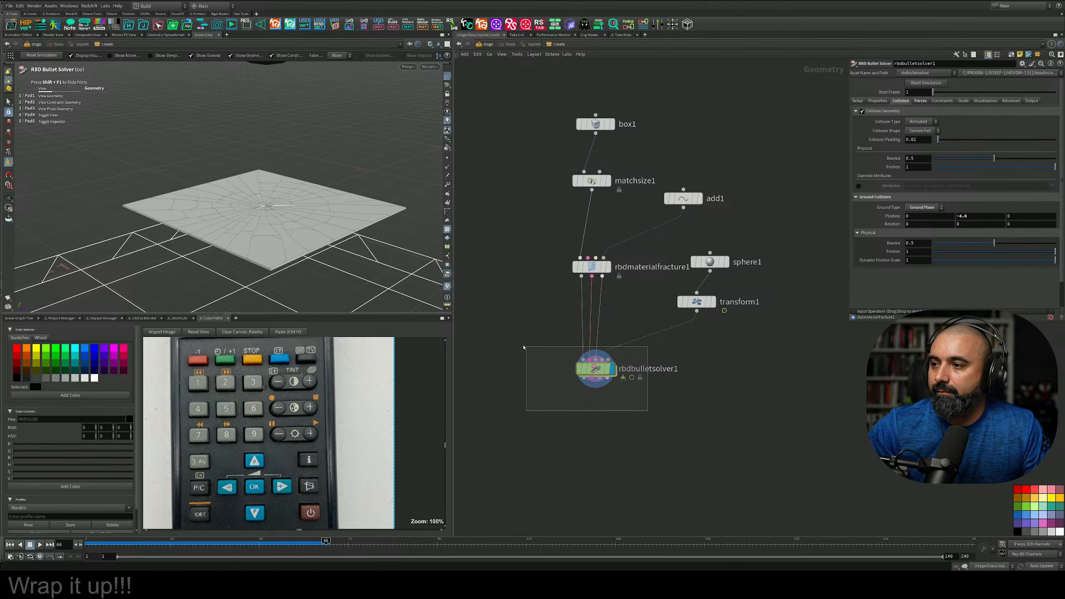
left_click(146, 544)
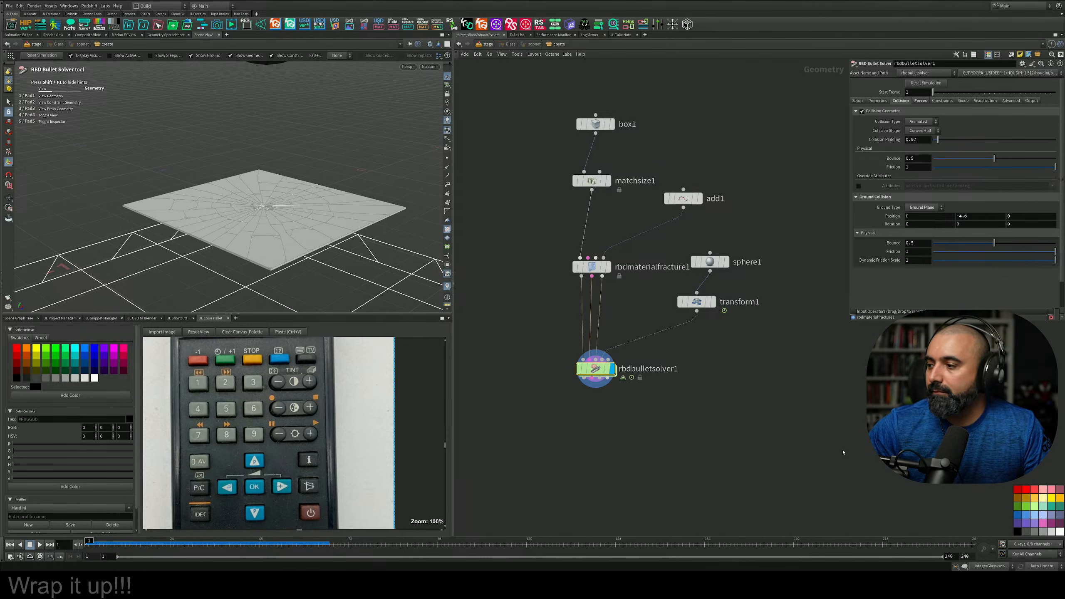
middle_click_drag(717, 400, 758, 406)
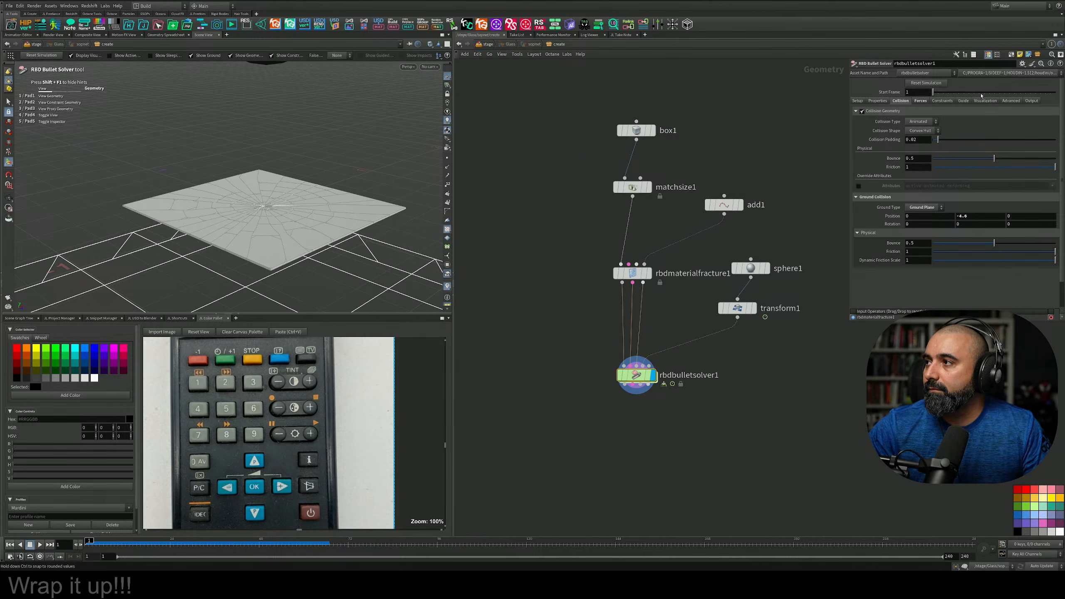
Check the solver's output settings, reset the simulation and replay it to compare the sphere and pane from farther away
left_click(1032, 101)
left_click(929, 84)
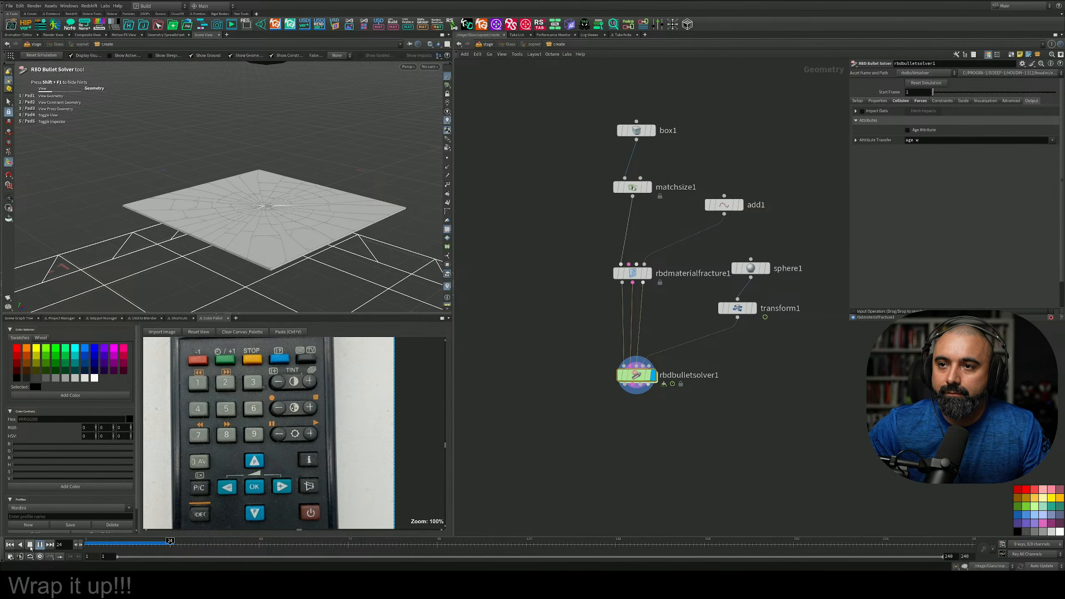
left_click(31, 548)
right_click_drag(295, 204, 244, 222, "alt")
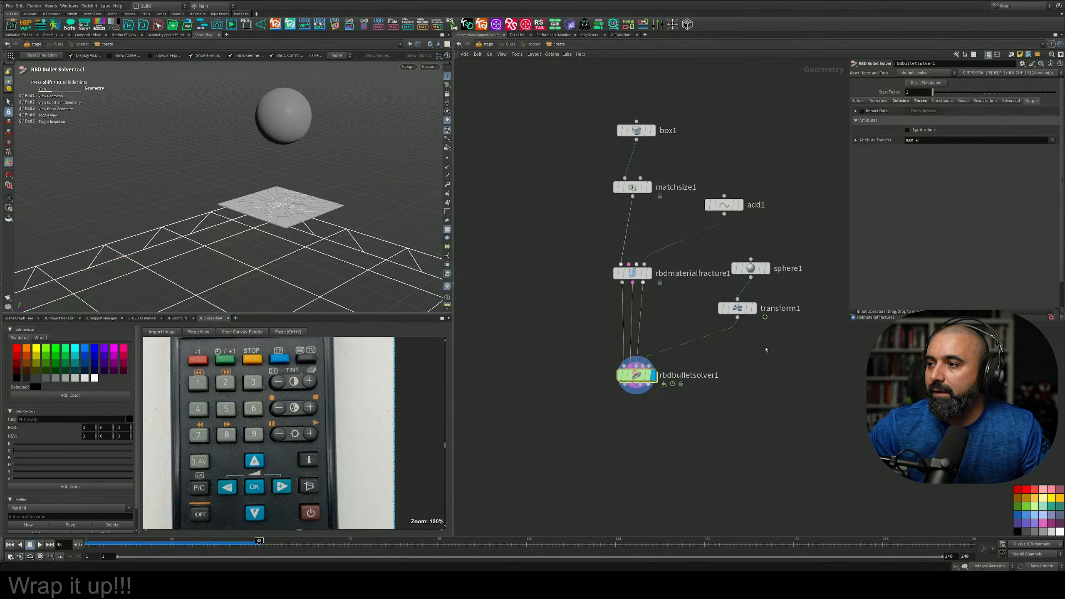
left_click_drag(705, 375, 708, 423)
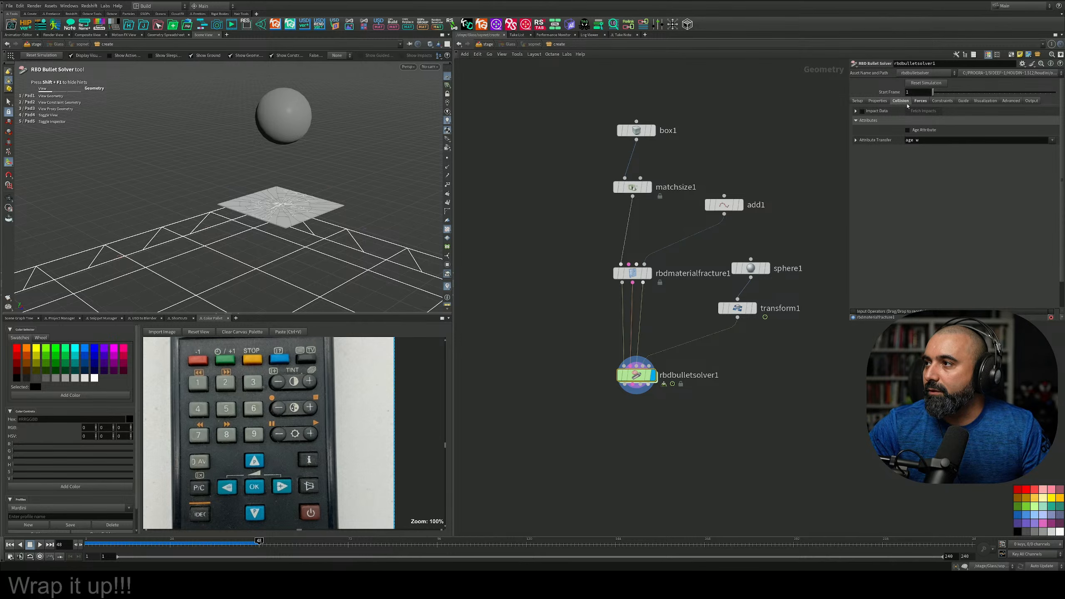
Set the solver's collision geometry type to Deforming, replay the simulation and inspect the fractured pane up close
left_click(902, 102)
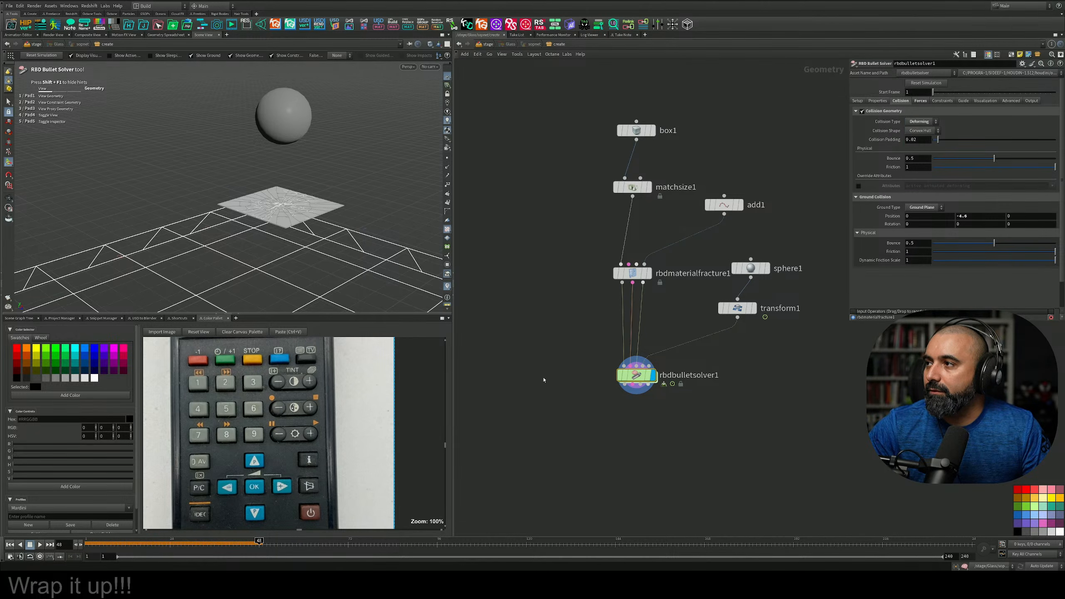
left_click(10, 544)
left_click(40, 545)
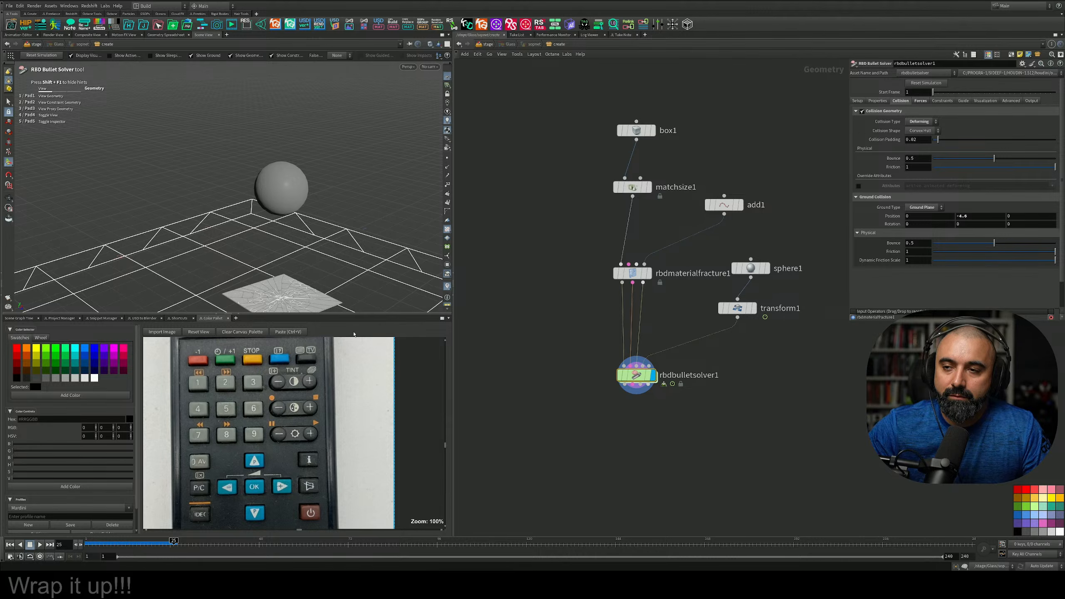
left_click_drag(339, 283, 323, 241, "alt")
middle_click_drag(324, 236, 324, 169, "alt")
left_click_drag(324, 169, 280, 257, "alt")
right_click_drag(280, 257, 383, 210, "alt")
left_click_drag(382, 209, 386, 168, "alt")
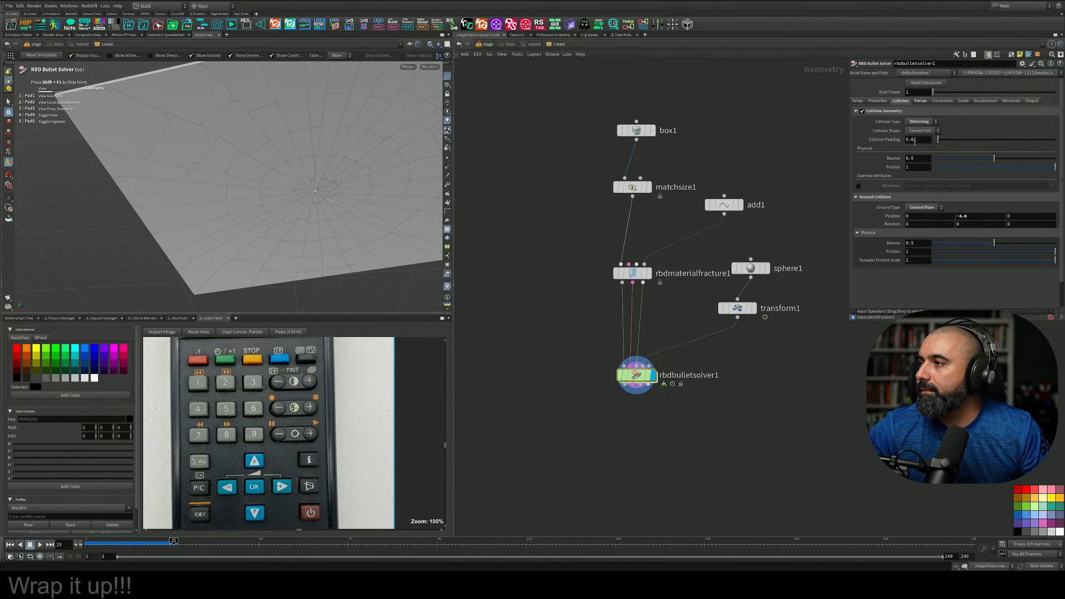
Review the bullet solver's properties, setup and constraint settings
left_click(877, 101)
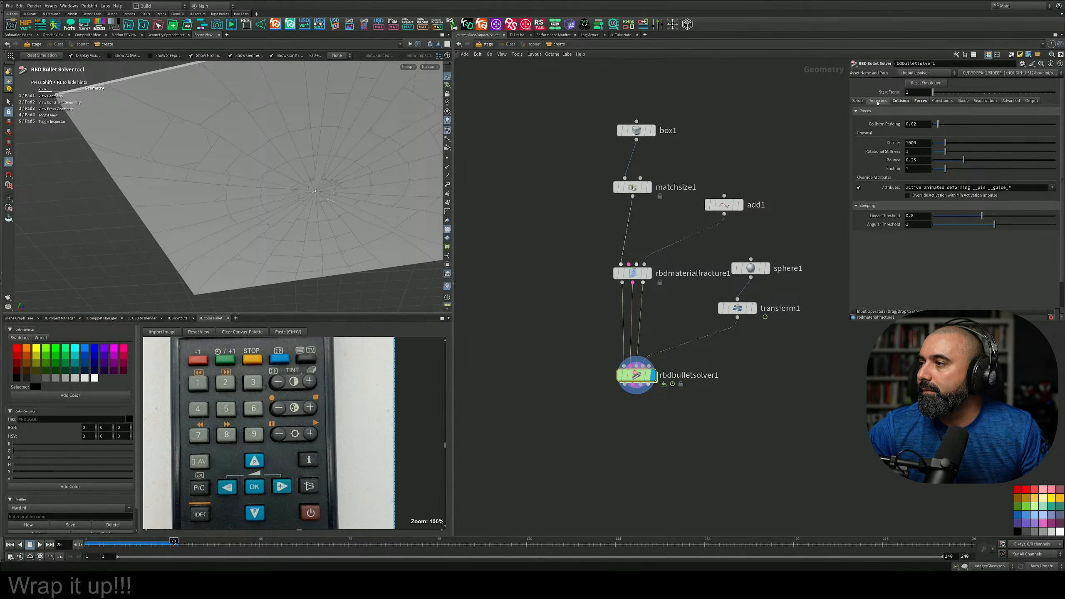
left_click(859, 102)
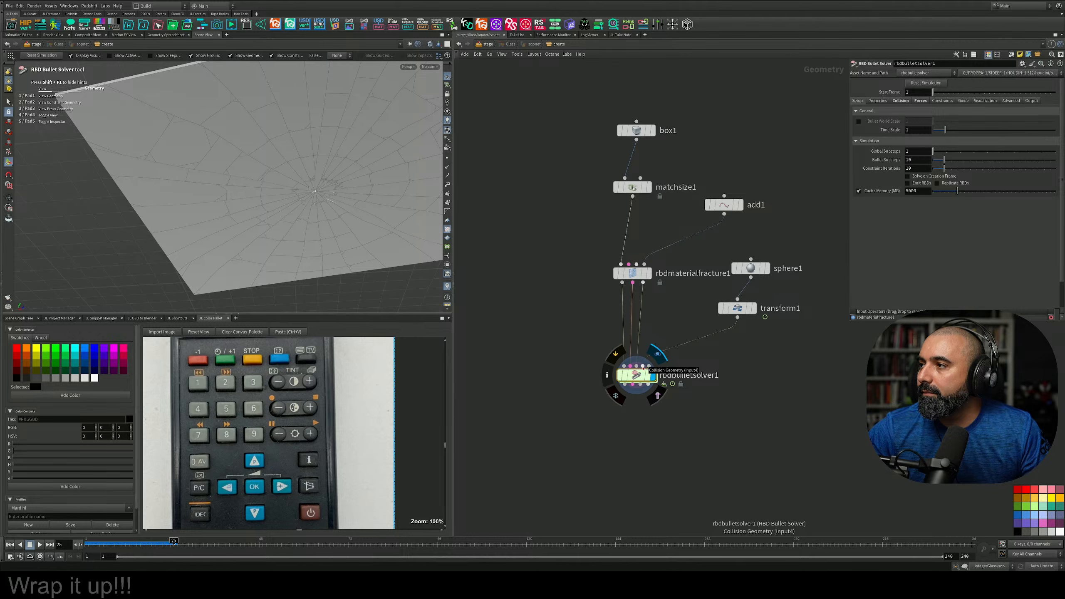
left_click(943, 101)
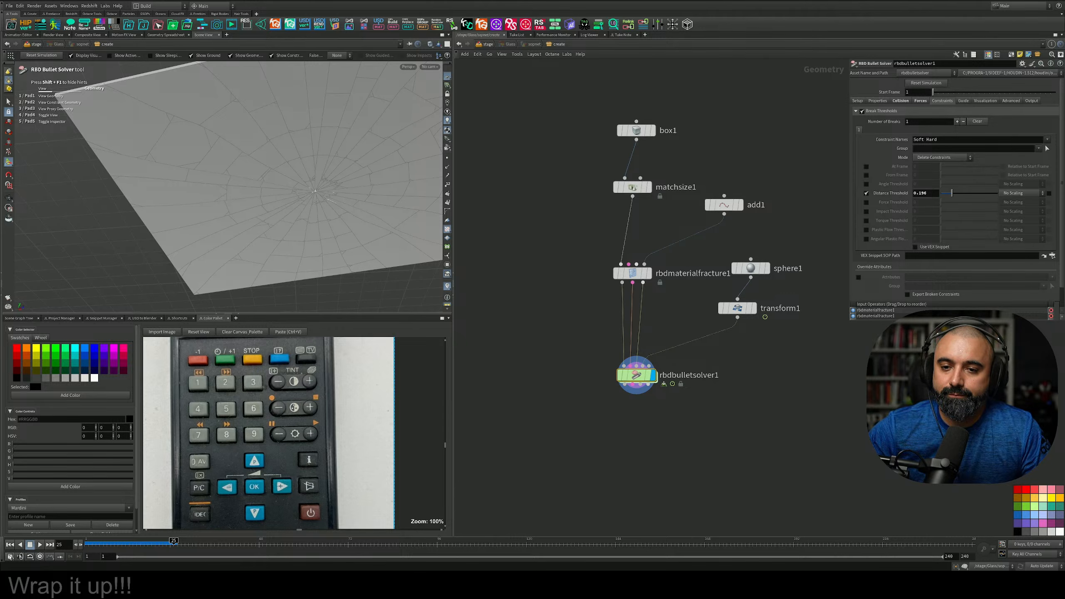
Replay the simulation and scrub back to frame 15 to examine how the pane falls away from the sphere
left_click(11, 545)
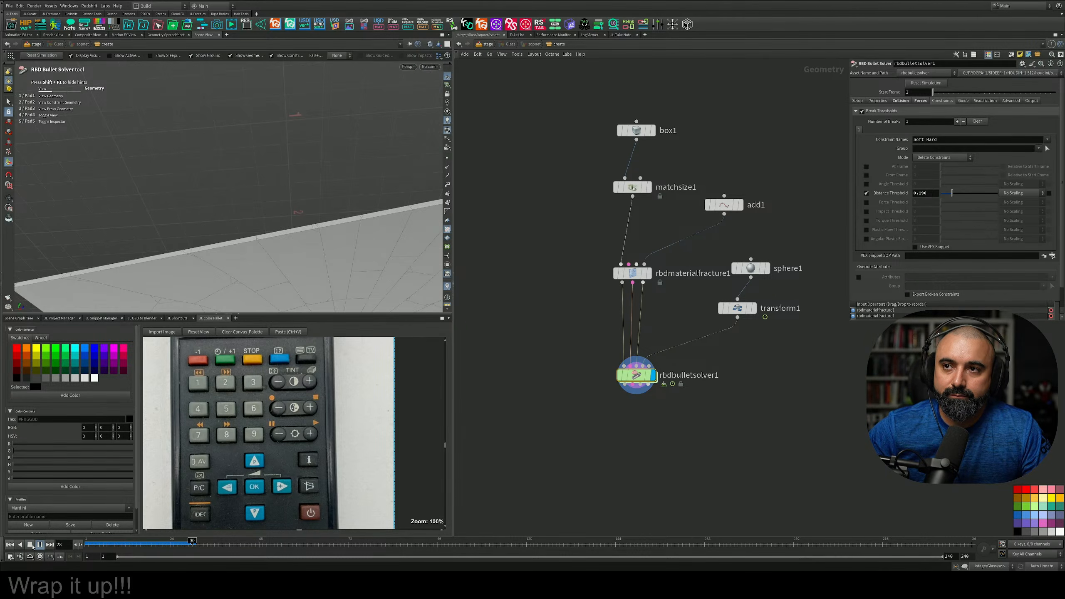
left_click(35, 546)
right_click_drag(269, 286, 285, 244, "alt")
mouse_move(285, 243)
left_mouse_down("alt")
mouse_move(295, 231)
mouse_move(283, 285)
mouse_move(285, 262)
left_mouse_up("alt")
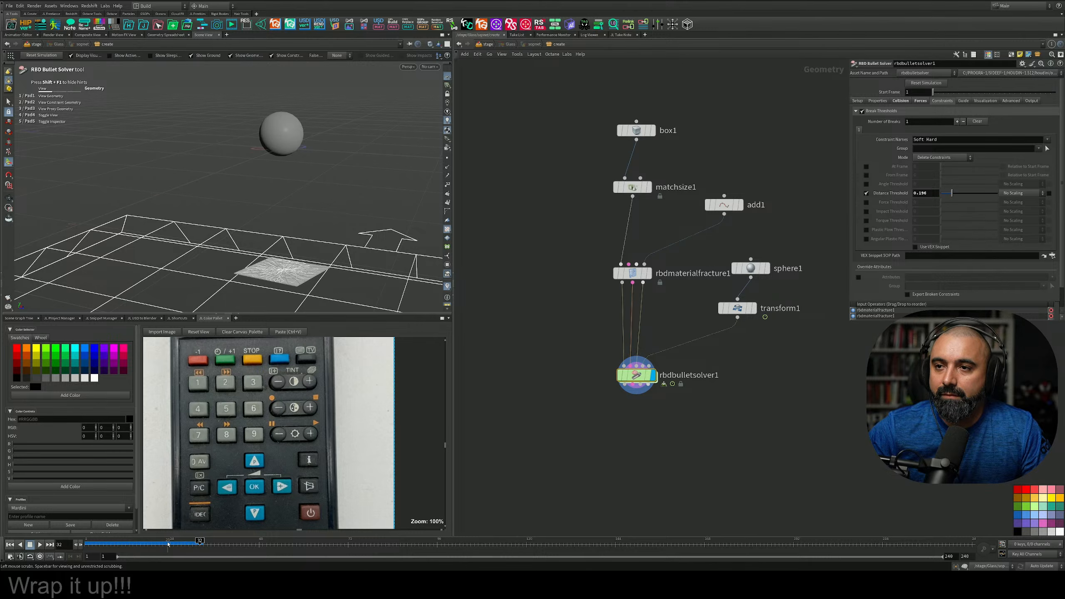
left_click_drag(168, 544, 137, 541)
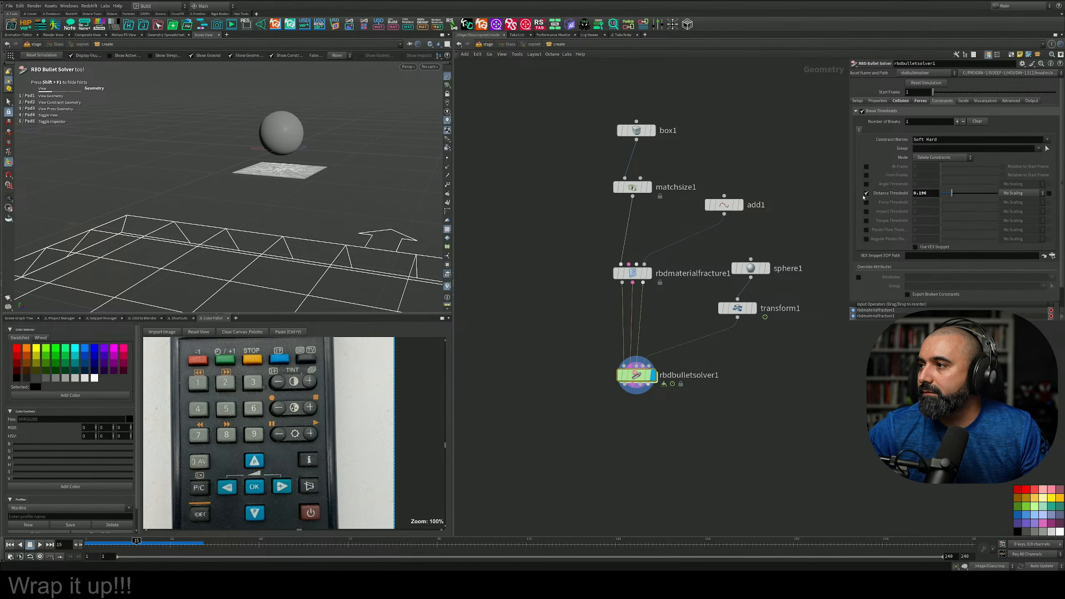
Turn off the solver's Break Thresholds and replay the simulation from the first frame
left_click(863, 111)
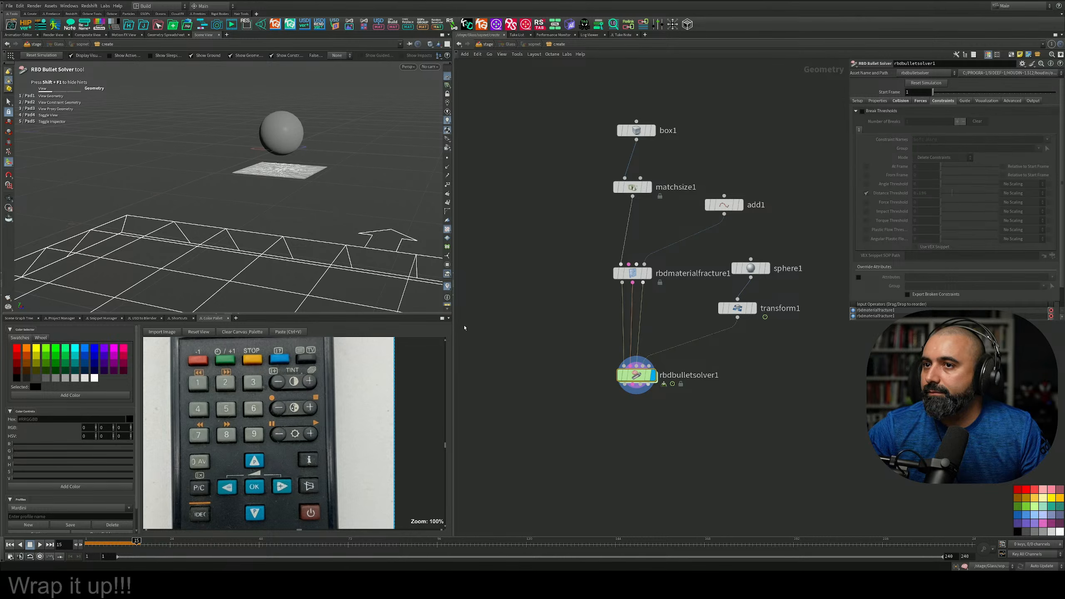
left_click(10, 544)
left_click(39, 545)
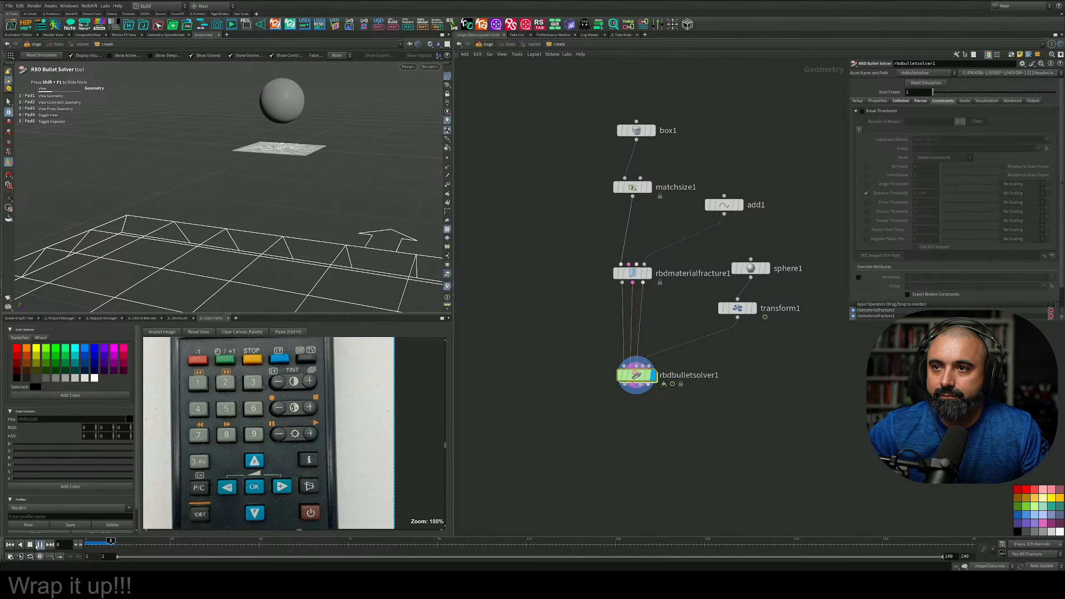
left_click(39, 545)
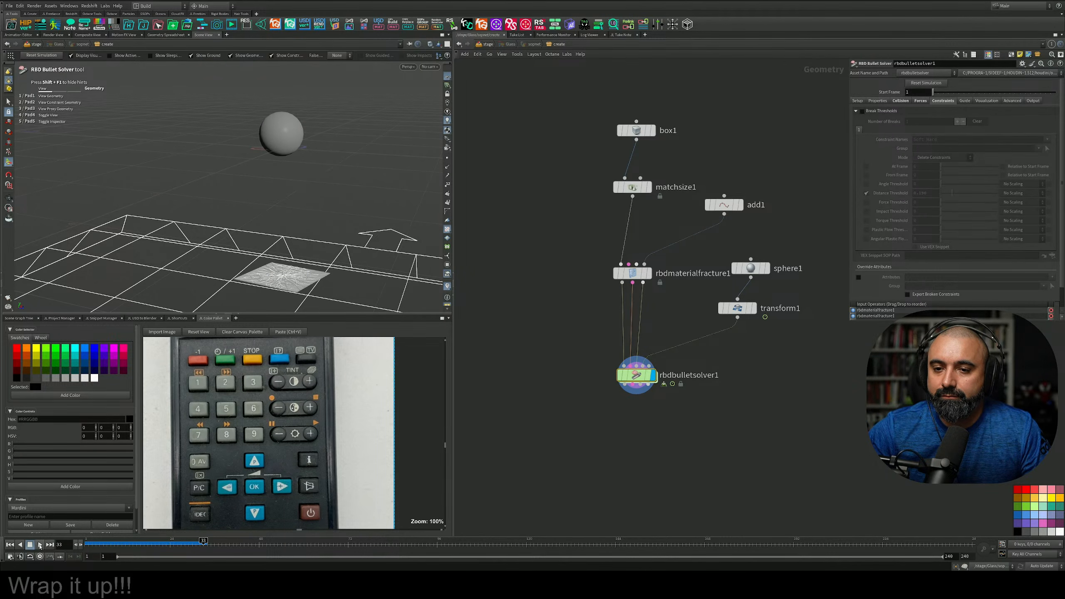
Inspect the falling pane and the ground from several angles, and select the box1 node
left_click(40, 546)
right_click_drag(255, 245, 293, 223, "alt")
middle_click_drag(293, 224, 299, 106, "alt")
right_click_drag(311, 164, 466, 178, "alt")
left_click_drag(313, 179, 309, 254, "alt")
right_click_drag(299, 277, 222, 332, "alt")
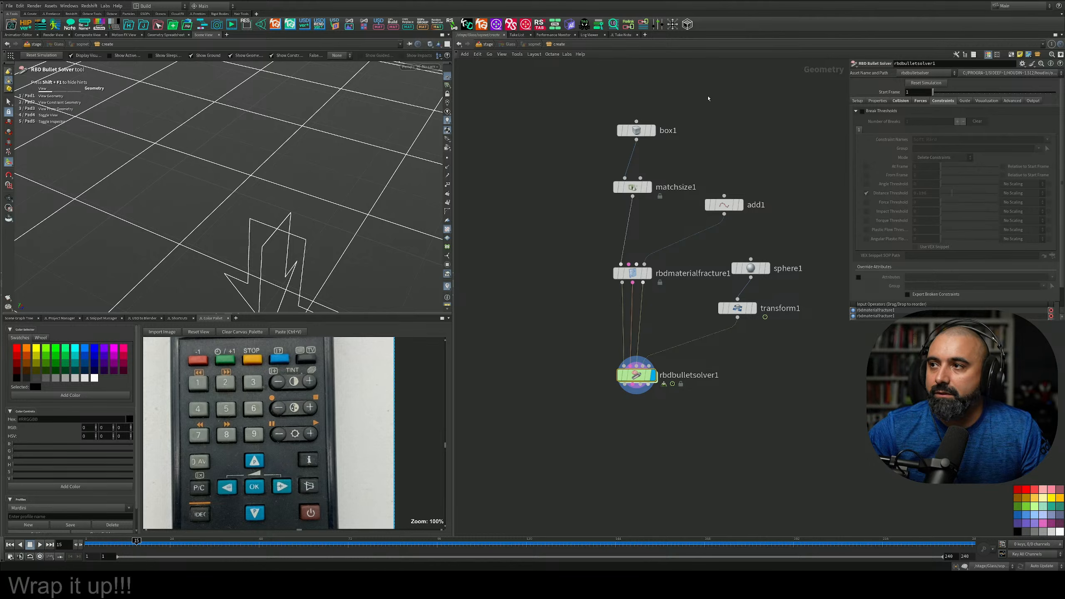
left_click(637, 130)
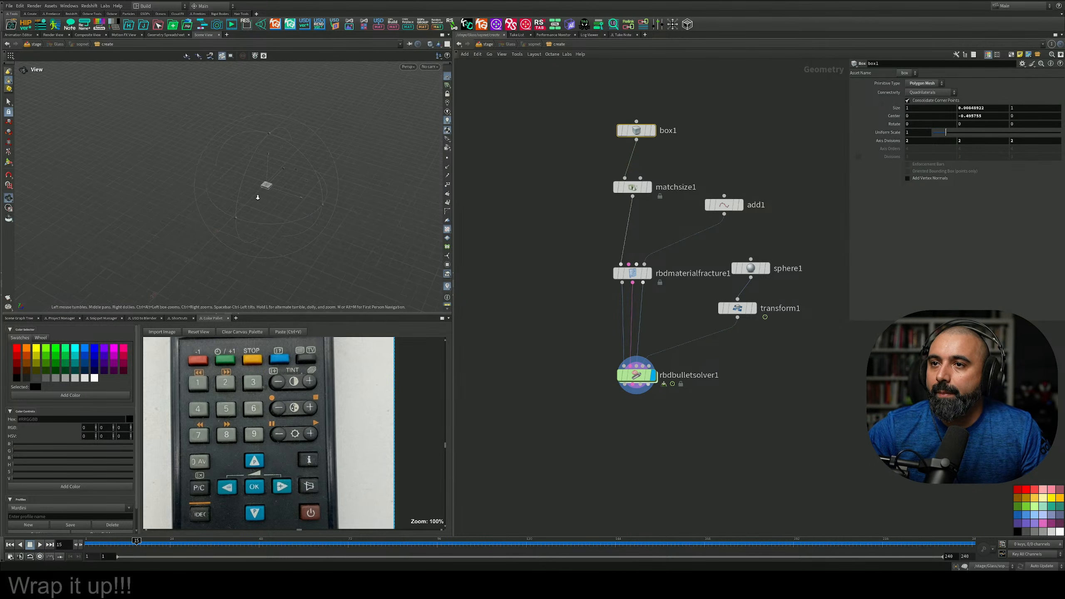
Move the box1 node higher in the network to leave more room above matchsize1
right_click_drag(258, 198, 414, 135, "alt")
left_click_drag(361, 149, 324, 160, "alt")
right_click_drag(311, 163, 344, 145, "alt")
middle_click_drag(295, 164, 301, 190, "alt")
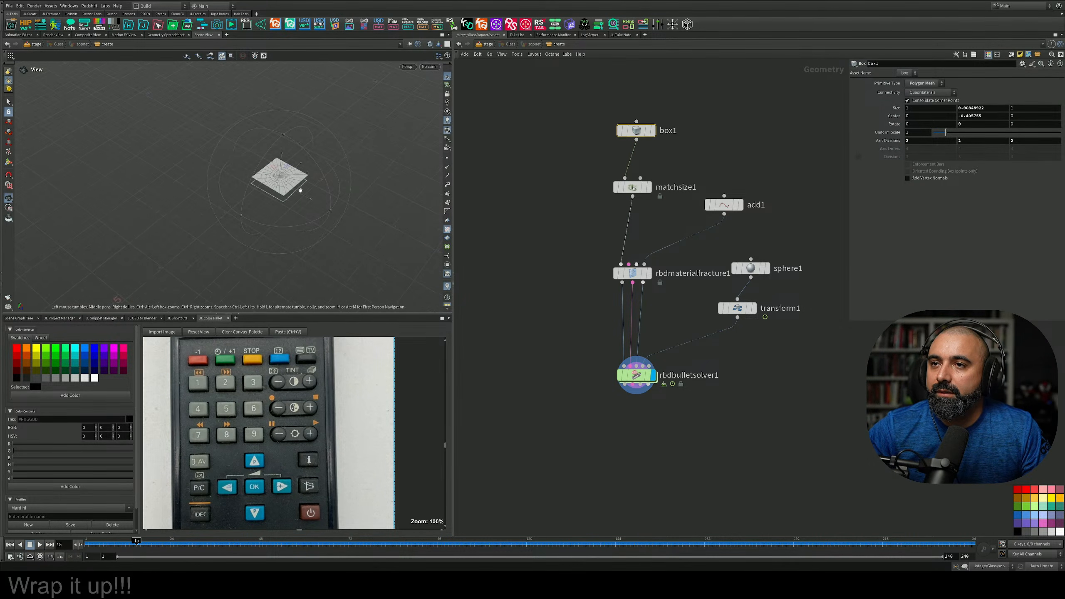
right_click_drag(301, 191, 373, 147, "alt")
mouse_move(303, 161)
left_mouse_down("alt")
mouse_move(319, 98)
mouse_move(305, 161)
left_mouse_up("alt")
right_click_drag(305, 160, 335, 143, "alt")
left_click_drag(638, 128, 635, 72)
Insert a Transform node on the wire between box1 and matchsize1 and align it beneath box1
key("Tab")
type("tdran")
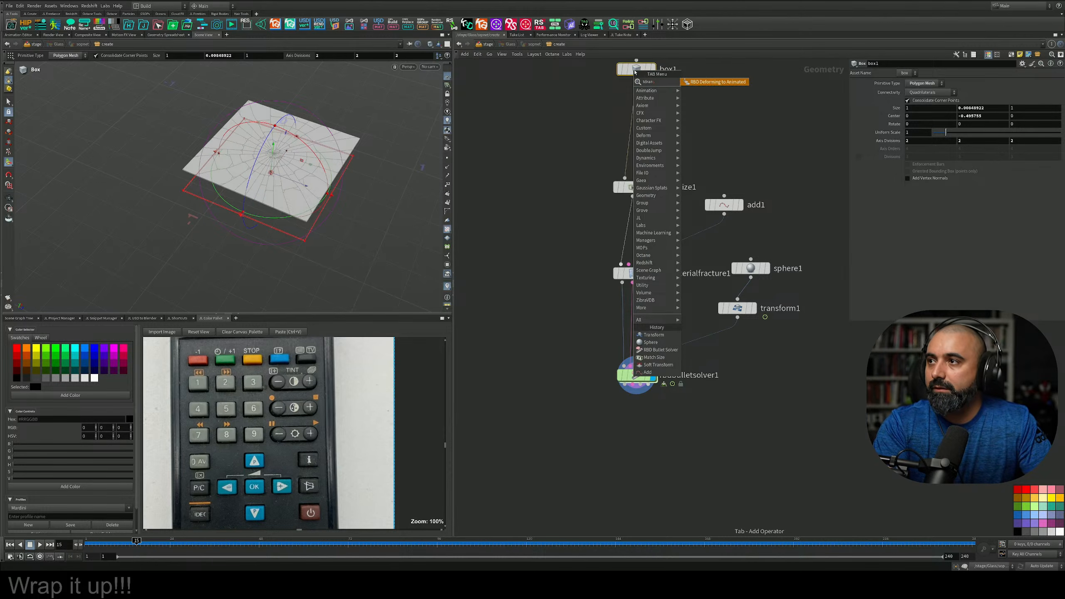
key("BackSpace")
key("BackSpace")
key("BackSpace")
key("BackSpace")
key("BackSpace")
type("tra")
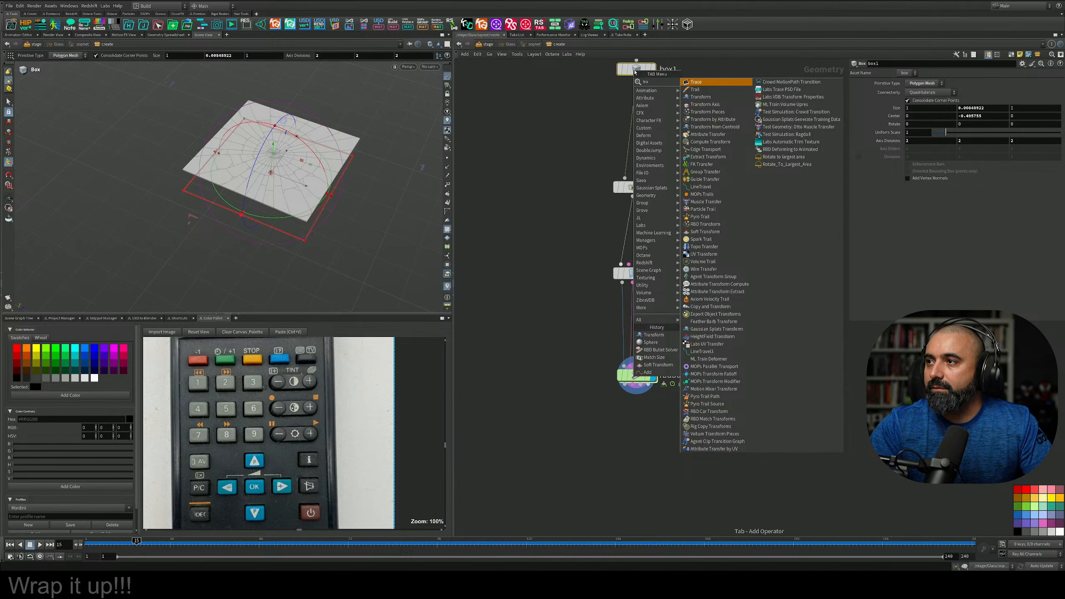
key("Down")
key("Down")
key("Return")
left_click(623, 109)
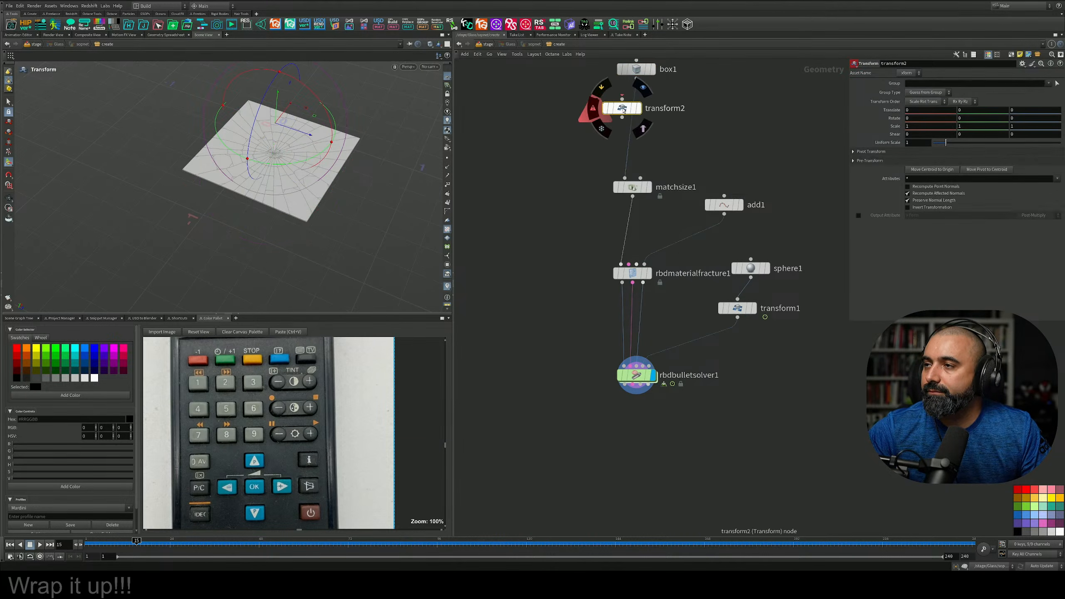
left_click_drag(624, 110, 641, 122)
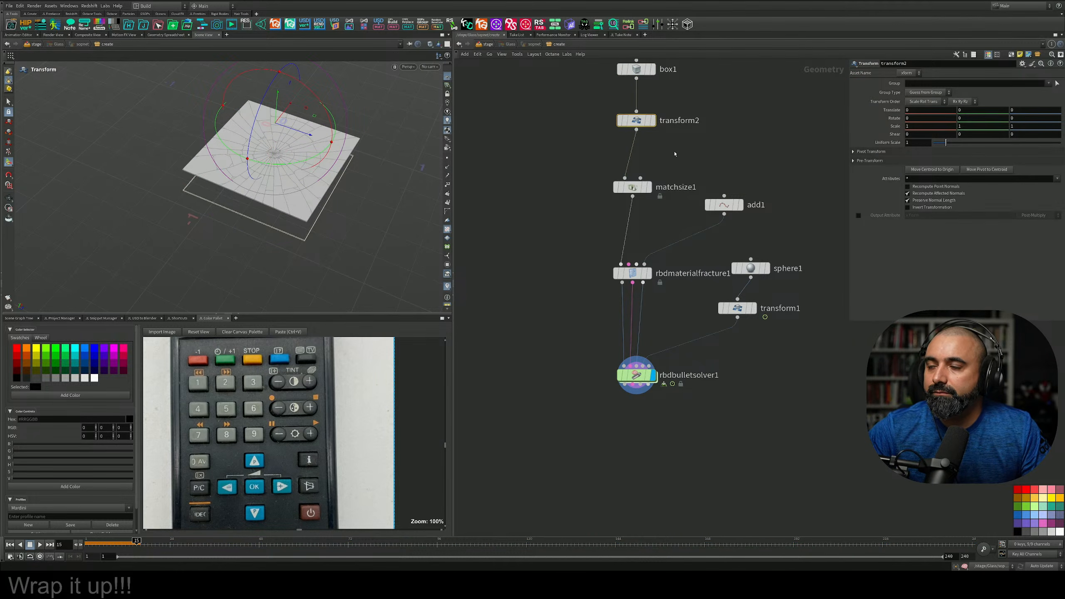
Set the X and Z scale of transform2 to 4, keeping Y at 1, to enlarge the glass sheet
left_click(920, 127)
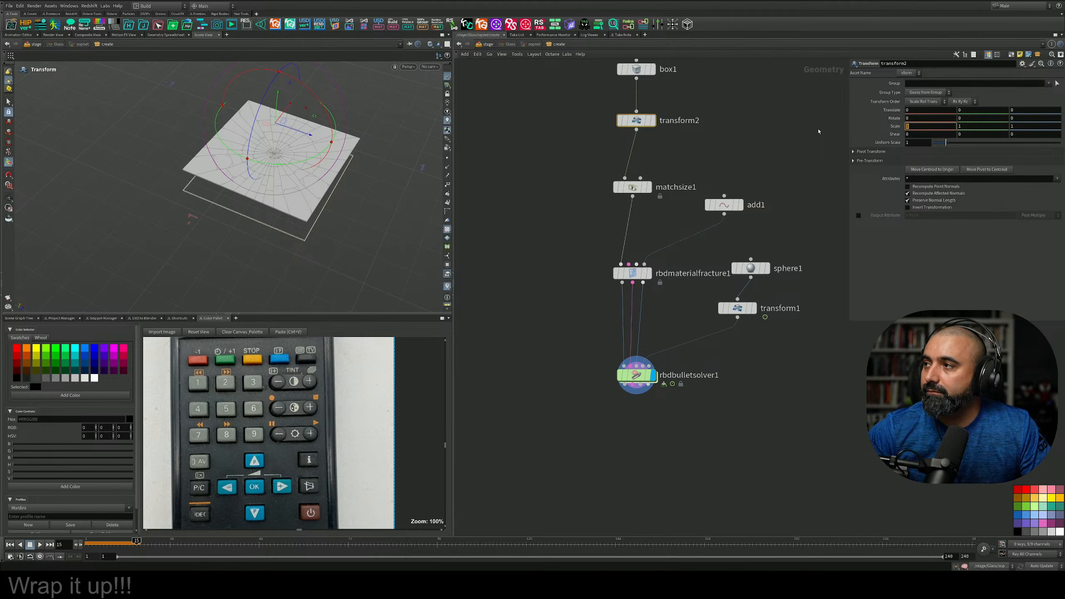
key("Tab")
type("4")
key("Return")
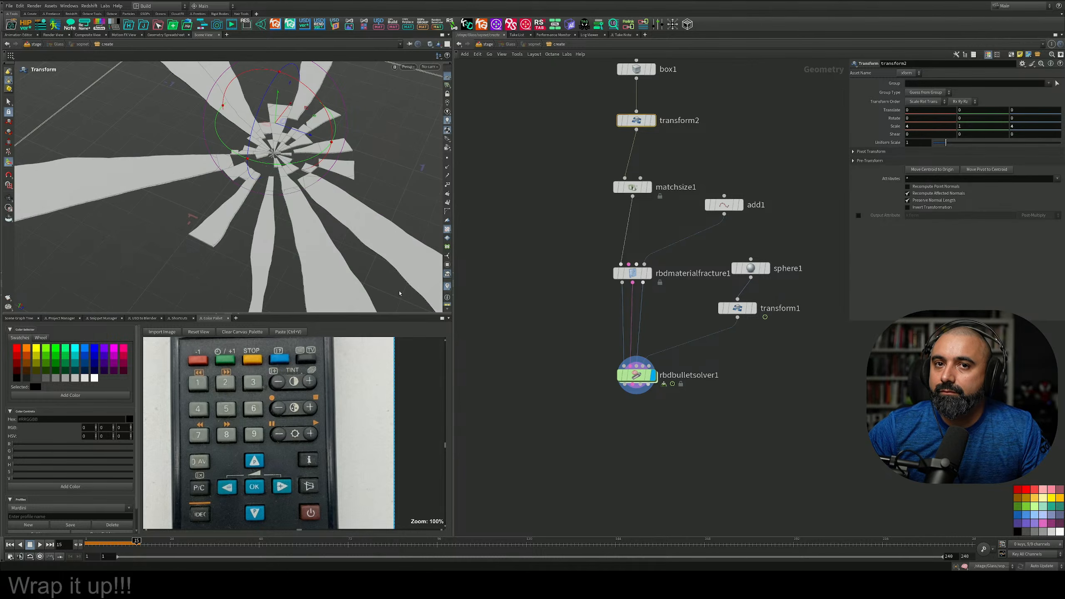
right_click_drag(365, 227, 229, 342, "alt")
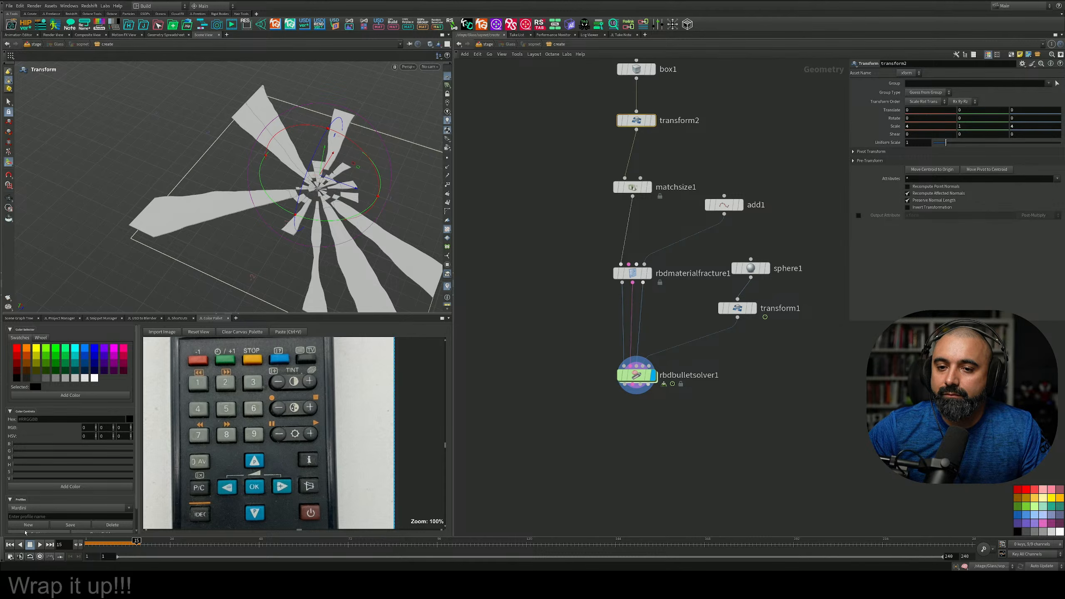
Play the rigid body simulation of the enlarged sheet from the first frame, inspect it from another angle, and stop playback
left_click(11, 544)
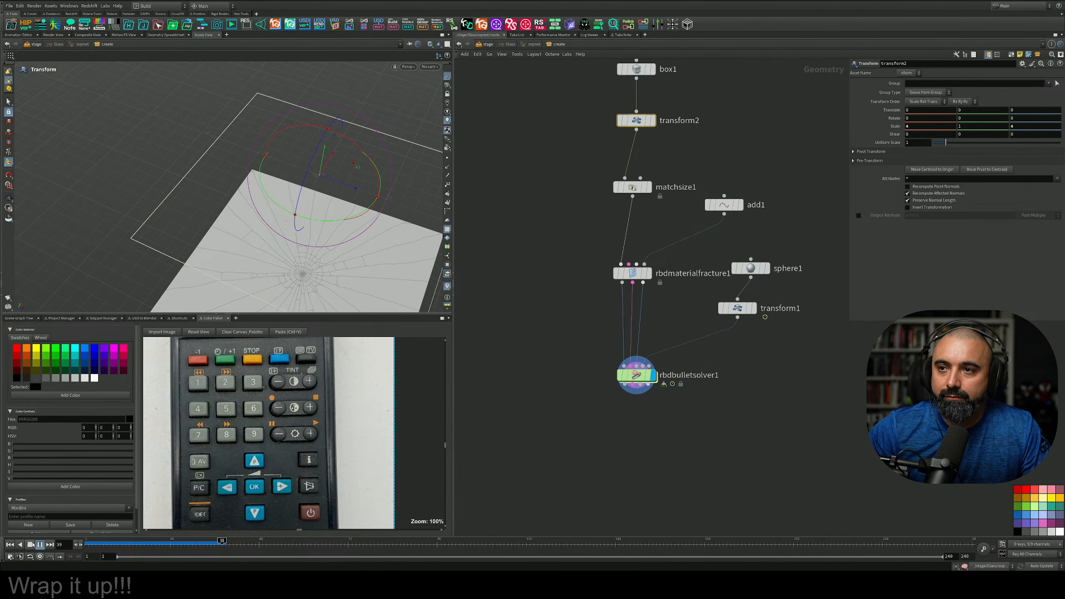
key("Escape")
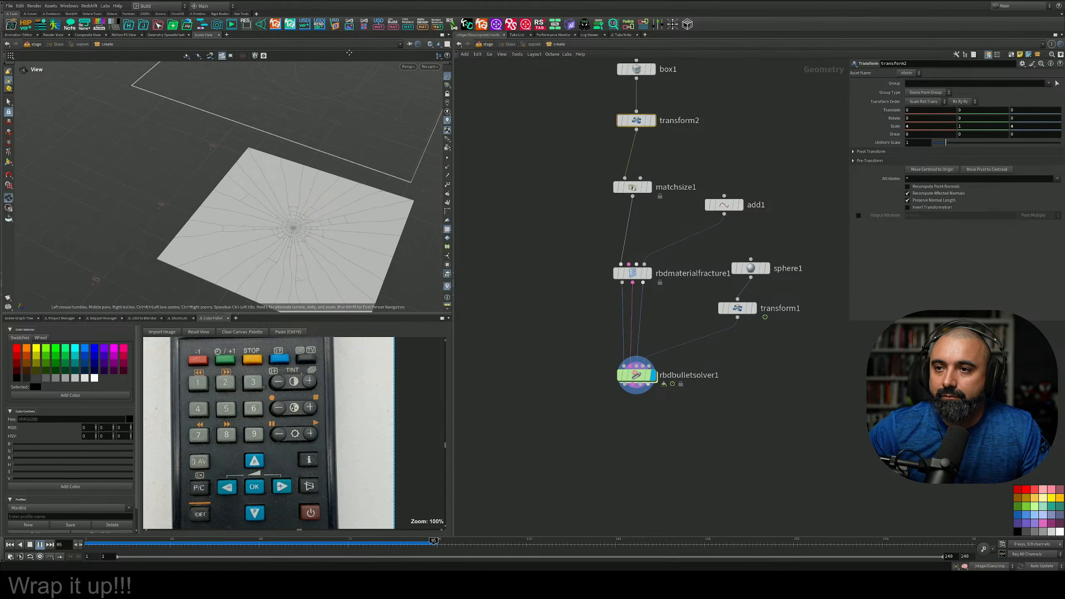
left_click_drag(325, 118, 184, 353)
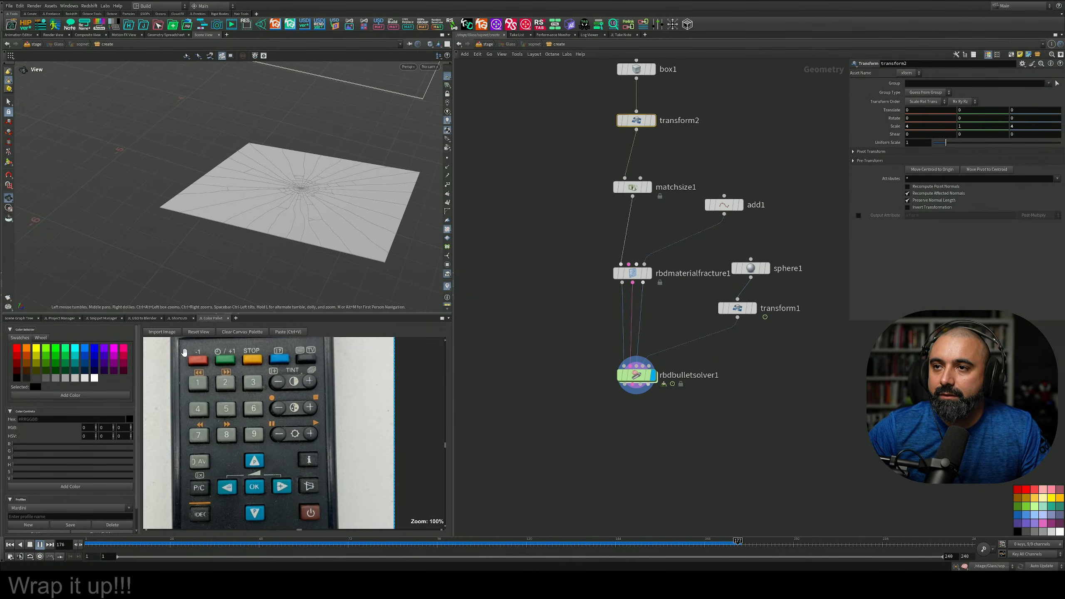
left_click(30, 545)
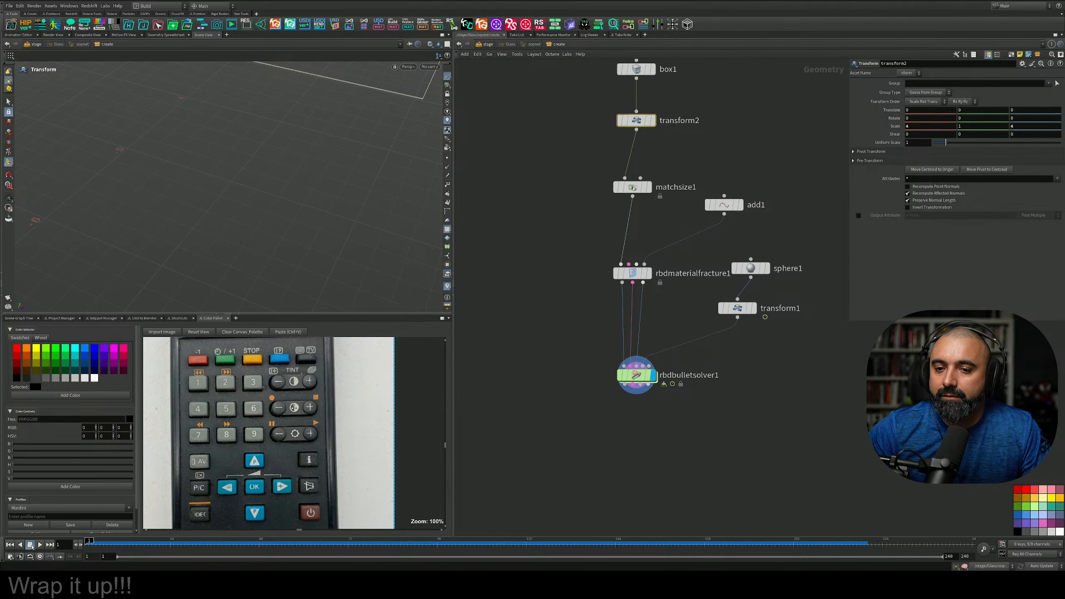
left_click(34, 546)
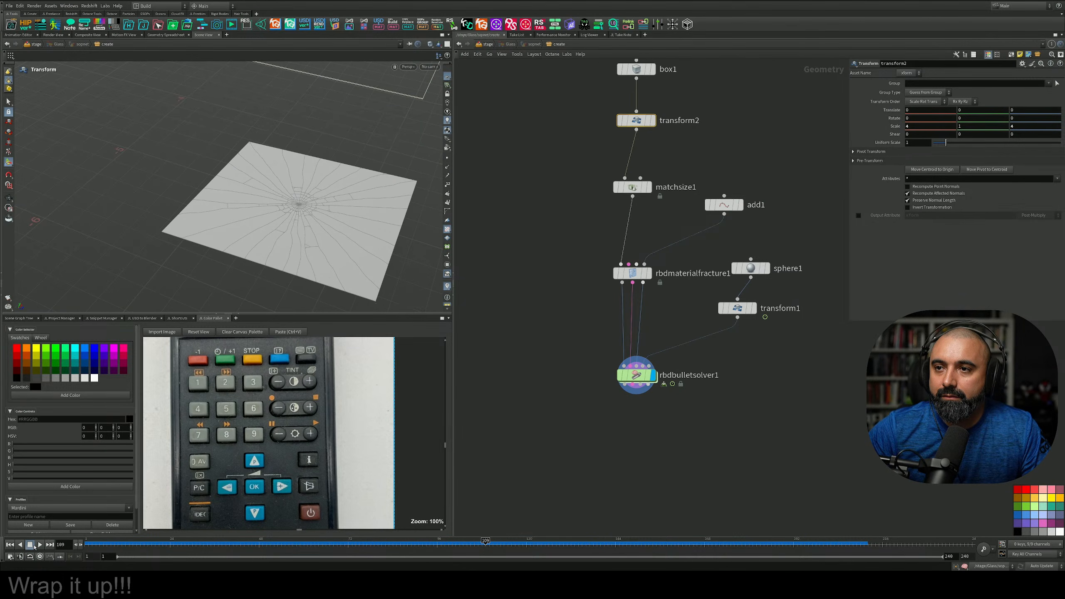
Add an Exploded View node, wire it to the output of matchsize1, and display its result
middle_click_drag(609, 185, 626, 289)
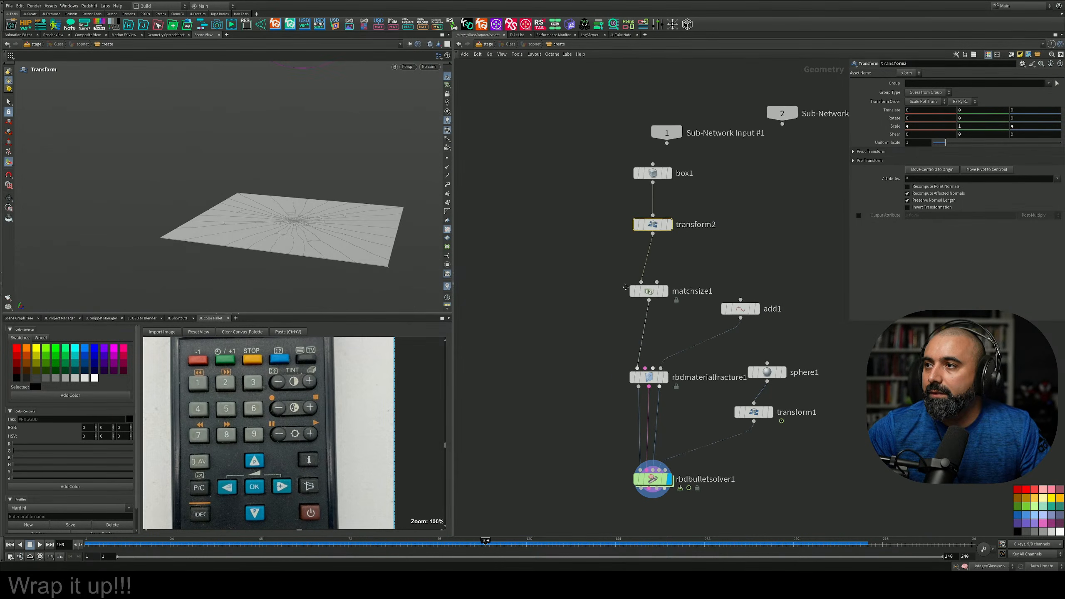
key("Tab")
type("expl")
key("Return")
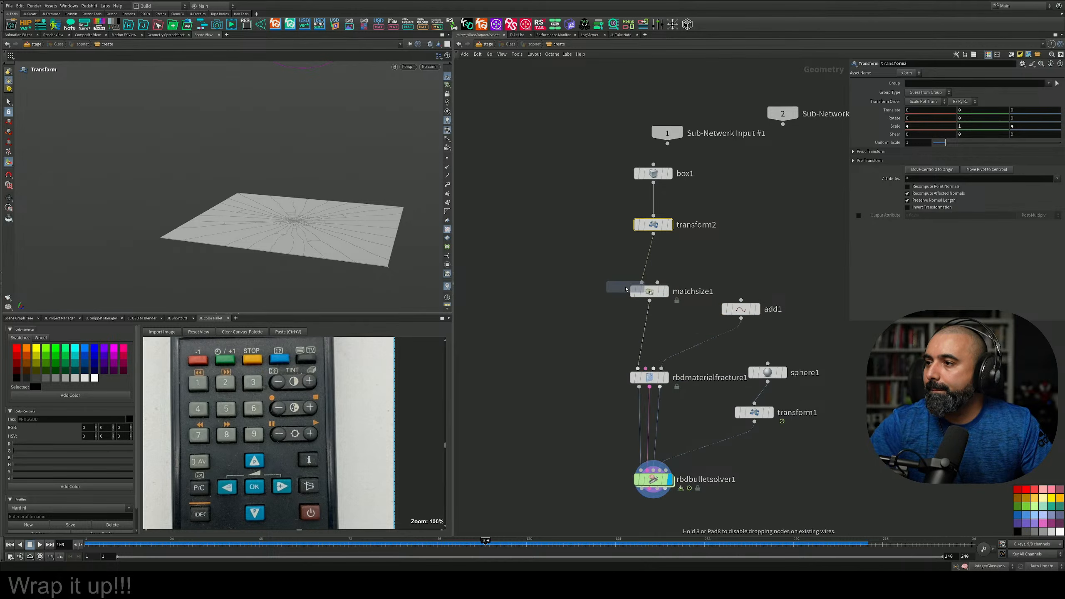
left_click(576, 349)
left_click_drag(649, 301, 575, 340)
left_click(592, 350)
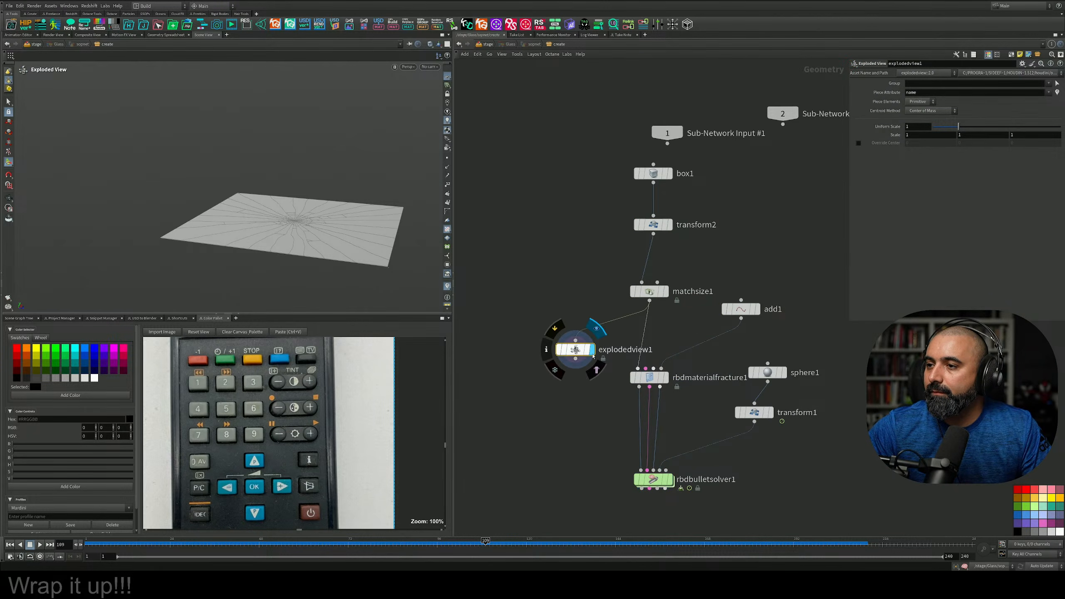
Feed the Exploded View node from transform2, lower its uniform scale, and inspect the sheet
left_click_drag(653, 234, 576, 340)
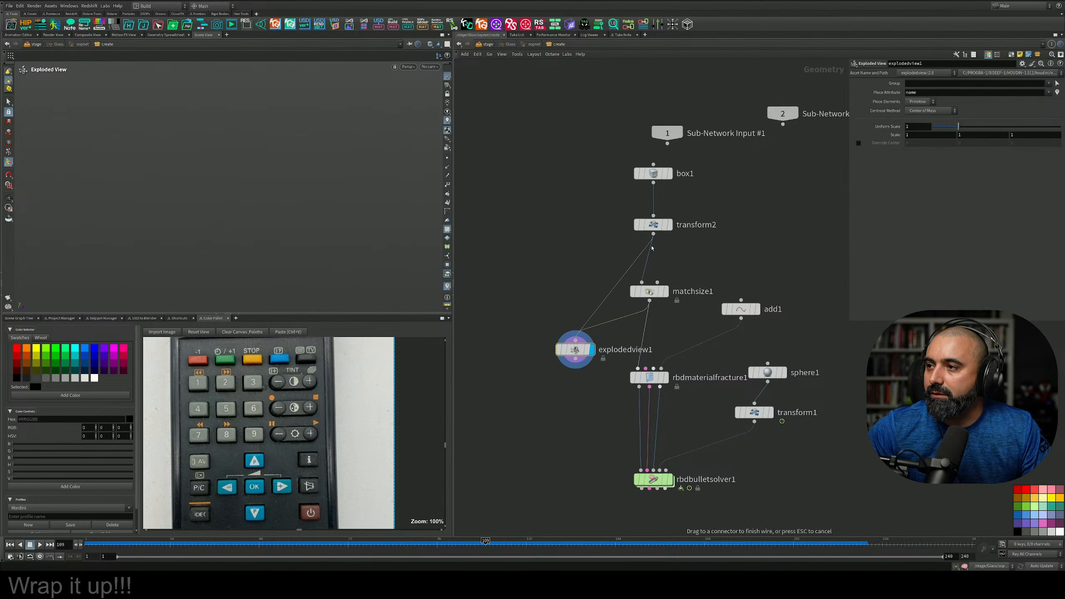
key("space+g")
left_click_drag(300, 172, 280, 193, "alt")
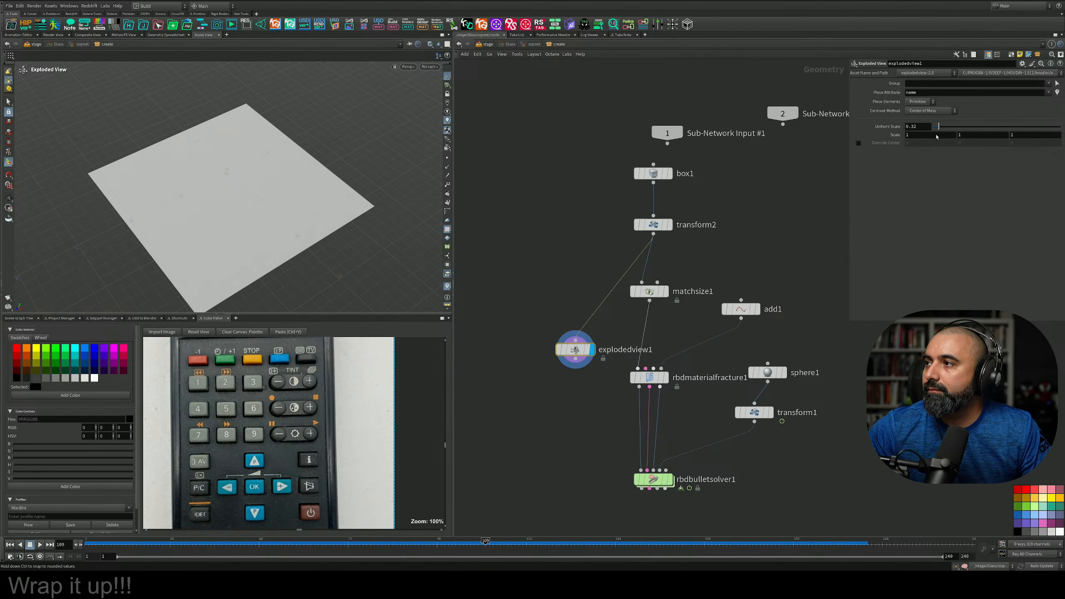
left_click_drag(938, 137, 936, 137)
left_click_drag(191, 224, 226, 201, "alt")
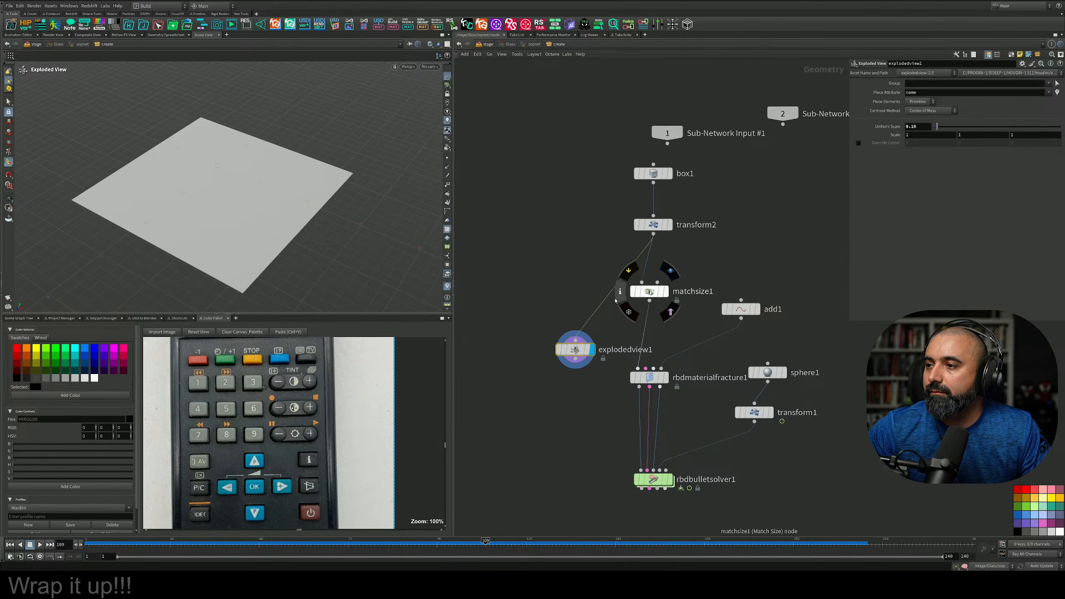
Rewire explodedview1 to the first output of rbdmaterialfracture1 and set its uniform scale to 0
left_click_drag(575, 341, 556, 420)
left_click_drag(936, 127, 886, 148)
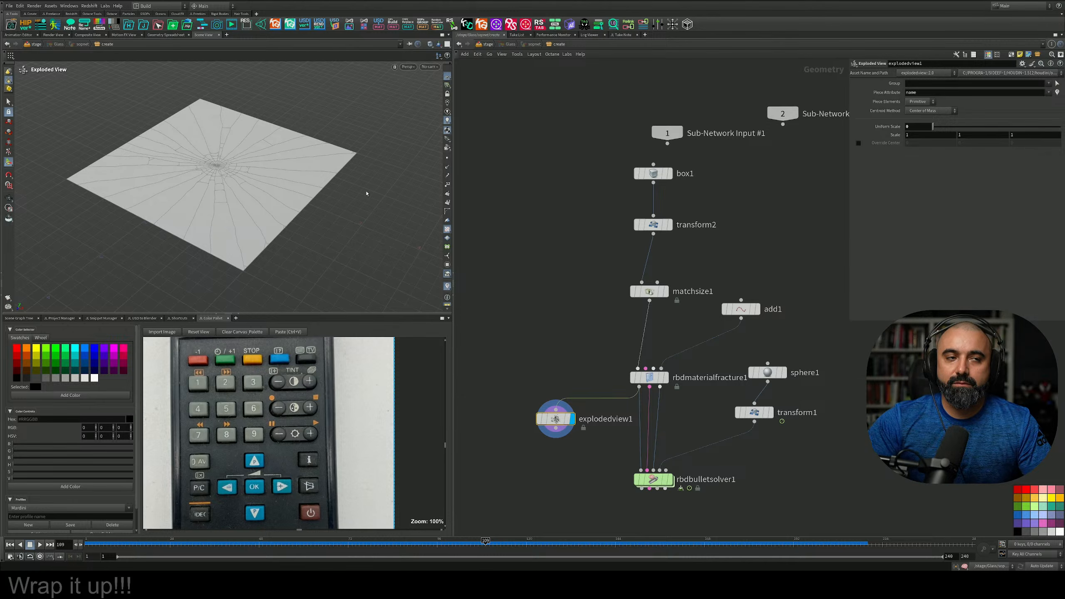
Display the result of rbdbulletsolver1 and review its gravity force and visualization settings
middle_click_drag(575, 386, 575, 286)
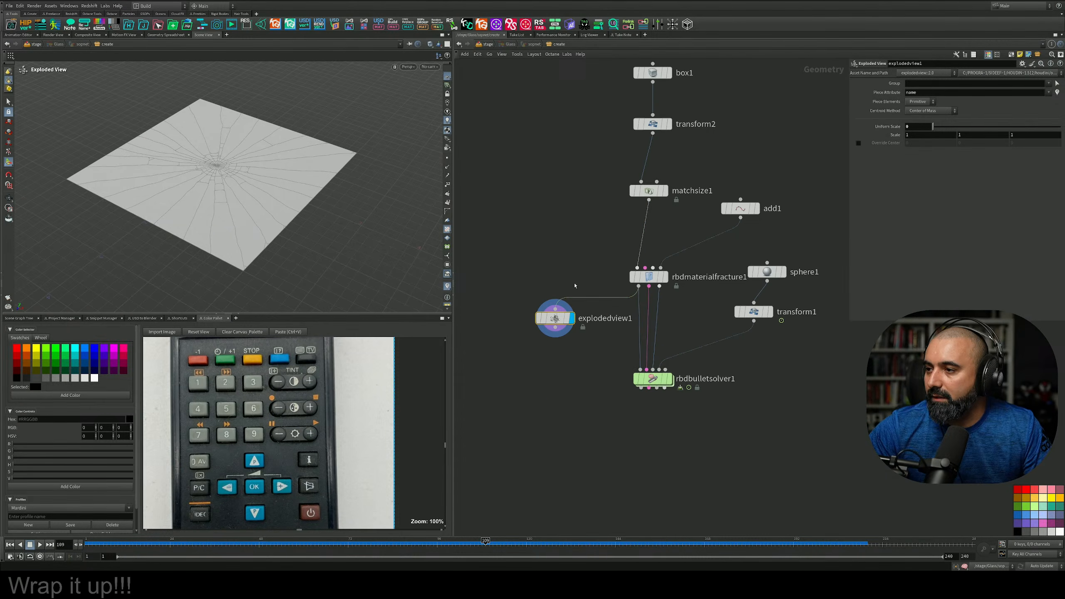
left_click(670, 379)
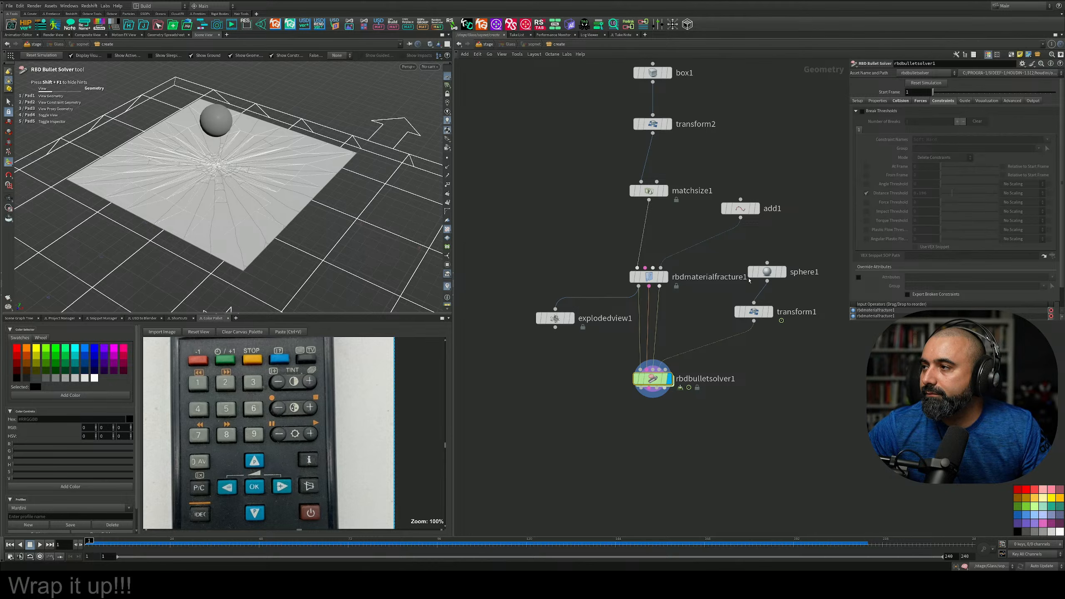
left_click(920, 101)
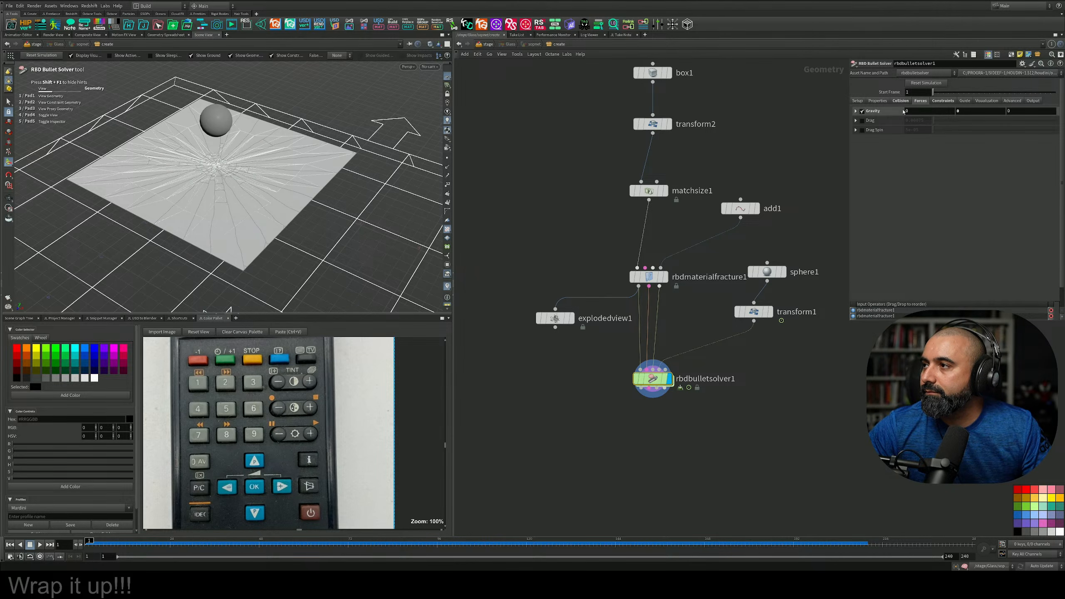
left_click(863, 112)
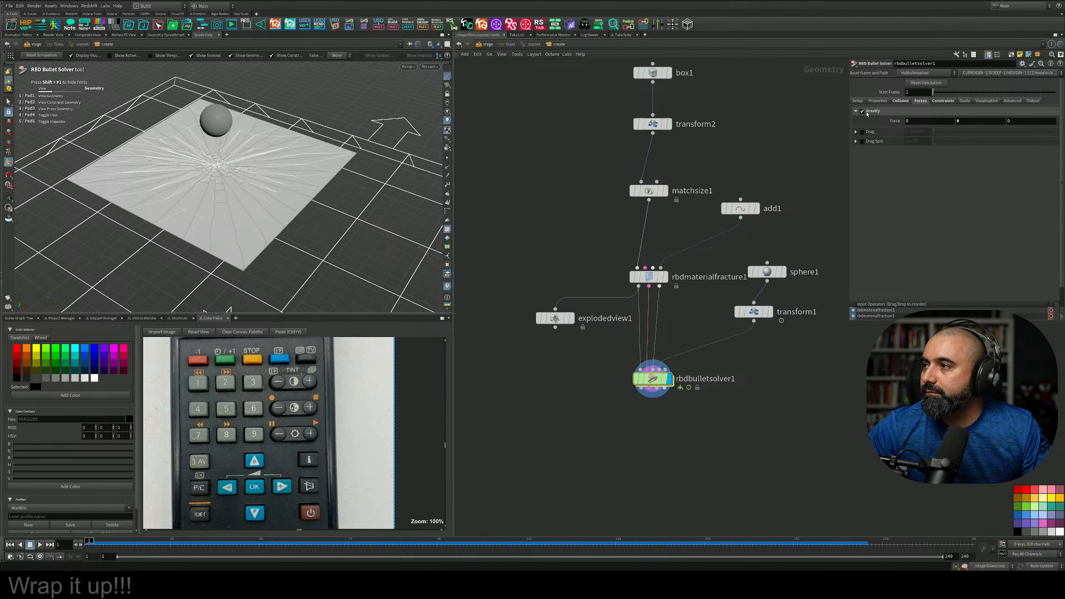
left_click(980, 101)
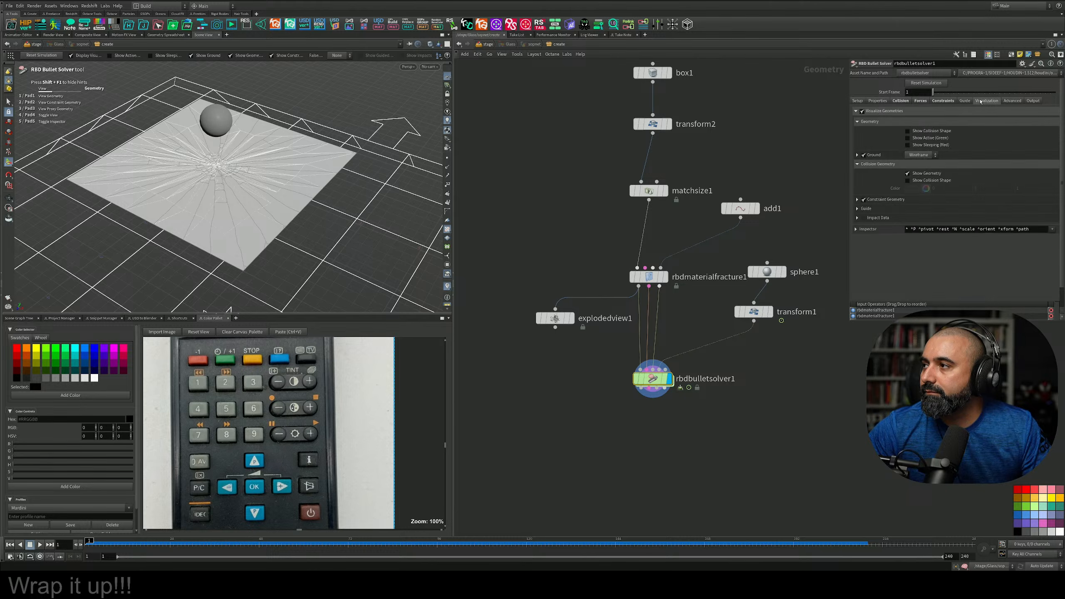
Enable Break Thresholds in the bullet solver's constraints and set the distance threshold to 0
left_click(952, 102)
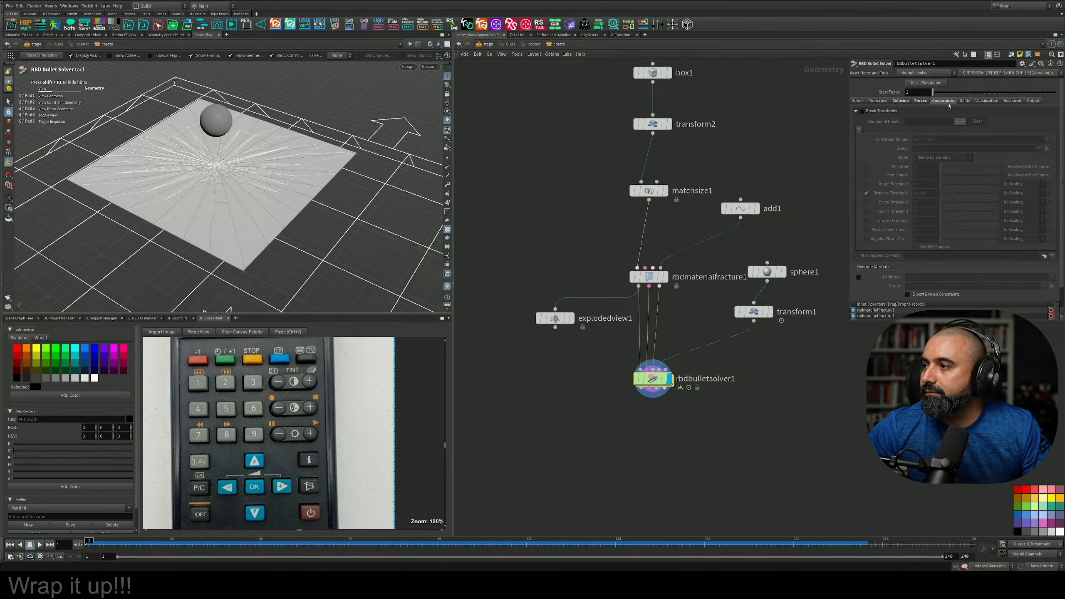
left_click(863, 111)
left_click_drag(947, 196, 940, 195)
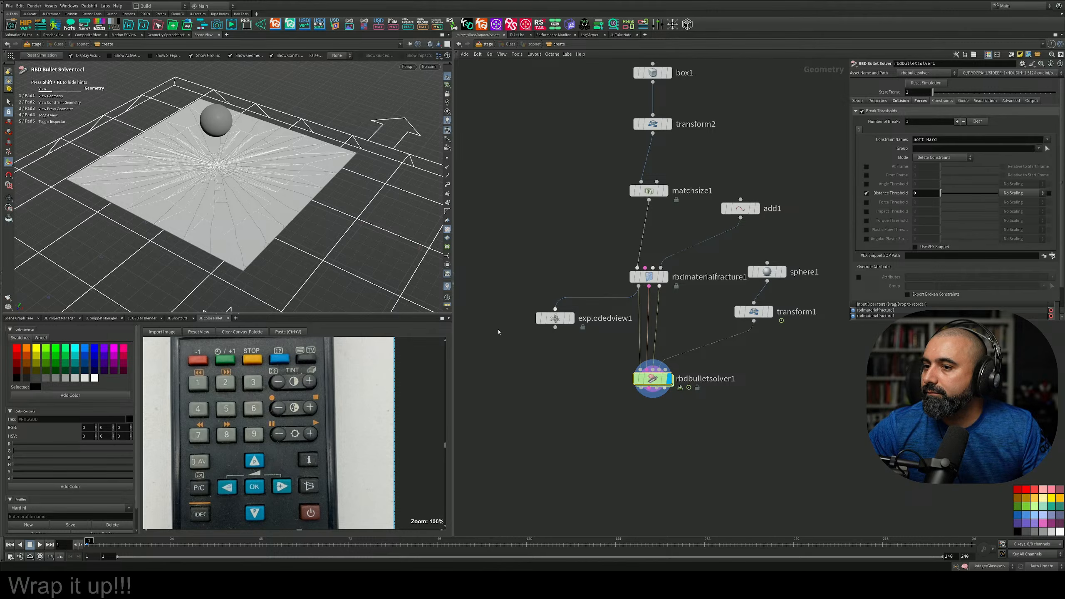
Play the simulation with the break threshold enabled, keeping the sheet in view, then stop it and return to frame 1
left_click(40, 545)
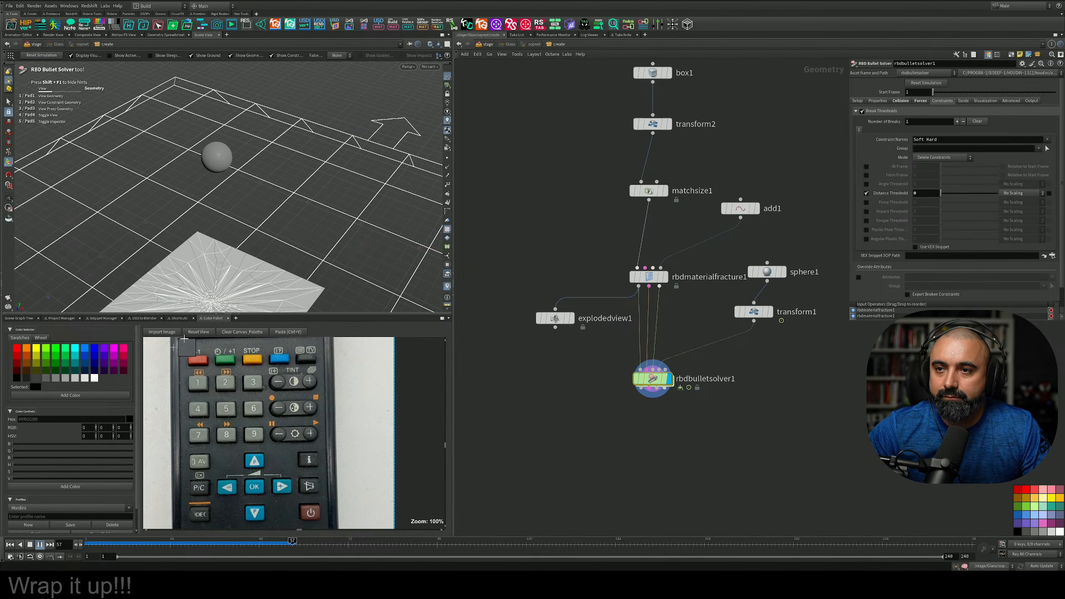
middle_click_drag(219, 246, 222, 199, "alt")
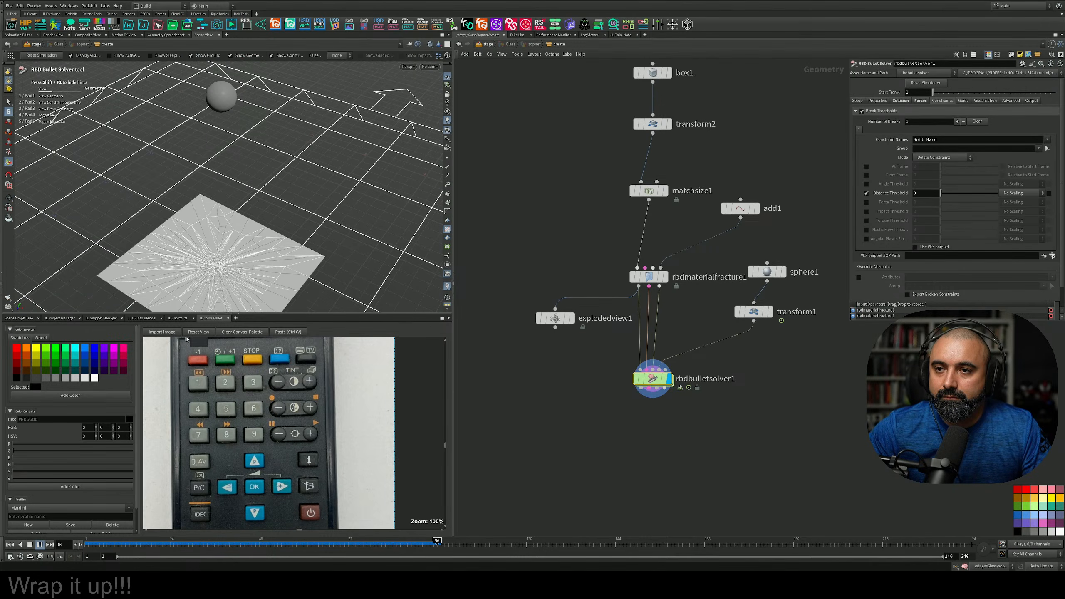
left_click(30, 544)
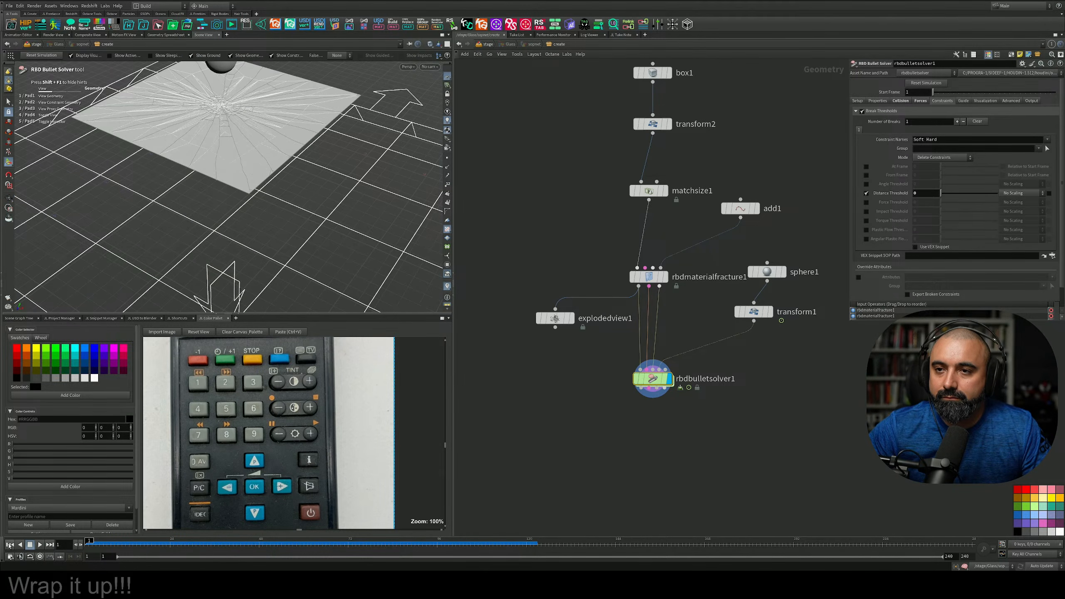
Shift transform1's translation keyframe from around frame 15 to around frame 3 so the sphere moves sooner
left_click_drag(800, 252, 730, 289)
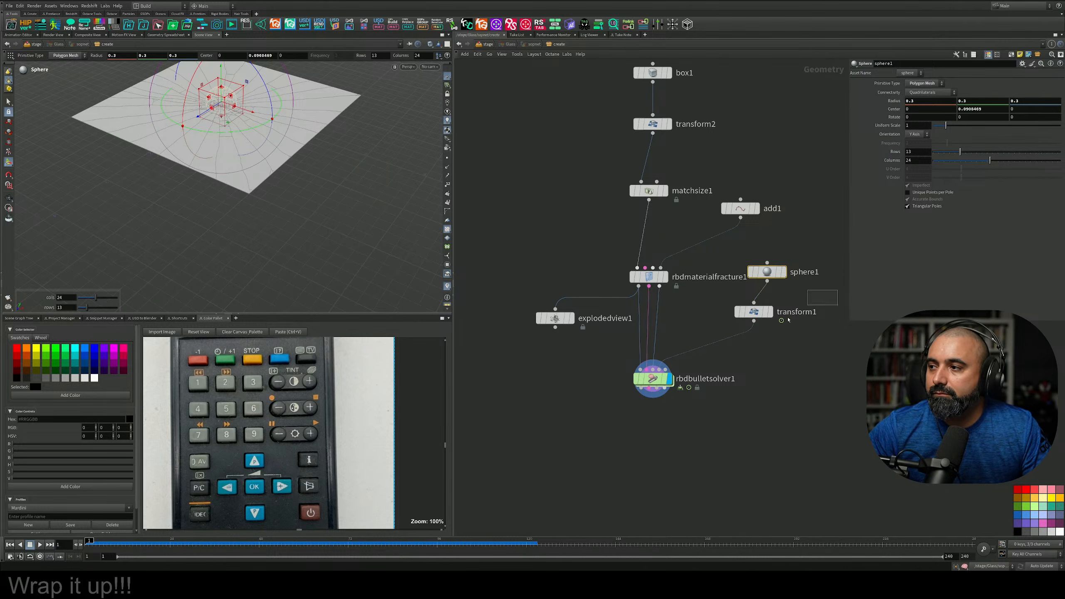
left_click(754, 312)
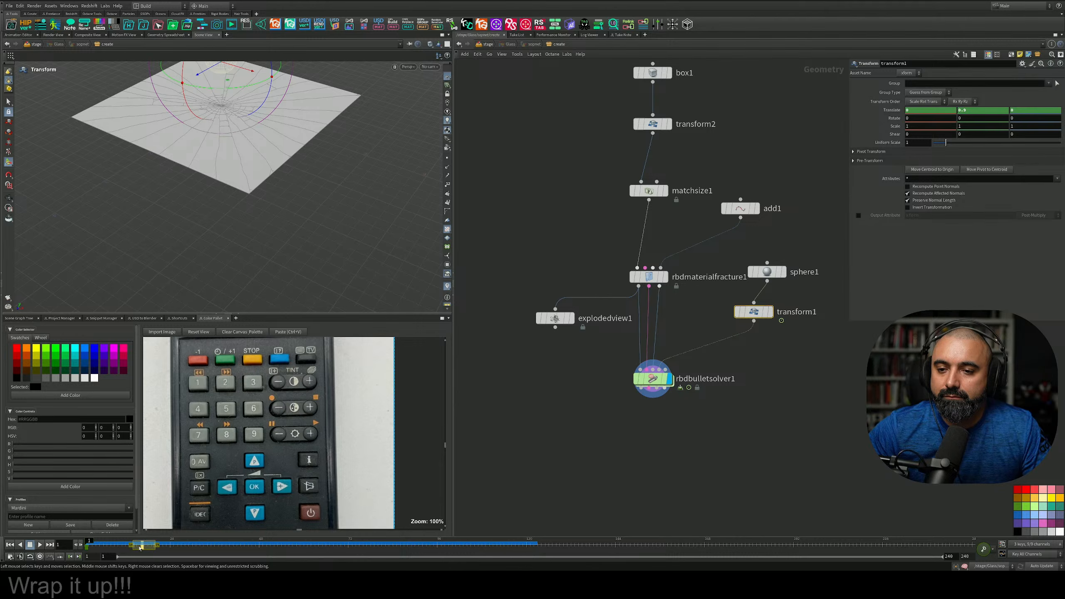
left_click_drag(140, 547, 96, 547)
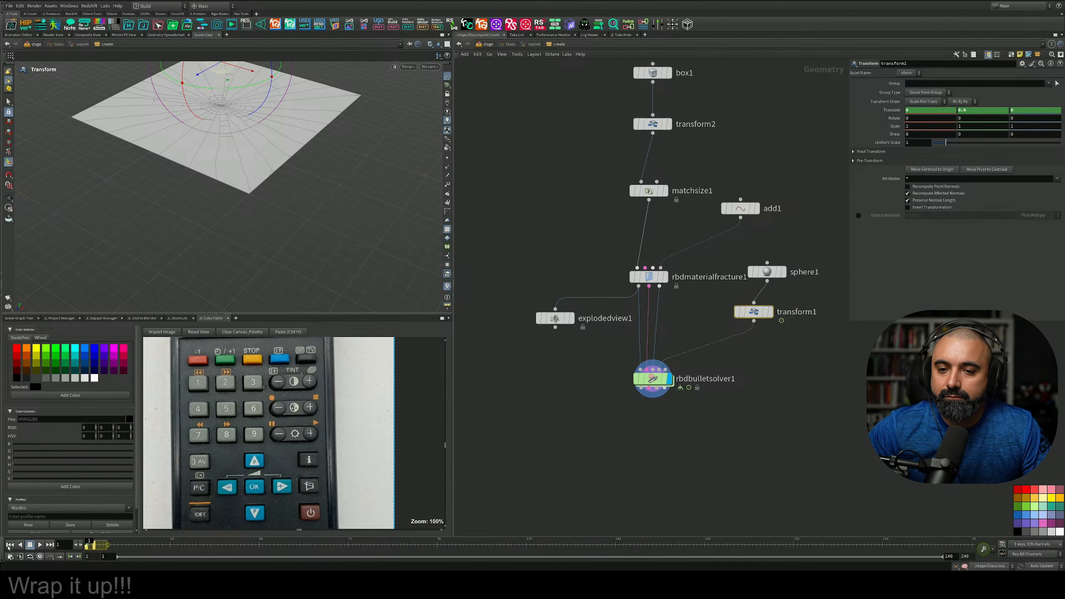
Play the simulation with the sphere's retimed motion, stop it, and return to the first frame
left_click(37, 545)
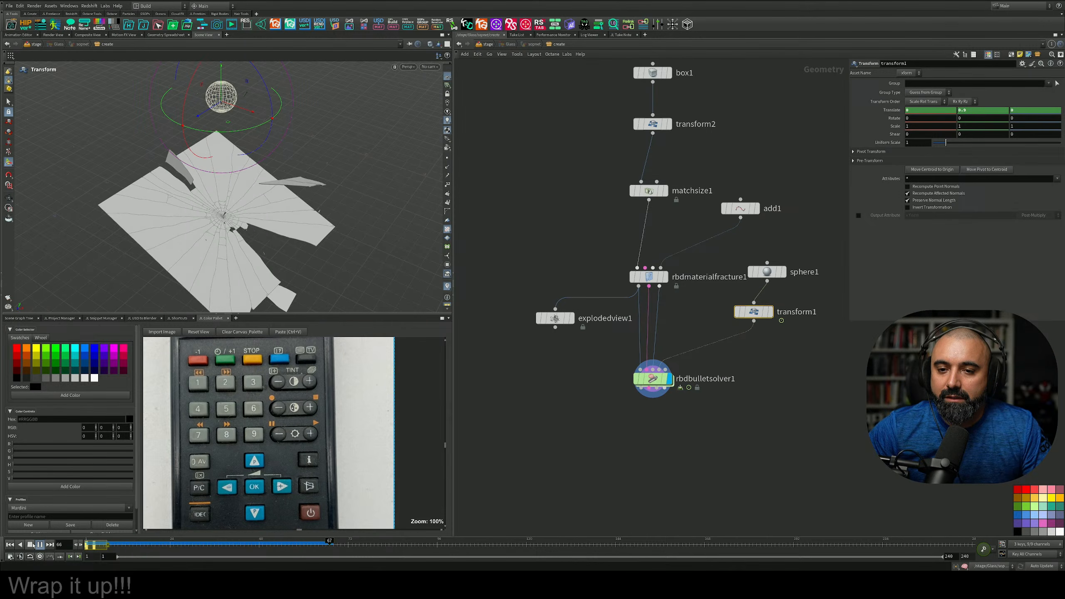
left_click(32, 545)
left_click(10, 545)
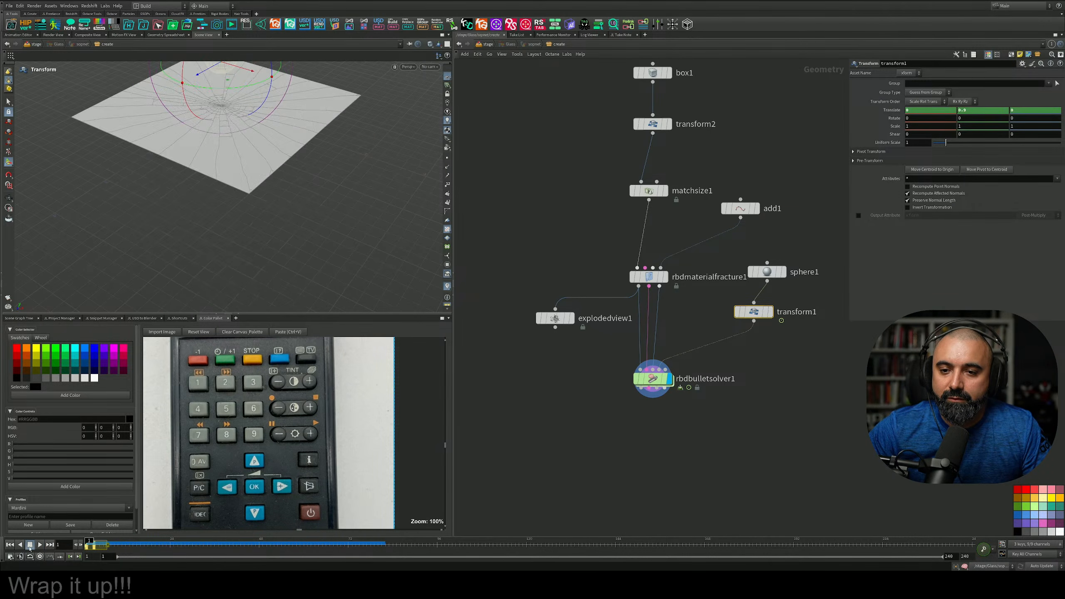
Replay the simulation once more, return to the first frame, and review the settings of rbdmaterialfracture1
left_click(40, 545)
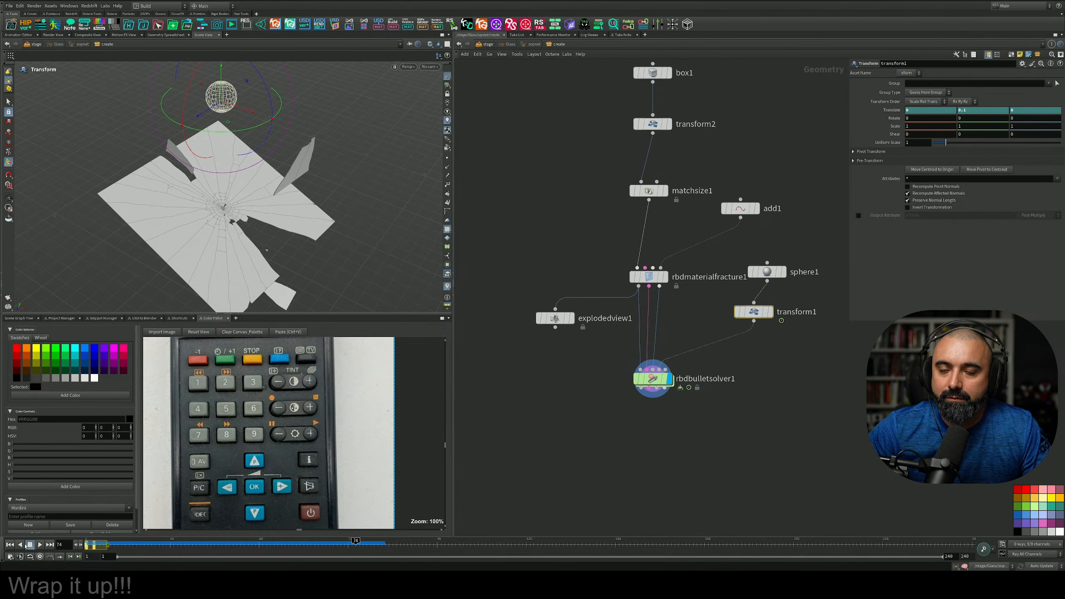
left_click(12, 546)
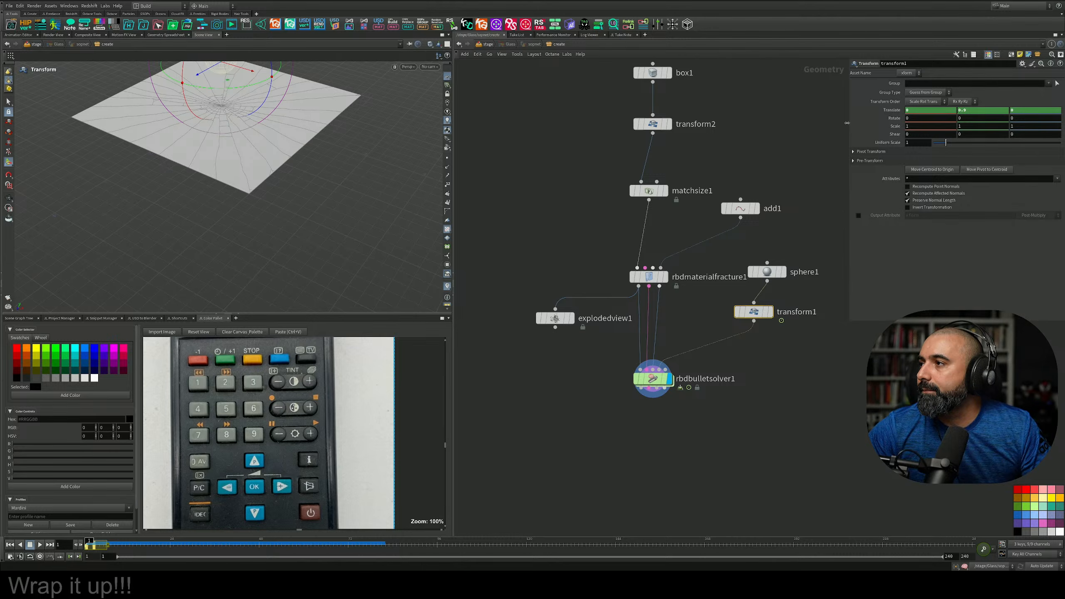
middle_click_drag(726, 152, 727, 218)
left_click_drag(717, 321, 626, 369)
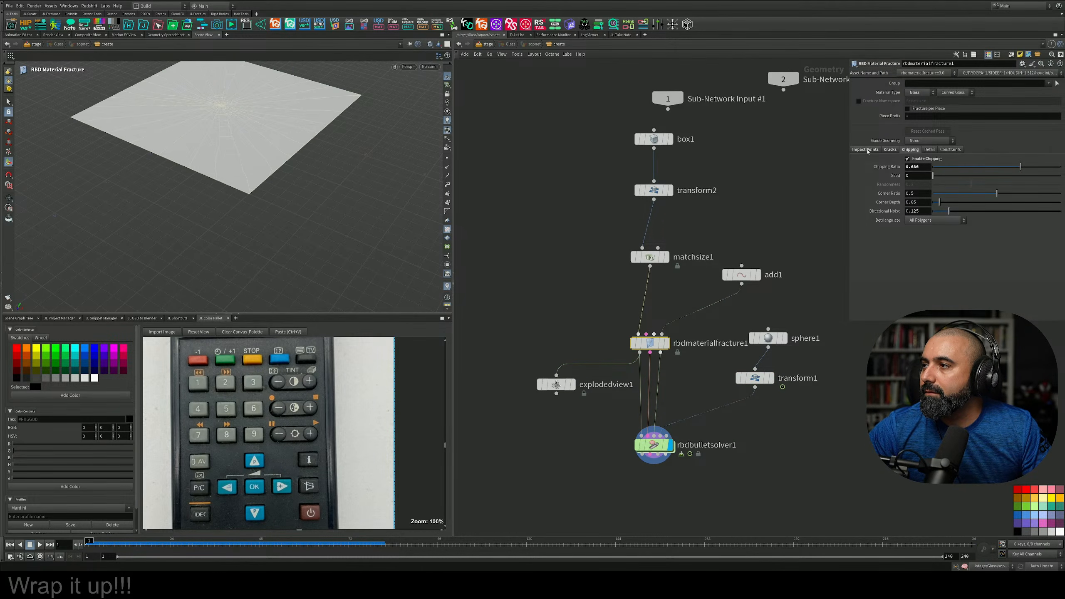
Raise the bullet solver's distance break threshold to 1, then play the simulation and stop it
left_click(654, 445)
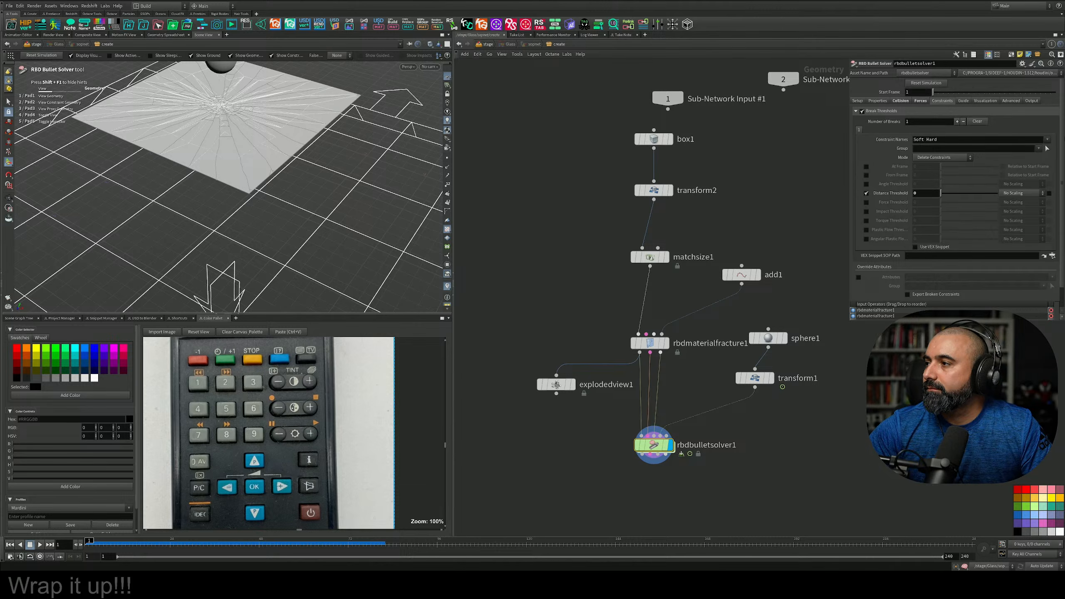
left_click_drag(986, 196, 998, 196)
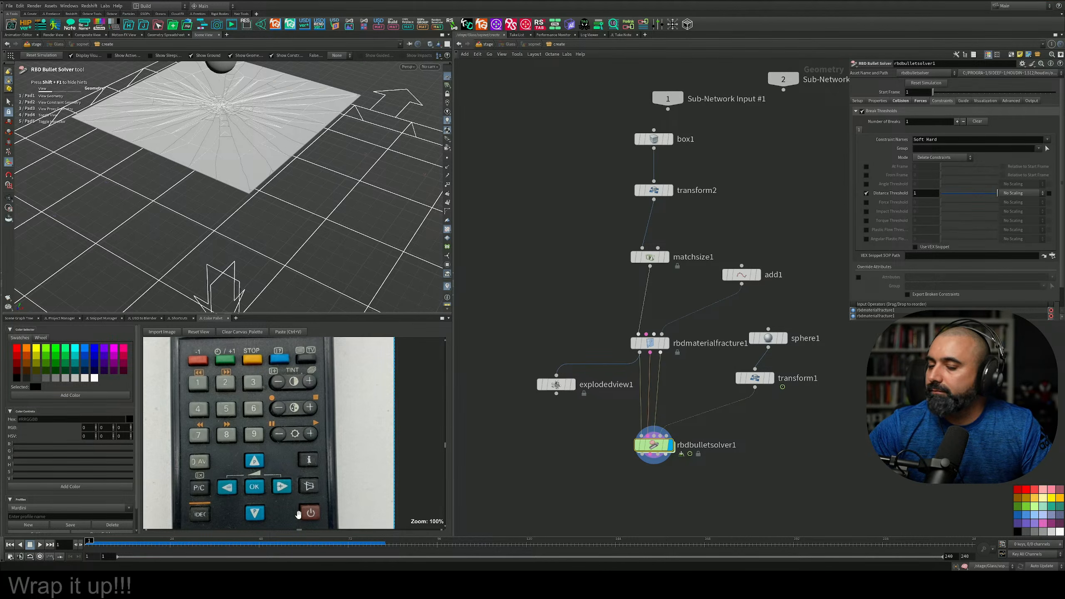
left_click(40, 544)
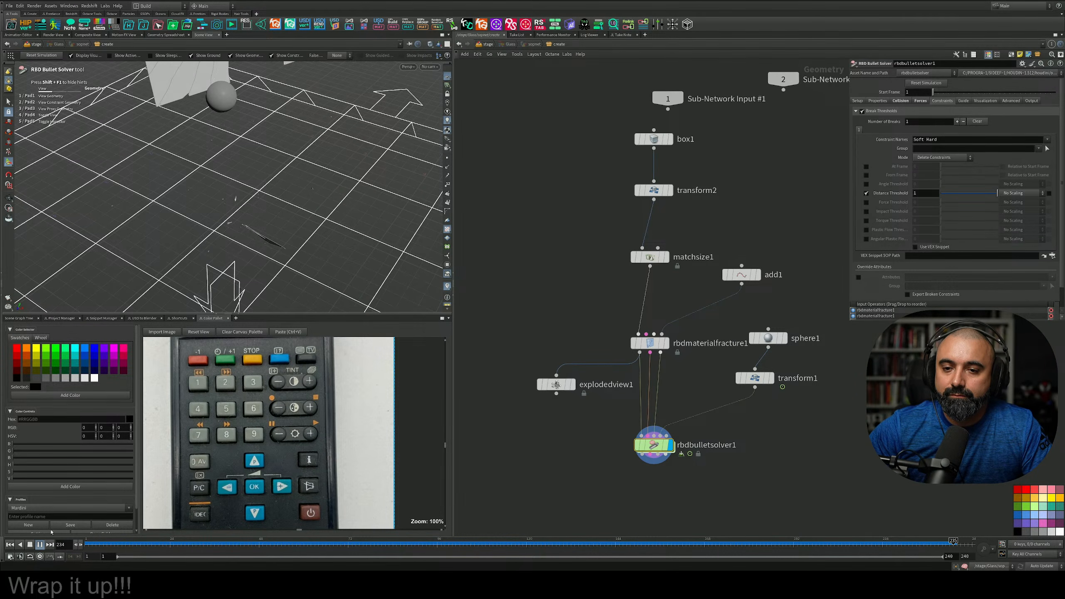
left_click(30, 545)
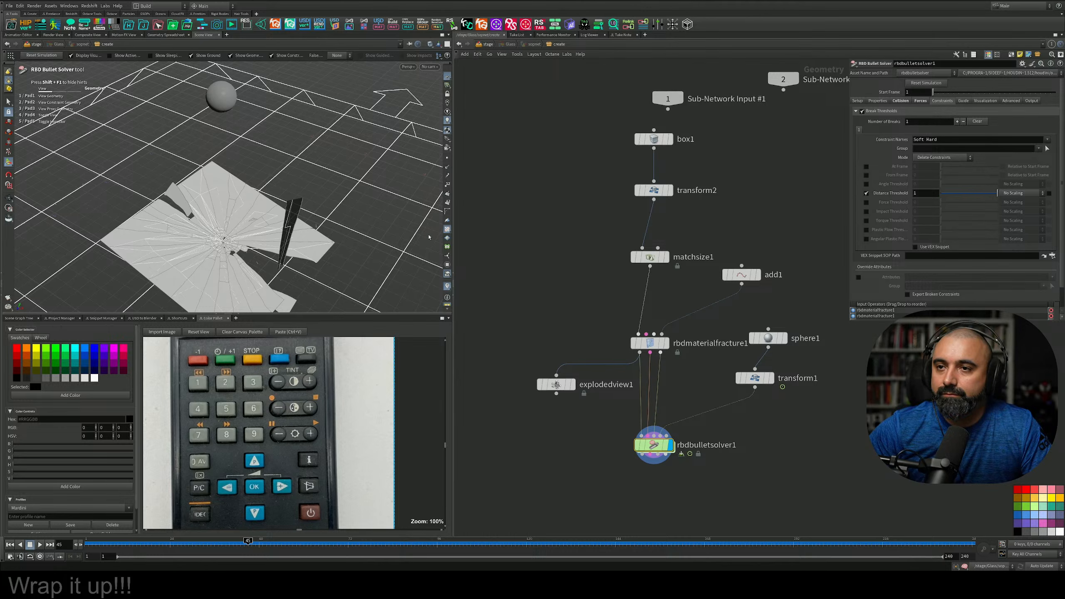
middle_click_drag(530, 239, 545, 280)
scroll(587, 278, "down", 1)
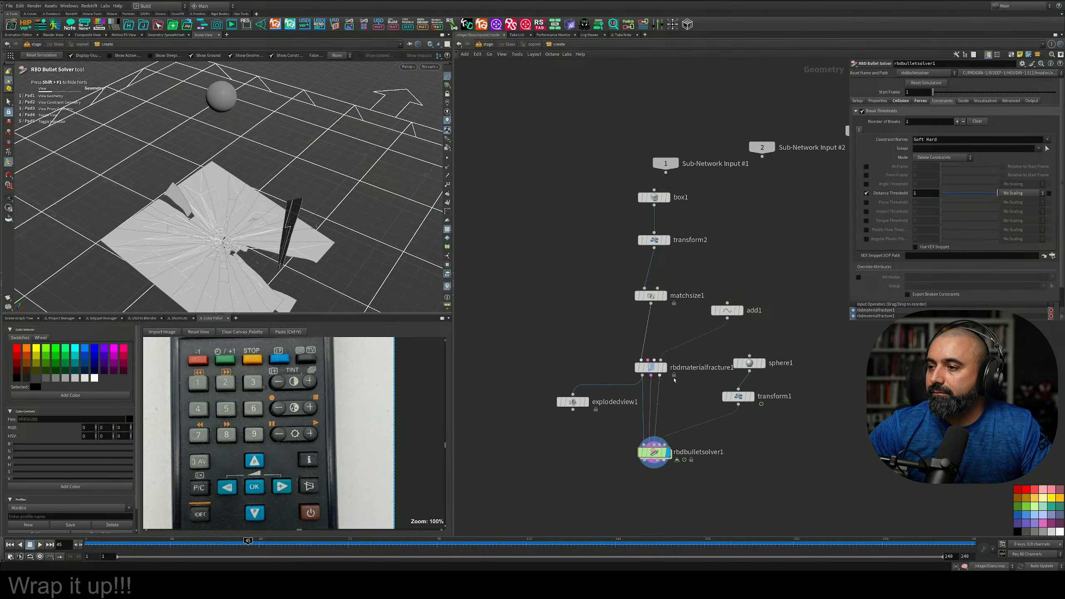
scroll(675, 381, "up", 3)
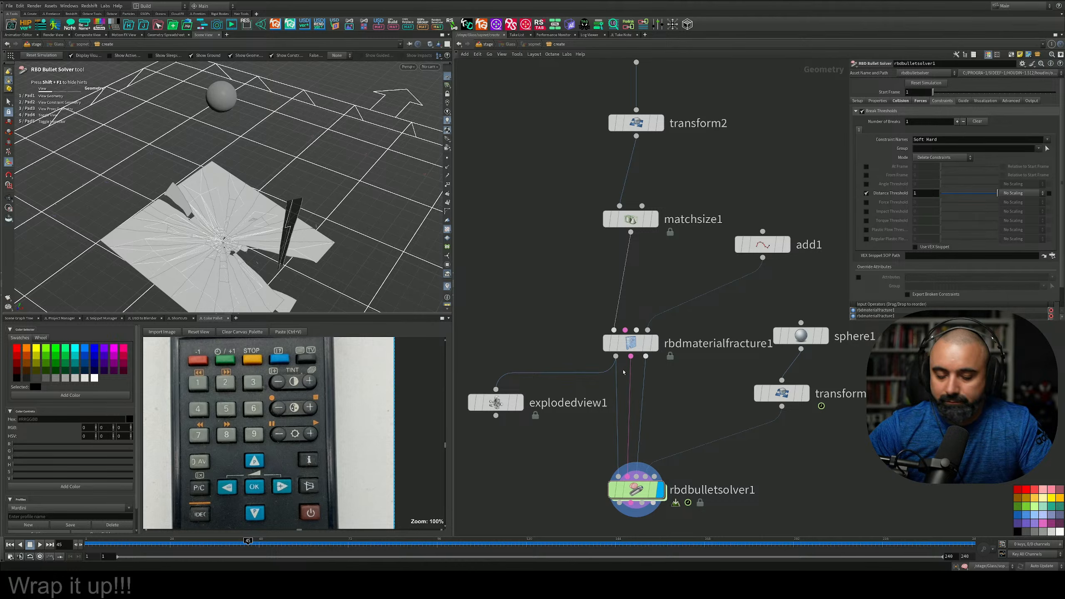
key("y")
left_click_drag(637, 378, 613, 385)
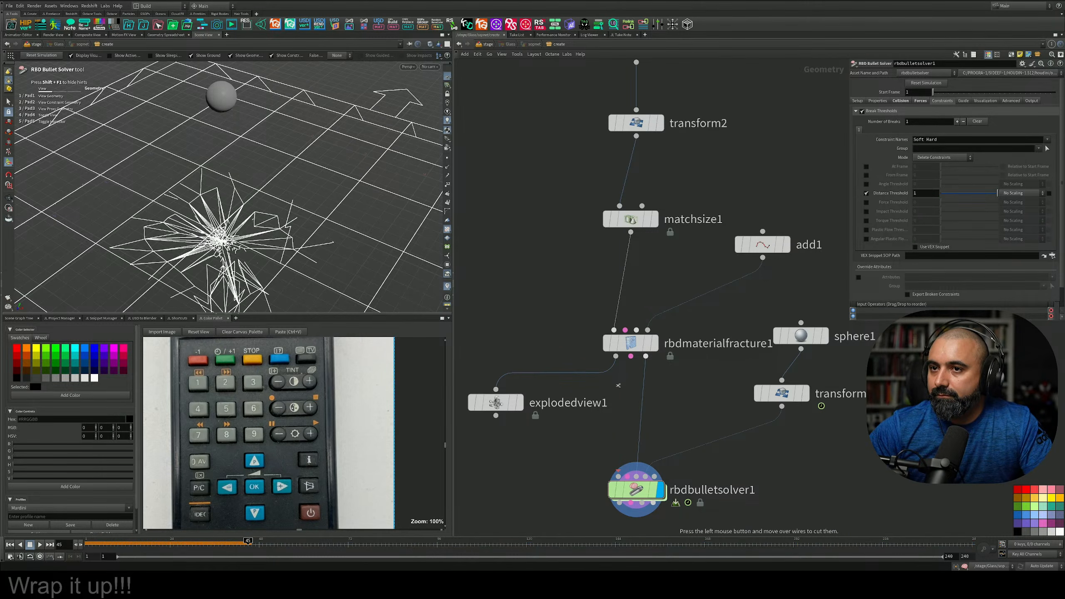
key("ctrl+z")
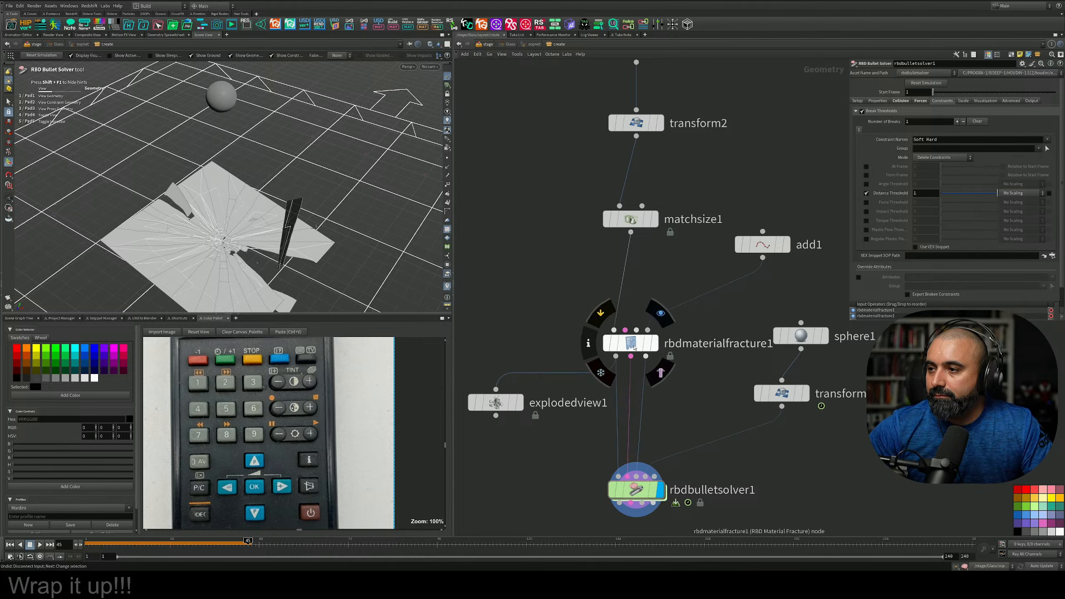
Move rbdmaterialfracture1 up and insert an RBD Constraint Properties node between it and rbdbulletsolver1, connecting all three streams
left_click_drag(638, 345, 639, 310)
middle_click_drag(666, 357, 668, 342)
key("Tab")
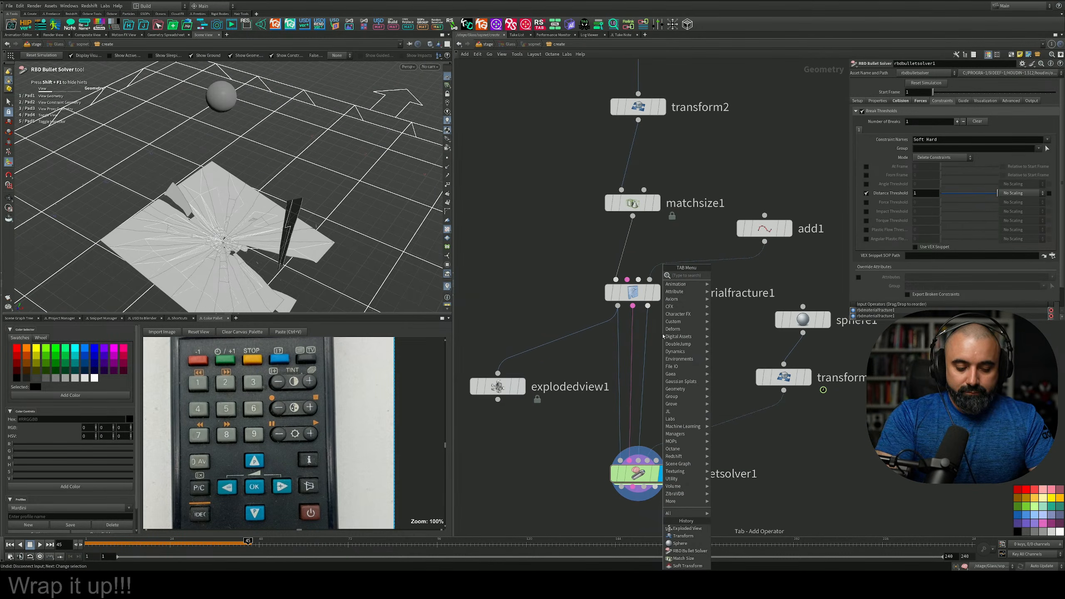
type("rbd")
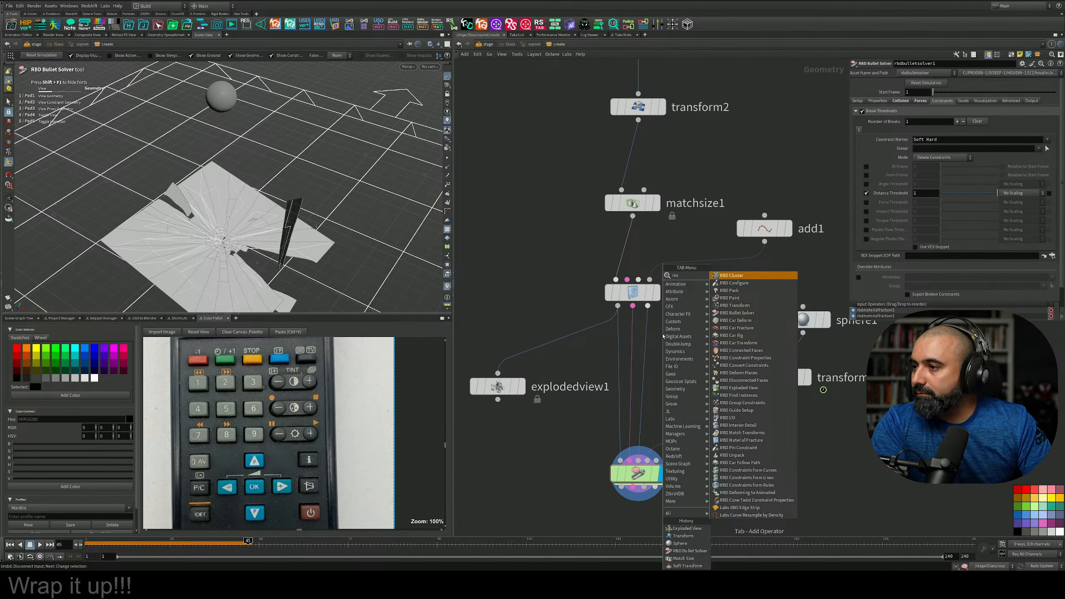
type(" con")
key("BackSpace")
key("BackSpace")
key("BackSpace")
key("BackSpace")
key("BackSpace")
key("BackSpace")
key("BackSpace")
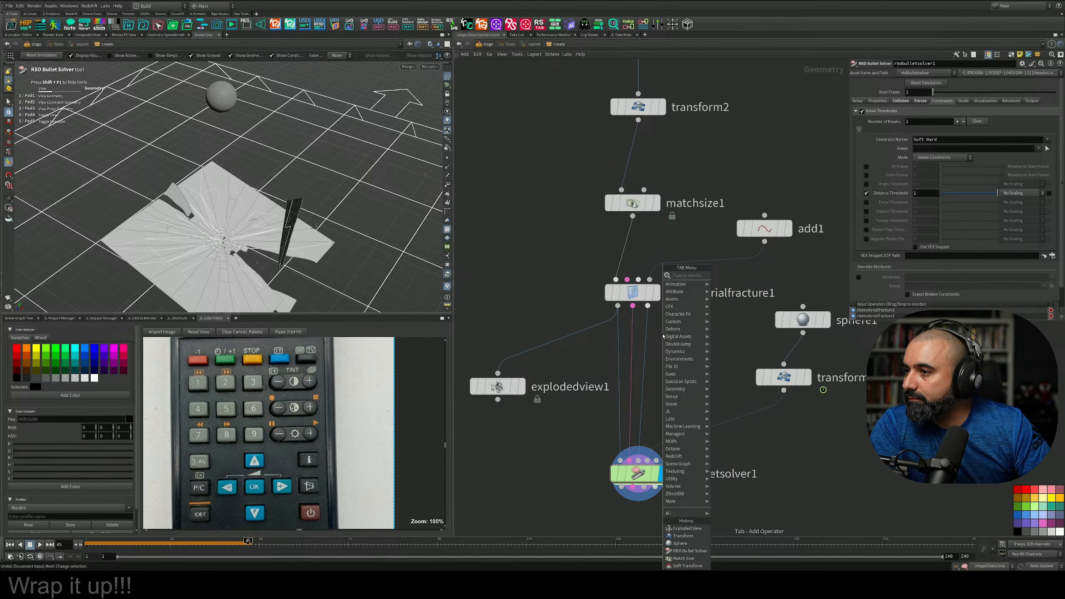
type("rbd")
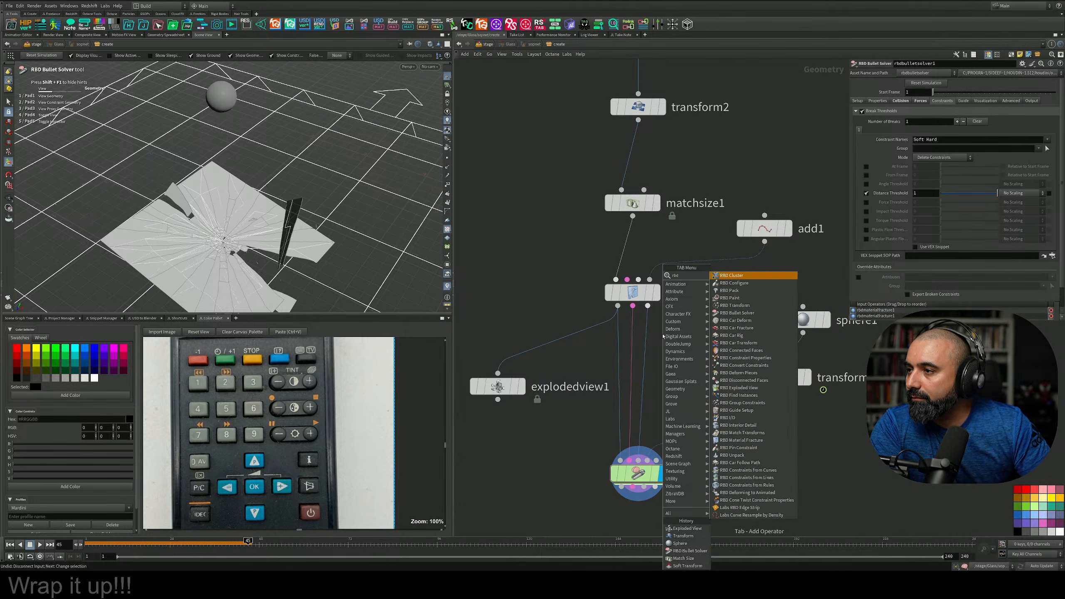
type(" con")
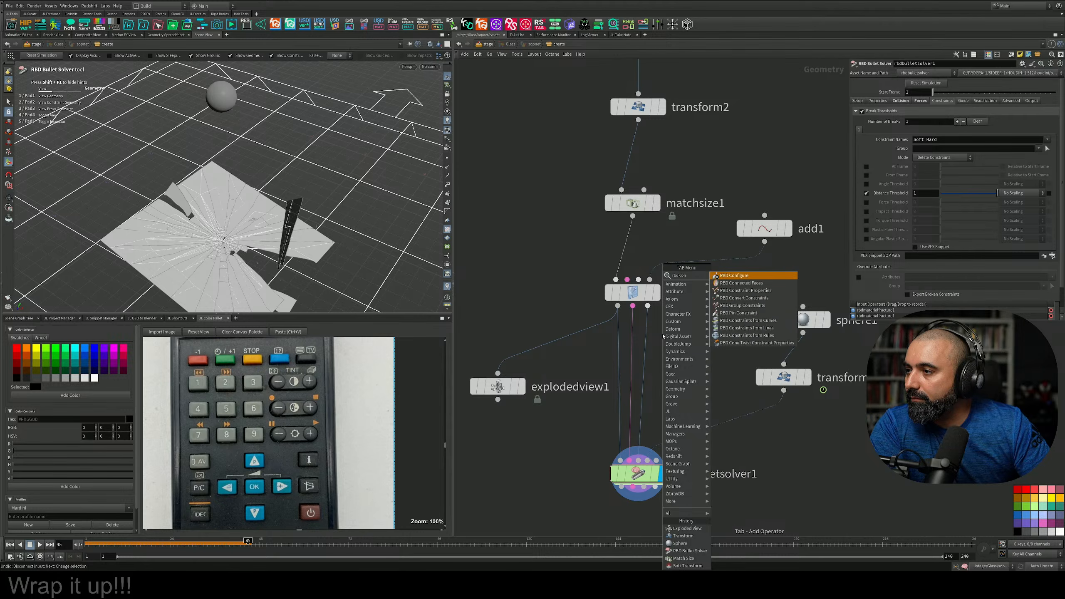
key("Down")
key("Down")
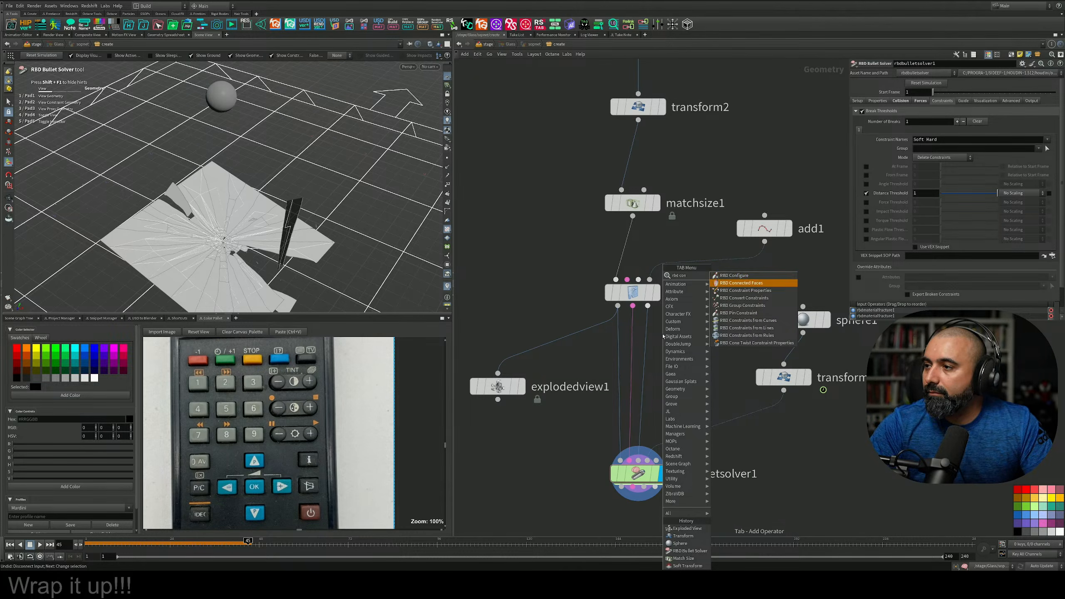
key("Return")
left_click(637, 360)
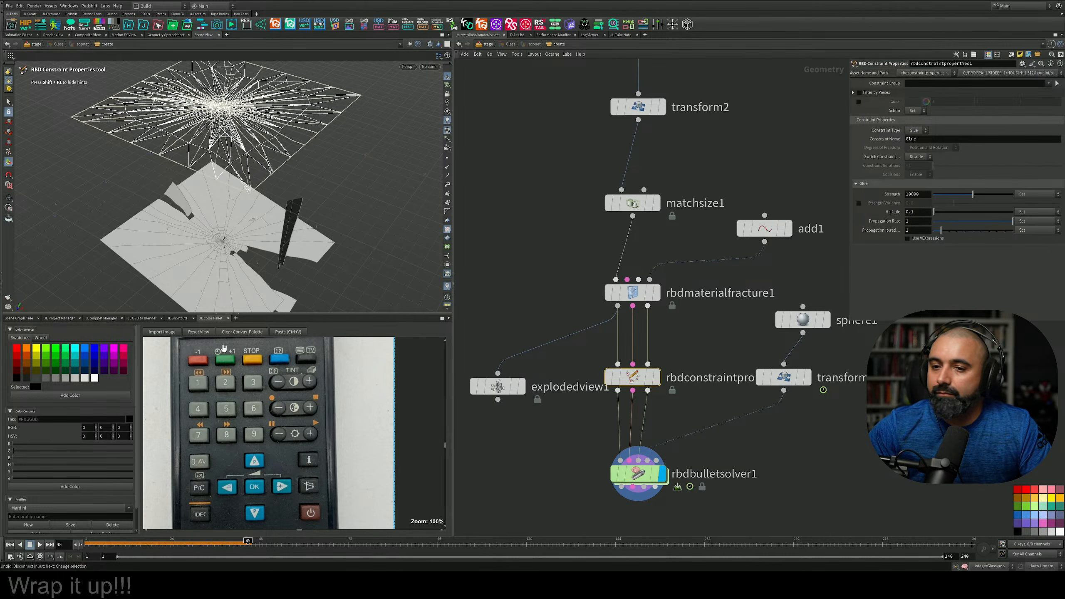
Play the simulation from the first frame with the glue constraints, stop it, and examine the shattered pieces
left_click(10, 545)
left_click(40, 545)
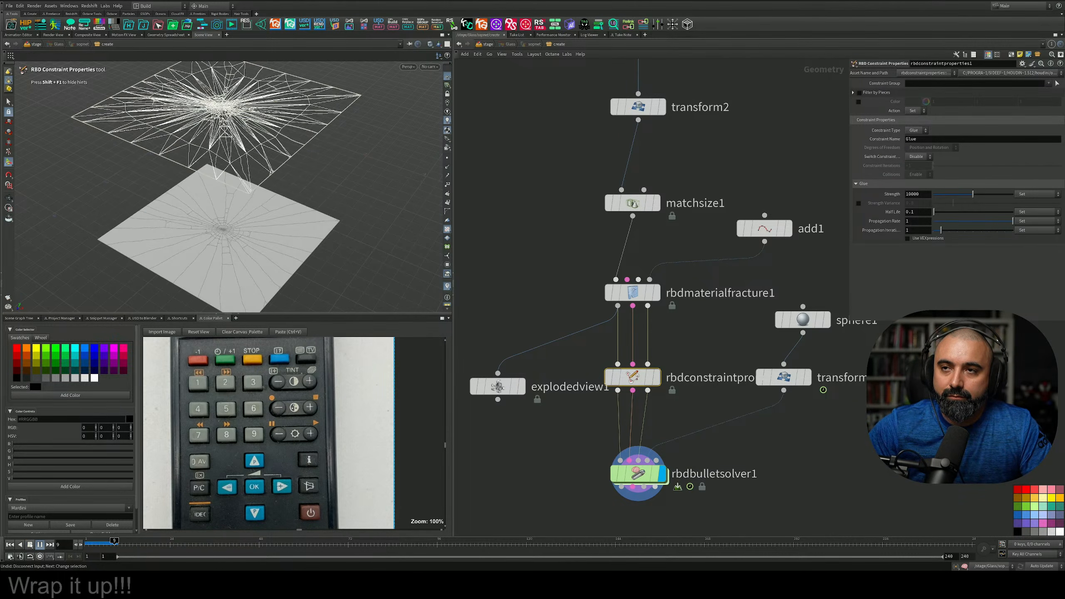
left_click(30, 545)
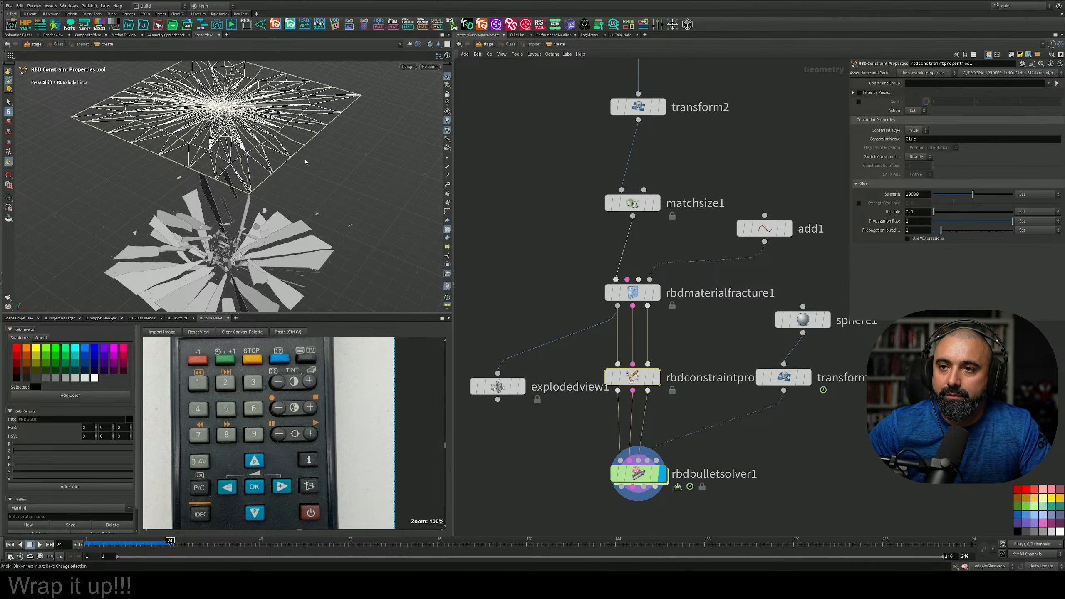
left_click_drag(306, 162, 232, 224, "alt")
scroll(245, 223, "down", 2)
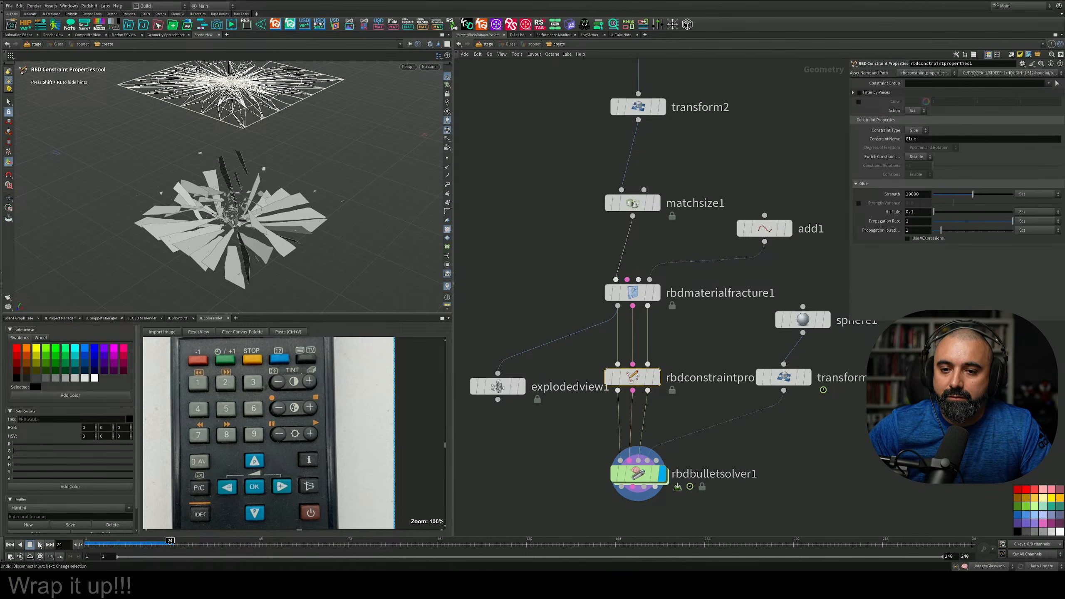
Set the vertical gravity force in rbdbulletsolver1 to -9 and return to the first frame
left_click(639, 473)
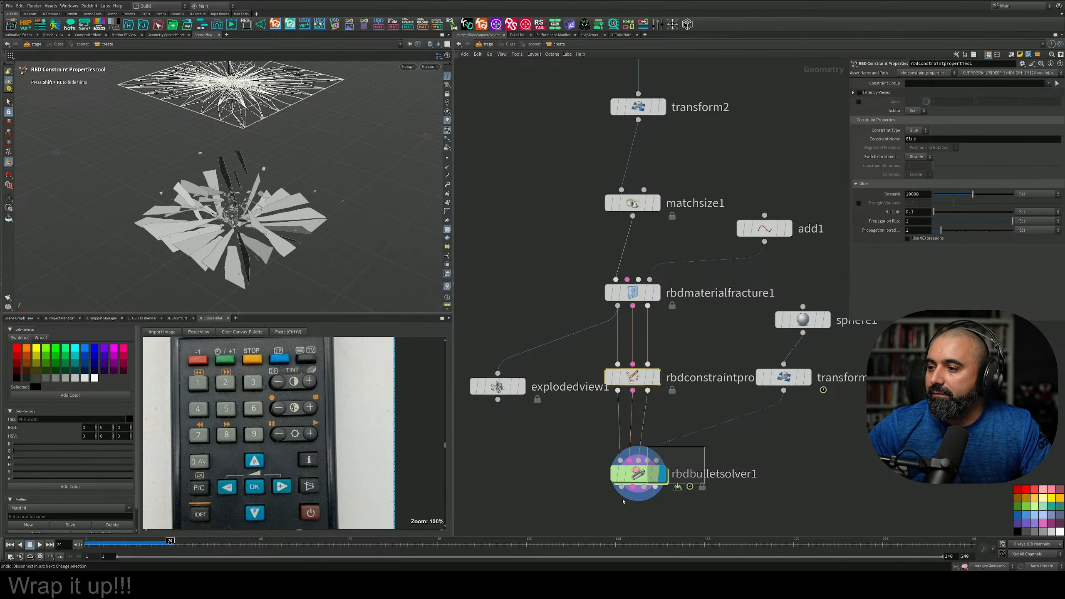
left_click(920, 101)
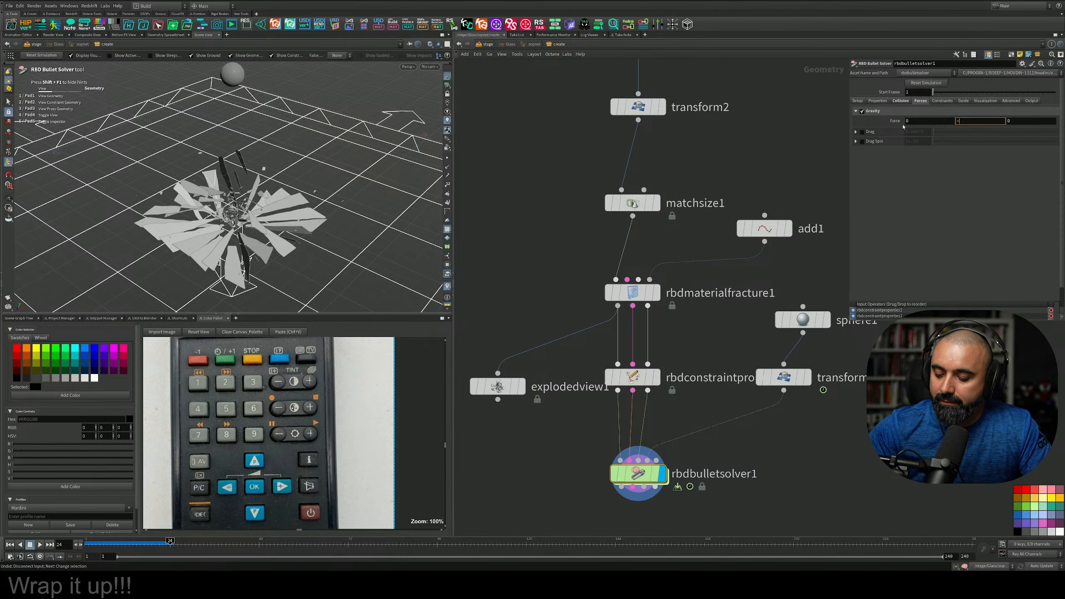
key("Return")
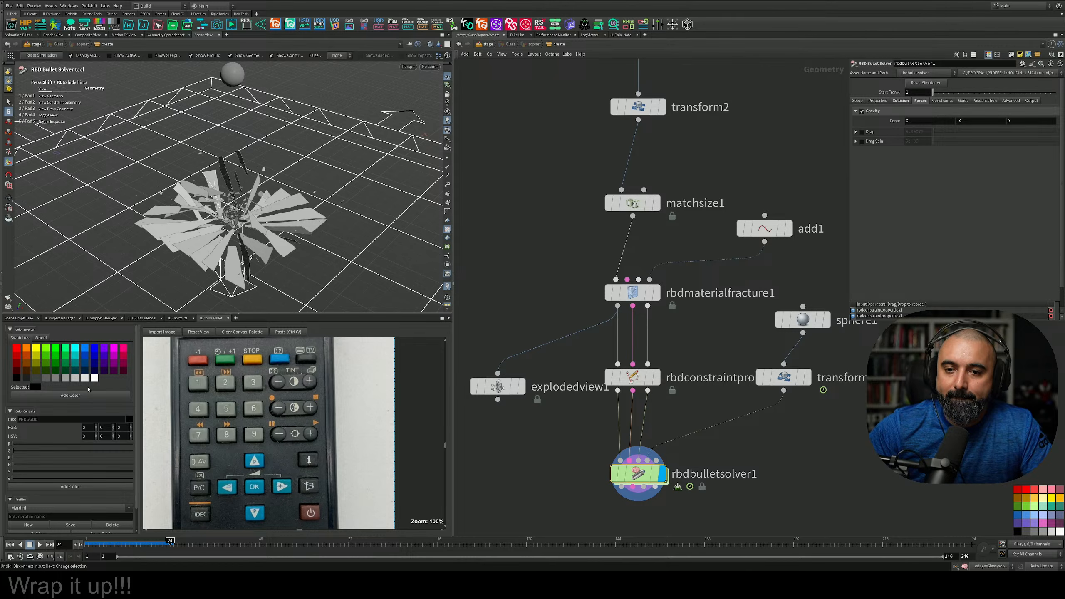
left_click(10, 544)
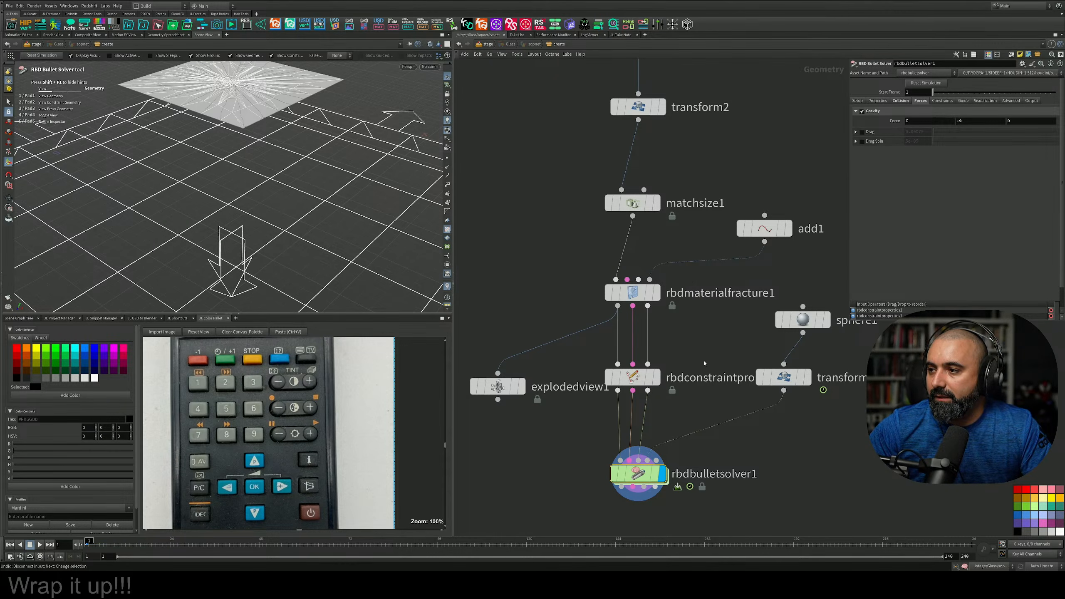
Move transform1 clear of the rbdconstraintproperties1 label, then play the simulation with the adjusted gravity and stop it
left_click(655, 379)
left_click_drag(780, 379, 820, 378)
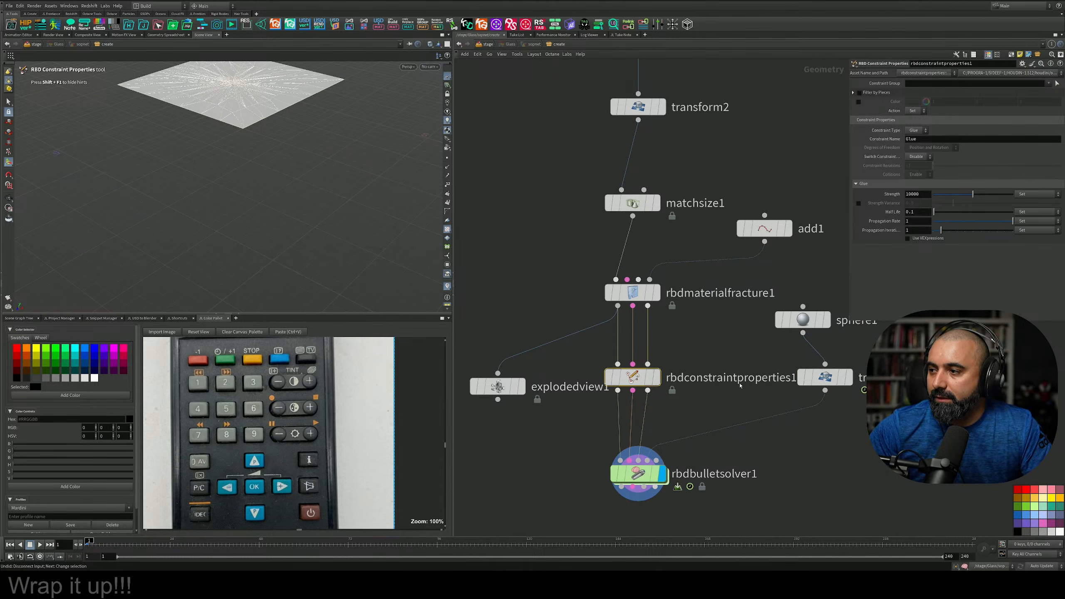
middle_click_drag(691, 407, 723, 384)
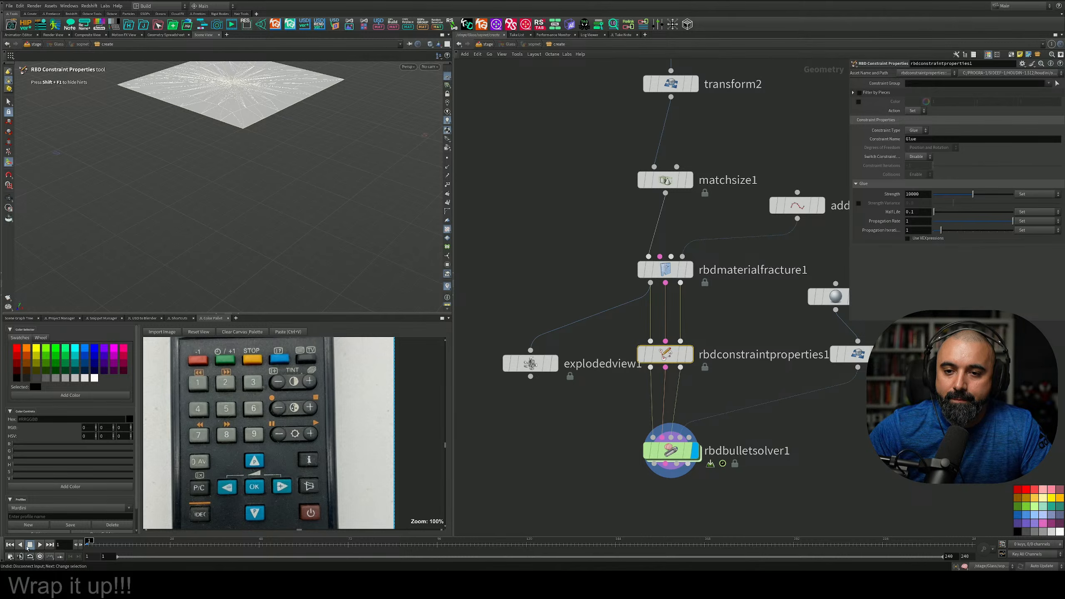
left_click(40, 545)
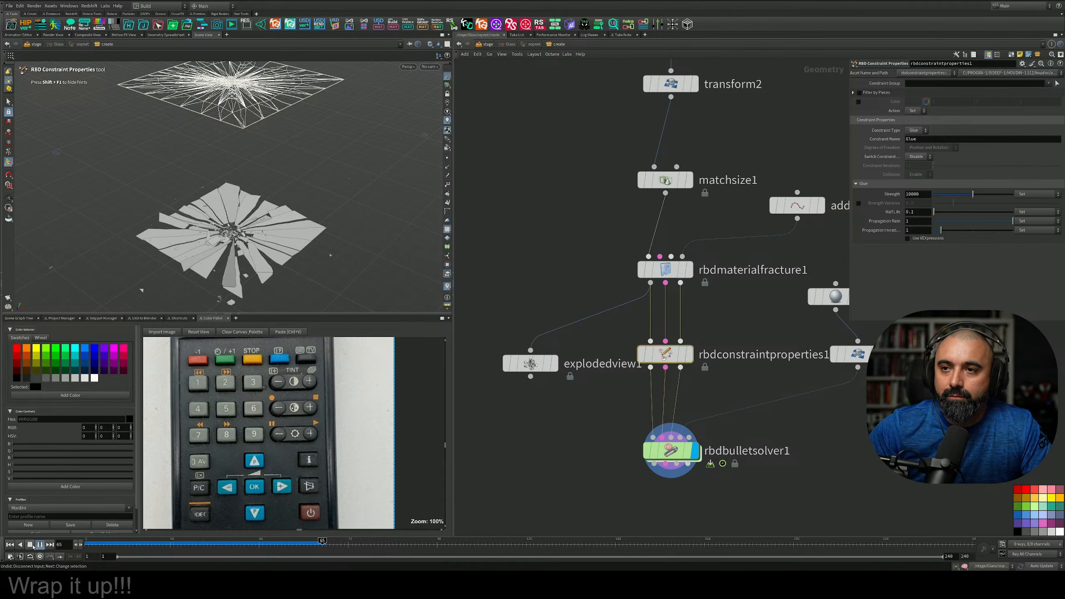
left_click(32, 545)
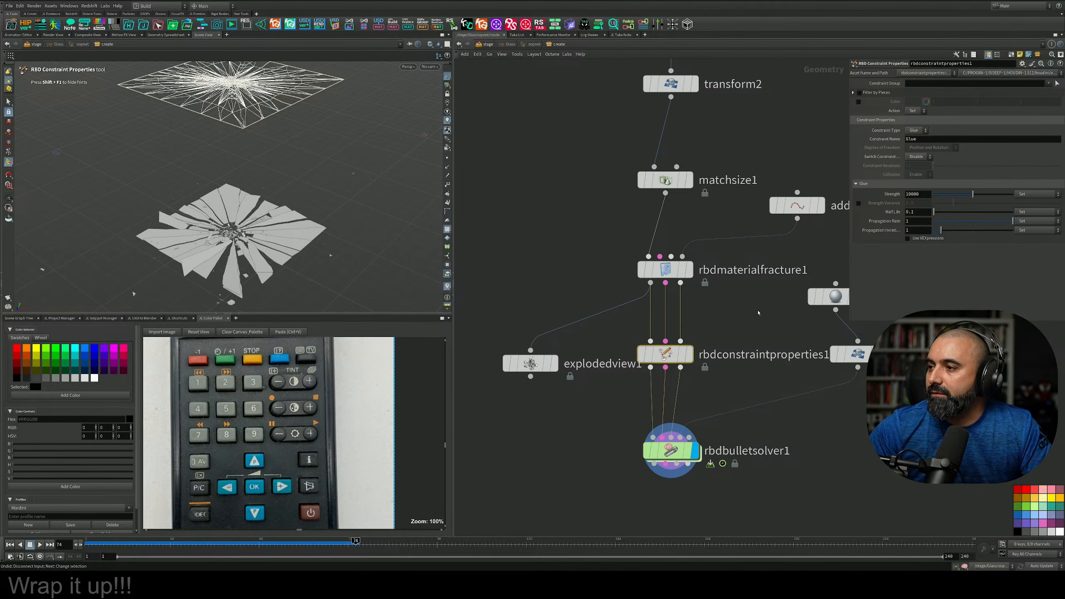
Set the vertical gravity force in rbdbulletsolver1 to -2
middle_click_drag(758, 313, 740, 391)
left_click(660, 512)
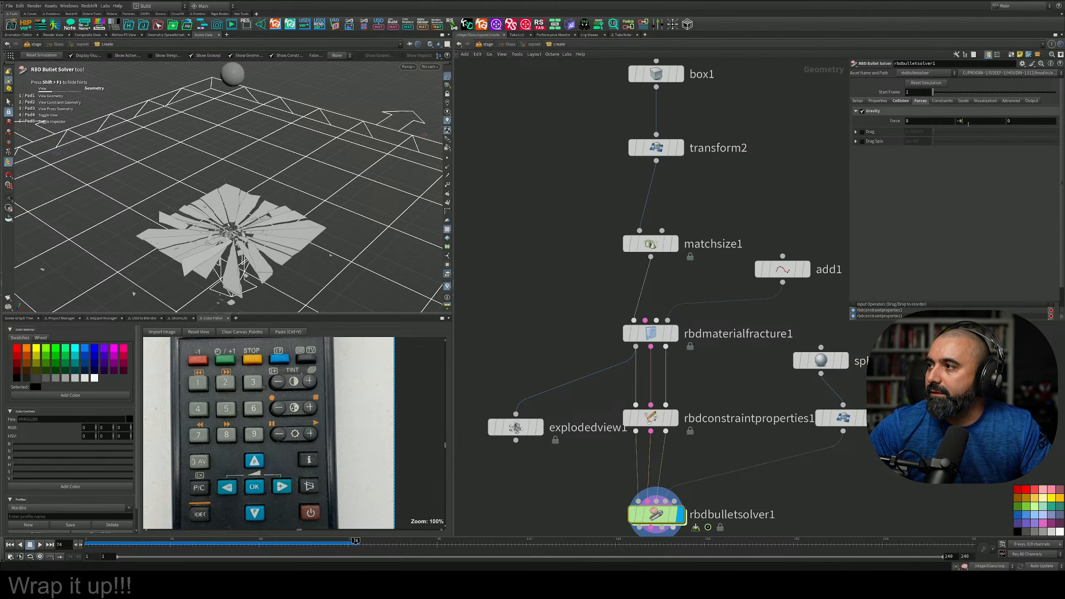
type("-2")
key("Return")
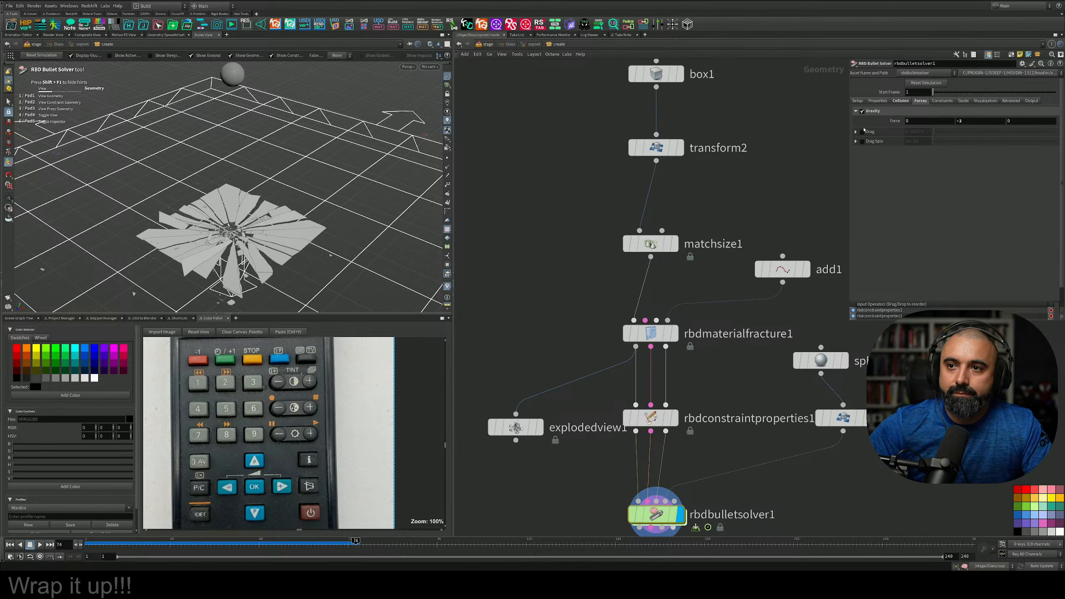
Play the simulation from the first frame with the weaker gravity, stop it, and return to frame 1
left_click(10, 544)
left_click(40, 544)
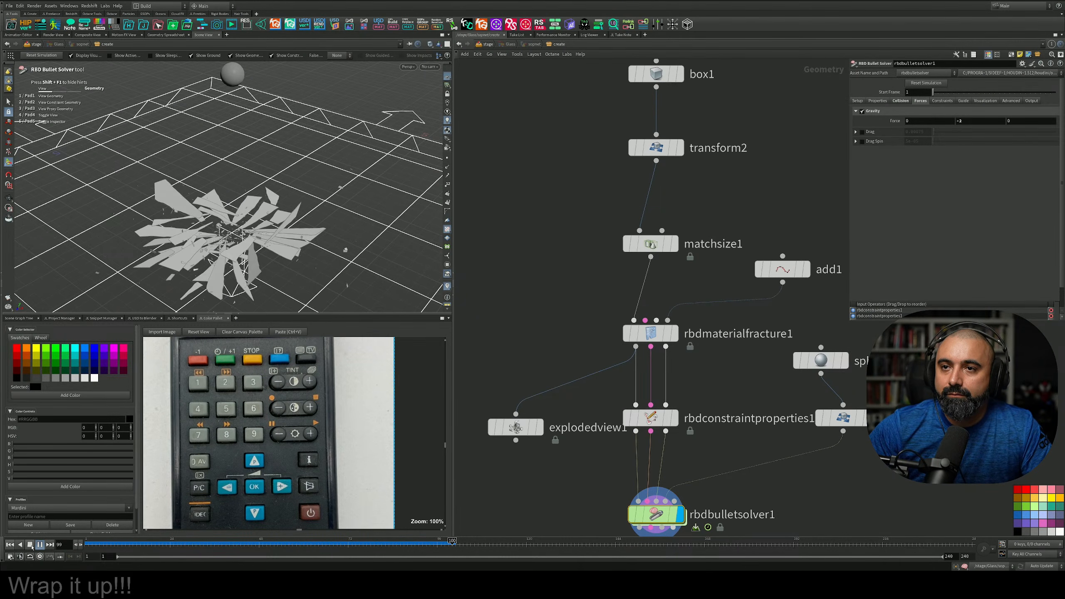
left_click(31, 545)
left_click(10, 545)
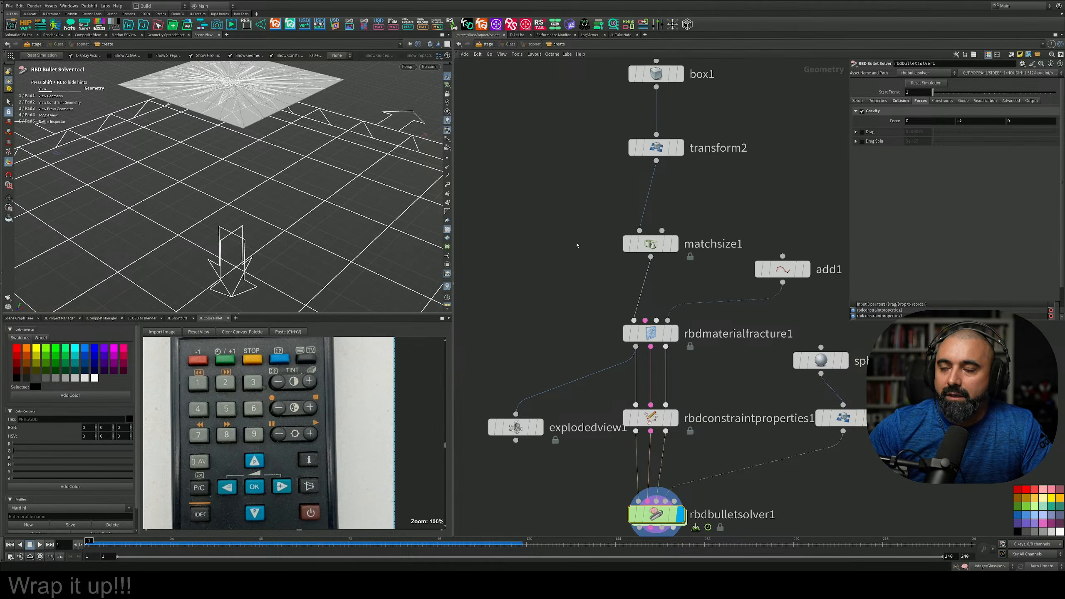
Move Sub-Network Input #1 and box1 up in the network to open space above transform2
middle_click_drag(616, 190, 603, 446)
left_click_drag(666, 272, 698, 100)
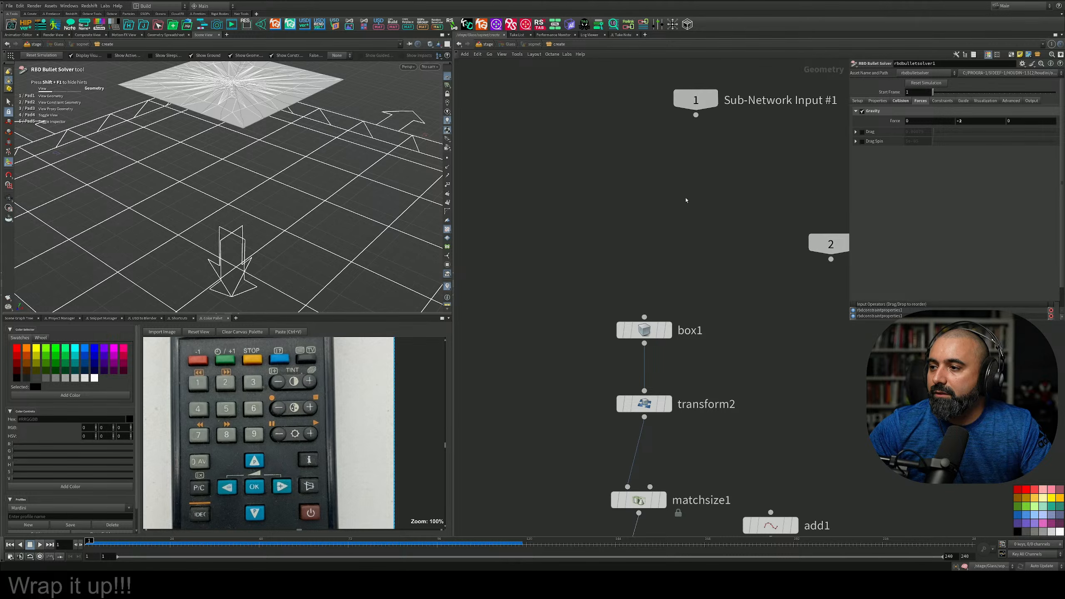
left_click_drag(652, 333, 618, 218)
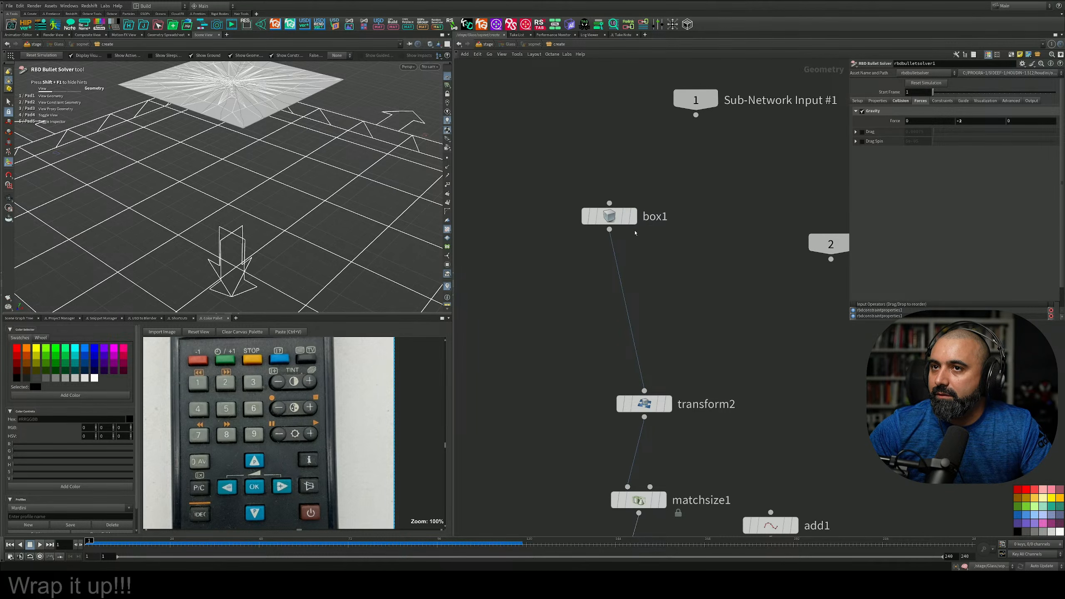
Move explodedview1 up beside rbdmaterialfracture1, display it, and set its Uniform Scale to about 0.44 to spread the glass pieces
middle_click_drag(676, 316, 706, 142)
scroll(690, 197, "down", 4)
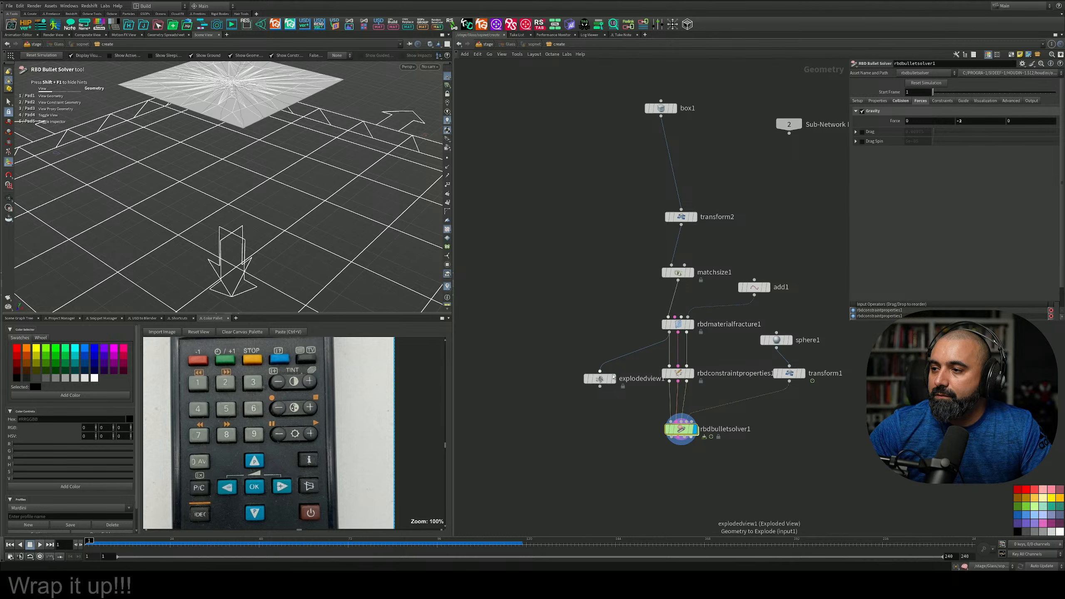
left_click_drag(614, 379, 596, 326)
left_click(596, 326)
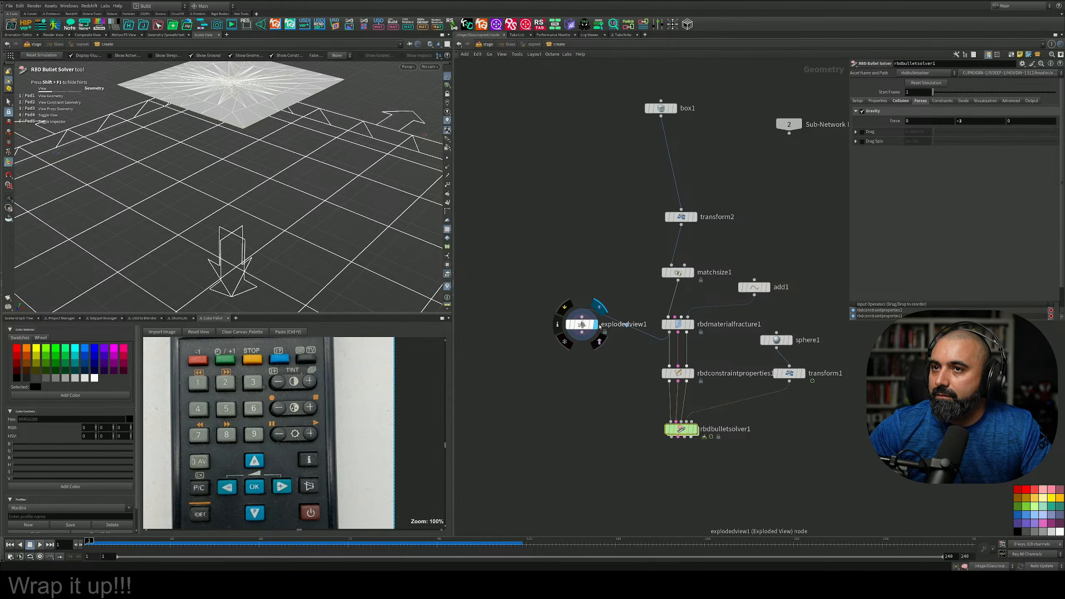
left_click(583, 324)
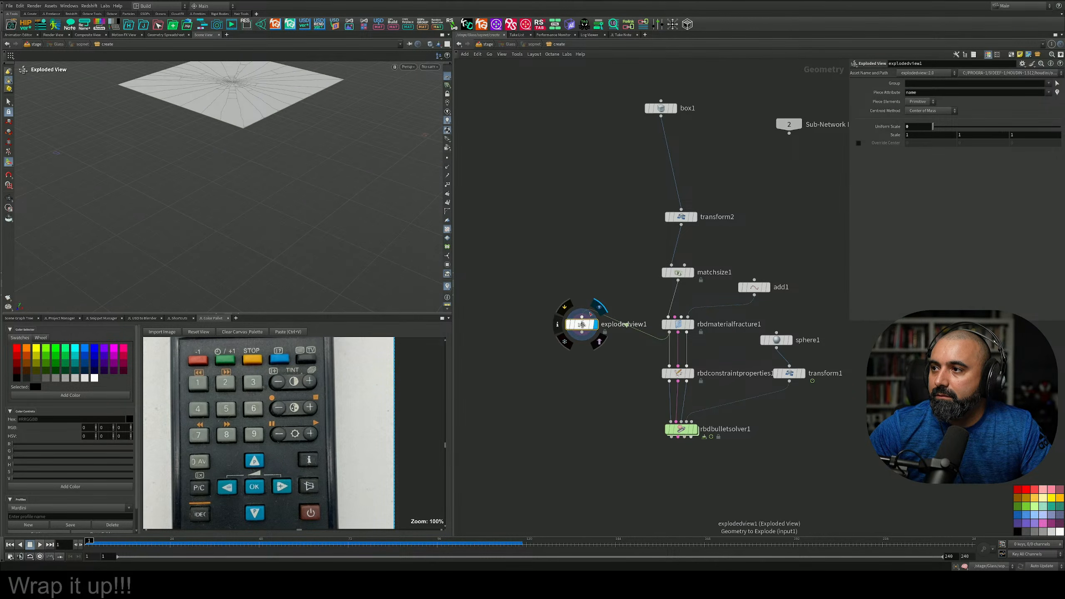
left_click_drag(939, 129, 945, 126)
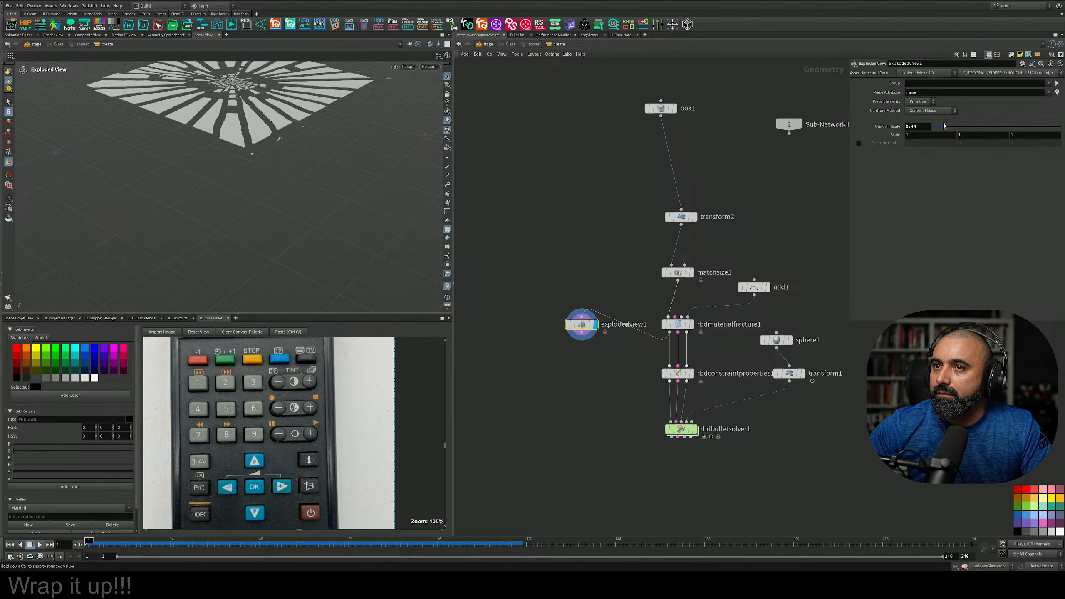
left_click_drag(249, 141, 309, 255, "alt")
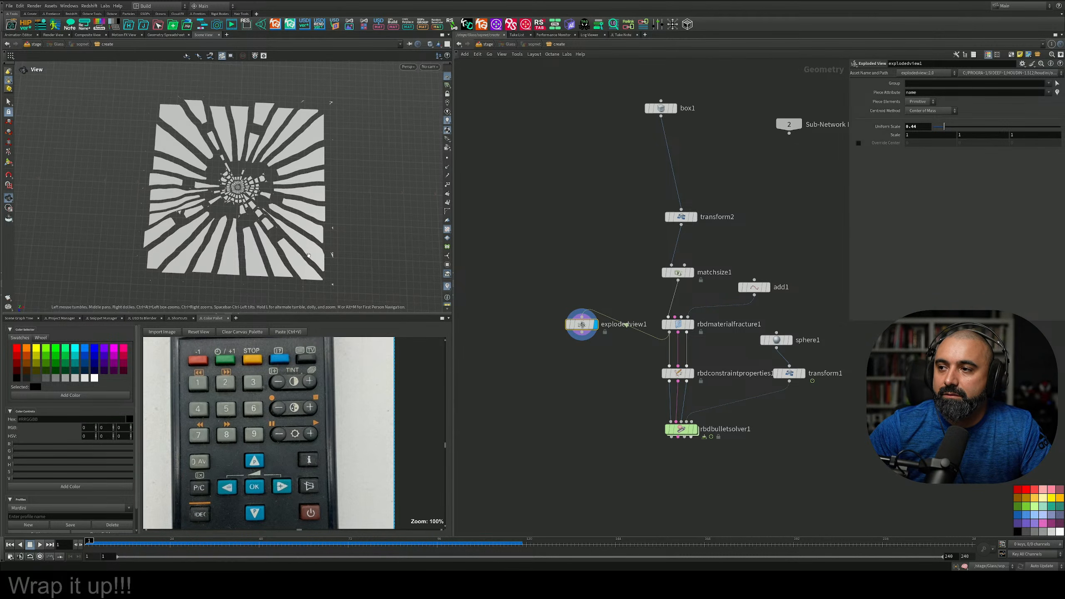
key("Return")
Move explodedview1 down, insert a Blast node between rbdmaterialfracture1 and explodedview1, and display the Blast node
mouse_move(569, 335)
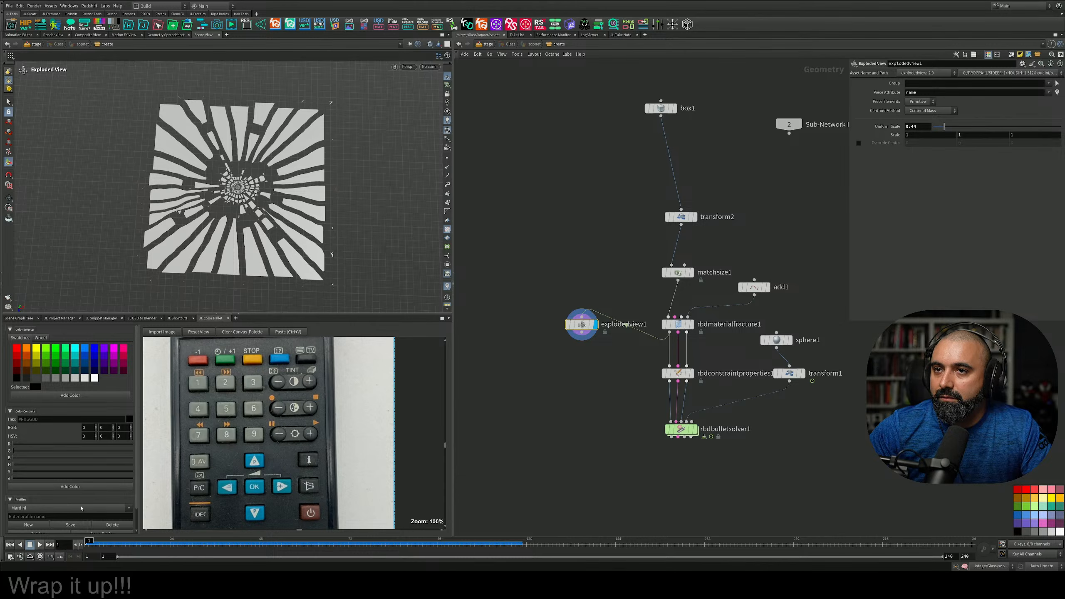
left_click_drag(589, 320, 580, 368)
key("Tab")
type("nu")
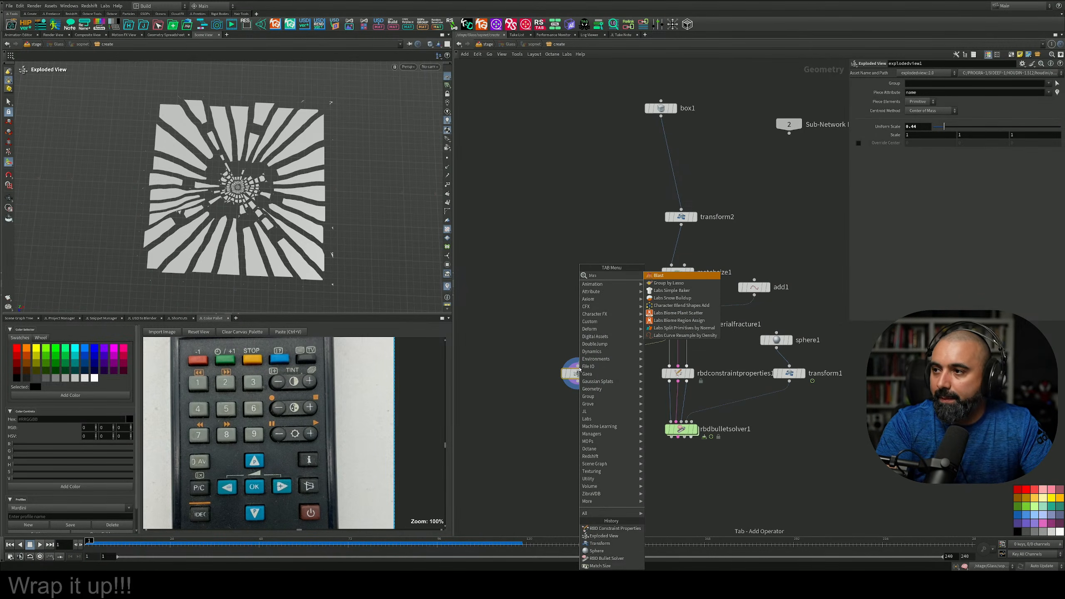
key("Return")
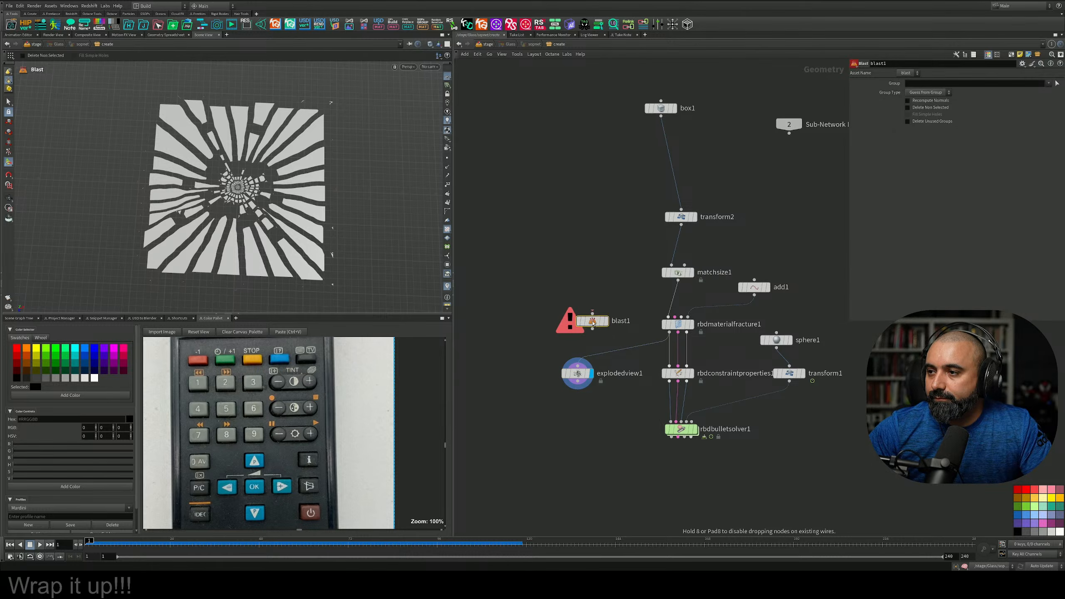
left_click(606, 356)
left_click_drag(606, 356, 584, 335)
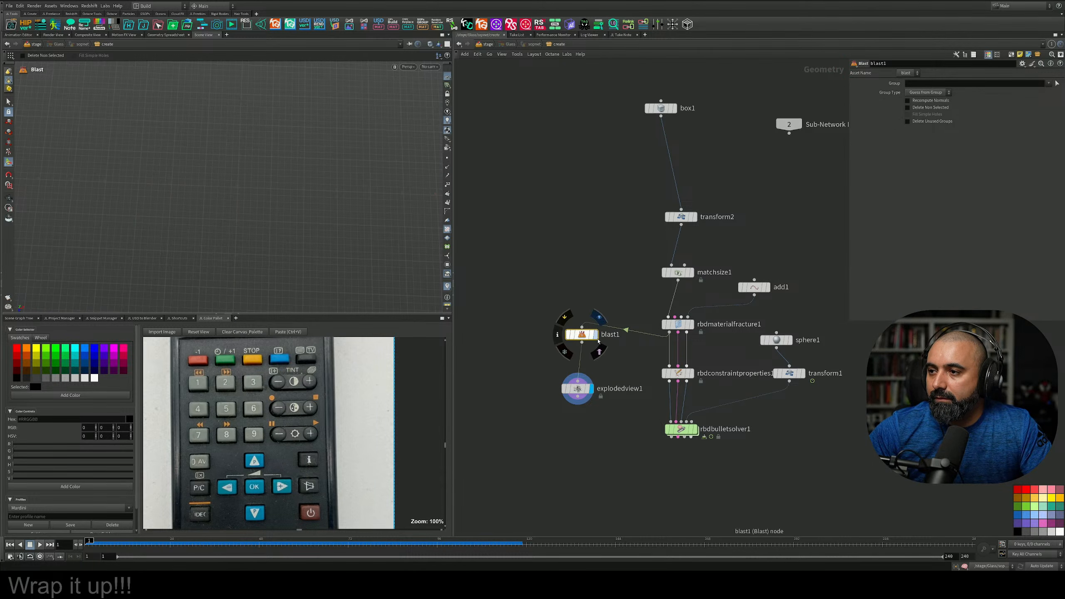
left_click(596, 335)
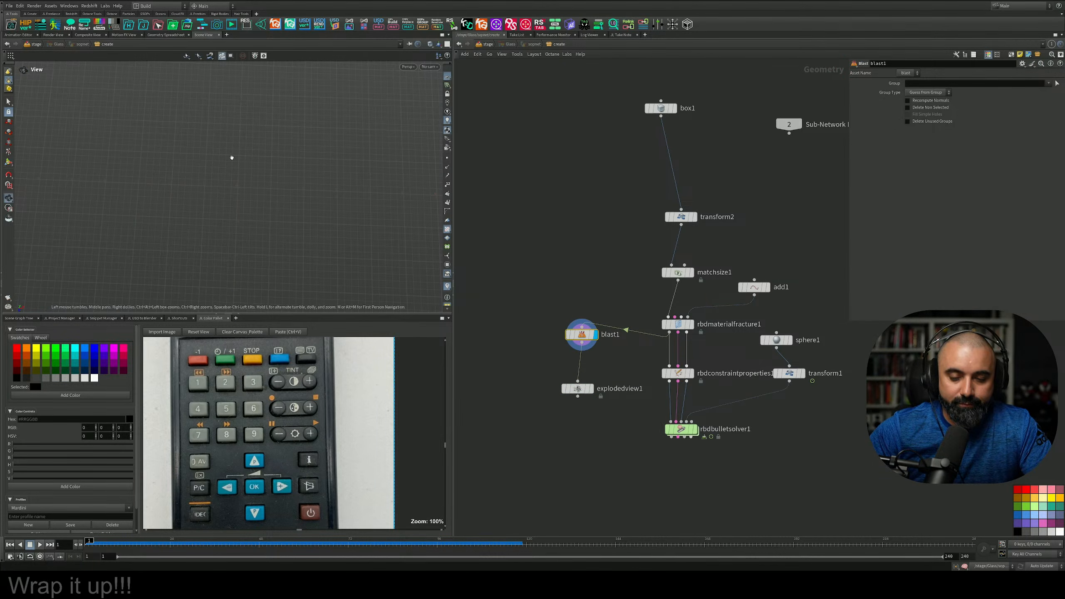
Enable Delete Non Selected on blast1 and pick the long outer shards around the sheet as its group
left_click(926, 108)
left_click(1057, 84)
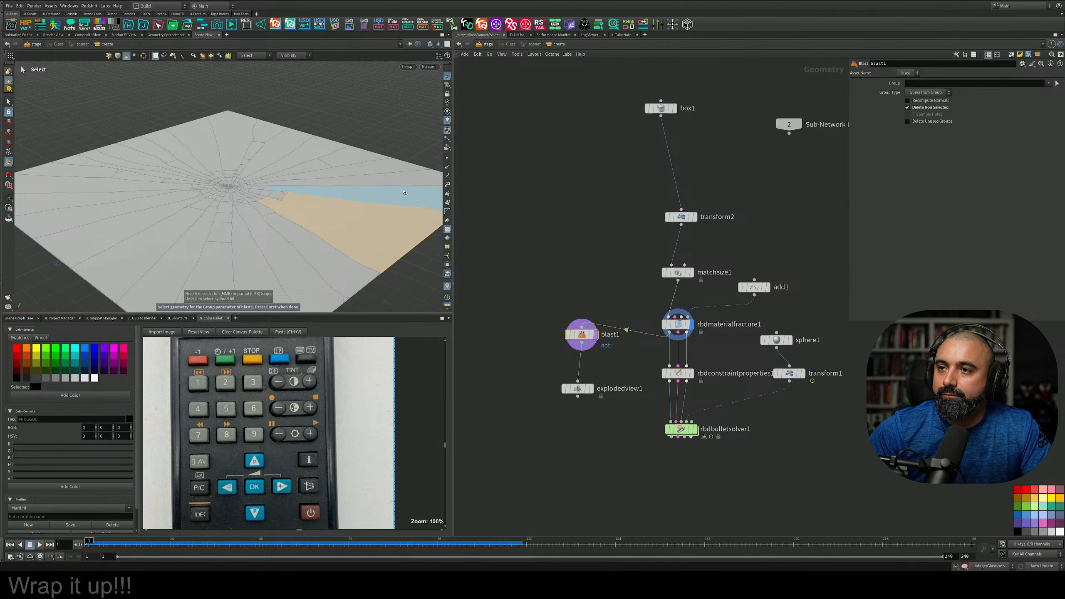
left_click(404, 192, "shift")
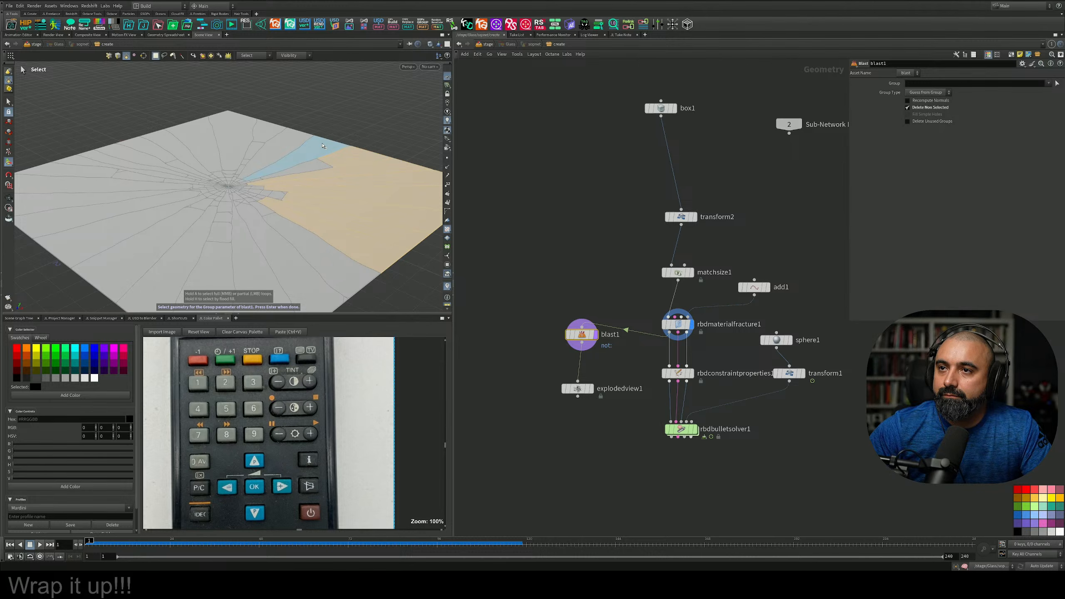
left_click(199, 133, "shift")
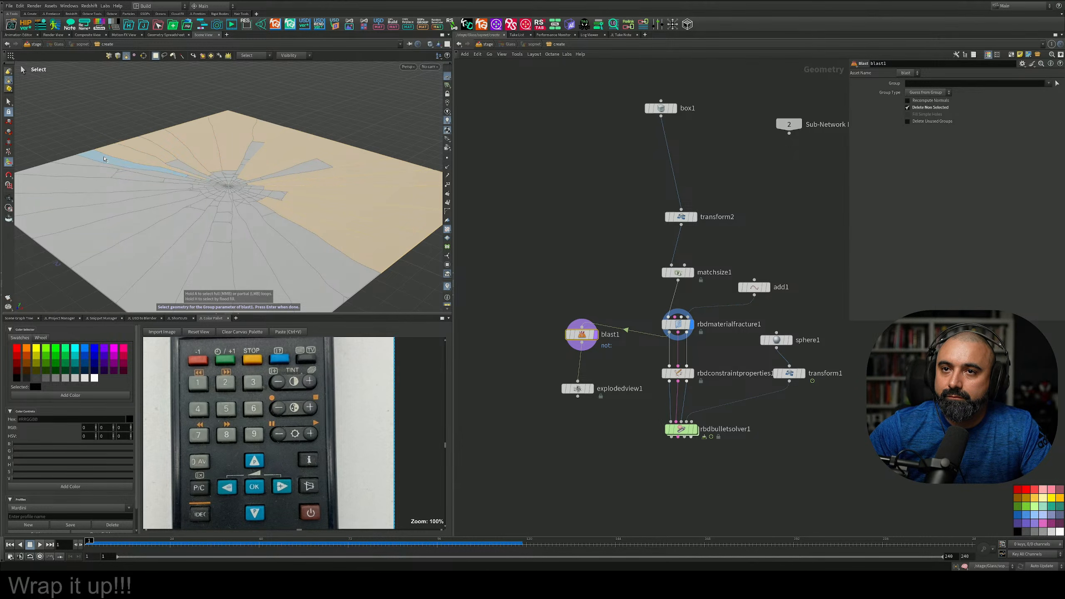
left_click(74, 188, "shift")
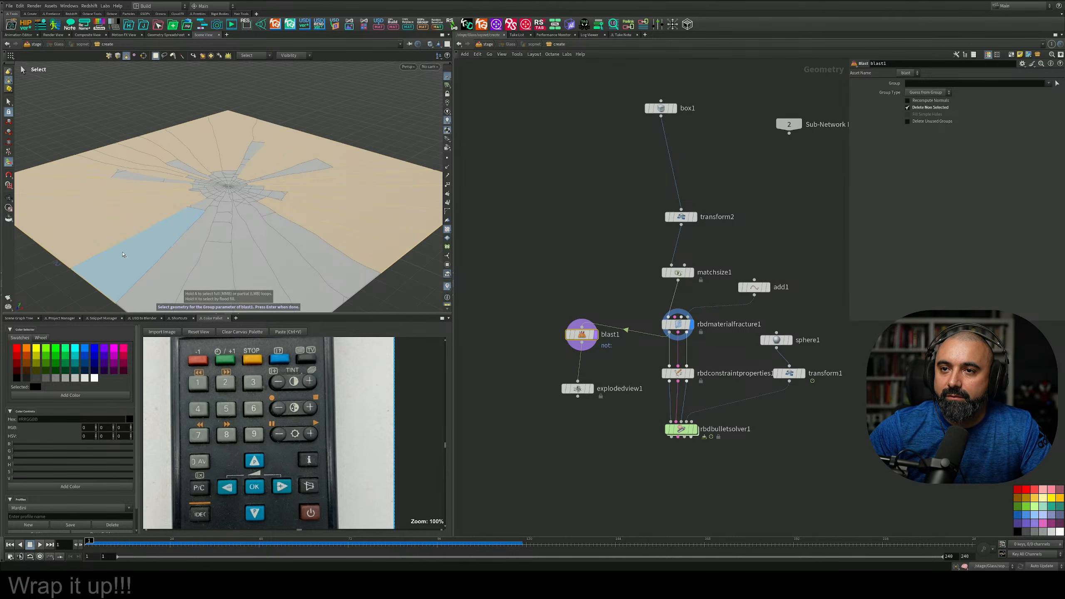
left_click(260, 276, "shift")
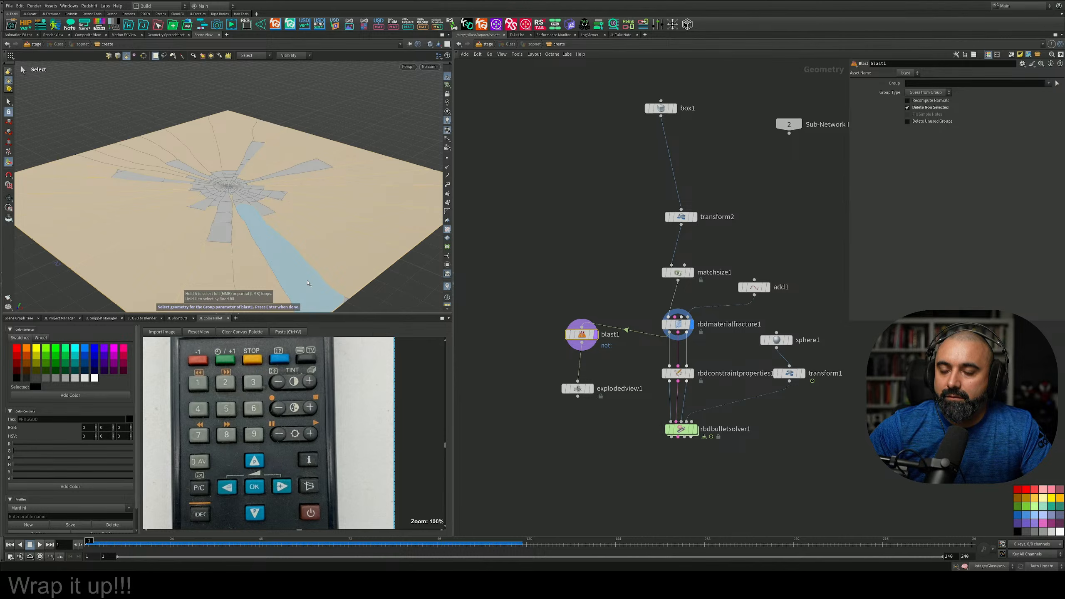
key("Return")
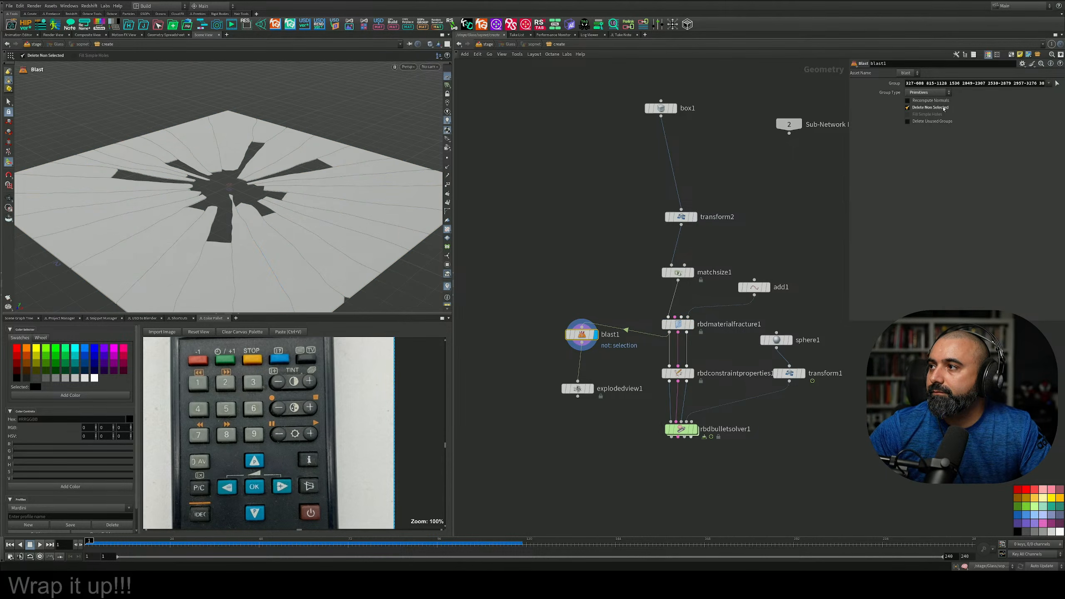
Disable Delete Non Selected on blast1 and add the missed long outer shards to its group
left_click(944, 108)
left_click_drag(252, 181, 263, 222, "alt")
left_click(1059, 83)
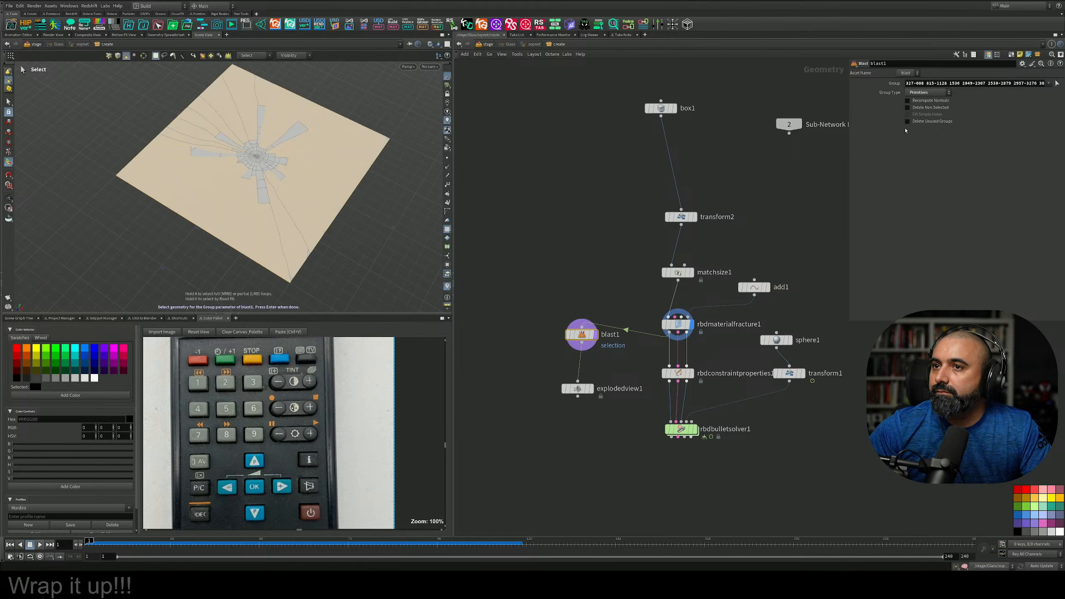
left_click_drag(333, 171, 270, 159, "alt")
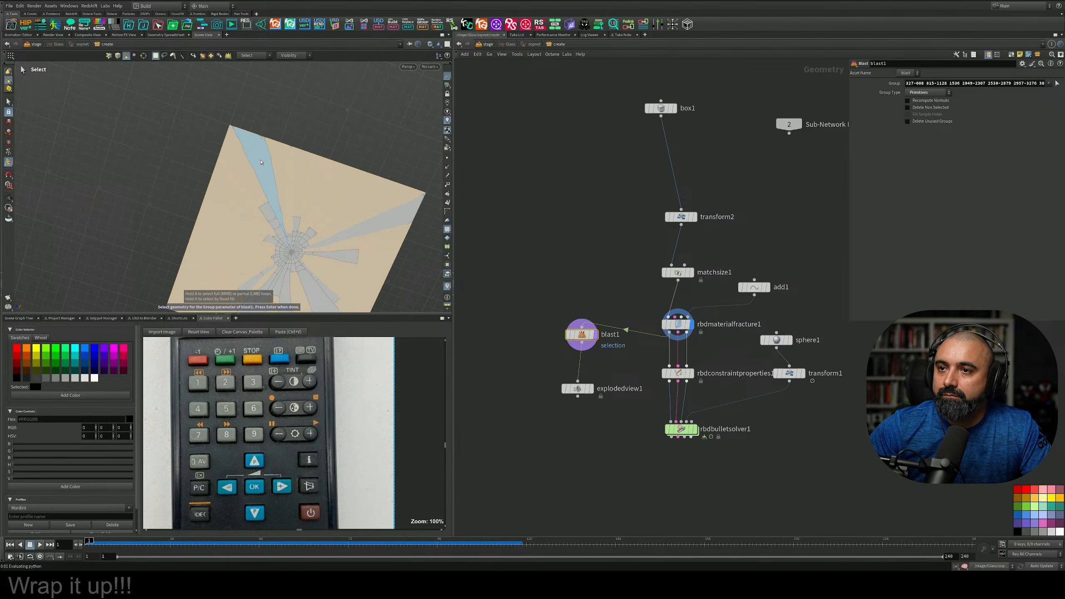
left_click_drag(380, 235, 325, 237, "alt")
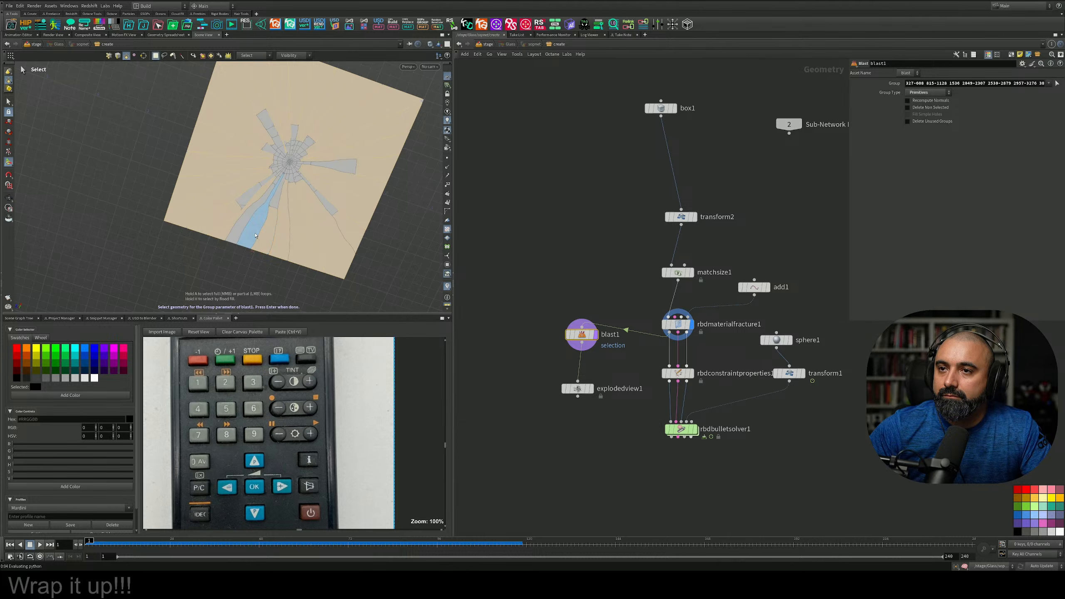
left_click(237, 228, "shift")
key("Return")
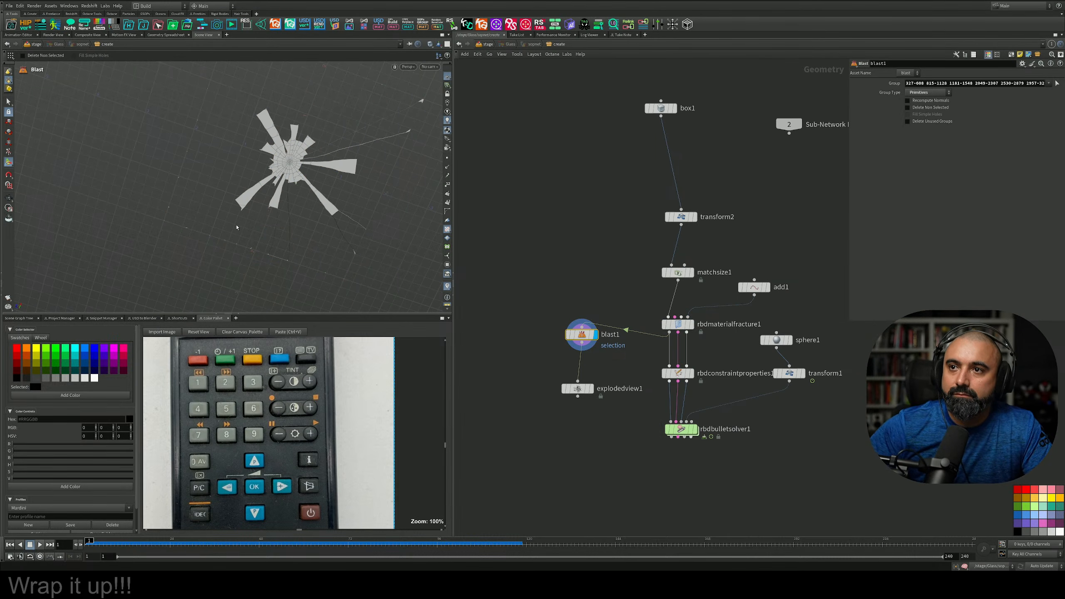
Inspect the pieces around the impact point from several angles and delete blast1 from the network
right_click_drag(284, 200, 381, 166)
middle_click_drag(380, 166, 285, 185)
left_click_drag(285, 185, 349, 170)
right_click_drag(349, 170, 310, 207)
left_click_drag(309, 206, 178, 216)
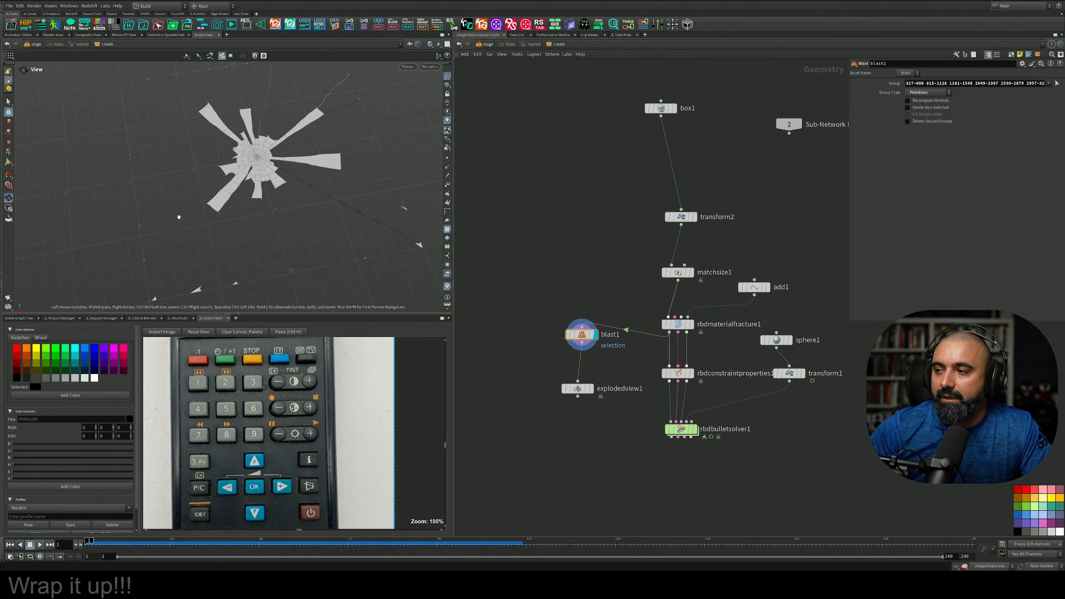
left_click_drag(552, 299, 604, 413)
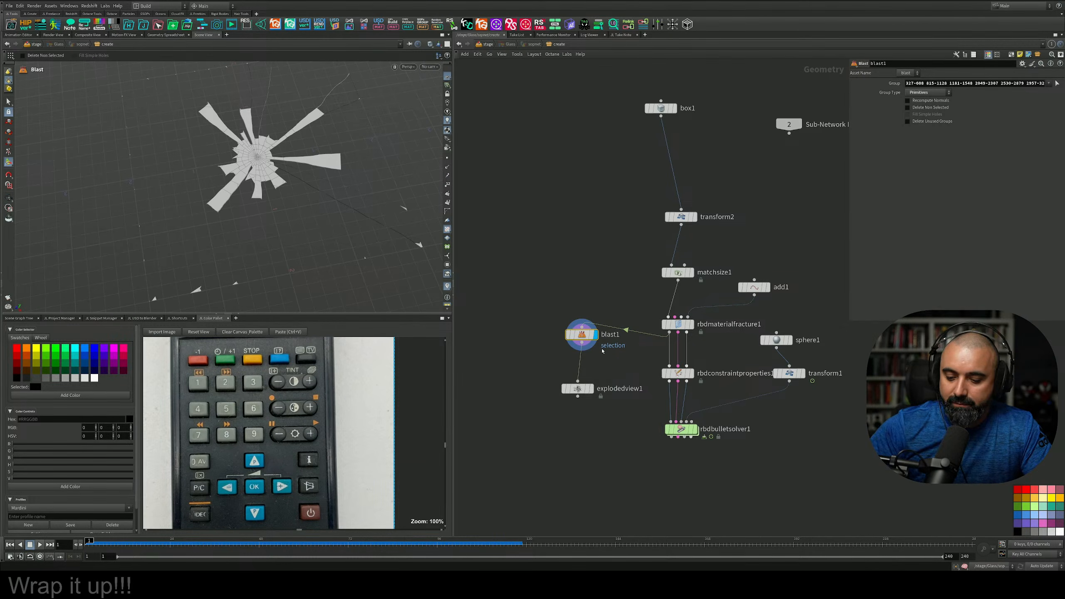
key("Delete")
Display box1 and set the viewport selection to edges
middle_click_drag(666, 150, 666, 295)
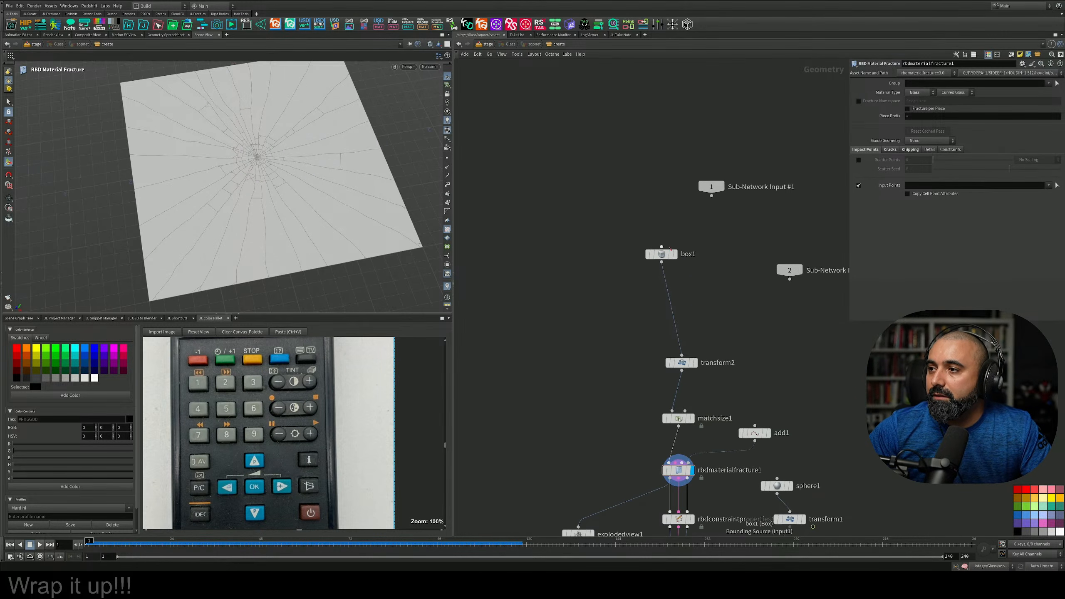
scroll(670, 241, "up", 3)
left_click(680, 260)
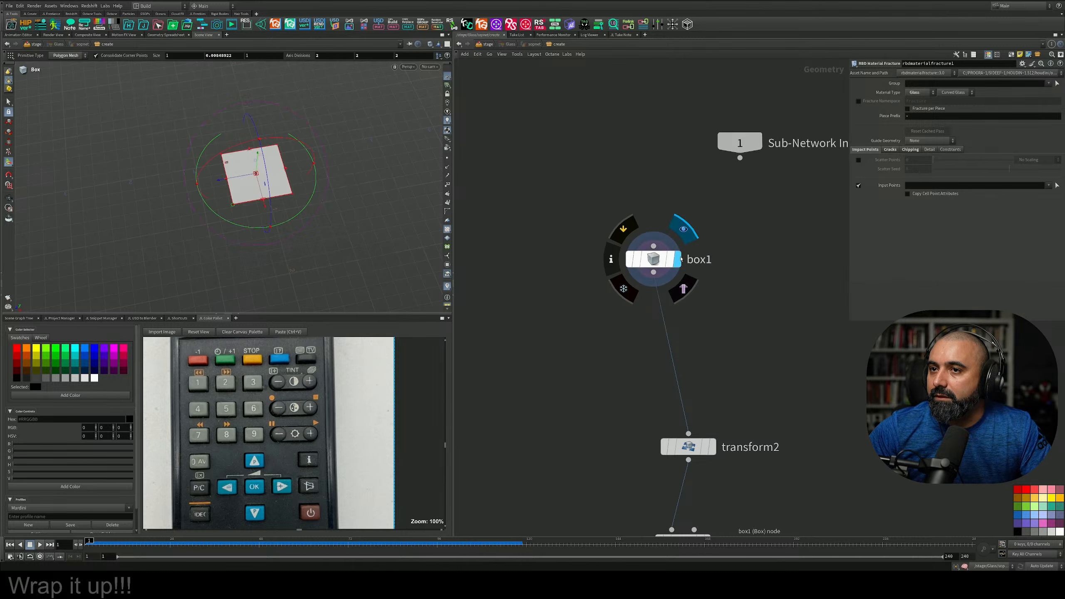
left_click_drag(292, 194, 364, 154)
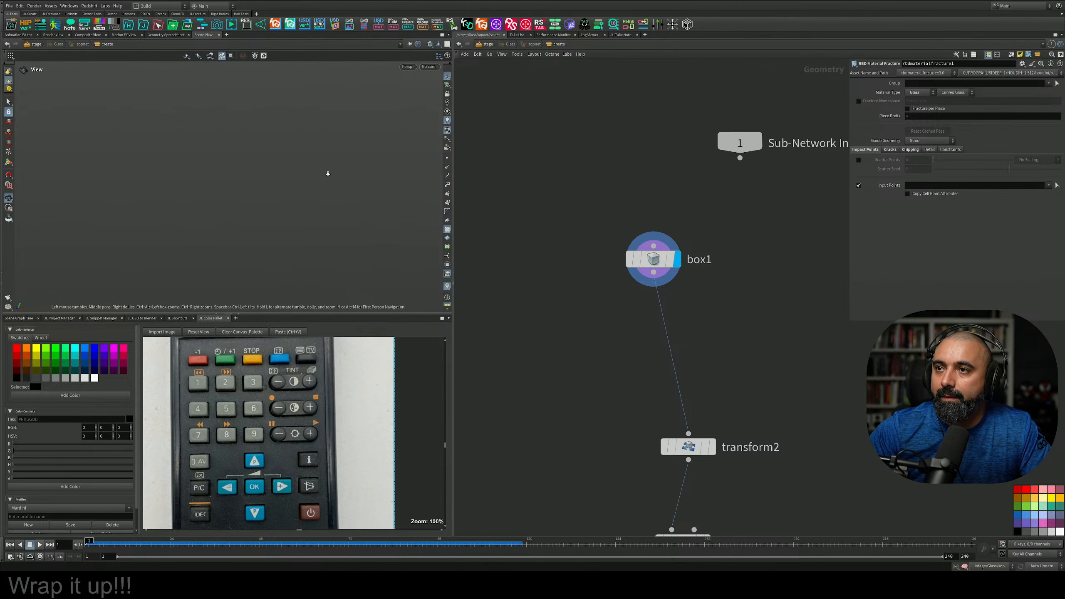
key("space+g")
left_click_drag(305, 141, 302, 153)
right_click_drag(301, 153, 338, 156)
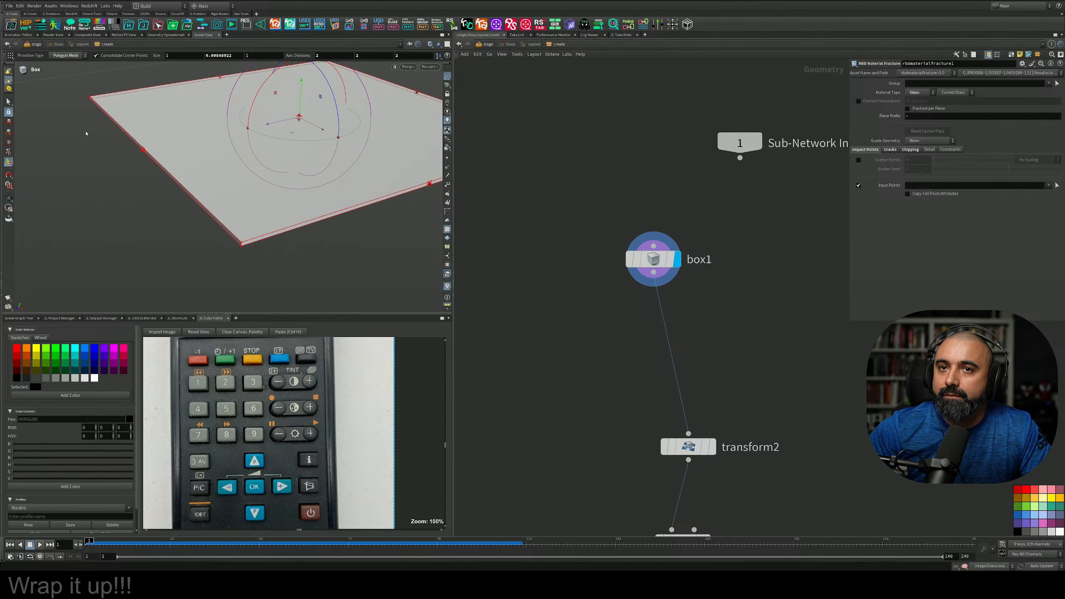
left_click(9, 101)
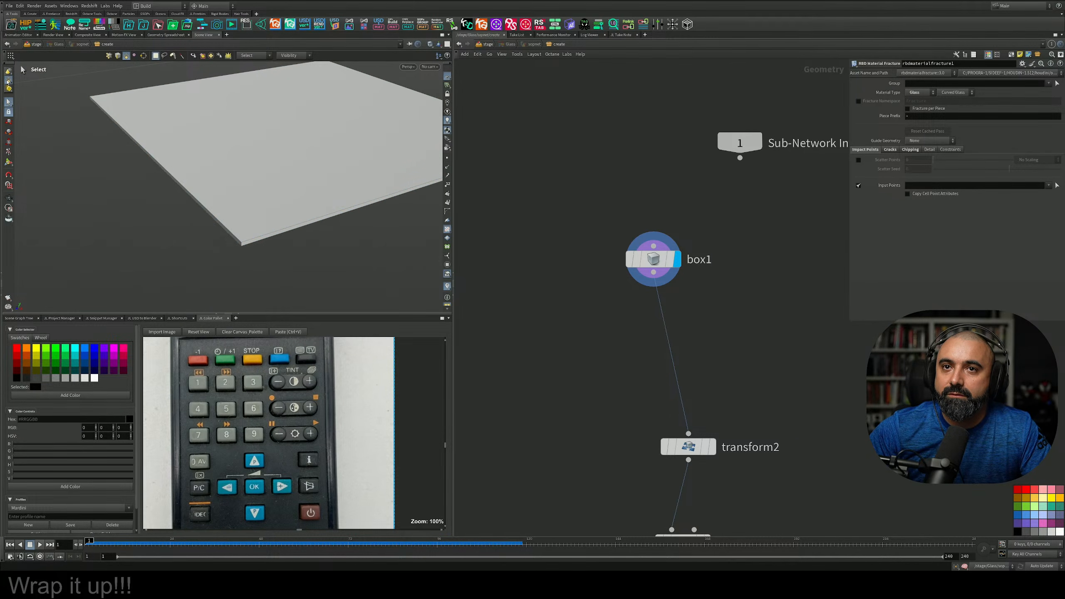
left_click(8, 81)
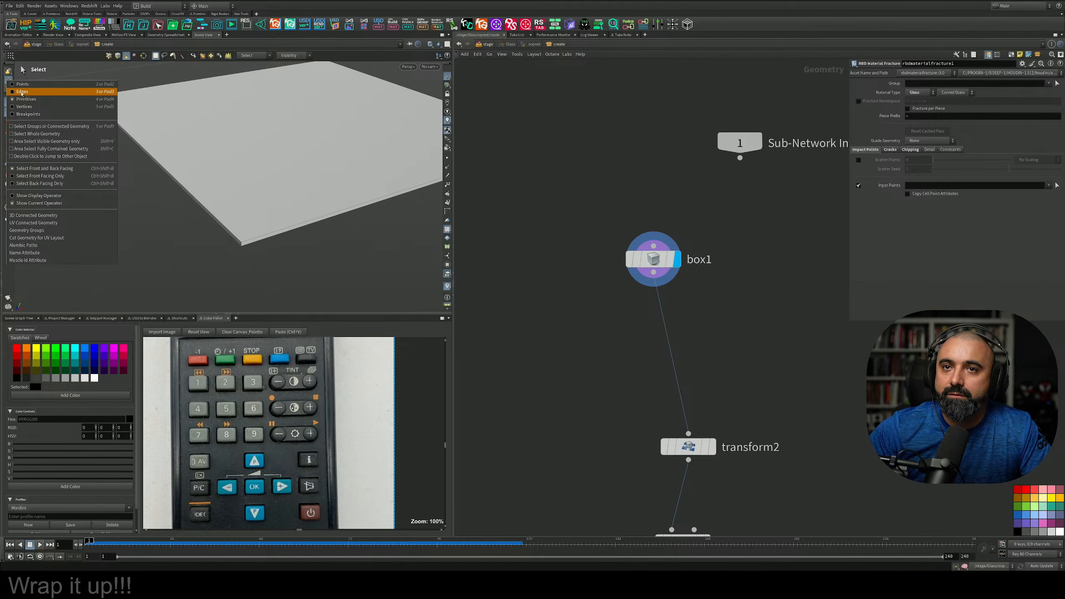
left_click(21, 92)
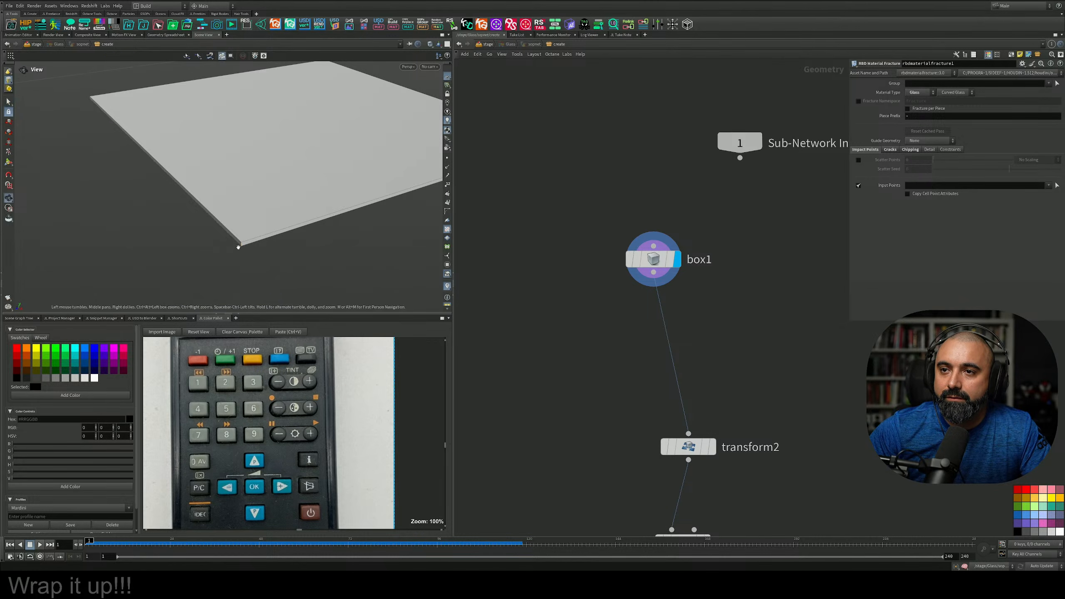
Select the four short vertical corner edges of box1 and add a PolyBevel node for them between box1 and transform2
scroll(241, 247, "down", 5)
scroll(242, 246, "up", 6)
scroll(242, 245, "down", 6)
scroll(246, 226, "up", 8)
scroll(245, 226, "down", 2)
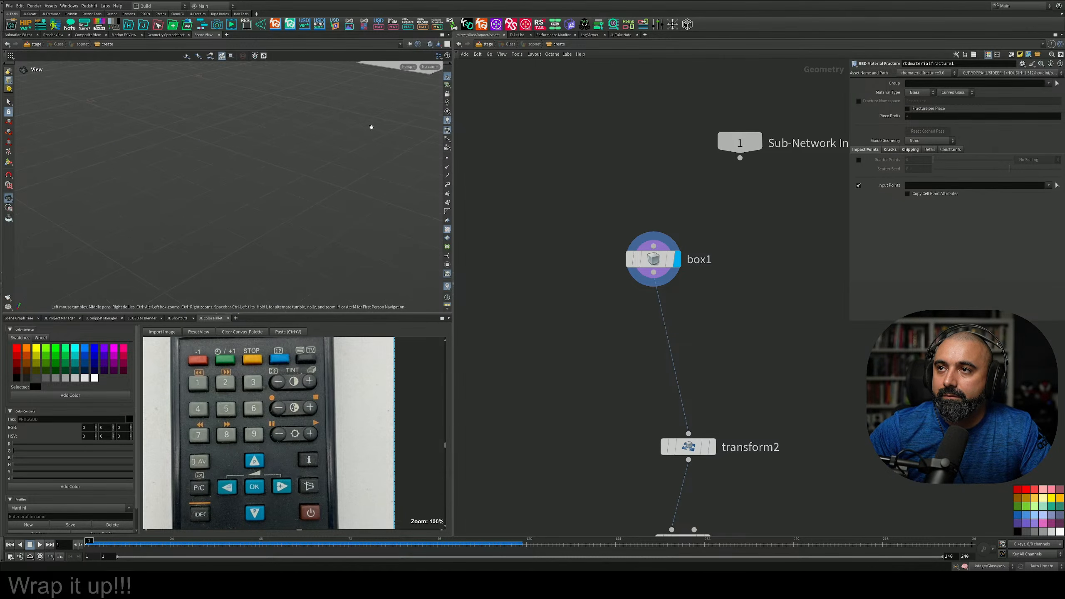
middle_click_drag(371, 126, 207, 255)
scroll(294, 235, "up", 1)
key("space+g")
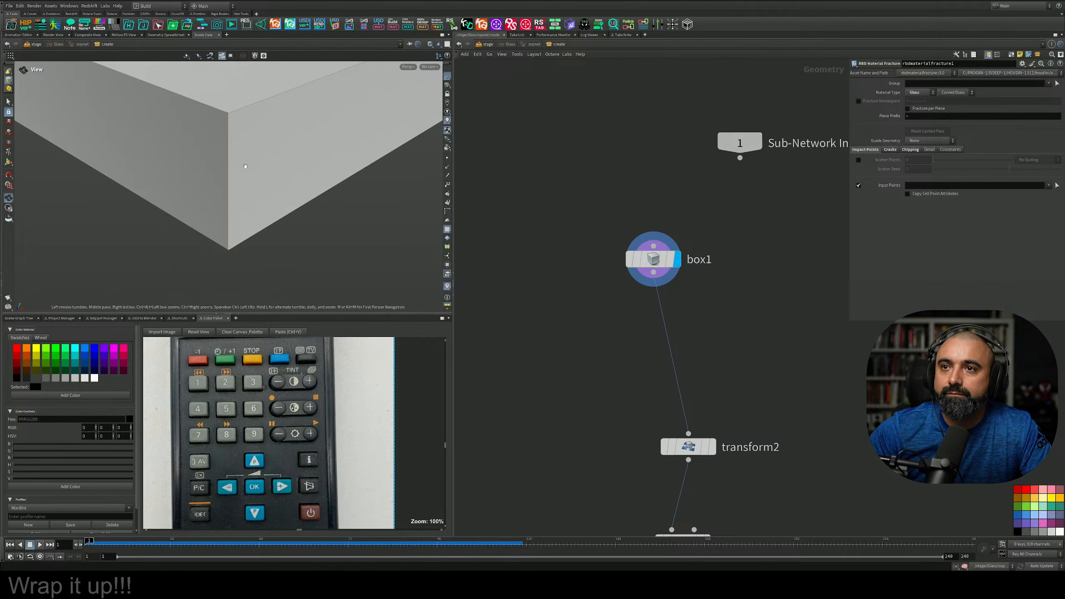
scroll(294, 196, "down", 7)
middle_click_drag(219, 126, 83, 206)
left_click_drag(83, 205, 196, 237)
scroll(196, 237, "down", 5)
right_click_drag(222, 218, 414, 165, "alt")
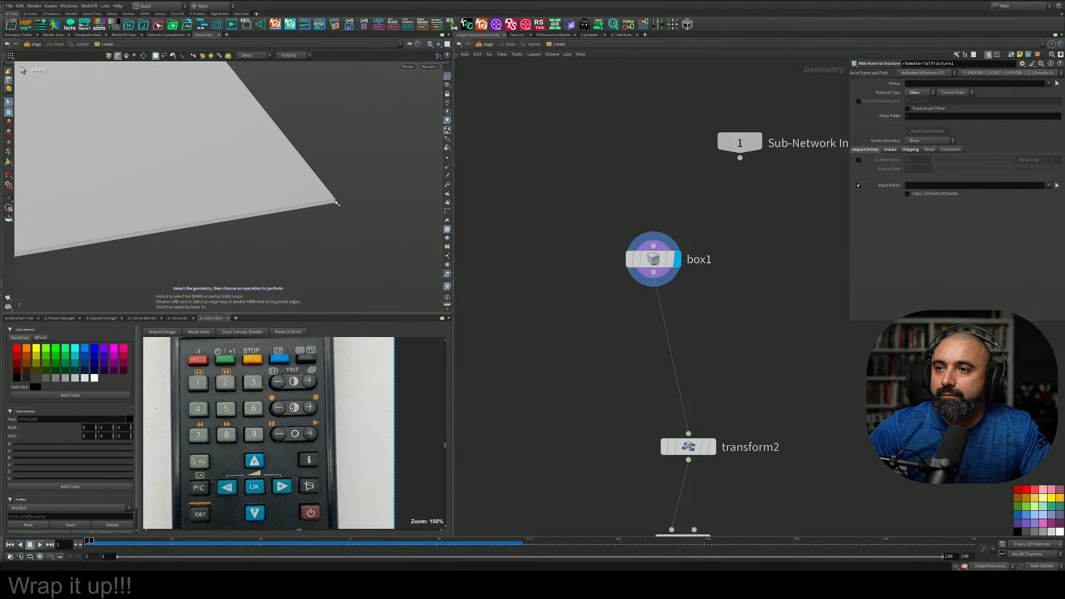
left_click_drag(338, 207, 286, 194, "alt")
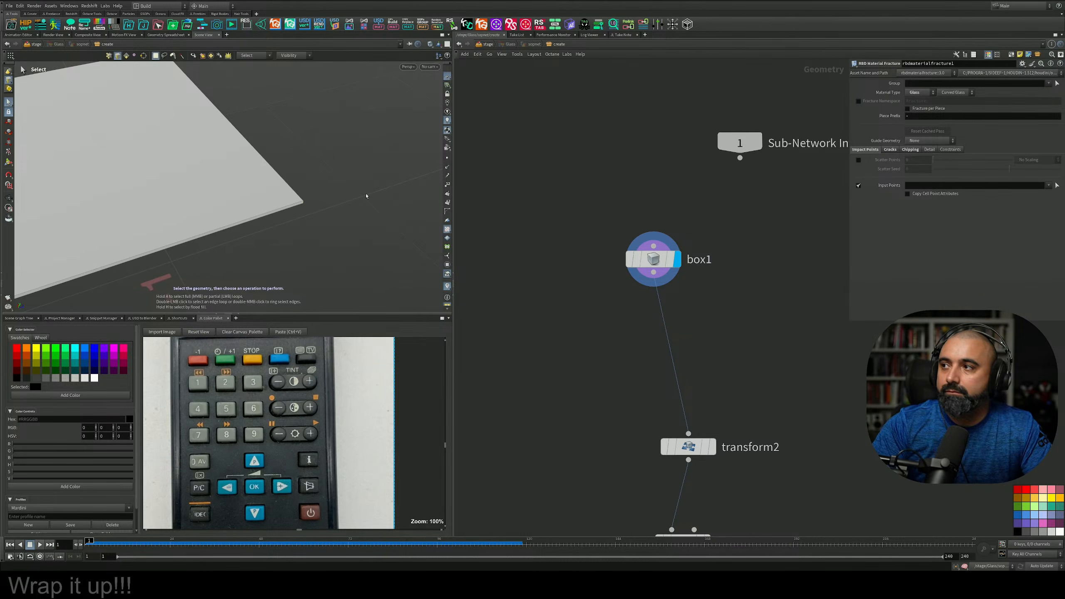
key("Tab")
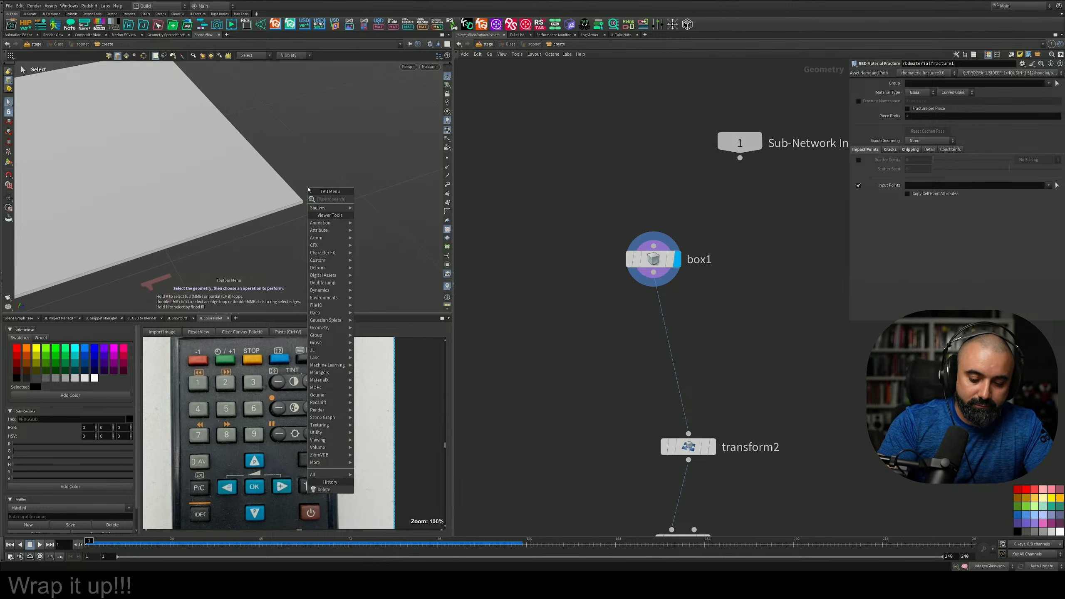
type("poly")
key("Return")
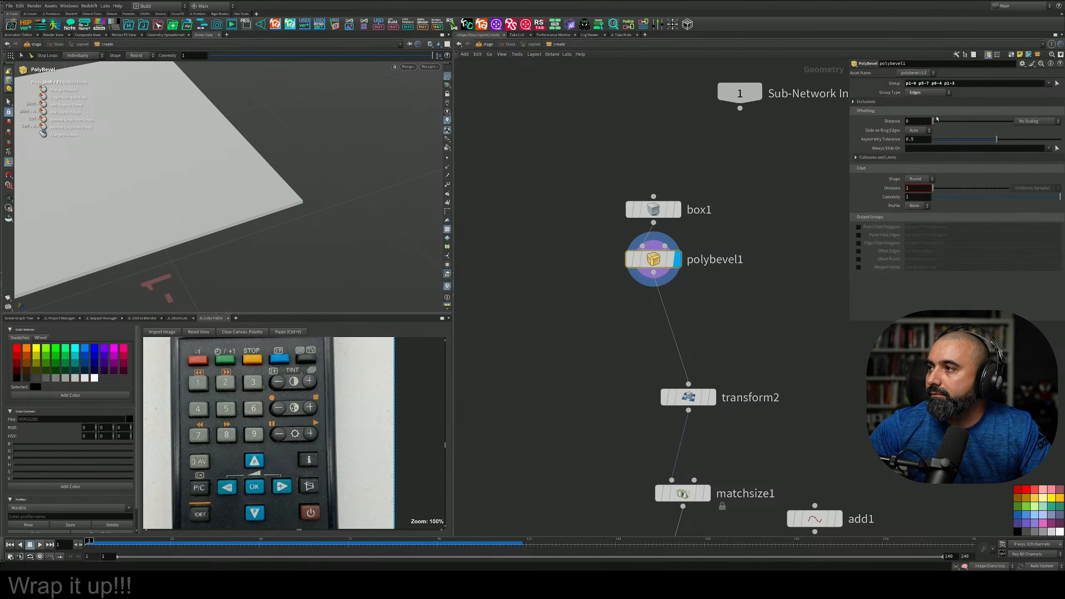
Set polybevel1's distance to about 0.347 and its divisions to 2, rounding the sheet into a near-circular outline
left_click_drag(934, 122, 951, 121)
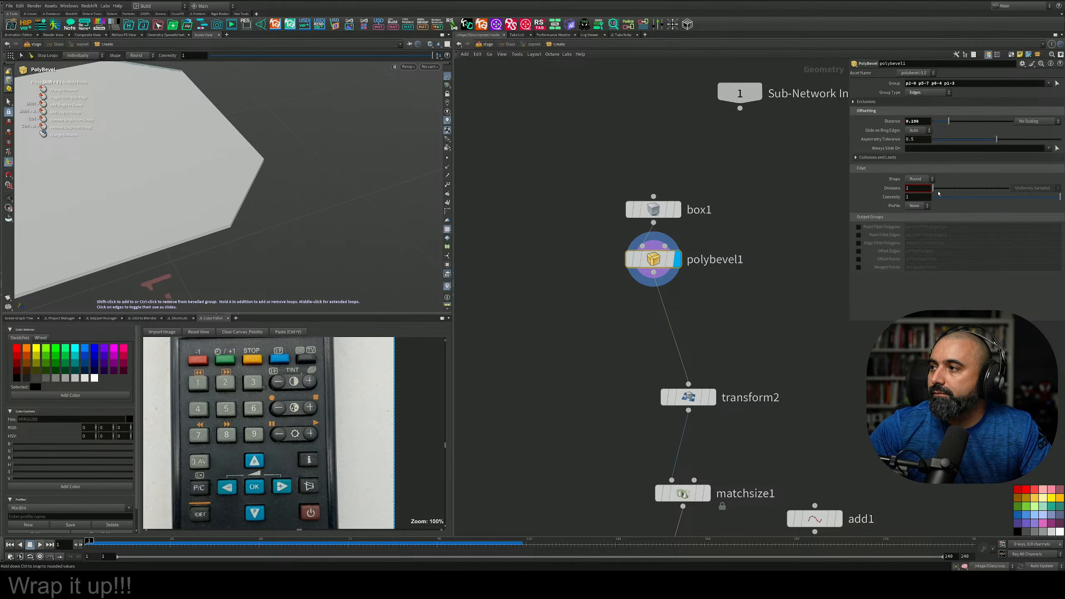
left_click_drag(933, 188, 937, 189)
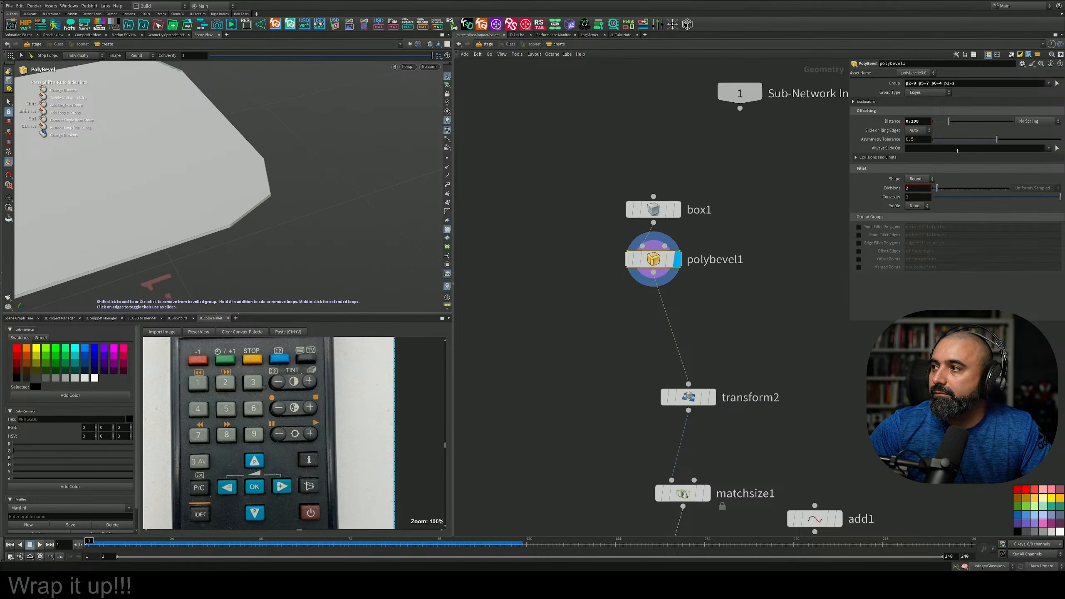
left_click_drag(949, 122, 961, 121)
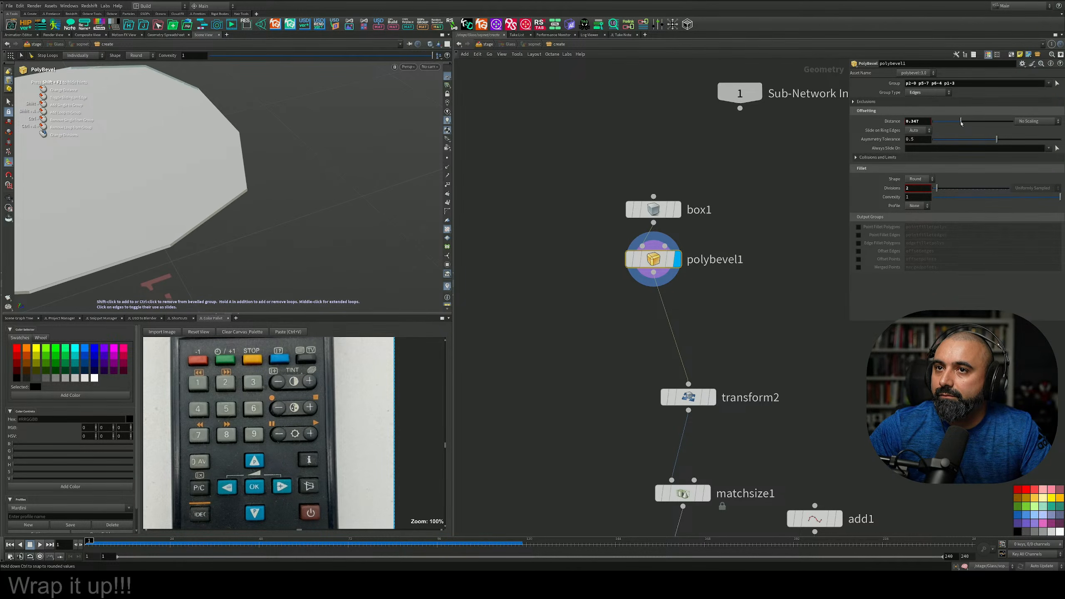
left_click_drag(406, 206, 345, 171, "alt")
right_click_drag(345, 172, 245, 216, "alt")
left_click_drag(245, 217, 289, 256, "alt")
Display rbdbulletsolver1 and play the simulation with the rounded glass sheet
middle_click_drag(718, 408, 756, 203)
scroll(740, 330, "down", 5)
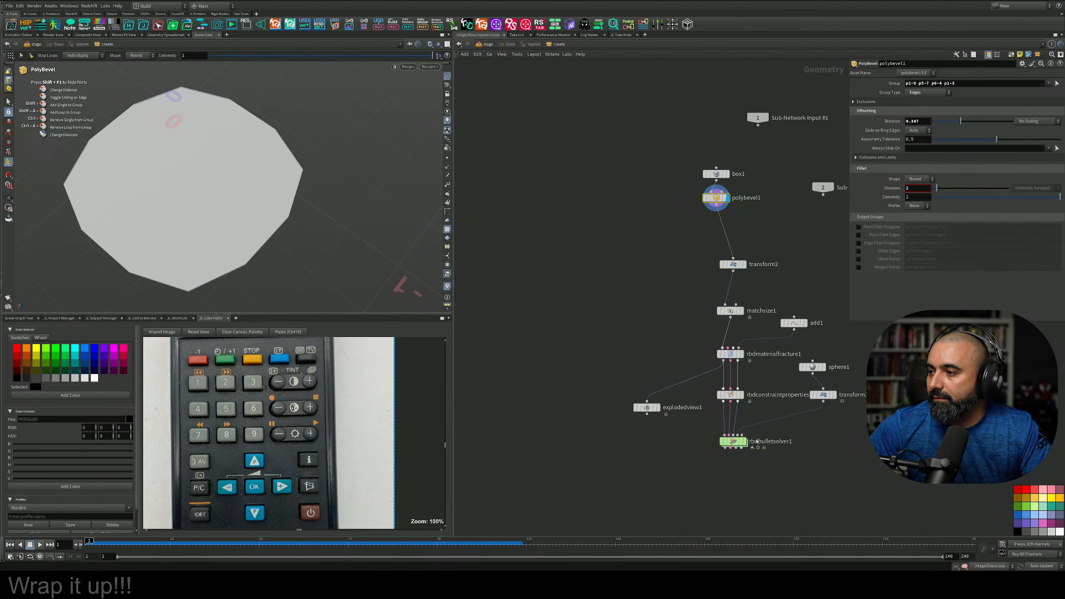
left_click(746, 442)
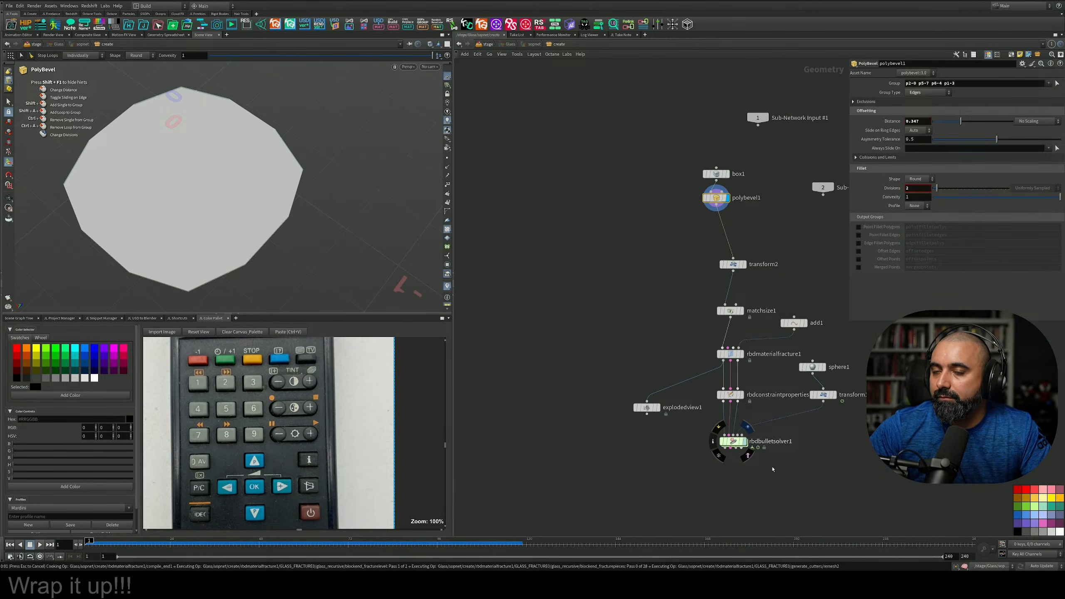
right_click_drag(344, 222, 289, 188, "alt")
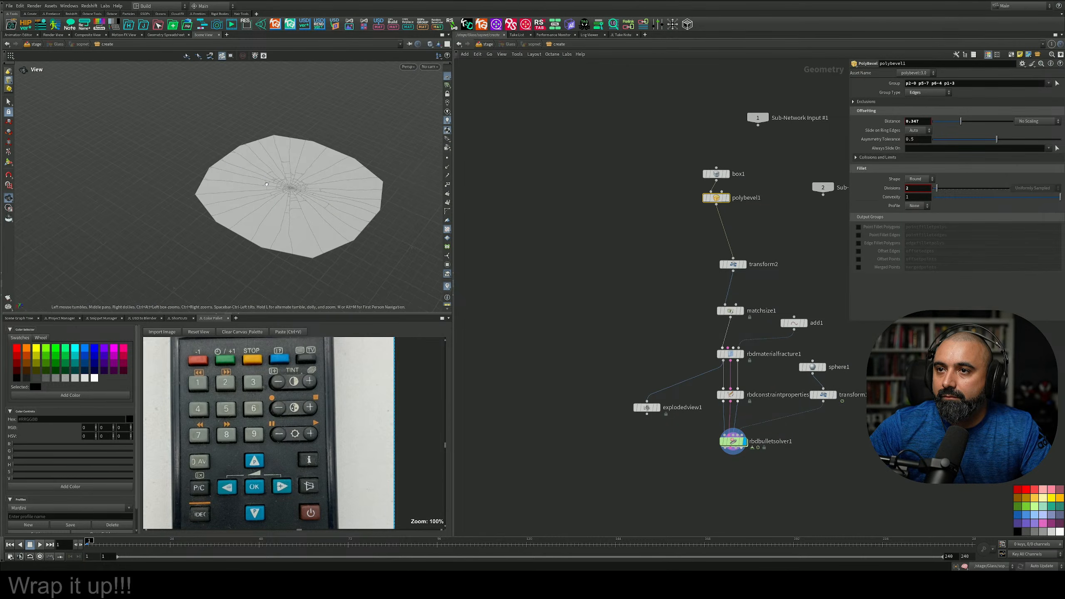
left_click_drag(289, 189, 219, 252, "alt")
left_click(41, 543)
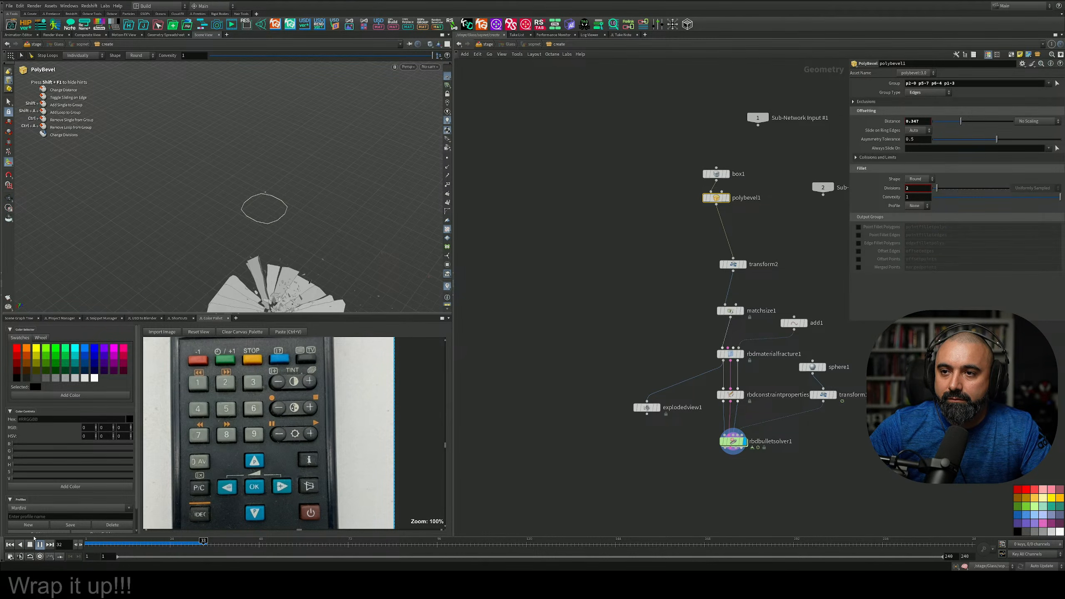
Examine the falling shards from several angles during playback, and return the timeline to the first frame
middle_click_drag(272, 303, 278, 251, "alt")
left_click_drag(278, 252, 229, 304, "alt")
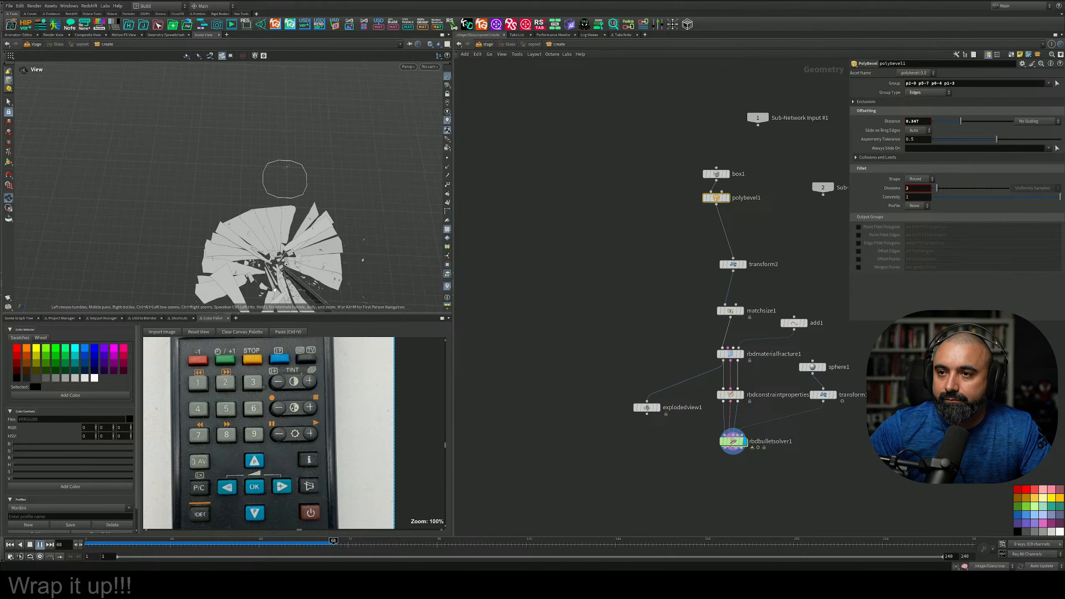
middle_click_drag(228, 305, 191, 216, "alt")
left_click_drag(190, 217, 294, 172, "alt")
middle_click_drag(294, 172, 306, 185, "alt")
left_click_drag(307, 185, 284, 179, "alt")
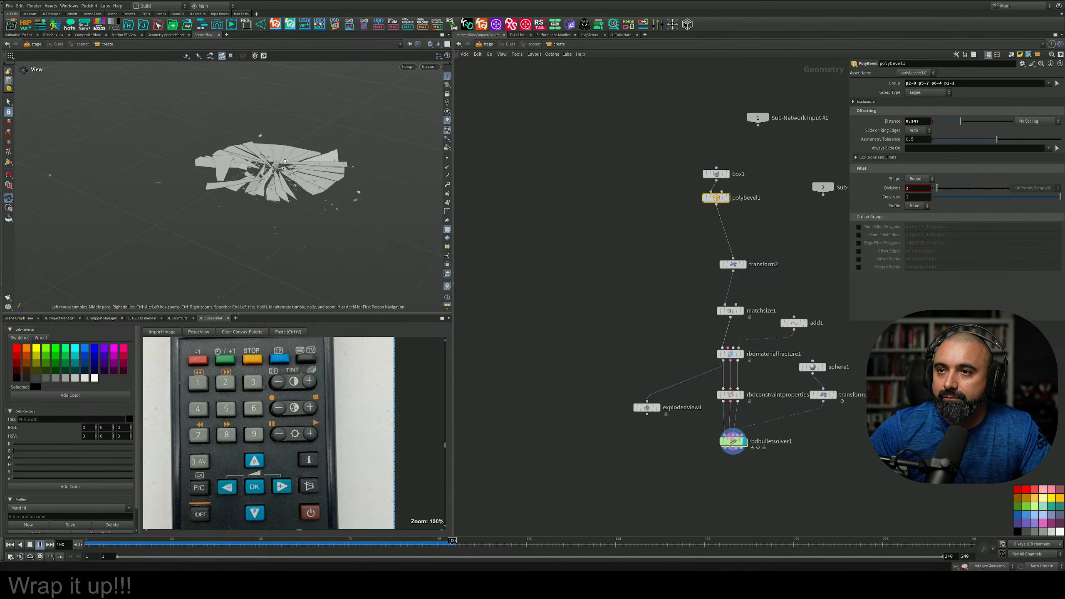
middle_click_drag(284, 179, 284, 235, "alt")
left_click_drag(284, 235, 205, 230, "alt")
middle_click_drag(206, 230, 296, 236, "alt")
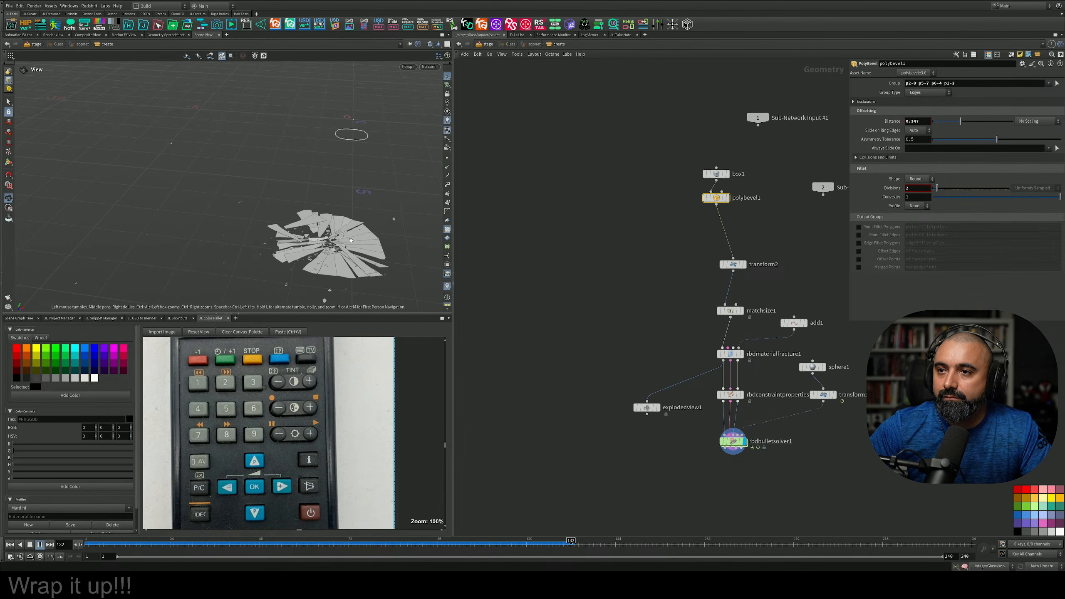
left_click_drag(297, 236, 331, 224, "alt")
middle_click_drag(332, 224, 321, 223, "alt")
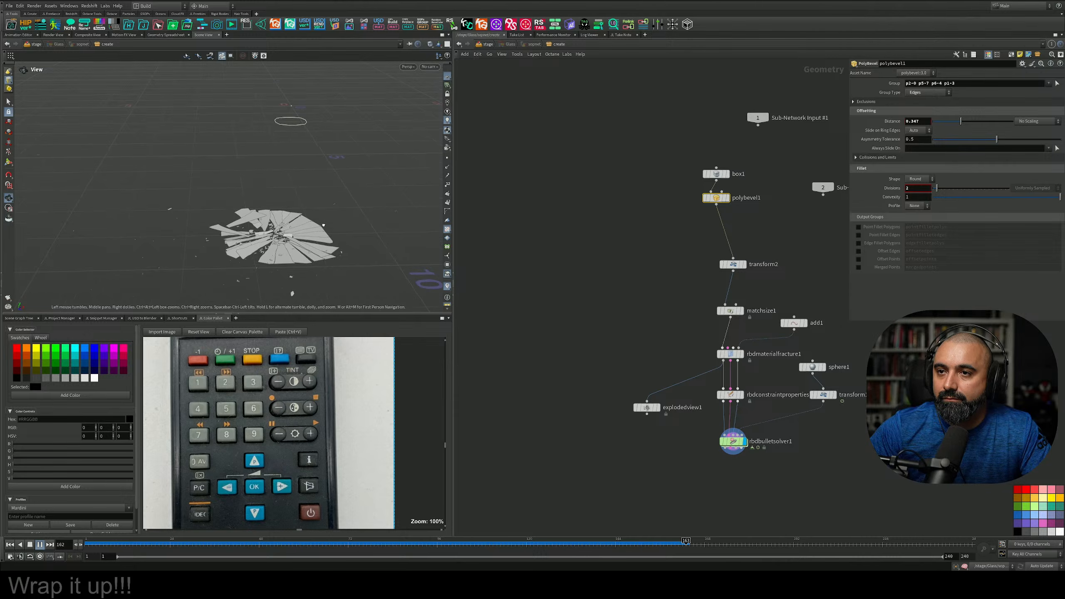
left_click_drag(321, 223, 321, 282, "alt")
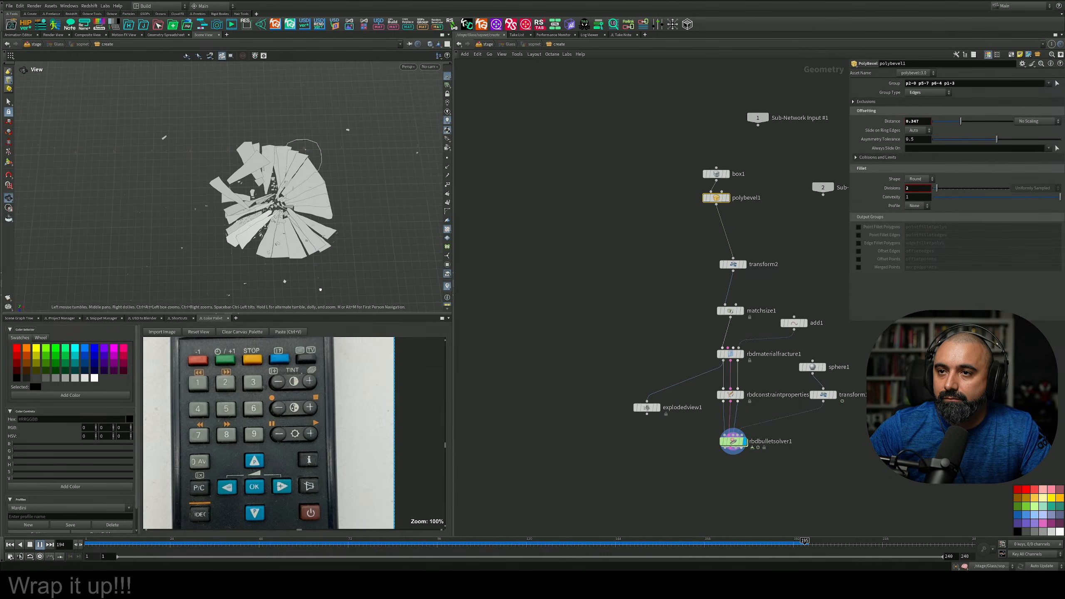
key("Return")
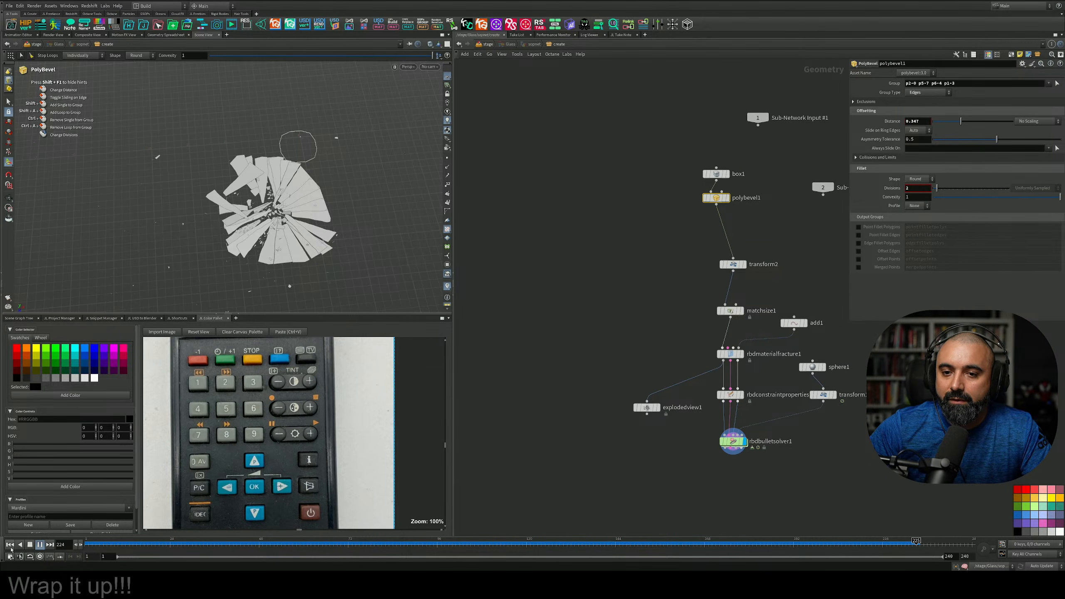
left_click(9, 545)
Move polybevel1 closer to box1 and place a Voronoi Fracture node below it
middle_click_drag(672, 292, 629, 304)
scroll(646, 264, "up", 3)
middle_click_drag(647, 262, 625, 376)
mouse_move(598, 200)
left_mouse_down()
mouse_move(712, 309)
mouse_move(599, 183)
left_mouse_up()
left_click(545, 264)
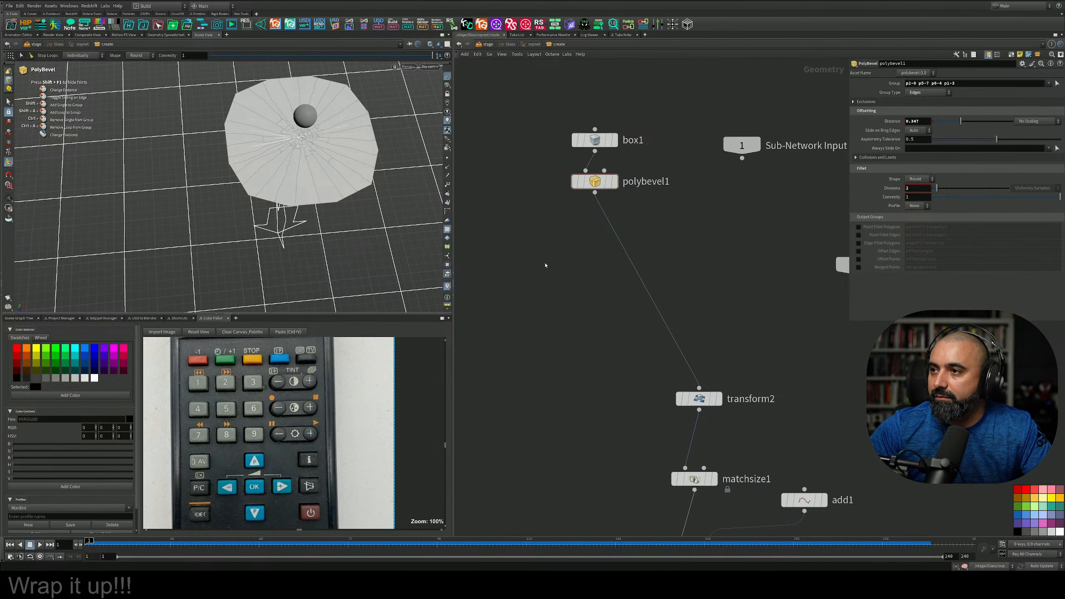
key("Tab")
type("so")
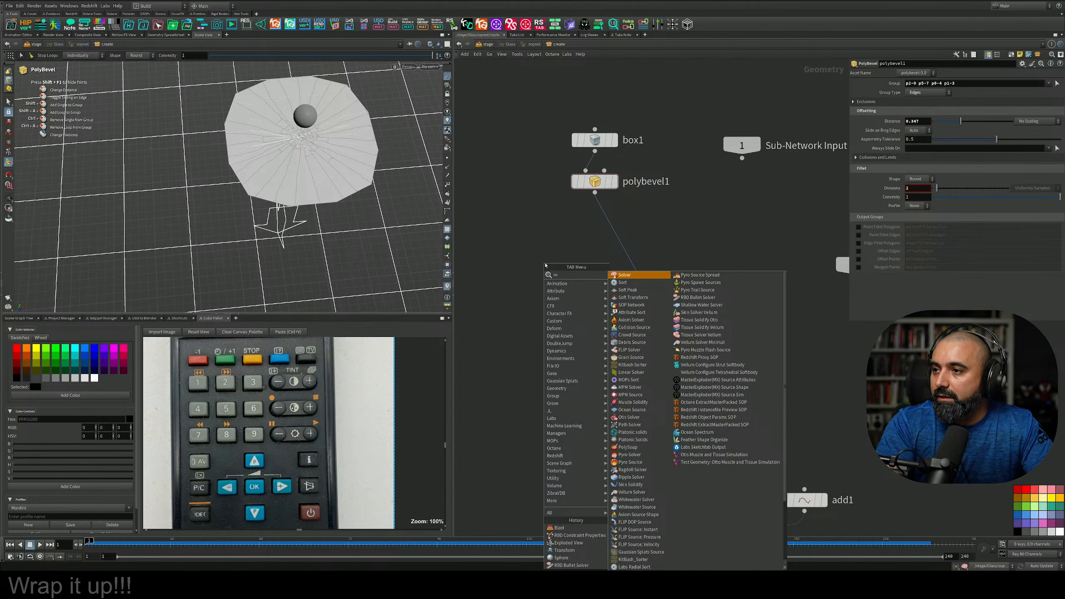
key("BackSpace")
key("BackSpace")
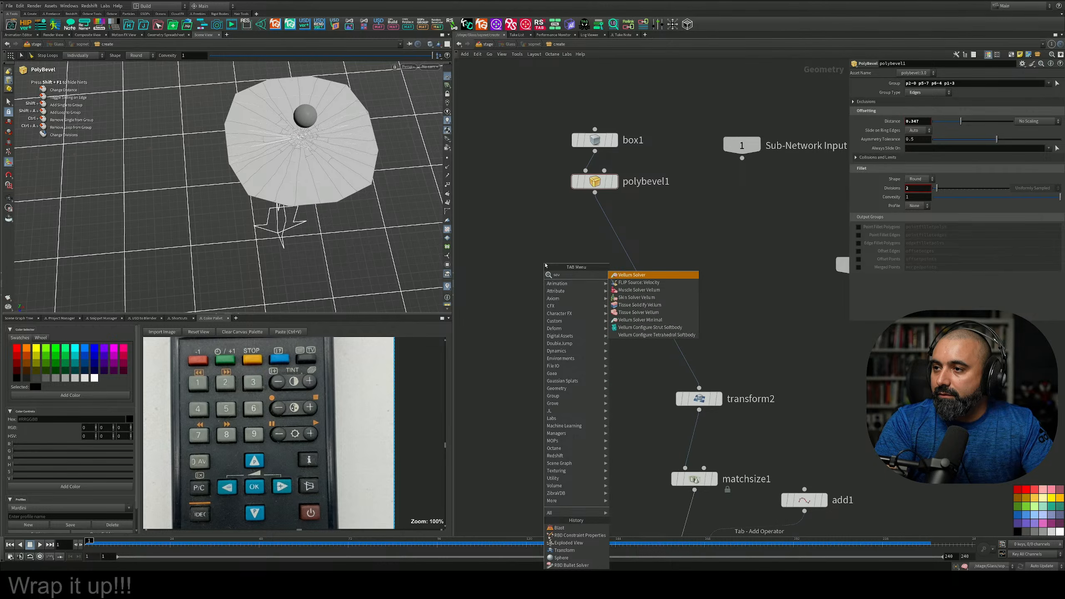
type("vo")
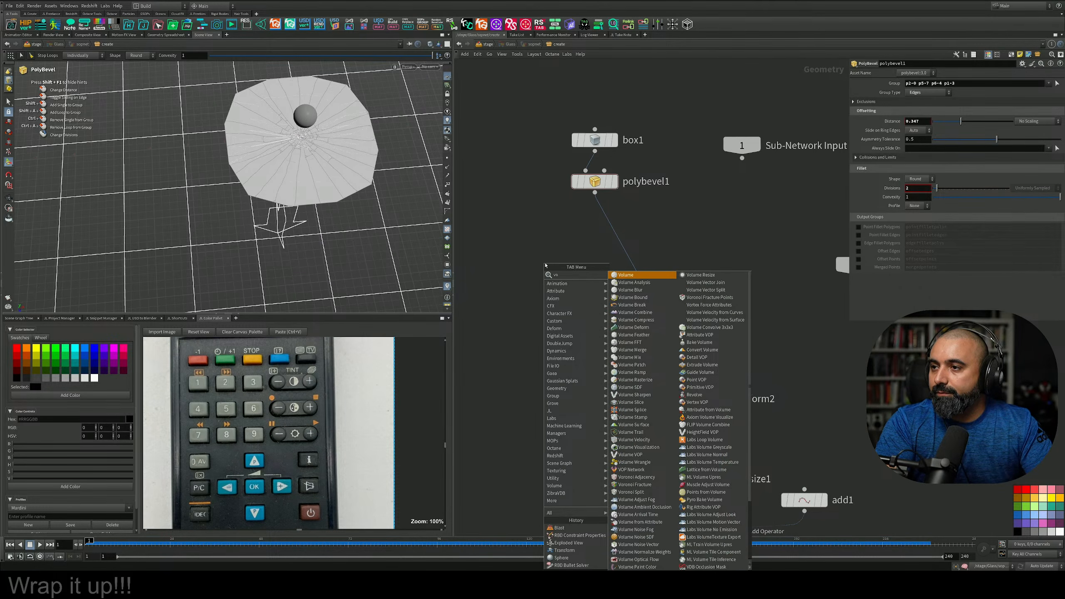
type("p")
key("BackSpace")
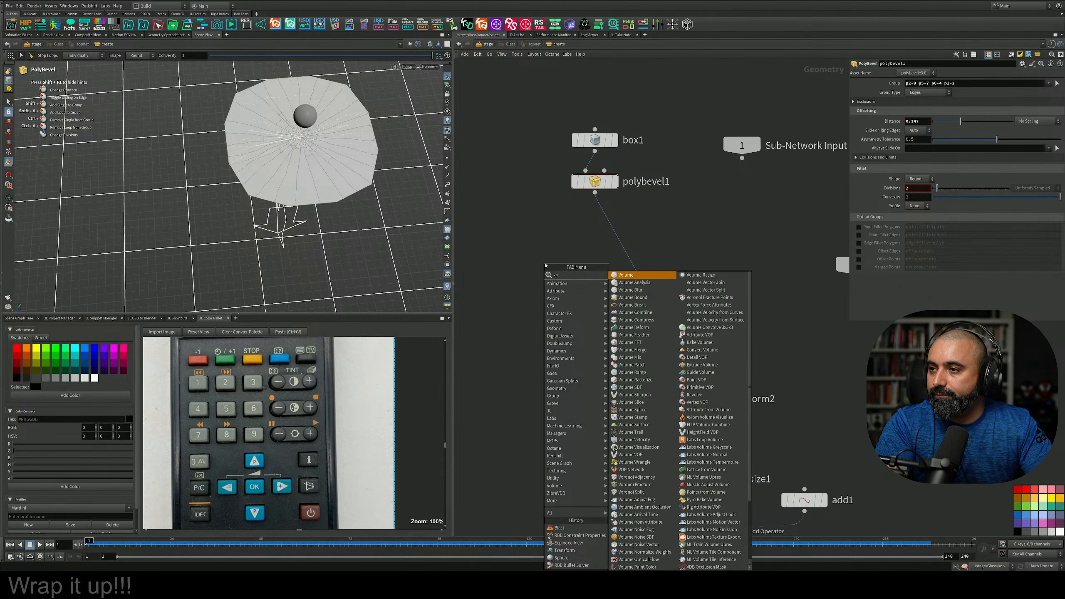
type("ro")
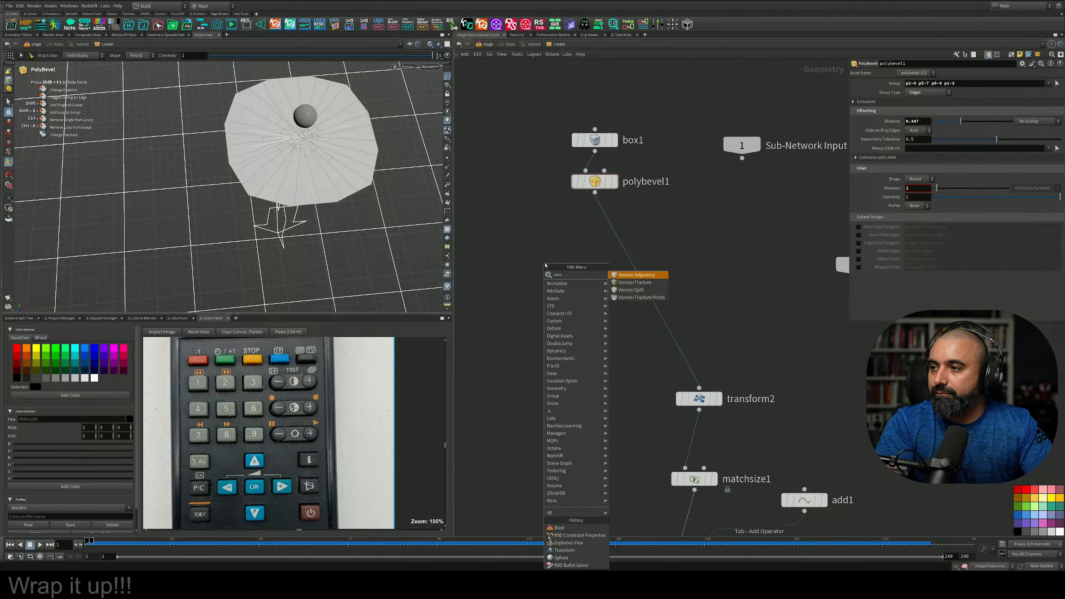
key("Down")
key("Return")
left_click(553, 288)
Add an IsoOffset node fed by polybevel1 and place a Scatter node connected beneath it
key("Tab")
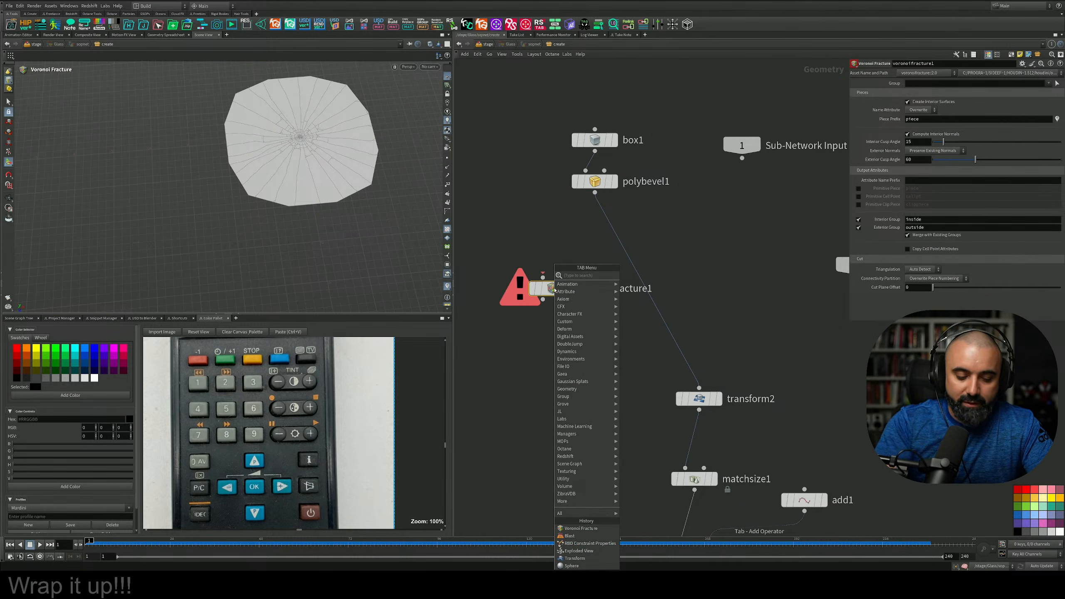
type("sca")
key("Return")
left_click(677, 232)
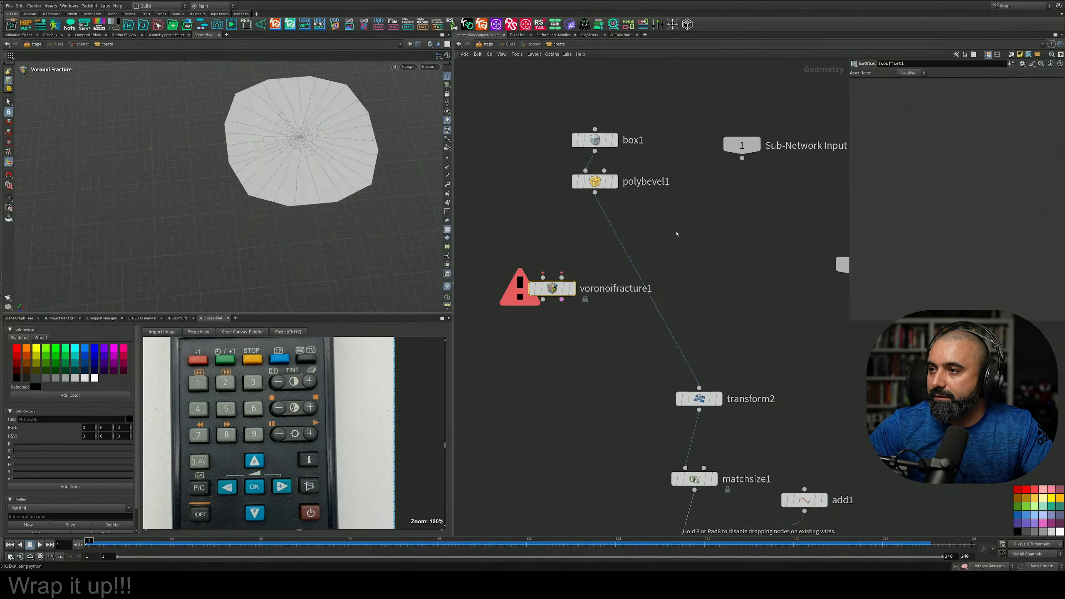
key("Tab")
type("sca")
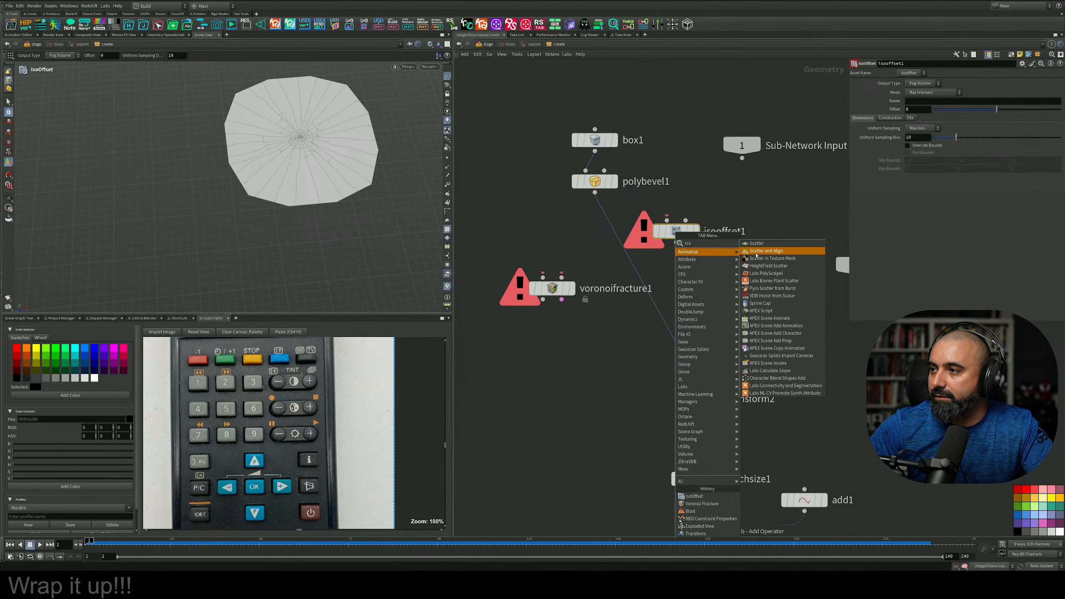
key("Return")
left_click(677, 259)
left_click_drag(676, 242, 686, 250)
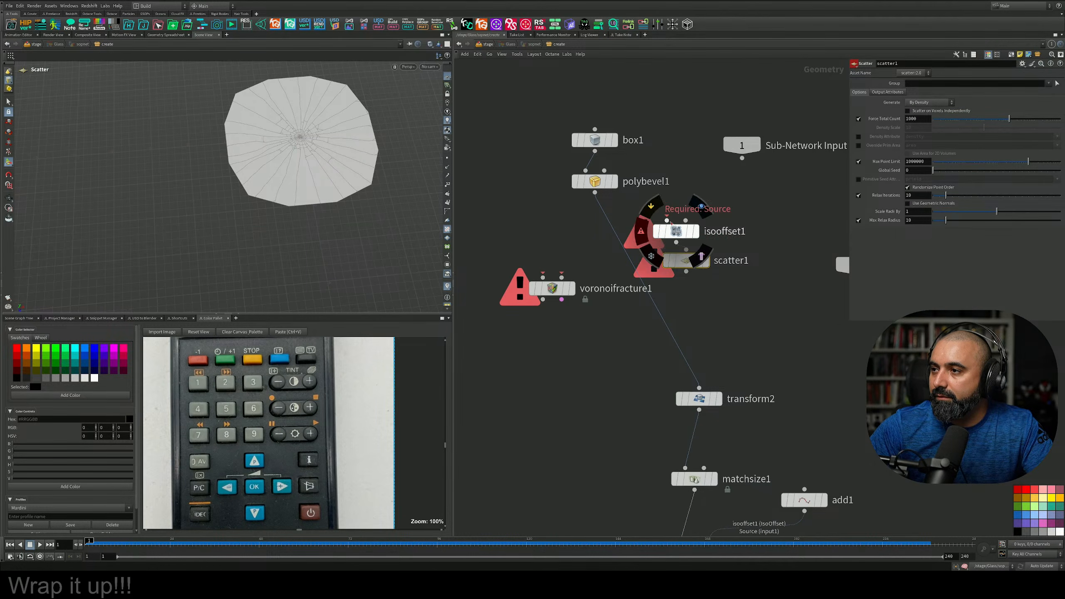
left_click_drag(595, 193, 667, 221)
Set scatter1's Force Total Count to about 34, wire scatter1 and polybevel1 into voronoifracture1, and display the fractured sheet
left_click(708, 261)
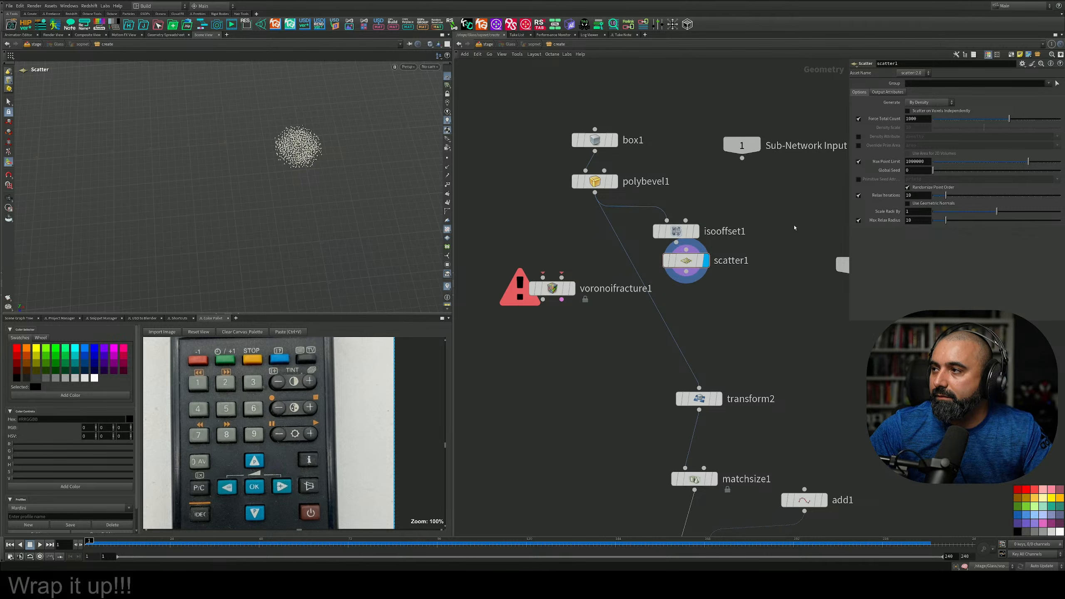
left_click_drag(1009, 119, 973, 120)
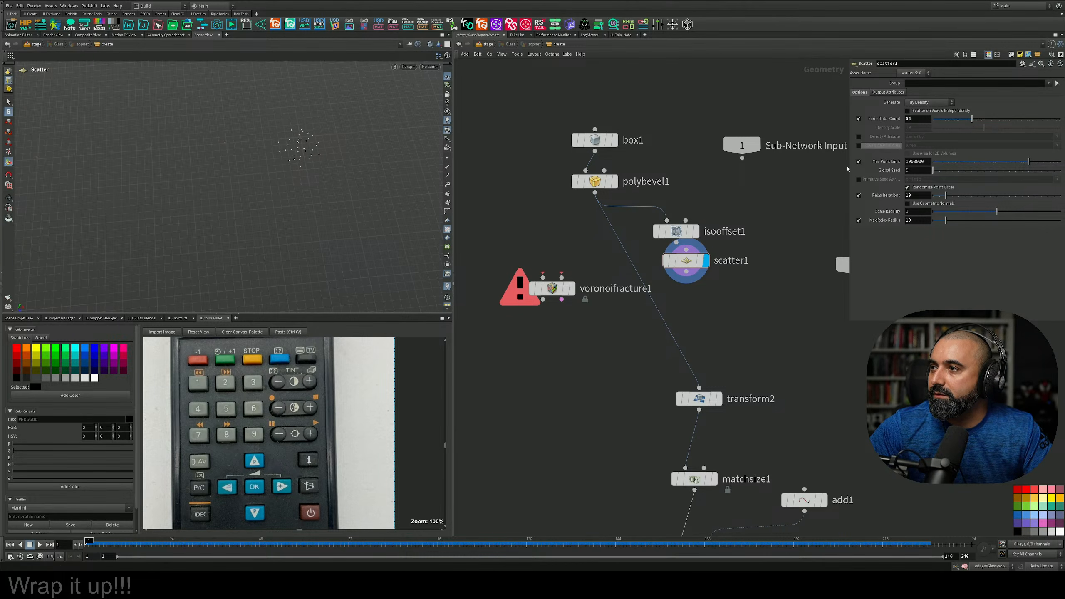
left_click_drag(686, 272, 575, 279)
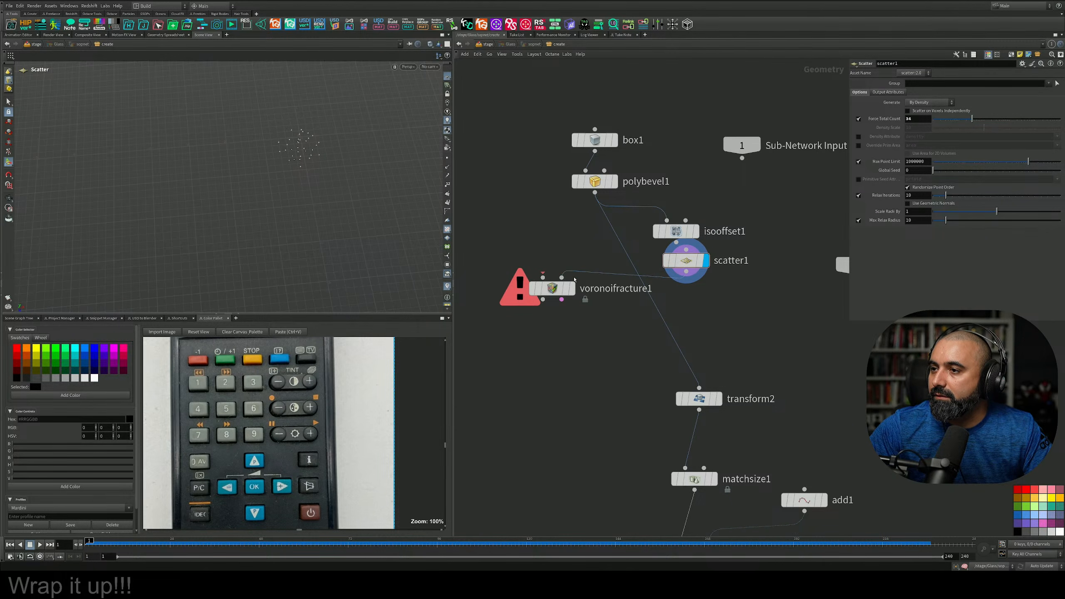
left_click_drag(593, 194, 543, 278)
left_click(572, 288)
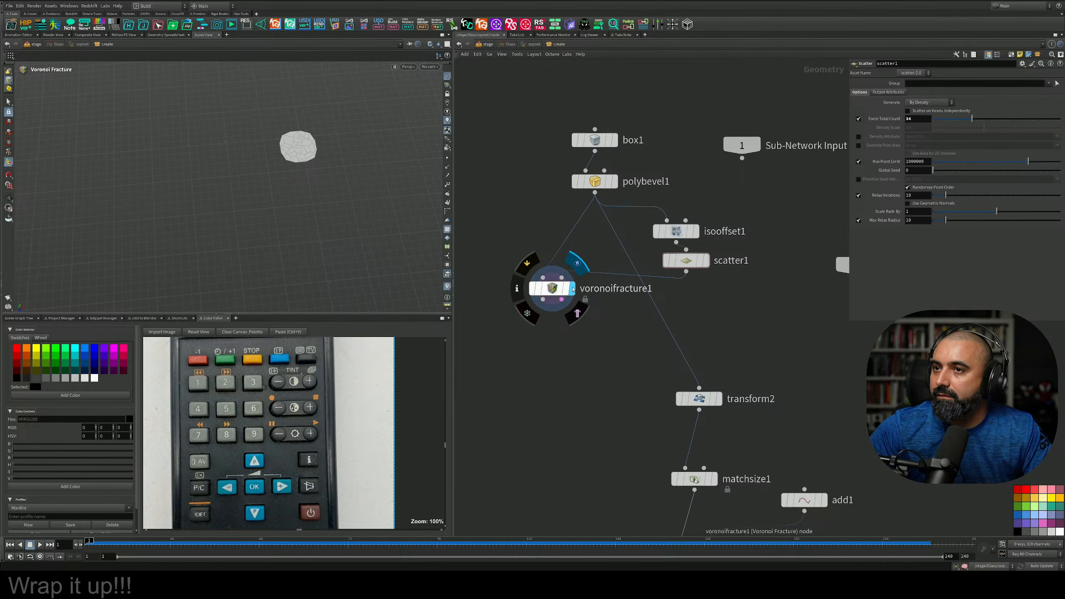
right_click_drag(279, 146, 322, 136, "alt")
middle_click_drag(322, 135, 267, 165, "alt")
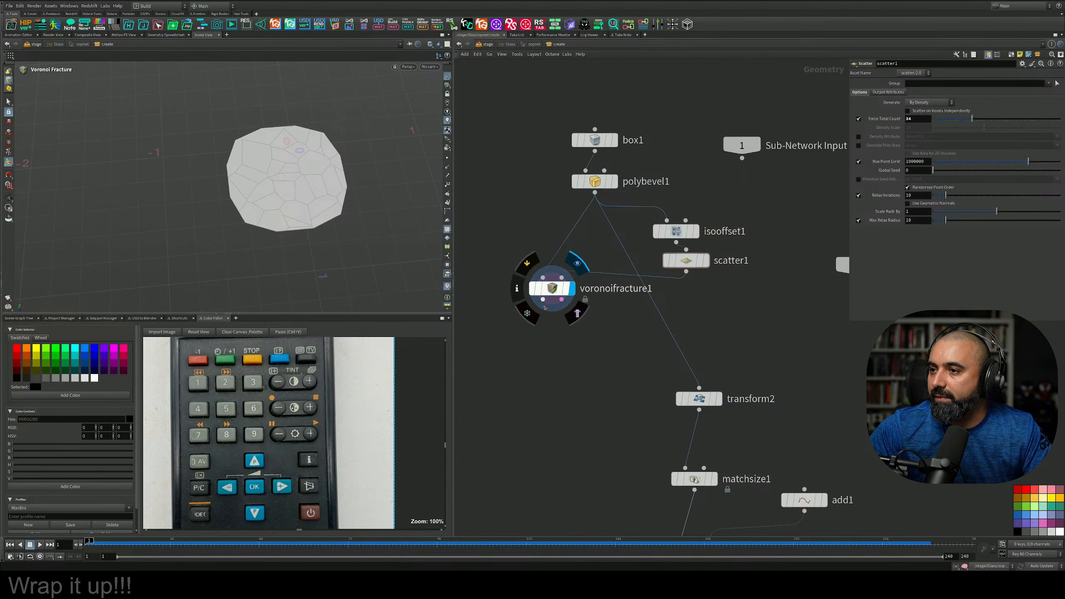
Connect voronoifracture1 to transform2 and try to display rbdmaterialfracture1 with the pre-fractured sheet
scroll(724, 245, "down", 5)
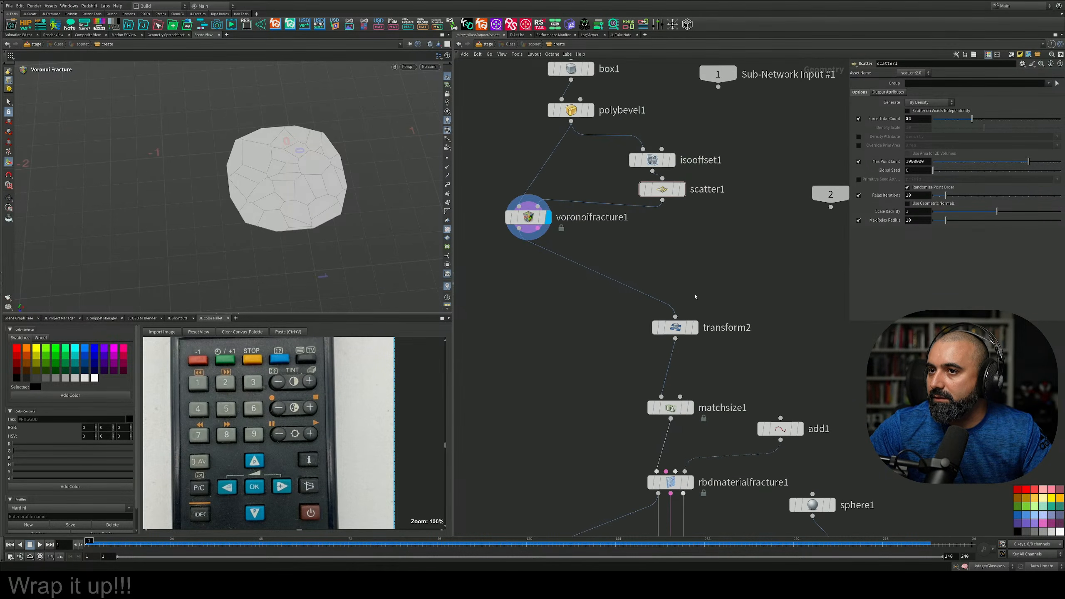
scroll(676, 390, "up", 5)
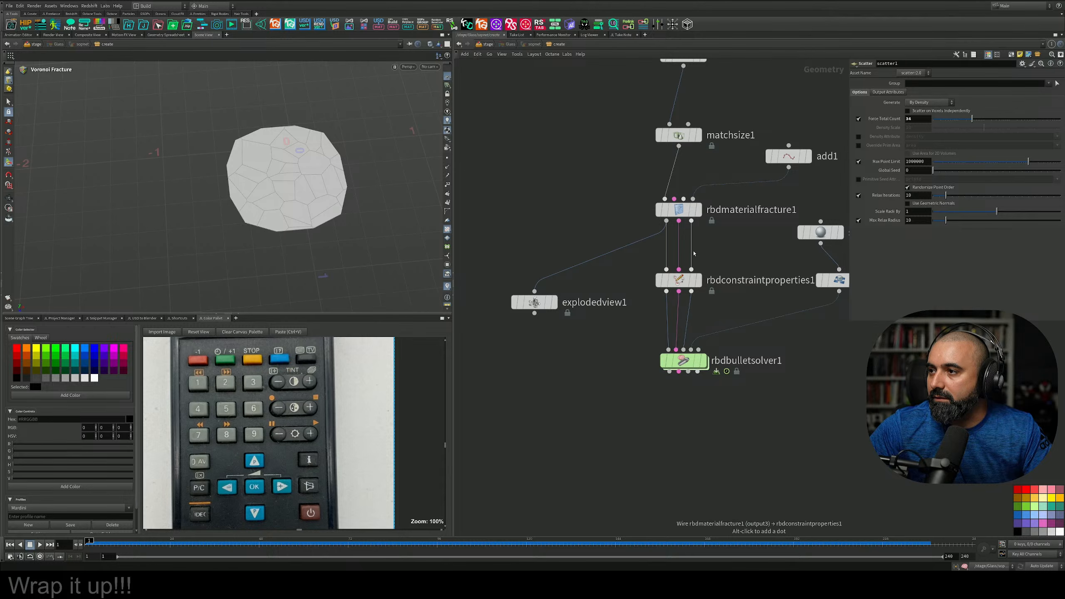
mouse_move(700, 215)
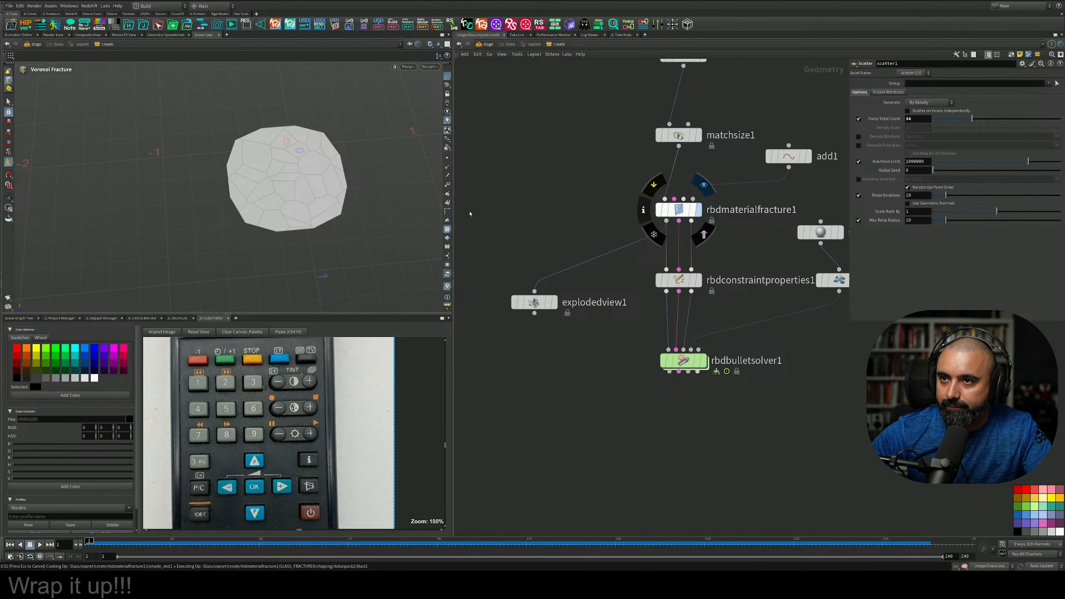
key("Escape")
Display scatter1 and set its Force Total Count to 5
middle_click_drag(602, 131, 562, 362)
middle_click_drag(661, 219, 682, 391)
left_click(668, 319)
left_click(921, 119)
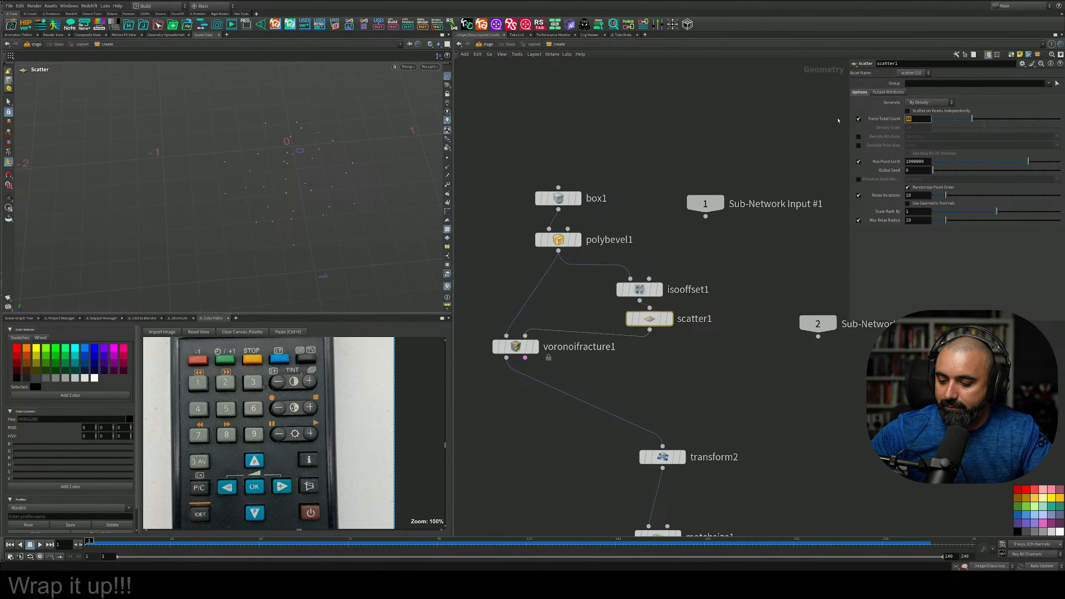
type("5")
key("Return")
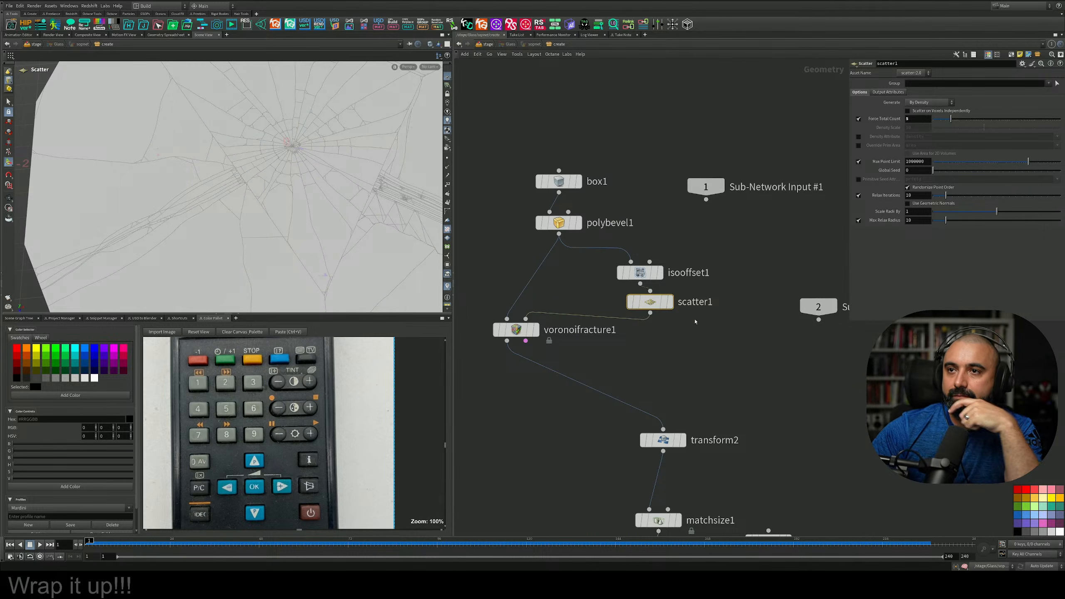
Examine the fracture pattern from rbdmaterialfracture1 at several angles and review the downstream nodes as far as rbdbulletsolver1
key("Escape")
right_click_drag(319, 178, 285, 200)
mouse_move(286, 199)
left_mouse_down()
mouse_move(273, 181)
mouse_move(275, 196)
left_mouse_up()
right_click_drag(276, 195, 378, 155)
left_click_drag(378, 156, 357, 176)
right_click_drag(356, 176, 328, 190, "alt")
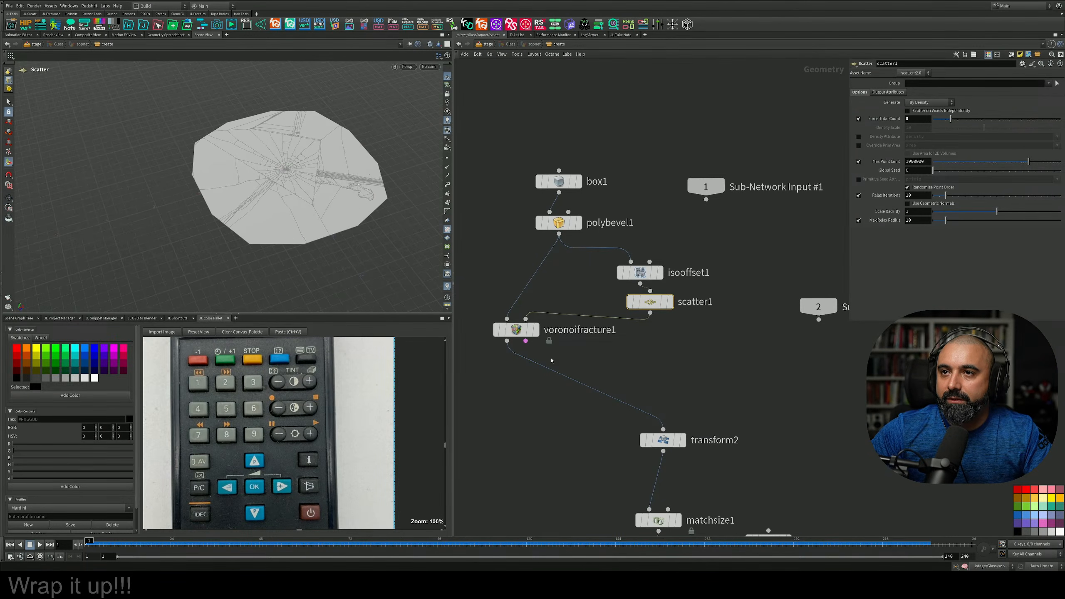
middle_click_drag(591, 456, 621, 288)
scroll(622, 317, "down", 5)
scroll(669, 437, "up", 5)
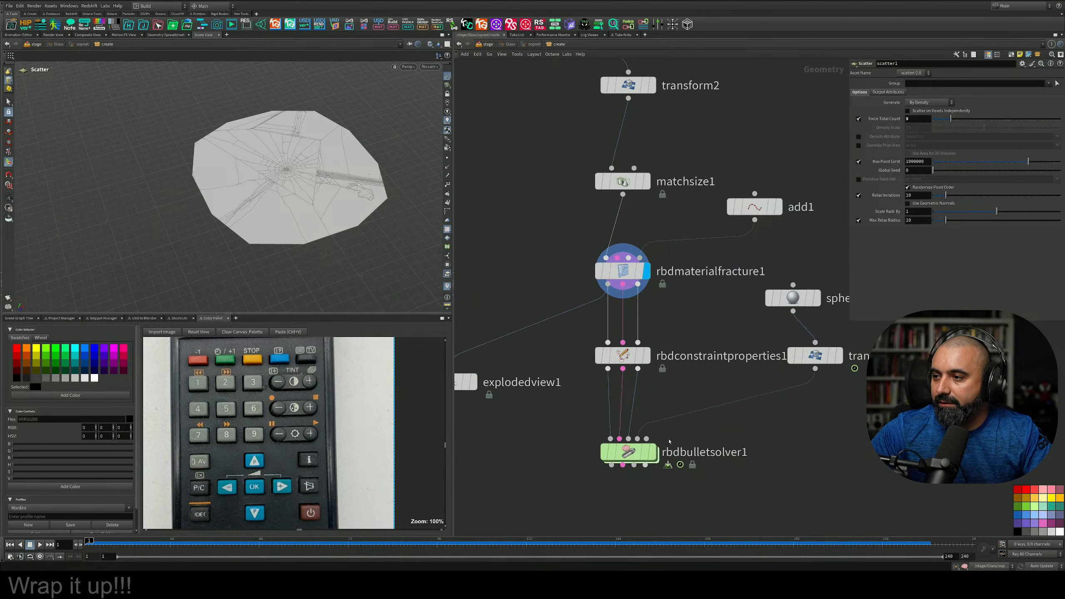
Display rbdbulletsolver1 and play back the simulation to review the glass shatter from several angles
left_click(652, 454)
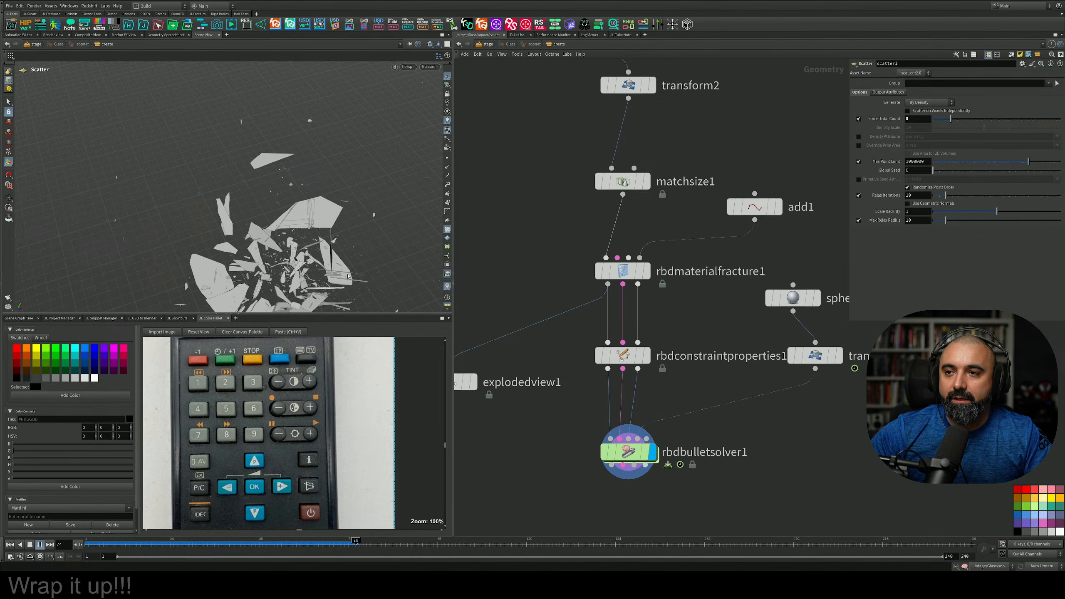
key("Escape")
middle_click_drag(342, 258, 334, 218, "alt")
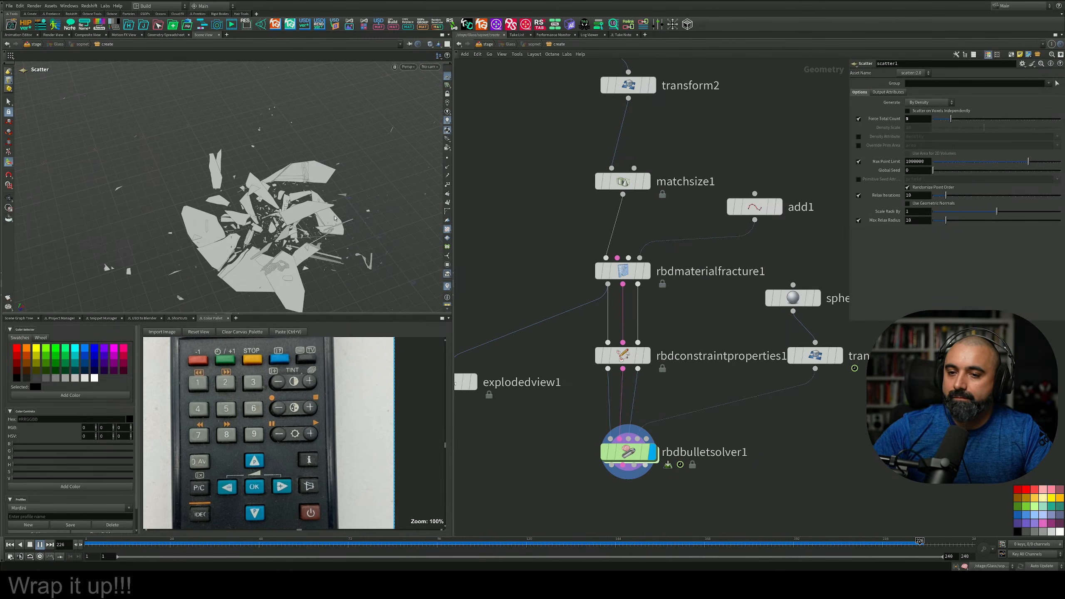
key("Escape")
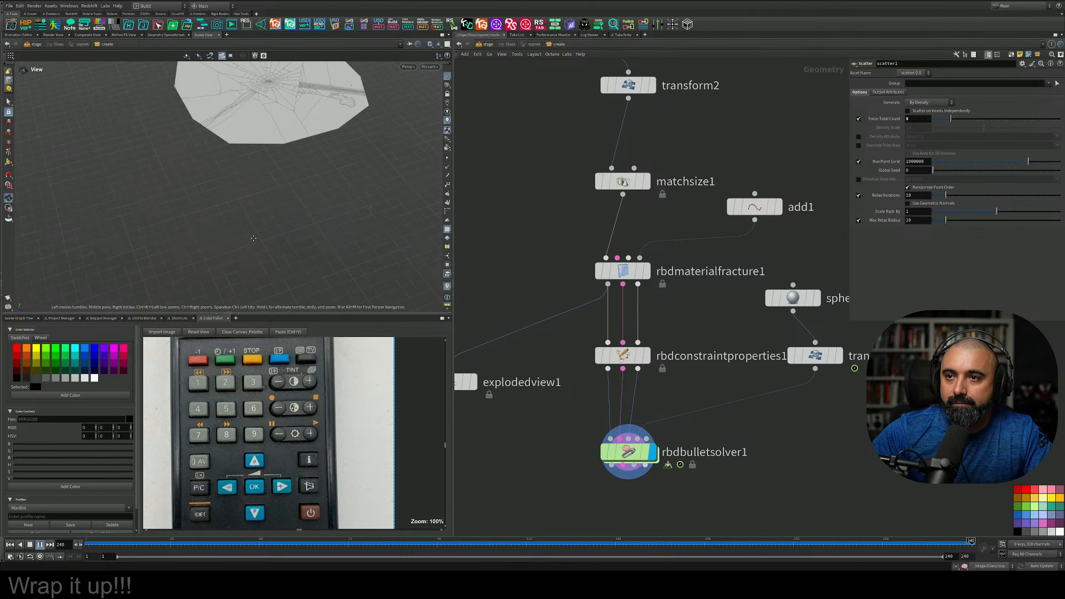
left_click_drag(251, 234, 237, 241, "alt")
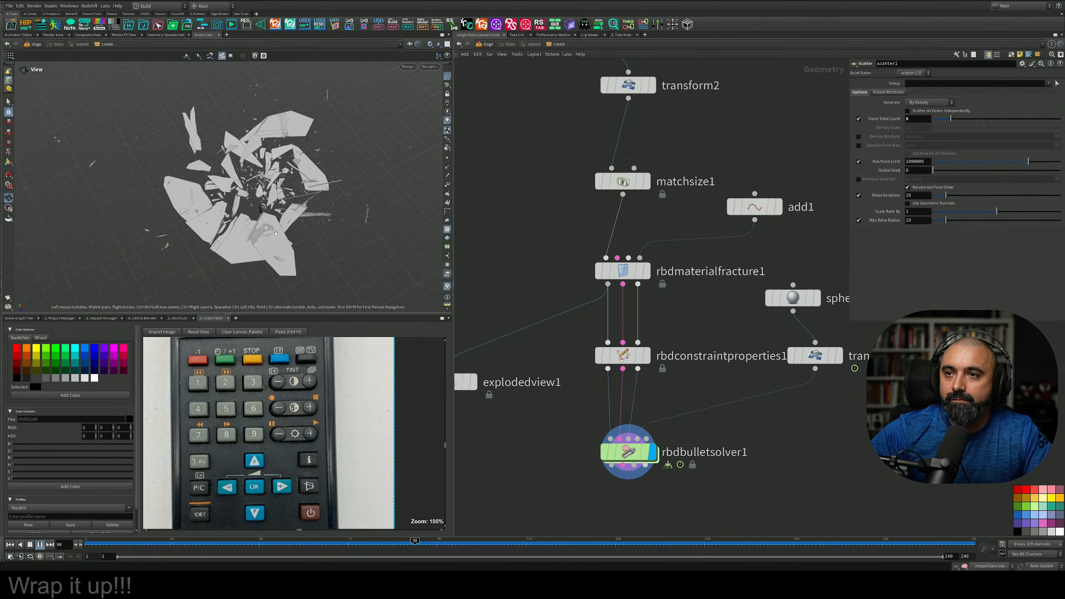
left_click(40, 545)
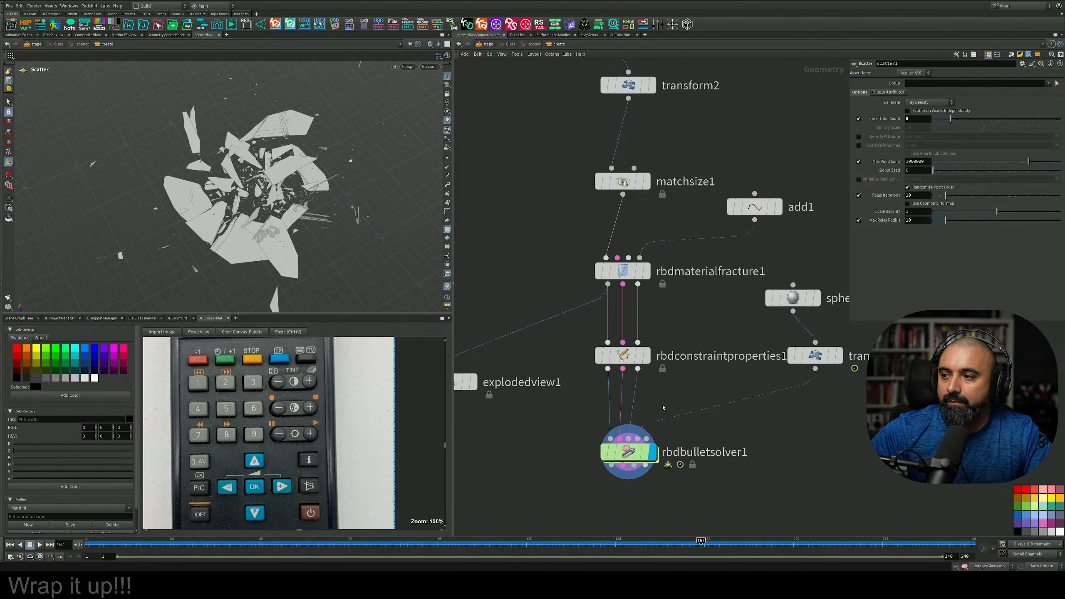
Move the timeline to frame 240, with room for a new node below rbdbulletsolver1
middle_click_drag(671, 411, 661, 303)
left_click(971, 543)
middle_click_drag(732, 428, 728, 368)
key("Tab")
type("time")
key("Return")
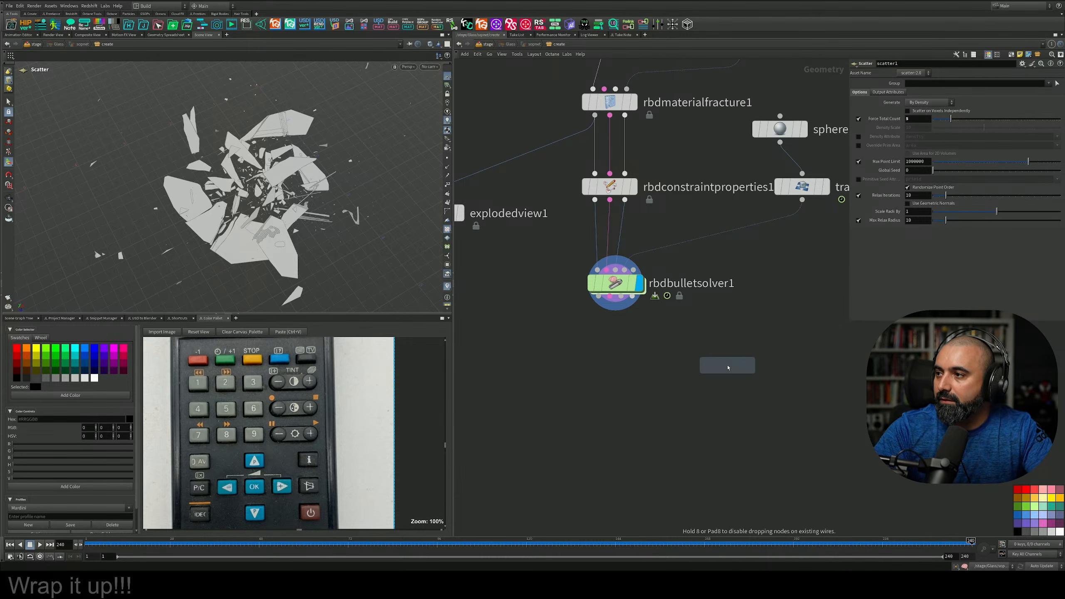
Add a Time Shift node below rbdbulletsolver1 and wire the solver's first output into it
key("Tab")
type("time")
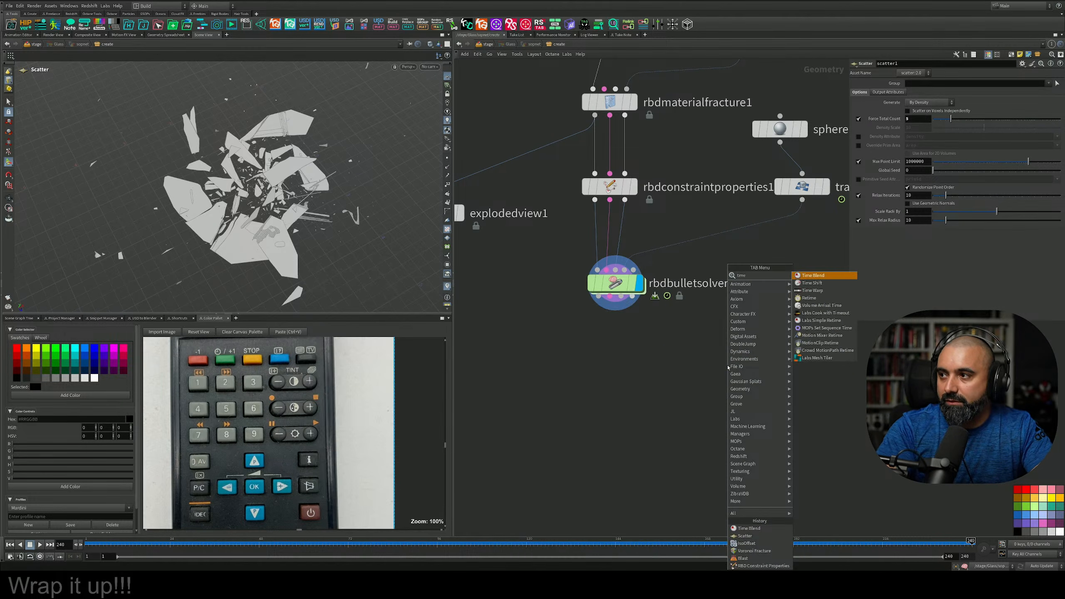
key("Down")
key("Return")
left_click(587, 425)
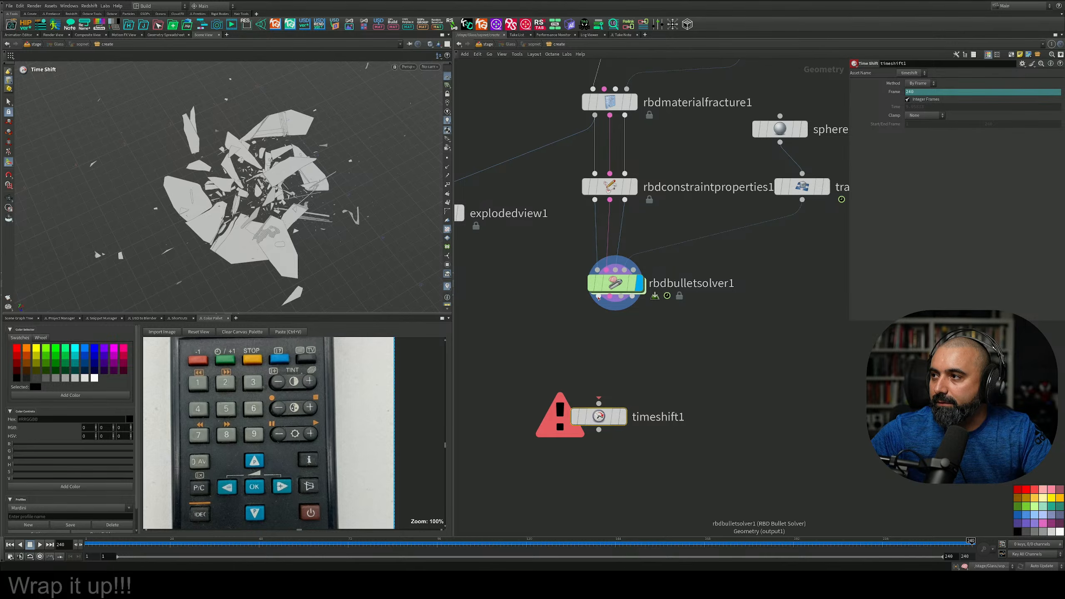
left_click_drag(598, 296, 599, 403)
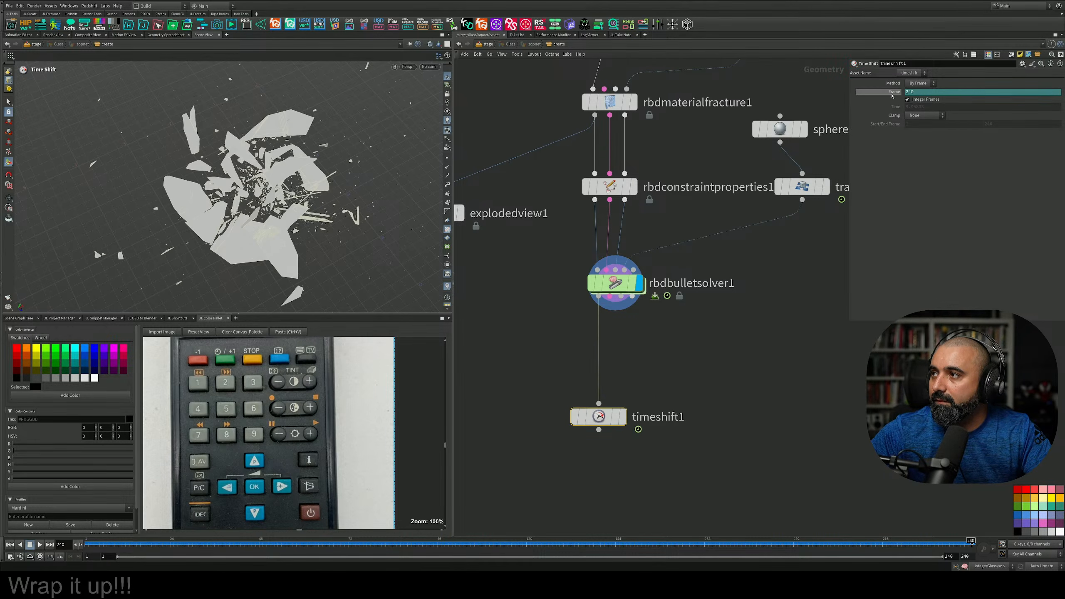
Delete the channel on timeshift1's Frame parameter to hold it at frame 240, and display timeshift1
right_click(893, 92)
left_click(906, 204)
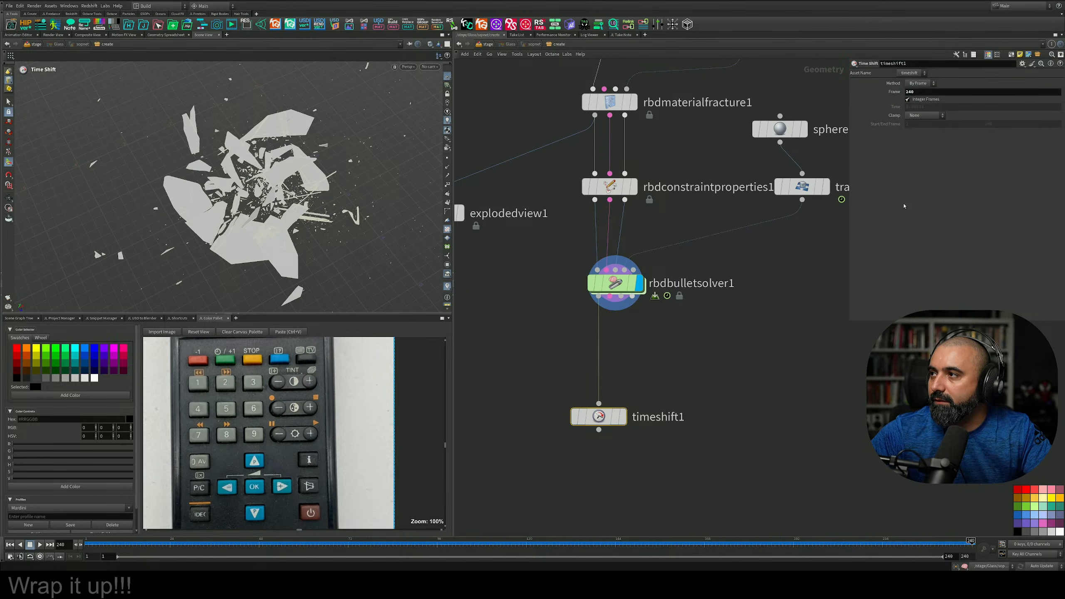
left_click(623, 416)
middle_click_drag(669, 351, 678, 286)
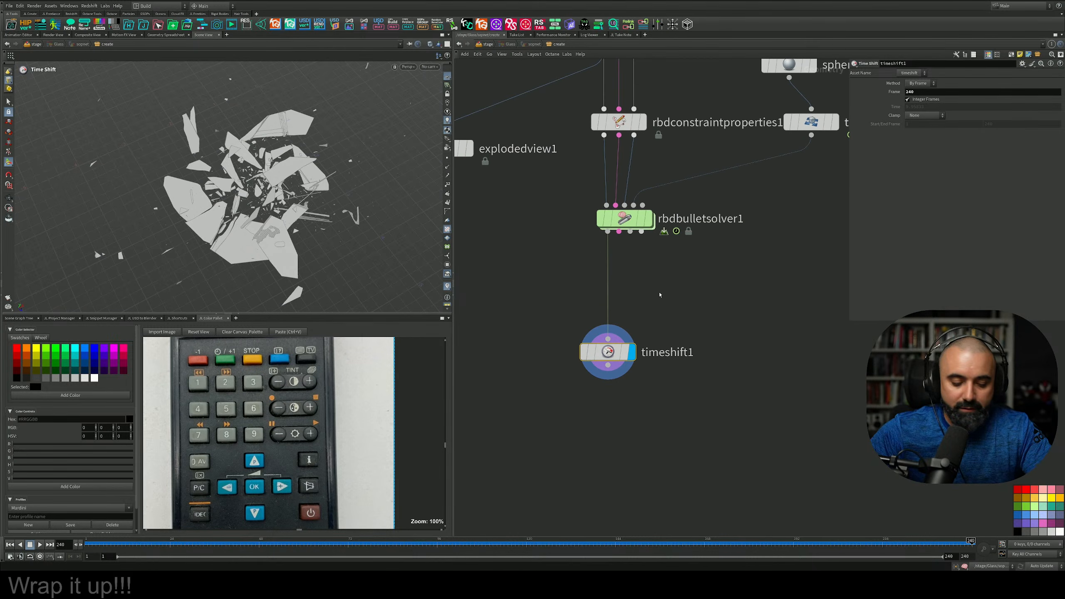
At stage level, insert Glass between day_13_Fur and Rooom and move it to about 0.61 in Z
key("u")
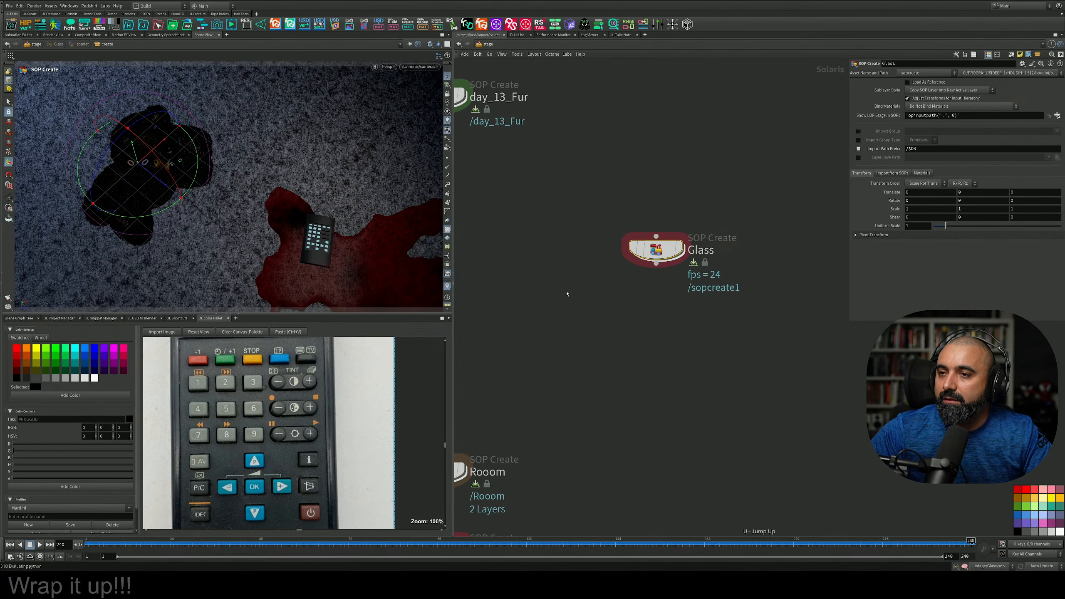
left_click_drag(788, 232, 571, 261)
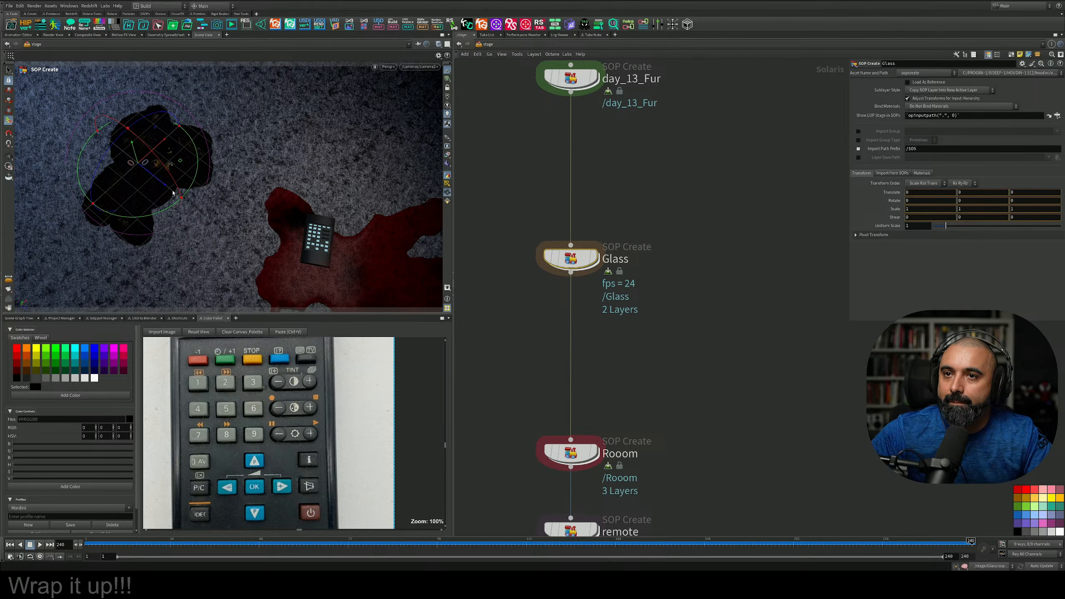
left_click_drag(209, 218, 215, 223)
left_click_drag(327, 240, 430, 143)
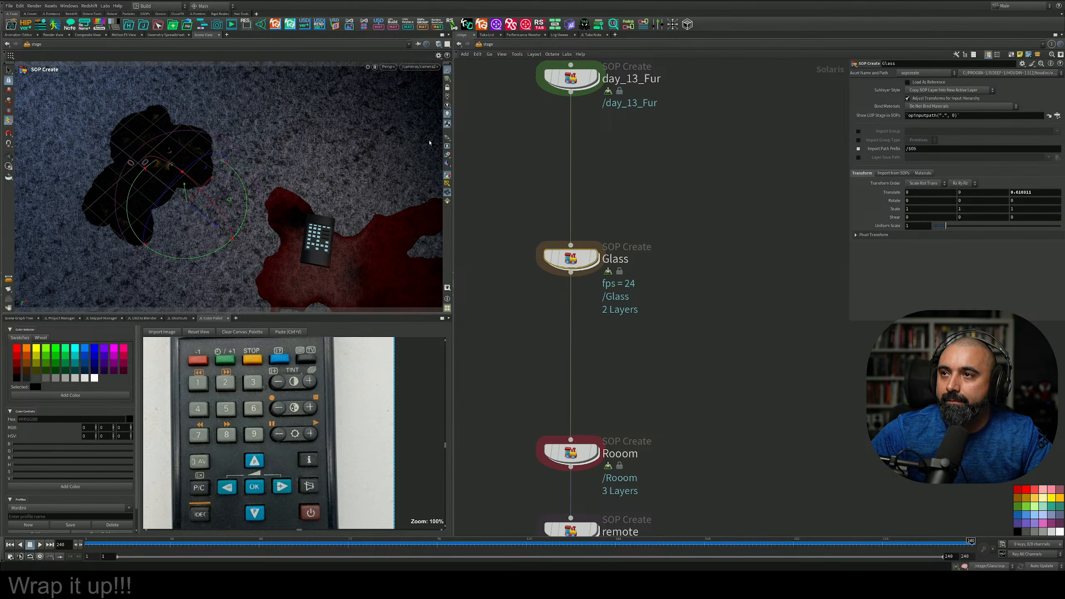
Raise the Glass geometry to about 3.41 in Y
left_click_drag(250, 200, 245, 161, "alt")
key("Escape")
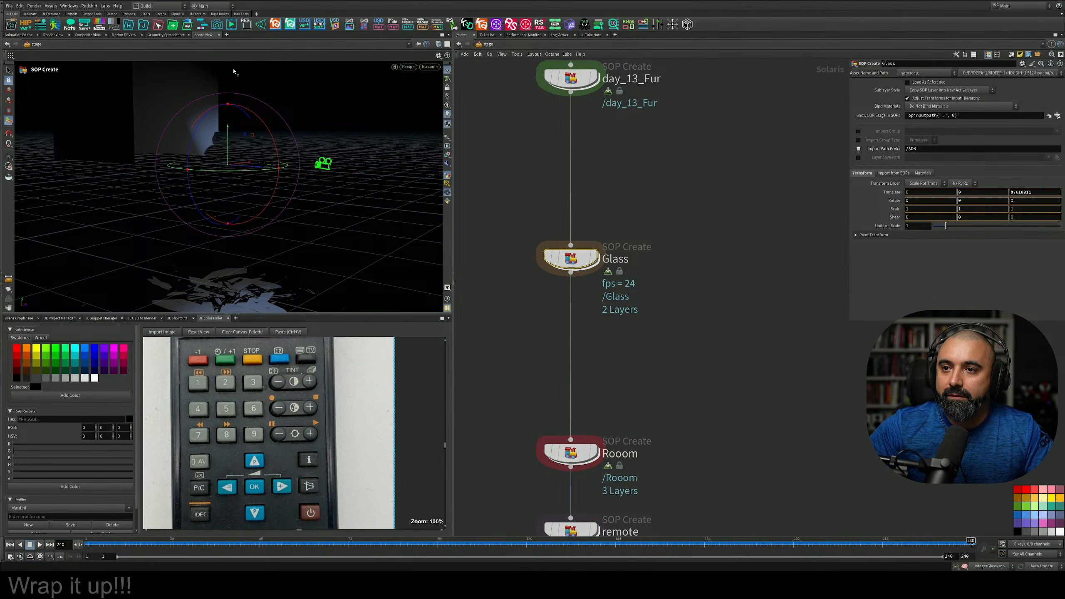
left_click_drag(234, 71, 235, 59)
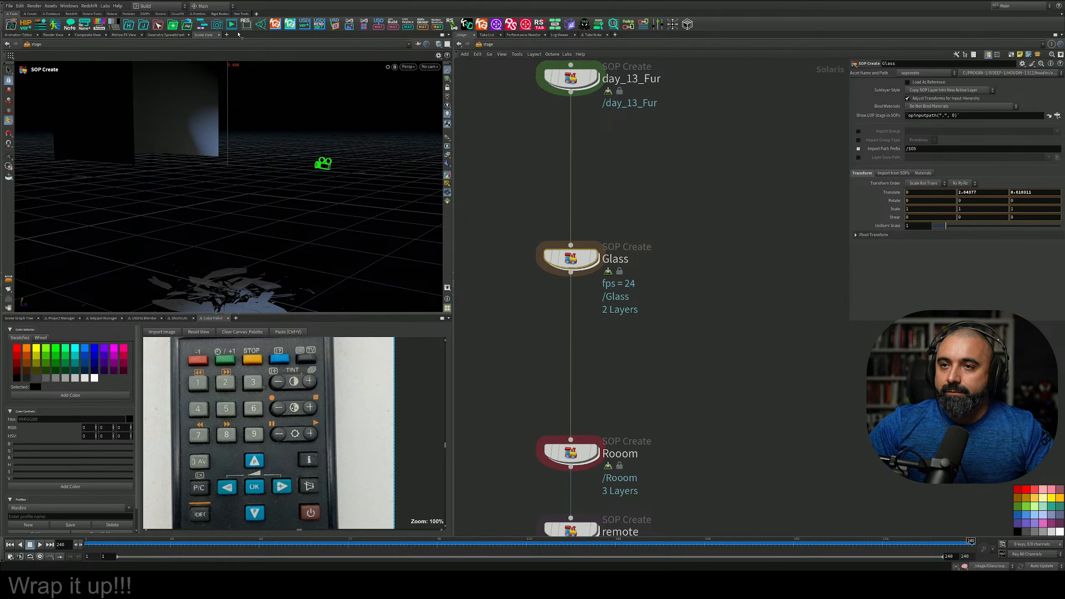
Inside the Glass network, add a Match Size node connected after timeshift1
double_click(580, 259)
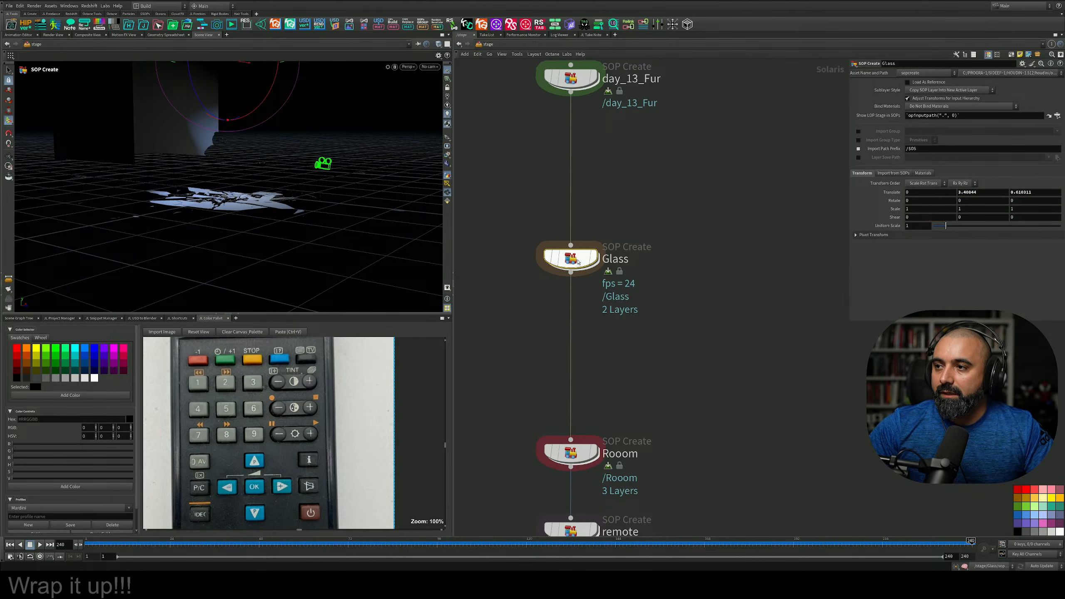
key("Tab")
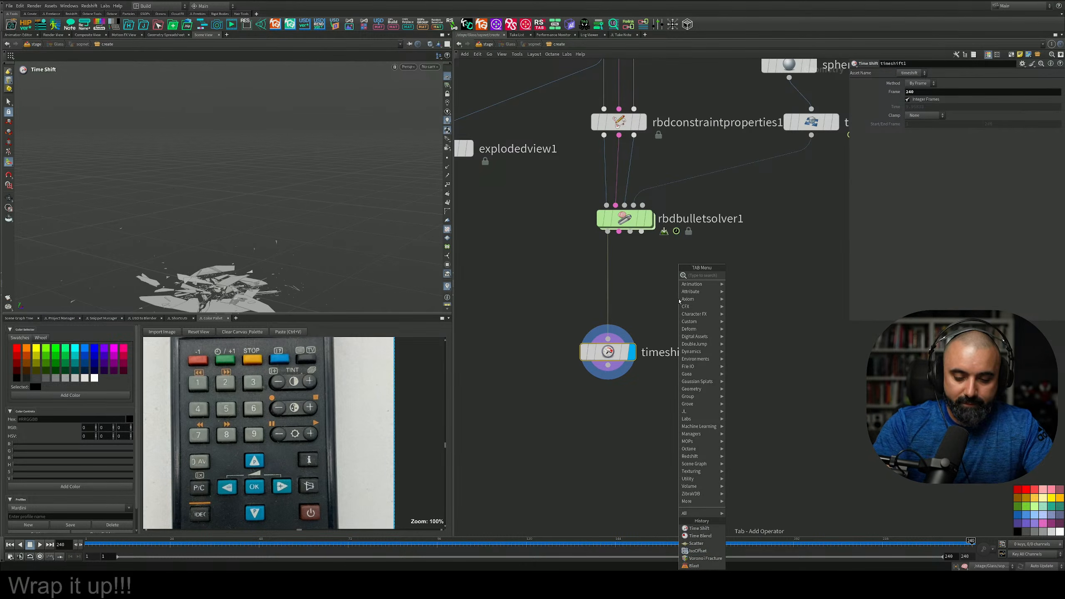
type("mat")
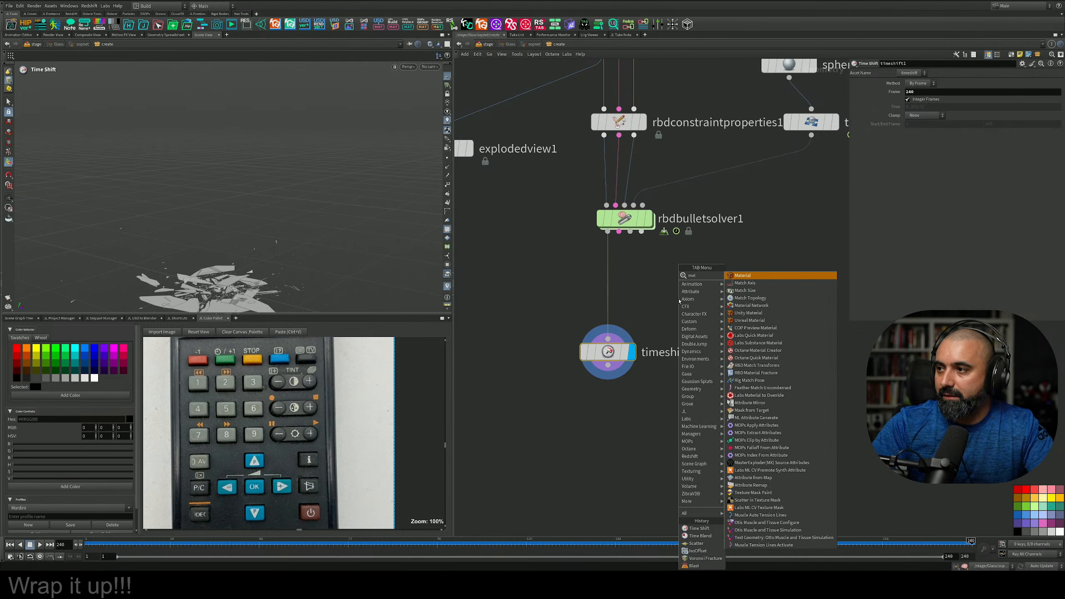
key("Down")
key("Down")
key("Return")
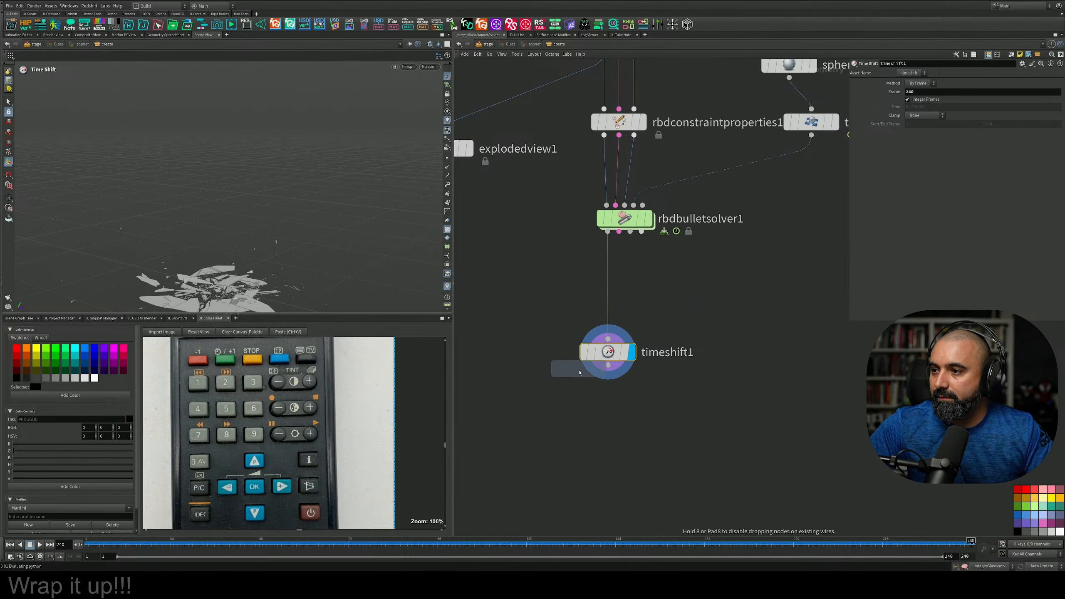
left_click(598, 372)
Set matchsize2's Justify Y to Min and display the node
left_click(922, 176)
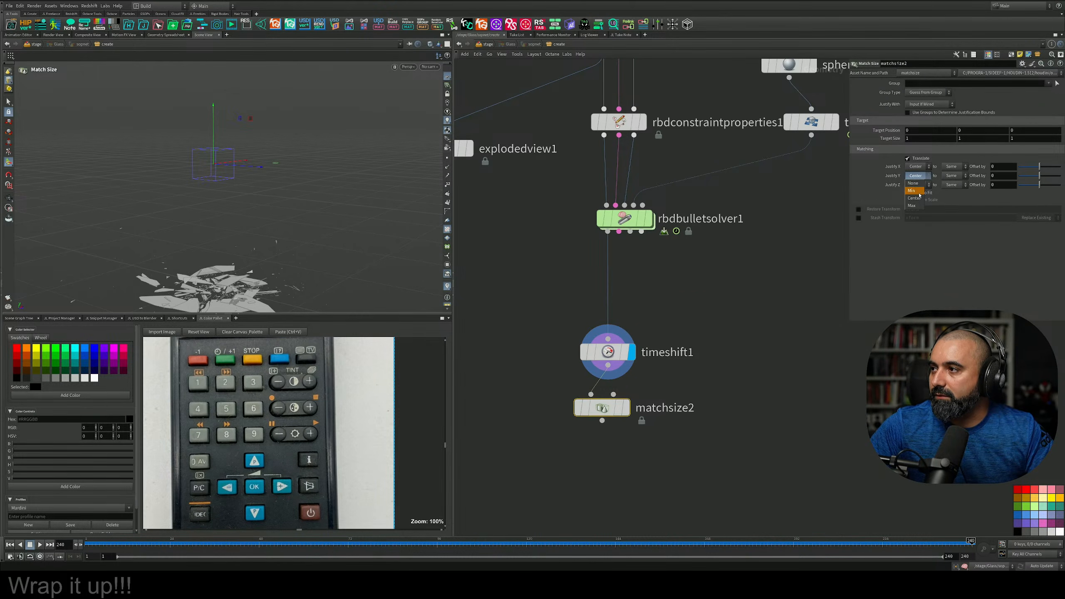
left_click(918, 192)
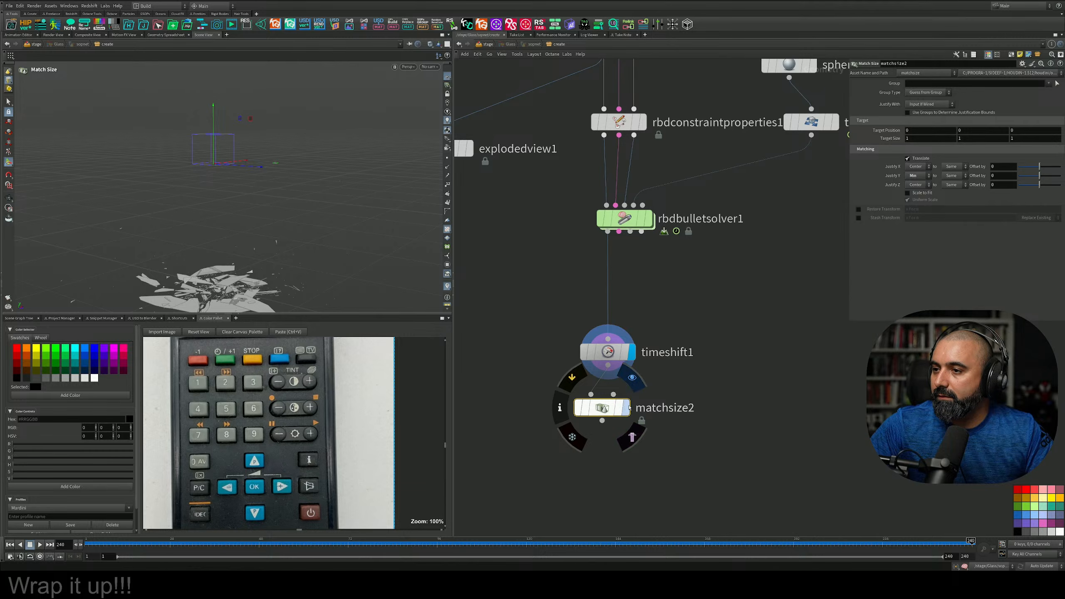
left_click(628, 408)
mouse_move(668, 302)
middle_mouse_down()
mouse_move(679, 289)
mouse_move(679, 302)
middle_mouse_up()
Set Justify X and Justify Z on matchsize2 to None
scroll(235, 179, "down", 5)
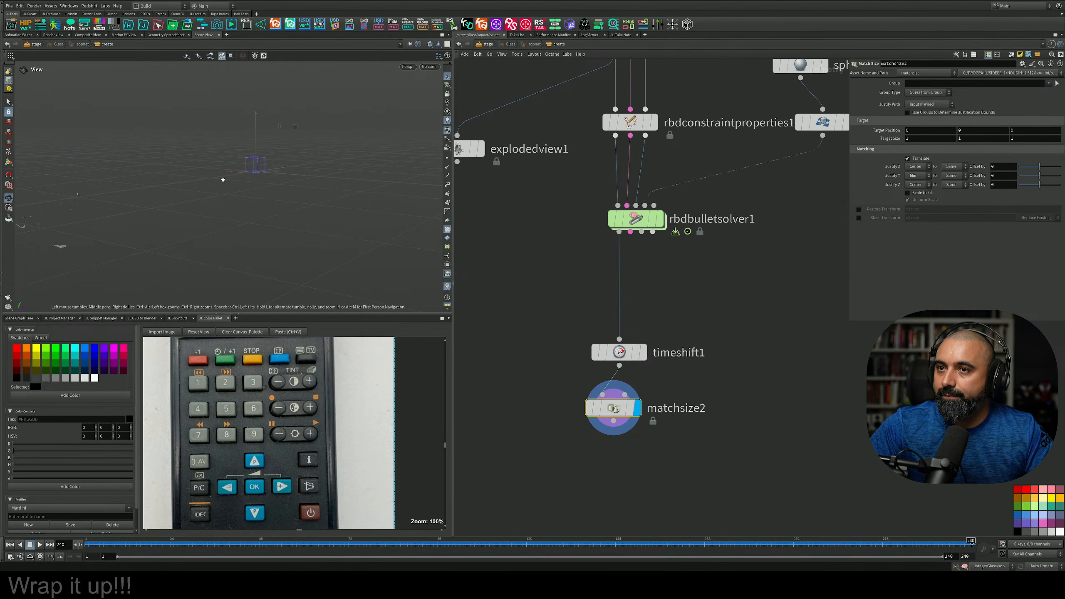
left_click_drag(223, 178, 295, 204, "alt")
scroll(295, 204, "down", 3)
middle_click_drag(296, 205, 320, 226, "alt")
left_click_drag(320, 225, 337, 238, "alt")
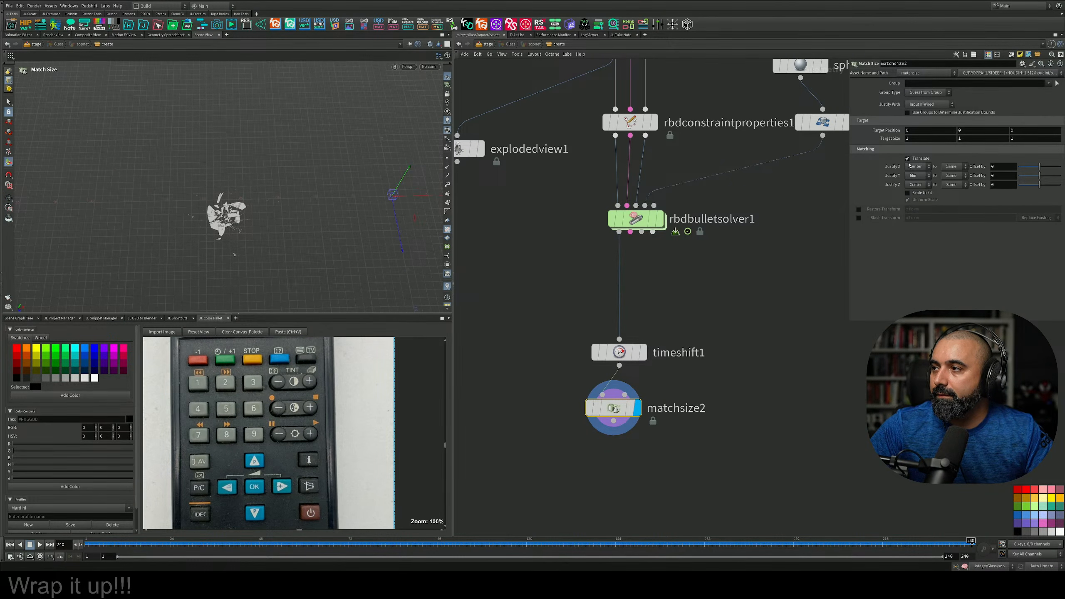
left_click(911, 167)
left_click(913, 174)
left_click(916, 185)
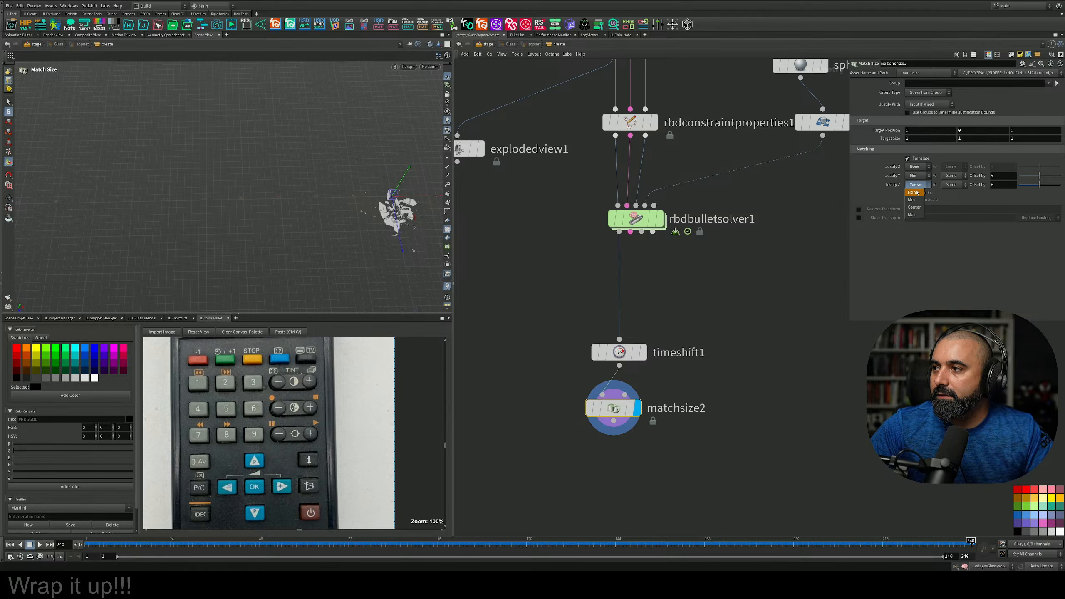
left_click(914, 193)
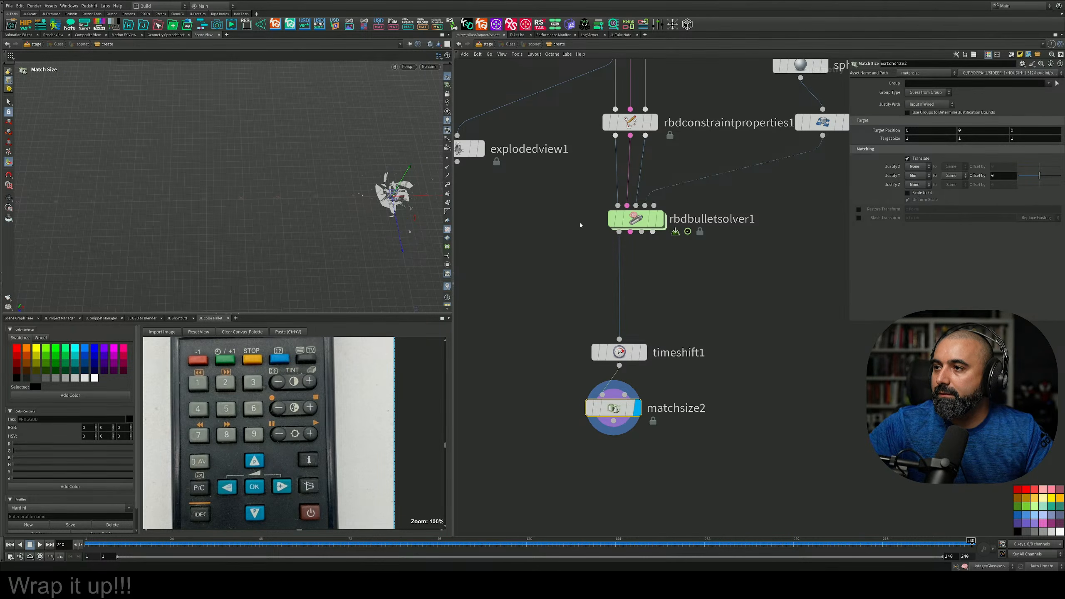
Return to the stage and reset Glass's Y translation to 0
key("u")
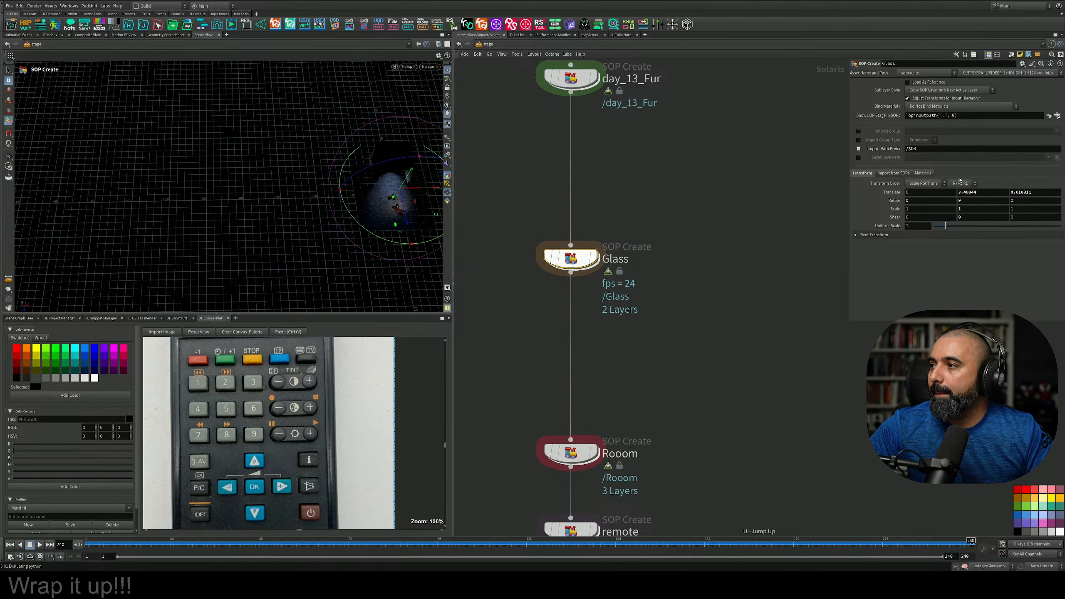
double_click(969, 193)
left_click_drag(970, 193, 932, 194)
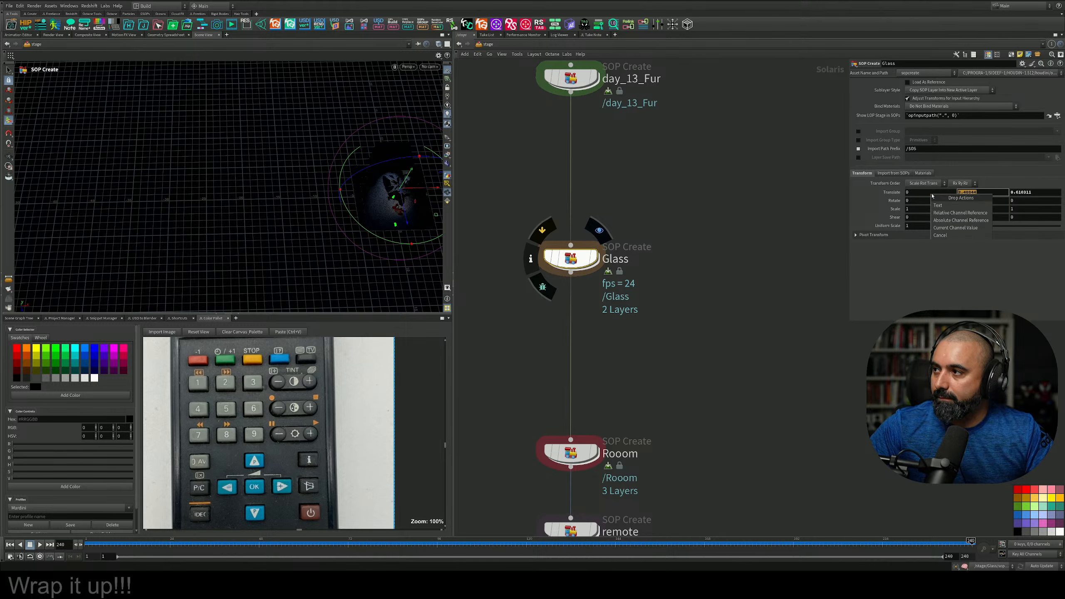
left_click(997, 176)
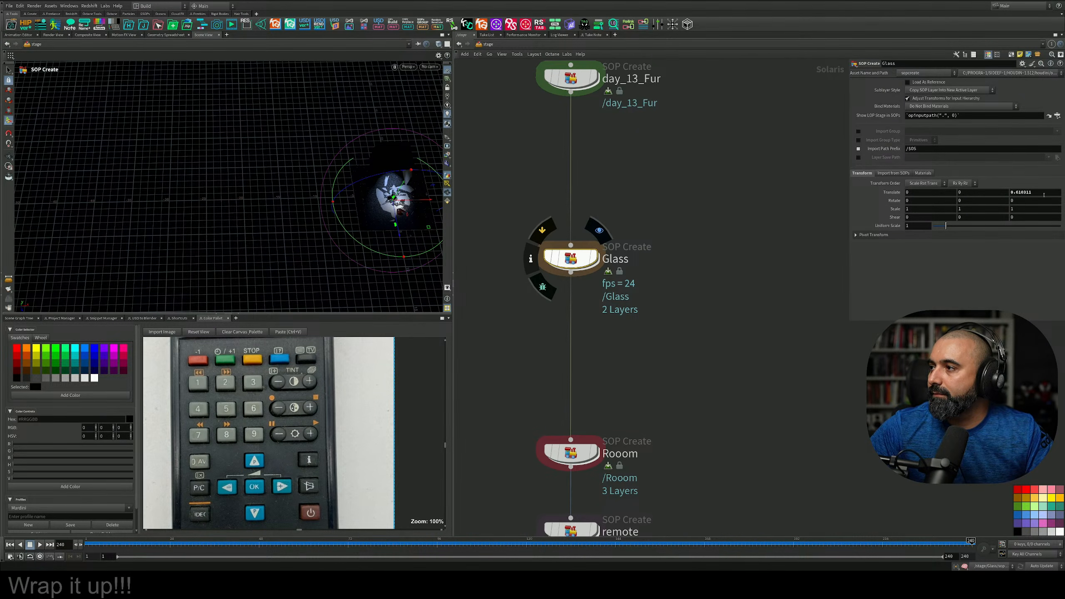
Set the Uniform Scale of Glass to 0.2
left_click_drag(344, 209, 390, 197, "alt")
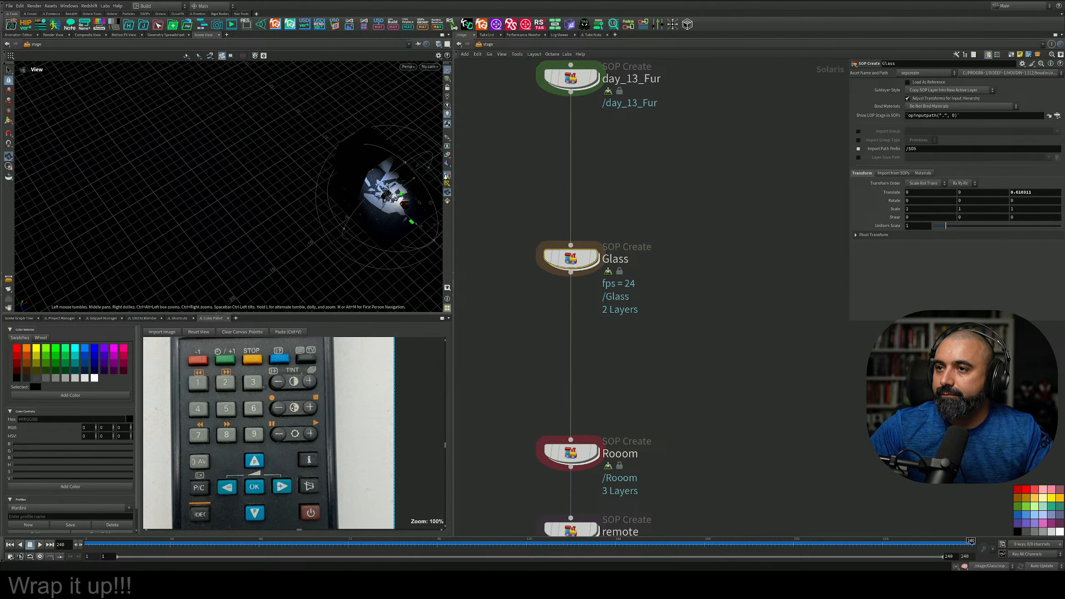
right_click_drag(390, 197, 374, 169, "alt")
middle_click_drag(373, 169, 235, 172, "alt")
right_click_drag(235, 172, 297, 197, "alt")
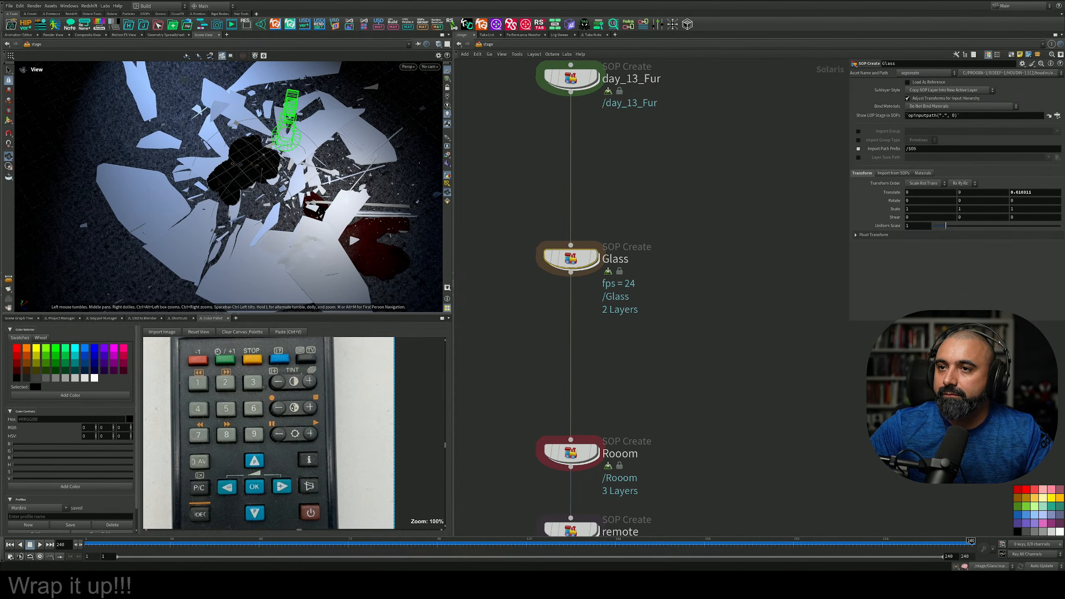
left_click_drag(296, 197, 307, 176, "alt")
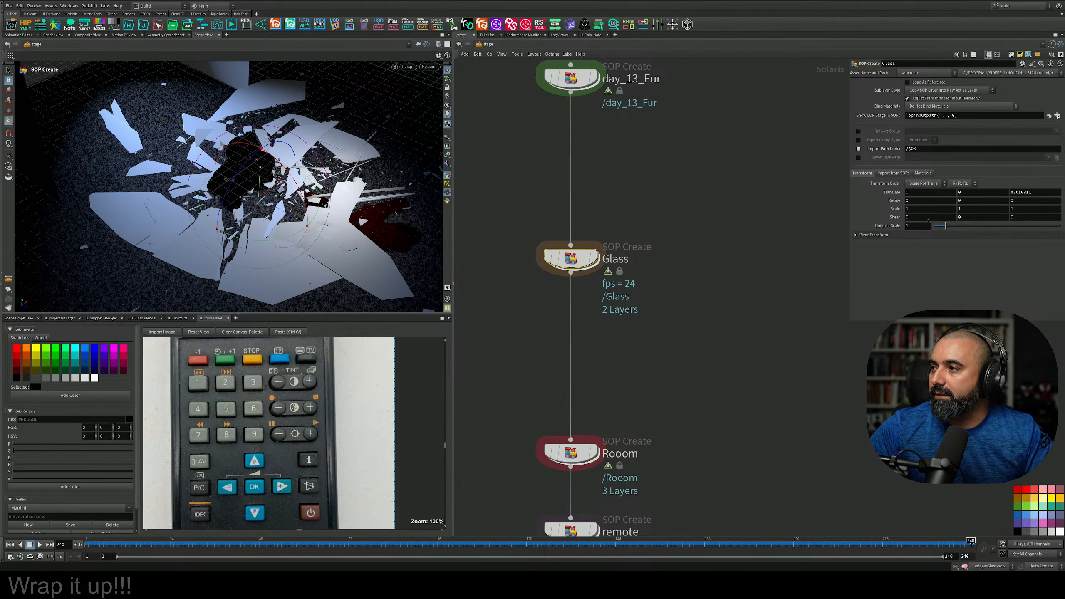
type(".2")
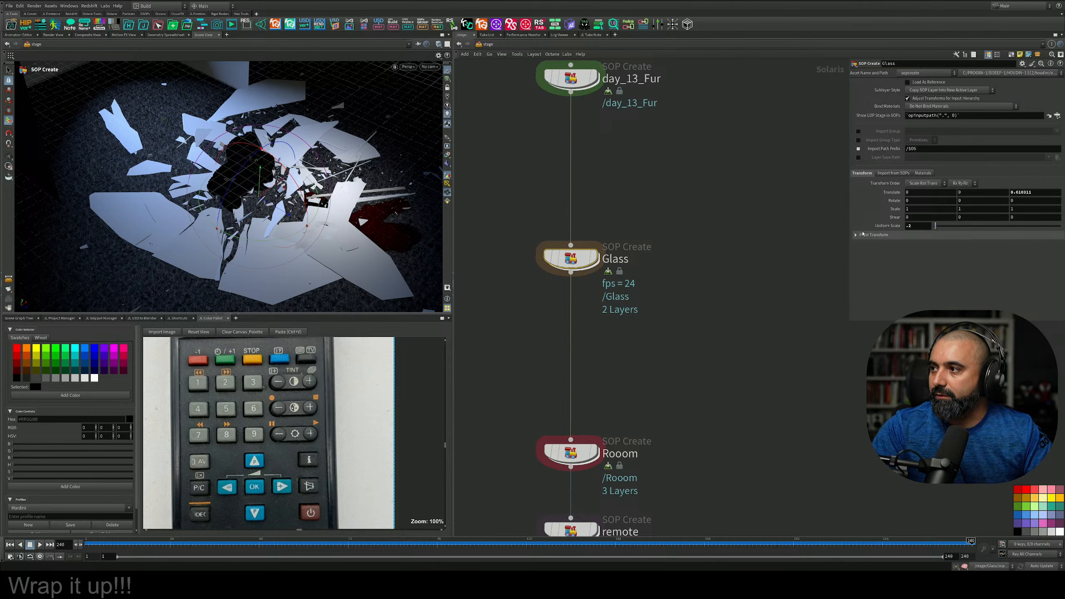
Move the shattered glass next to the remote and blood pool, to about 2.2 in Z
left_click_drag(285, 213, 349, 245)
key("r")
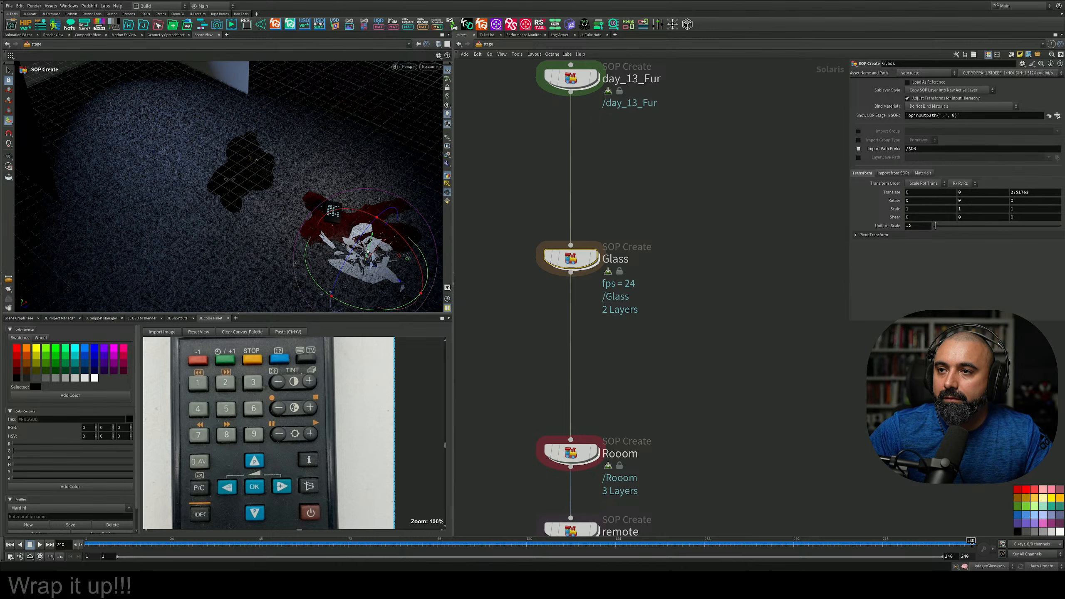
left_click_drag(399, 281, 378, 273)
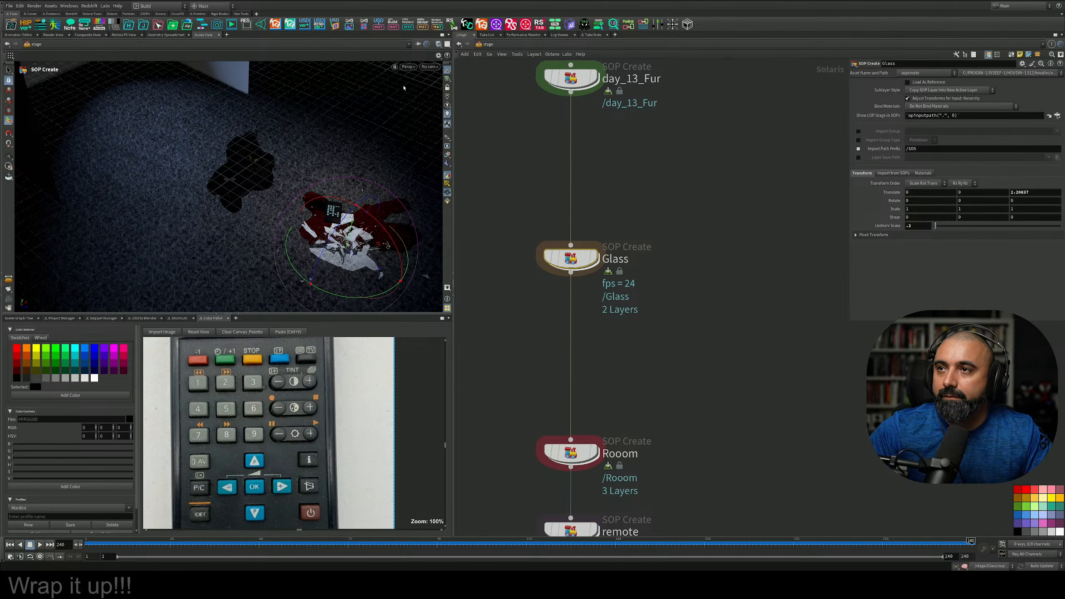
Save the scene file and look at the stage through /cameras/camera2
left_click(408, 66)
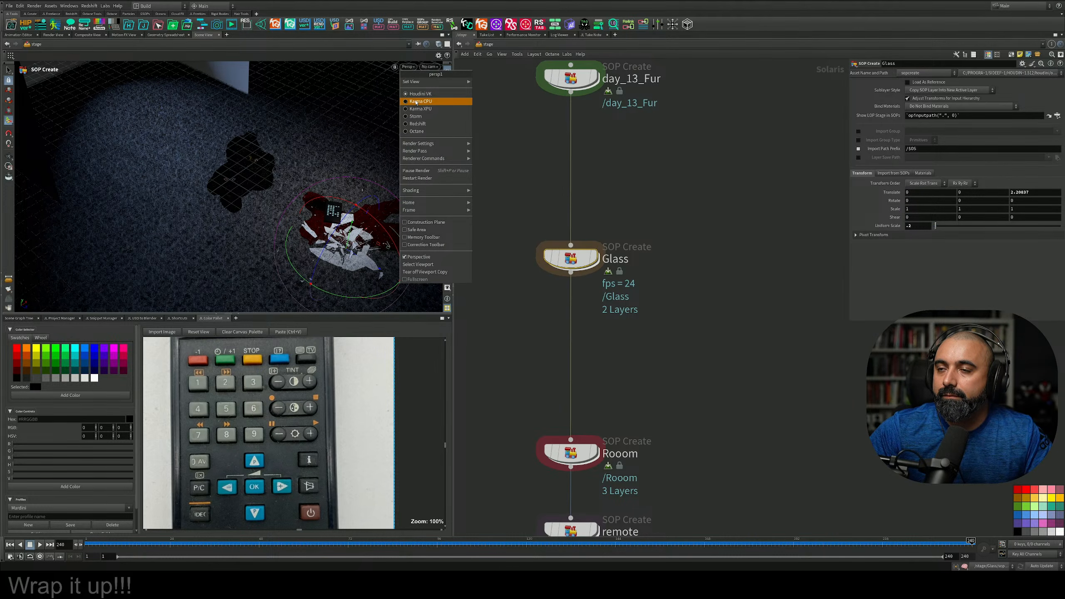
left_click(526, 120)
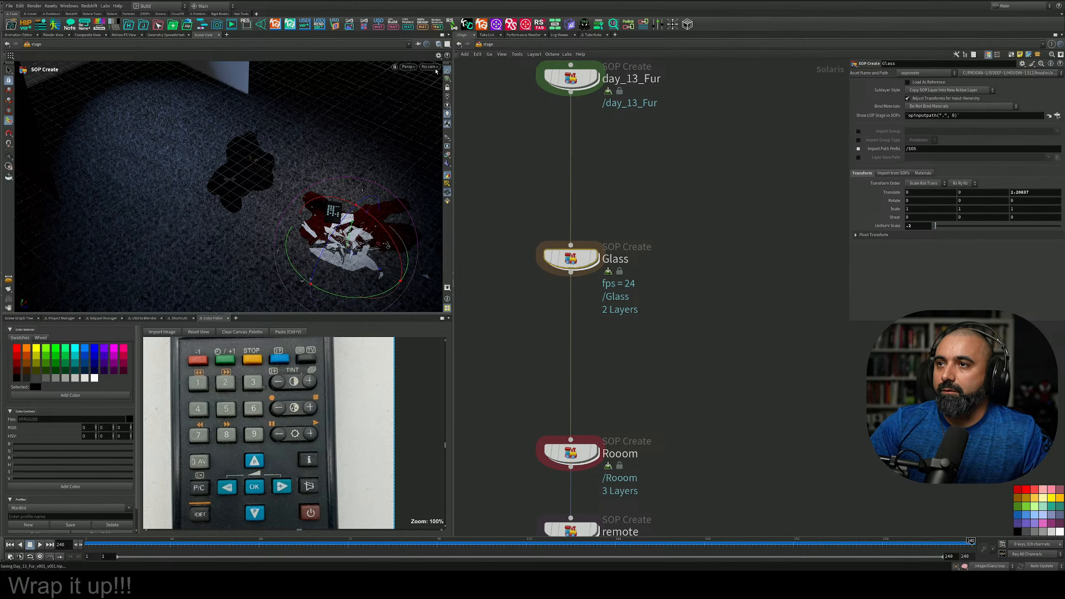
left_click(434, 68)
left_click(441, 82)
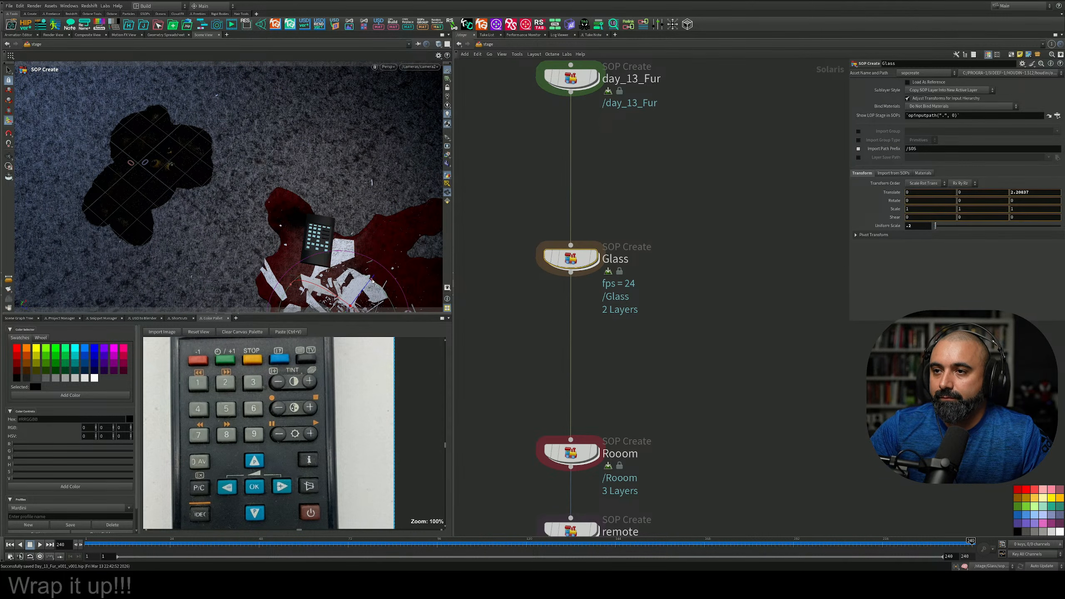
Try twice to reposition the shattered glass within the camera2 framing, undoing each move
left_click_drag(372, 279, 384, 270)
key("ctrl+z")
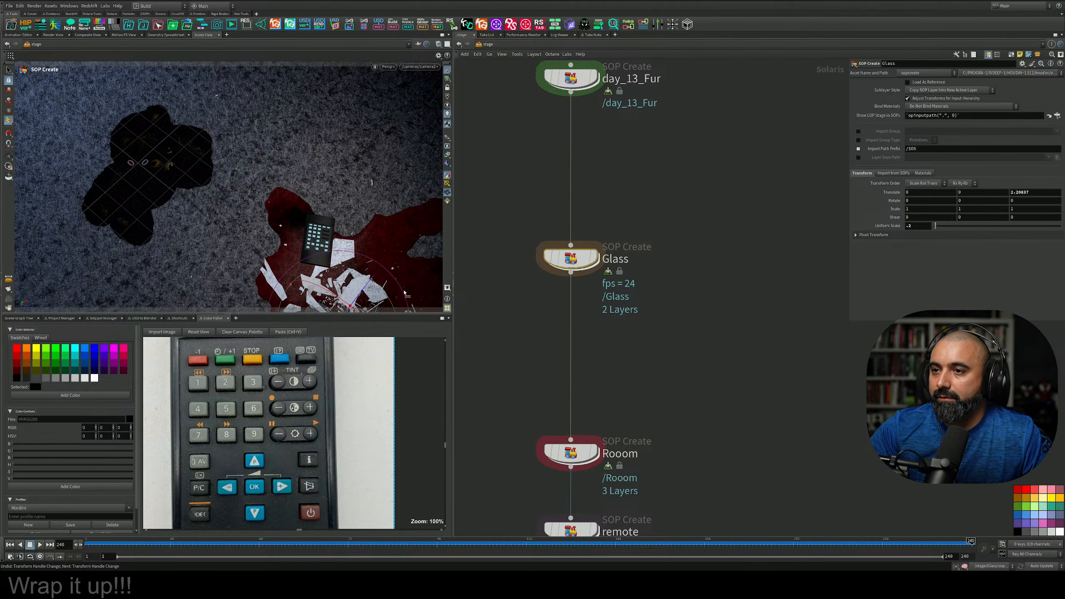
mouse_move(379, 277)
left_mouse_down()
mouse_move(386, 267)
mouse_move(373, 275)
left_mouse_up()
key("ctrl+z")
Move the shattered glass sideways over the blood pool beside the remote, to about 0.385 in X
right_click_drag(376, 251, 376, 260, "alt")
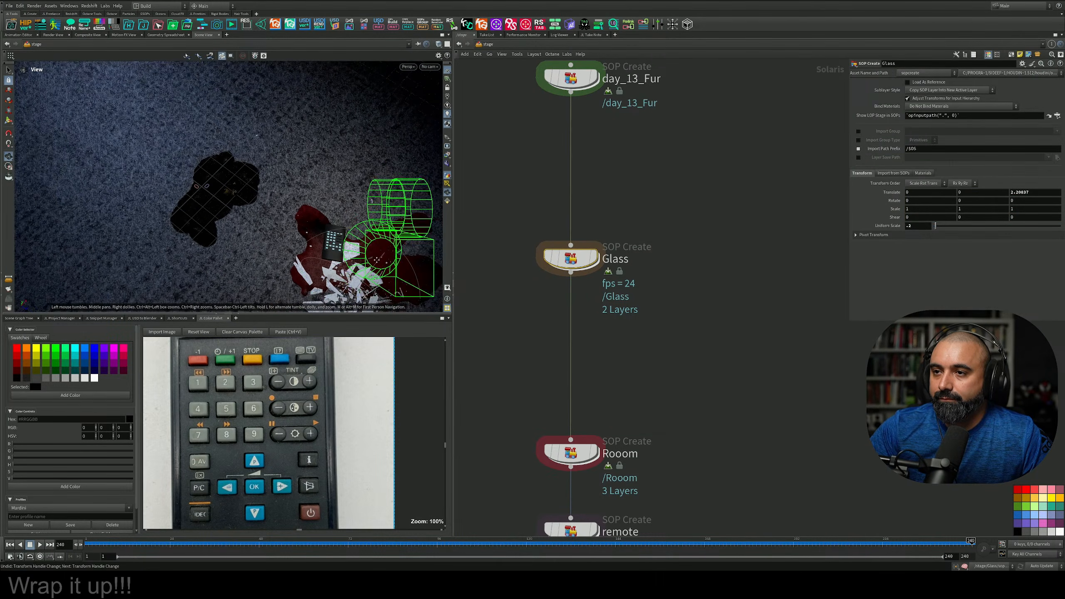
middle_click_drag(376, 260, 323, 201, "alt")
mouse_move(323, 201)
left_mouse_down("alt")
mouse_move(311, 226)
mouse_move(337, 196)
left_mouse_up("alt")
key("t")
key("r")
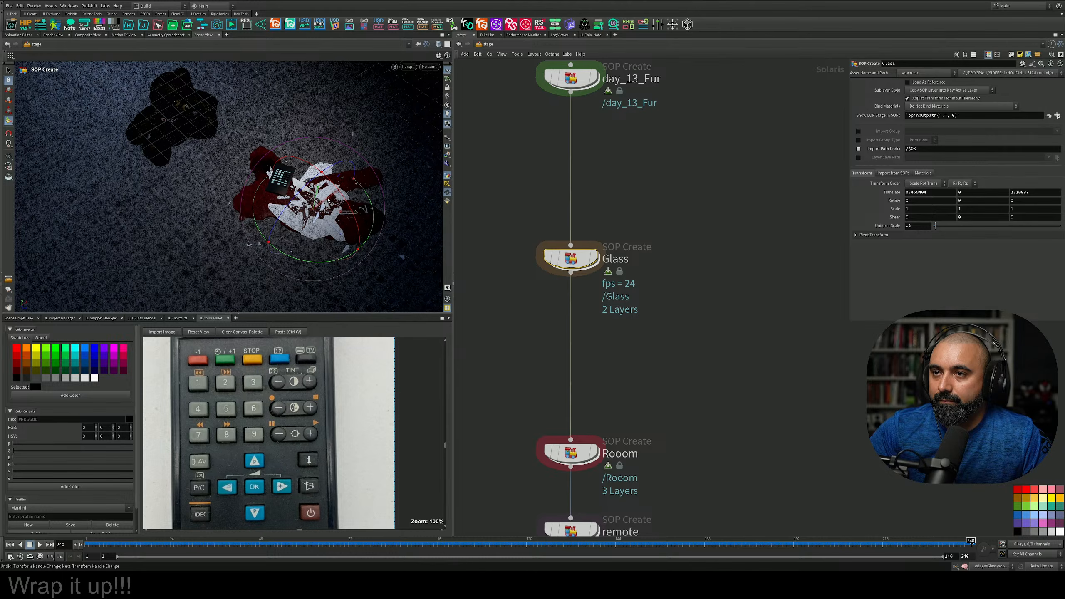
key("t")
left_click_drag(345, 188, 322, 204)
key("r")
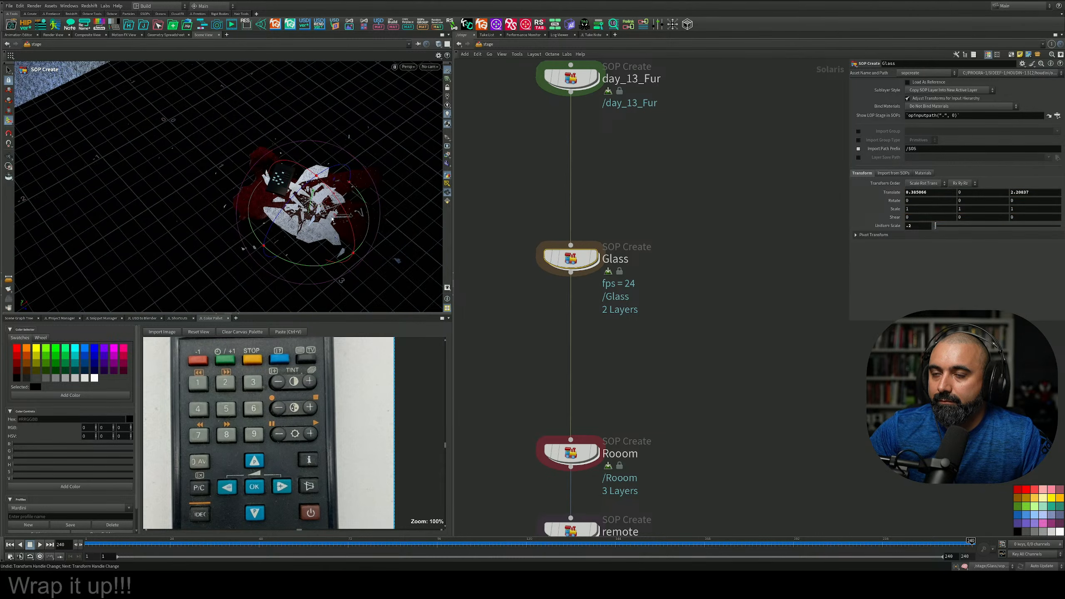
Go inside materiallibrary1 and add a USD MaterialX Builder beside the Remote and Blood materials
middle_click_drag(569, 327, 596, 290)
scroll(633, 308, "down", 7)
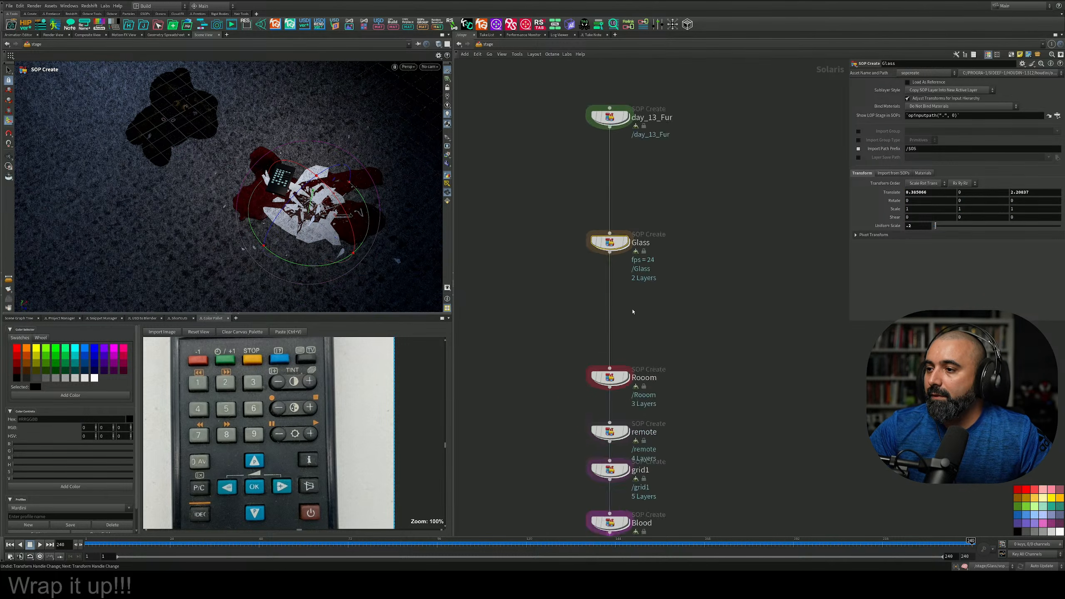
scroll(663, 336, "up", 3)
middle_click_drag(661, 411, 692, 173)
scroll(655, 386, "down", 2)
double_click(649, 393)
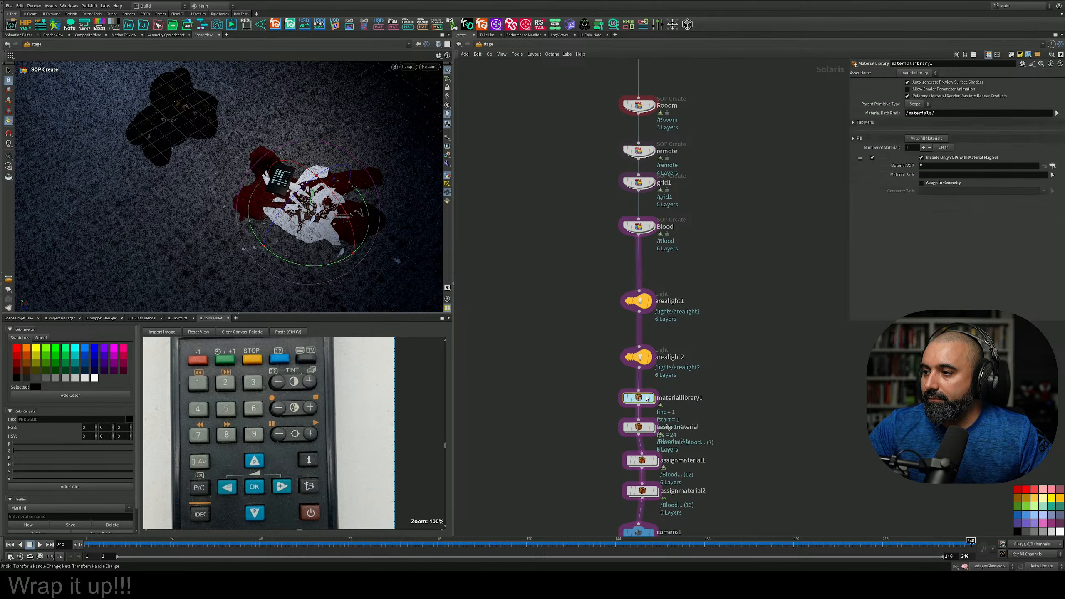
mouse_move(583, 333)
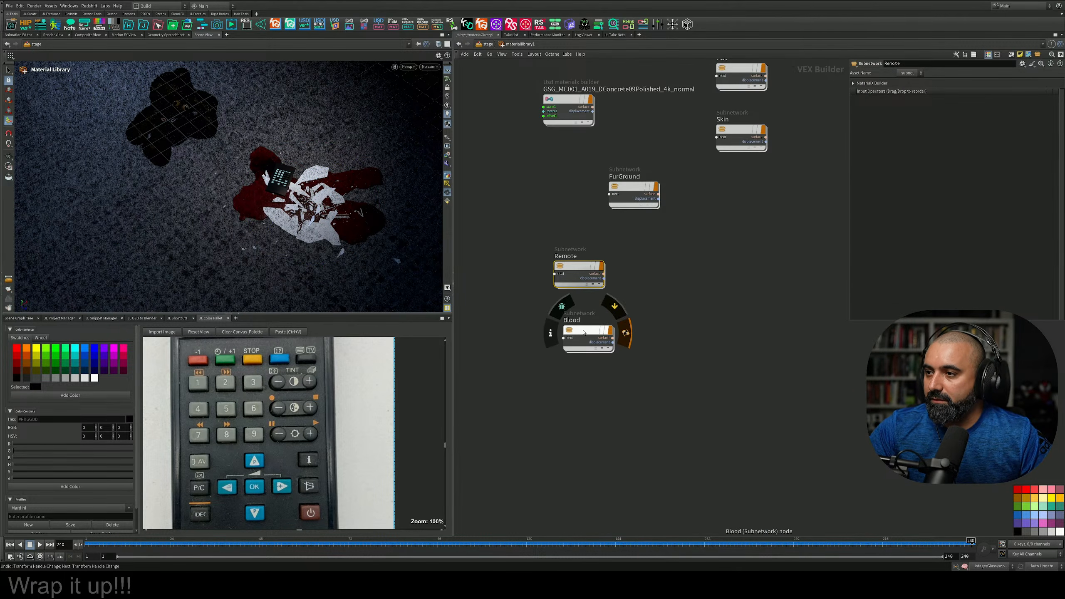
key("Tab")
type("usd")
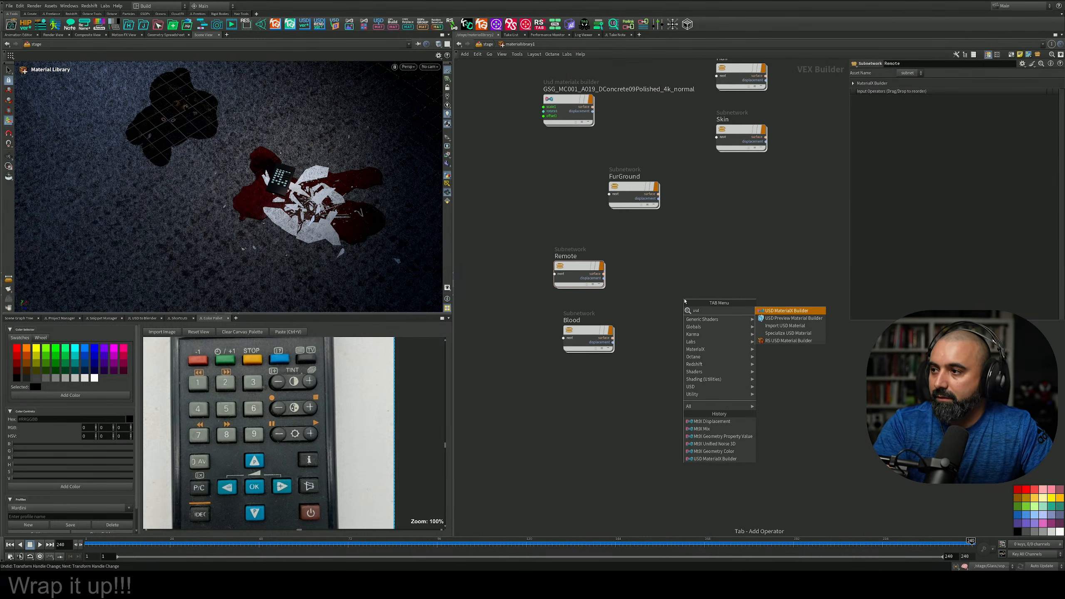
key("Return")
left_click(680, 303)
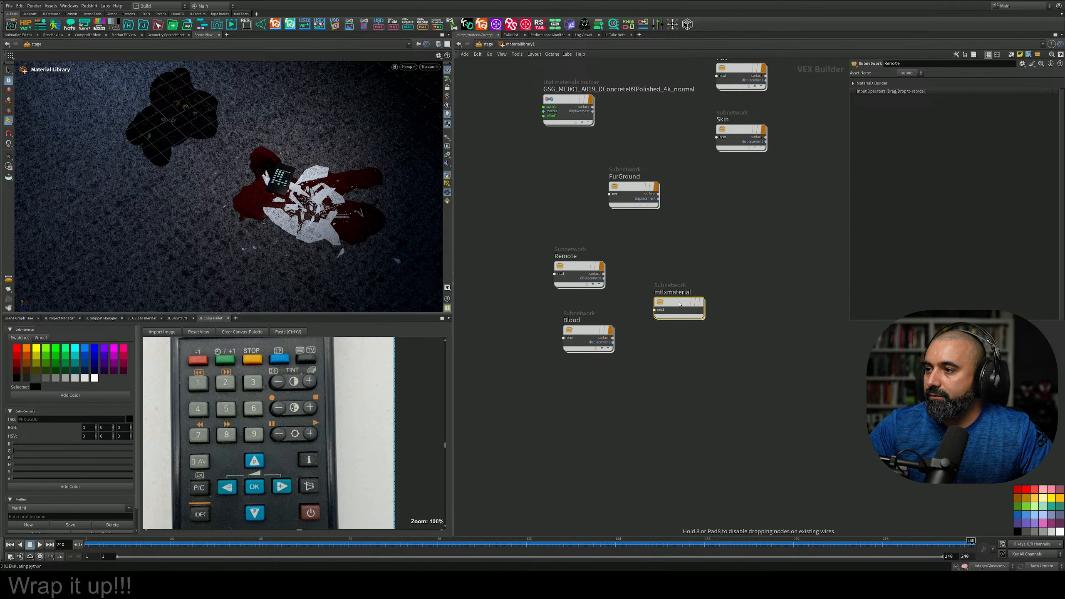
Rename the new MaterialX material as Glass
left_click(689, 293)
left_click_drag(693, 292, 580, 287)
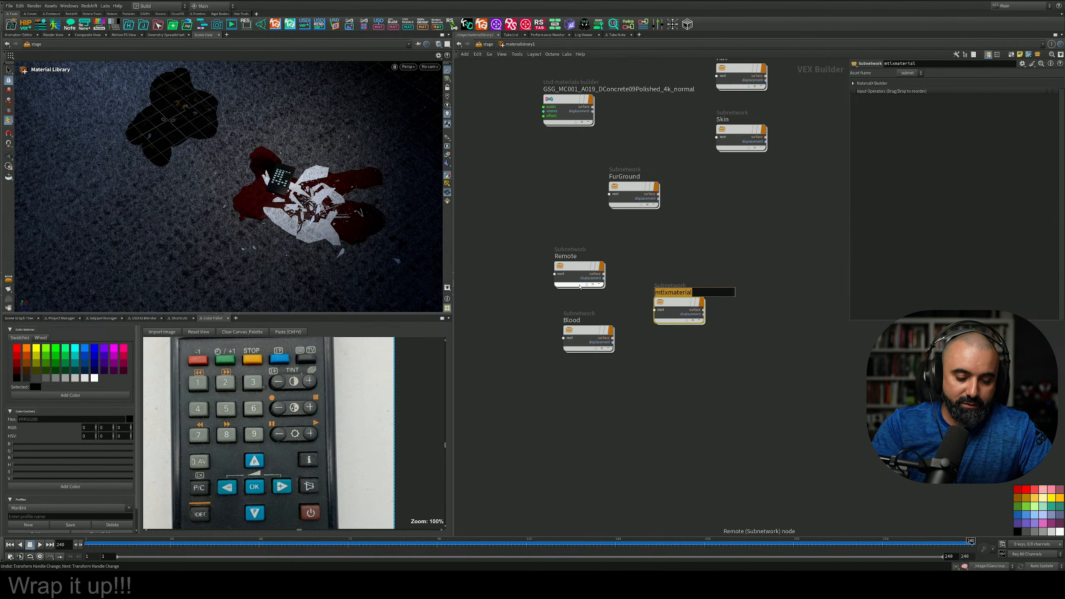
type("Glass")
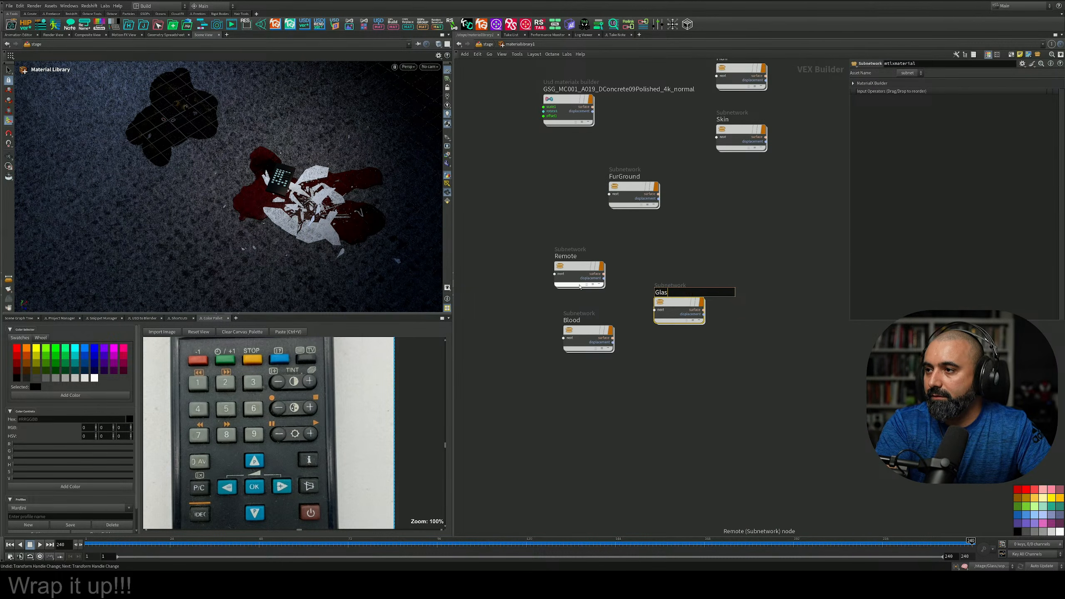
key("Return")
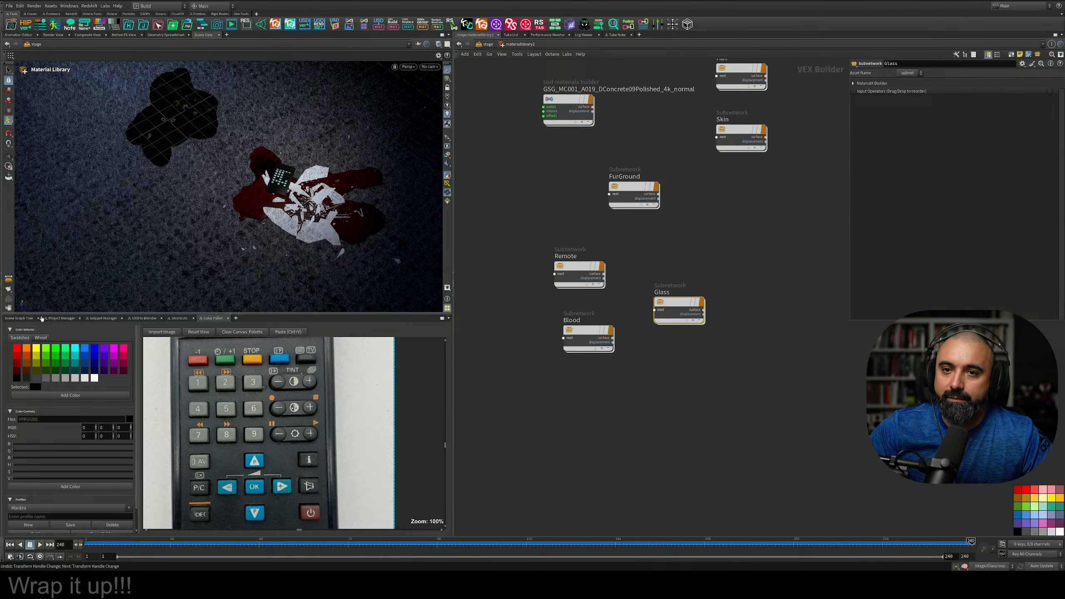
Select Glass in the scene graph and set the Glass material's mtlxstandard_surface to Transmission 1 and specular Roughness 0
left_click(25, 318)
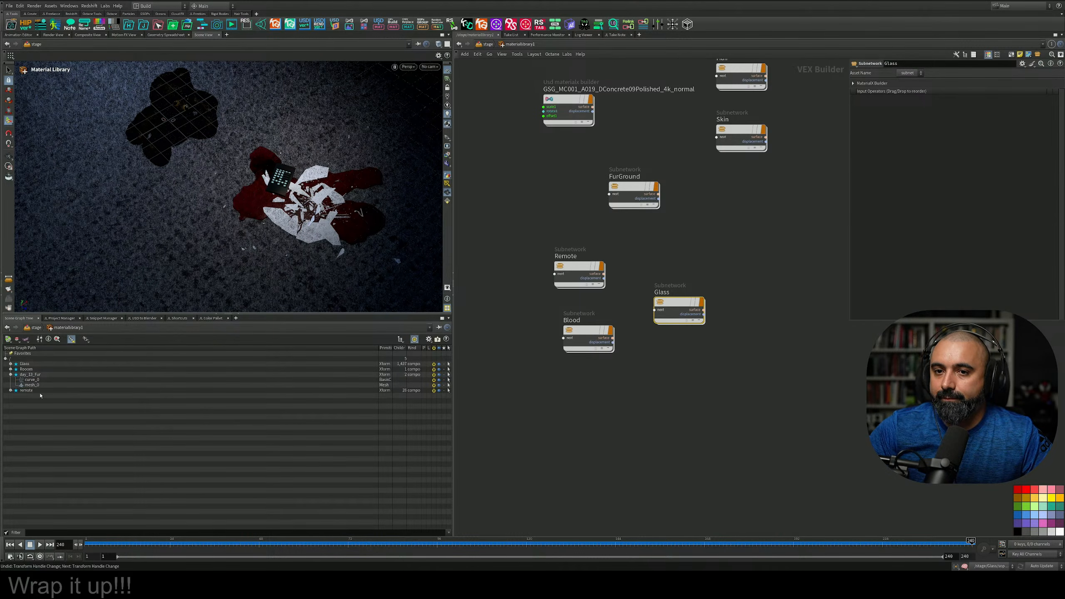
left_click(25, 365)
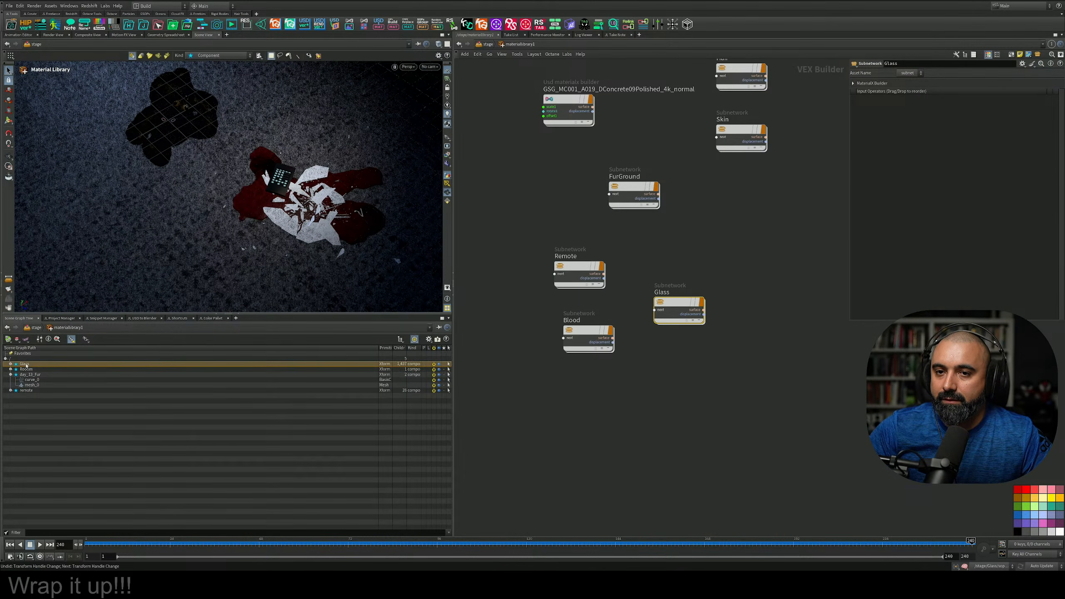
double_click(667, 303)
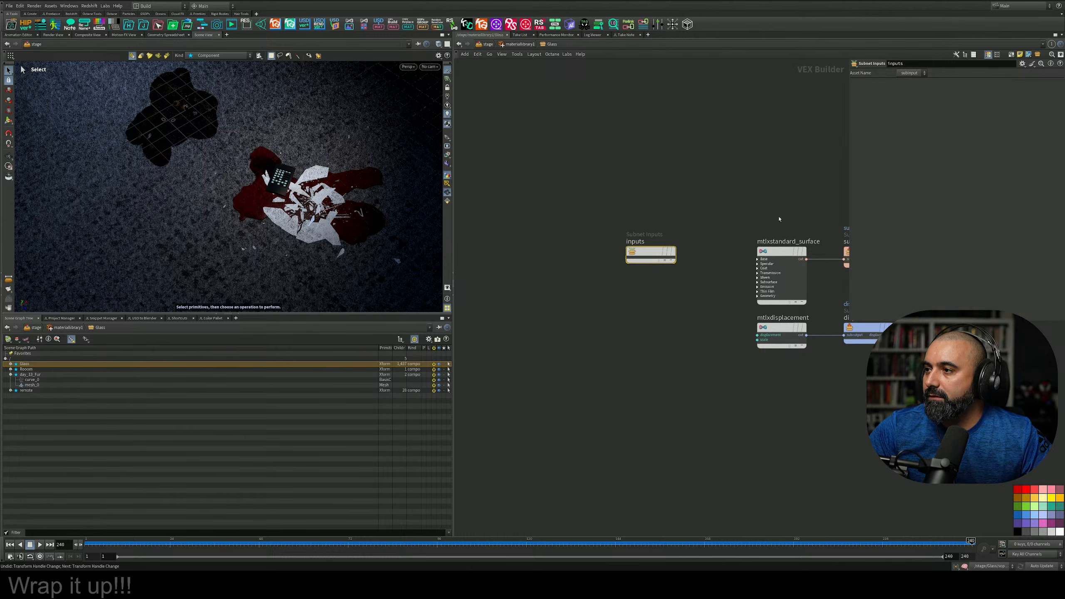
left_click(625, 239)
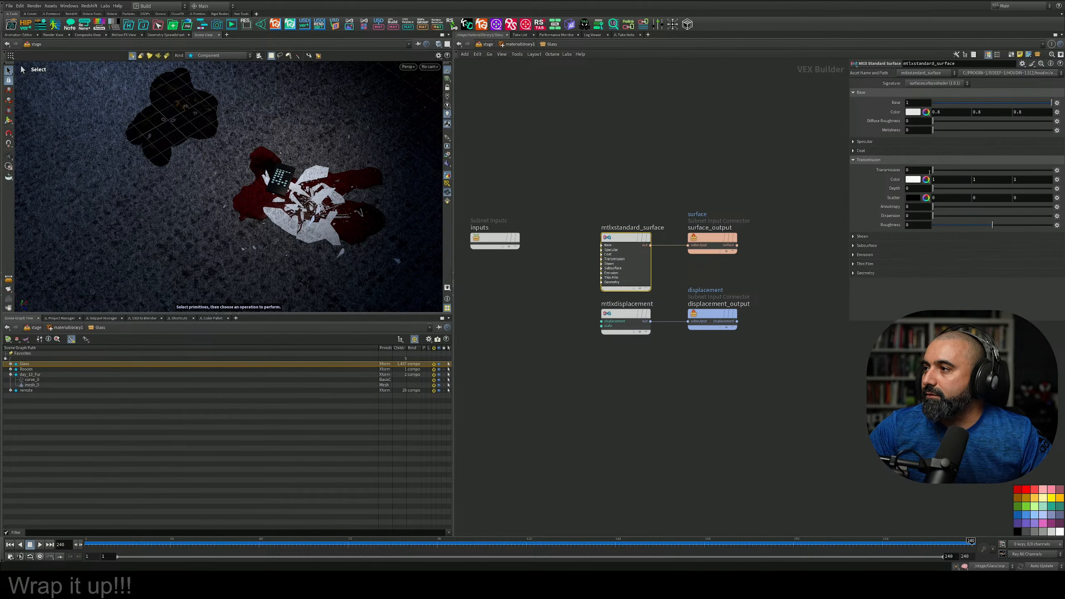
left_click(885, 142)
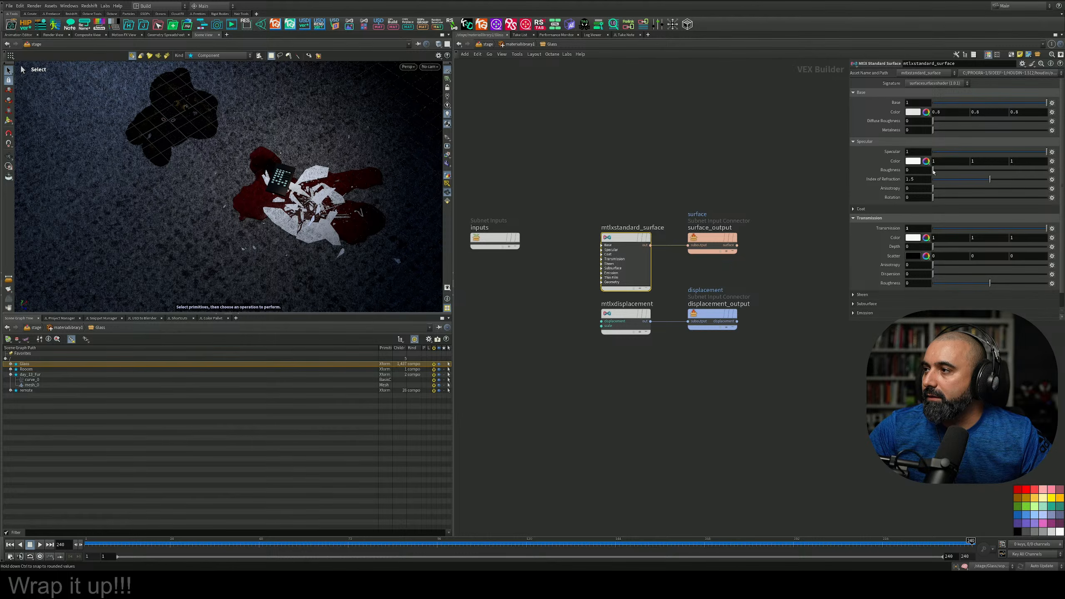
On the stage, add a fifth entry to the assignmaterial node that assigns /materials/Glass to the /Glass primitive
left_click(486, 44)
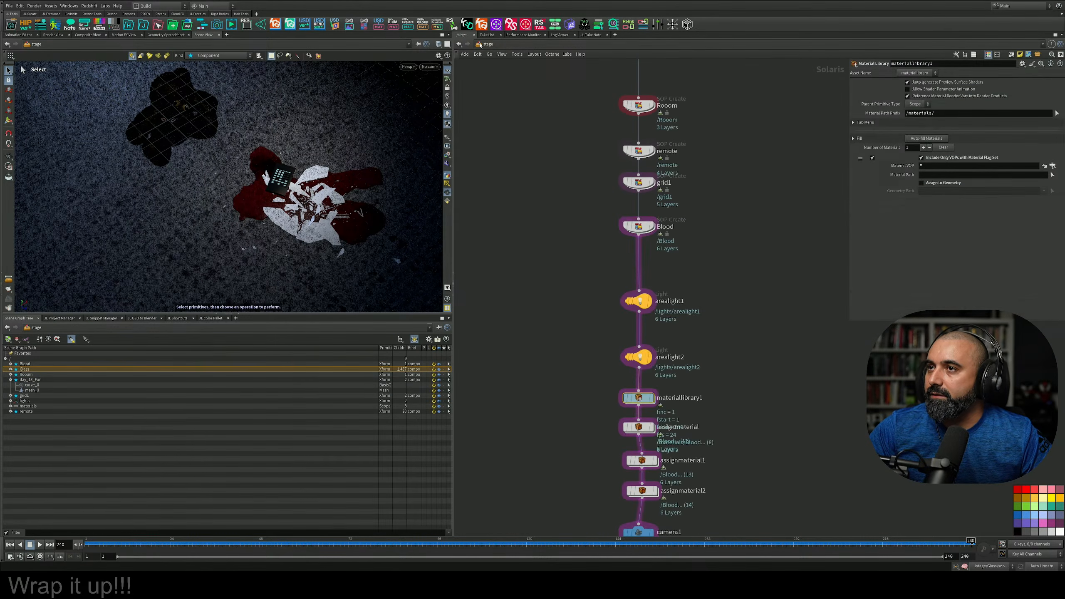
middle_click_drag(688, 301, 672, 204)
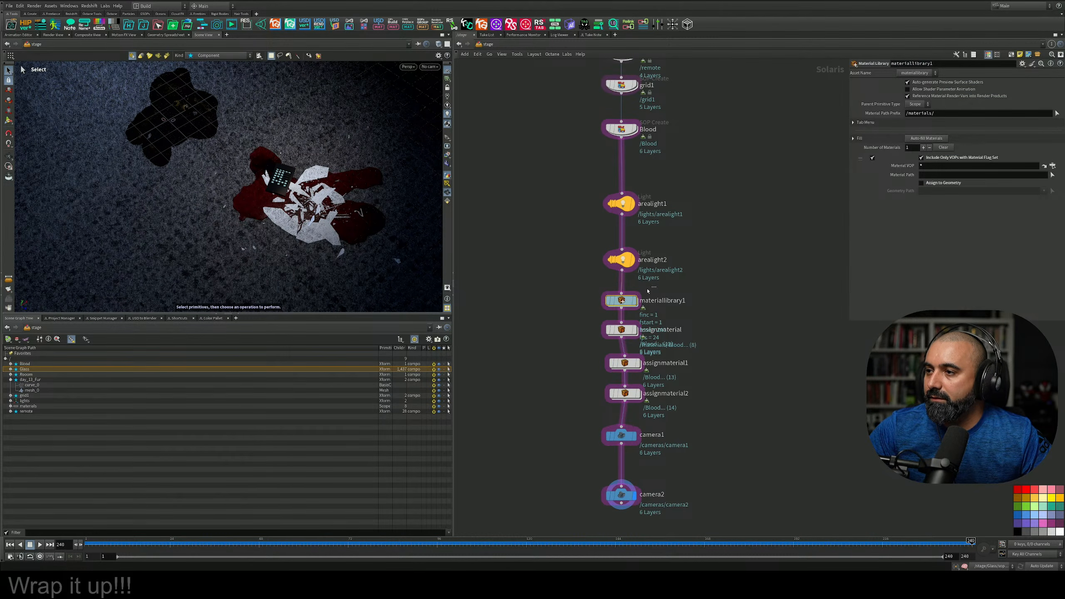
left_click(654, 329)
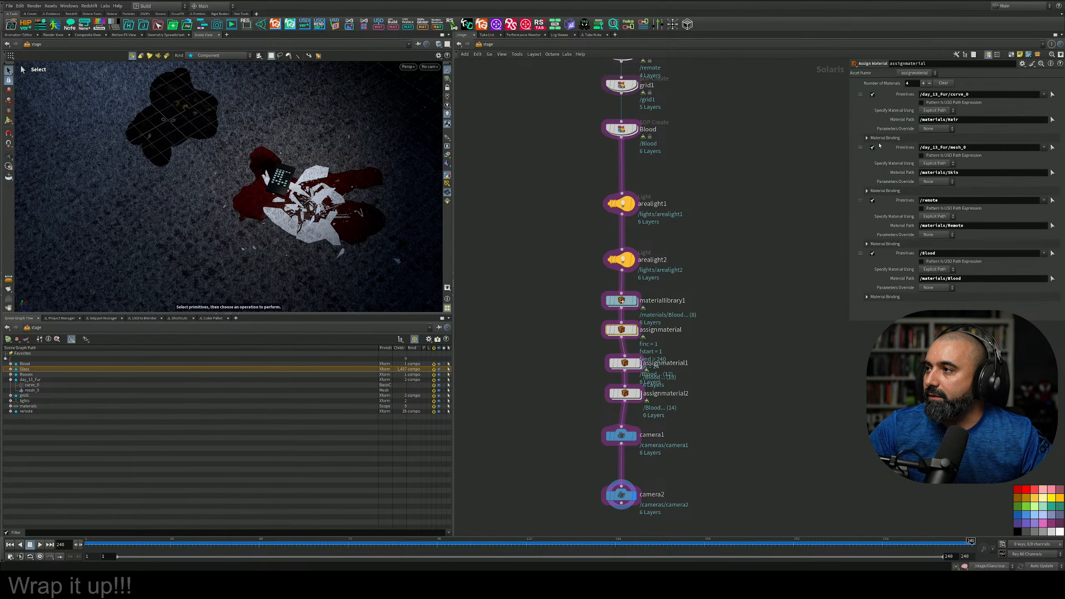
left_click(923, 83)
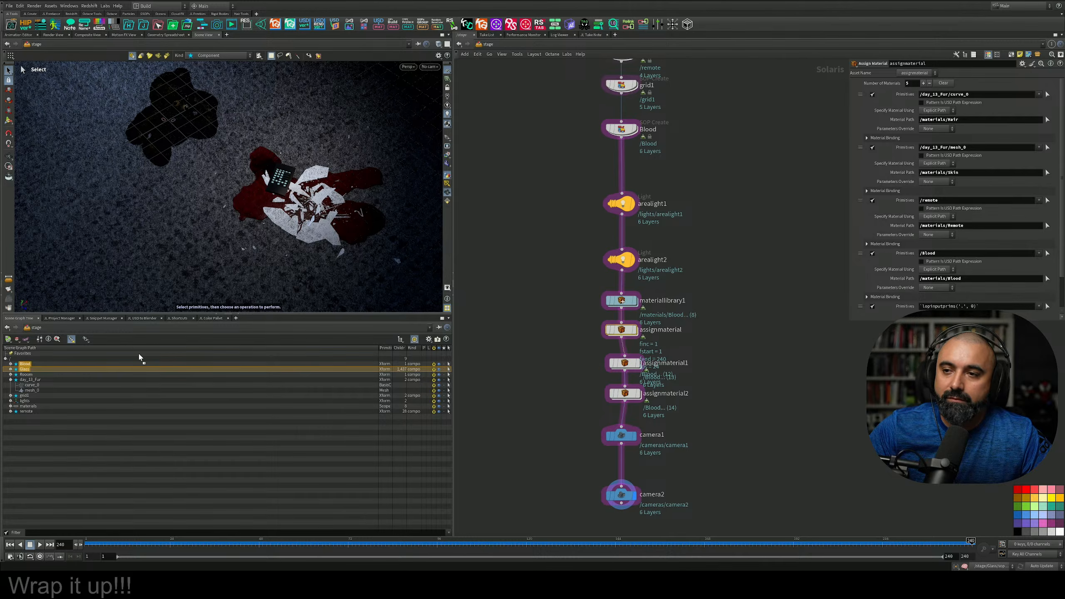
left_click_drag(941, 307, 943, 308)
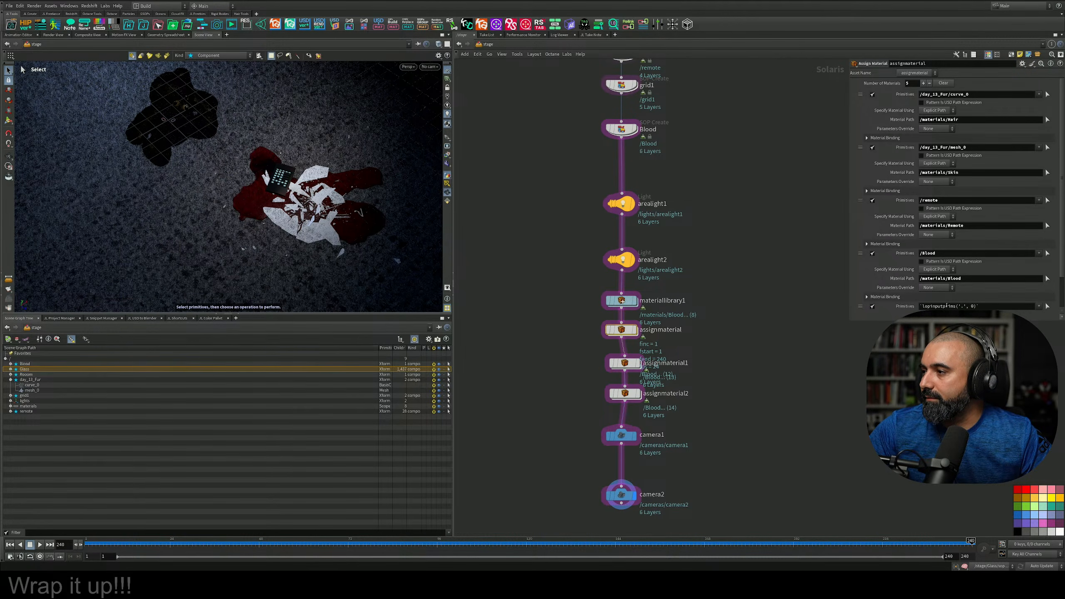
scroll(949, 305, "down", 3)
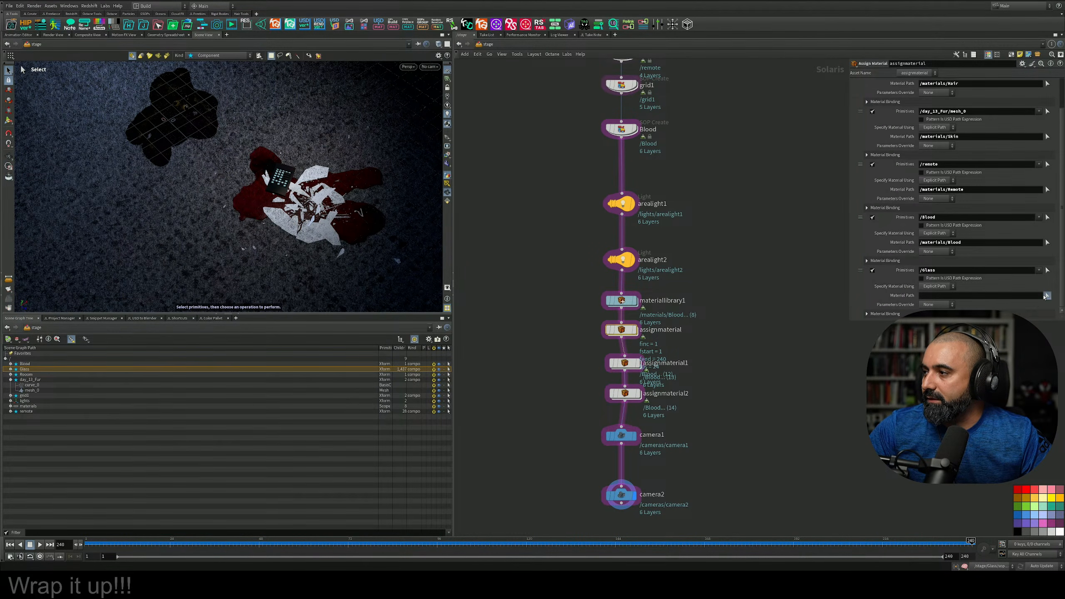
left_click(1047, 296)
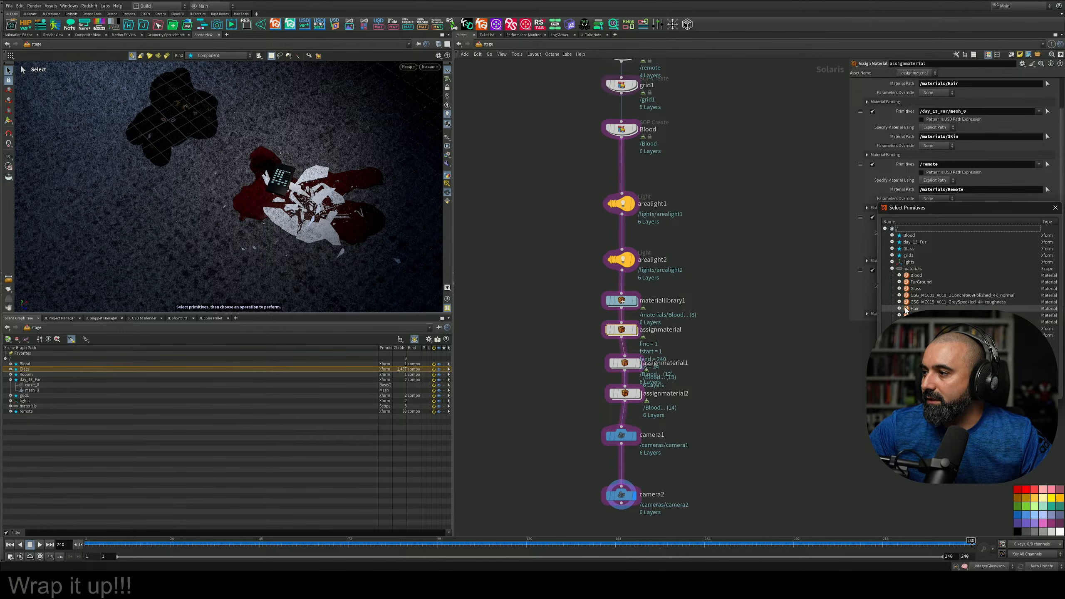
left_click(916, 289)
left_click(1016, 392)
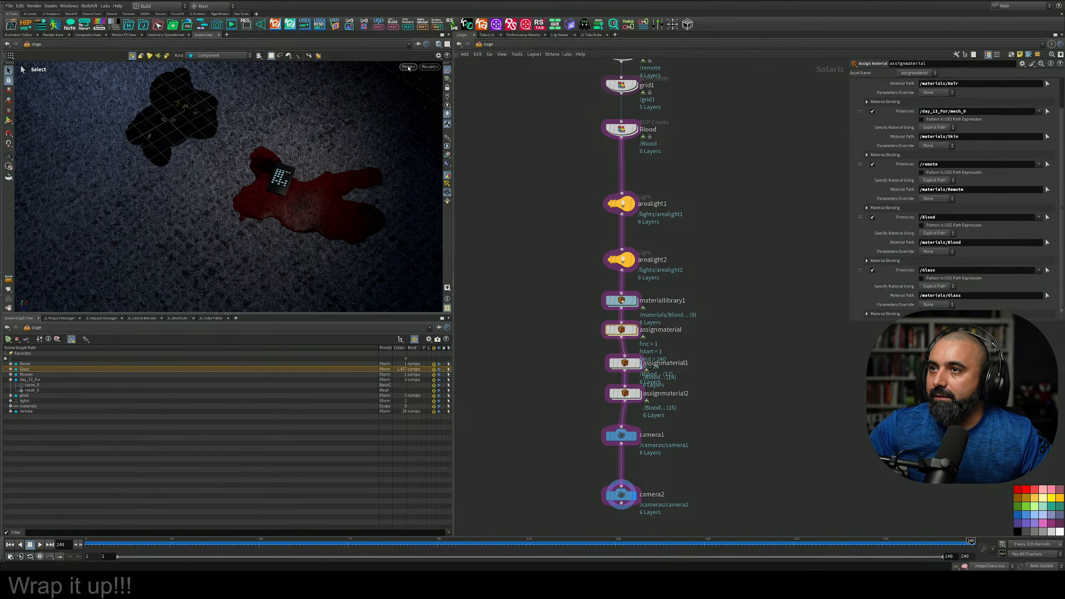
Look through /cameras/camera2 again and save the scene file
left_click(409, 66)
left_click(430, 66)
left_click(430, 67)
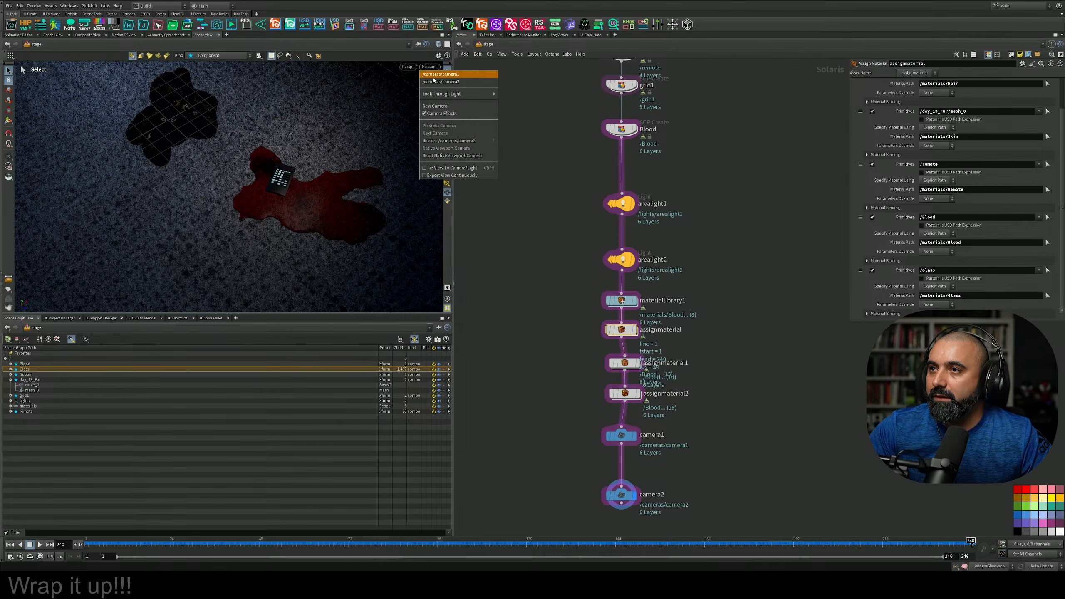
left_click(425, 74)
key("ctrl+s")
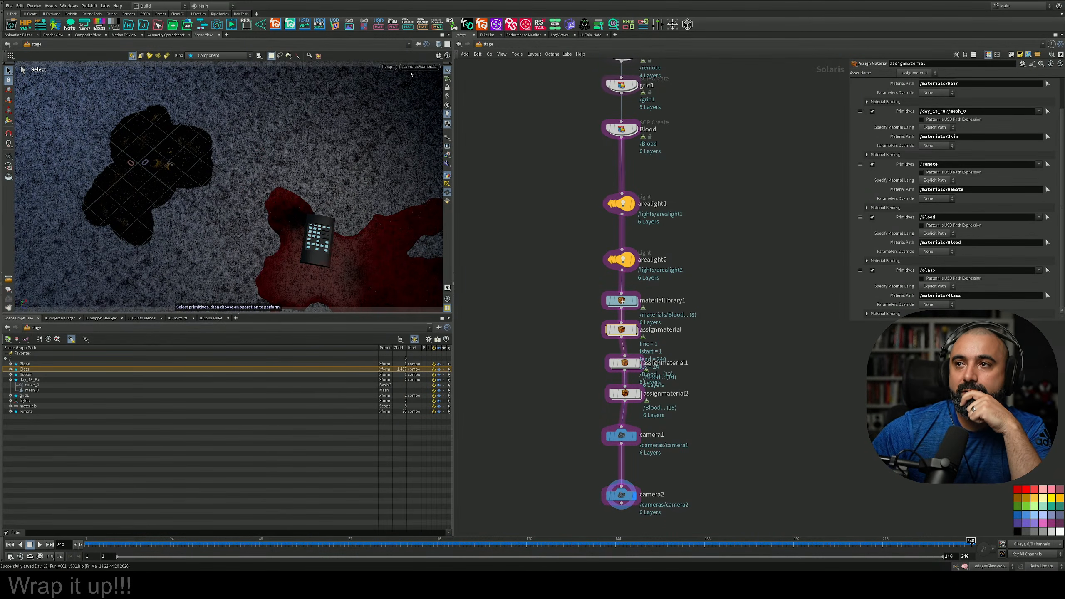
Preview the glass material with a Karma CPU render through camera2, and return the viewport to Houdini VK
left_click(388, 67)
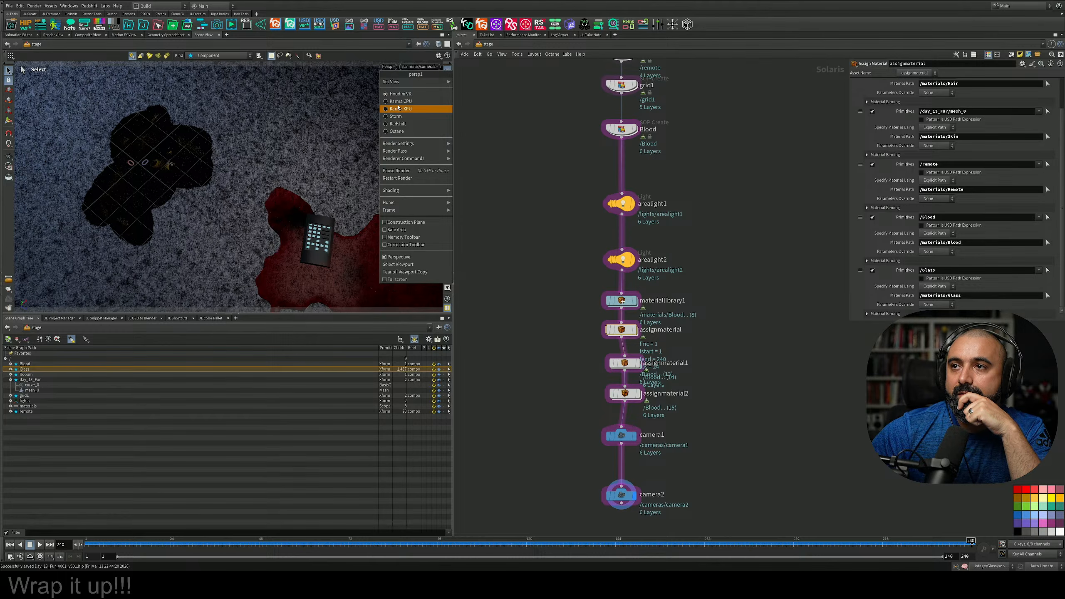
left_click(399, 102)
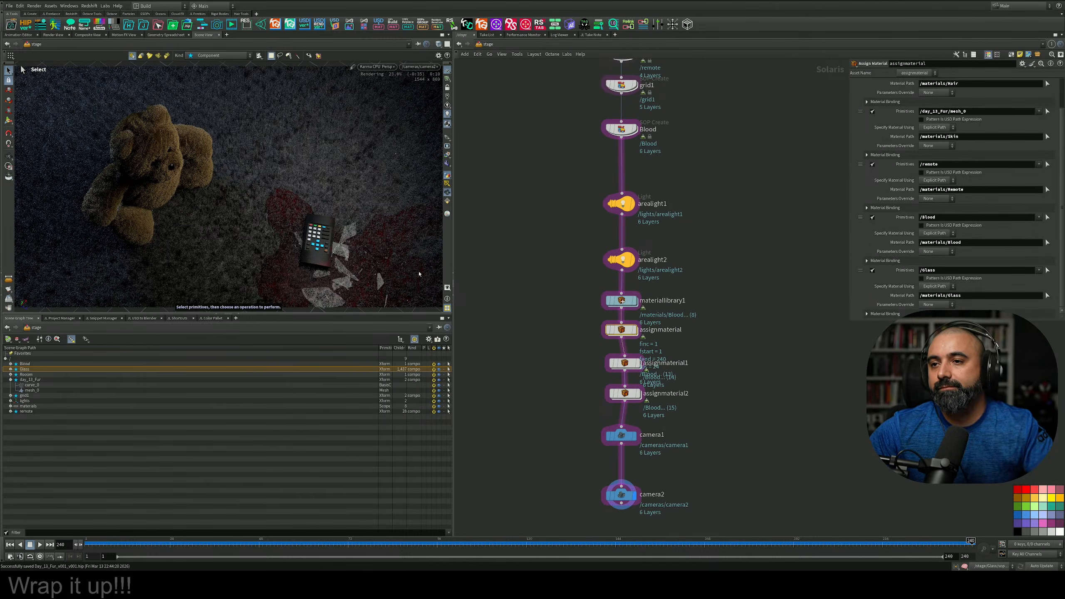
left_click(377, 67)
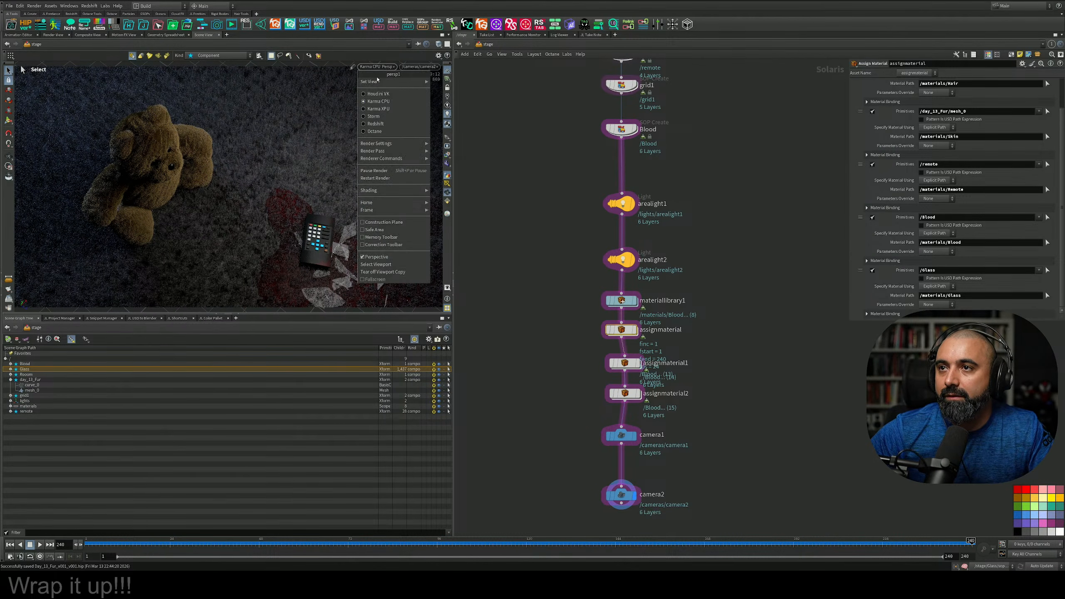
left_click(377, 95)
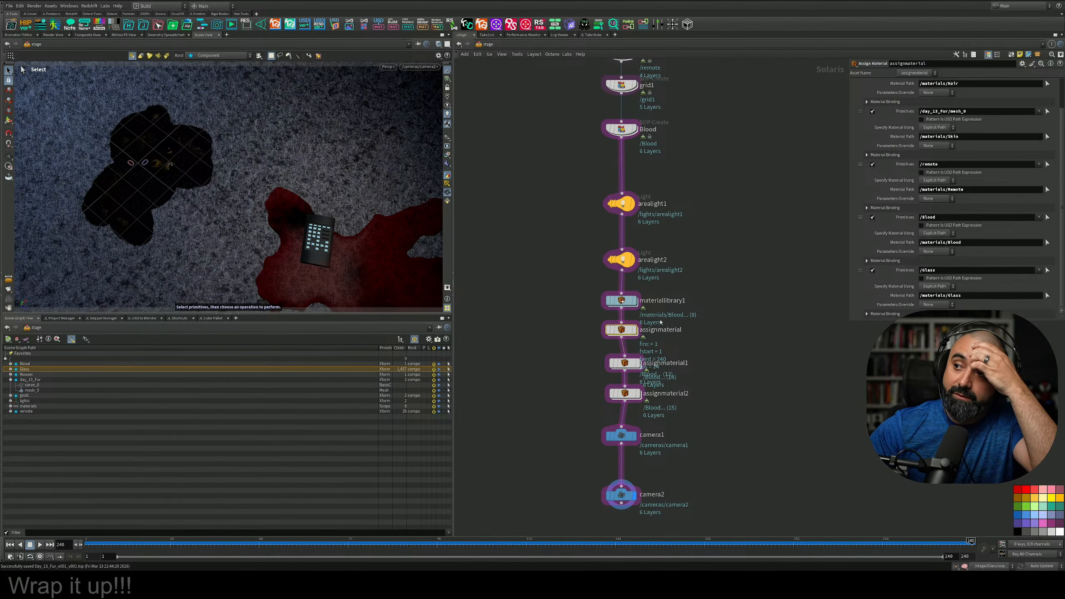
middle_click_drag(573, 209, 564, 263)
middle_click_drag(689, 191, 680, 276)
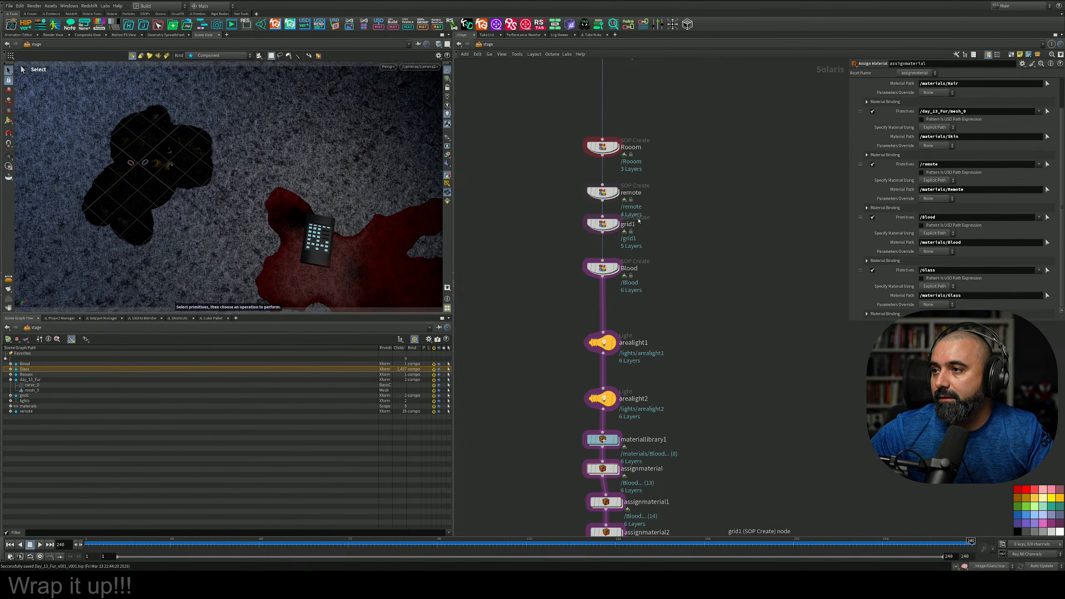
Display the Glass SOP Create node and move the fragments to a translate of about 0.768, 0.045, 2.2
left_click_drag(647, 213, 593, 237)
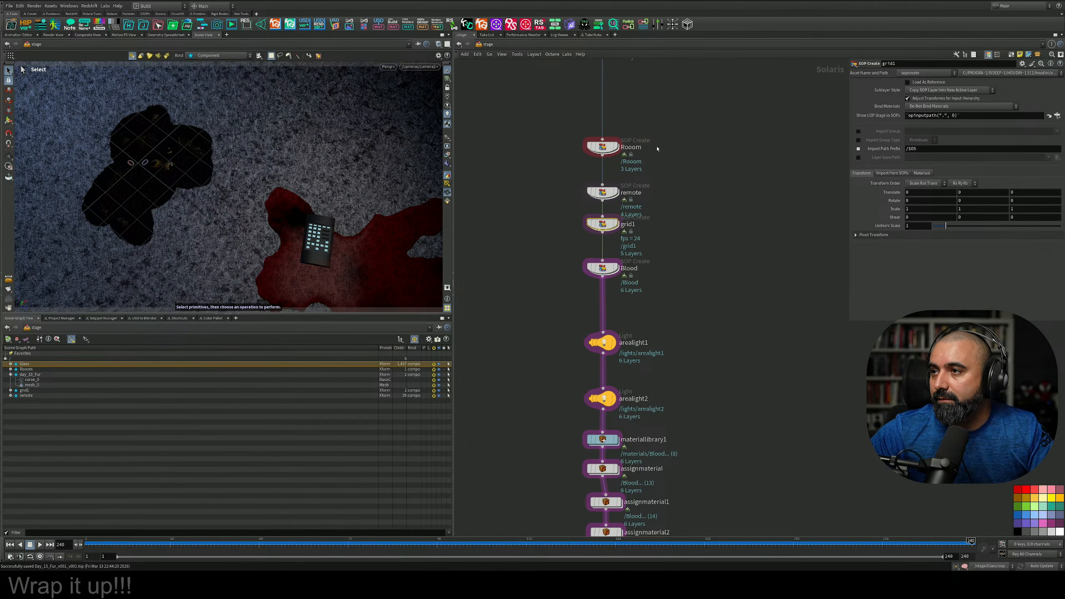
middle_click_drag(665, 145, 659, 288)
left_click_drag(658, 145, 520, 199)
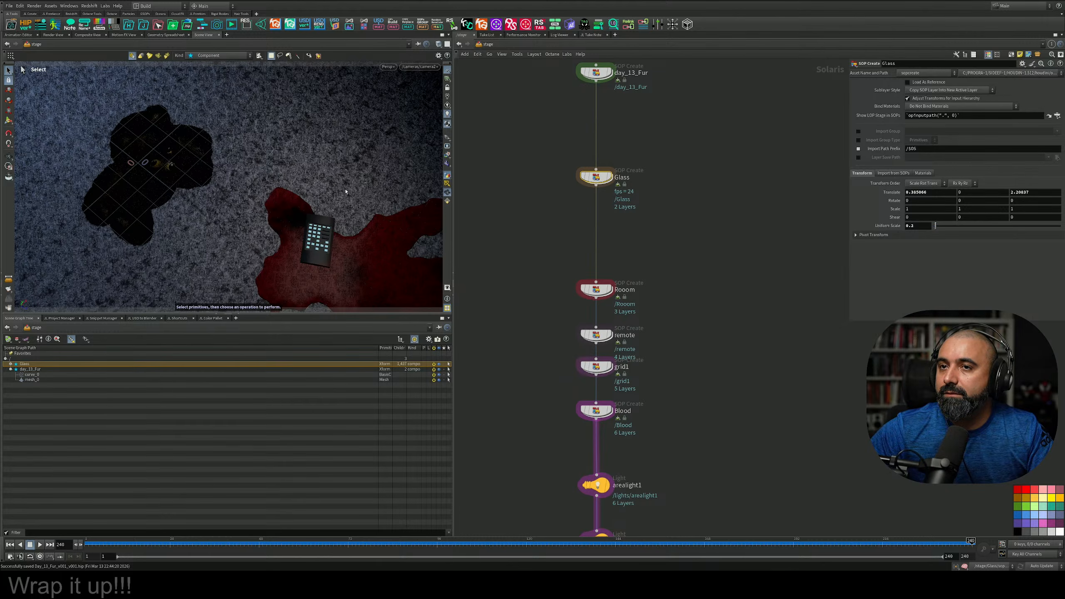
key("Escape")
left_click_drag(318, 139, 282, 172)
middle_click_drag(283, 173, 269, 171, "alt")
left_click_drag(683, 148, 567, 196)
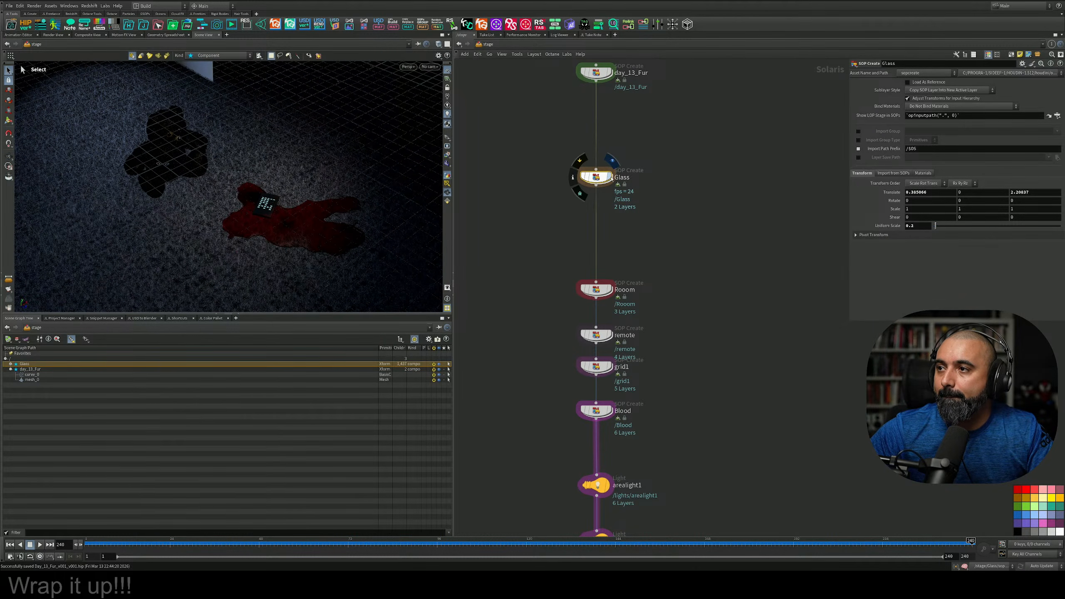
left_click(610, 179)
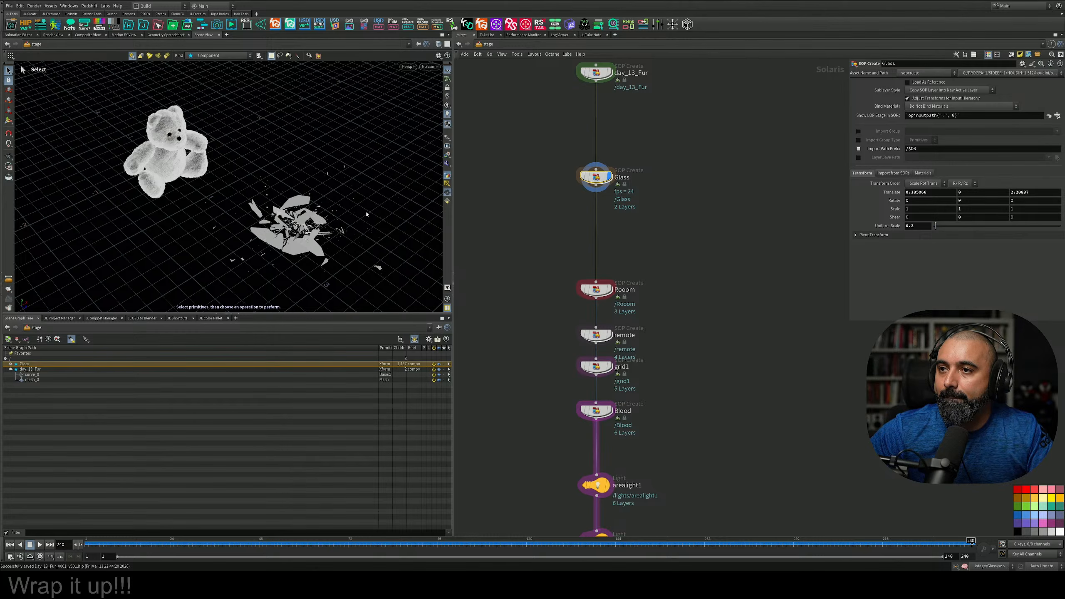
key("Return")
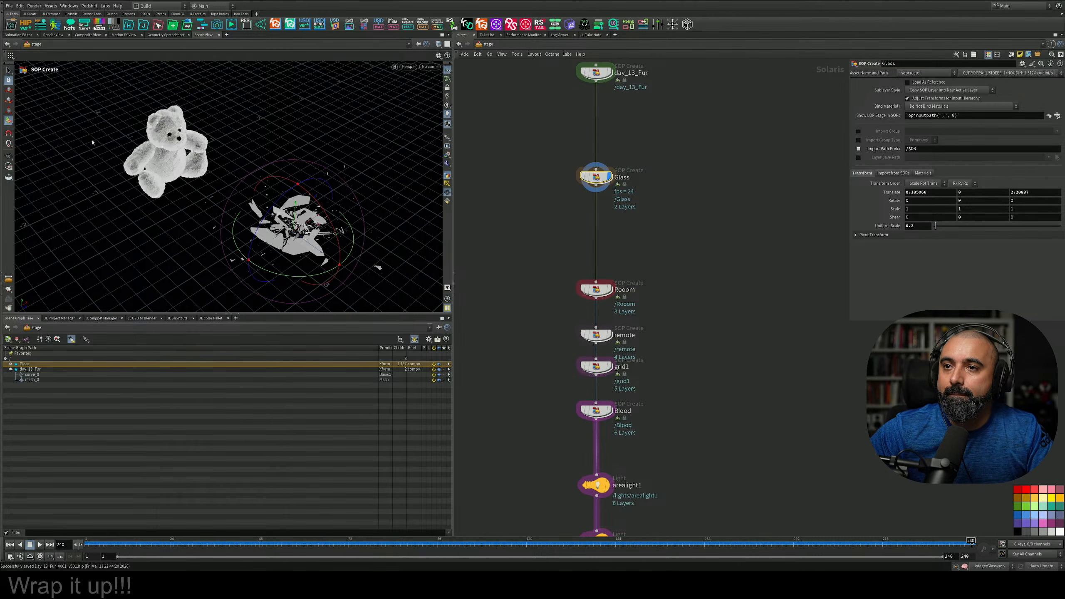
left_click_drag(315, 218, 345, 179)
Display the camera2 node, render through /cameras/camera2 with Karma CPU, and set the Glass uniform scale to 0.35
middle_click_drag(683, 282, 687, 196)
scroll(675, 227, "down", 3)
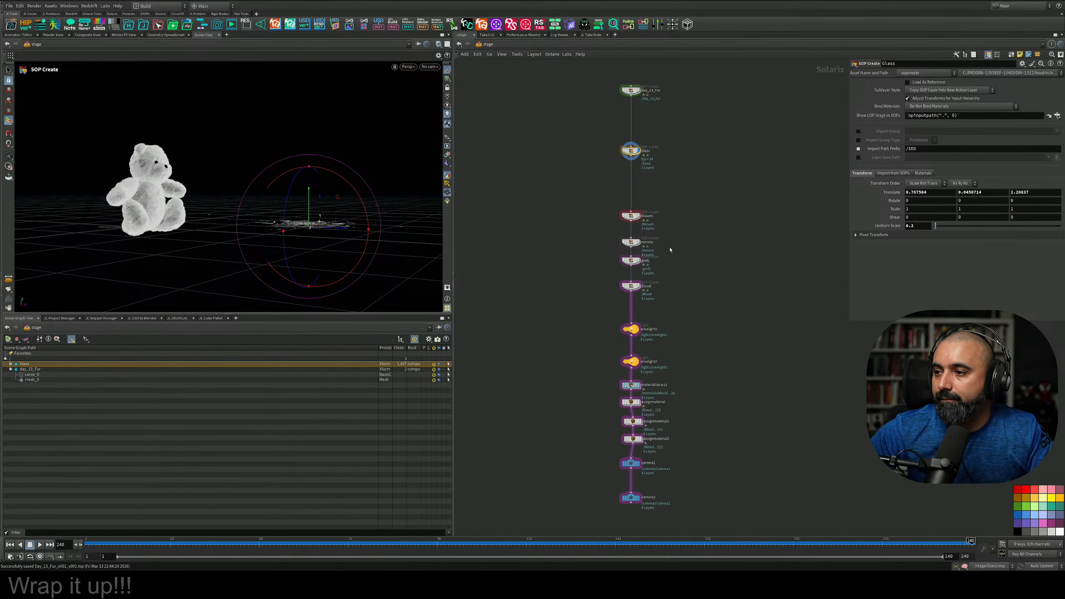
mouse_move(641, 502)
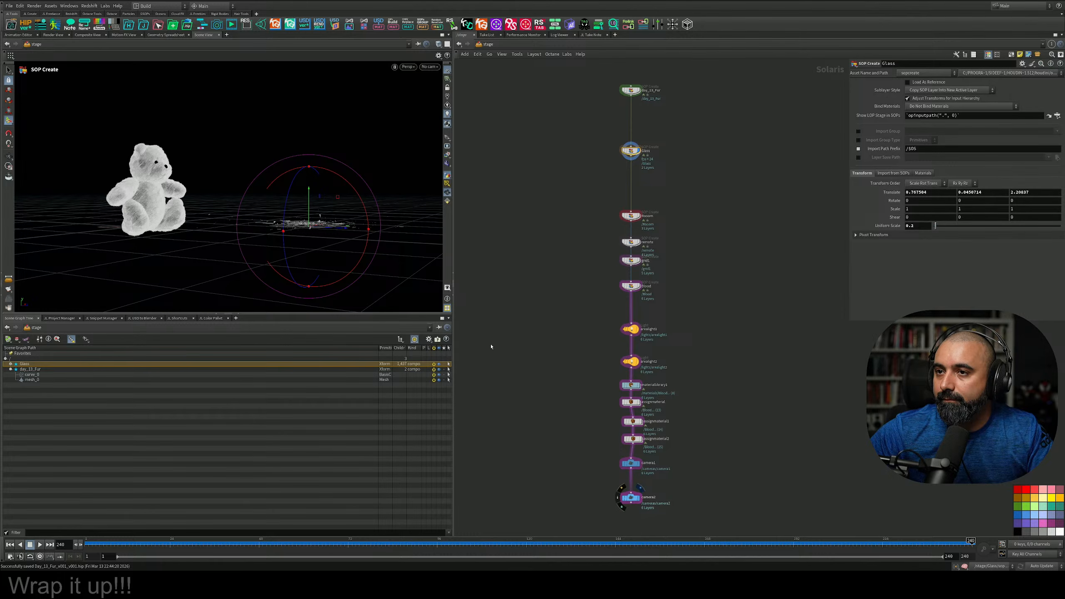
left_click(429, 67)
left_click(431, 83)
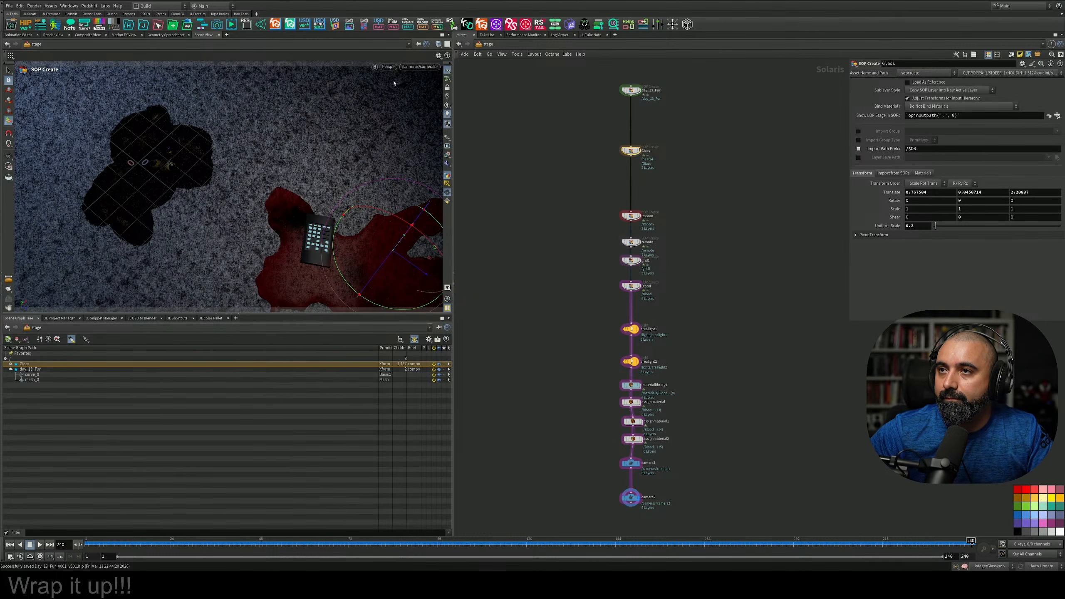
left_click(387, 67)
left_click(394, 106)
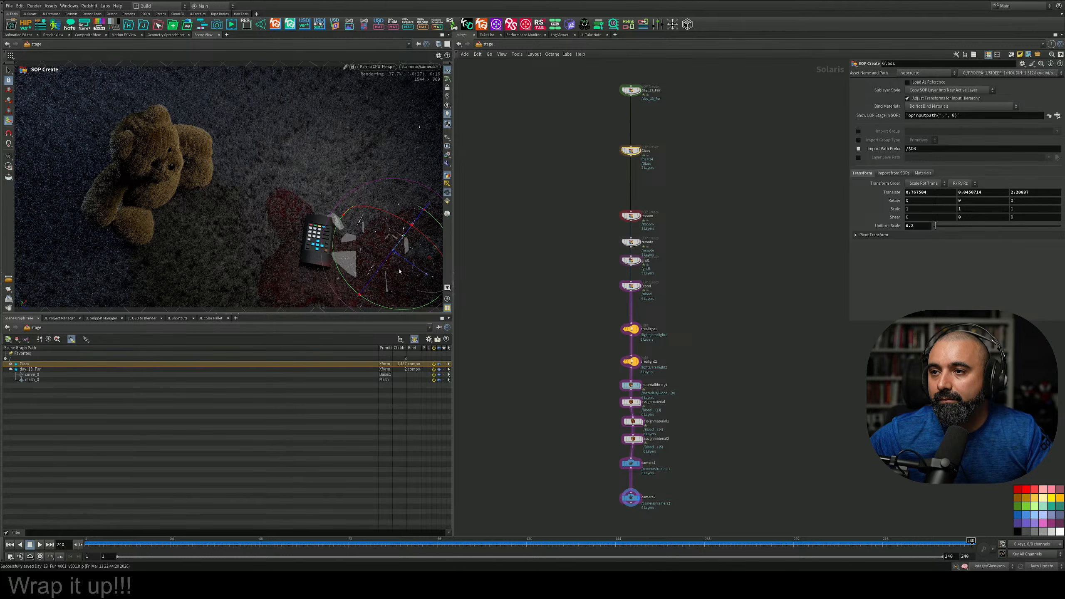
left_click_drag(935, 226, 939, 228)
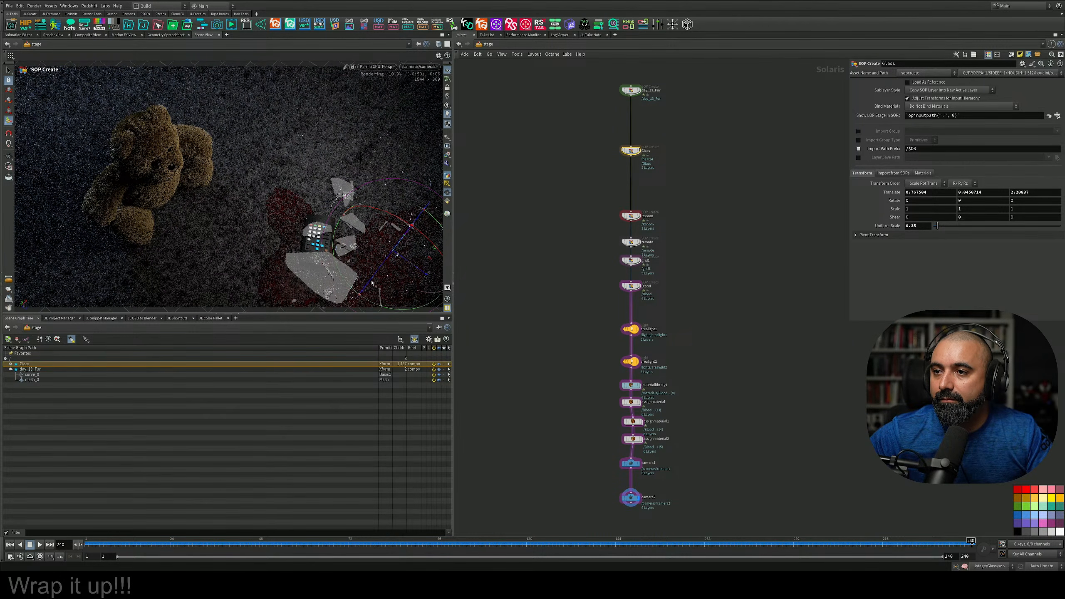
Open the Glass material inside materiallibrary1 and lower its mtlxstandard_surface Specular to 0.2
scroll(630, 246, "up", 5)
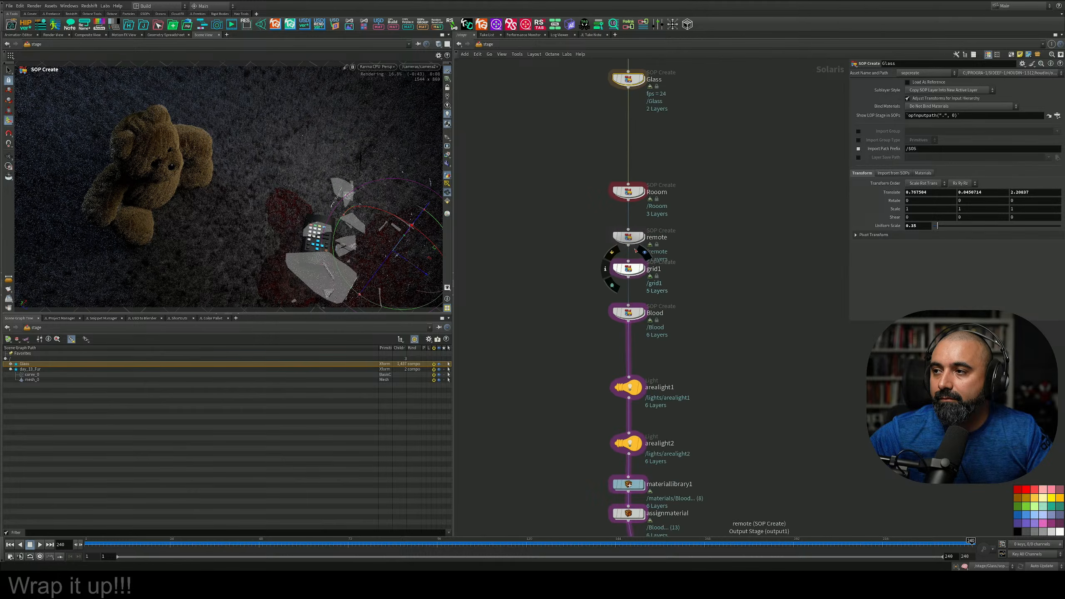
middle_click_drag(683, 402, 677, 216)
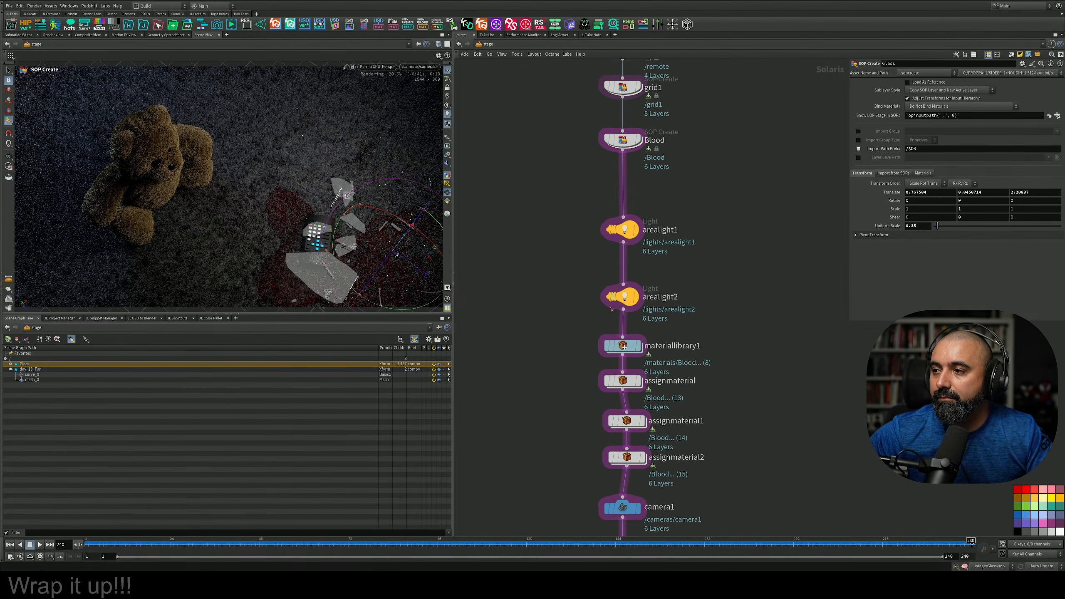
double_click(627, 347)
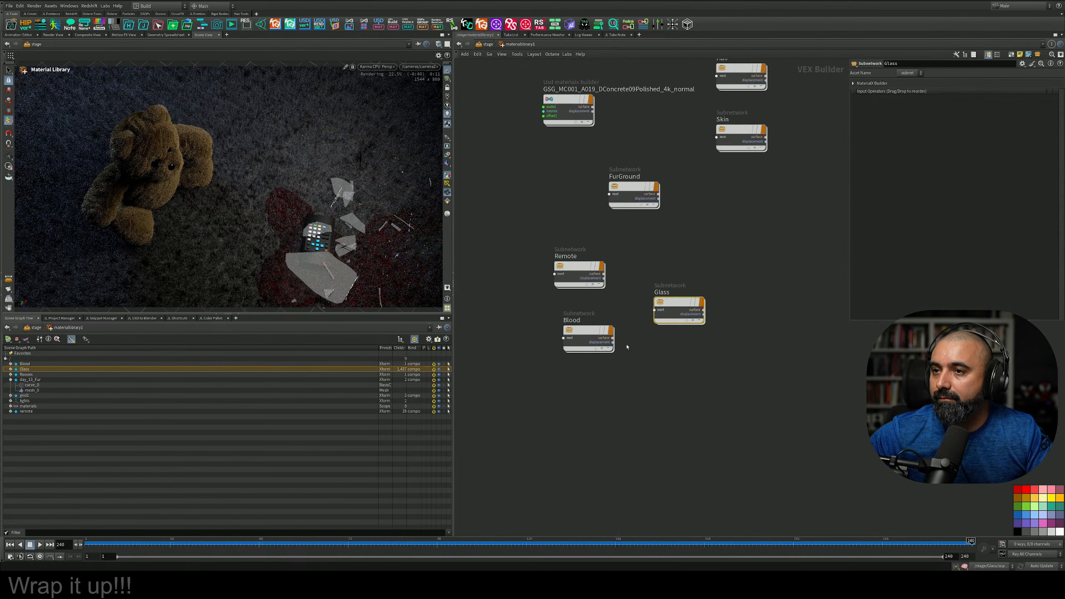
double_click(667, 316)
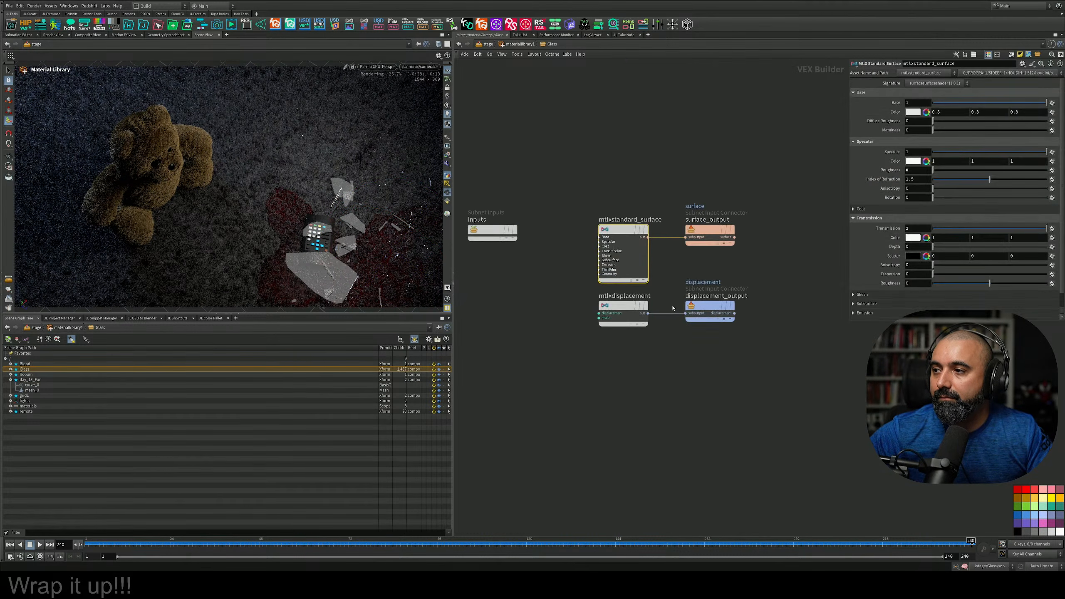
left_click(985, 153)
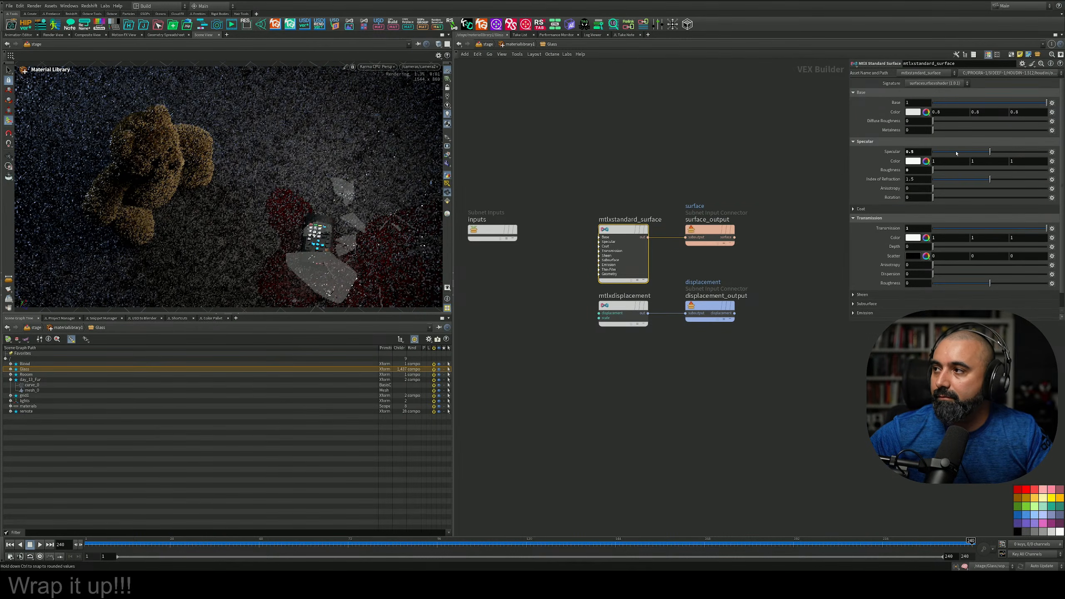
left_click_drag(957, 154, 954, 155)
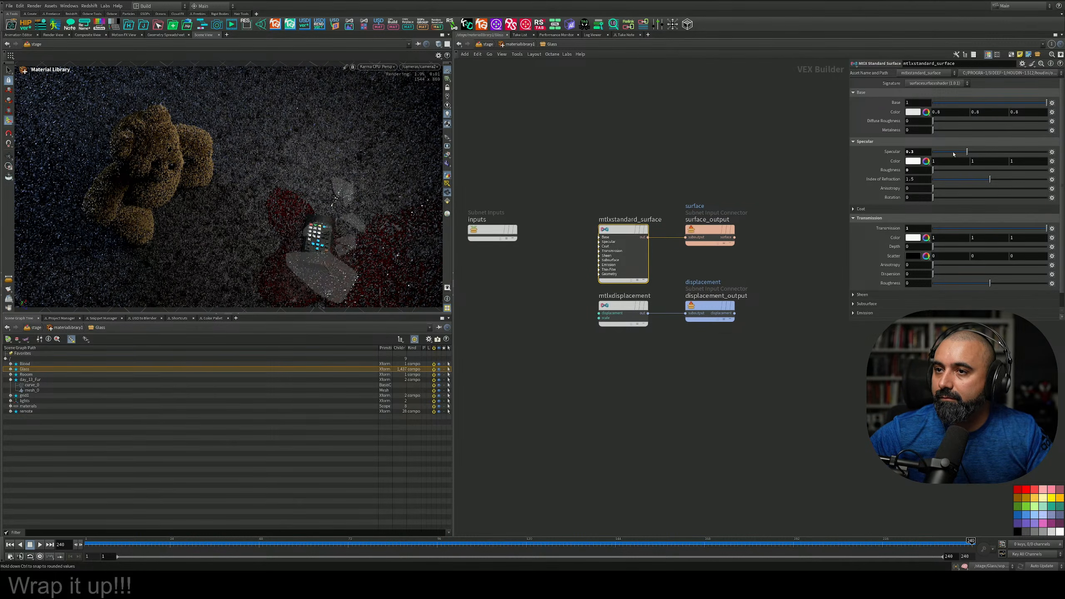
left_click(954, 154)
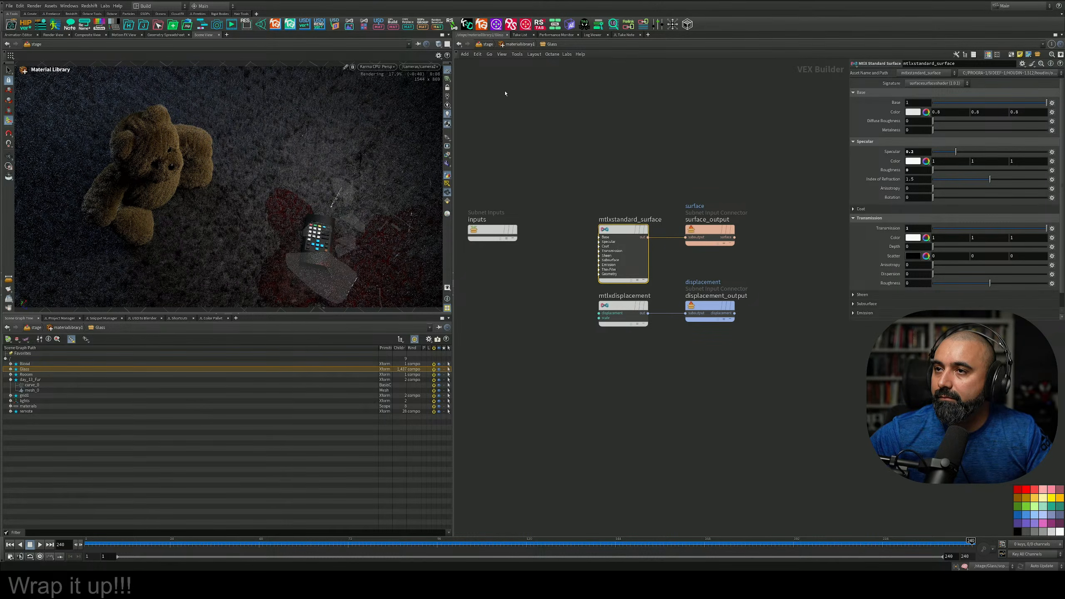
Back on the stage, set the Glass node's Y translate to .02 and its uniform scale to 0.57
left_click(487, 47)
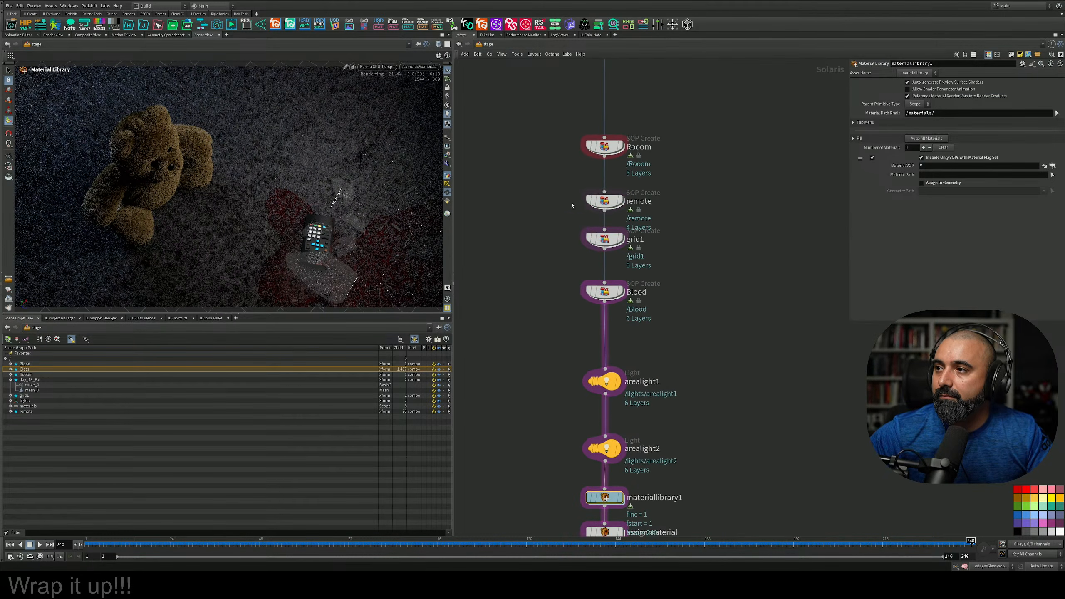
middle_click_drag(572, 261, 584, 445)
left_click(617, 197)
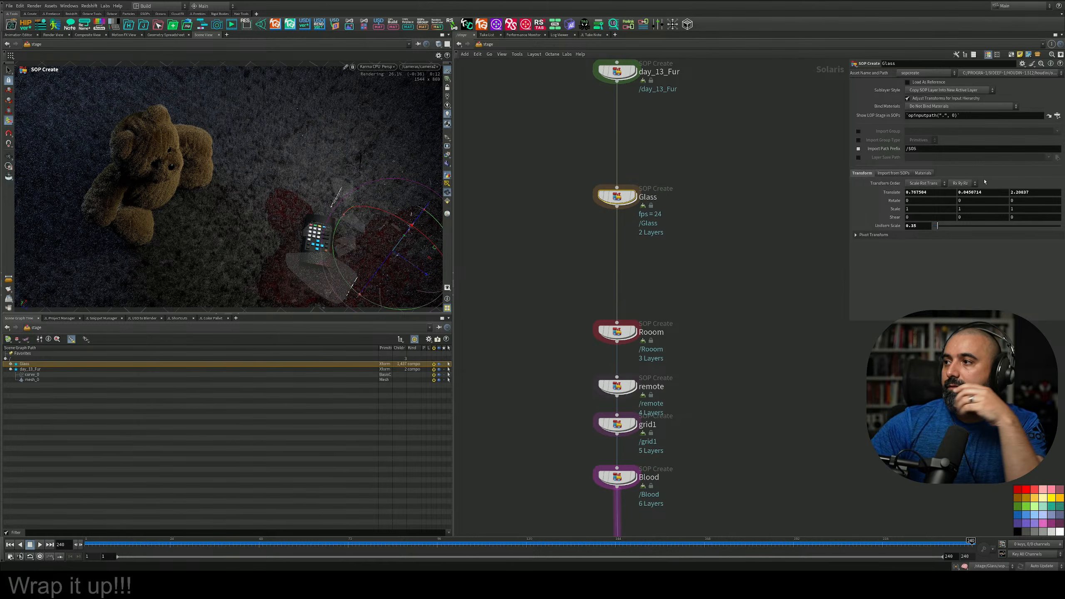
left_click_drag(988, 194, 909, 192)
type(".02")
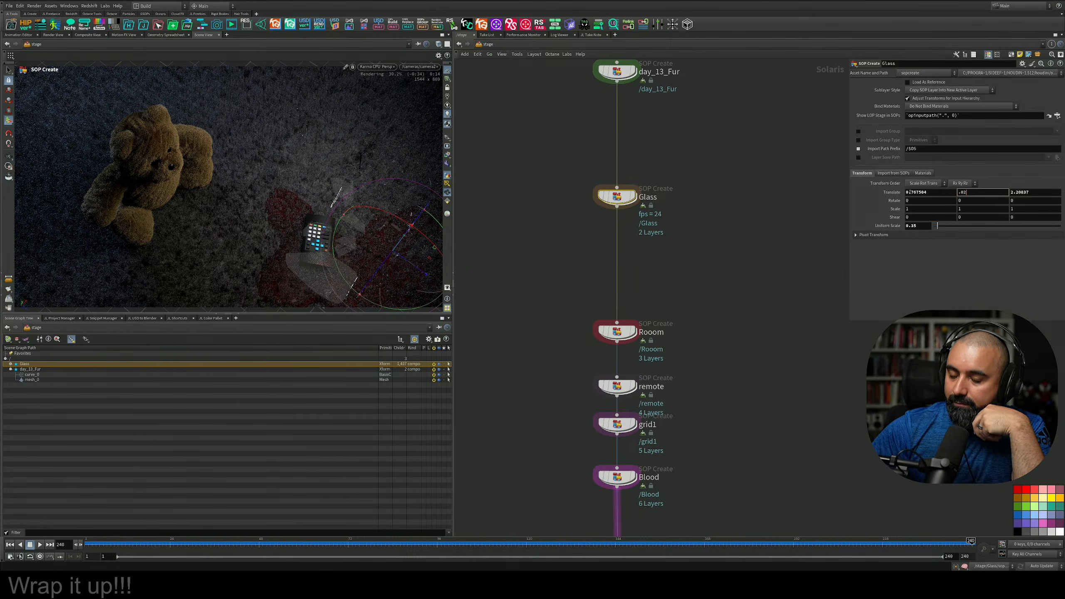
key("Return")
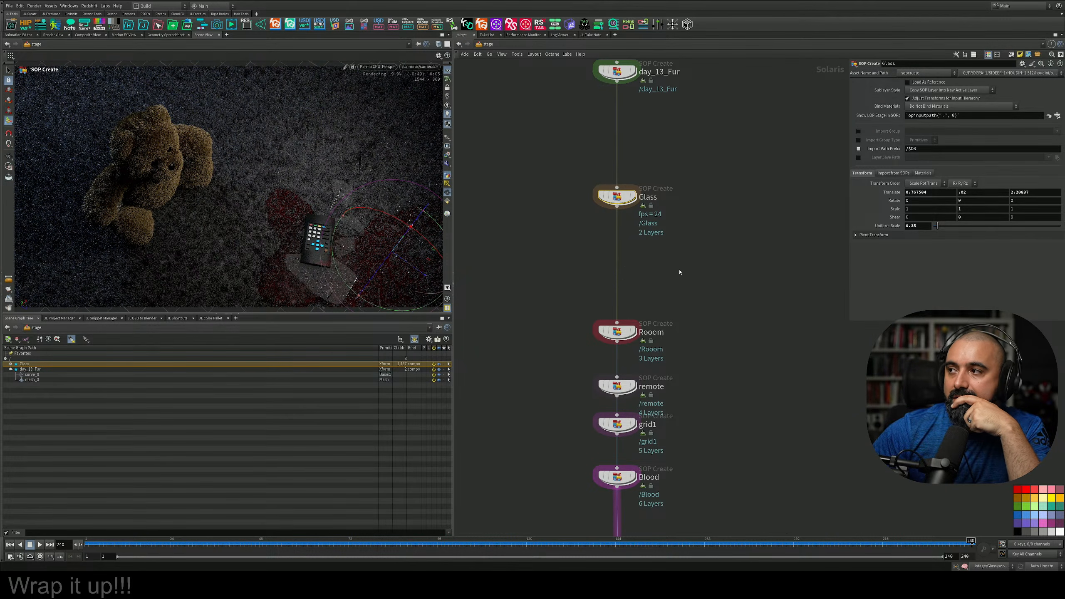
left_click_drag(937, 227, 941, 228)
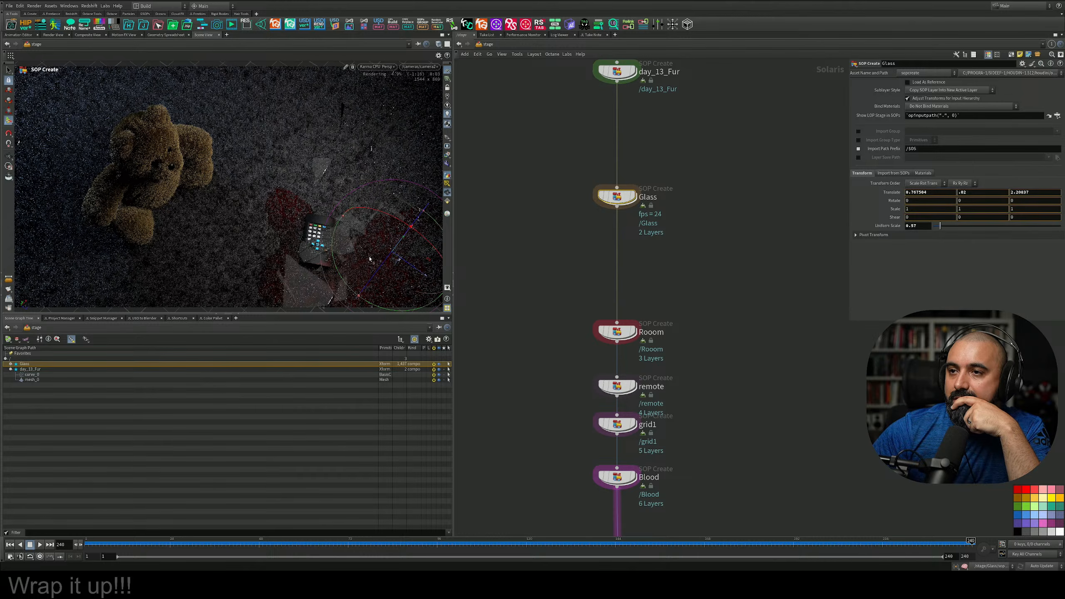
Shift the glass fragments along Z to about 1.77 and set their Y translate to 0
left_click_drag(424, 275, 369, 259)
key("r")
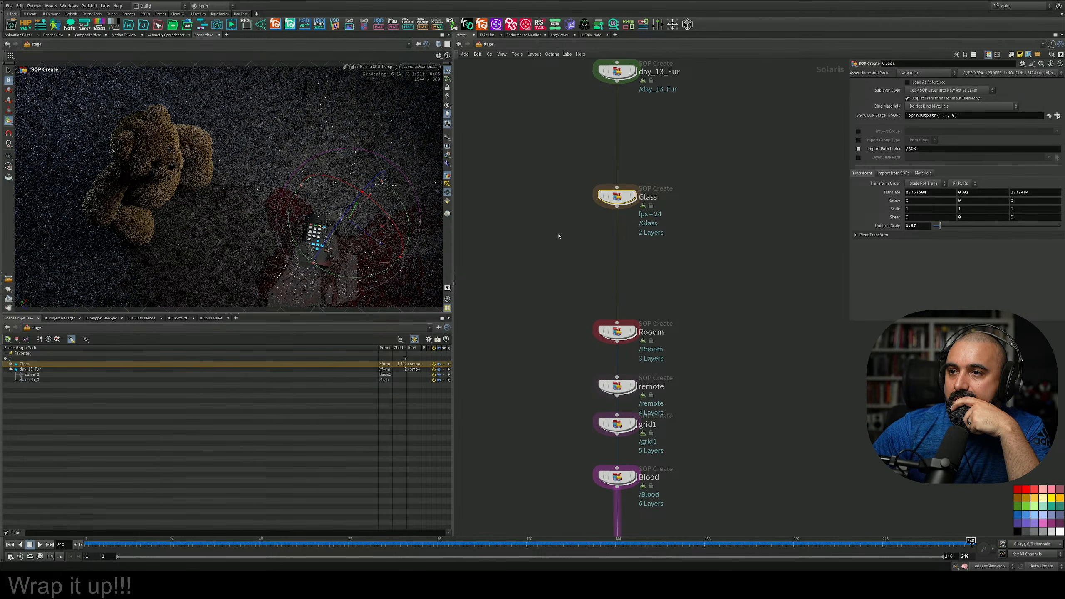
left_click_drag(978, 192, 920, 192)
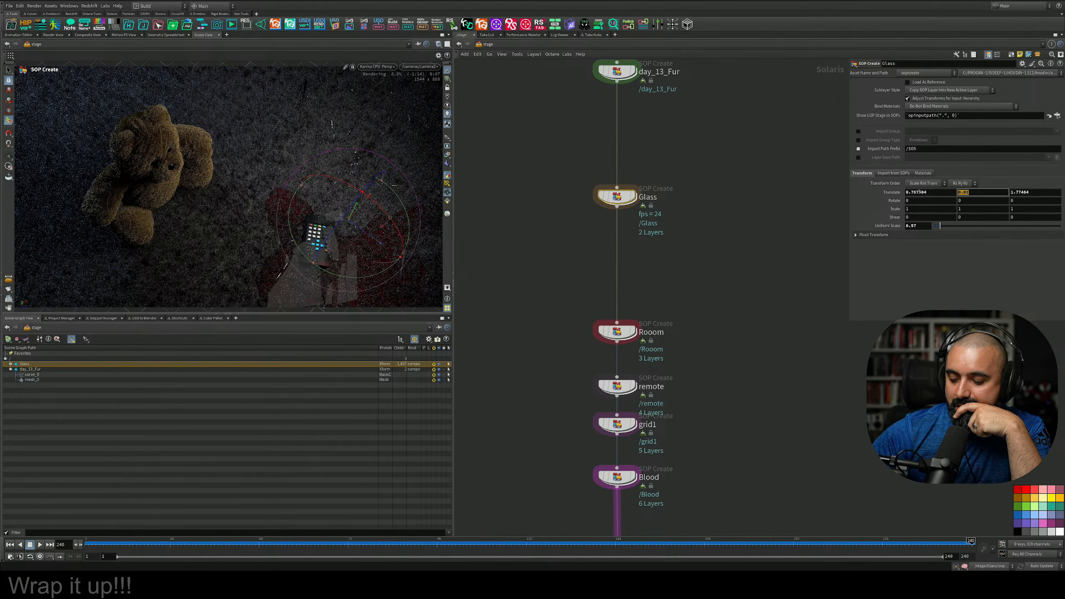
type("0")
key("Return")
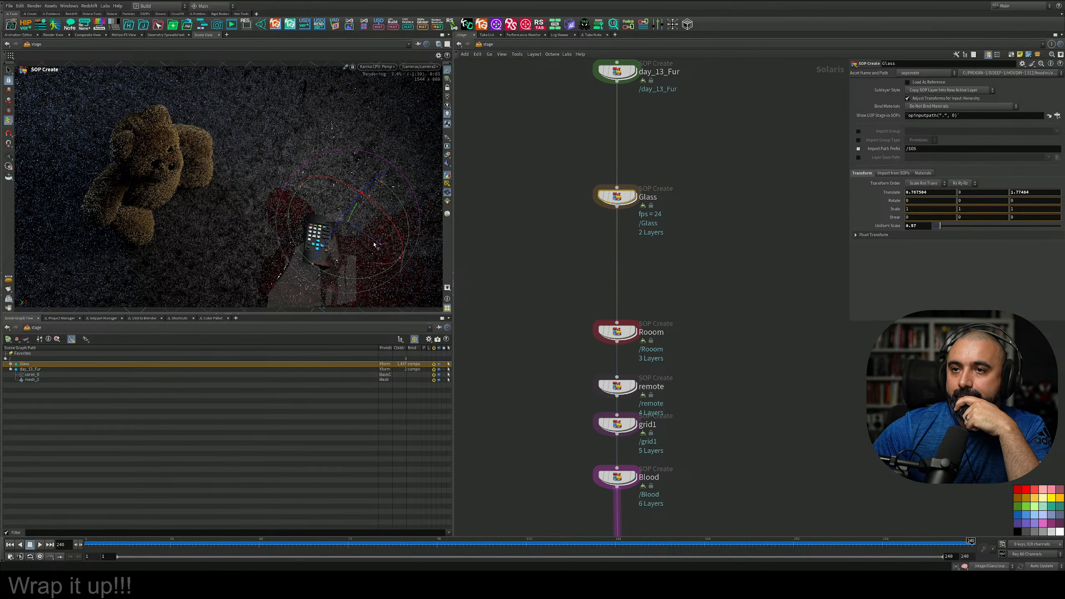
Move the glass fragments along Z to about -1.02, and bypass the Glass node
left_click_drag(99, 131, 97, 130)
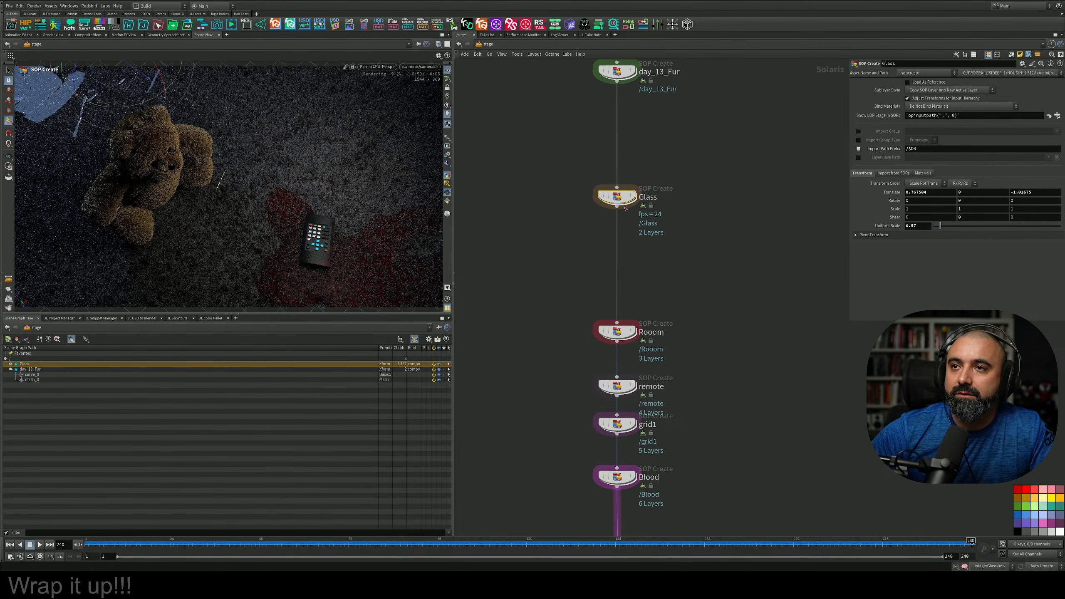
mouse_move(603, 196)
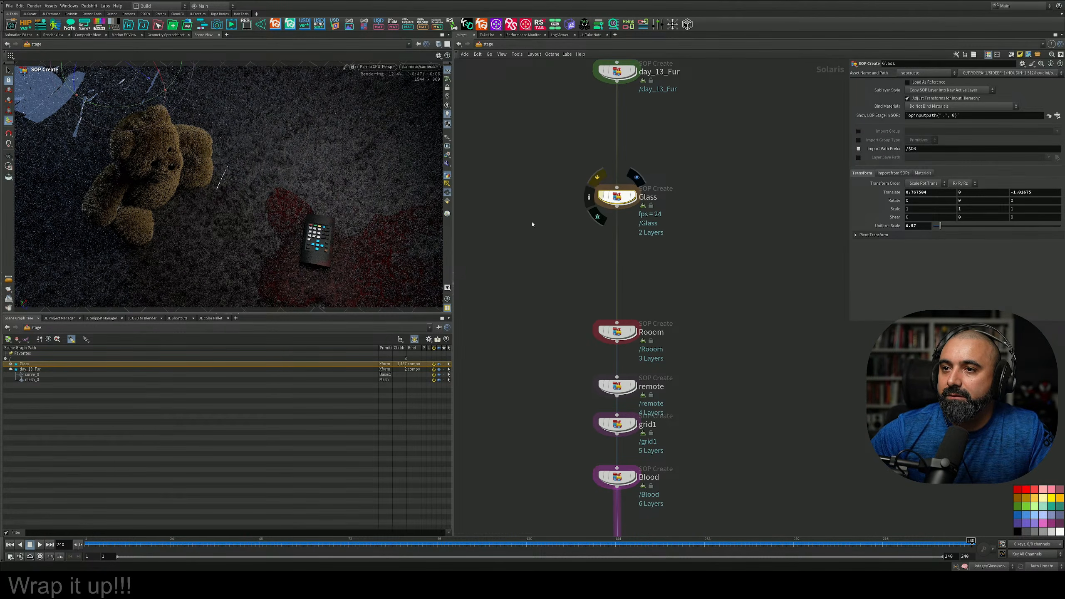
key("b")
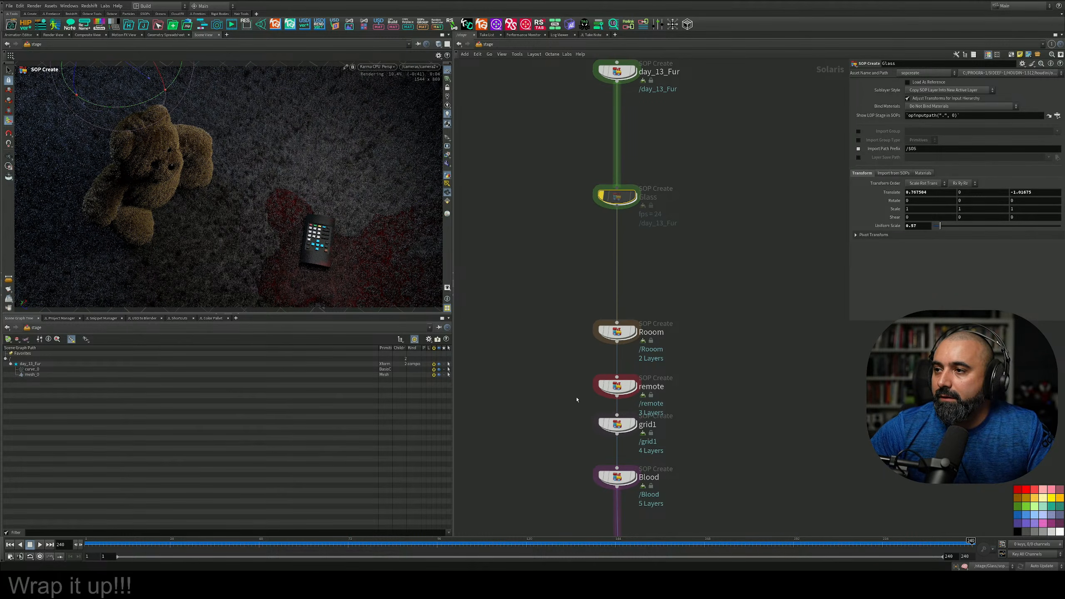
Check the arealight1 settings and set the exposure of arealight2 to 2
middle_click_drag(577, 400, 571, 222)
mouse_move(697, 393)
middle_mouse_down()
mouse_move(625, 291)
mouse_move(664, 305)
mouse_move(675, 275)
middle_mouse_up()
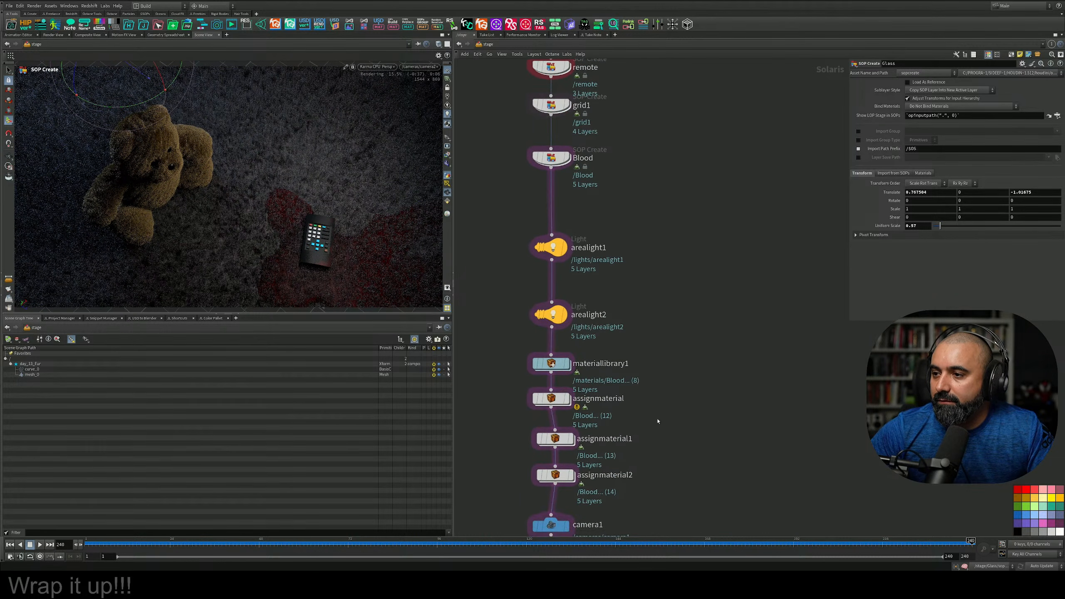
left_click(608, 252)
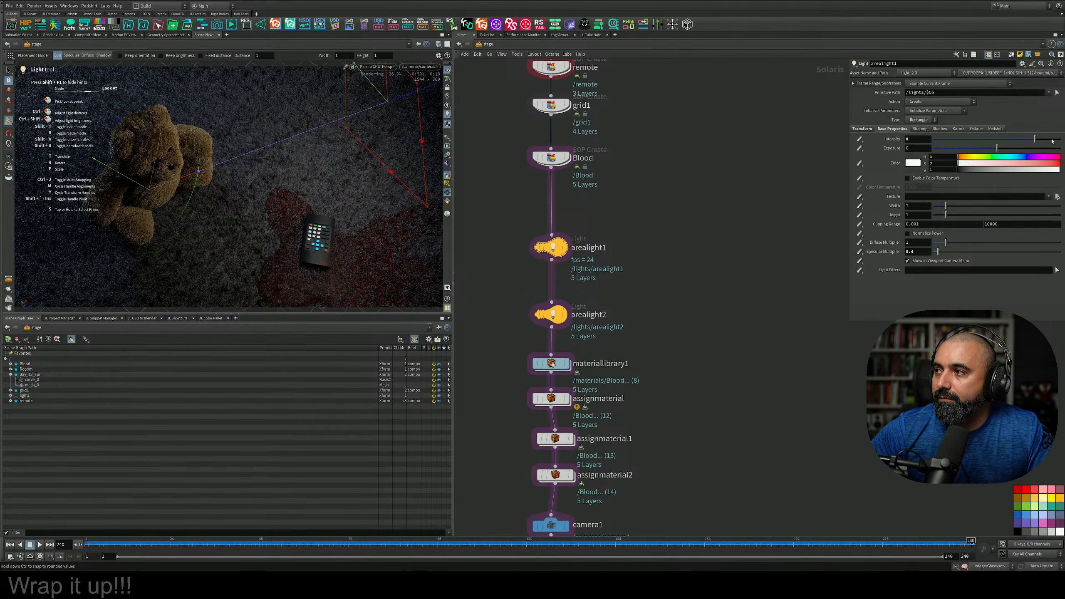
left_click(551, 314)
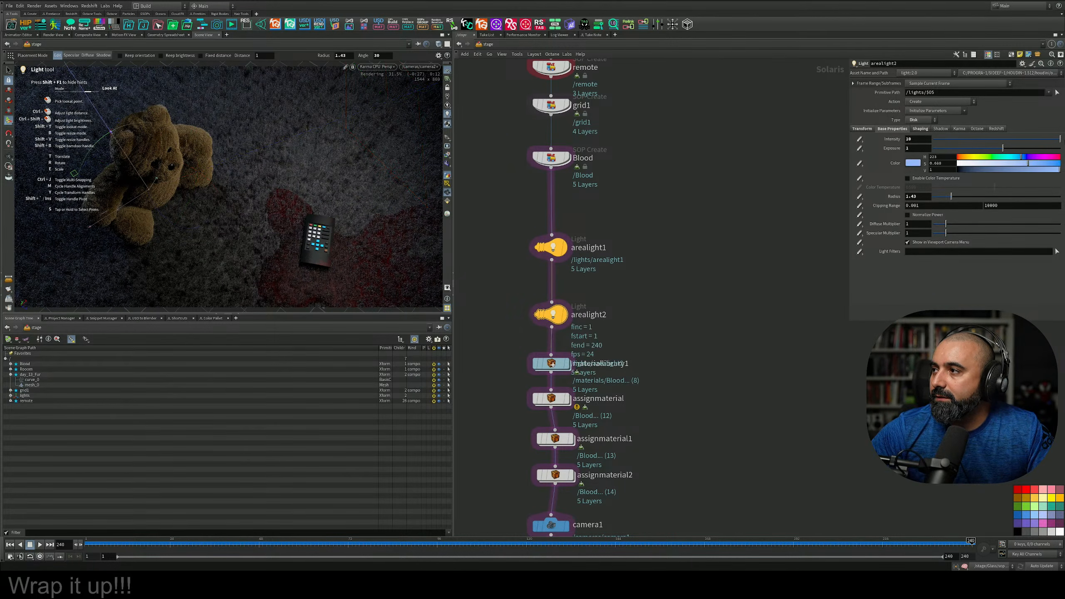
left_click(1013, 149)
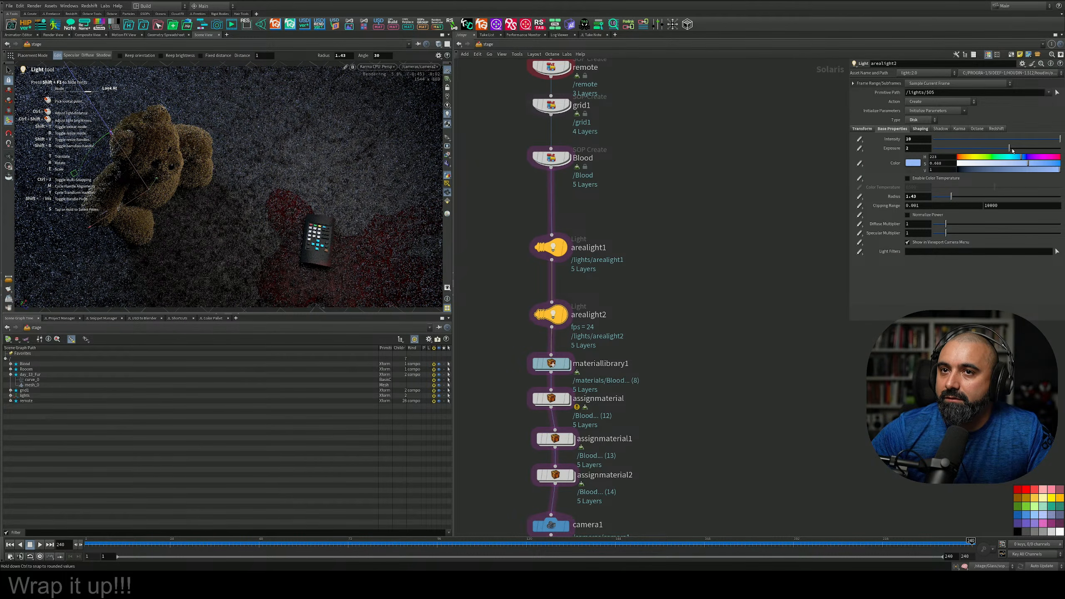
On camera2, revert the horizontal aperture to its default and set the focal length to about 28.6
middle_click_drag(690, 254, 716, 116)
left_click(577, 459)
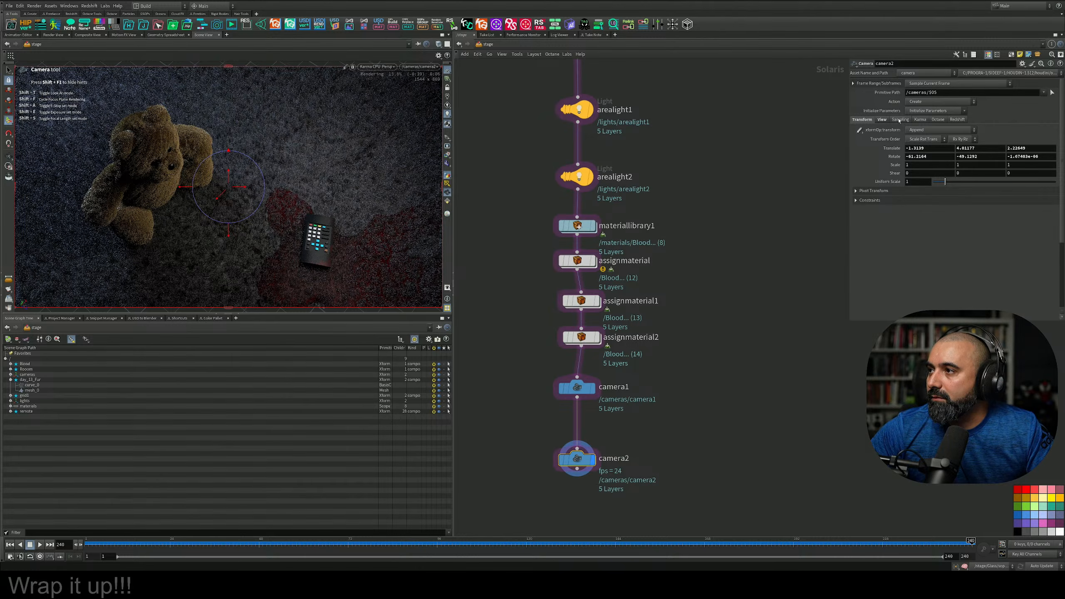
left_click(900, 119)
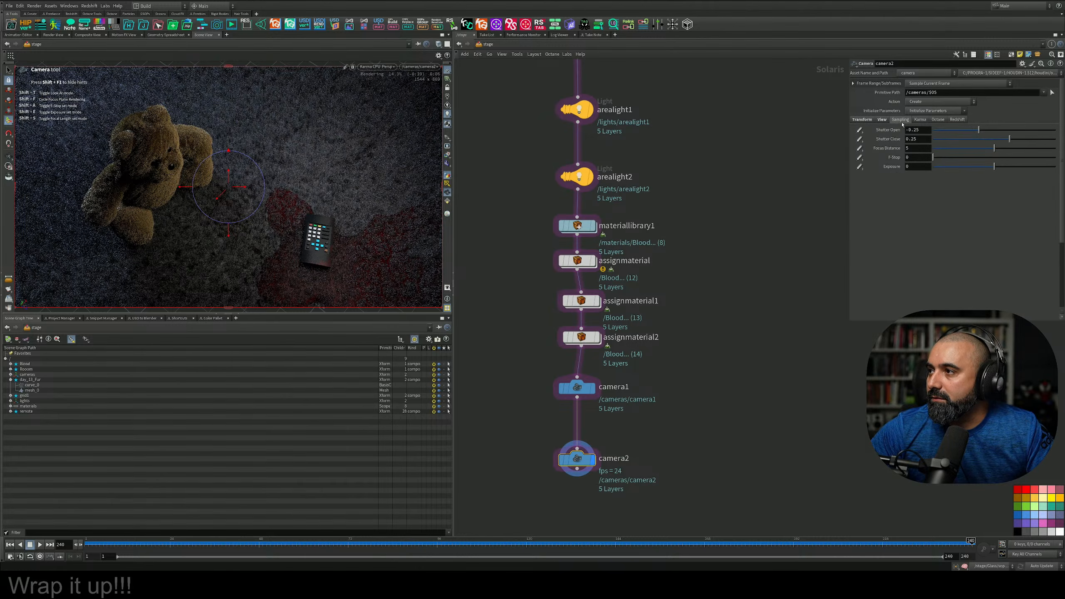
left_click(920, 119)
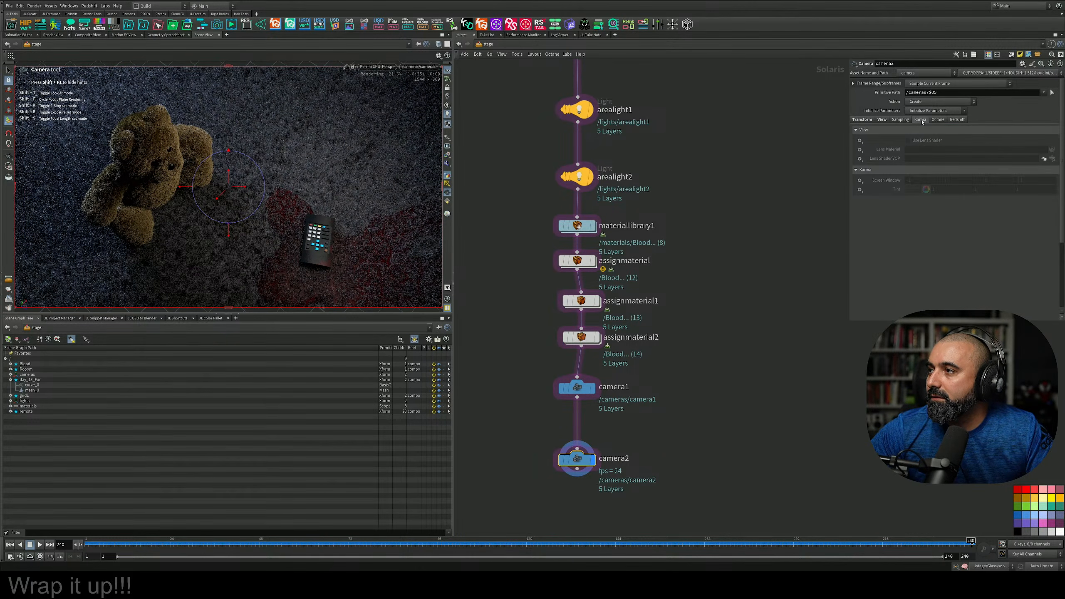
left_click(932, 120)
left_click(893, 121)
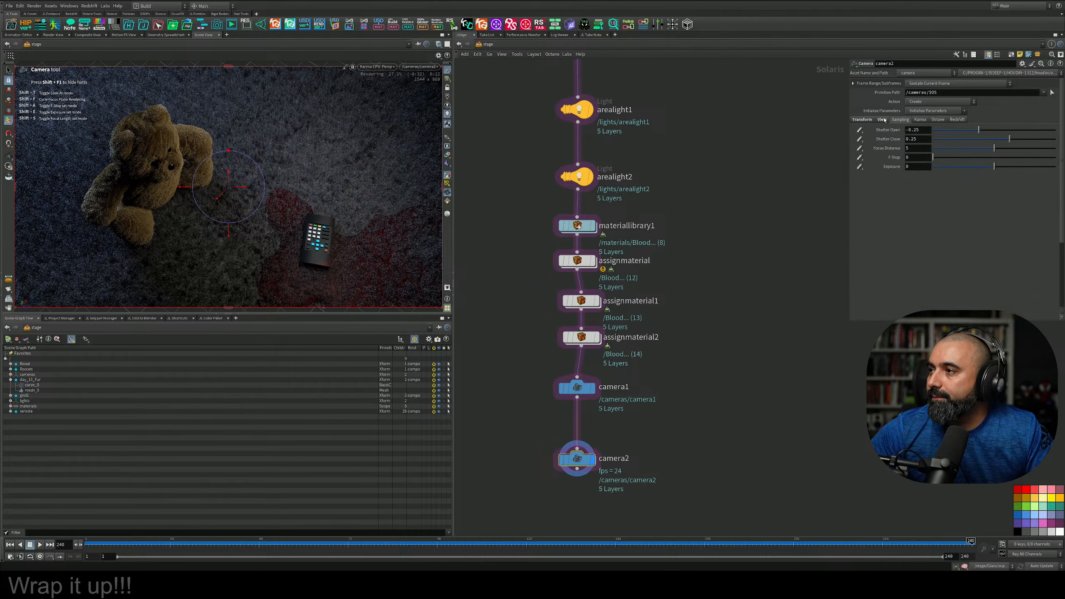
left_click(883, 120)
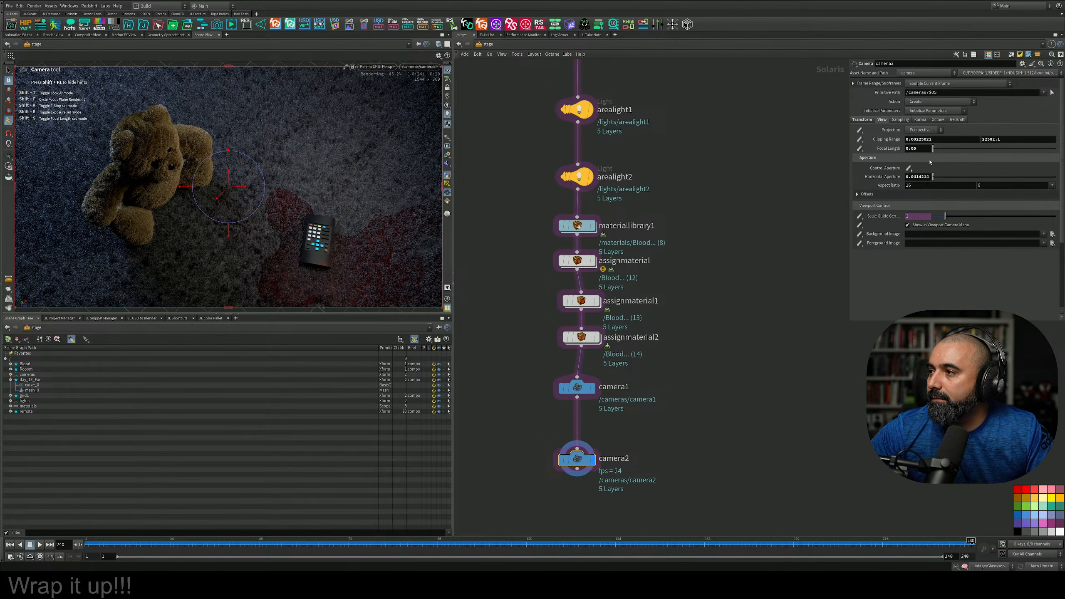
left_click_drag(937, 178, 940, 154)
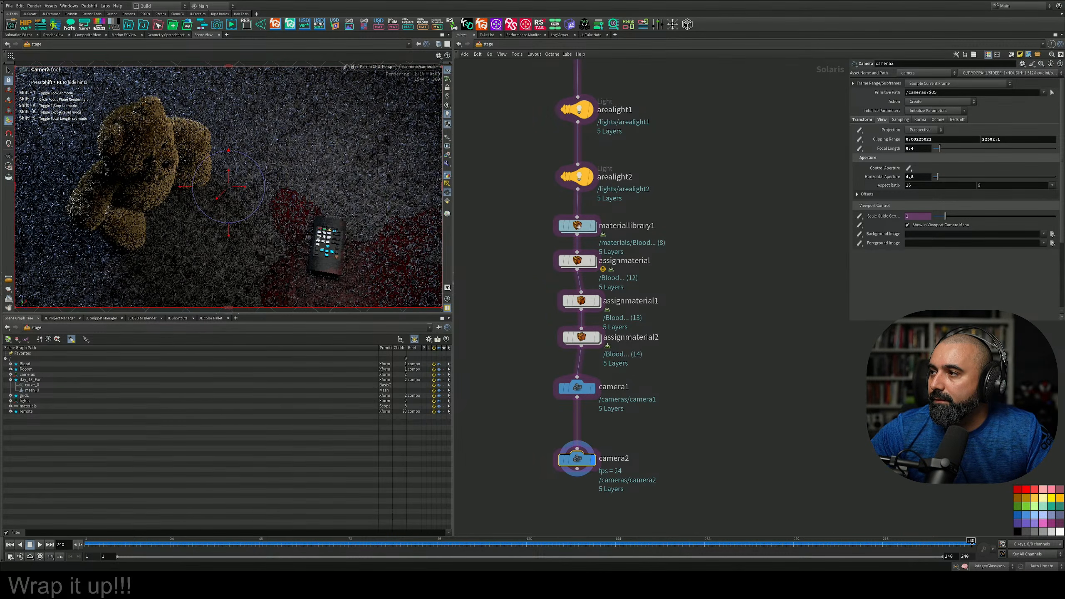
right_click(895, 180)
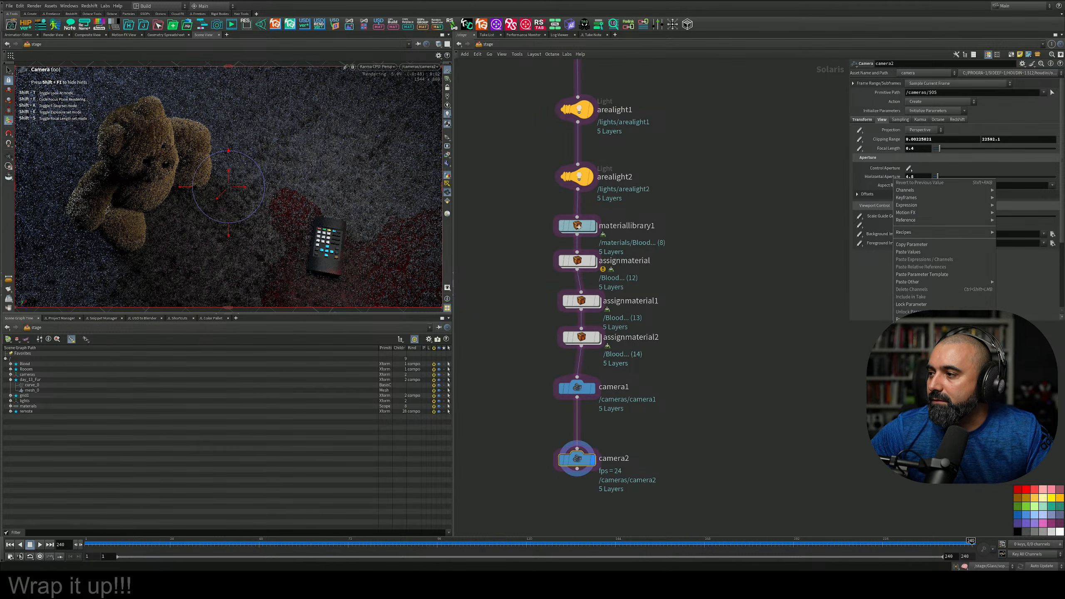
left_click(914, 319)
left_click_drag(940, 149, 968, 150)
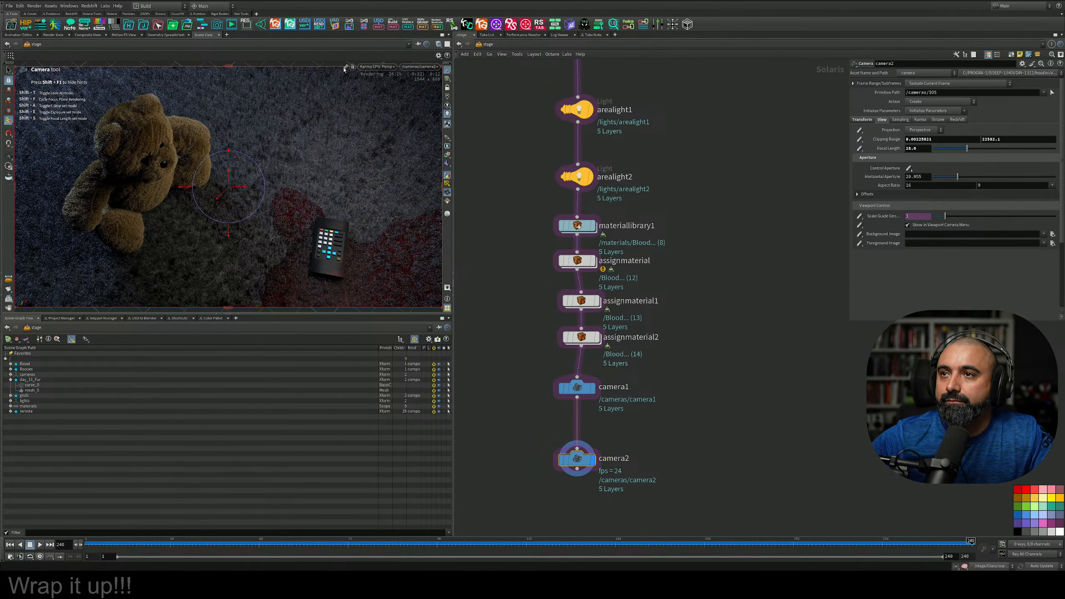
Switch the viewport renderer from Karma XPU back to Houdini VK and save the scene
left_click(377, 67)
left_click(483, 102)
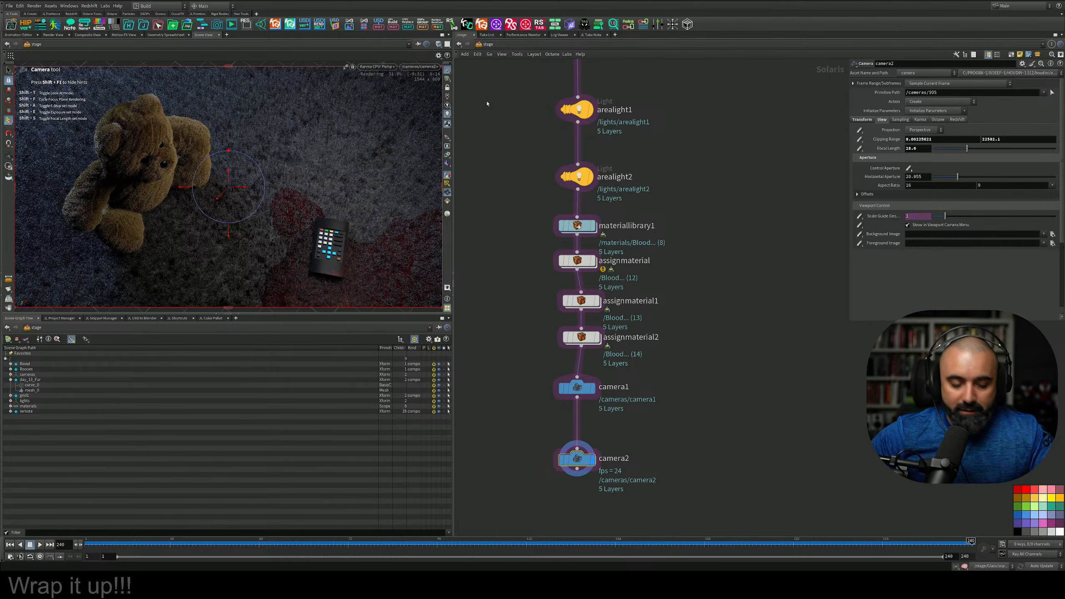
key("ctrl+s")
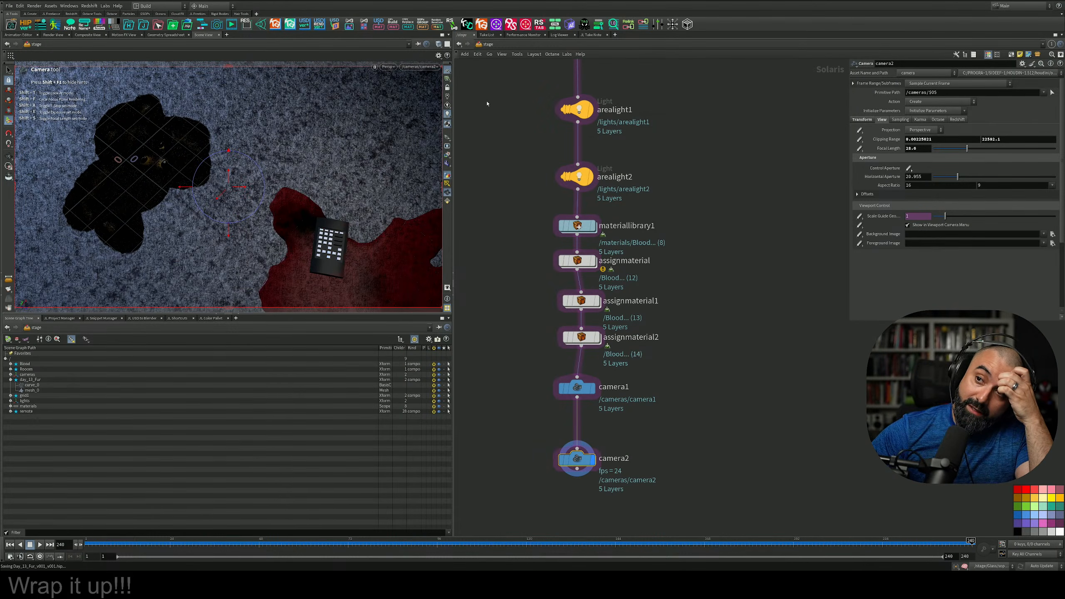
middle_click_drag(673, 337, 658, 231)
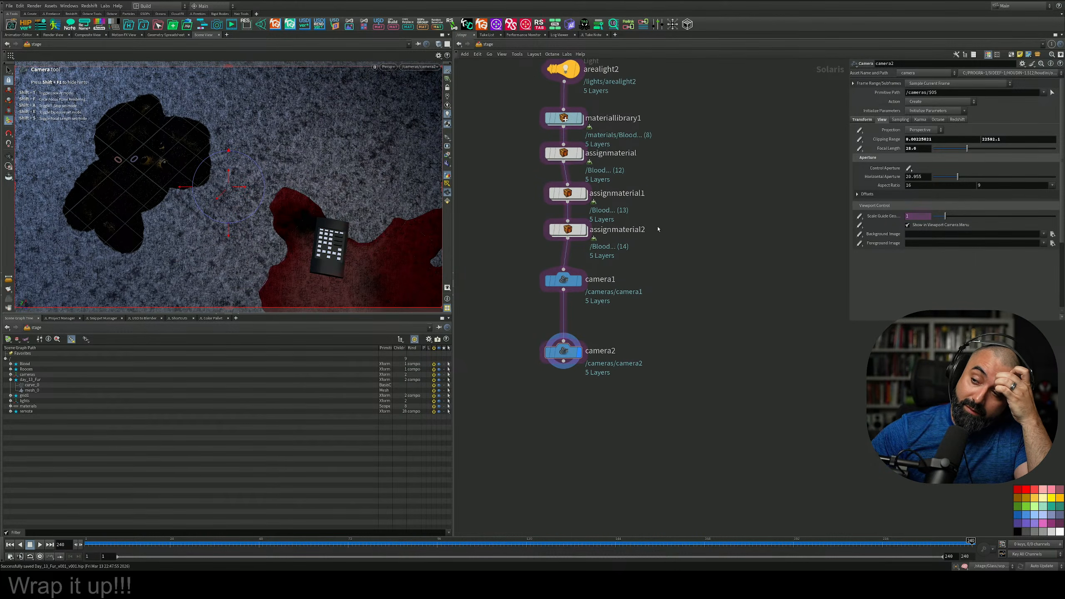
middle_click_drag(653, 310, 648, 226)
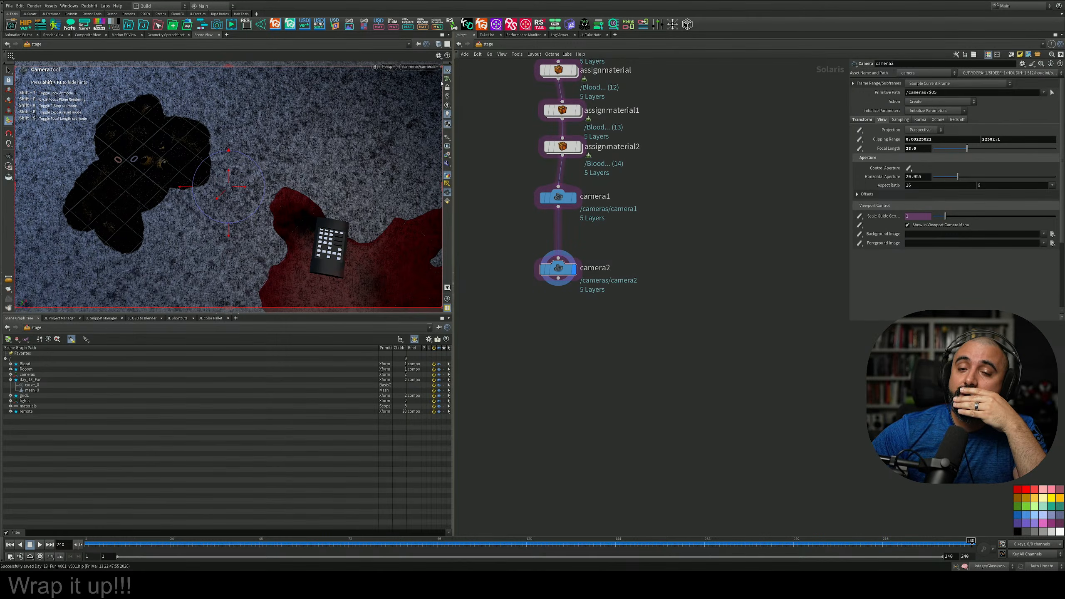
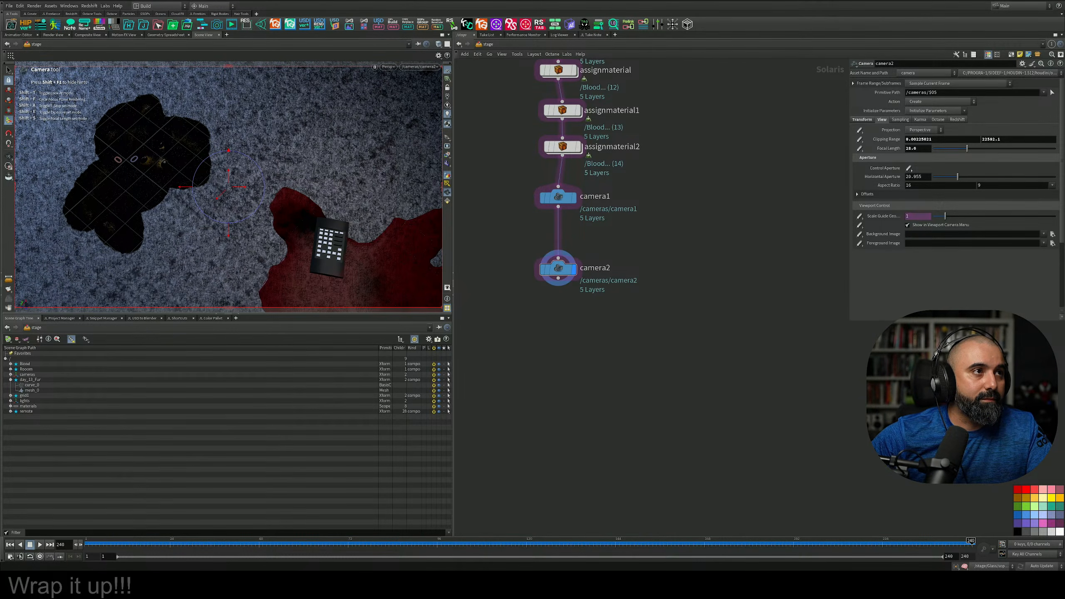
Bring up a fresh Houdini session and open the just-saved teddy bear fur scene from the recent files
left_click_drag(0, 100, 294, 95)
double_click(295, 95)
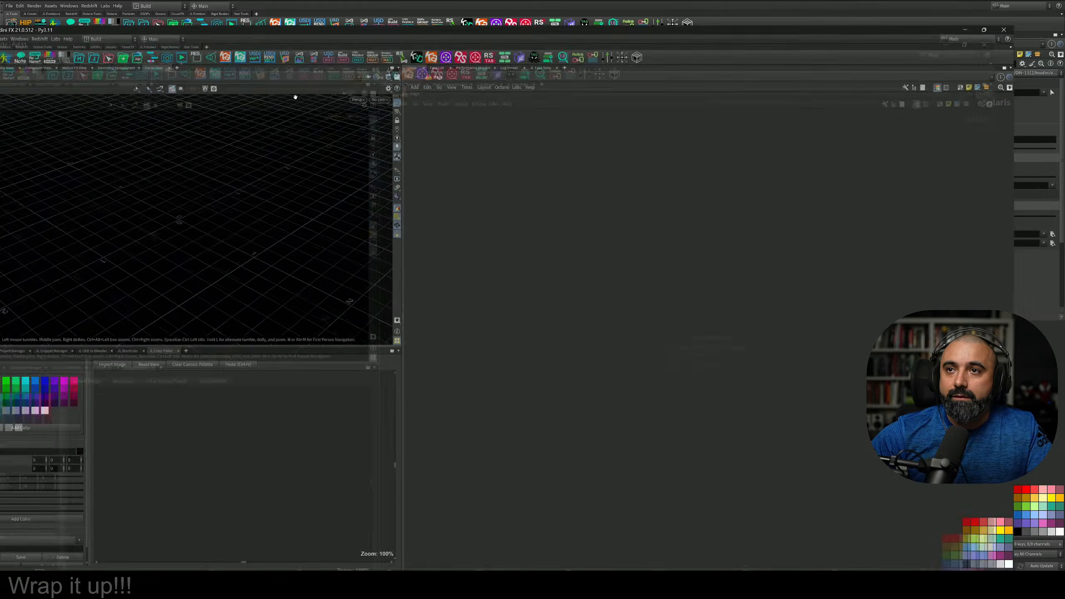
left_click(9, 6)
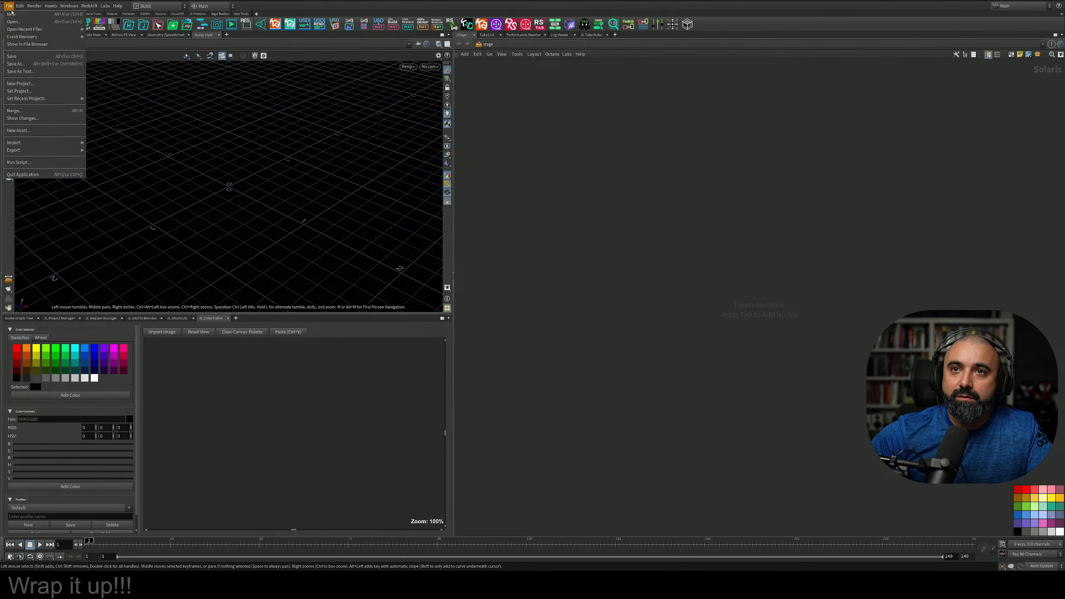
mouse_move(42, 31)
left_click(172, 91)
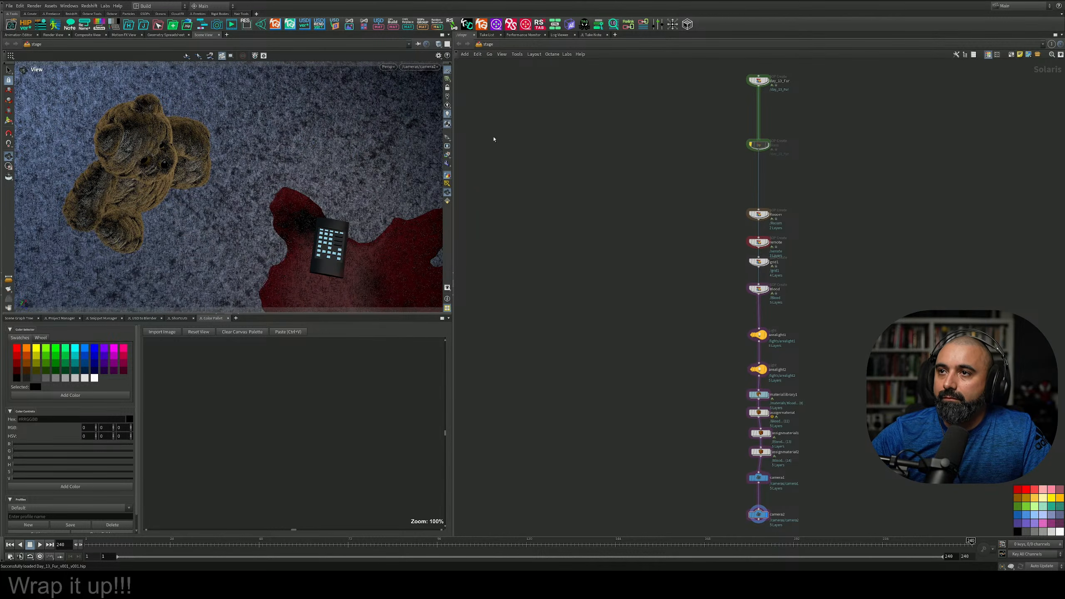
Add a Karma render setup below camera2, wire camera2 into karmarendersettings, and display that node
middle_click_drag(667, 287, 566, 200)
scroll(650, 389, "up", 4)
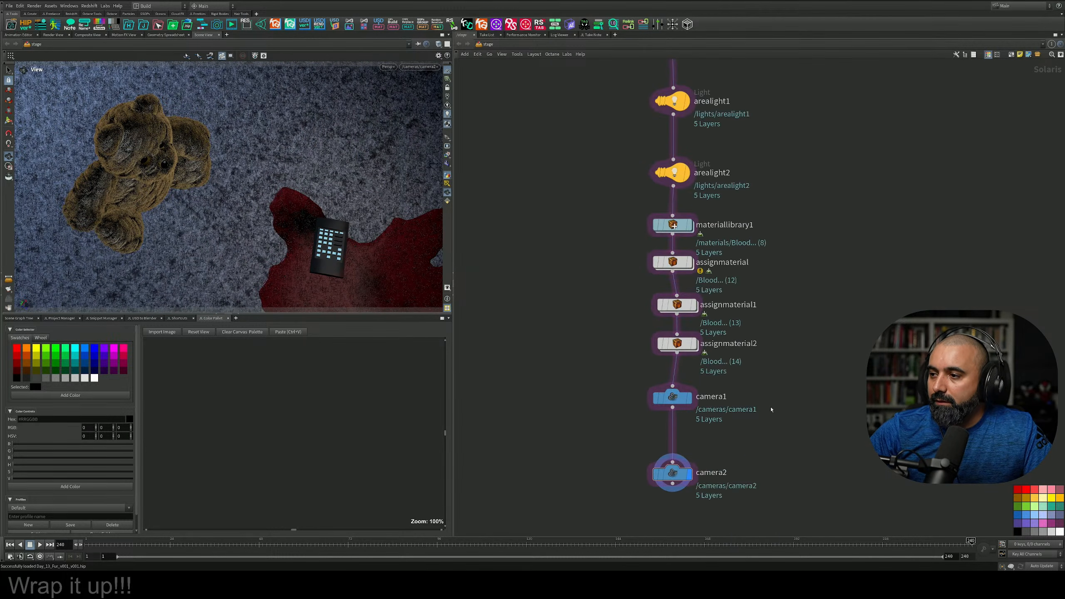
middle_click_drag(767, 444, 692, 338)
key("Tab")
key("Escape")
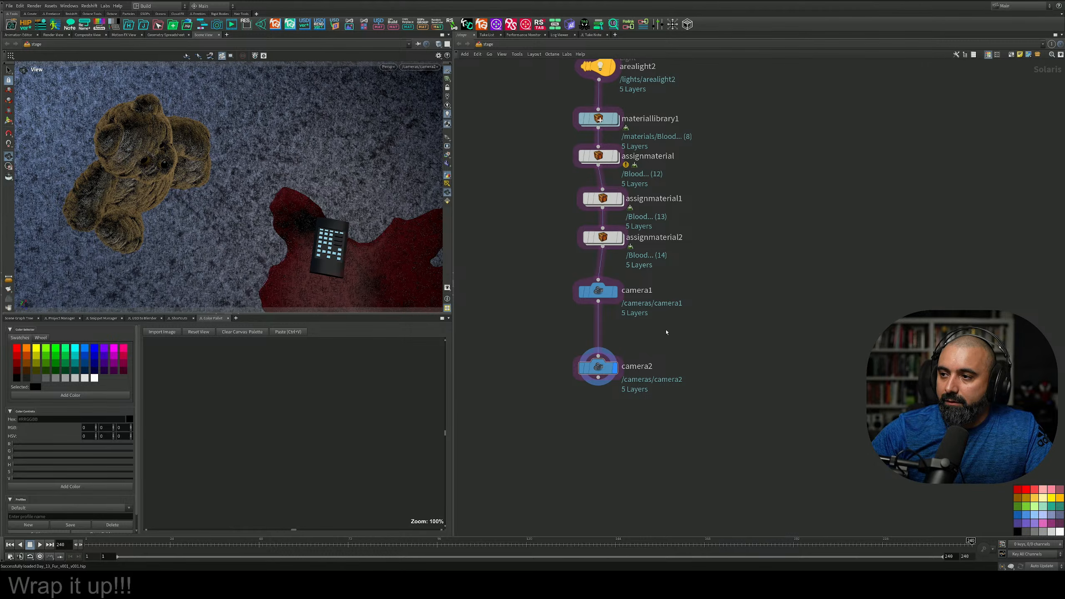
middle_click_drag(561, 400, 563, 371)
key("Tab")
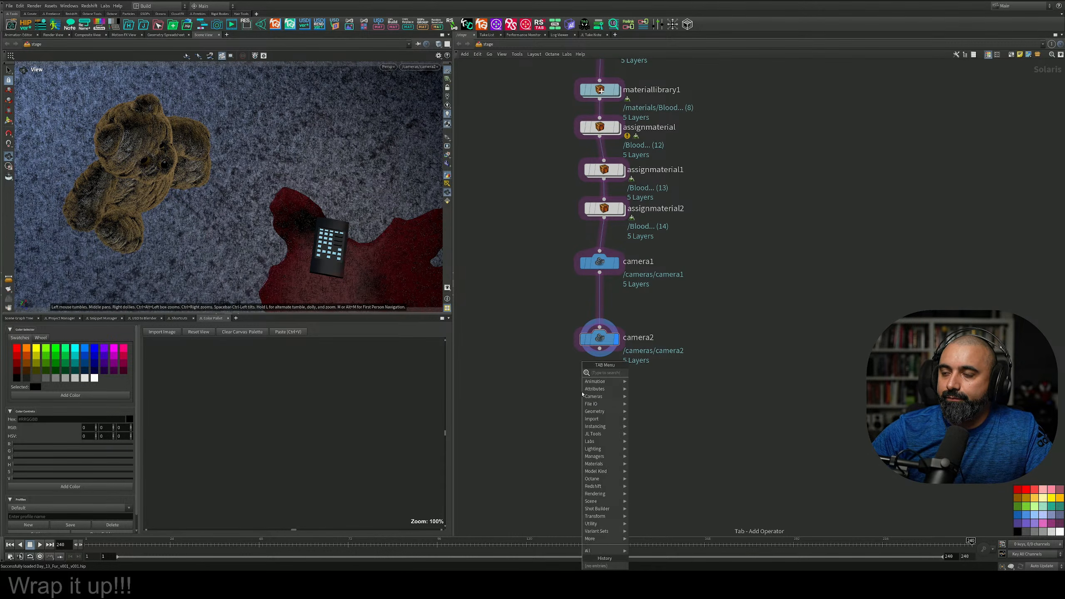
type("ka")
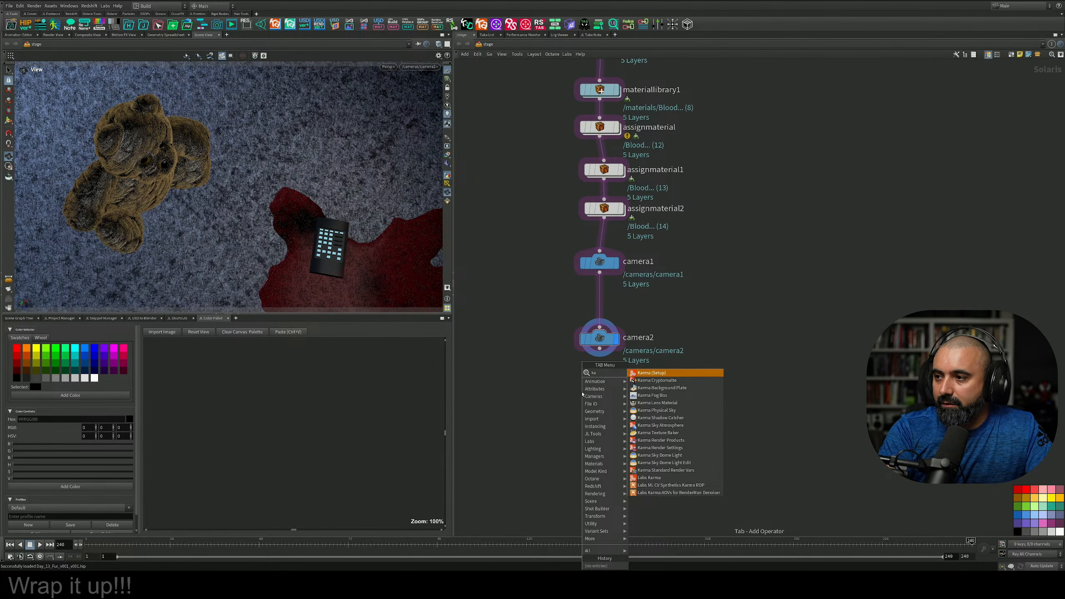
key("Return")
left_click(604, 407)
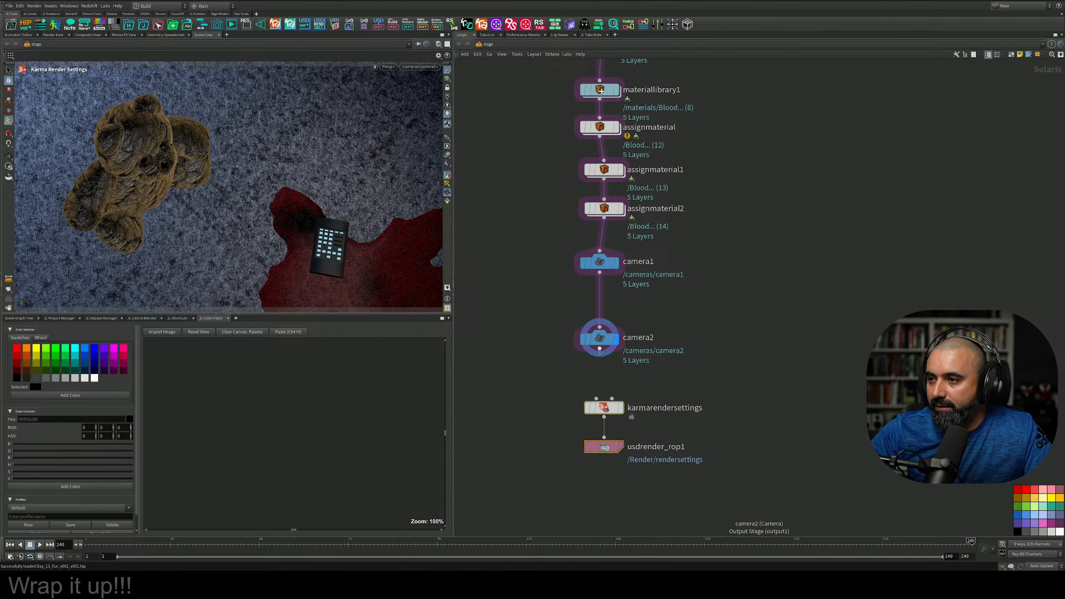
left_click_drag(599, 351, 598, 398)
left_click(622, 407)
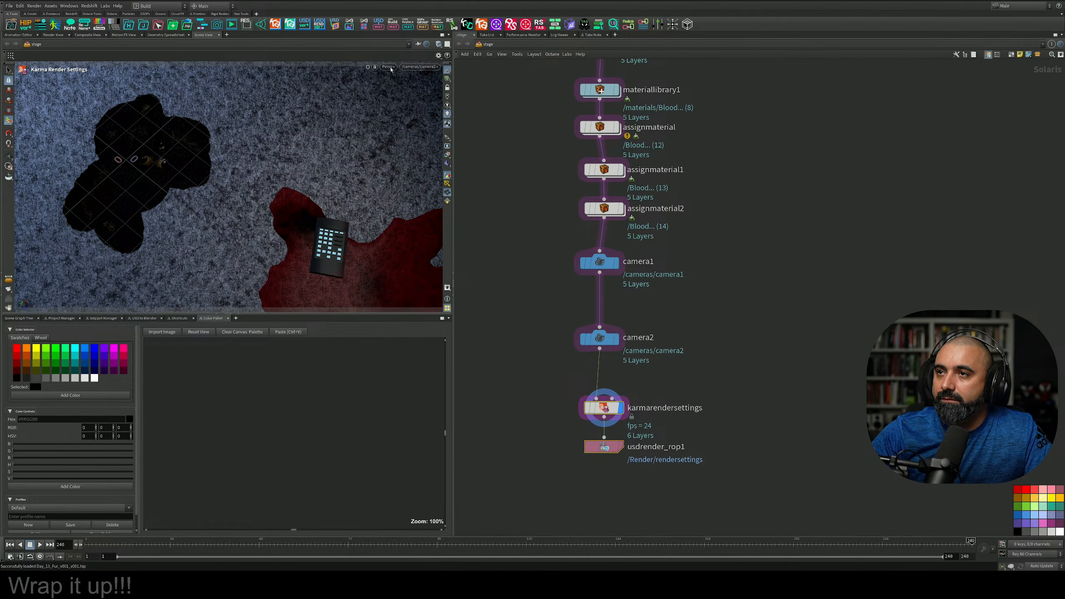
Set the Karma render resolution to the HDTV 1080 preset and render the viewport with Karma XPU
left_click(388, 67)
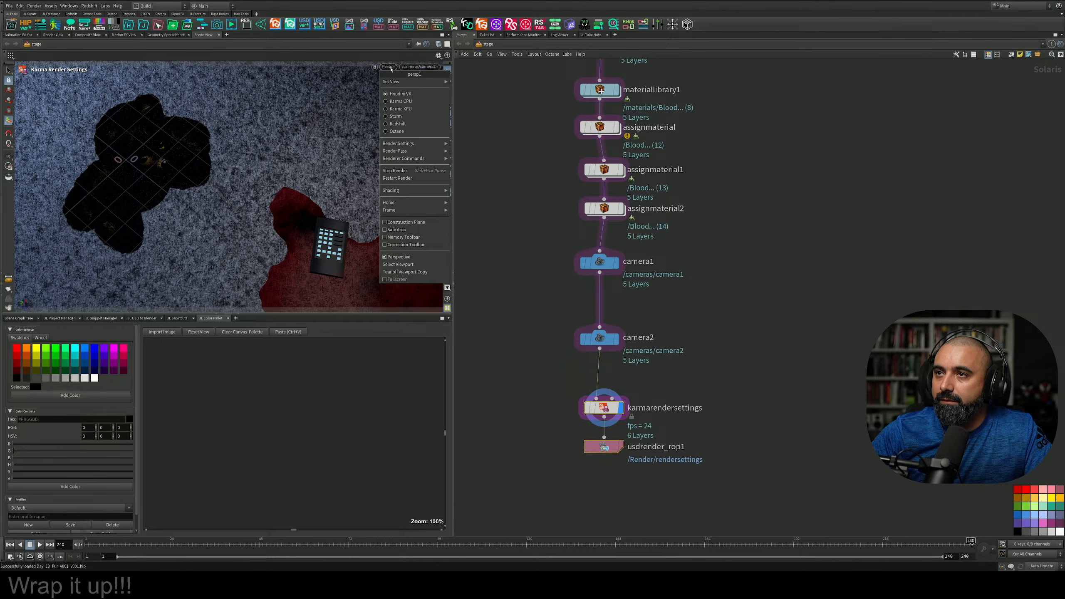
left_click(721, 303)
key("p")
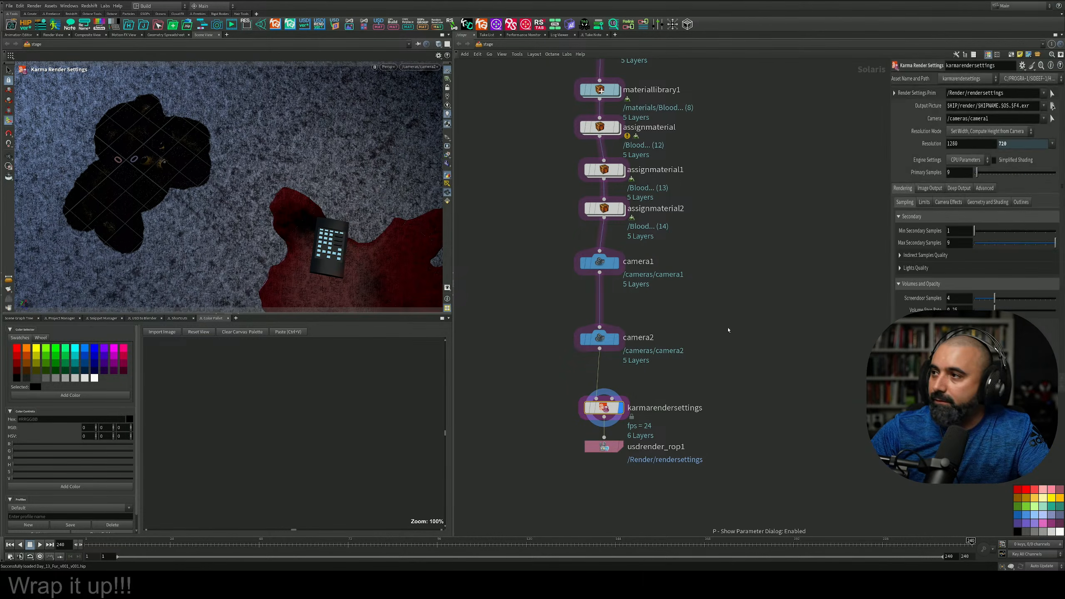
left_click(1007, 111)
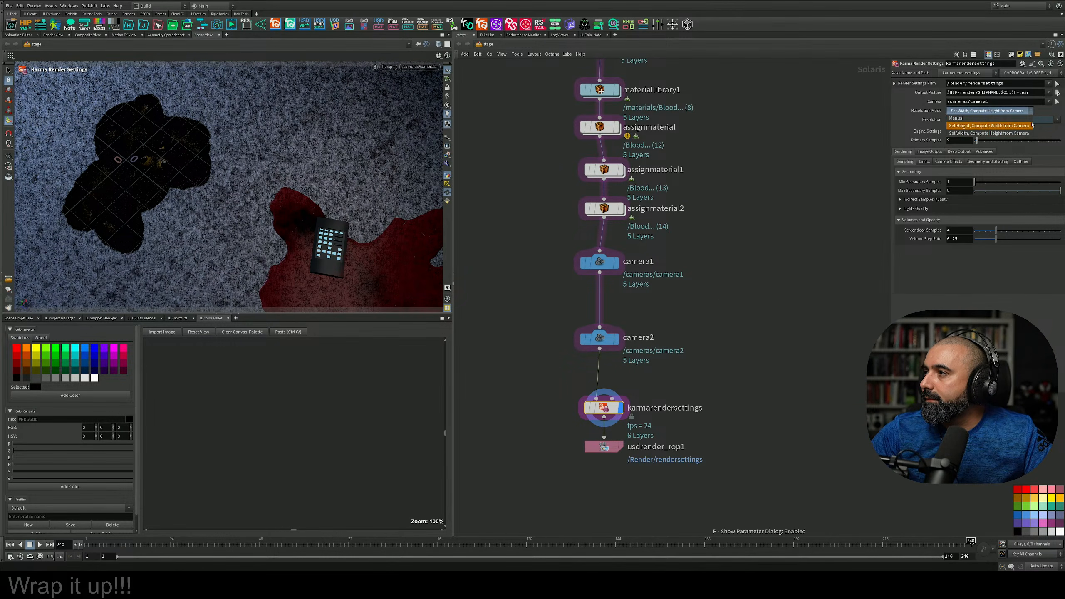
left_click(1057, 120)
left_click(1057, 120)
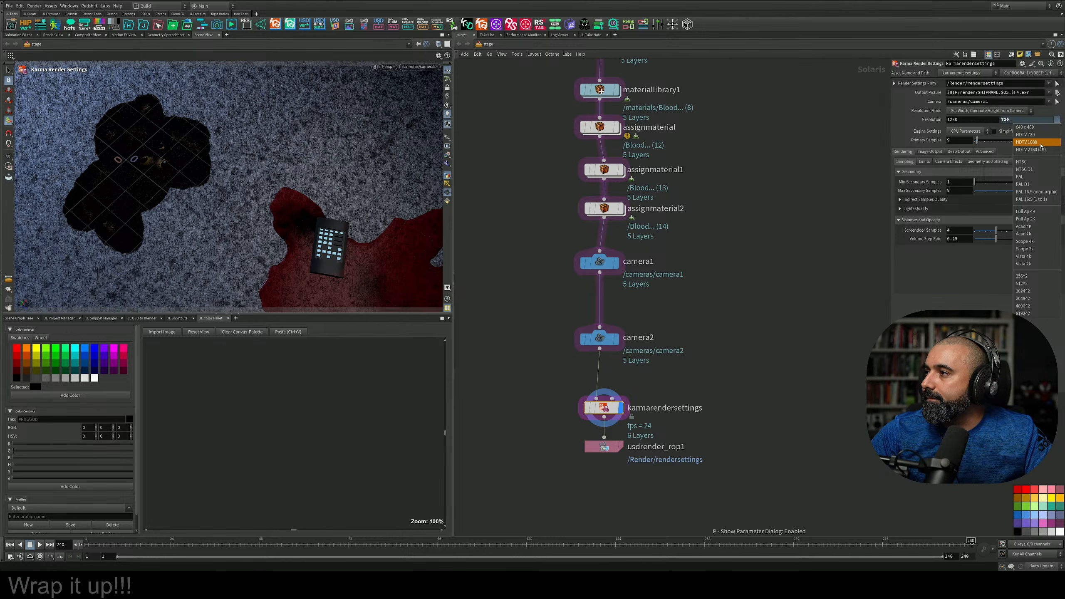
left_click(1043, 143)
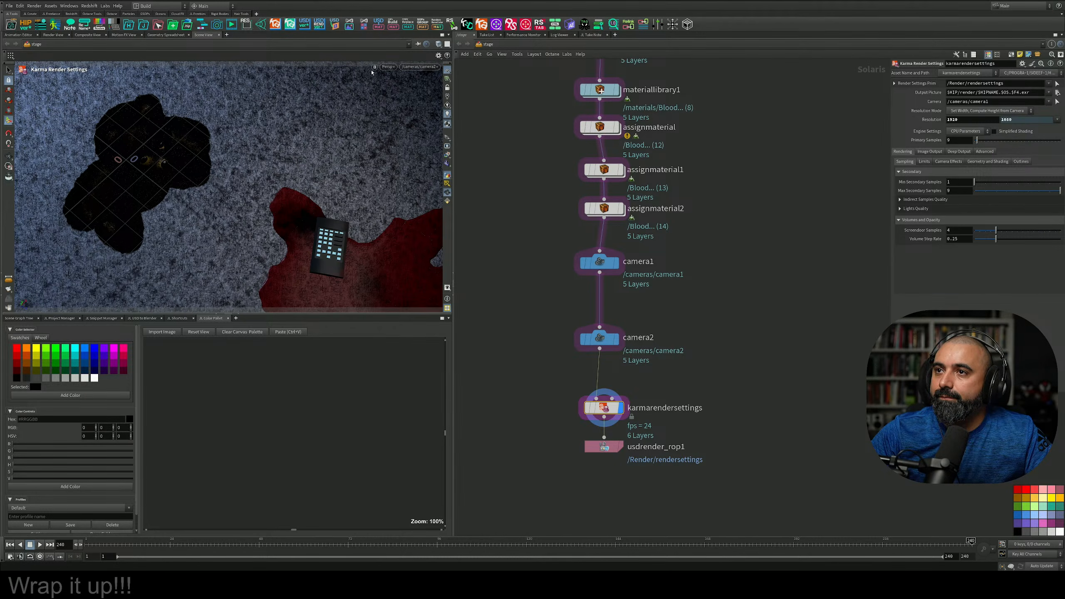
left_click(387, 67)
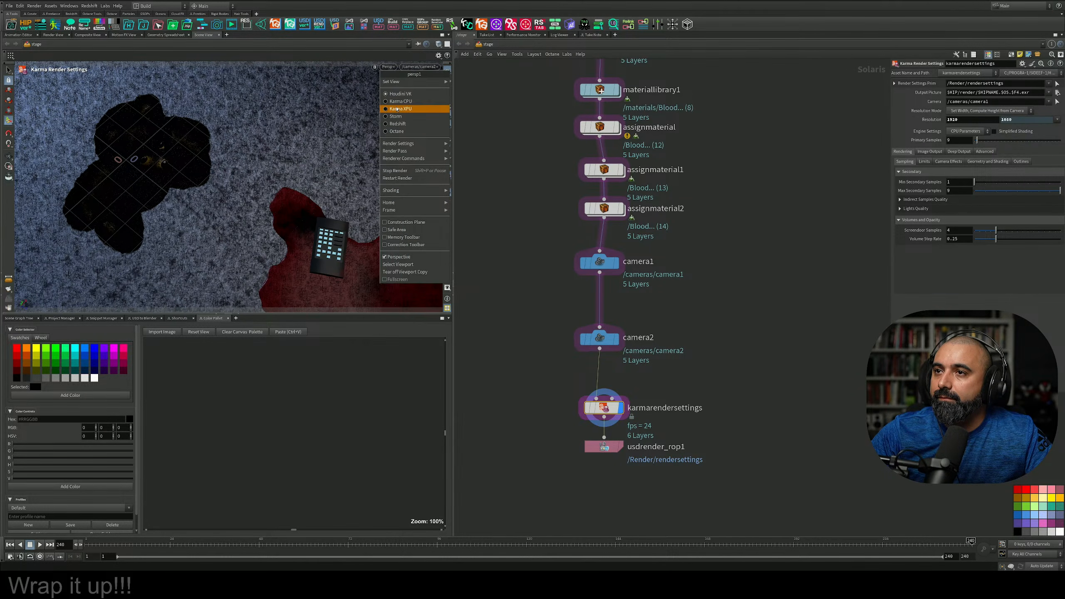
left_click(396, 109)
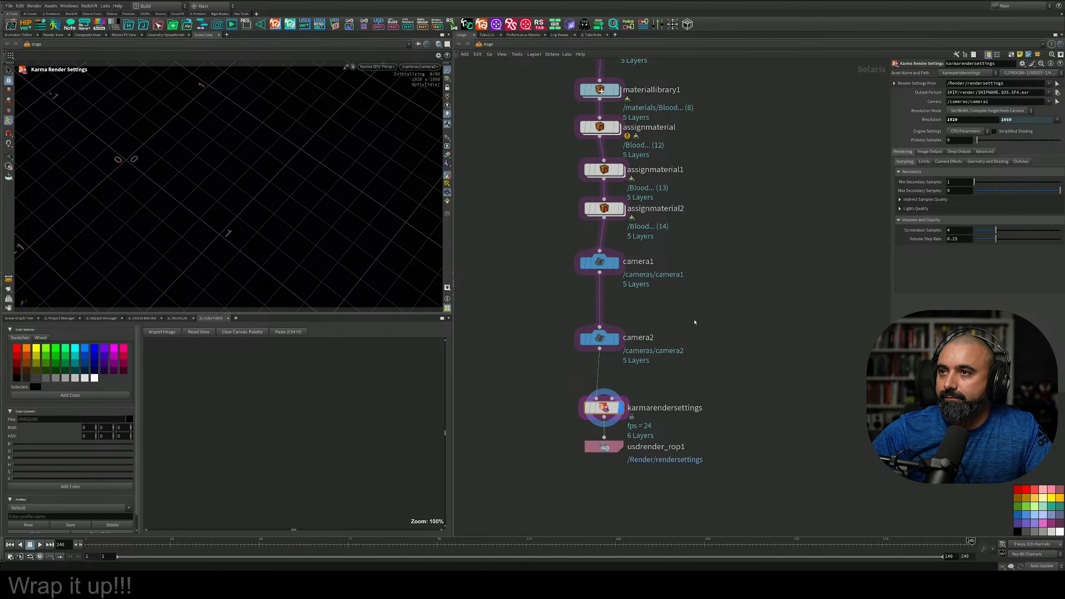
Add a COP Network node beside camera2 in the stage network
key("Tab")
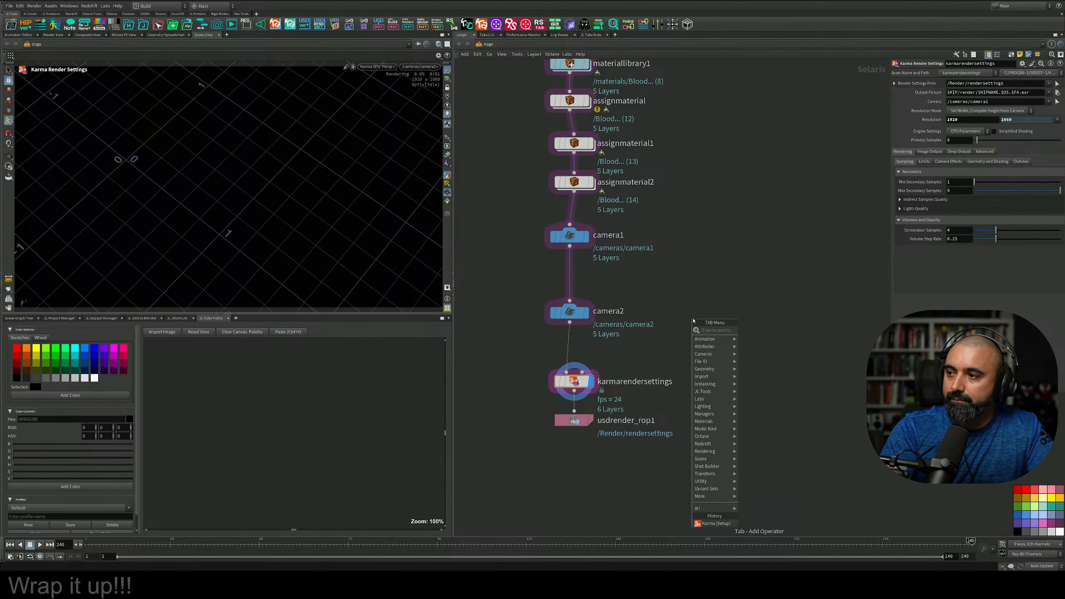
type("cone")
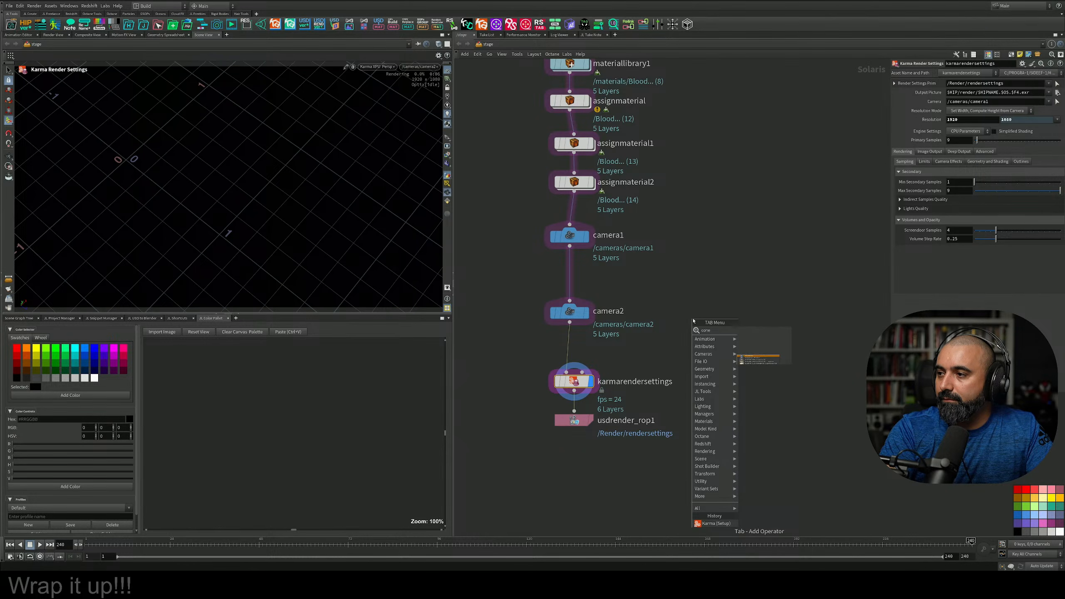
key("BackSpace")
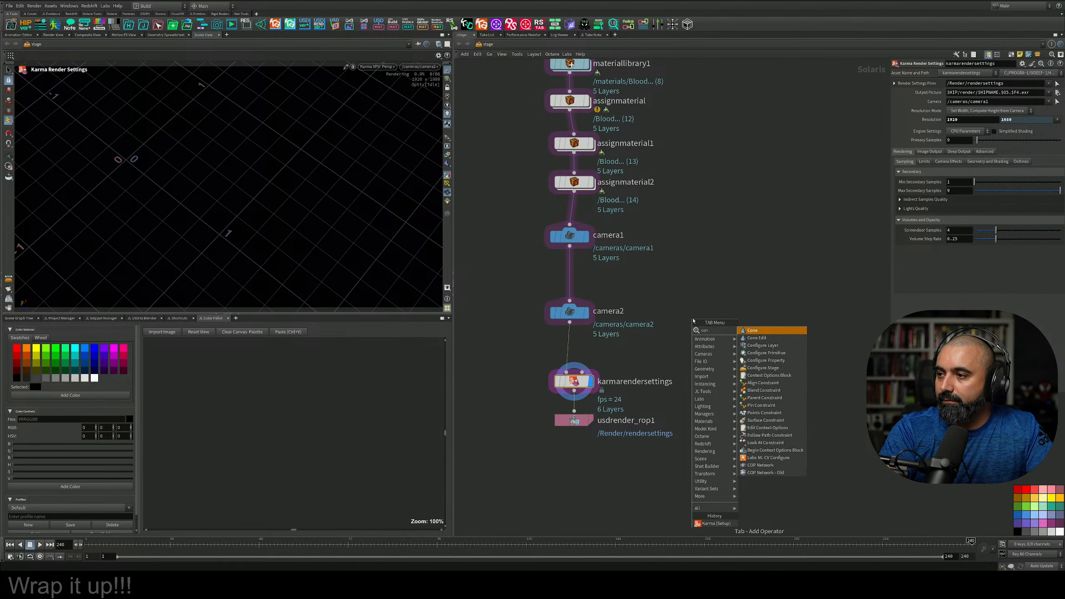
key("BackSpace")
type("p")
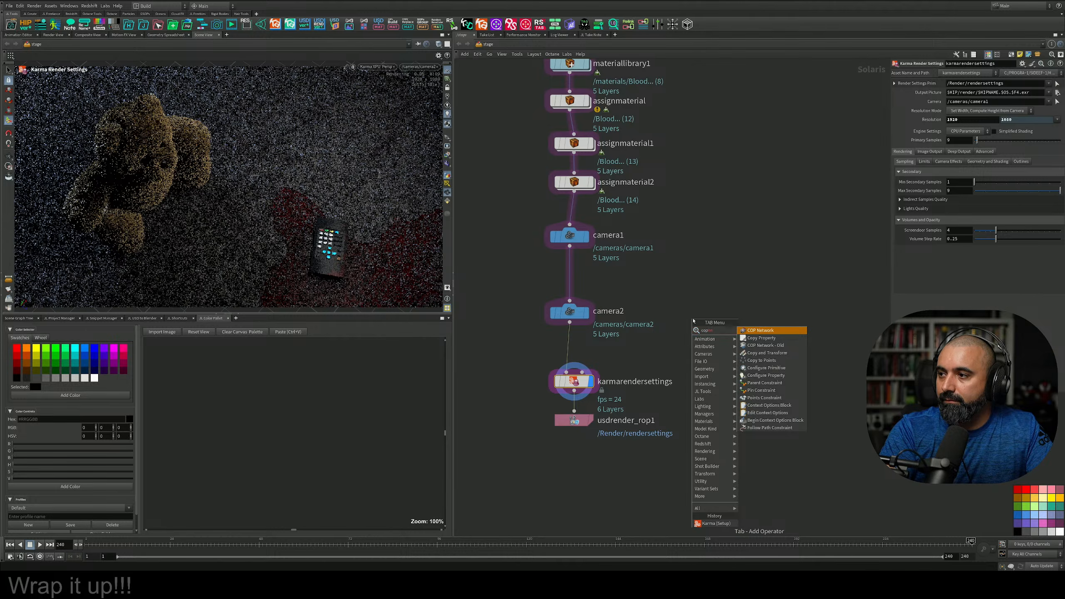
key("Return")
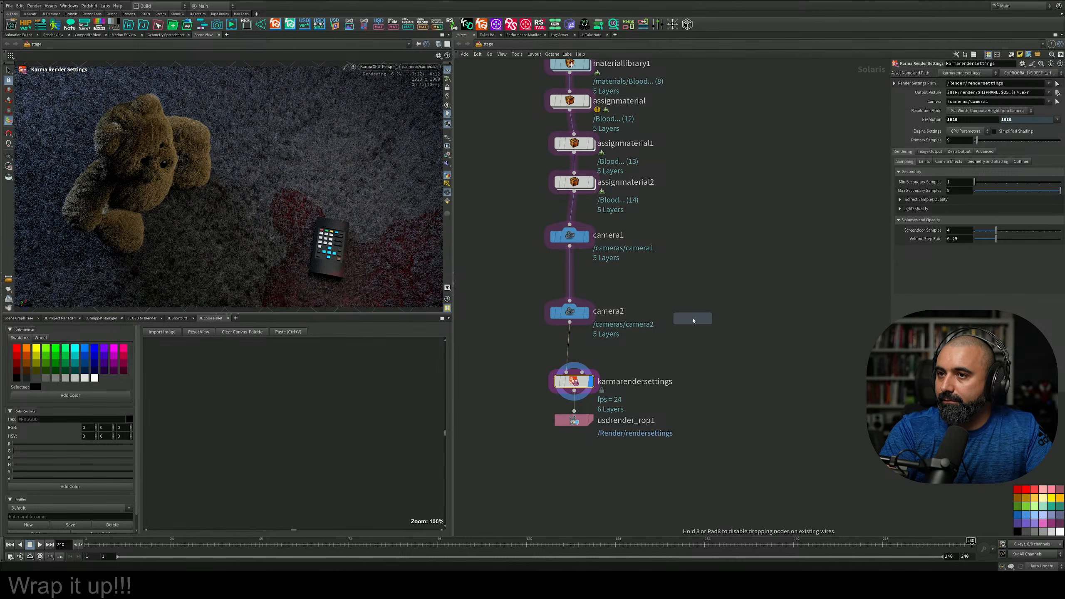
left_click(696, 320)
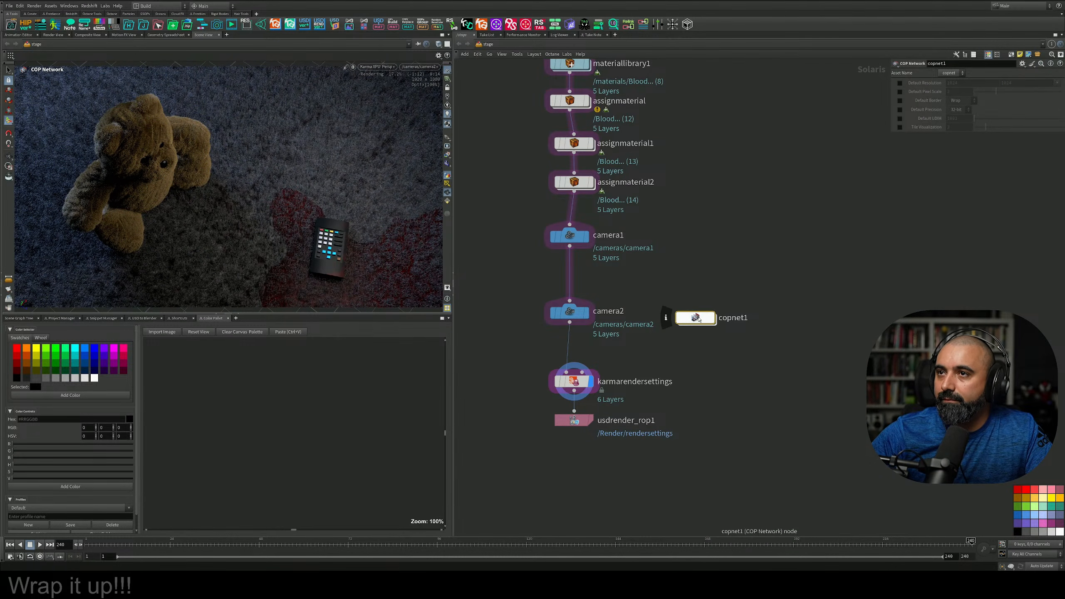
Open the copnet1 network from the stage and add a Slap Comp Import node inside it
left_click_drag(701, 320, 721, 321)
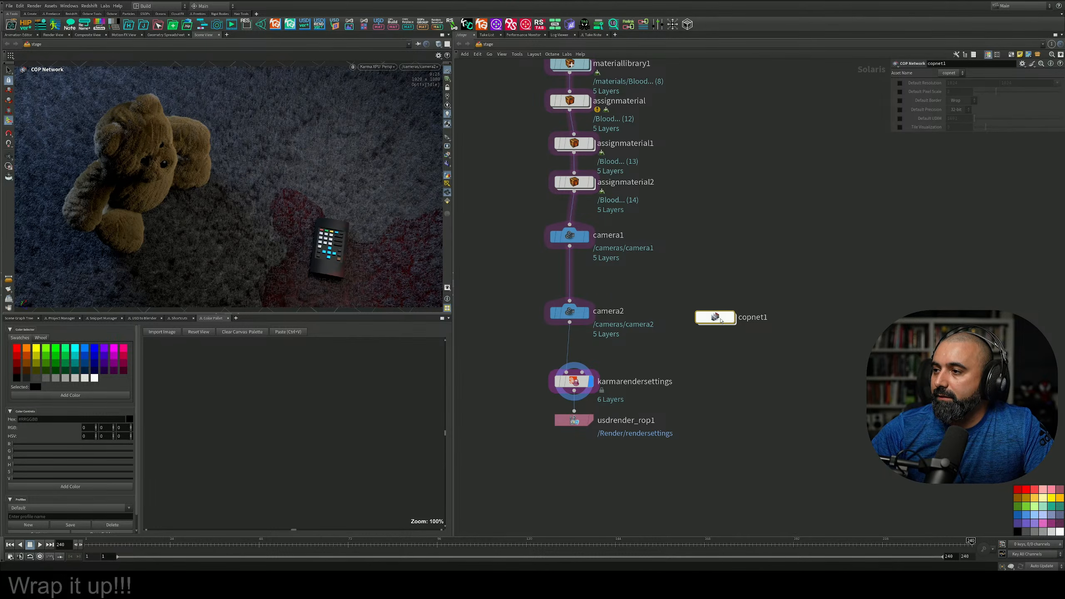
double_click(720, 321)
key("Tab")
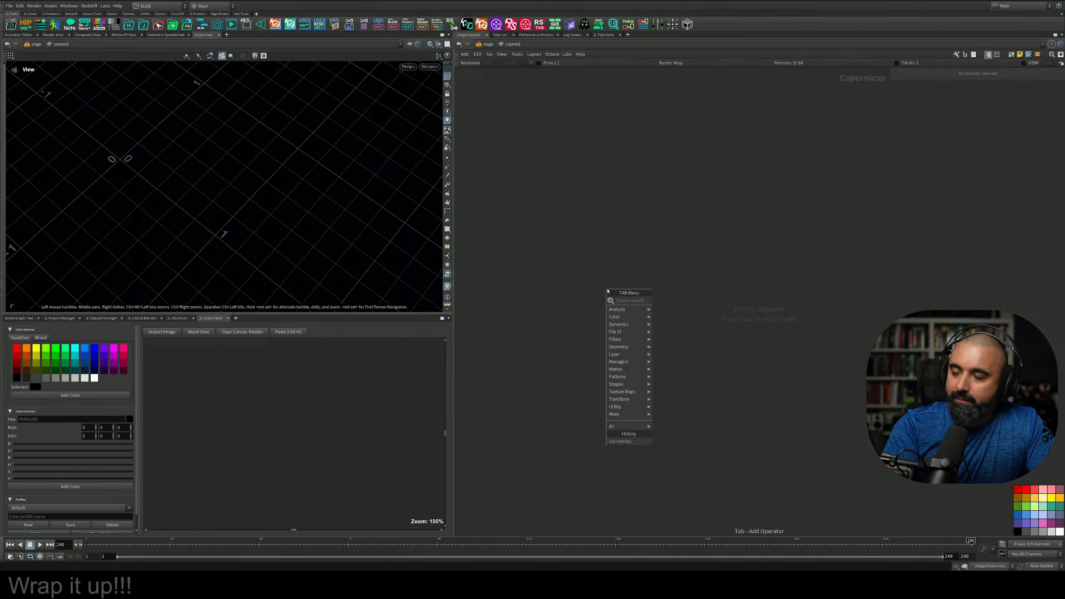
type("sl")
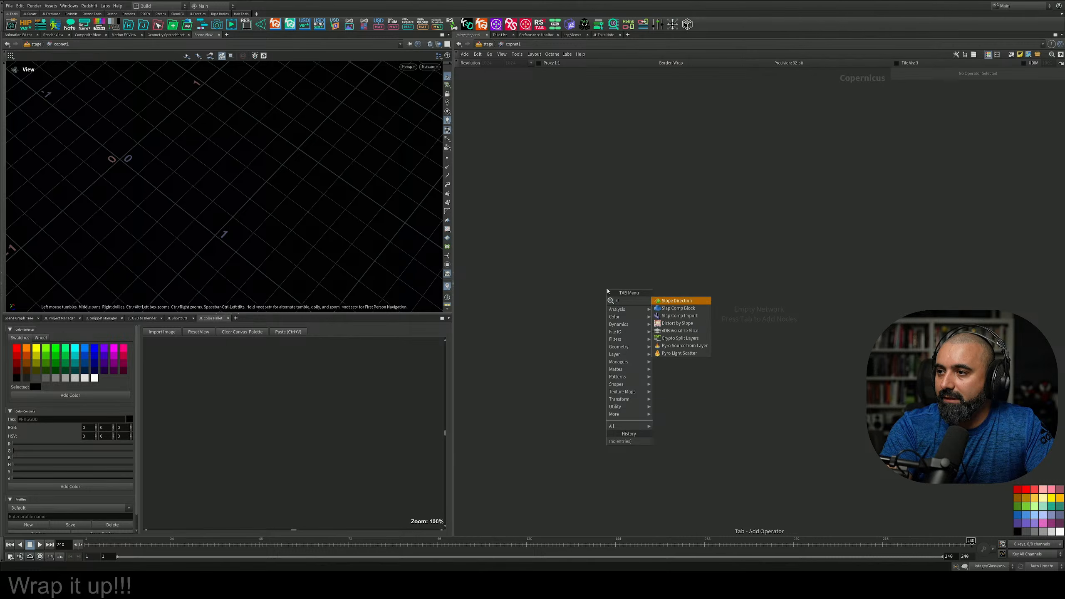
type("ap")
key("Down")
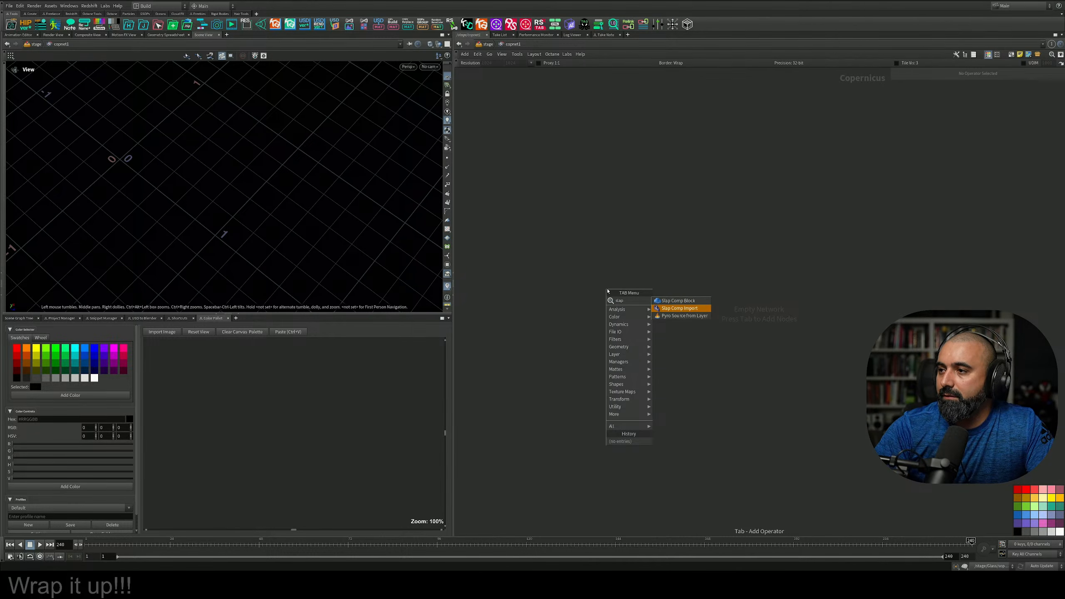
key("Return")
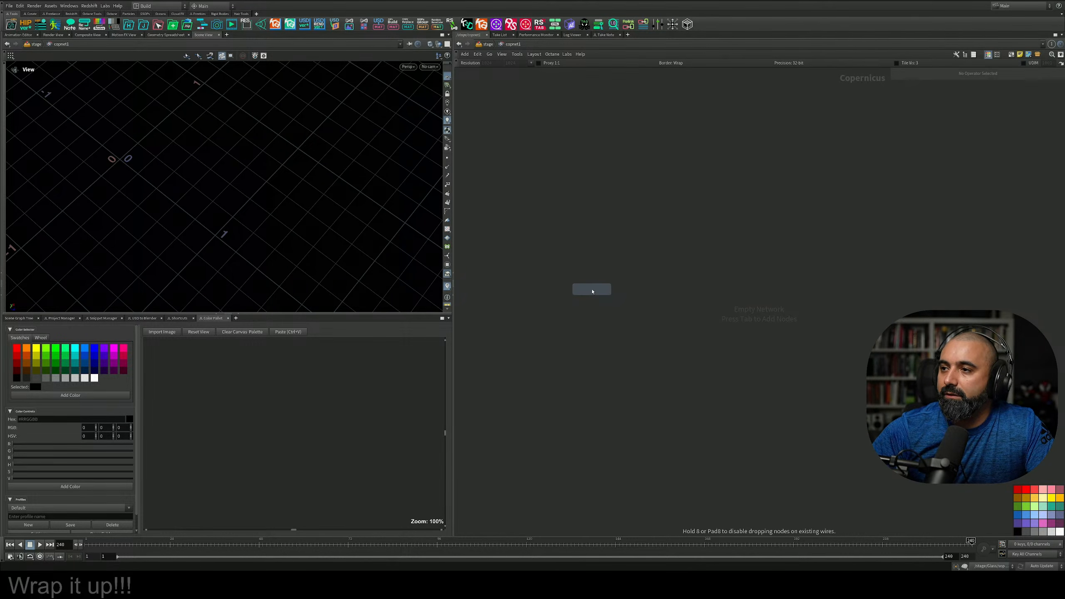
left_click(590, 289)
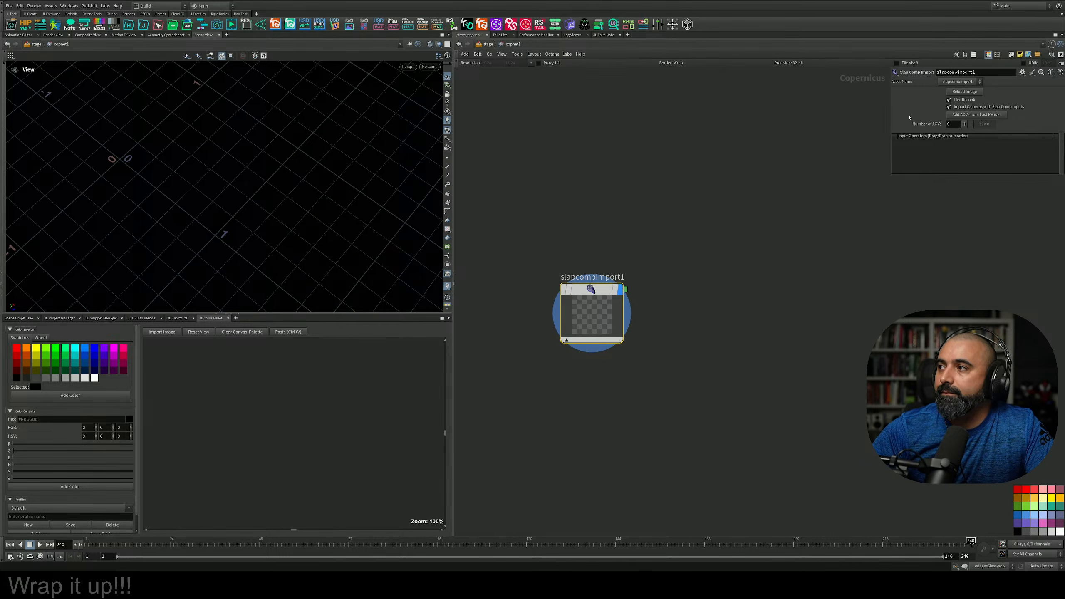
Add the AOVs from the last render to the Slap Comp Import node and view the result in the Composite View
left_click(977, 116)
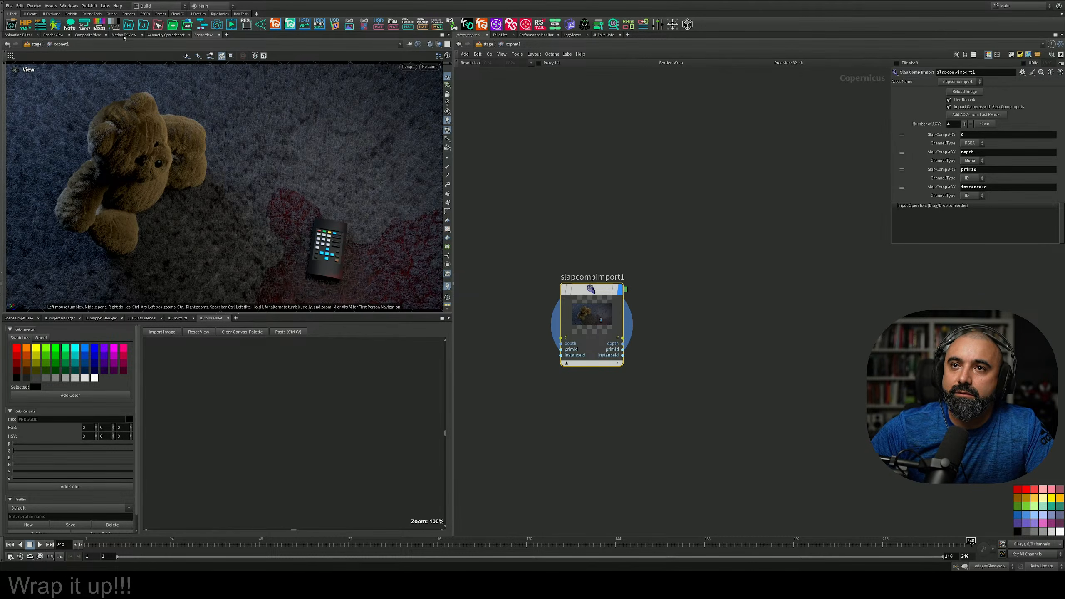
left_click(88, 35)
scroll(259, 159, "down", 2)
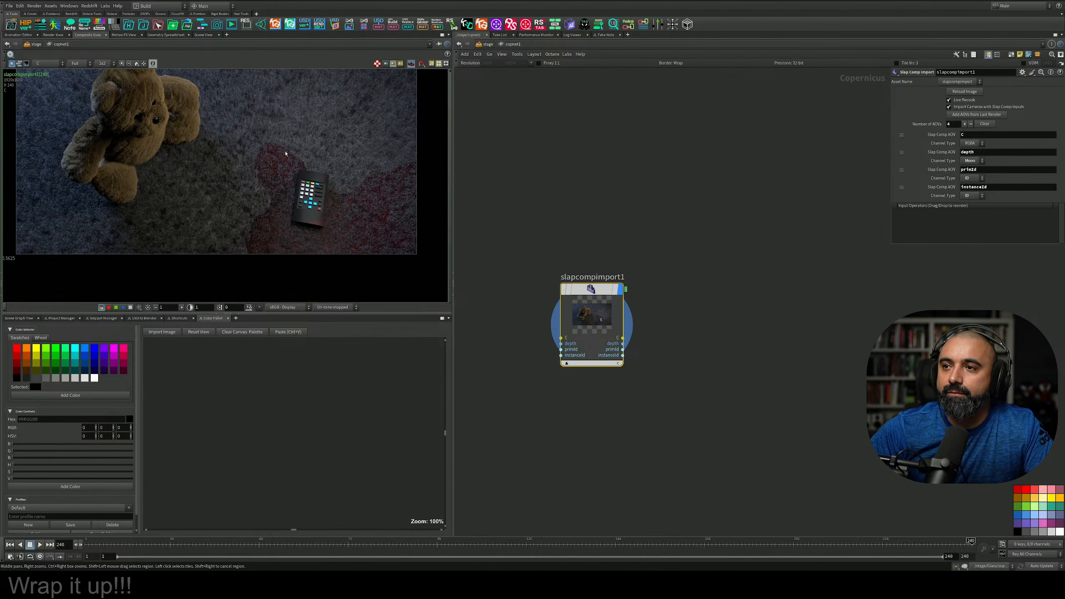
Add a Bright node beside slapcompimport1 and wire the C output into its source
left_click_drag(595, 291, 535, 264)
key("Tab")
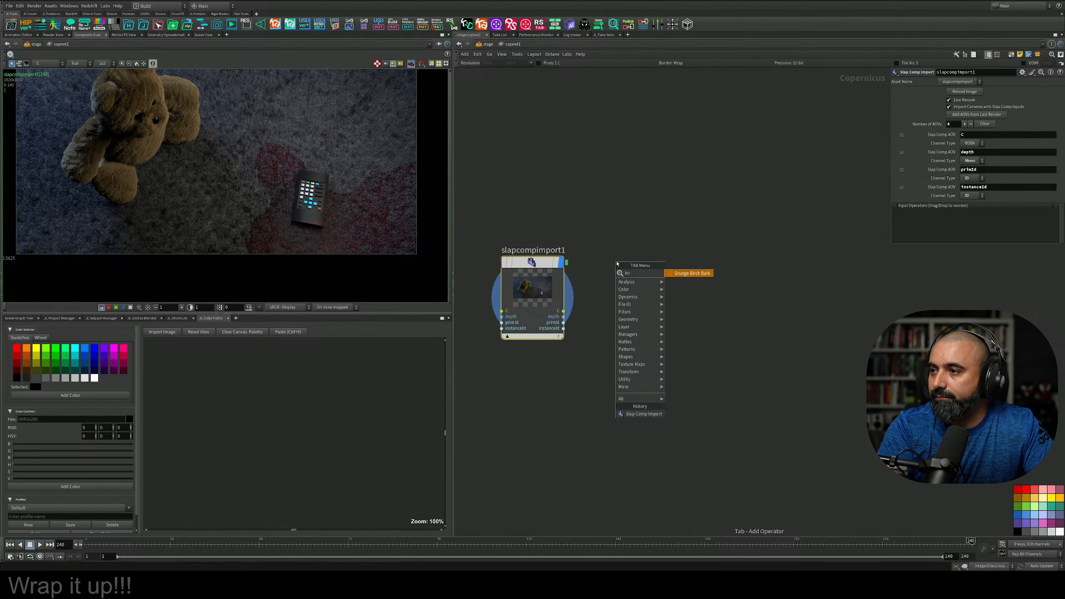
type("bright")
key("Return")
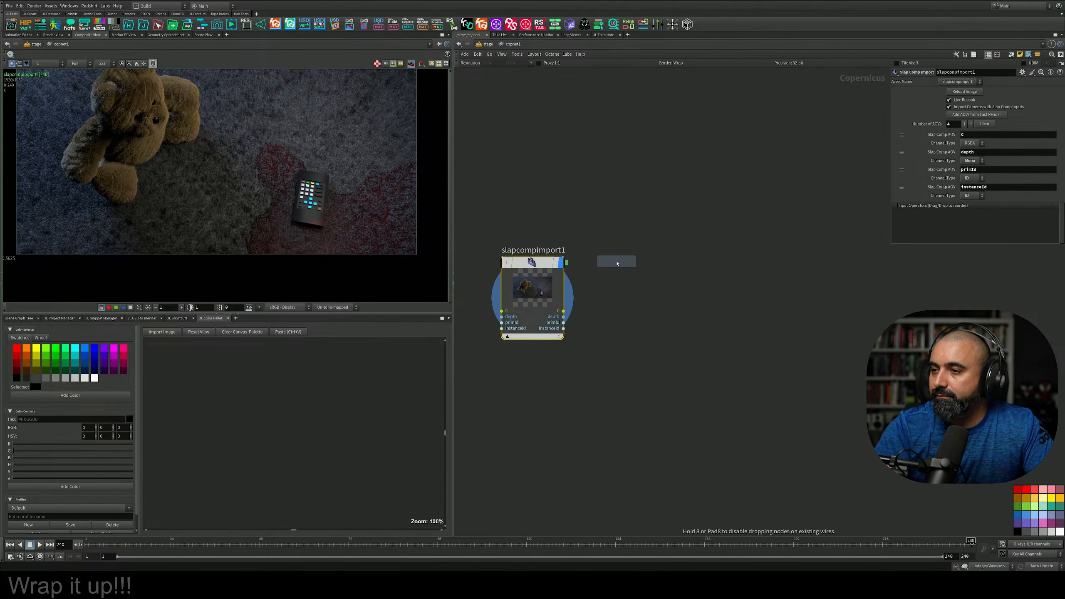
left_click(639, 272)
left_click_drag(564, 311, 632, 325)
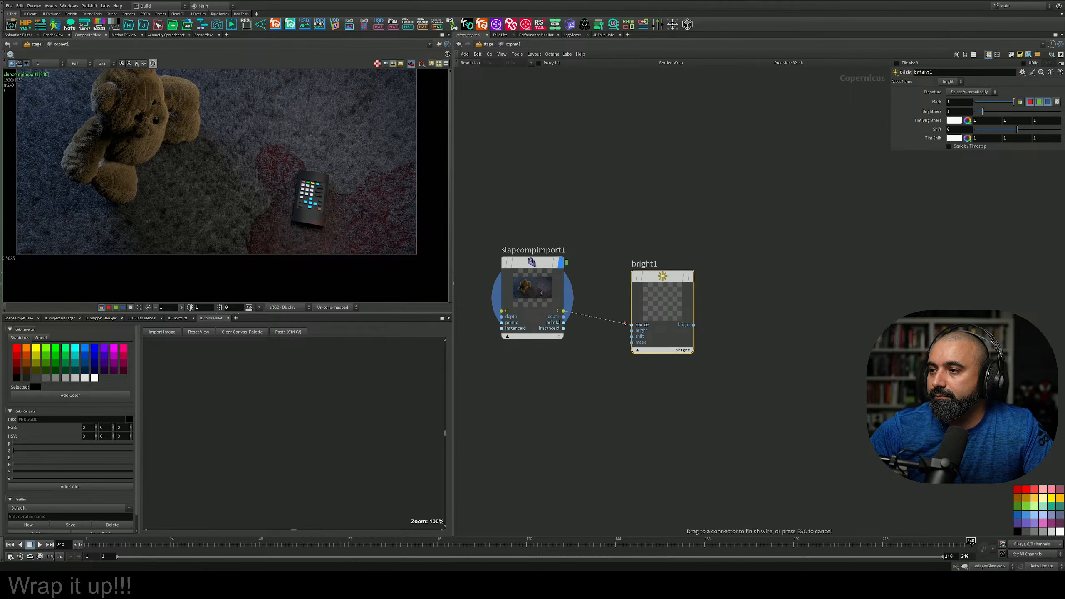
left_click_drag(663, 277, 677, 227)
middle_click_drag(684, 395, 670, 340)
Search the COP operators for a depth, camera or defocus node
key("Tab")
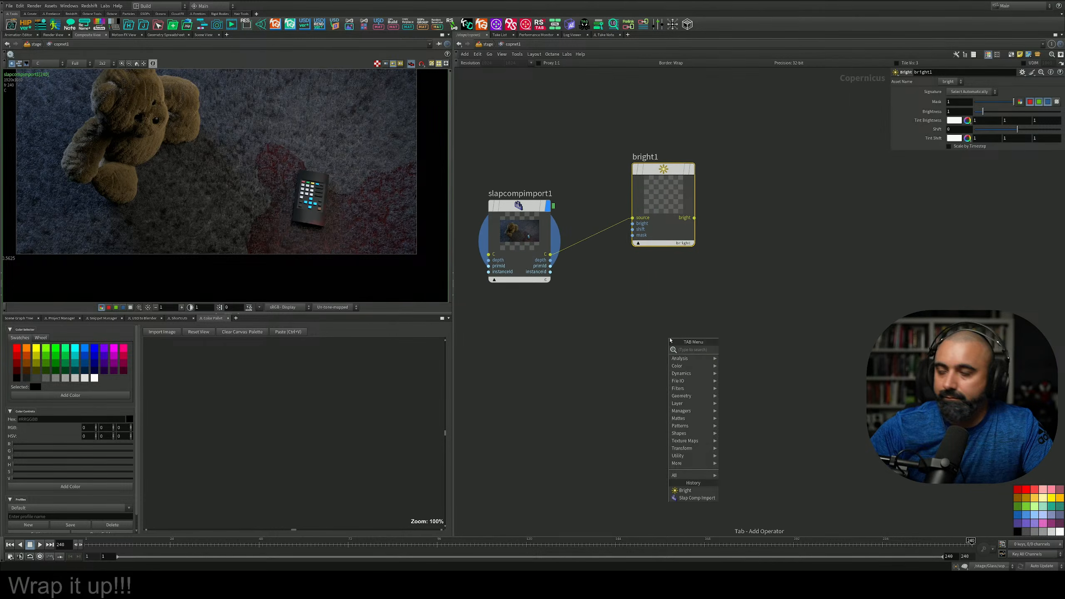
type("dep")
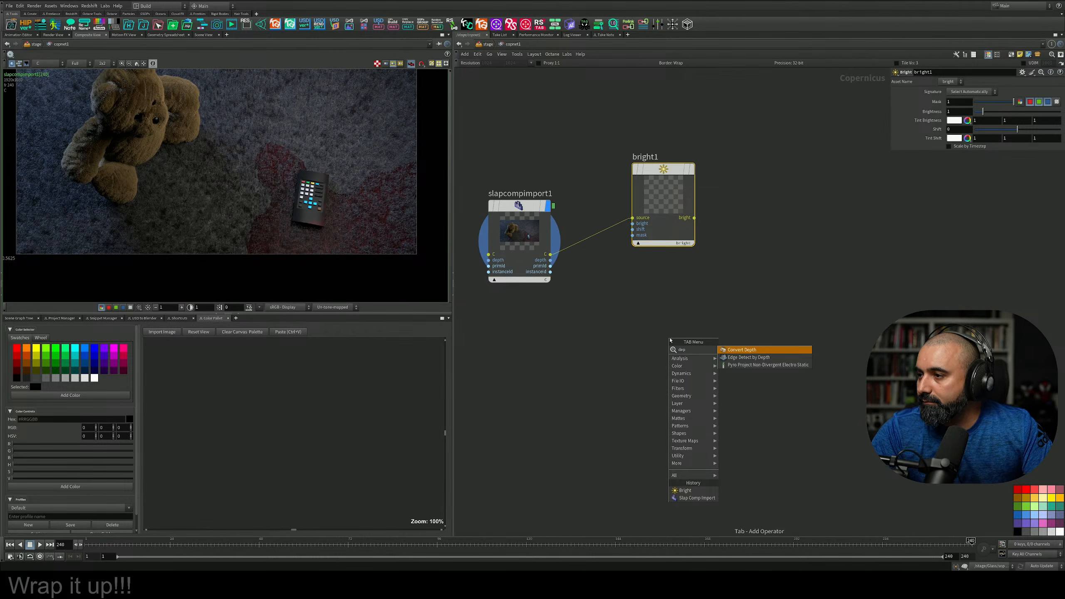
key("BackSpace")
key("BackSpace")
key("BackSpace")
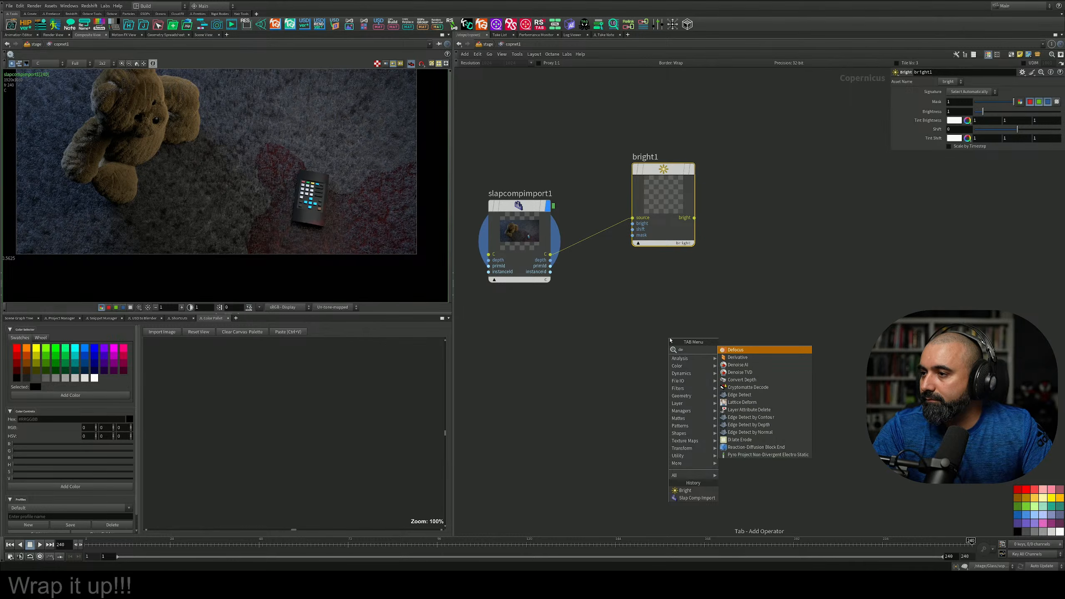
type("cam")
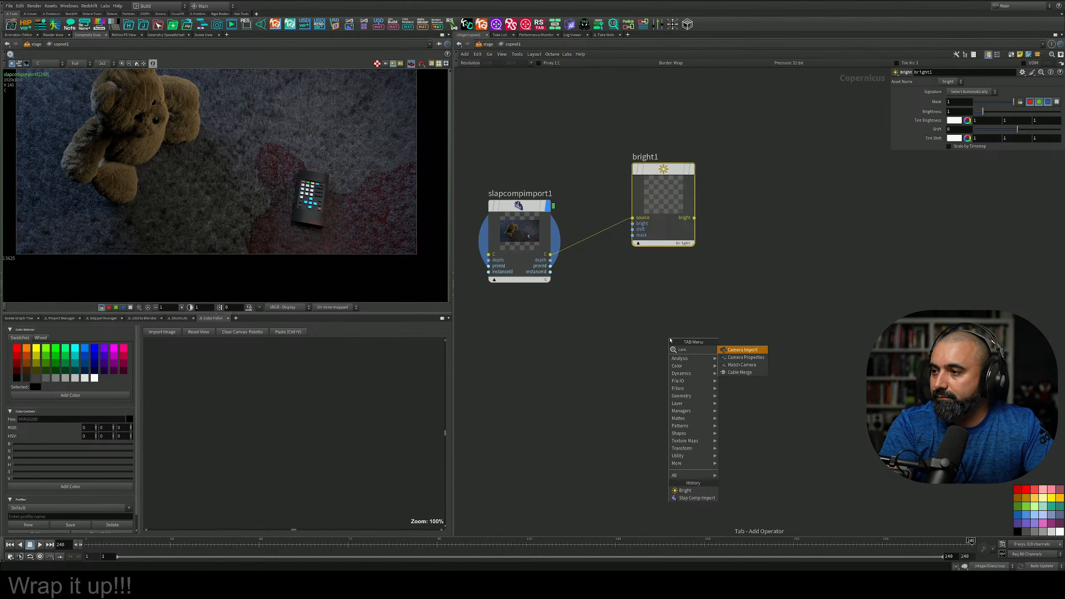
key("BackSpace")
key("BackSpace")
key("BackSpace")
type("dep")
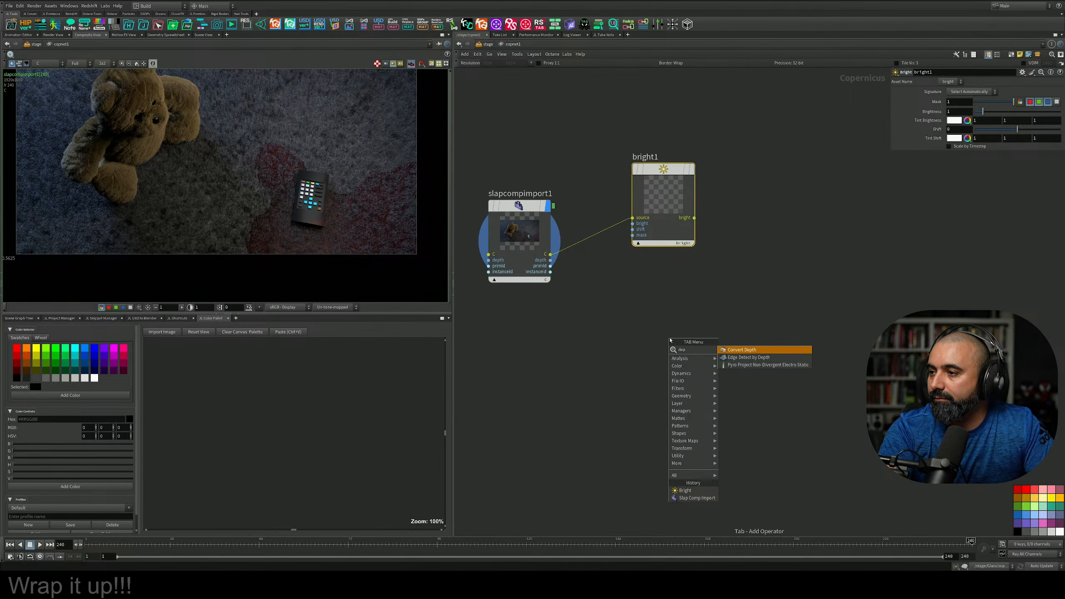
key("BackSpace")
type("d")
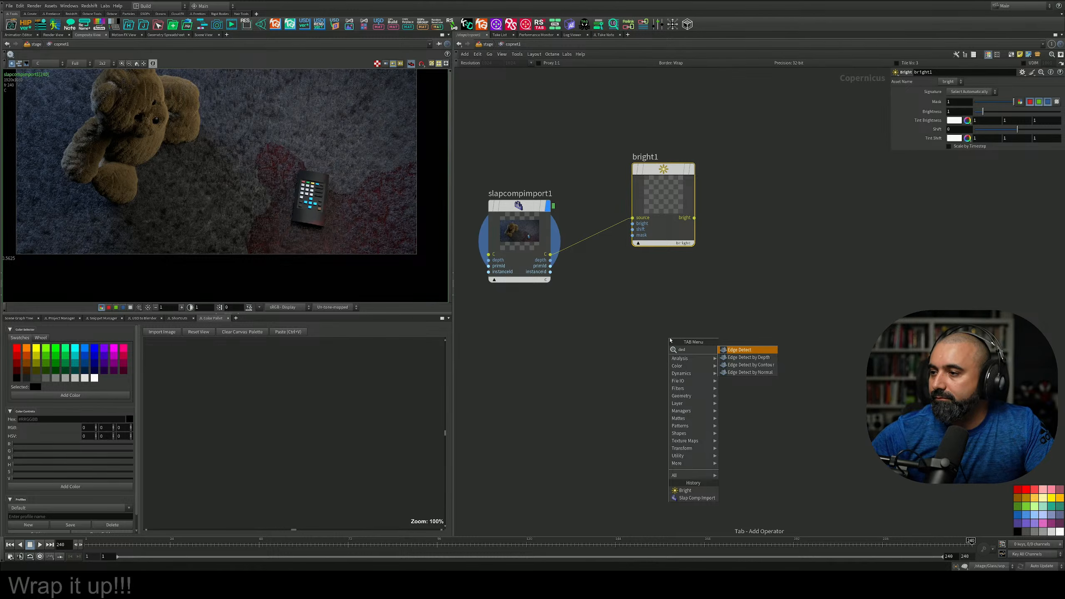
Add a Bokeh node from the complete operator list and place it below the Bright node
mouse_move(693, 361)
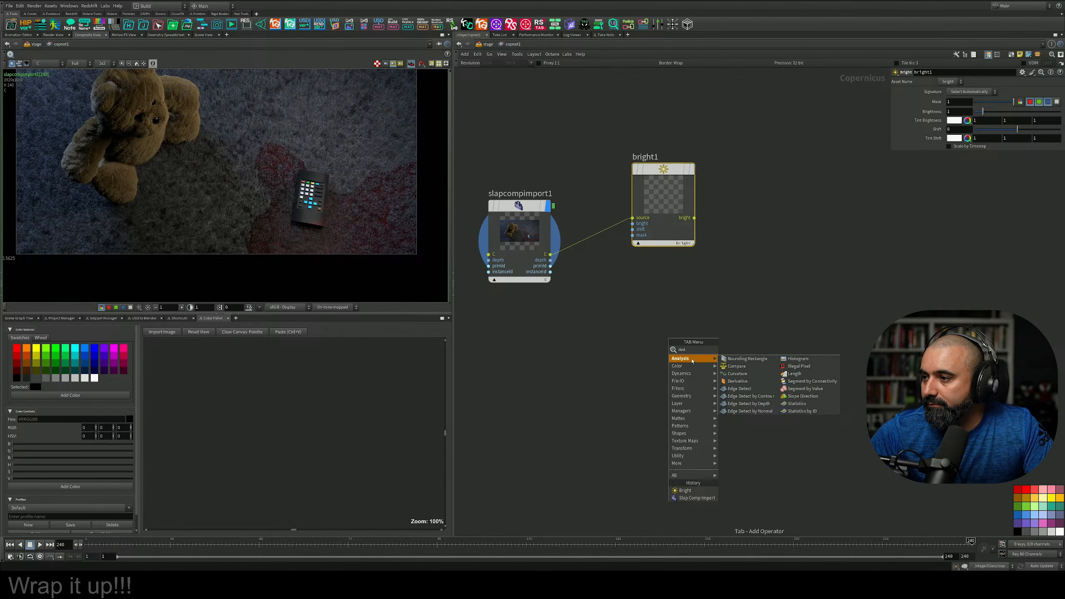
mouse_move(702, 477)
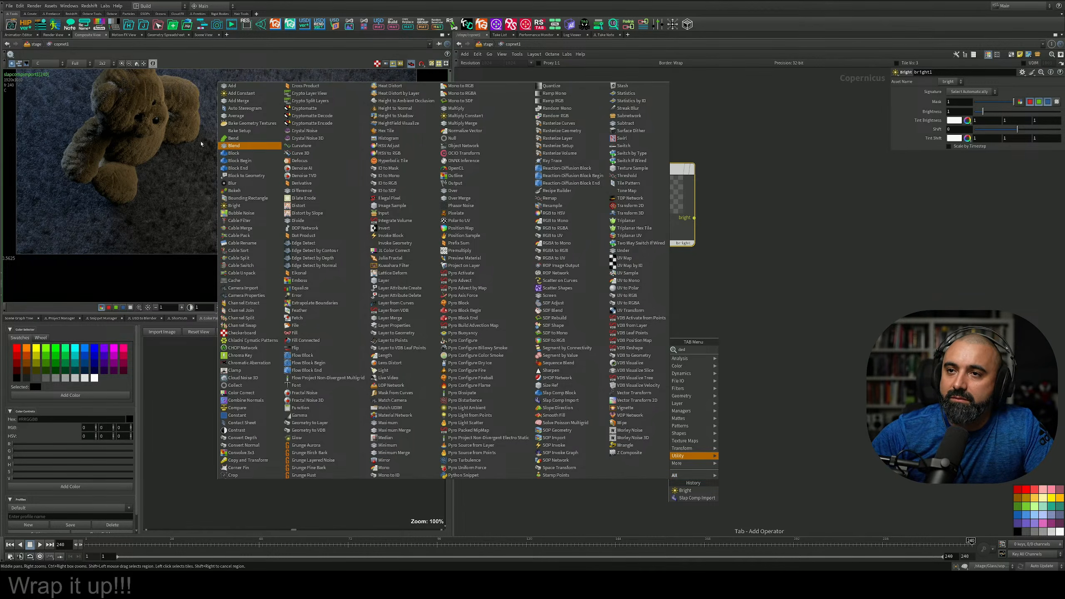
left_click(234, 190)
left_click(639, 396)
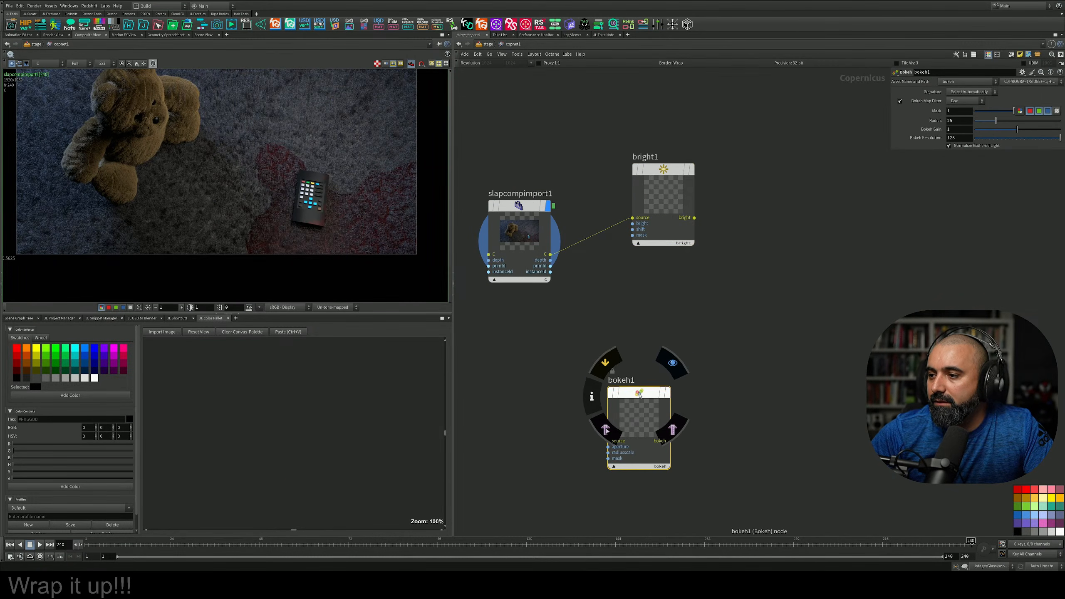
left_click_drag(640, 396, 663, 354)
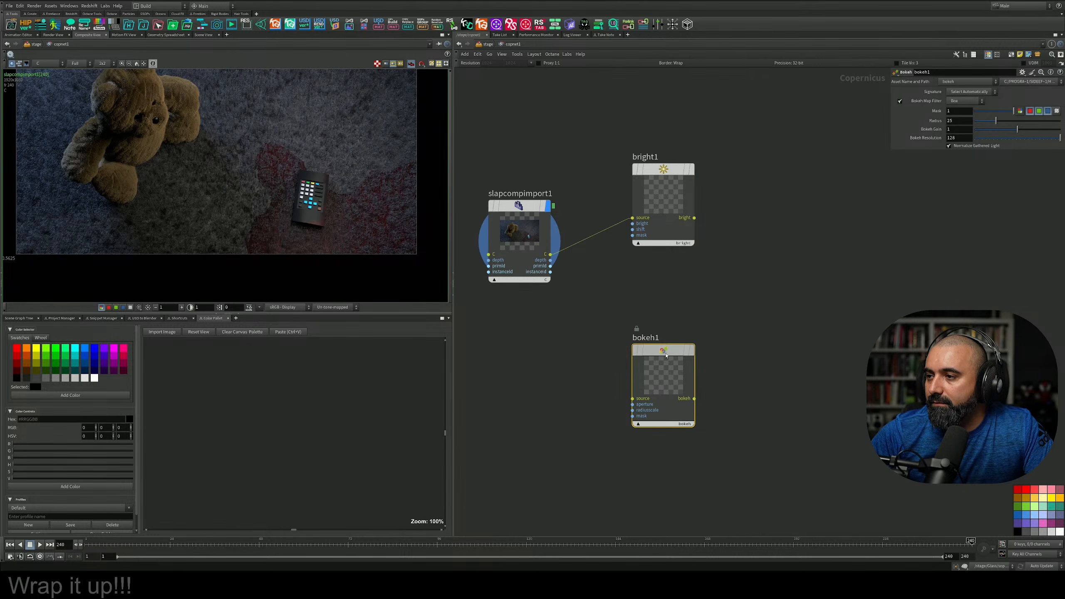
left_click_drag(666, 355, 699, 310)
Wire the Bright output into the Bokeh node's source and the depth AOV into its mask, and display the Bokeh node
left_click_drag(549, 263, 814, 325)
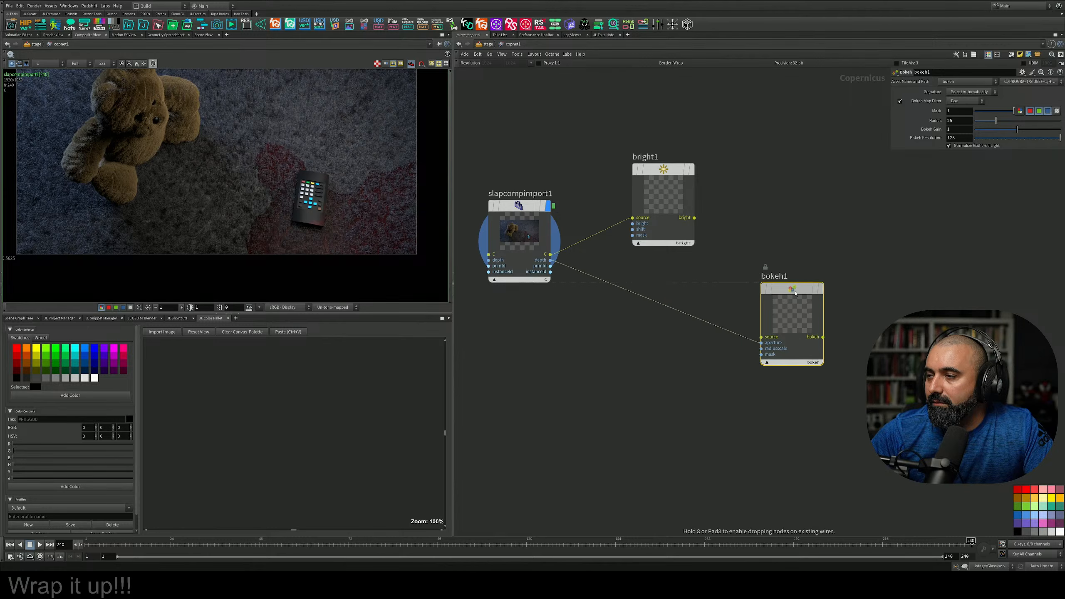
left_click_drag(695, 217, 762, 337)
mouse_move(823, 294)
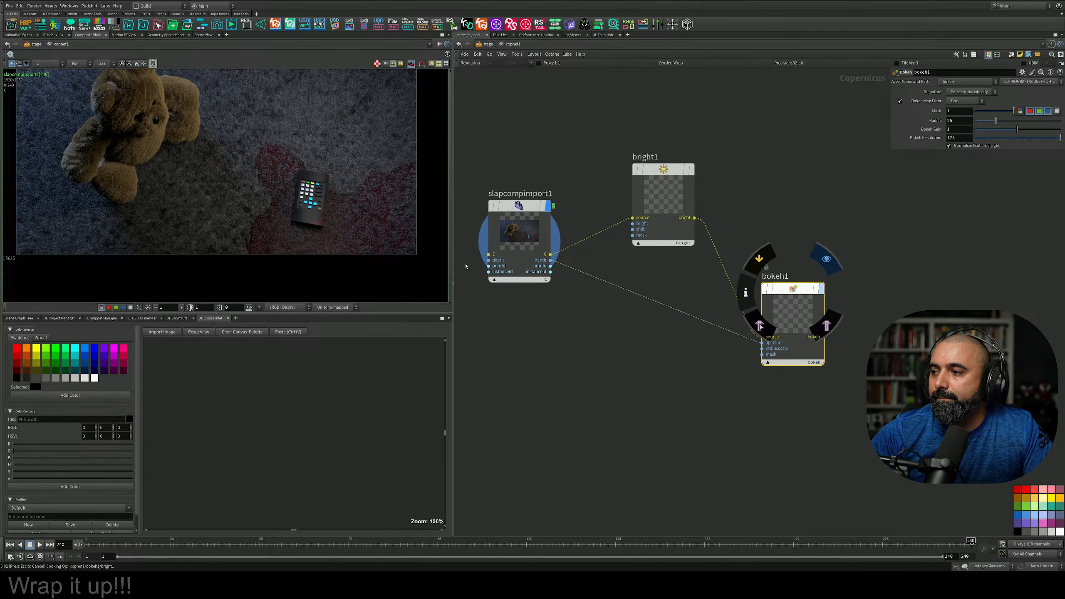
left_click(753, 343)
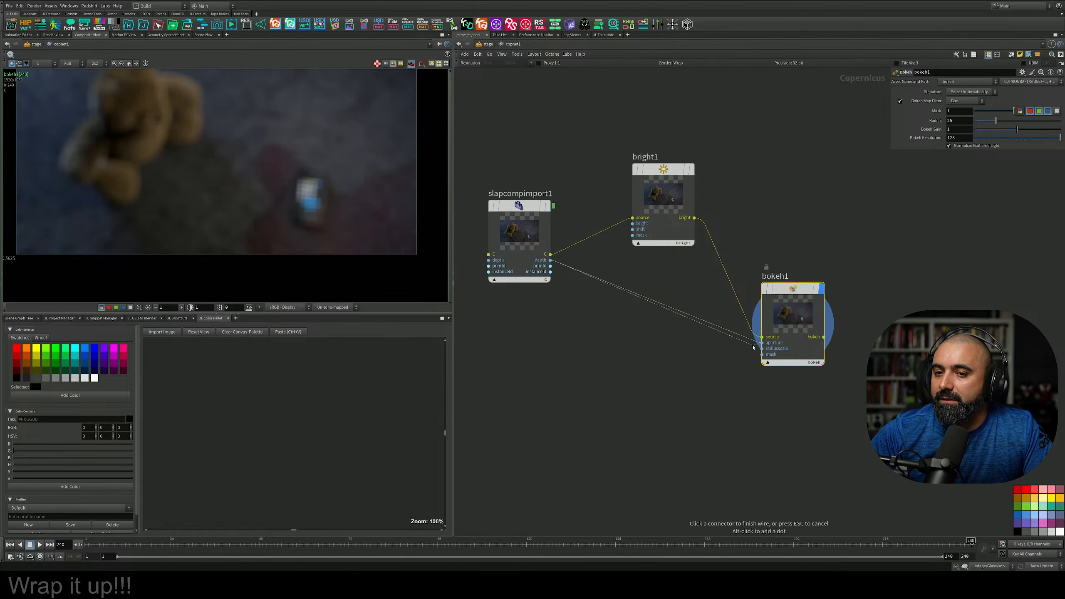
left_click(762, 354)
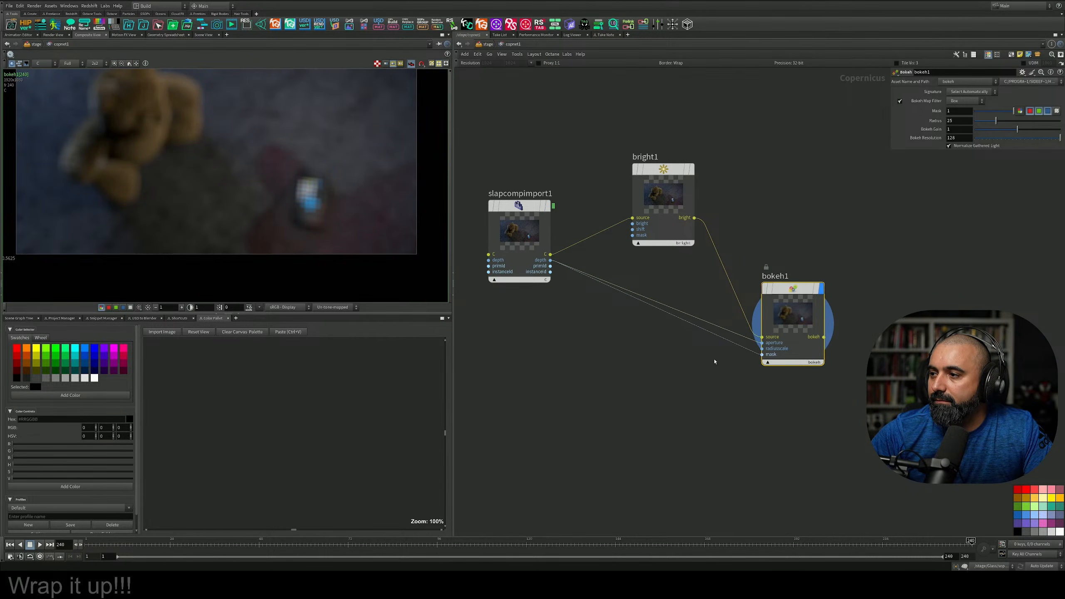
middle_click_drag(629, 297, 634, 339)
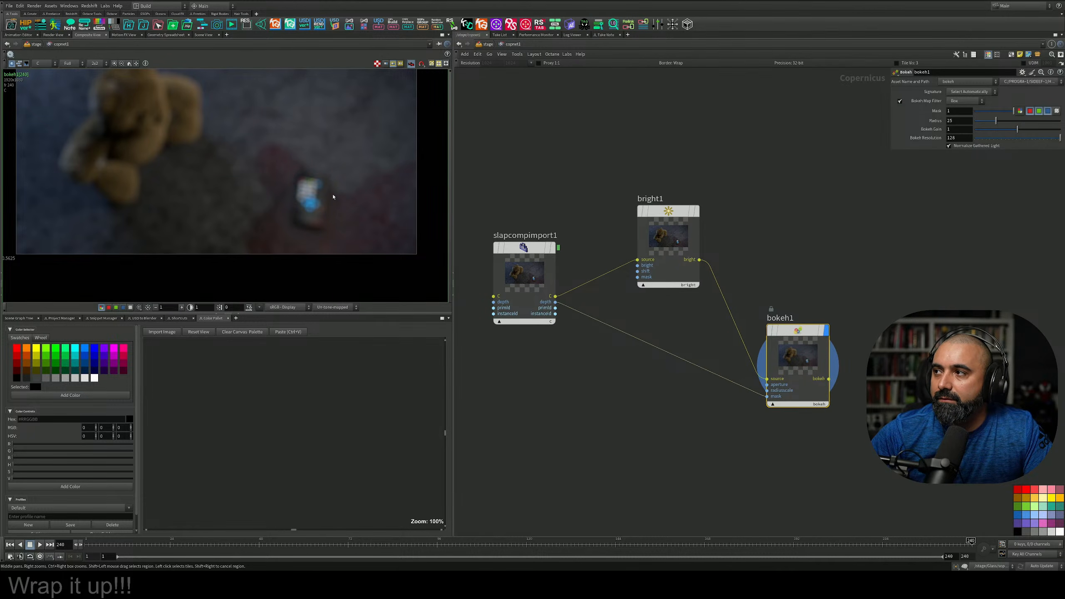
middle_click_drag(333, 197, 344, 245)
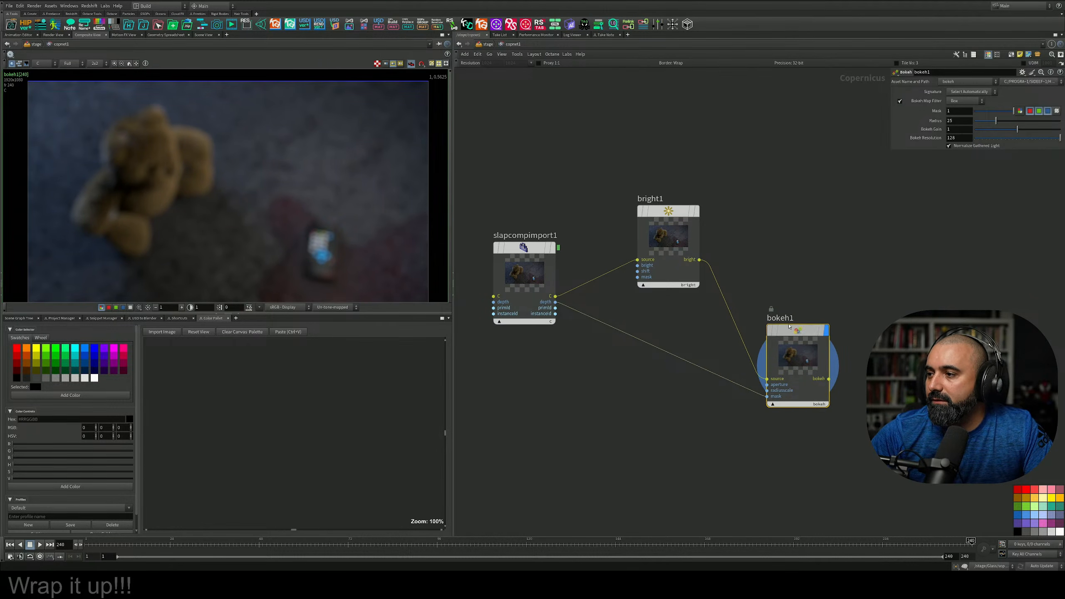
Check the Bokeh map filter options, keep Box, and disconnect the Bokeh node, moving it below the Bright node
left_click_drag(789, 326, 795, 314)
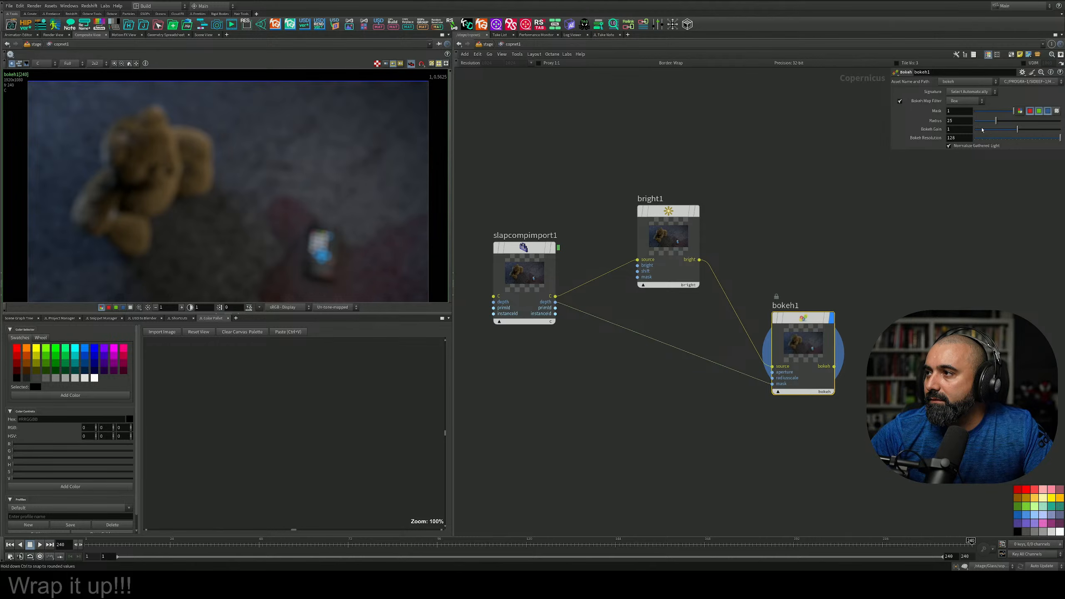
left_click(962, 102)
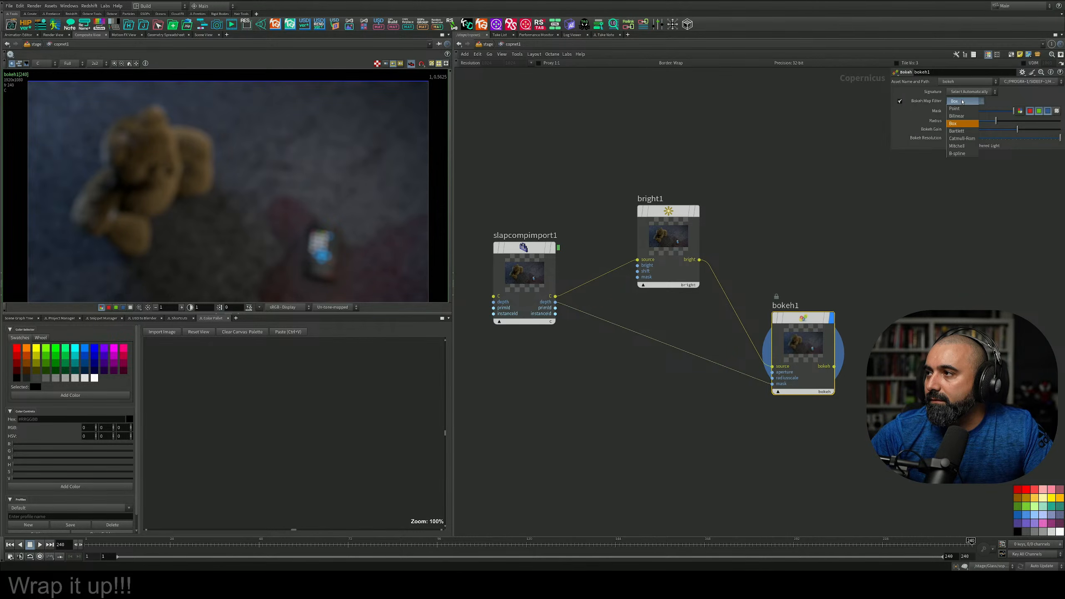
left_click(962, 101)
left_click_drag(801, 324, 647, 422)
Search the available operators for a suitable depth or camera node without adding one
key("Tab")
type("d")
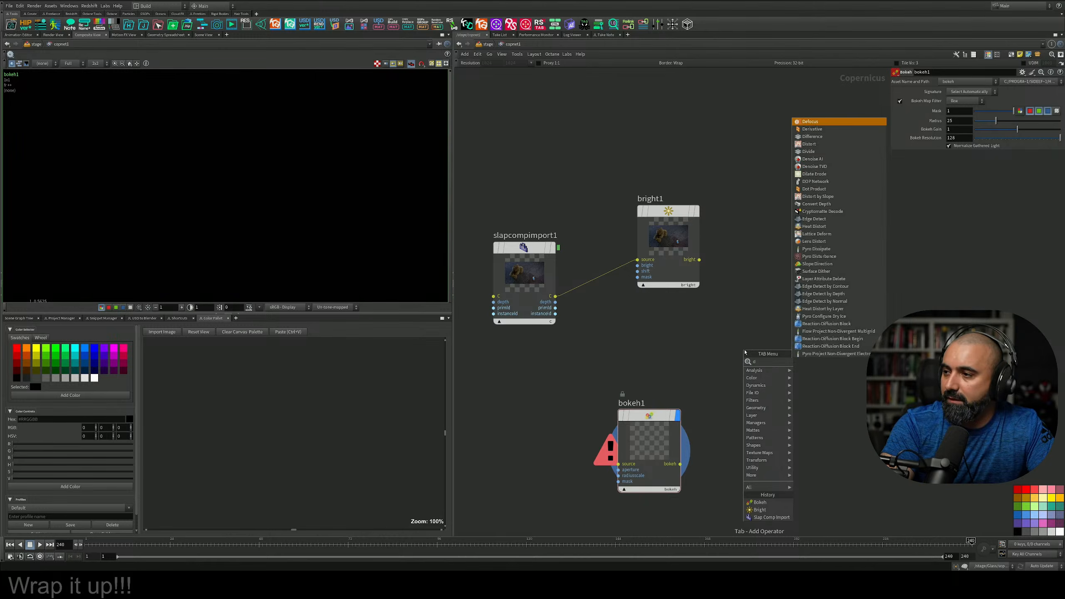
type("ep")
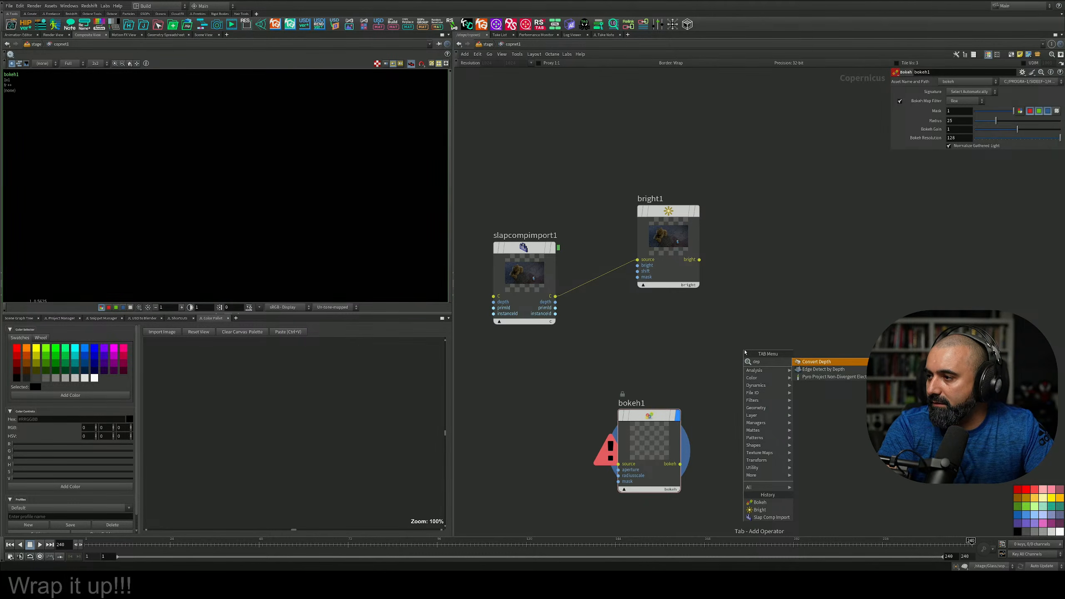
key("BackSpace")
key("BackSpace")
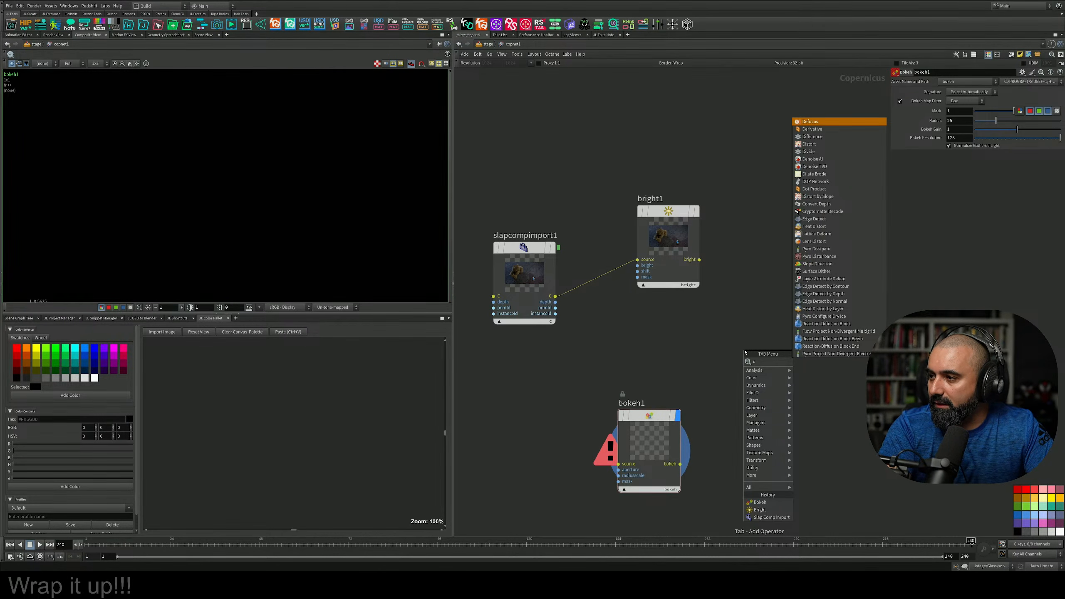
key("BackSpace")
type("came")
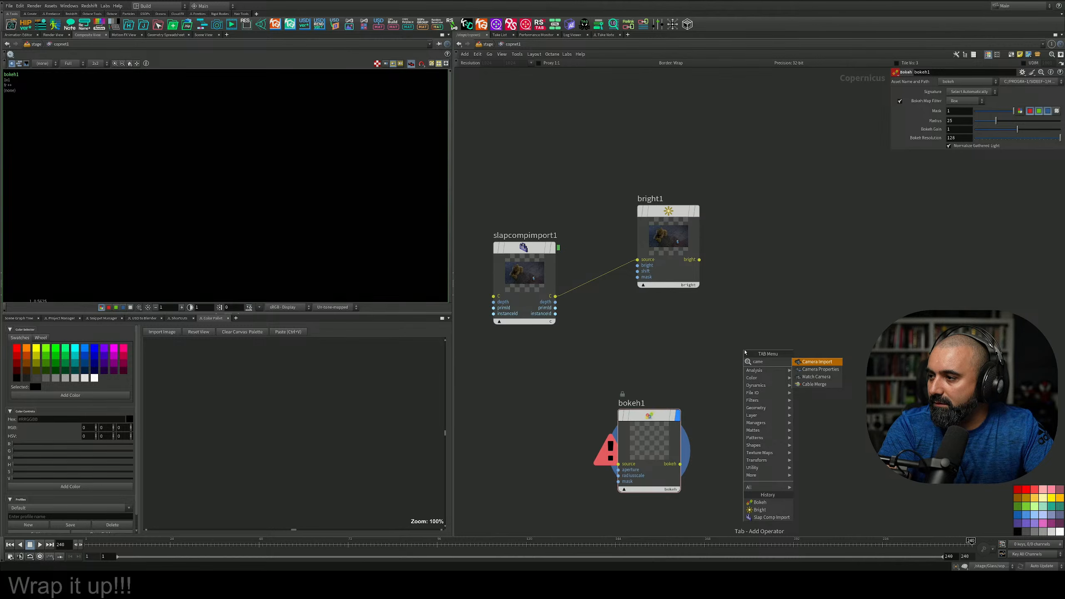
key("BackSpace")
key("BackSpace")
key("BackSpace")
type("depth")
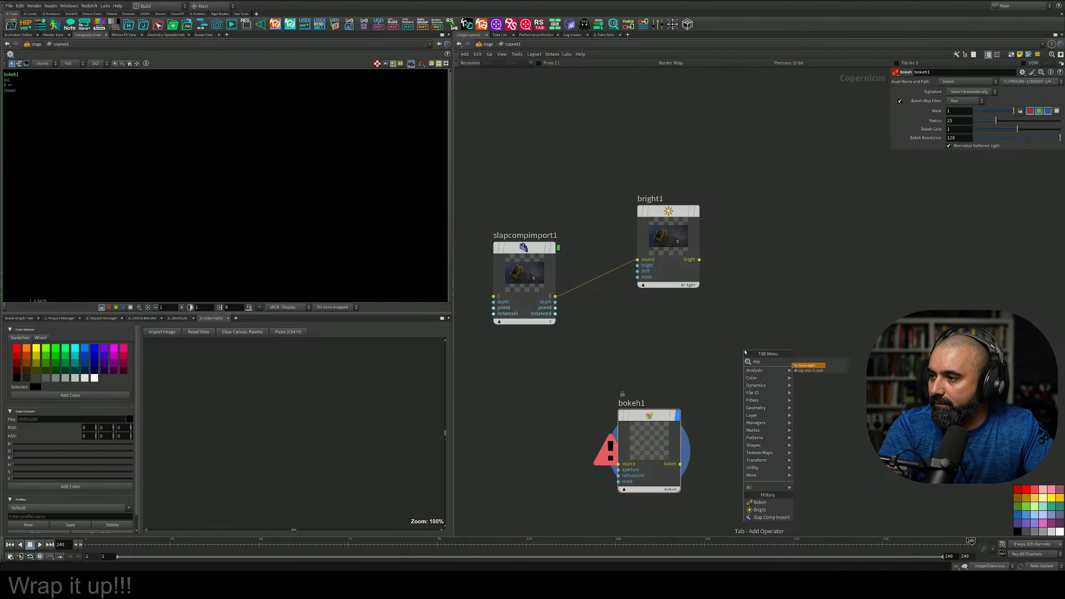
key("BackSpace")
key("BackSpace")
key("BackSpace")
key("BackSpace")
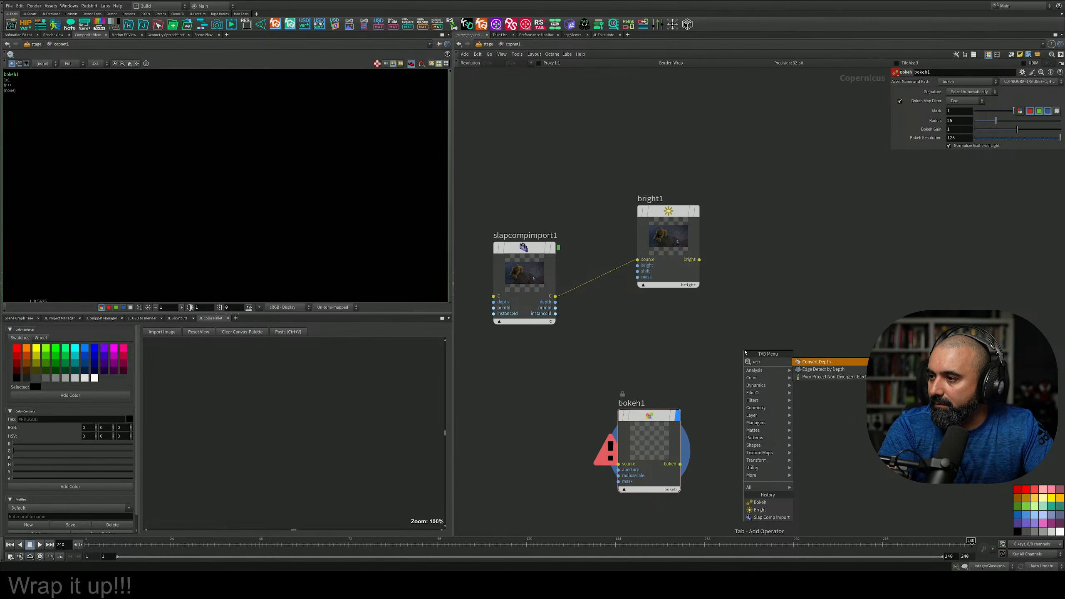
type("op")
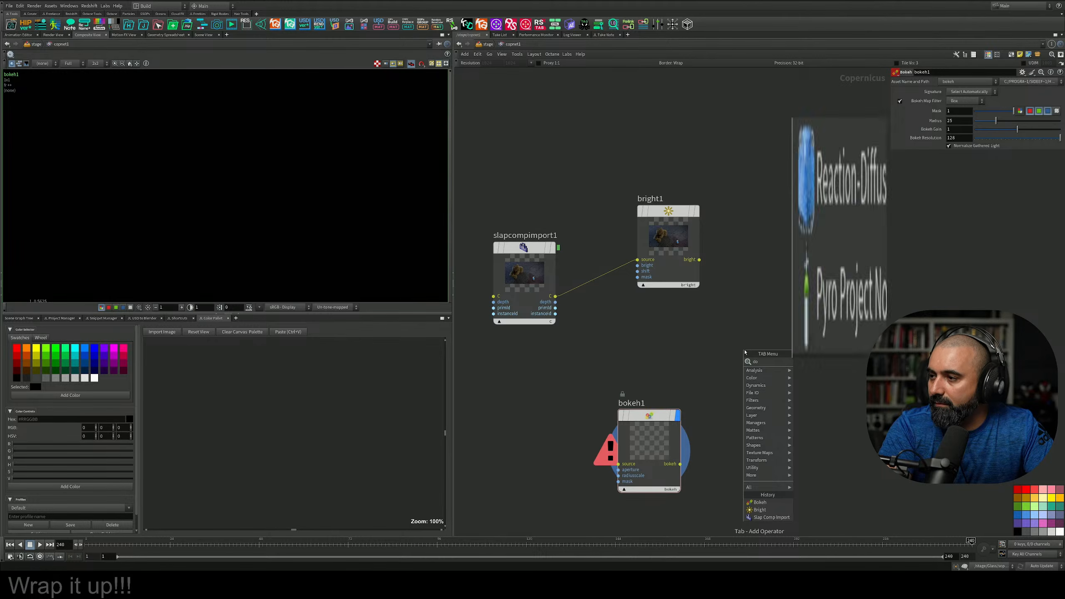
key("BackSpace")
key("BackSpace")
key("BackSpace")
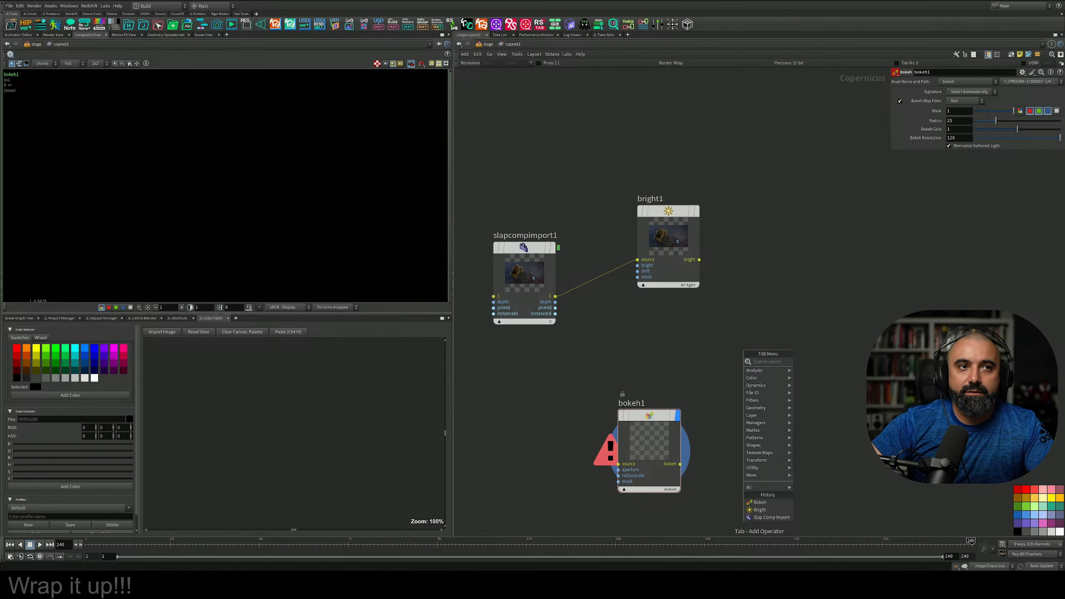
key("Escape")
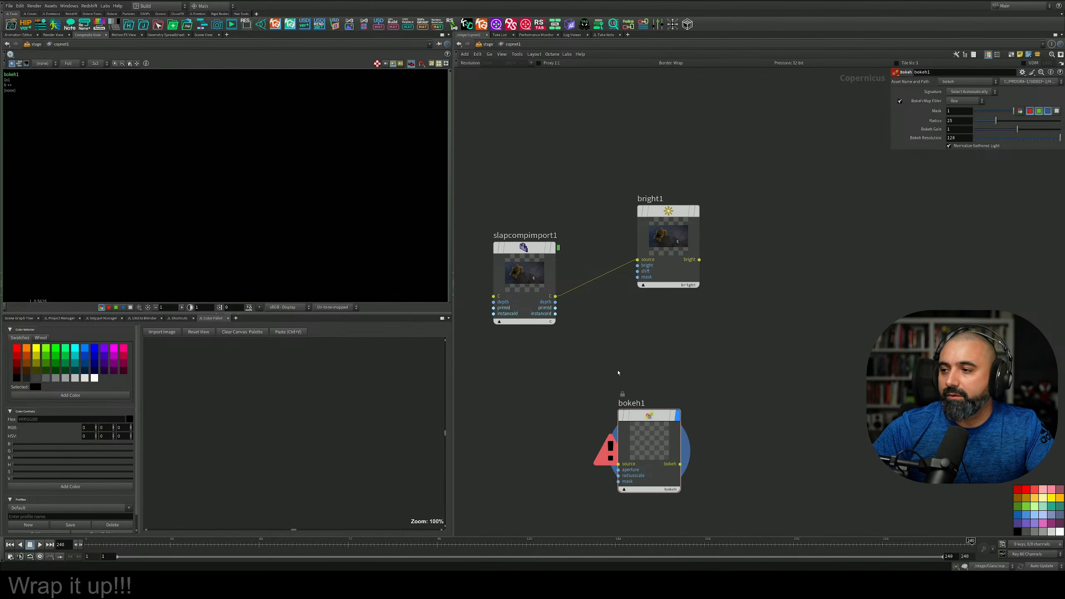
Add a Defocus node after Bright, wire Bright into its source and the depth AOV into its depth input, and display it
middle_click_drag(618, 373, 538, 379)
key("Tab")
type("def")
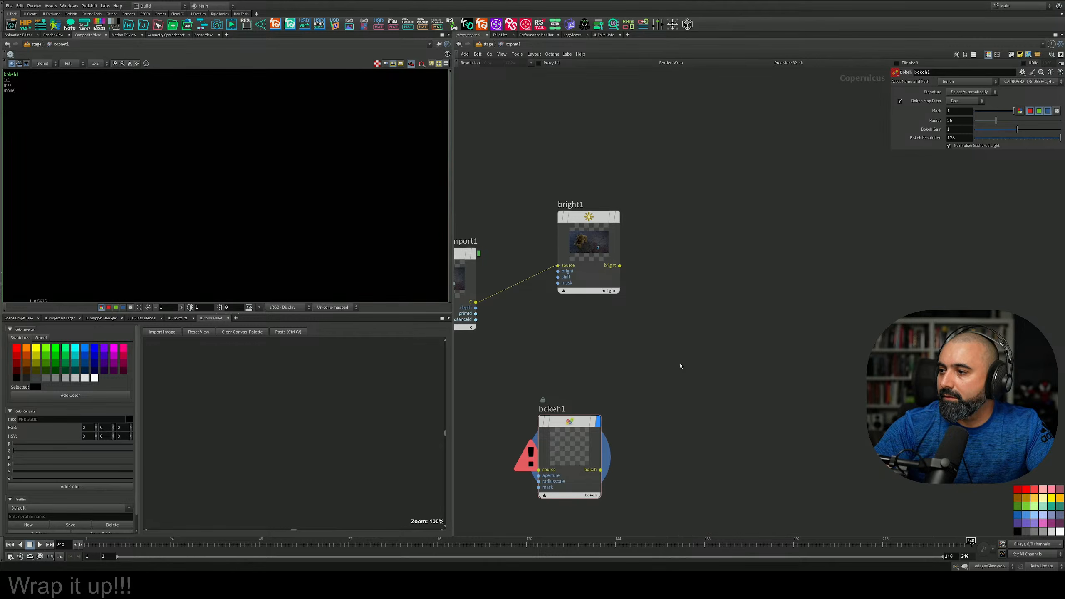
key("Return")
left_click(692, 337)
middle_click_drag(638, 355, 646, 351)
left_click_drag(488, 307, 629, 262)
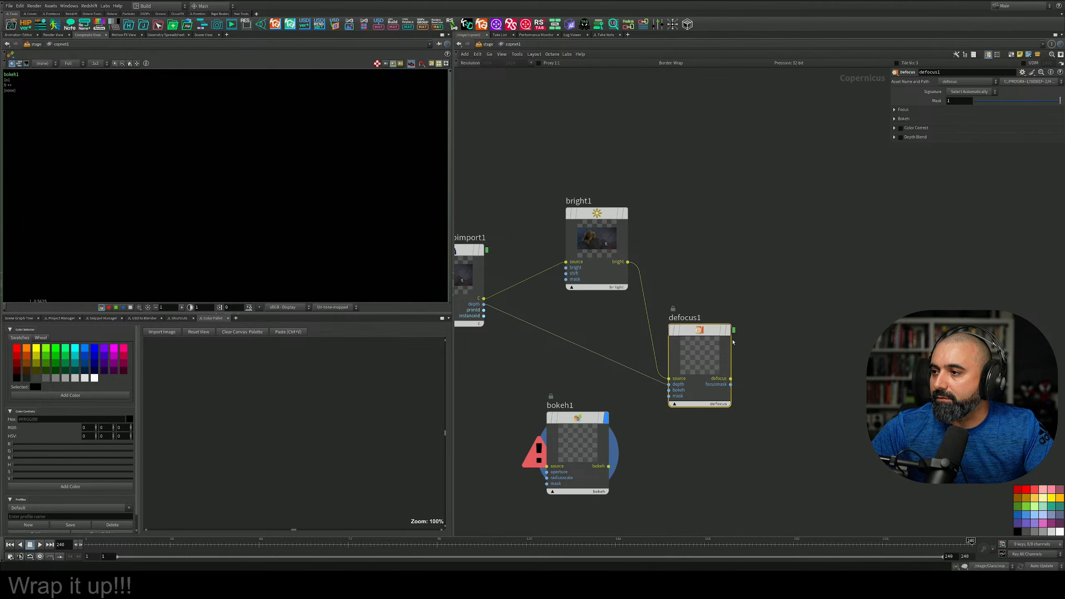
mouse_move(731, 336)
left_click_drag(671, 365, 701, 298)
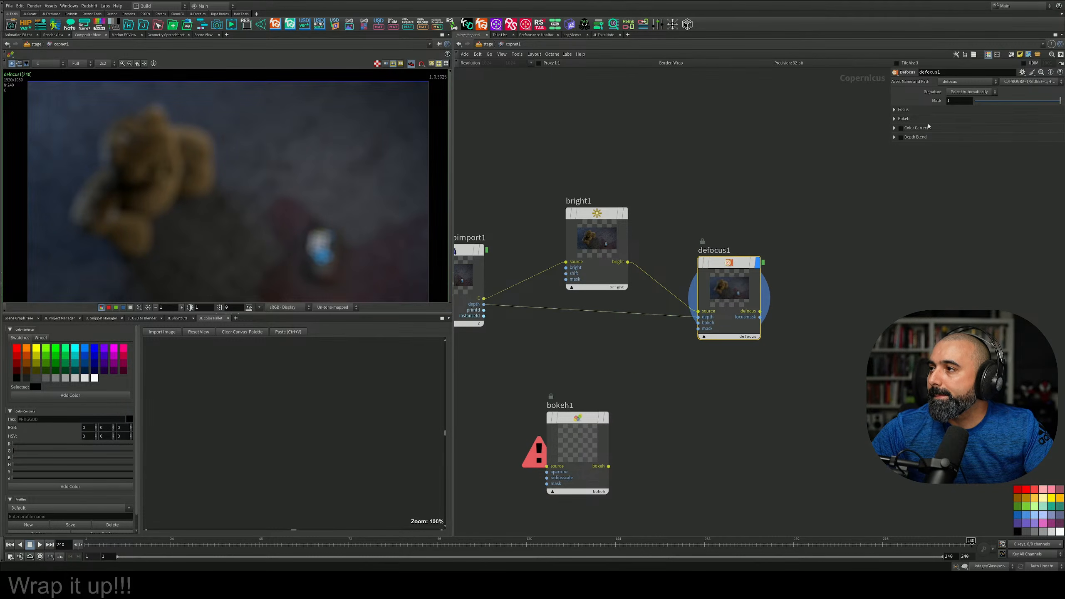
Expand the Defocus node's Focus settings and try to pick the focus distance from the image
left_click(902, 109)
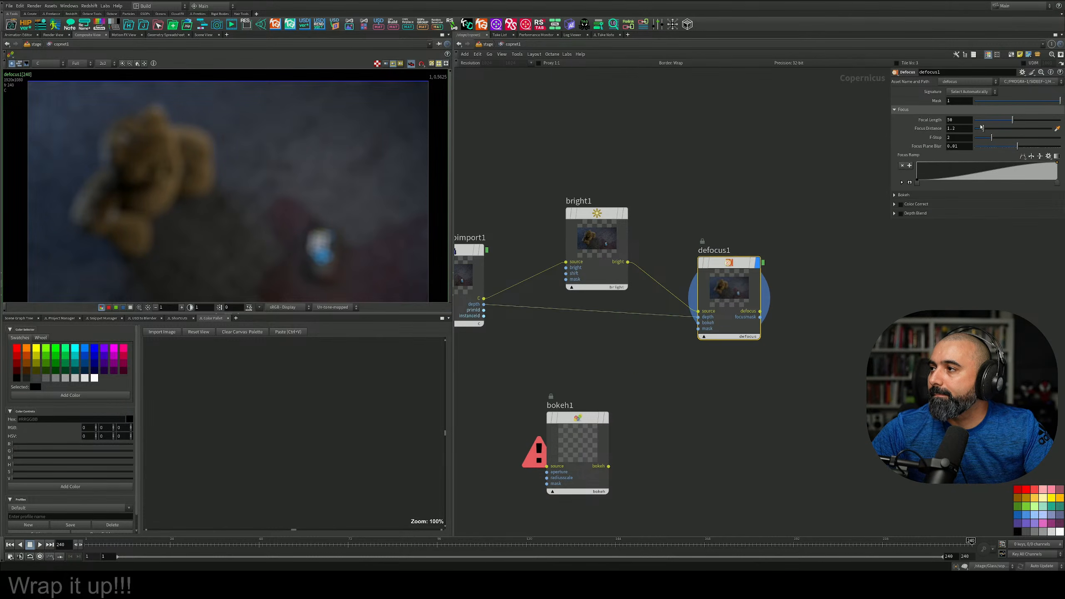
left_click(1058, 129)
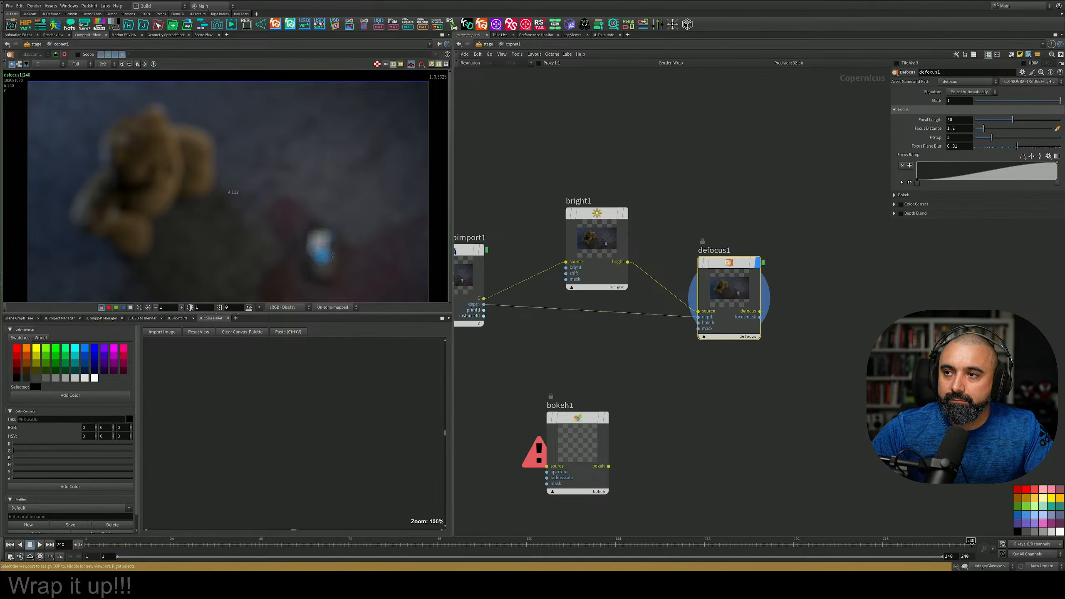
Display the slap comp import's depth AOV to check it, and switch the view back to the C layer
left_click(47, 64)
left_click(482, 250)
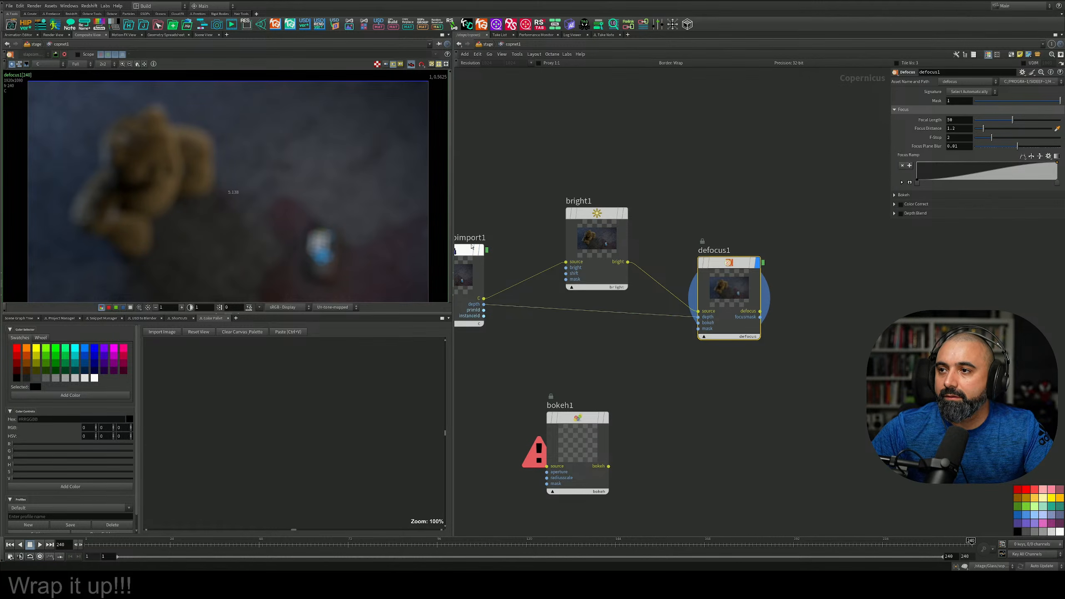
left_click(39, 63)
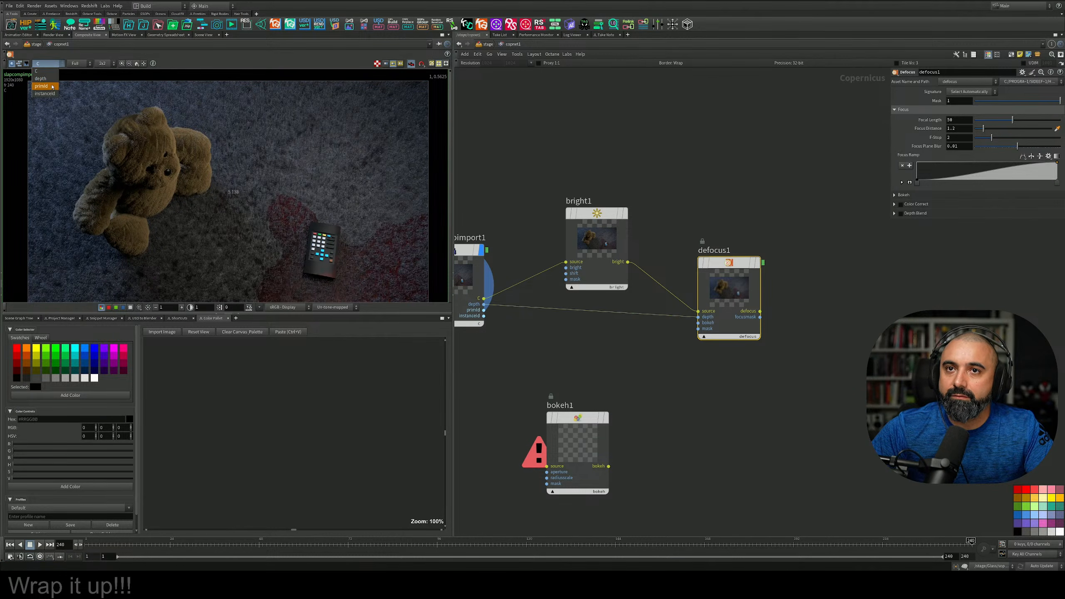
left_click(53, 80)
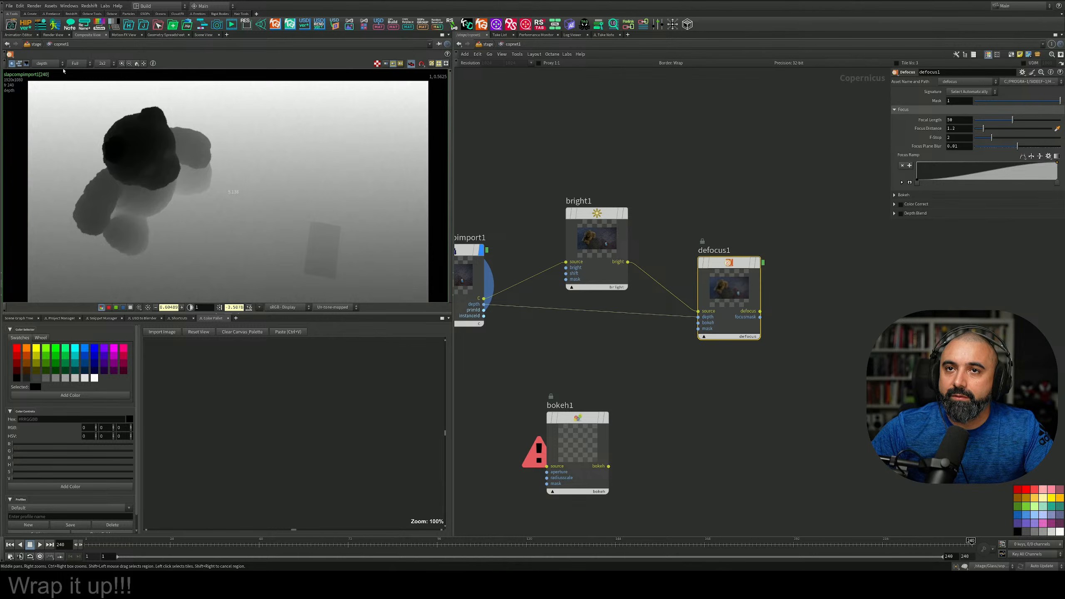
left_click(51, 65)
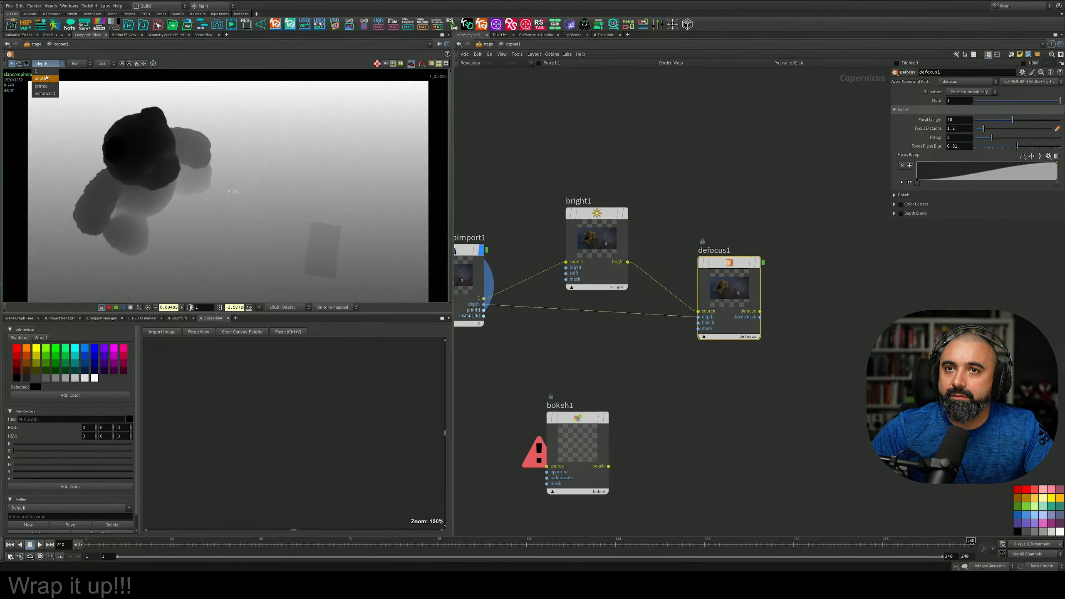
left_click(37, 70)
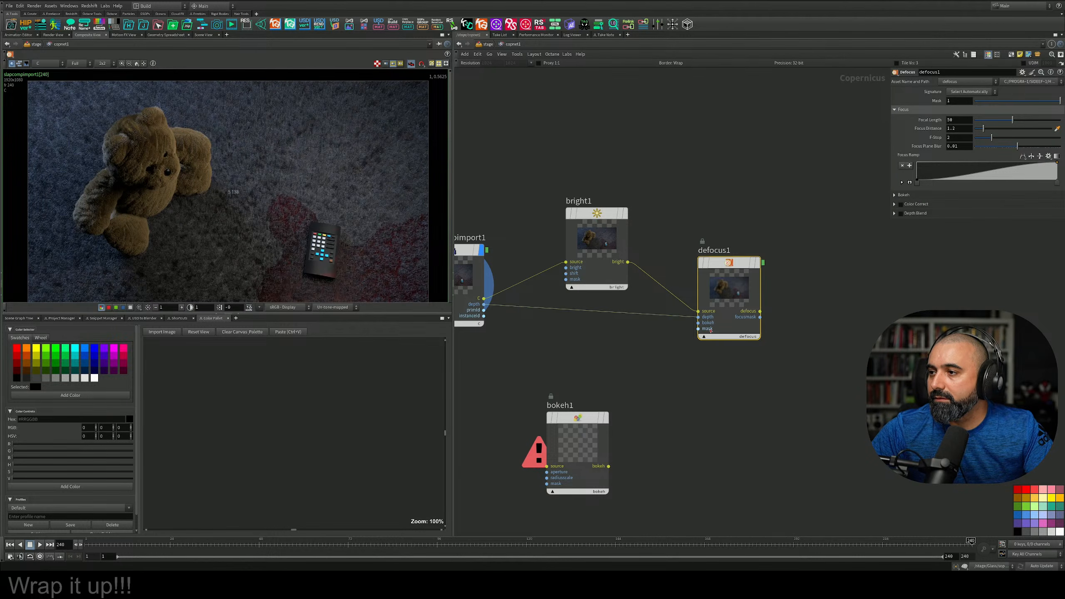
Display the Defocus node and move Bright behind it, feeding the defocus output into Bright's source
left_click(758, 262)
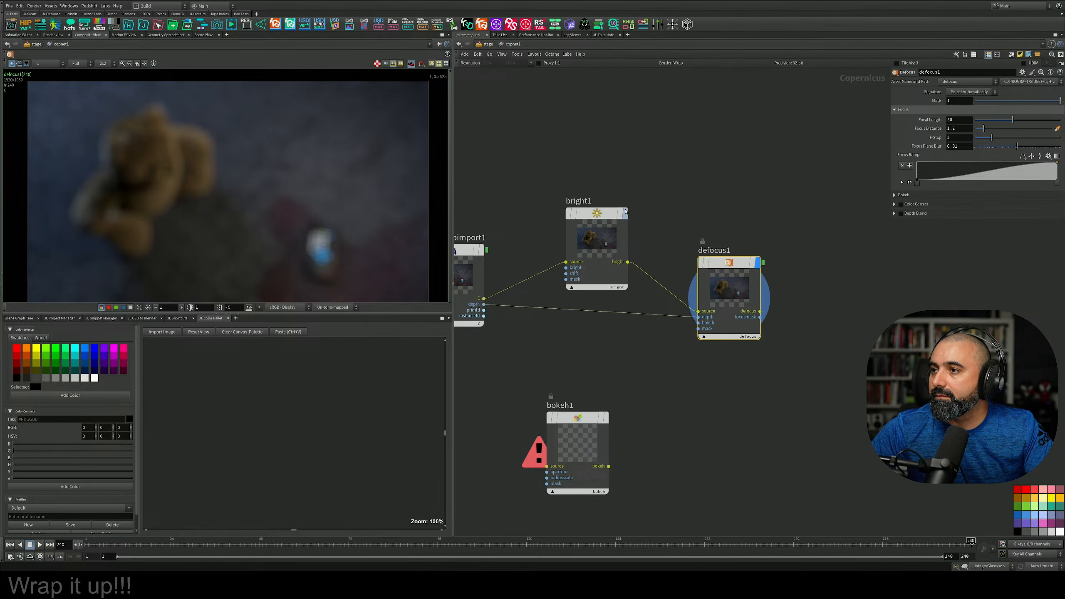
left_click_drag(626, 211, 887, 286)
left_click_drag(760, 311, 854, 323)
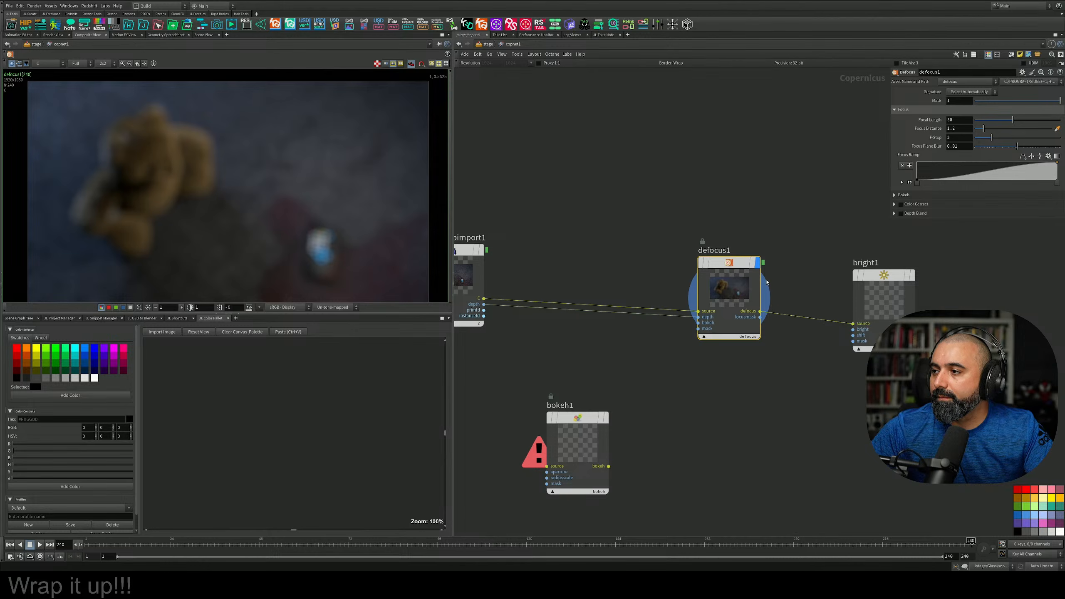
left_click_drag(852, 161, 700, 361)
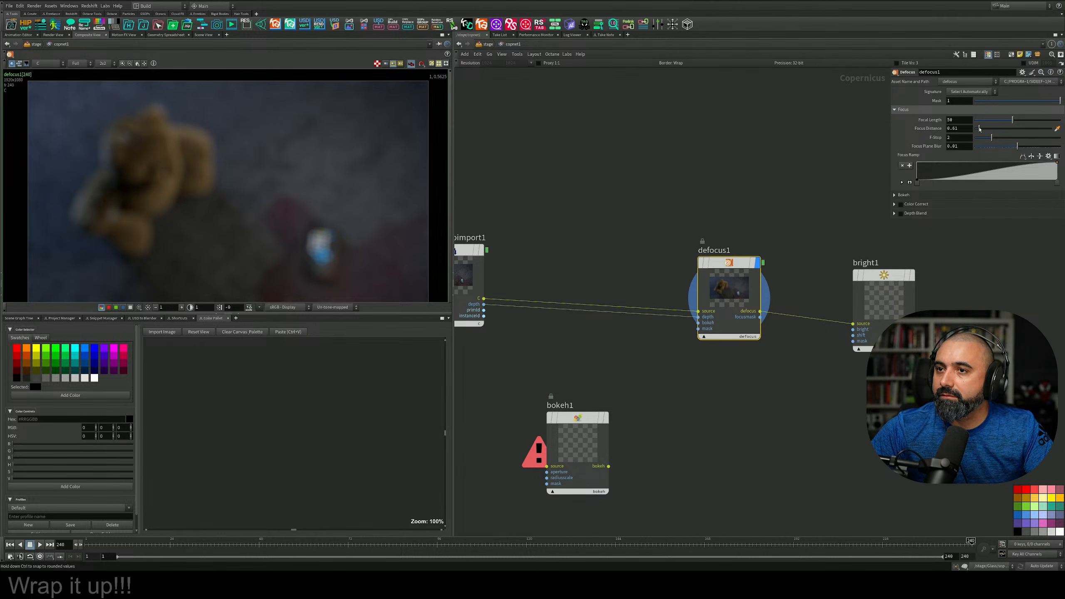
Tune the Defocus node to a focal length of 19.3, a focus distance of 2.18 and an f-stop of 0.55
mouse_move(983, 128)
left_mouse_down()
mouse_move(999, 128)
mouse_move(987, 128)
left_mouse_up()
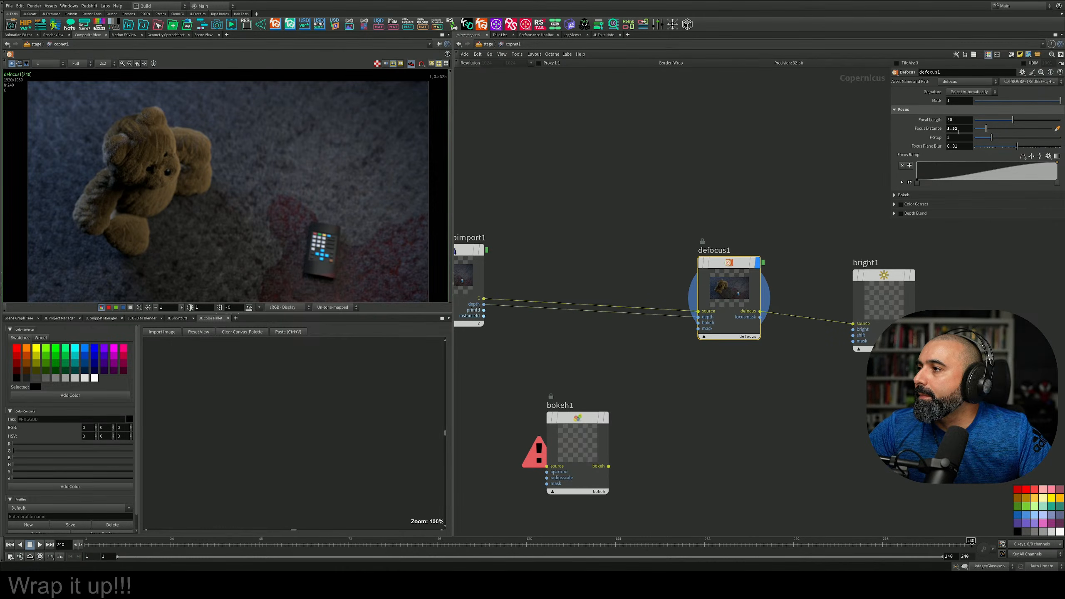
middle_click_drag(961, 129, 998, 146)
left_click_drag(992, 138, 991, 139)
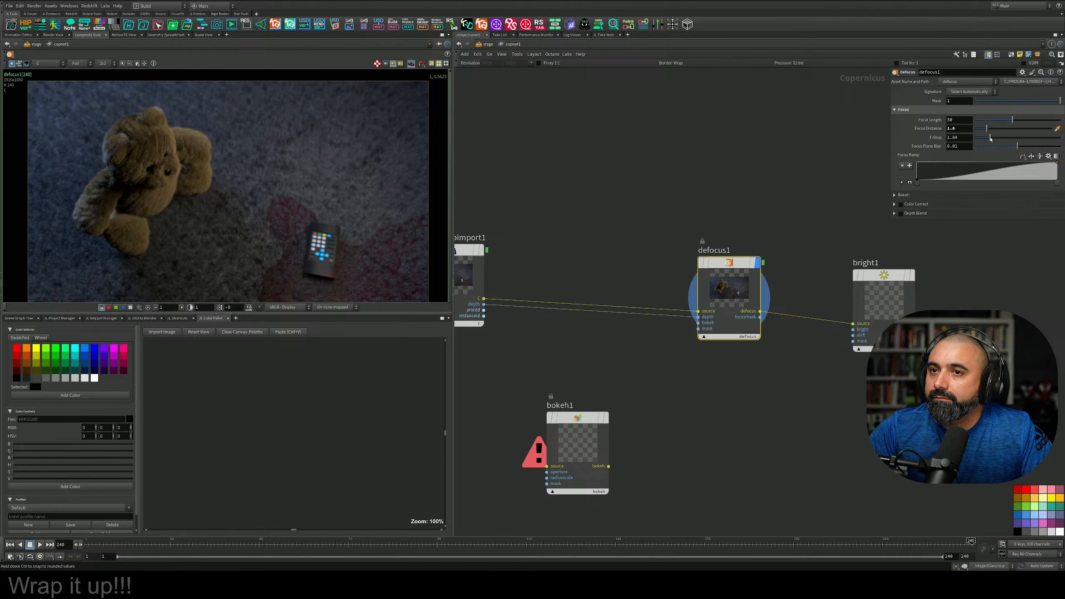
middle_click_drag(966, 130, 1000, 144)
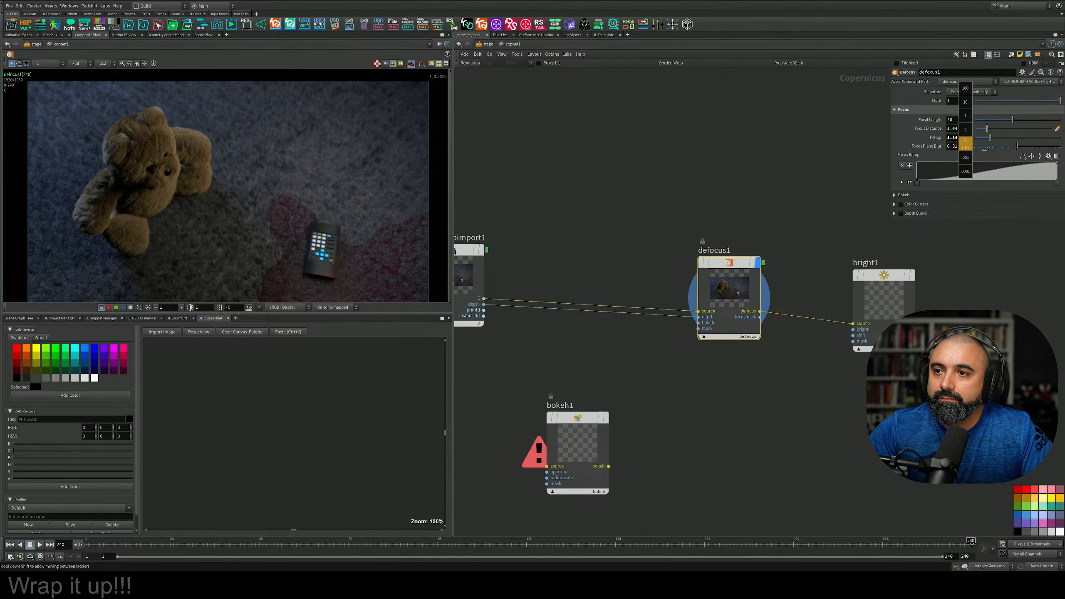
middle_click_drag(984, 150, 1009, 147)
left_click_drag(991, 138, 984, 138)
middle_click_drag(962, 129, 993, 137)
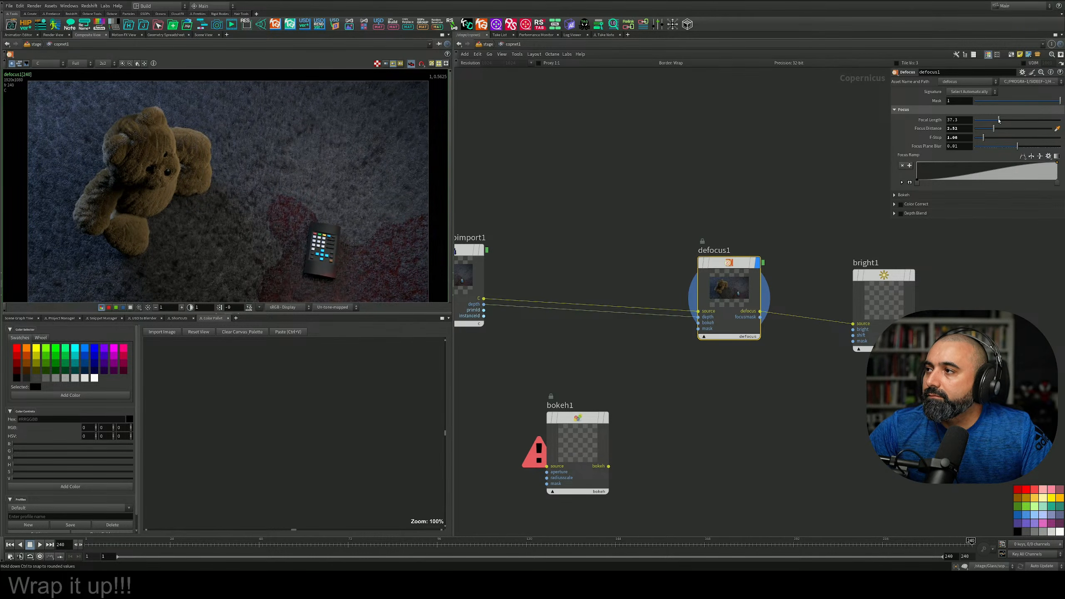
mouse_move(1012, 120)
left_mouse_down()
mouse_move(993, 129)
mouse_move(1042, 121)
mouse_move(1000, 124)
left_mouse_up()
mouse_move(1004, 125)
left_mouse_down()
mouse_move(979, 140)
mouse_move(1007, 119)
mouse_move(984, 120)
left_mouse_up()
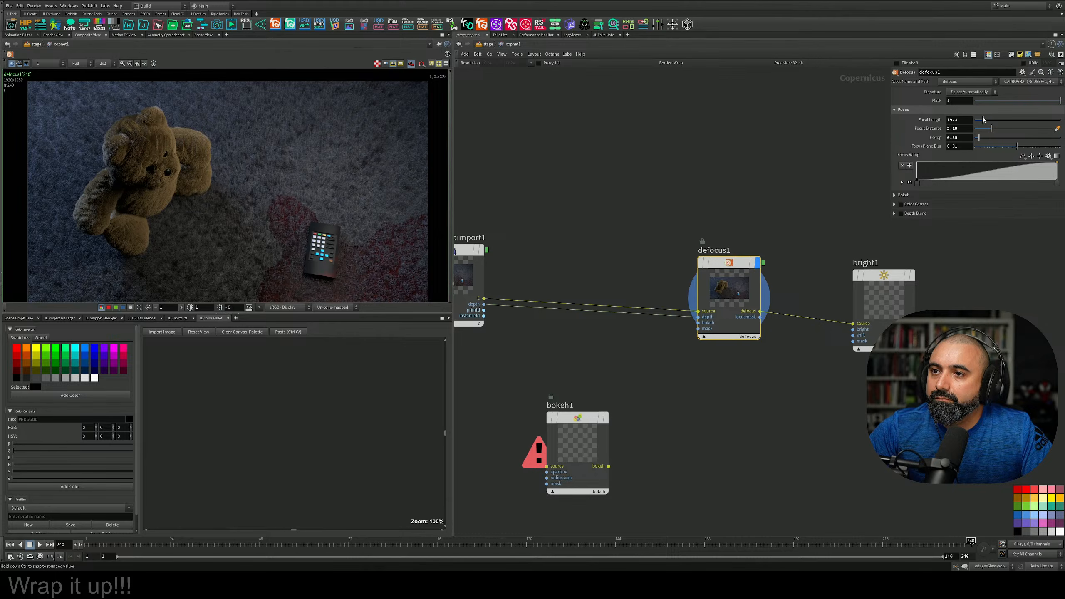
Move the Defocus and Bright nodes closer to the slap comp import to tidy the network
middle_click_drag(738, 360, 753, 315)
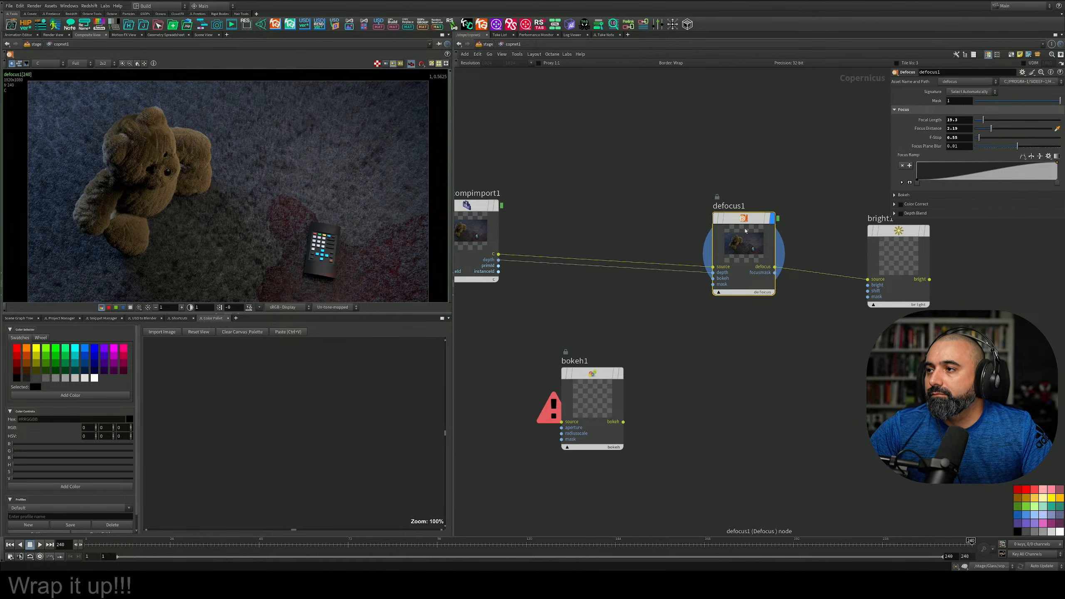
left_click_drag(745, 231, 622, 211)
left_click_drag(880, 232, 732, 206)
middle_click_drag(715, 302, 711, 348)
left_click_drag(787, 356, 733, 217)
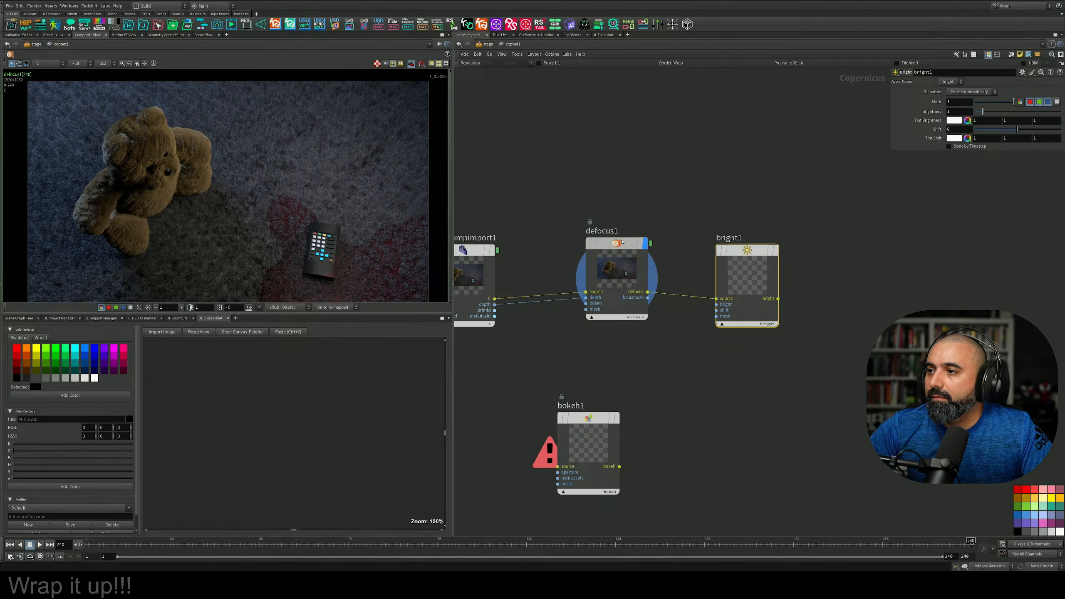
Refine the Defocus node's blur with a focus distance of about 3 and a focal length of 33.6
left_click(623, 242)
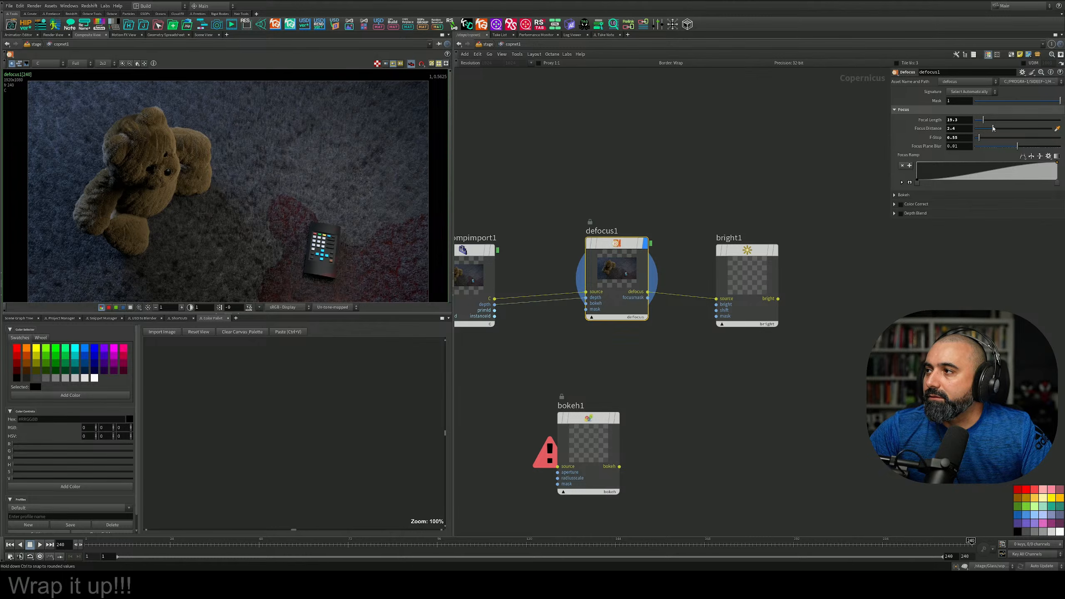
mouse_move(1001, 131)
left_mouse_down()
mouse_move(993, 120)
mouse_move(1021, 120)
mouse_move(1000, 119)
mouse_move(993, 130)
mouse_move(1002, 130)
left_mouse_up()
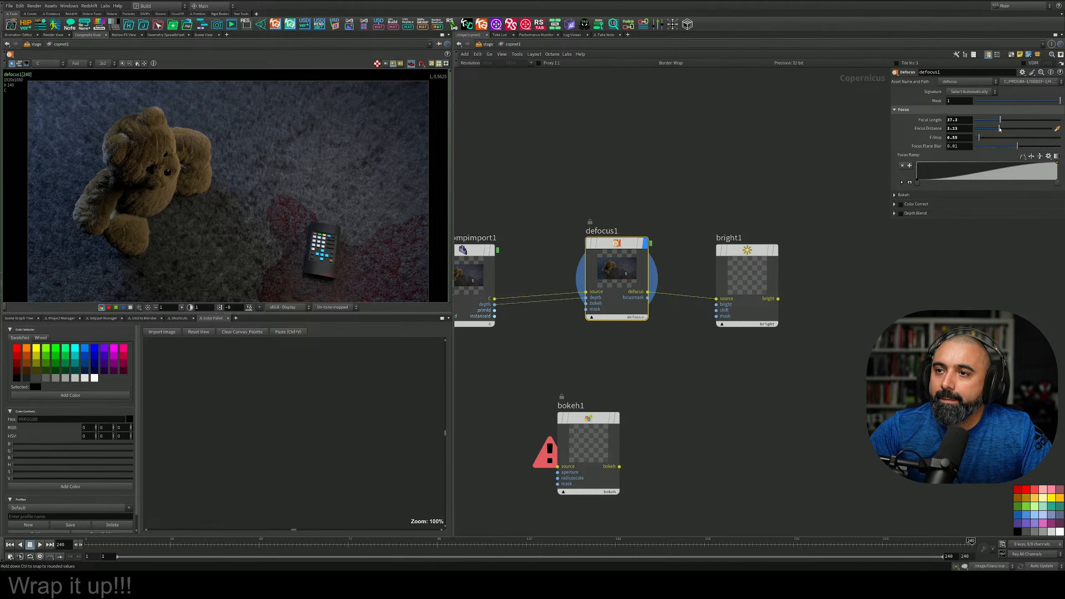
left_click_drag(999, 132, 998, 130)
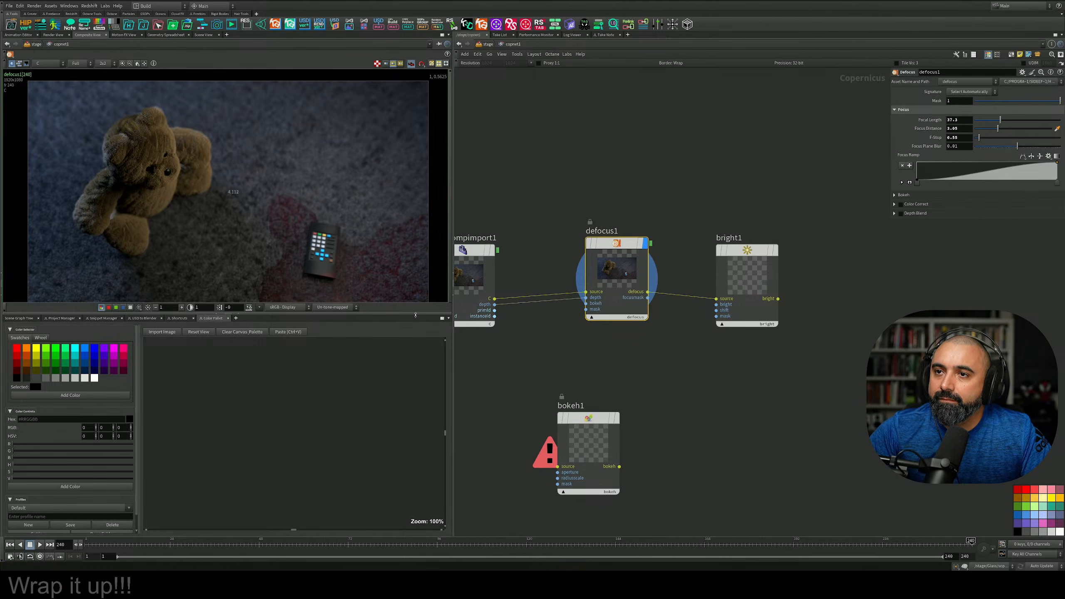
left_click_drag(1000, 120, 998, 122)
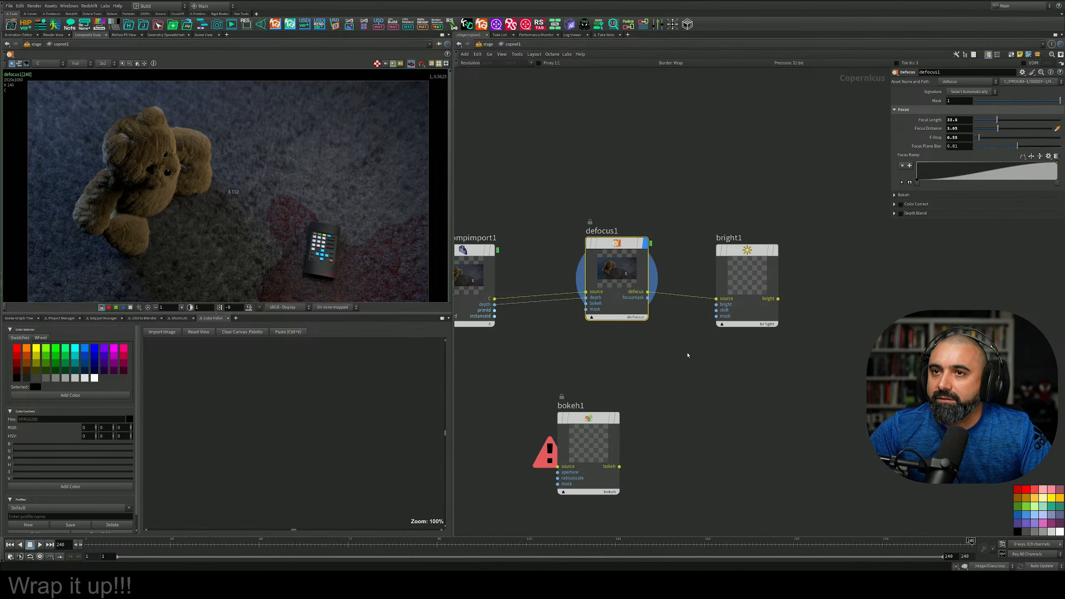
Display the Bright node's output and bring up its parameters
middle_click_drag(751, 393, 689, 382)
scroll(689, 383, "up", 2)
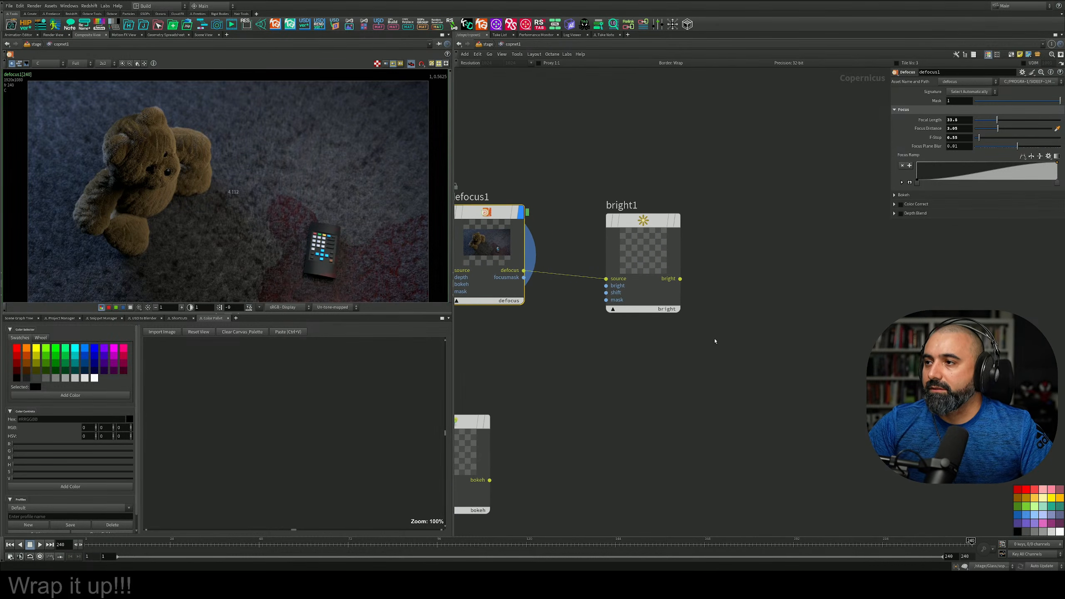
left_click(678, 222)
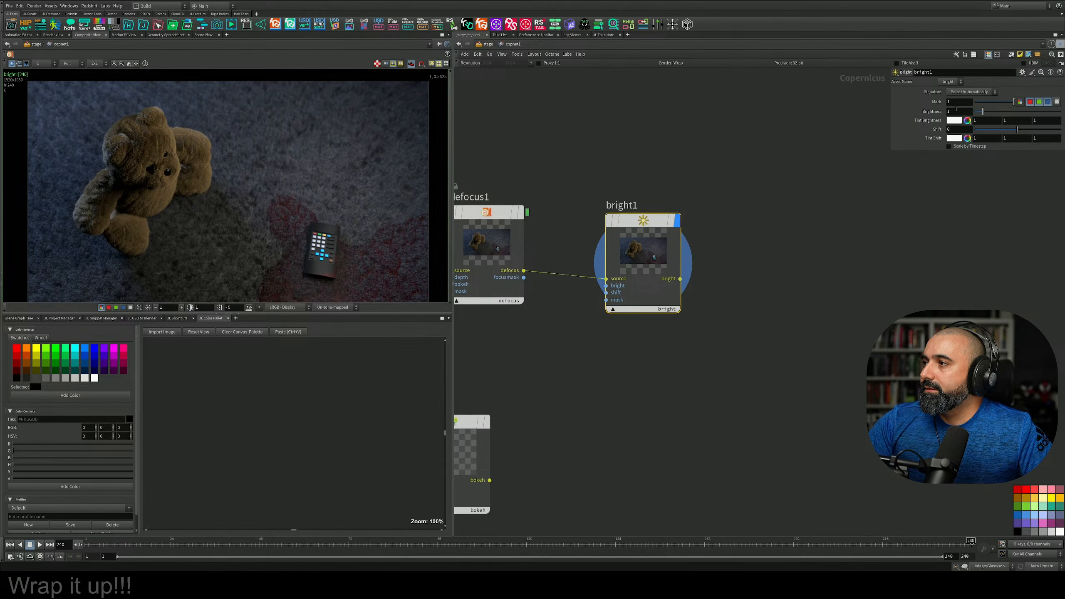
Set the Bright node's brightness to 1.17 and its shift to about -0.0027
middle_click_drag(957, 110, 956, 121)
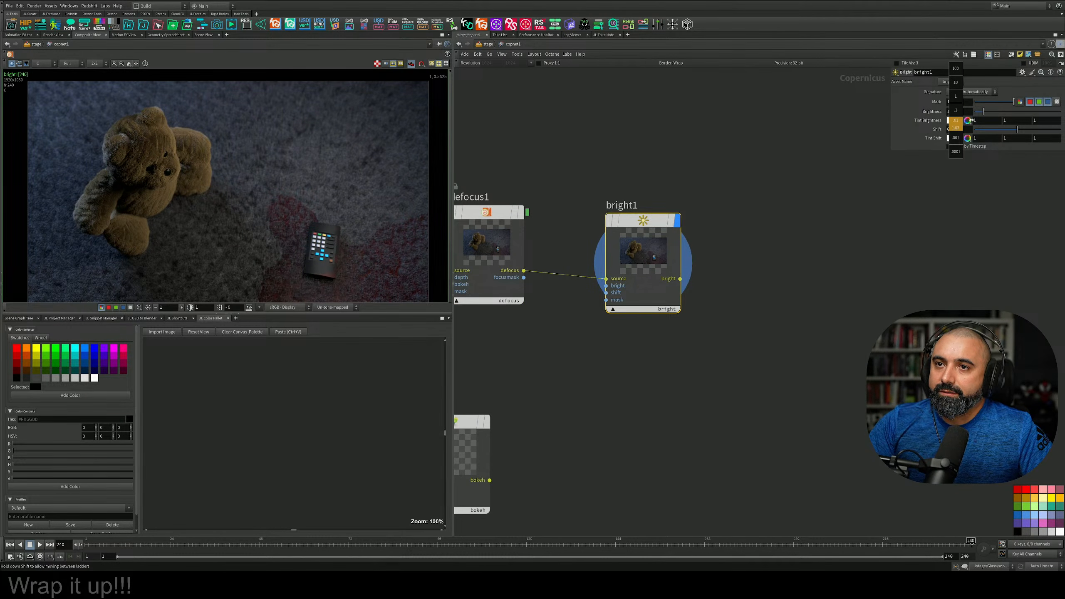
middle_click_drag(978, 120, 794, 154)
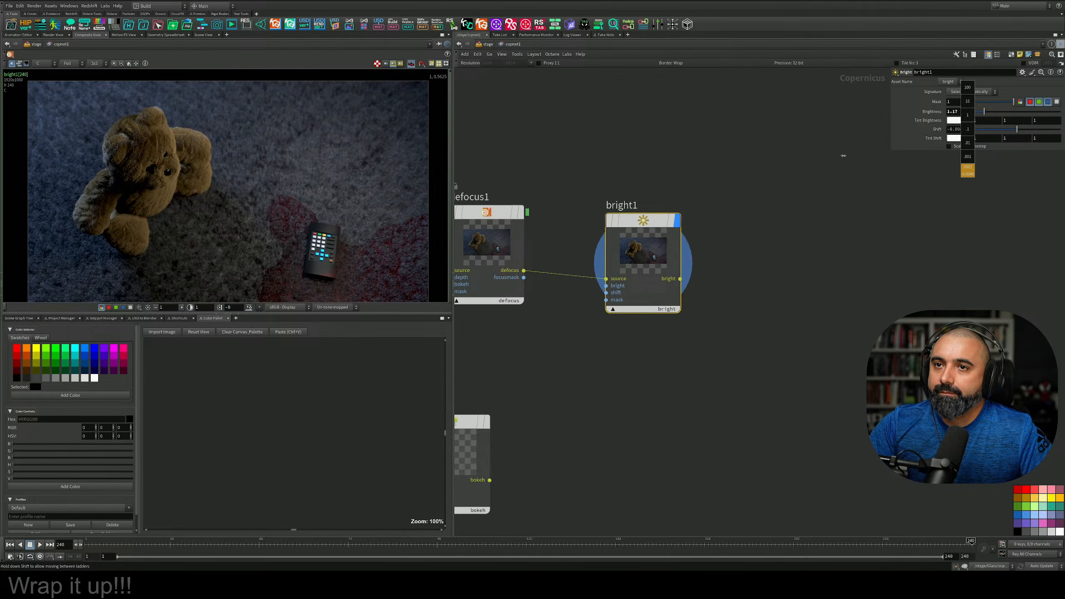
middle_click_drag(876, 156, 877, 156)
Add a Chromatic Aberration node beside the Bright node and feed the bright output into its source
middle_click_drag(794, 291, 792, 268)
key("Tab")
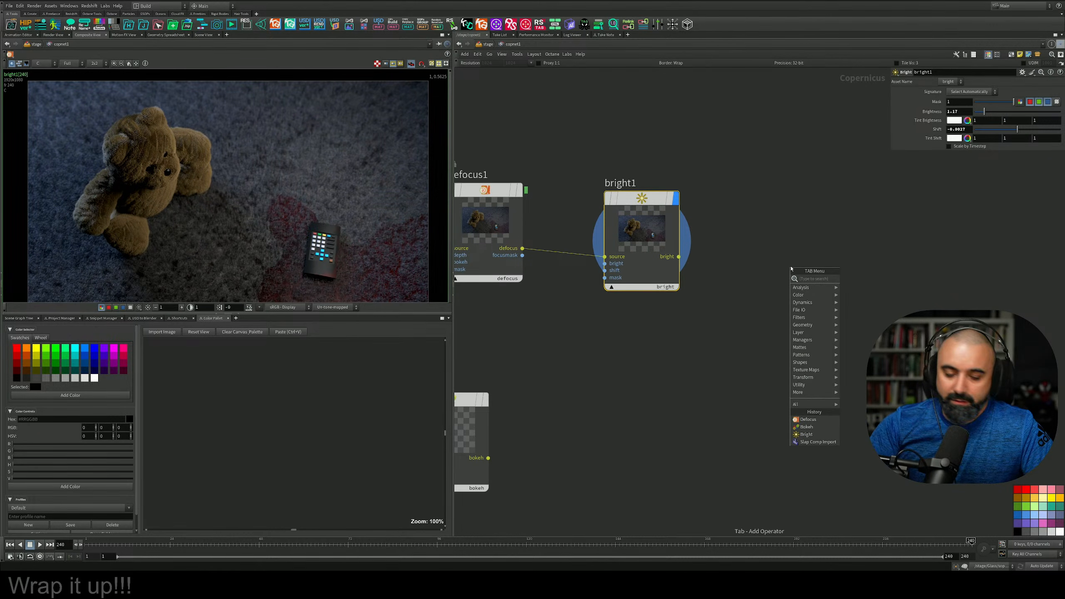
type("chr")
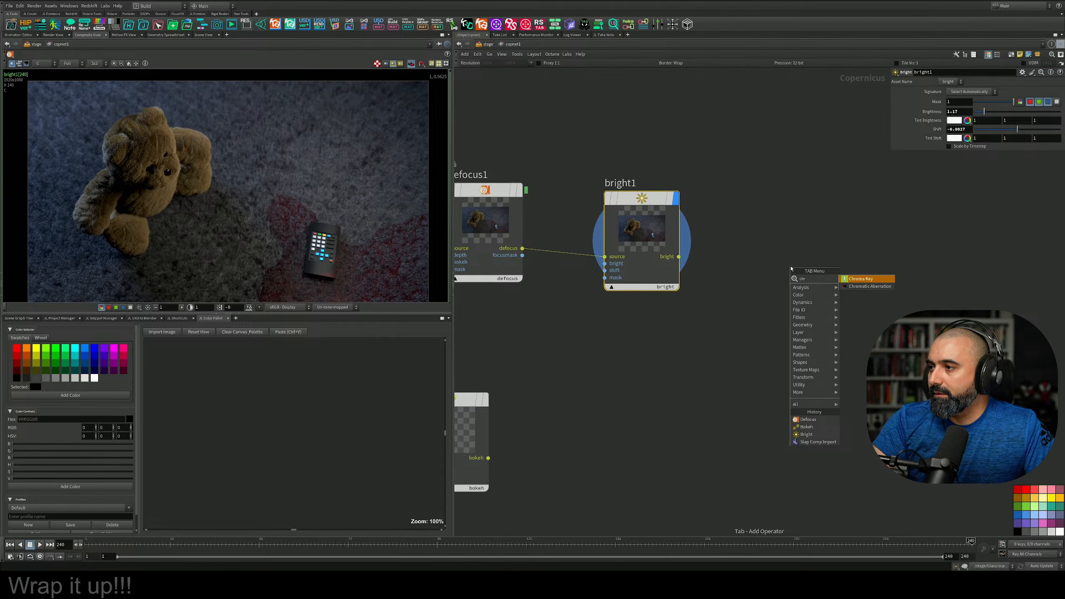
key("Return")
left_click(784, 241)
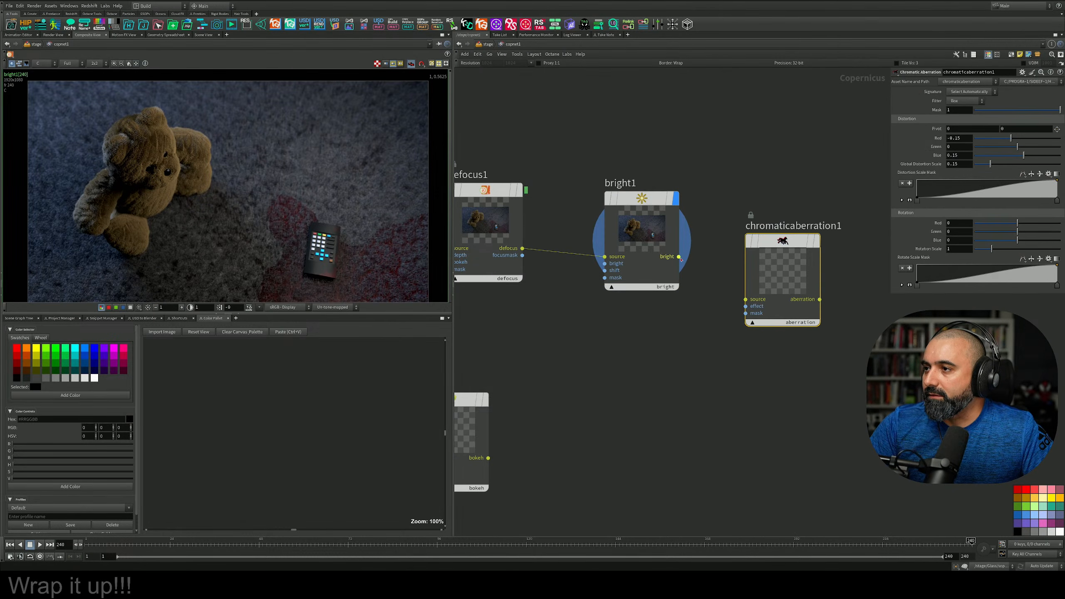
left_click_drag(678, 257, 746, 299)
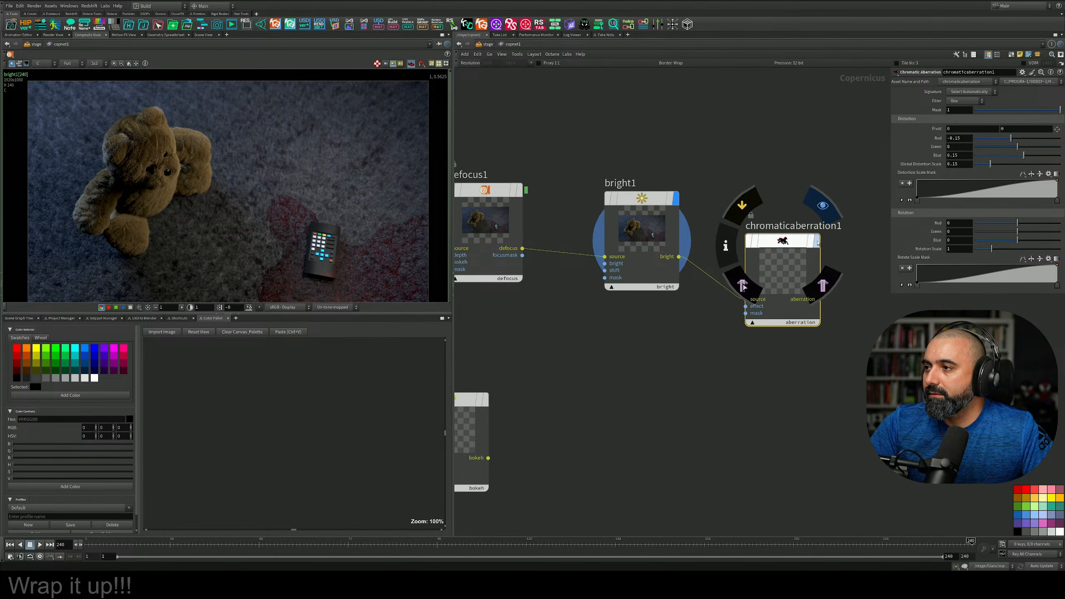
Display the Chromatic Aberration node, align it with the Bright node, and reduce its Global Distortion Scale to 0.041
left_click(818, 240)
left_click_drag(814, 246, 807, 209)
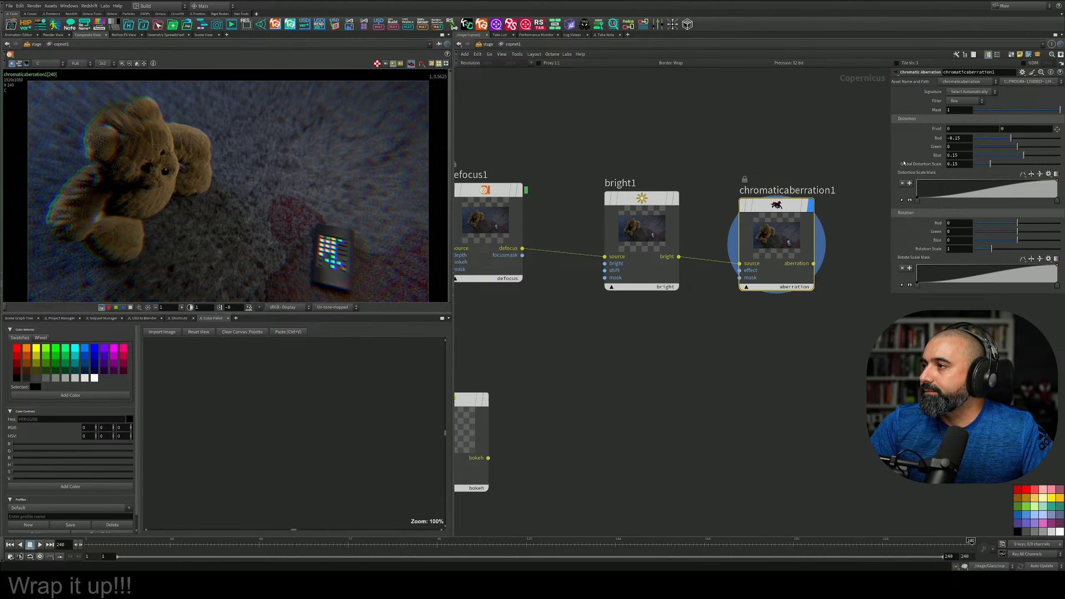
left_click_drag(984, 165, 981, 166)
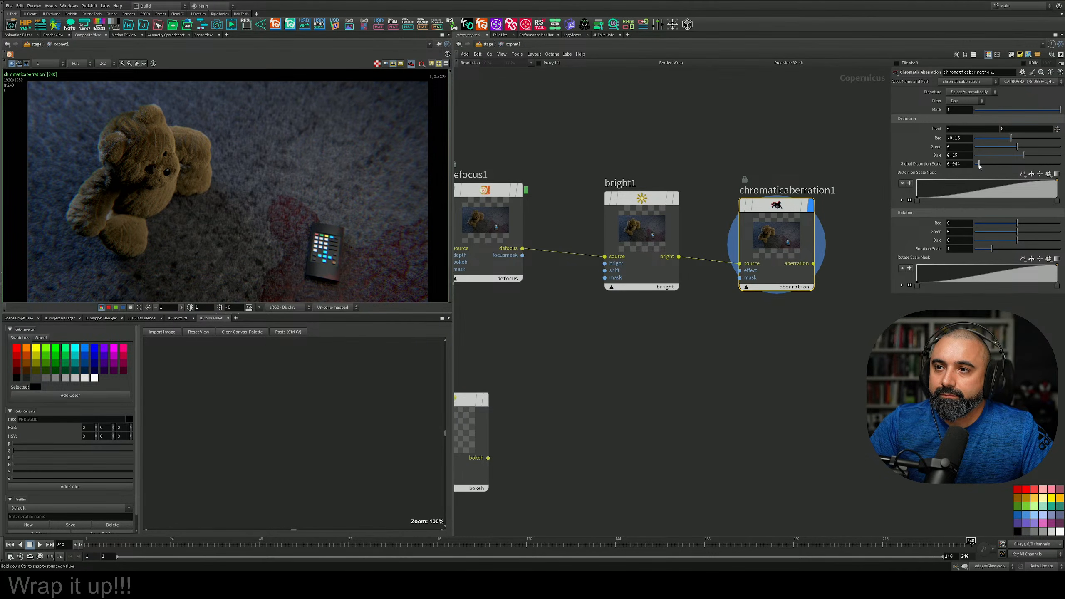
Add a ROP Image Output node and connect the aberration output to its input
middle_click_drag(864, 308, 704, 331)
key("Tab")
type("rop")
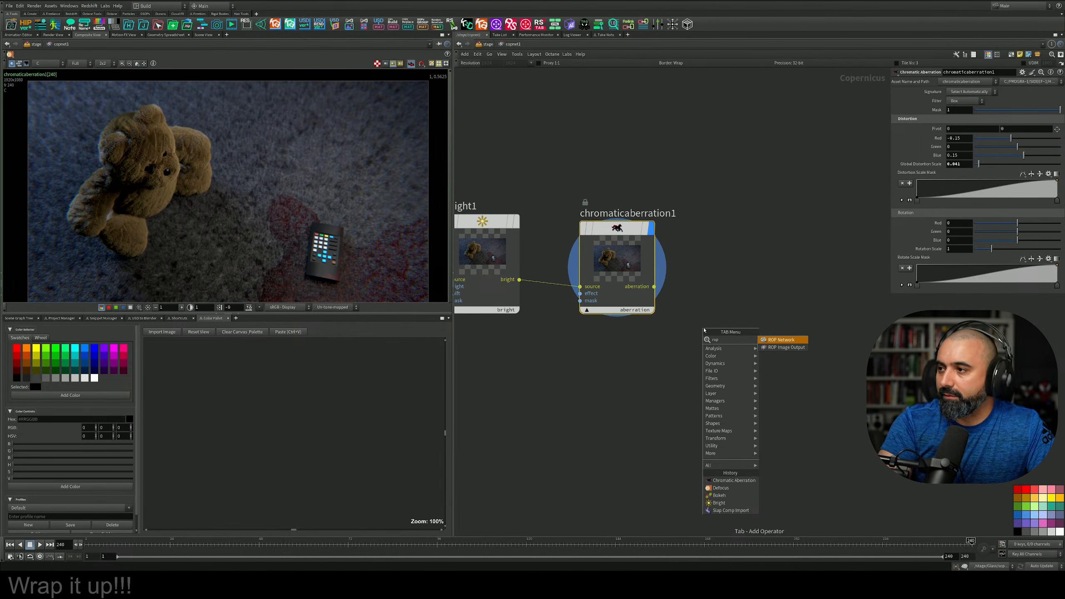
key("Down")
key("Return")
left_click(763, 314)
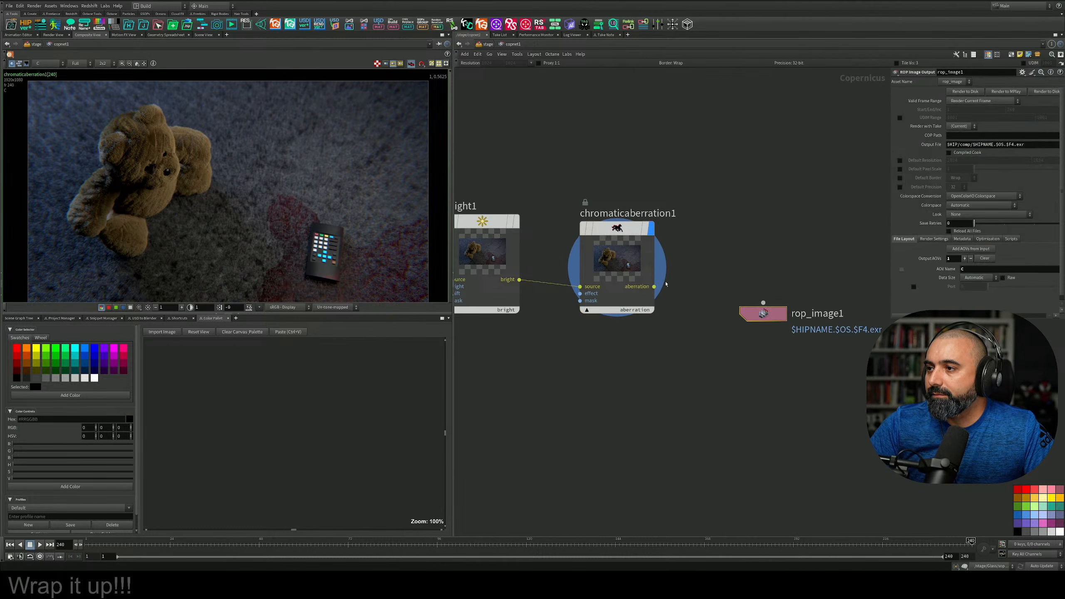
left_click_drag(763, 302, 653, 287)
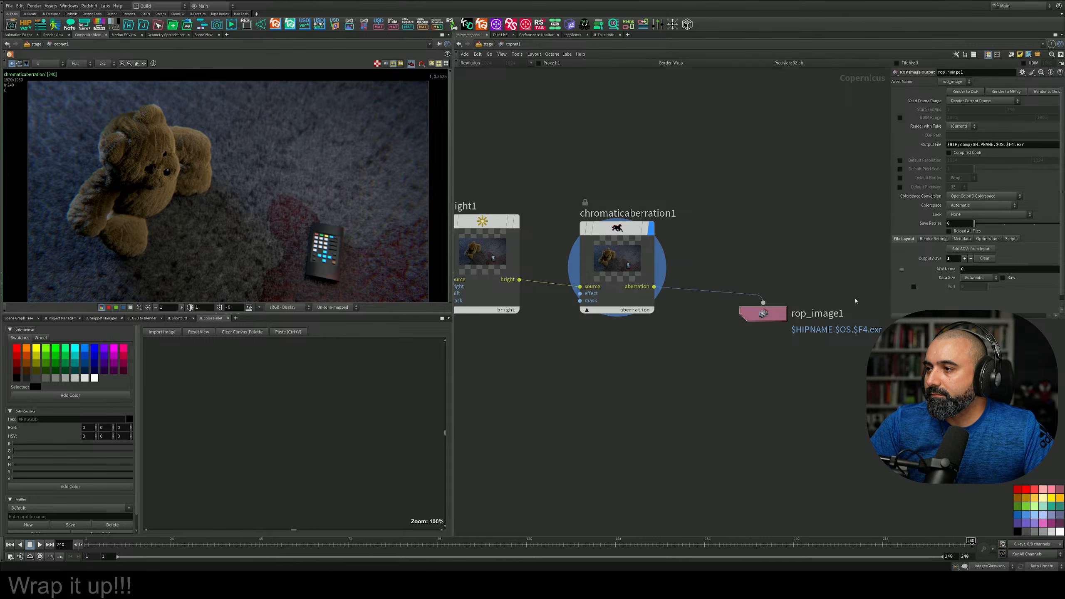
Rename the image output node as JL_Day_13_FUR_Final
key("F2")
type("JL_Dqa")
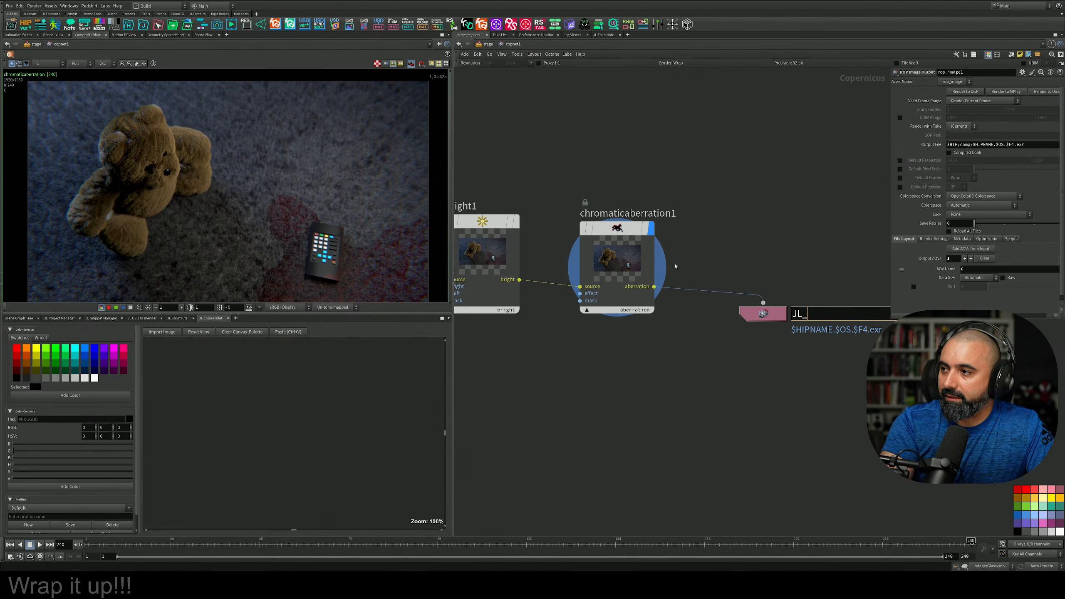
key("BackSpace")
key("BackSpace")
type("ay")
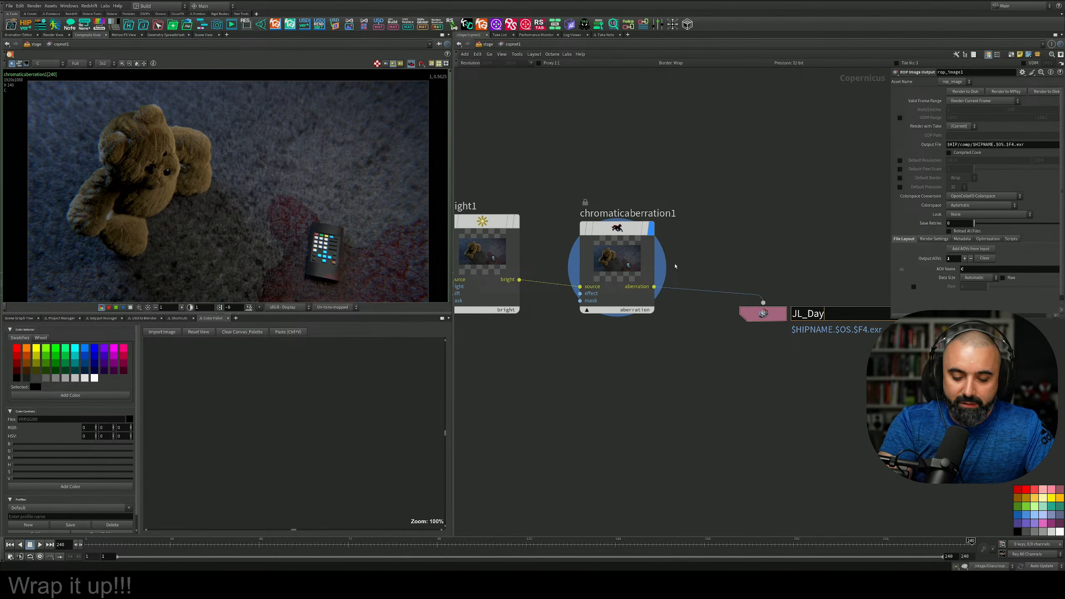
type("_13_")
key("Caps_Lock")
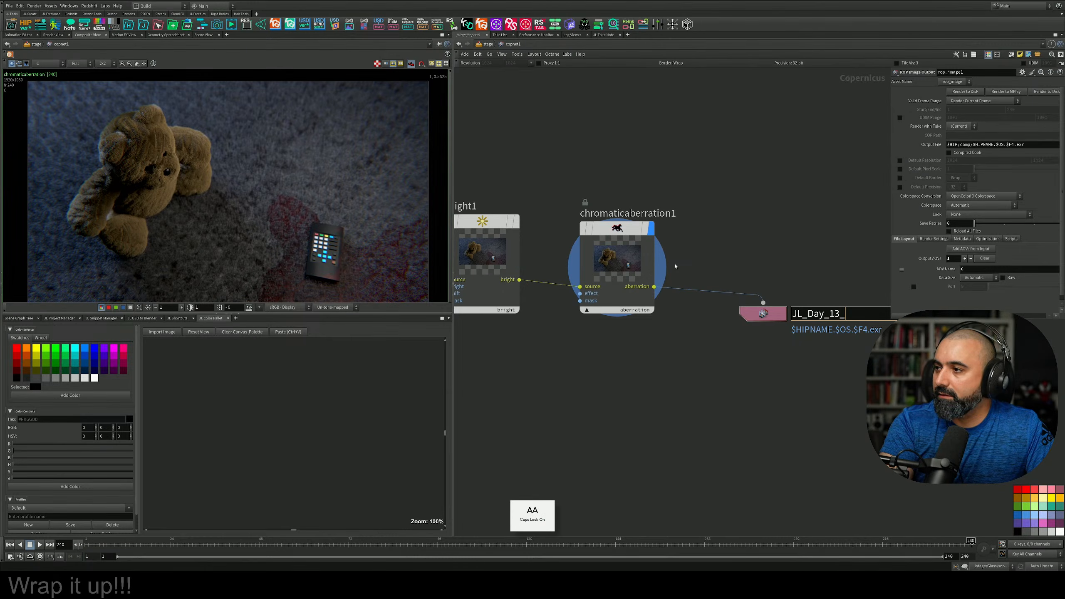
type("_df")
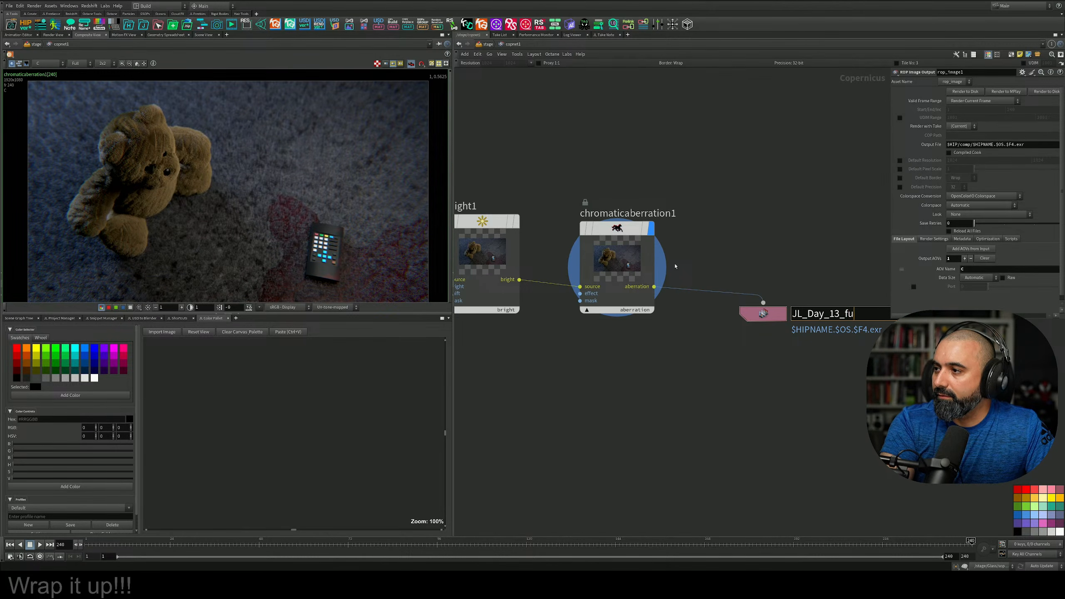
key("BackSpace")
key("BackSpace")
type("FU")
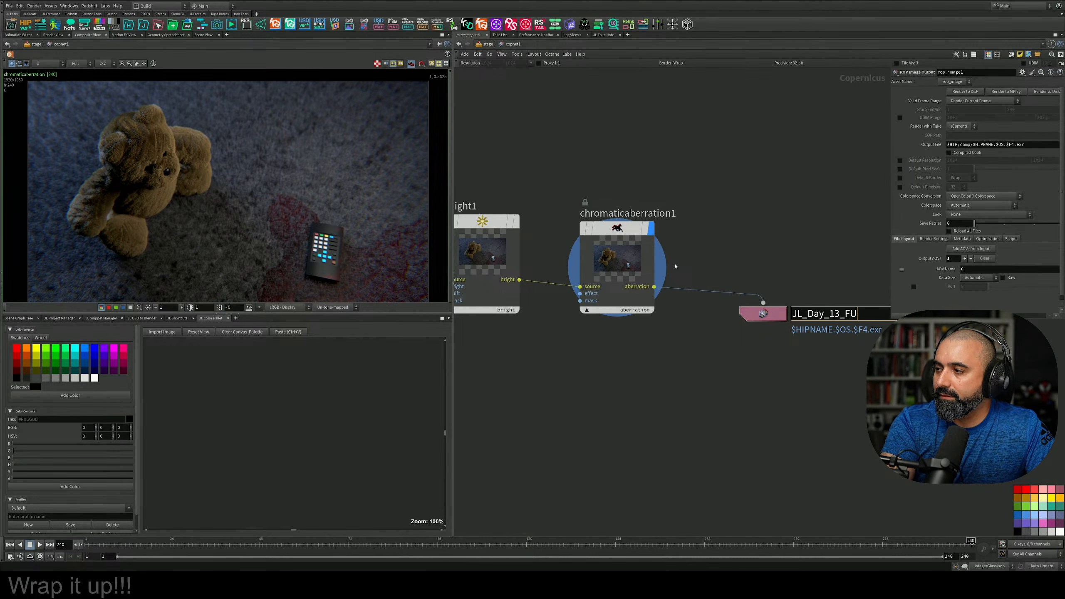
type("R_fl")
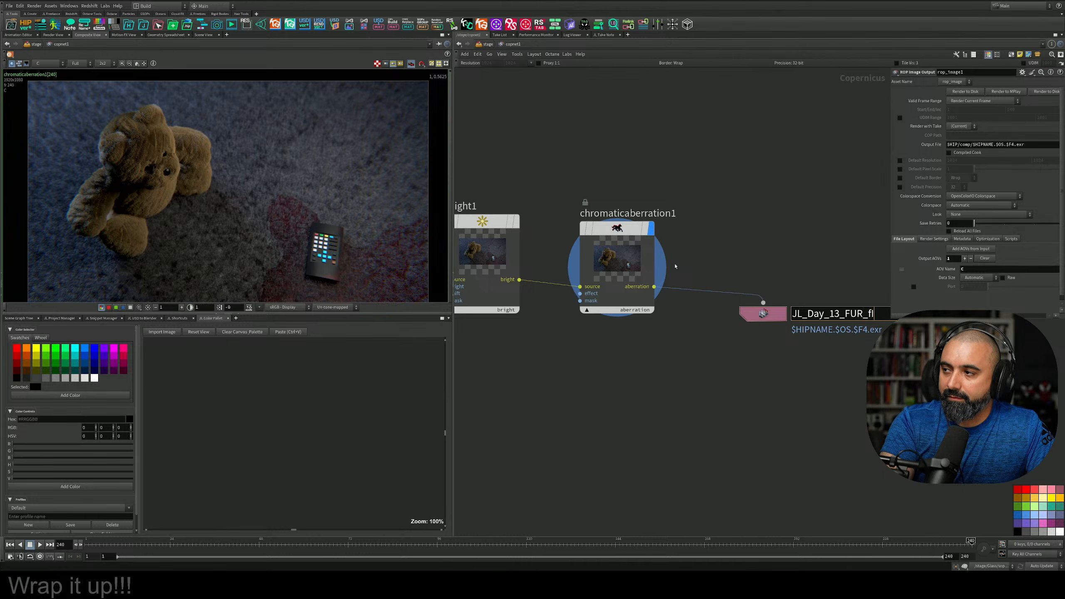
type("NA")
key("BackSpace")
key("BackSpace")
key("BackSpace")
key("BackSpace")
key("Caps_Lock")
type("Fi")
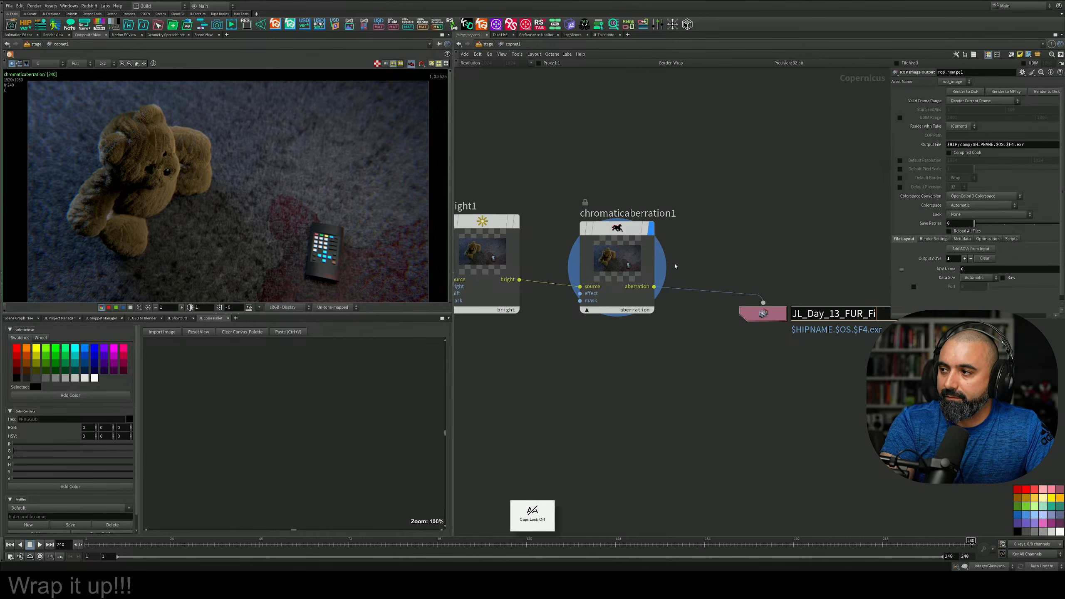
type("nal")
key("Return")
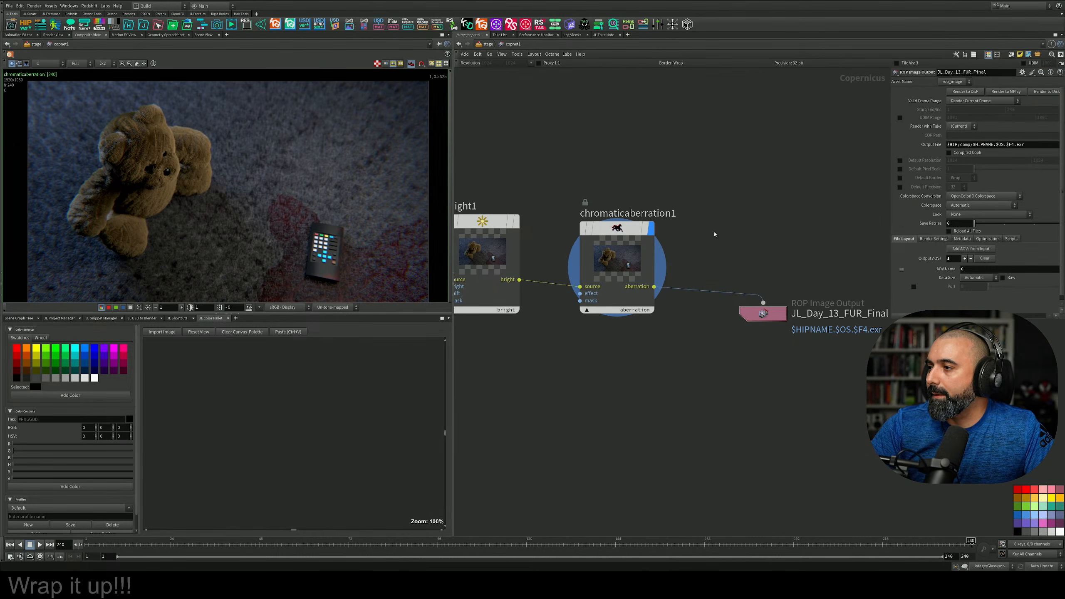
Remove the scene name and frame number from the output path, making it $HIP/comp/$OS.exr
left_click(1009, 144)
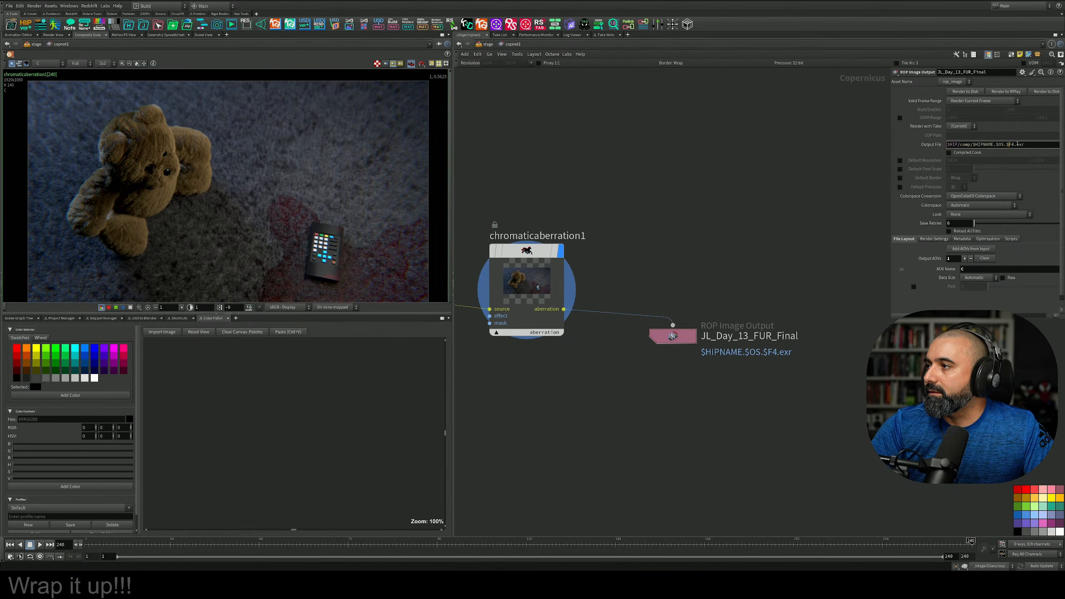
key("BackSpace")
key("BackSpace")
key("BackSpace")
key("BackSpace")
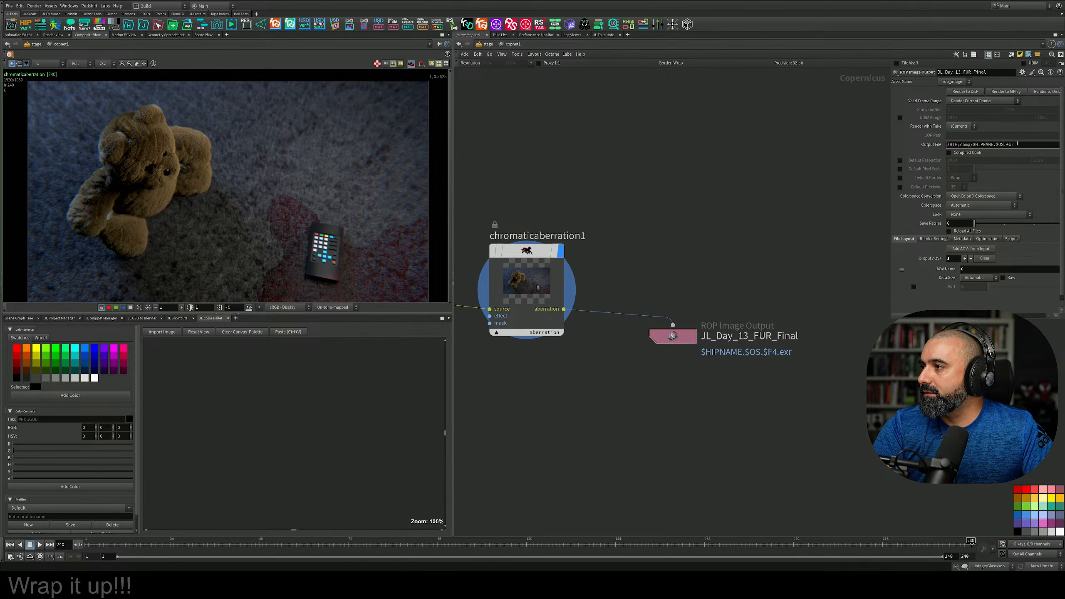
key("BackSpace")
key("BackSpace")
key("BackSpace")
key("BackSpace")
key("BackSpace")
key("BackSpace")
key("BackSpace")
key("BackSpace")
key("BackSpace")
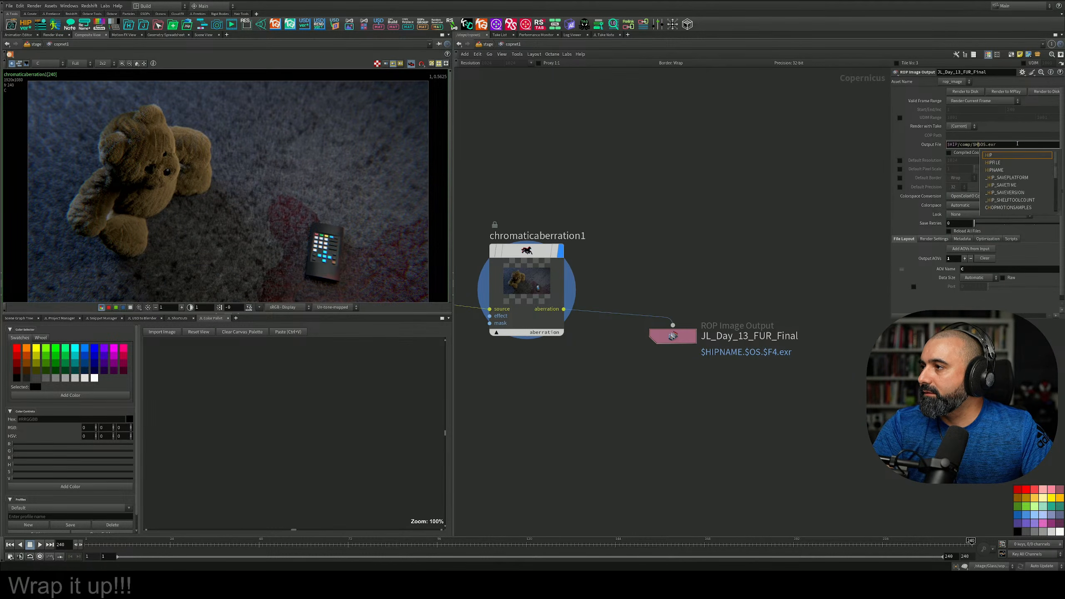
key("Return")
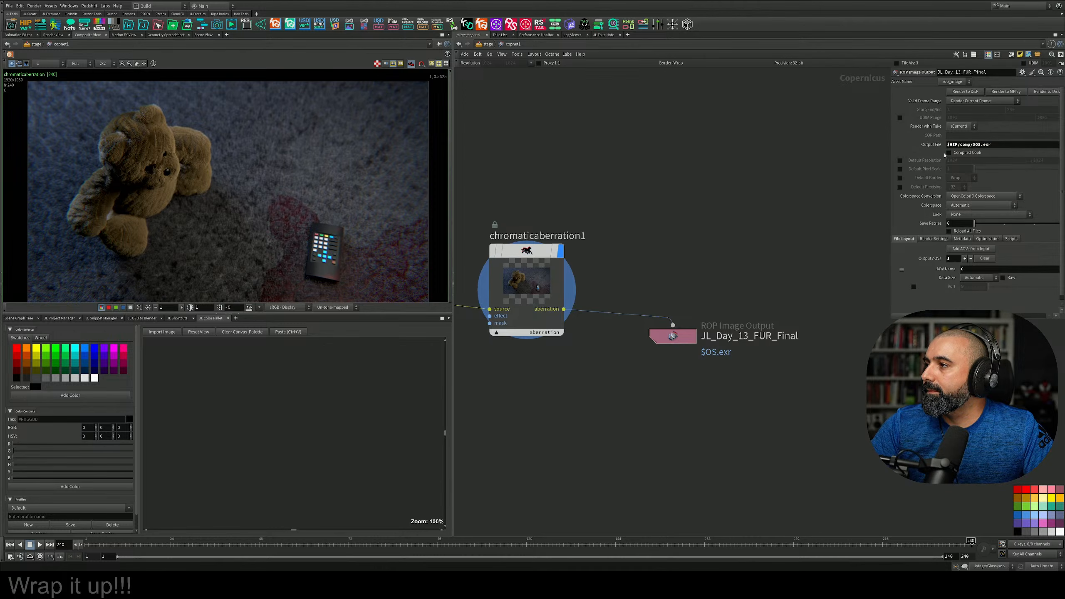
Select the image output node and save the scene file
left_click_drag(763, 380, 671, 317)
middle_click_drag(702, 248, 730, 224)
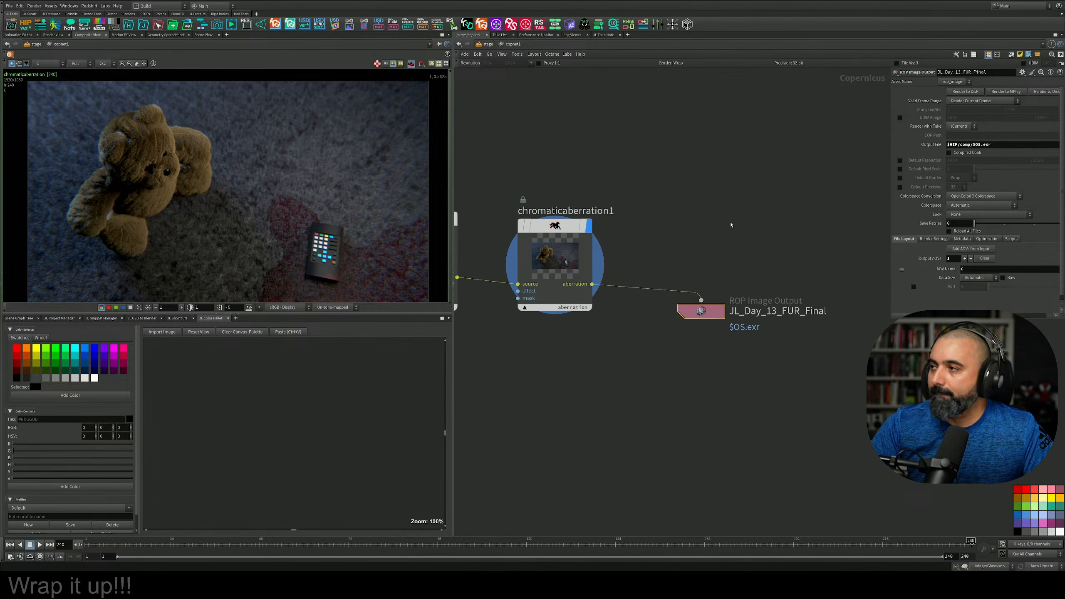
key("ctrl+s")
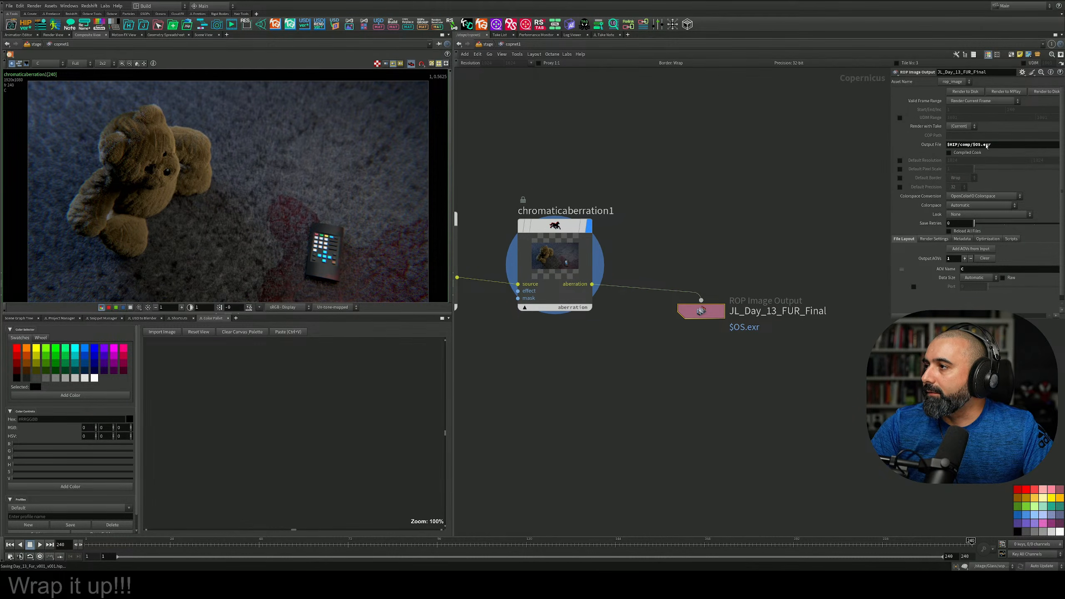
Switch the output file to PNG by setting its path to $HIP/comp/$OS.png
left_click(1001, 143)
key("BackSpace")
key("BackSpace")
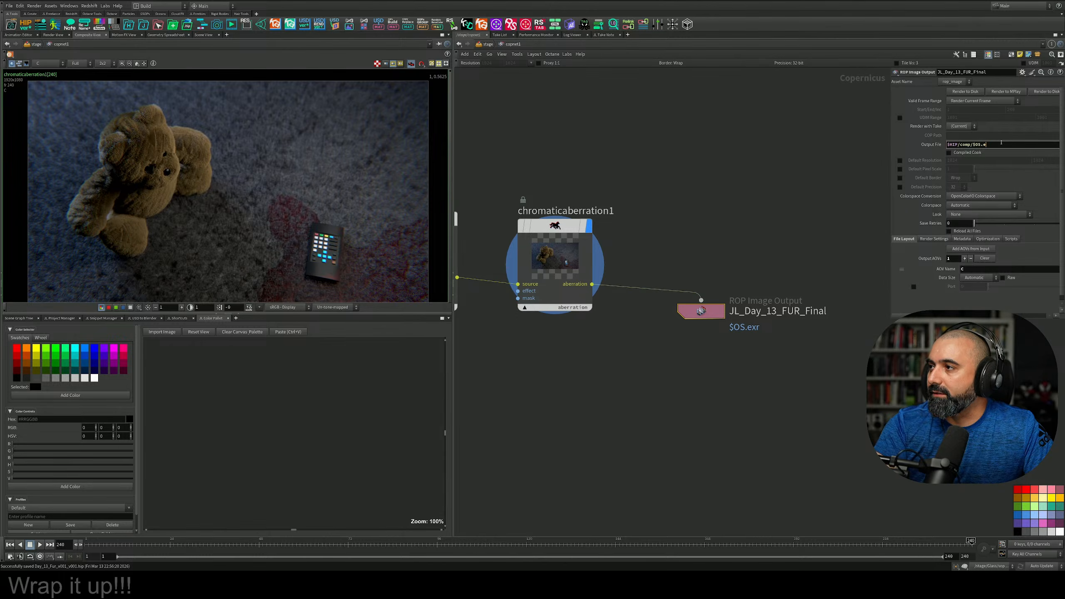
type("png")
key("Return")
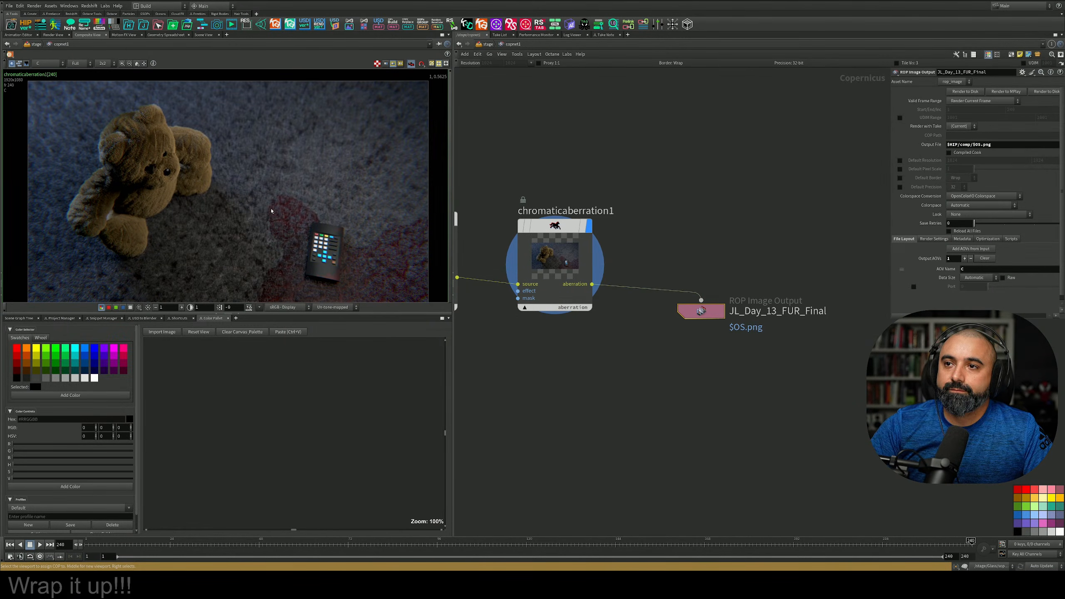
Maximize the composite view and examine the final image of the teddy bear, carpet and remote up close and in full
scroll(291, 233, "down", 1)
scroll(291, 233, "up", 1)
key("ctrl+b")
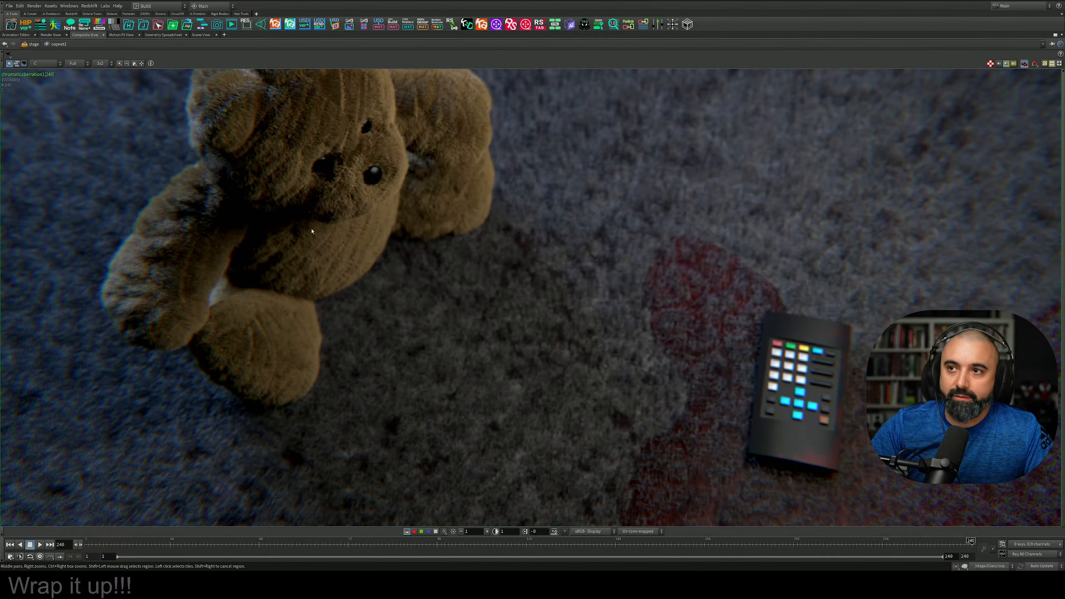
scroll(504, 303, "down", 1)
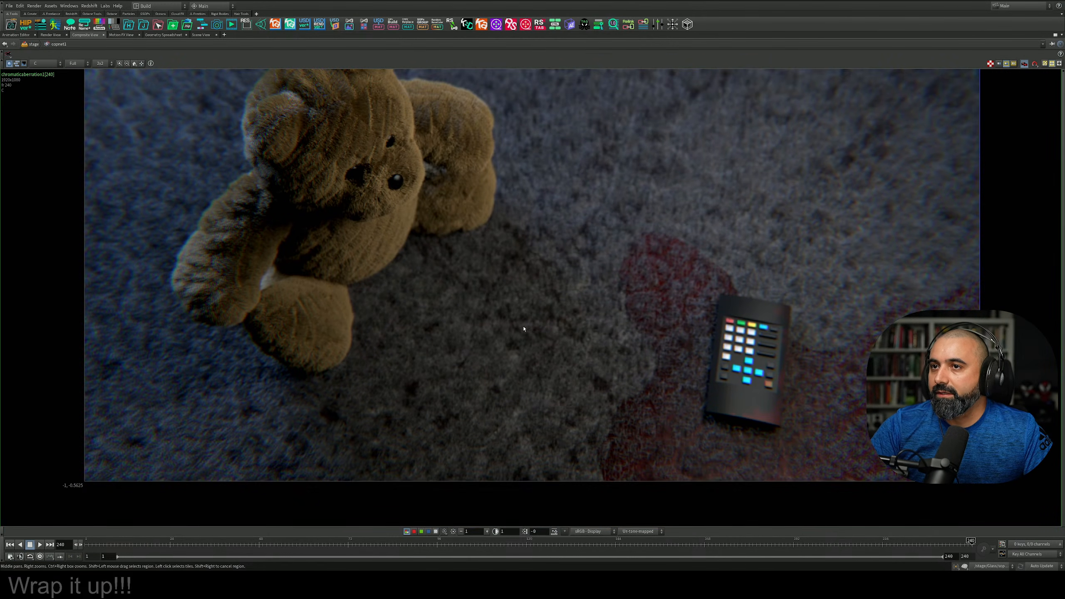
key("space+h")
scroll(526, 310, "up", 4)
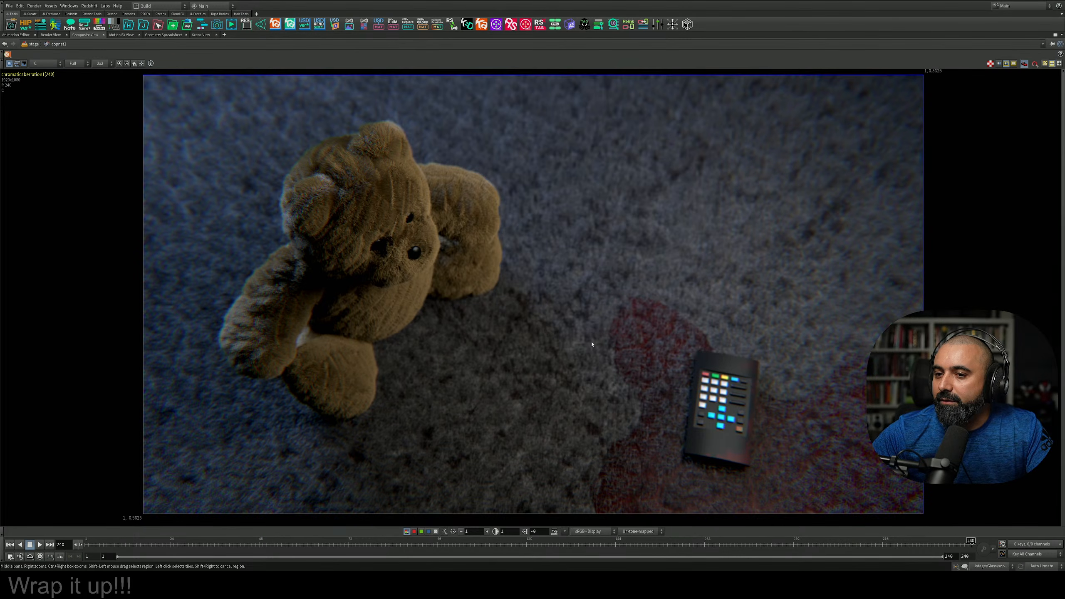
scroll(640, 388, "down", 2)
scroll(640, 388, "up", 3)
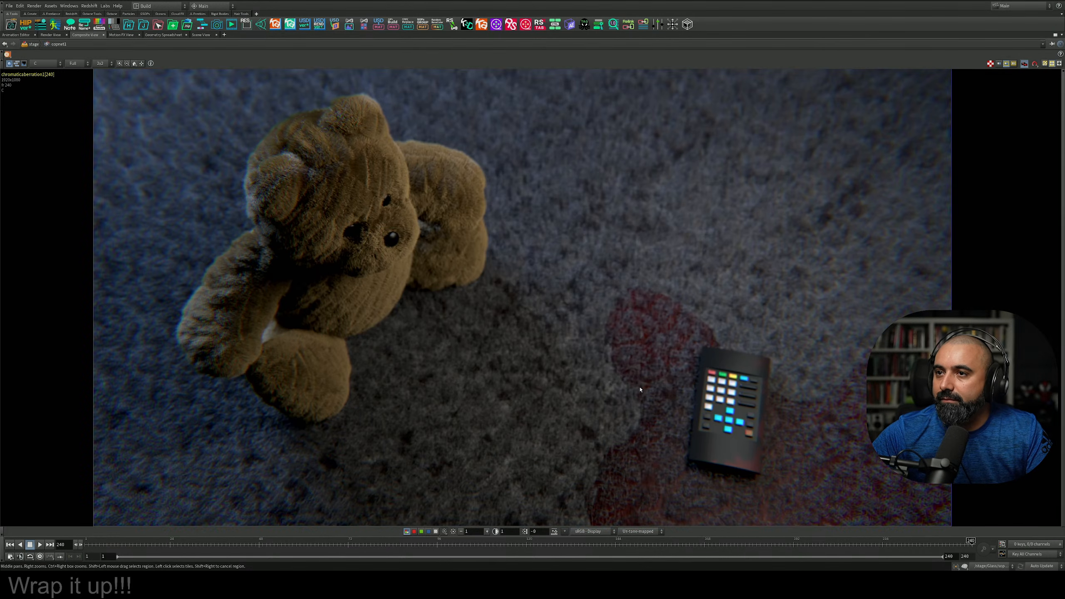
scroll(641, 386, "down", 2)
scroll(644, 382, "up", 1)
scroll(646, 382, "down", 1)
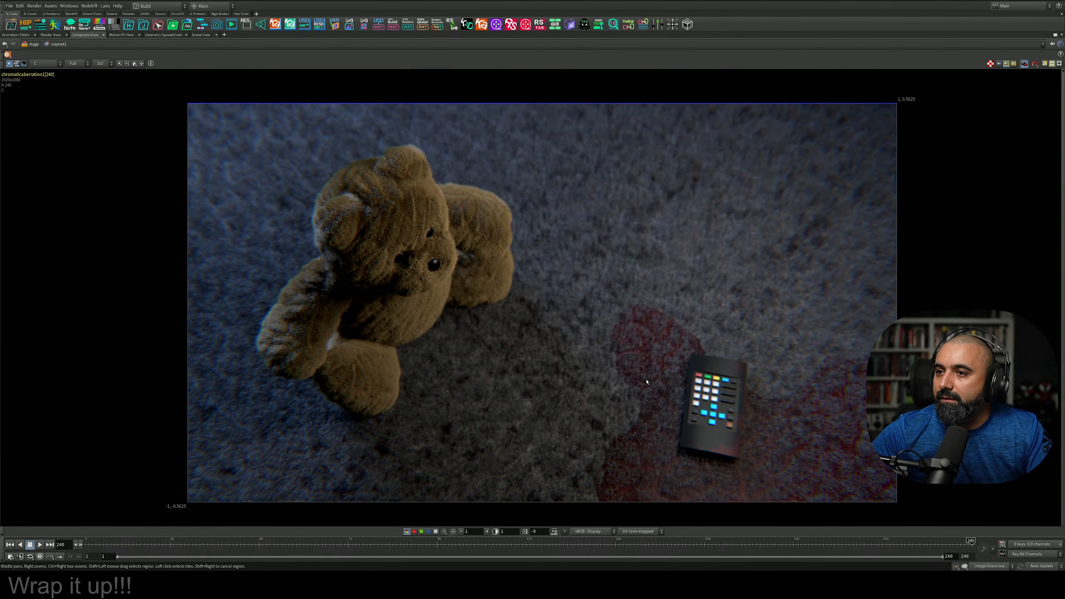